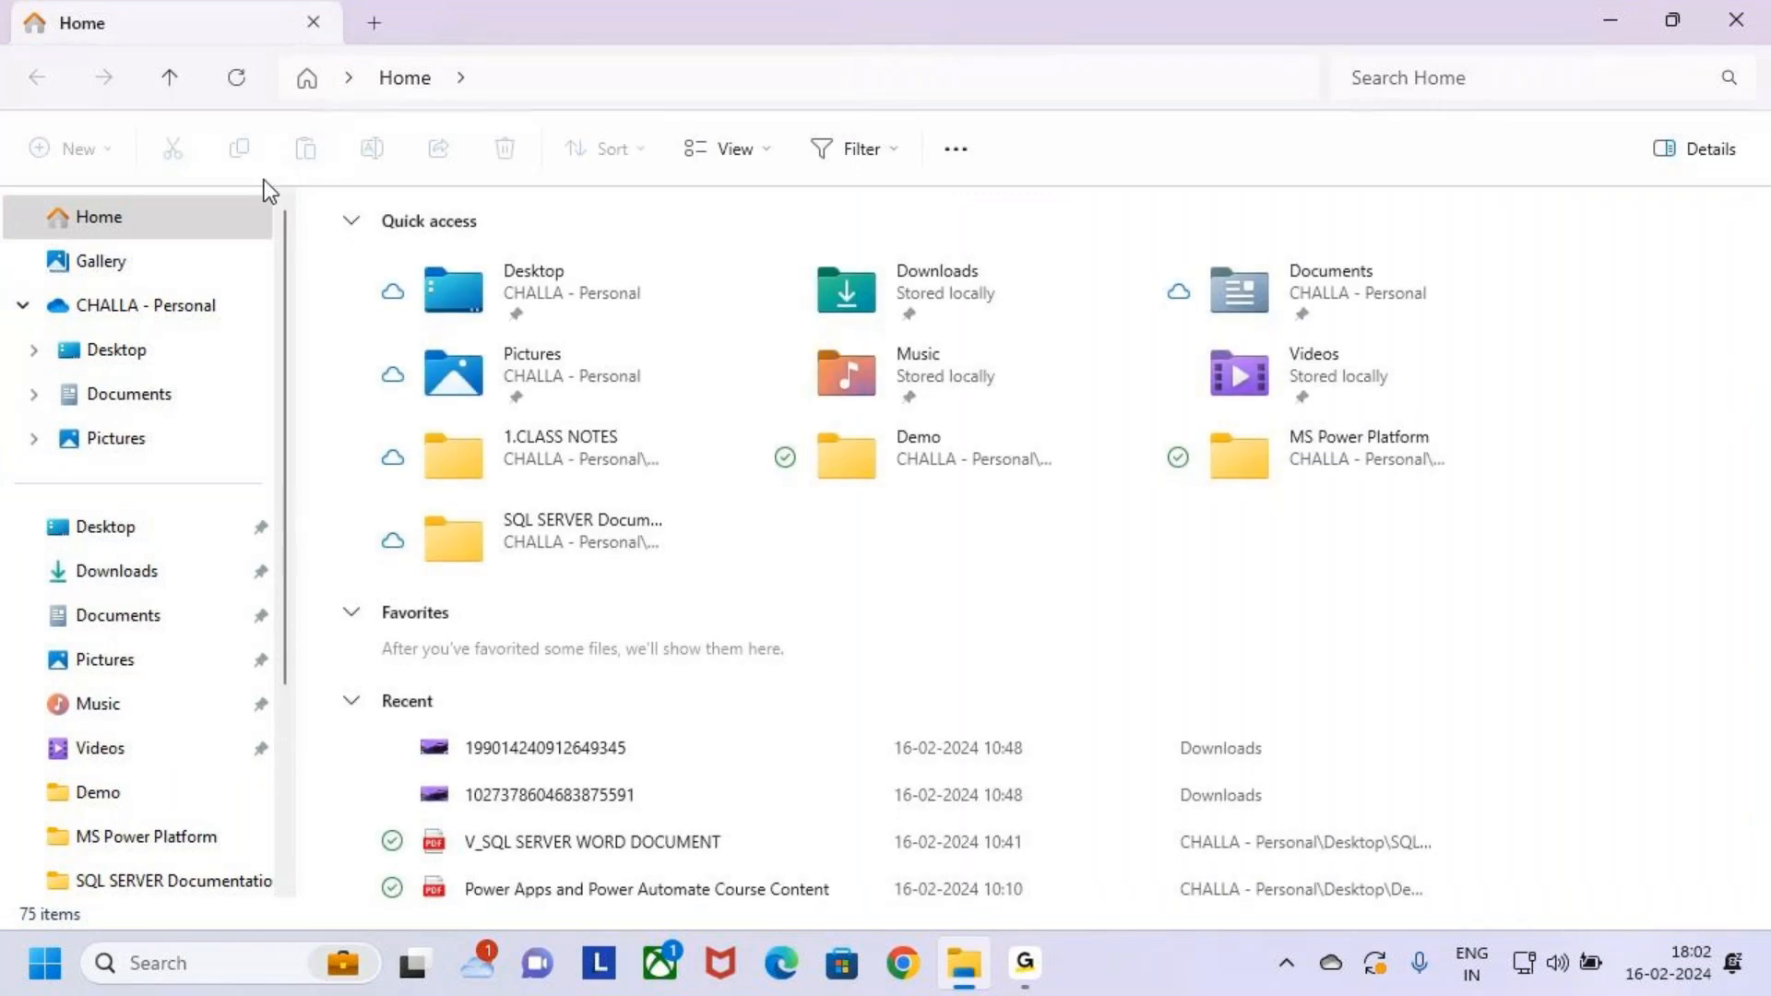
Browse Desktop > MS Power Platform > Power Automate > 4.Class Notes > Batch 6 PM and open 3.Cloud Flows.txt
left_click(120, 350)
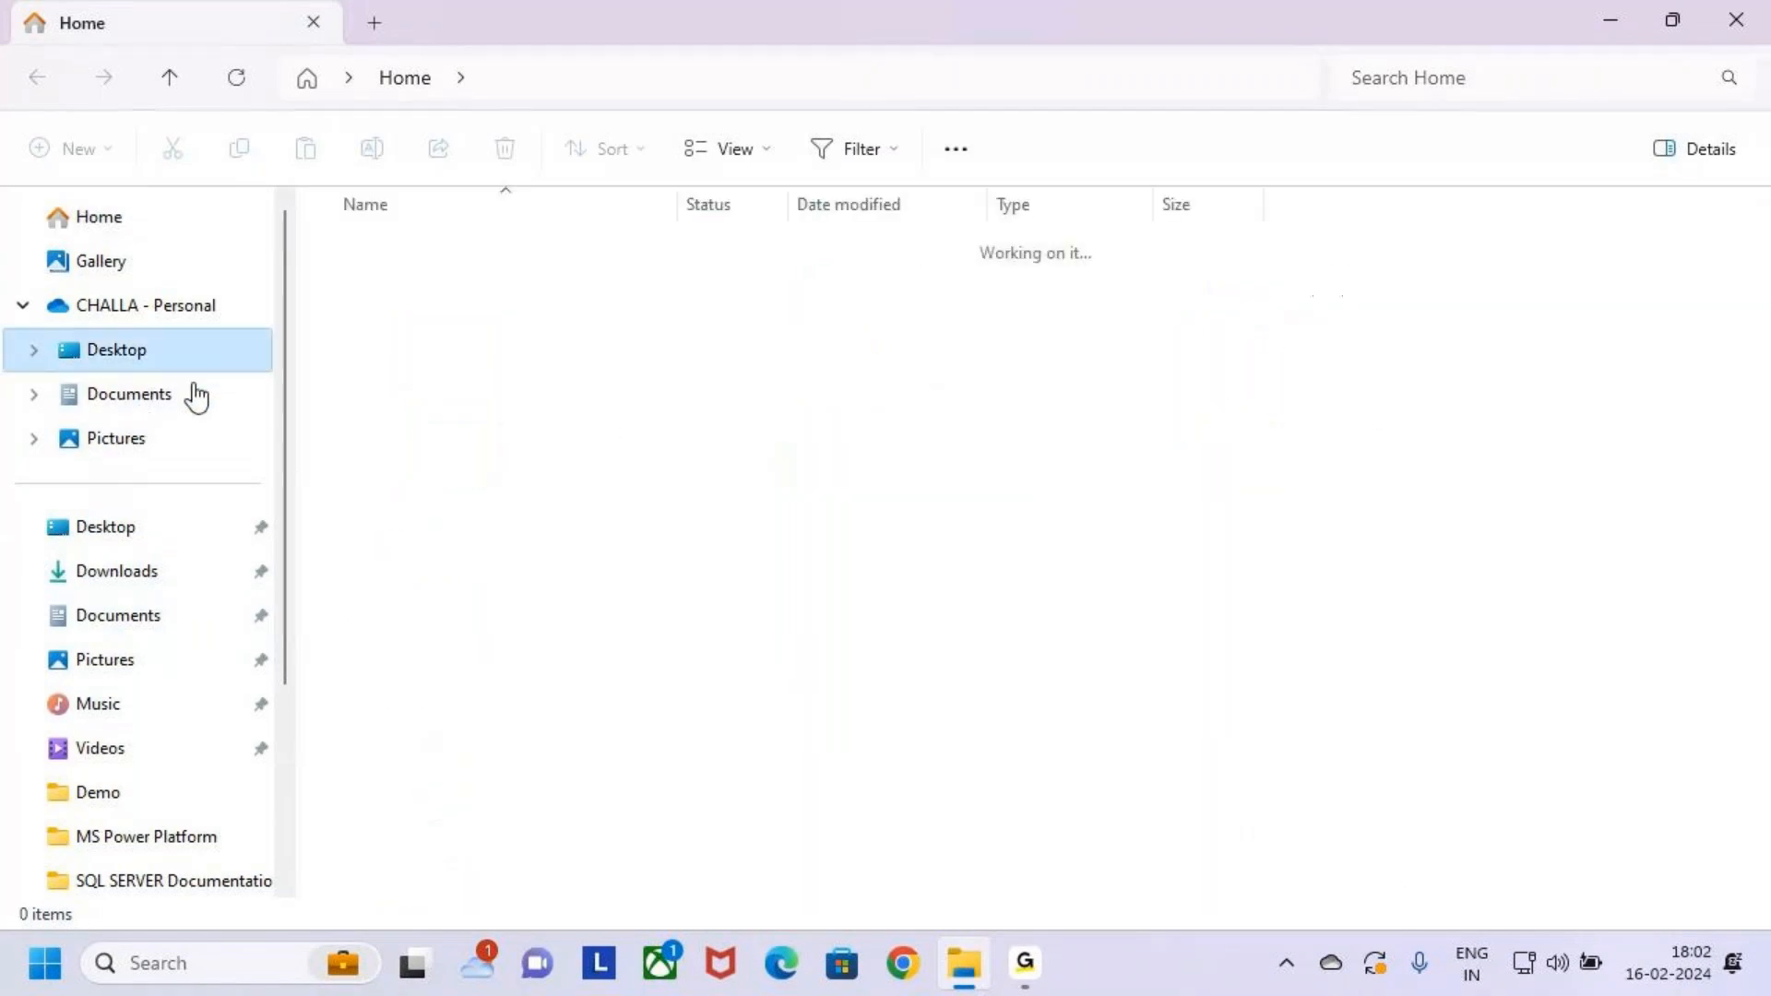
double_click(362, 380)
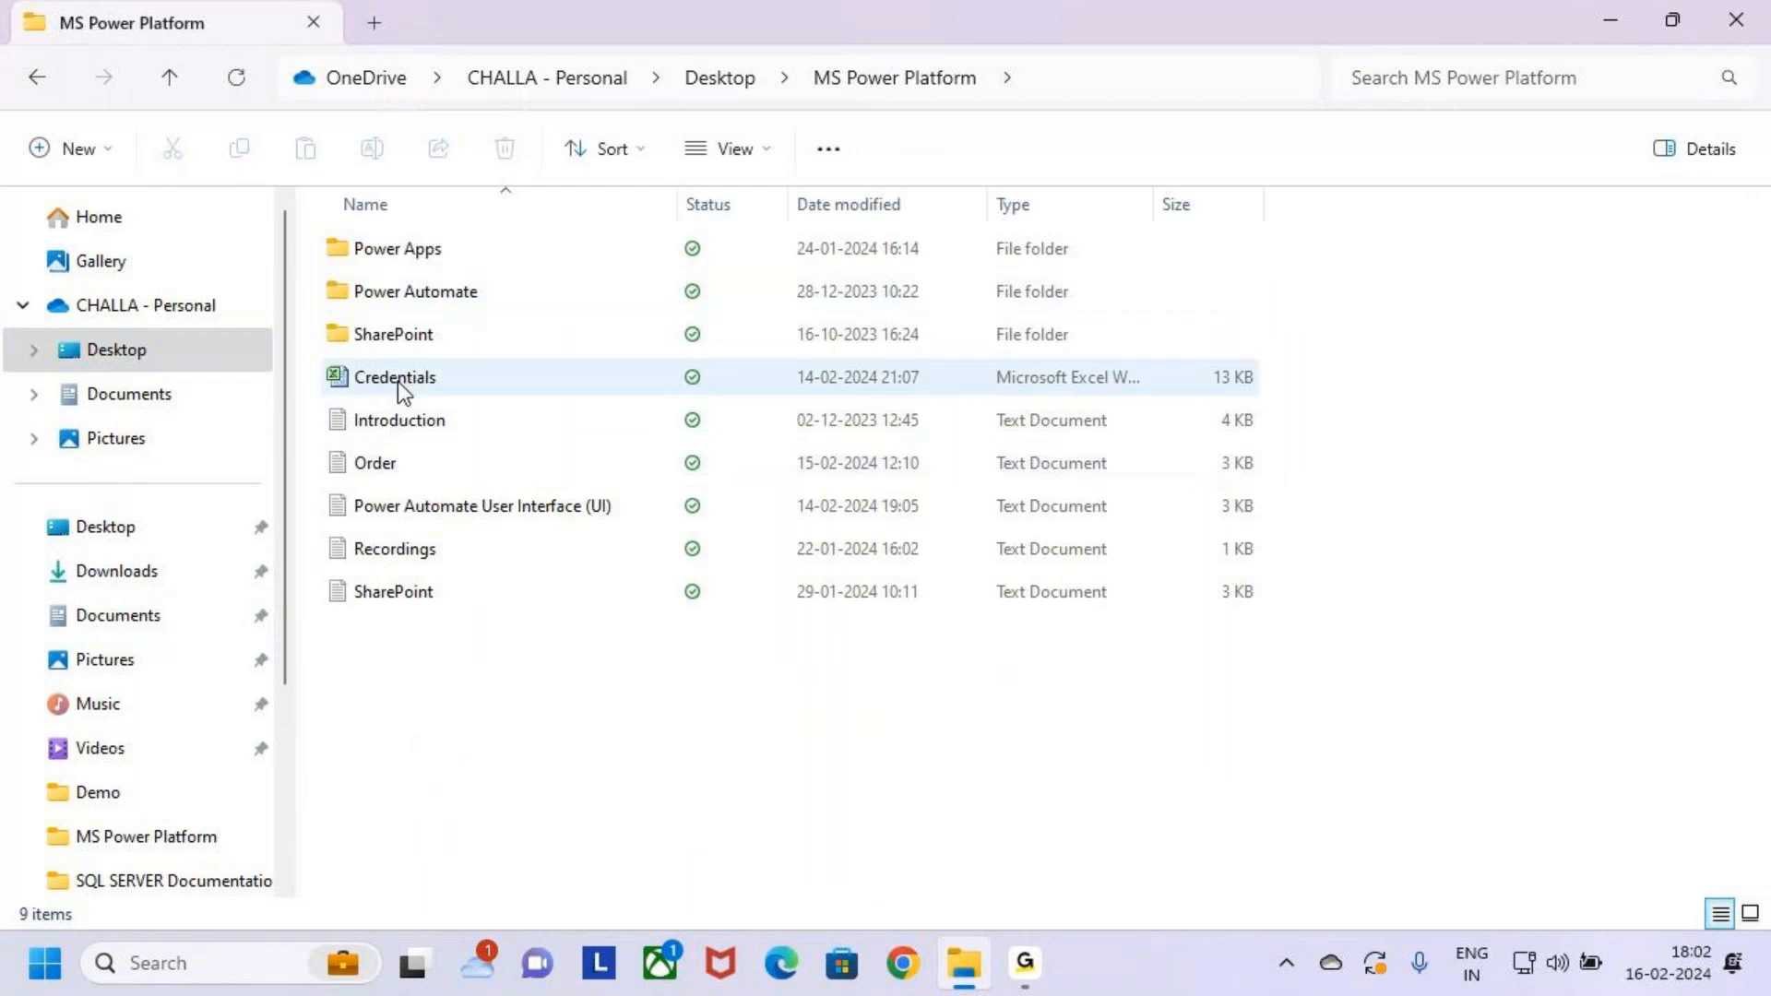
double_click(336, 256)
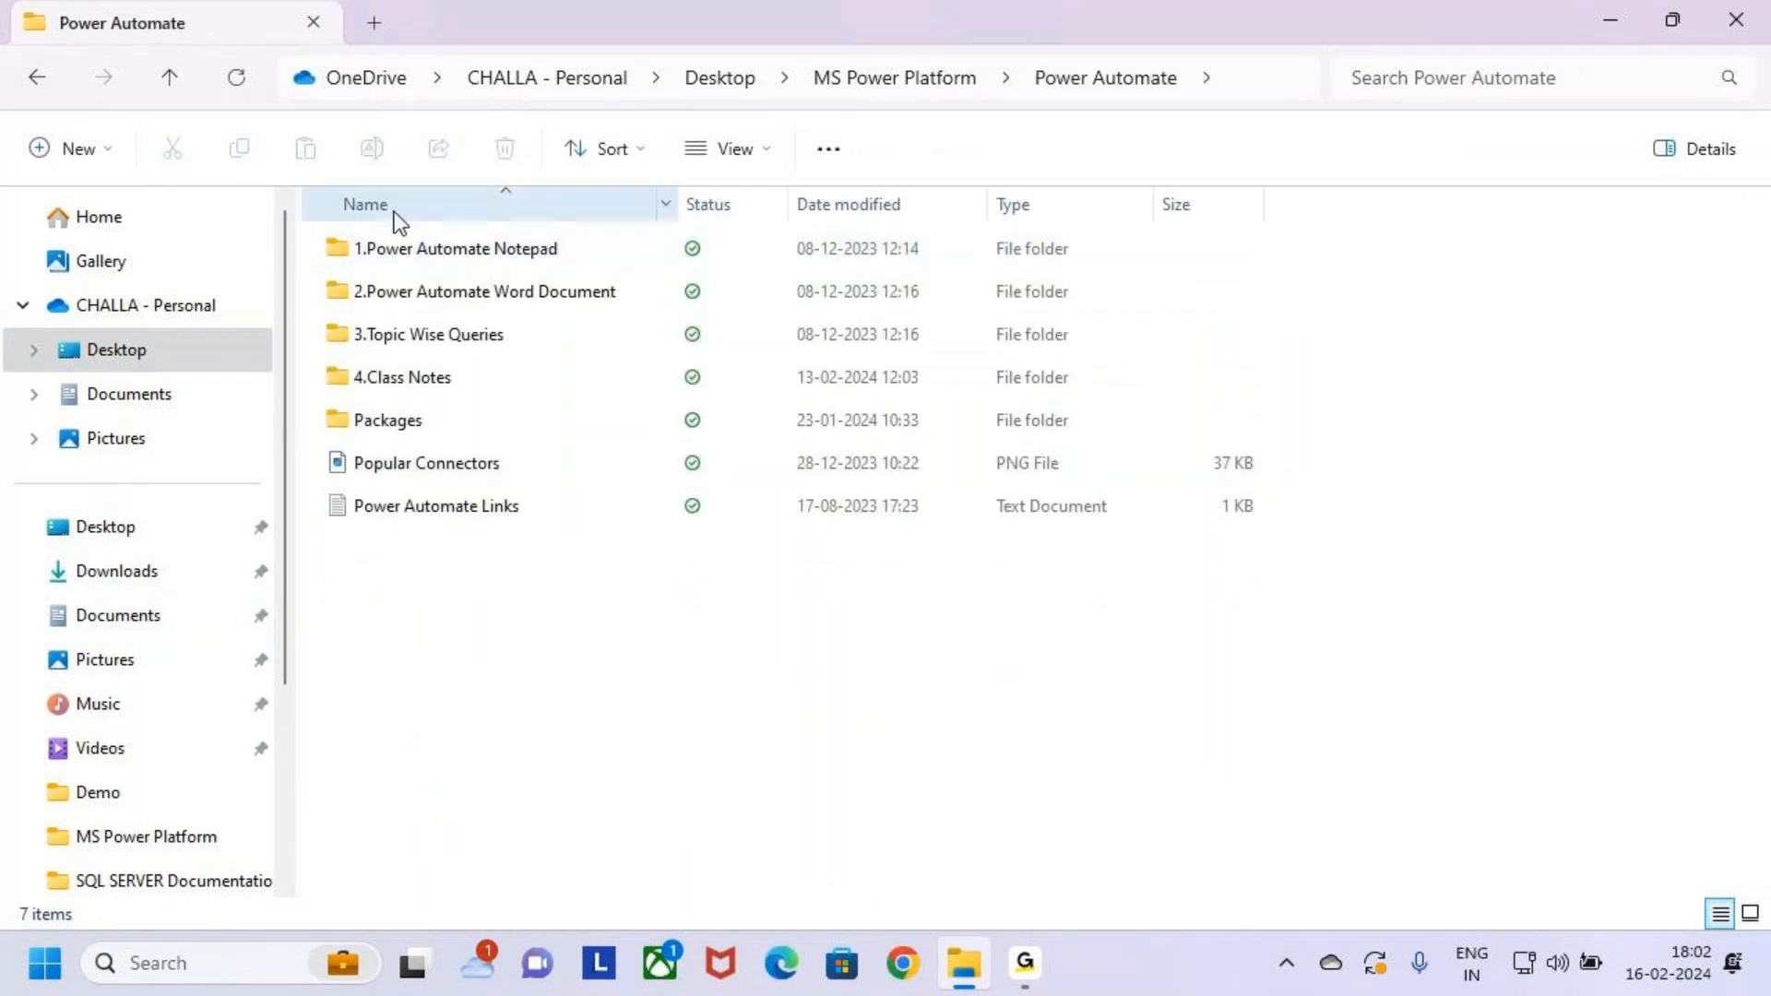
left_click(336, 343)
key("Down")
key("Return")
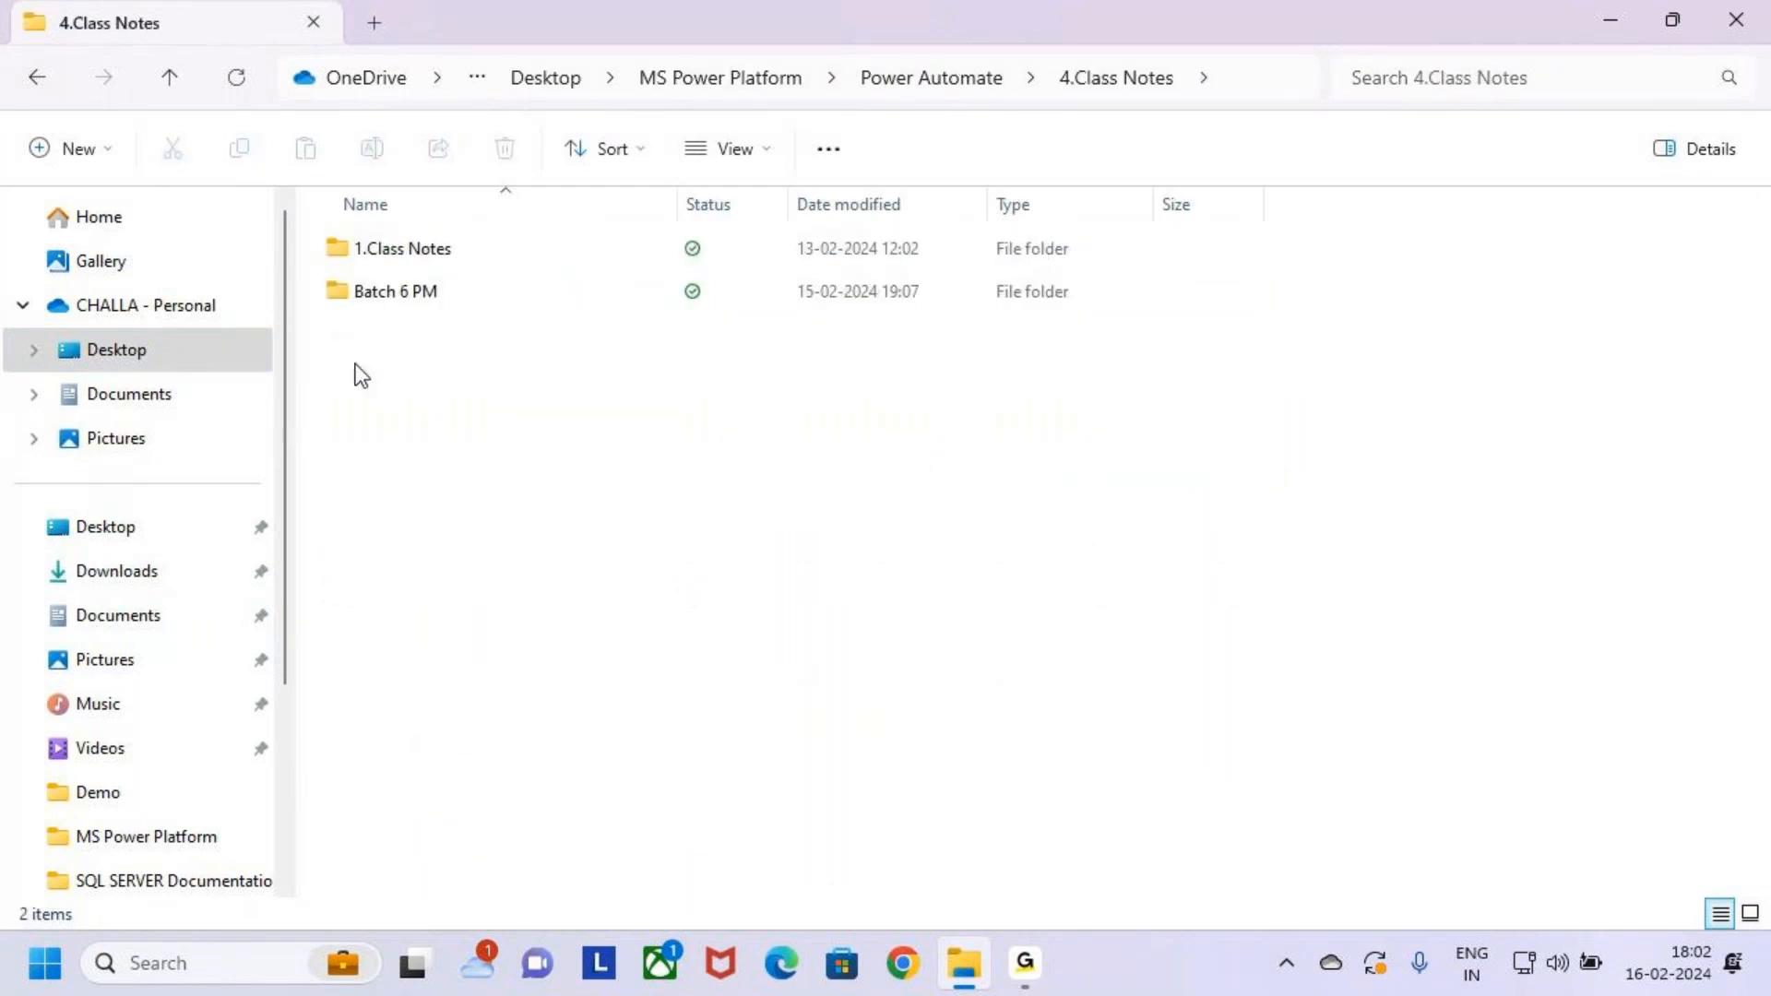
left_click(450, 254)
key("Down")
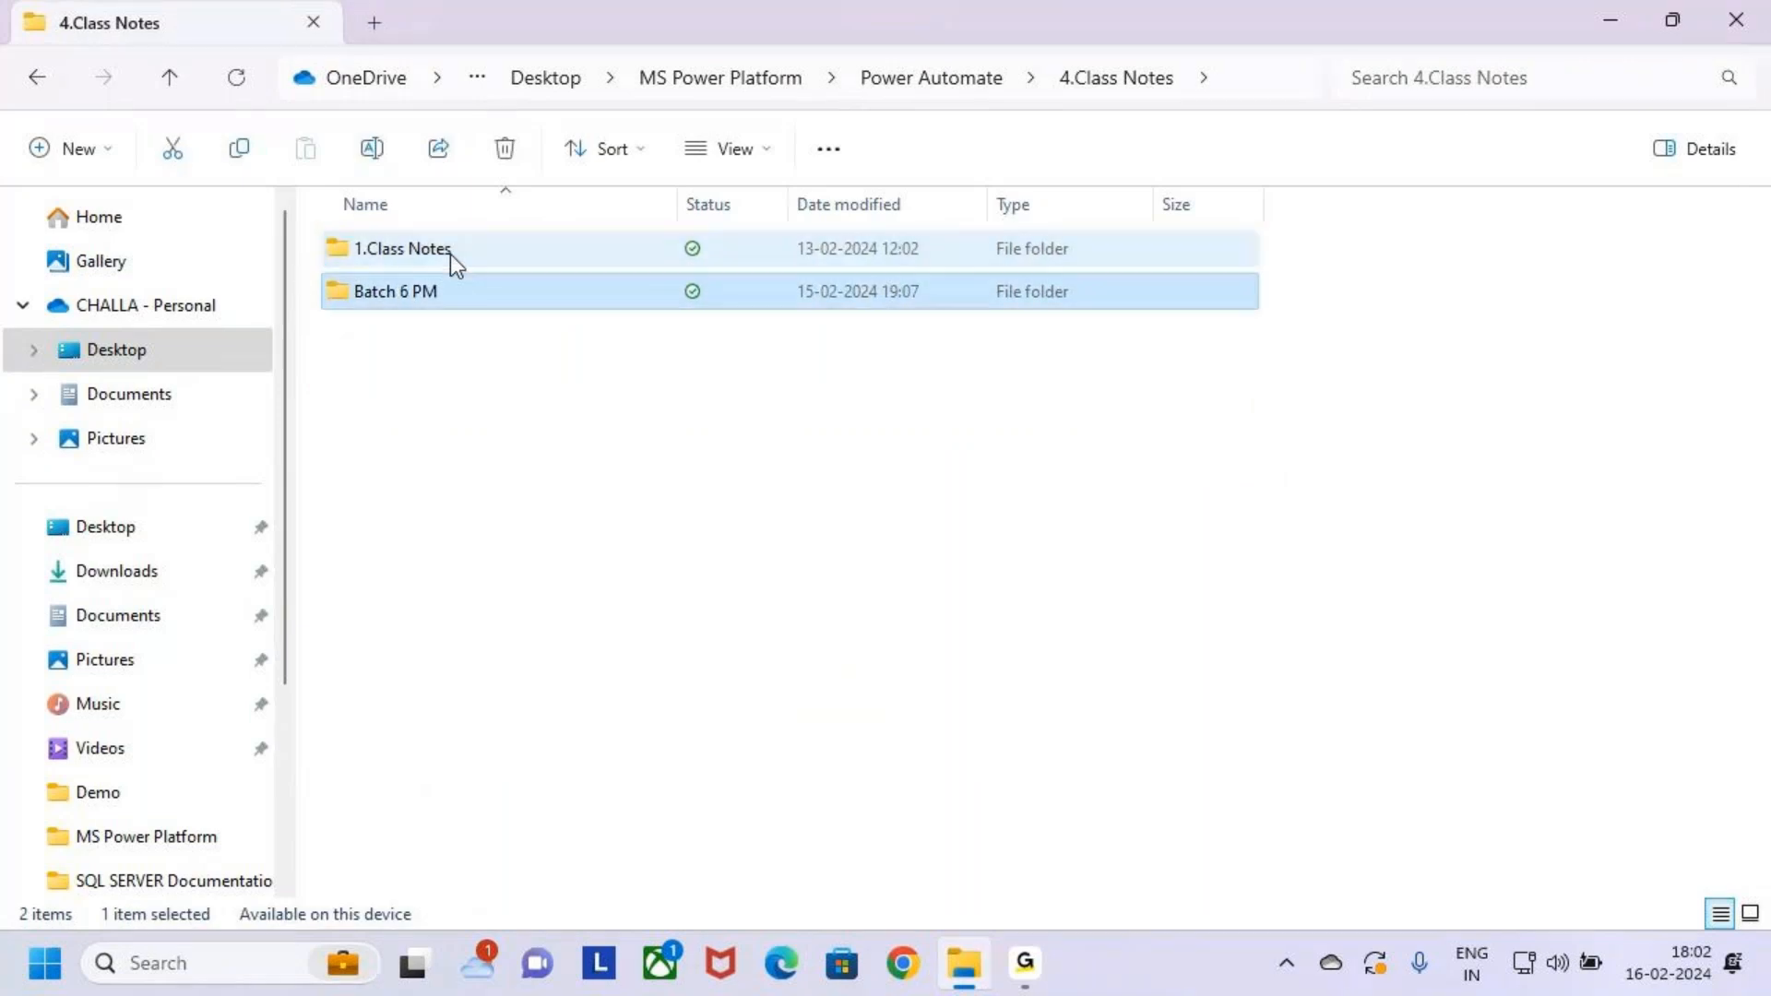
key("Return")
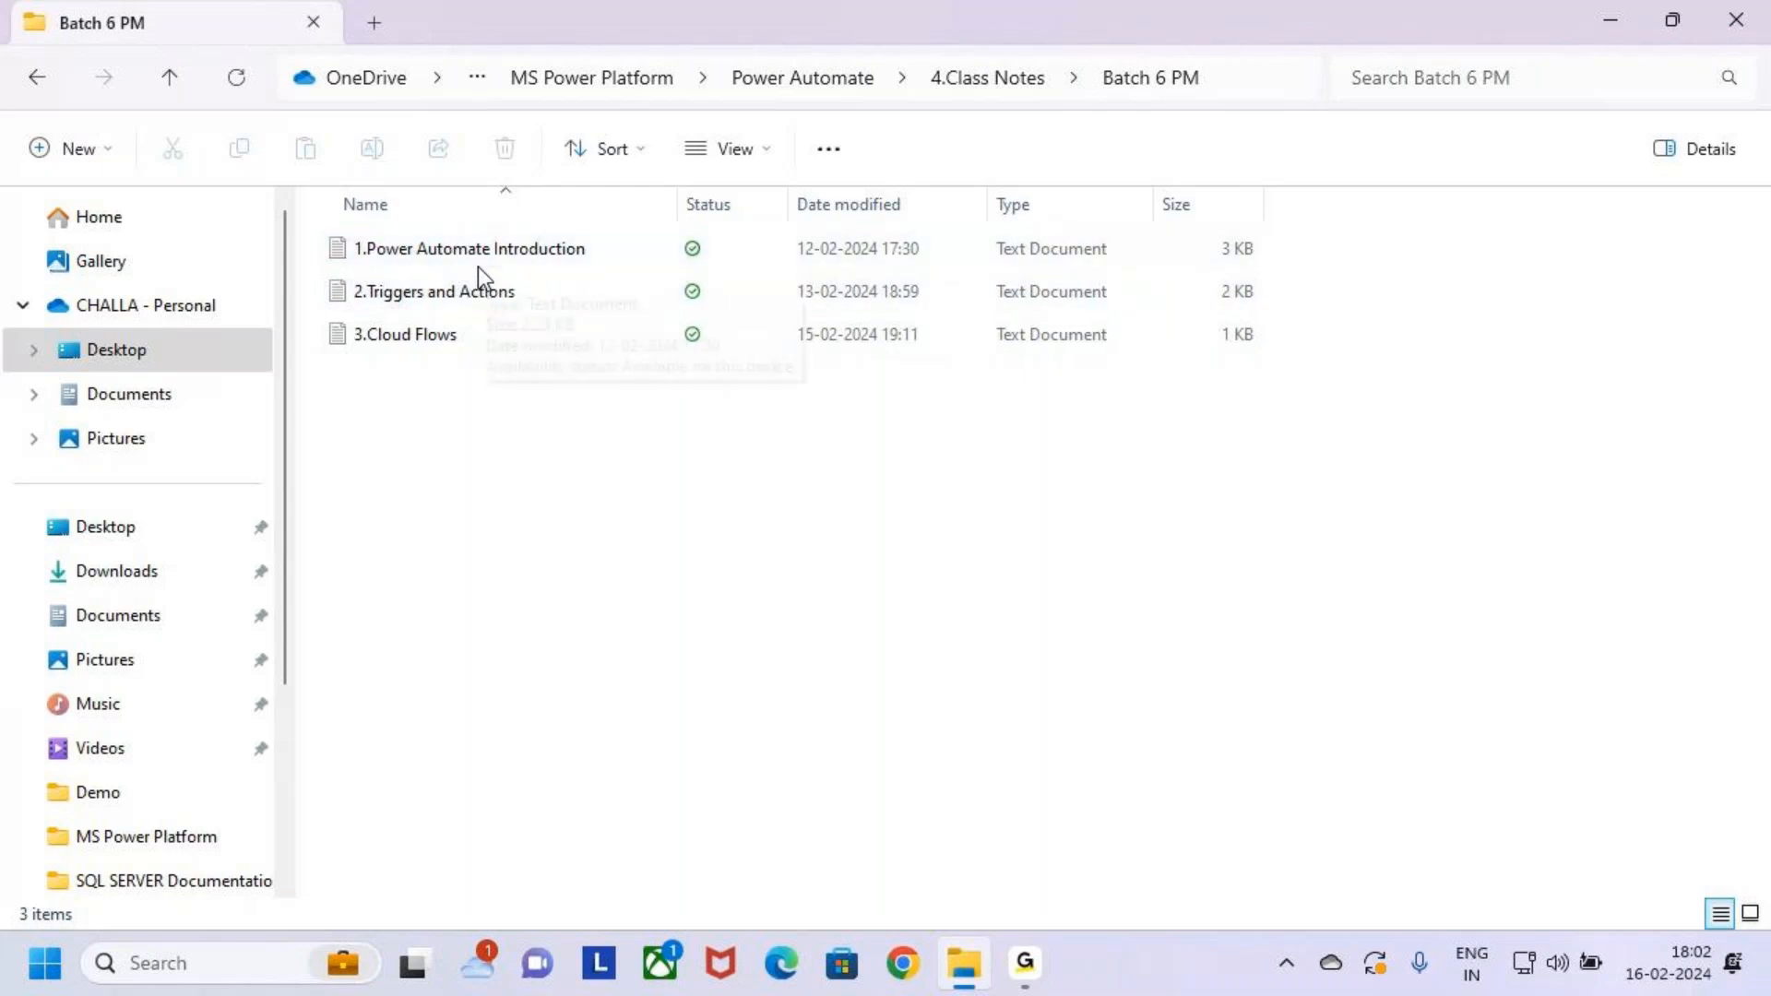
left_click(505, 339)
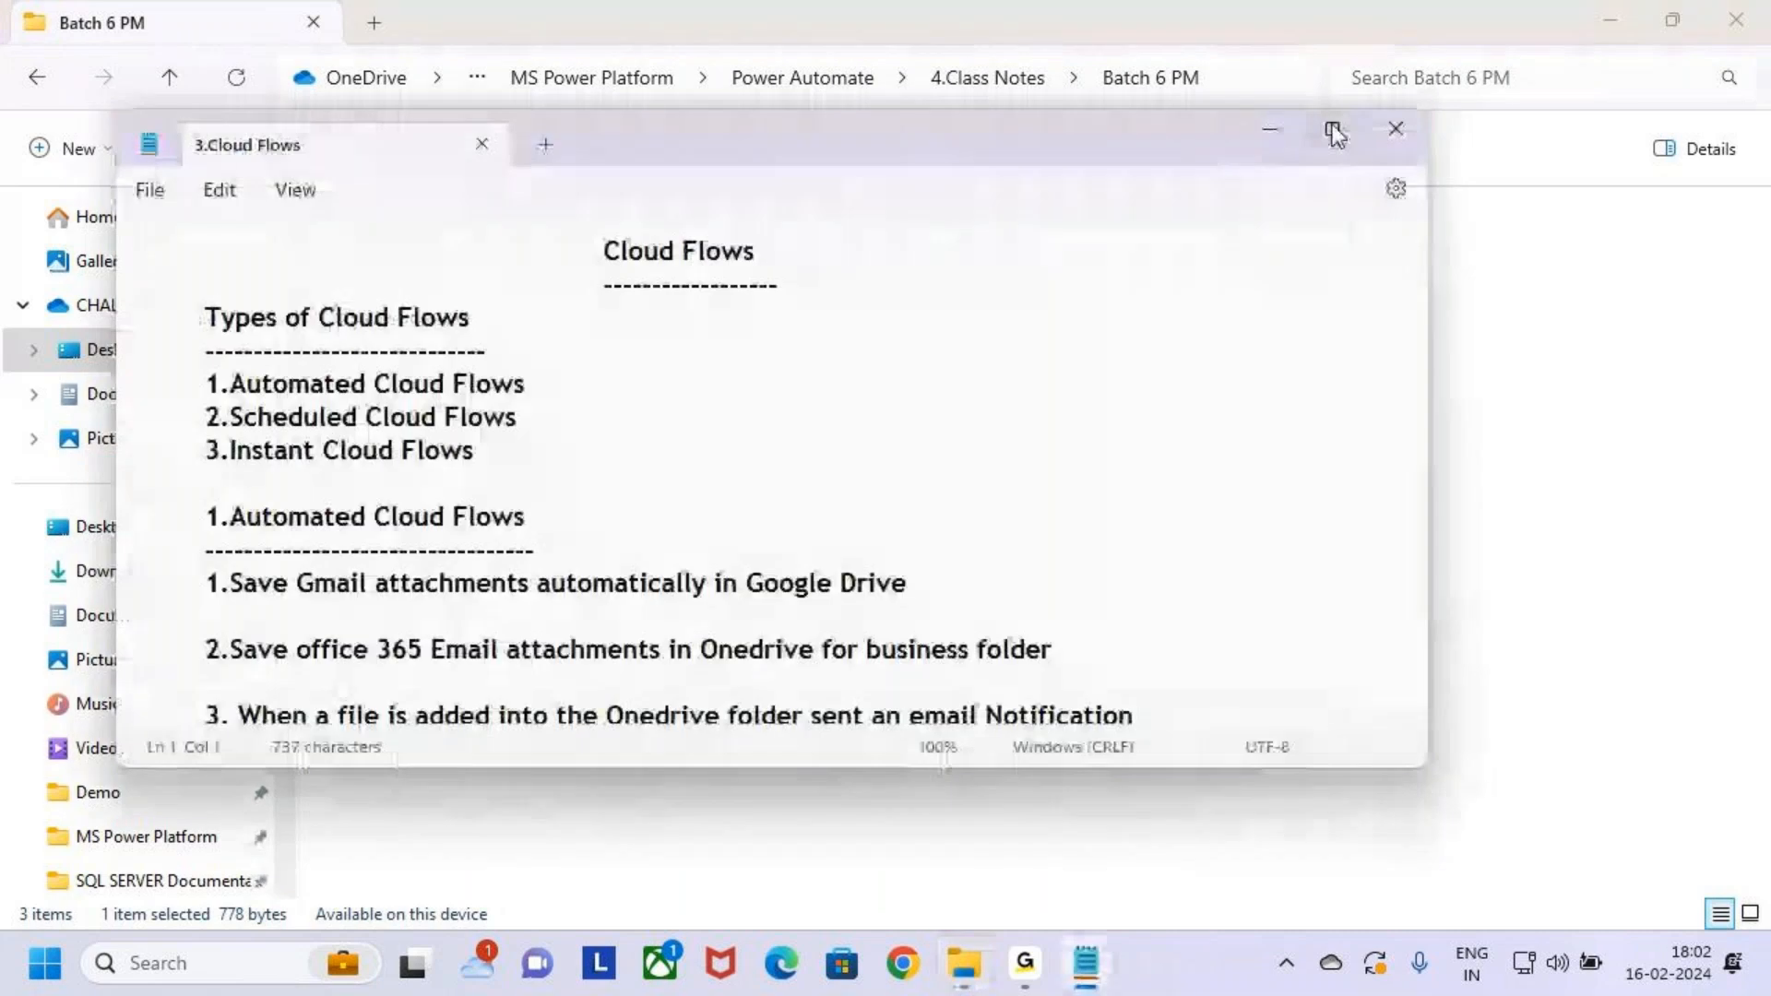
Maximize the Notepad window and scroll through the Cloud Flows notes
left_click(1334, 134)
left_click(443, 312)
left_click_drag(468, 136, 649, 146)
left_click(475, 313)
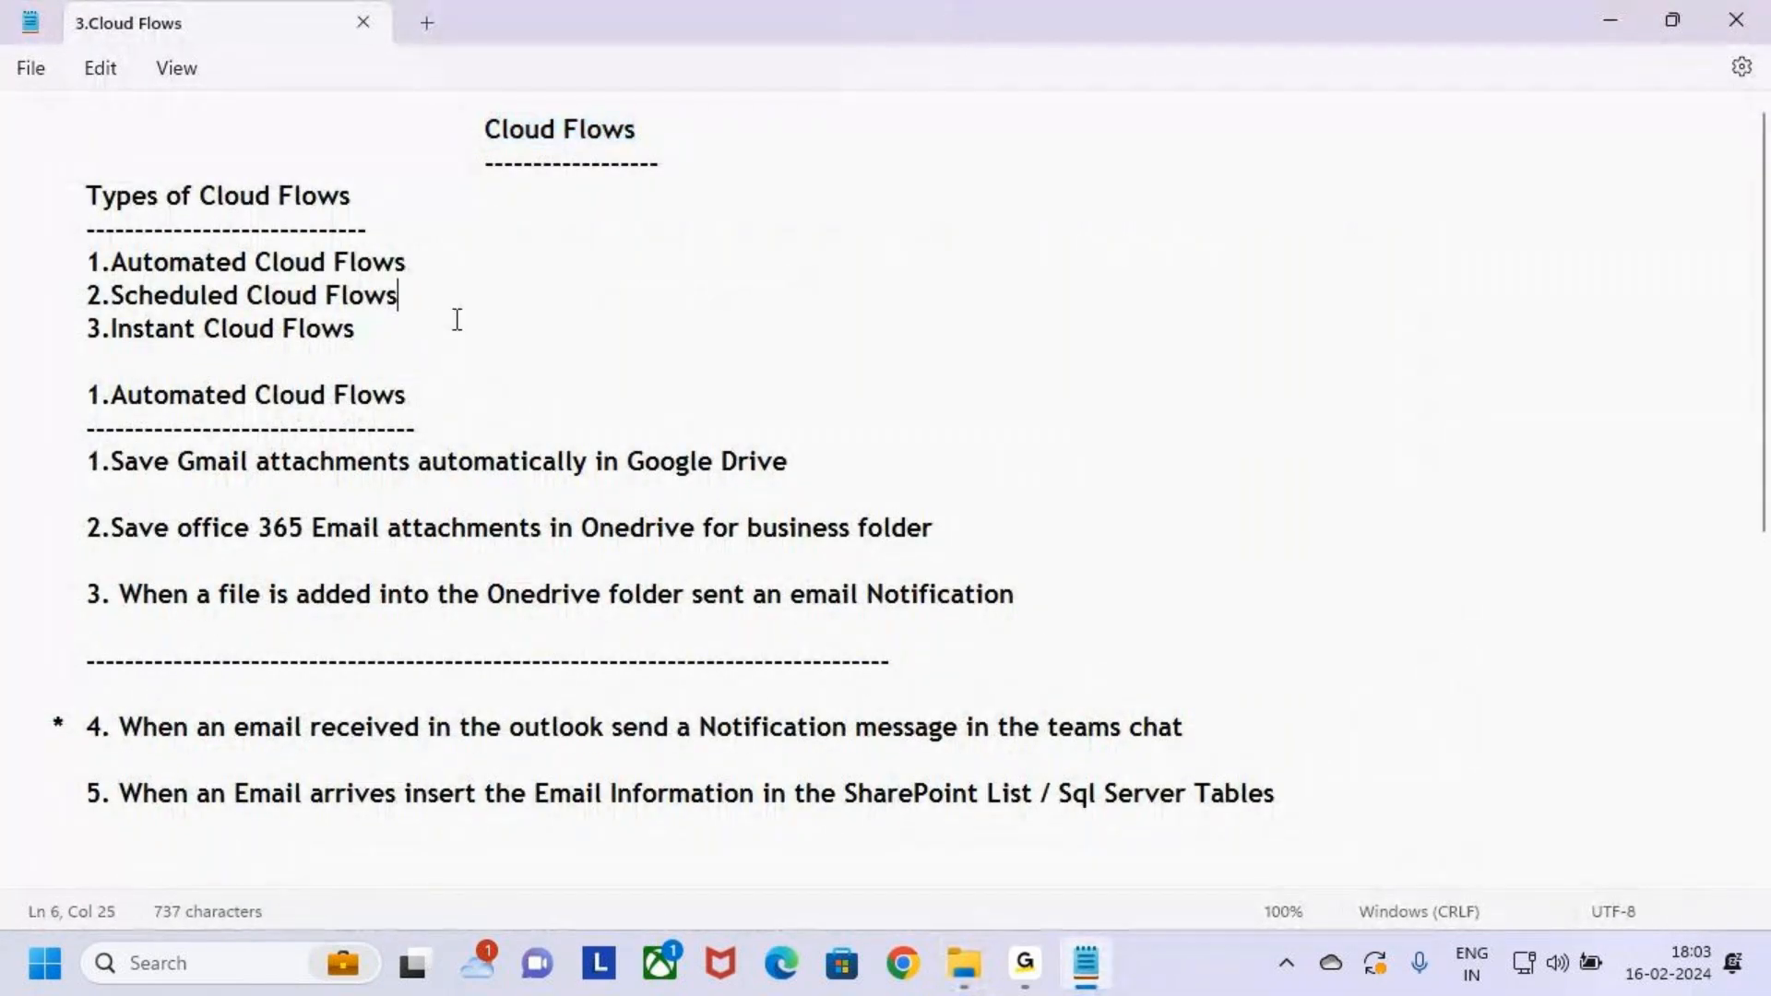
scroll(445, 568, "down", 2)
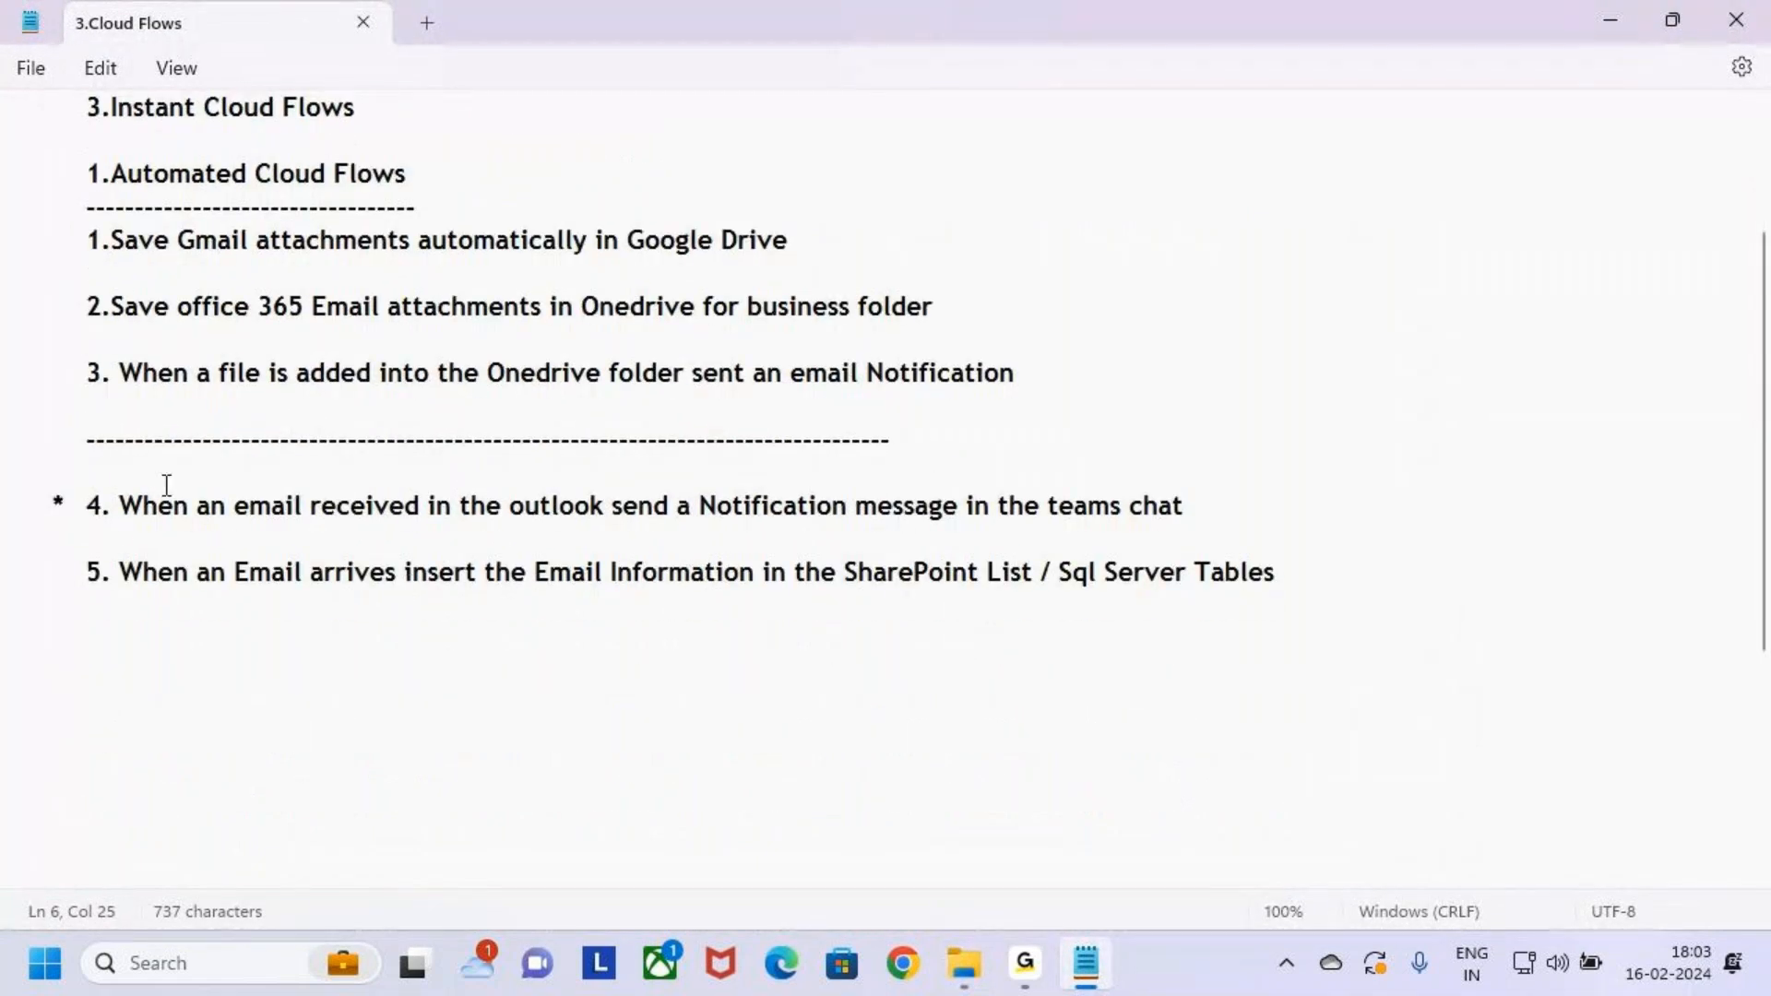
Mark up the flow examples with the on-screen pen, then place the caret above item 4
key("ctrl+2")
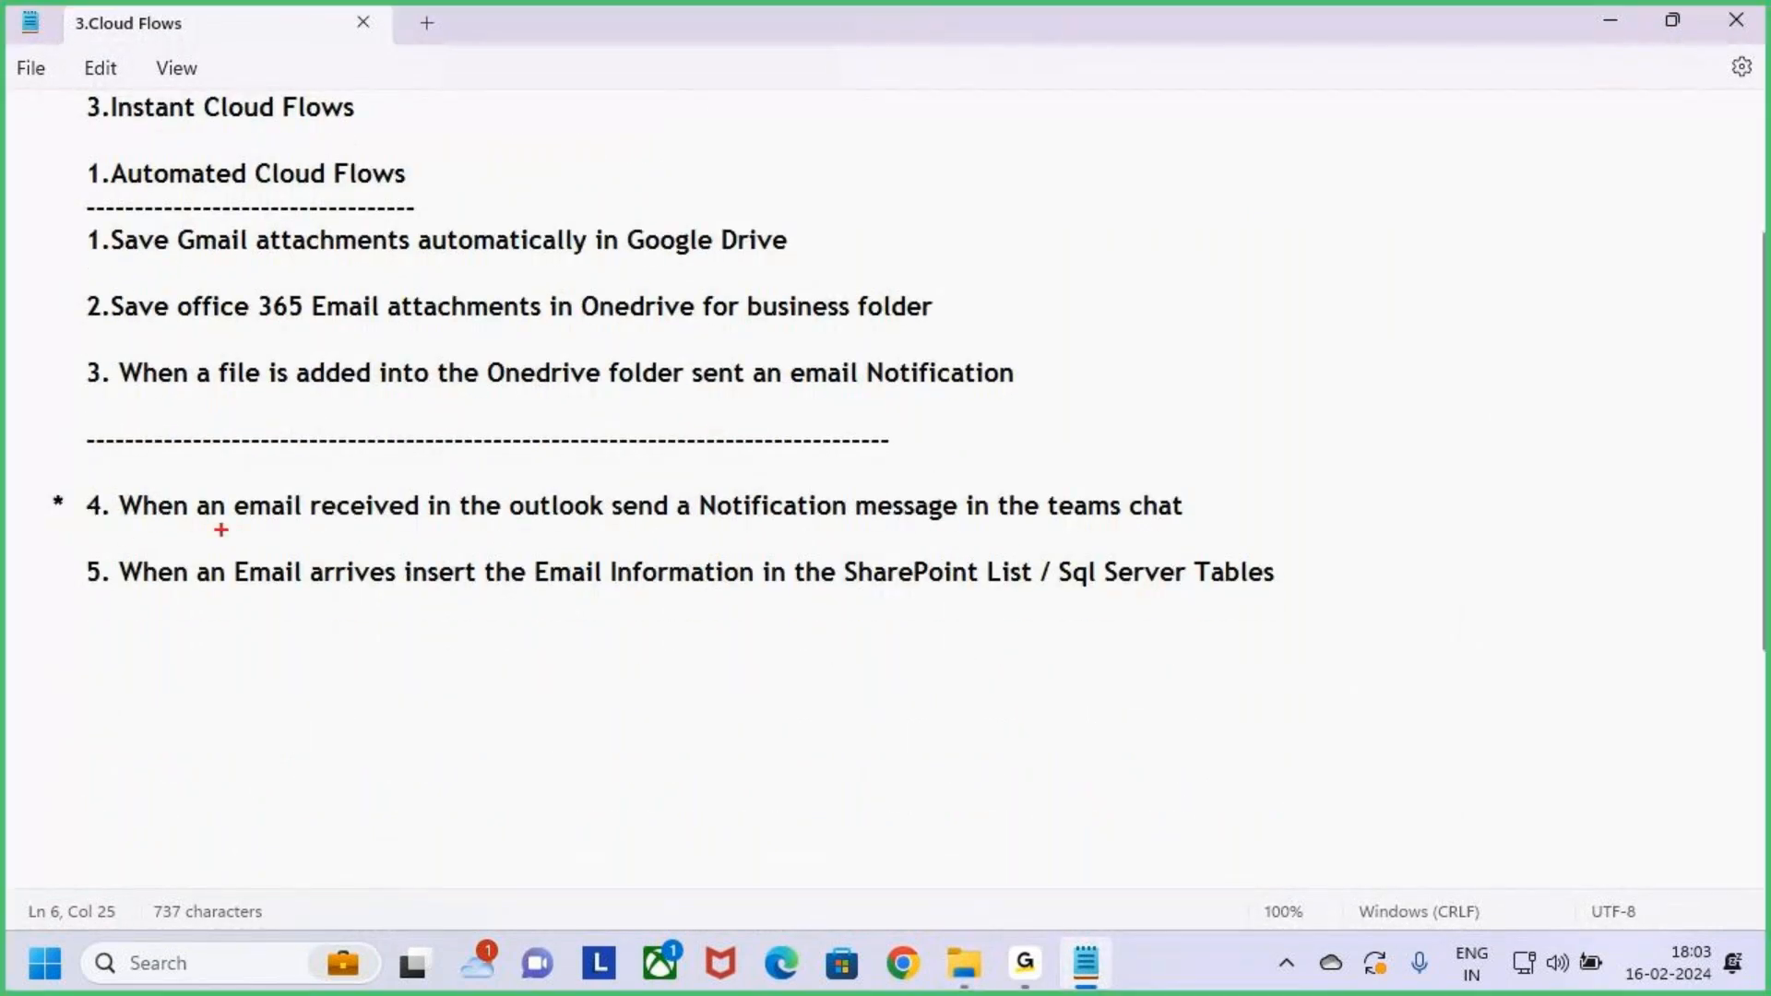
mouse_move(230, 491)
left_mouse_down()
mouse_move(308, 517)
mouse_move(553, 530)
mouse_move(1208, 529)
left_mouse_up()
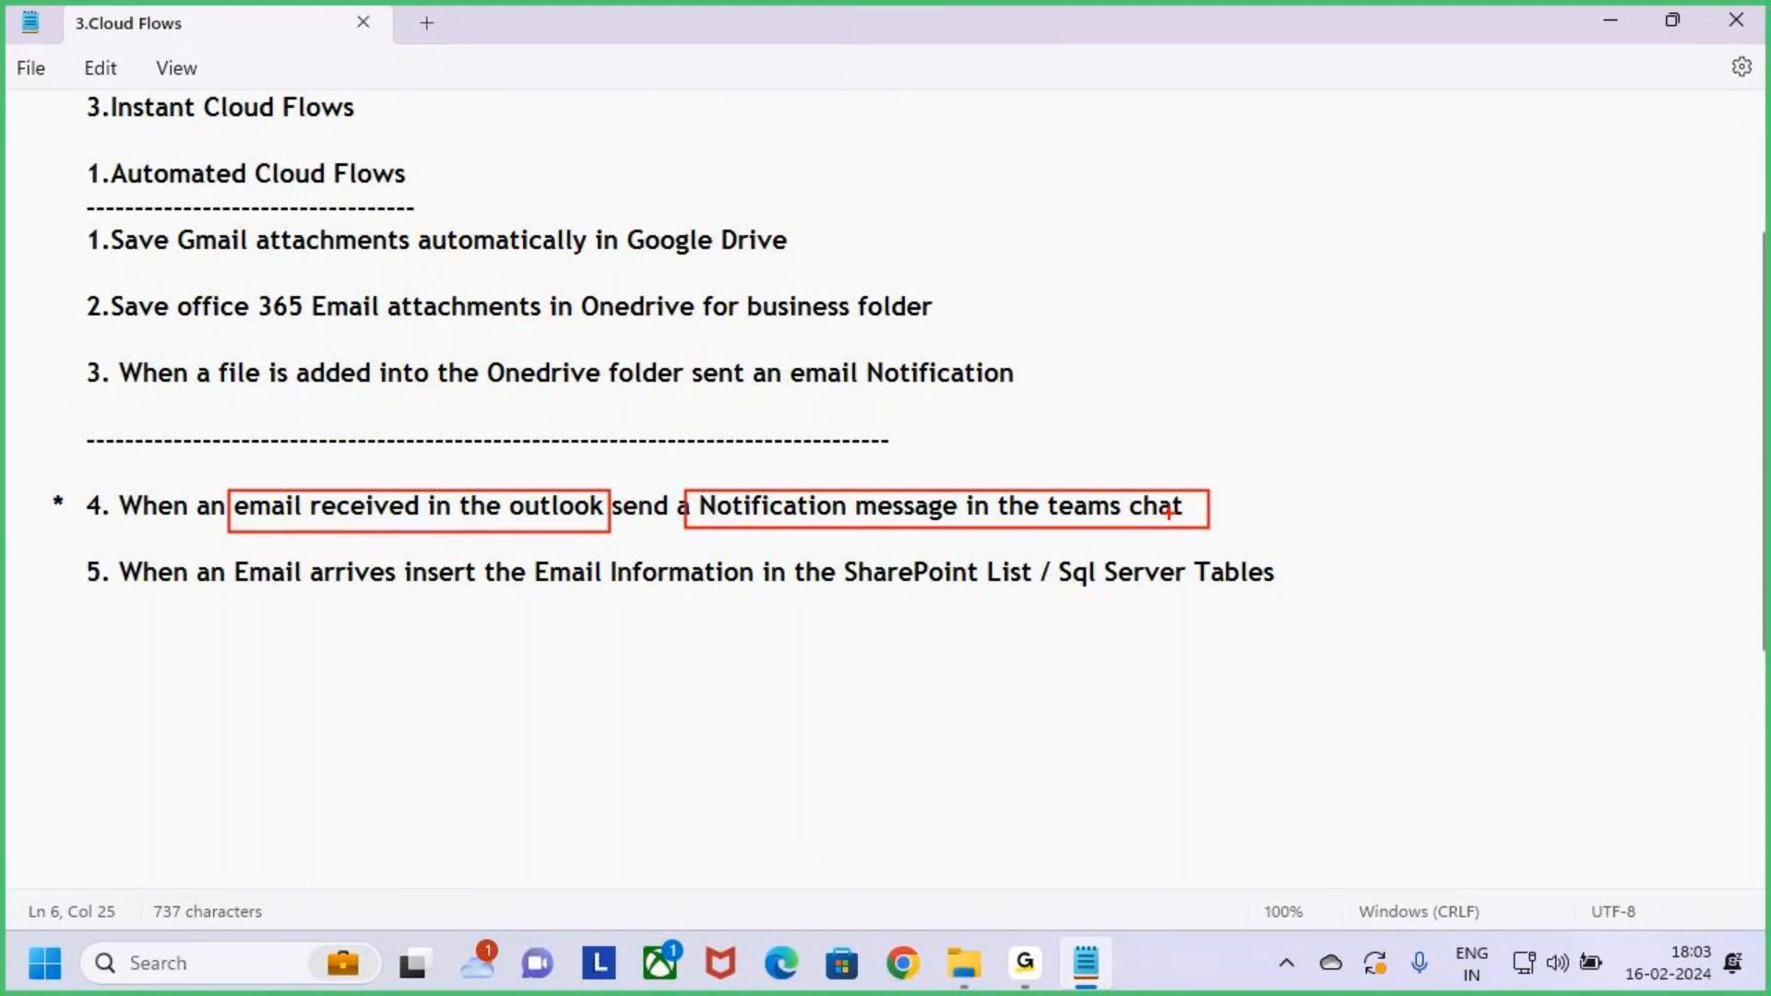
key("e")
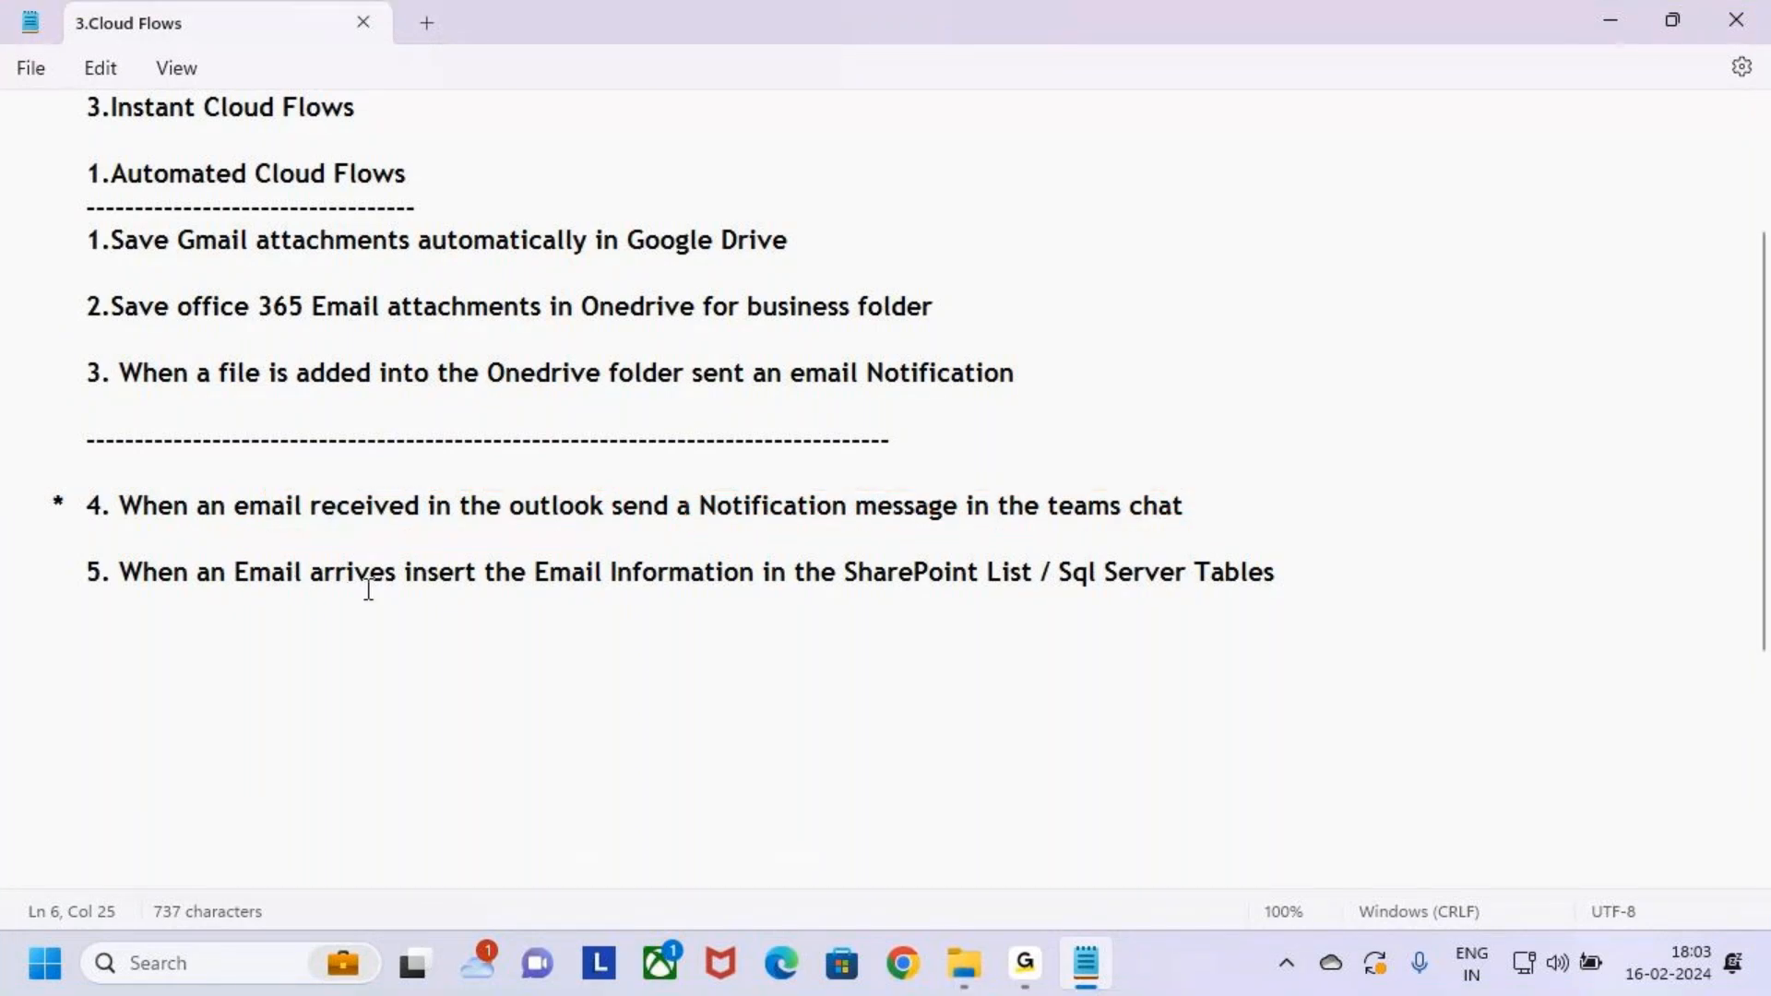
mouse_move(228, 565)
left_mouse_down()
mouse_move(526, 613)
mouse_move(518, 597)
mouse_move(593, 591)
mouse_move(1035, 585)
left_mouse_up()
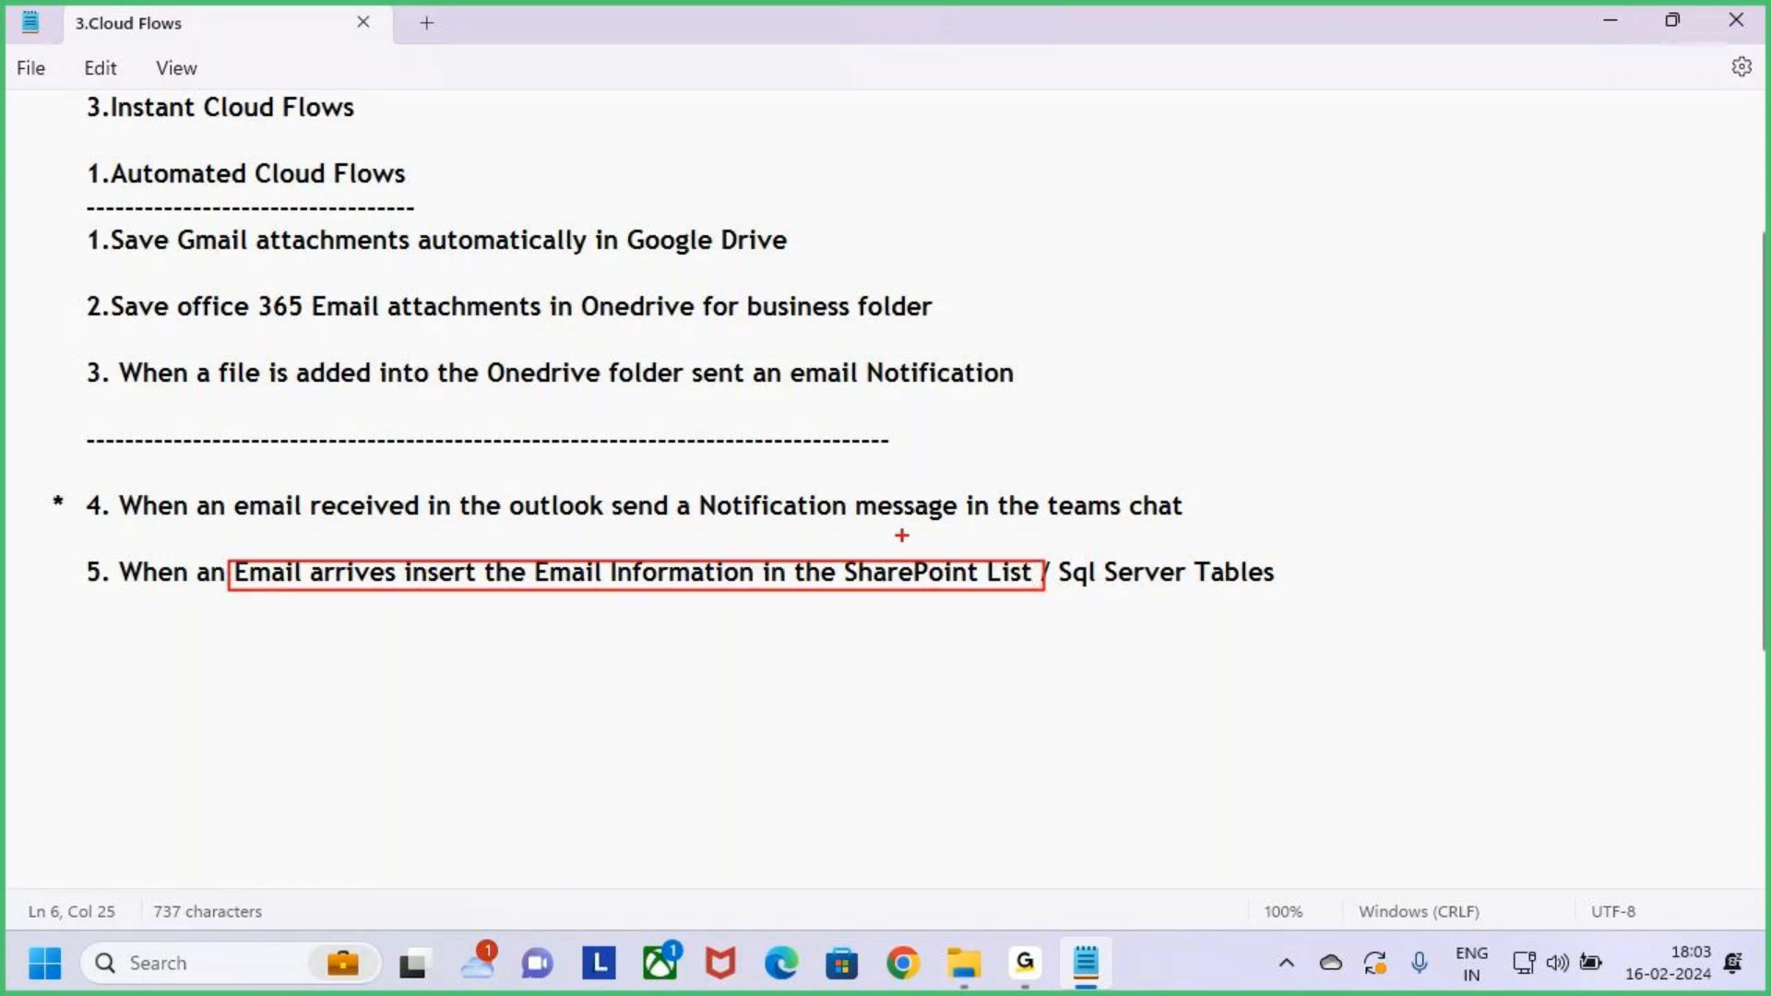
key("Escape")
scroll(104, 600, "up", 2)
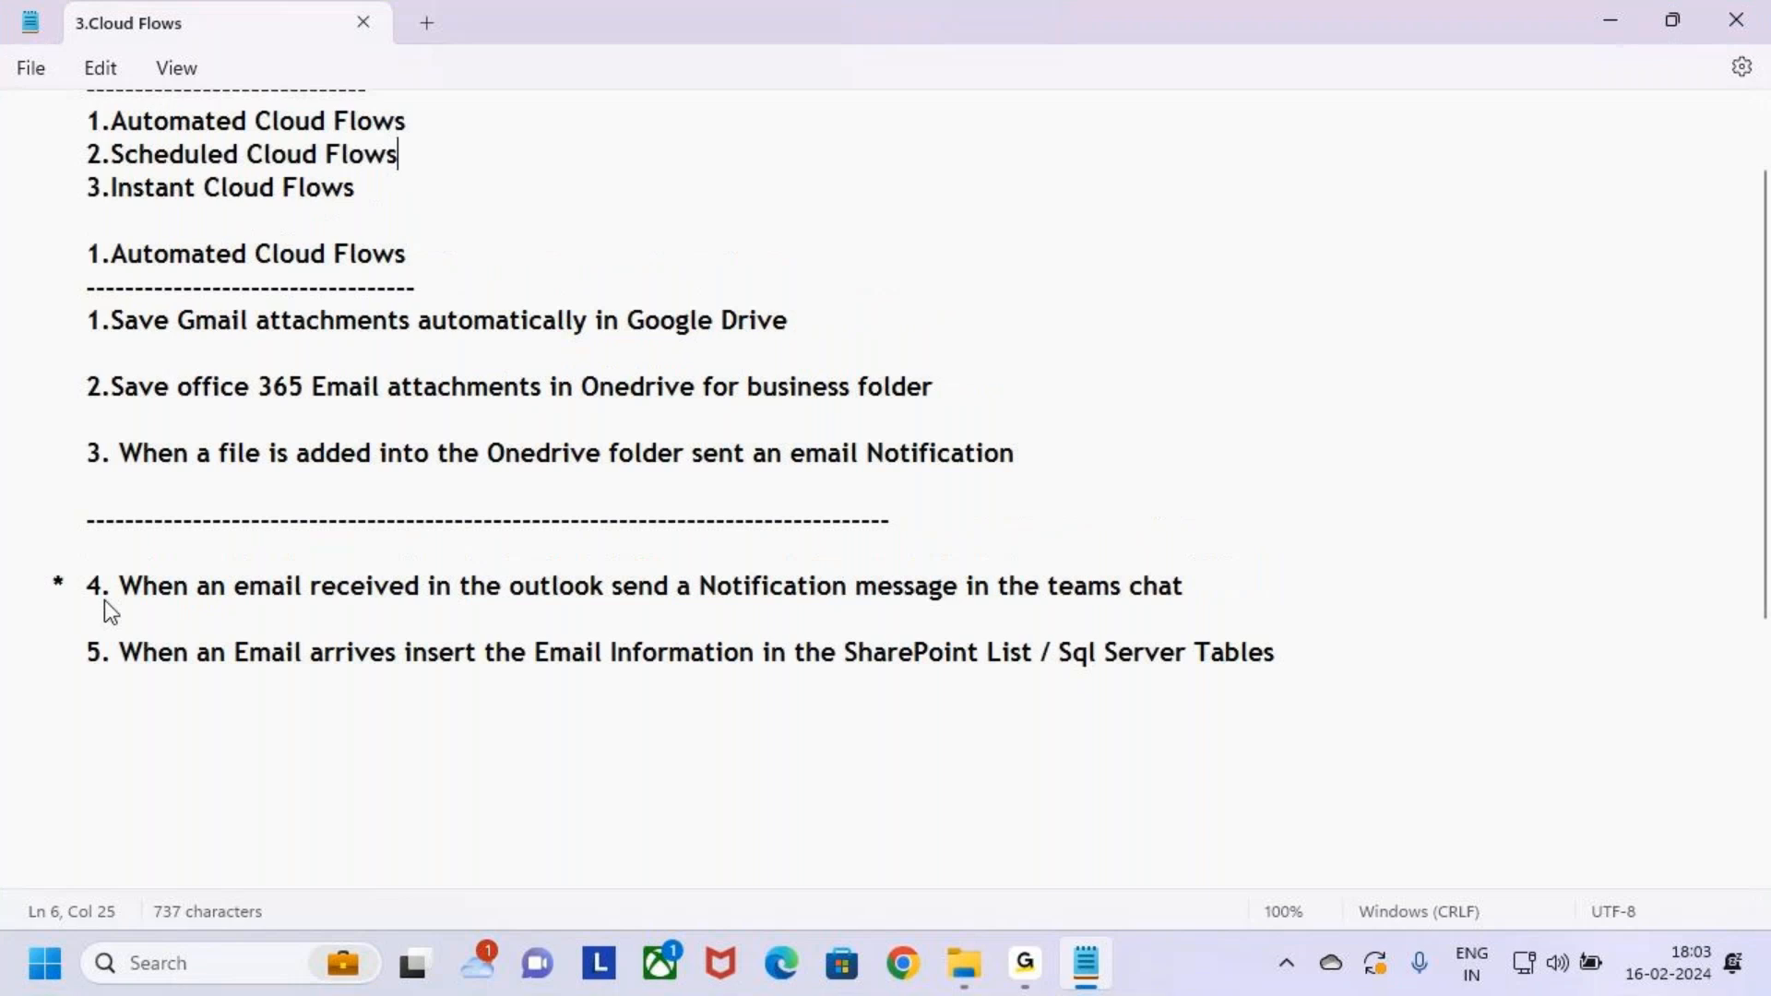
scroll(143, 663, "down", 1)
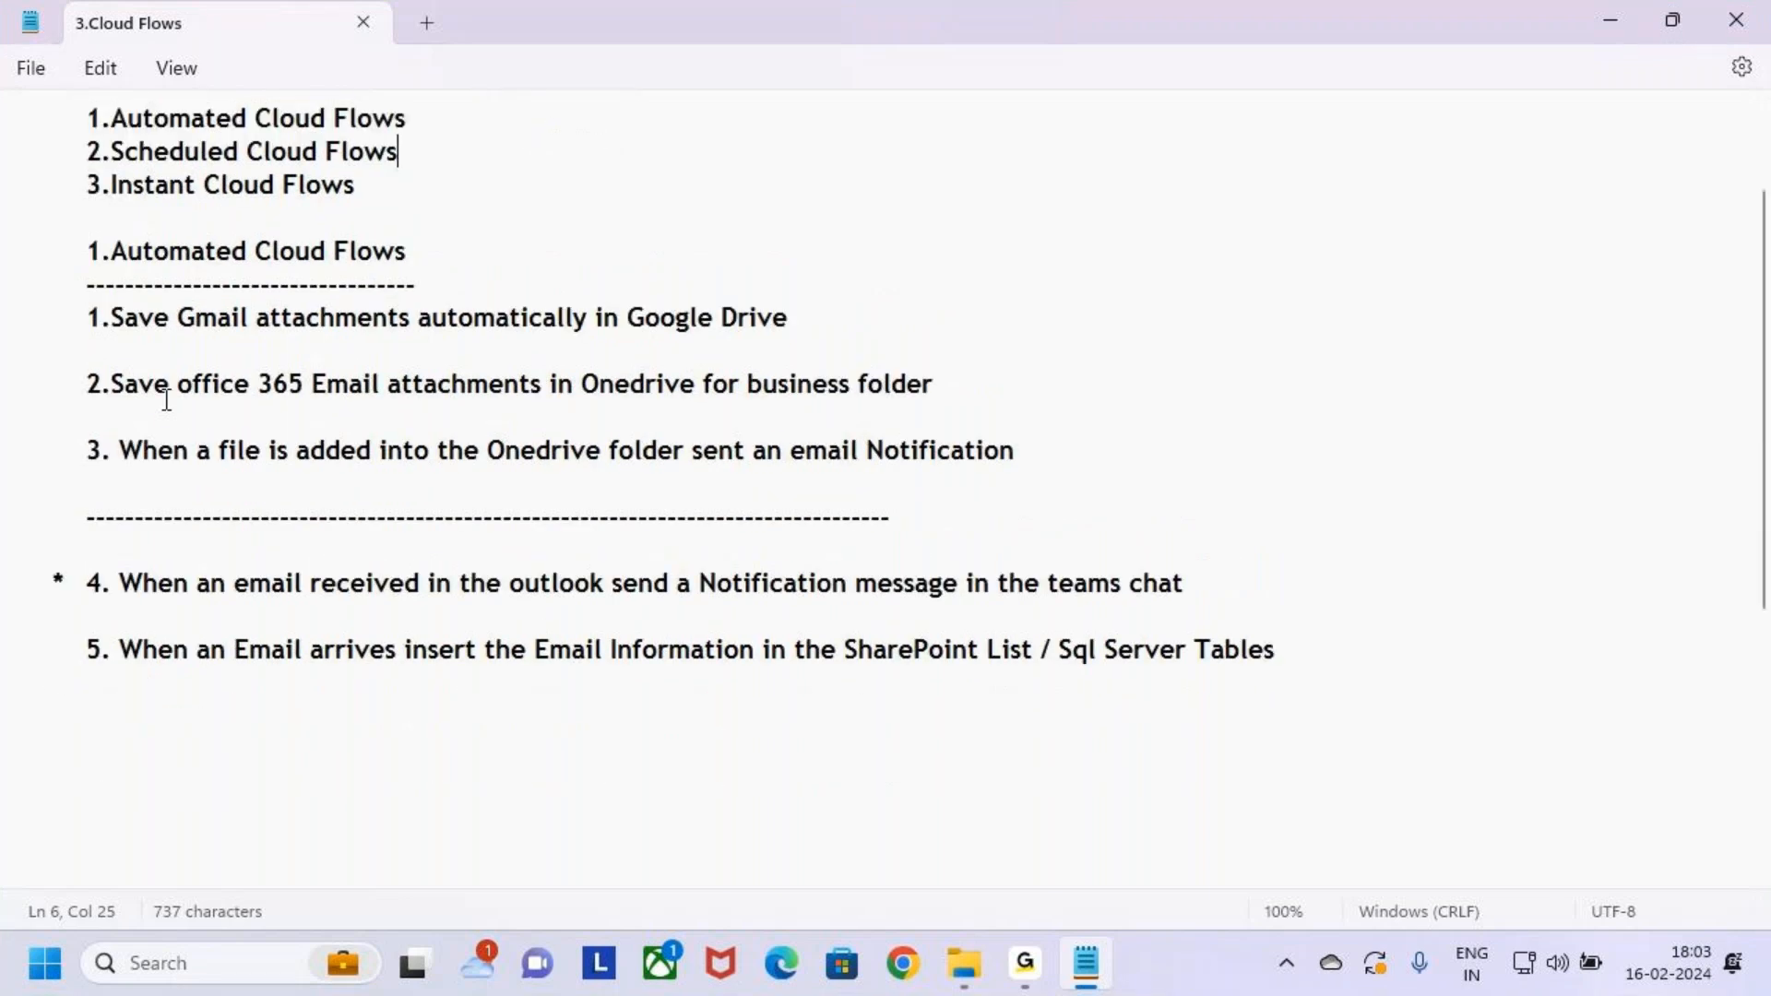
scroll(181, 546, "down", 1)
left_click(115, 458)
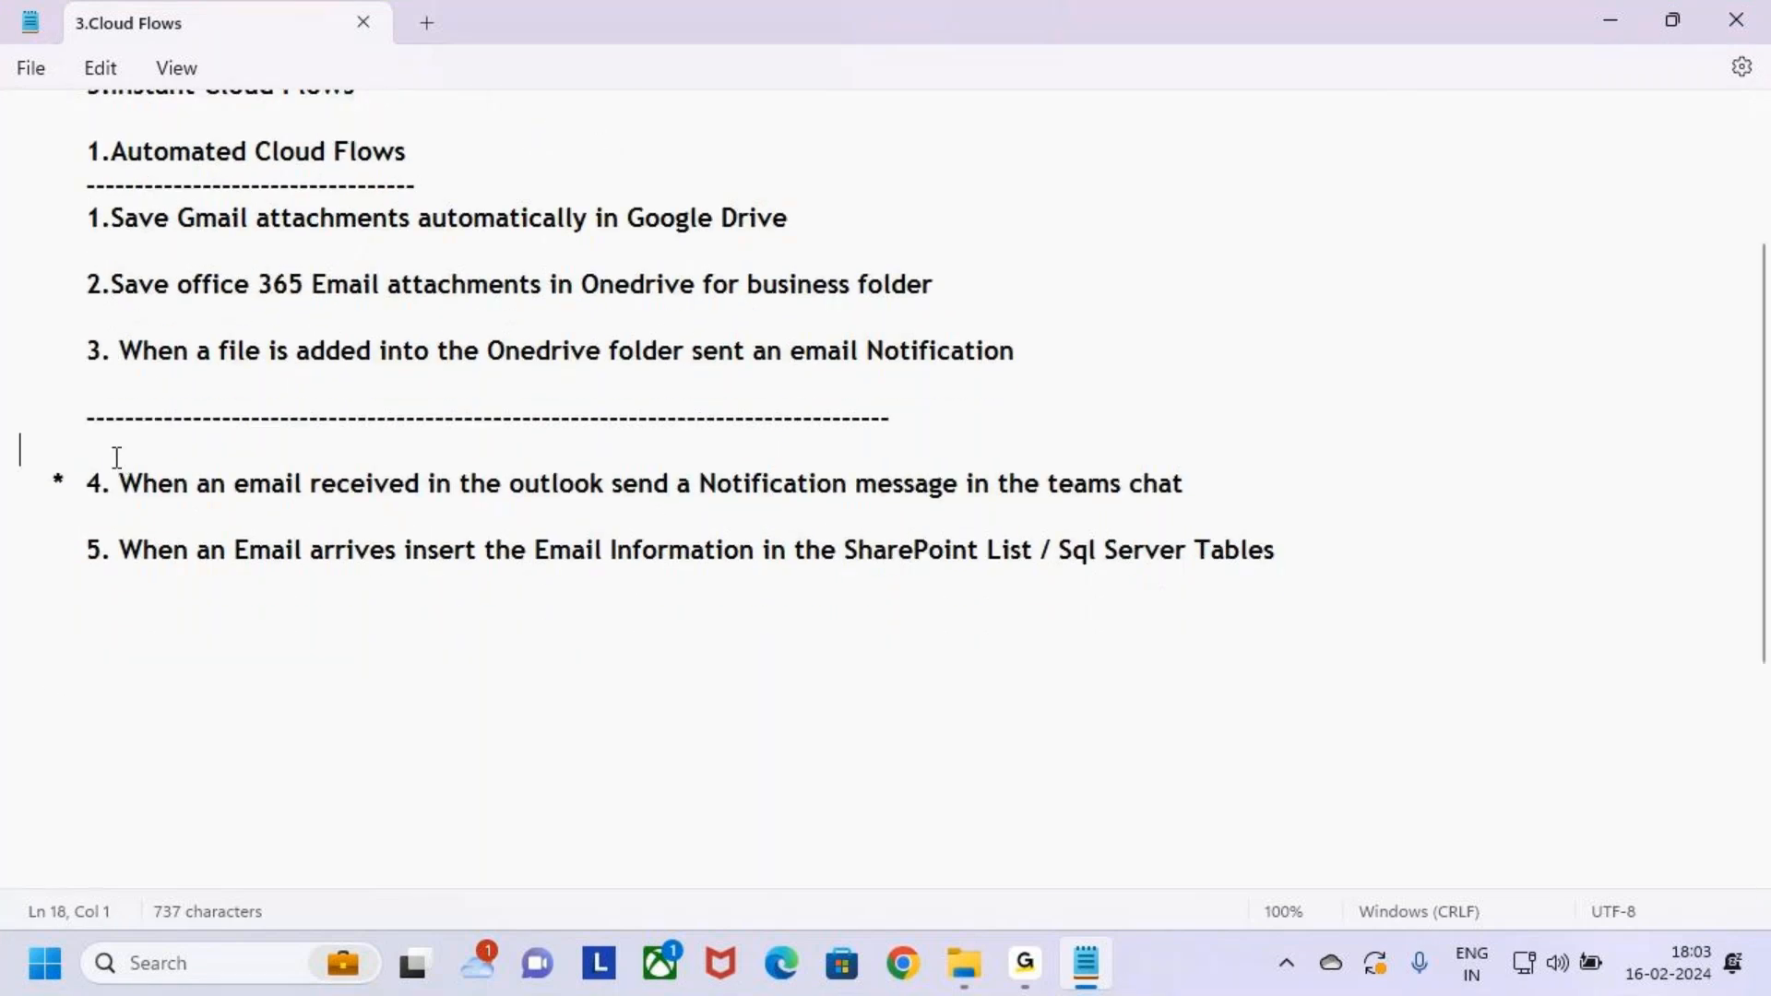
Add an indented 'Class 2' heading with a dashed underline above item 4
key("Return")
key("Tab")
type("Class 2")
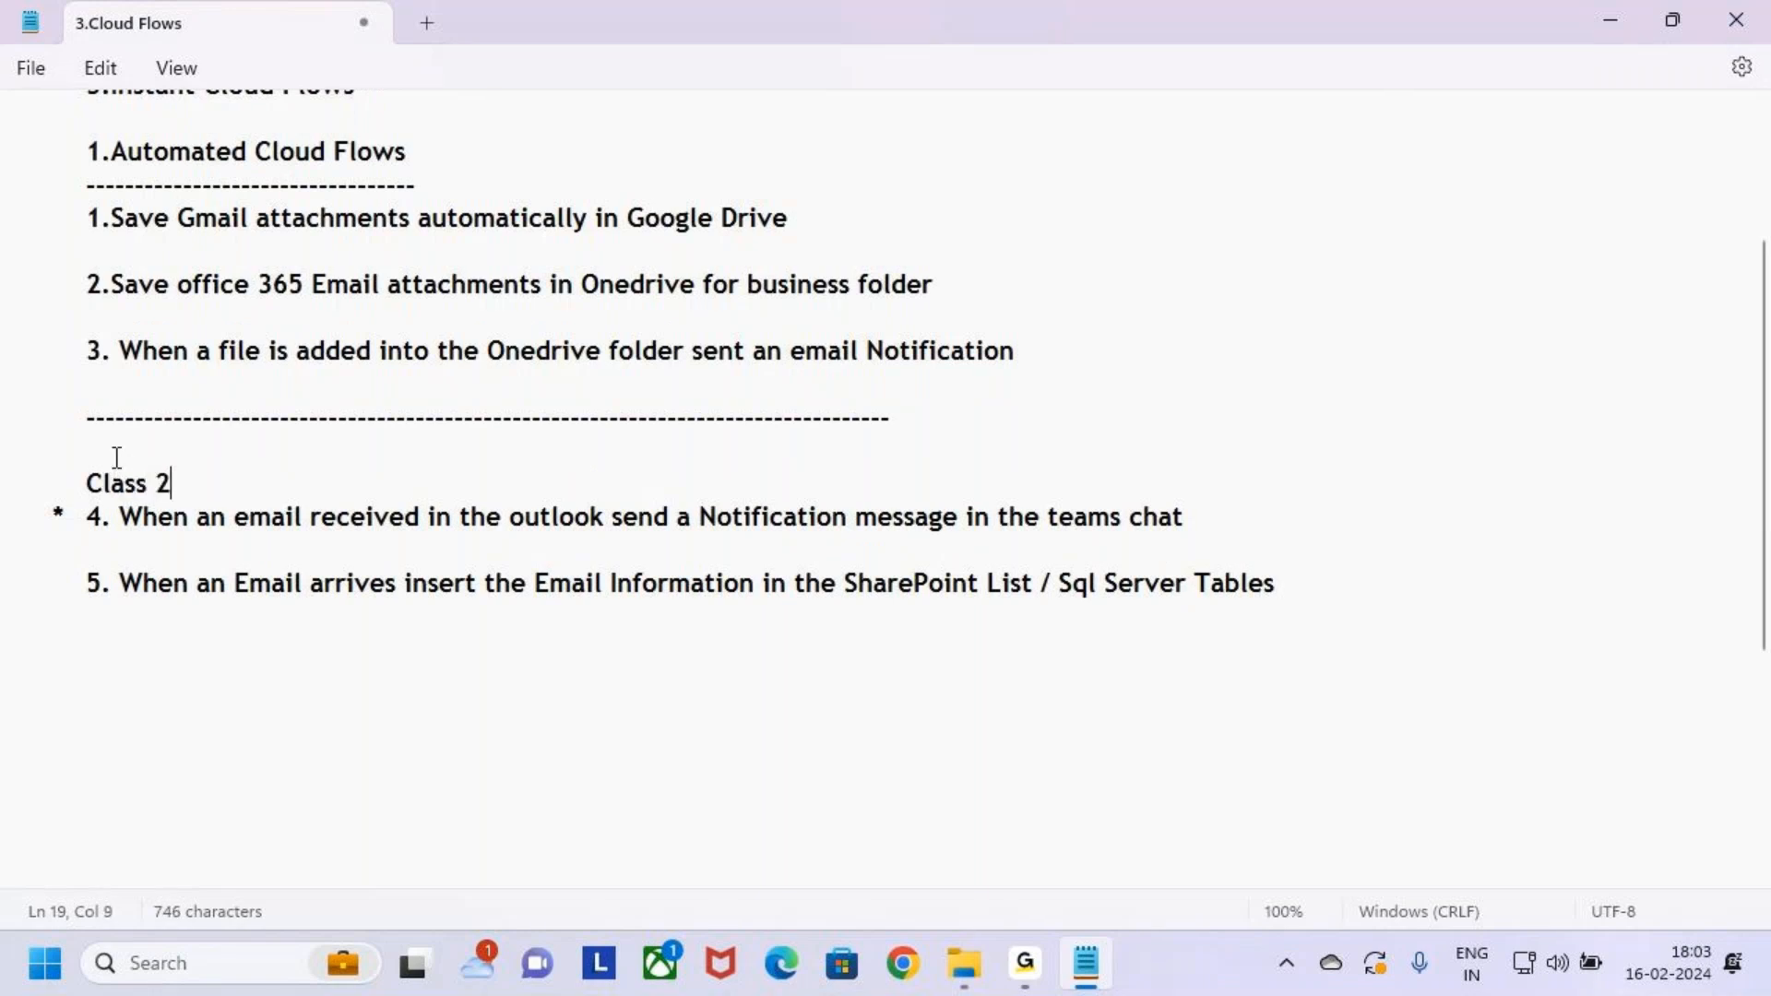
key("Return")
key("Tab")
type("----------")
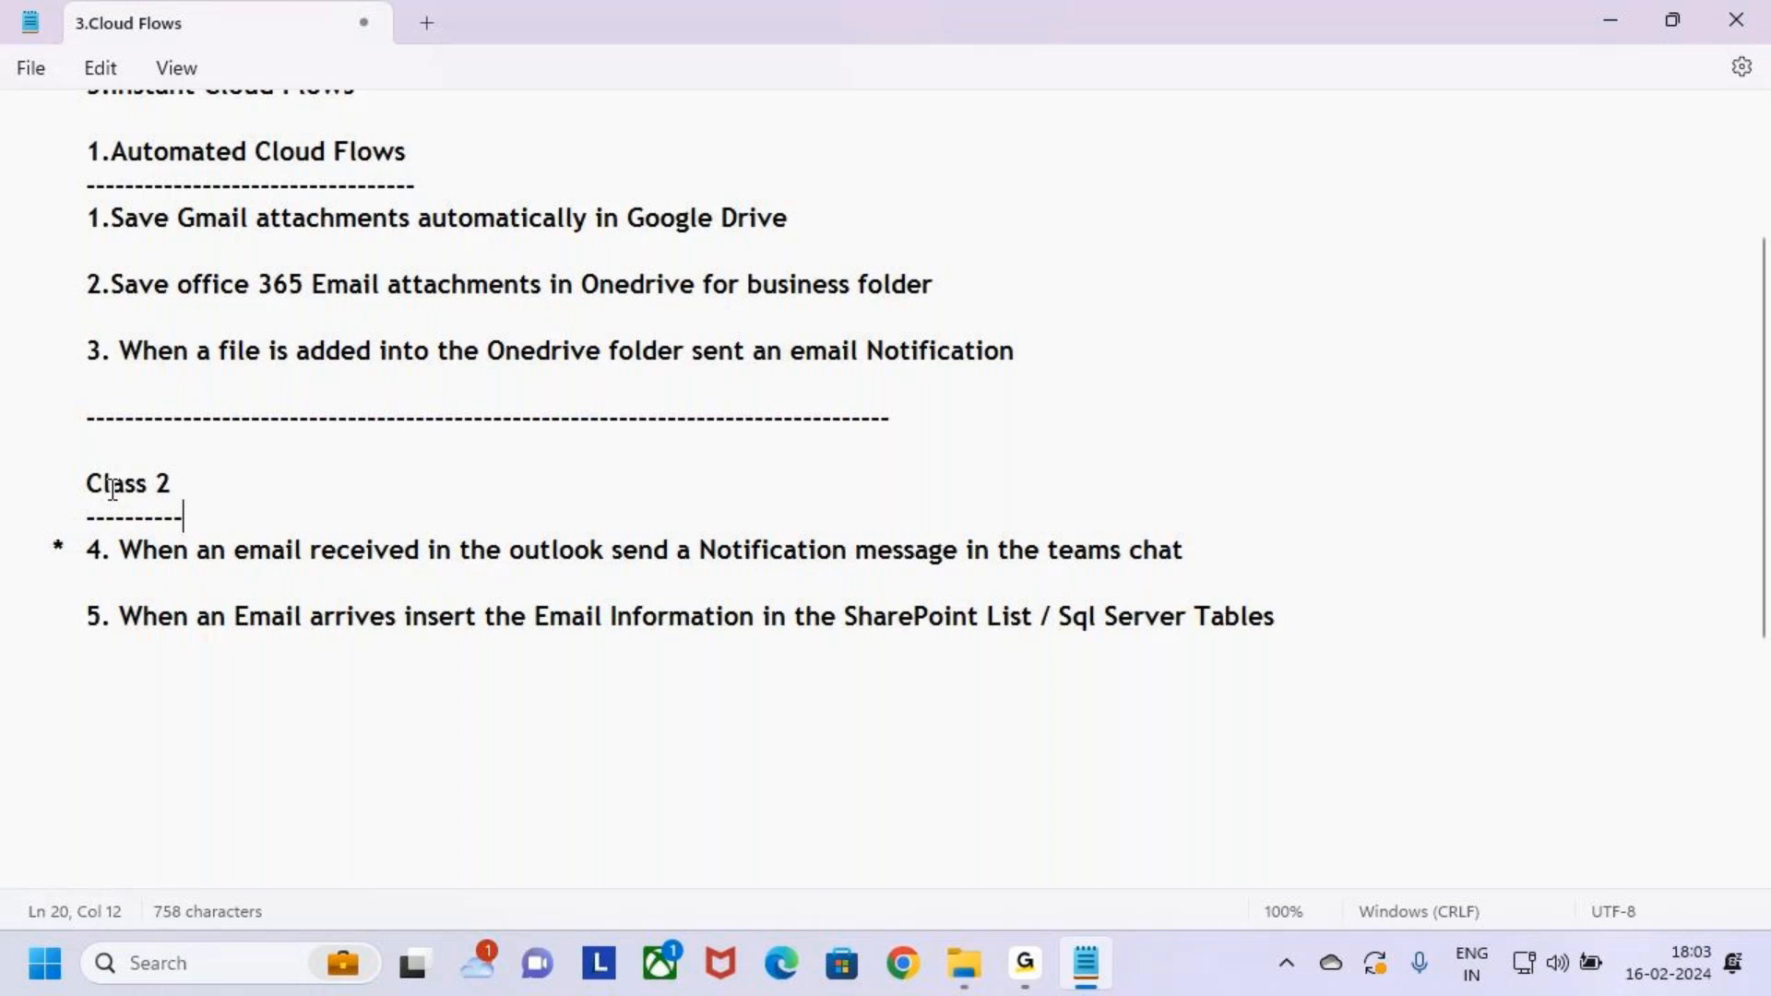
Fix 'Tables' at the end of item 5 and add an underlined 'Class 3' heading
scroll(217, 498, "down", 2)
left_click(1298, 424)
key("BackSpace")
key("BackSpace")
key("BackSpace")
type("les")
key("Tab")
type("Class 3")
key("Return")
key("Tab")
type("-----------")
key("Return")
key("Tab")
Insert a long dashed divider above Class 3, then return File Explorer to 4.Class Notes
left_click(114, 465)
key("Return")
type("-----------------------------------------------------------------------------------------------------------------------------------")
key("BackSpace")
key("BackSpace")
key("BackSpace")
key("BackSpace")
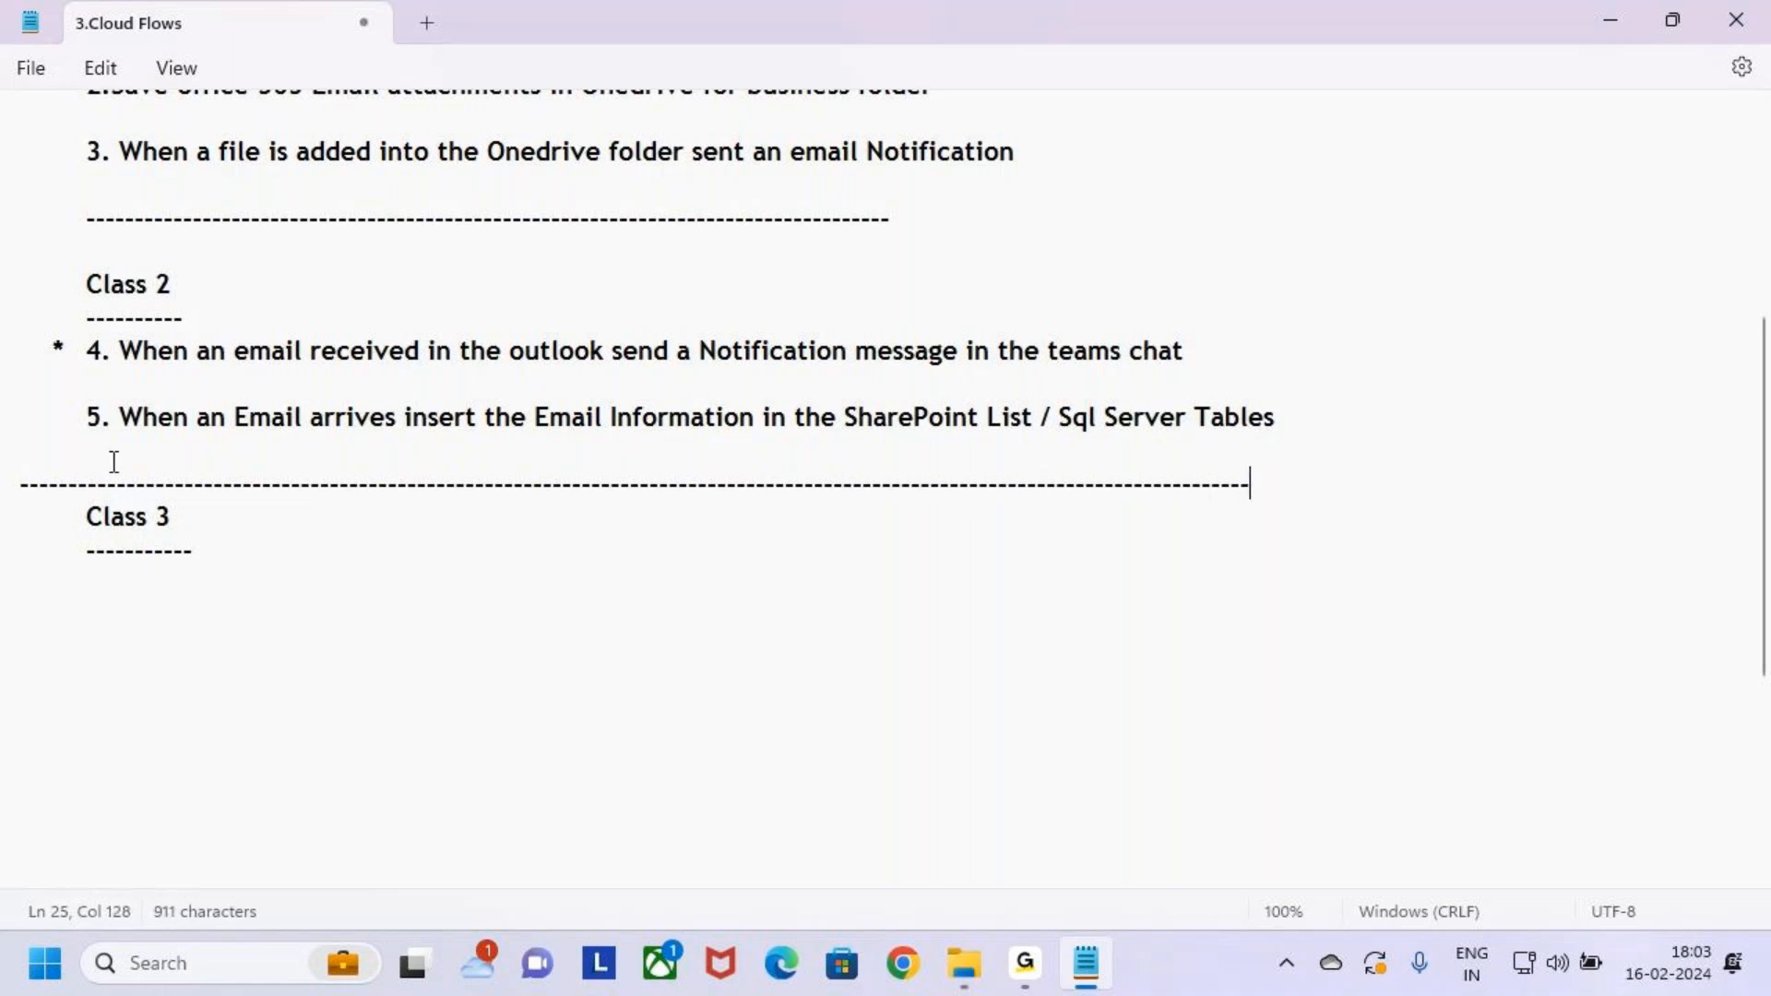
key("BackSpace")
key("BackSpace")
key("BackSpace")
key("BackSpace")
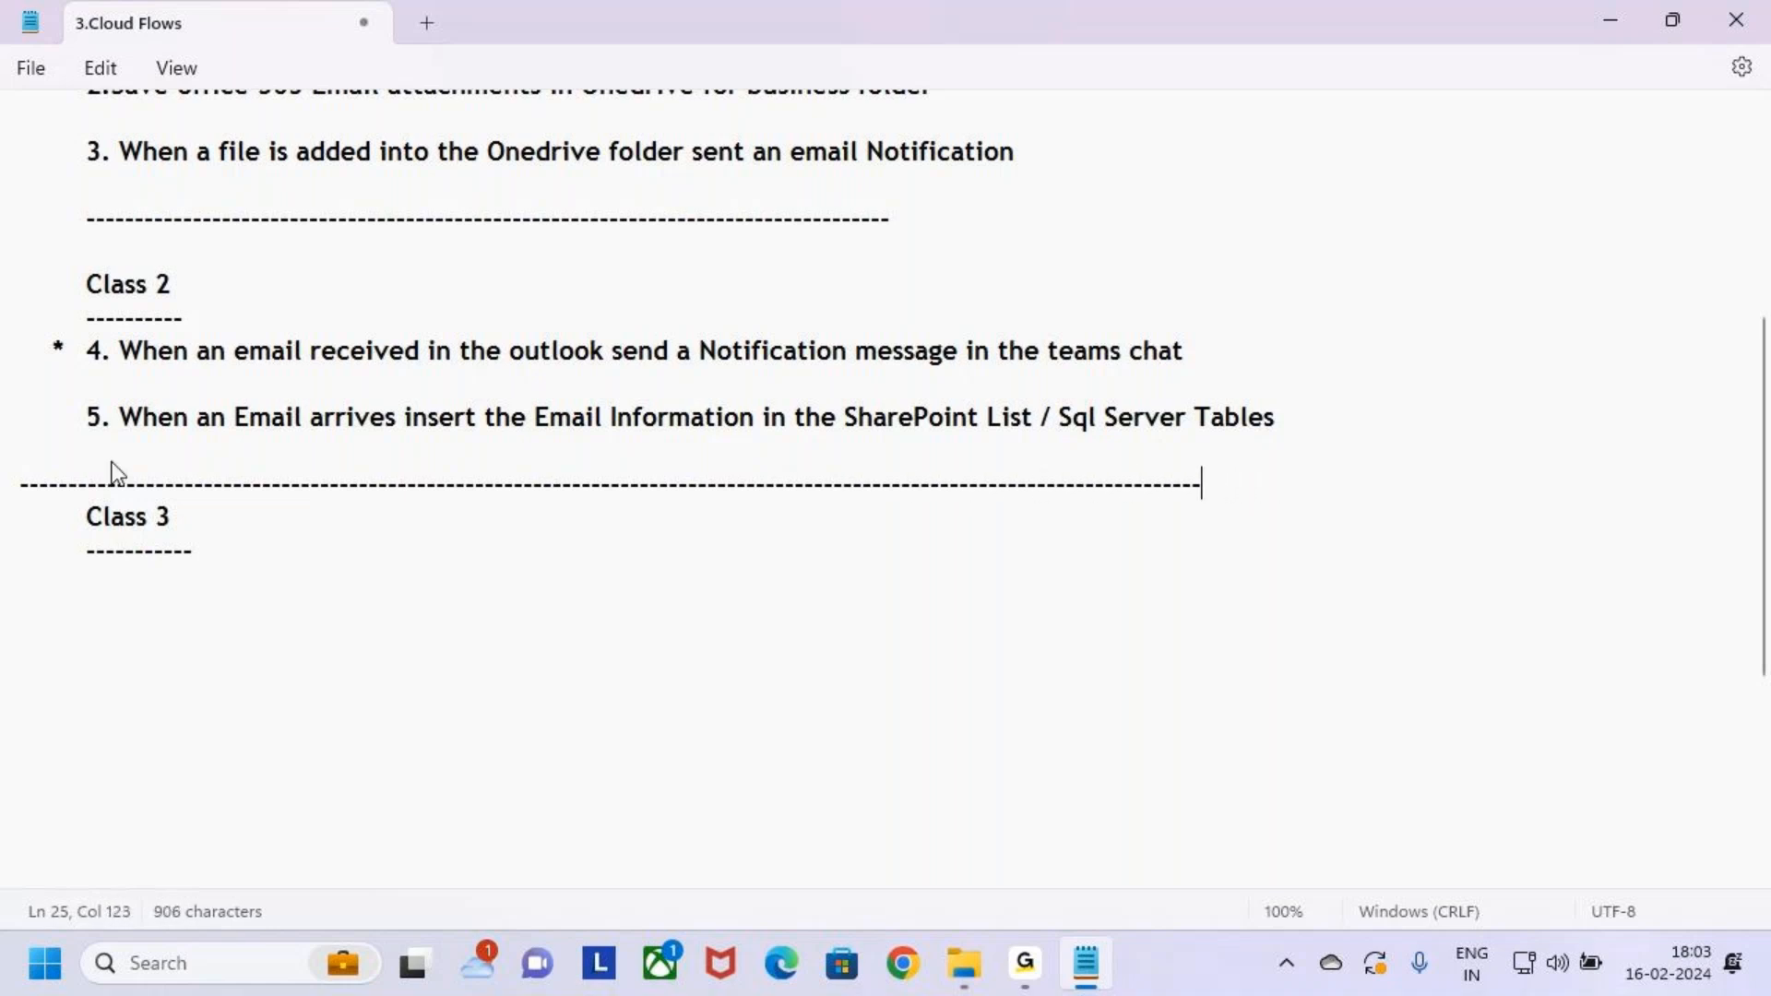
type("------------")
key("Return")
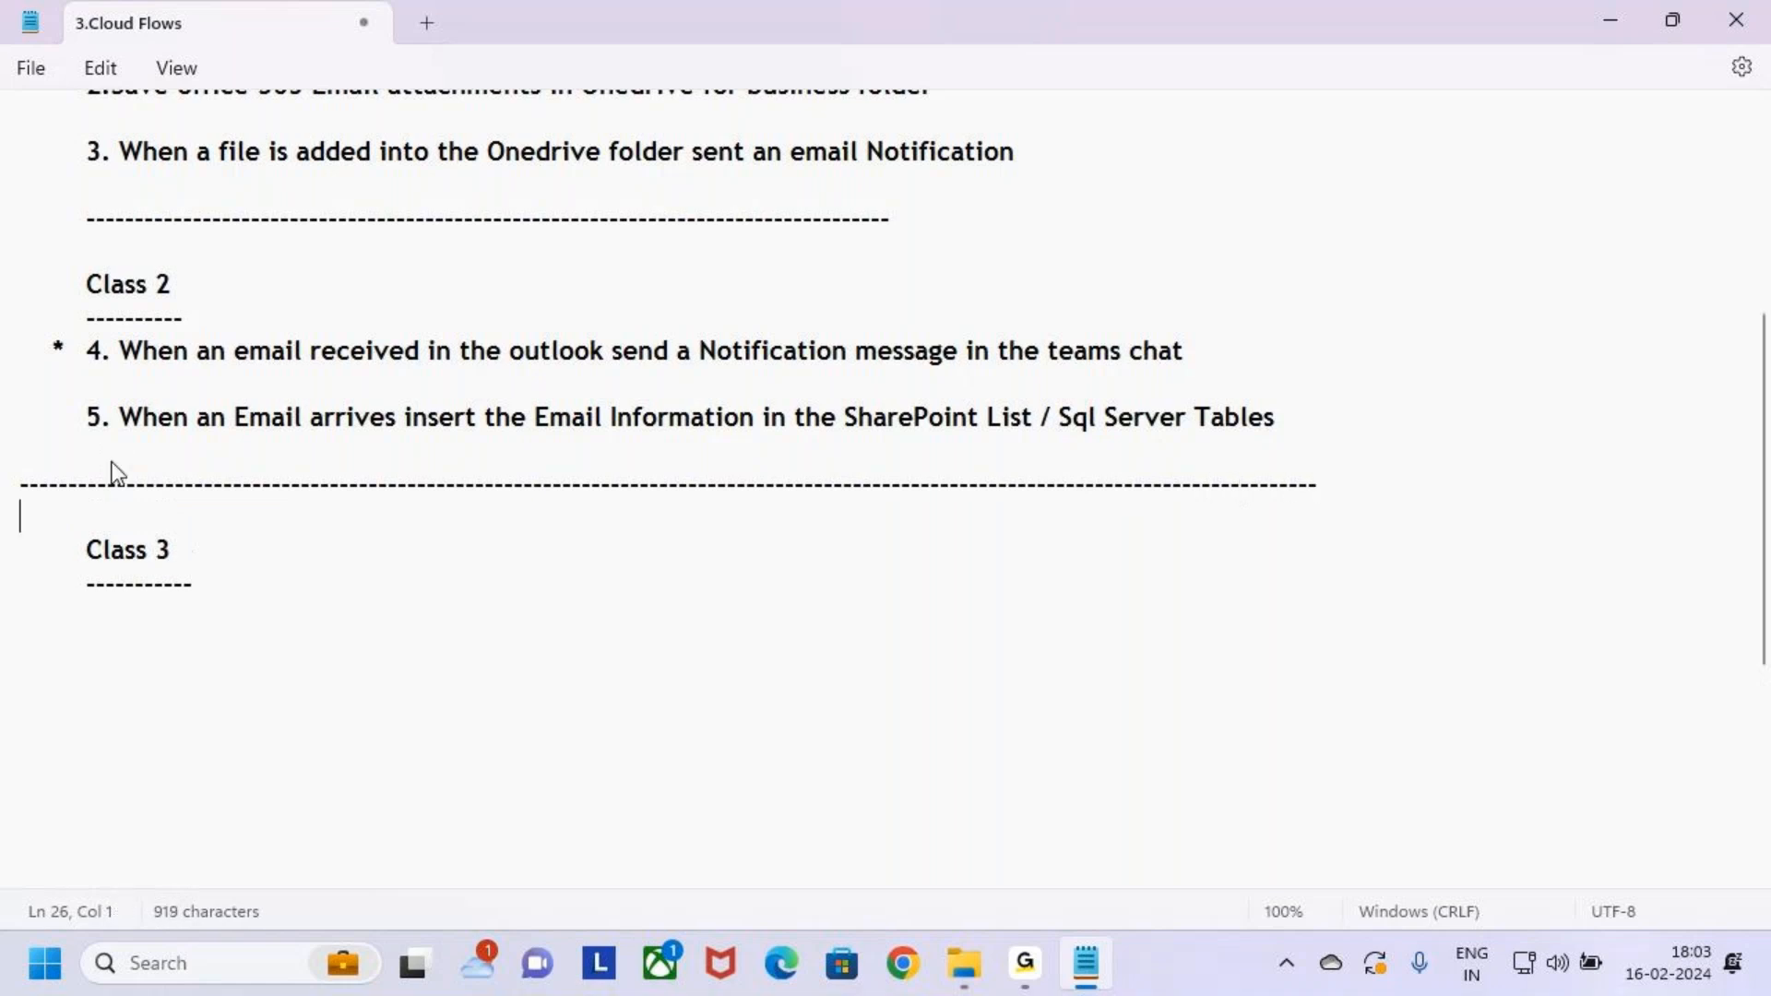
left_click(249, 591)
key("Return")
left_click(964, 963)
key("alt+Left")
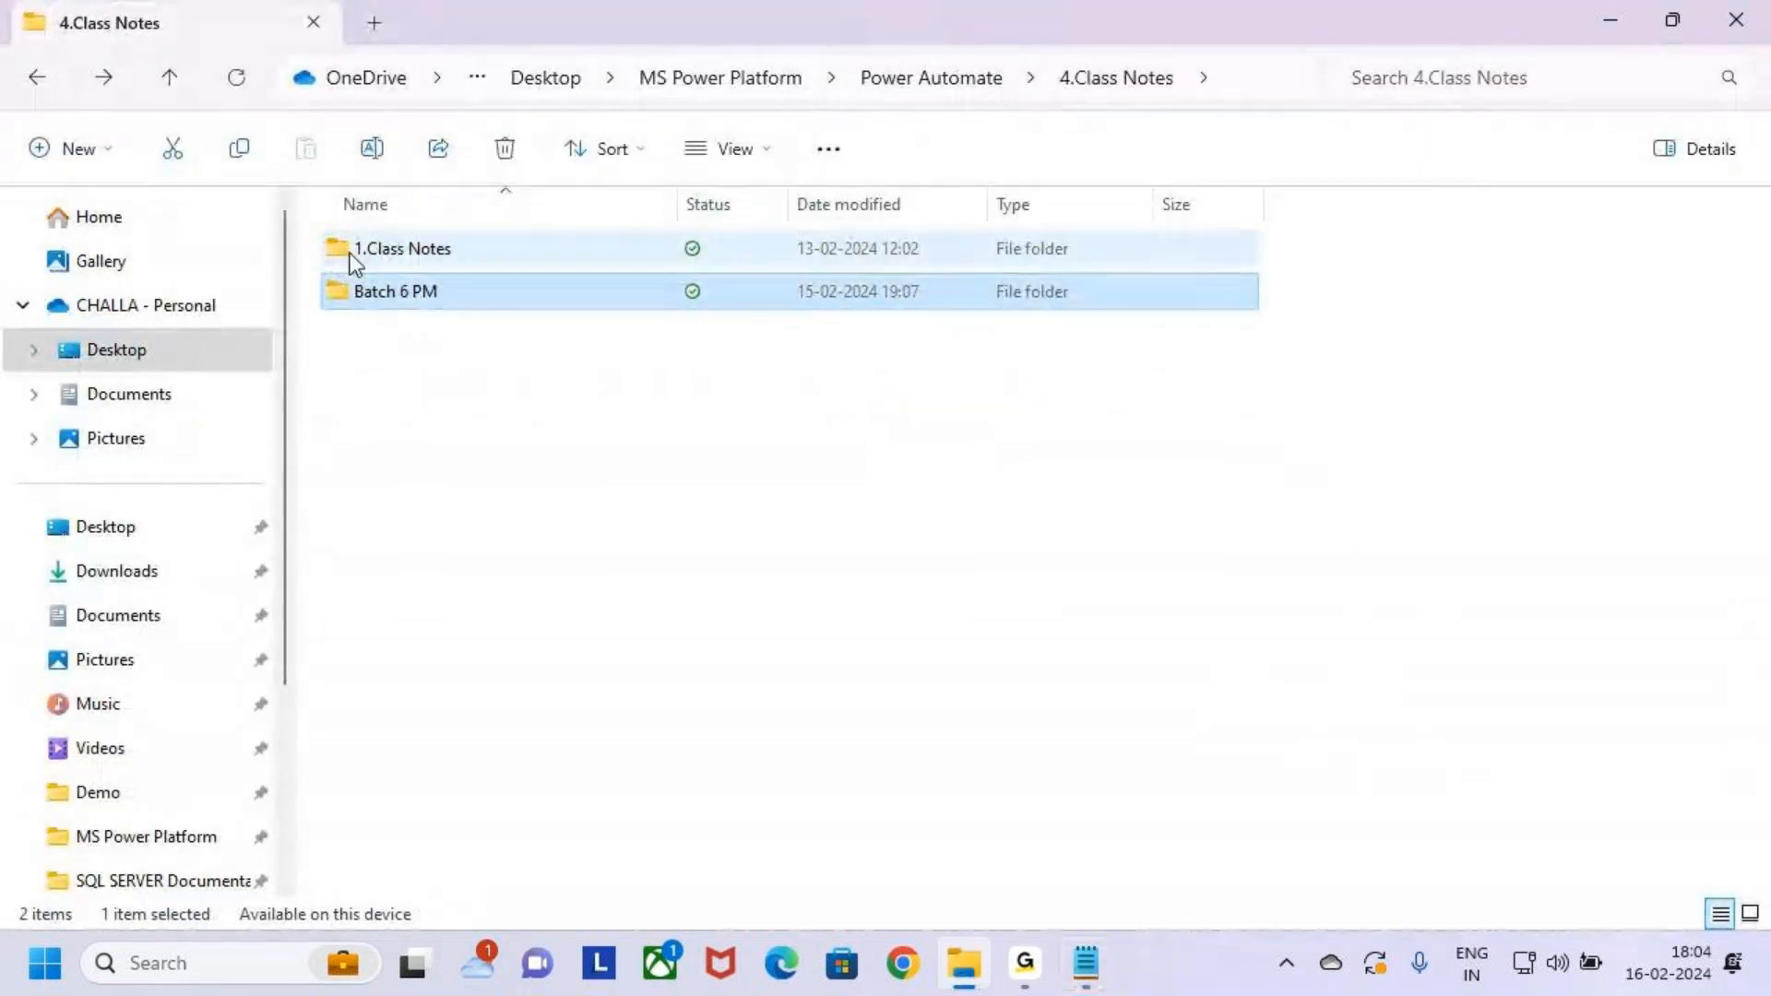
Open 1.Class Notes > Batch 9 AM and the Automated Cloud Flows note
left_click(353, 265)
double_click(354, 265)
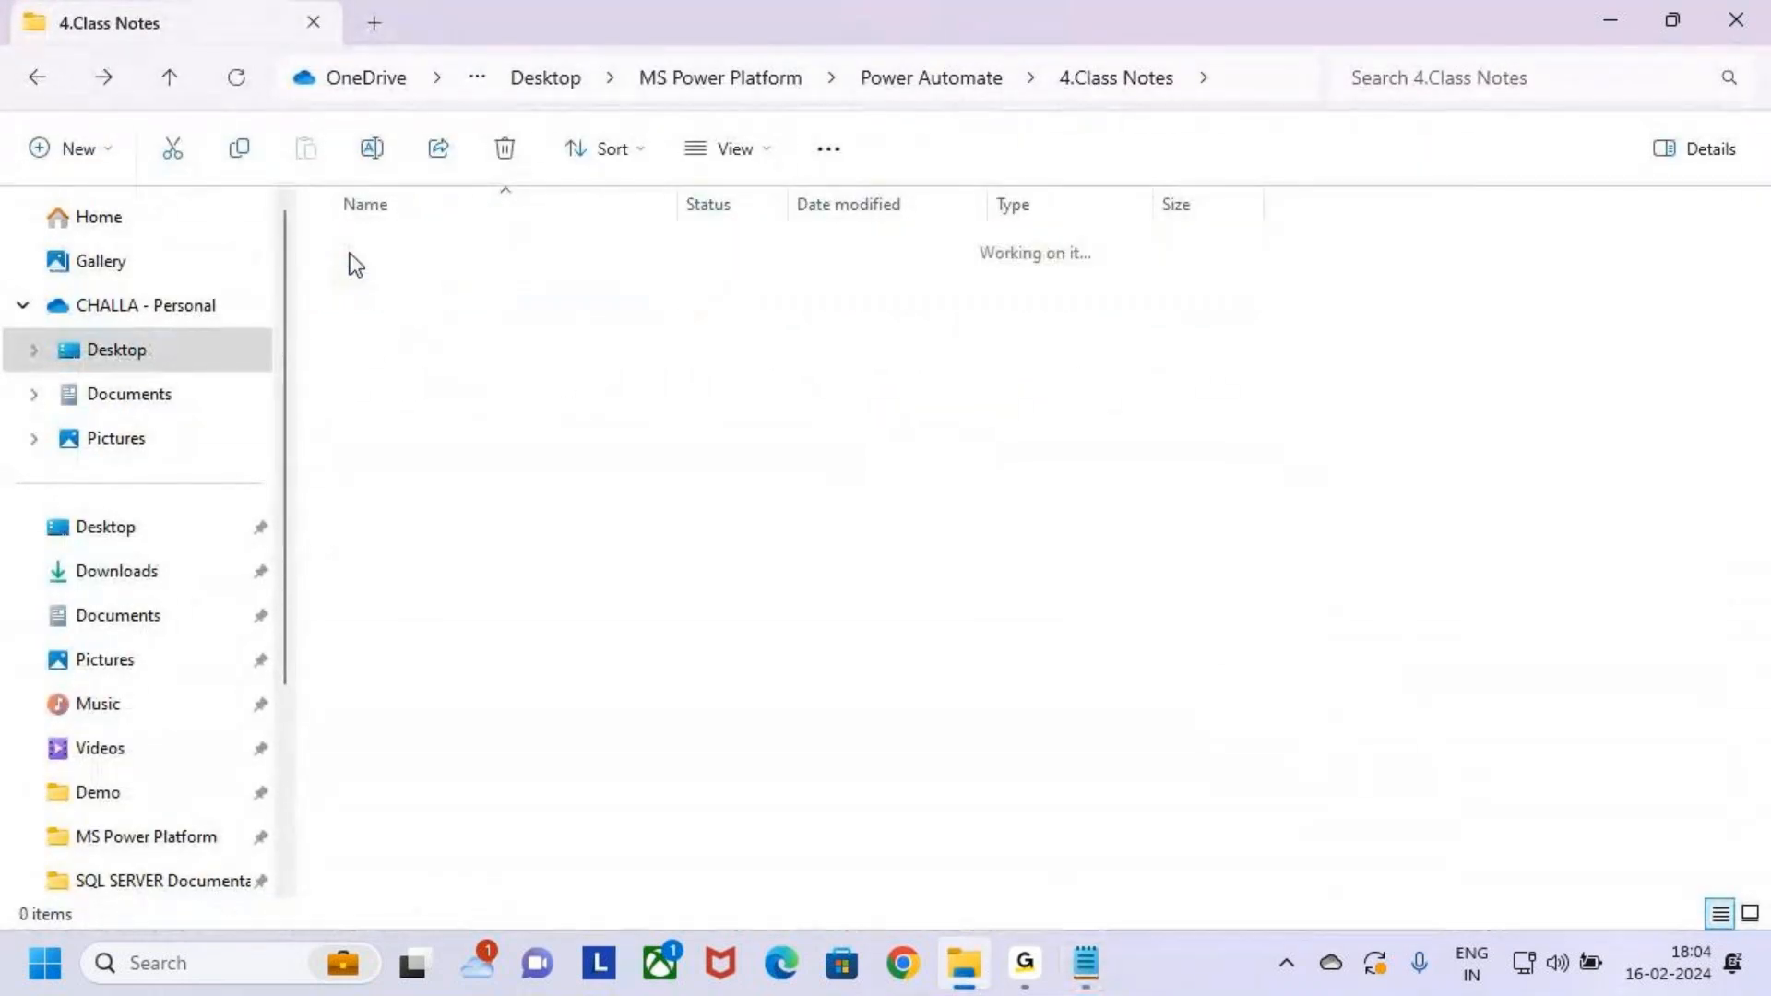
double_click(349, 247)
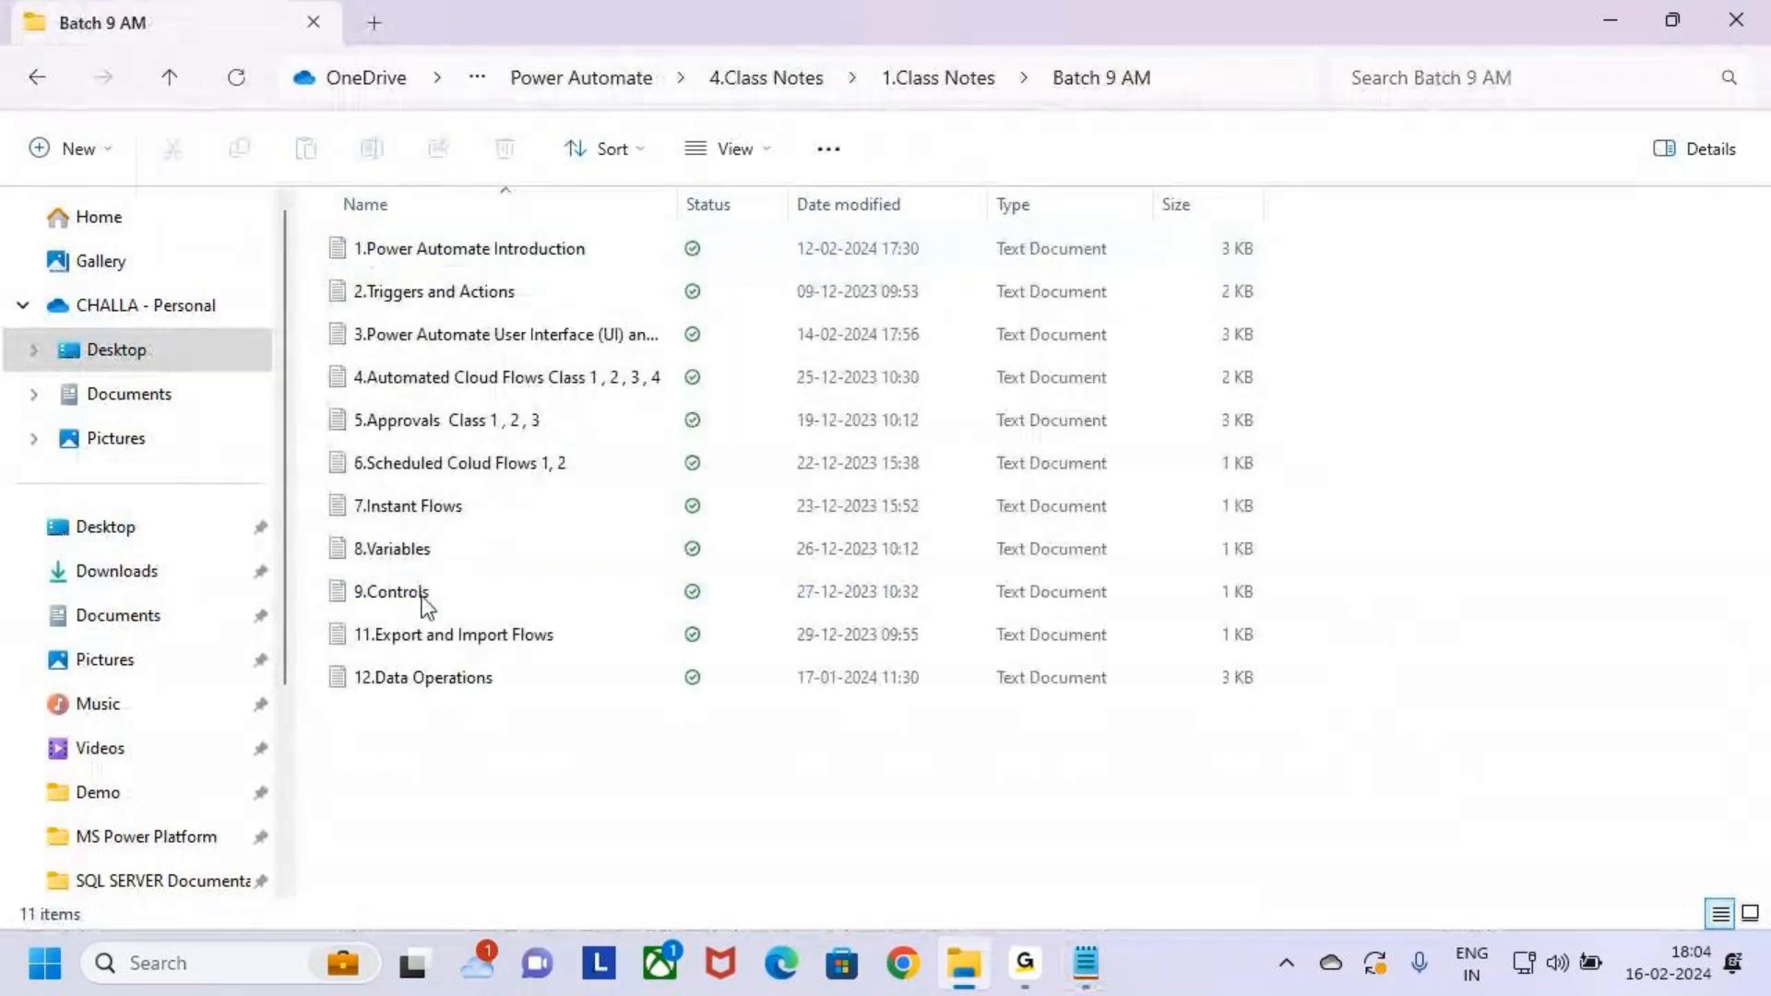
double_click(544, 375)
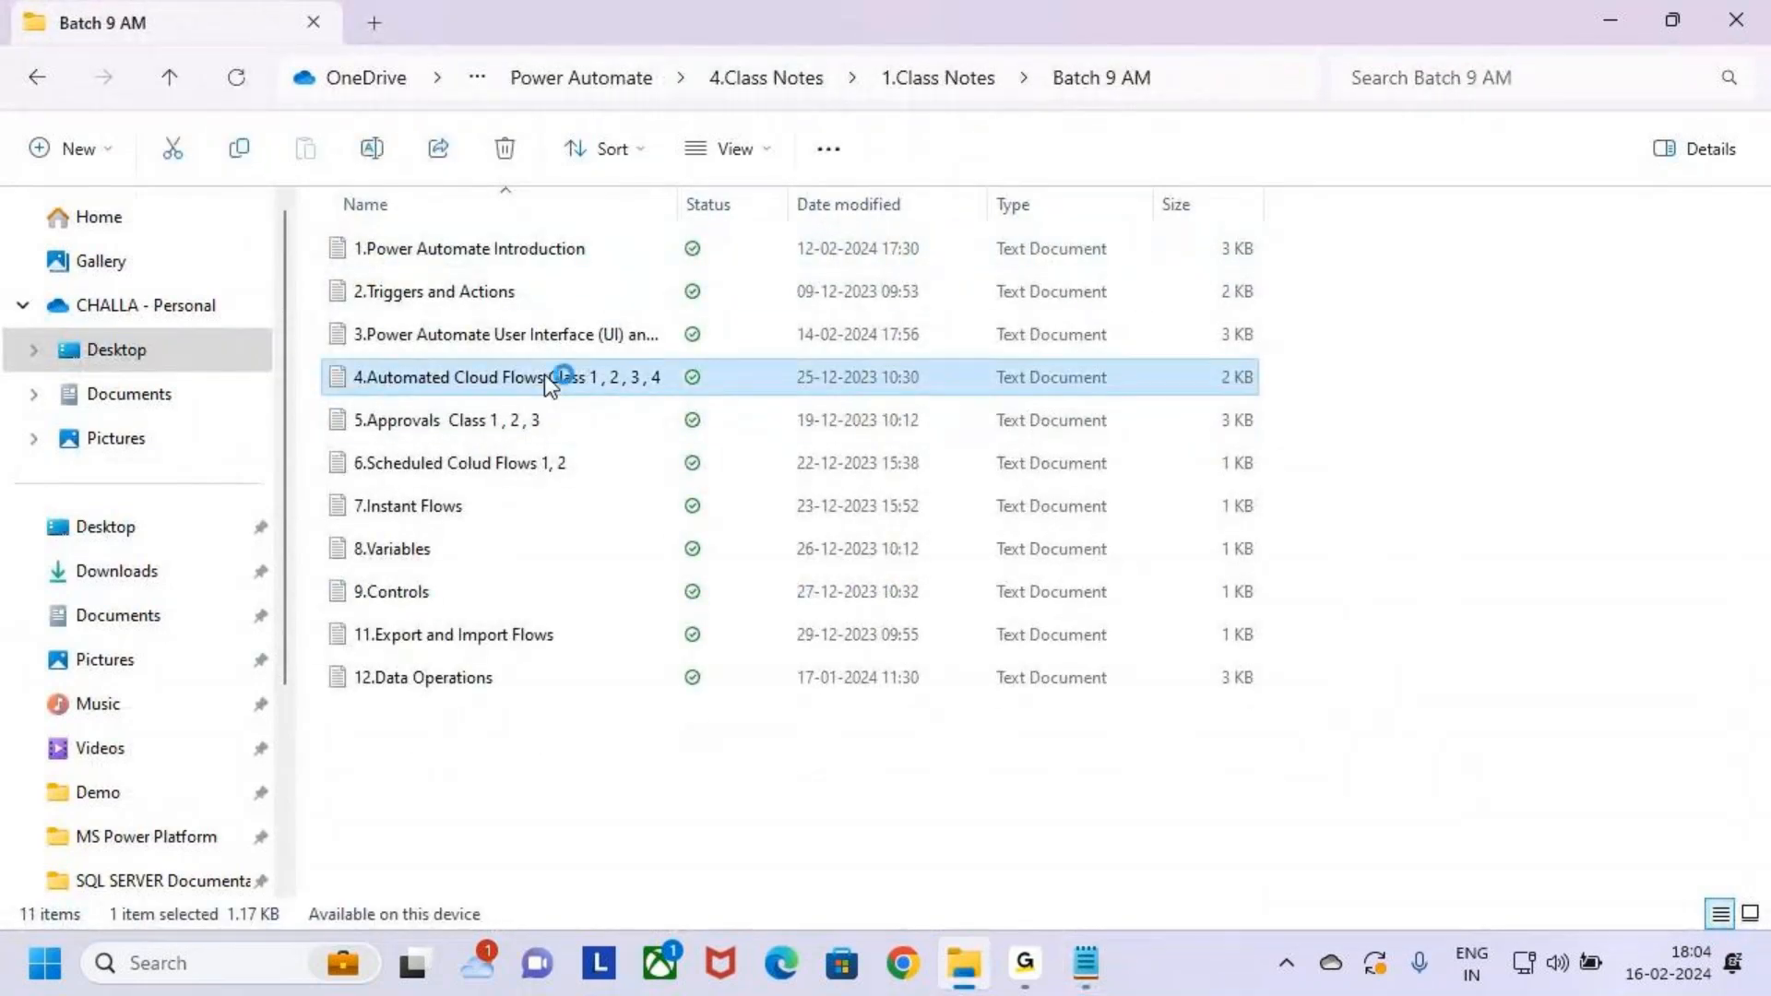
Maximize the note, select items 6–8 under Class 5, then minimize Notepad
left_click(1364, 171)
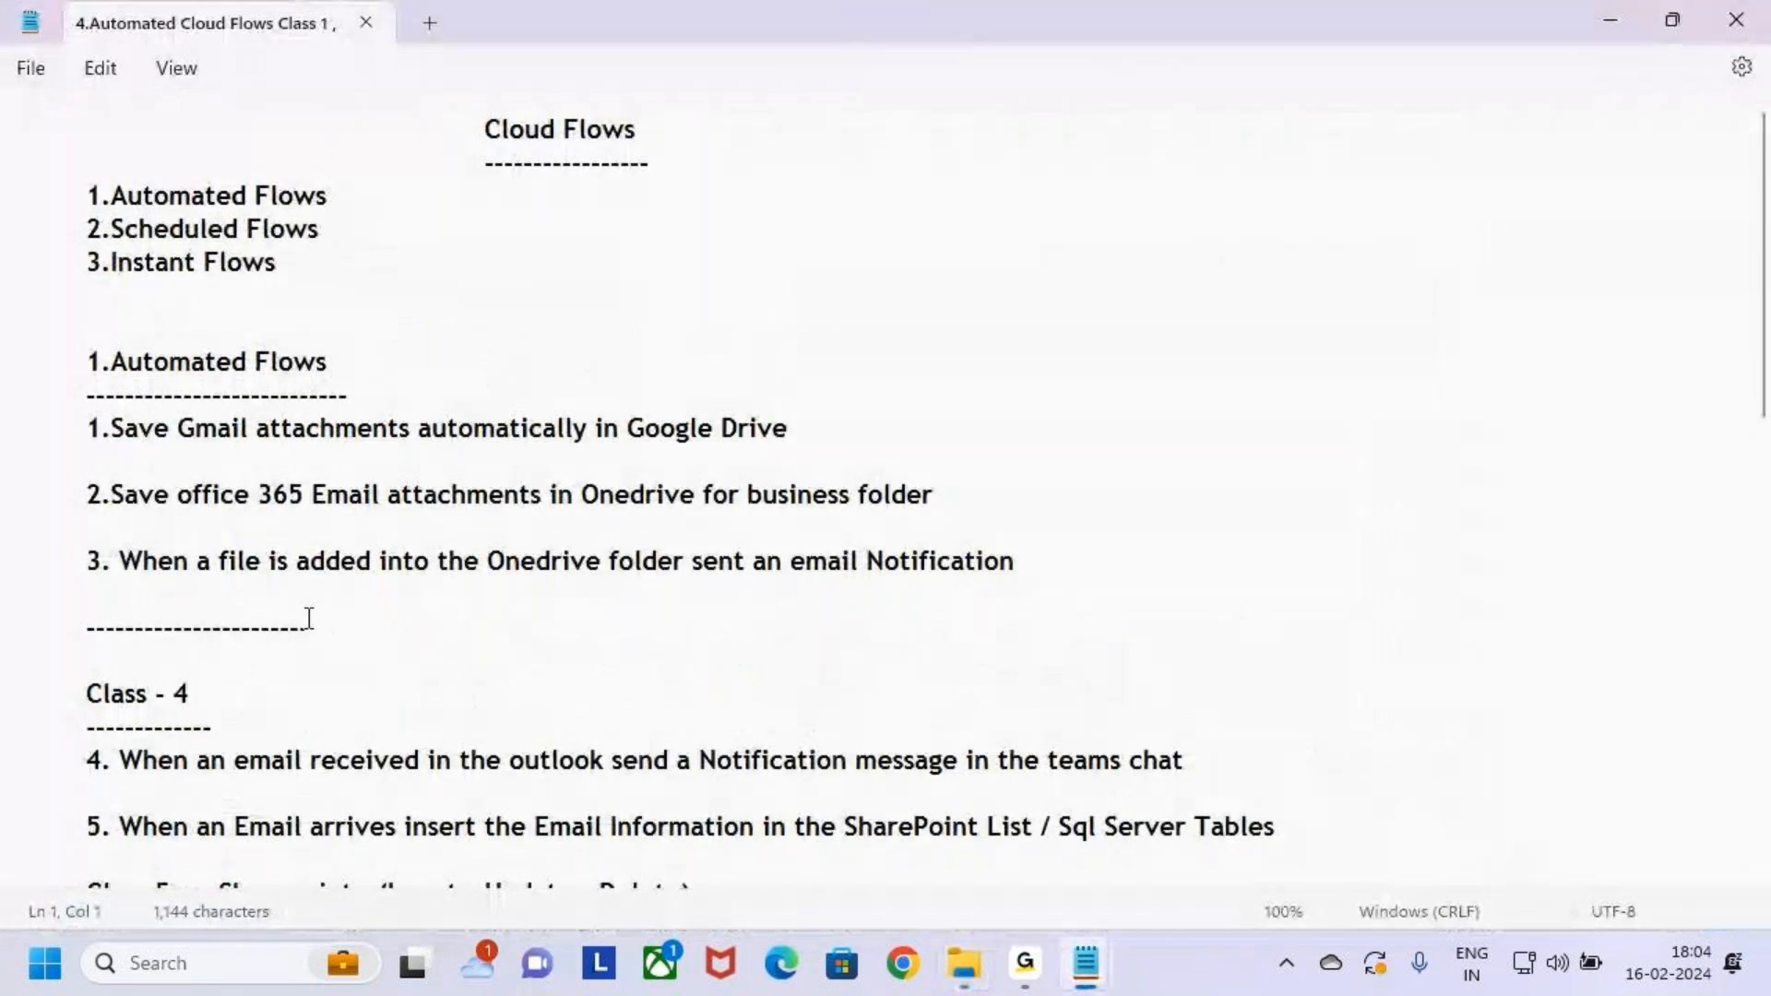
scroll(313, 616, "down", 2)
scroll(320, 604, "up", 3)
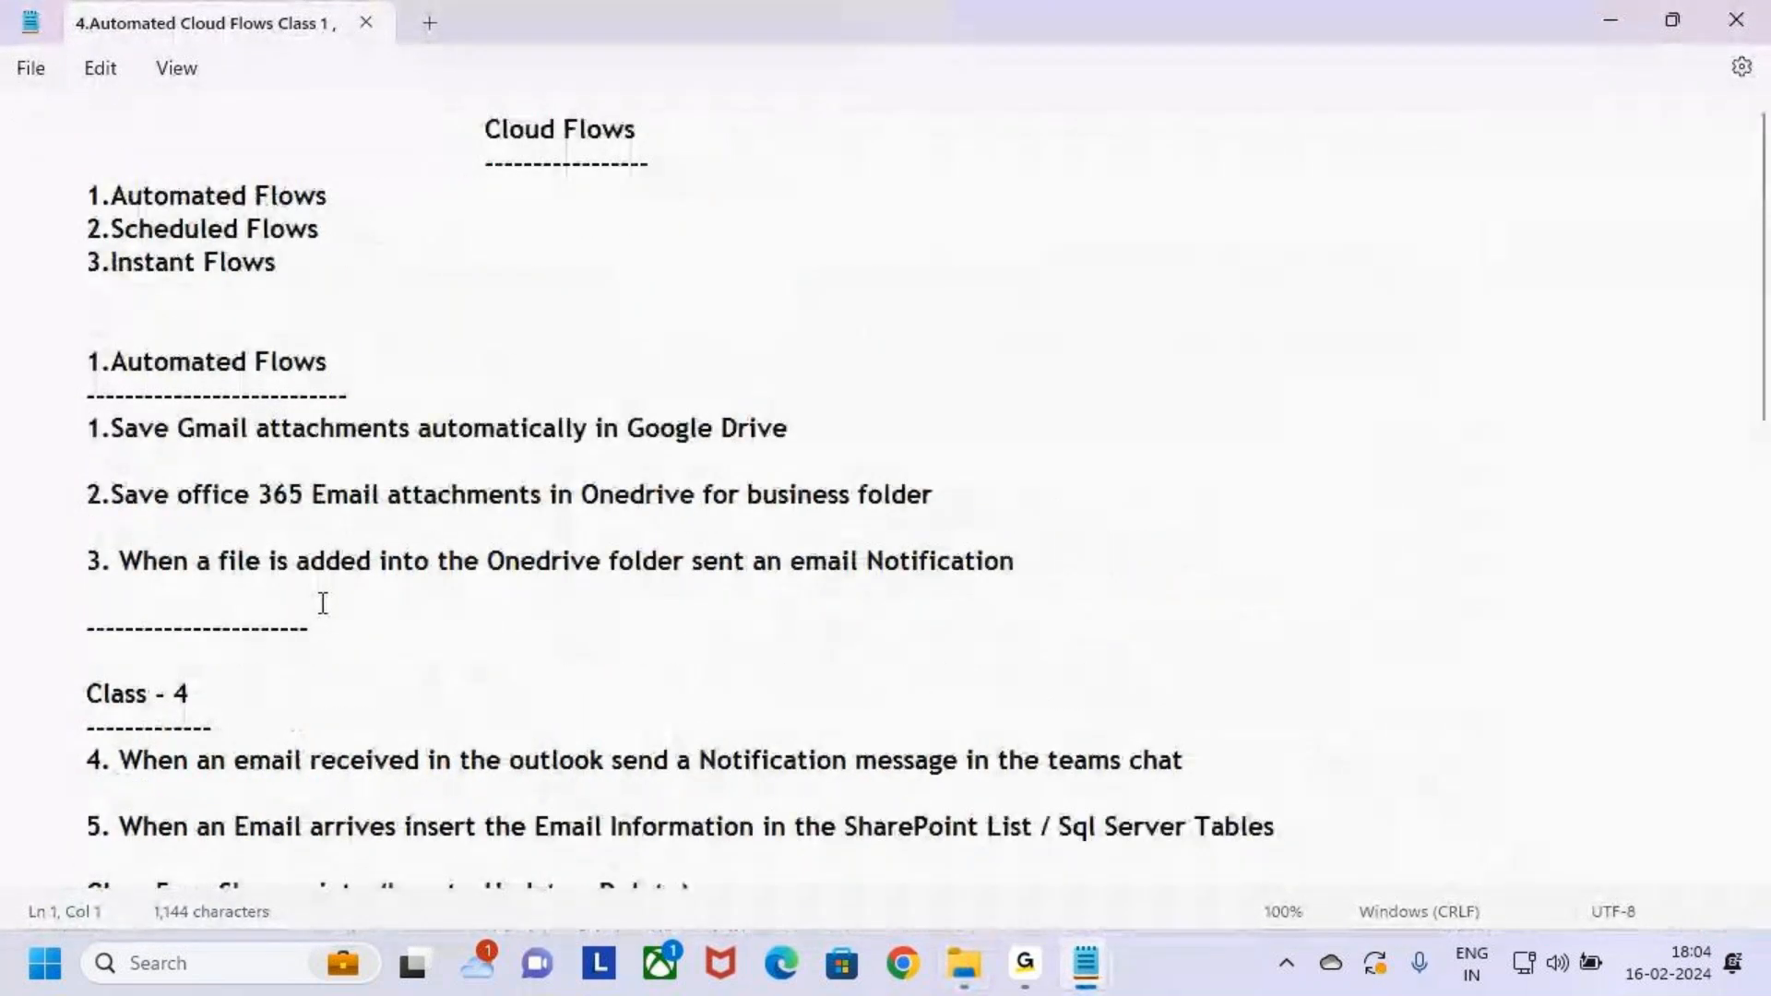
scroll(320, 604, "down", 3)
scroll(324, 603, "down", 1)
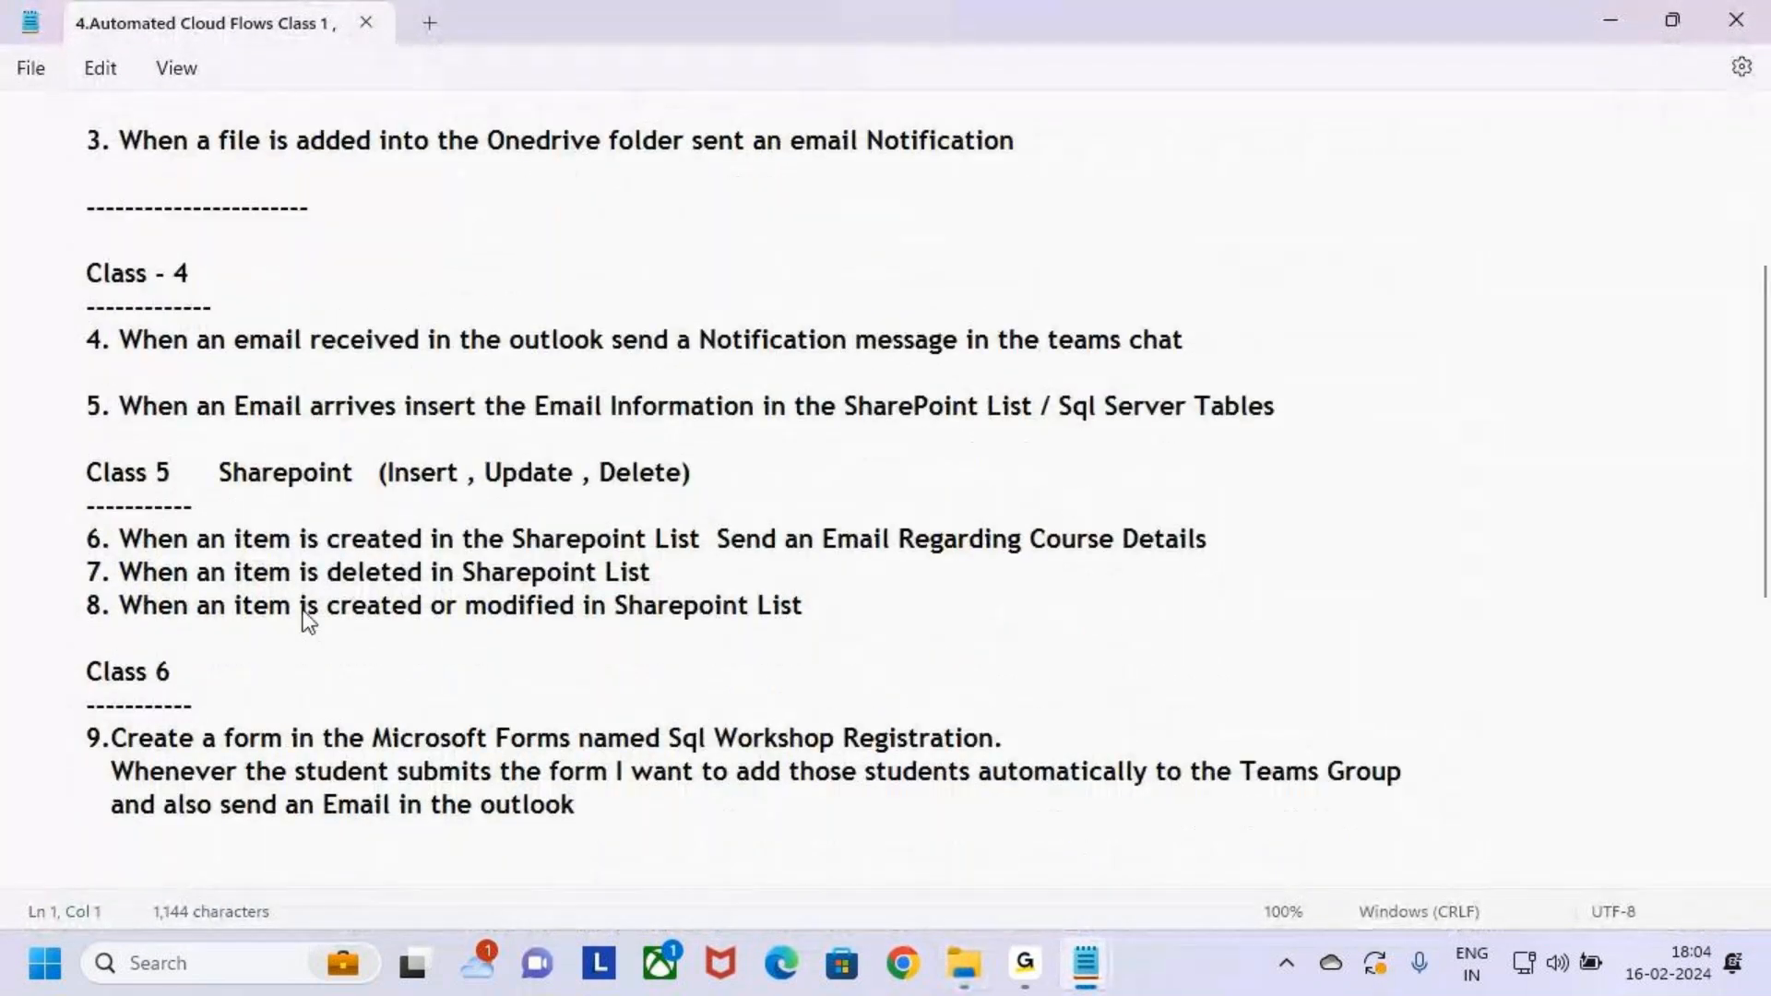
left_click(740, 565)
left_click_drag(795, 609, 7, 543)
key("ctrl+c")
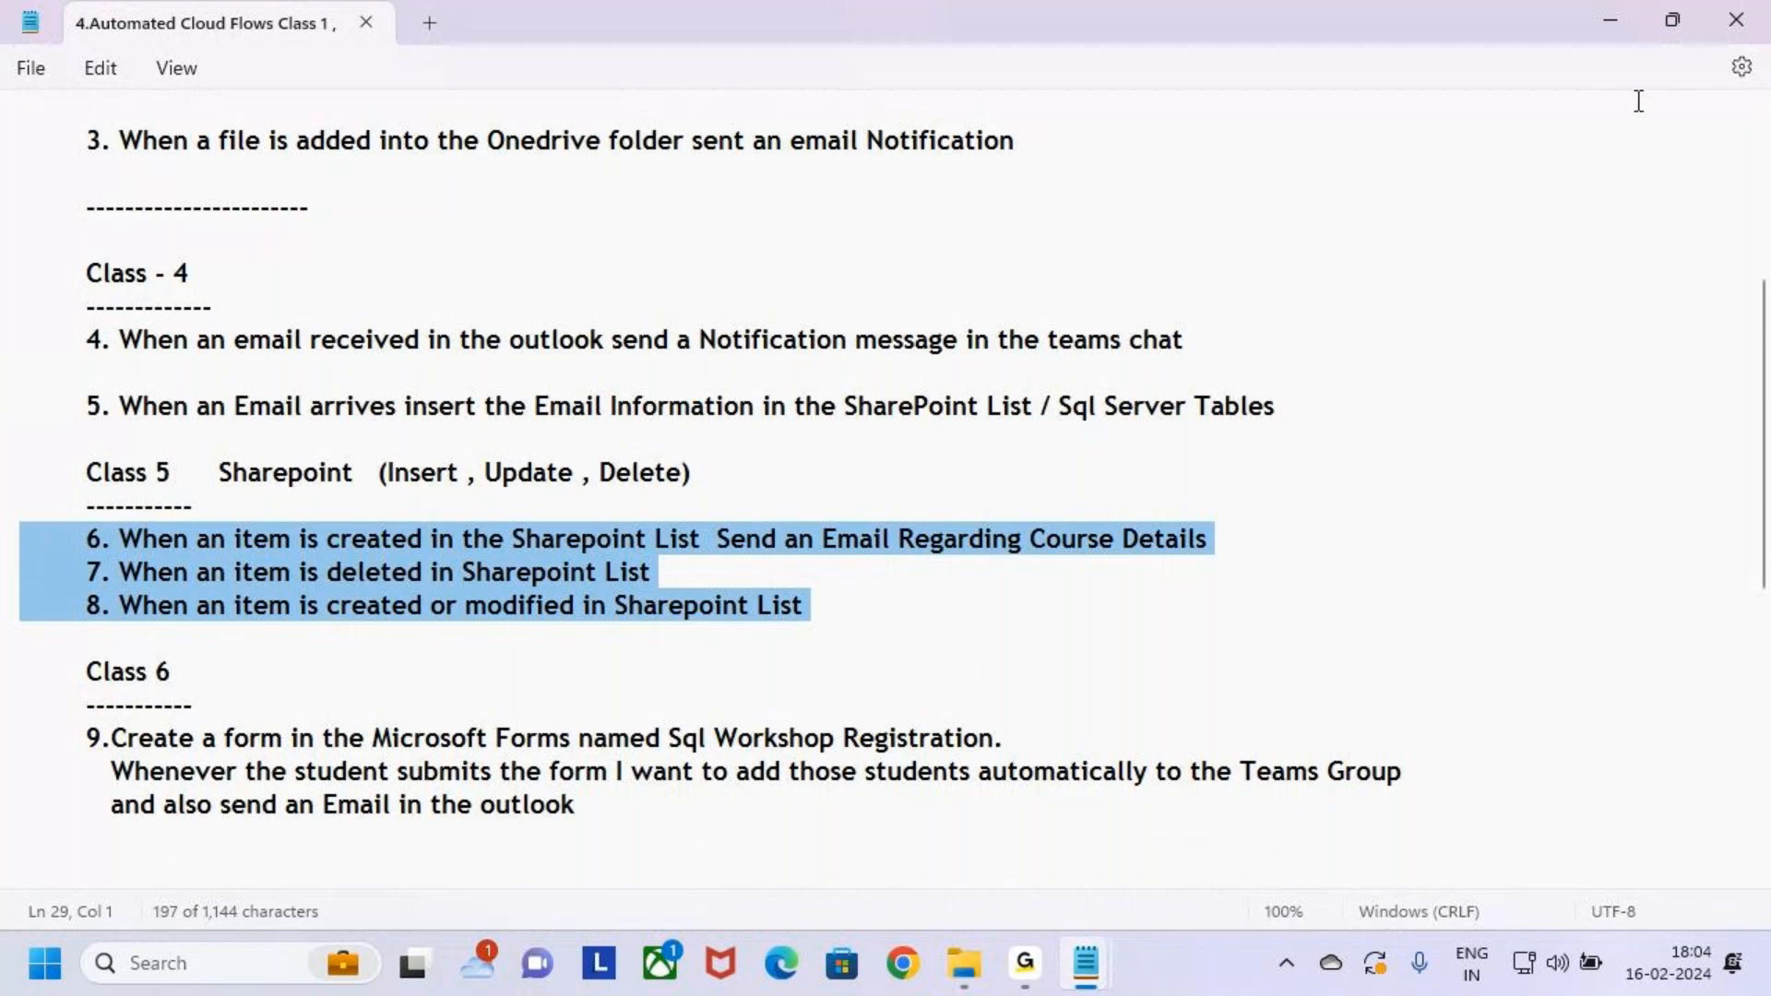
left_click(1609, 22)
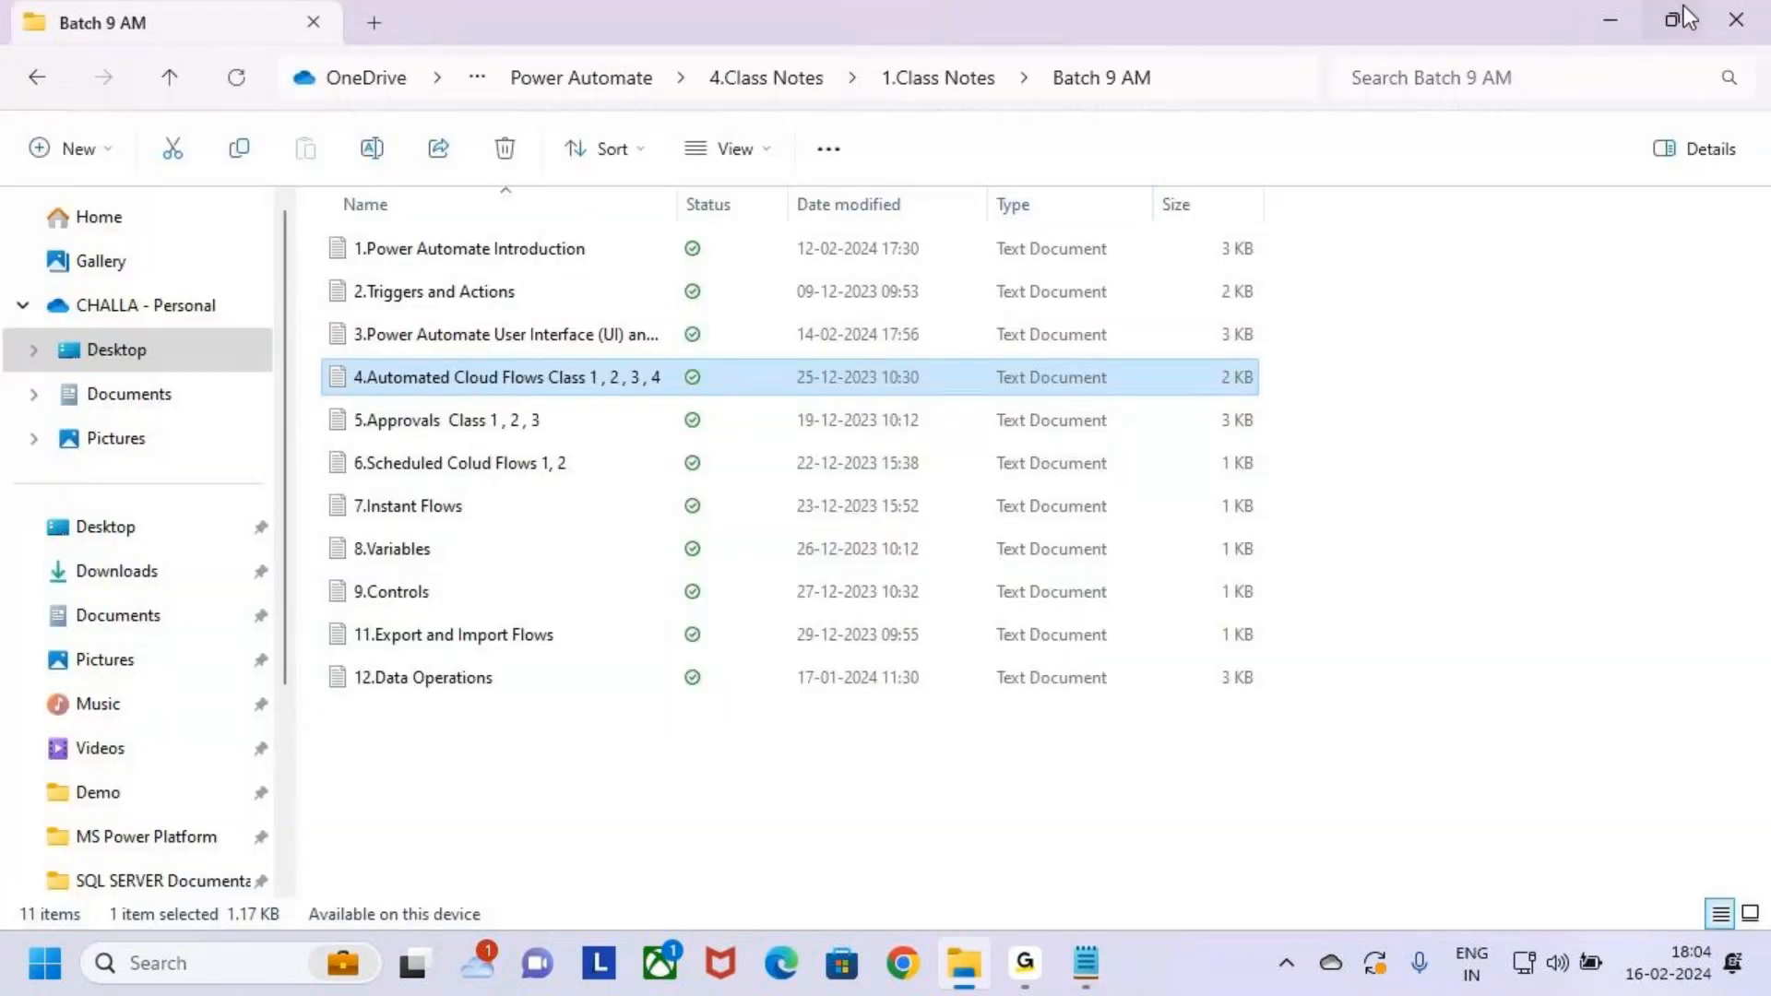
Paste items 6–8 below the Class 3 heading in the 3.Cloud Flows note
key("alt+Tab")
left_click(40, 620)
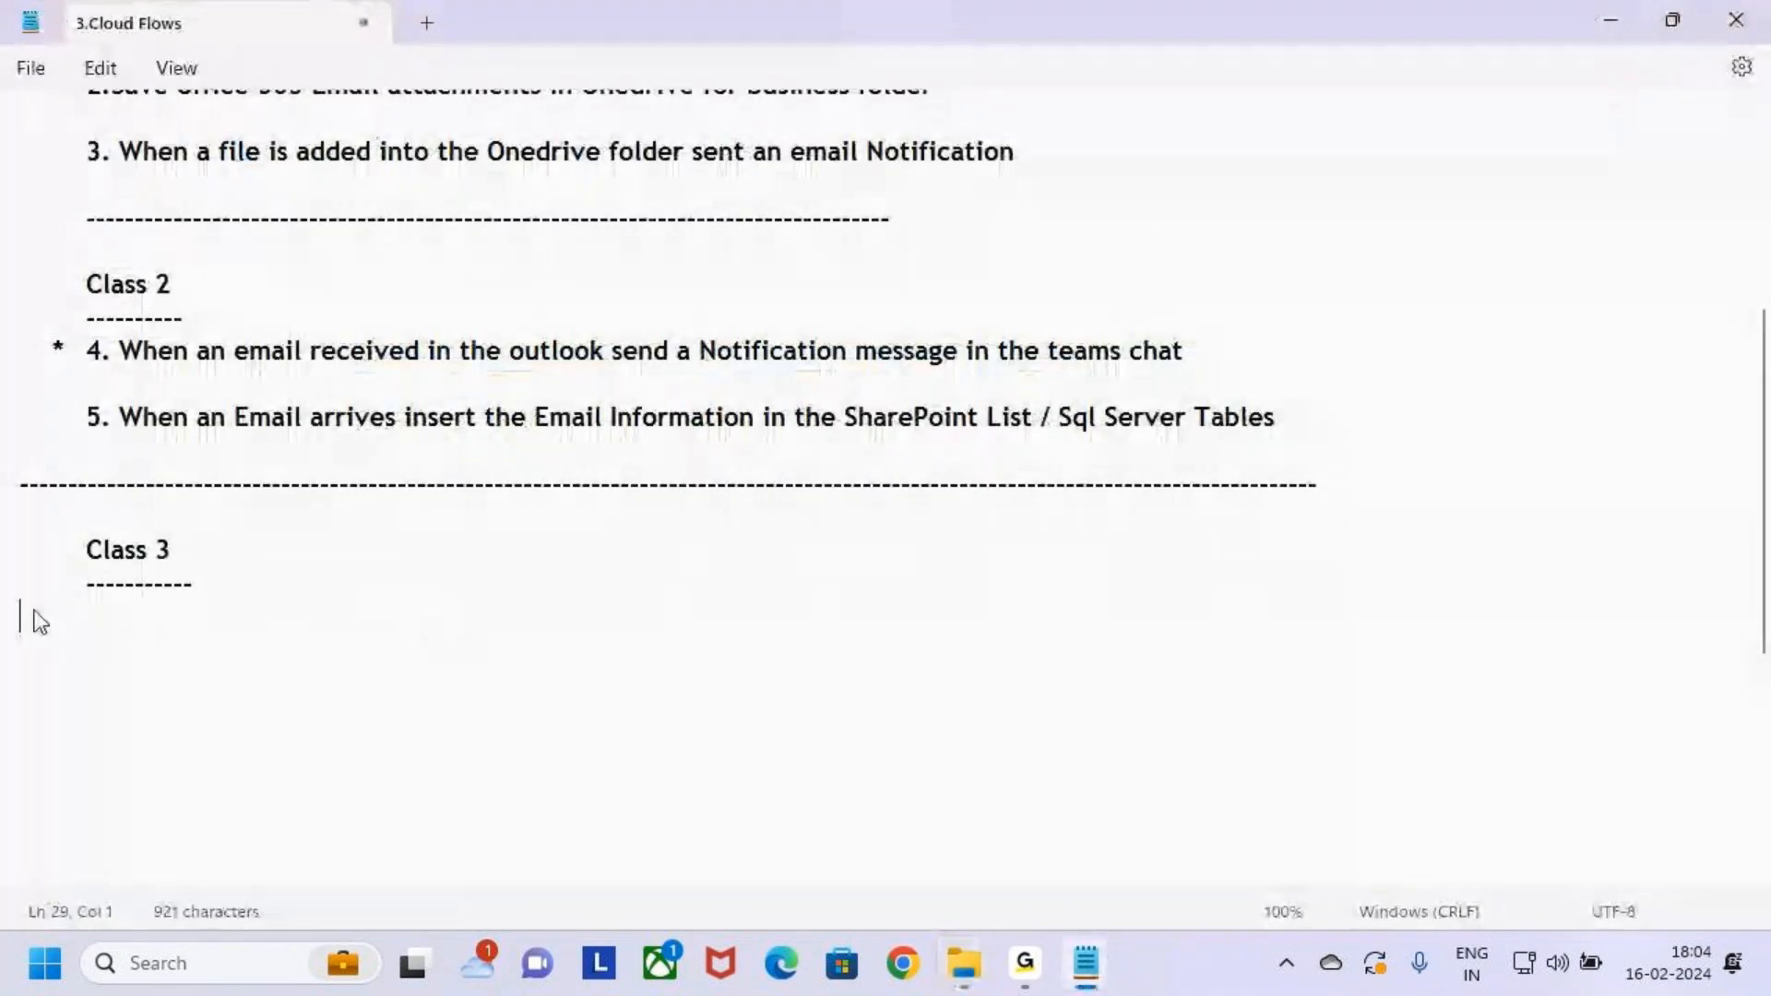
key("ctrl+v")
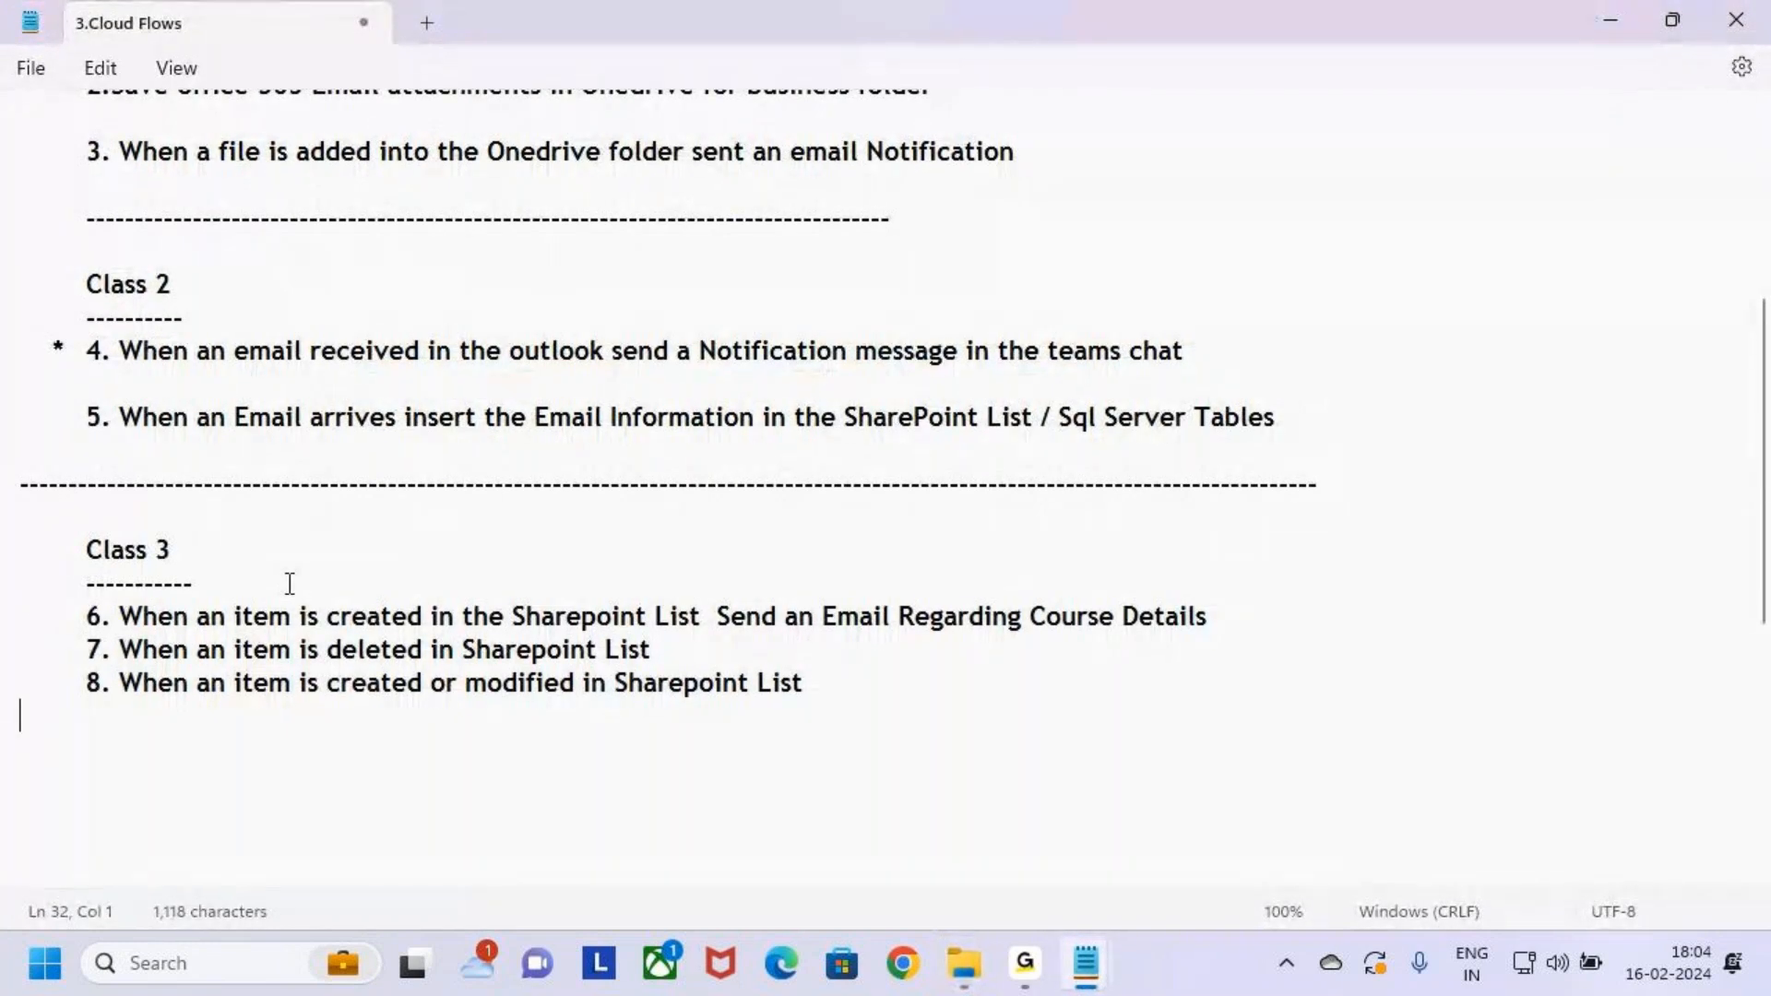
left_click(277, 588)
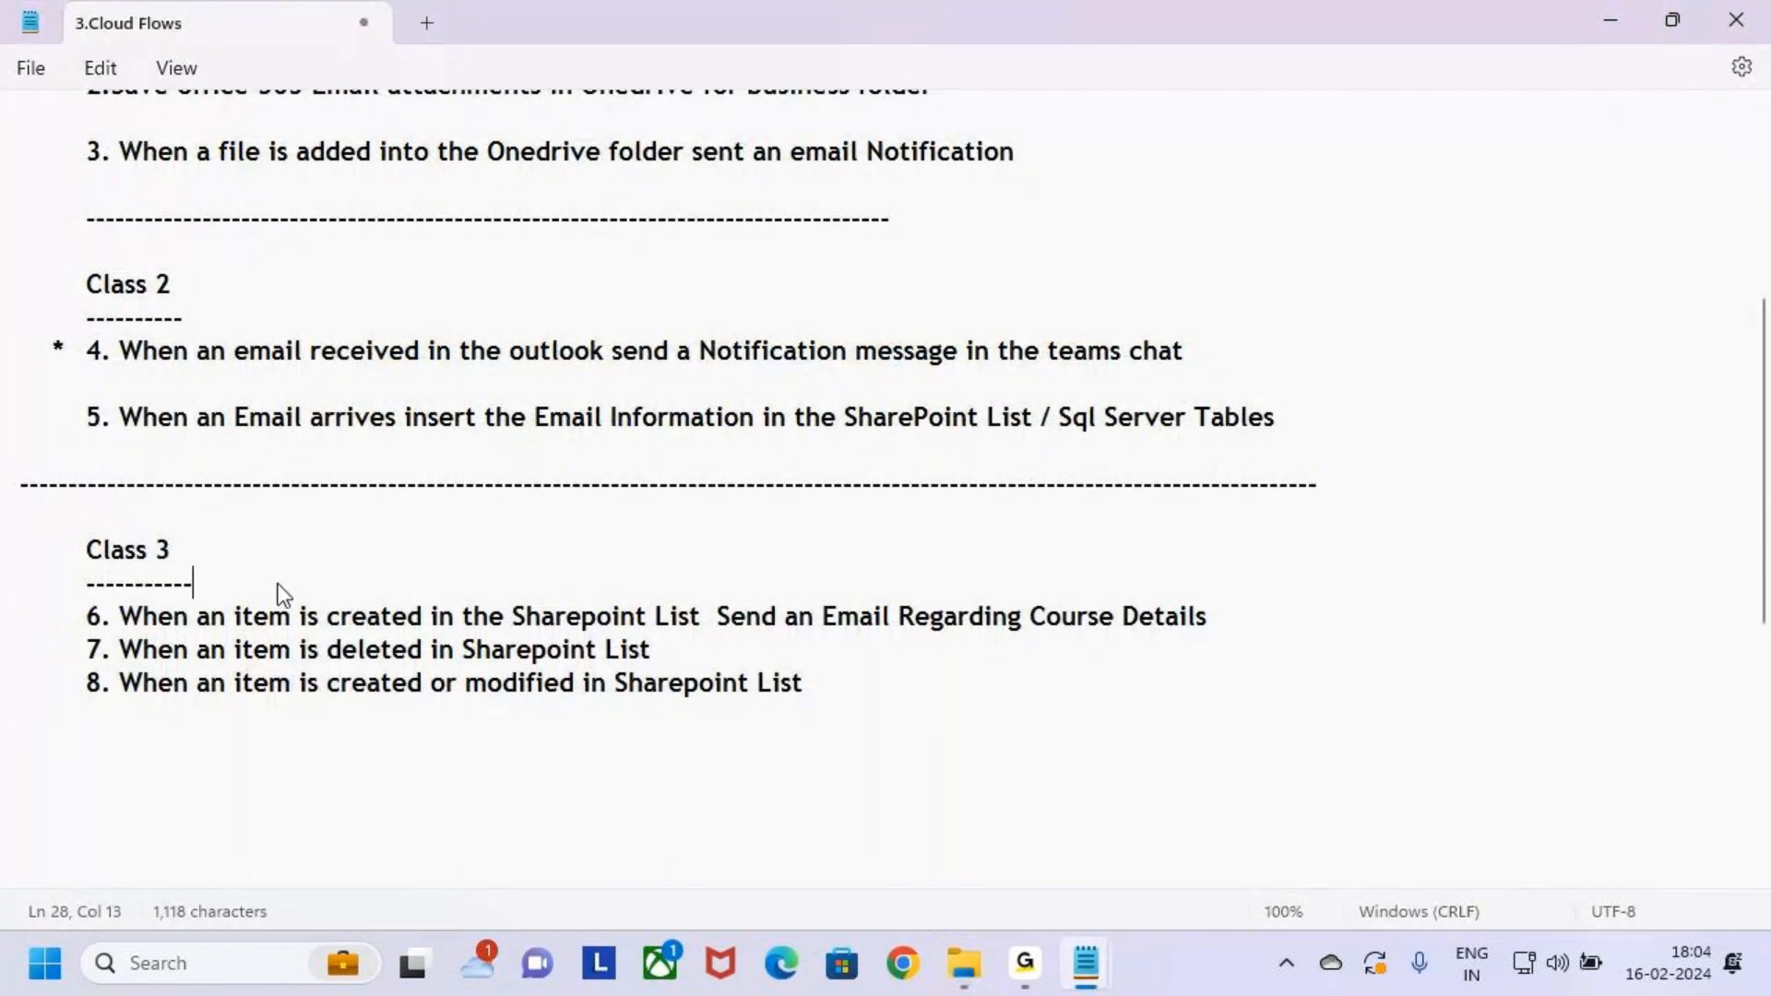
scroll(251, 613, "down", 2)
scroll(268, 600, "down", 1)
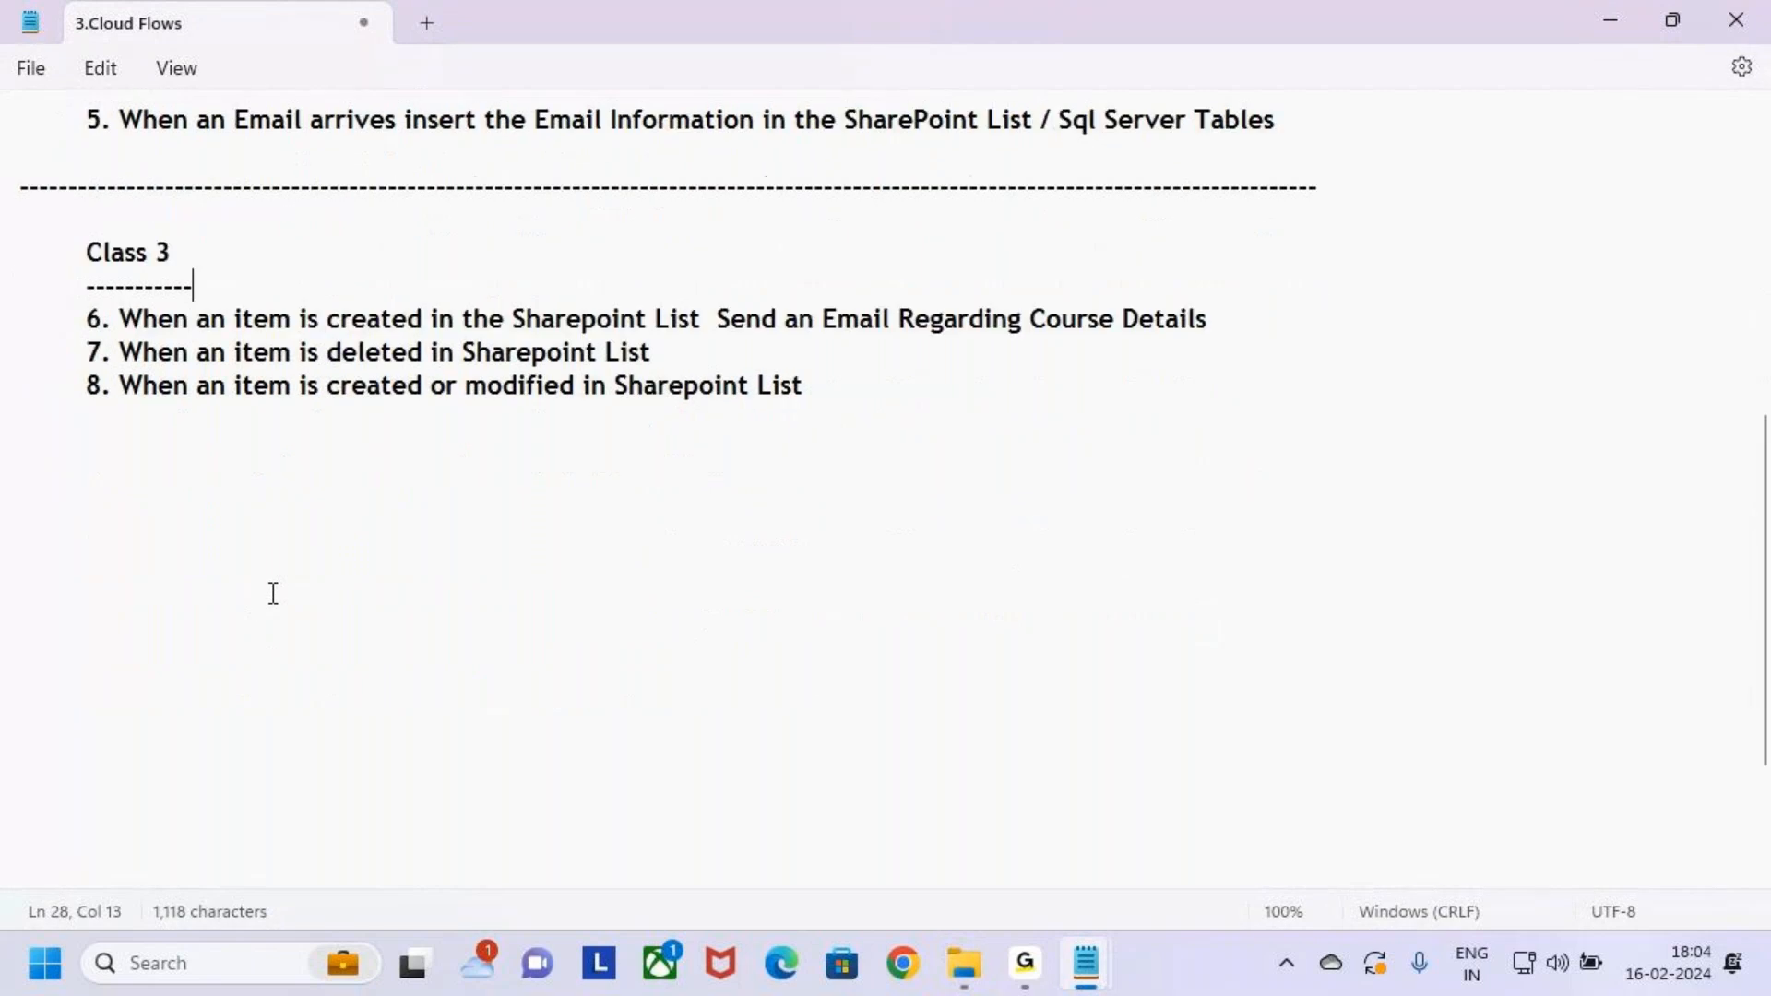
scroll(301, 458, "down", 1)
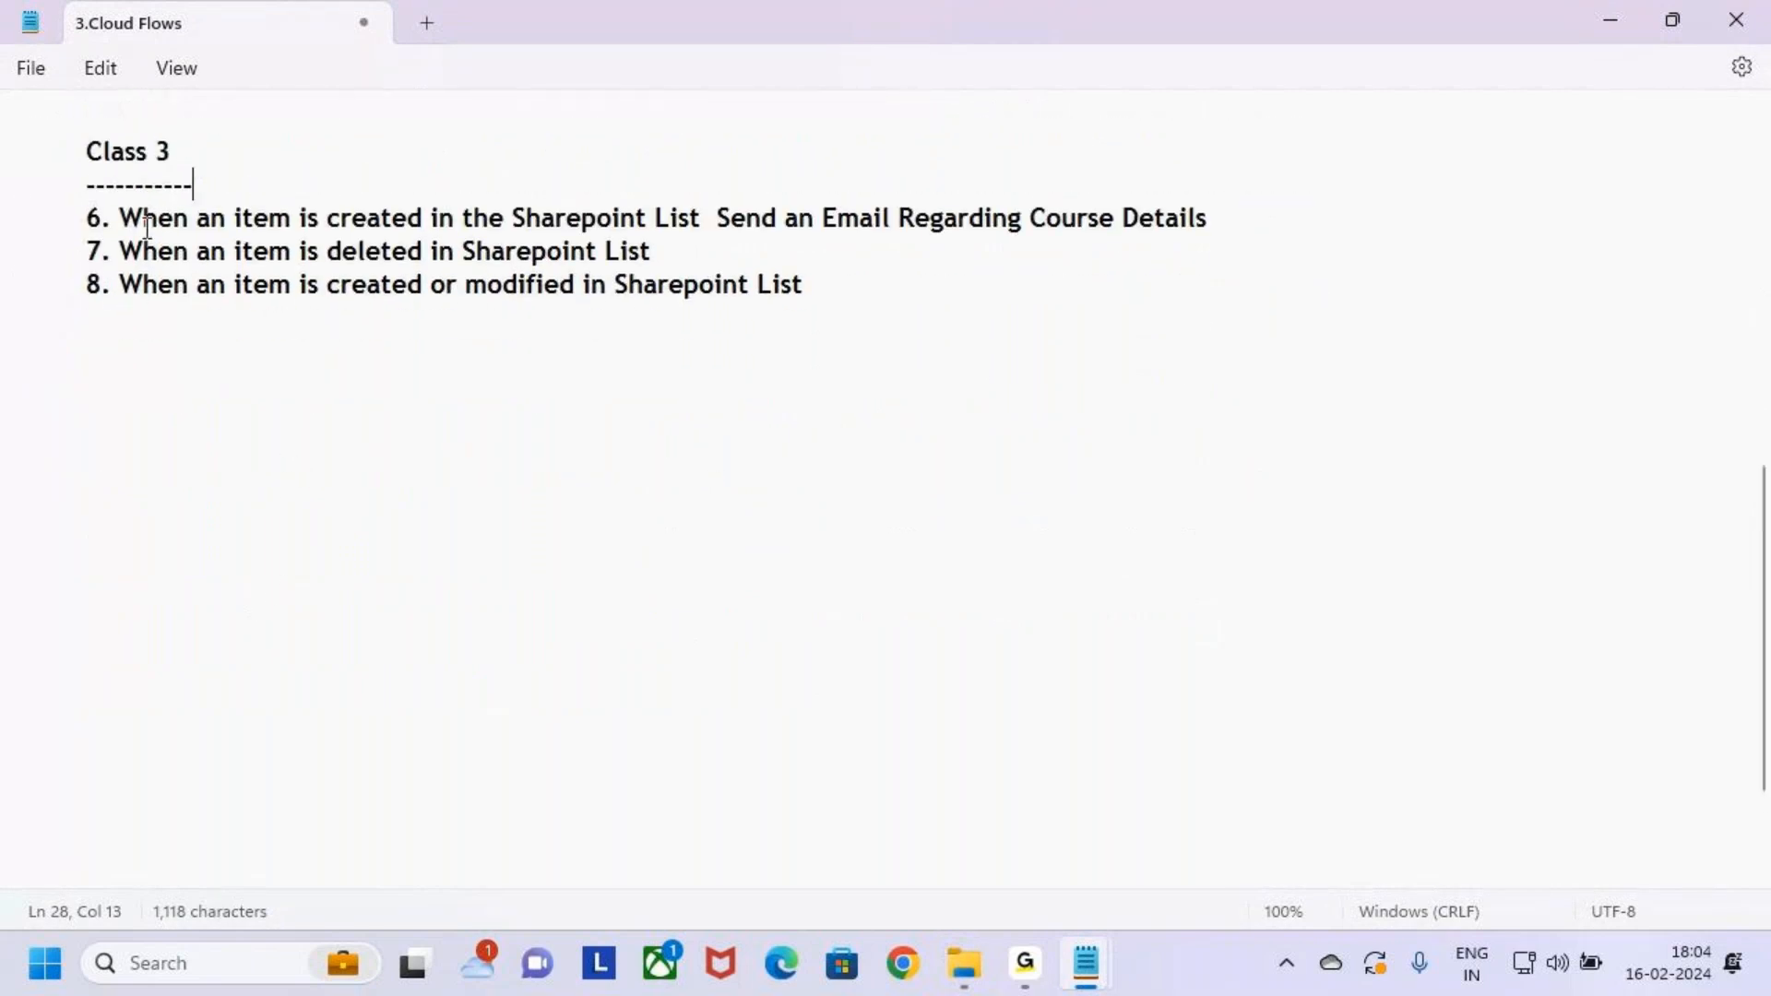
Capitalize 'Created' in item 6 and review items 6–8
left_click_drag(121, 220, 380, 224)
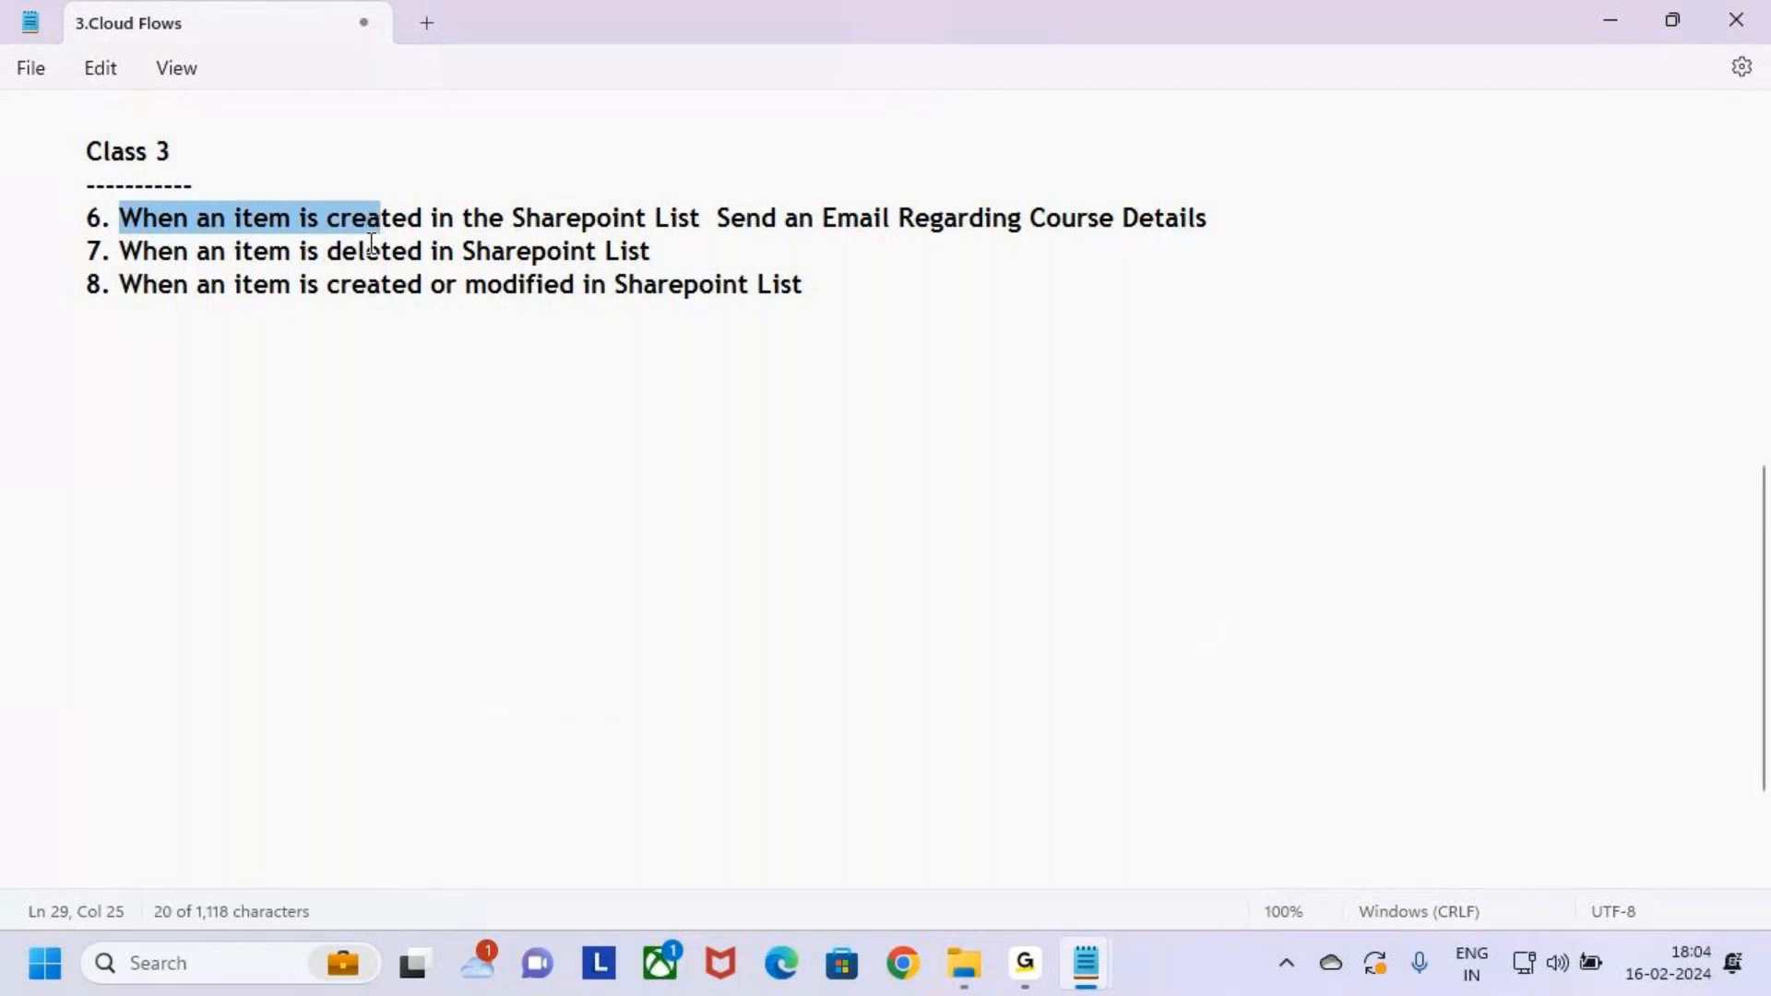
left_click(367, 254)
left_click(329, 221)
key("Left")
key("BackSpace")
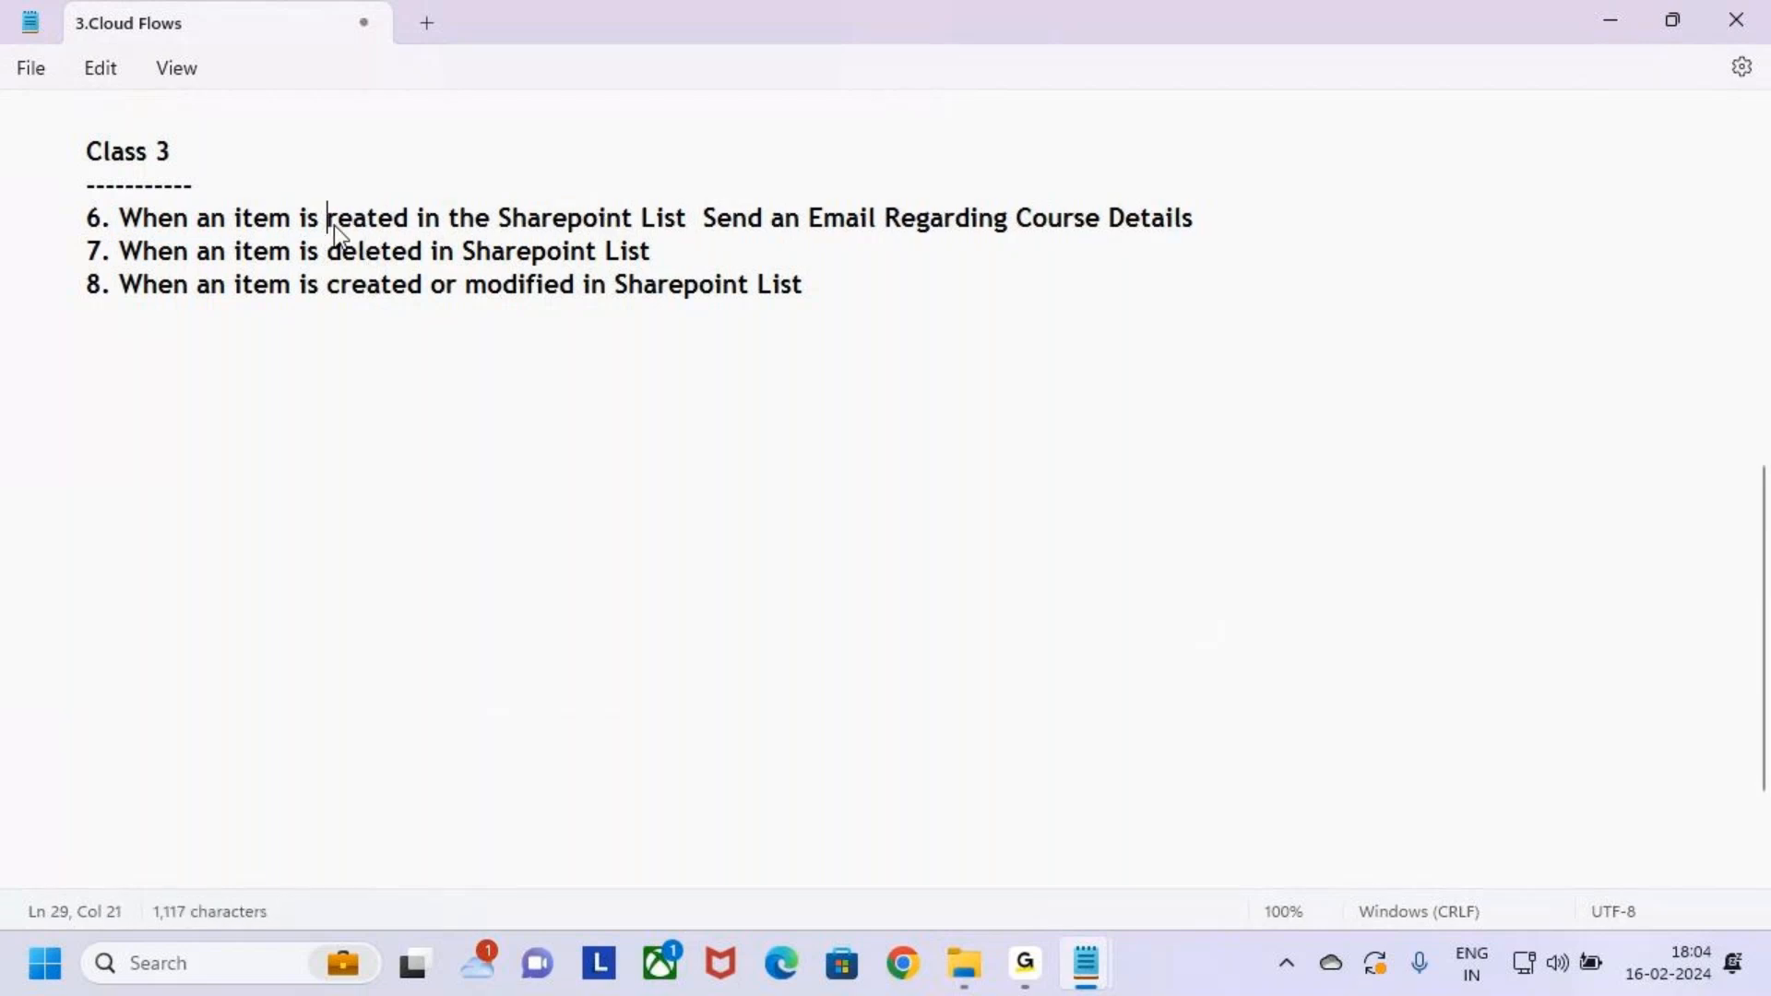
type("C")
left_click_drag(509, 220, 1132, 220)
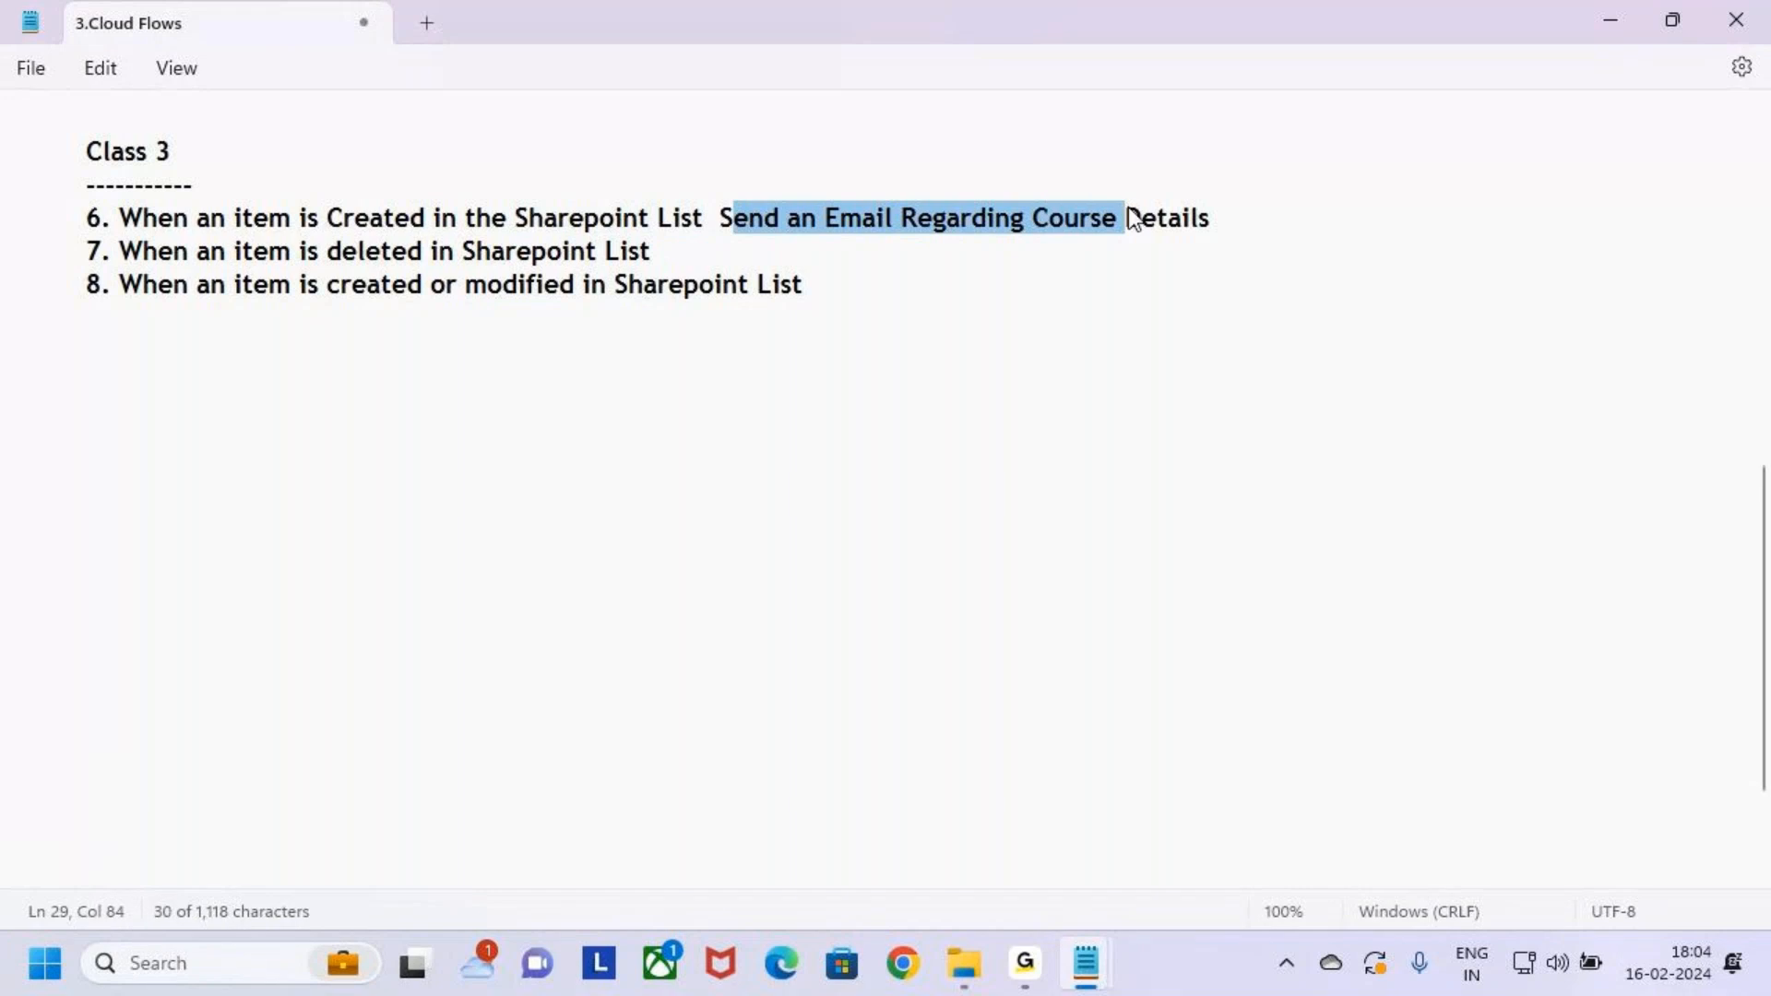
left_click(1245, 221)
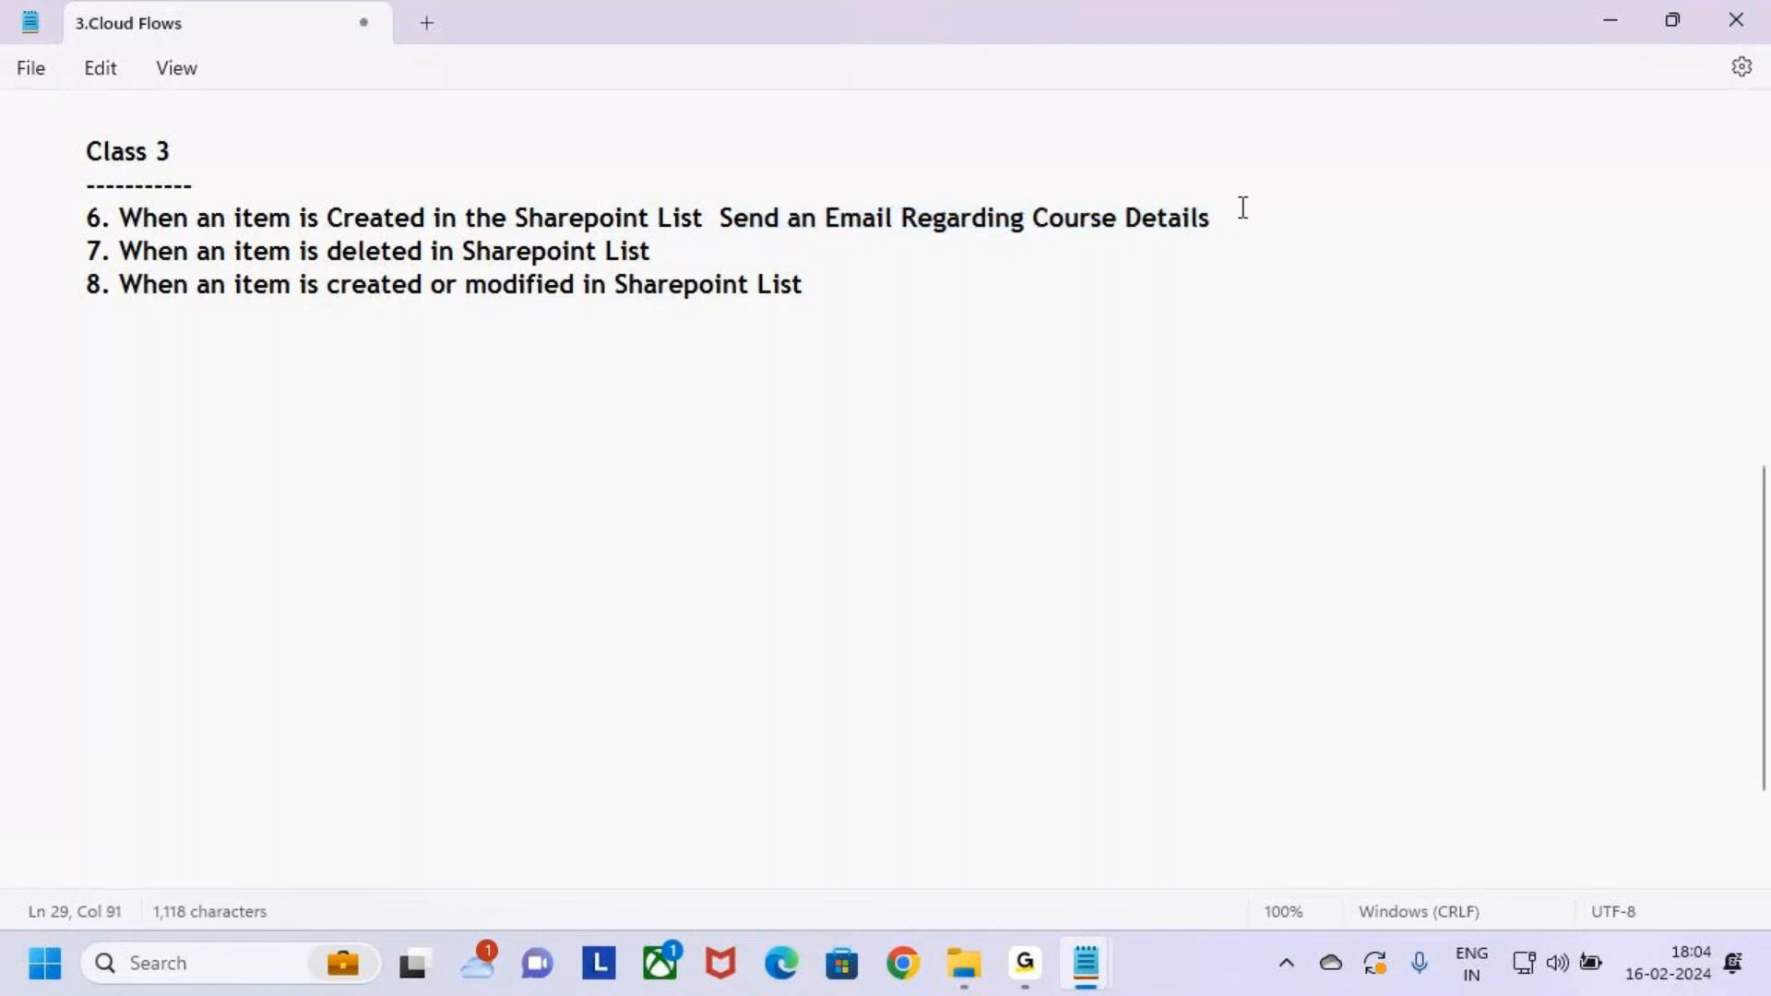
left_click(732, 258)
left_click(867, 290)
key("ctrl+2")
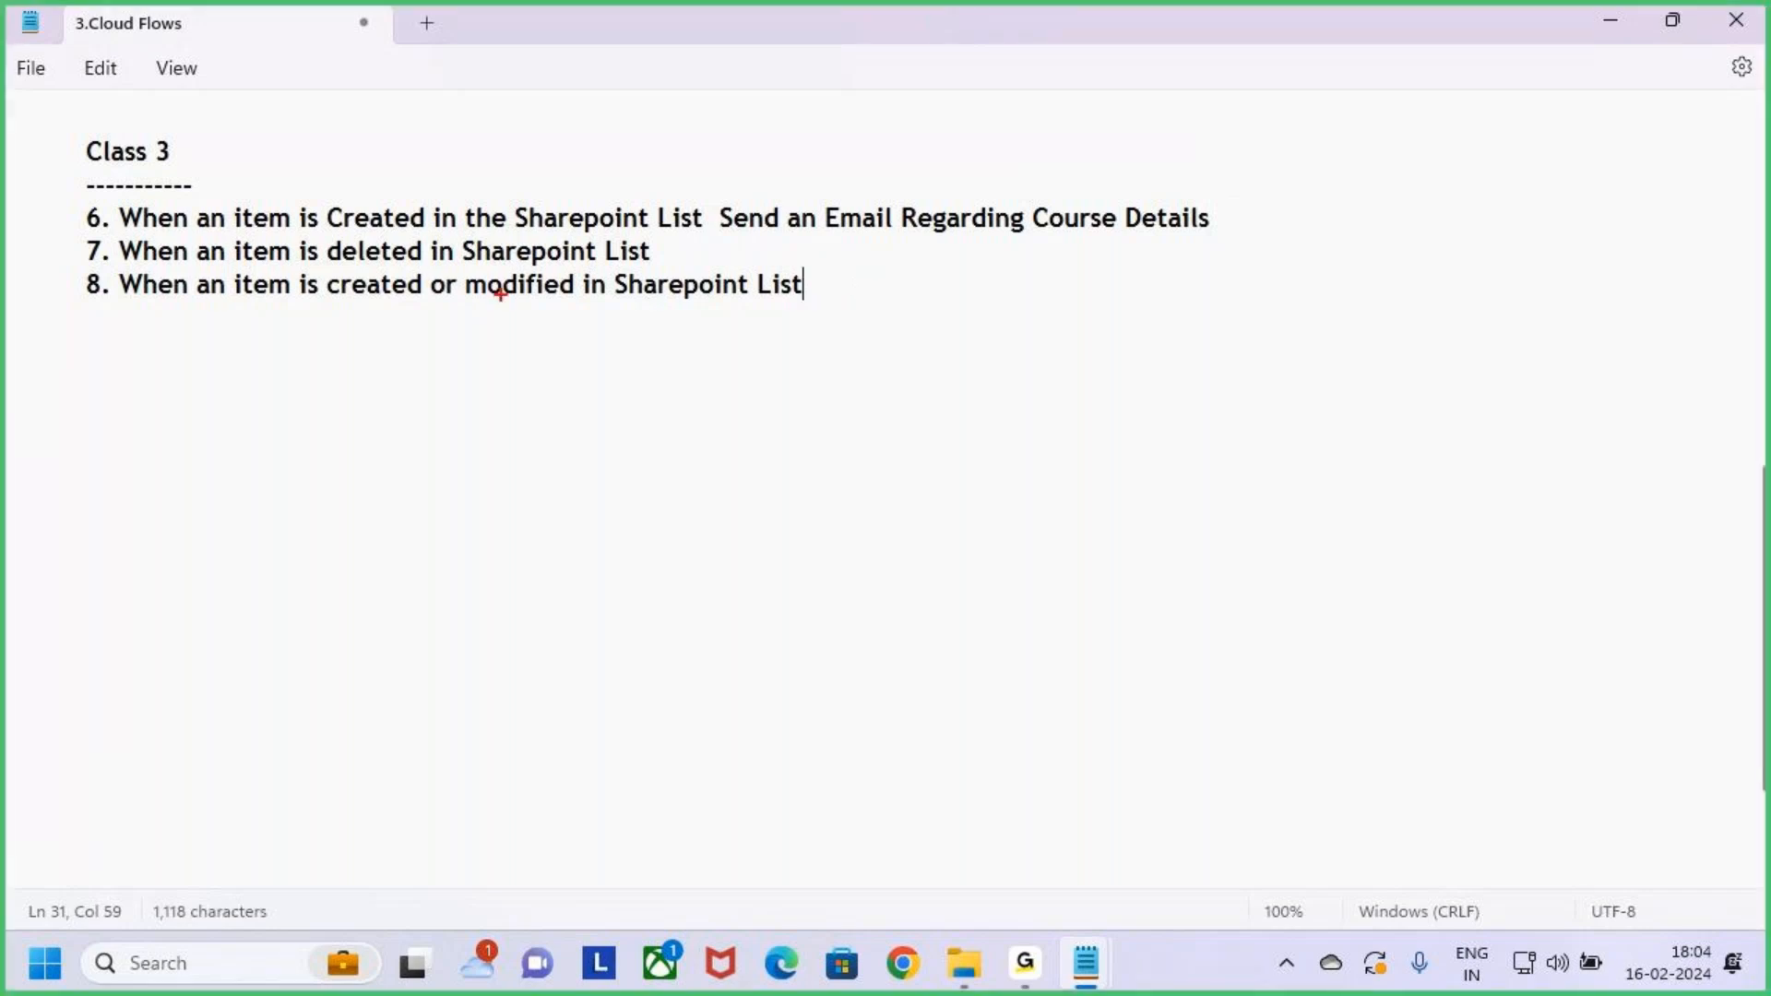
mouse_move(231, 195)
left_mouse_down()
mouse_move(326, 228)
mouse_move(705, 236)
left_mouse_up()
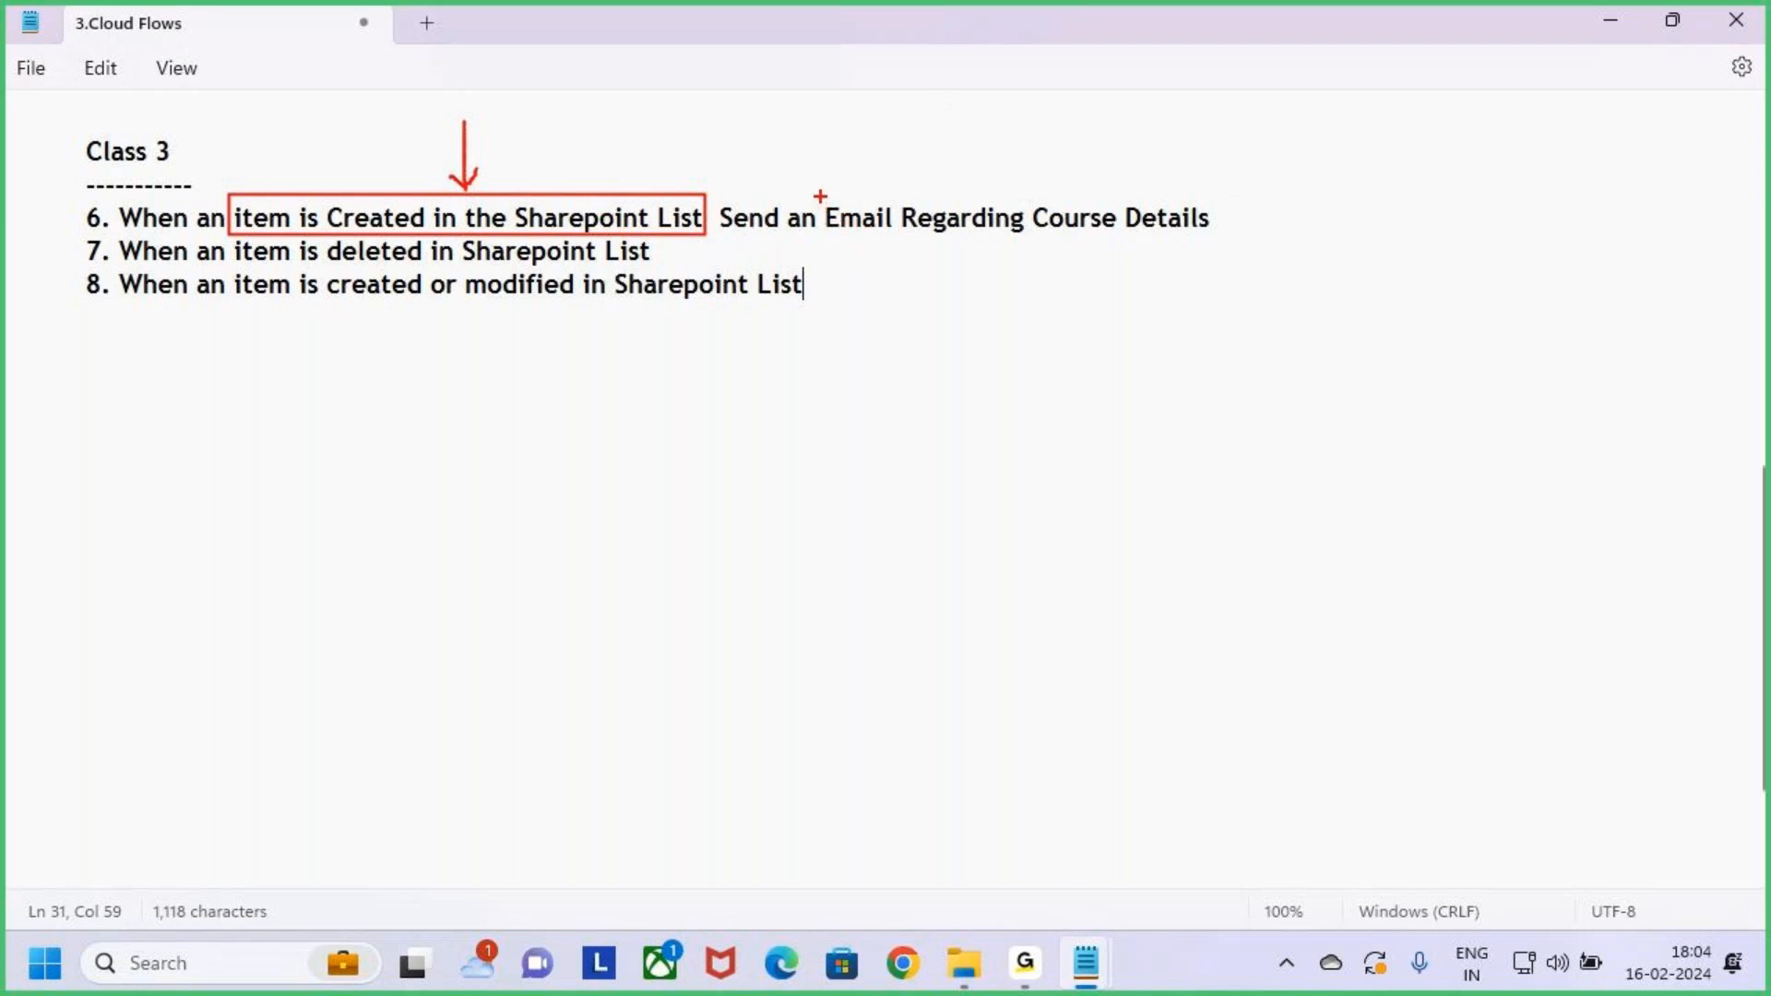
mouse_move(842, 204)
left_mouse_down()
mouse_move(909, 240)
mouse_move(1232, 246)
left_mouse_up()
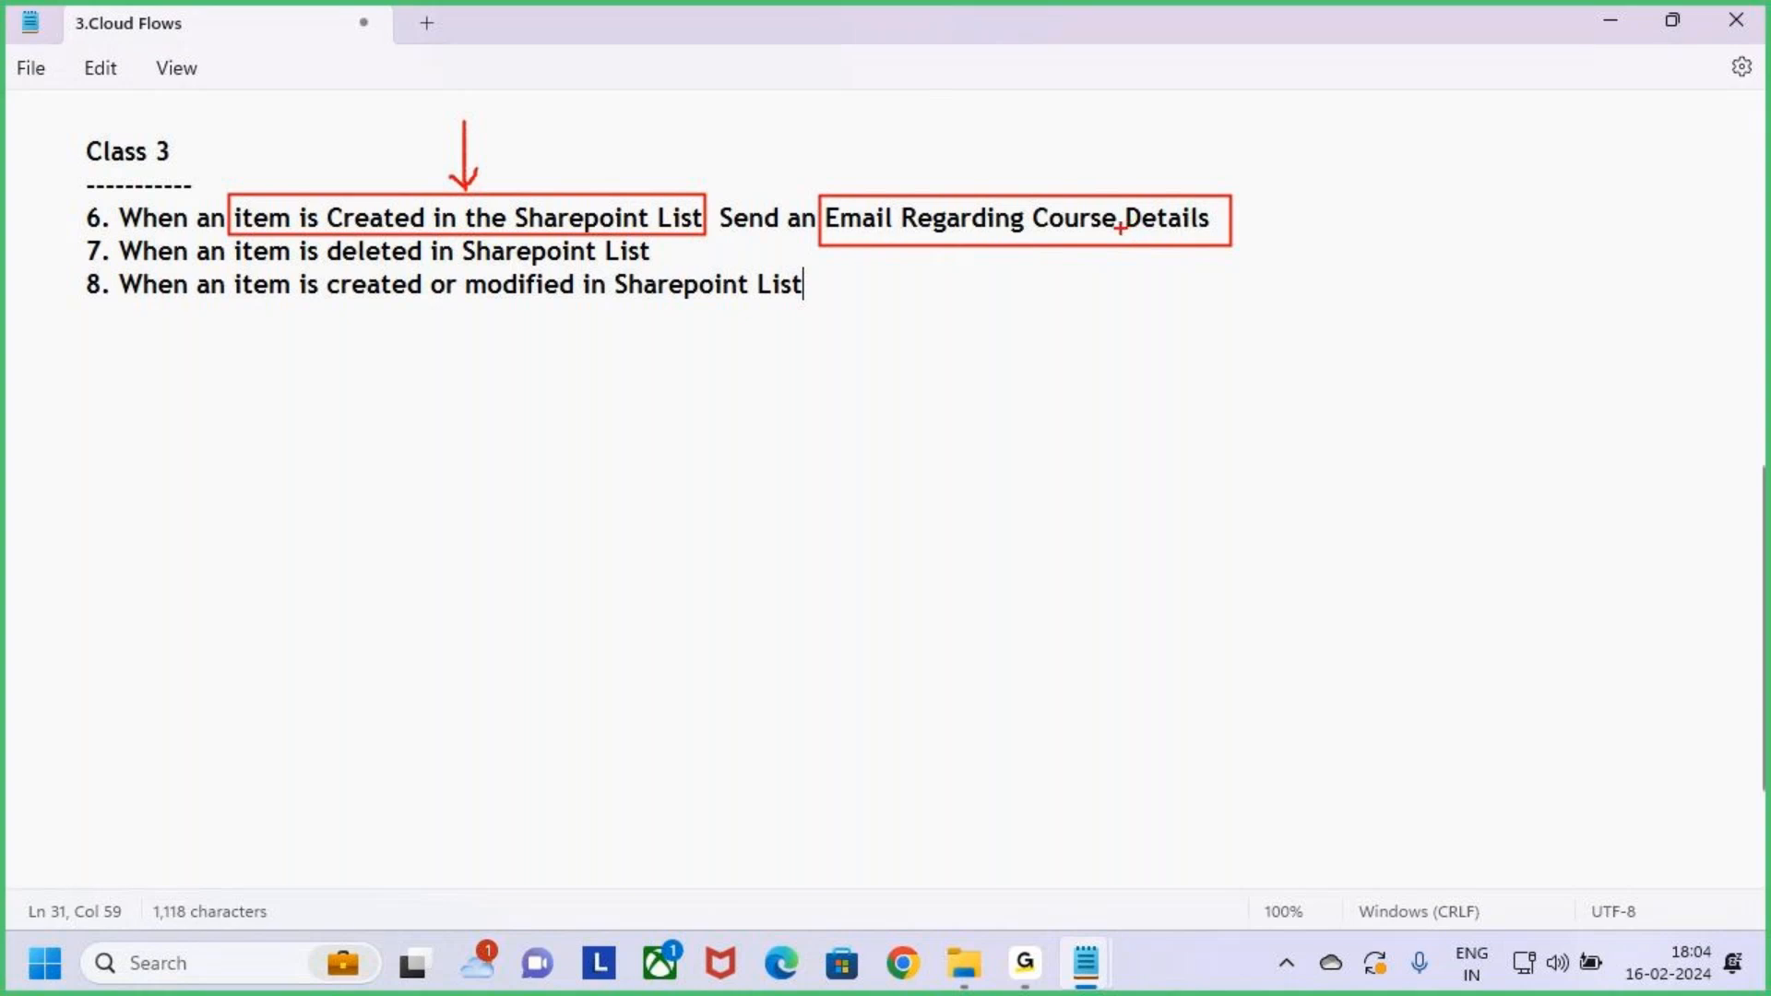
left_click_drag(1004, 143, 1004, 185)
key("Escape")
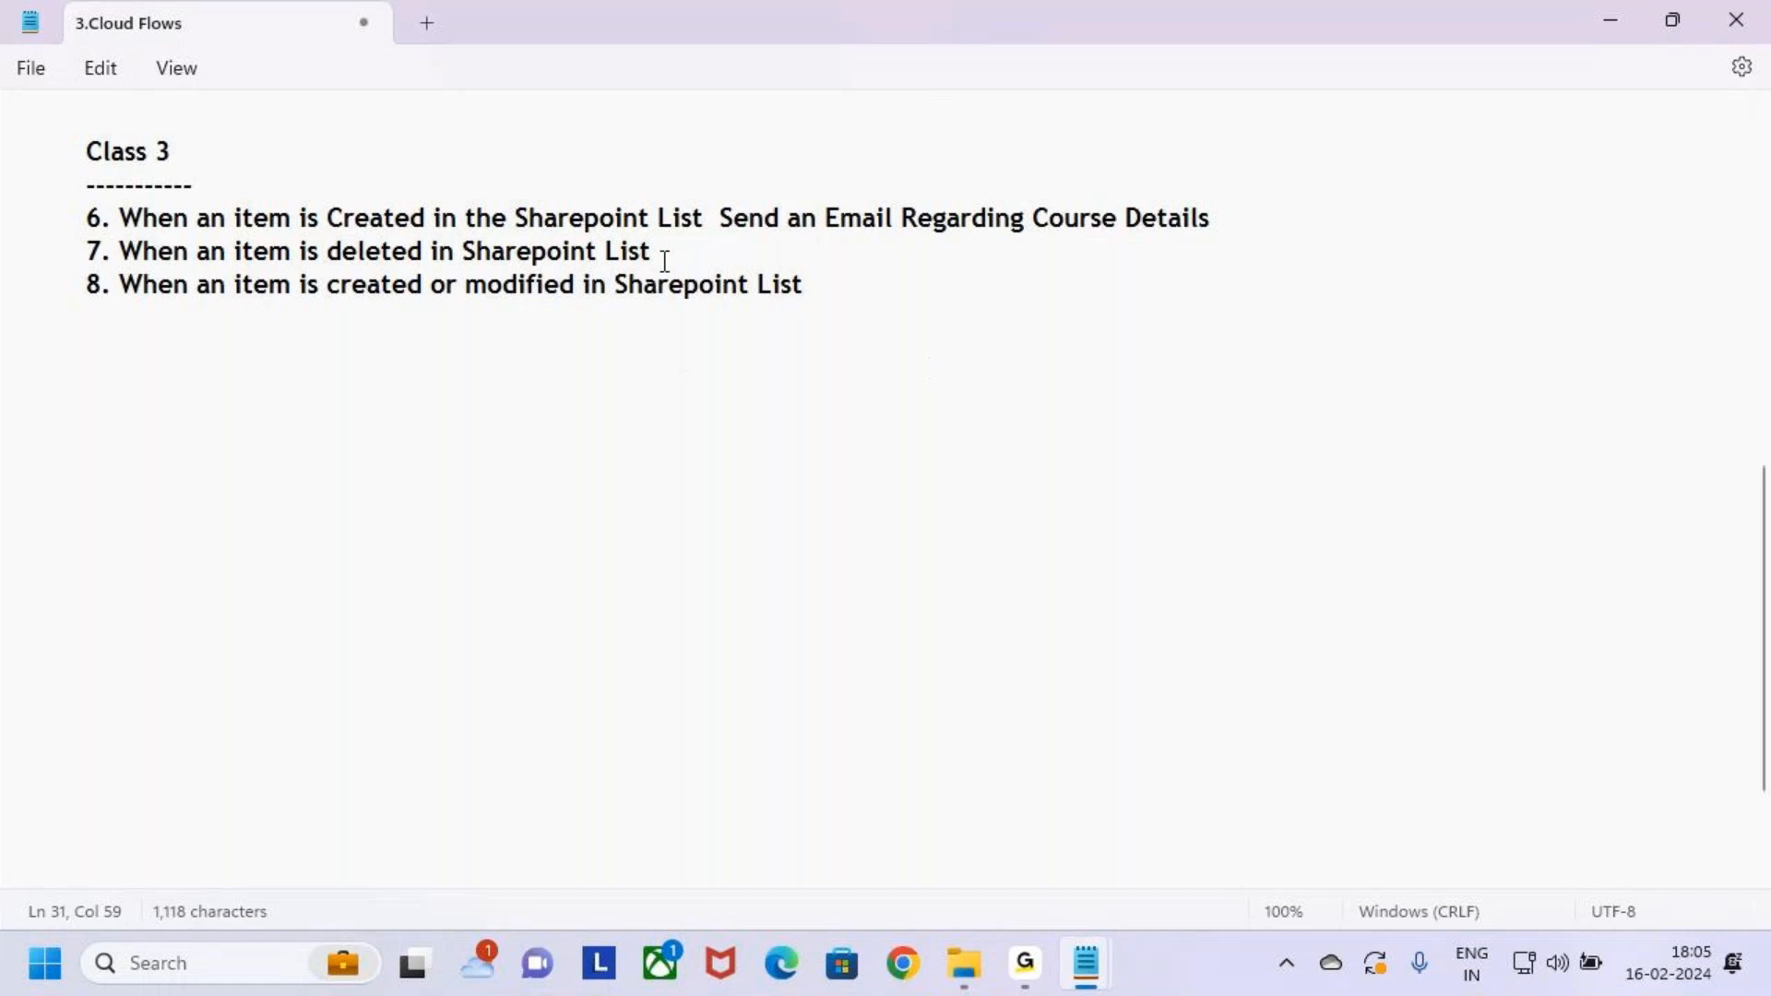
left_click(662, 251)
left_click_drag(121, 253, 590, 265)
key("ctrl+2")
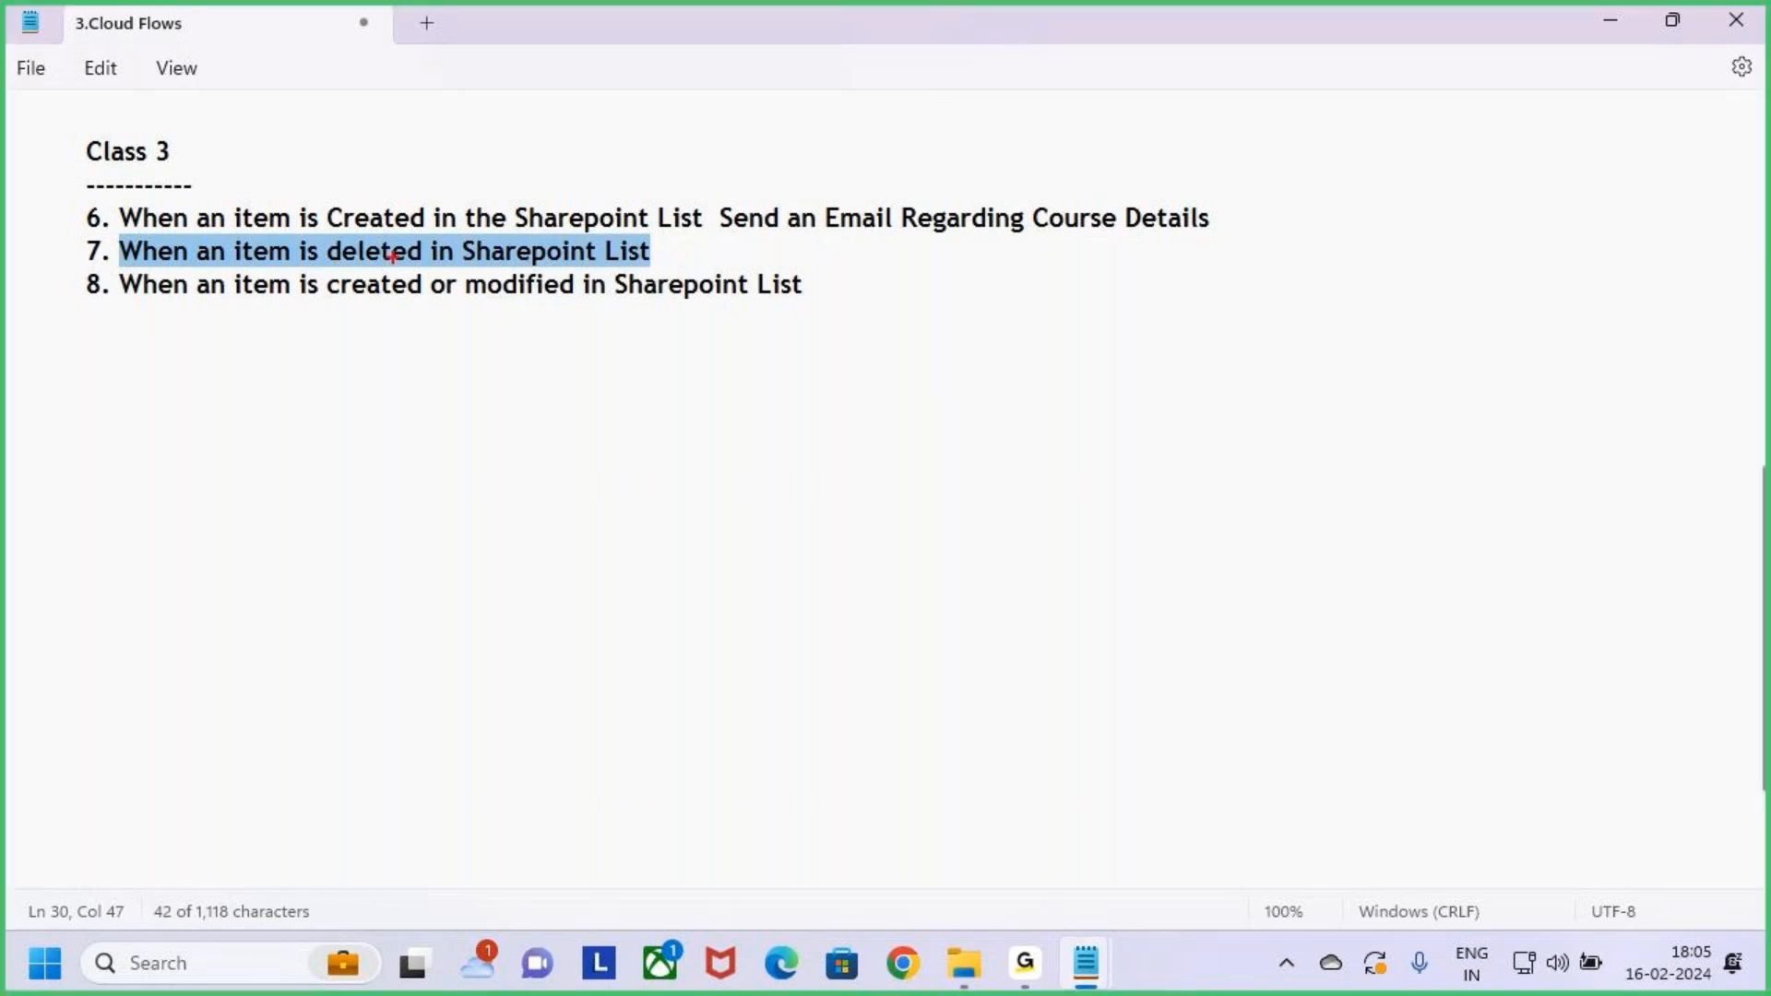
left_click_drag(326, 236, 654, 270)
left_click_drag(666, 269, 668, 270)
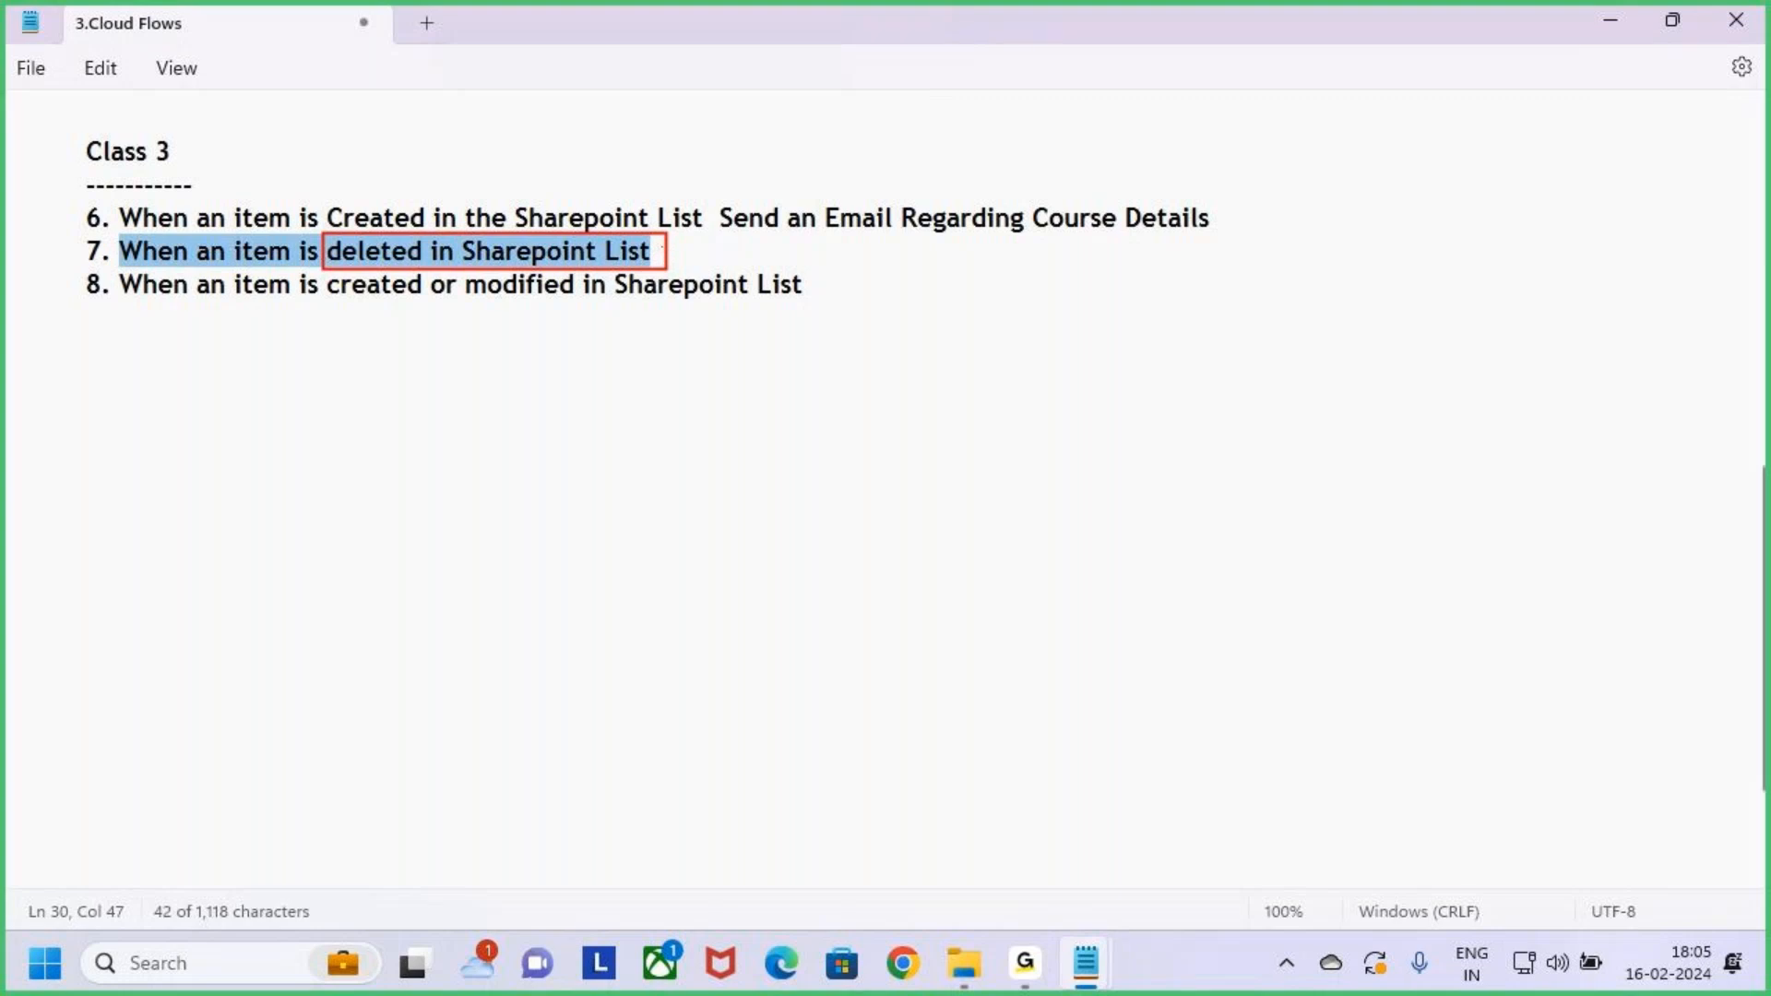
left_click_drag(683, 253, 712, 212)
key("Escape")
left_click(822, 284)
key("ctrl+2")
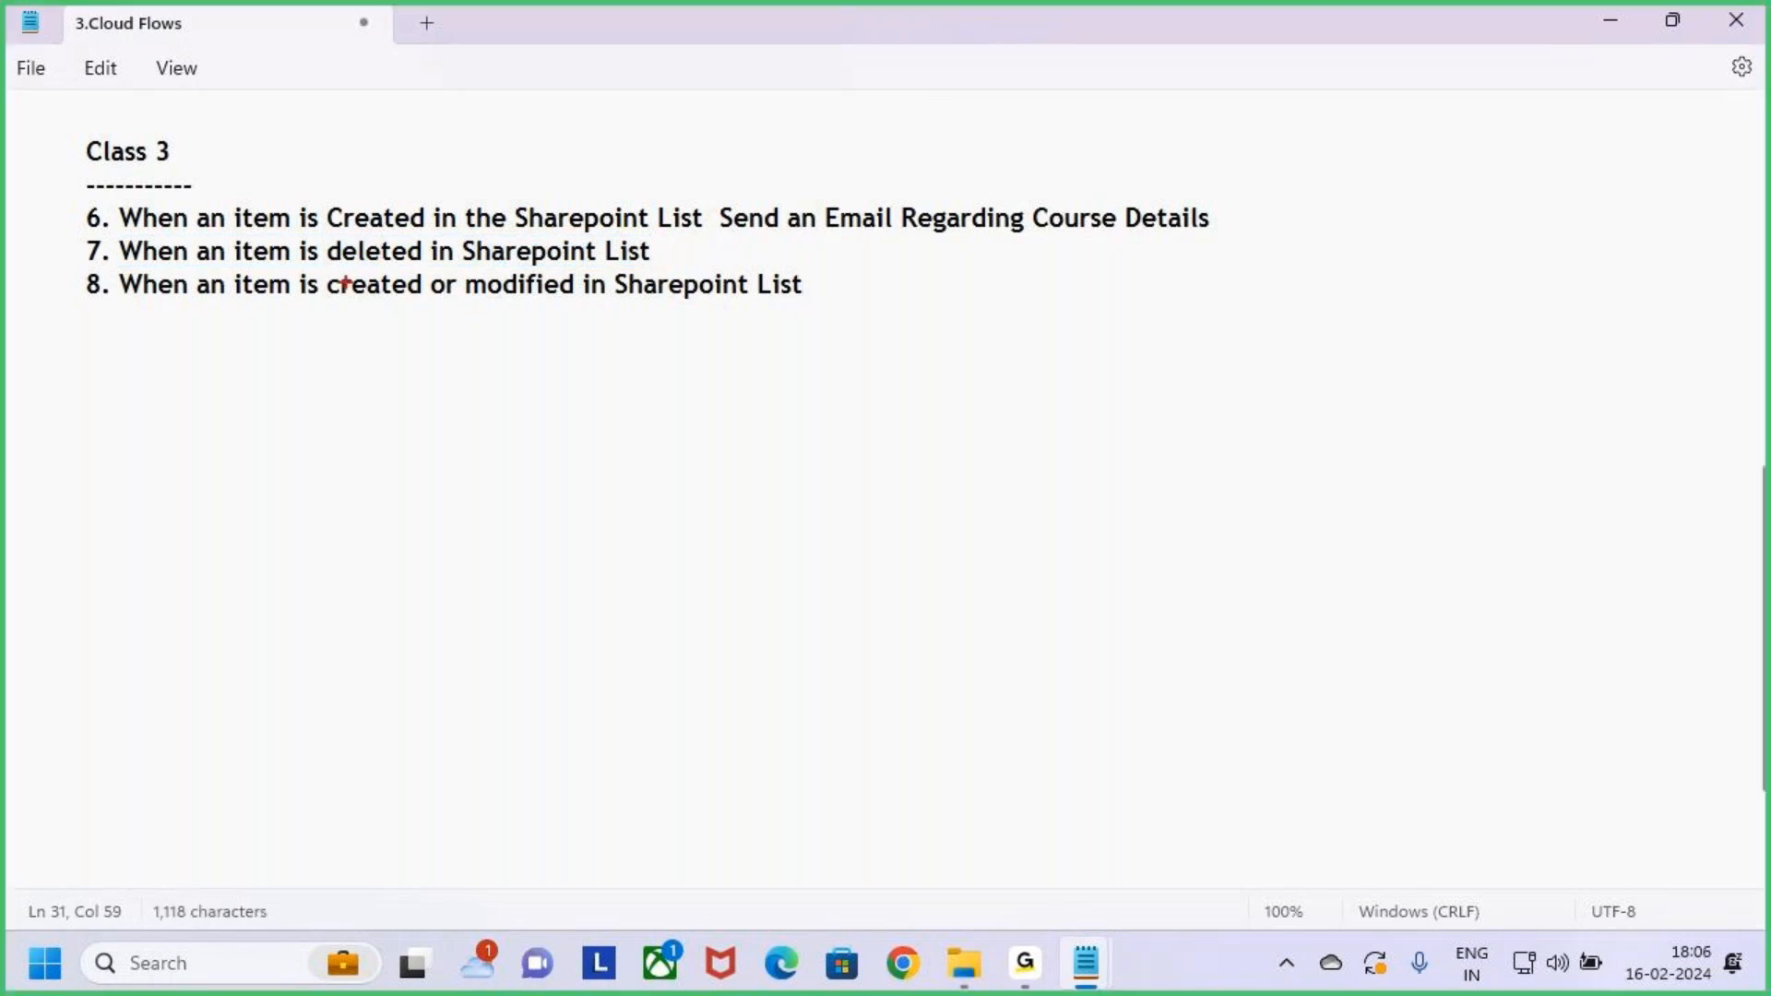
mouse_move(321, 263)
left_mouse_down()
mouse_move(416, 296)
mouse_move(584, 309)
left_mouse_up()
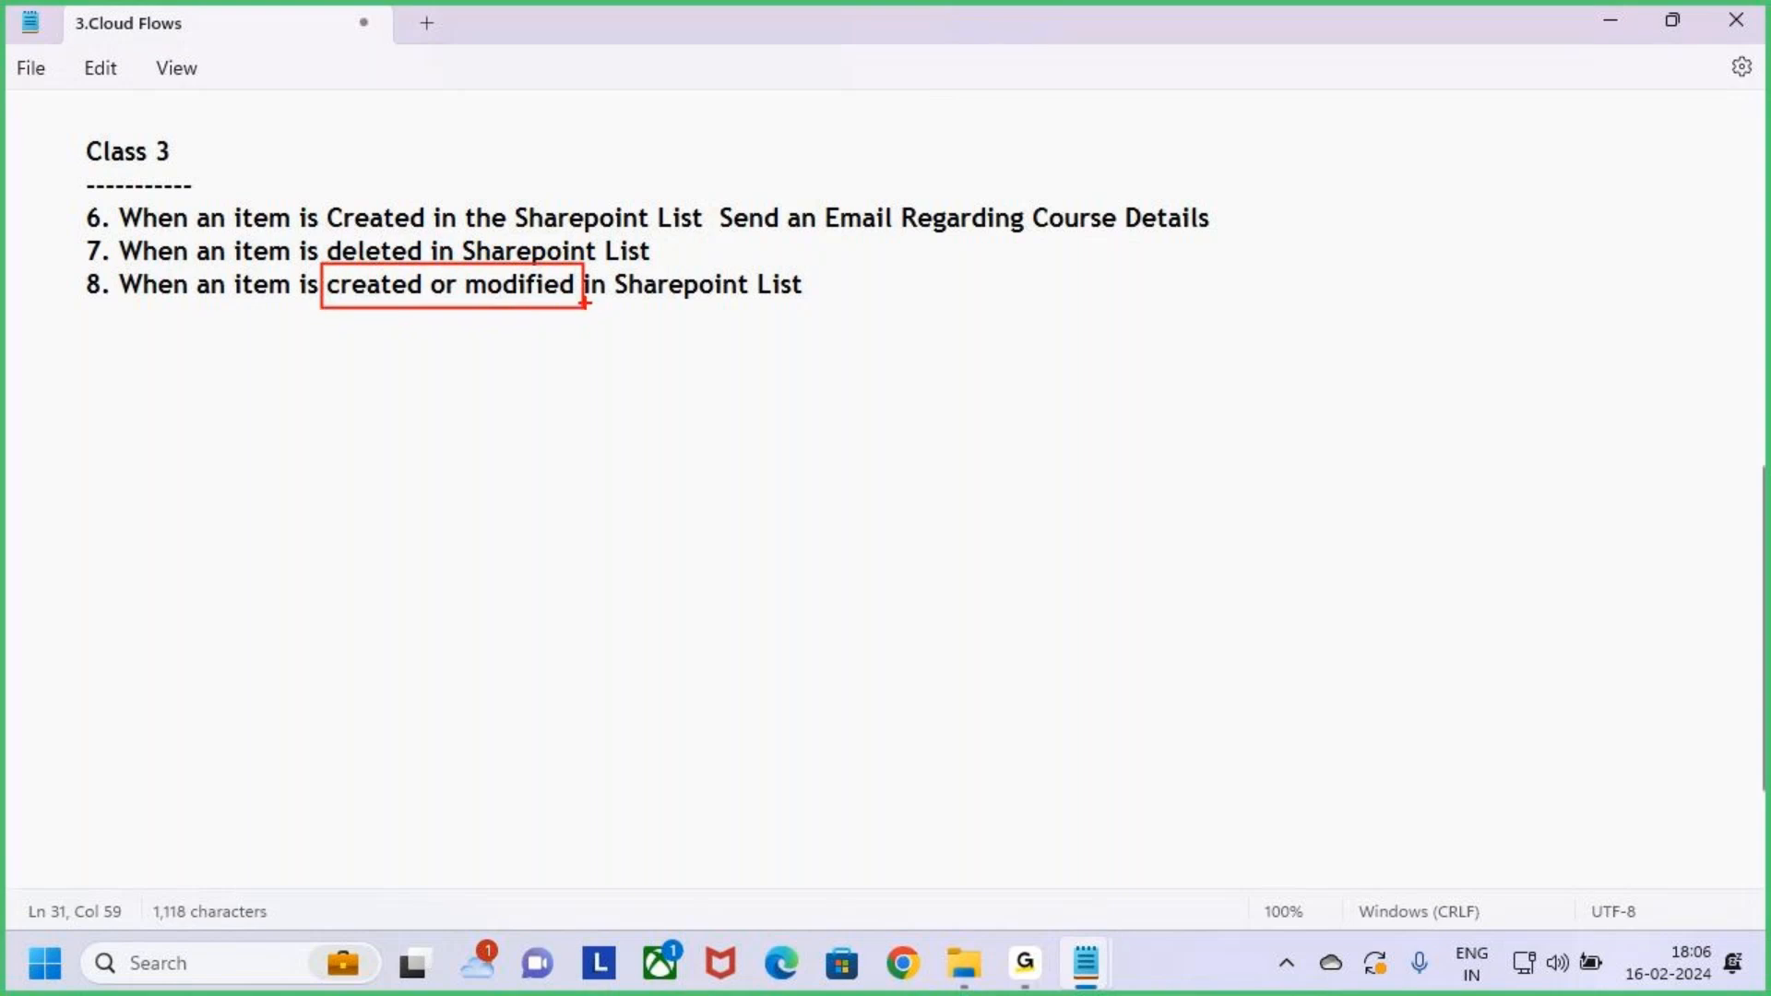
left_click_drag(661, 309, 757, 309)
key("Escape")
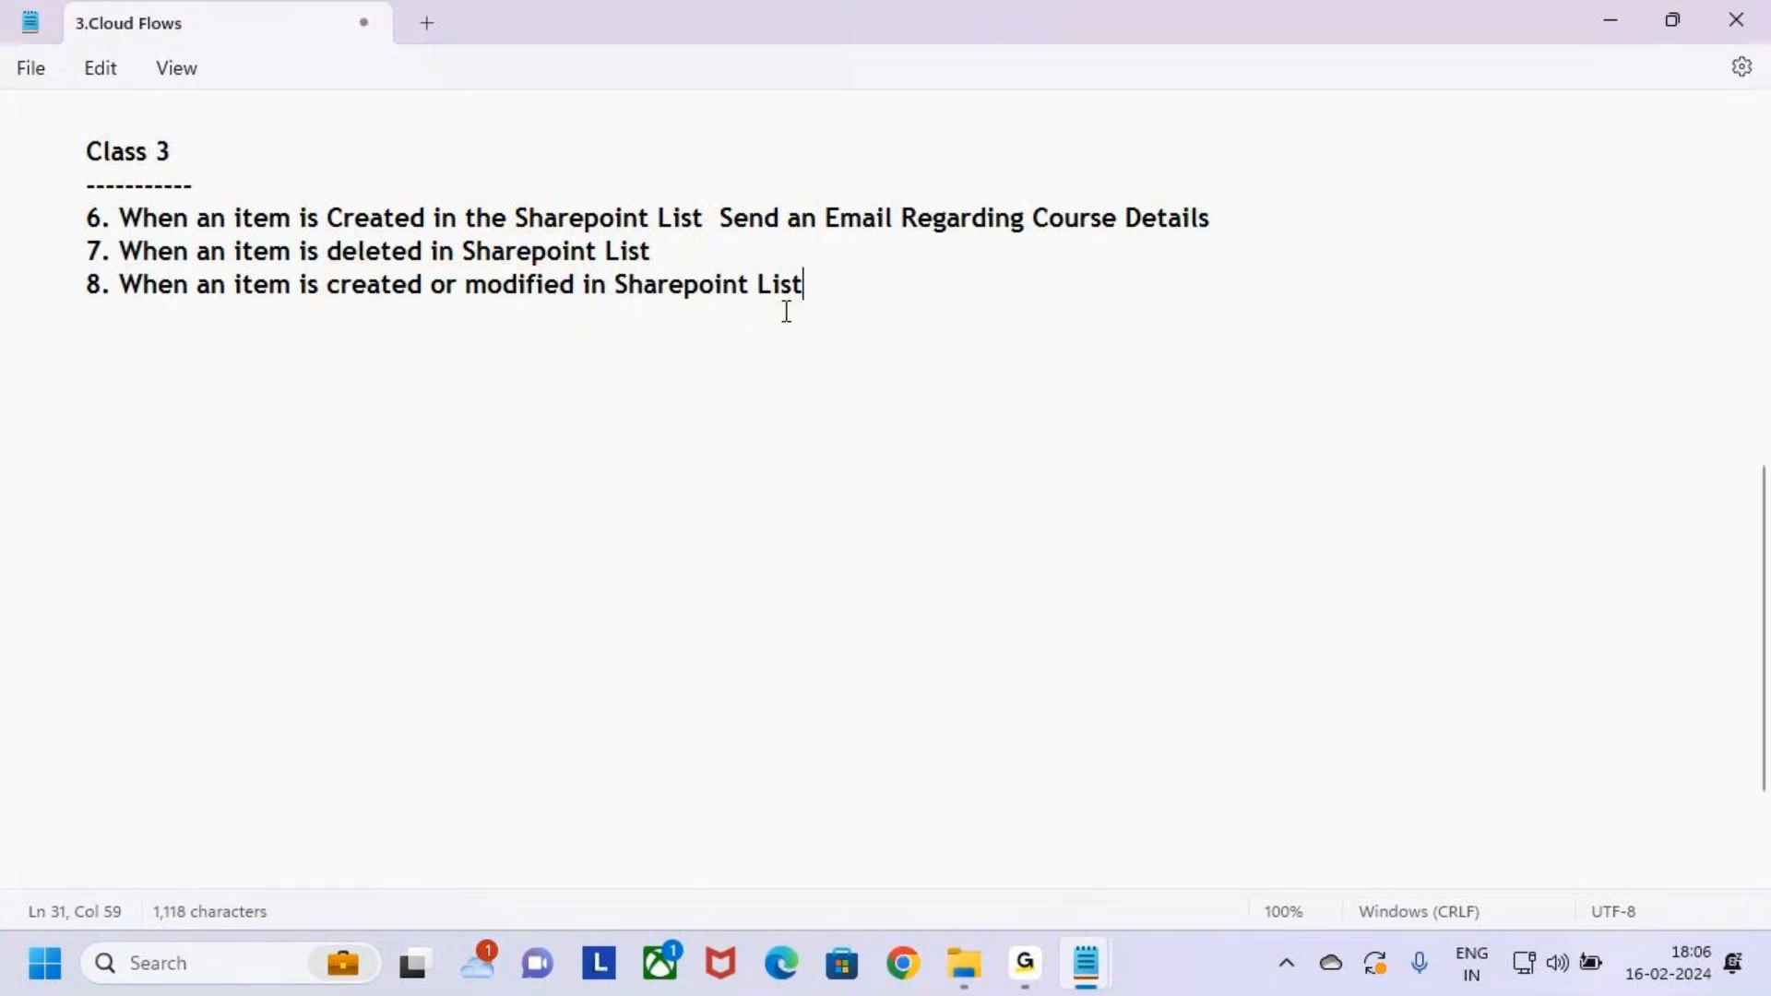
mouse_move(861, 292)
left_mouse_down()
mouse_move(157, 292)
mouse_move(5, 174)
left_mouse_up()
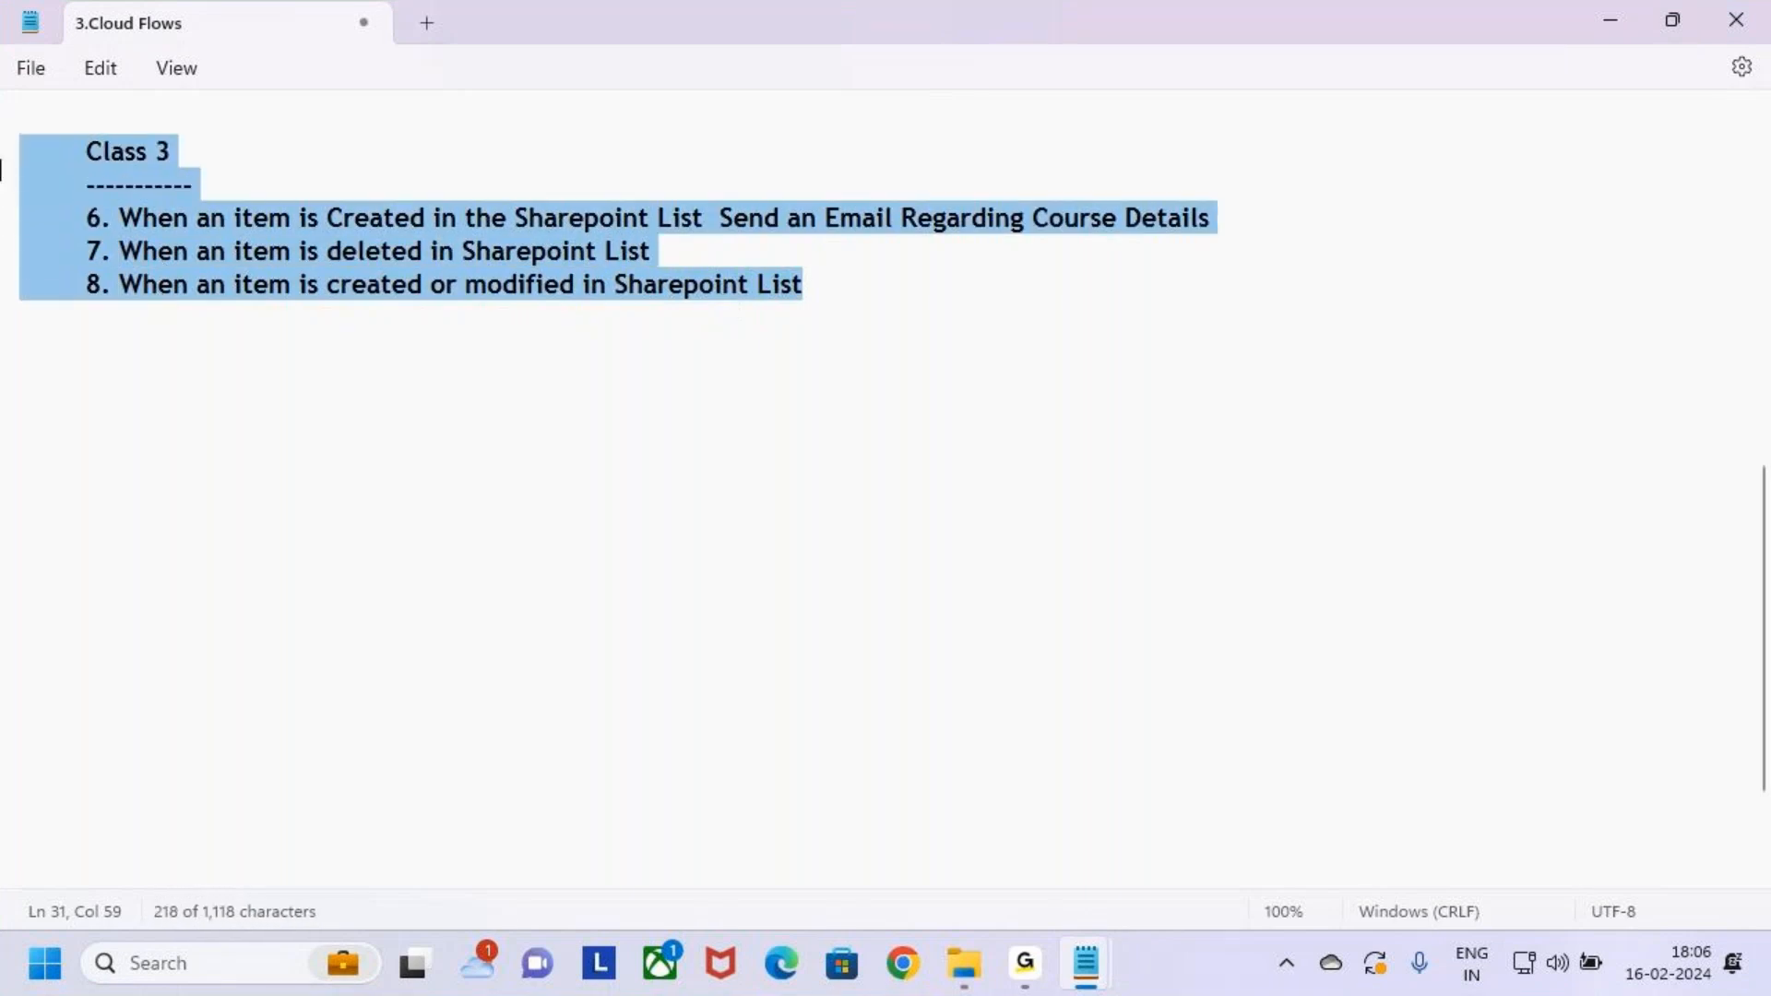
Box 'outlook' in item 4 and 'Sharepoint' in item 6 with the pen, then clear the marks
left_click(772, 316)
scroll(468, 430, "up", 3)
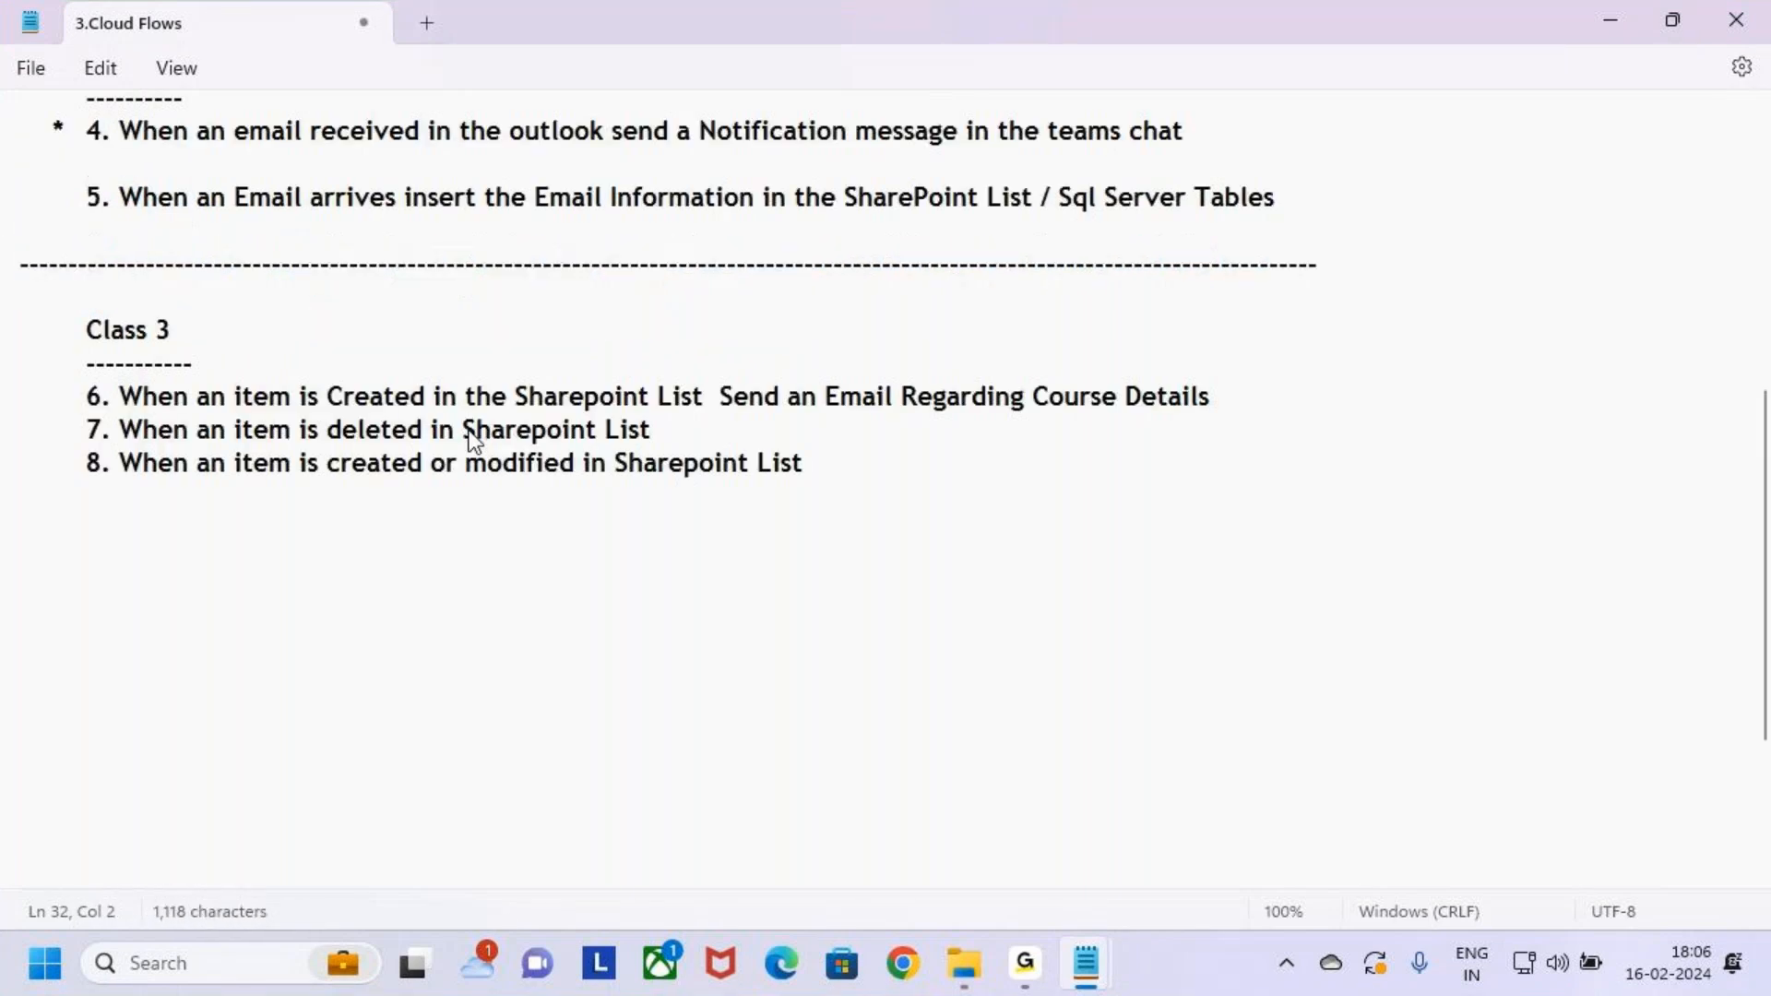
key("ctrl+2")
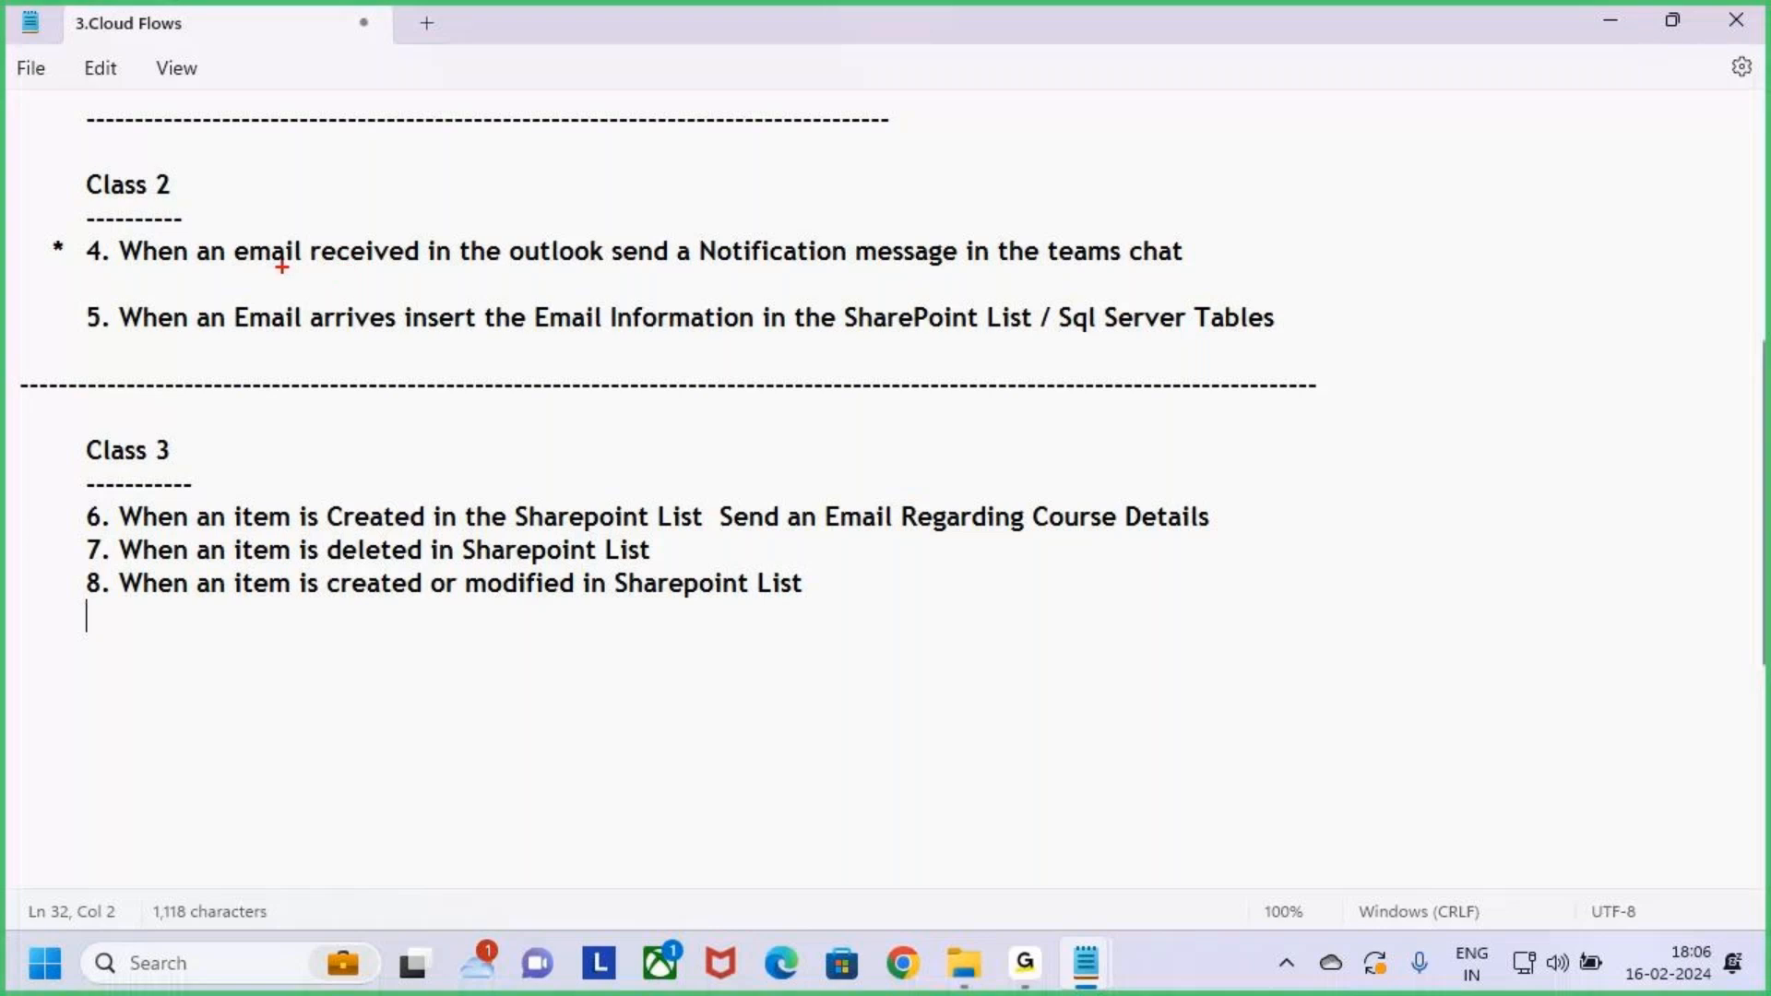
left_click_drag(500, 230, 617, 270)
key("Escape")
scroll(618, 277, "down", 2)
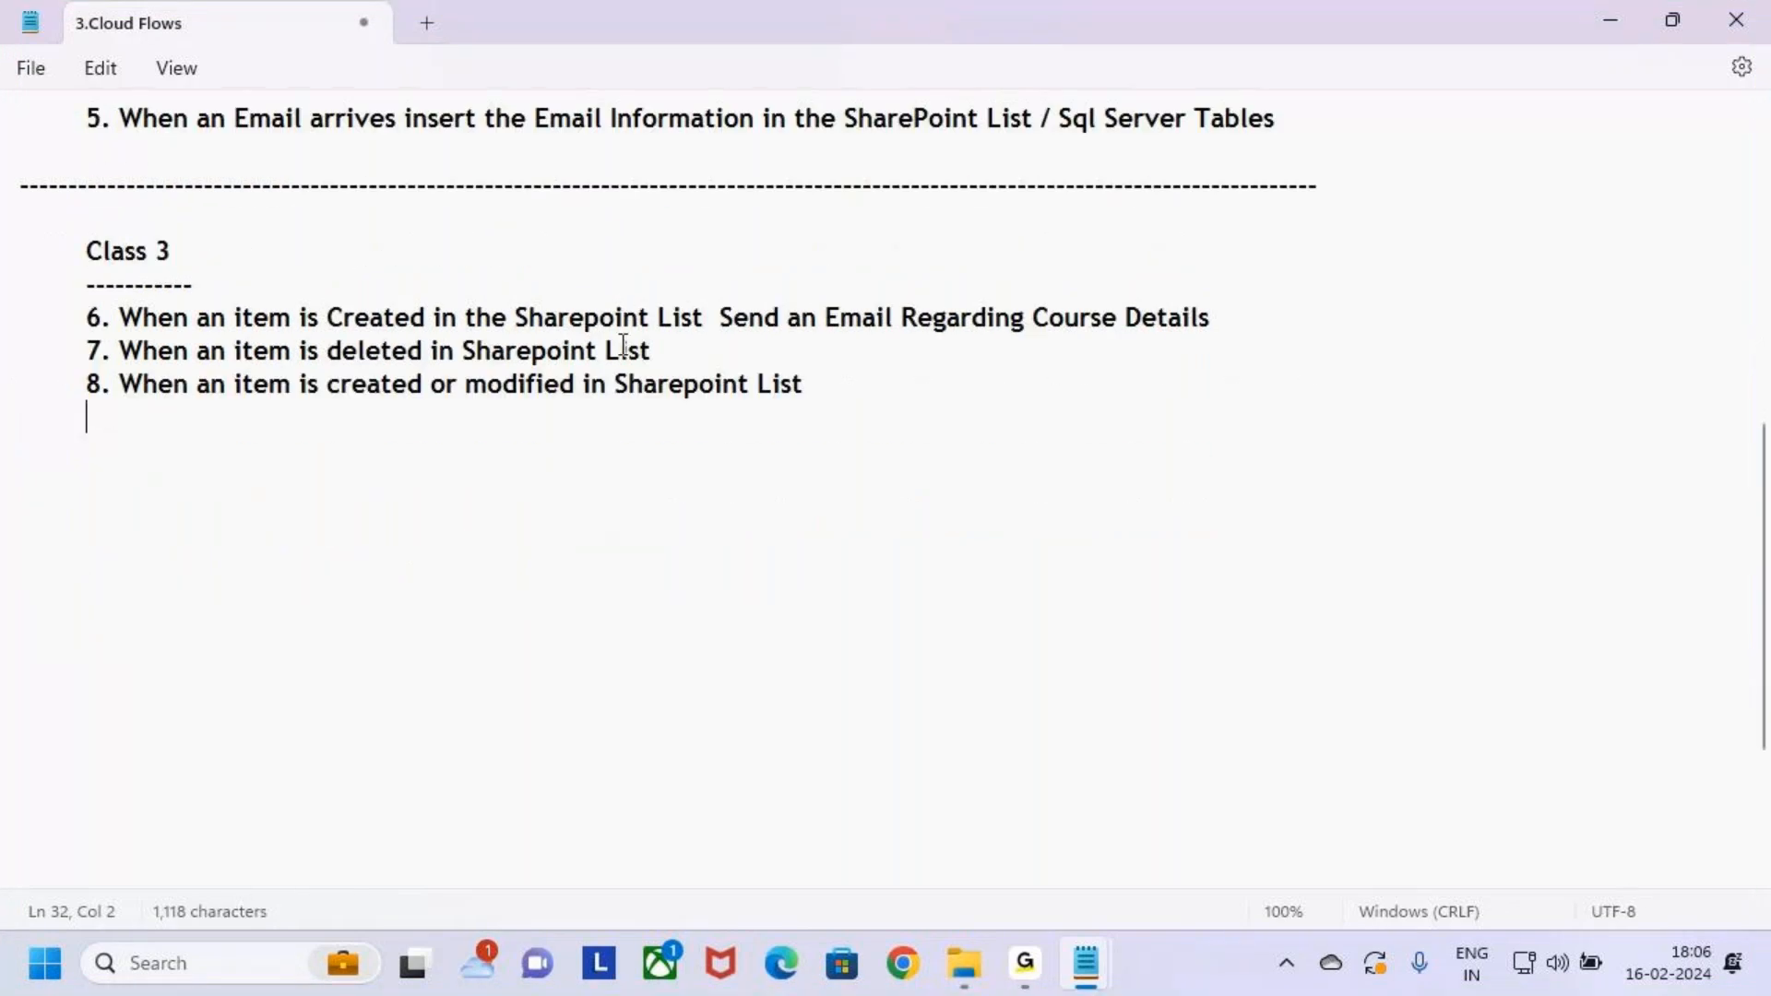
key("ctrl+2")
left_click_drag(504, 295, 659, 337)
key("Escape")
Highlight items 6–8 for review, then switch to Google Chrome
left_click(659, 353)
left_click(888, 401)
left_click_drag(47, 317, 636, 407)
left_click(929, 381)
left_click(900, 980)
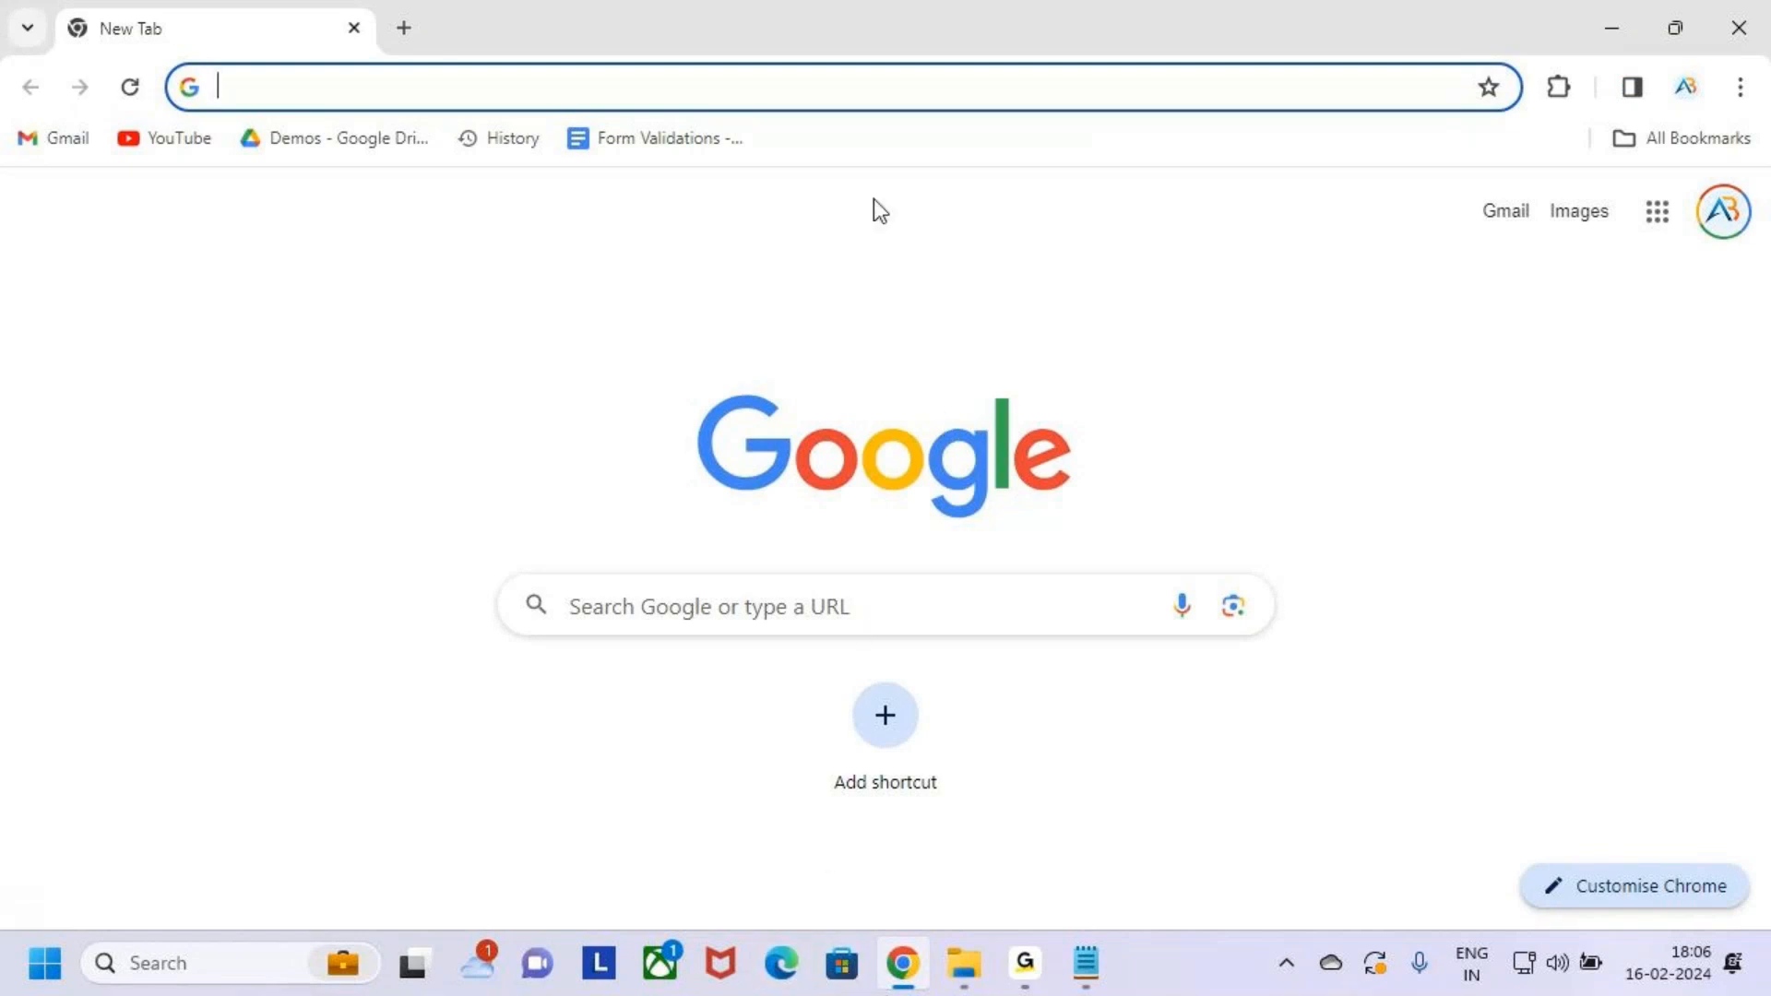
Go to make.powerautomate.com using the address bar autocompletion
left_click(643, 96)
type("ma")
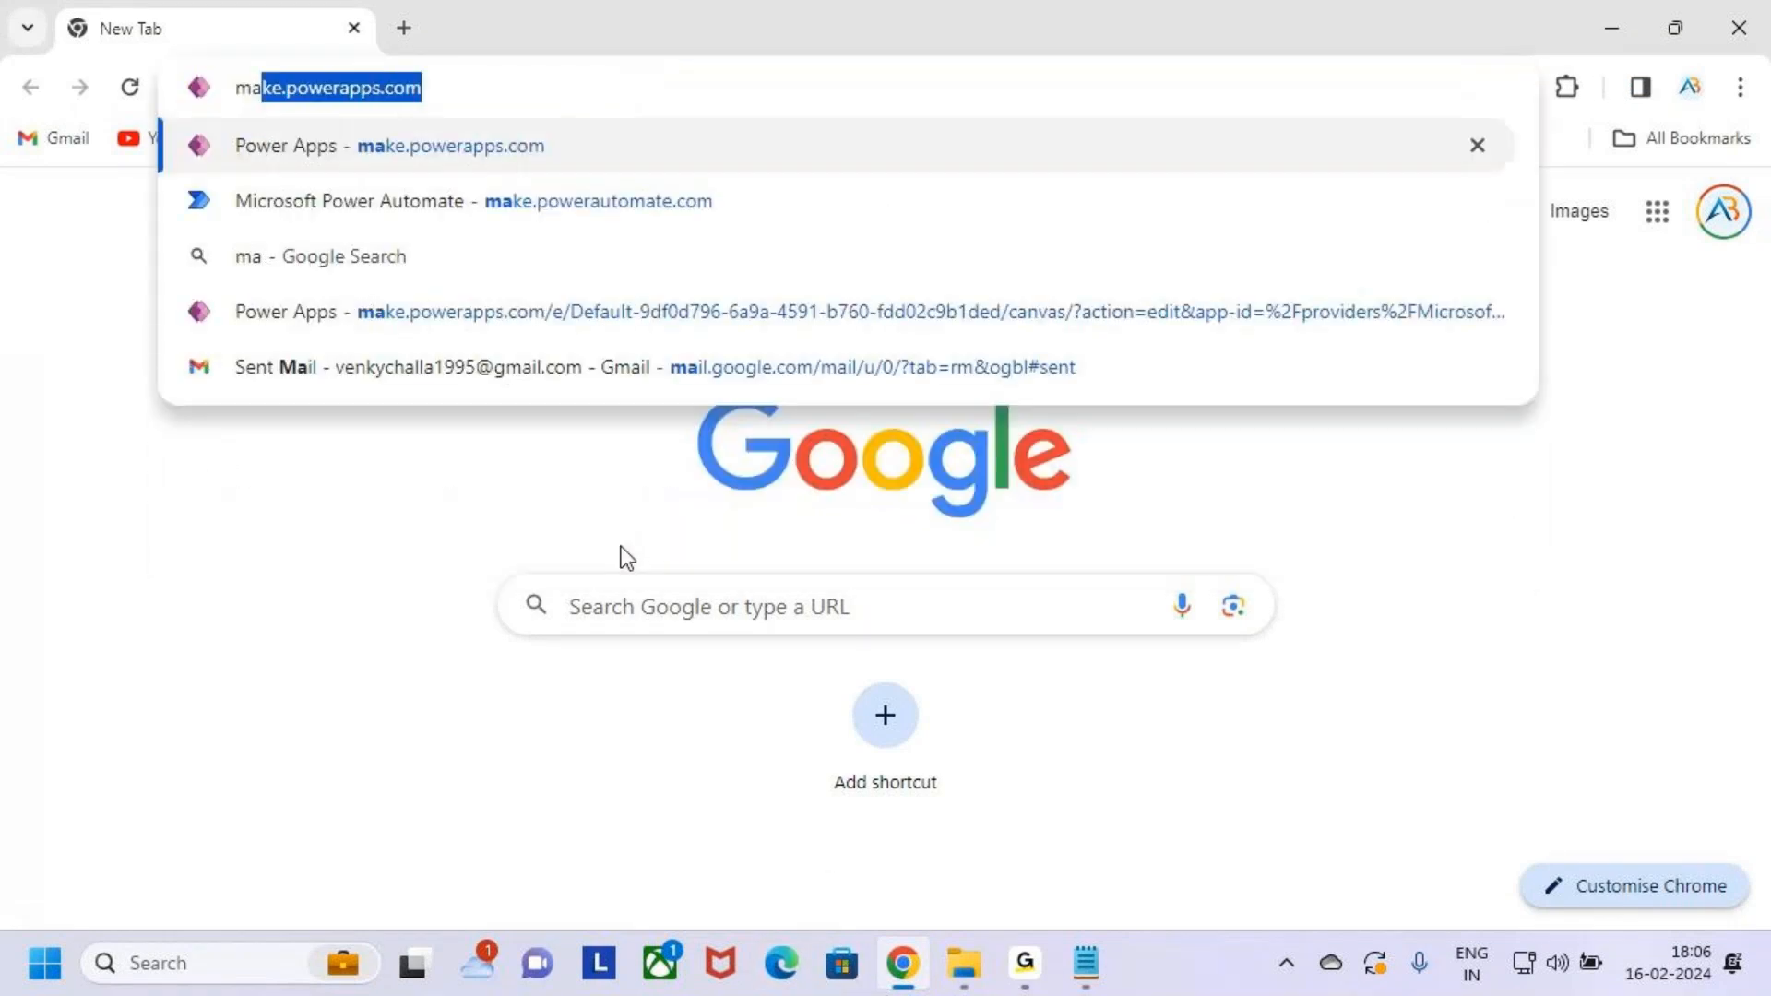
type("ke.pow")
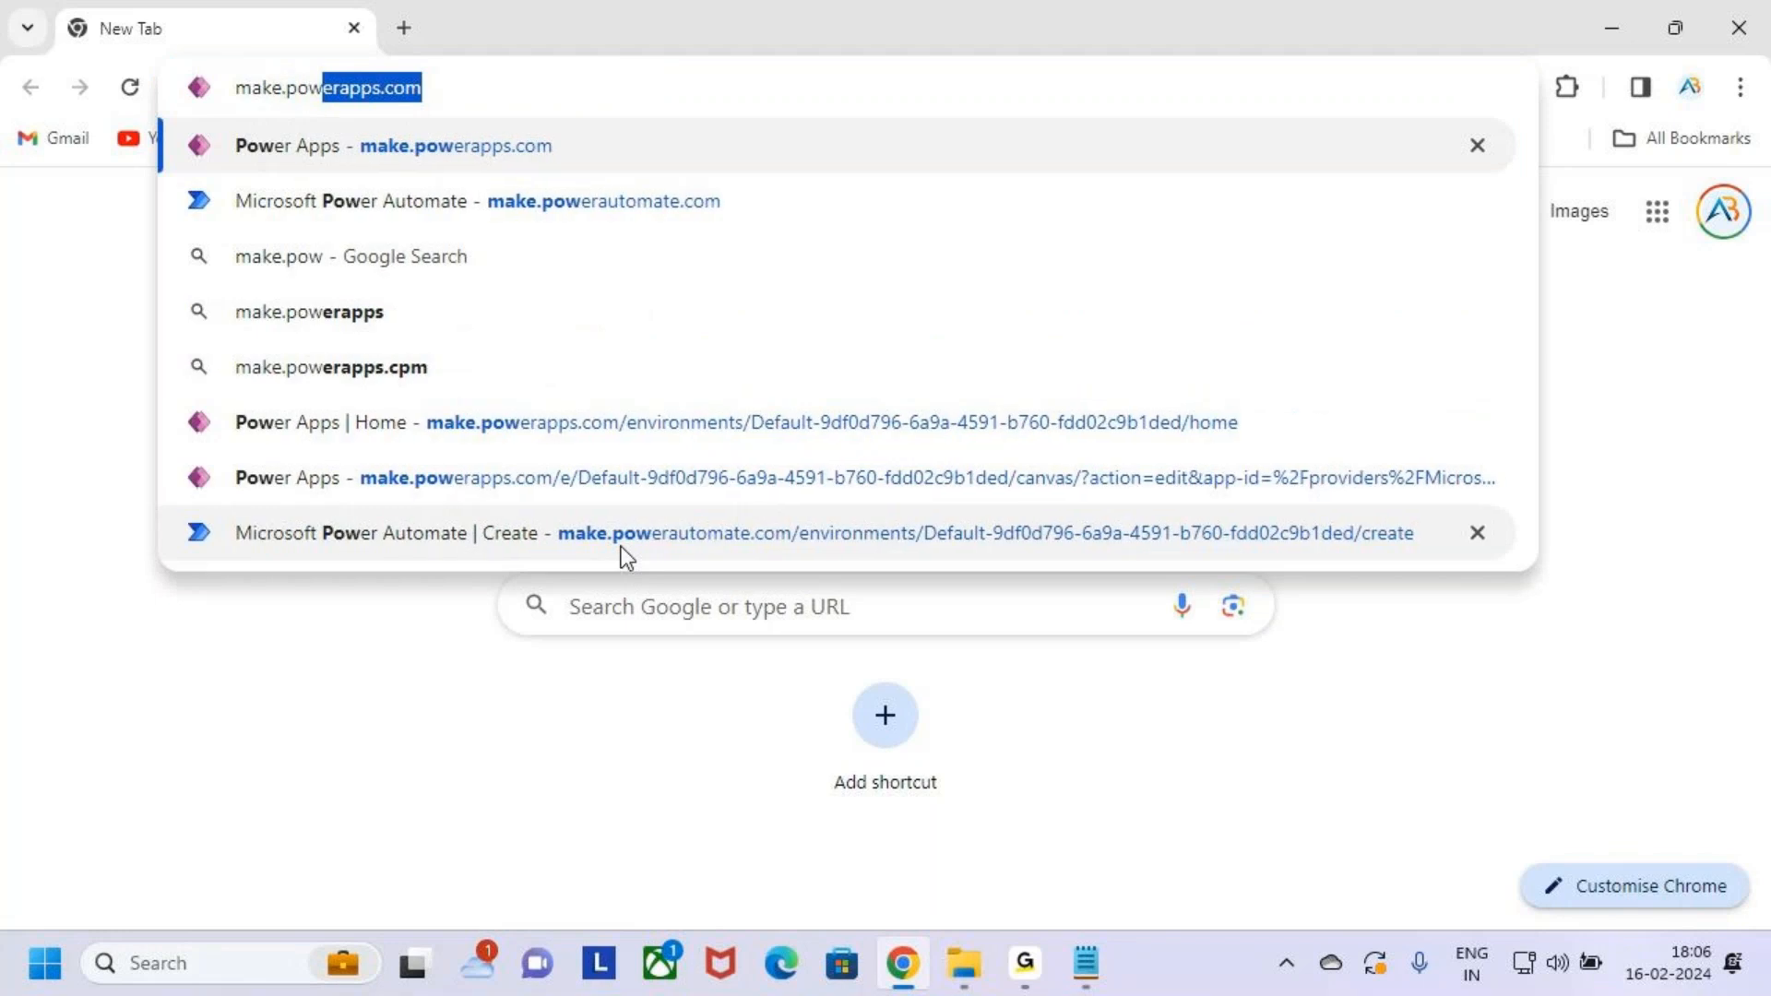
type("erau")
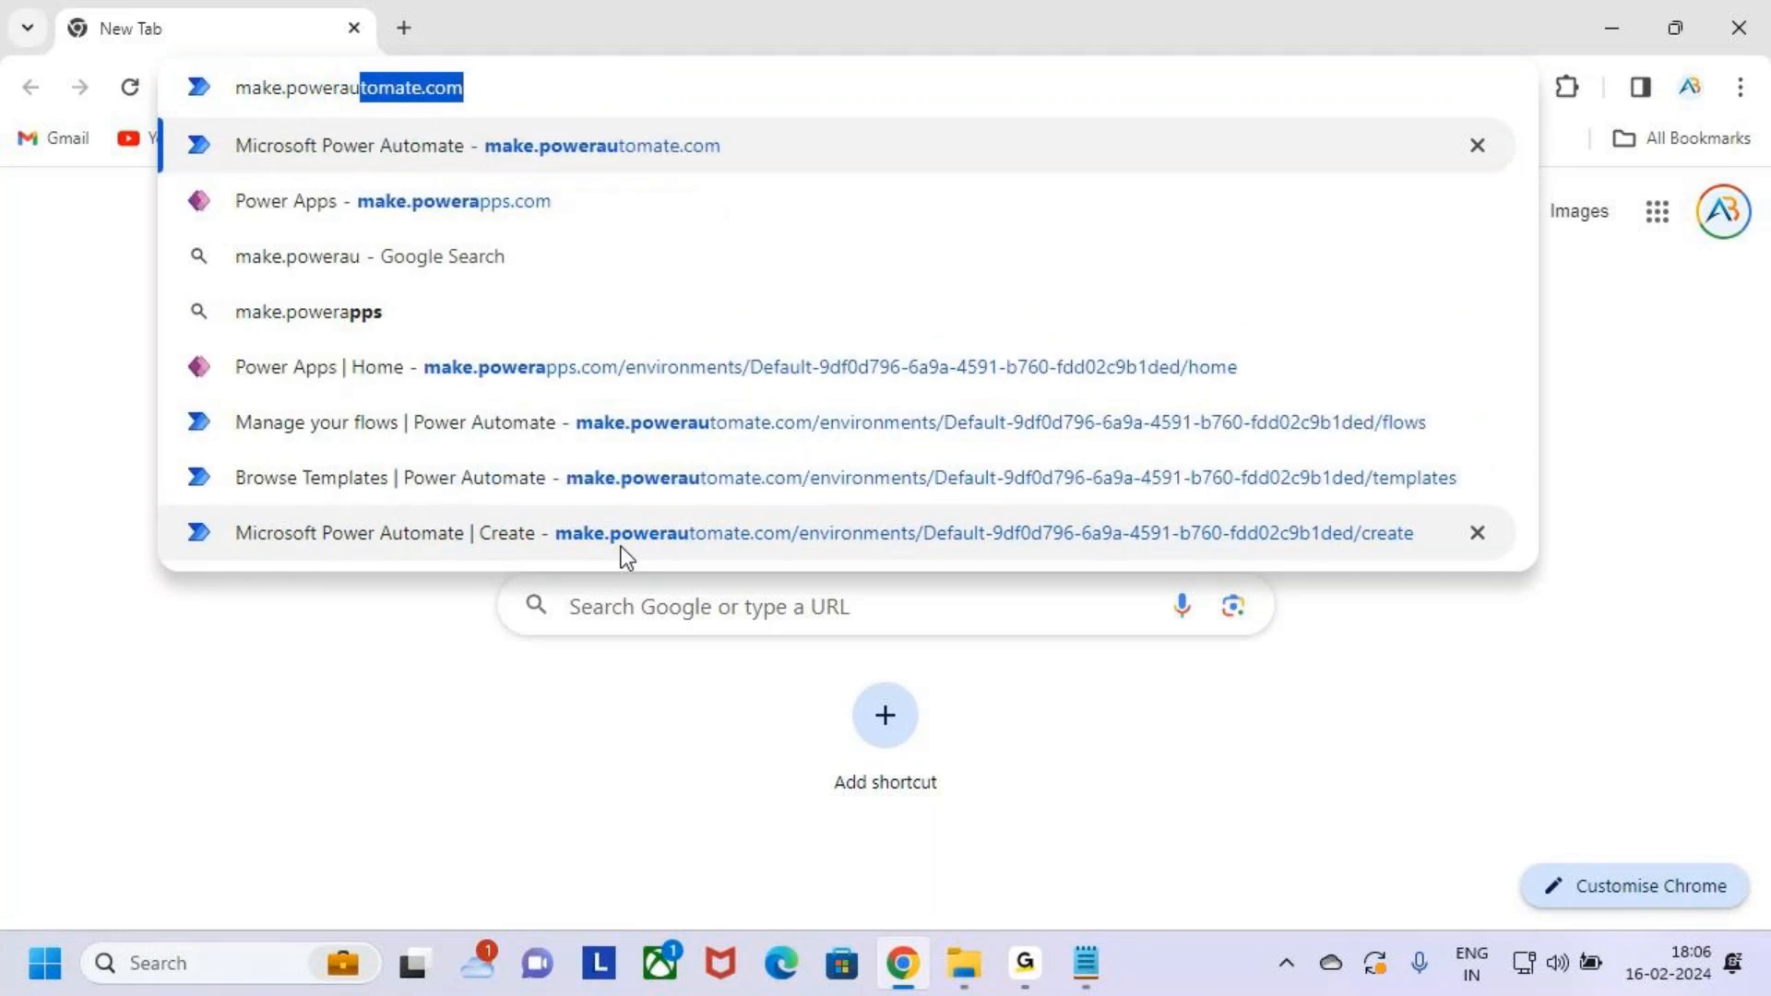
key("End")
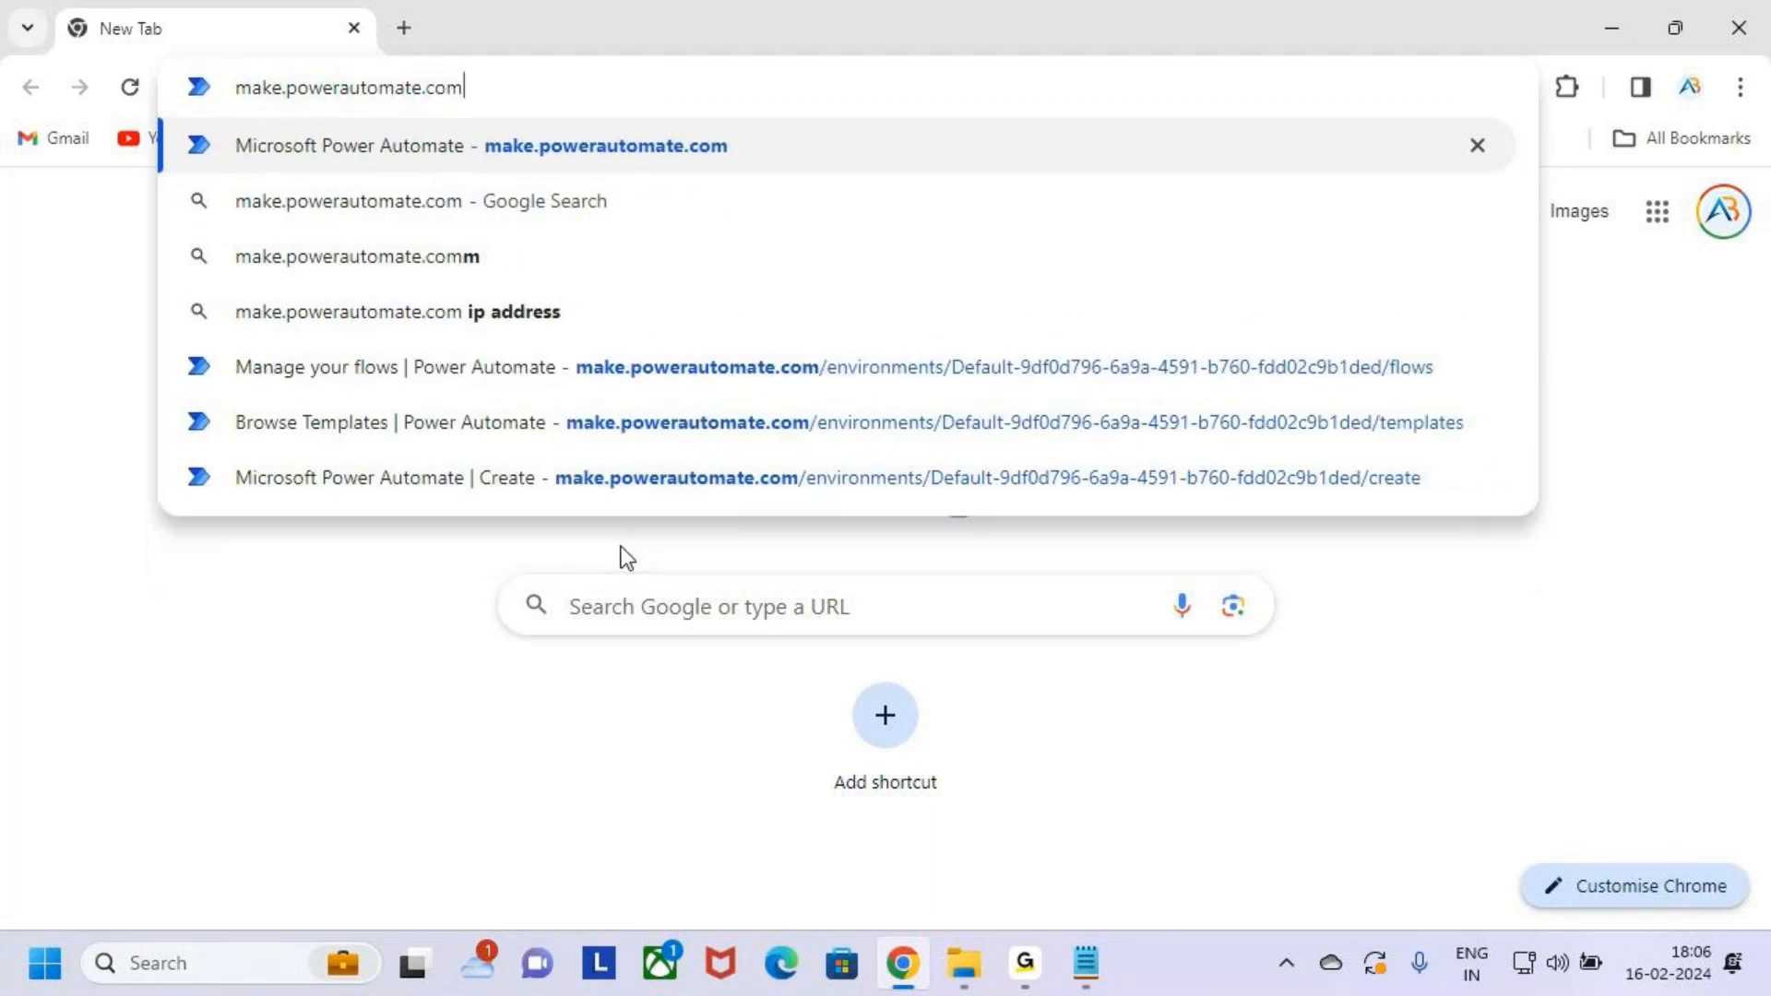
key("Return")
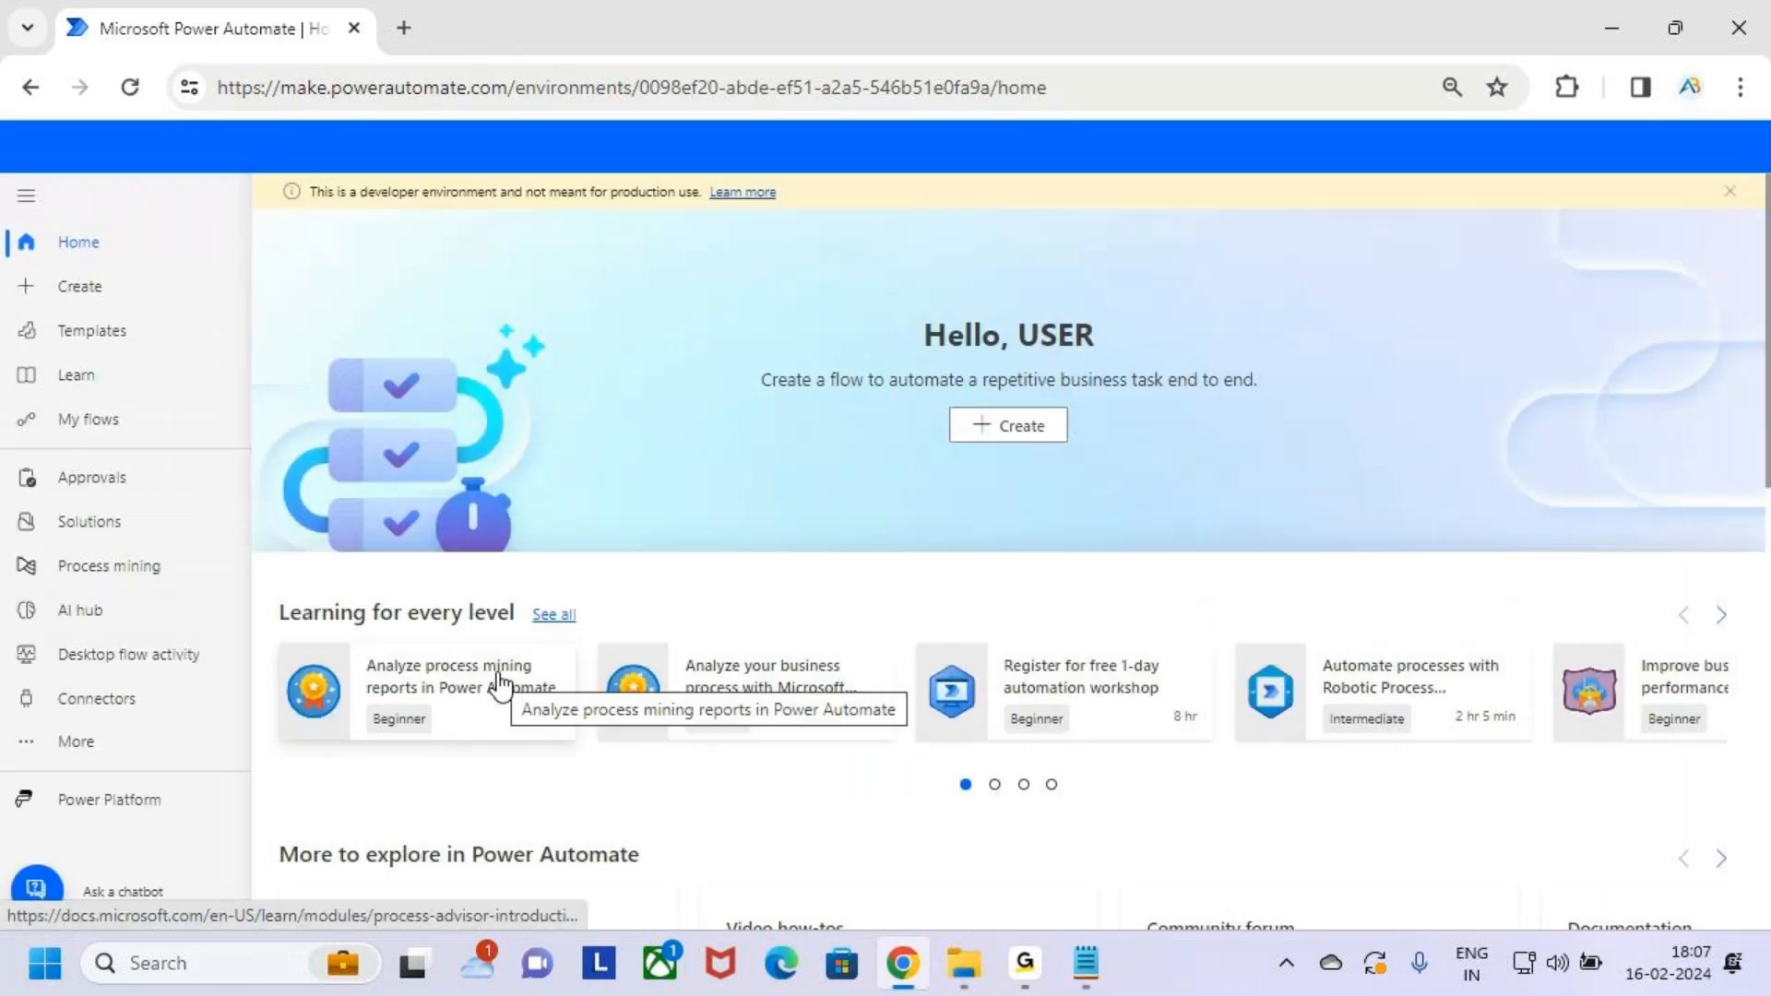
Mark the Power Automate heading with the pen, clear it, then bring up Notepad
key("ctrl+2")
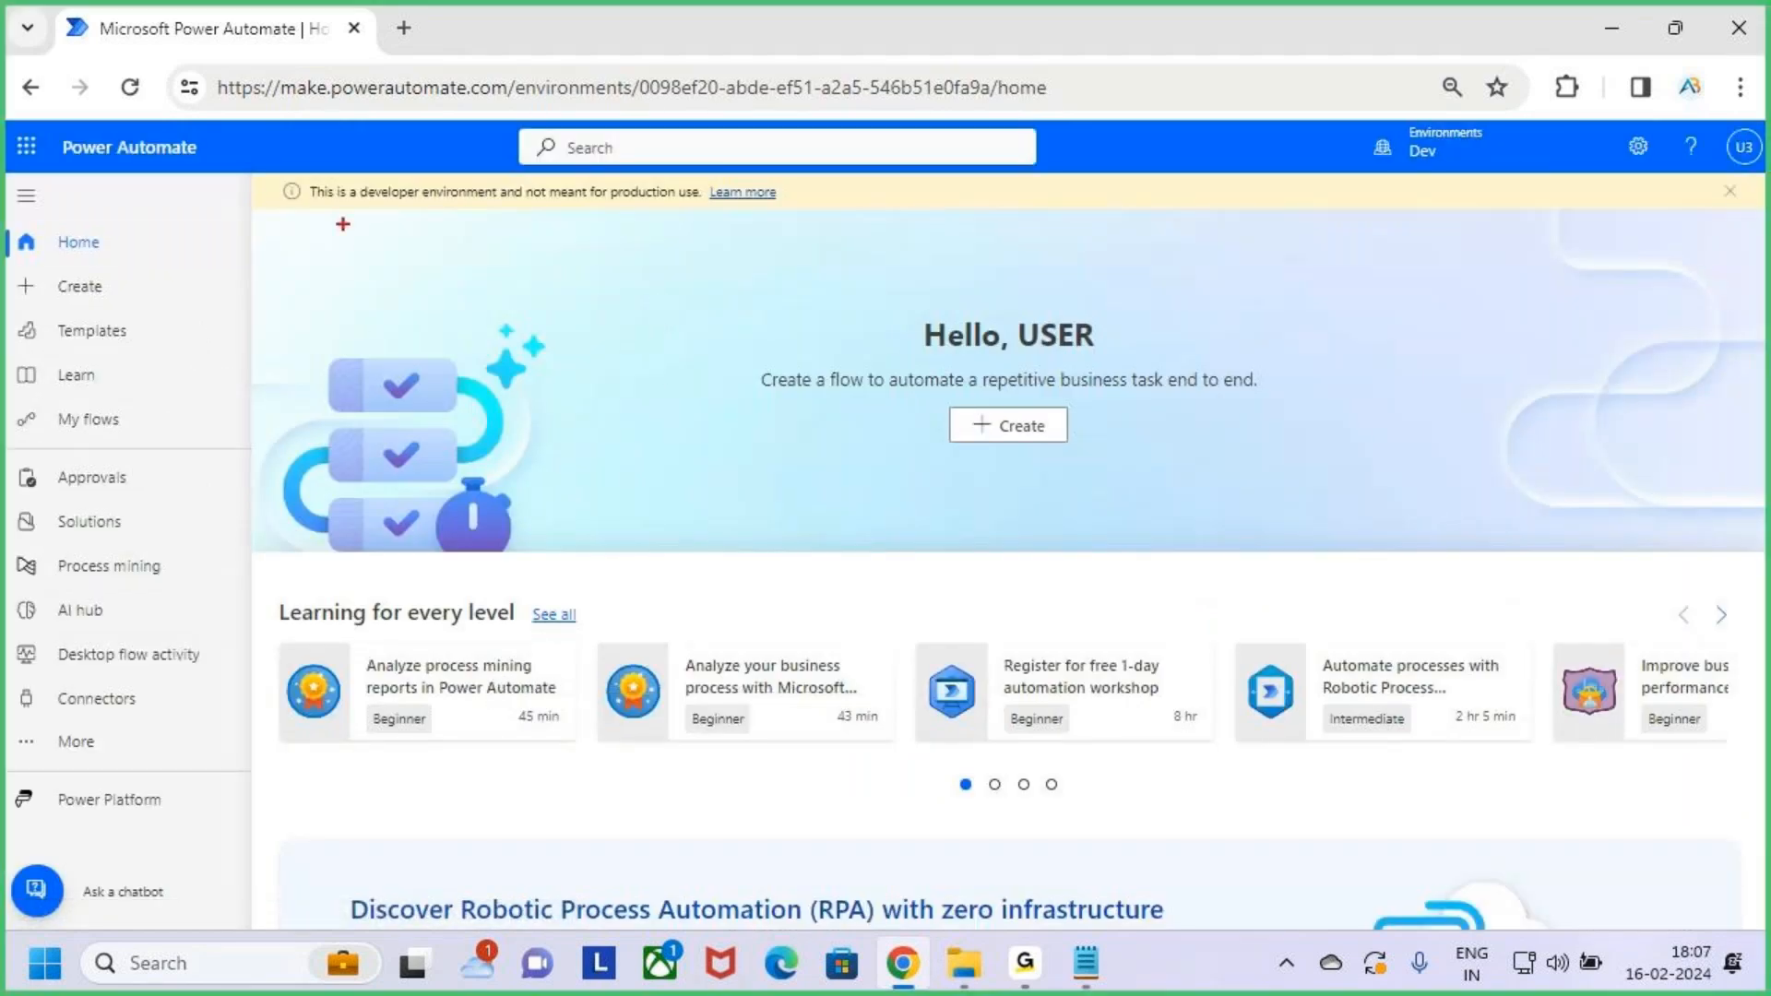
left_click_drag(37, 115, 270, 191)
mouse_move(162, 77)
left_mouse_down()
mouse_move(158, 111)
mouse_move(177, 96)
left_mouse_up()
key("Escape")
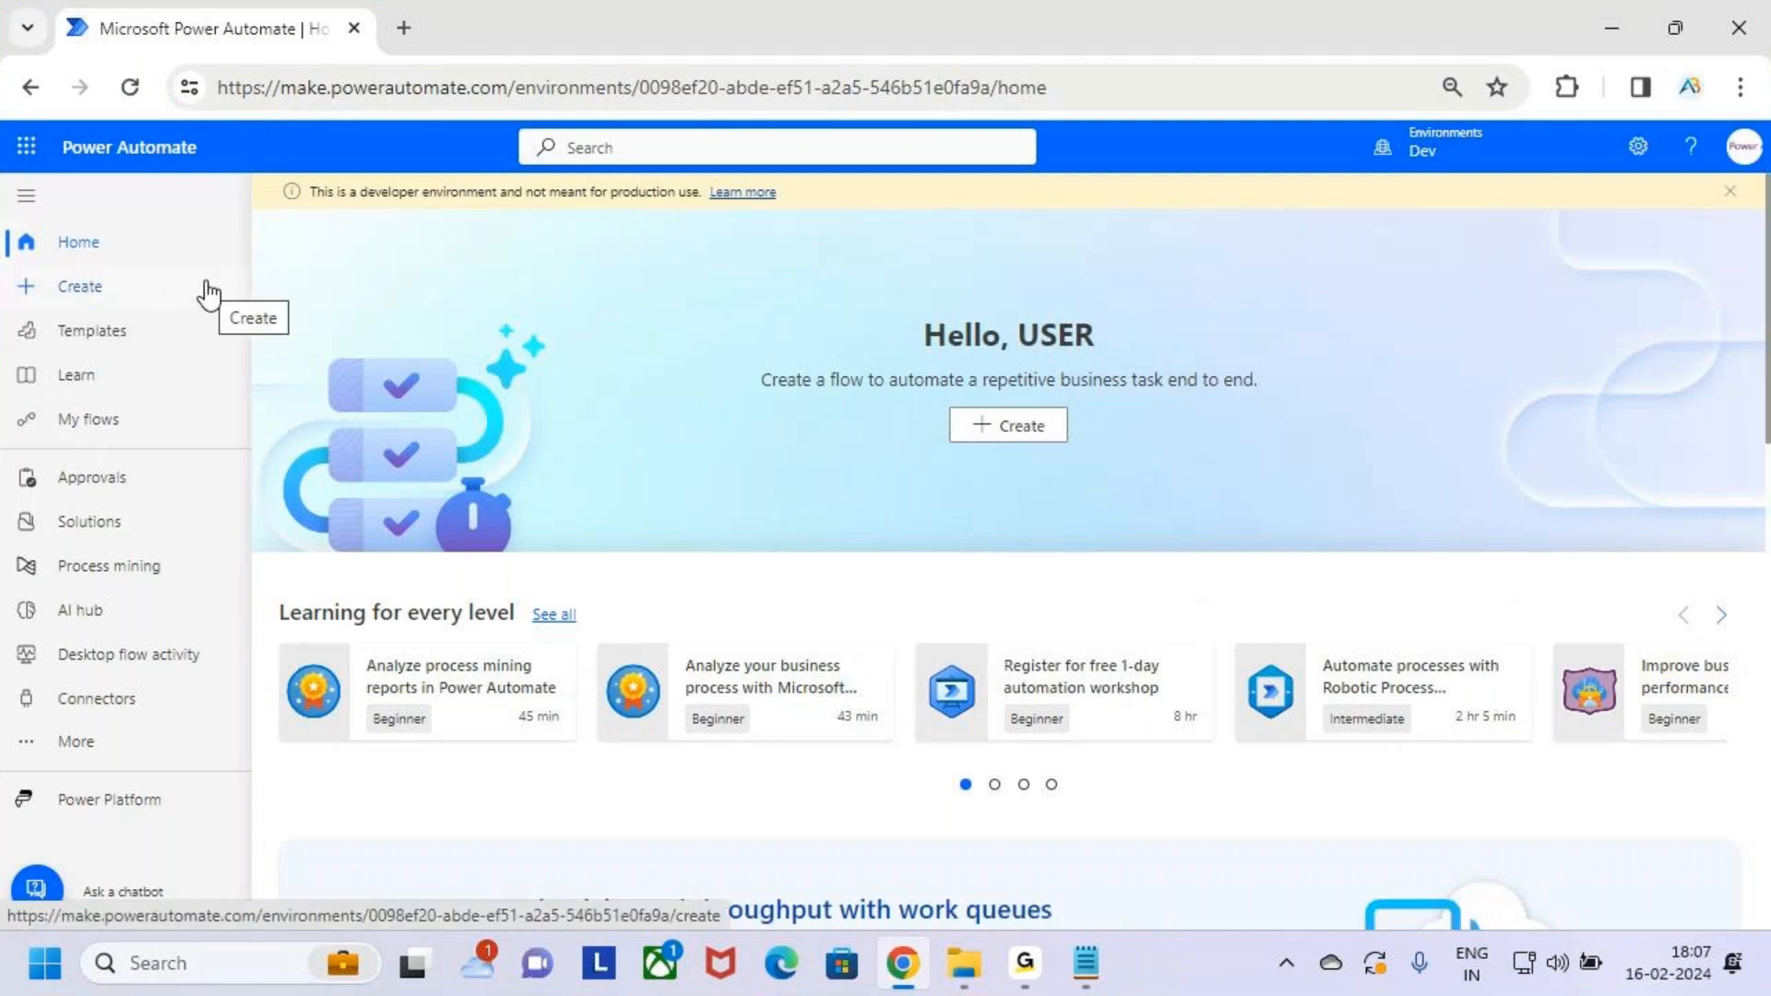
left_click(1086, 963)
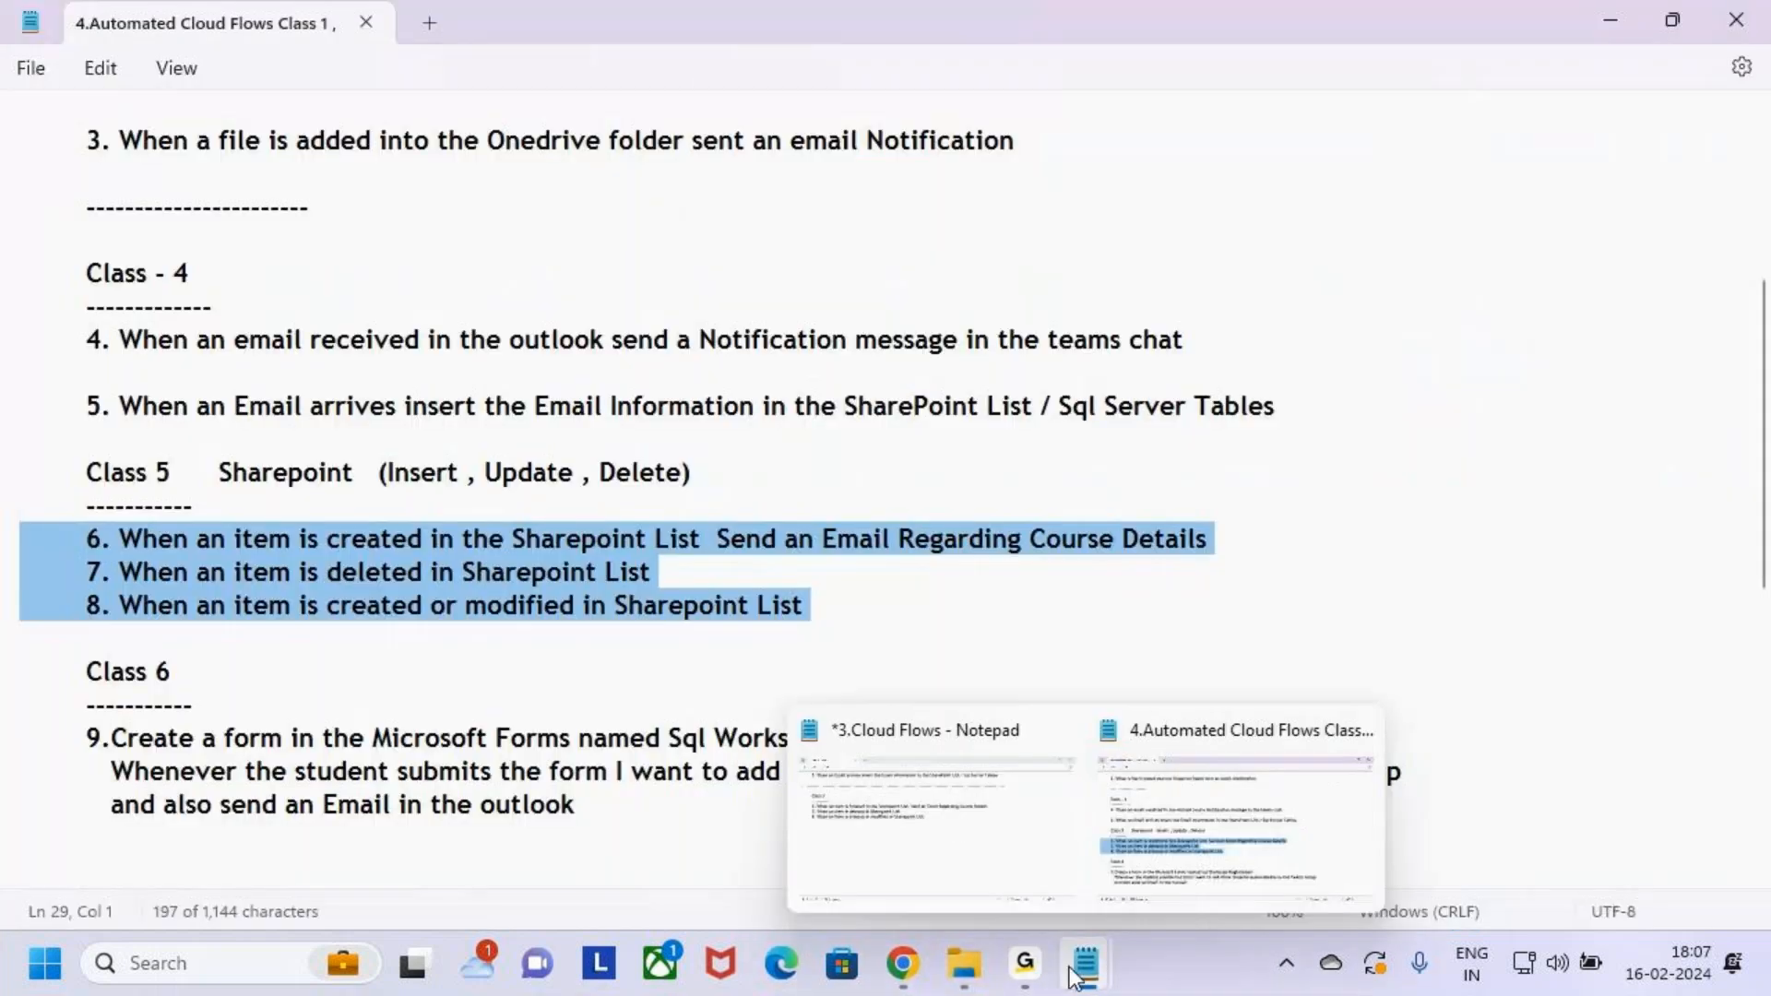
left_click(1001, 862)
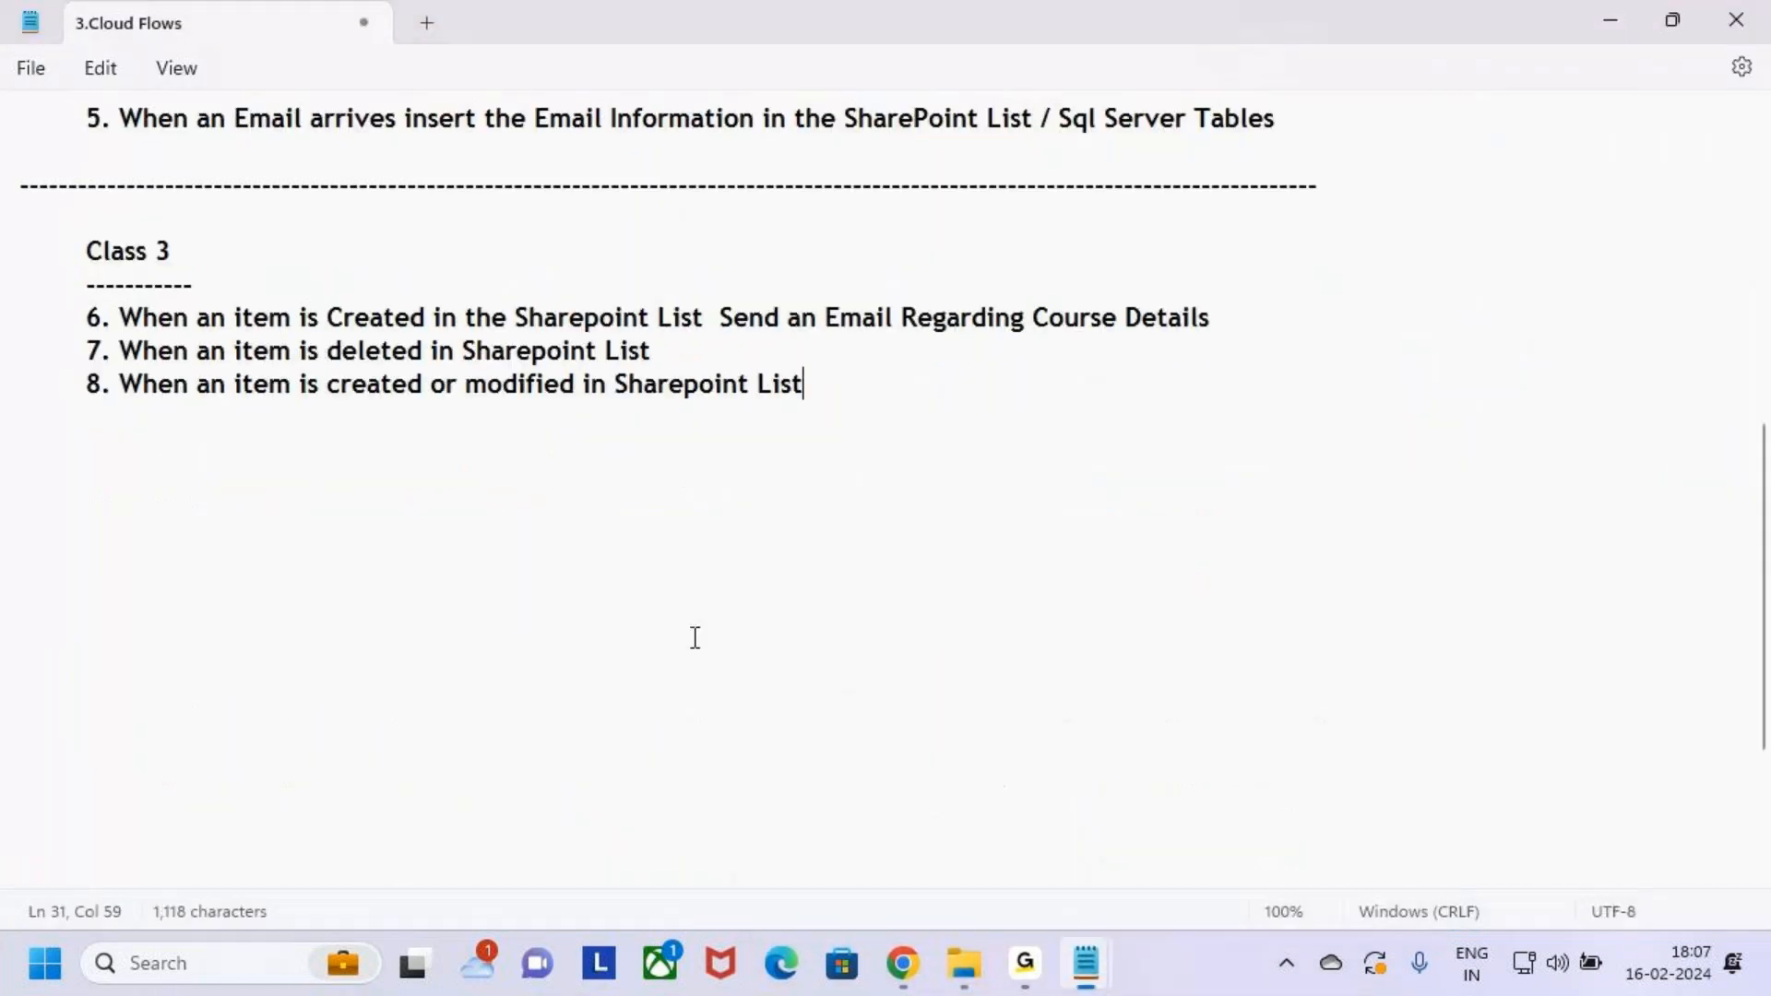
left_click_drag(328, 317, 699, 319)
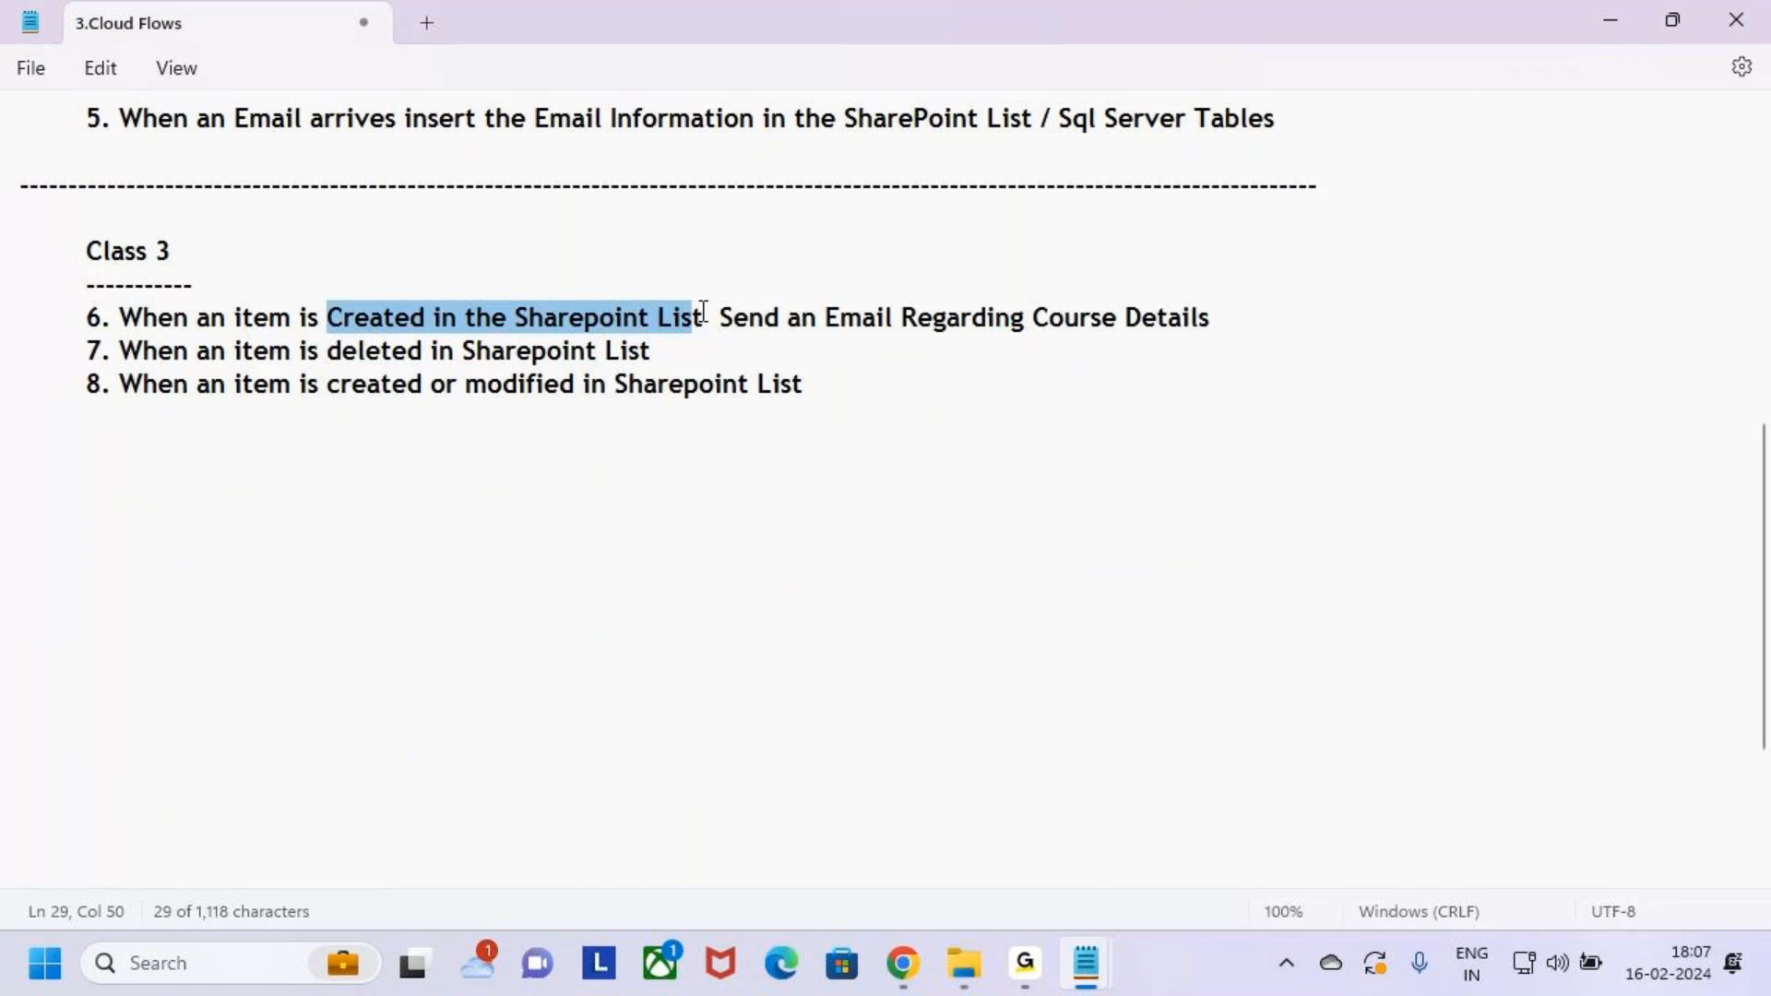
left_click_drag(824, 317, 1230, 313)
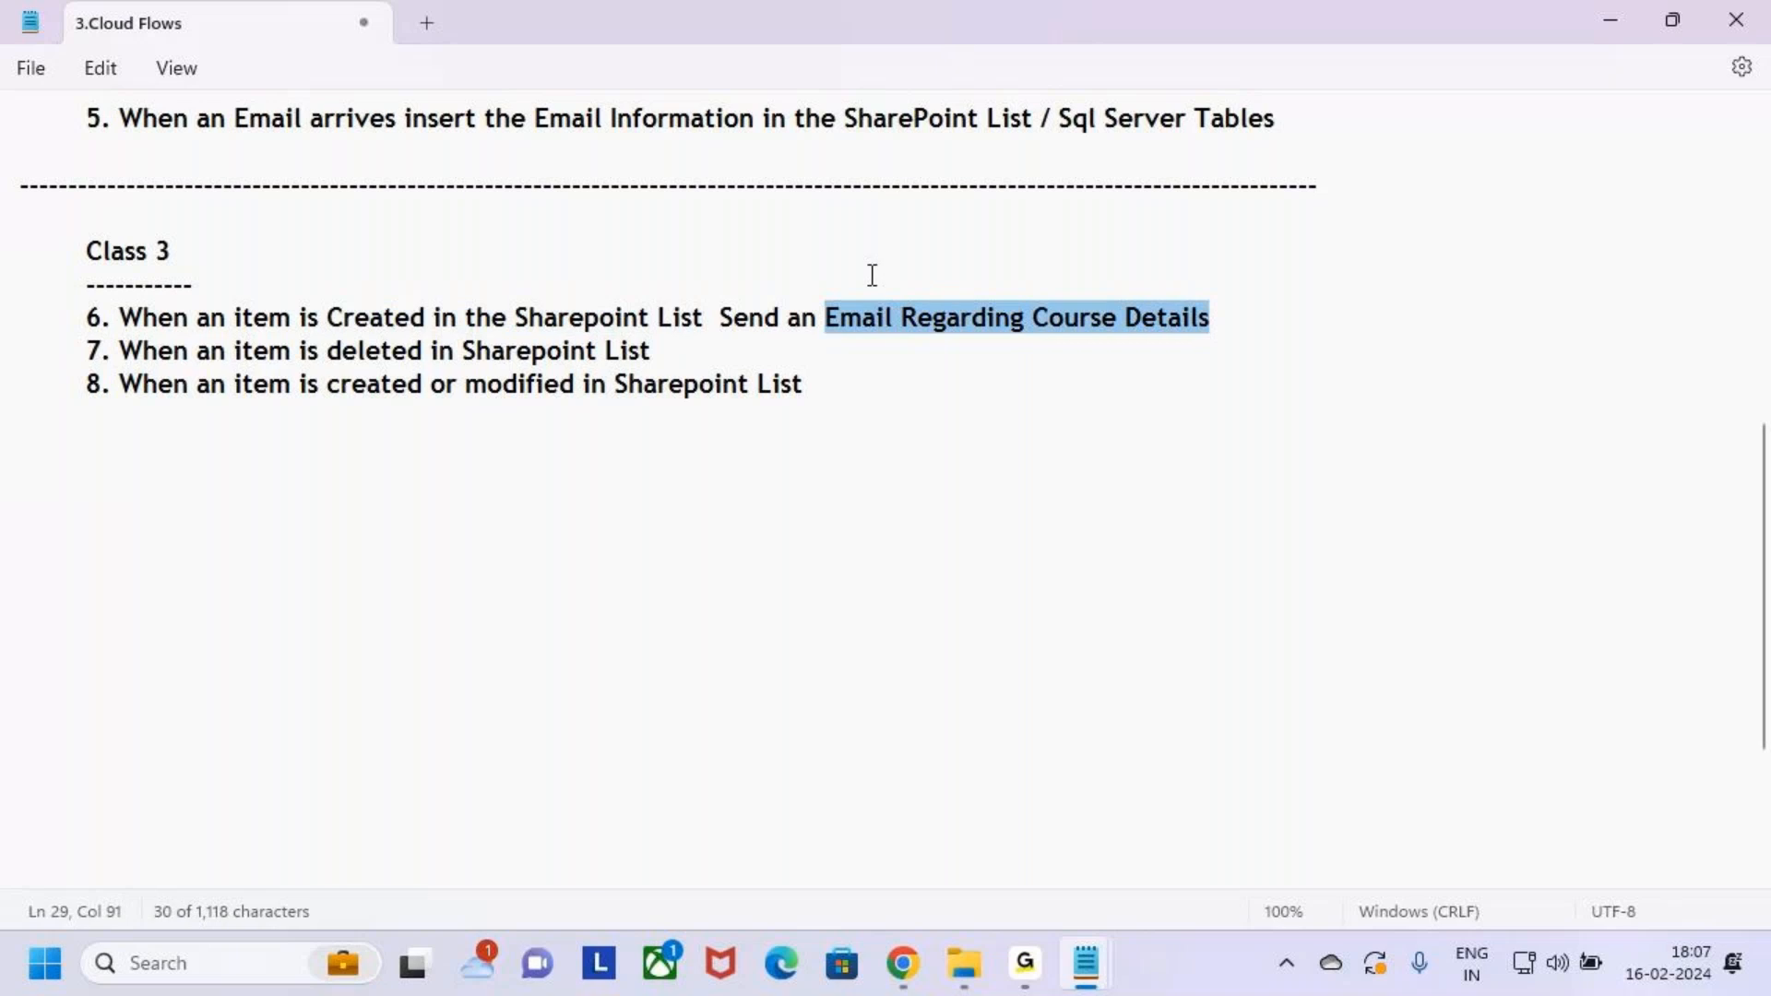
left_click(1234, 320)
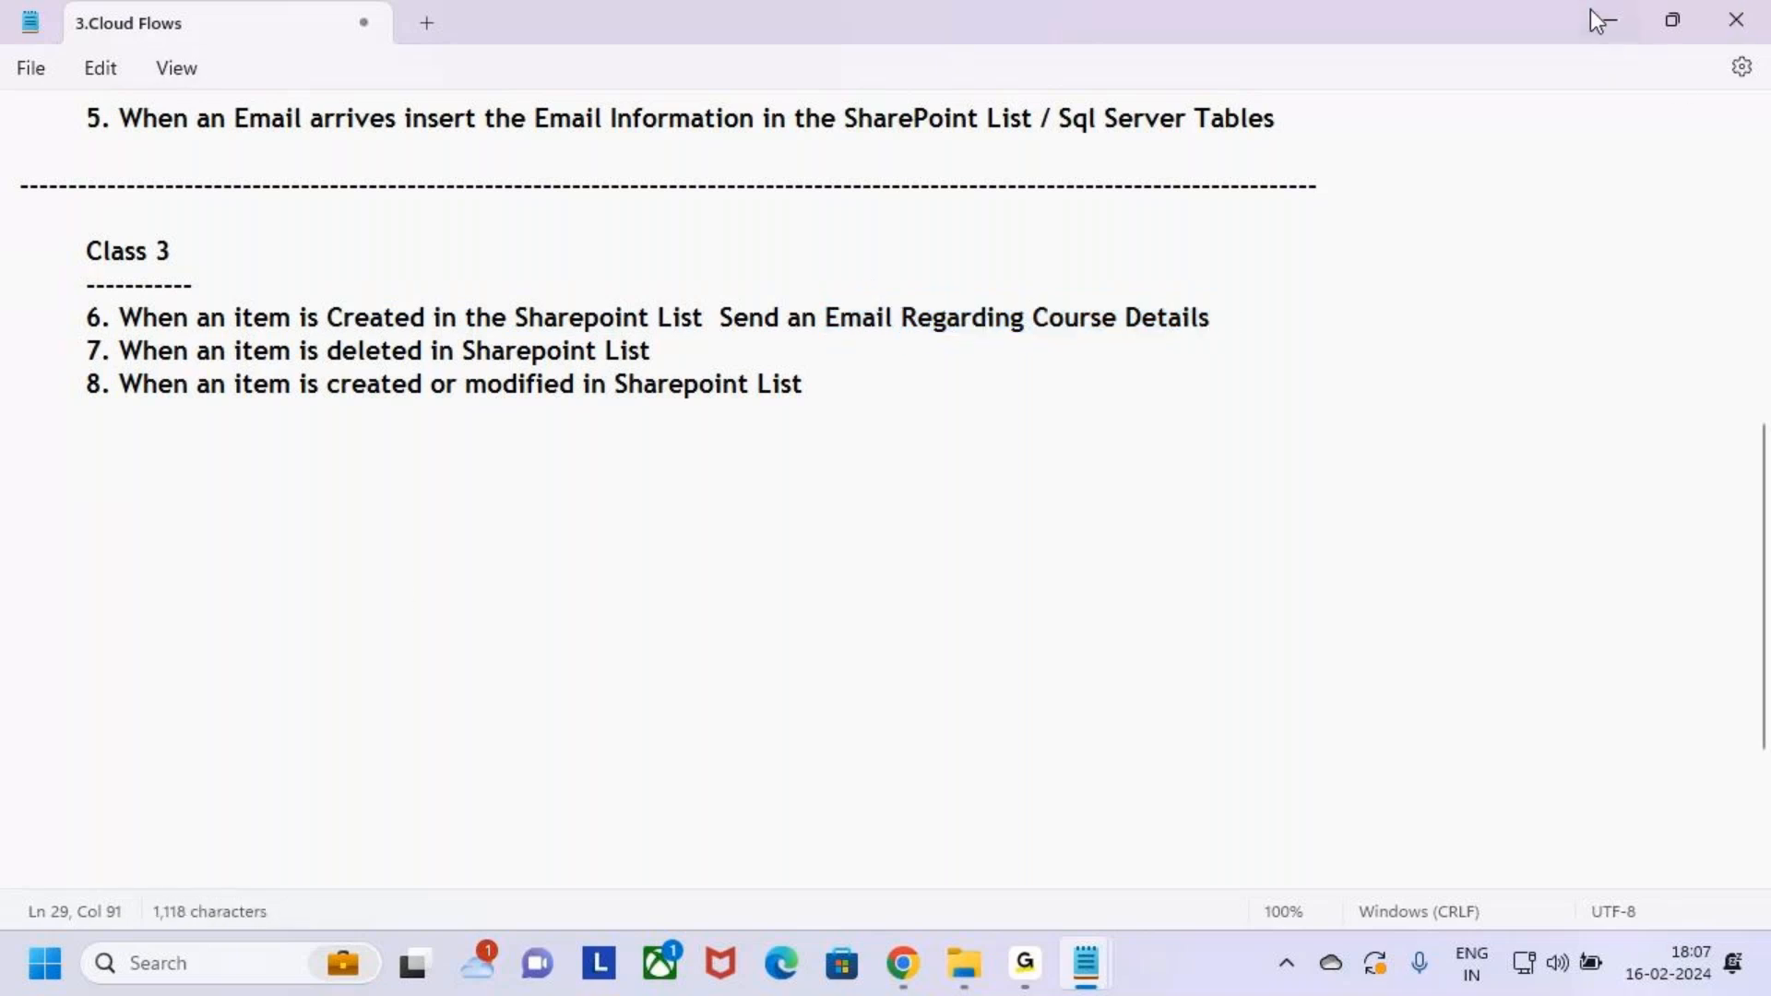
left_click(1590, 9)
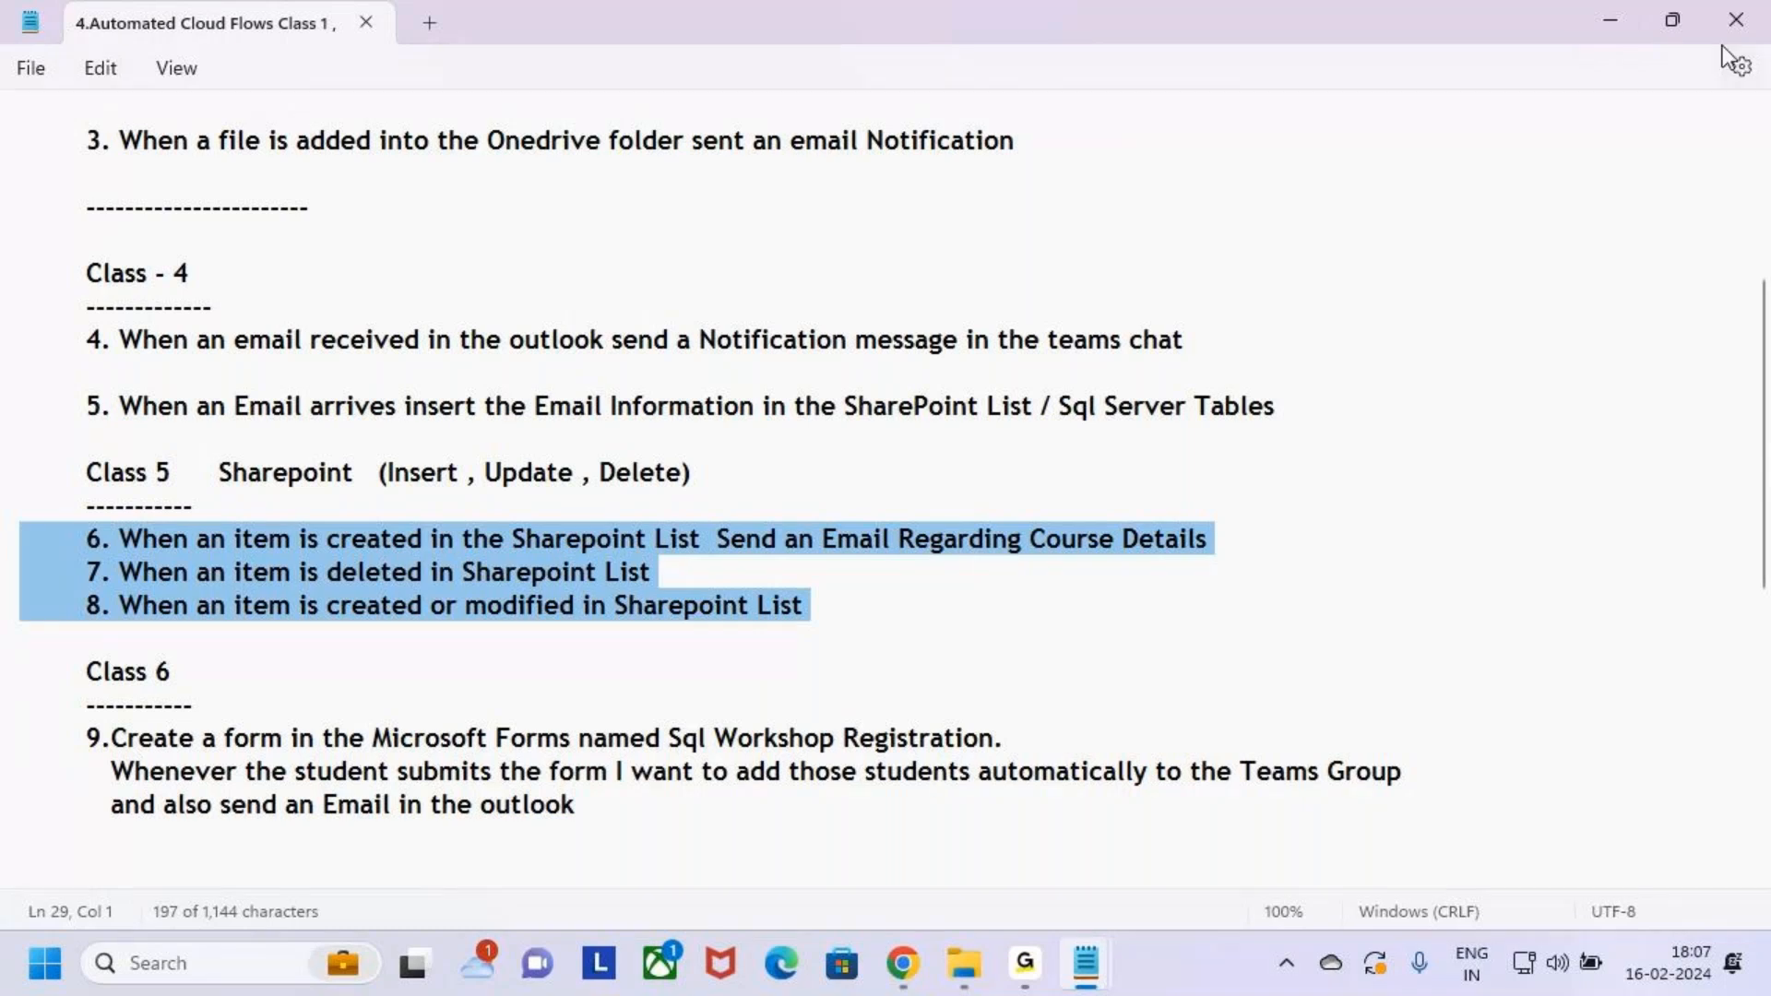
left_click(1611, 19)
key("ctrl+2")
mouse_move(57, 131)
left_mouse_down()
mouse_move(215, 186)
mouse_move(239, 171)
left_mouse_up()
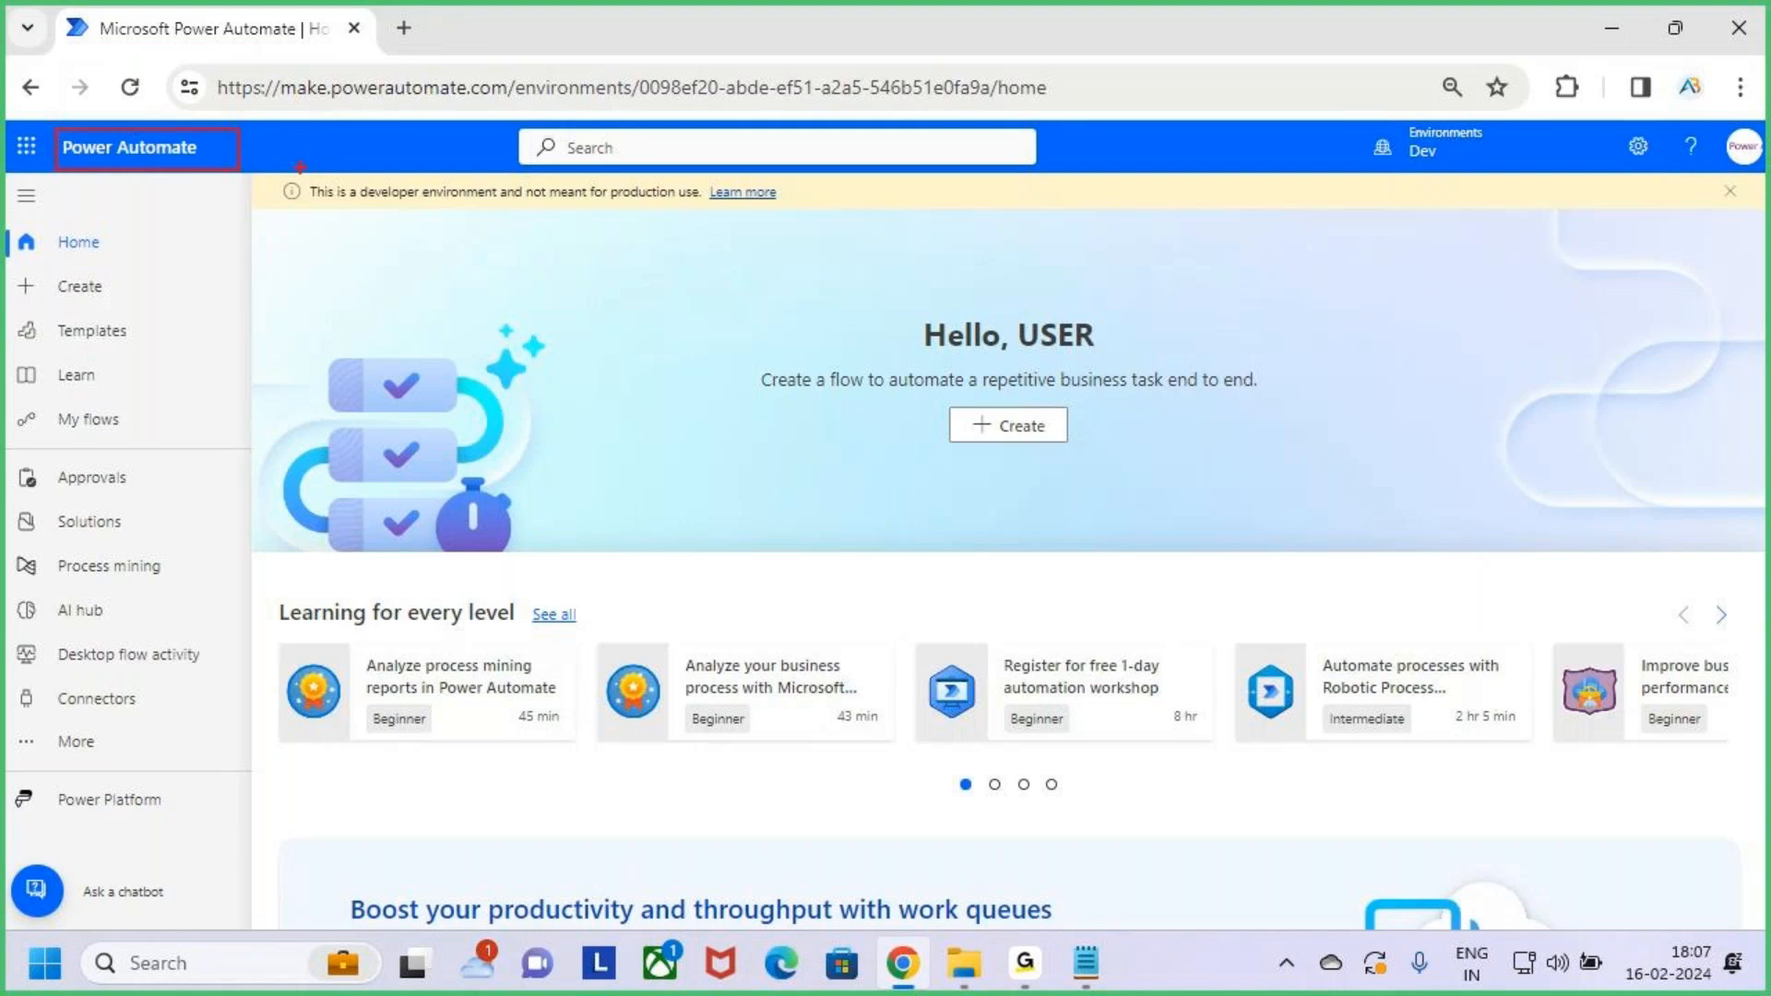
Clear the annotation and launch SharePoint from the Microsoft 365 app launcher
mouse_move(157, 81)
left_mouse_down()
mouse_move(157, 120)
mouse_move(140, 109)
left_mouse_up()
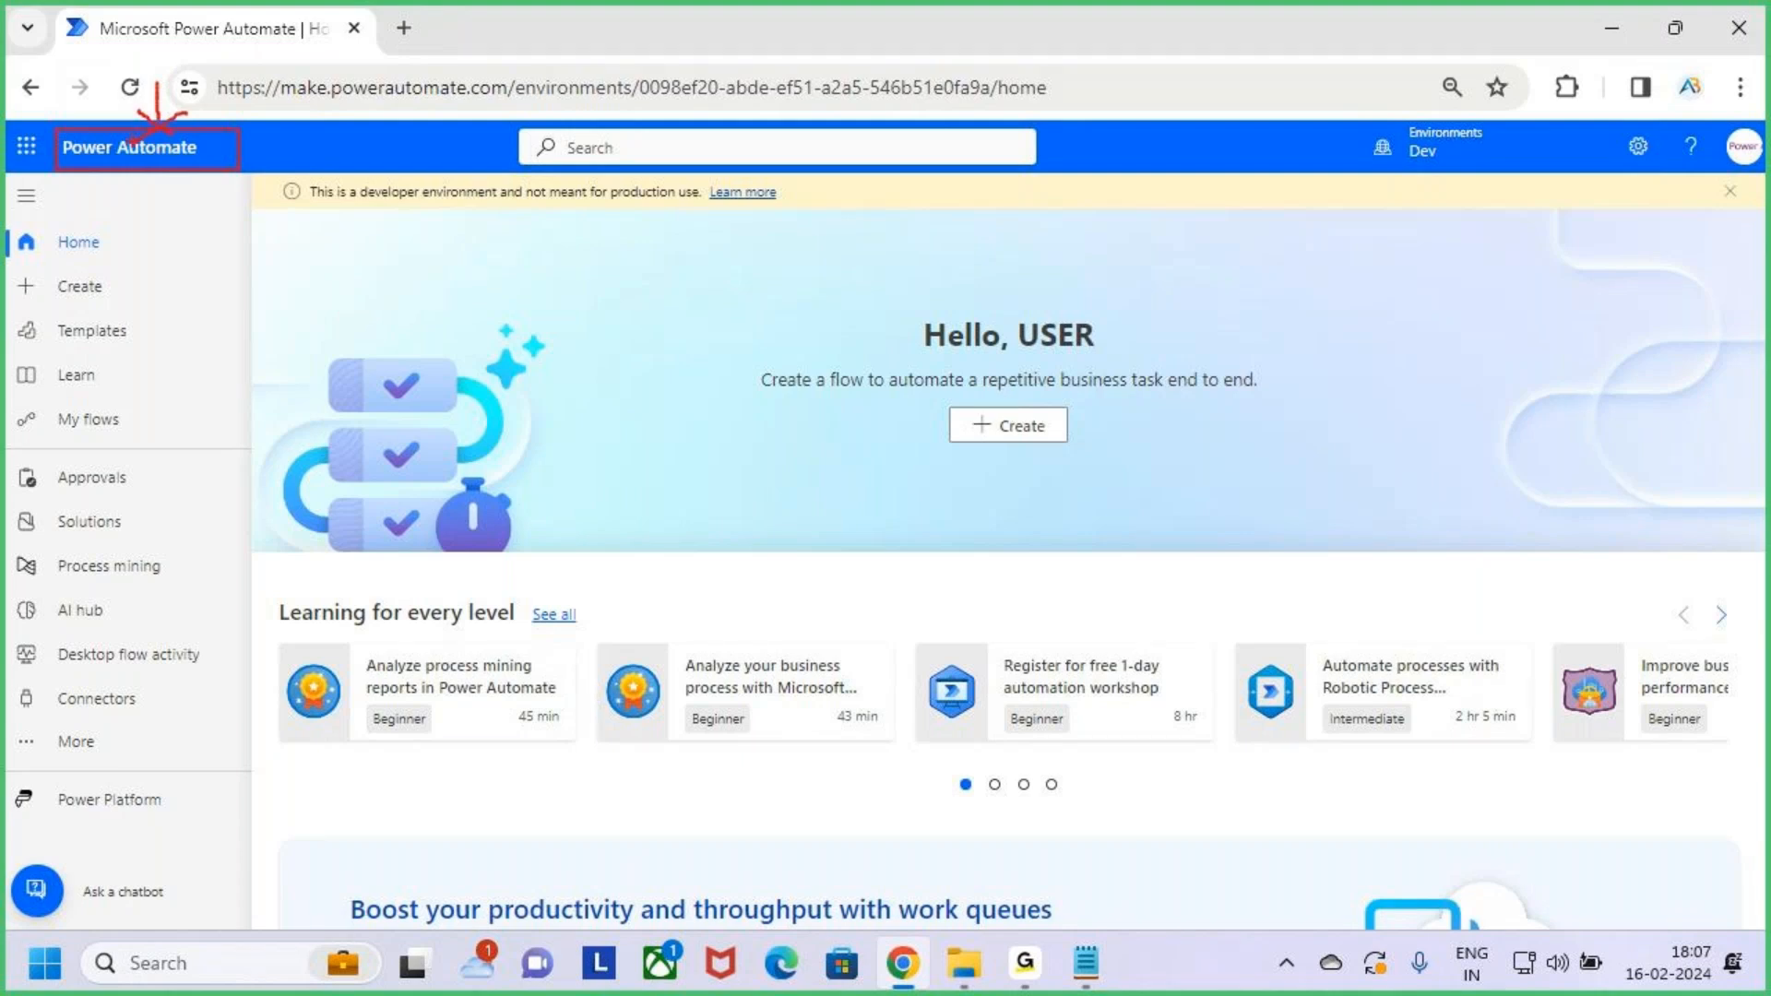
key("Escape")
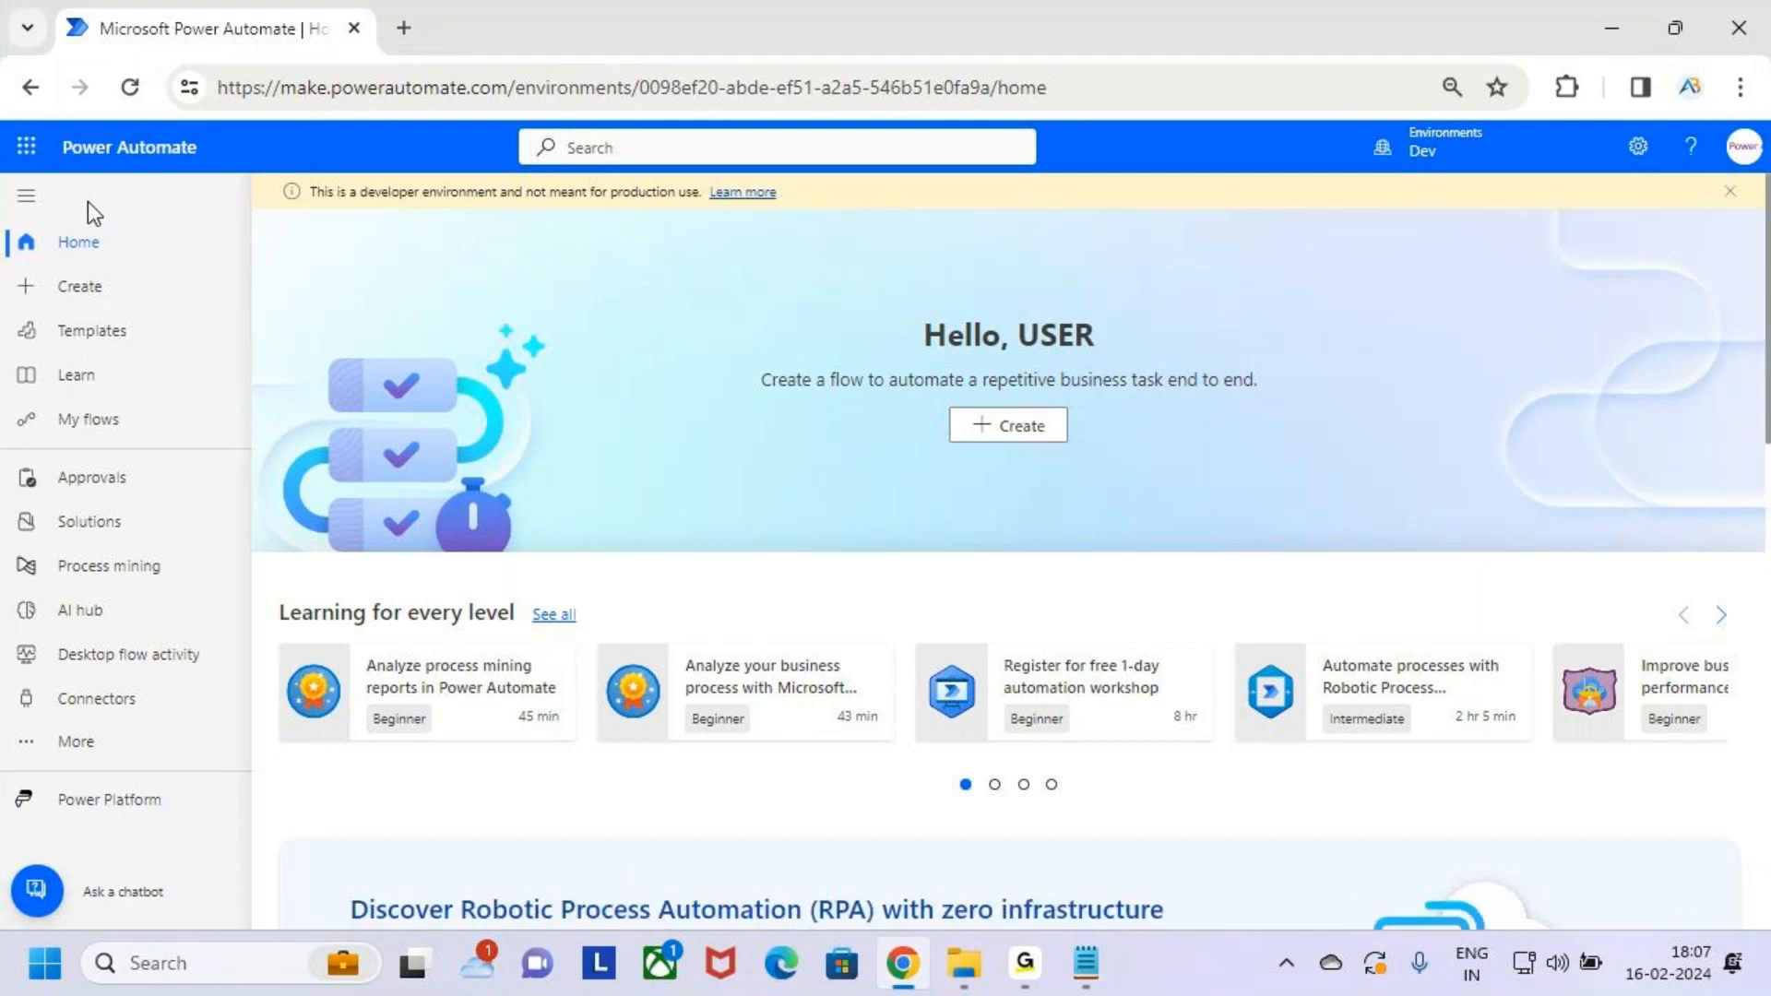
left_click(26, 148)
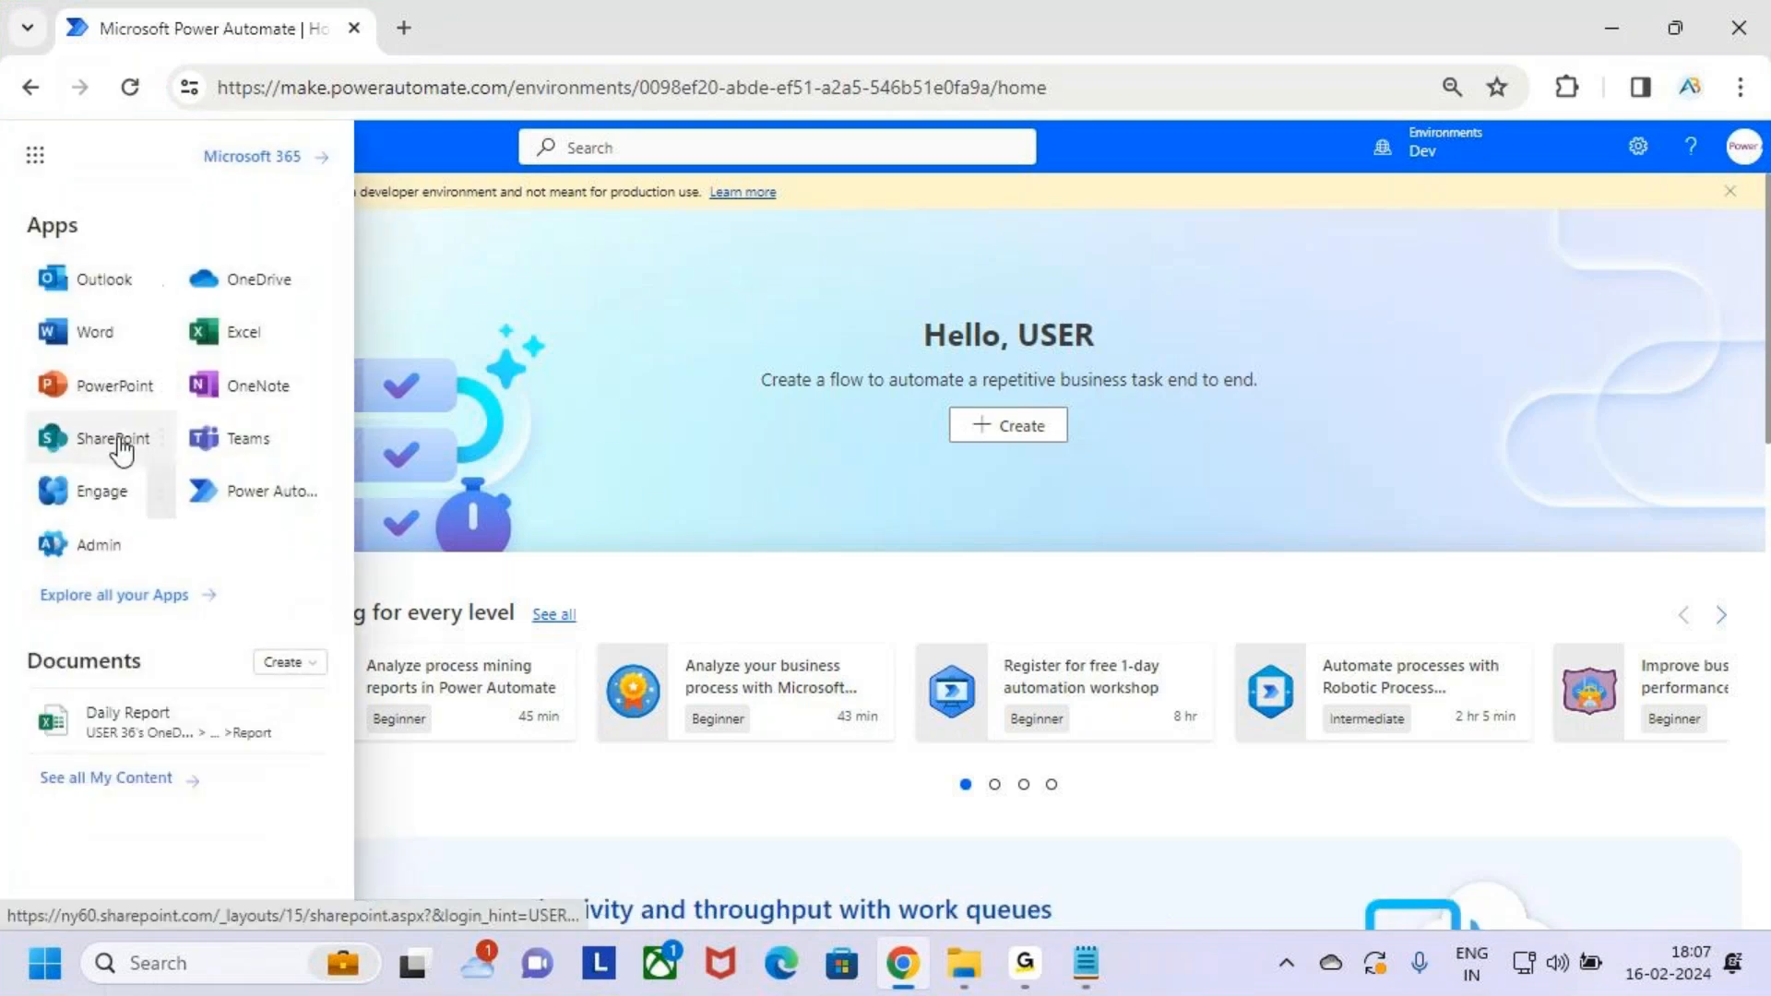
left_click(115, 441)
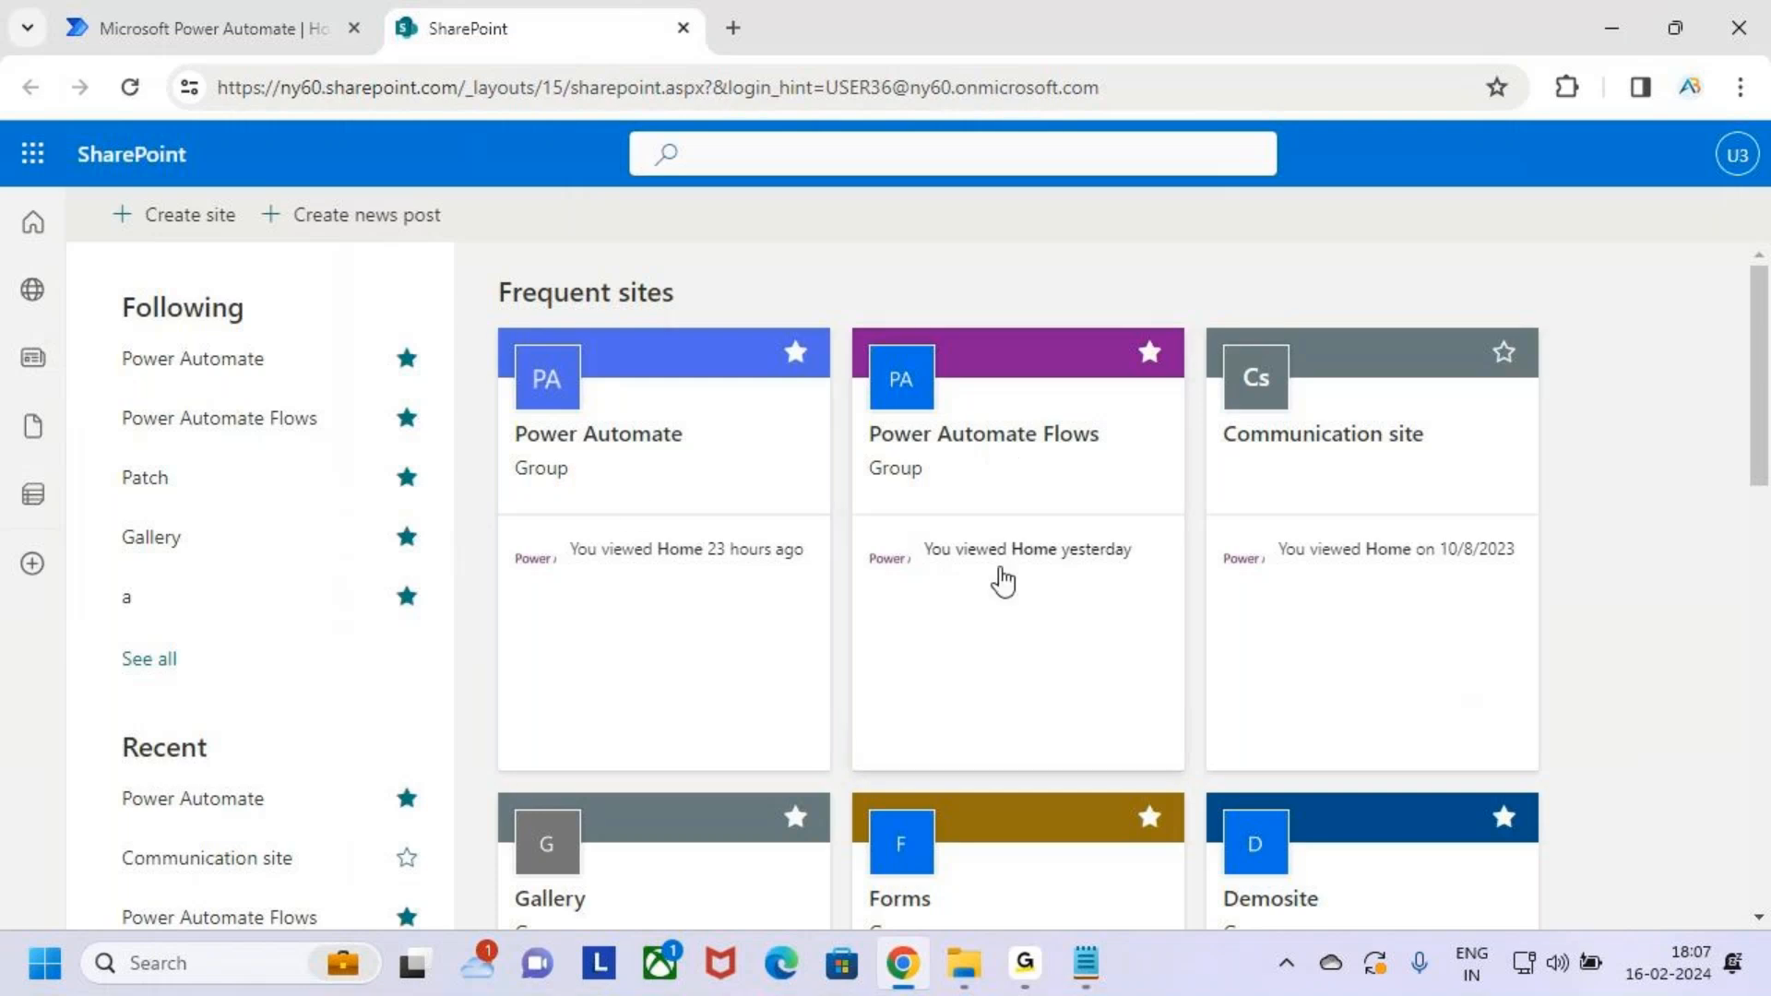
Outline and check off the Power Automate site card on the SharePoint start page
key("ctrl+2")
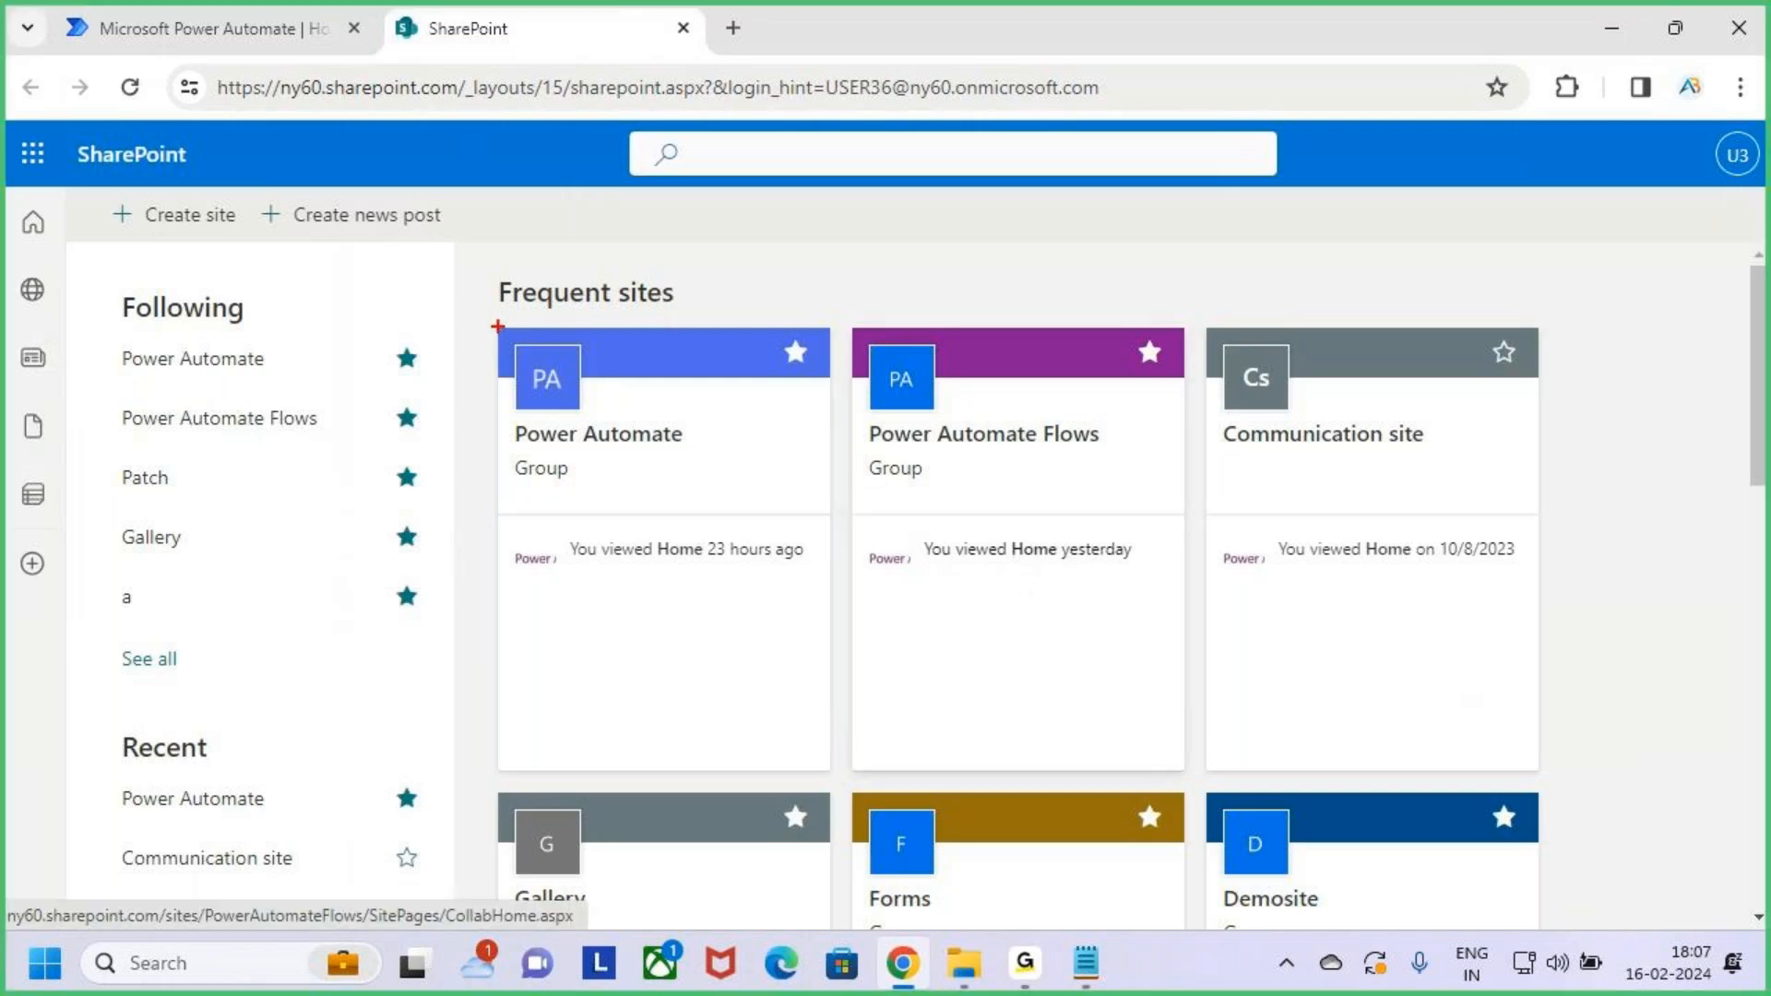
mouse_move(498, 326)
left_mouse_down()
mouse_move(644, 578)
mouse_move(844, 778)
left_mouse_up()
left_click_drag(683, 584, 802, 490)
key("Escape")
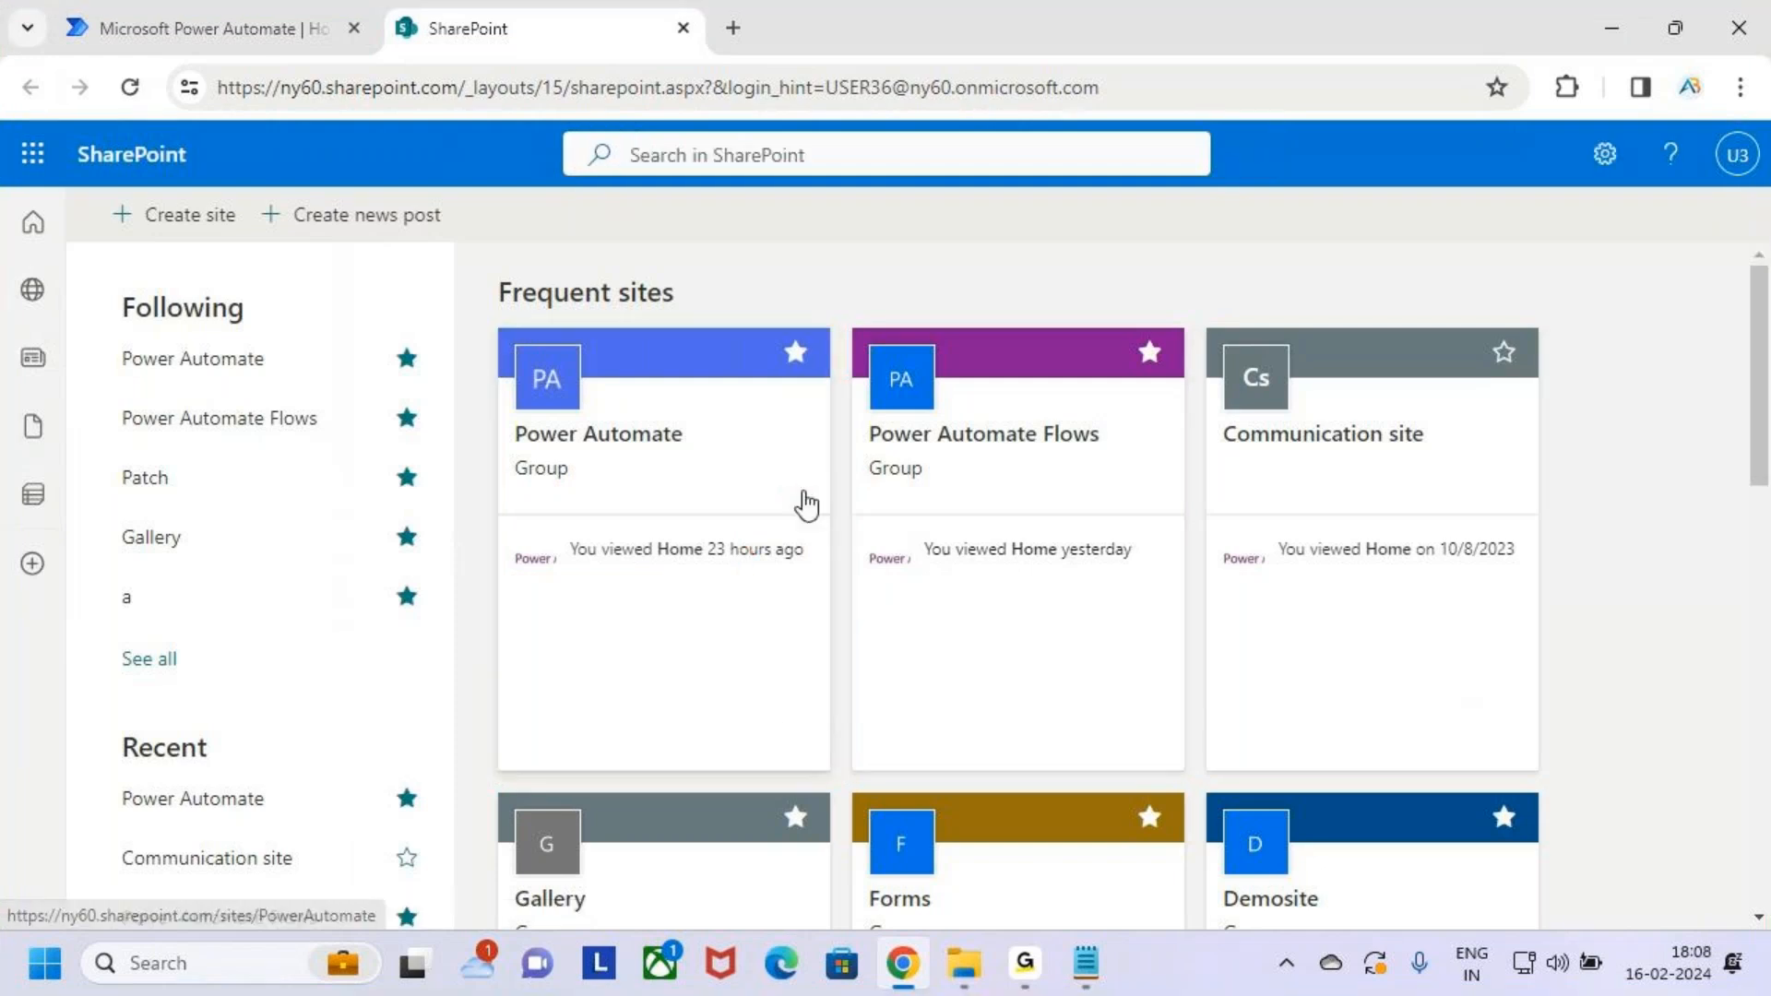
Open the Power Automate site and mark up the Email Information list and site title
left_click(690, 475)
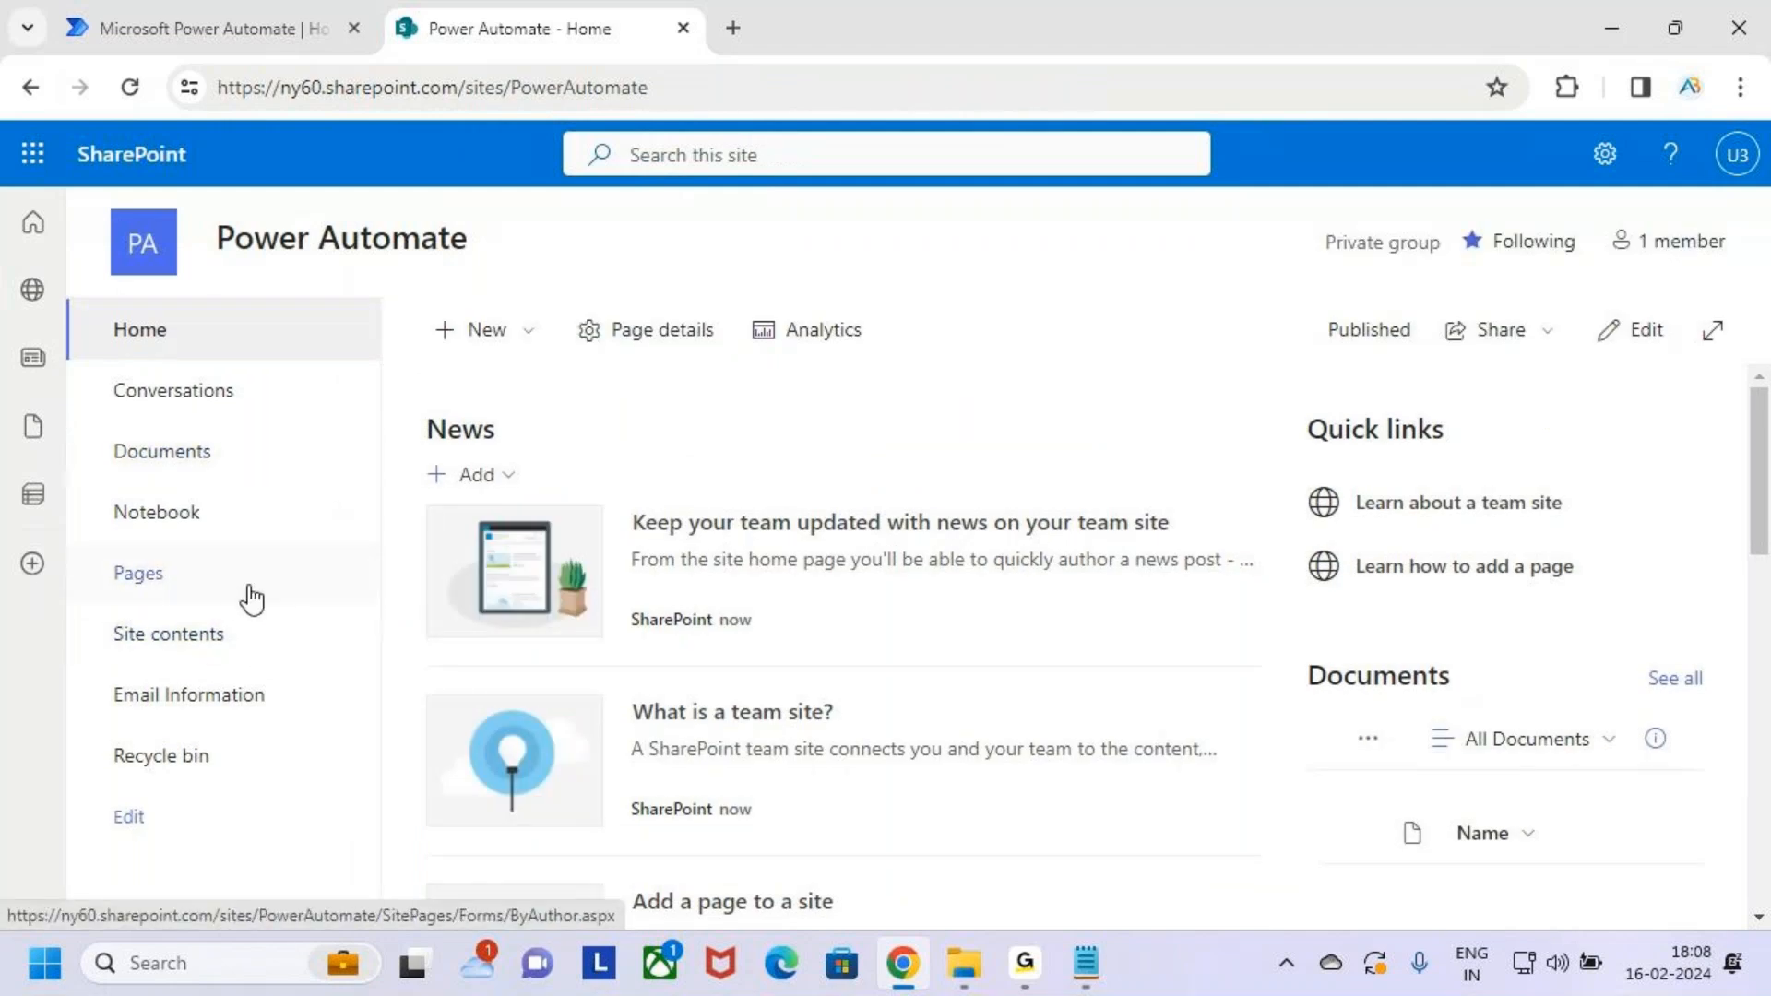
key("ctrl+2")
left_click_drag(90, 674, 328, 724)
key("Escape")
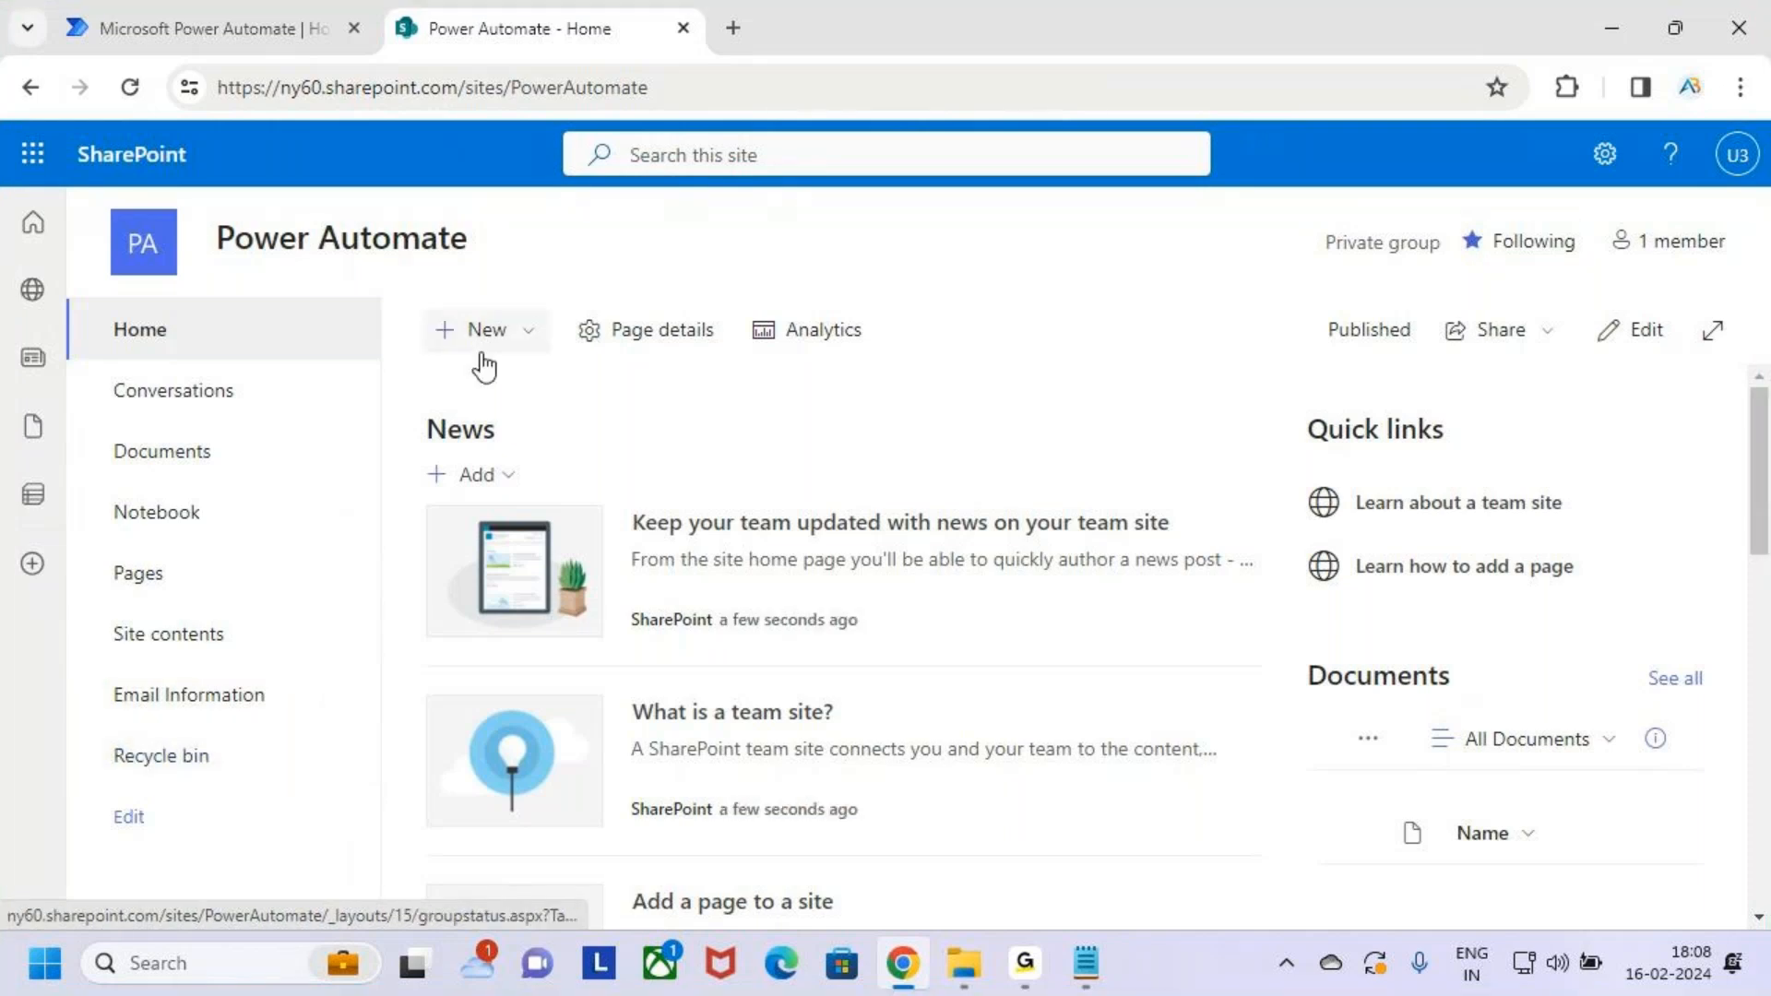
key("ctrl+2")
left_click_drag(424, 307, 531, 351)
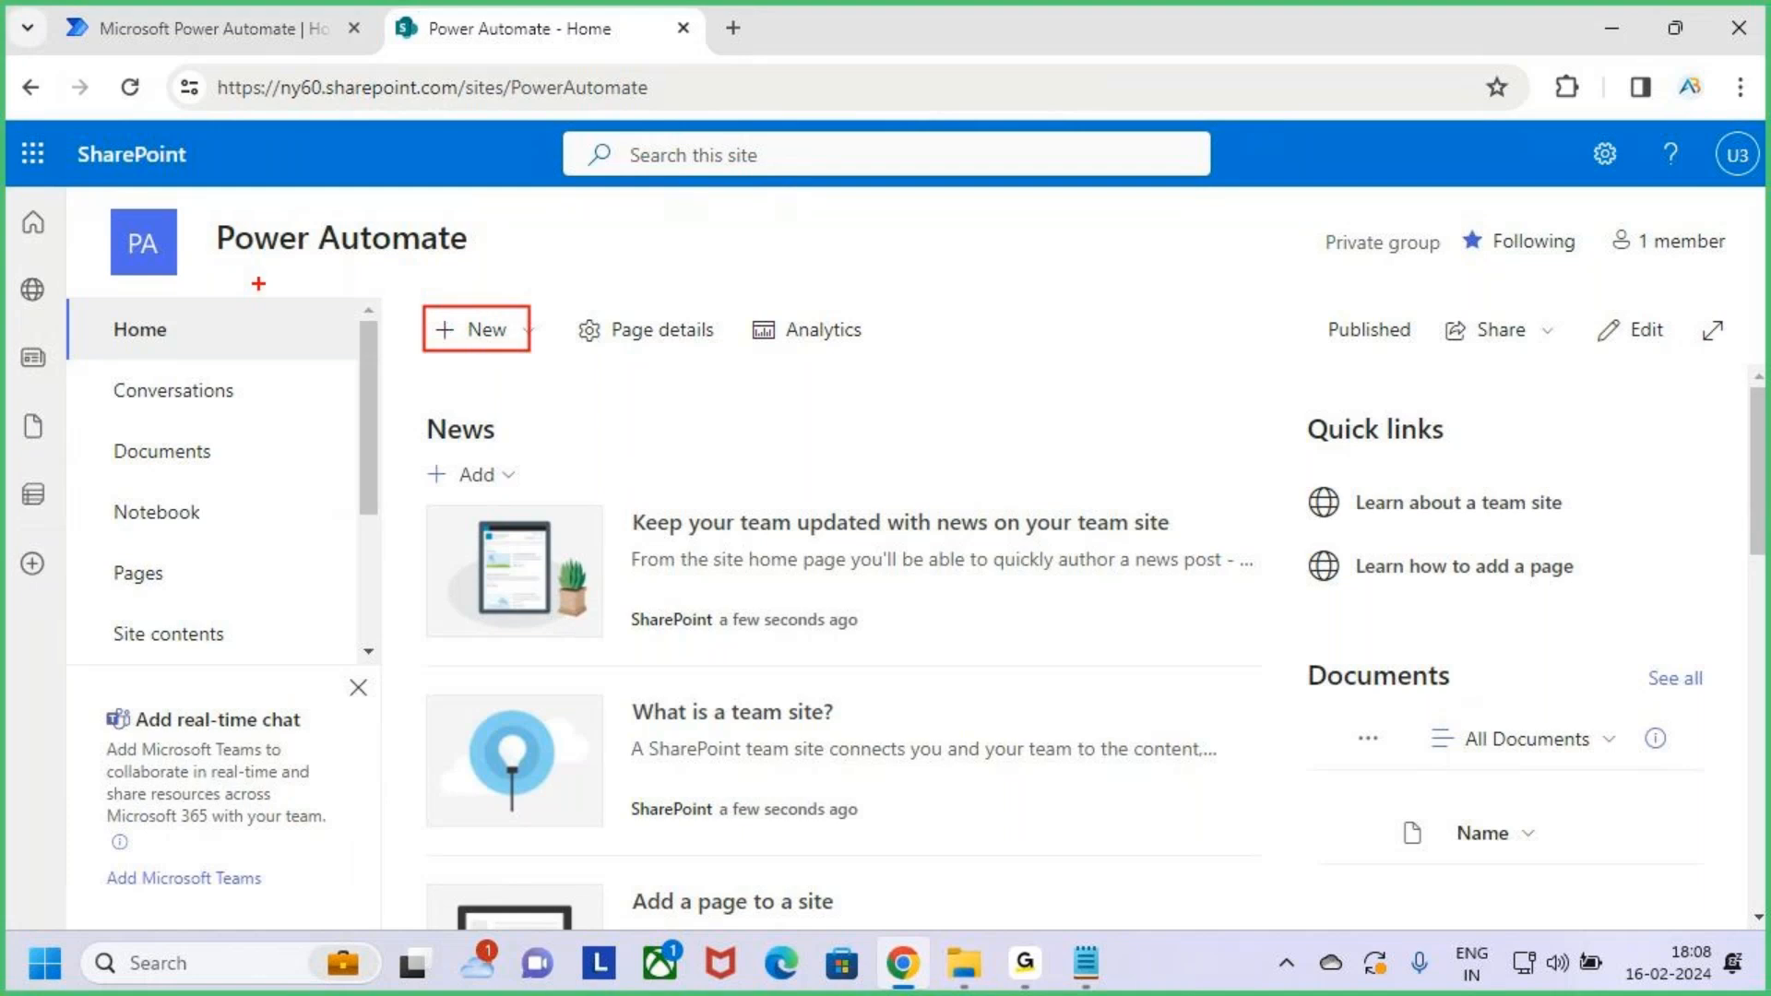
mouse_move(206, 214)
left_mouse_down()
mouse_move(407, 277)
mouse_move(484, 272)
left_mouse_up()
left_click_drag(507, 337, 583, 228)
key("Escape")
Choose New > List and start a blank list
left_click(498, 342)
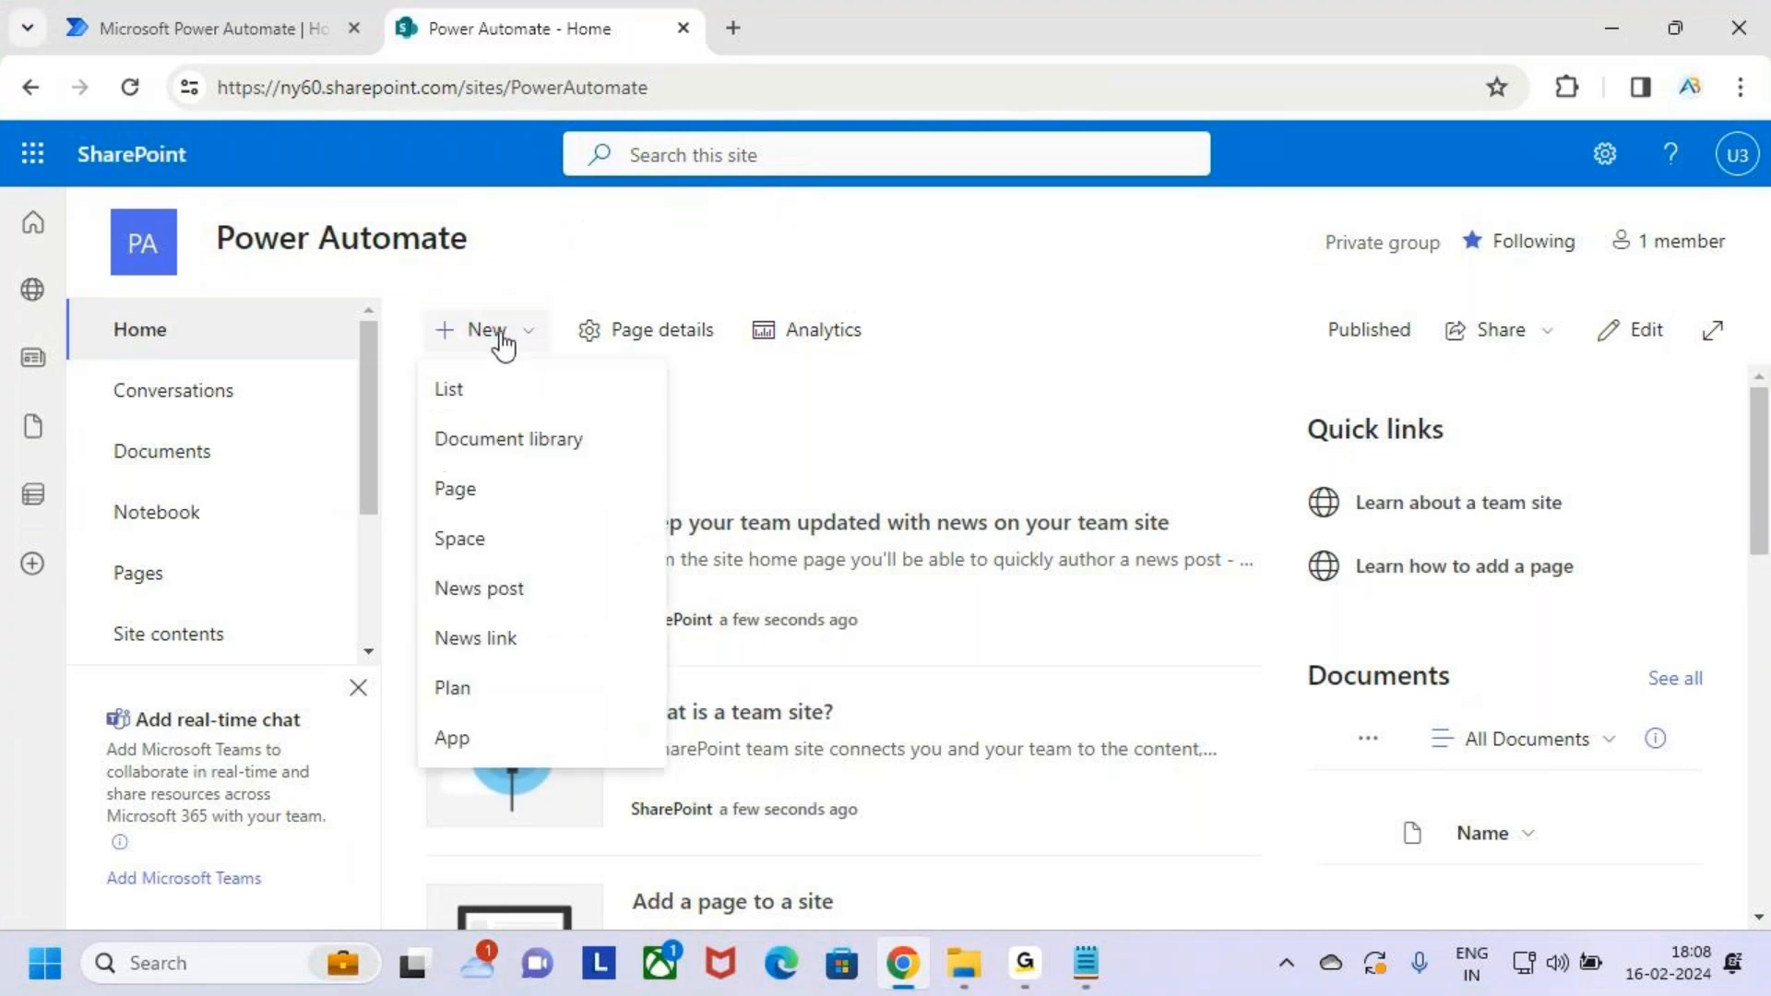
left_click(566, 395)
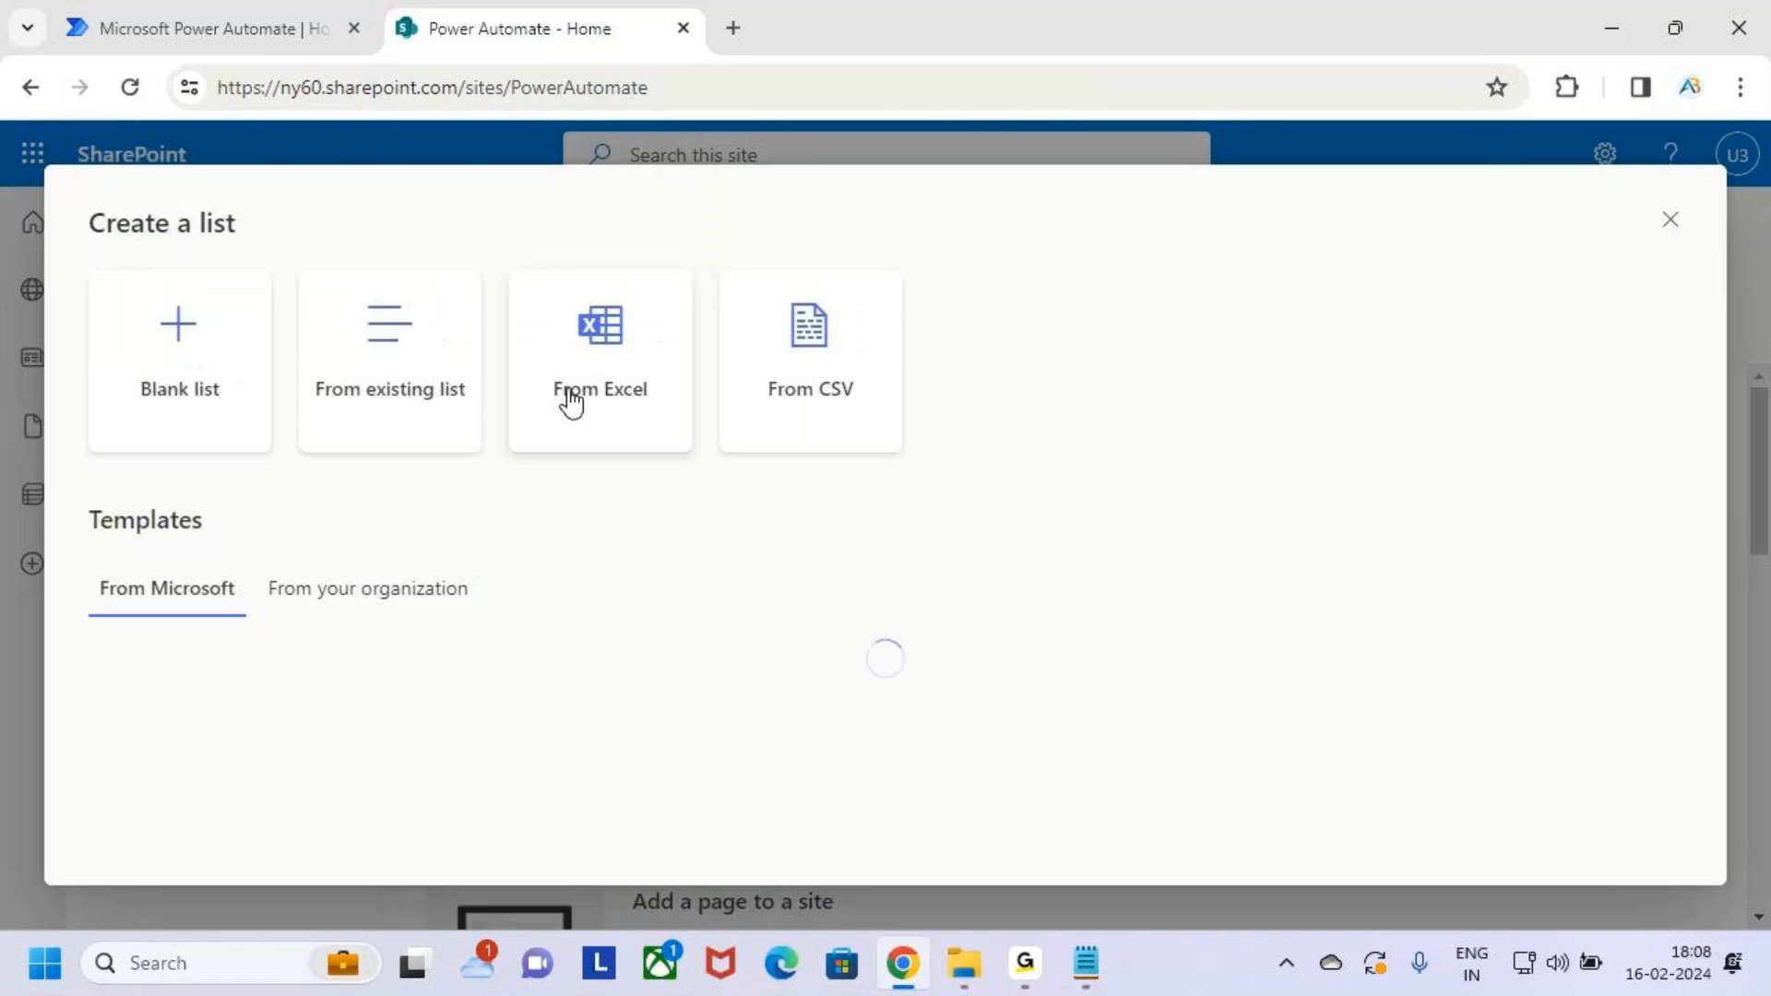
key("ctrl+2")
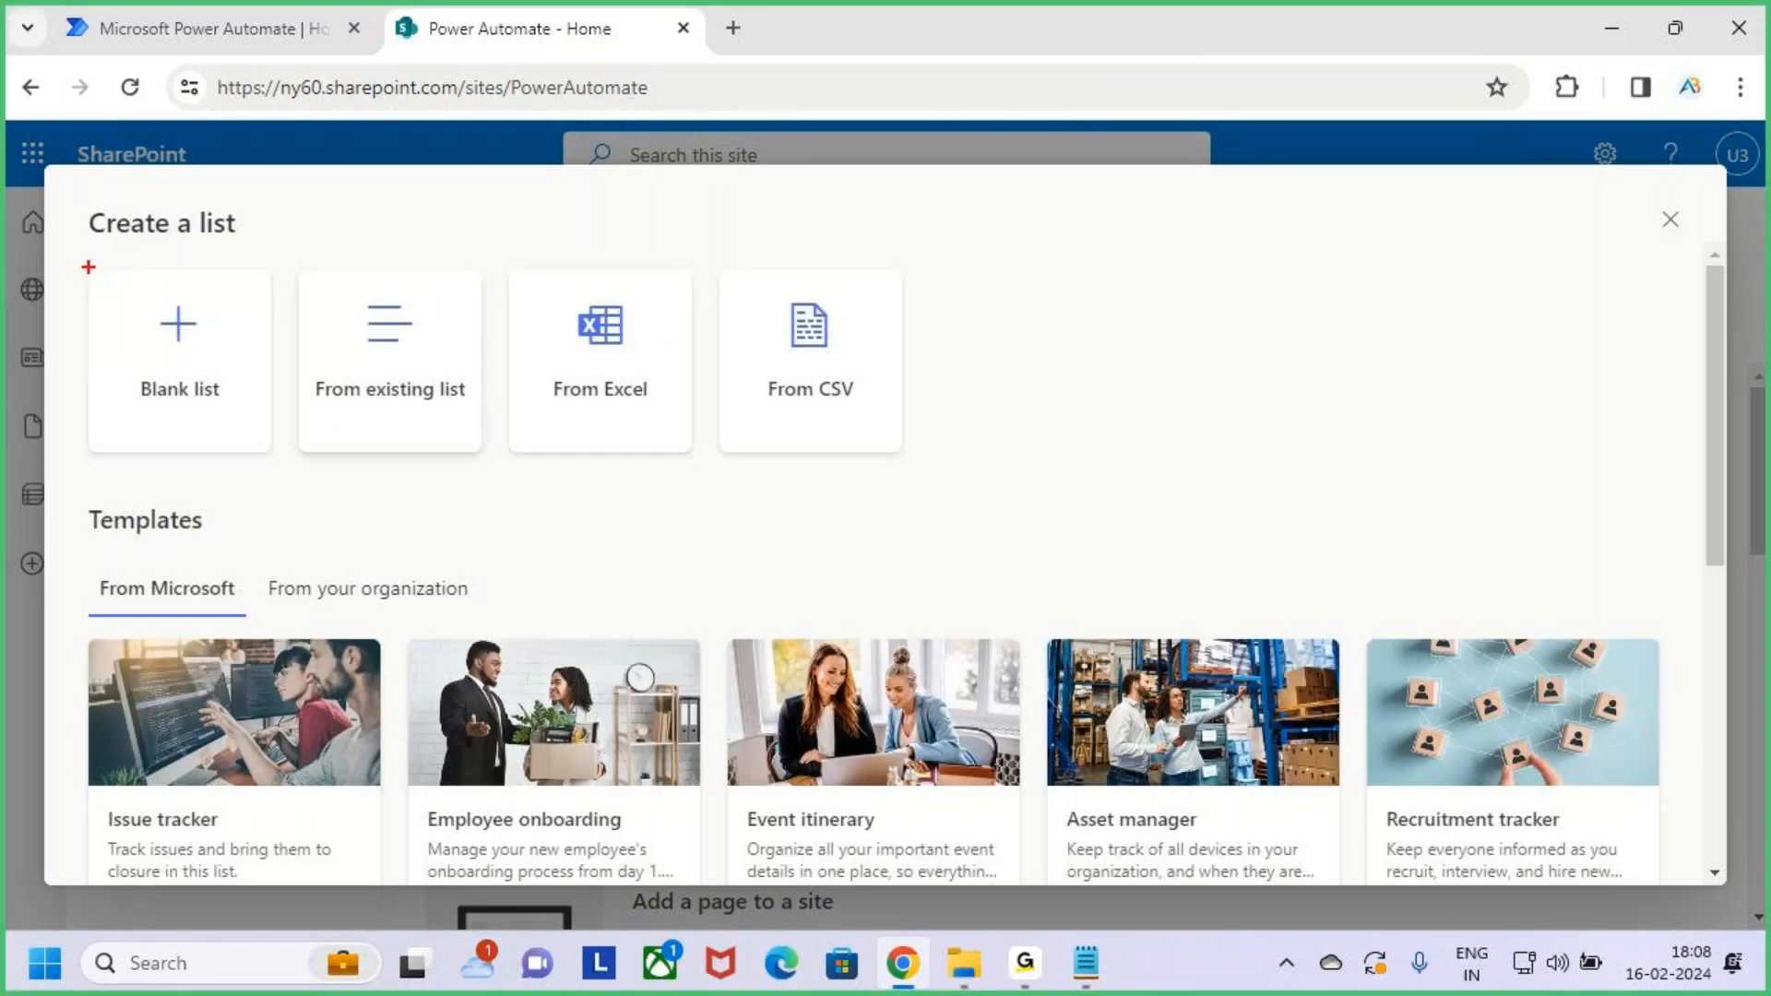
left_click_drag(88, 266, 269, 454)
left_click_drag(219, 391, 268, 339)
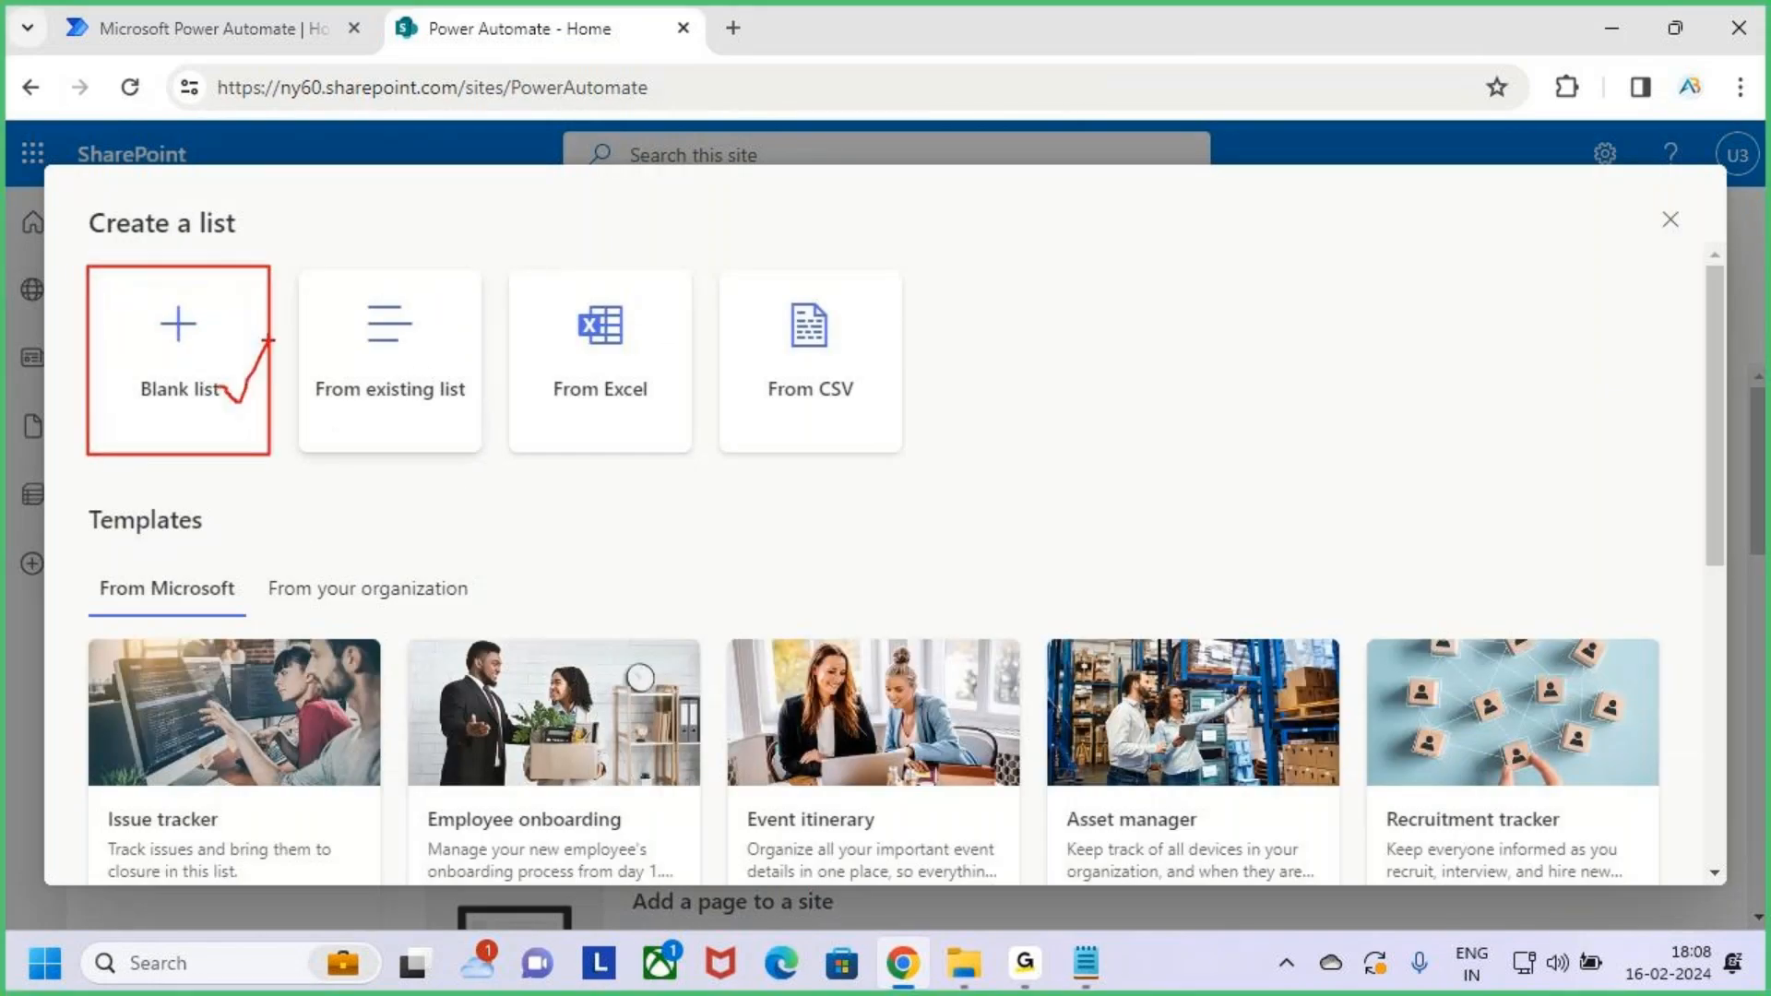
key("Escape")
left_click(208, 360)
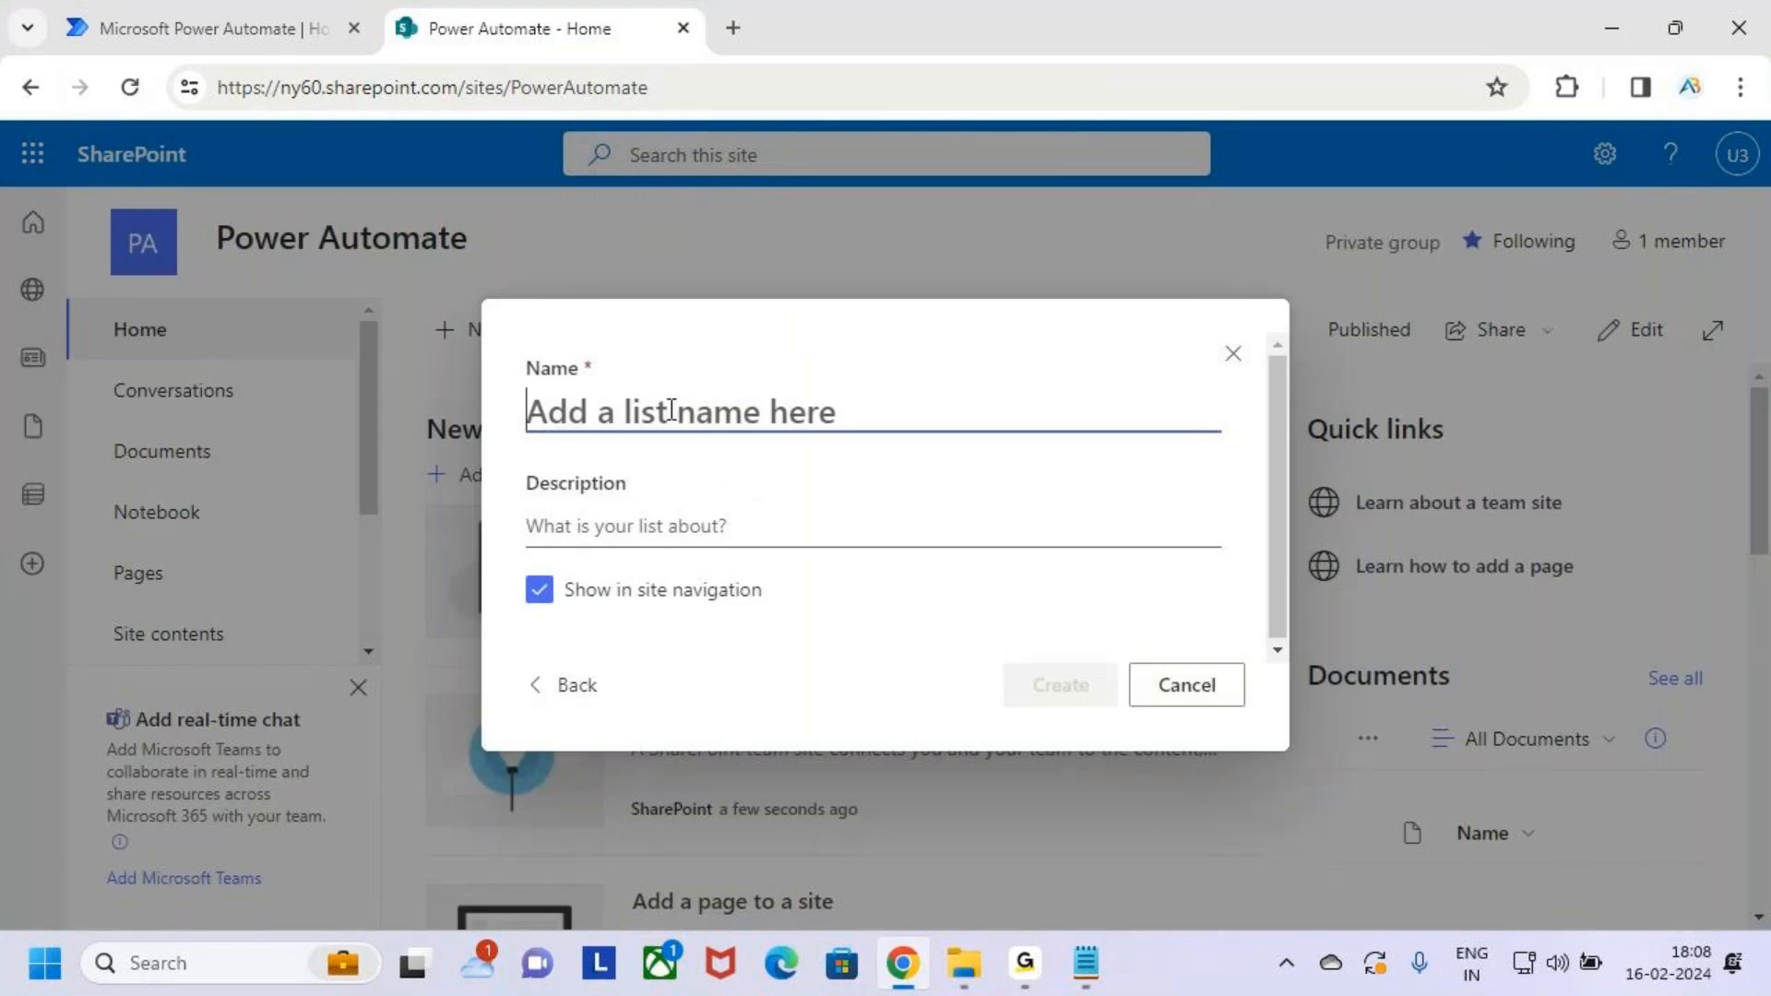
Enter 'Students' as the blank list's name, correcting earlier mistyped letters
type("Ste")
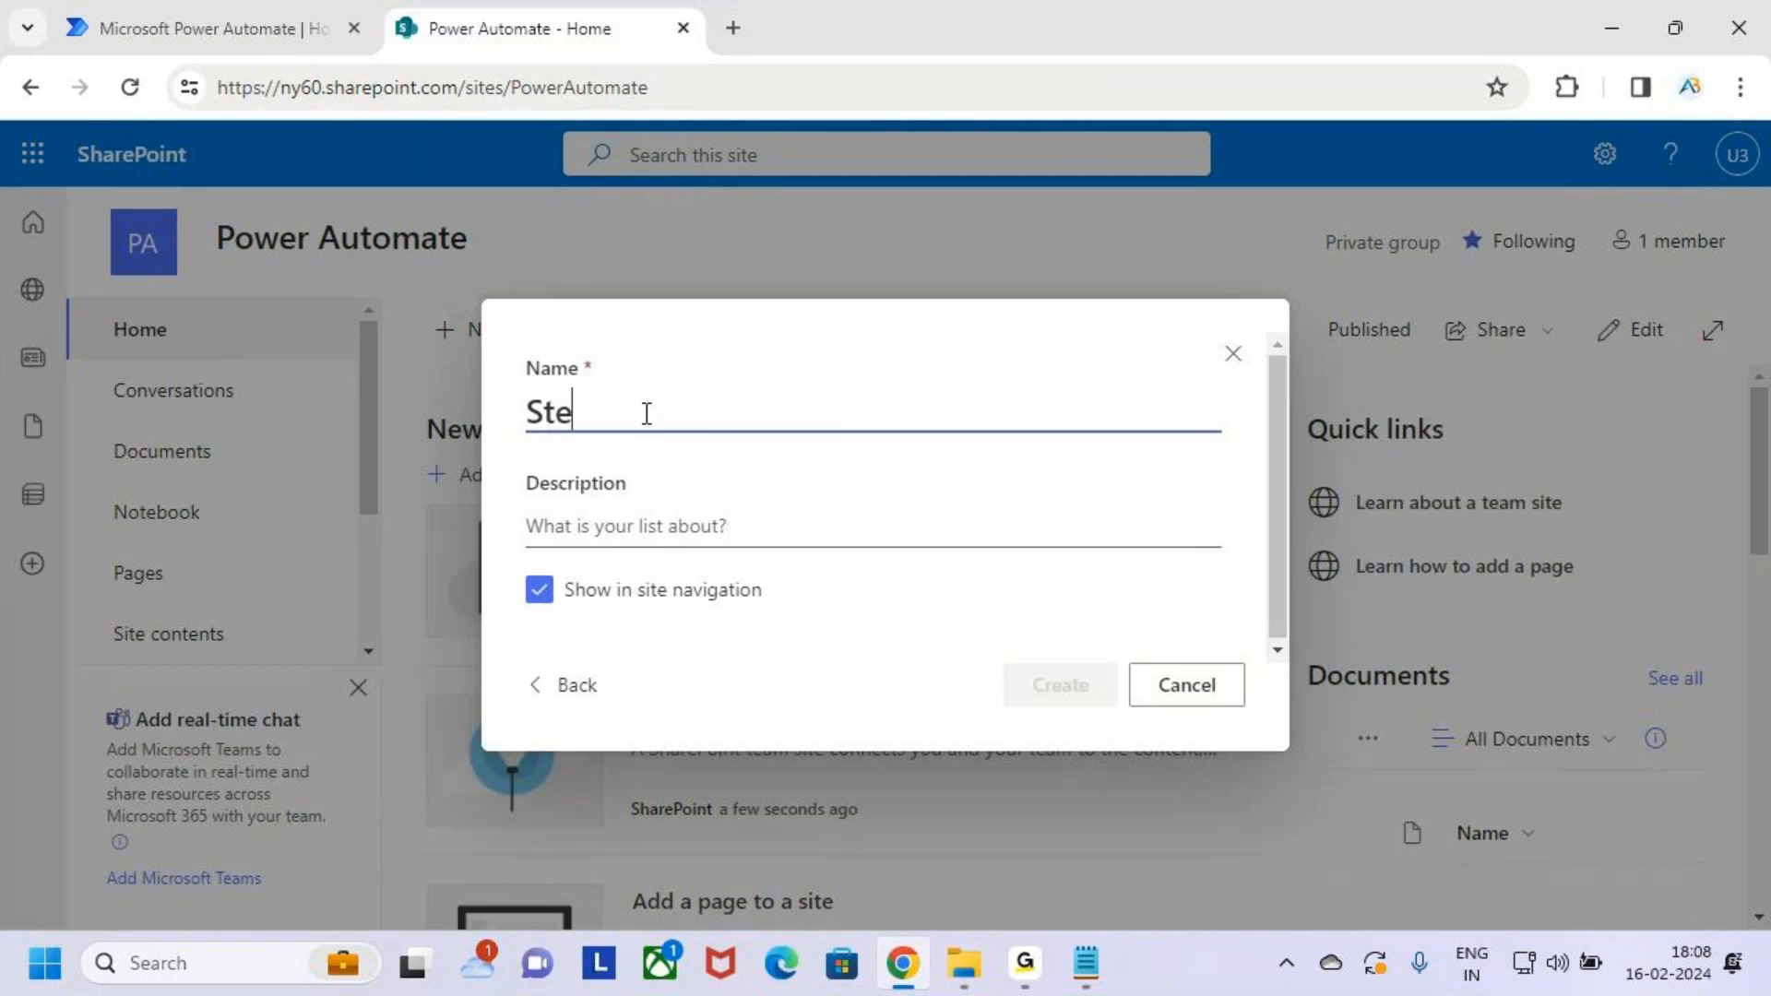
key("BackSpace")
key("BackSpace")
key("BackSpace")
type("S")
key("BackSpace")
type("S")
key("BackSpace")
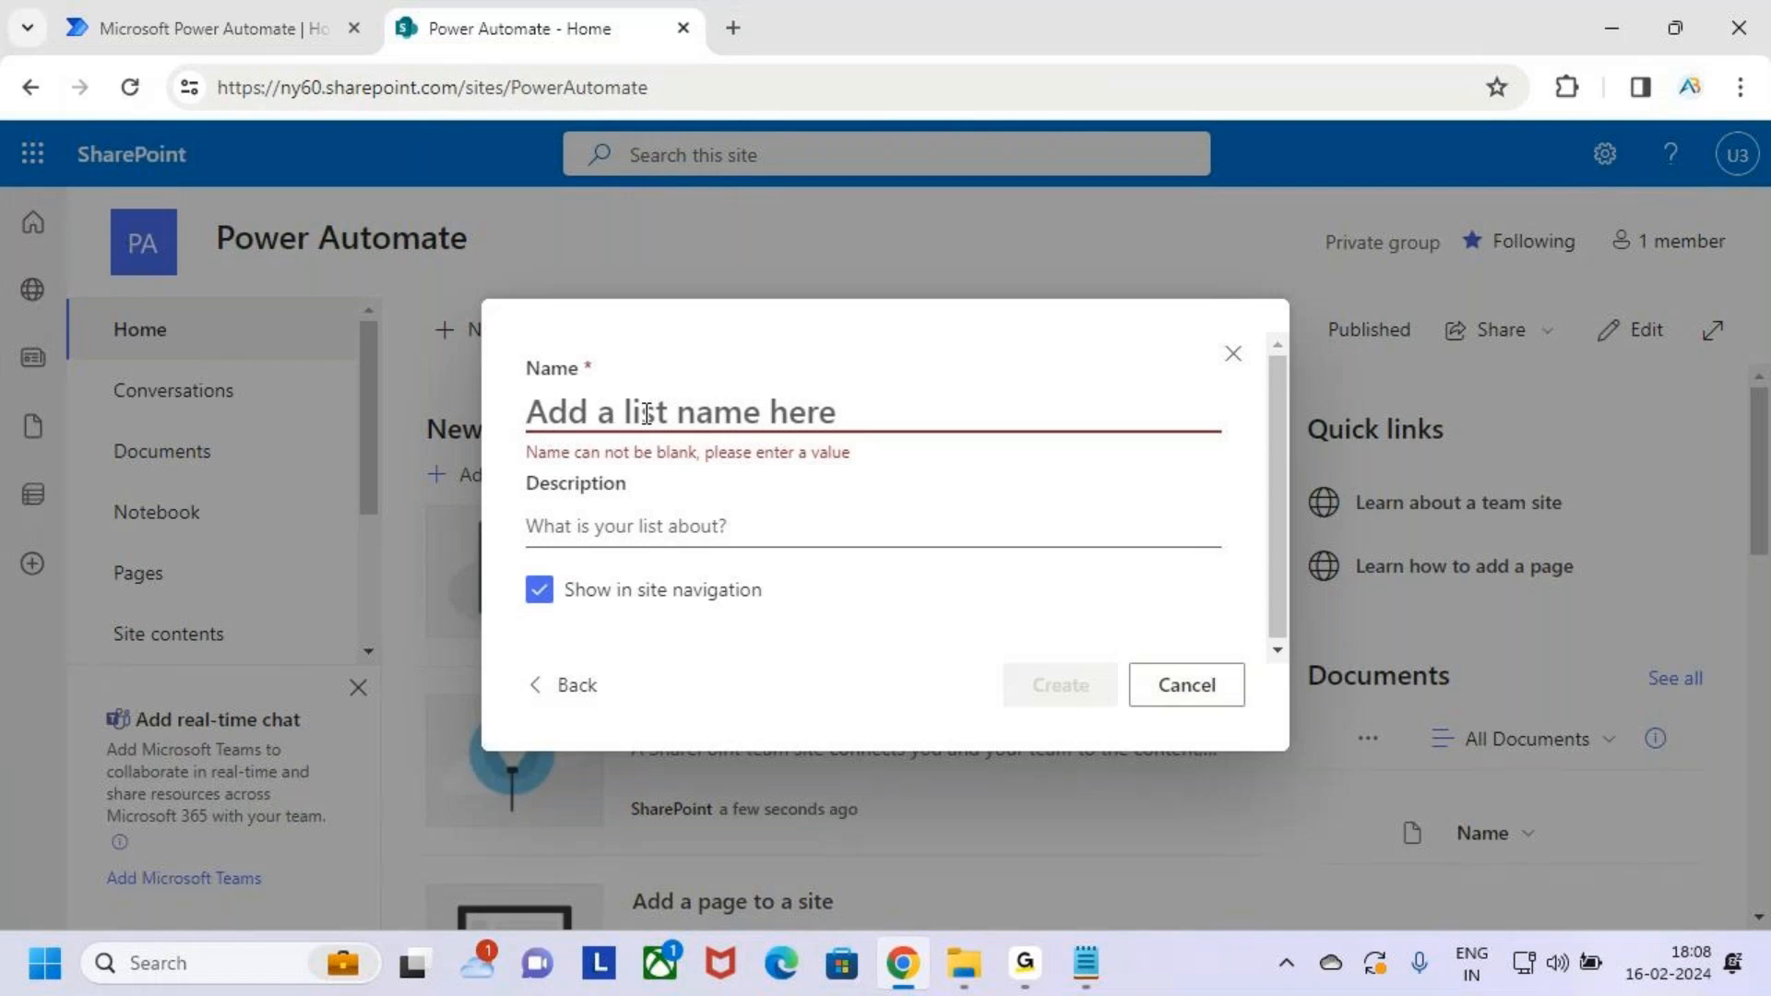
type("S")
key("BackSpace")
type("S")
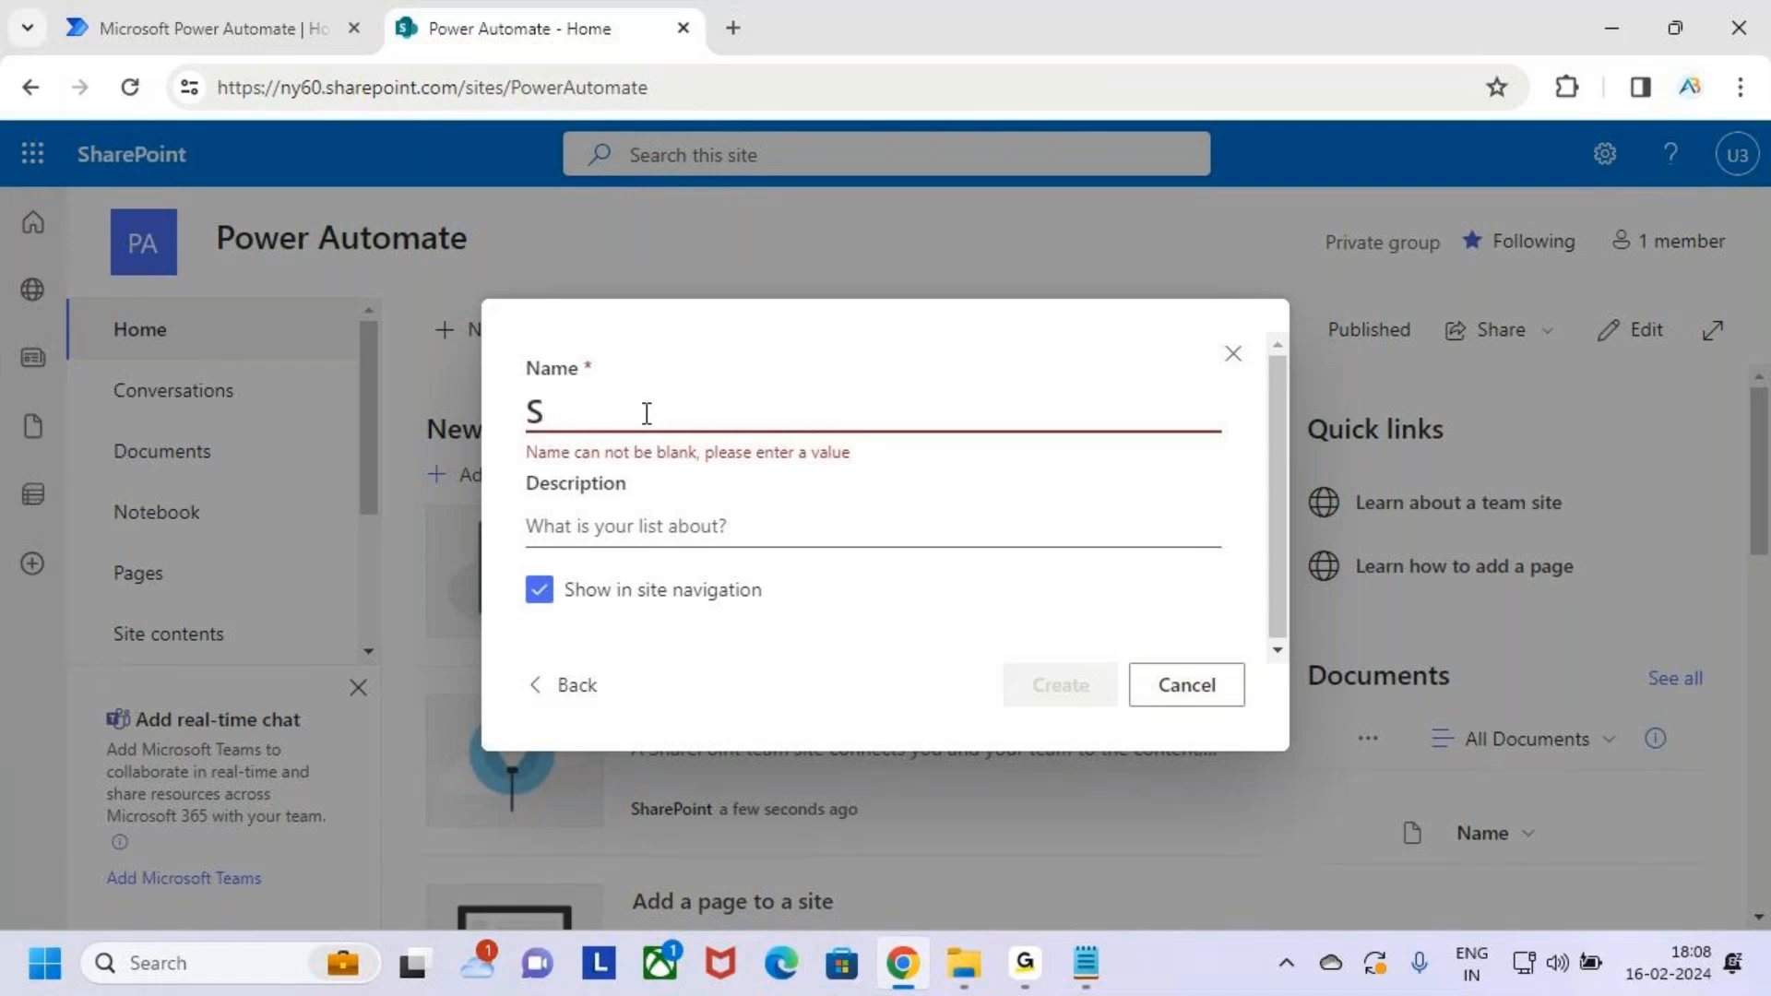
type("tudents")
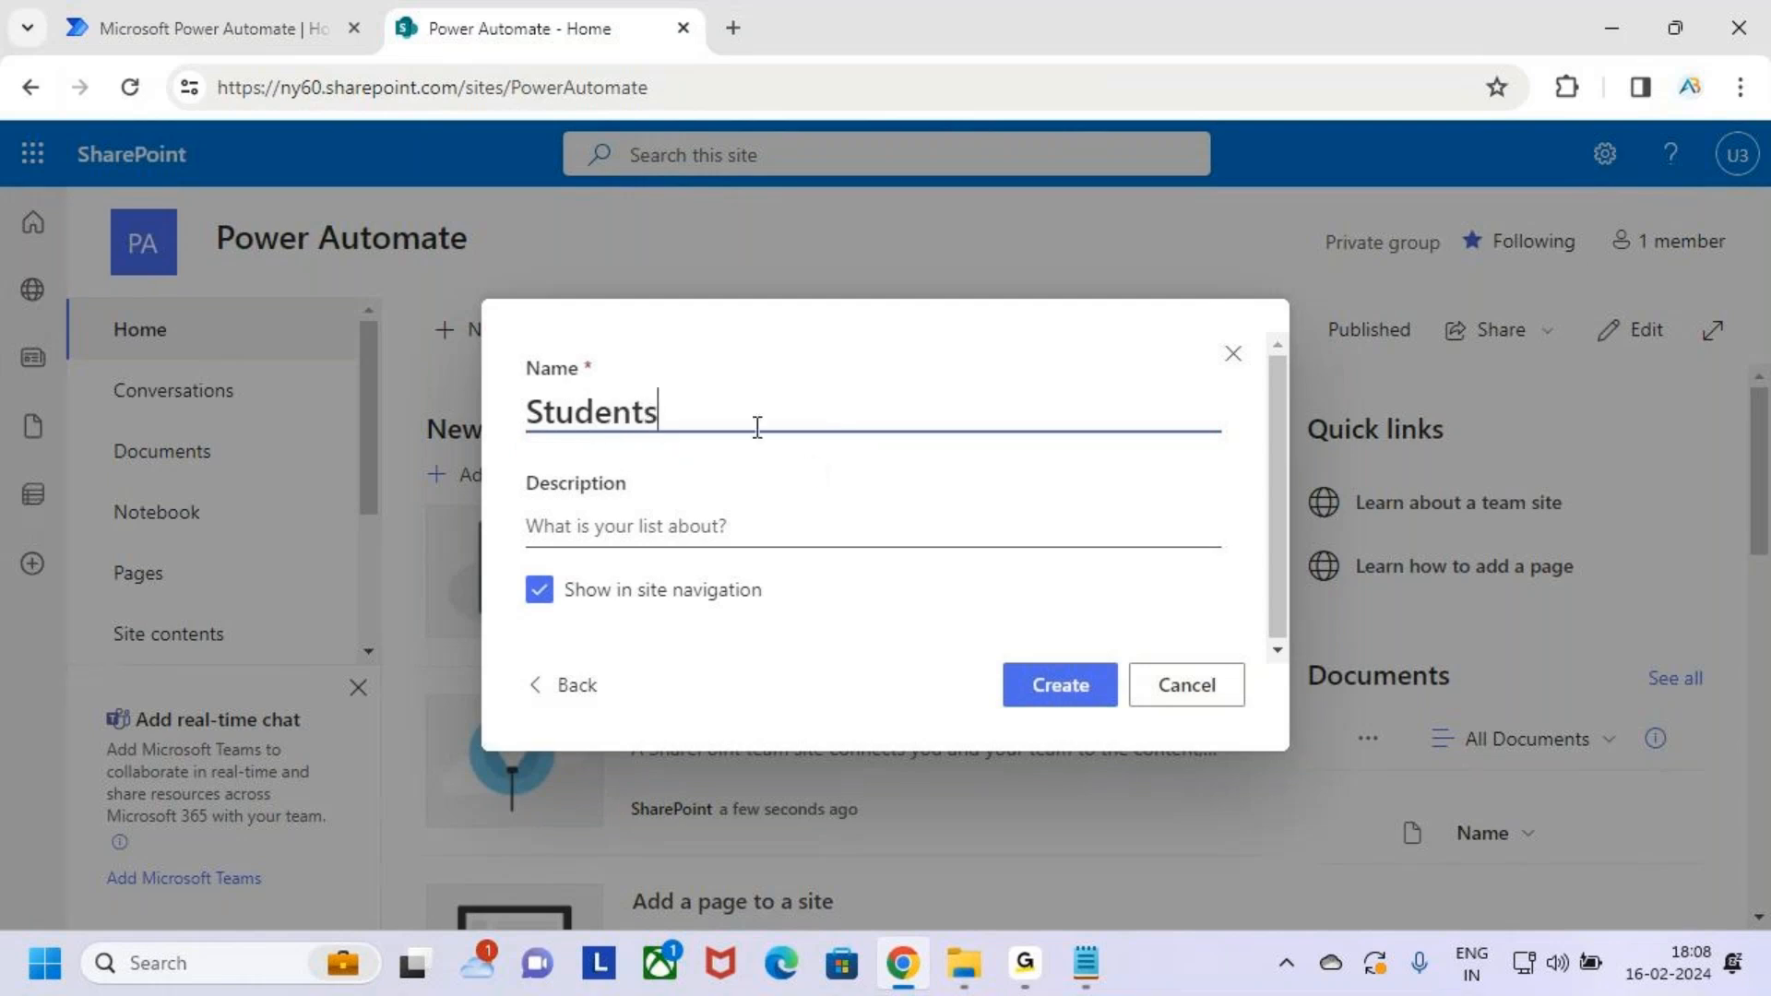
left_click_drag(738, 417, 439, 429)
left_click(721, 417)
left_click(1080, 698)
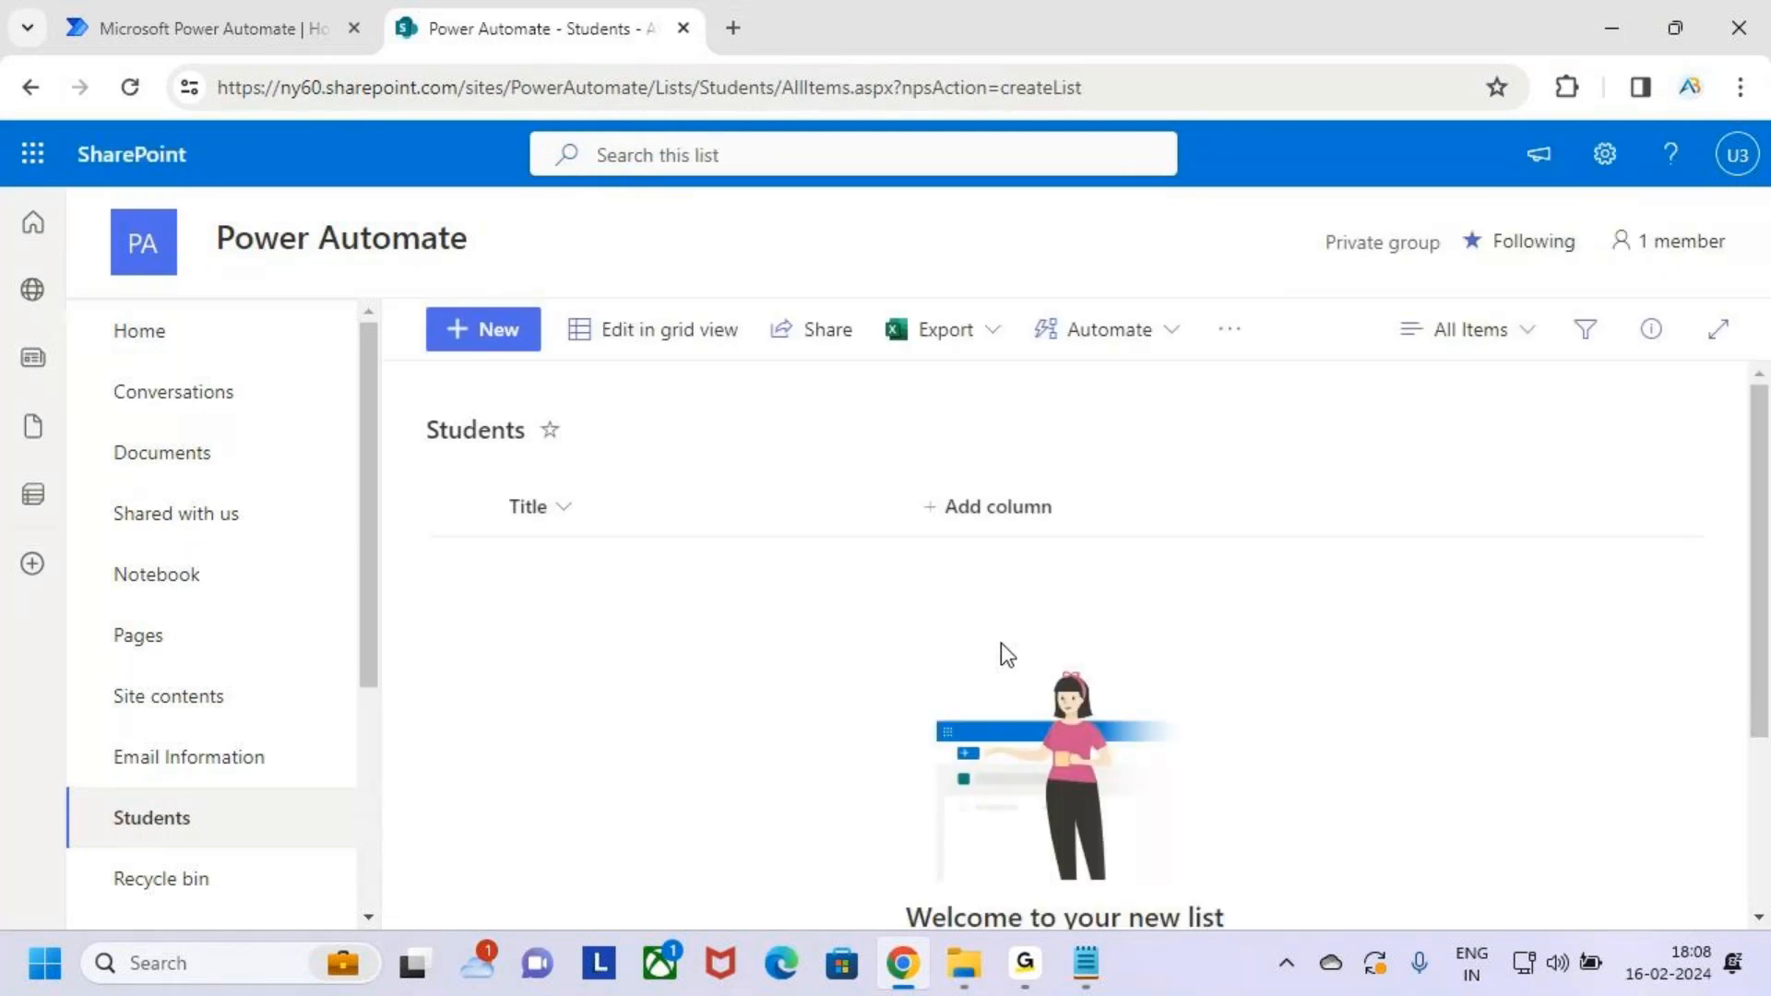
key("ctrl+2")
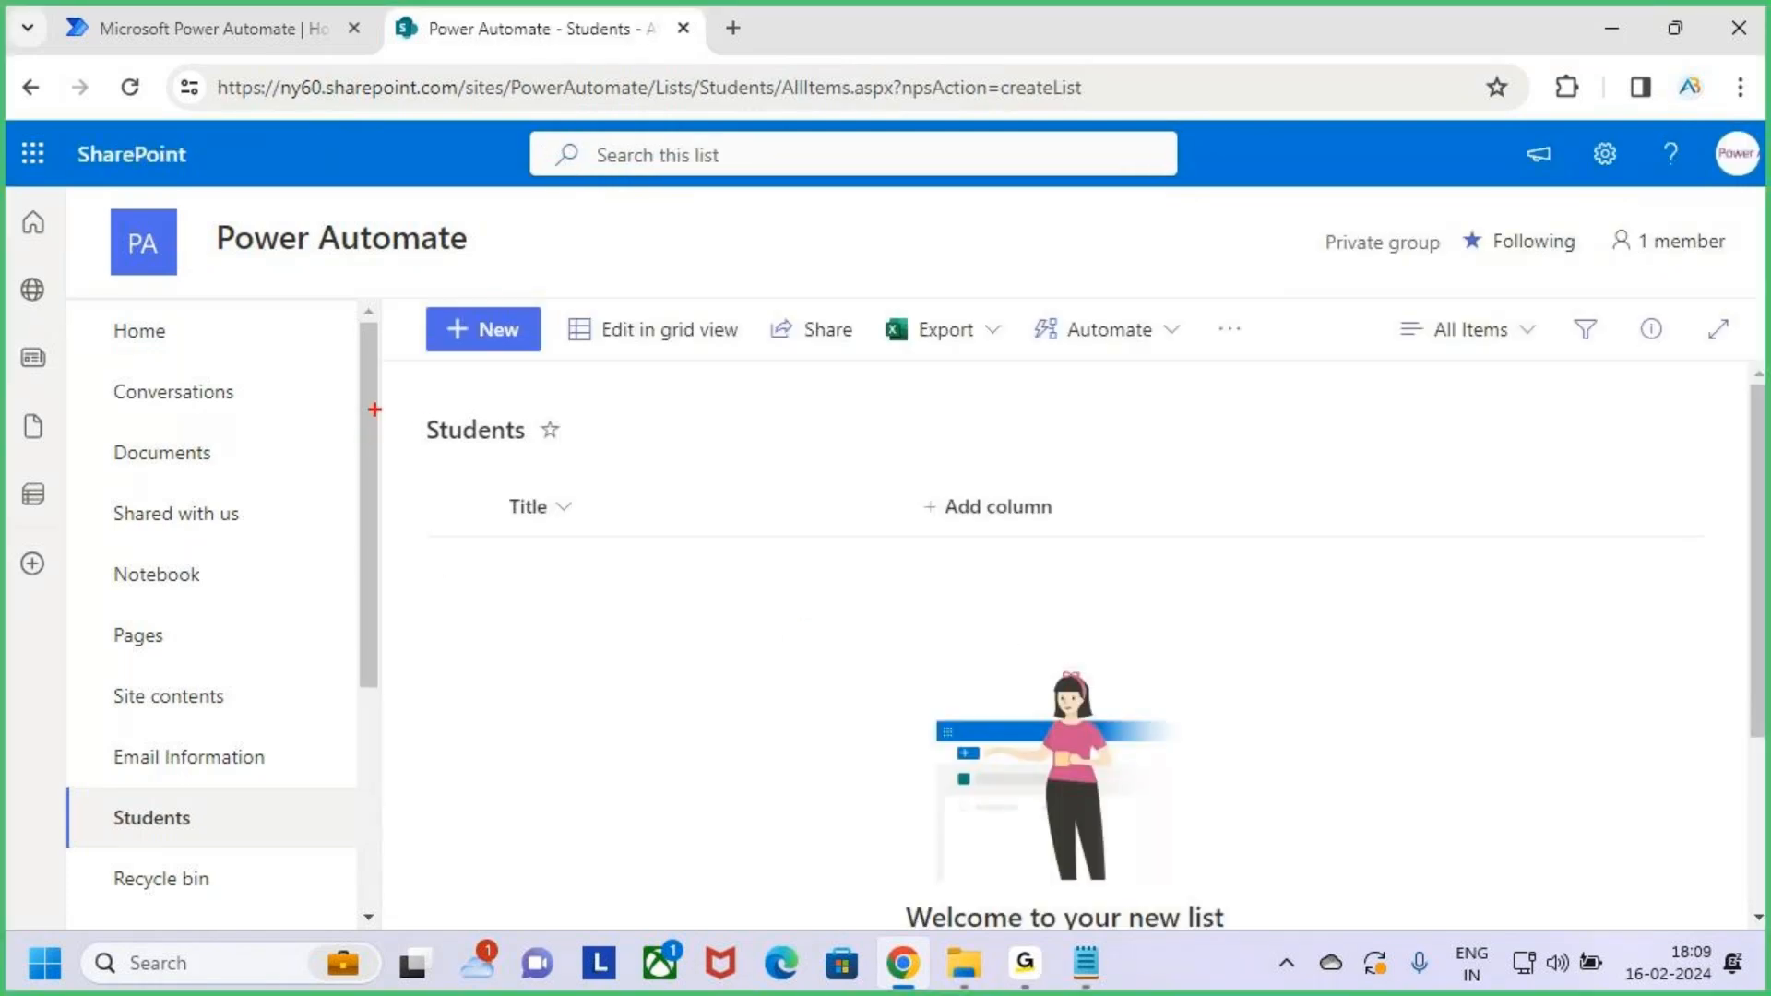
left_click_drag(406, 408, 560, 456)
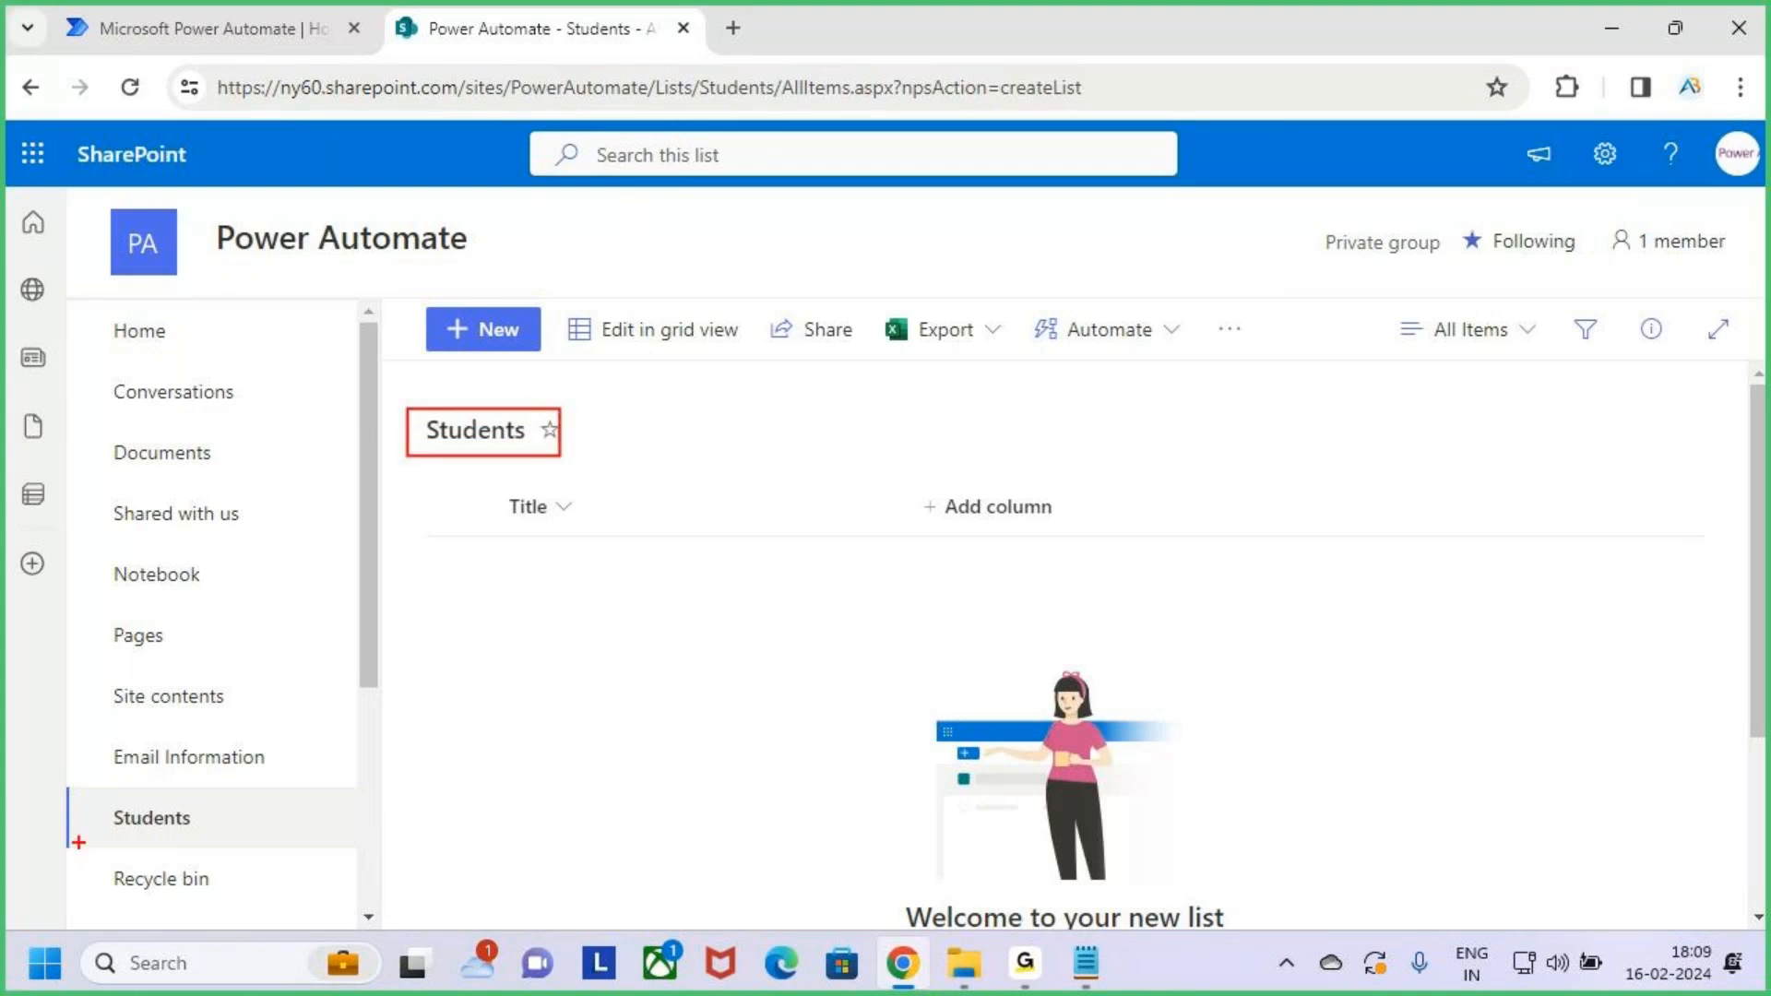
left_click_drag(97, 794, 262, 841)
mouse_move(502, 481)
left_mouse_down()
mouse_move(582, 512)
mouse_move(865, 538)
left_mouse_up()
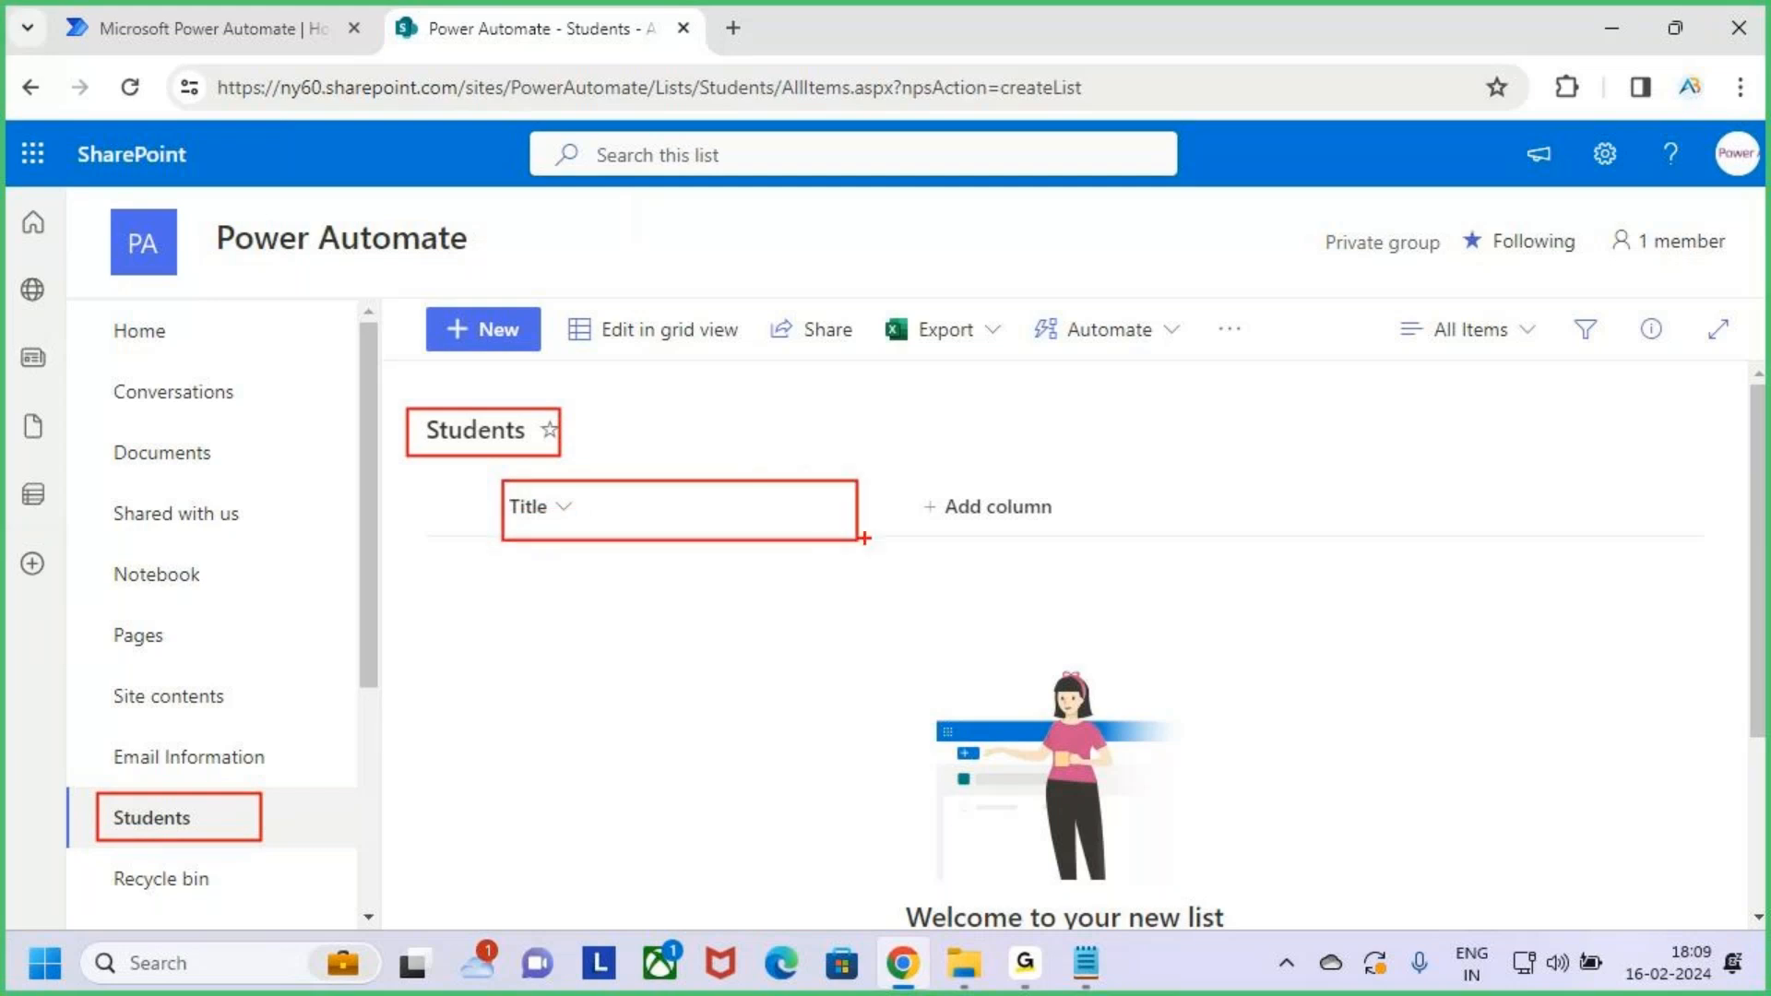
left_click_drag(781, 507, 853, 428)
key("Escape")
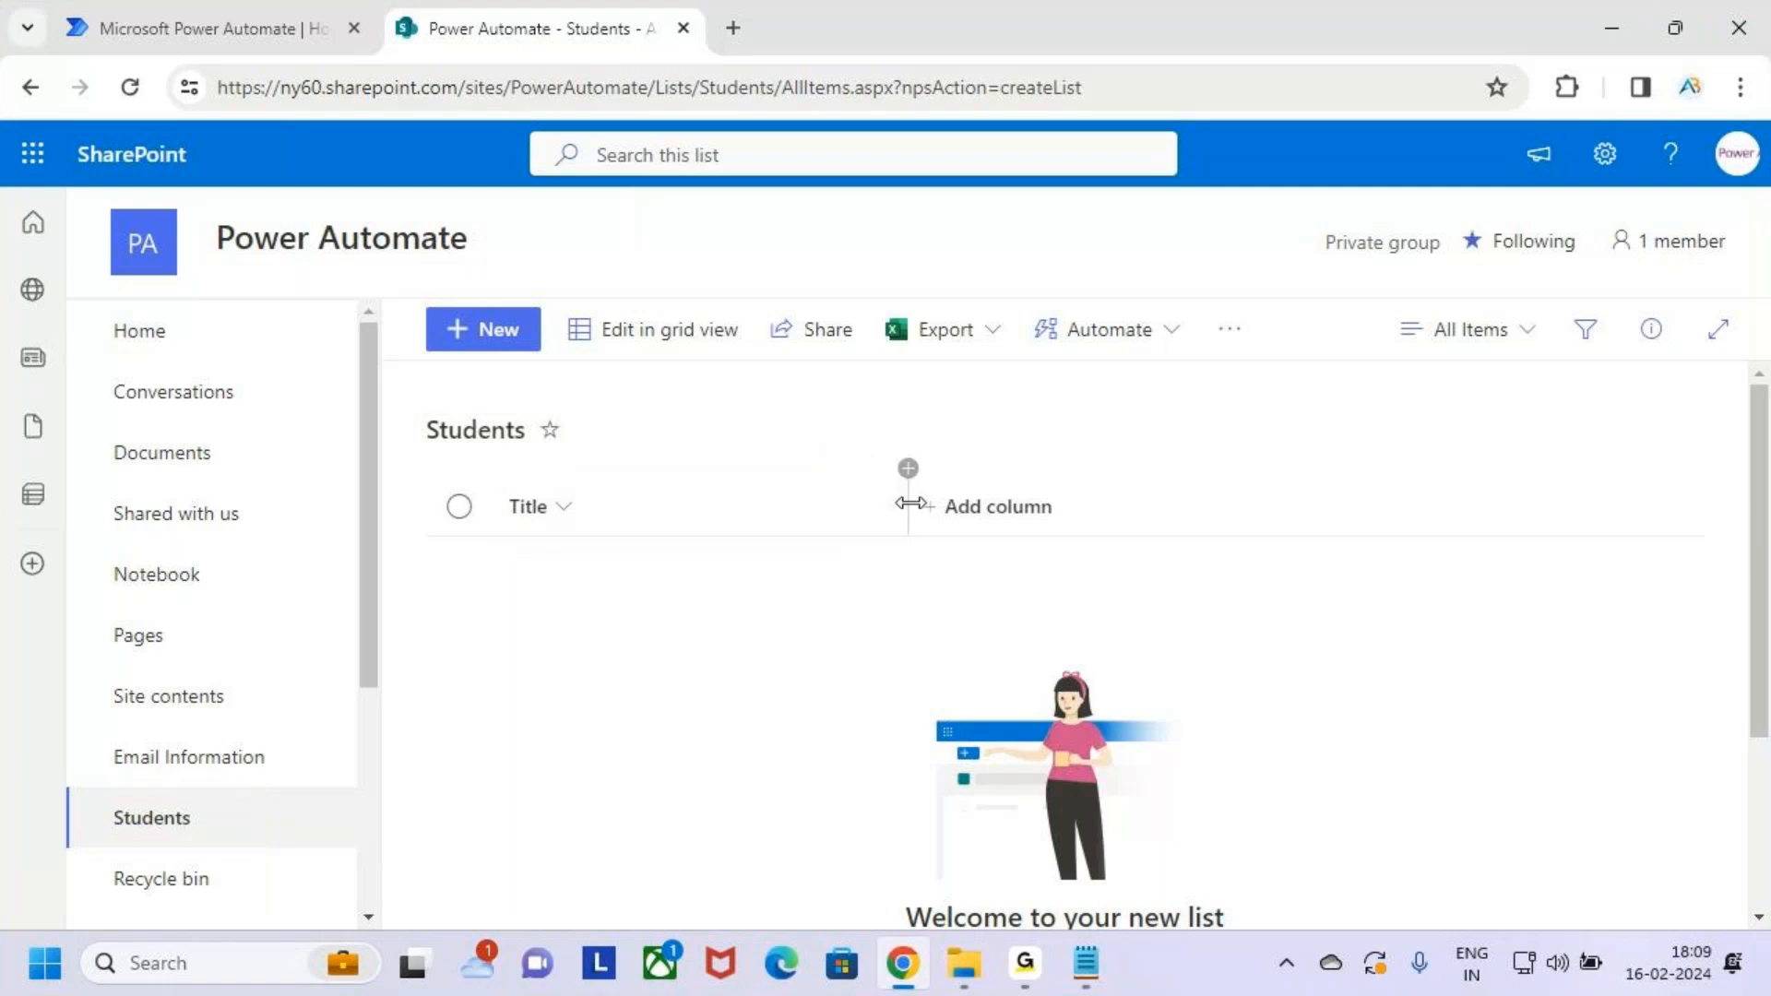
left_click_drag(910, 489, 772, 506)
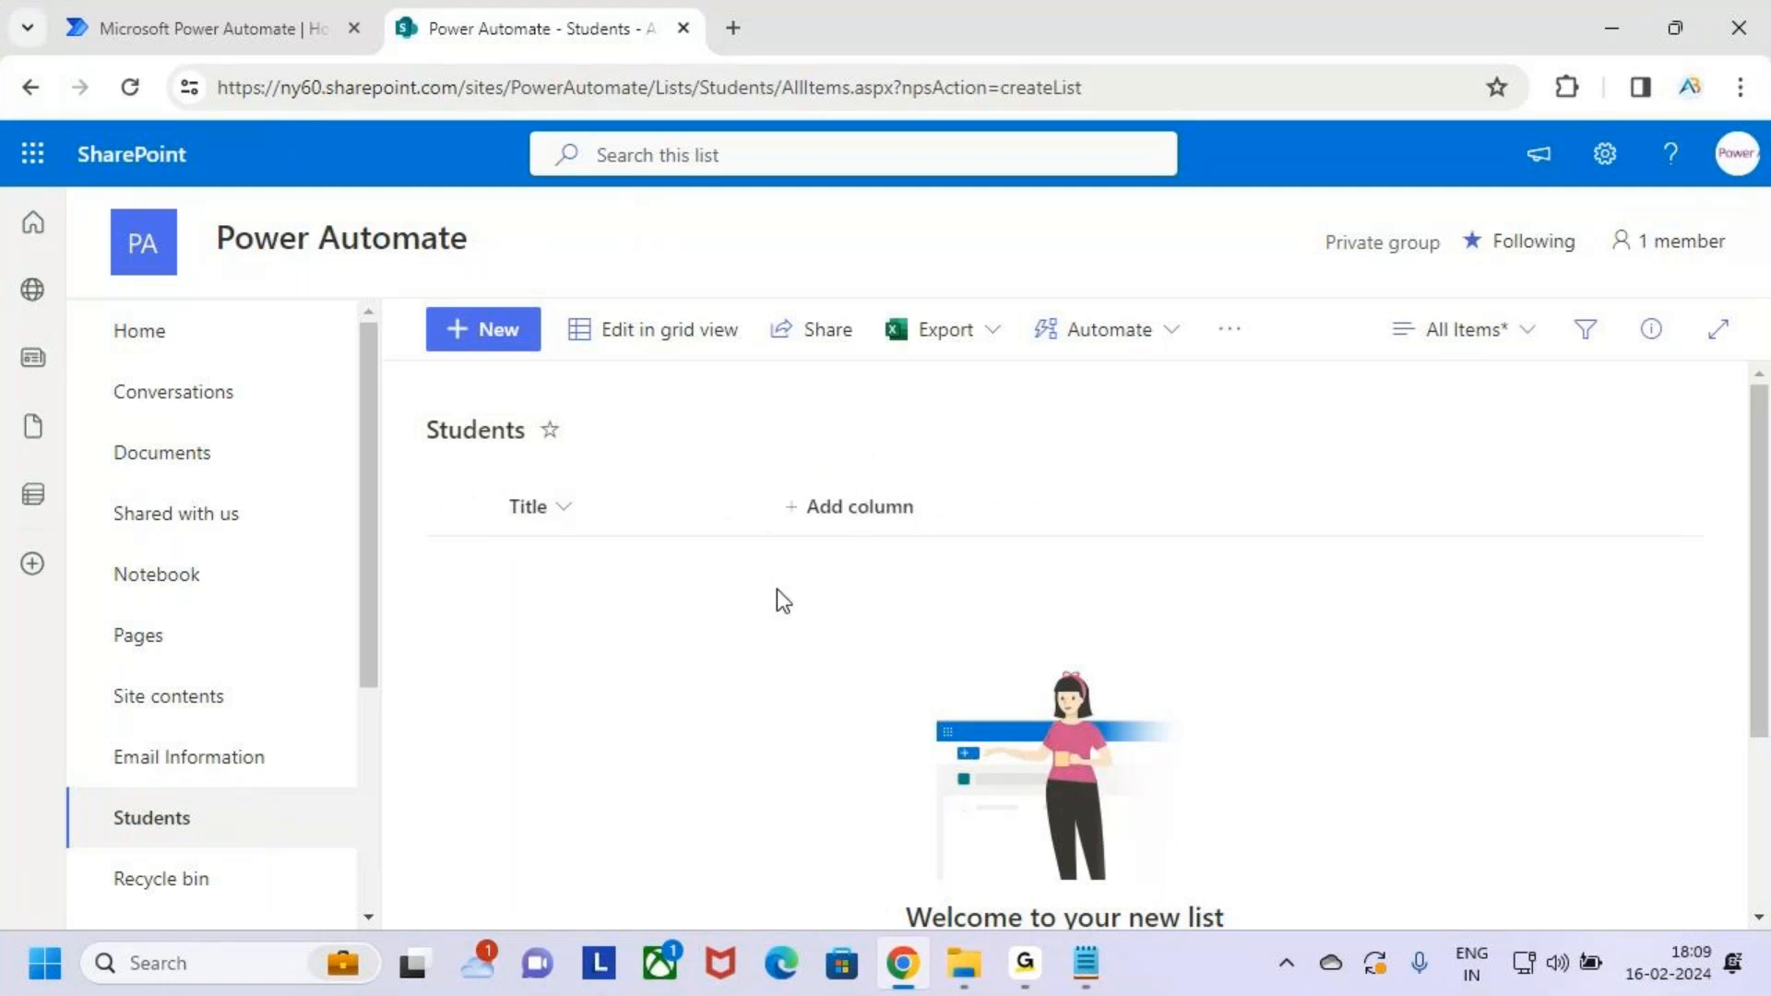
key("ctrl+2")
left_click_drag(739, 478, 739, 502)
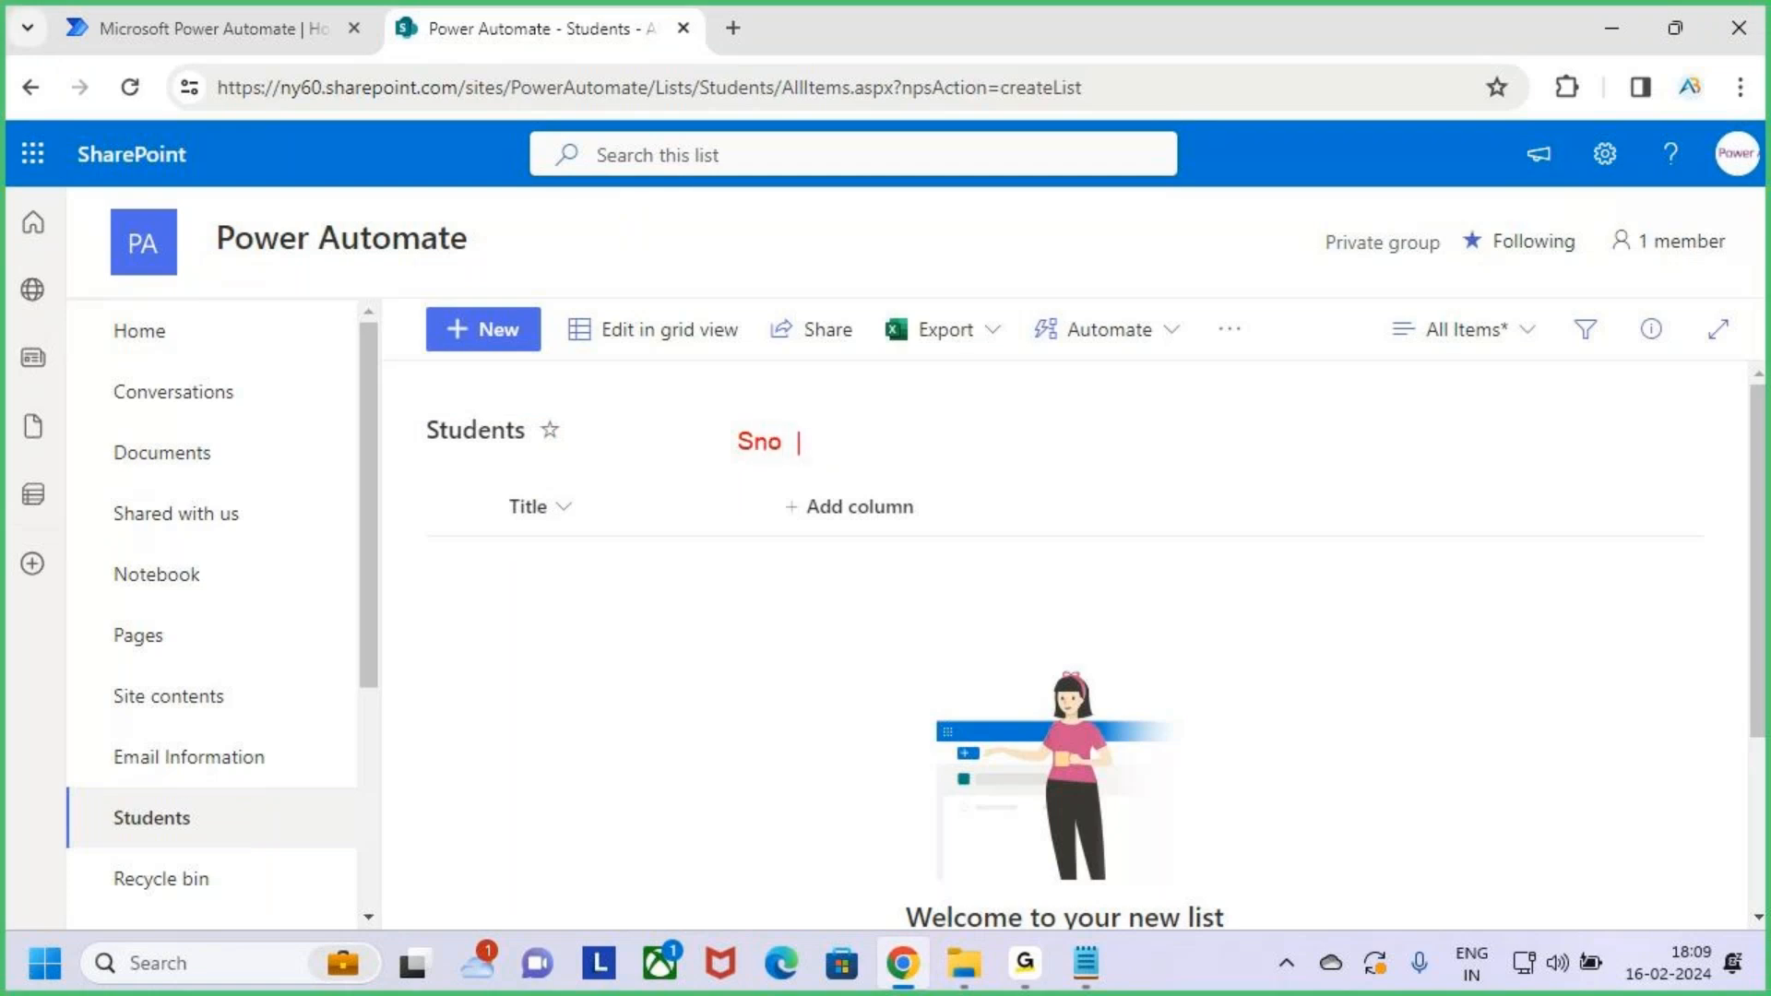
type("ame Mobile")
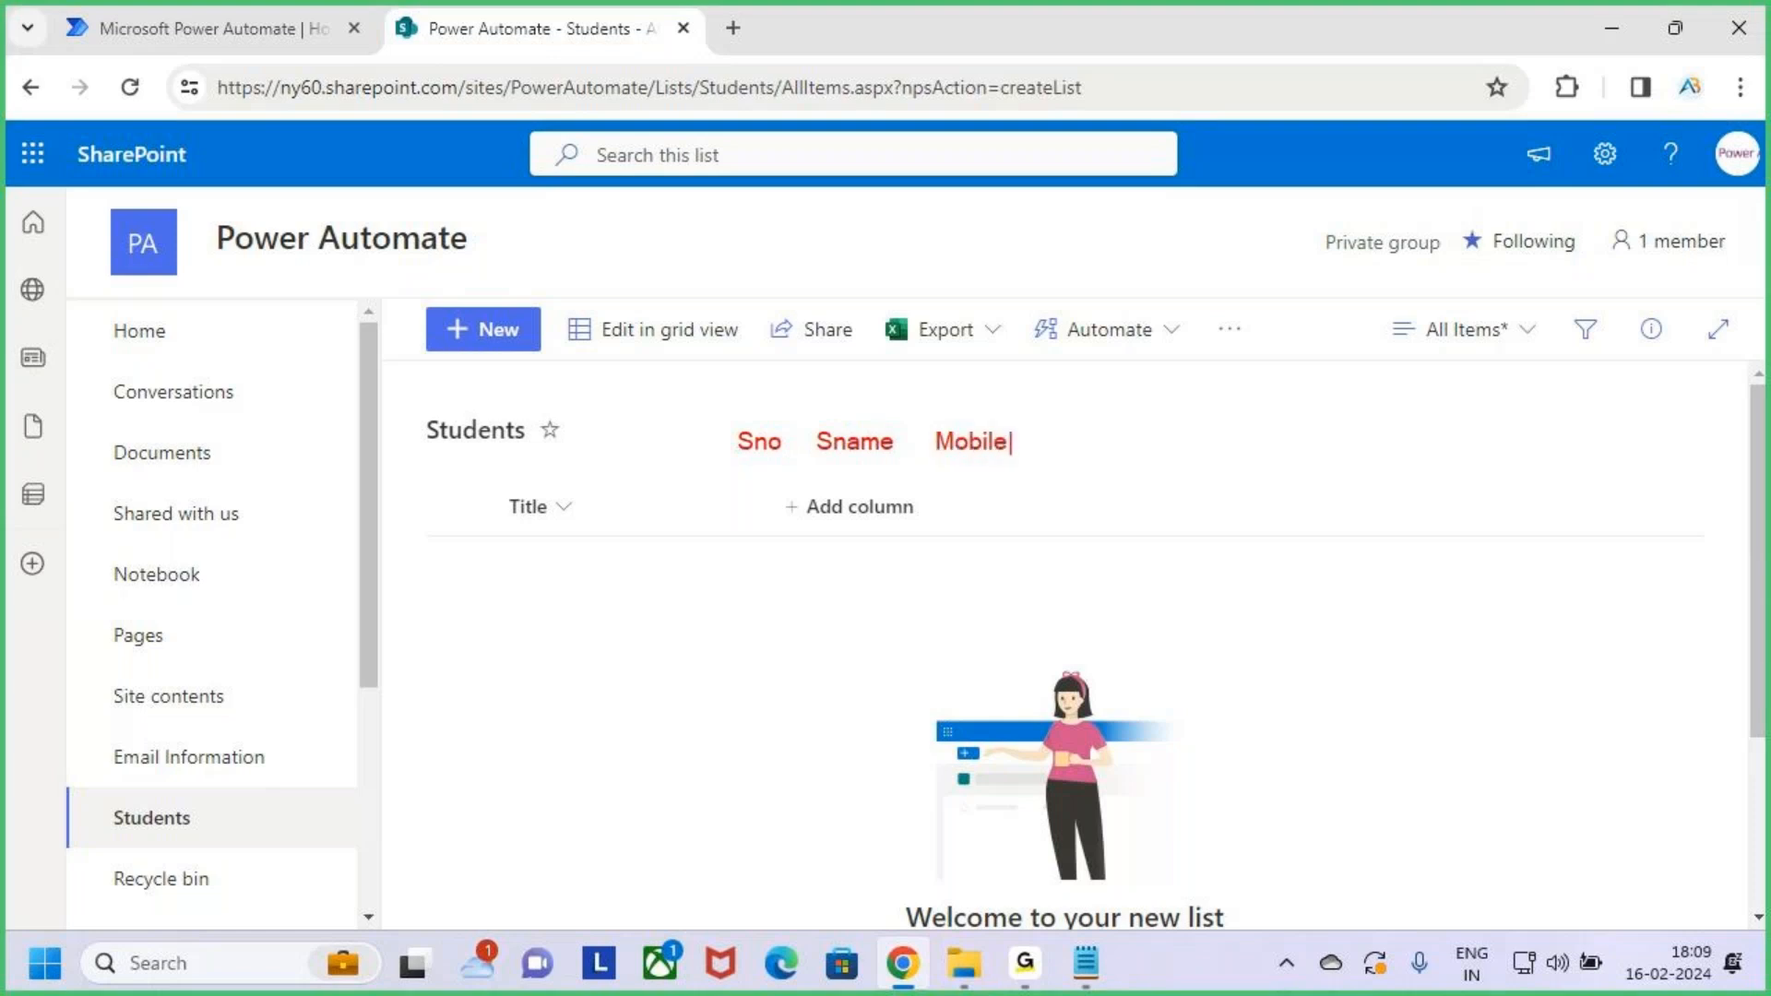
type(" Email Course St")
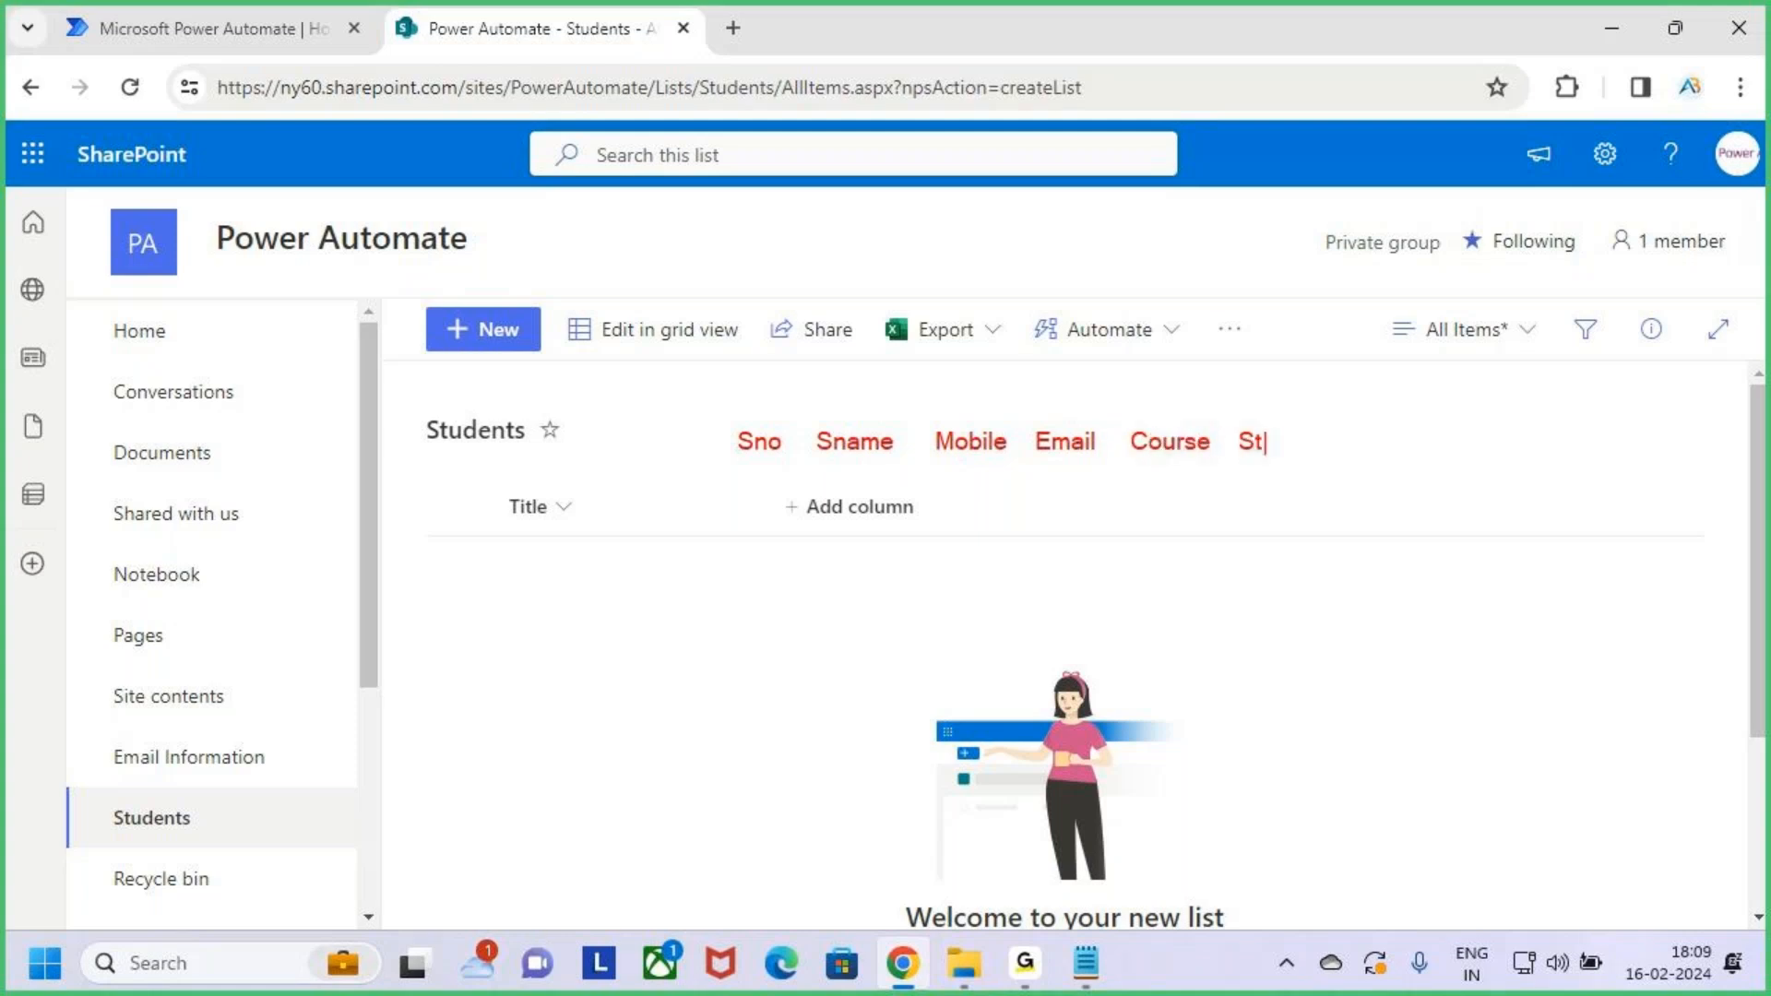
key("BackSpace")
key("BackSpace")
type("Sta")
key("Escape")
key("ctrl+2")
left_click_drag(768, 478, 974, 547)
left_click_drag(941, 513, 1042, 439)
key("Escape")
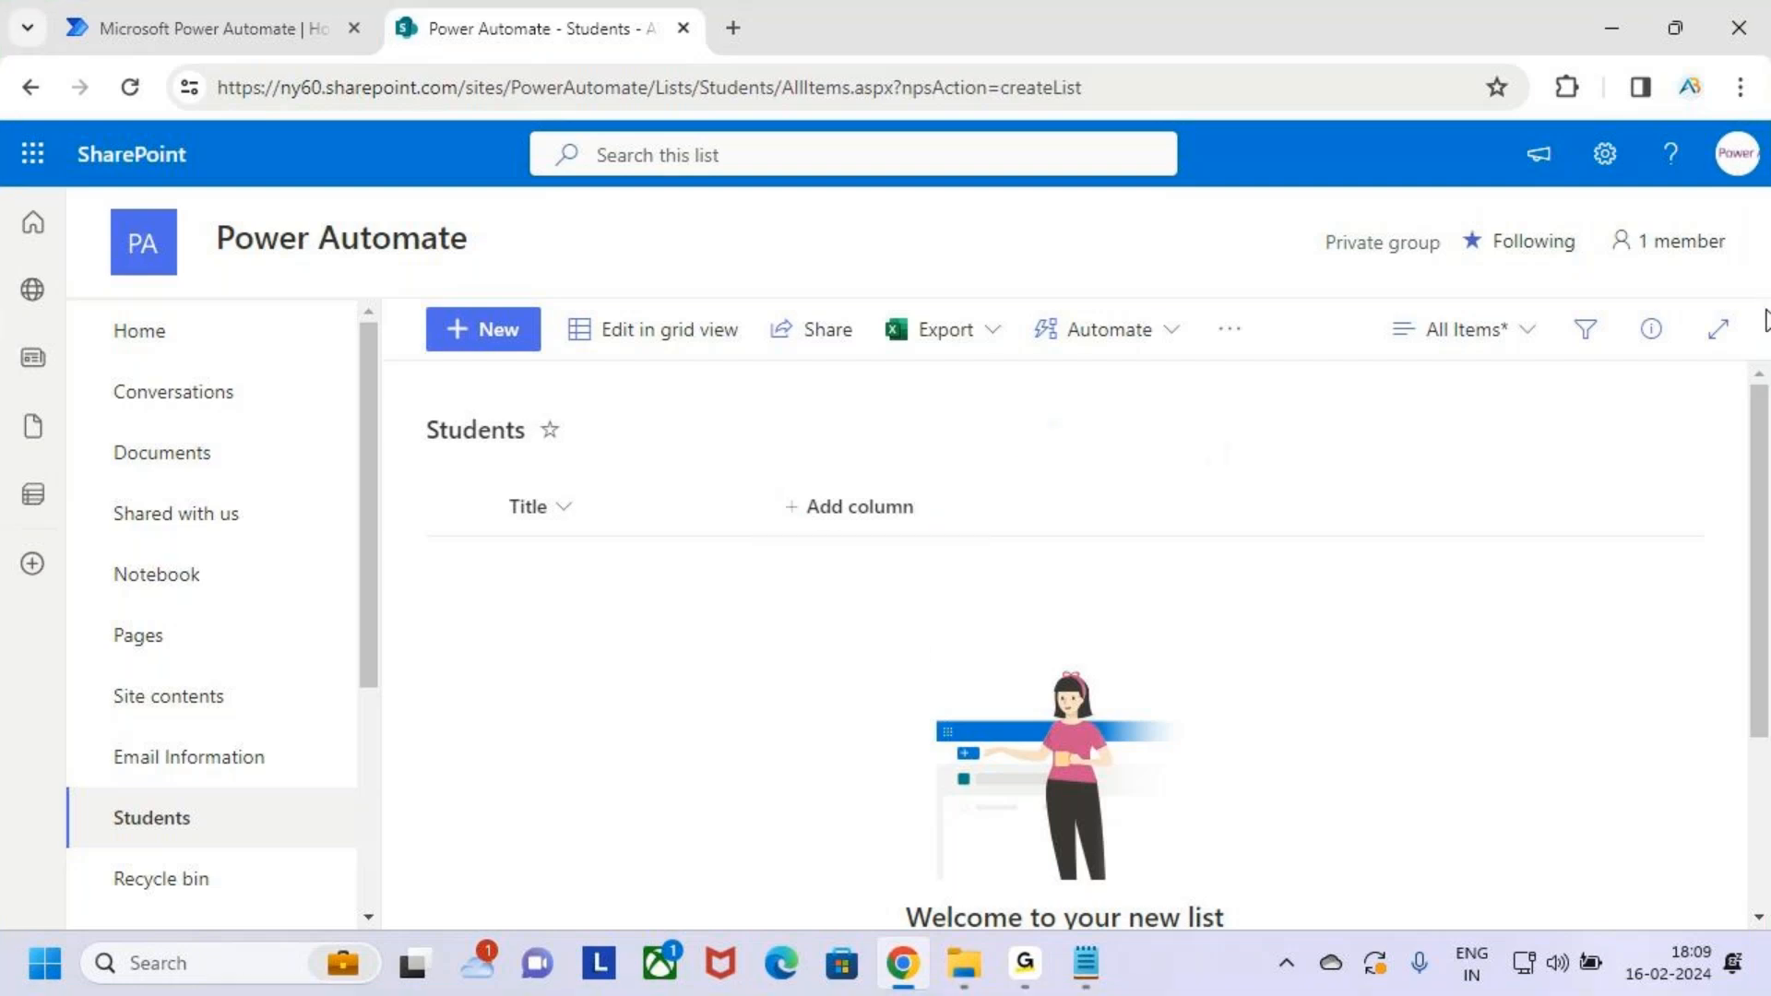
Open the Students list's settings page from the site settings gear
left_click(1607, 159)
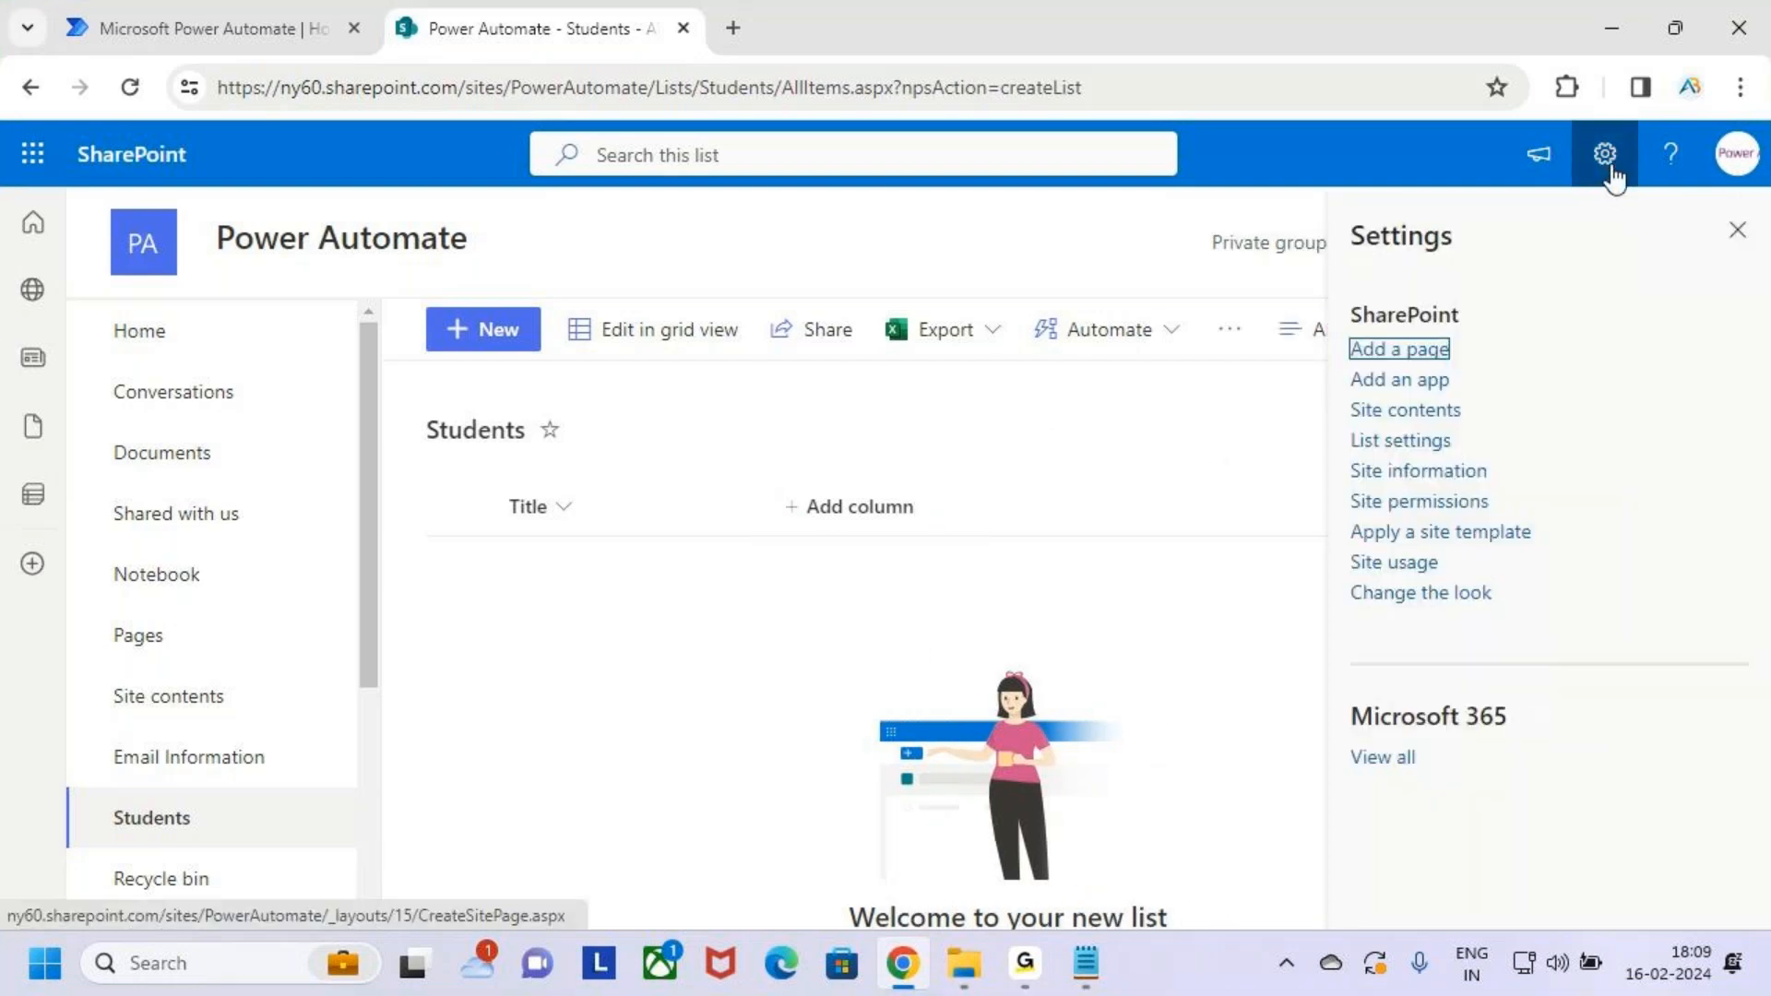
key("ctrl+2")
left_click_drag(1340, 426, 1441, 451)
key("Escape")
left_click(1411, 443)
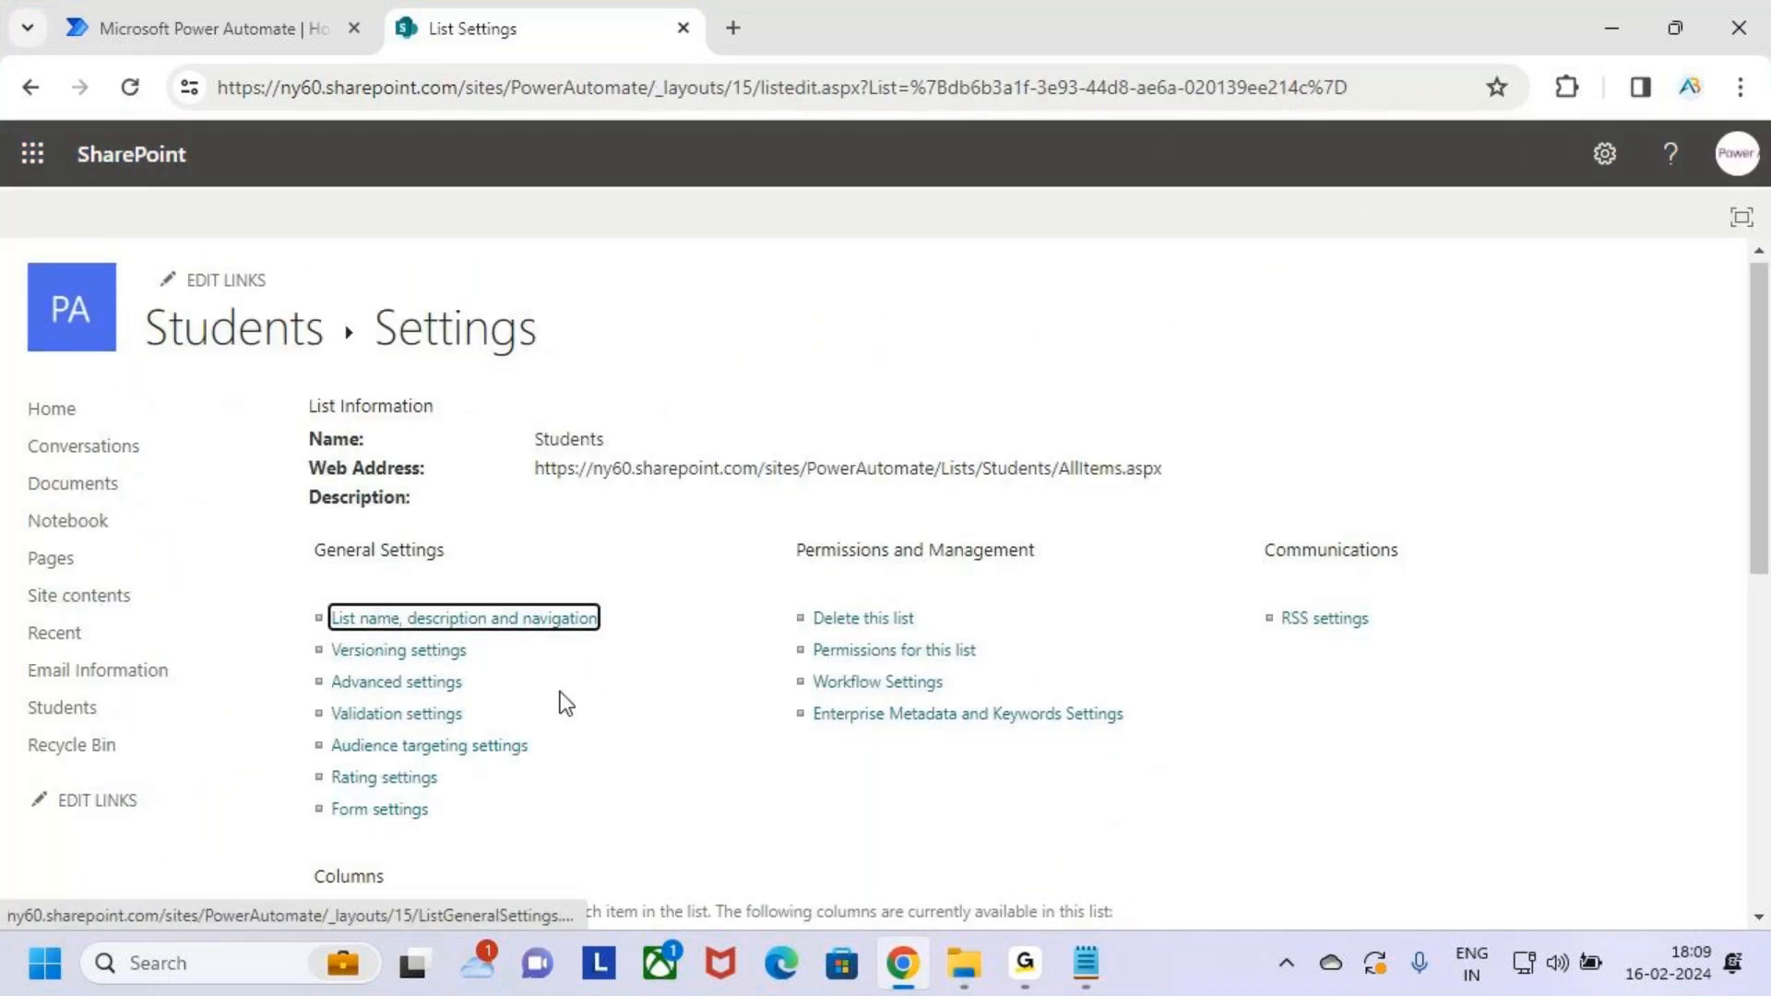
scroll(572, 655, "down", 6)
Rename the Title column to Sno and save it
key("super+shift+s")
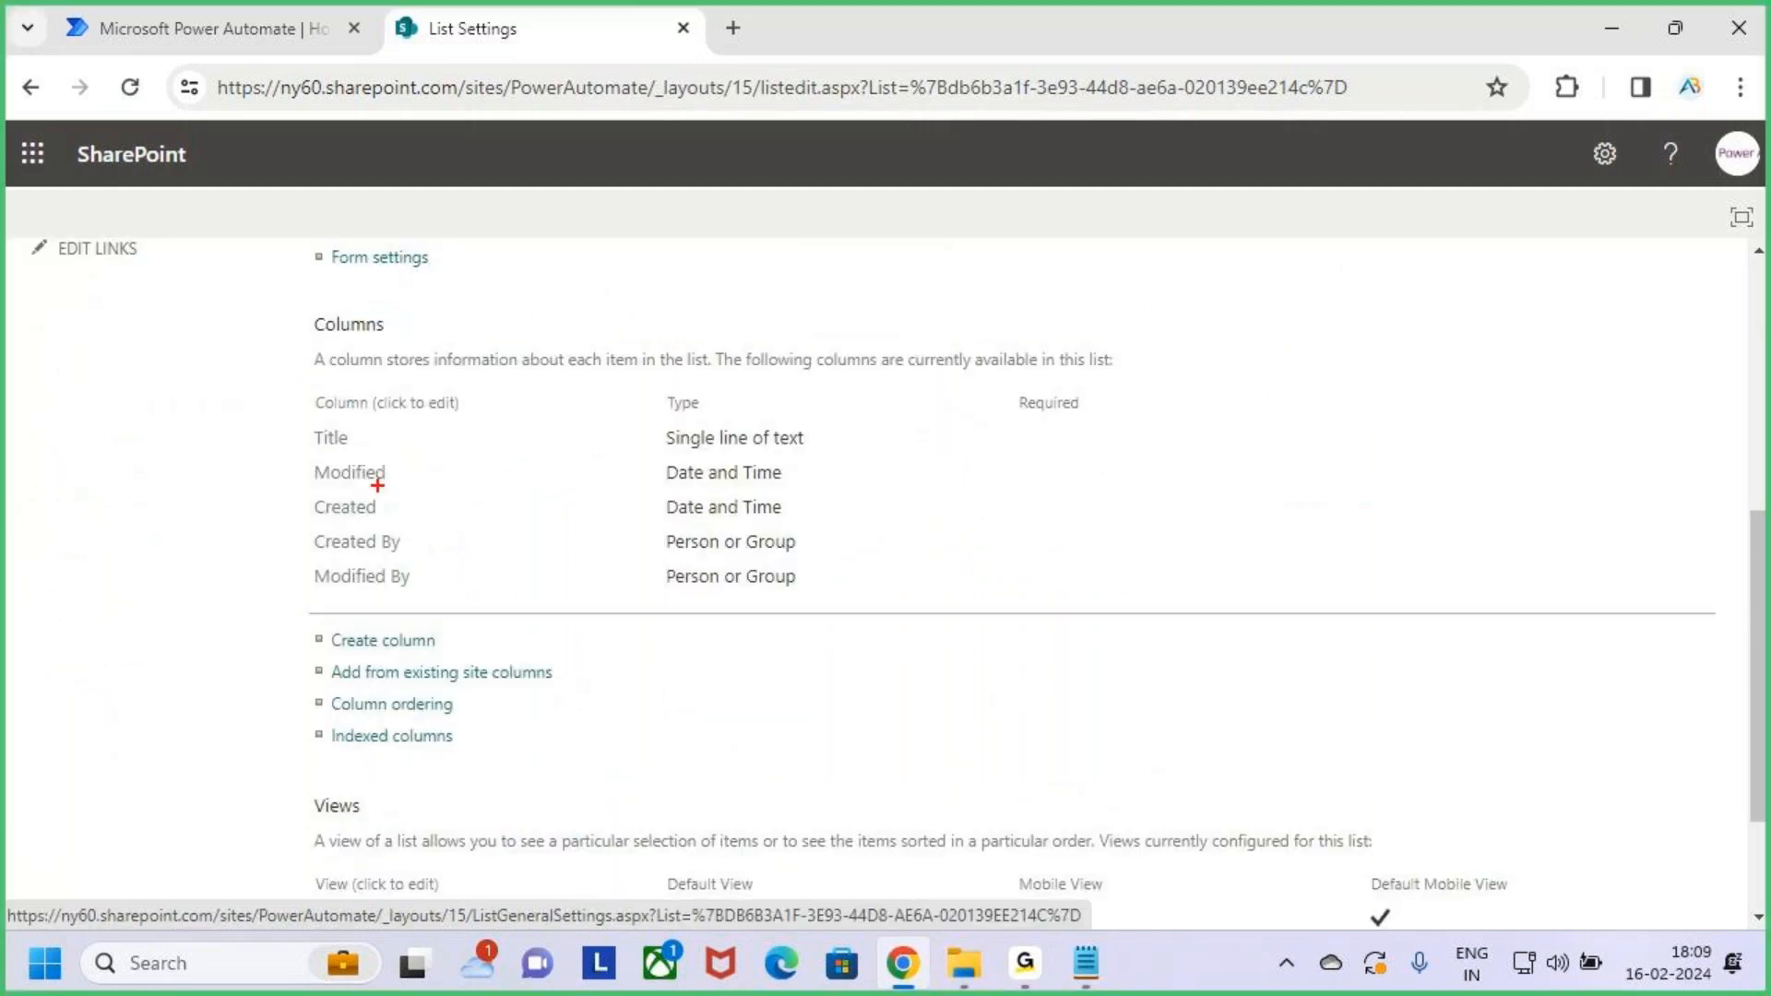
left_click_drag(290, 424, 394, 454)
left_click(336, 440)
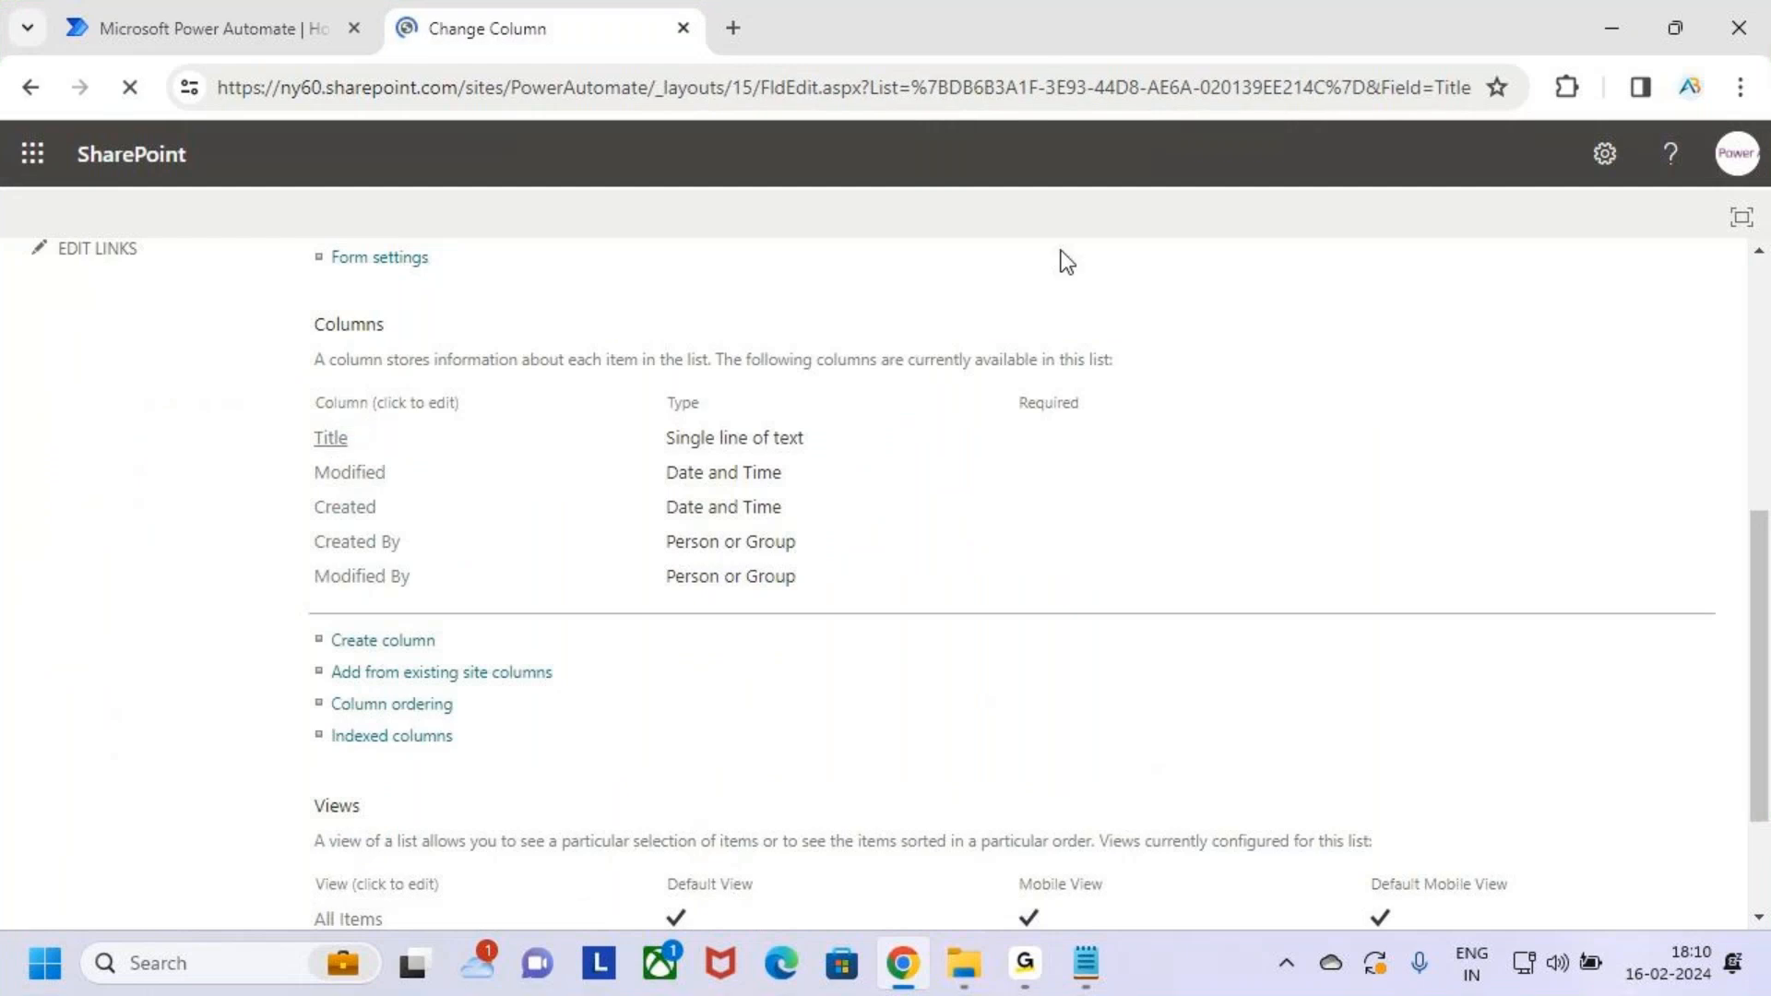
type("Sno")
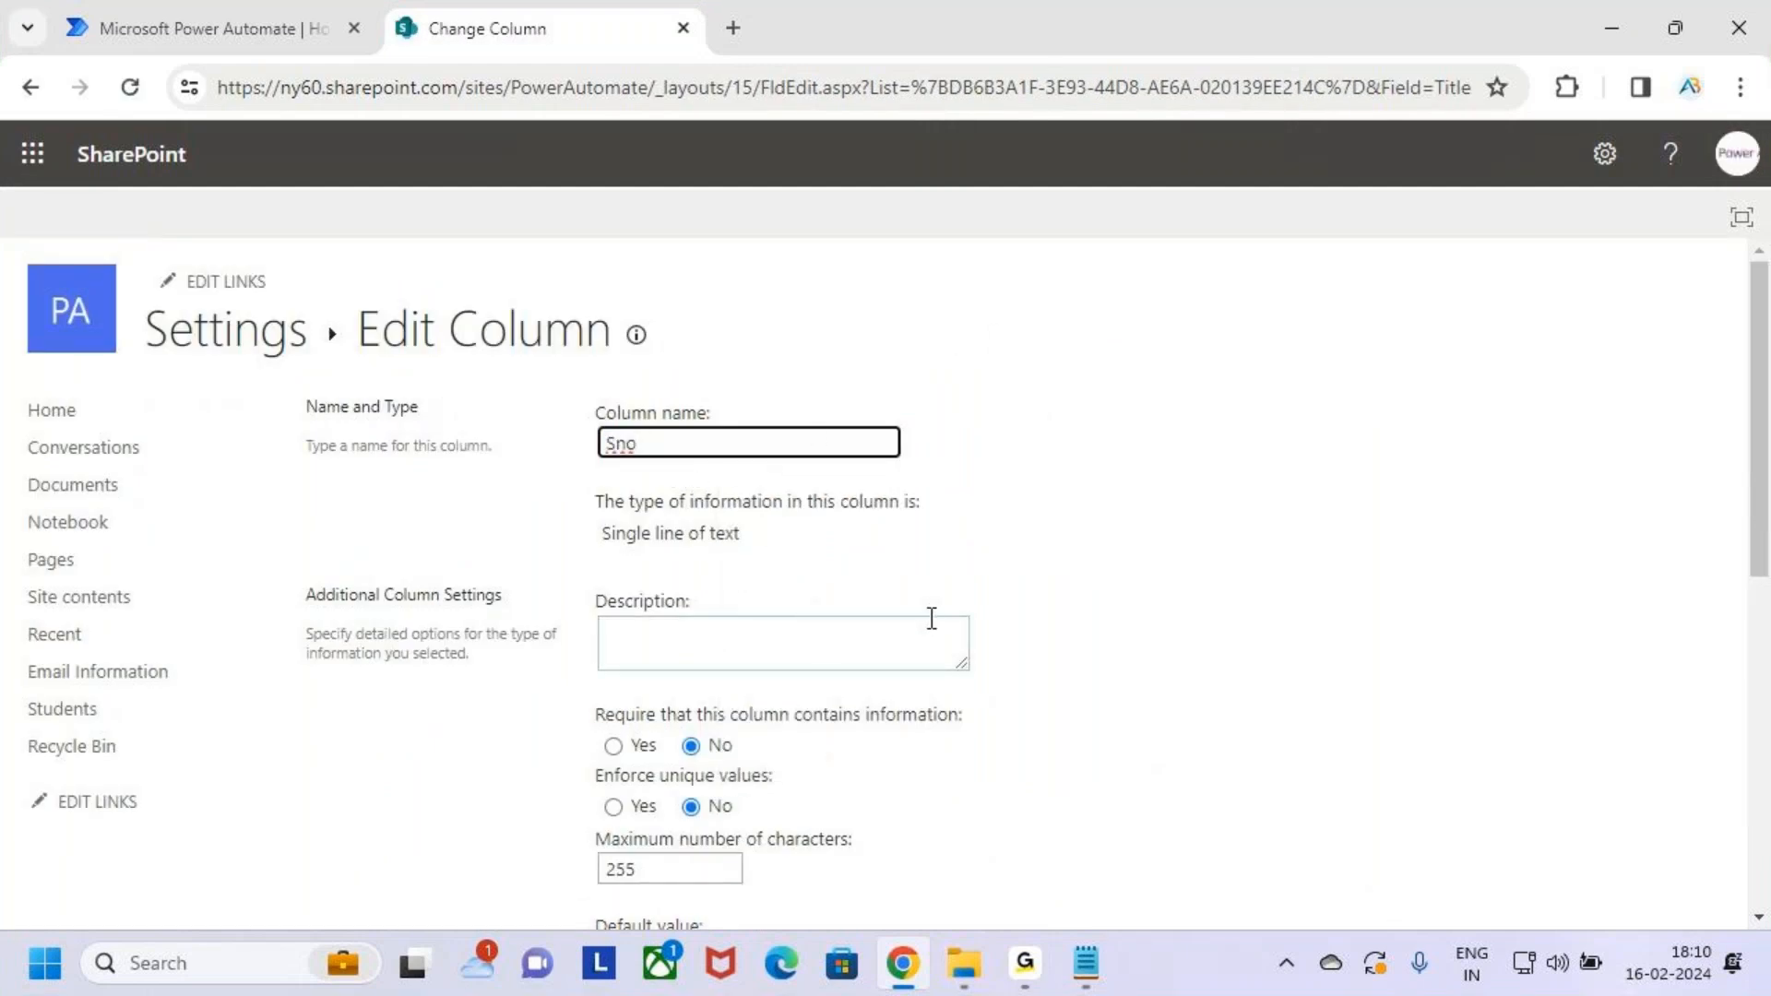
scroll(929, 613, "down", 8)
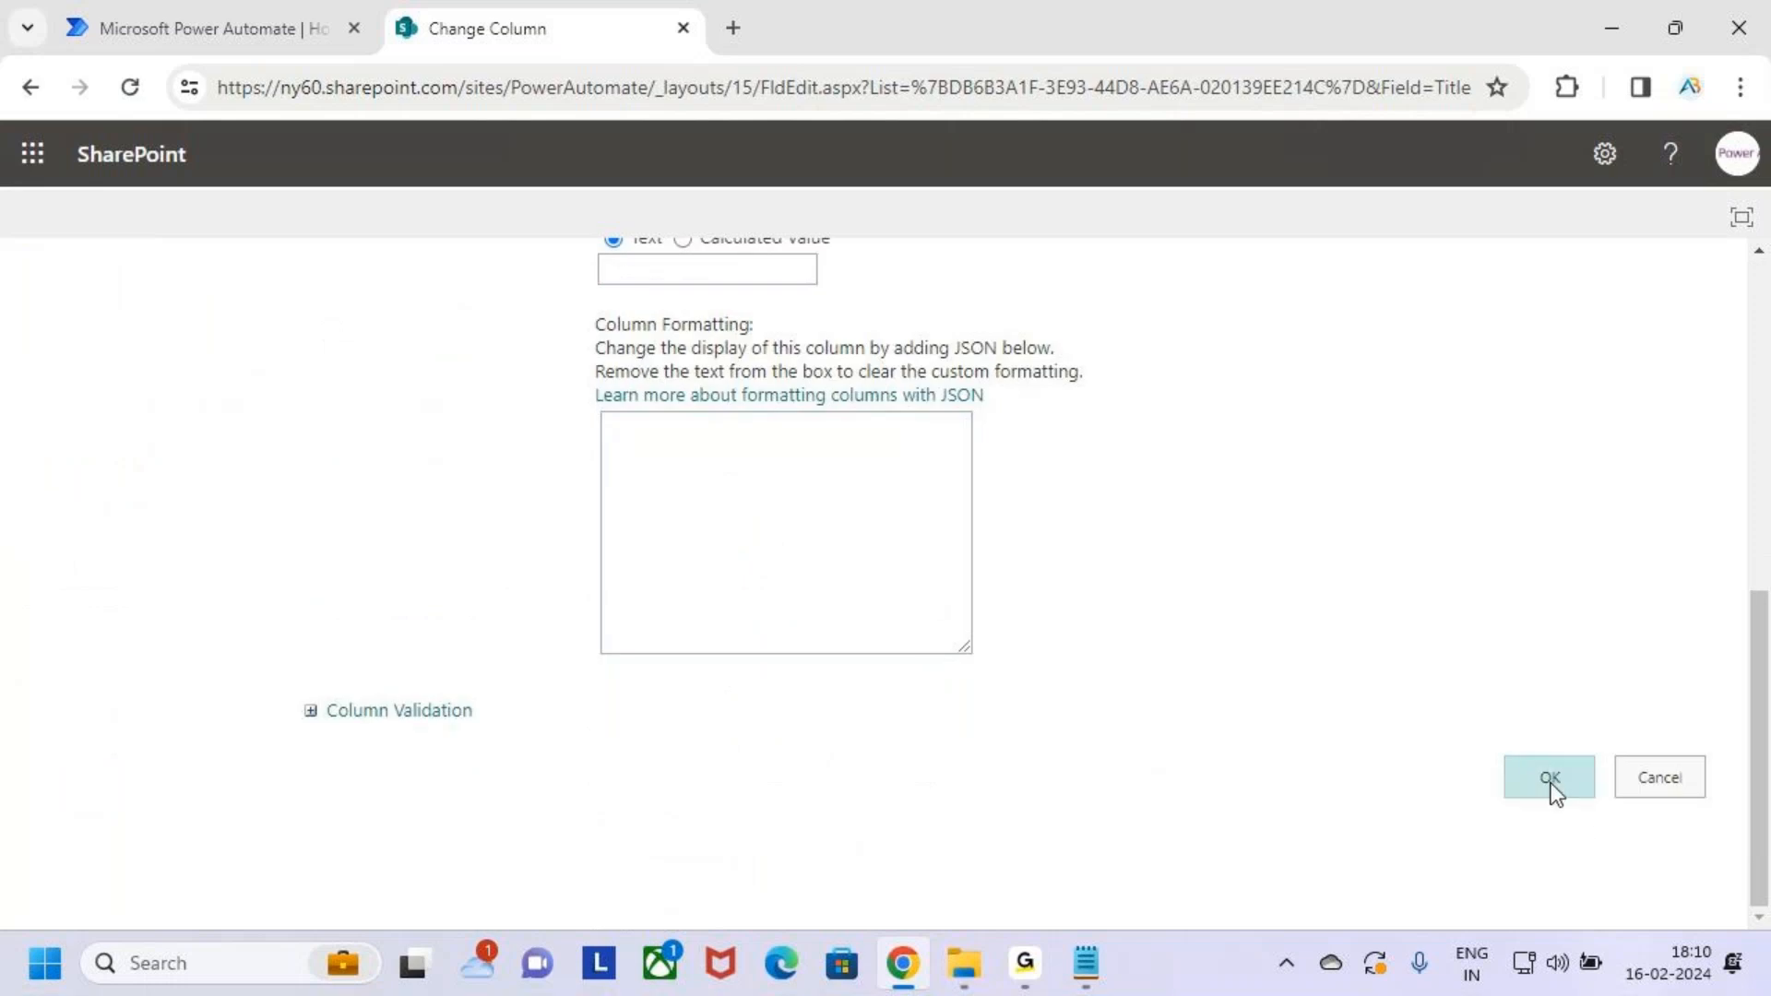
left_click(1551, 784)
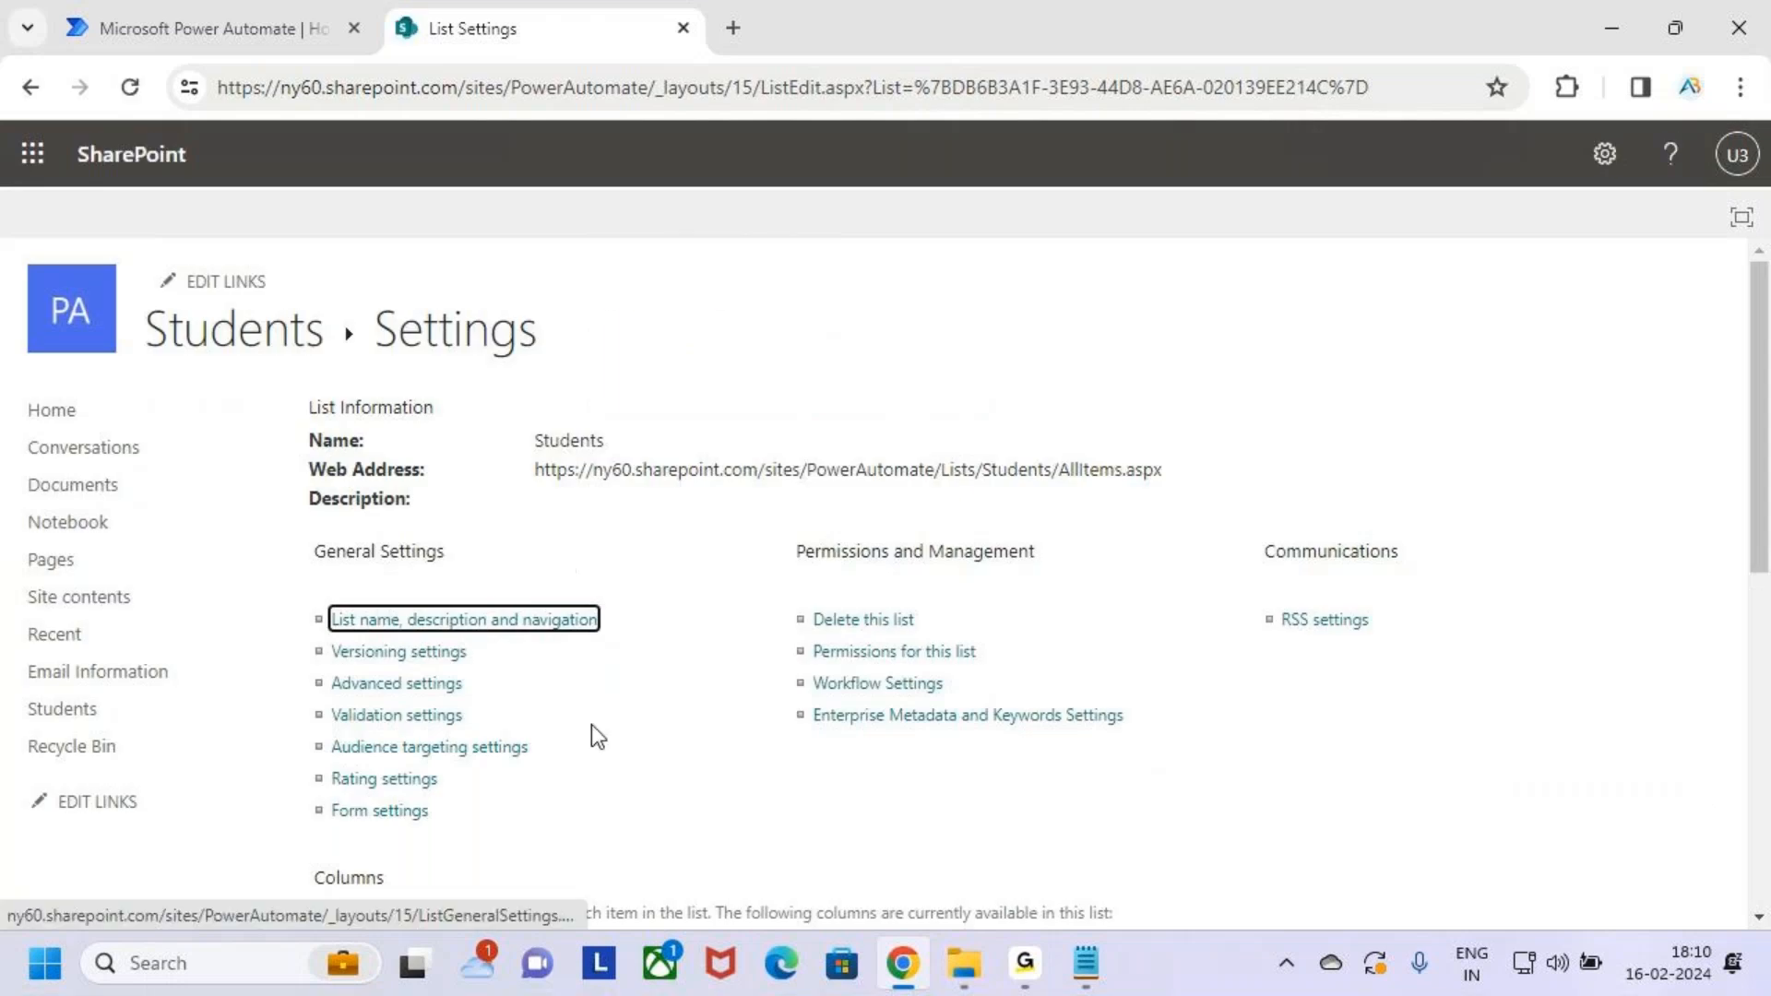
Start a new column in list settings and name it Sname
scroll(590, 723, "down", 3)
scroll(620, 694, "down", 2)
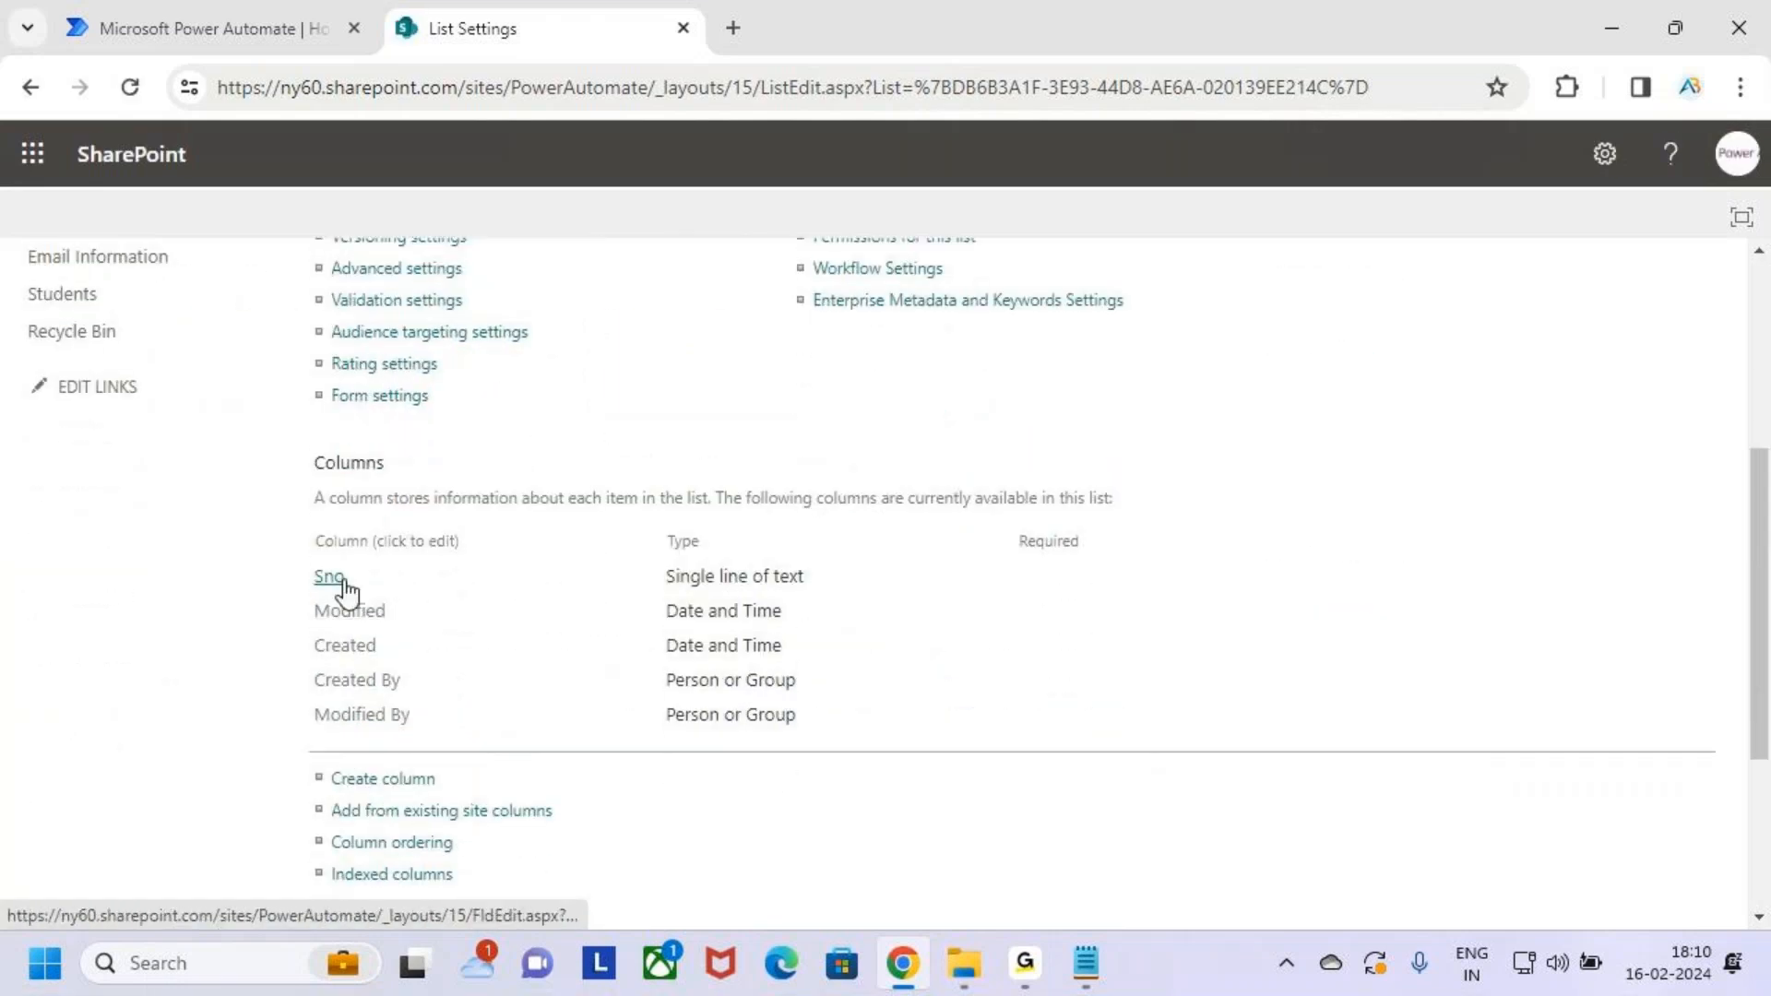
scroll(551, 738, "down", 2)
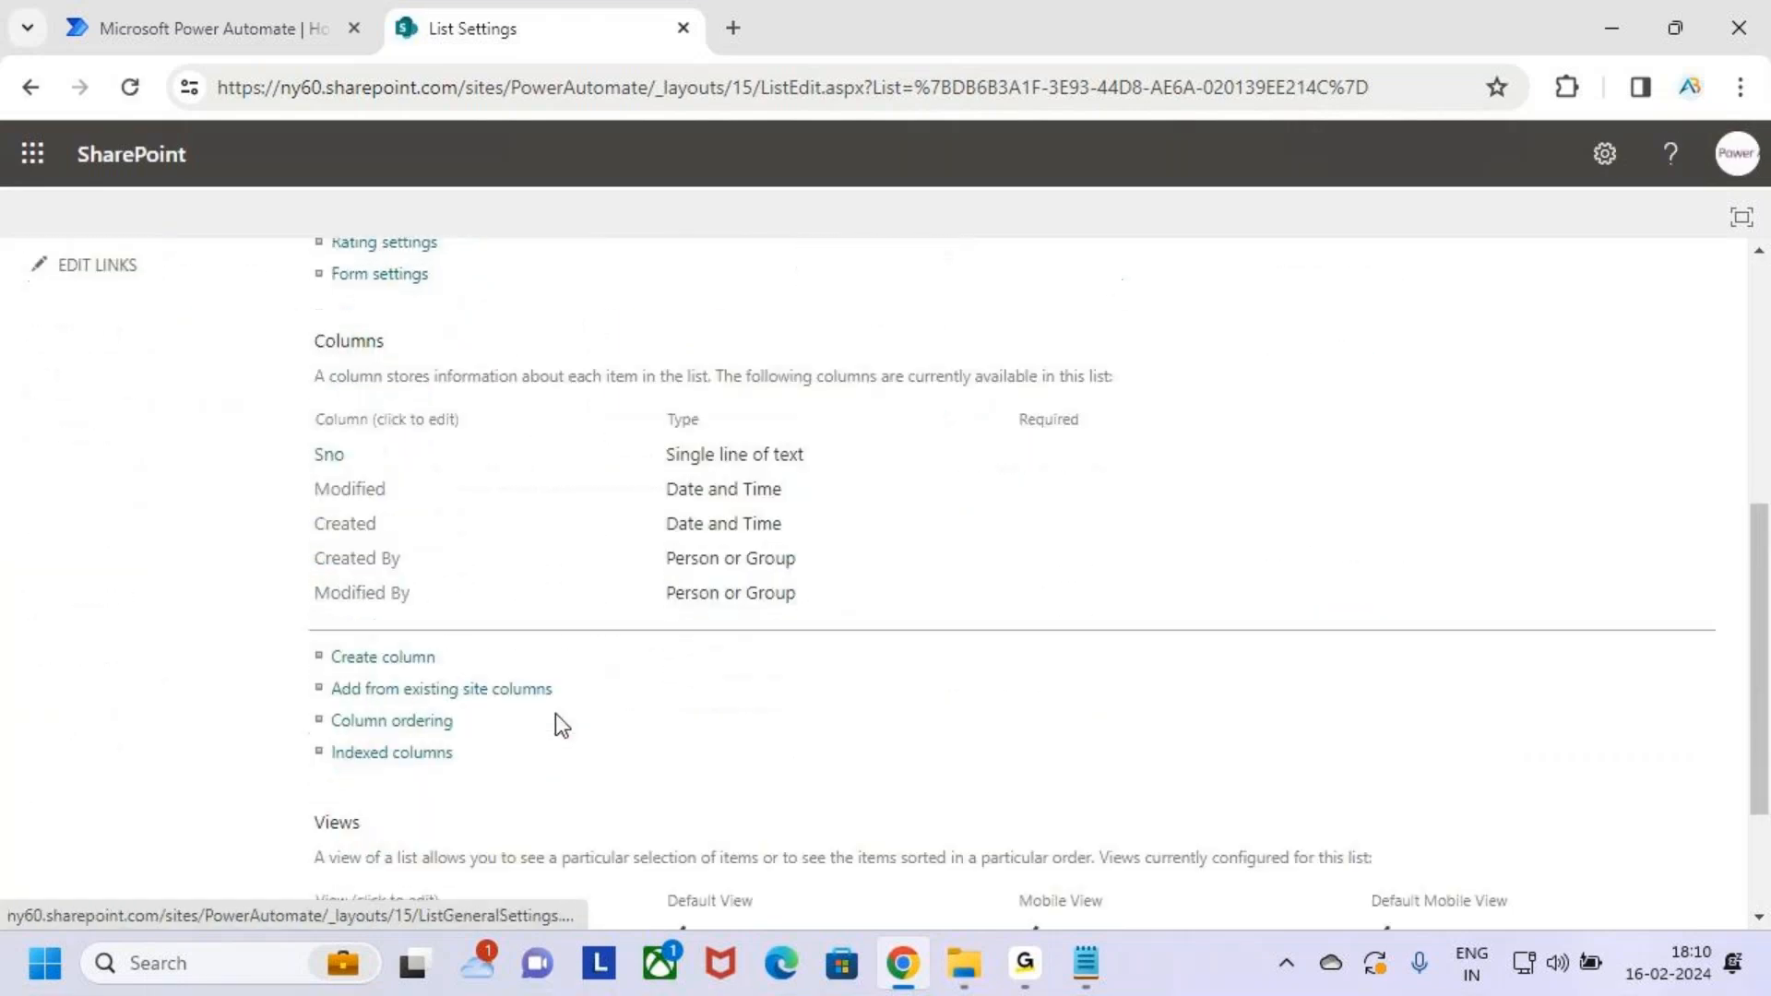
left_click_drag(308, 625, 469, 656)
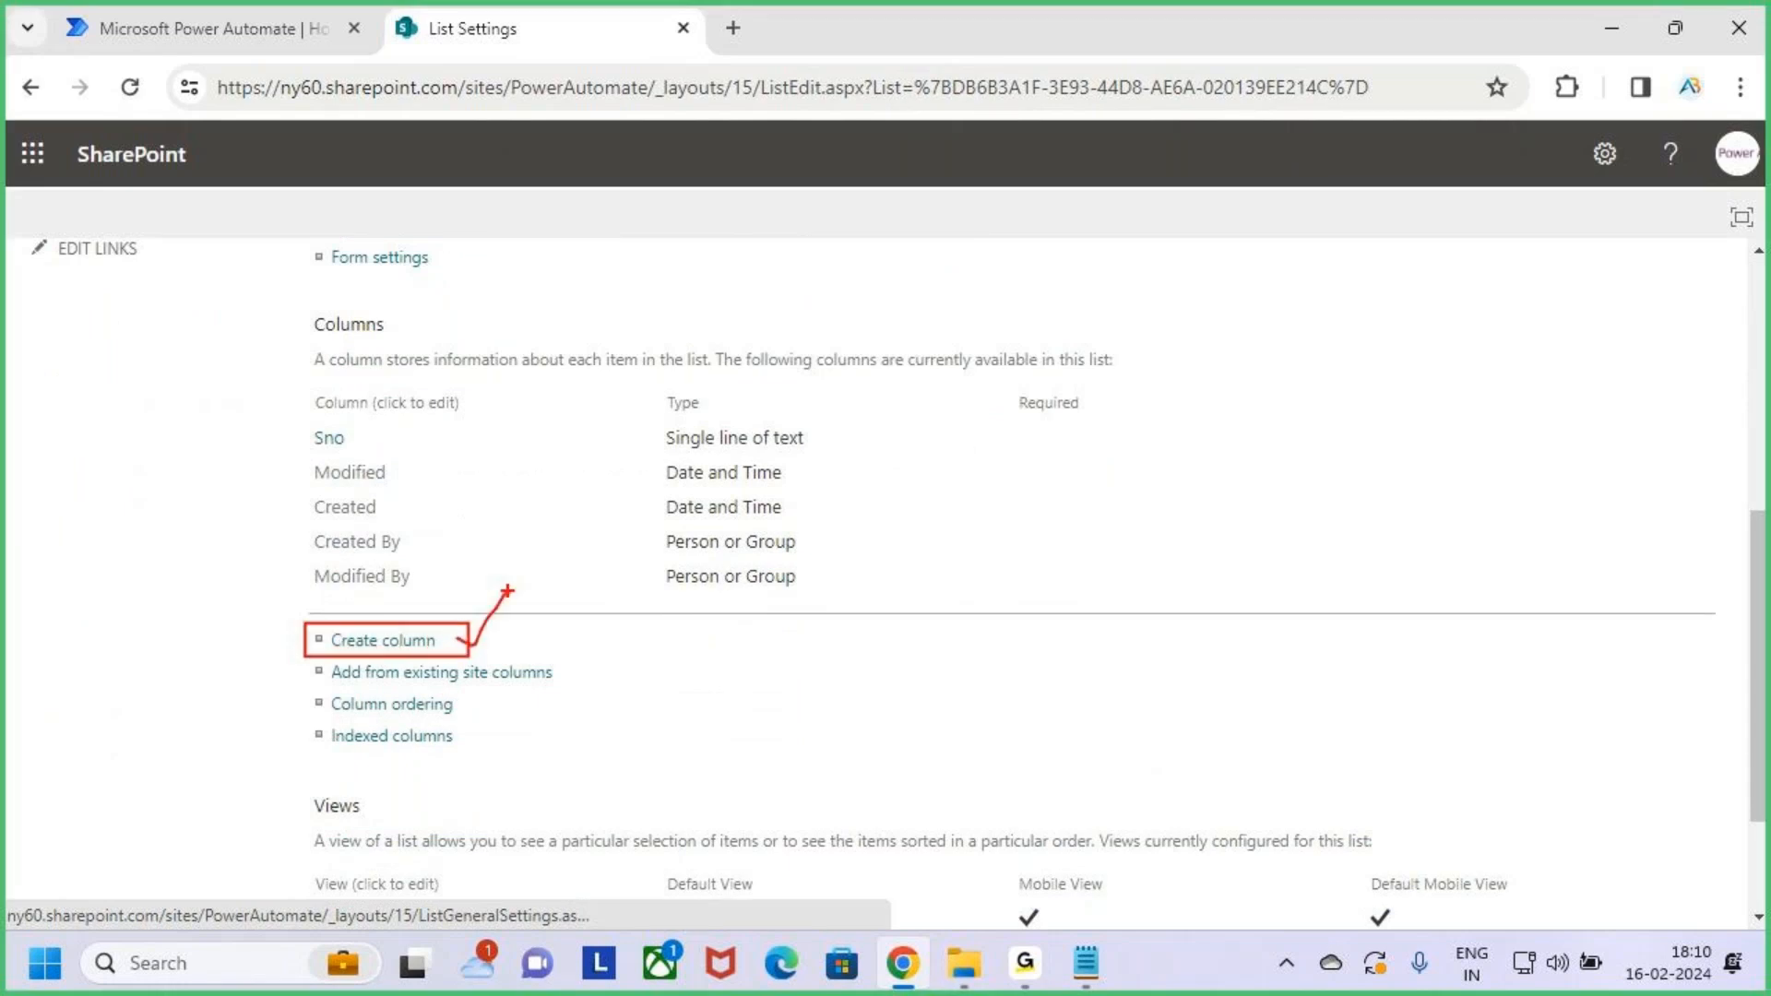
left_click(382, 646)
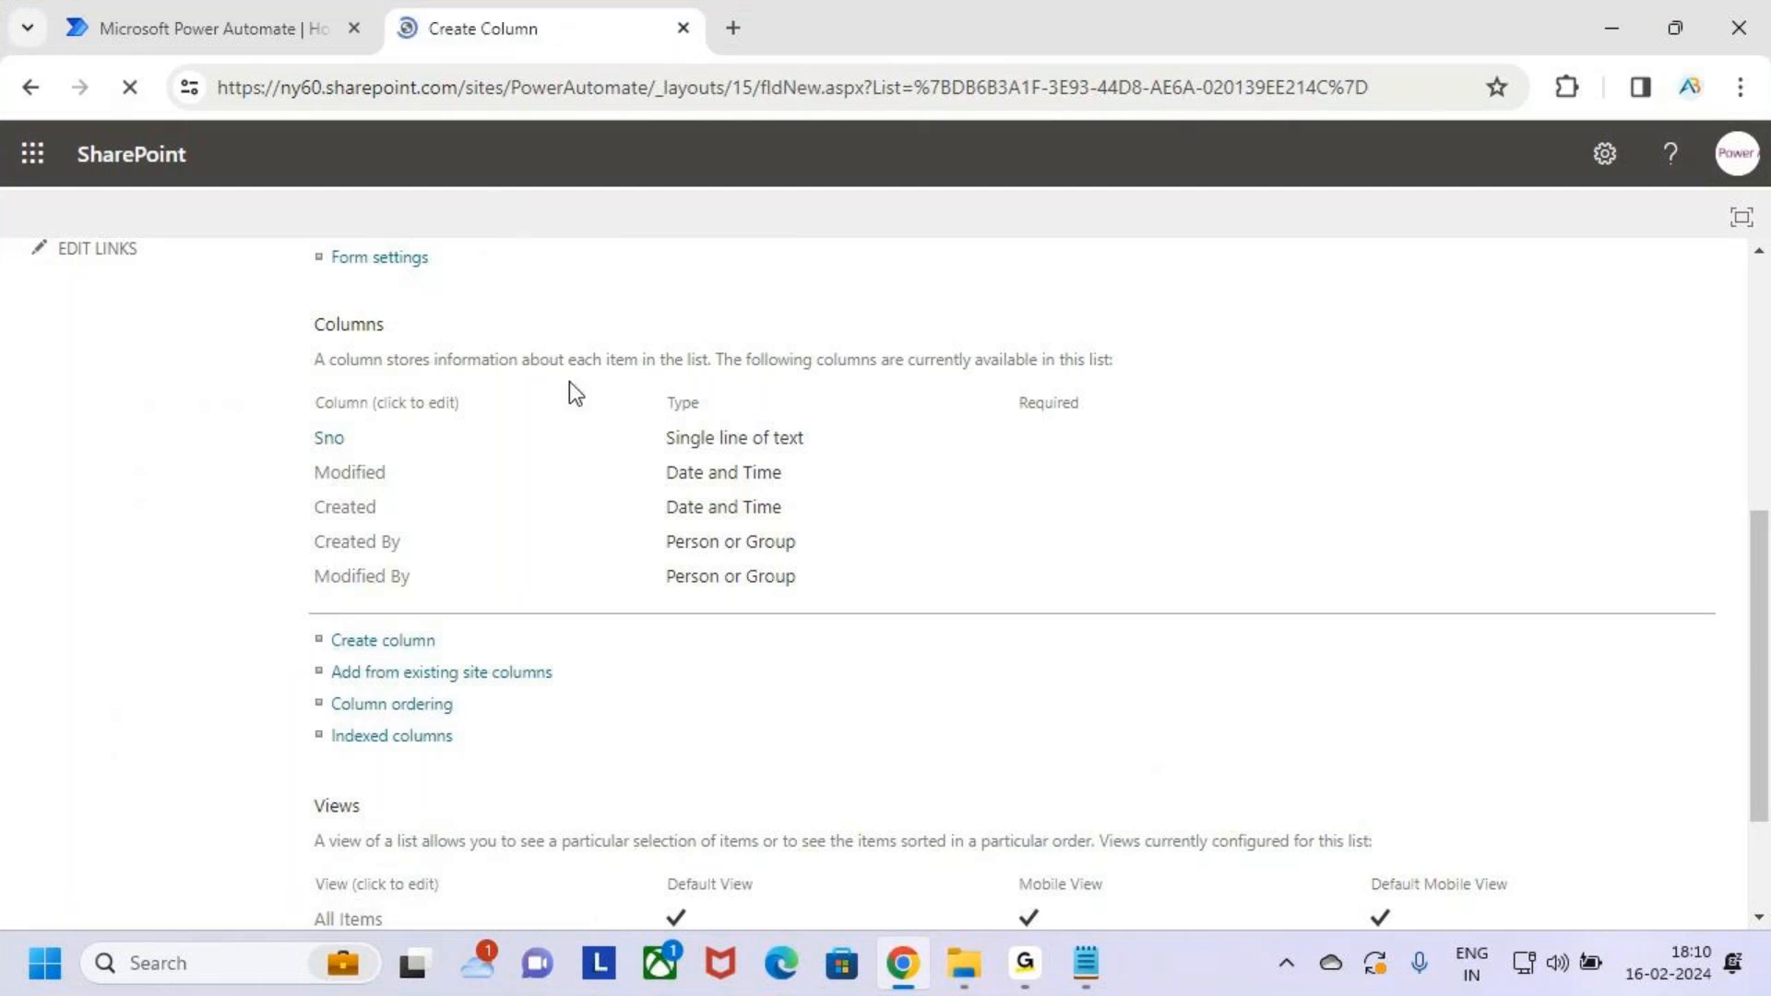
left_click(653, 445)
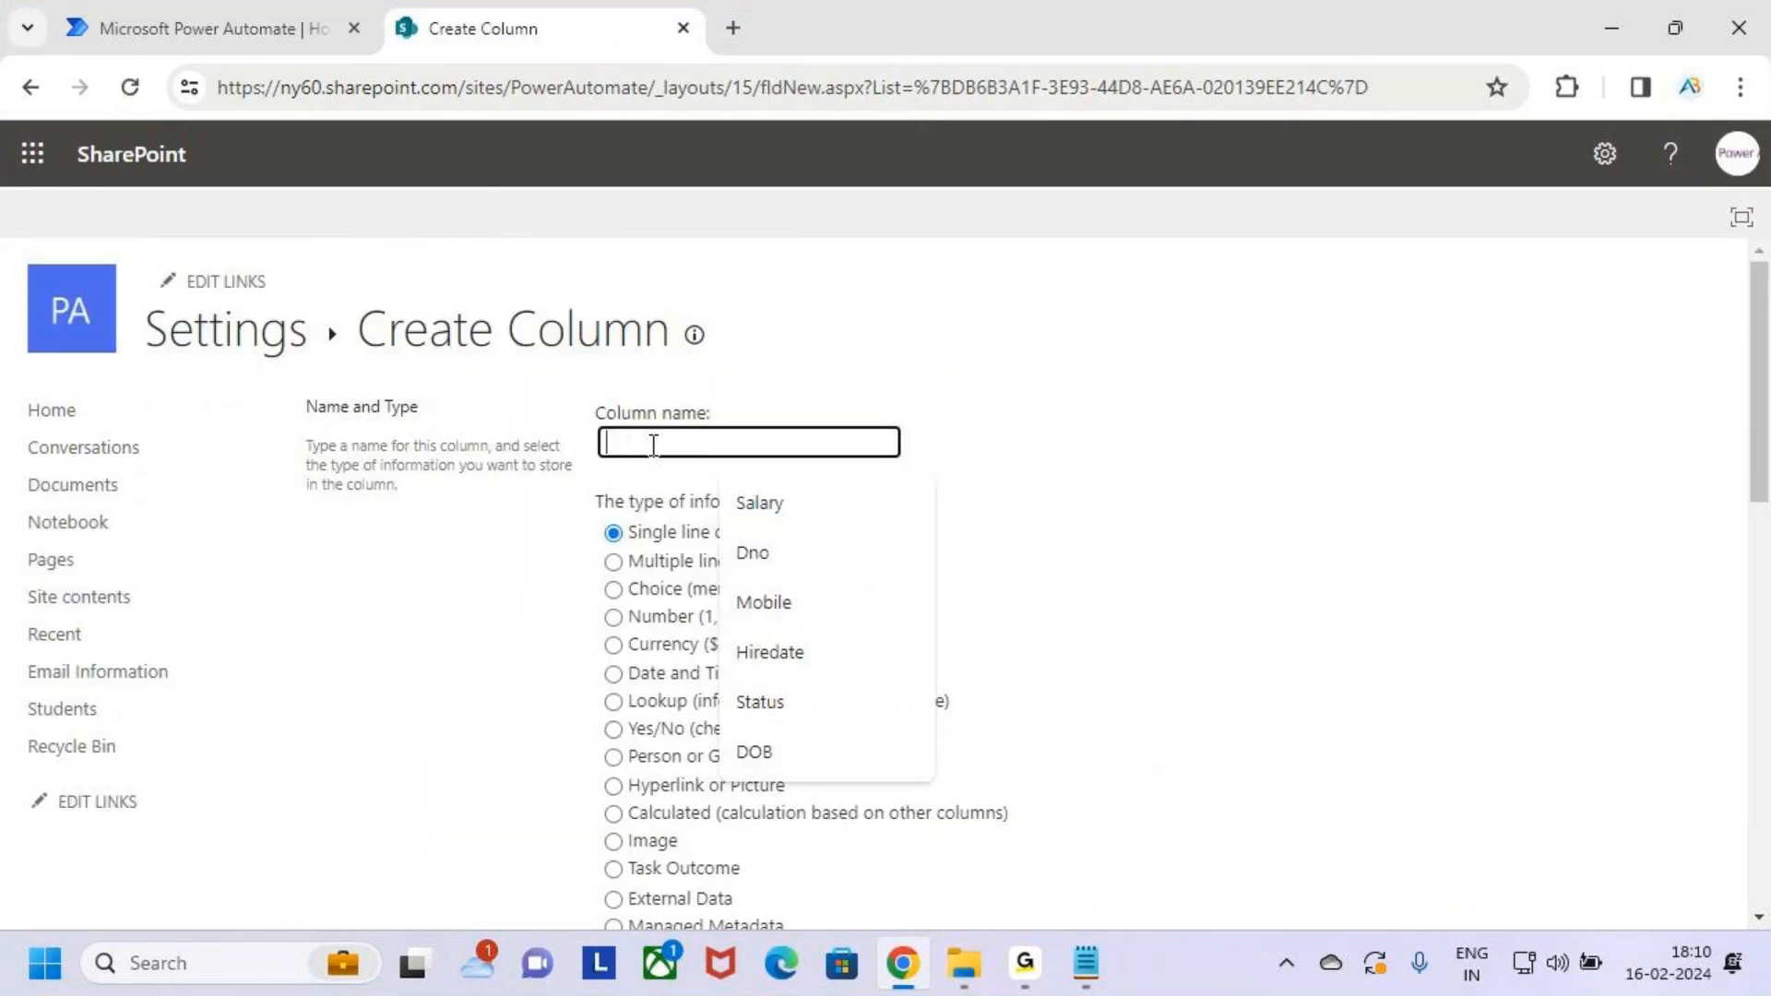
type("Snam")
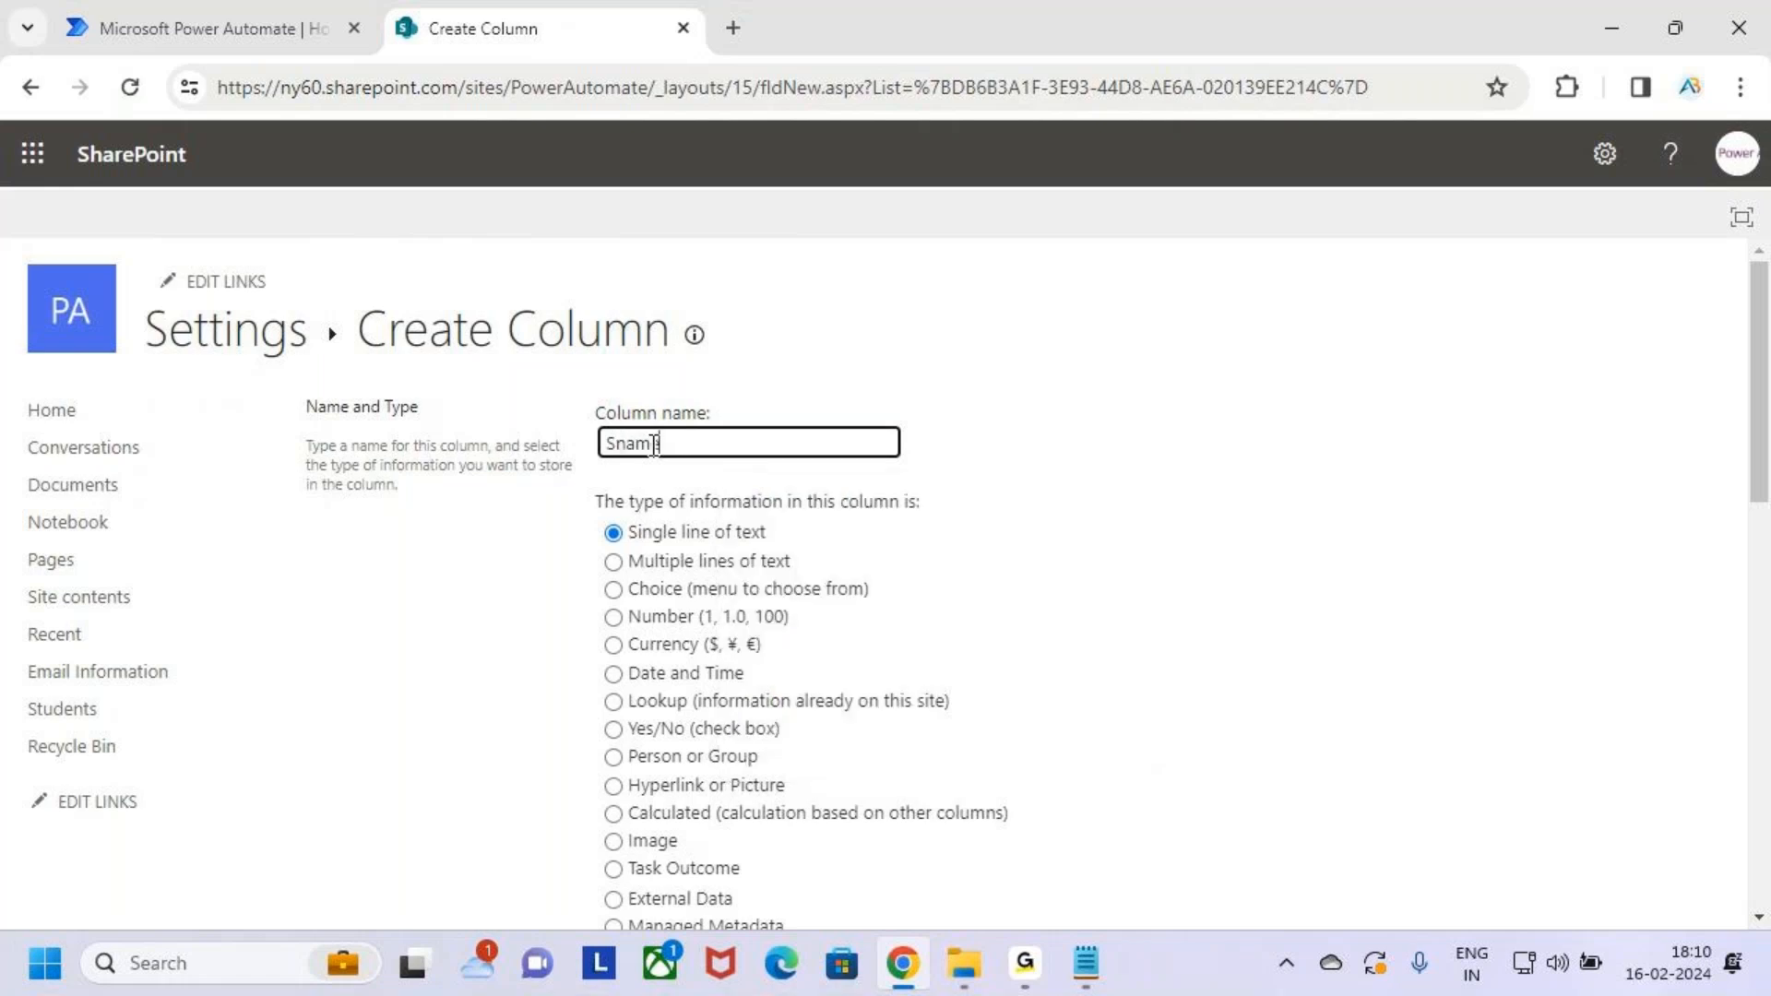
Keep Single line of text, save Sname, and confirm it is listed
key("ctrl+2")
left_click_drag(593, 541, 643, 493)
key("Escape")
scroll(932, 645, "down", 10)
key("ctrl+2")
mouse_move(1491, 743)
left_mouse_down()
mouse_move(1606, 799)
mouse_move(1603, 650)
left_mouse_up()
key("Escape")
left_click(1557, 773)
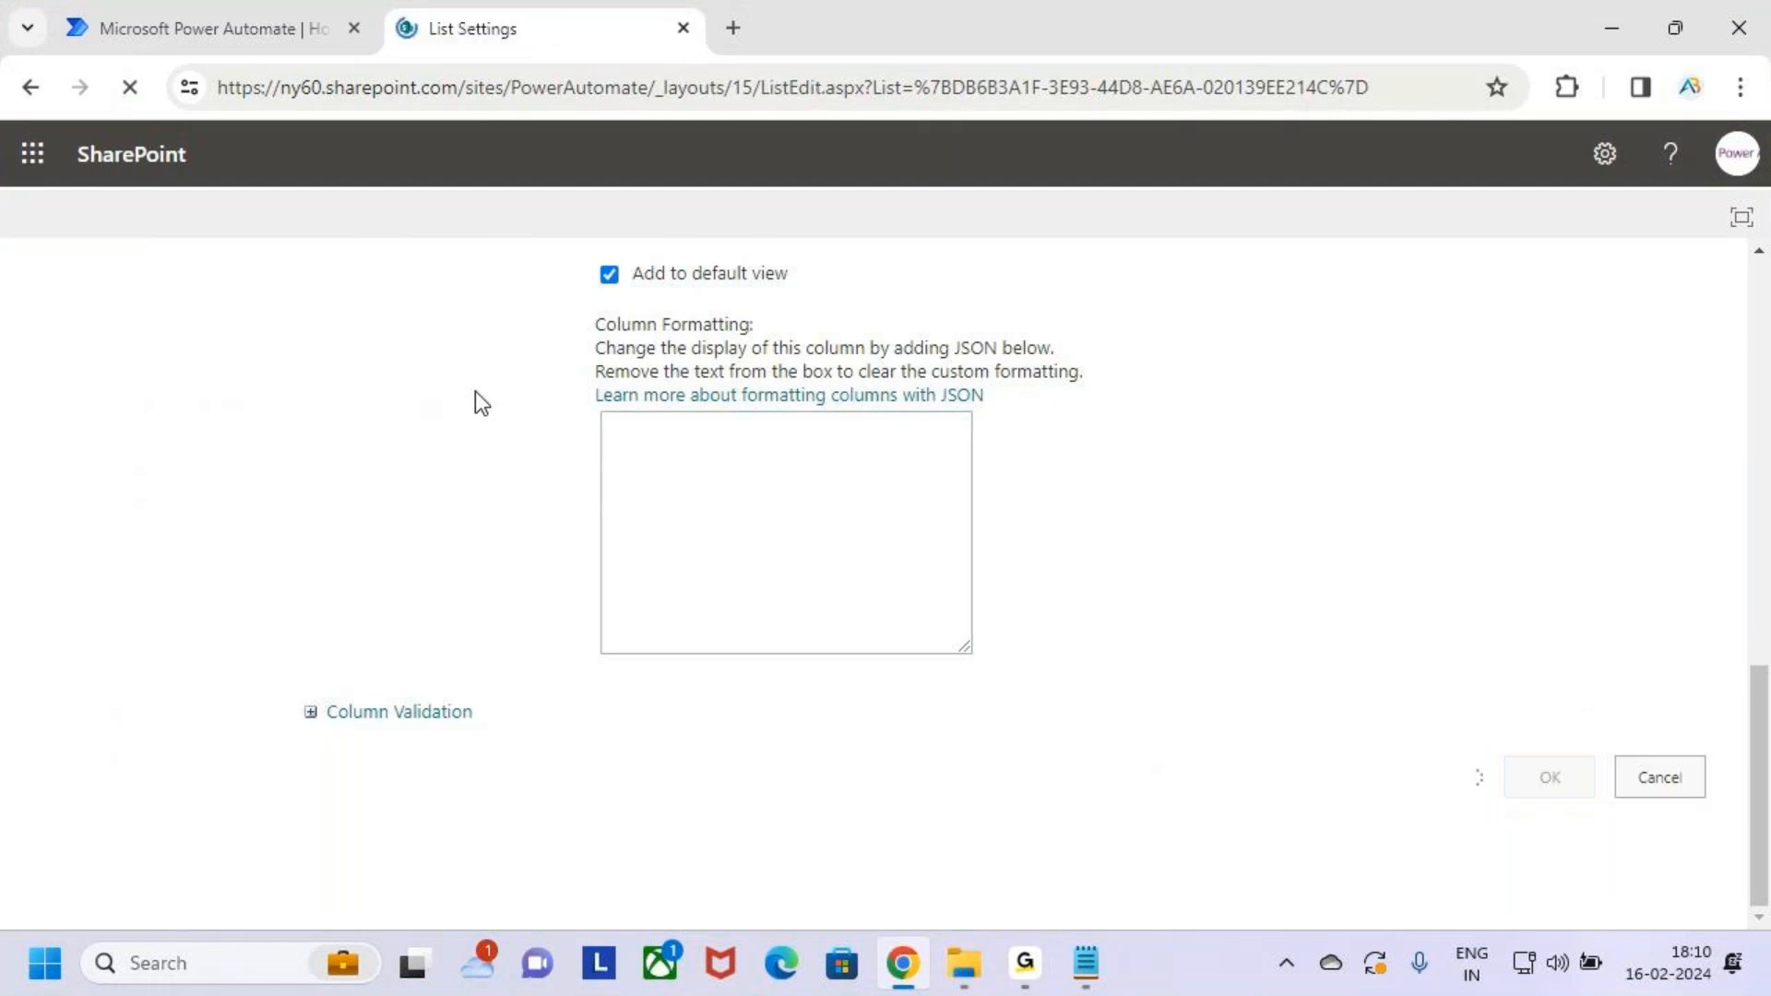
scroll(422, 703, "down", 6)
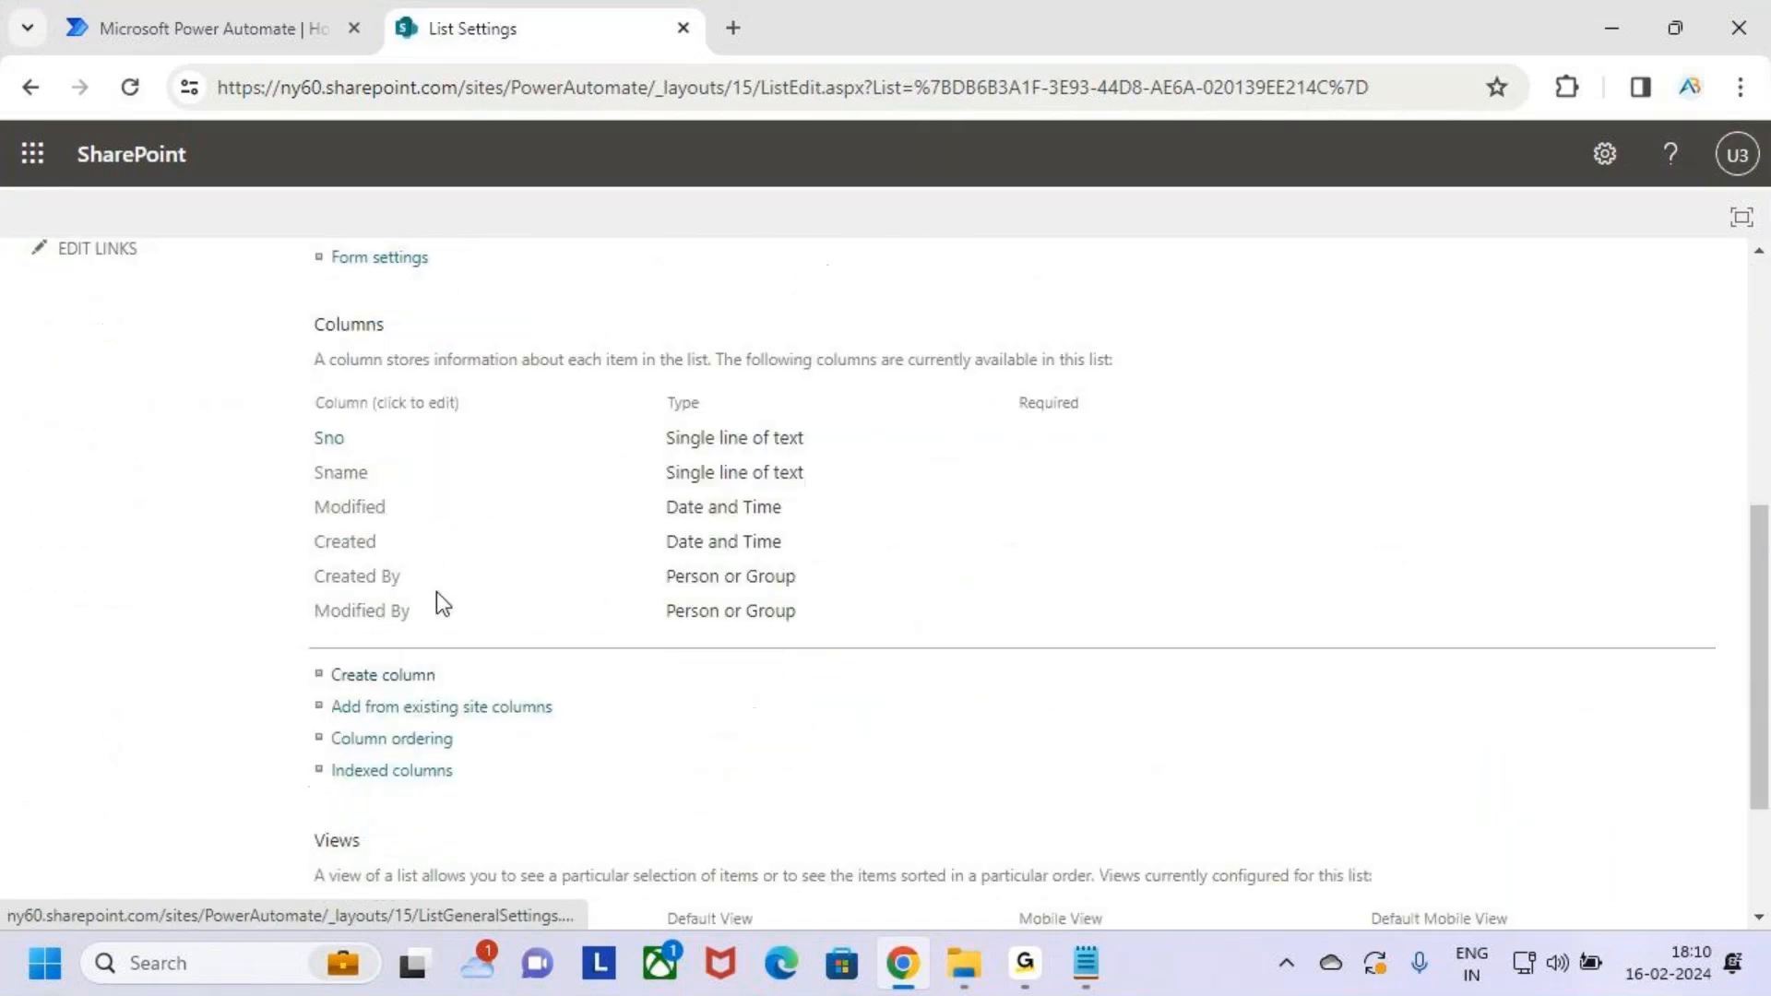
key("ctrl+2")
mouse_move(296, 413)
left_mouse_down()
mouse_move(320, 437)
mouse_move(815, 492)
left_mouse_up()
key("Escape")
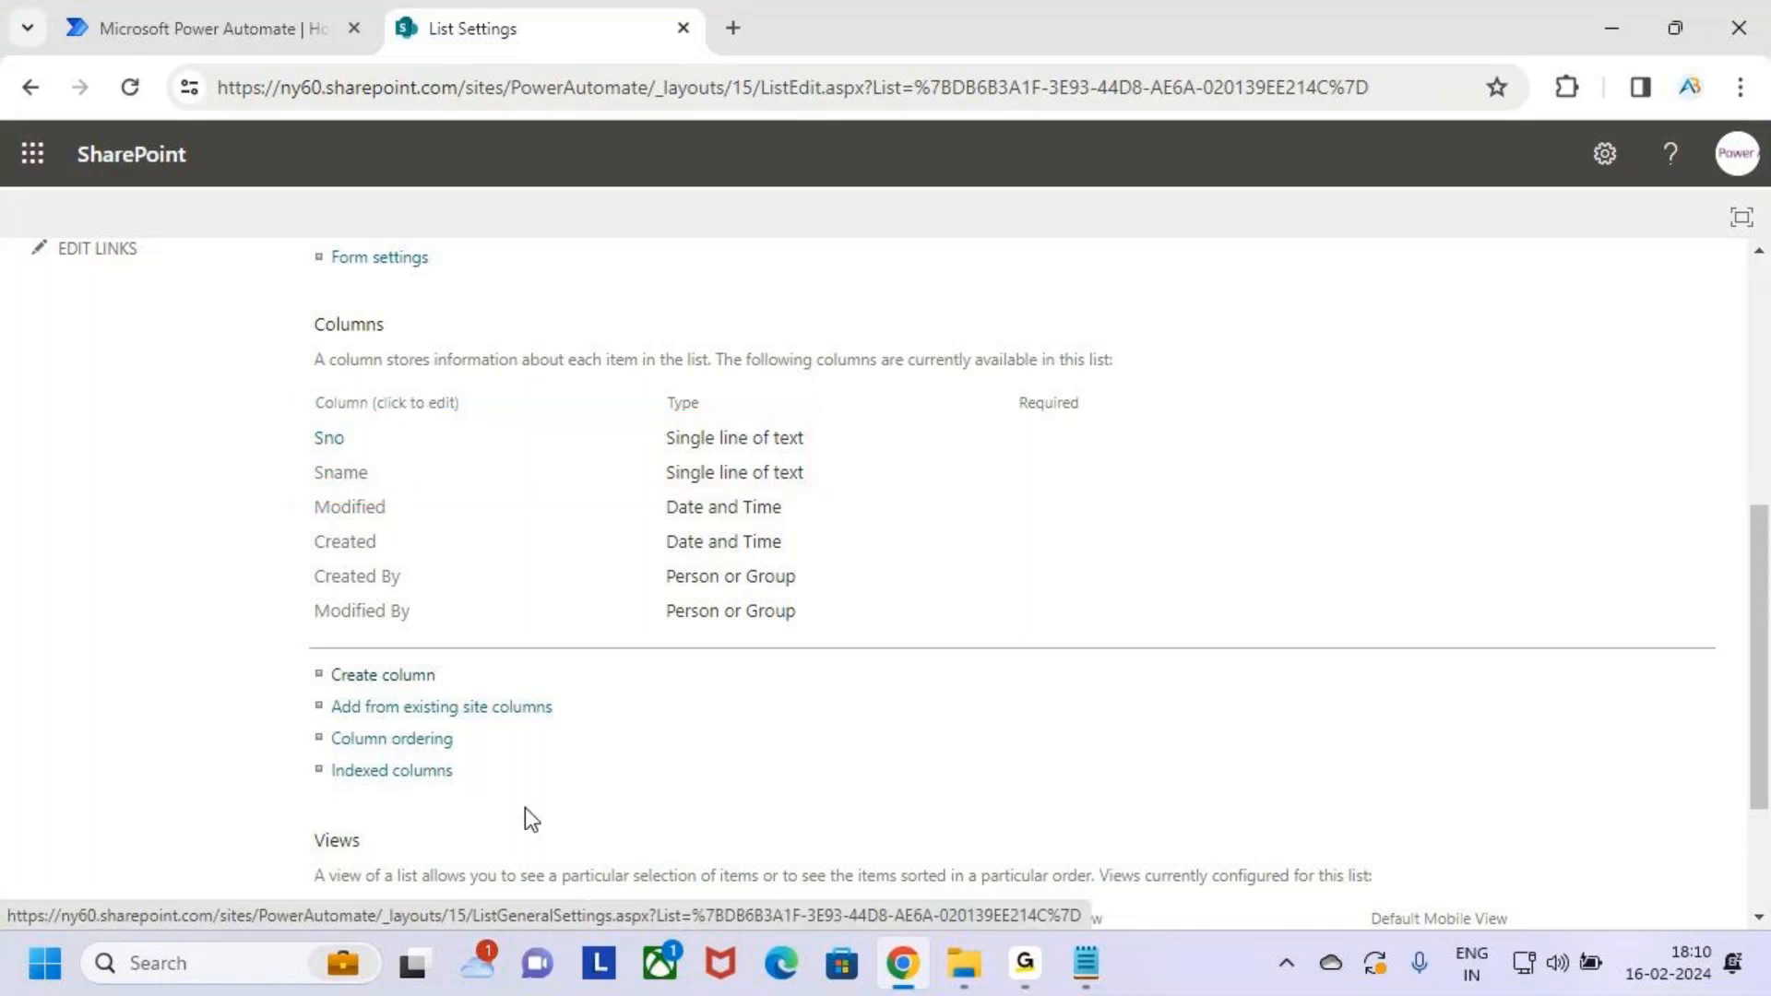
Create a Mobile column as single line of text
left_click(379, 684)
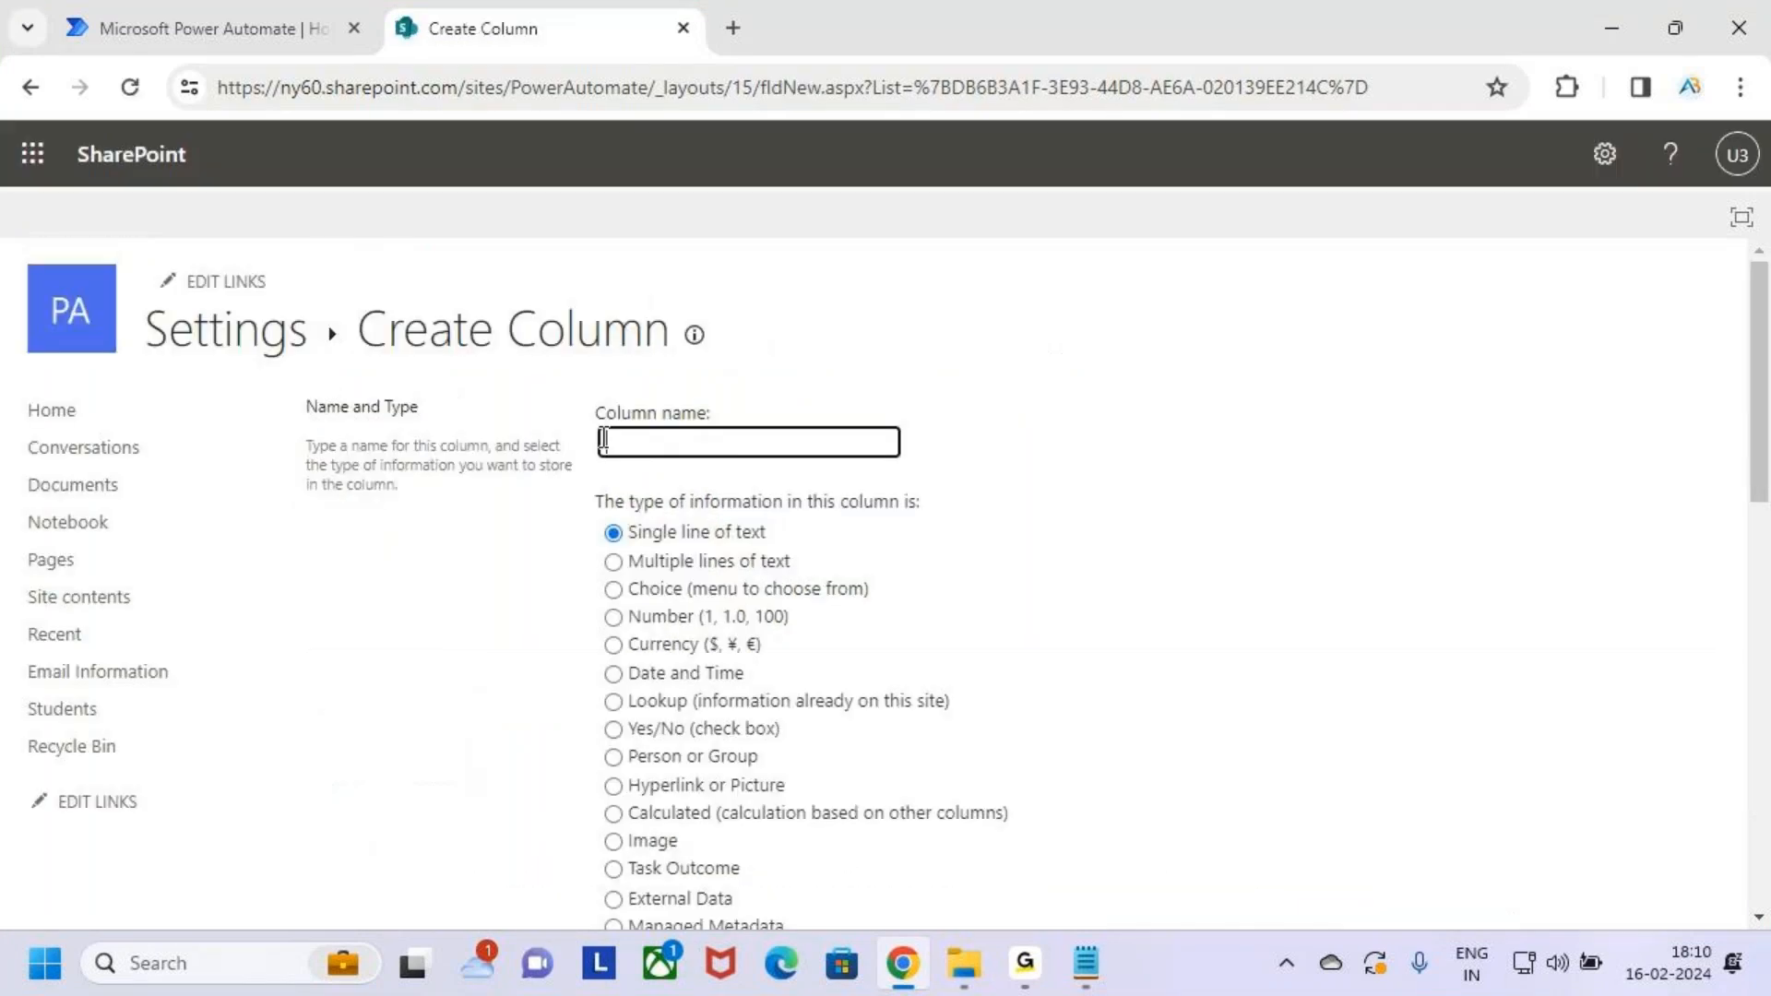
type("Mo")
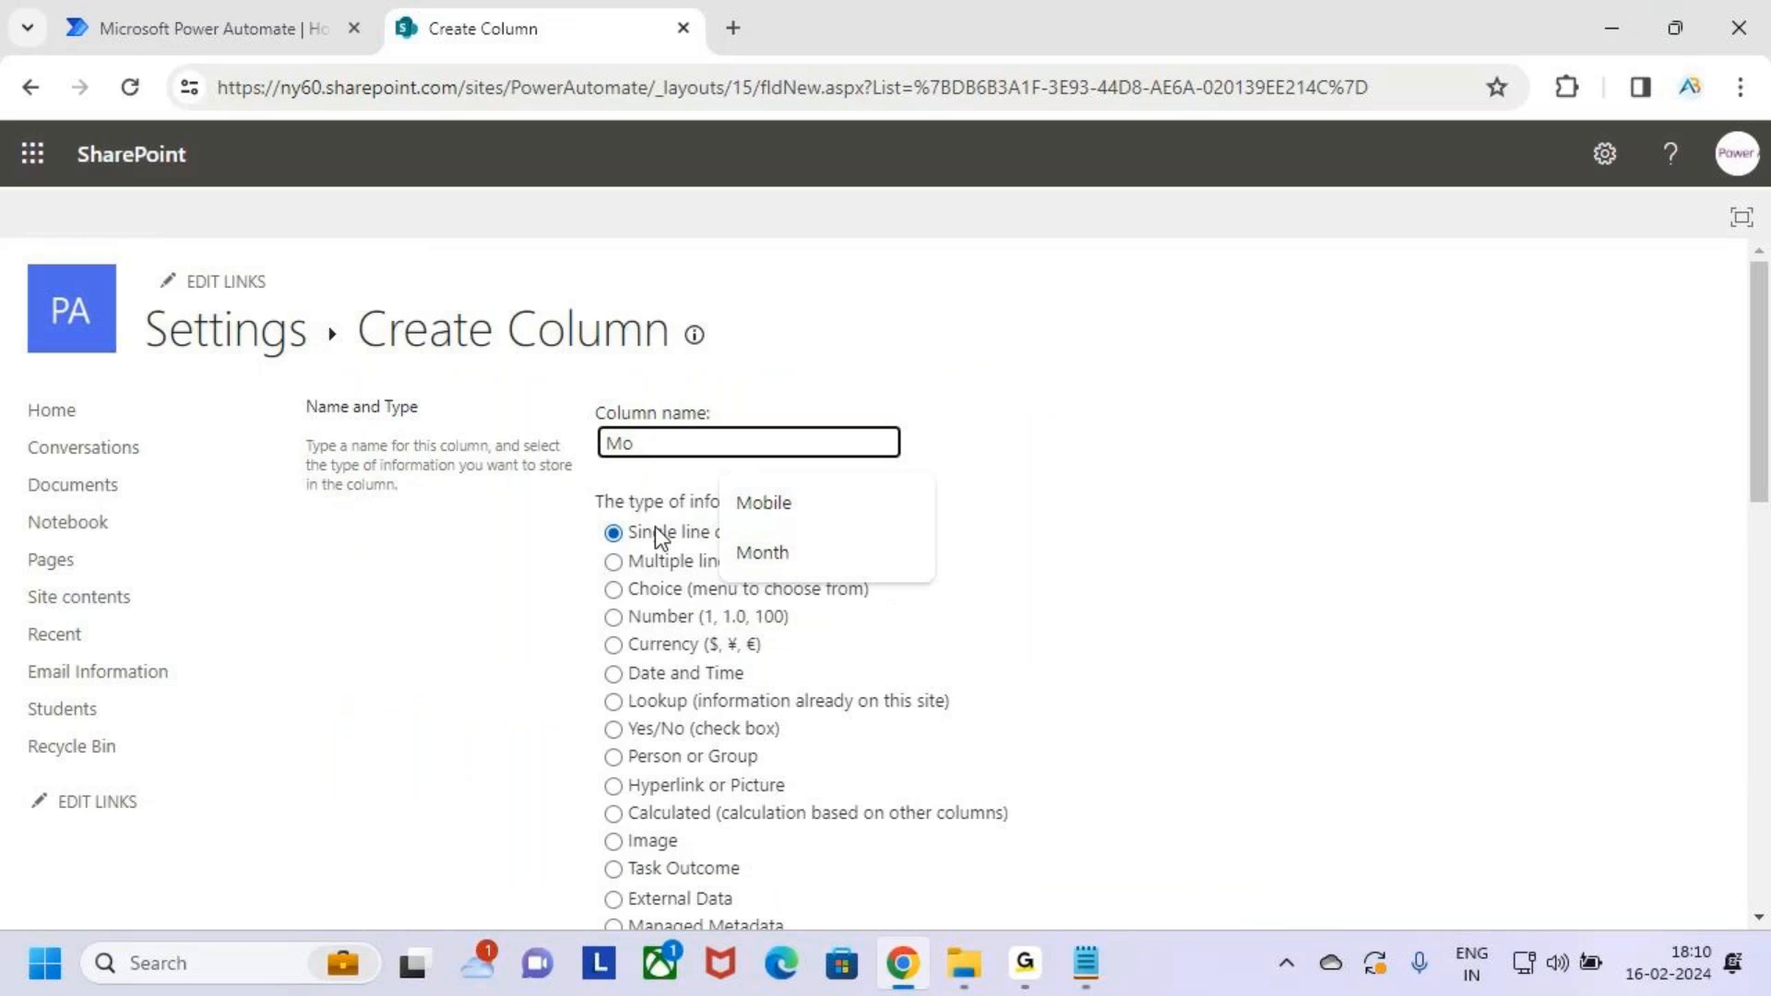
type("bile")
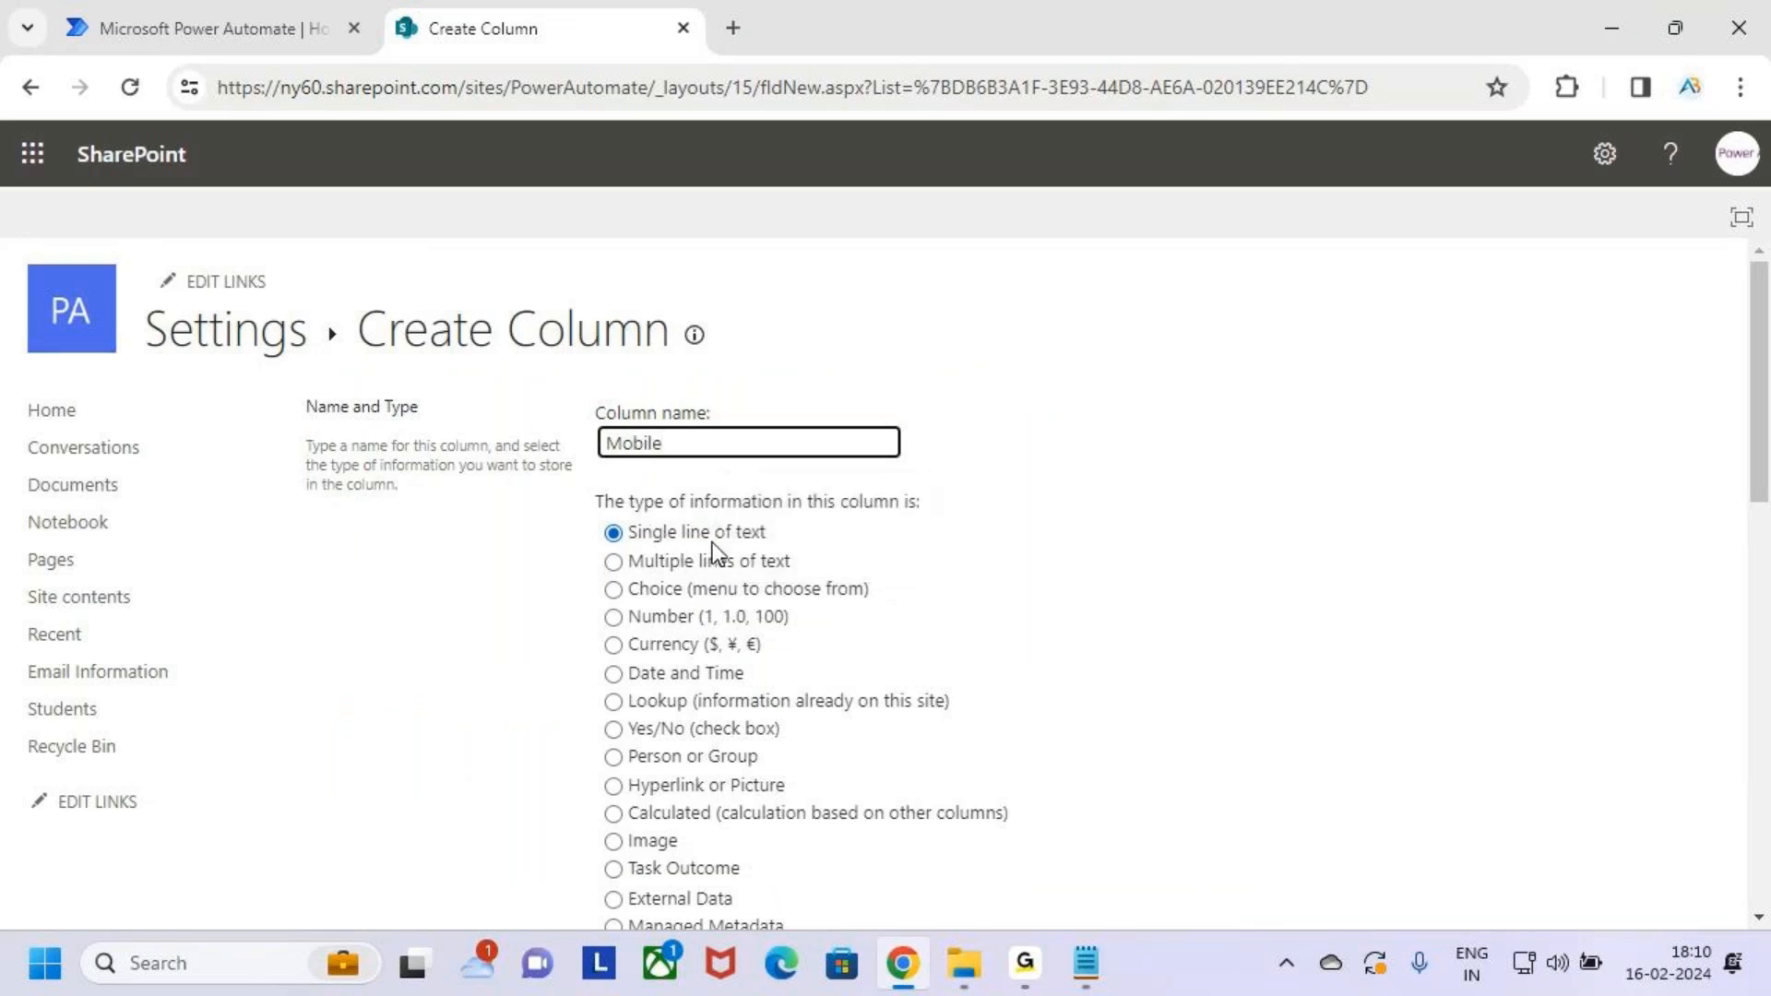
left_click(612, 533)
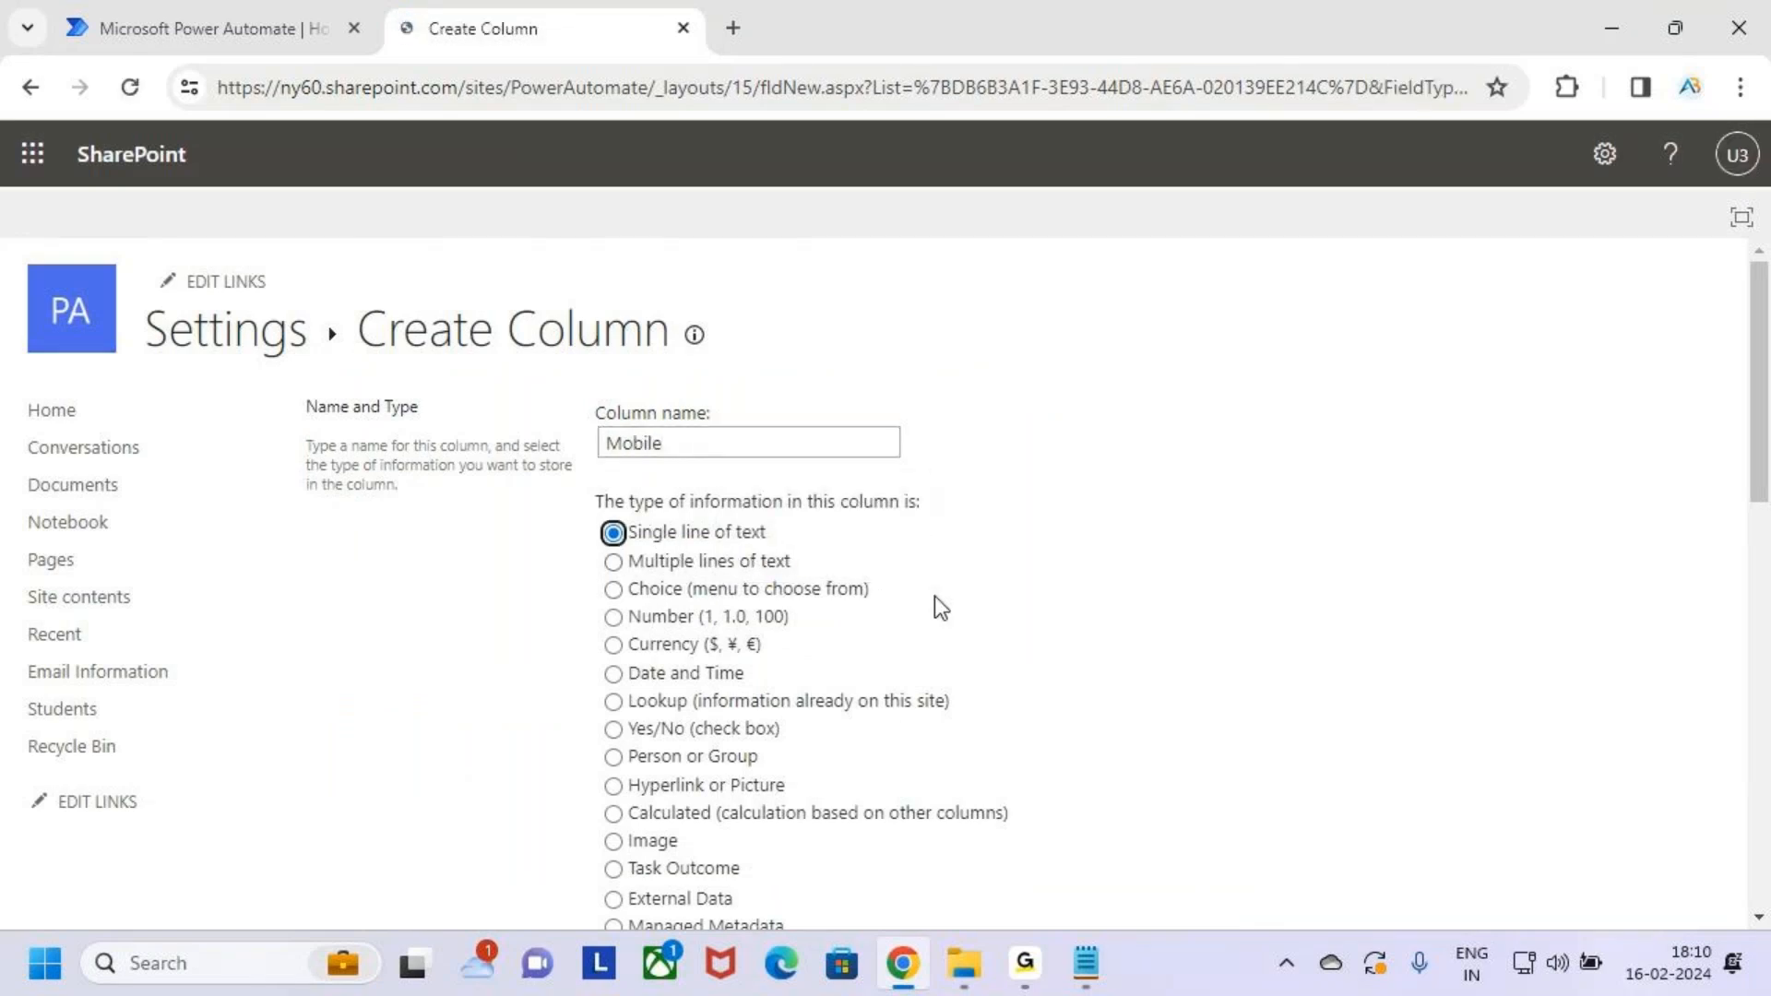
scroll(896, 731, "down", 10)
left_click(1539, 778)
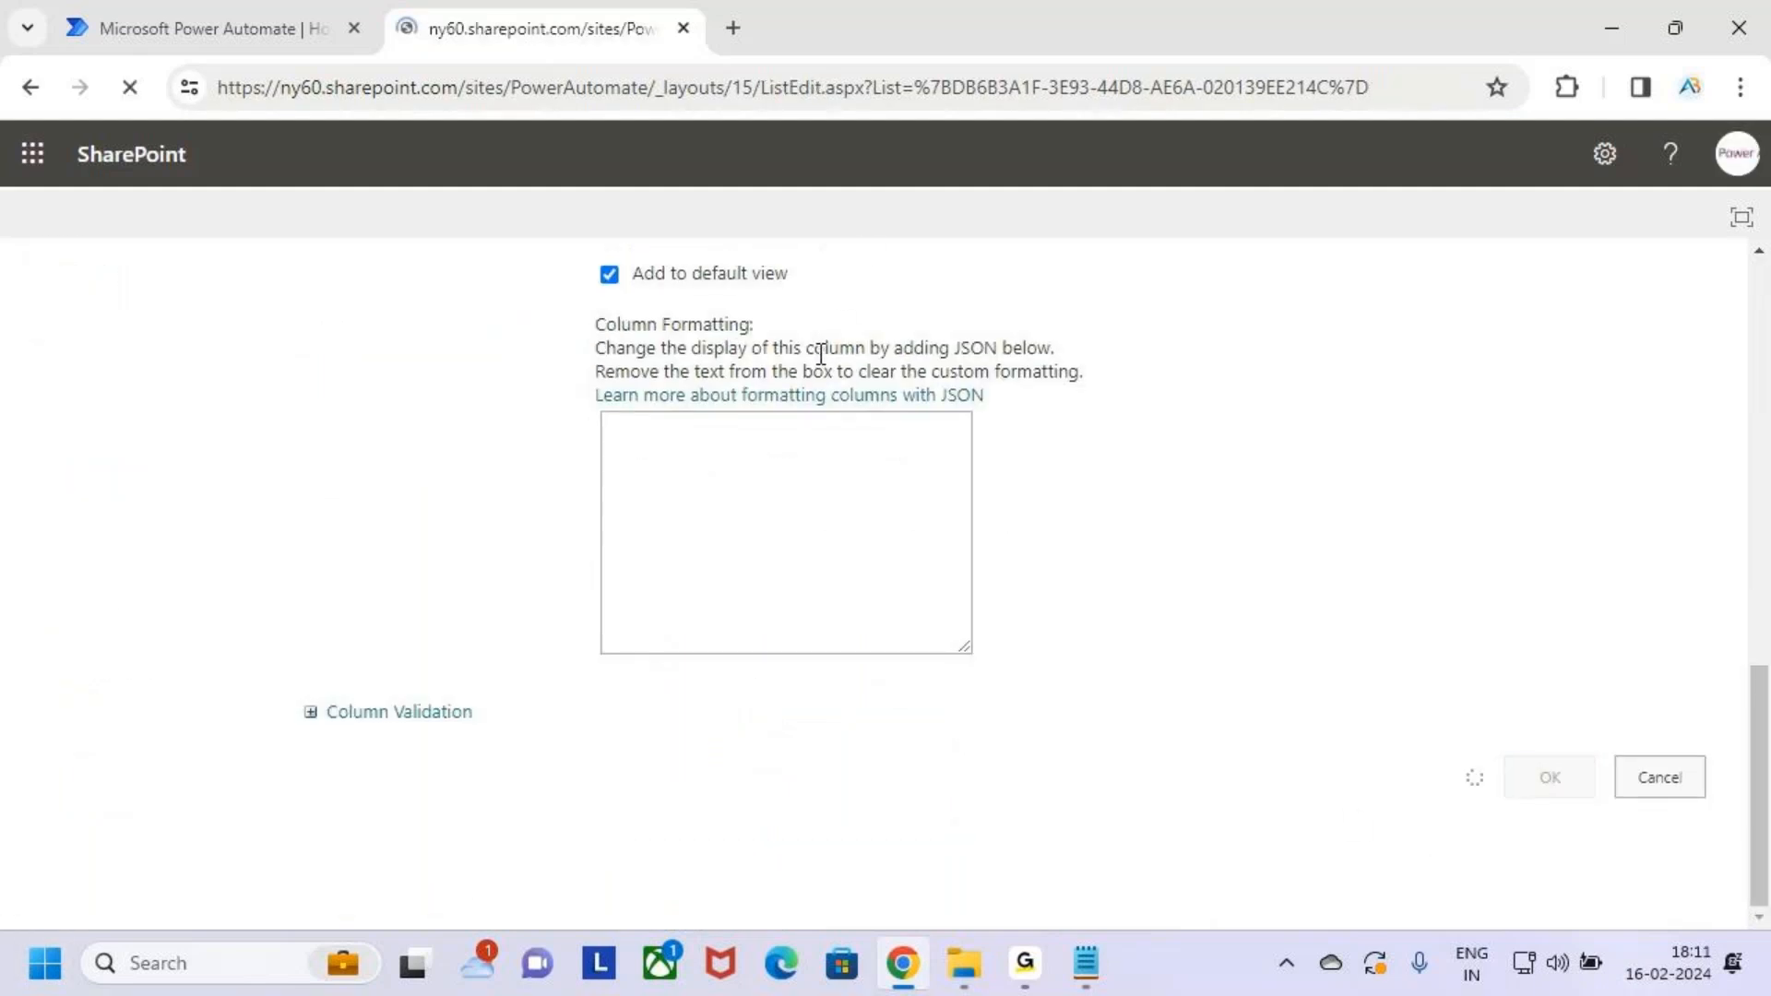
Create an Email column as single line of text
scroll(452, 664, "down", 3)
scroll(452, 664, "down", 4)
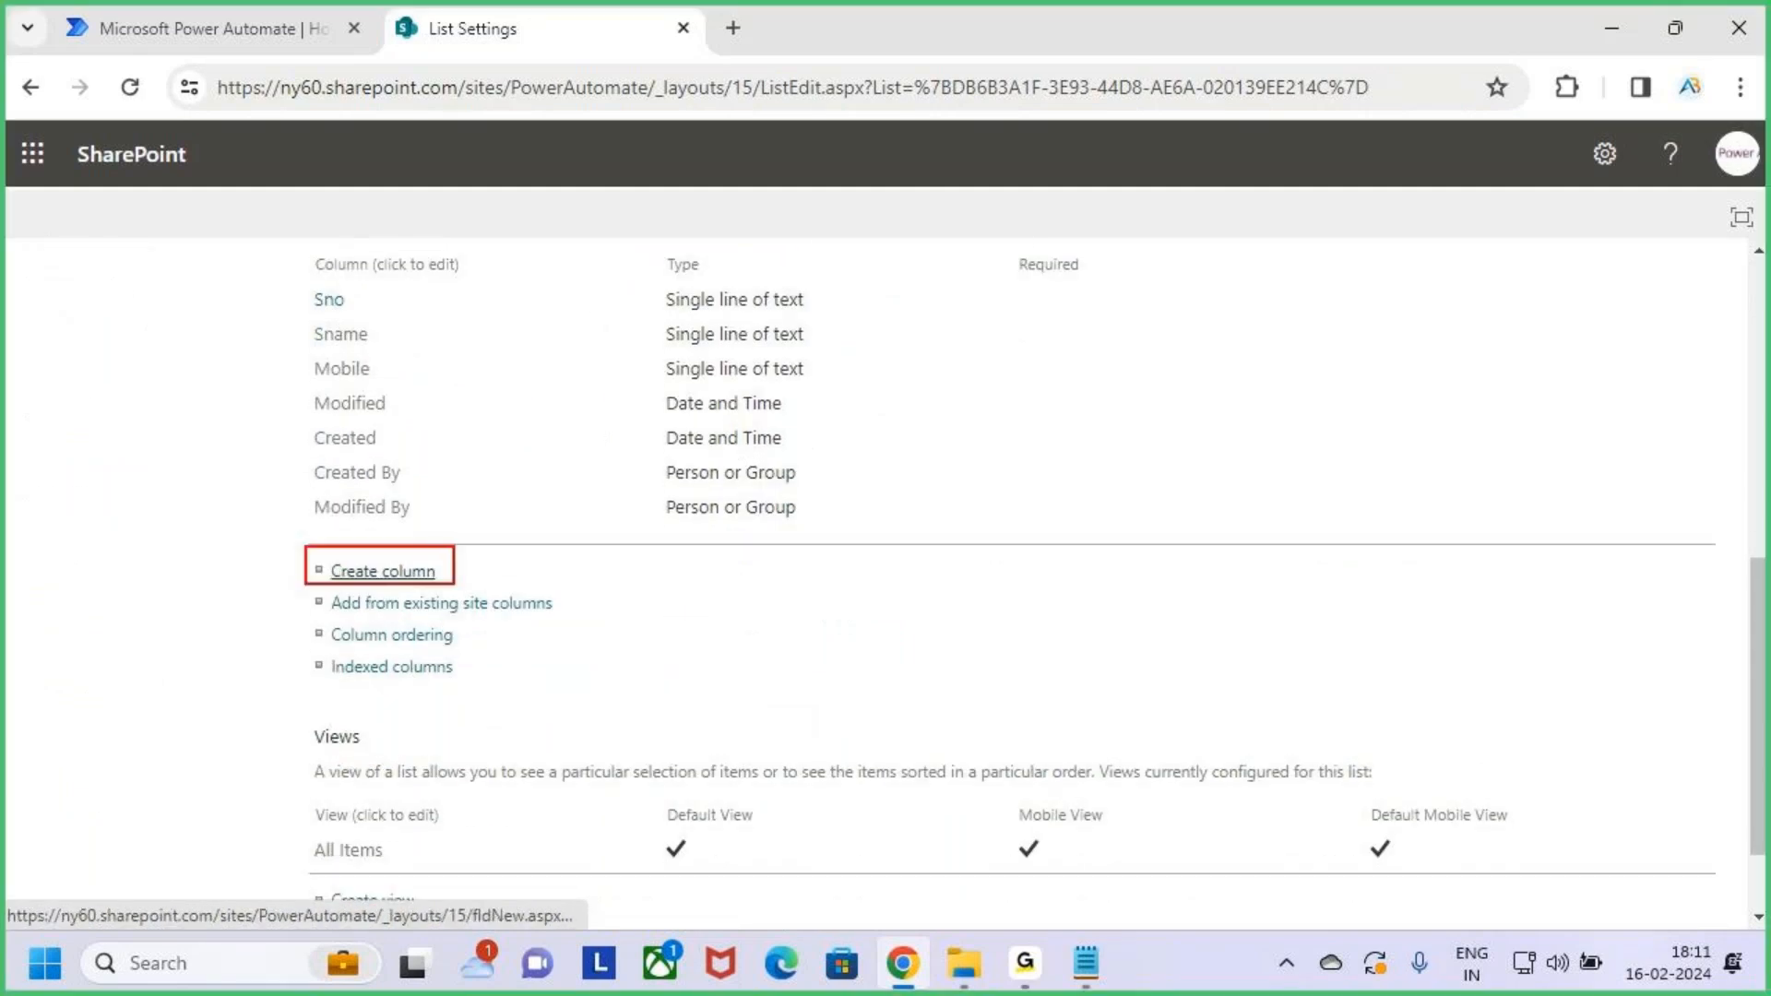
left_click(383, 576)
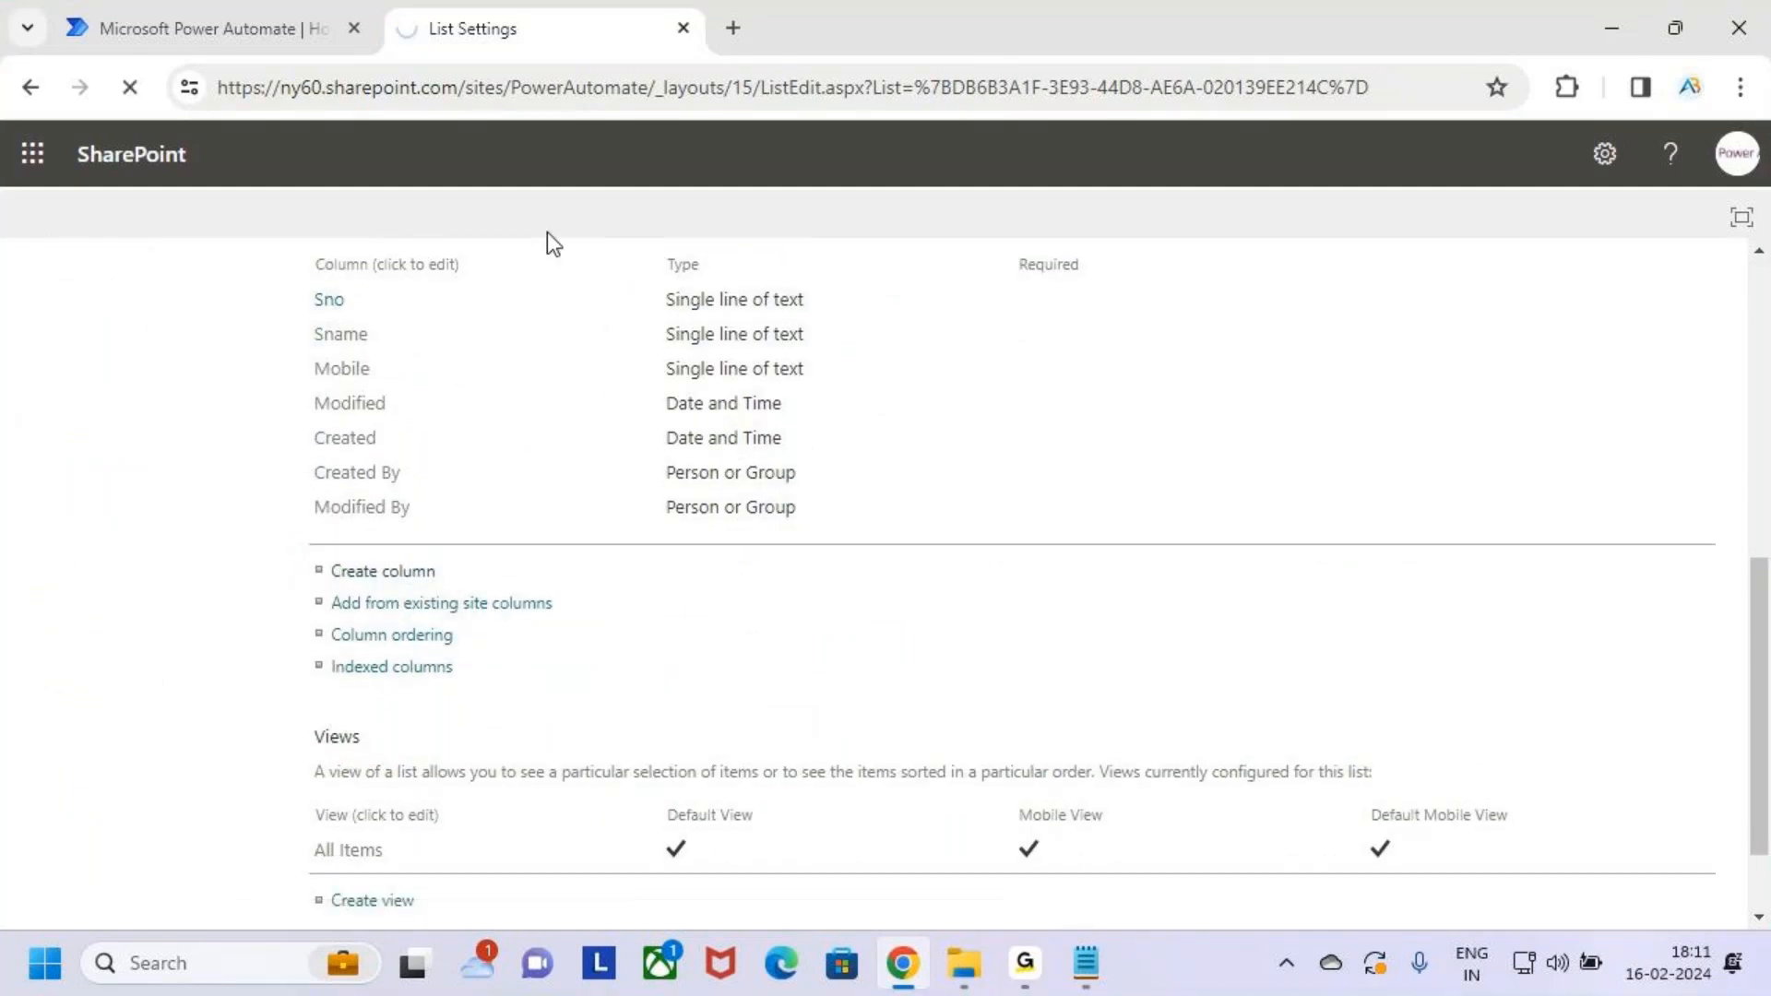
left_click(682, 446)
type("Email")
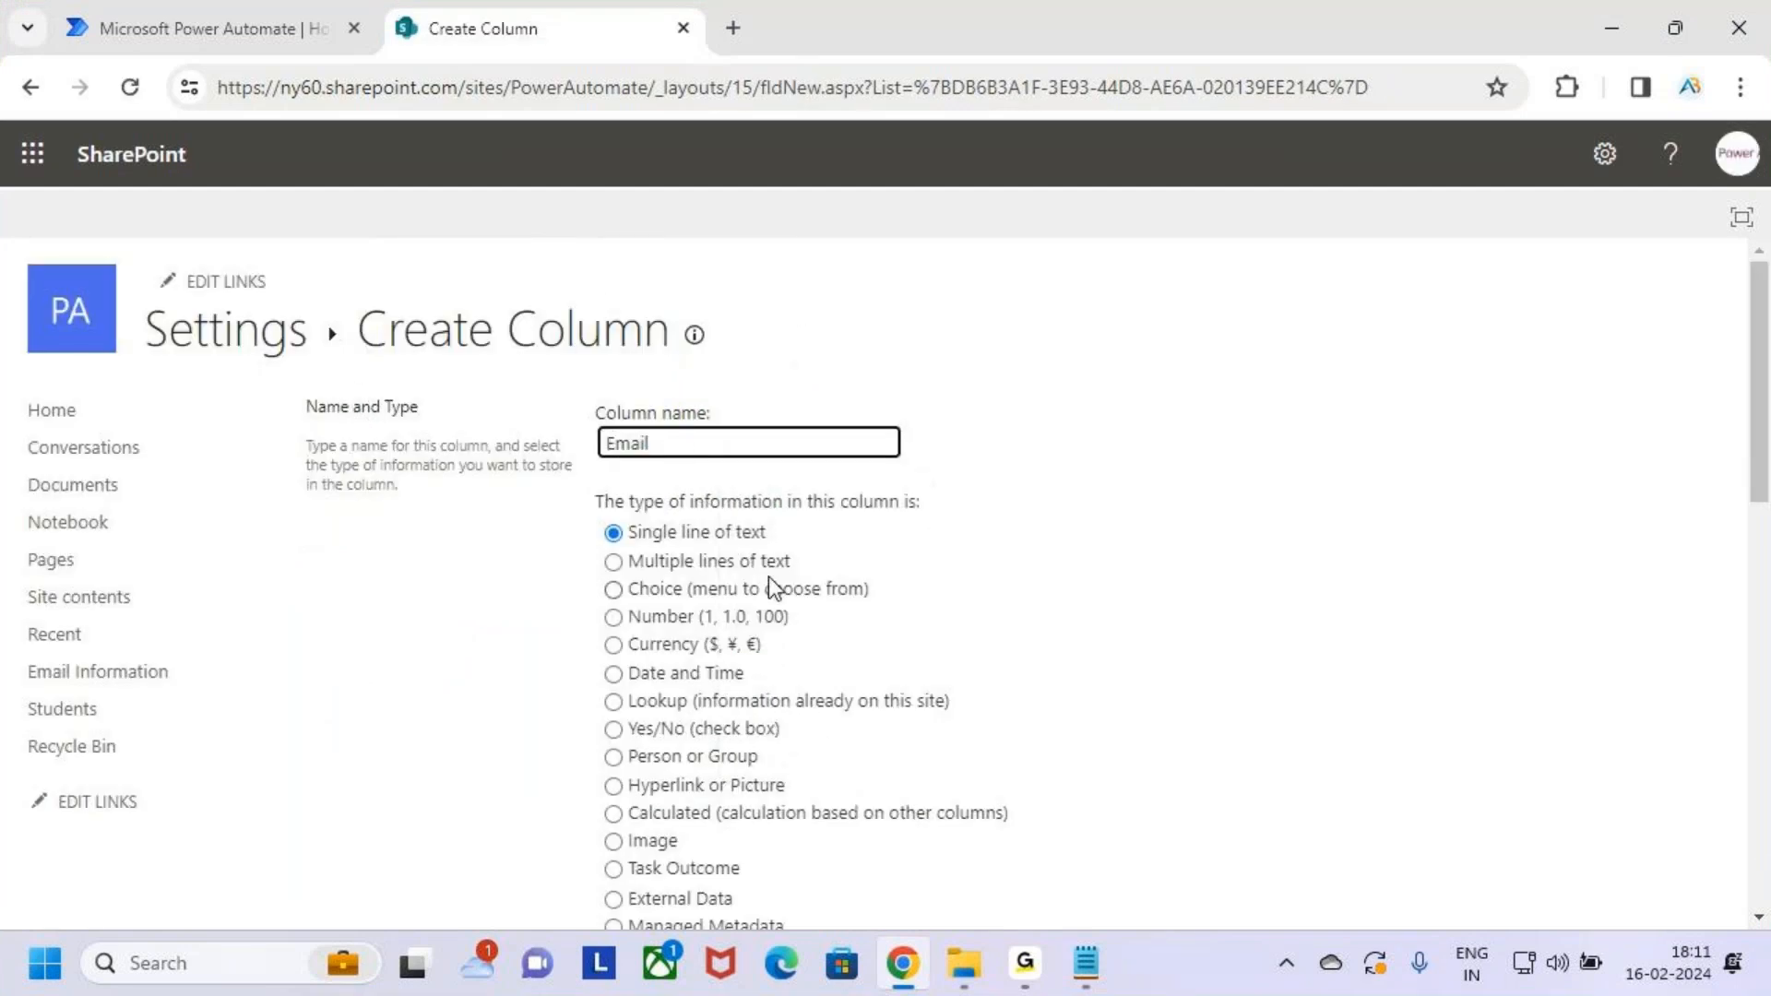
left_click(932, 613)
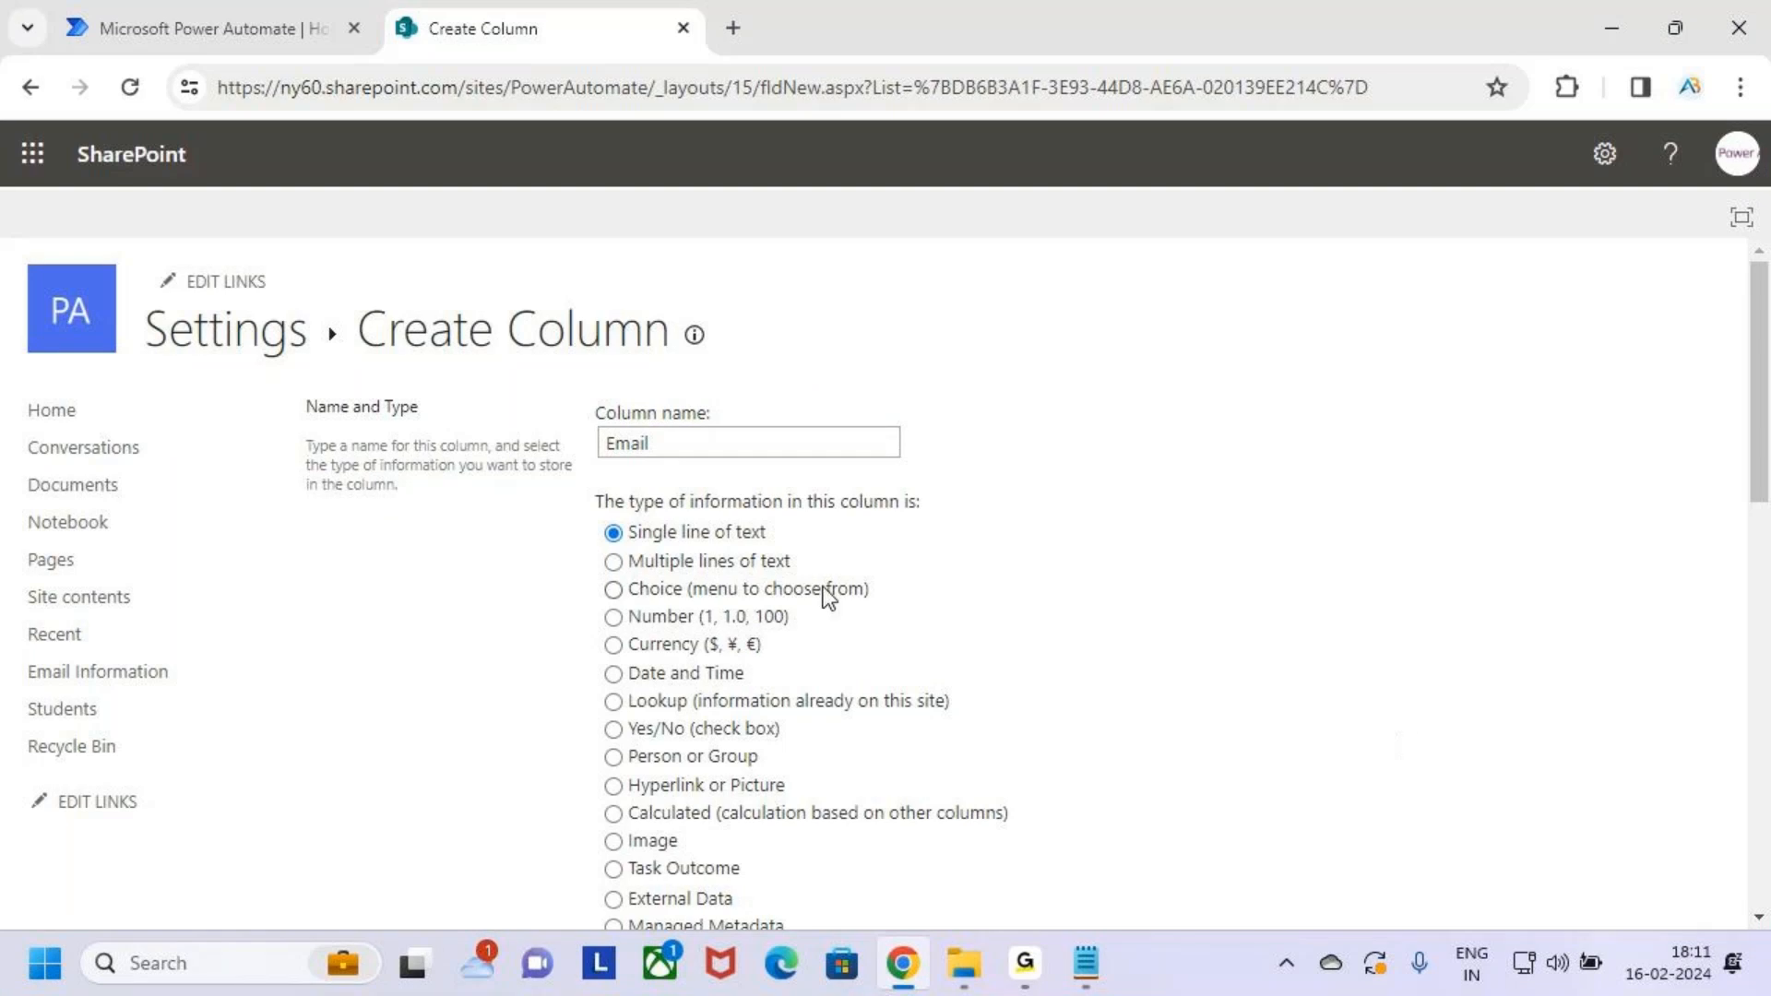
key("ctrl+2")
key("Escape")
scroll(1105, 683, "down", 15)
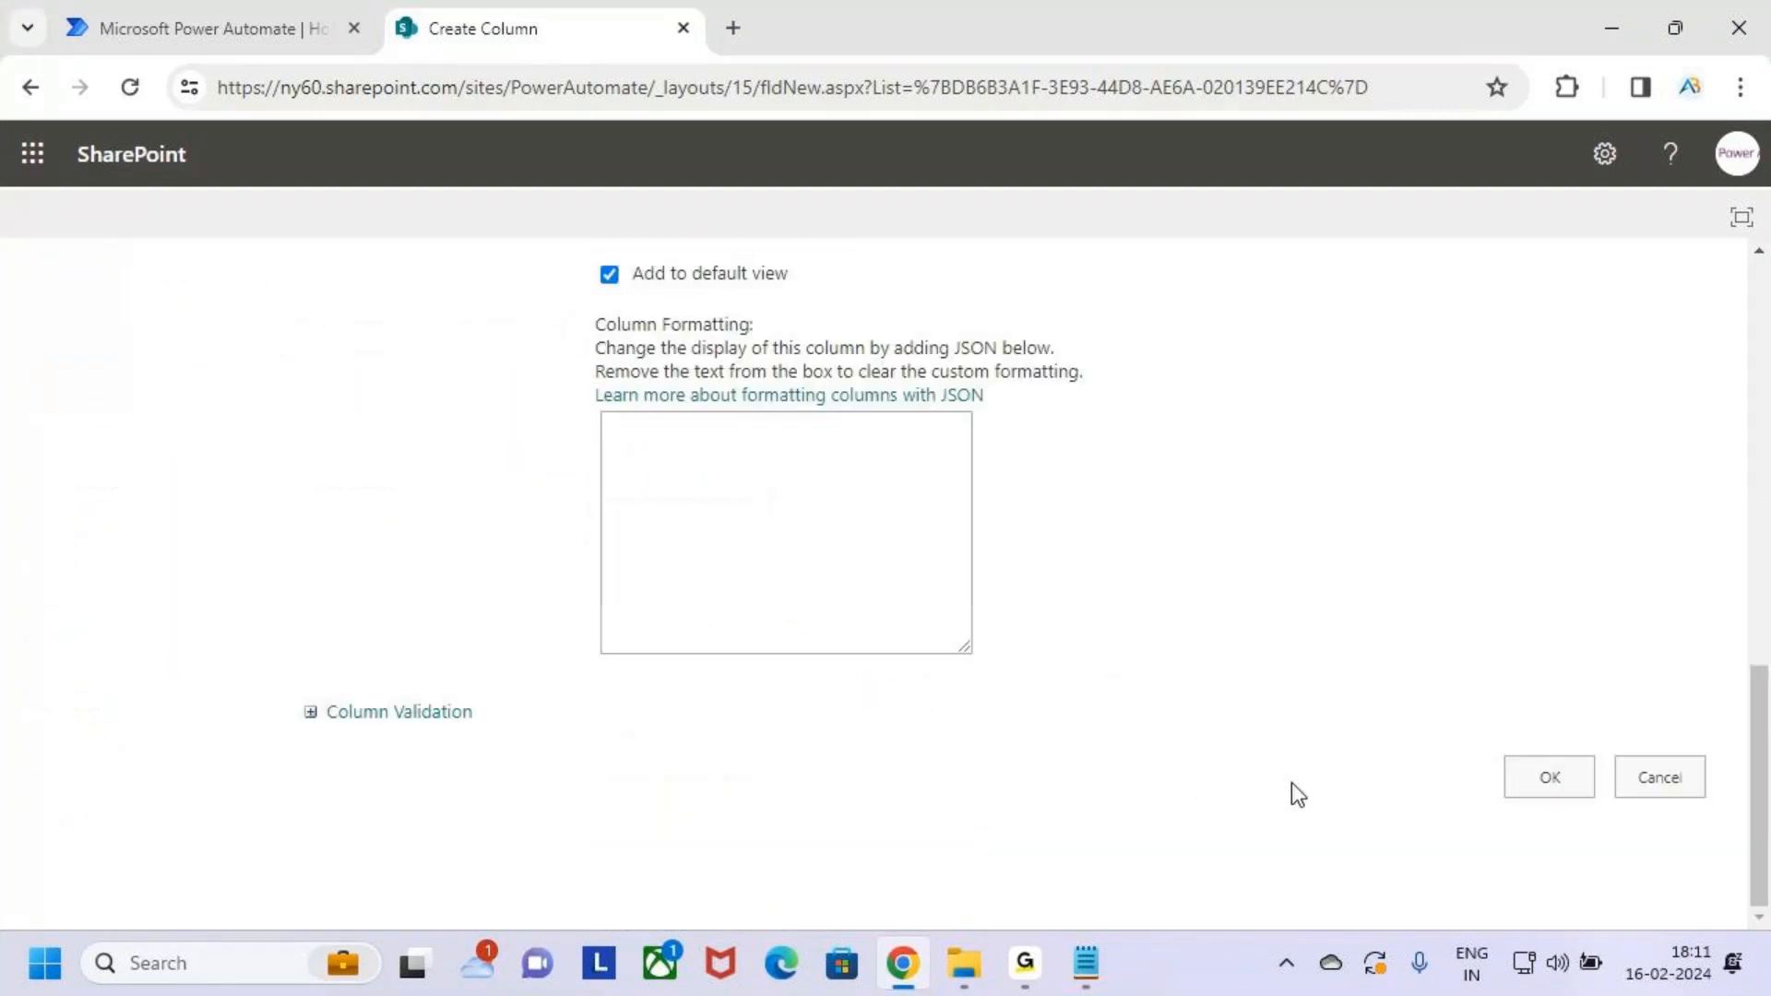
left_click(1550, 779)
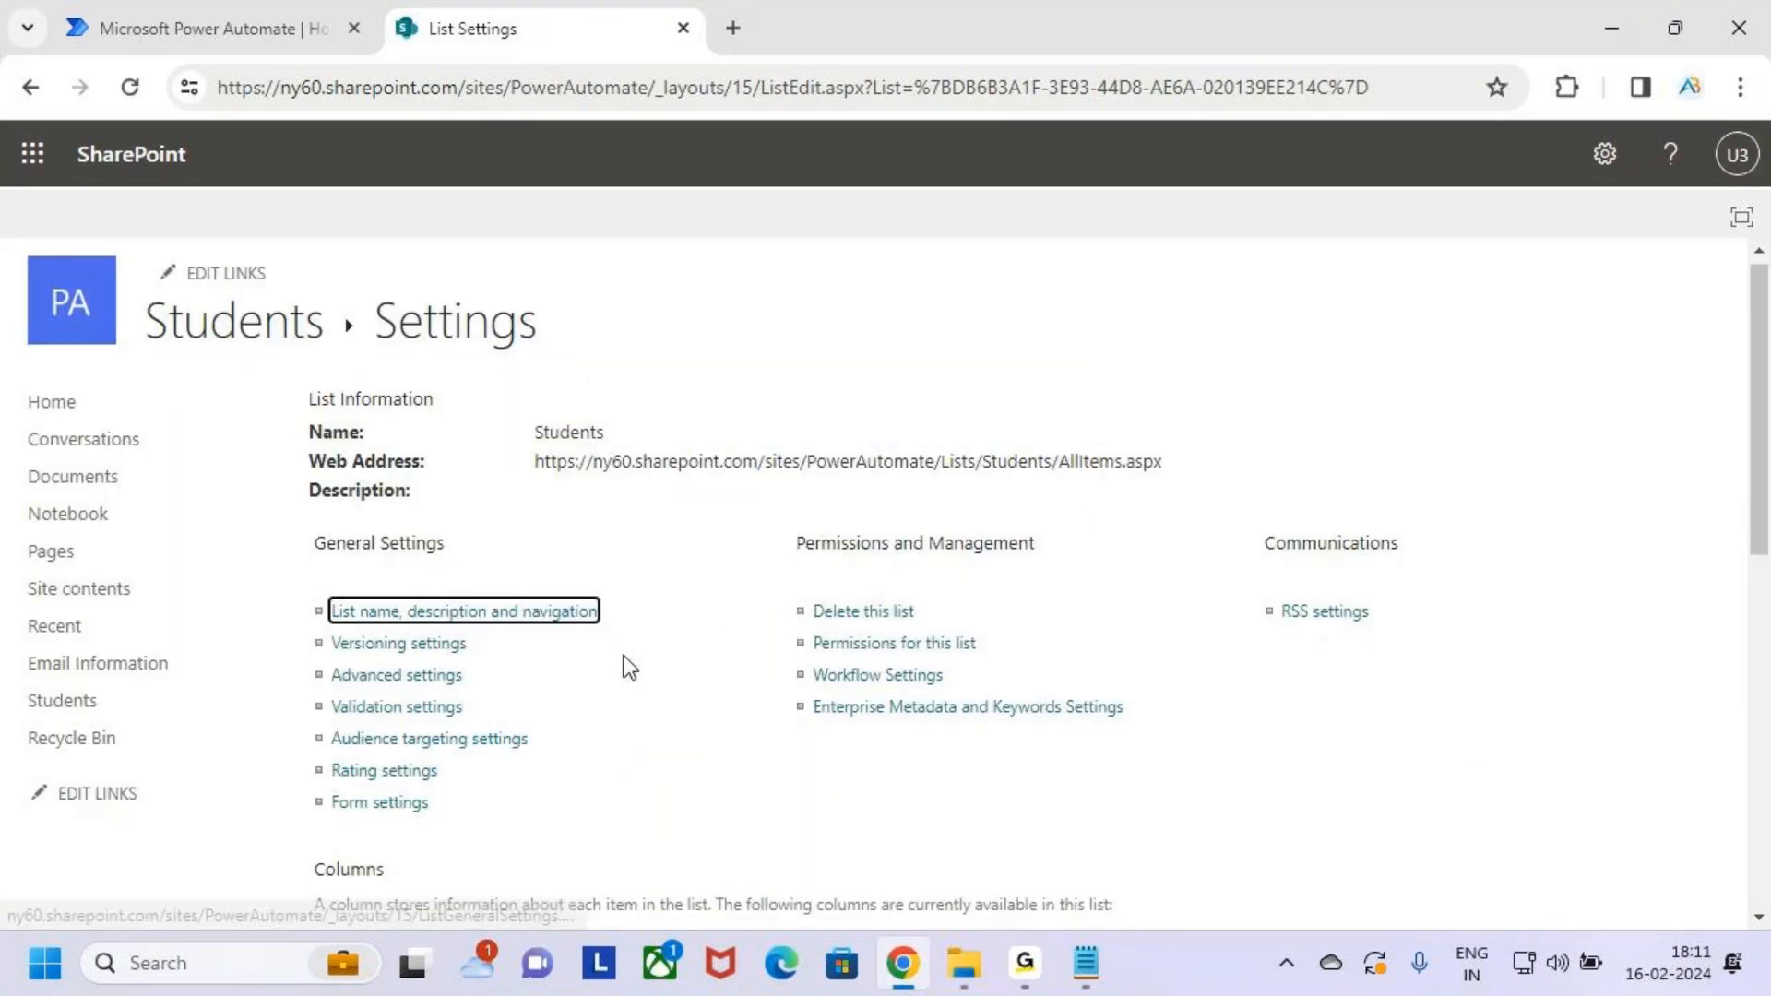
scroll(617, 670, "down", 5)
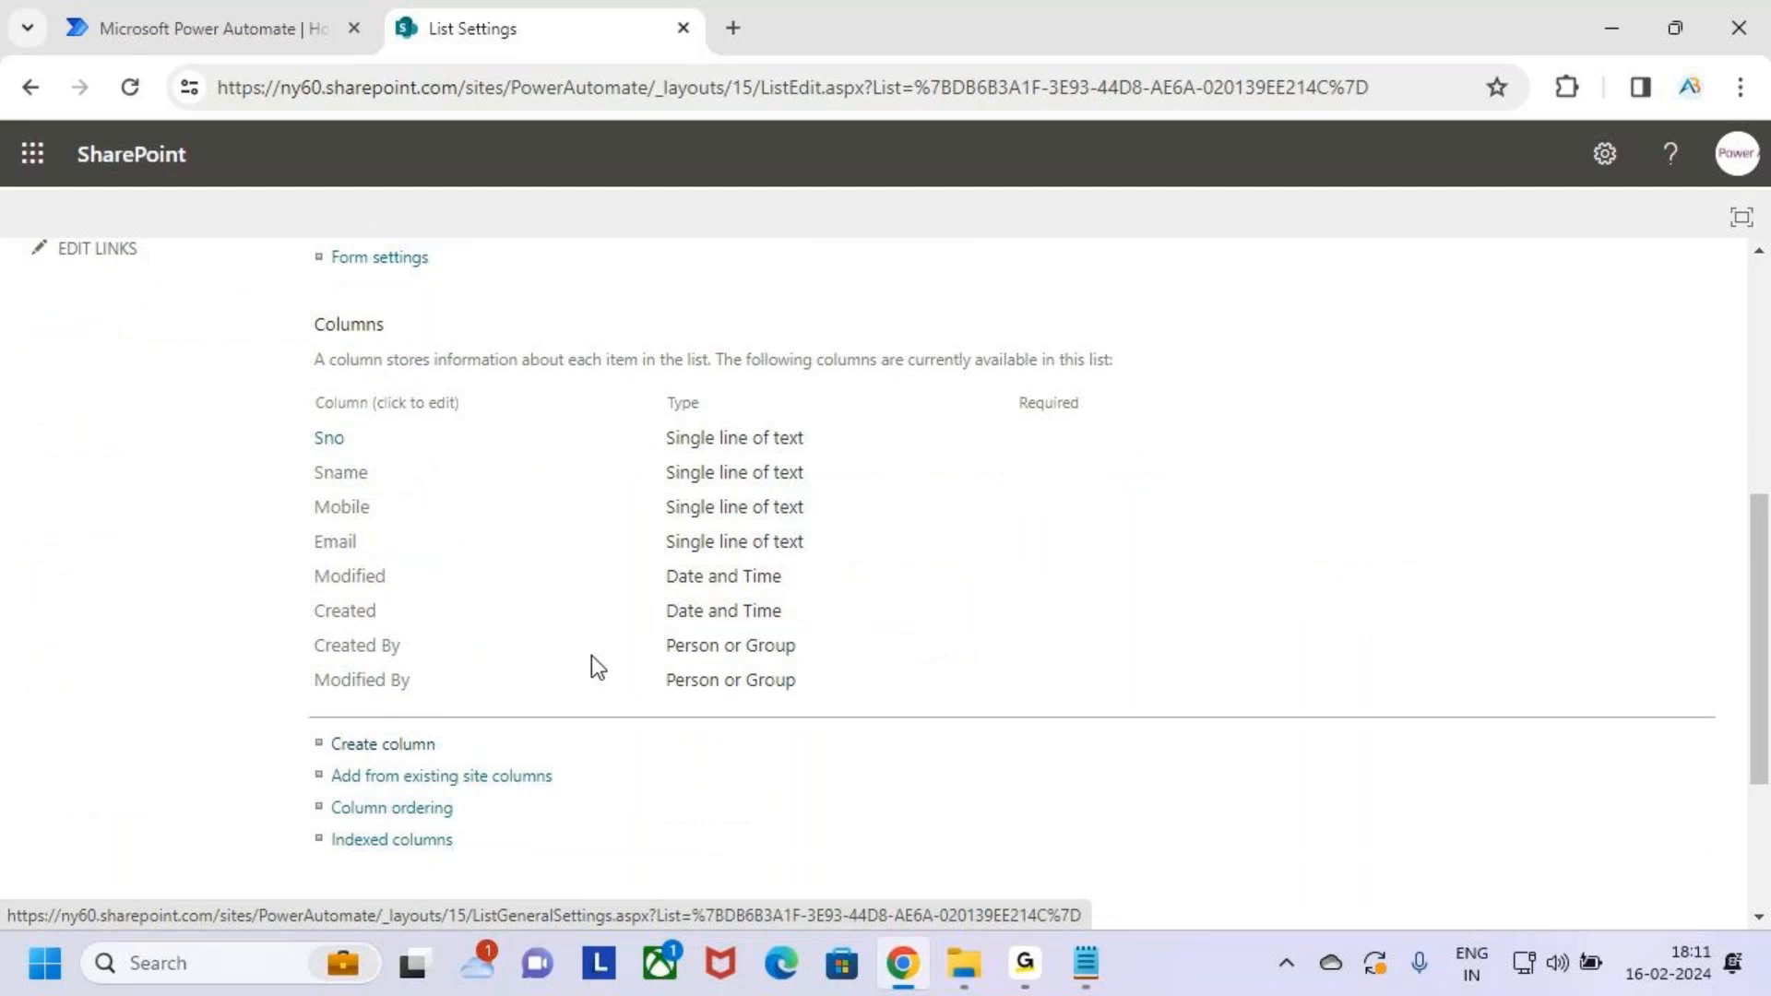
Create a Course column as single line of text
scroll(517, 651, "down", 1)
left_click(385, 608)
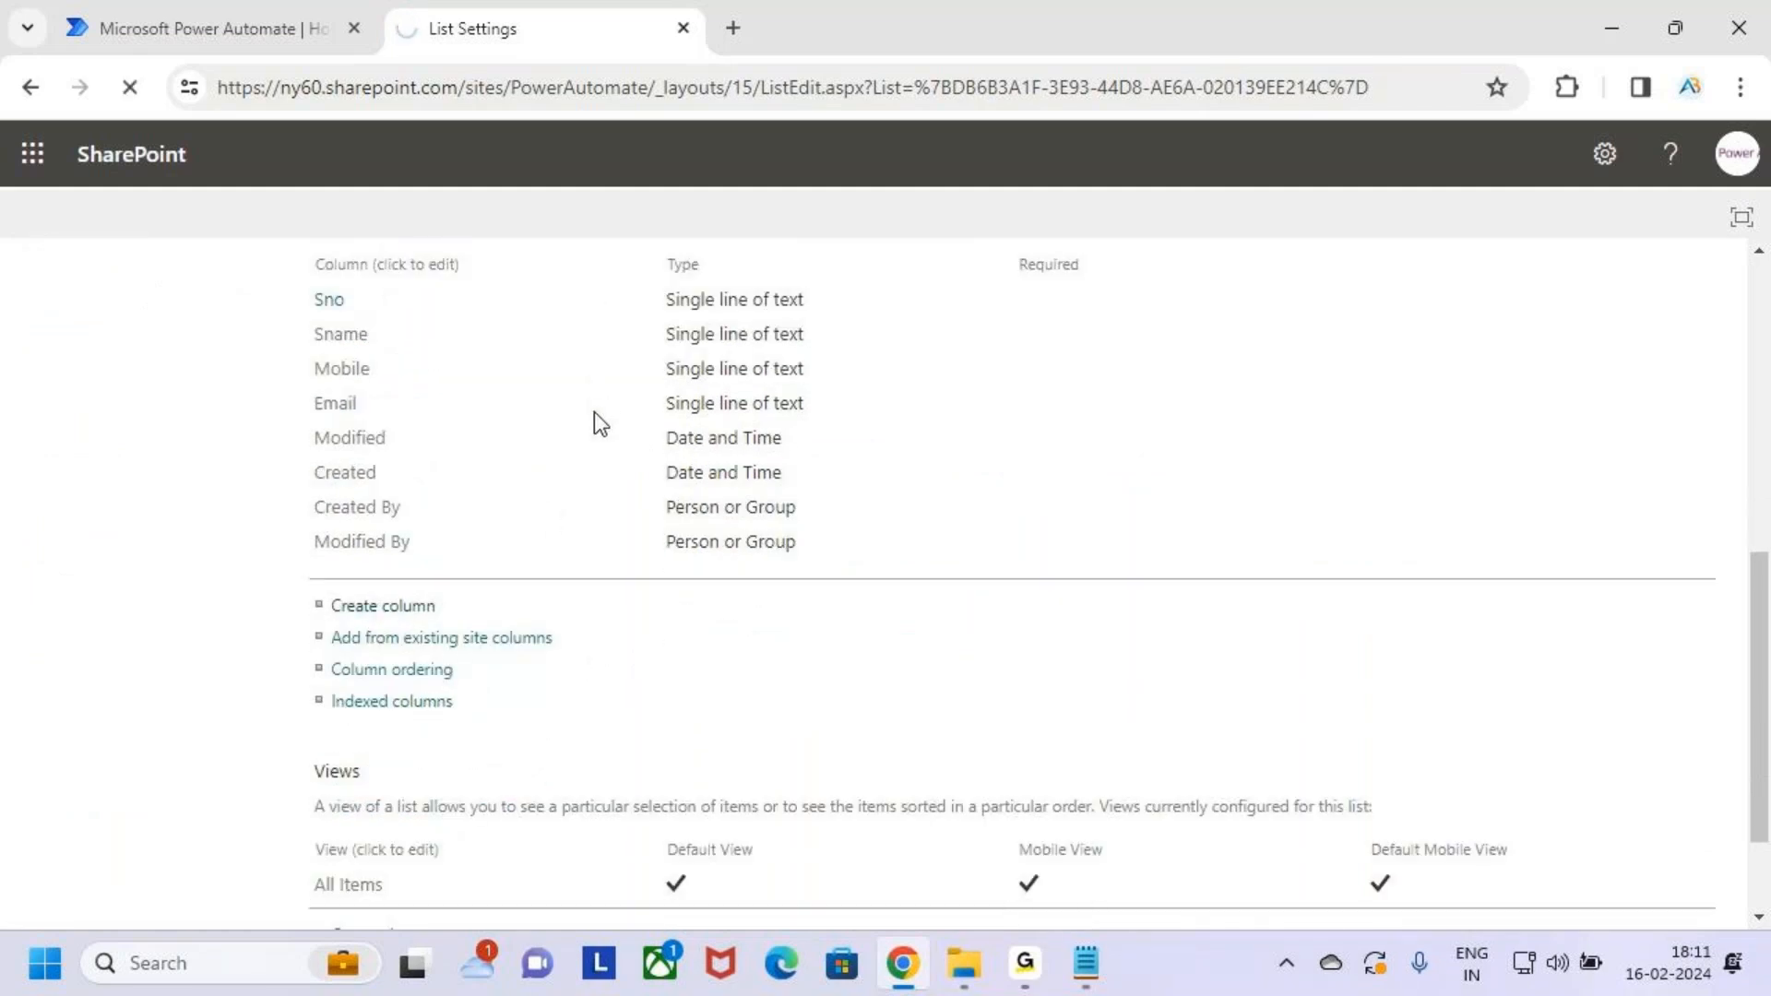
left_click(671, 440)
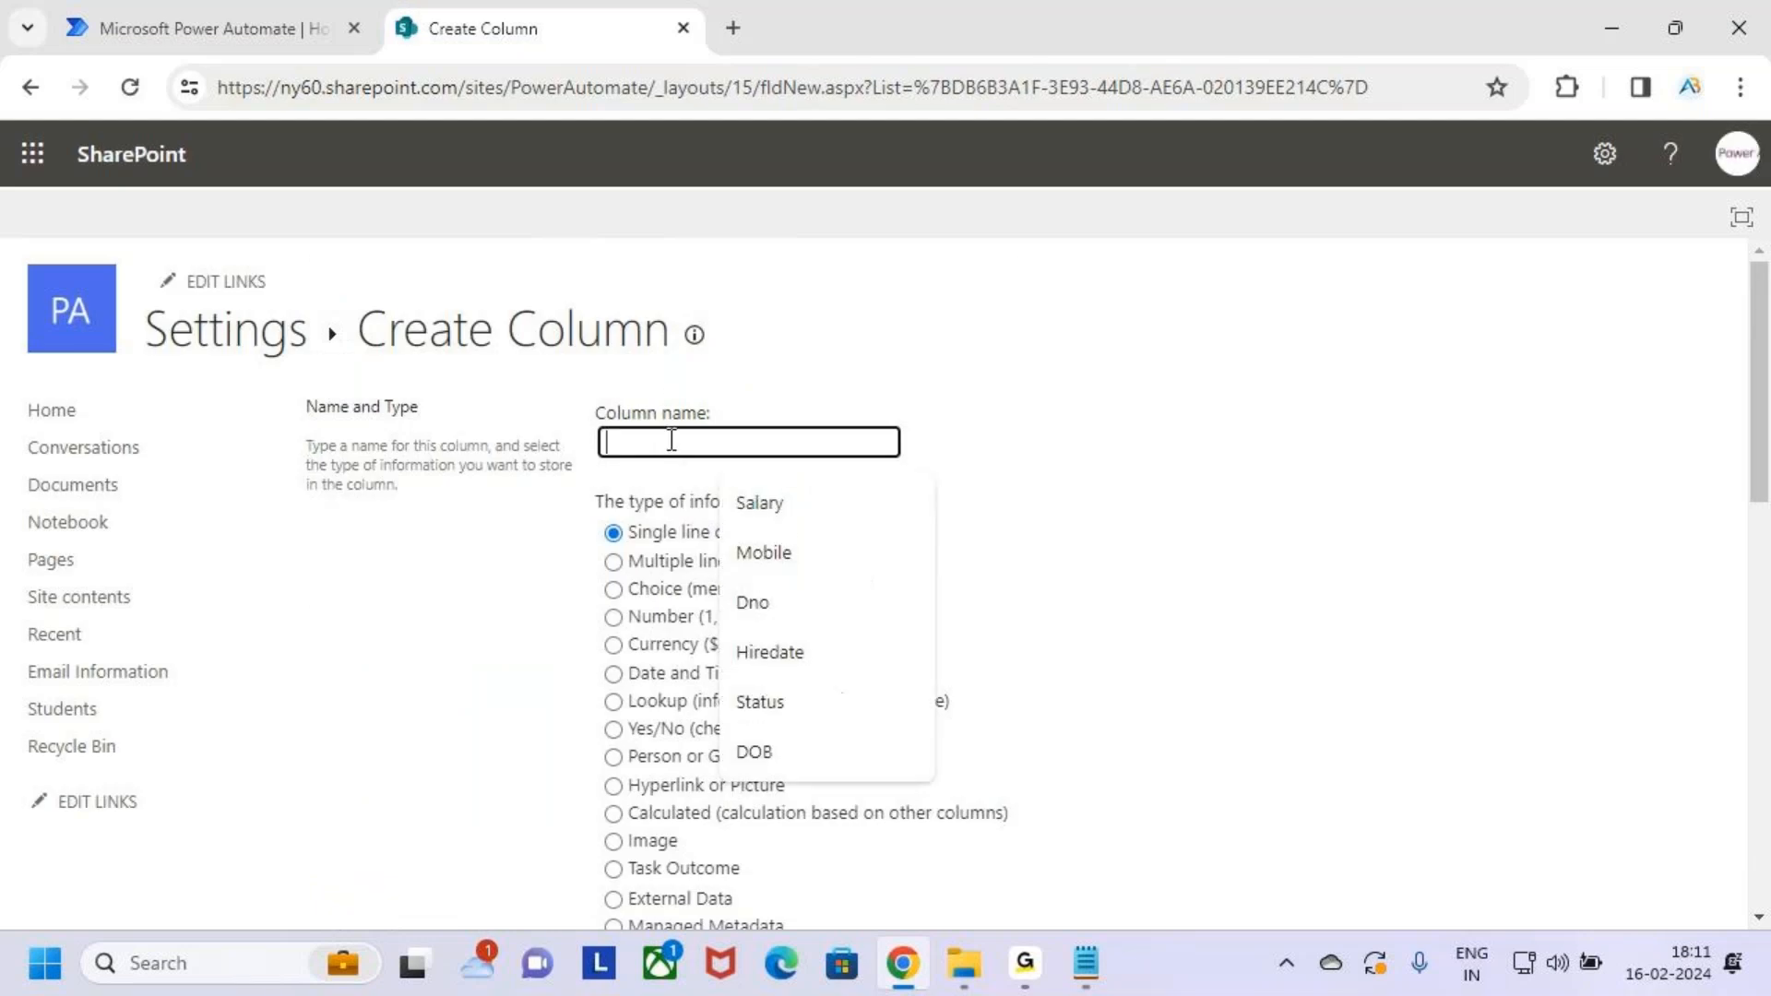
type("Course")
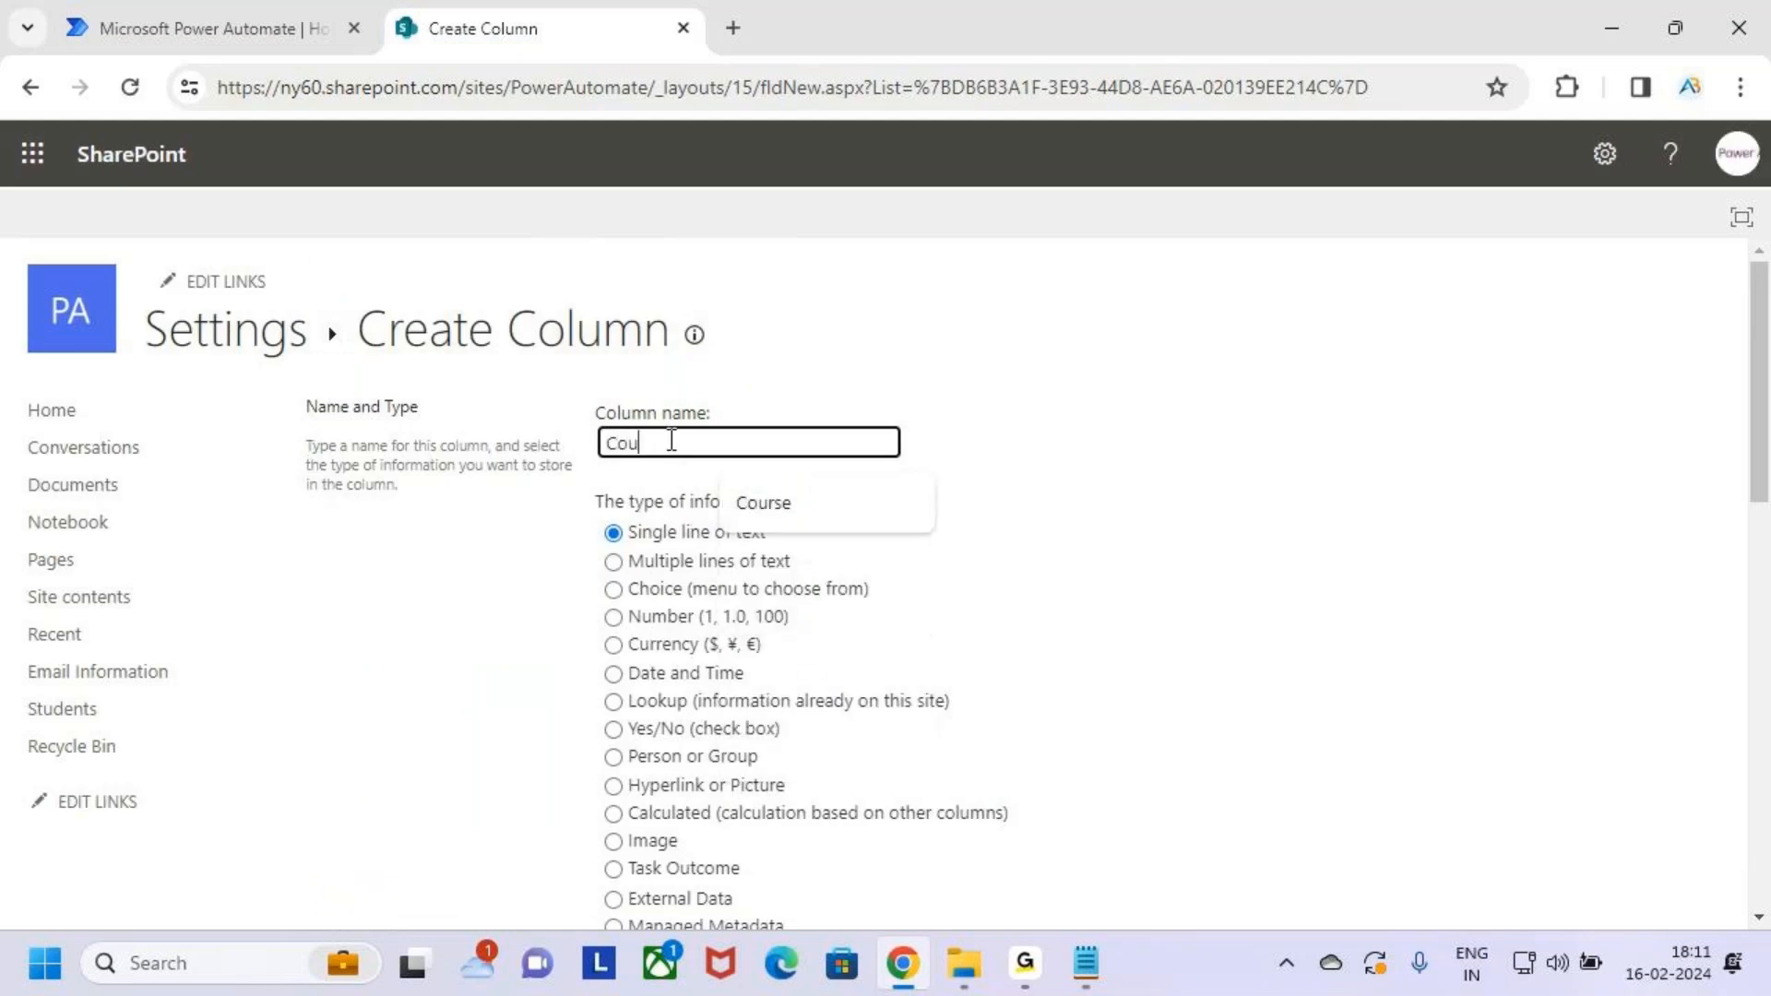
left_click(656, 535)
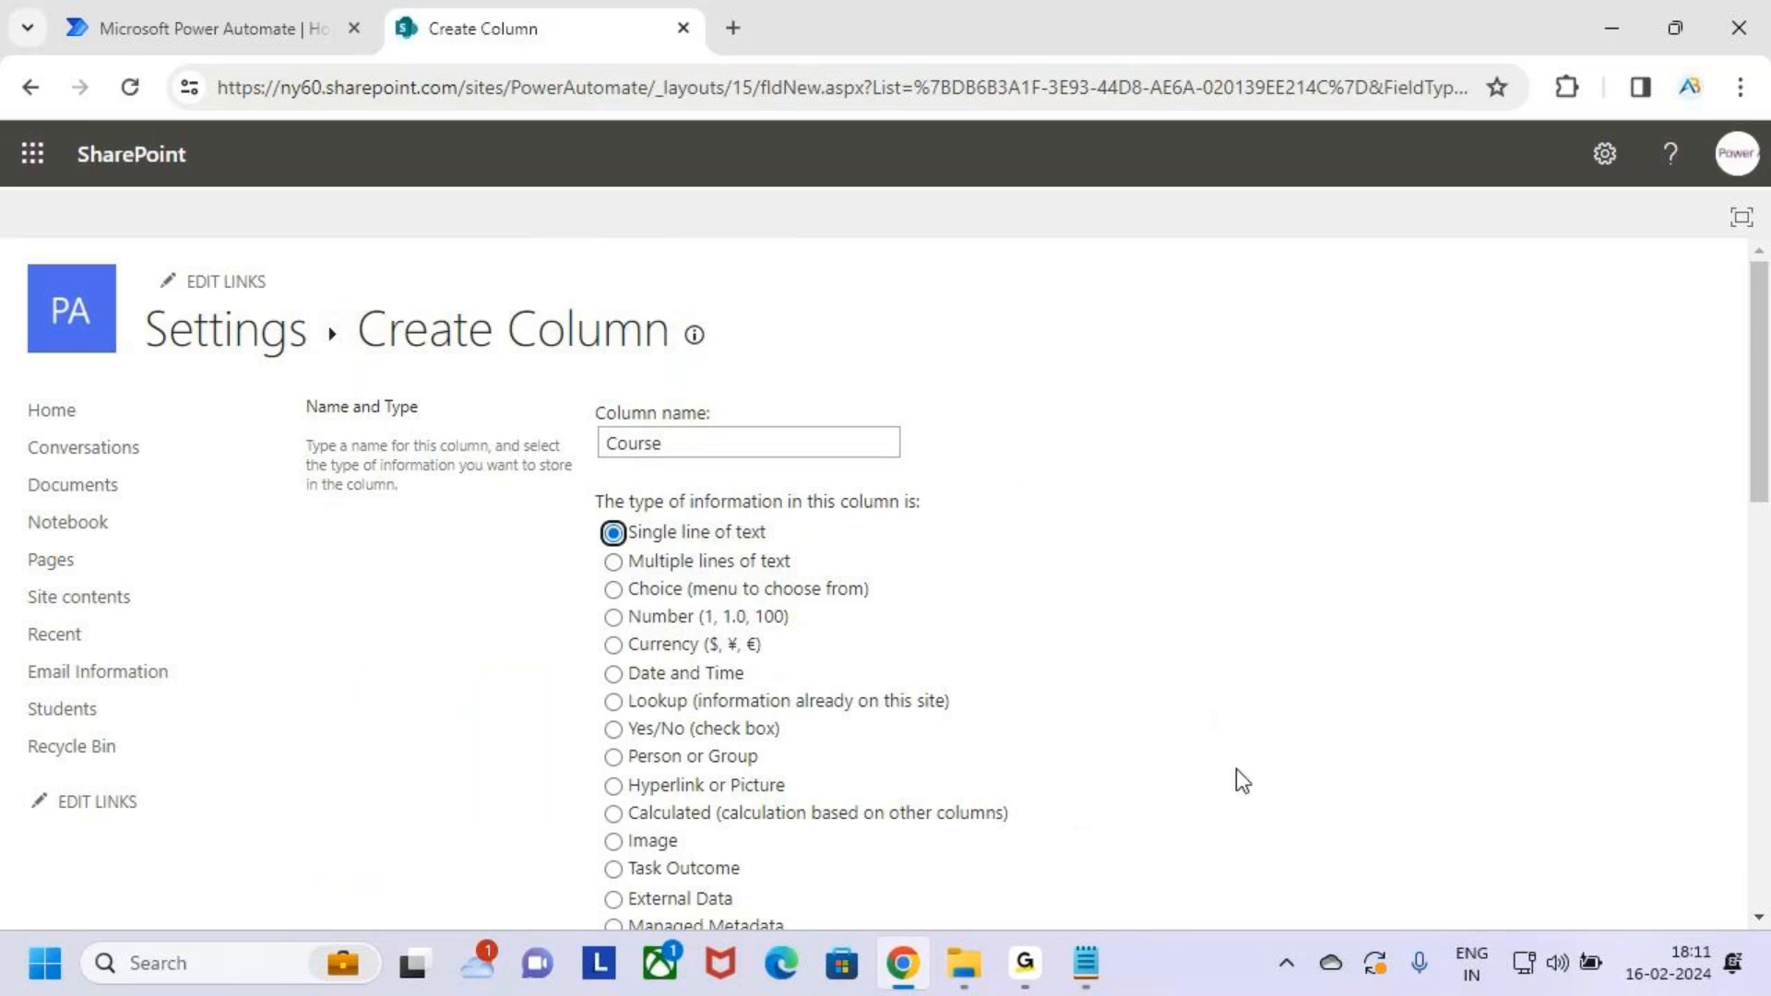
scroll(1236, 767, "down", 15)
left_click(1548, 791)
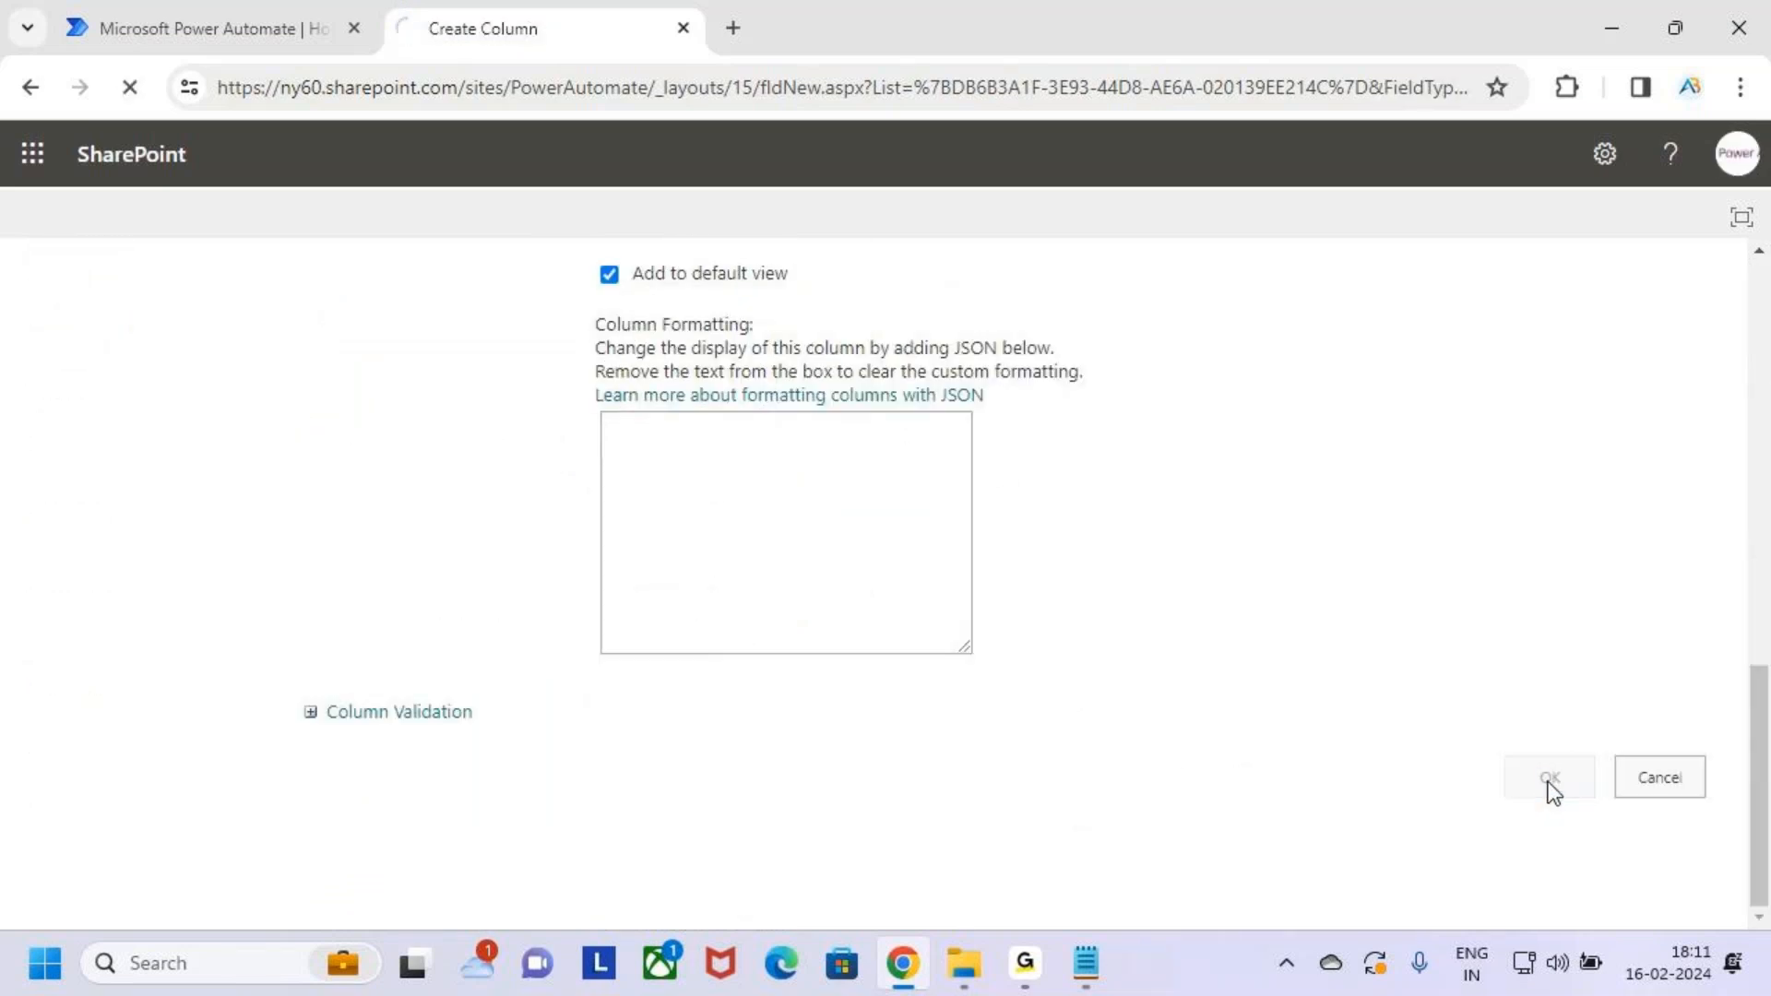
Create a Status column as single line of text
scroll(533, 756, "down", 5)
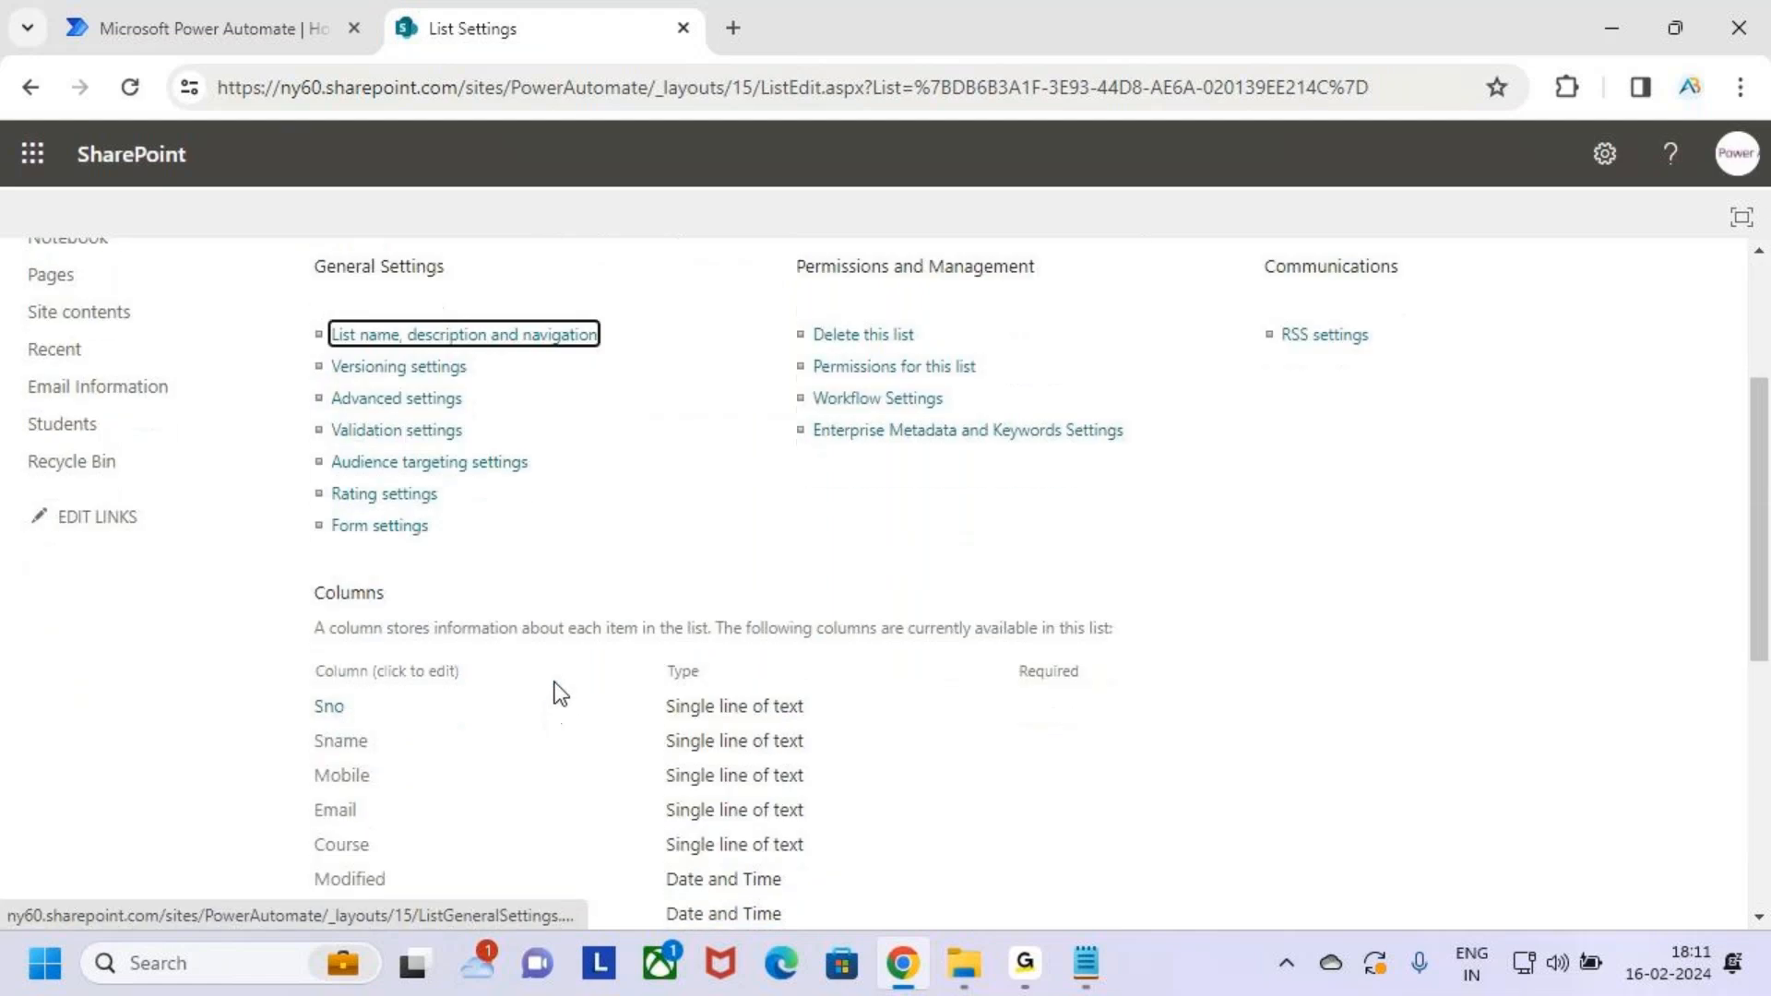
scroll(501, 740, "down", 3)
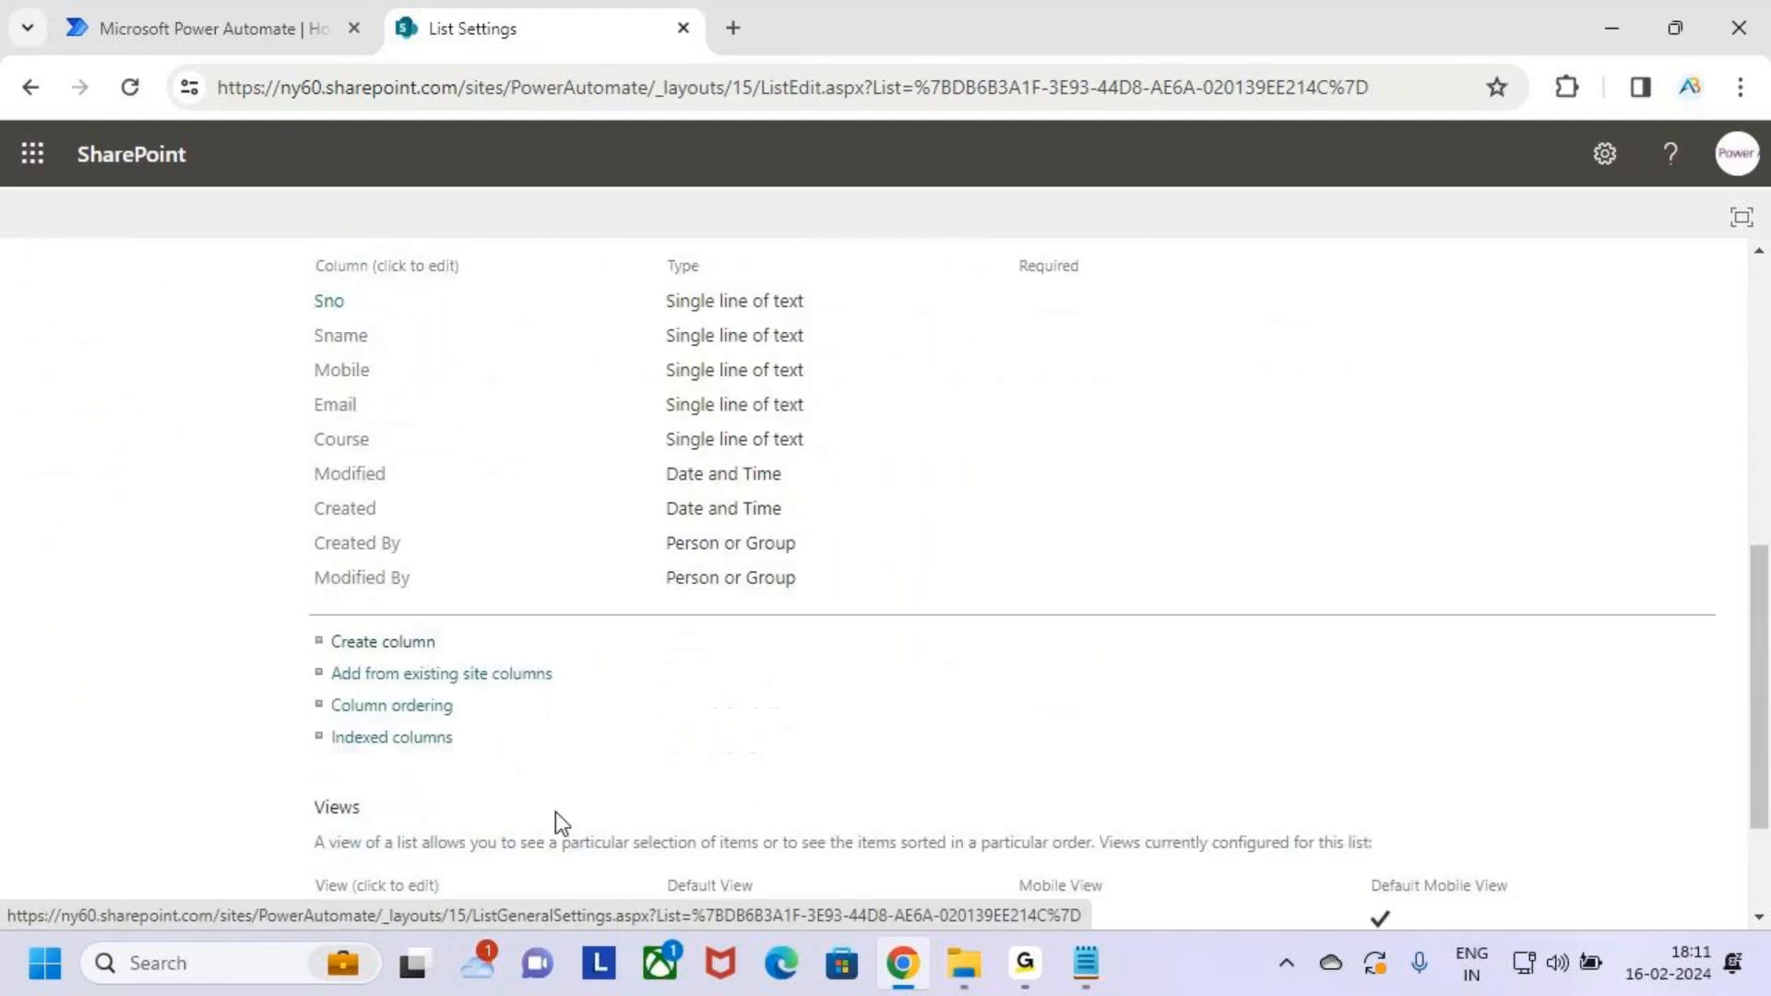
left_click(378, 642)
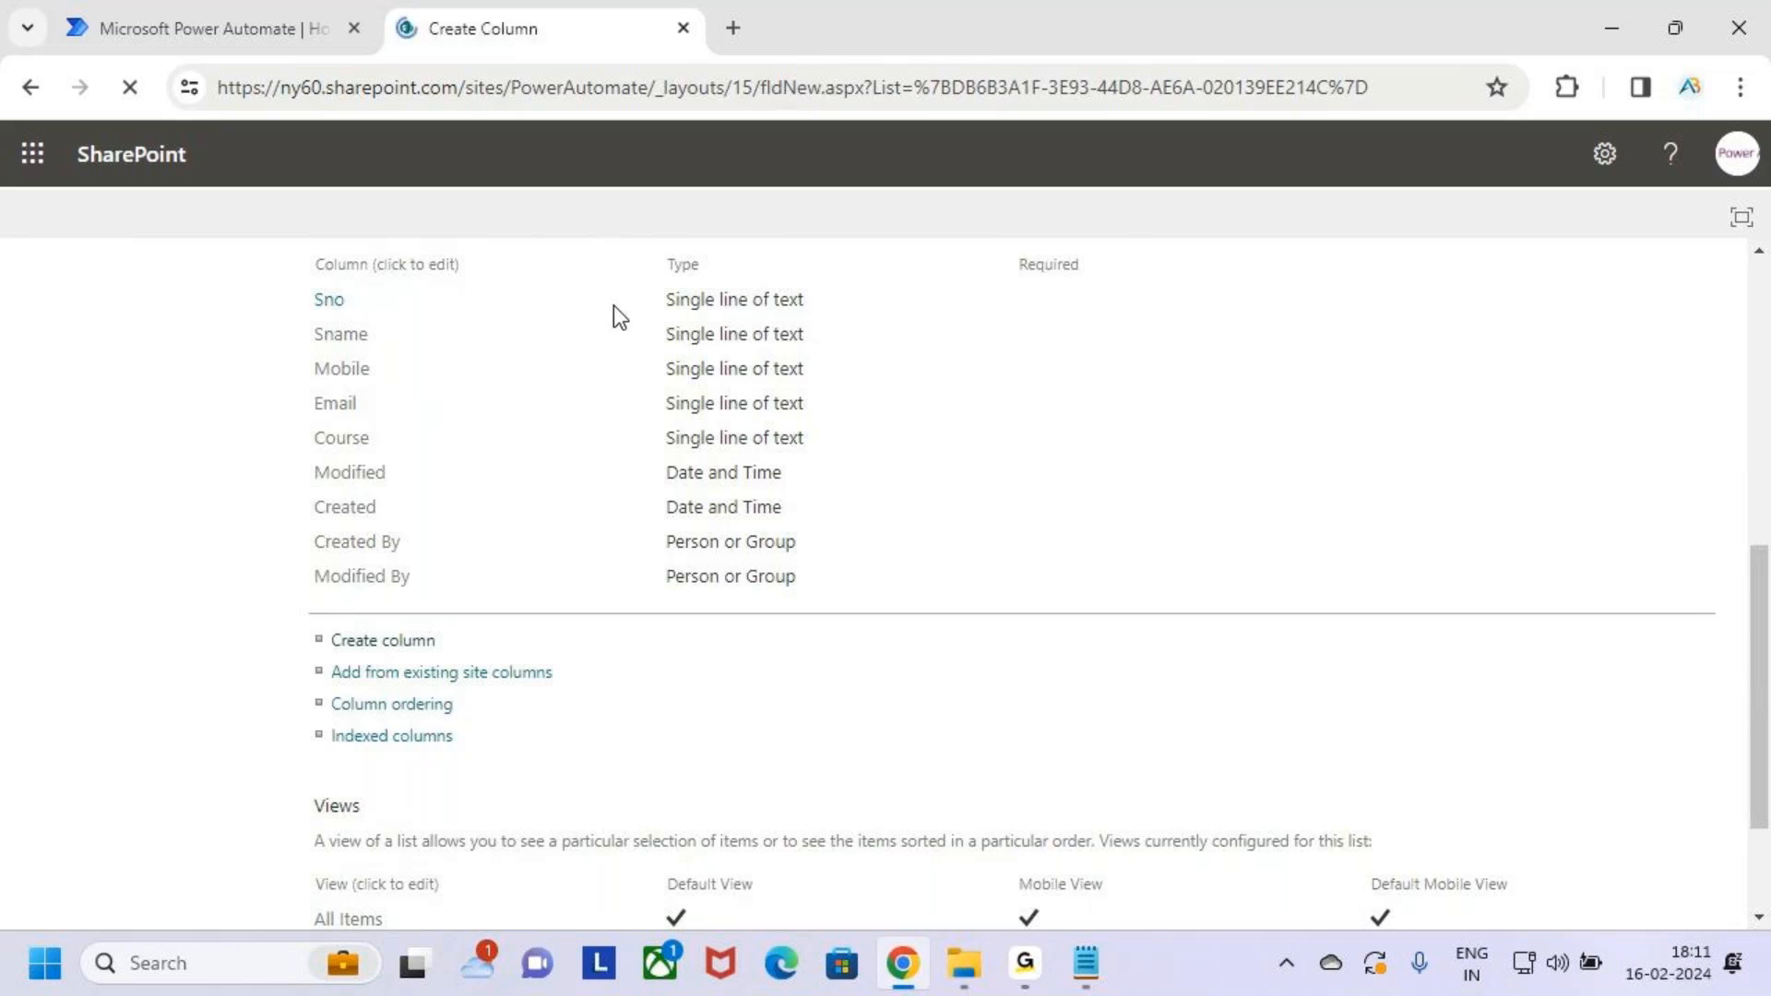
left_click(688, 453)
type("Status")
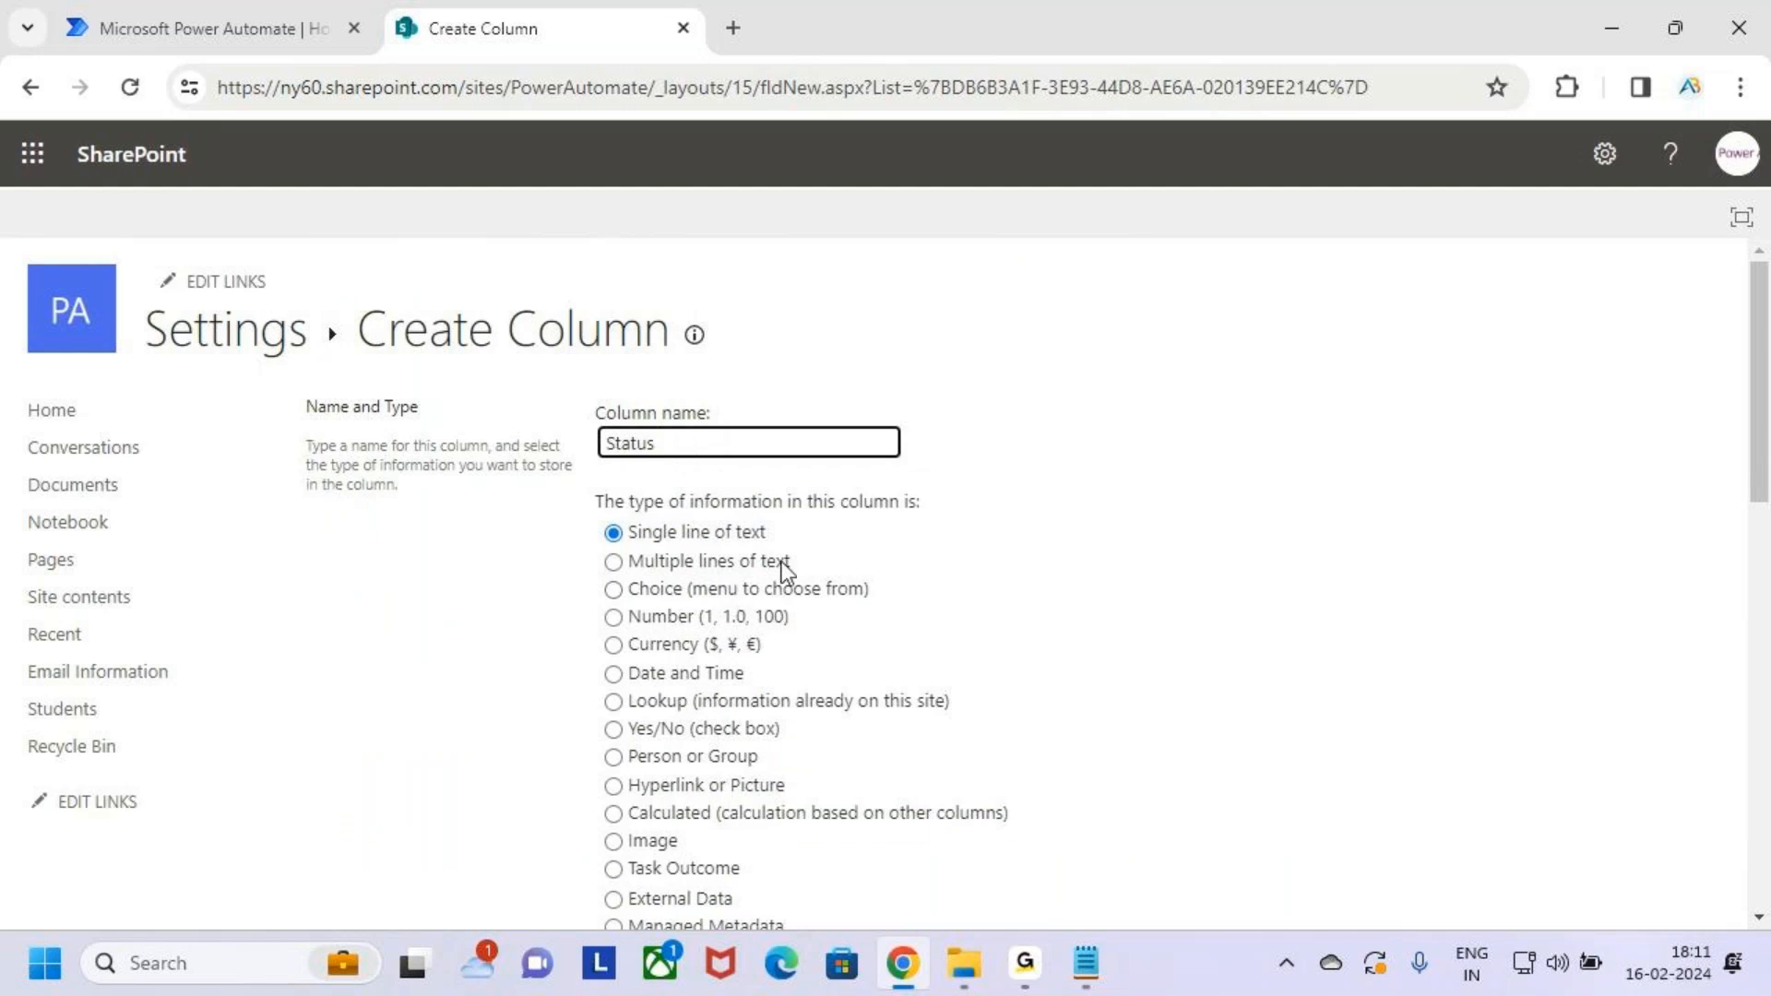
left_click(723, 535)
scroll(1273, 692, "down", 10)
left_click(1574, 788)
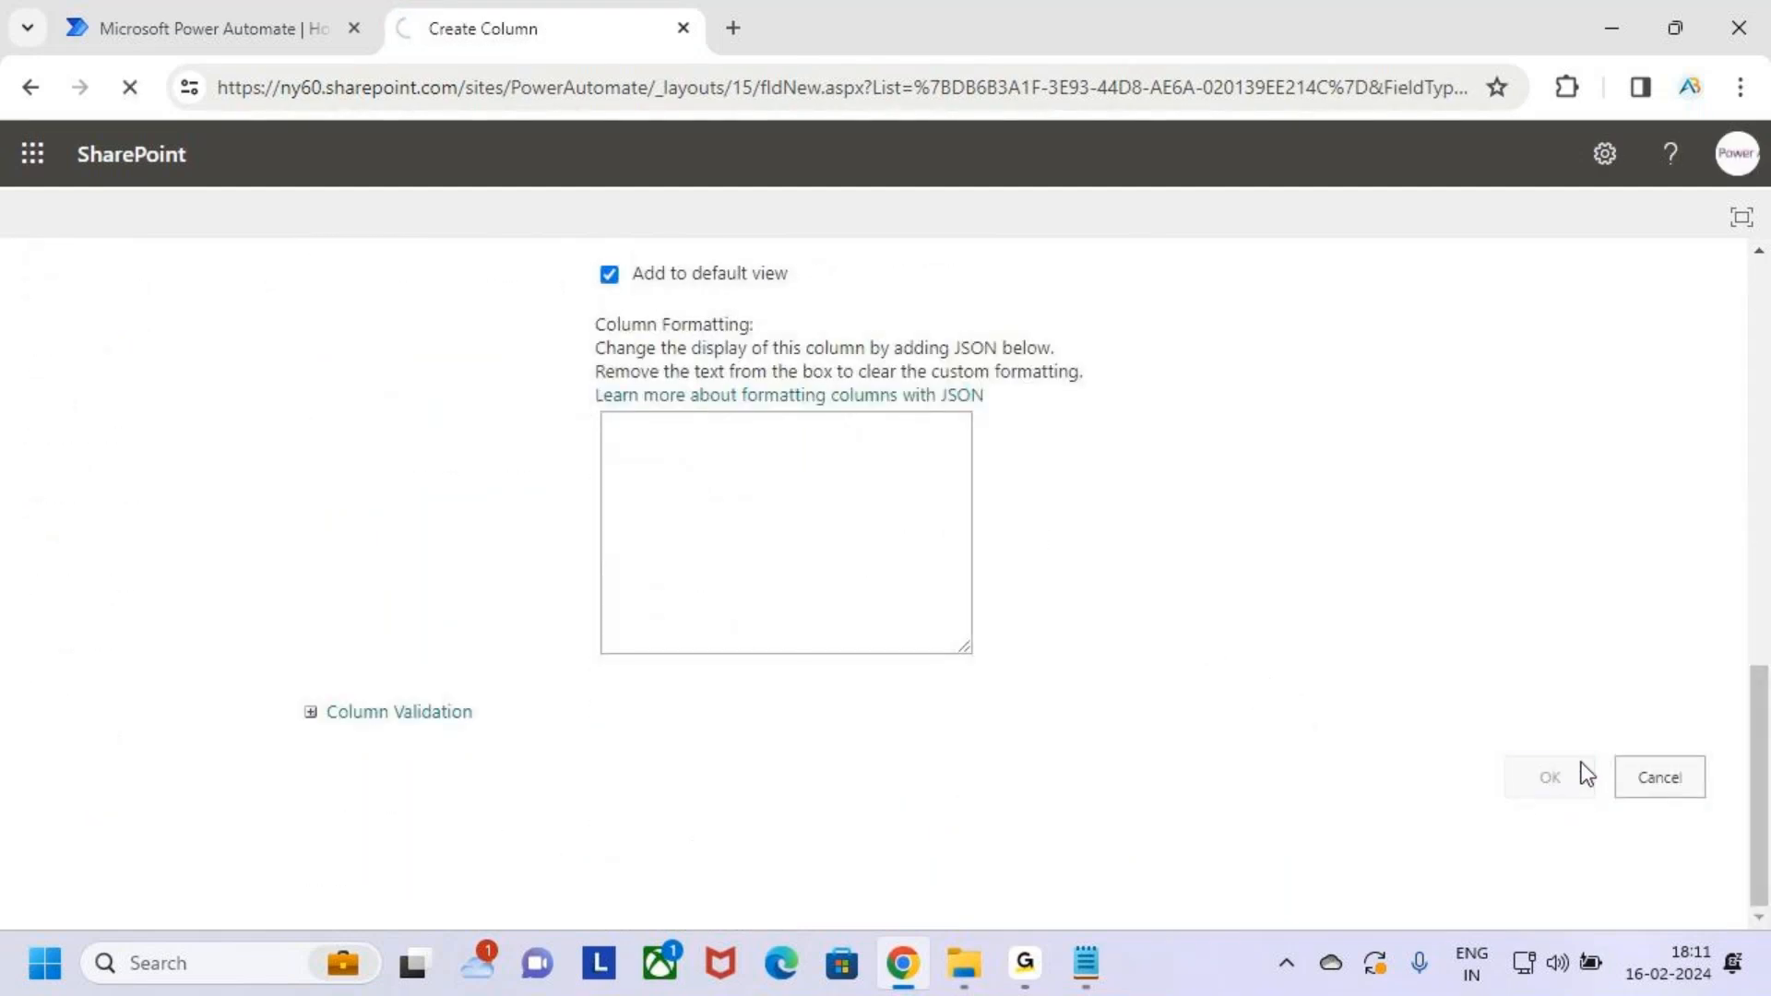
scroll(679, 623, "down", 4)
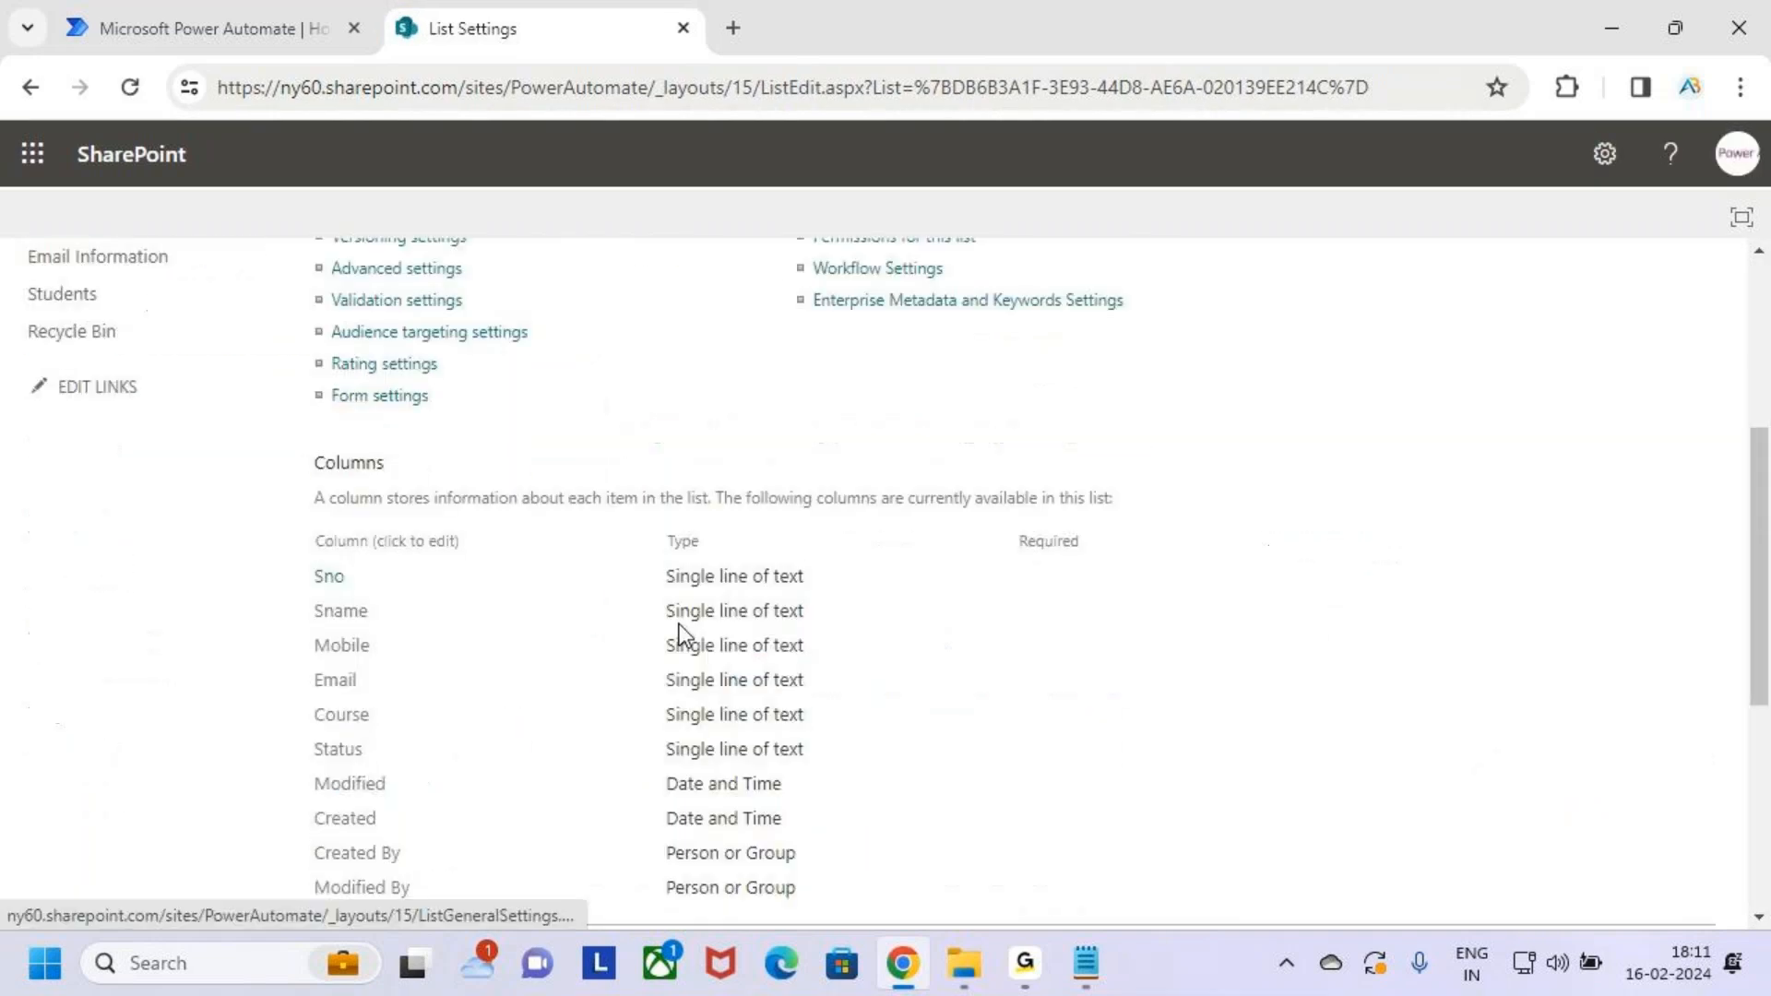
scroll(683, 623, "up", 5)
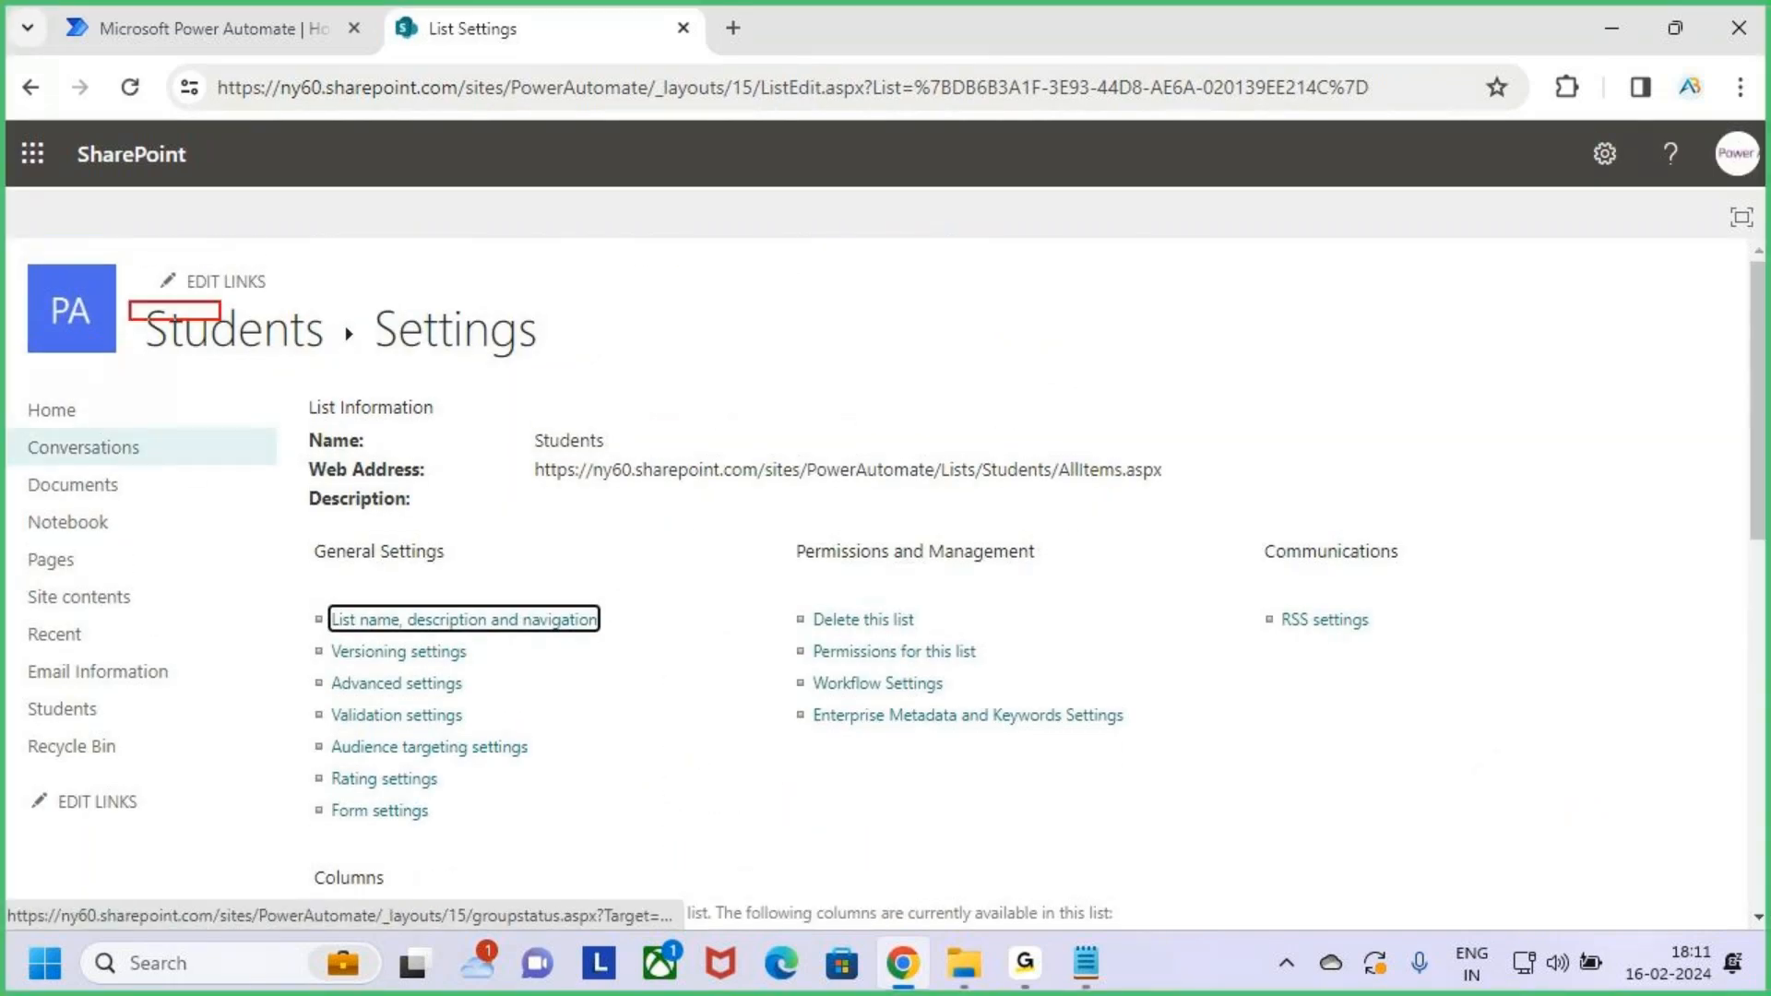
Review the Sno to Status columns, then open the Students list from the breadcrumb
scroll(530, 688, "down", 5)
key("ctrl+2")
mouse_move(307, 421)
left_mouse_down()
mouse_move(400, 630)
mouse_move(849, 630)
left_mouse_up()
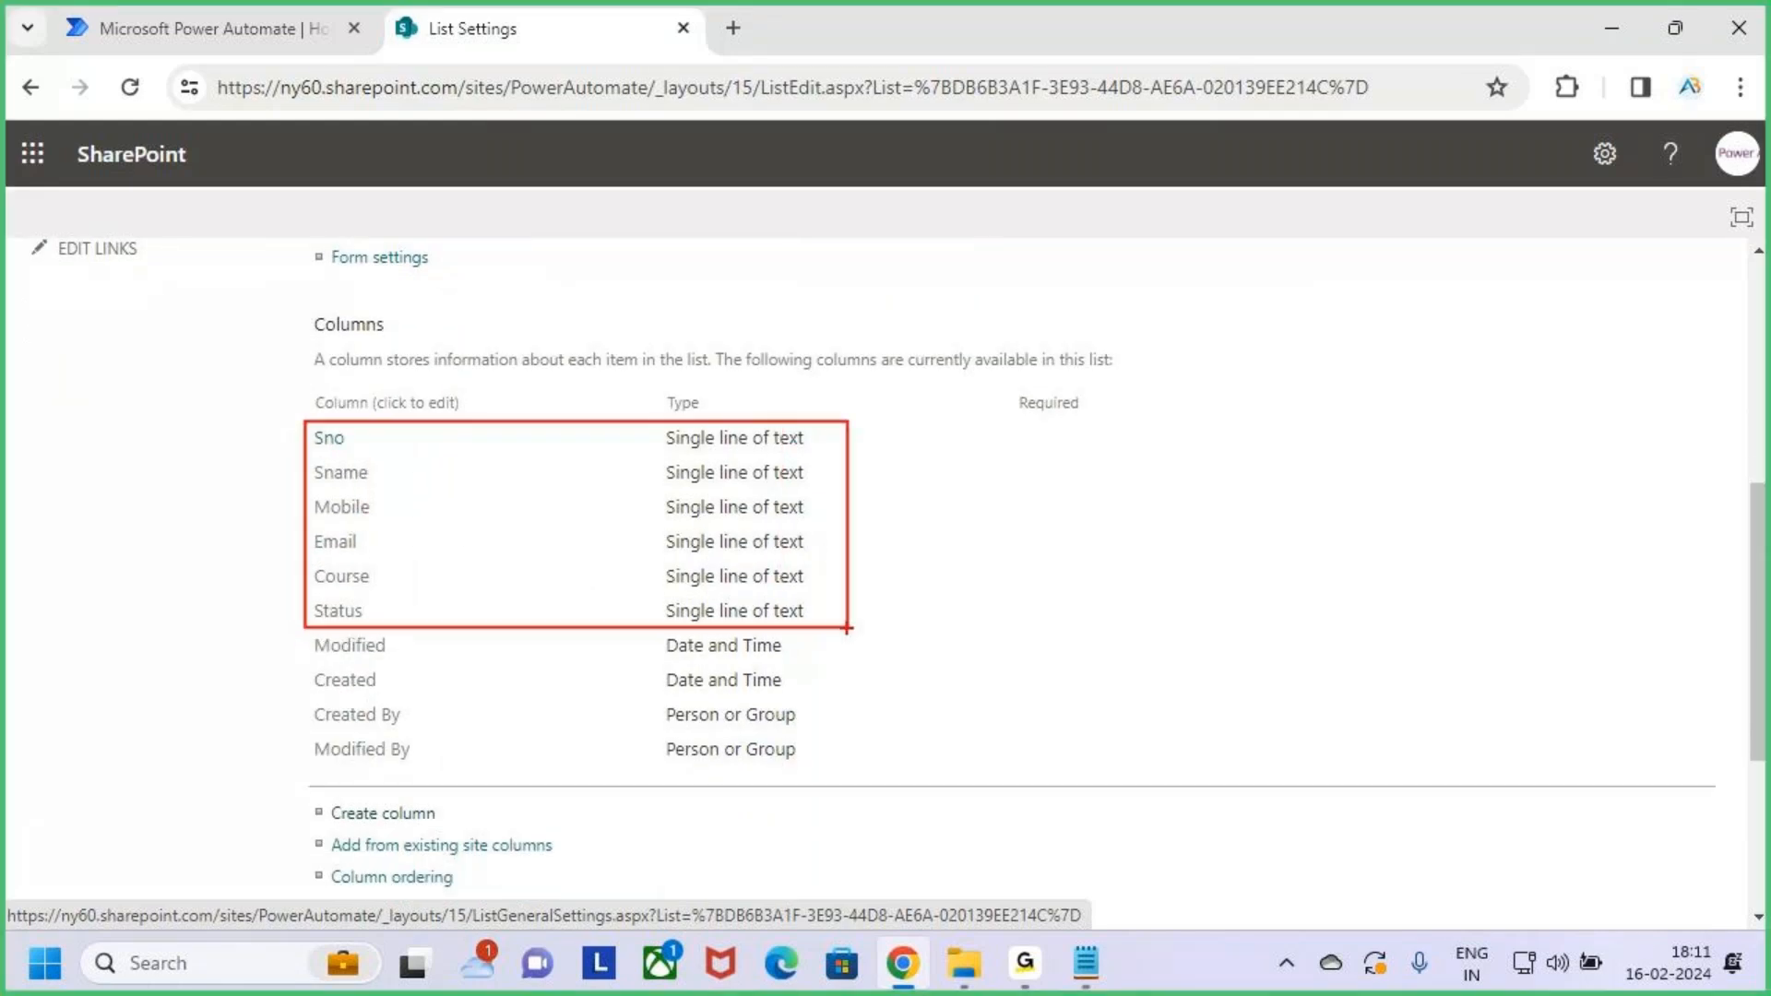
key("Escape")
scroll(826, 644, "down", 3)
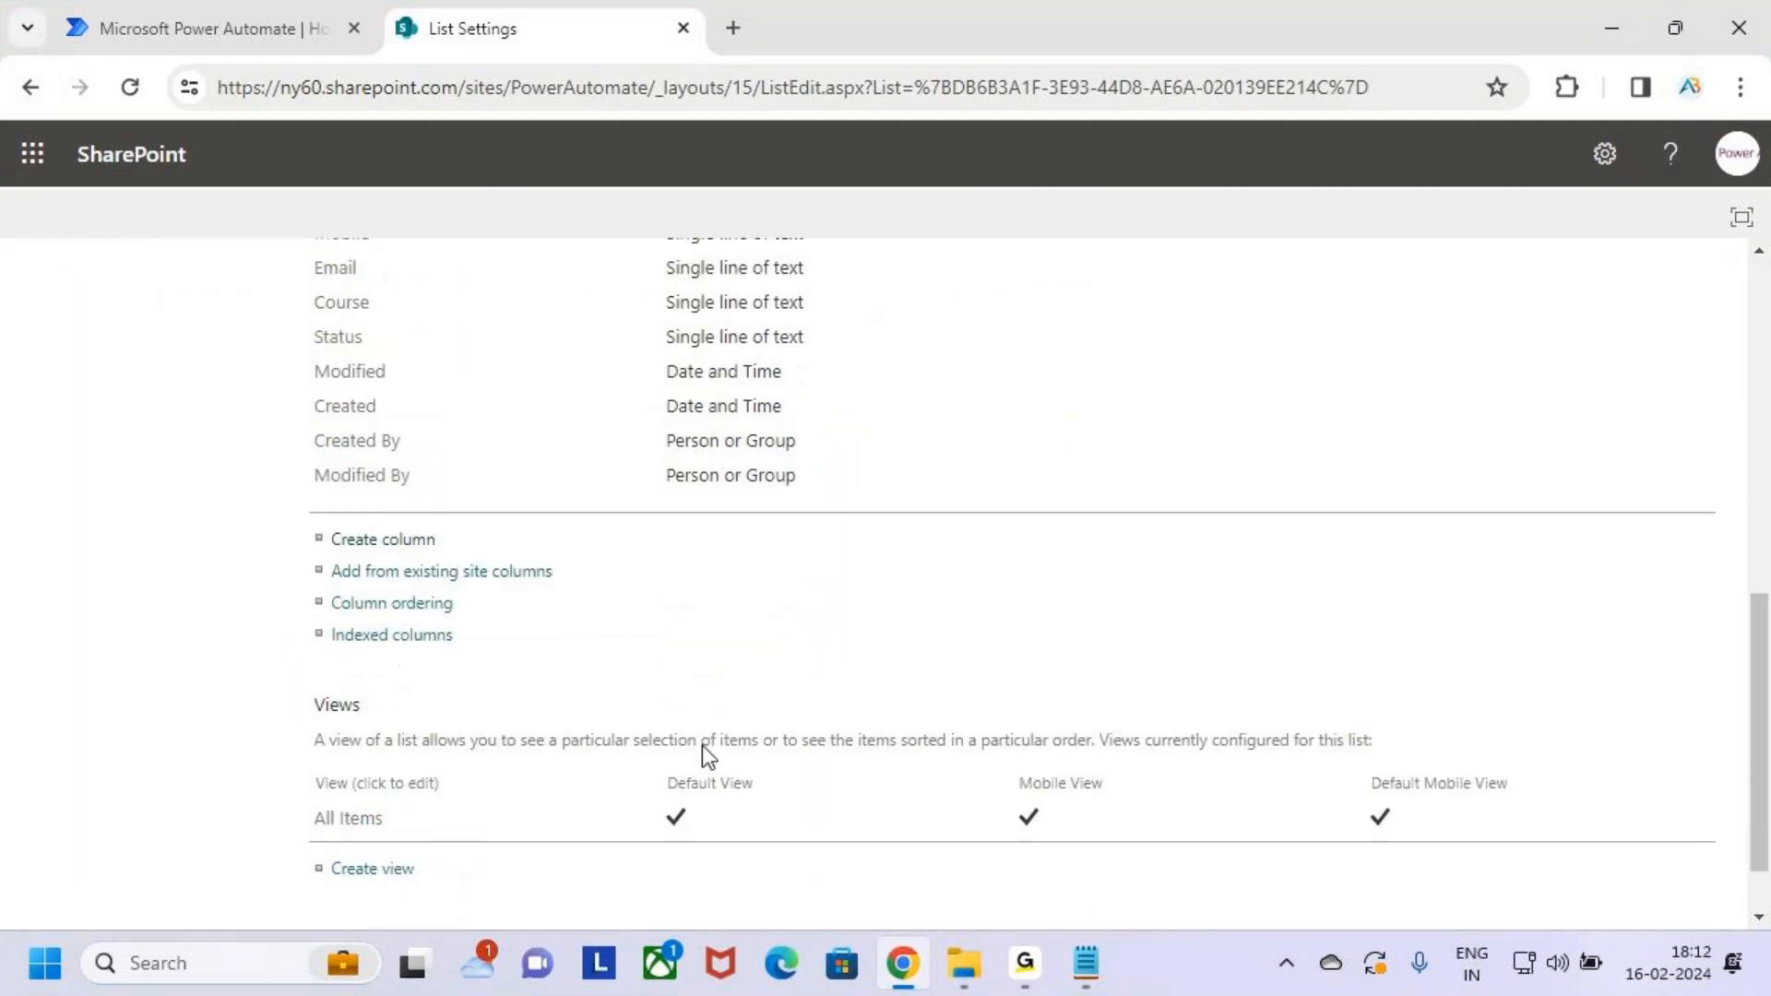
scroll(636, 637, "up", 10)
key("ctrl+2")
mouse_move(134, 294)
left_mouse_down()
mouse_move(336, 354)
mouse_move(345, 262)
left_mouse_up()
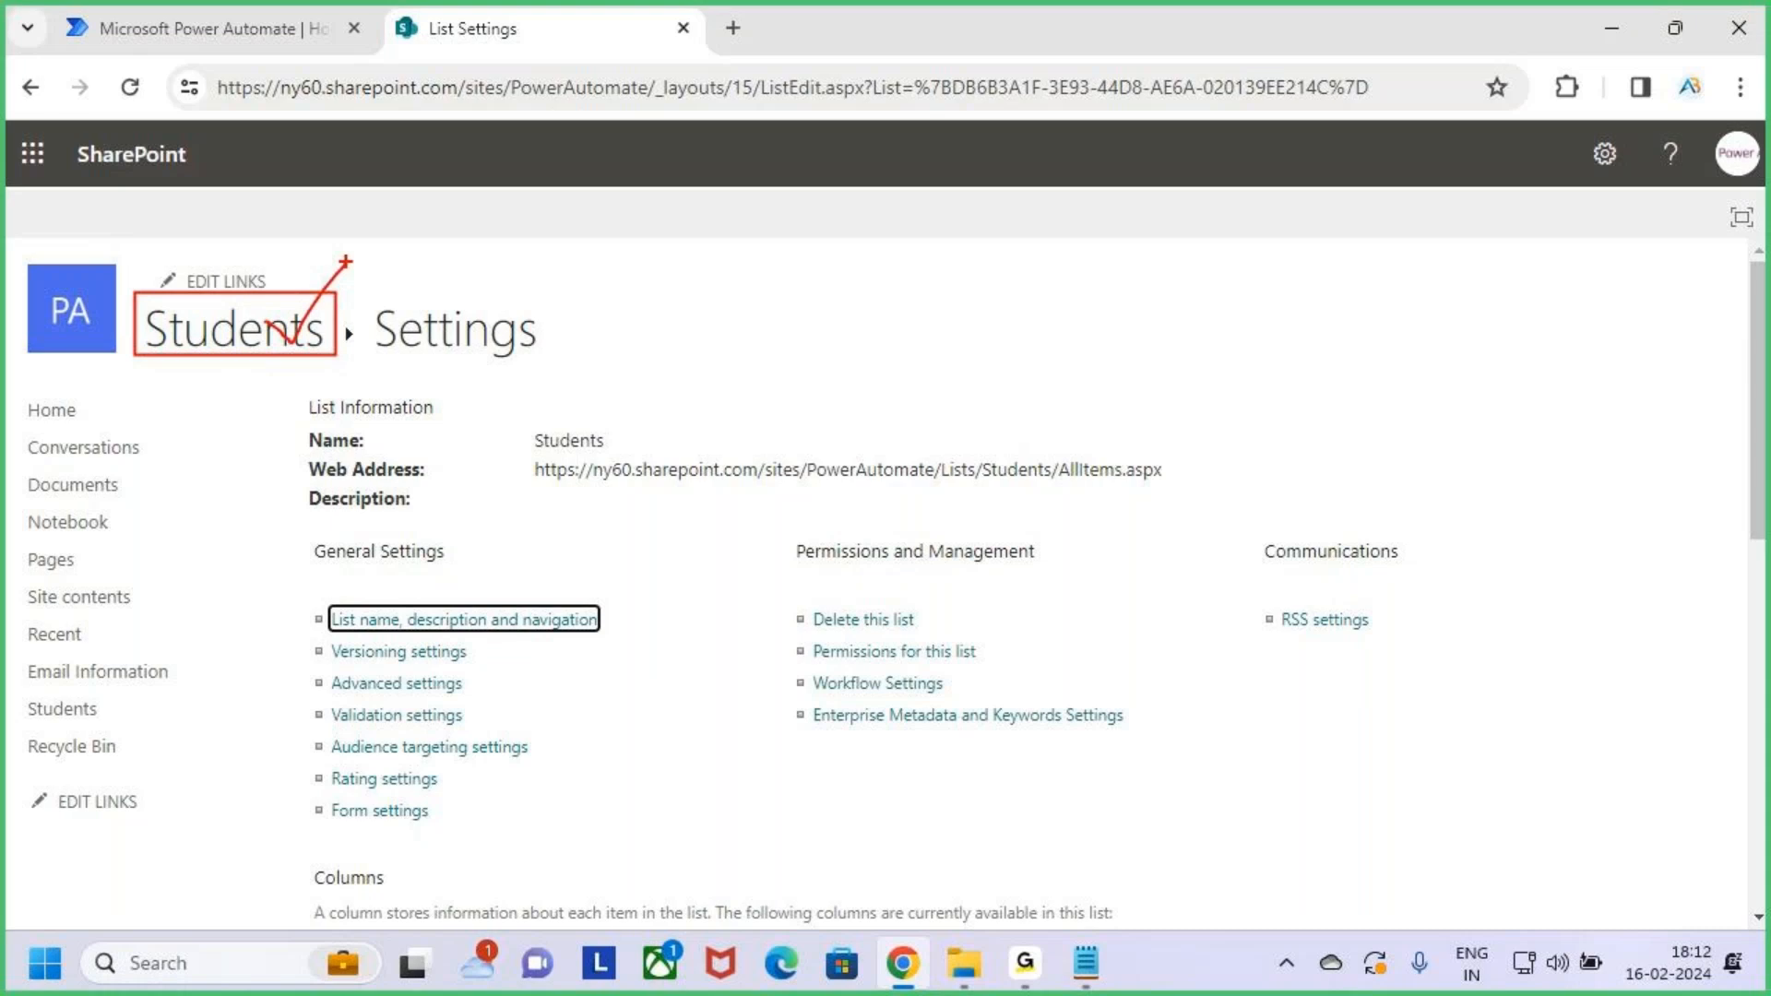
key("Escape")
left_click(237, 335)
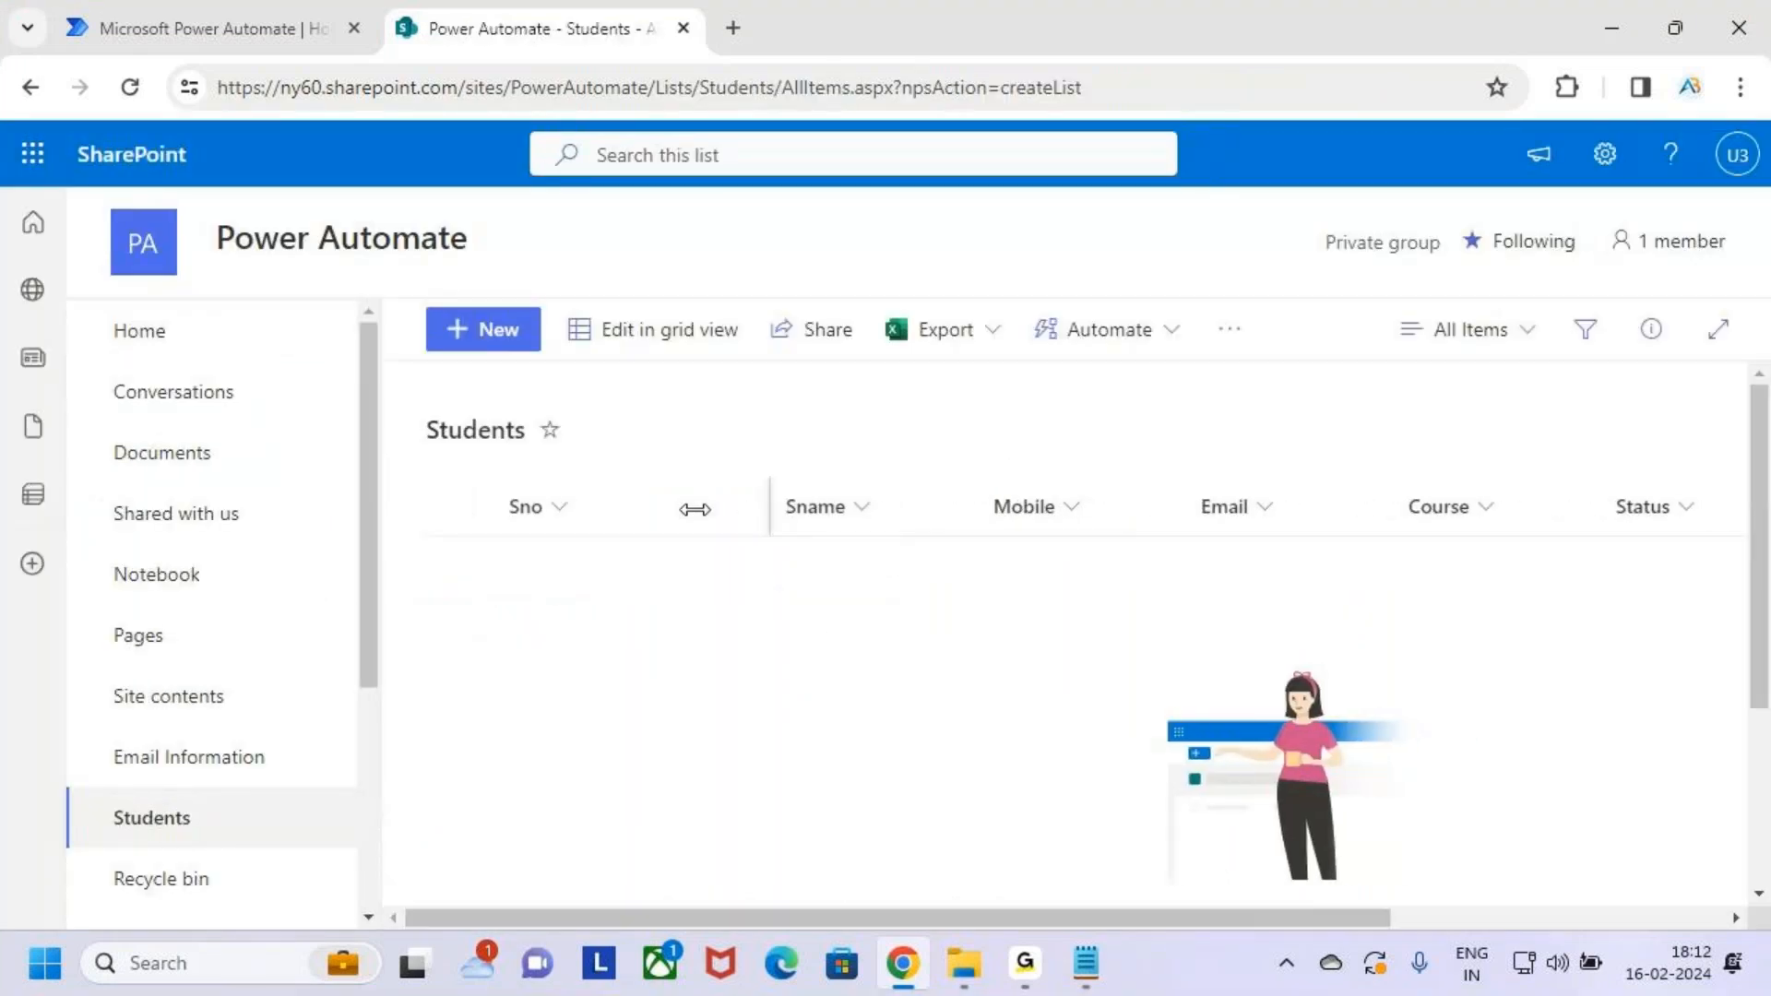
Narrow the Sname, Mobile, Email and Course columns so all six fit
left_click_drag(977, 506, 973, 509)
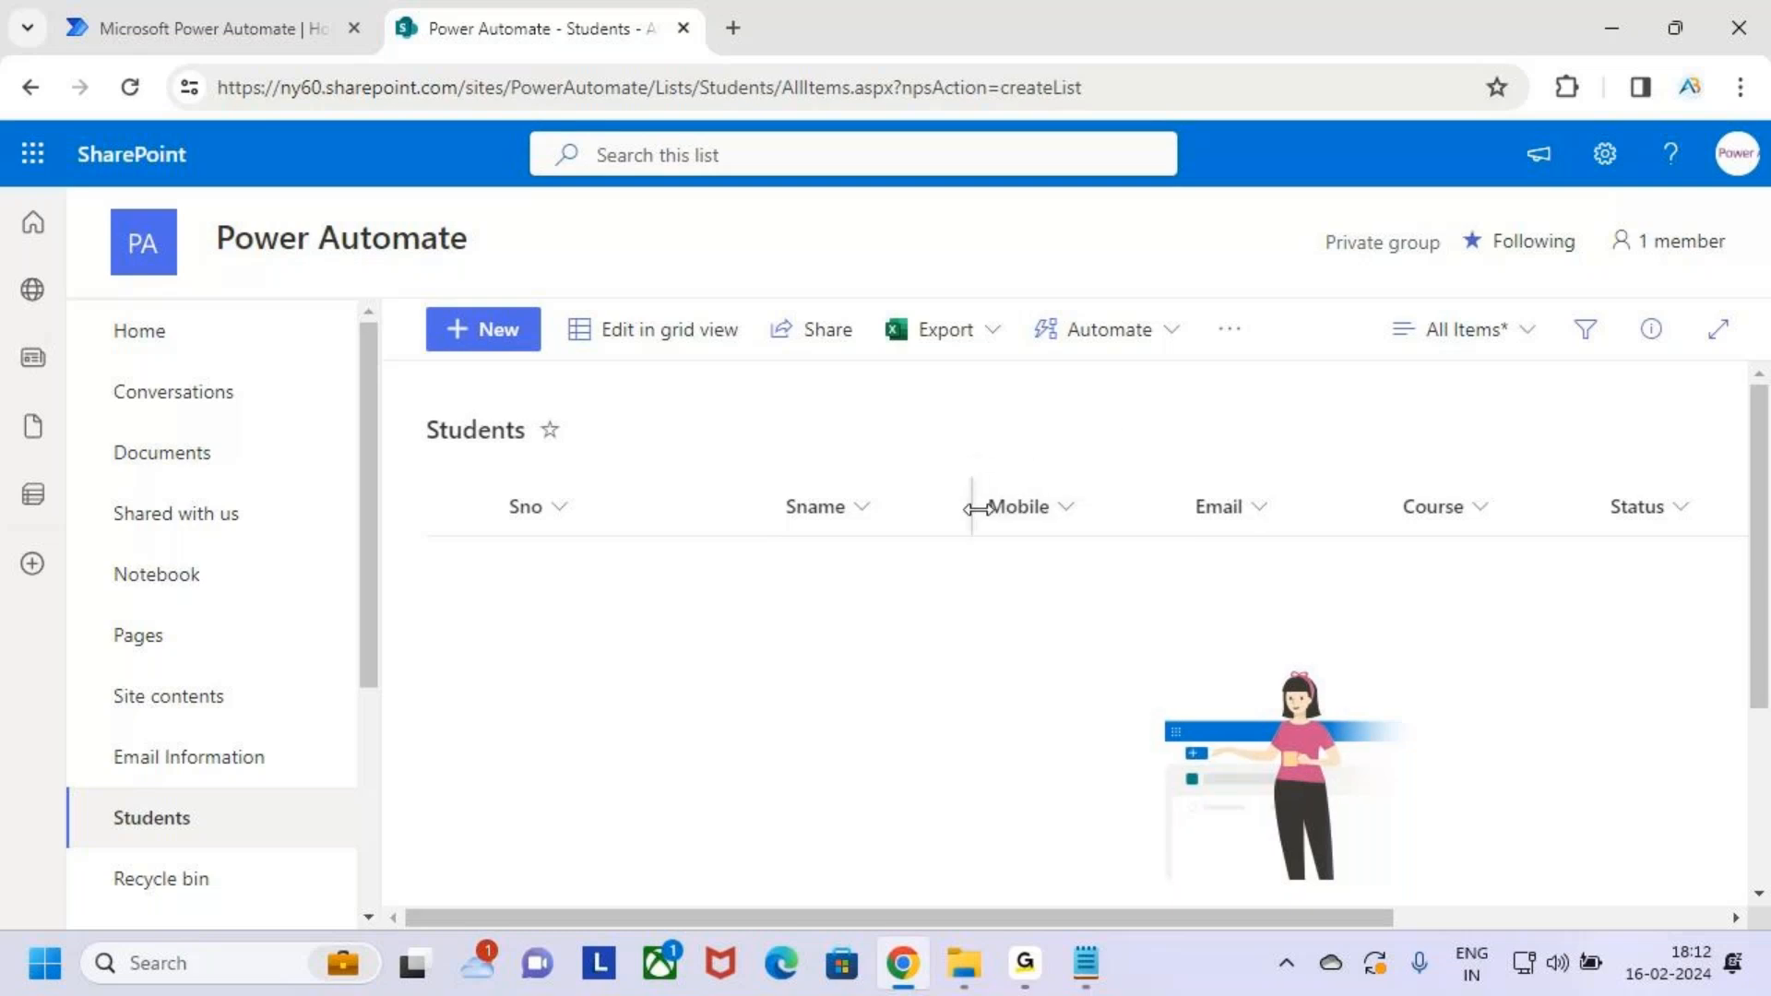
left_click_drag(1186, 506, 1165, 507)
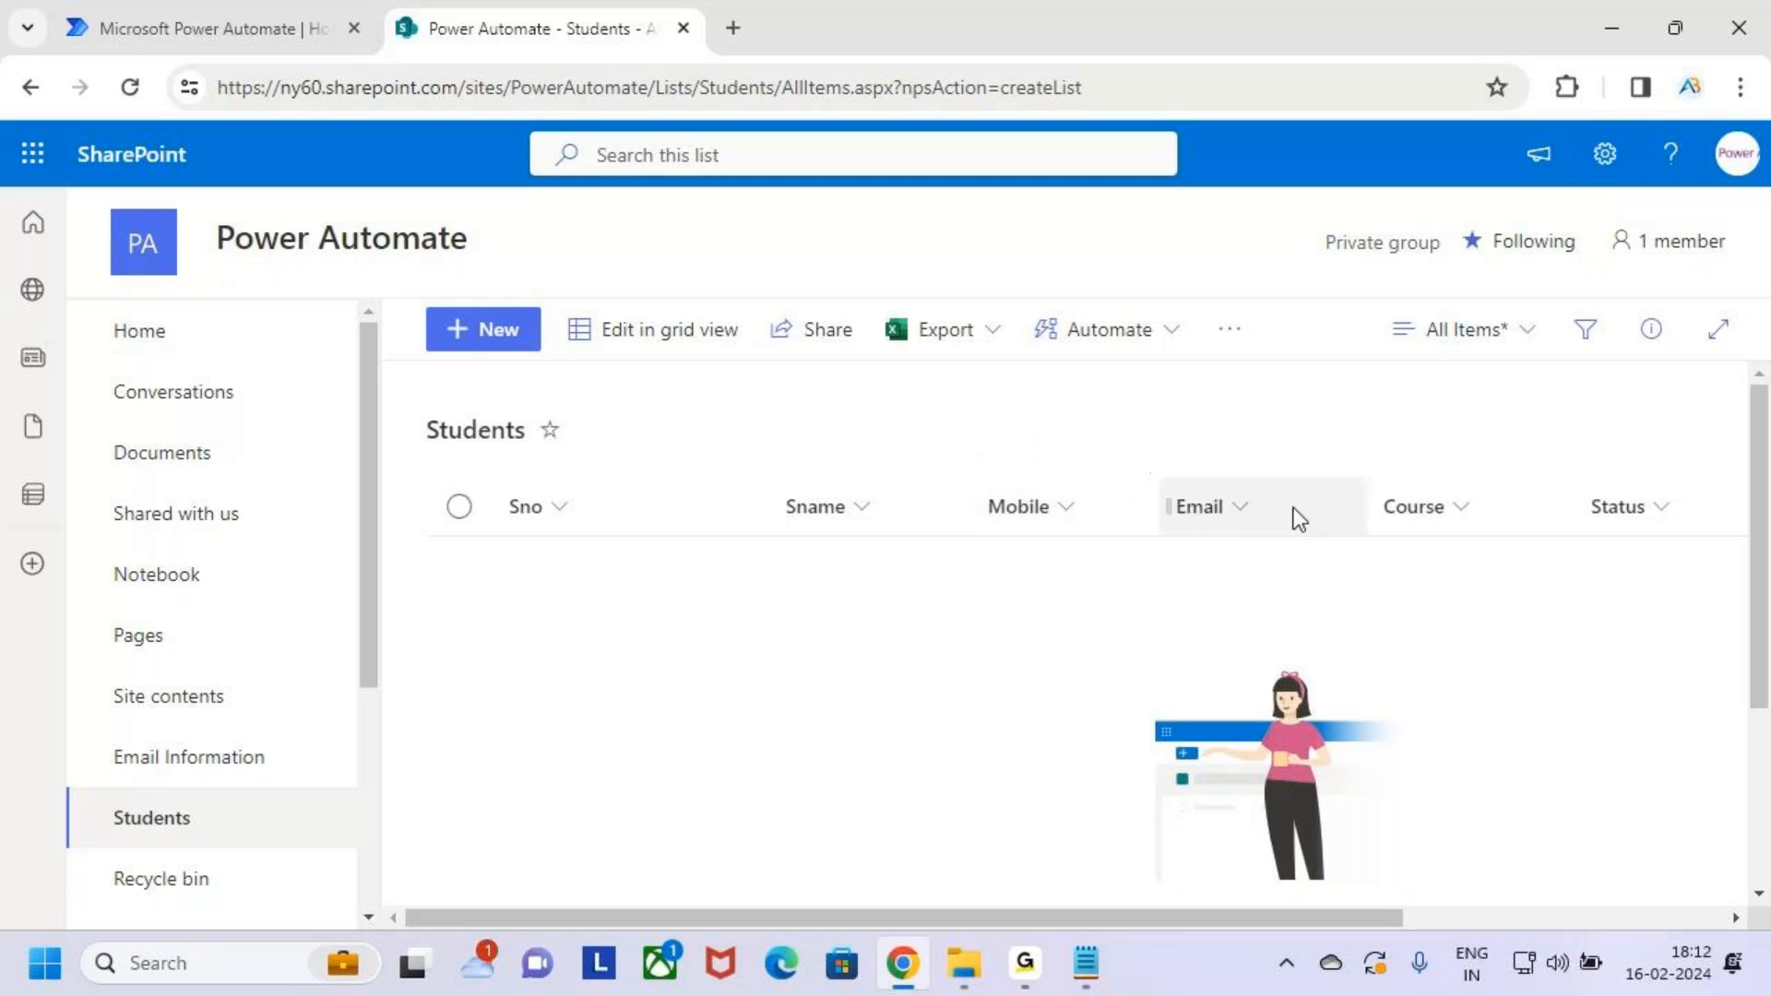
left_click_drag(1573, 518, 1512, 522)
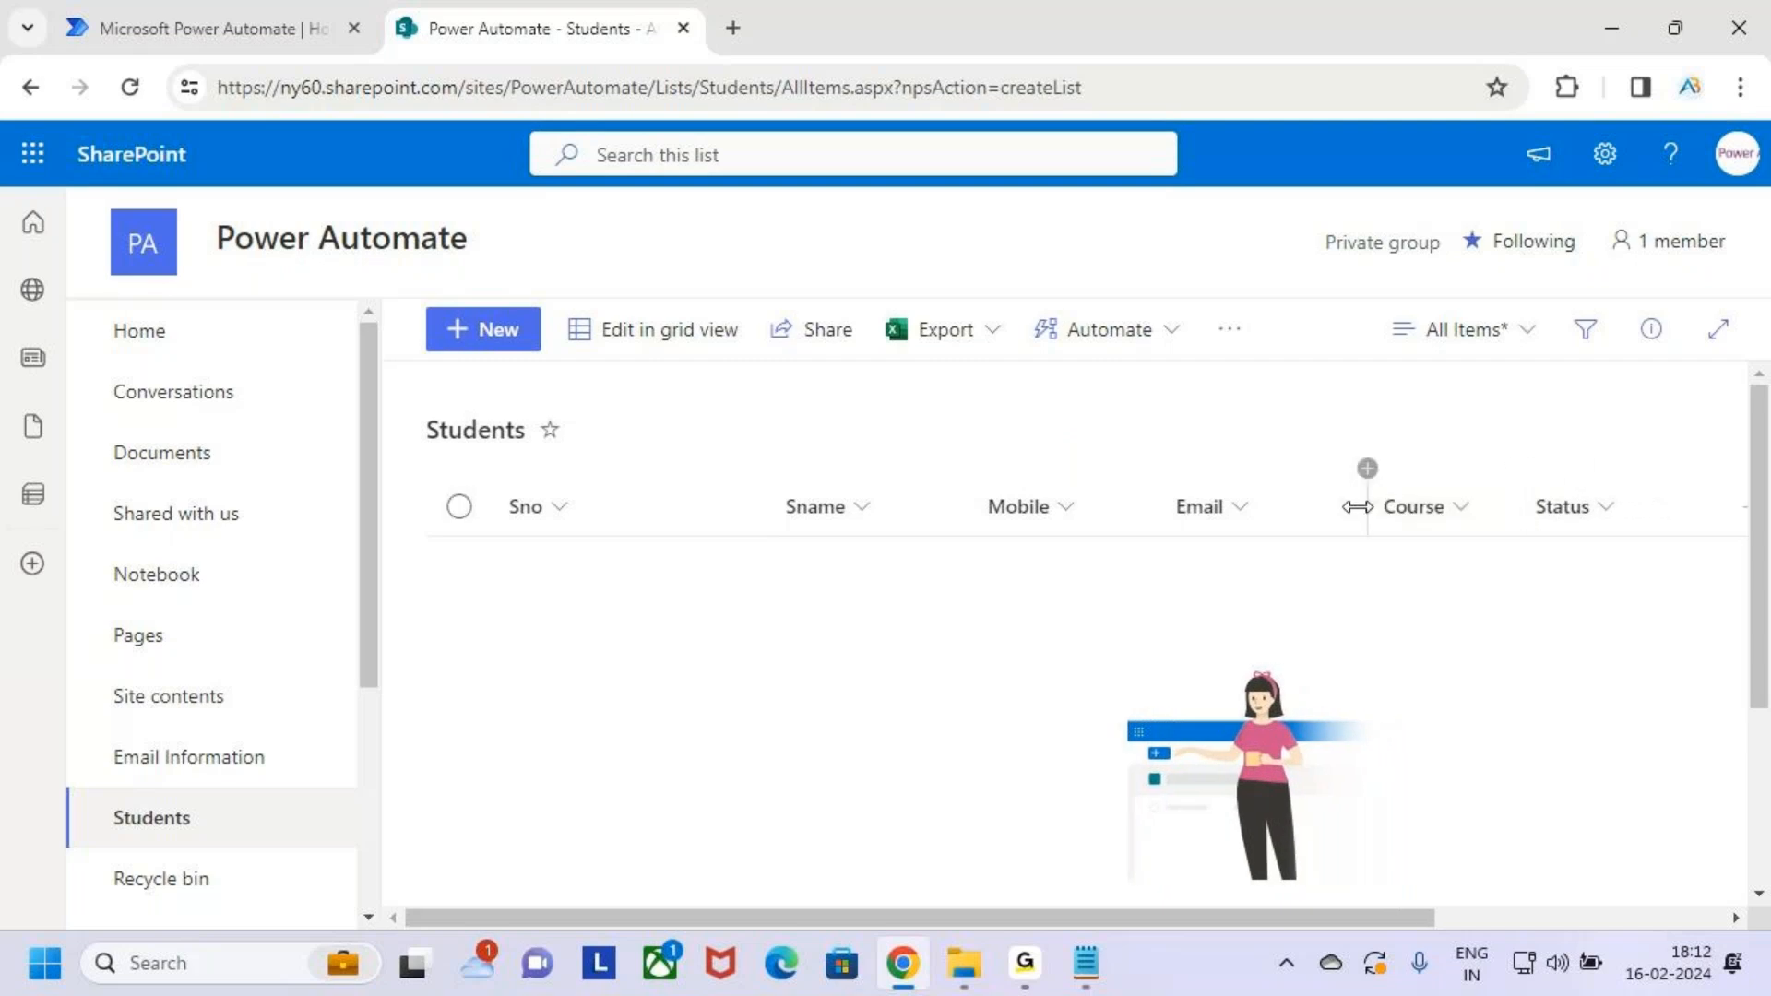
left_click_drag(1356, 507, 1342, 507)
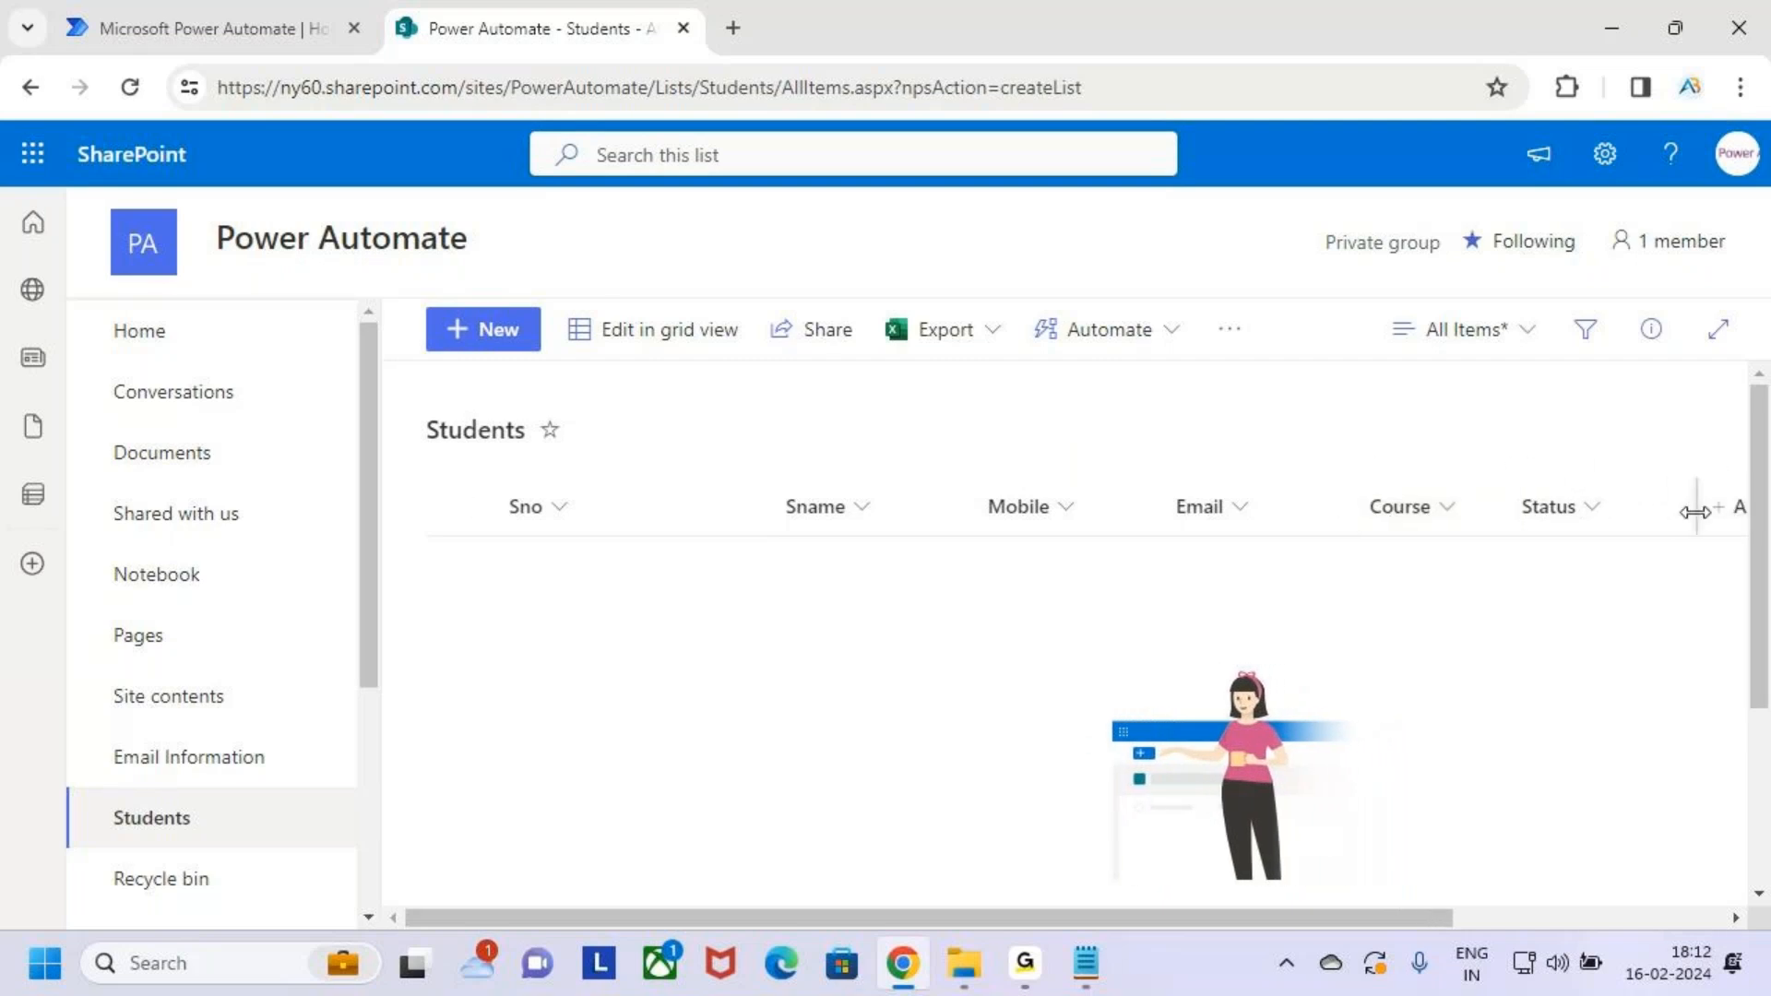
left_click_drag(1695, 512, 1659, 517)
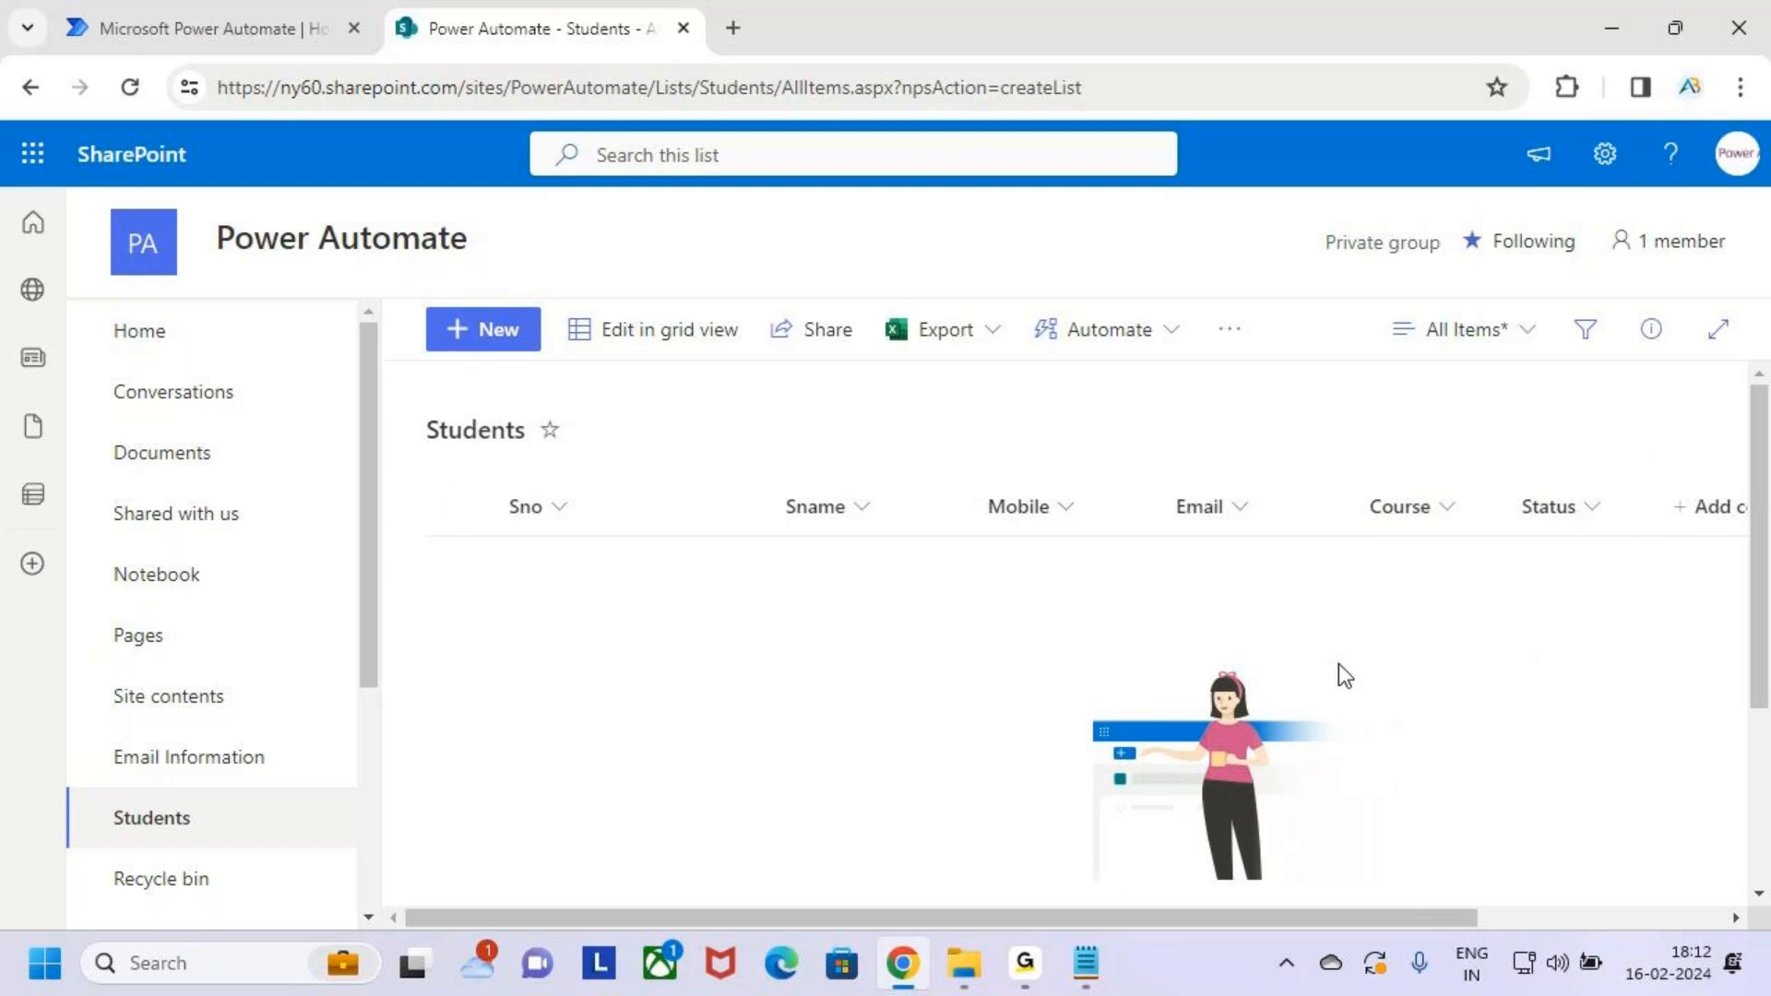
Review the empty six-column list, then bring up the Microsoft 365 app launcher
key("ctrl+2")
left_click_drag(484, 486, 1632, 661)
left_click_drag(1039, 435, 1045, 475)
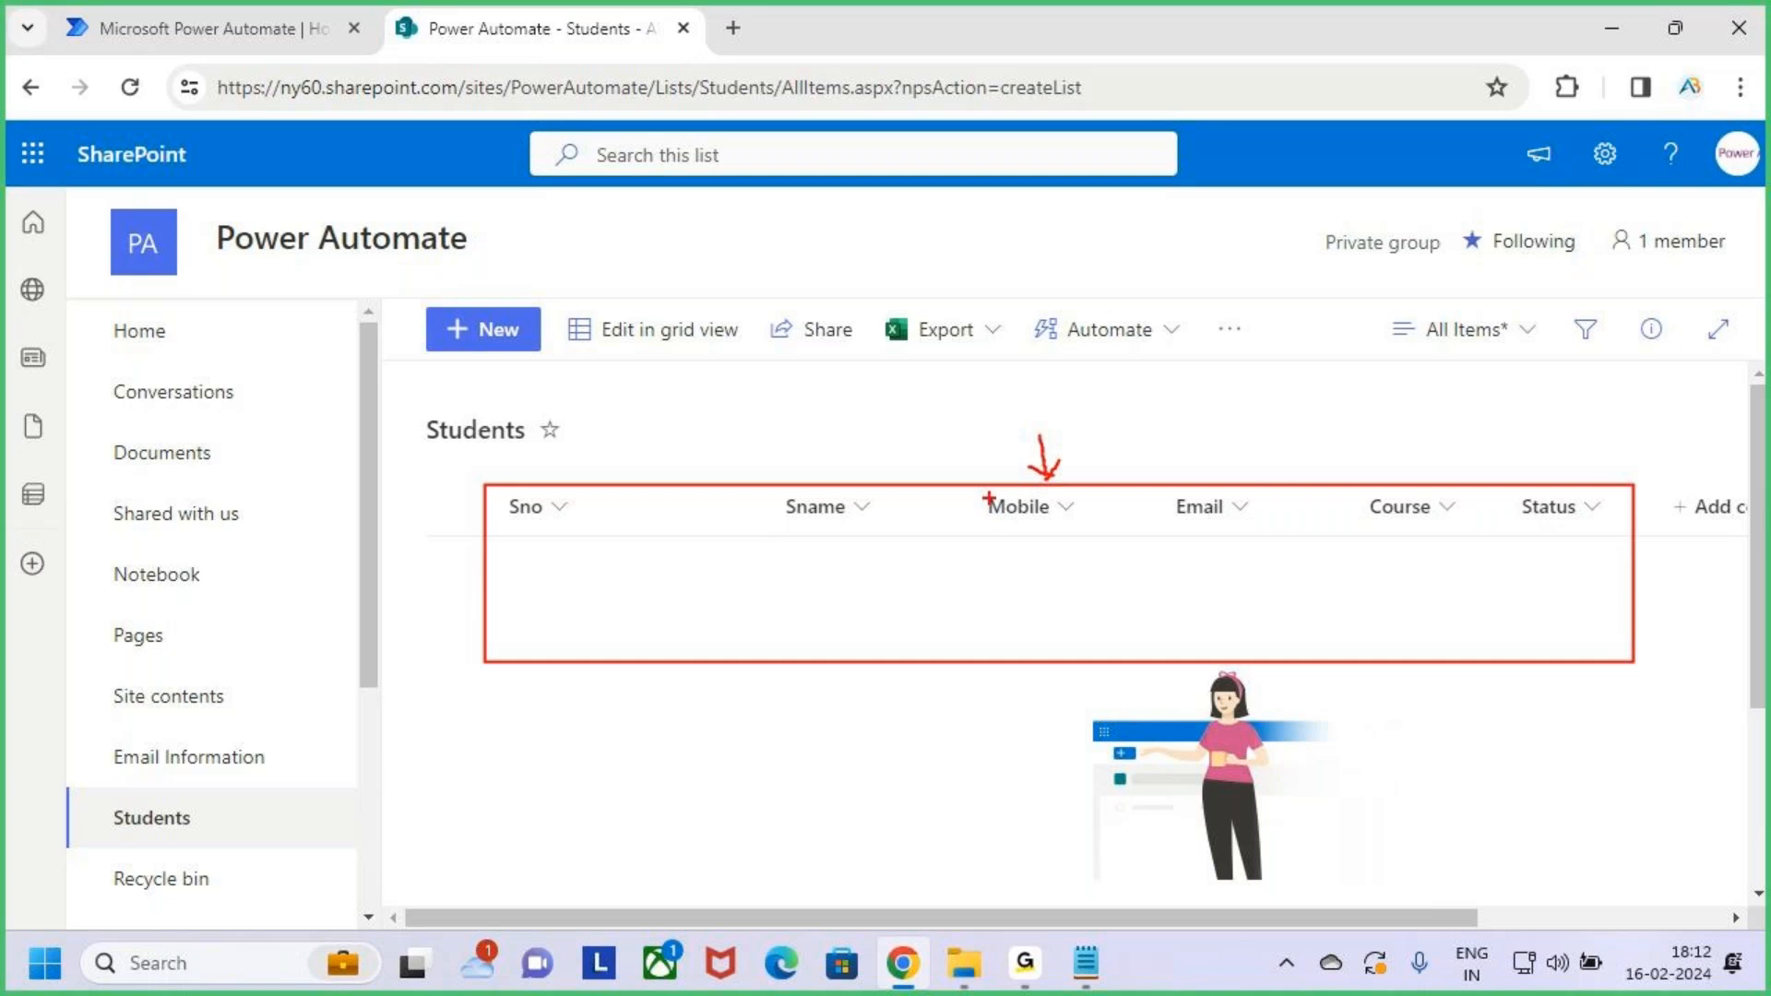
left_click_drag(1035, 420, 1041, 484)
mouse_move(1044, 421)
left_mouse_down()
mouse_move(1064, 481)
mouse_move(1307, 576)
left_mouse_up()
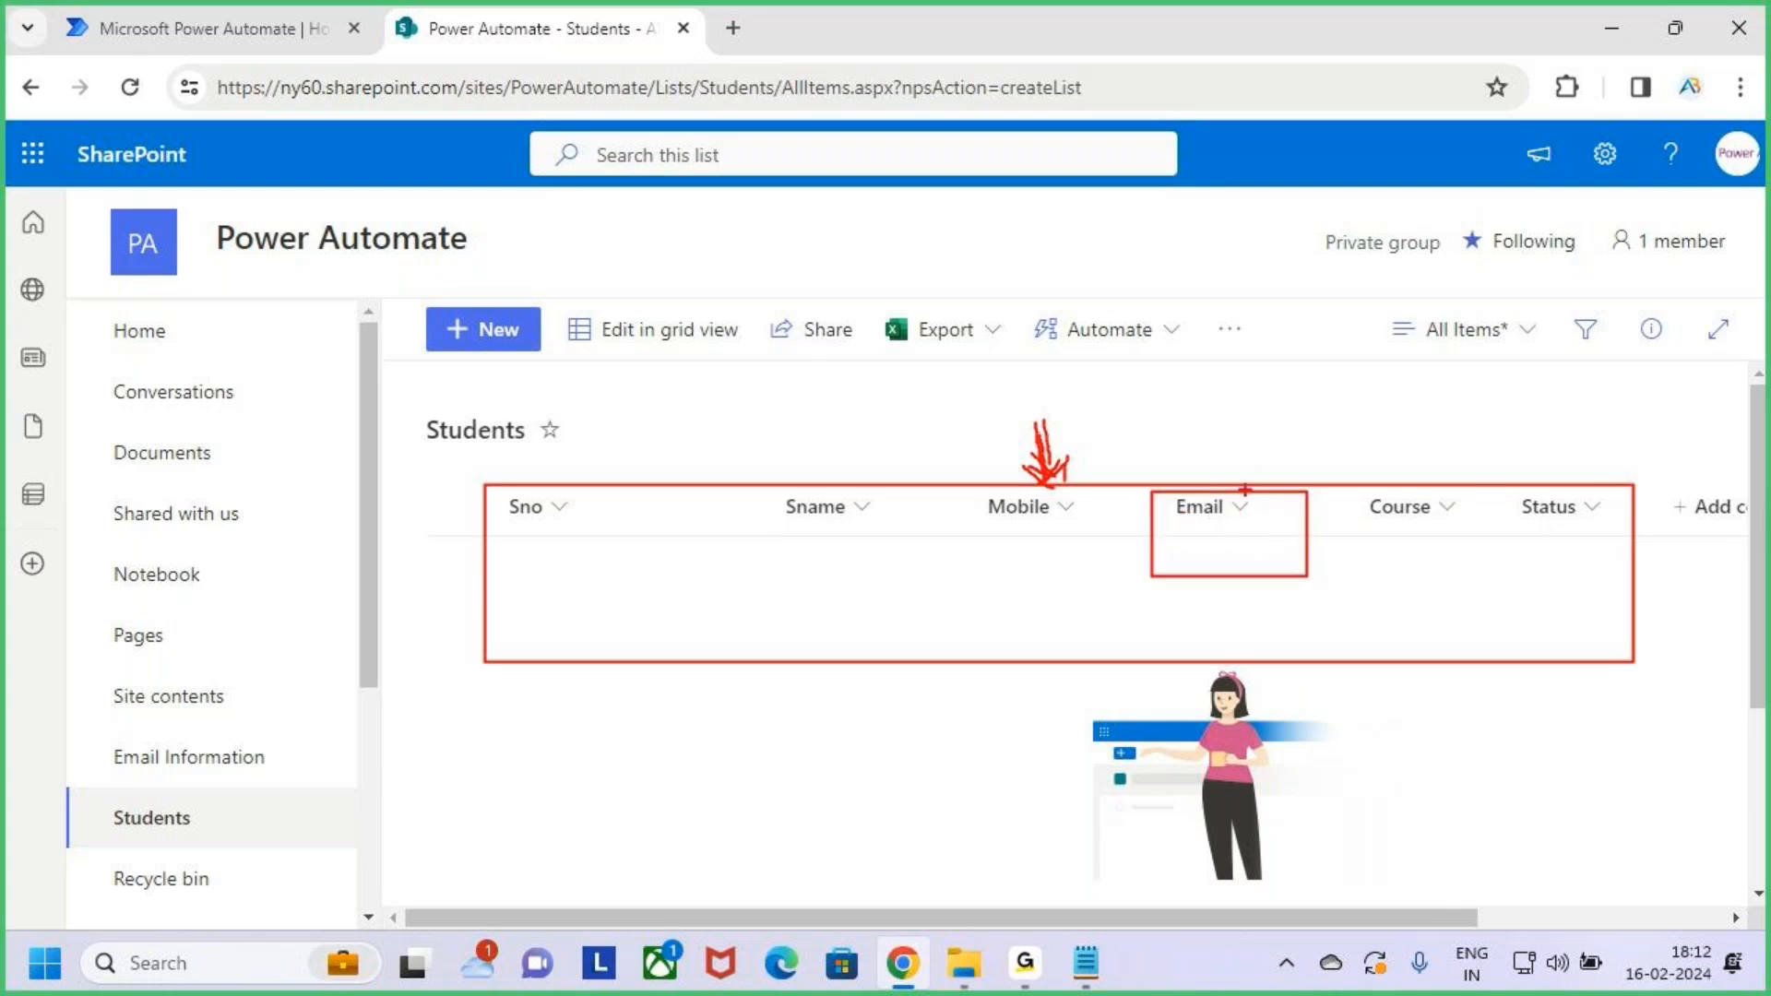
mouse_move(1199, 489)
left_mouse_down()
mouse_move(1264, 426)
mouse_move(1265, 452)
left_mouse_up()
mouse_move(1314, 399)
left_mouse_down()
mouse_move(1552, 349)
mouse_move(1614, 312)
left_mouse_up()
mouse_move(1593, 295)
left_mouse_down()
mouse_move(1615, 306)
mouse_move(1638, 397)
left_mouse_up()
left_click_drag(1487, 435, 1763, 349)
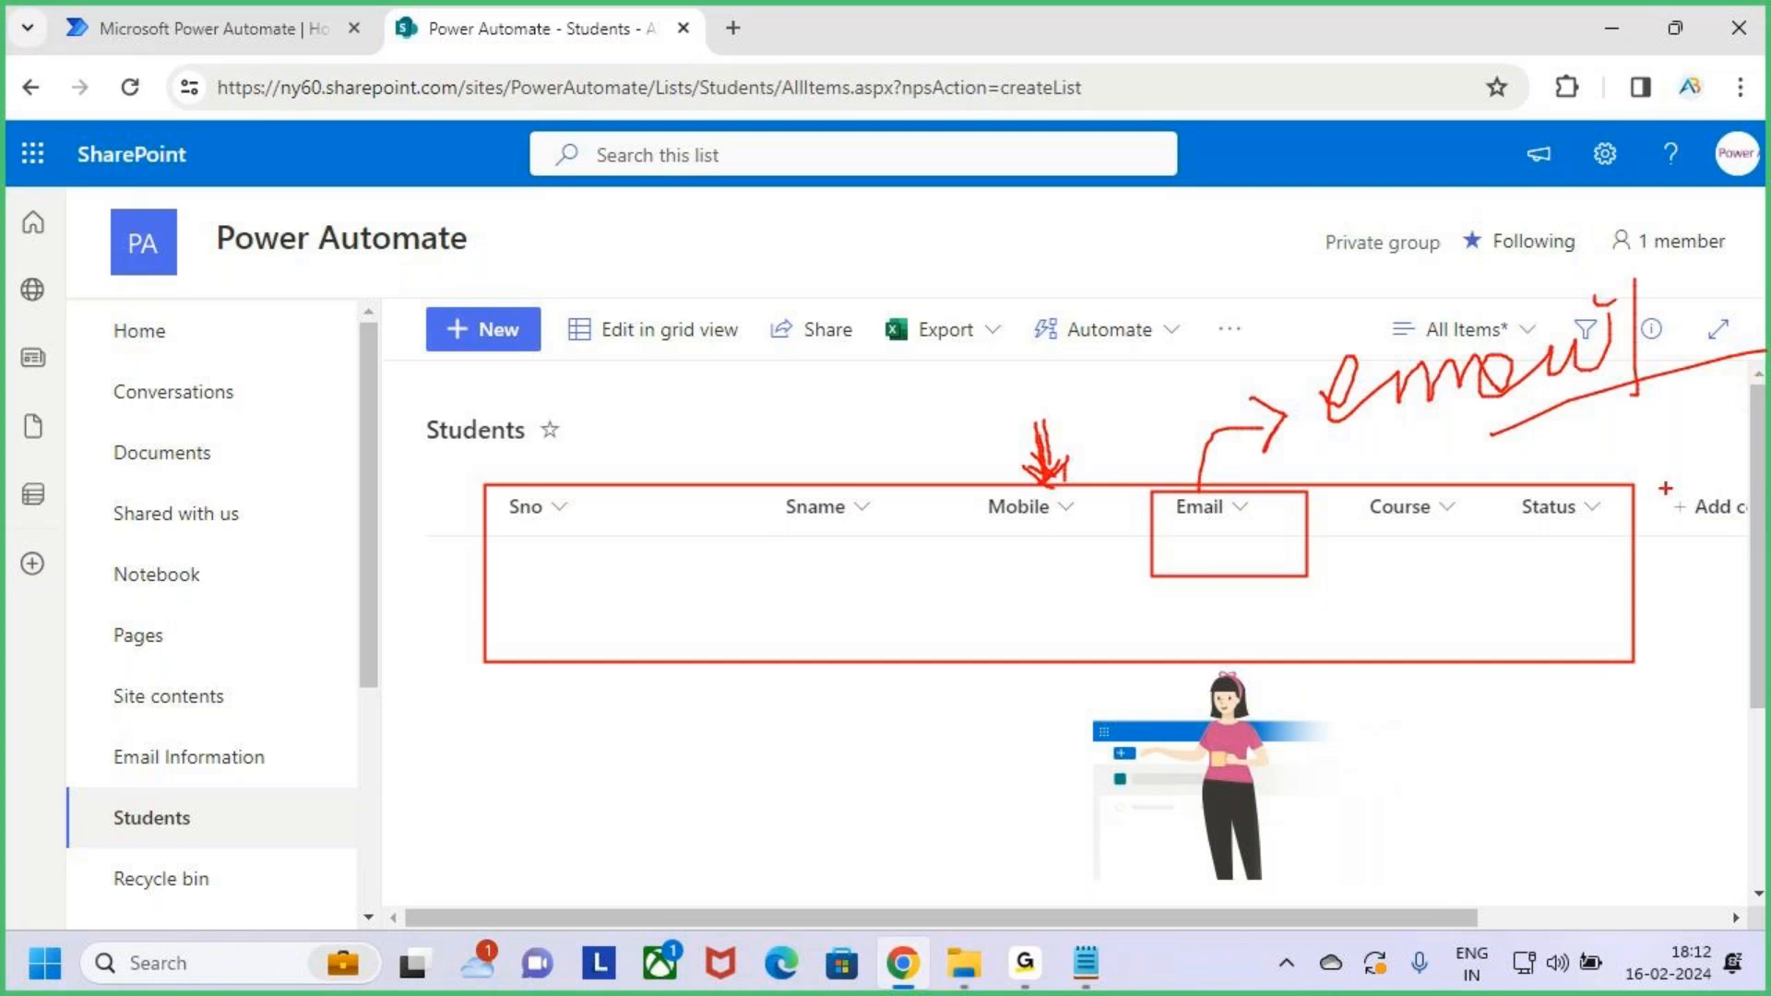
key("e")
mouse_move(477, 484)
left_mouse_down()
mouse_move(582, 514)
mouse_move(1455, 601)
mouse_move(1631, 662)
left_mouse_up()
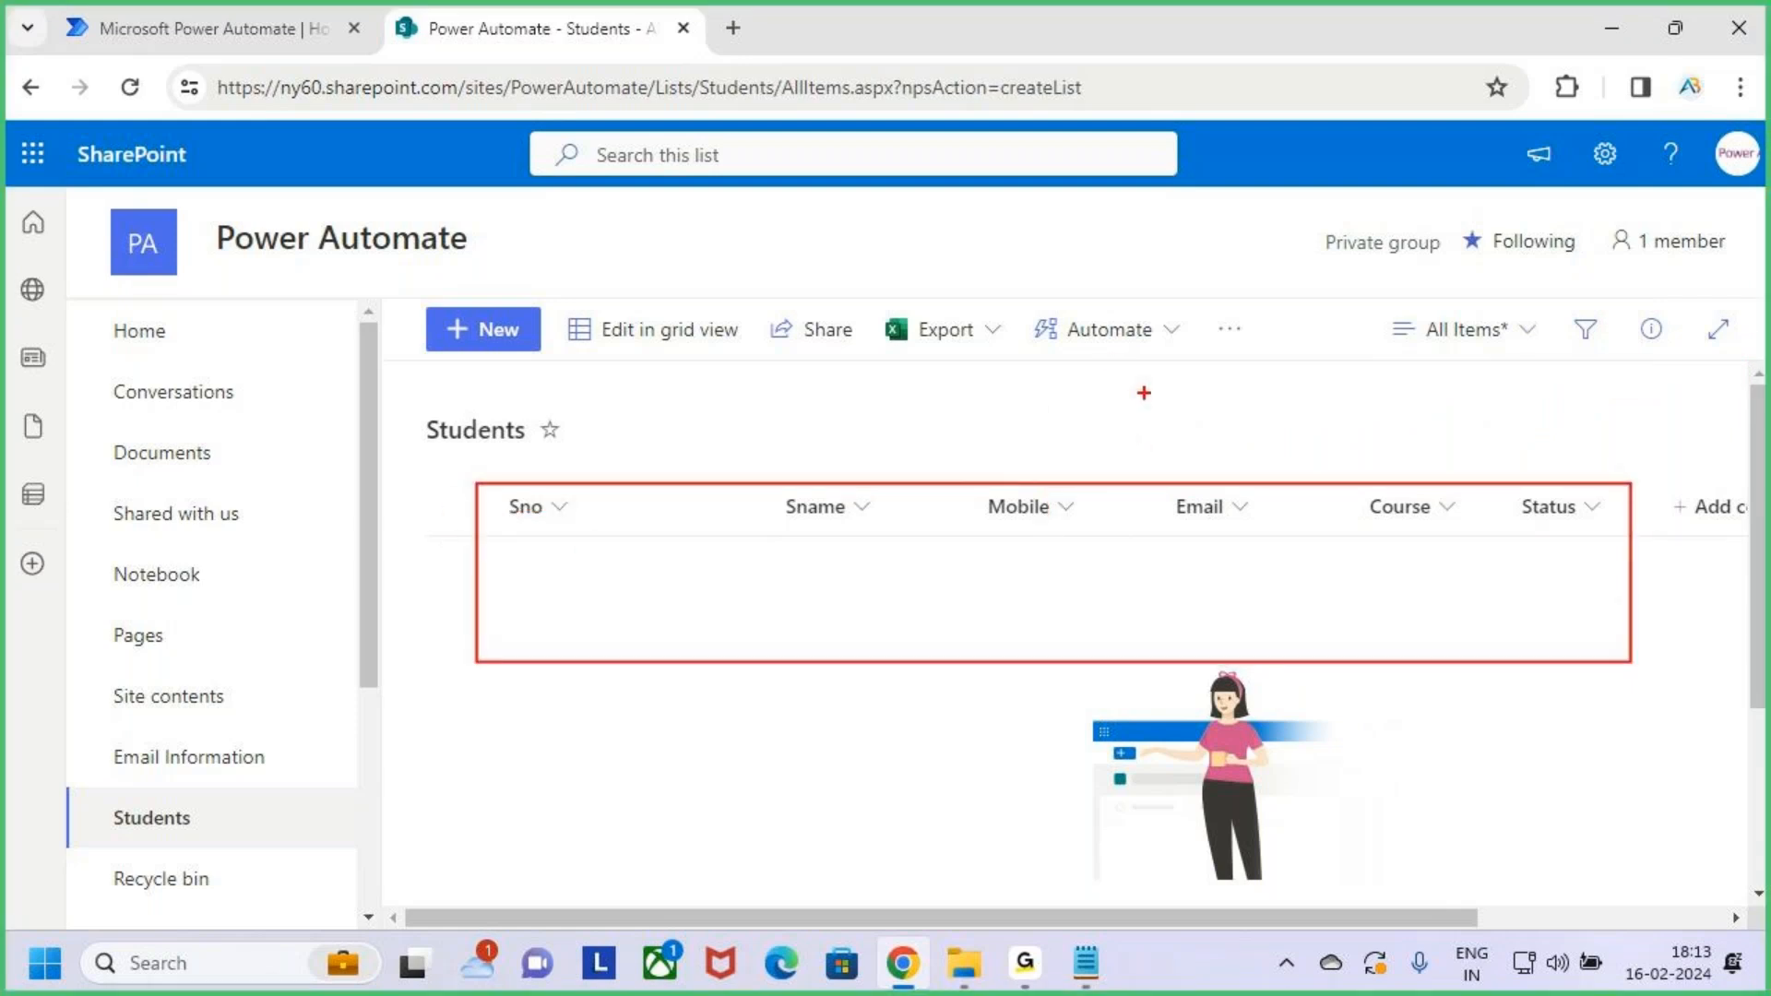
mouse_move(1132, 380)
left_mouse_down()
mouse_move(1185, 384)
mouse_move(1159, 407)
left_mouse_up()
mouse_move(1210, 384)
left_mouse_down()
mouse_move(1233, 420)
mouse_move(1328, 379)
mouse_move(1366, 430)
left_mouse_up()
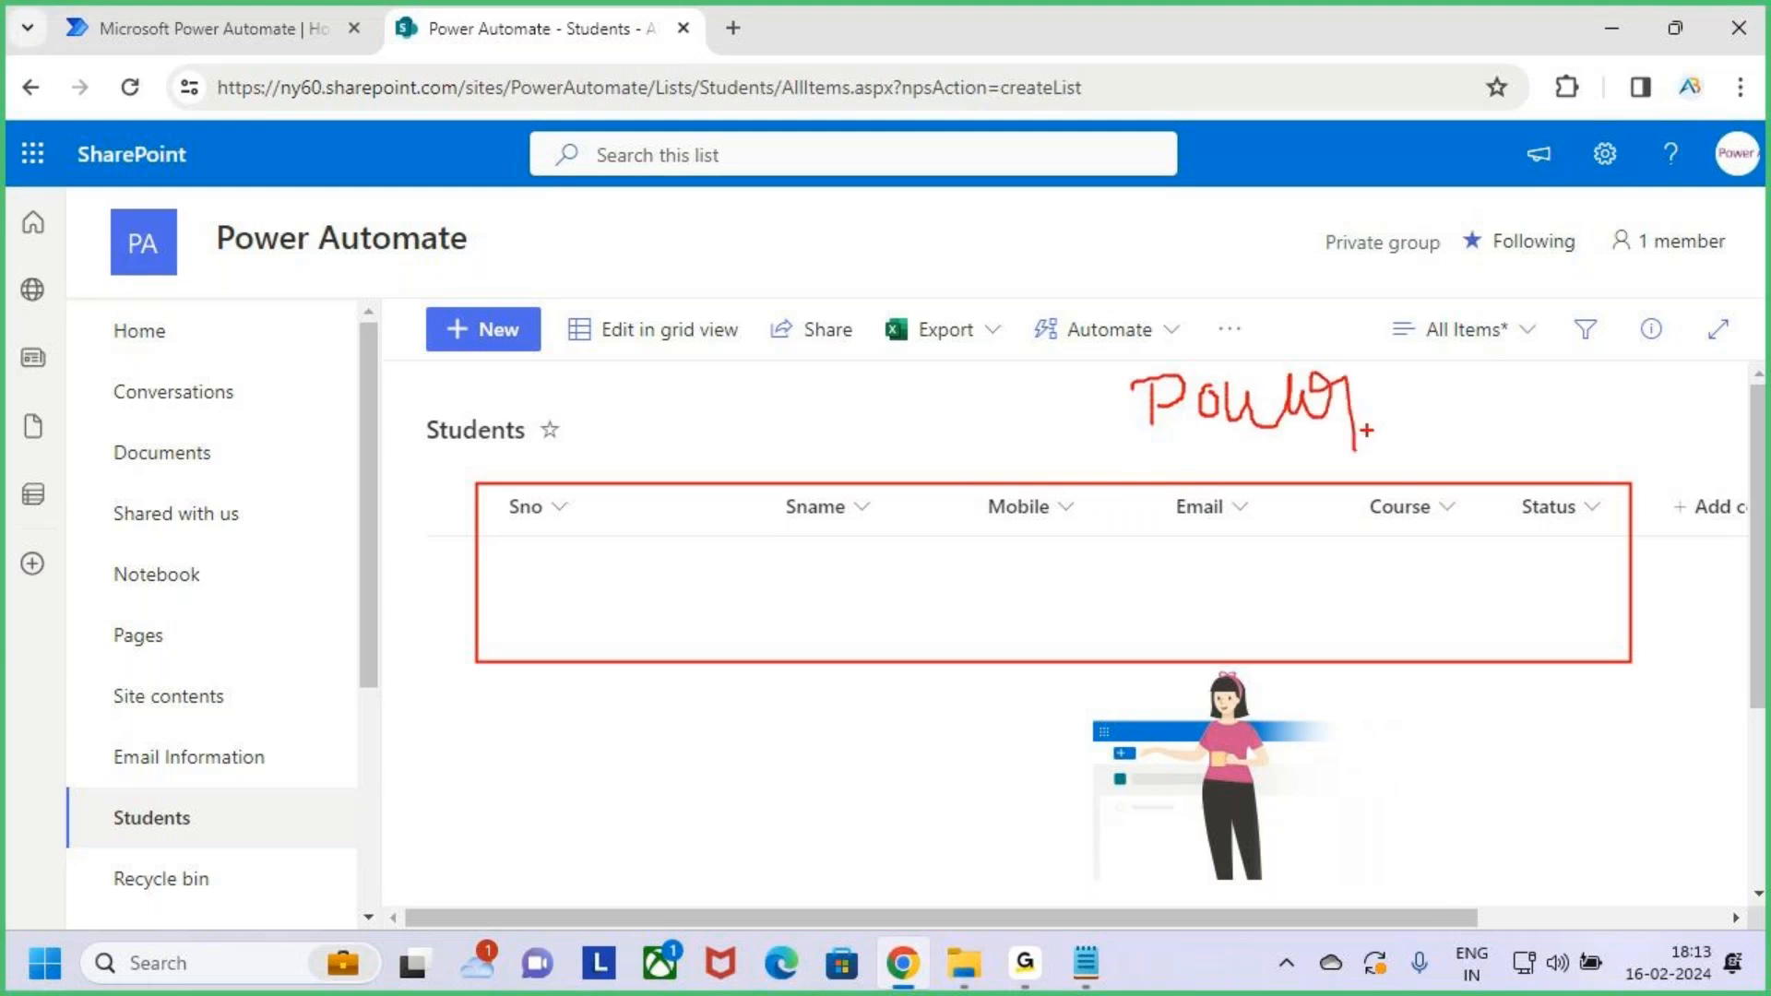
key("Escape")
left_click(35, 155)
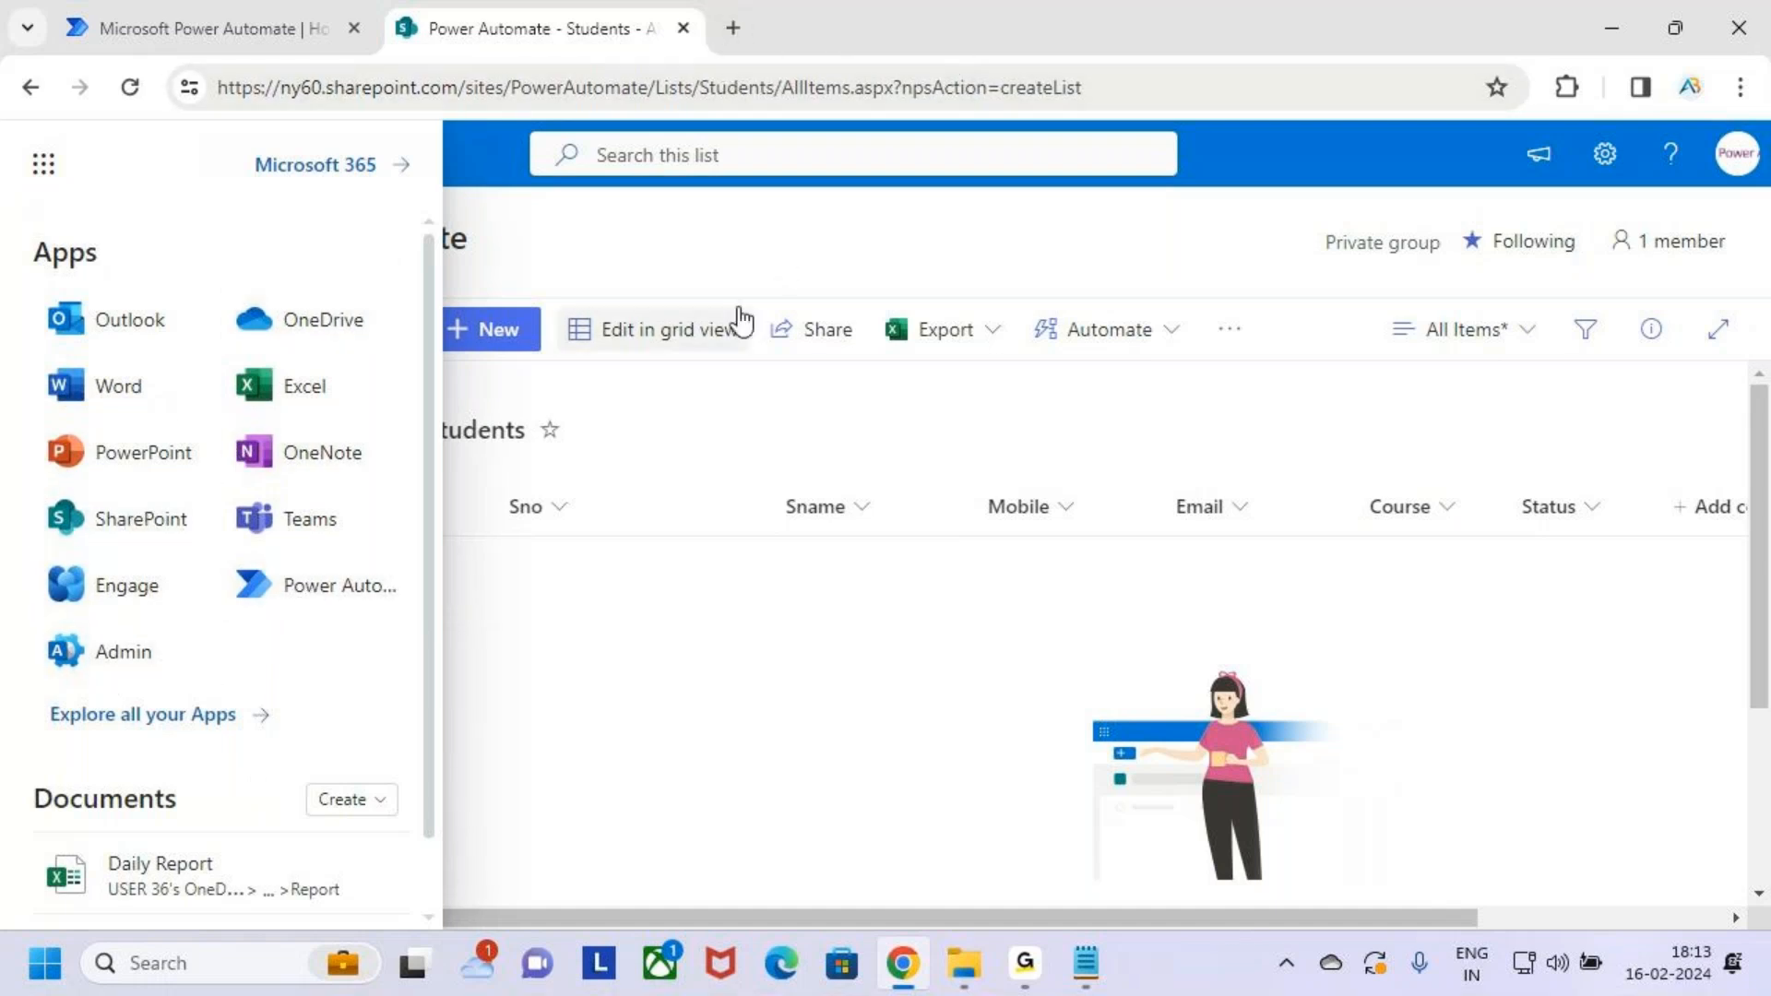
Open make.powerapps.com in a new tab and go to the Create page
left_click(729, 249)
left_click(733, 31)
left_click(753, 87)
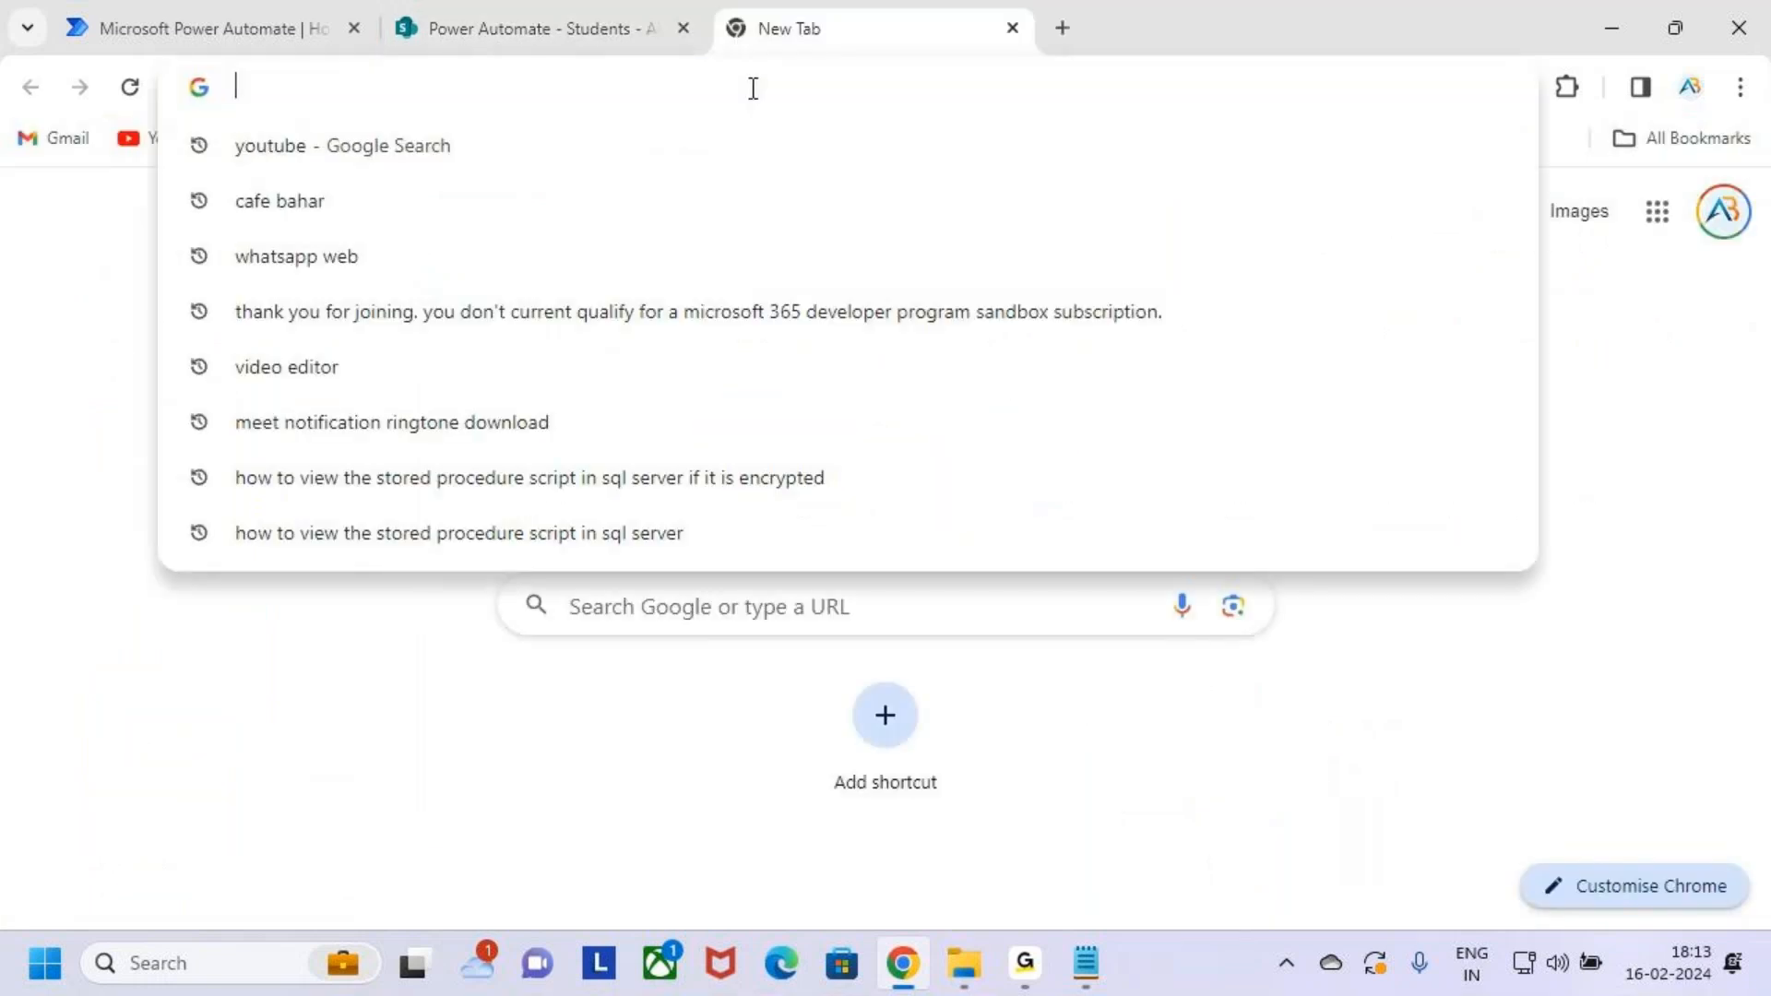
type("make.powerapps.com")
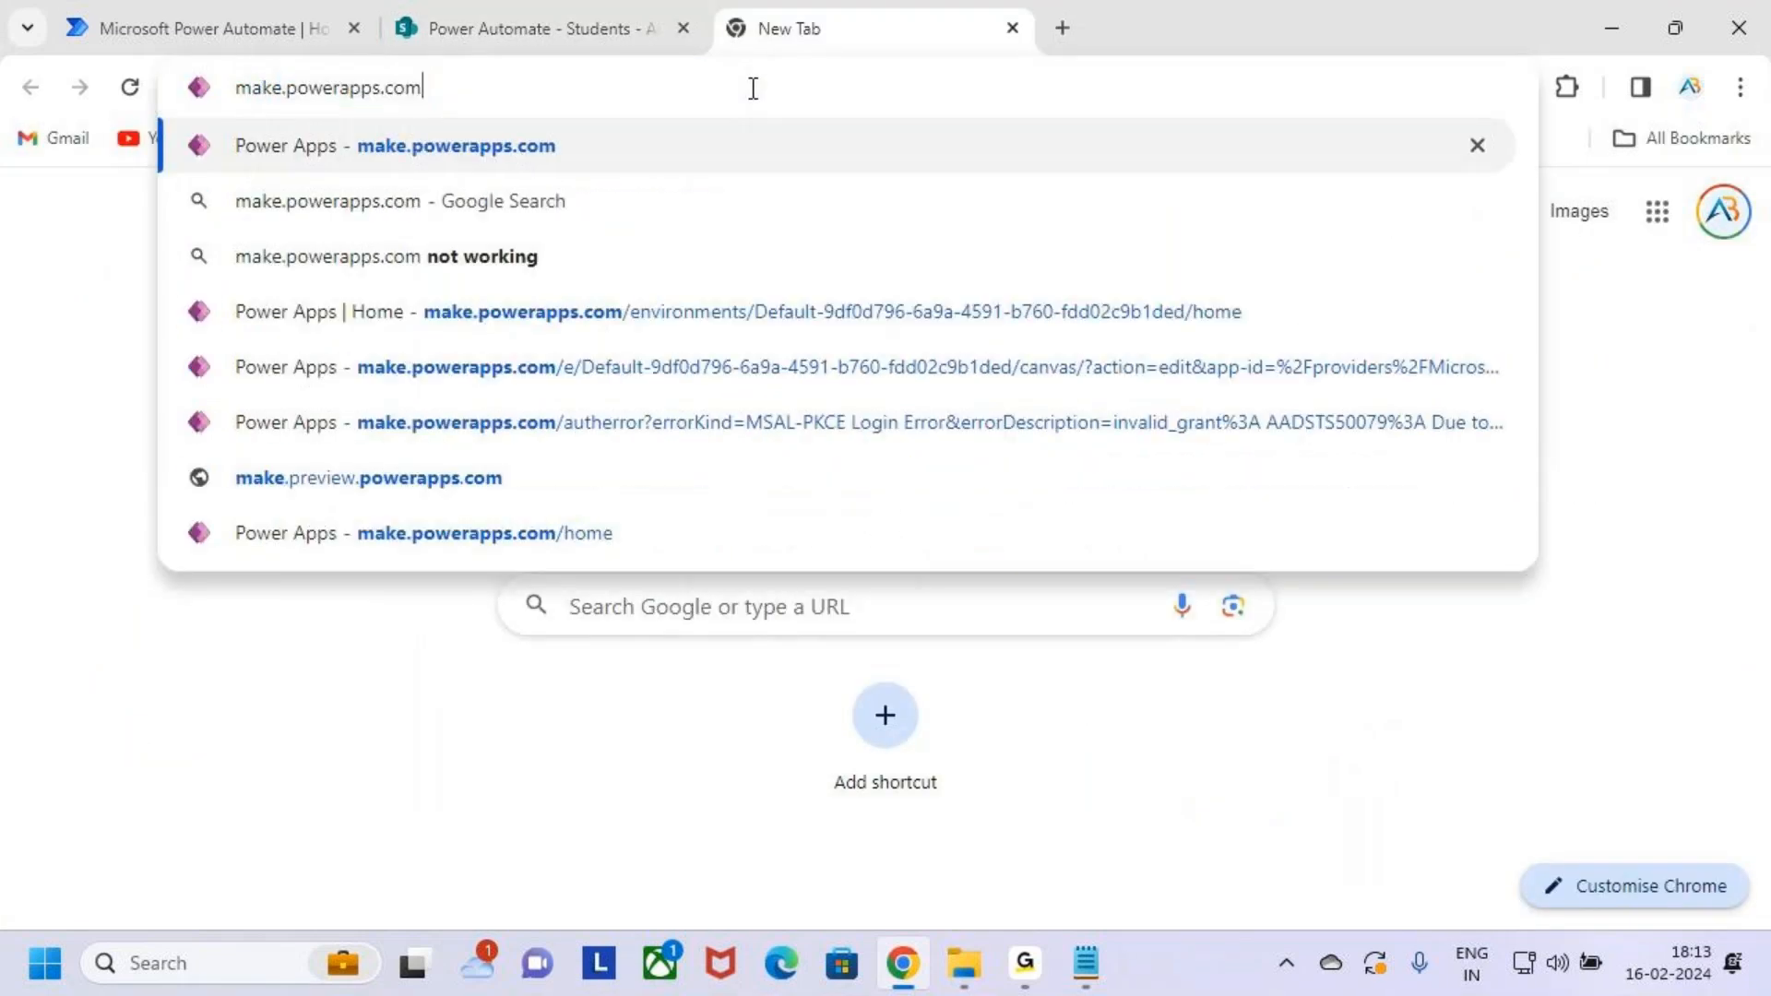
key("Return")
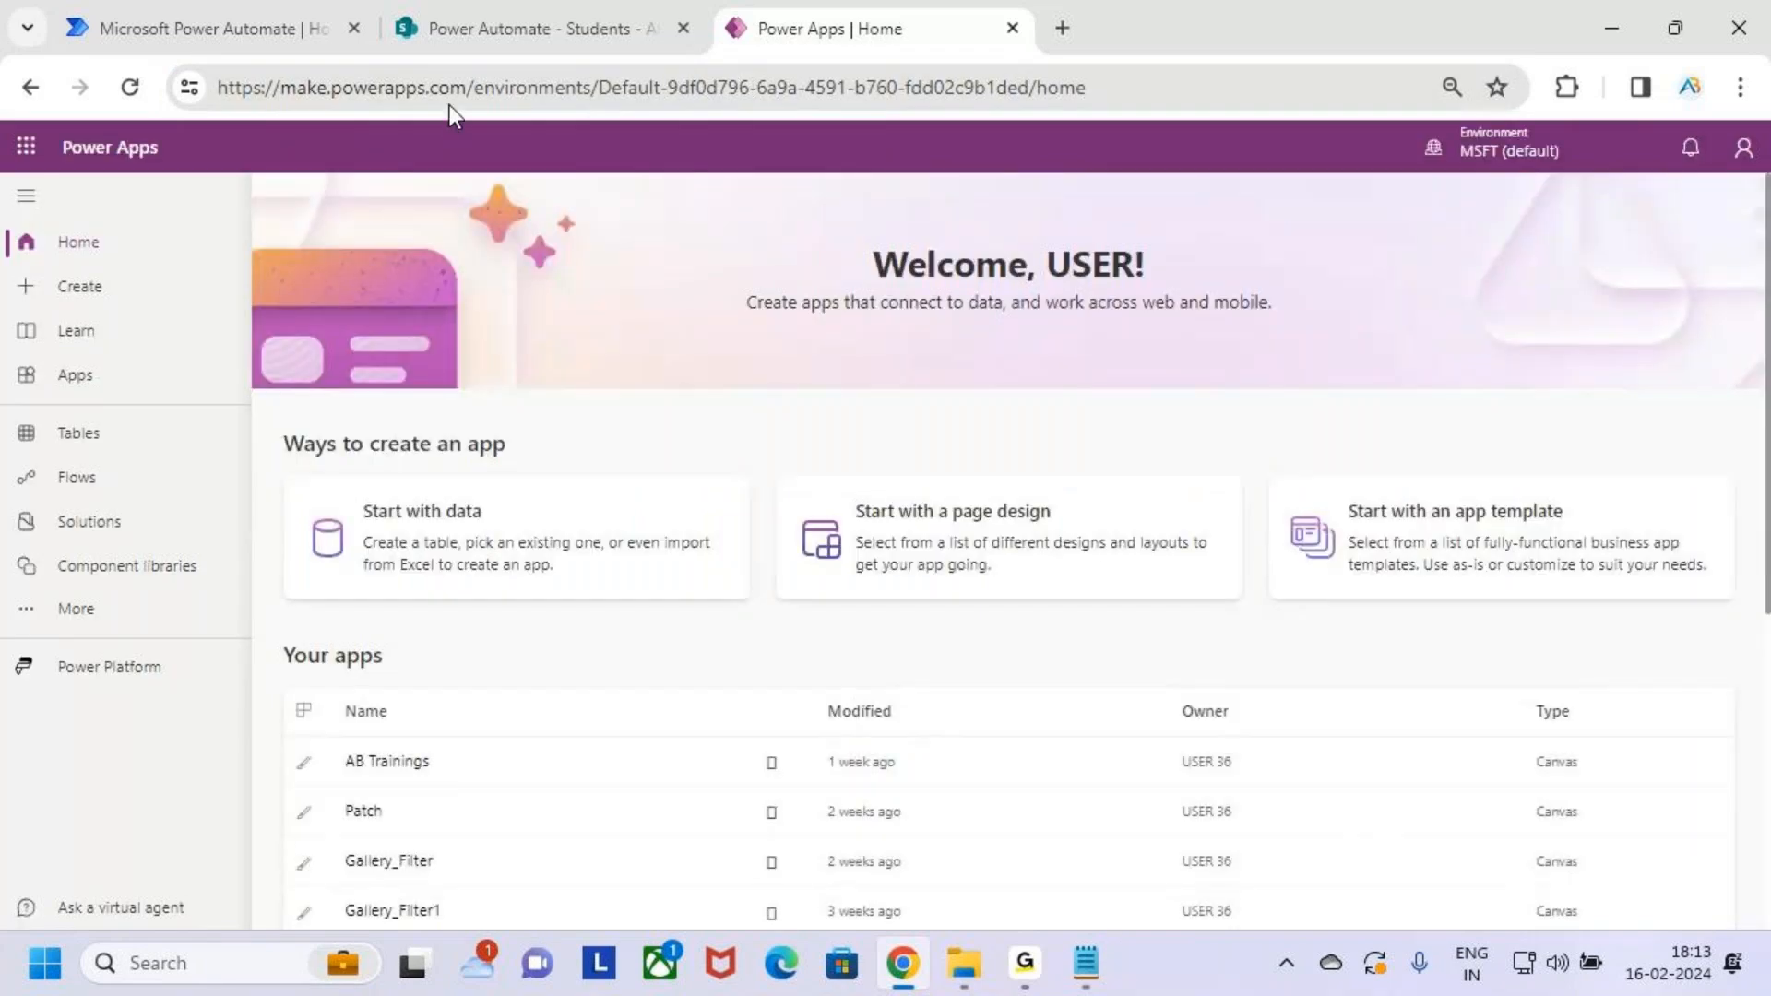
left_click_drag(468, 87, 280, 97)
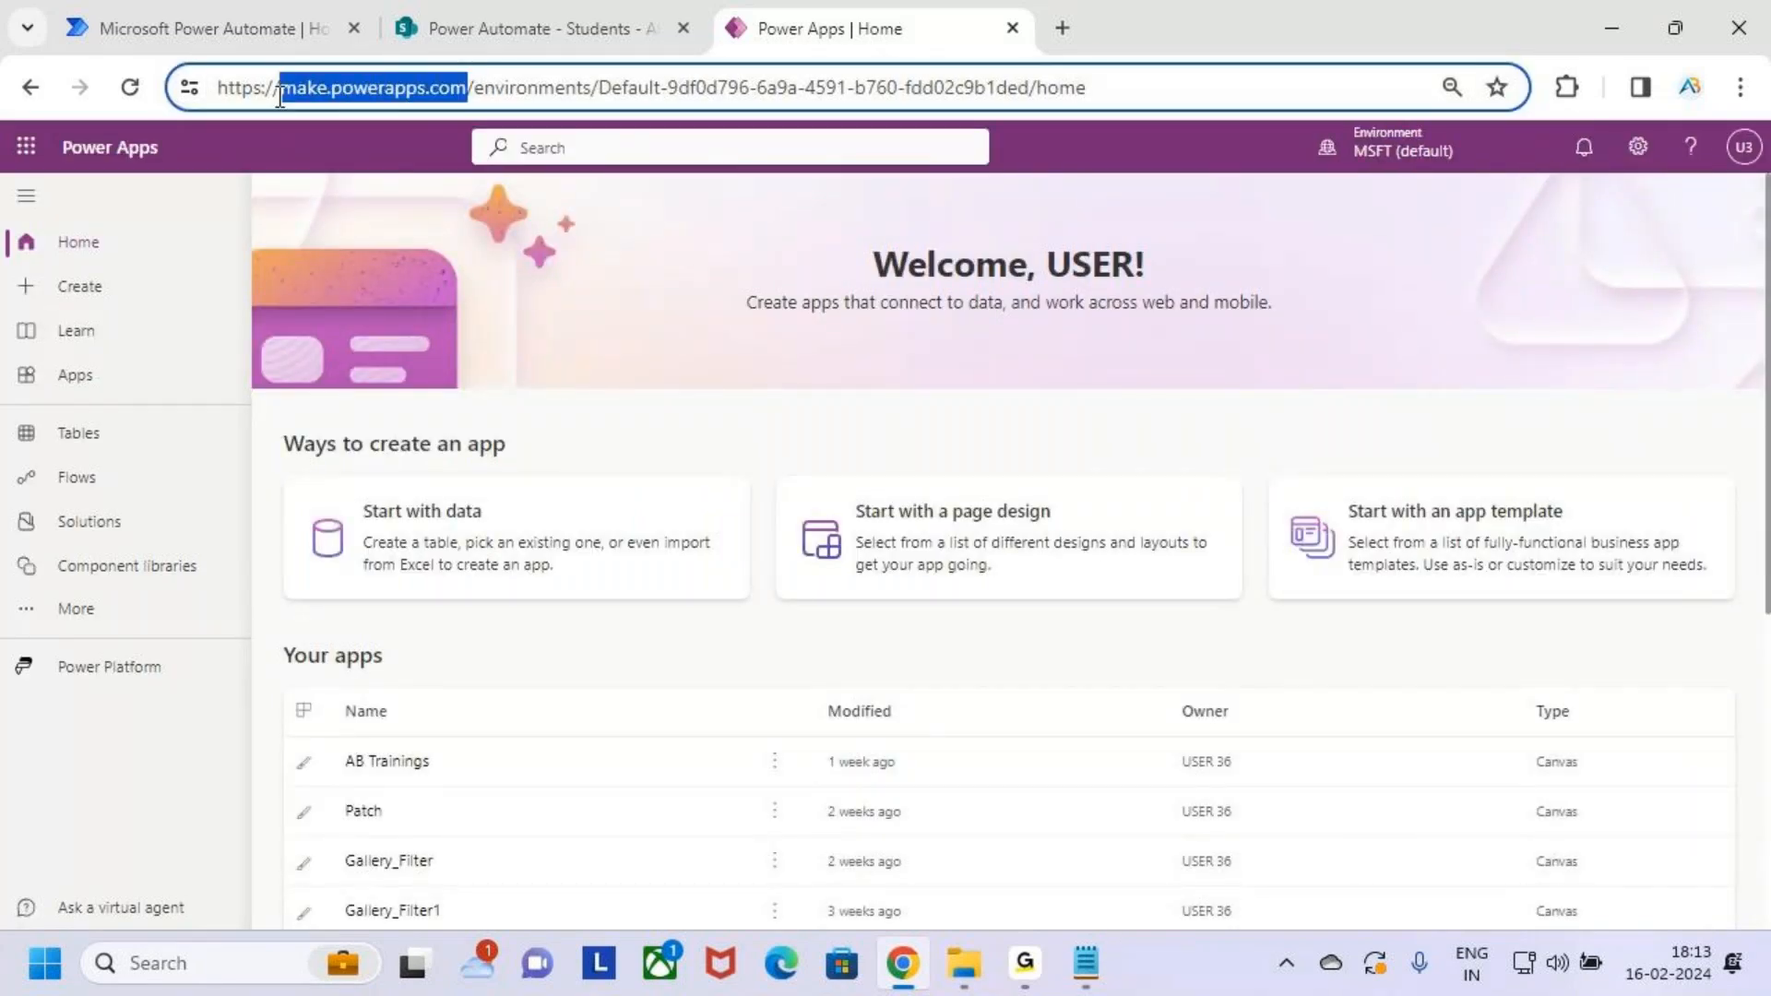
left_click(723, 285)
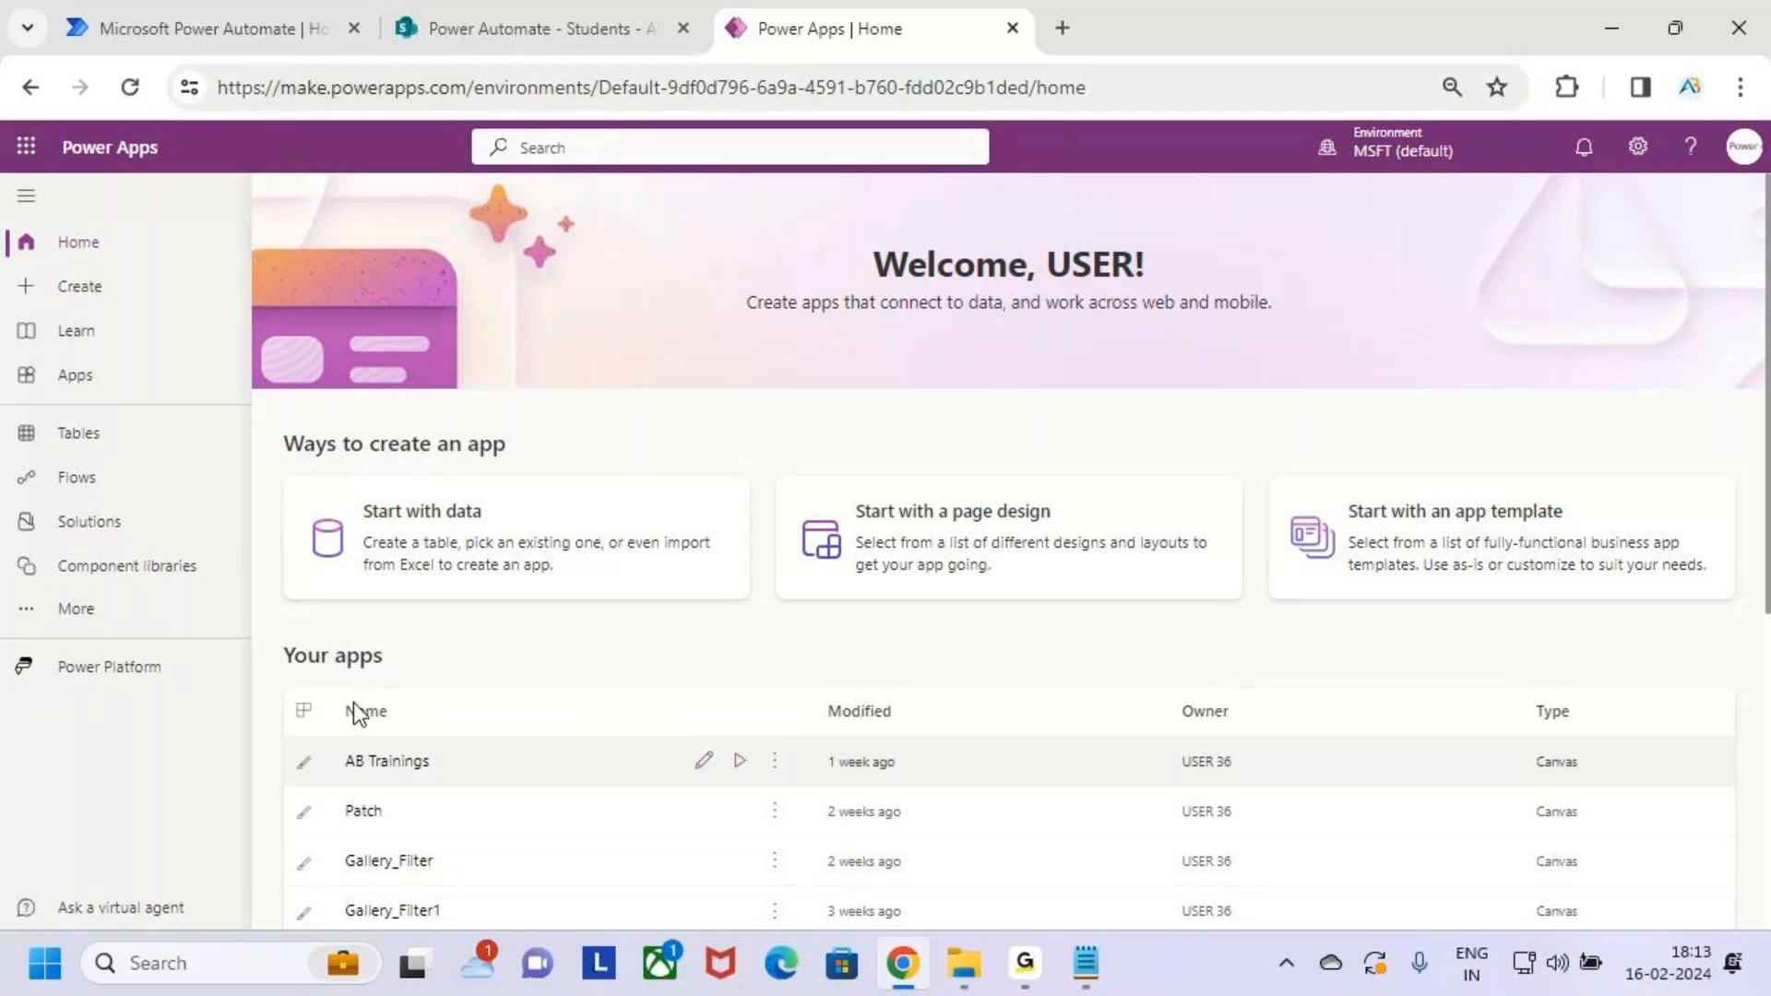
left_click(111, 291)
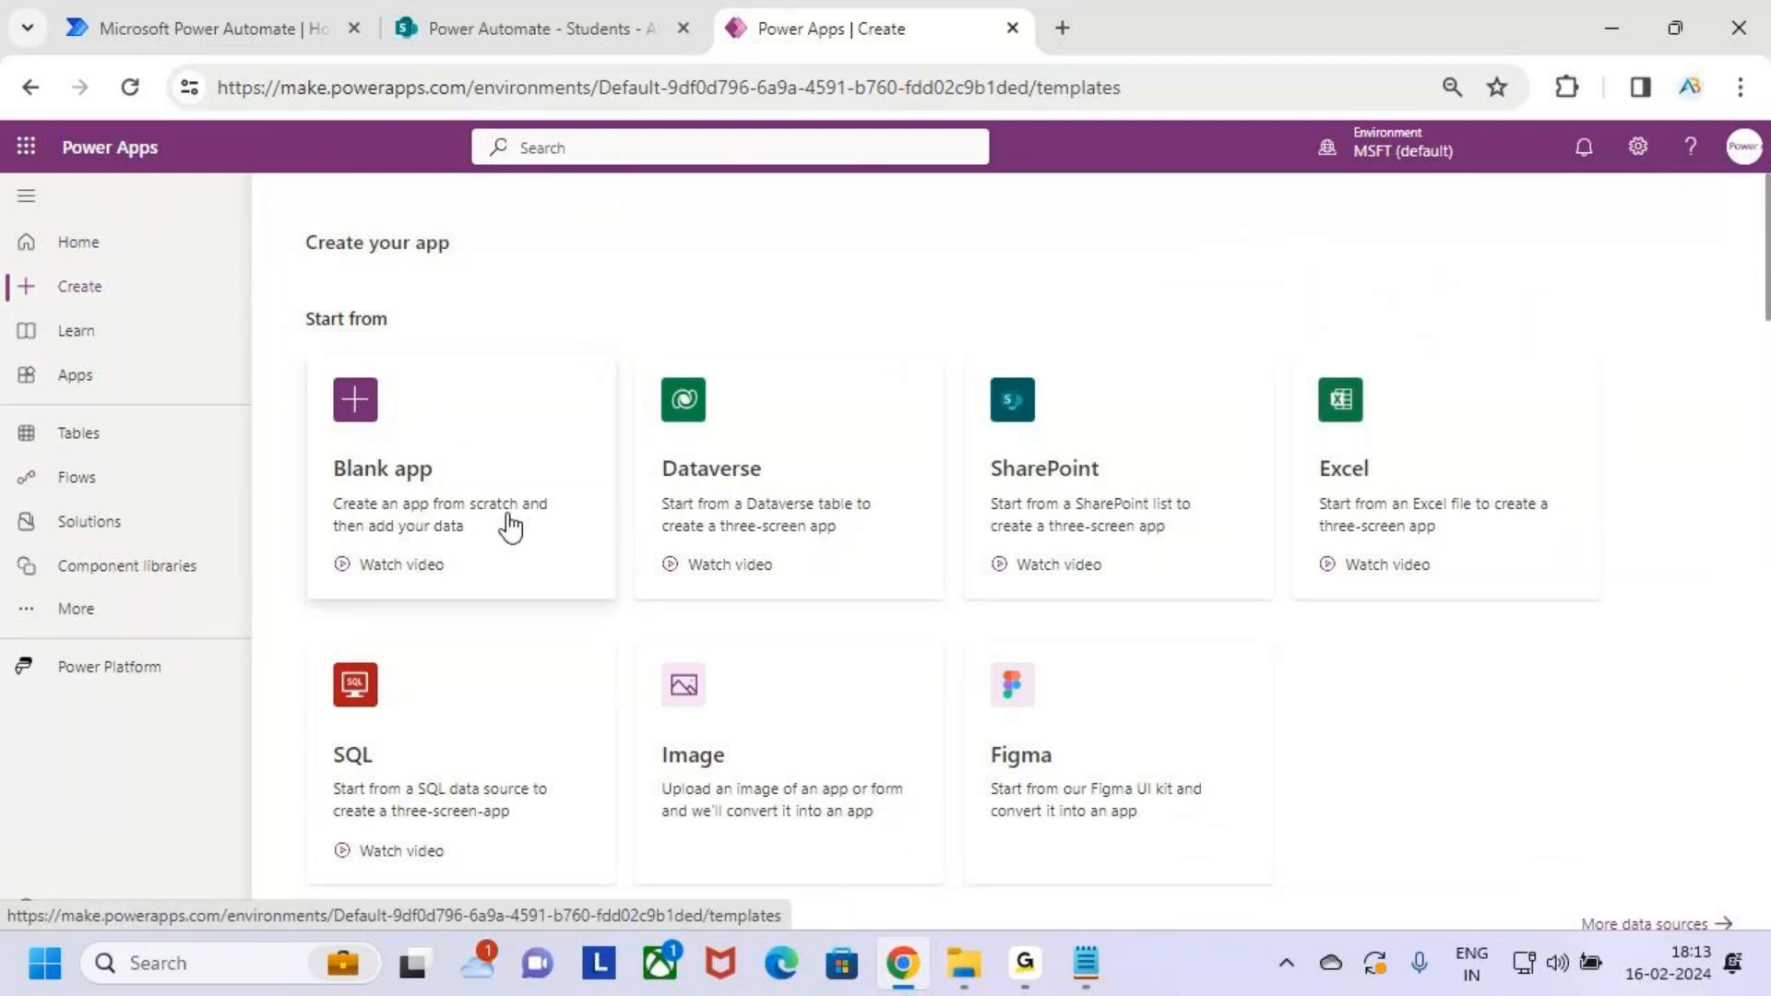
Start a new Blank canvas app from the Blank app option
left_click(486, 452)
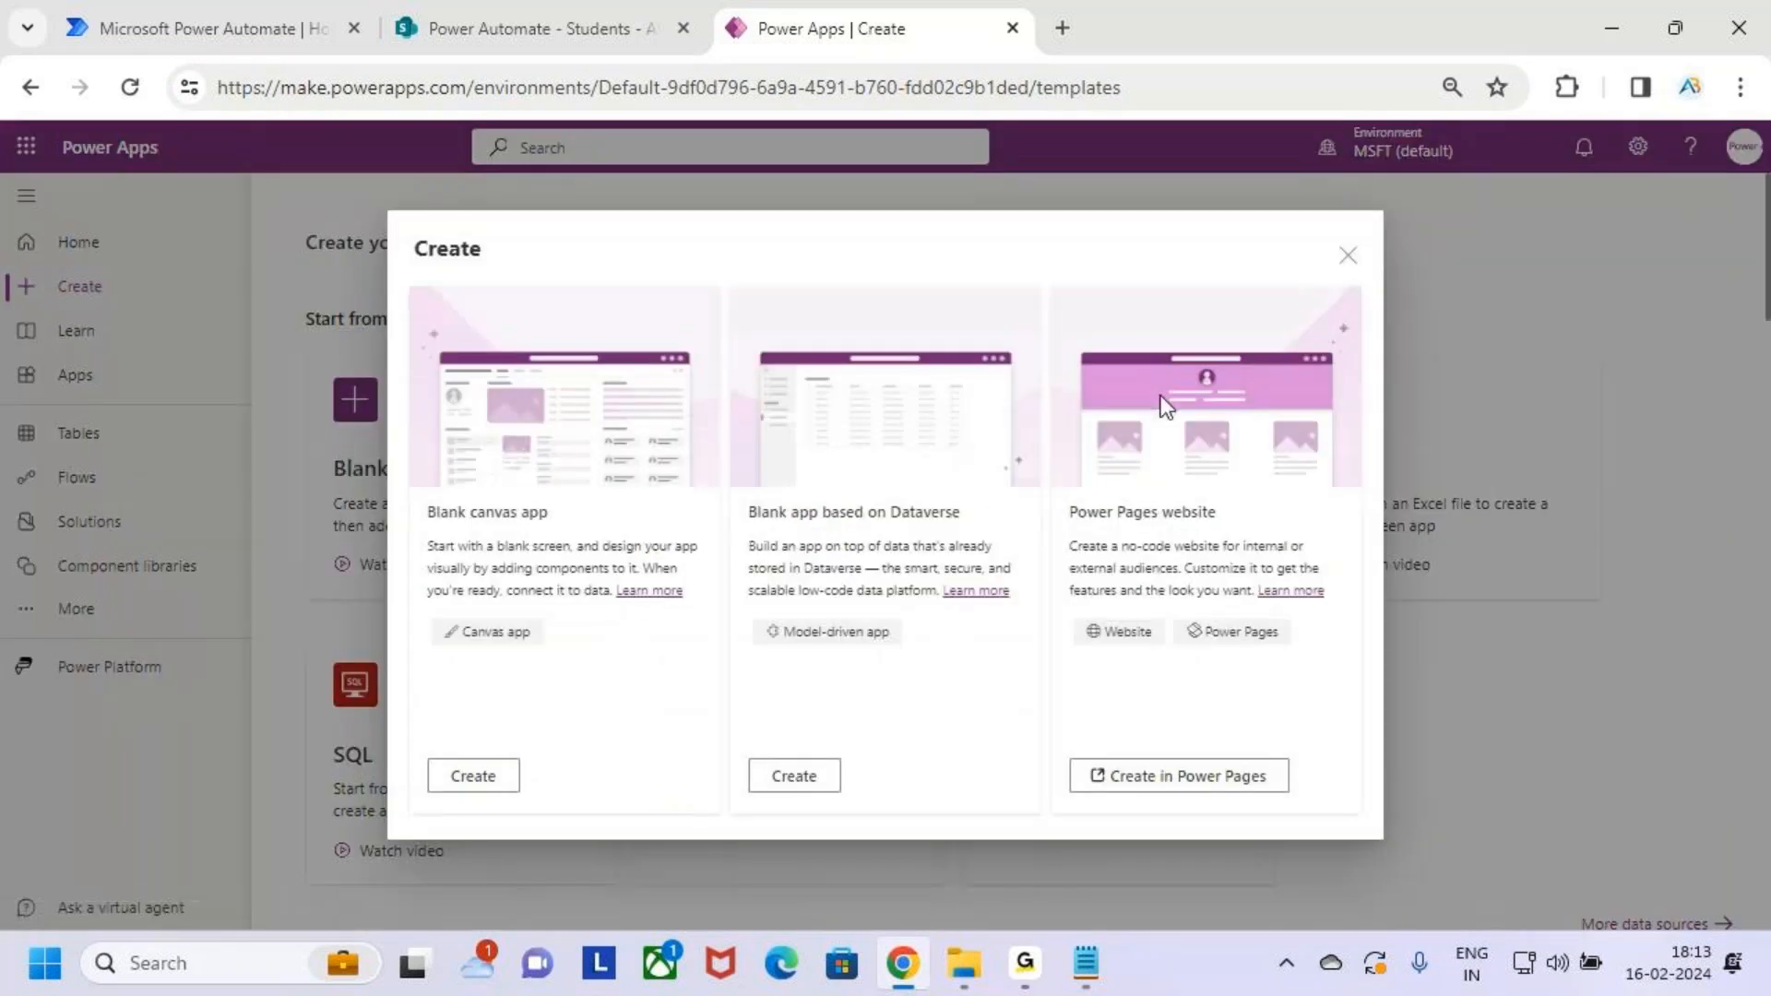
key("ctrl+2")
left_click_drag(410, 747, 556, 812)
left_click_drag(496, 775, 566, 715)
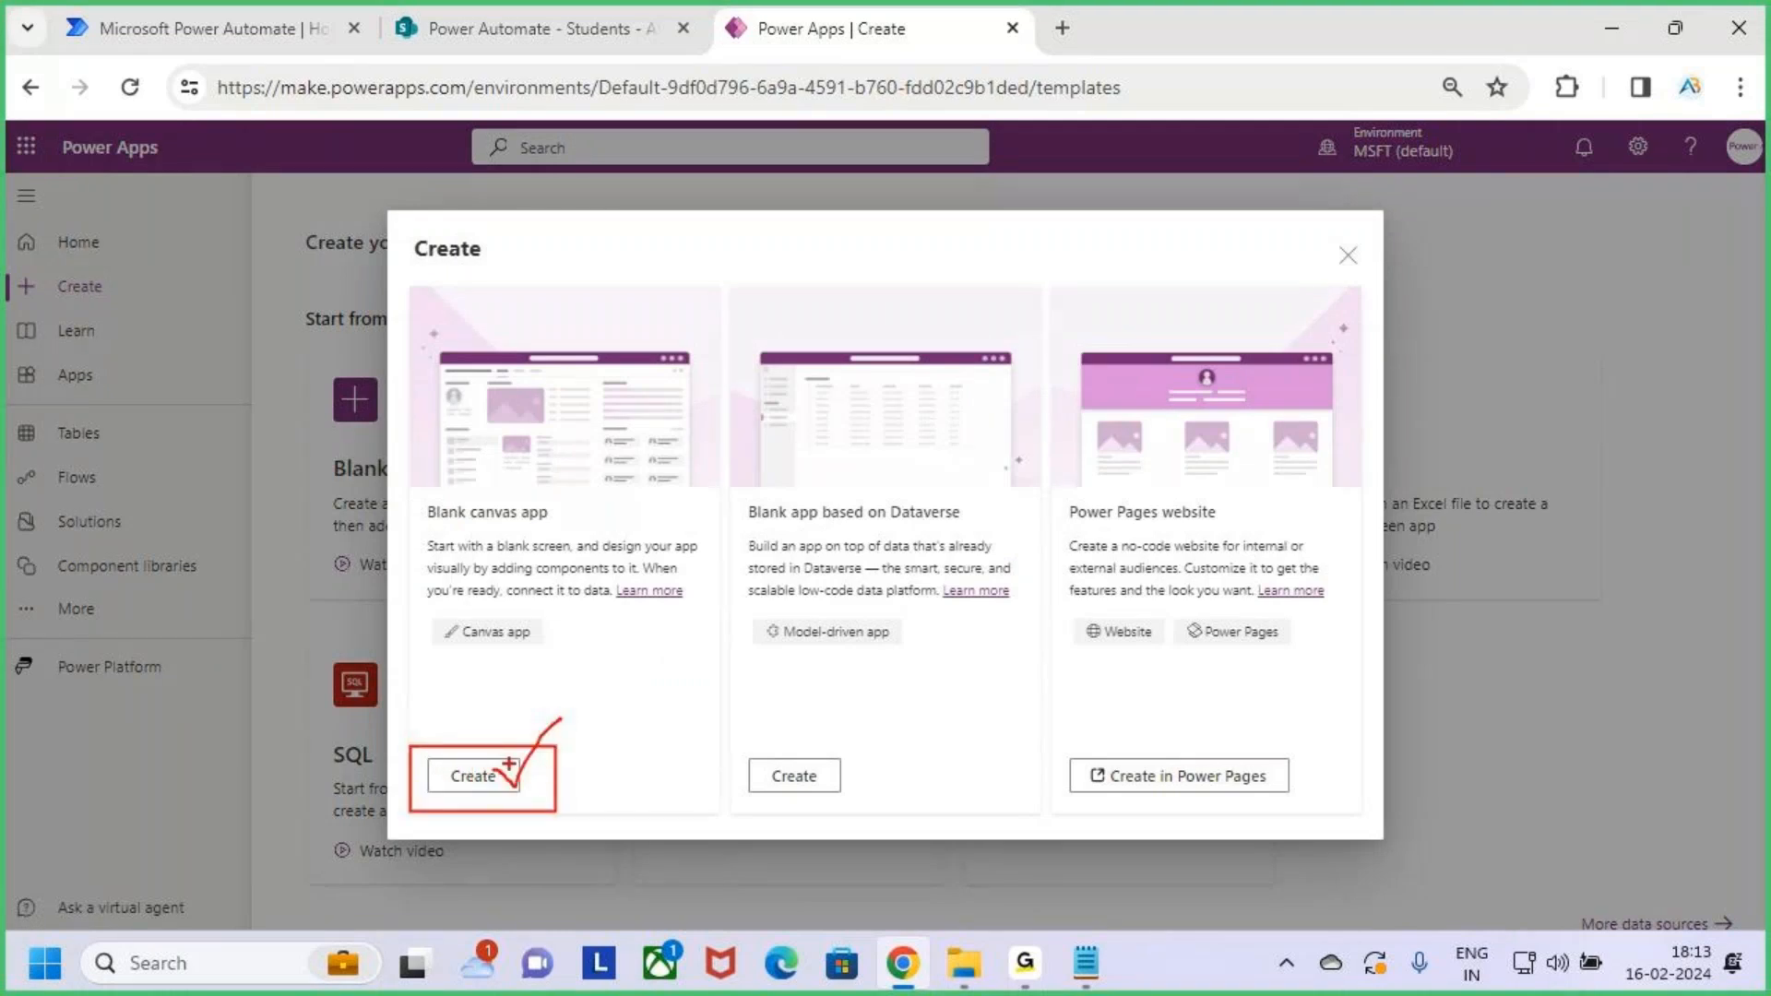
left_click(498, 775)
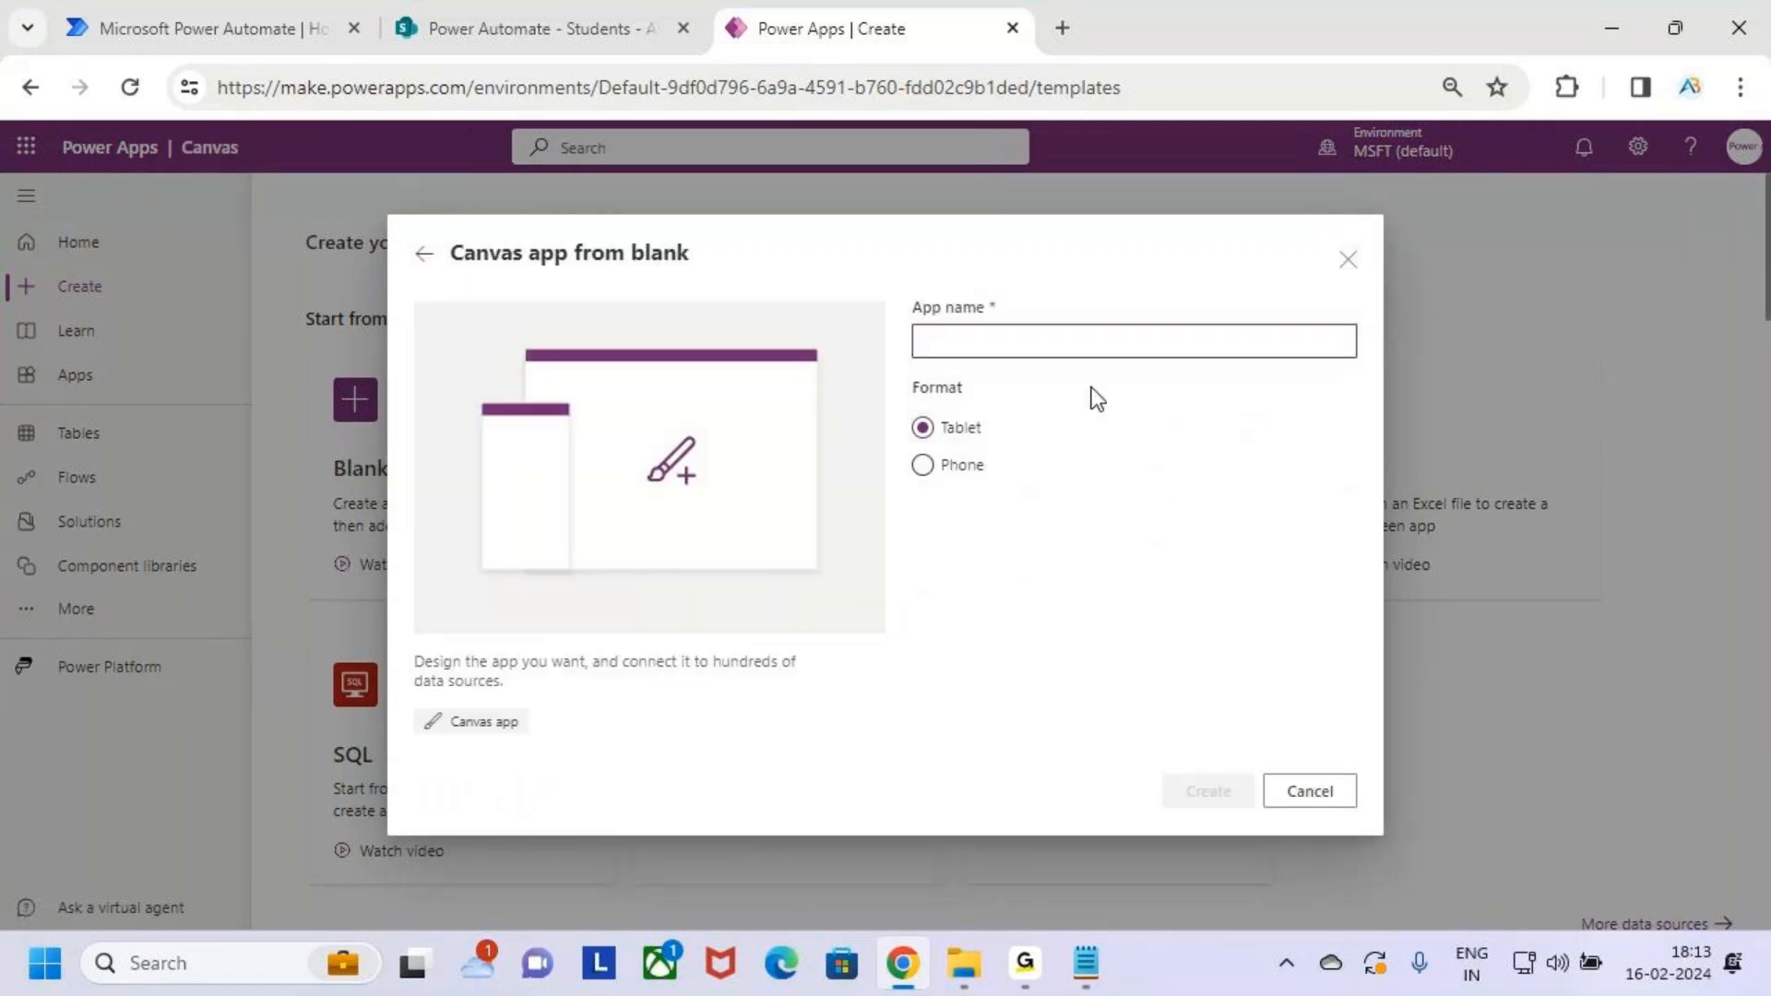
key("ctrl+2")
mouse_move(891, 287)
left_mouse_down()
mouse_move(967, 325)
mouse_move(1296, 381)
left_mouse_up()
key("Escape")
Name the app 'AB Trainings Enquiry', correcting the misspelling
type("AB")
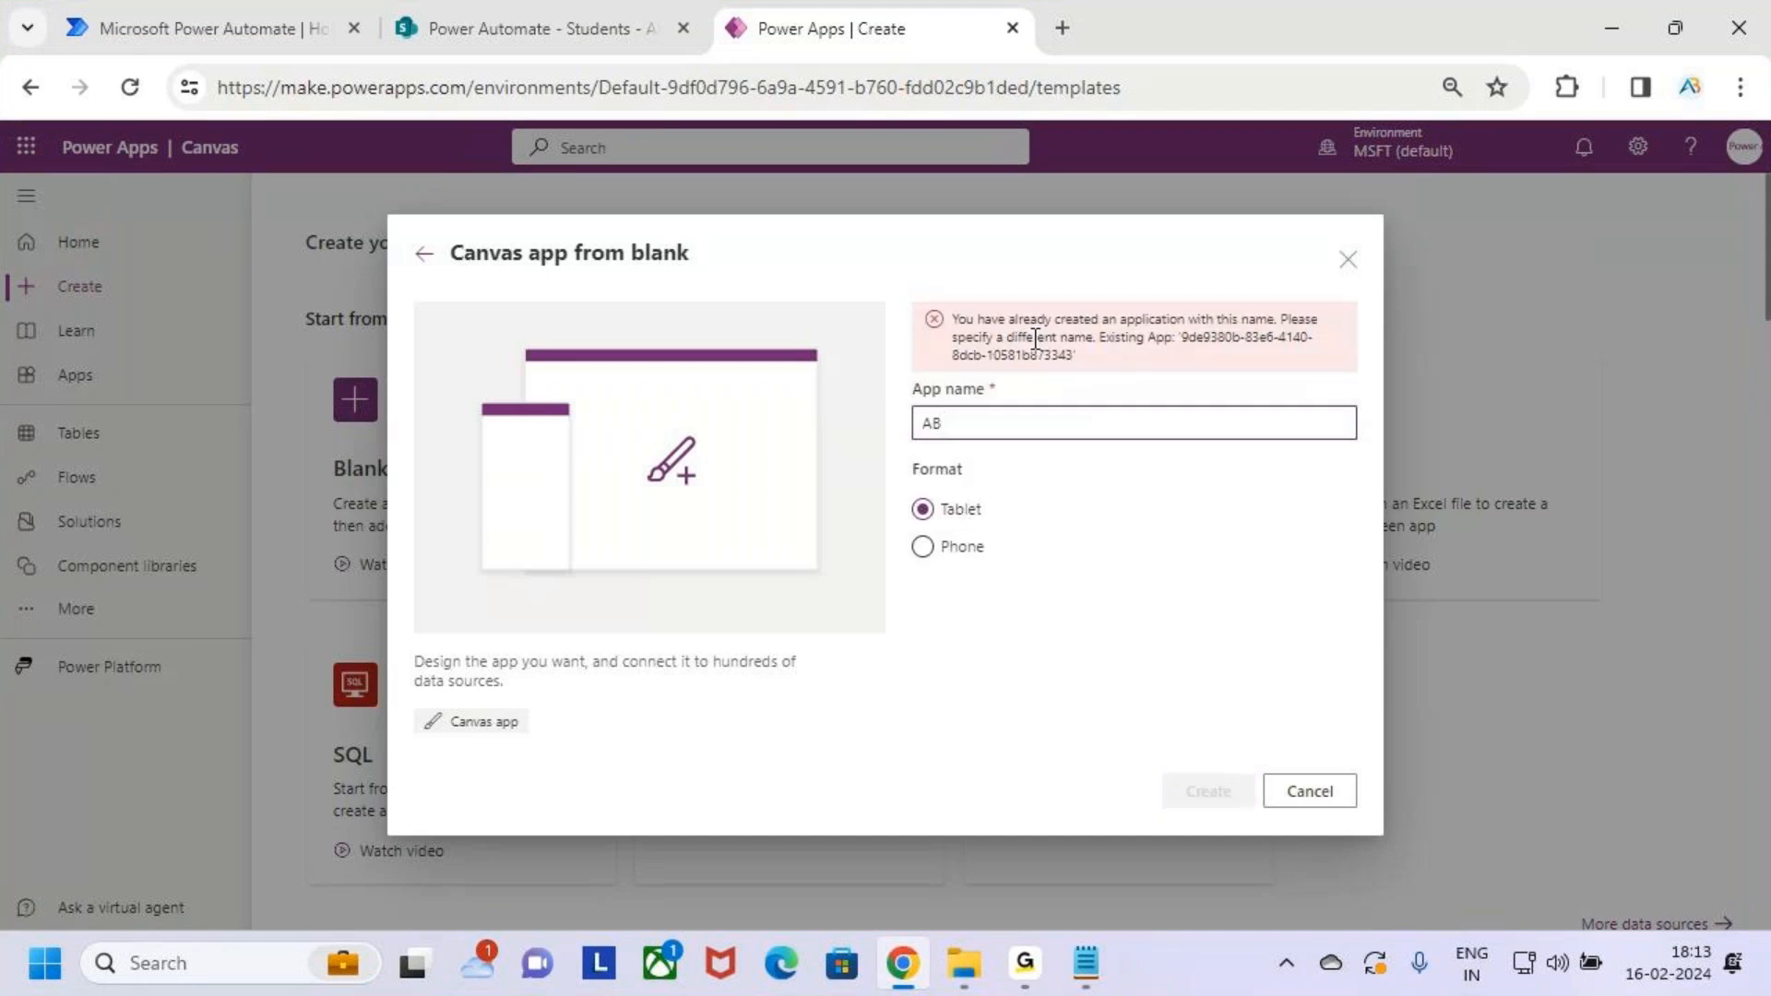
type(" T")
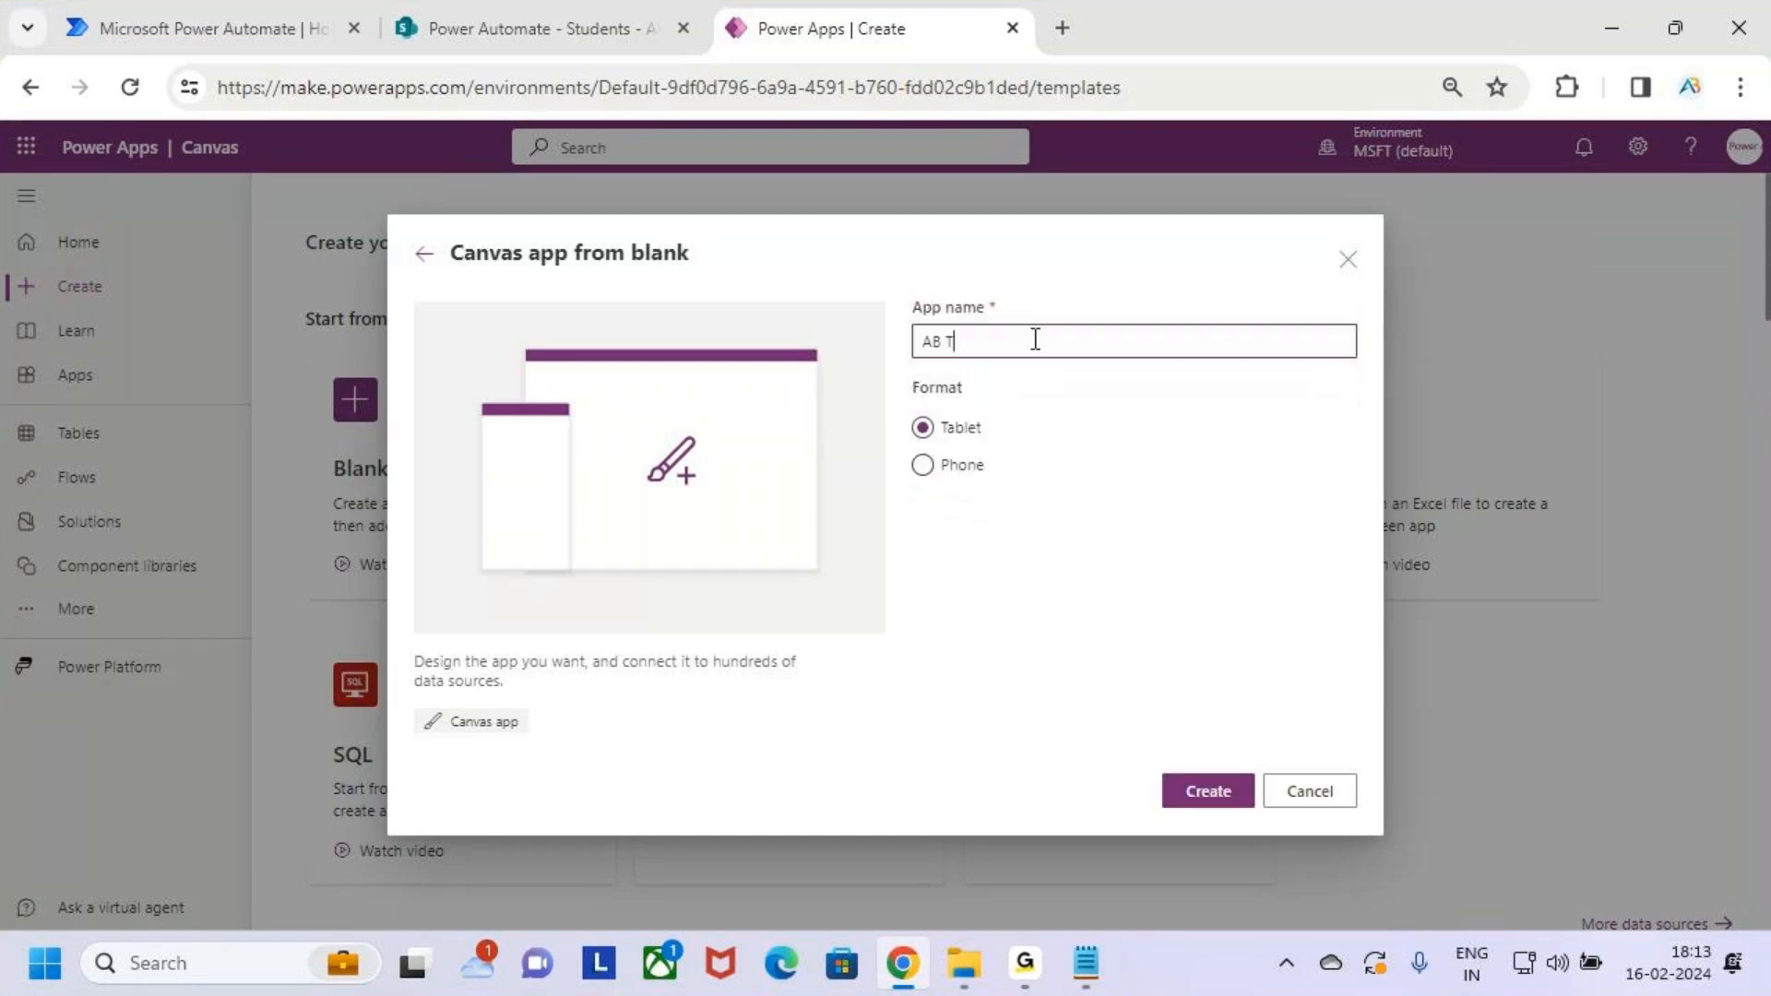
type("rainings Enquery")
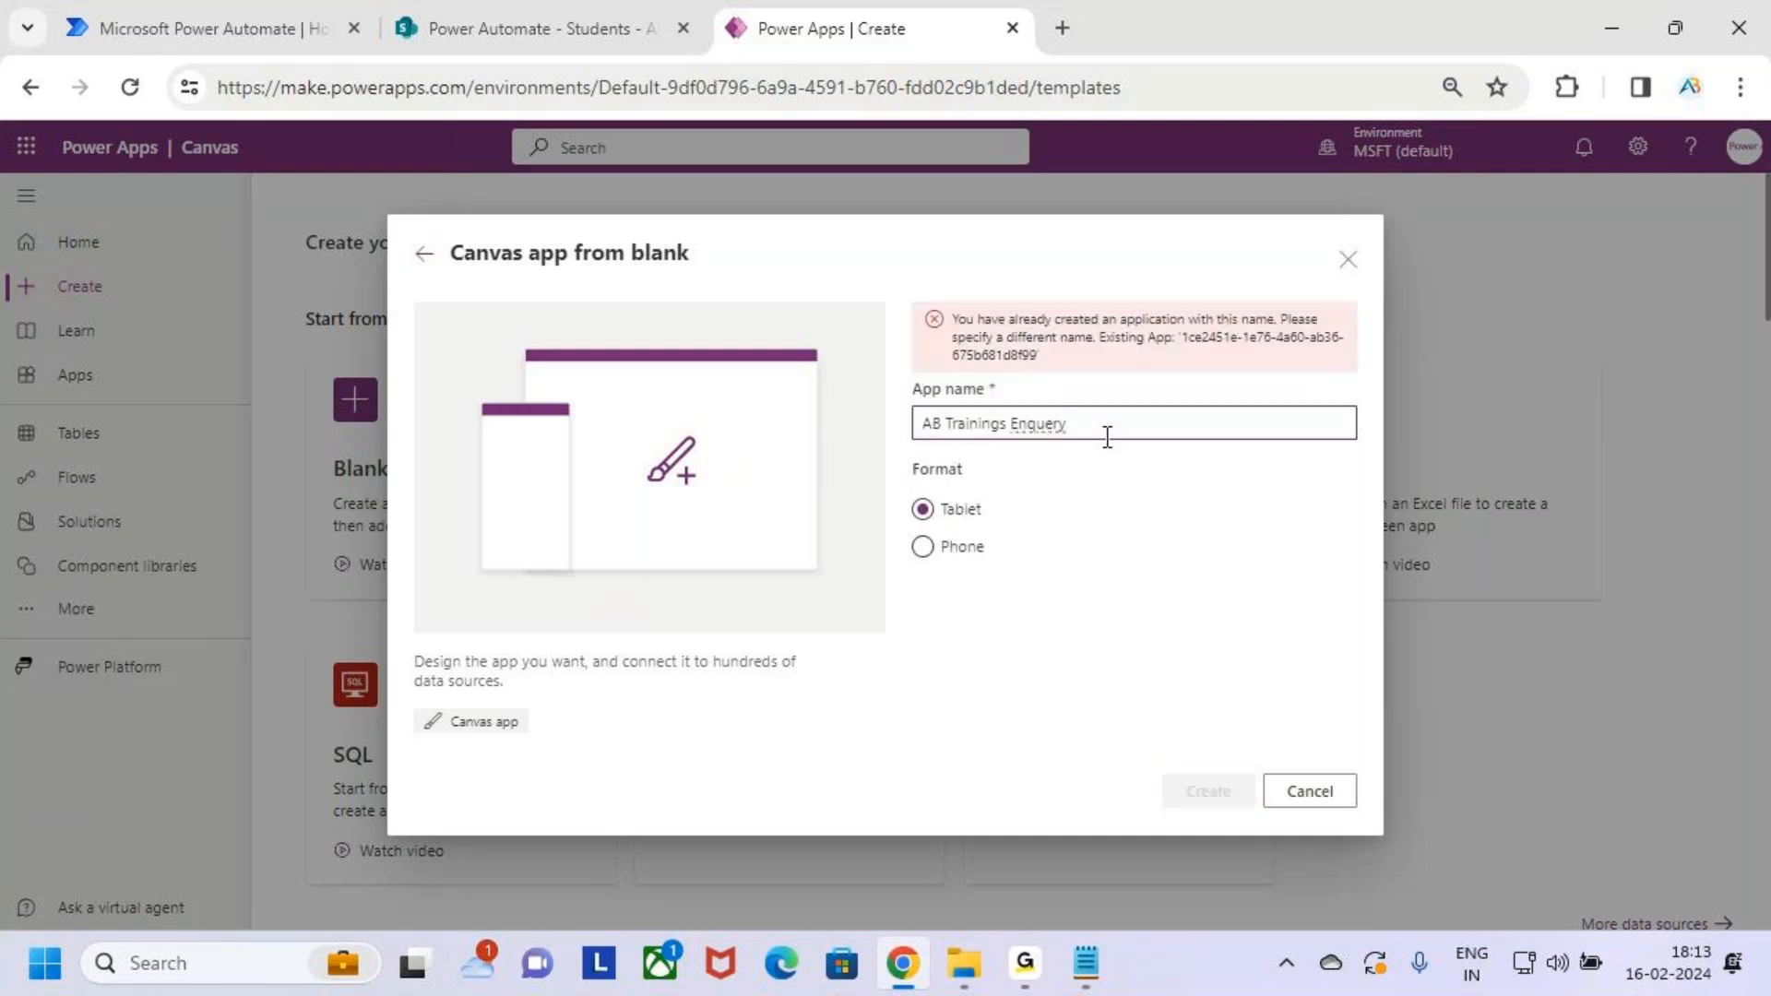
key("BackSpace")
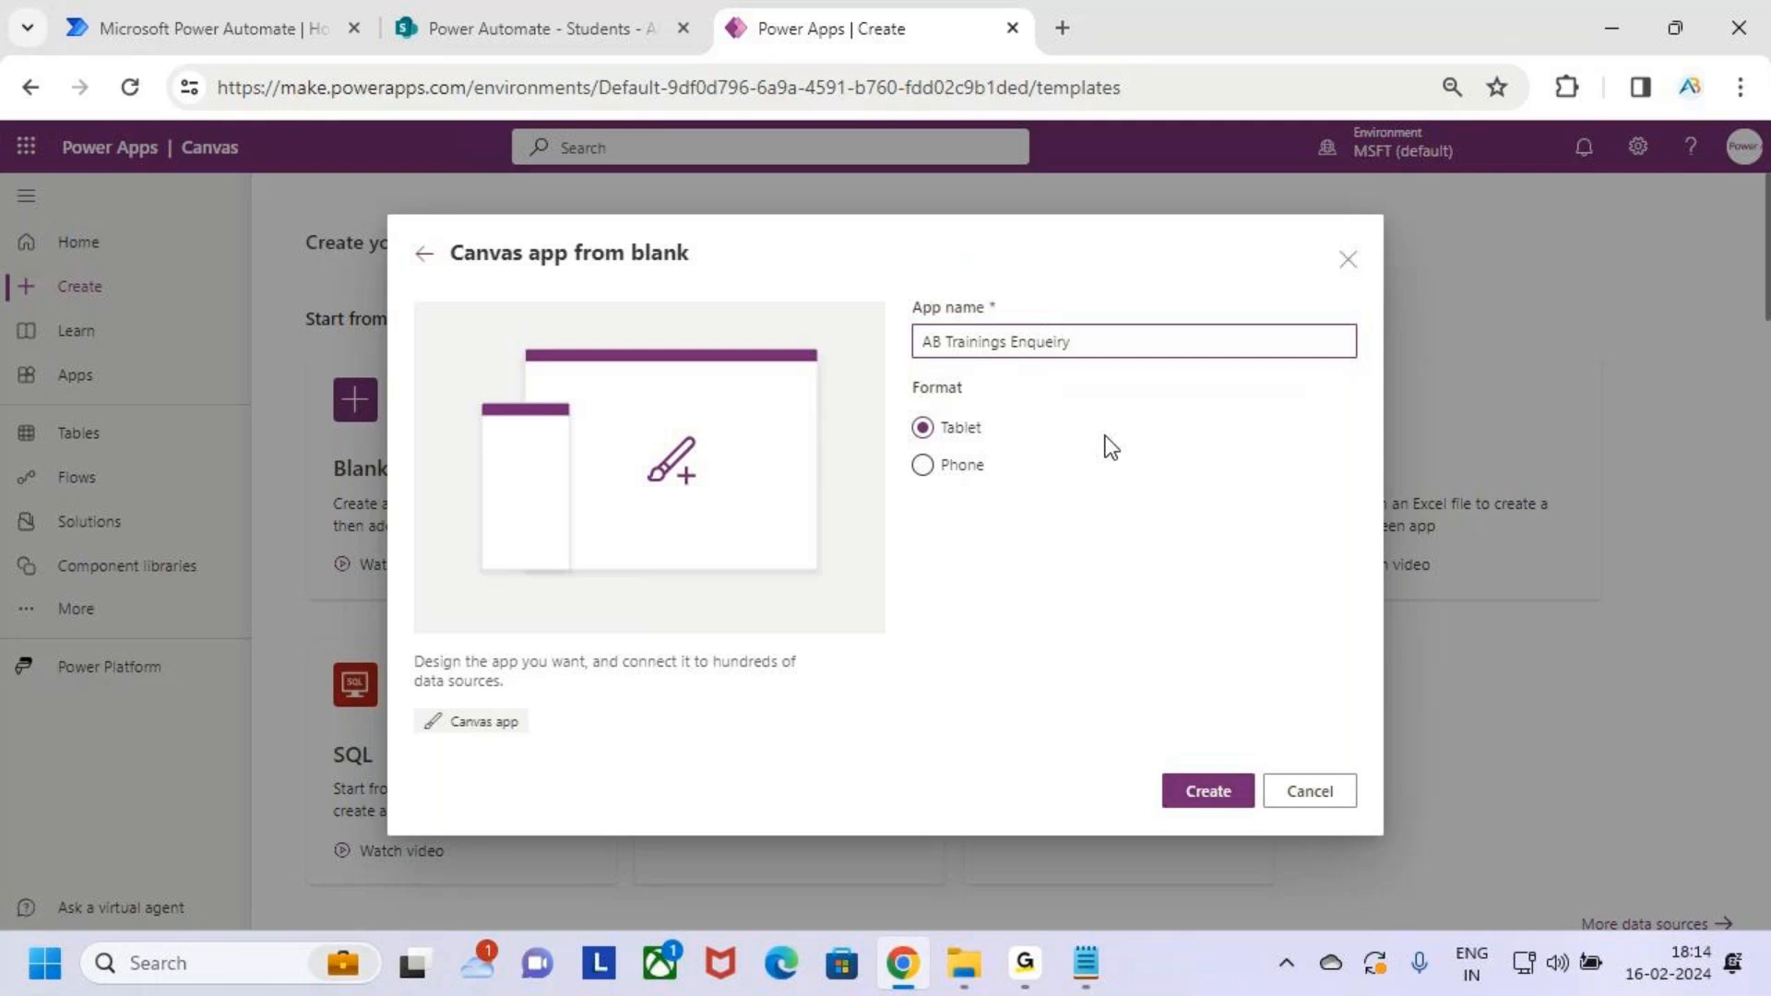
right_click(1053, 345)
left_click(1164, 384)
Choose the Phone format and create the app
left_click(964, 469)
key("ctrl+2")
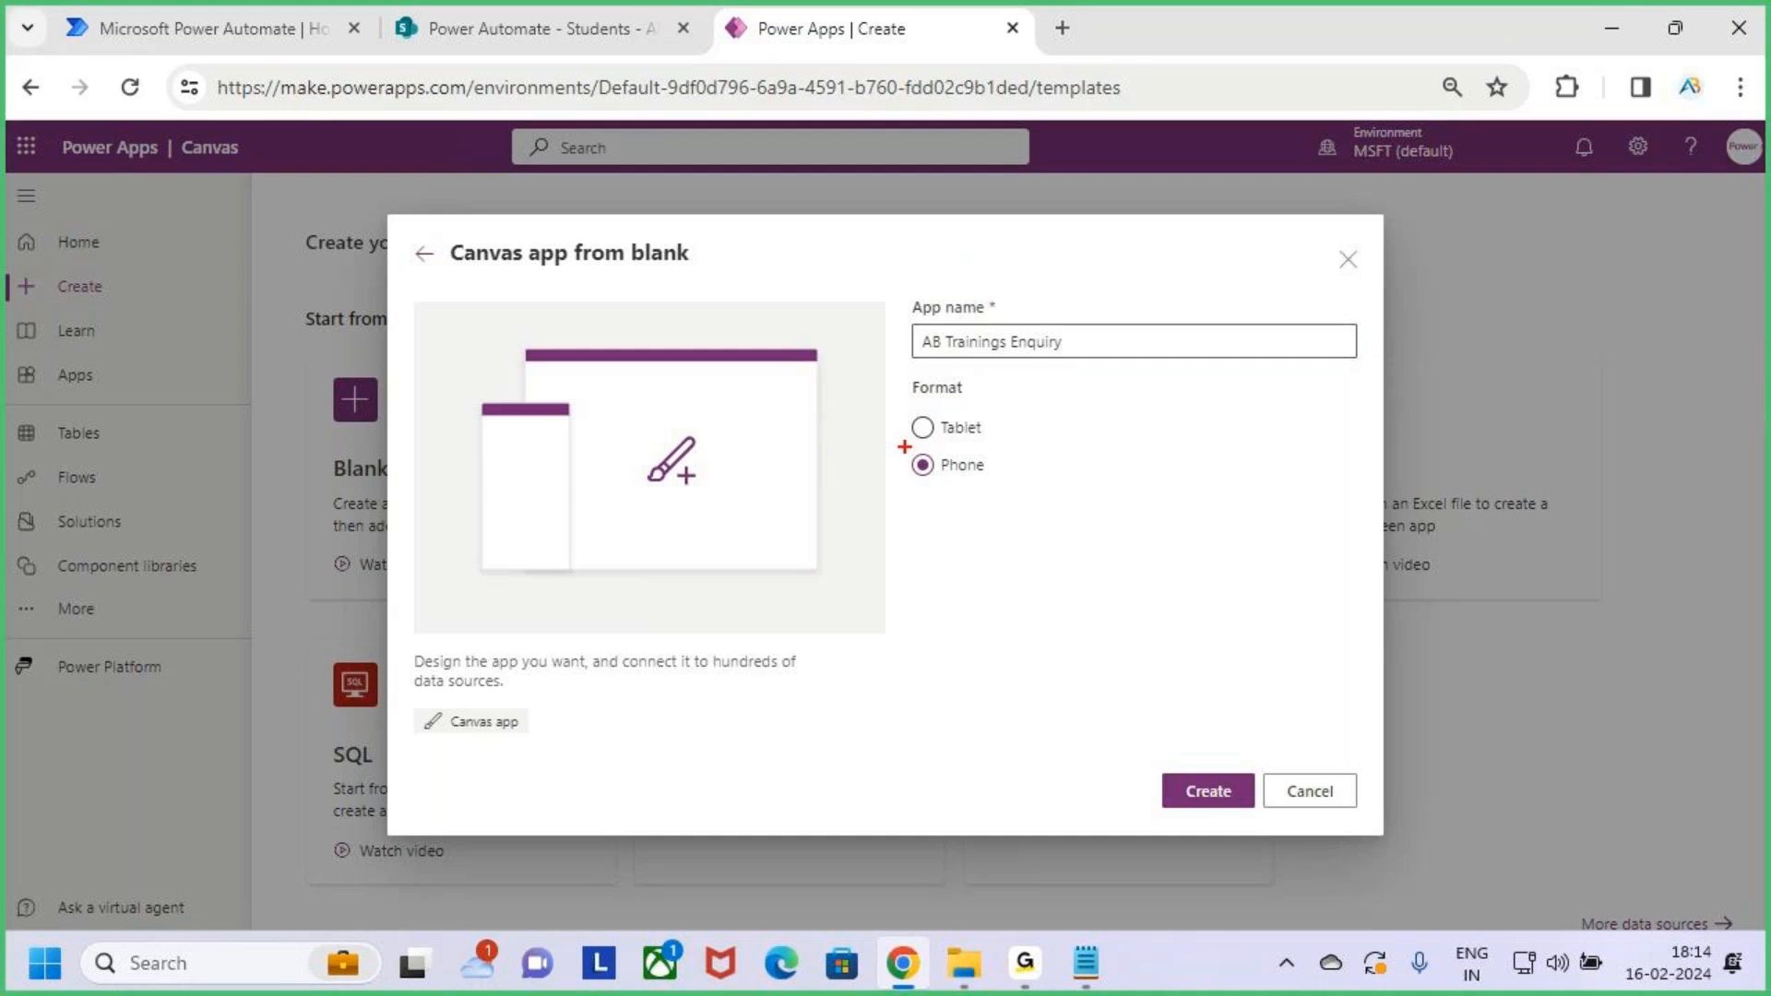
mouse_move(910, 449)
left_mouse_down()
mouse_move(1001, 483)
mouse_move(989, 473)
left_mouse_up()
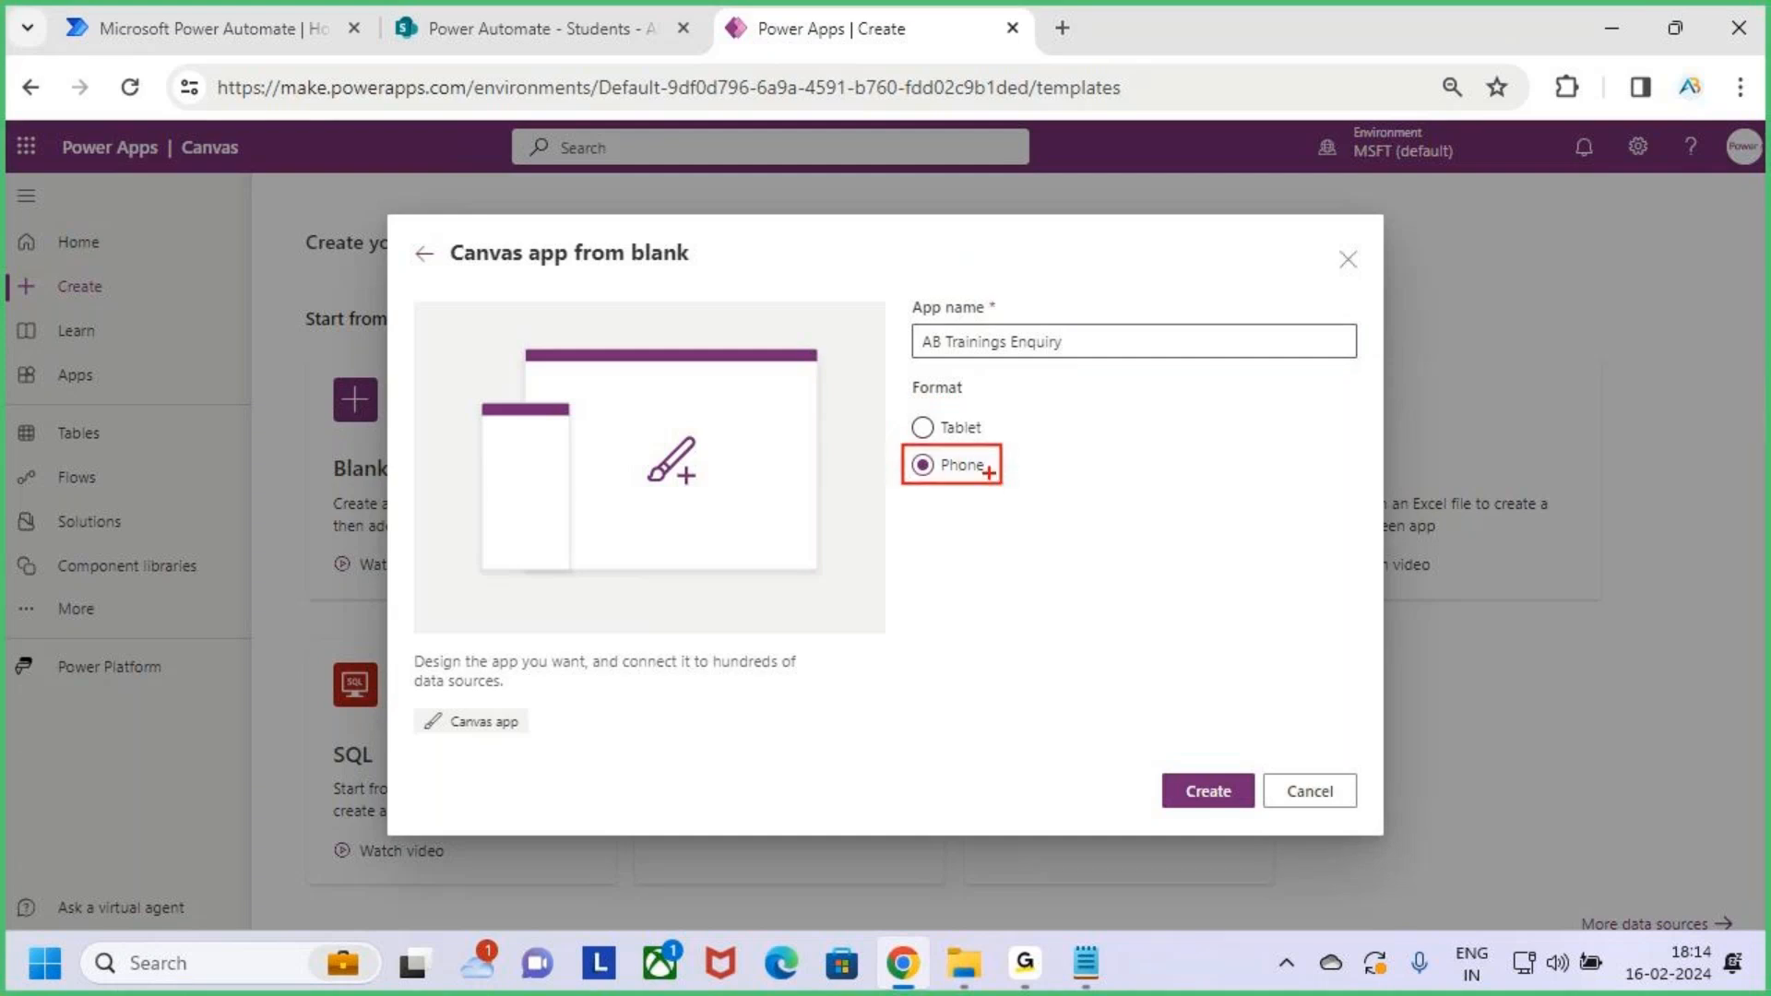
key("Escape")
key("ctrl+2")
mouse_move(1158, 761)
left_mouse_down()
mouse_move(1263, 813)
mouse_move(1233, 795)
mouse_move(1286, 712)
left_mouse_up()
key("Escape")
left_click(1215, 793)
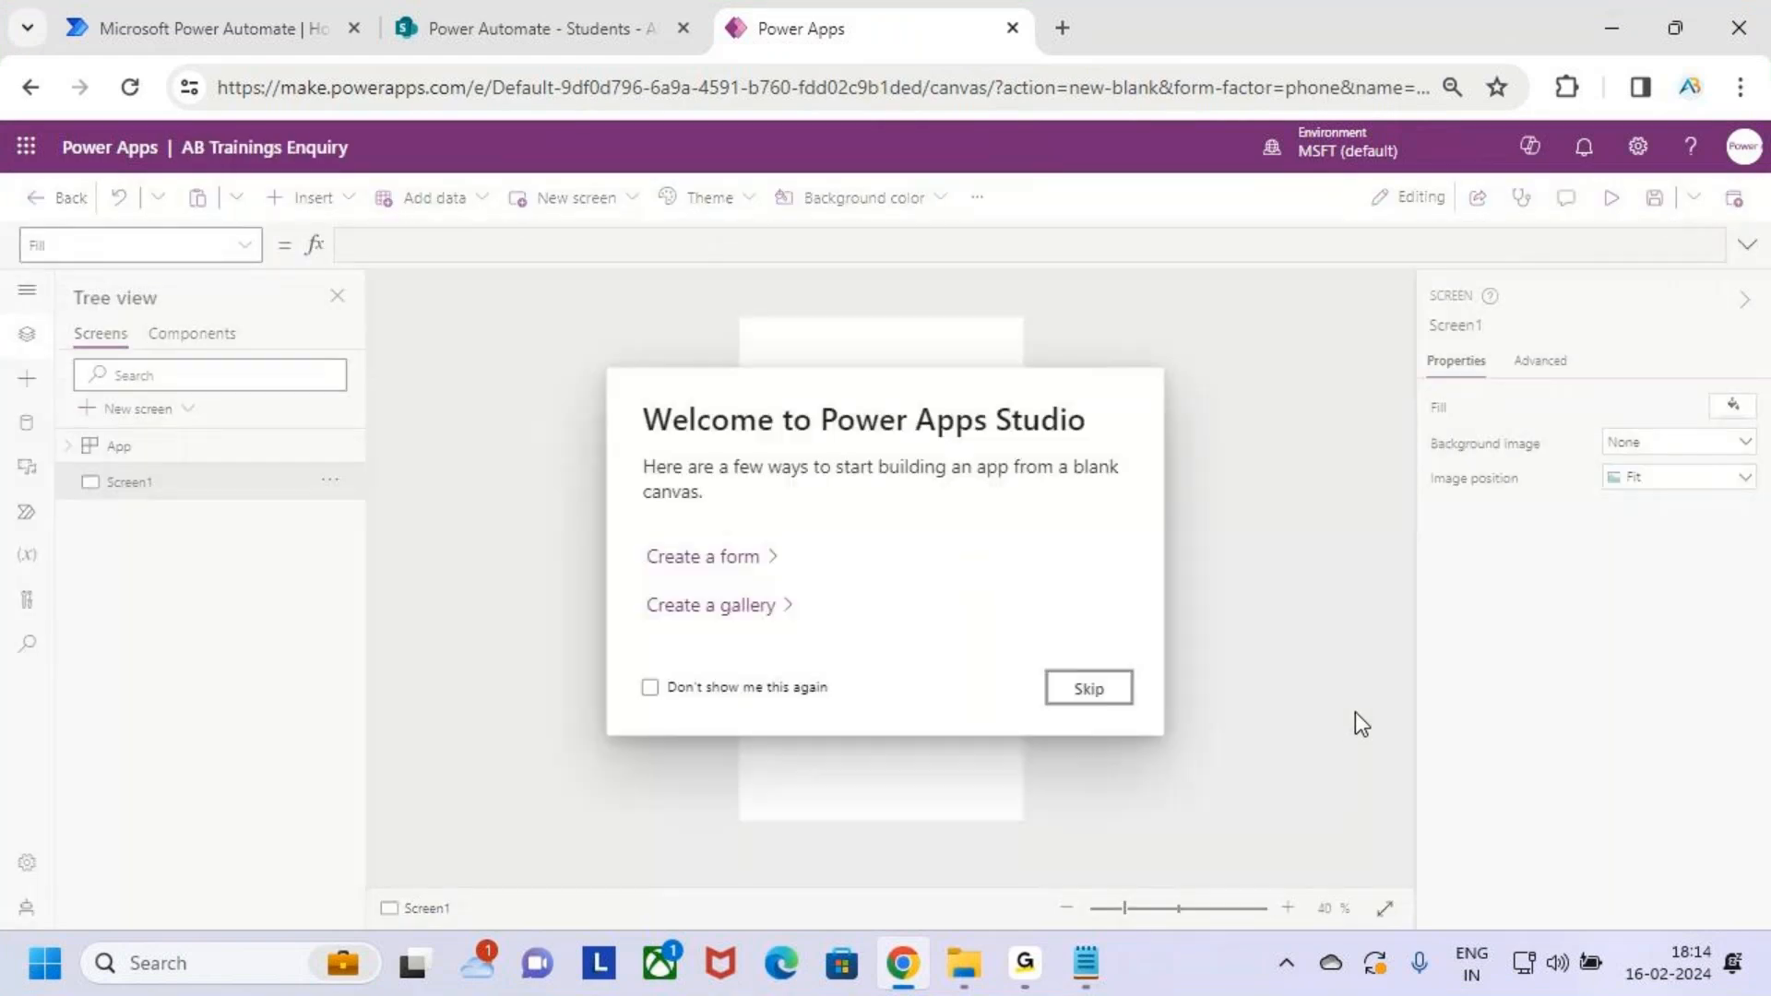
Skip the Welcome to Power Apps Studio dialog to reveal the empty Screen1
left_click(1097, 700)
key("ctrl+2")
left_click_drag(171, 129, 366, 175)
mouse_move(247, 88)
left_mouse_down()
mouse_move(246, 119)
mouse_move(259, 111)
left_mouse_up()
key("Escape")
key("ctrl+2")
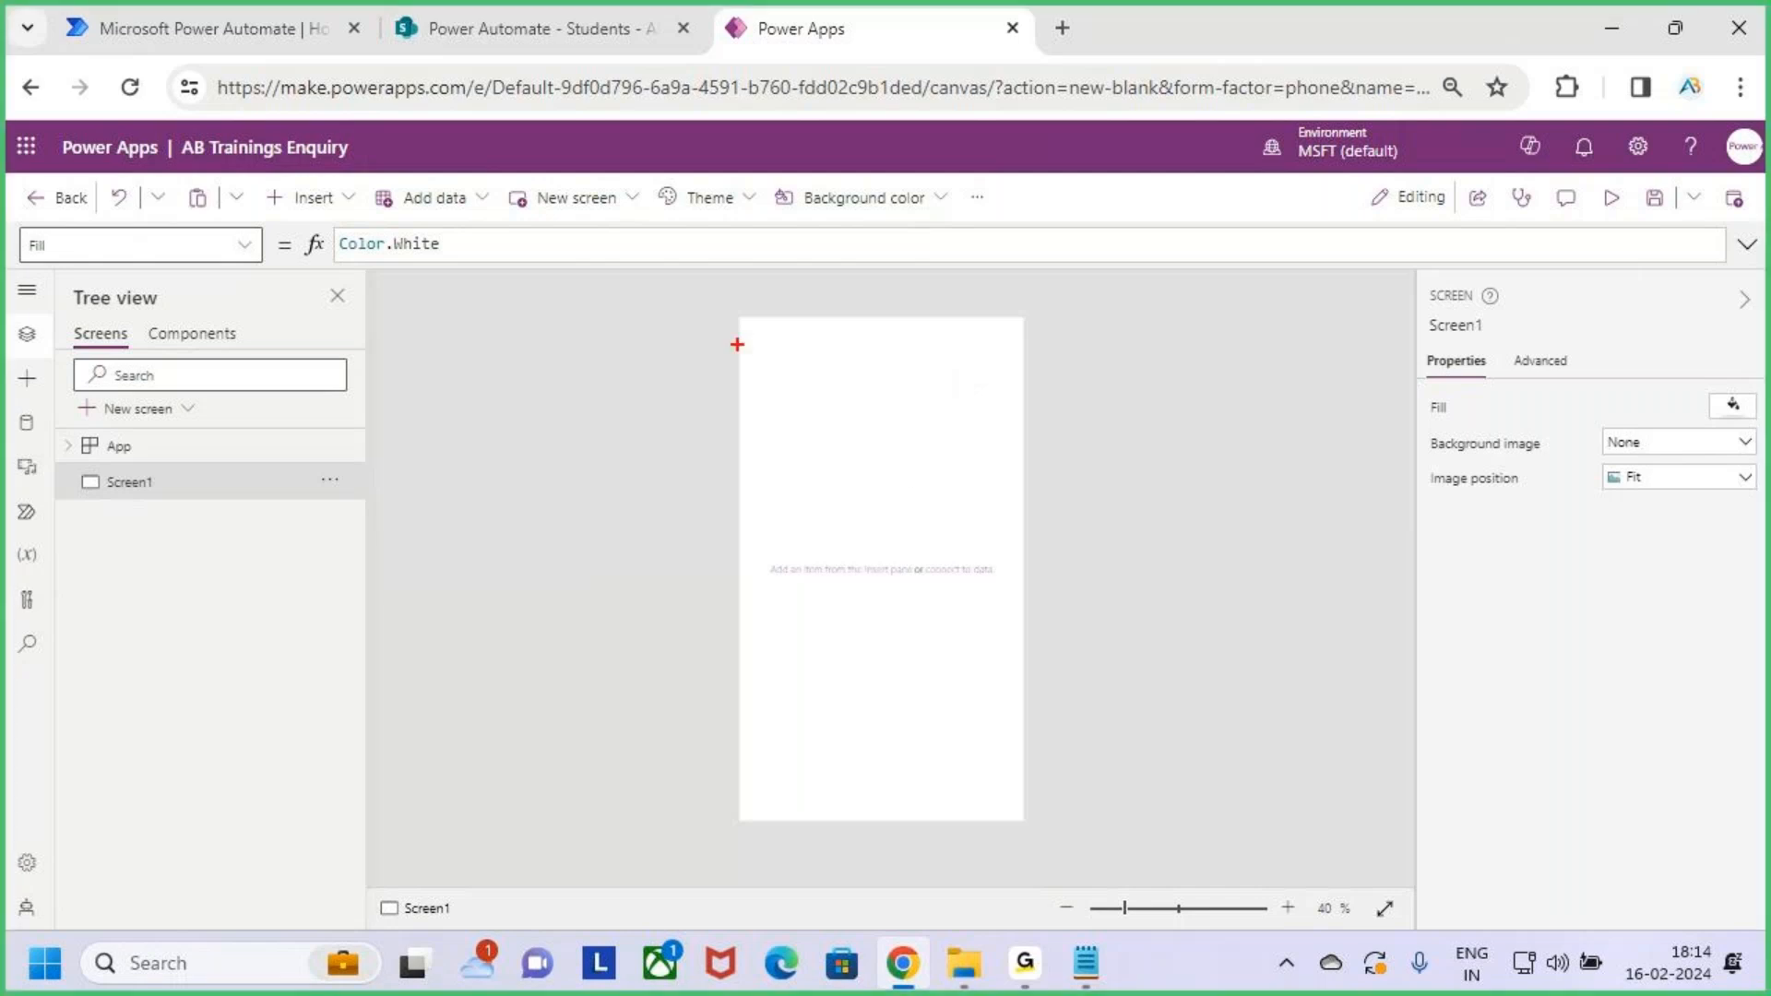
mouse_move(741, 317)
left_mouse_down()
mouse_move(888, 581)
mouse_move(1020, 751)
mouse_move(1026, 819)
left_mouse_up()
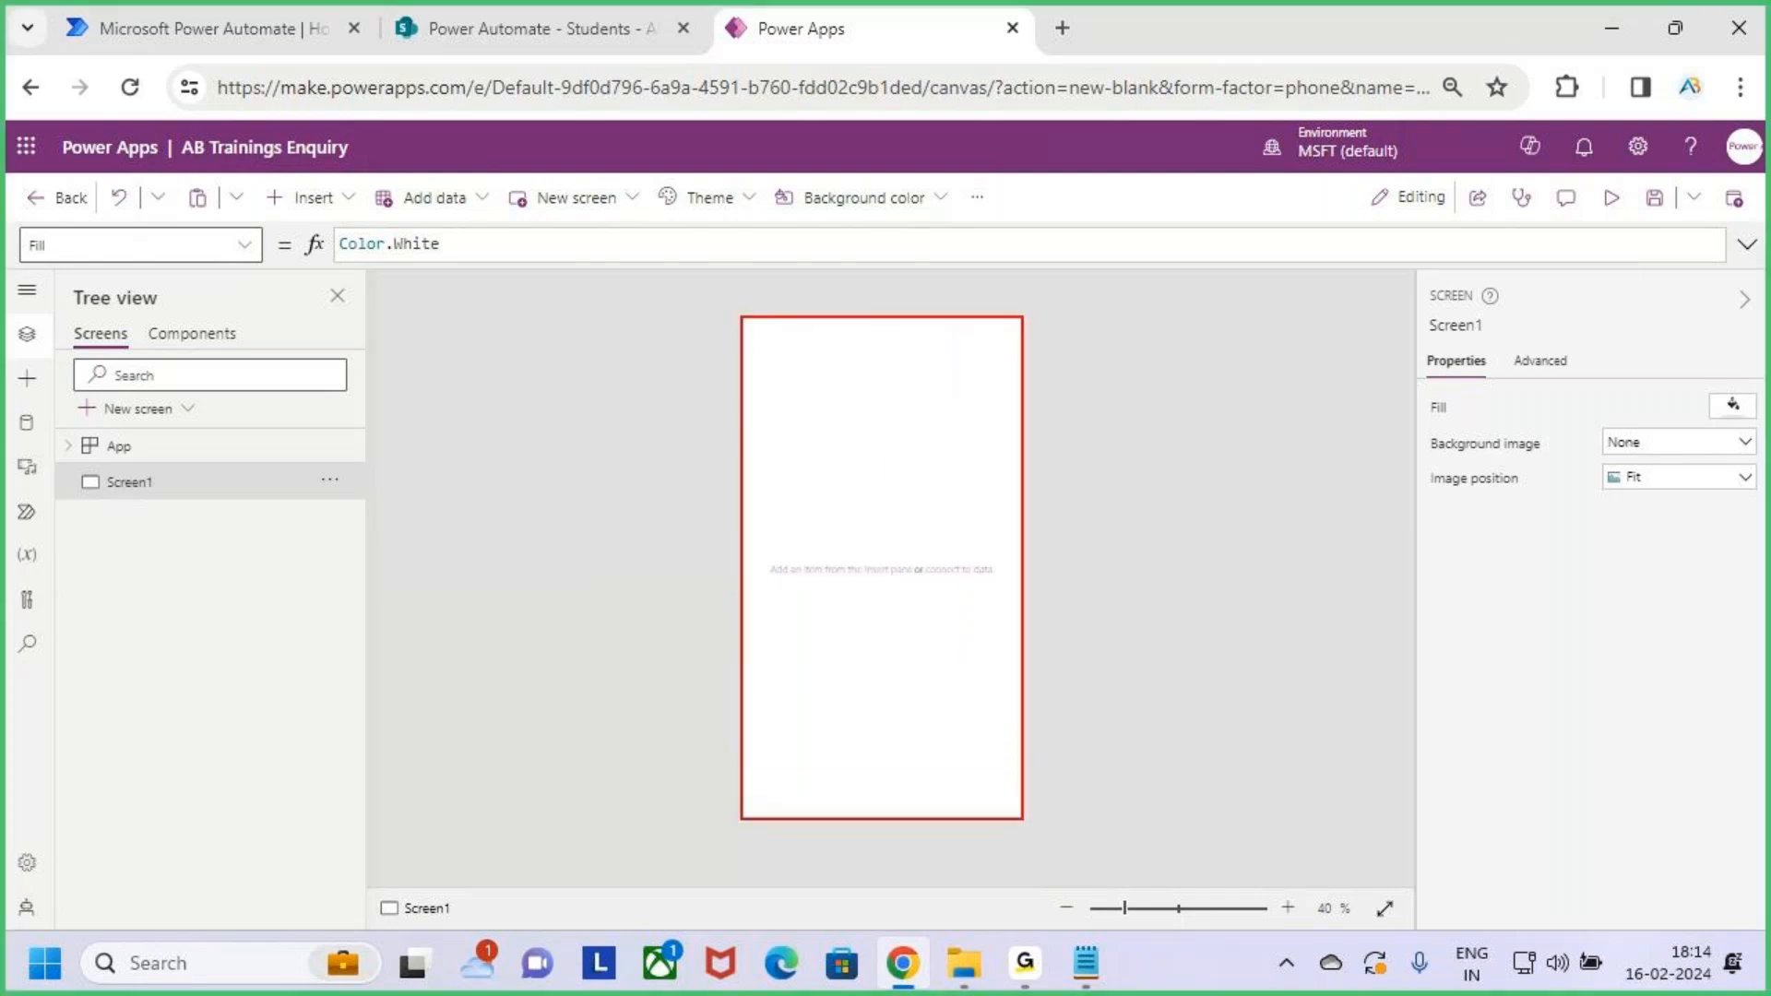
left_click_drag(833, 495, 925, 400)
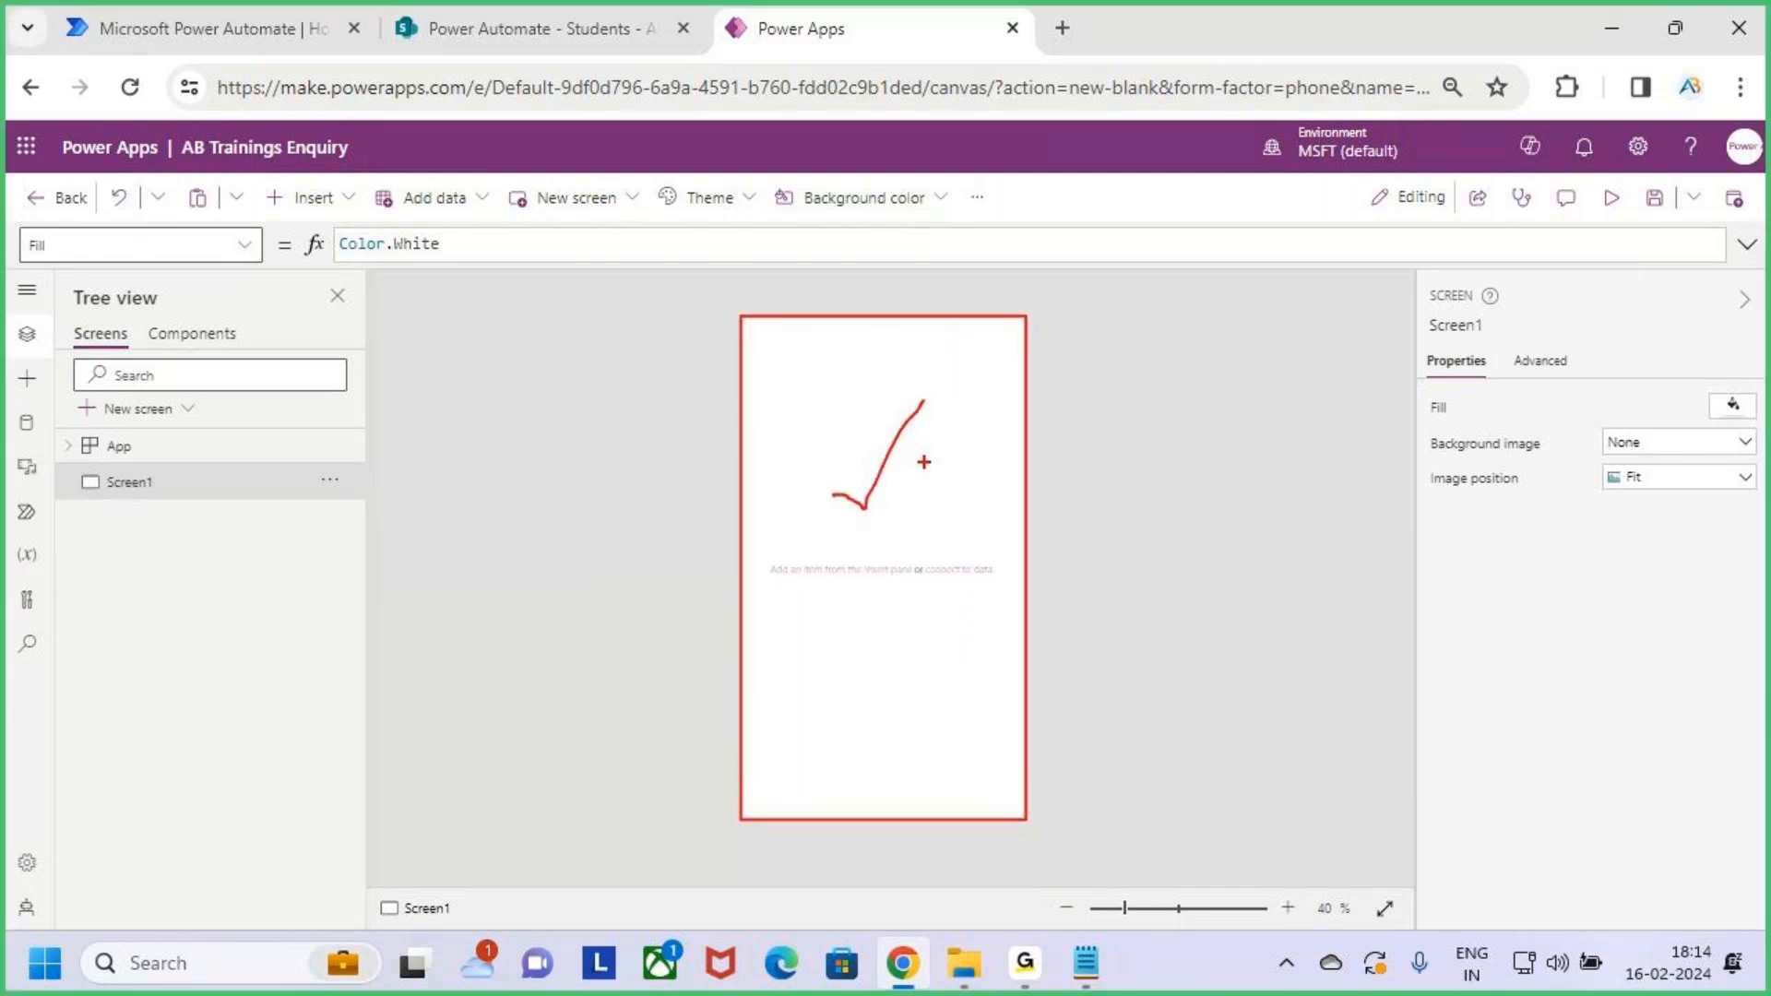
key("Escape")
key("ctrl+2")
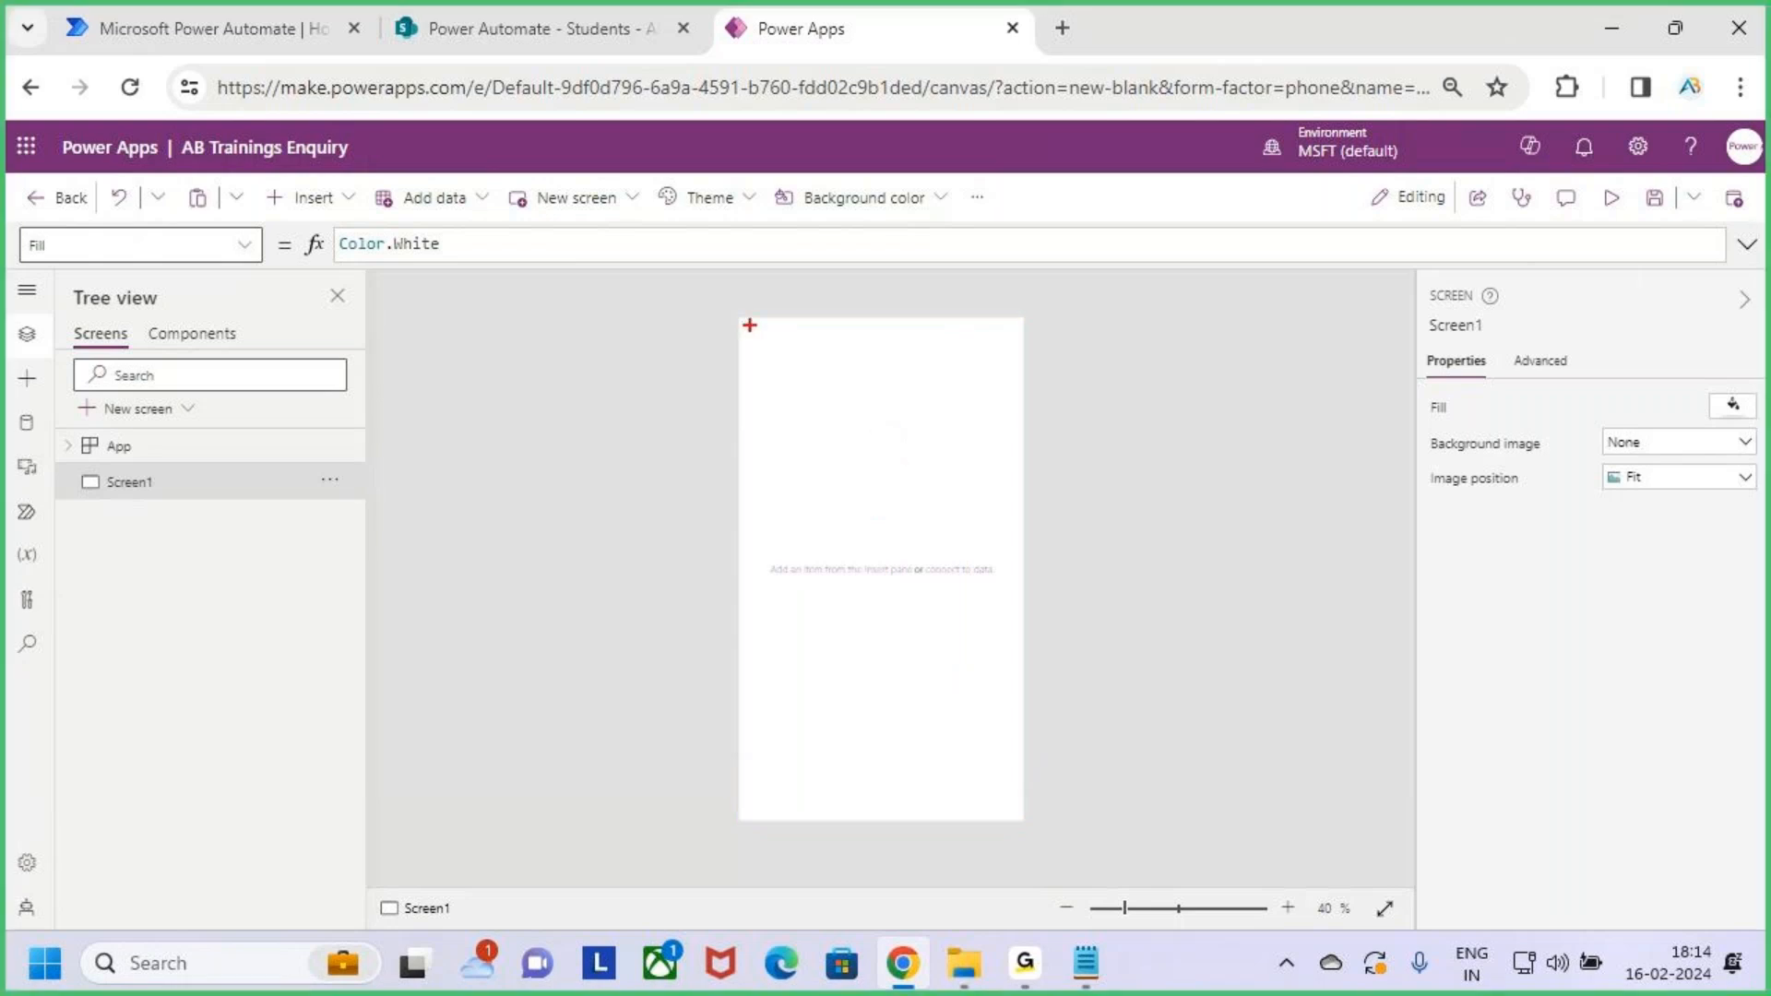
mouse_move(741, 318)
left_mouse_down()
mouse_move(977, 387)
mouse_move(1026, 376)
left_mouse_up()
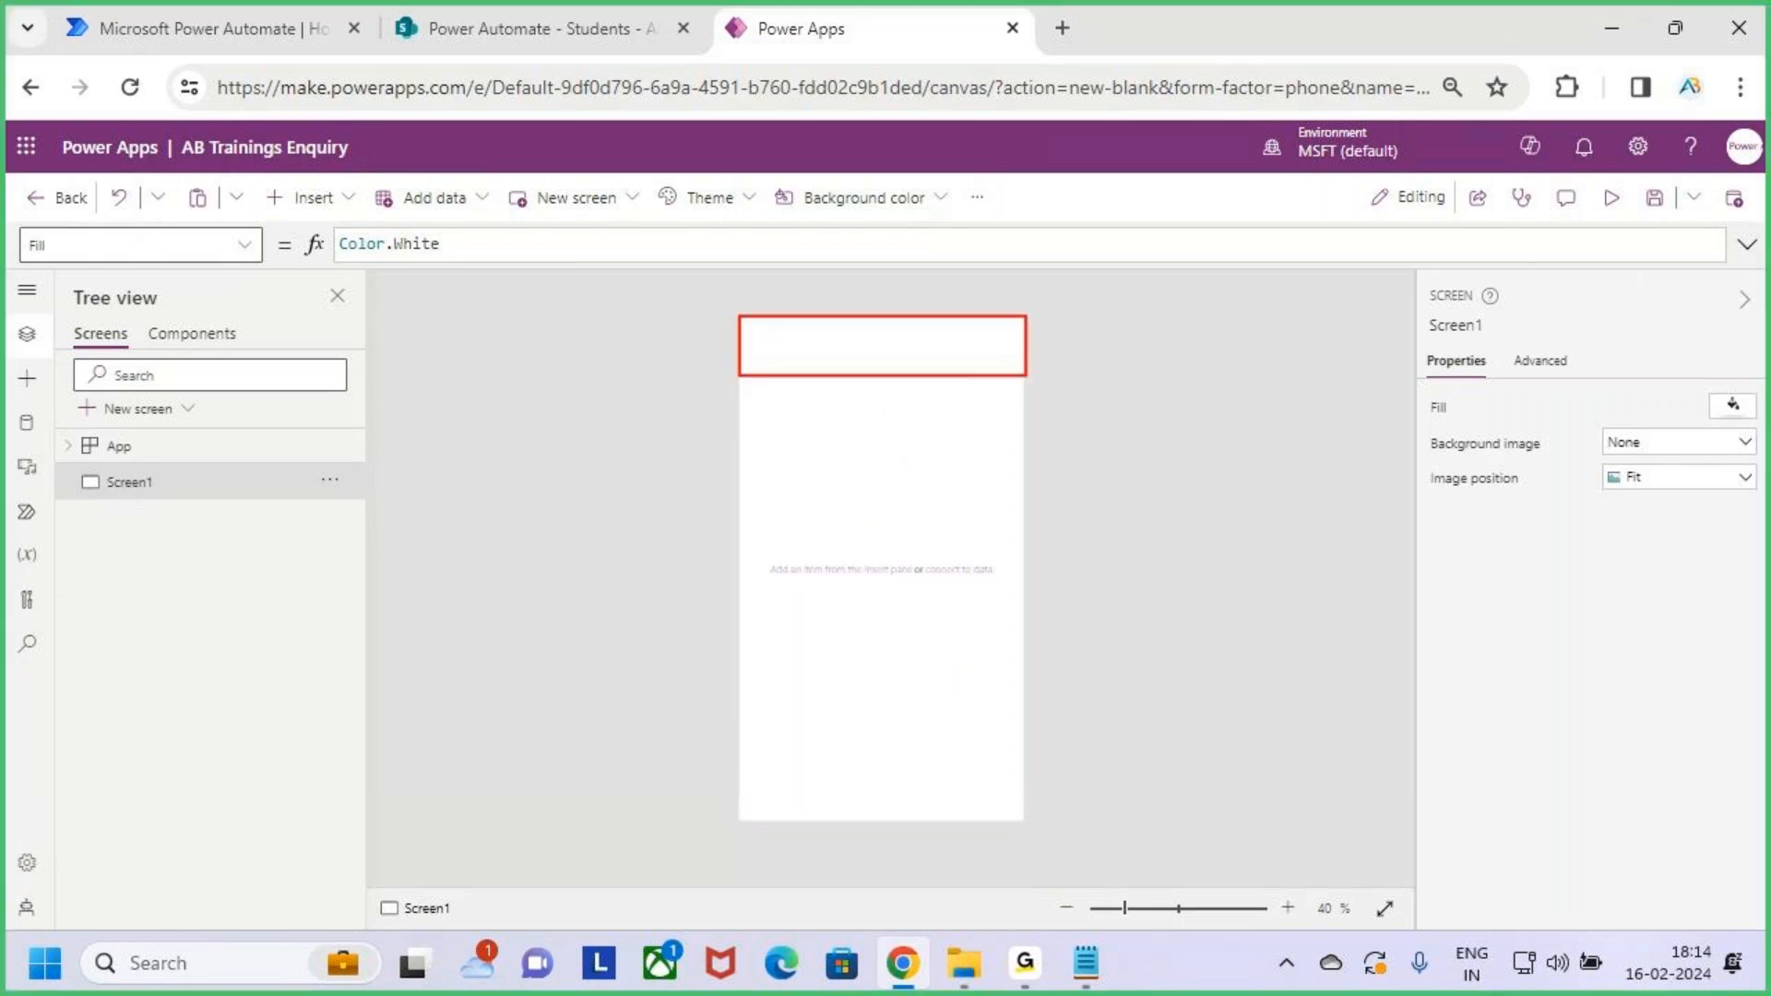
key("Escape")
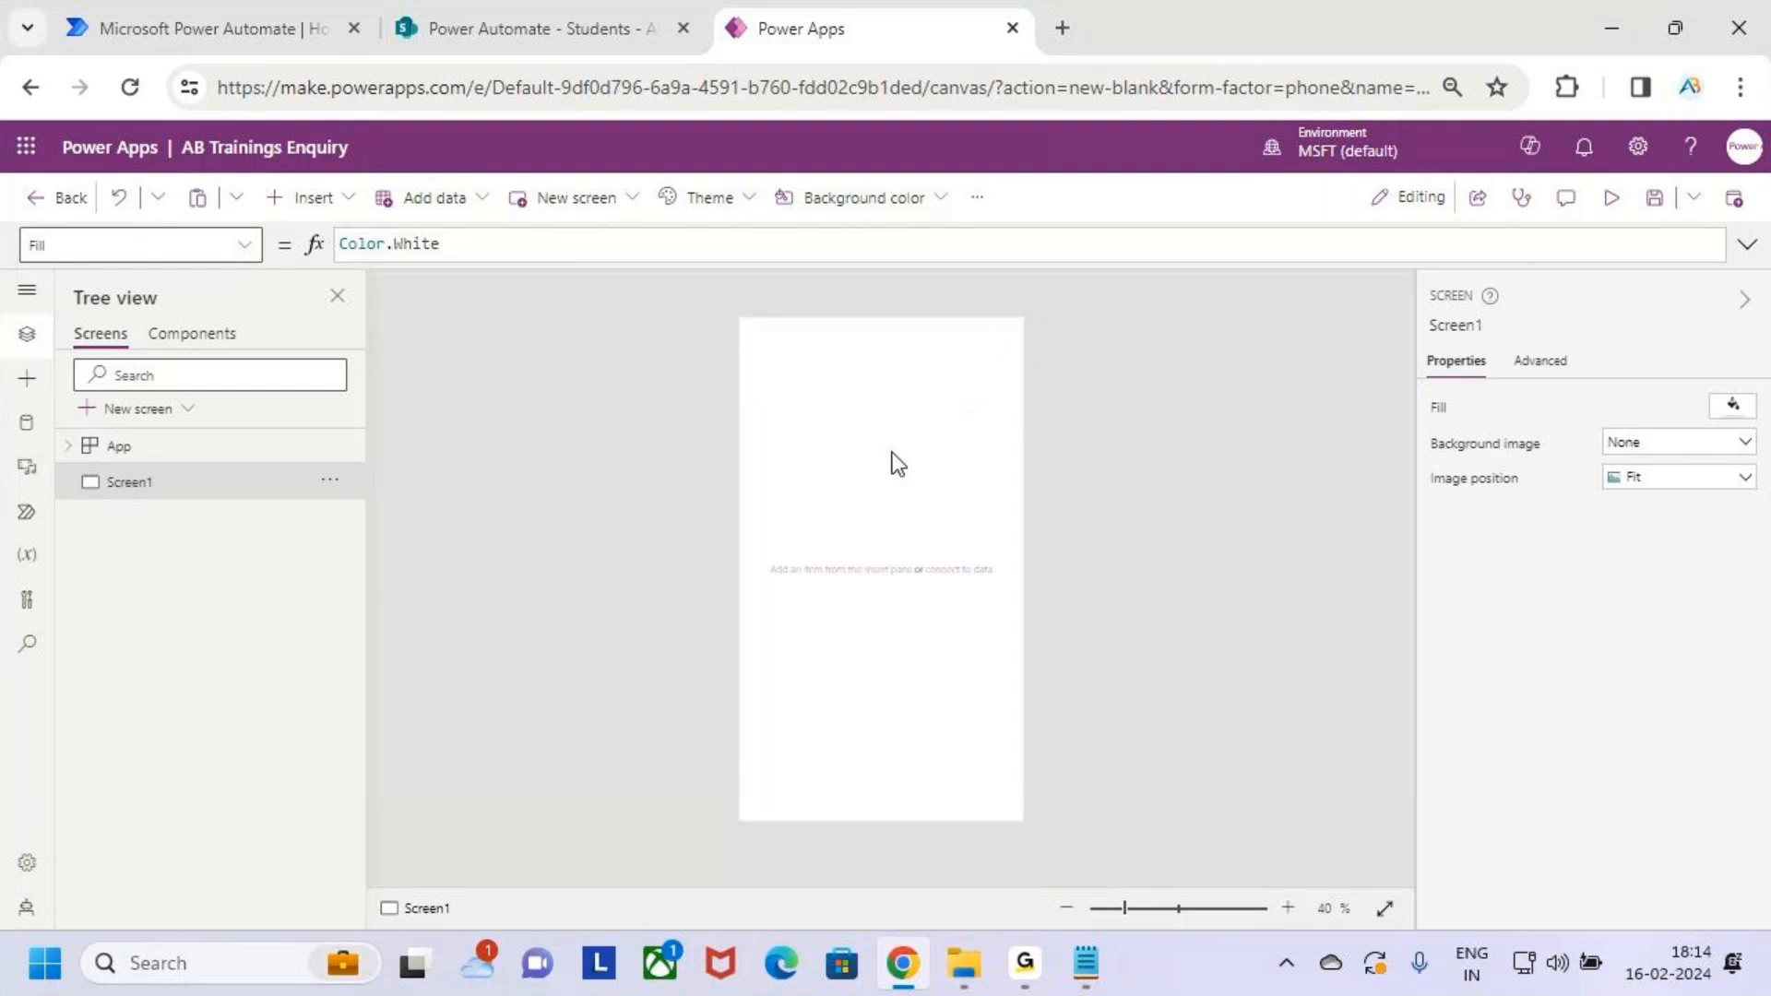
key("ctrl+2")
left_click_drag(266, 180, 373, 222)
mouse_move(338, 198)
left_mouse_down()
mouse_move(362, 212)
mouse_move(406, 145)
left_mouse_up()
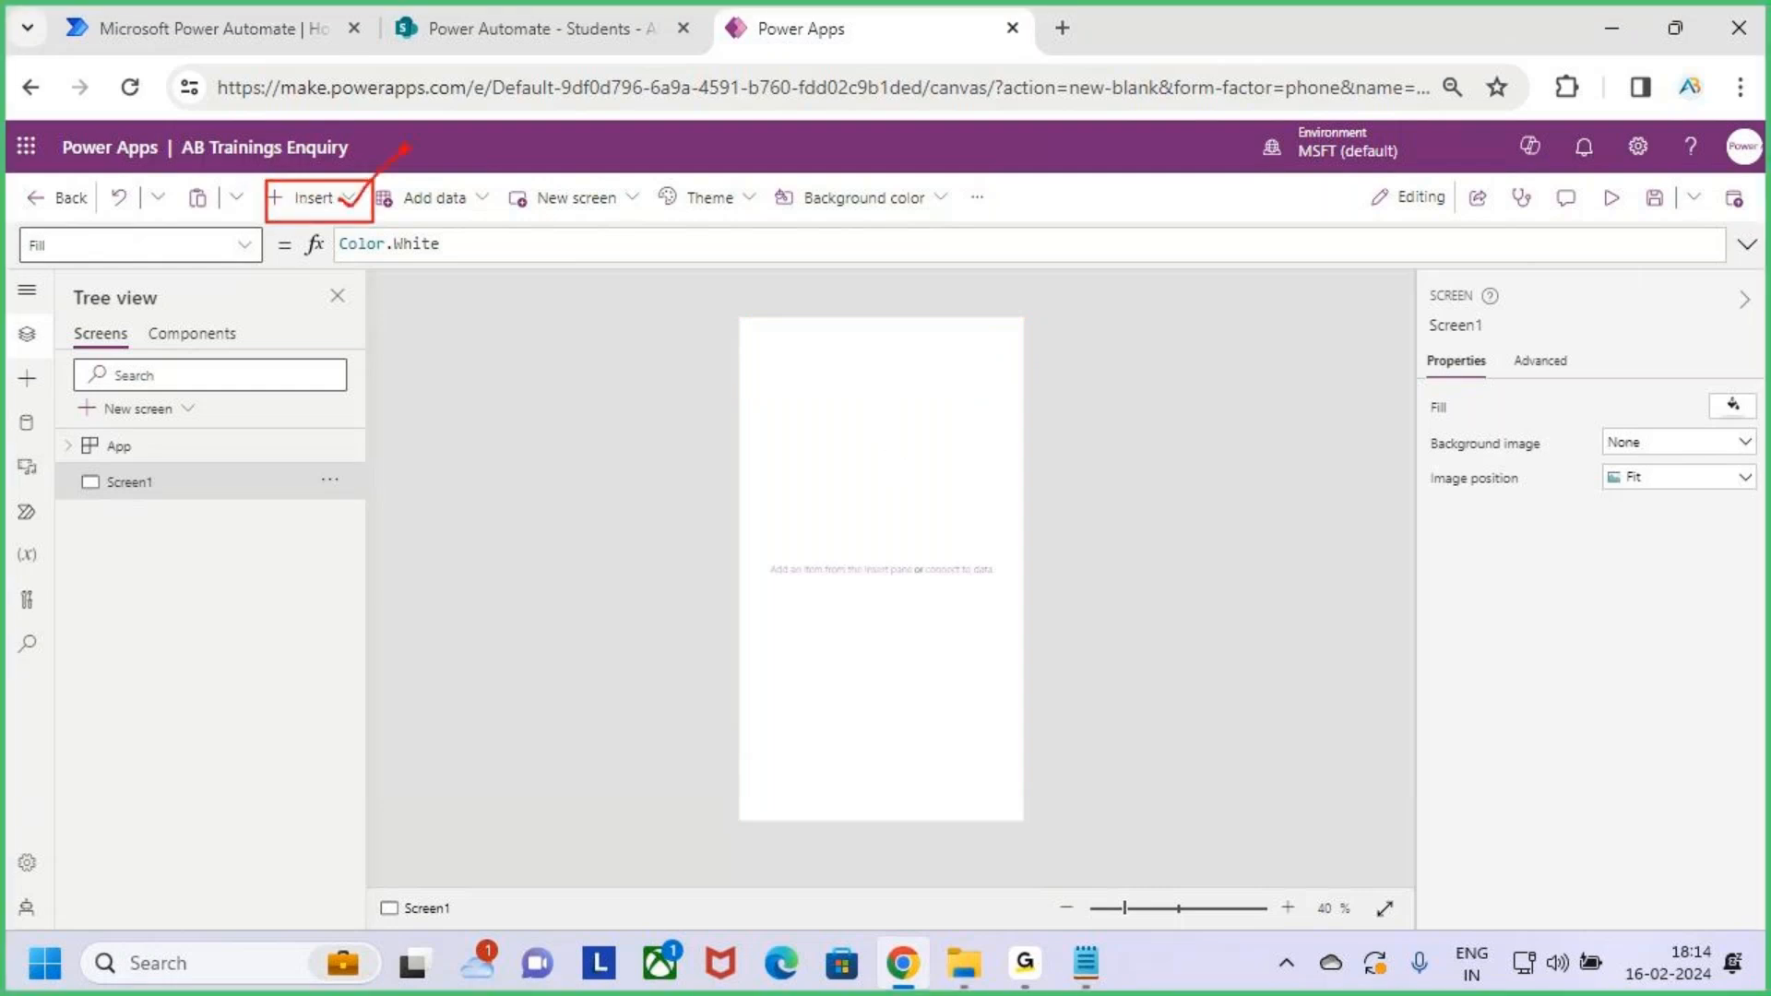
key("Escape")
Add a text label spanning the top of the screen that reads 'New Student Enquriy'
left_click(334, 205)
key("ctrl+2")
left_click_drag(278, 314, 412, 351)
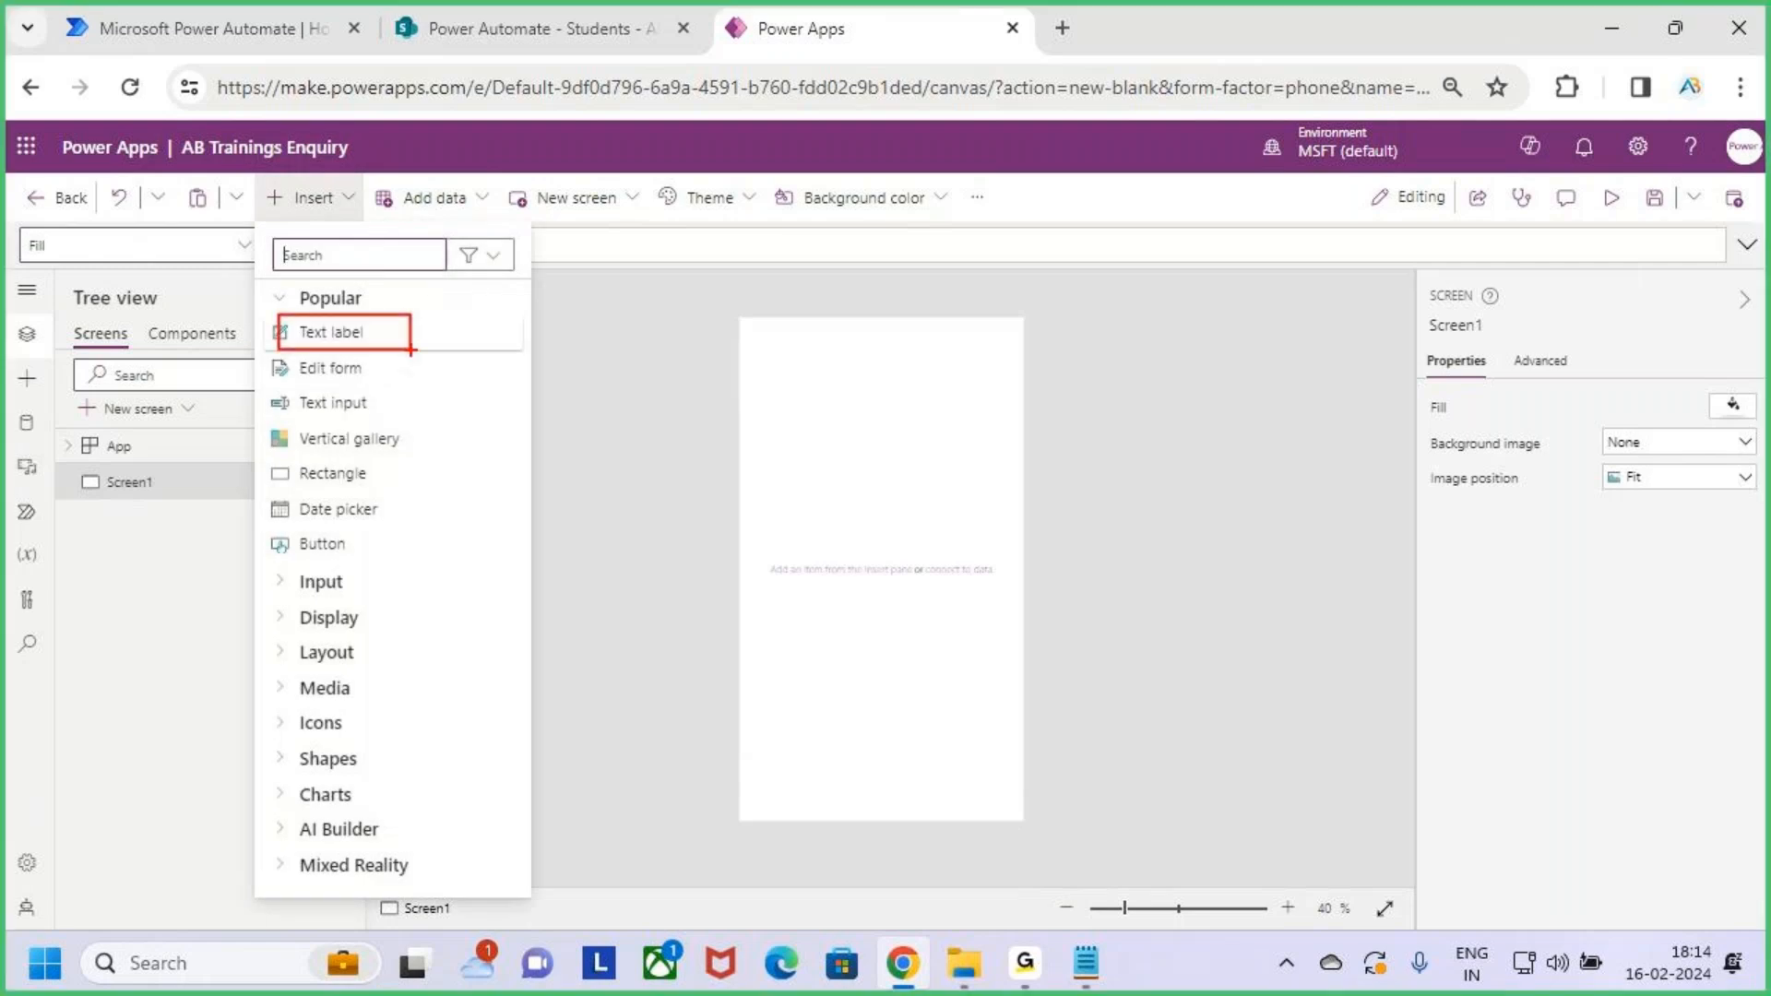
key("Escape")
left_click(397, 334)
left_click_drag(800, 330, 794, 316)
left_click_drag(988, 346, 1022, 355)
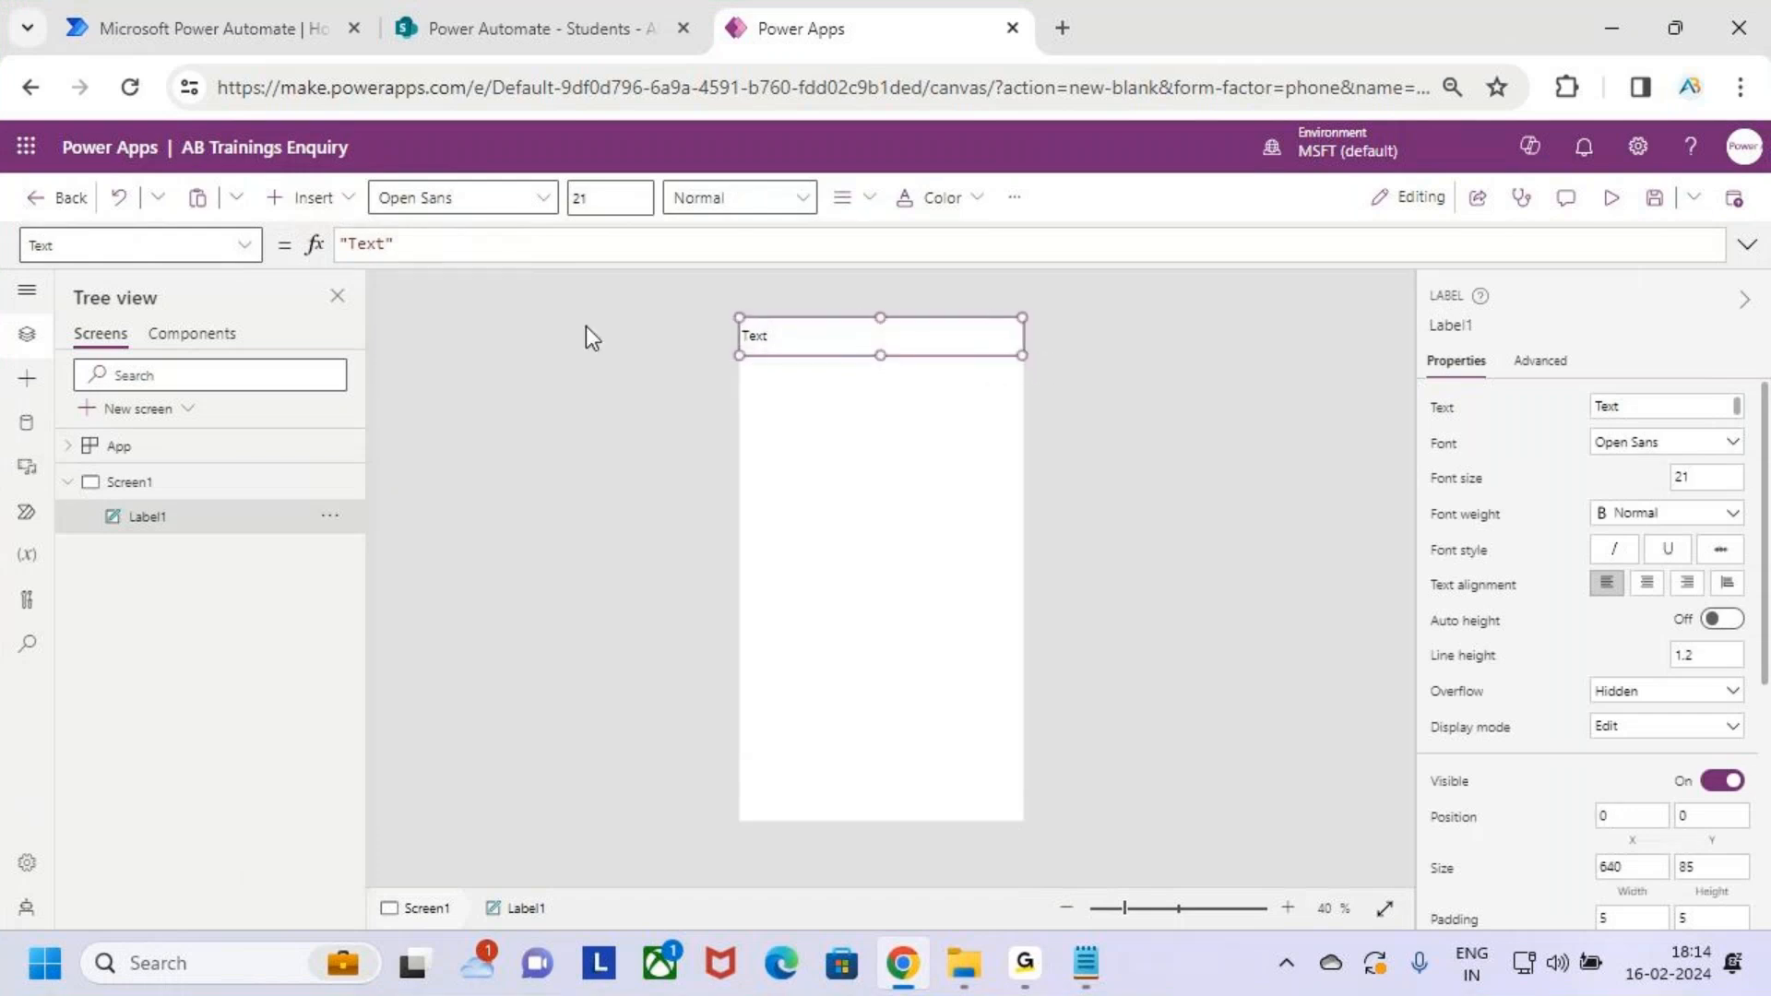
double_click(362, 243)
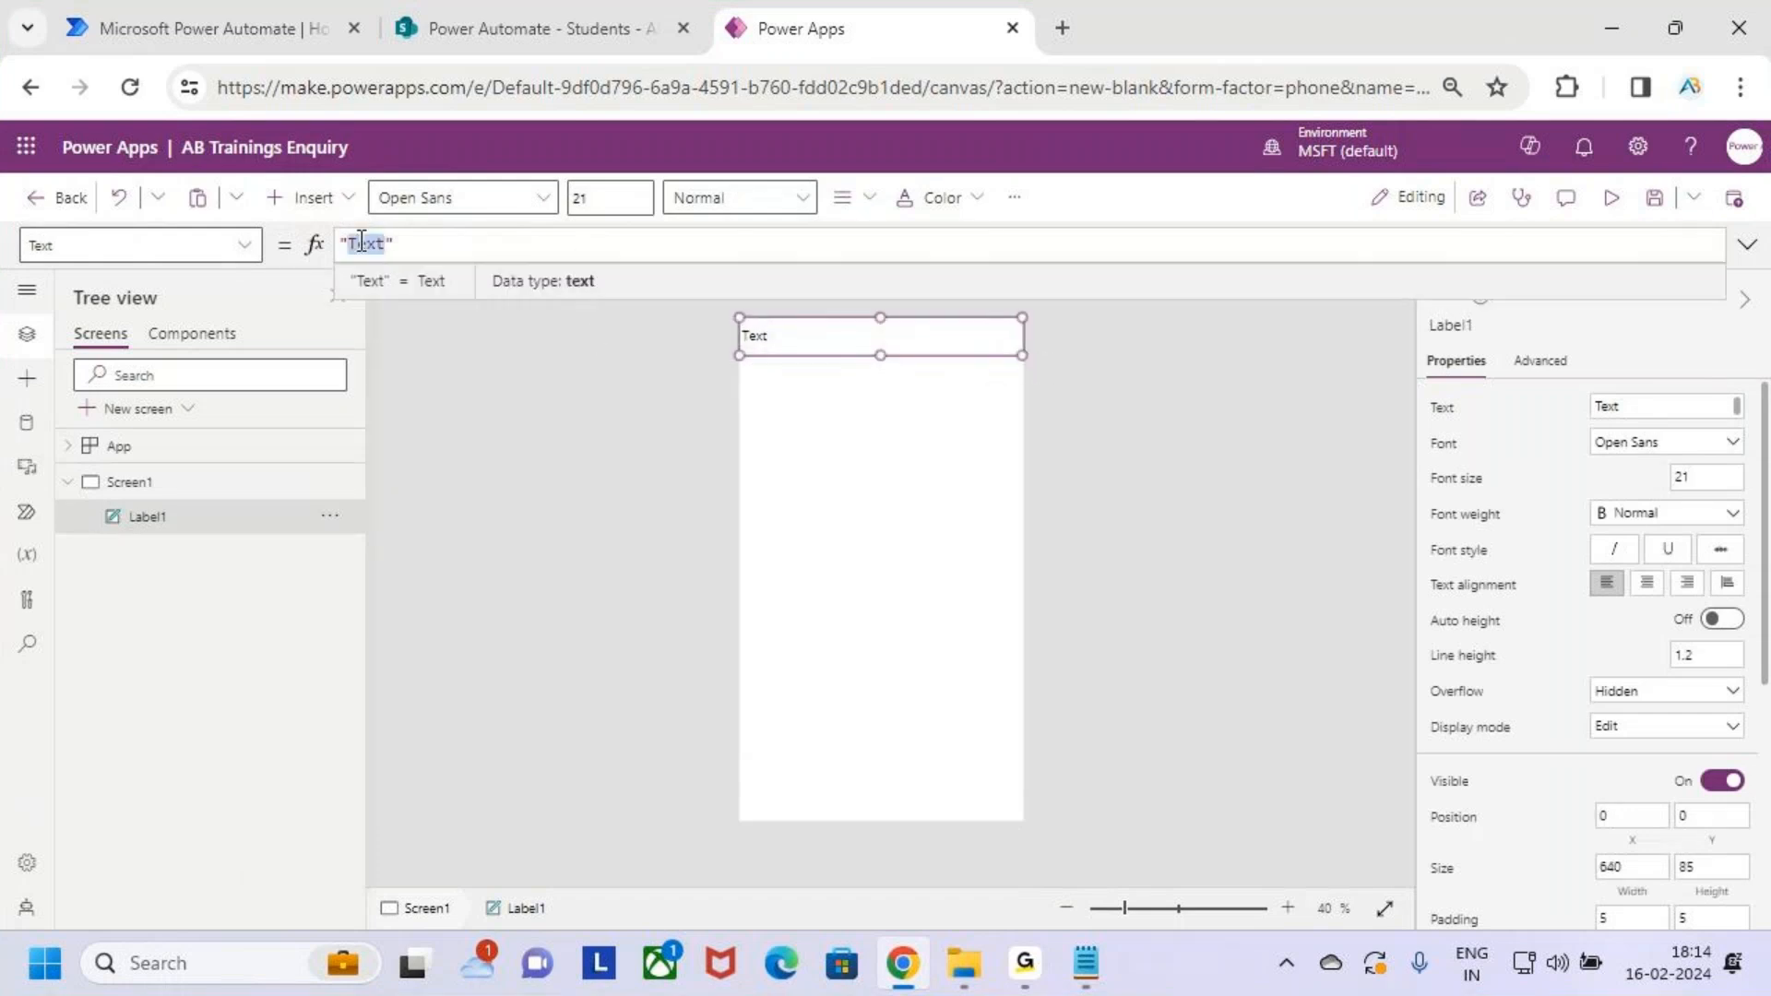
type("New")
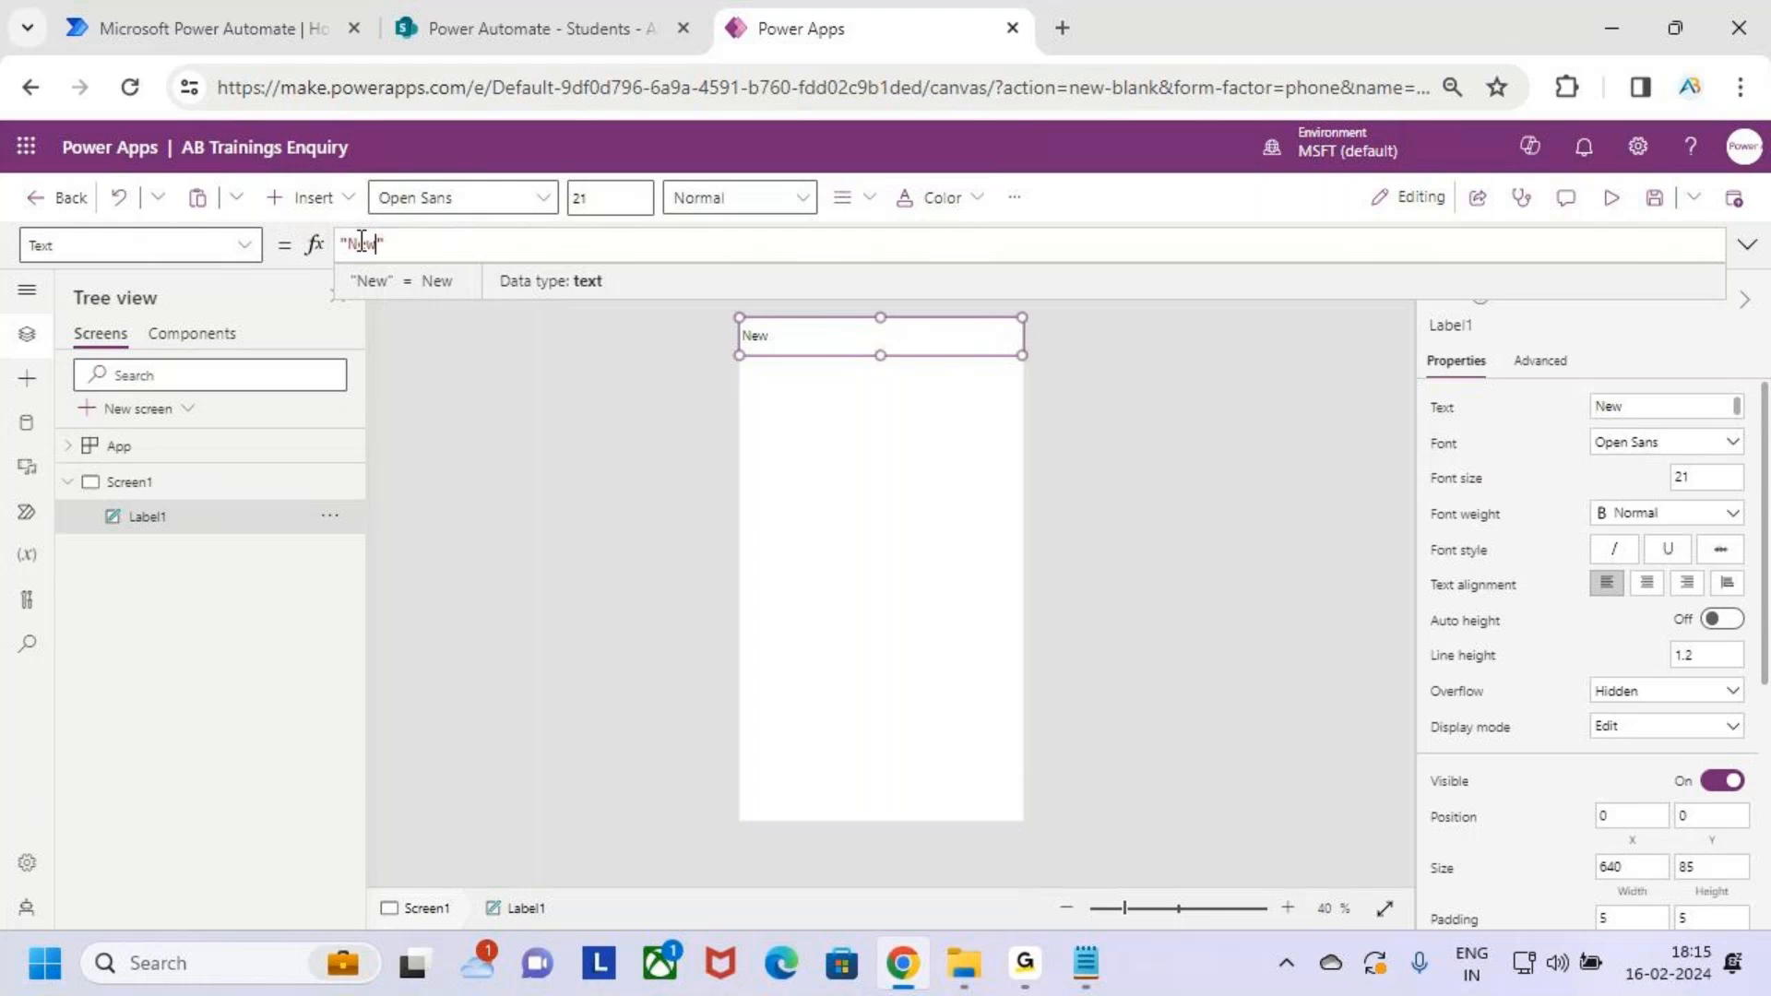
type("Studen")
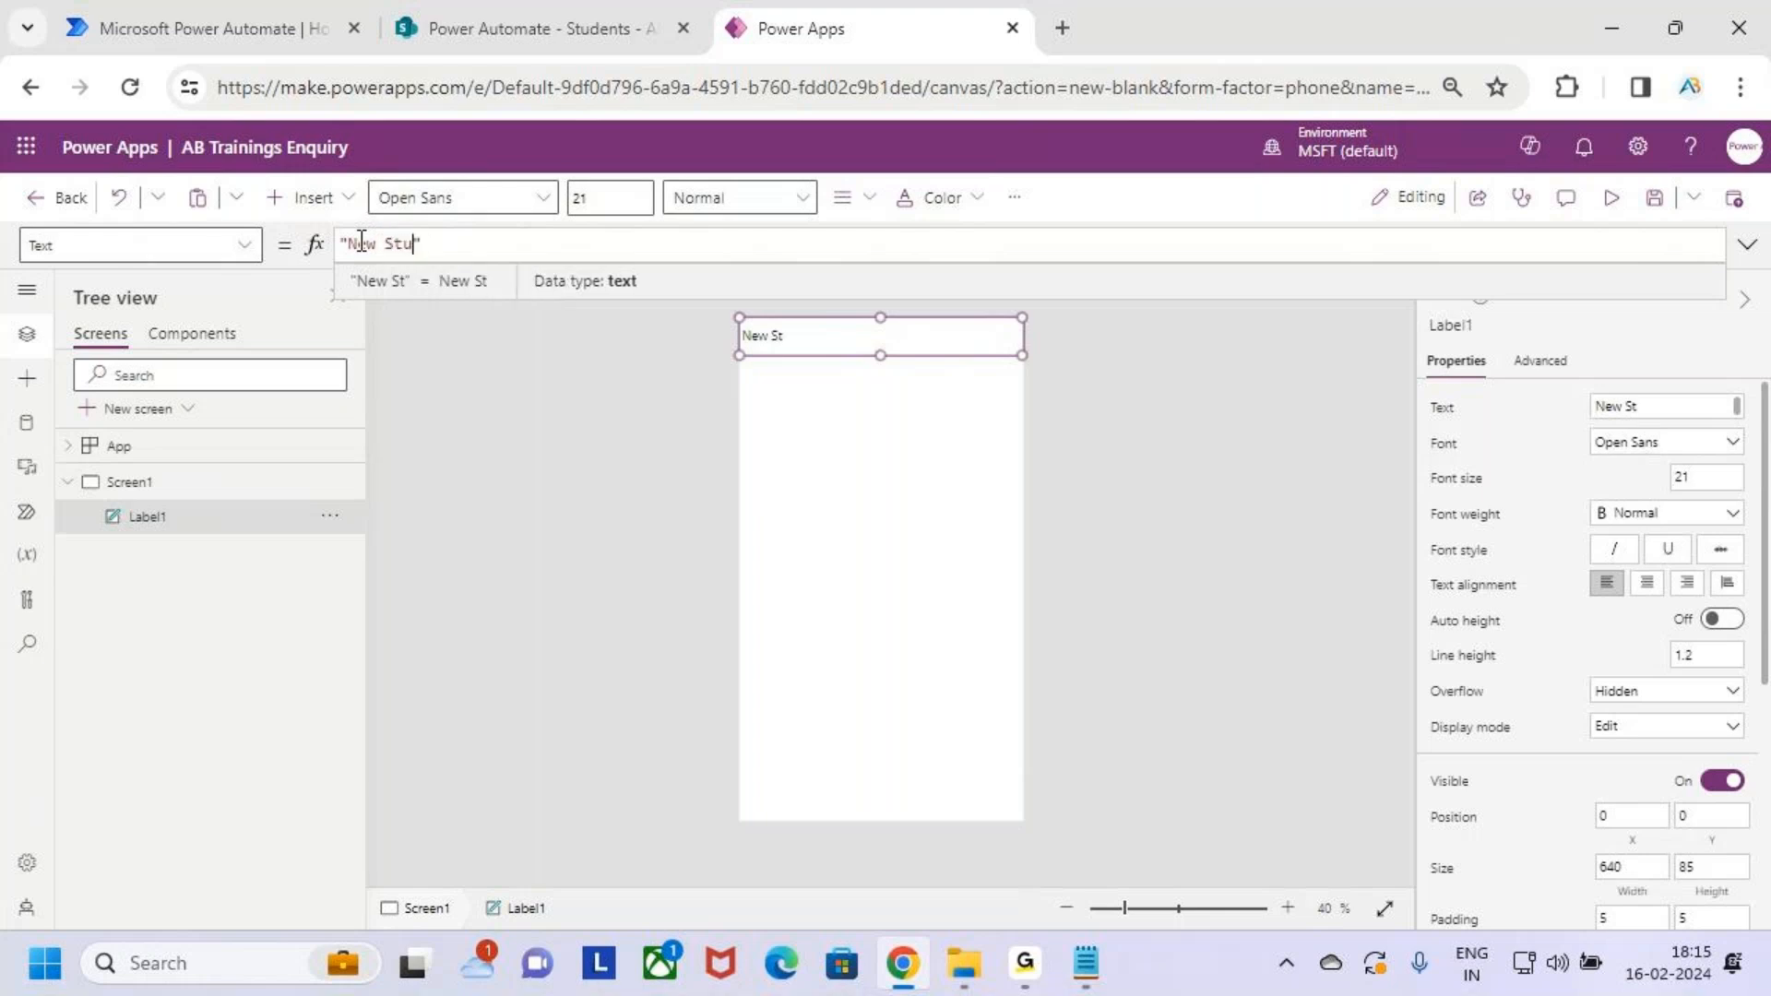
type("t En")
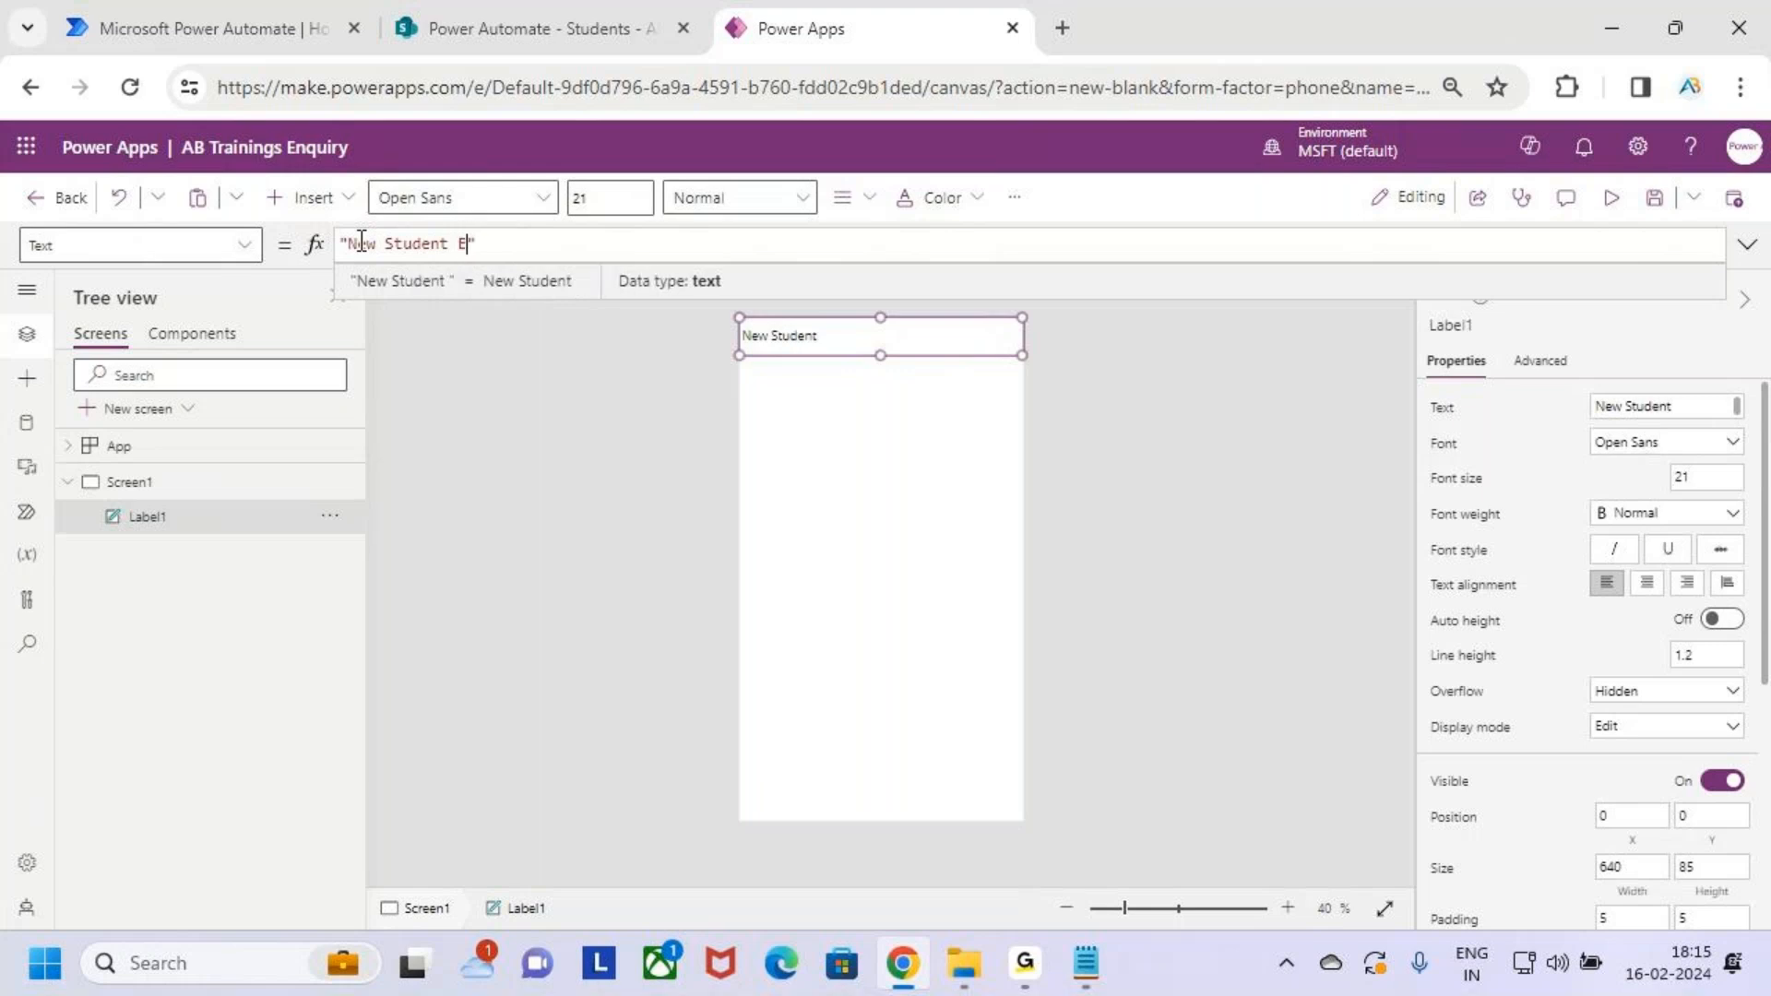
type("qu")
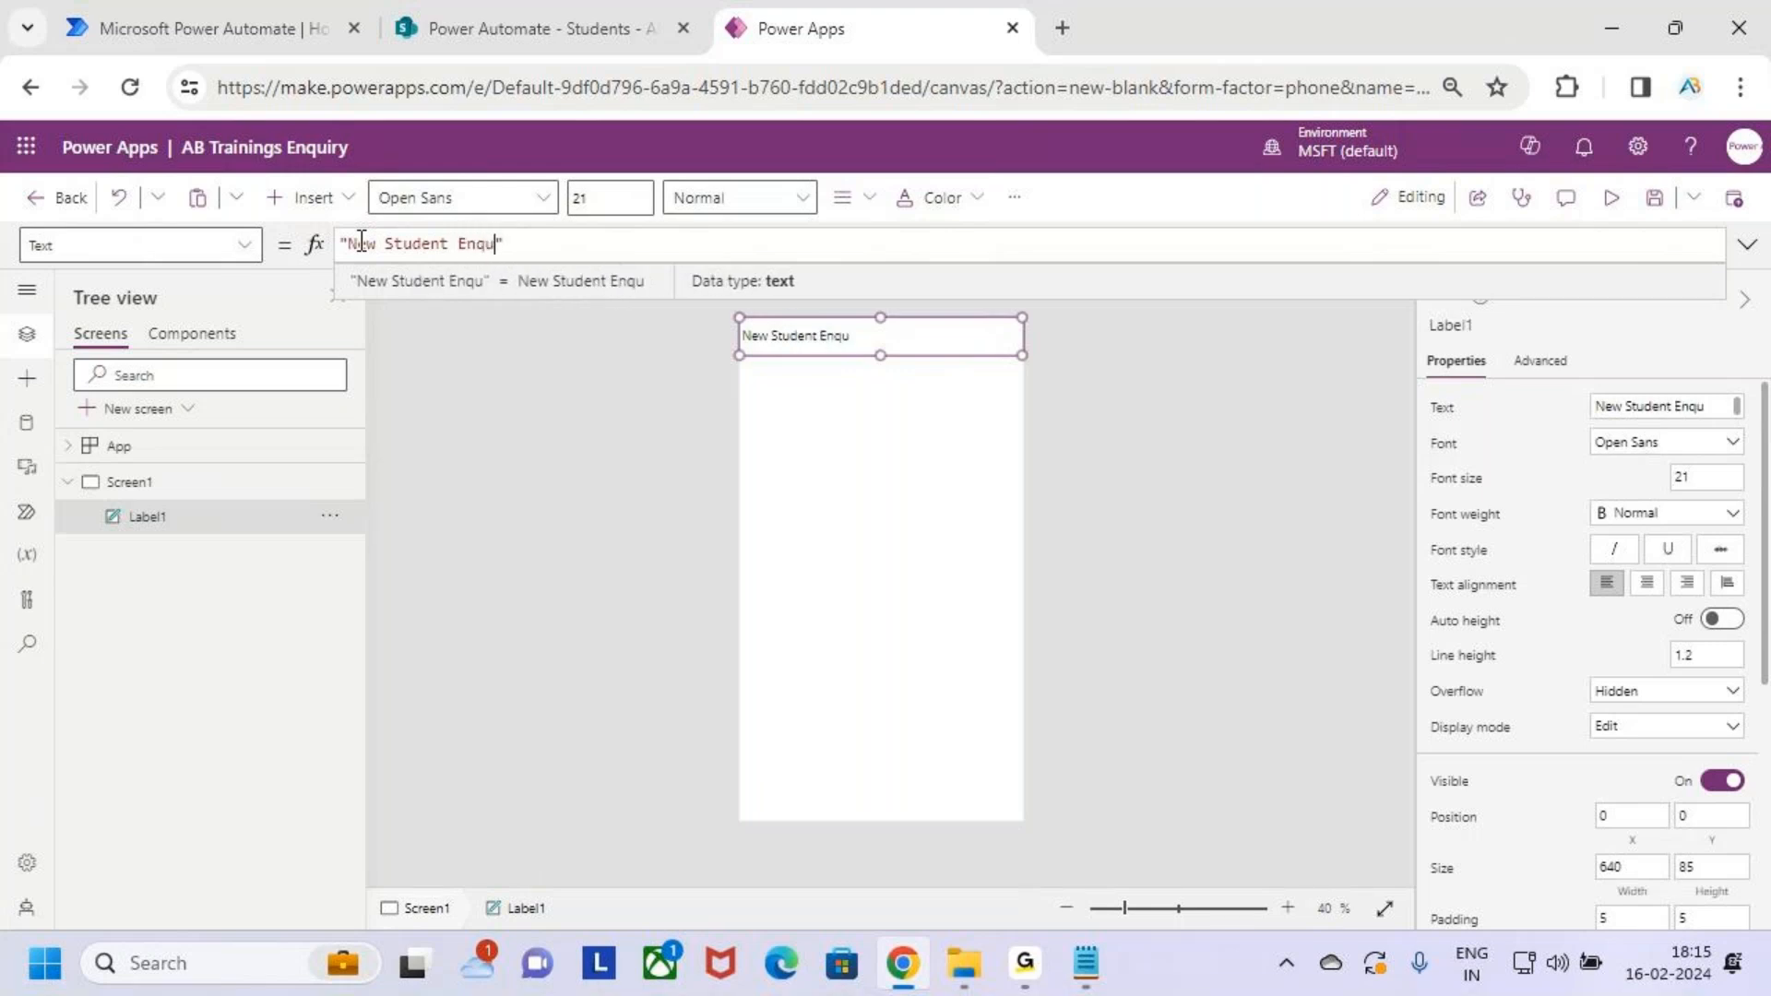
type("riy")
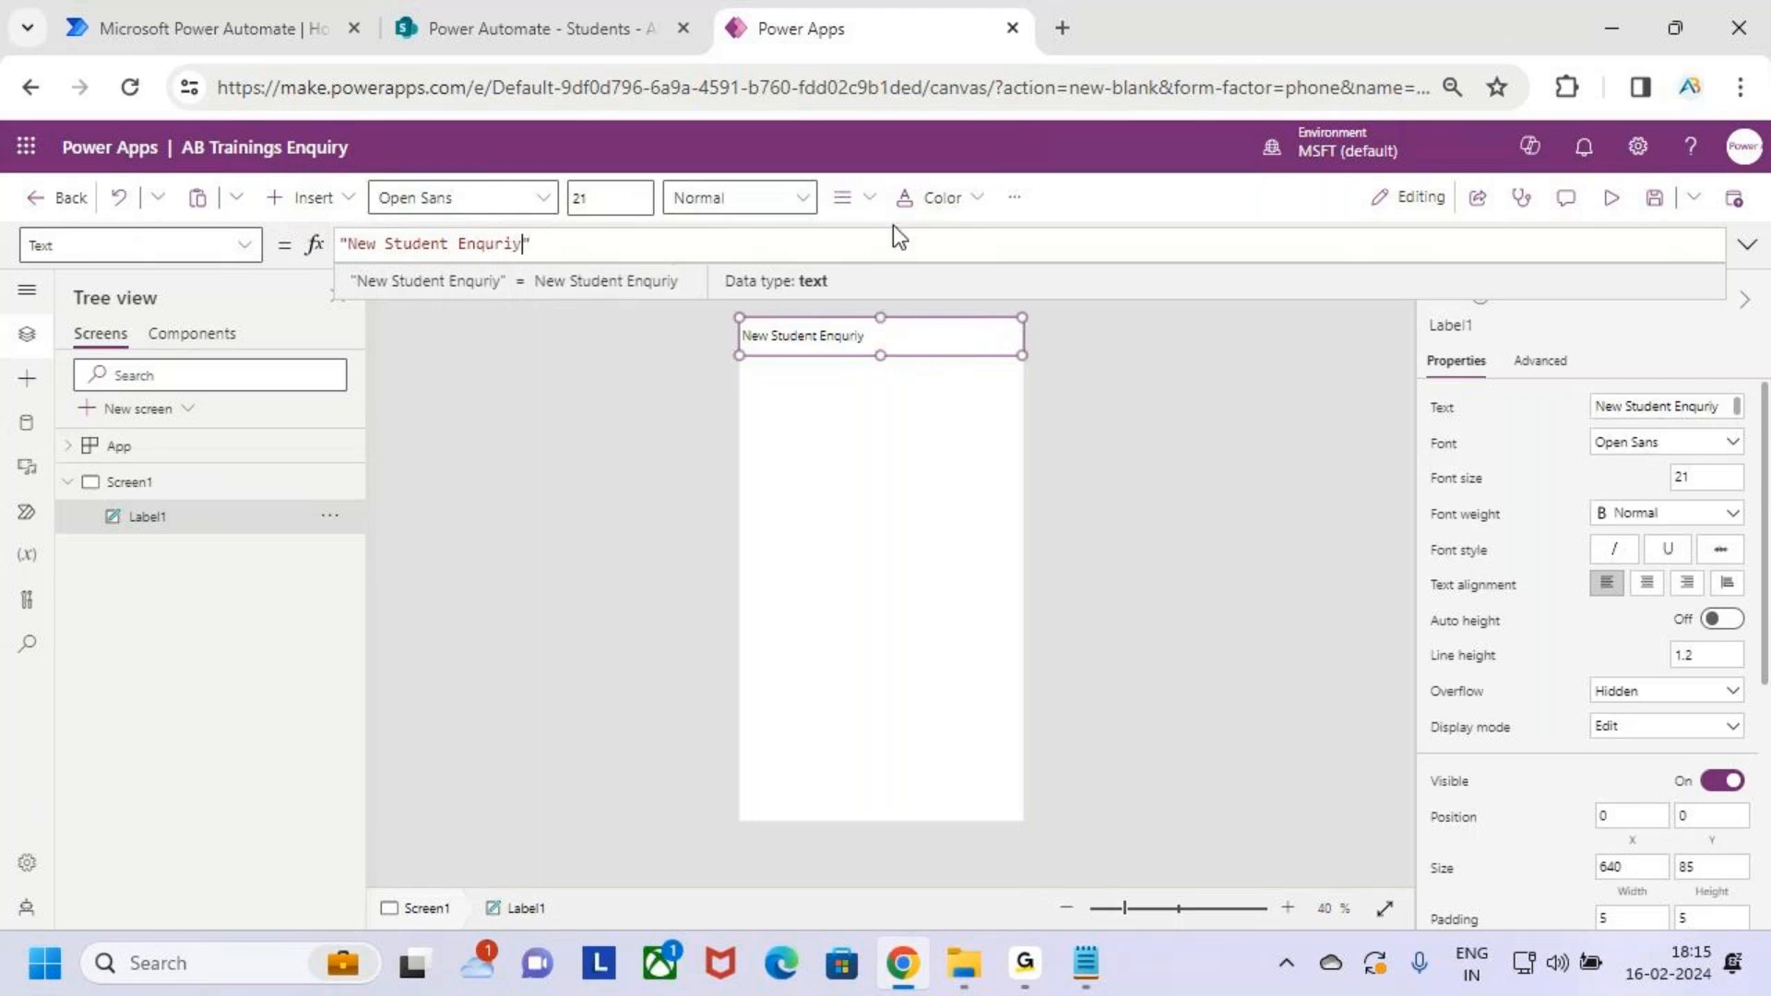
Make the title text larger, semibold, centred and white
left_click(602, 202)
type("3")
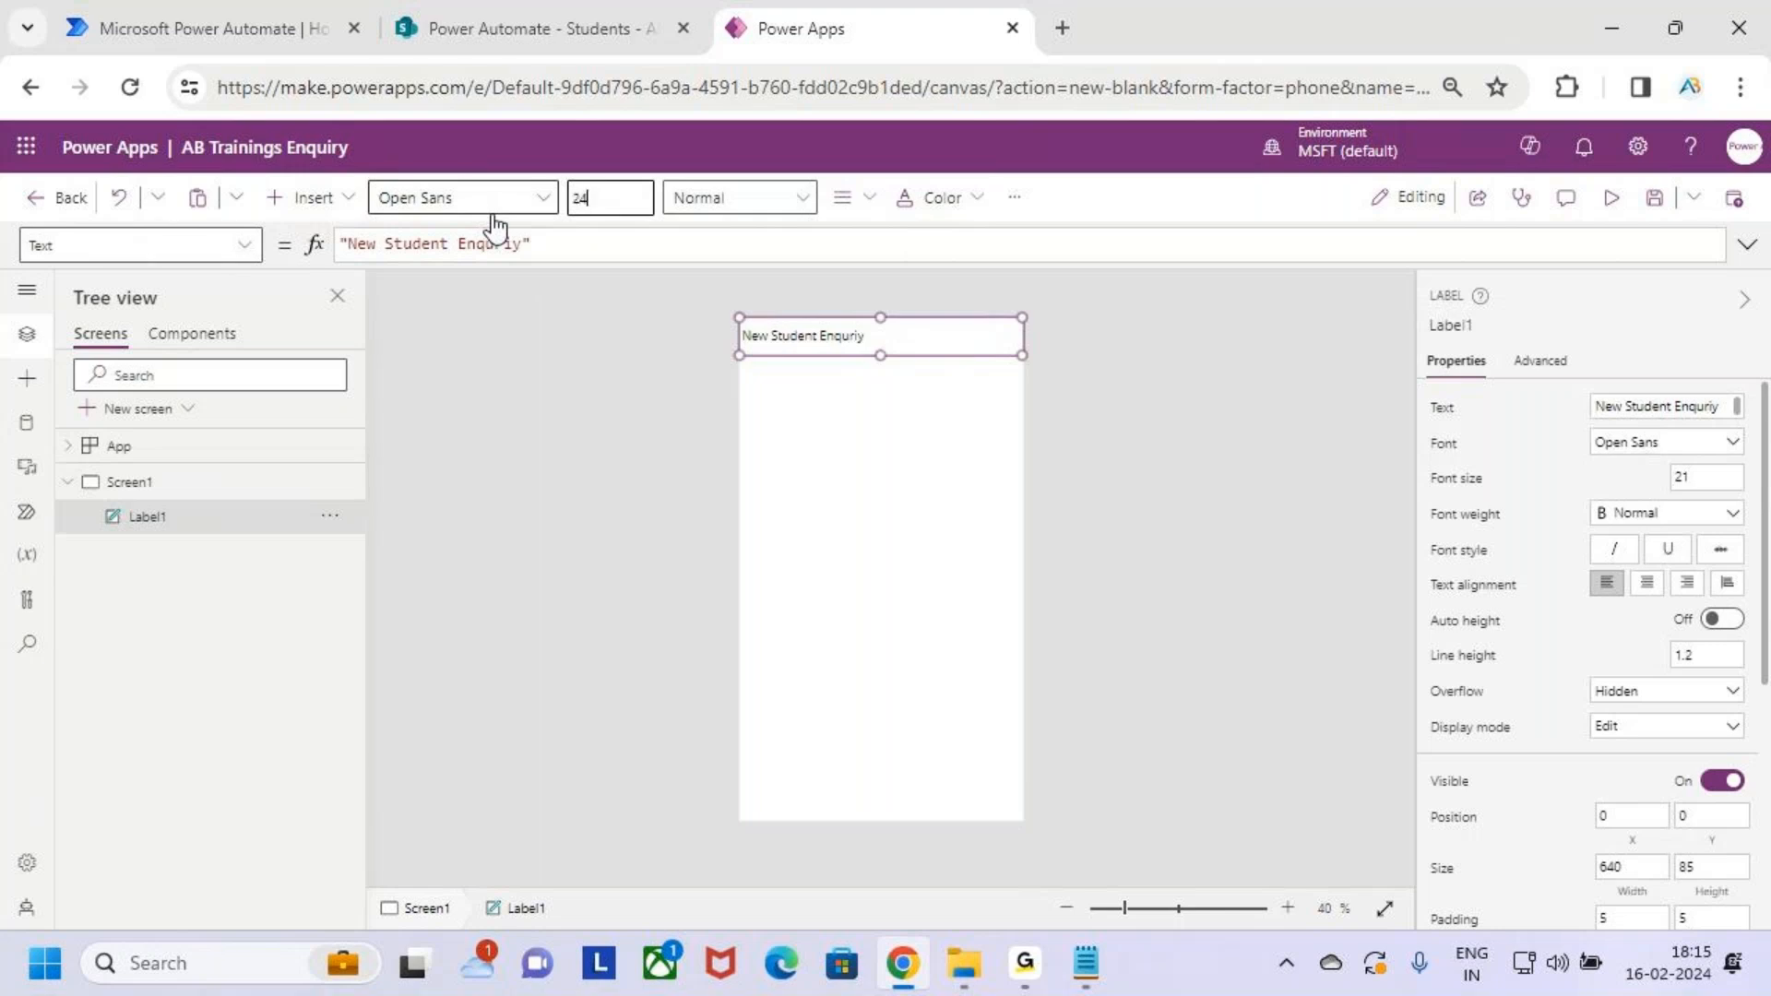
left_click(758, 208)
left_click(756, 219)
left_click(771, 277)
left_click(854, 197)
left_click(904, 280)
left_click(953, 208)
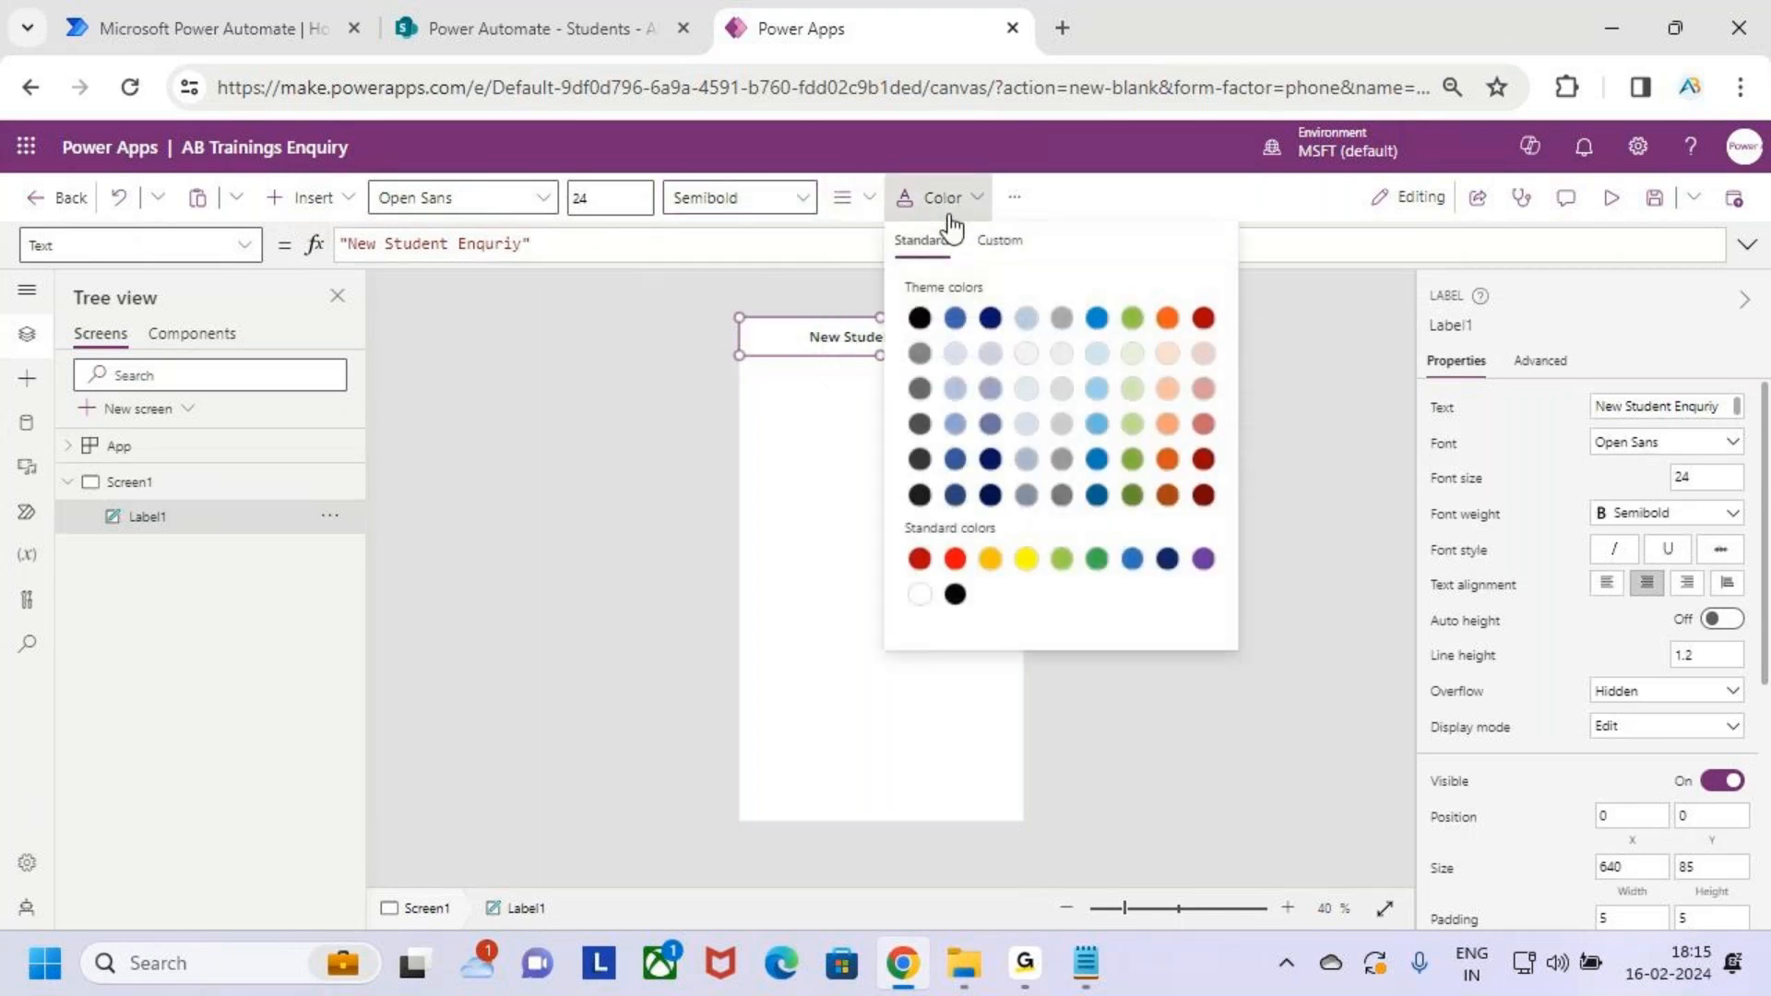
left_click(920, 593)
Give the title label an orange background and reselect it
left_click(1014, 197)
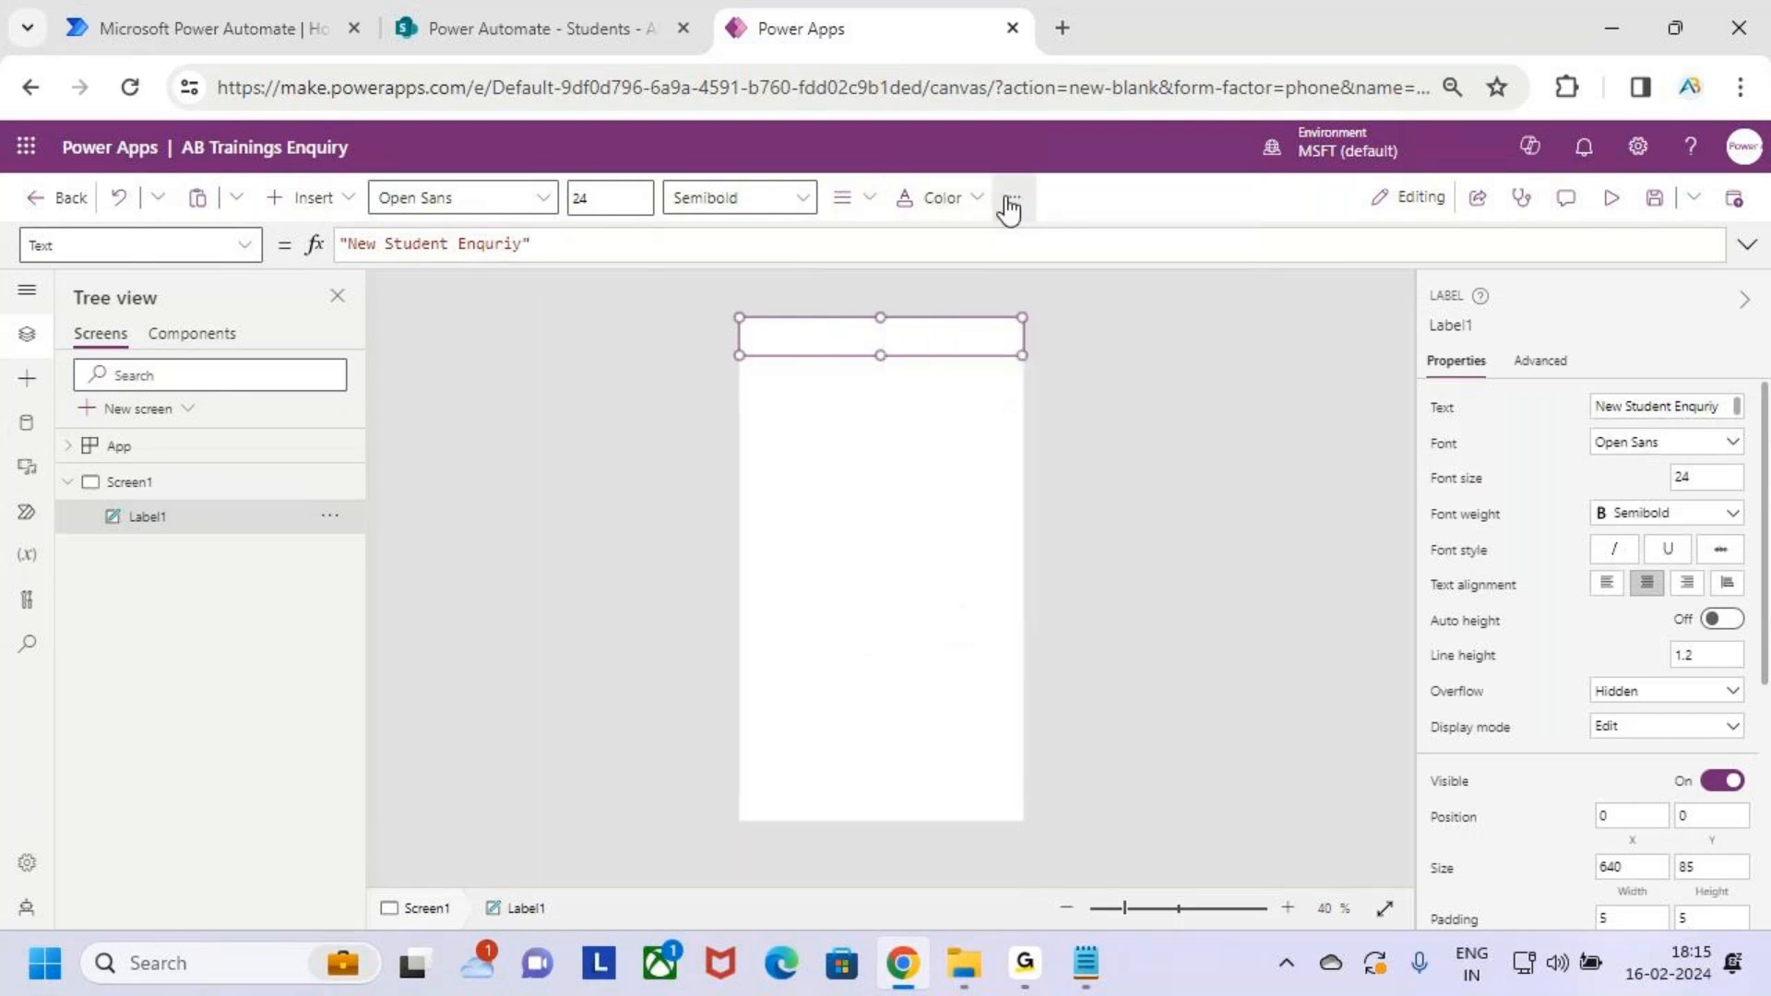
mouse_move(1084, 248)
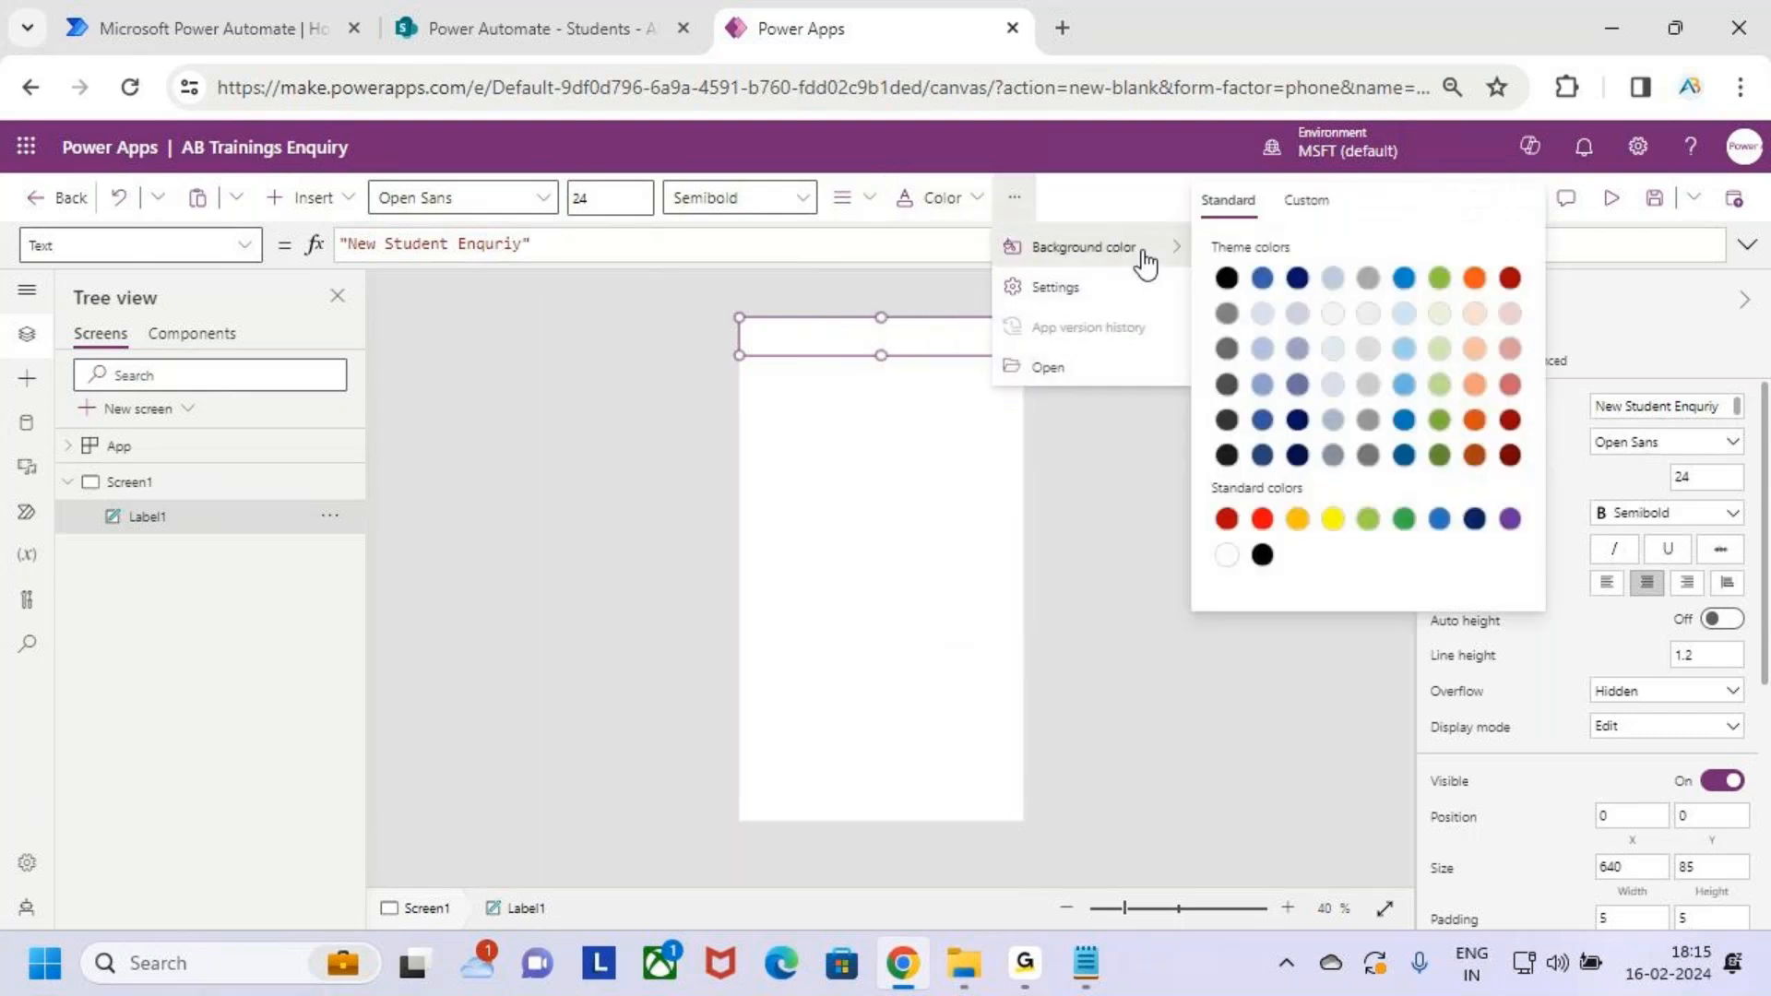
left_click(1475, 278)
left_click(882, 534)
left_click(904, 495)
left_click(909, 340)
left_click(593, 197)
Set the title's font size to 30
type("30")
left_click(921, 447)
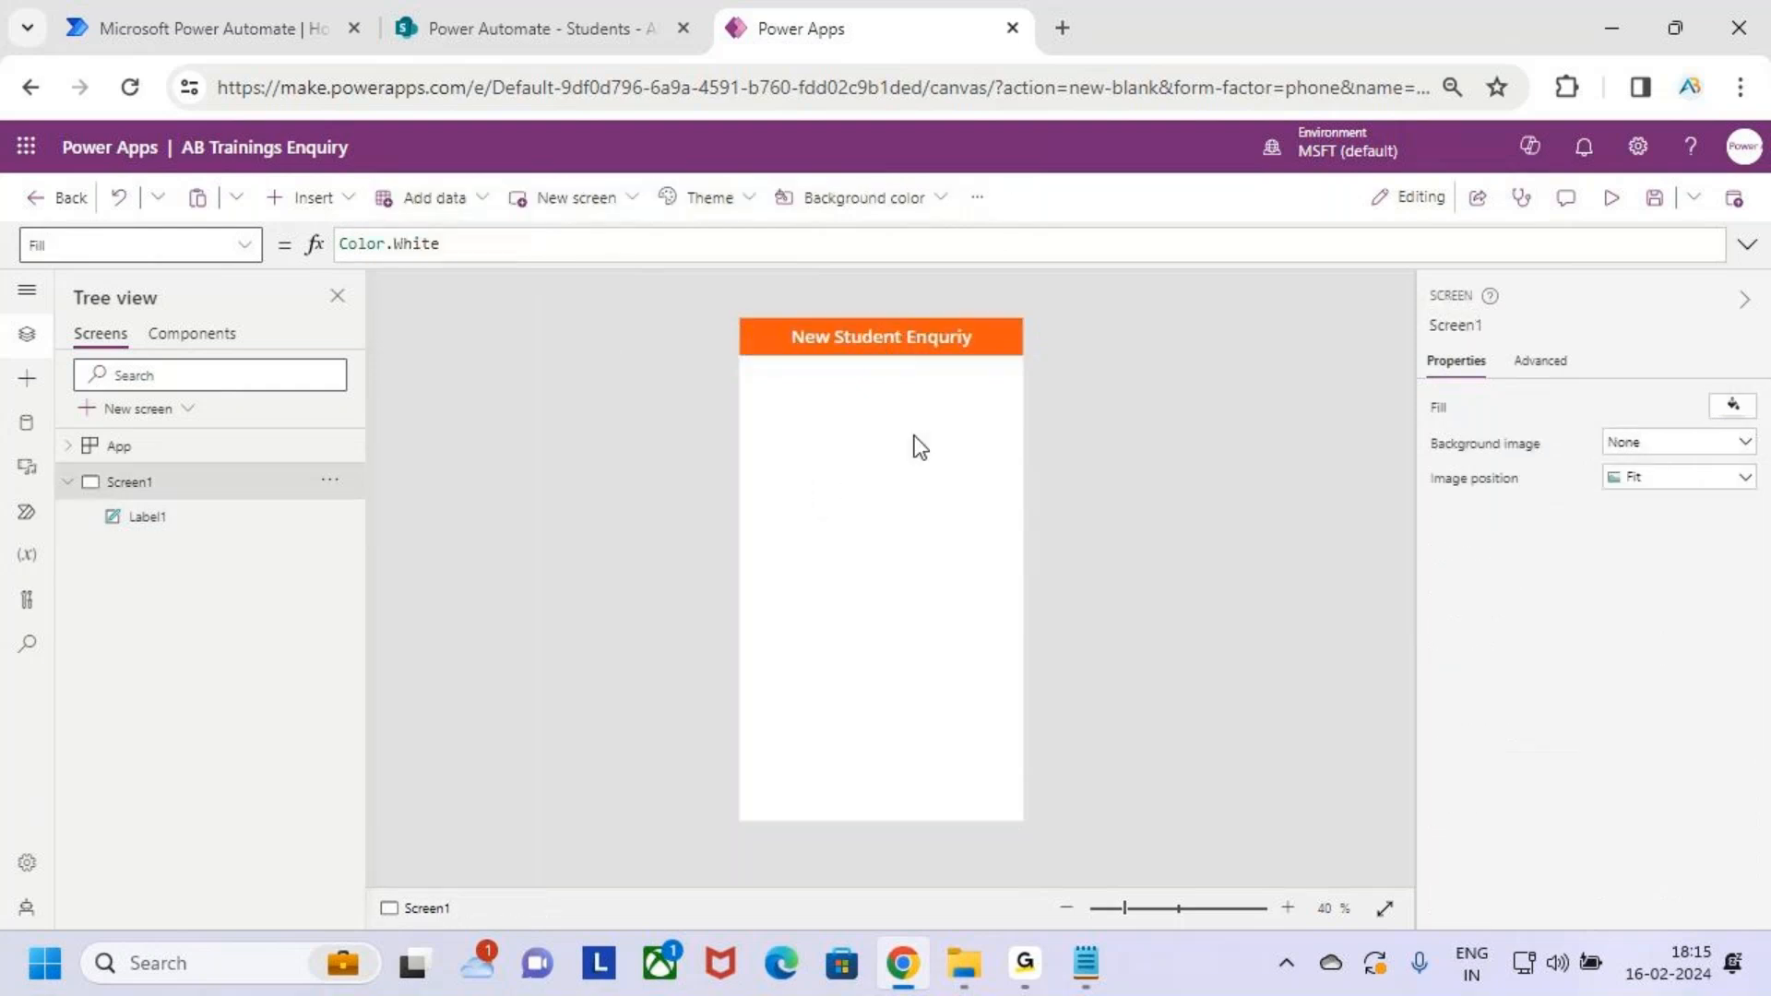
left_click_drag(772, 313, 987, 362)
key("Escape")
key("ctrl+2")
mouse_move(751, 374)
left_mouse_down()
mouse_move(1000, 704)
mouse_move(1015, 790)
left_mouse_up()
left_click_drag(867, 612, 996, 504)
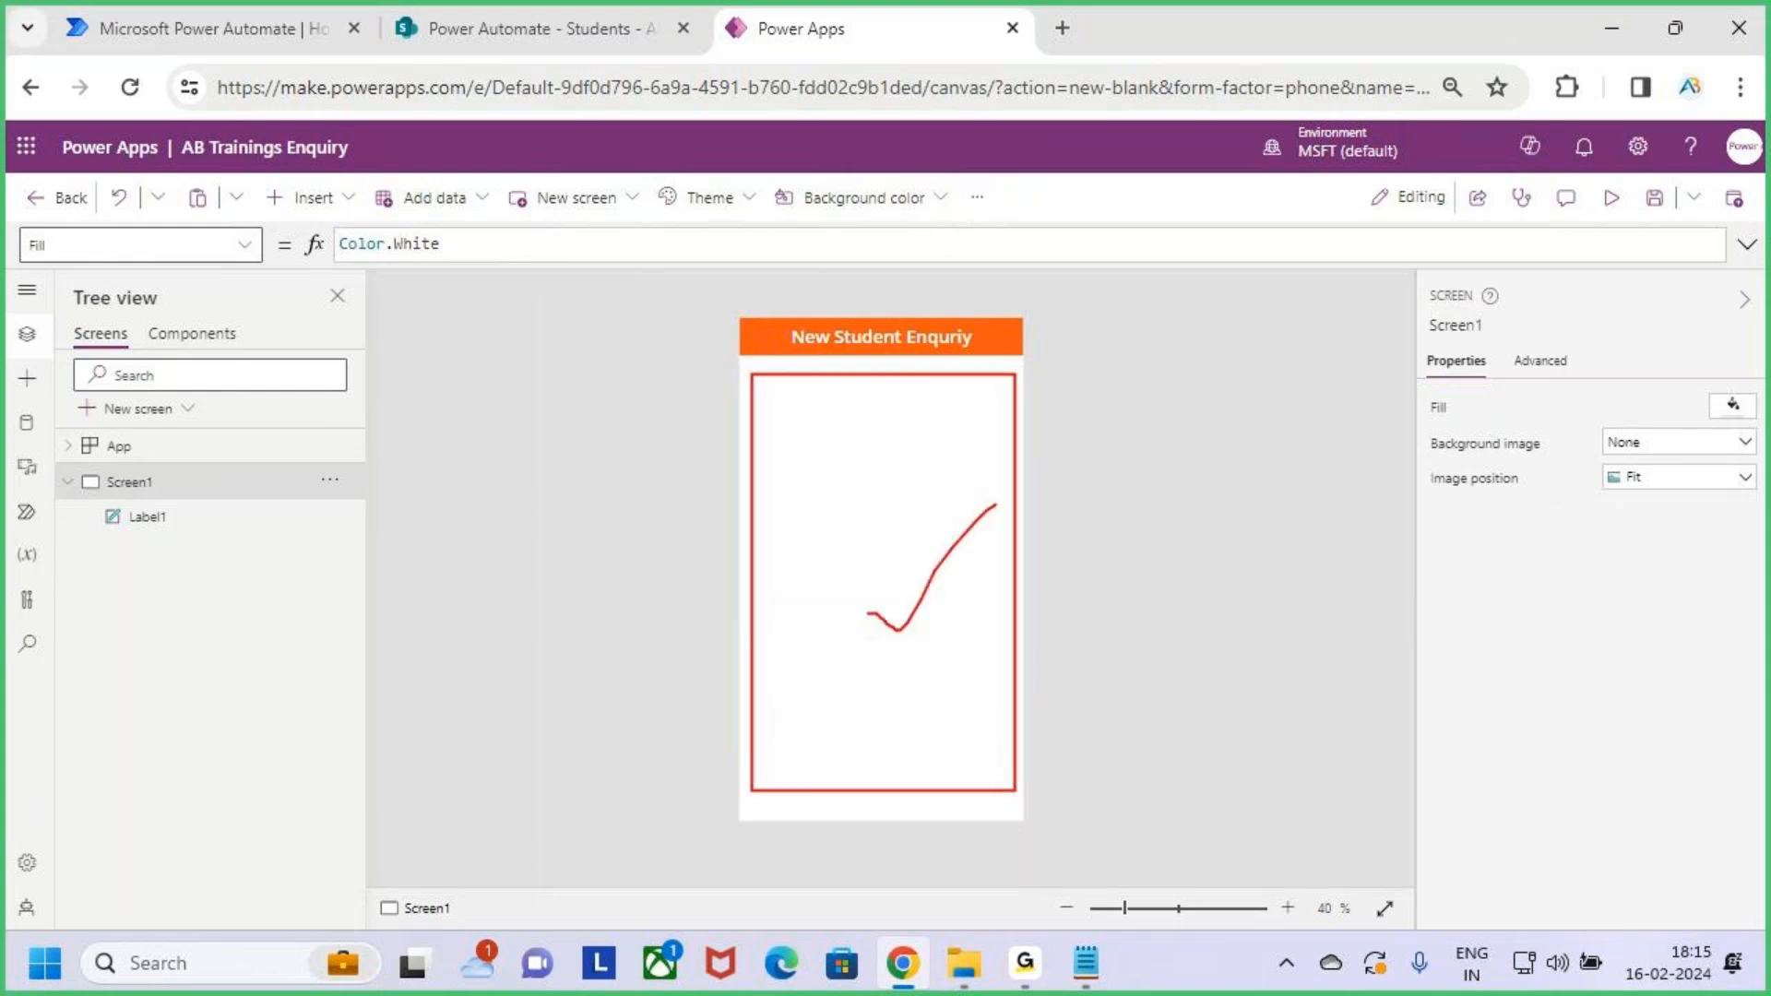
key("Escape")
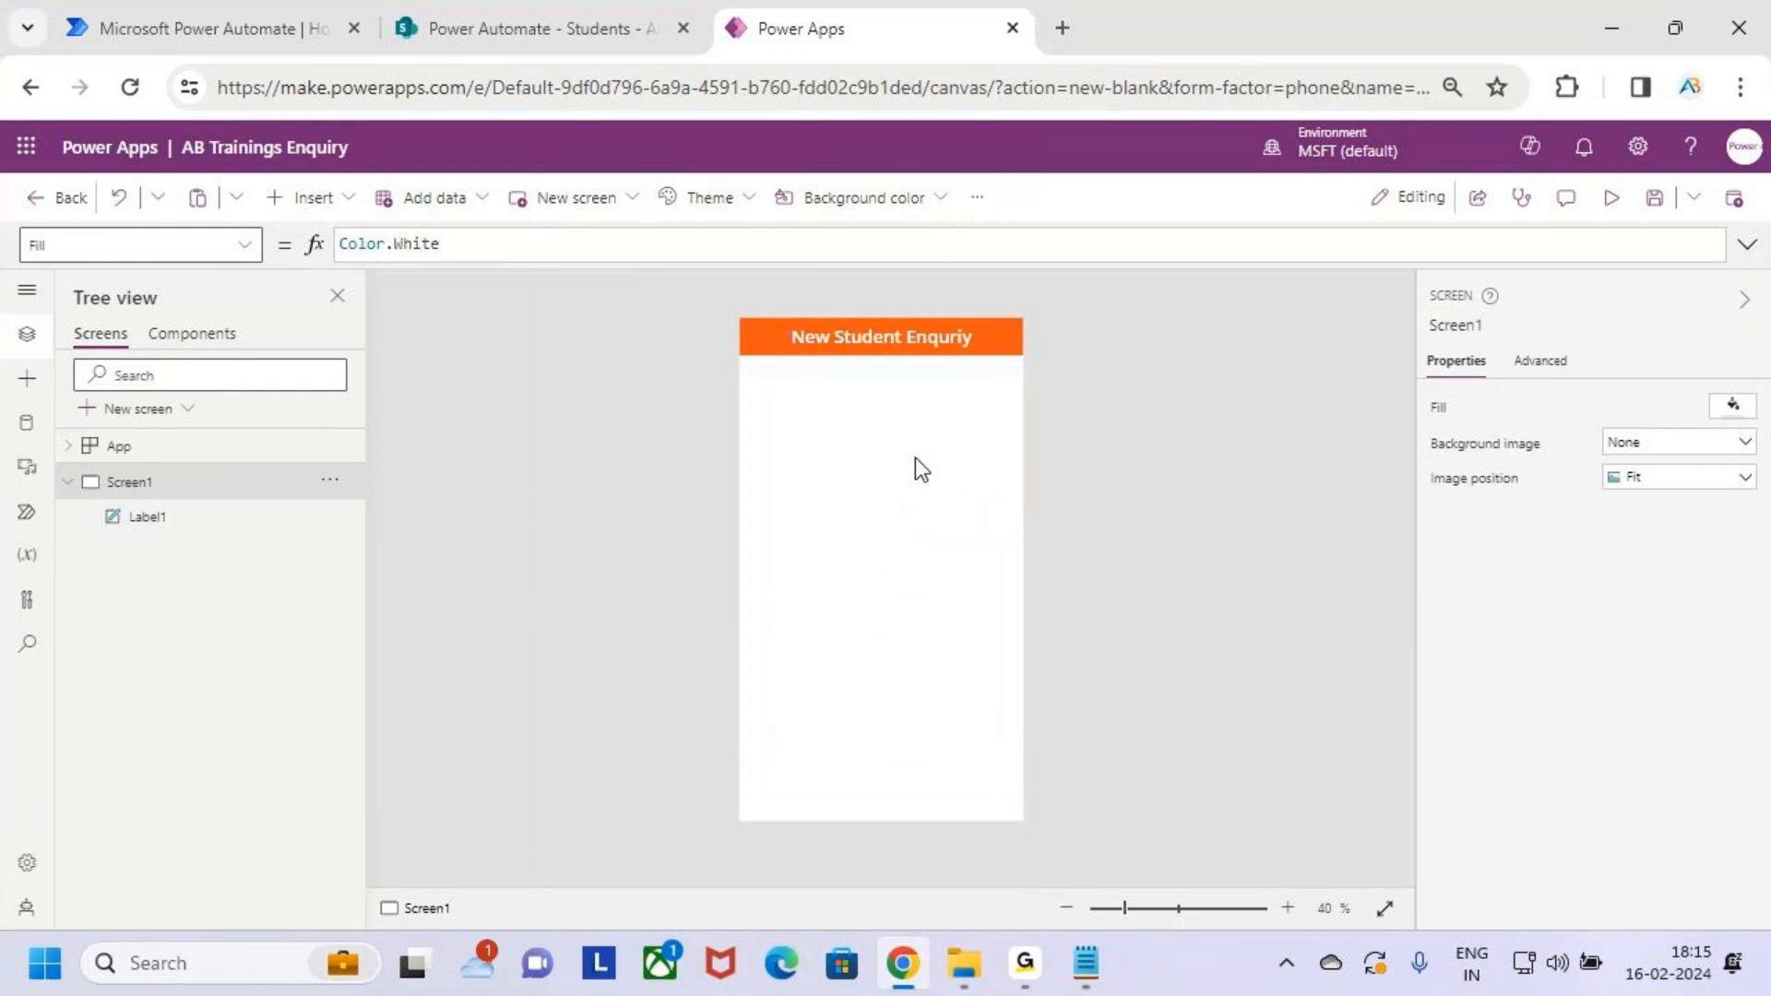
Insert an edit form, move it just below the title and stretch it downward
left_click(336, 207)
key("ctrl+2")
mouse_move(404, 369)
left_mouse_down()
mouse_move(418, 382)
mouse_move(443, 330)
left_mouse_up()
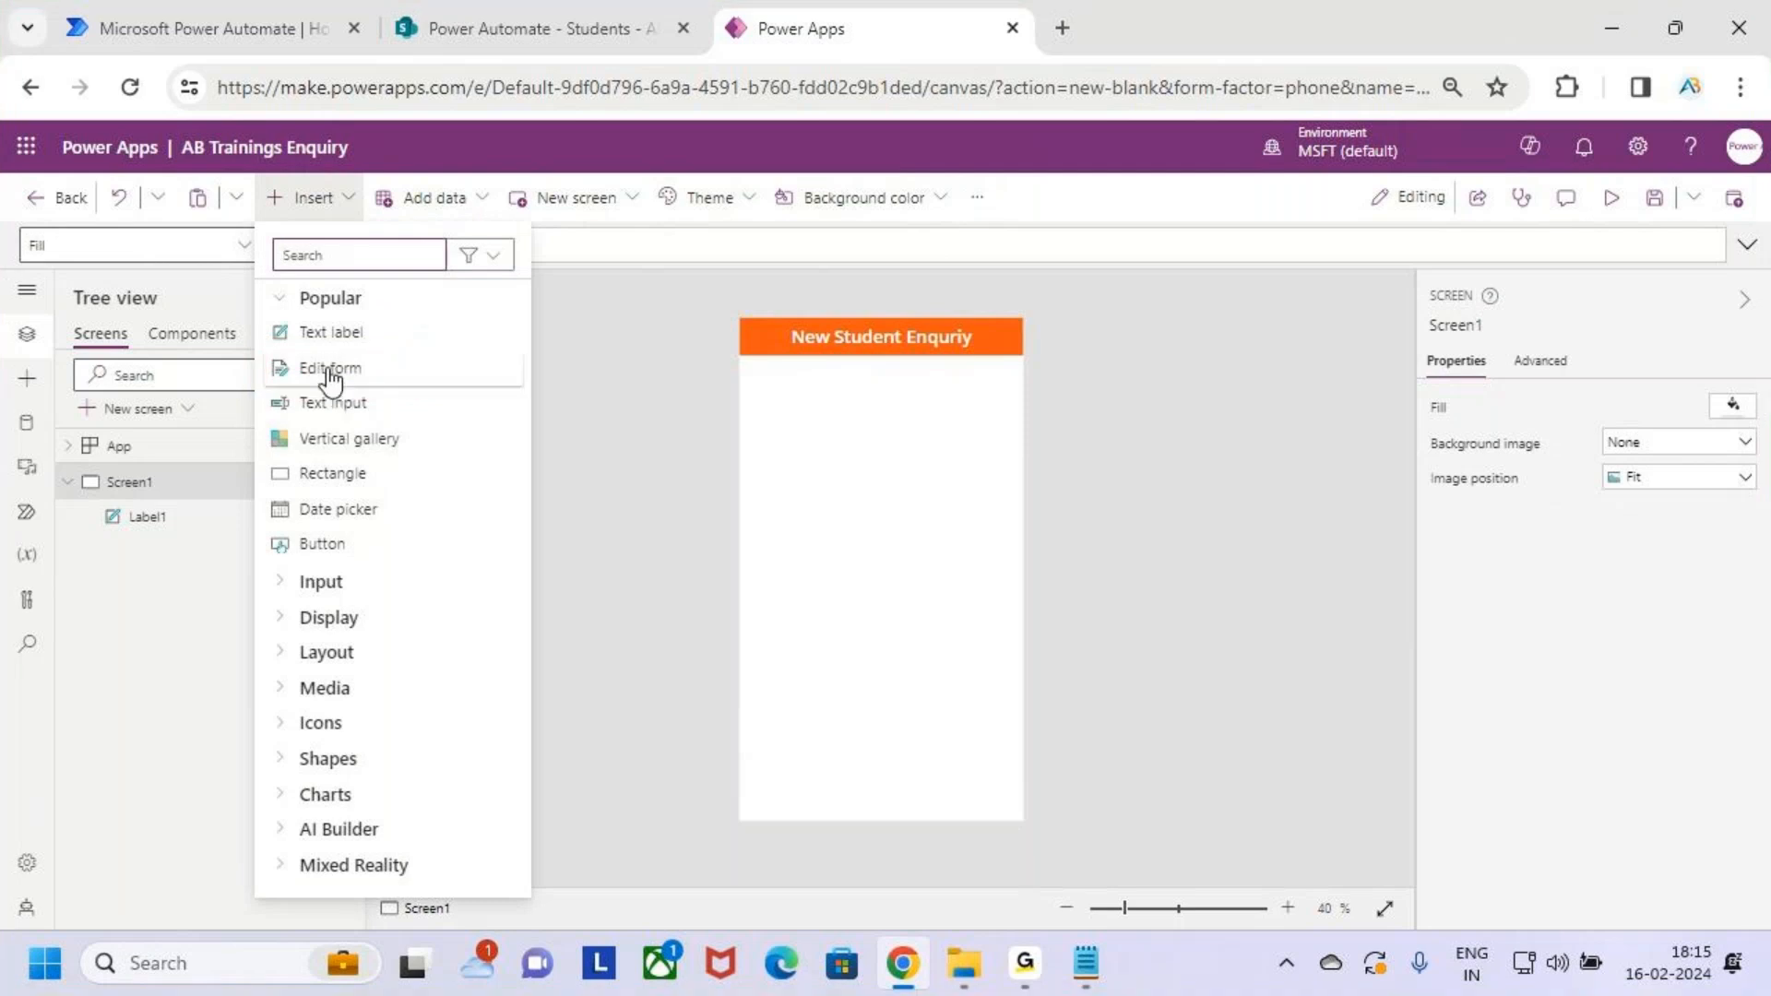
left_click(334, 368)
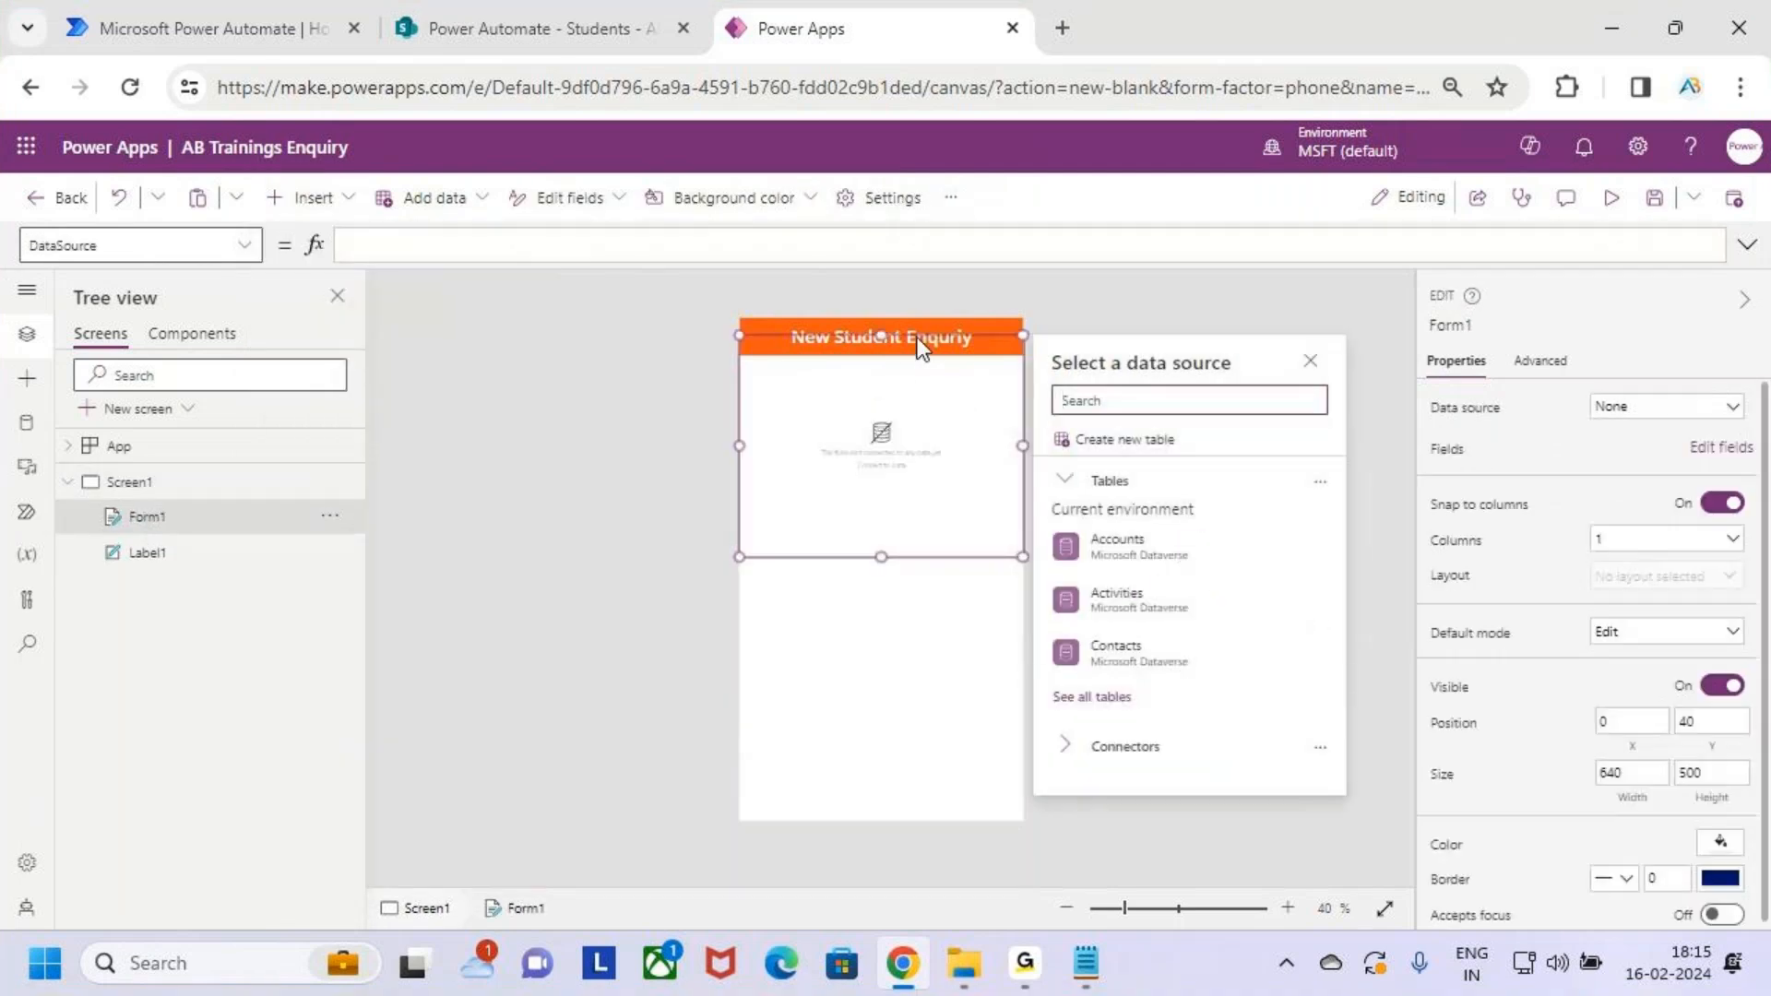
left_click_drag(917, 336, 910, 366)
left_click_drag(881, 592, 899, 749)
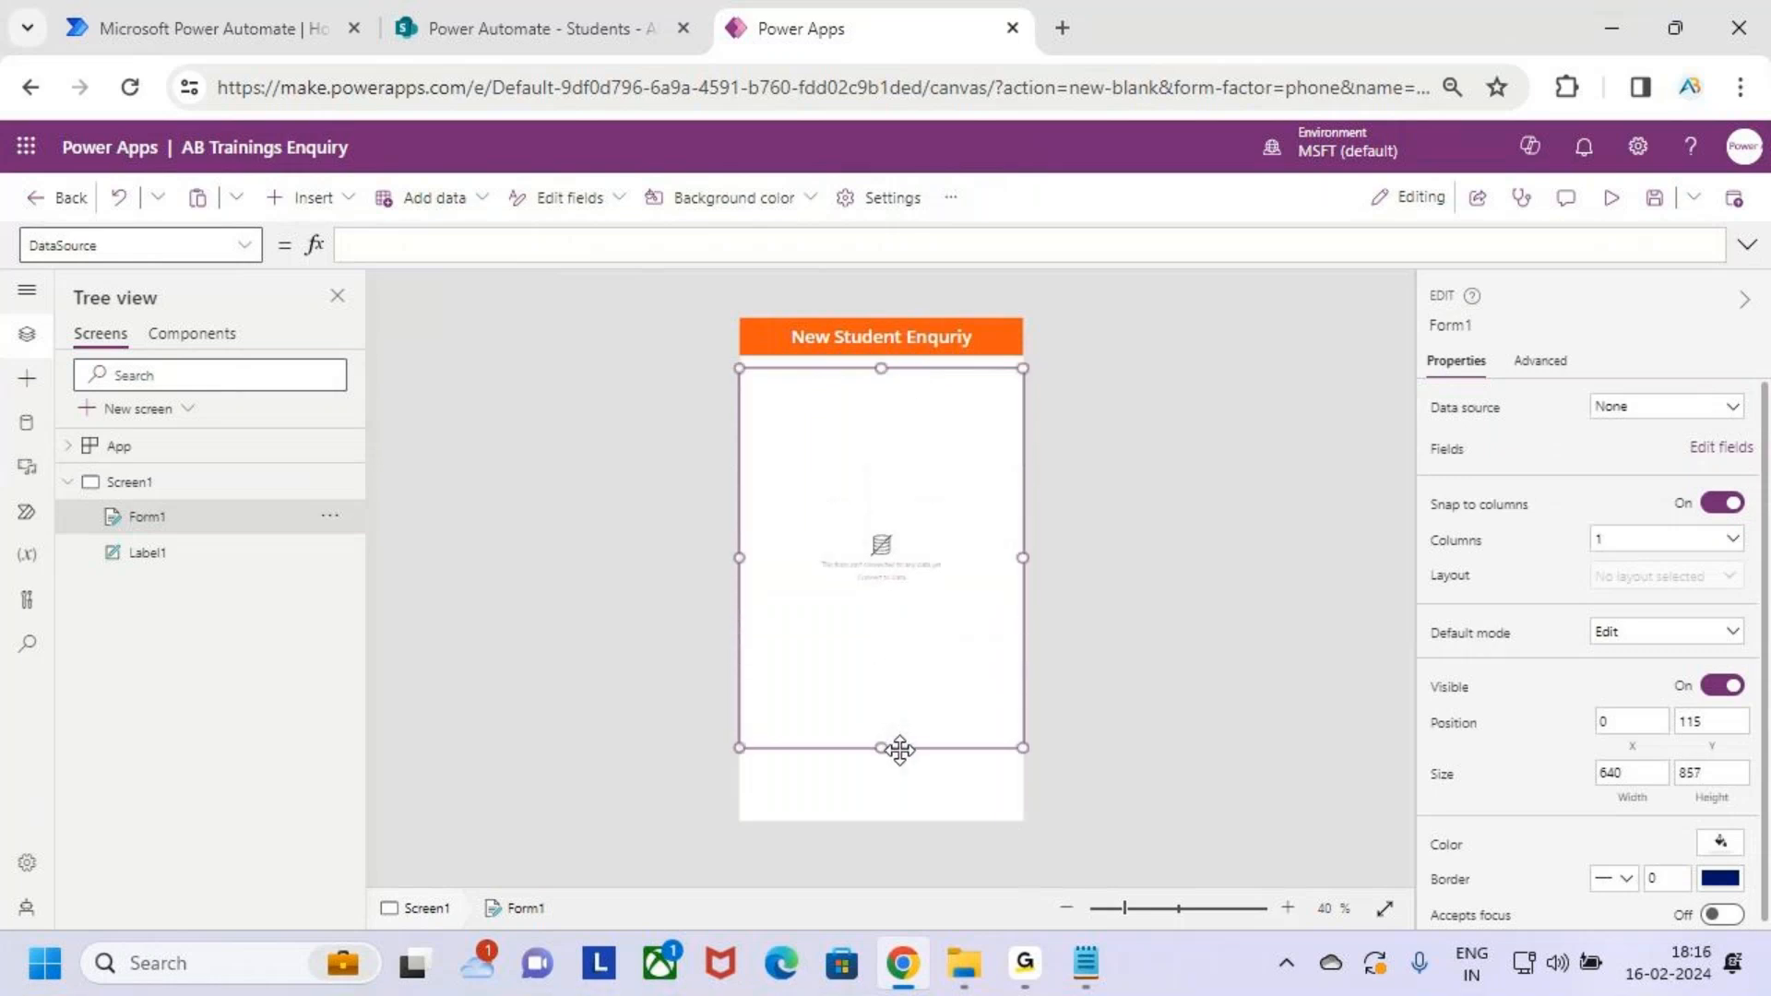
key("ctrl+2")
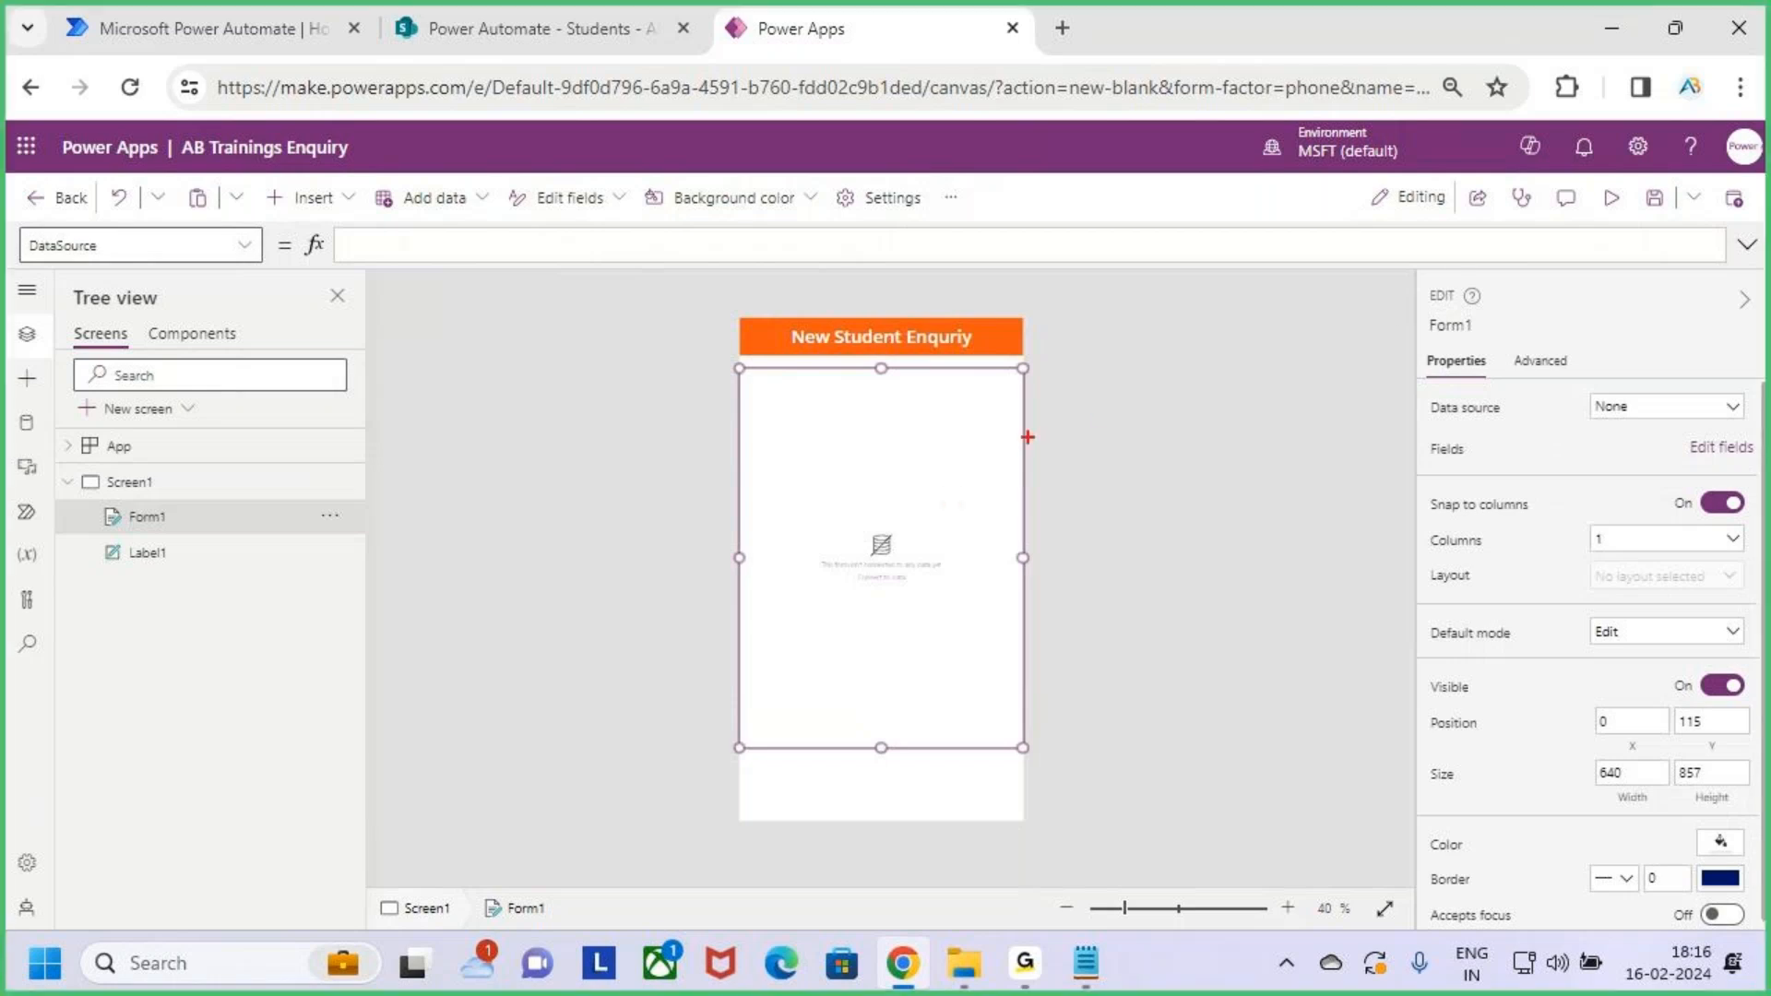
mouse_move(1124, 380)
left_mouse_down()
mouse_move(1067, 438)
mouse_move(1067, 488)
left_mouse_up()
key("Escape")
Check that the form fills the screen area beneath the orange title
scroll(906, 574, "up", 5)
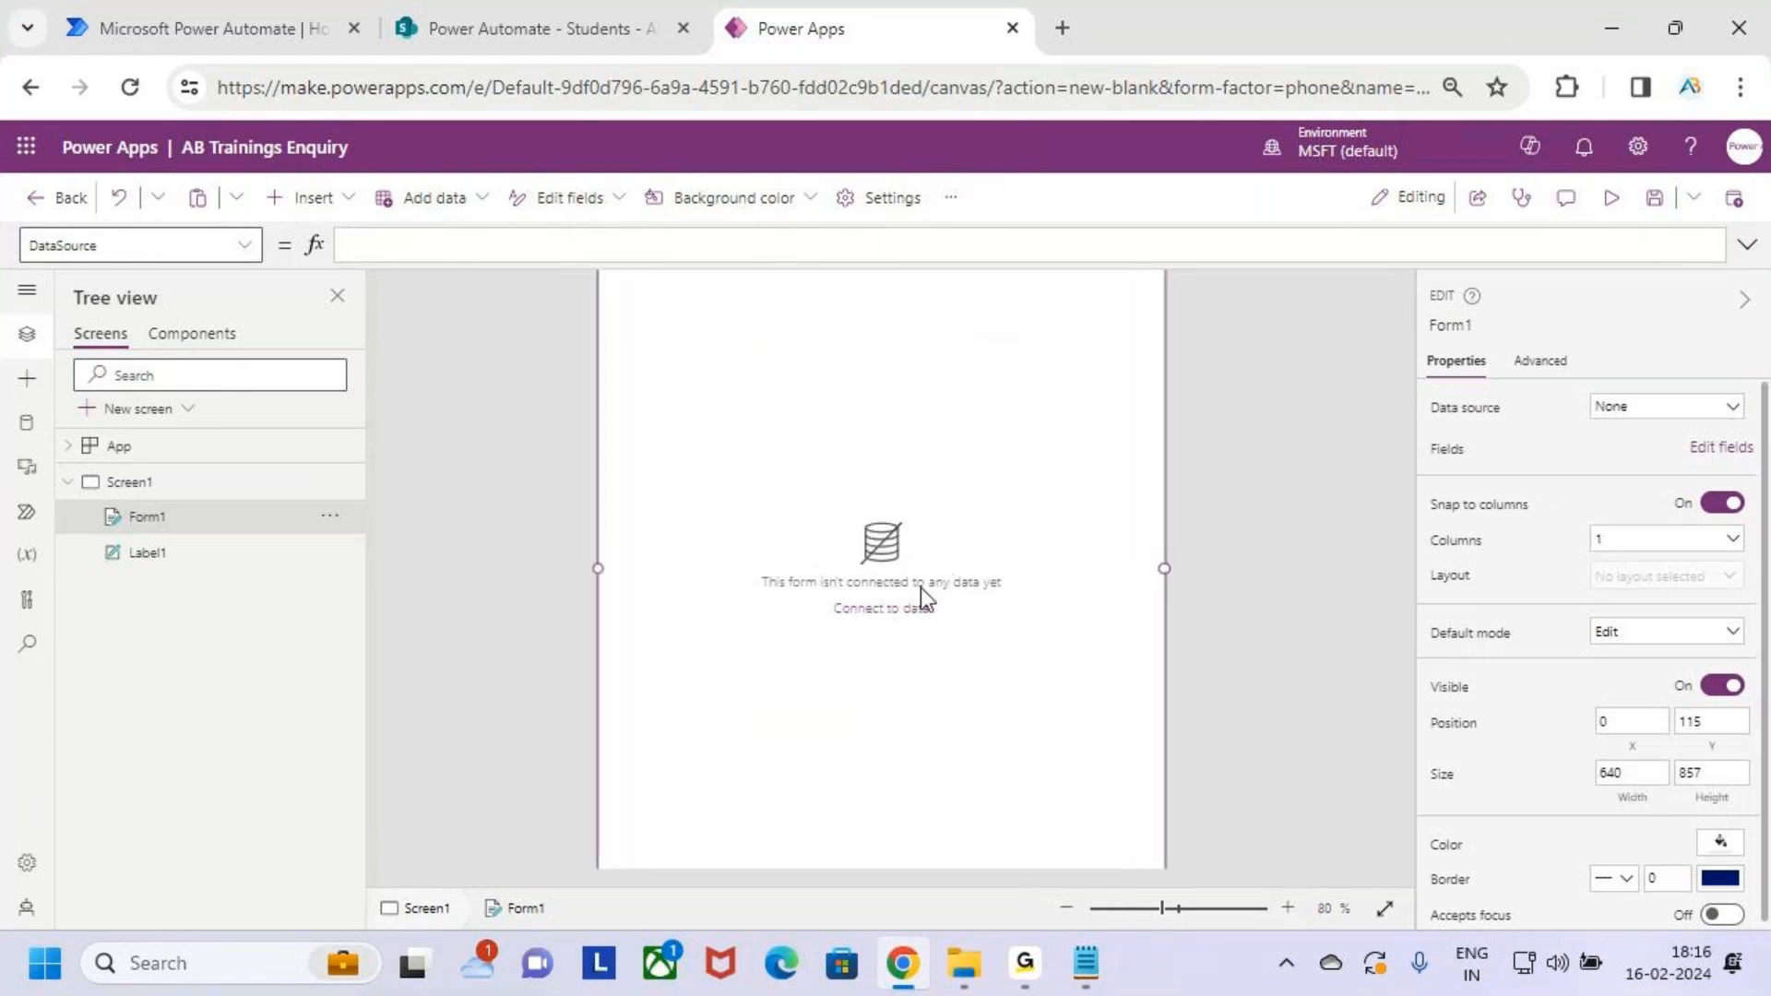
scroll(1043, 664, "up", 3)
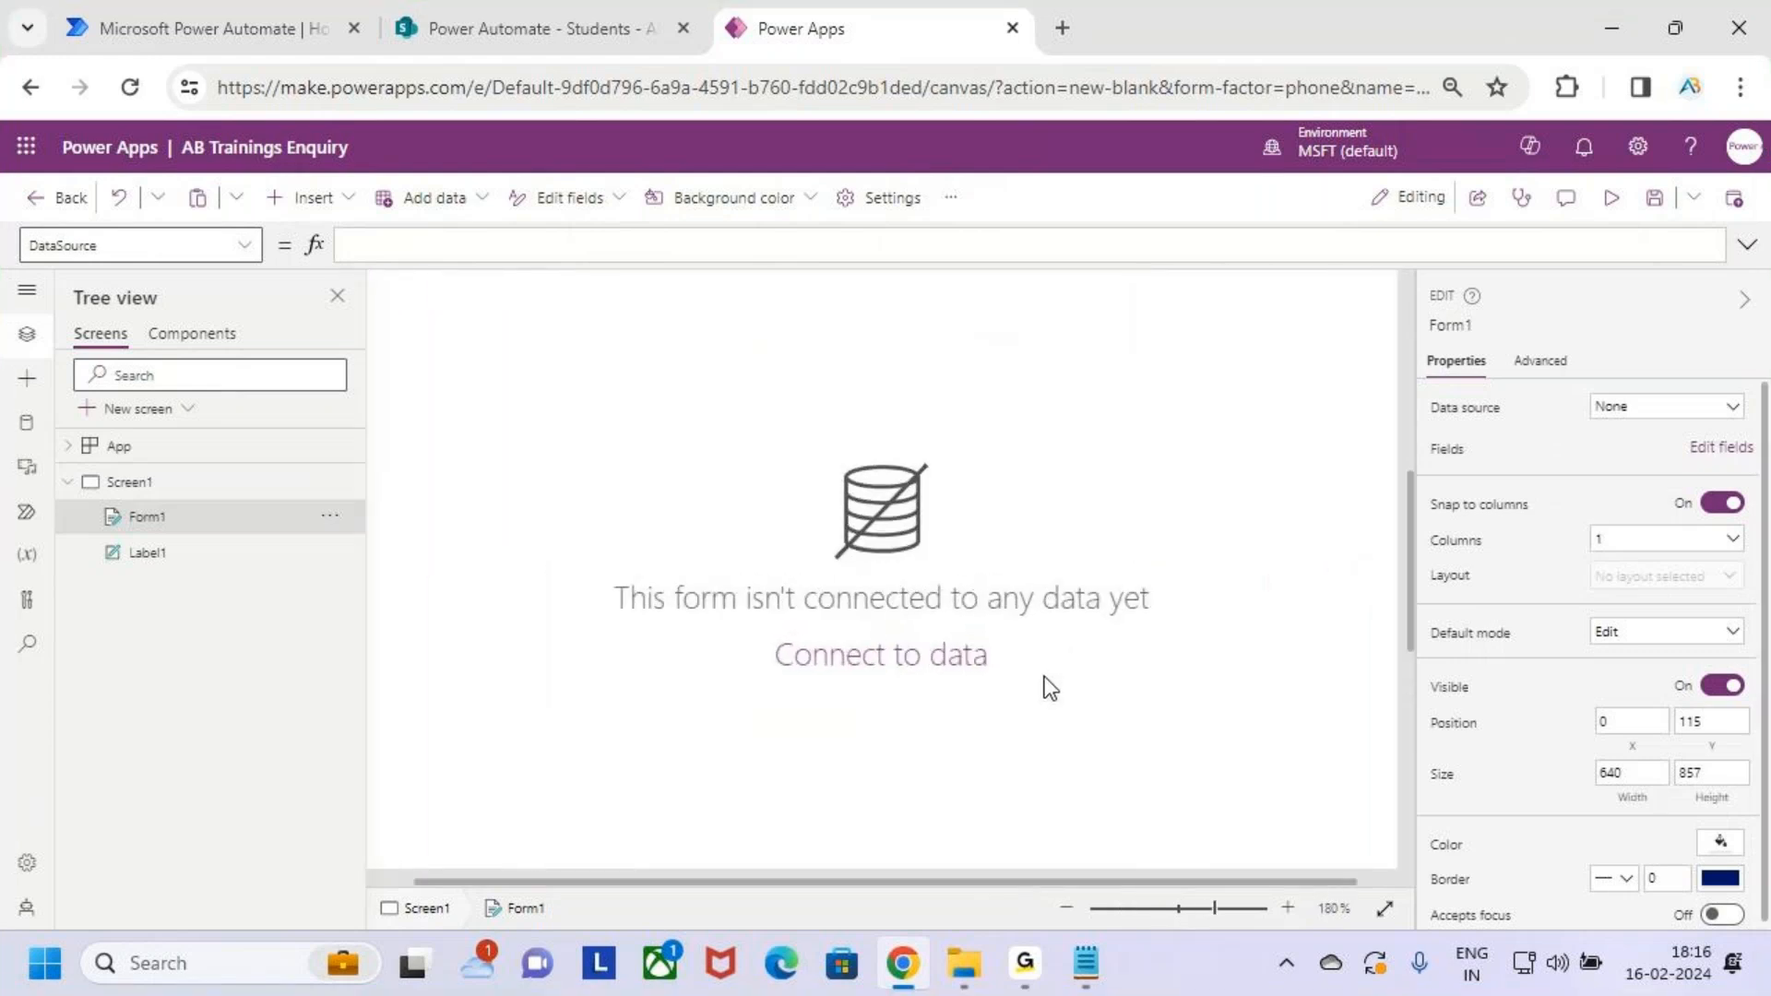
key("ctrl+2")
mouse_move(573, 569)
left_mouse_down()
mouse_move(772, 628)
mouse_move(1225, 638)
left_mouse_up()
left_click_drag(753, 692, 1150, 700)
key("Escape")
left_click(1134, 683)
scroll(1061, 636, "down", 5)
scroll(1057, 657, "down", 4)
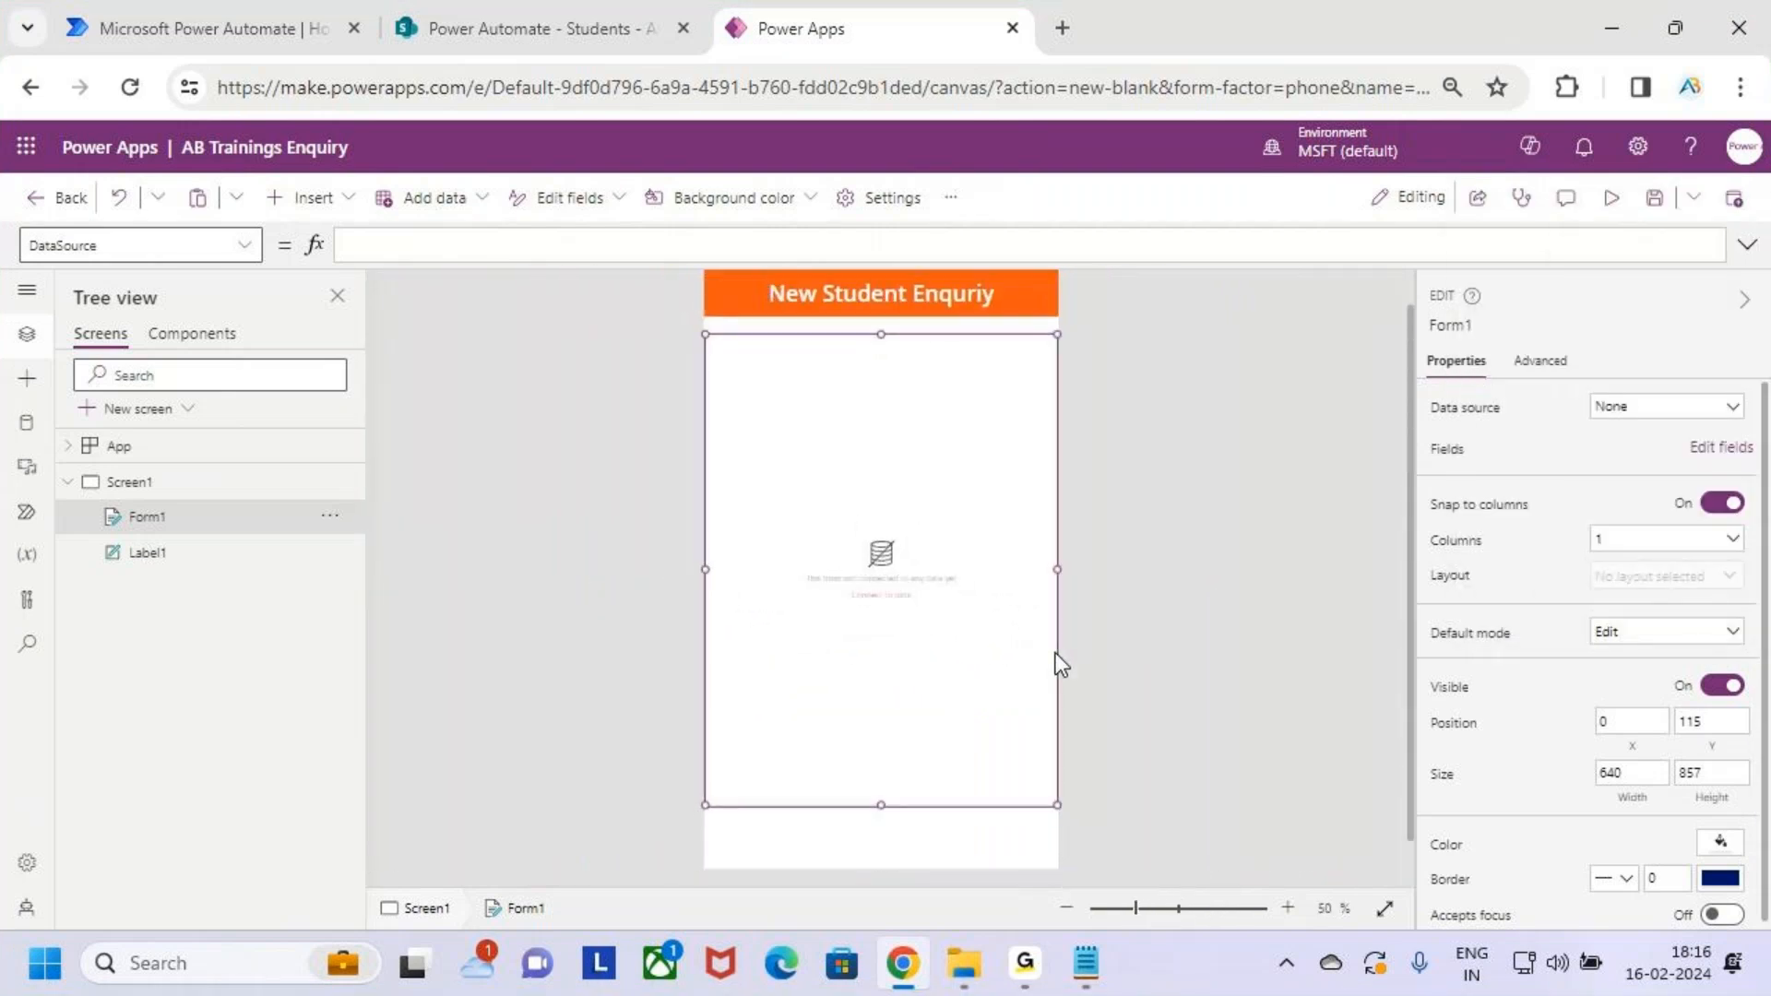
left_click(672, 2)
Look over the still-empty Students list in SharePoint, then go back to Power Apps
key("ctrl+2")
left_click_drag(198, 212, 489, 274)
left_click_drag(412, 412, 594, 453)
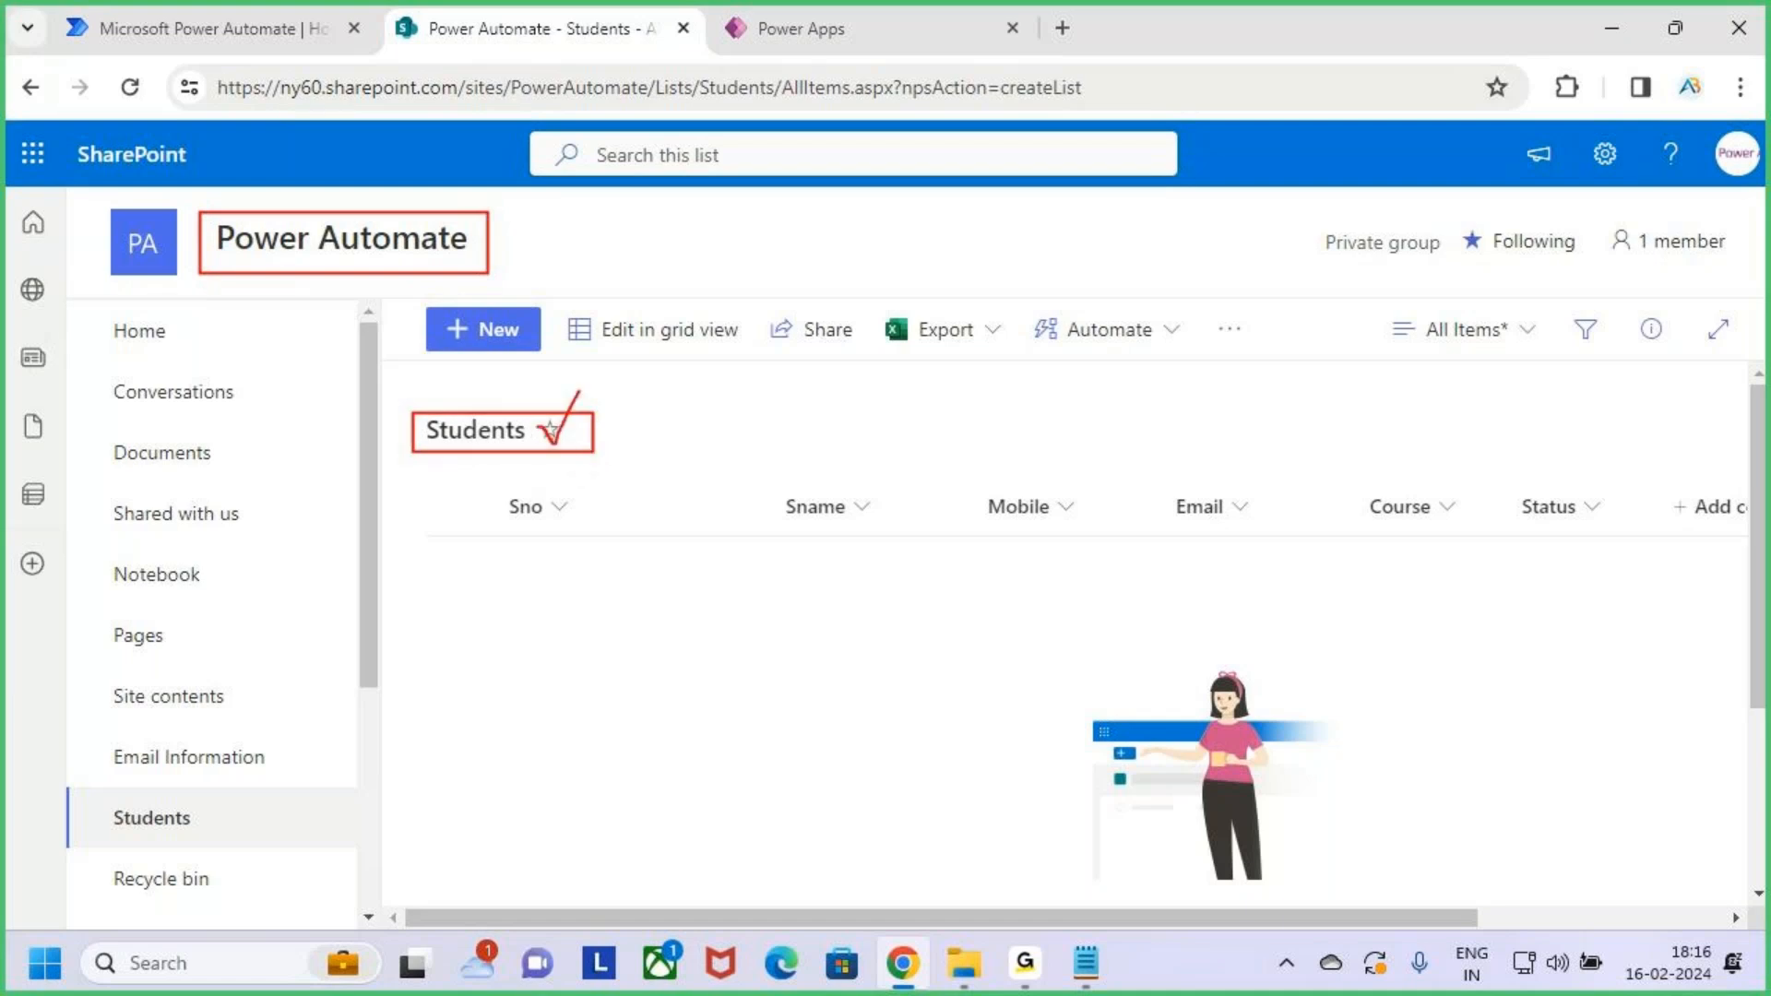
key("Escape")
left_click(899, 20)
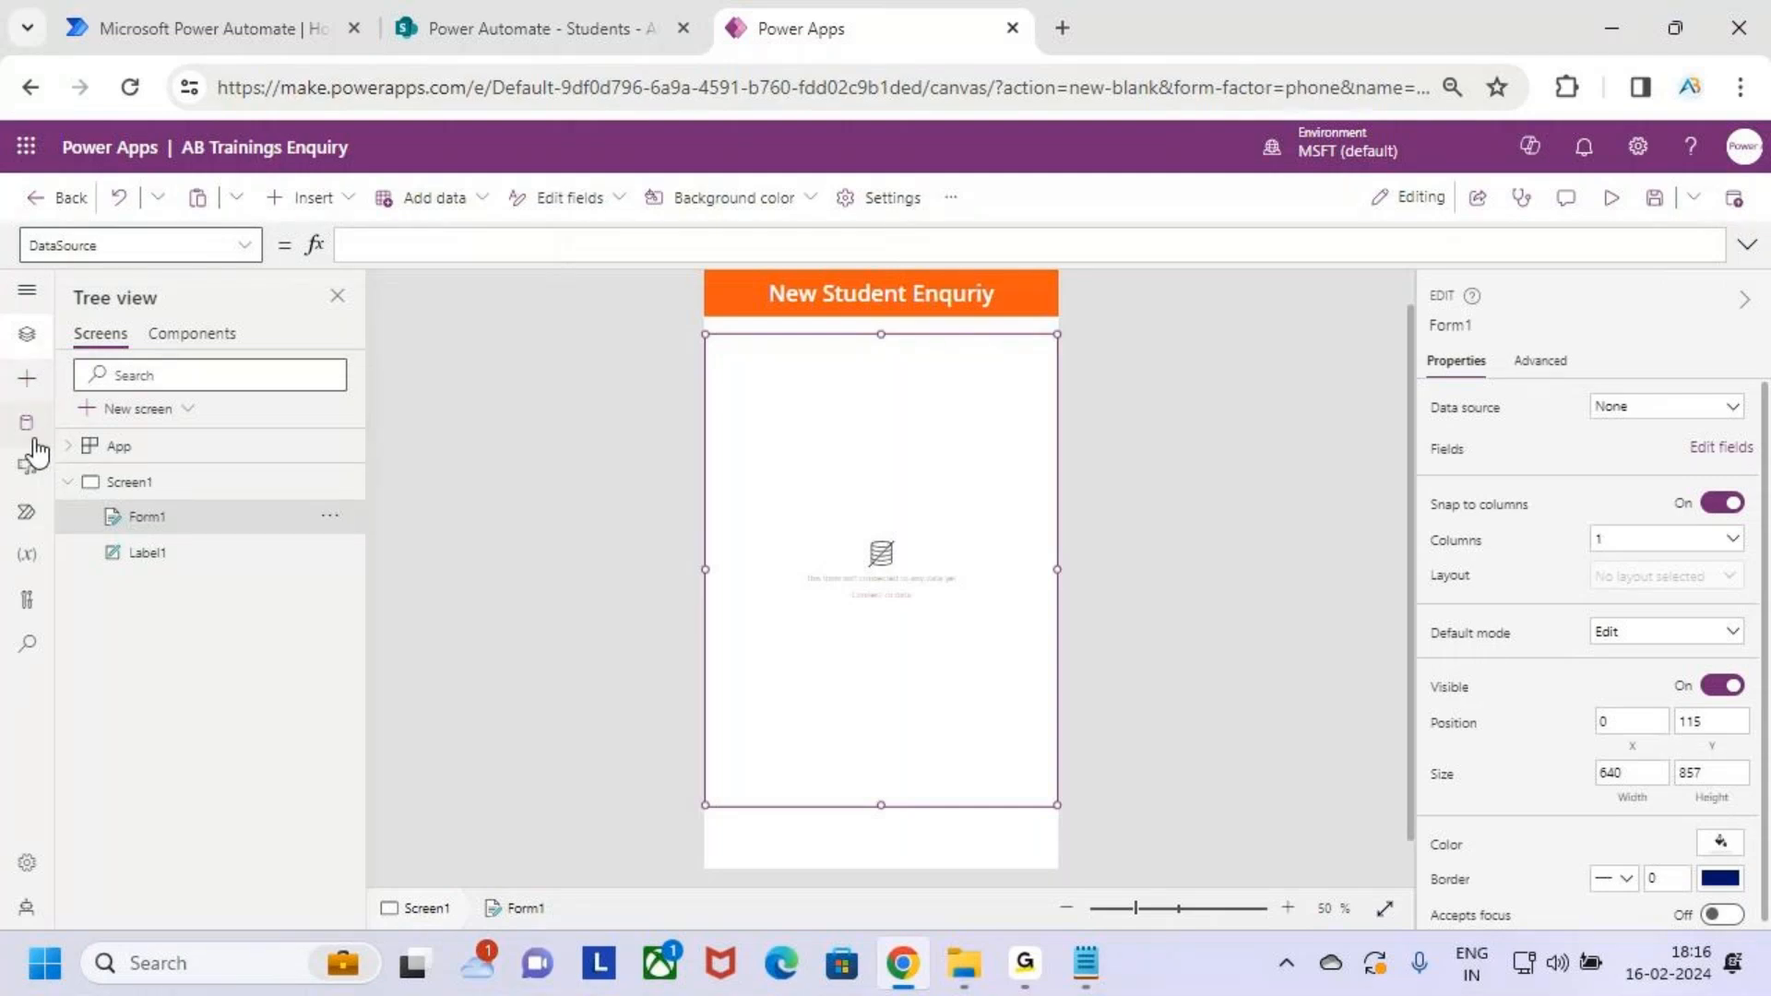
In the Data pane, search 'sharePoi' and pick the existing SharePoint connection
key("ctrl+2")
left_click_drag(9, 399, 48, 447)
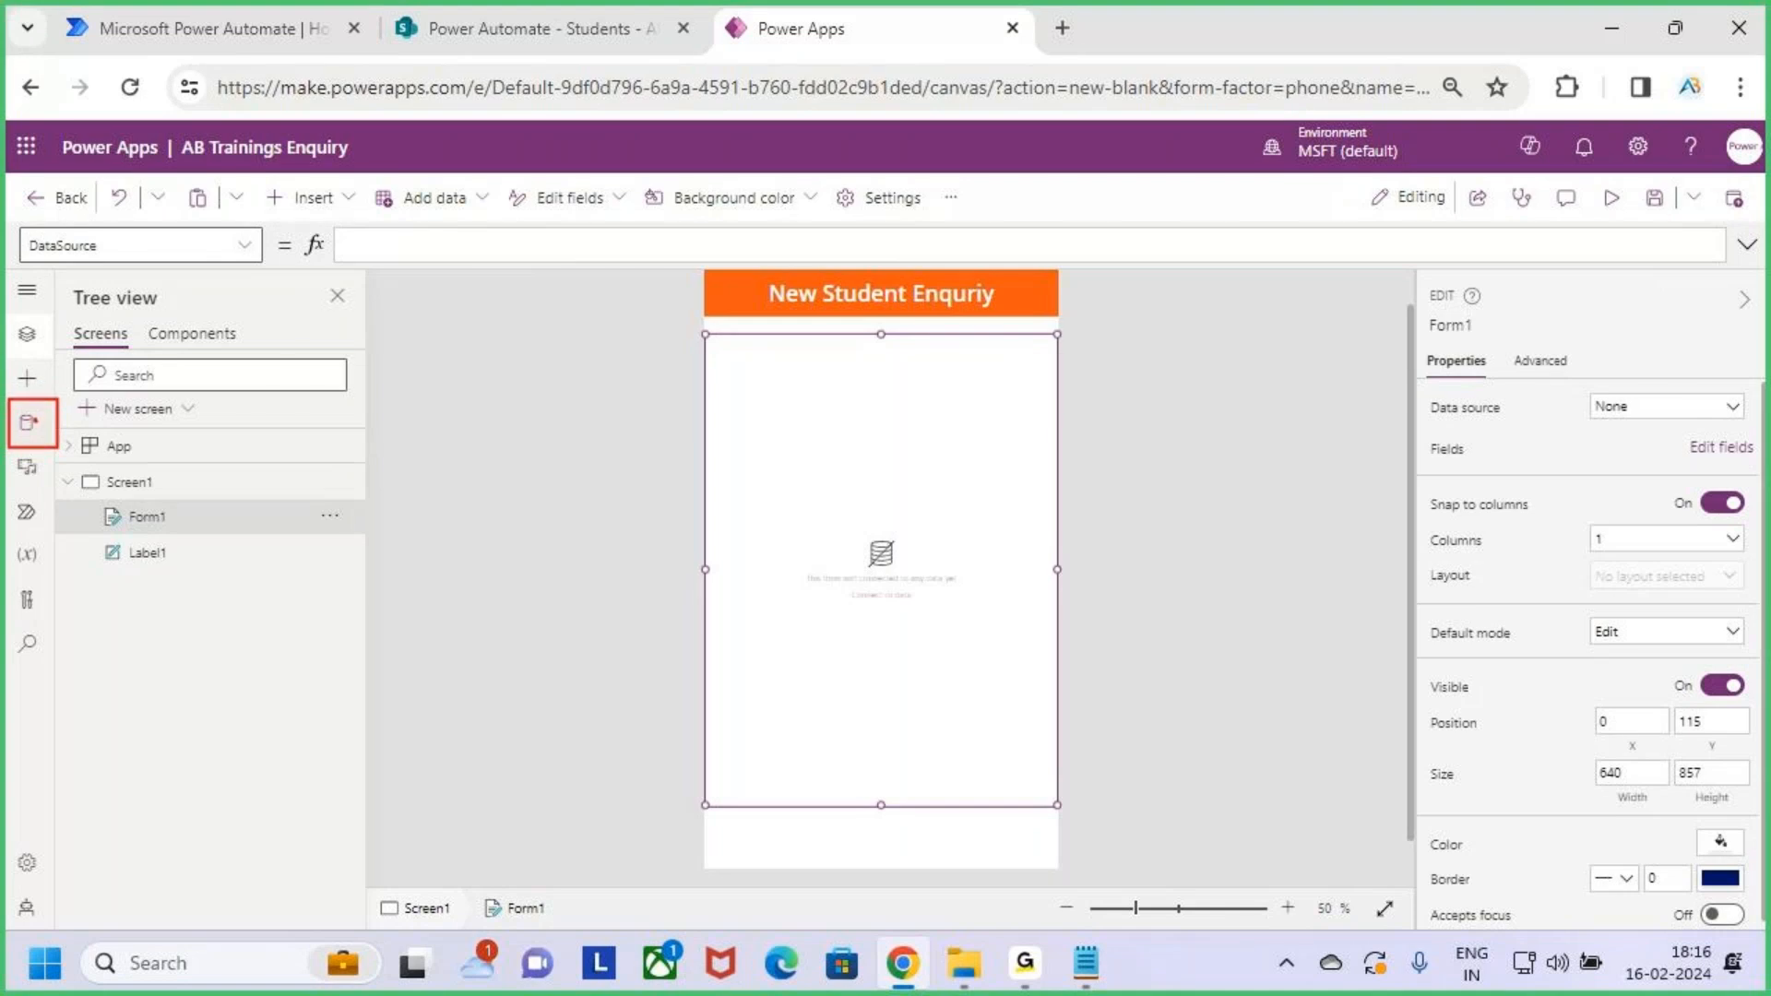
key("Escape")
left_click(28, 426)
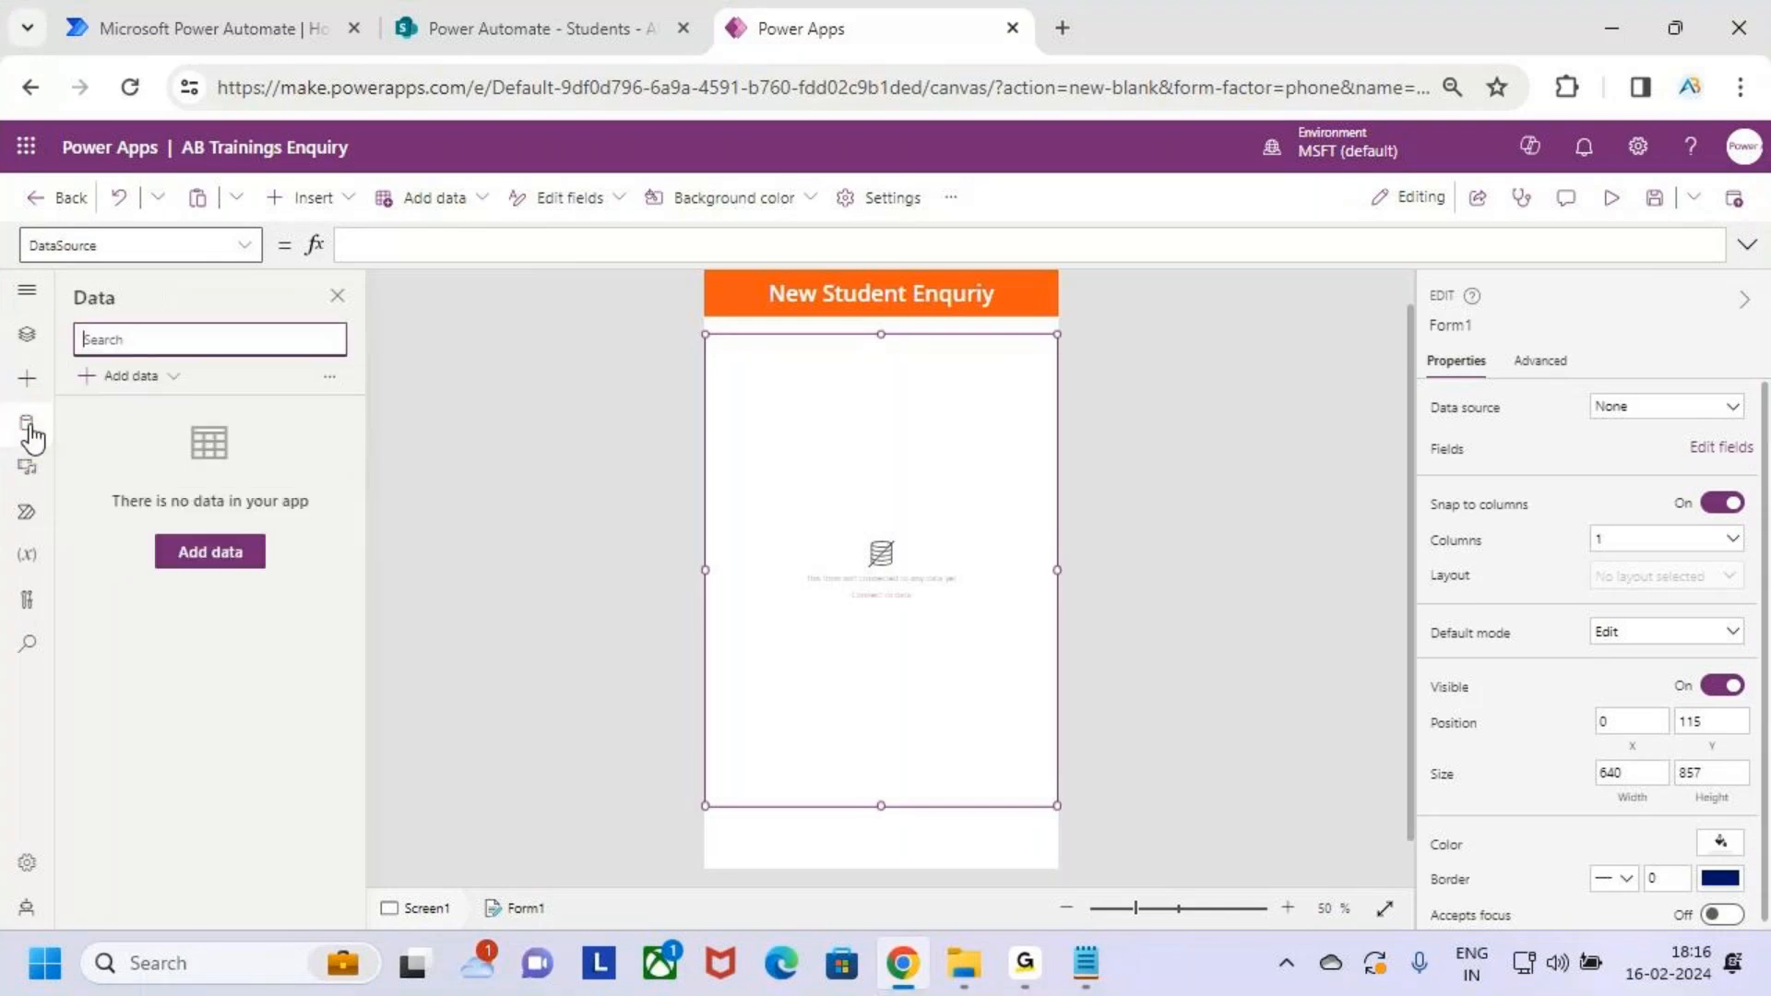
left_click(138, 377)
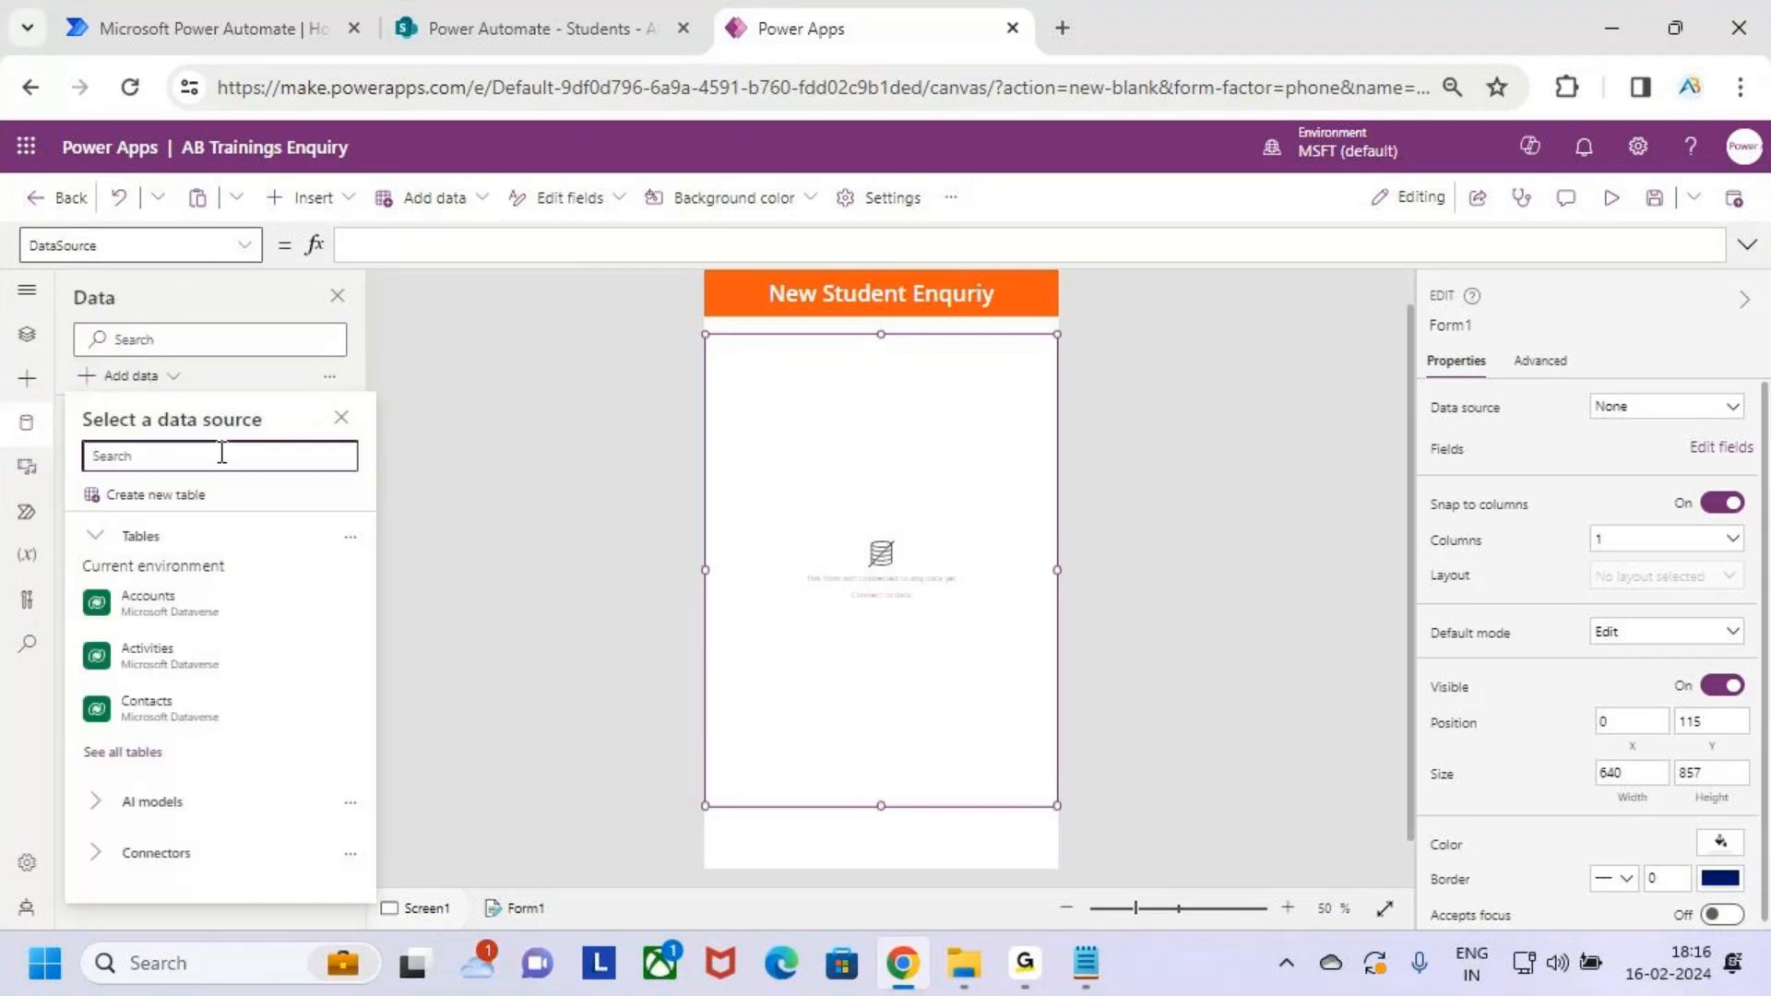
type("sharePoint")
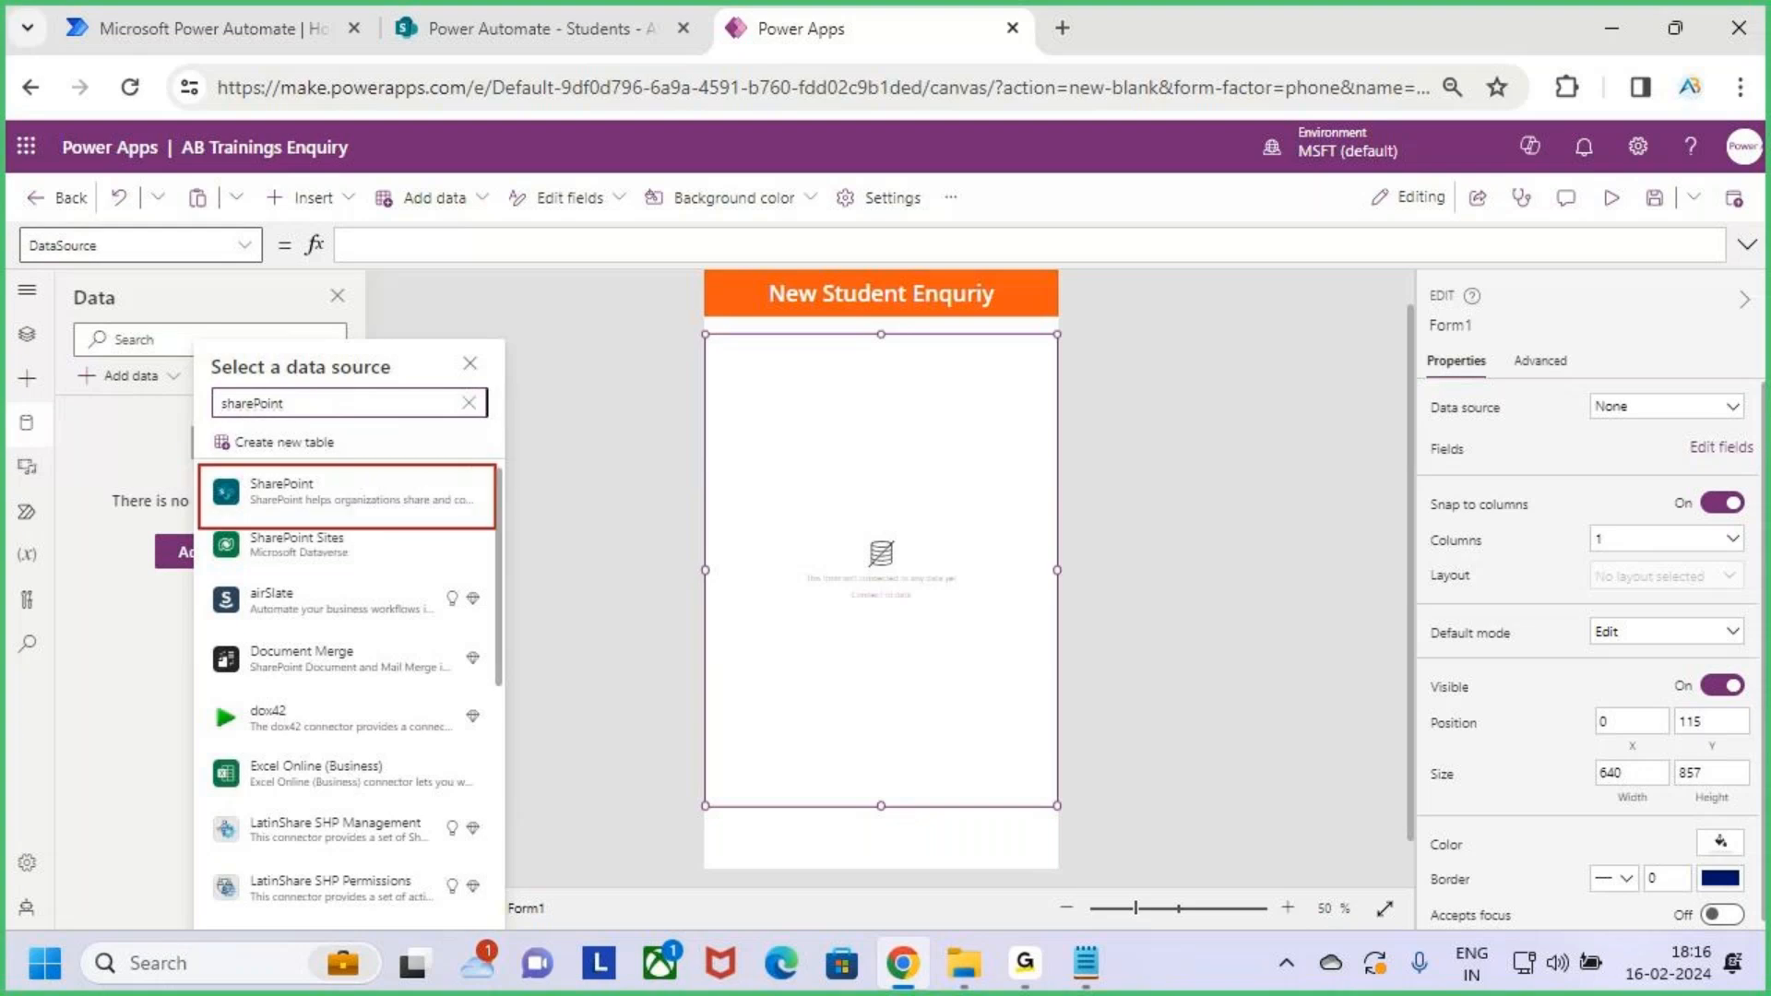
left_click(413, 500)
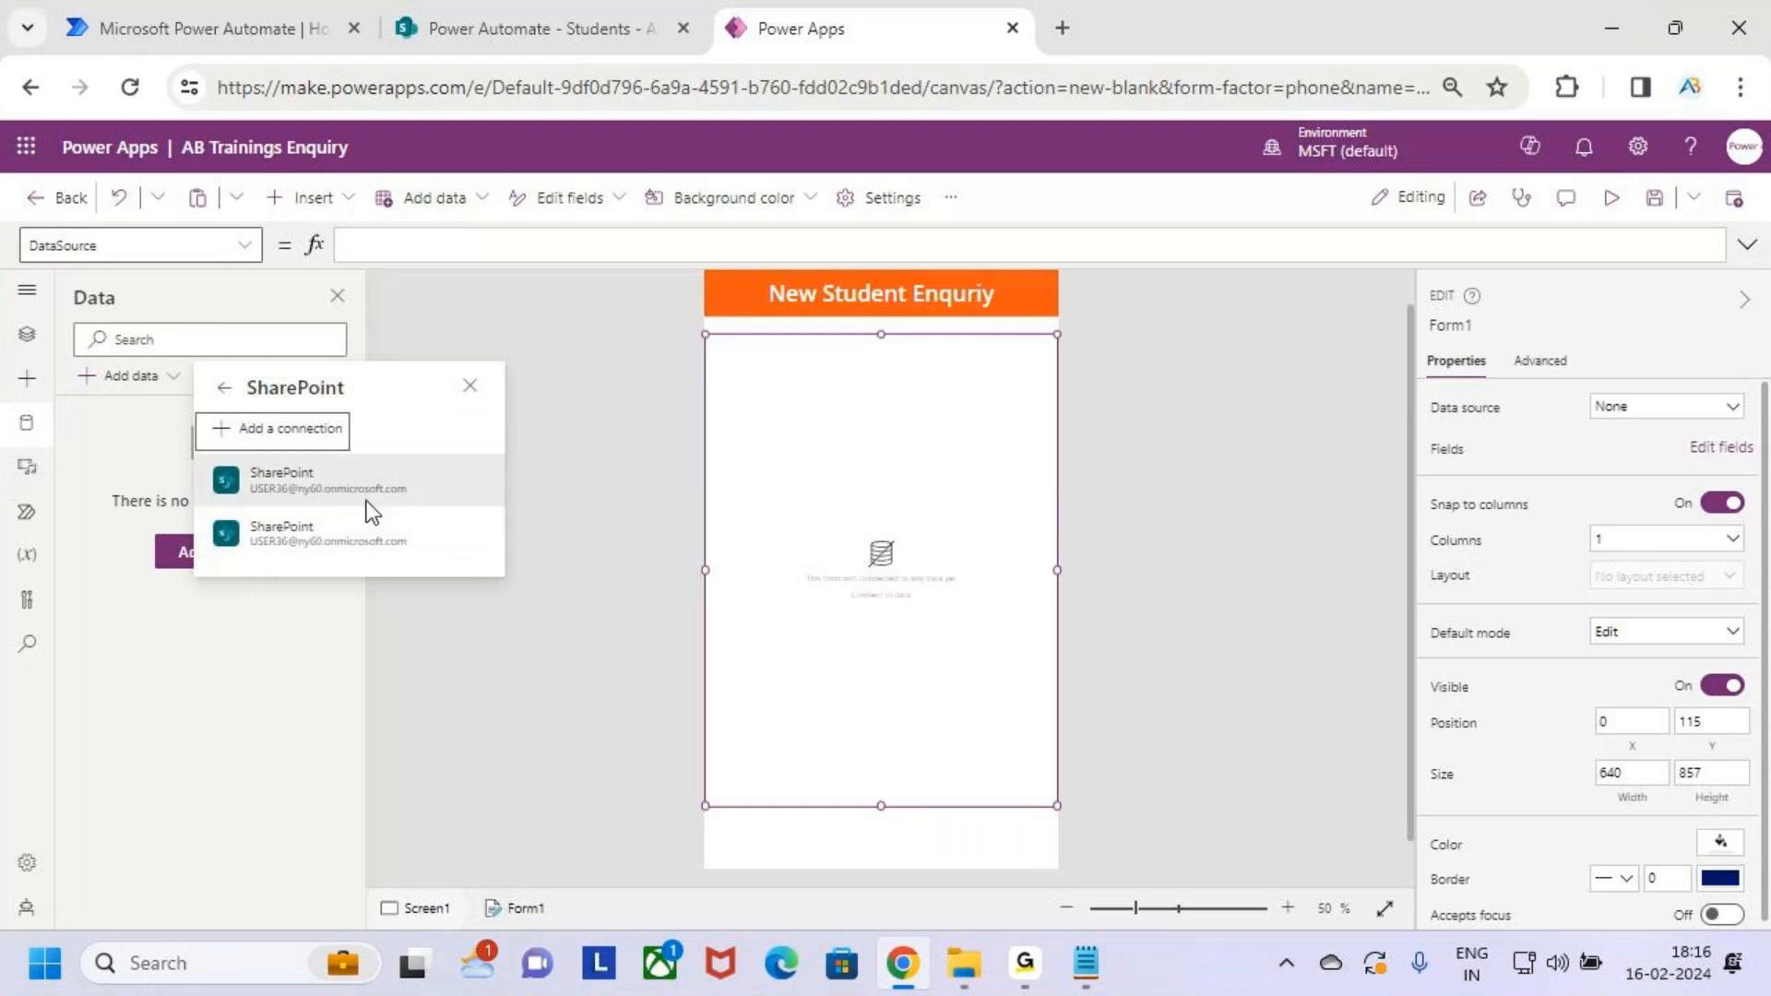
left_click(380, 485)
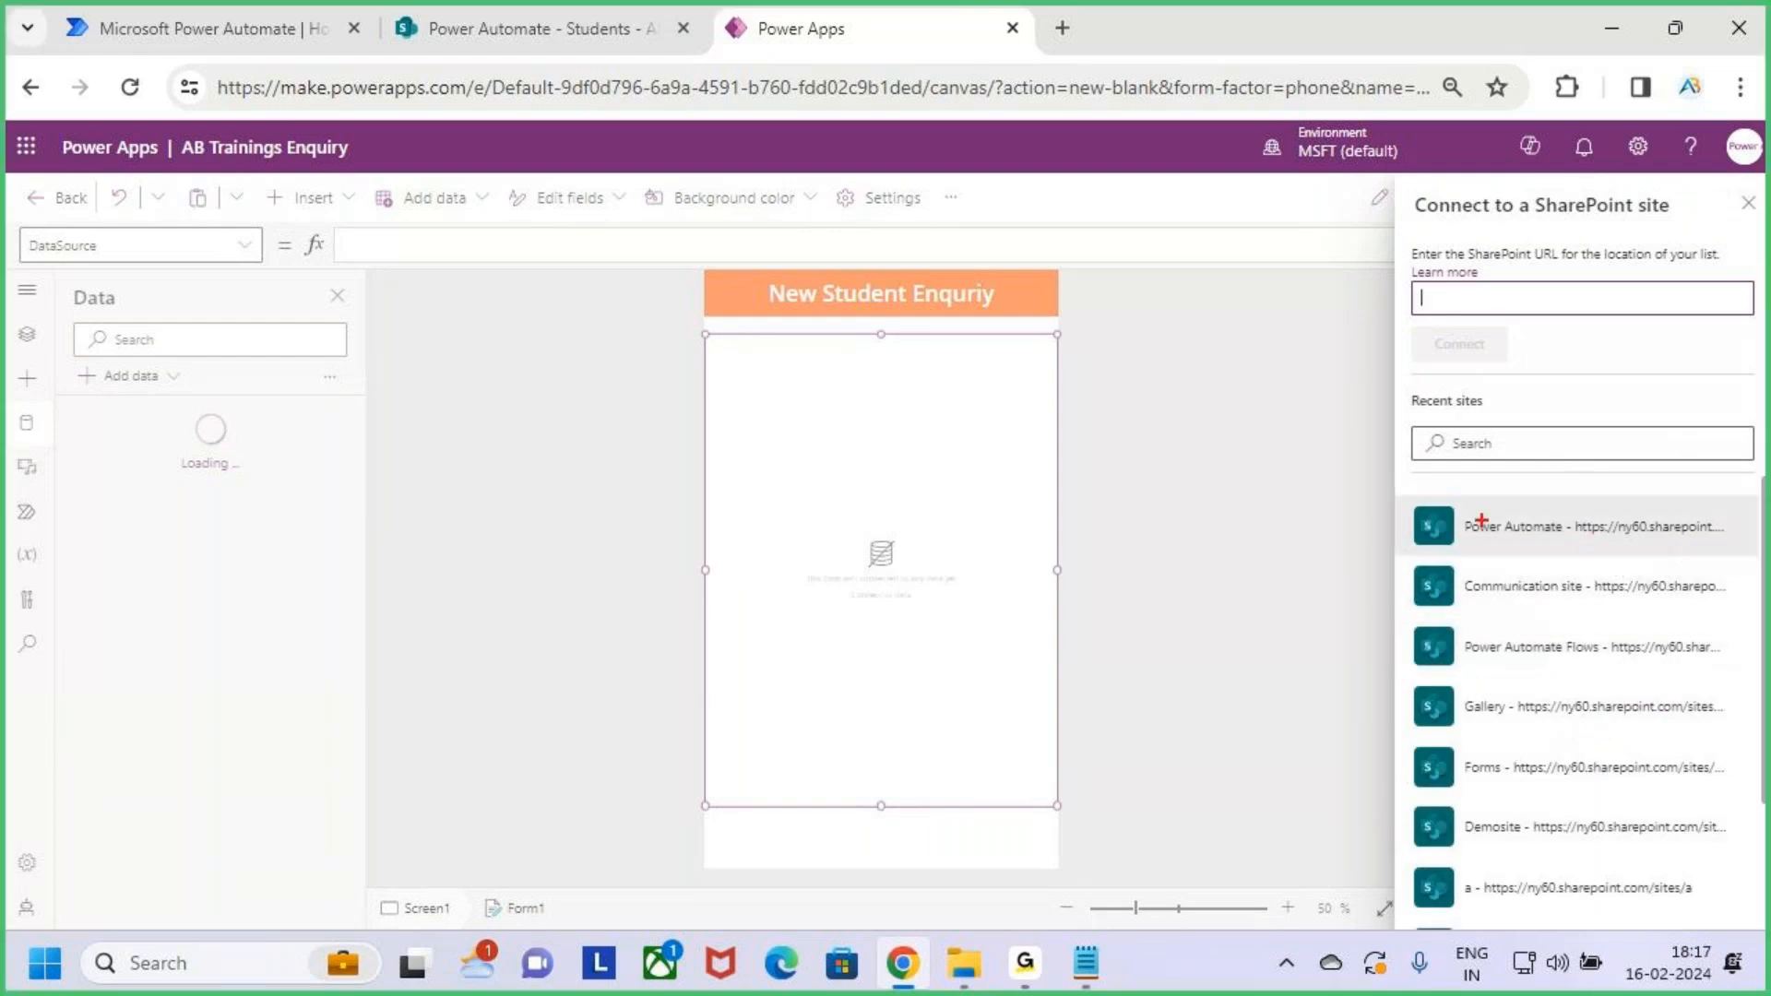
Choose the Power Automate site, tick the Students list and connect it
mouse_move(1405, 494)
left_mouse_down()
mouse_move(1623, 565)
mouse_move(1748, 557)
left_mouse_up()
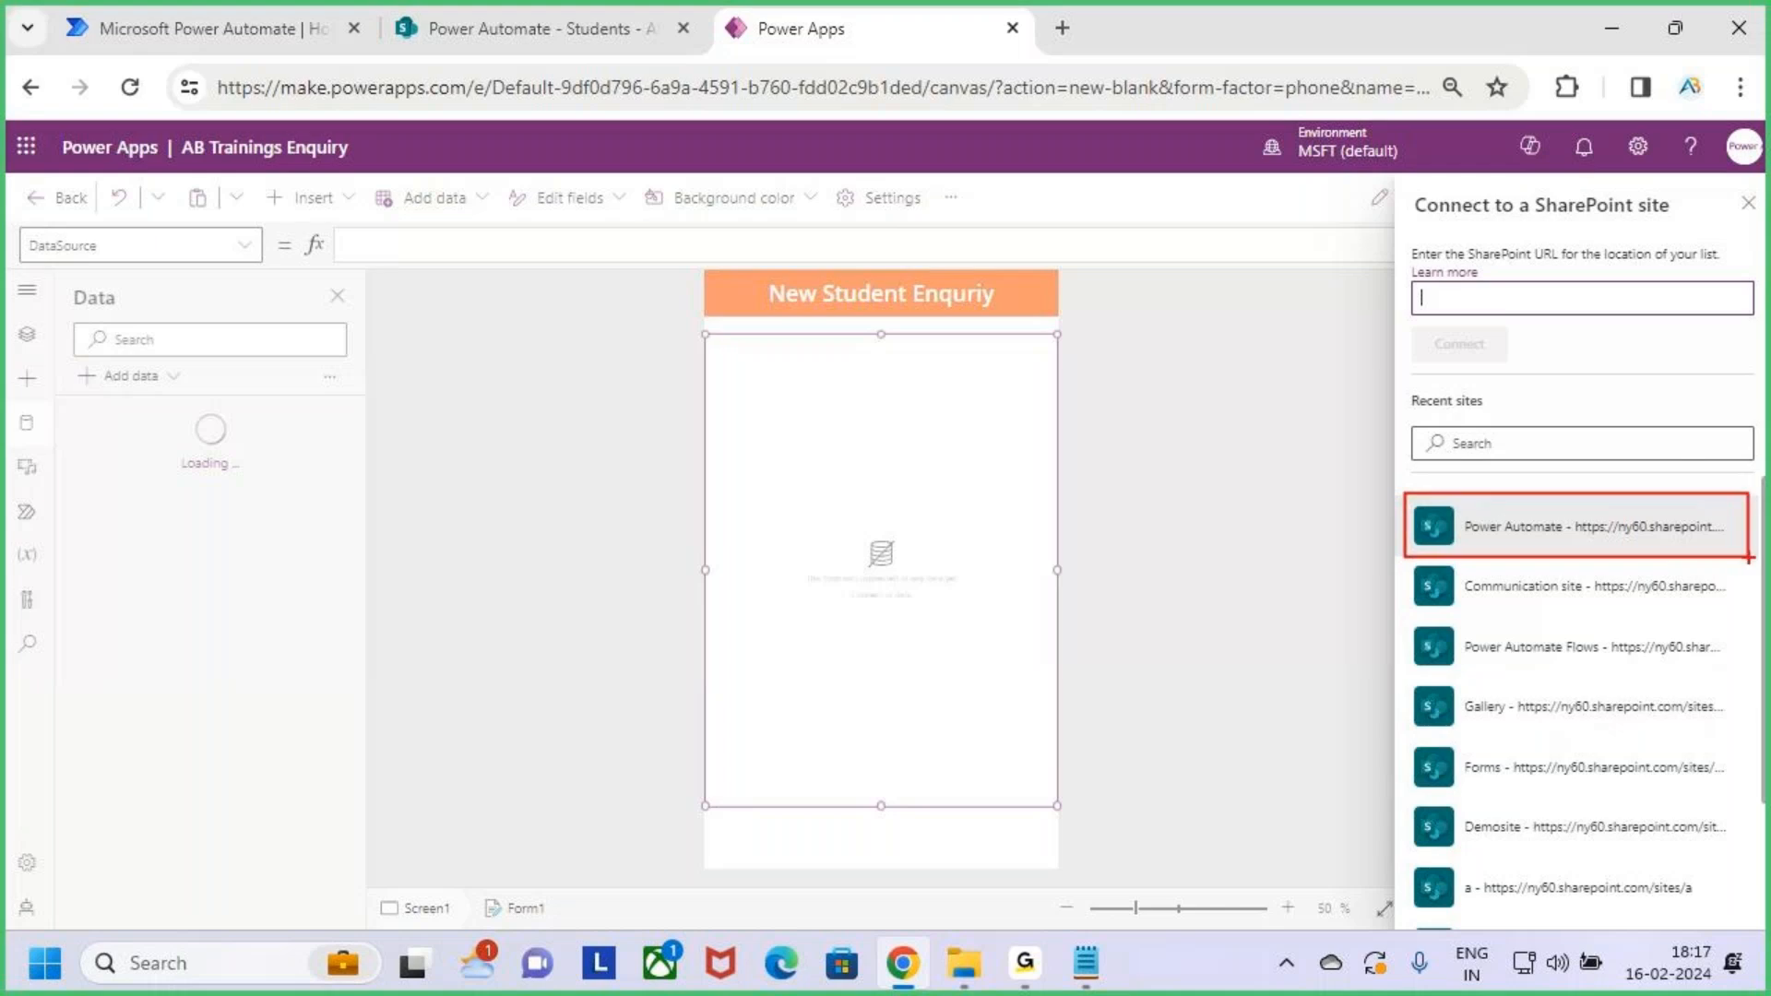
key("Escape")
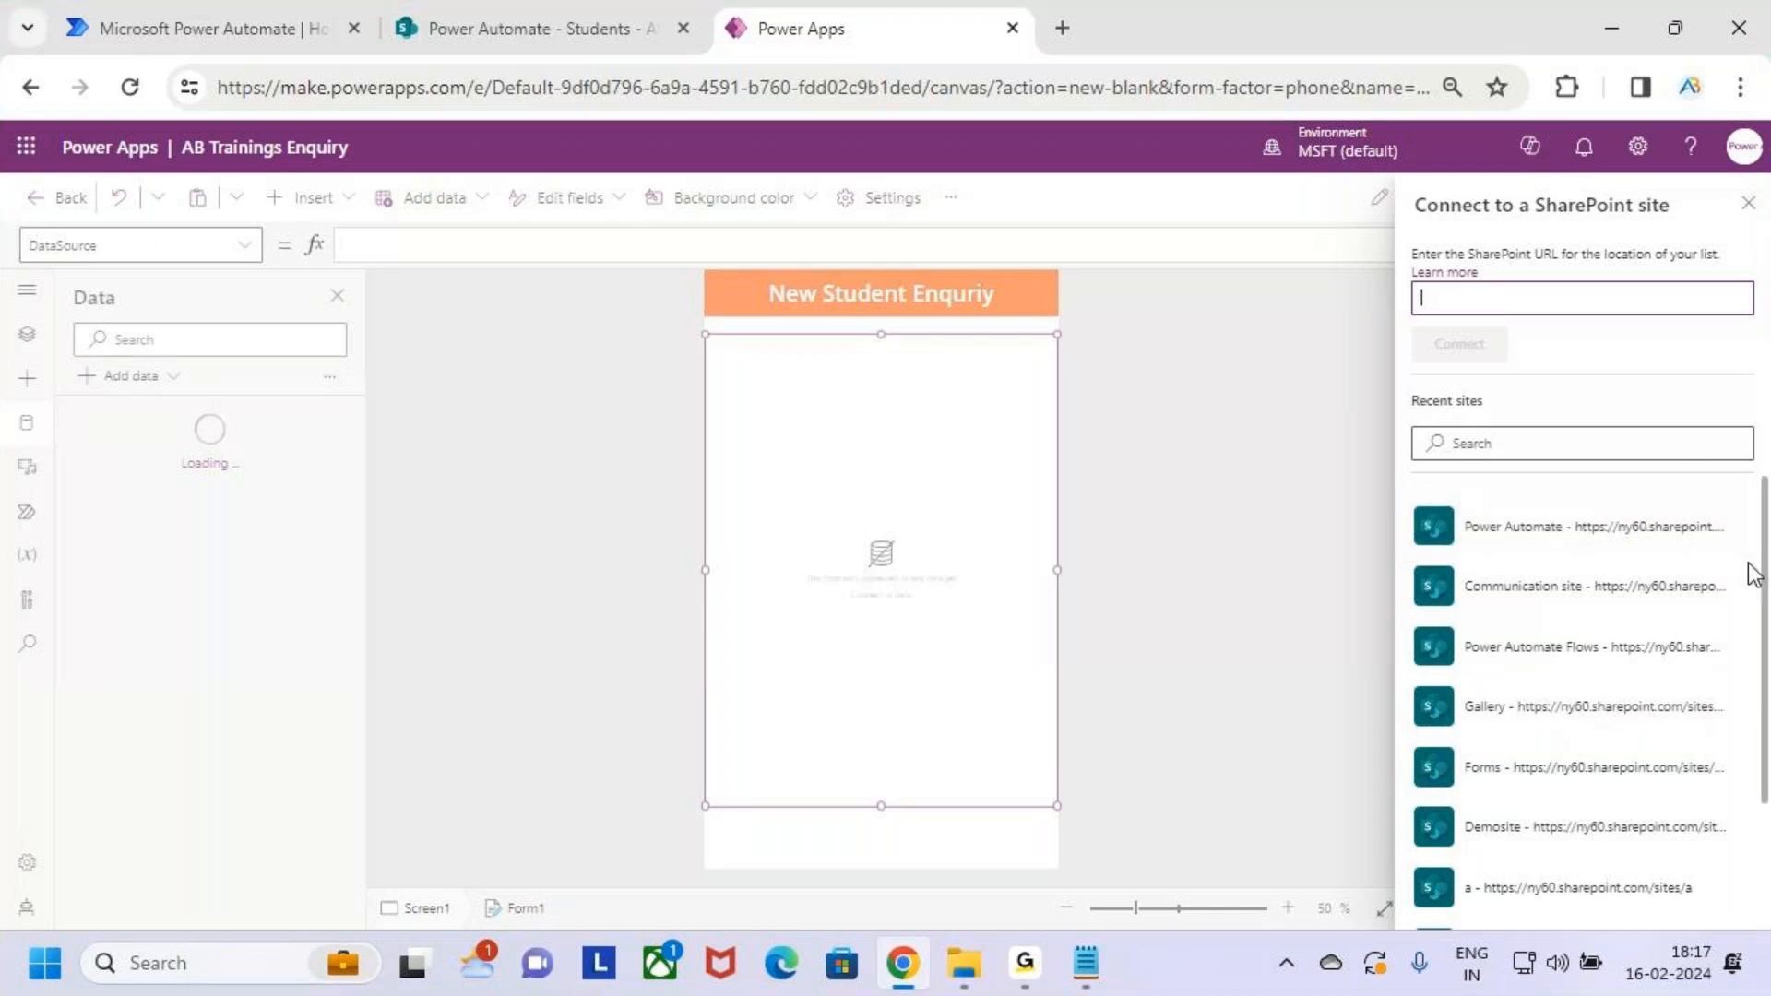
left_click(1572, 546)
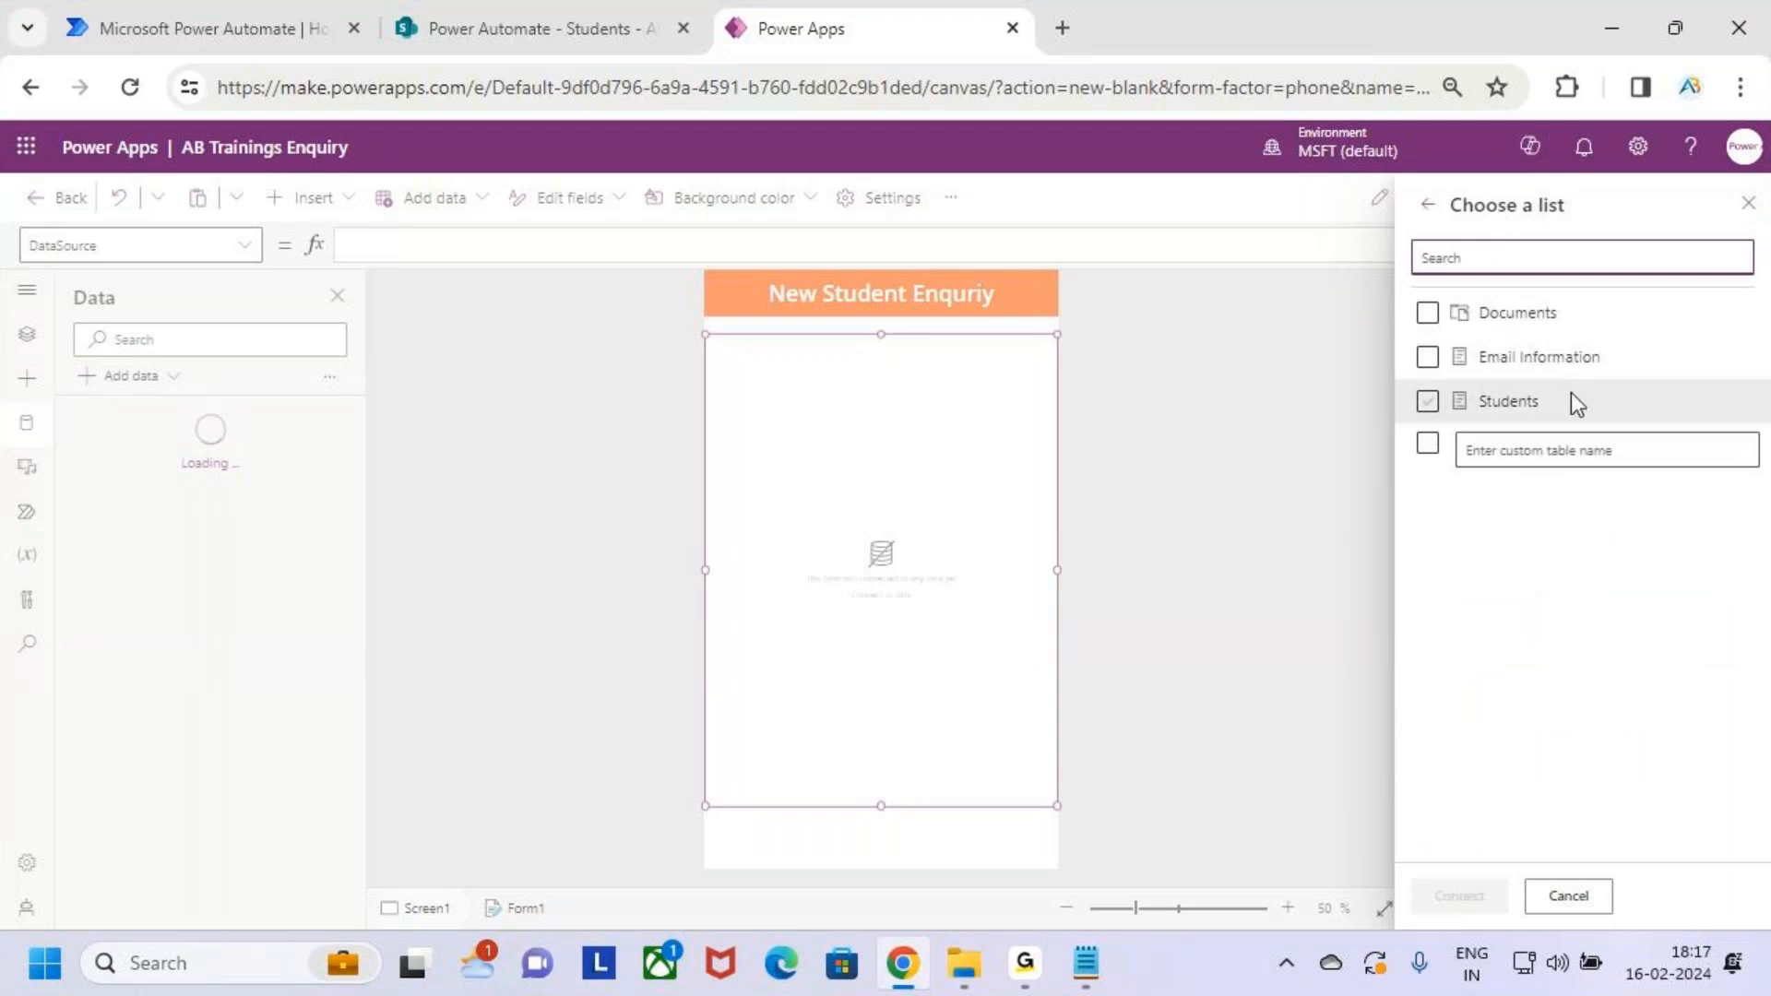
key("ctrl+2")
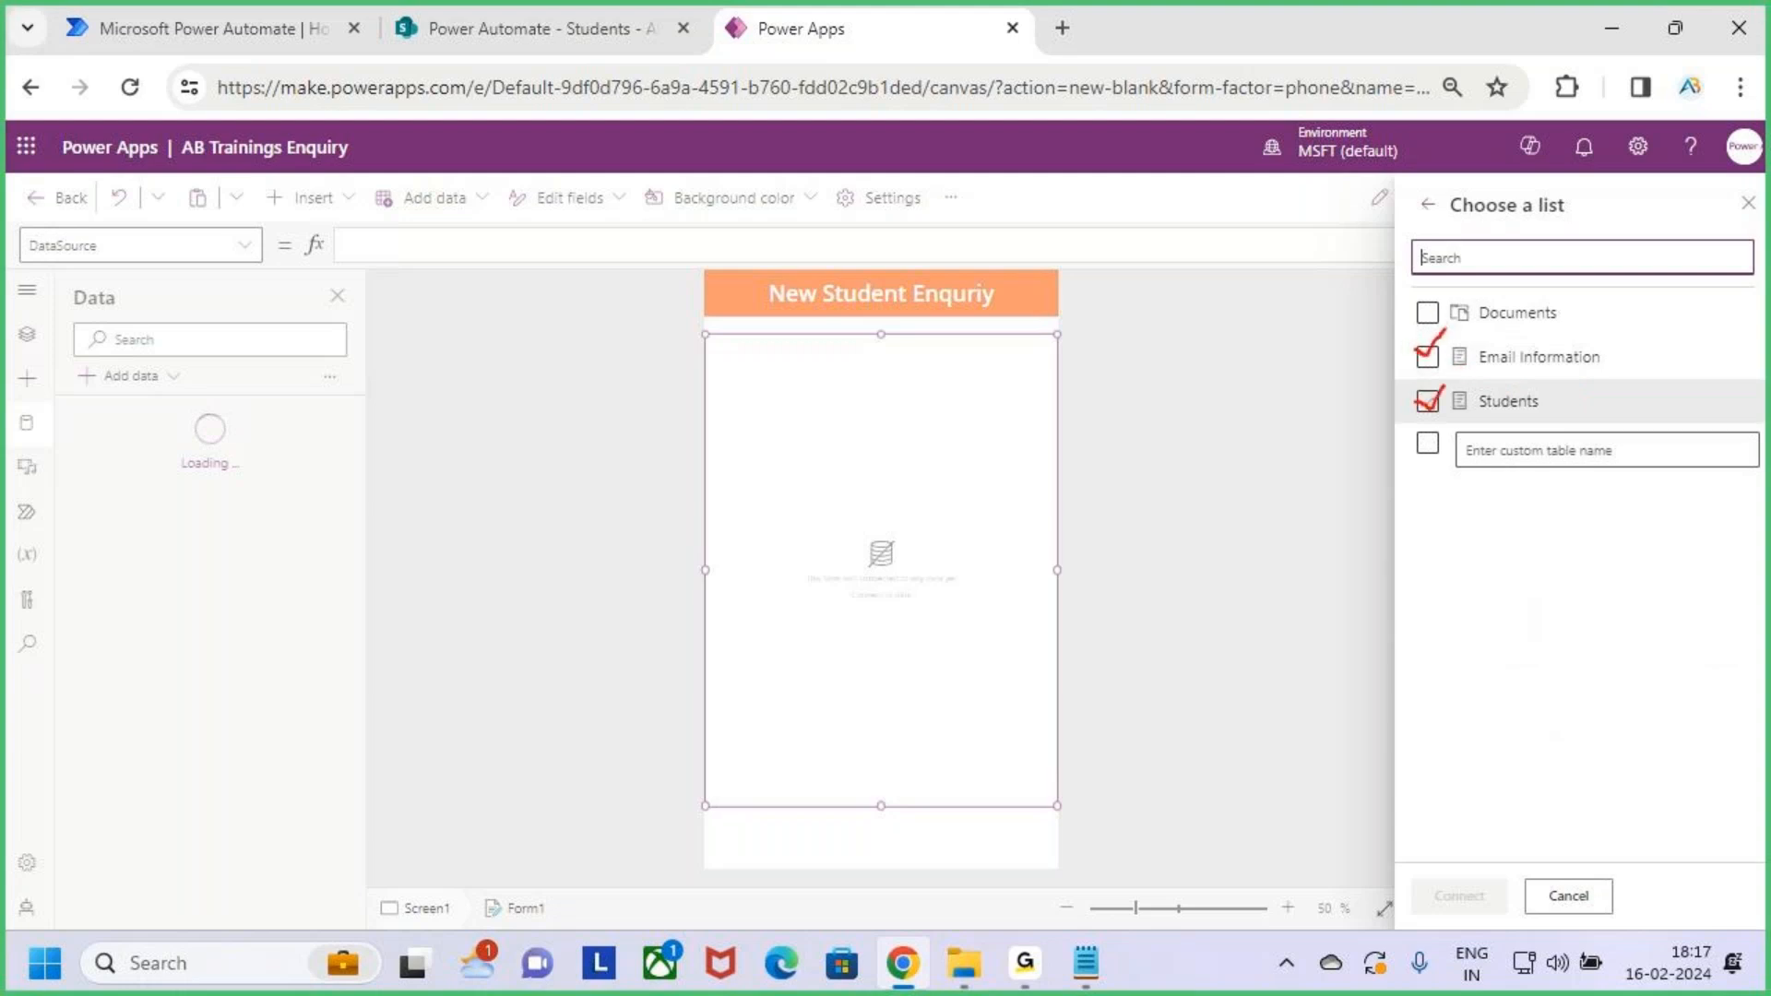
key("Escape")
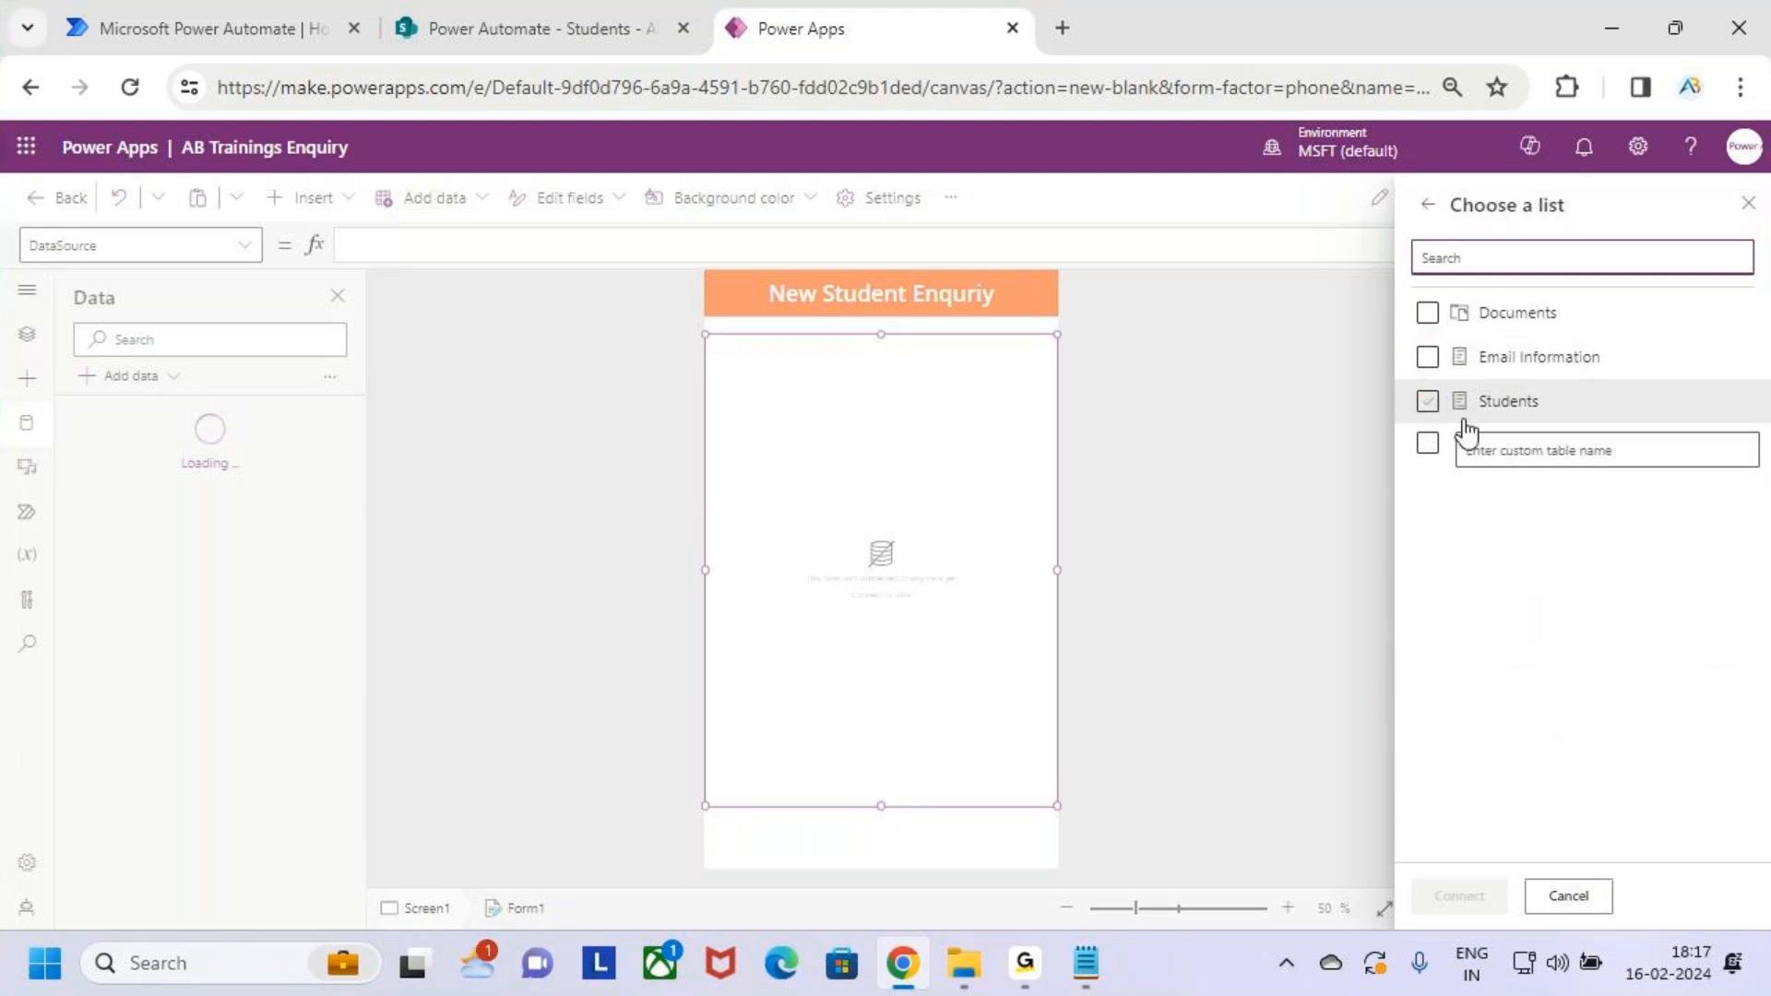
left_click(1526, 413)
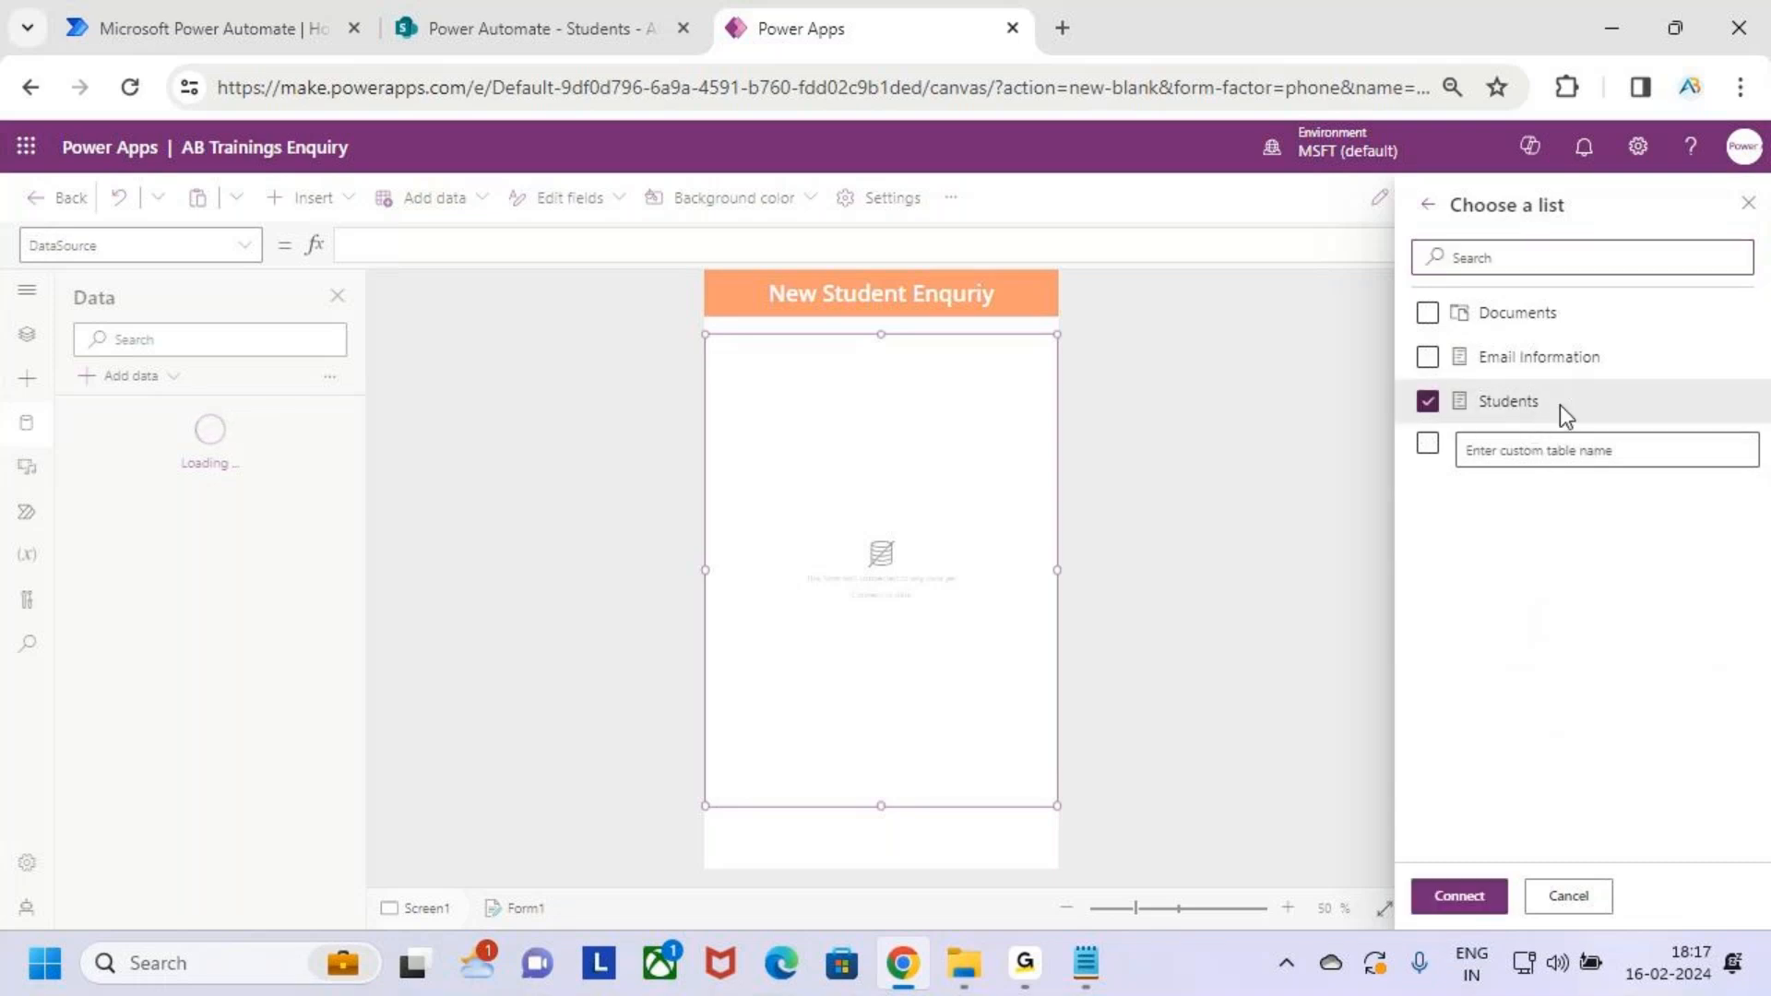
key("ctrl+2")
mouse_move(1411, 876)
left_mouse_down()
mouse_move(1513, 930)
mouse_move(1573, 782)
left_mouse_up()
key("Escape")
left_click(1476, 909)
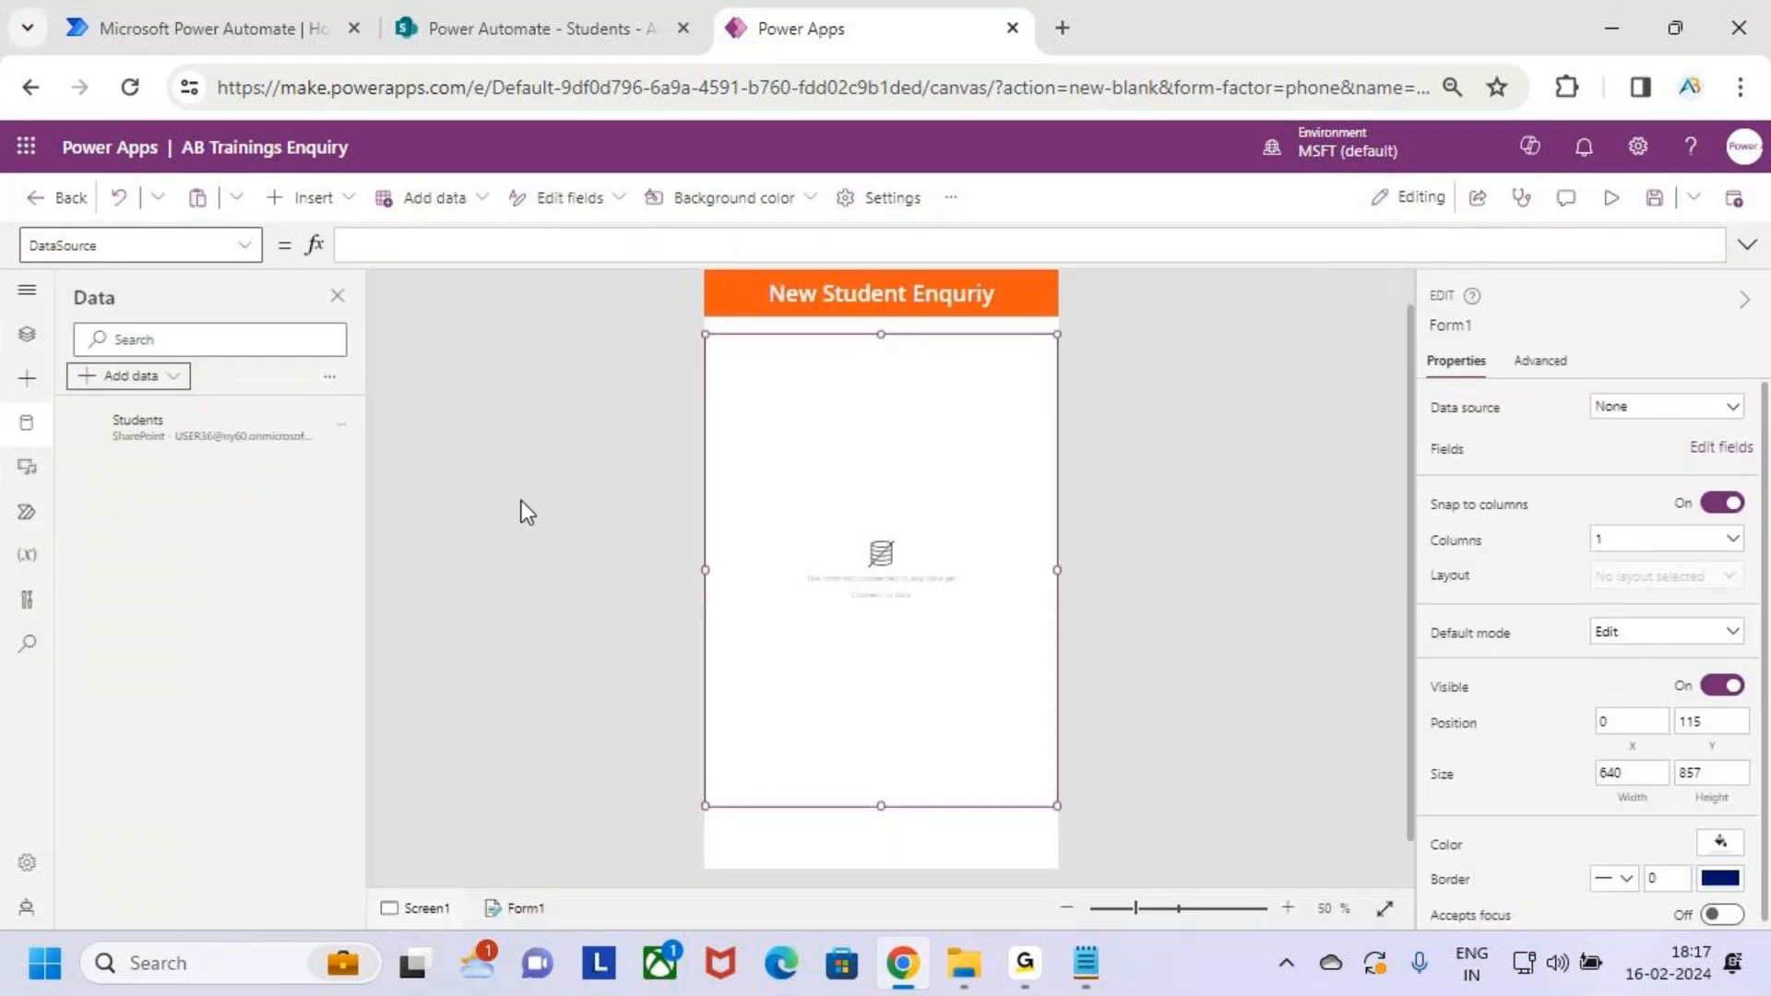
Switch from the Data pane back to the screen's tree view to work on Form1
key("ctrl+2")
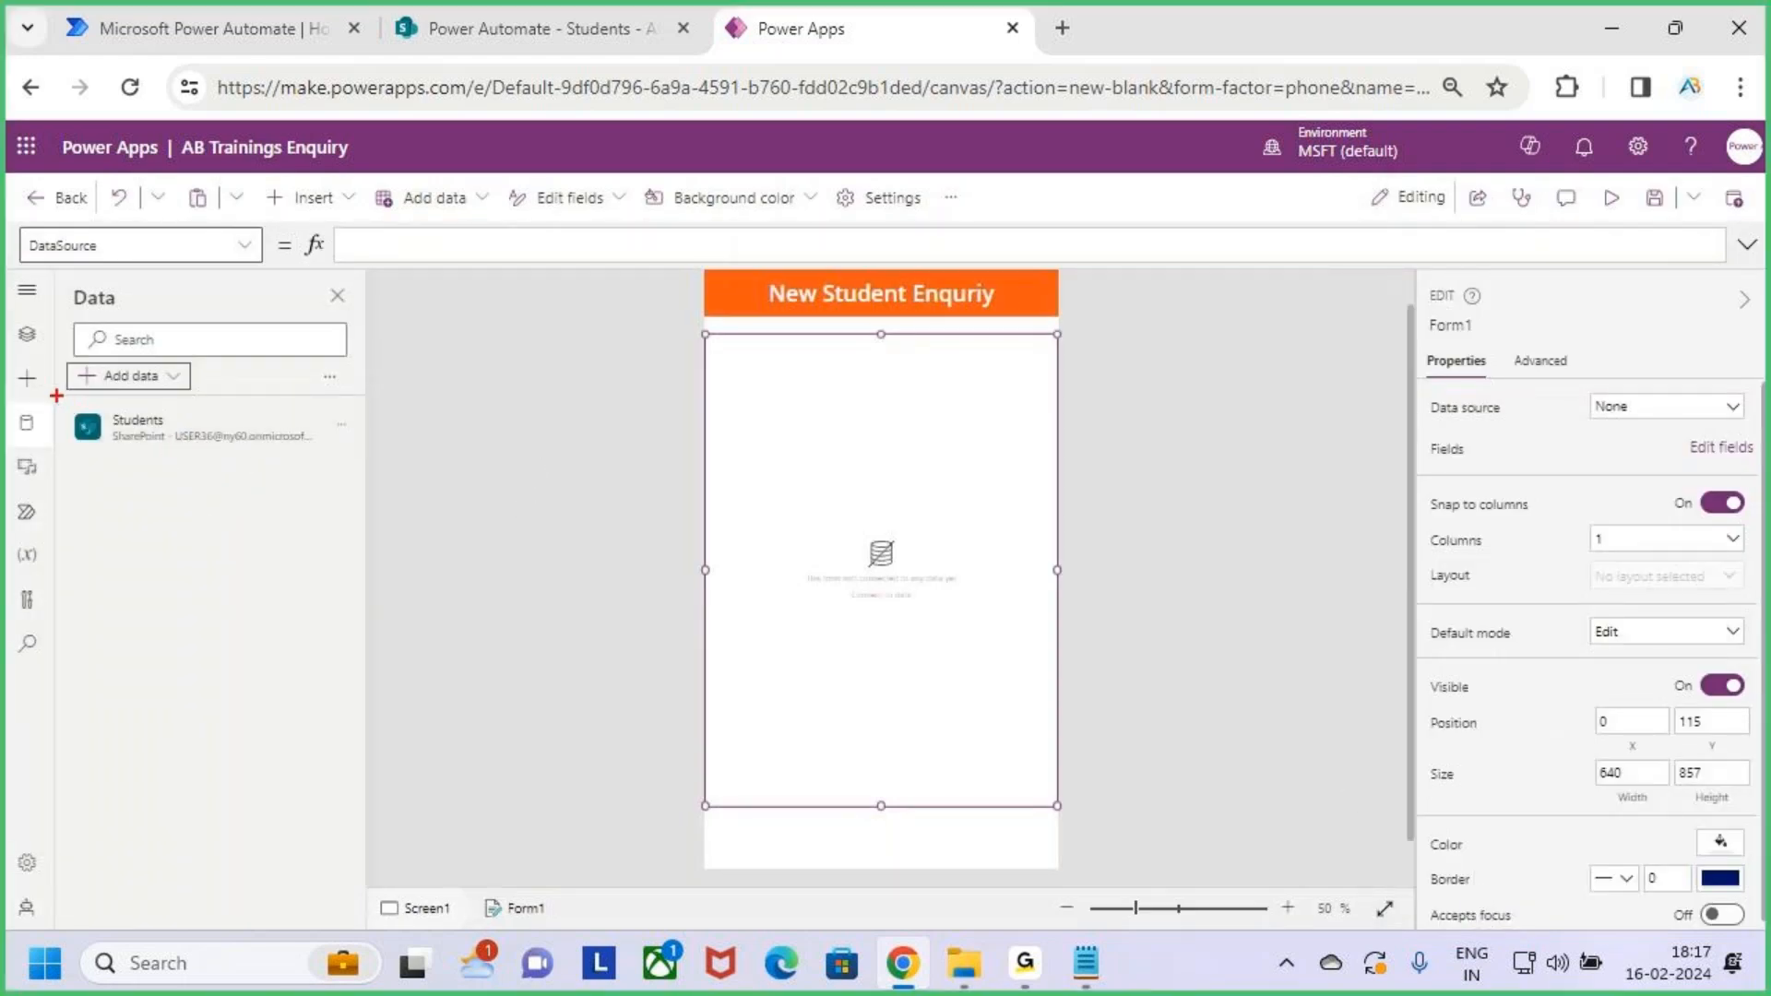
mouse_move(56, 395)
left_mouse_down()
mouse_move(177, 435)
mouse_move(339, 454)
left_mouse_up()
left_click_drag(316, 424, 366, 381)
key("Escape")
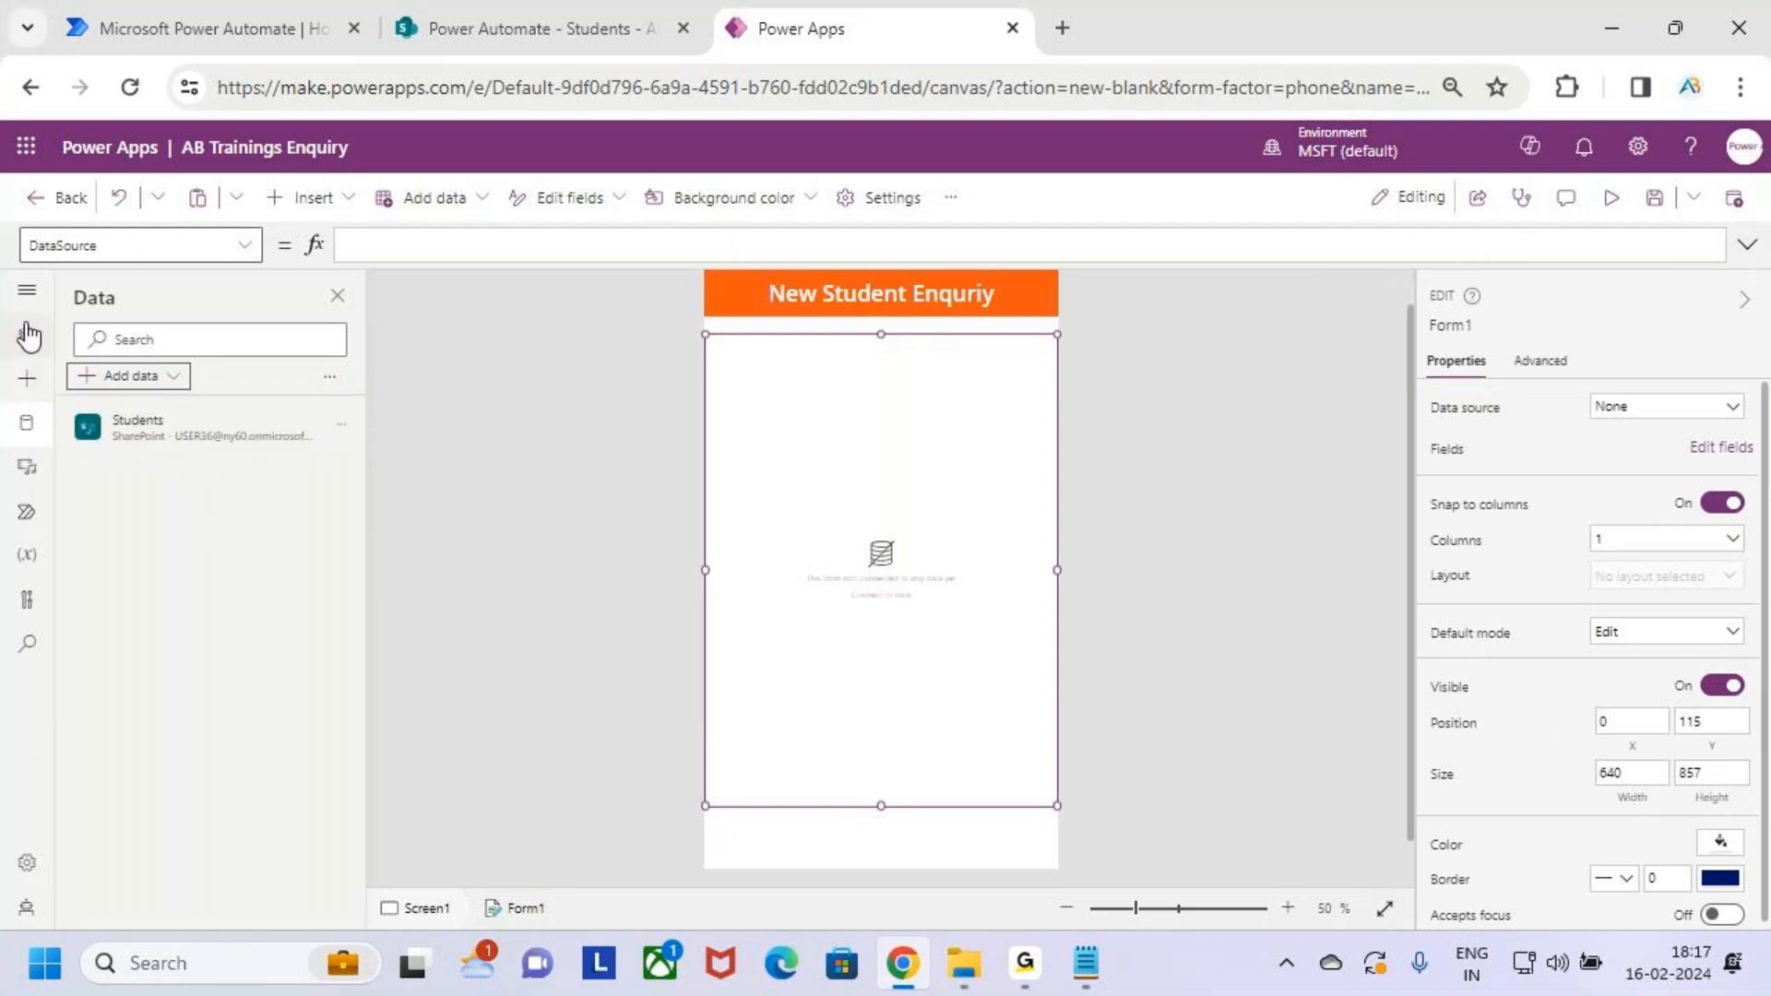
left_click(27, 334)
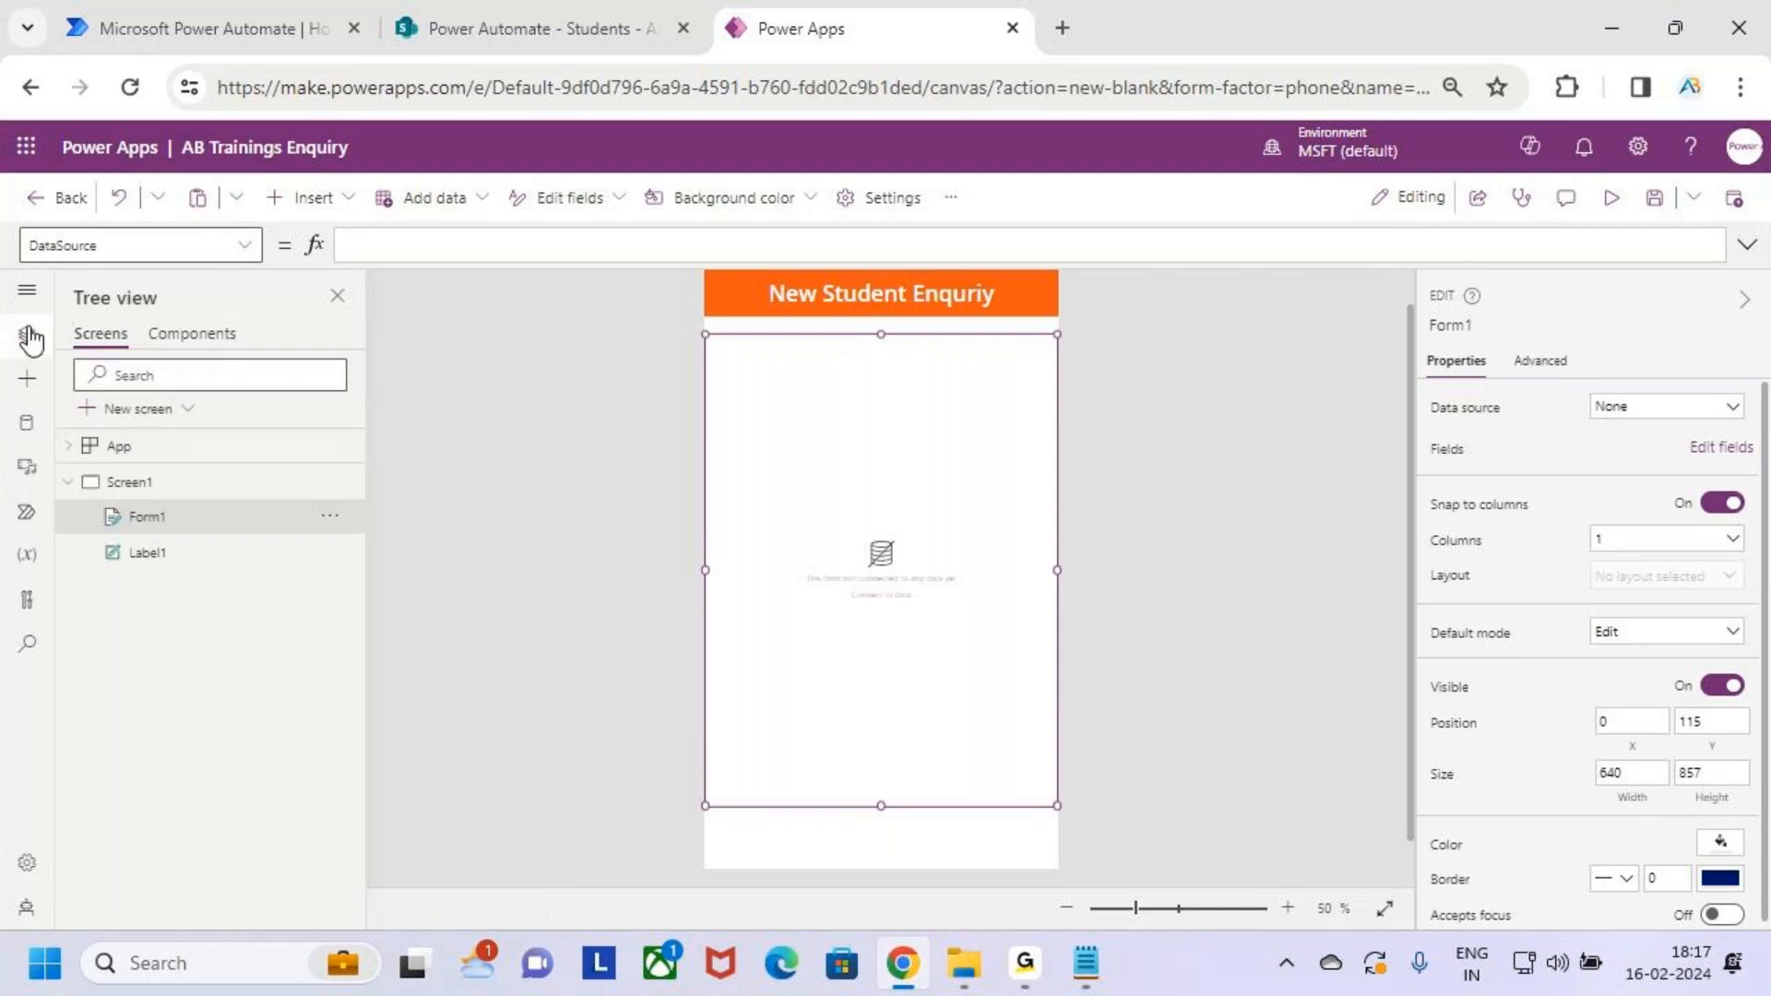
key("ctrl+2")
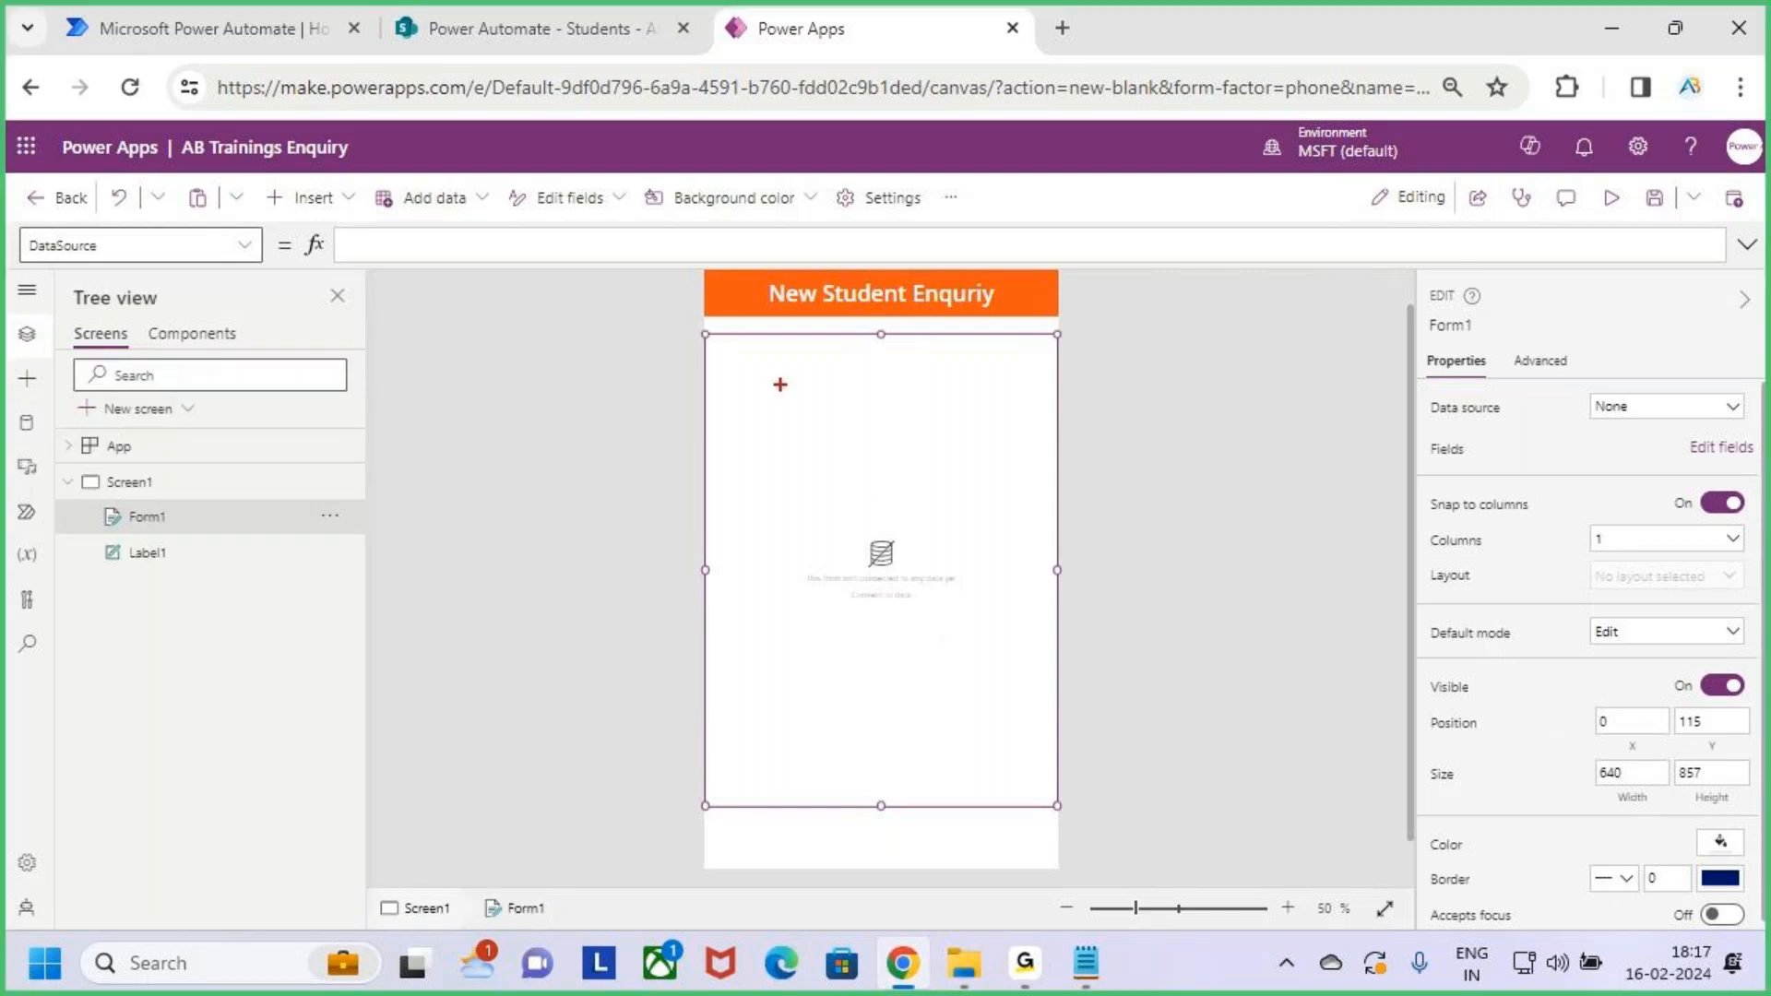
mouse_move(715, 329)
left_mouse_down()
mouse_move(783, 474)
mouse_move(1015, 783)
mouse_move(1058, 809)
left_mouse_up()
key("Escape")
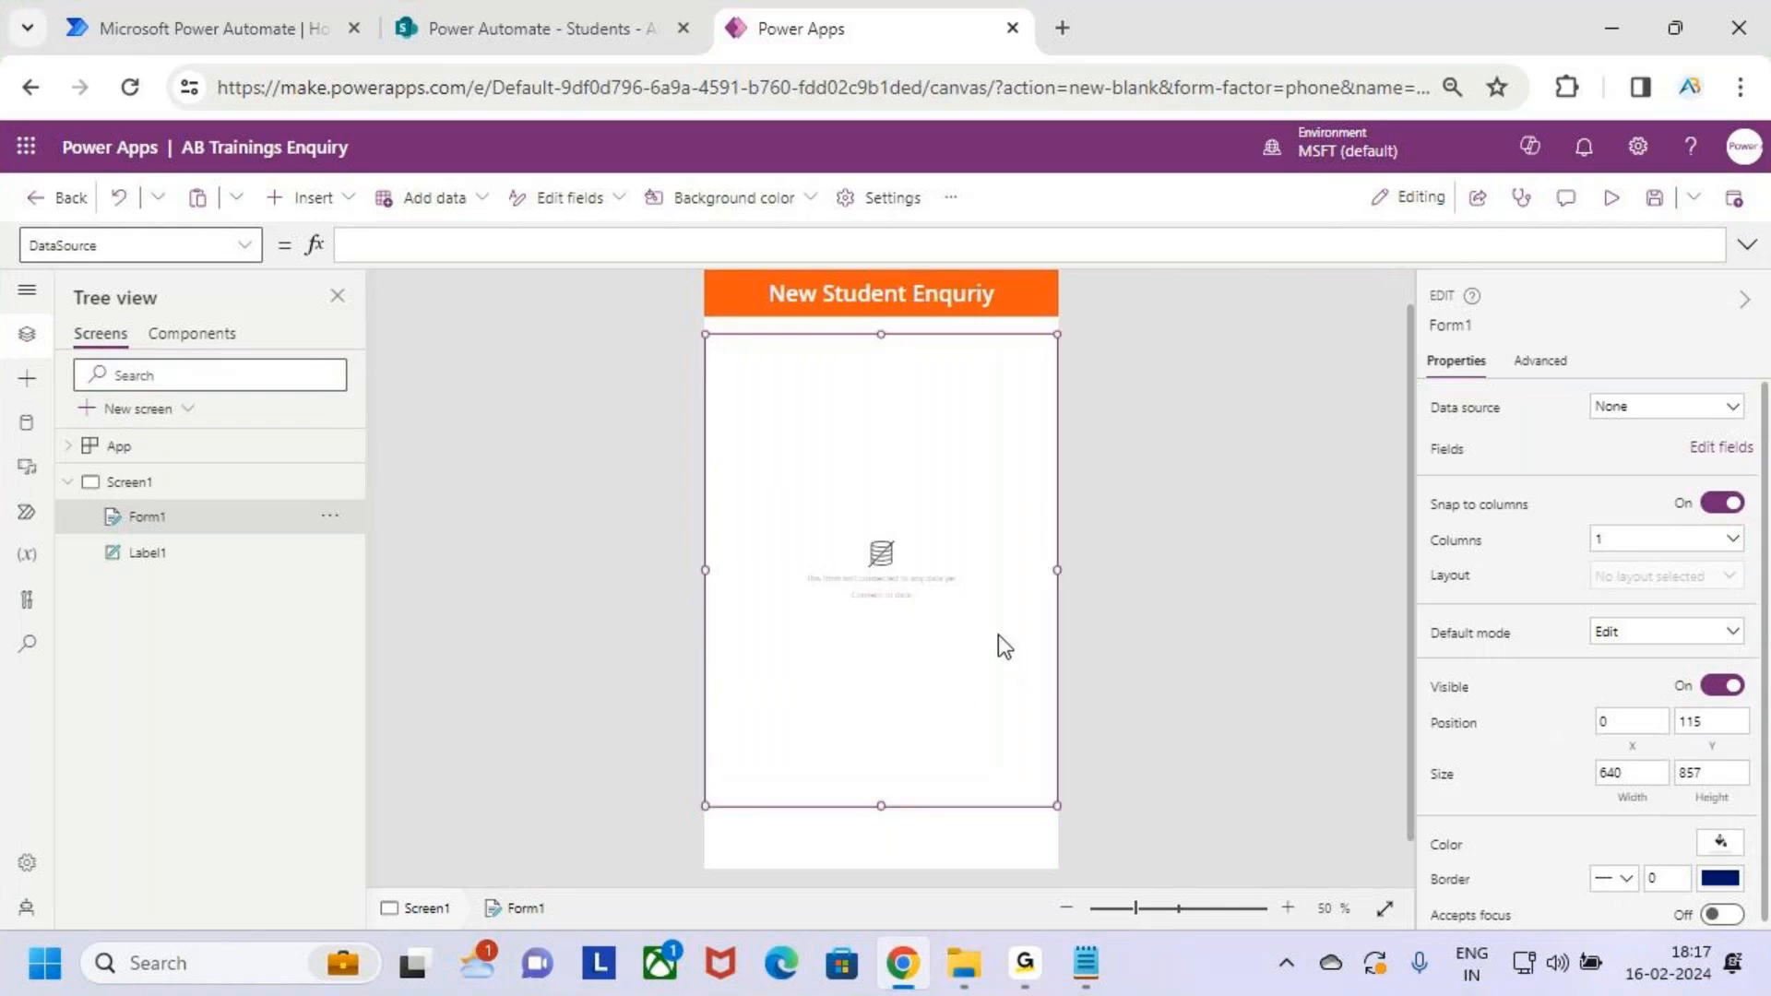
Set Form1's data source to Students and compare its Sno–Status columns in SharePoint
key("ctrl+2")
mouse_move(1417, 389)
left_mouse_down()
mouse_move(1503, 425)
mouse_move(1760, 436)
left_mouse_up()
key("Escape")
left_click(1719, 419)
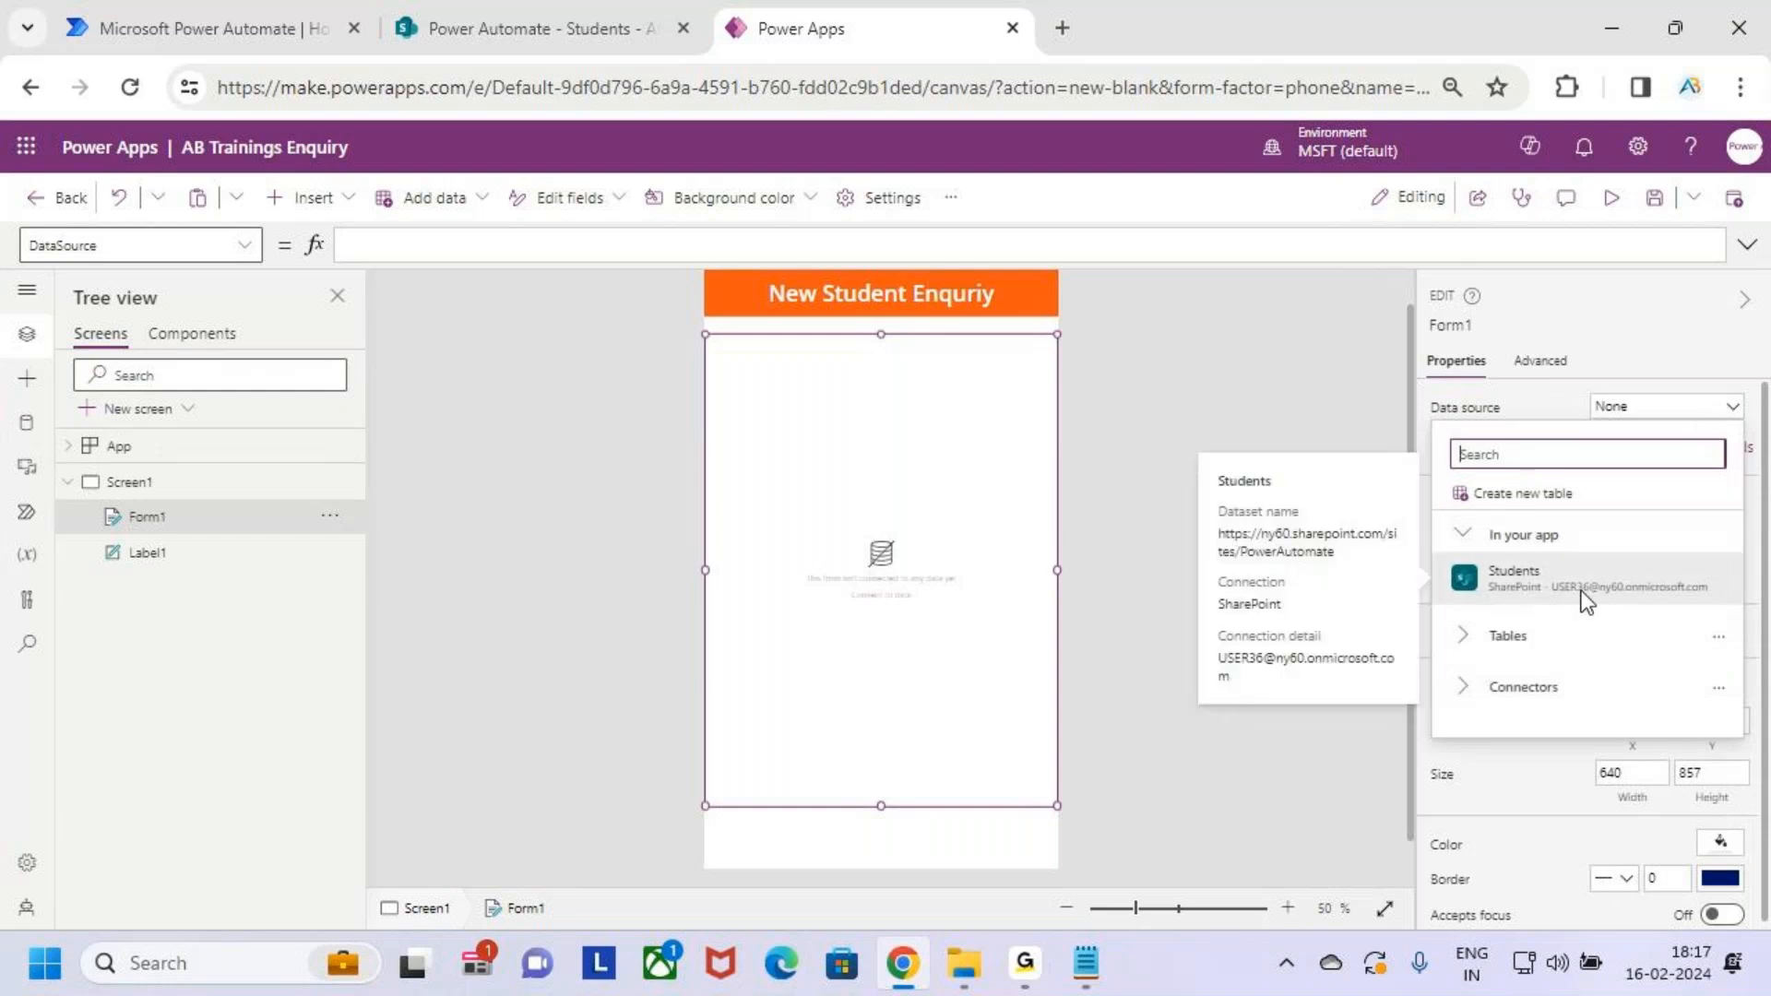
mouse_move(1601, 587)
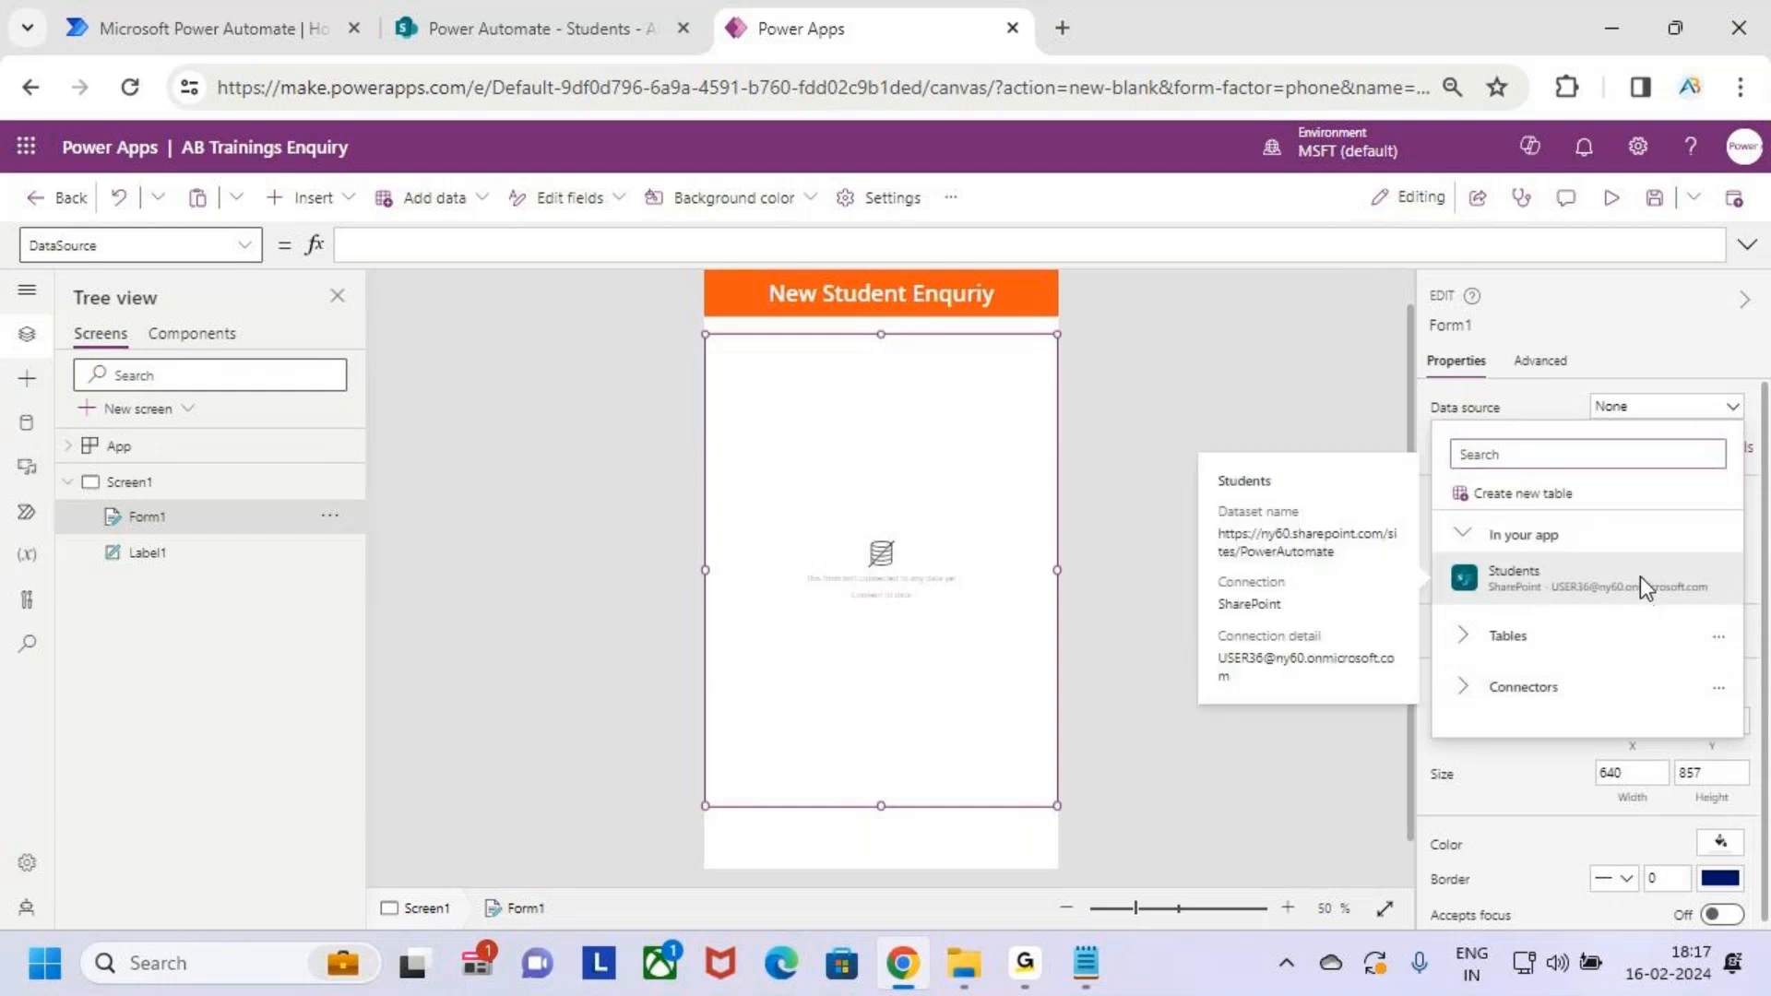
left_click(1640, 579)
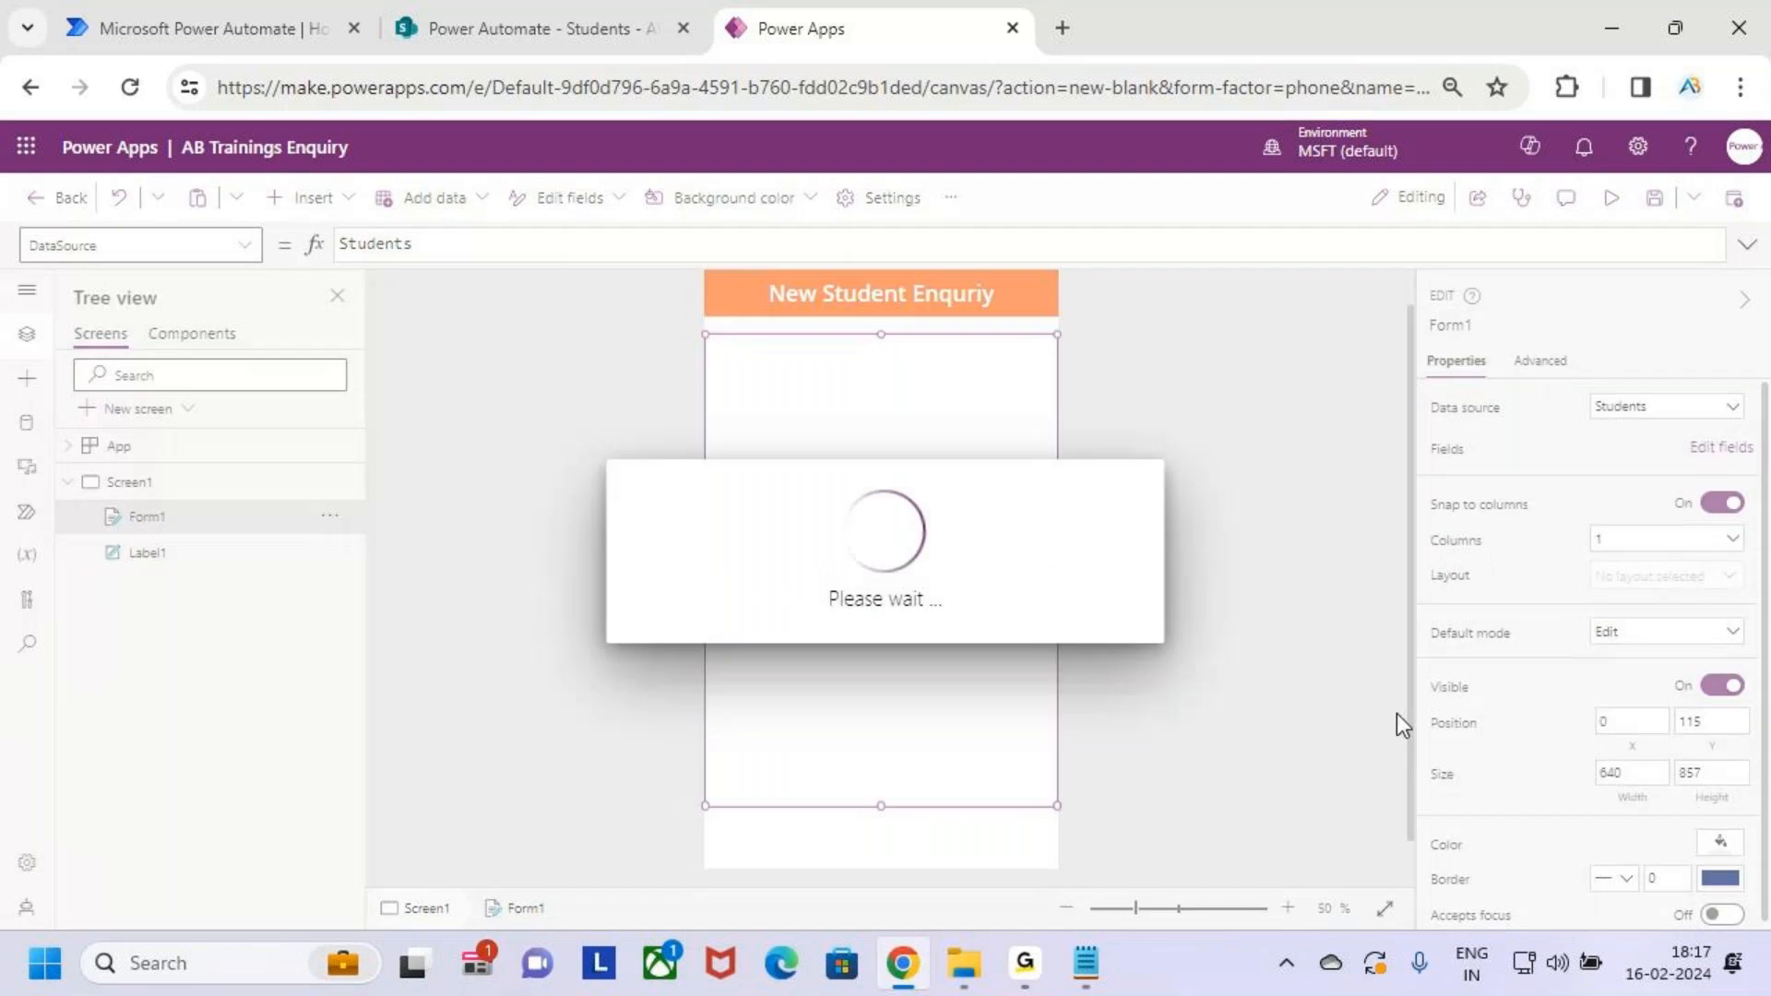
left_click(493, 13)
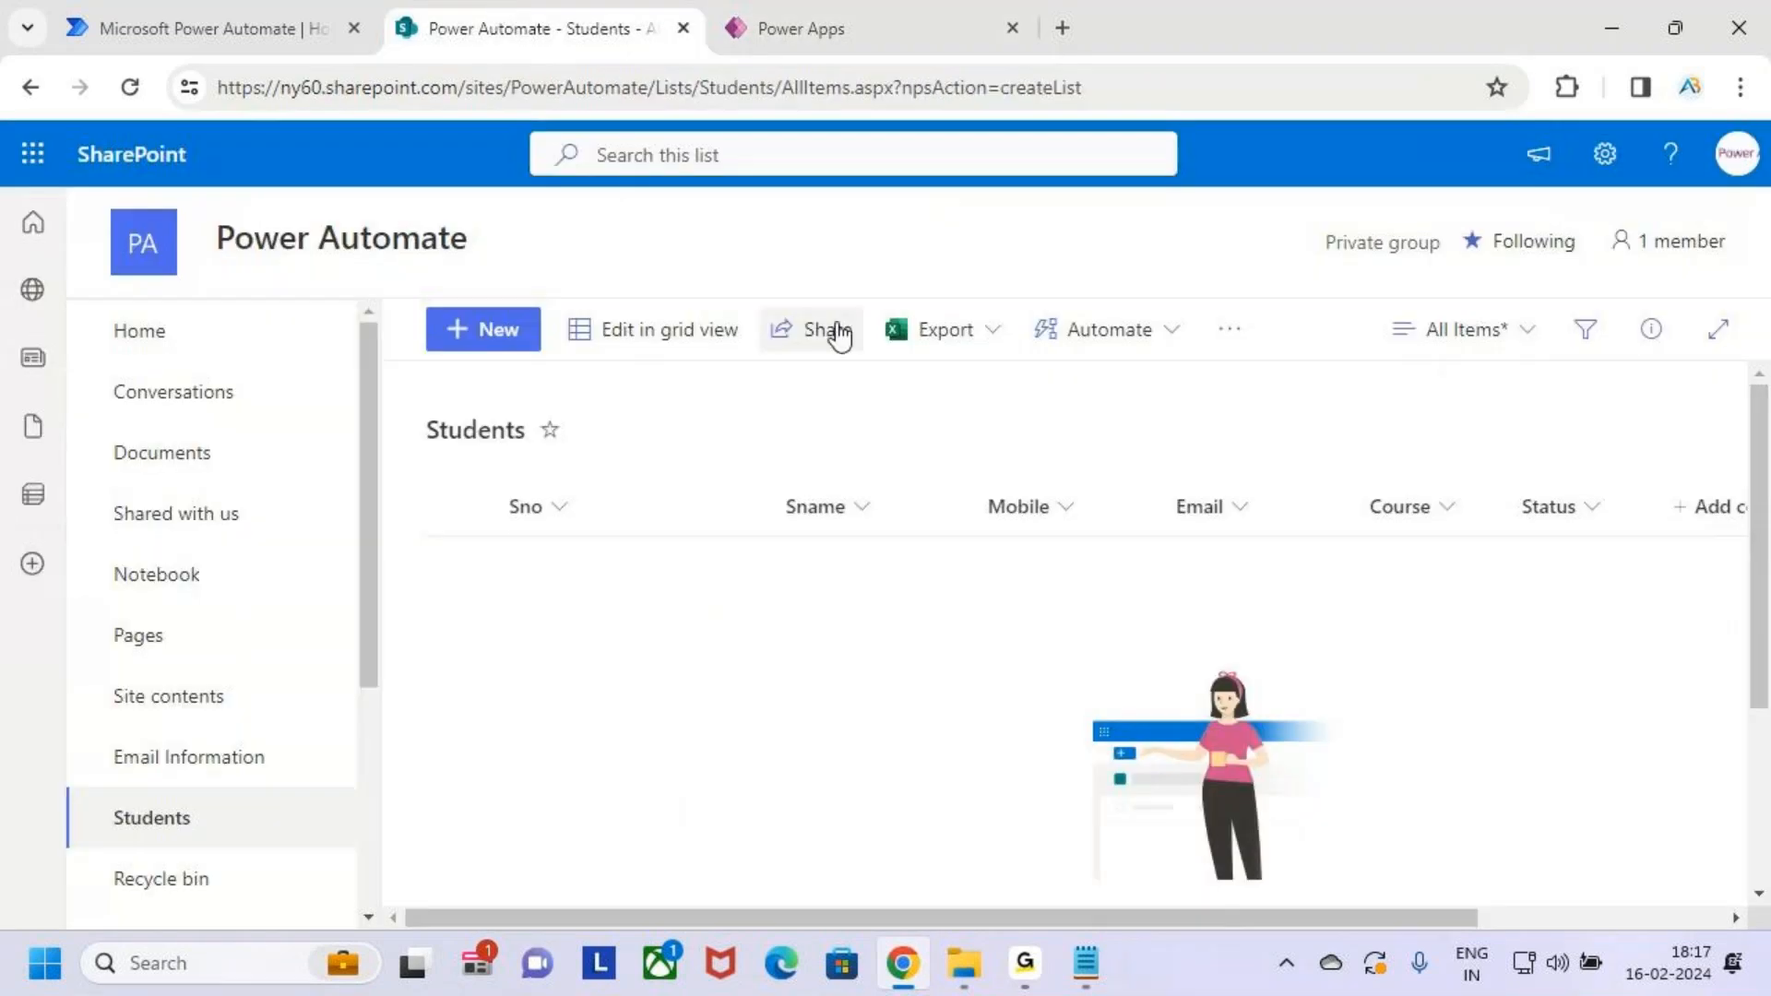
left_click_drag(779, 542, 1620, 556)
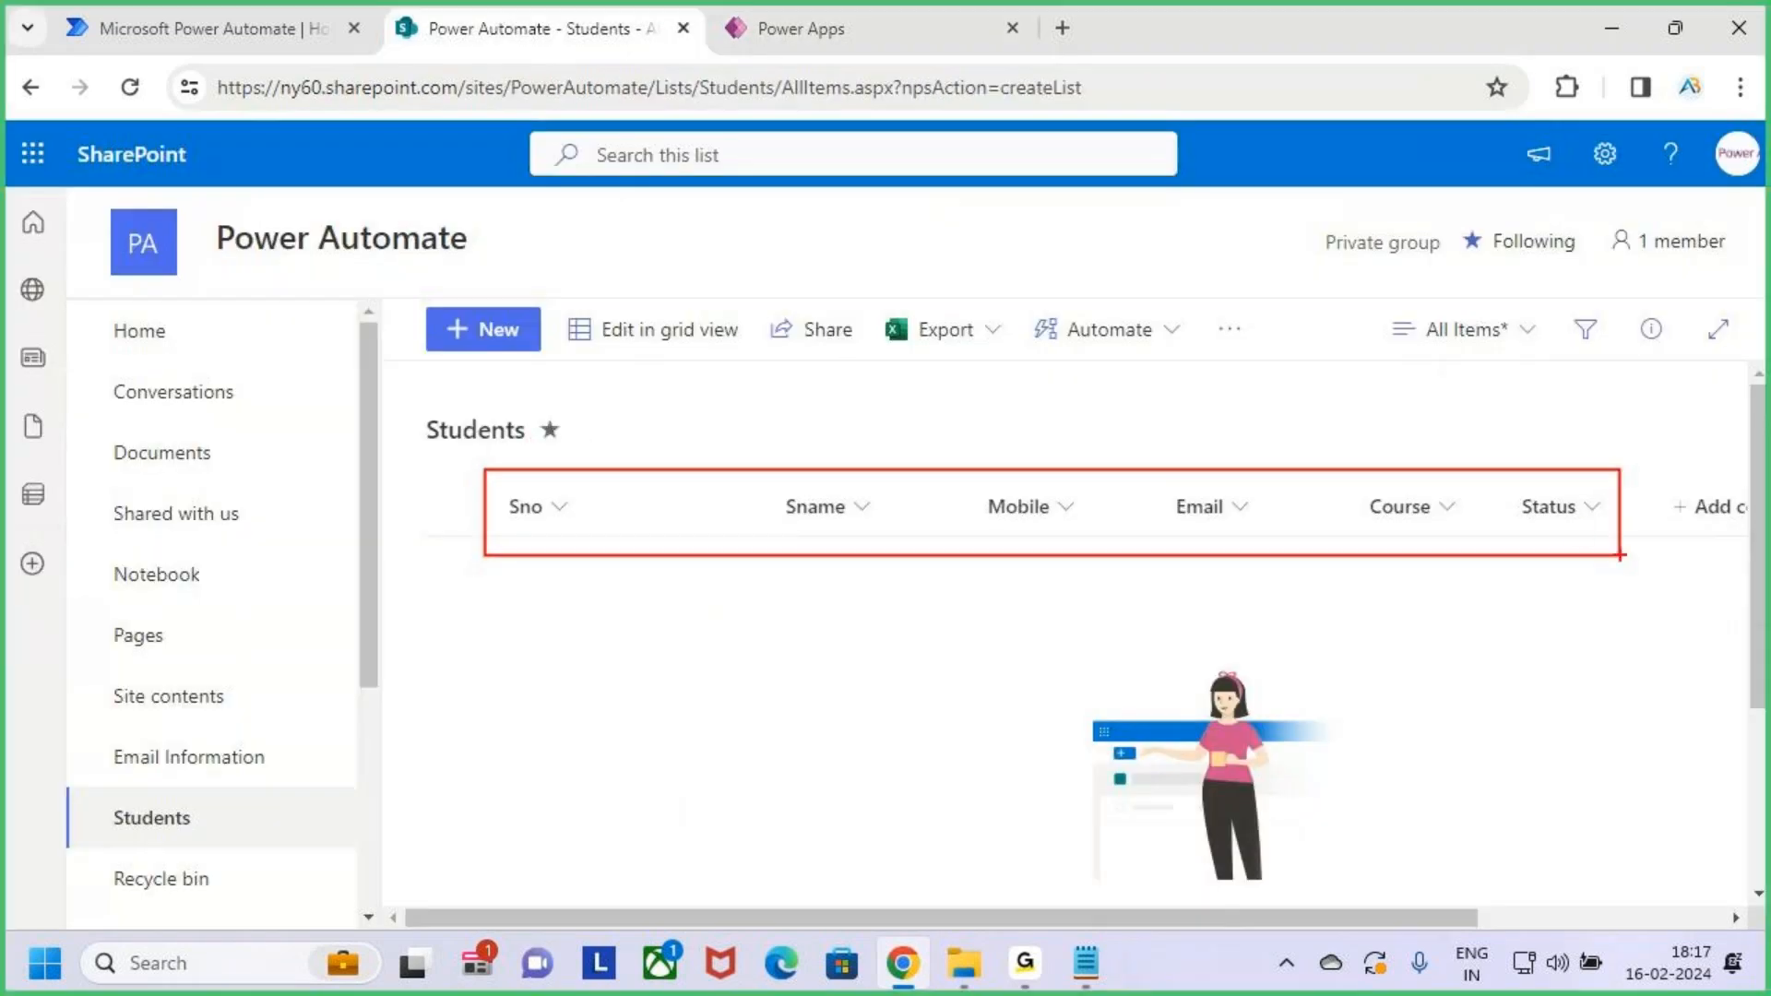
left_click(780, 23)
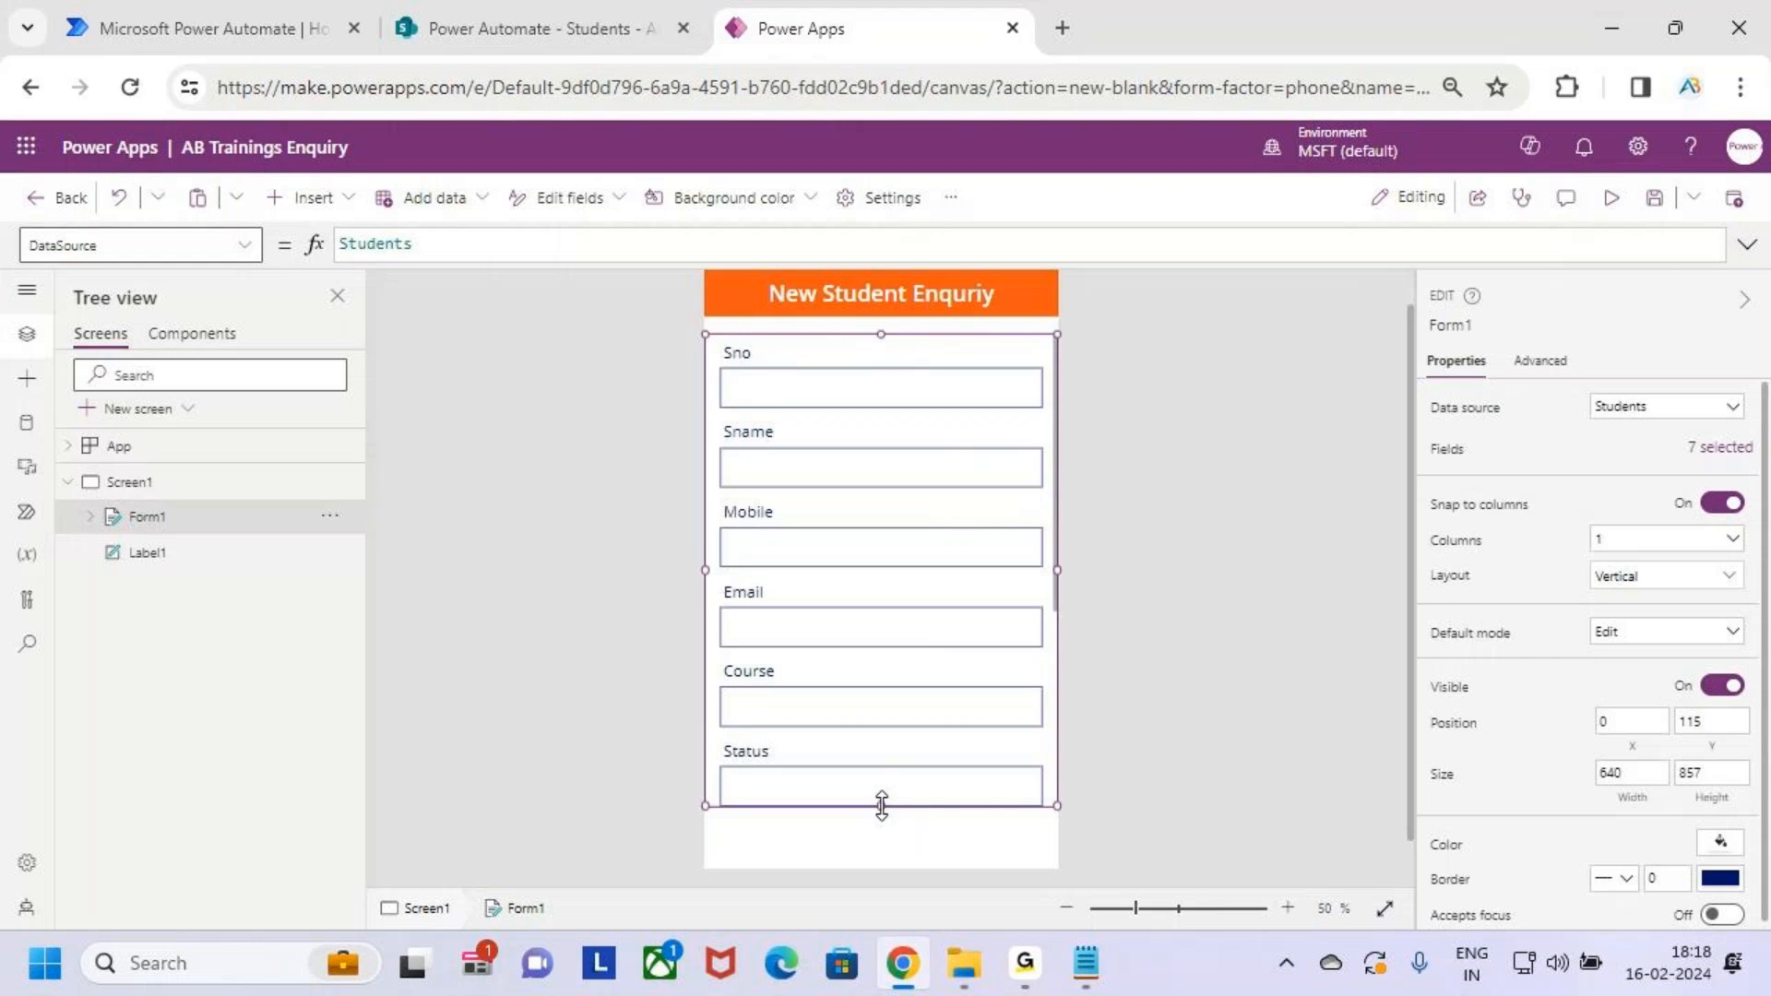
Shorten Form1 slightly and mark the unwanted Attachments field
left_click_drag(882, 803, 889, 795)
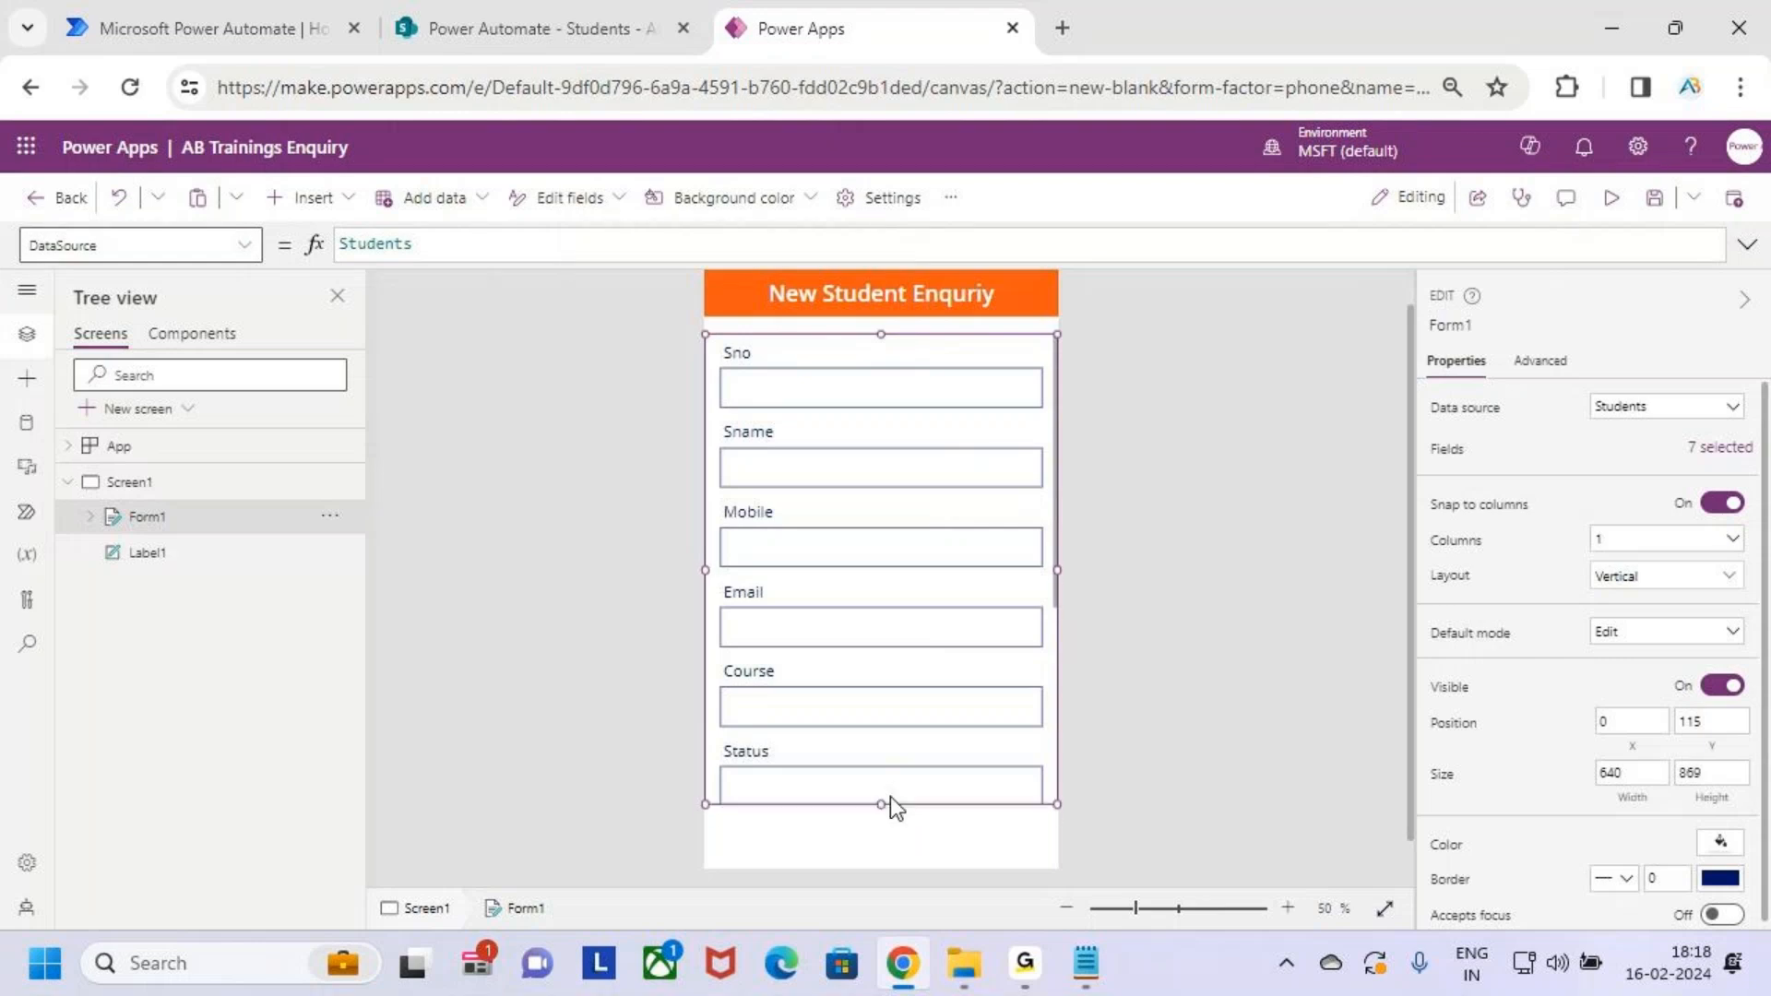
scroll(922, 651, "down", 3)
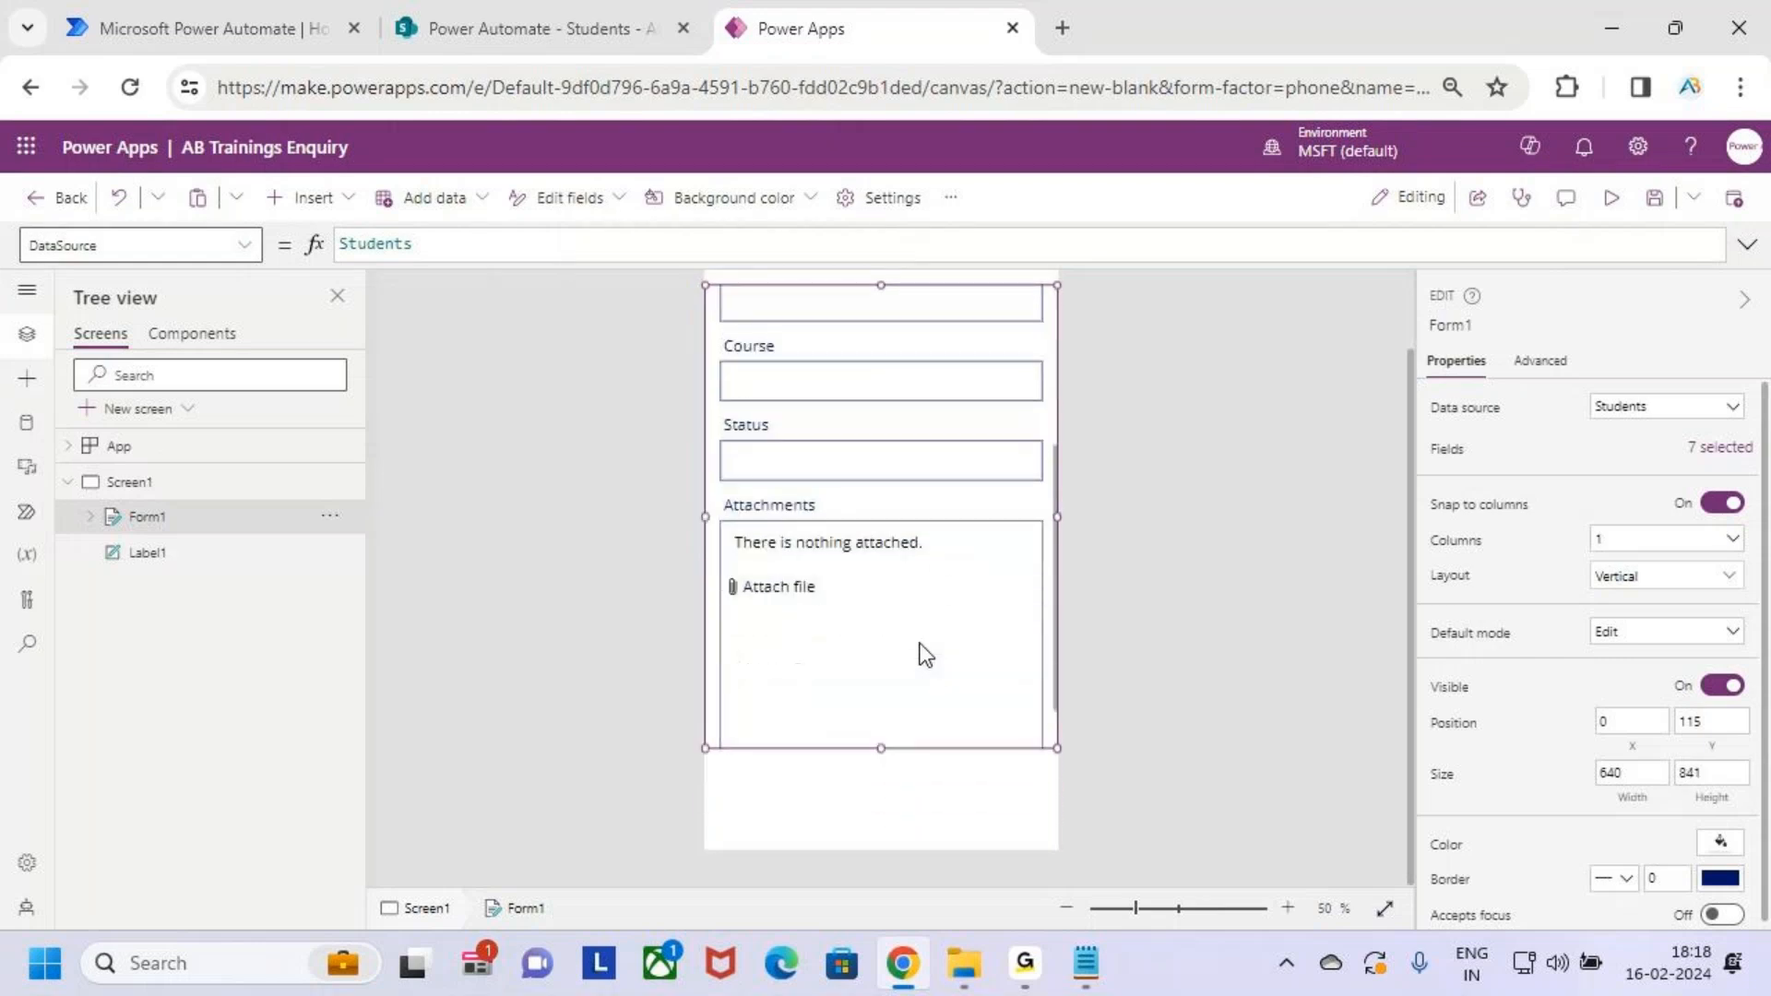
left_click_drag(721, 491, 1033, 745)
left_click_drag(914, 613, 989, 550)
left_click_drag(956, 553, 1010, 652)
left_click_drag(908, 554, 1000, 640)
left_click_drag(990, 551, 910, 677)
key("Escape")
scroll(980, 595, "up", 3)
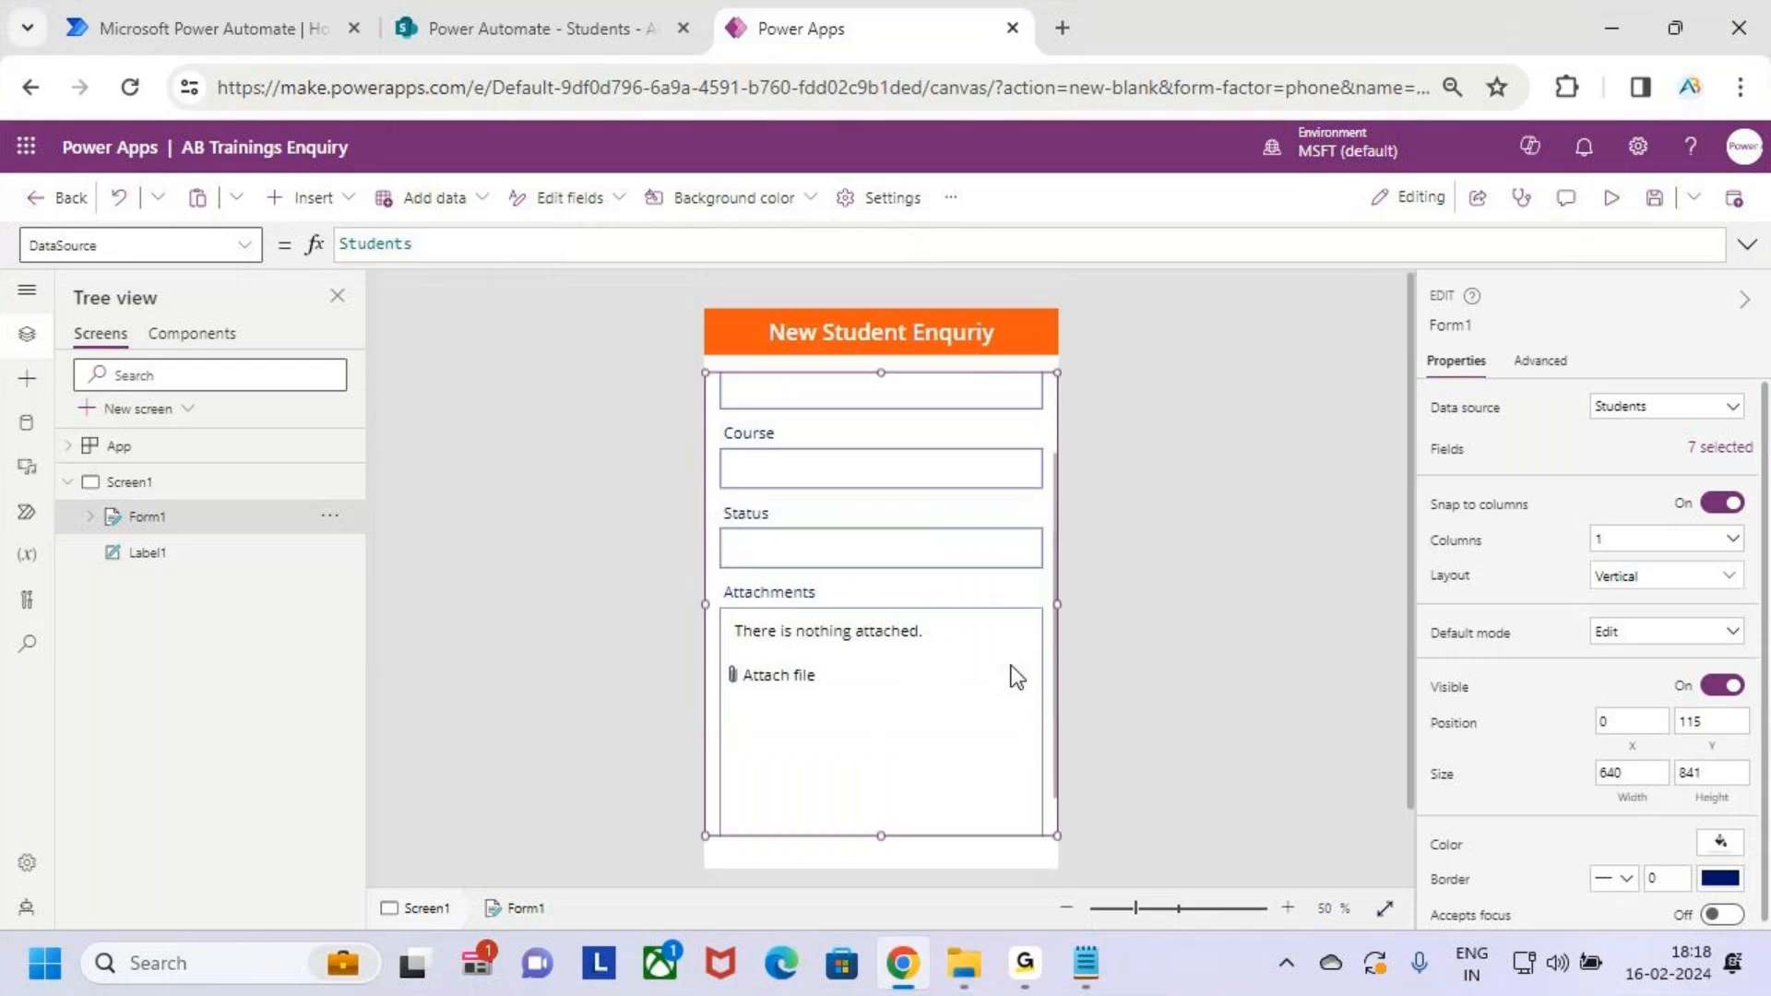
Remove Attachments from the form's Fields list, leaving six fields
key("ctrl+2")
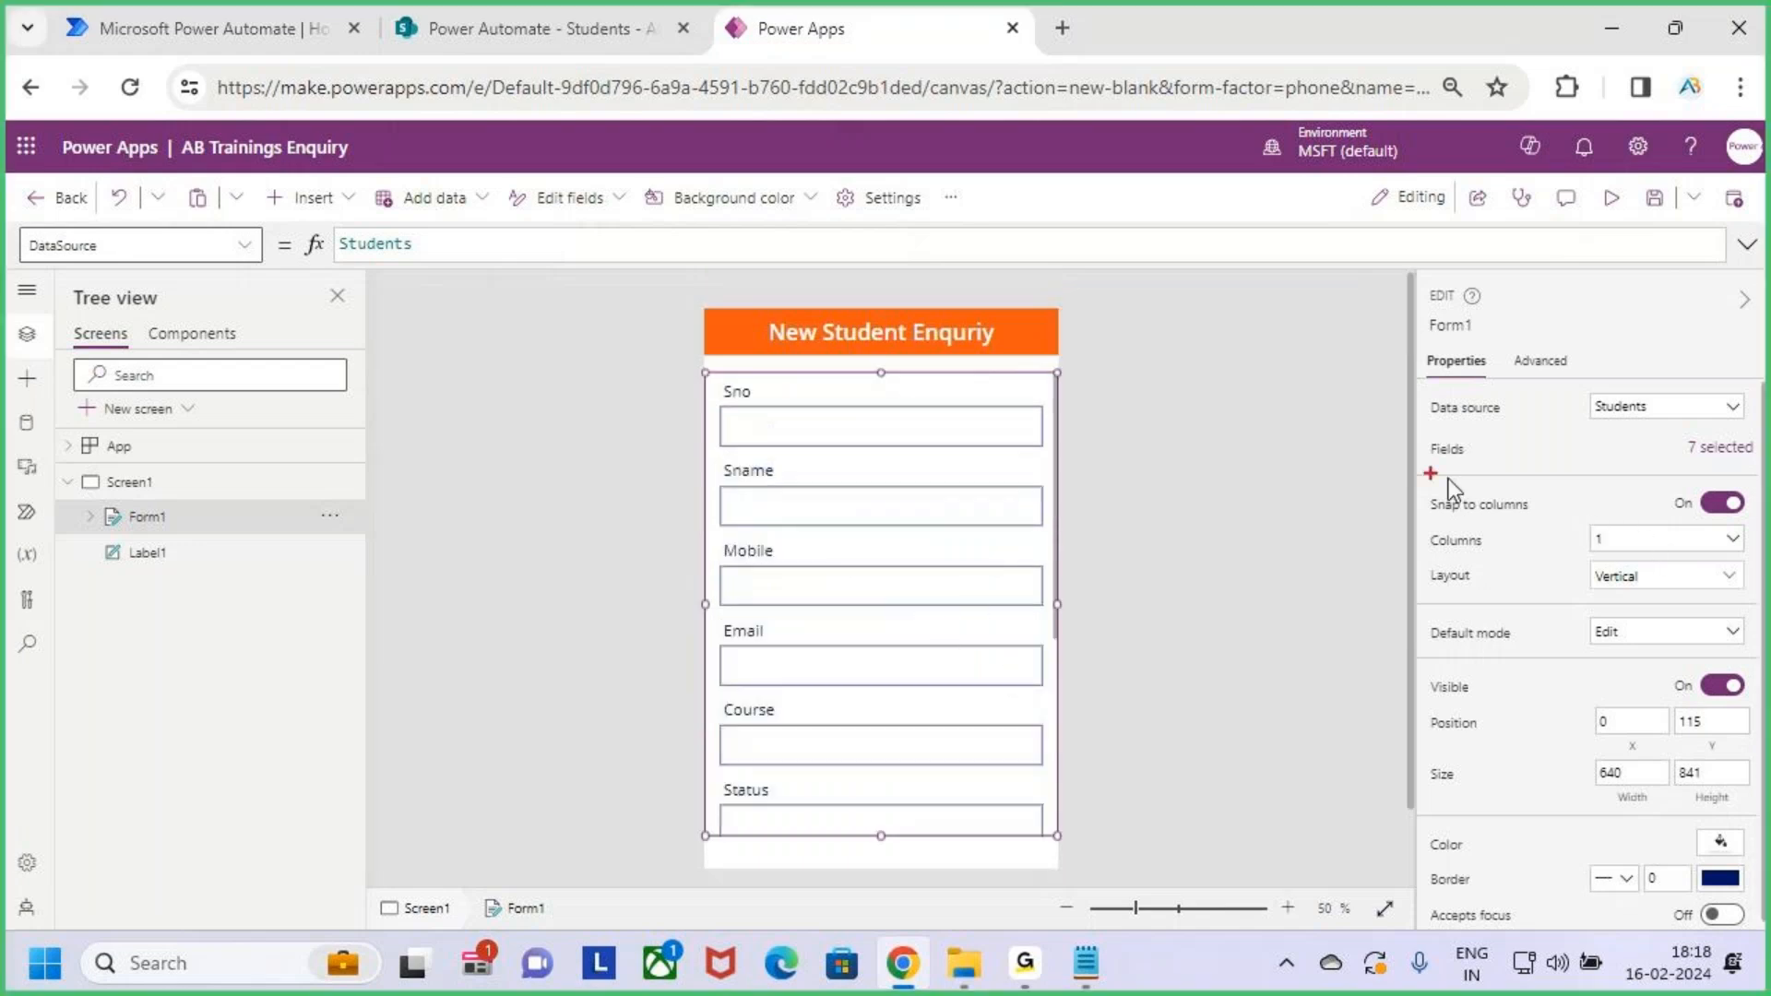
mouse_move(1414, 427)
left_mouse_down()
mouse_move(1491, 456)
mouse_move(1748, 478)
left_mouse_up()
key("Escape")
left_click(1721, 452)
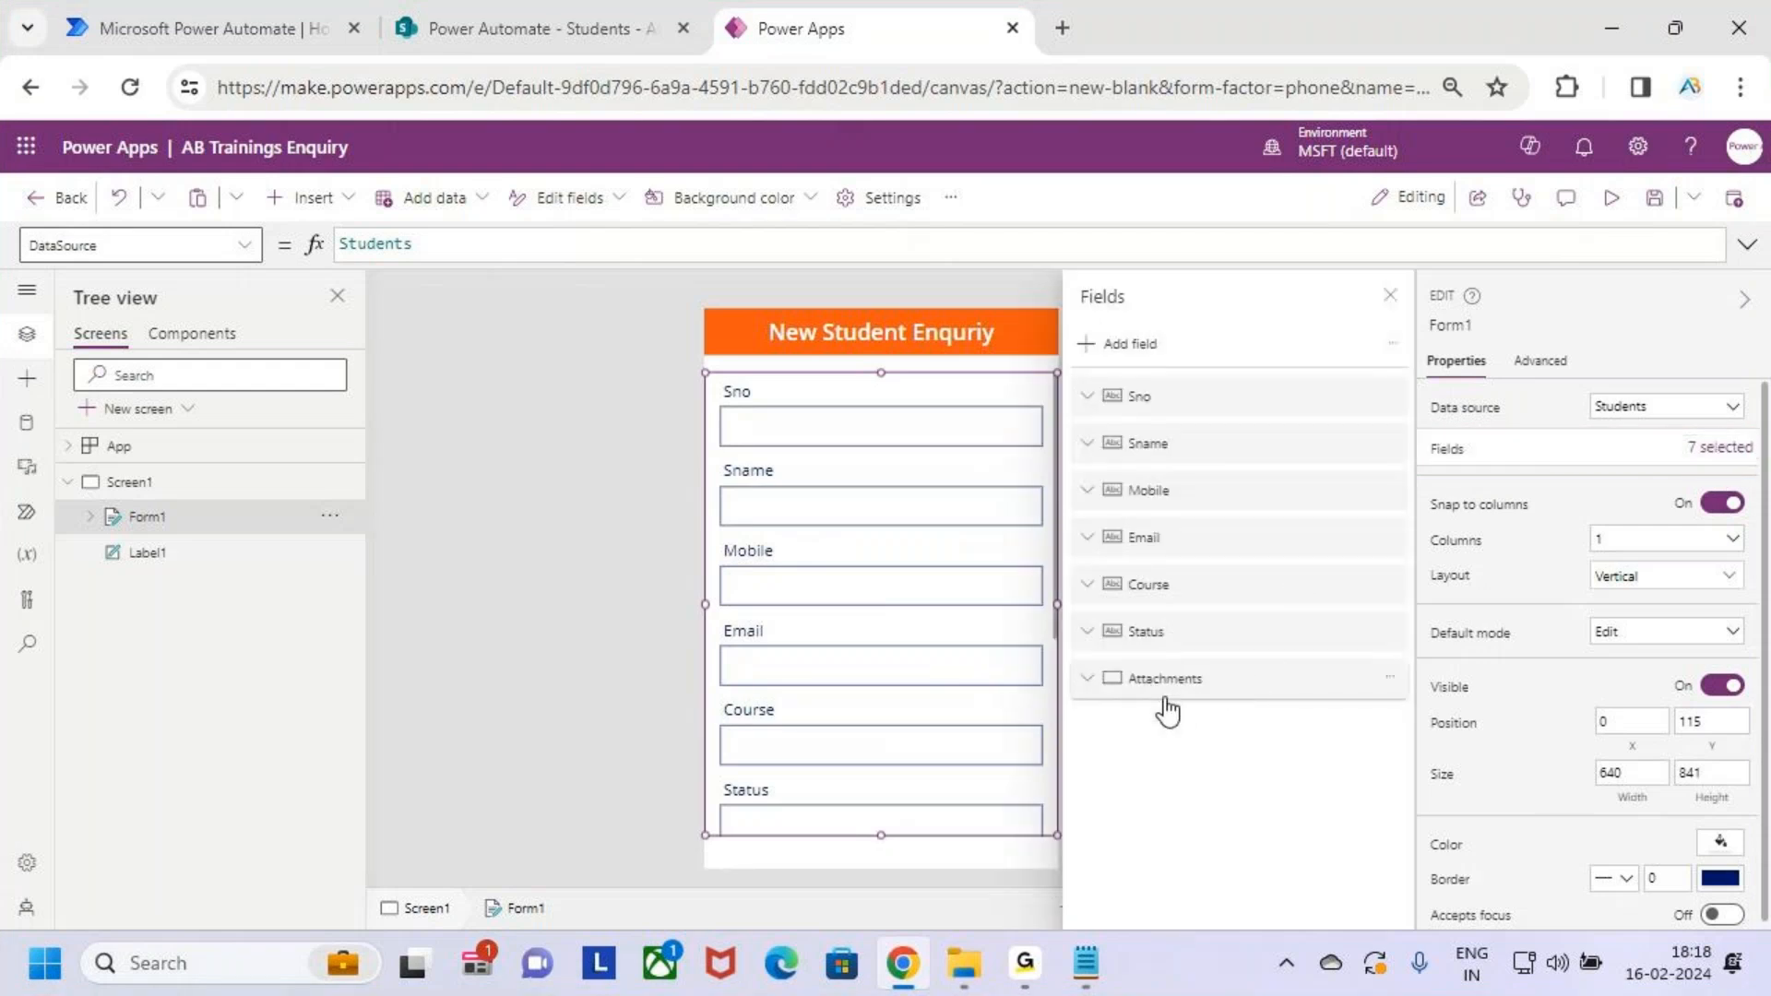
key("ctrl+2")
left_click_drag(1085, 650, 1400, 708)
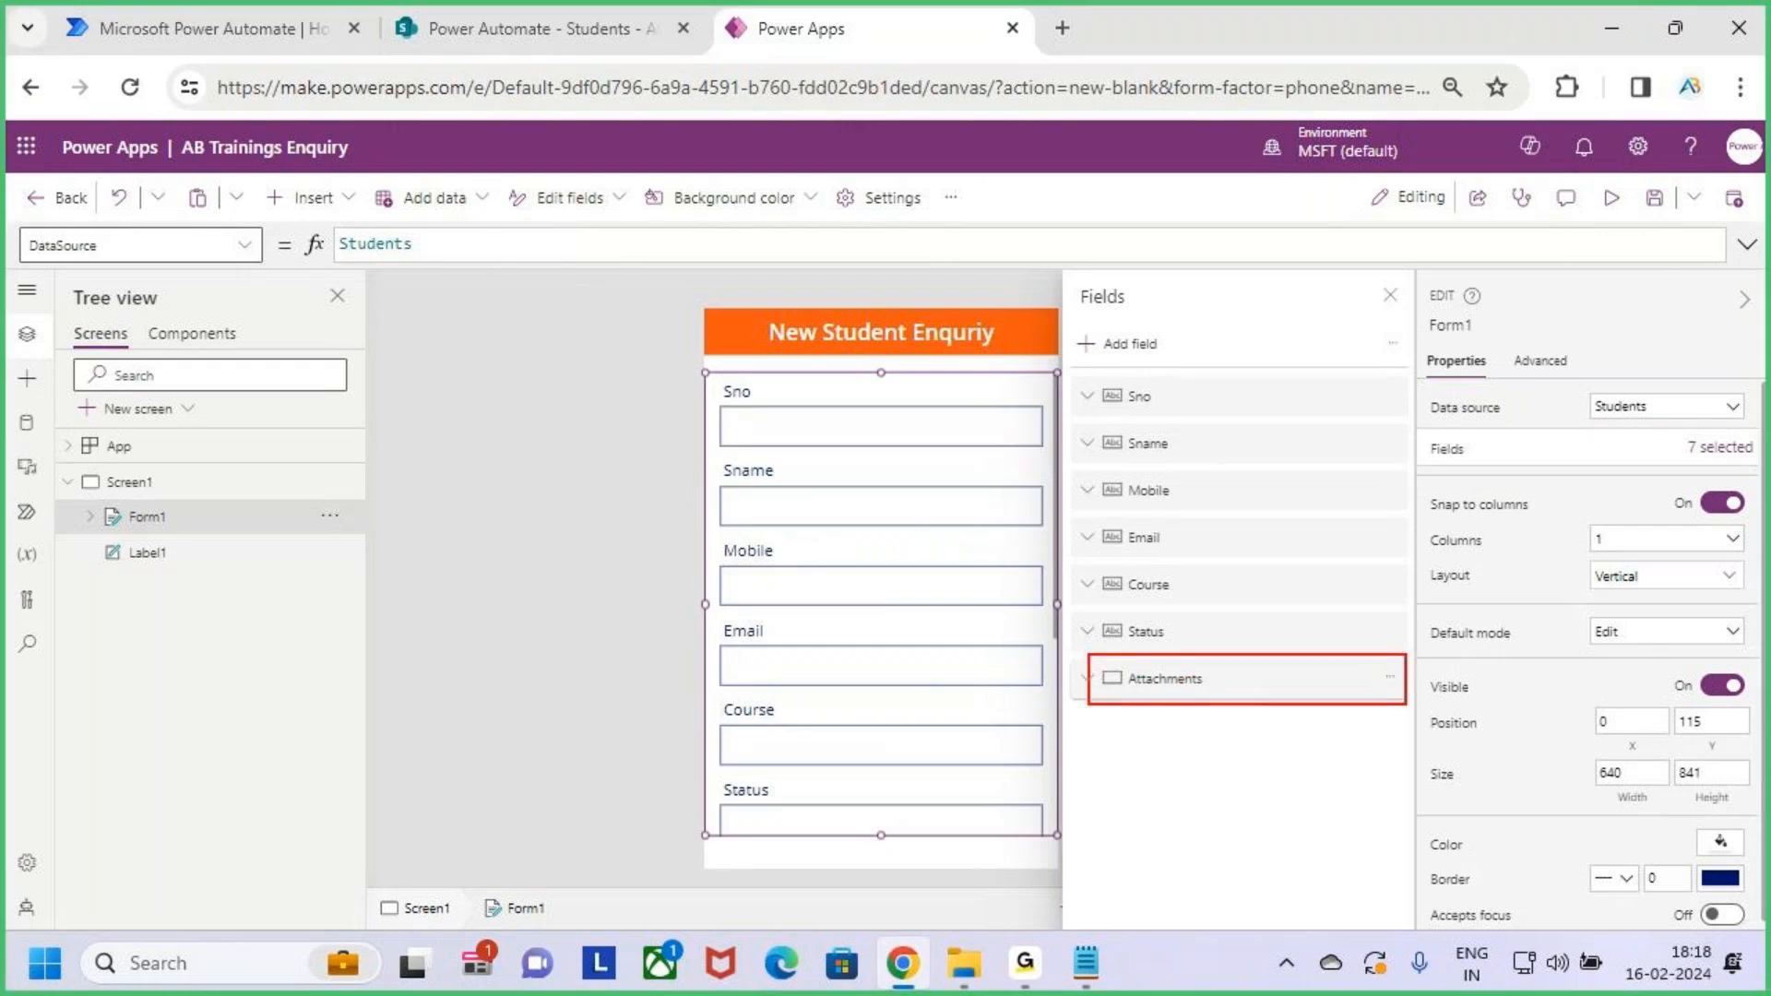
key("Escape")
left_click(1390, 679)
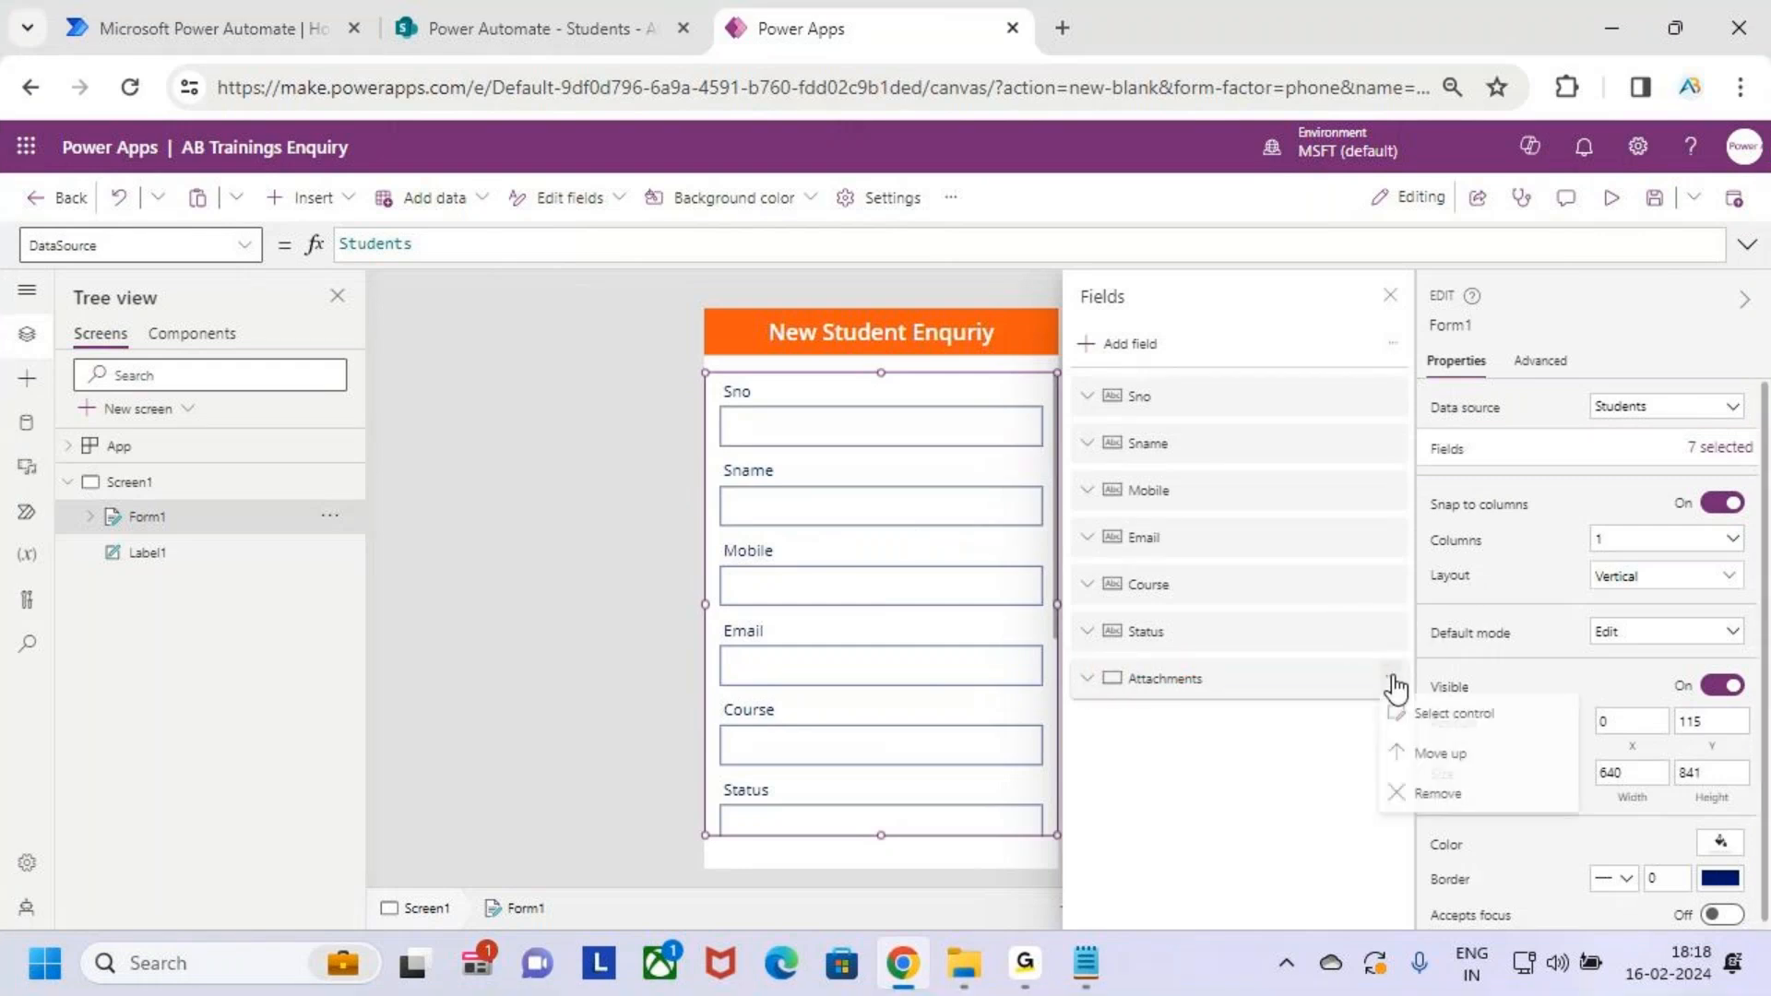
left_click(1487, 799)
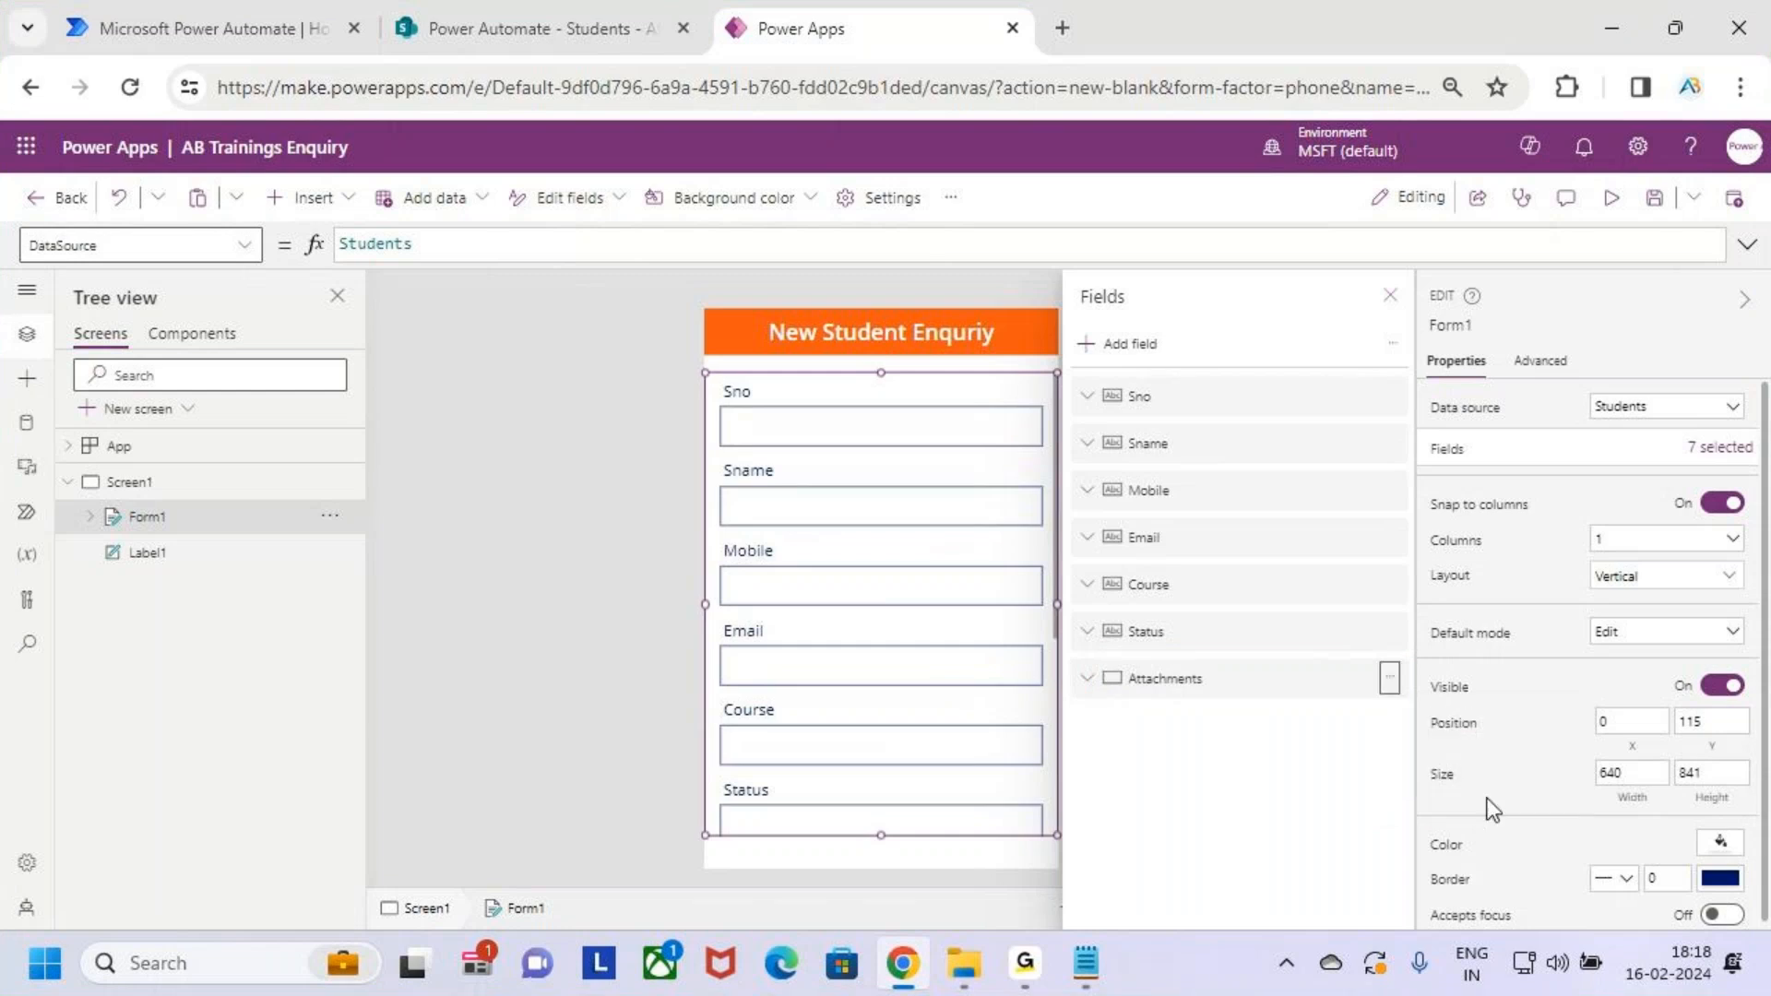
left_click(1387, 300)
scroll(830, 656, "down", 2)
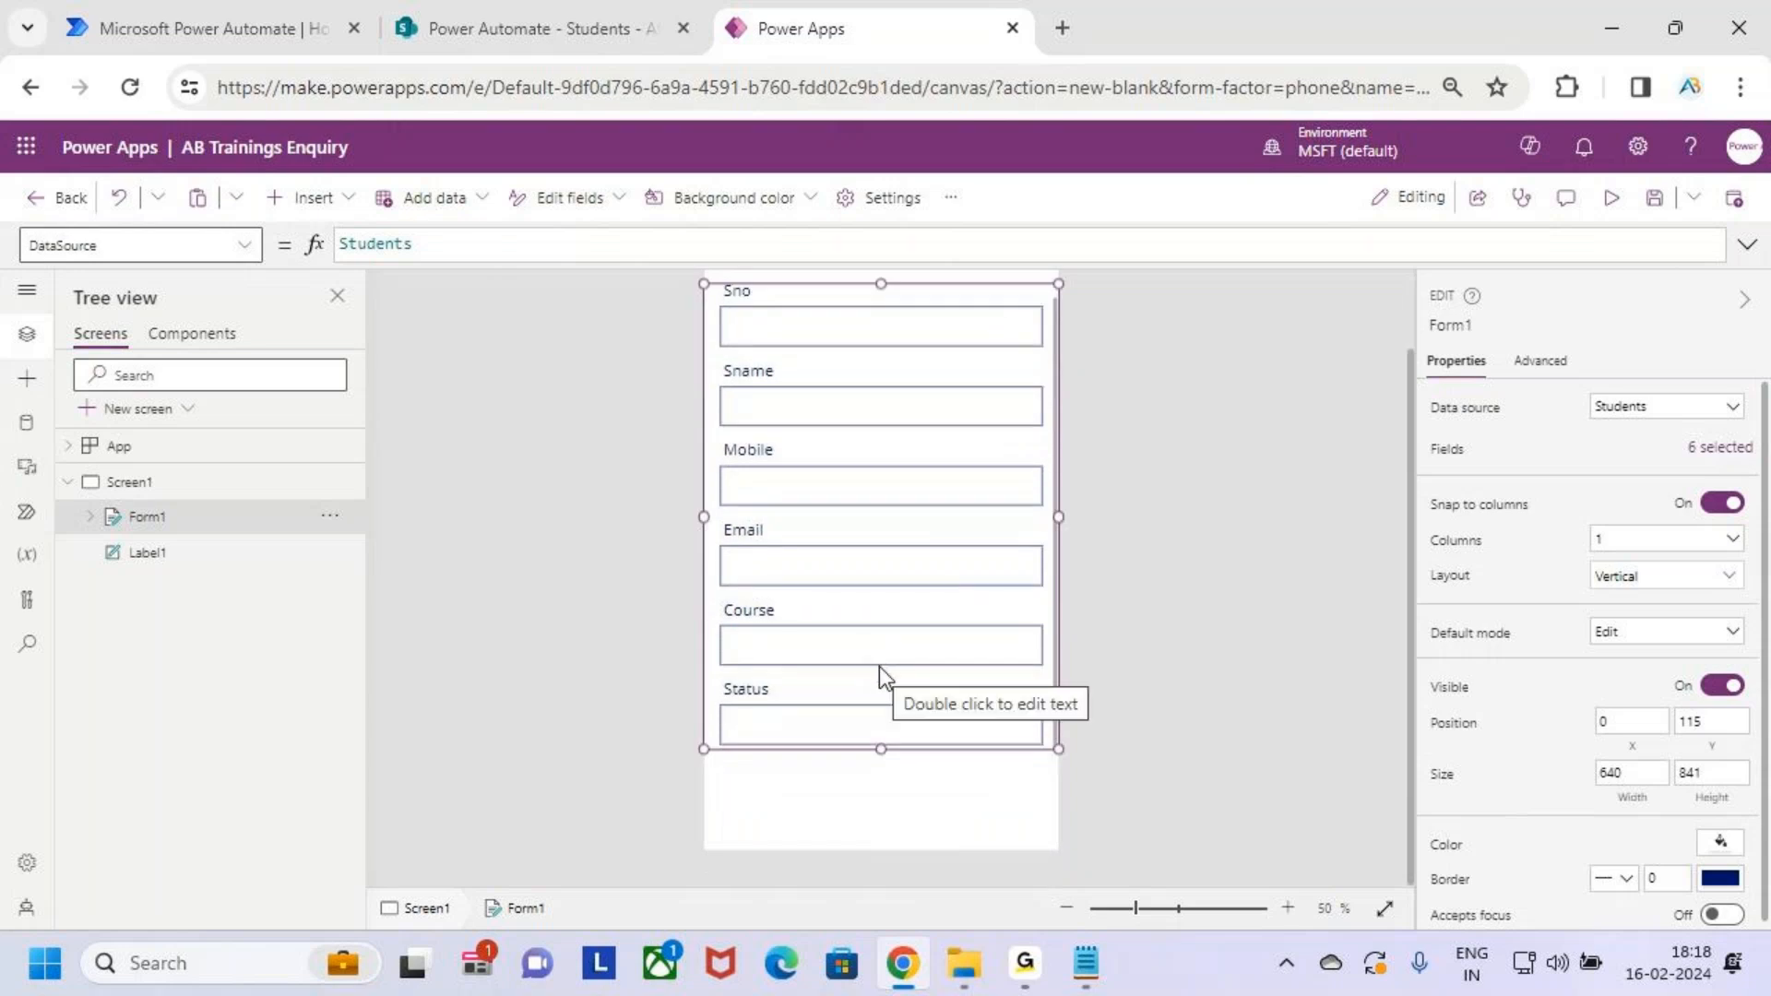
scroll(878, 666, "up", 2)
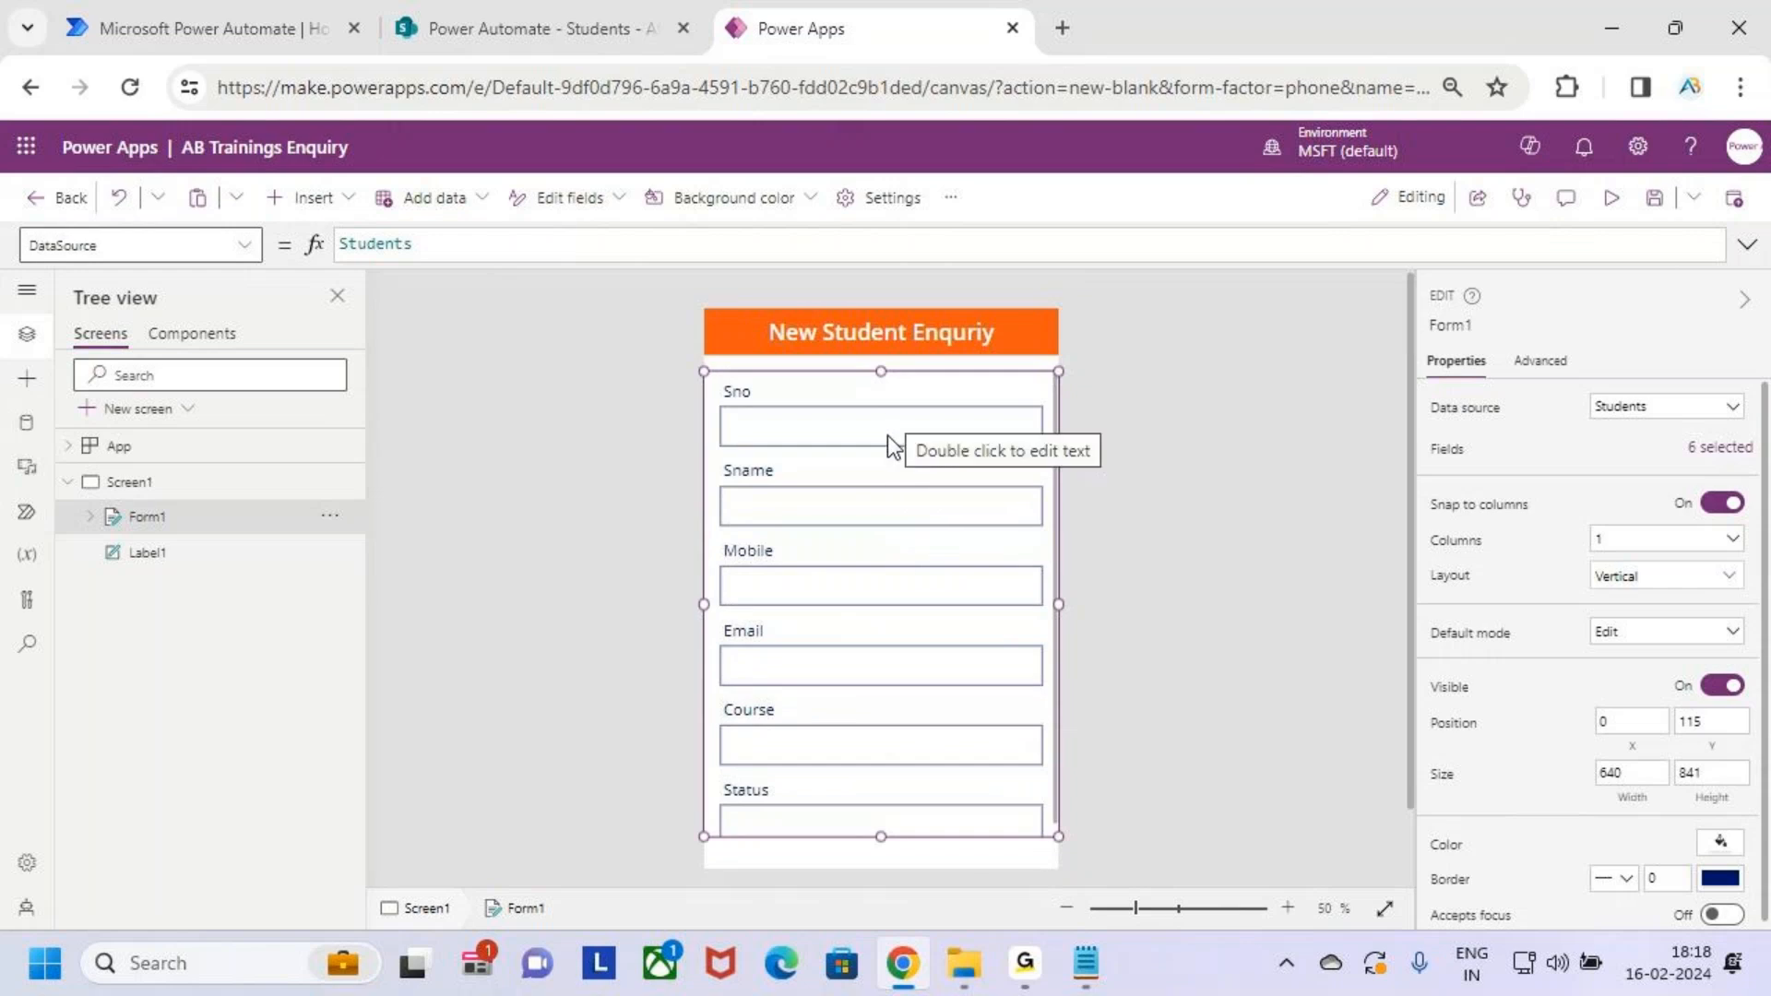
scroll(928, 566, "down", 2)
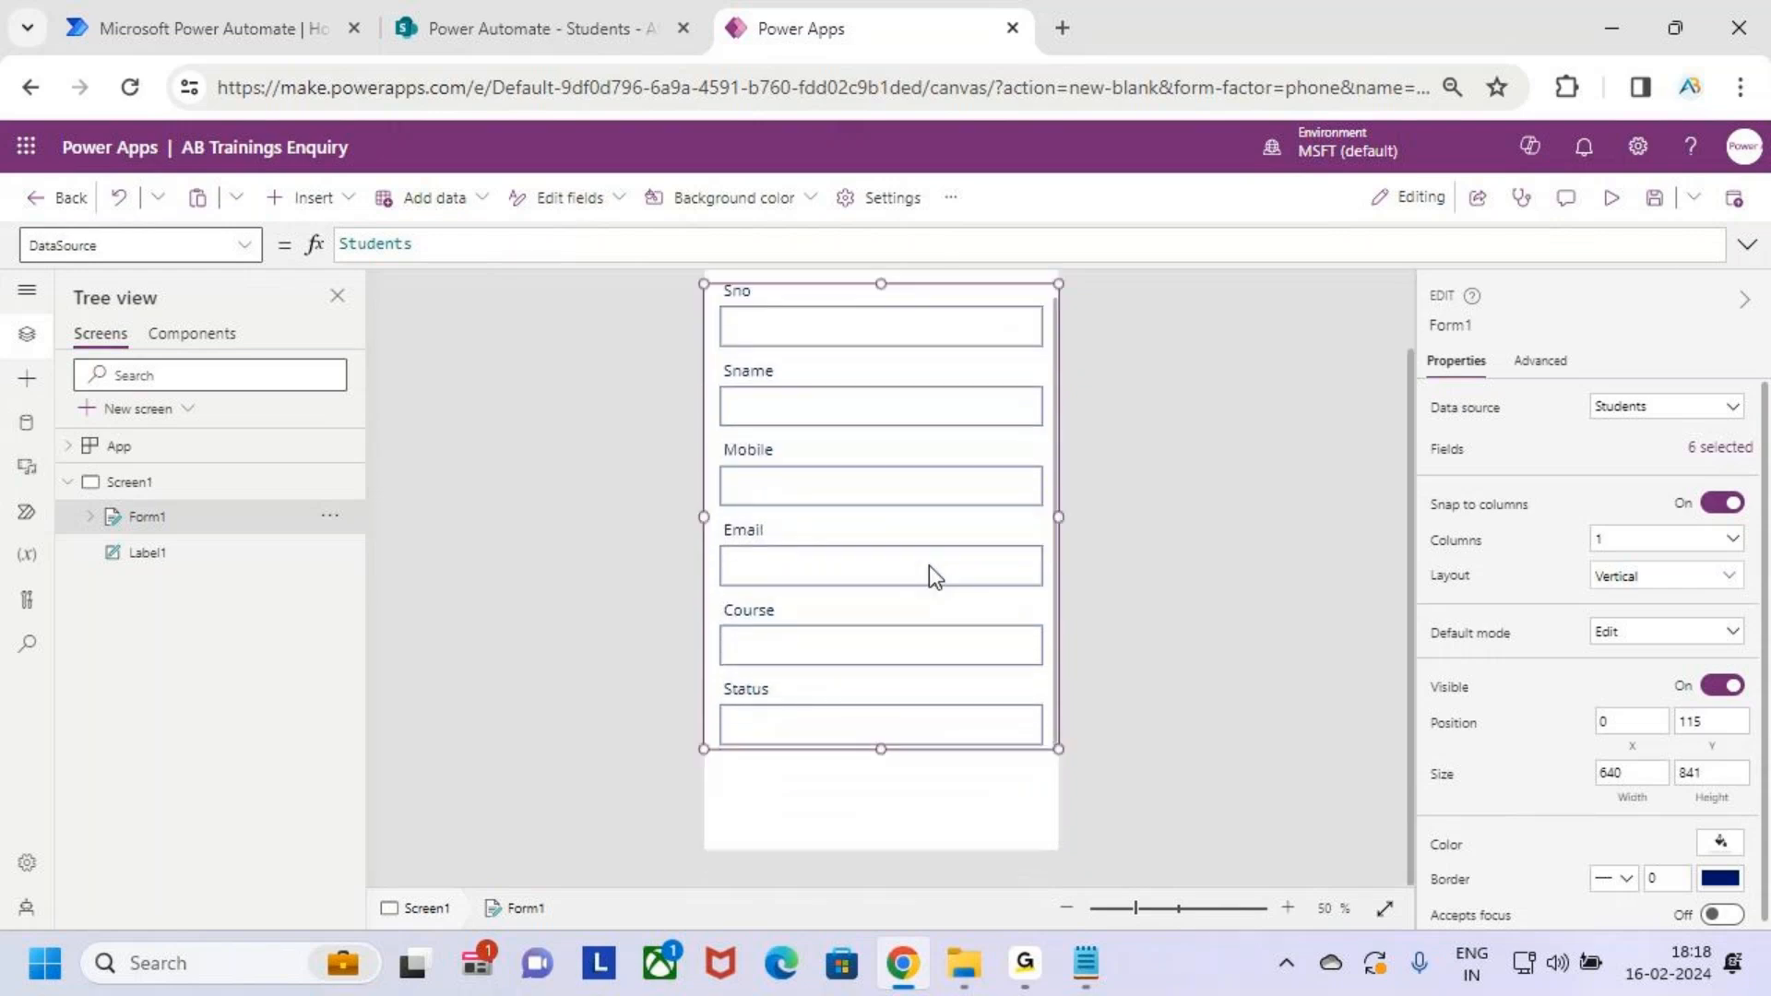
key("ctrl+2")
mouse_move(716, 675)
left_mouse_down()
mouse_move(847, 725)
mouse_move(1061, 758)
left_mouse_up()
left_click_drag(878, 631, 883, 673)
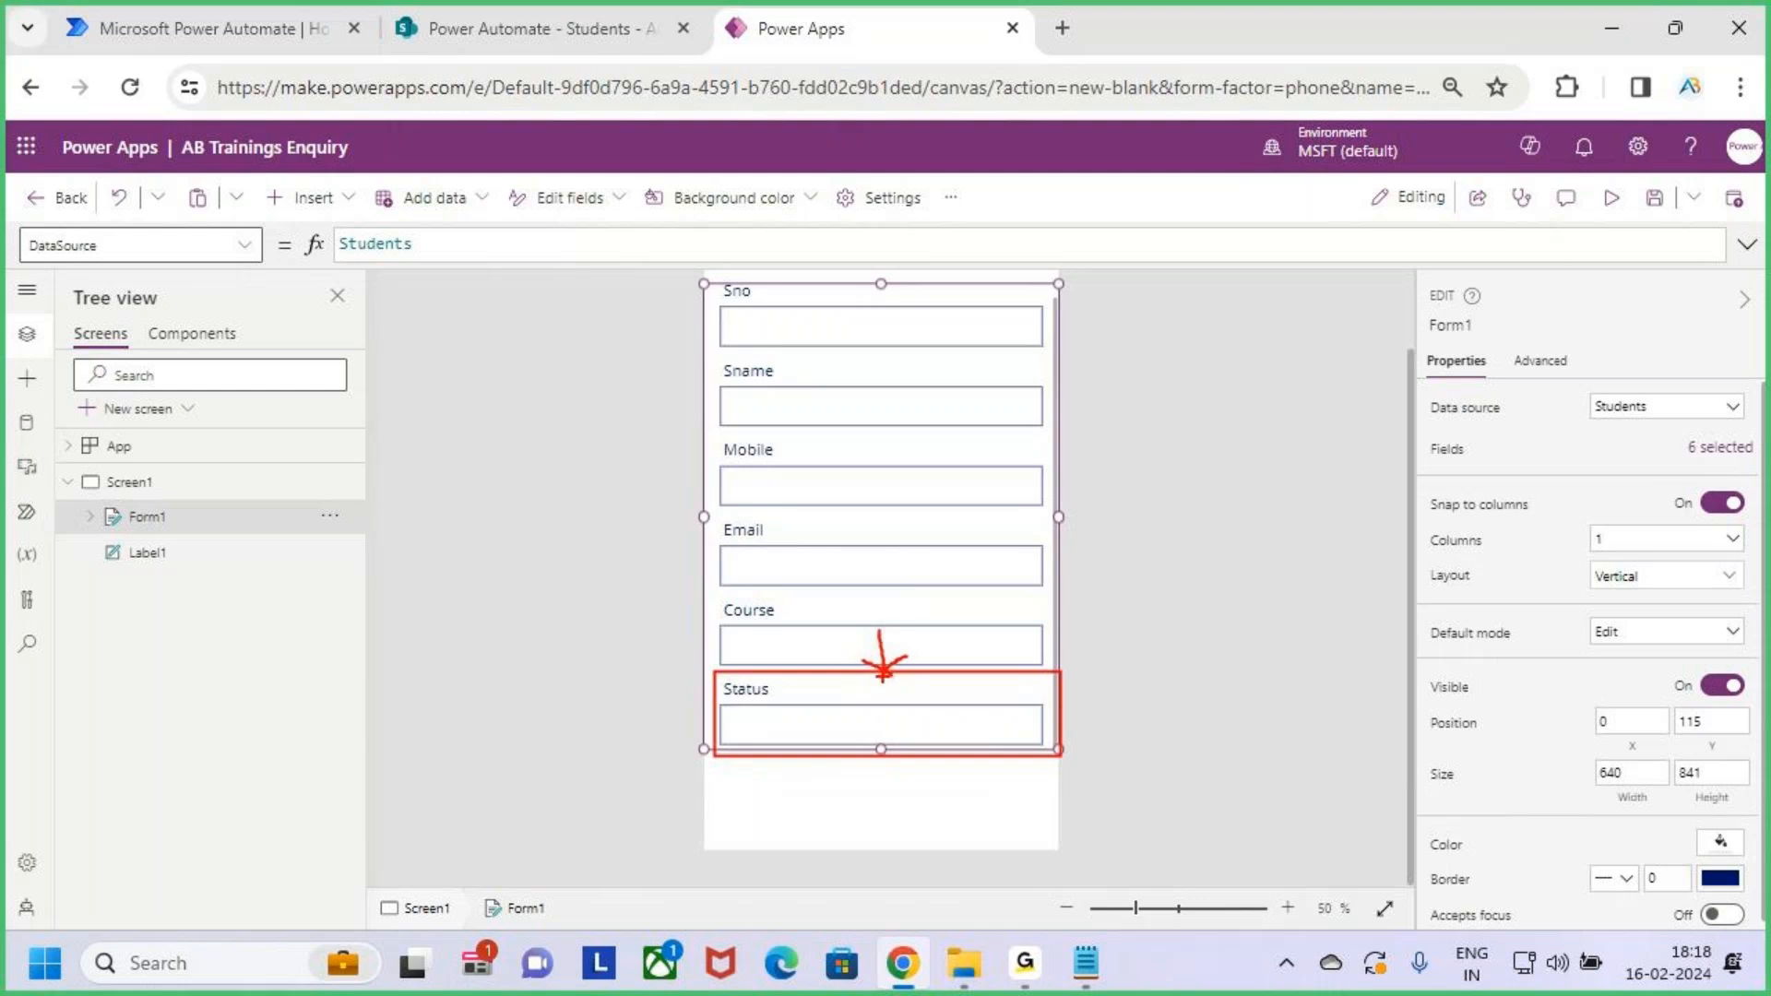
key("Escape")
scroll(878, 588, "up", 2)
key("ctrl+2")
left_click_drag(747, 423, 791, 421)
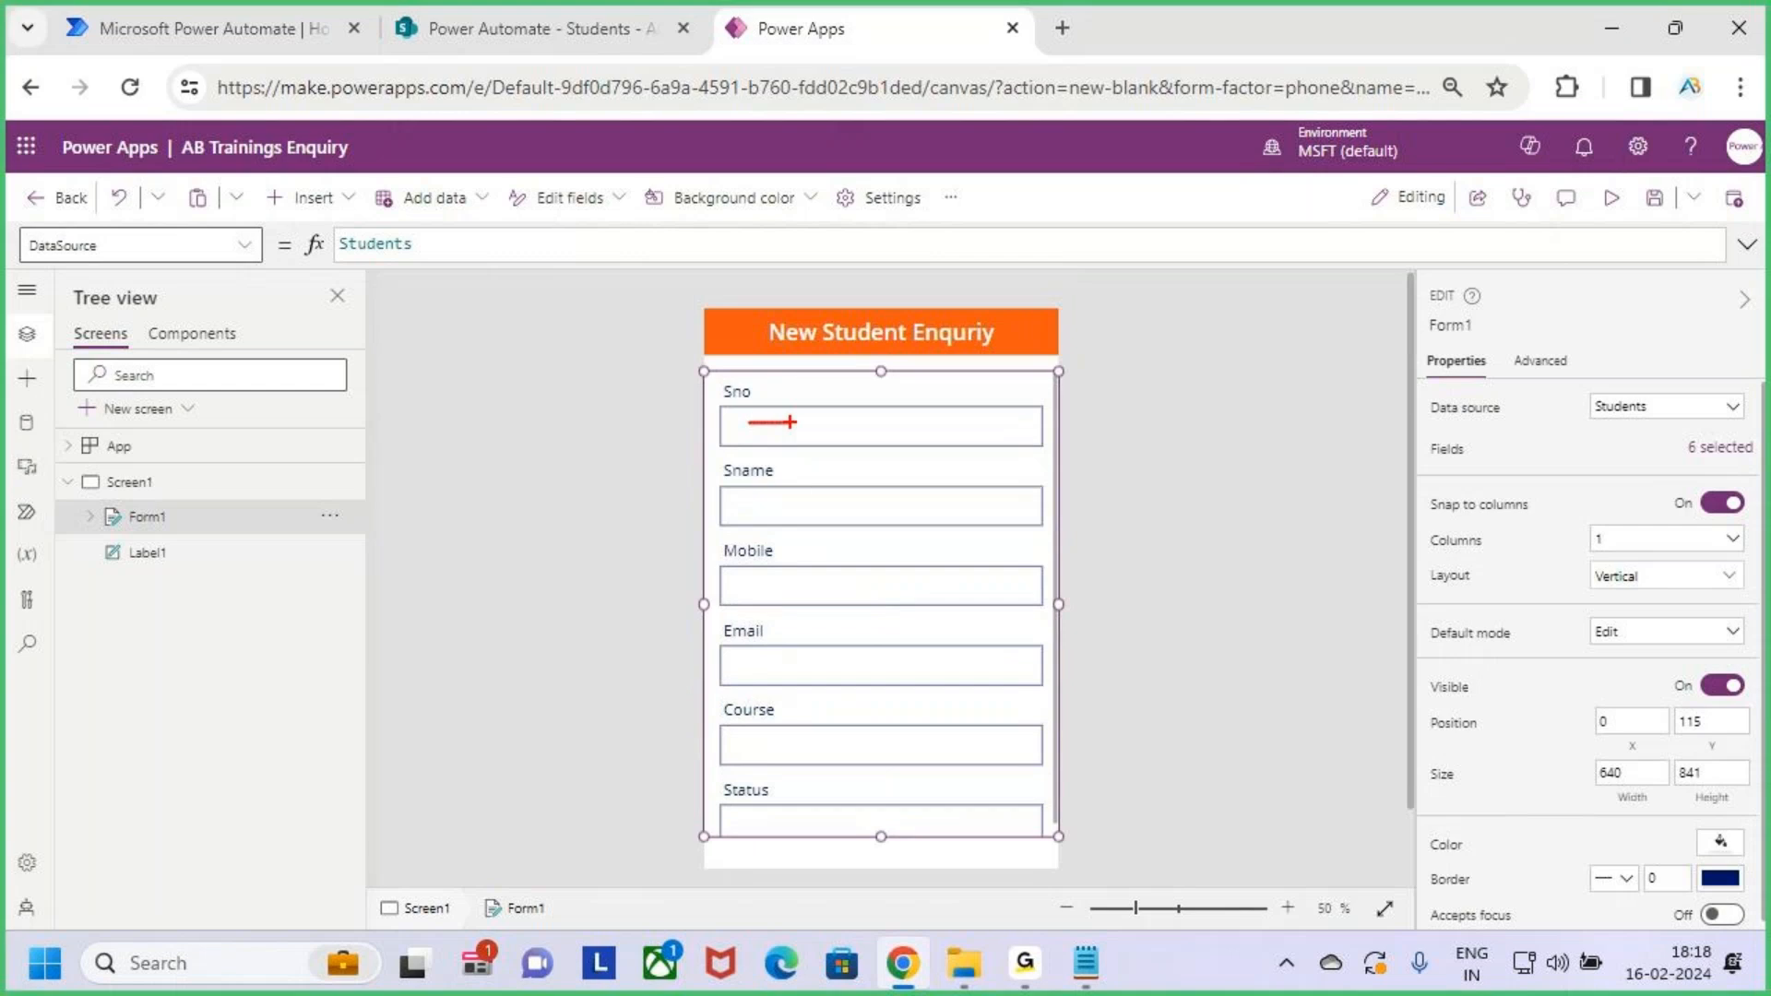
left_click_drag(744, 505, 794, 505)
left_click_drag(749, 568, 830, 565)
left_click_drag(767, 658, 838, 658)
left_click_drag(745, 749, 879, 744)
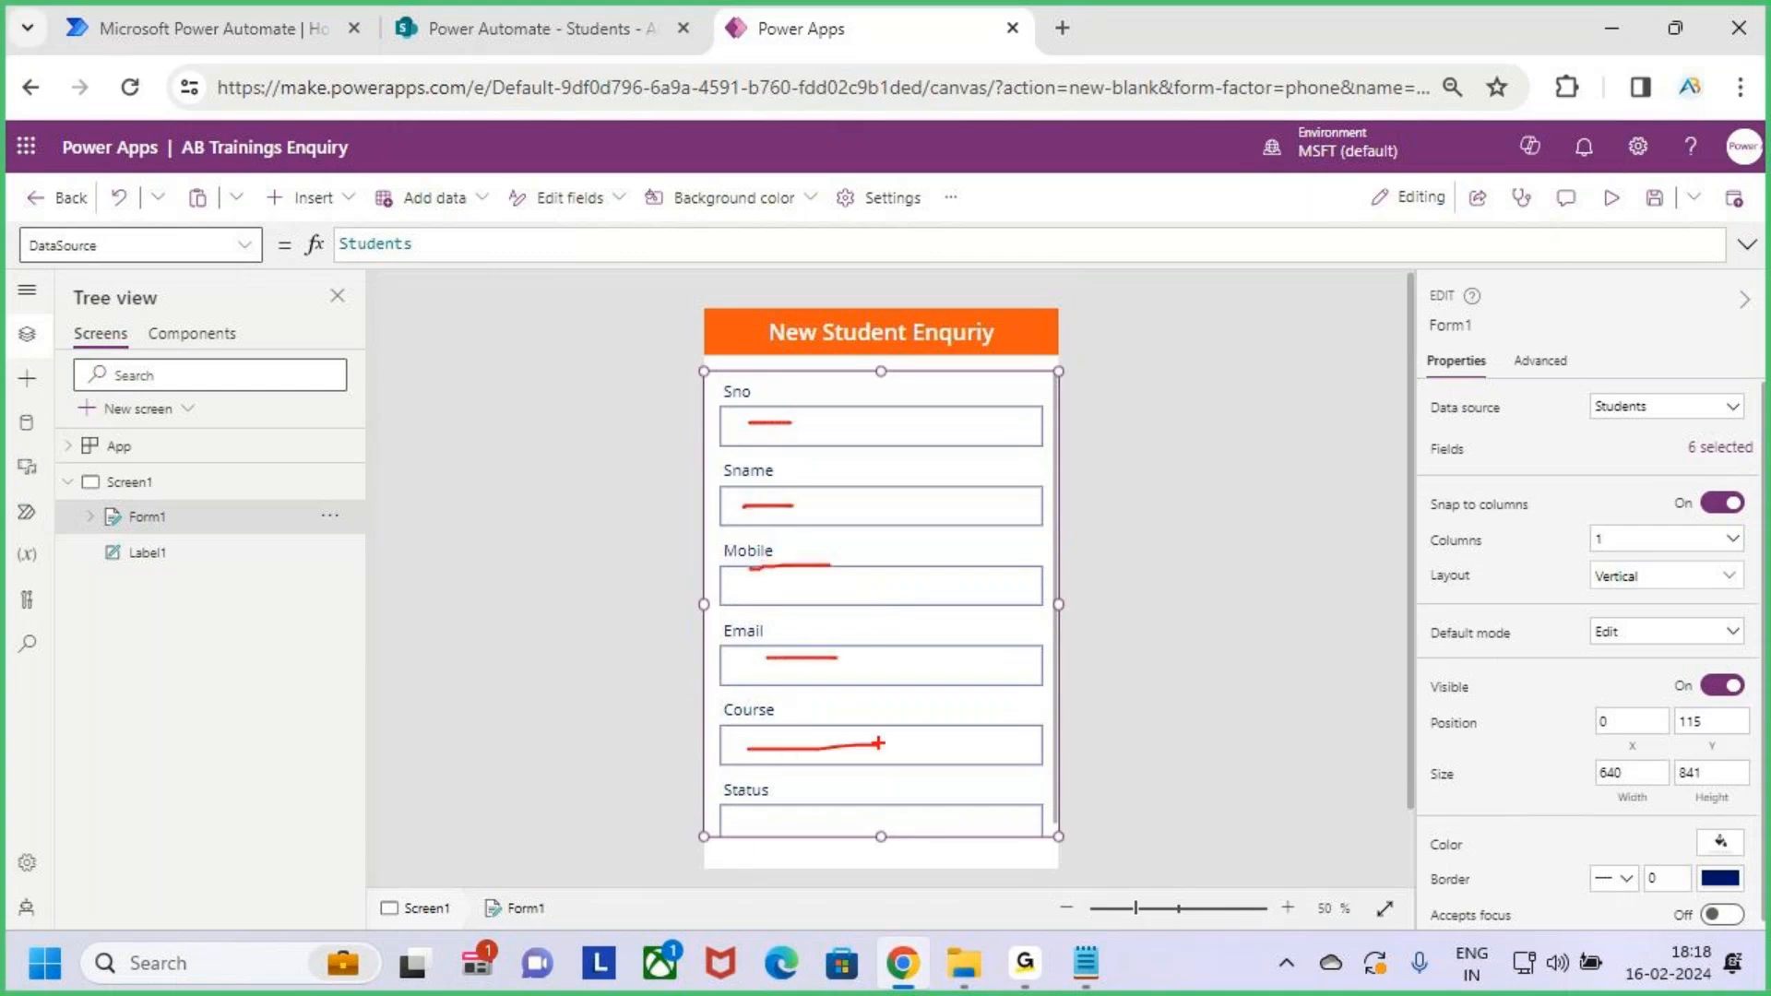
key("Escape")
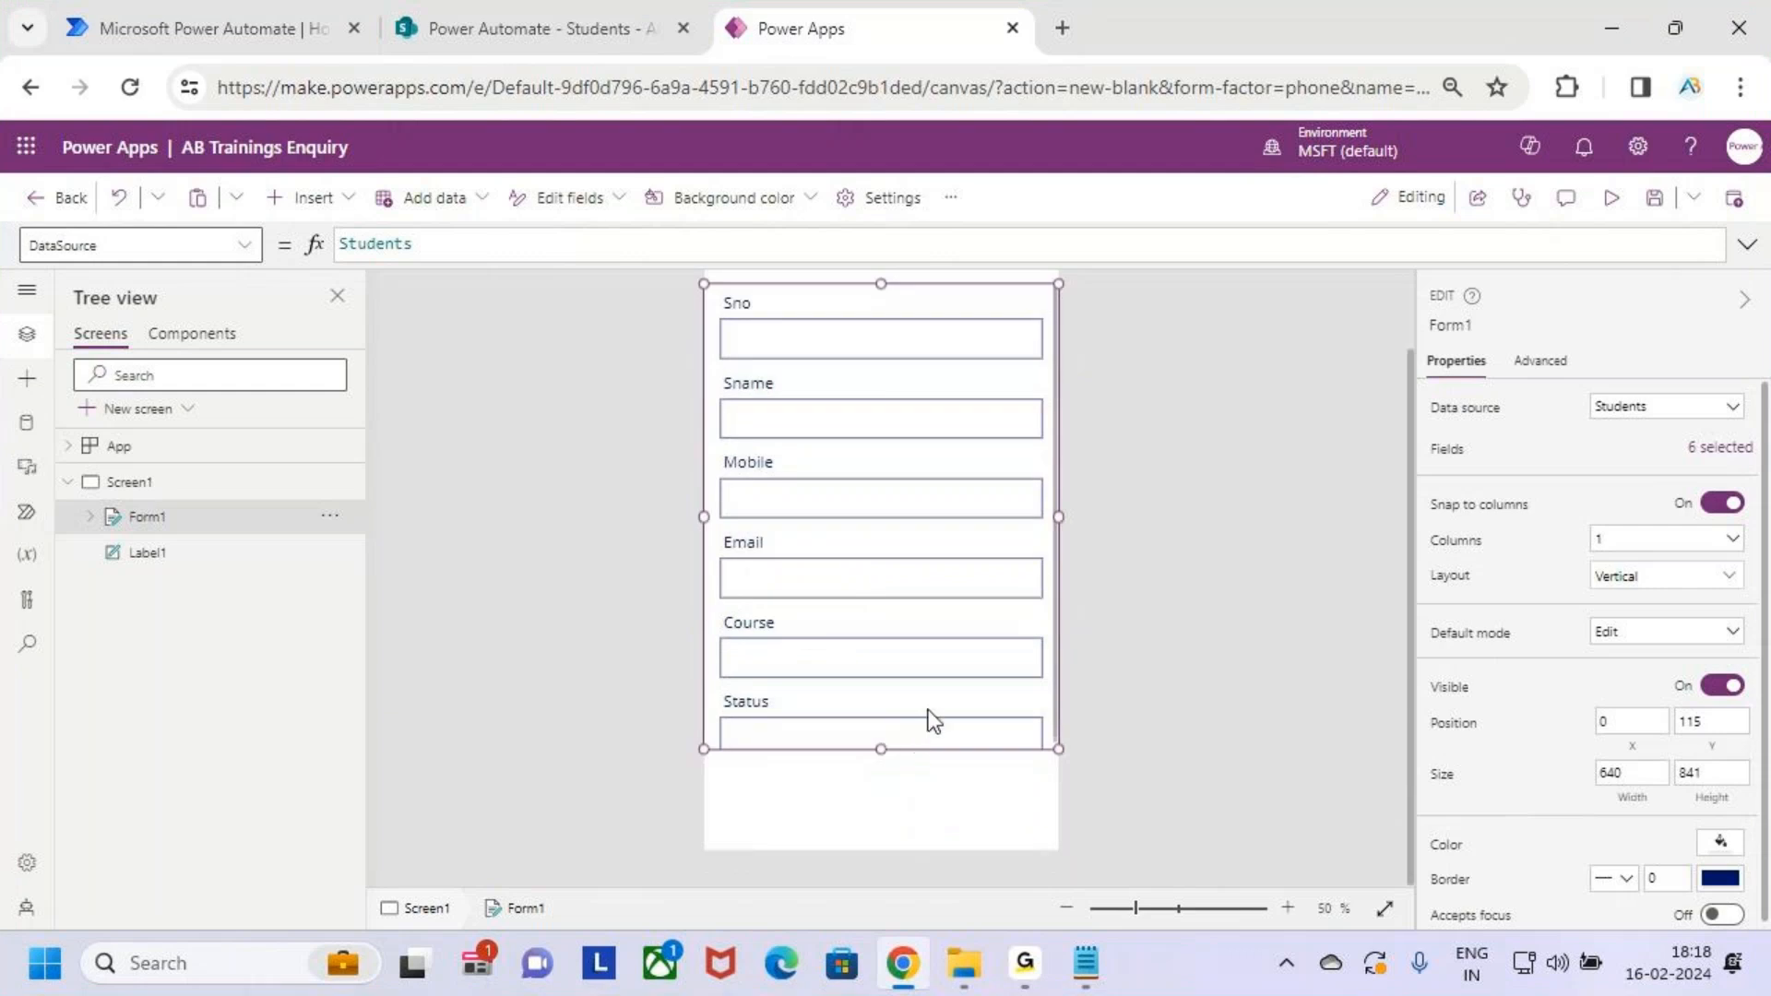
scroll(931, 724, "down", 1)
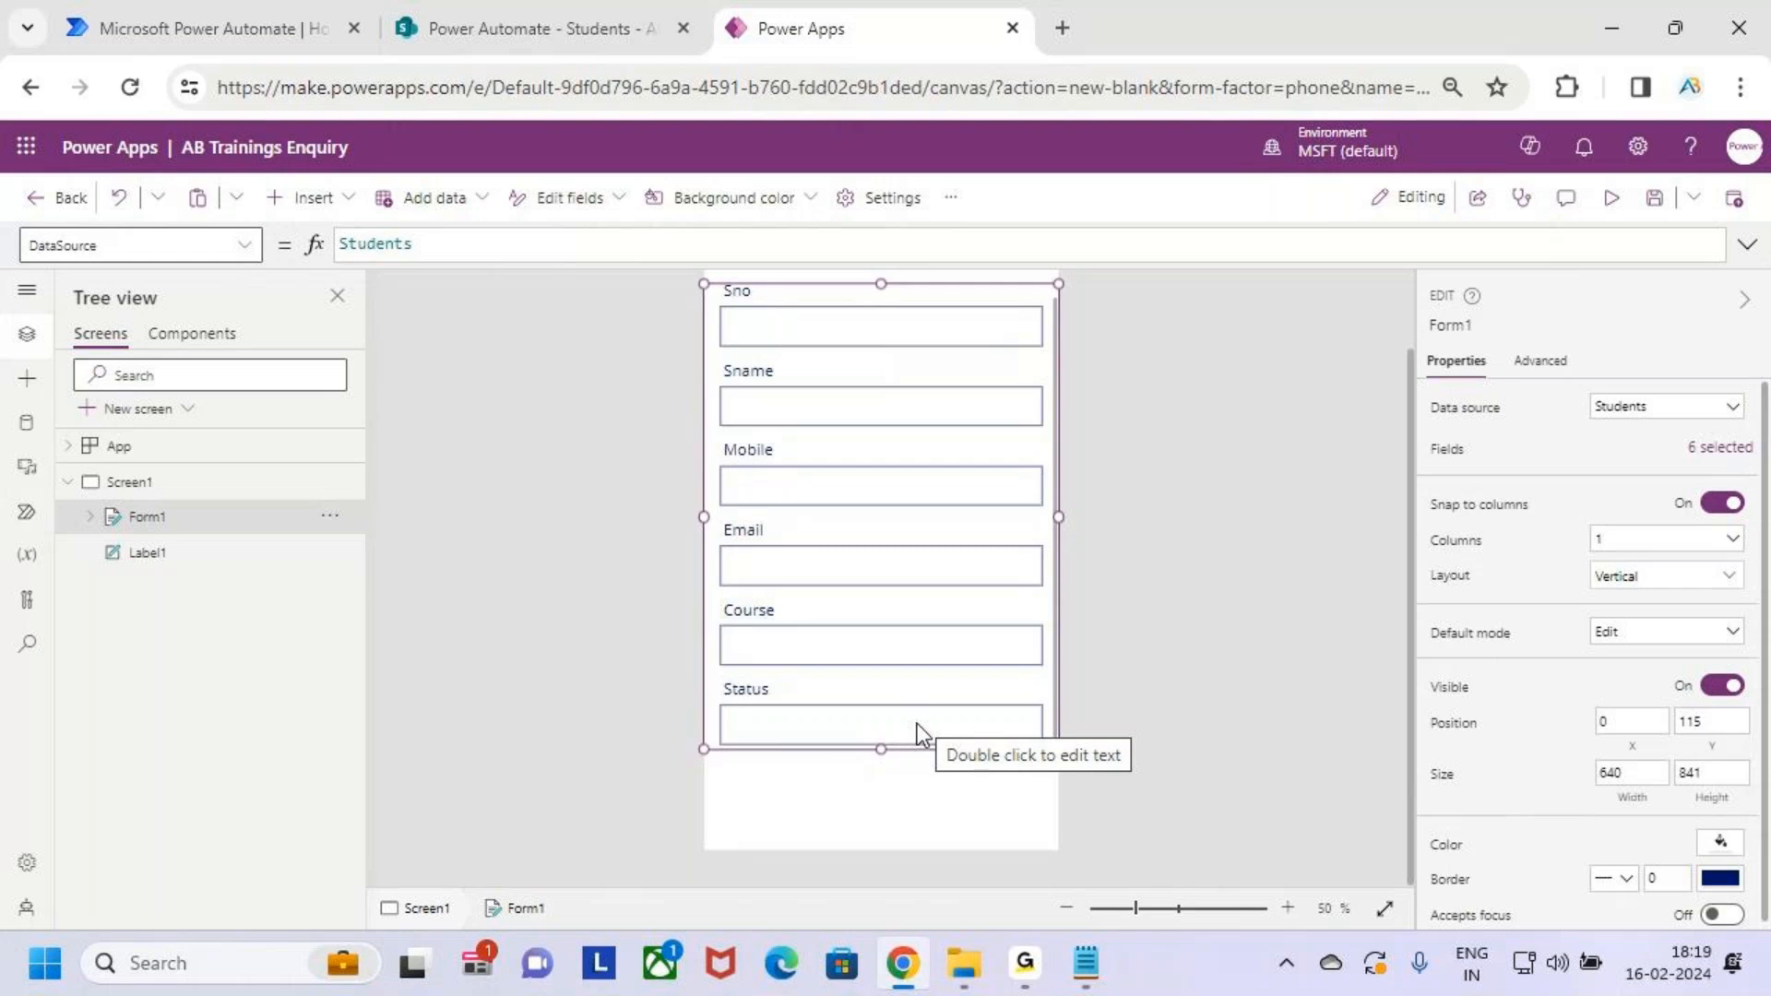
key("ctrl+2")
left_click_drag(711, 680, 1054, 751)
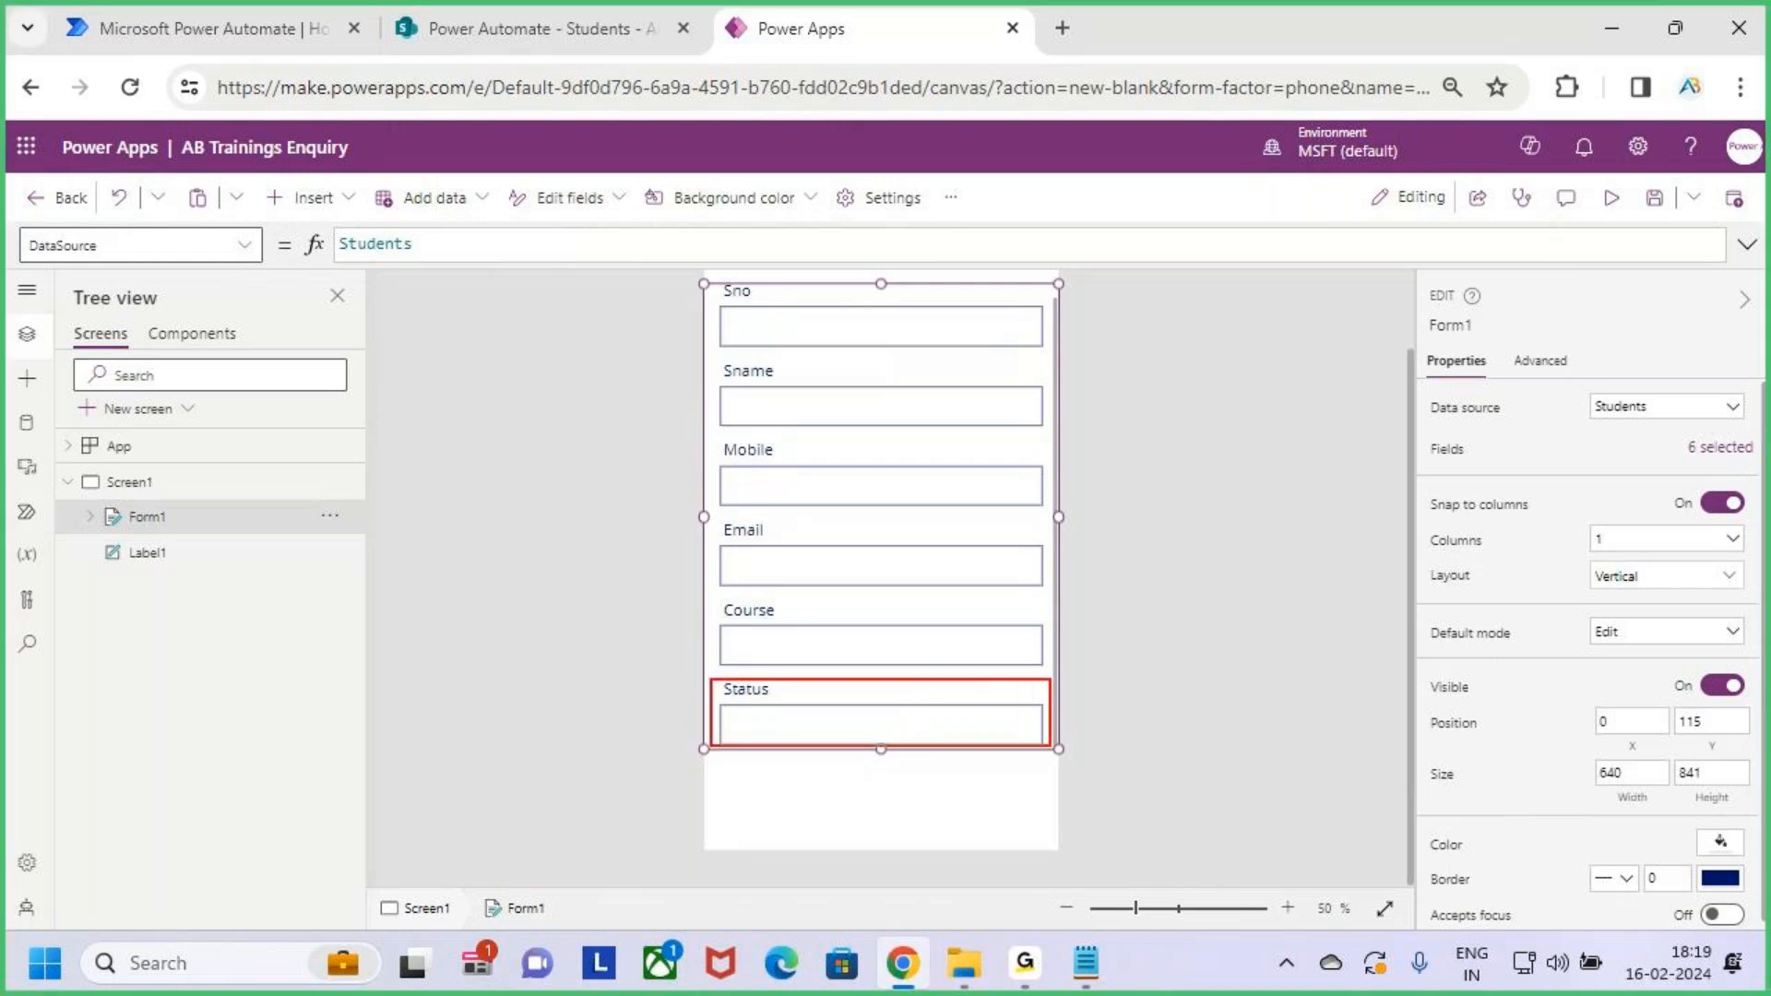
key("Escape")
scroll(1050, 745, "up", 2)
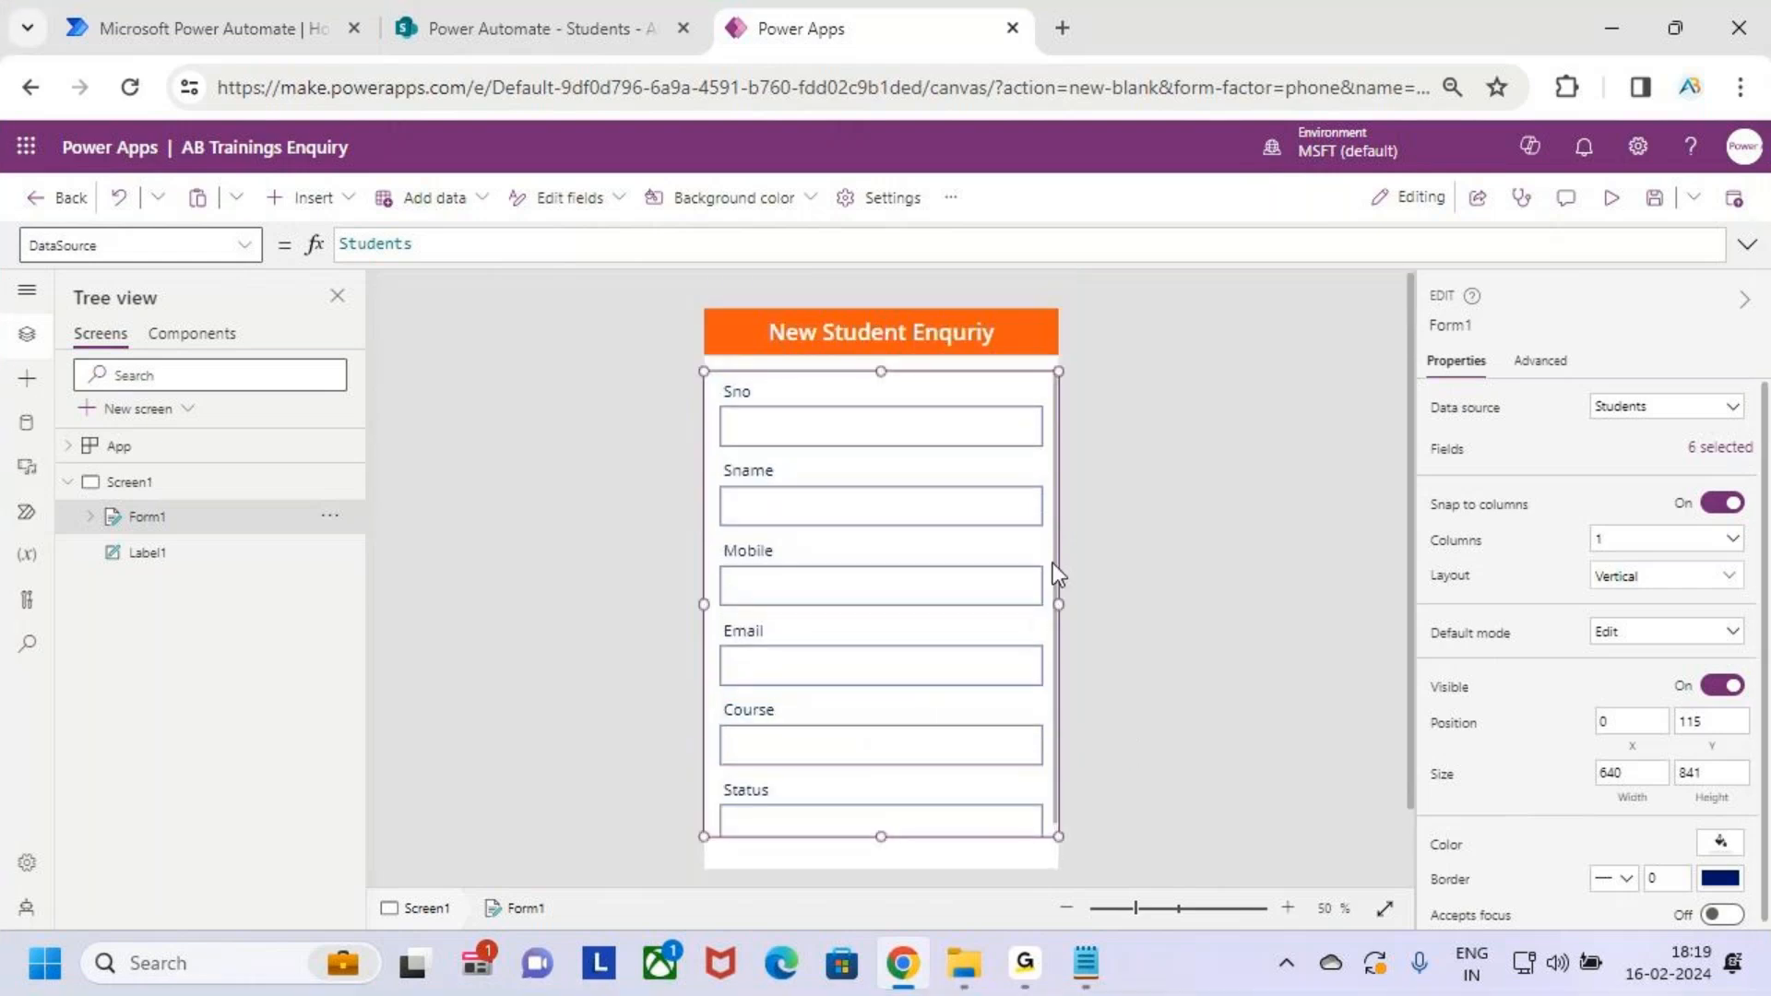
left_click(1713, 454)
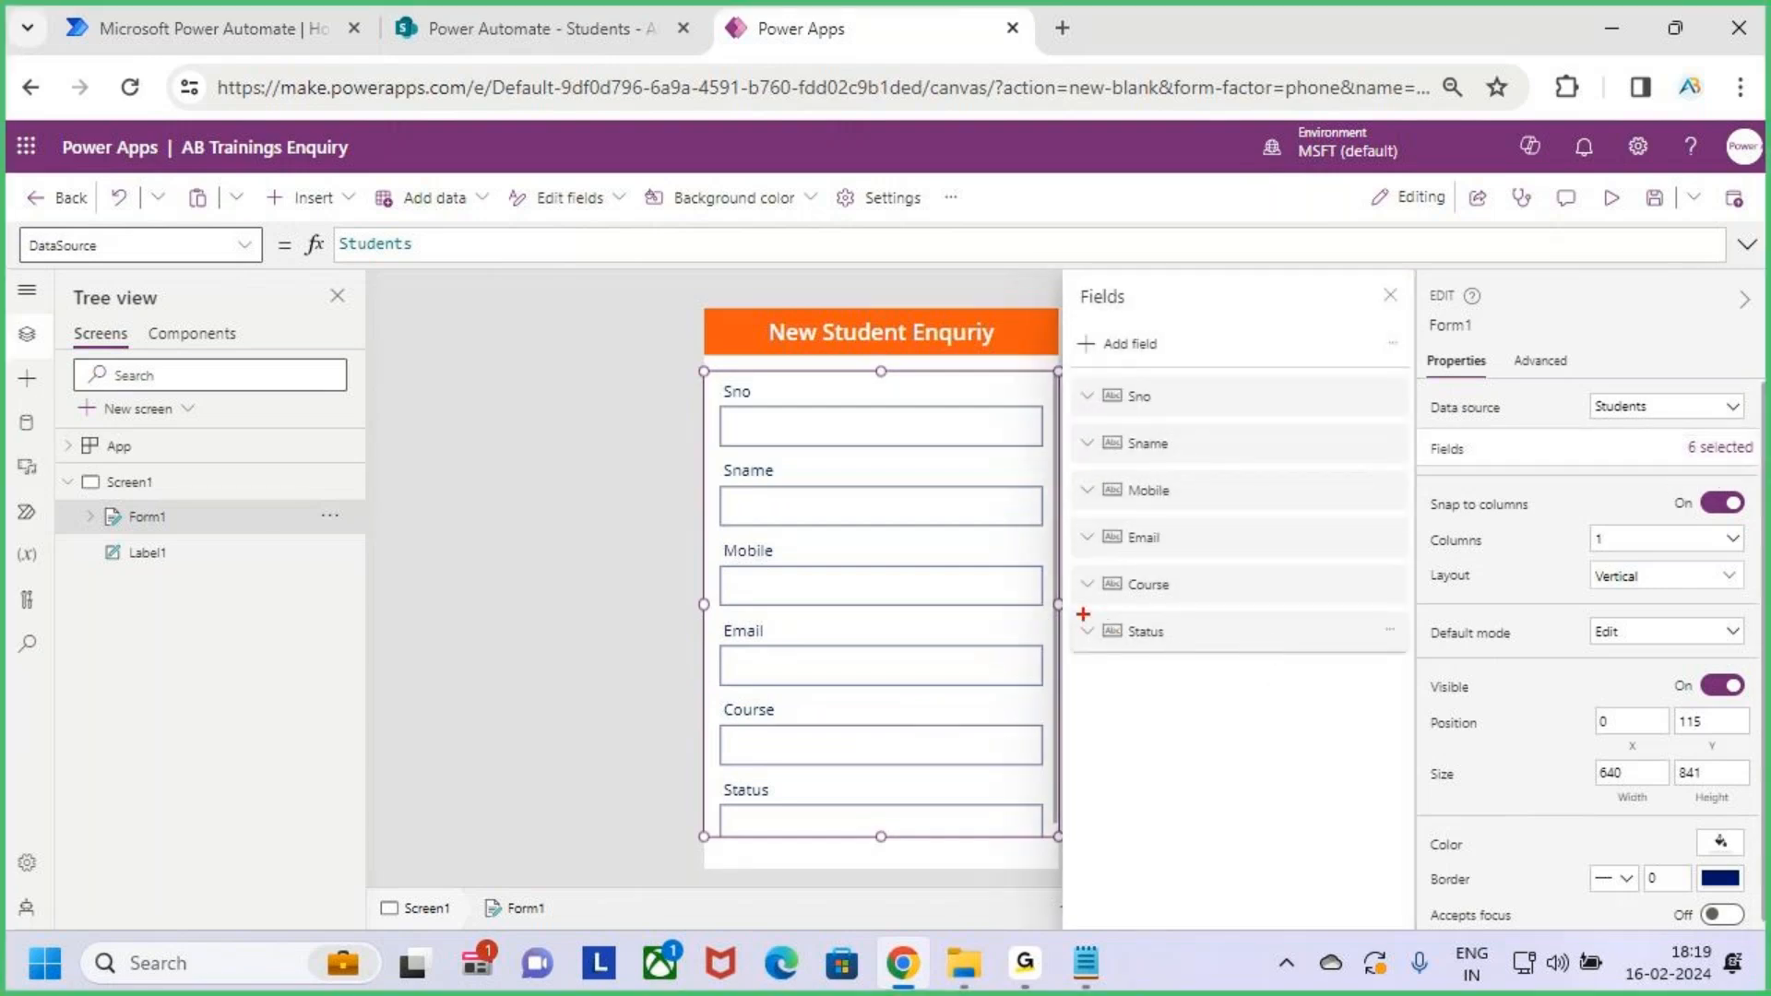
left_click_drag(1066, 605, 1420, 663)
key("Escape")
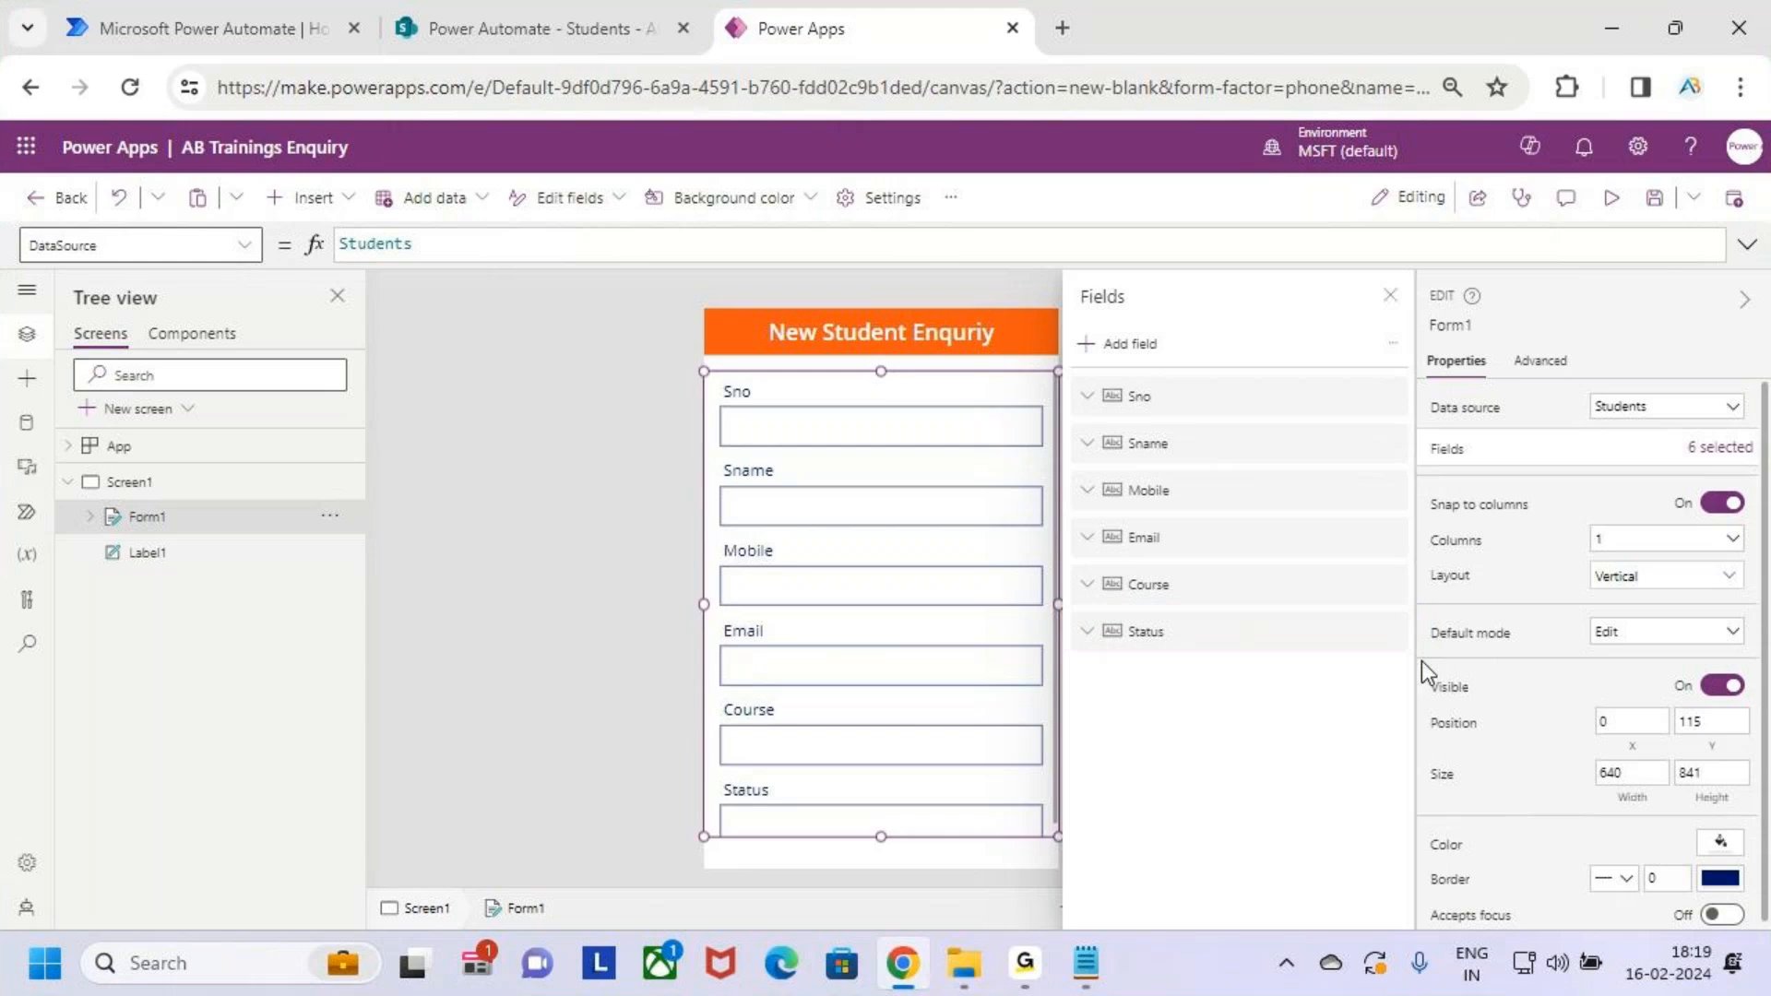
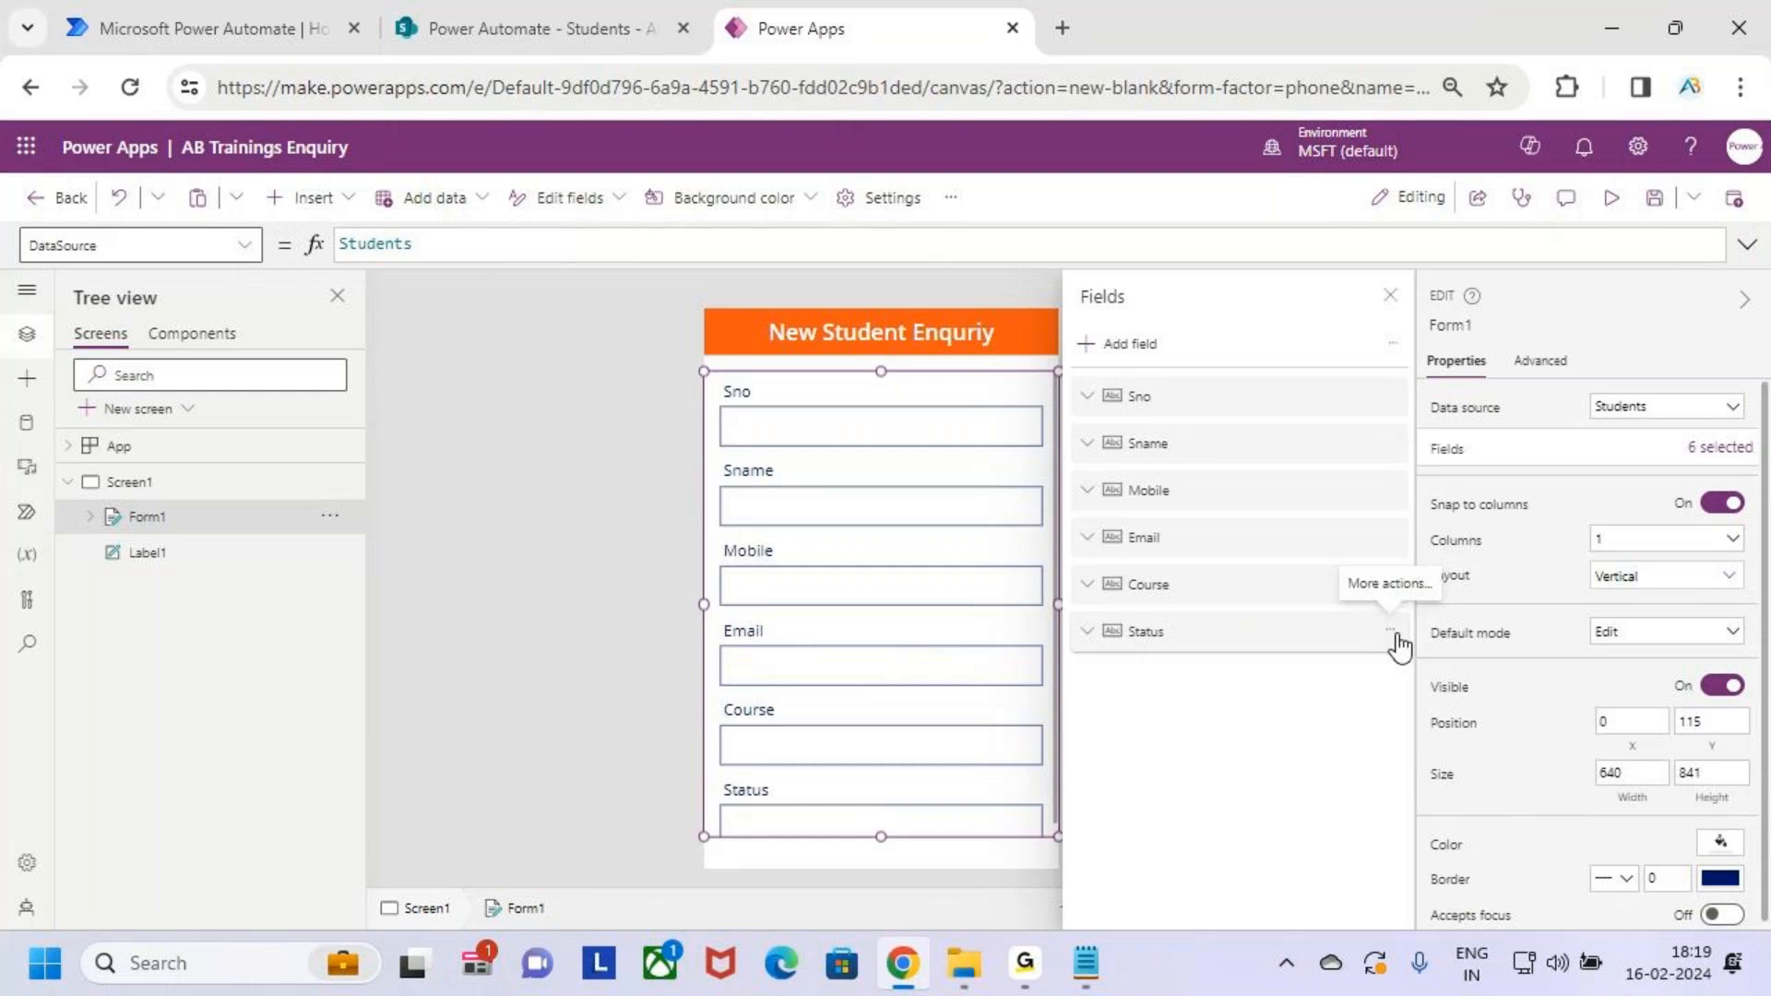
Remove the Status field from Form1's field list
left_click(1395, 631)
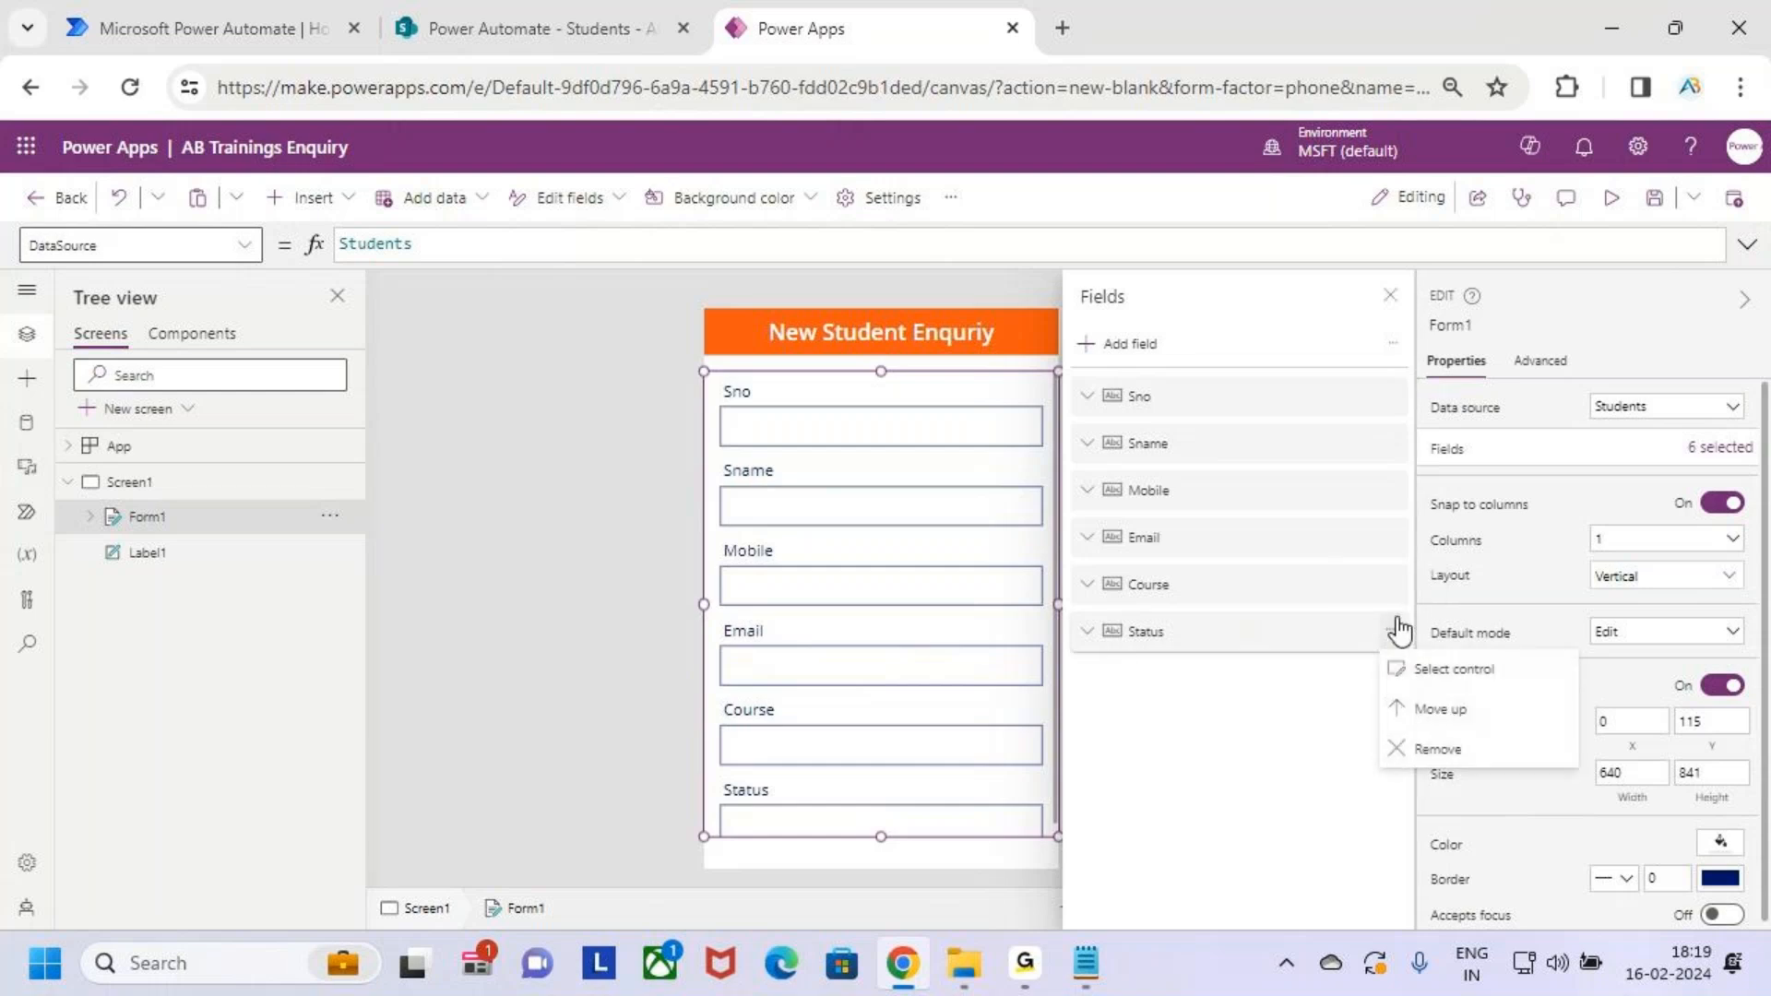
left_click(1438, 748)
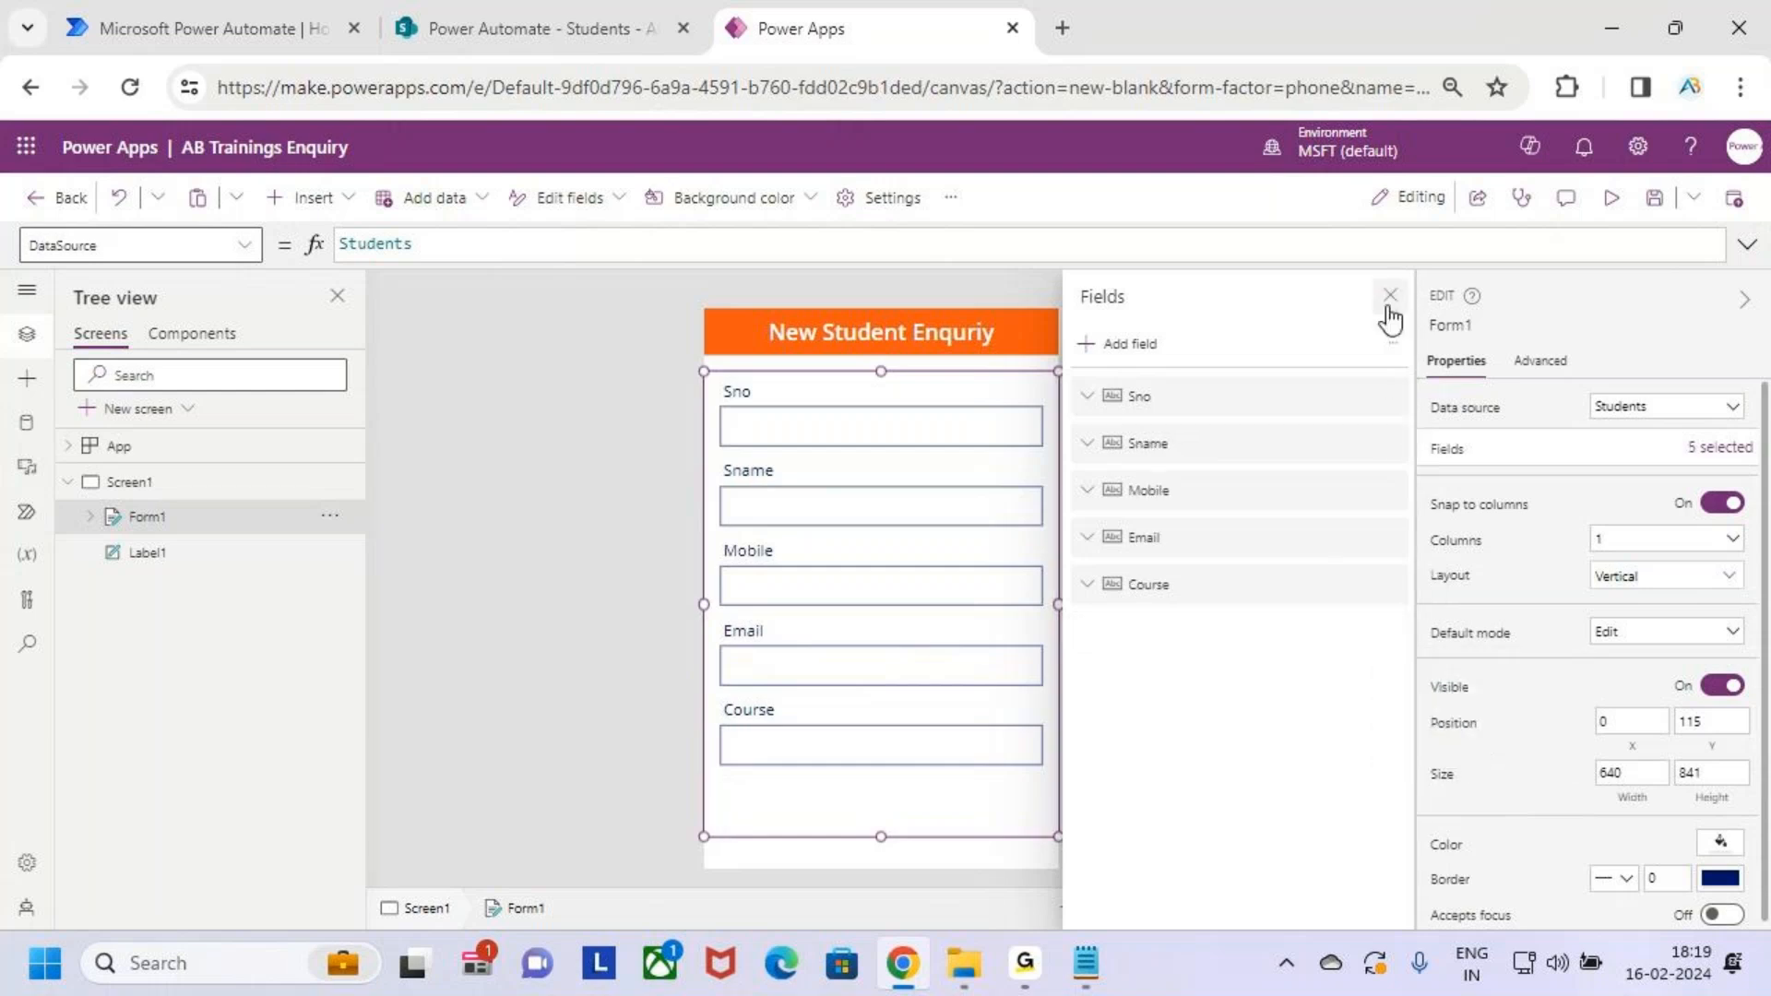
left_click(1389, 296)
Resize Form1 to fit its five remaining fields, ending at about 614 × 759
left_click_drag(881, 841, 881, 791)
left_click_drag(1060, 584, 1046, 581)
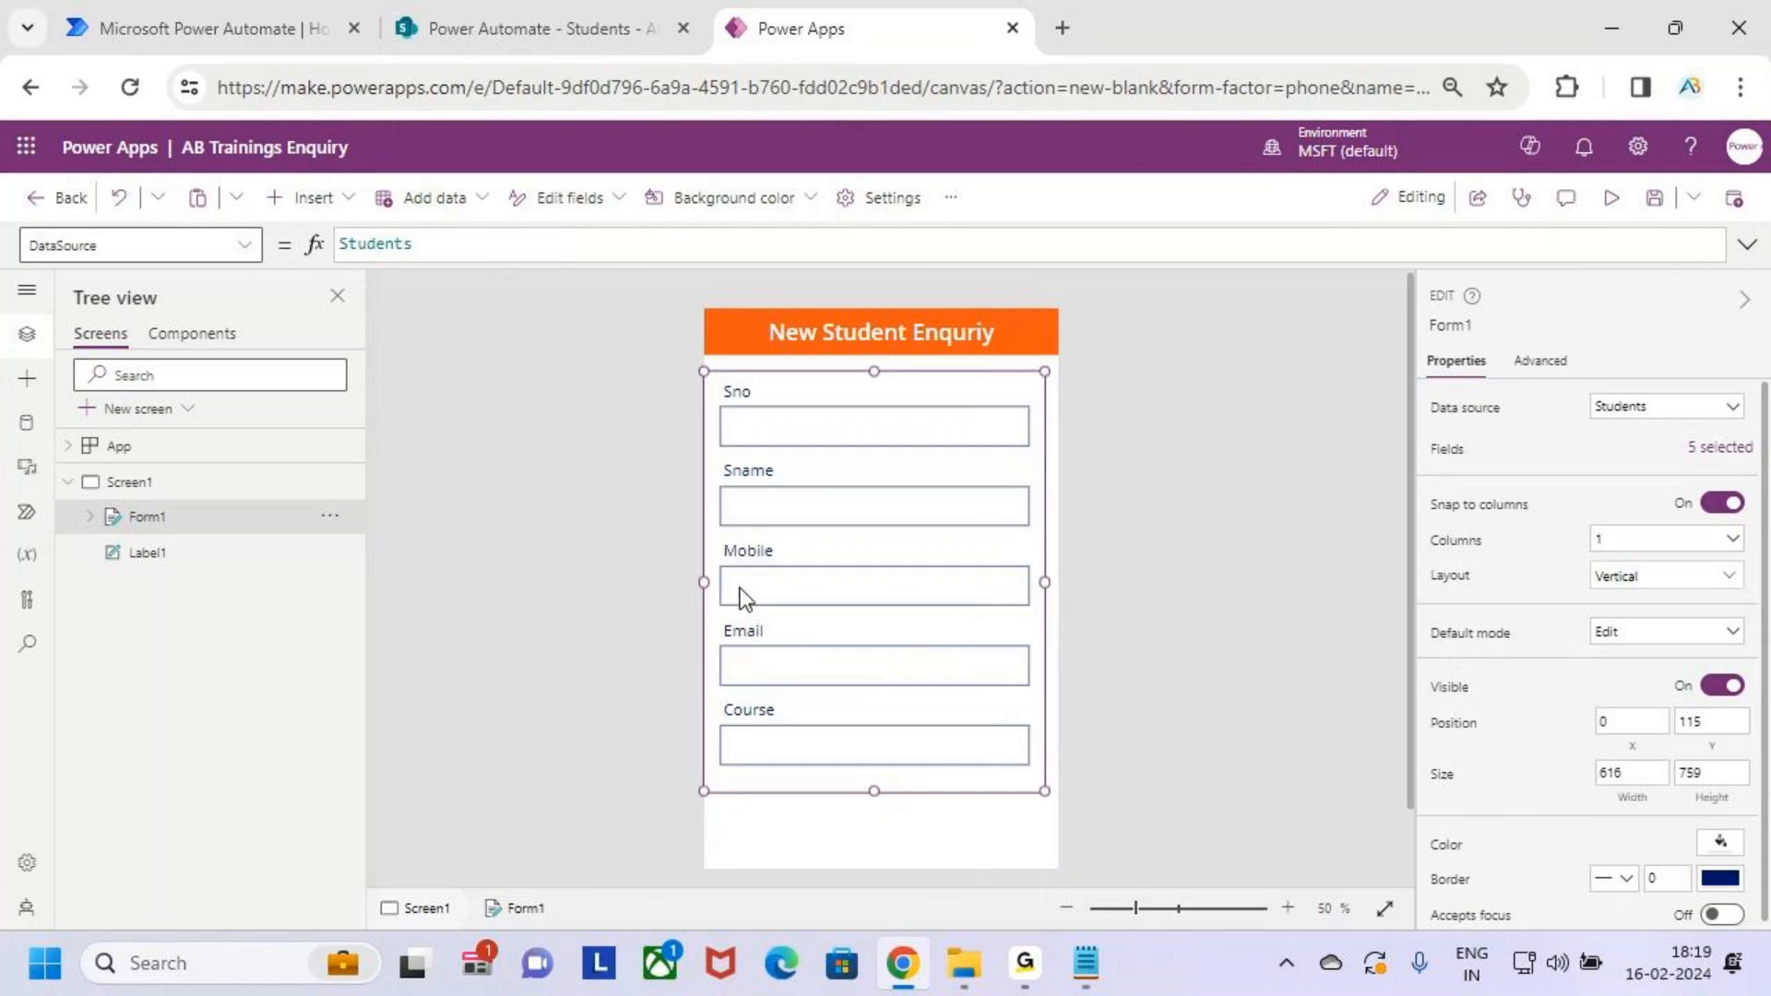
left_click_drag(711, 583, 706, 584)
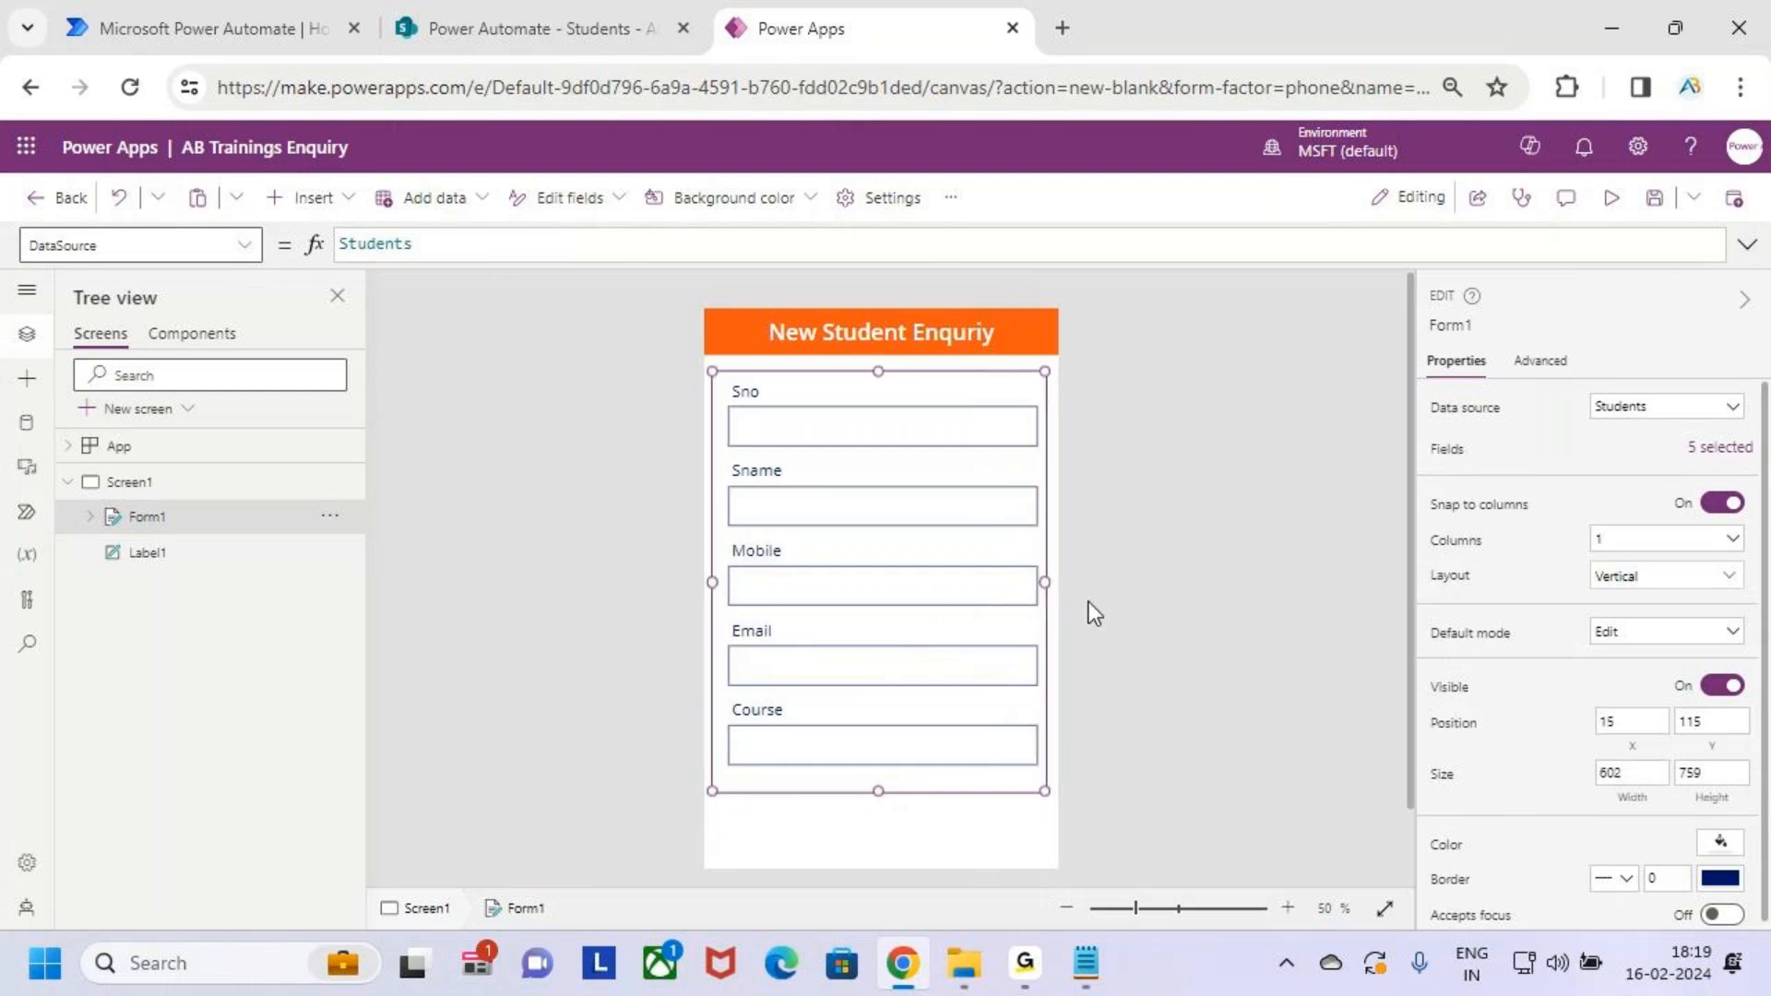
left_click_drag(1055, 587, 1051, 584)
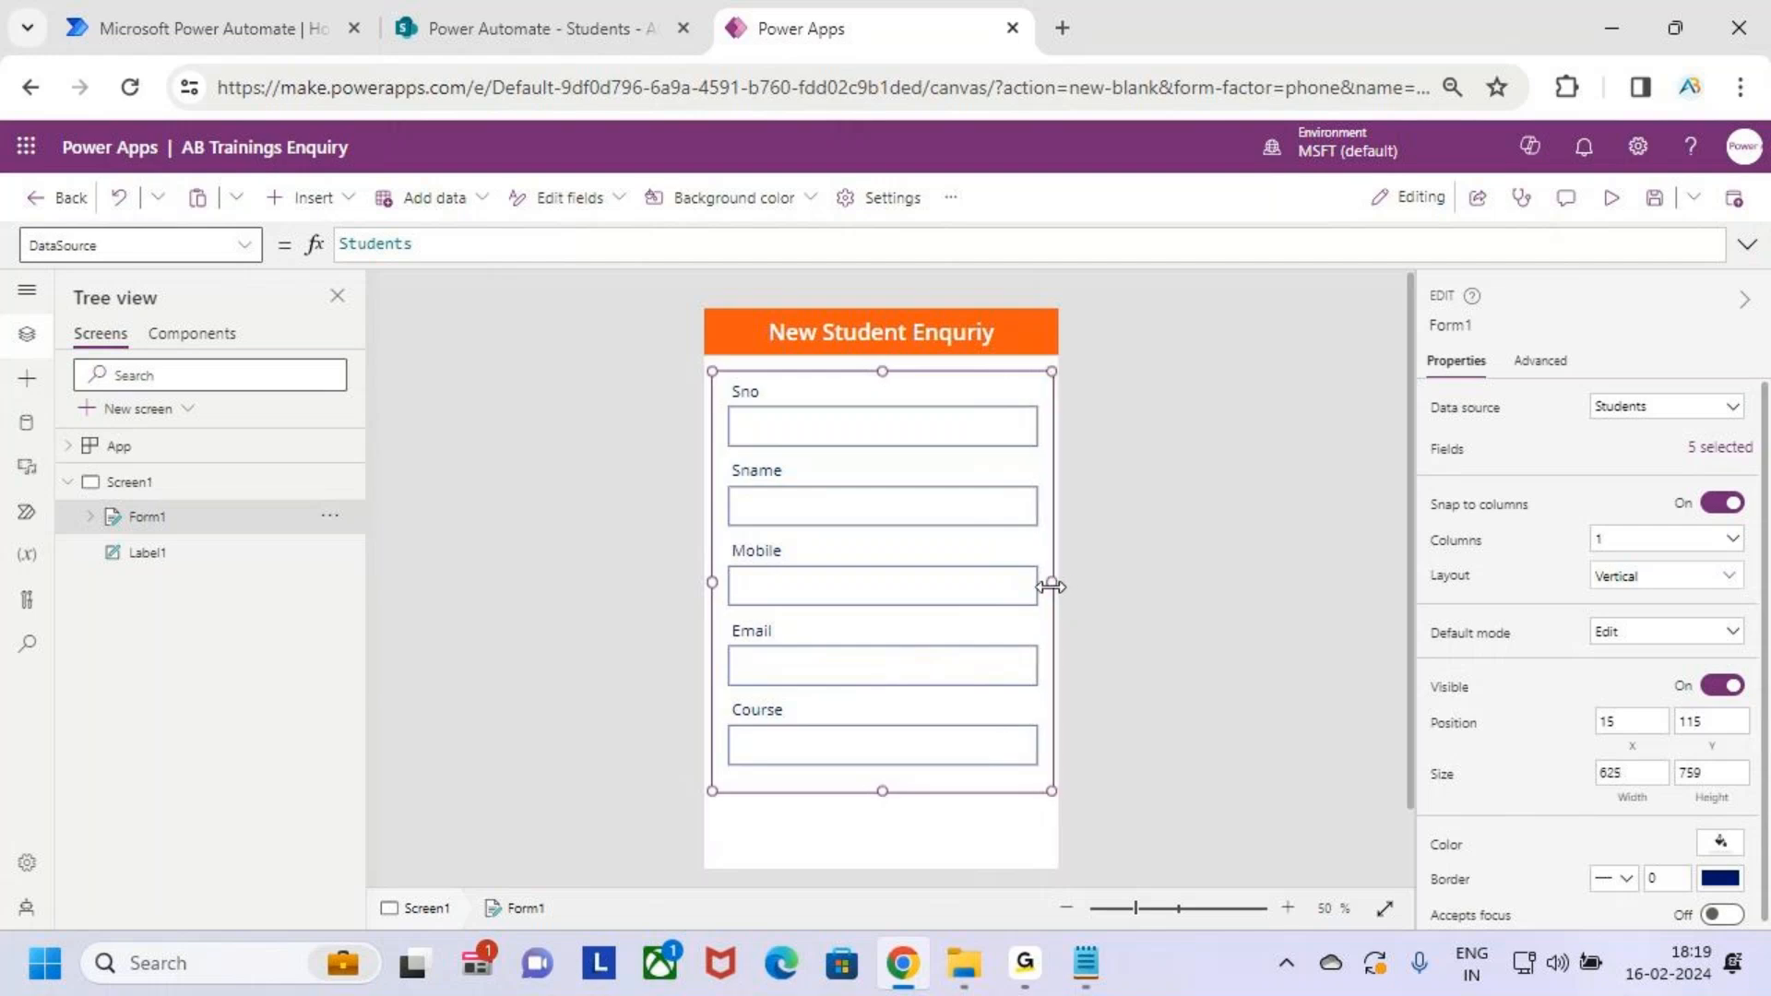
Select the whole Form1 and change its Default mode from Edit to New
left_click(741, 388)
left_click(747, 387)
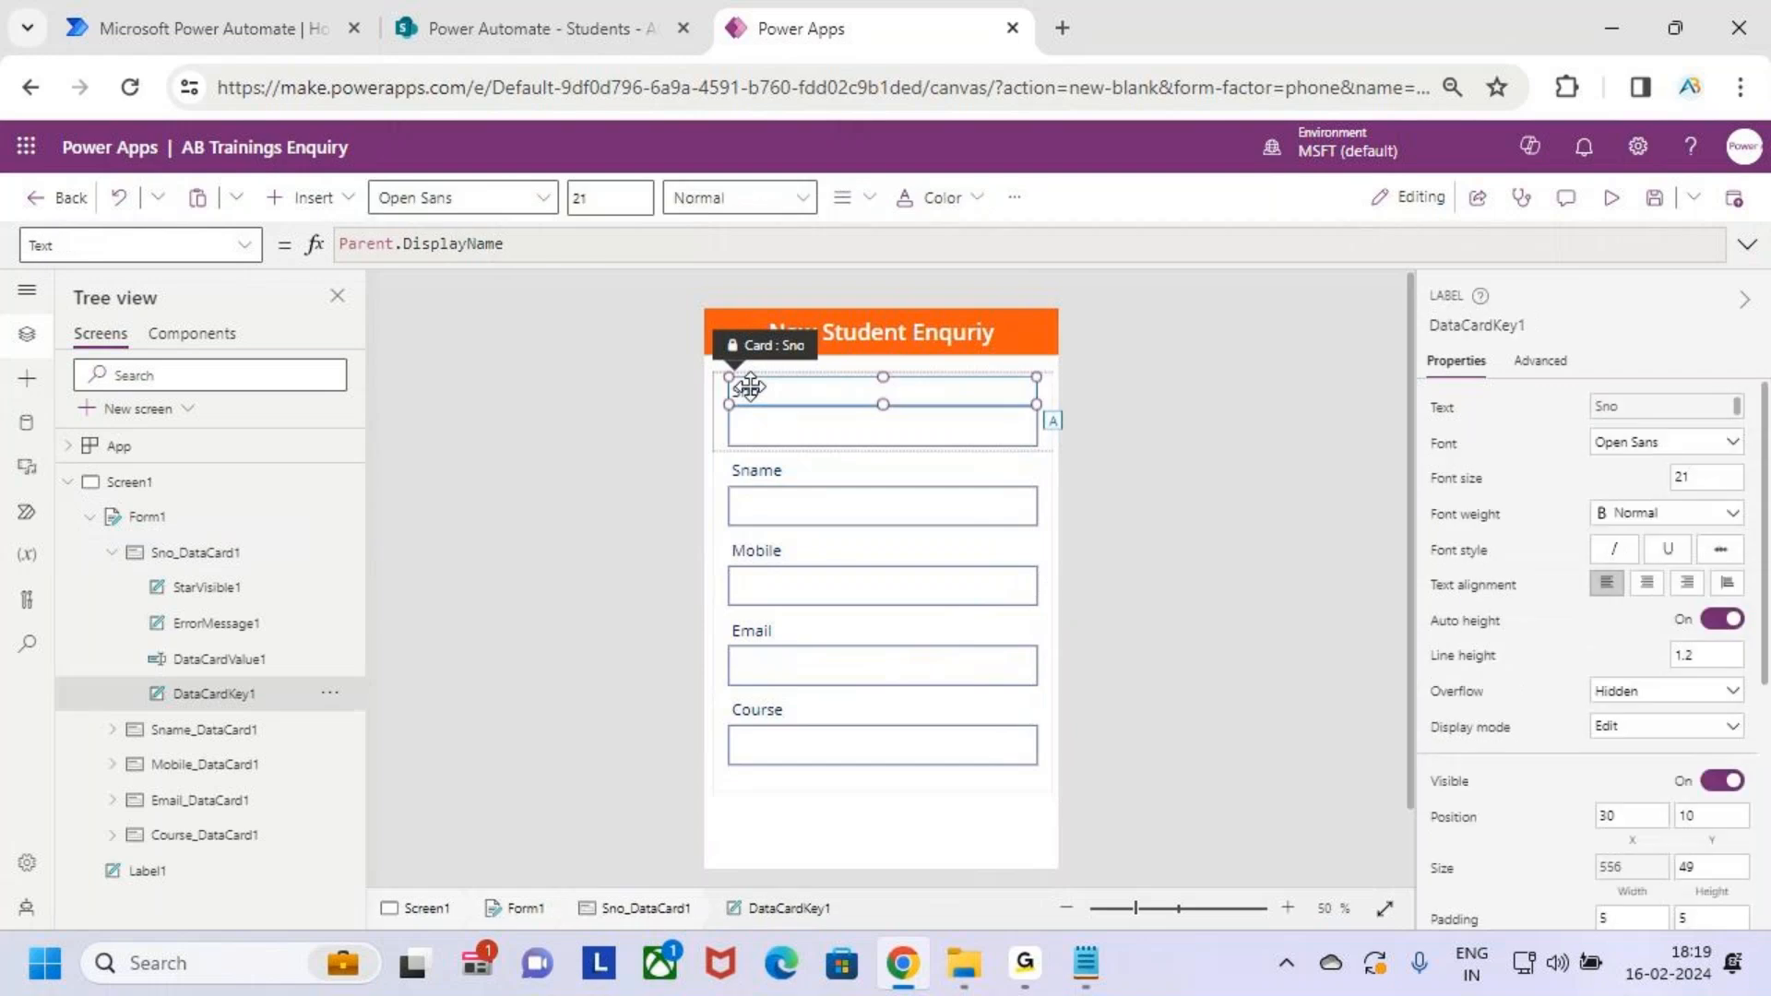
left_click(613, 197)
left_click(927, 786)
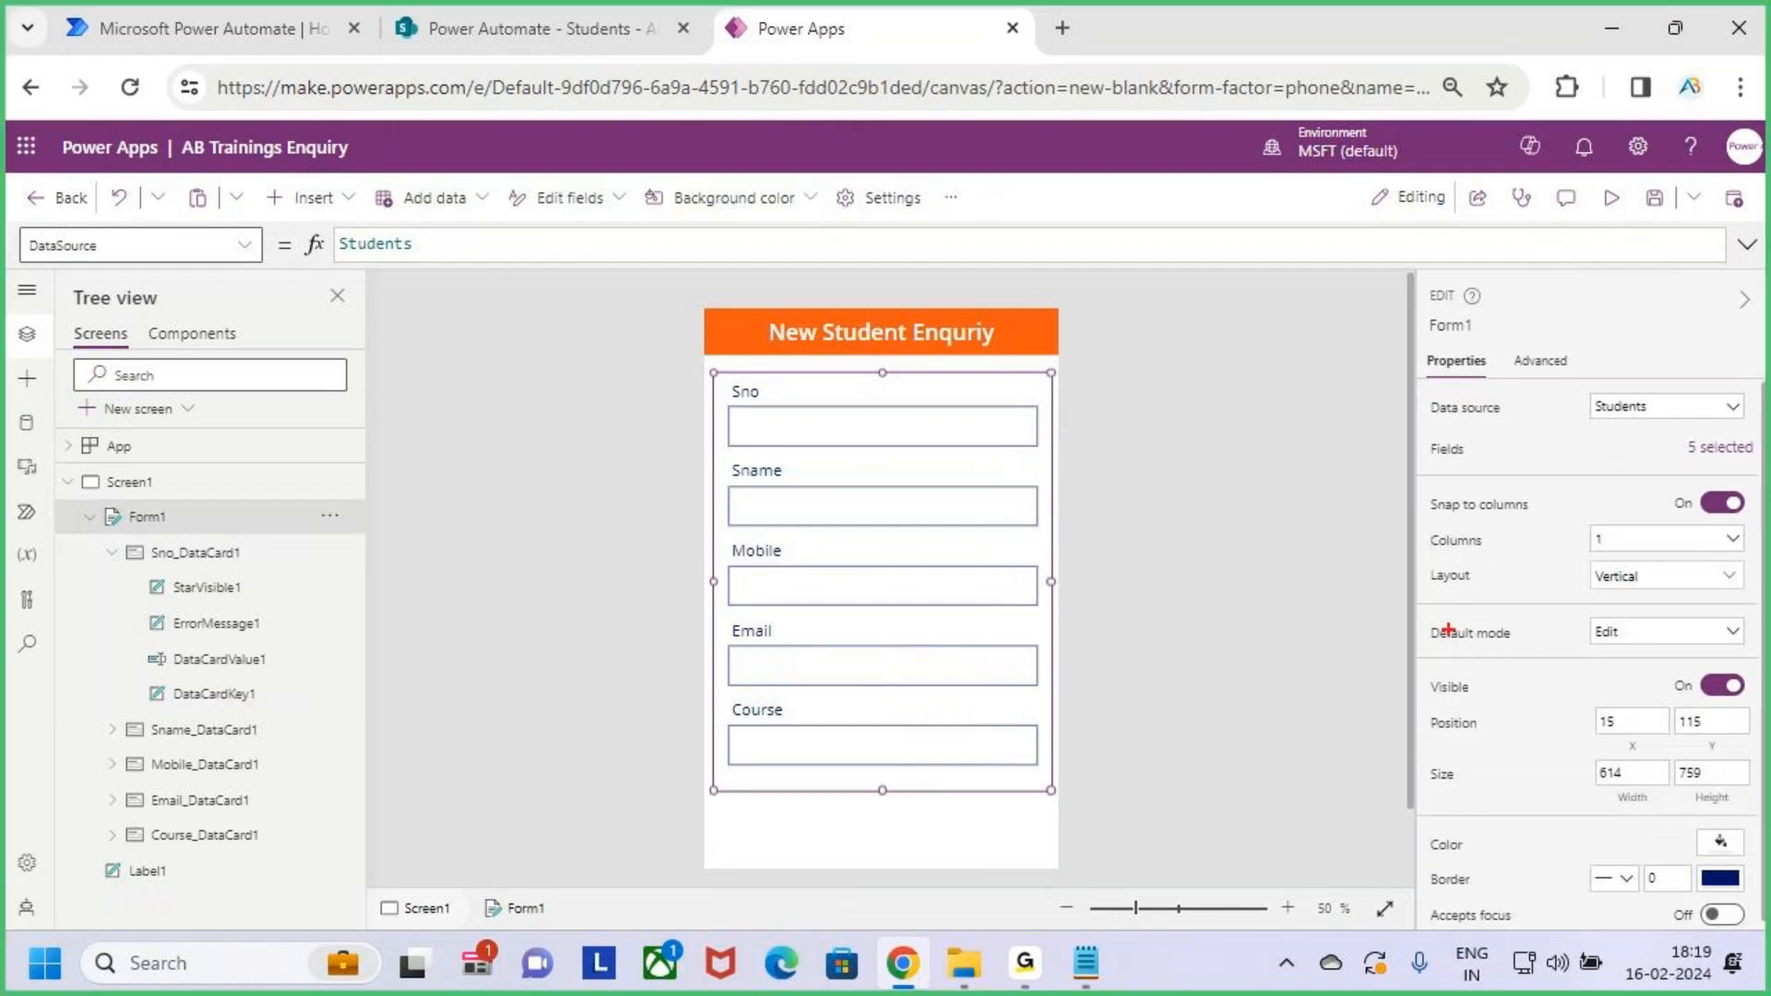
left_click_drag(1425, 620, 1533, 652)
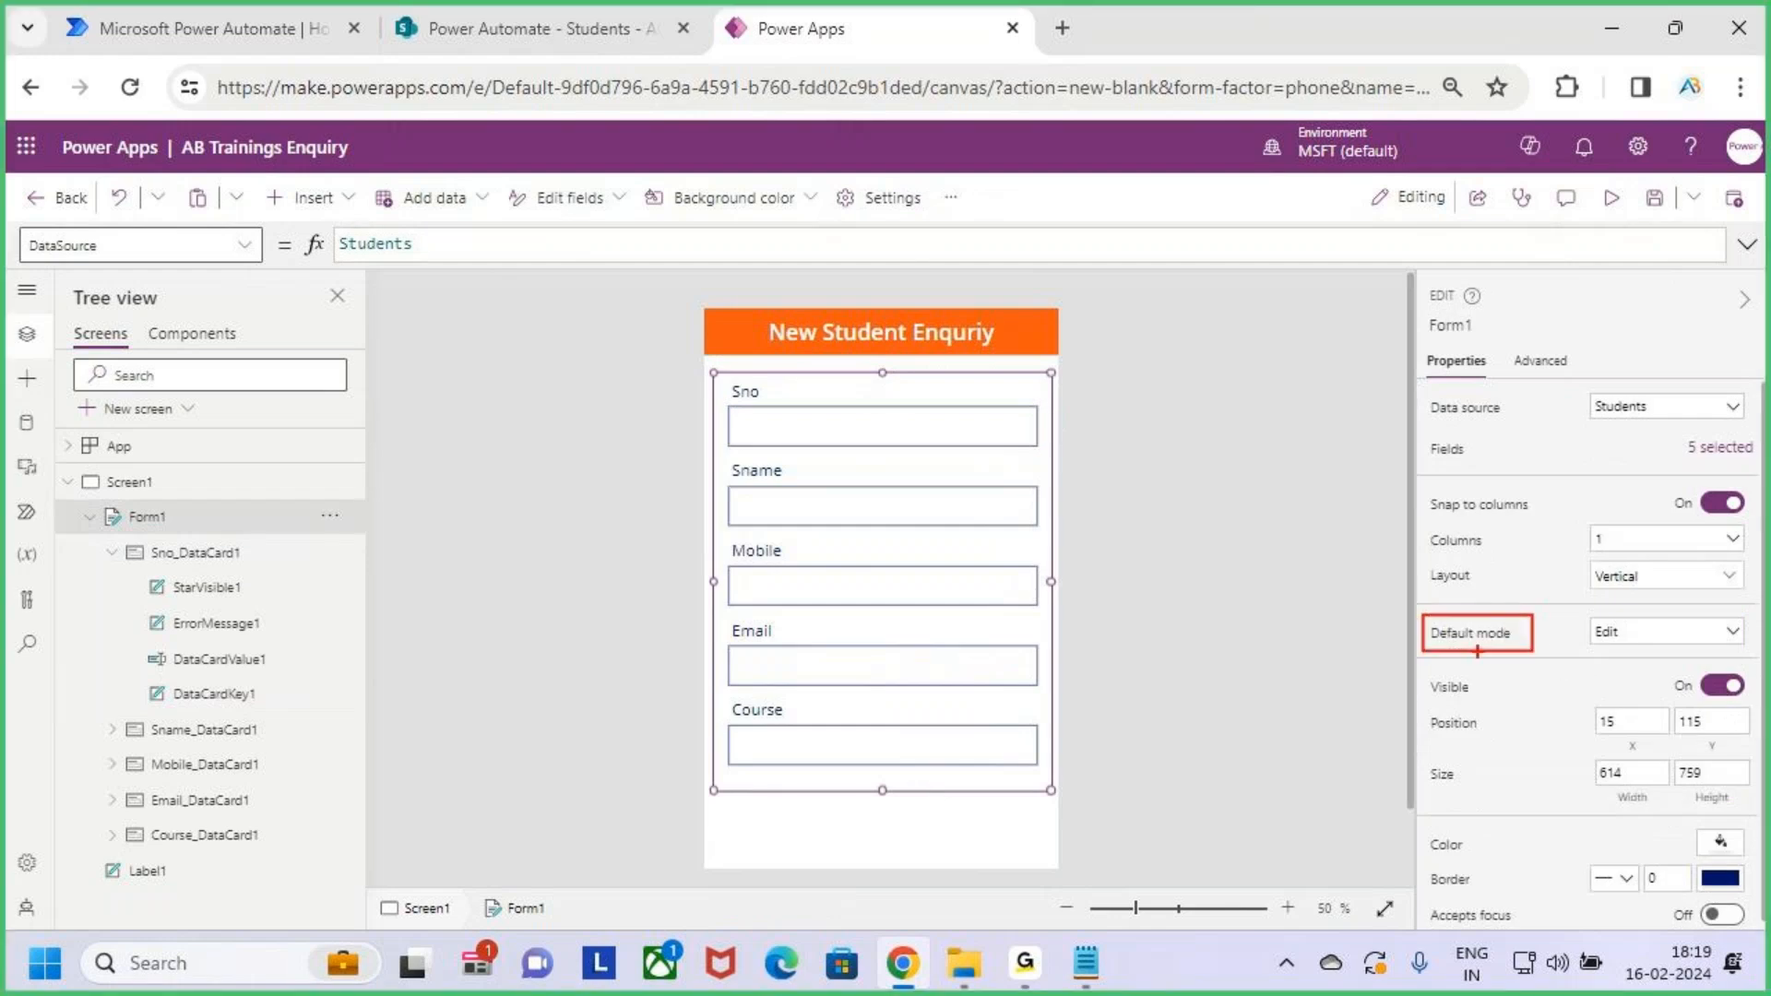
left_click_drag(712, 370, 1055, 791)
key("Escape")
left_click(1692, 635)
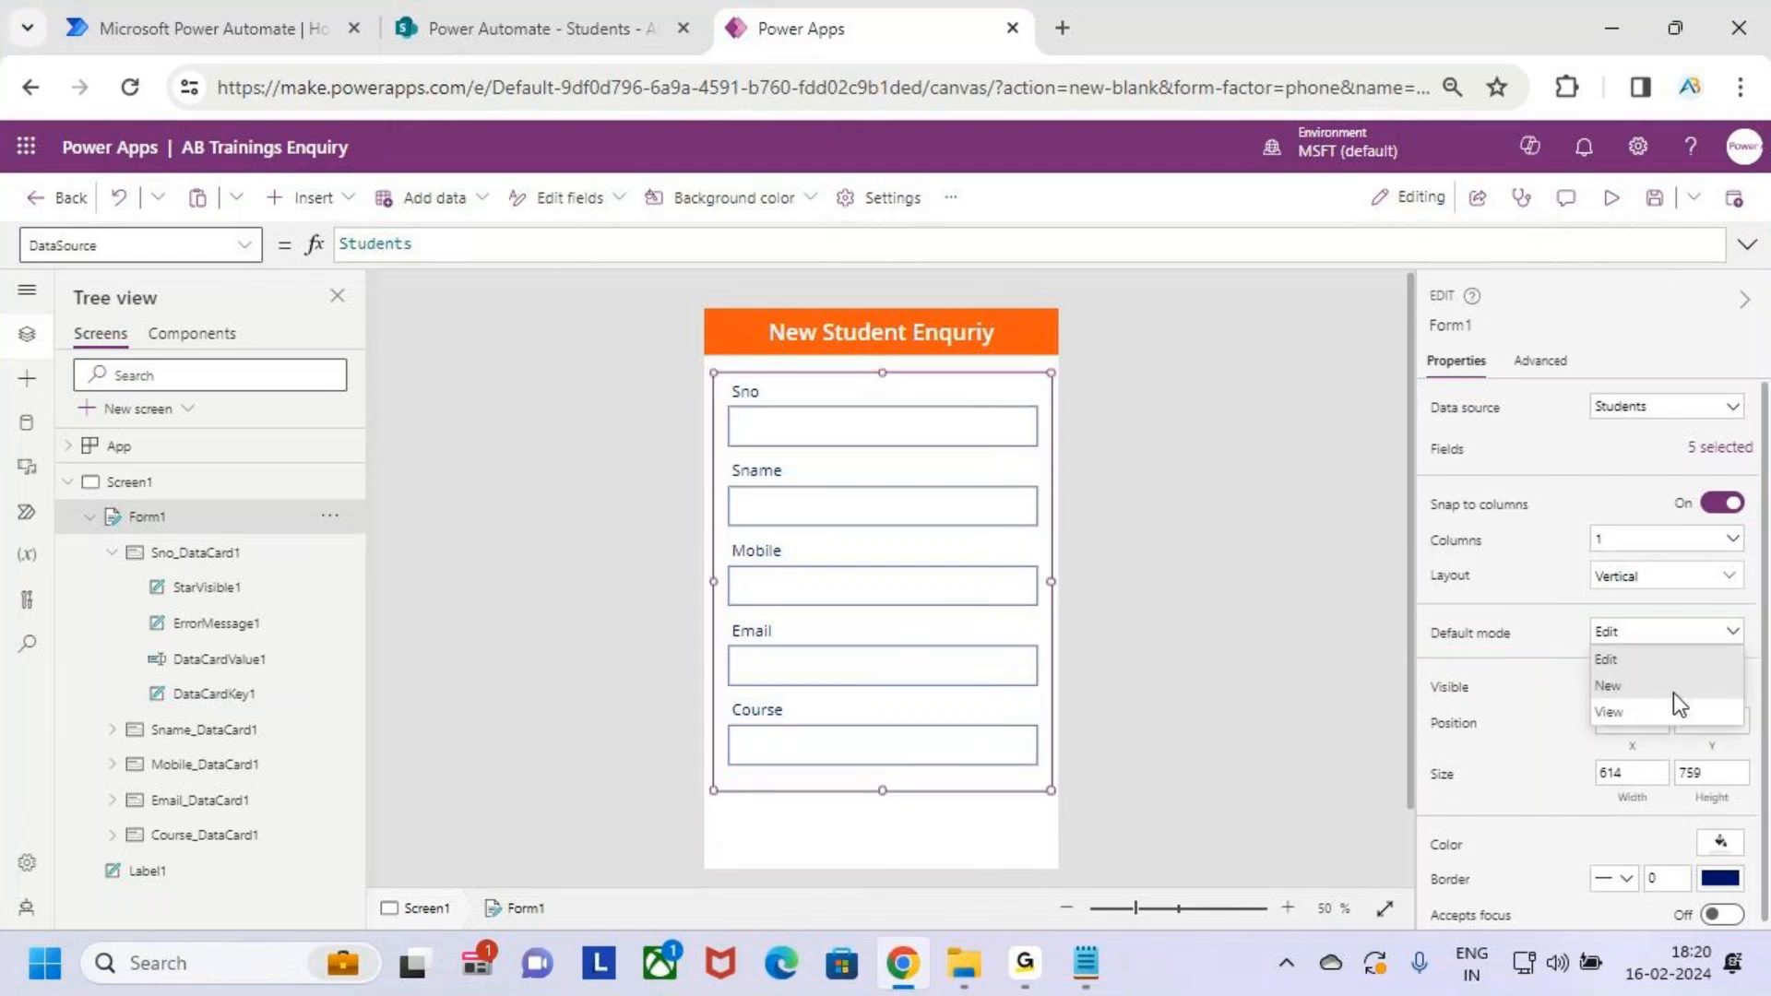
left_click(1673, 694)
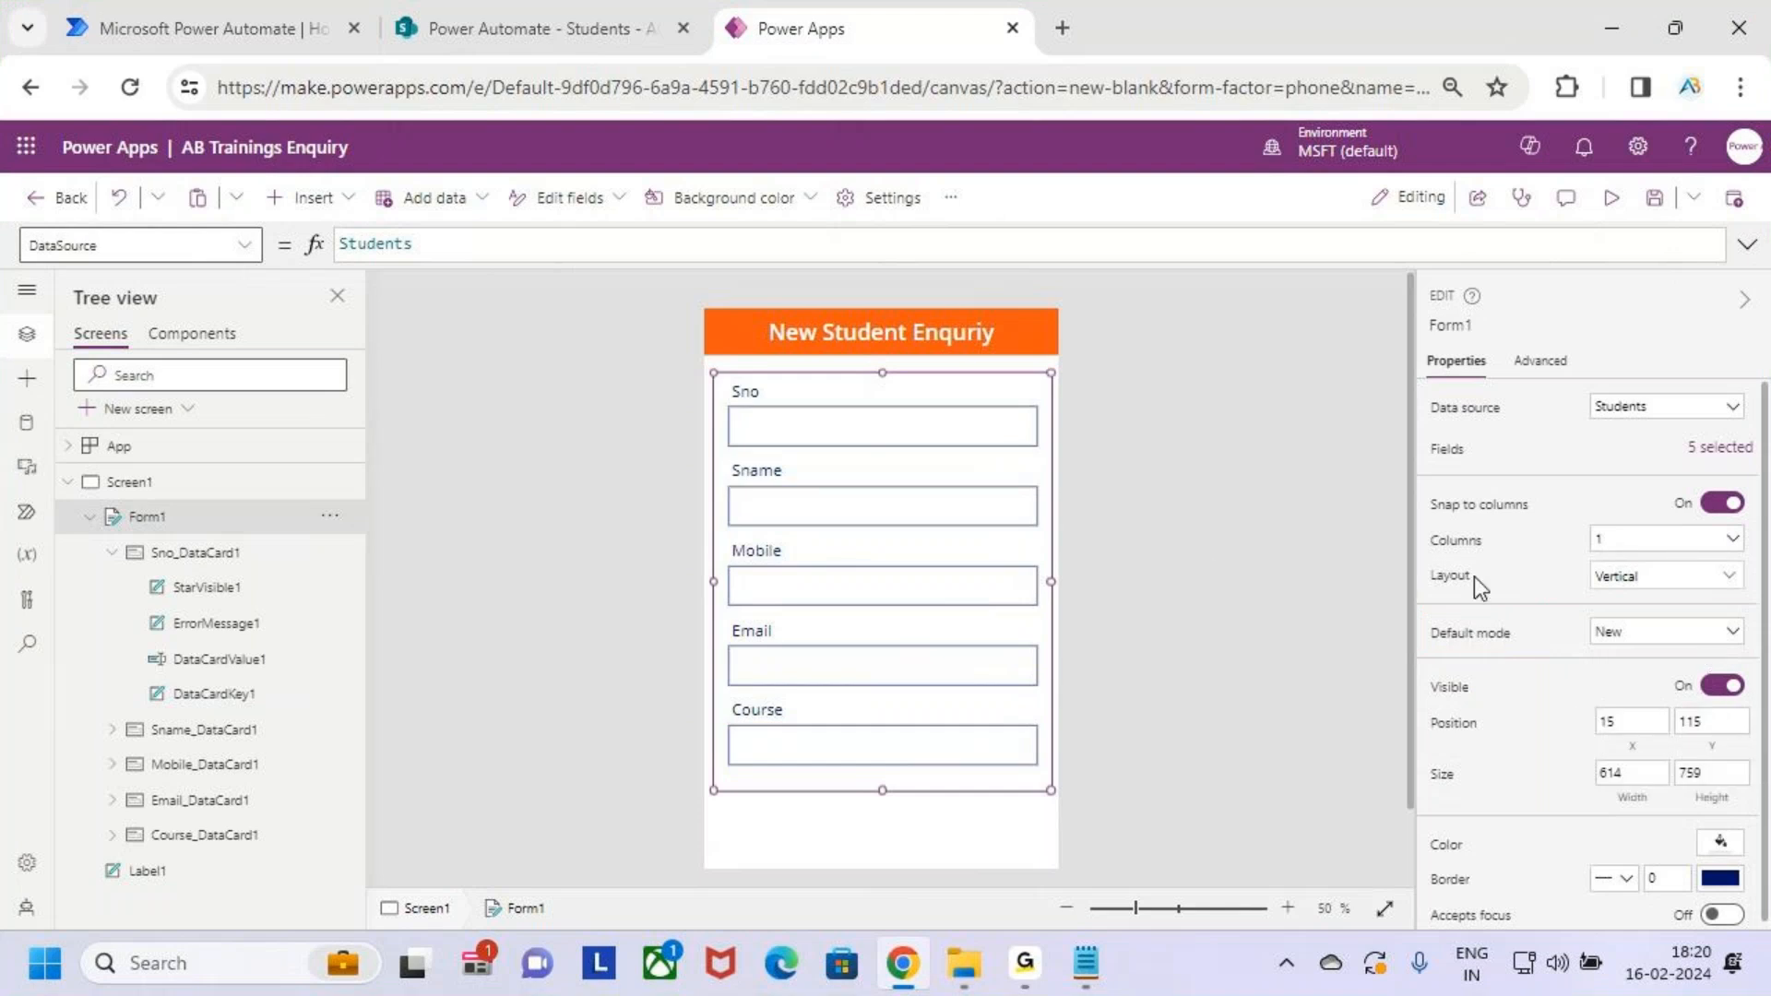
Preview the form's five blank fields, then return to the editor and dismiss the tip
left_click(1610, 197)
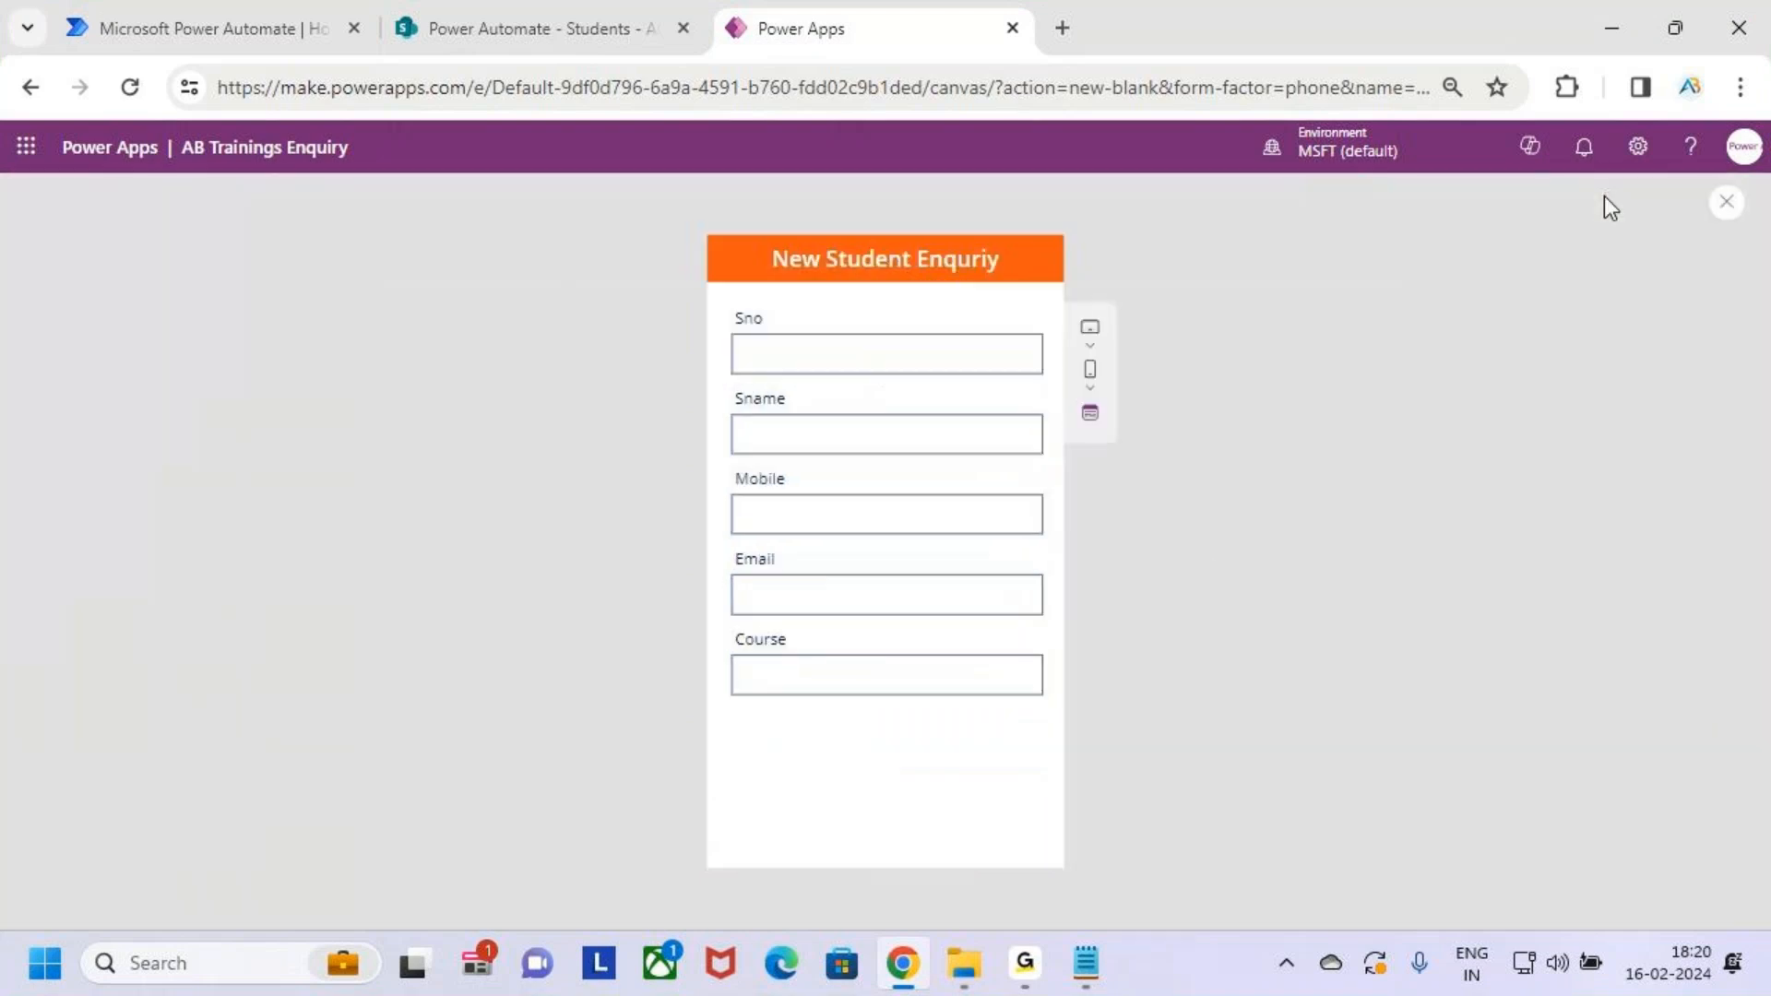
key("ctrl+2")
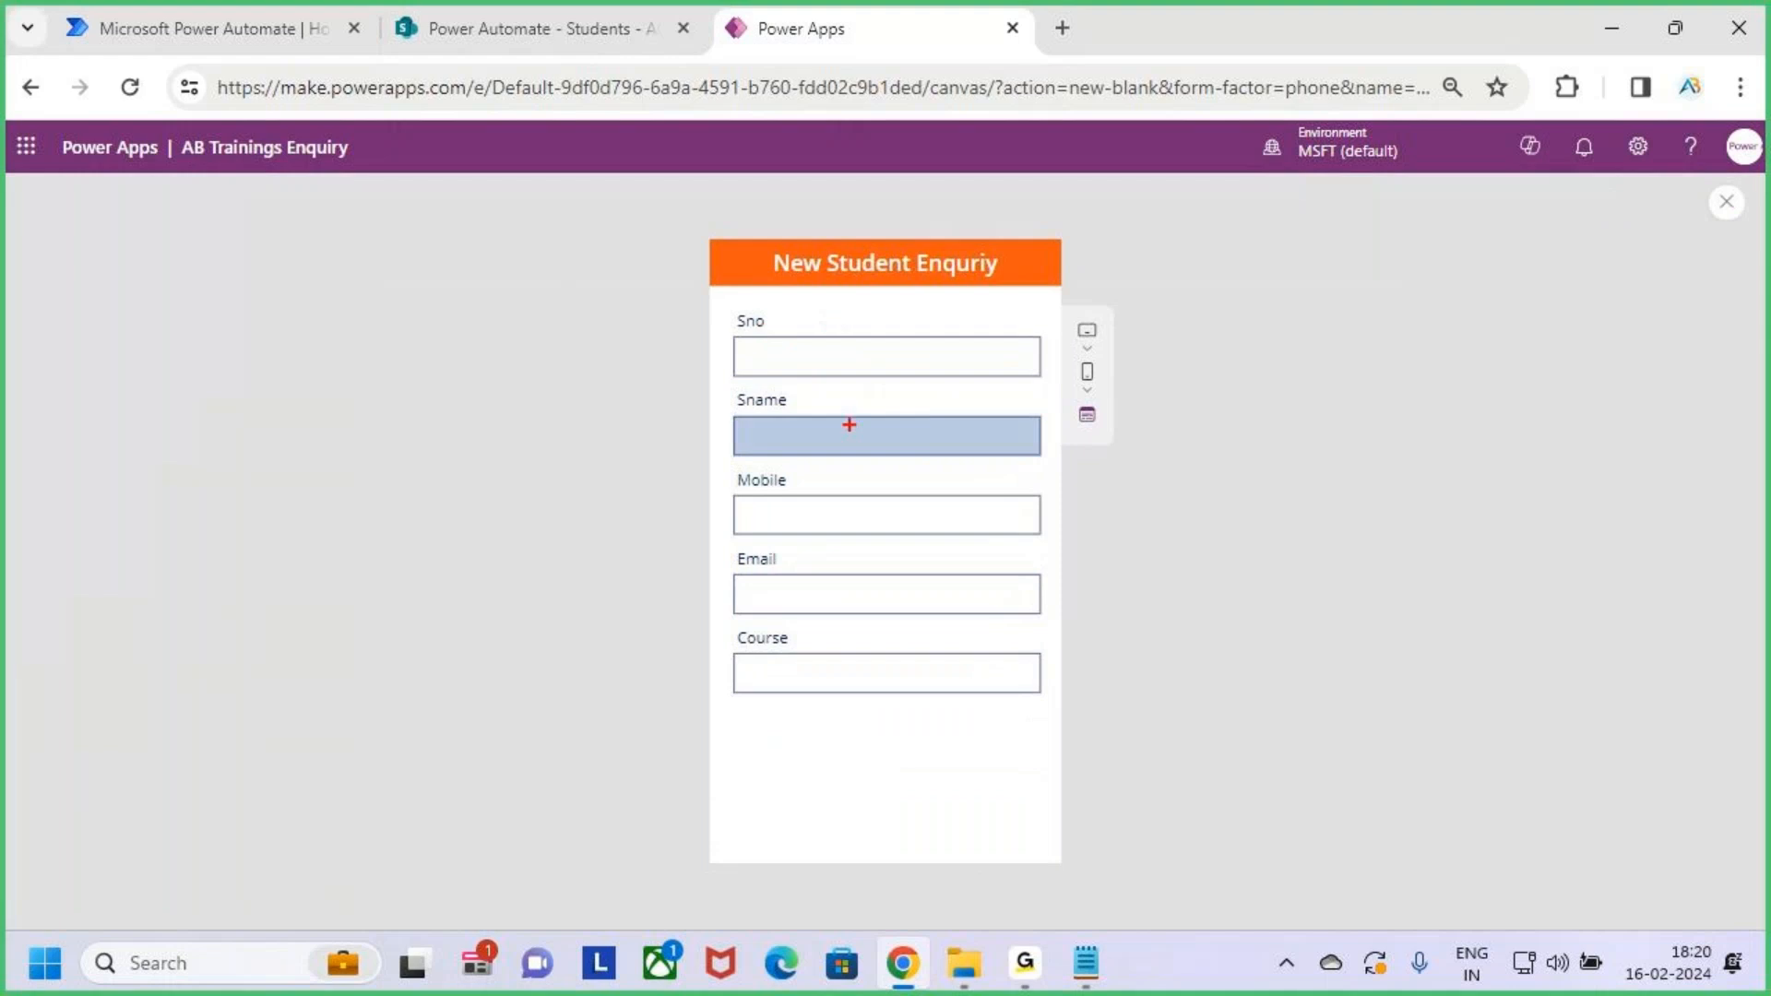
left_click_drag(723, 306, 799, 336)
left_click_drag(731, 389, 791, 412)
left_click_drag(731, 469, 812, 501)
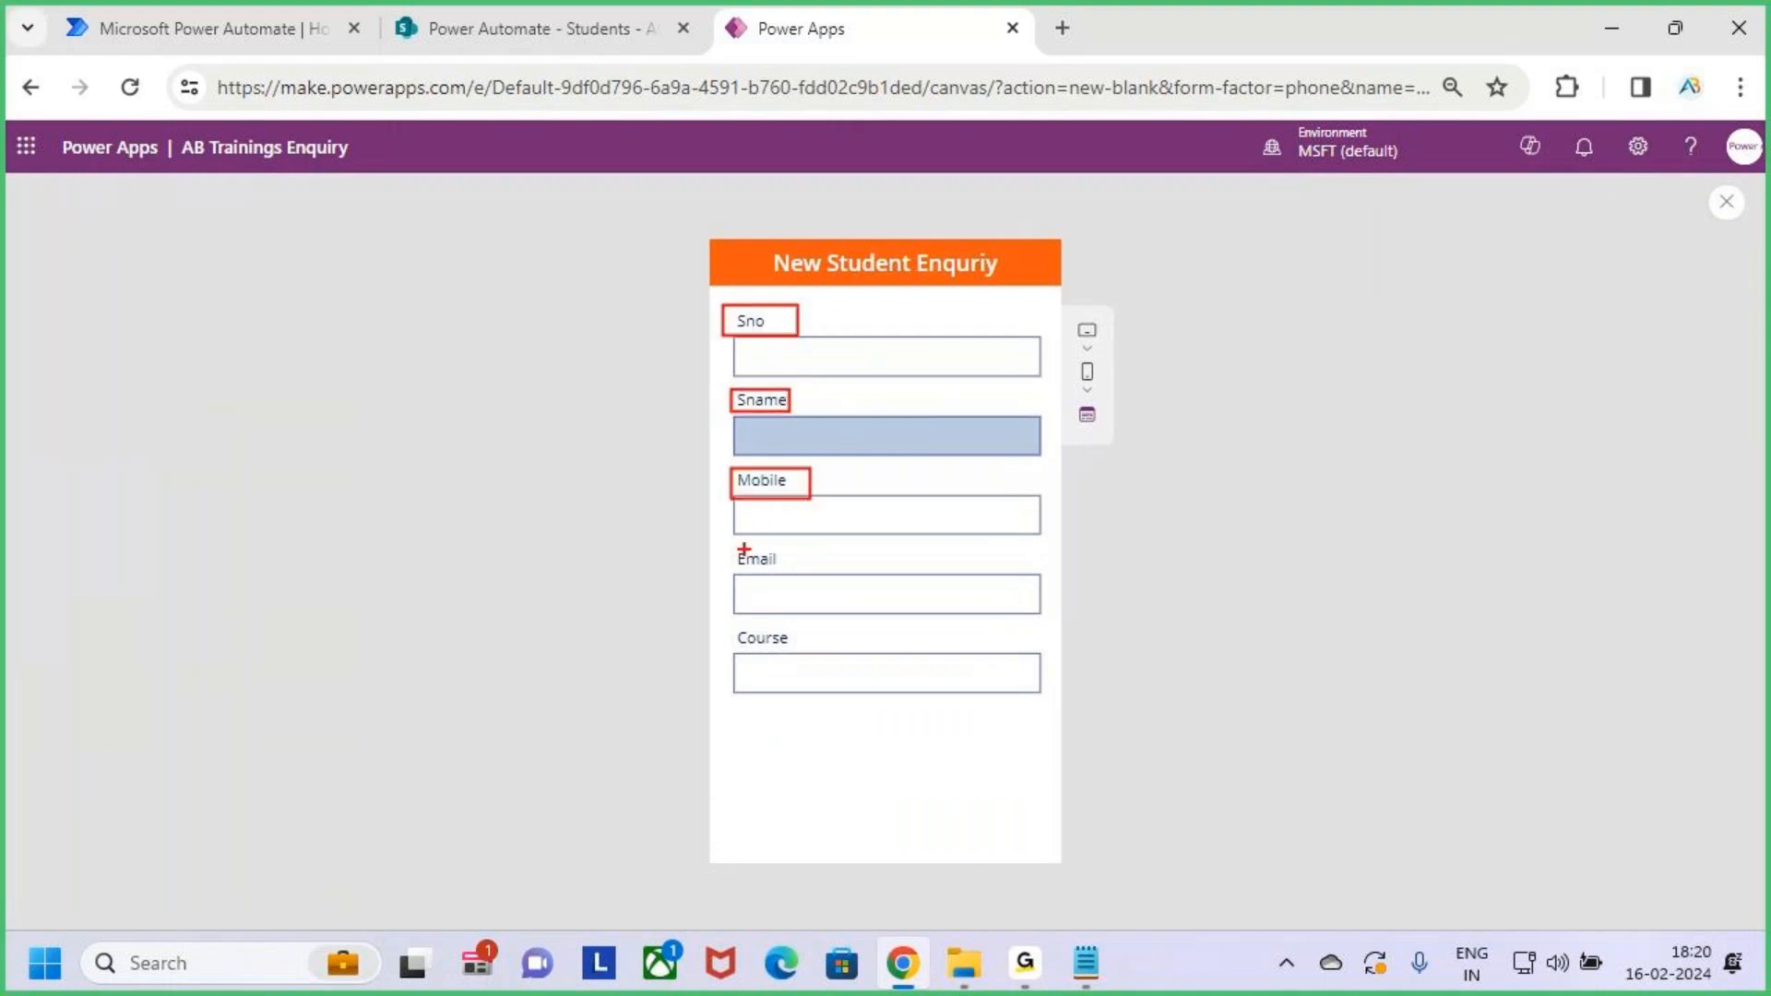
left_click_drag(736, 548, 785, 576)
left_click_drag(728, 627, 797, 649)
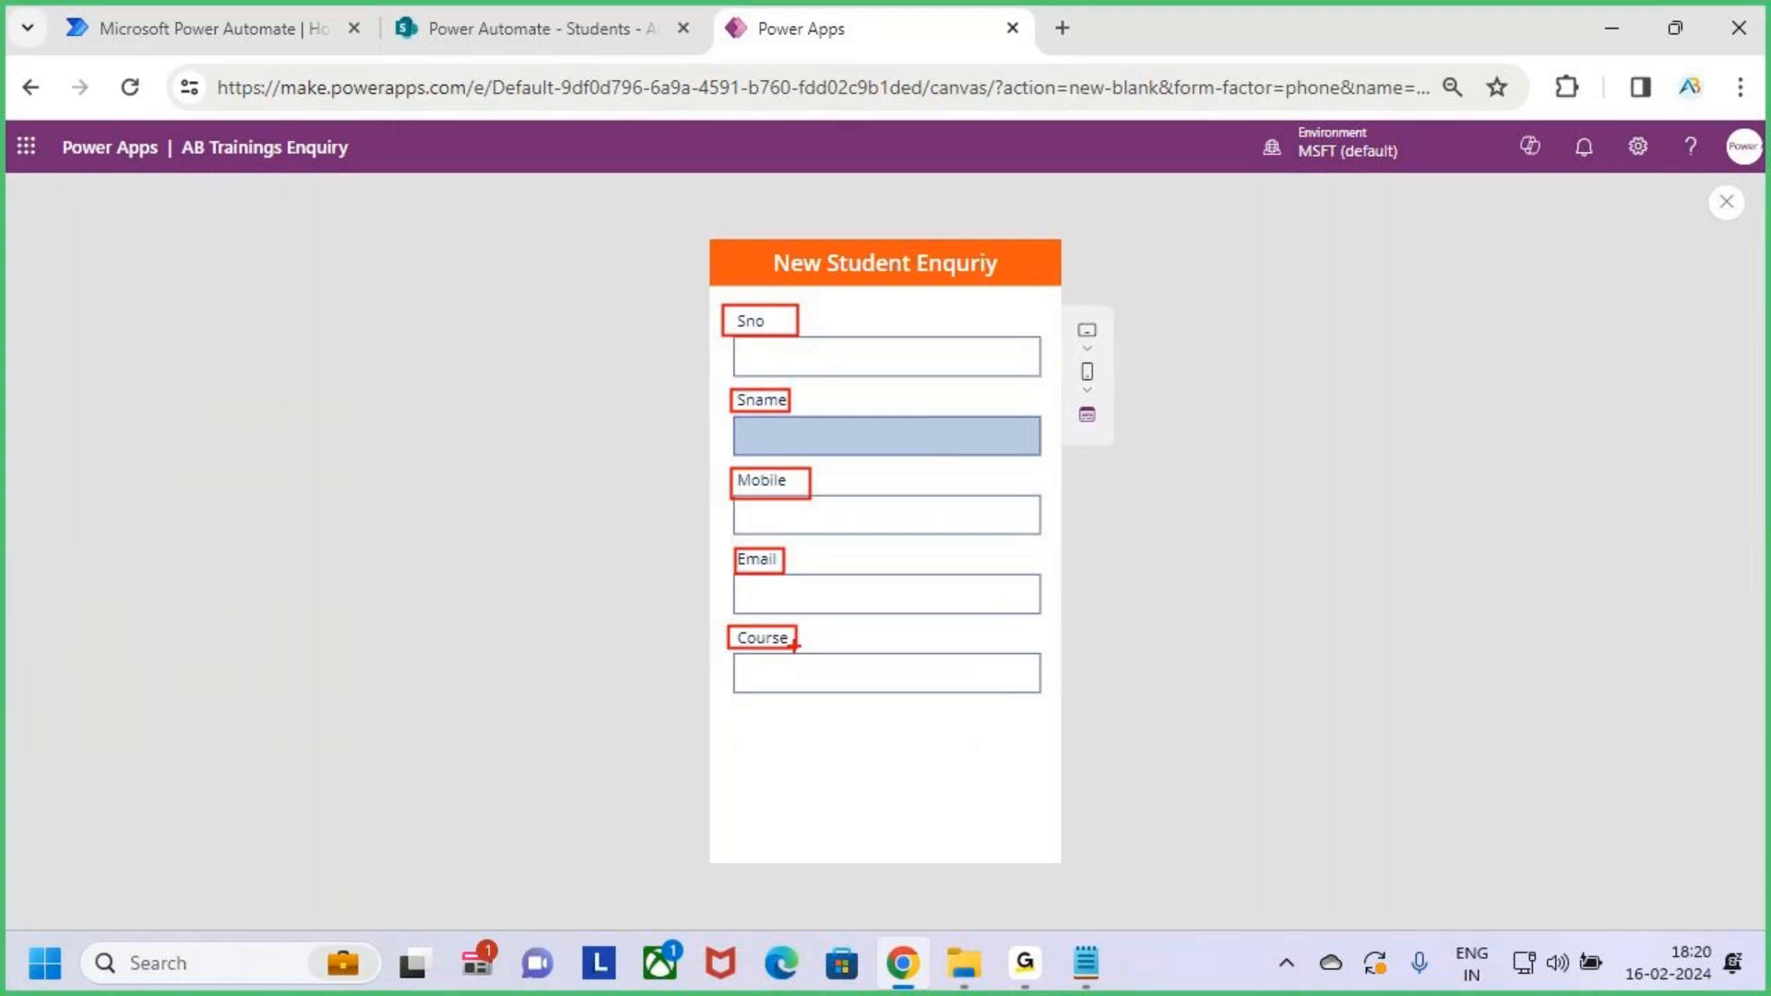
key("Escape")
left_click(1726, 202)
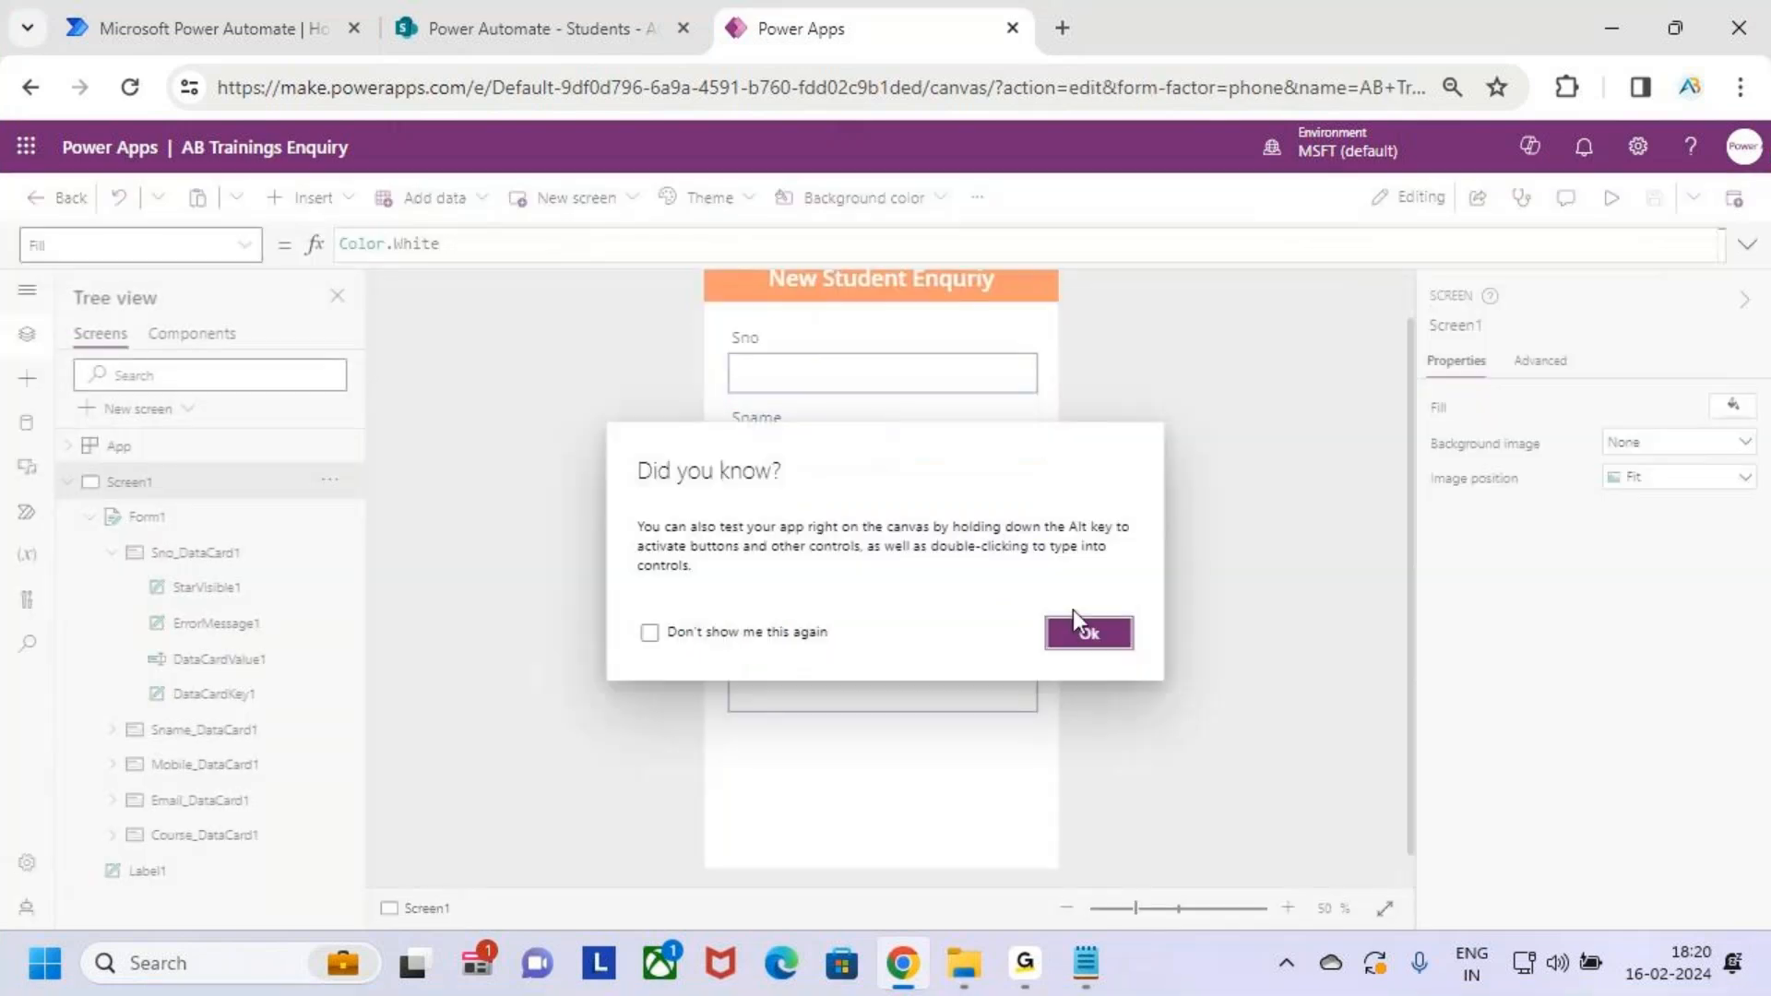
left_click(1074, 618)
Make the Sno, Sname and Mobile field labels Semibold
left_click(745, 336)
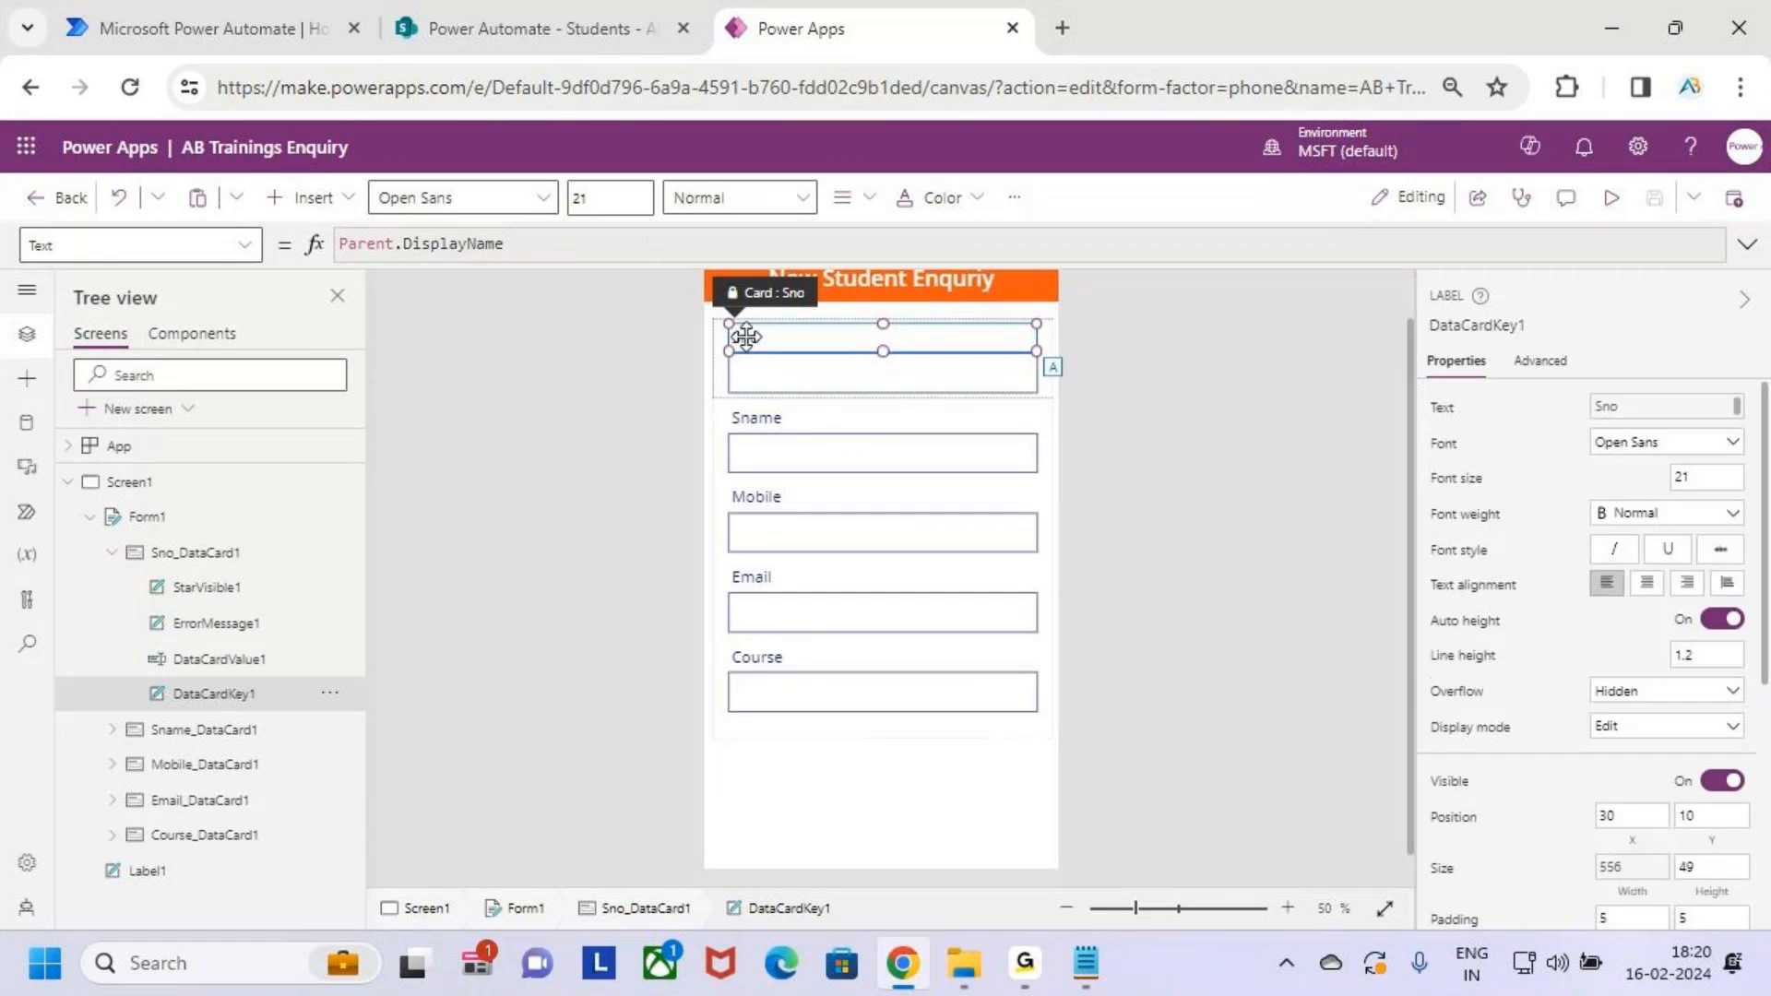
left_click(738, 197)
left_click(765, 273)
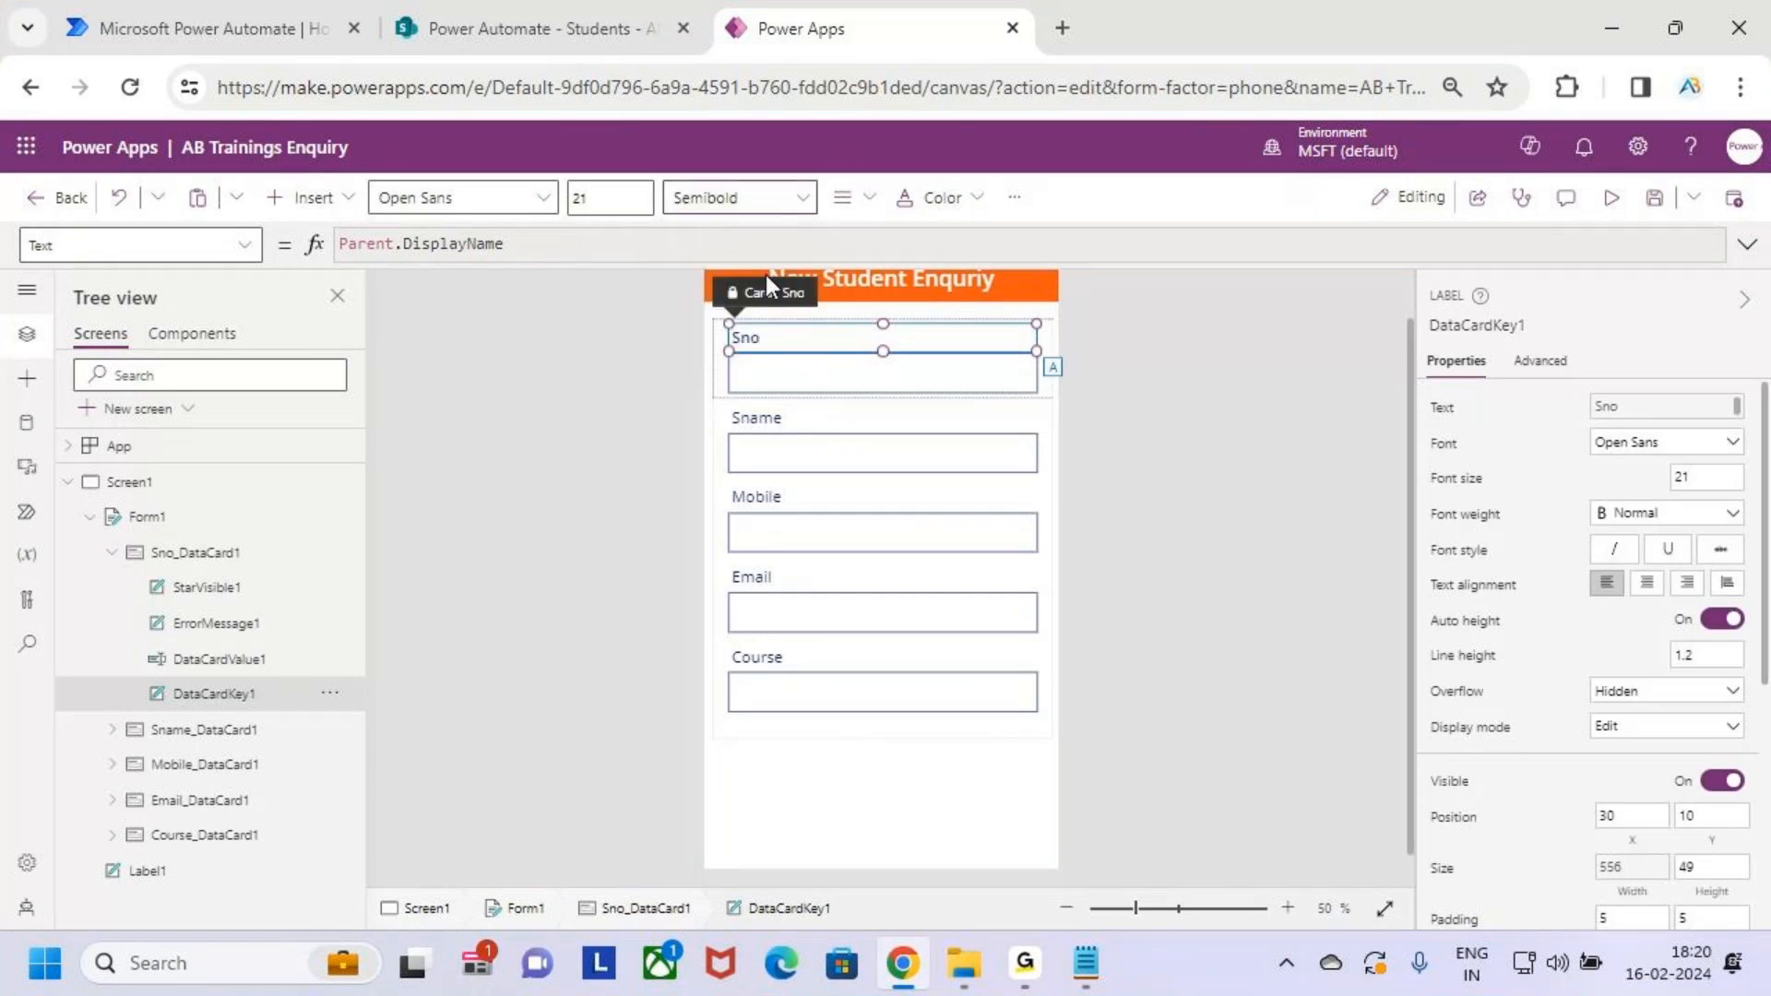
left_click(795, 417)
left_click(795, 417)
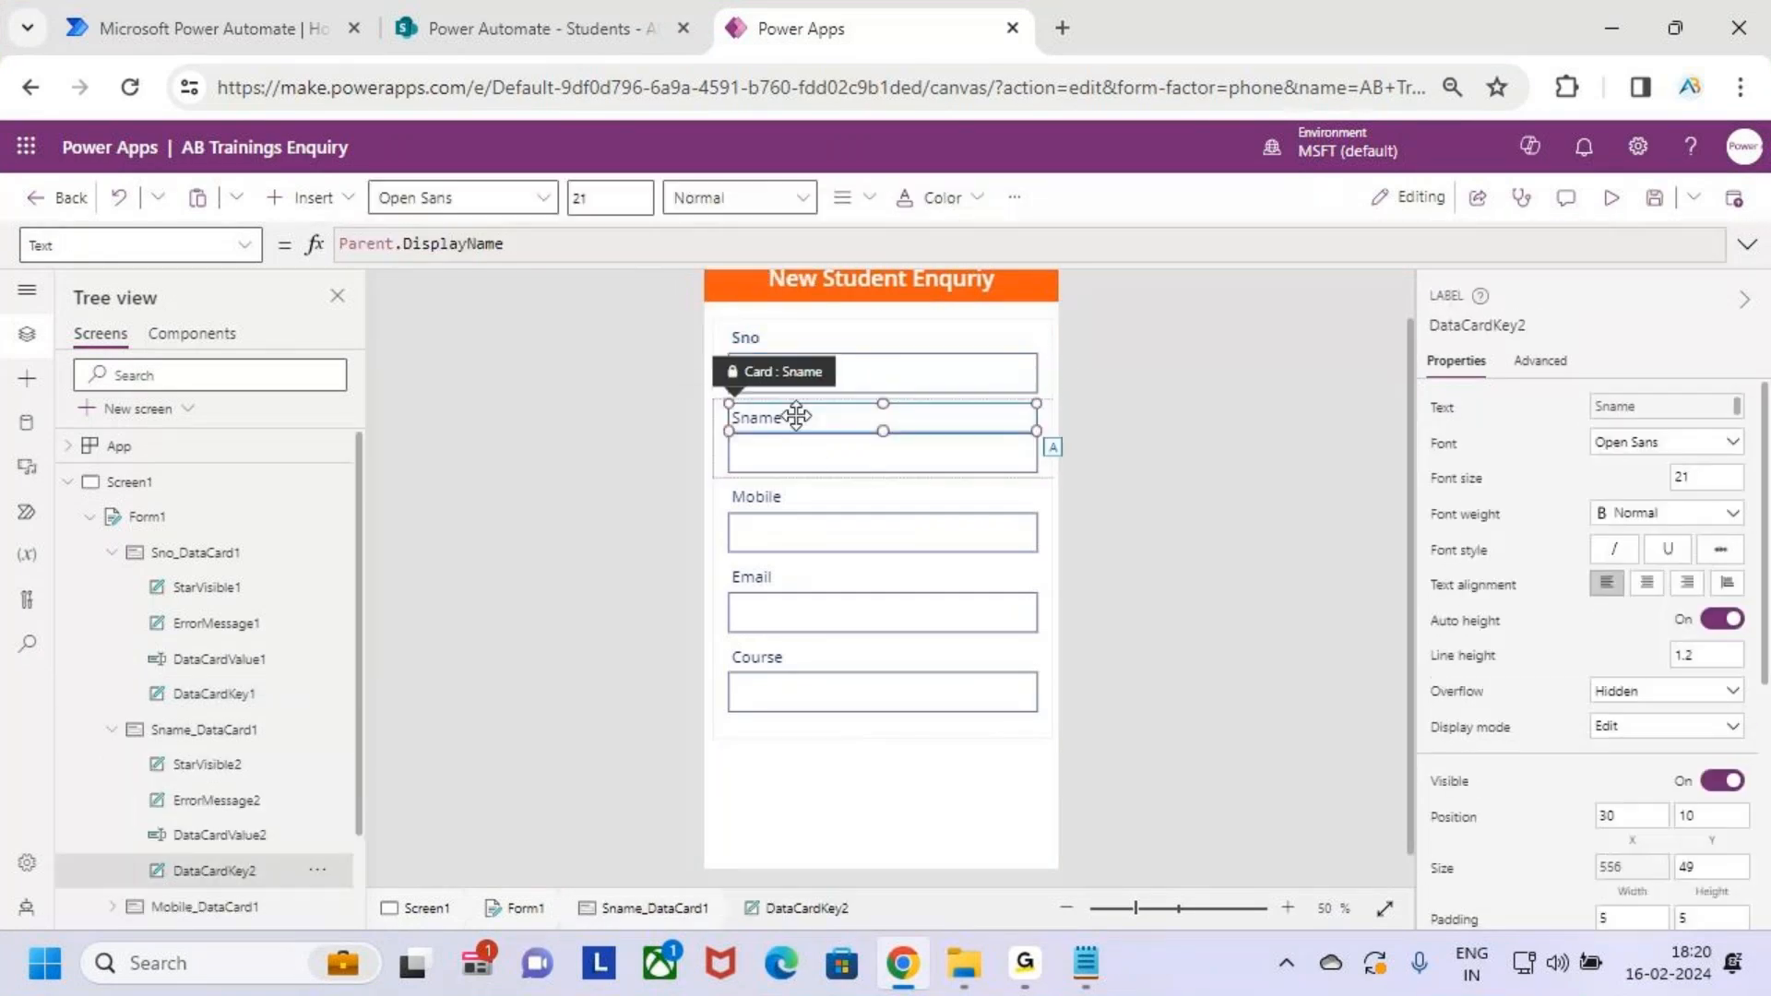
left_click(738, 198)
left_click(765, 273)
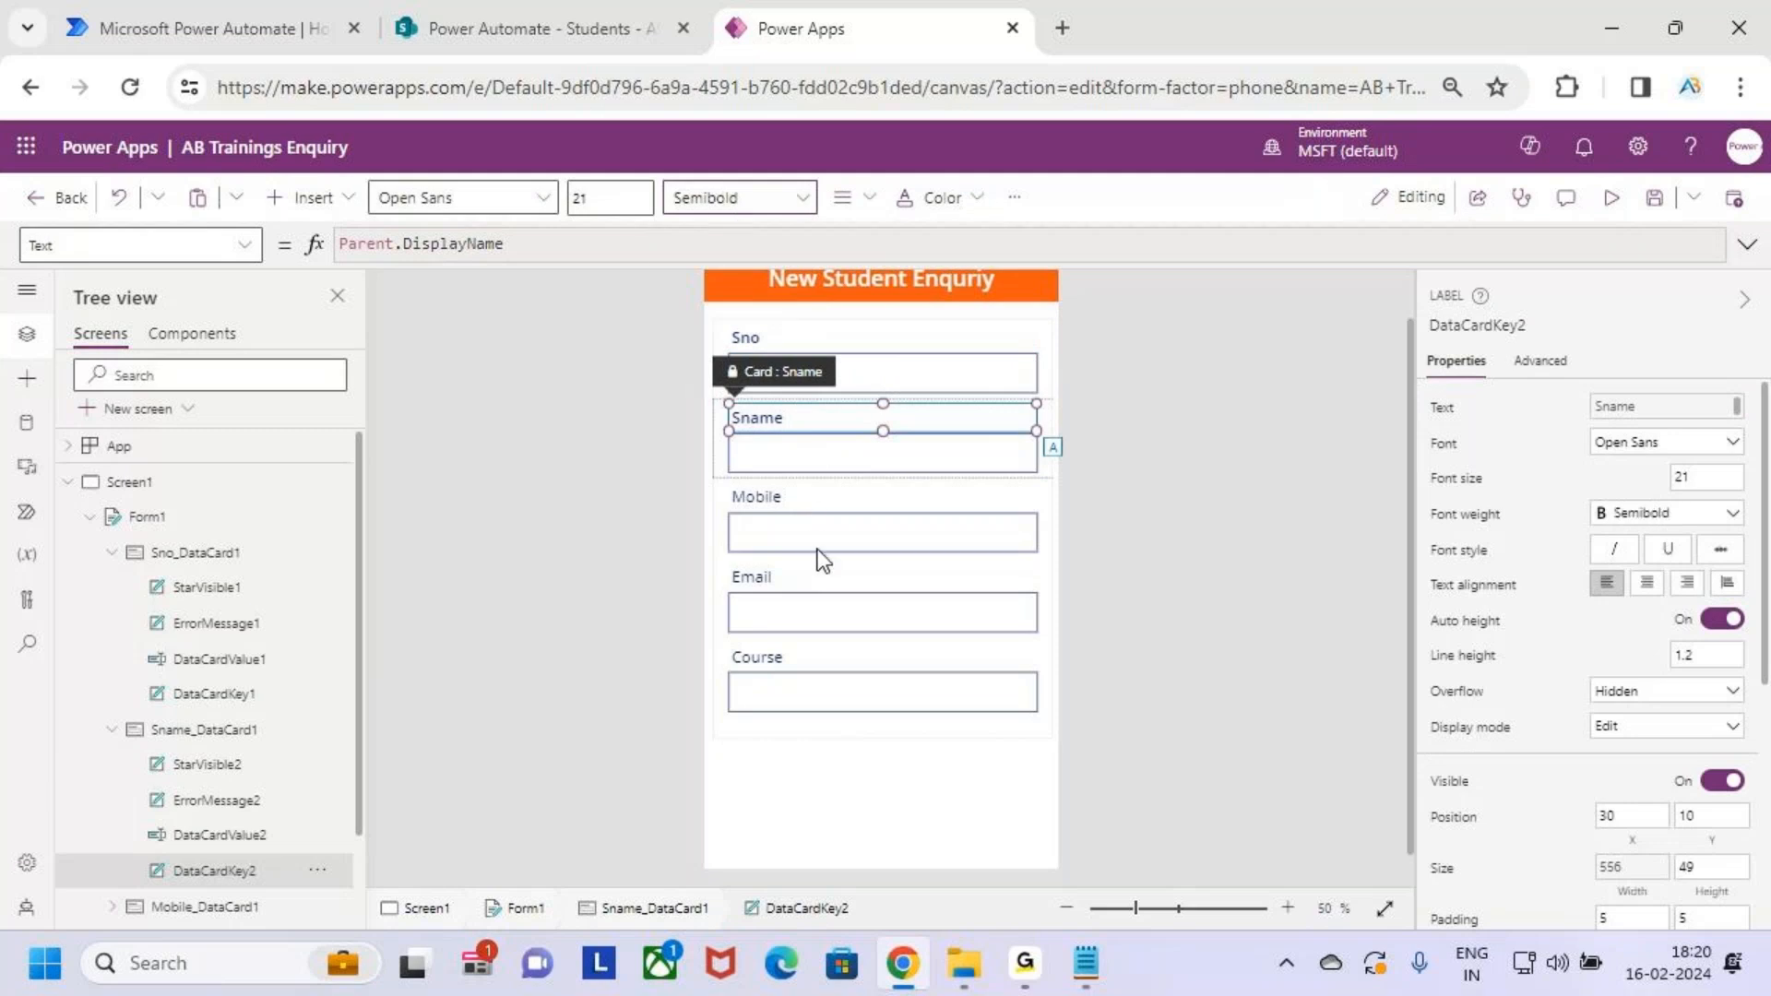
left_click(791, 507)
left_click(792, 507)
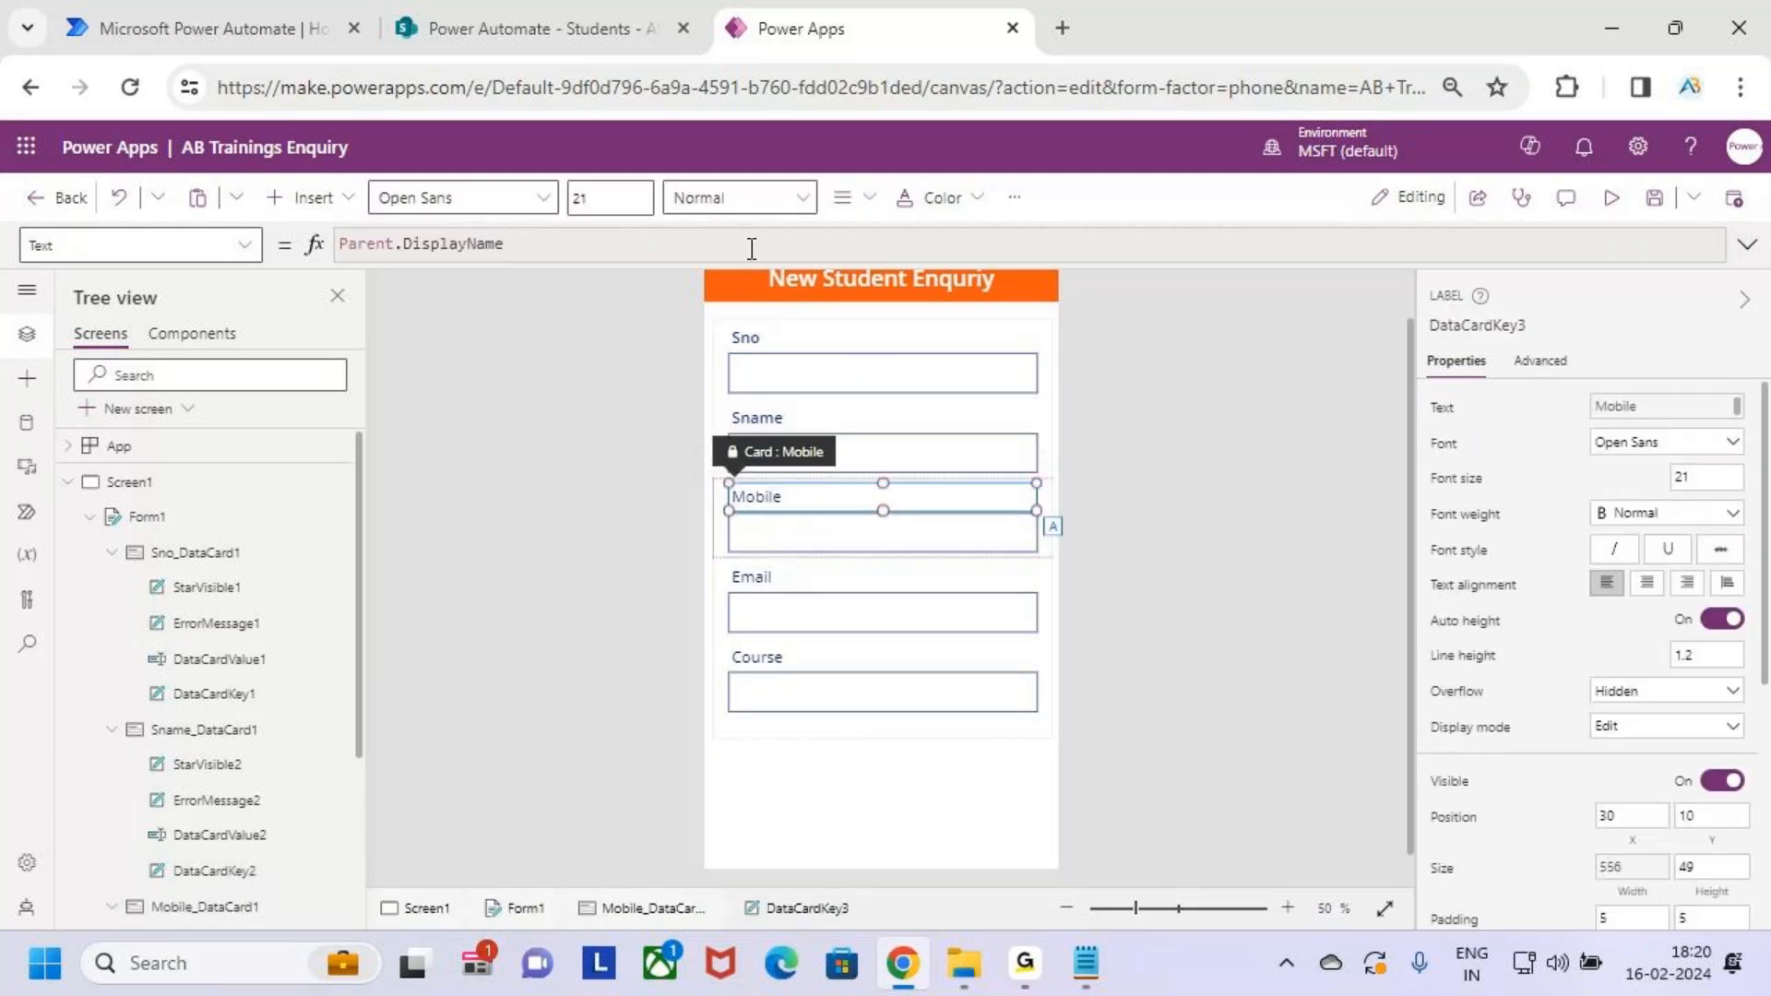
left_click(738, 197)
left_click(745, 269)
Set the Mobile and Sname labels to font size 24
left_click(633, 197)
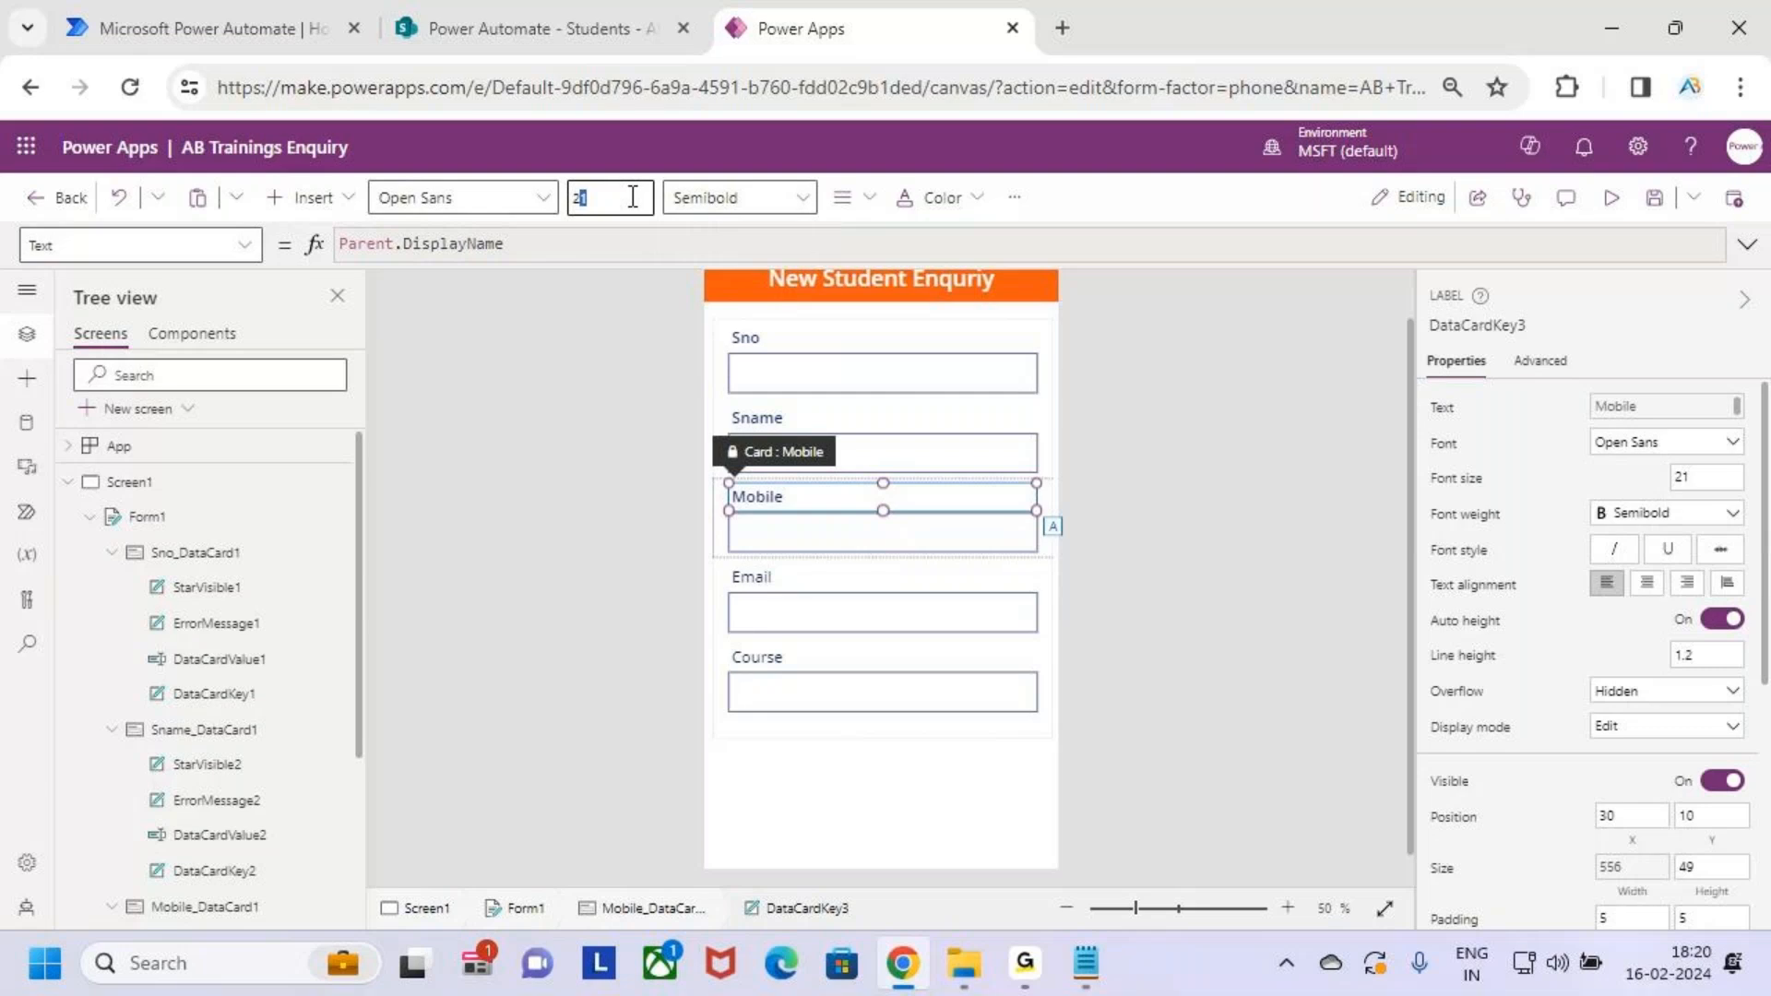
key("BackSpace")
type("4")
key("Return")
left_click(843, 408)
left_click(843, 408)
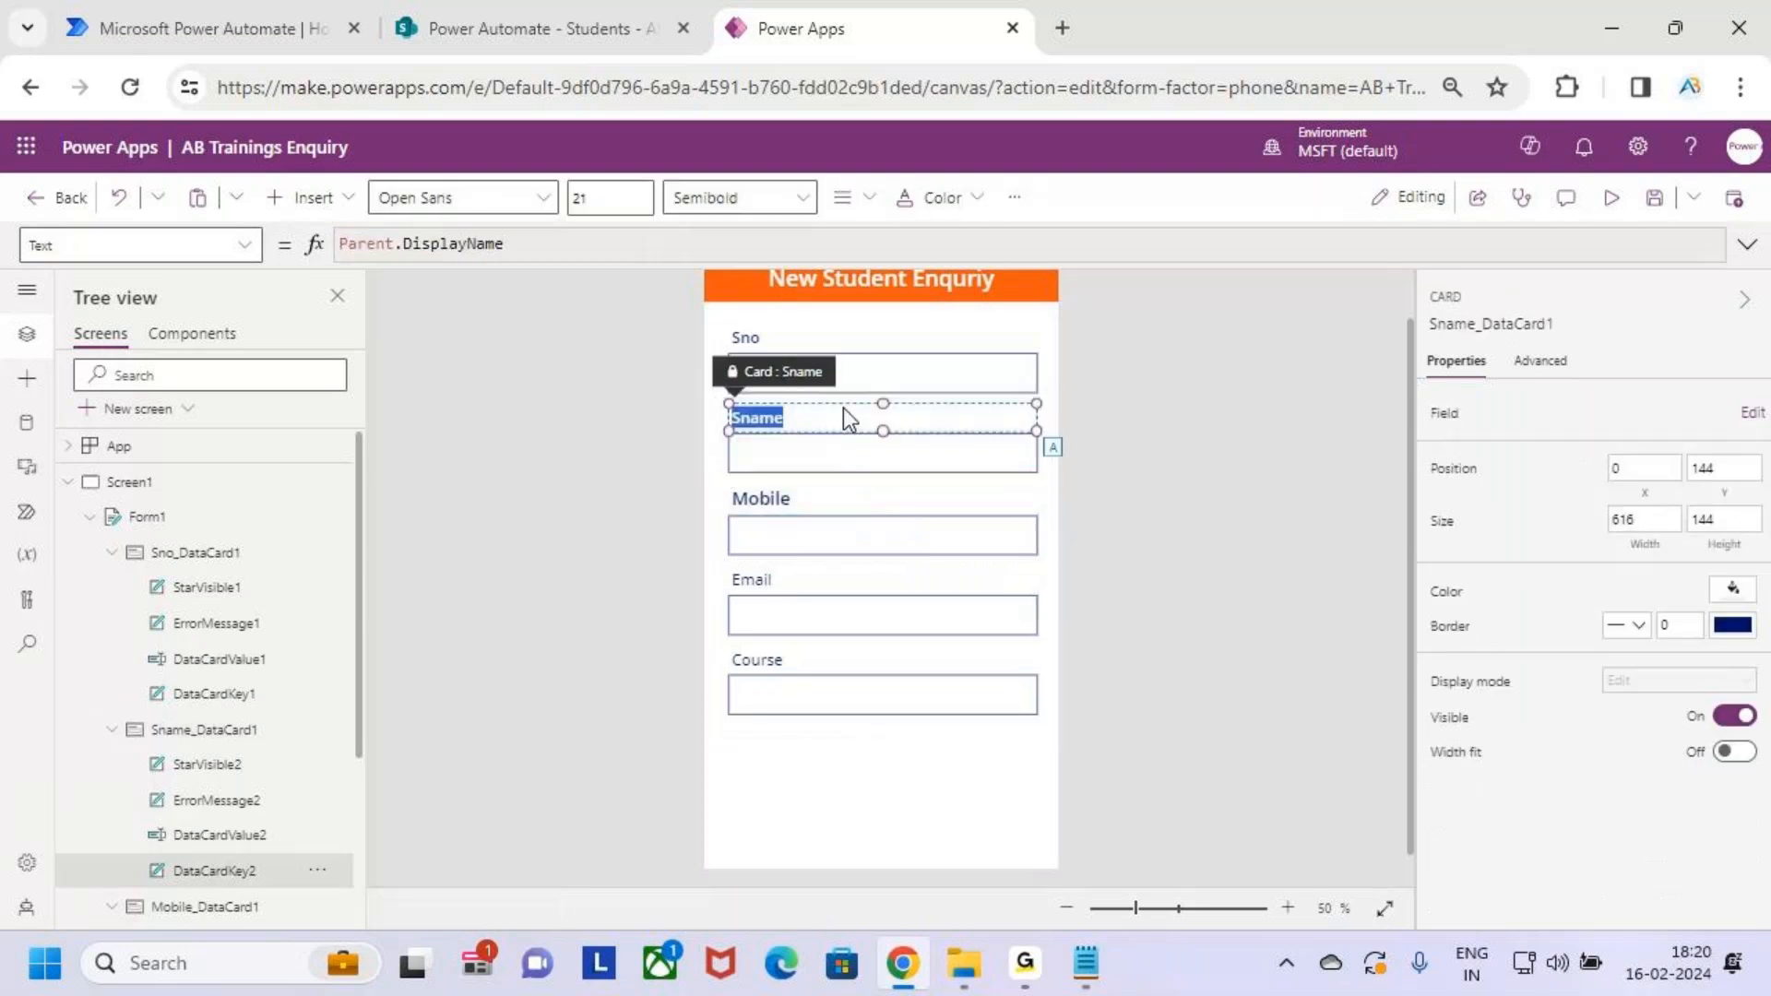
left_click(615, 197)
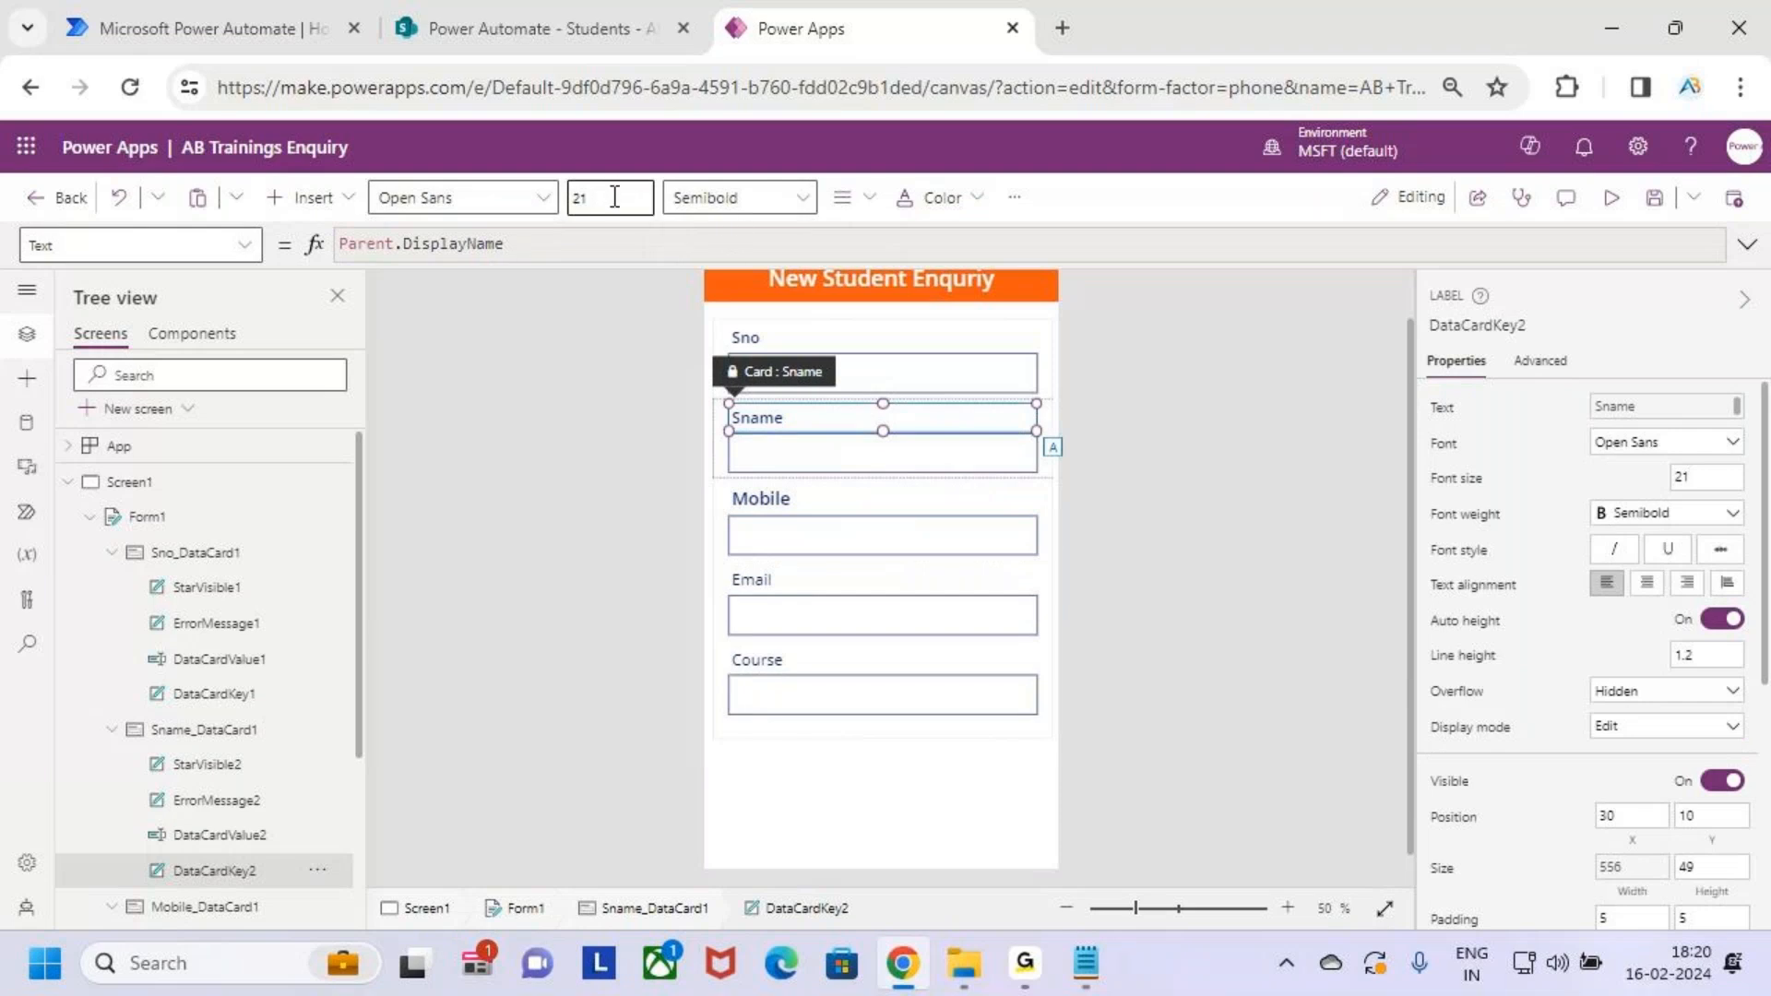
type("4")
key("Return")
Set the Sno label to font size 24
left_click(854, 341)
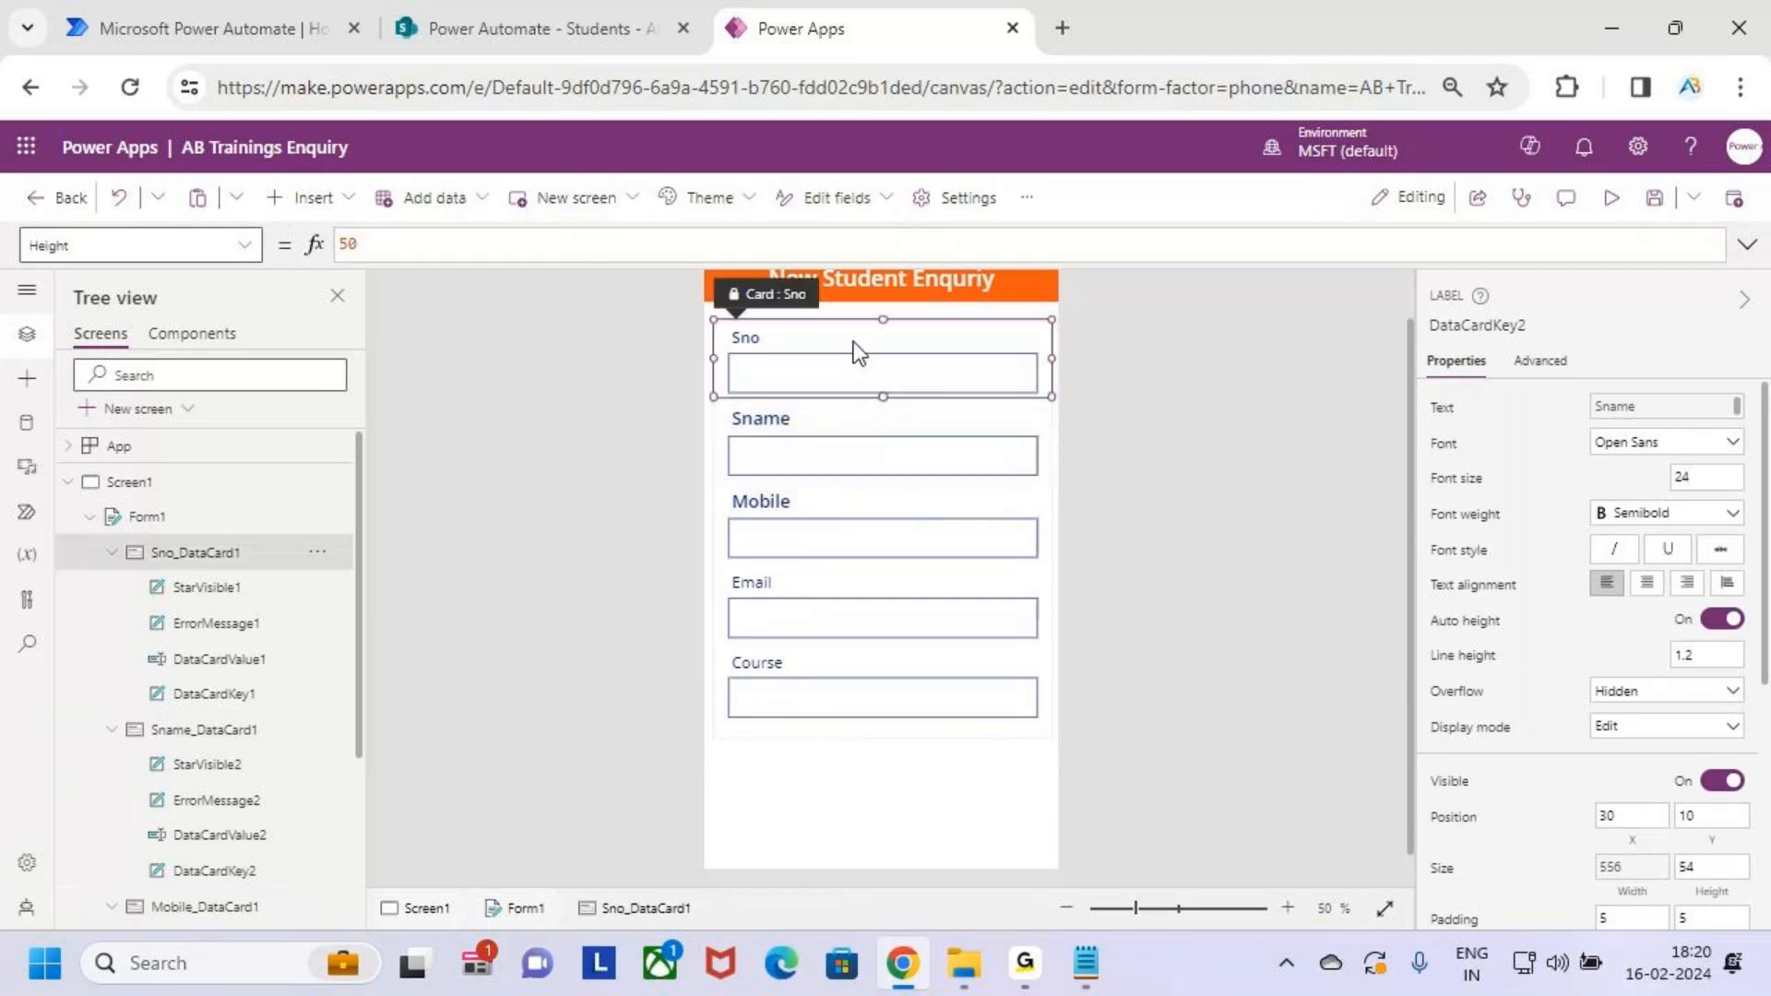
left_click(854, 341)
left_click(584, 196)
left_click_drag(584, 195, 469, 203)
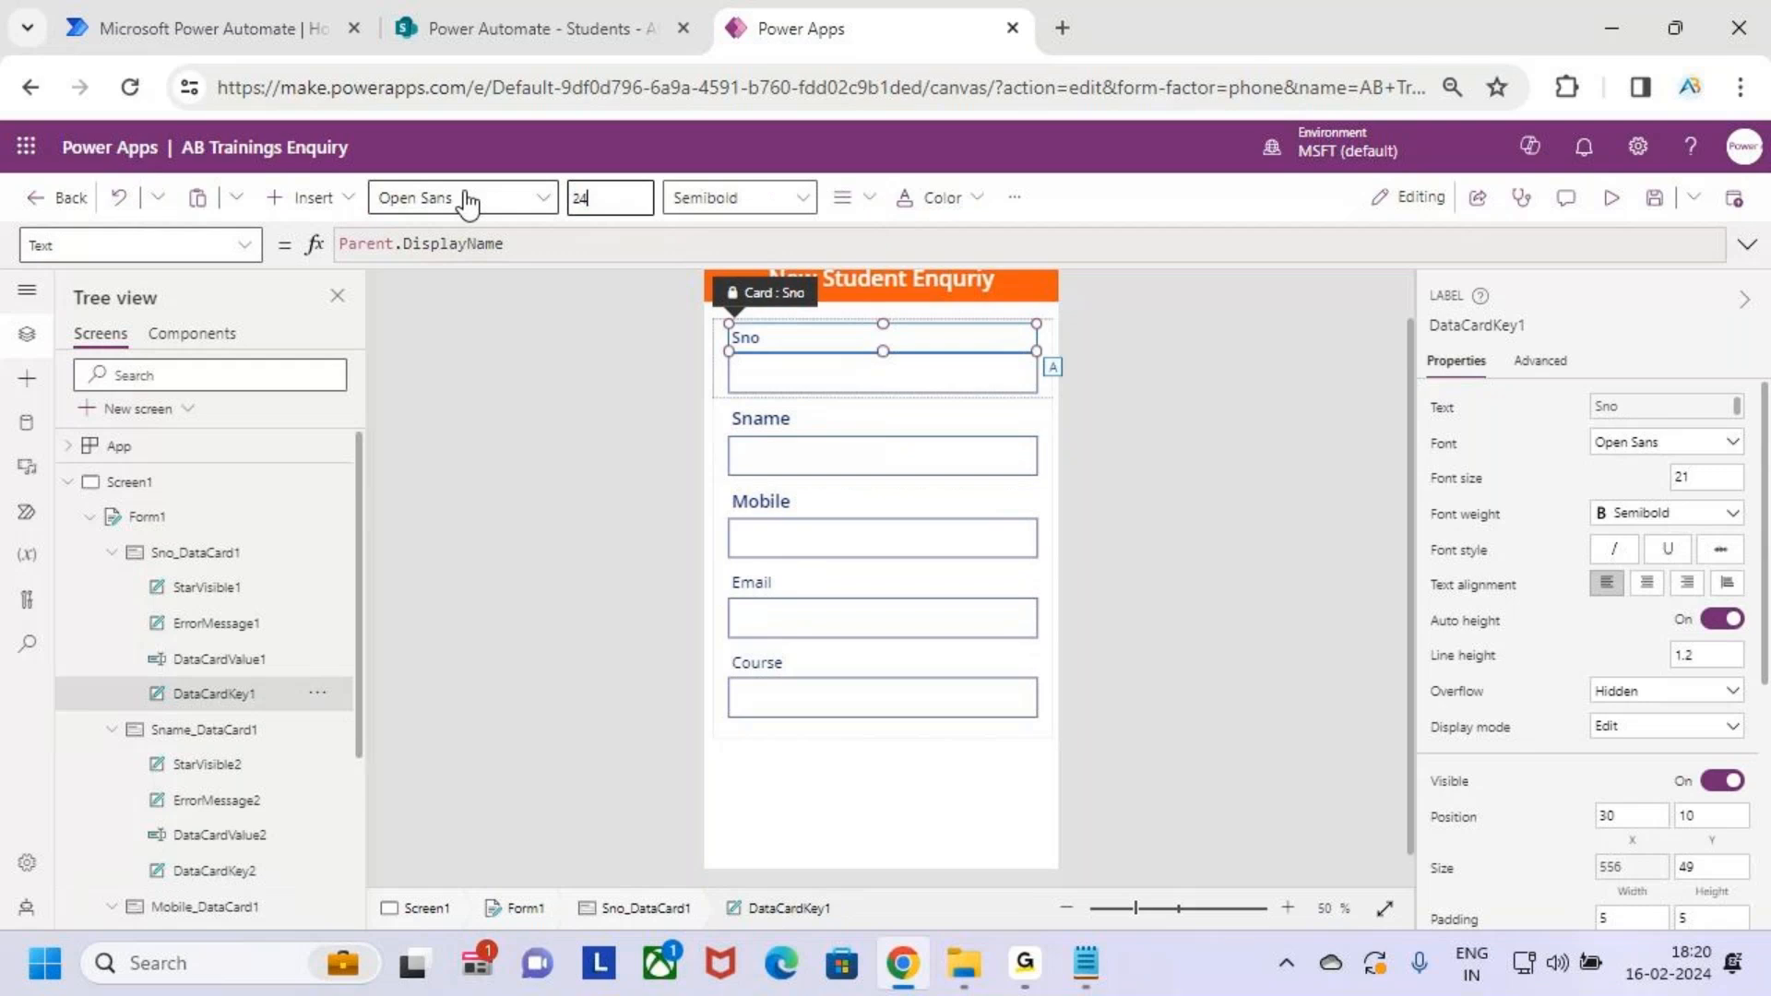
type("24")
key("Return")
Make the Email label Semibold and set the Course label to font size 24
left_click(838, 585)
left_click(837, 585)
left_click_drag(584, 195, 456, 197)
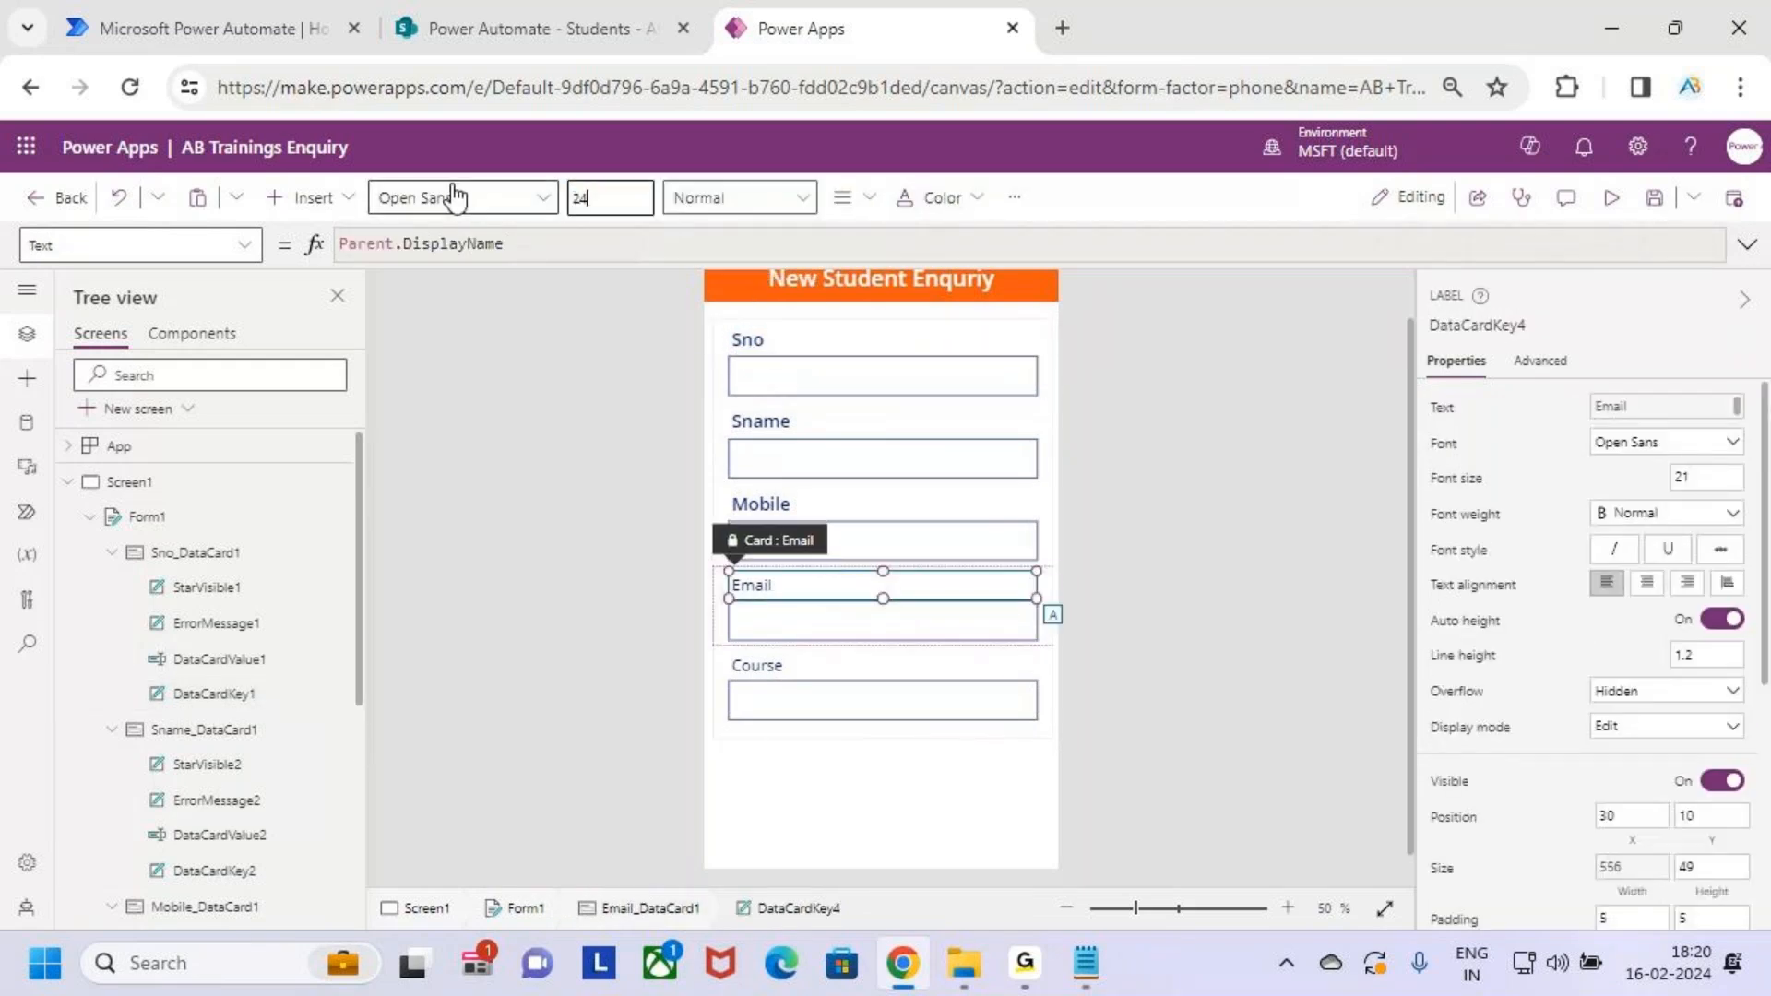
left_click(738, 197)
left_click(773, 278)
left_click(833, 688)
left_click(826, 673)
left_click_drag(591, 198, 426, 221)
type("24")
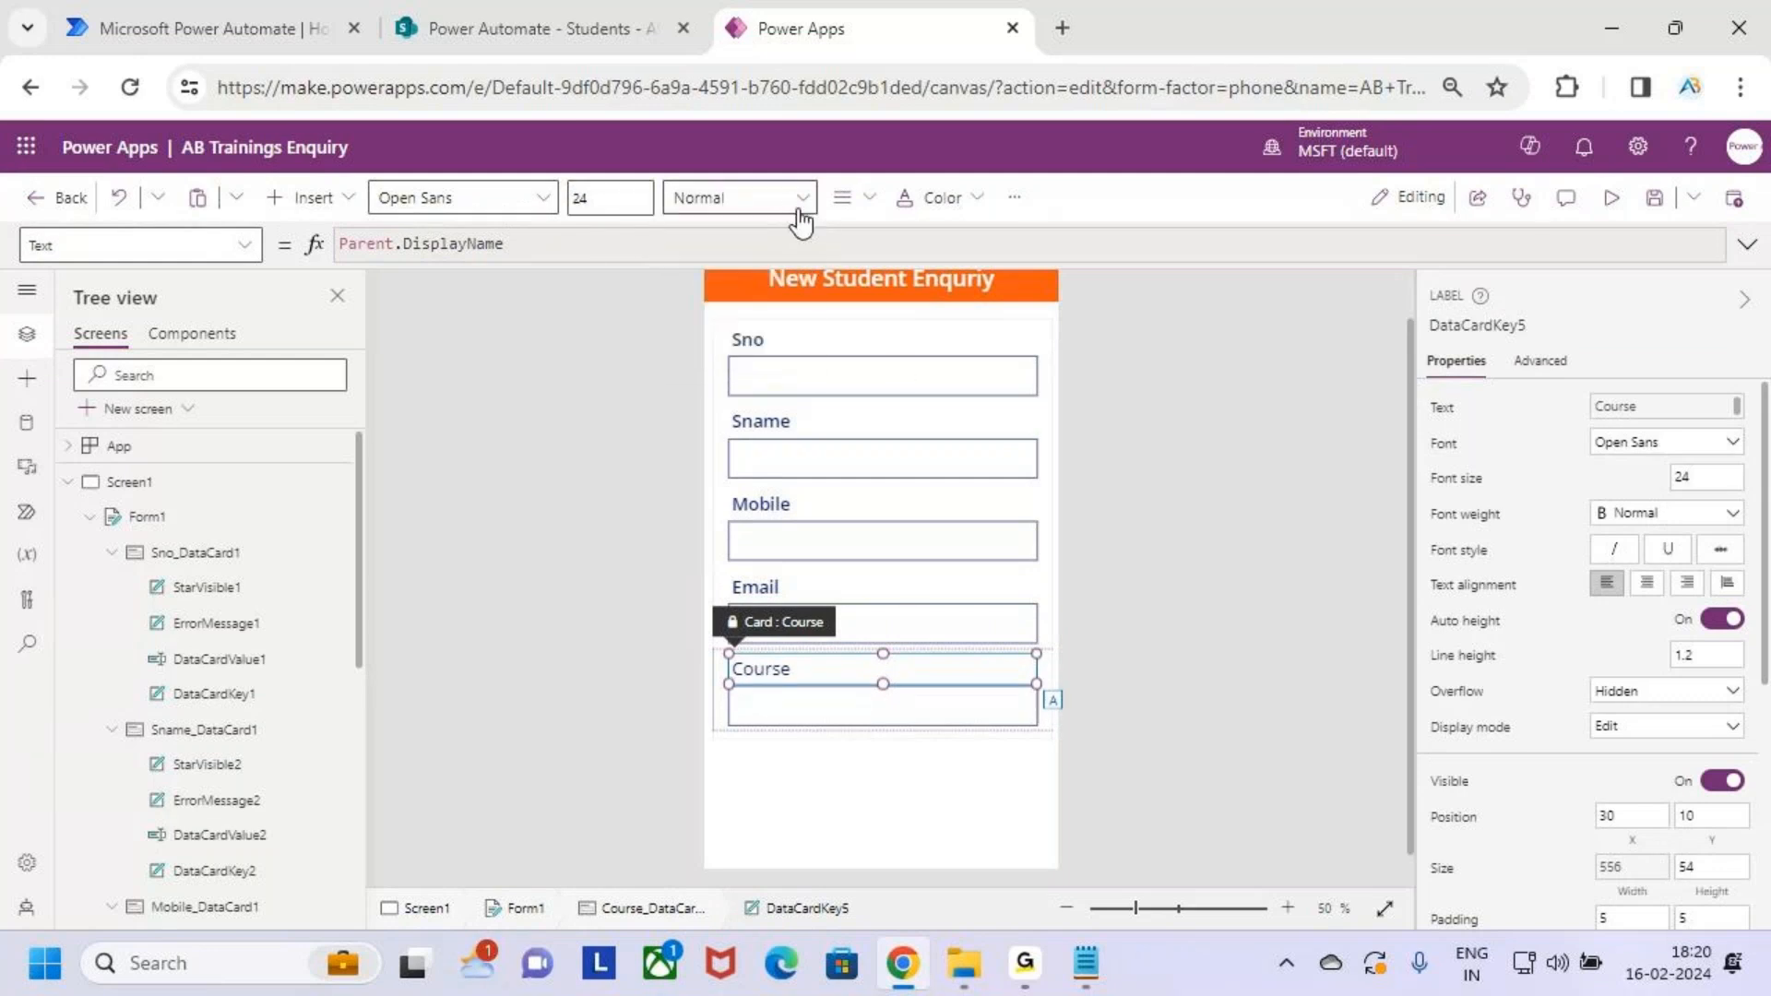
left_click(948, 806)
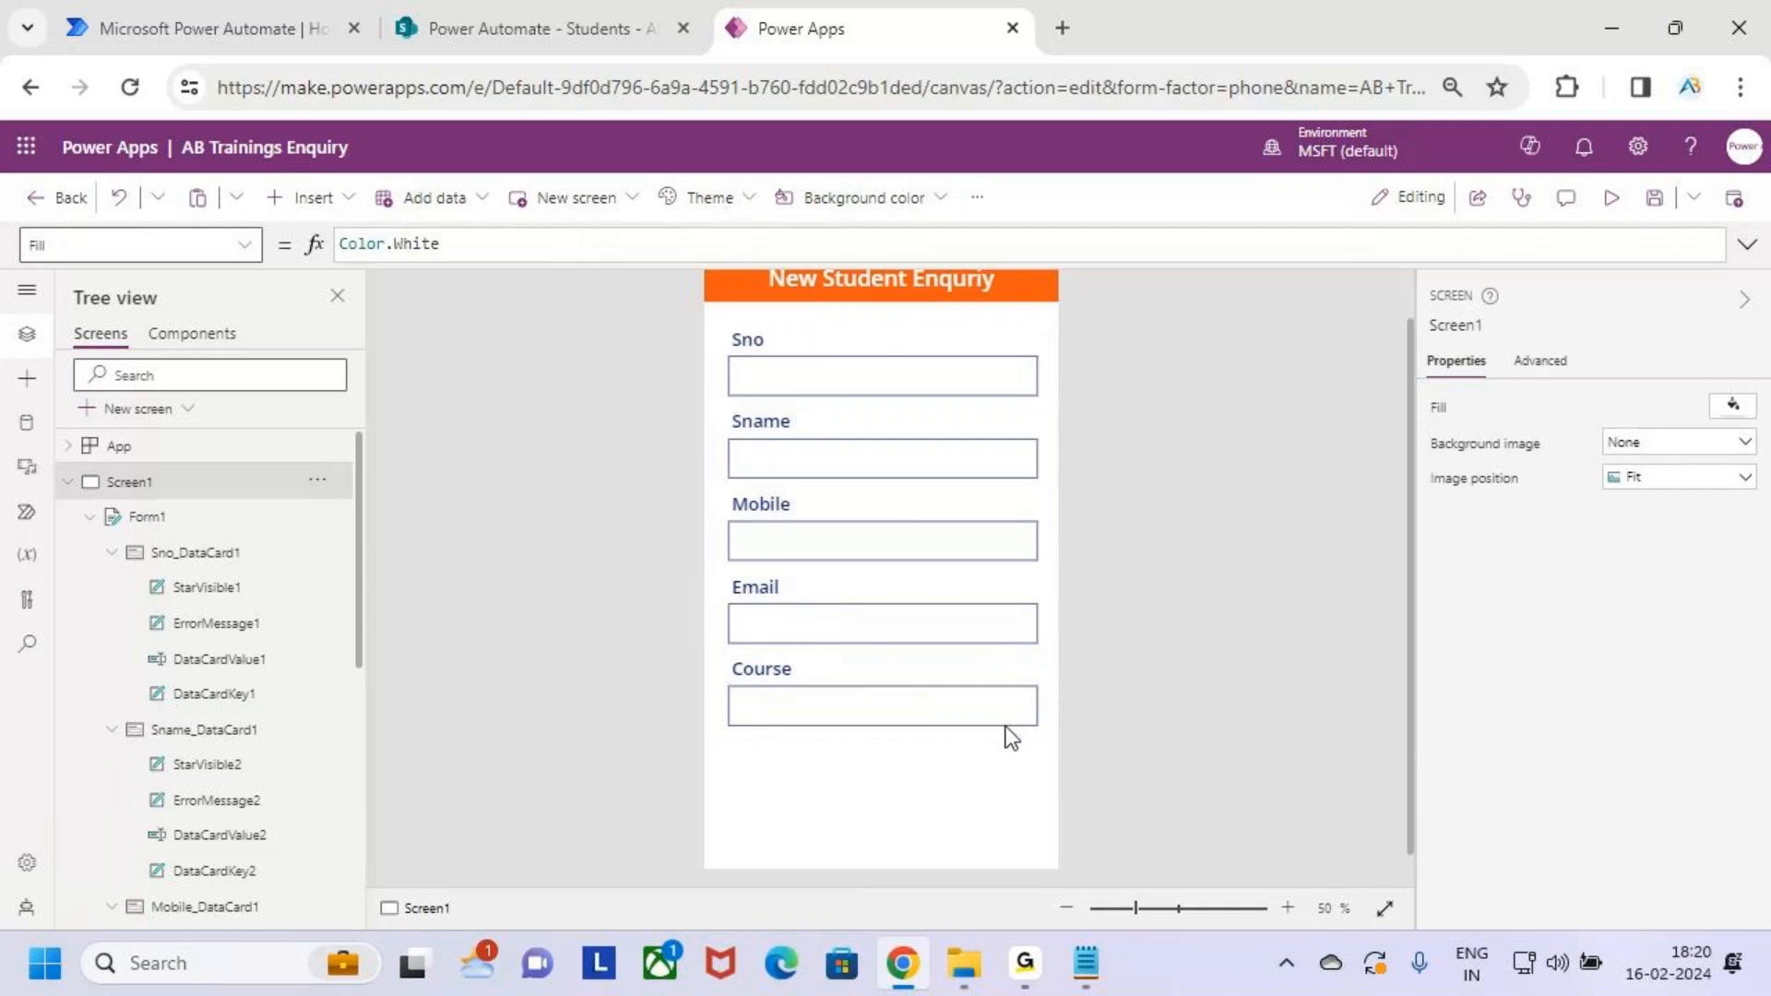
Highlight the form and its five labels: Sno, Sname, Mobile, Email and Course
left_click_drag(709, 324, 1050, 745)
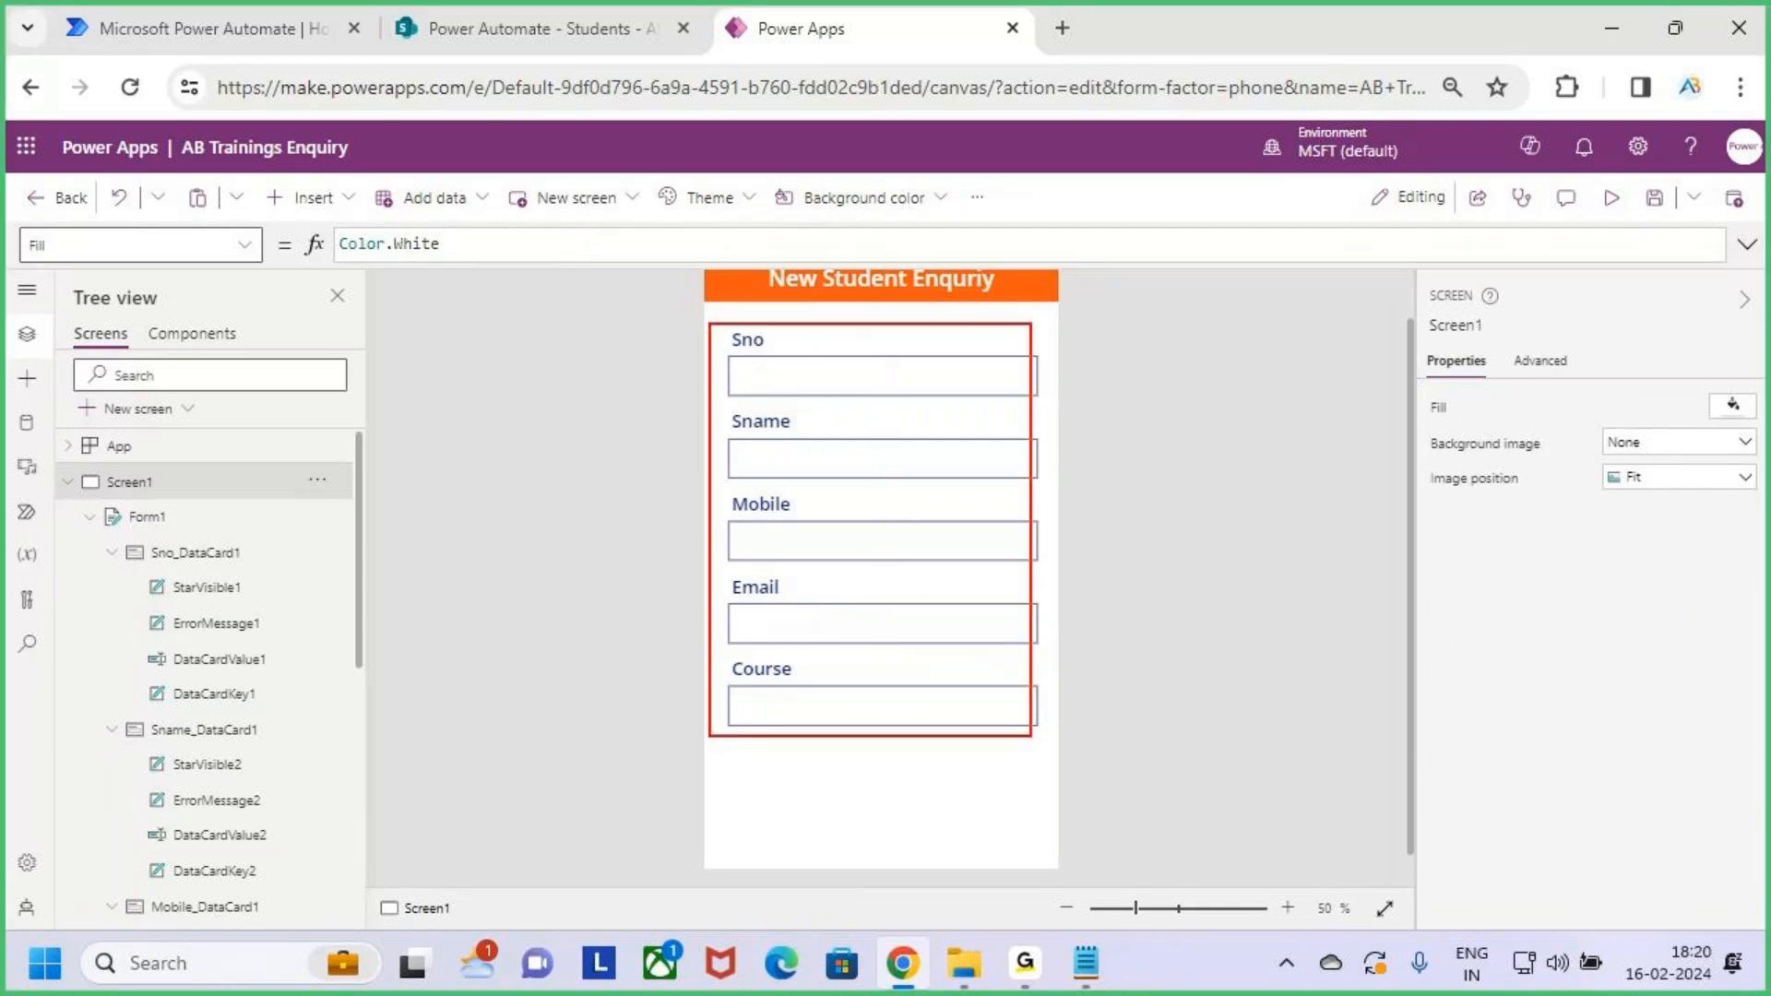
left_click_drag(758, 379, 801, 379)
left_click_drag(753, 453, 819, 456)
left_click_drag(761, 524, 868, 523)
left_click_drag(762, 605, 848, 615)
left_click_drag(775, 689, 837, 695)
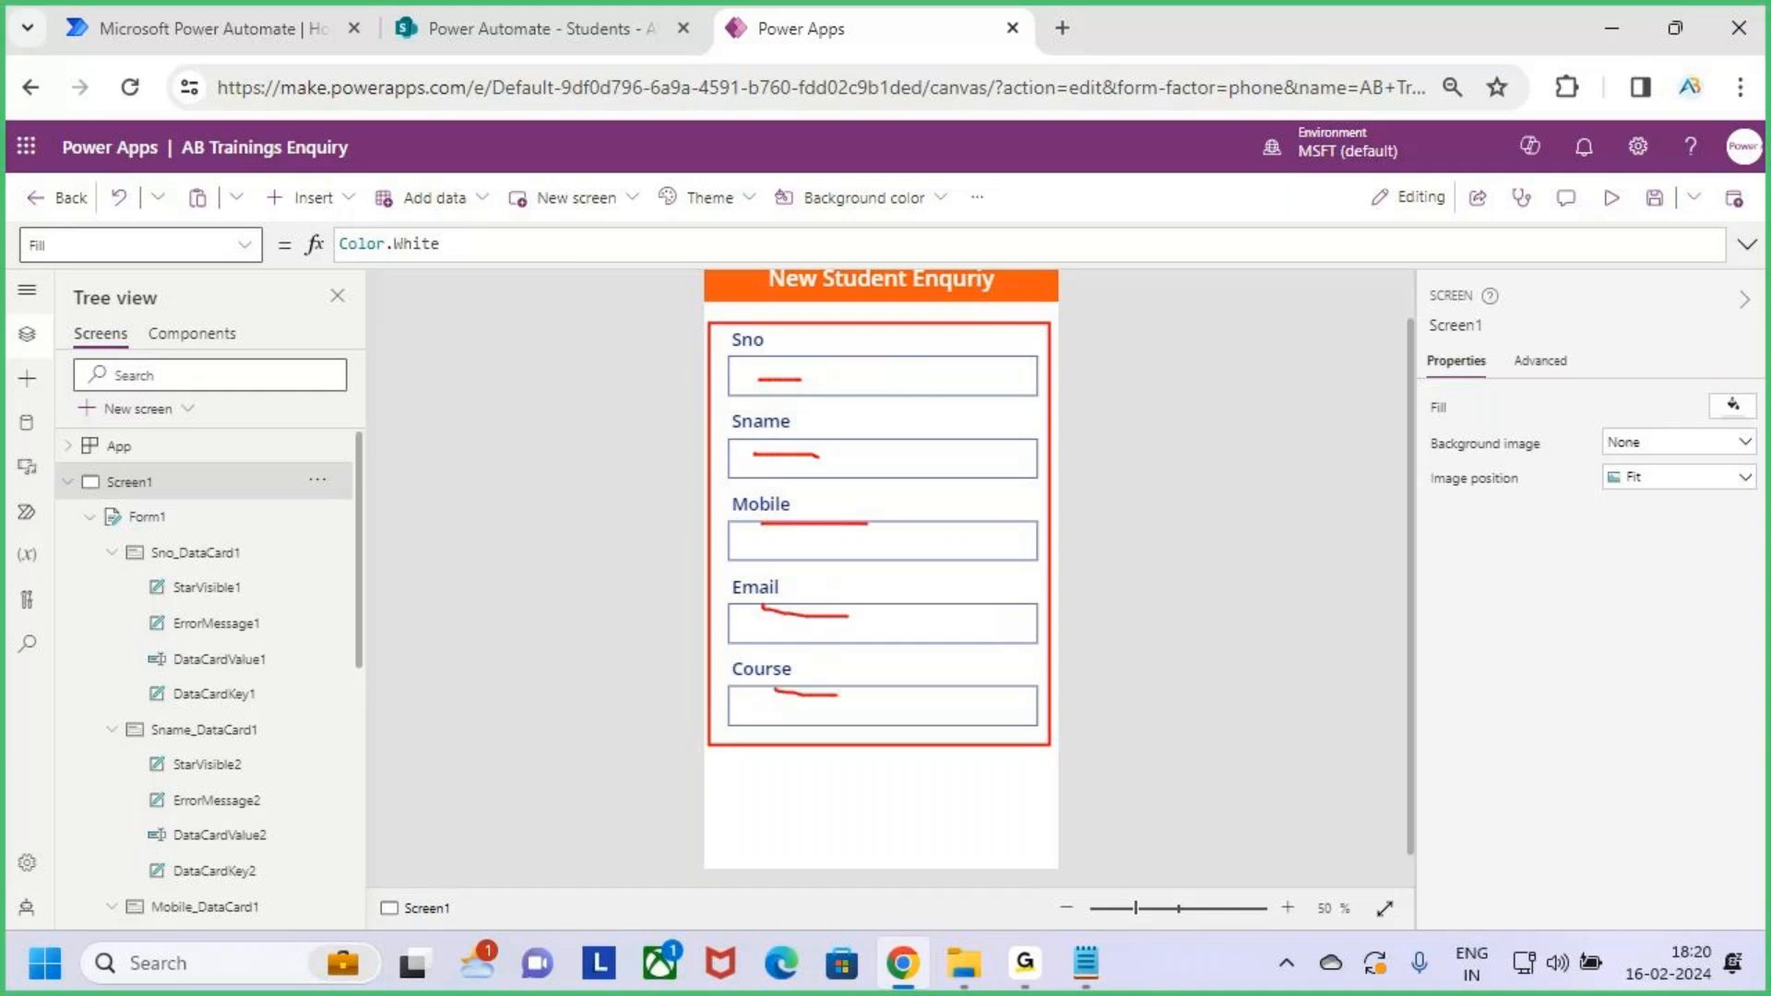
key("e")
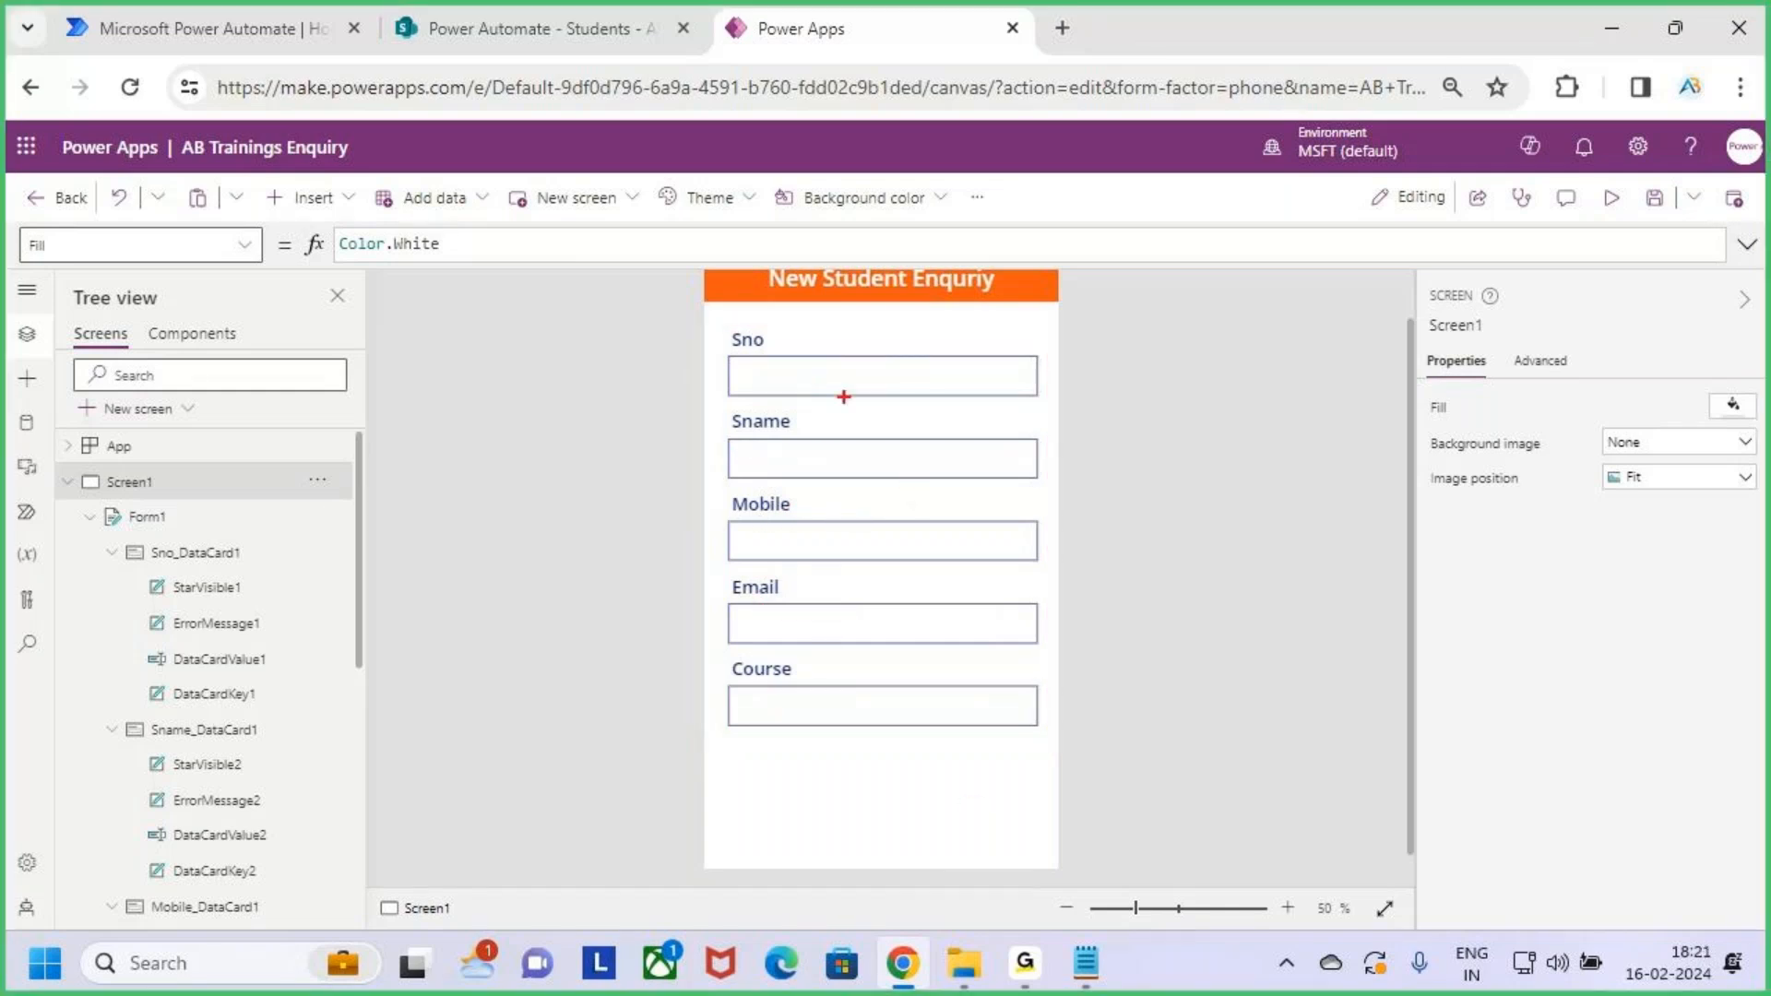
Mark the form again and the canvas area to its right
mouse_move(719, 323)
left_mouse_down()
mouse_move(975, 776)
mouse_move(1052, 754)
left_mouse_up()
left_click_drag(1024, 607, 1083, 606)
left_click_drag(1065, 578, 1094, 610)
mouse_move(1178, 553)
left_mouse_down()
mouse_move(1178, 588)
mouse_move(1164, 533)
left_mouse_up()
left_click_drag(1215, 537, 1185, 616)
left_click_drag(1159, 650, 1496, 577)
left_click_drag(488, 29, 497, 129)
key("Escape")
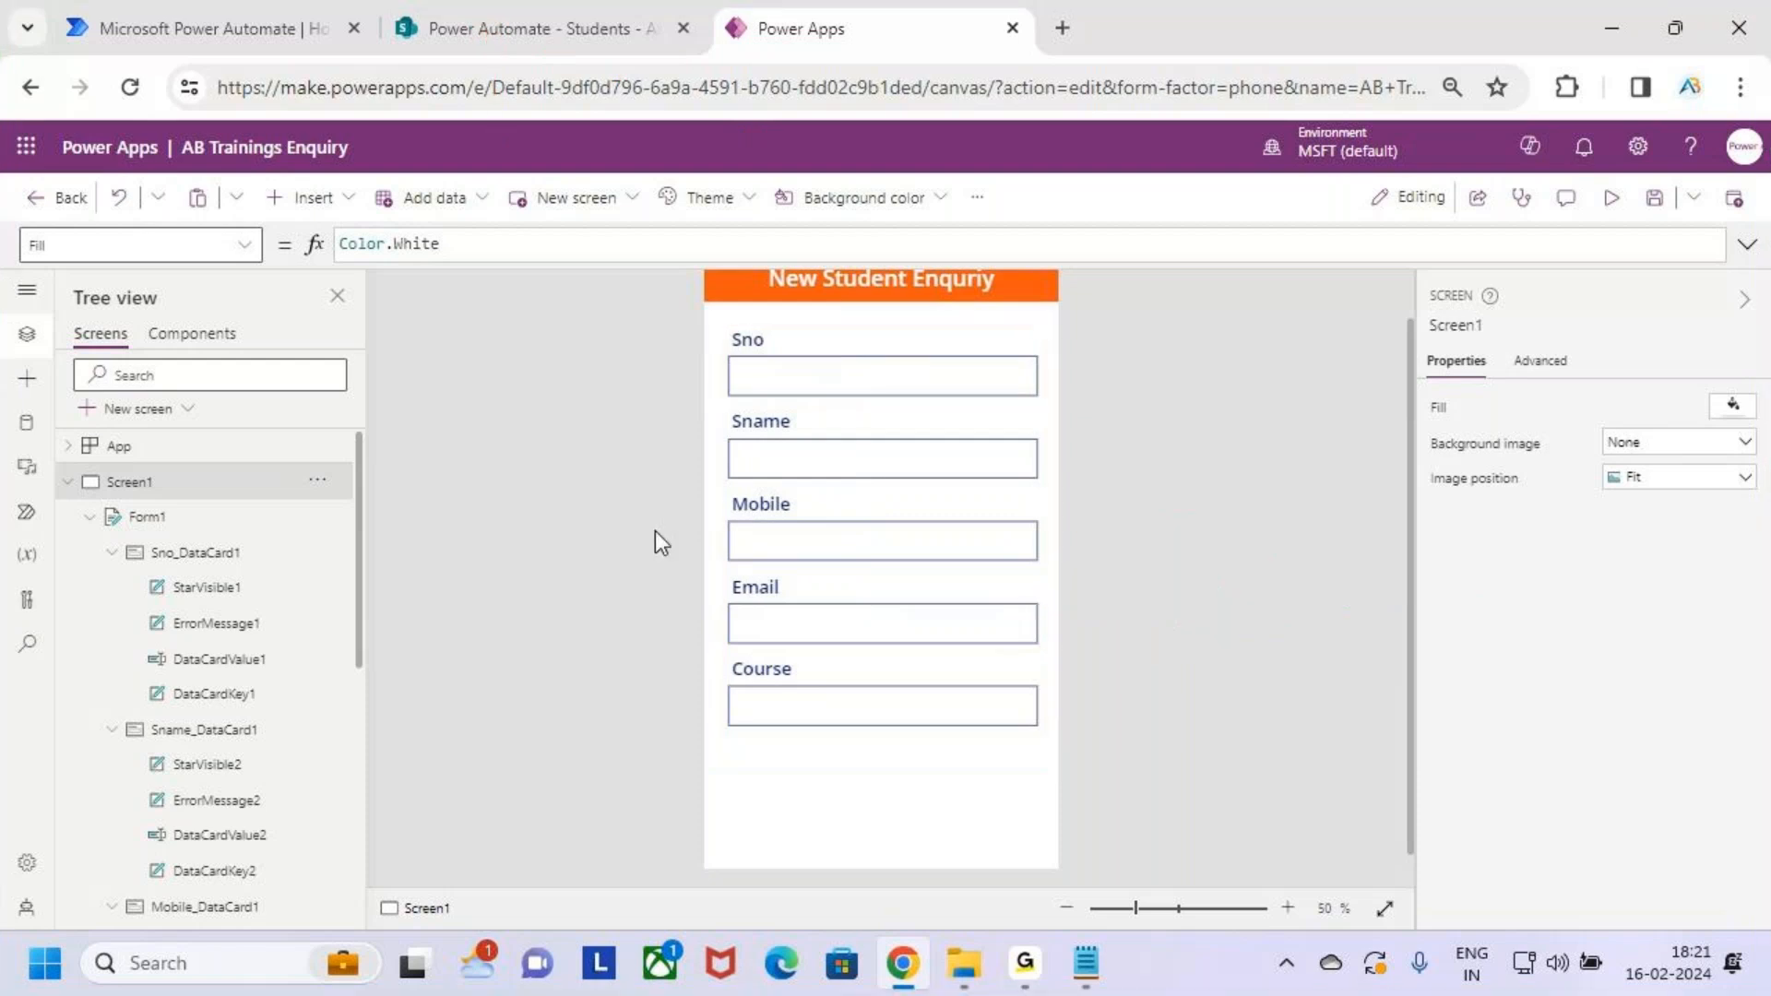
Highlight the empty space below the form and the Insert command
key("ctrl+2")
left_click_drag(891, 770, 1013, 822)
key("Escape")
key("ctrl+2")
left_click_drag(262, 175, 376, 225)
key("Escape")
Insert a Button and place it below the Course field
left_click(314, 197)
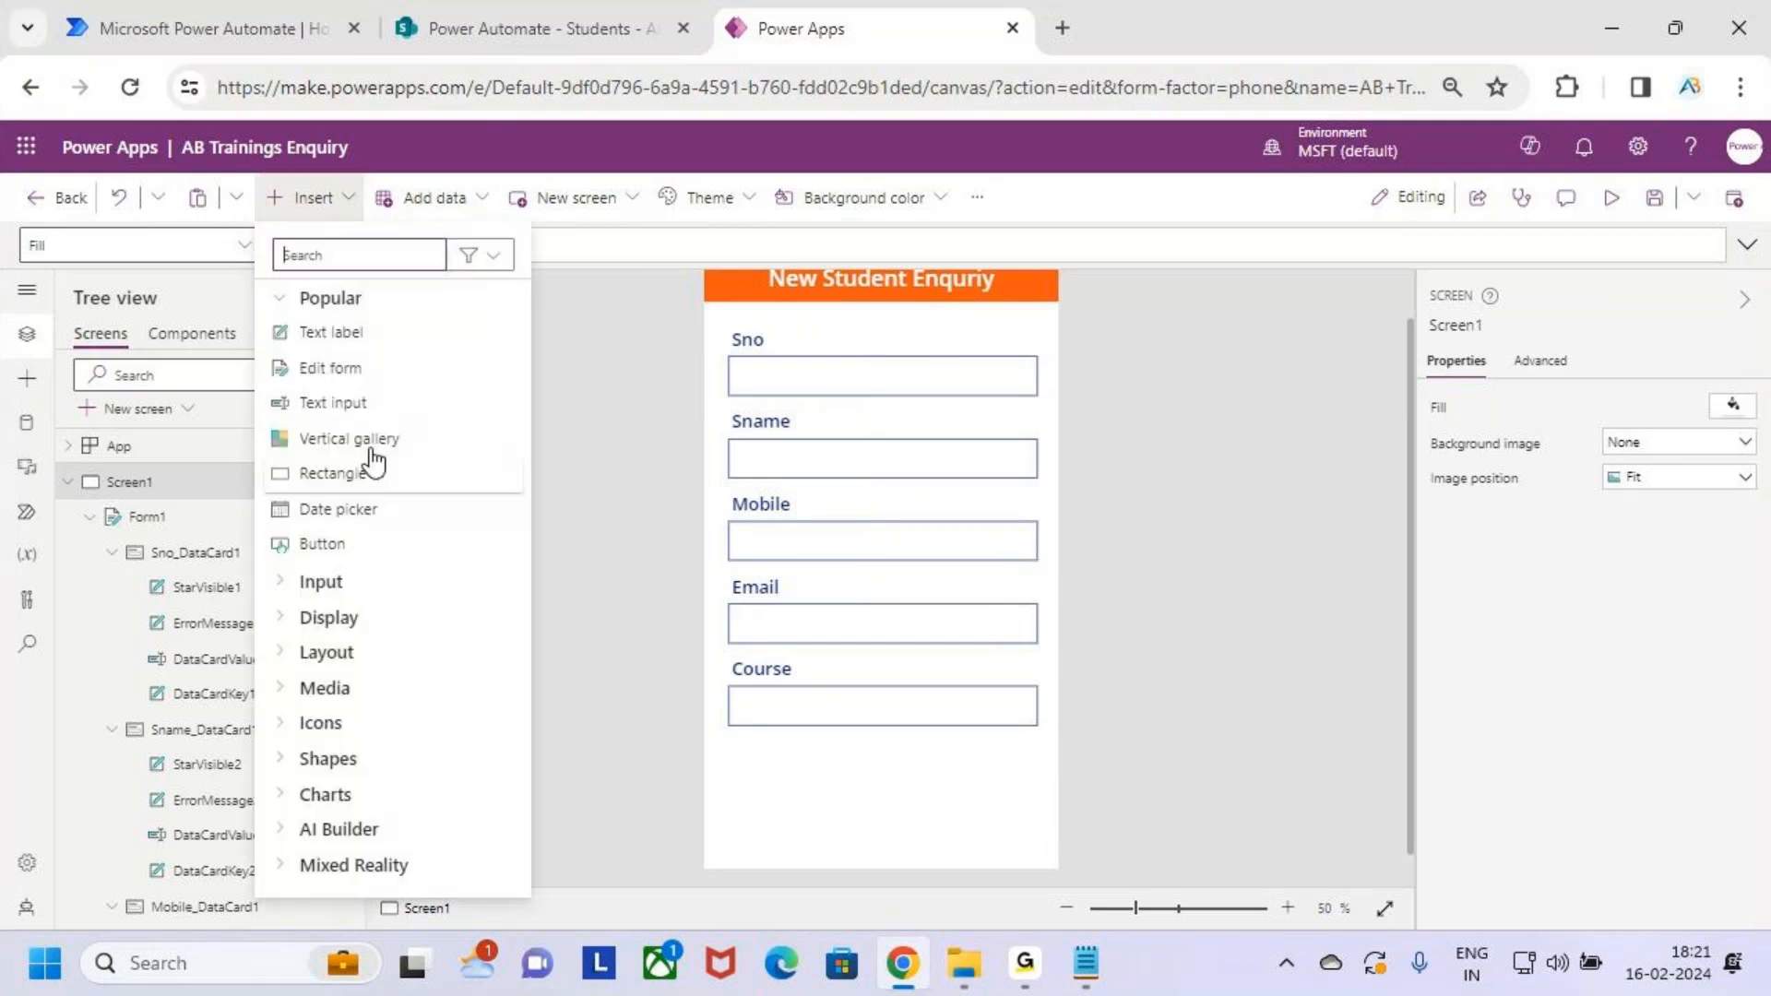
key("ctrl+2")
left_click_drag(268, 524, 347, 553)
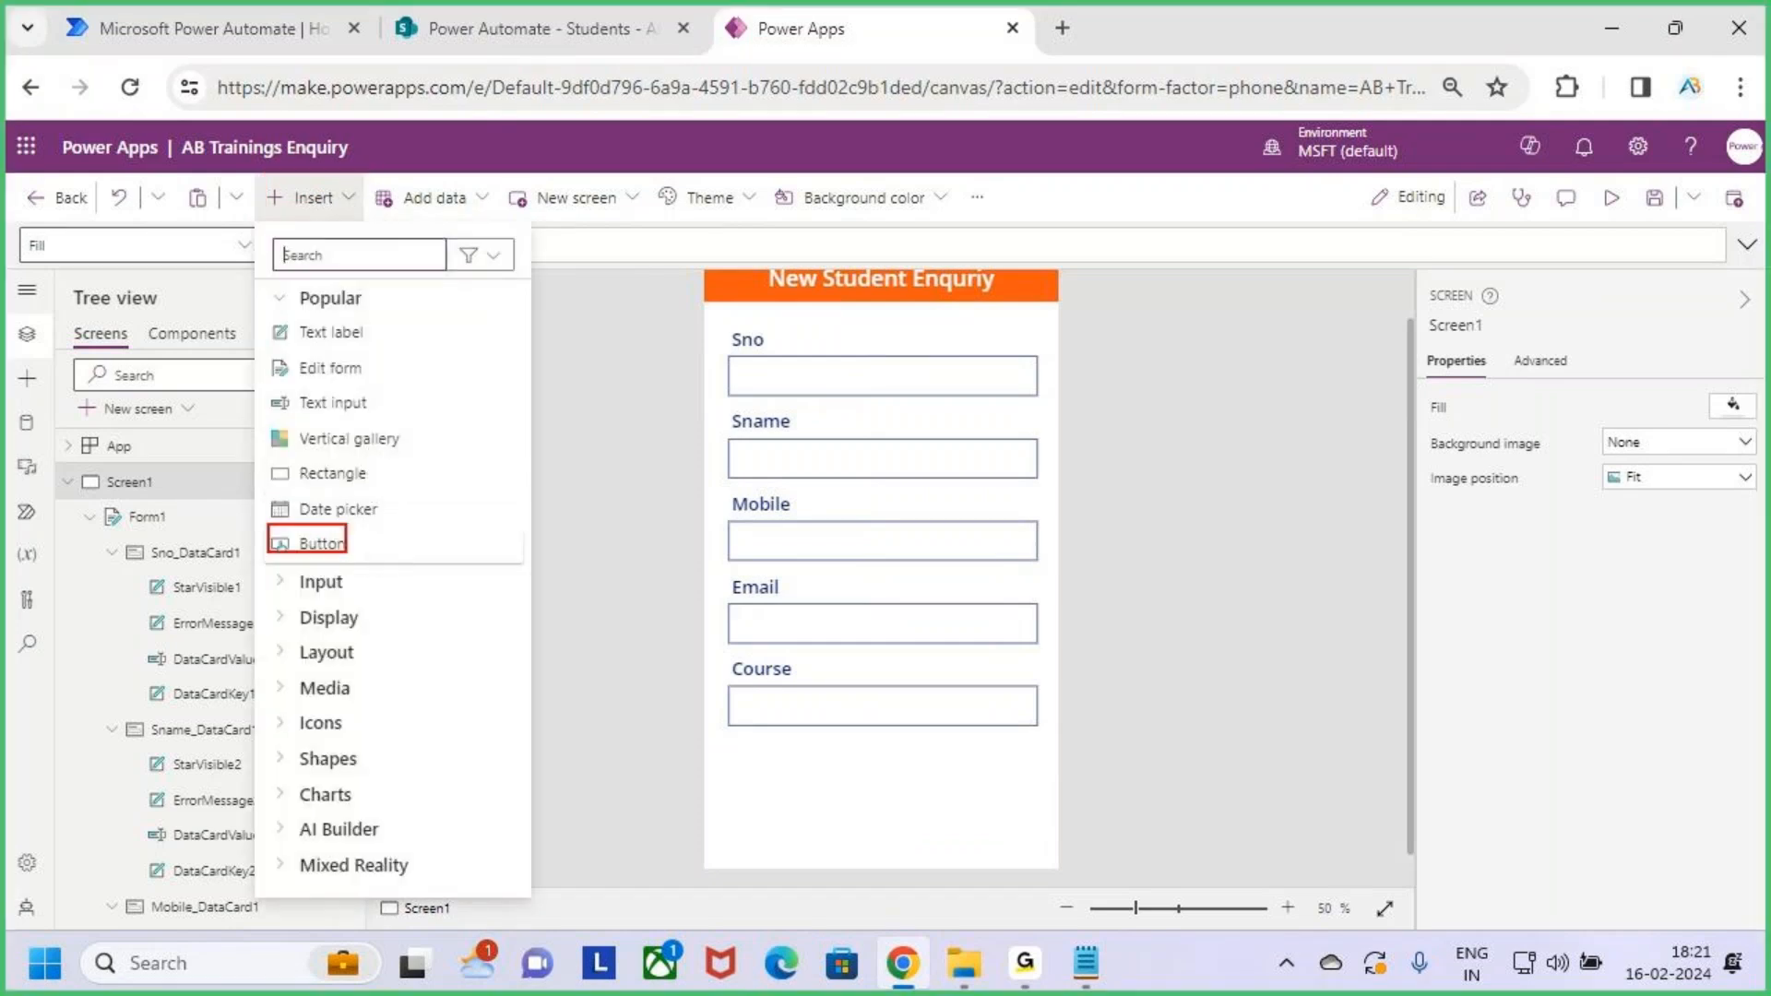
key("Escape")
left_click(351, 552)
left_click_drag(783, 292, 965, 804)
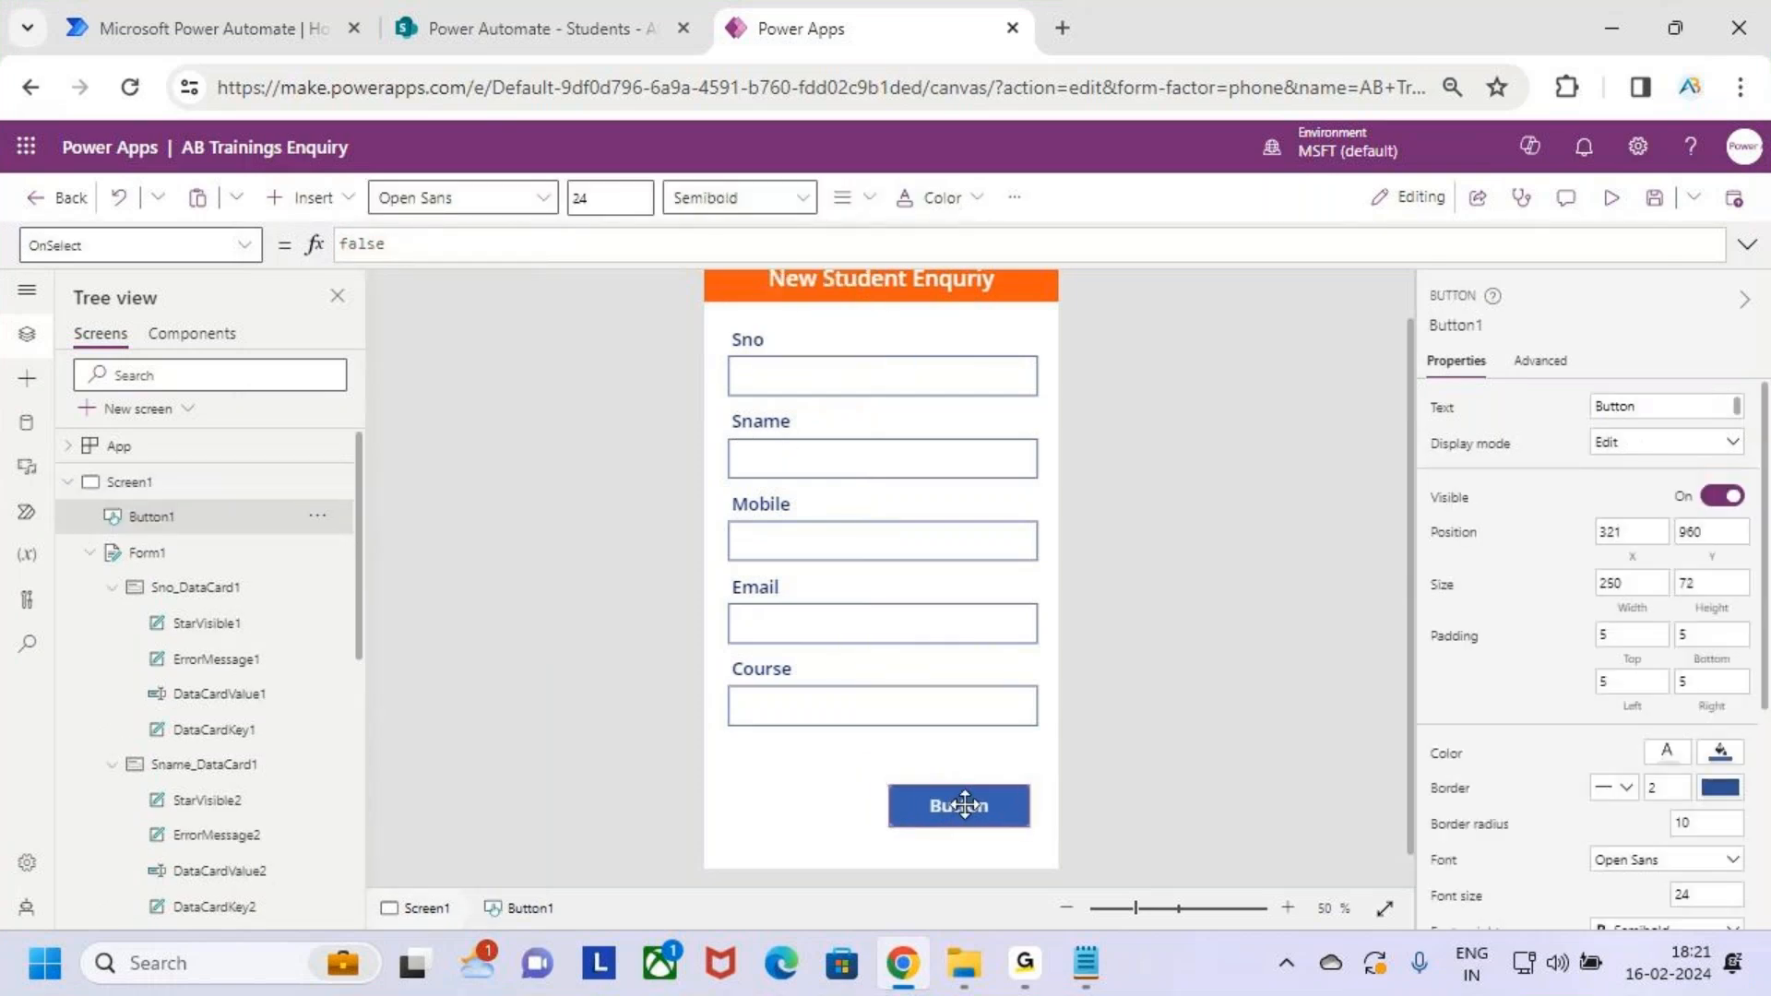
key("ctrl+2")
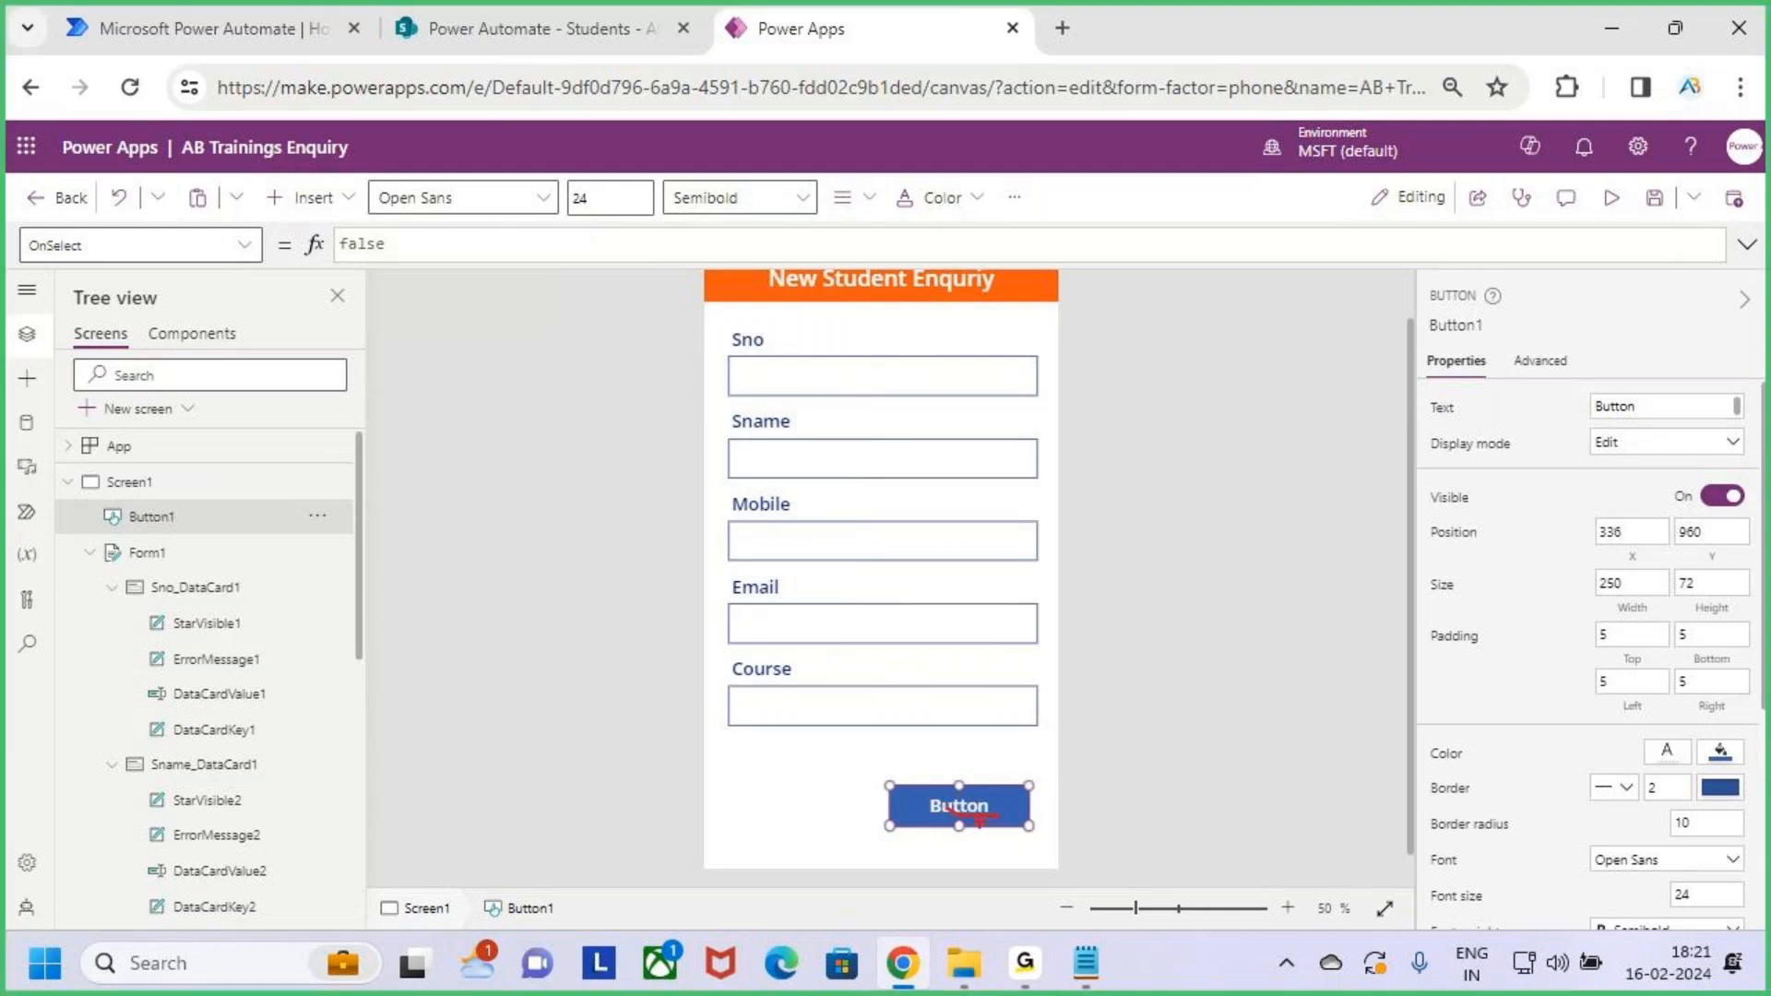
key("Escape")
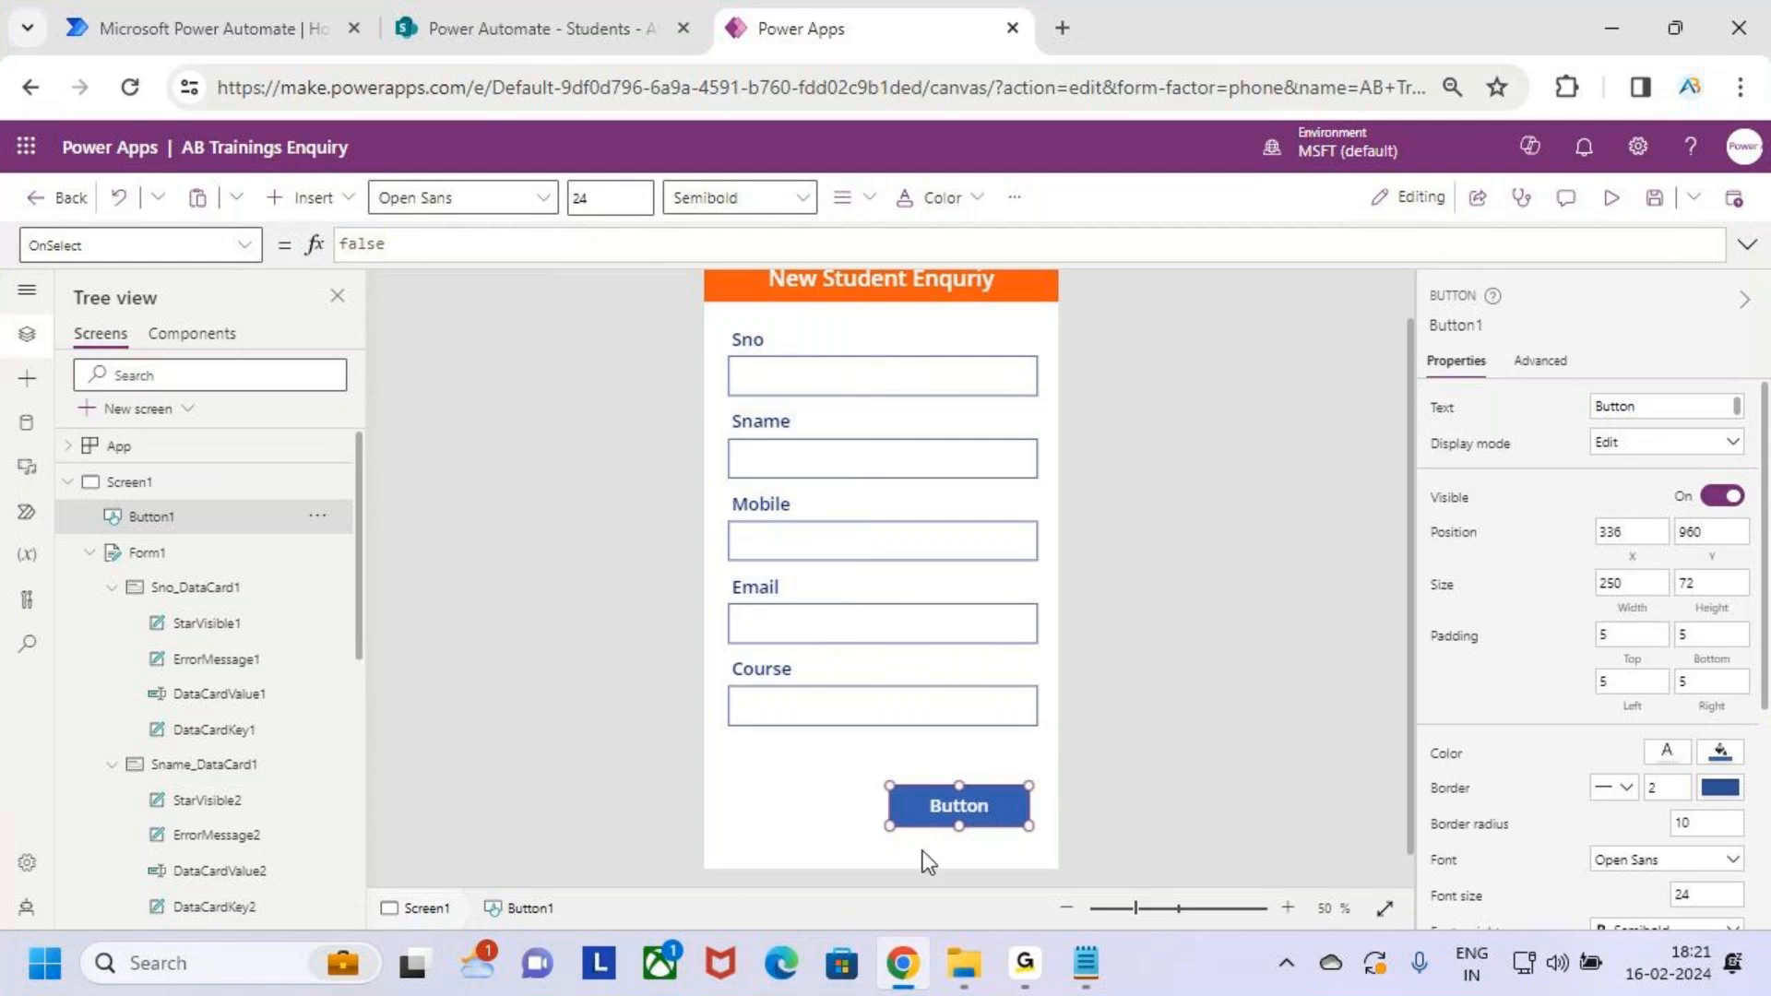
Change the button's caption text from 'Button' to 'Submit'
left_click(1446, 413)
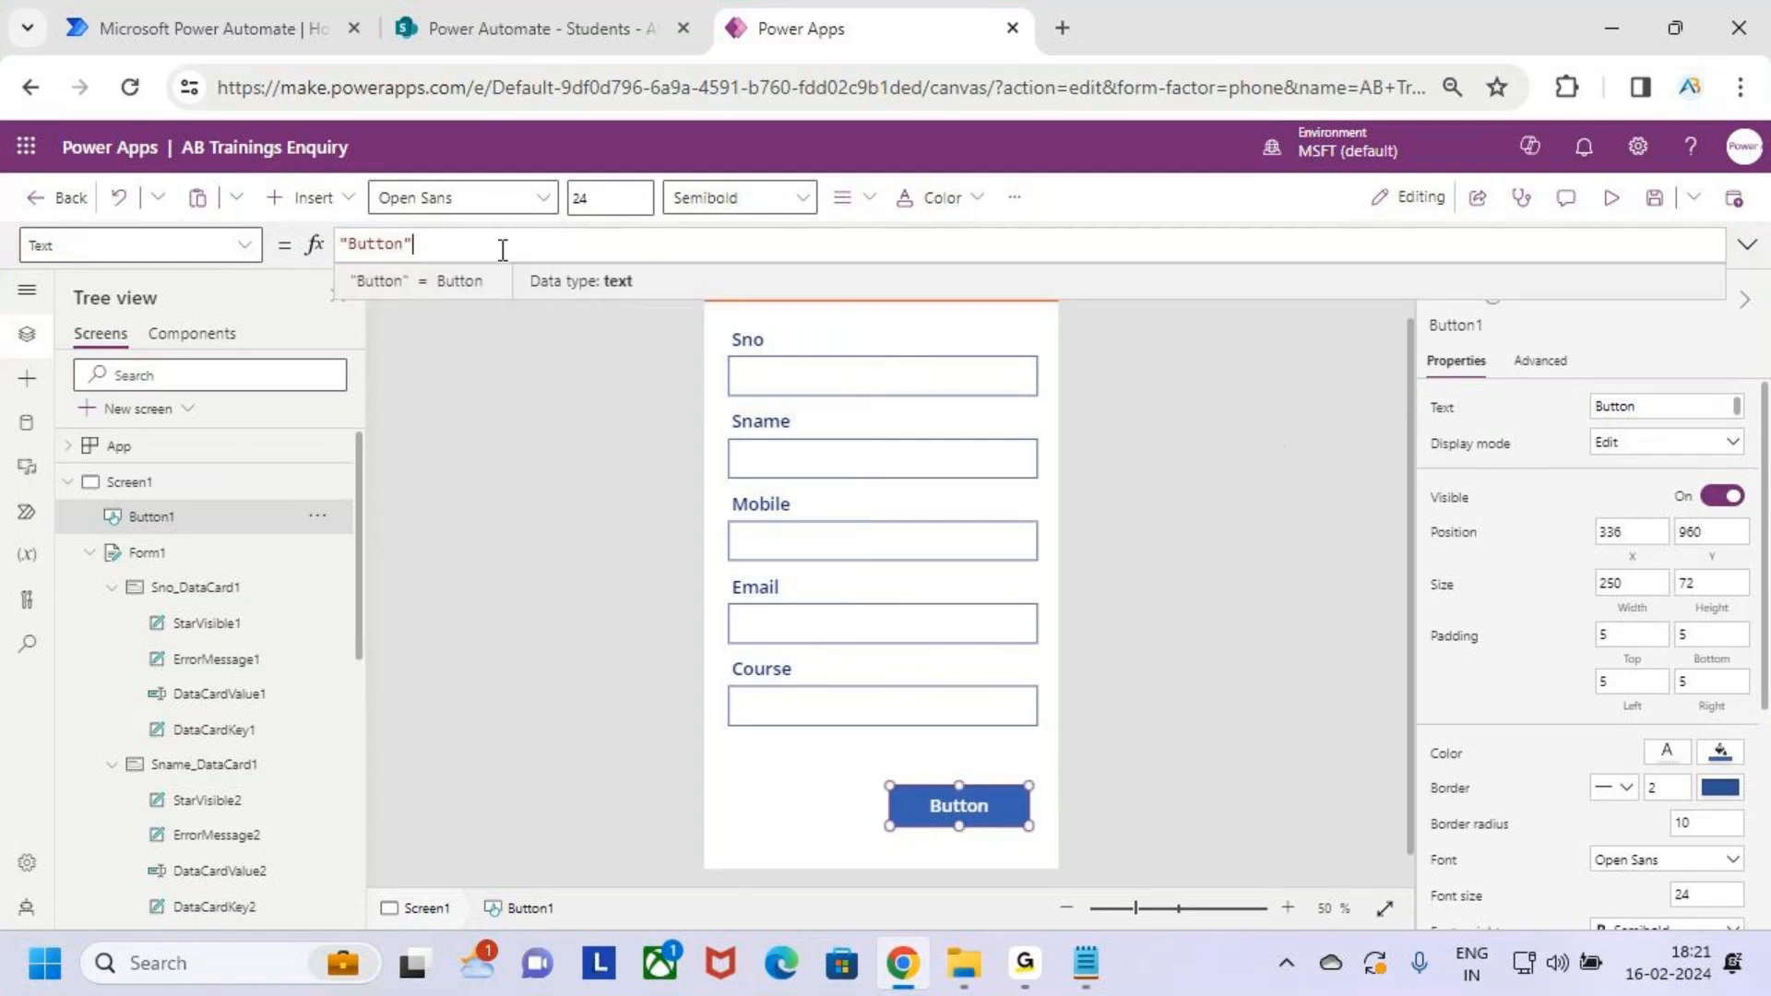
double_click(384, 244)
type("Submit")
left_click(981, 804)
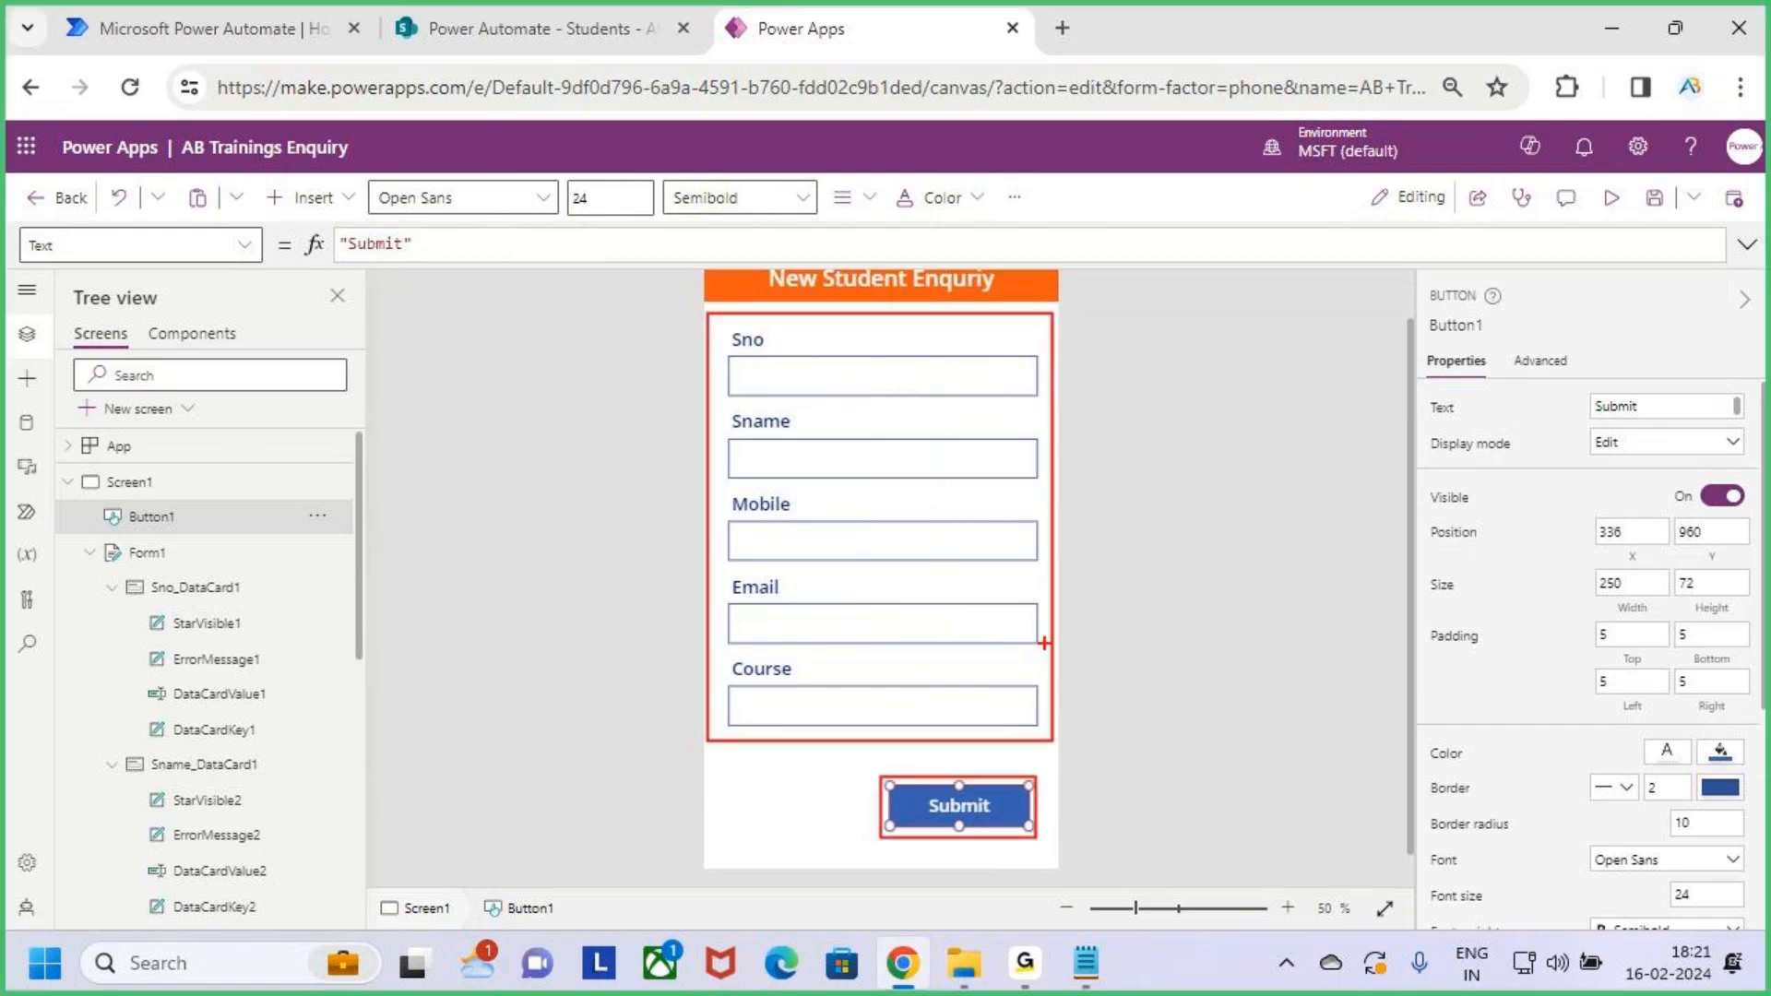
left_click_drag(1007, 589, 1121, 637)
mouse_move(1190, 544)
left_mouse_down()
mouse_move(1236, 553)
mouse_move(1288, 533)
mouse_move(1261, 583)
left_mouse_up()
key("Escape")
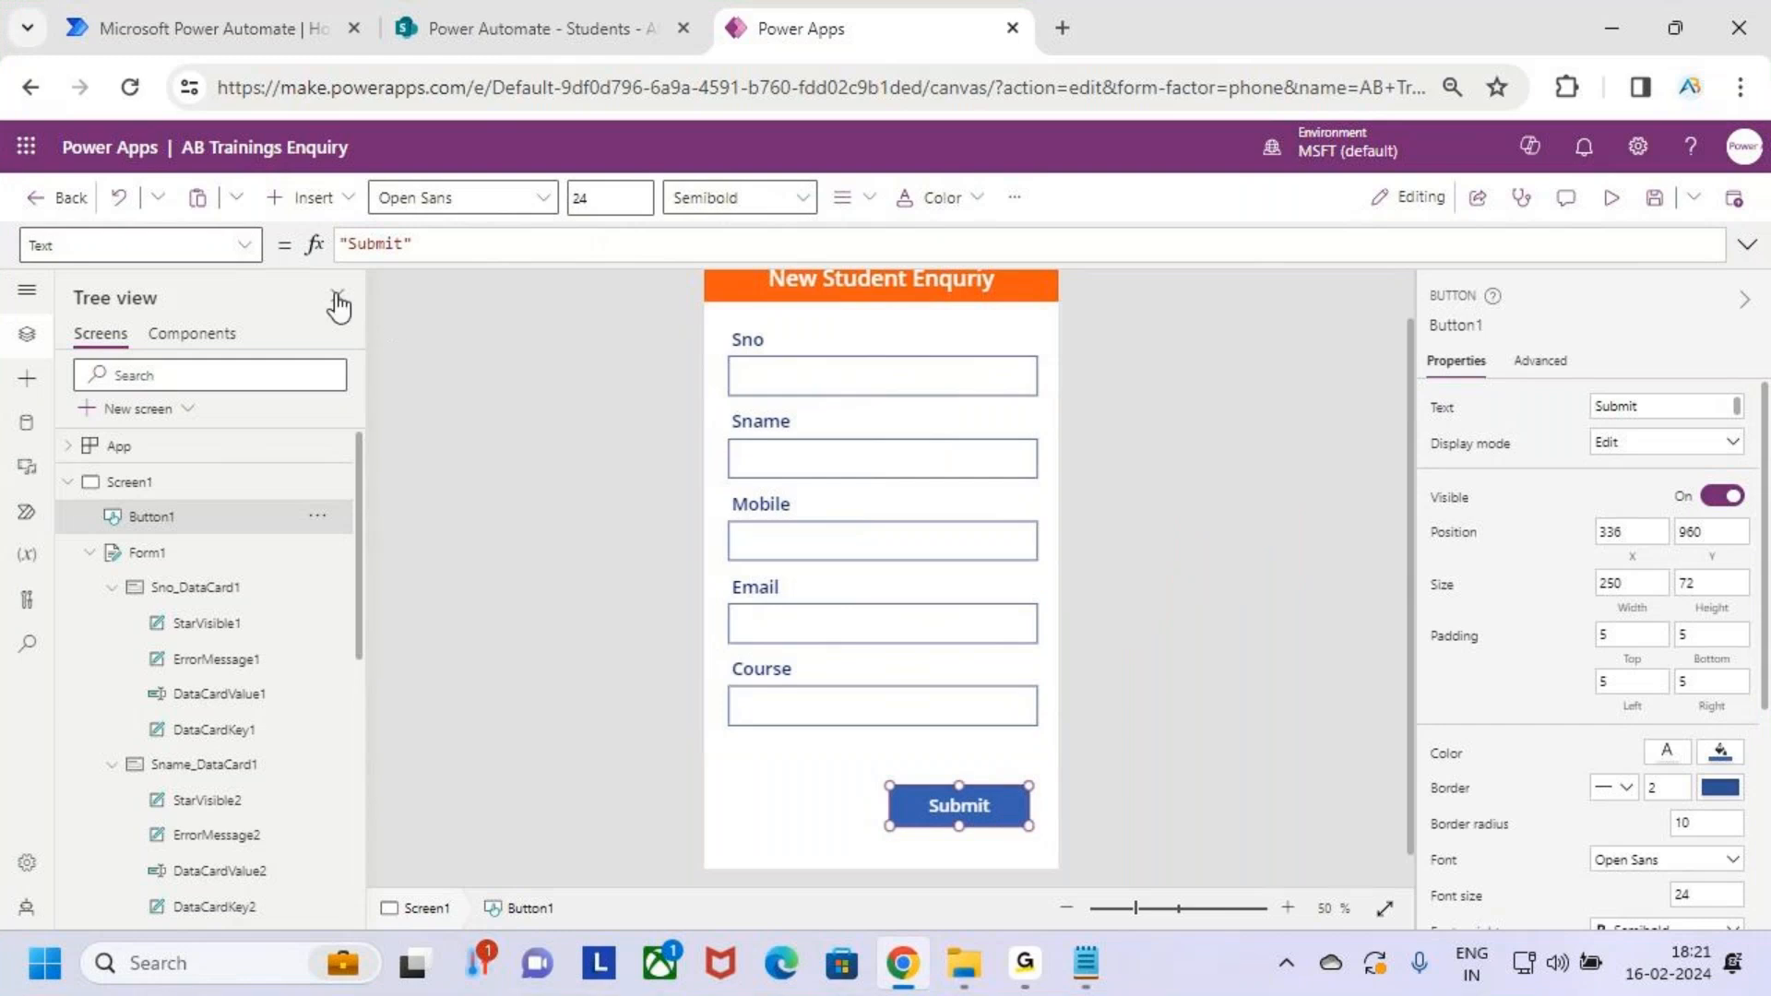
Switch the formula bar to the button's OnSelect property
left_click(246, 249)
scroll(125, 503, "up", 6)
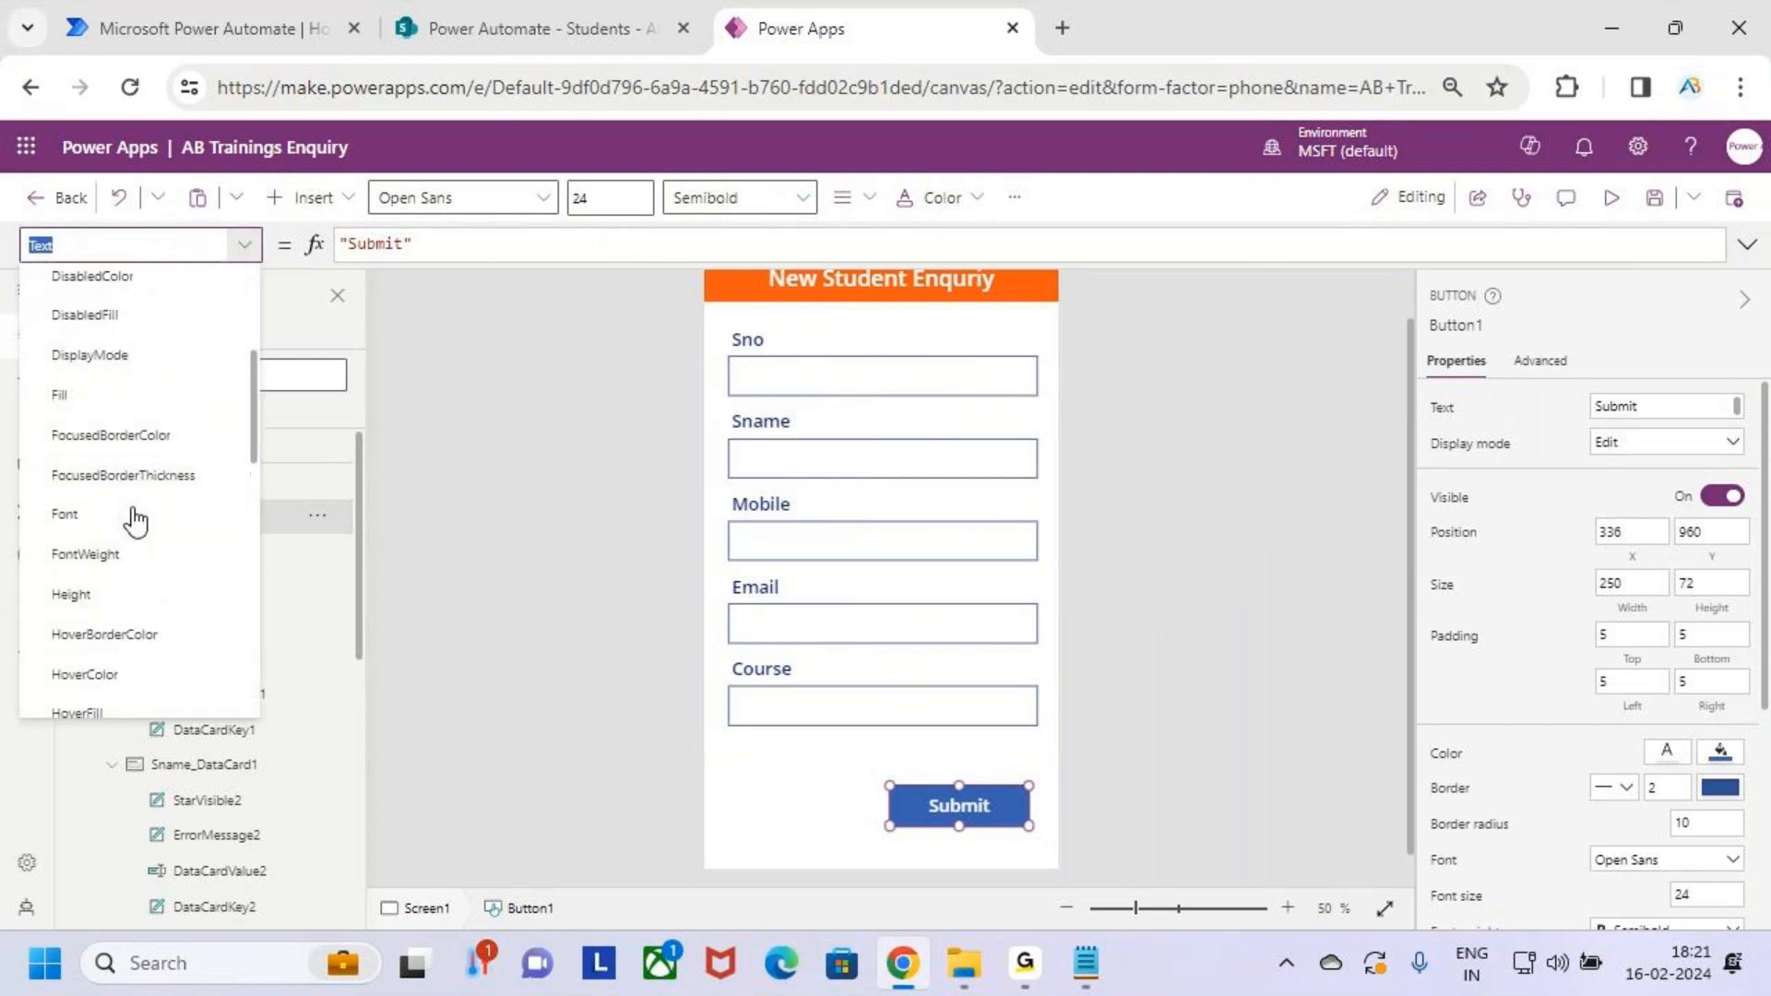
scroll(136, 521, "up", 2)
scroll(135, 521, "down", 5)
scroll(136, 521, "up", 5)
scroll(139, 528, "down", 4)
scroll(138, 528, "down", 8)
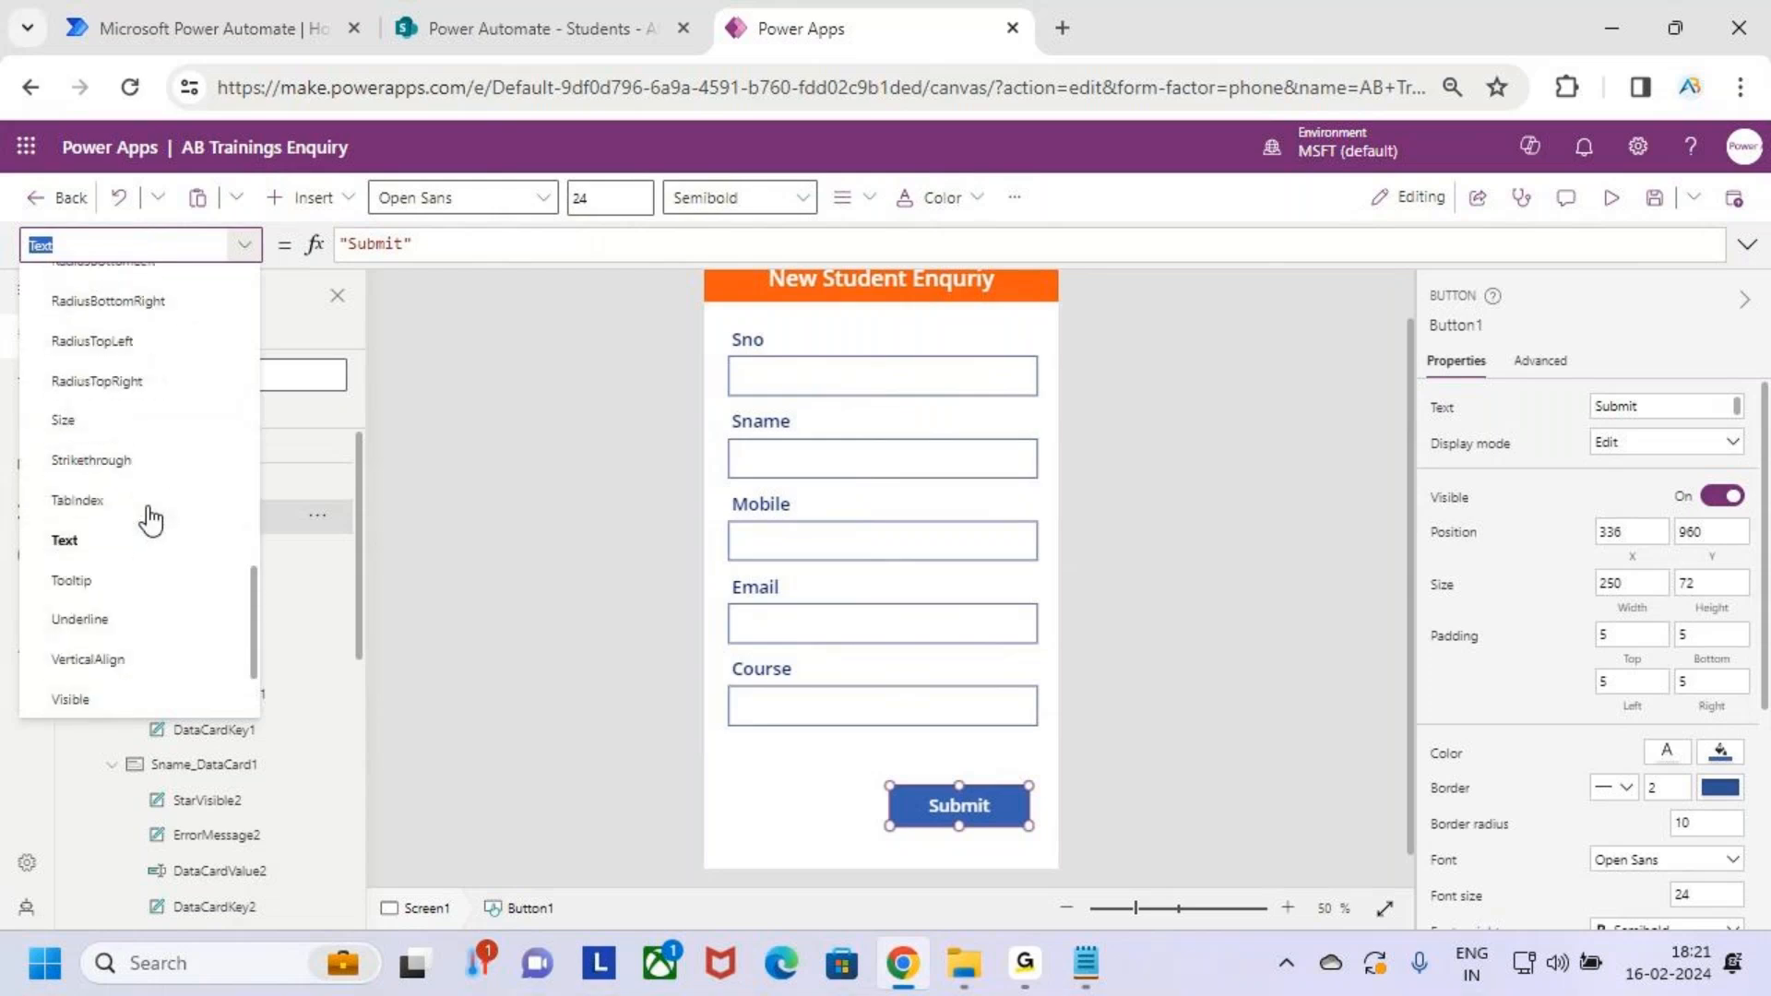
scroll(145, 538, "up", 6)
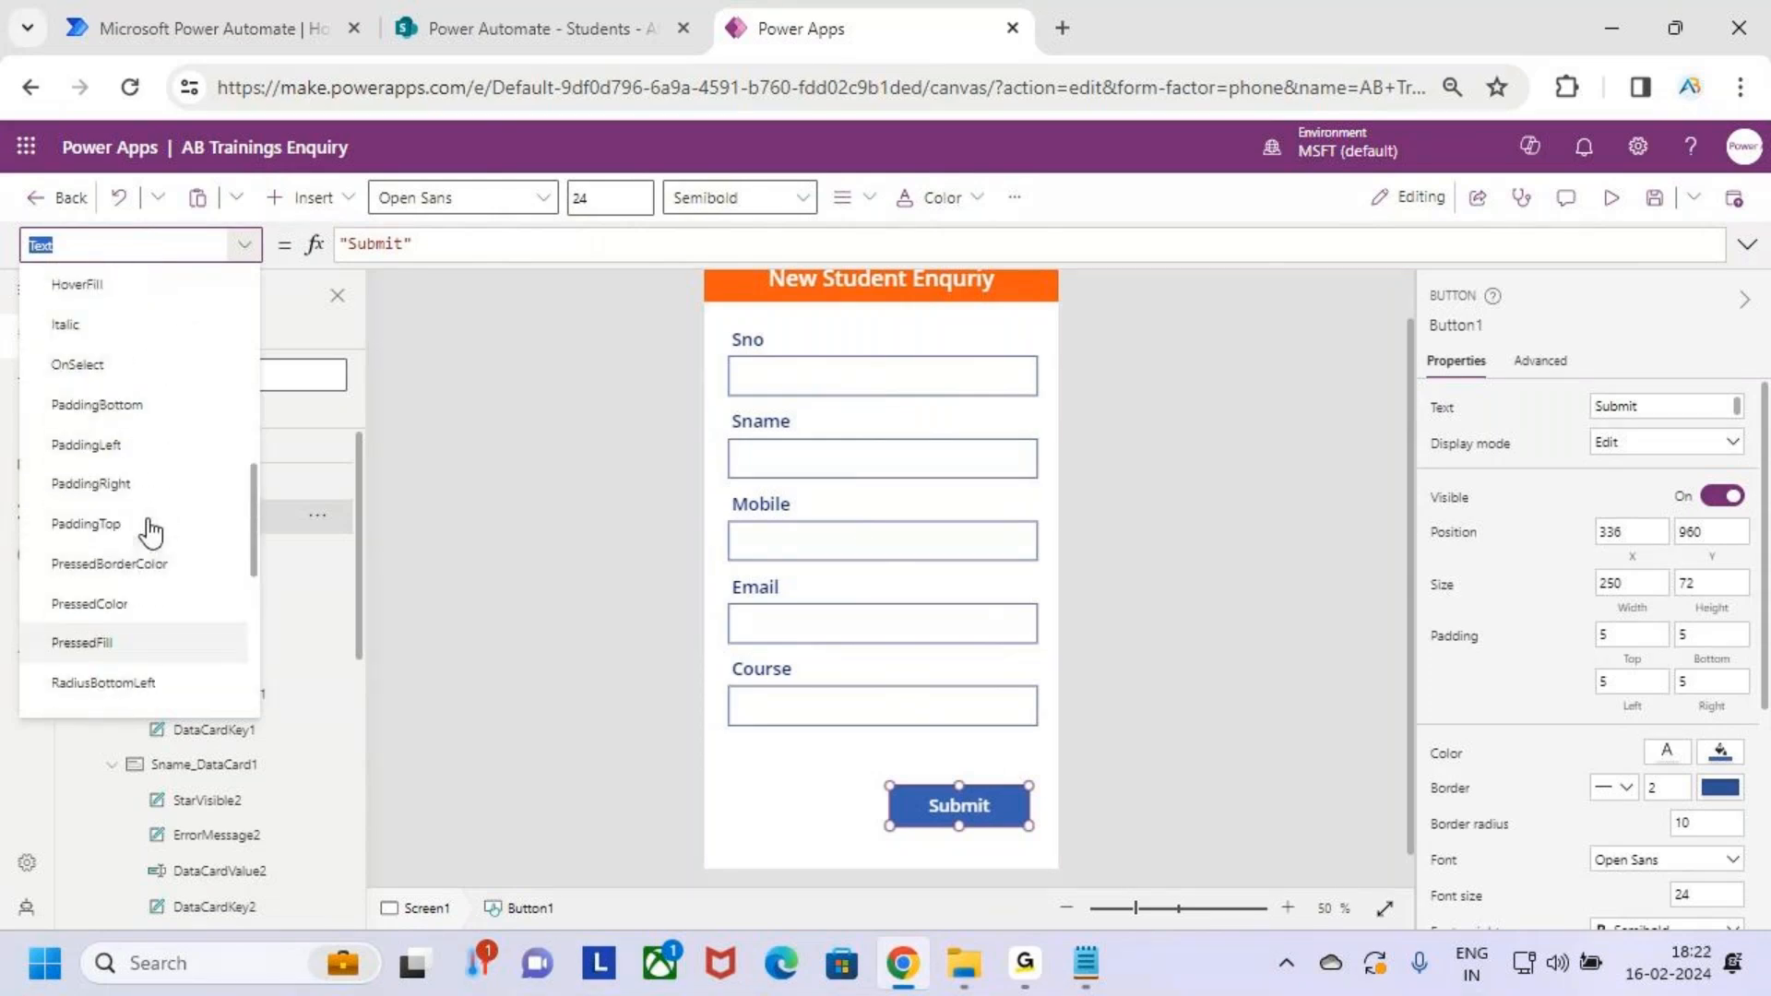
left_click(140, 515)
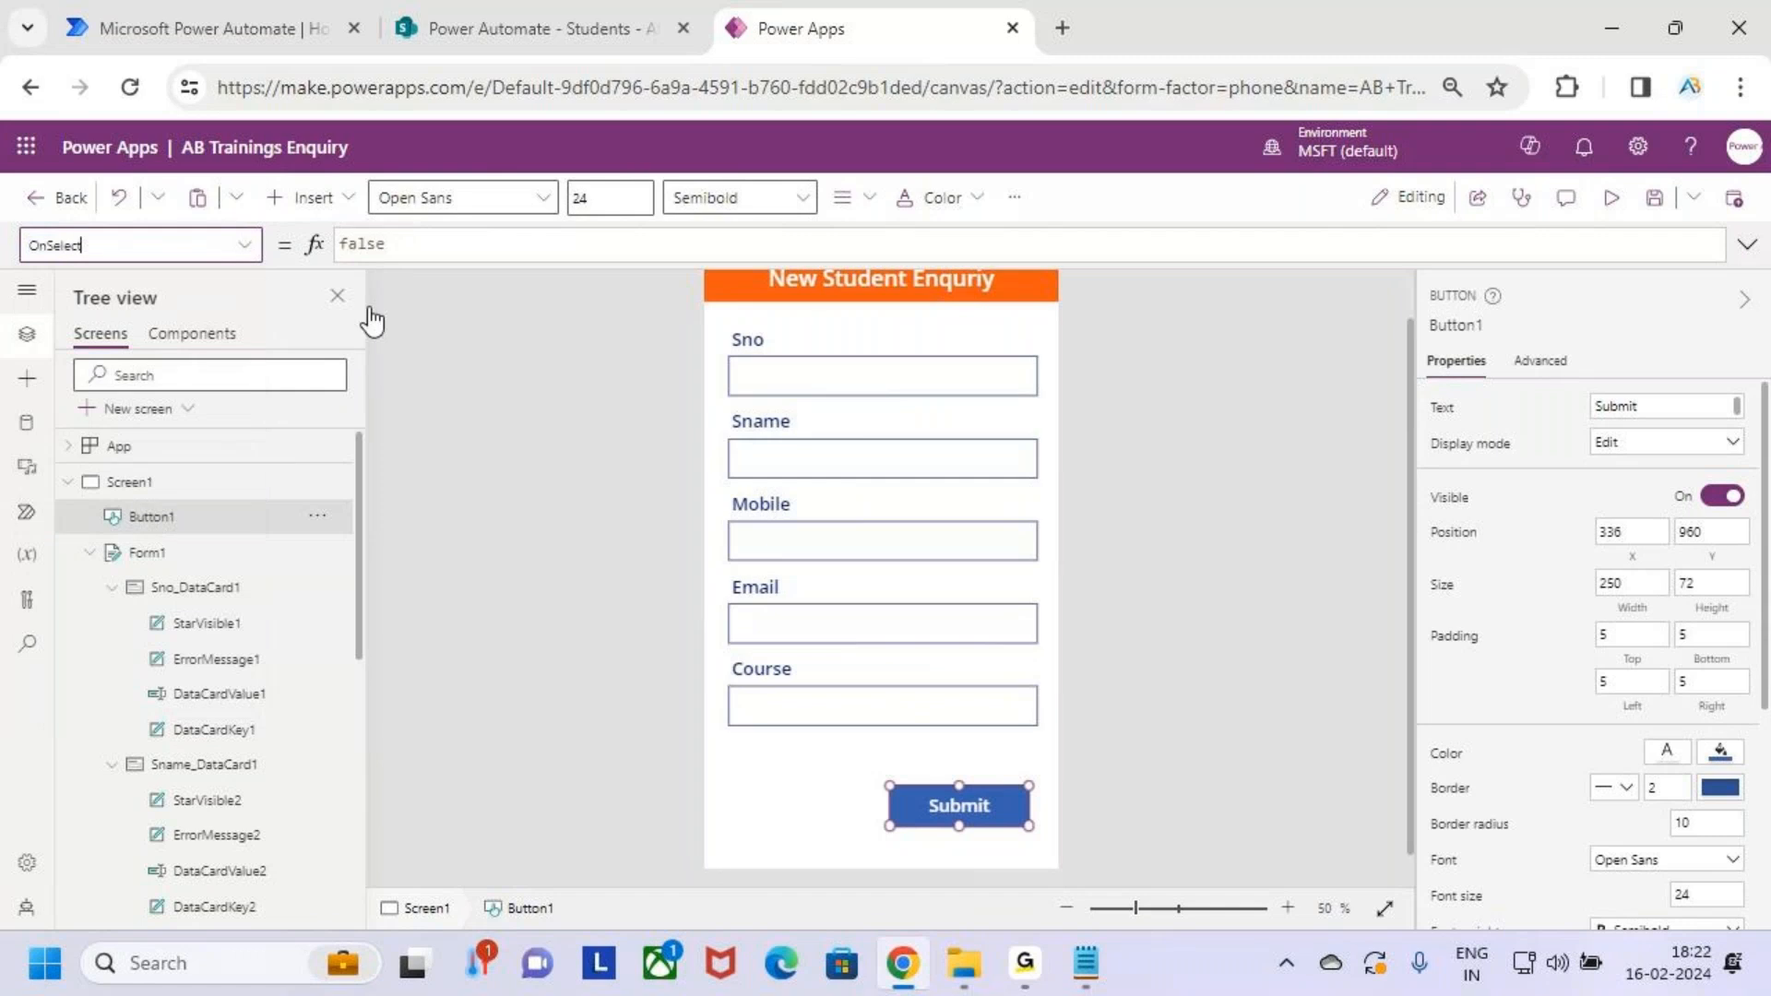
Replace OnSelect's false value with SubmitForm(Form1)
left_click(434, 240)
left_click_drag(468, 244, 291, 251)
key("BackSpace")
type("sub")
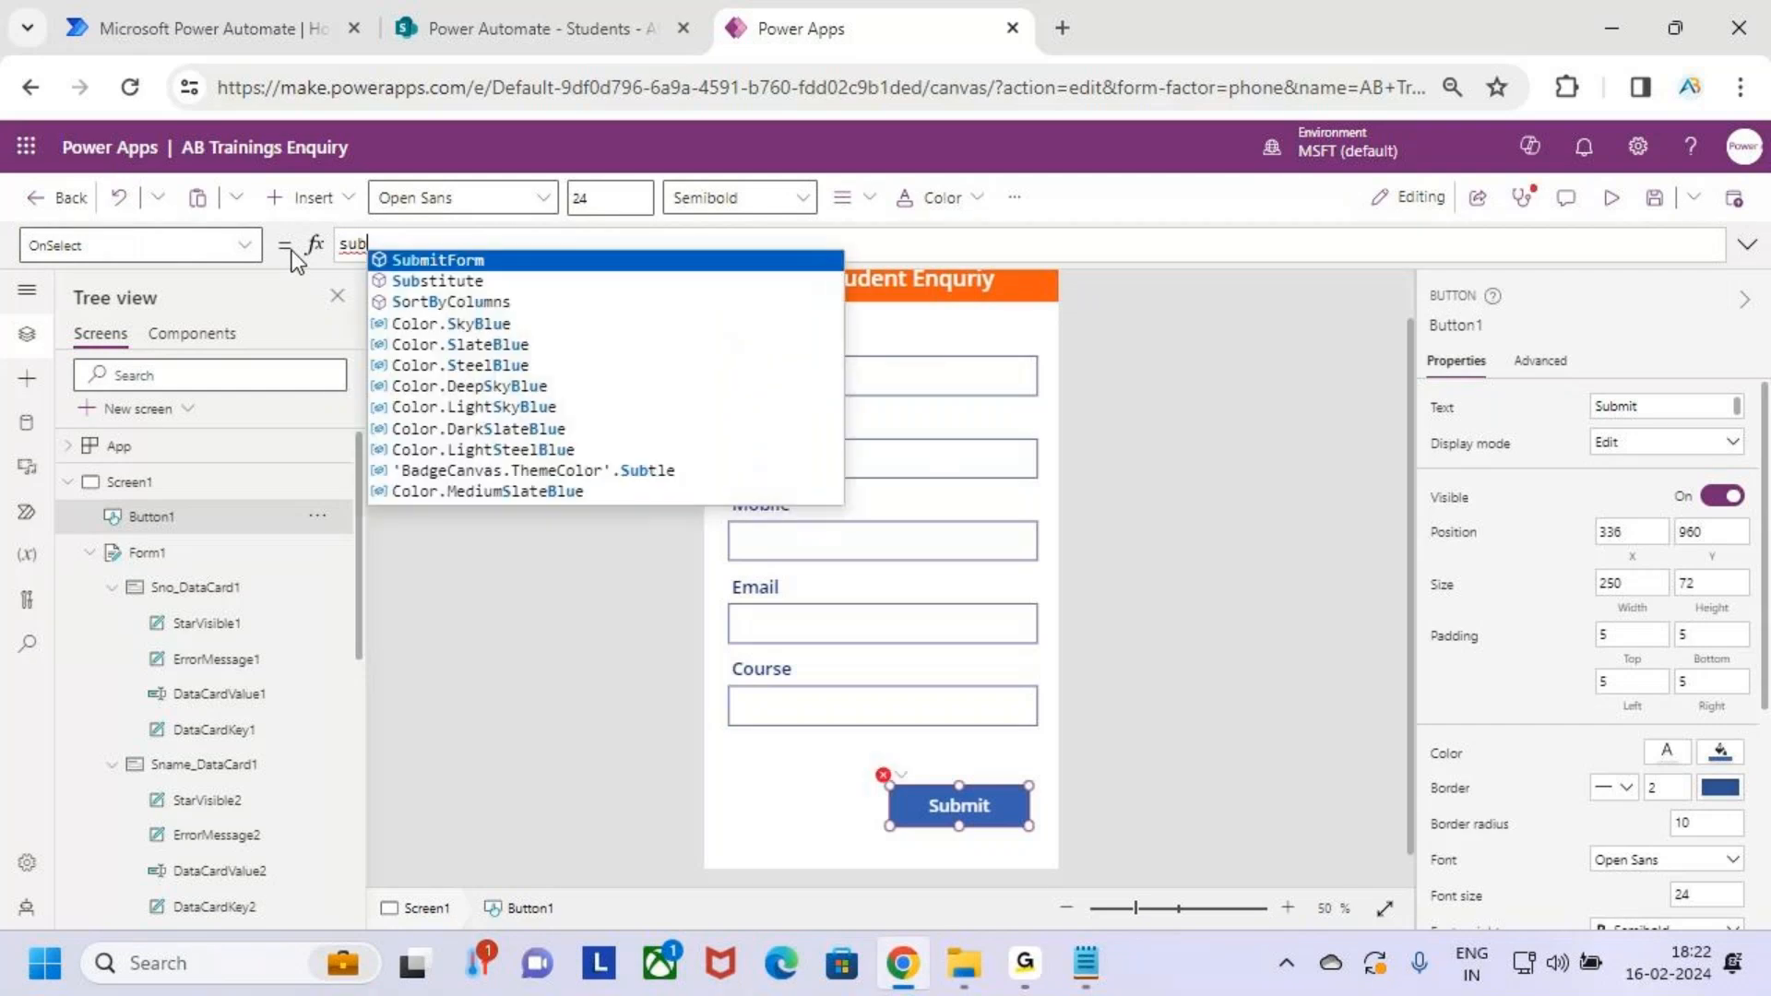
key("Tab")
type("(")
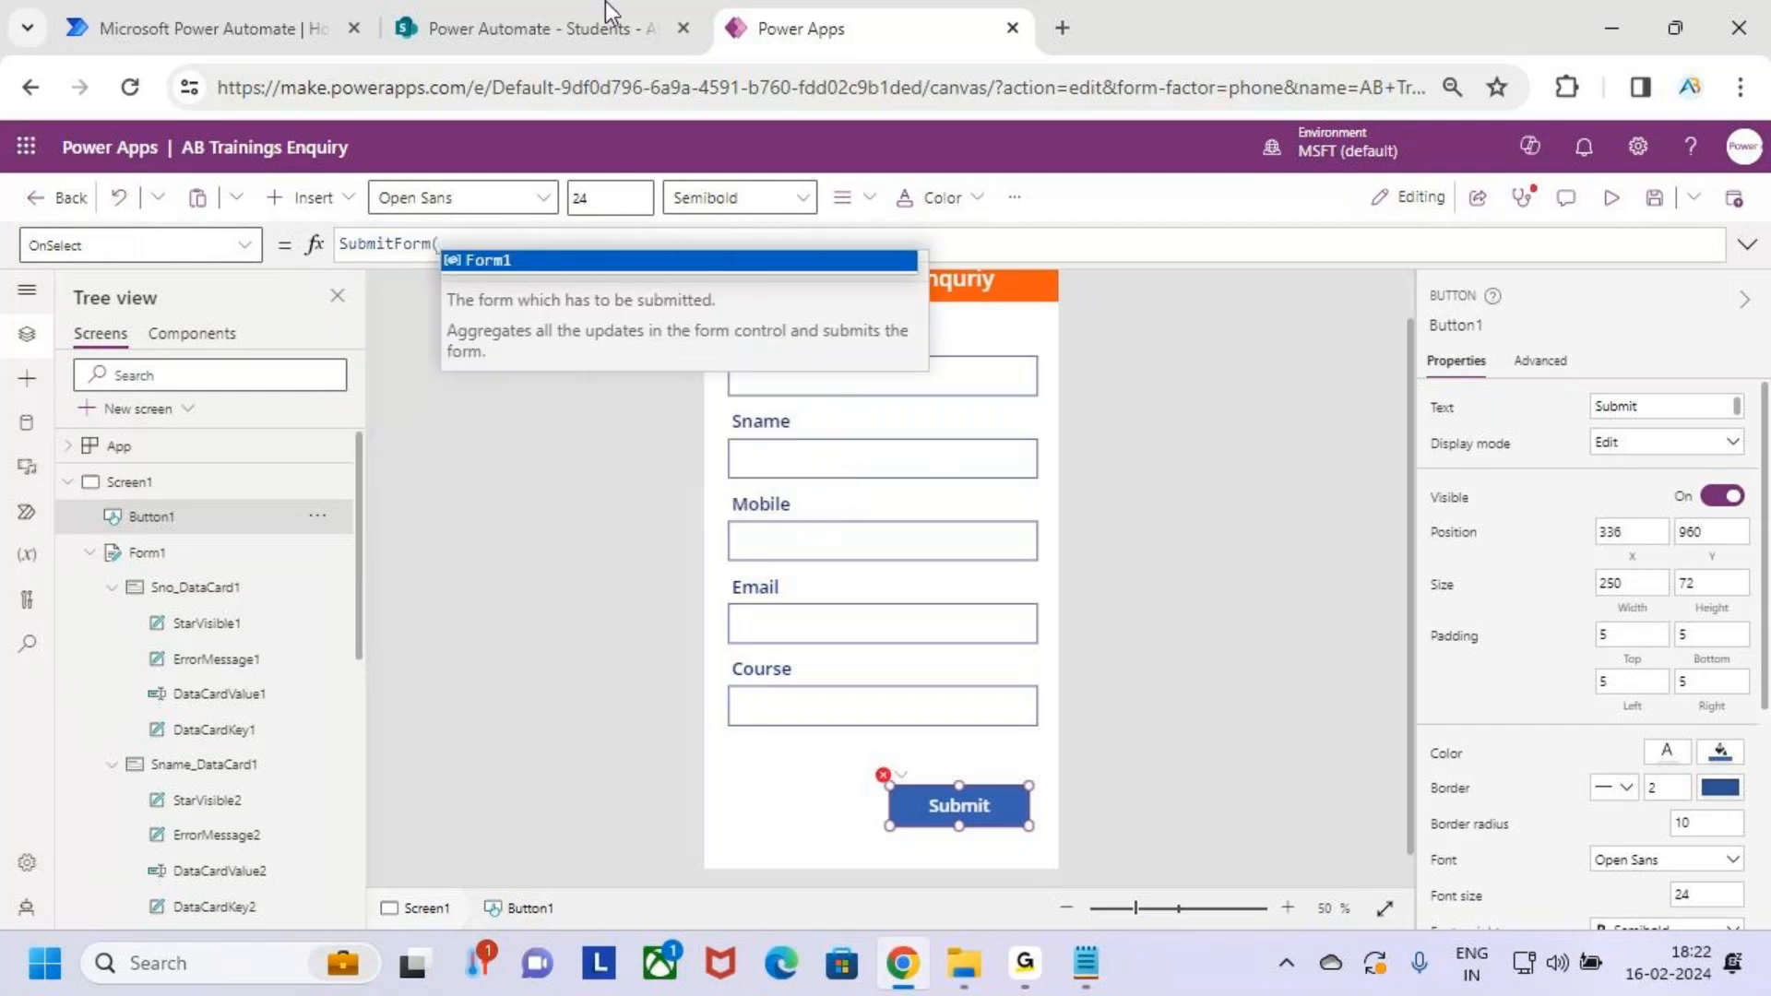
key("Tab")
type(")")
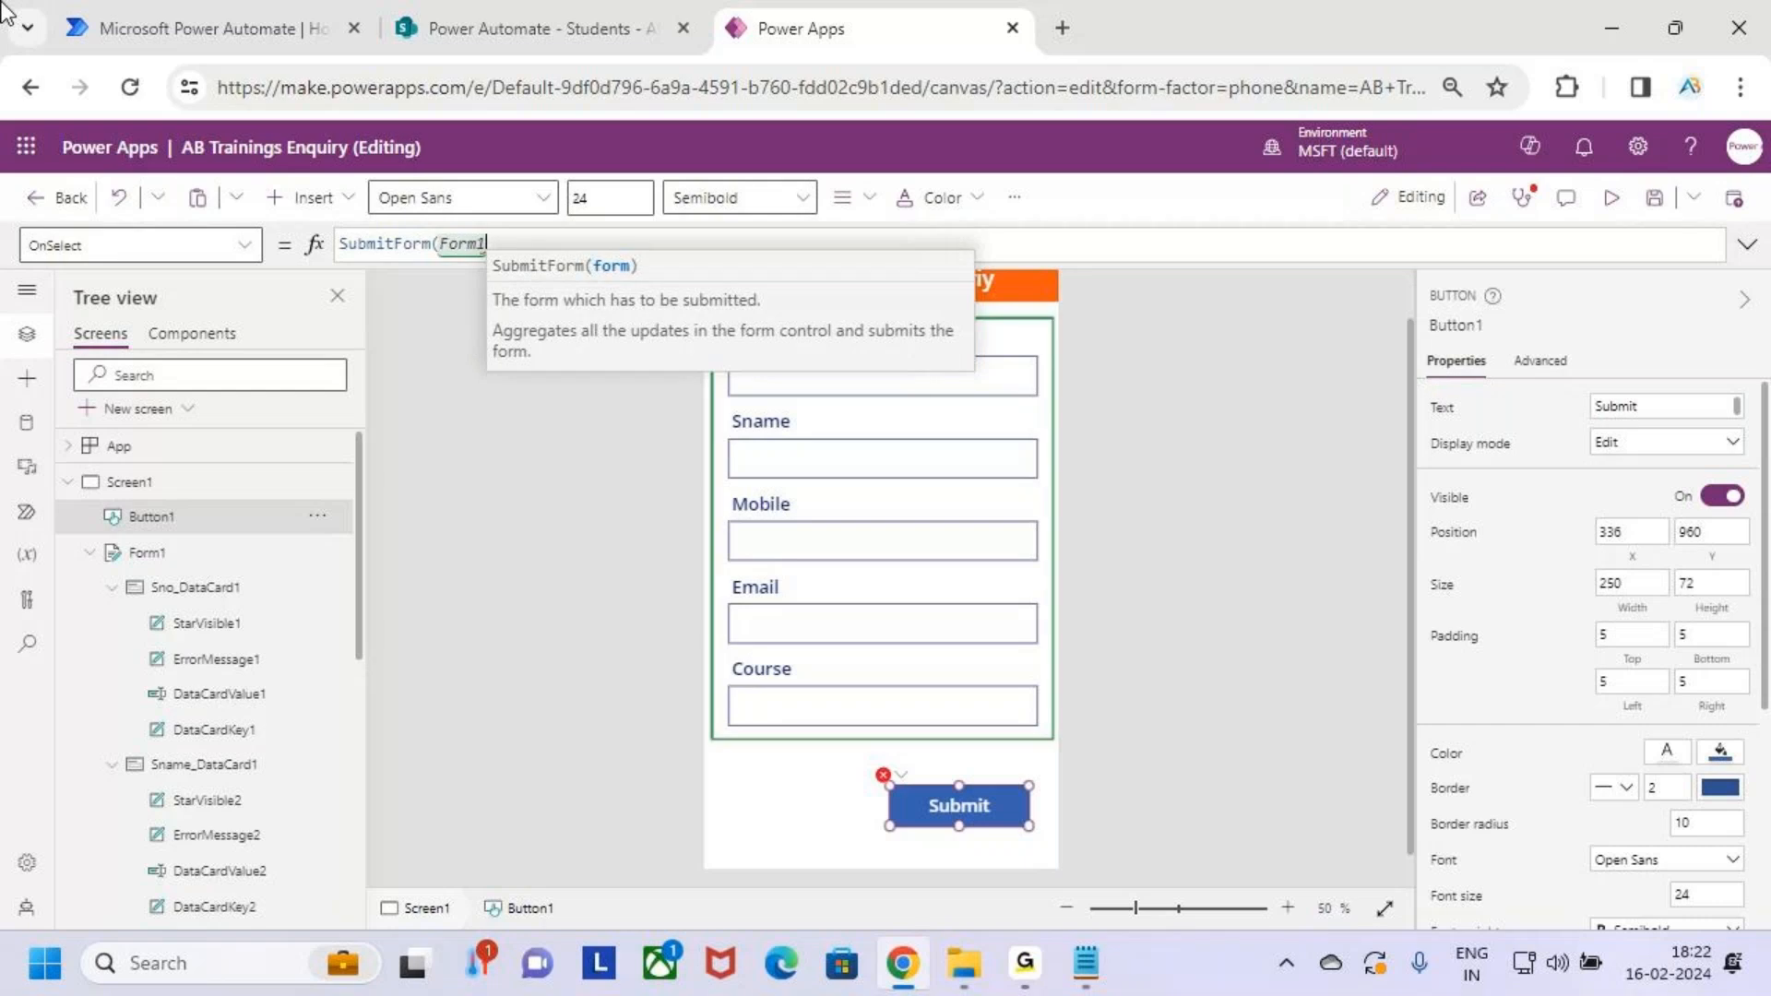
Confirm Form1 uses the Students data source and compare the Students list in SharePoint
left_click(206, 553)
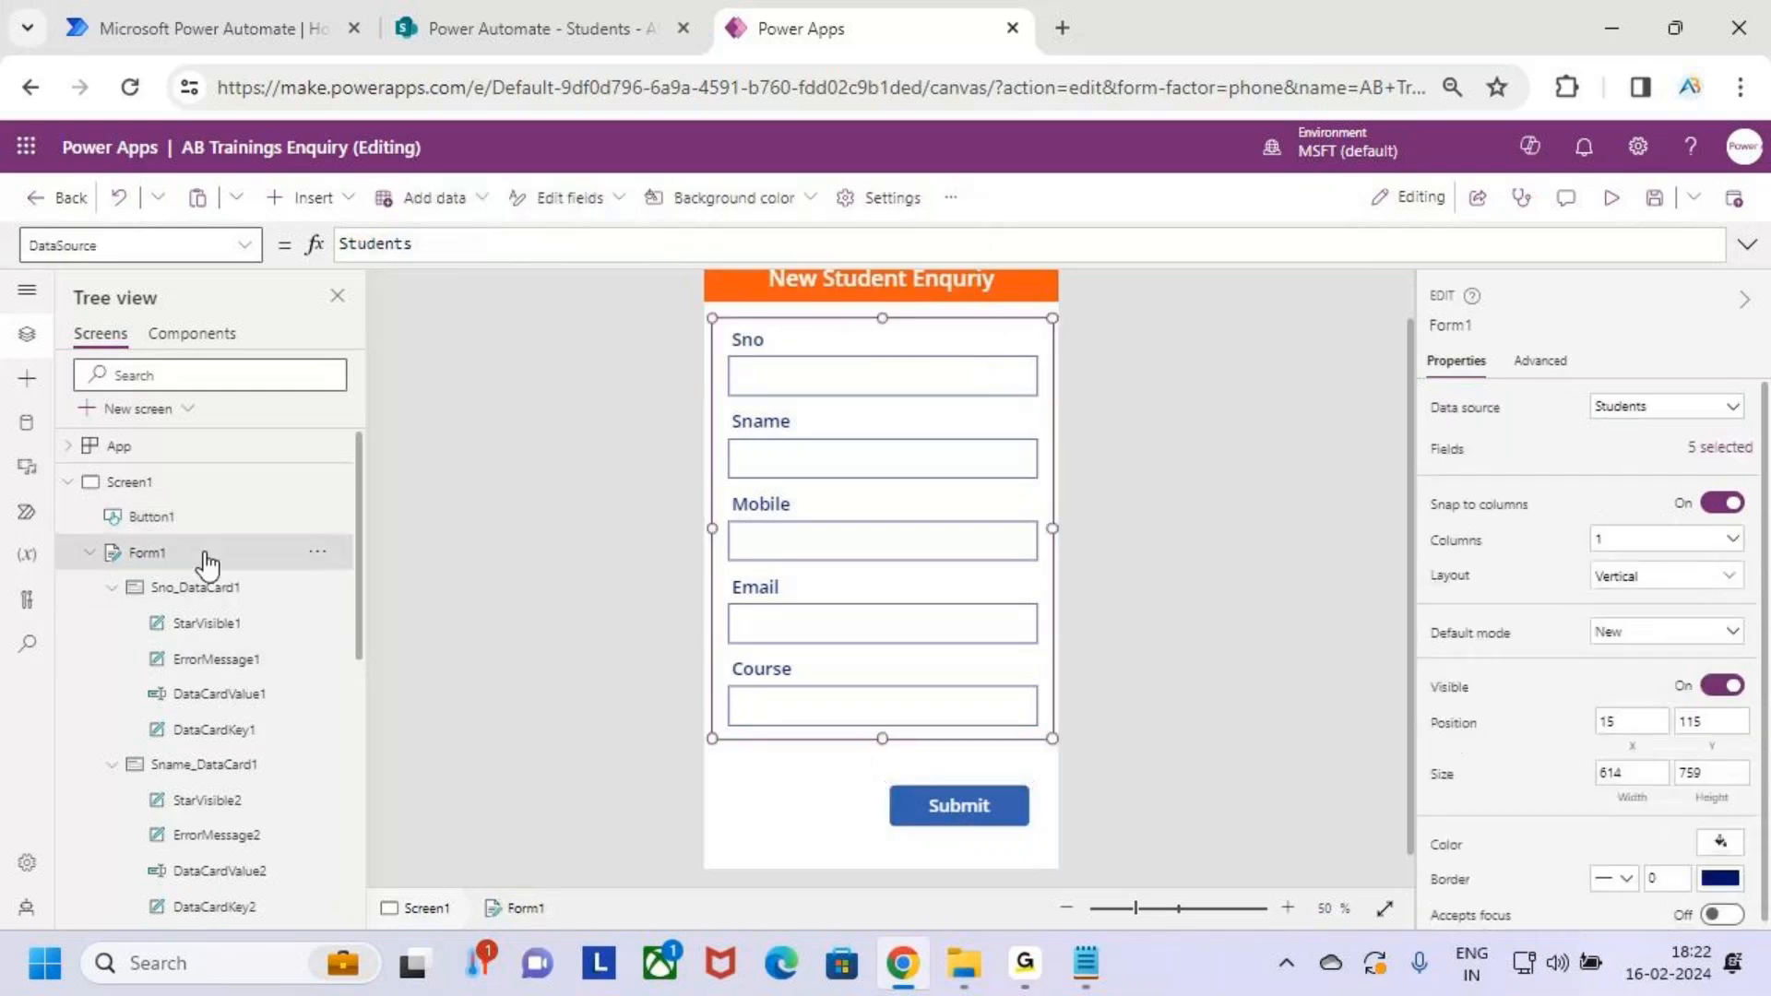
left_click_drag(116, 541, 190, 577)
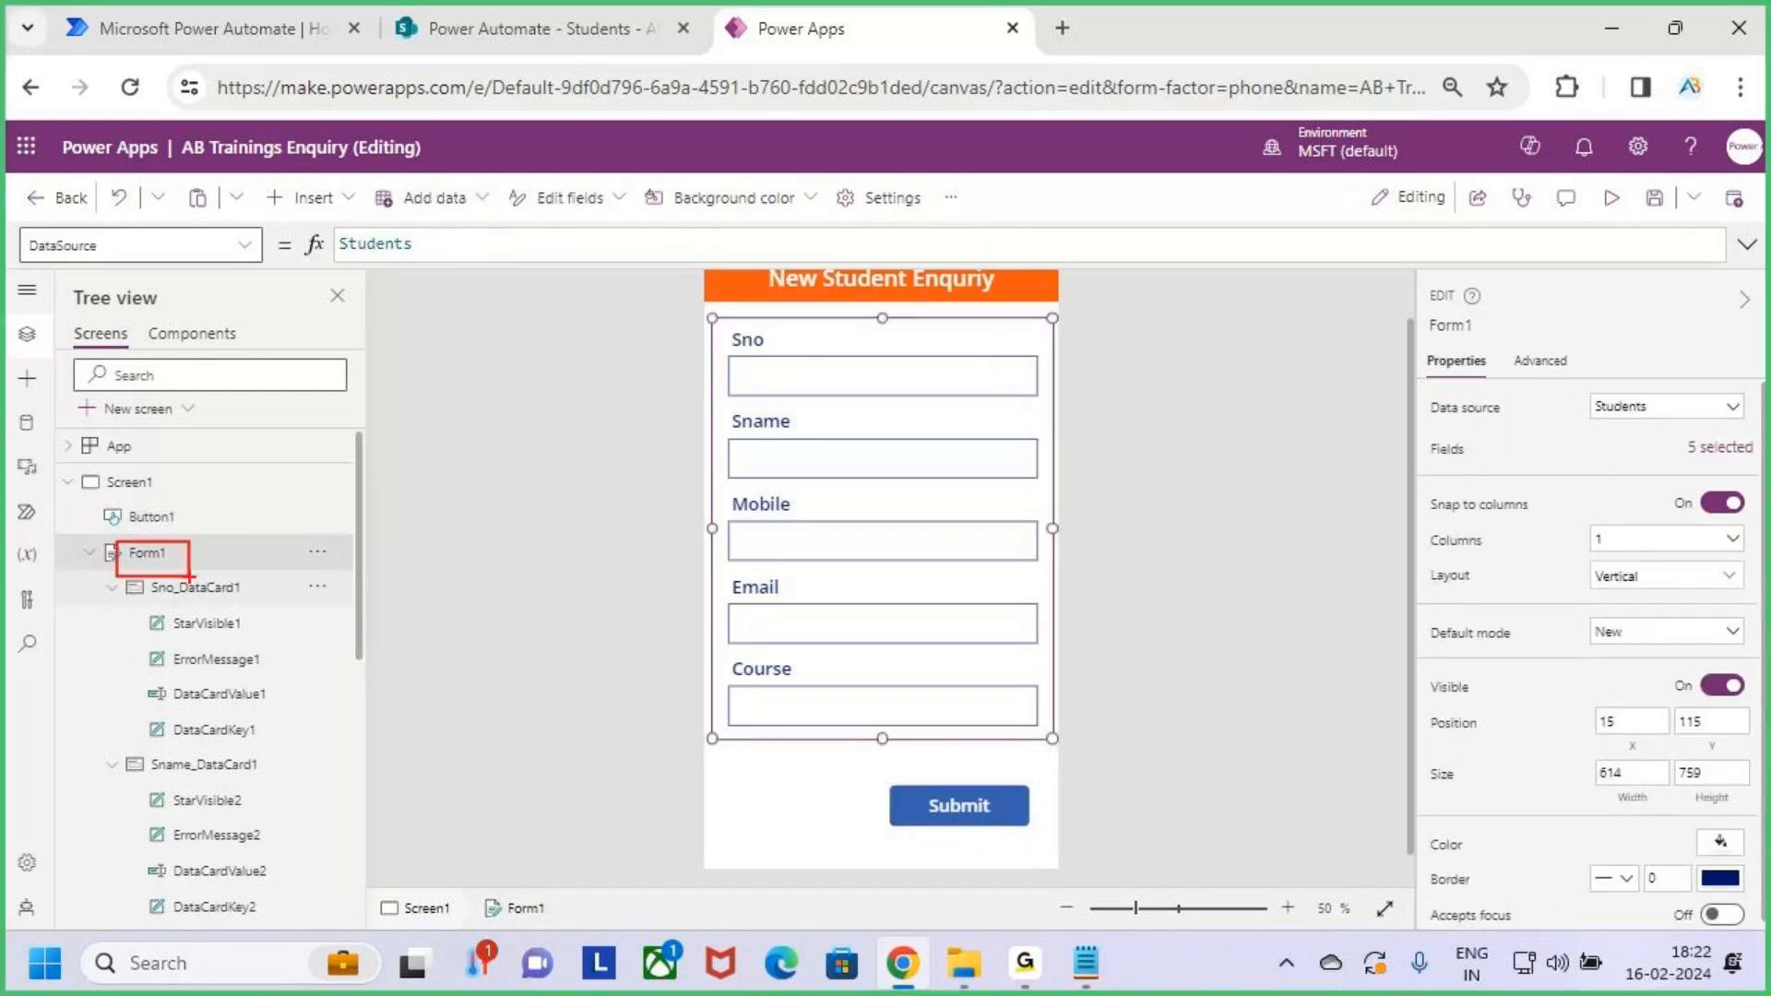
key("Escape")
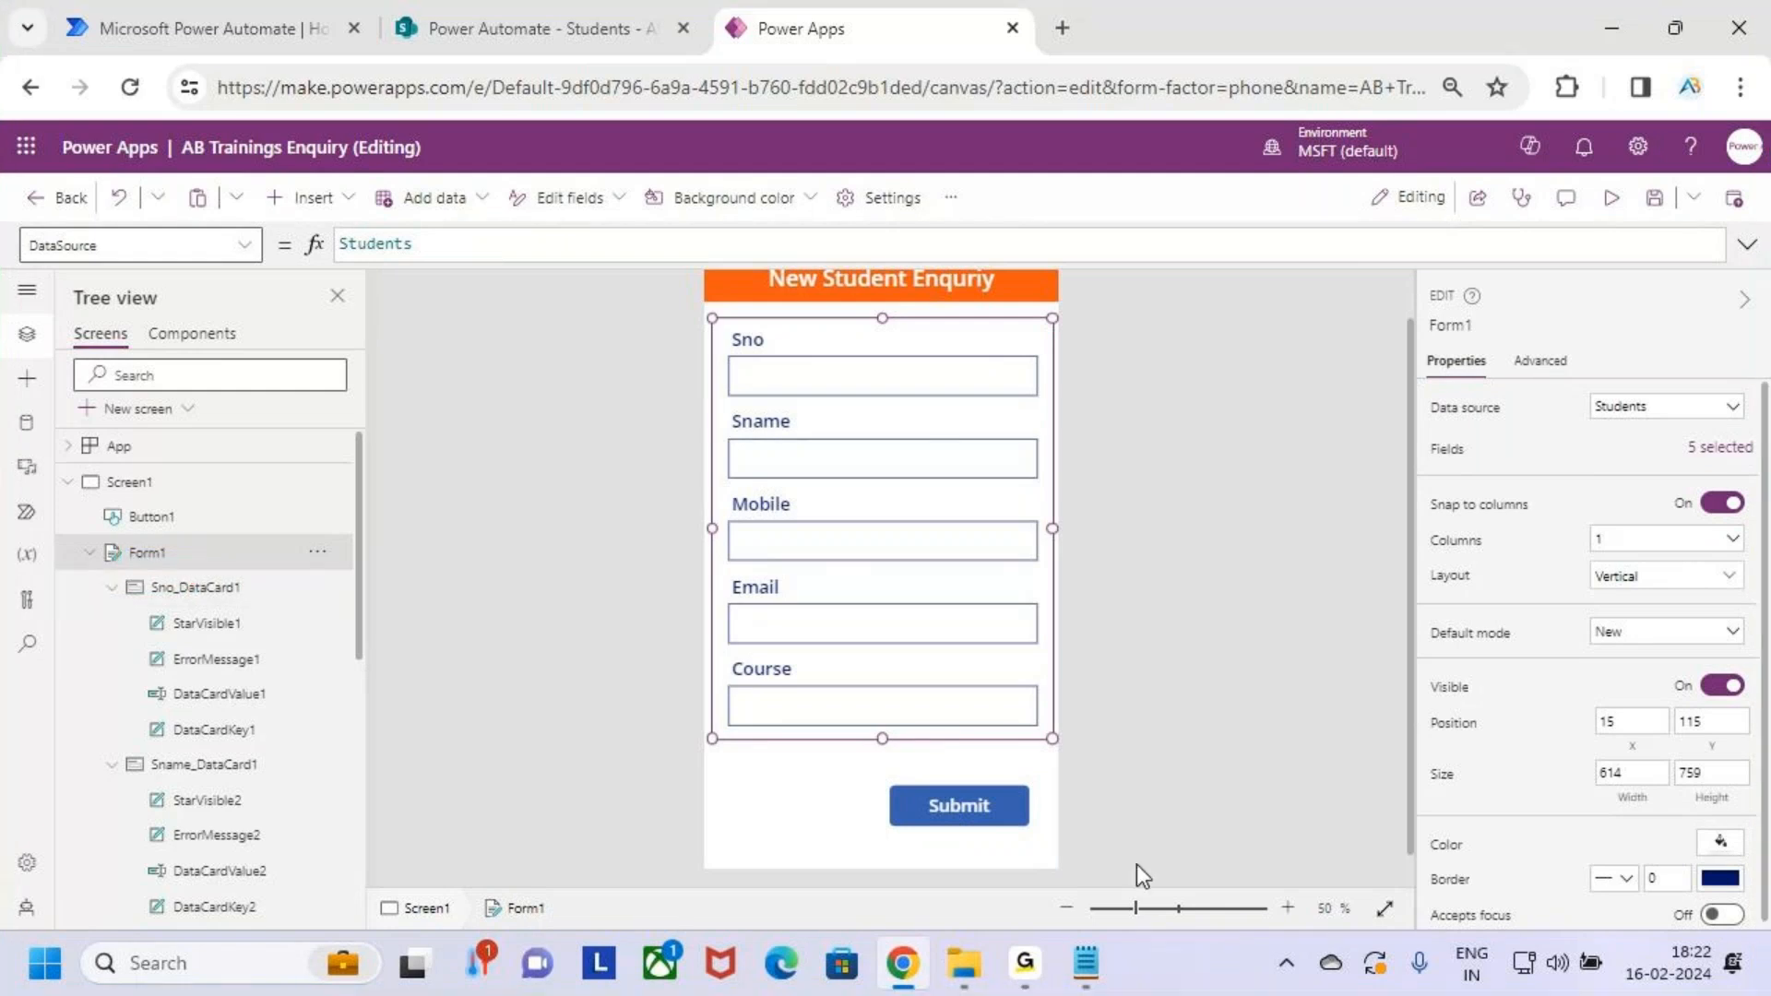
left_click(998, 818)
left_click_drag(526, 246, 312, 249)
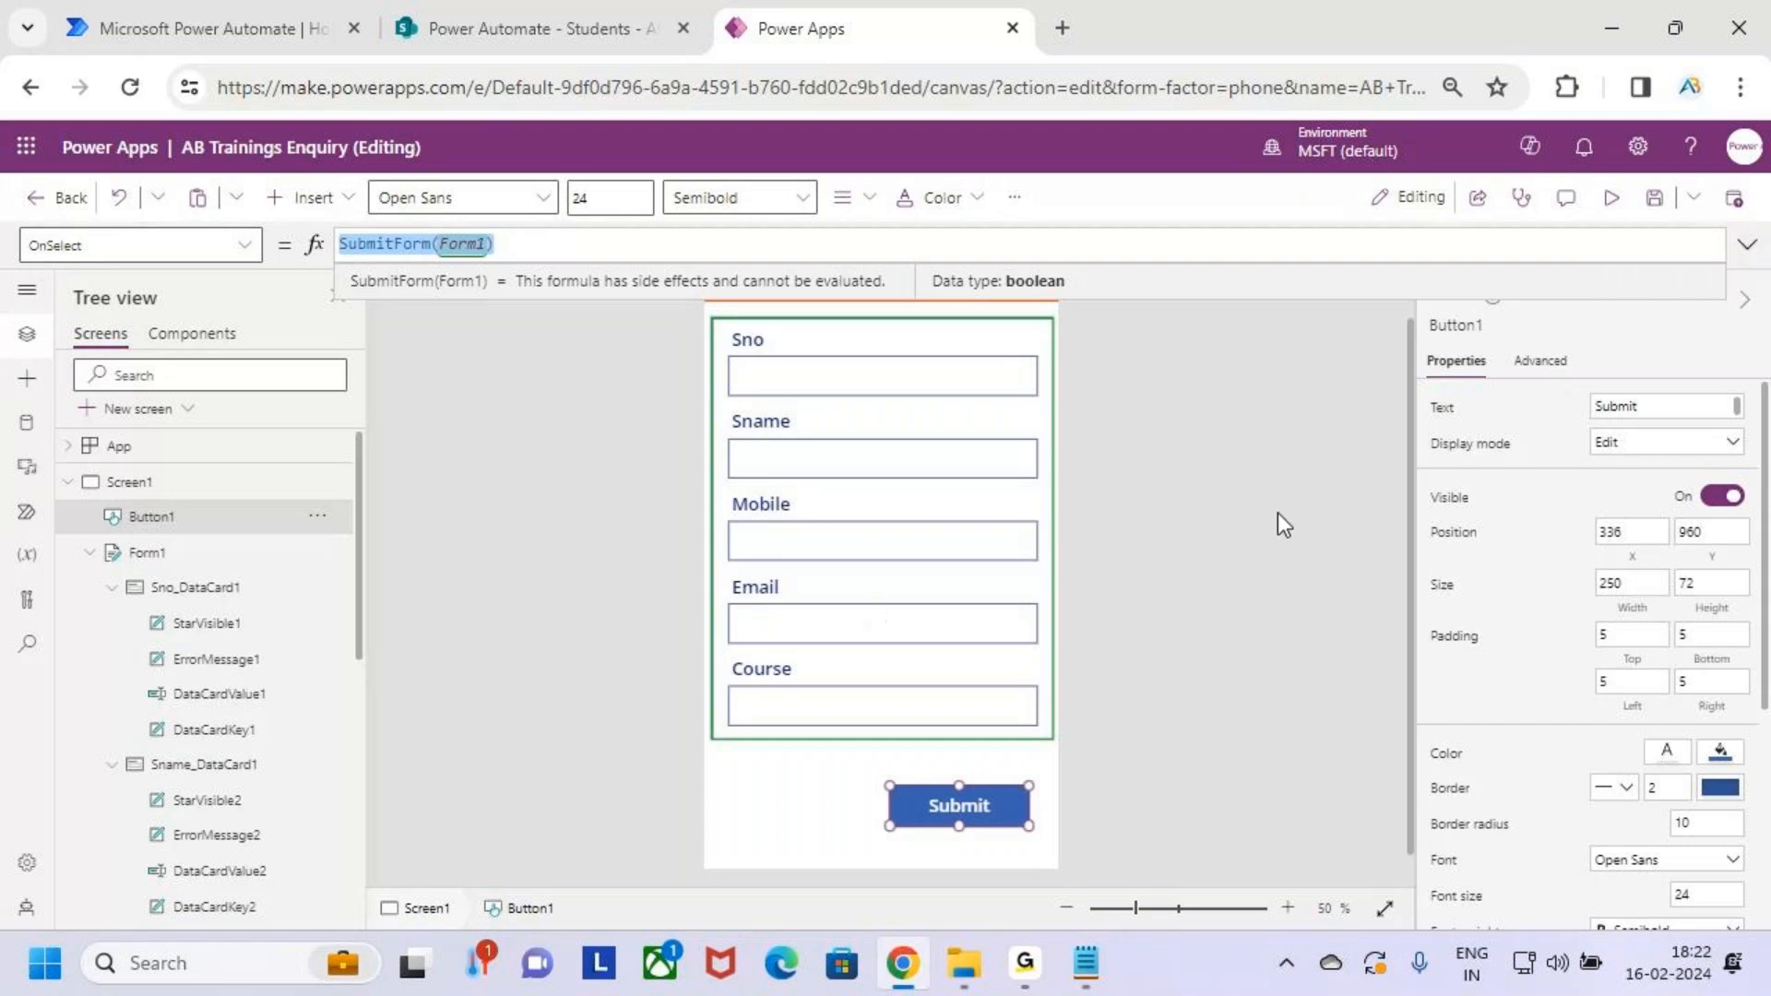
left_click(561, 28)
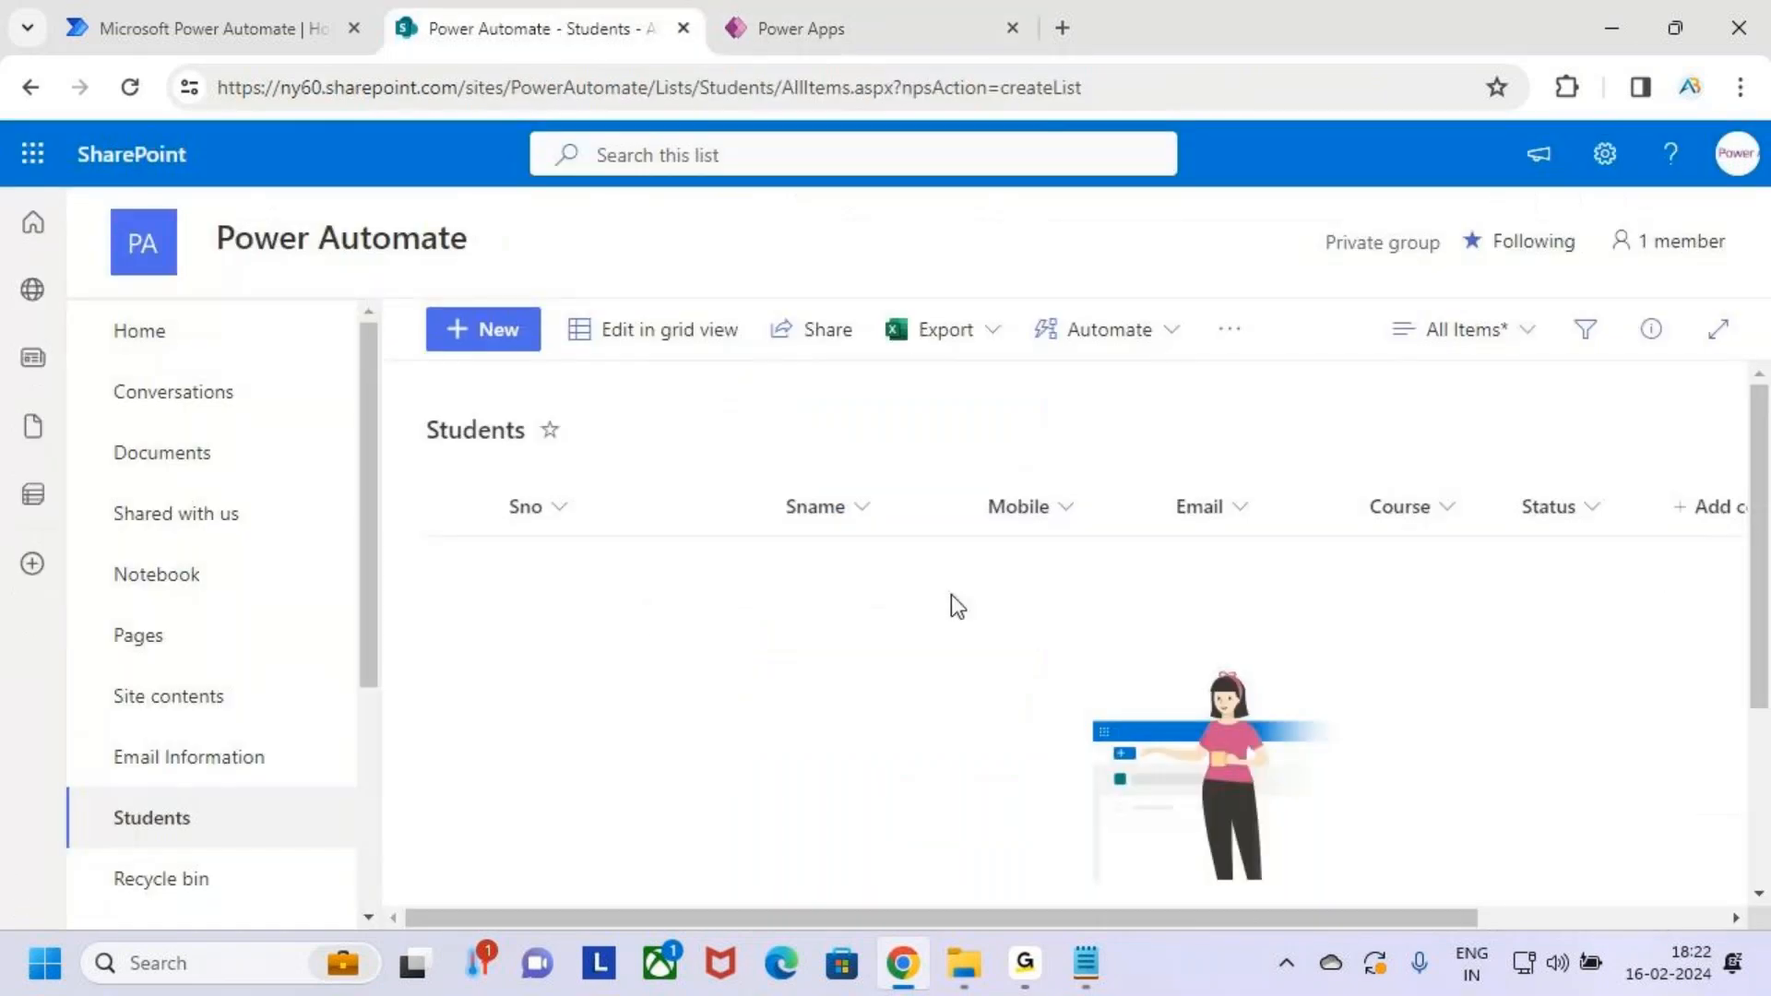
left_click(207, 13)
left_click(771, 23)
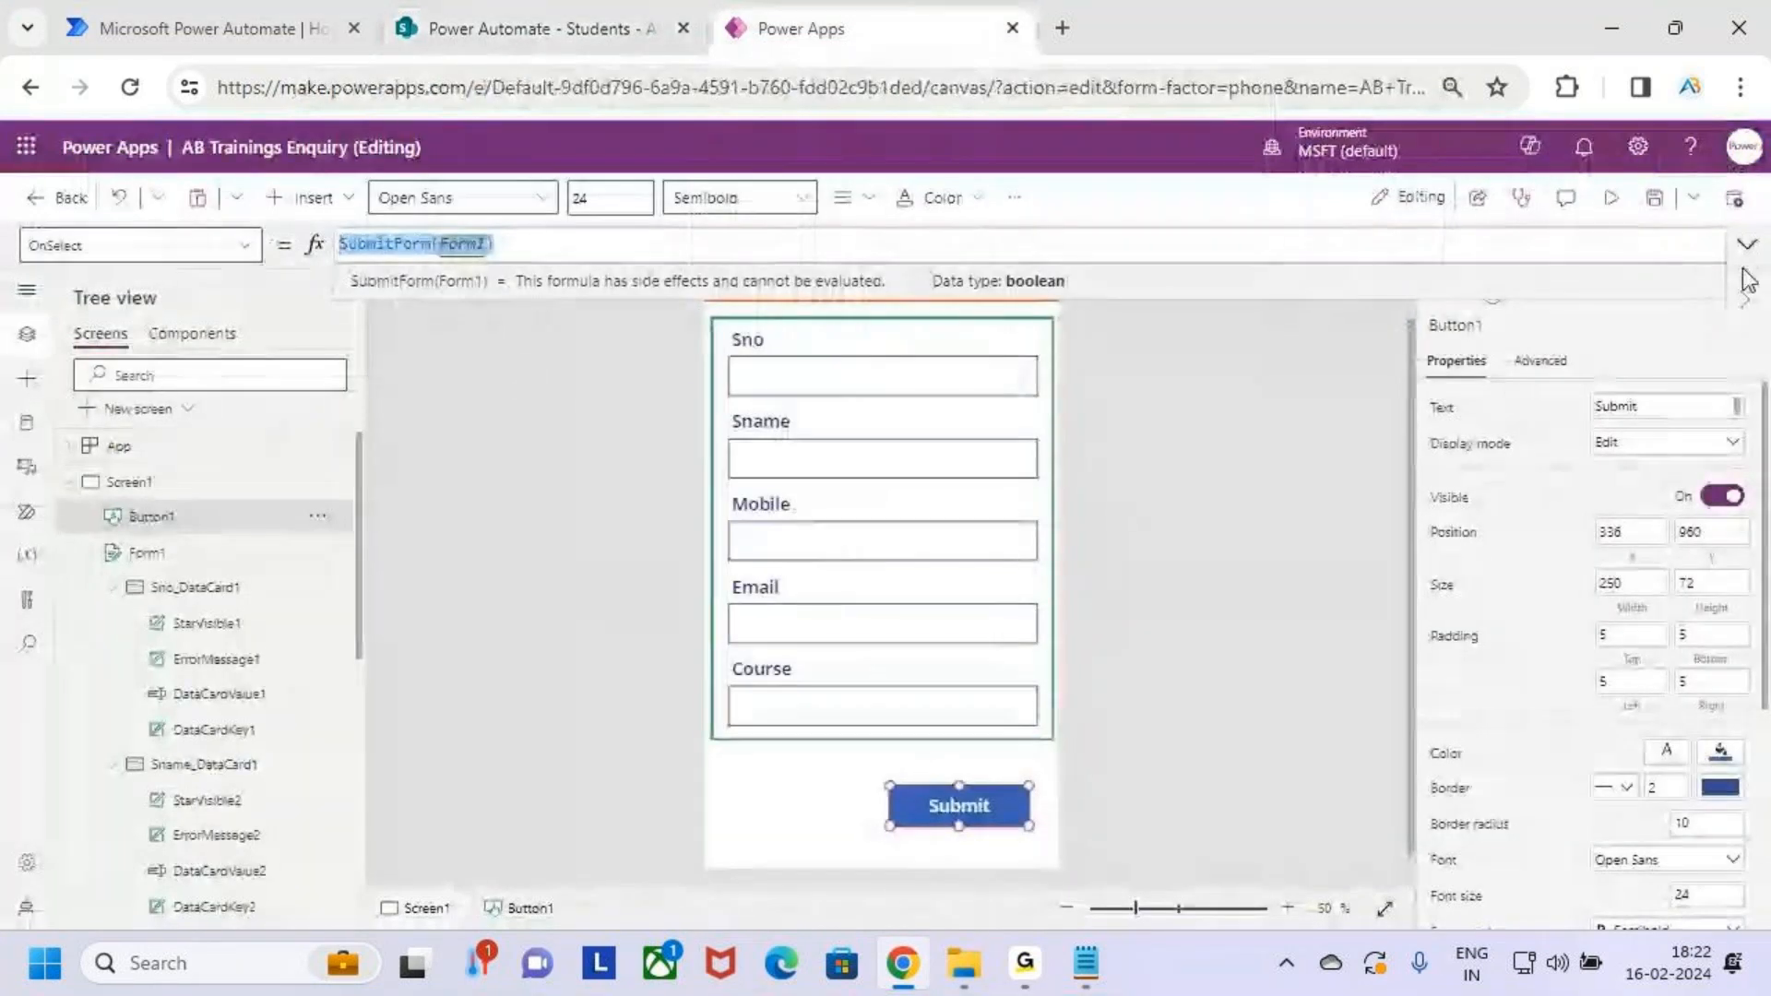
End the formula as SubmitForm(Form1); with blank lines below, then collapse the formula bar
left_click(606, 247)
type(";")
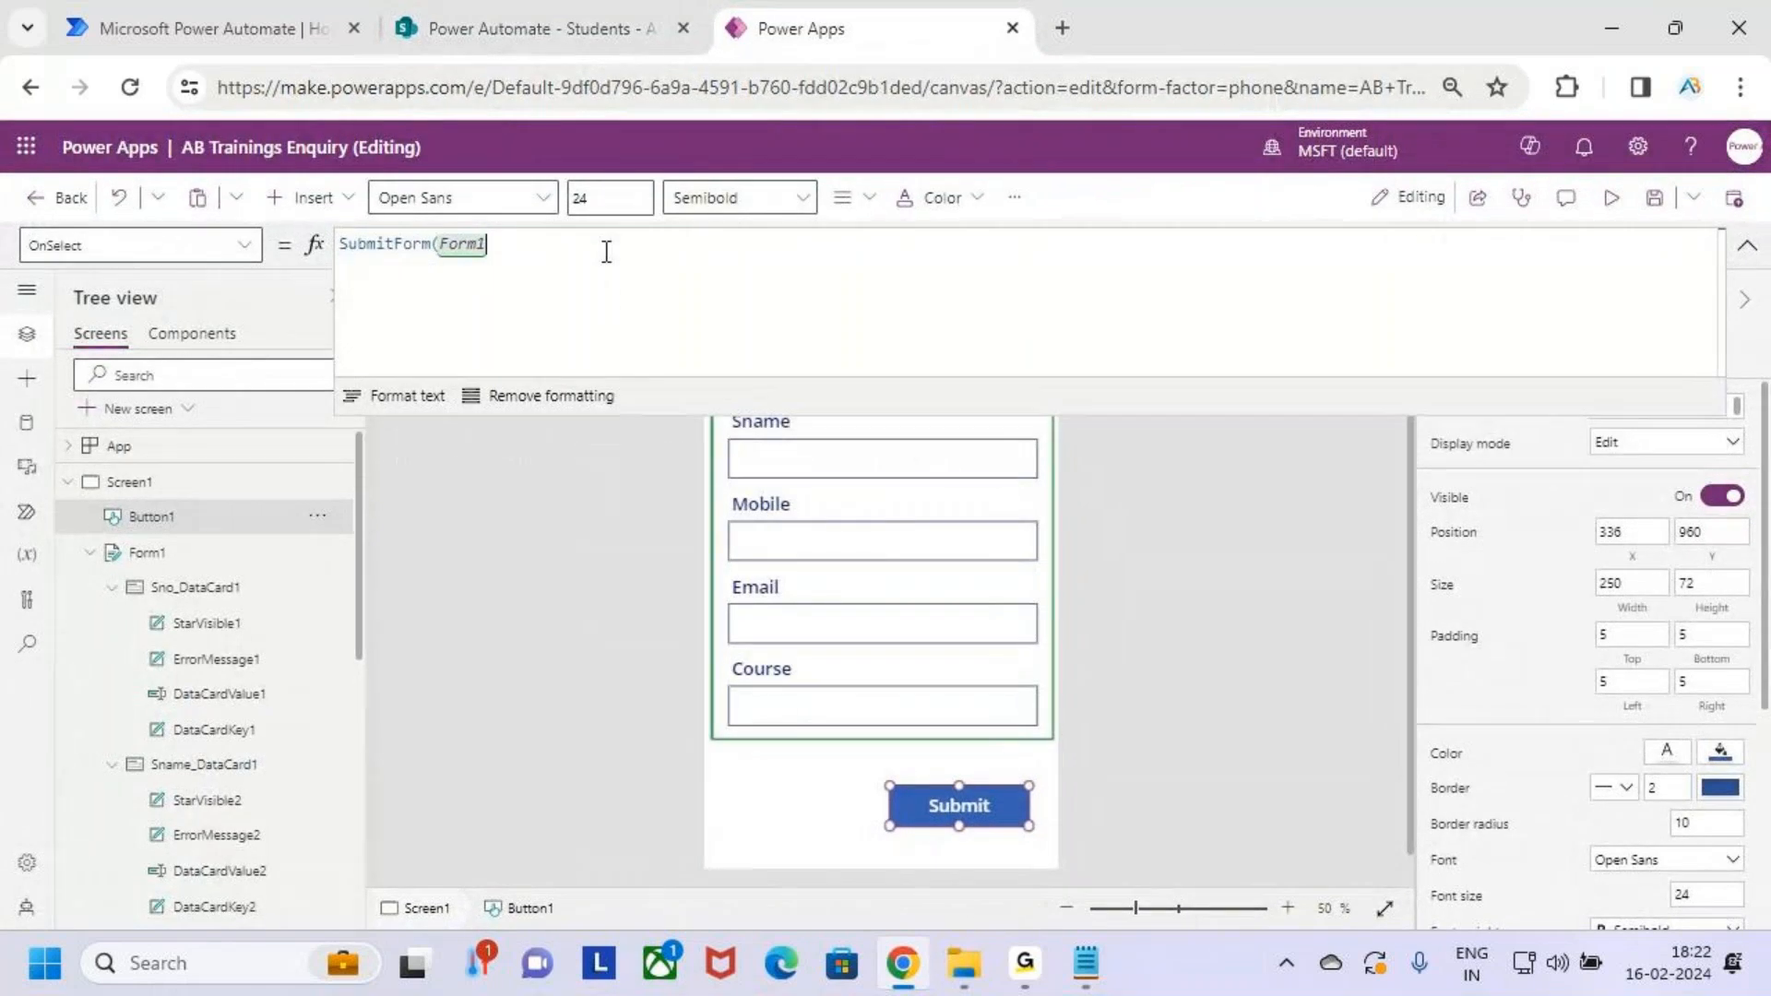
key("shift+Return")
key("Return")
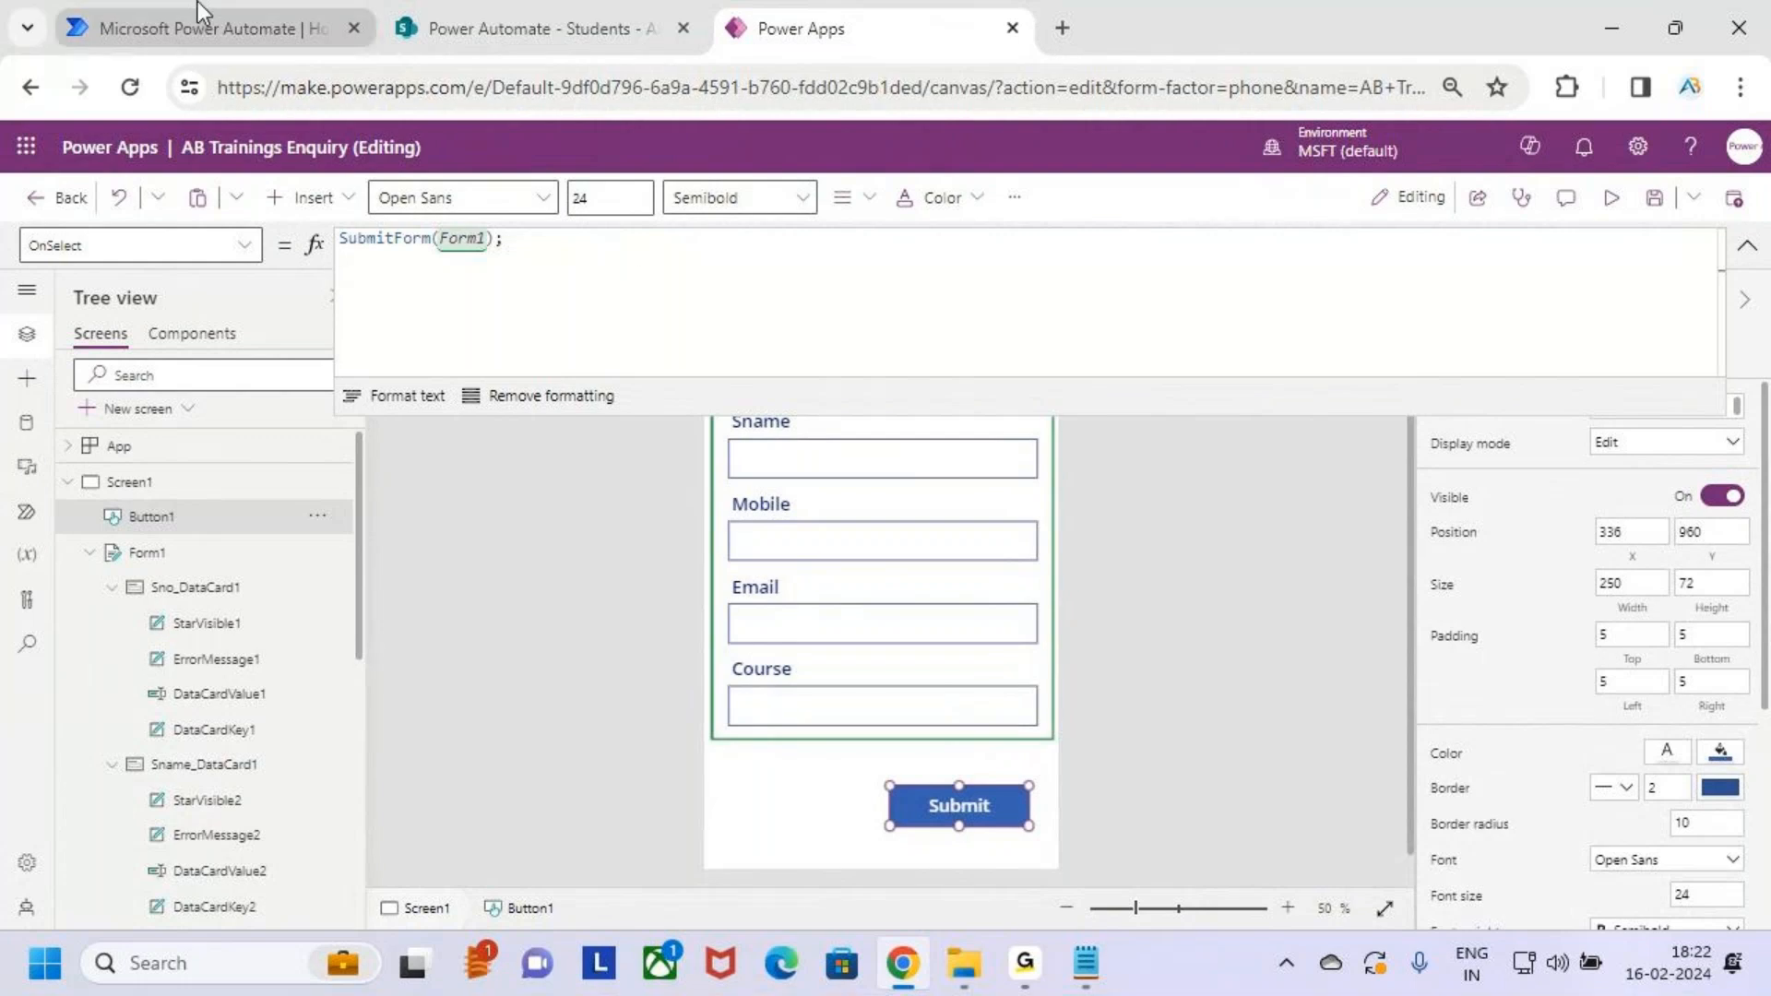
left_click(242, 22)
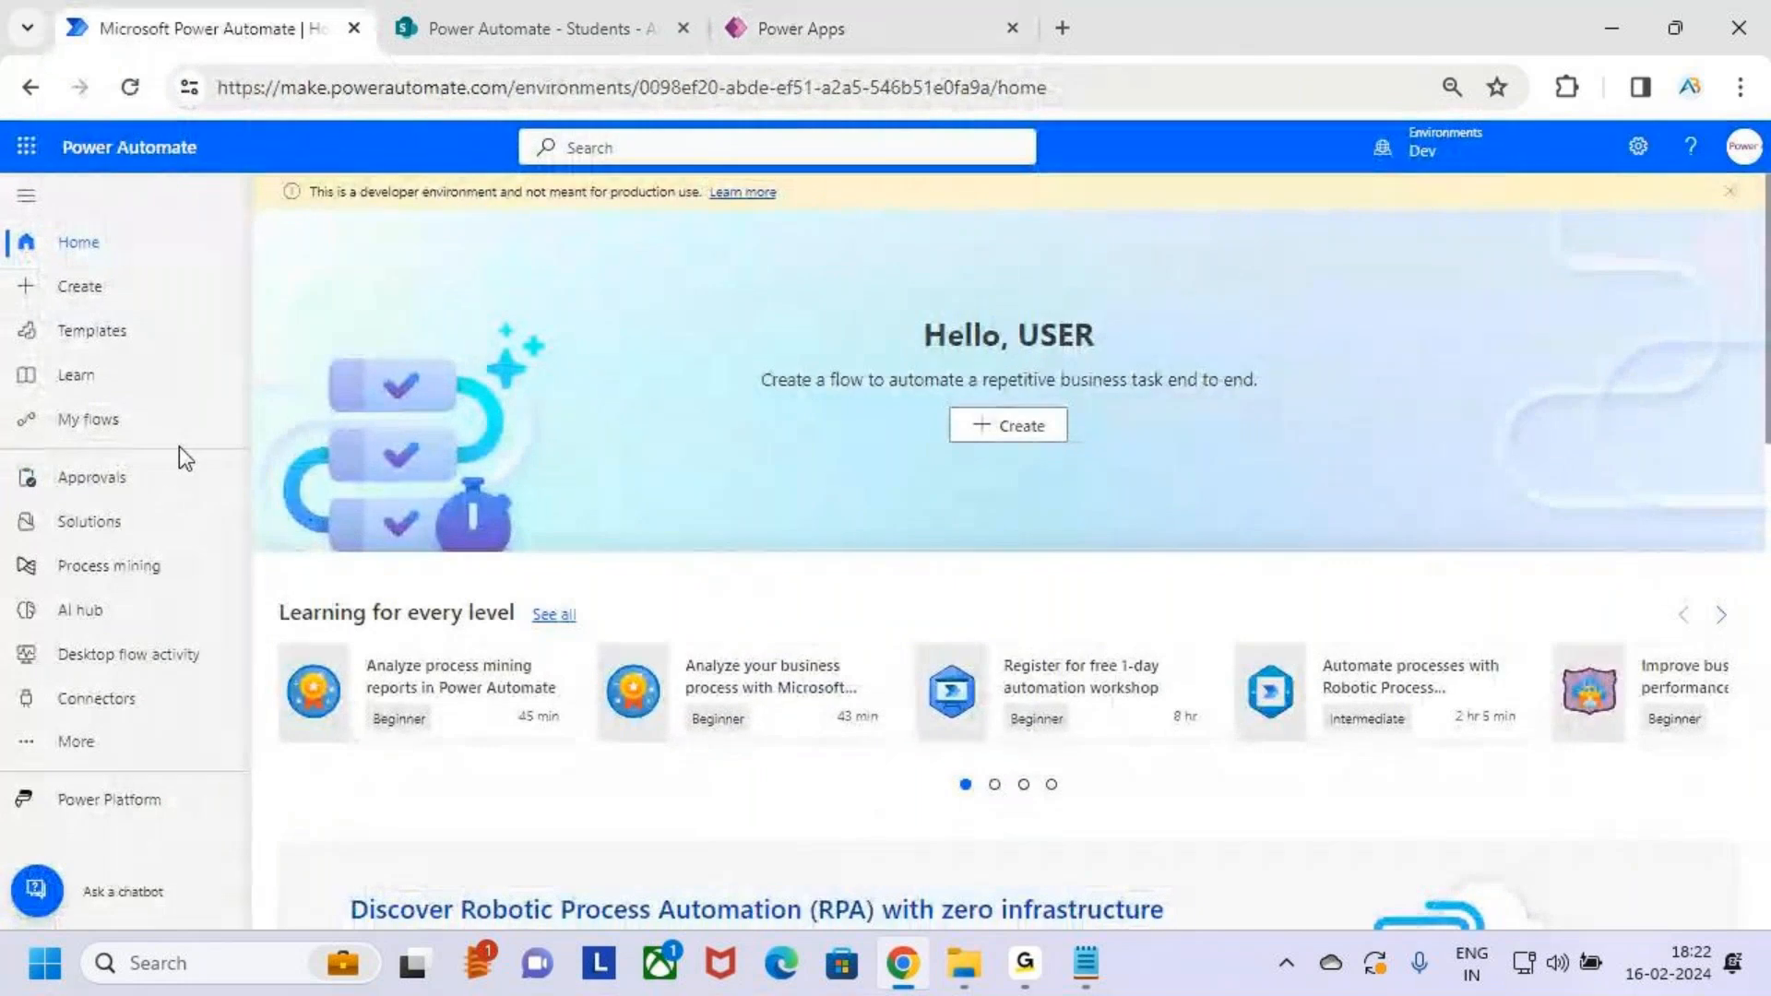
left_click(877, 32)
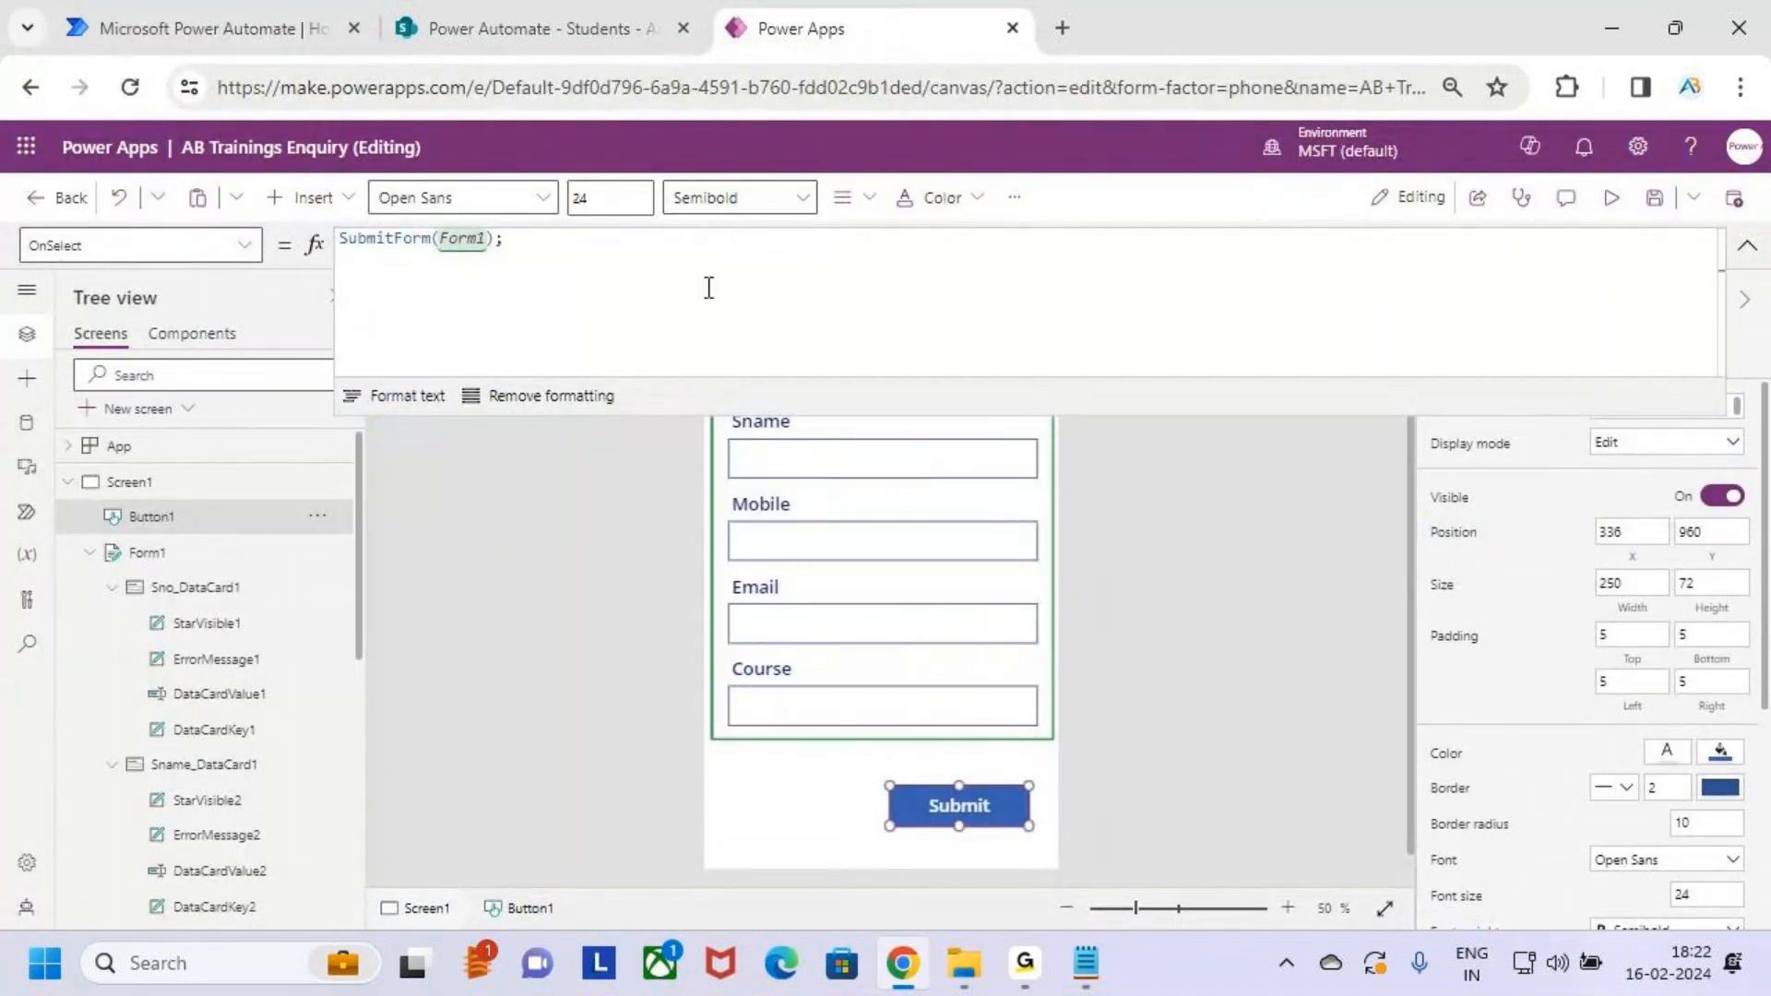
left_click_drag(495, 253, 340, 241)
left_click(419, 289)
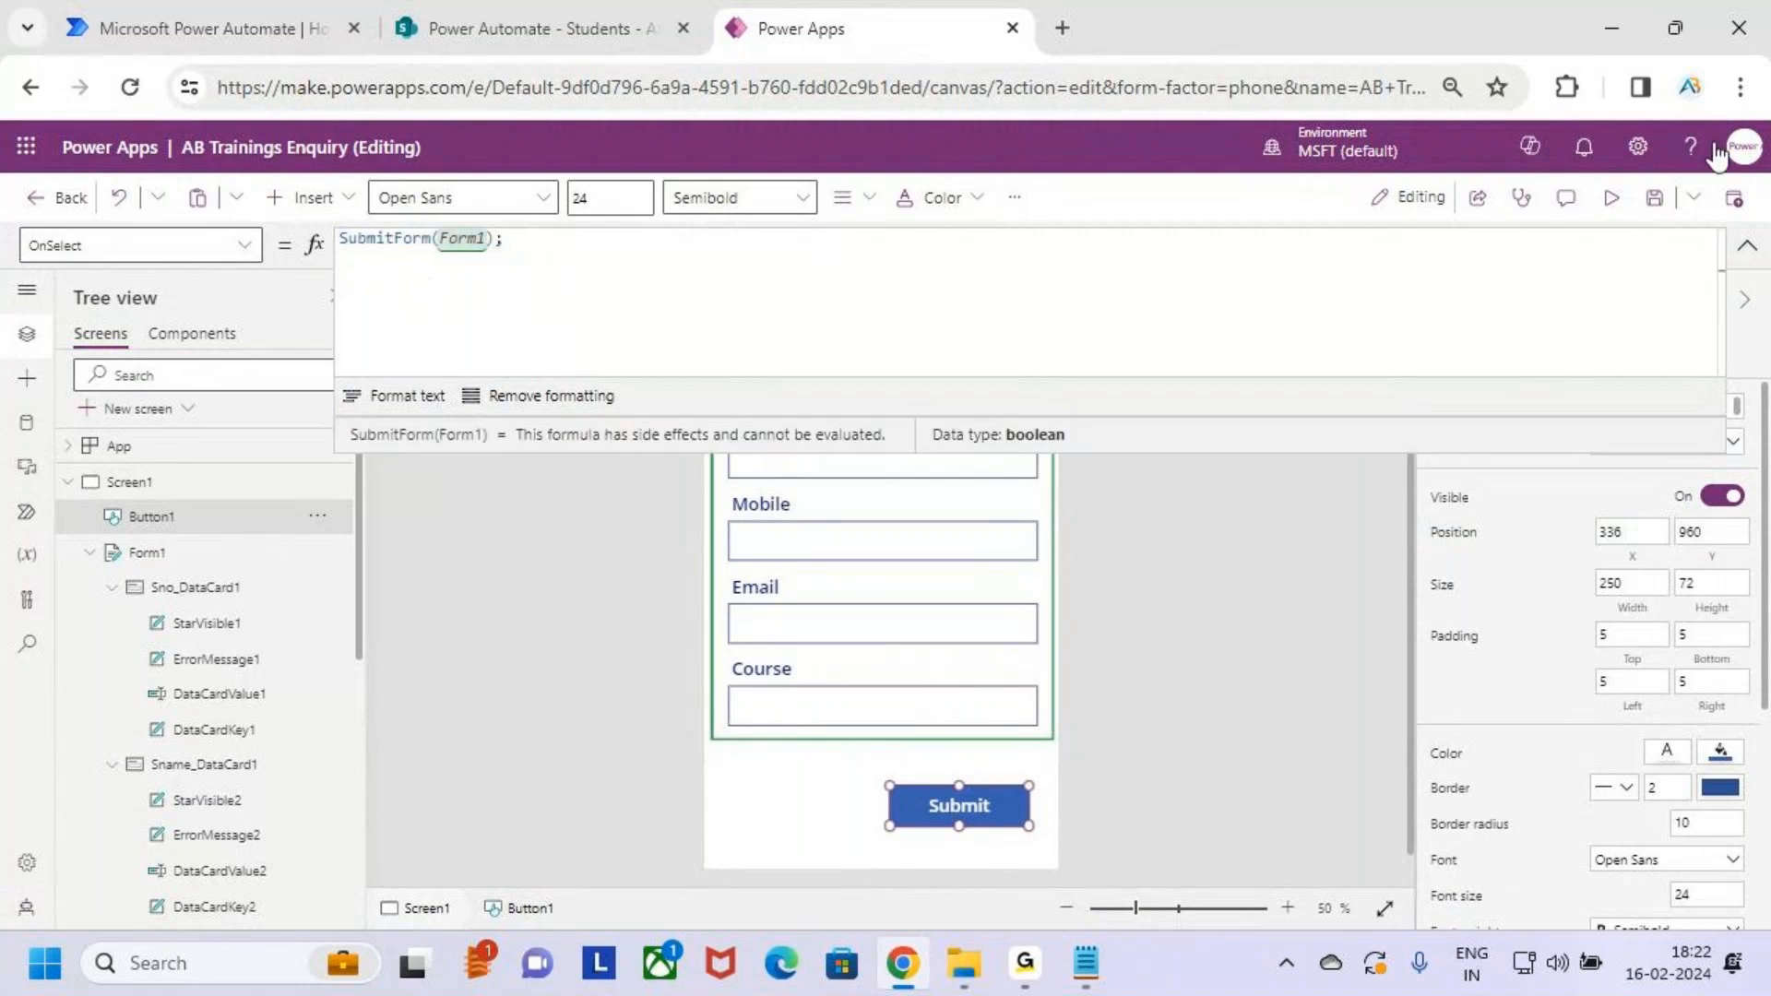
left_click(1746, 245)
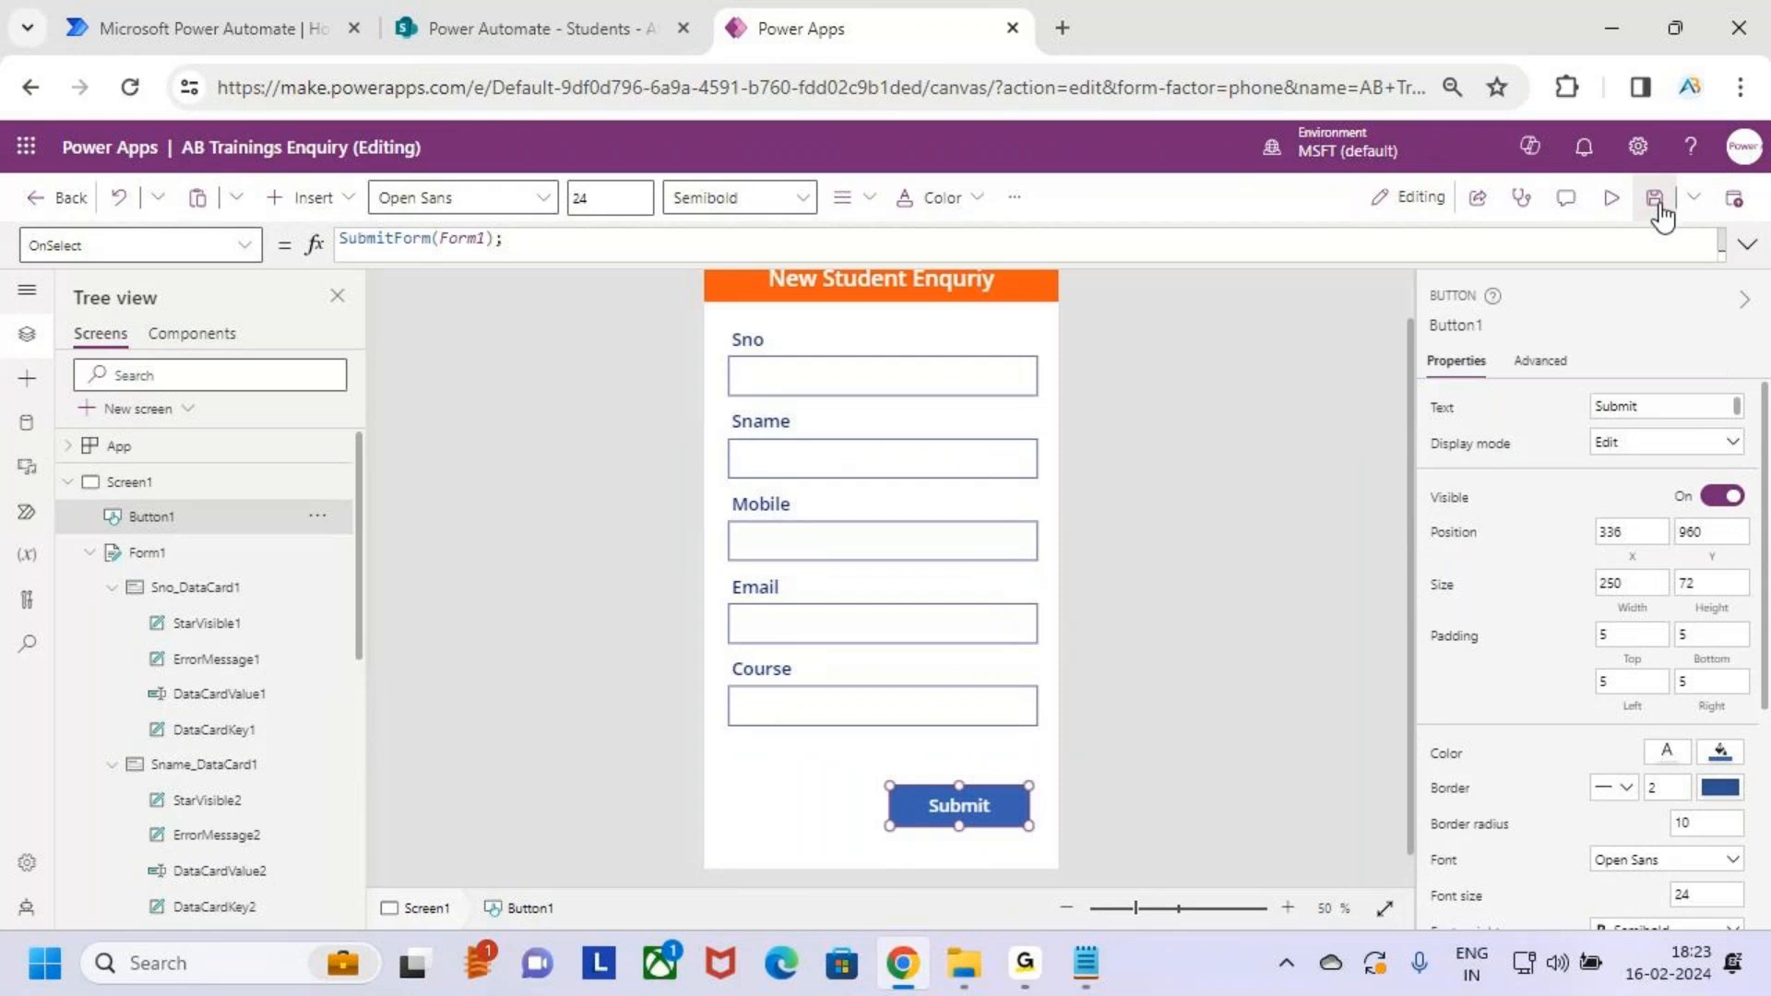
Preview the app and enter Sno 101, a student name, mobile number and e-mail address
left_click(1611, 197)
type("101")
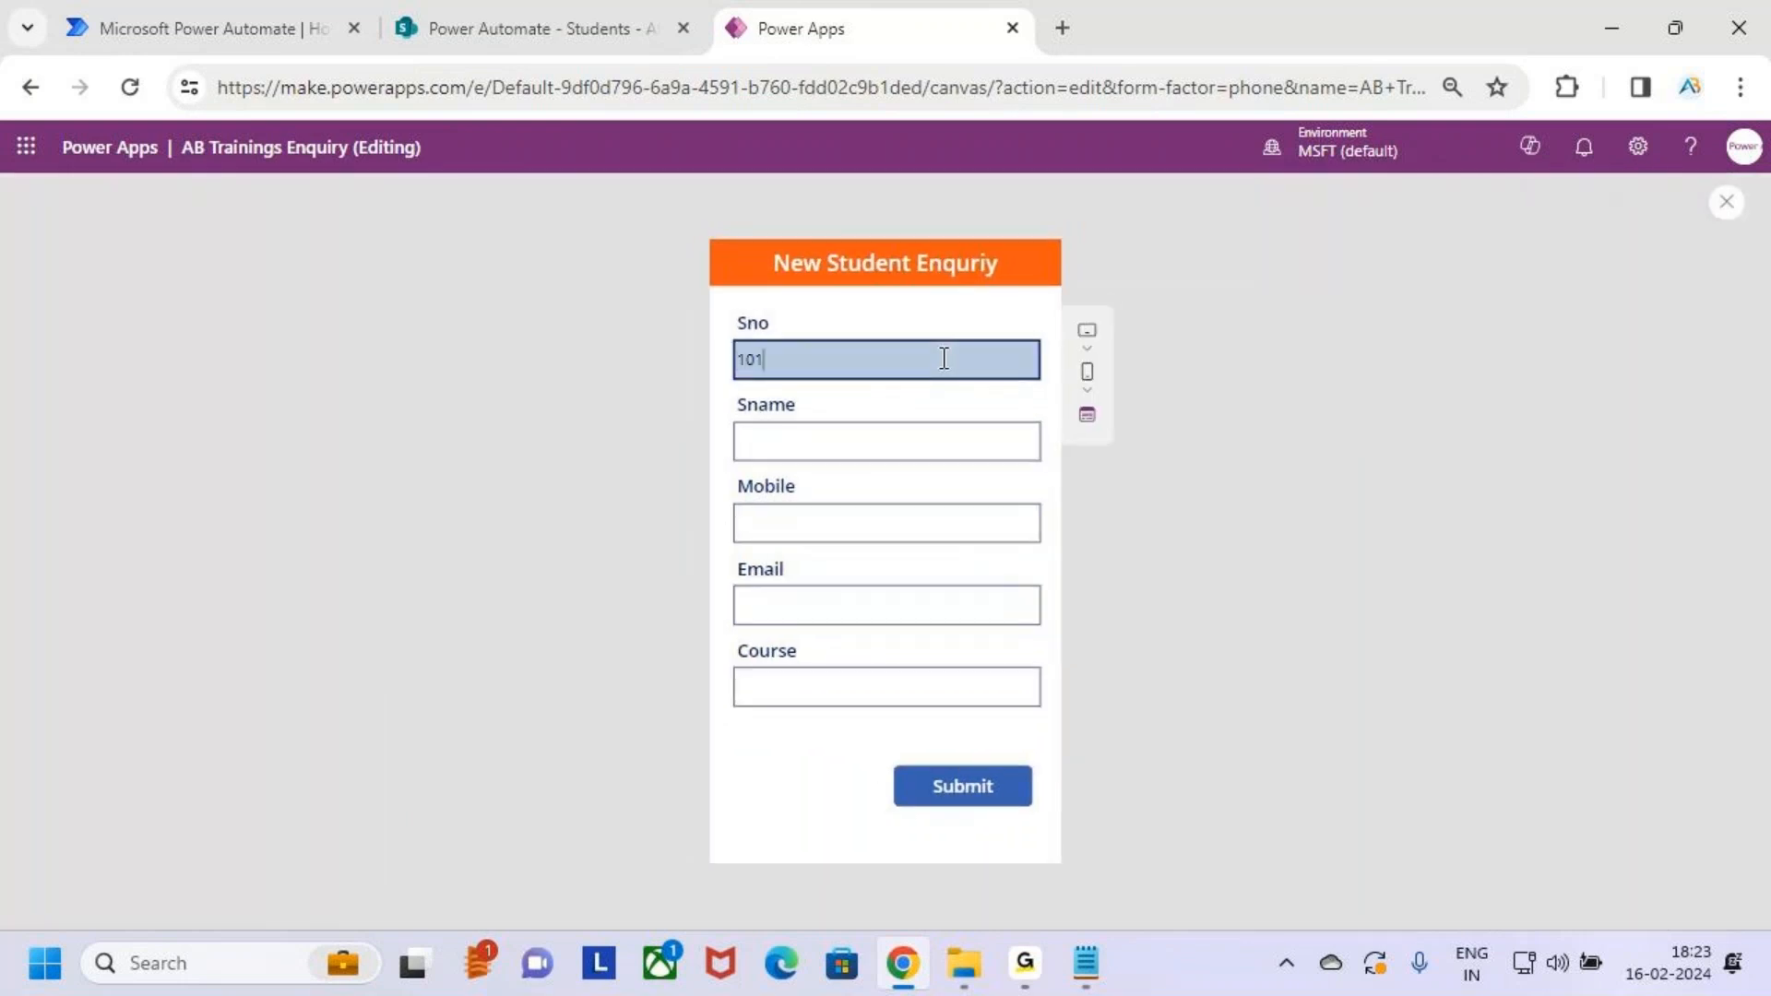
left_click(877, 440)
type("Venky")
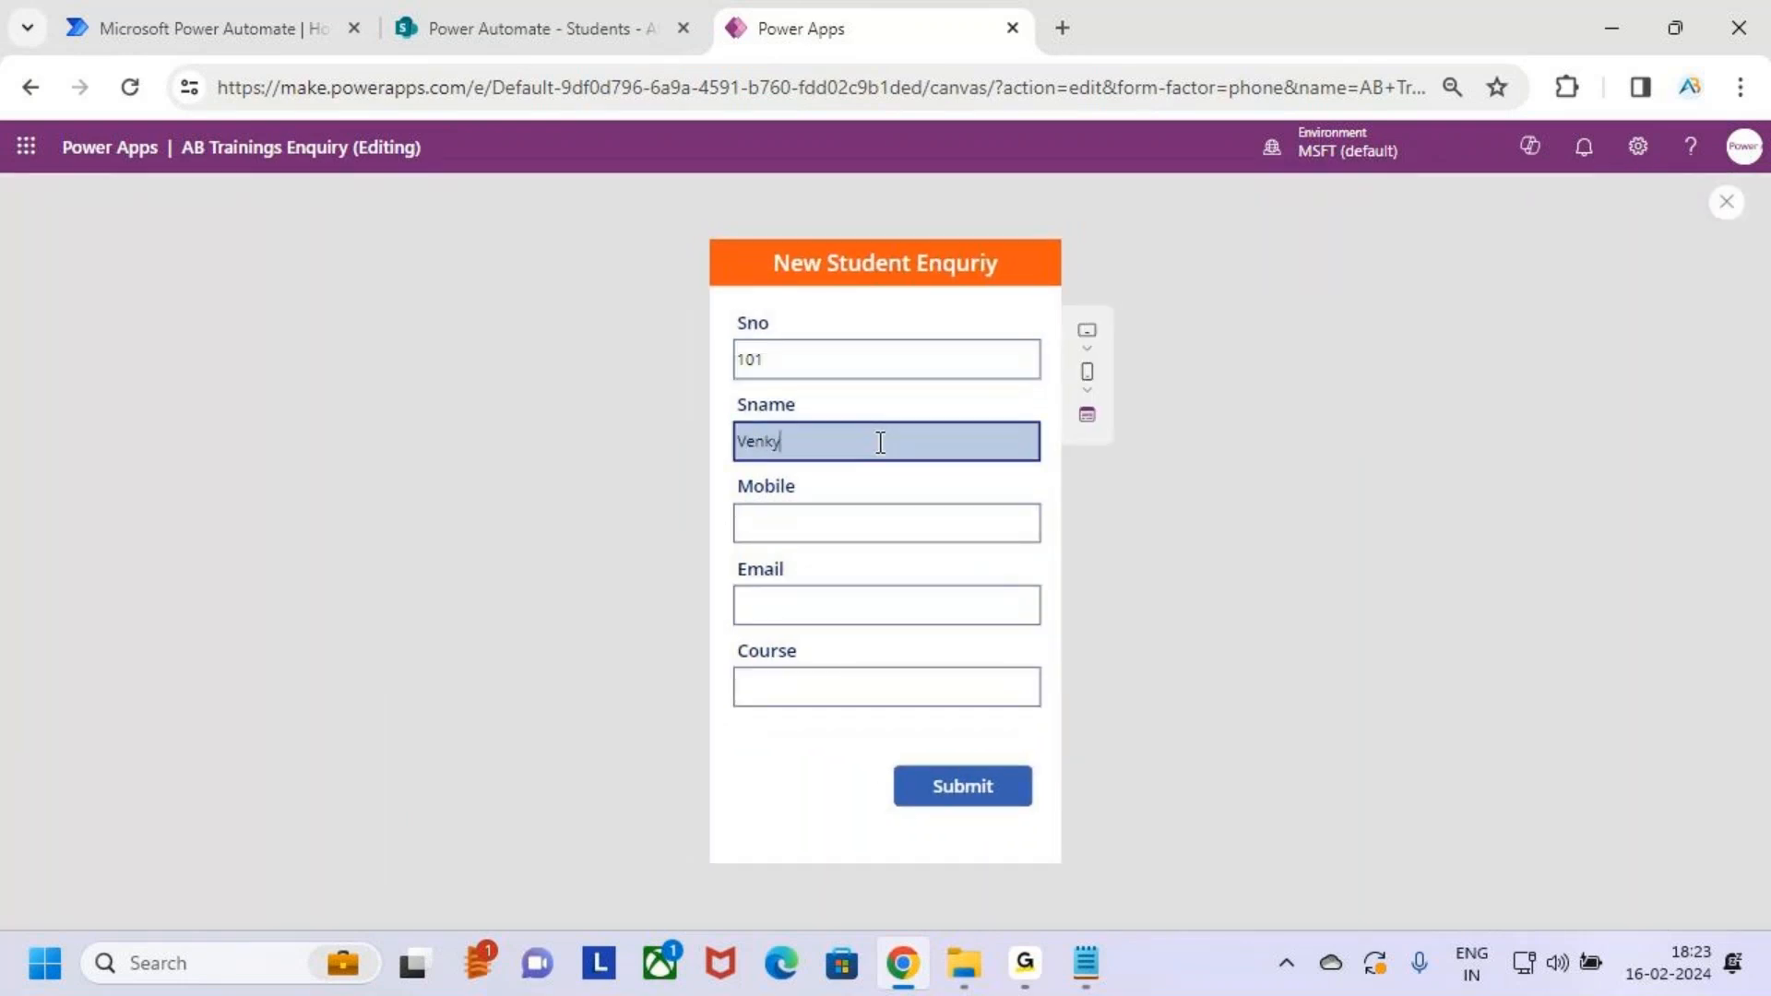
left_click(823, 514)
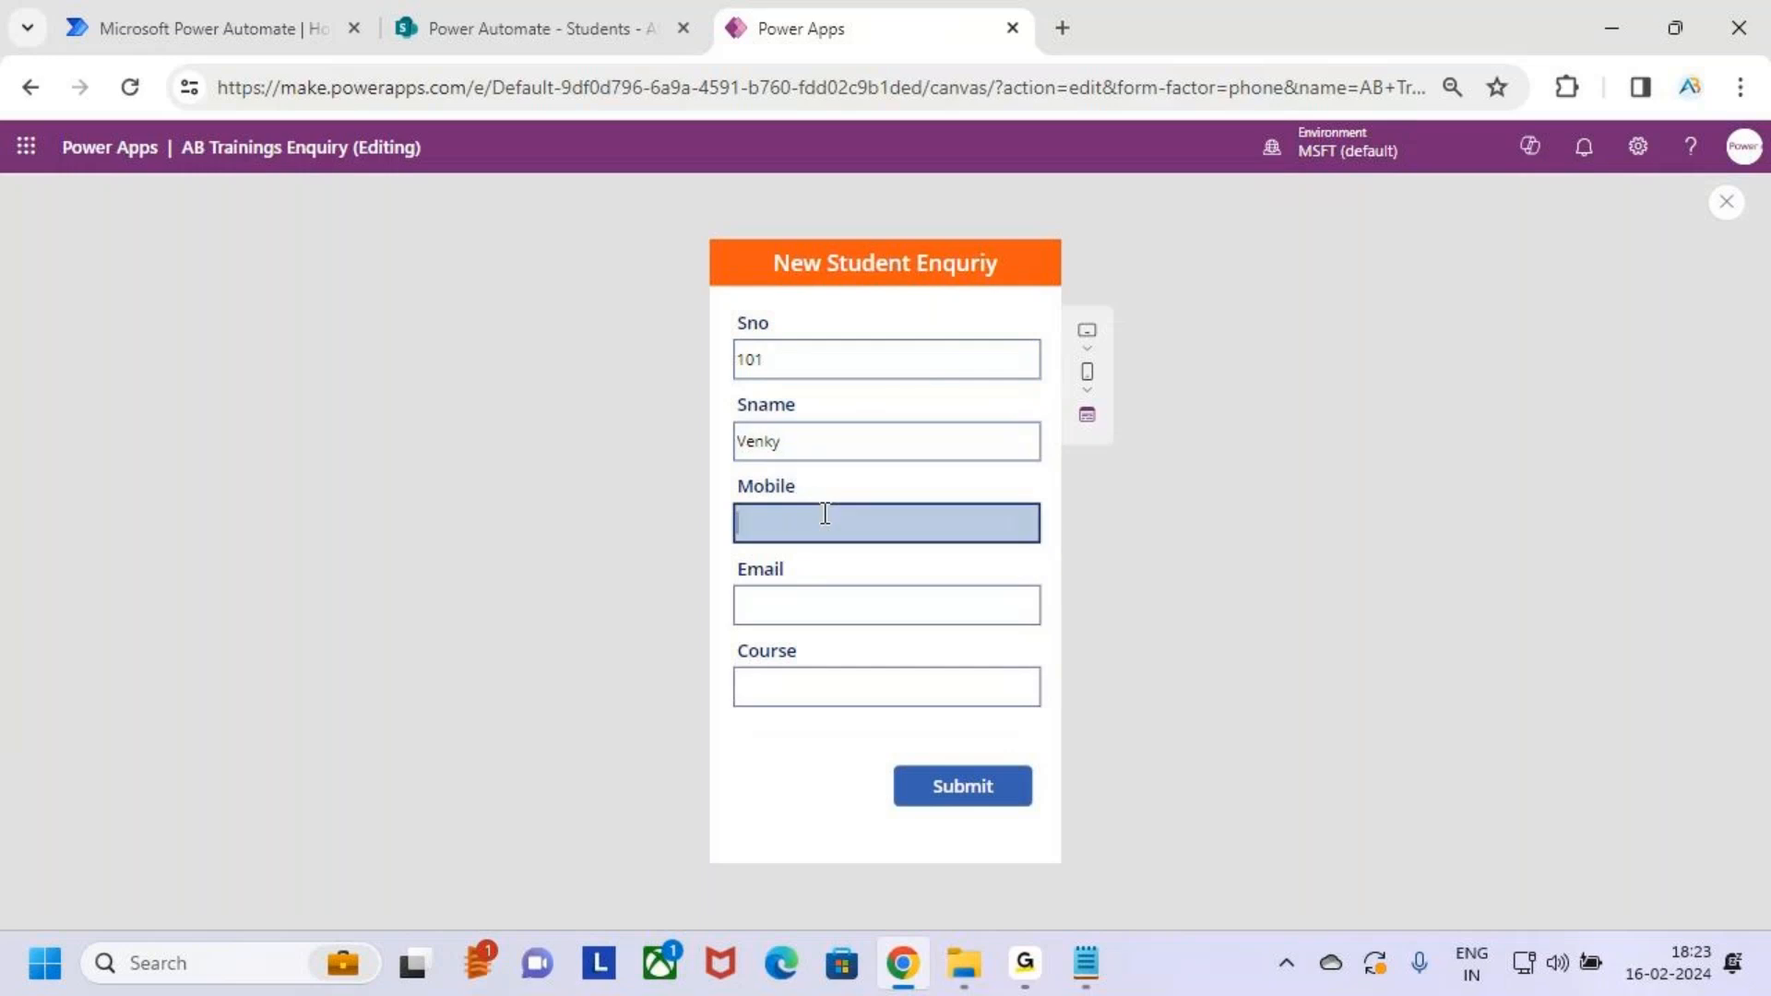
left_click(849, 606)
type("V")
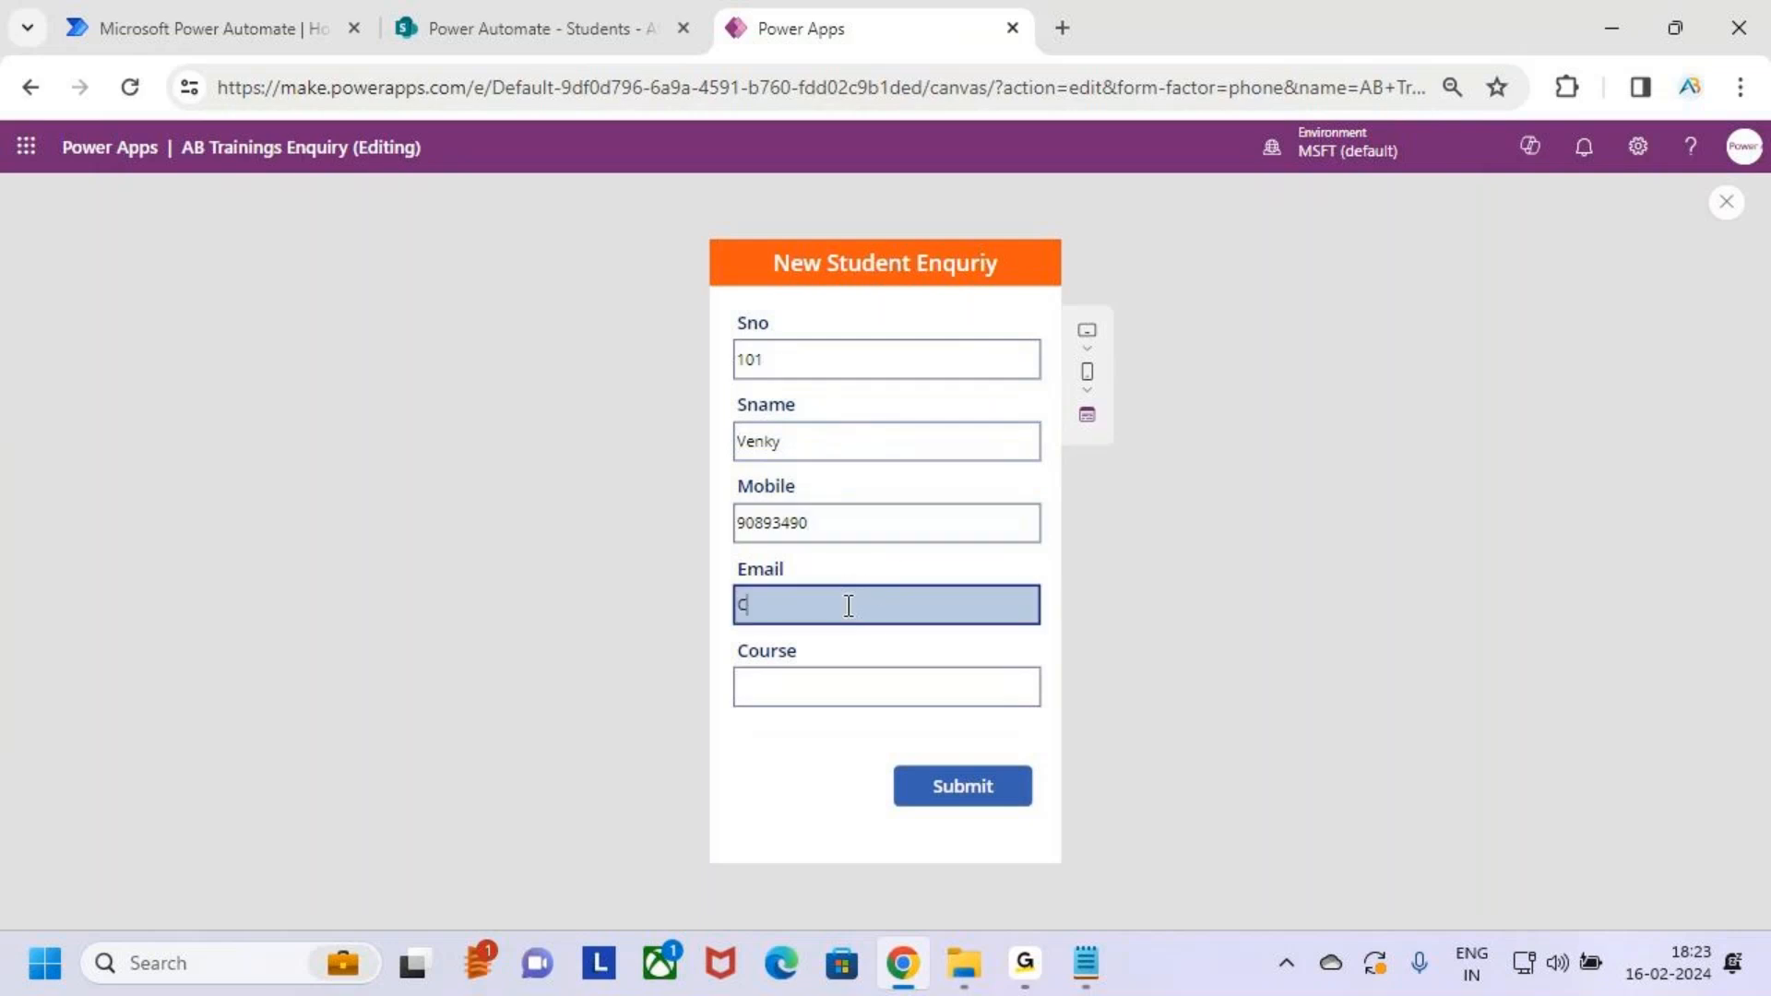
key("BackSpace")
Close the preview and return to the editor
key("ctrl+2")
mouse_move(724, 587)
left_mouse_down()
mouse_move(1033, 626)
mouse_move(1105, 607)
mouse_move(1058, 638)
left_mouse_up()
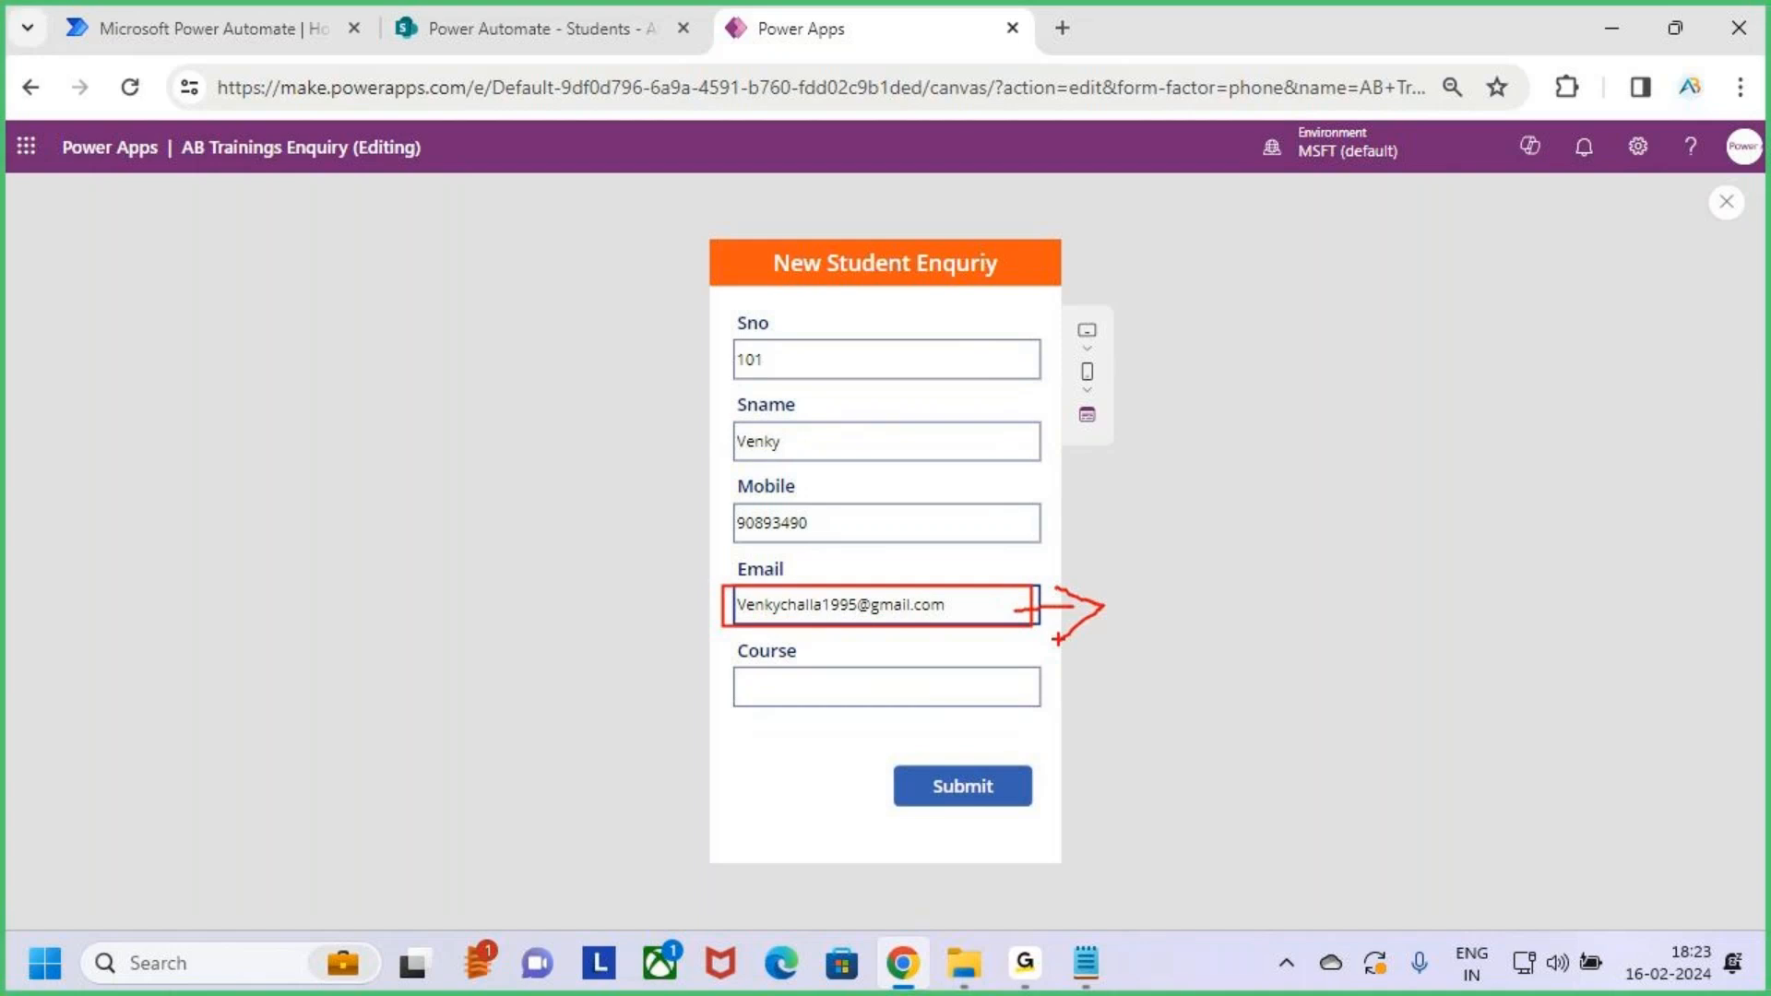
key("Escape")
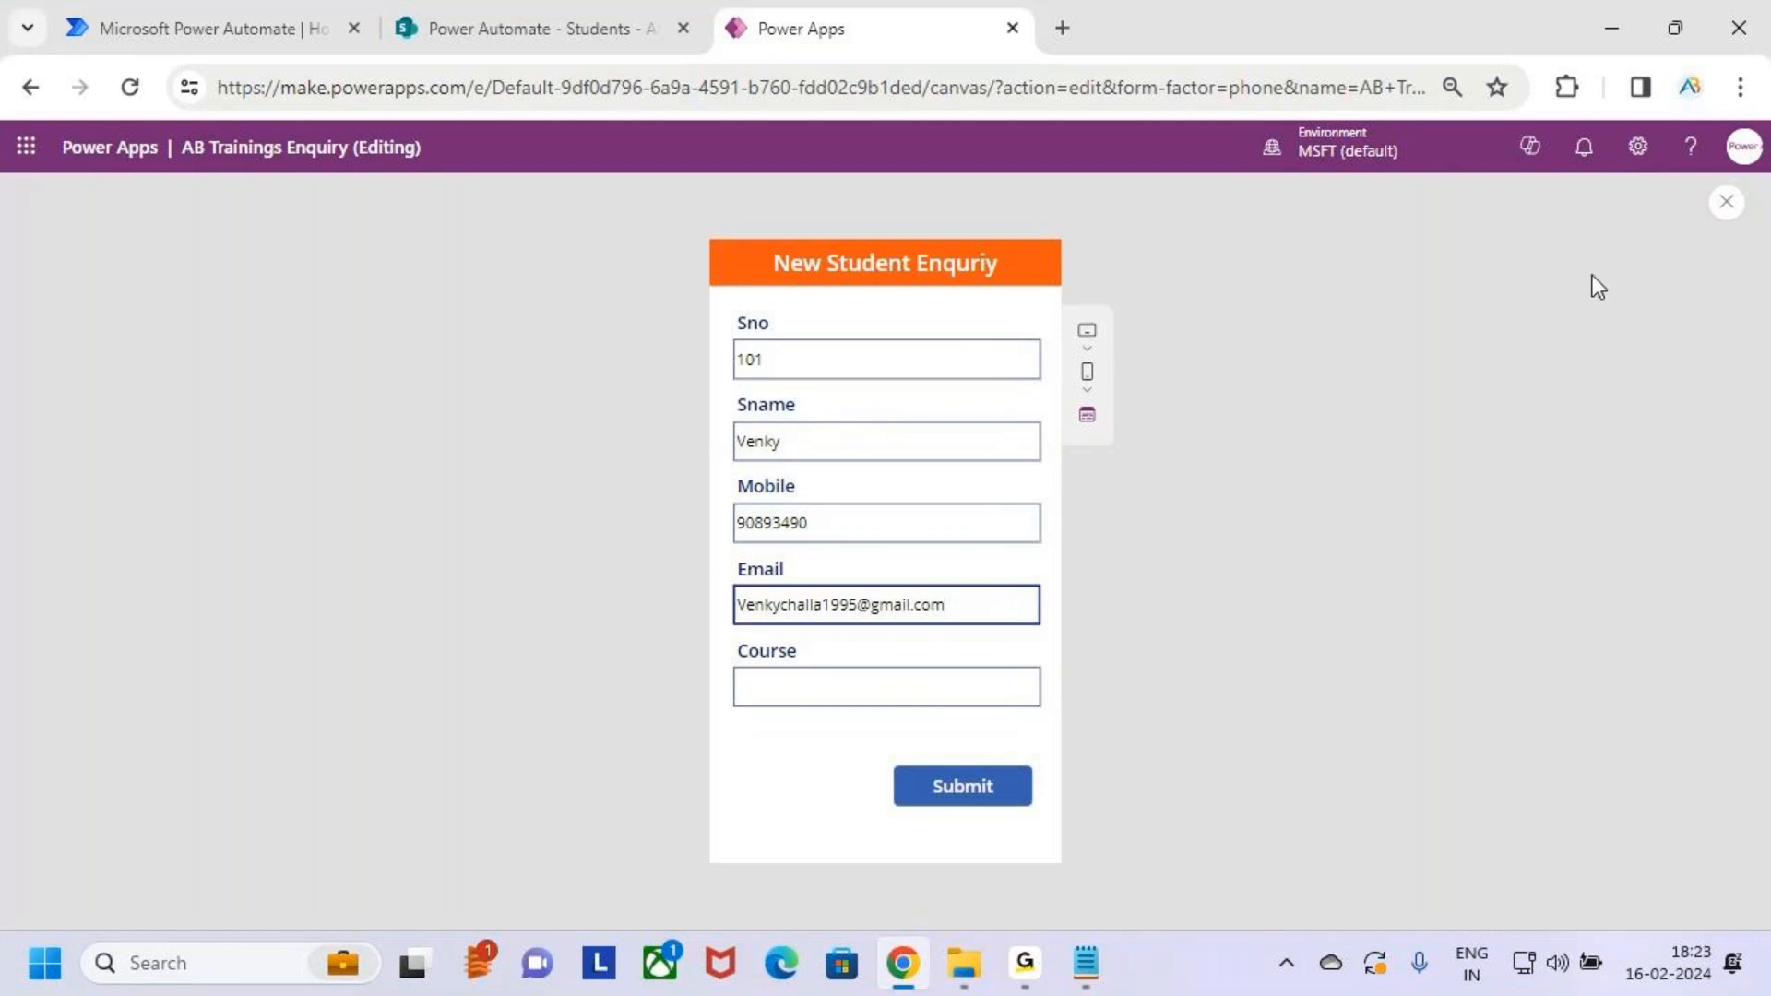
left_click(1726, 201)
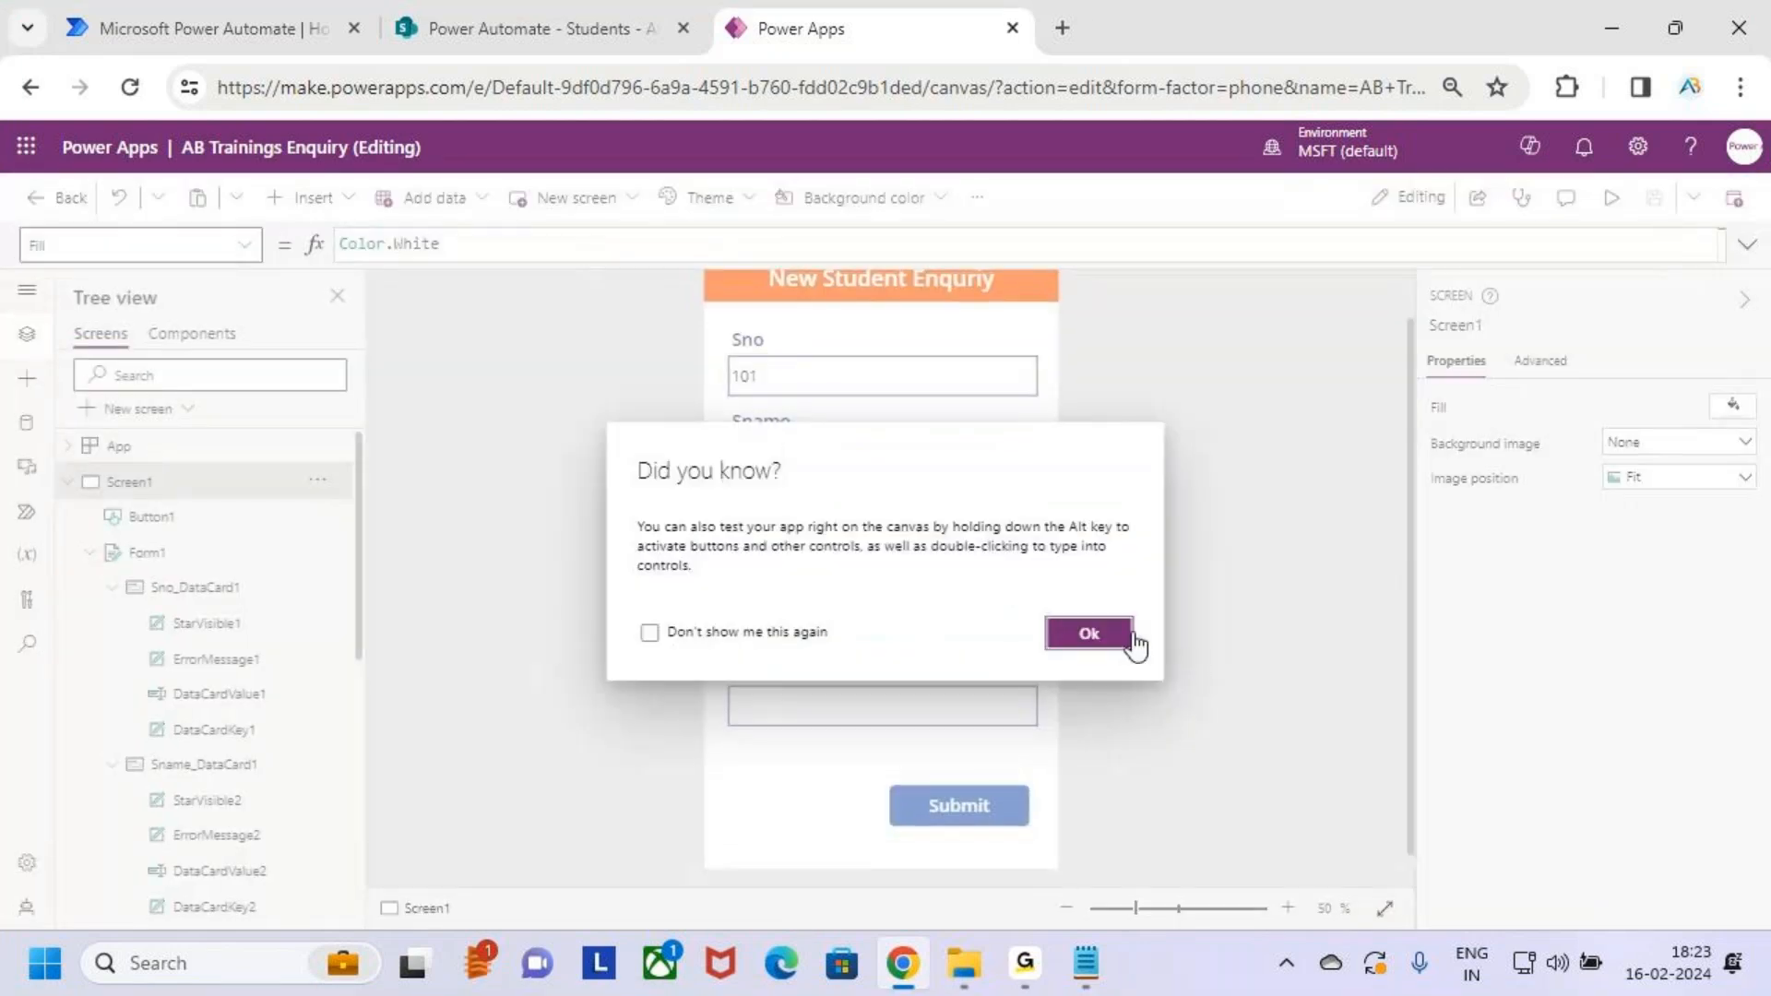
Dismiss the Did you know? tip and select the Email input on the form
left_click(1089, 633)
left_click(949, 623)
left_click(948, 623)
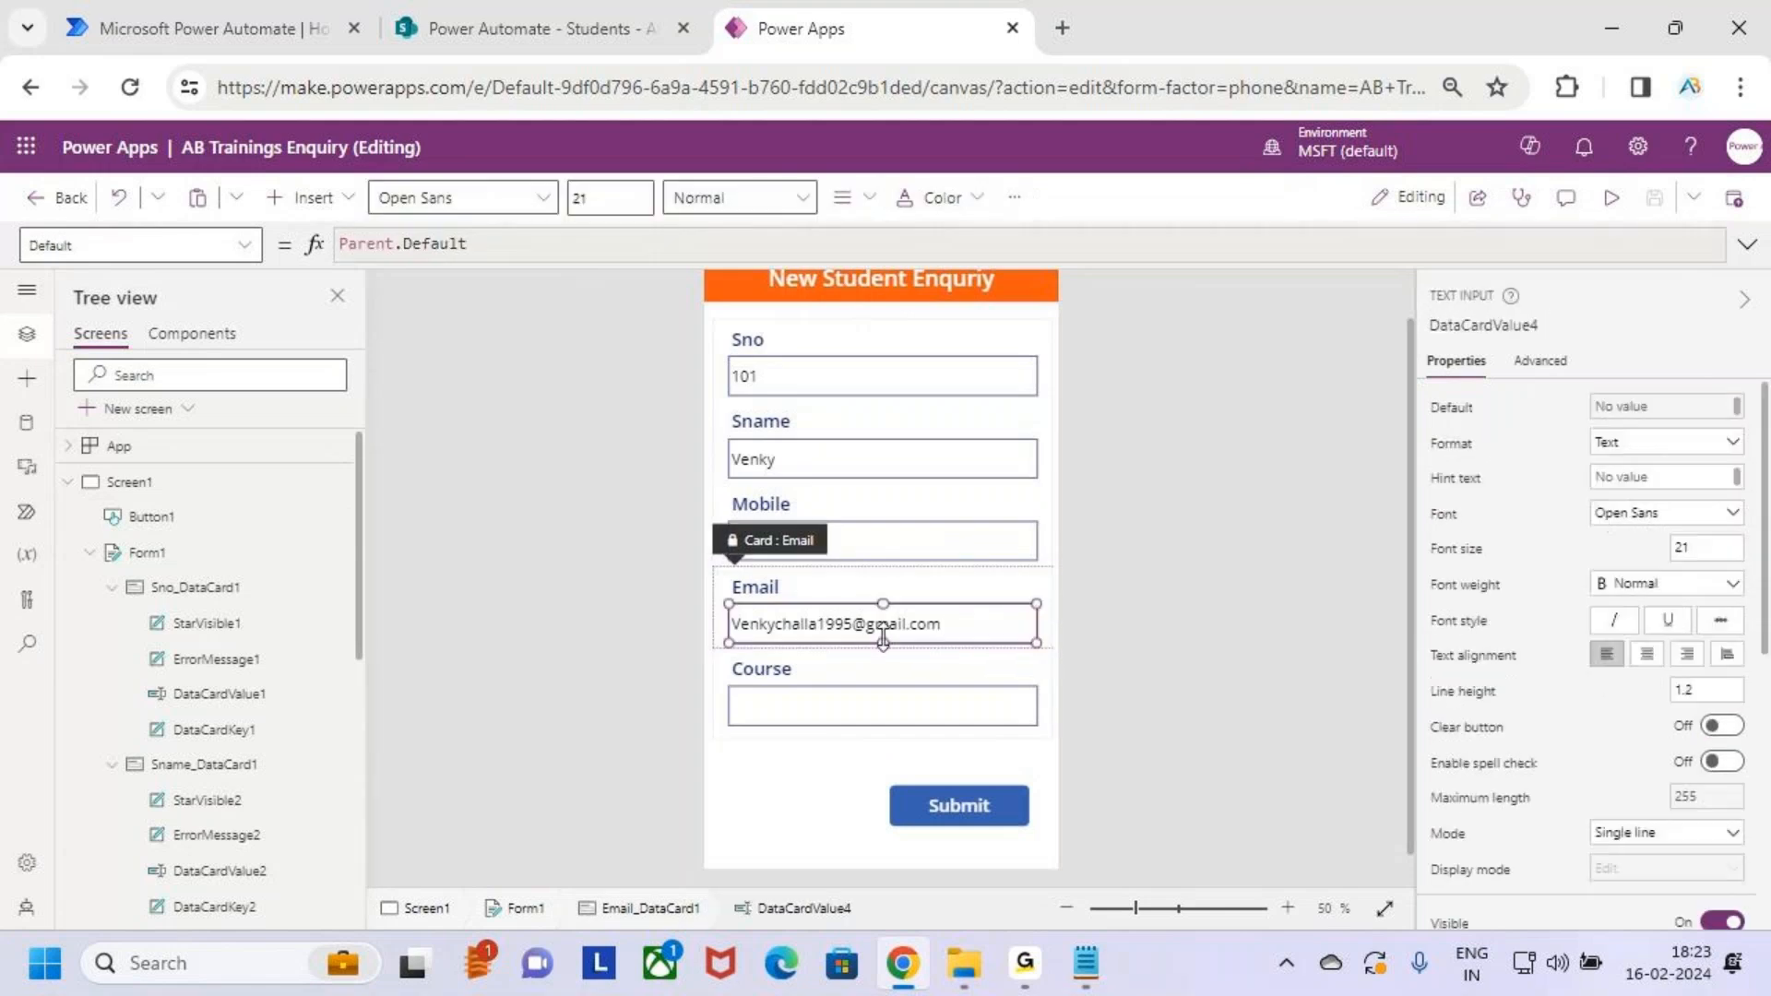
key("ctrl+2")
left_click_drag(721, 600, 974, 641)
key("Escape")
Inspect the Submit button's OnSelect formula SubmitForm(Form1), then show the app's data sources
left_click(984, 738)
left_click(986, 790)
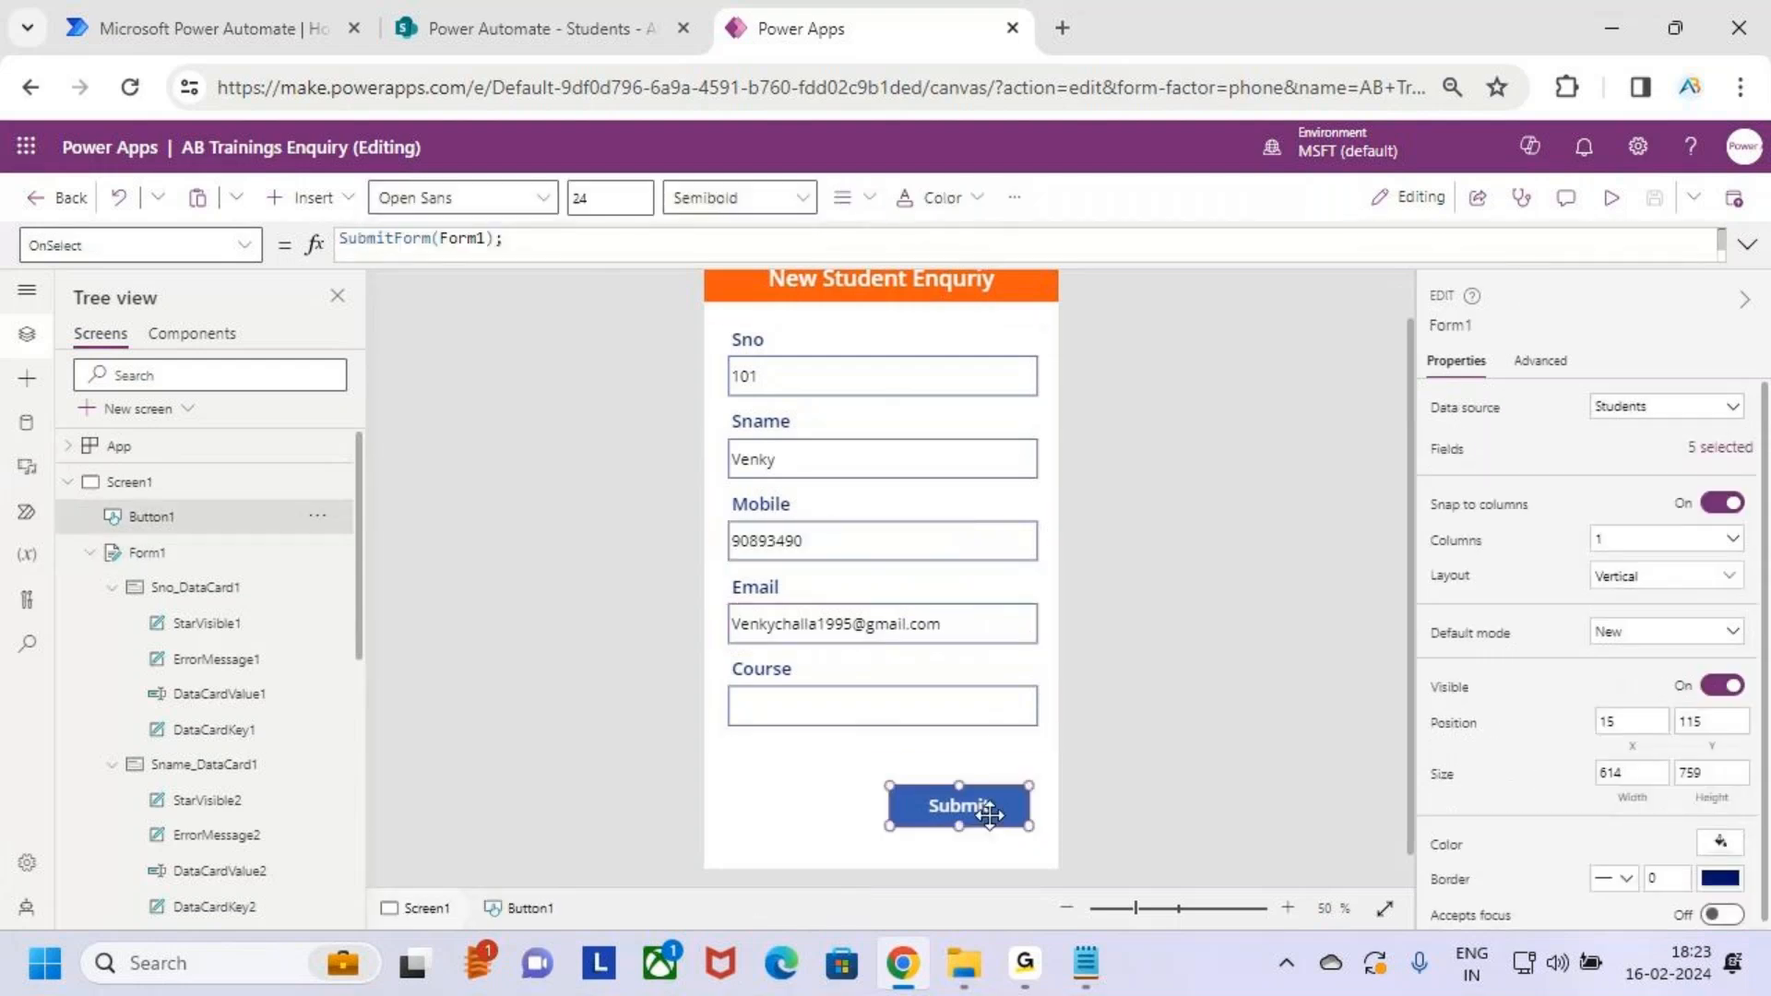
left_click(1746, 245)
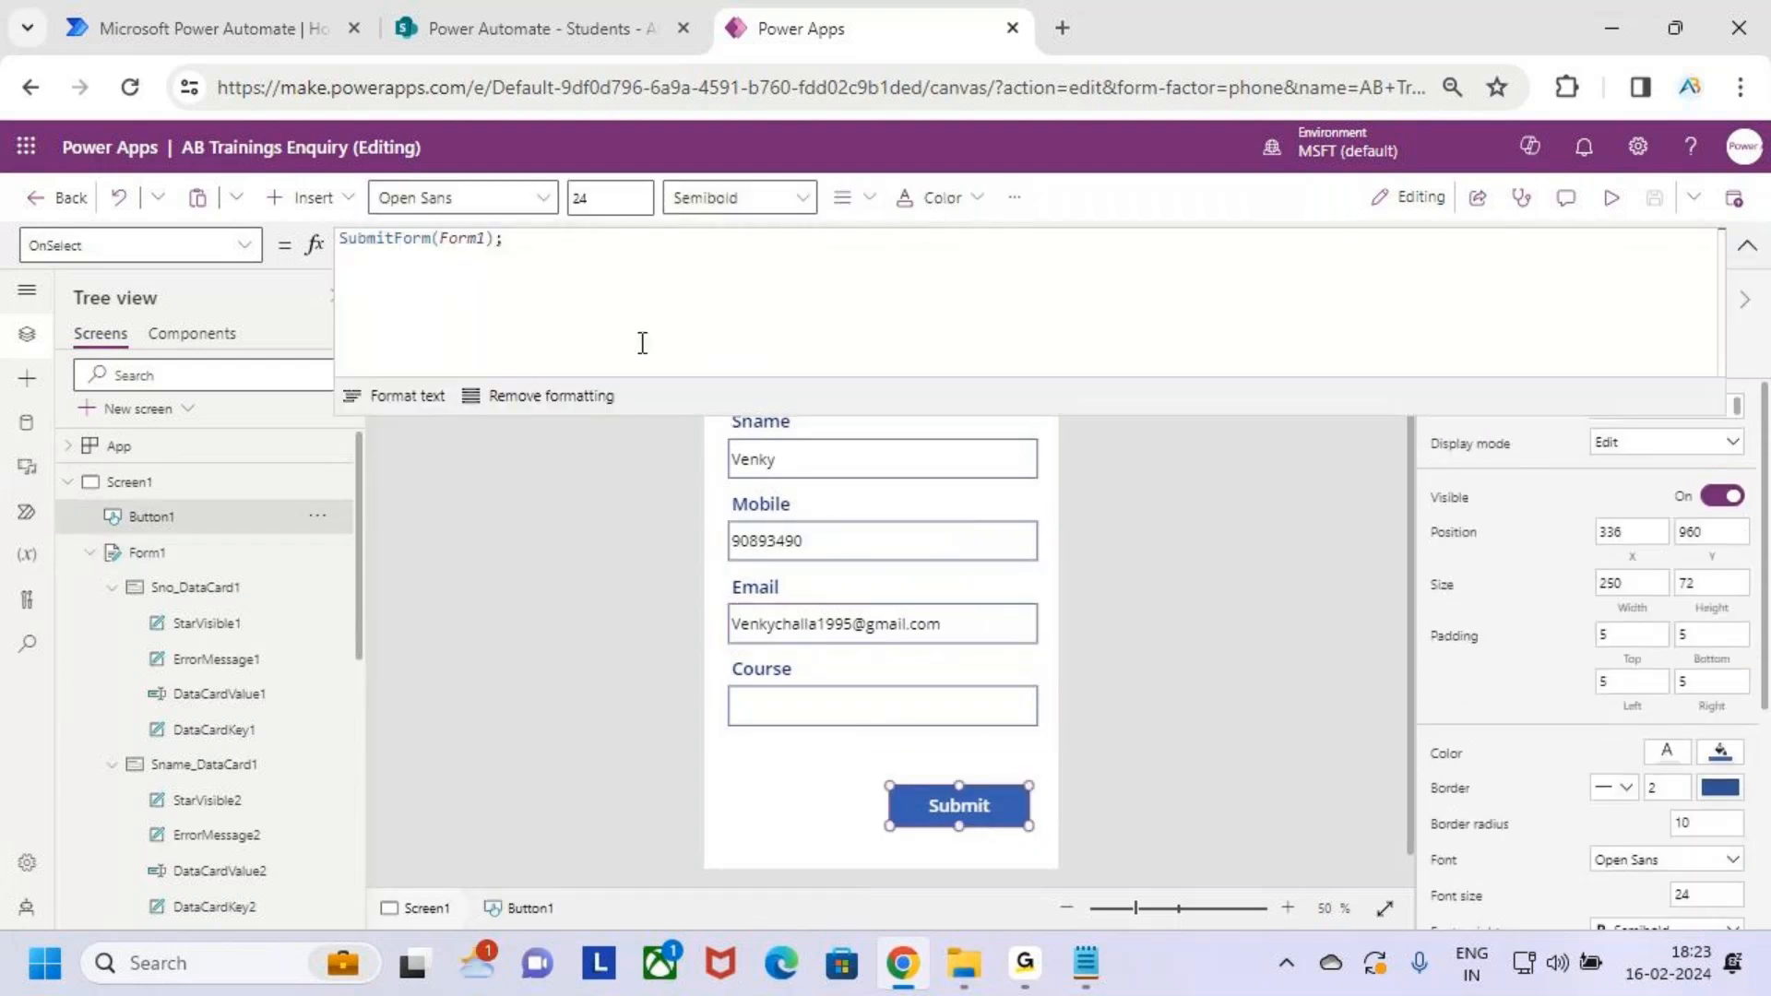
left_click(509, 293)
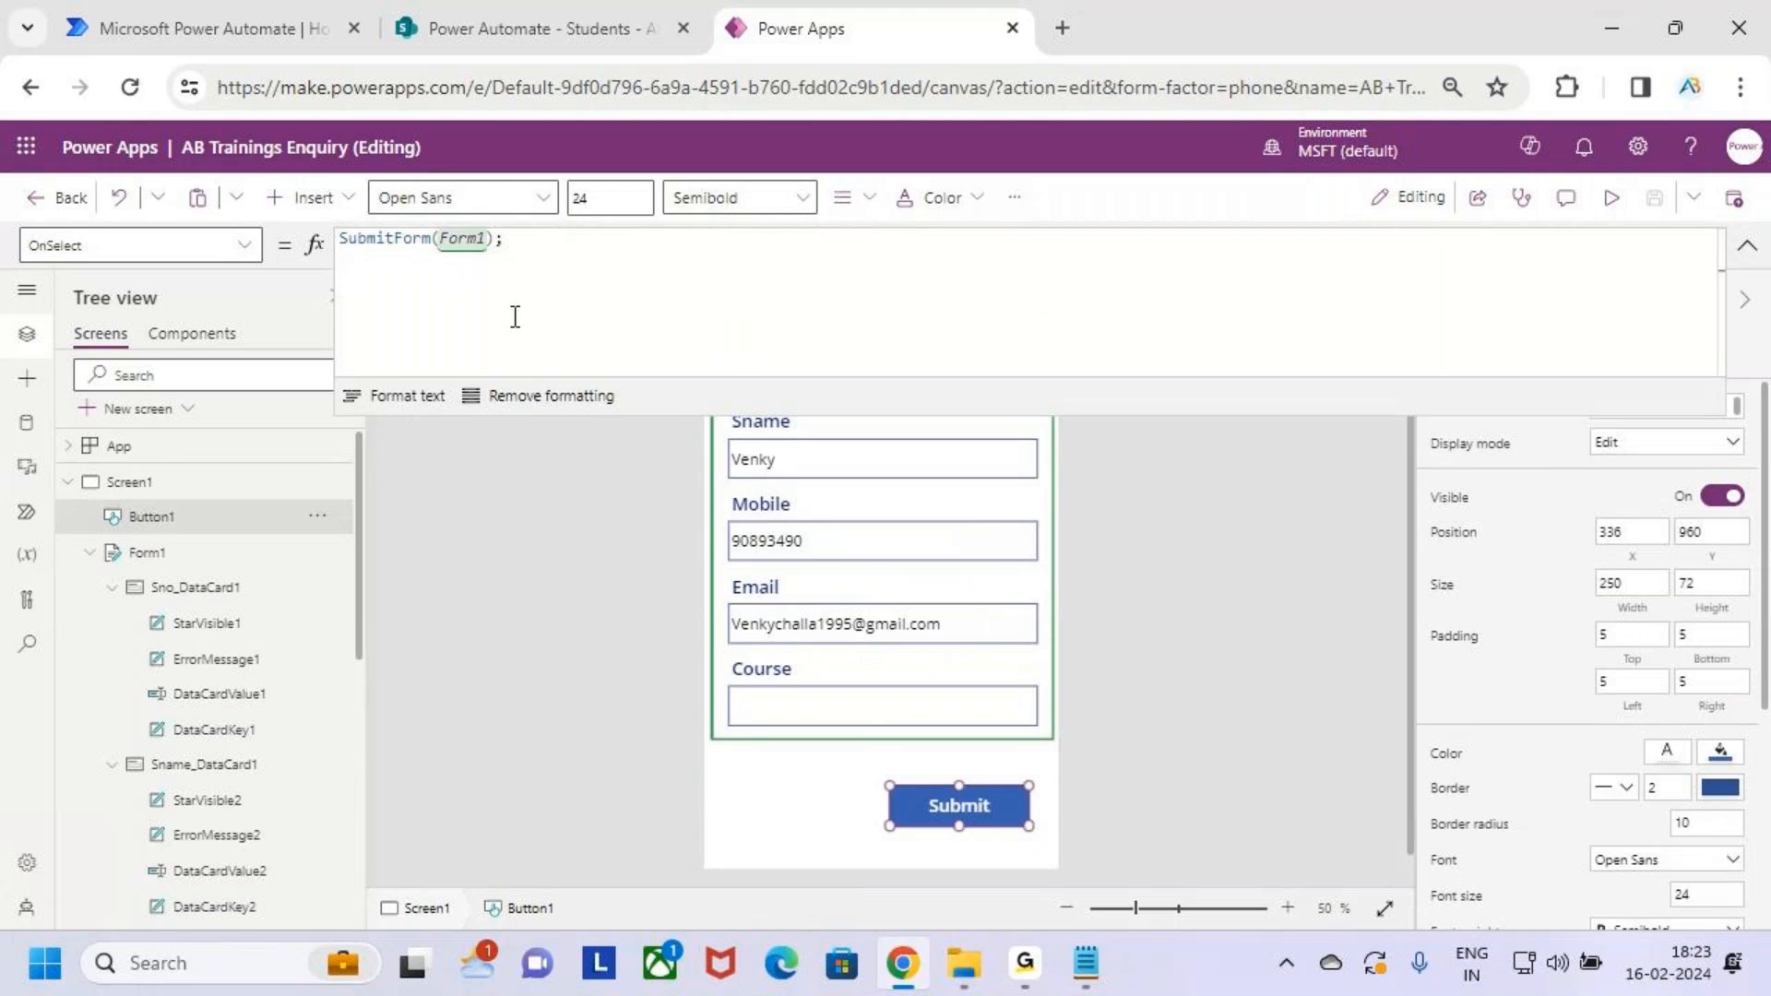
left_click(1746, 245)
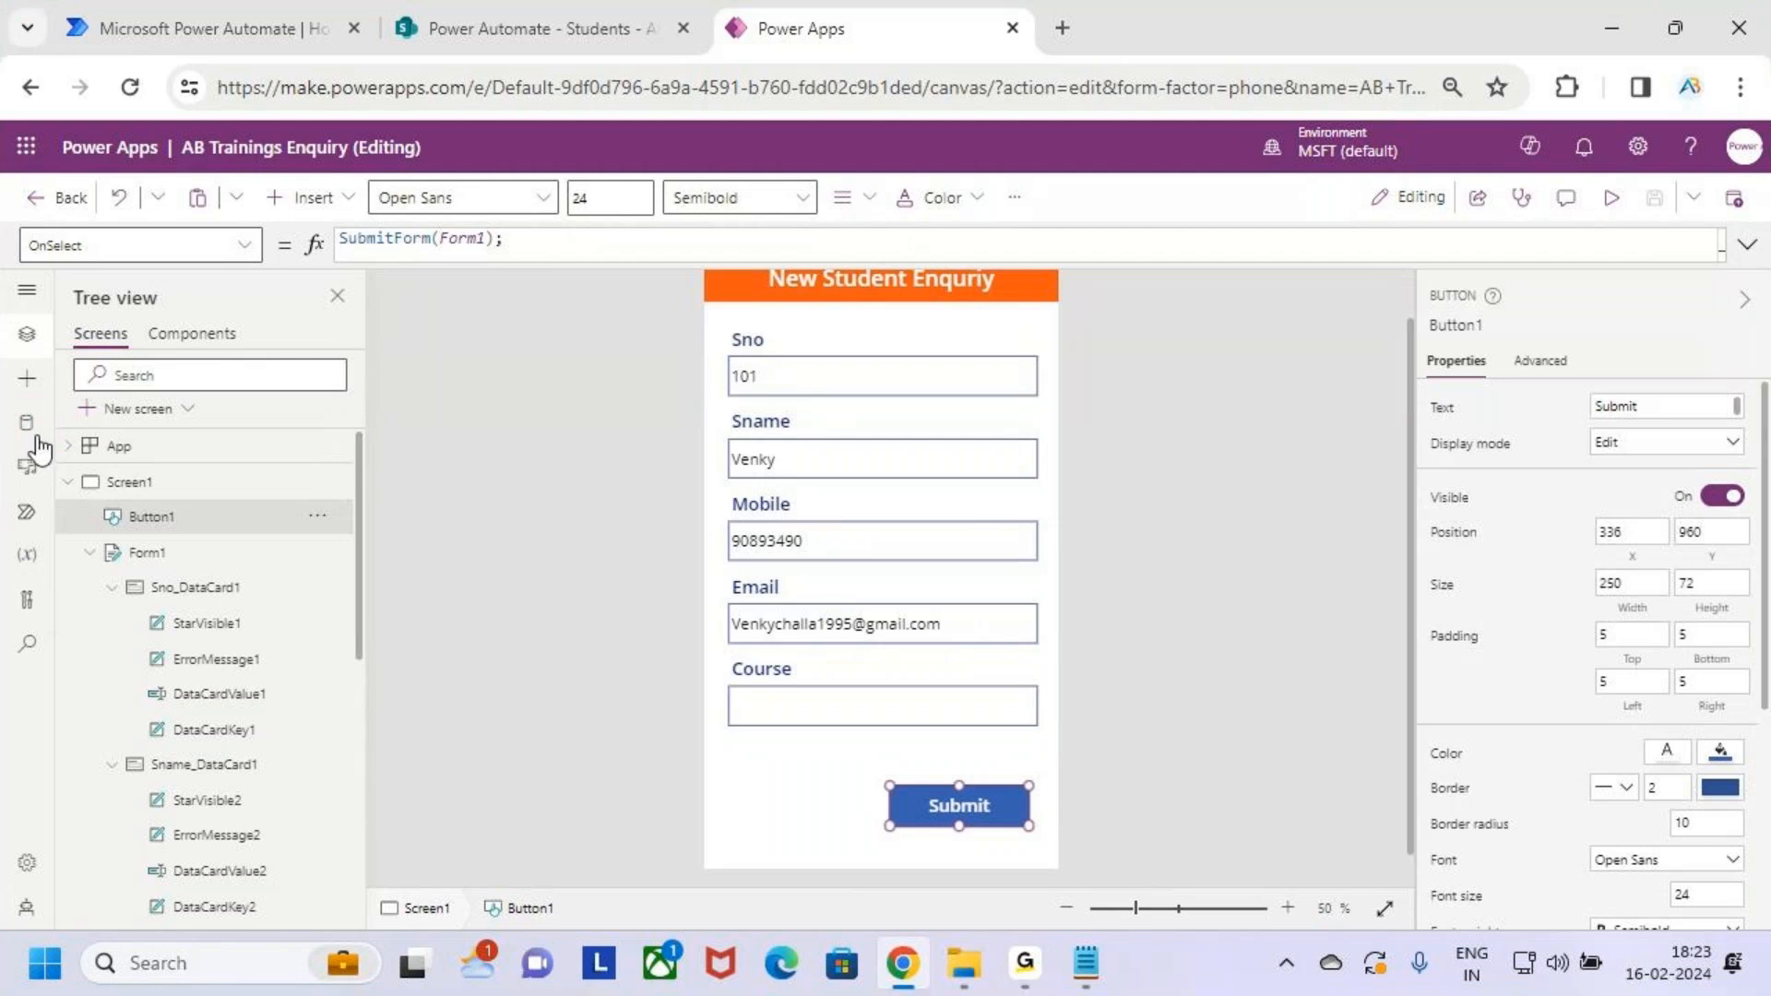
left_click(27, 422)
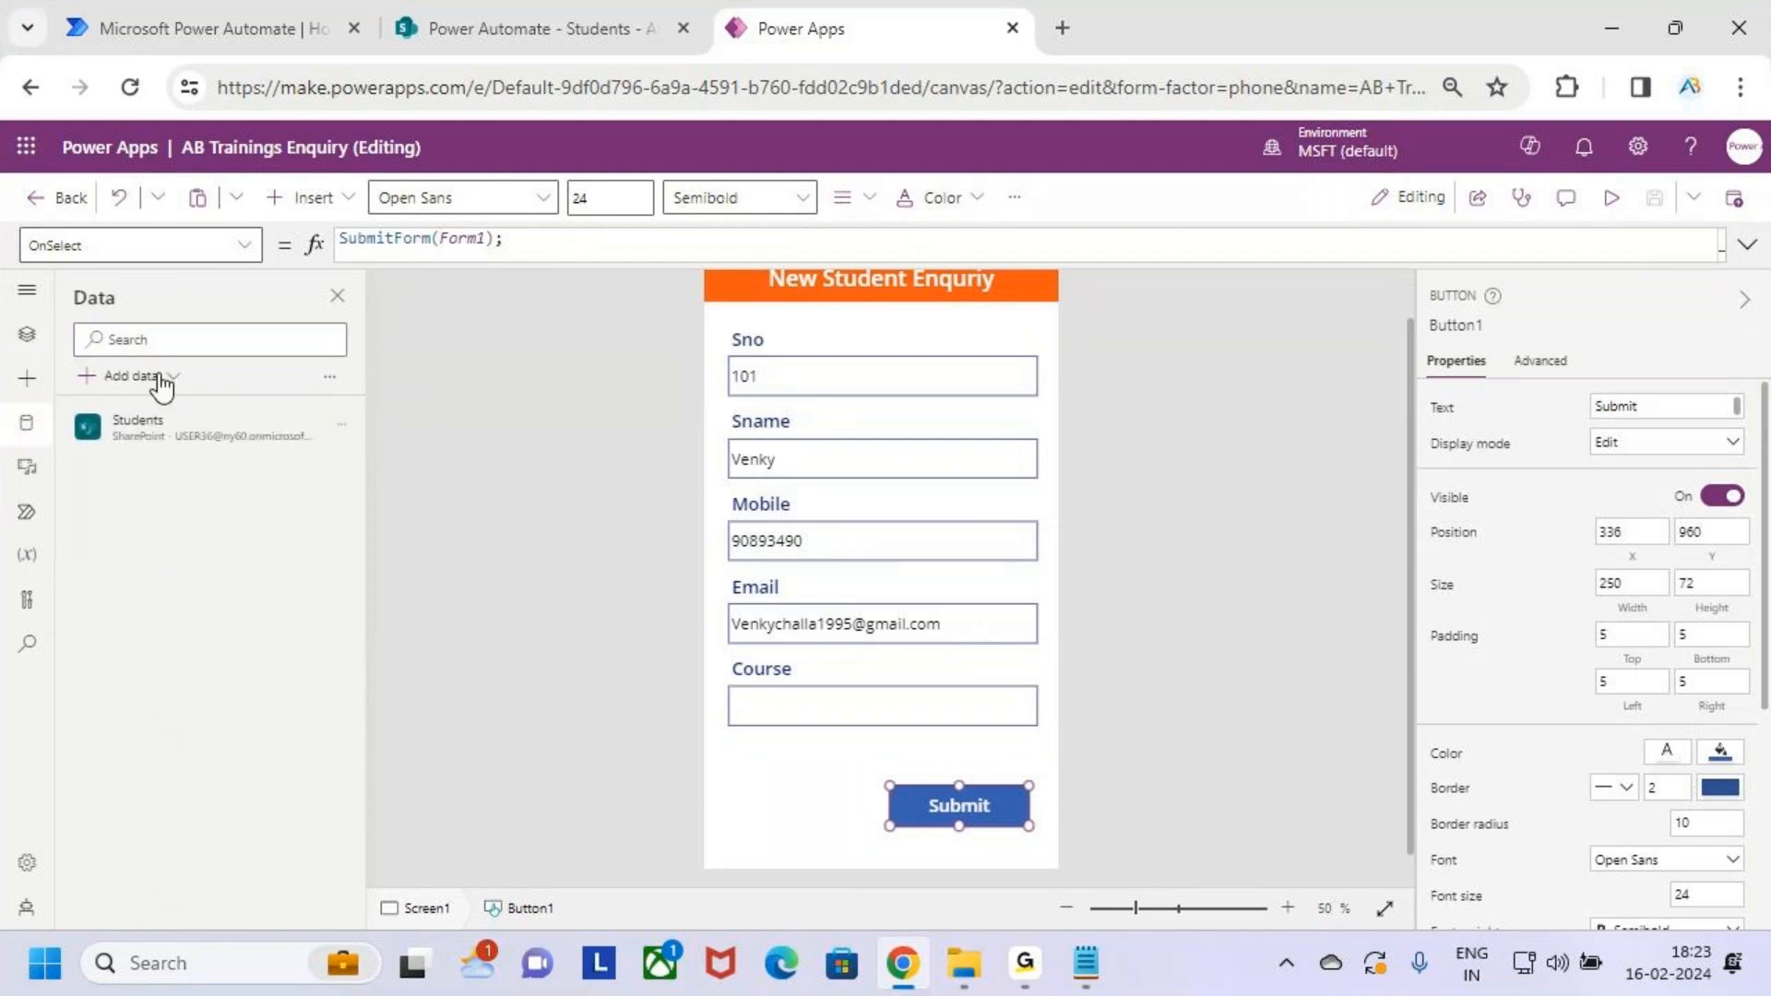
Search 'outlook' and add Office 365 Outlook as a data source using the existing connection
left_click(156, 377)
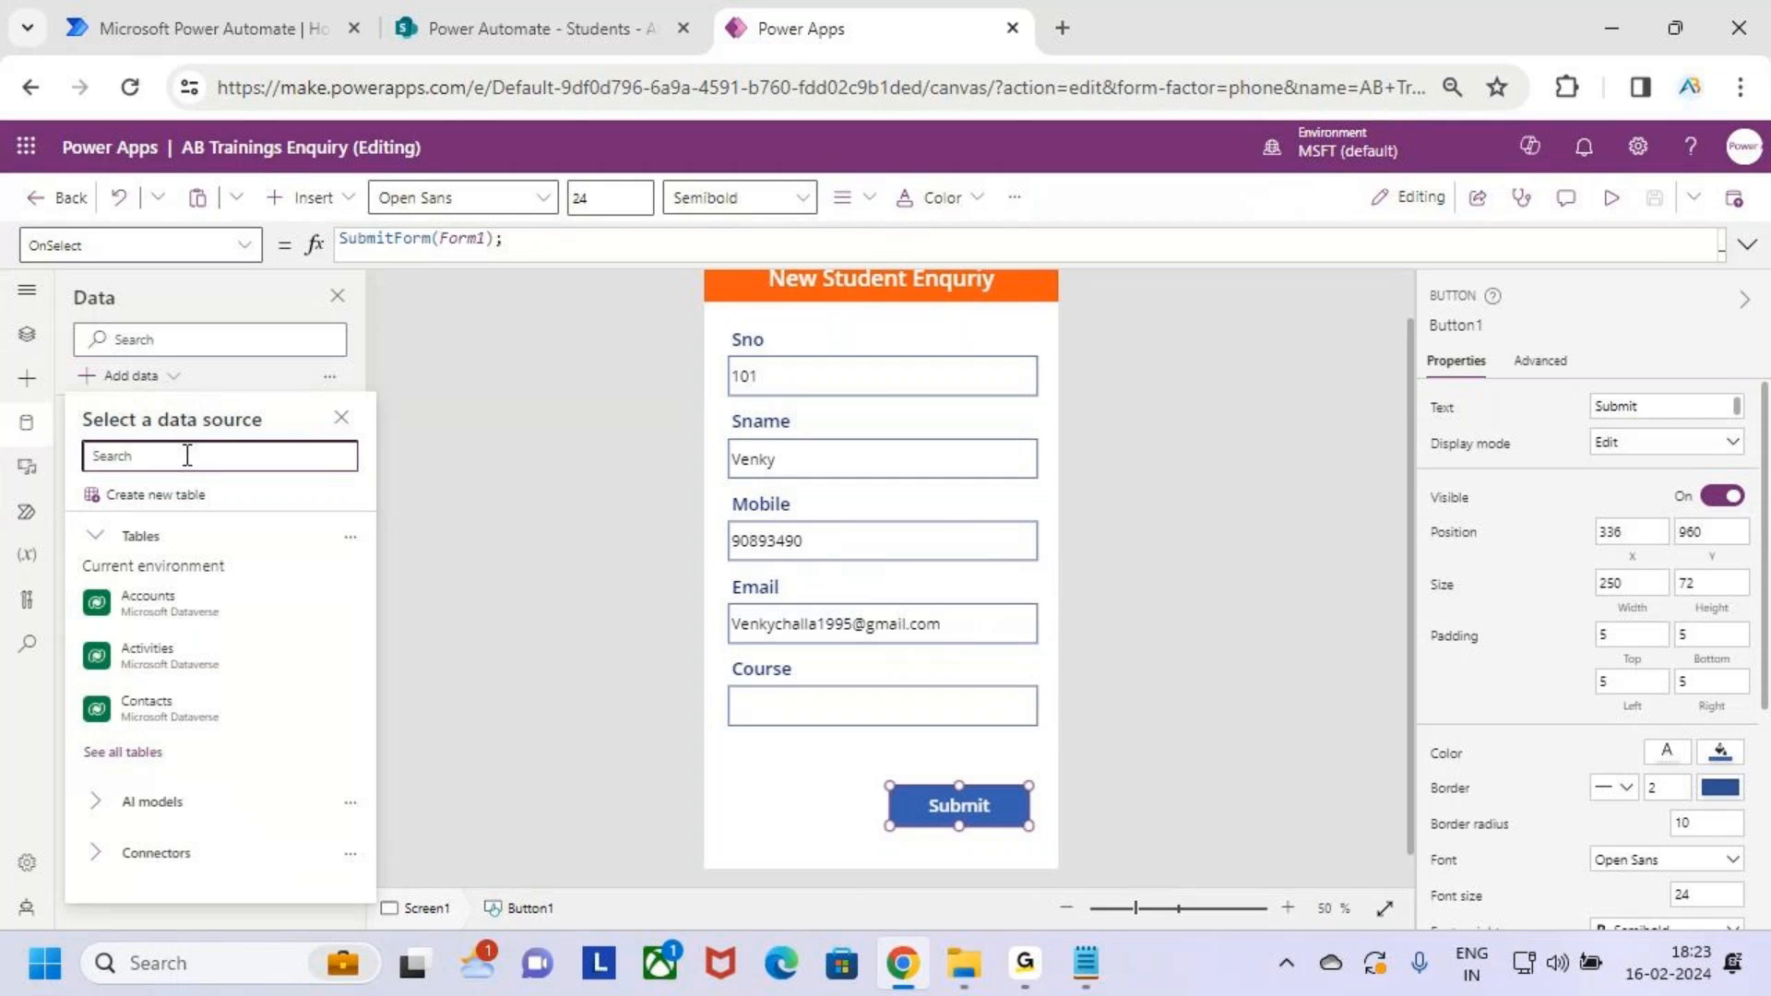
type("out")
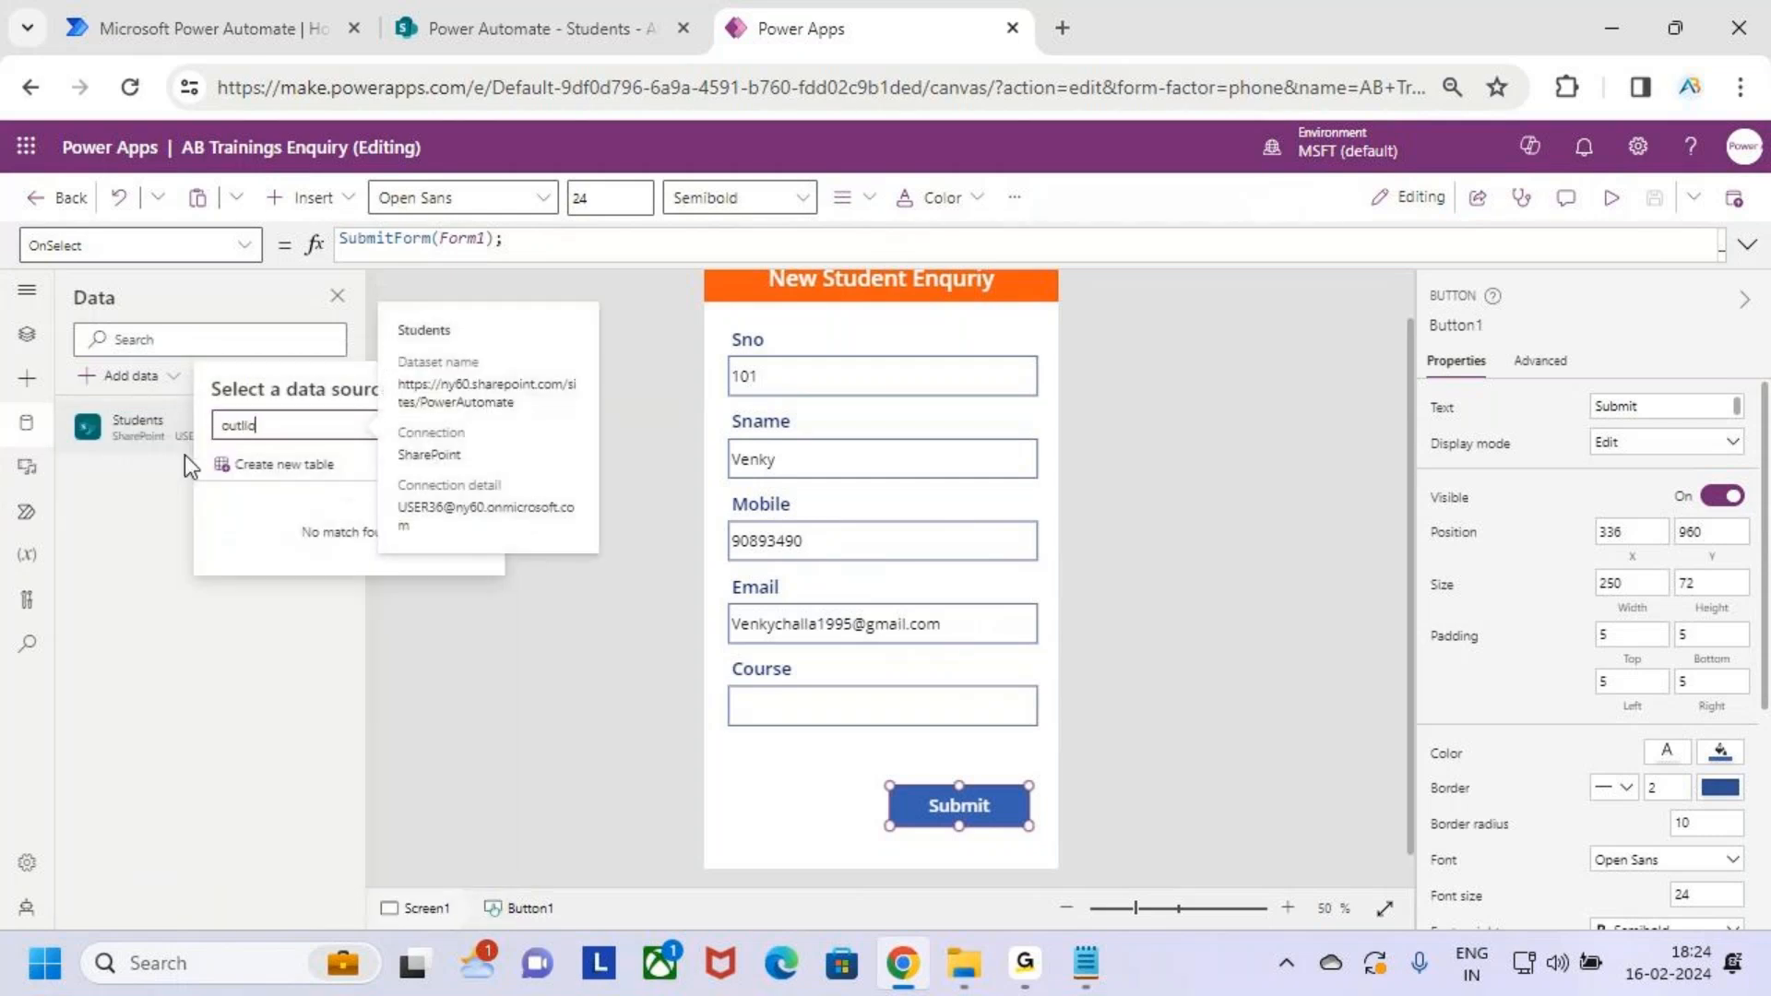
type("l")
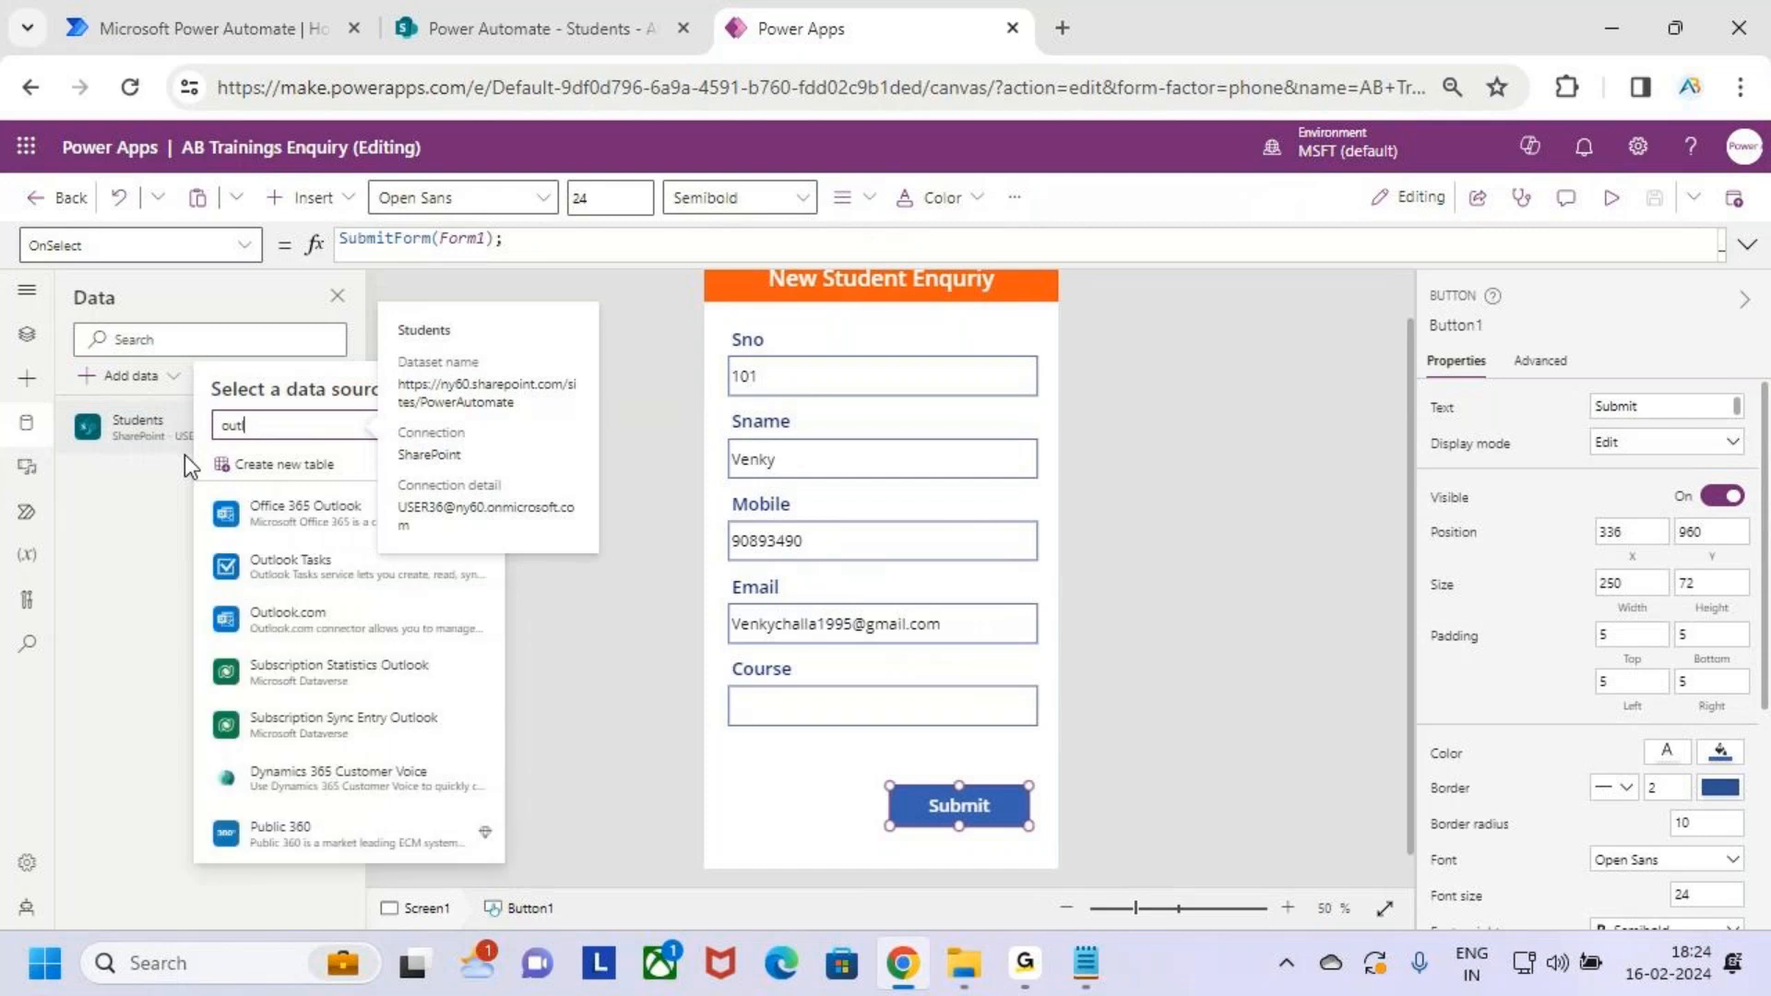
type("ook")
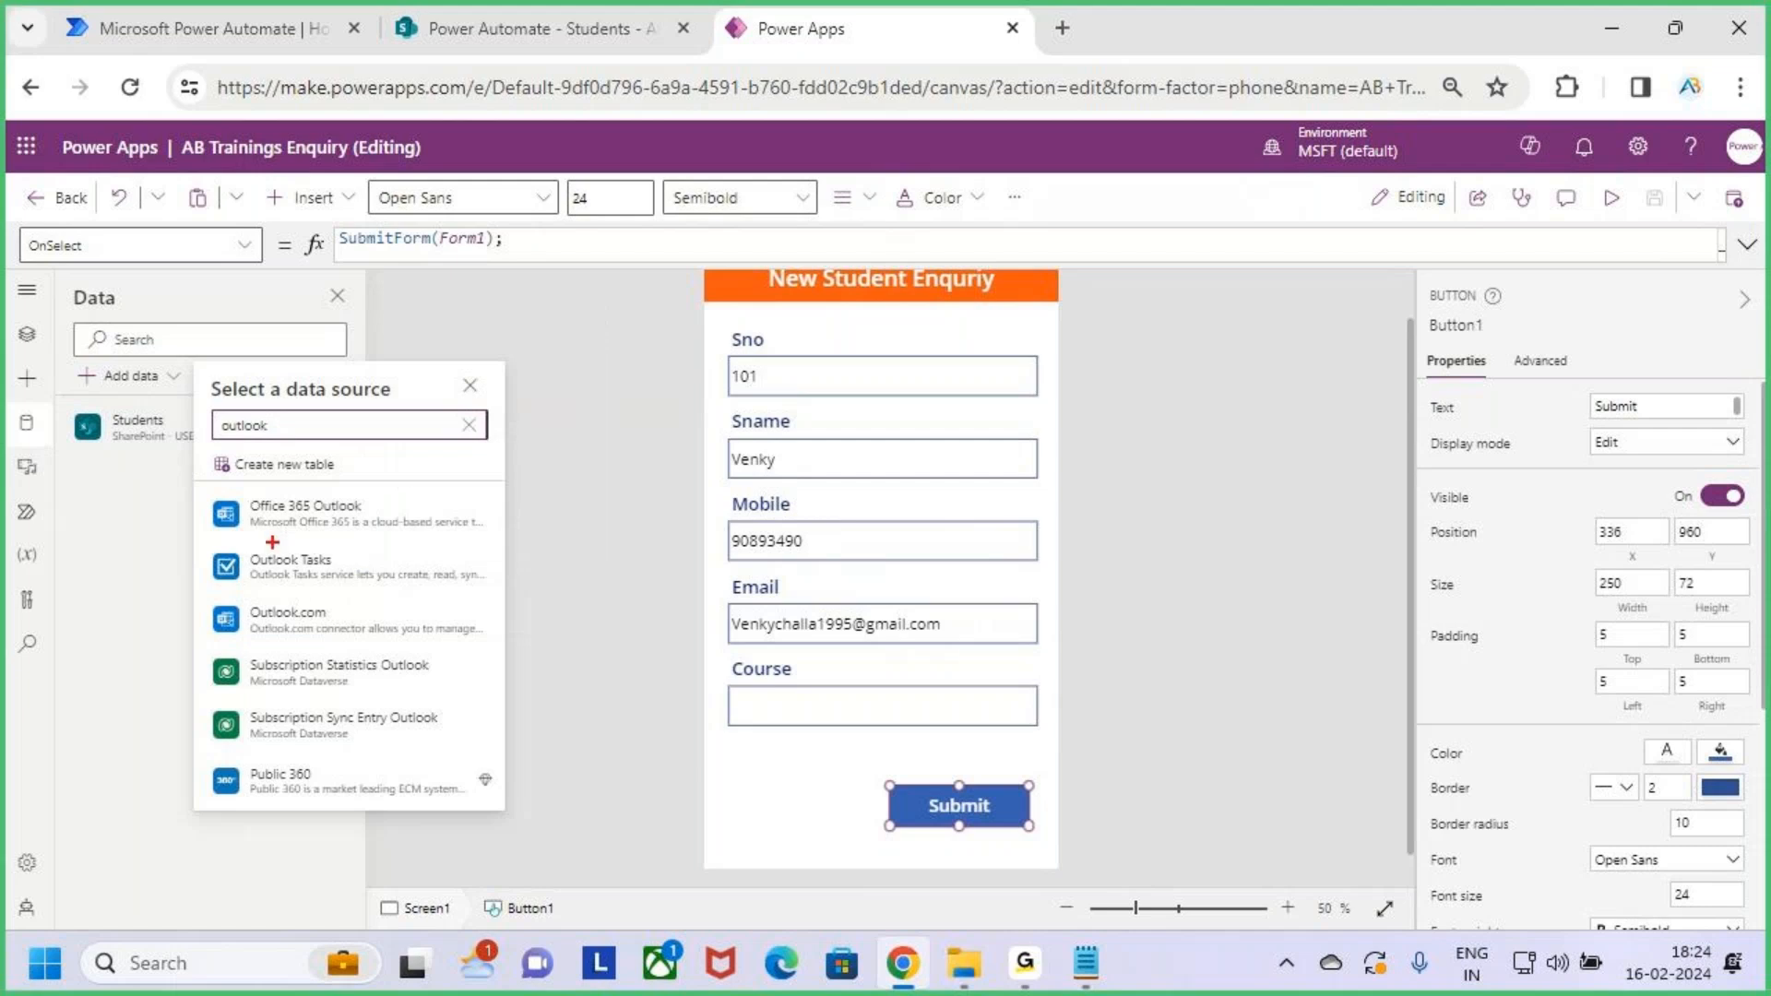
left_click_drag(222, 488, 493, 546)
mouse_move(404, 513)
left_mouse_down()
mouse_move(423, 522)
mouse_move(462, 493)
left_mouse_up()
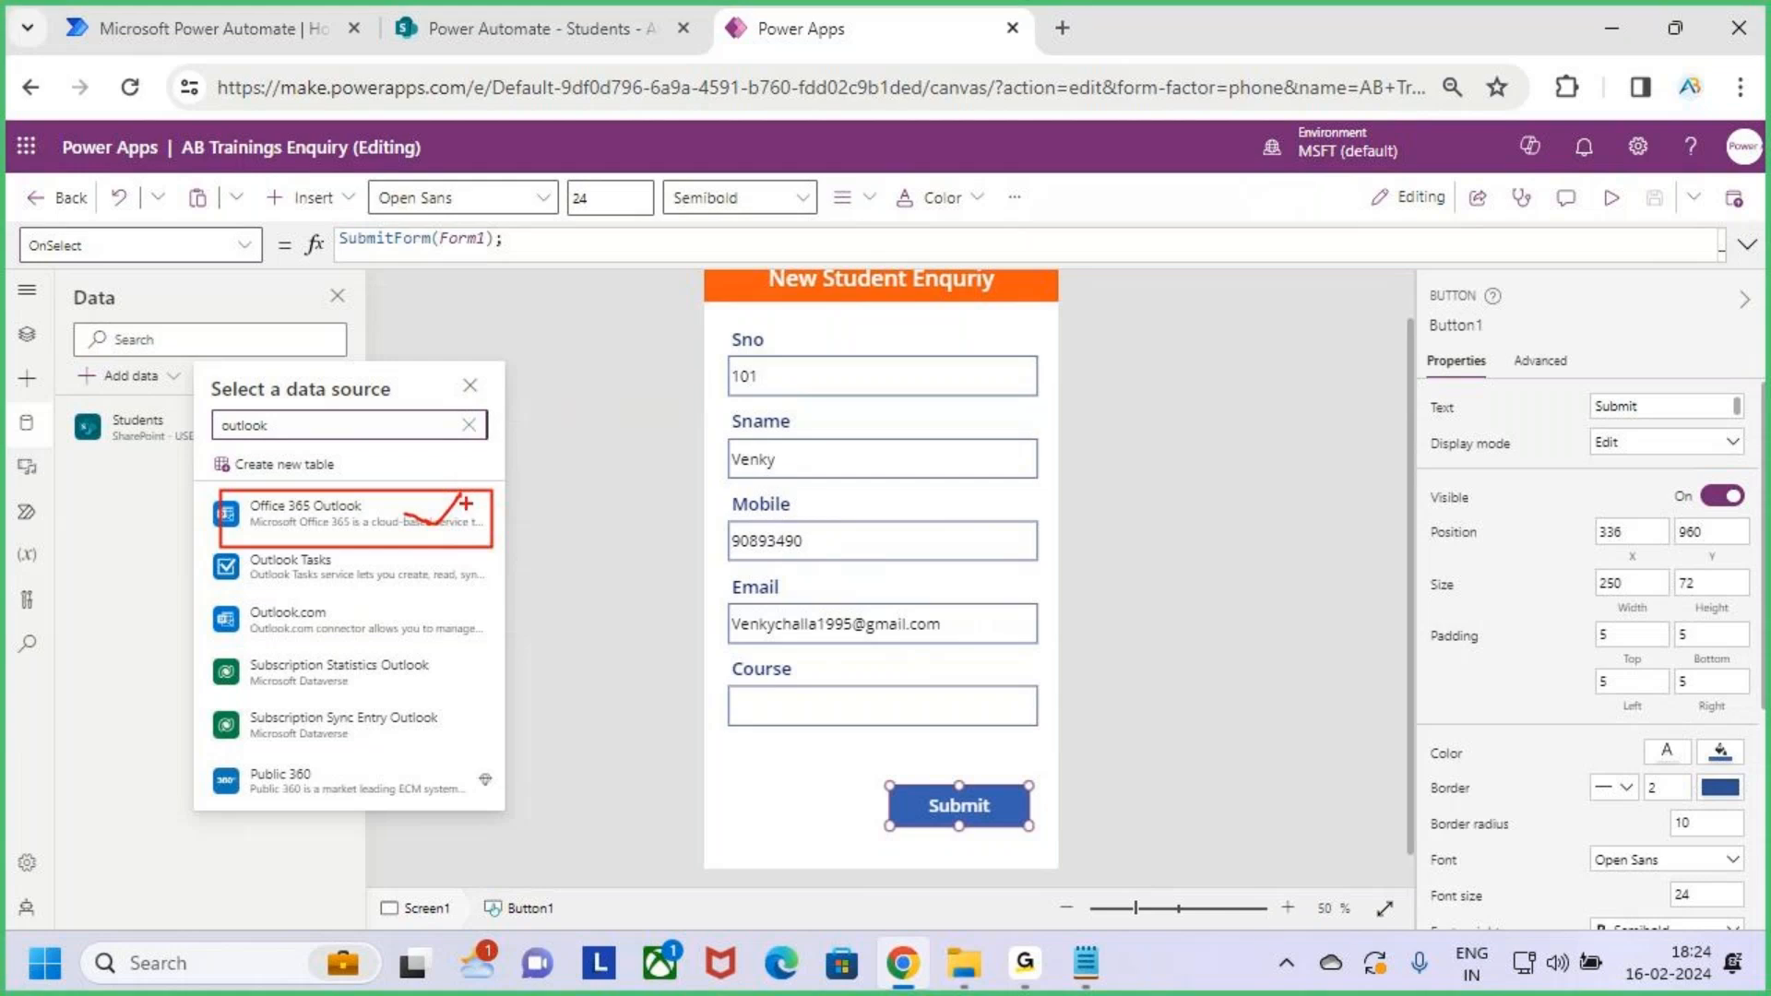
key("Escape")
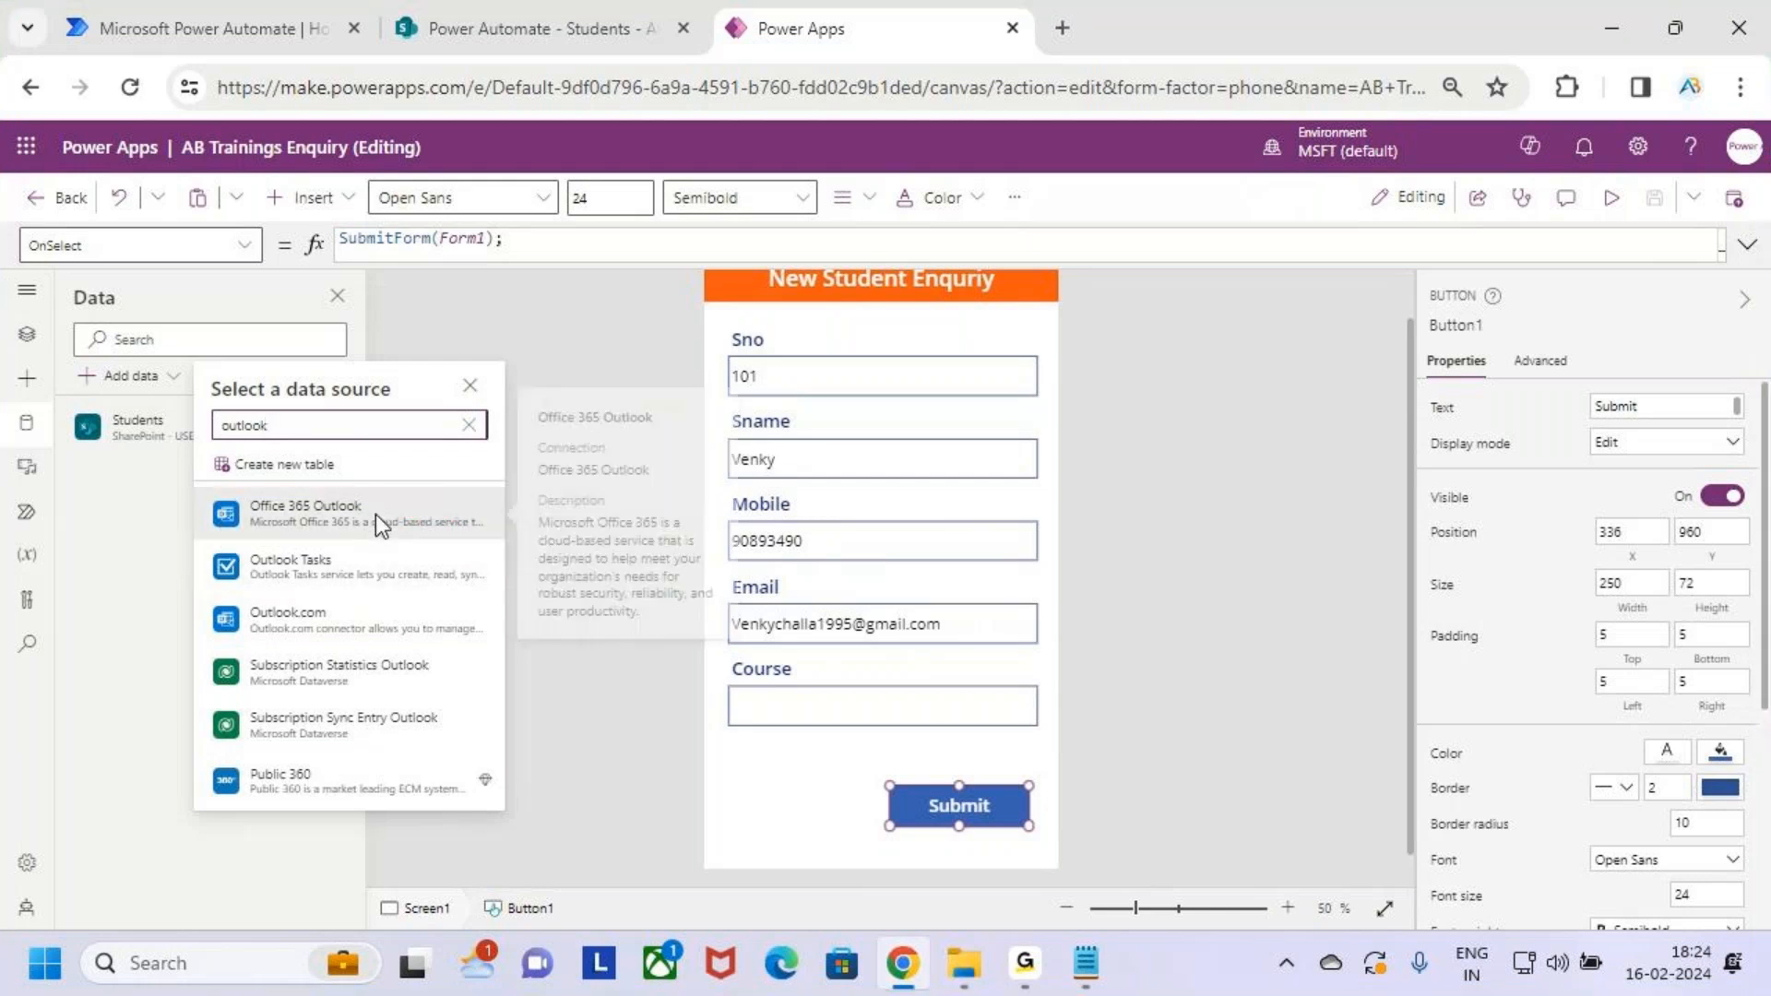
left_click(375, 513)
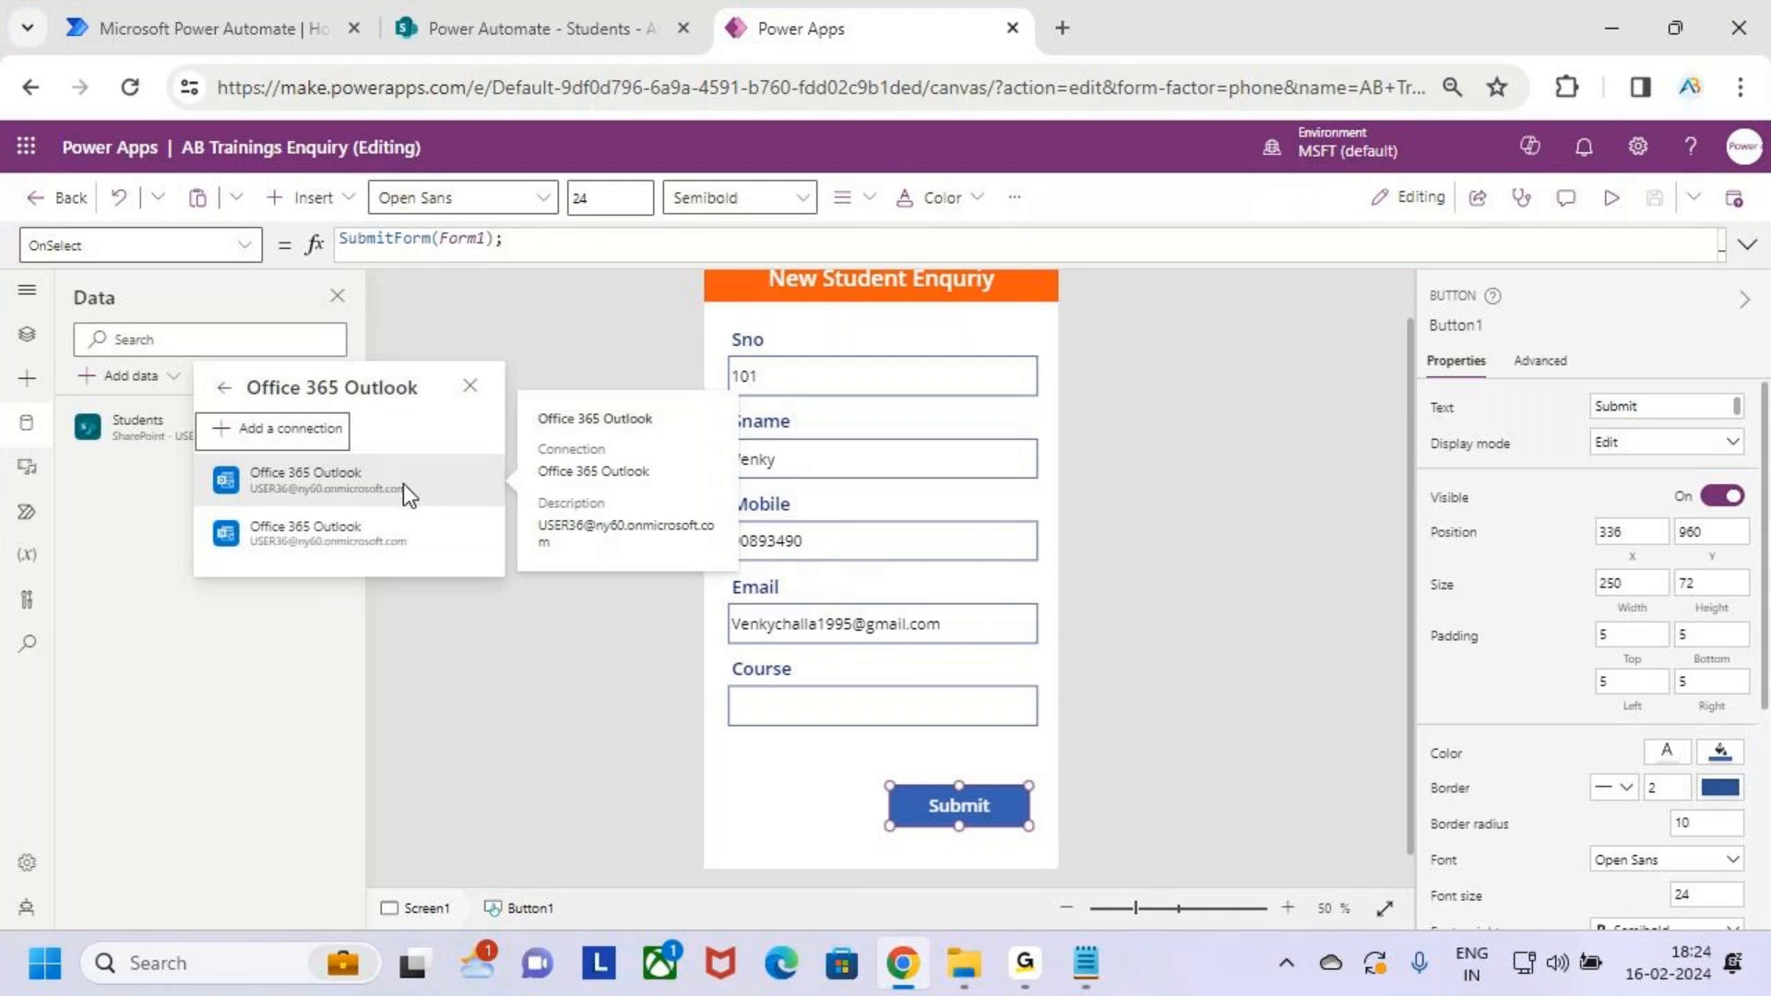
left_click(420, 489)
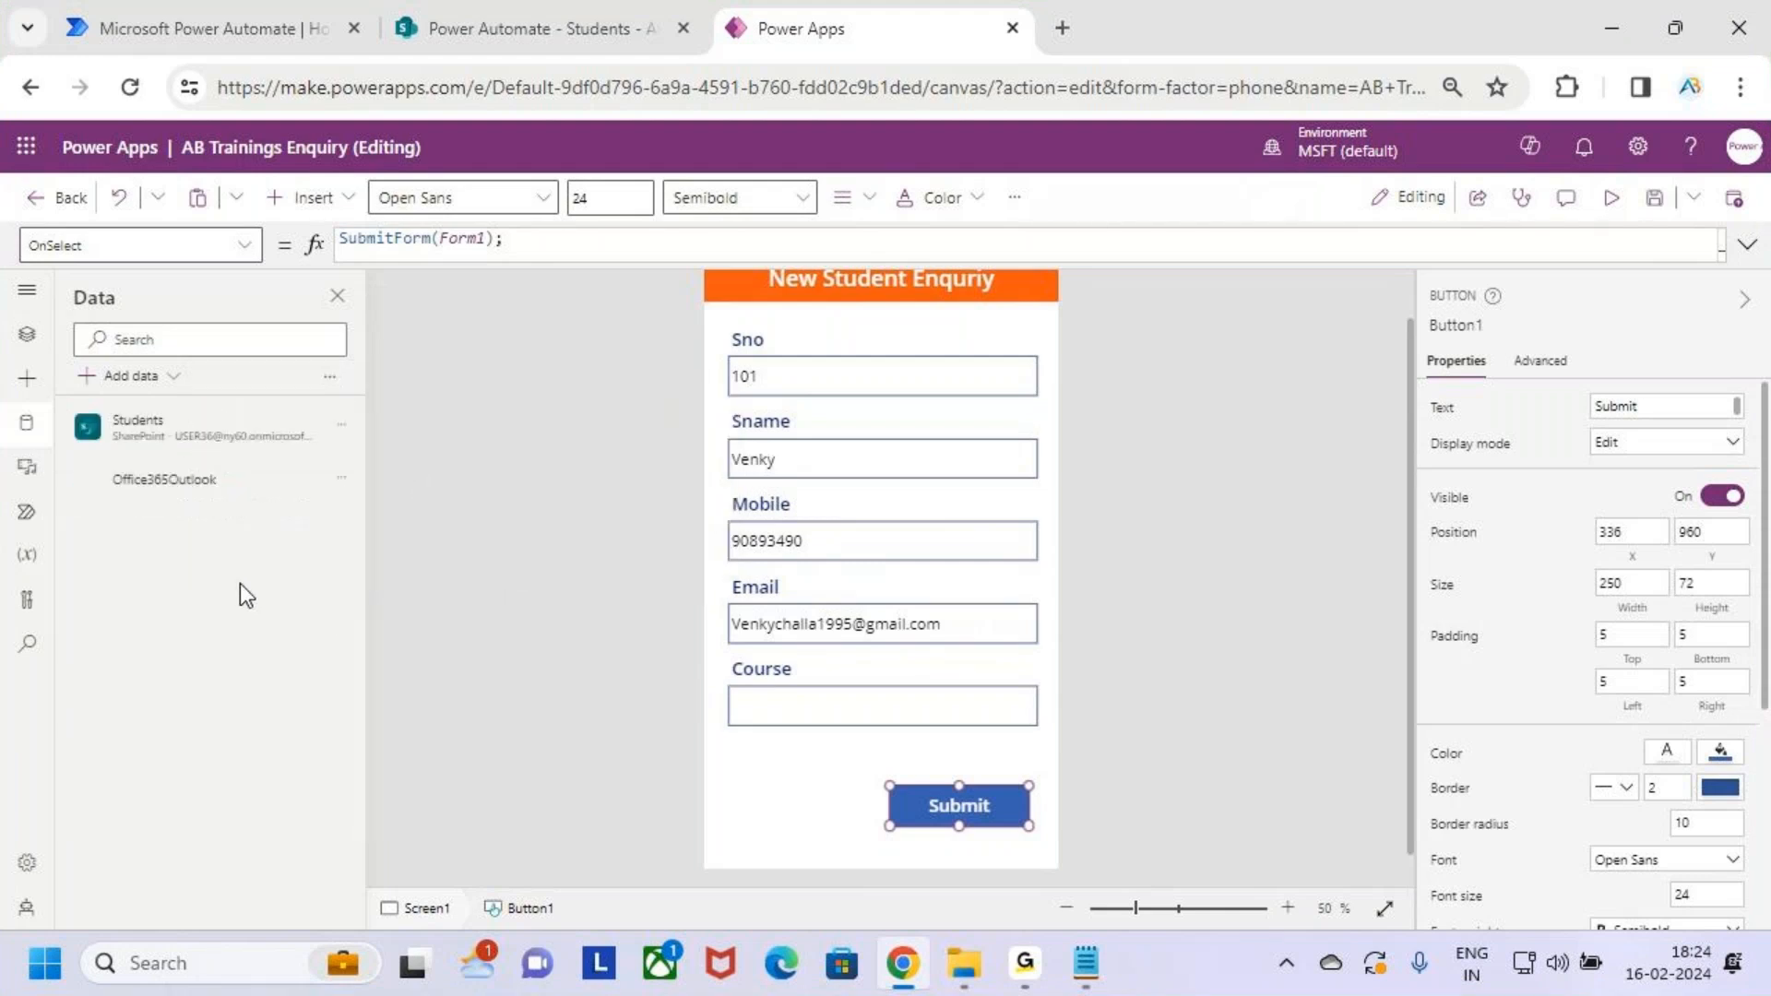
left_click_drag(72, 452, 328, 519)
key("Escape")
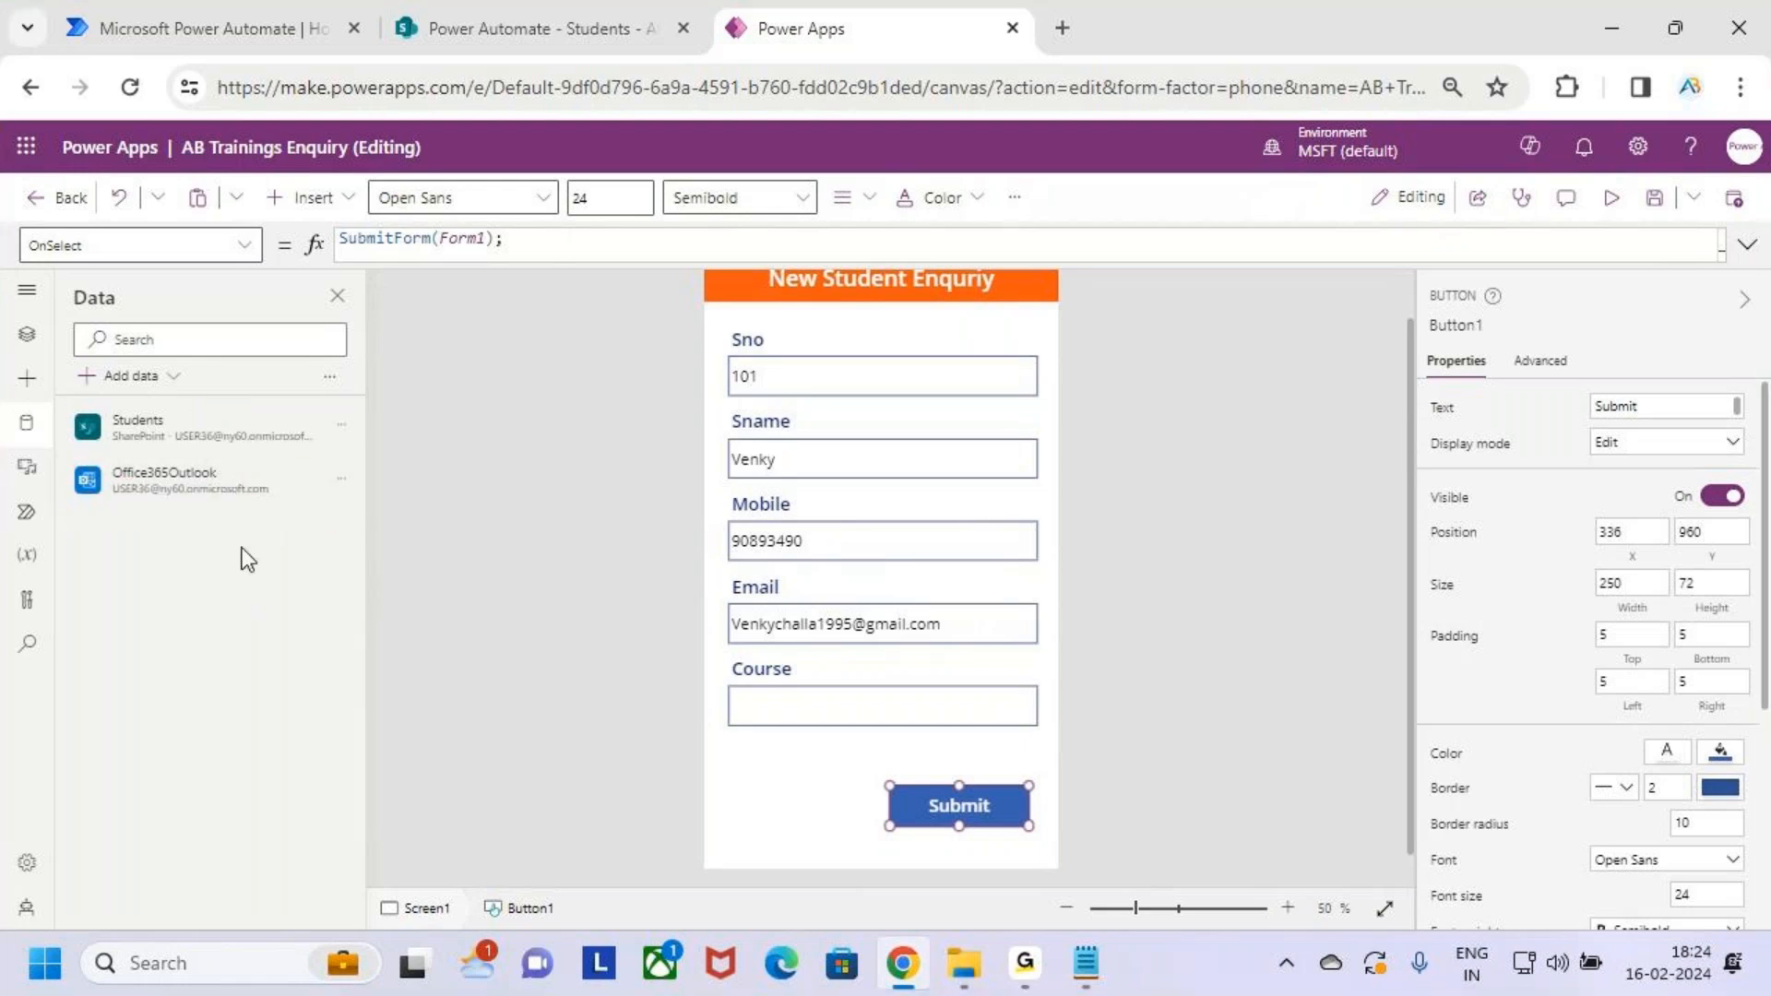
Start a new line after SubmitForm(Form1) in Submit's OnSelect and insert an Office365Outlook function
left_click(26, 334)
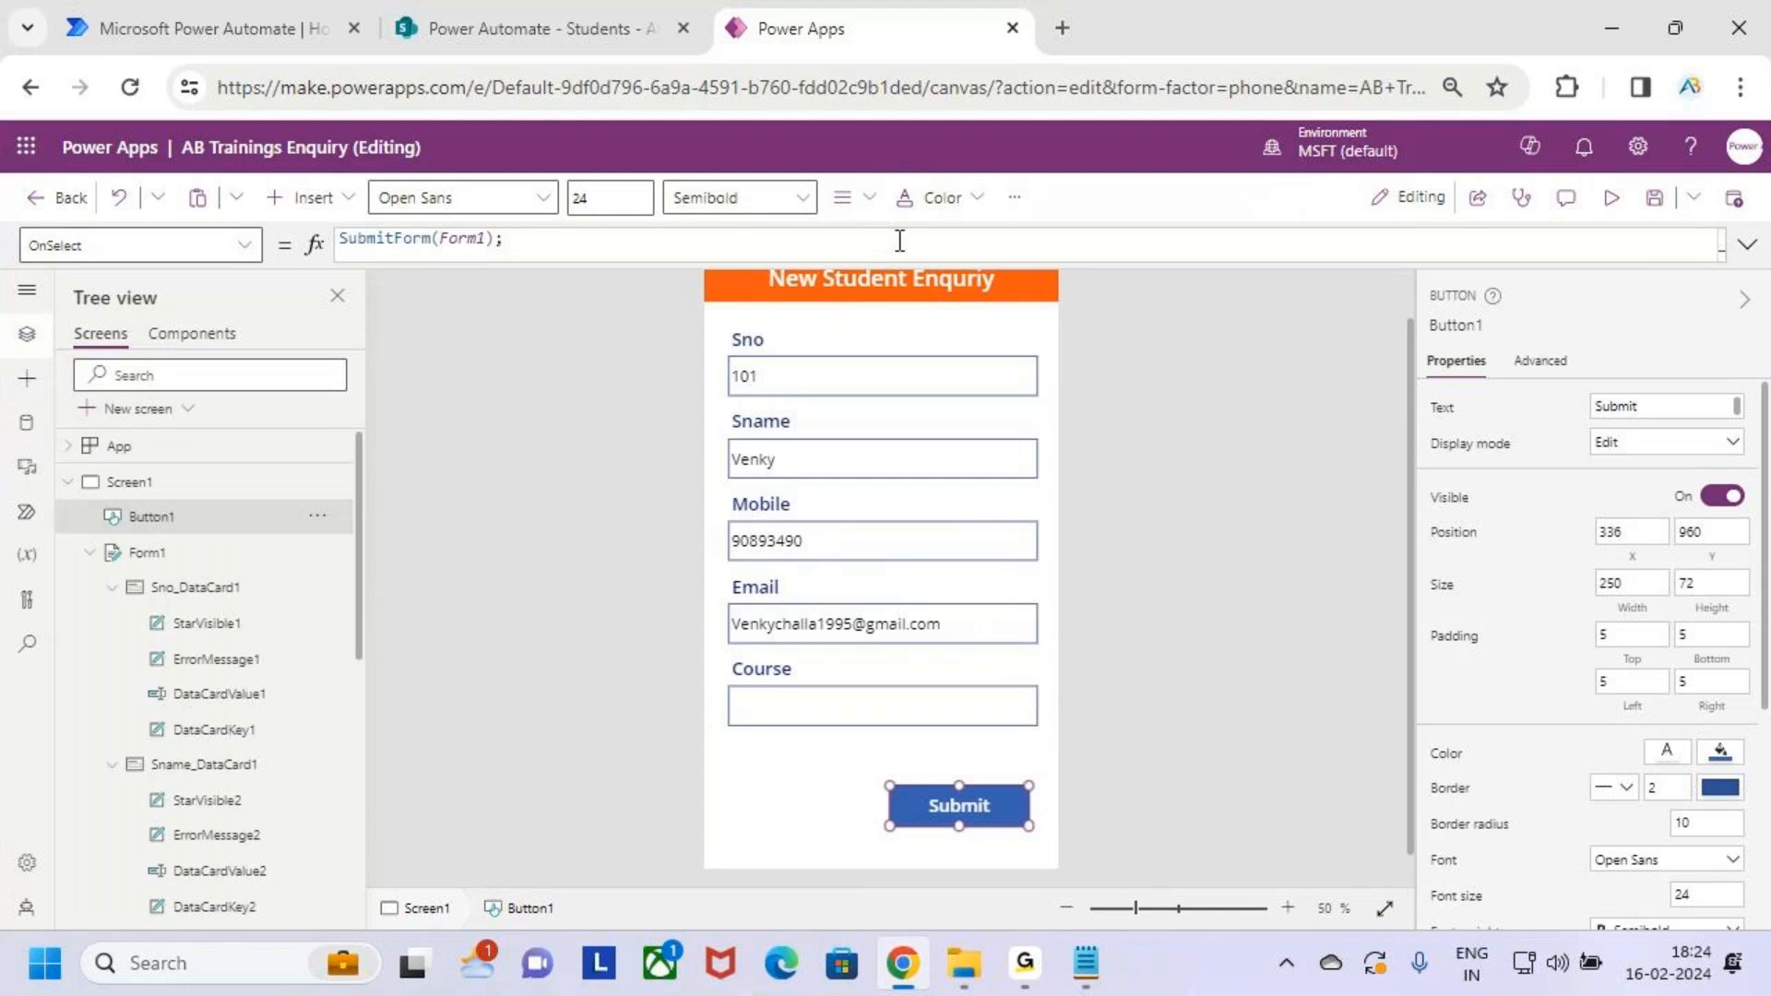
left_click(1746, 244)
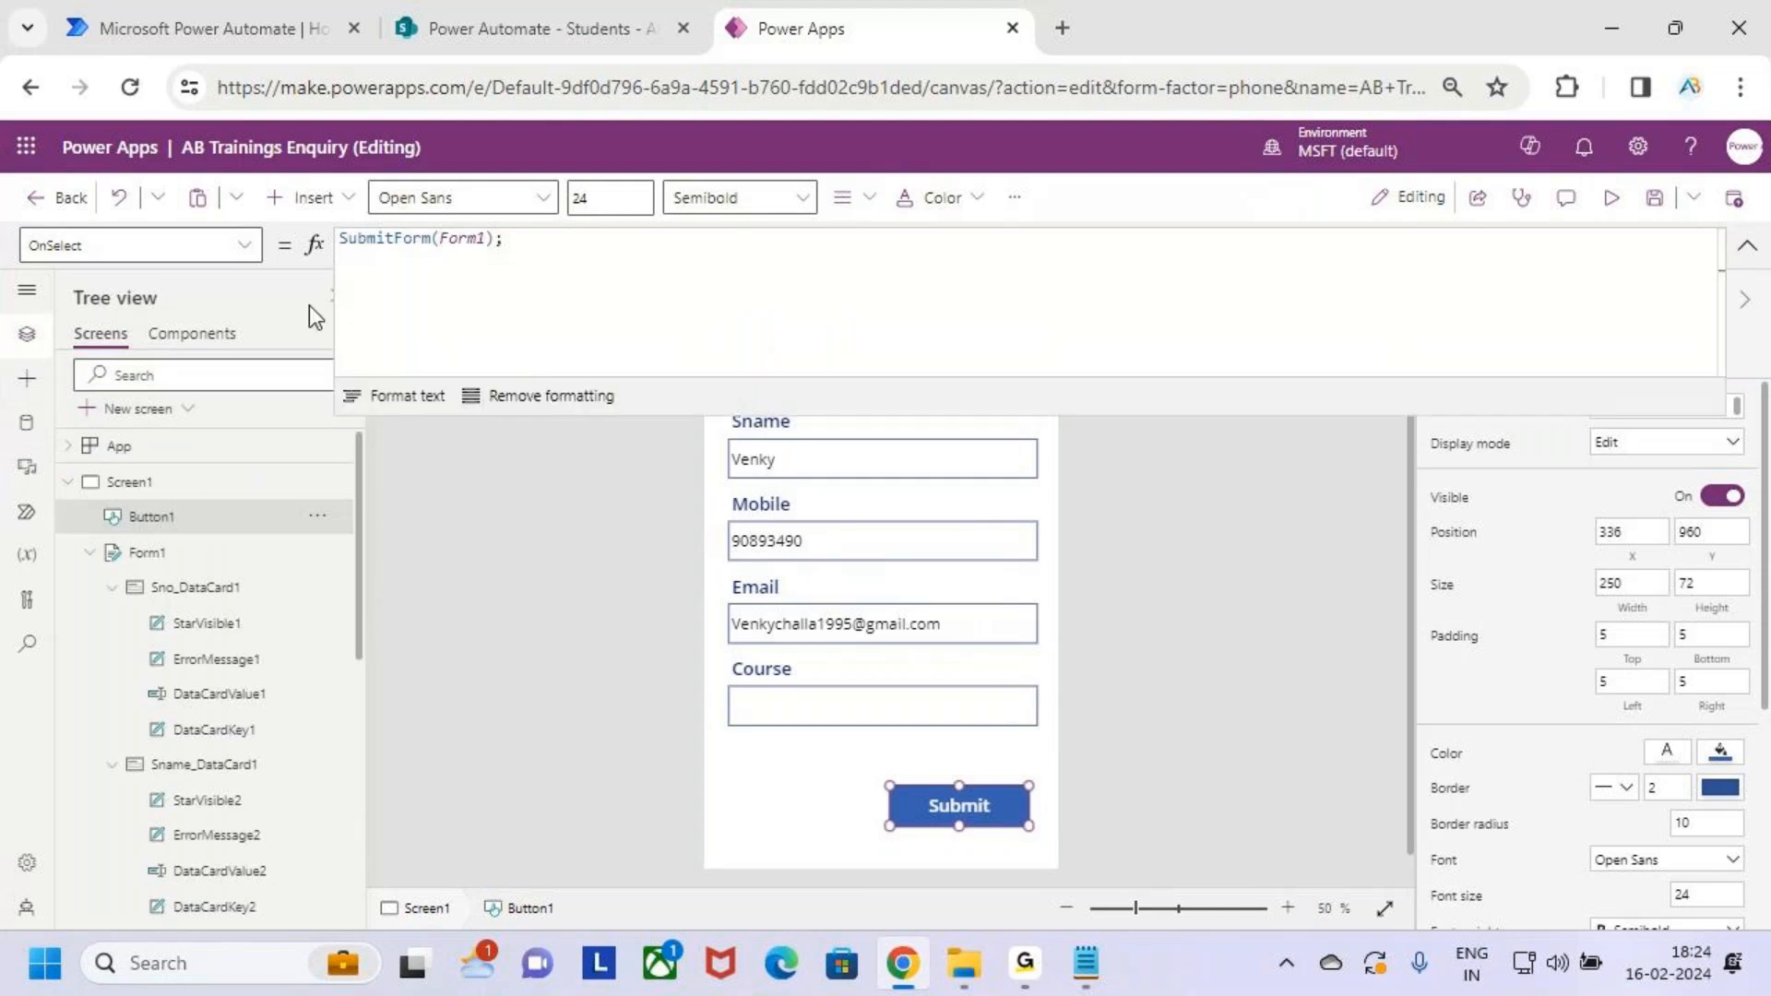
left_click(402, 271)
key("Return")
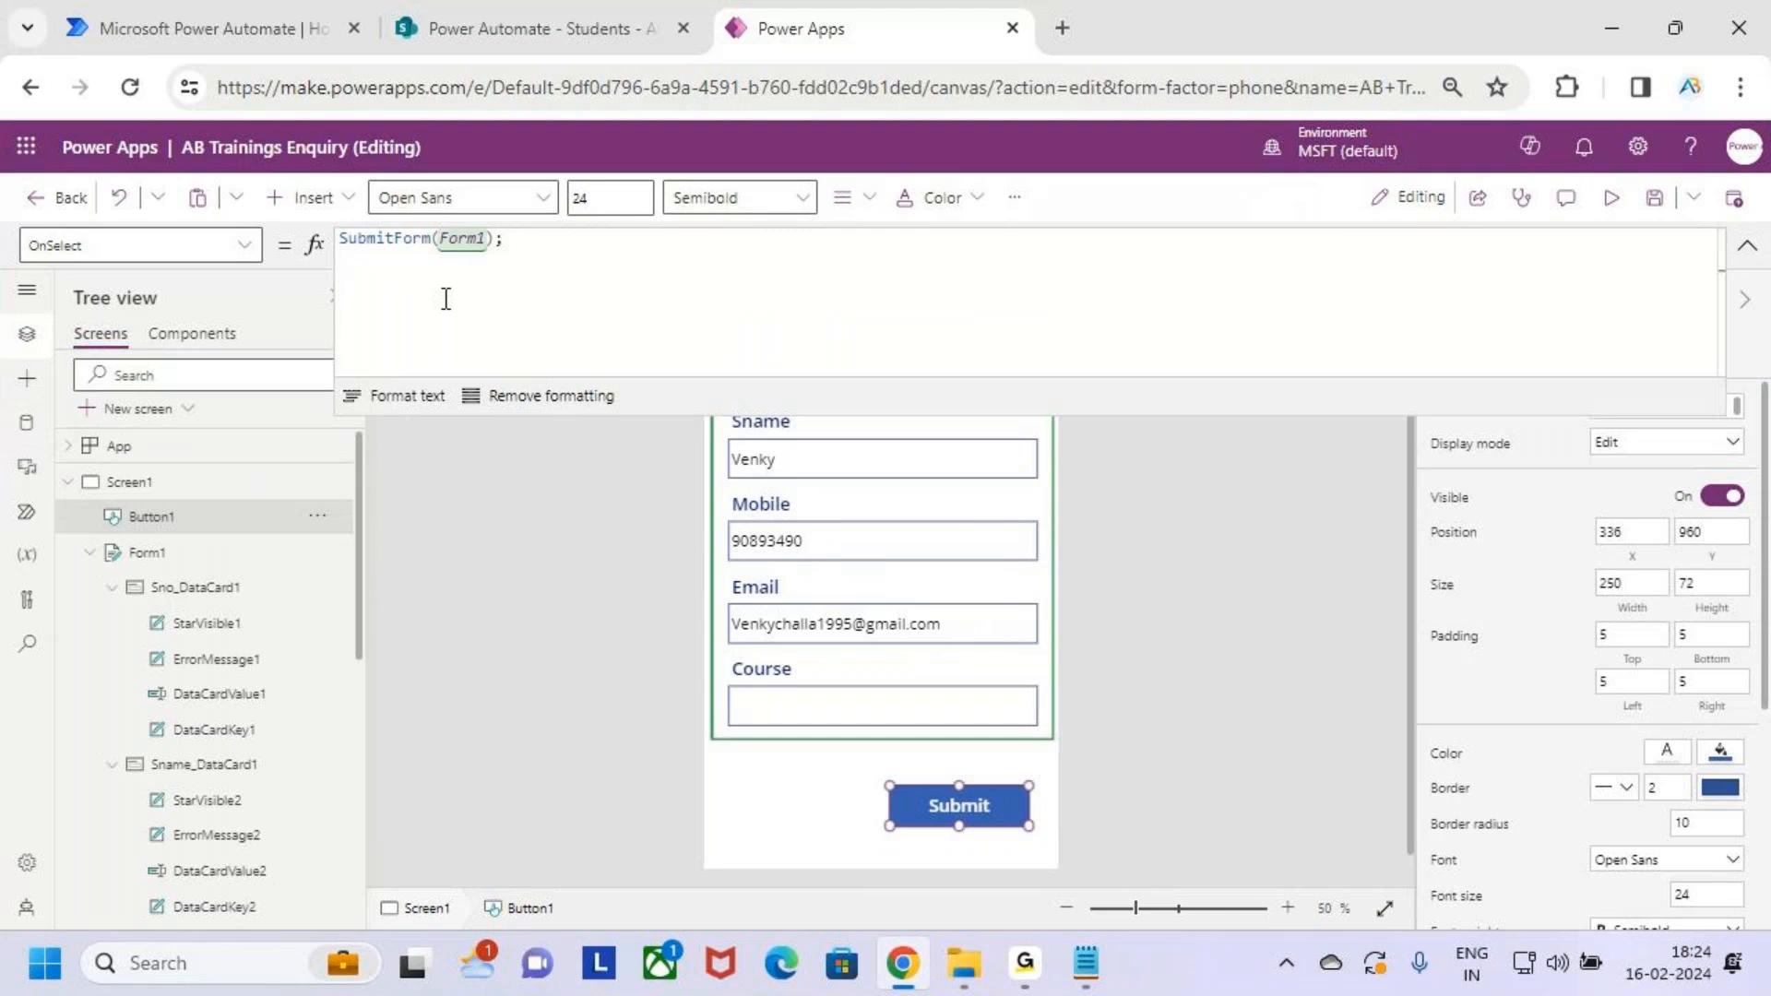
type("o")
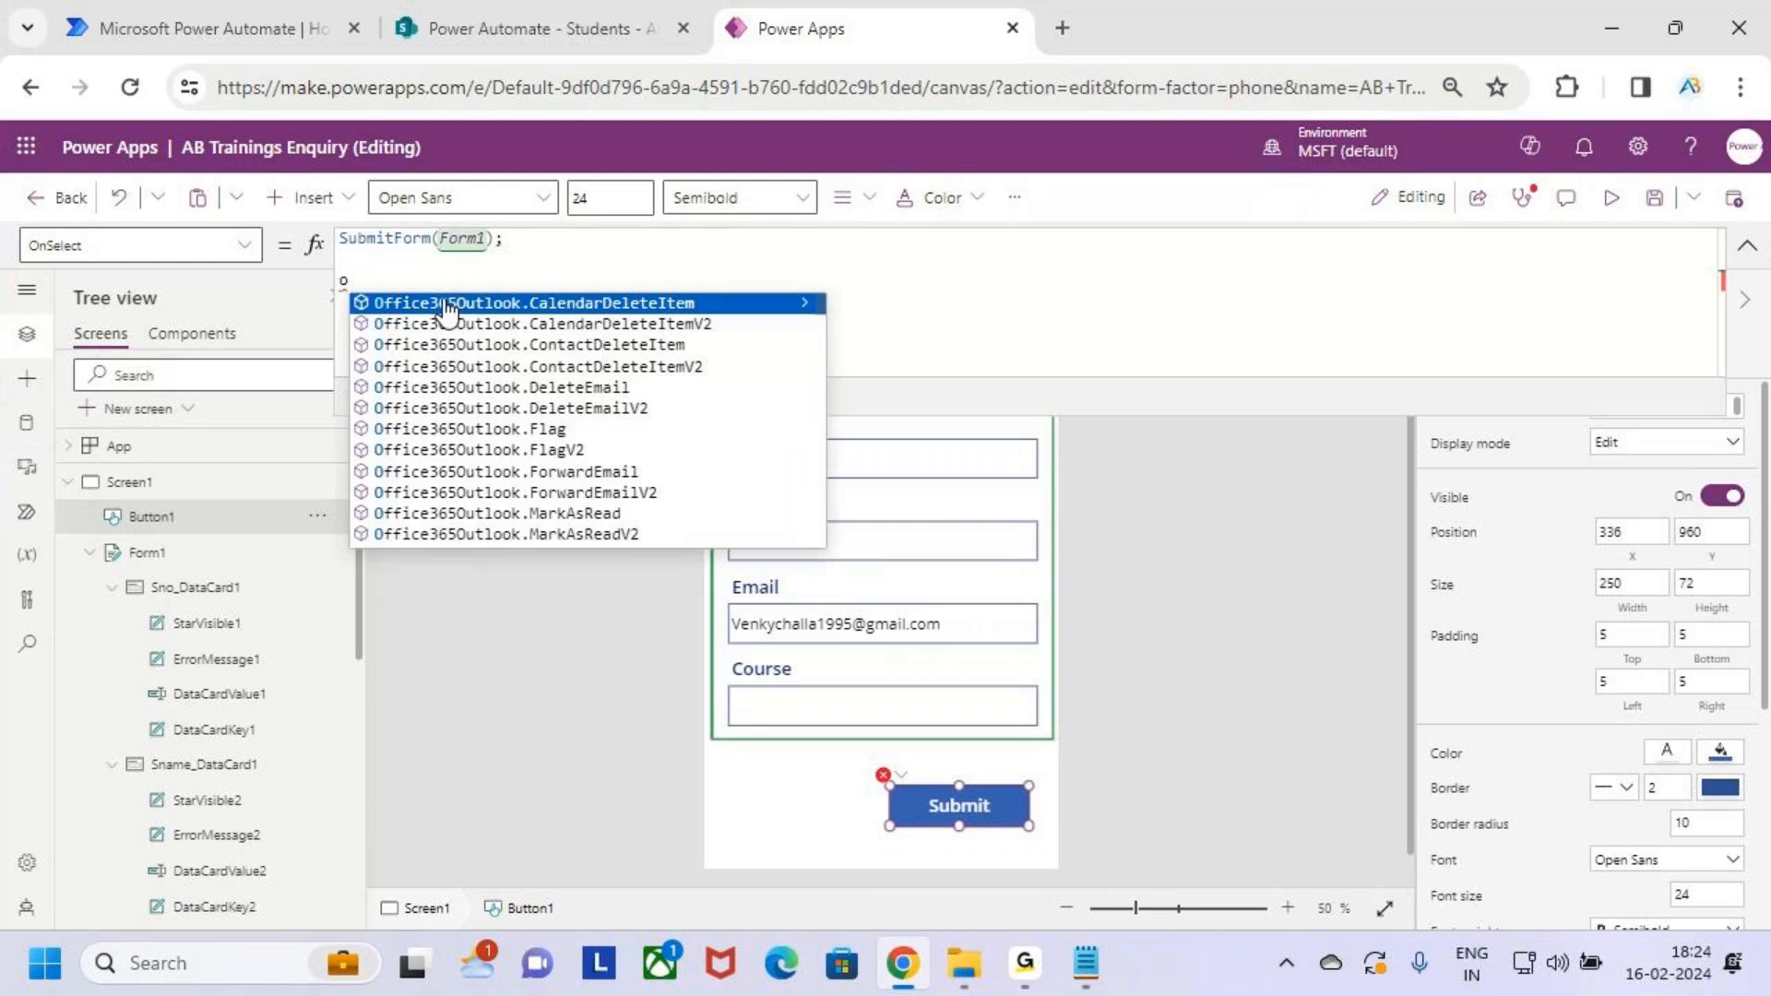
type("ffice")
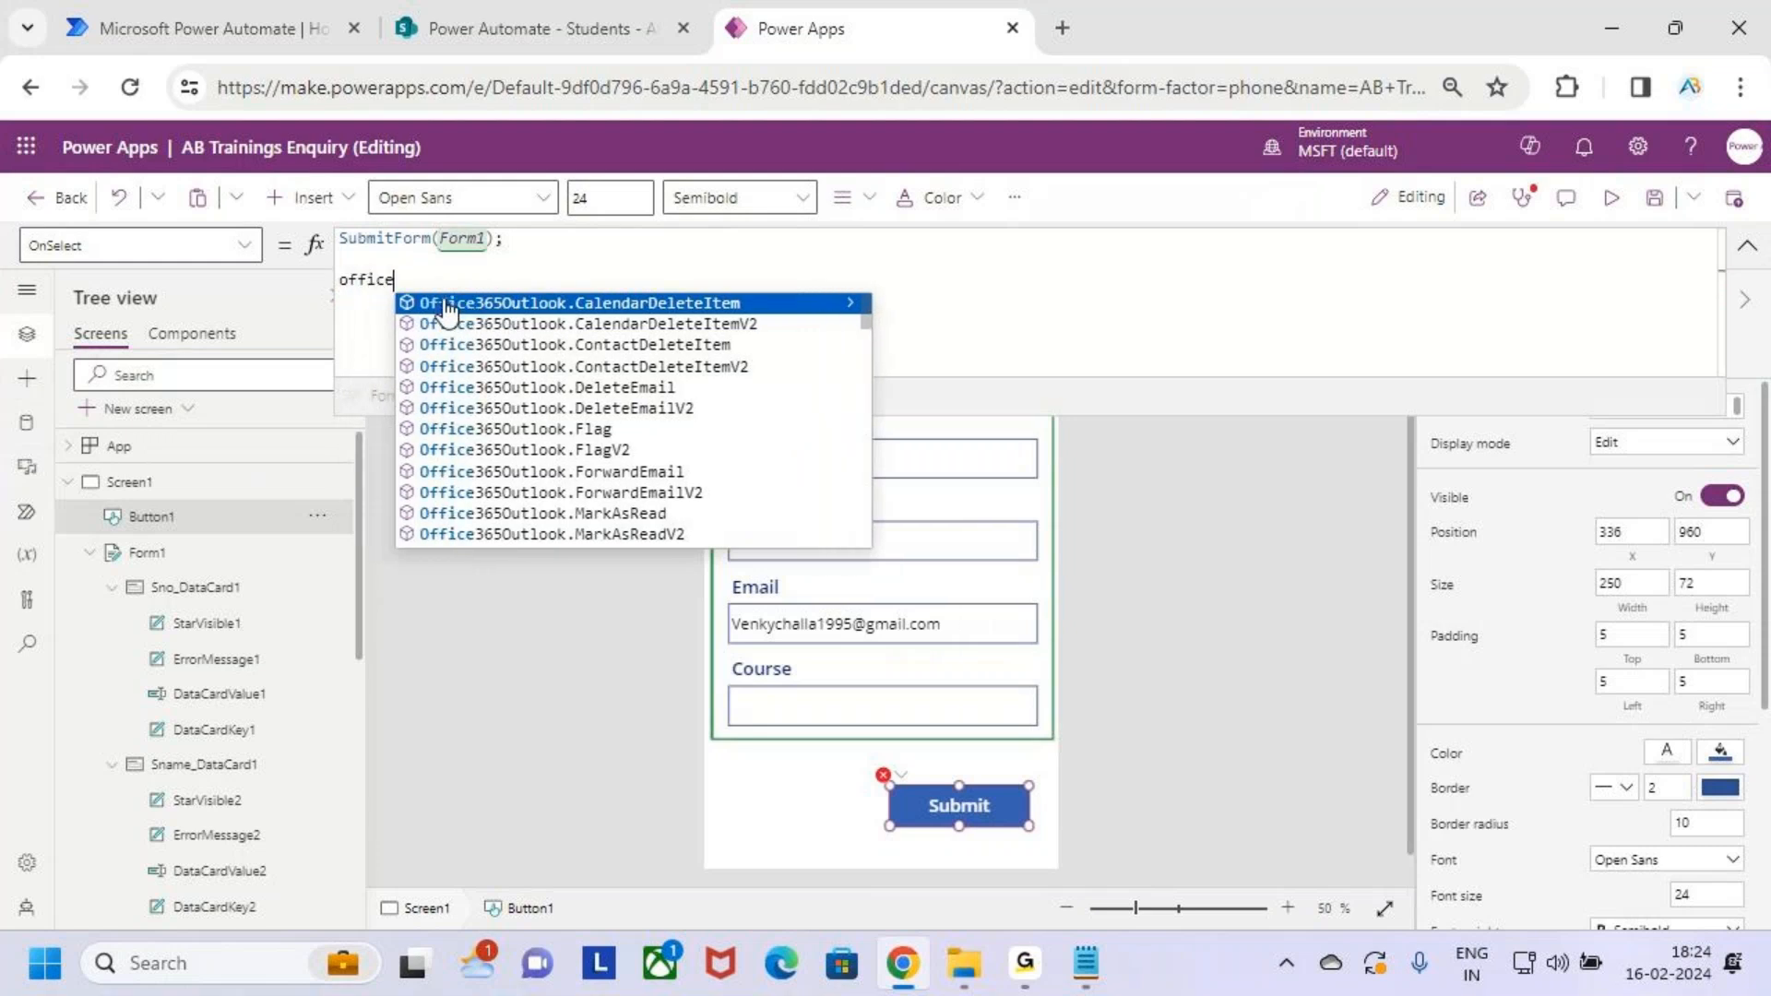
key("Down")
key("Down")
key("Down")
key("Down")
key("Down")
key("Down")
key("Down")
key("Down")
key("Down")
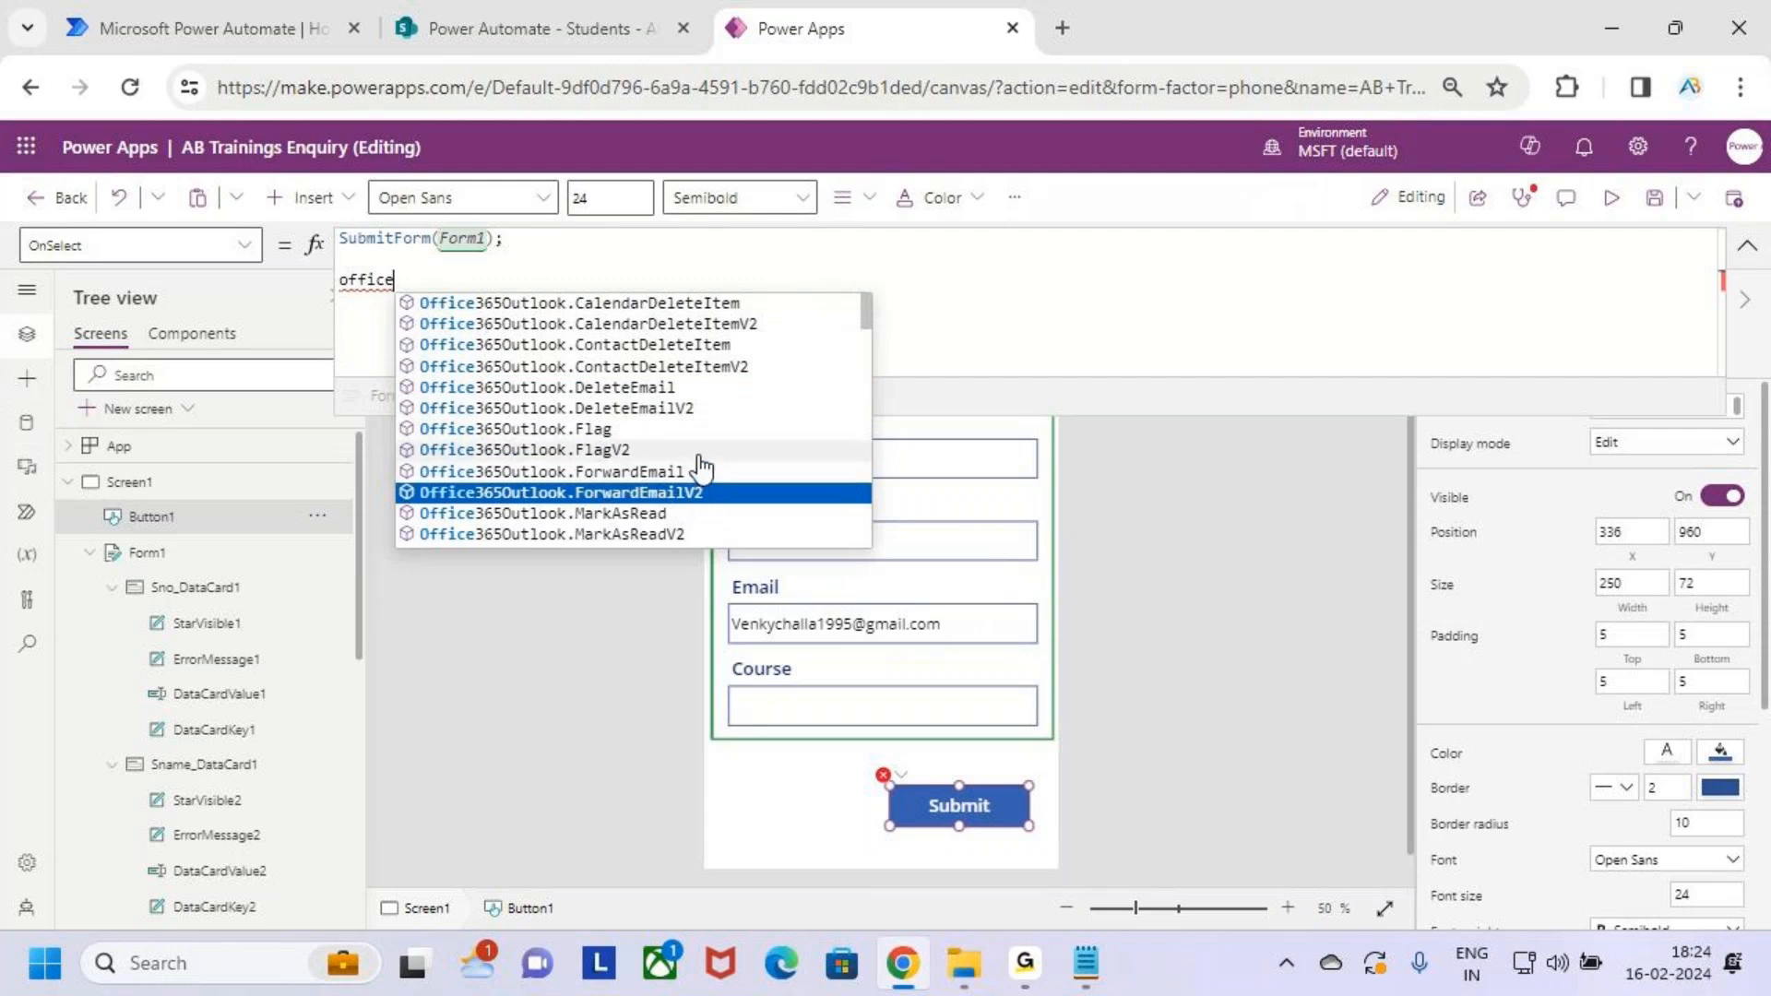
scroll(703, 468, "down", 1)
scroll(703, 468, "down", 3)
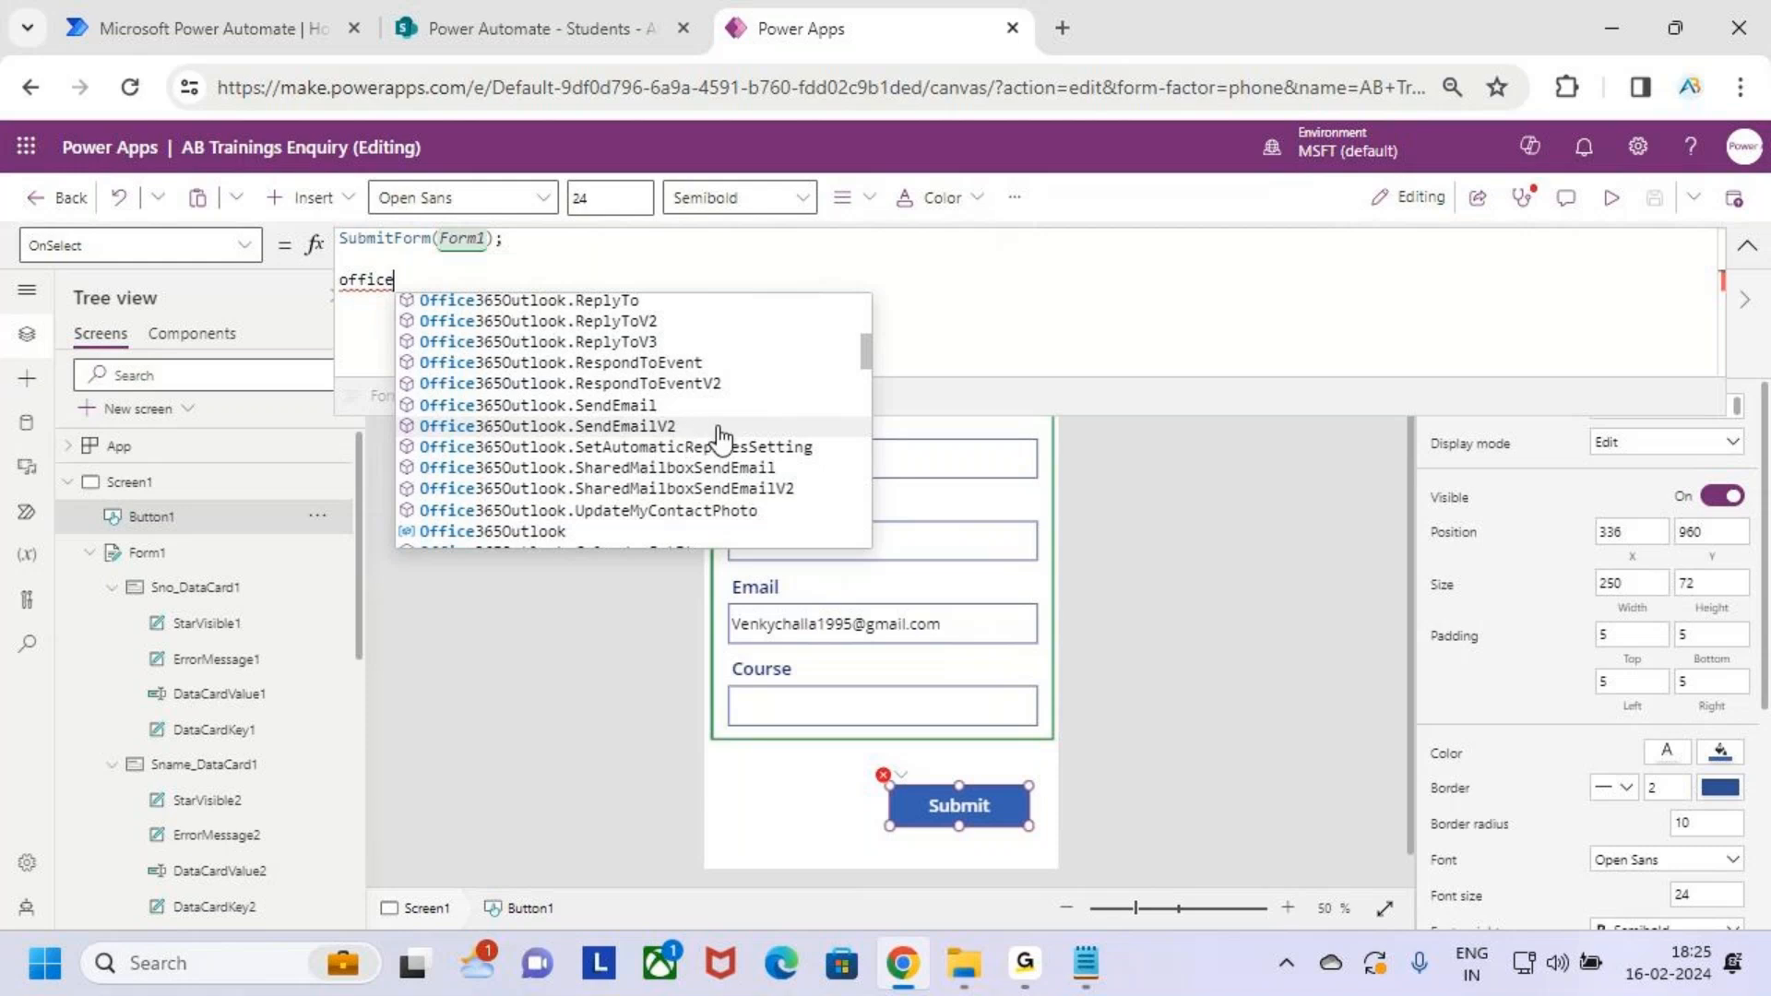
left_click(714, 427)
Replace the shared mailbox function with Office365Outlook.SendEmailV2 and open its parenthesis
key("BackSpace")
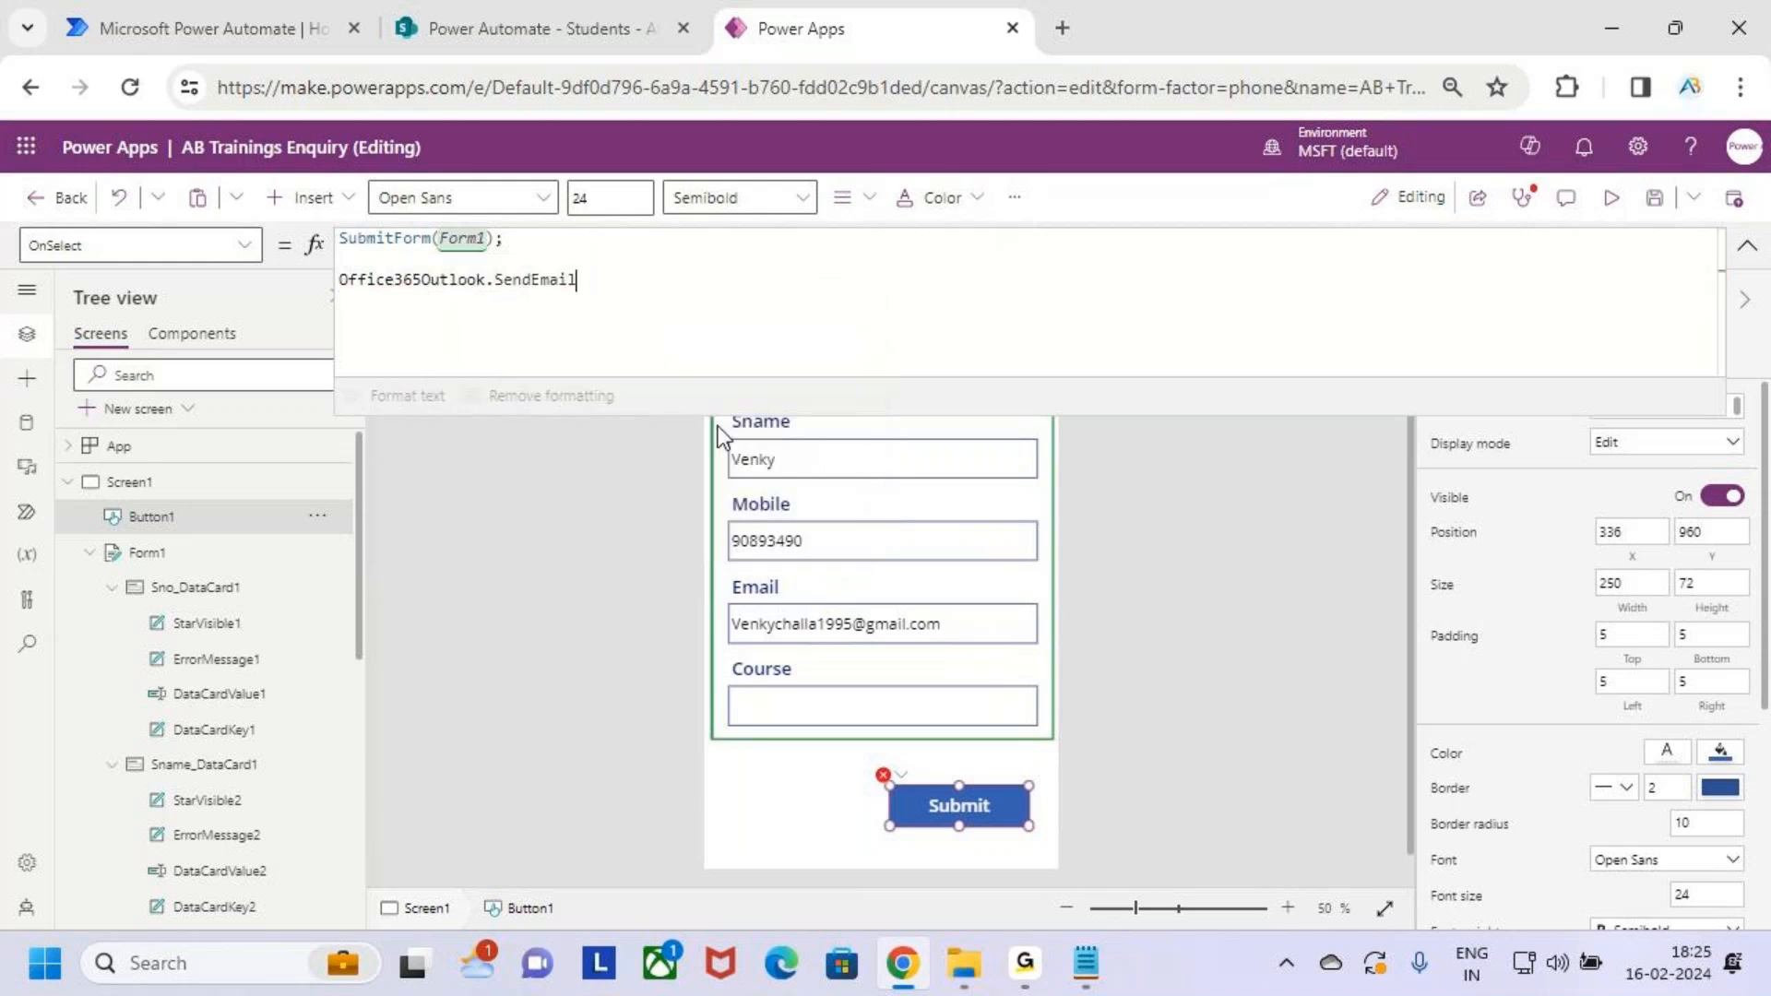
key("Return")
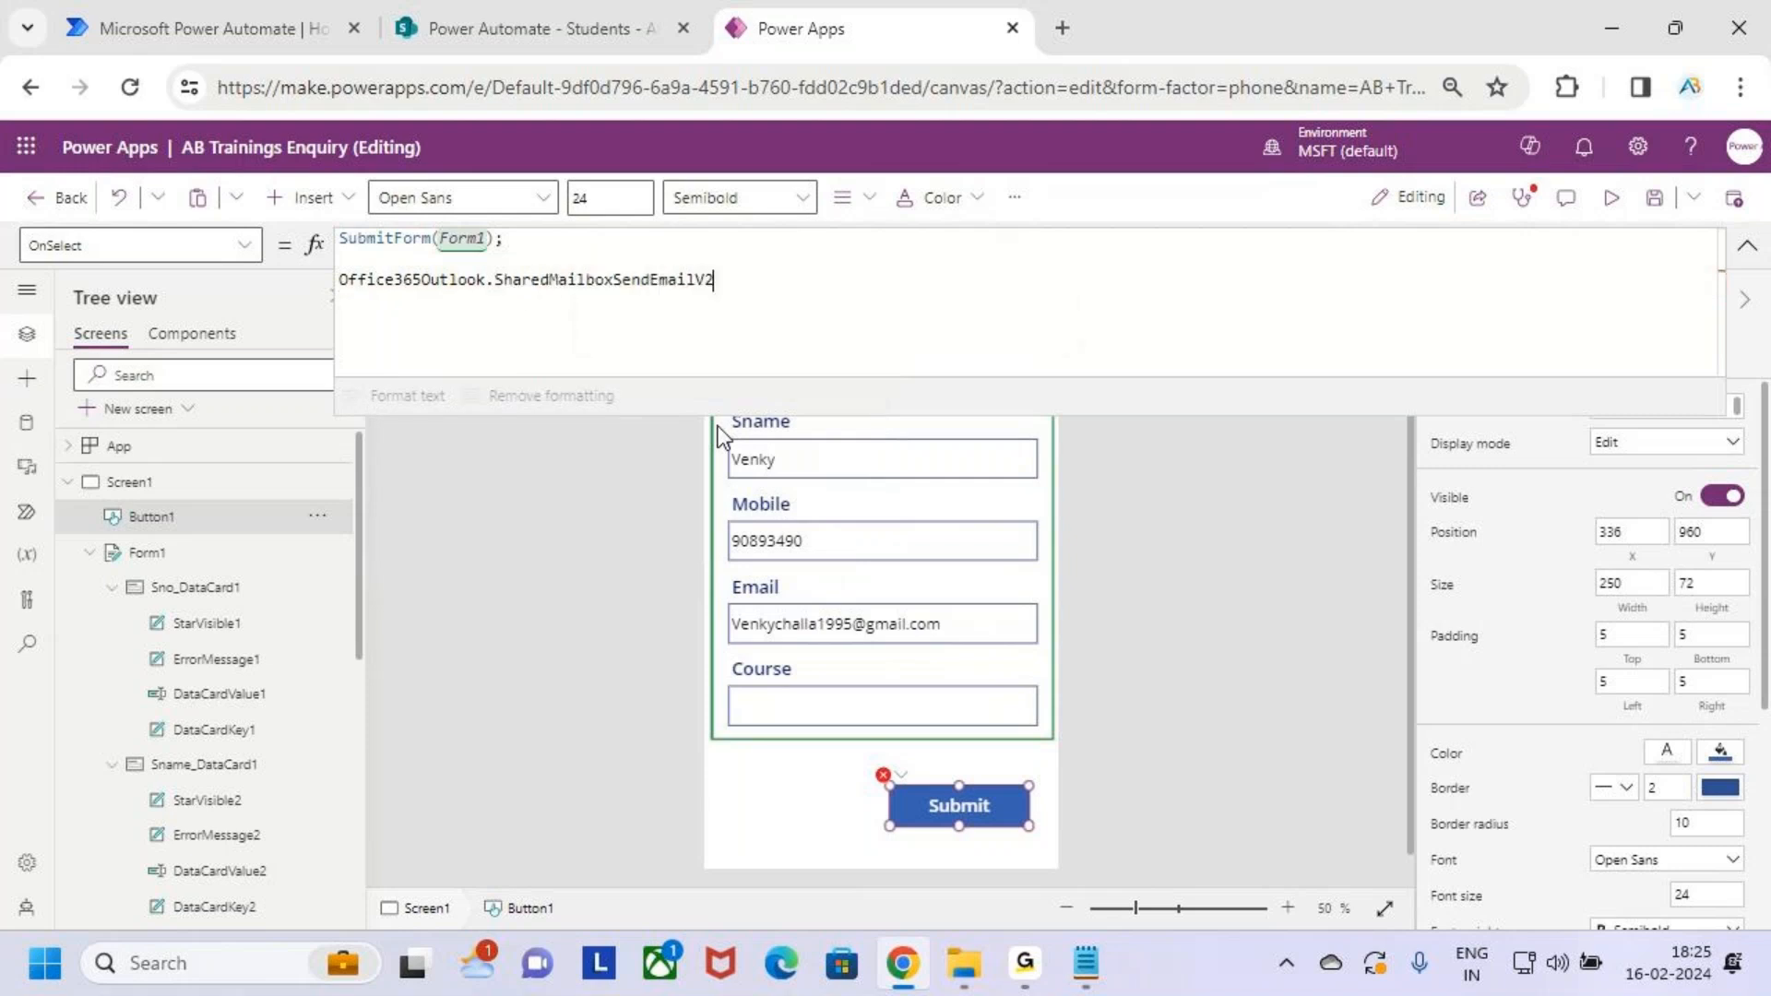
key("BackSpace")
key("BackSpace")
key("BackSpace")
key("BackSpace")
key("BackSpace")
key("BackSpace")
key("BackSpace")
key("BackSpace")
key("BackSpace")
key("BackSpace")
key("BackSpace")
key("BackSpace")
key("BackSpace")
key("BackSpace")
key("BackSpace")
key("BackSpace")
key("BackSpace")
key("BackSpace")
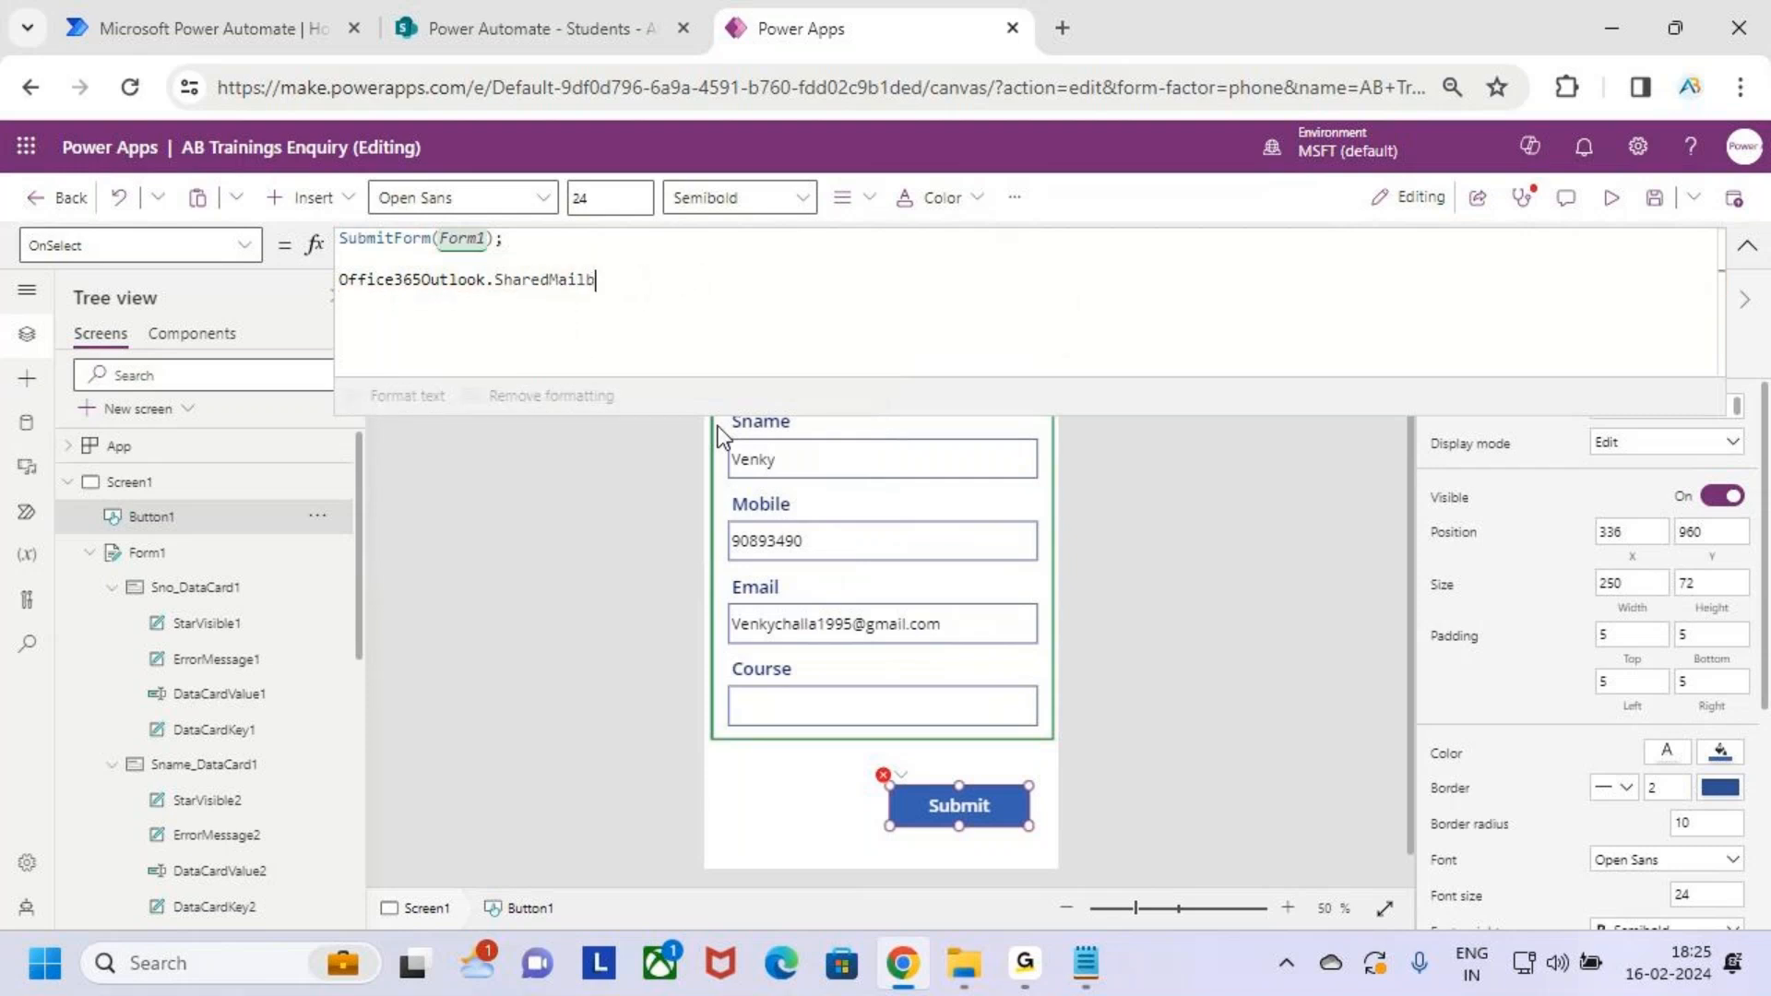
key("BackSpace")
key("BackSpace")
key("BackSpace")
key("BackSpace")
key("BackSpace")
key("BackSpace")
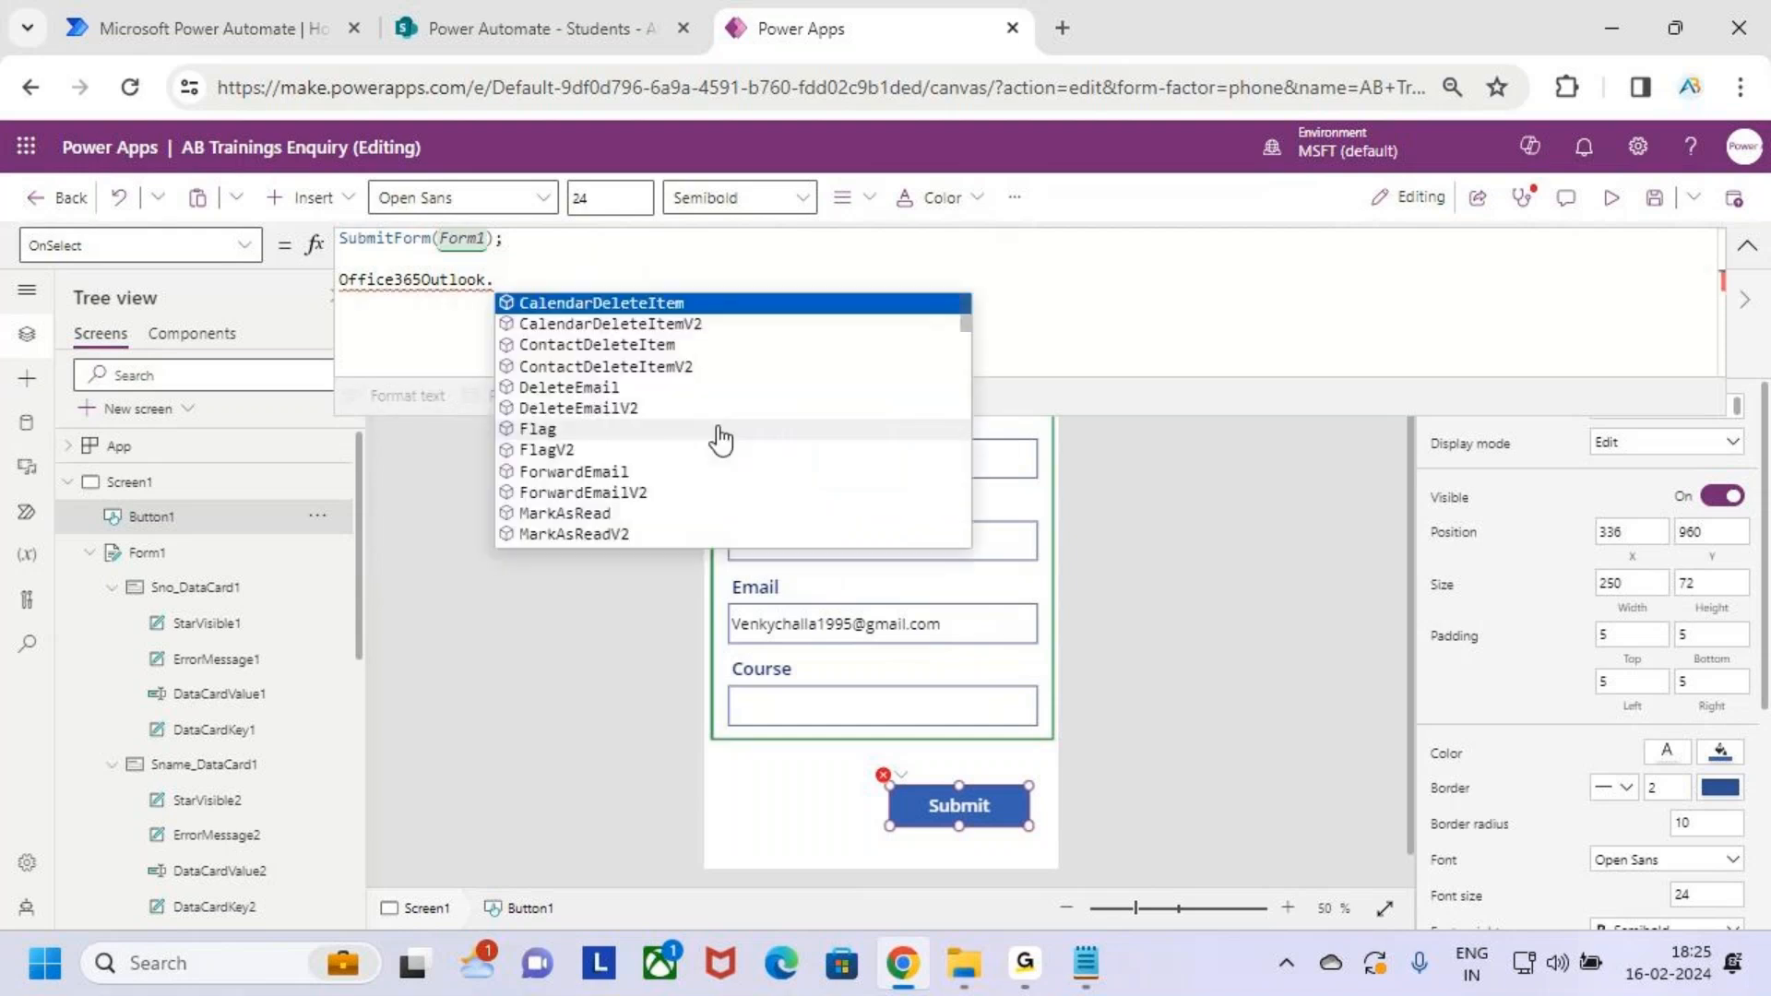
key("Down")
key("Down")
key("Down")
key("Down")
key("Down")
key("Down")
key("Down")
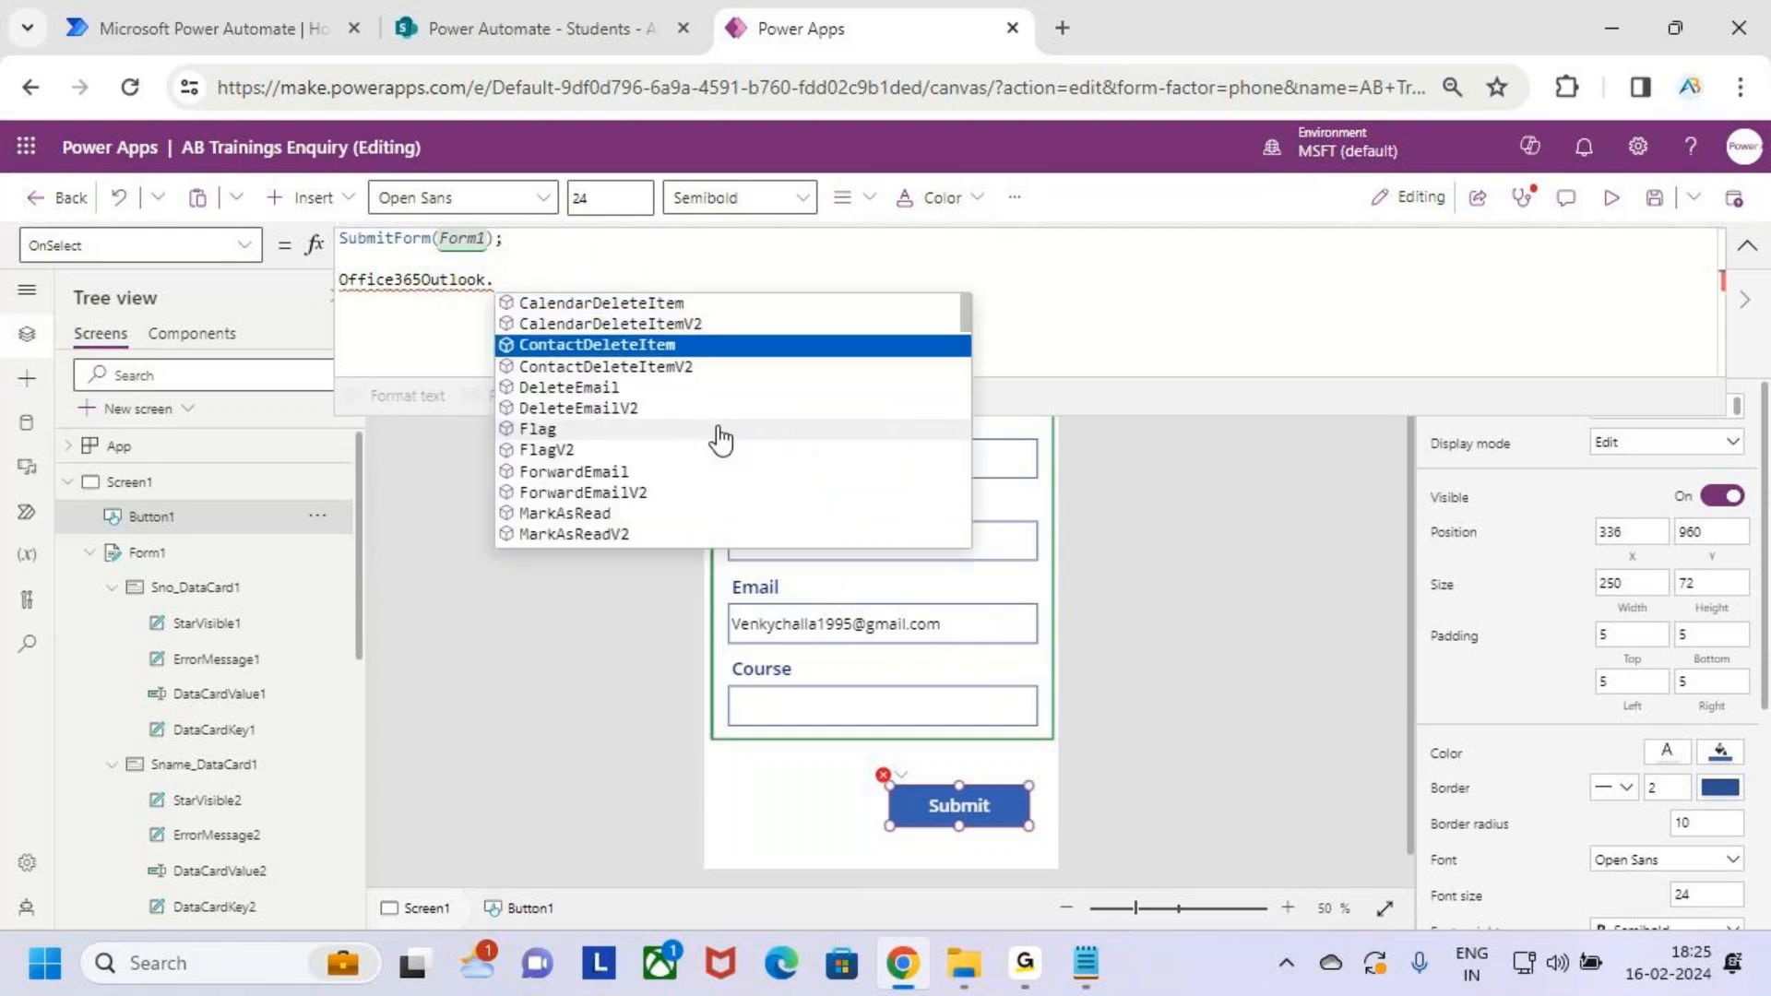
type("se")
key("Down")
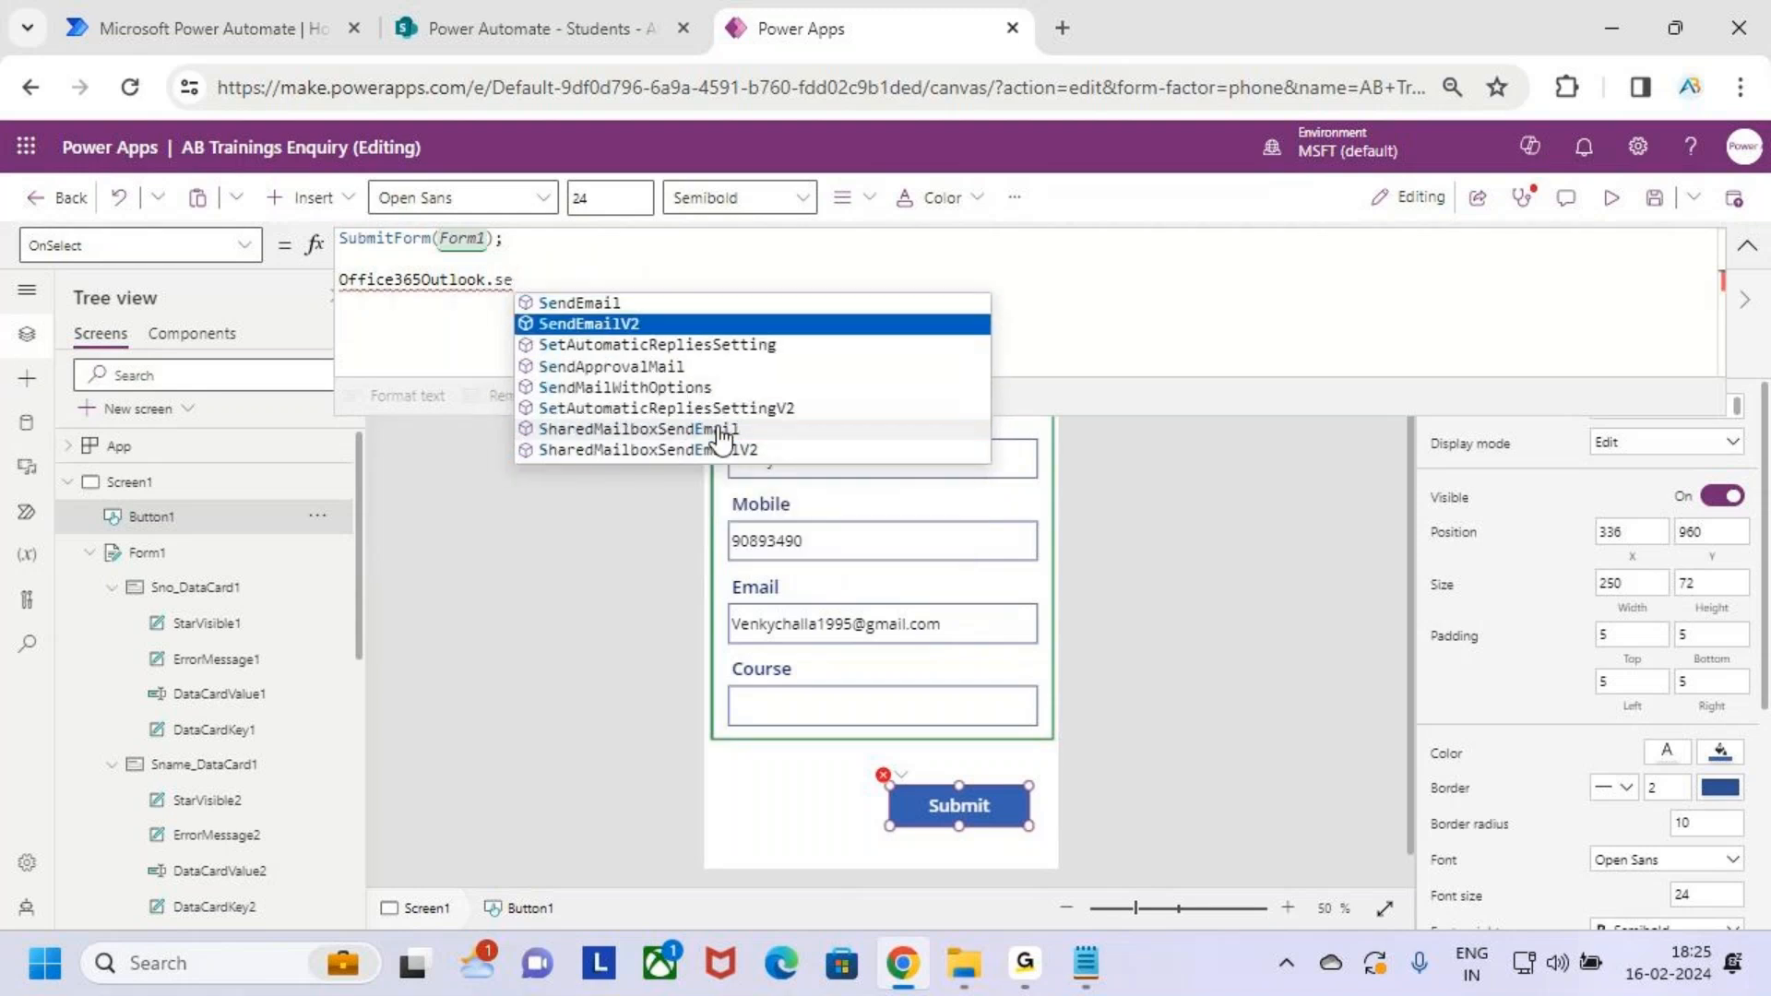
key("Tab")
type("(")
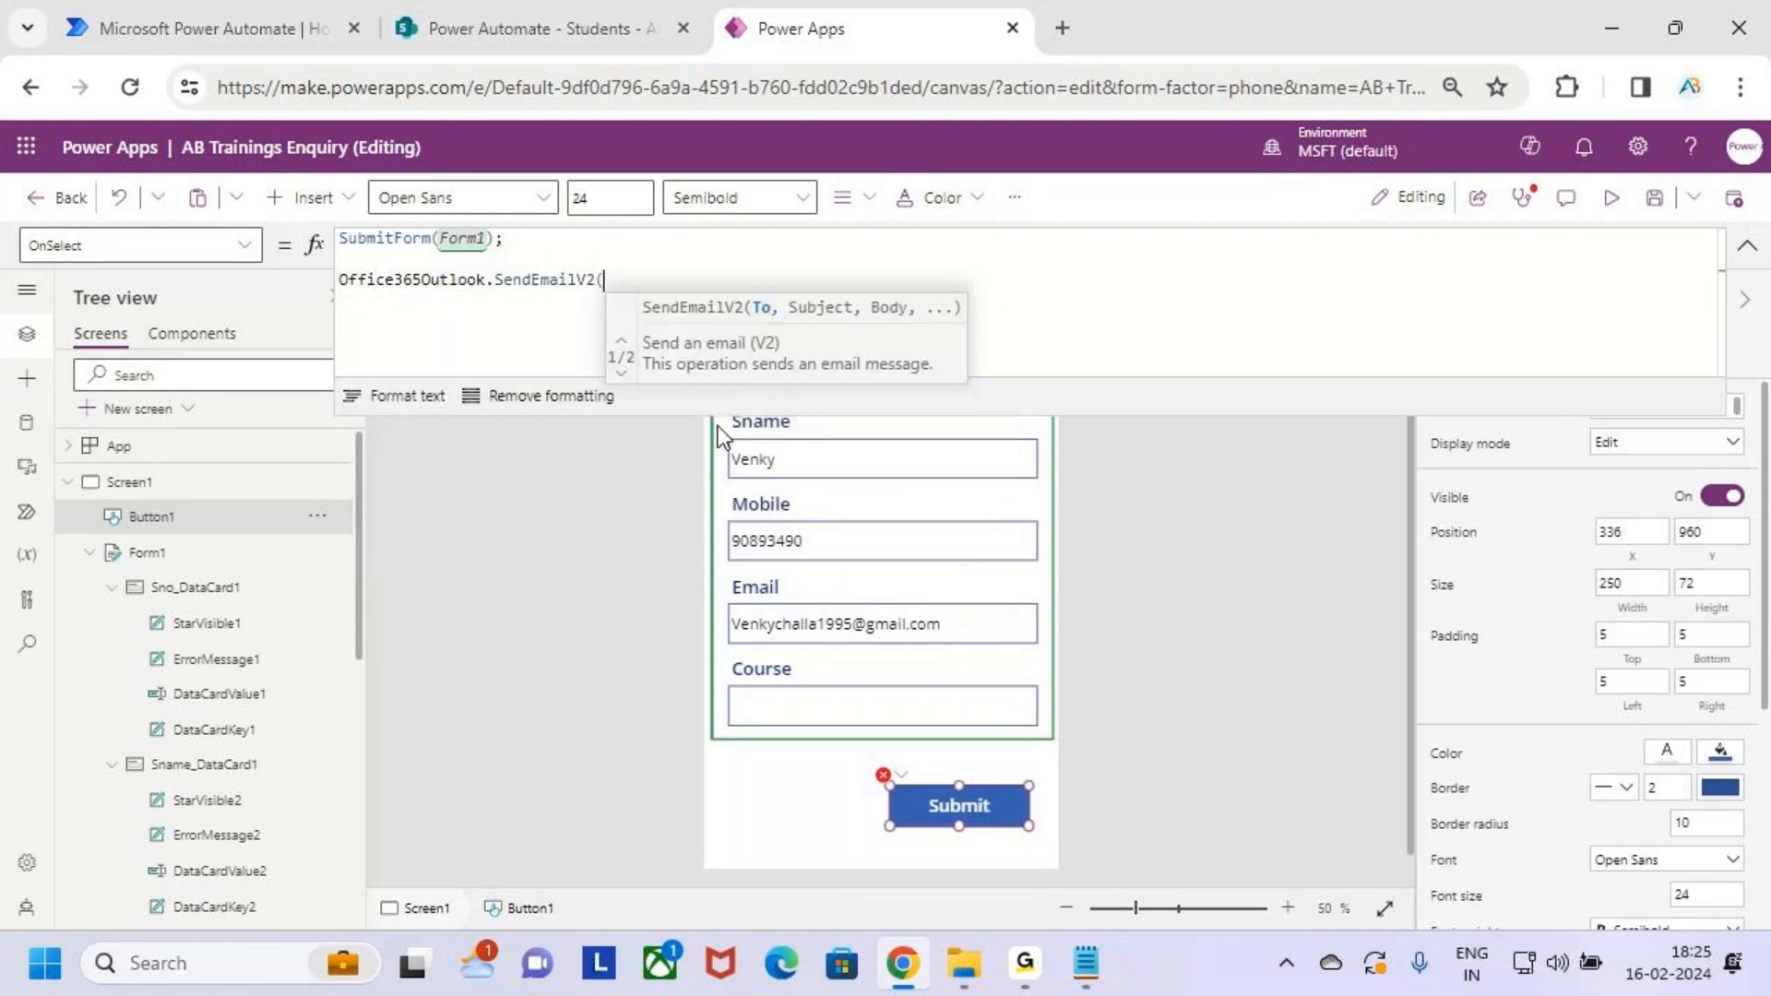
Review the new Office365Outlook.SendEmailV2( line in the Submit formula
key("ctrl+2")
left_click_drag(776, 298, 791, 267)
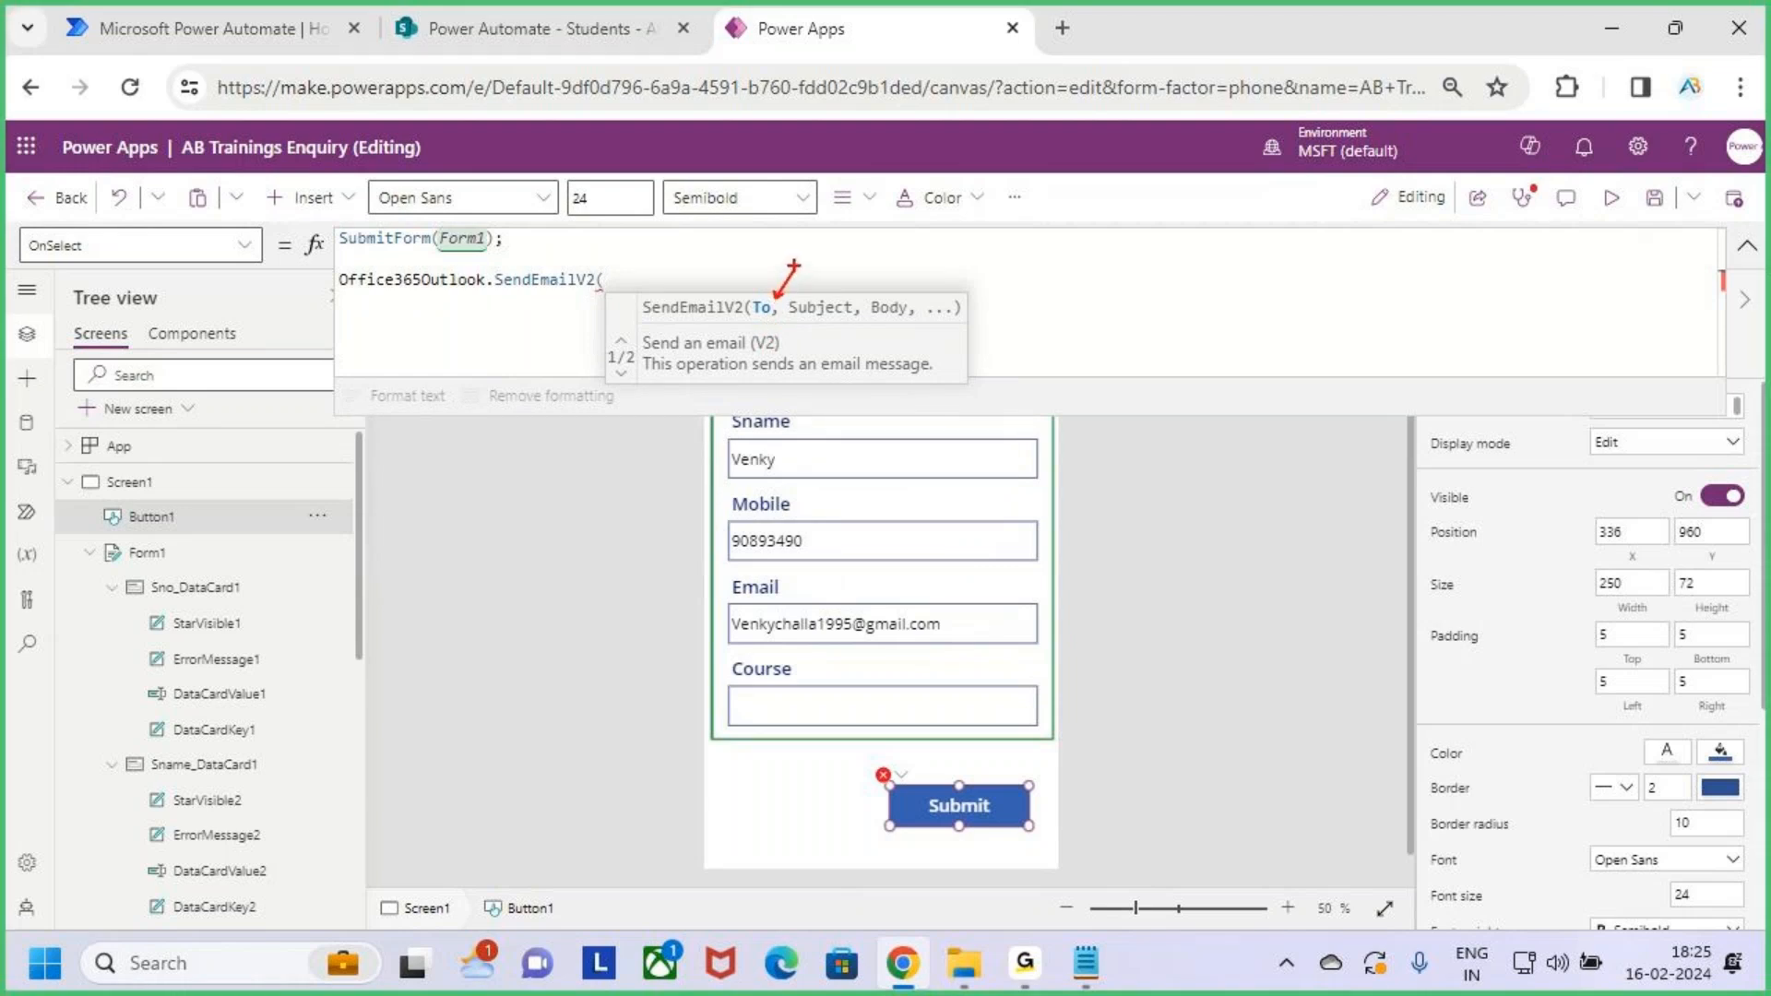
key("Escape")
key("ctrl+2")
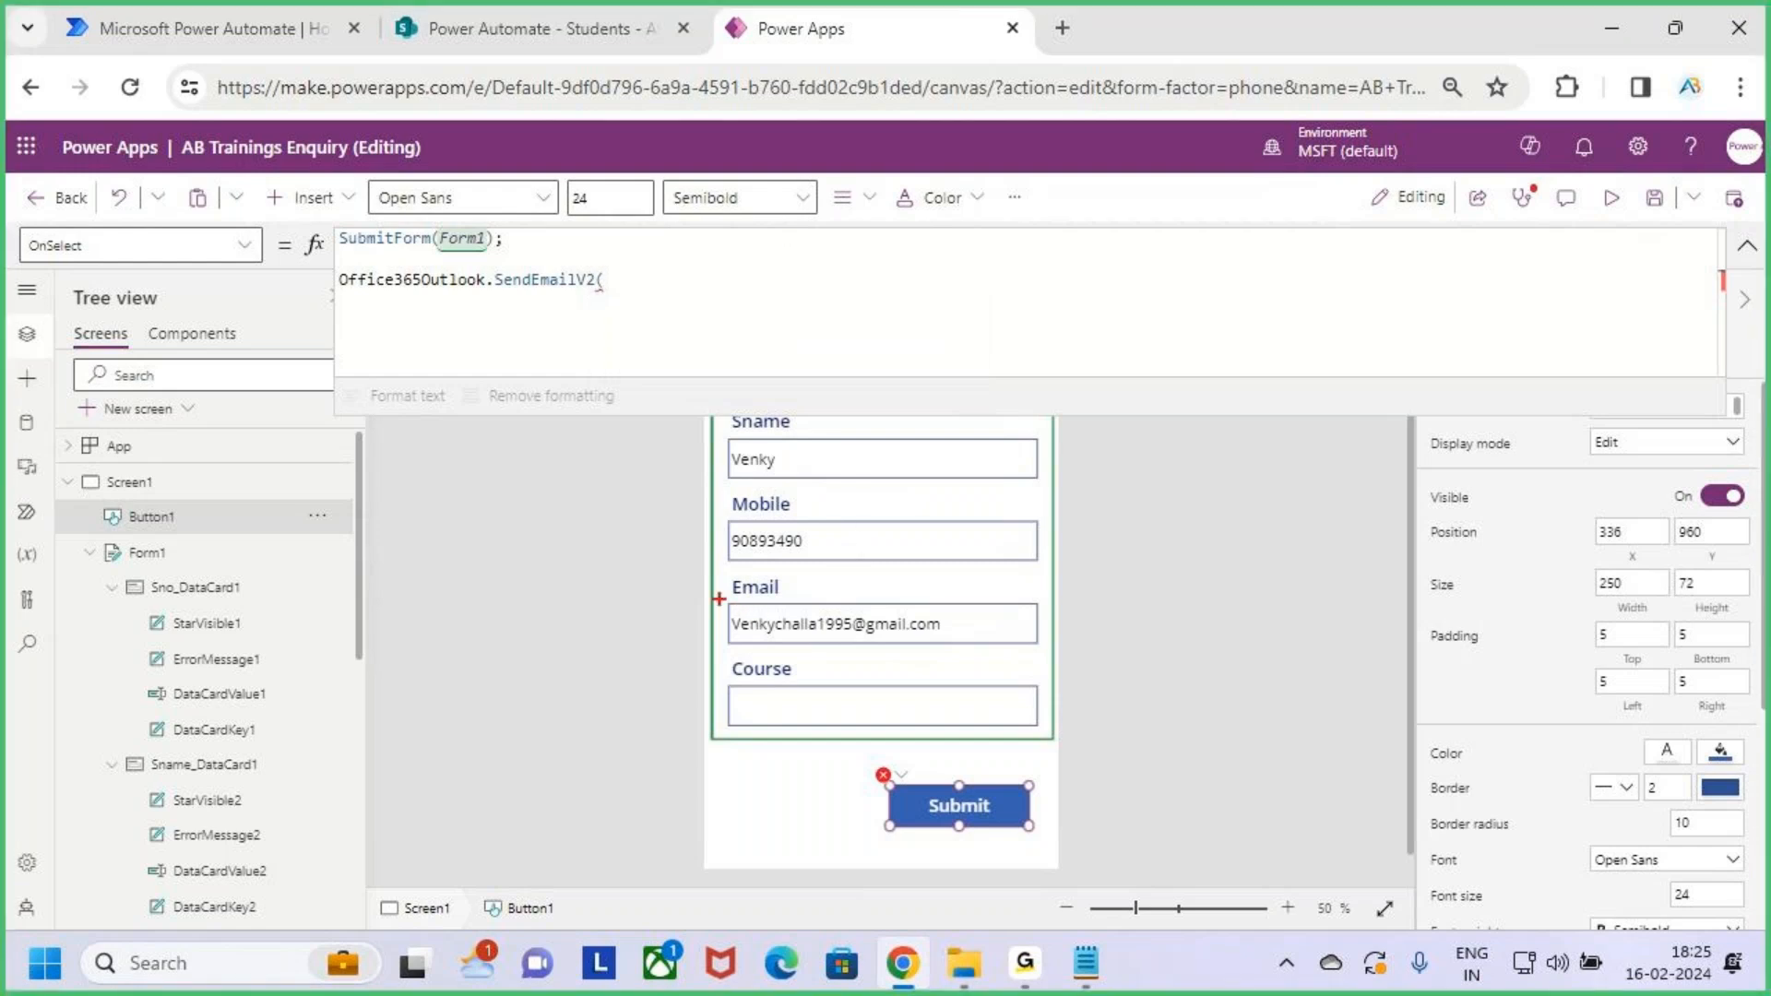
left_click_drag(718, 596, 1036, 652)
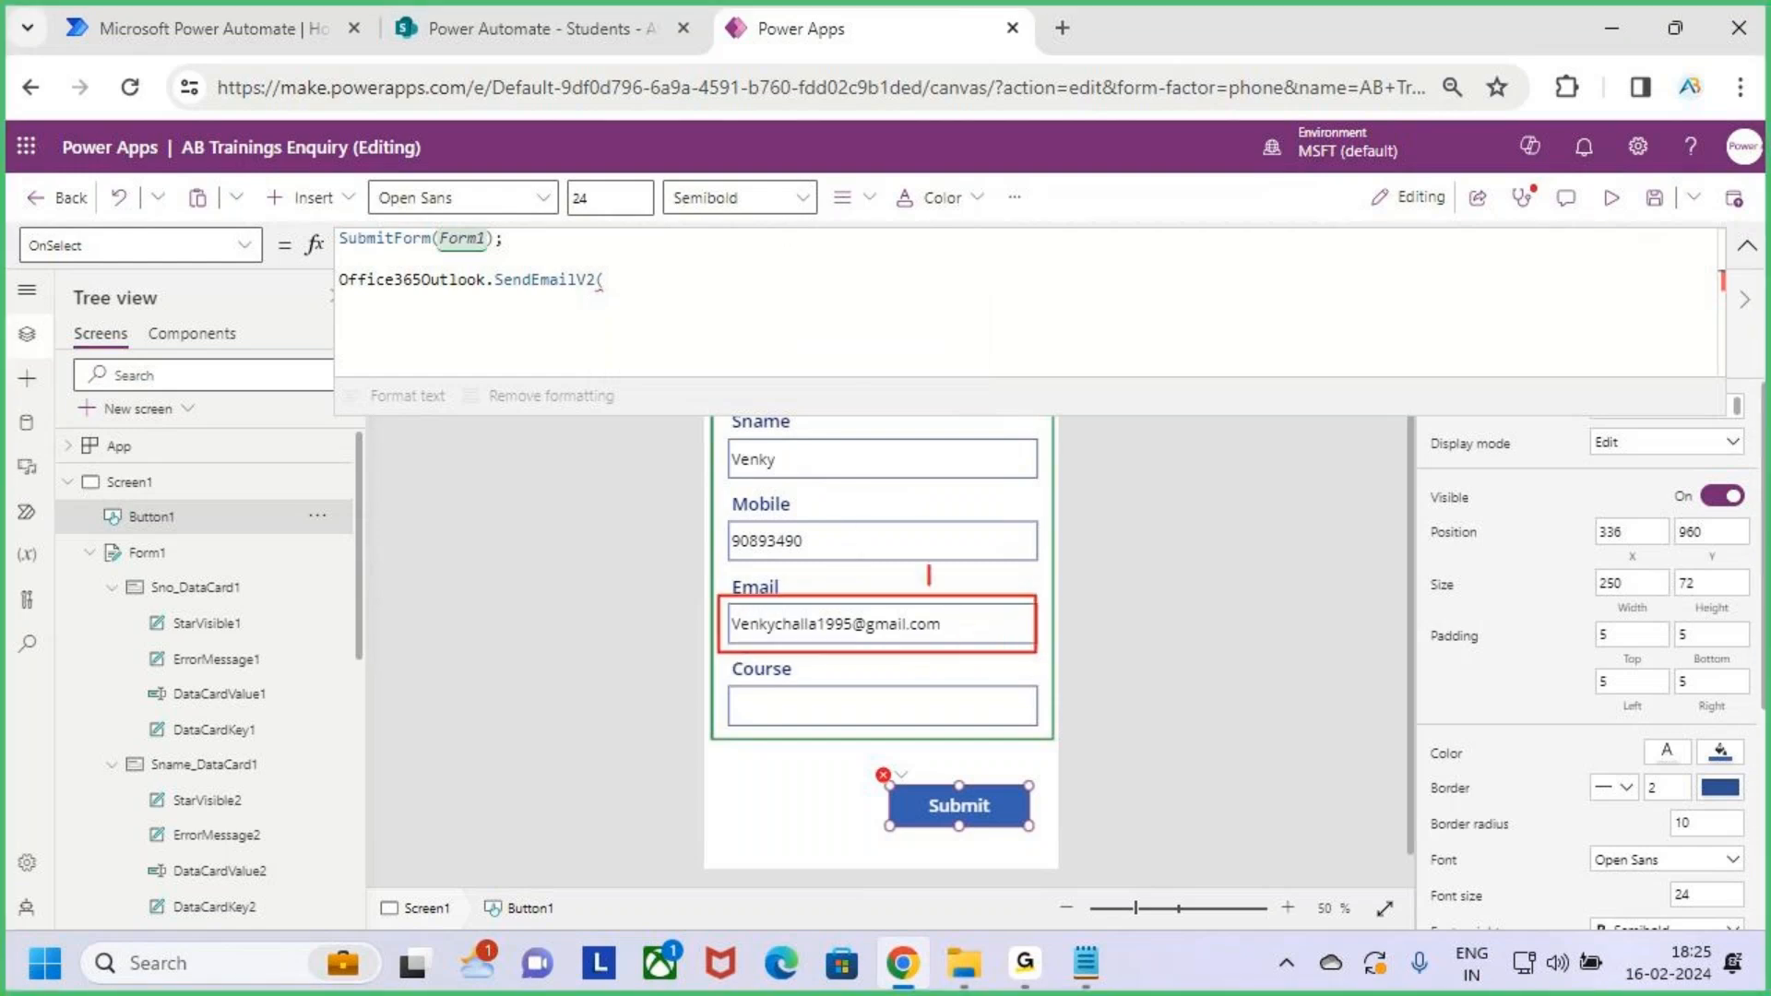
left_click_drag(928, 598, 952, 574)
key("Escape")
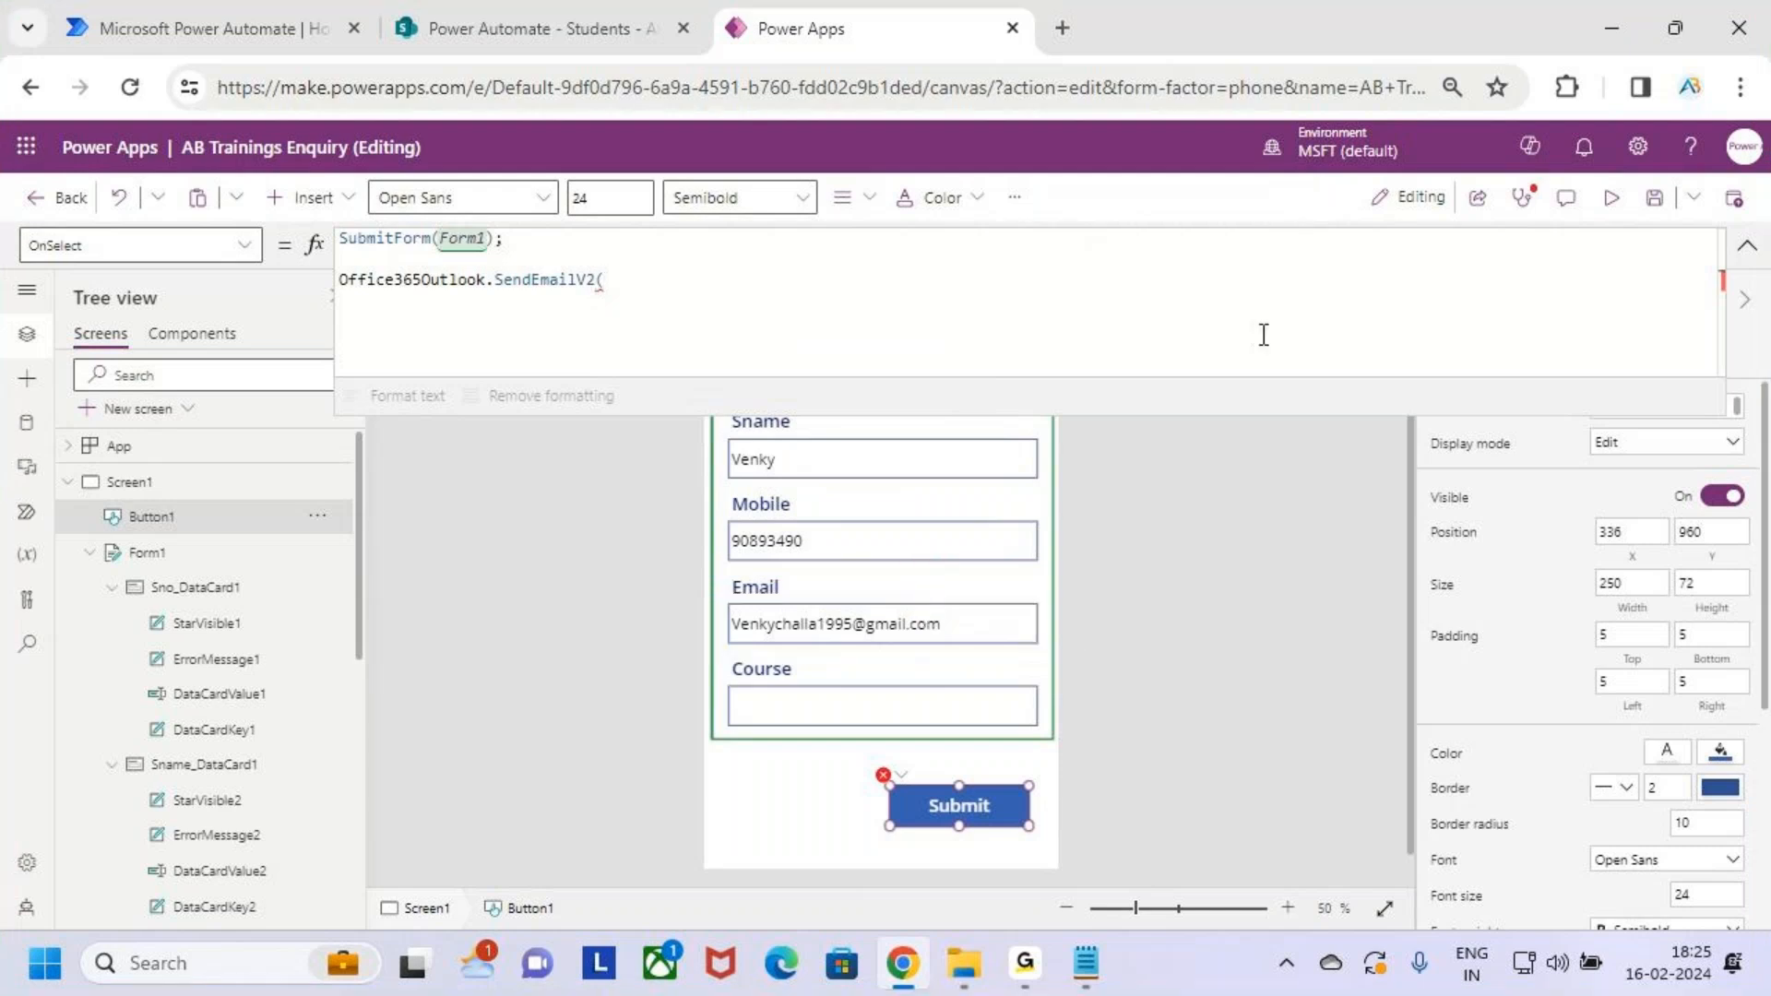
key("ctrl+2")
left_click_drag(707, 593, 1062, 649)
Look up the Email text input's control name, DataCardValue4
key("Escape")
left_click(1747, 244)
left_click(828, 618)
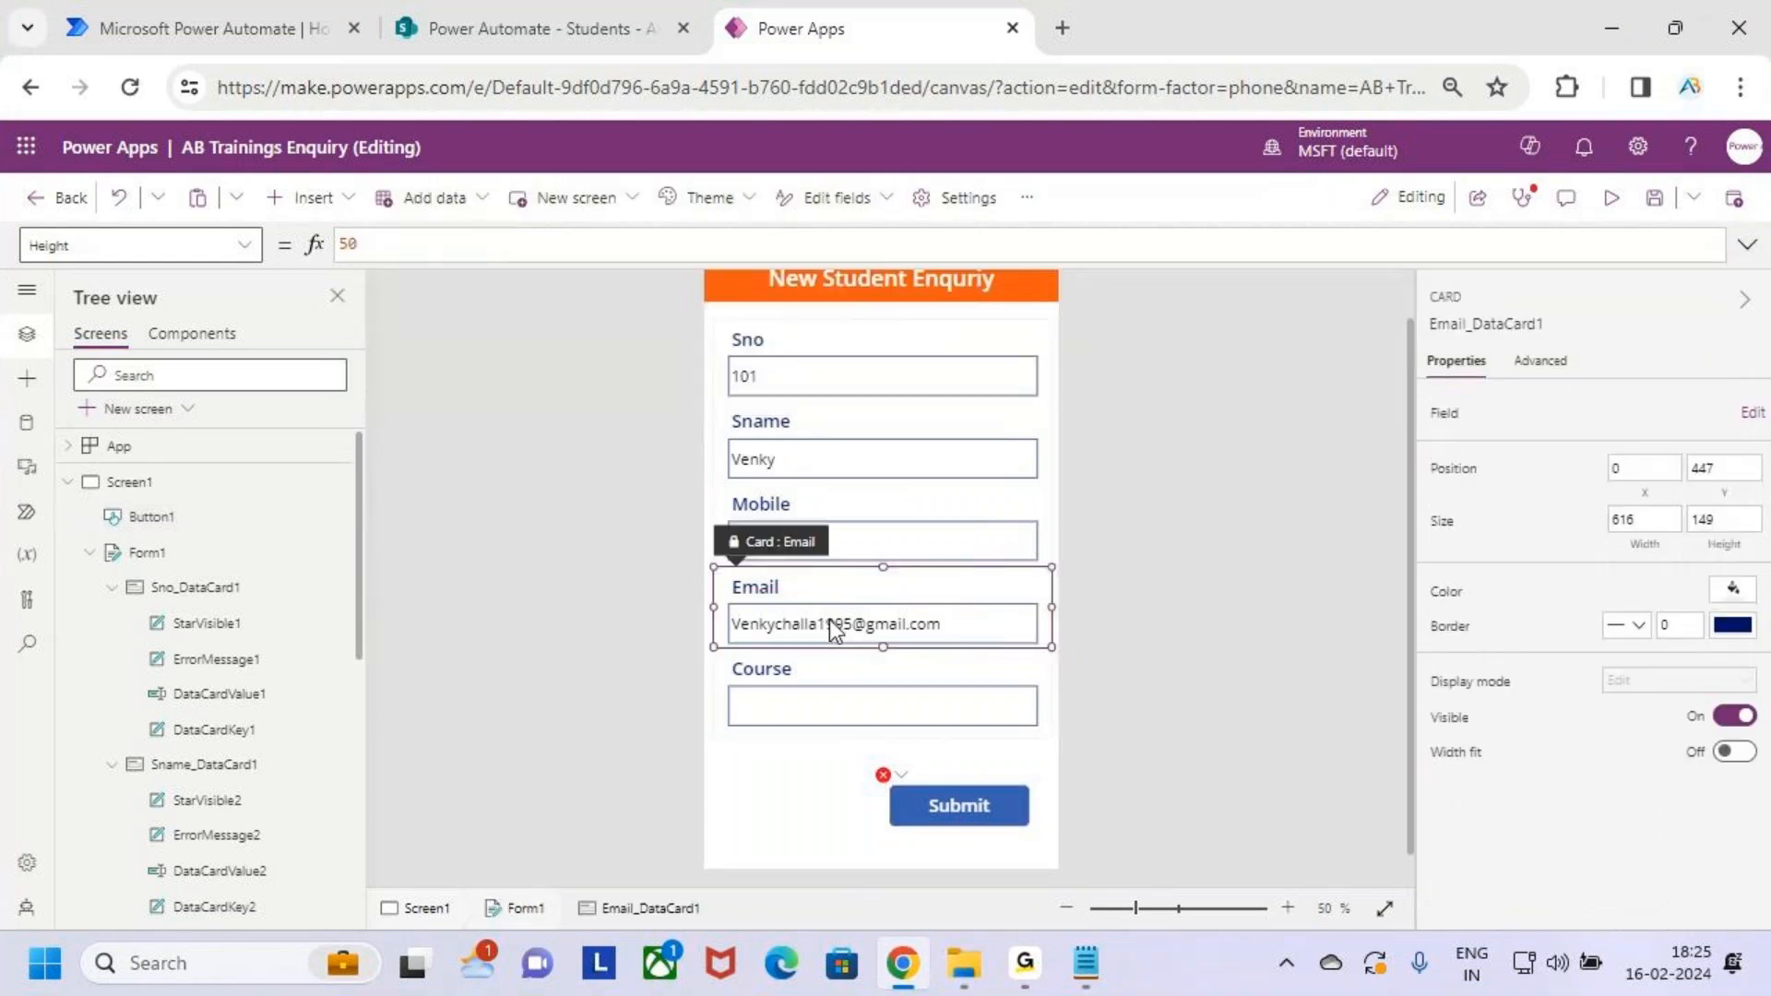
left_click(973, 622)
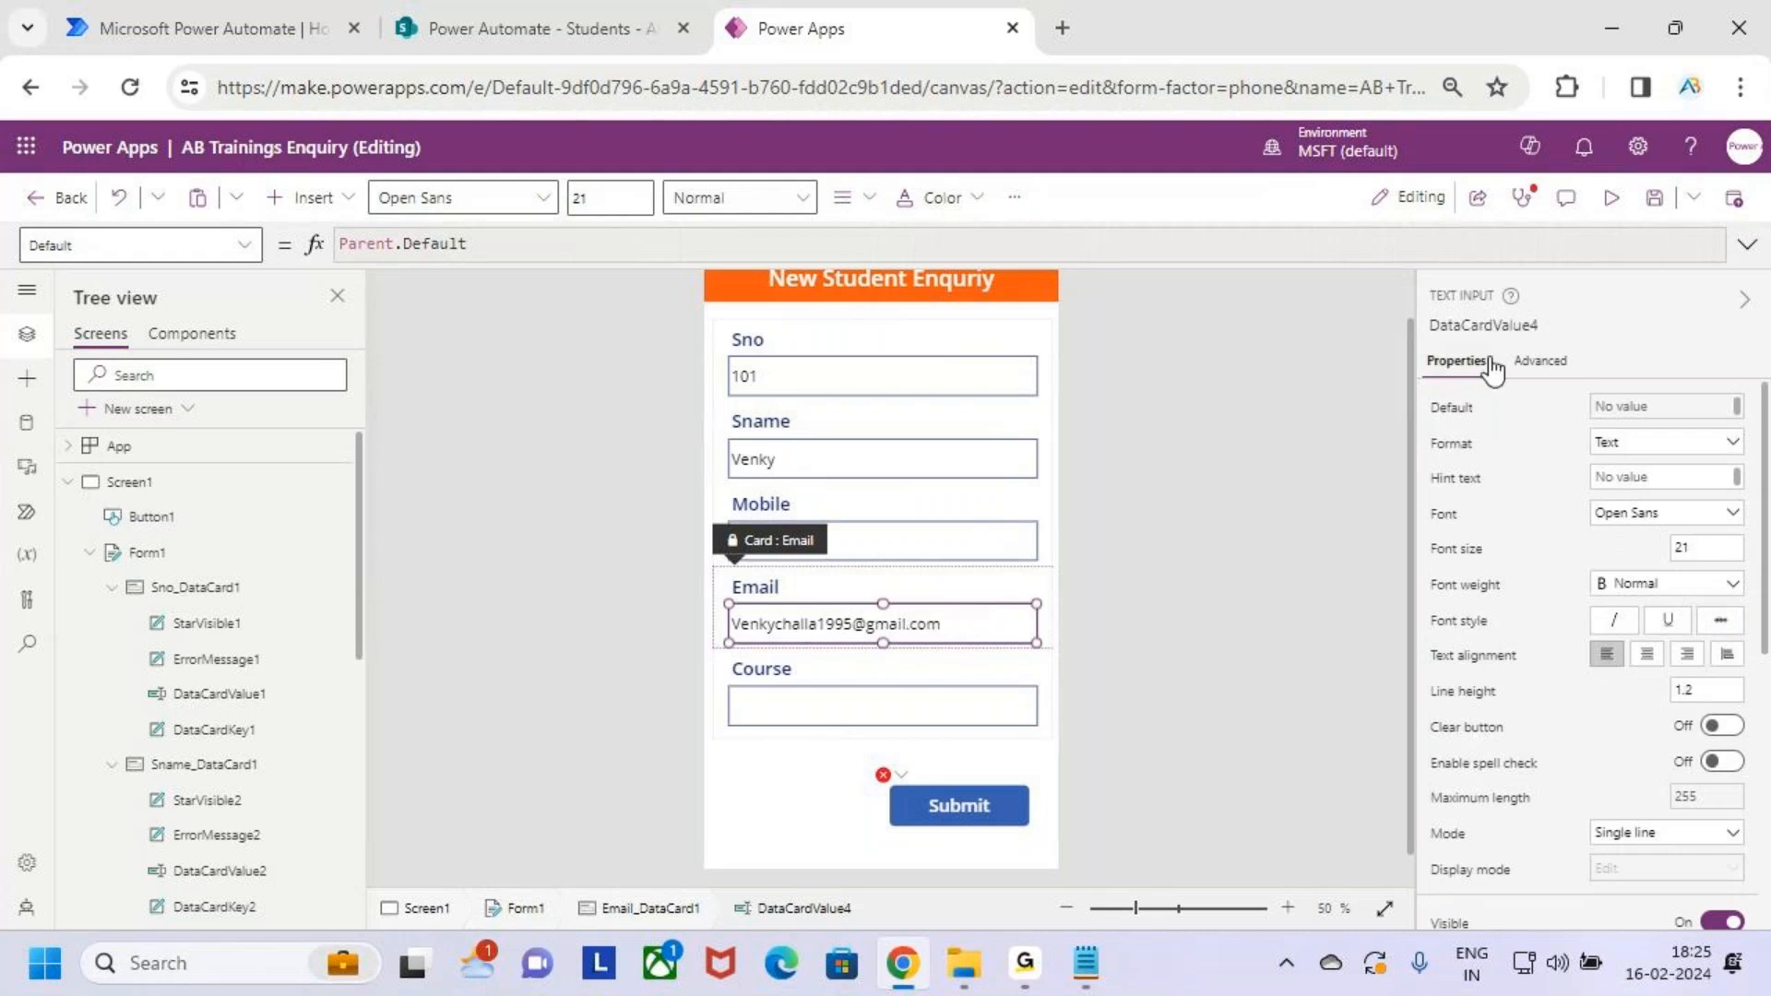
left_click(1510, 327)
key("ctrl+c")
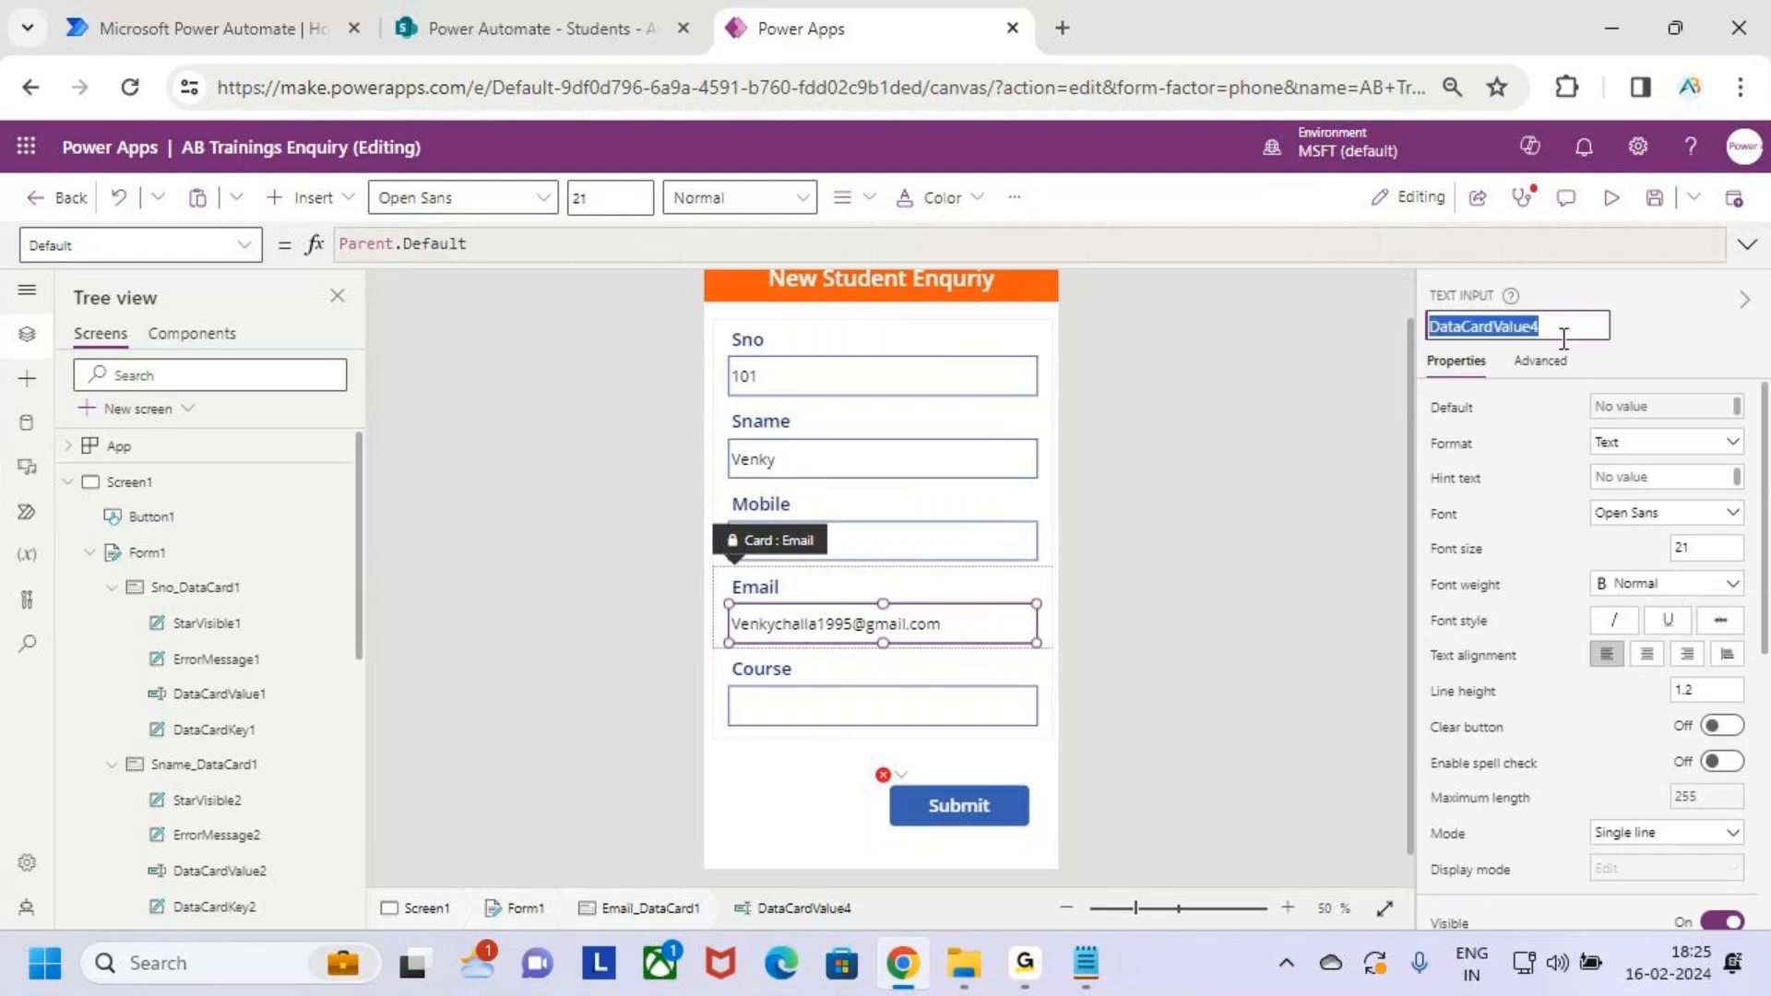
Make DataCardValue4.Text the recipient inside SendEmailV2( in the Submit button's OnSelect
left_click(956, 807)
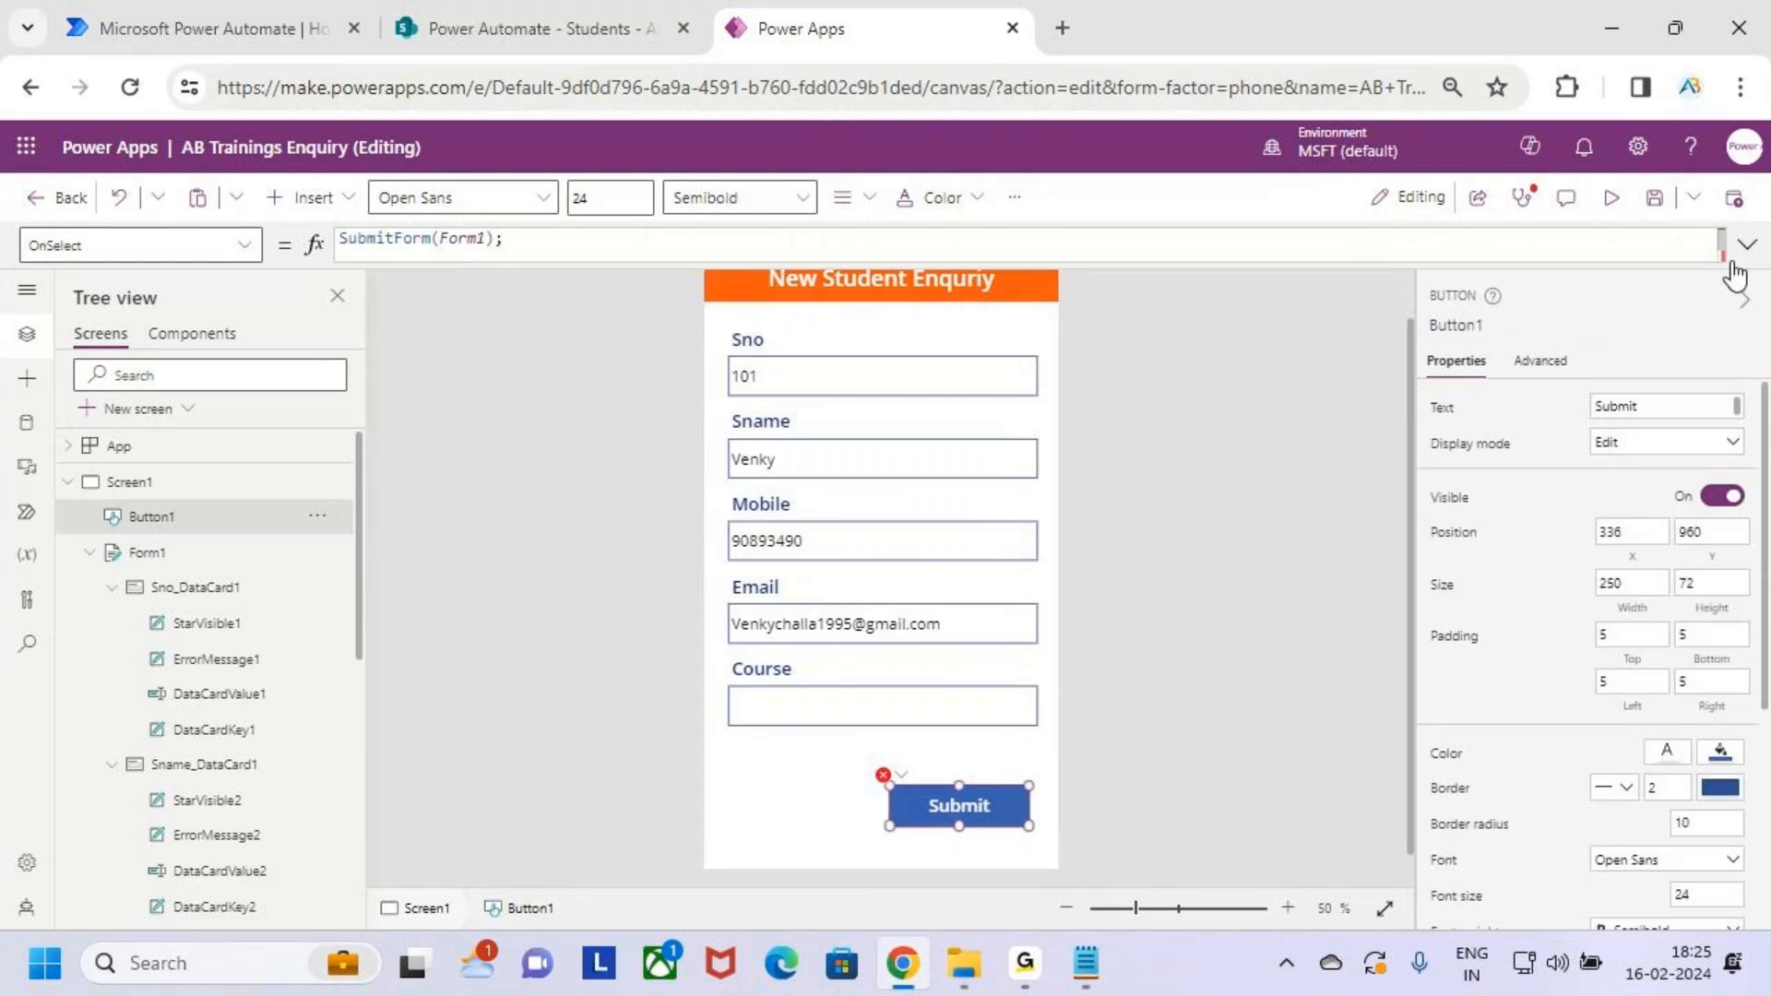
left_click(1745, 245)
left_click(641, 286)
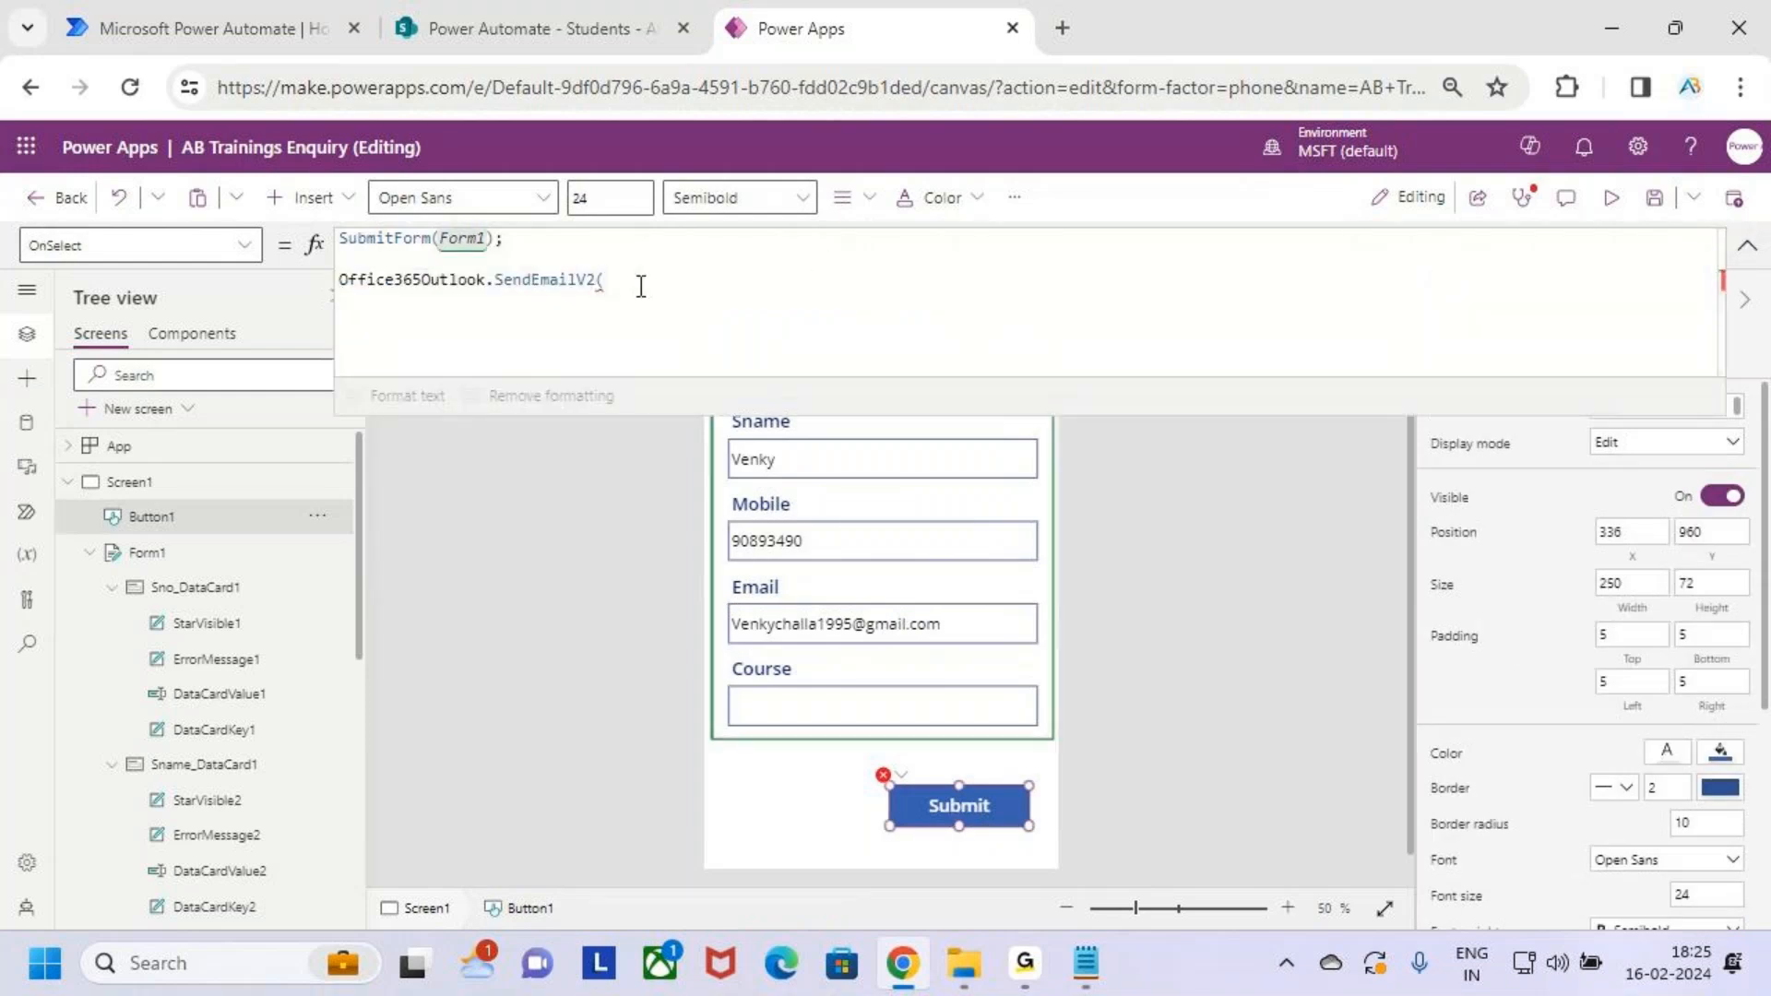
key("ctrl+v")
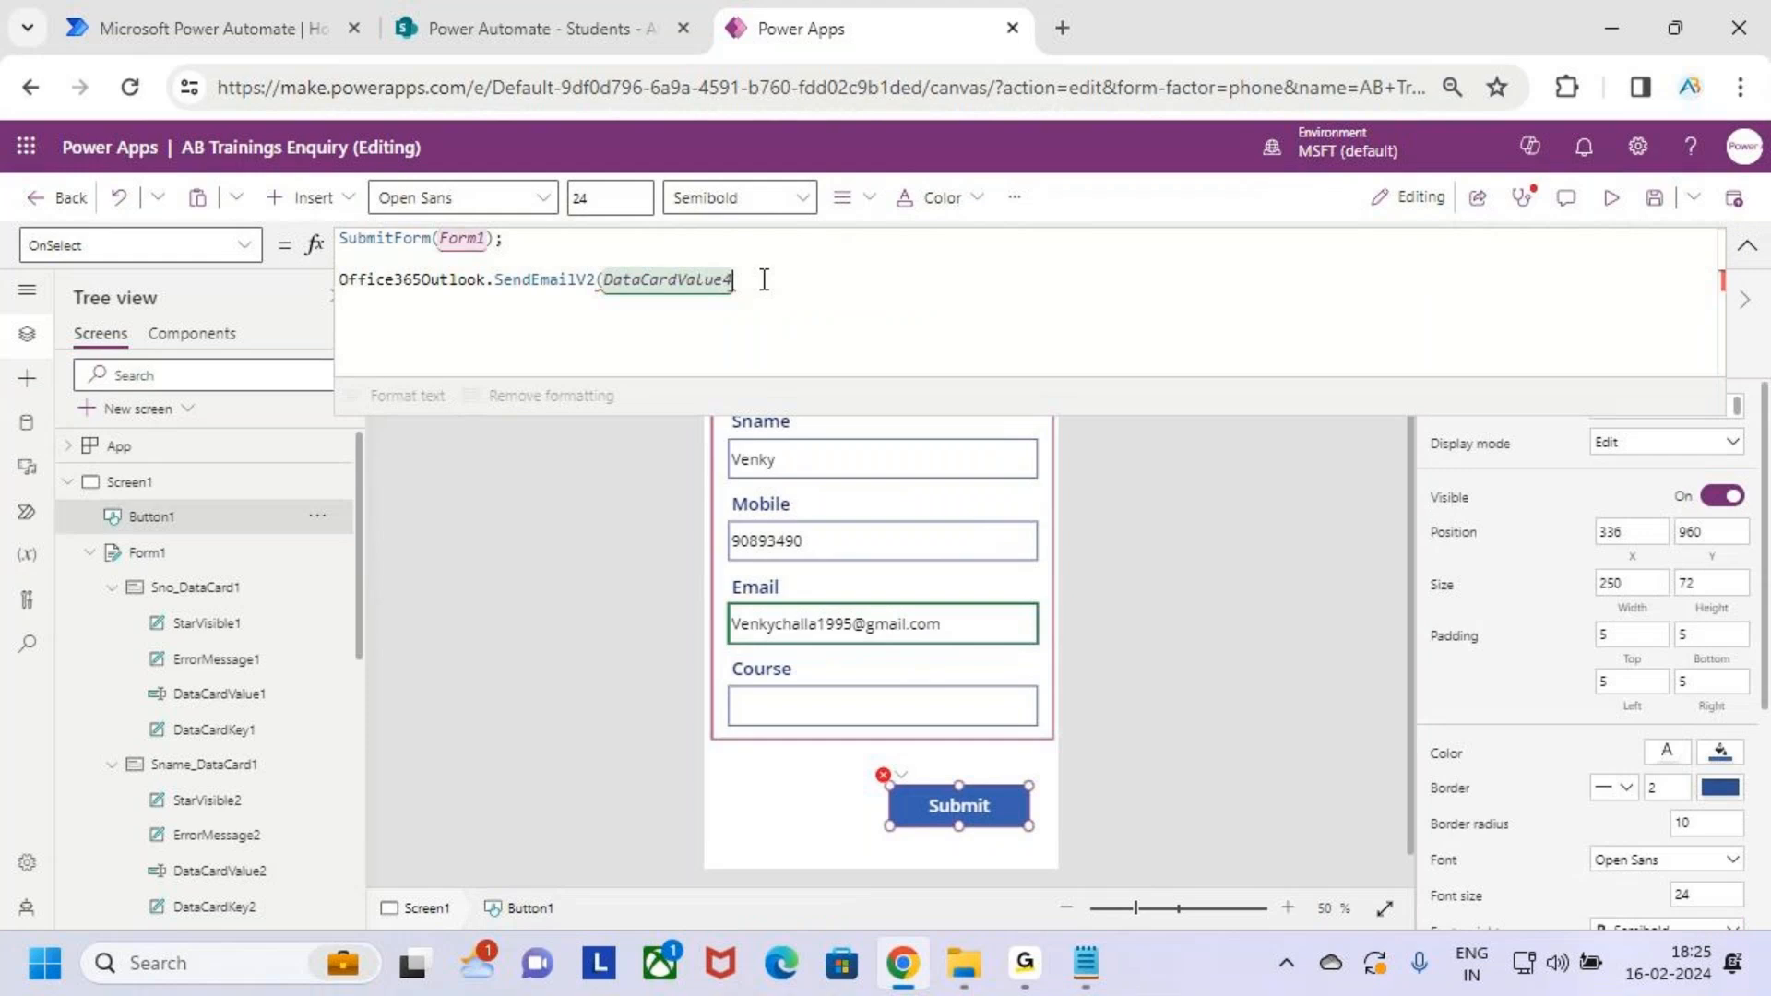
type(".")
type("Text")
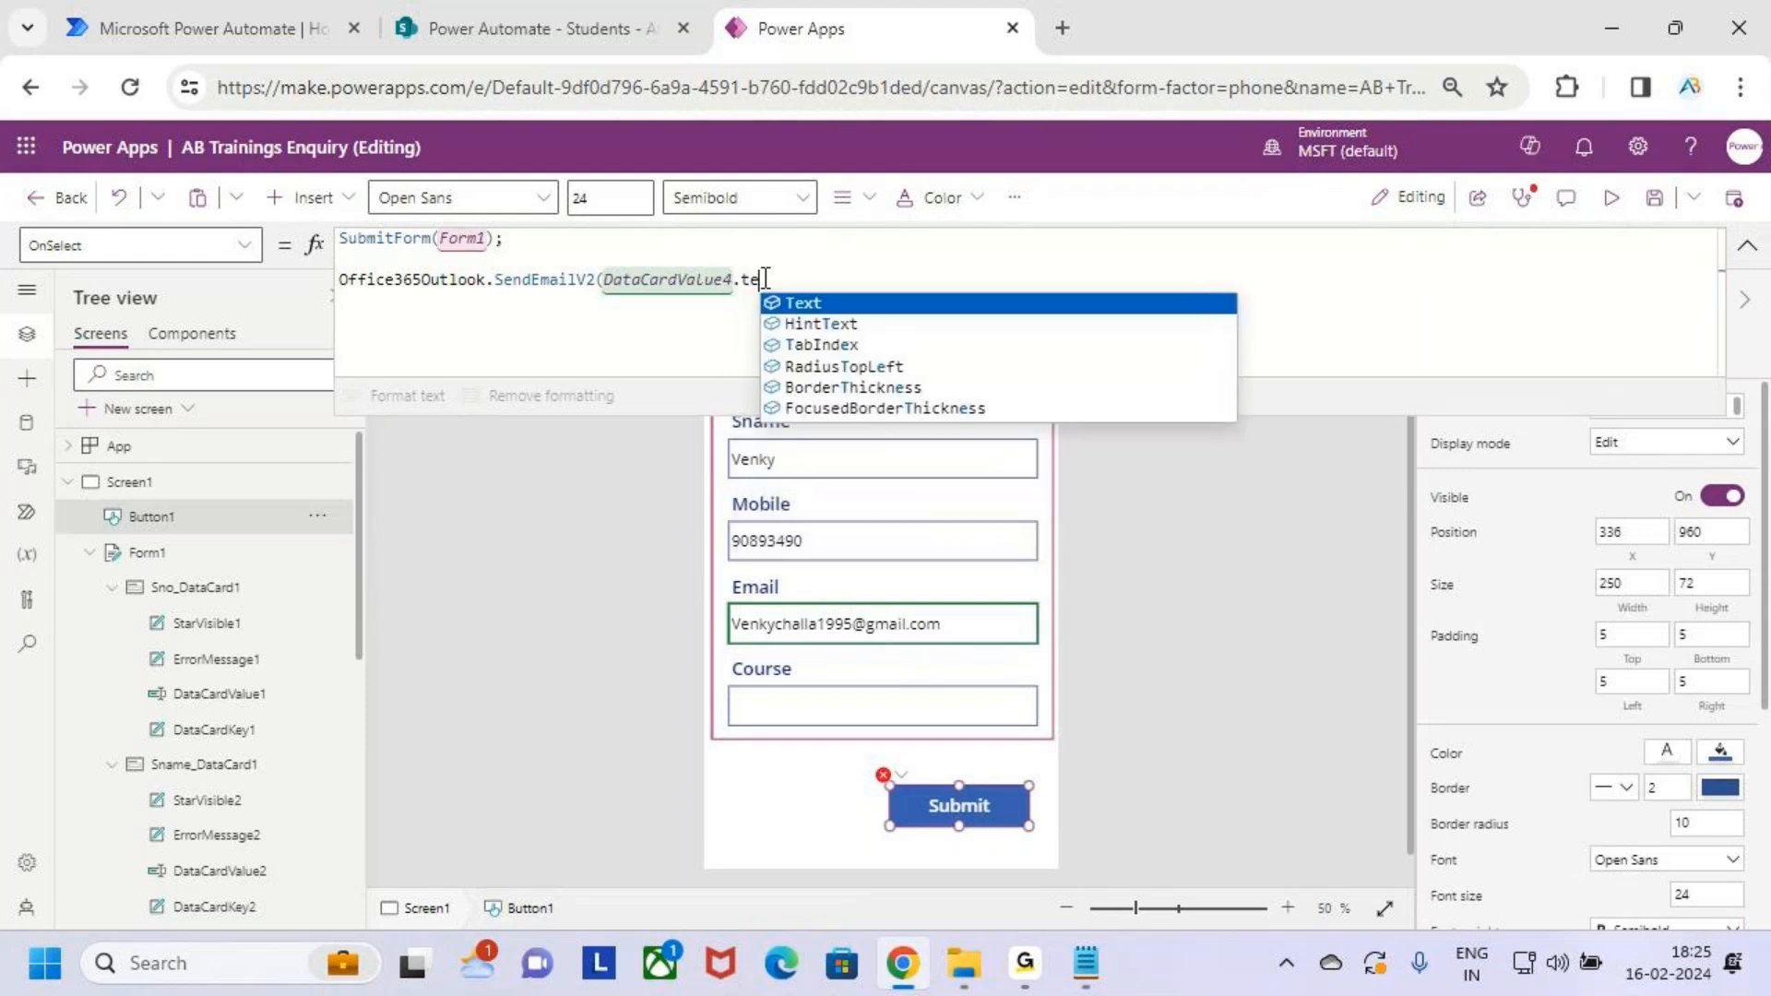
key("ctrl+2")
left_click_drag(717, 597, 1073, 655)
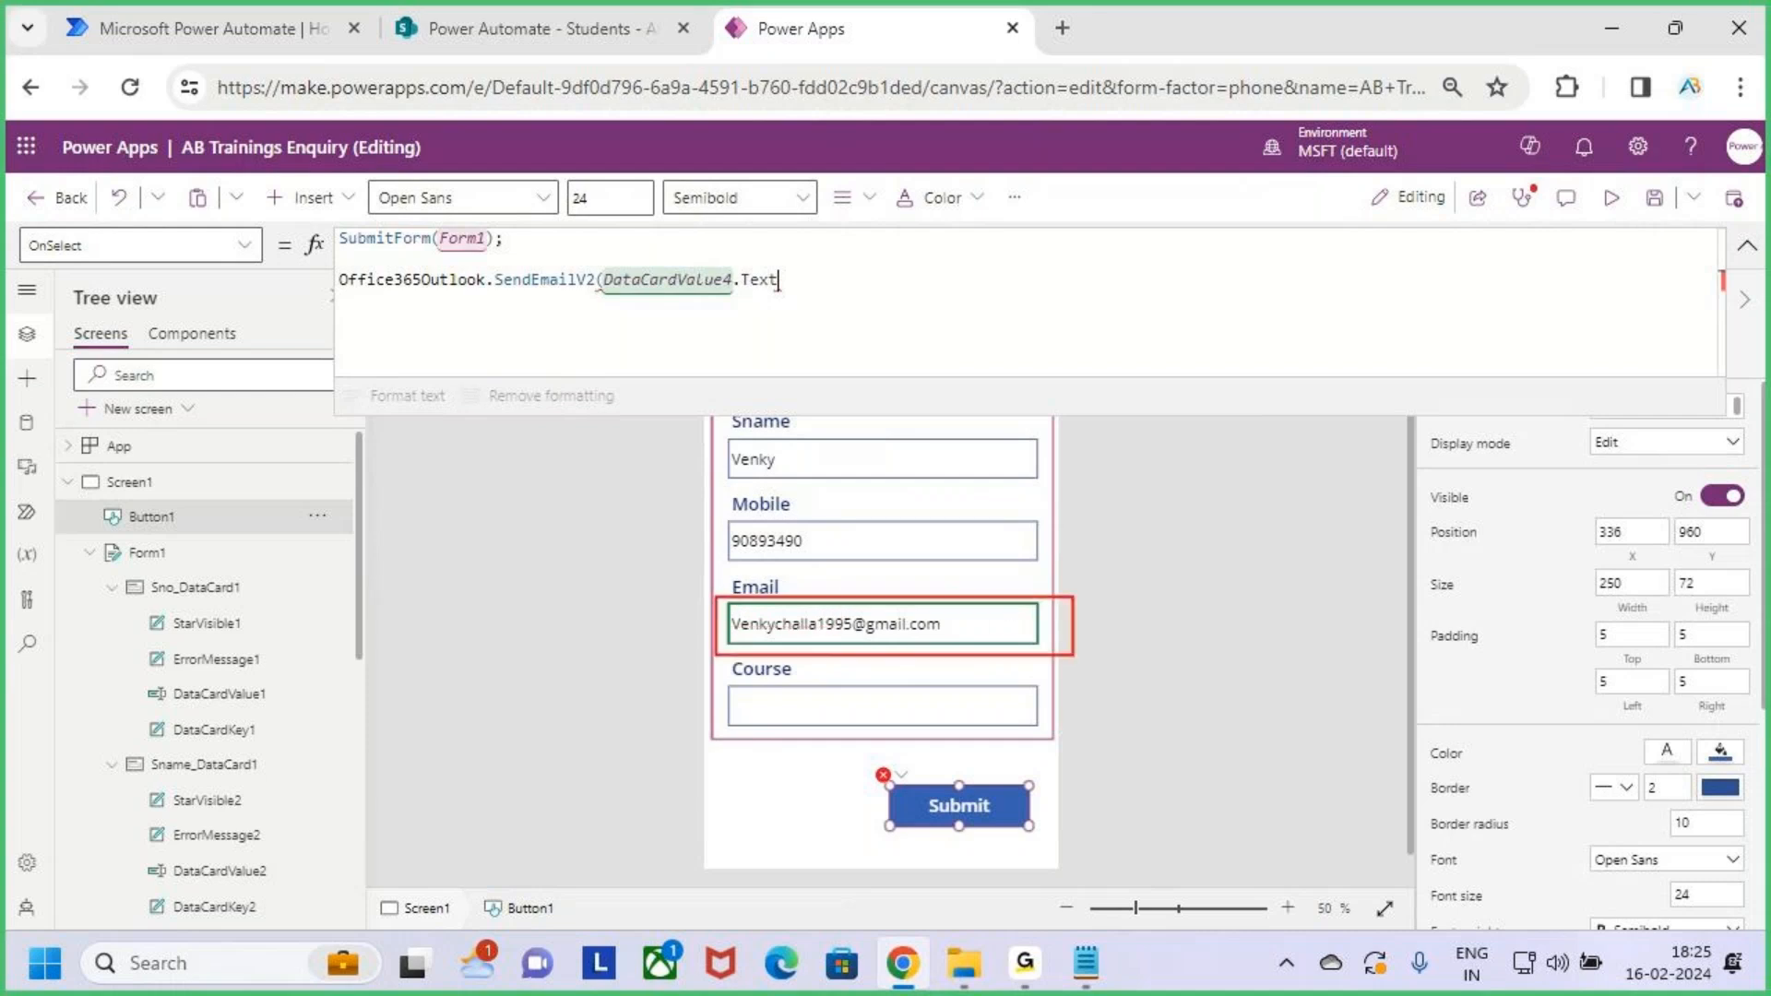
key("Escape")
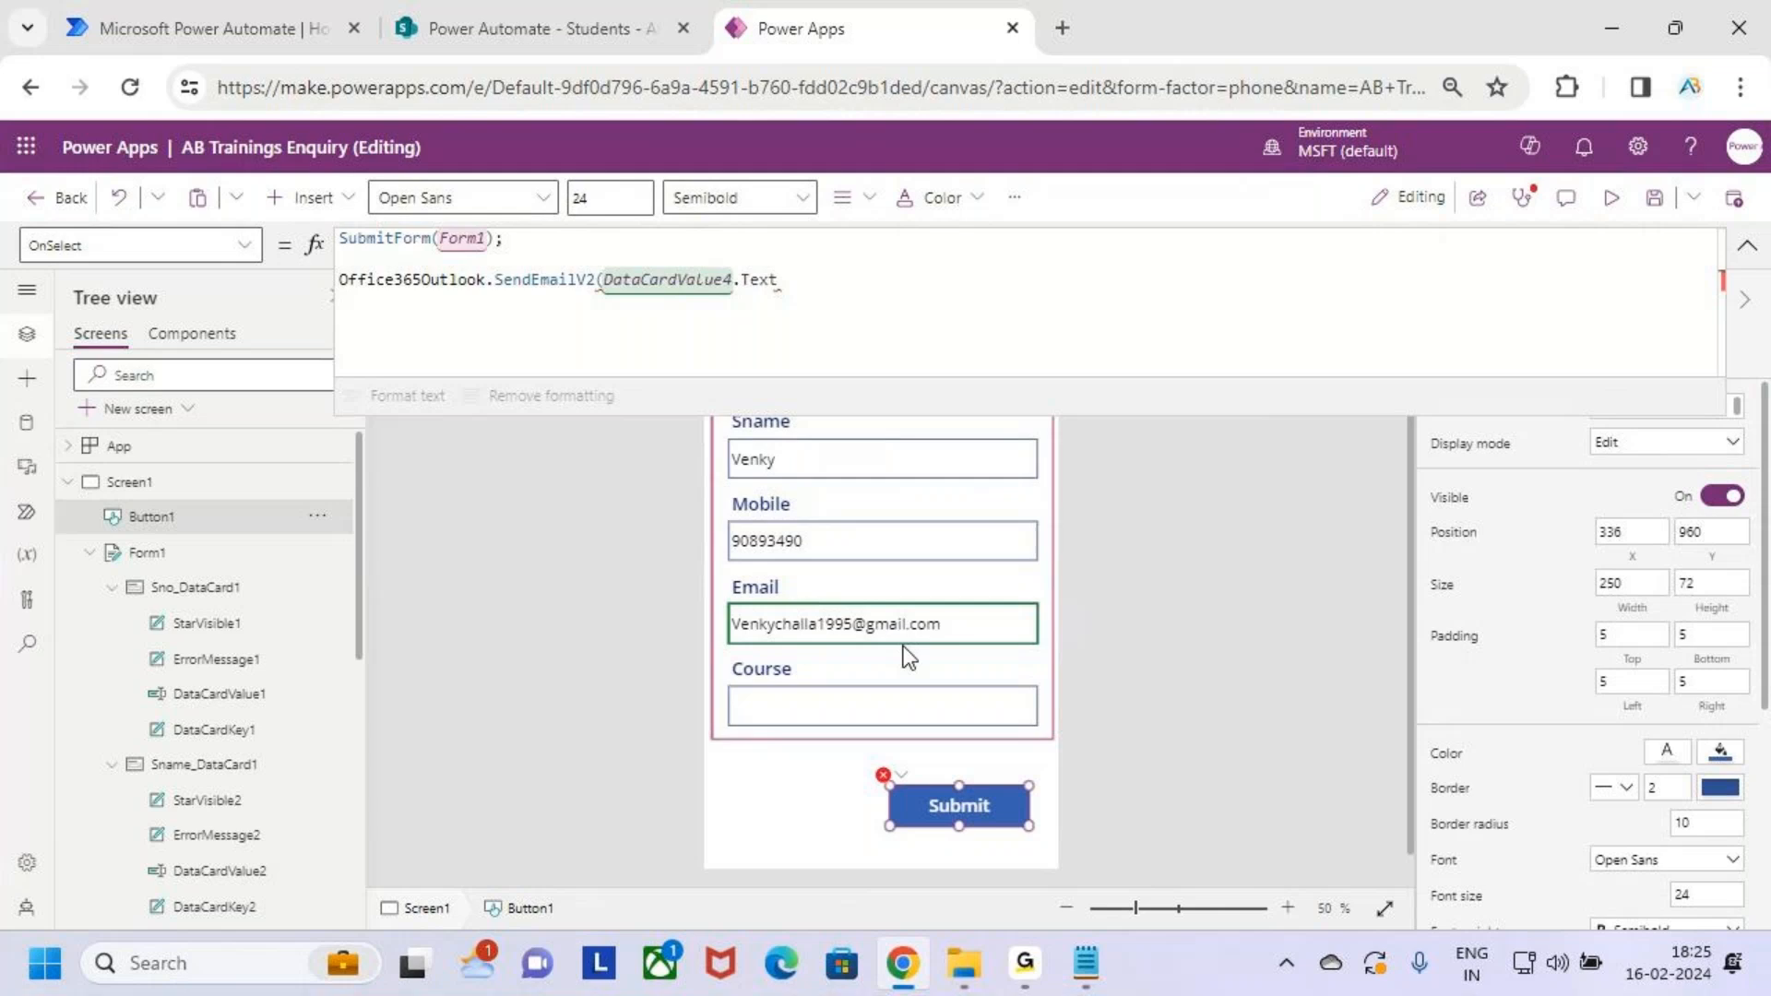
Add the subject "Thanks for Enquring AB Trainings" as the next SendEmailV2 argument
type(",")
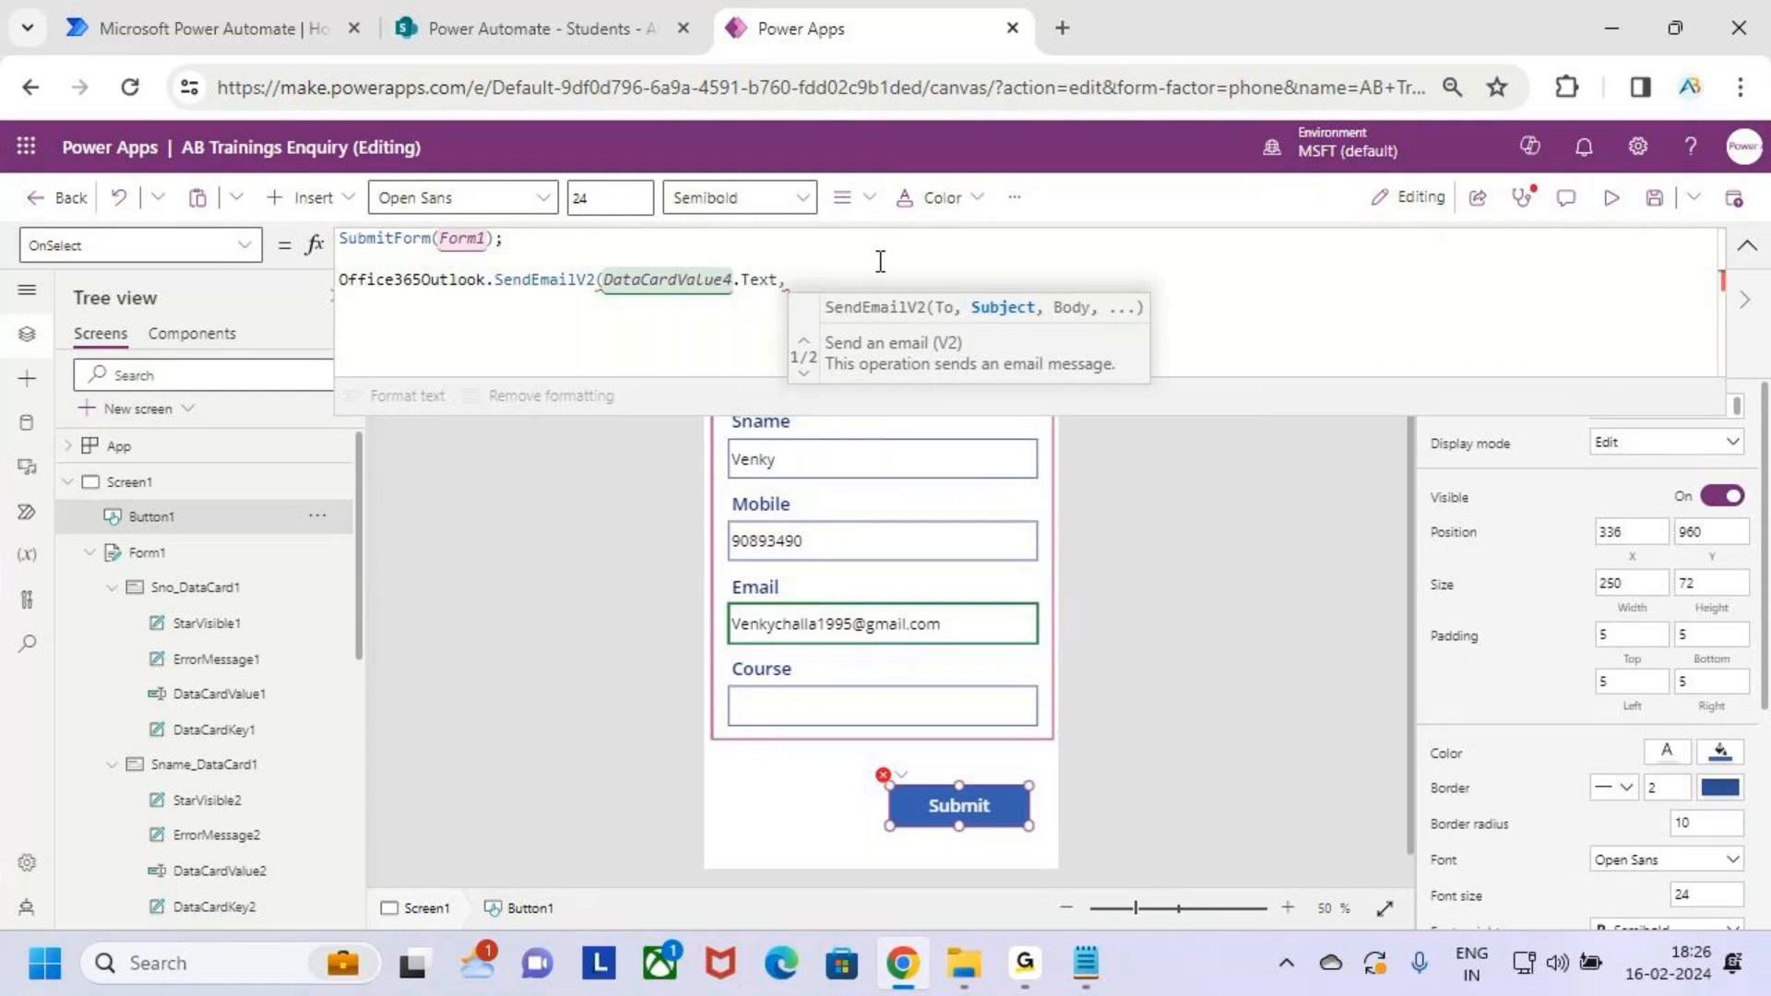
type("\"T")
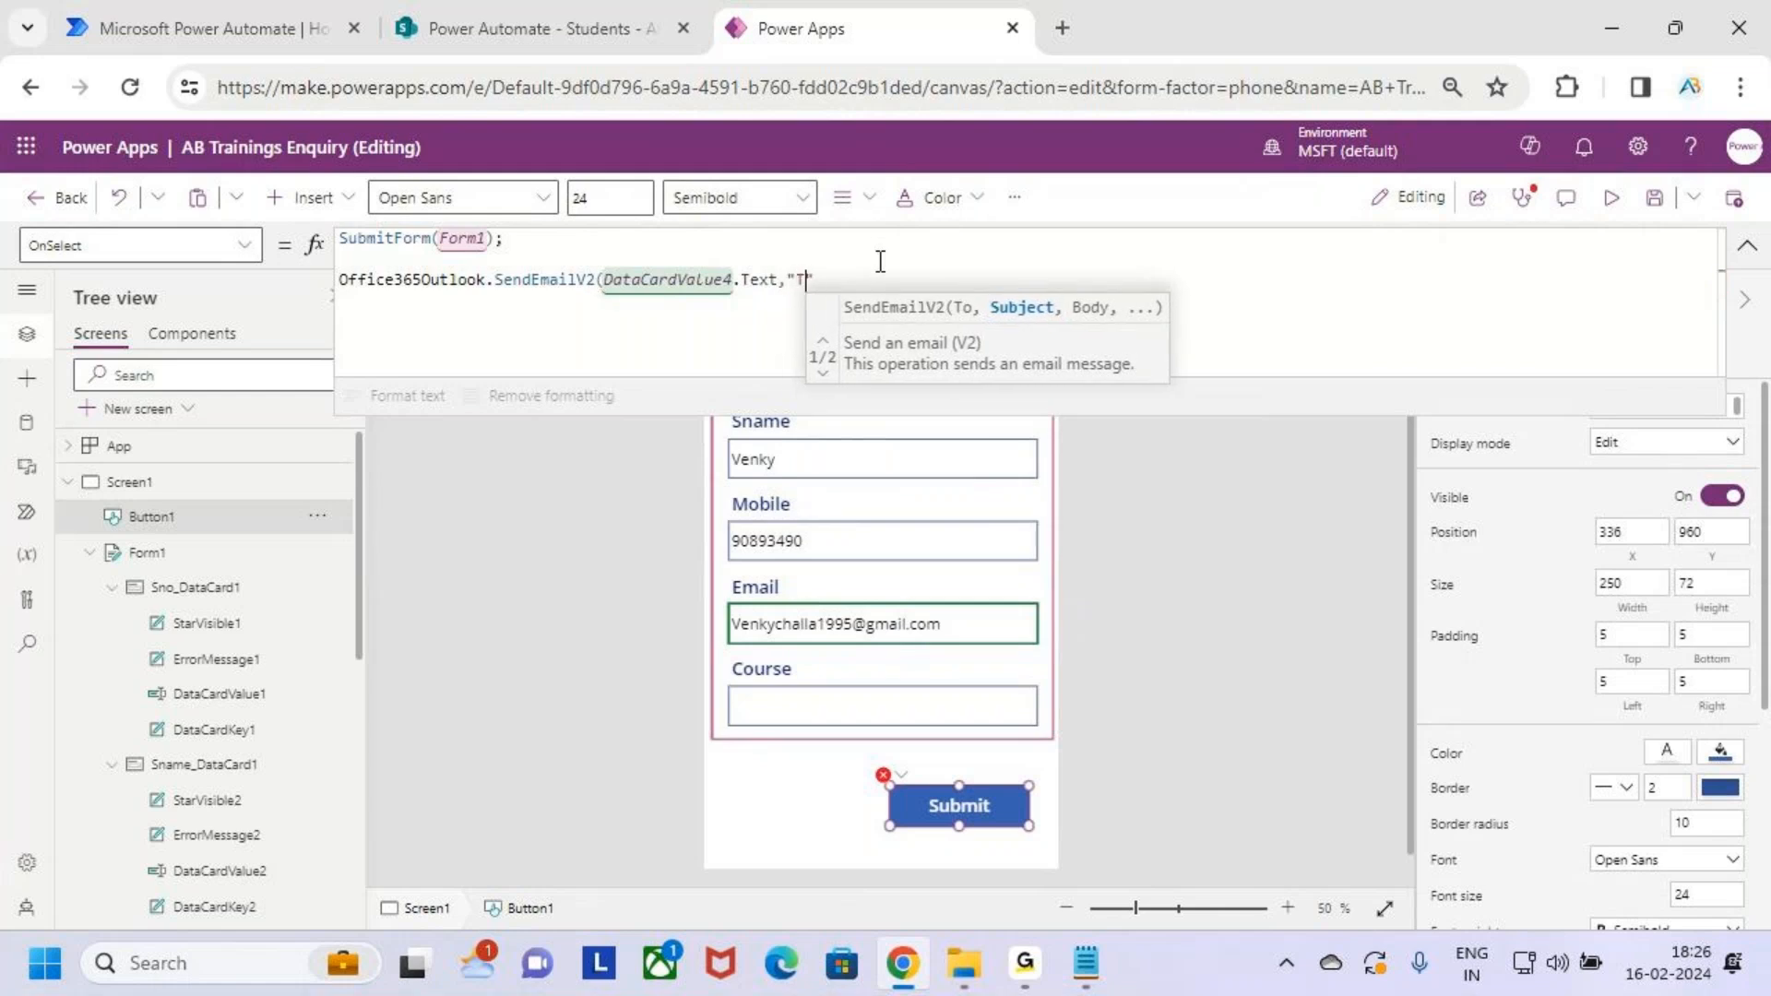
type("hanks fr")
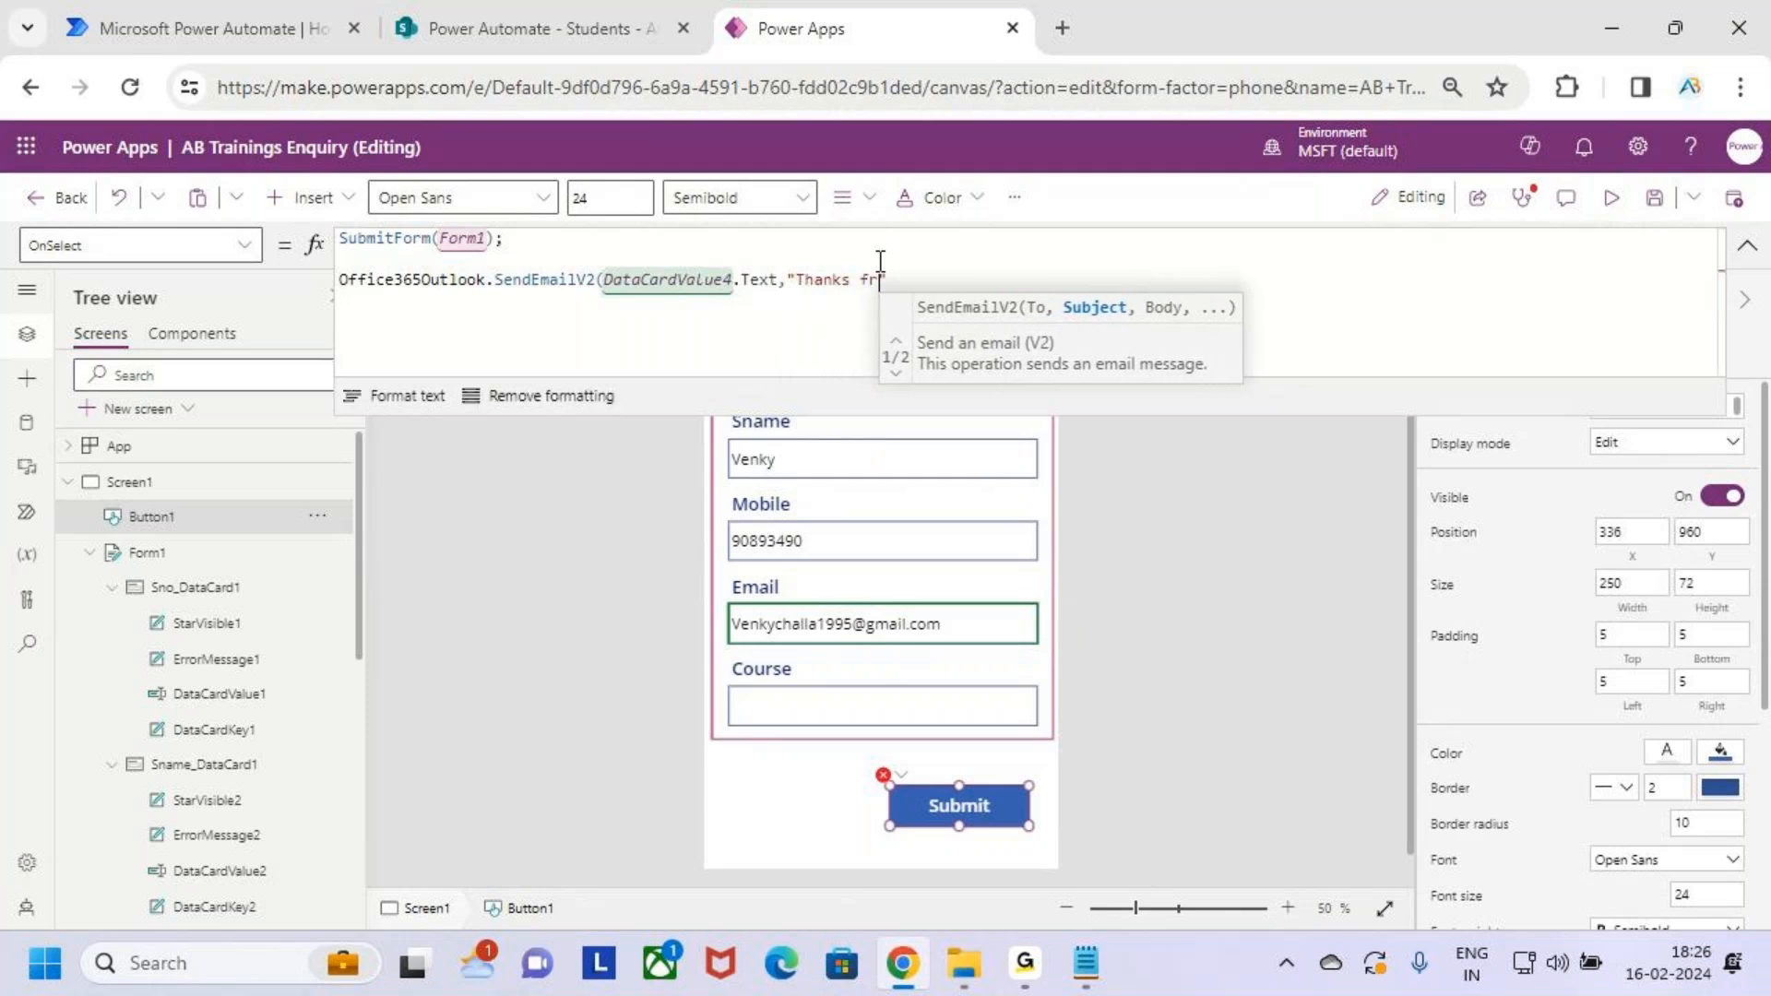
key("BackSpace")
key("BackSpace")
key("BackSpace")
key("BackSpace")
type("s for E")
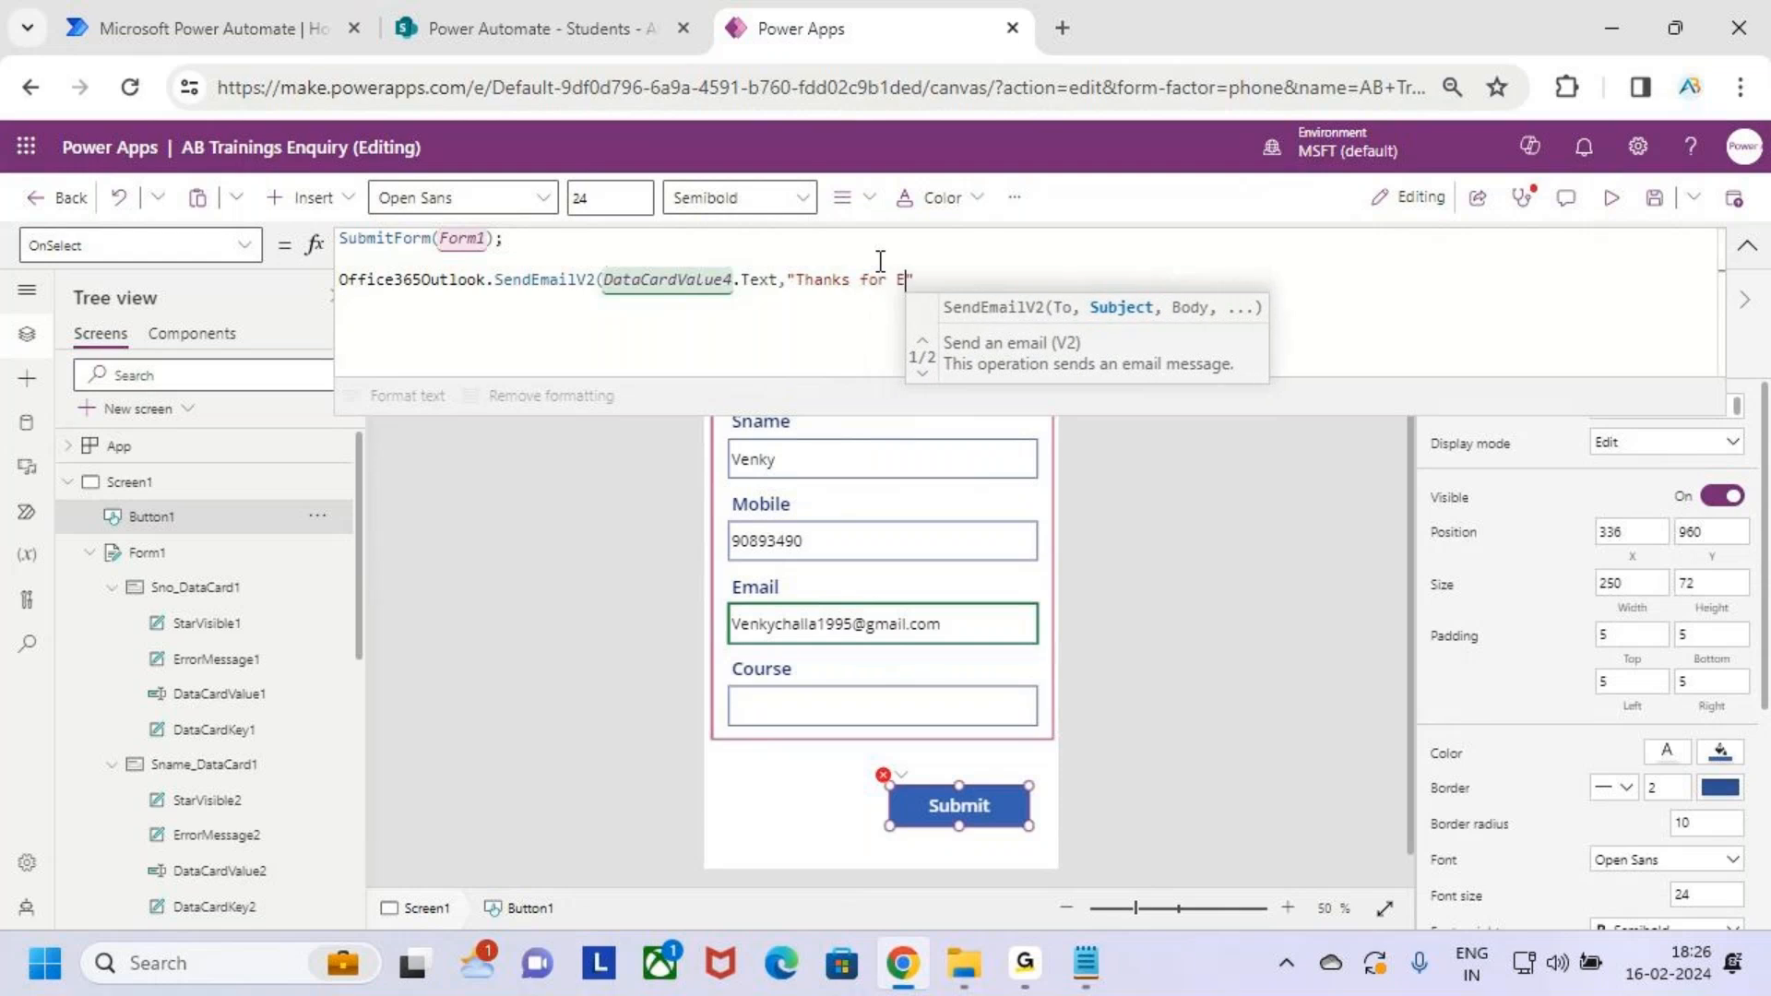
type("nquri")
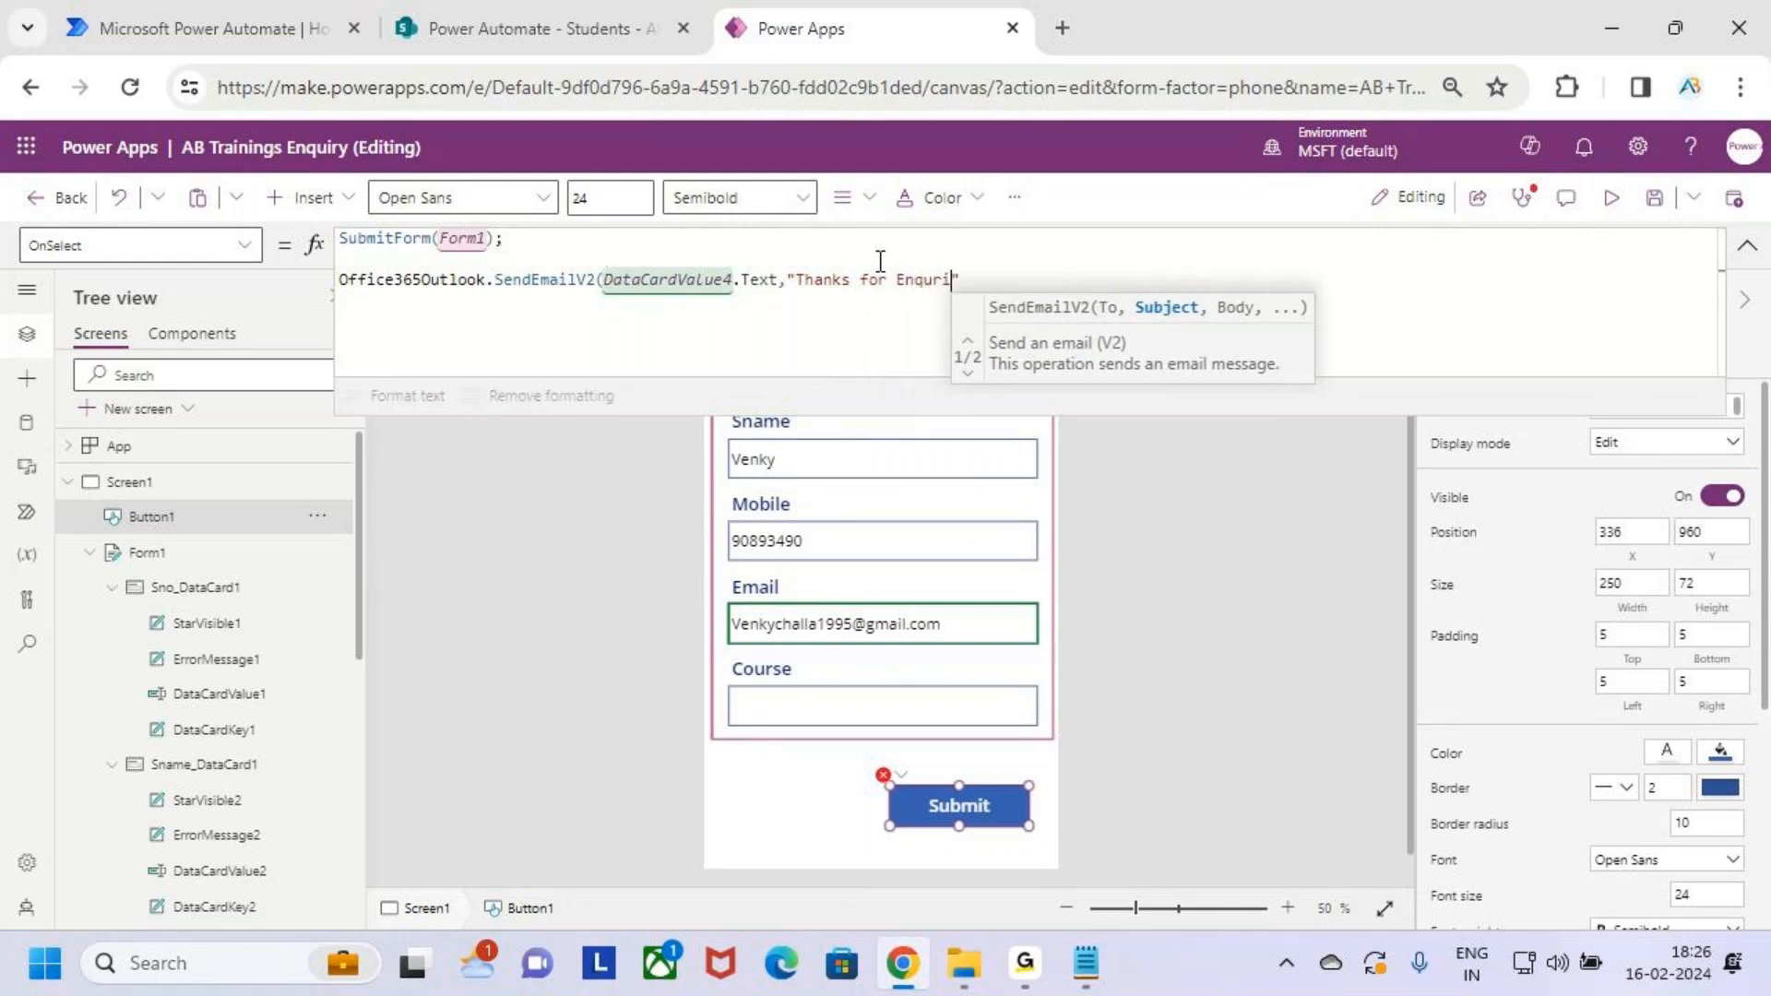
type("ng")
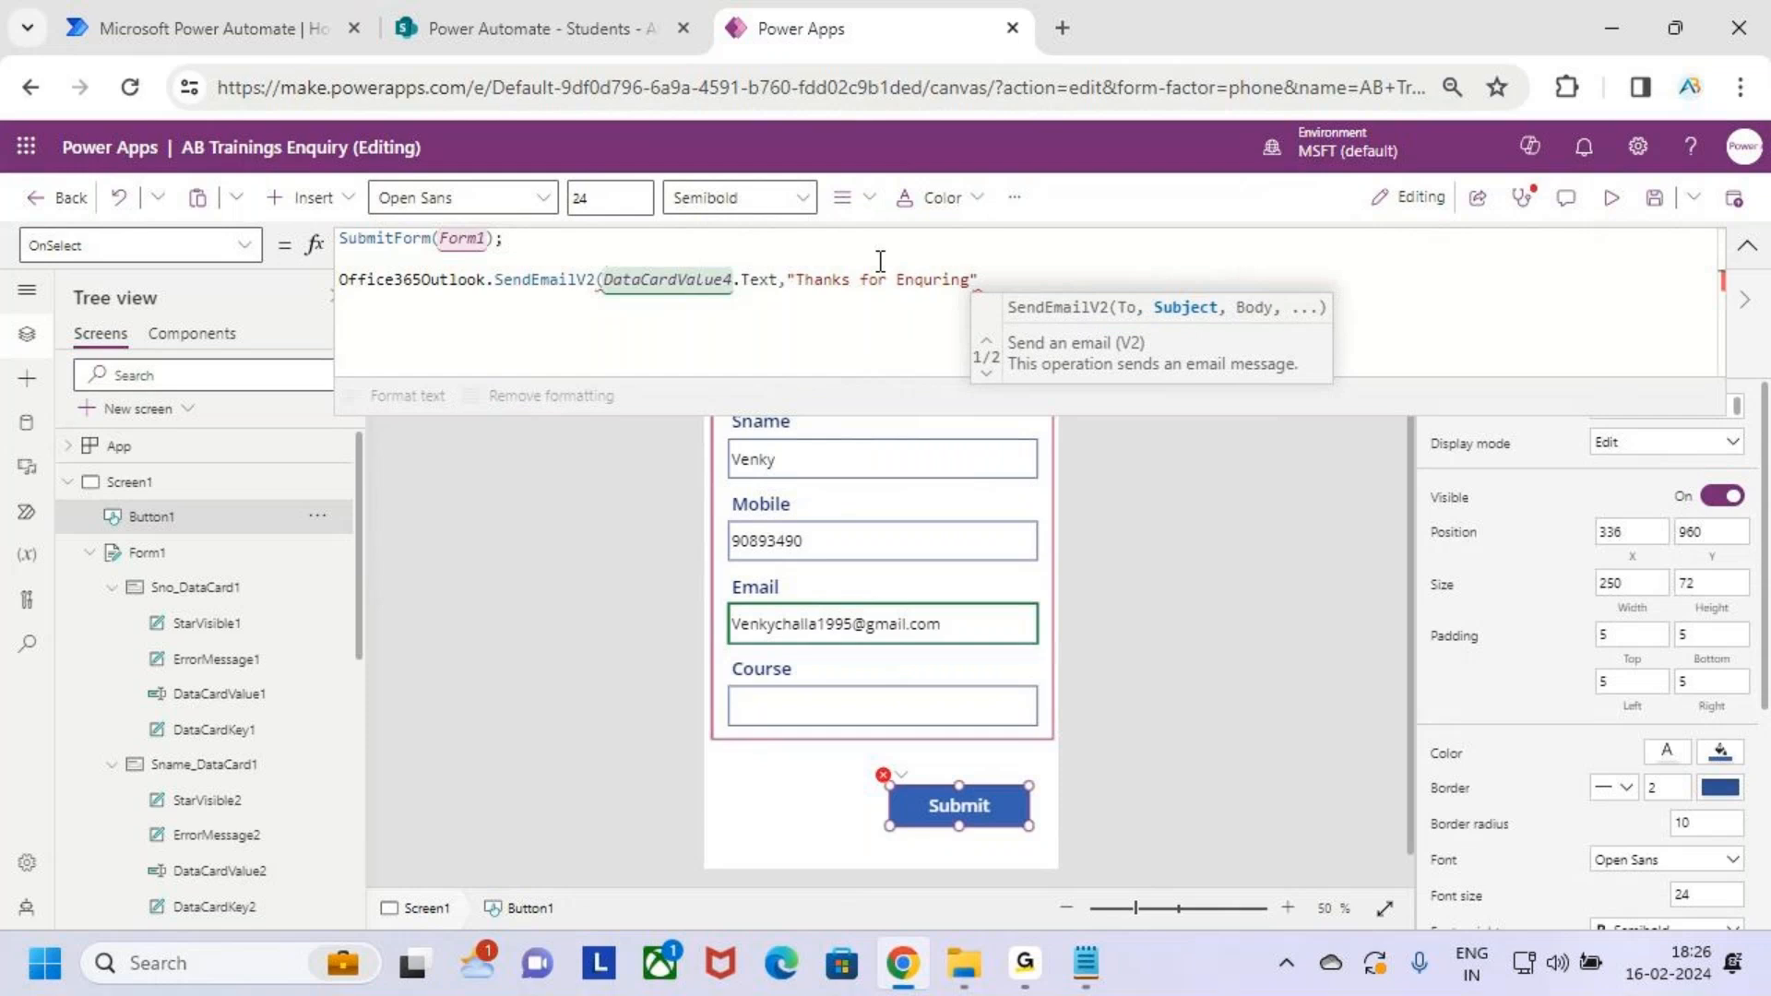
type(" AB Trainings")
left_click(1147, 281)
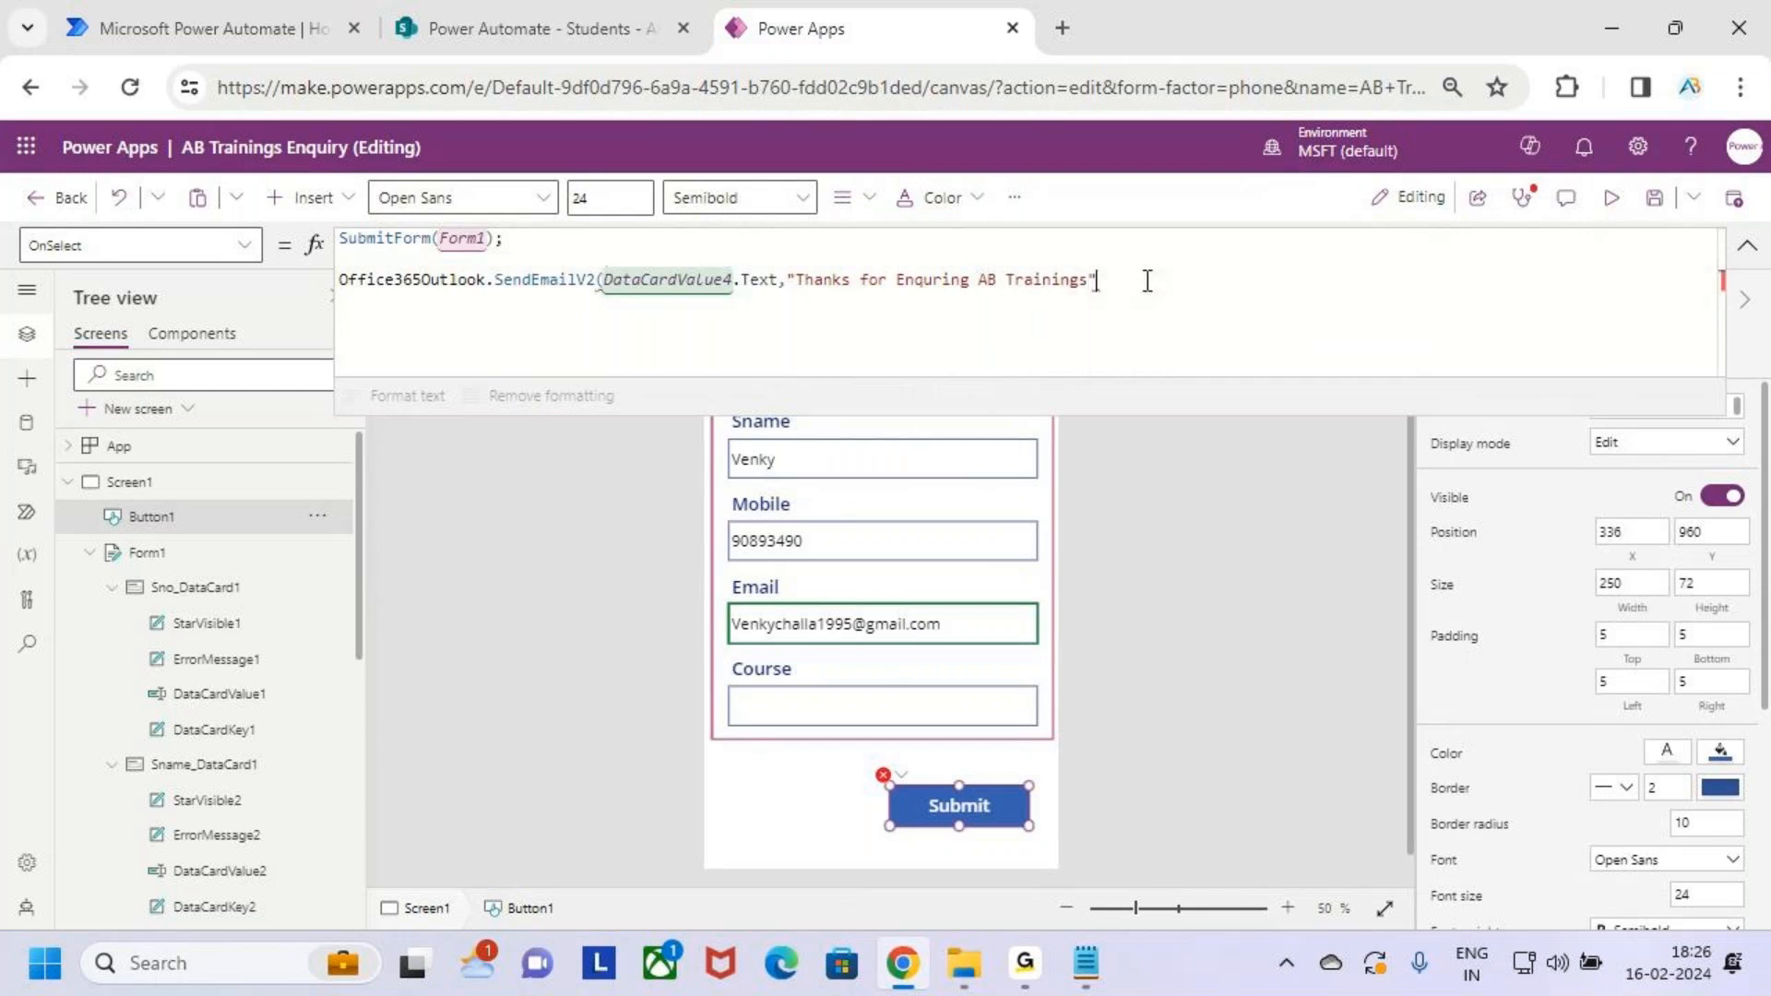
Begin the email body argument with "Hii" & and select the Sname card to inspect it
type(",")
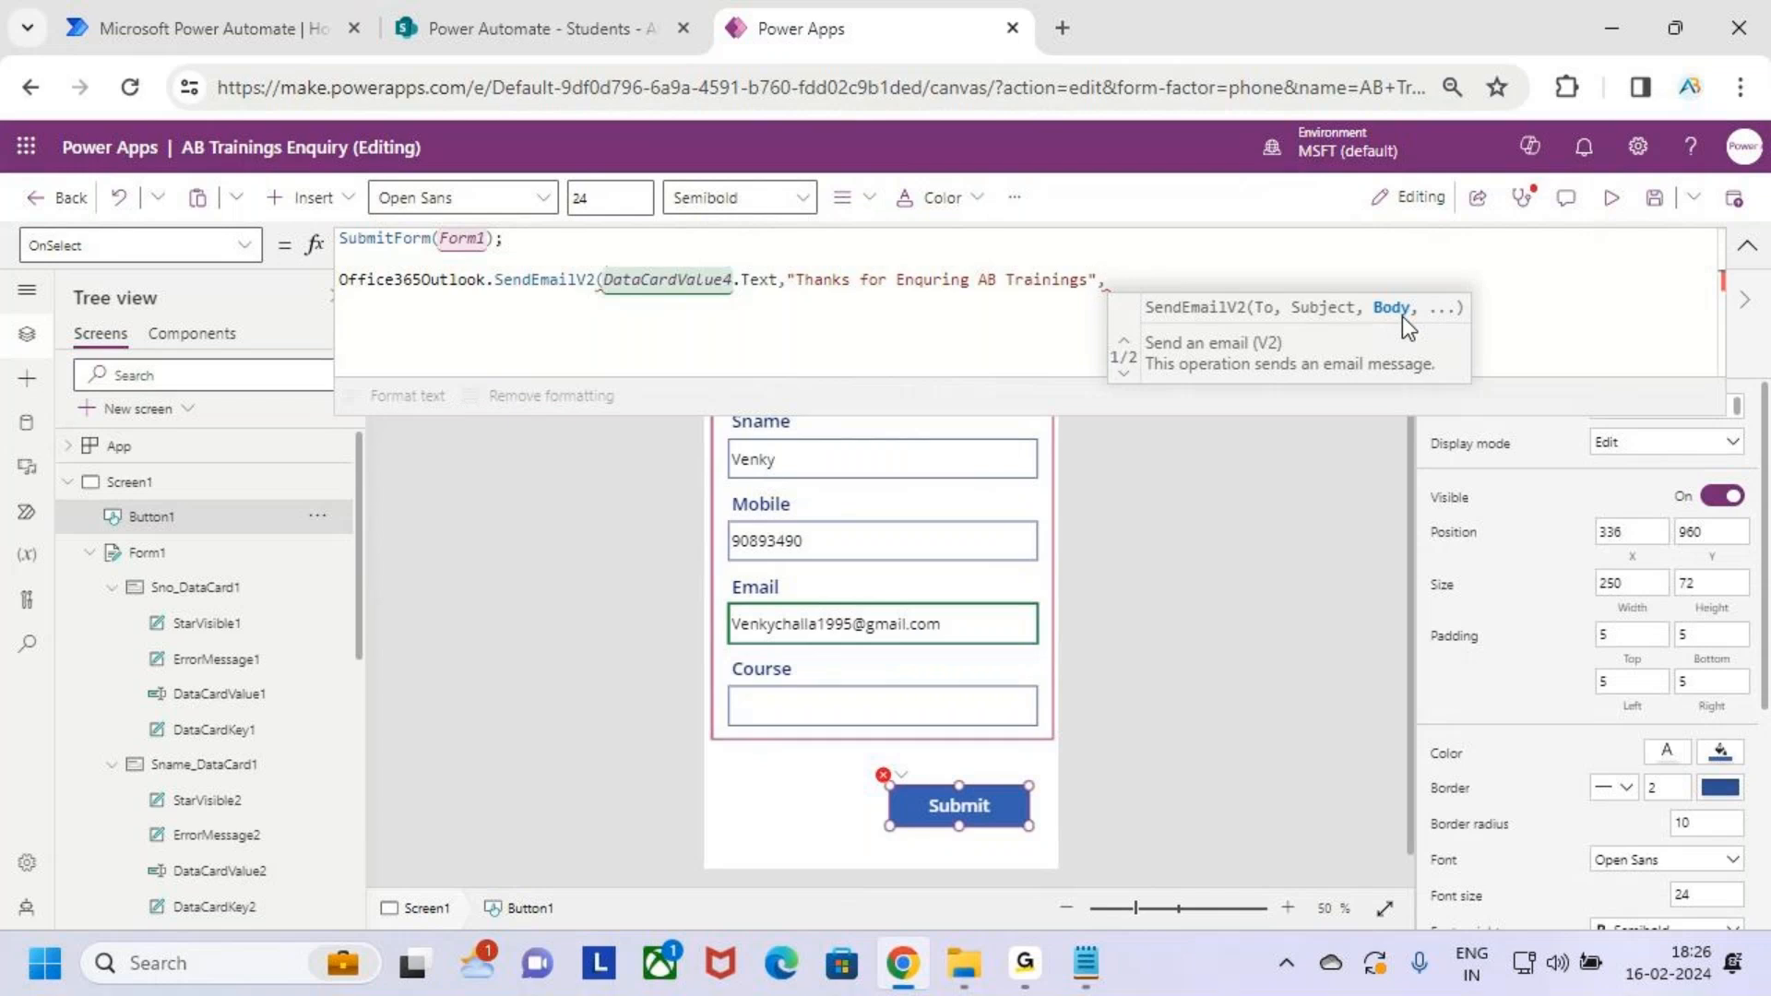
type("Hii")
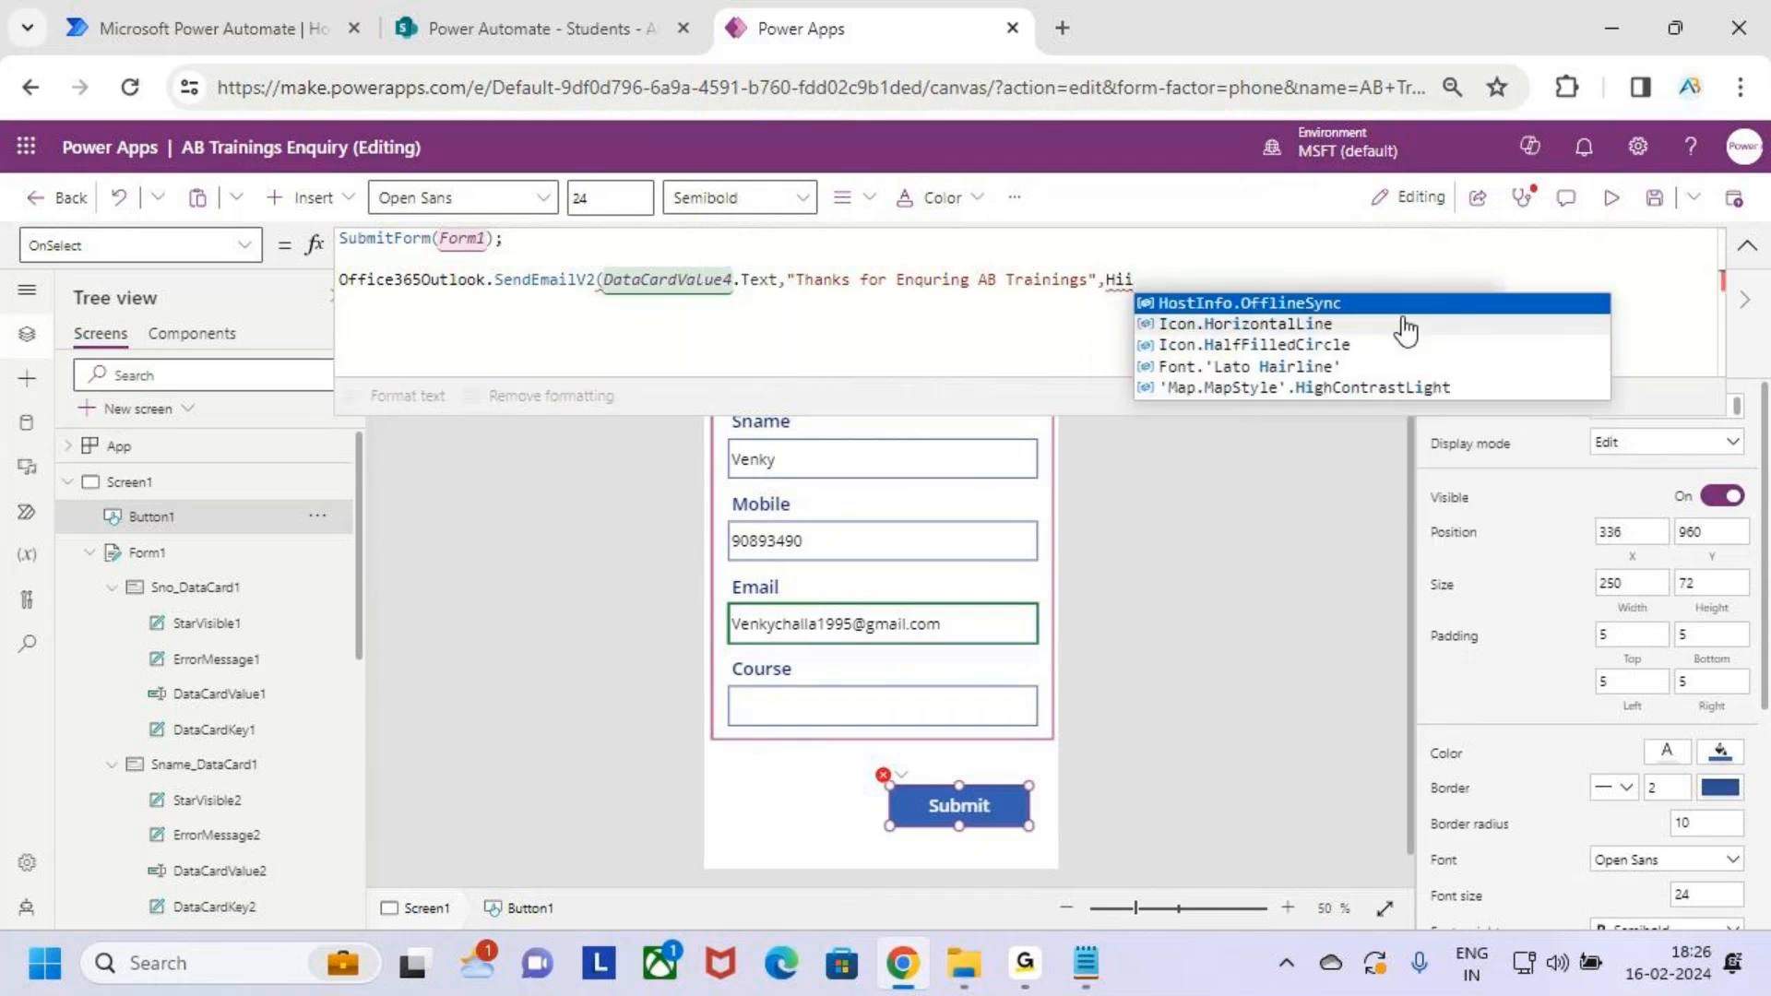
key("BackSpace")
key("BackSpace")
key("BackSpace")
type("\"H")
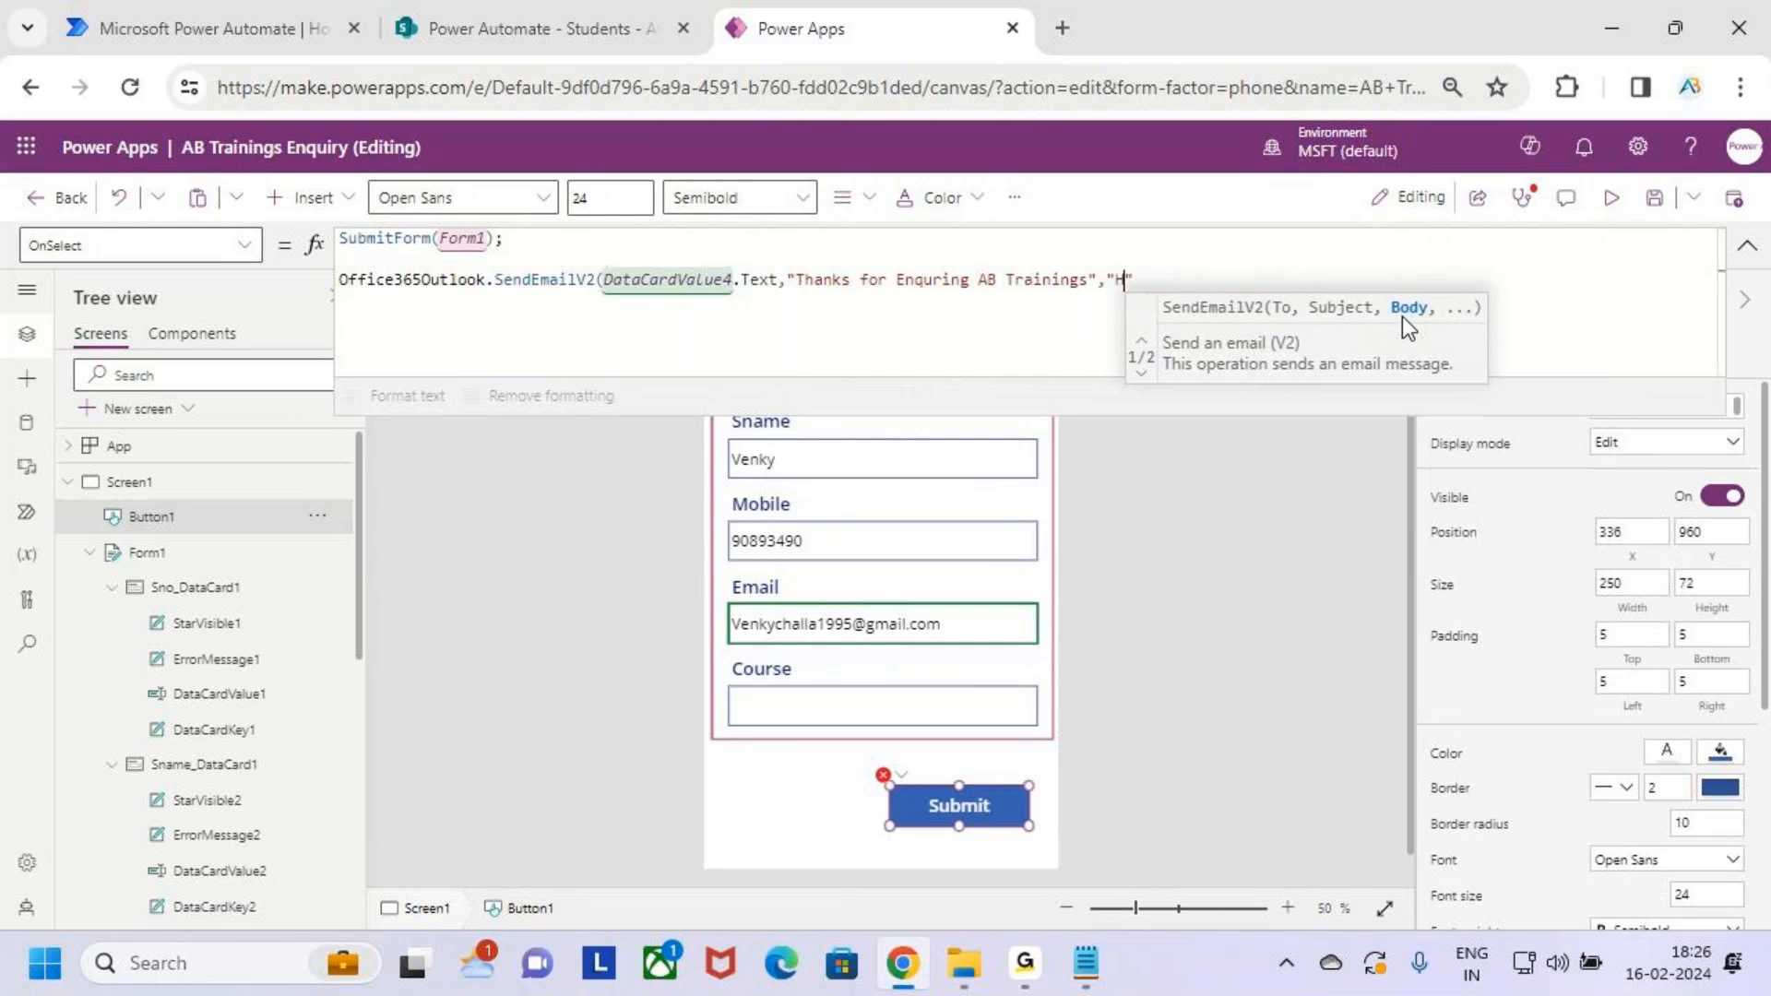
type("ii\" &")
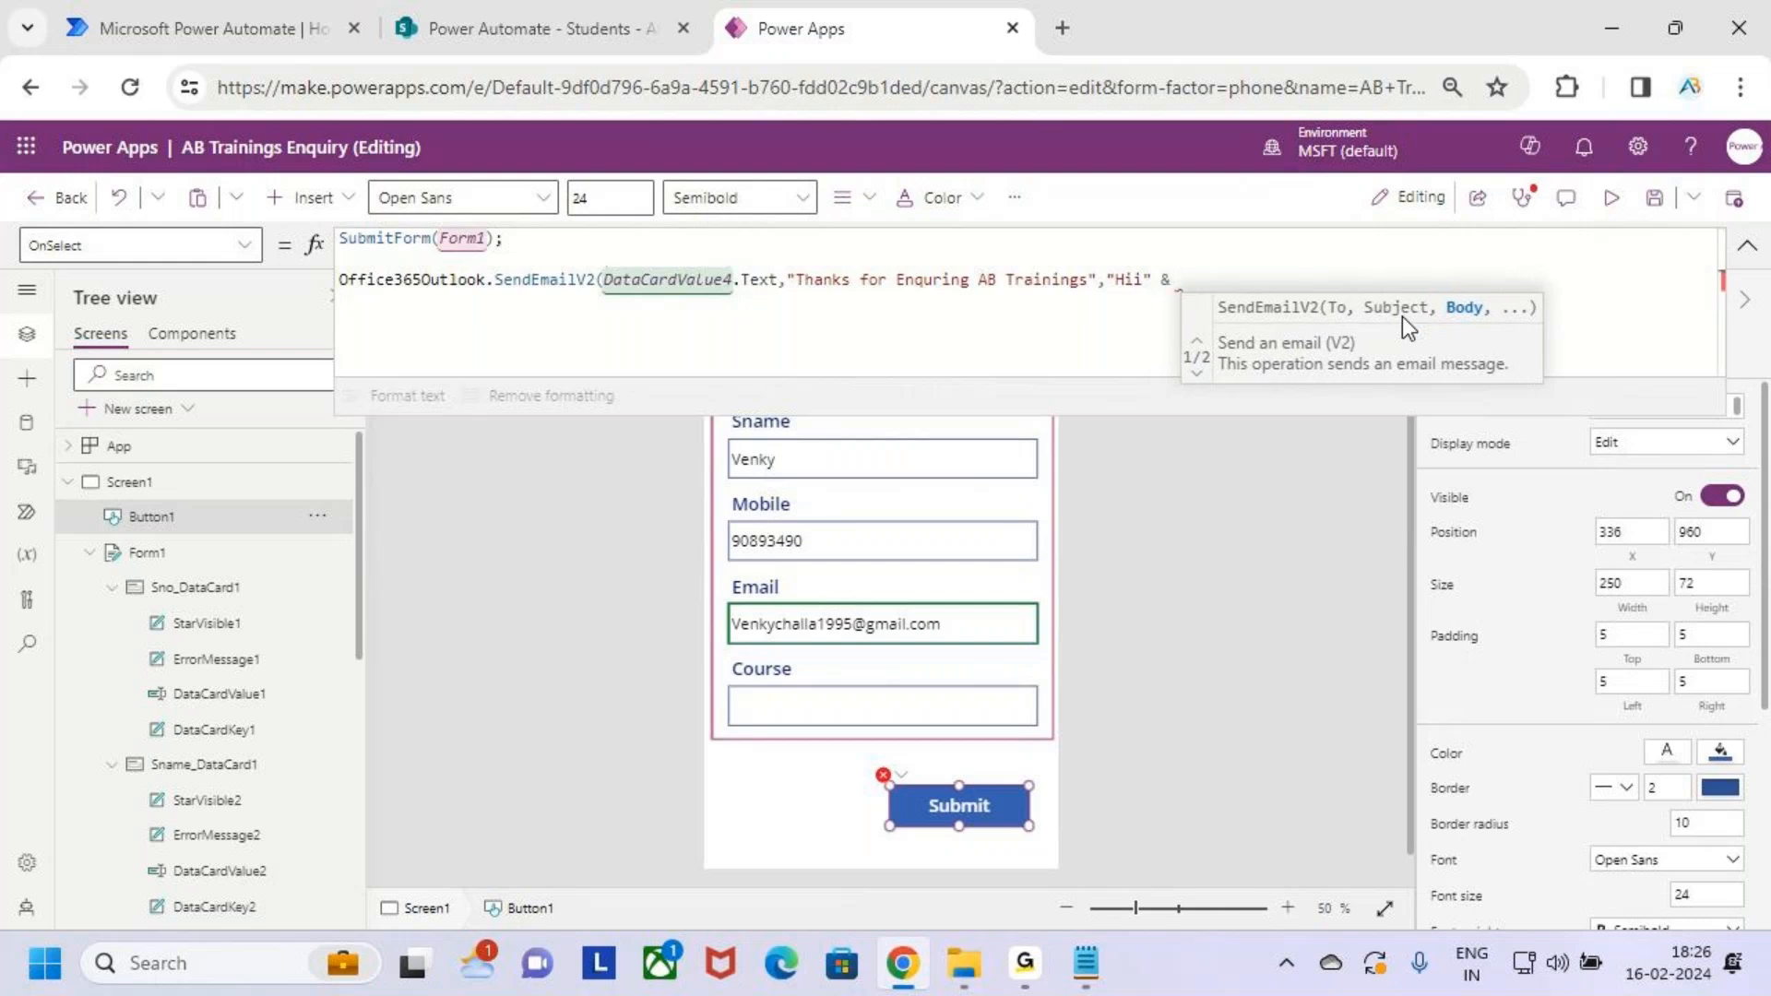
left_click_drag(1175, 266, 1316, 296)
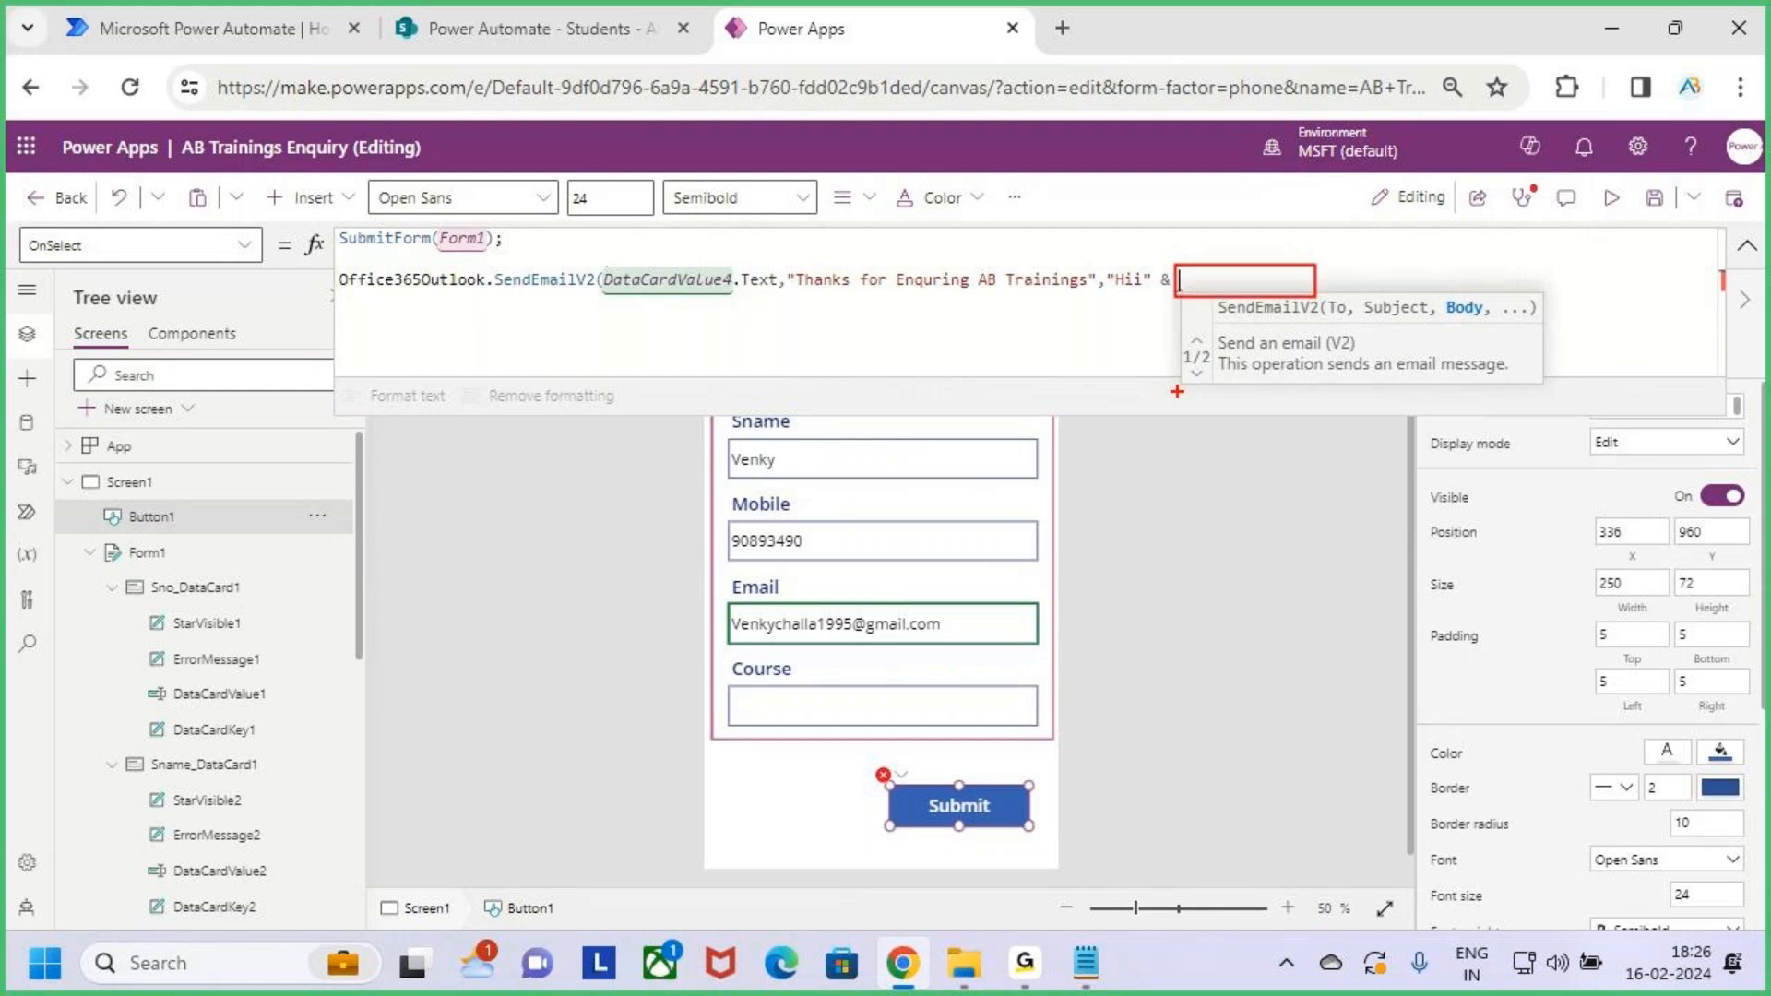
key("Escape")
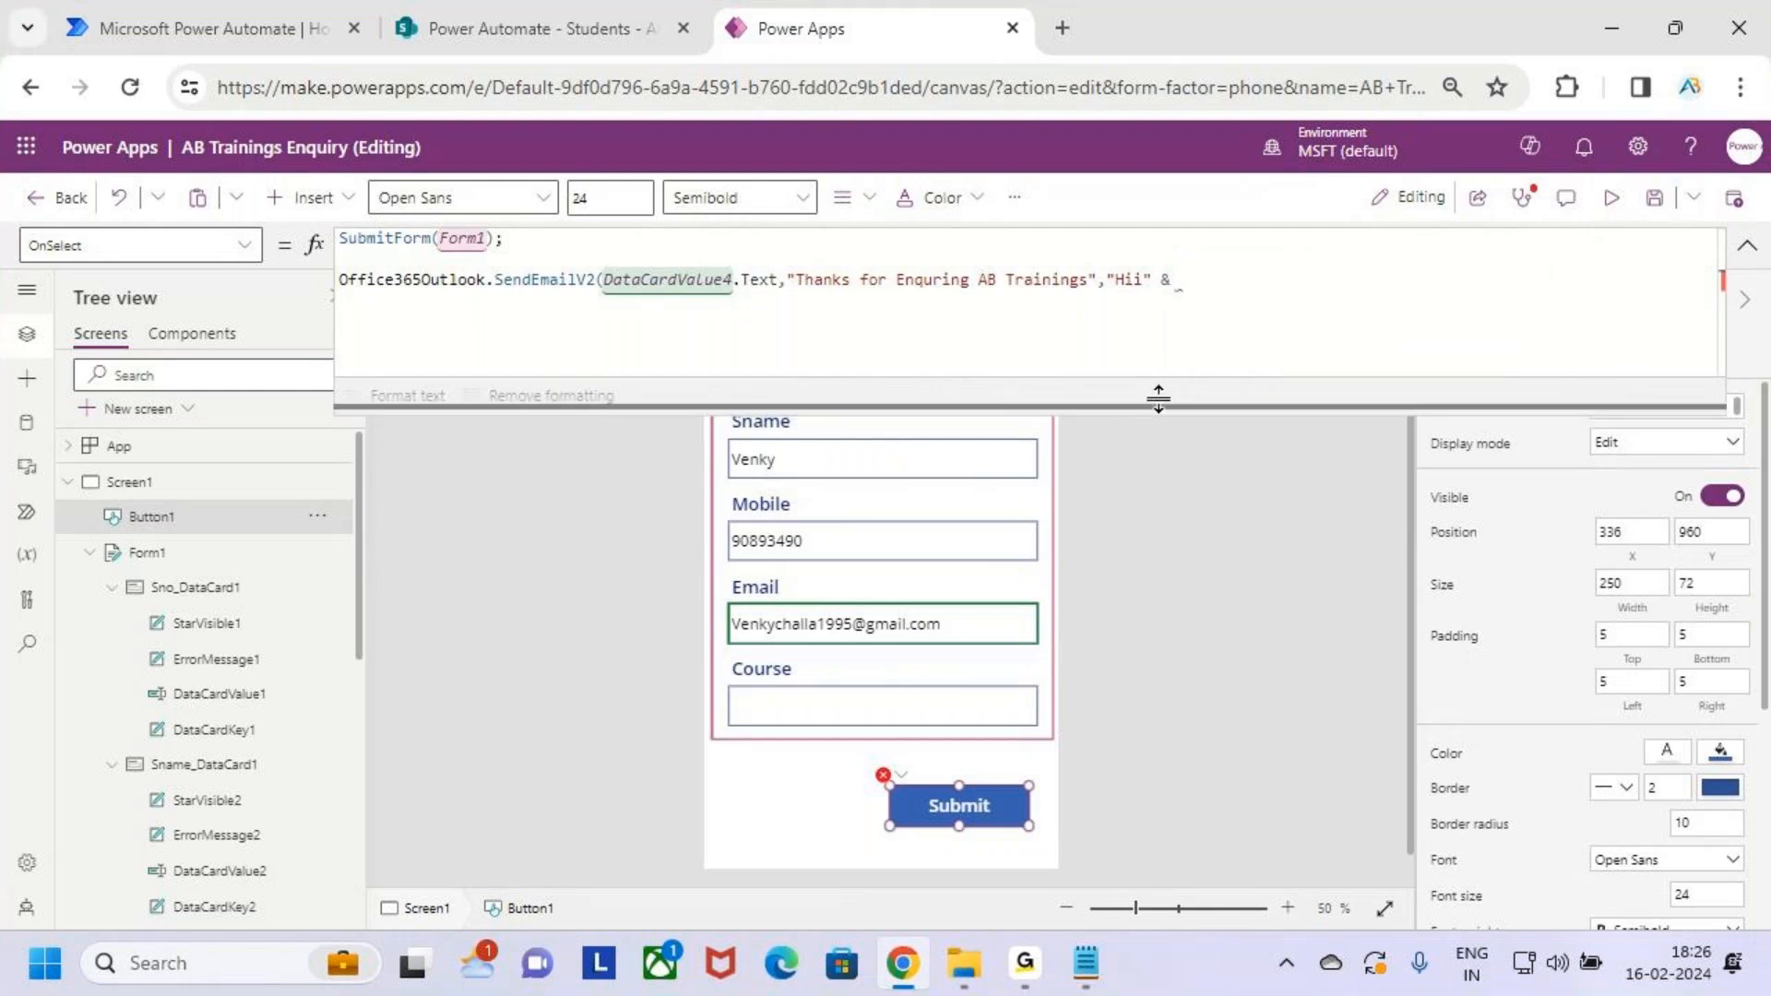
mouse_move(716, 436)
left_mouse_down()
mouse_move(728, 460)
mouse_move(1057, 477)
mouse_move(1191, 324)
left_mouse_up()
key("Escape")
left_click(1185, 283)
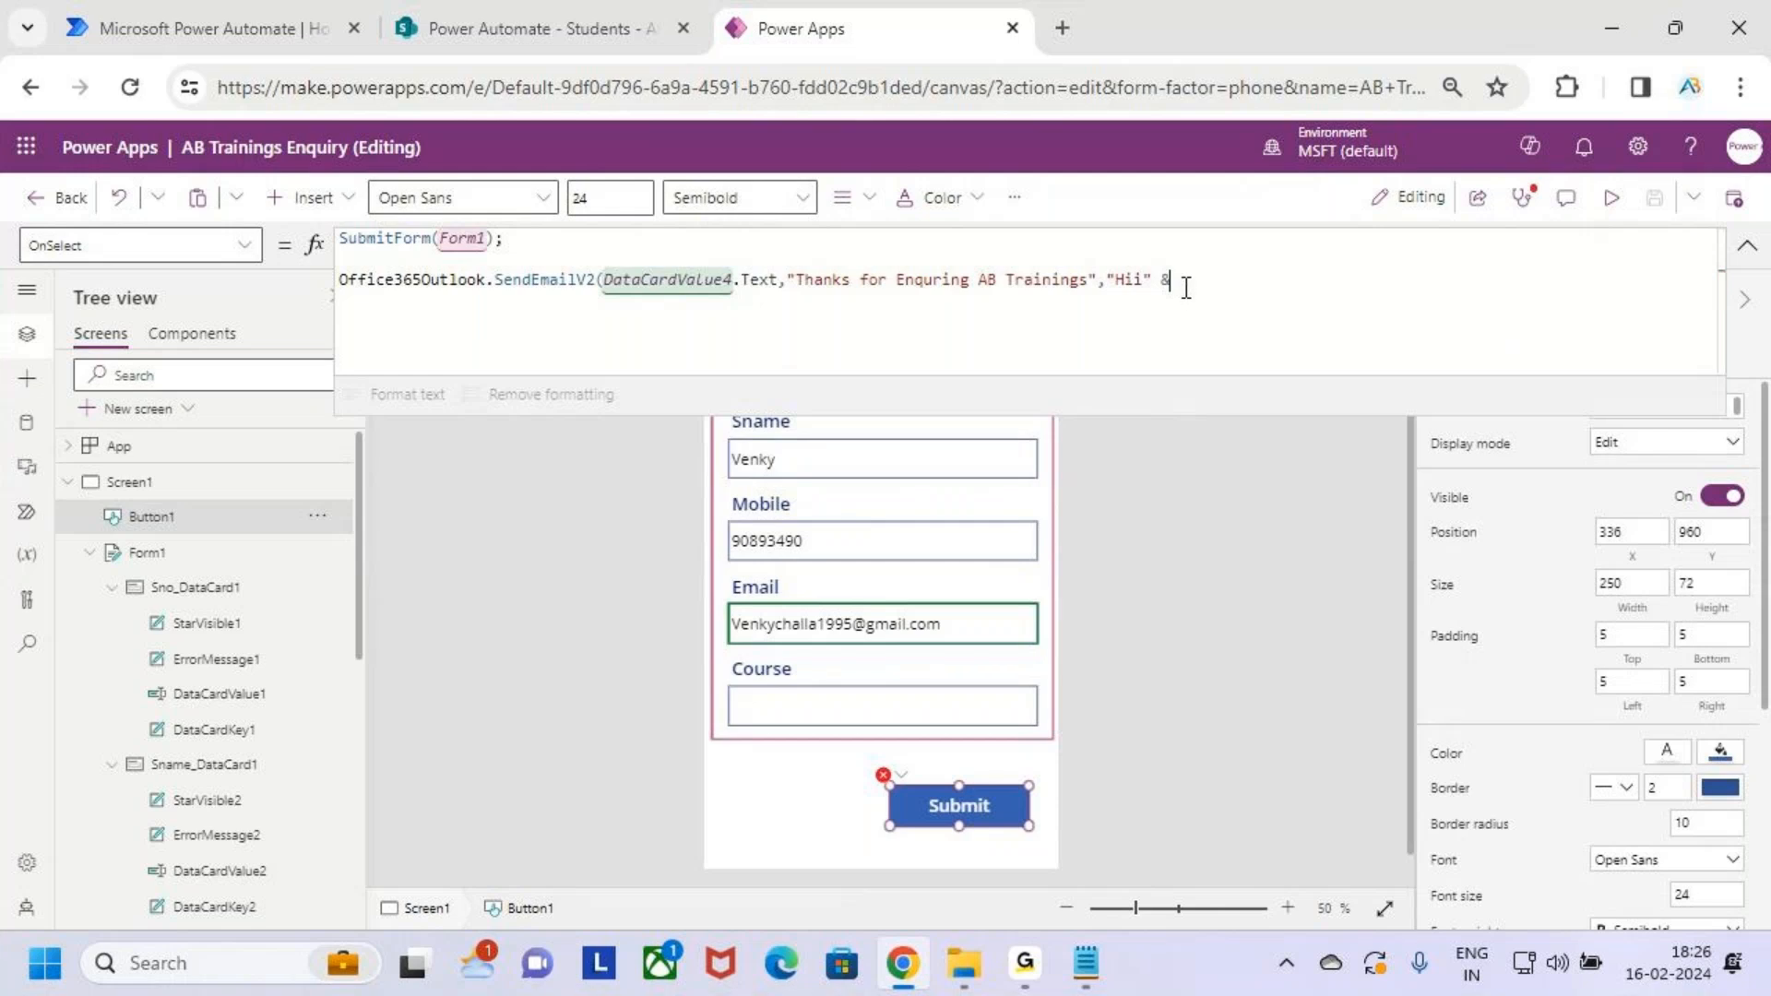
left_click(944, 461)
Check the Sname text input's control name, DataCardValue2
left_click(937, 458)
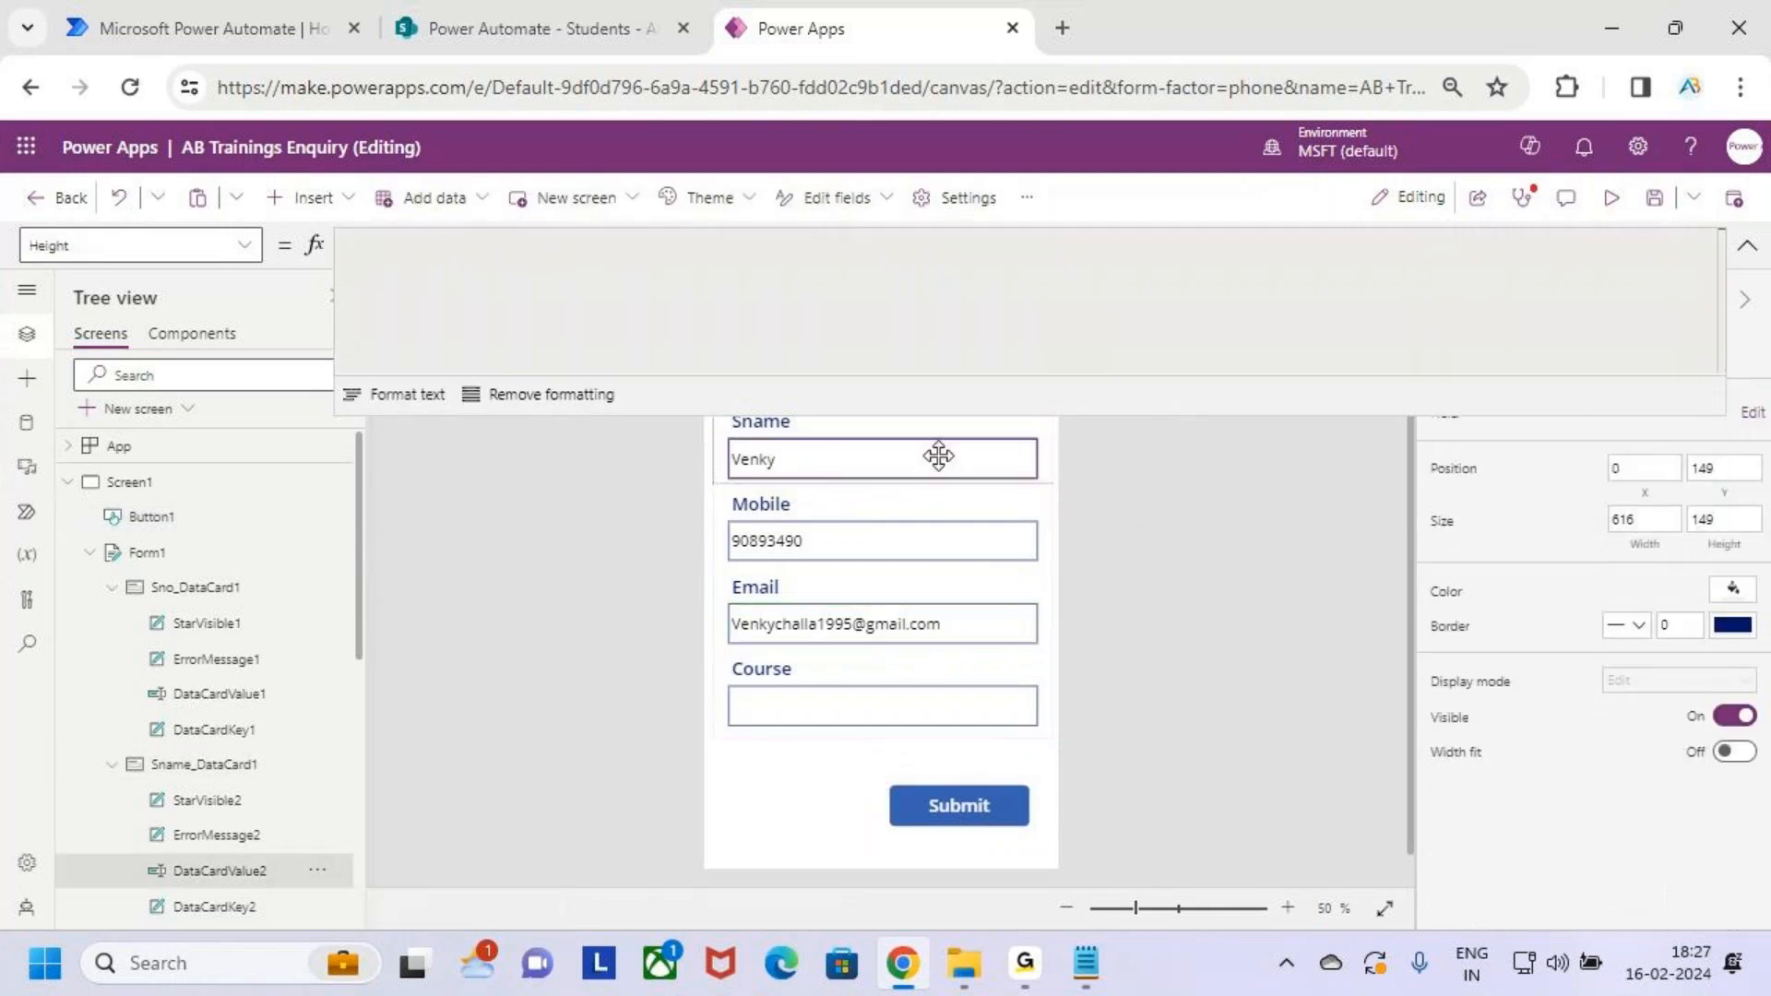
left_click(1747, 246)
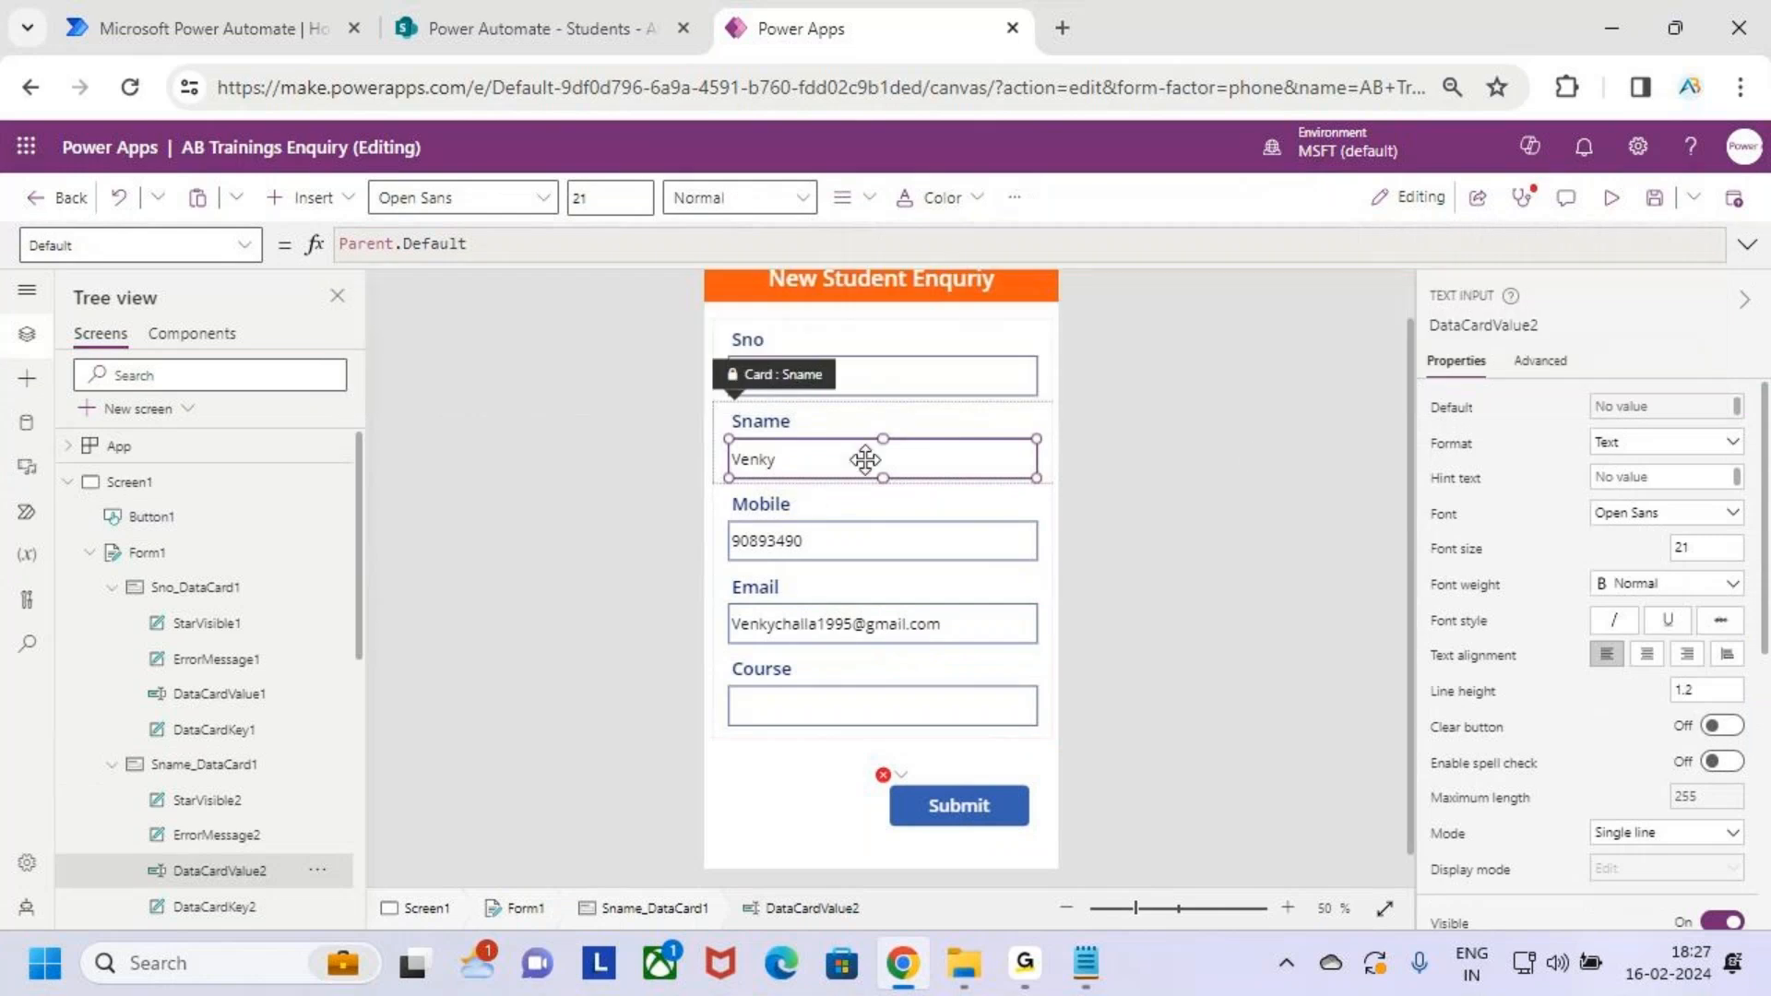
left_click(1504, 327)
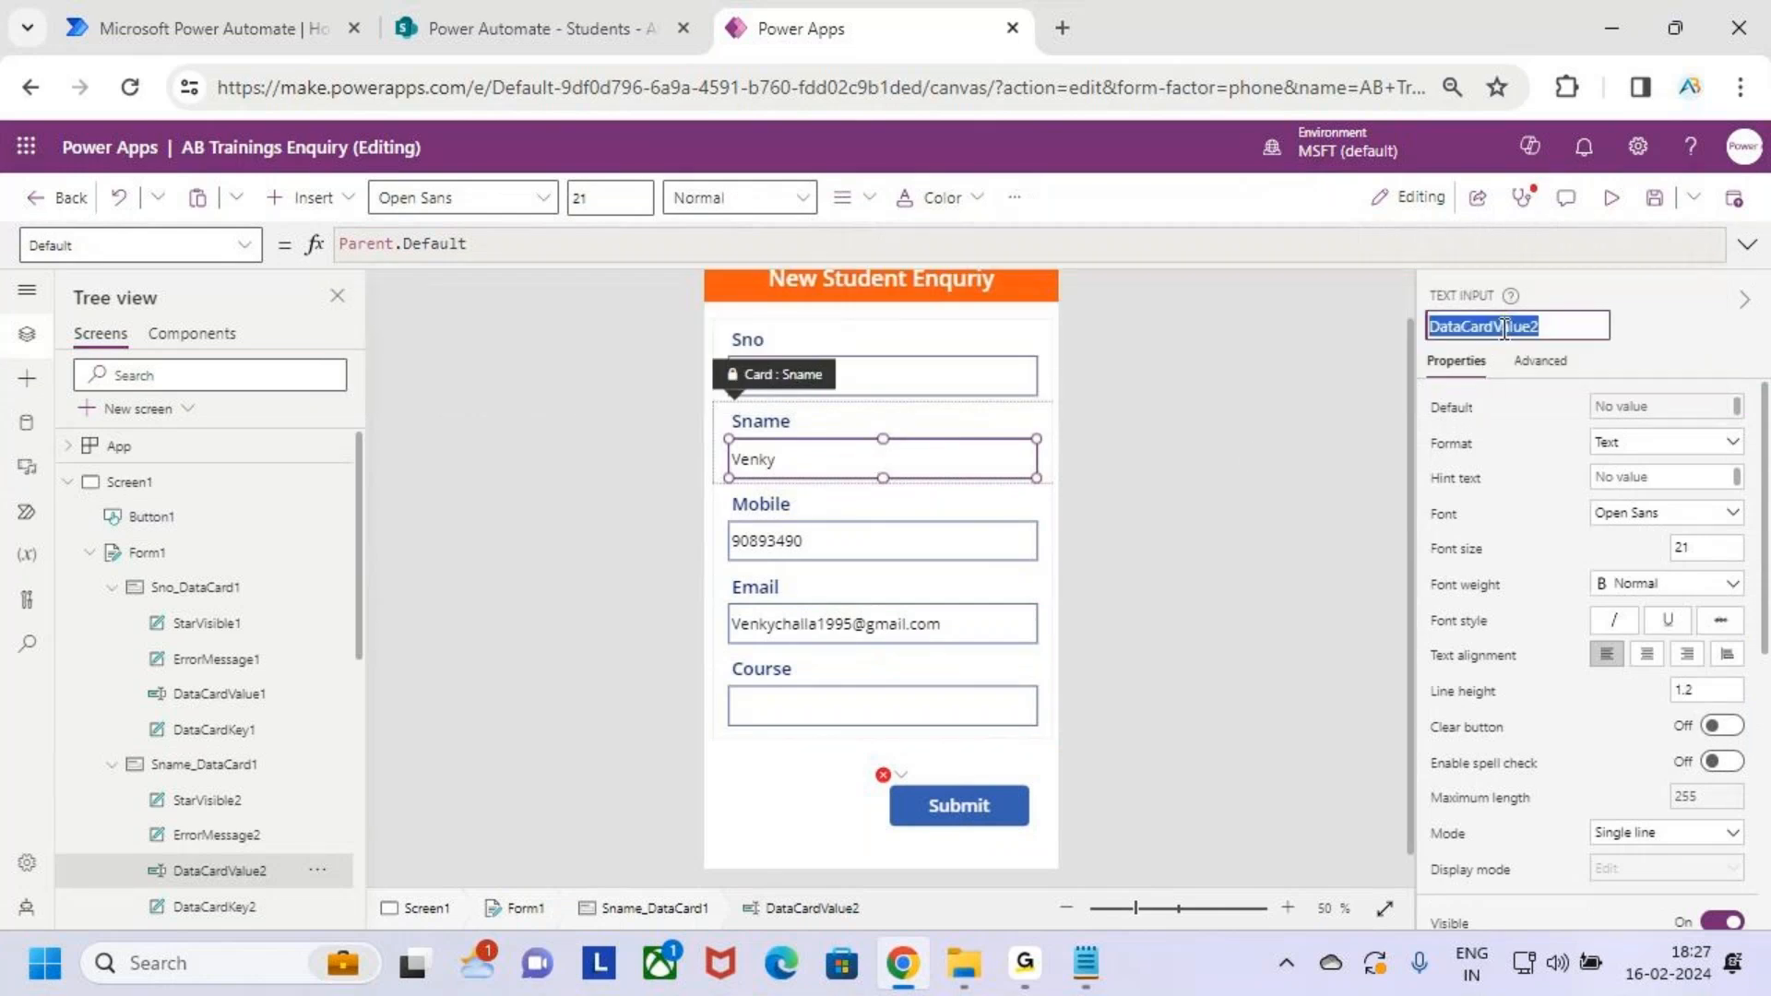
Append DataCardValue2.Text & "We are from Analytics Benchmark" to the email body
left_click(965, 803)
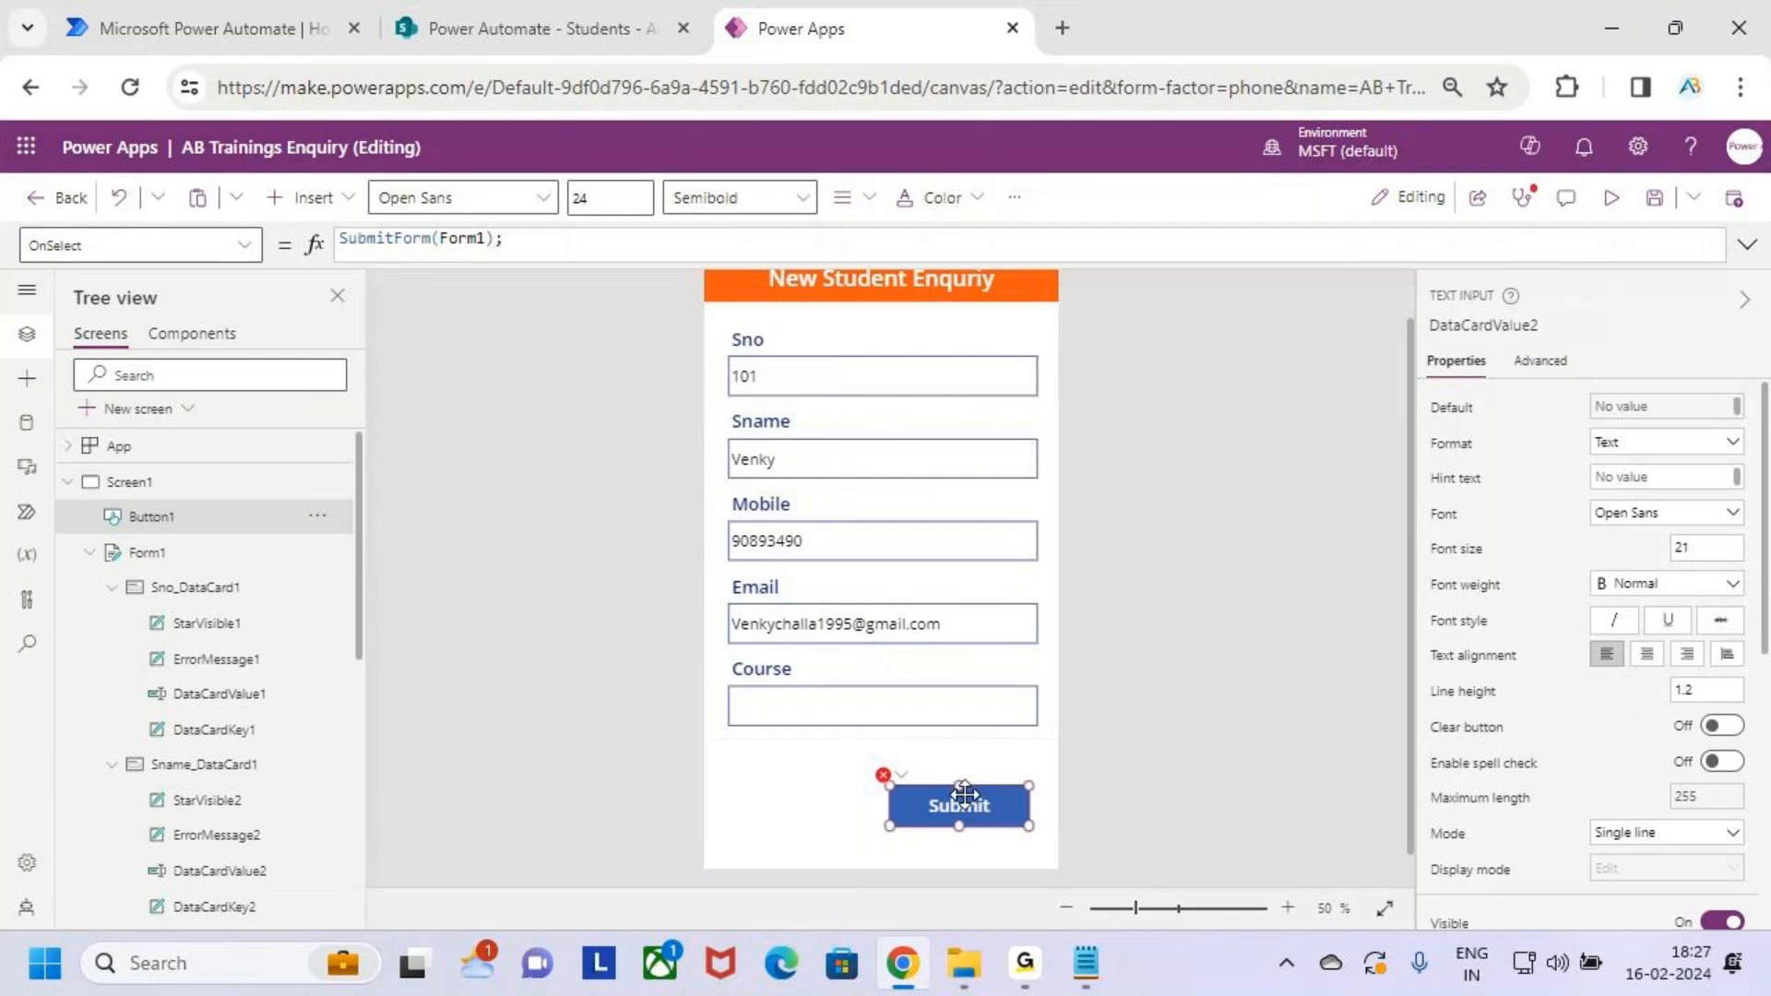
left_click(1747, 244)
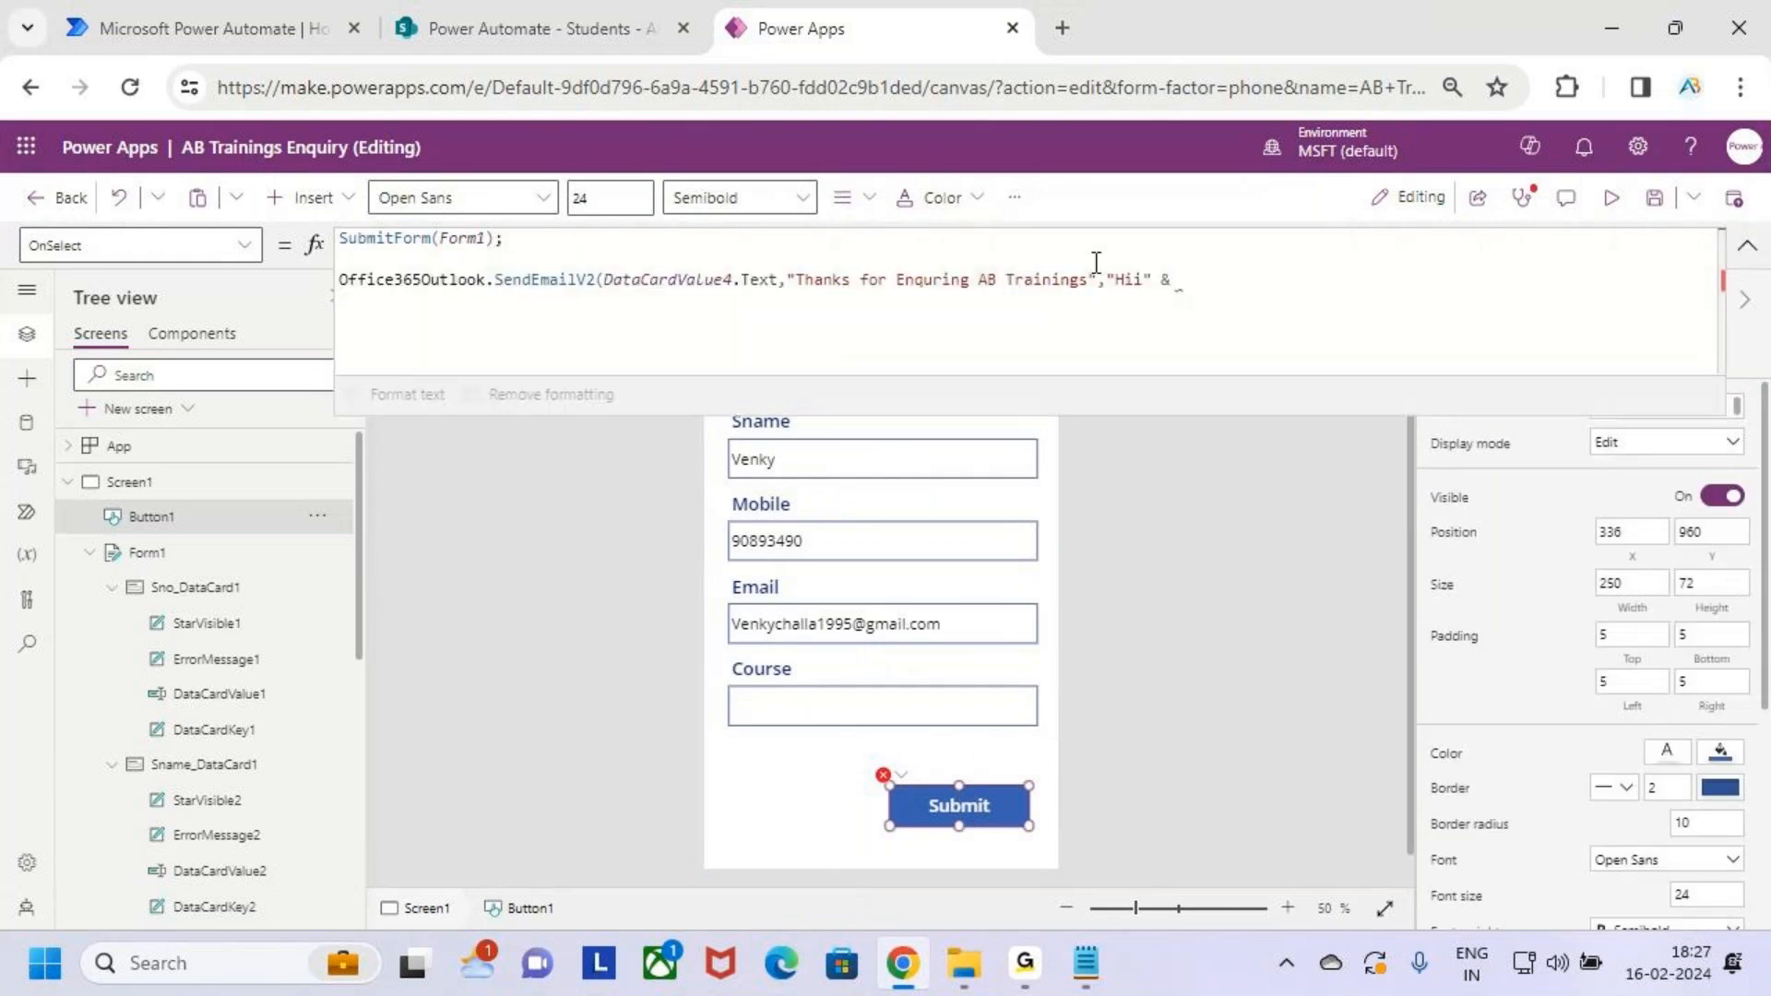
left_click(1217, 291)
type("DataCardValue2")
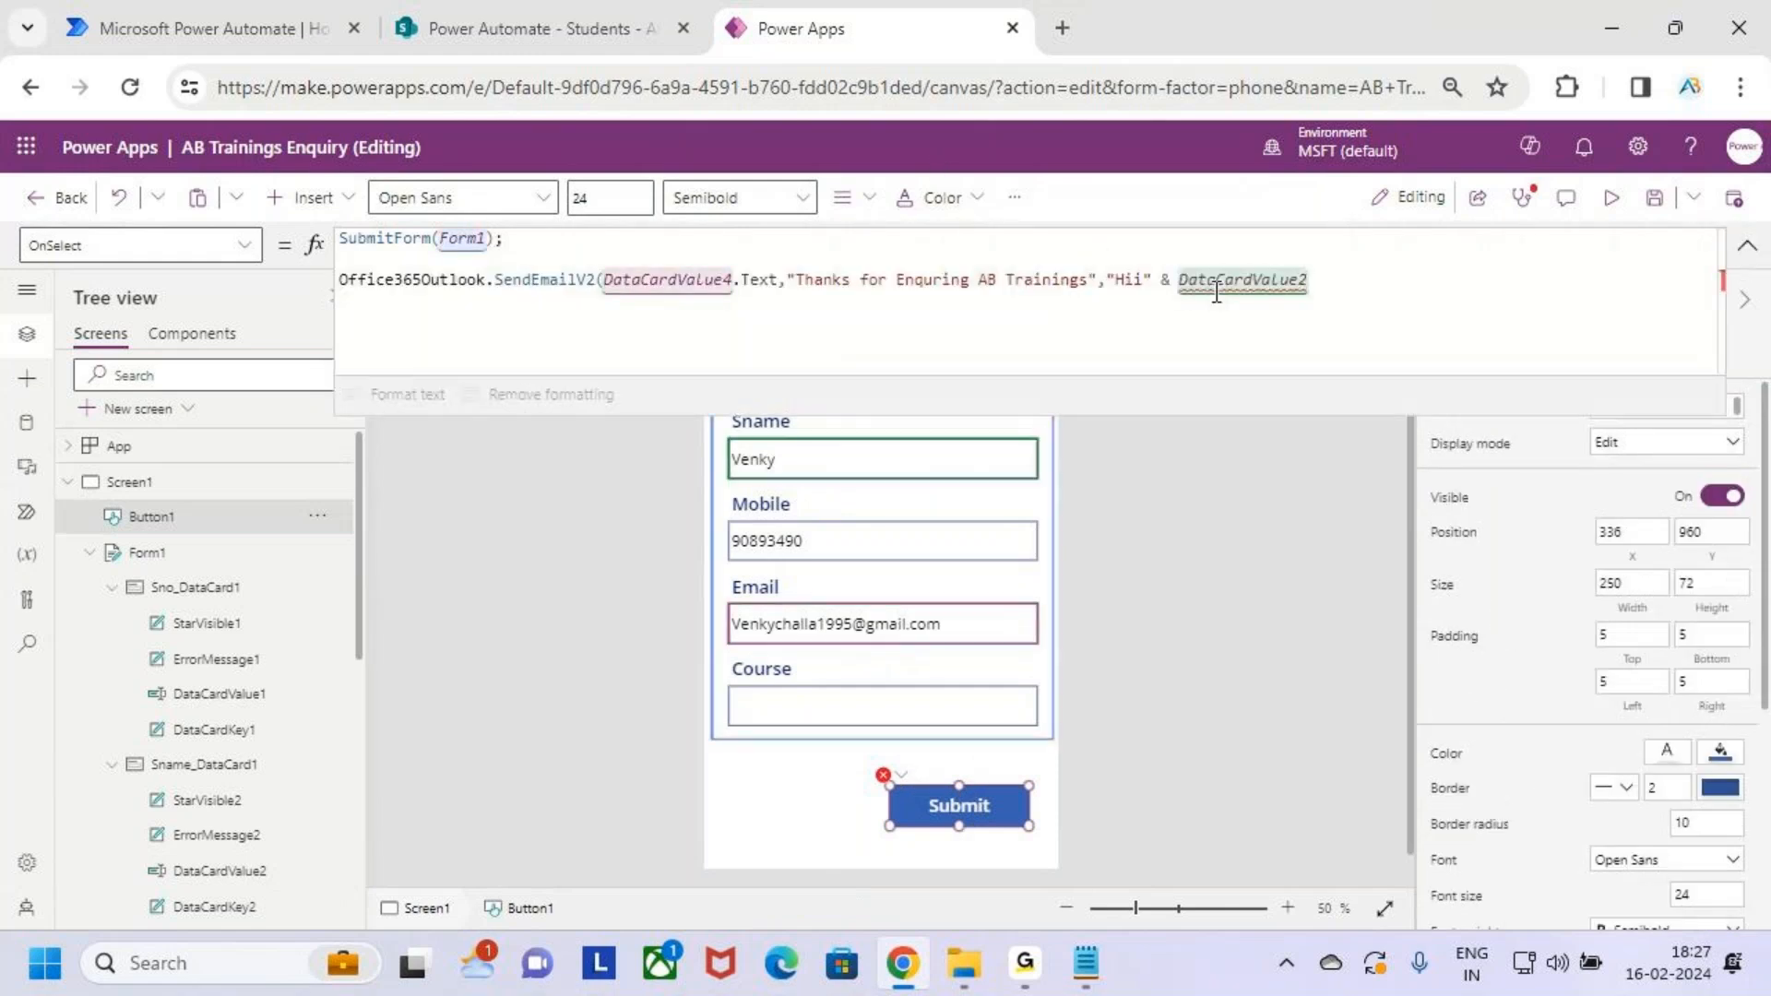
type(".Text & \"\"")
key("Left")
type("We are ")
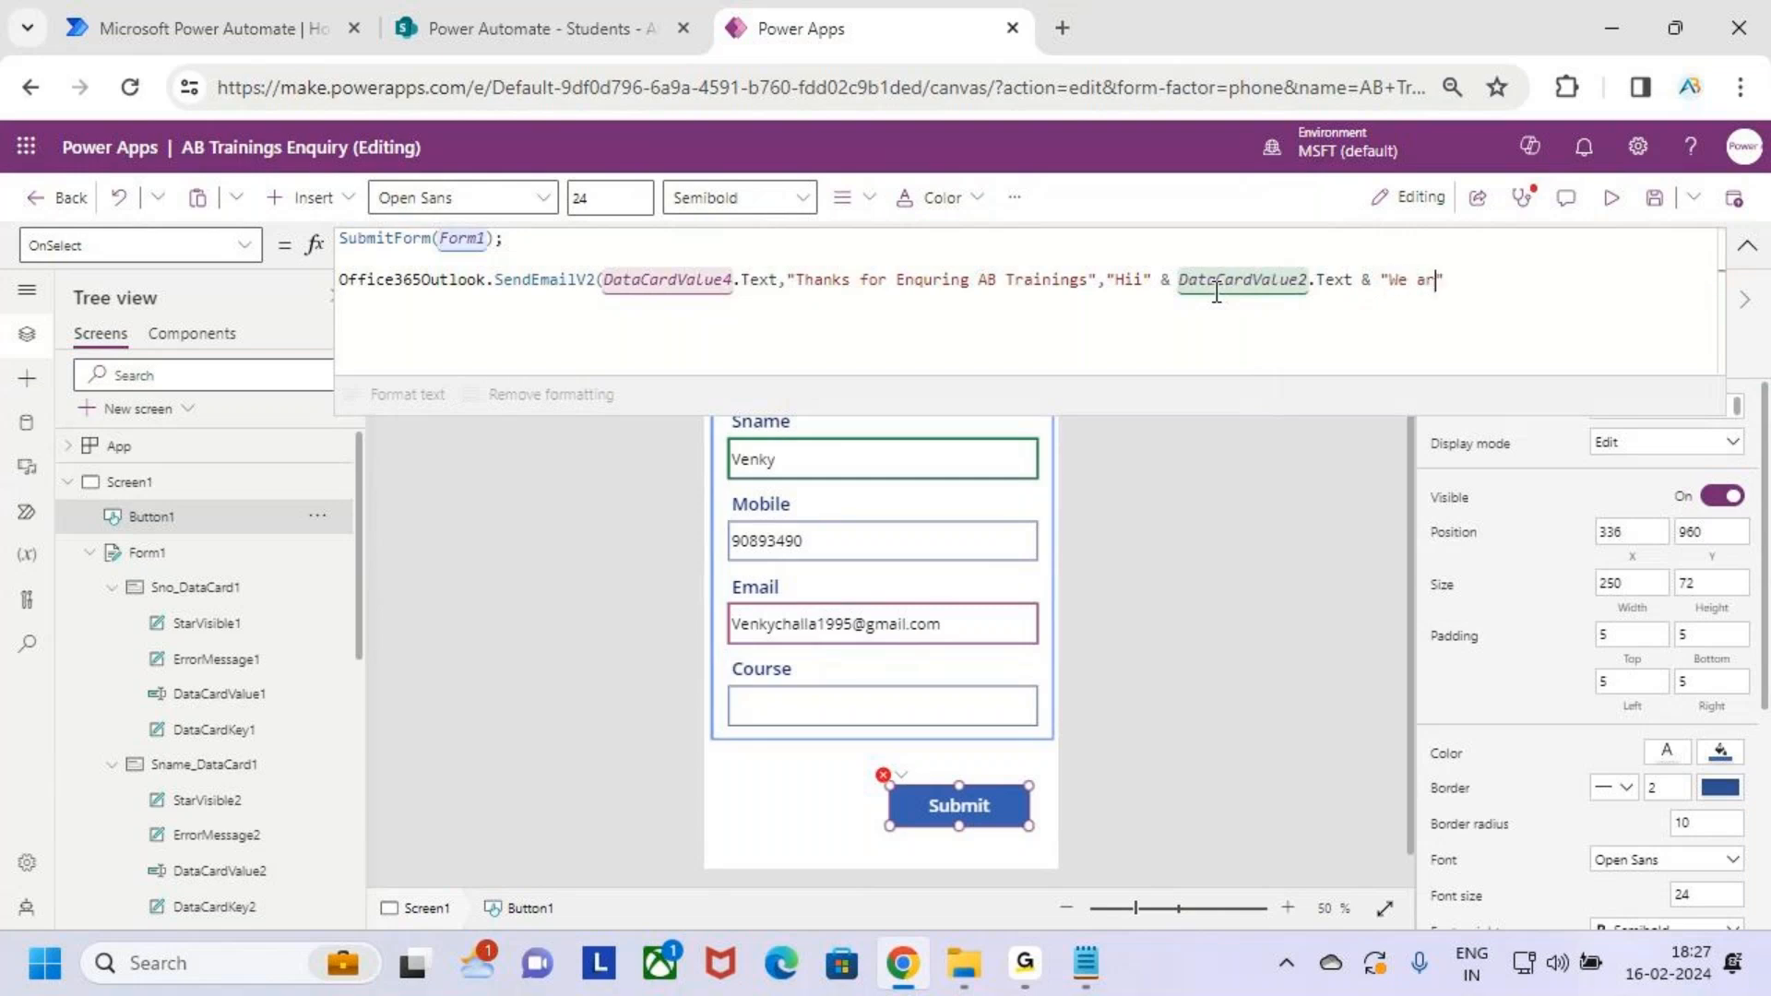
type("from A")
type("nalyti")
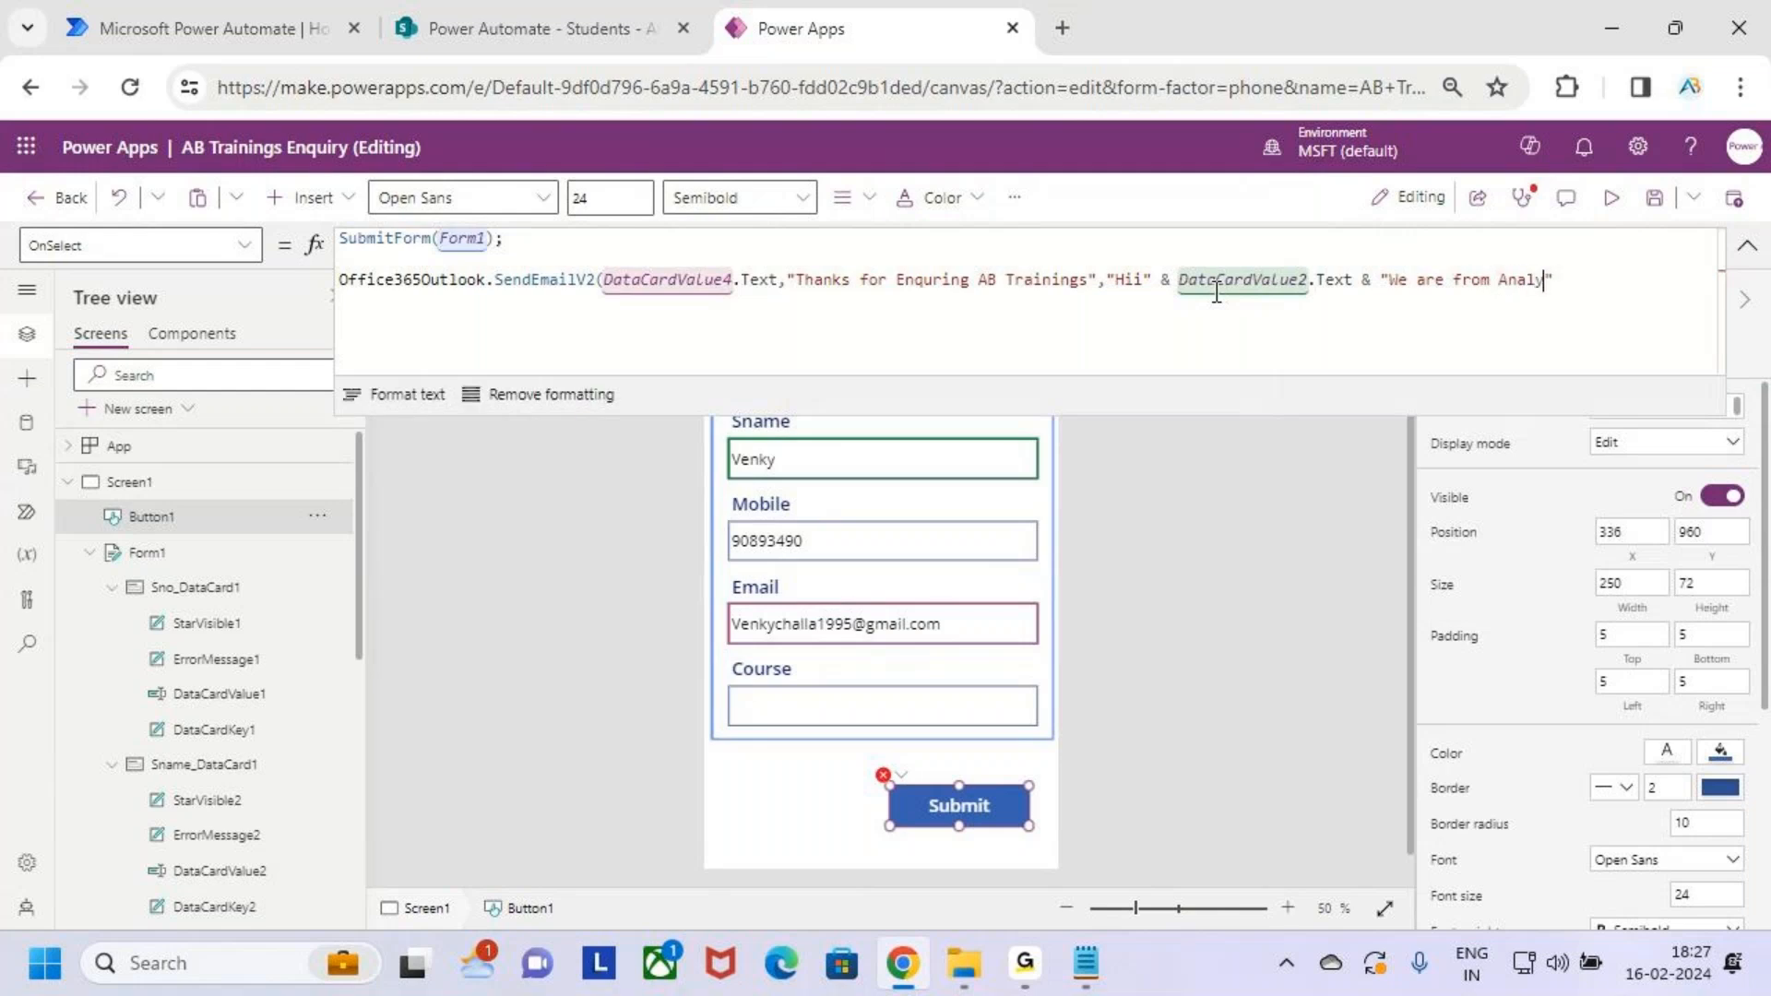
type("cs benchma")
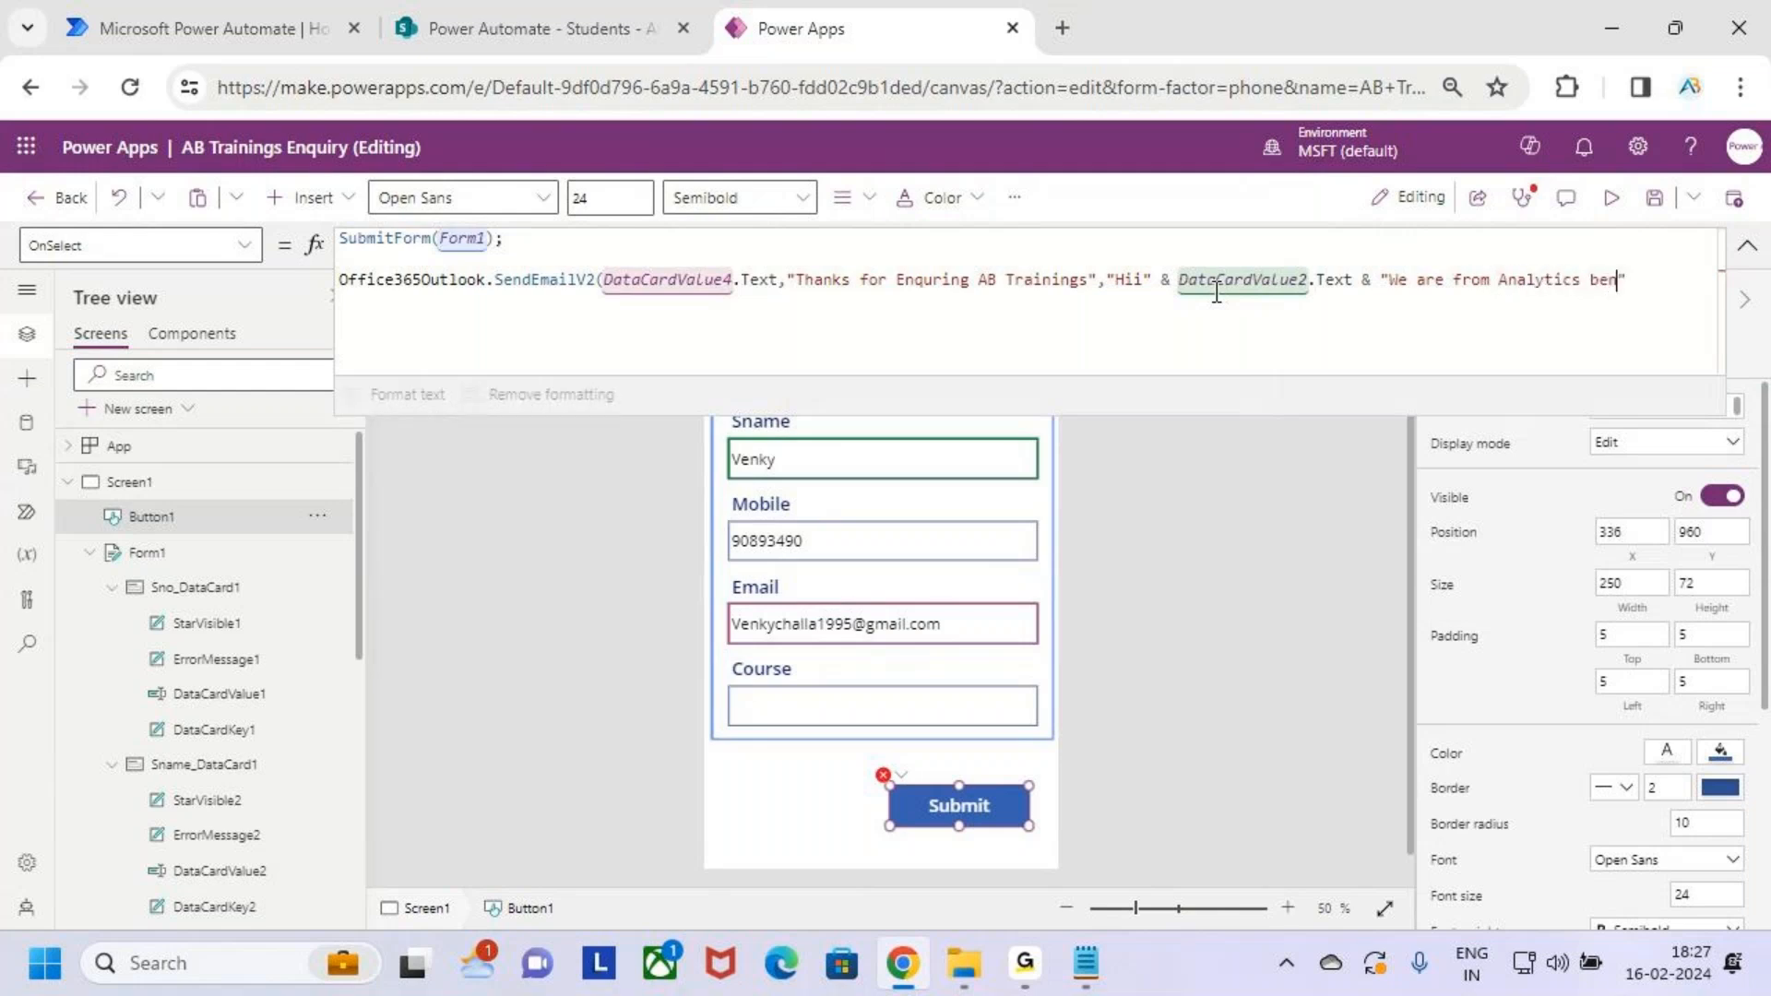
type("rk")
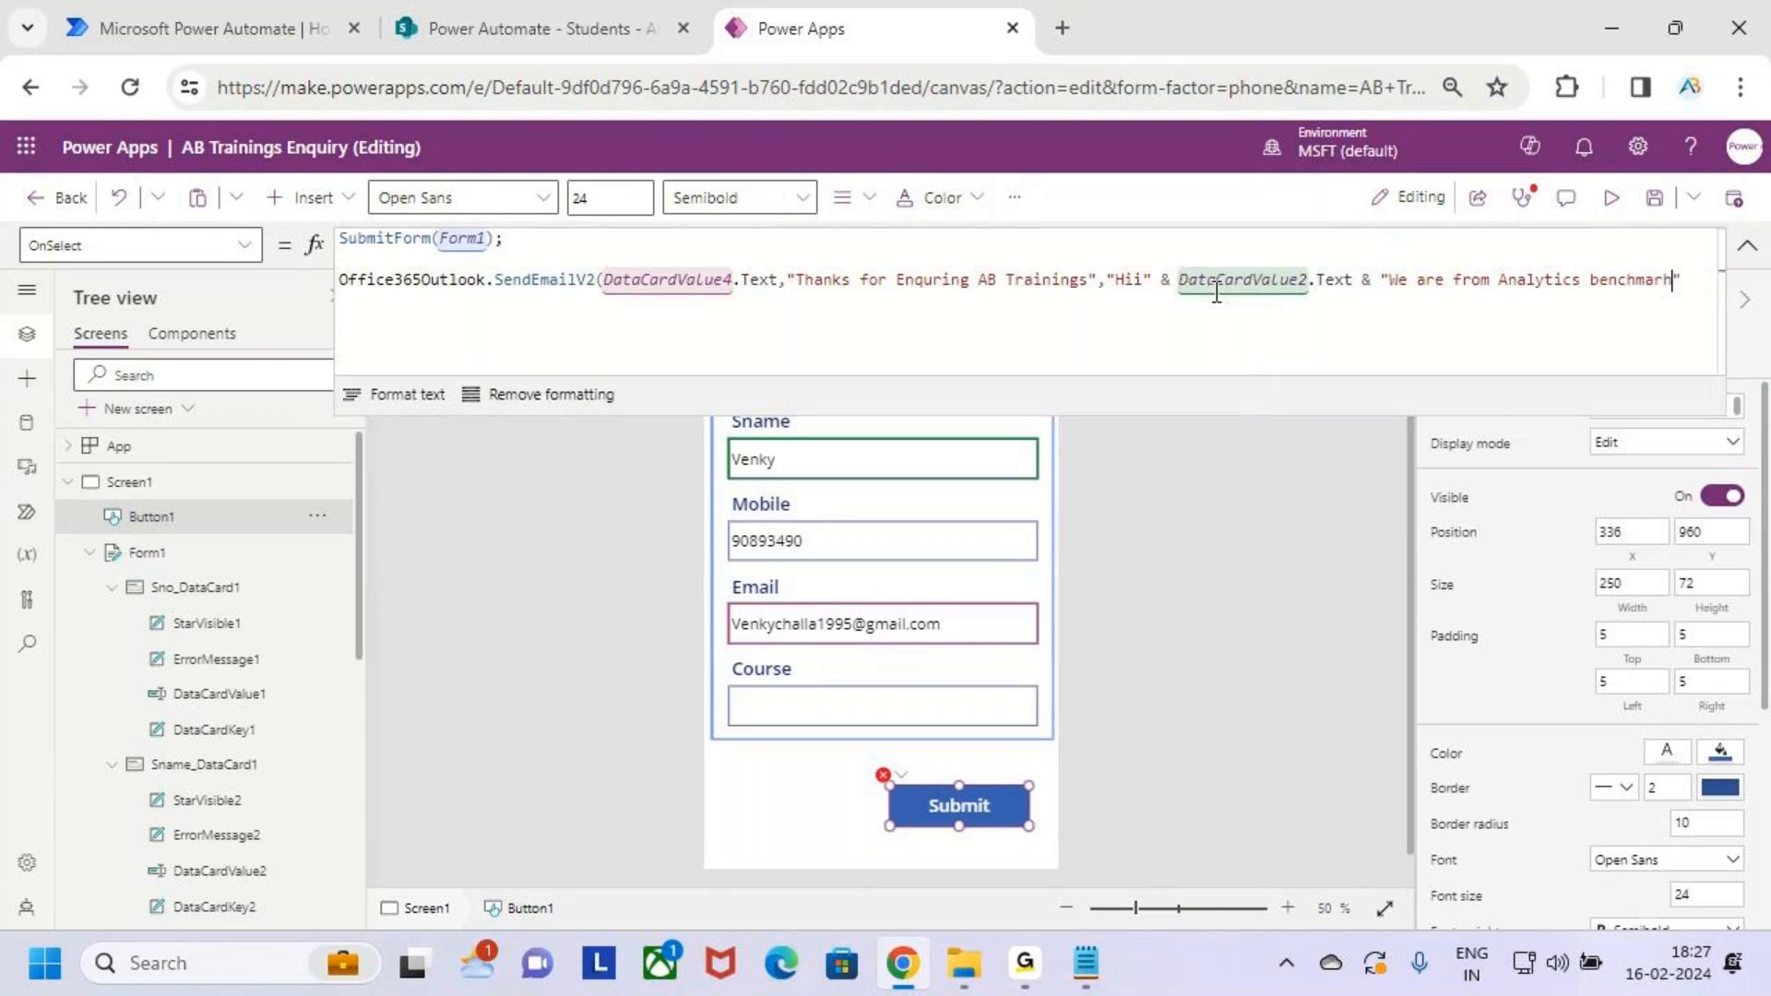
key("Left")
key("Left")
key("Left")
key("Left")
key("Left")
key("Left")
key("Left")
key("Left")
key("BackSpace")
key("BackSpace")
type("B")
Add "Thanks for Enquering" on a new line in the body text, ending with &
left_click(1674, 282)
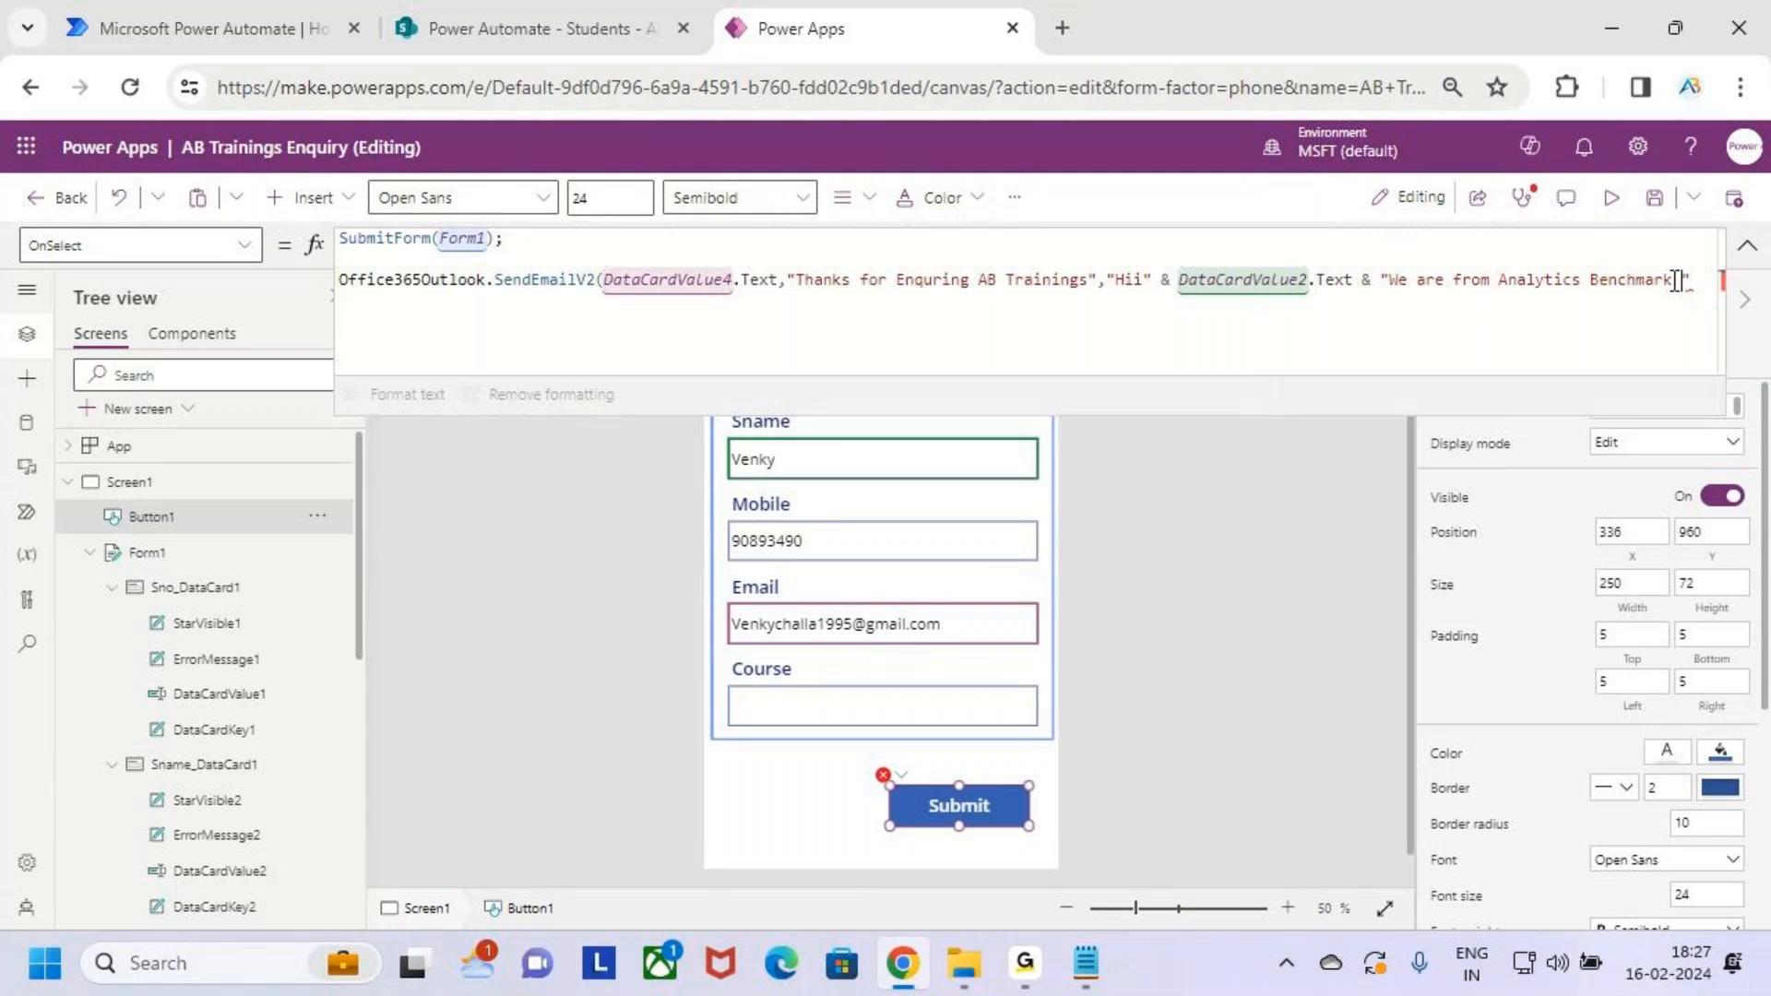
type("we")
key("BackSpace")
key("BackSpace")
key("BackSpace")
key("shift+Return")
key("Left")
type("Thanks for Enquering")
key("BackSpace")
type("&")
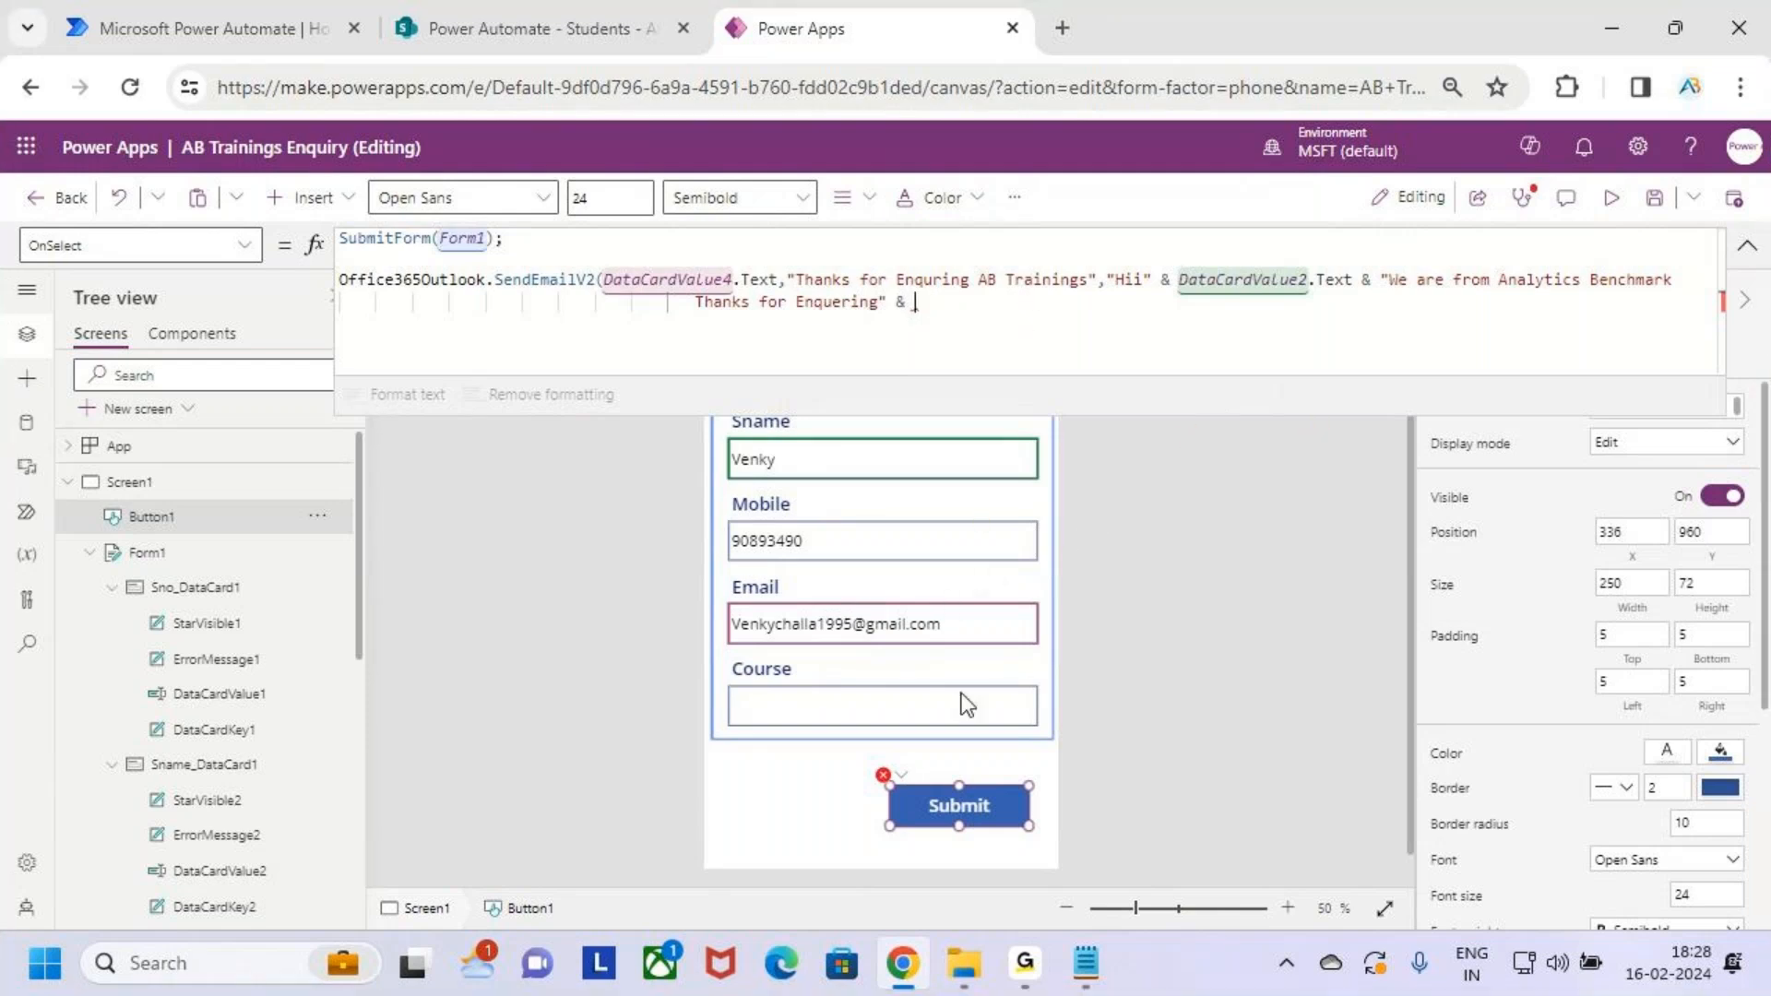
Look up the Course input's name (DataCardValue5), then bring up the Submit button's full OnSelect formula
left_click_drag(726, 671, 1035, 735)
mouse_move(1004, 708)
left_mouse_down()
mouse_move(1040, 729)
mouse_move(955, 364)
mouse_move(920, 307)
mouse_move(1003, 344)
left_mouse_up()
key("Escape")
left_click(928, 693)
left_click(943, 702)
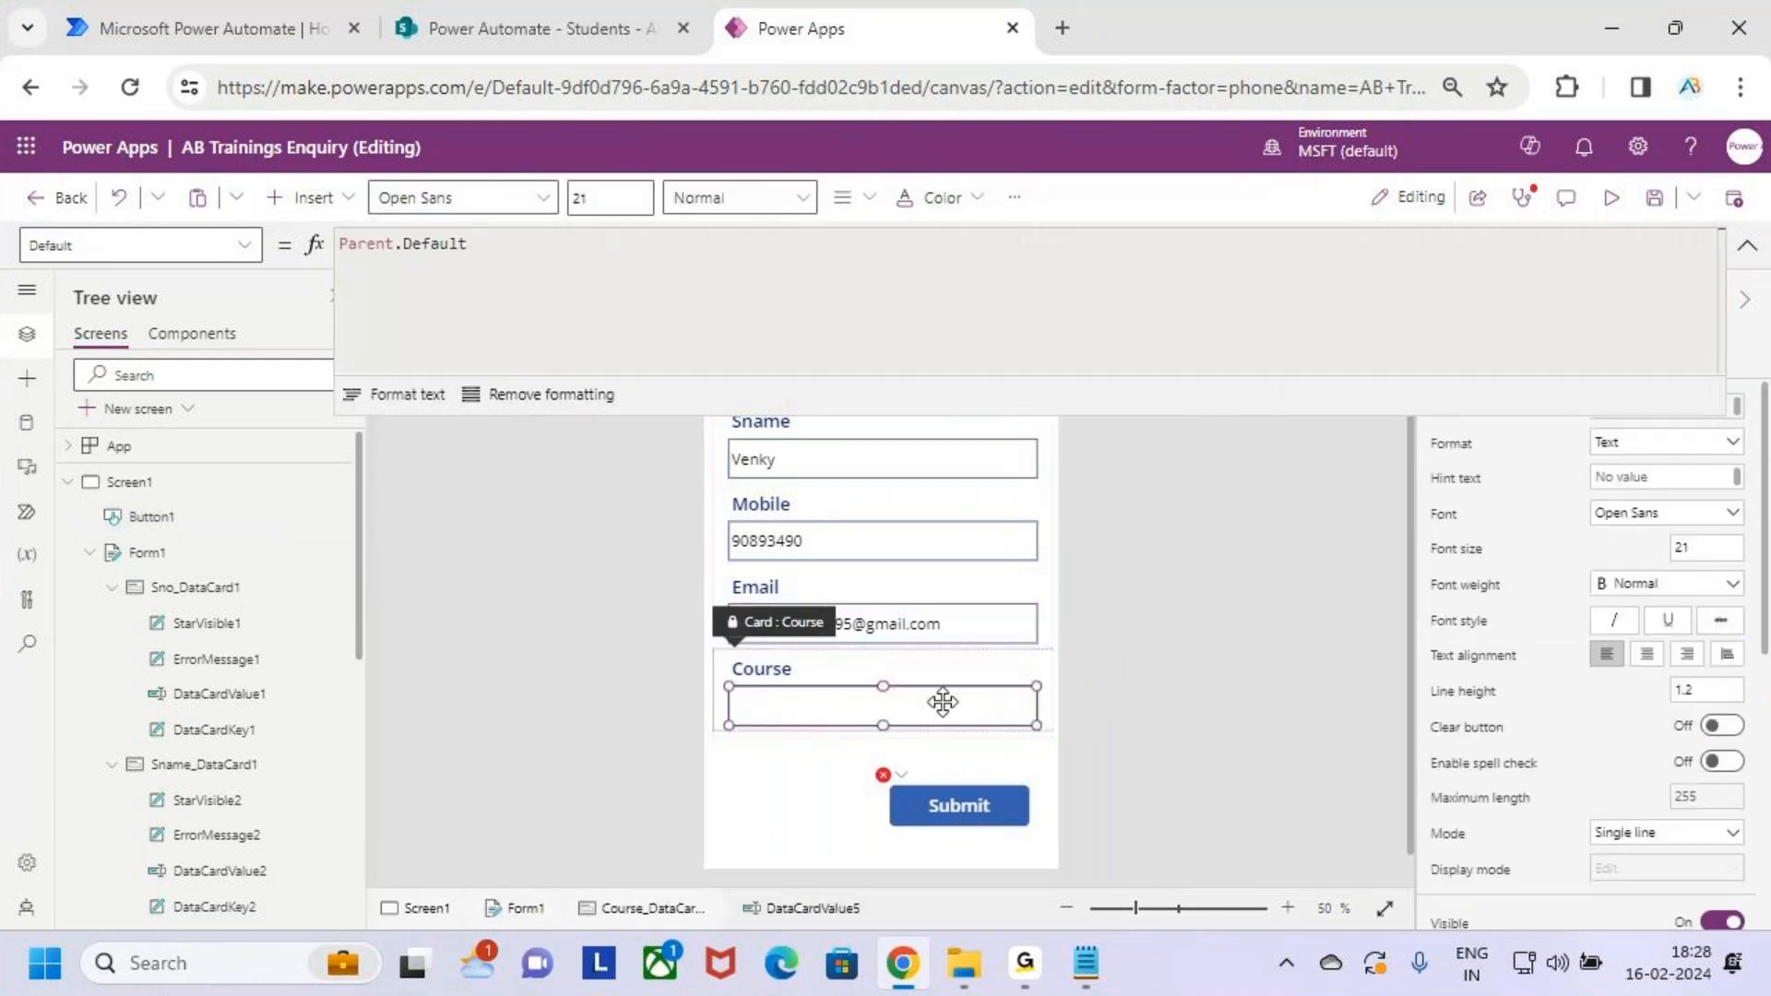
left_click(1746, 254)
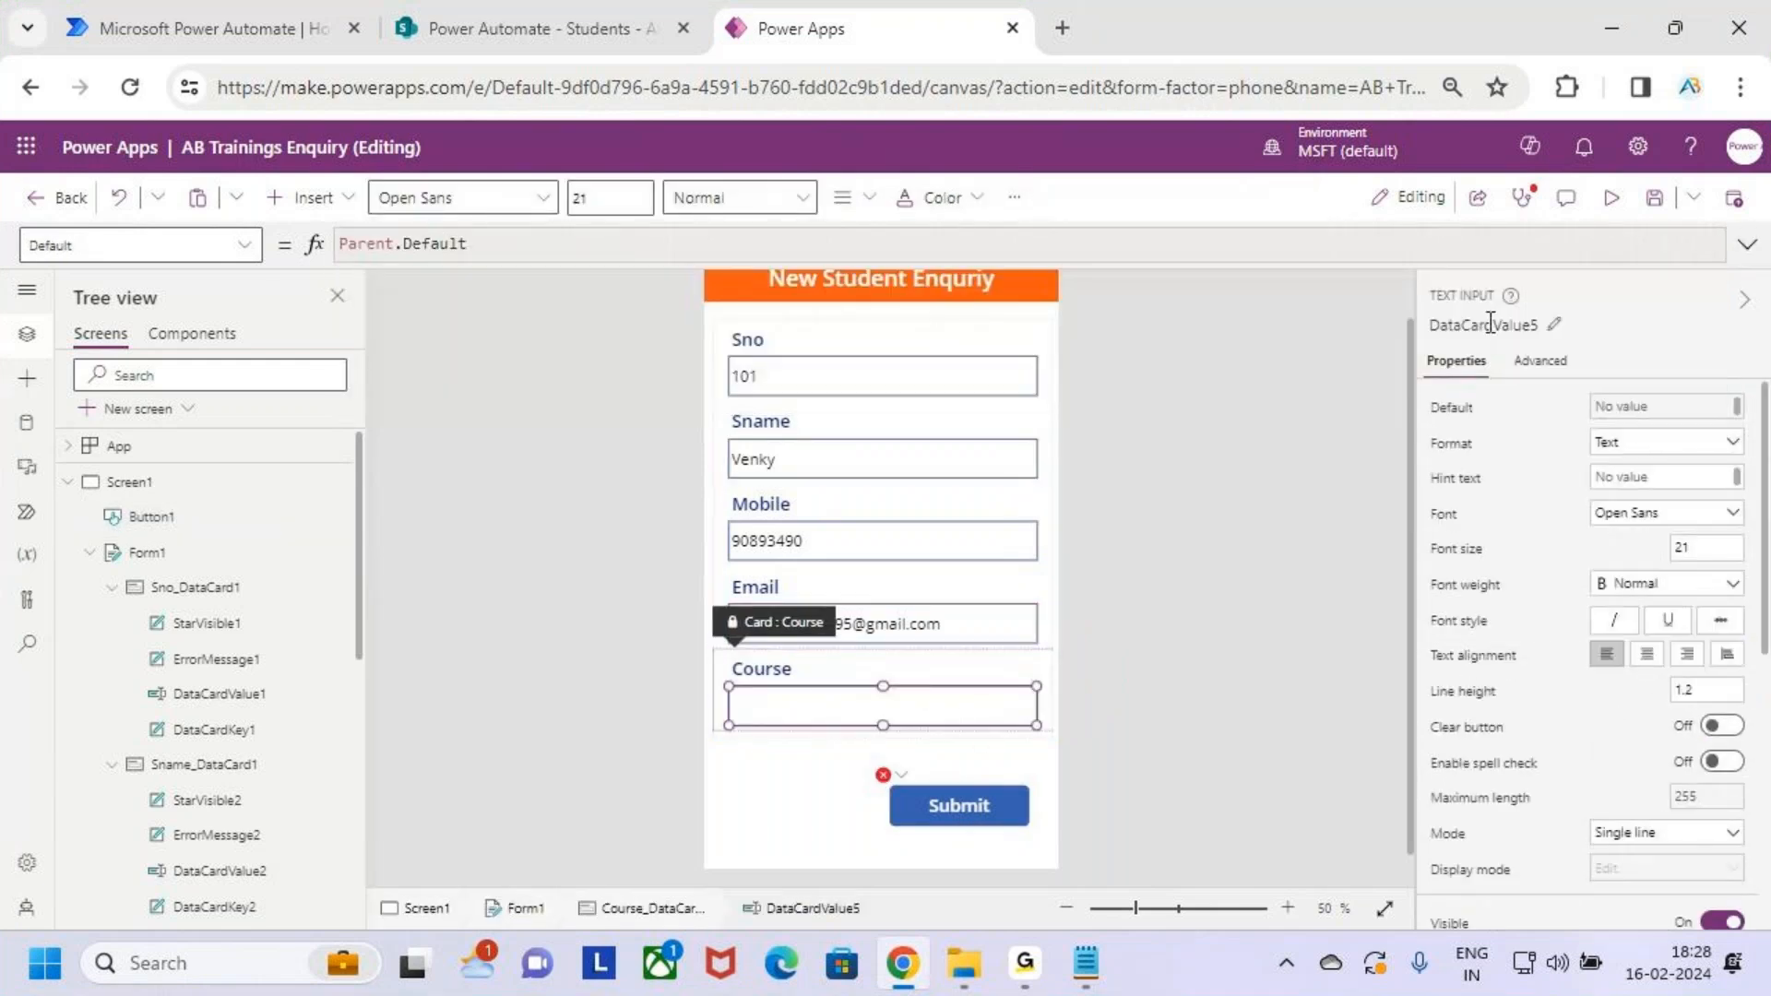
left_click(987, 805)
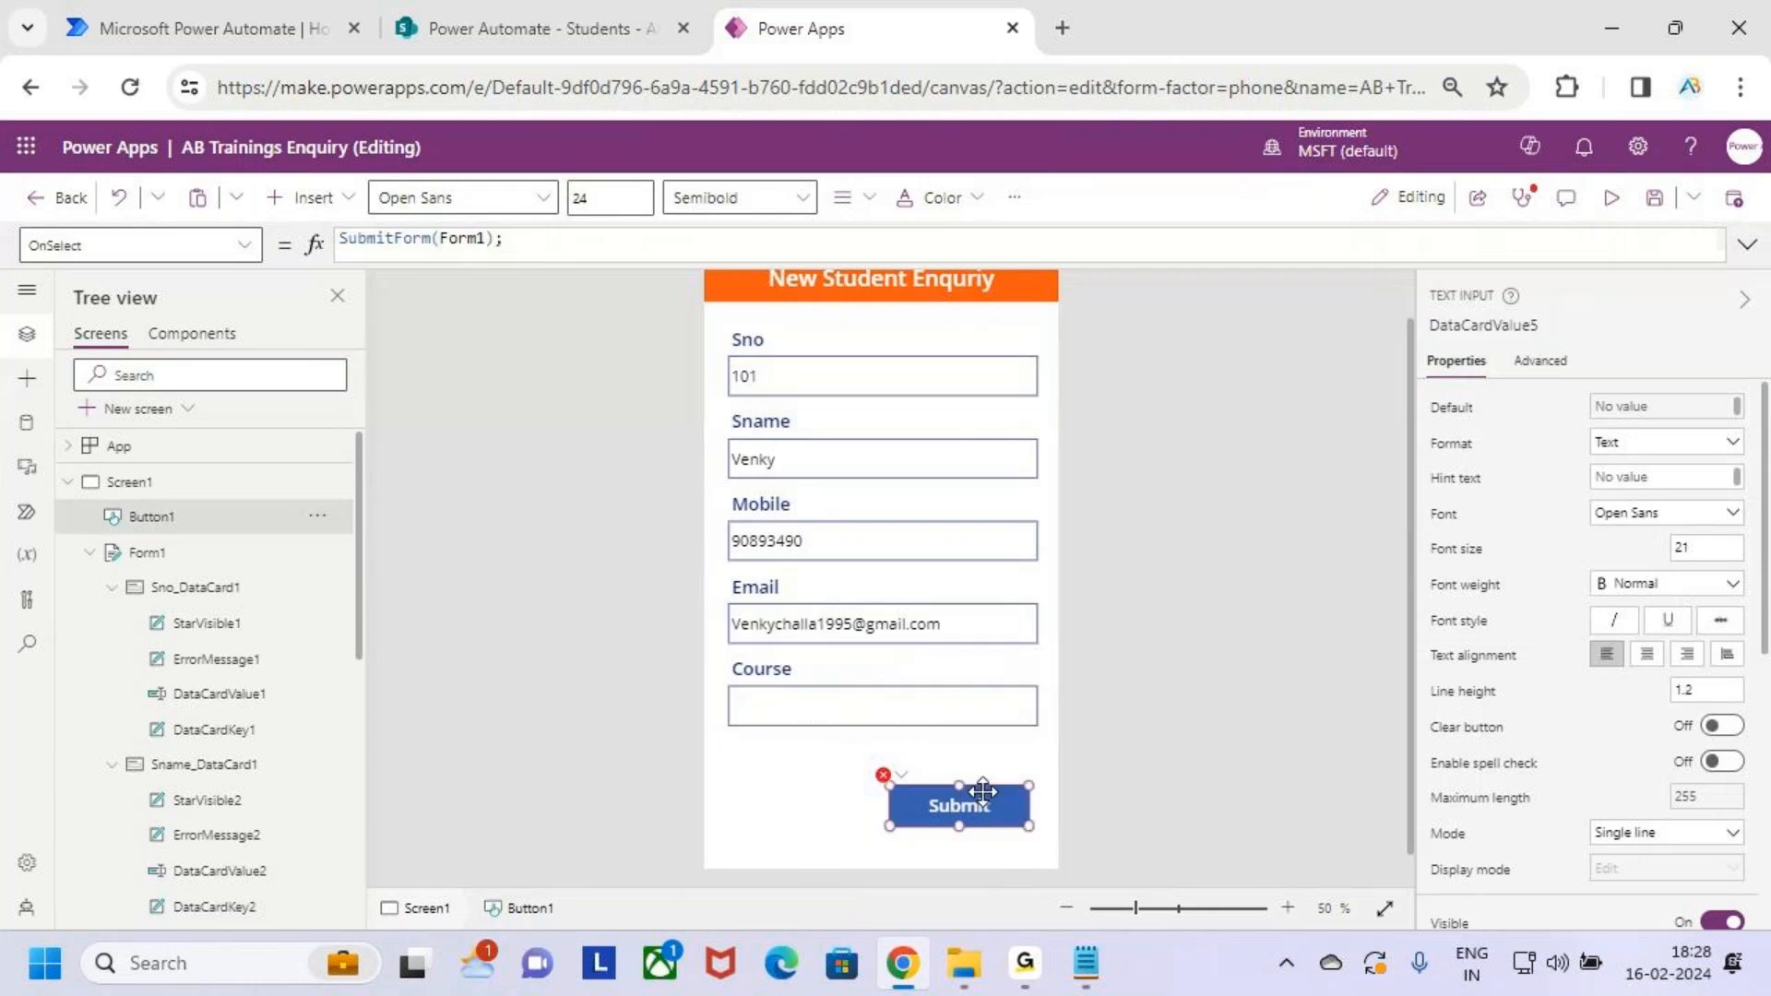
left_click(1746, 245)
Add DataCardValue5.Text & " Course" to the email body
type("DataCardValue5.")
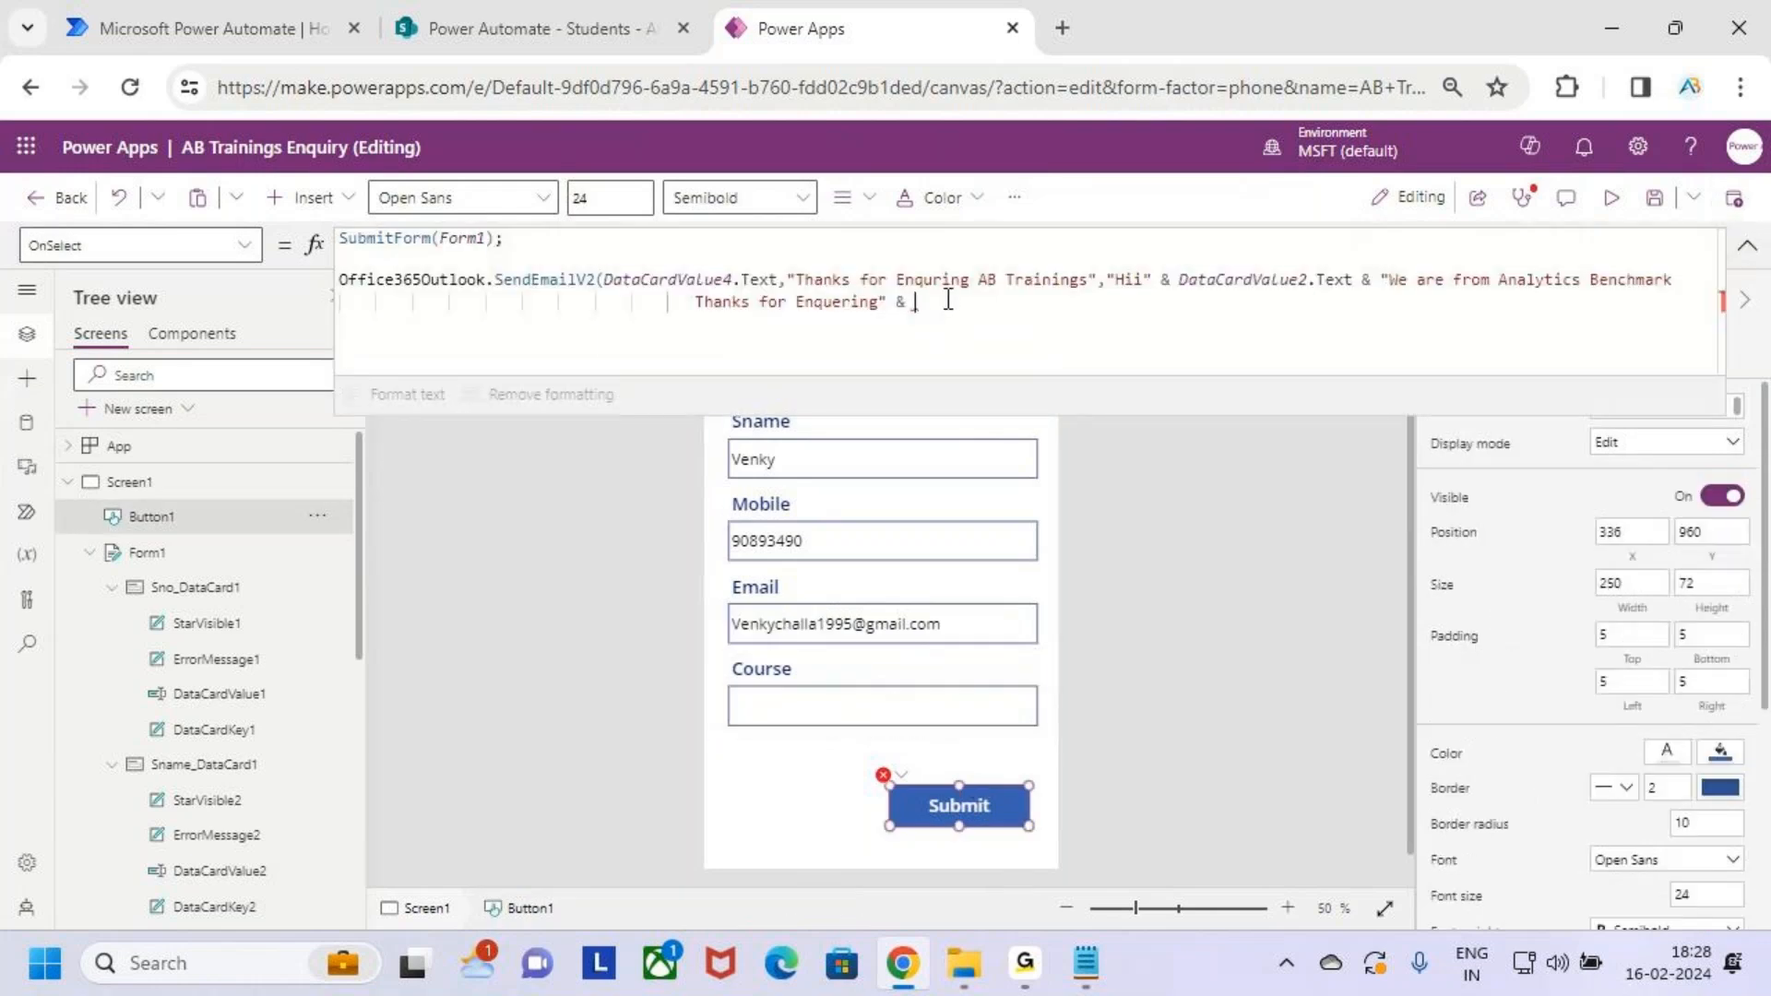
type("Text")
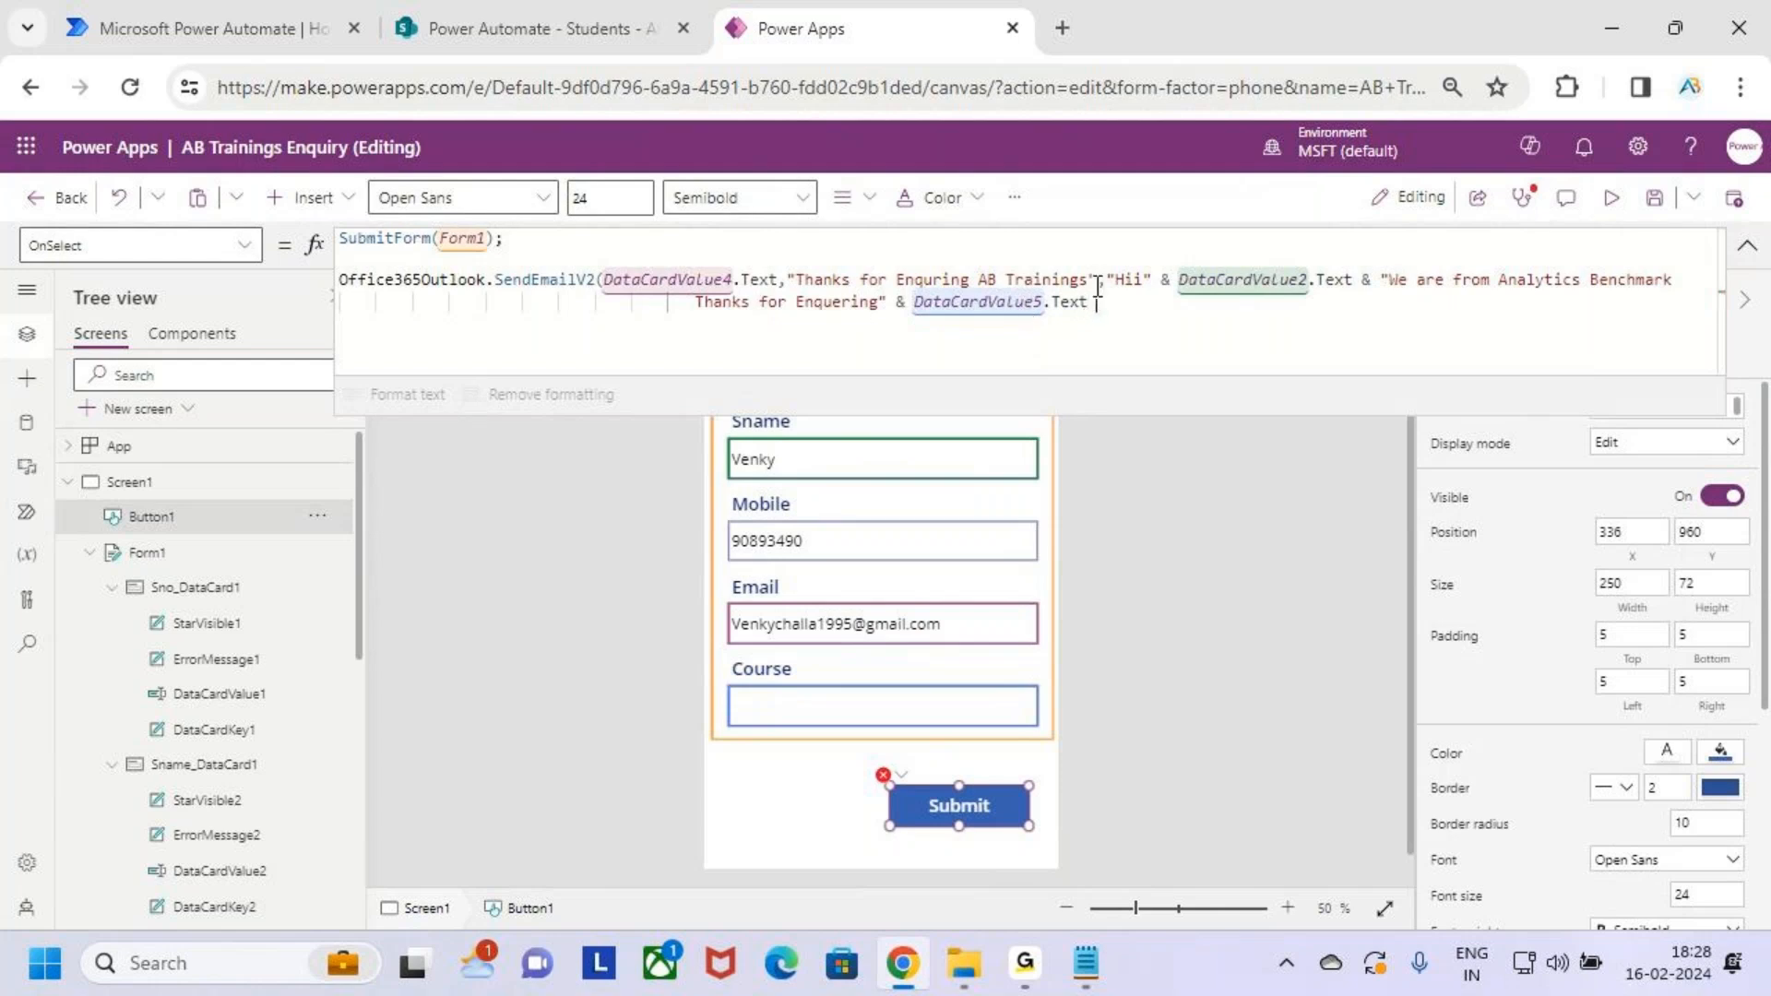
type("& \"\"")
key("Left")
type("Course")
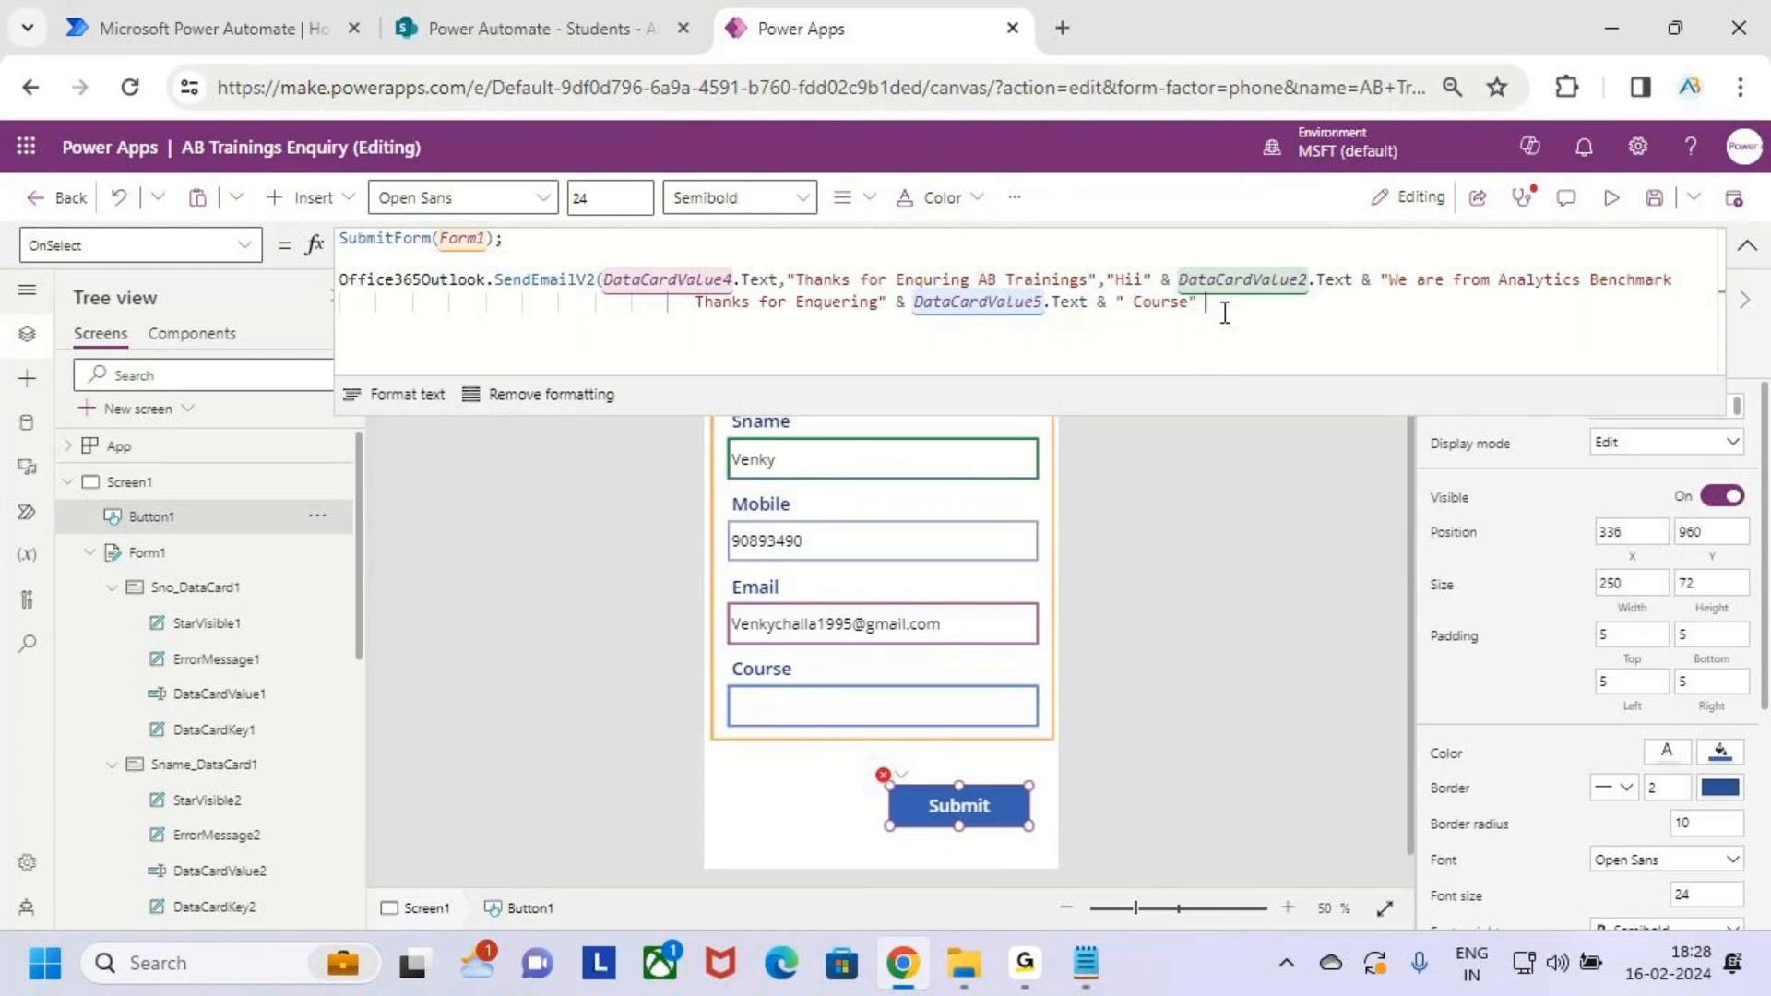
key("Left")
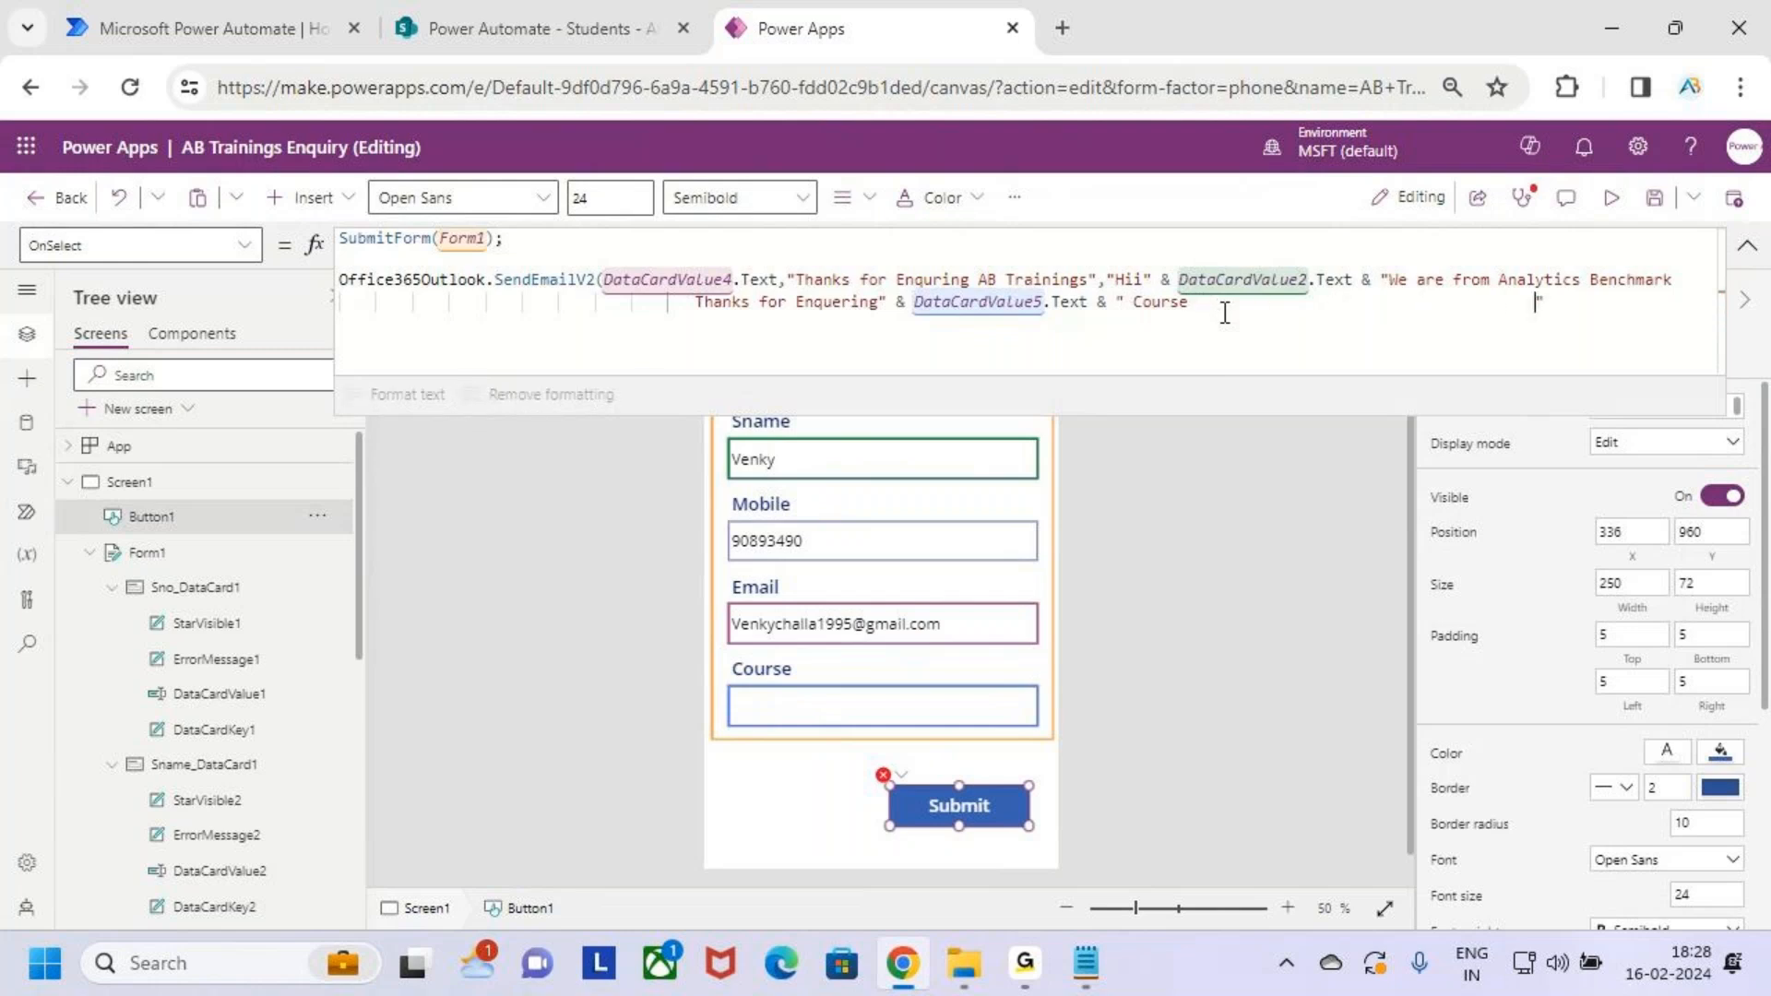
key("BackSpace")
key("BackSpace")
key("End")
Append "We will Update you when the New Batch" & to the email body
type("& \"")
key("BackSpace")
type("e will Update ")
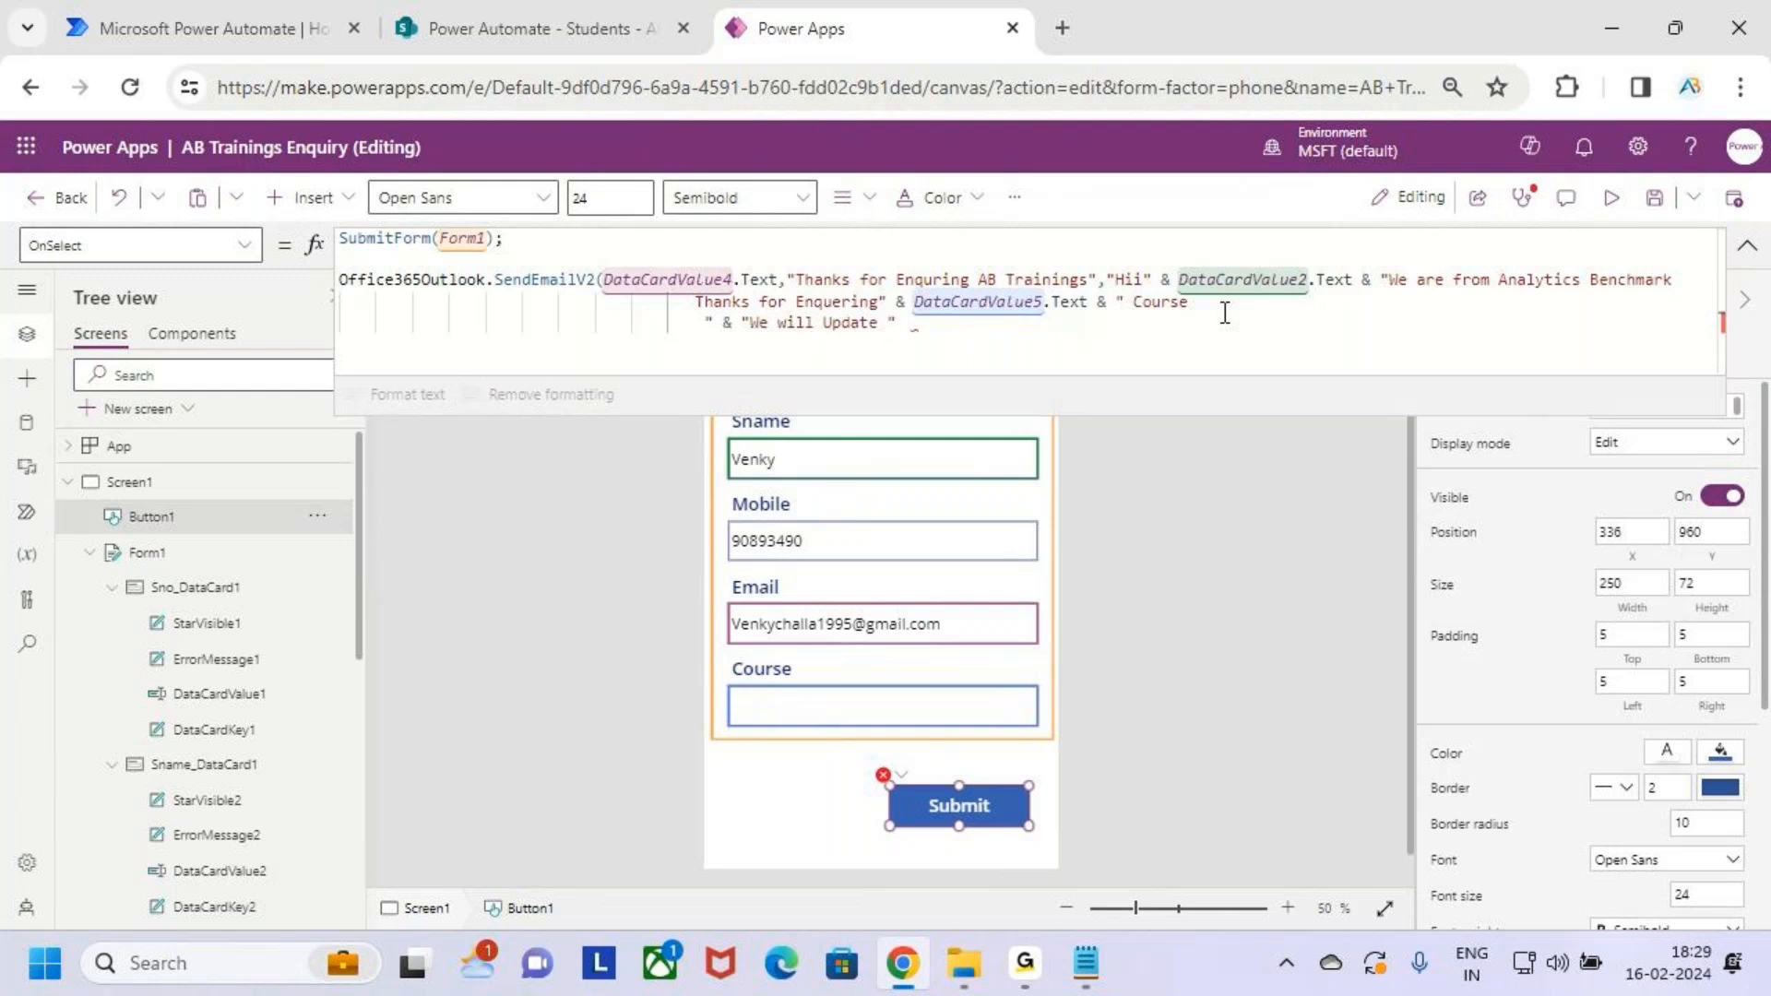
type("you when the New Batch\"")
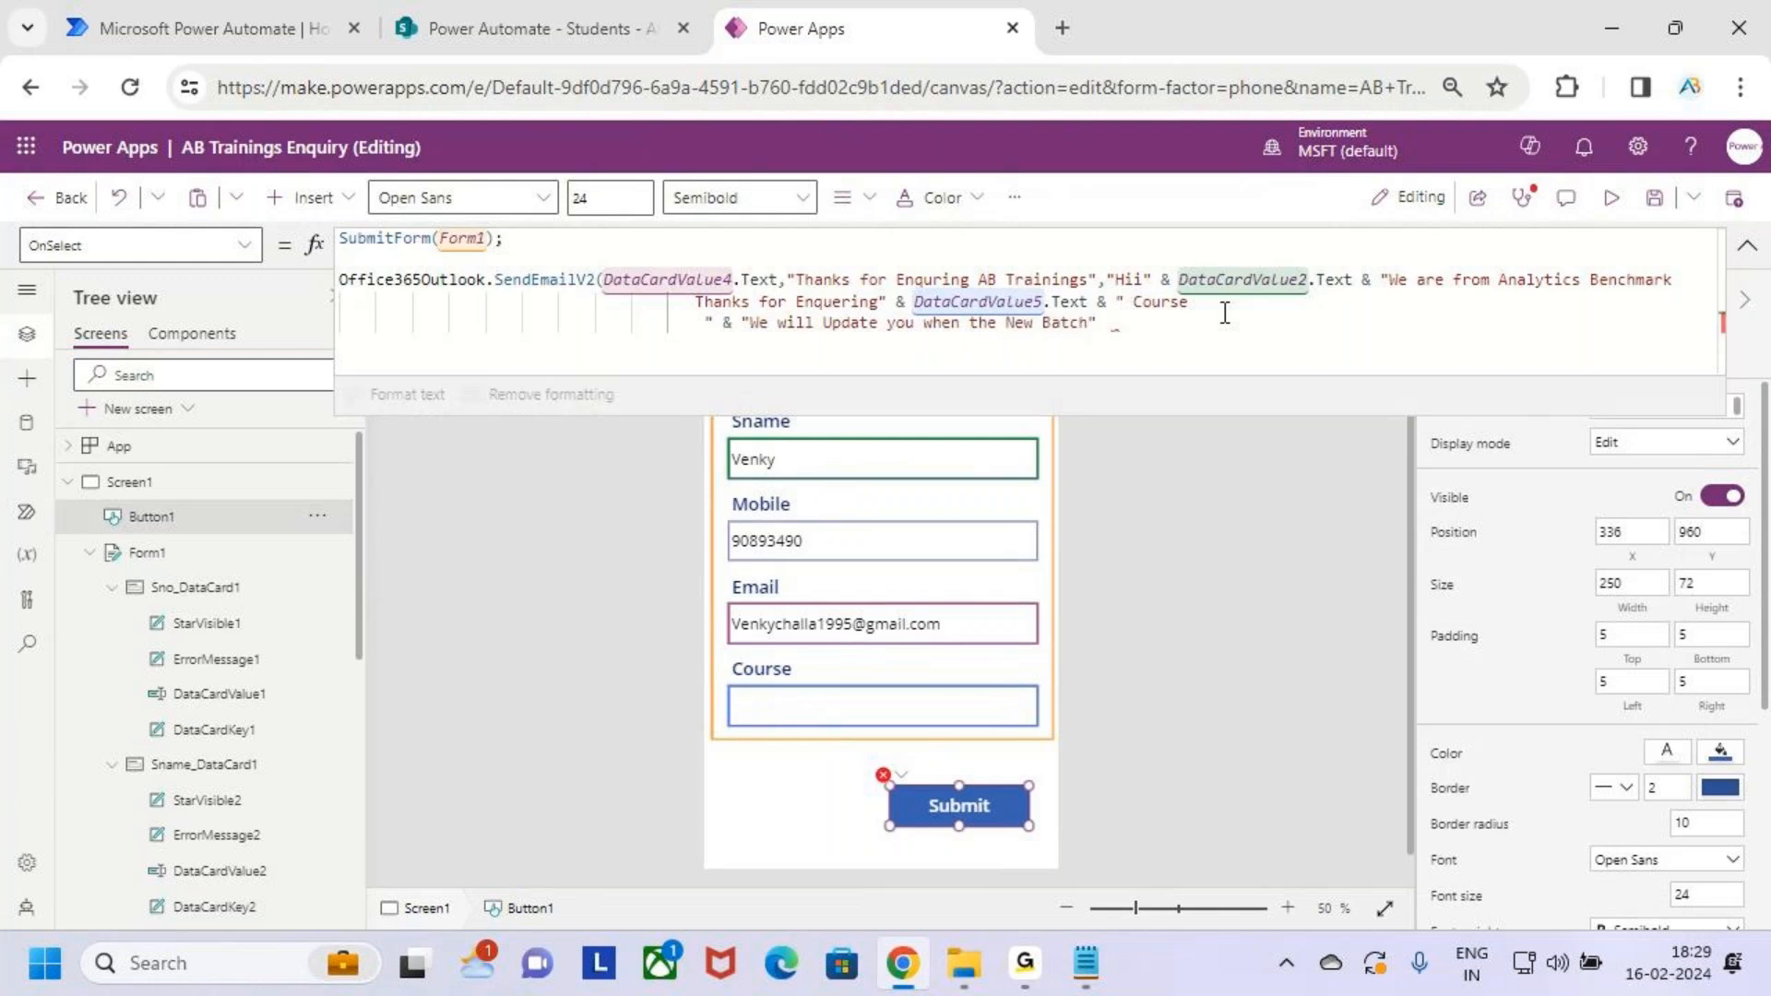
left_click(1142, 323)
key("BackSpace")
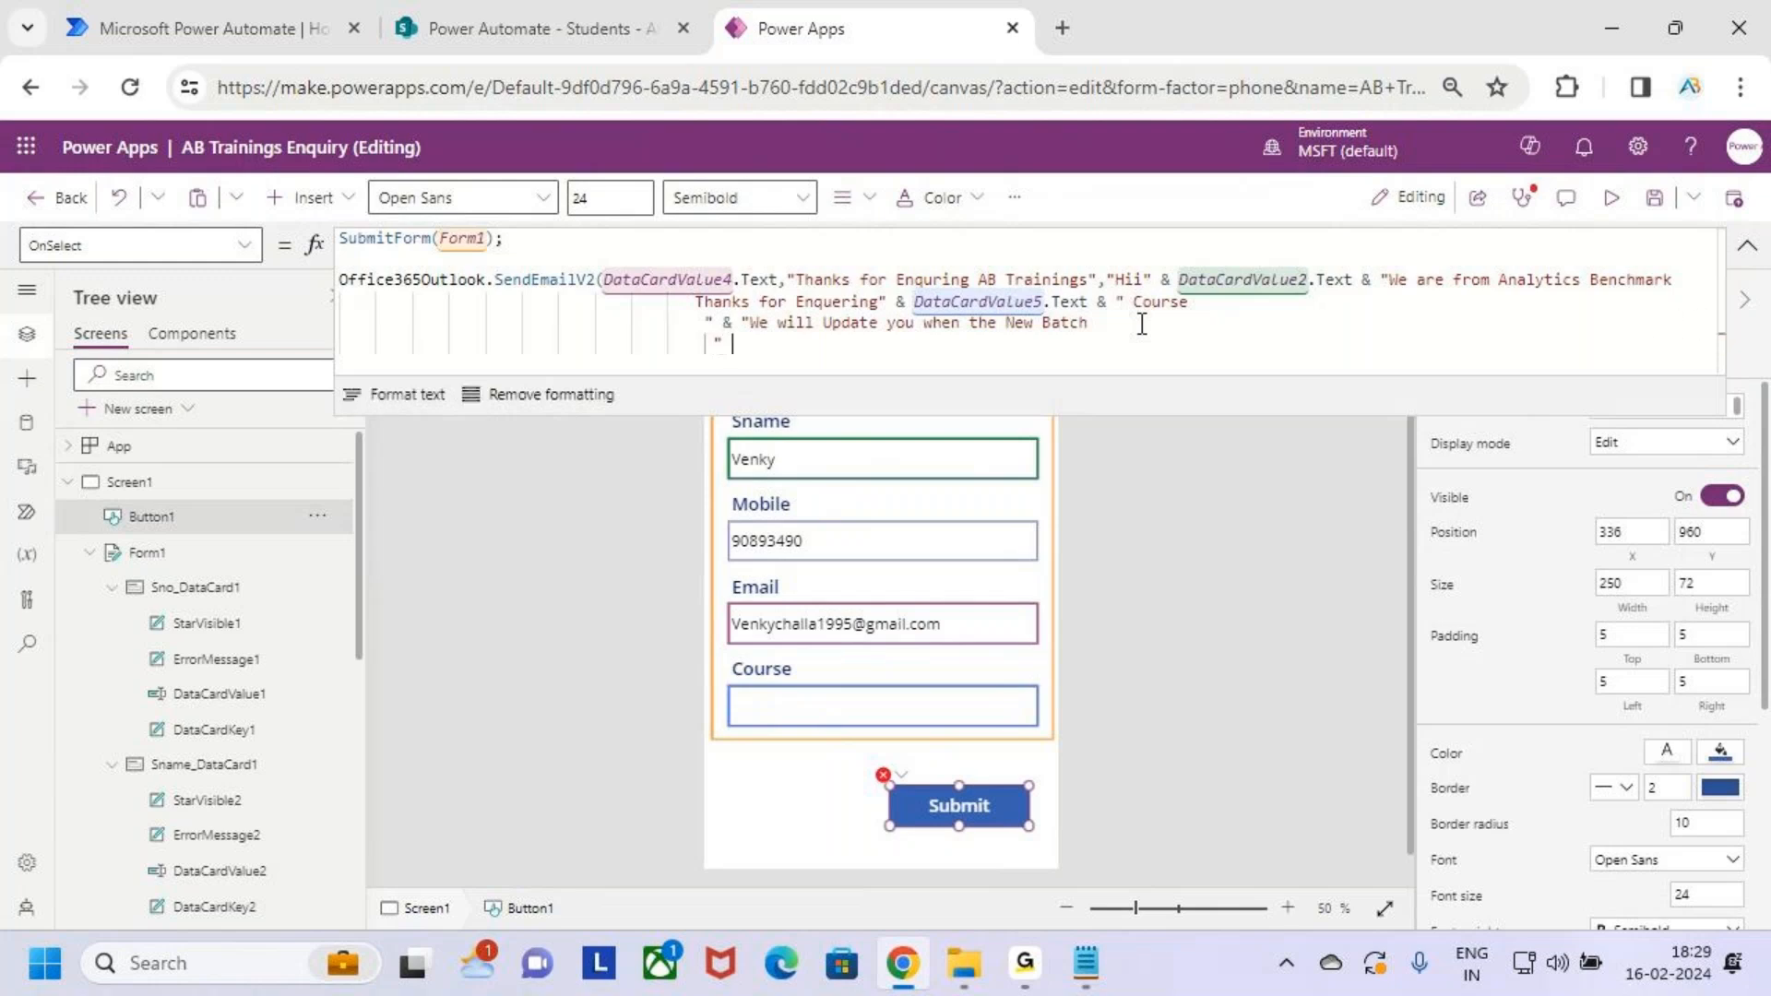
type("&")
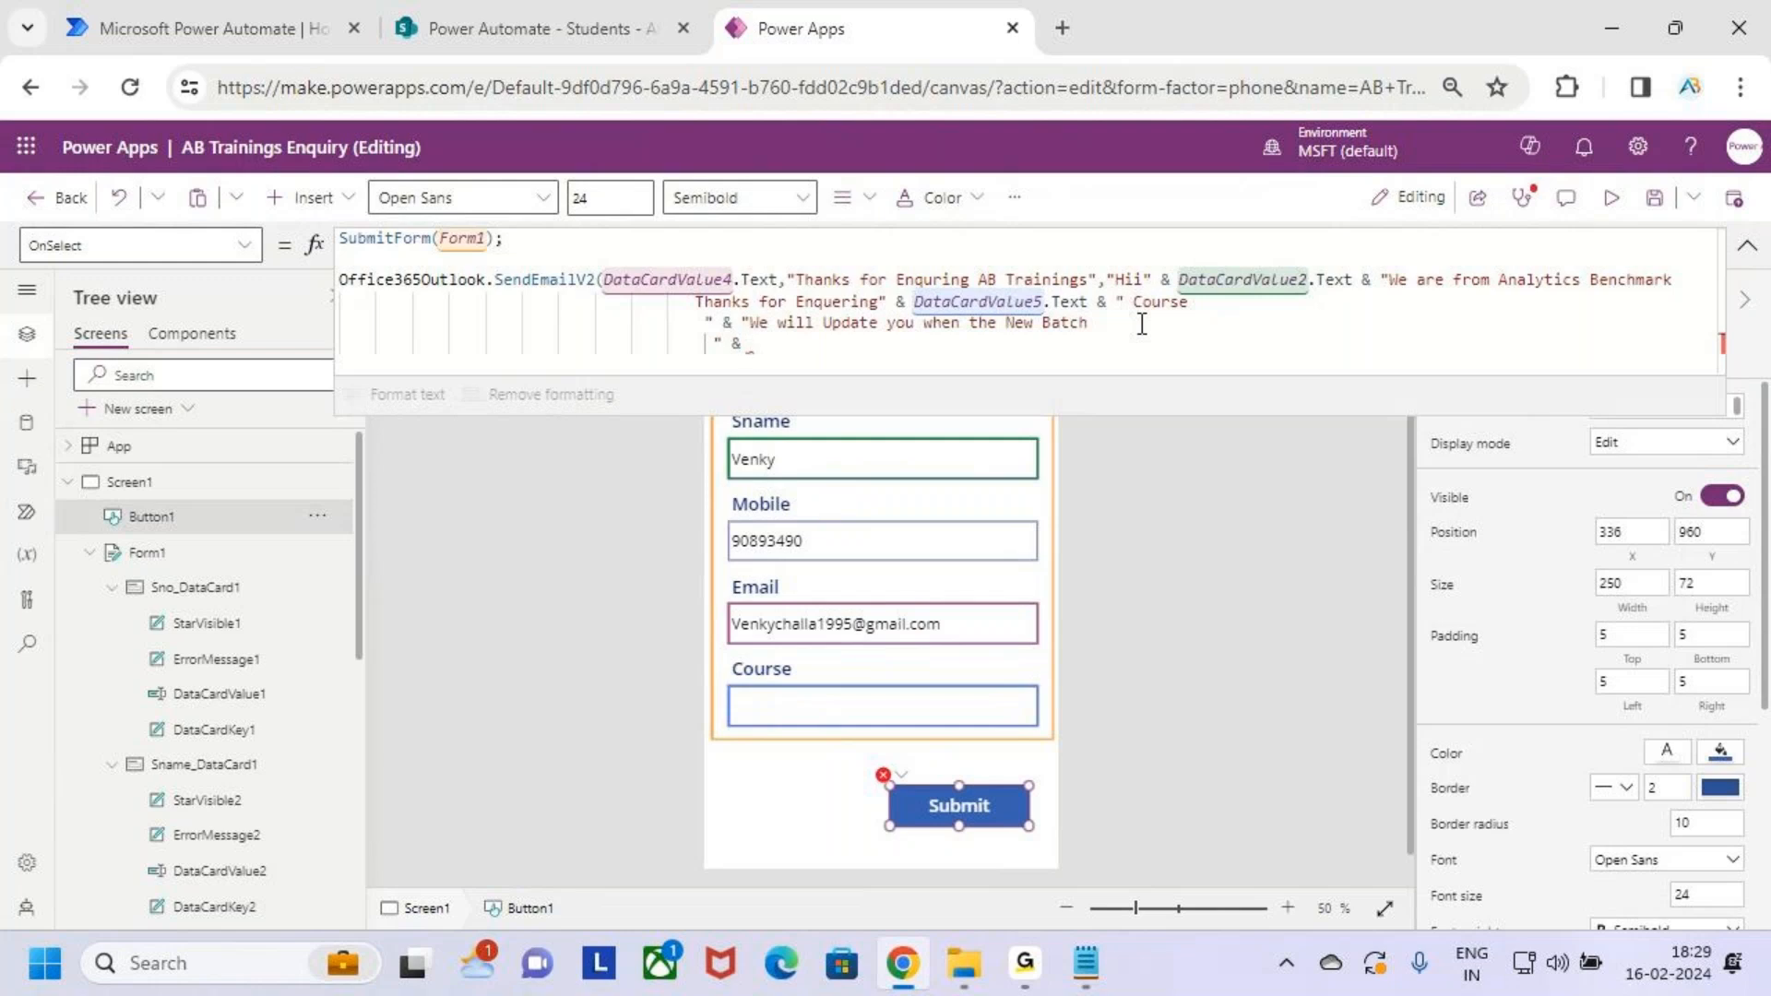
key("Return")
Finish the body with a "Thanks" & line and an "AB Trainings" line
type("\"Thanks")
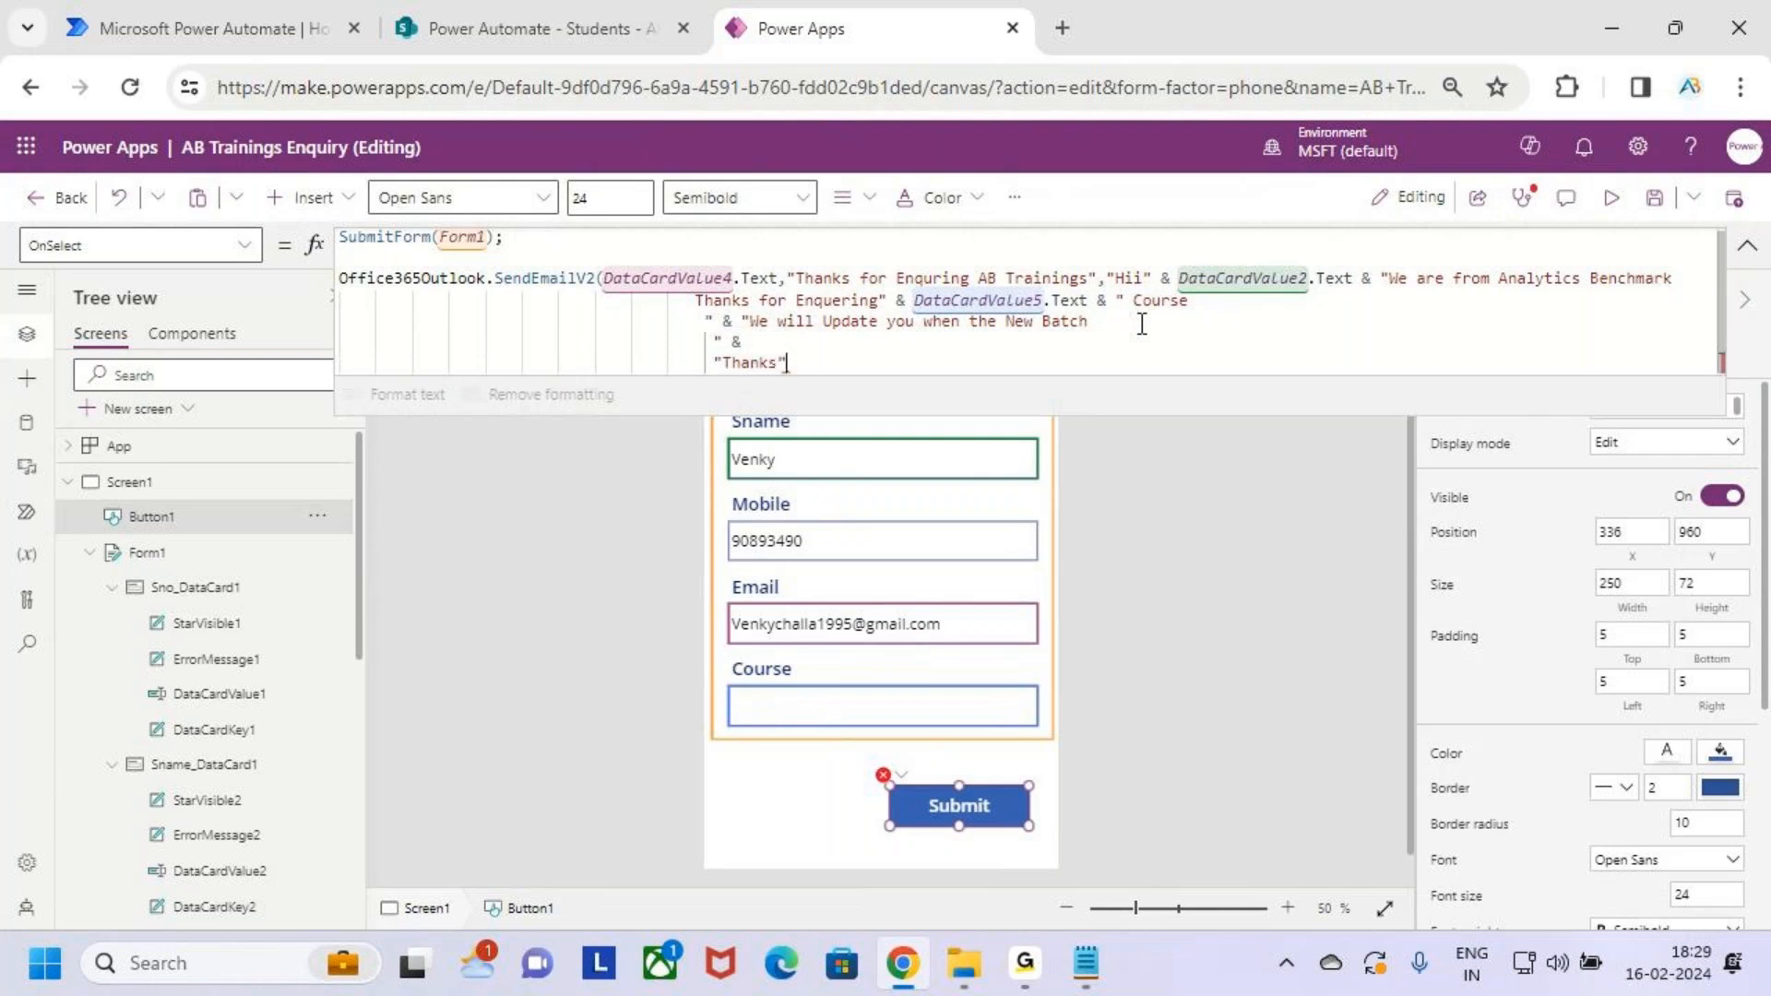
key("Return")
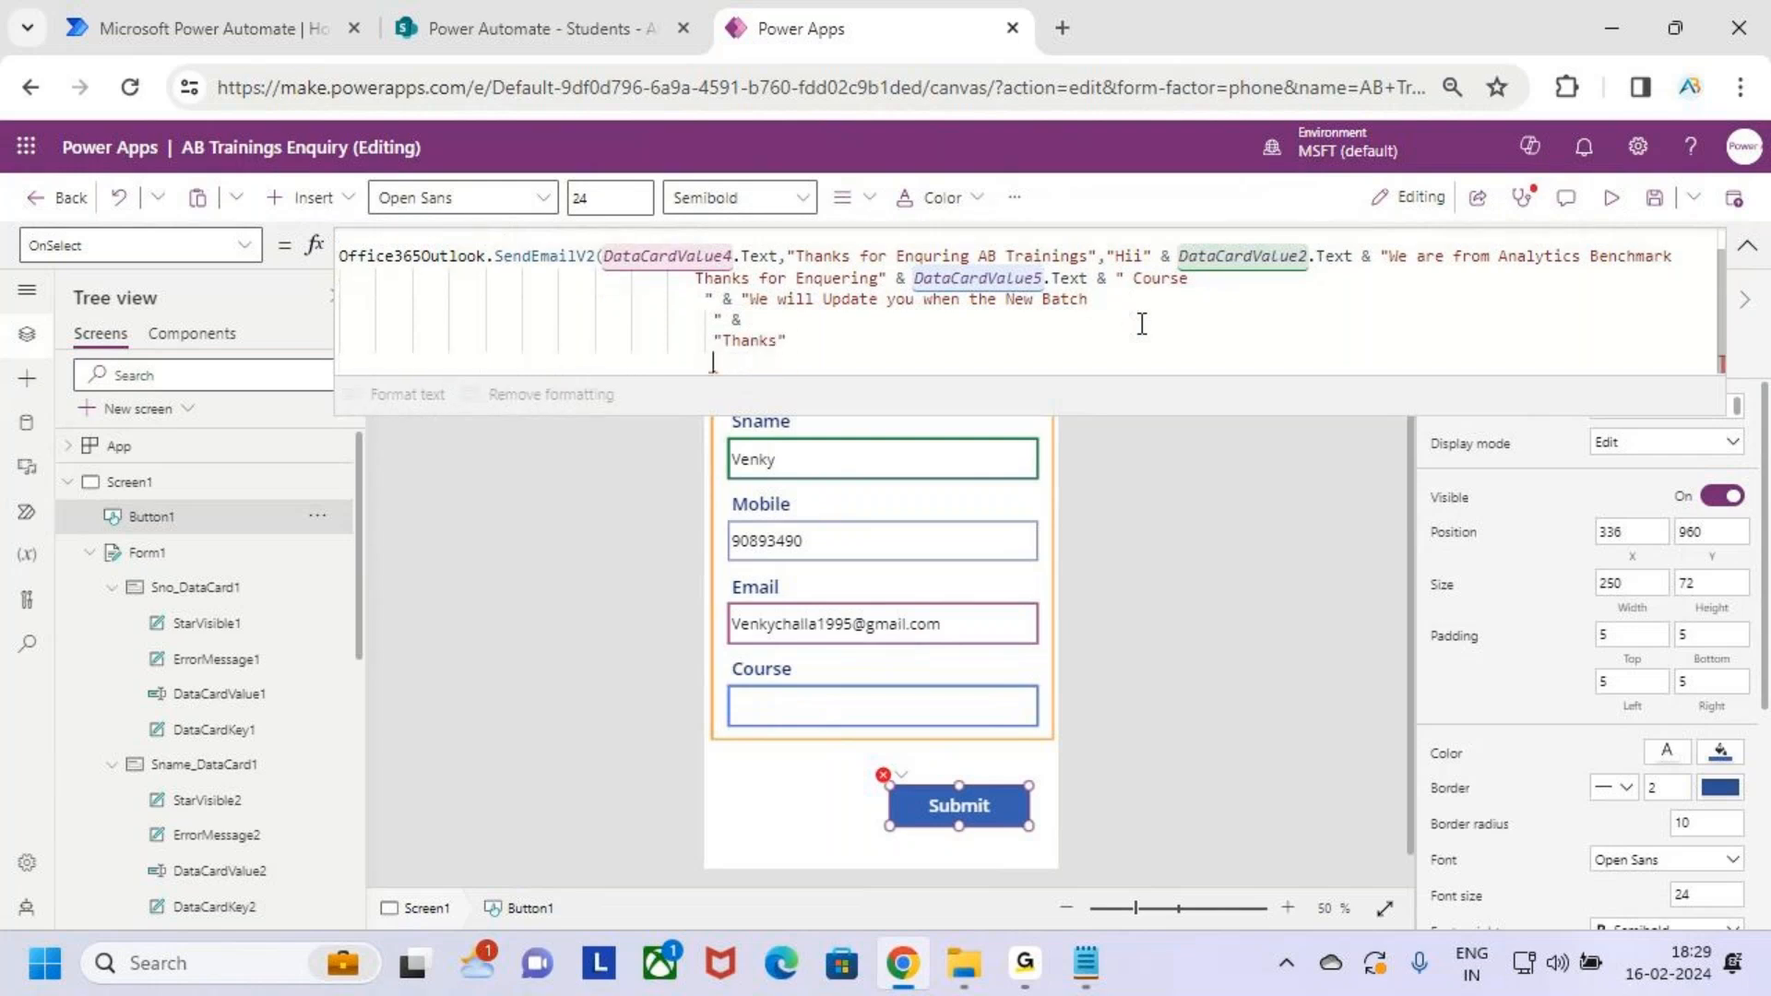
type("\"")
left_click(849, 346)
type("&")
left_click(753, 347)
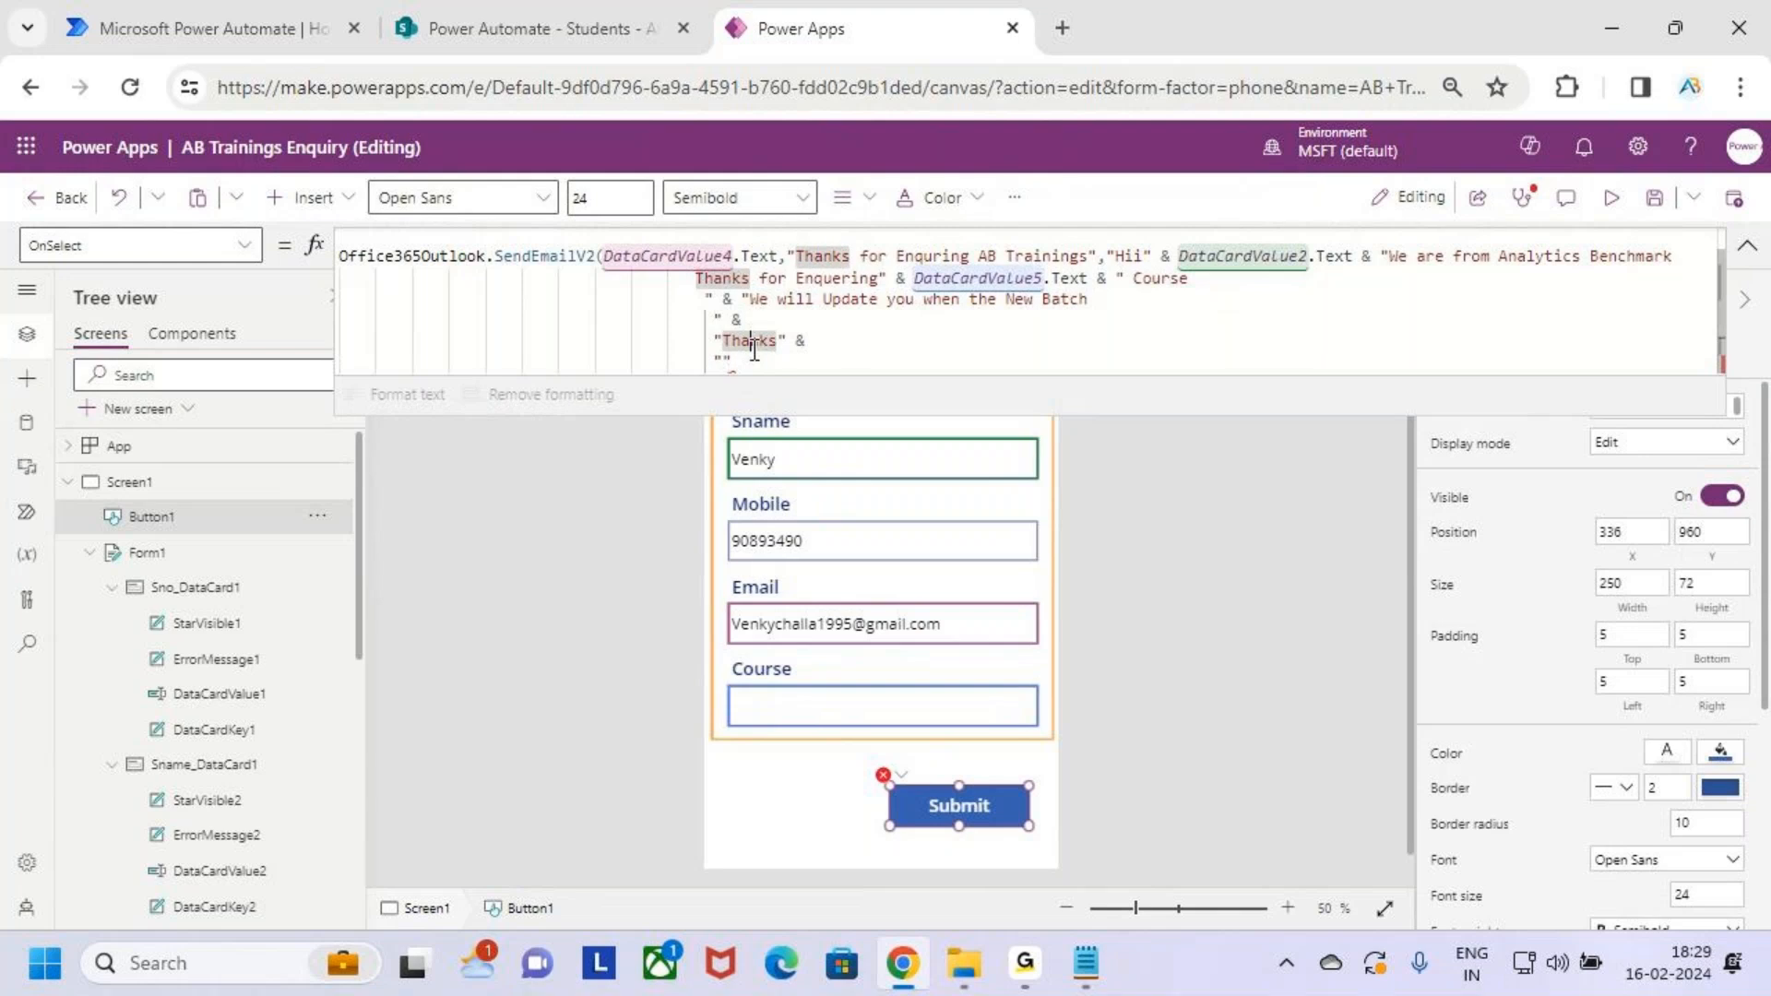
left_click(750, 365)
key("Left")
type("AB")
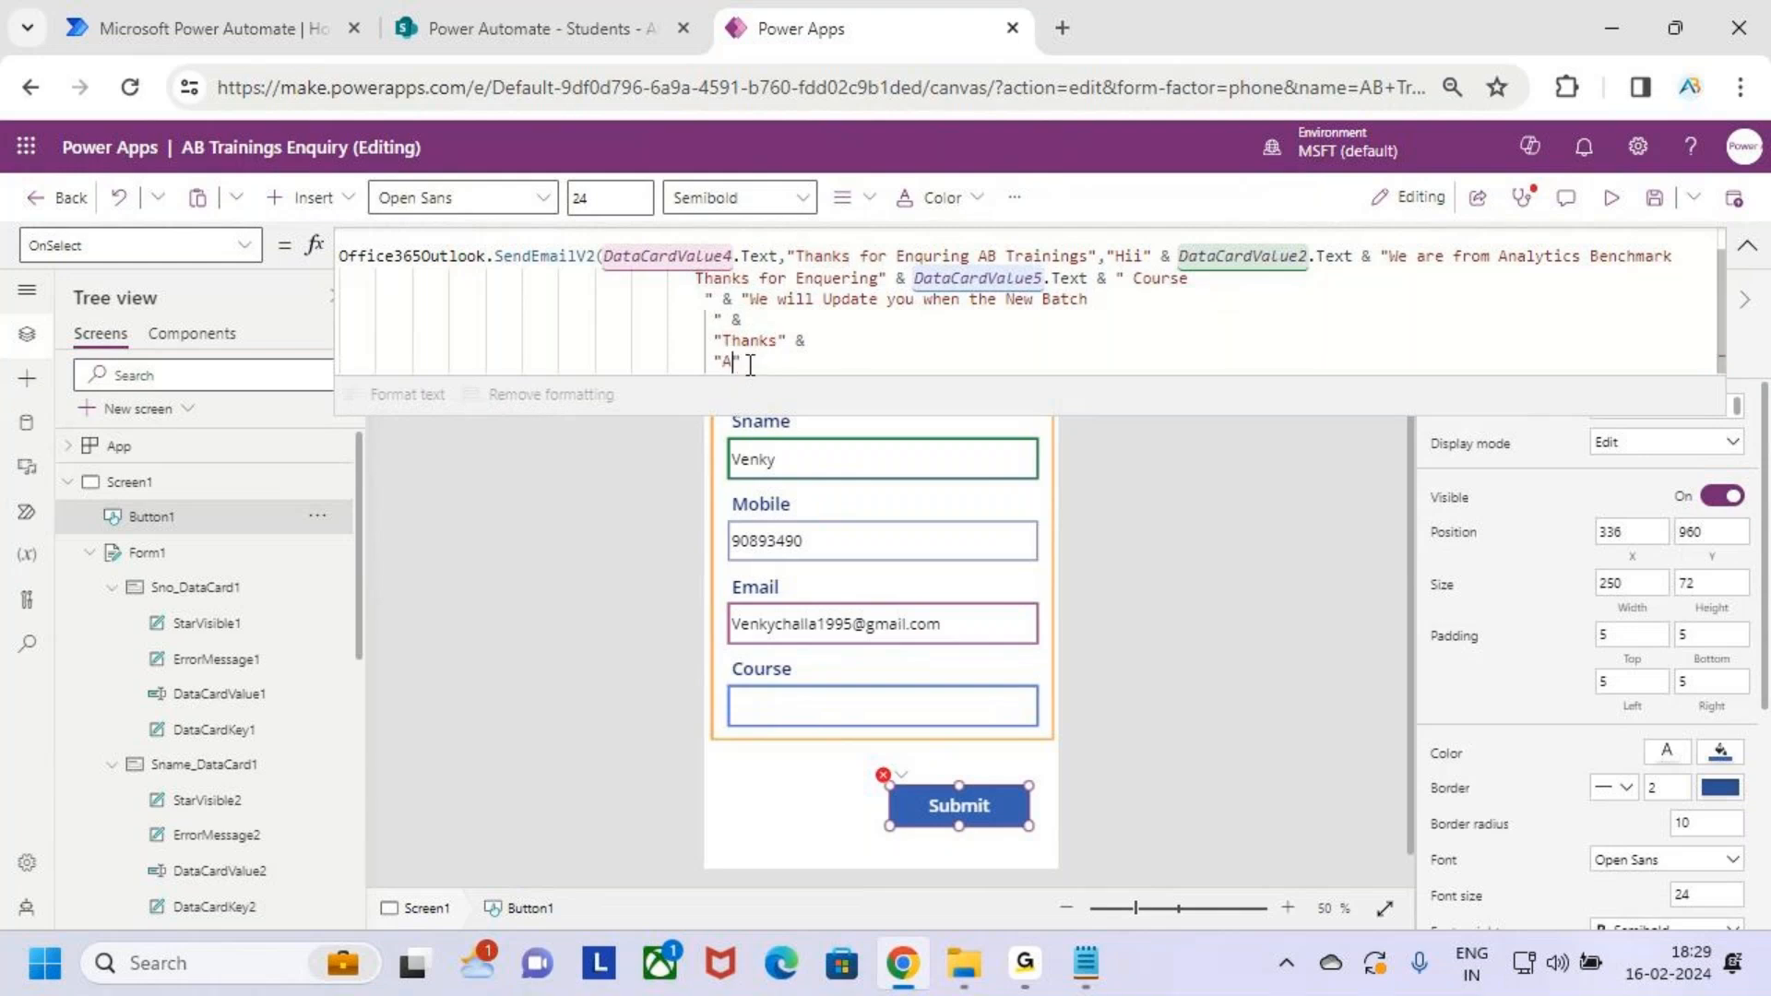
type(" Trainings")
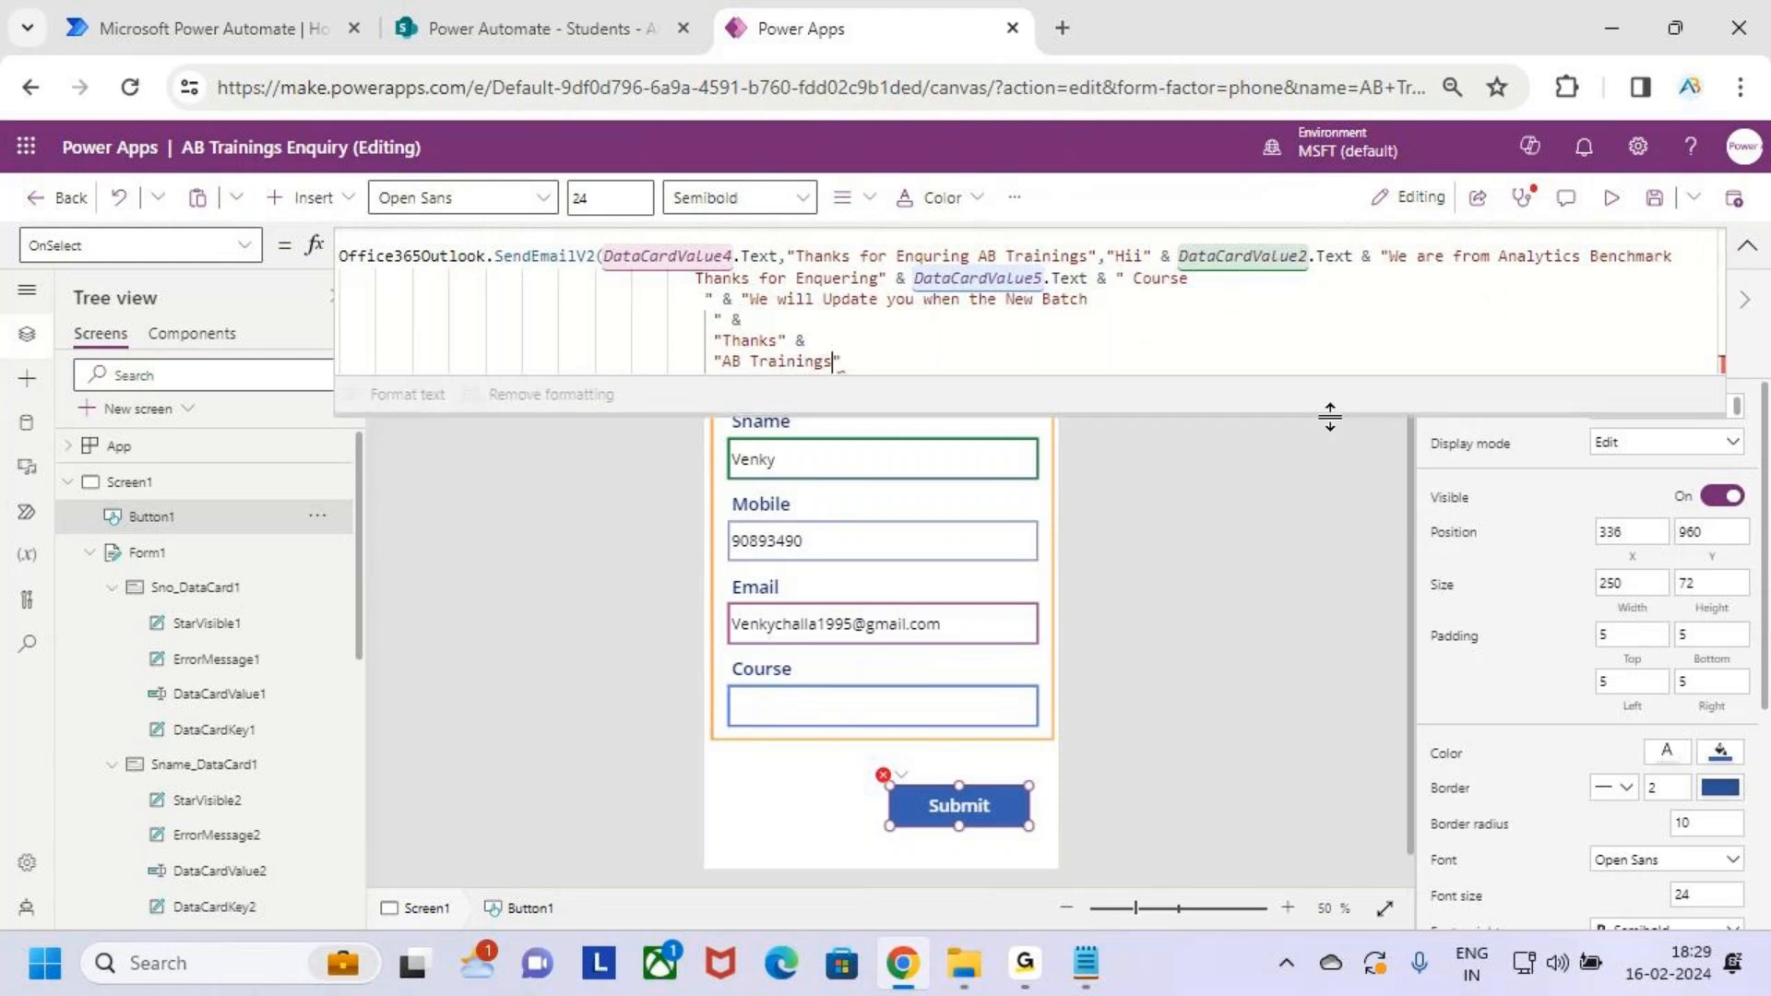
Enlarge the formula bar to show SubmitForm(Form1) and the whole email call, annotating each part with the pen
left_click_drag(1333, 434, 1352, 533)
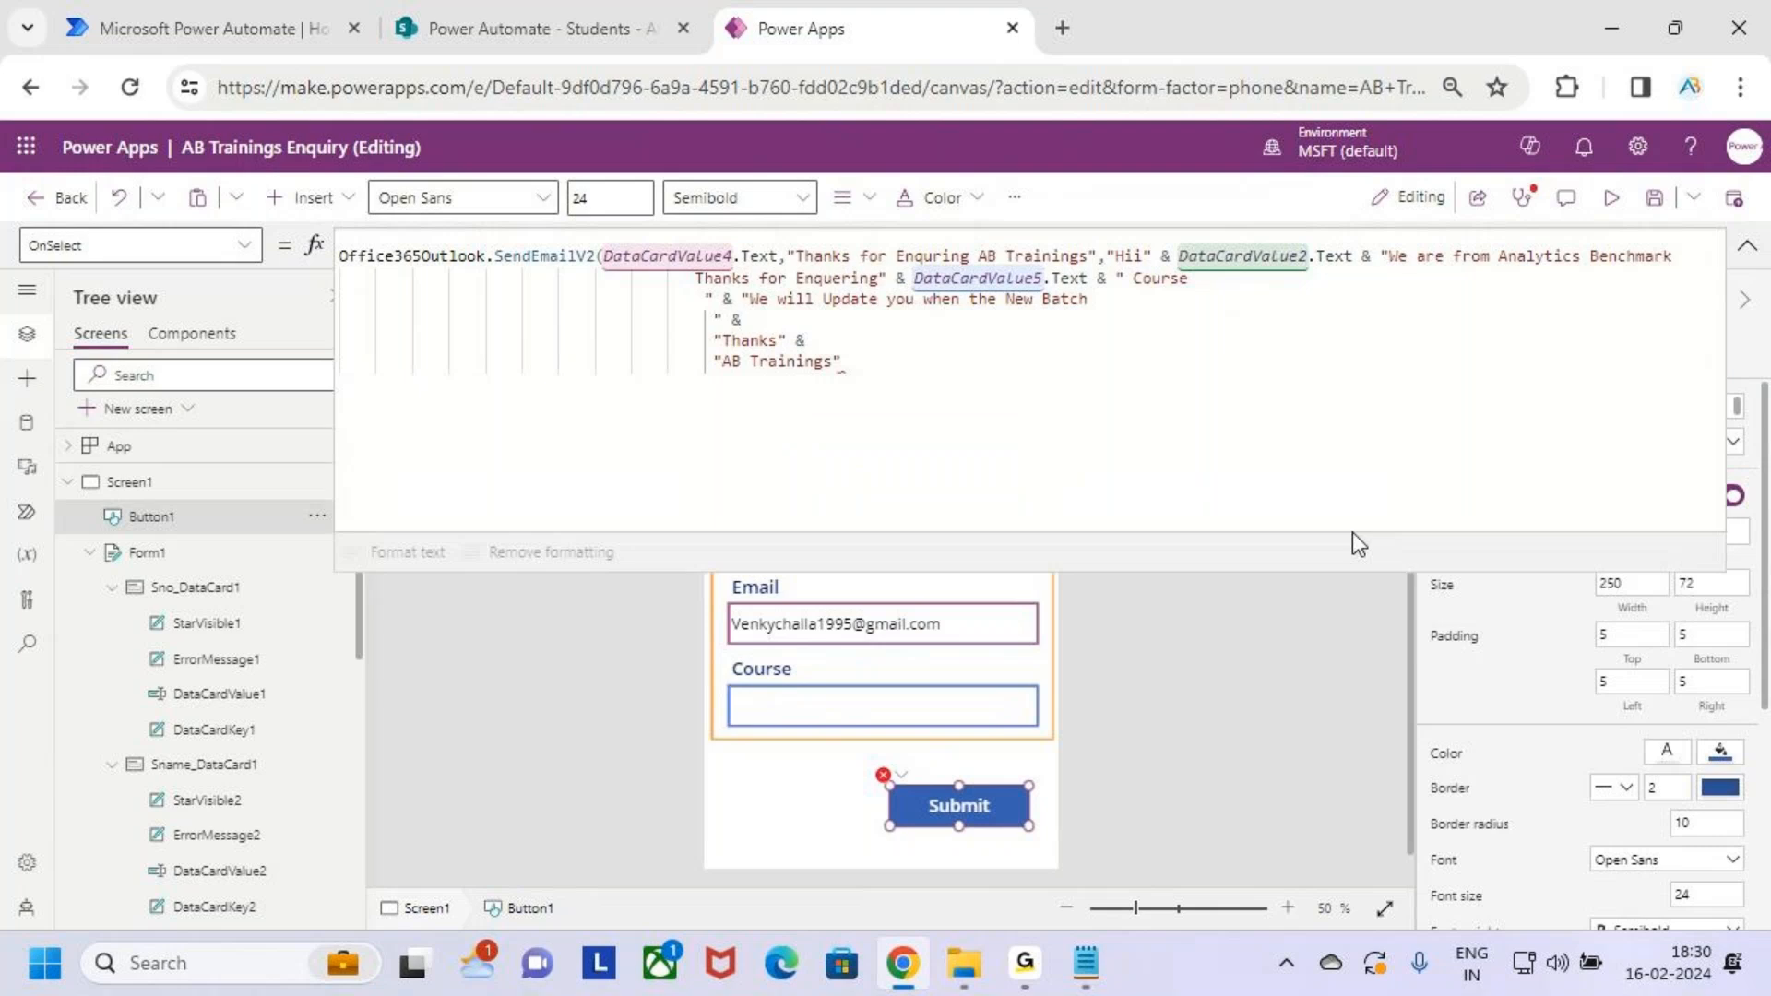
key("ctrl+2")
left_click_drag(854, 764, 1079, 842)
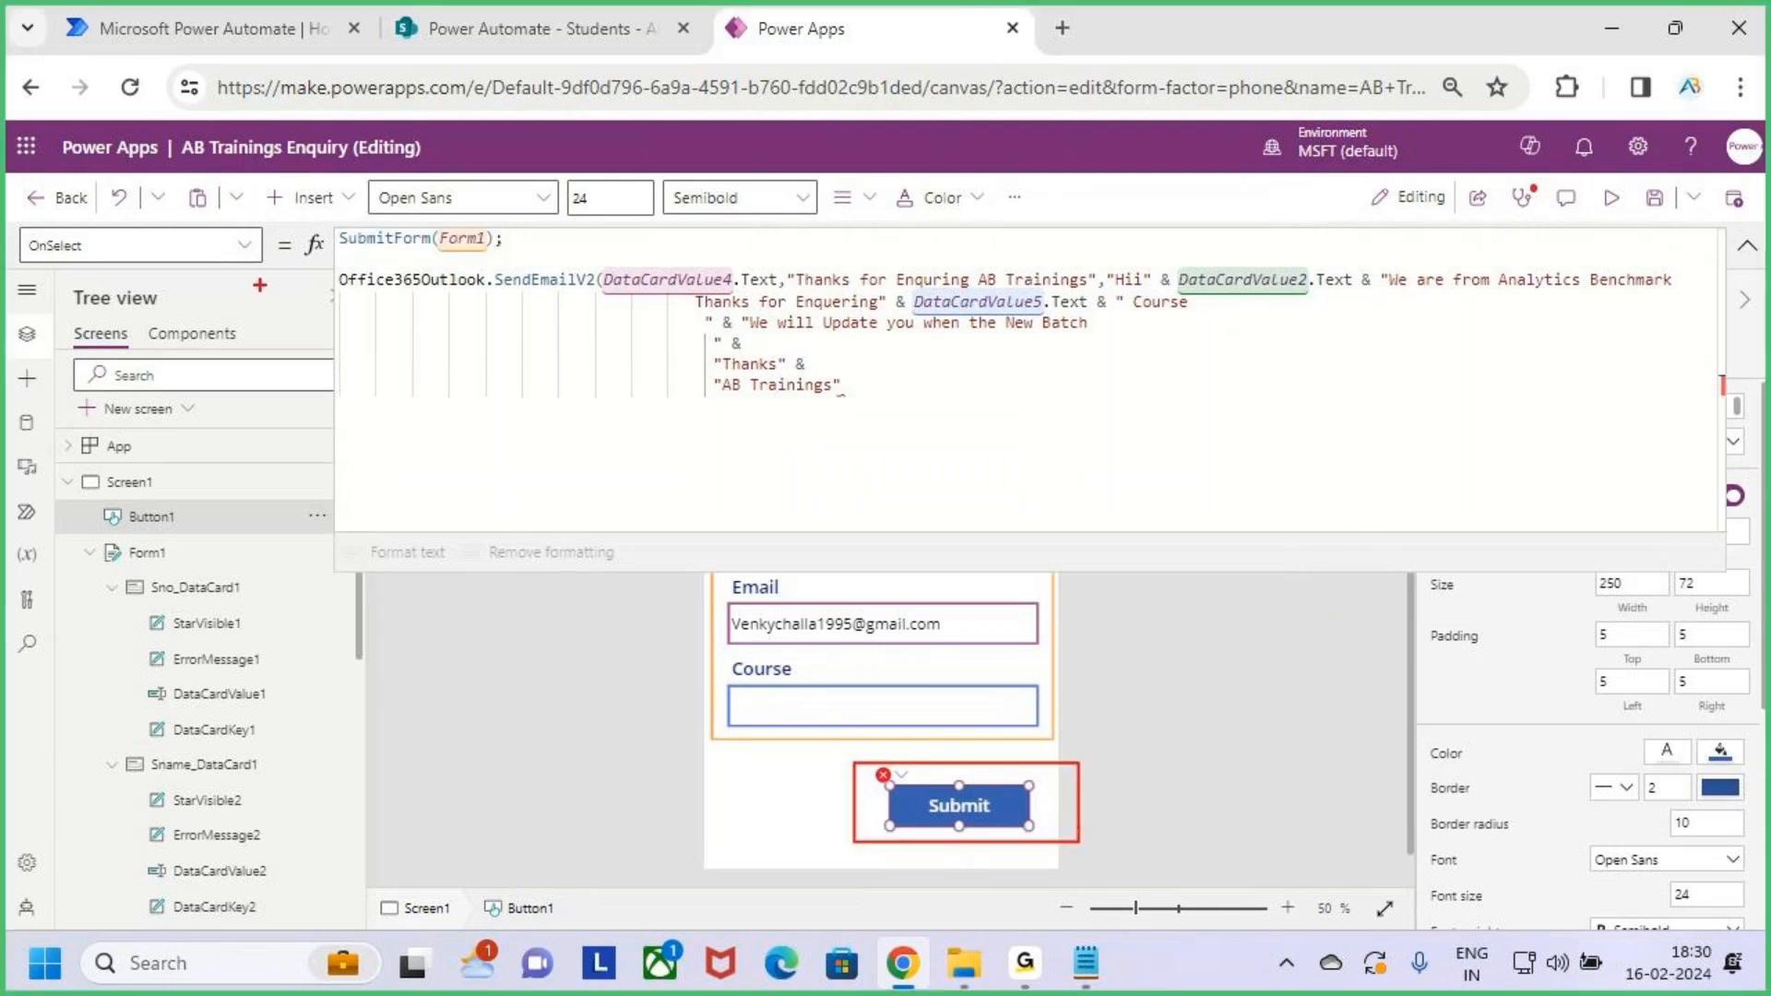
left_click_drag(376, 259, 495, 259)
left_click_drag(433, 297, 564, 291)
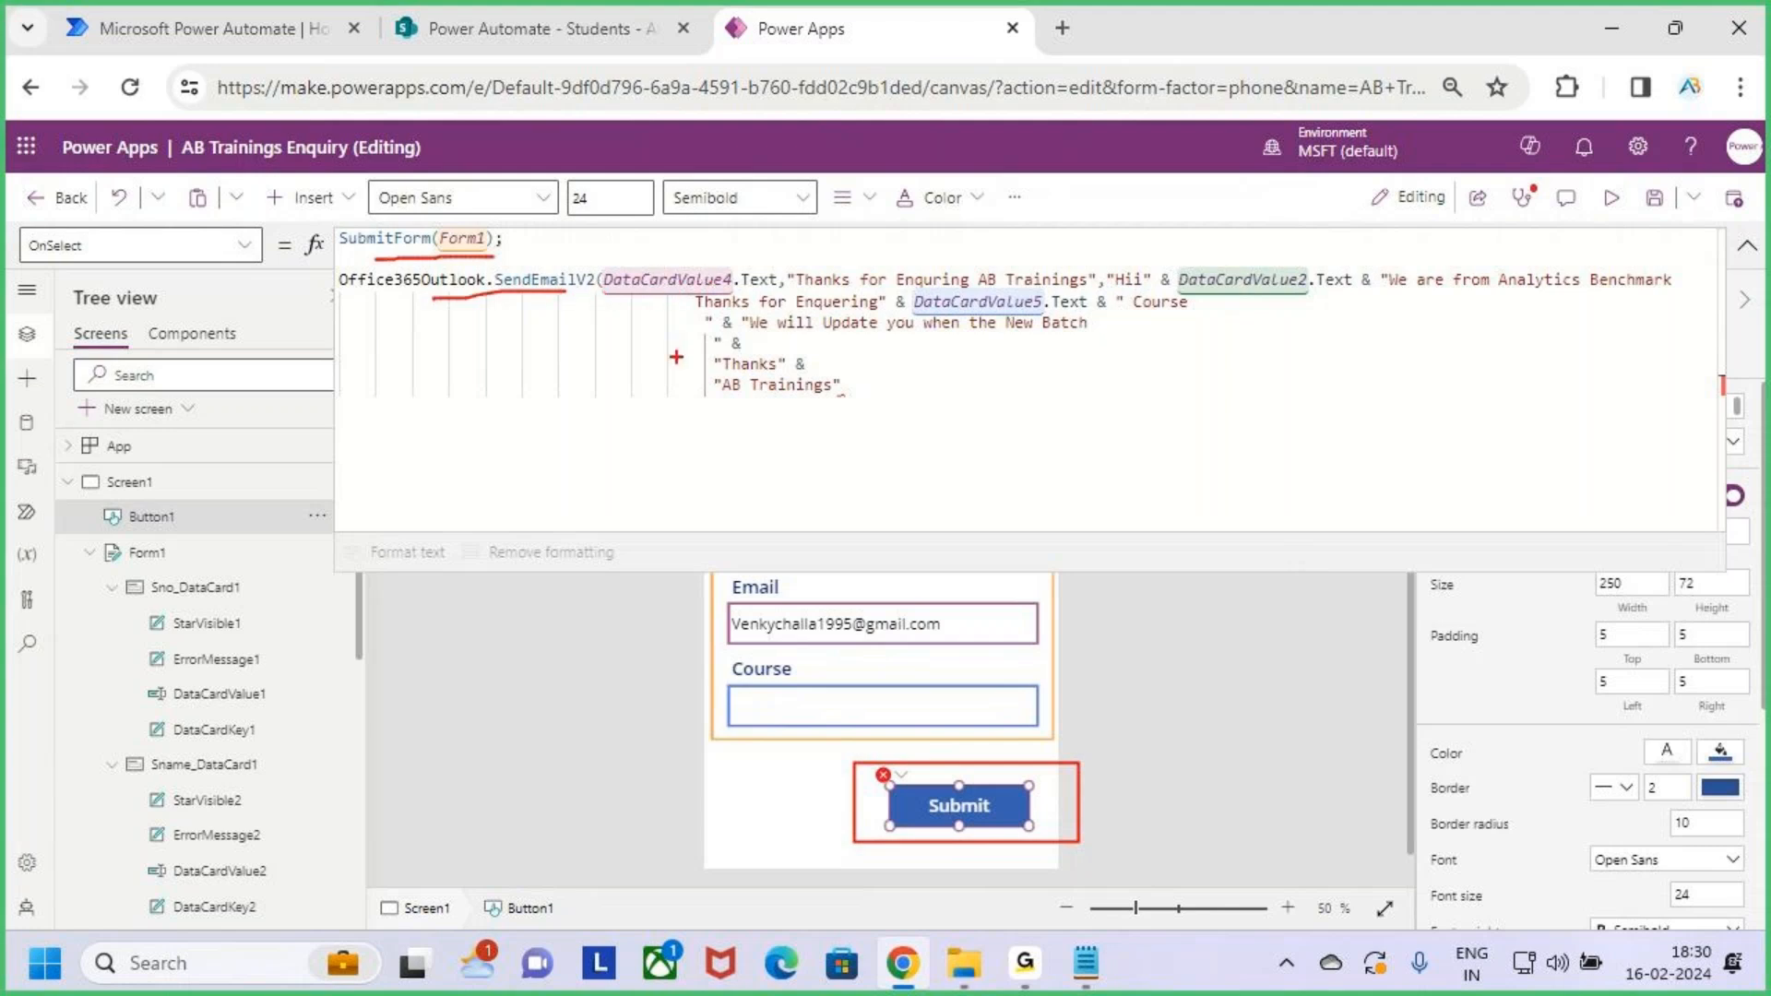
mouse_move(723, 595)
left_mouse_down()
mouse_move(868, 655)
mouse_move(1045, 651)
left_mouse_up()
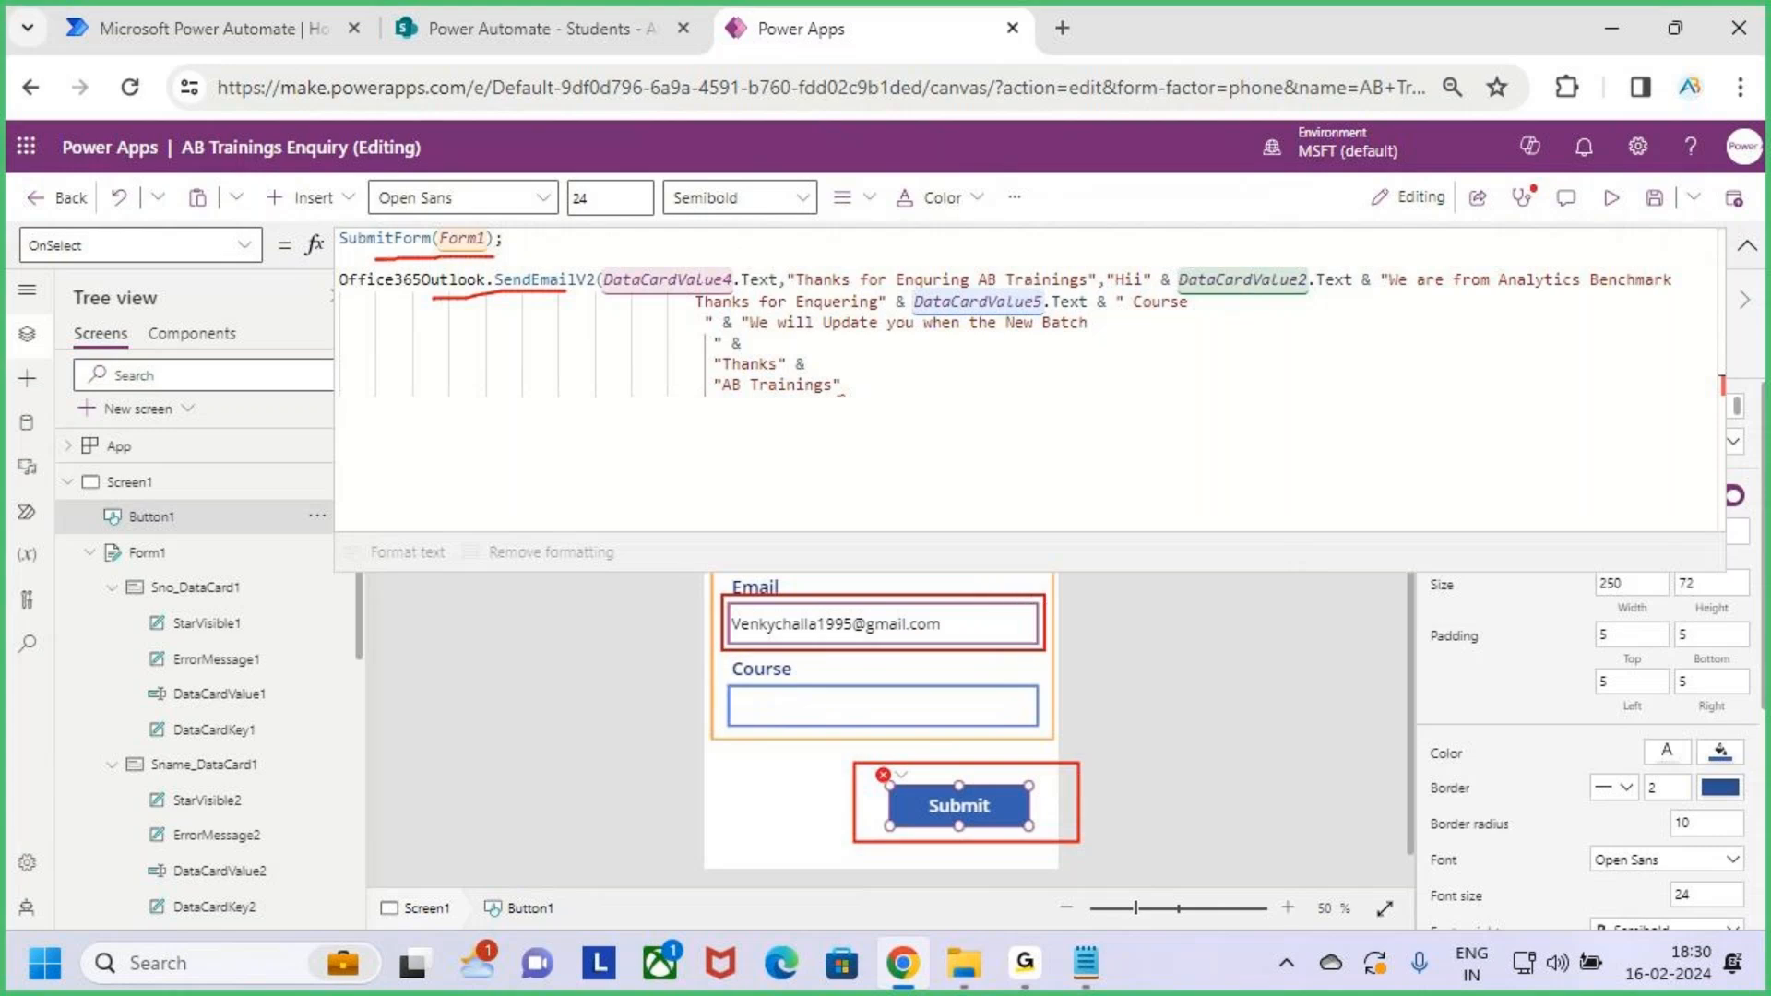
mouse_move(768, 628)
left_mouse_down()
mouse_move(513, 406)
mouse_move(609, 298)
mouse_move(646, 295)
mouse_move(599, 337)
left_mouse_up()
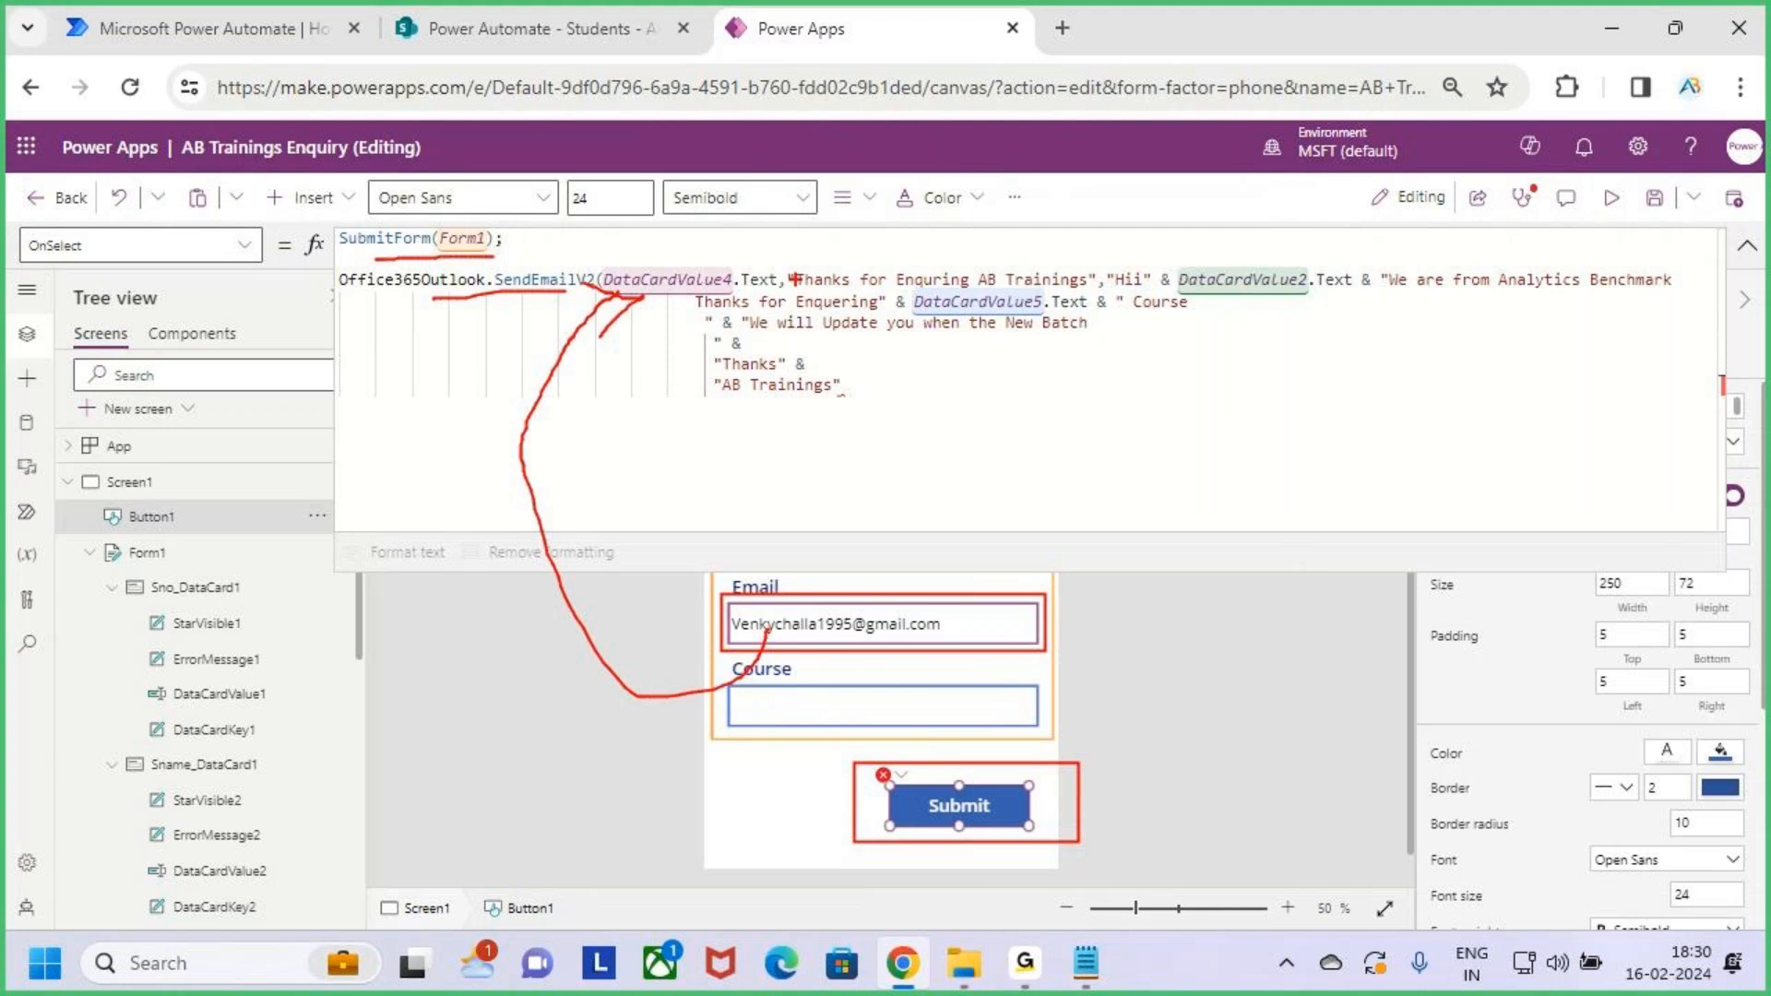
mouse_move(793, 263)
left_mouse_down()
mouse_move(1052, 308)
mouse_move(1129, 286)
mouse_move(1679, 299)
left_mouse_up()
left_click_drag(861, 318, 1147, 316)
left_click_drag(780, 348, 1068, 342)
Close the SendEmailV2 call with a parenthesis and begin a new line with 'New'
key("Escape")
left_click(882, 375)
type(")")
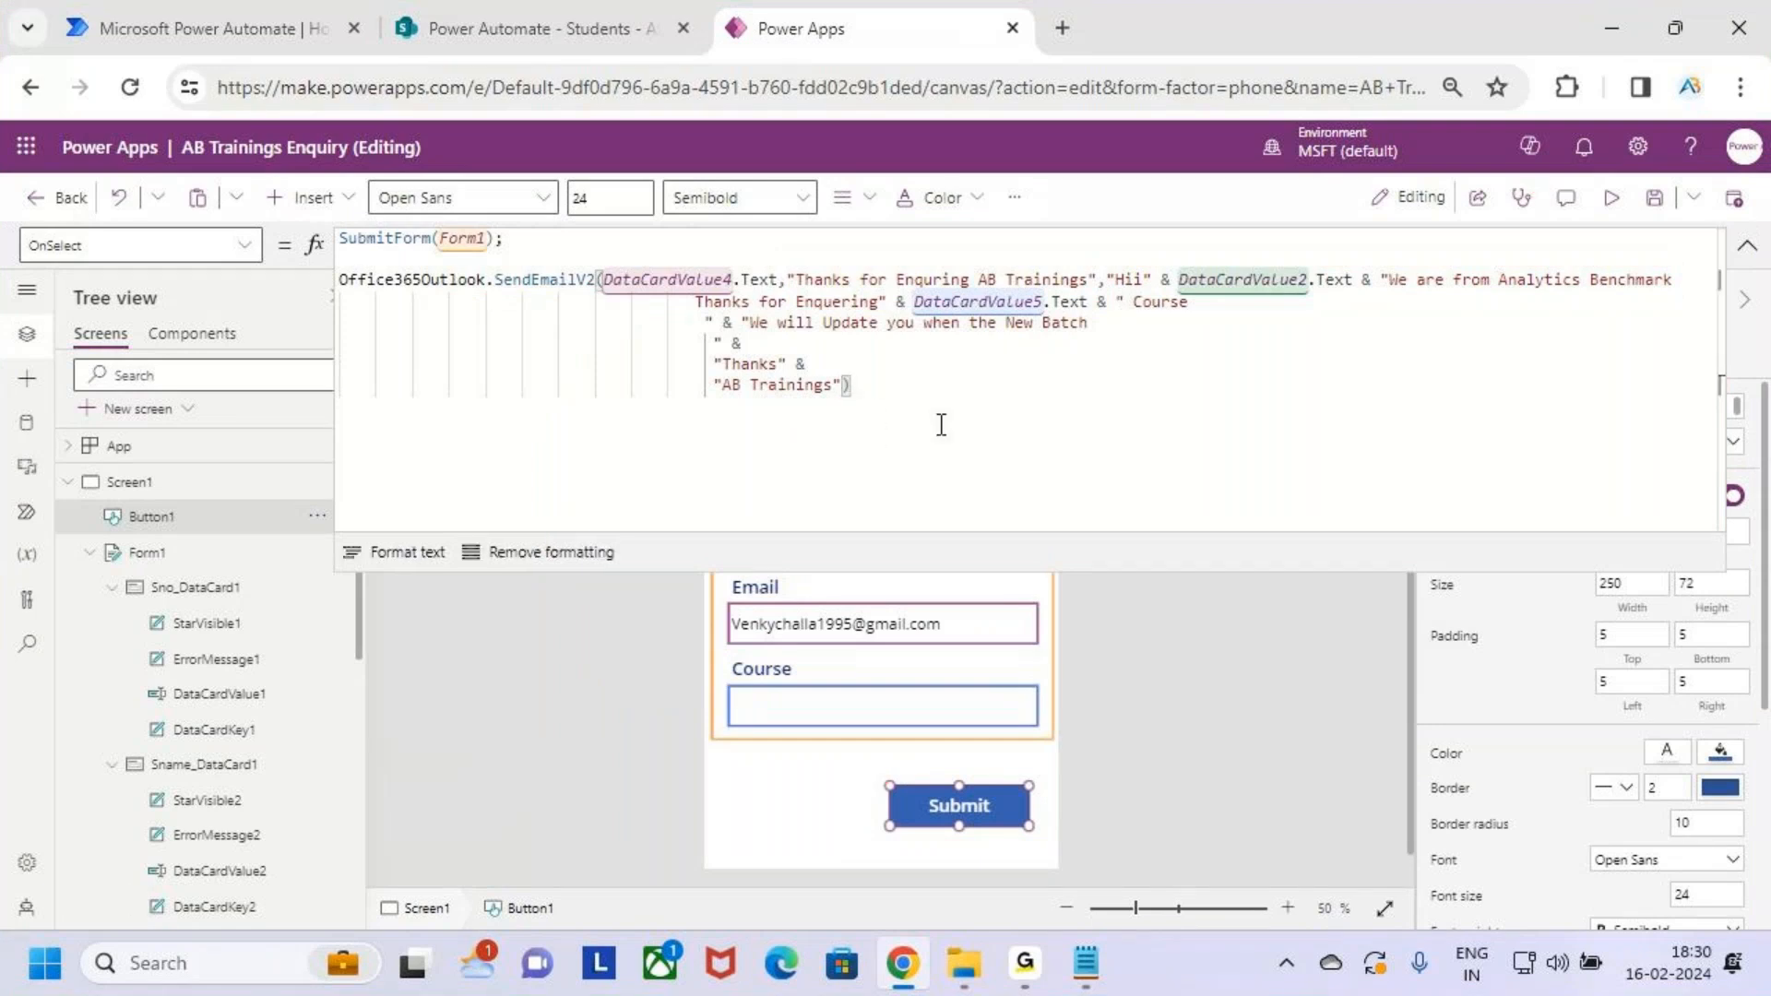
key("Return")
key("Return")
left_click(400, 441)
left_click(353, 430)
type("Newf")
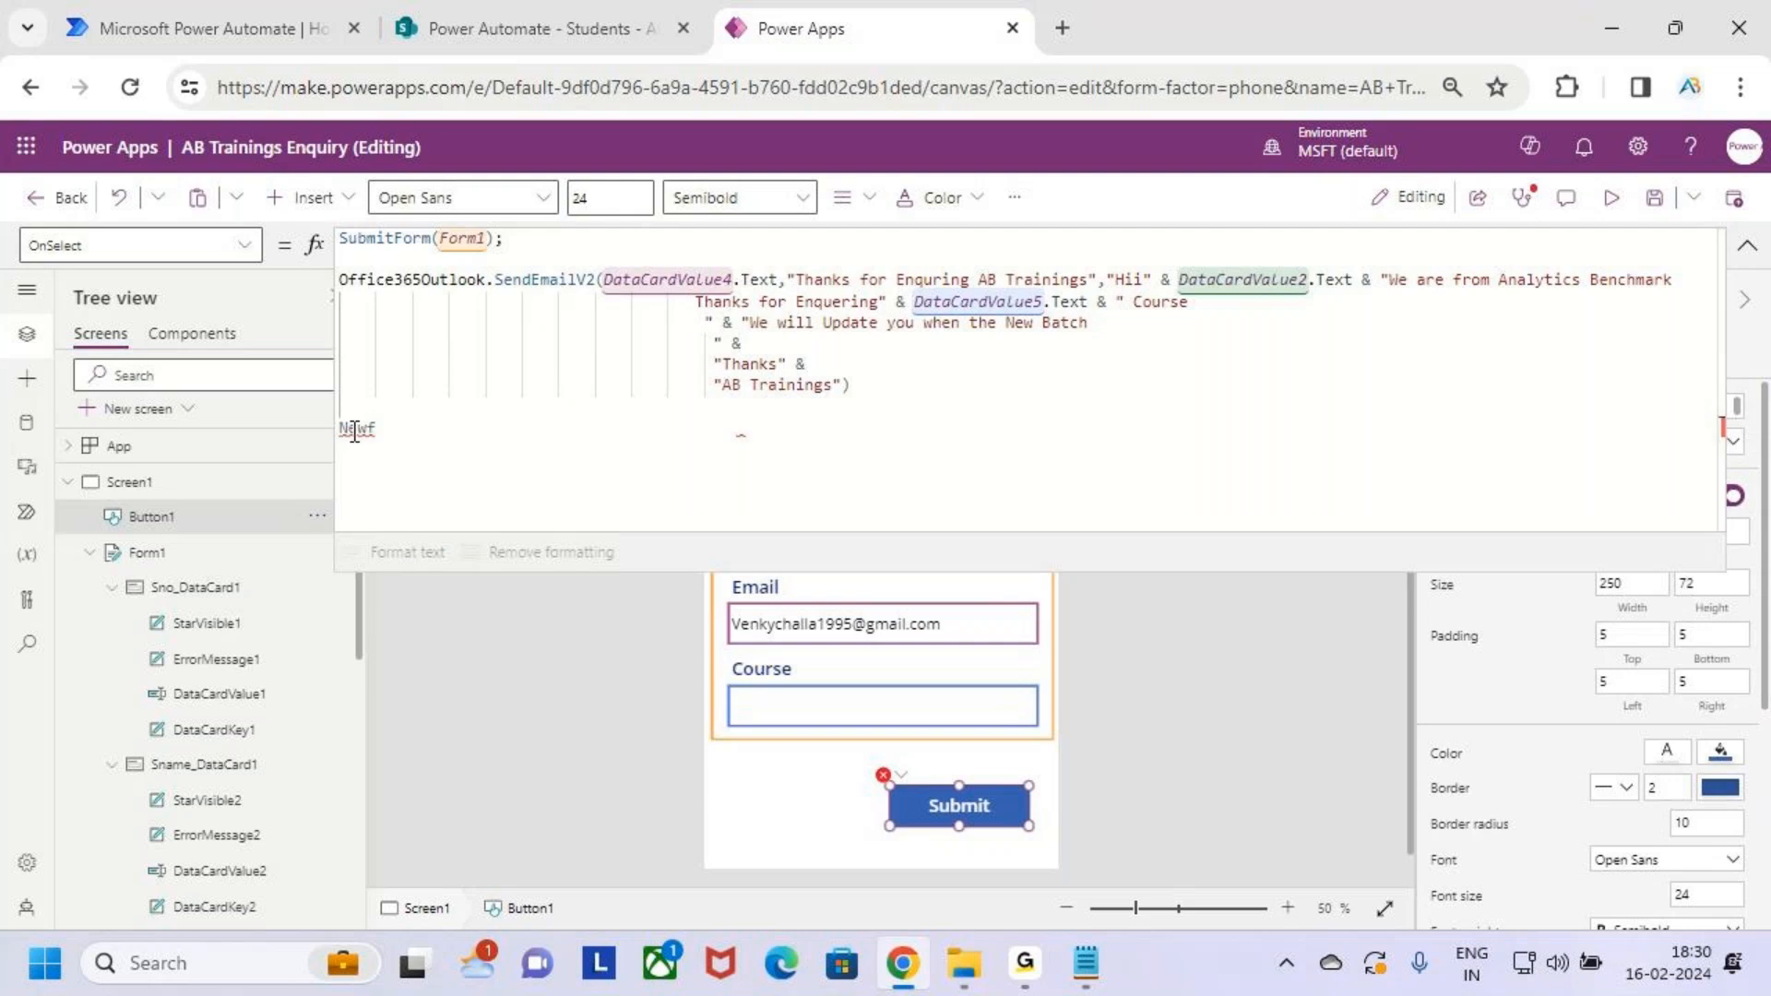
key("BackSpace")
End the email call with ');' and complete the new line as NewForm(form1);
left_click(908, 389)
key("BackSpace")
type(";")
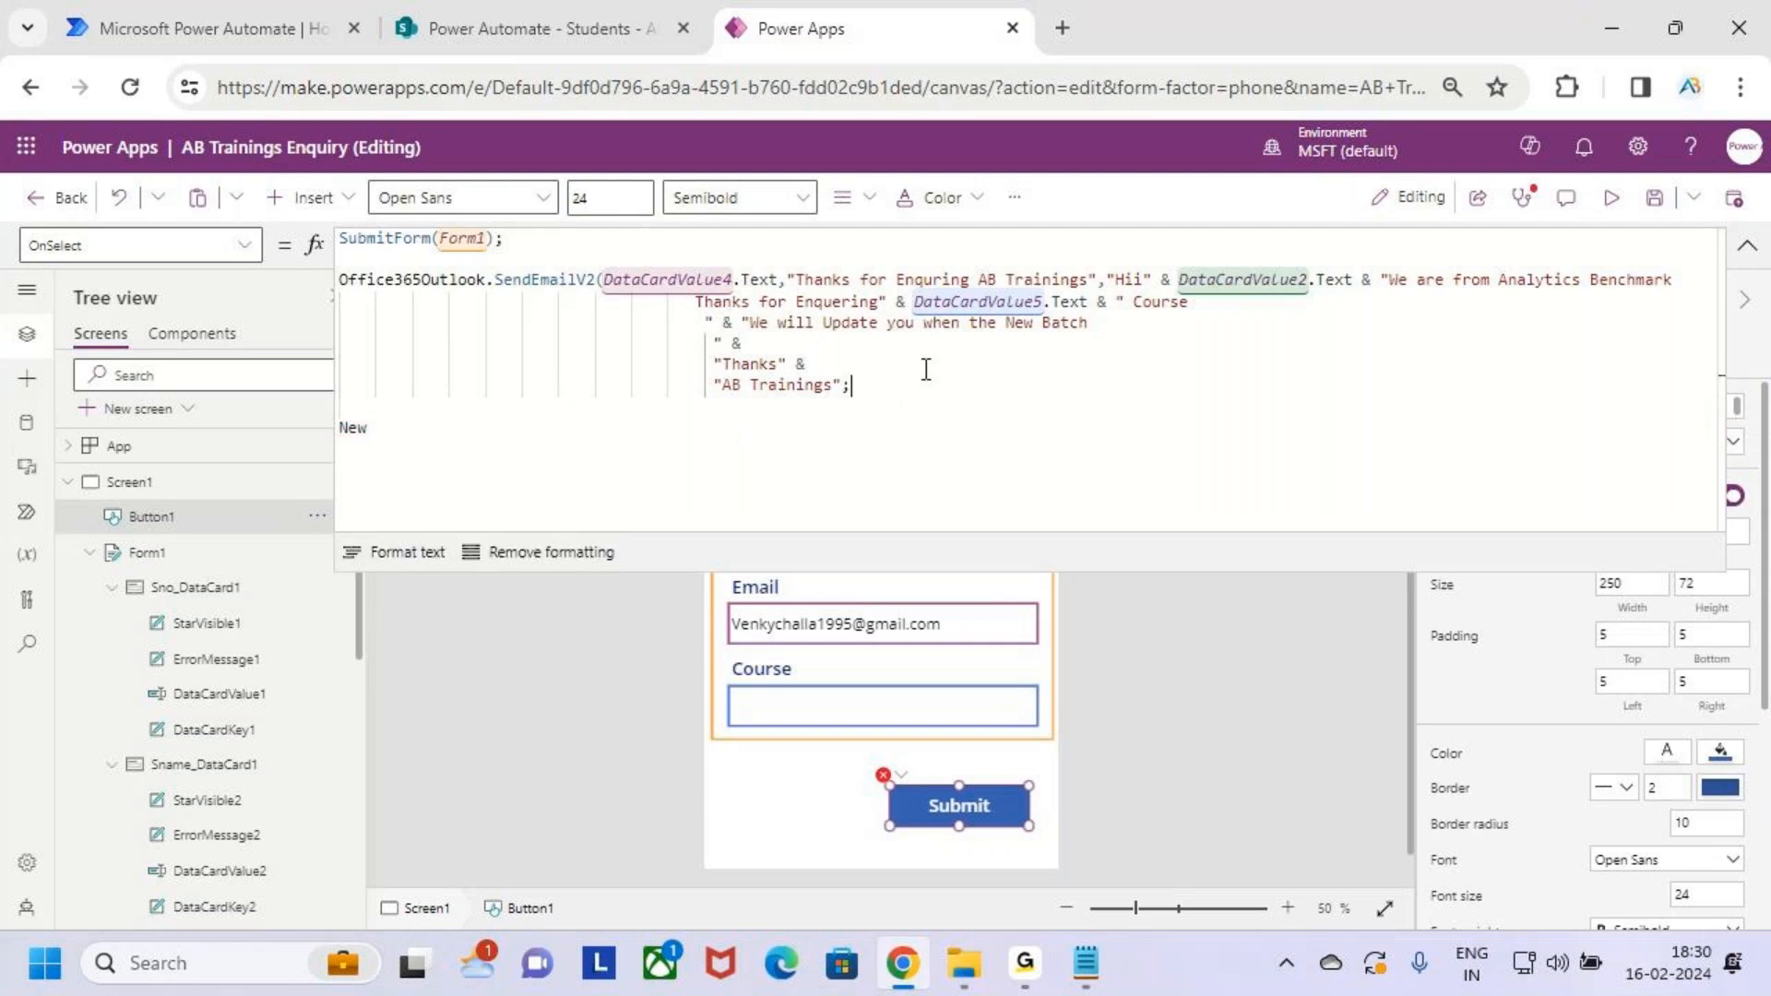
key("BackSpace")
type(");")
left_click(388, 439)
type("For")
key("BackSpace")
key("BackSpace")
key("BackSpace")
key("BackSpace")
key("BackSpace")
key("BackSpace")
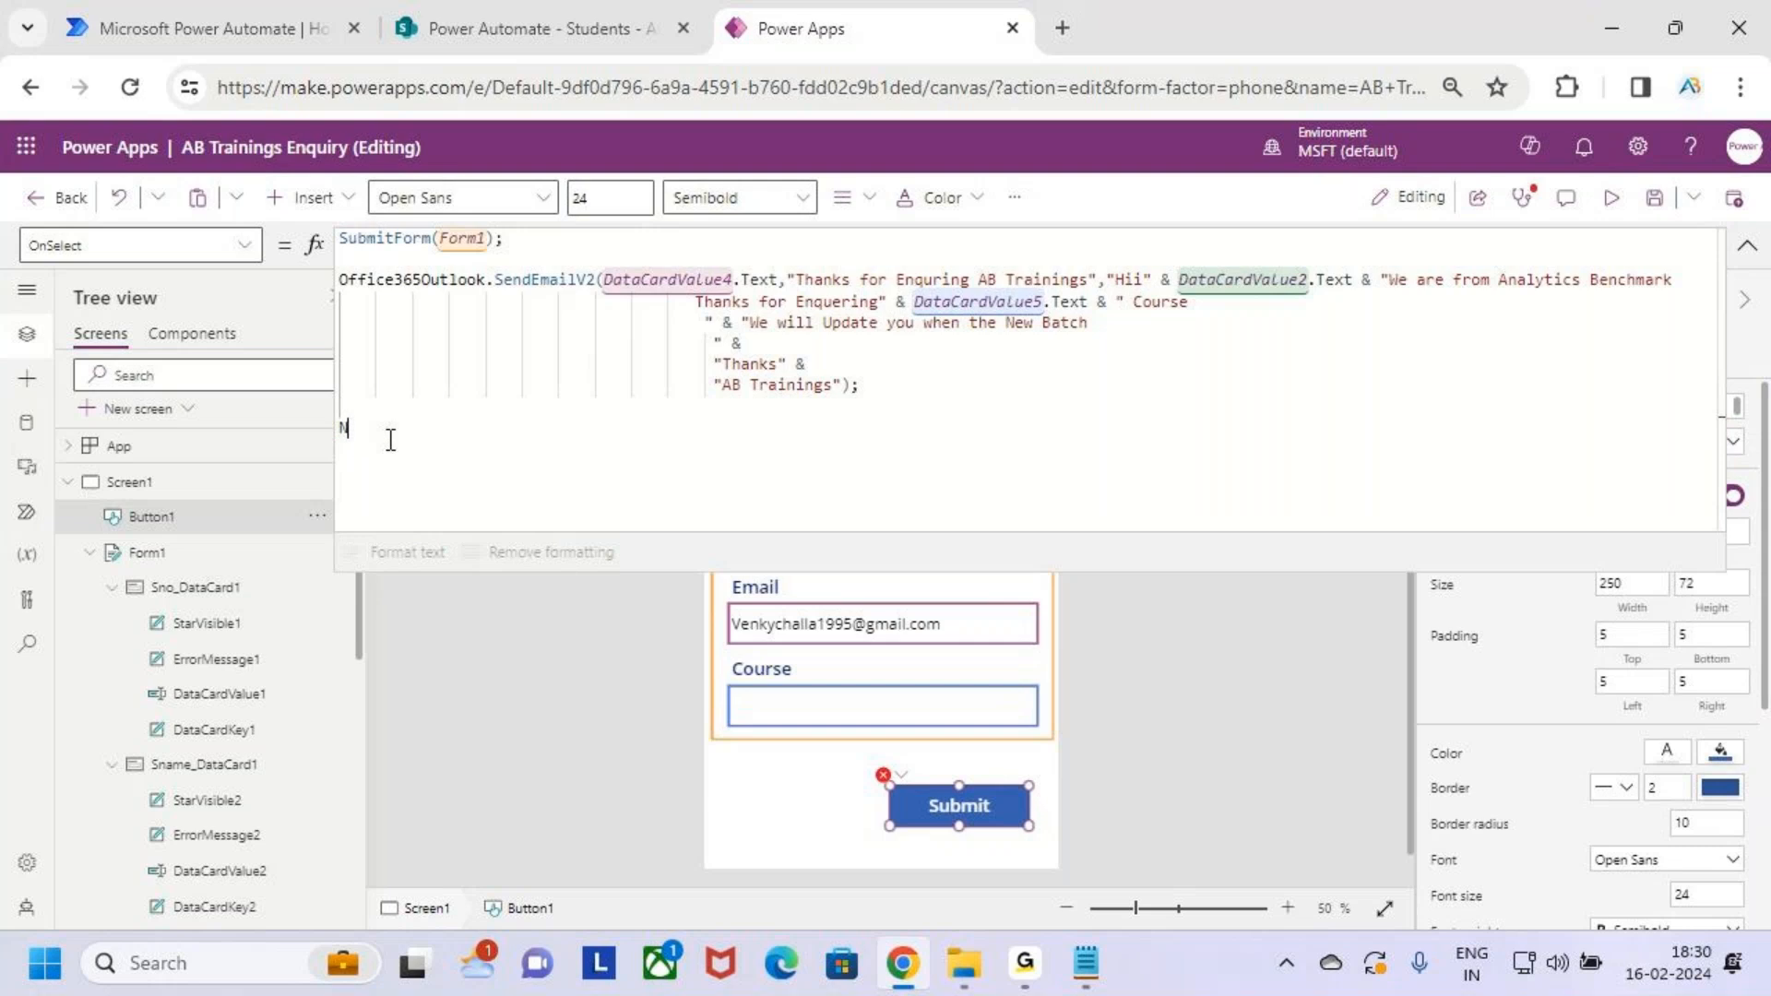
type("ewForm(form")
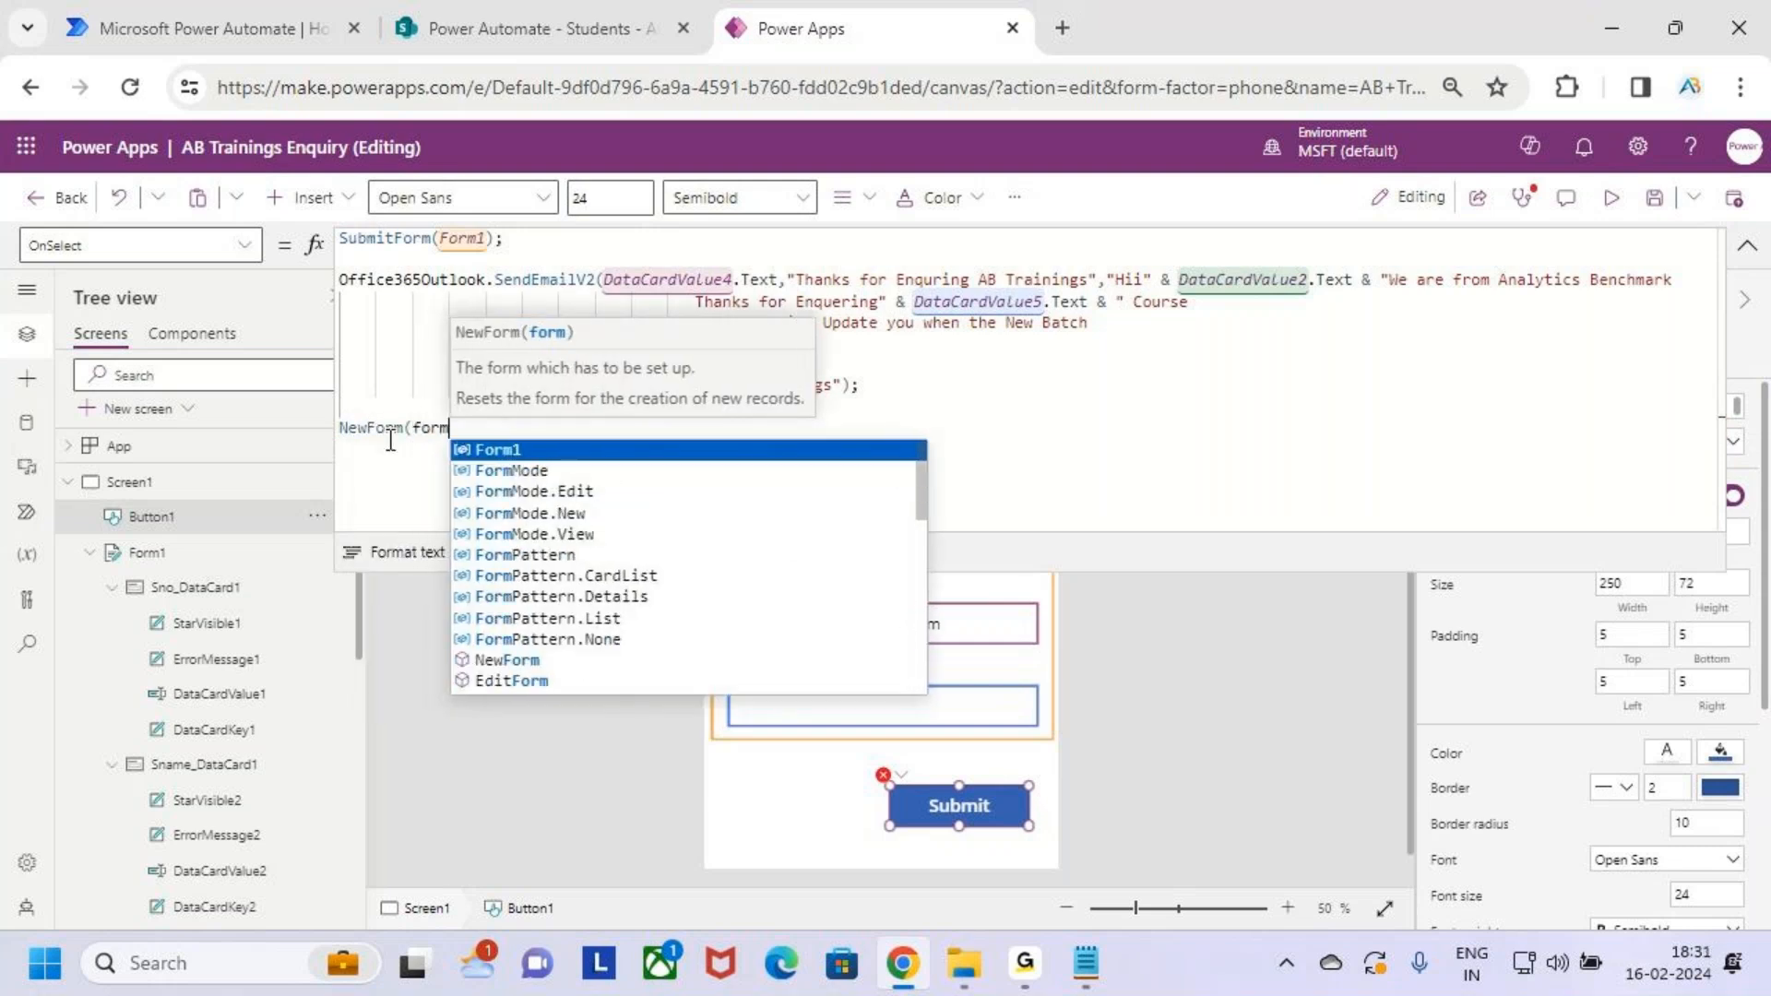
type("1);")
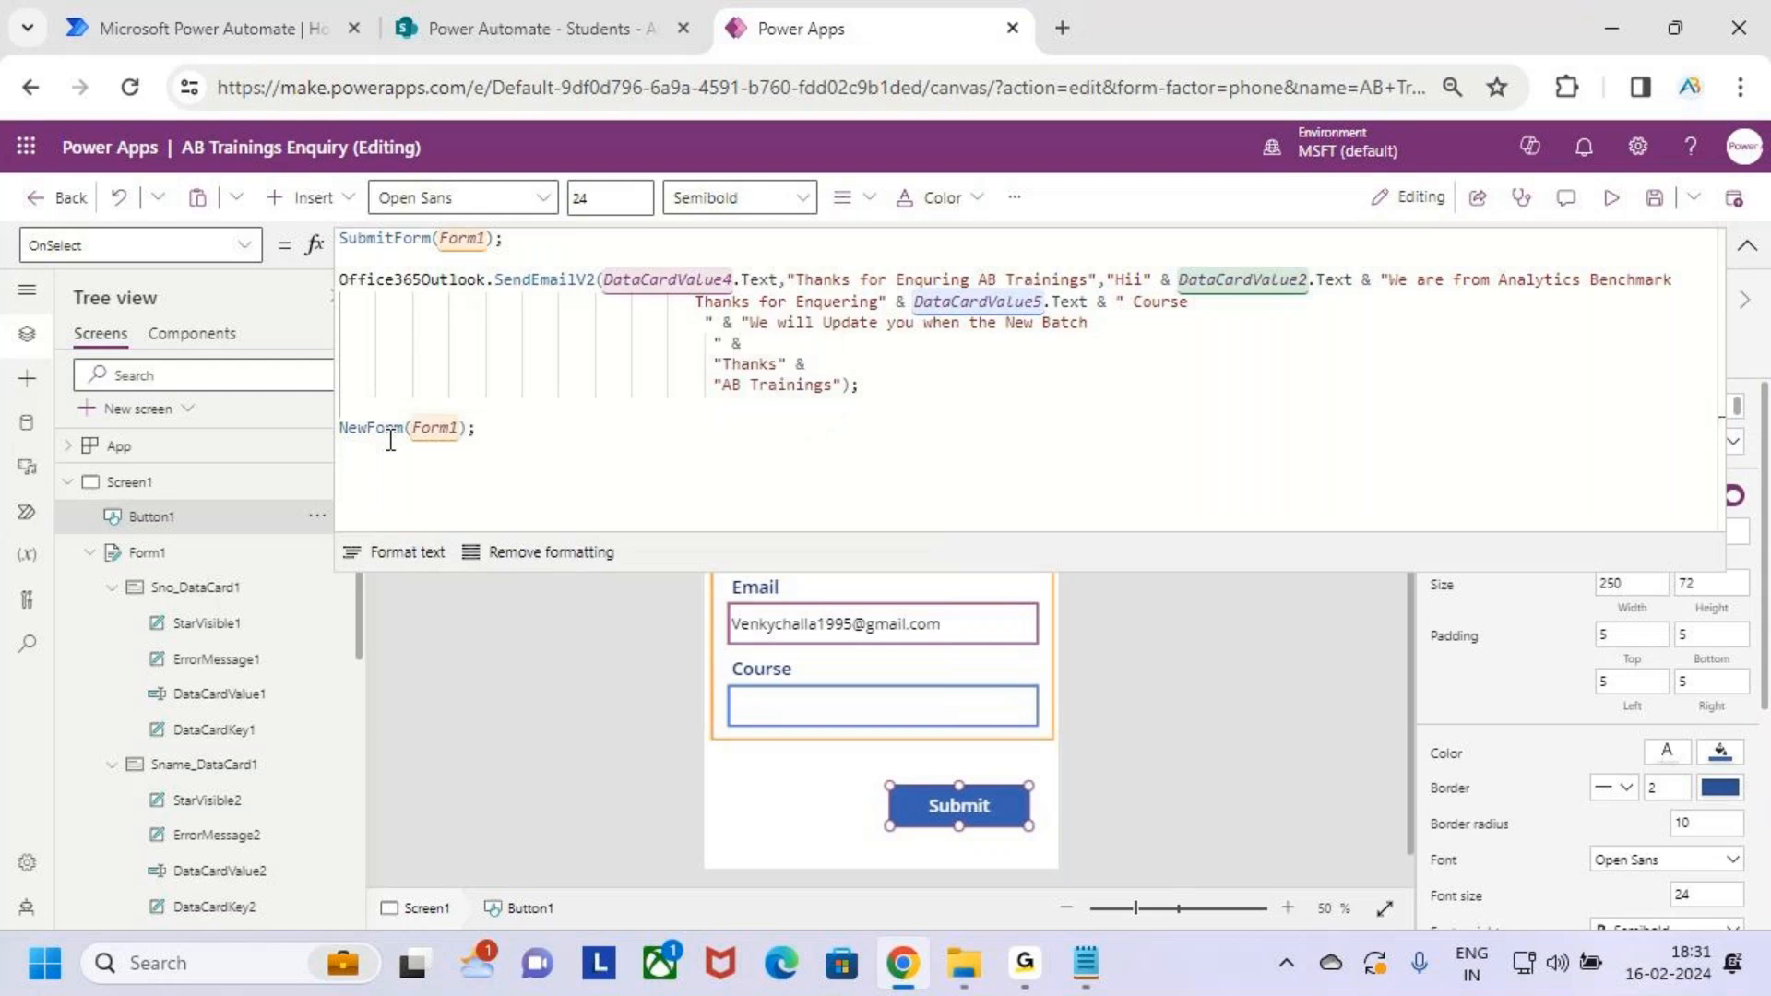
Save the app, preview it, and submit a test enquiry with course 'Power Apps'
left_click(1655, 216)
left_click(1614, 211)
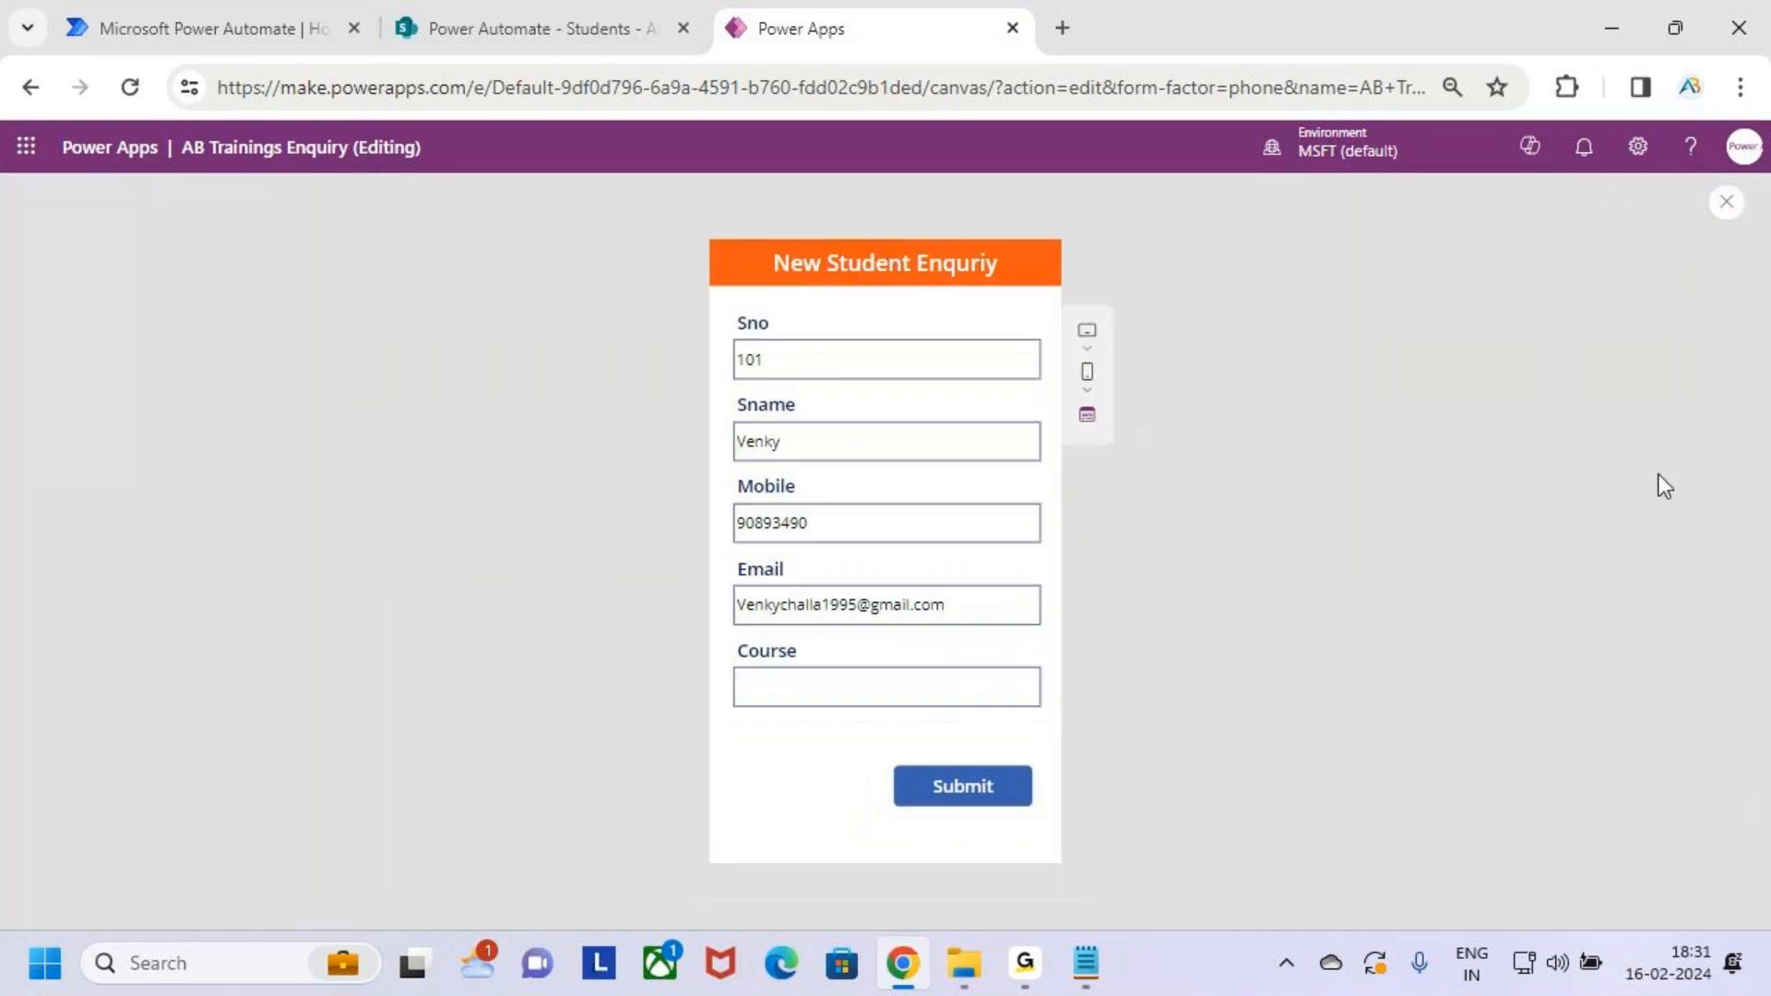
left_click(819, 359)
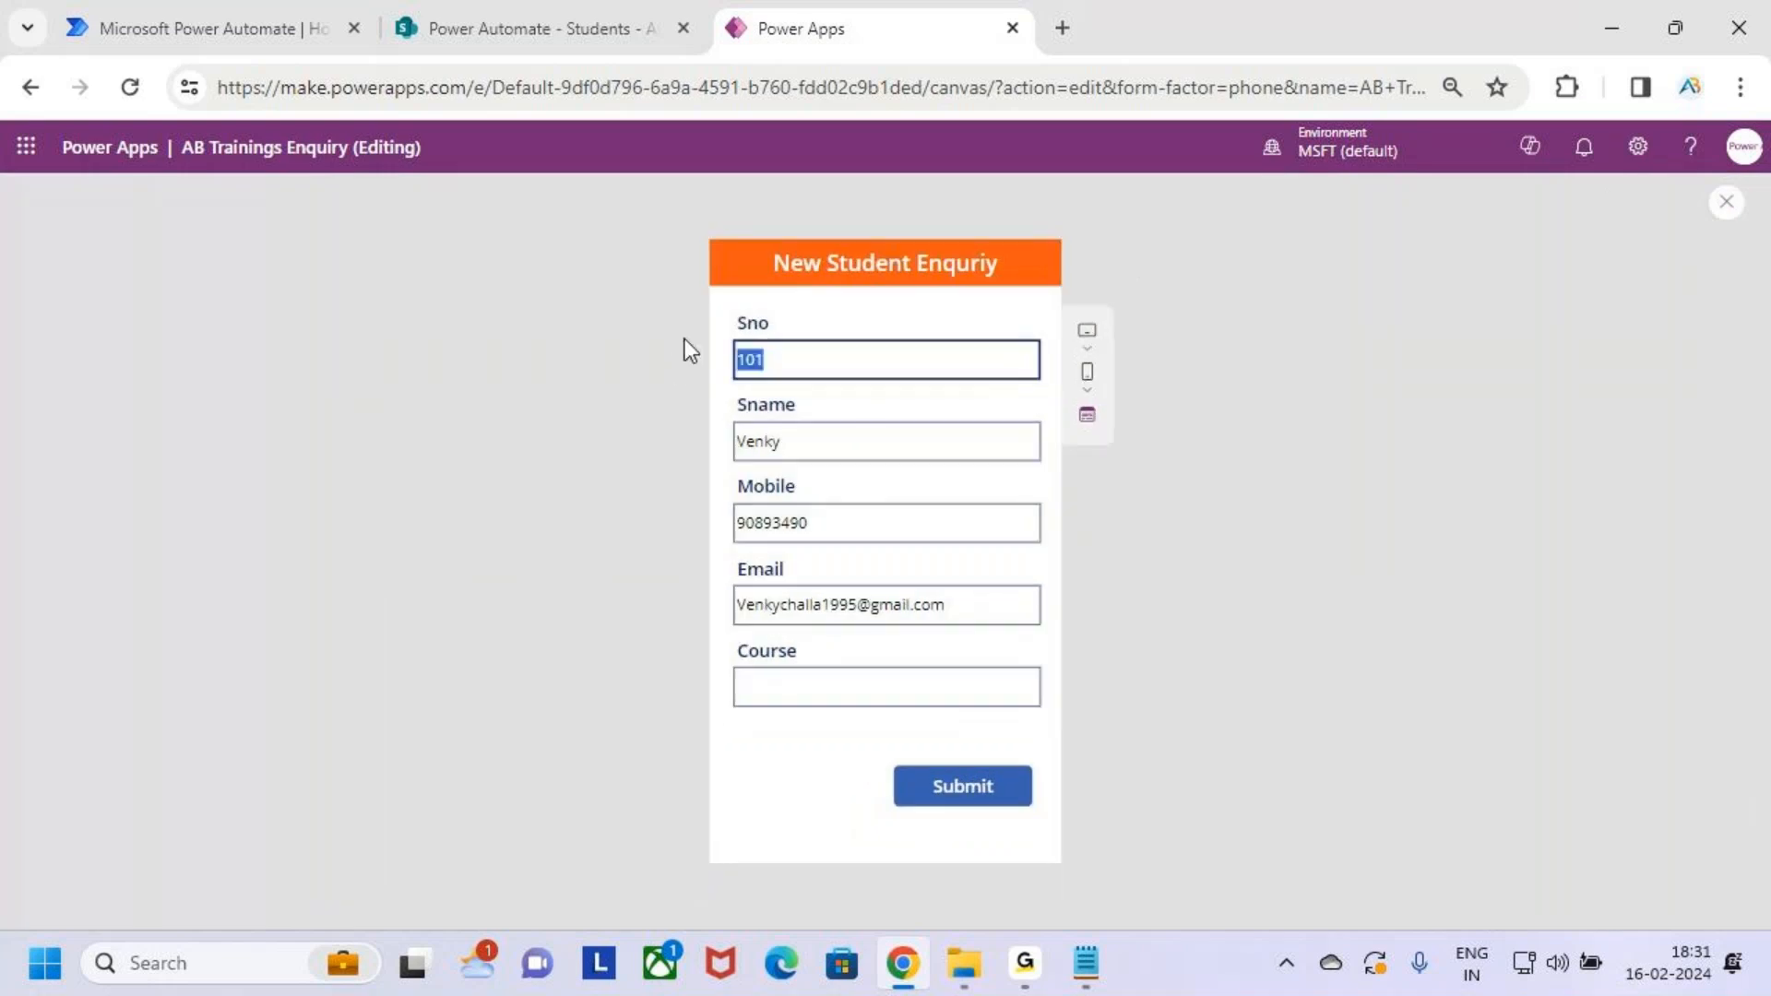
left_click(810, 437)
left_click_drag(791, 522, 809, 523)
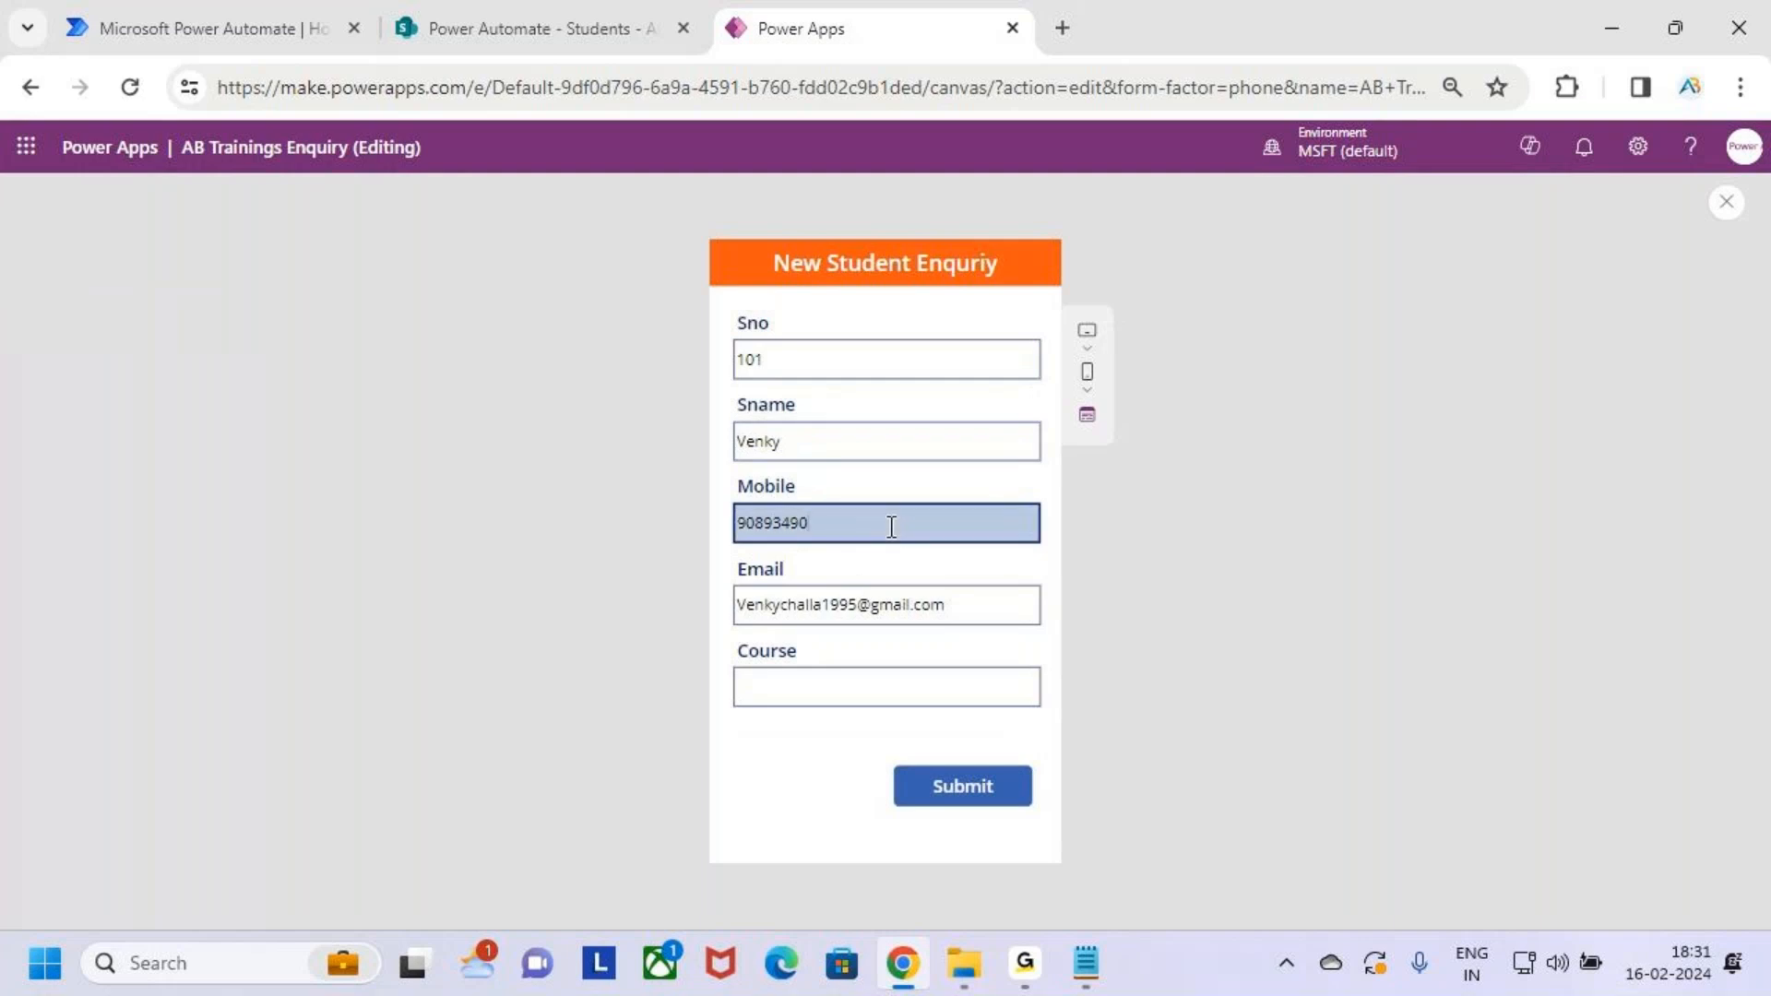
left_click(980, 606)
left_click_drag(981, 606, 748, 609)
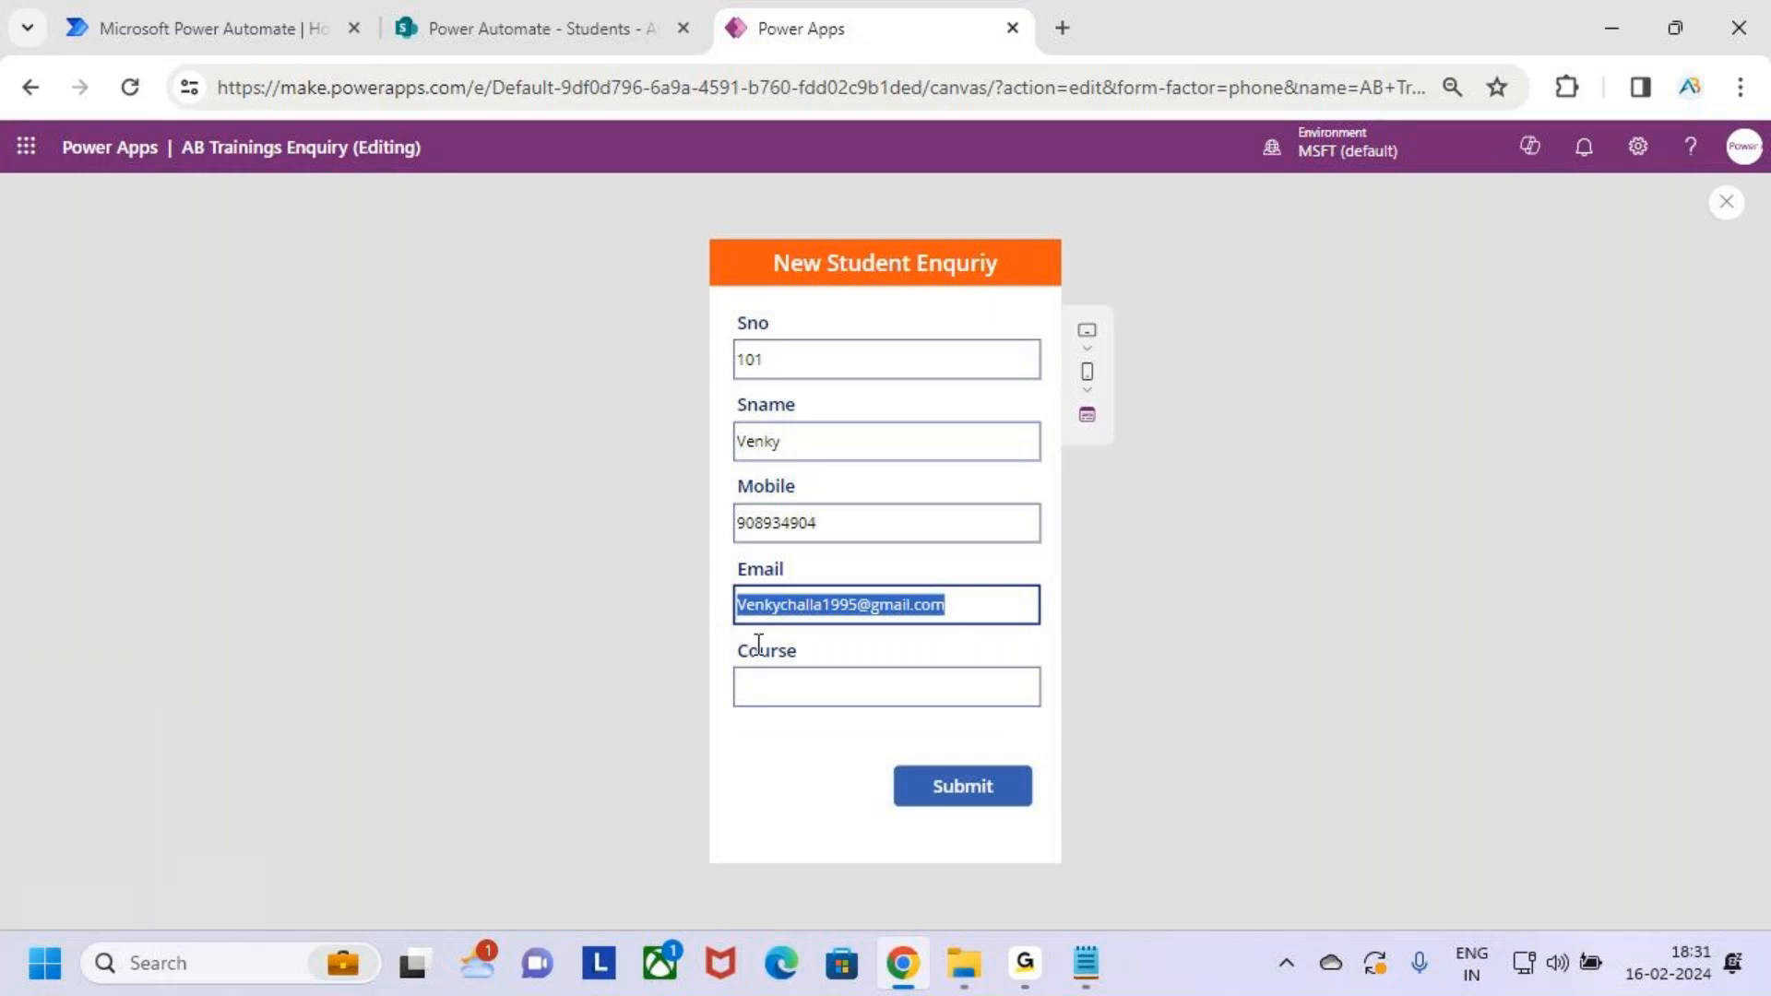
left_click(967, 692)
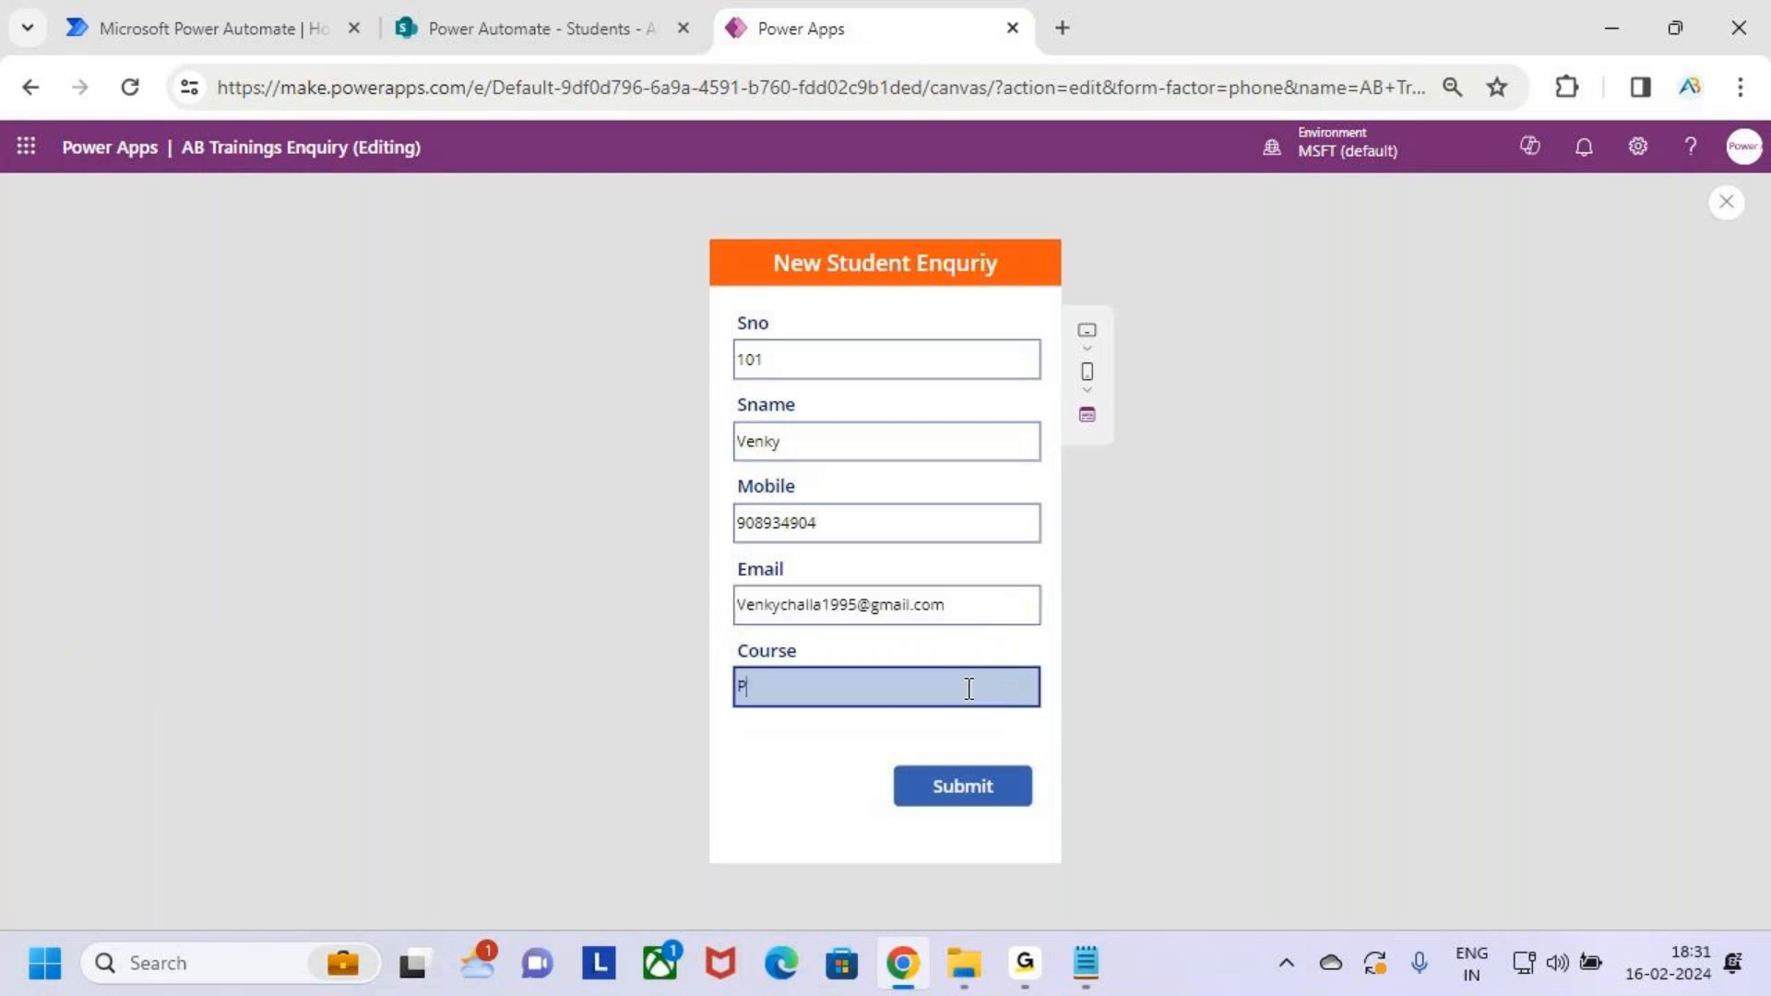
type("Power Apps")
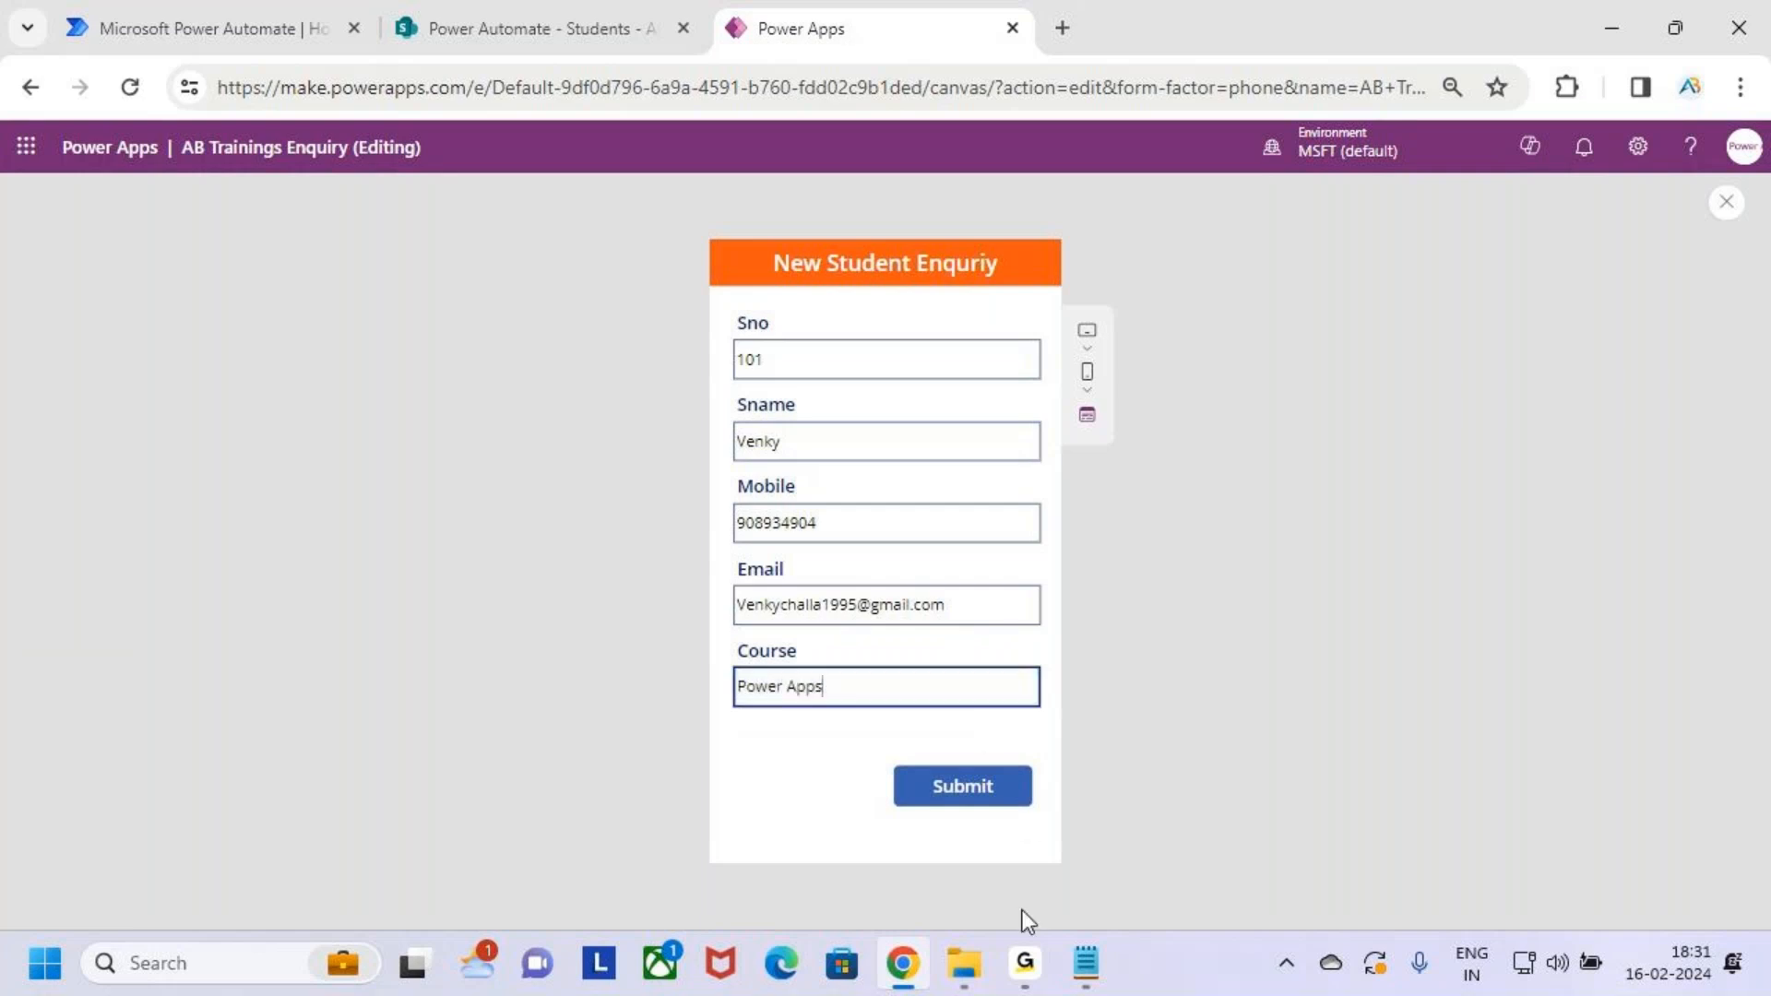
left_click(1000, 797)
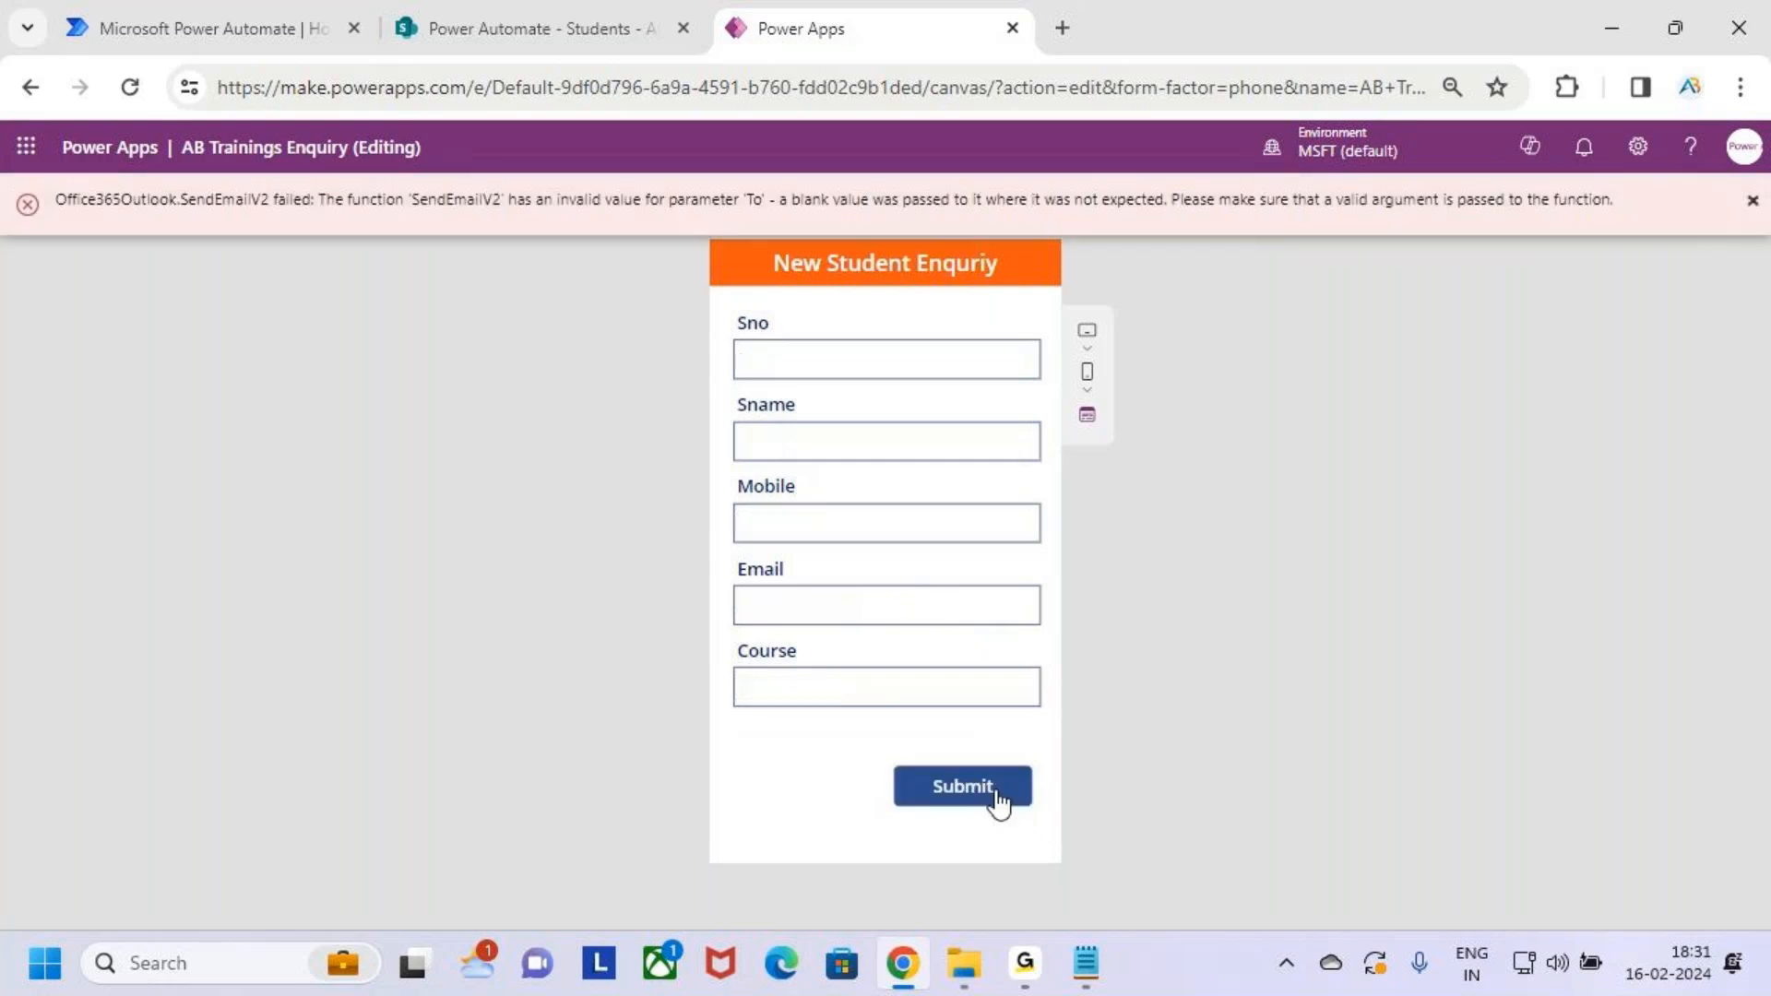
Show the new Sno 101 record in the SharePoint Students list, highlighting it with the pen
key("ctrl+2")
mouse_move(45, 176)
left_mouse_down()
mouse_move(242, 219)
mouse_move(504, 211)
left_mouse_up()
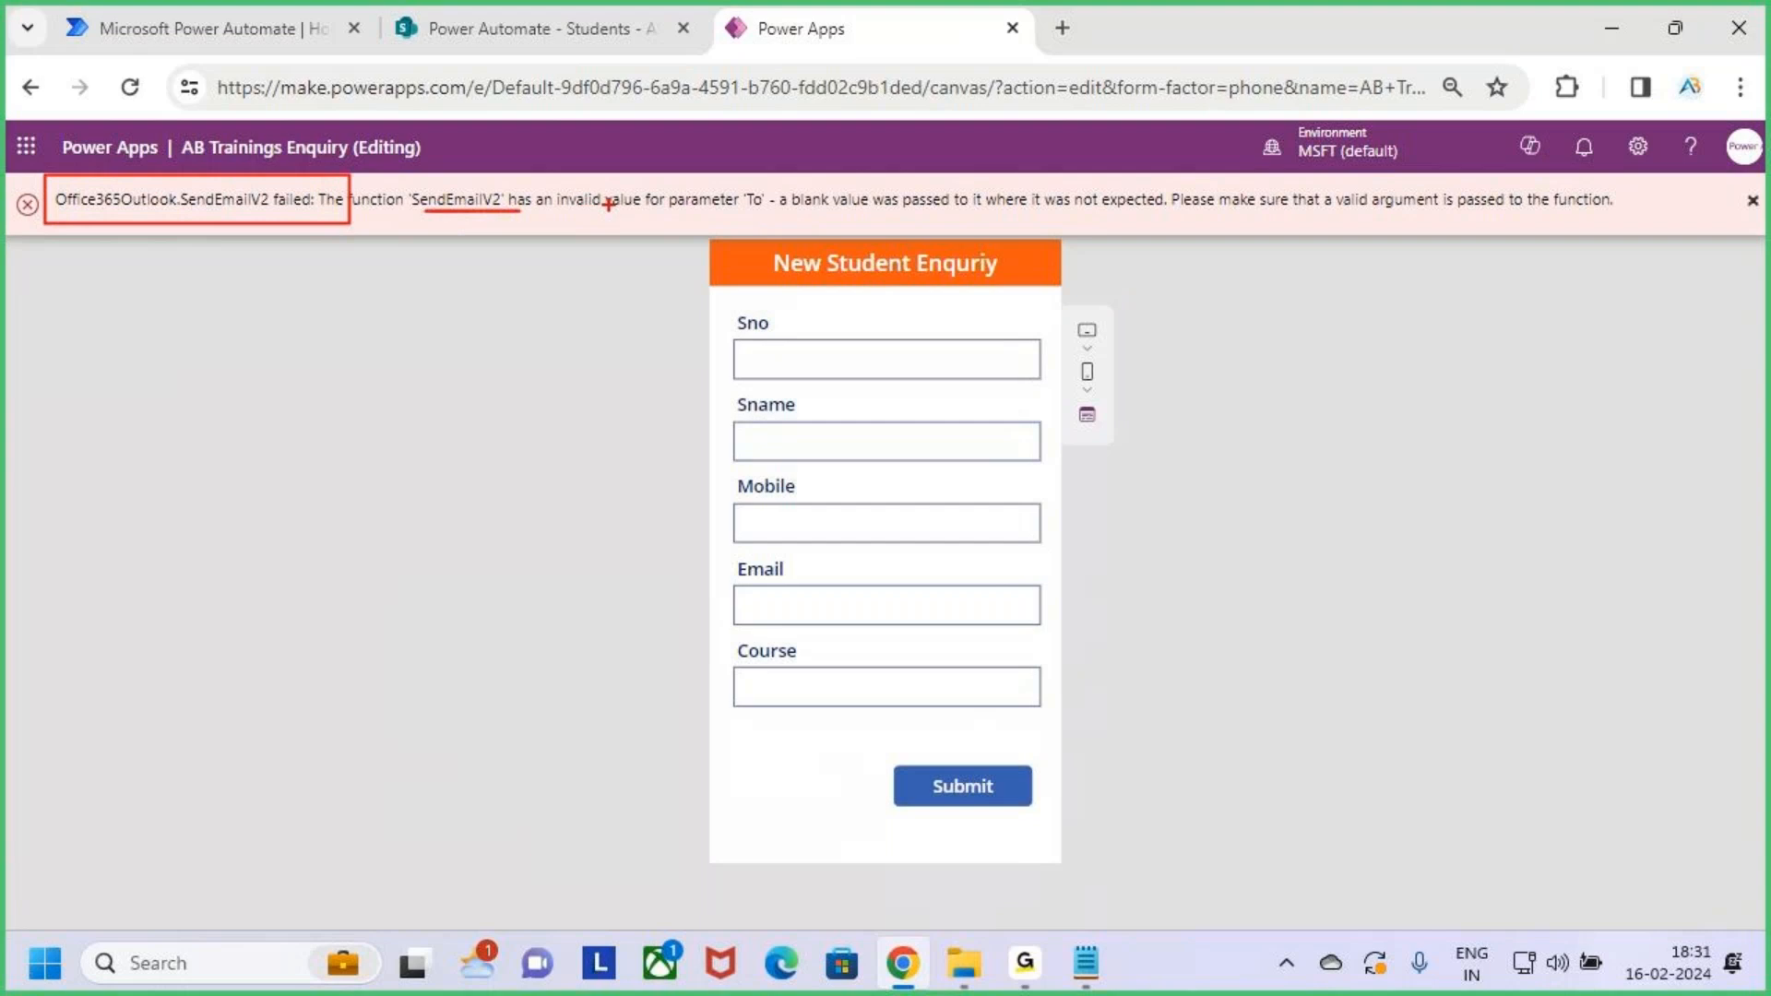
left_click_drag(689, 213, 786, 219)
key("Escape")
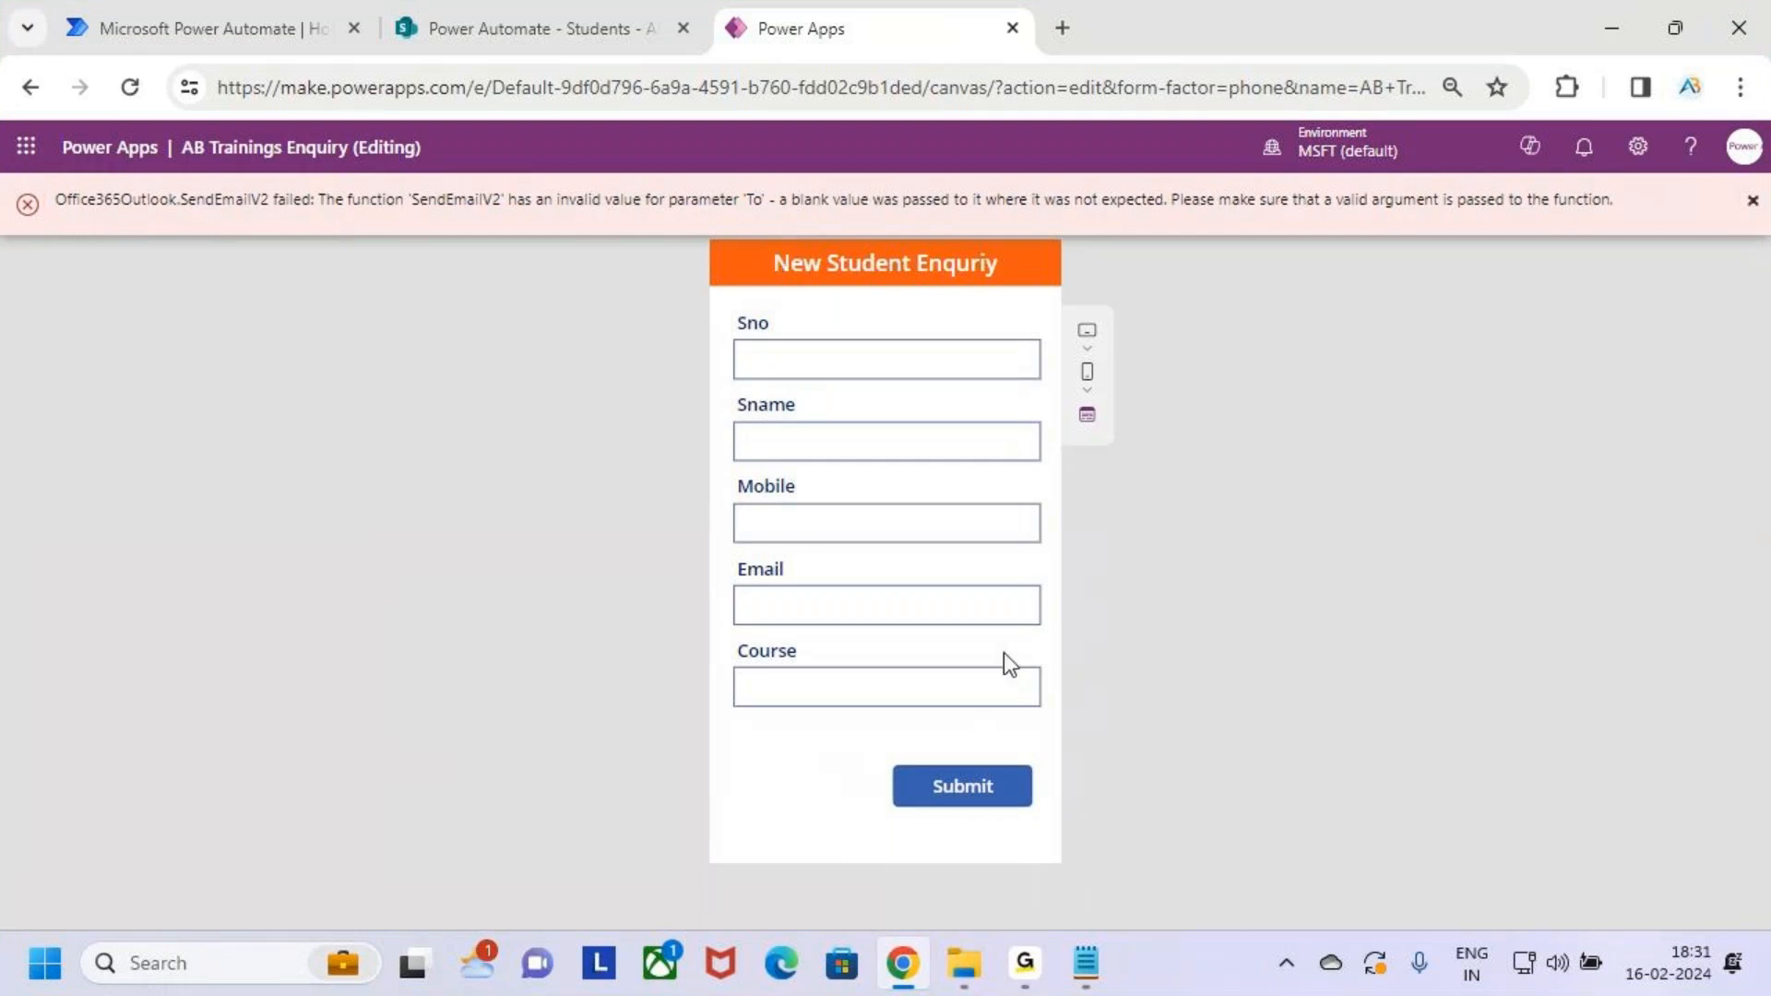
left_click(579, 41)
left_click_drag(473, 526, 1533, 643)
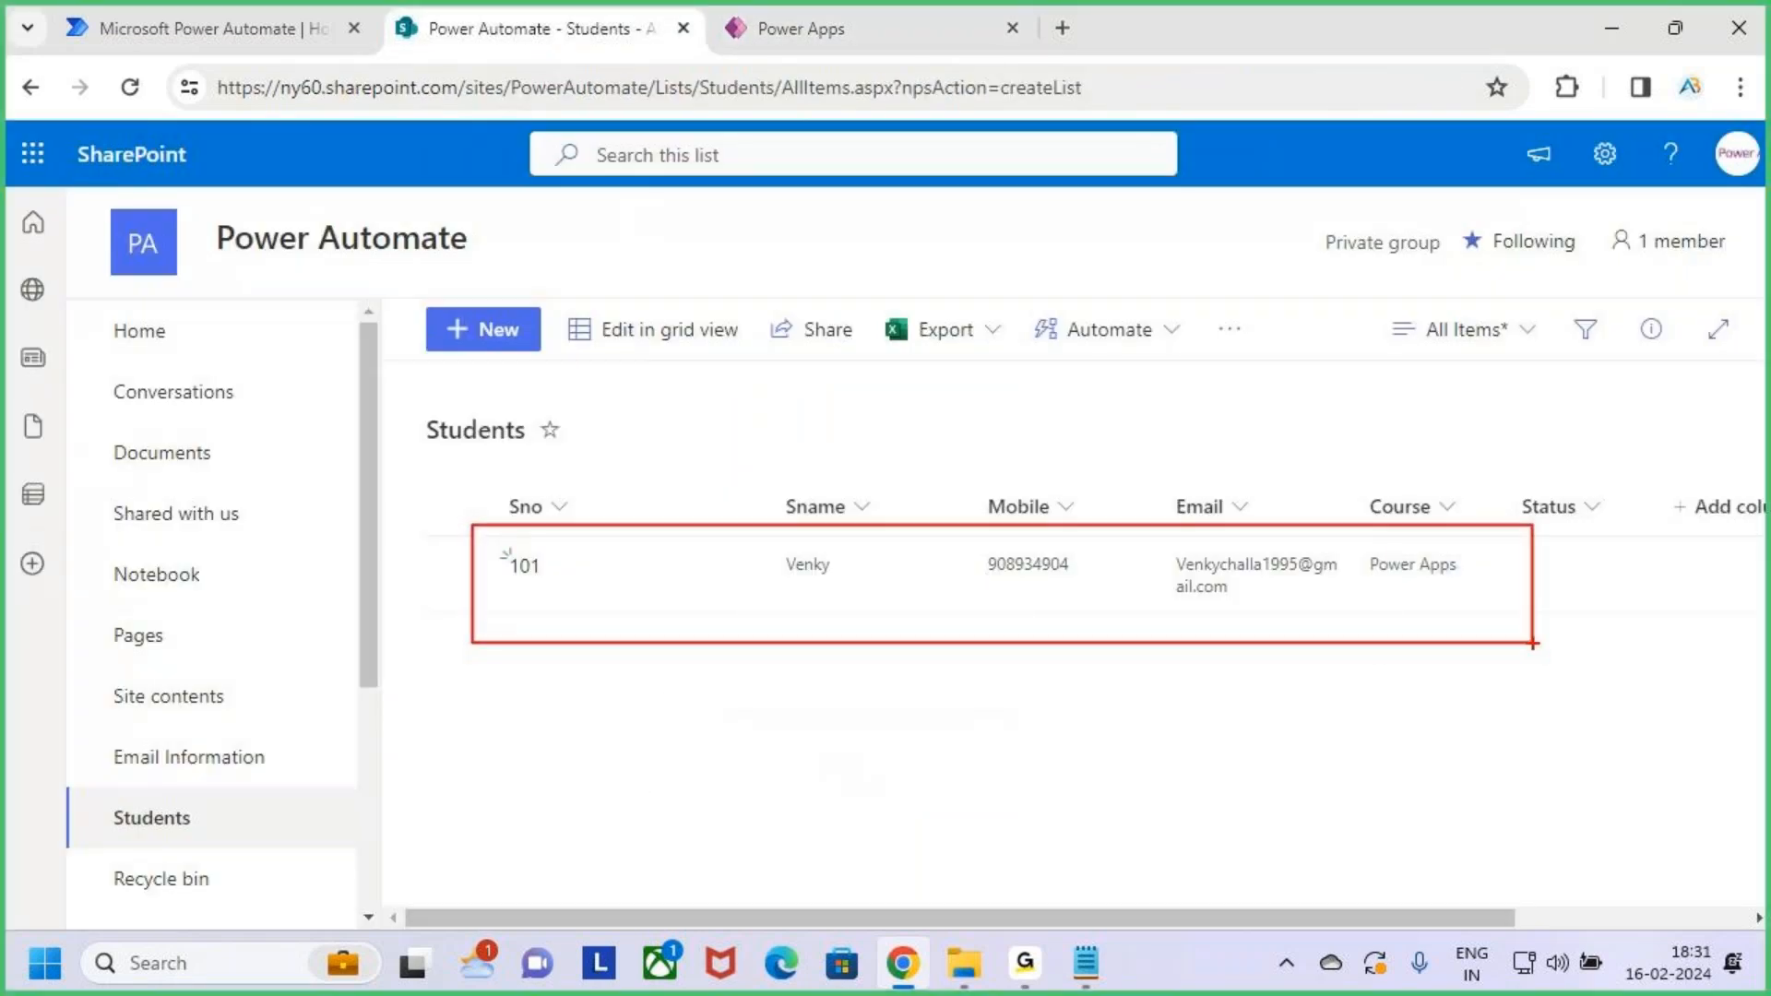
key("Escape")
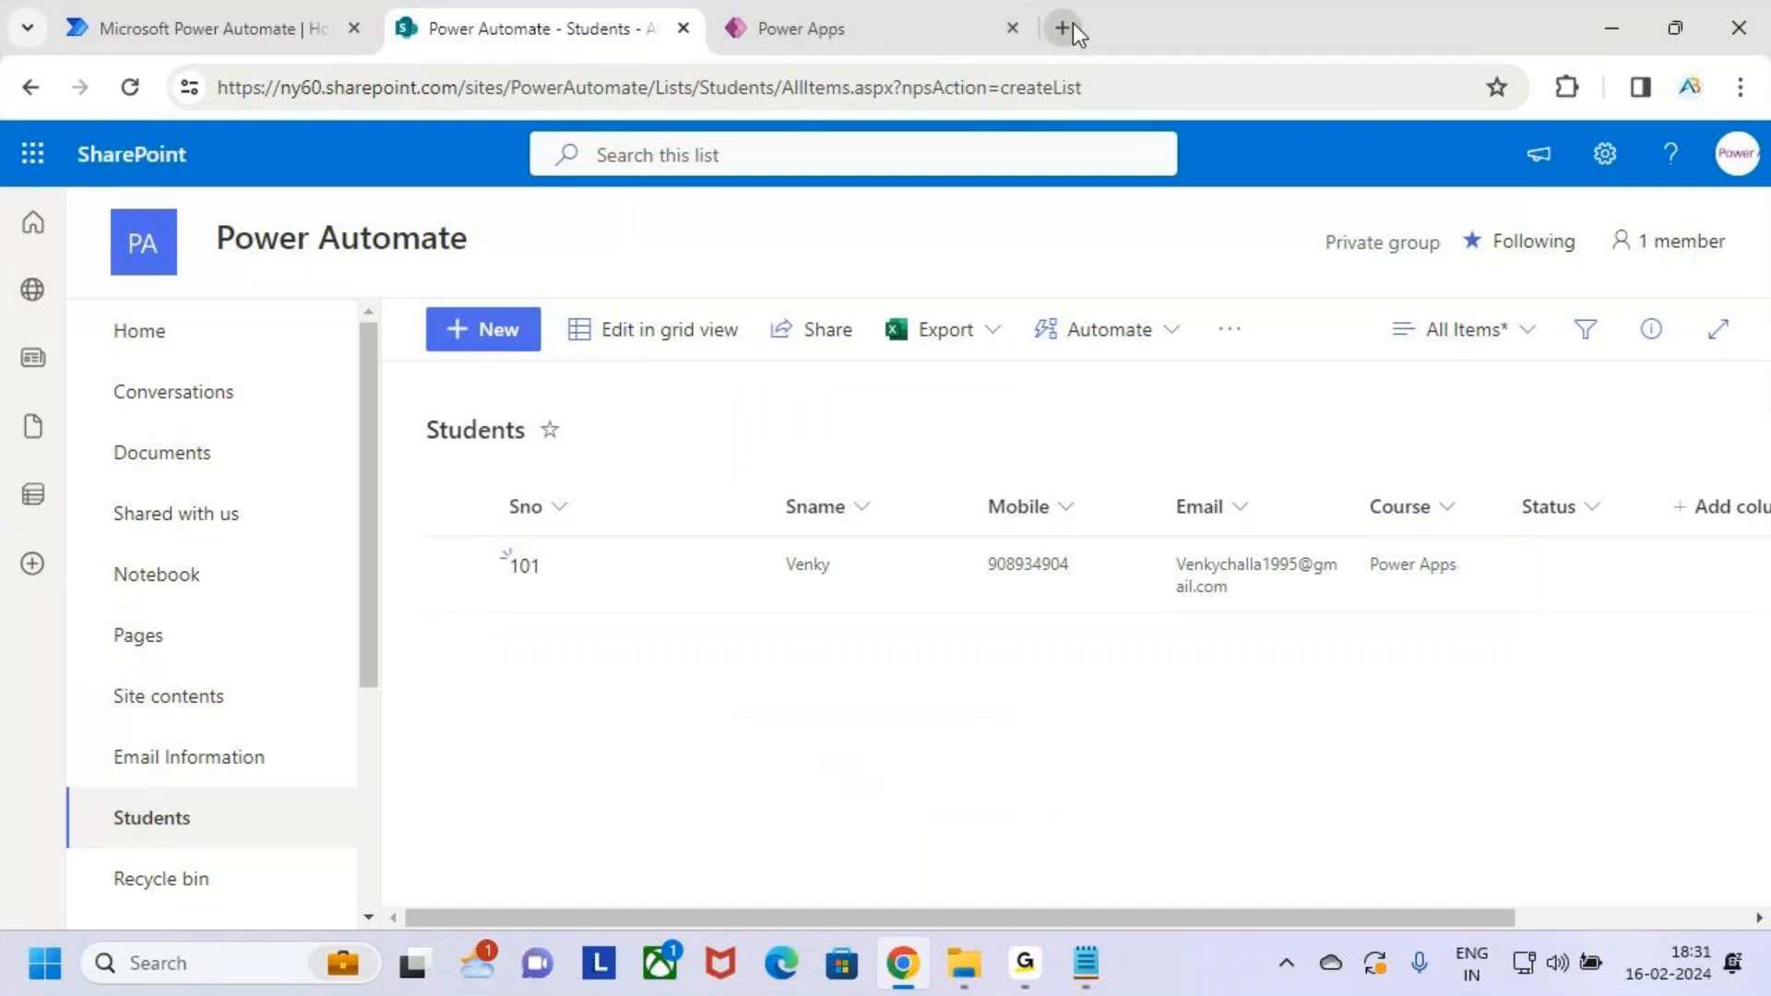
left_click(1063, 27)
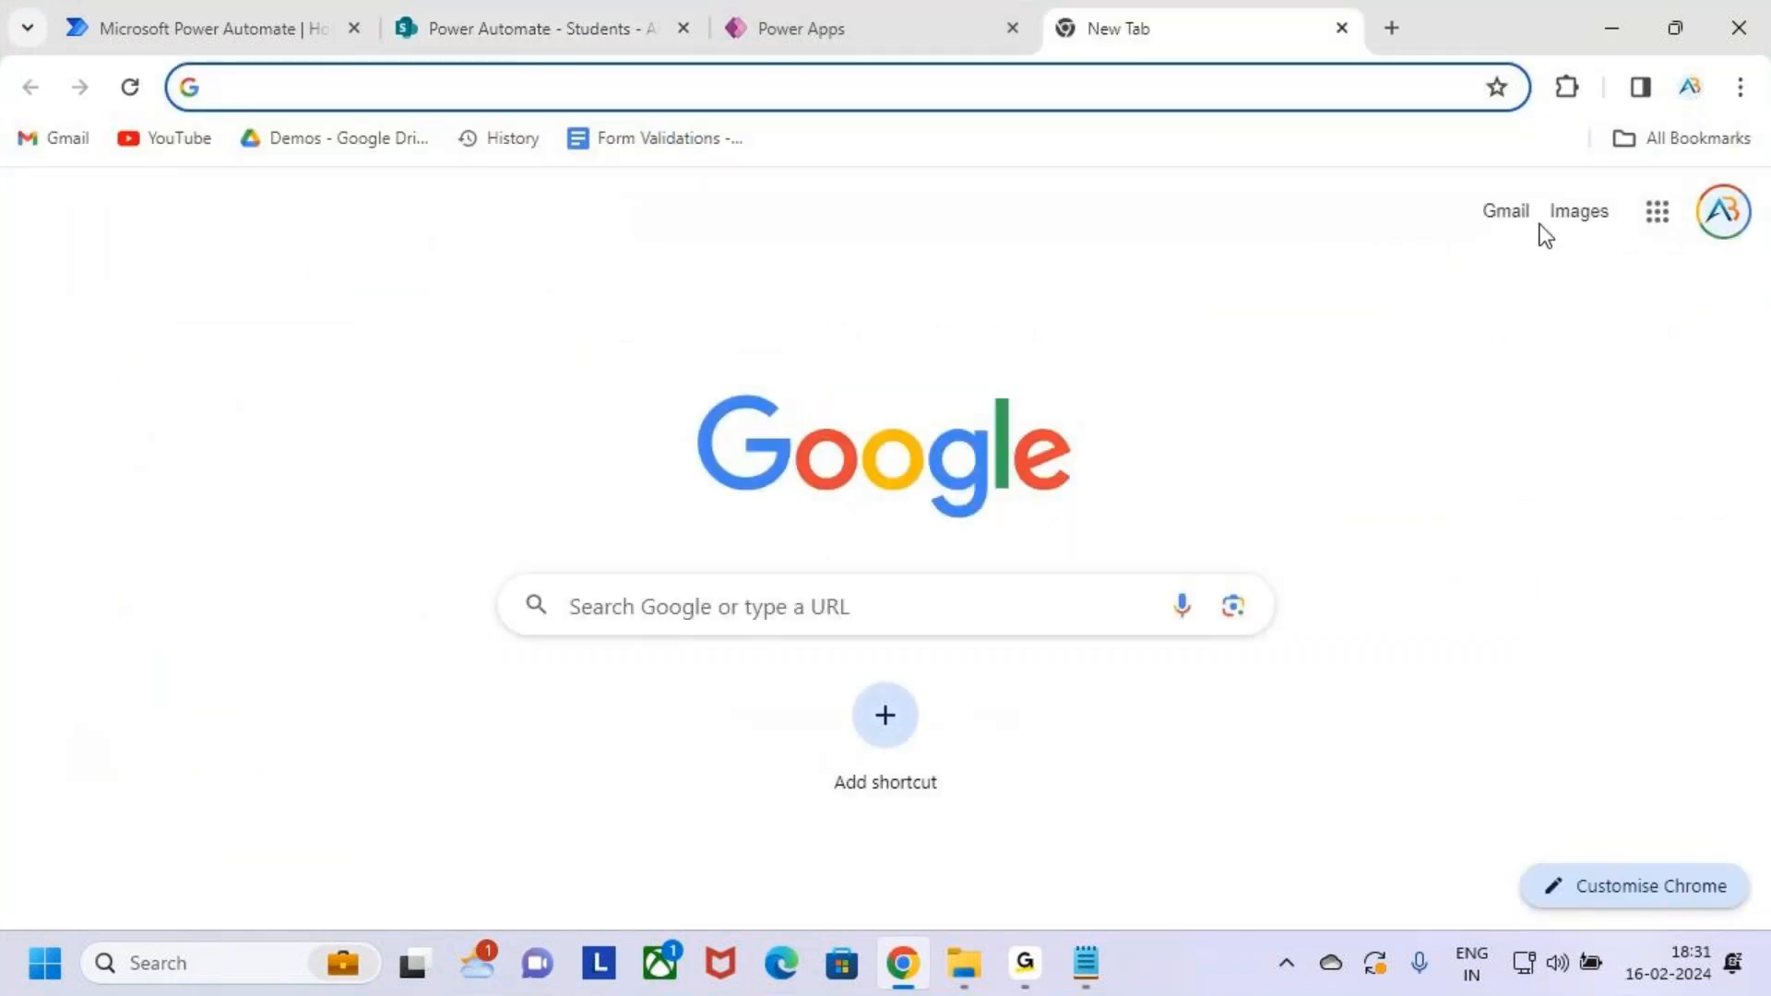
Open Gmail, check the signed-in account's inbox for the enquiry email, then return to Power Apps
left_click(1521, 214)
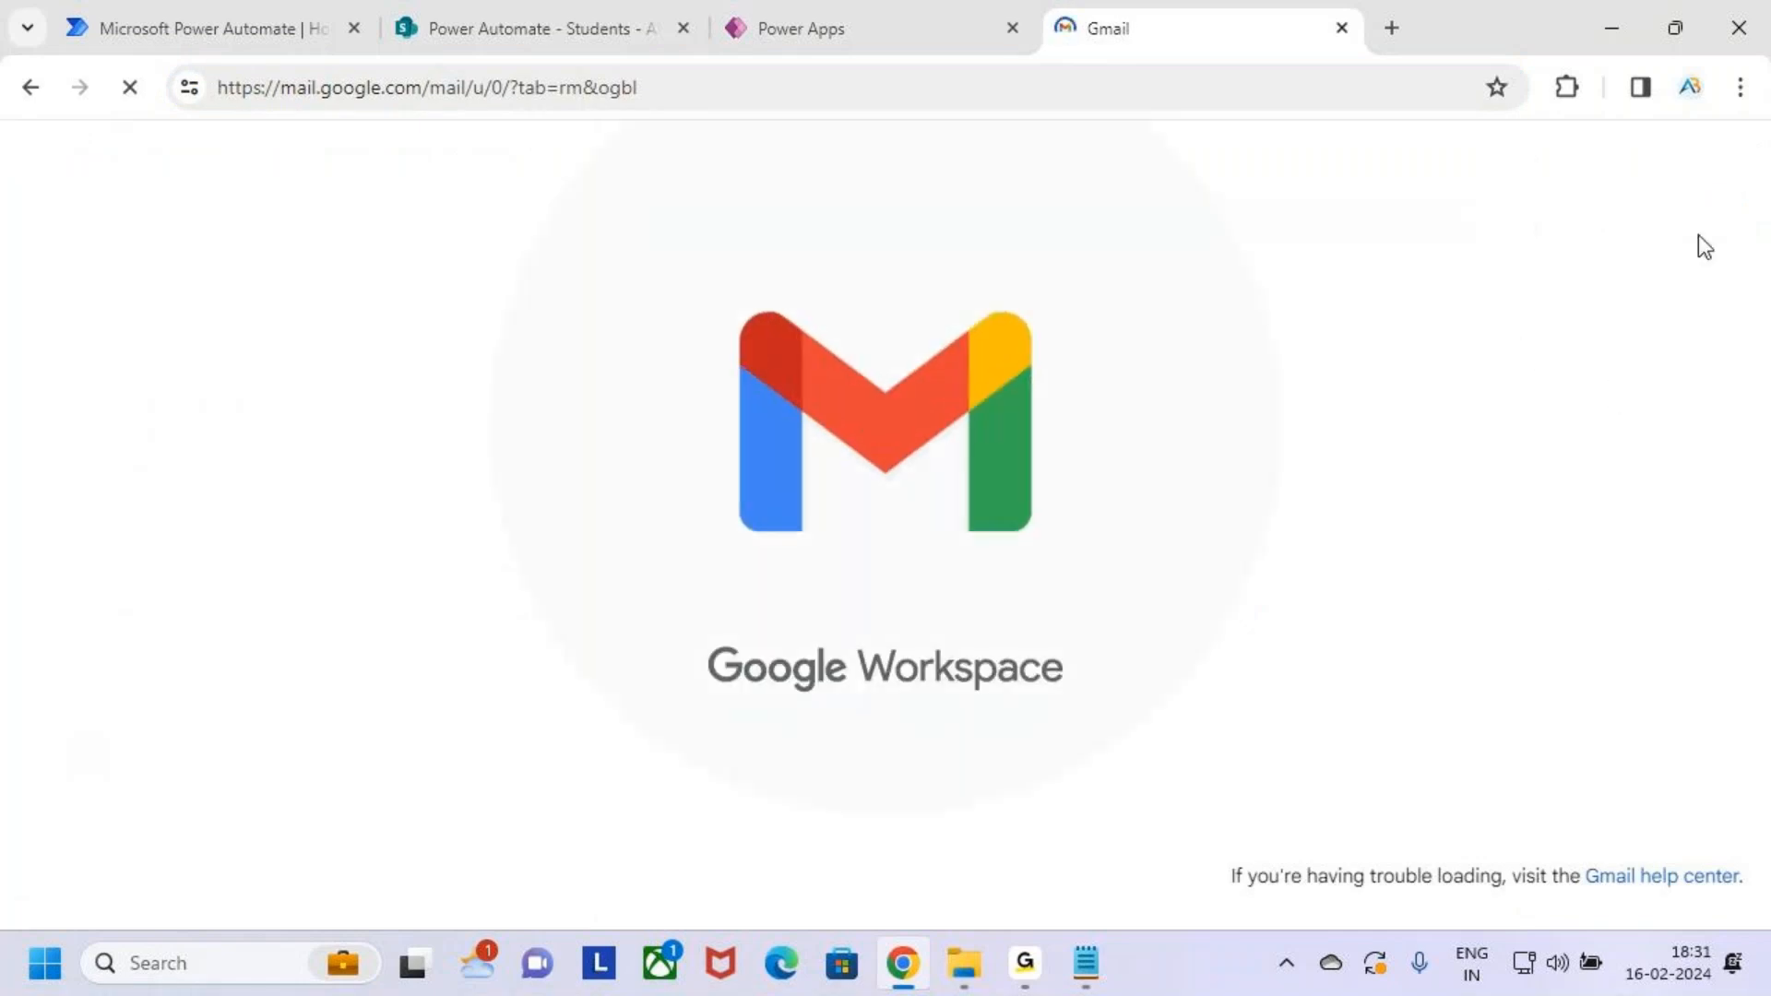
left_click(1715, 180)
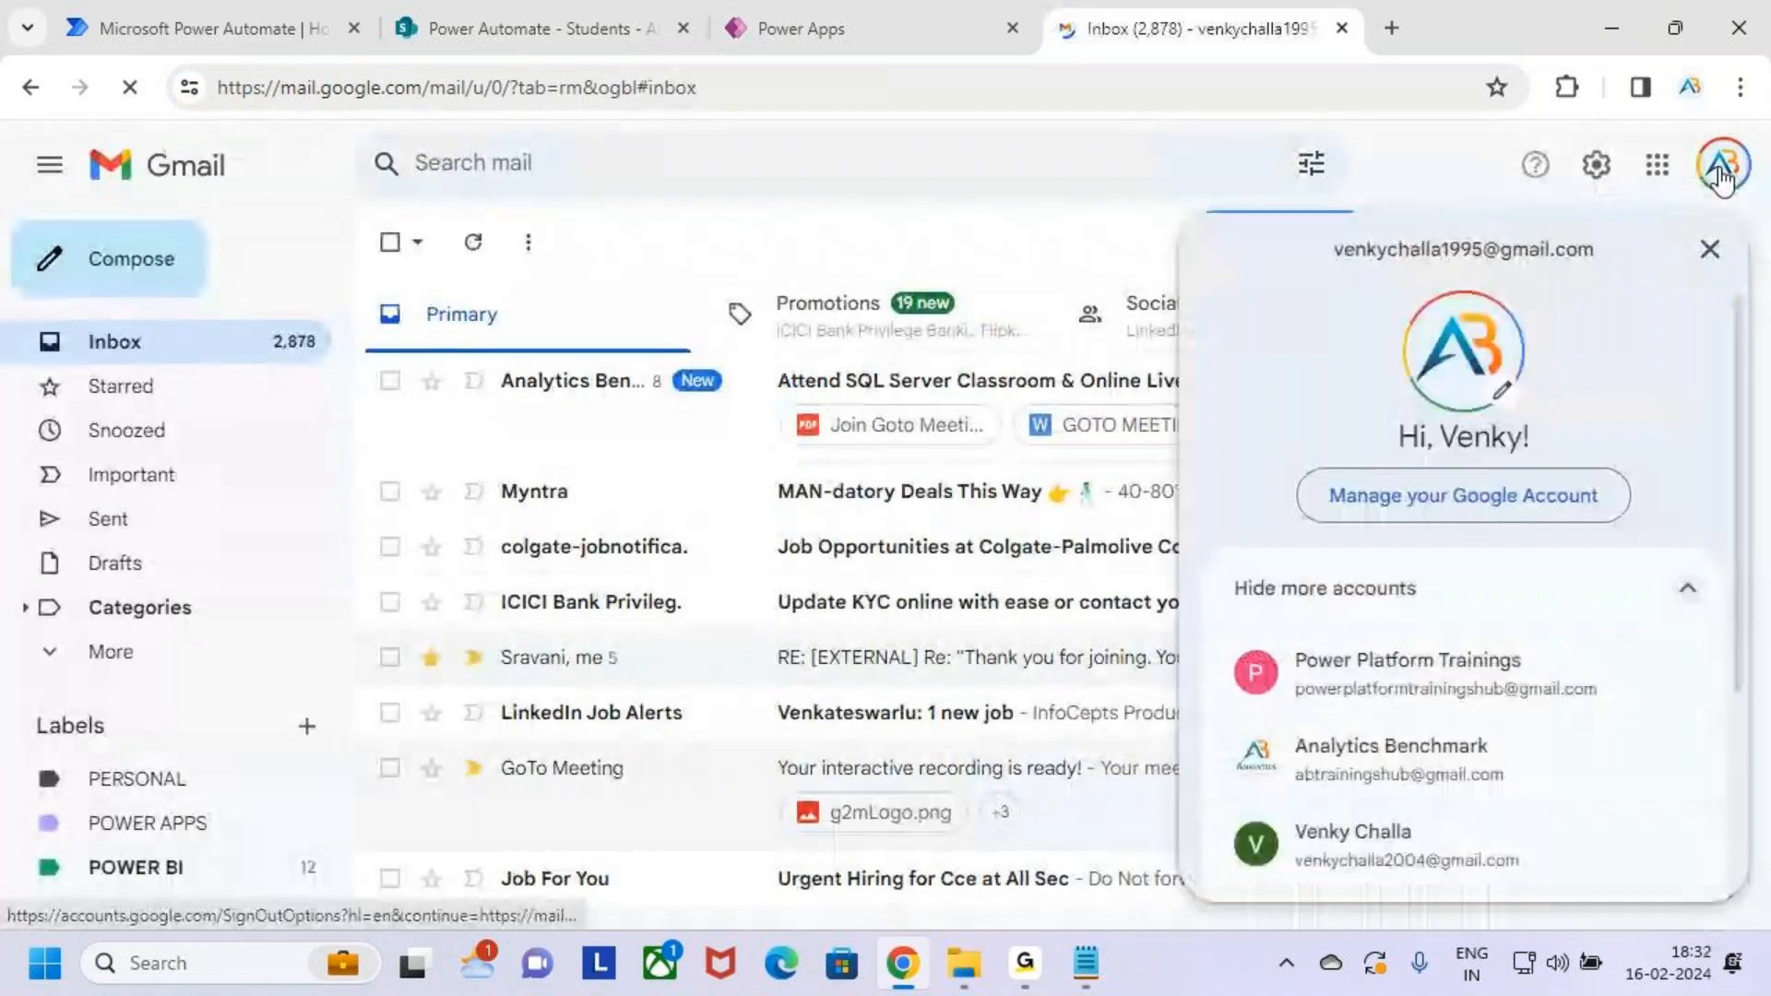
key("ctrl+2")
left_click_drag(1297, 230, 1630, 296)
key("Escape")
key("ctrl+2")
mouse_move(420, 353)
left_mouse_down()
mouse_move(708, 470)
mouse_move(1376, 662)
mouse_move(1621, 665)
left_mouse_up()
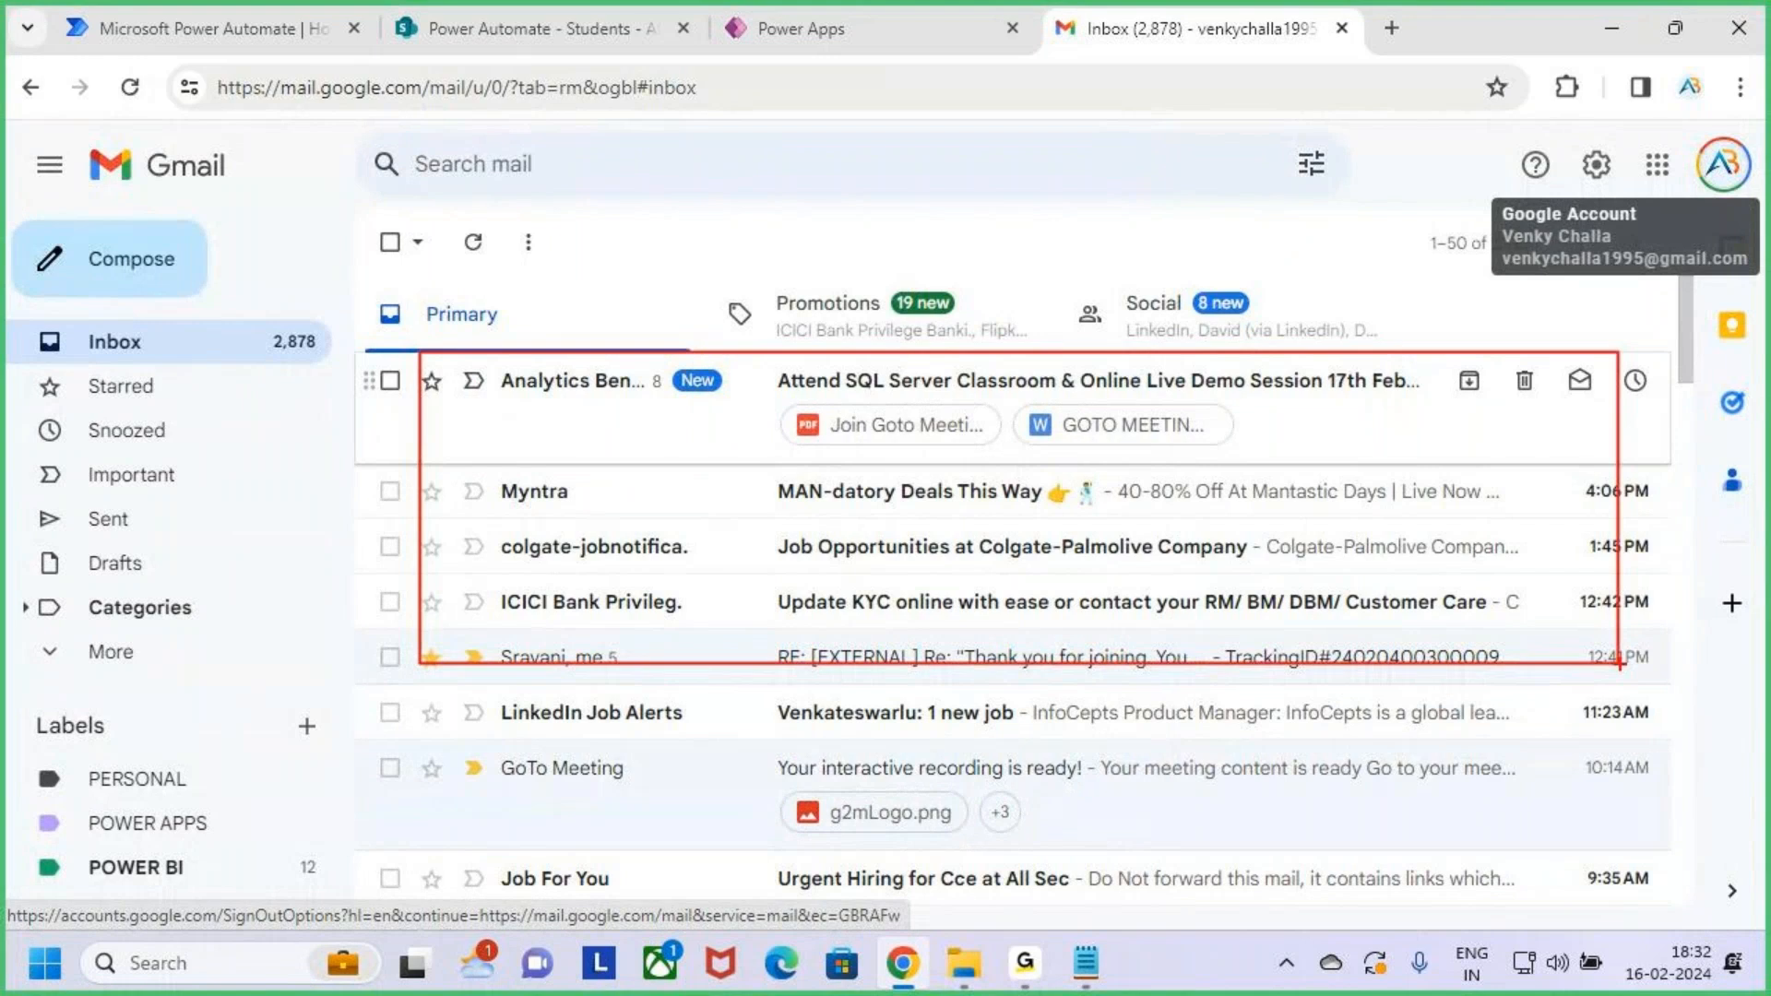
key("Escape")
left_click(858, 25)
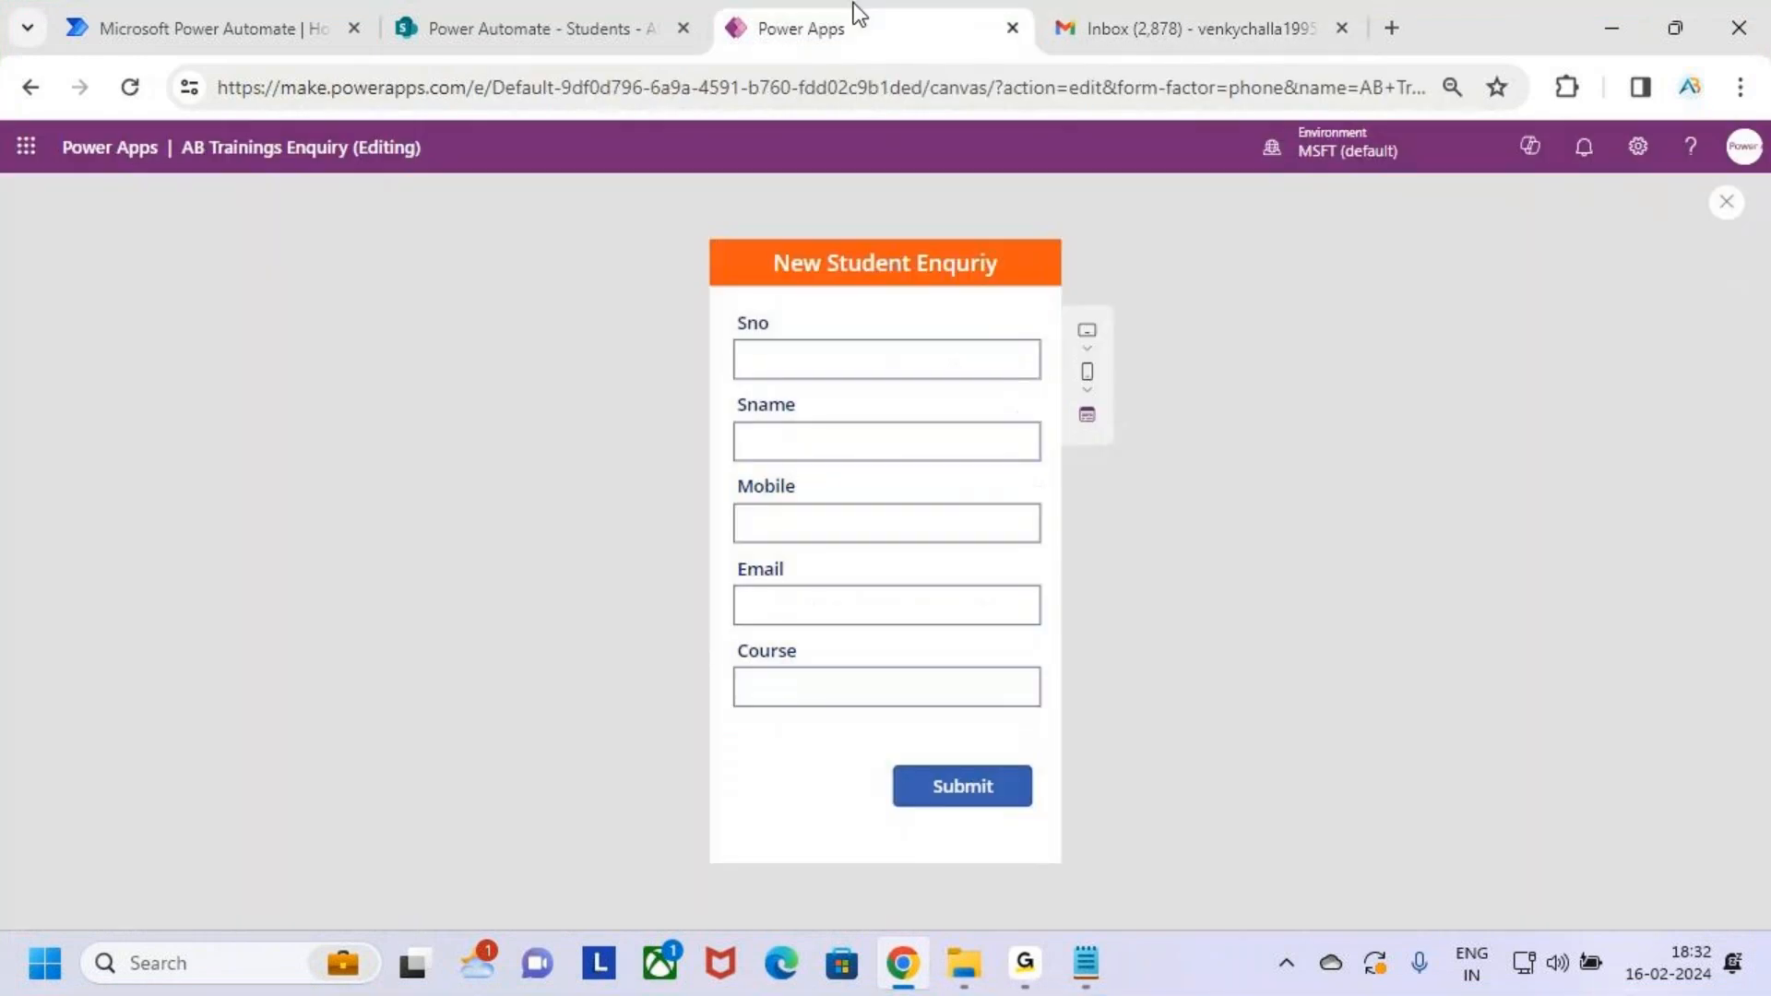
Leave preview and show the Submit button's full OnSelect formula
left_click(1728, 218)
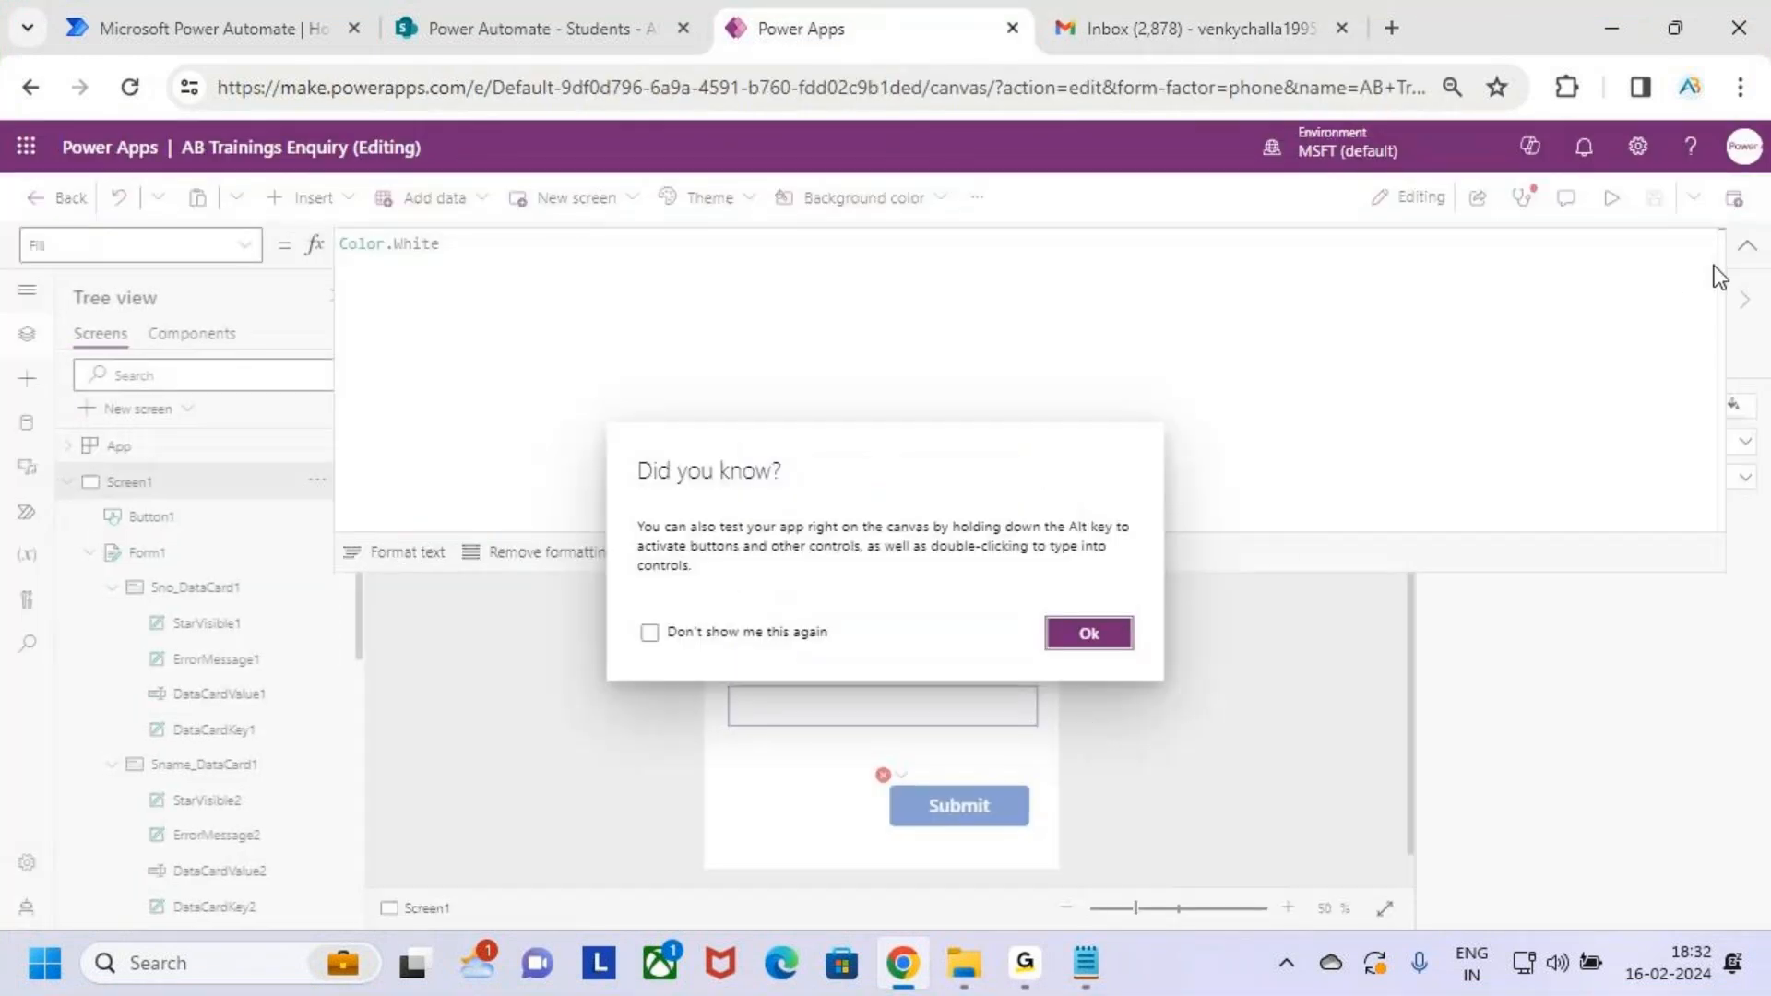
left_click(1110, 634)
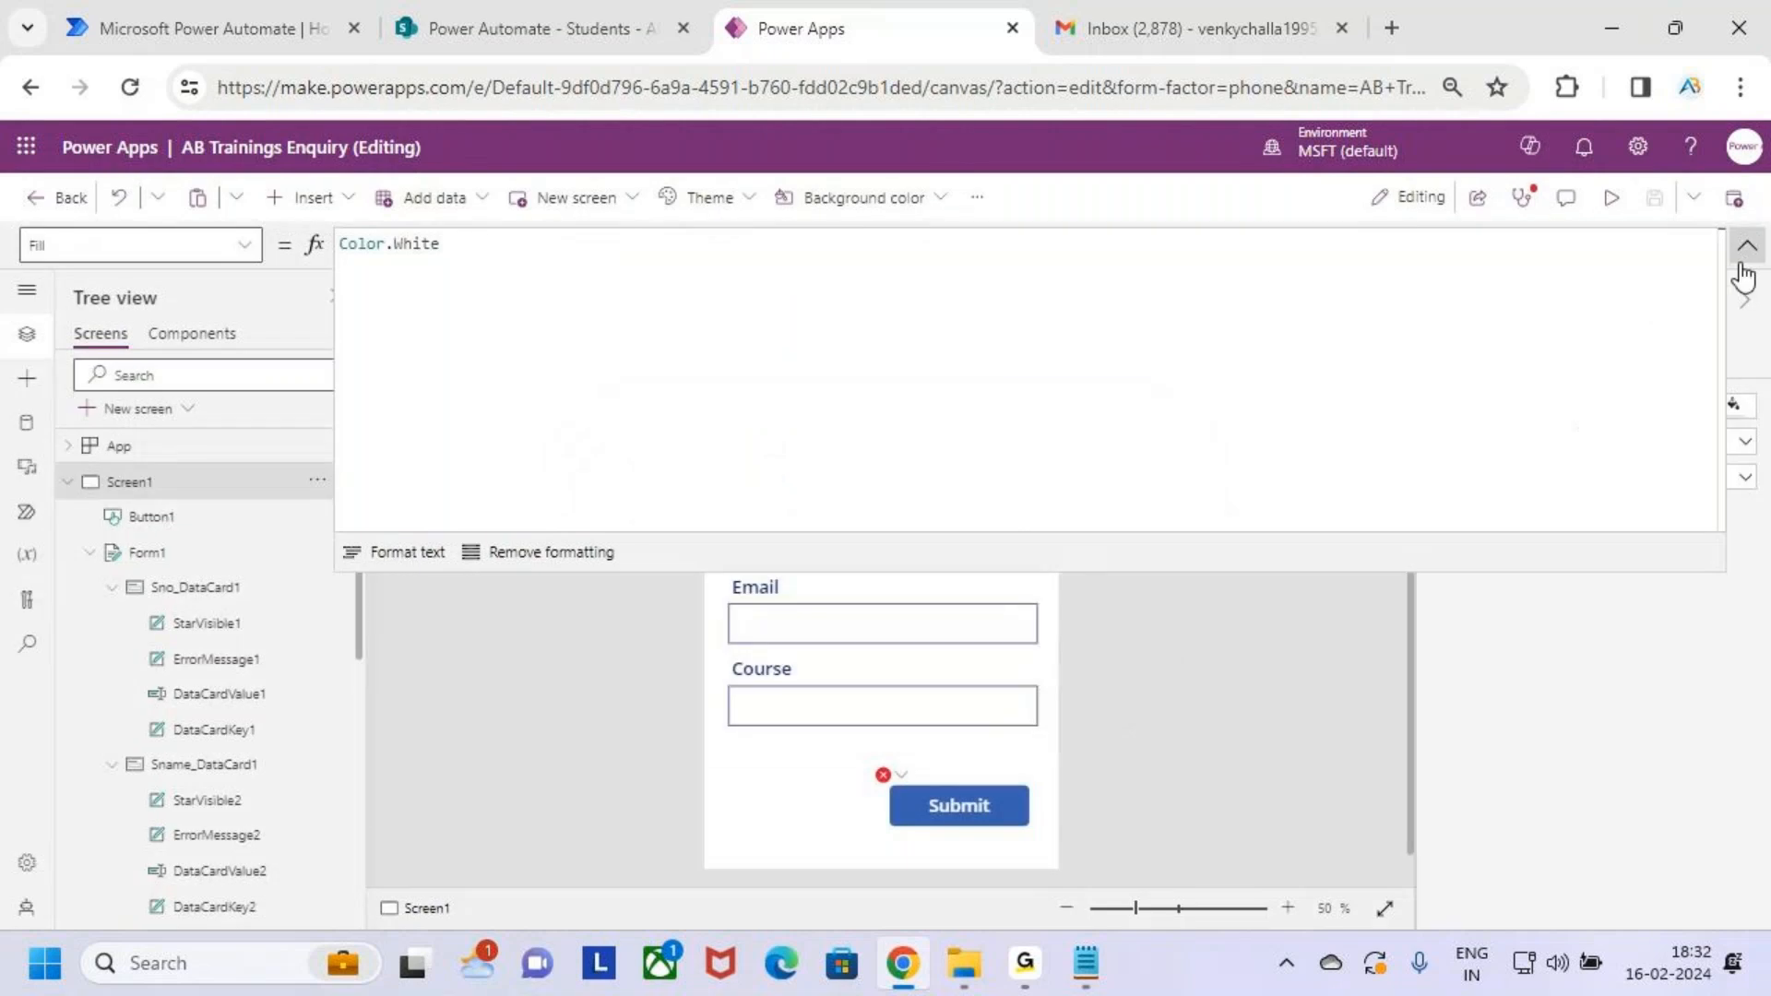
left_click(969, 812)
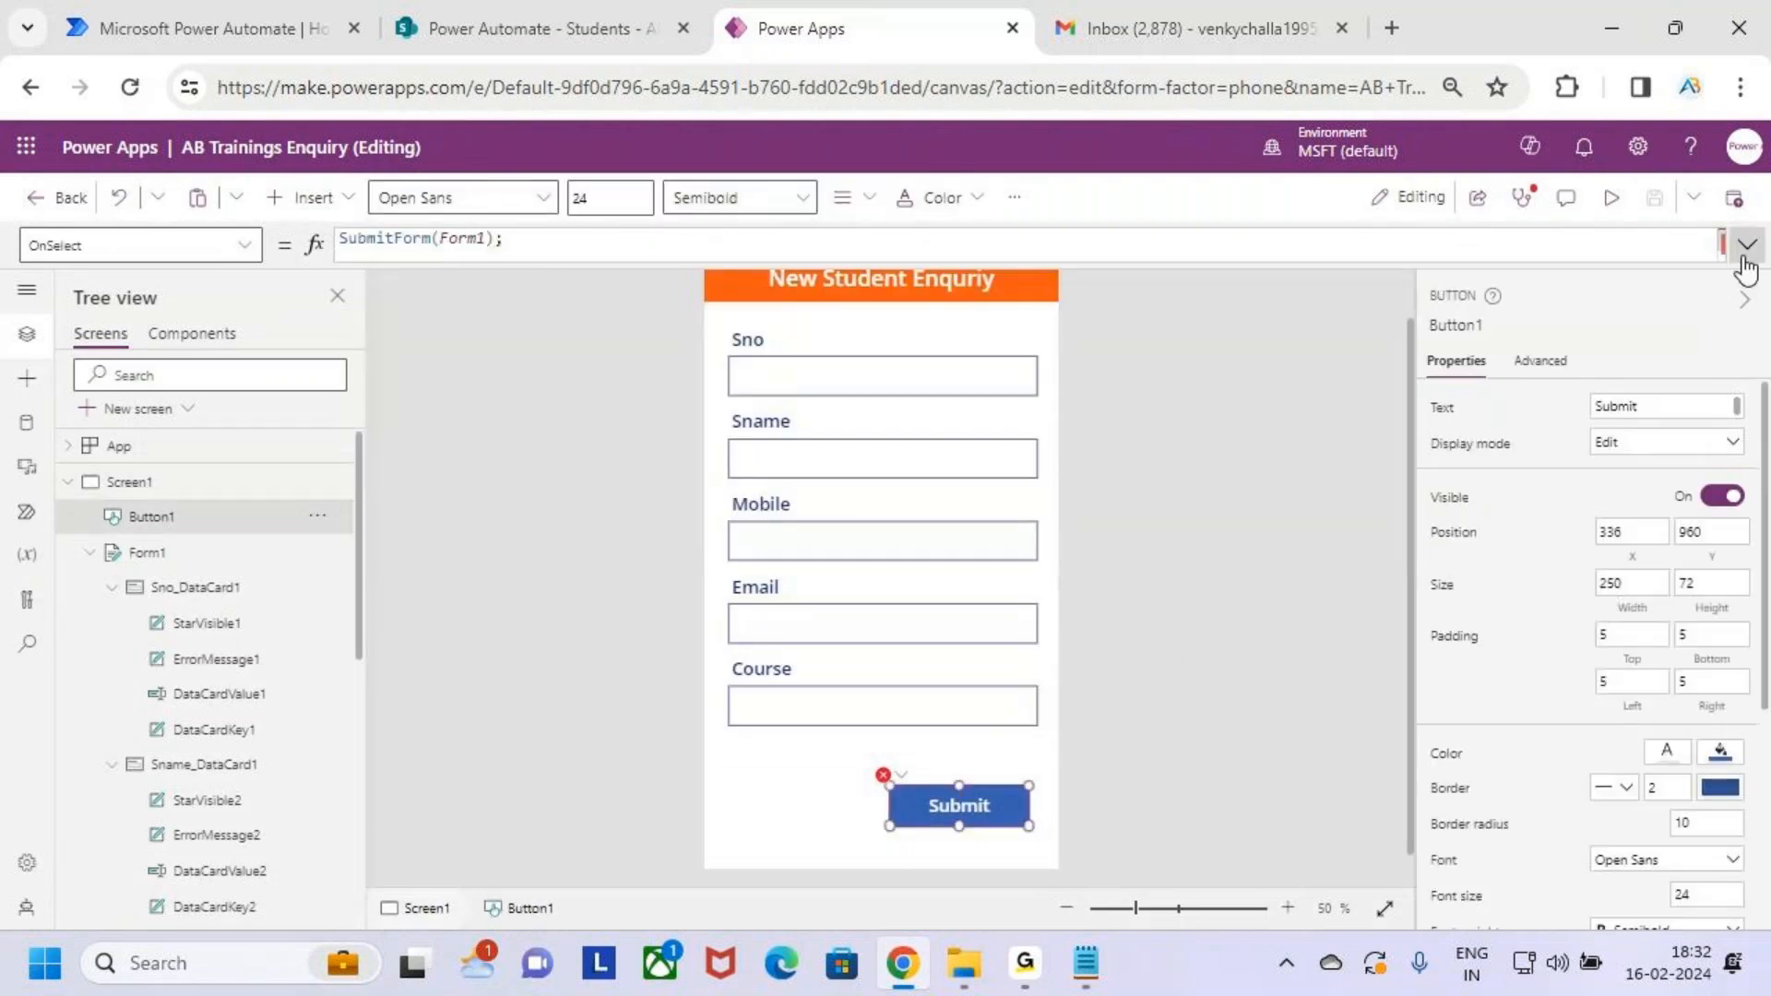
left_click(1747, 245)
left_click(703, 354)
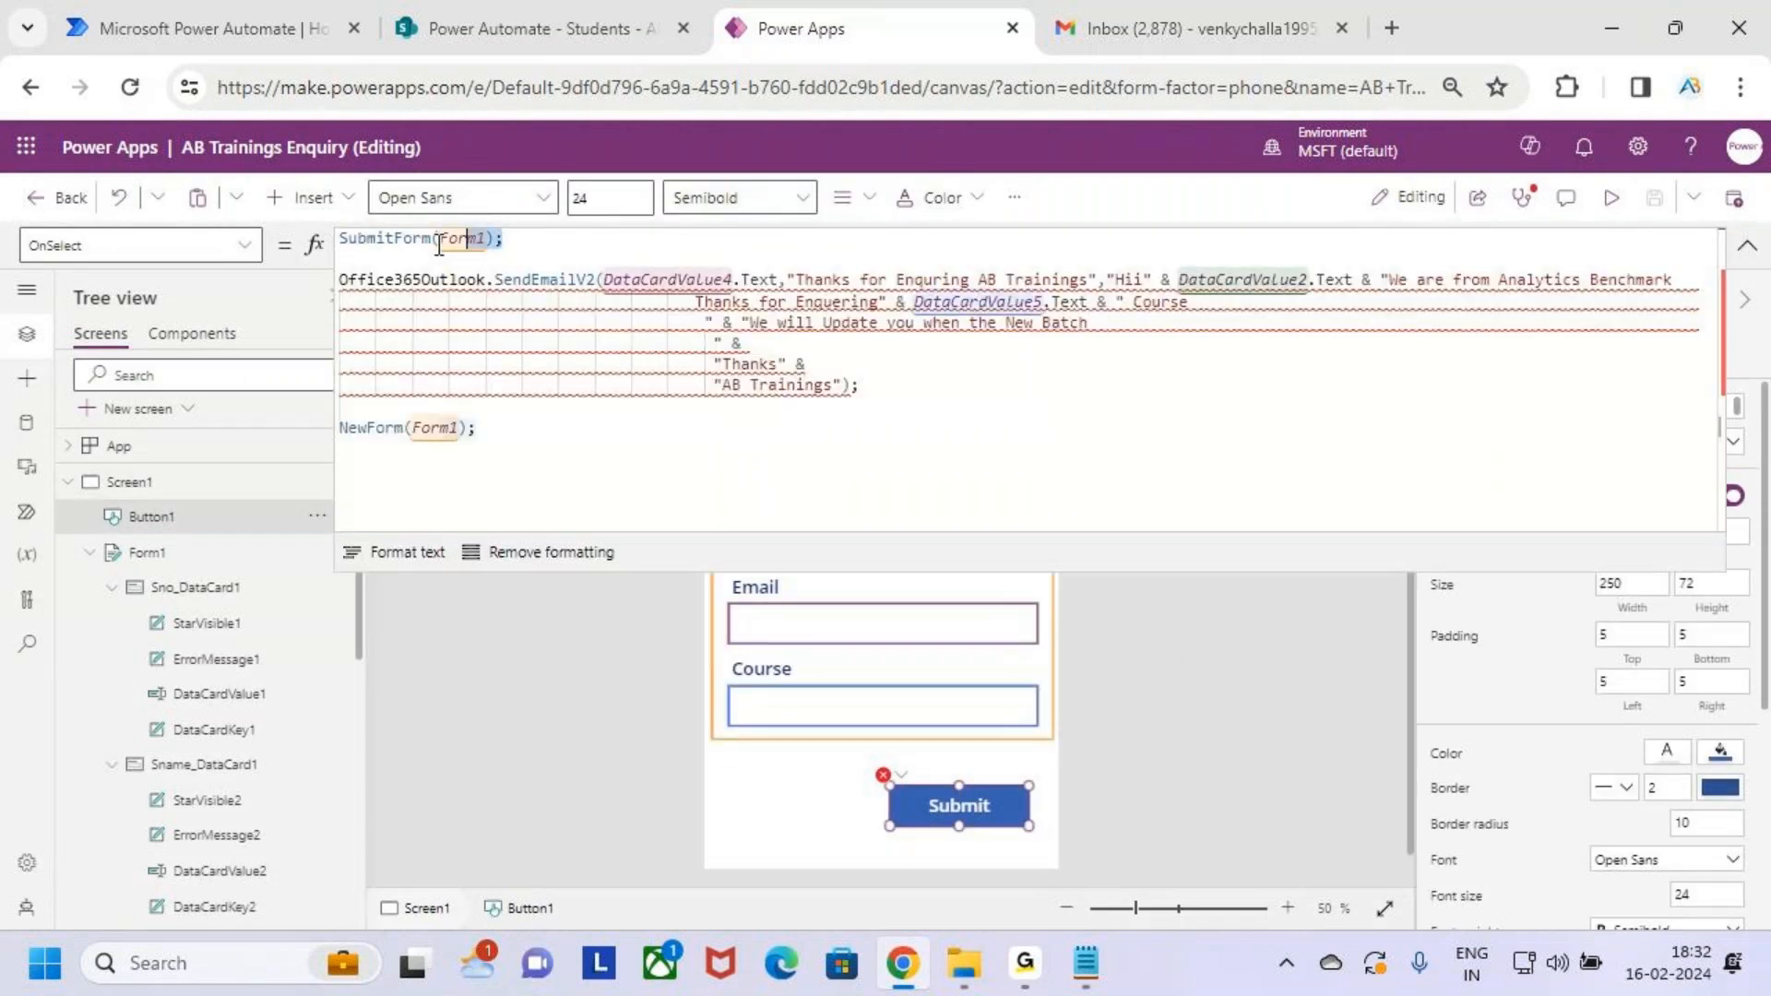
Move SubmitForm(Form1); below the SendEmailV2 call, just above NewForm(Form1);
left_click_drag(501, 238, 313, 247)
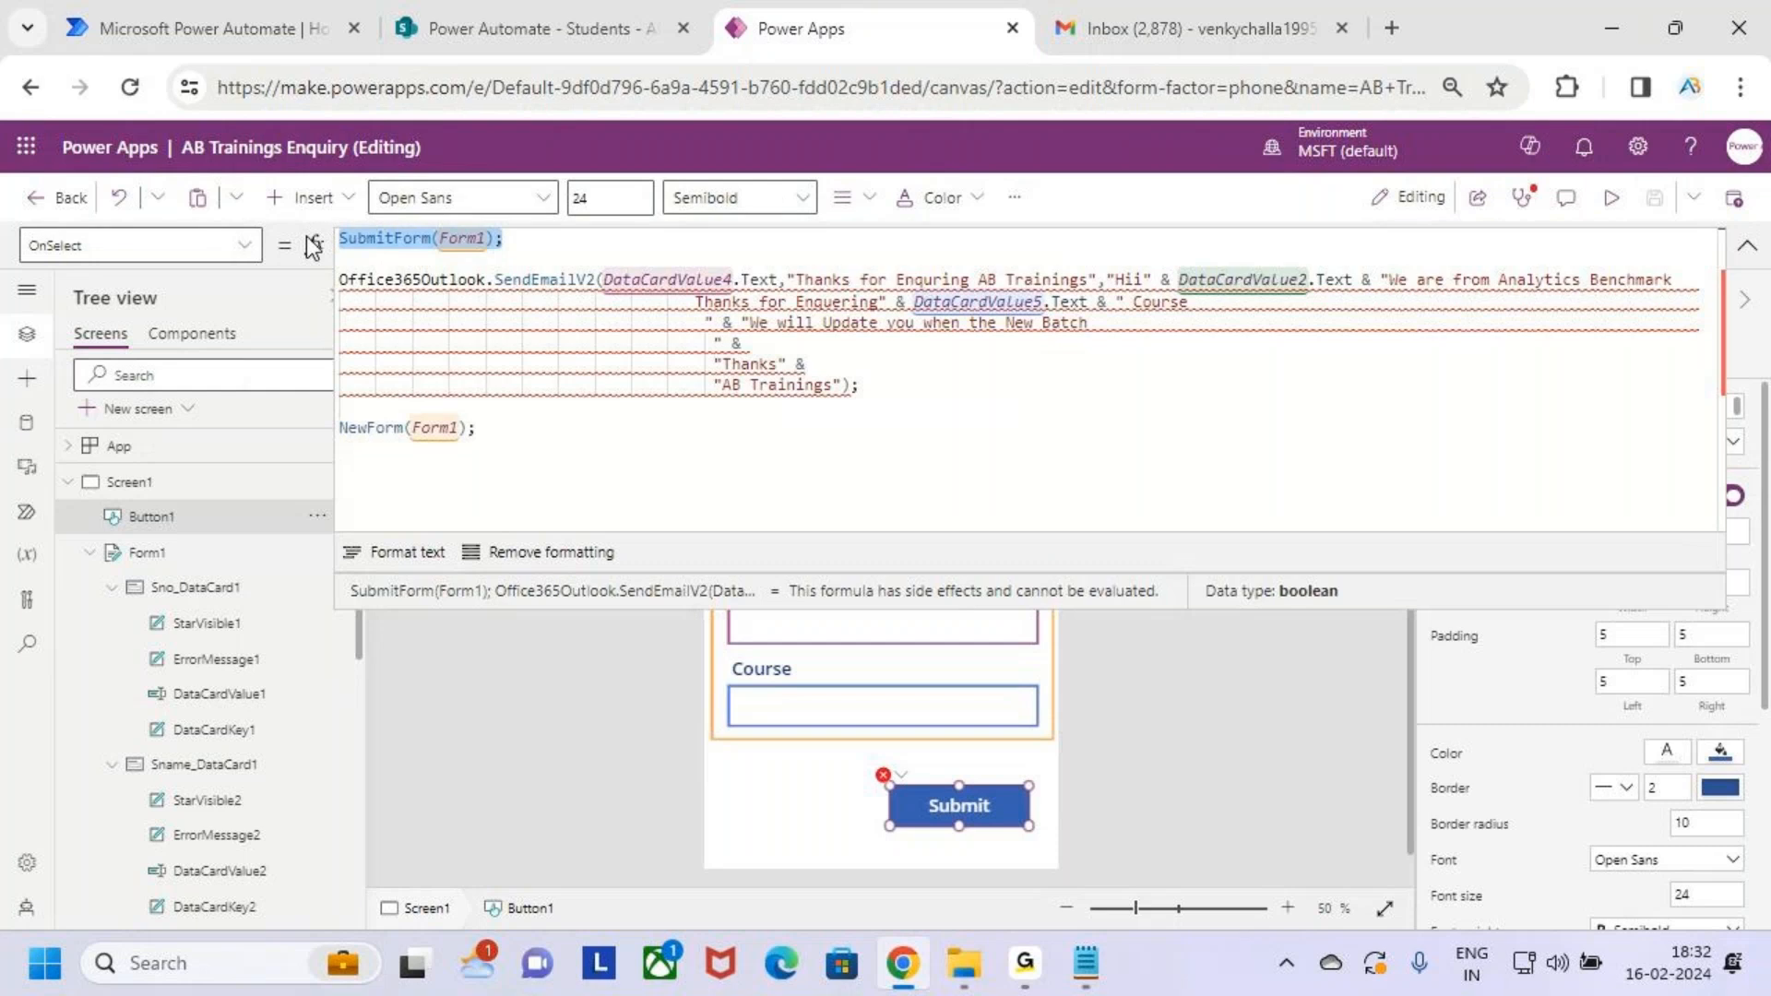
left_click_drag(512, 238, 282, 242)
left_click(602, 280)
left_click_drag(672, 278, 739, 280)
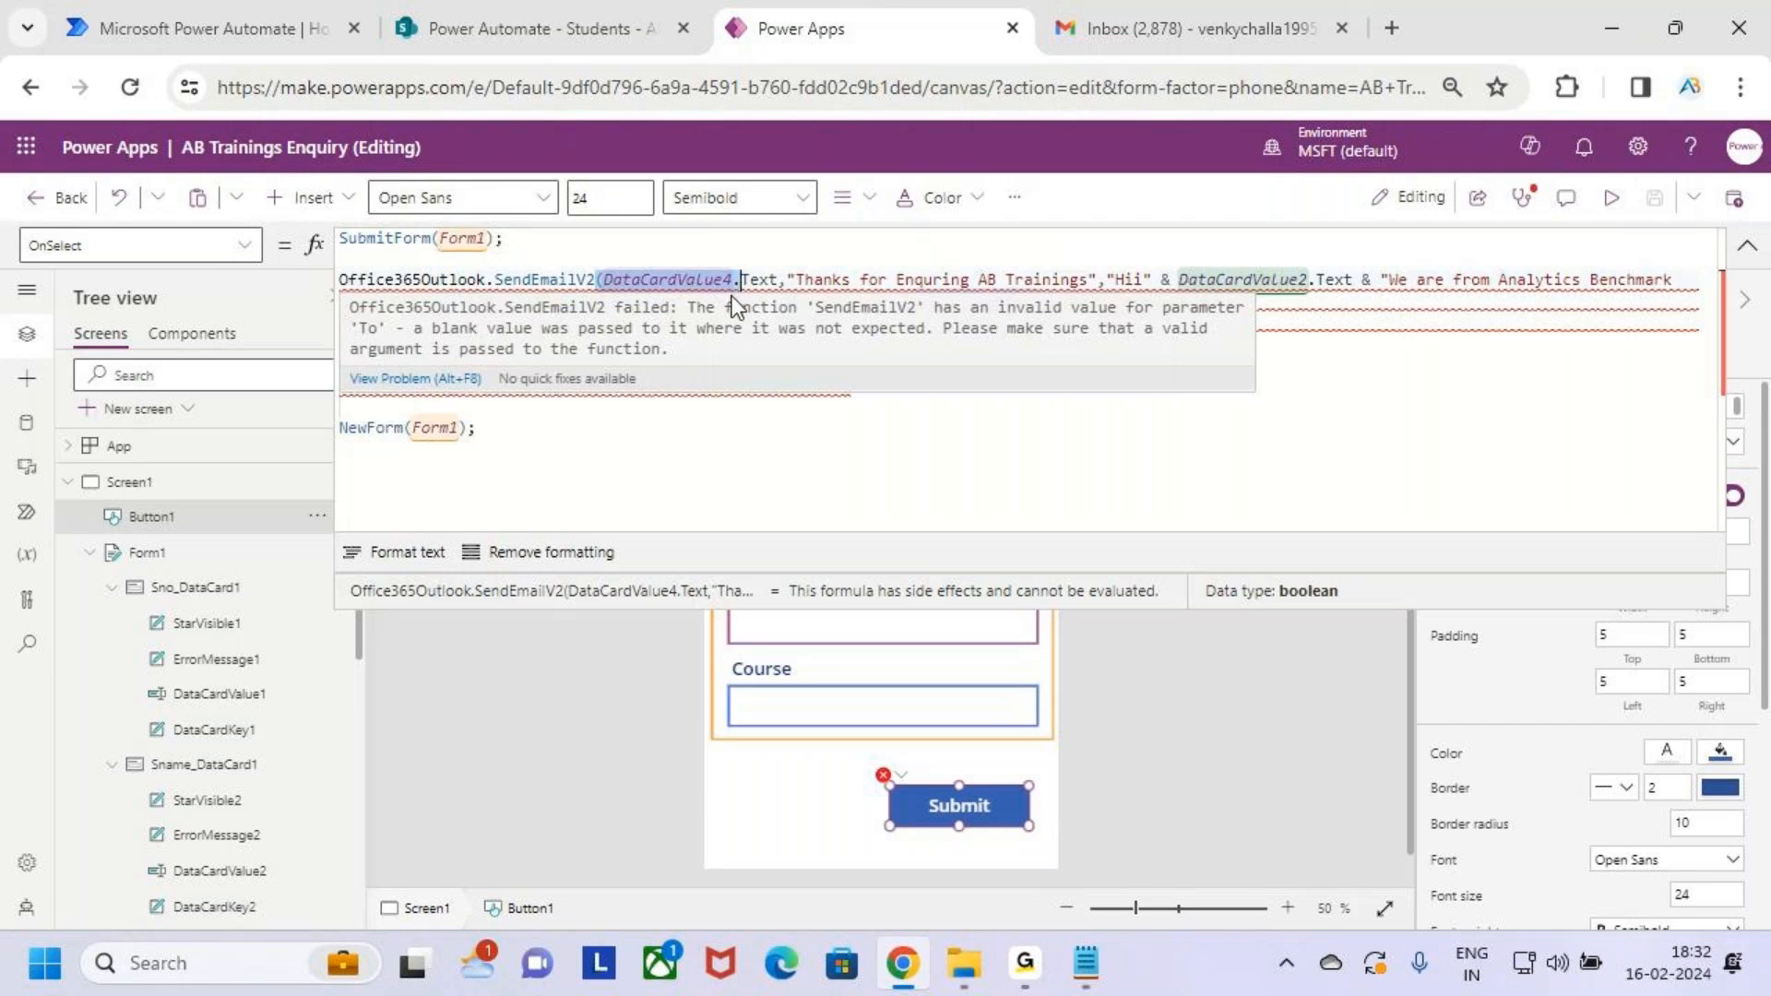
left_click(738, 429)
left_click_drag(558, 245, 319, 242)
key("ctrl+c")
key("BackSpace")
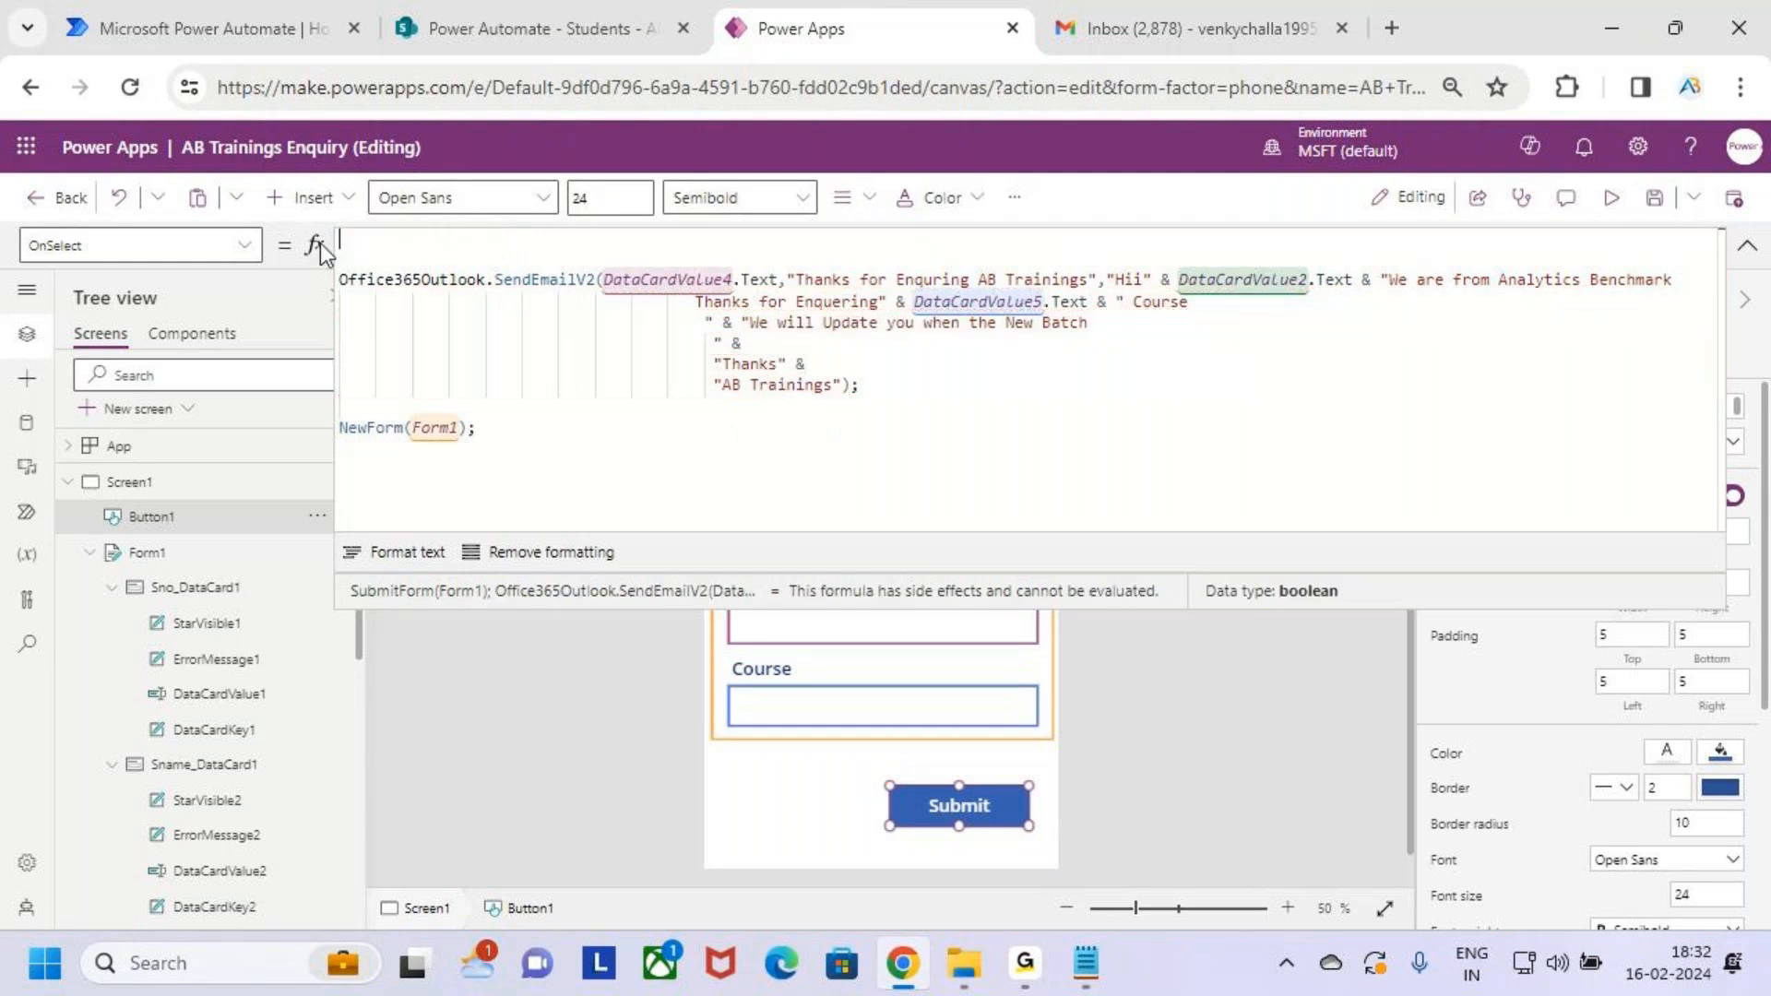
key("BackSpace")
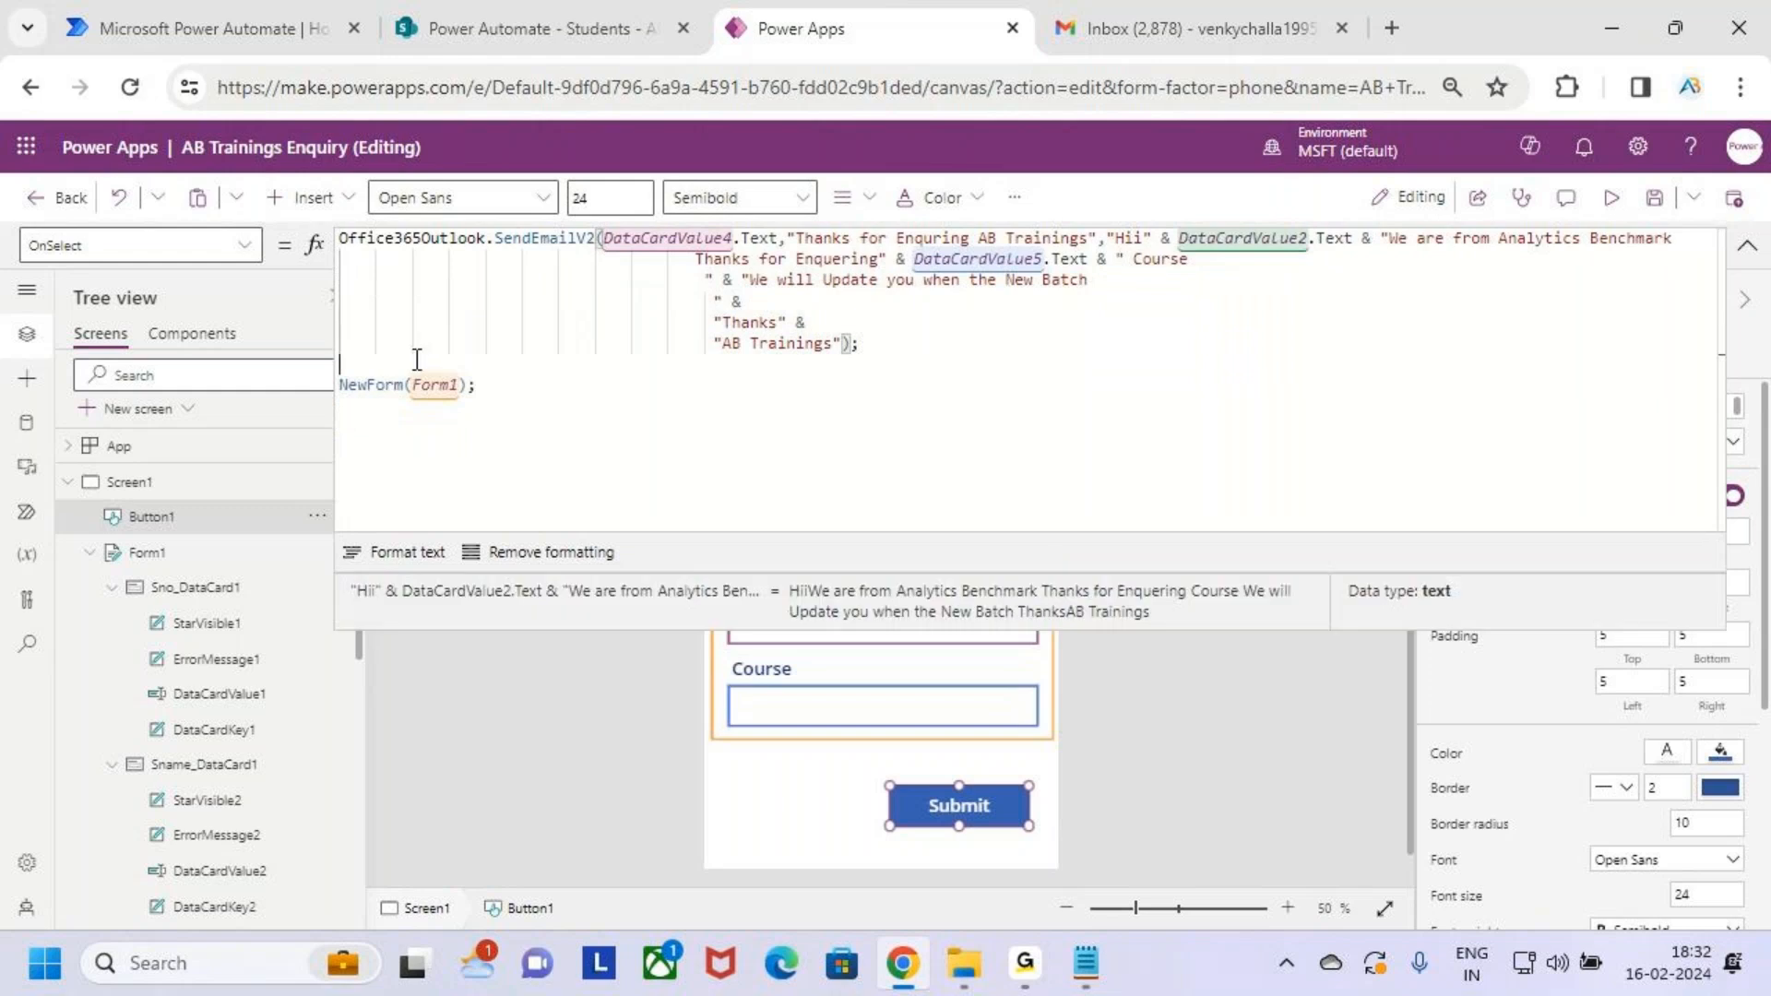
key("ctrl+v")
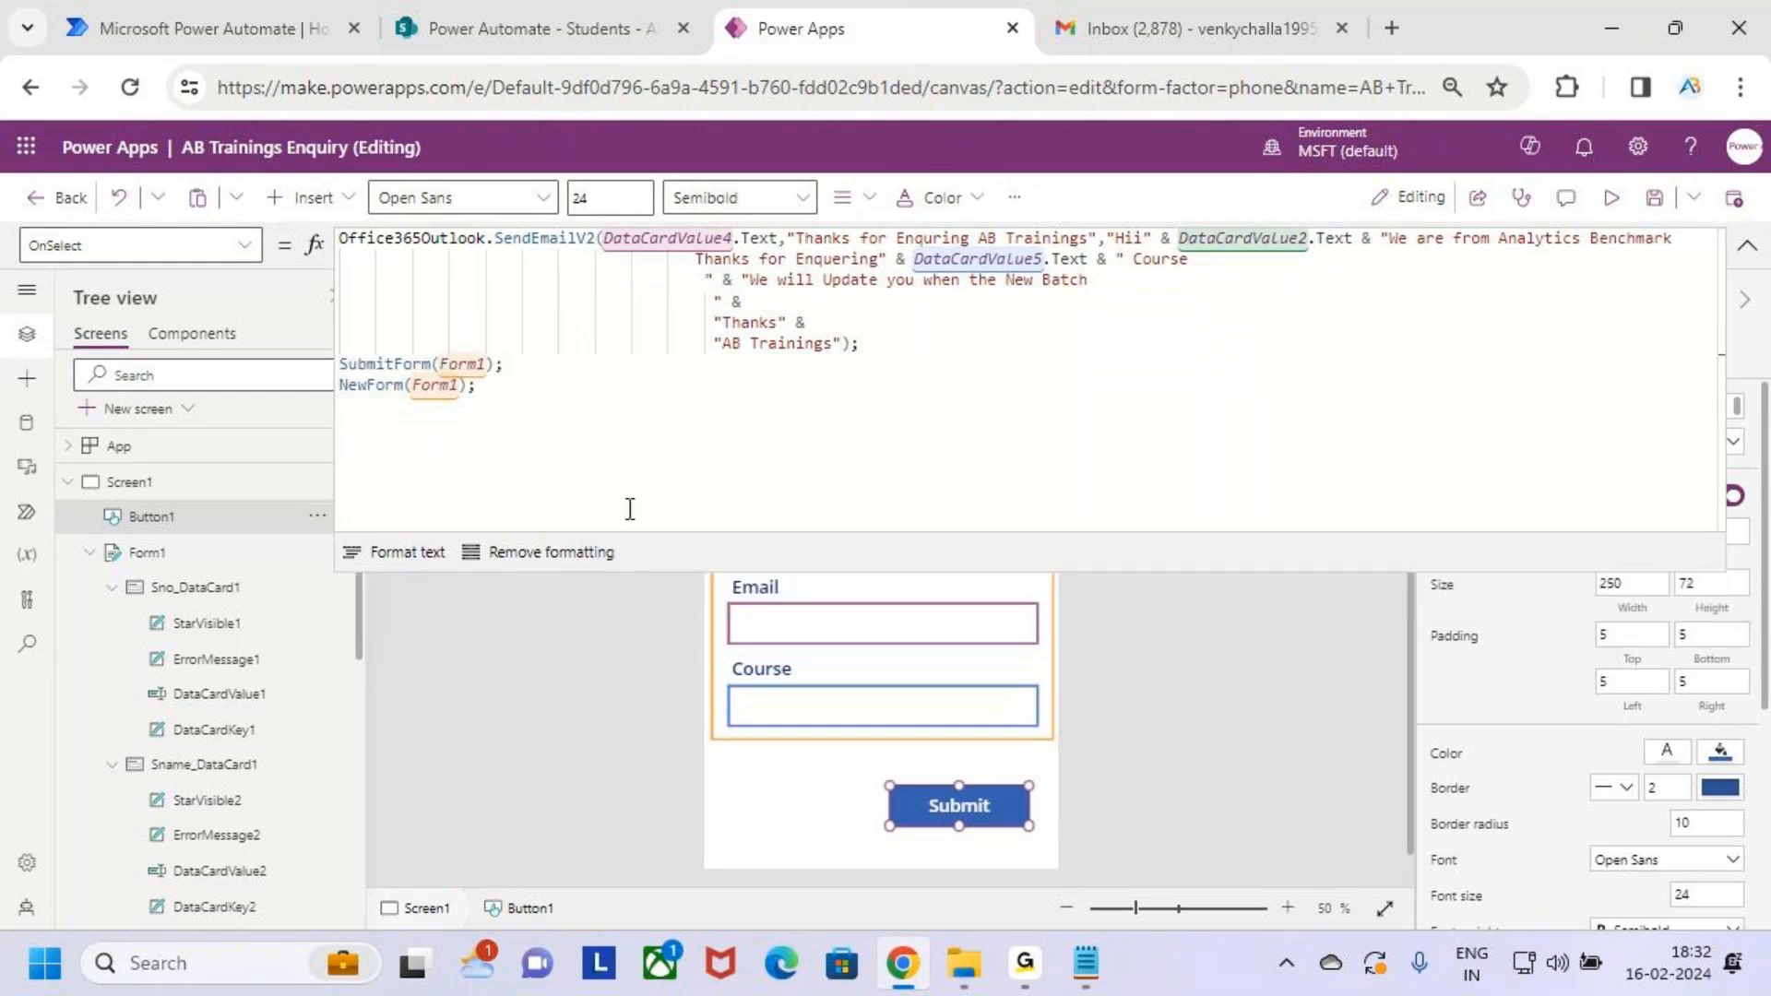
left_click_drag(859, 344, 314, 240)
left_click_drag(533, 367, 257, 367)
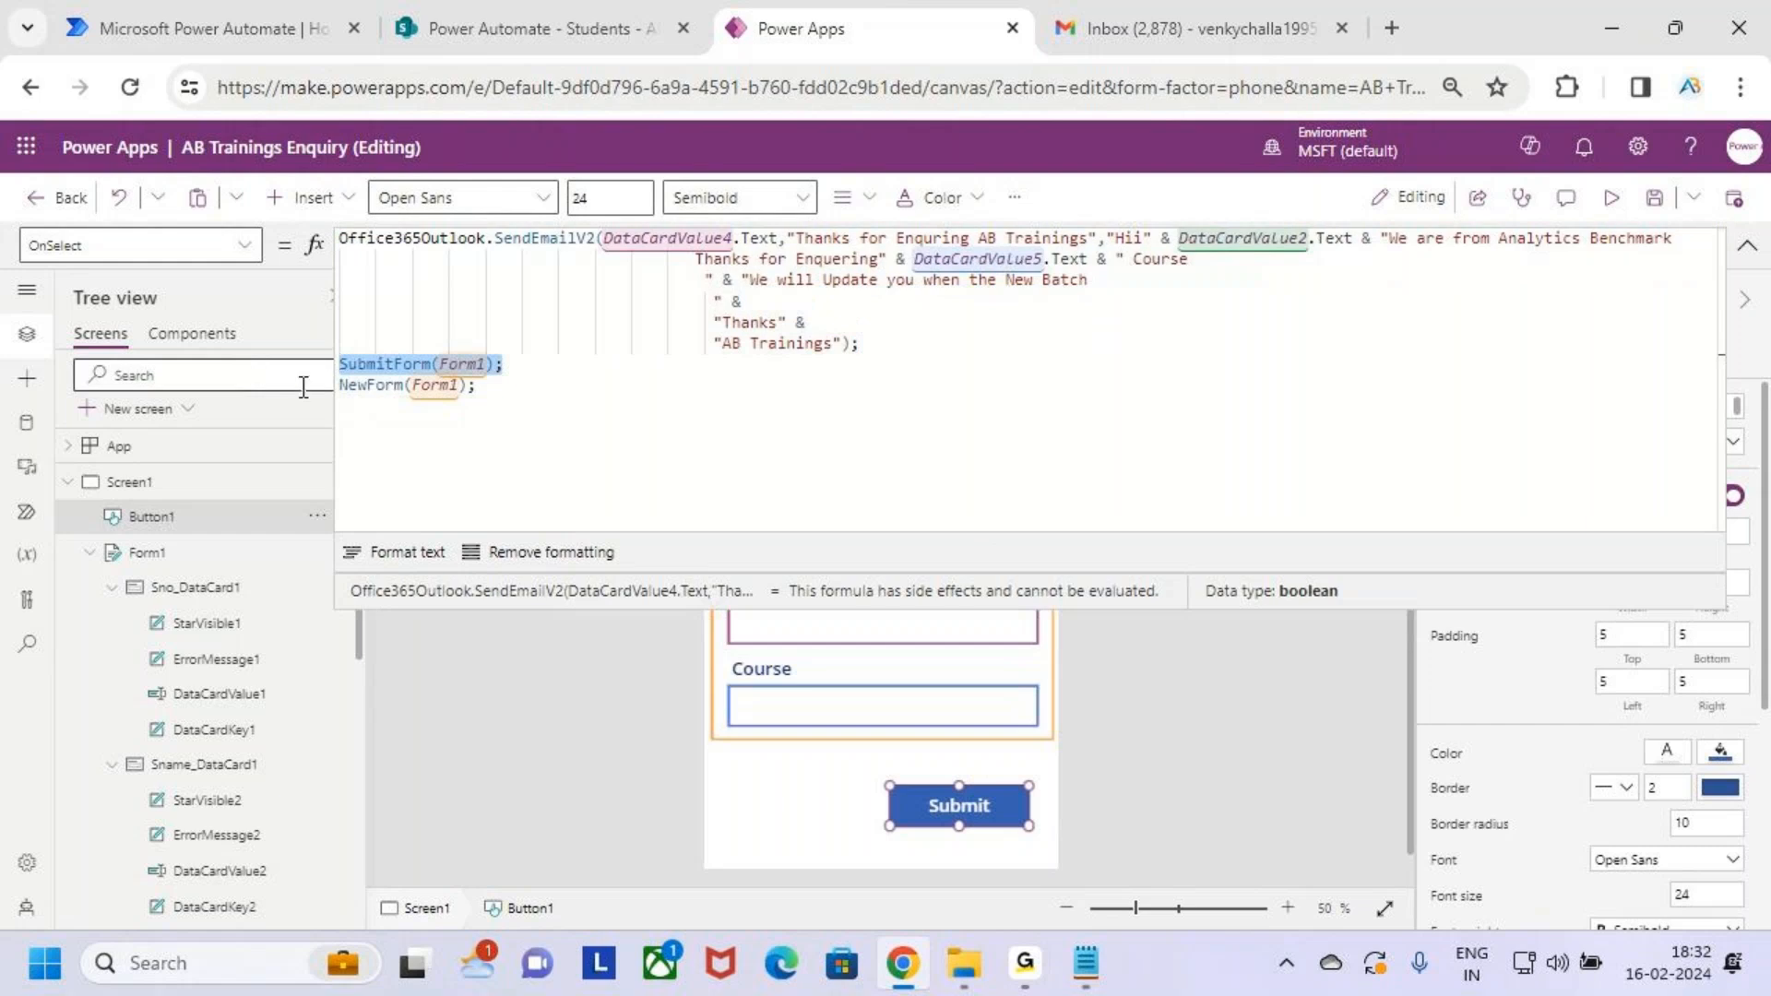
left_click_drag(493, 385, 245, 391)
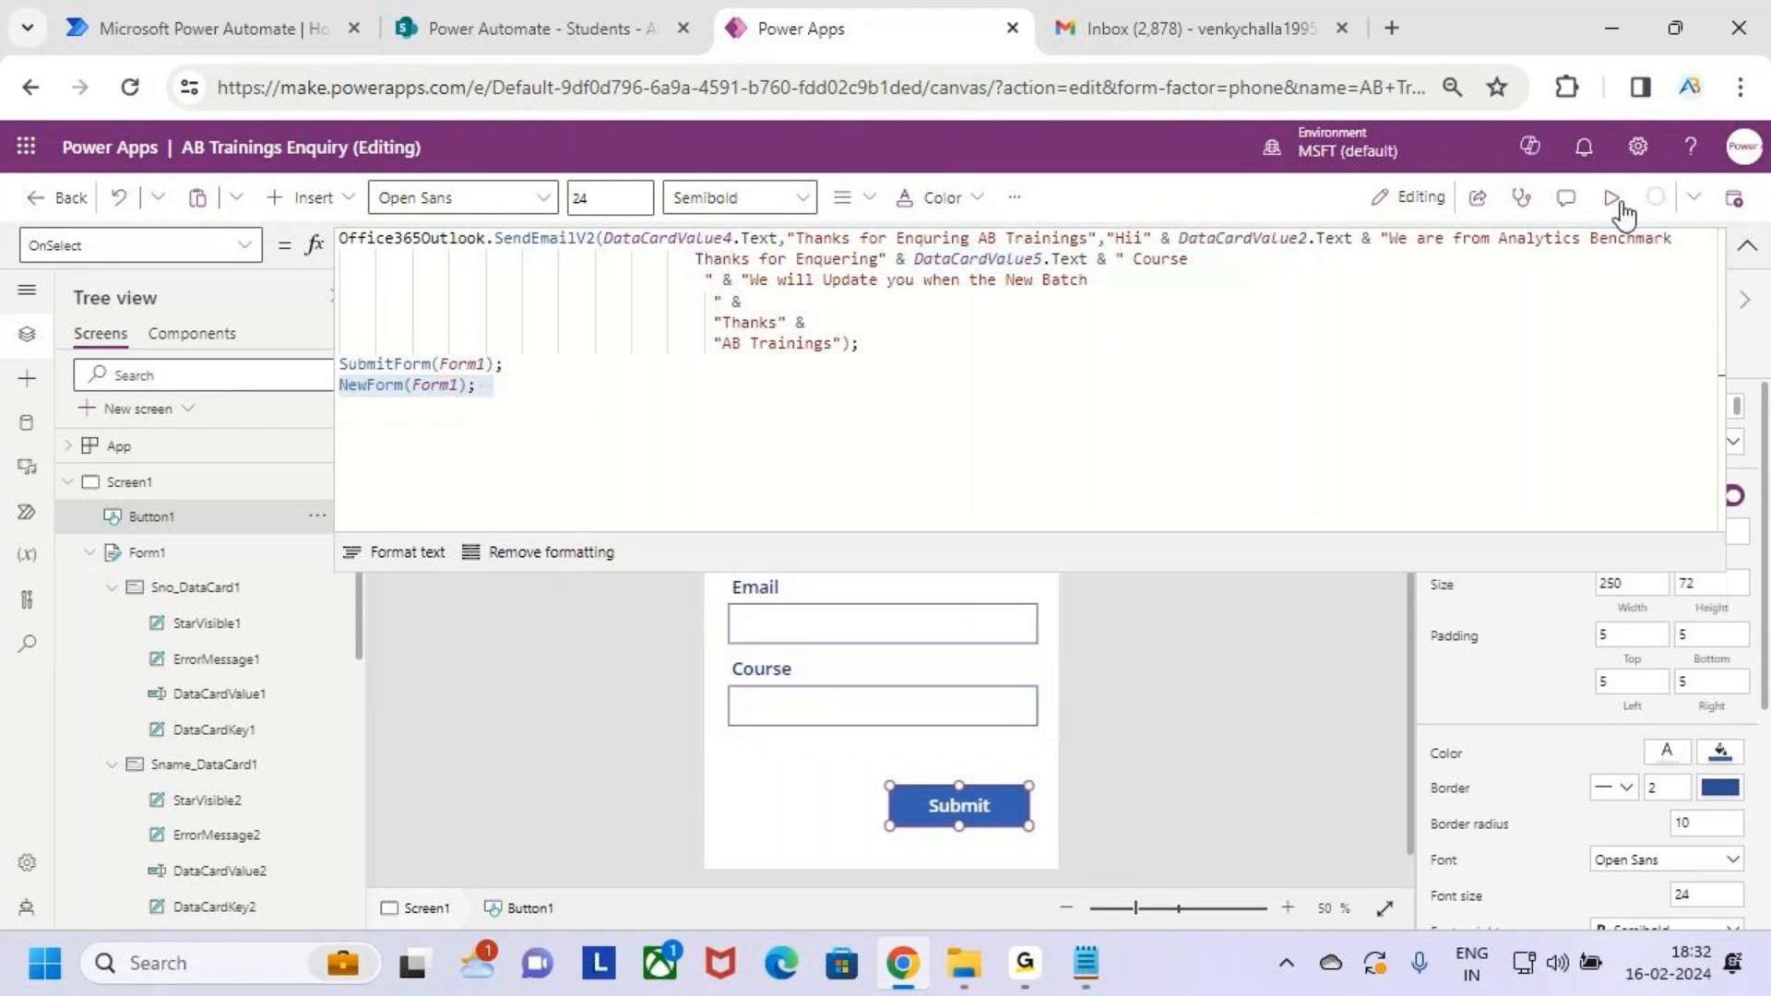
Start preview, delete the 101 row from the SharePoint Students list, and return to the form
left_click(1610, 199)
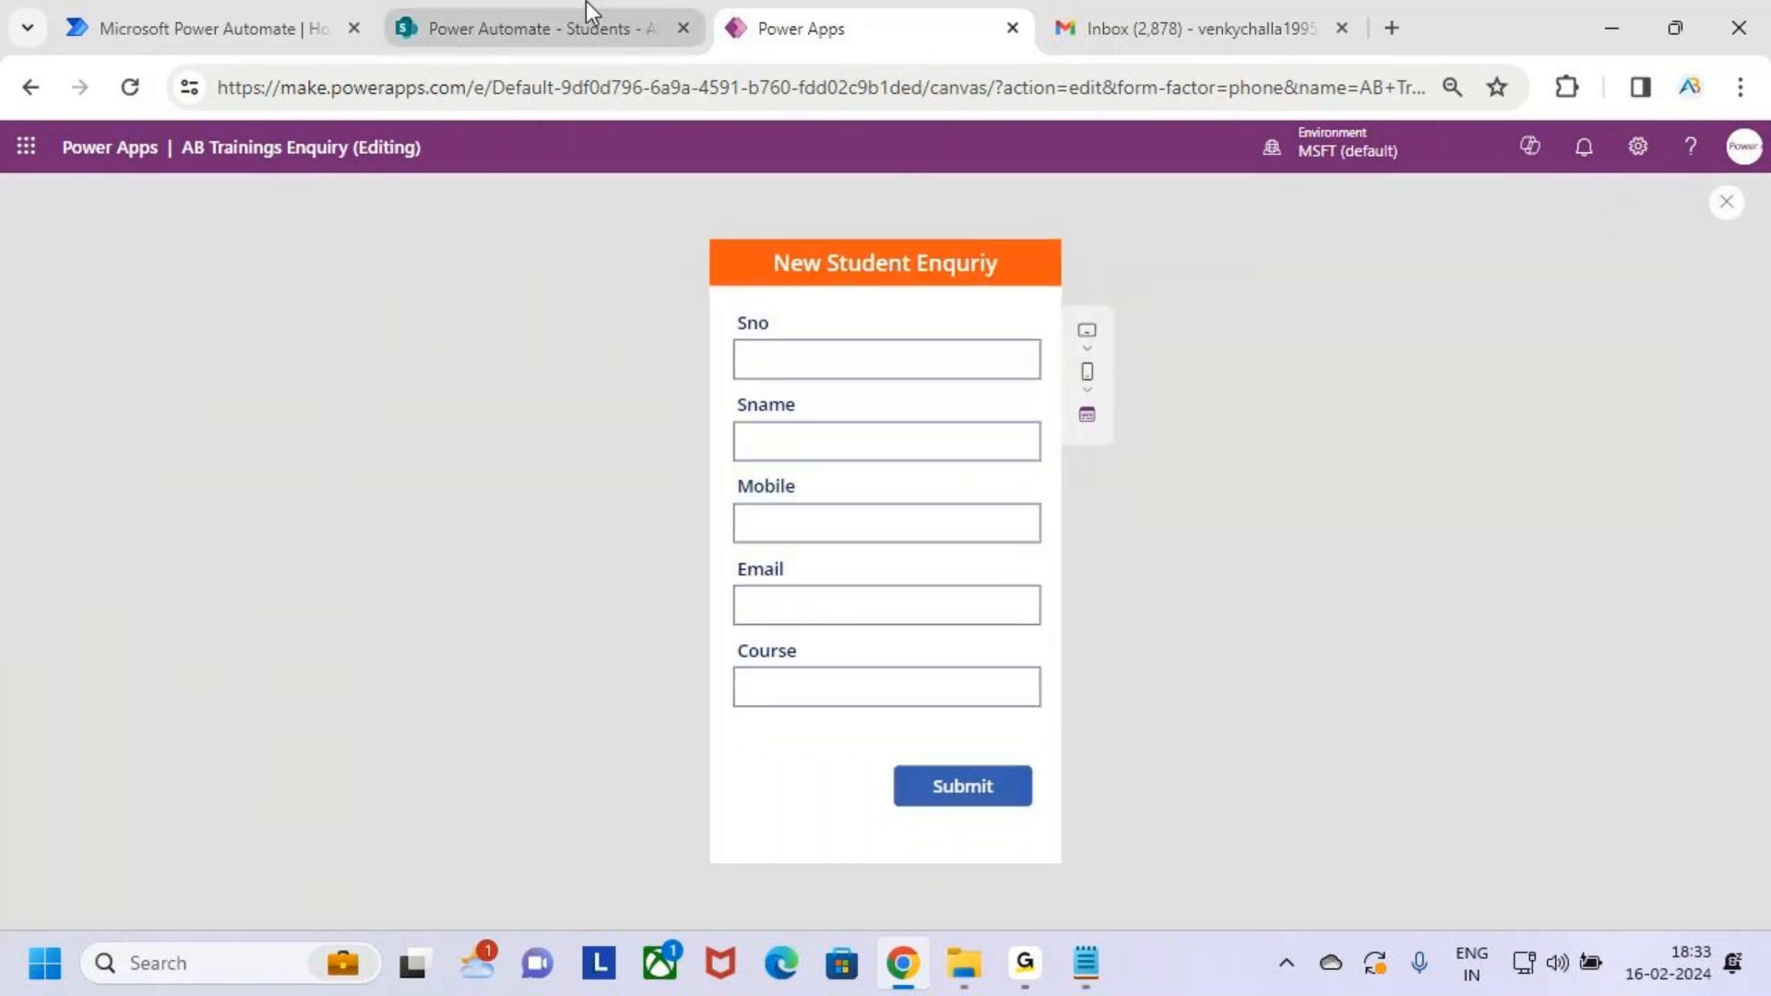
left_click(584, 3)
left_click(459, 506)
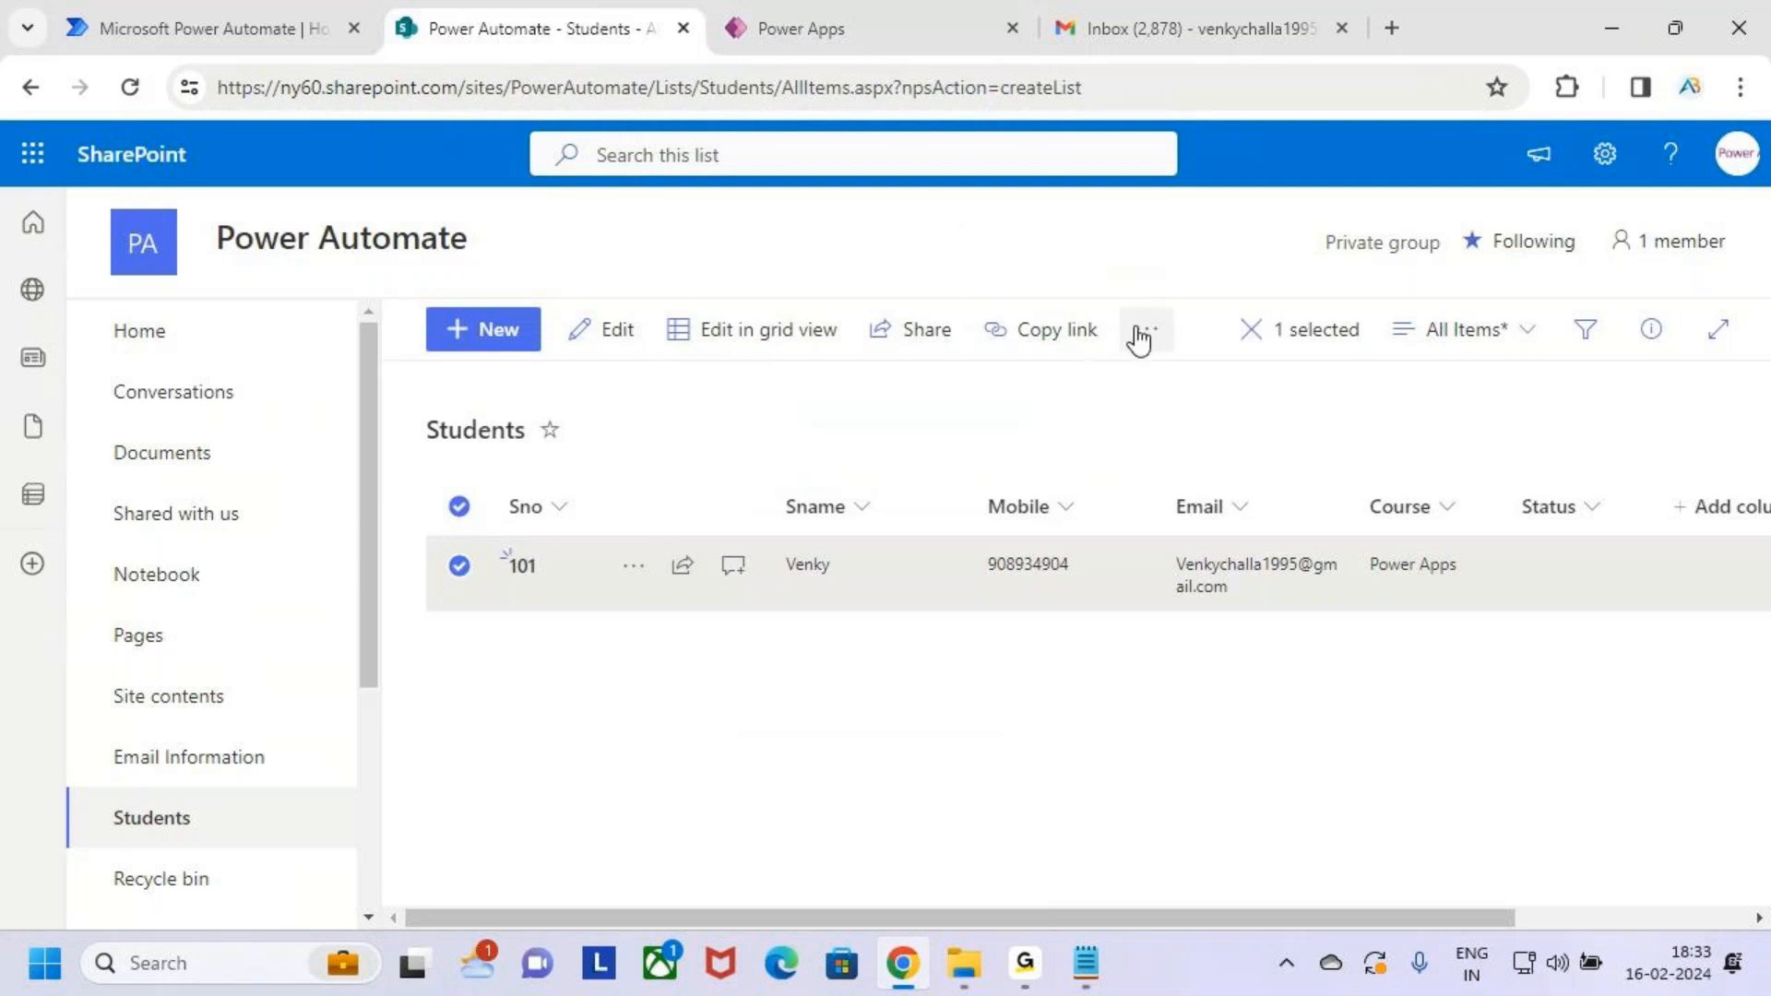
left_click(1144, 334)
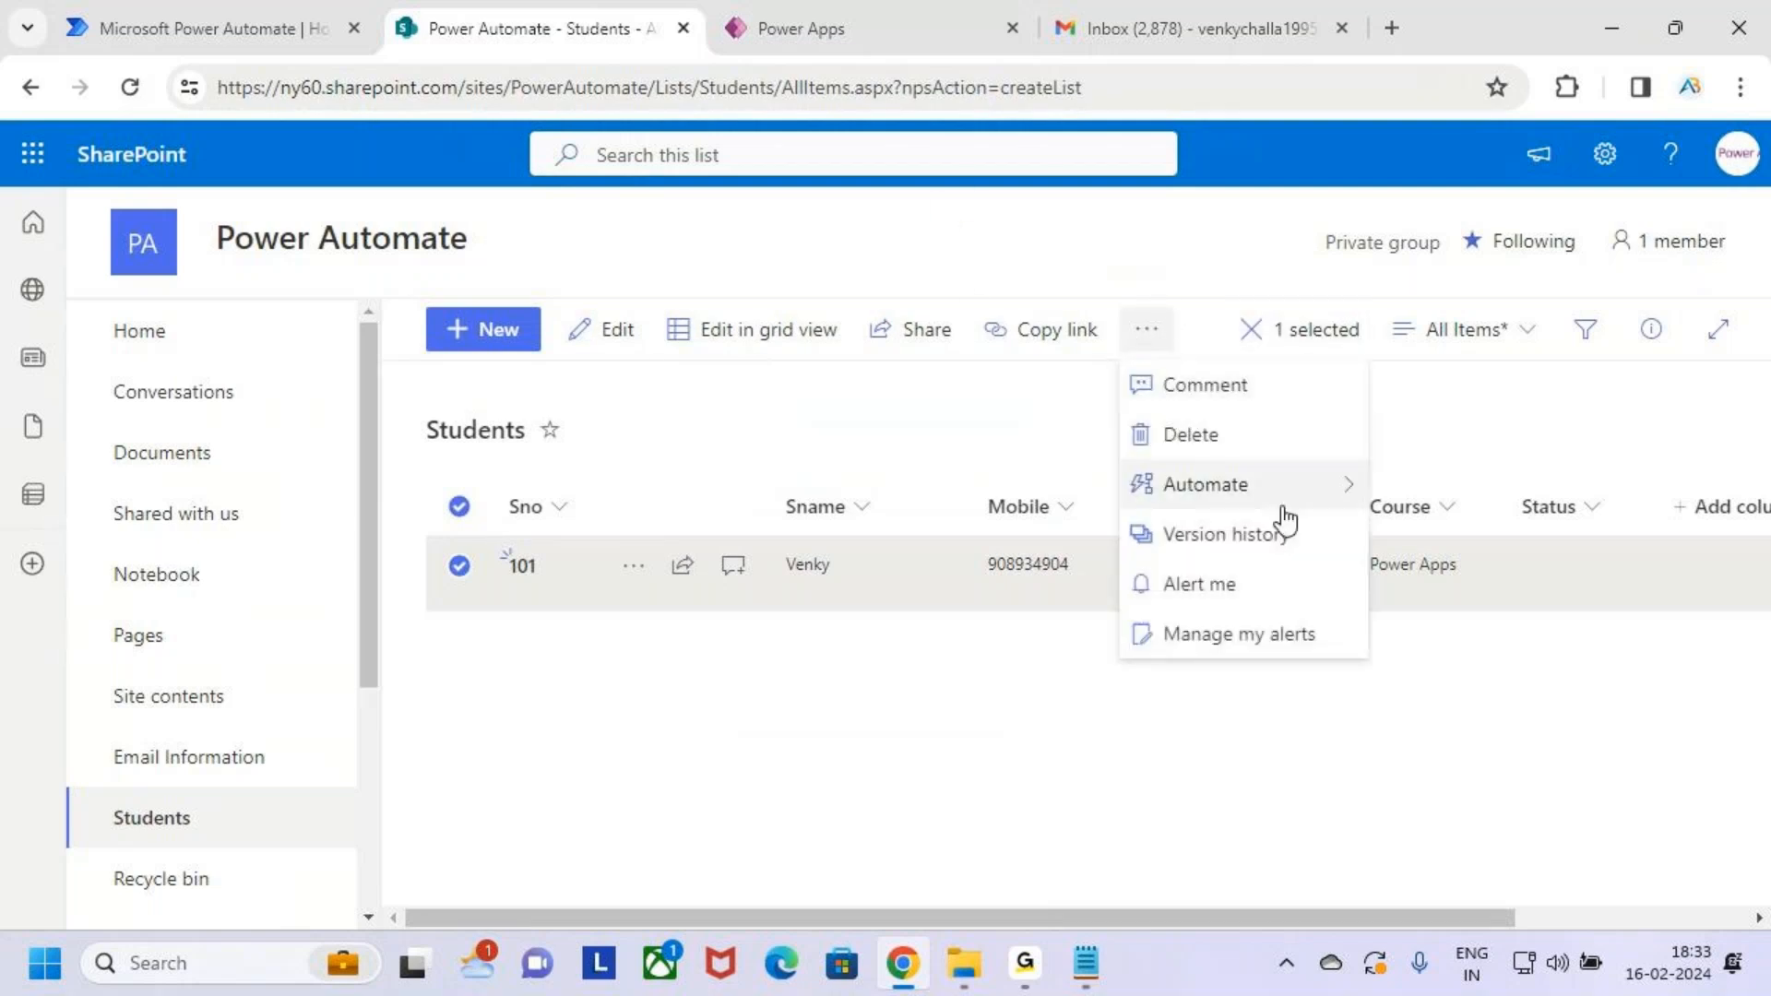
left_click(1229, 438)
left_click(985, 646)
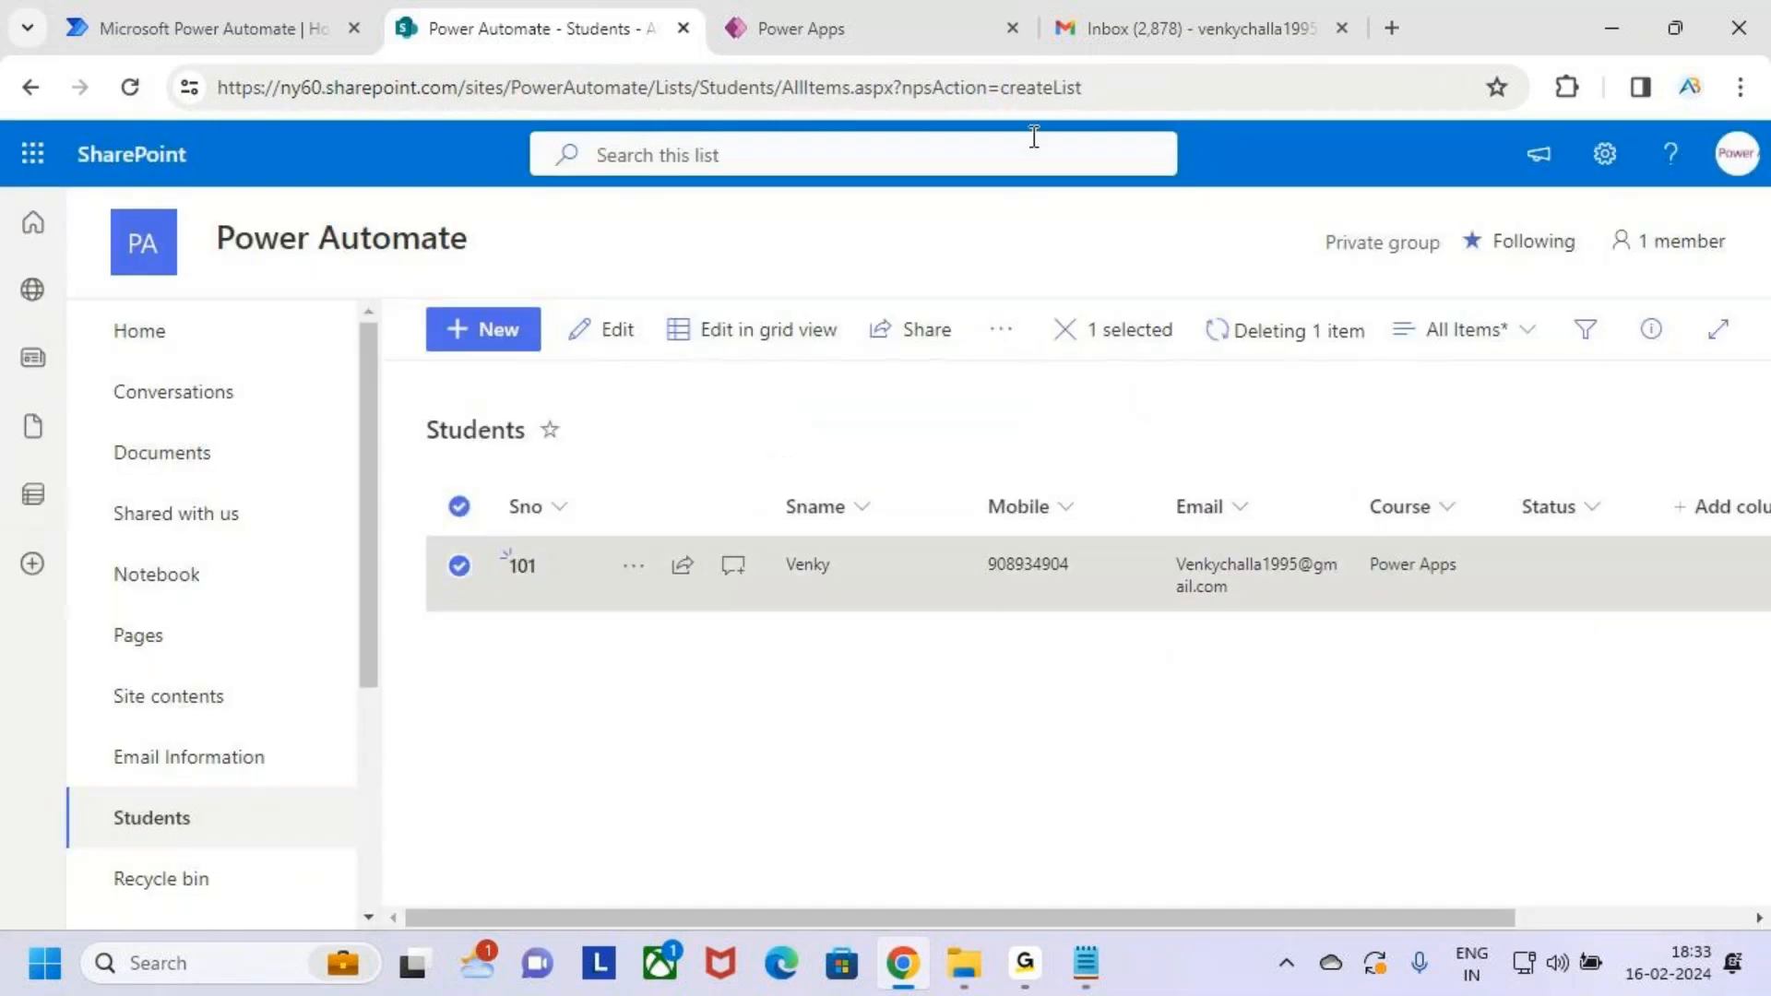
left_click(782, 7)
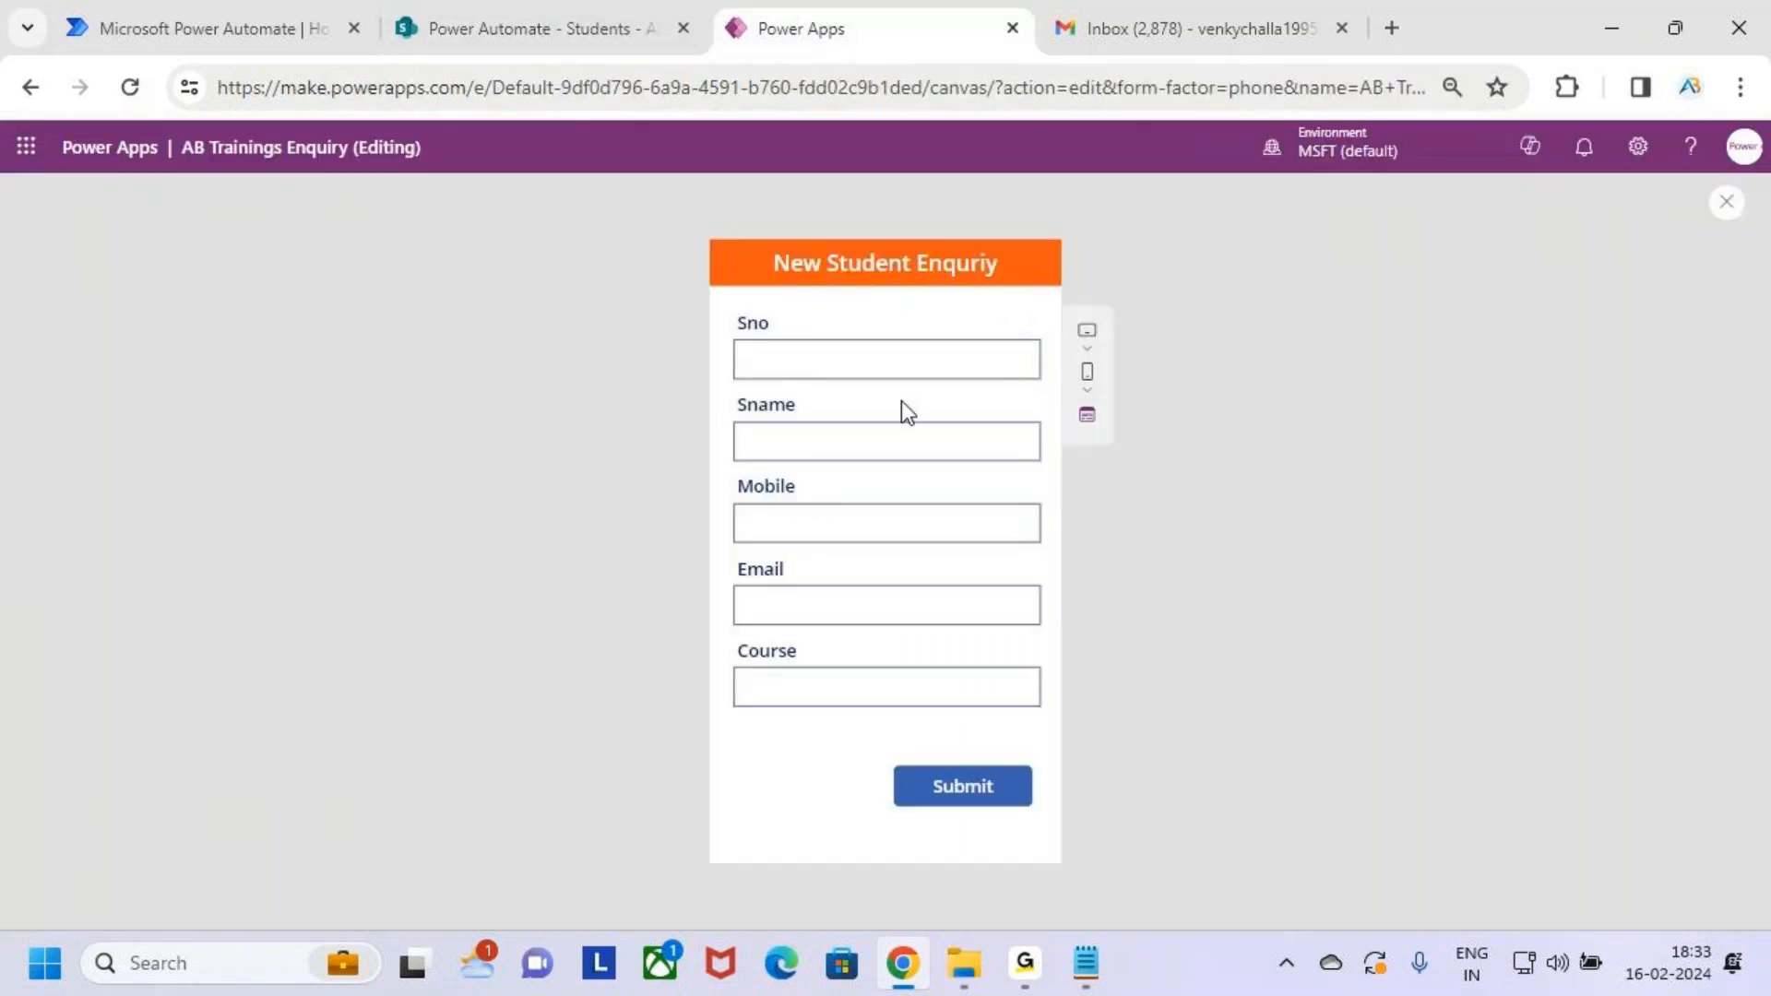
Enter the student's name and mobile number, trimming the extra digits from the number
left_click(896, 368)
key("Tab")
type("Venky")
left_click(929, 522)
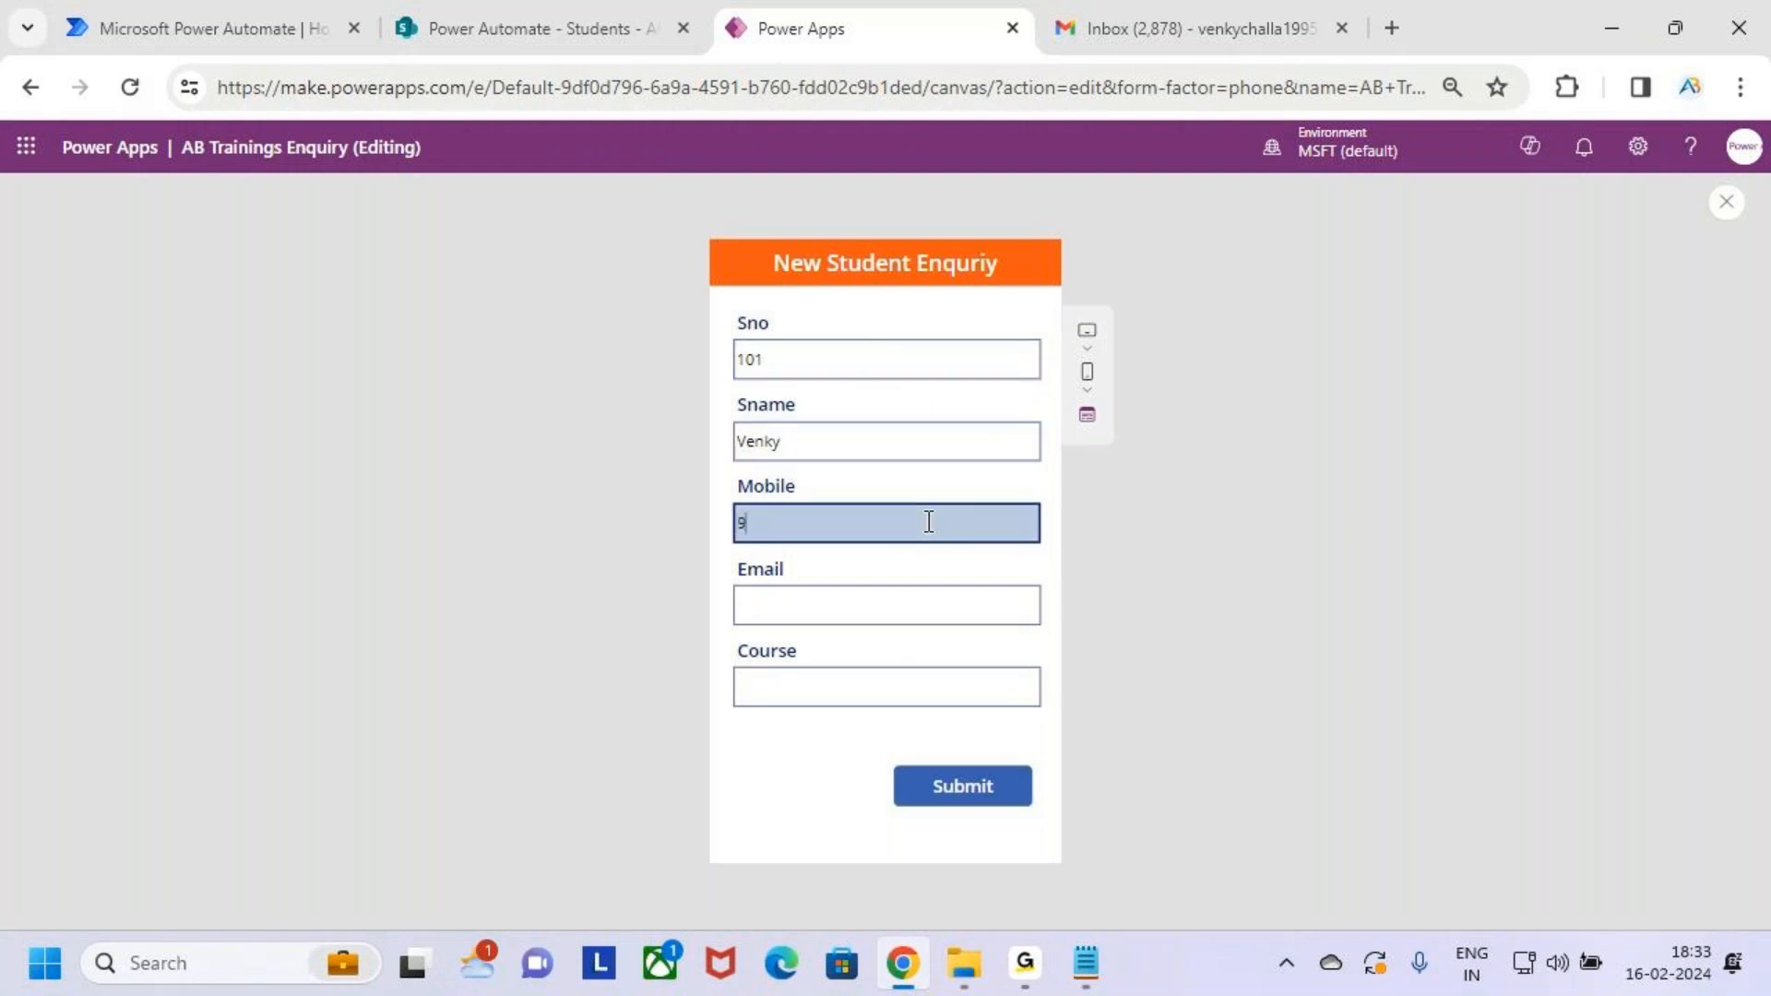
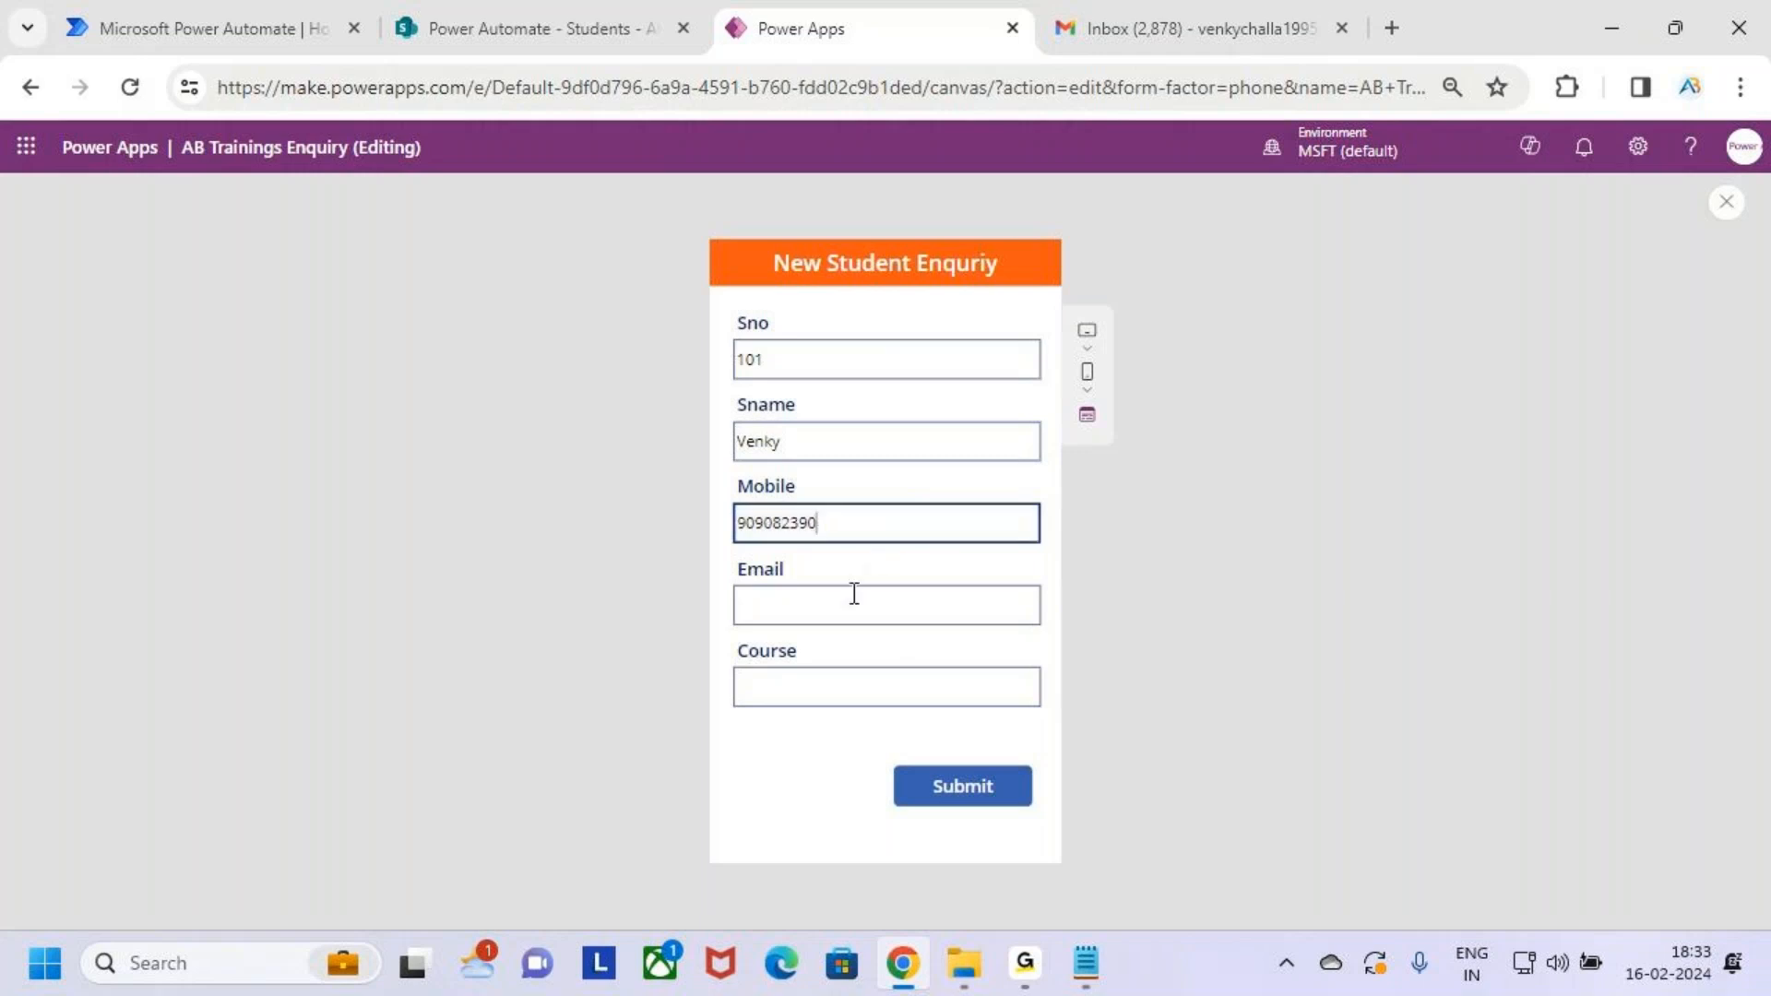
type("4")
Enter the student's e-mail, fixing the domain typo, set Course to 'Power Apps', and submit
left_click(833, 616)
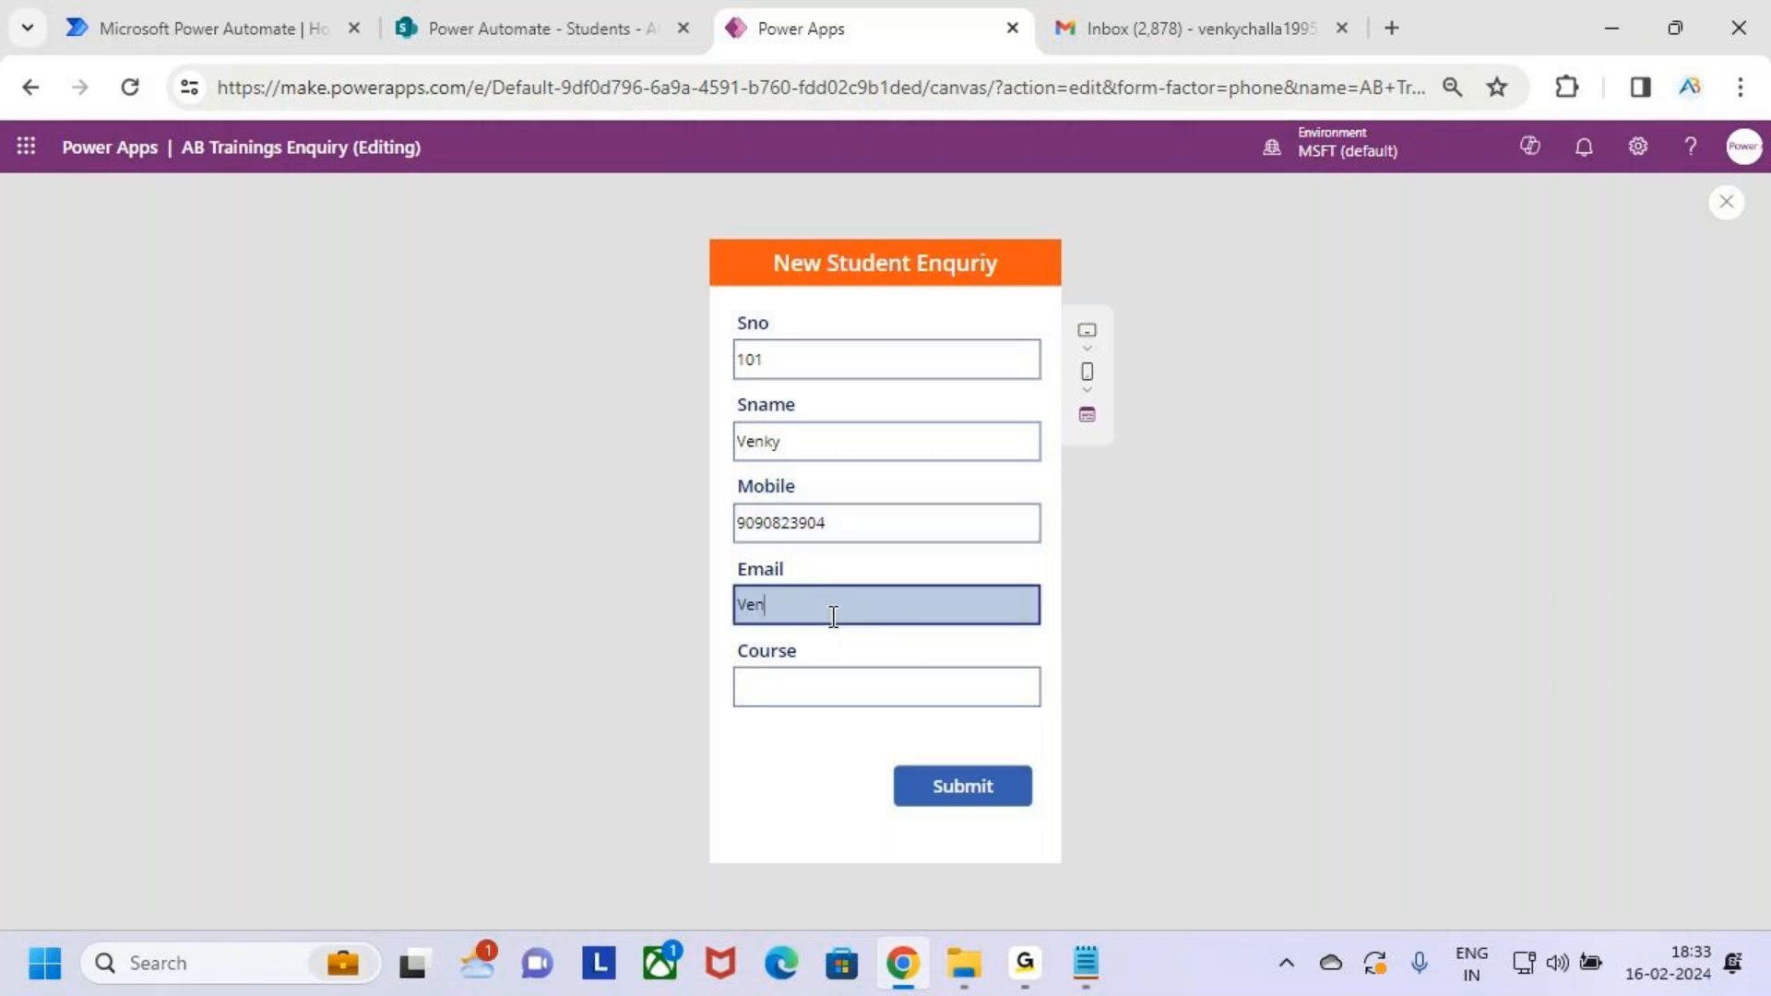
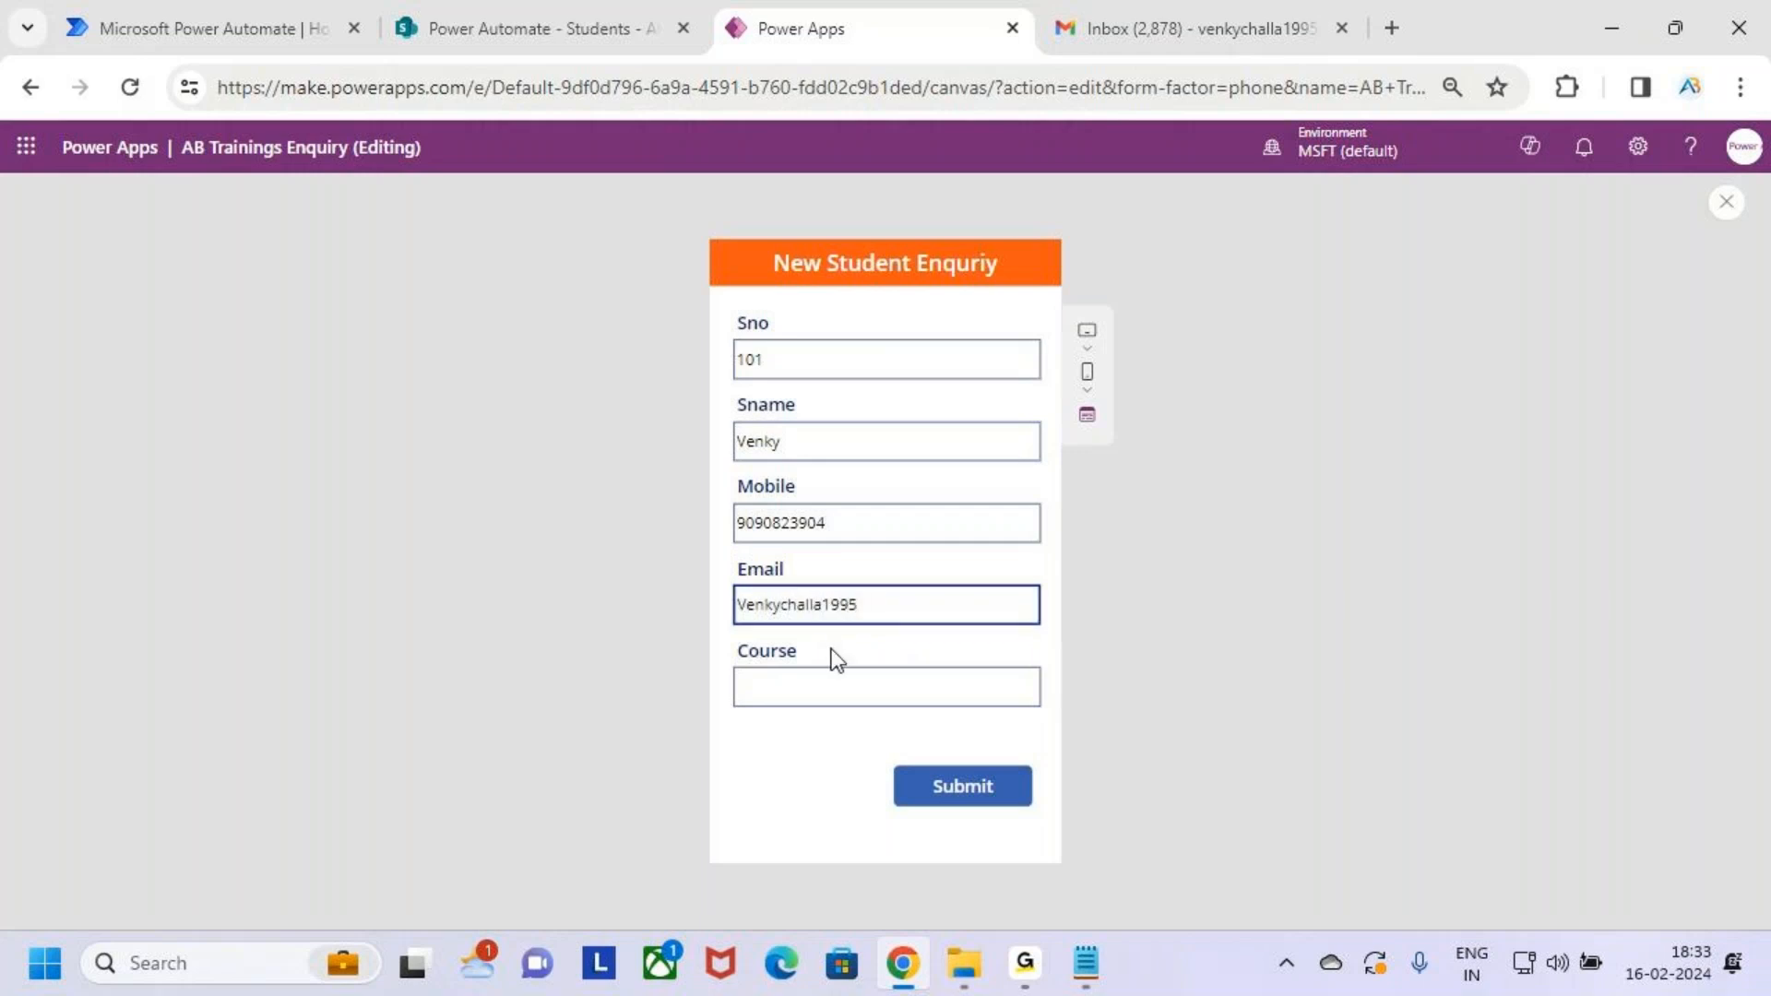
left_click(896, 604)
key("BackSpace")
key("BackSpace")
key("BackSpace")
type("mail")
left_click(924, 697)
type("Power aut")
key("BackSpace")
key("BackSpace")
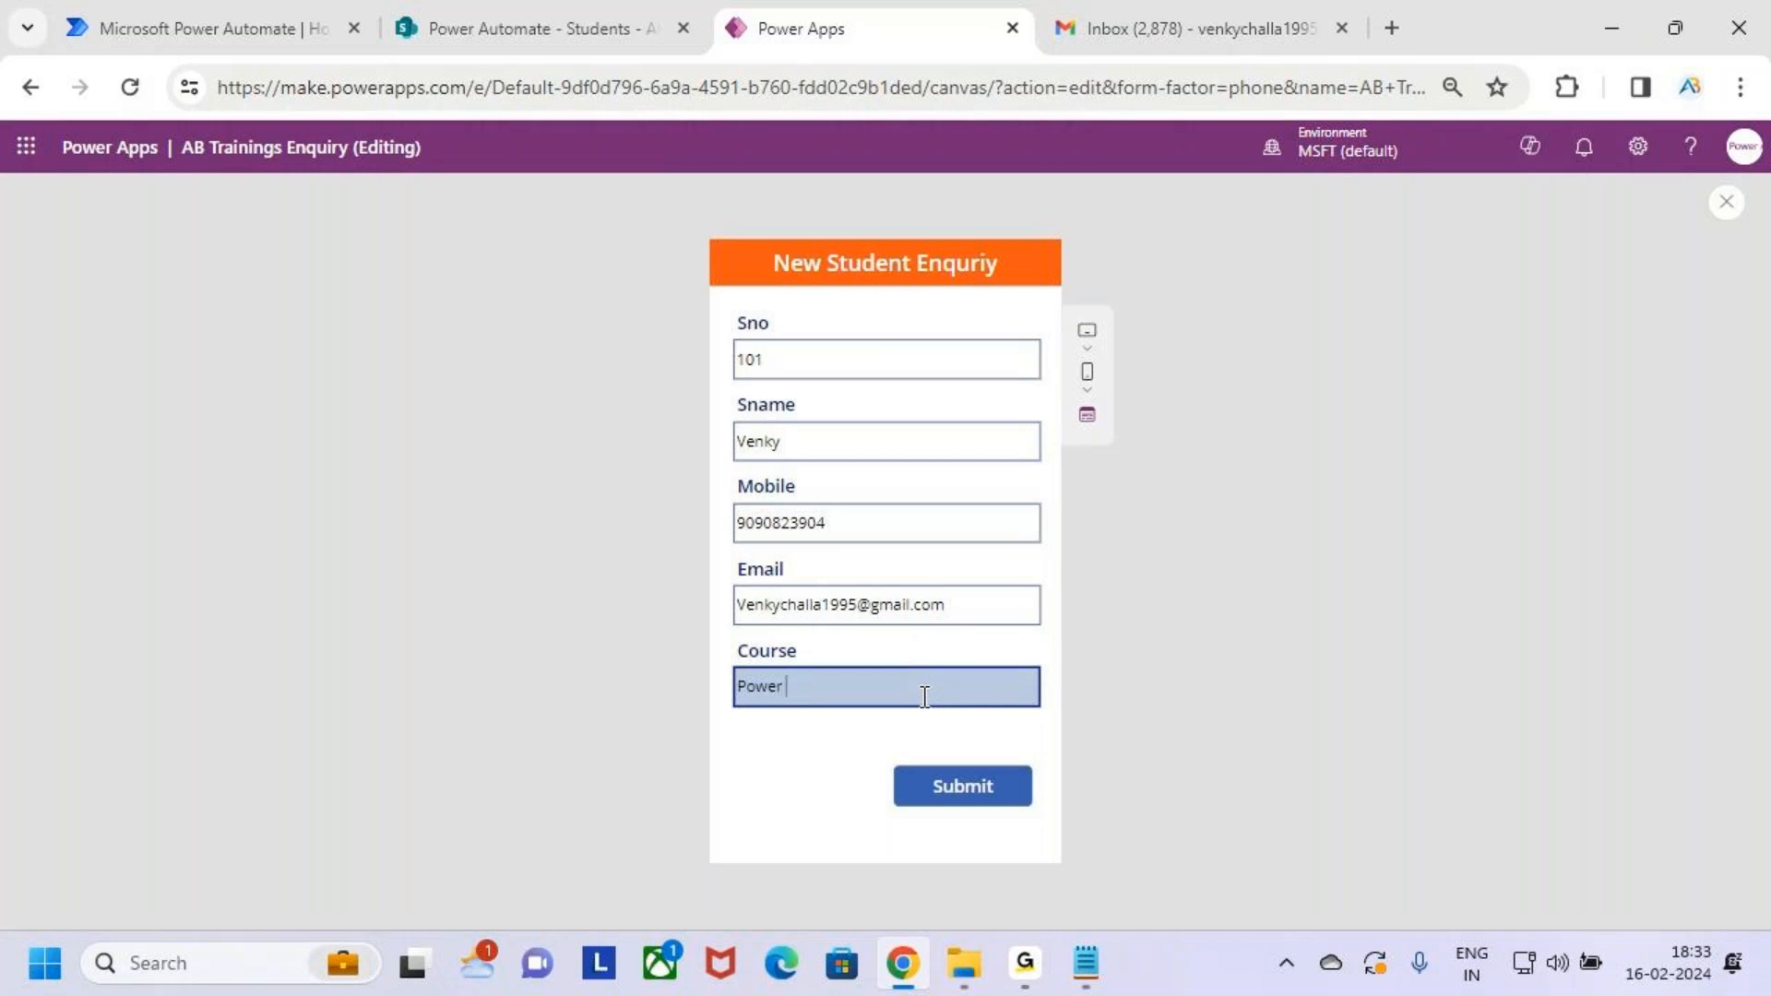
type("pps")
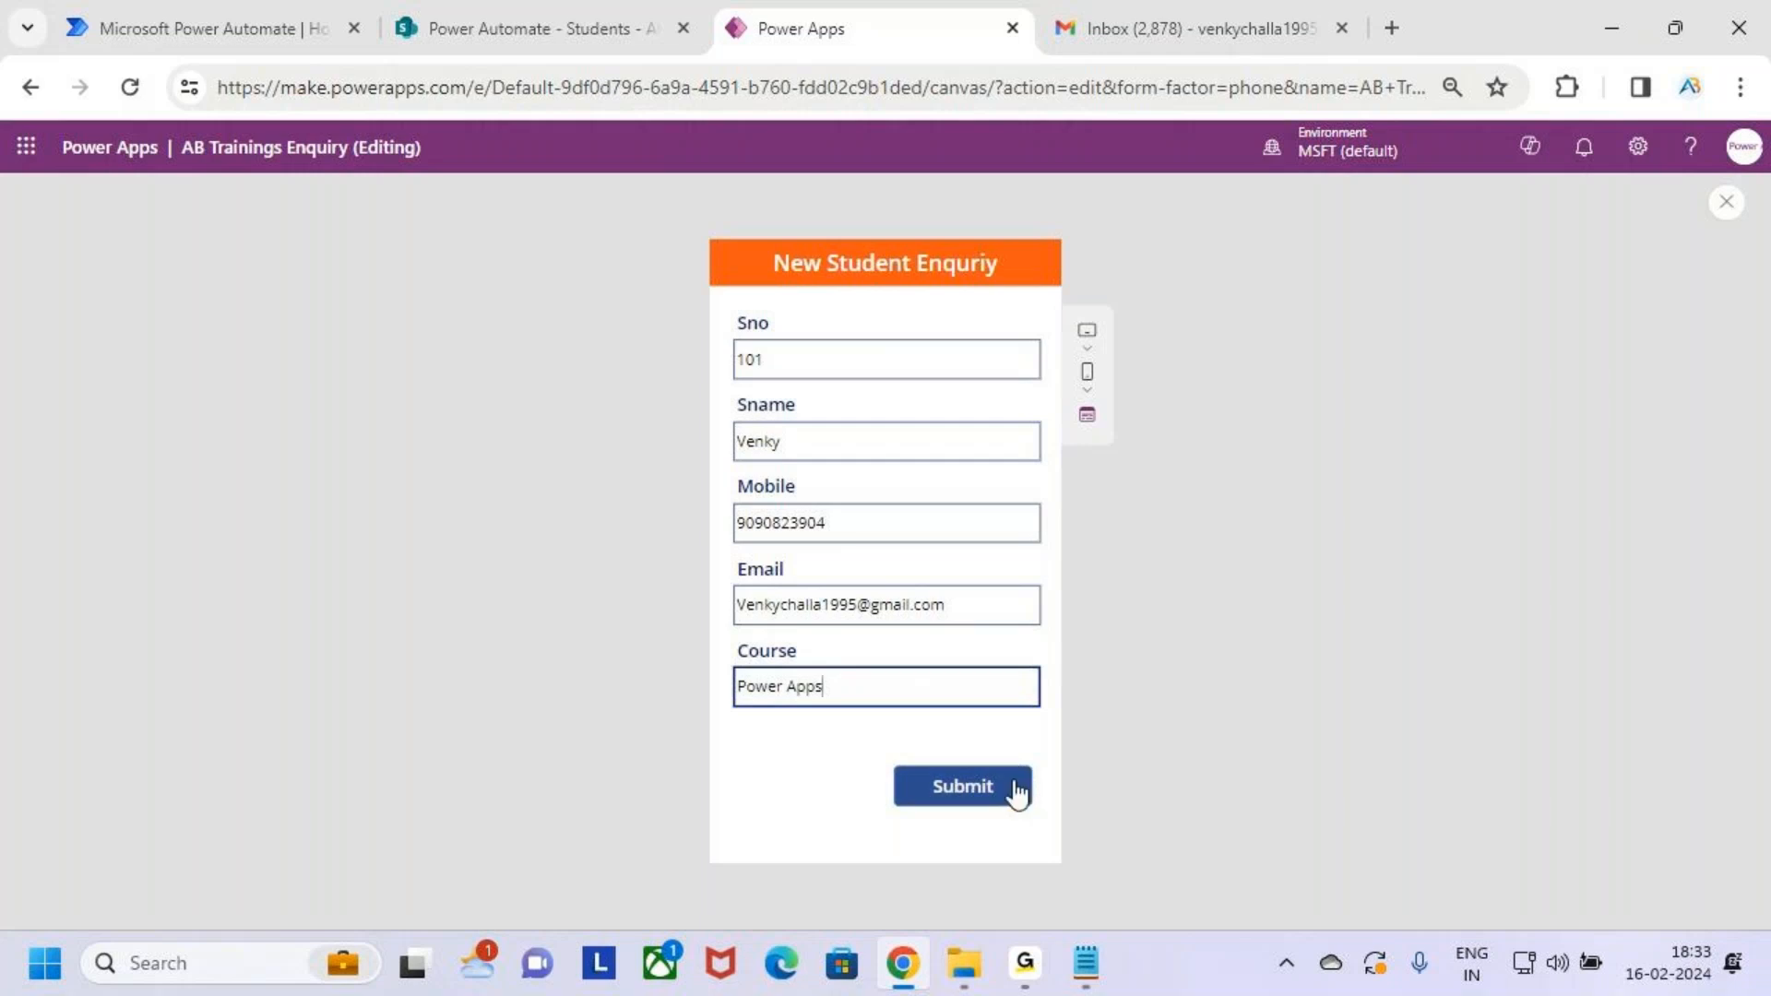
left_click(976, 788)
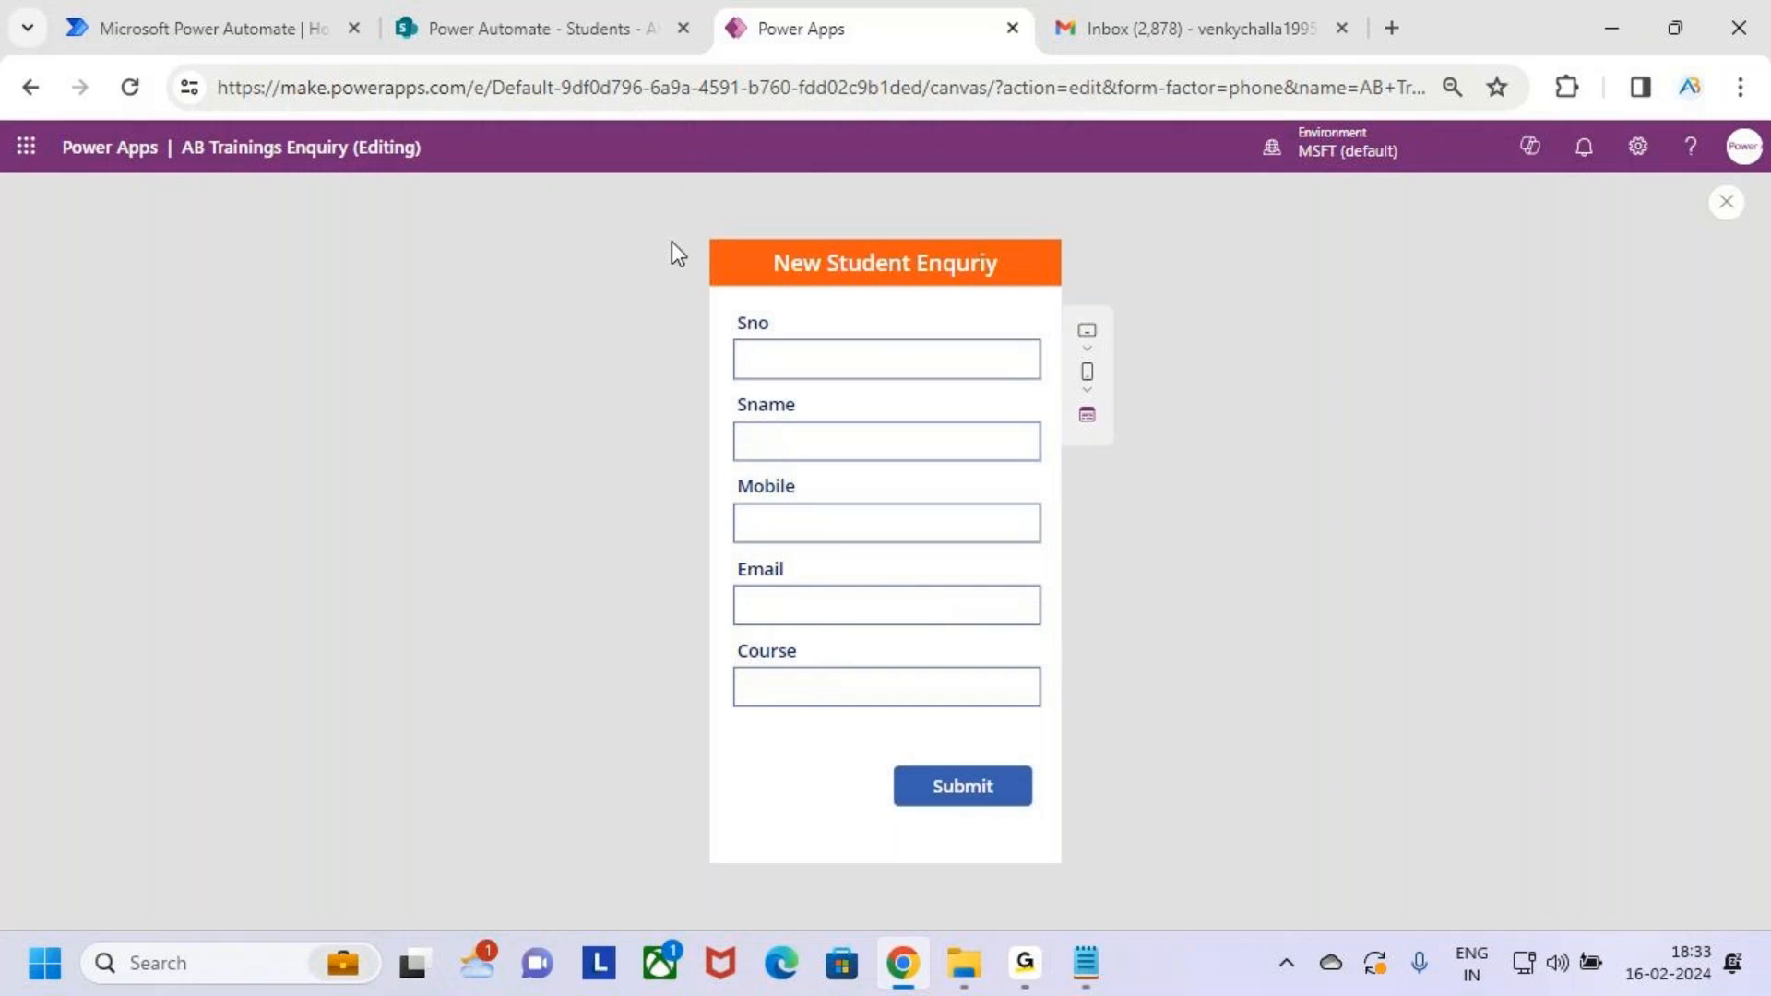
Reload the SharePoint Students list to confirm the new 101 row, then switch to Gmail
left_click(458, 2)
left_click(130, 87)
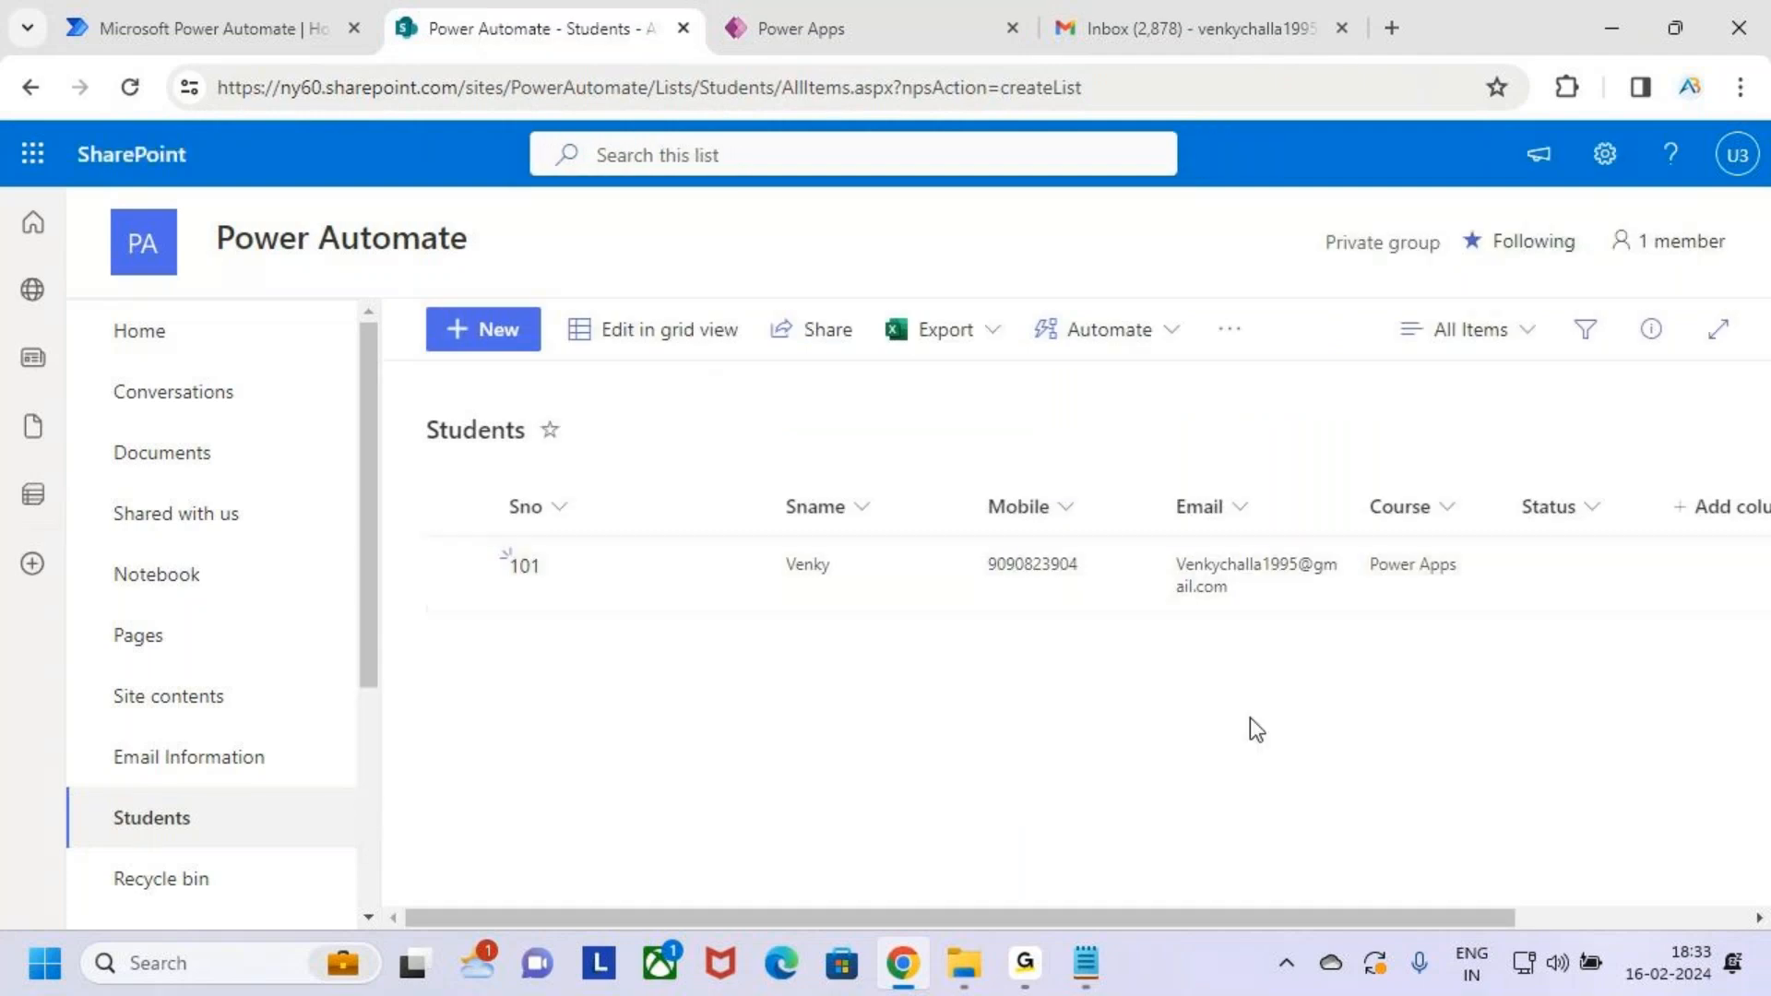
left_click(1193, 23)
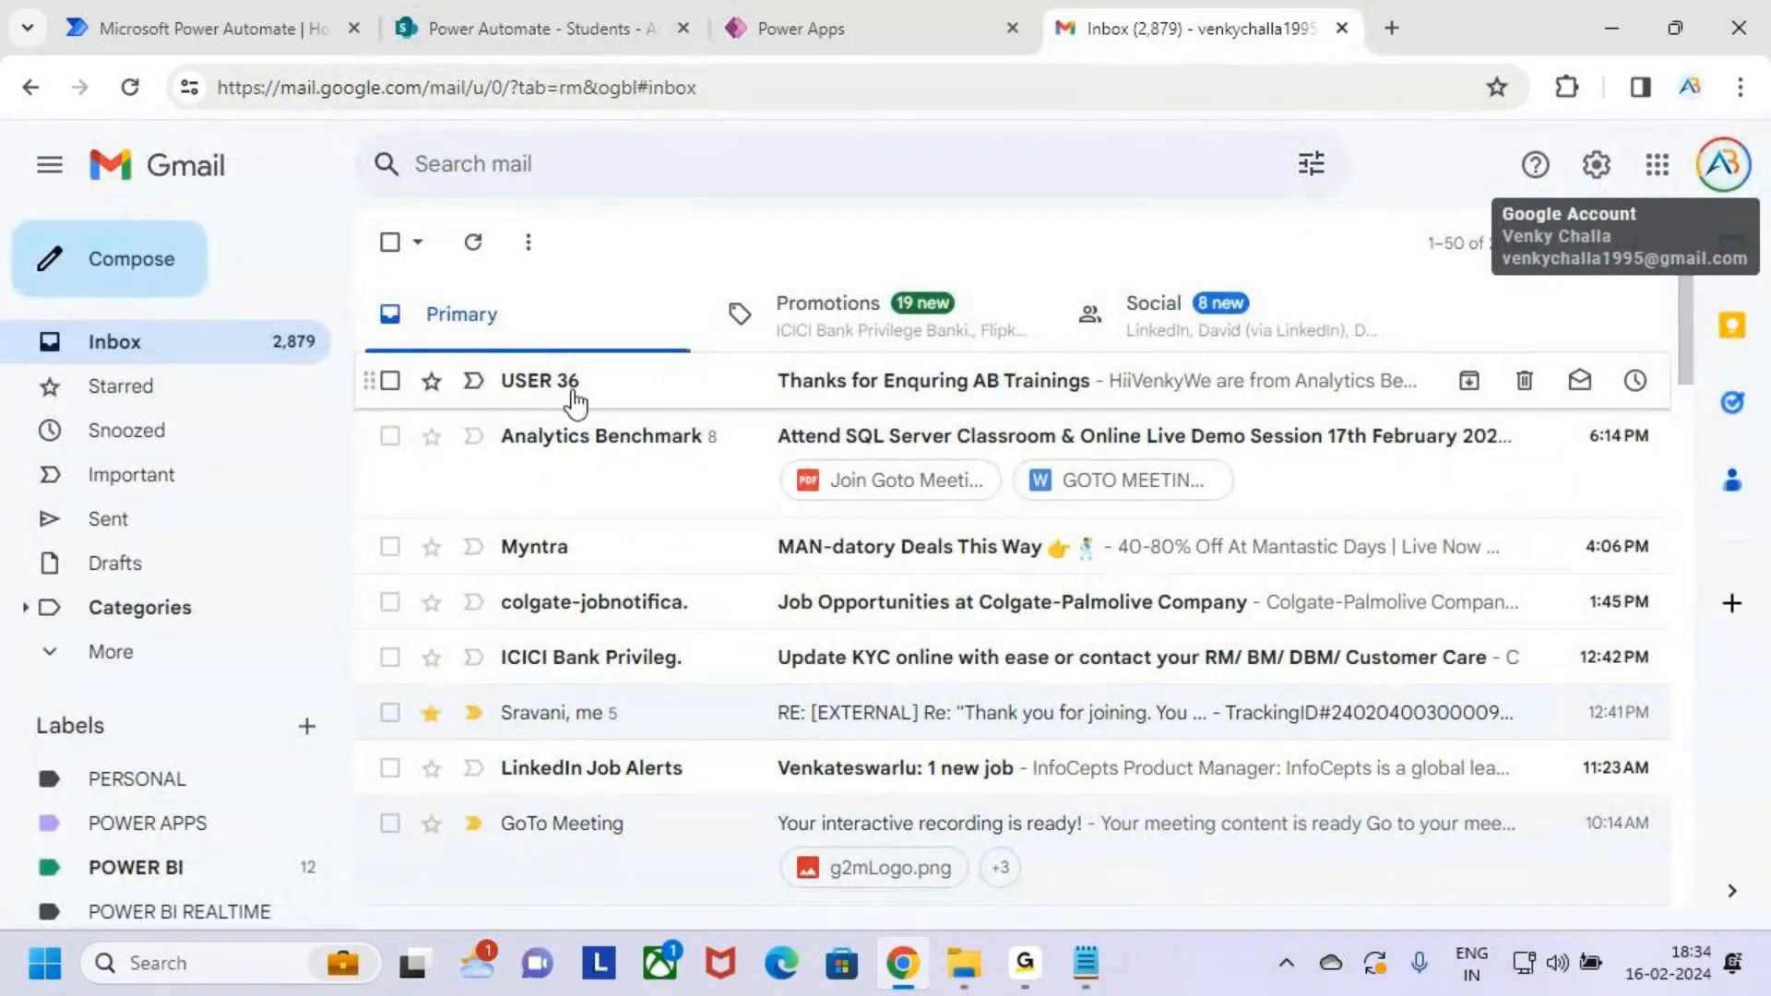
Read the 'Thanks for Enquring AB Trainings' email body, highlighting it with the pen, then return to Power Apps
left_click(656, 398)
left_click_drag(440, 296, 985, 347)
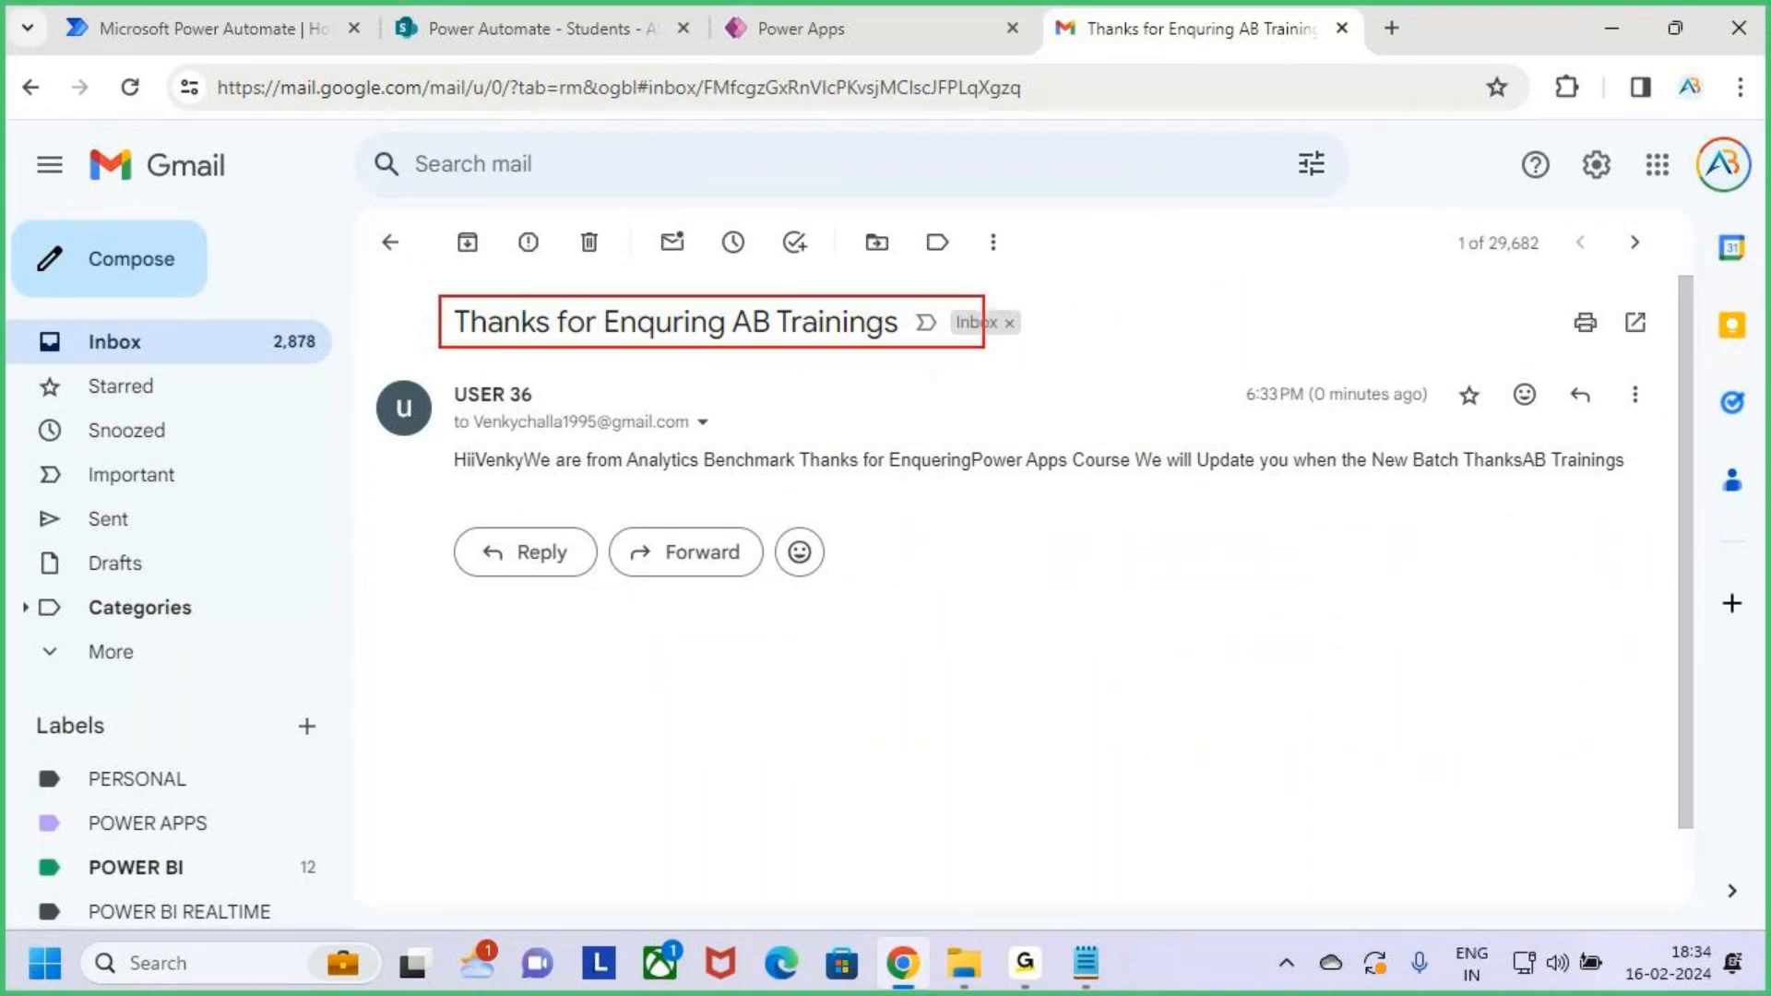
key("Escape")
key("ctrl+2")
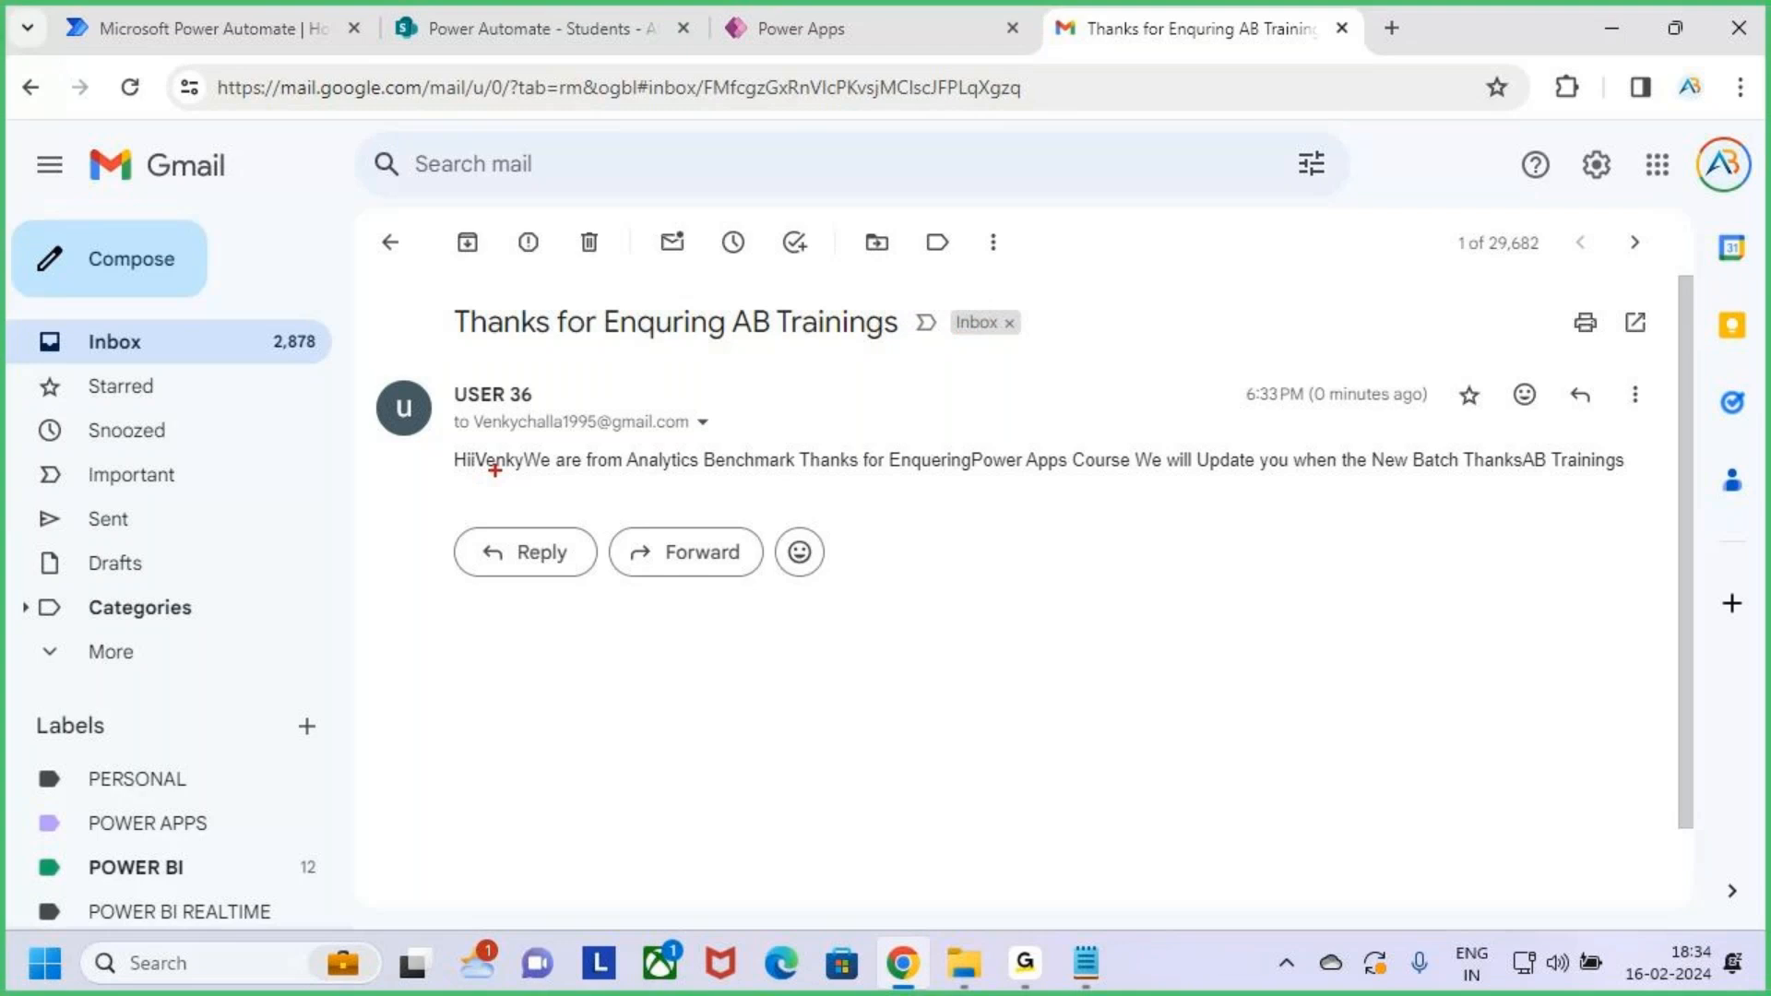
mouse_move(449, 446)
left_mouse_down()
mouse_move(677, 481)
mouse_move(1644, 481)
left_mouse_up()
mouse_move(1019, 358)
left_mouse_down()
mouse_move(1033, 447)
mouse_move(1035, 426)
left_mouse_up()
left_click_drag(1050, 406, 1031, 445)
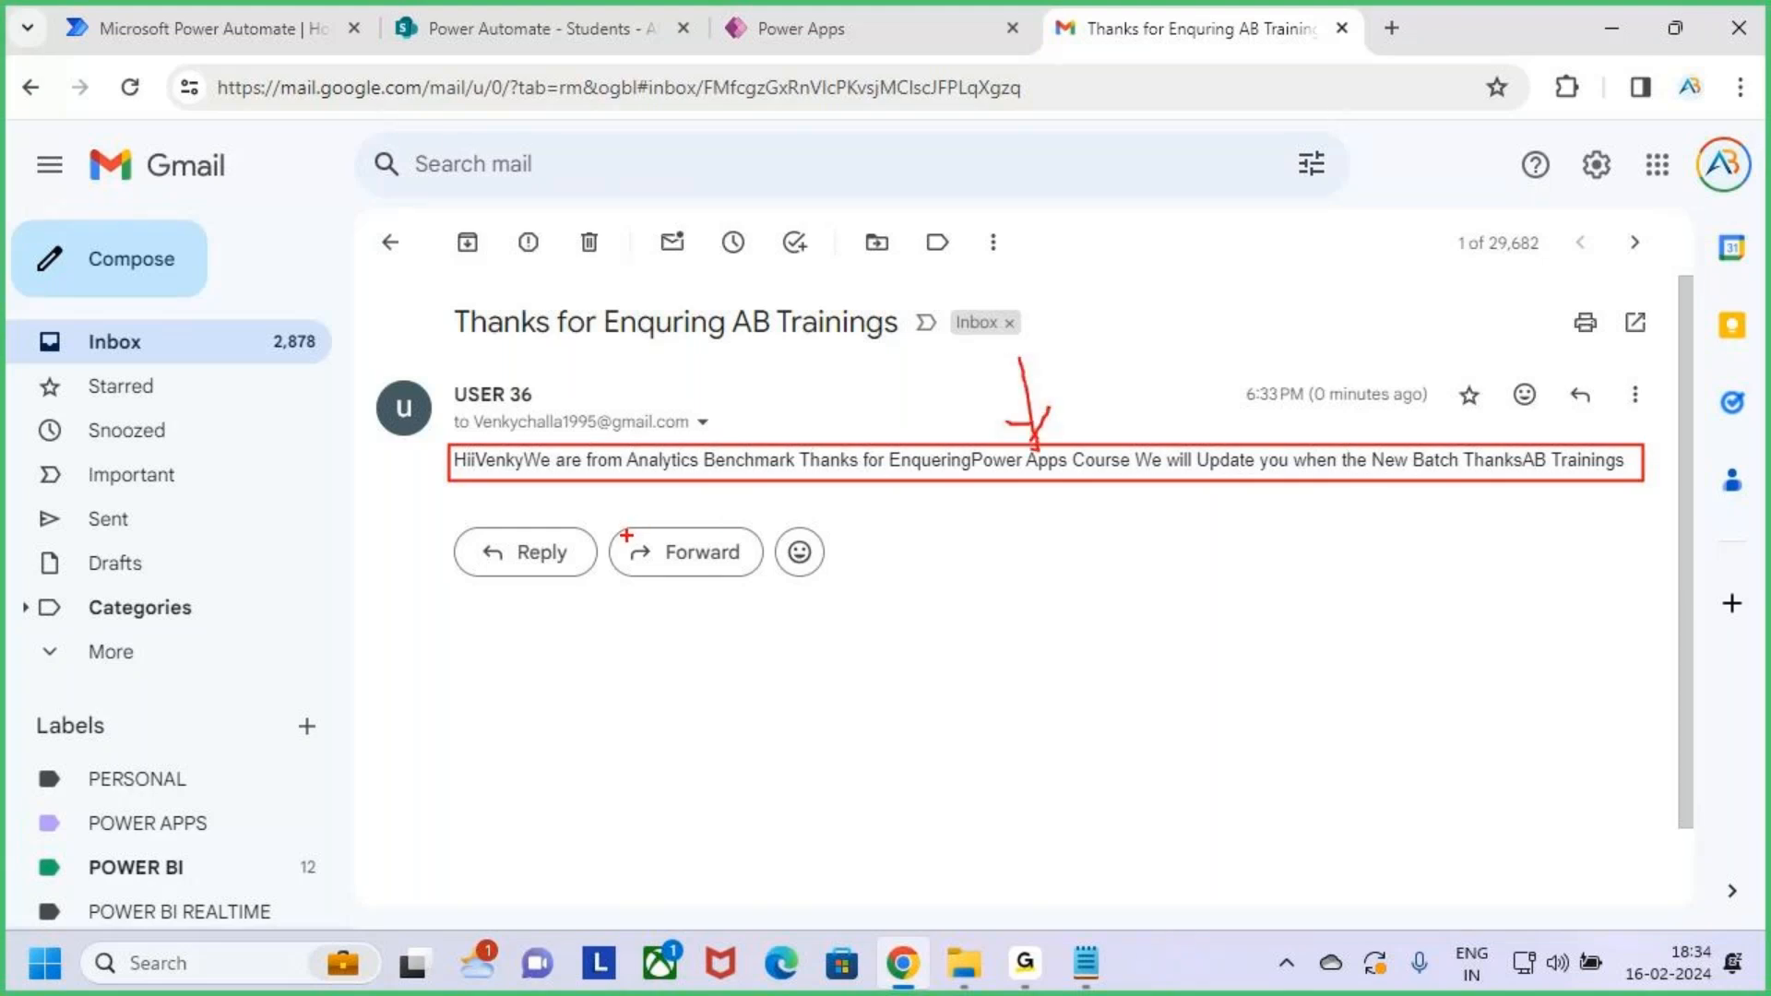
key("Escape")
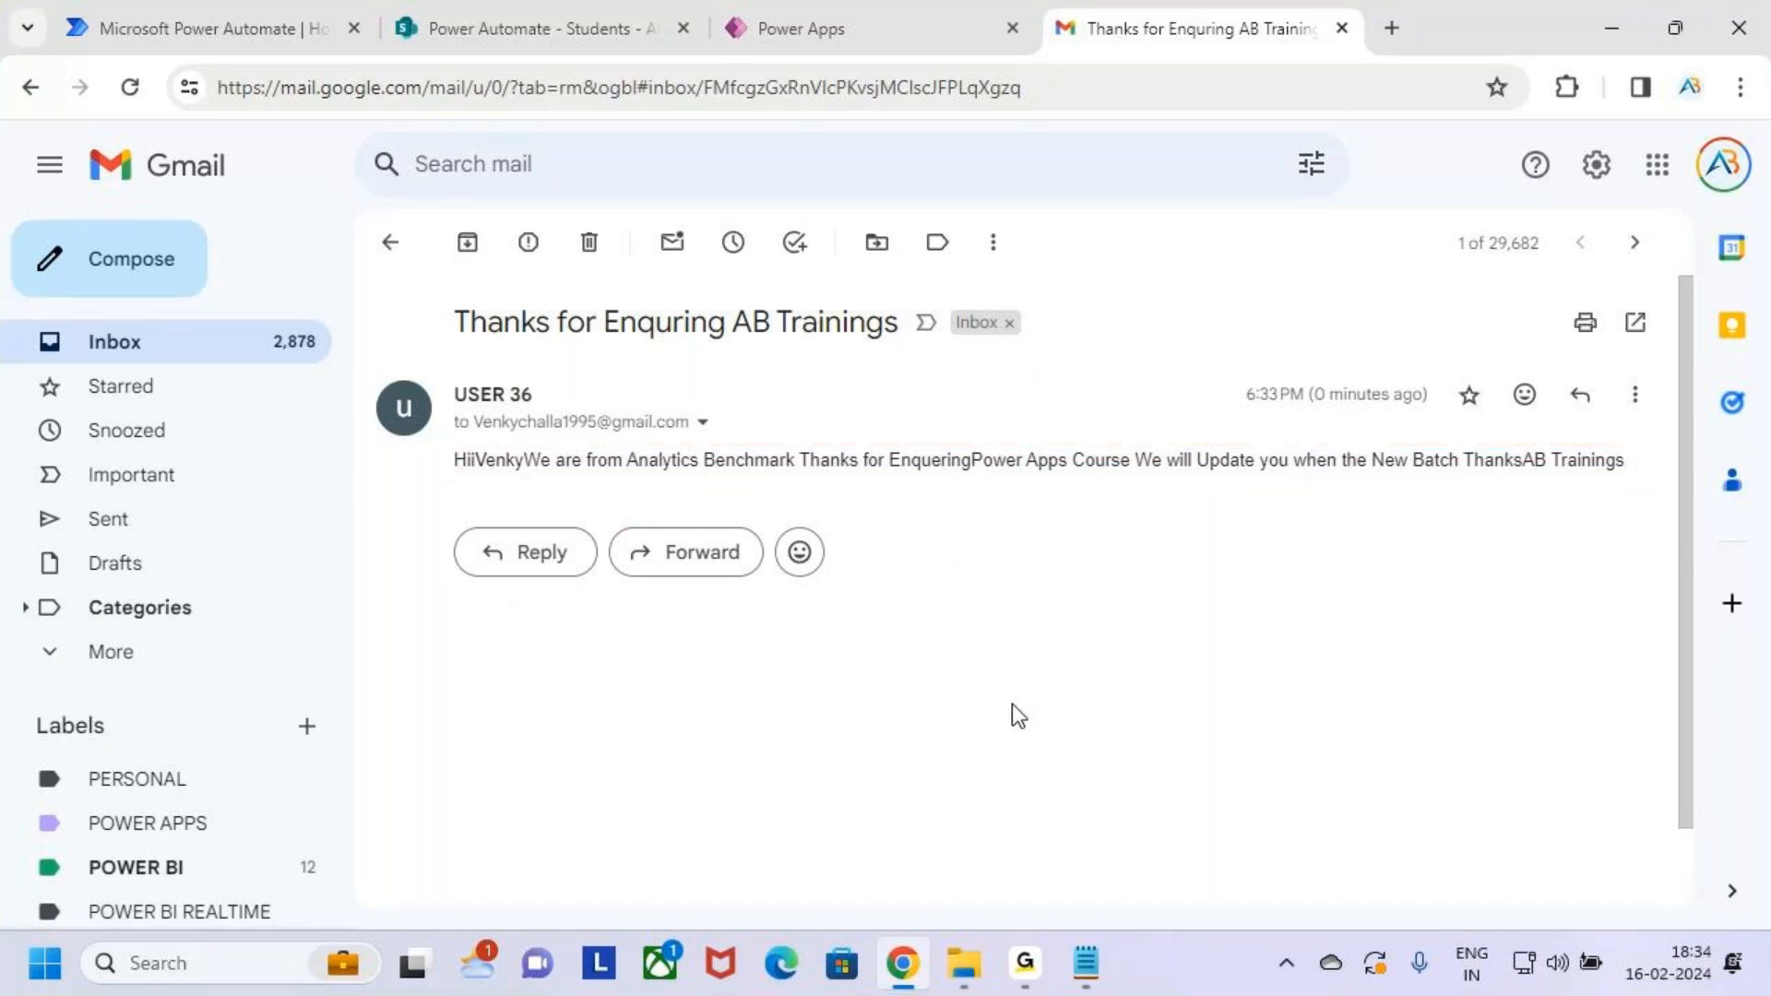
left_click(816, 29)
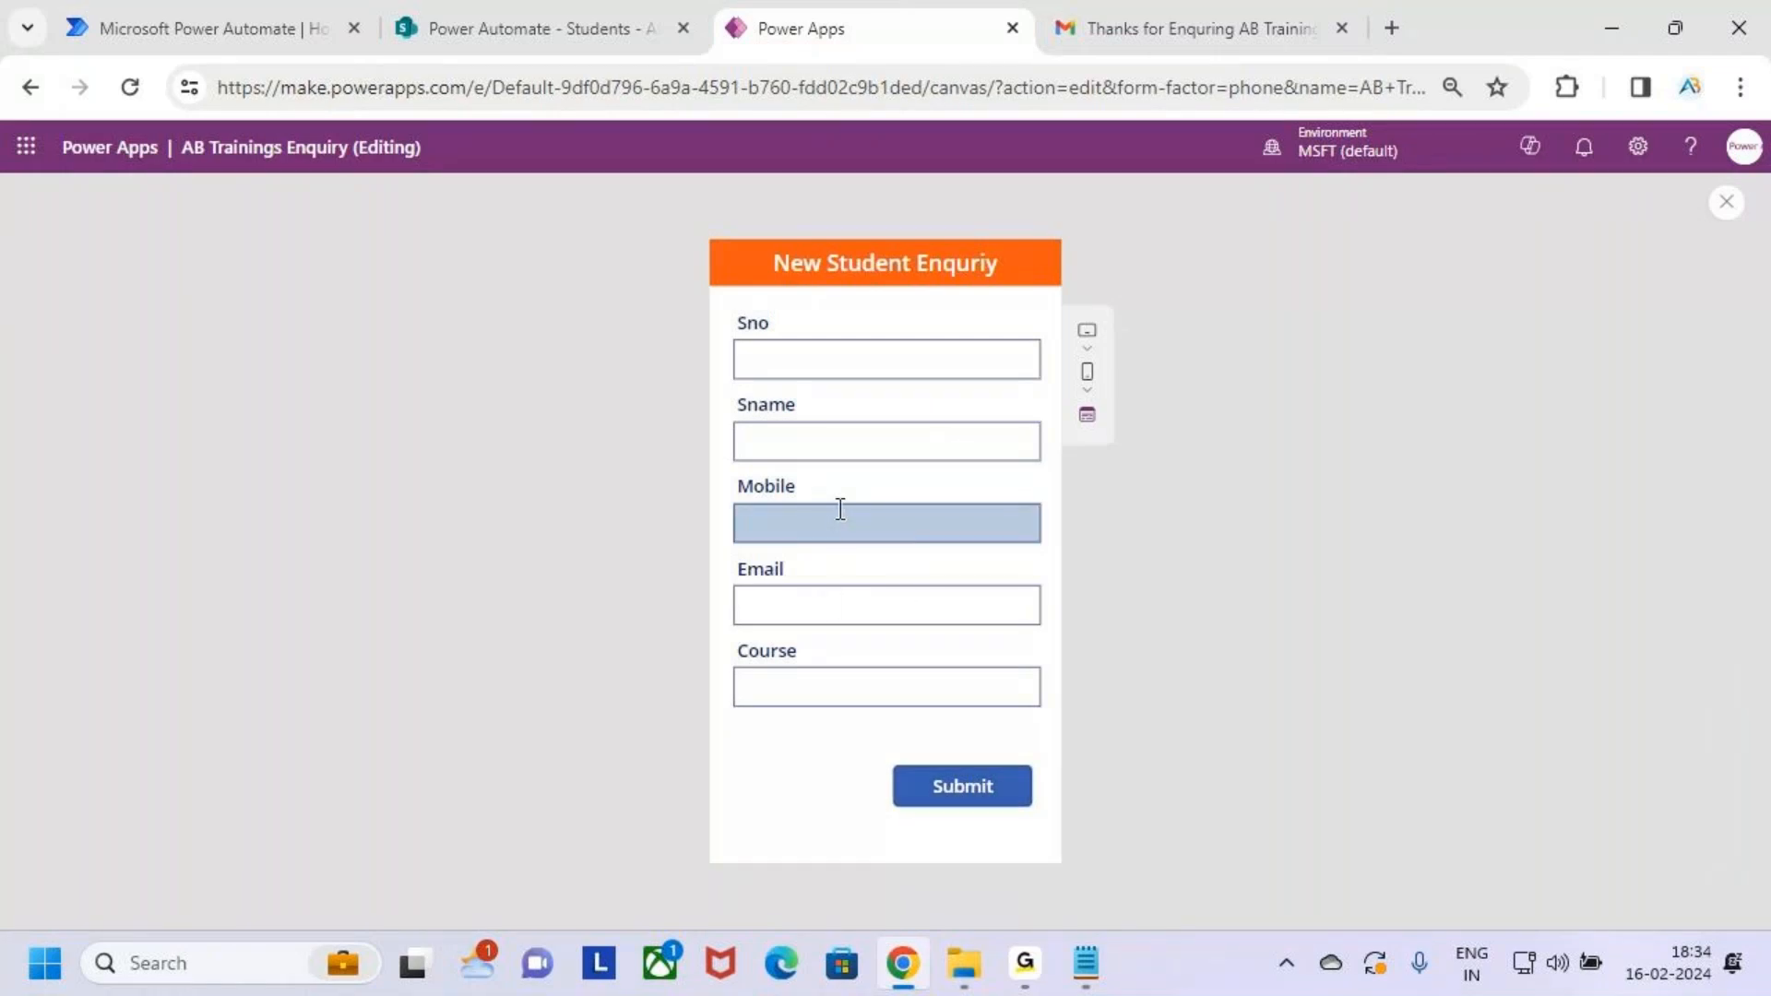
Return to editing the app and expand the Submit button's full OnSelect formula
left_click(428, 18)
left_click(927, 13)
left_click(1725, 204)
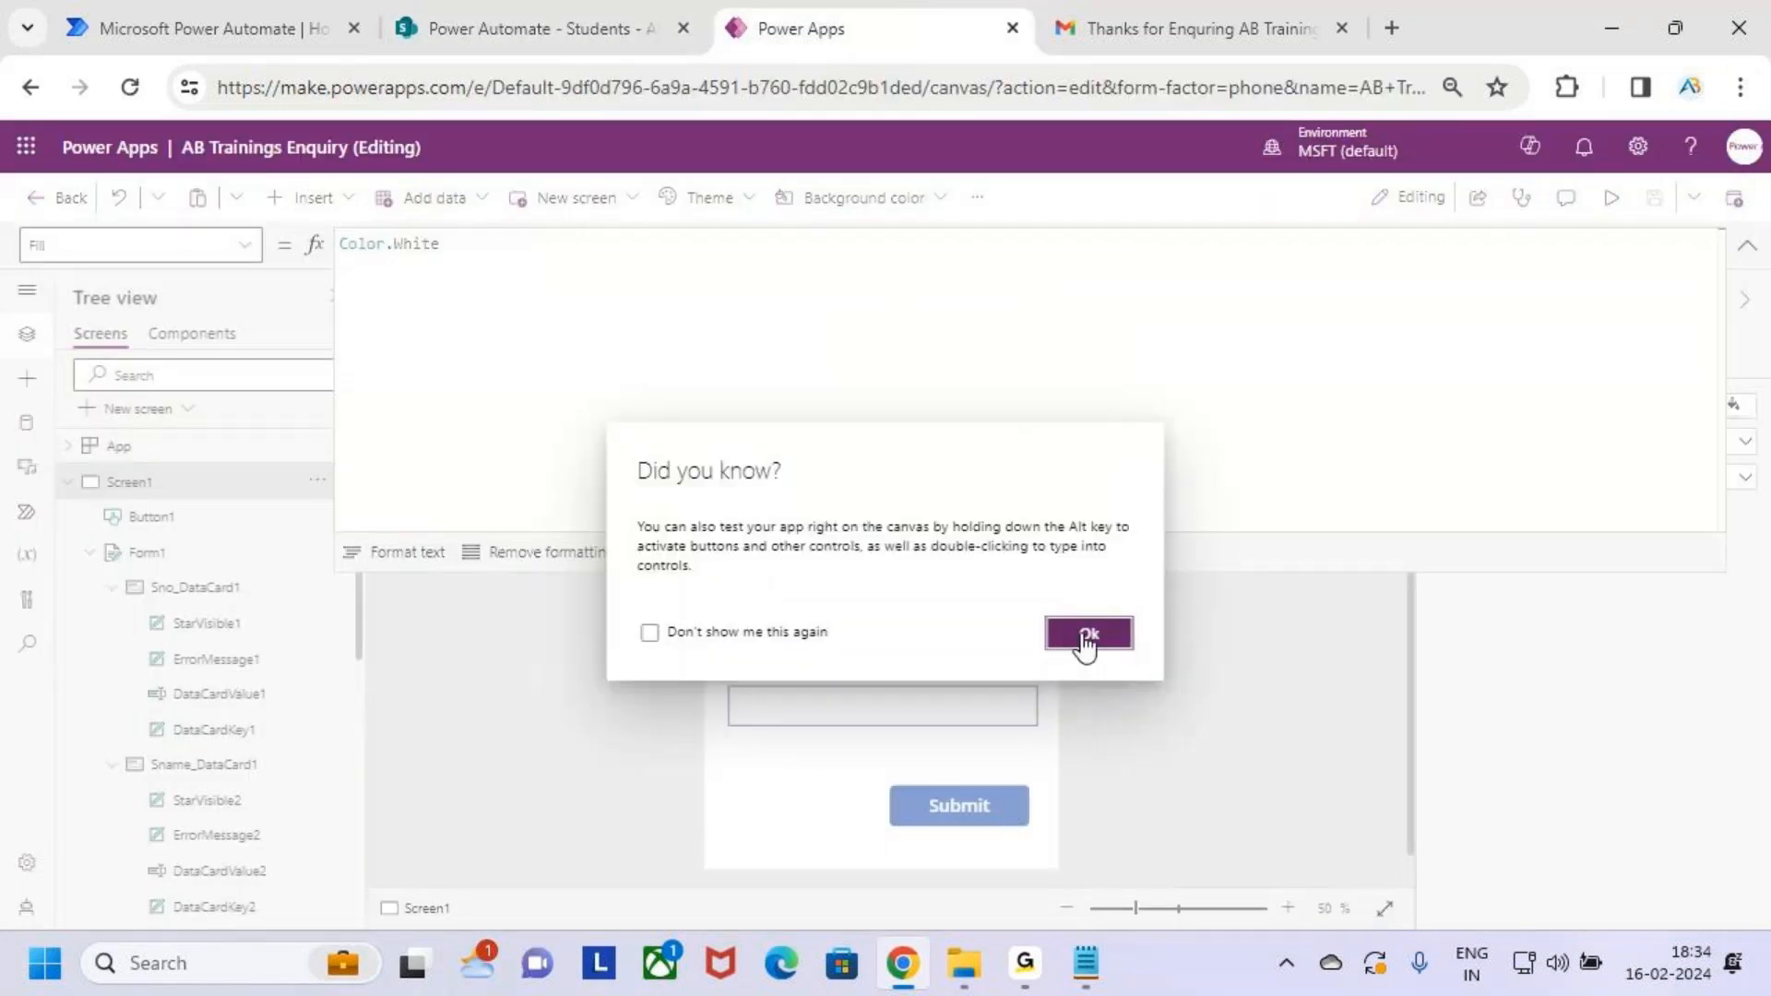
left_click(1086, 646)
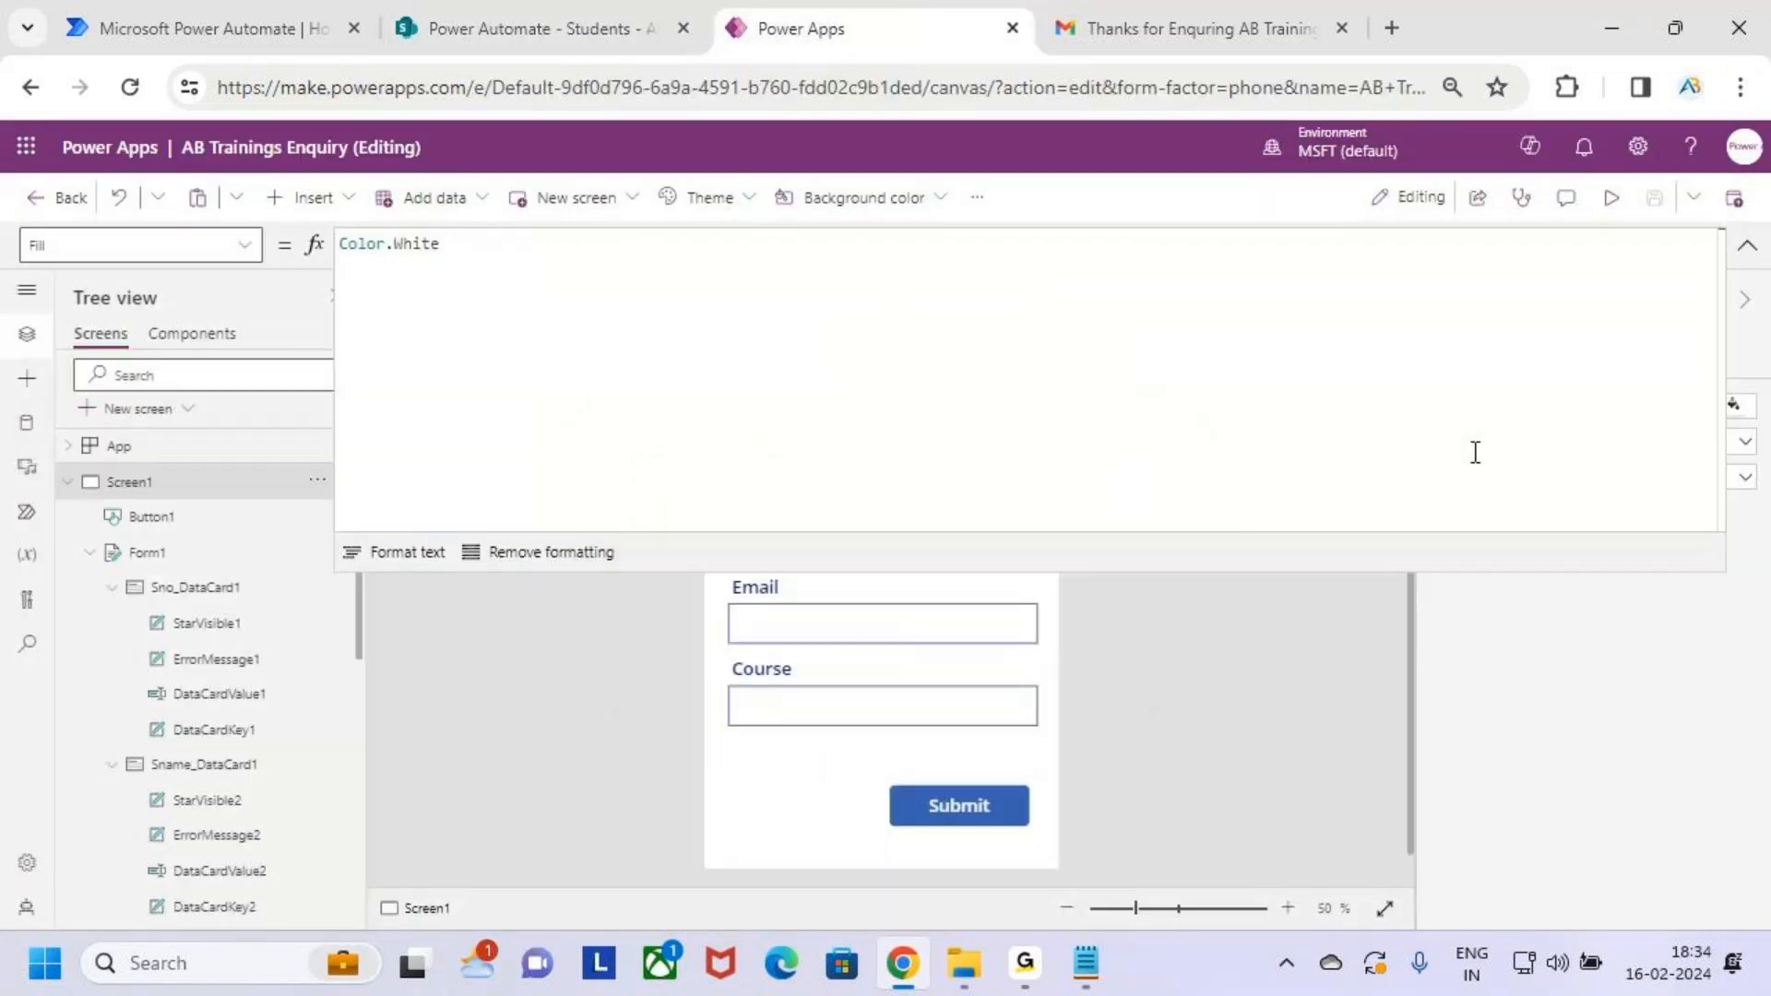
left_click(957, 809)
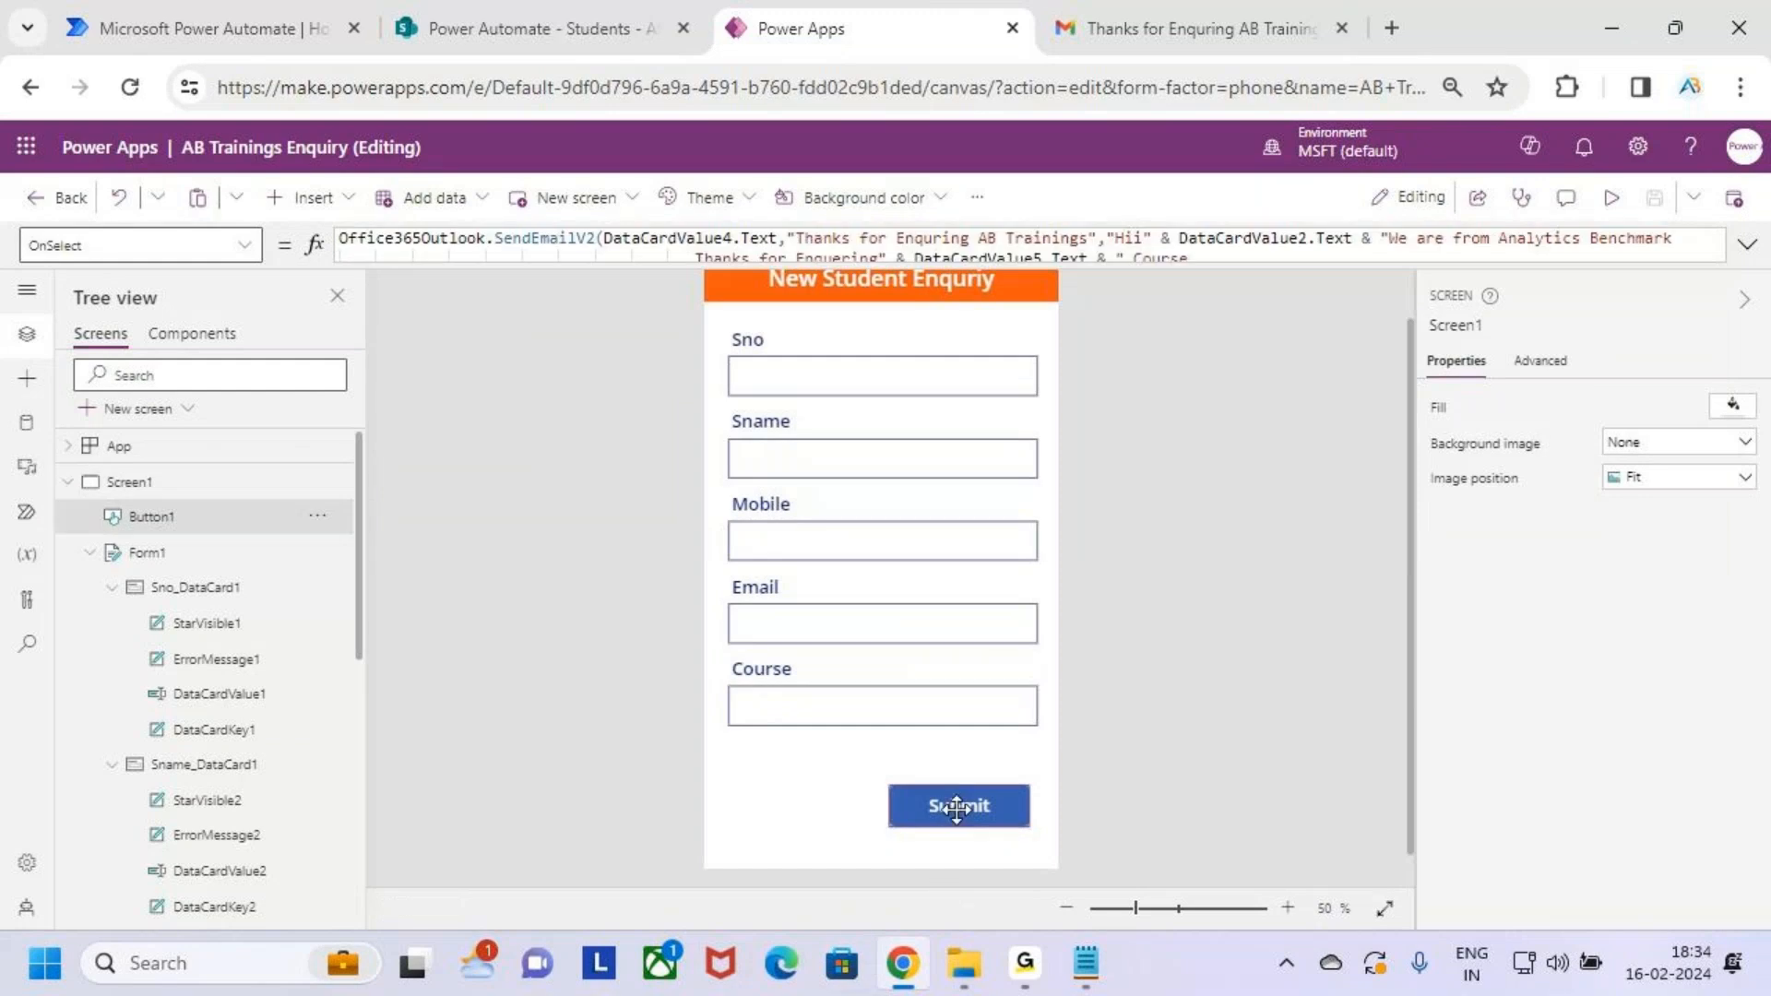
left_click(1748, 245)
Wrap the Office365Outlook.SendEmailV2 statement in /* */ comment markers
left_click_drag(914, 343, 245, 227)
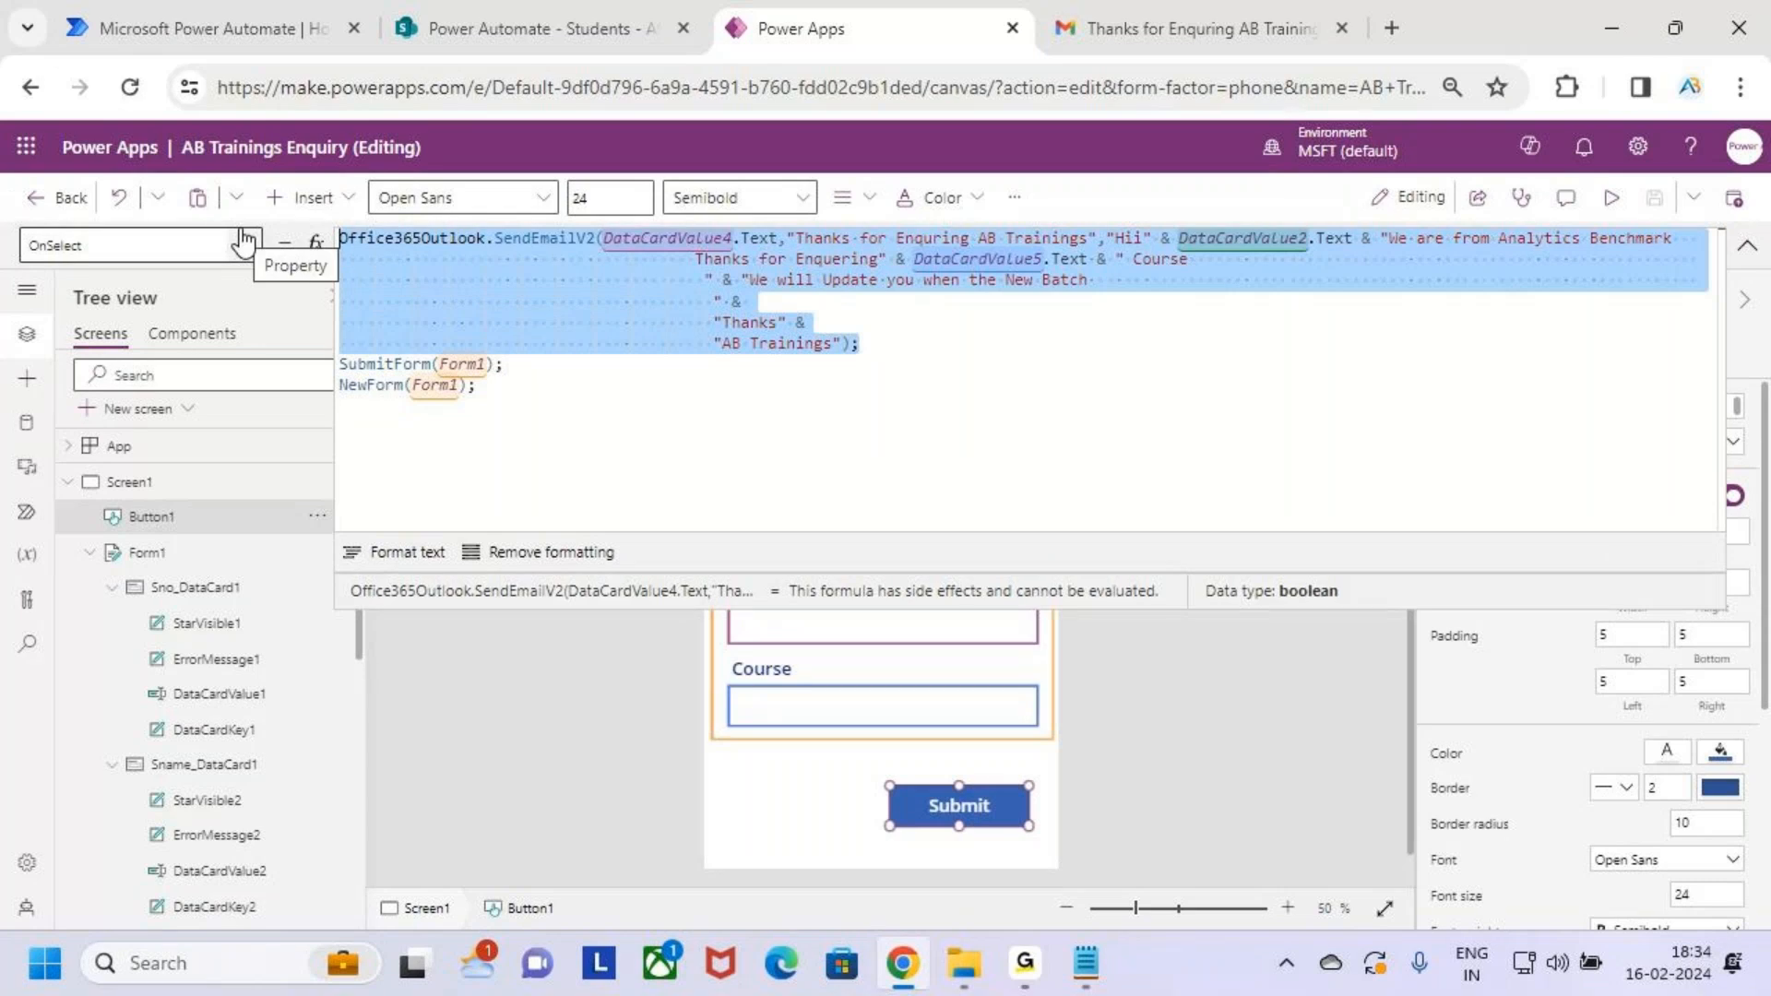
left_click(949, 356)
left_click_drag(948, 356, 290, 259)
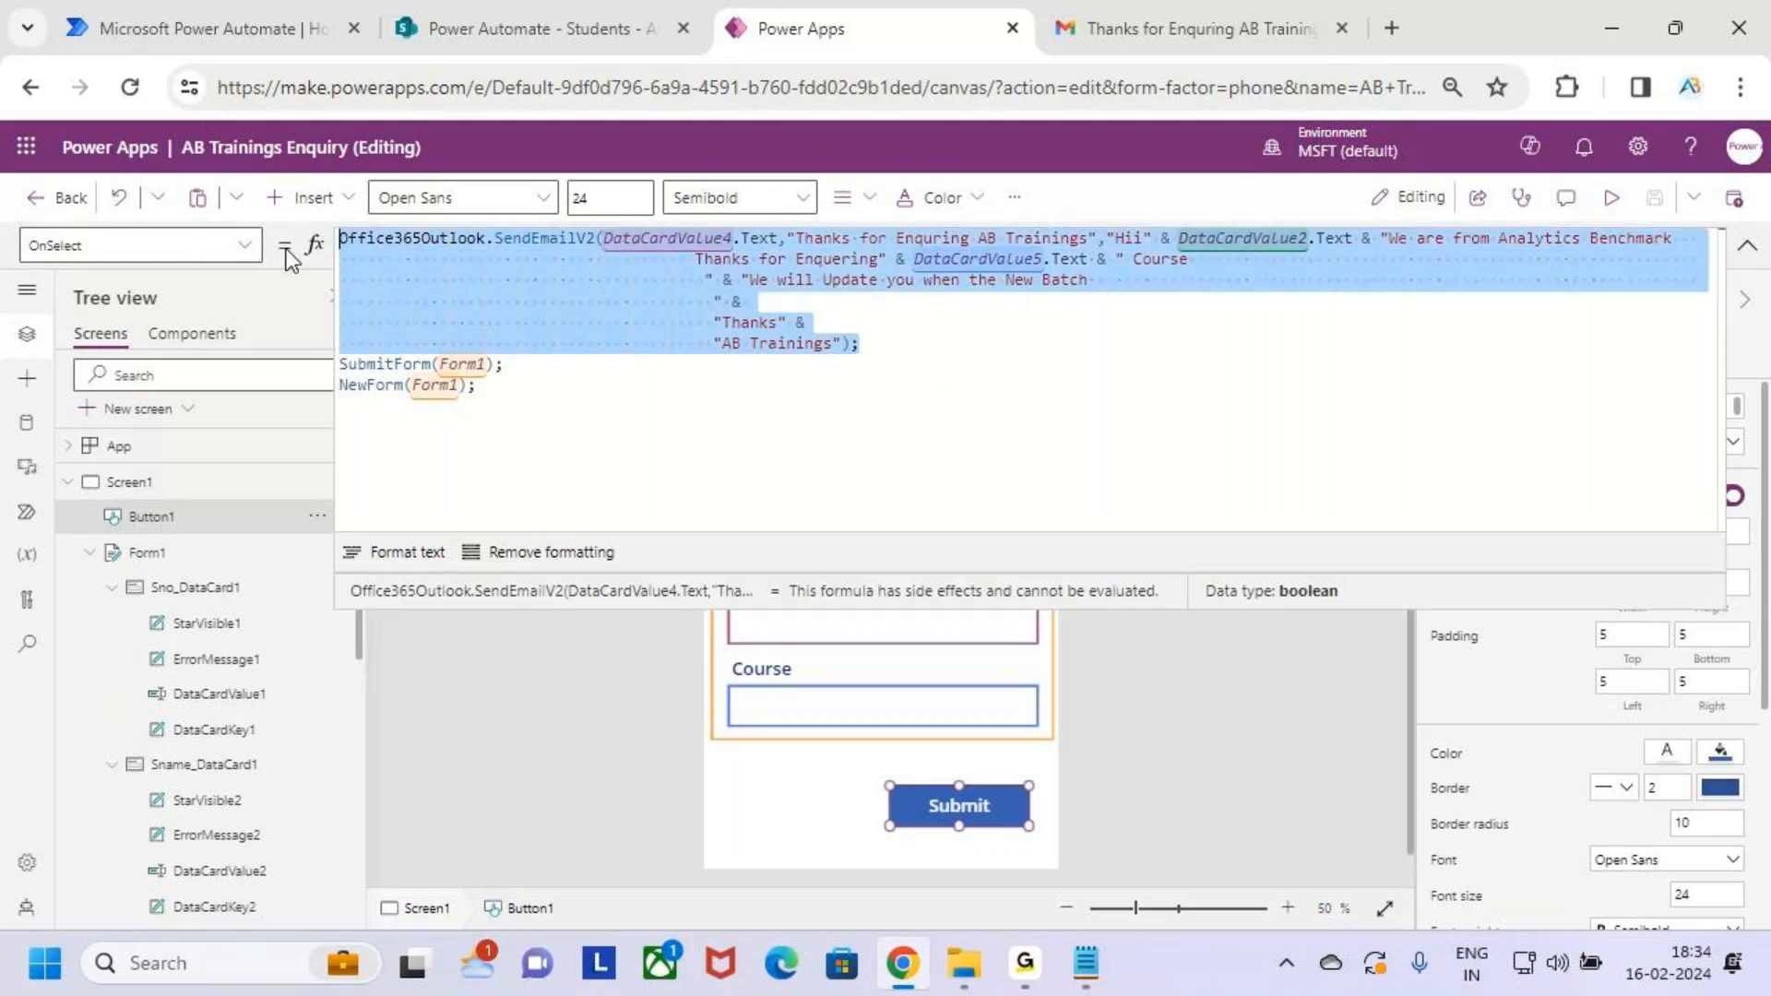
left_click(874, 354)
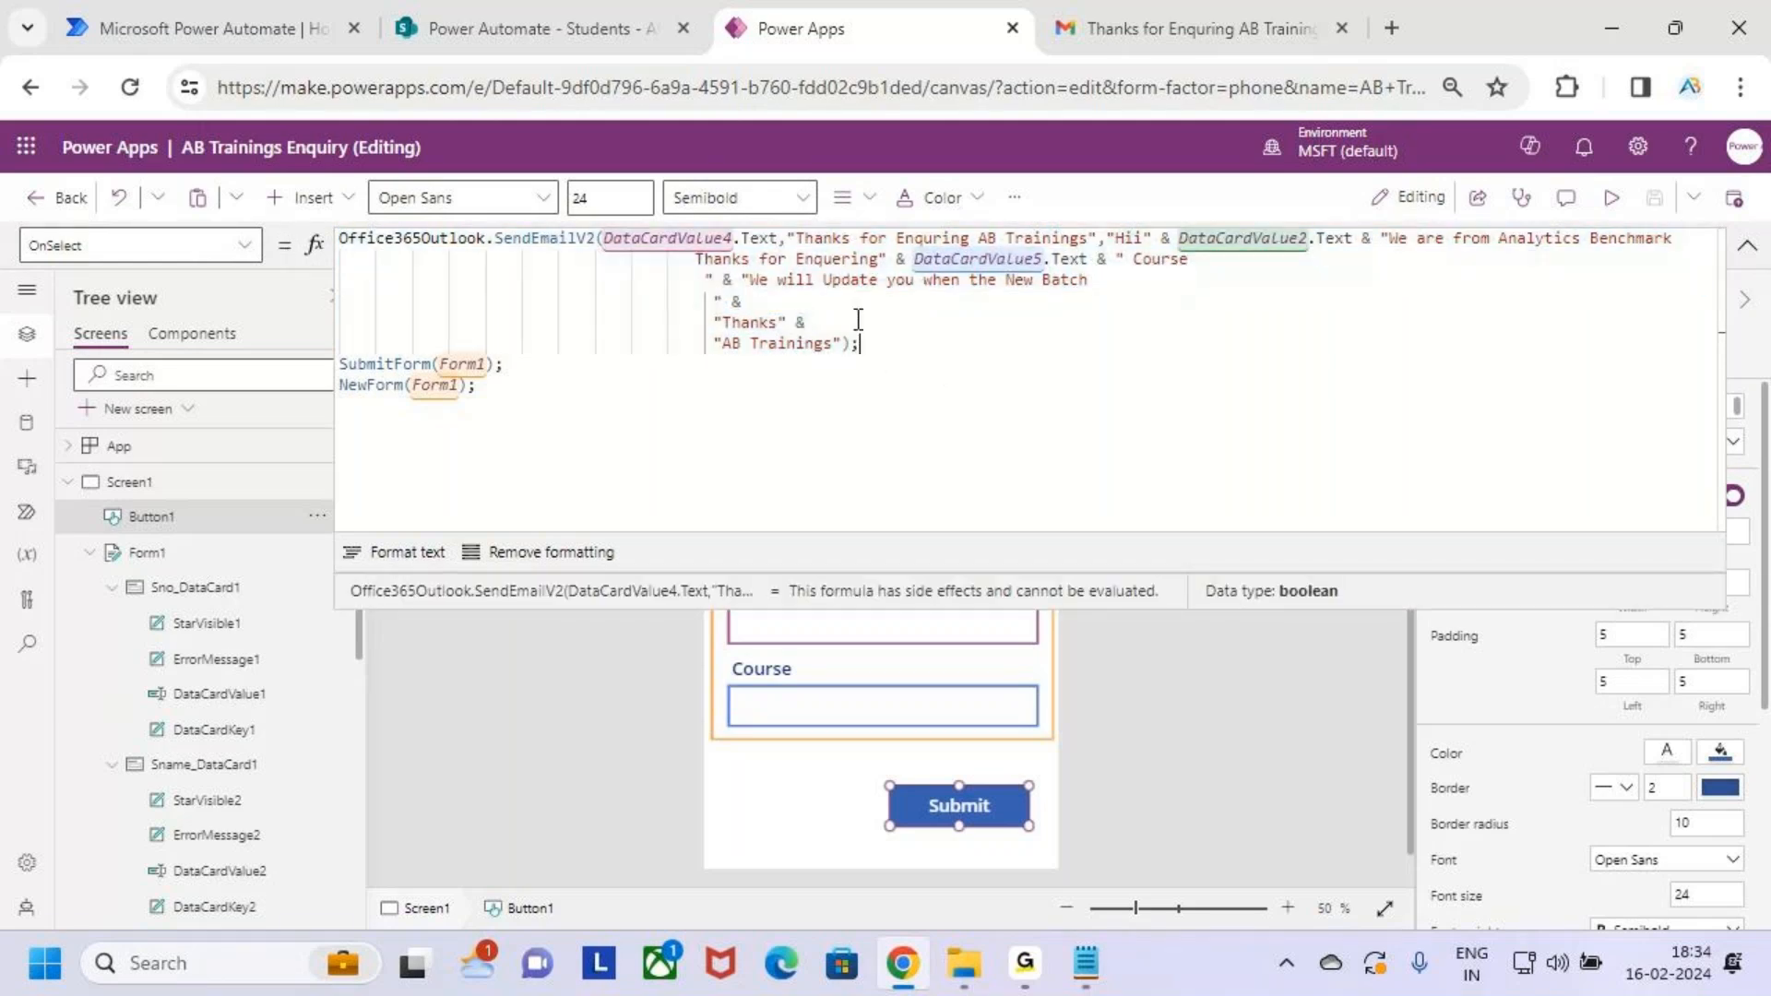
left_click_drag(897, 365, 226, 237)
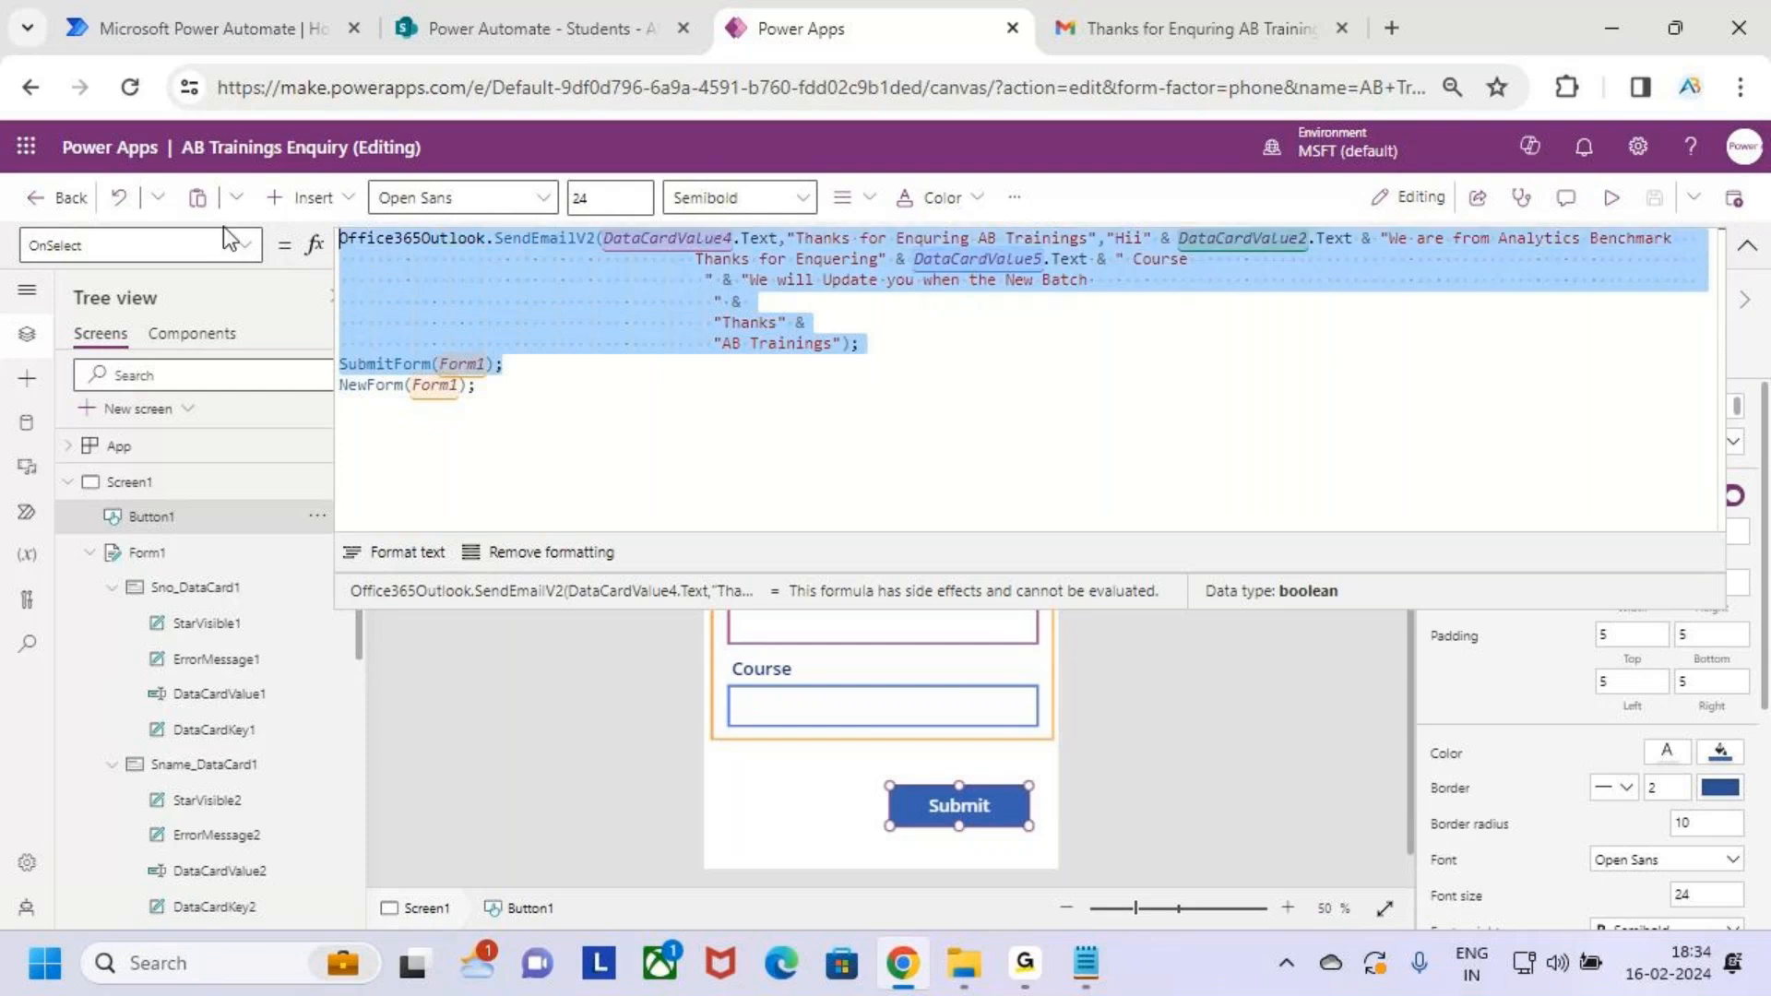
key("Left")
type("/*")
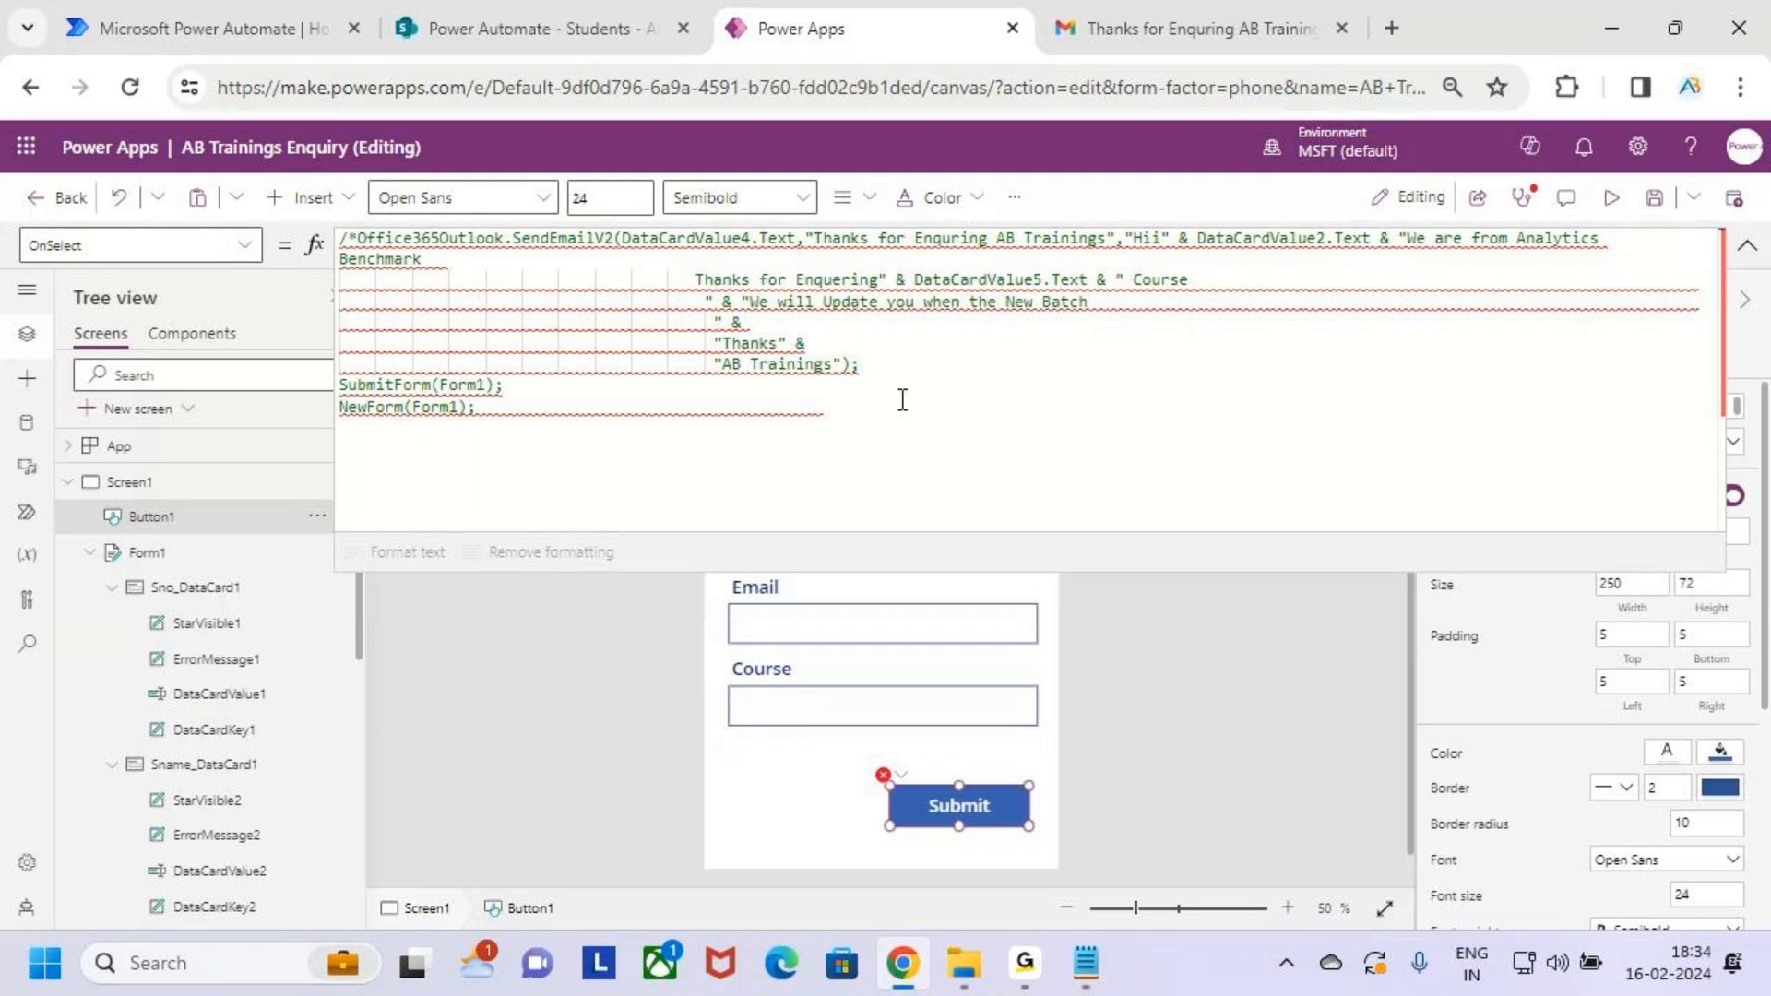
left_click(880, 364)
key("Return")
key("BackSpace")
key("BackSpace")
key("BackSpace")
key("BackSpace")
key("BackSpace")
key("BackSpace")
key("BackSpace")
key("BackSpace")
key("BackSpace")
type("*/")
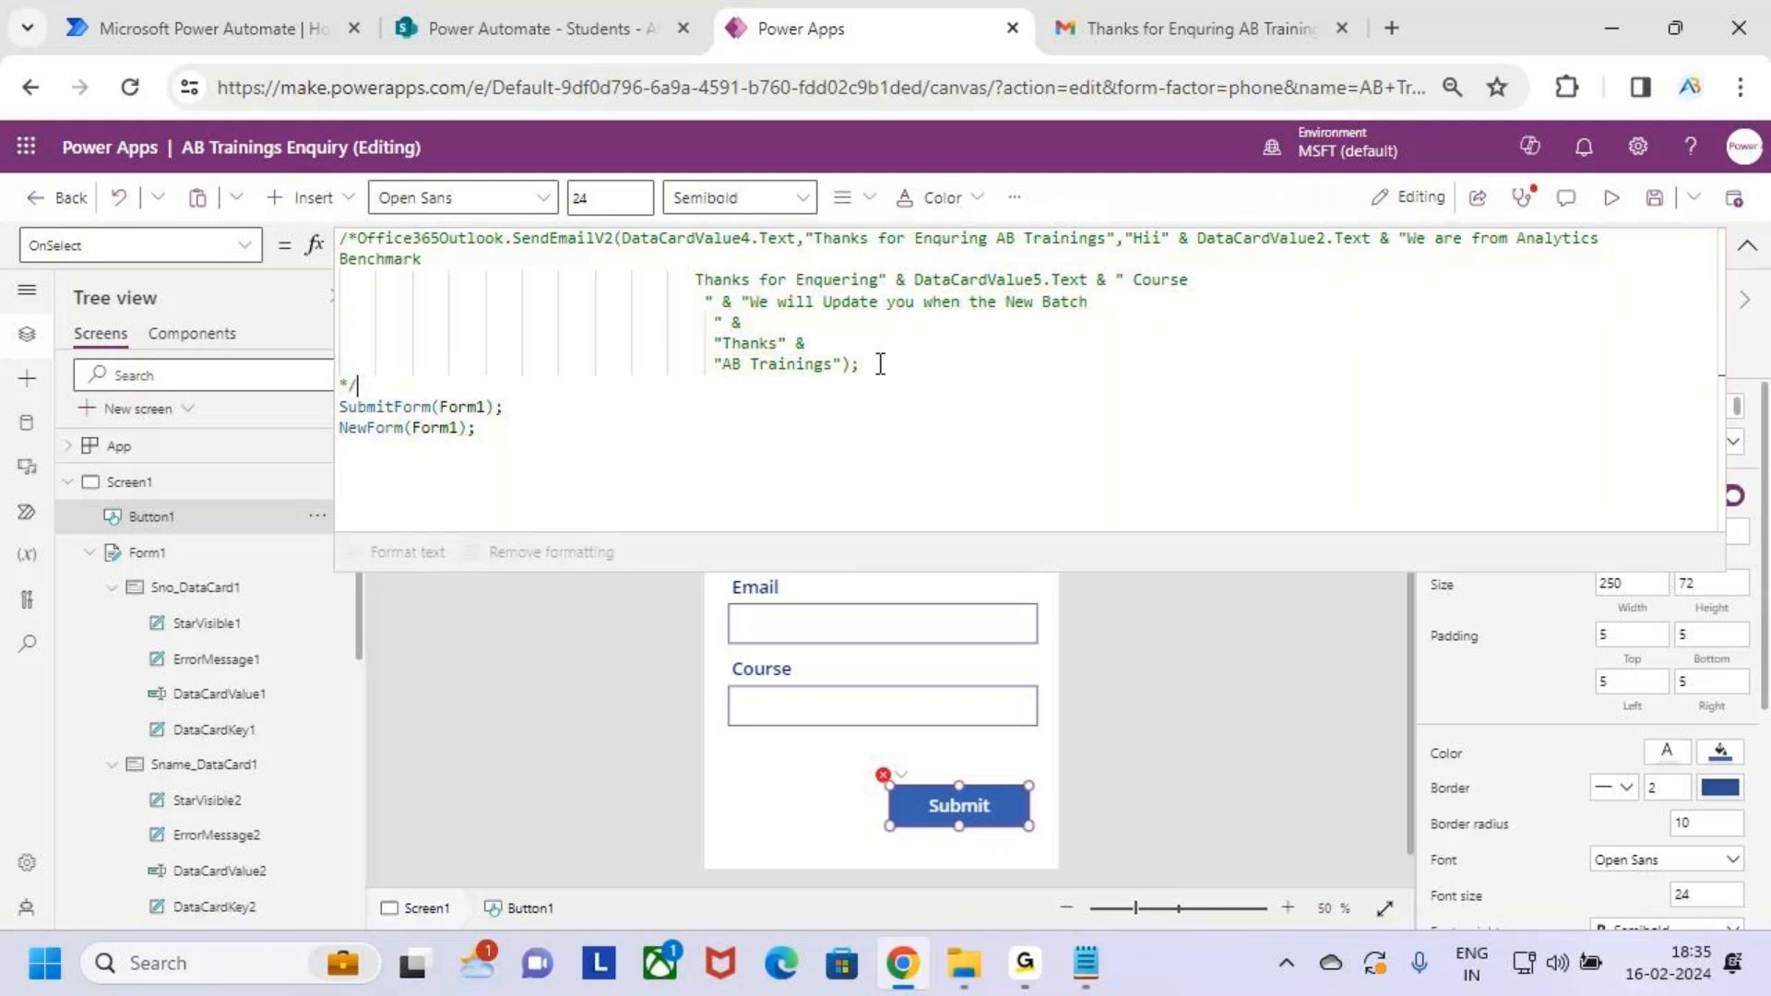
Move the commented-out email block below SubmitForm(Form1); NewForm(Form1); in the formula
left_click_drag(442, 389, 282, 238)
key("ctrl+c")
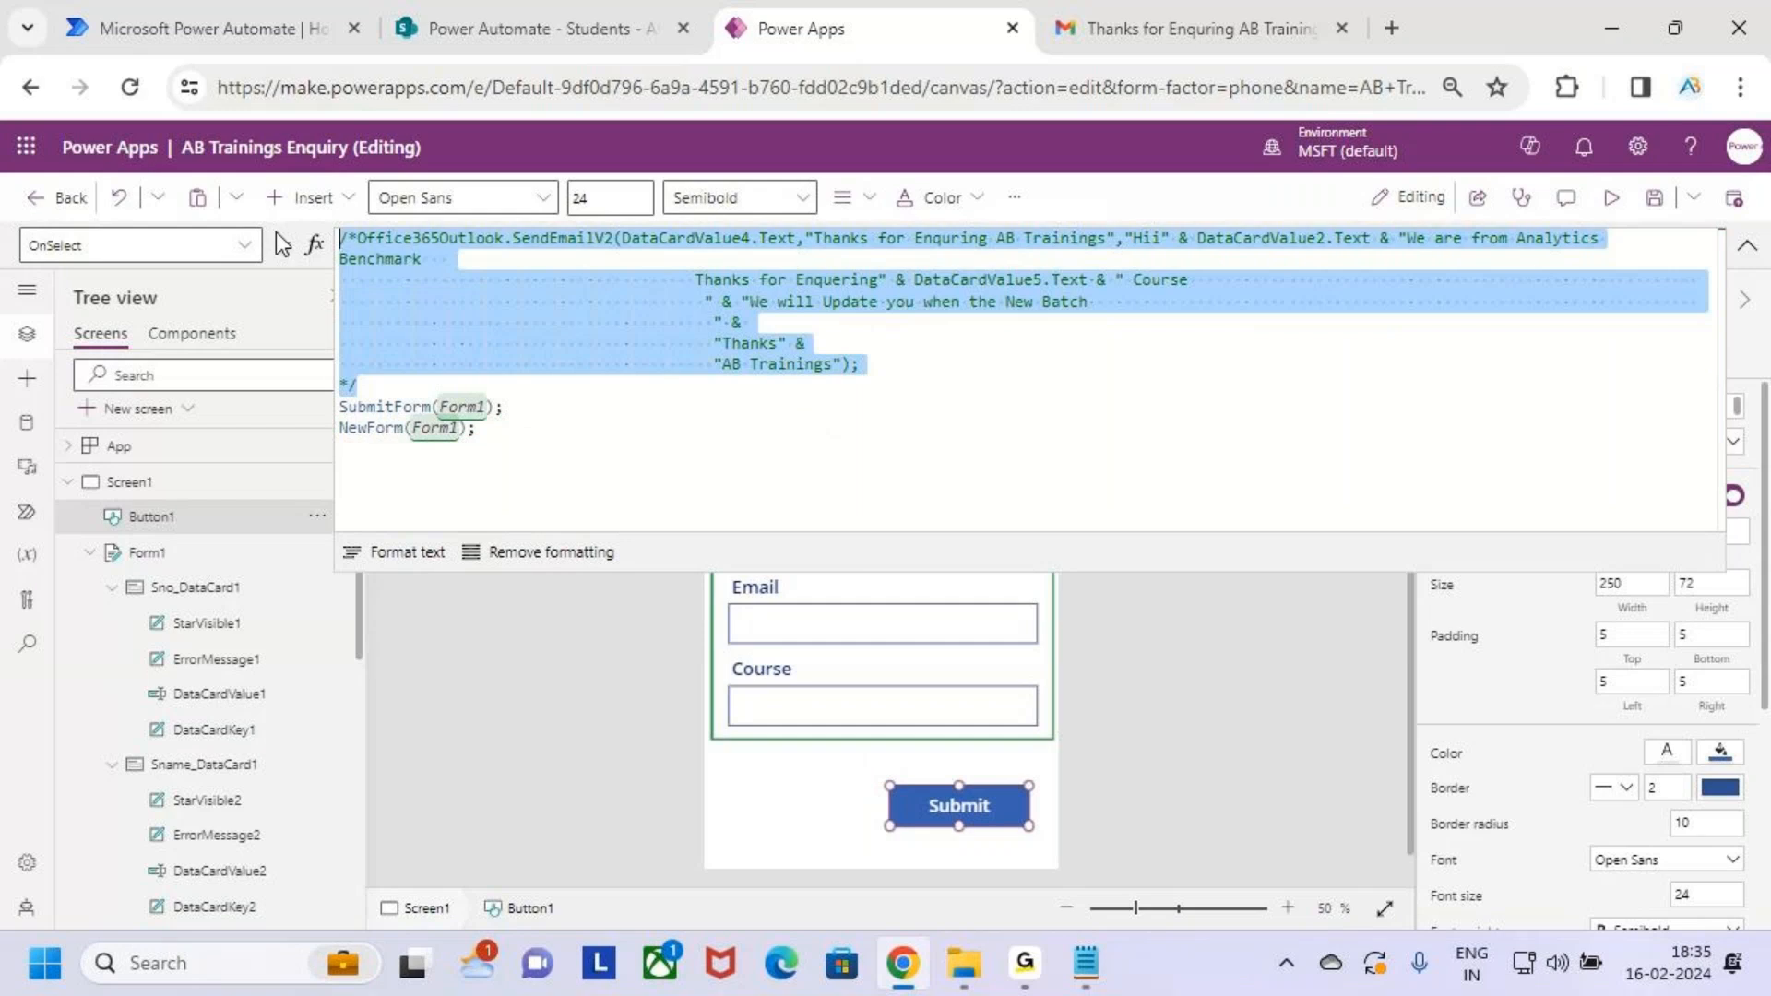
key("Delete")
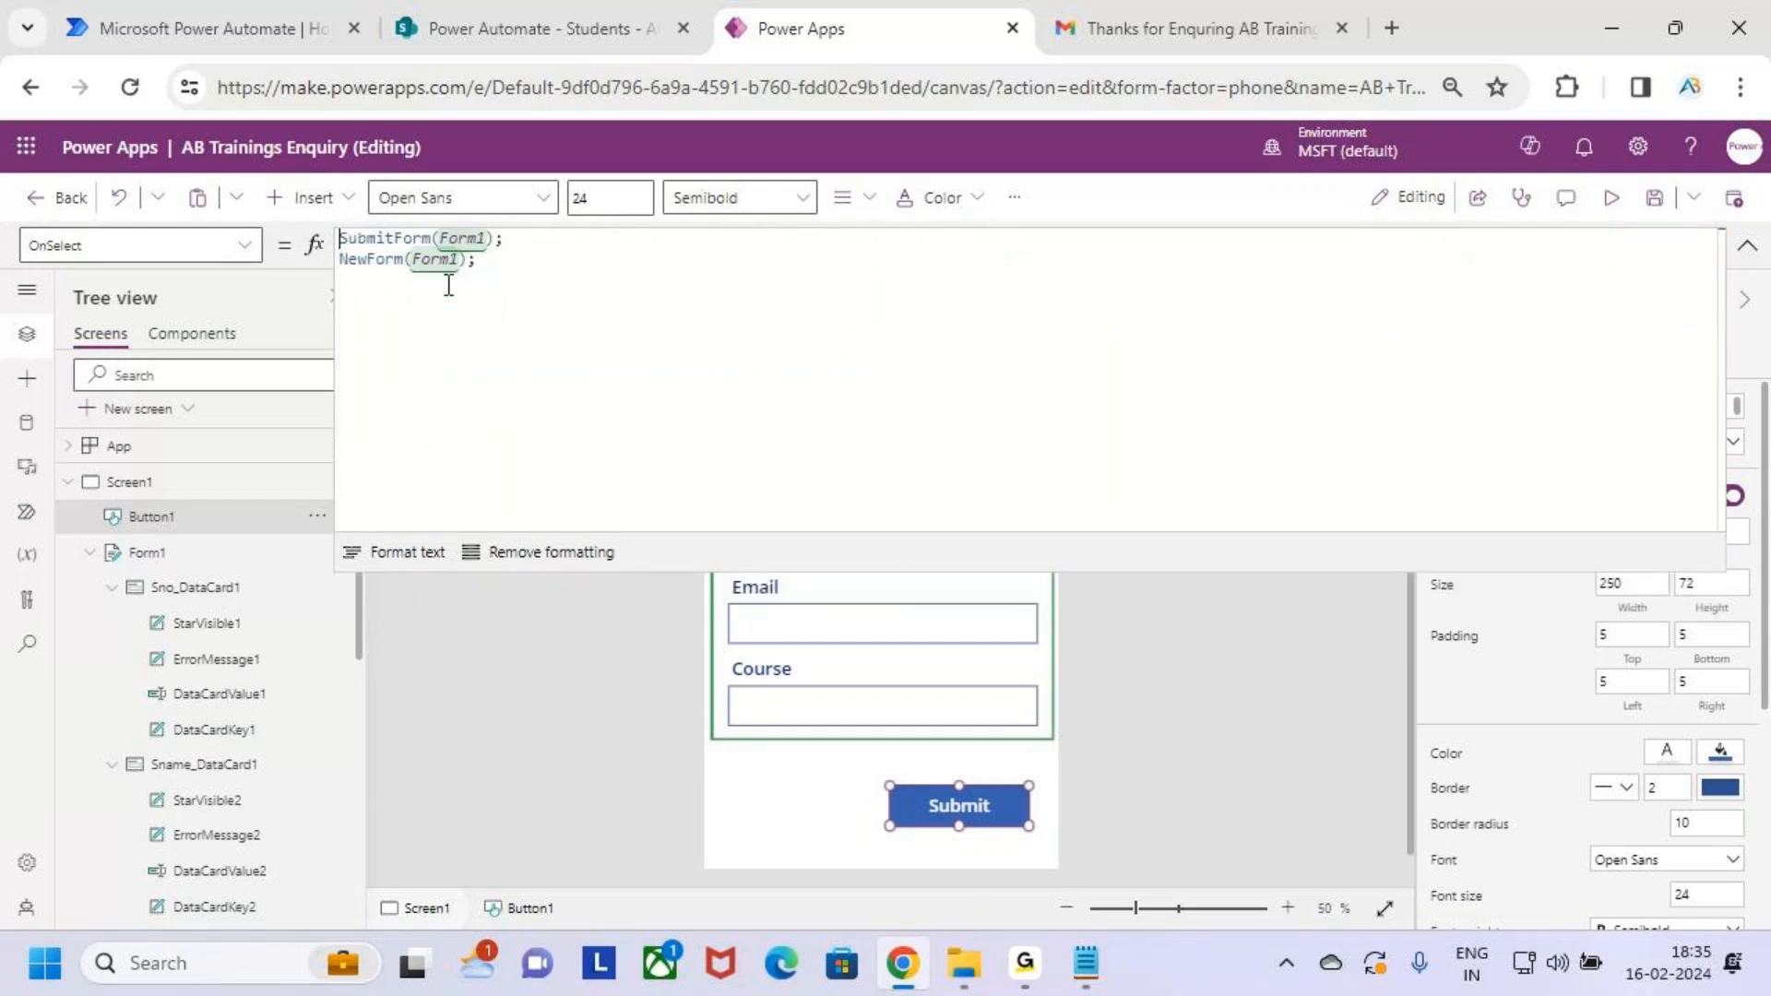
left_click(542, 243)
key("Return")
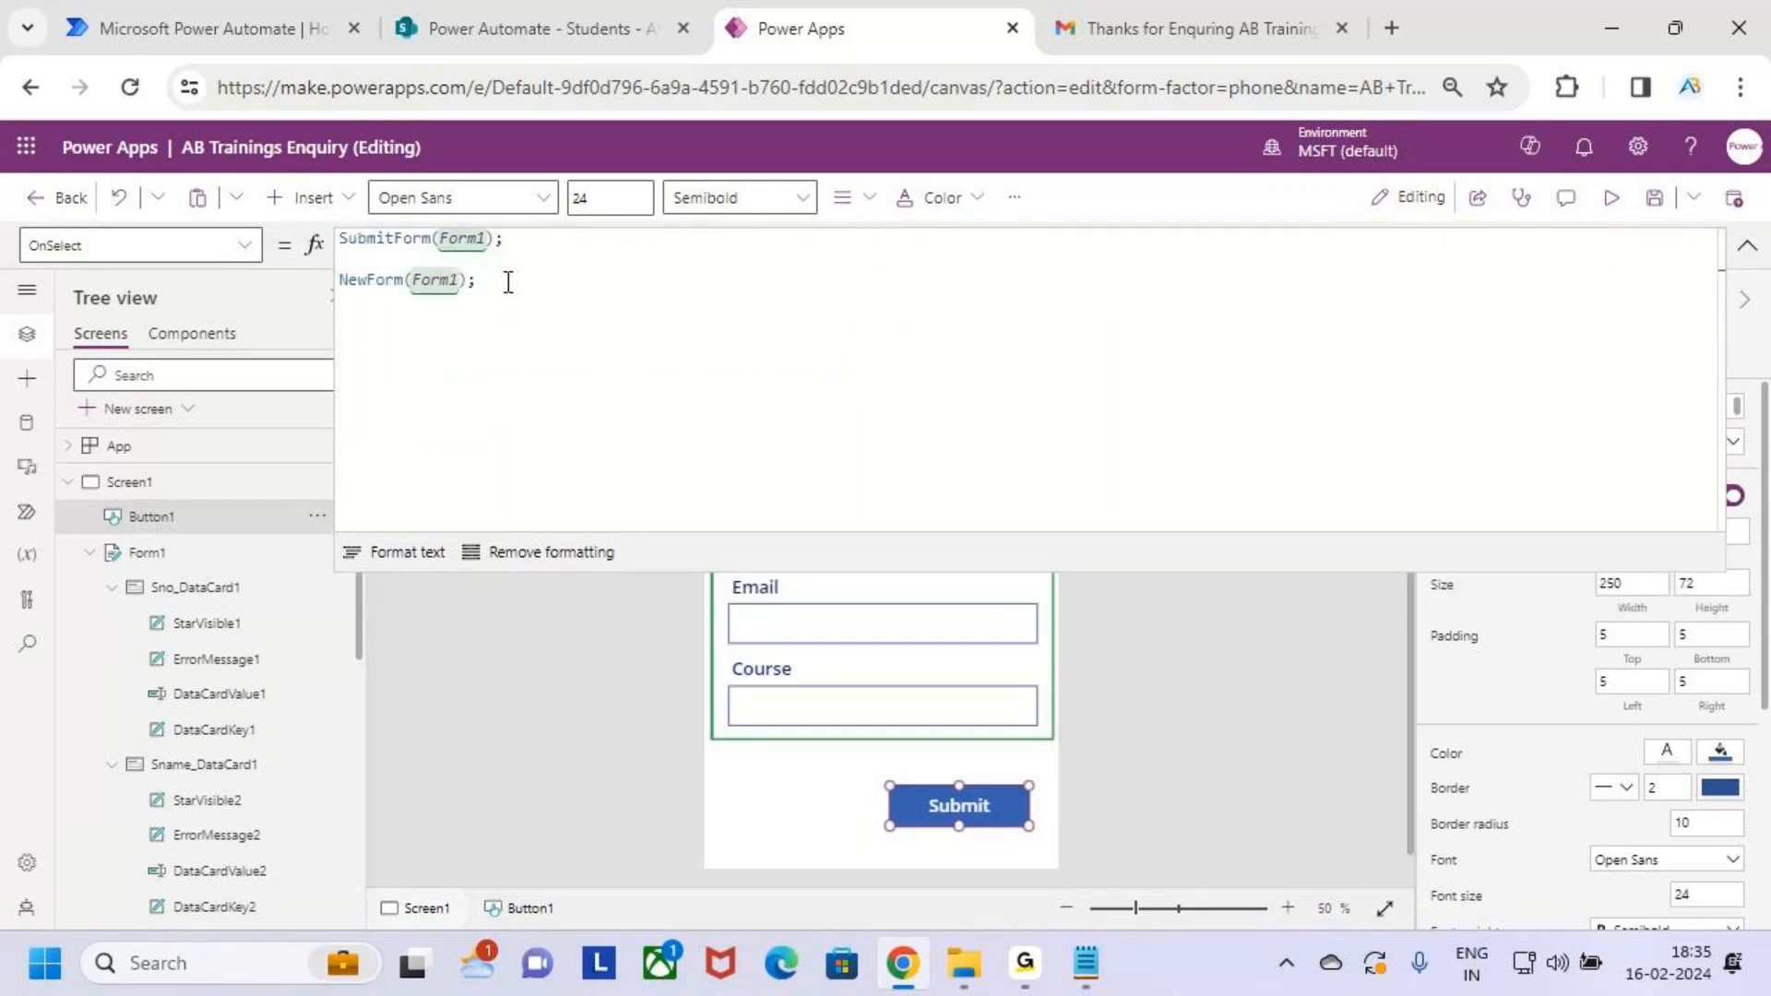
key("Return")
key("ctrl+v")
left_click_drag(862, 450, 336, 312)
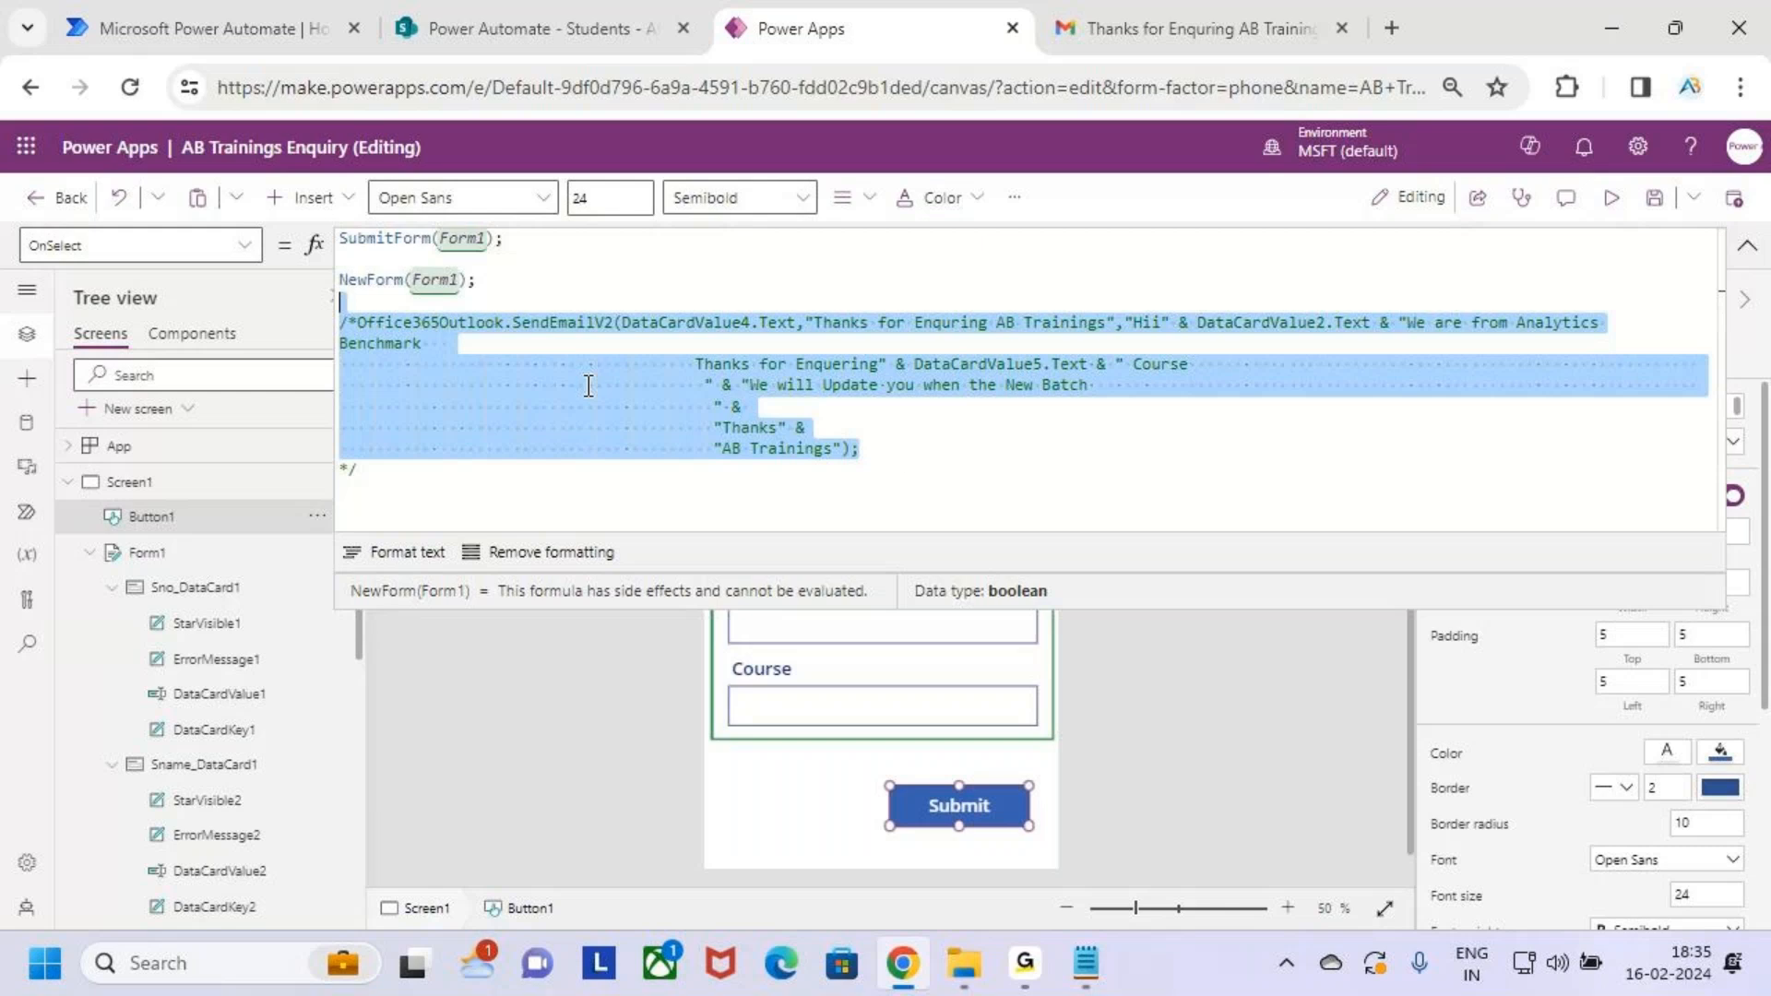
left_click(937, 450)
left_click_drag(932, 468, 330, 338)
left_click(921, 465)
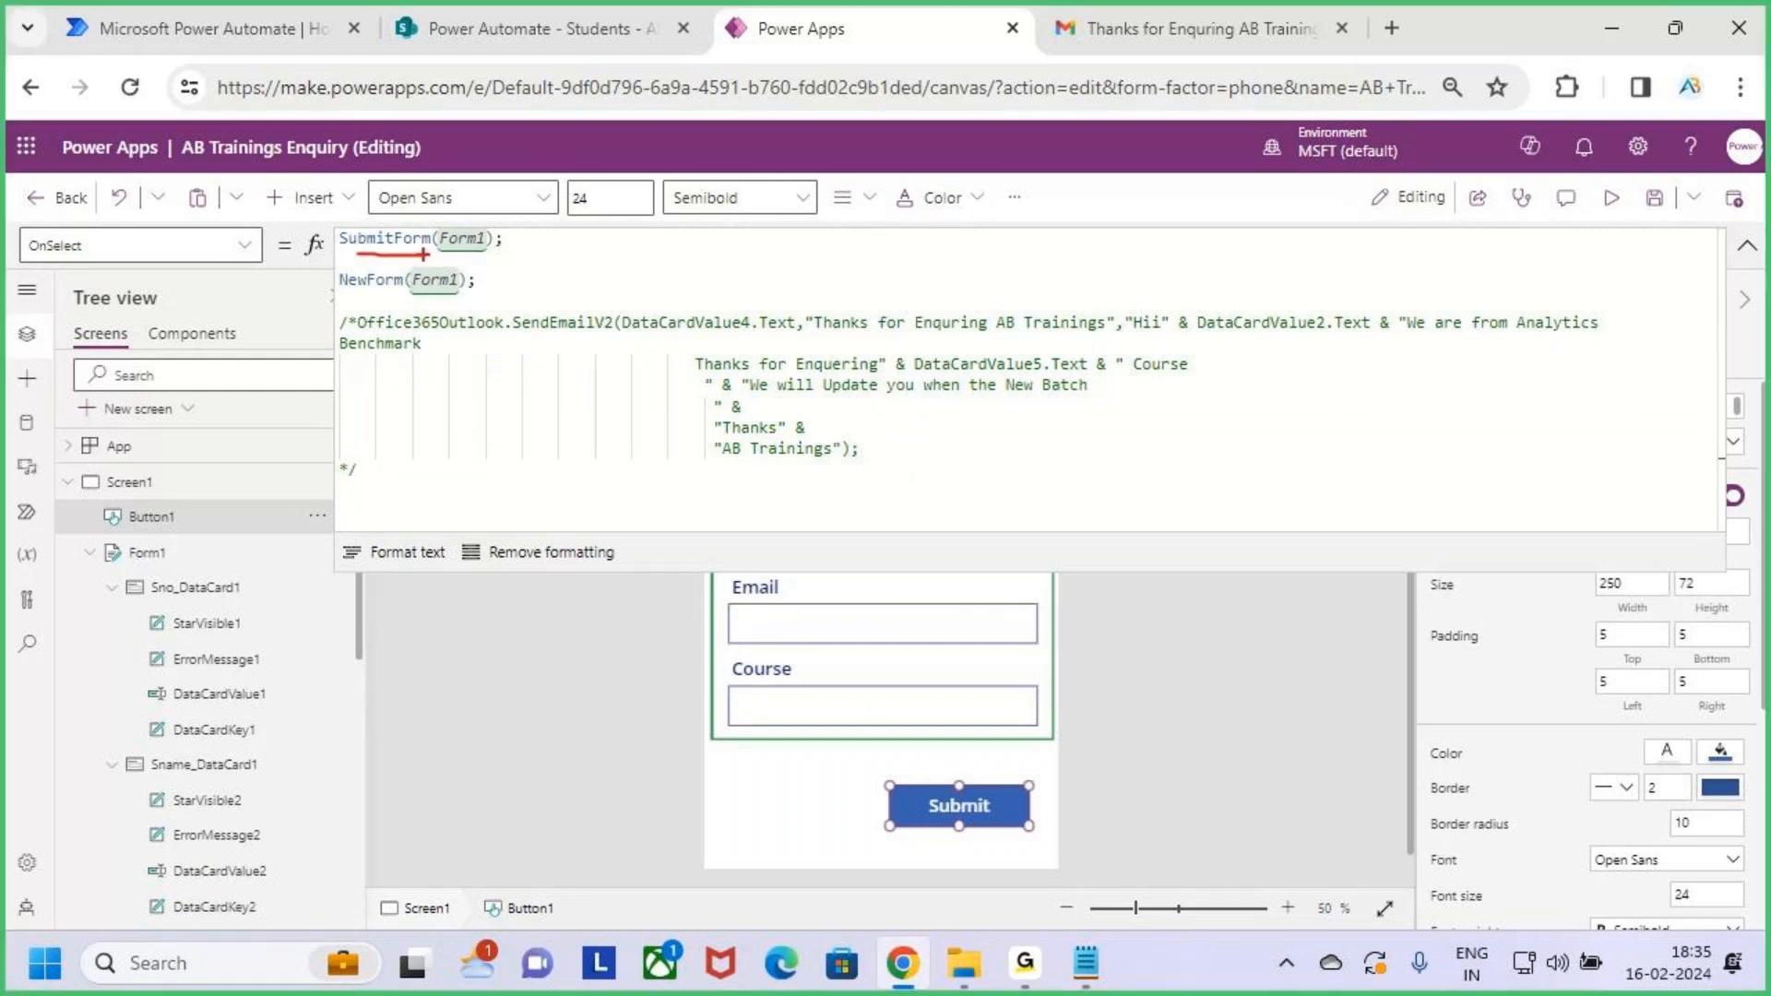
left_click_drag(356, 298, 440, 297)
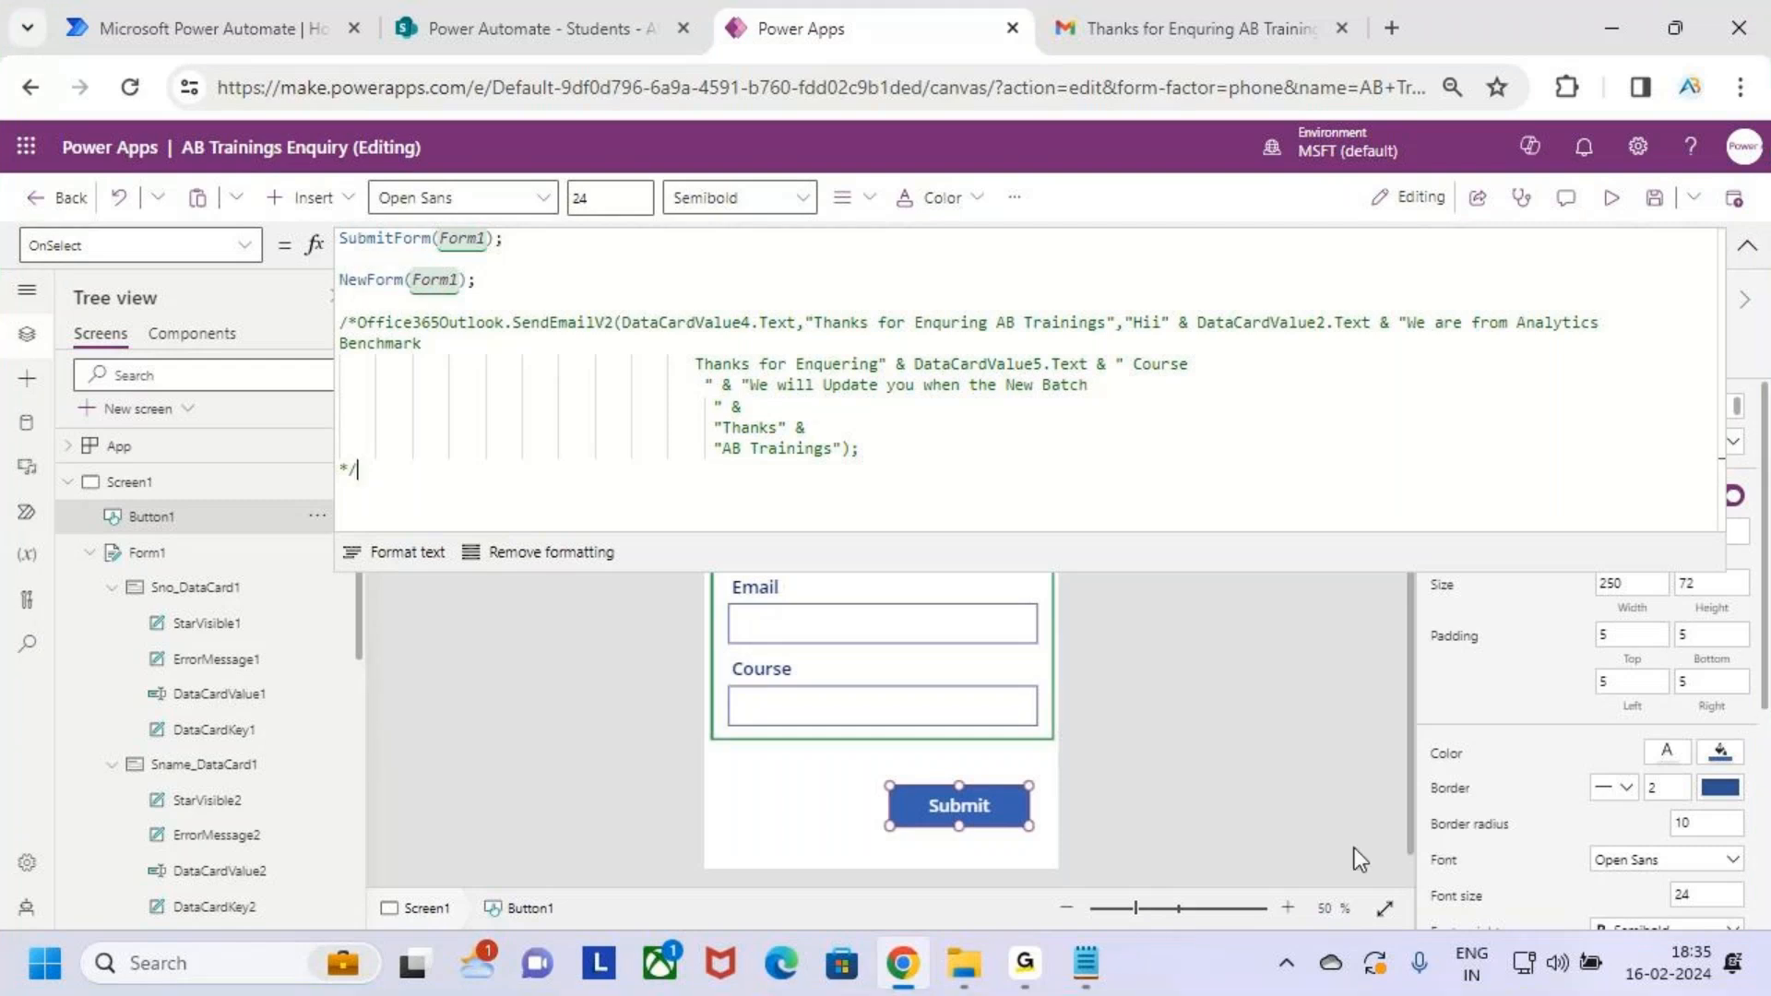
left_click(554, 28)
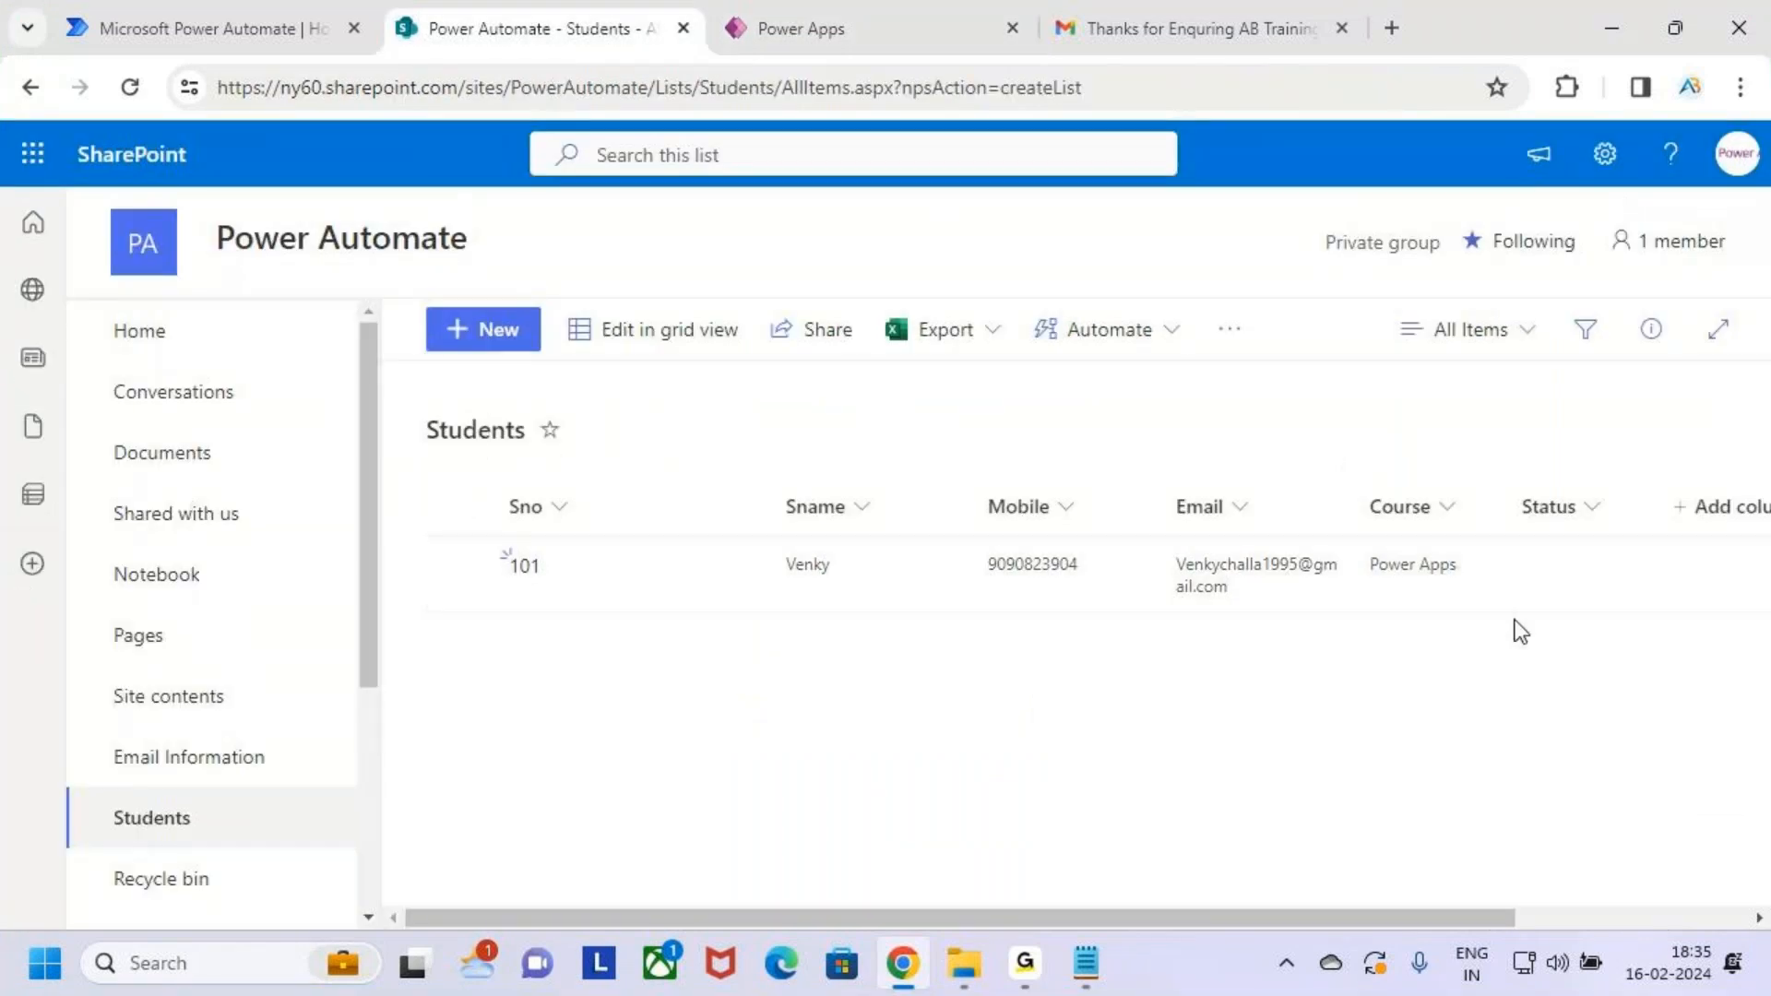
Drag across several areas of the SharePoint Students list page, then press Escape
mouse_move(470, 476)
left_mouse_down()
mouse_move(1084, 633)
mouse_move(1552, 657)
left_mouse_up()
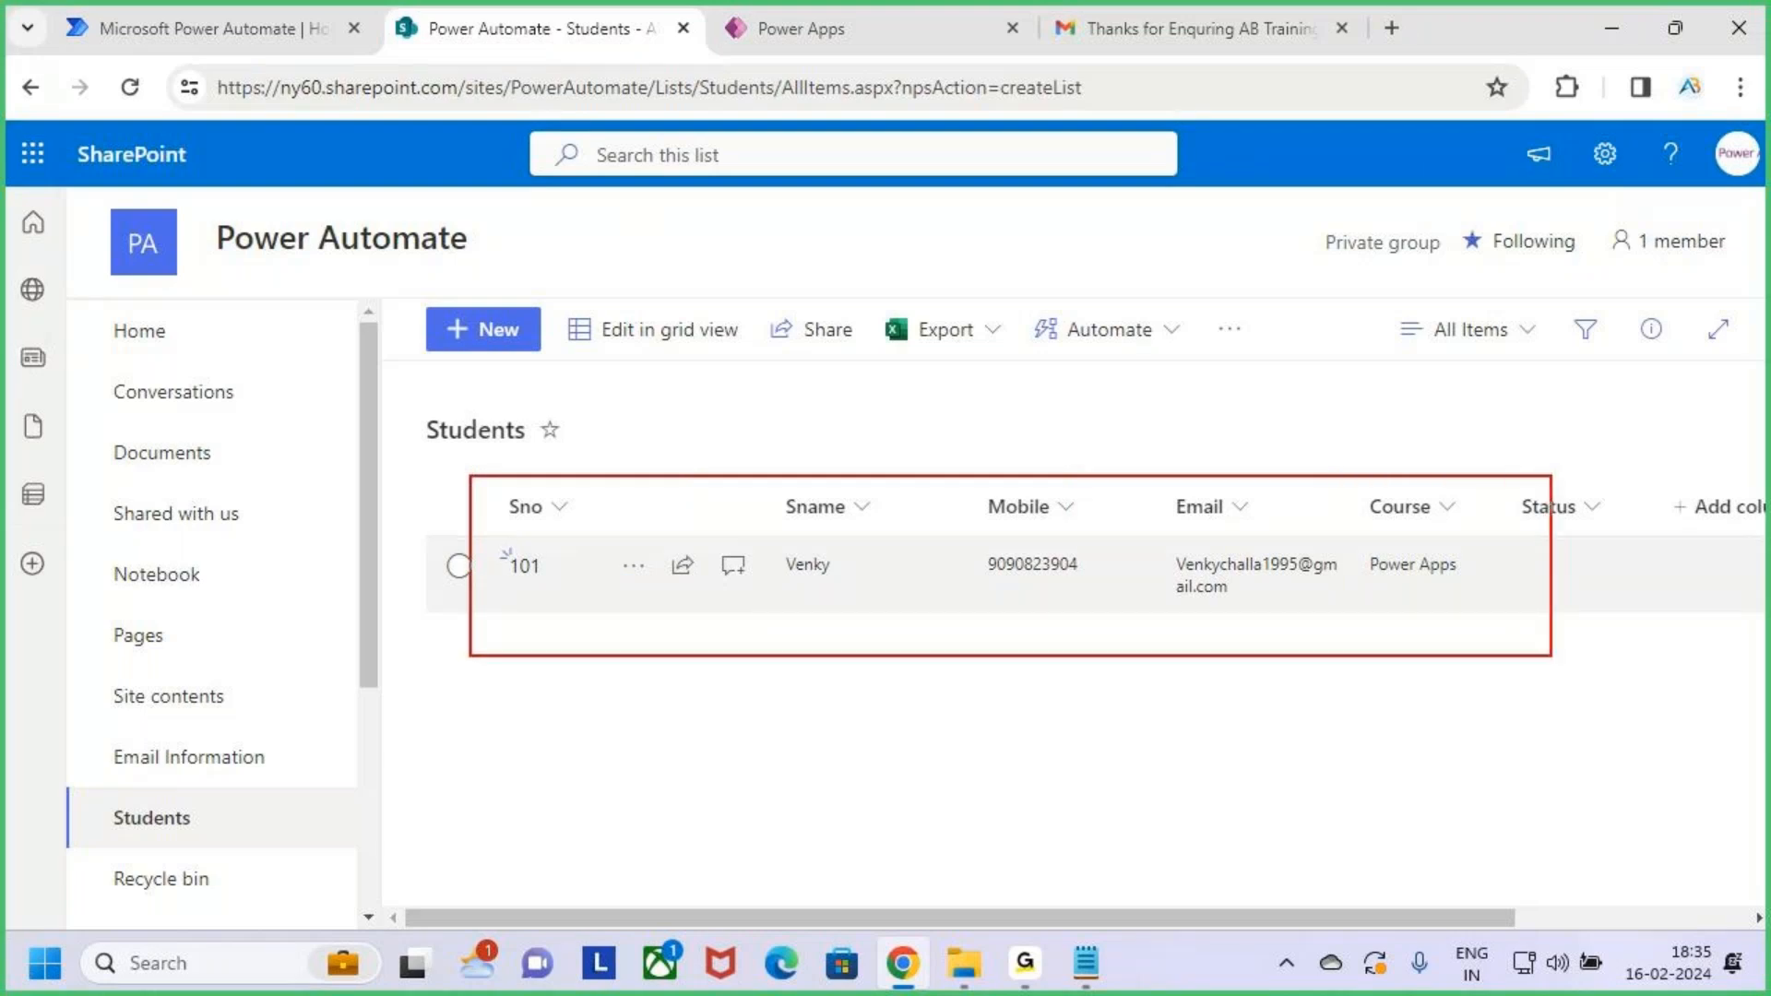
left_click_drag(1094, 403, 1094, 459)
mouse_move(1063, 440)
left_mouse_down()
mouse_move(1113, 446)
mouse_move(1094, 468)
left_mouse_up()
mouse_move(1299, 535)
left_mouse_down()
mouse_move(1333, 551)
mouse_move(1183, 530)
mouse_move(1295, 629)
mouse_move(1247, 531)
left_mouse_up()
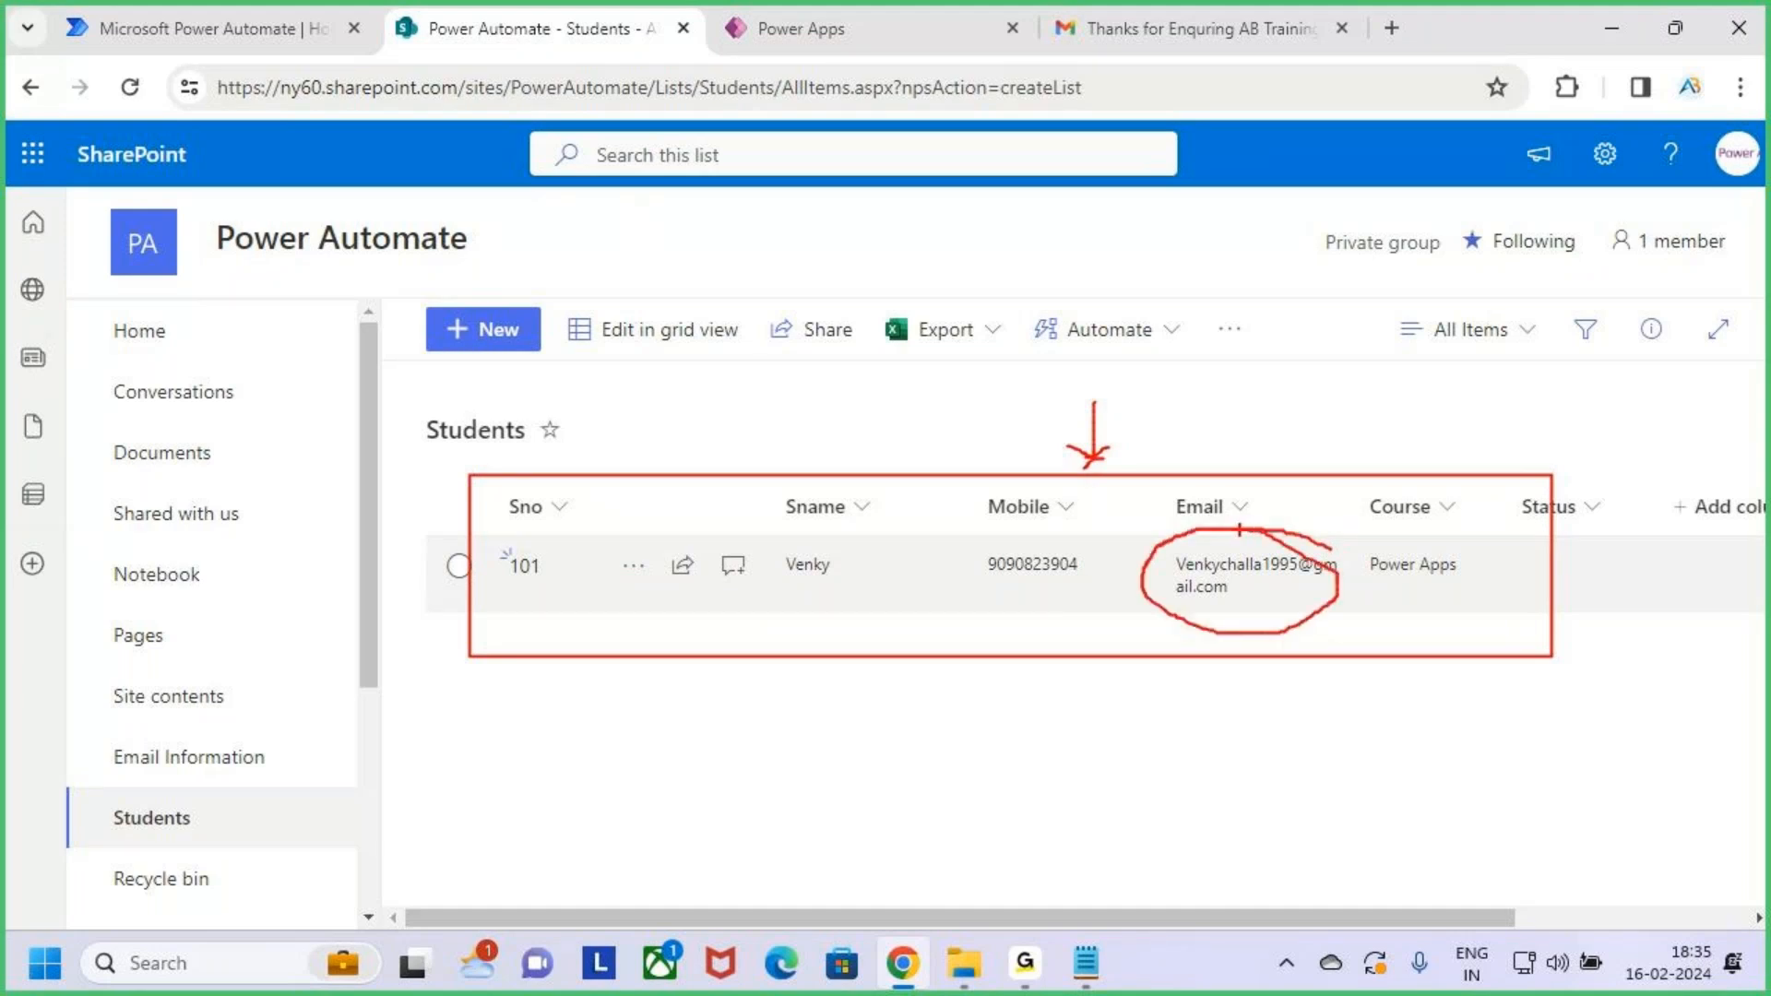
left_click_drag(1227, 544, 1287, 391)
mouse_move(1264, 353)
left_mouse_down()
mouse_move(1321, 381)
mouse_move(1291, 441)
left_mouse_up()
mouse_move(1360, 369)
left_mouse_down()
mouse_move(1462, 397)
mouse_move(1583, 392)
mouse_move(1631, 309)
mouse_move(1700, 318)
mouse_move(1697, 420)
left_mouse_up()
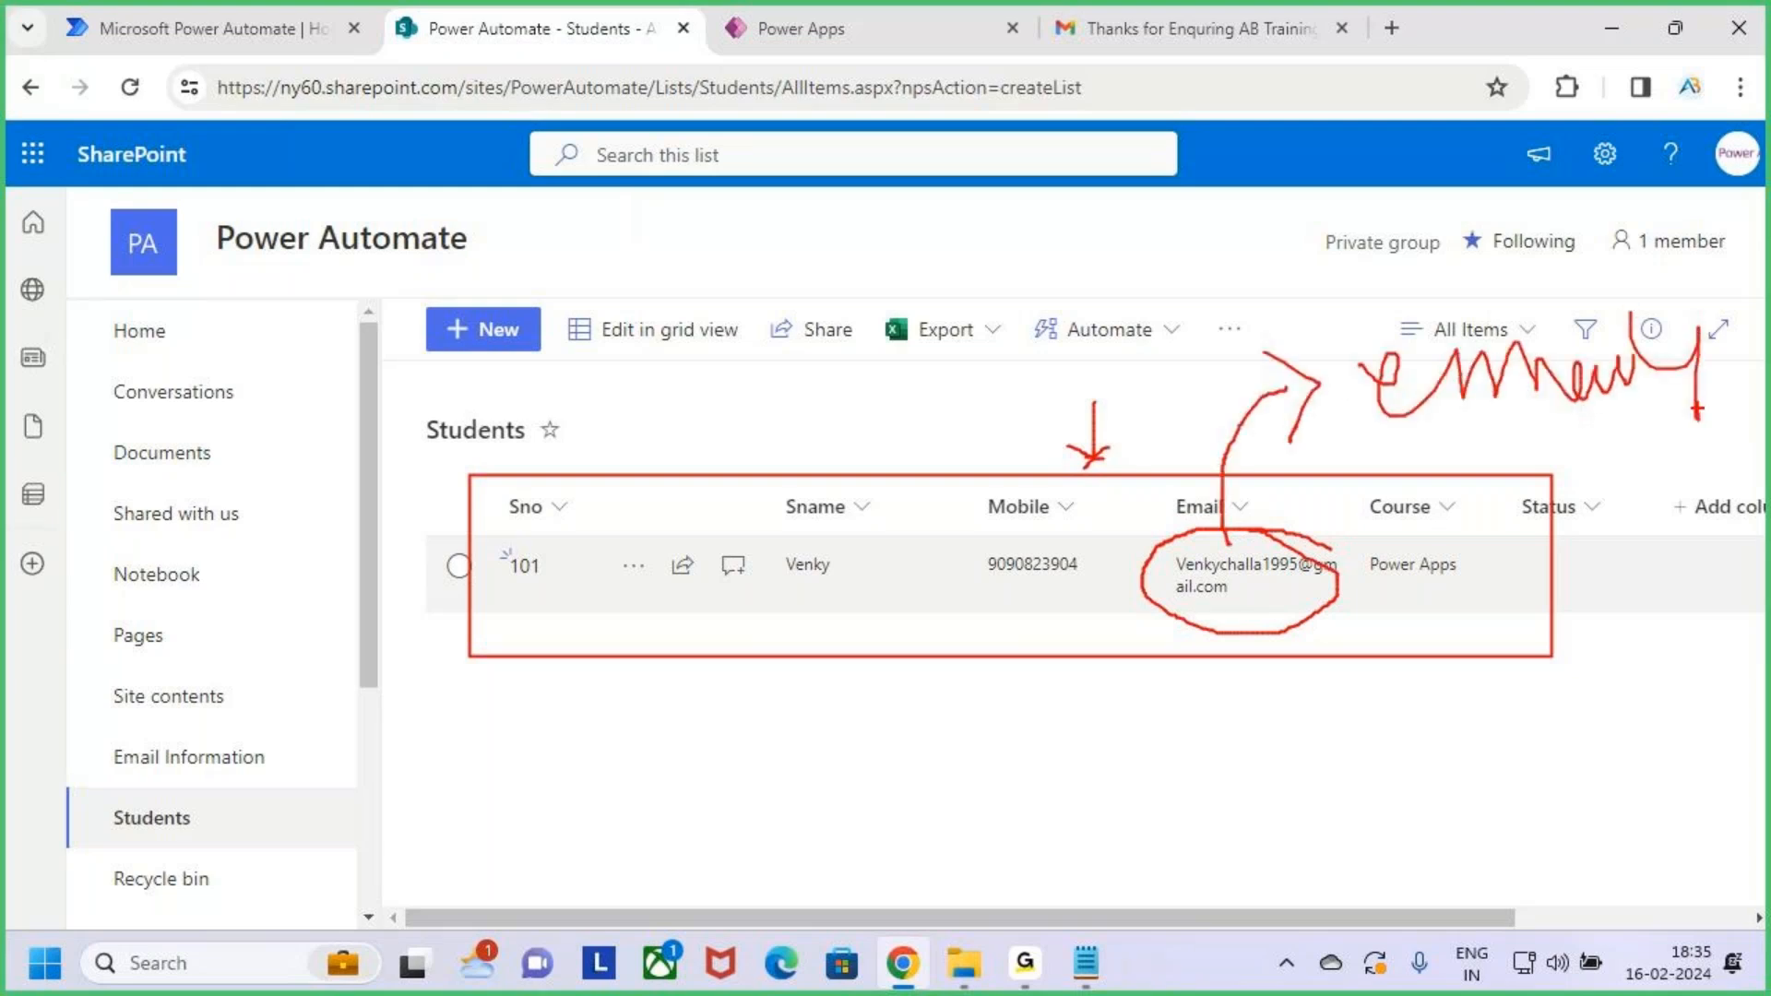
mouse_move(142, 57)
left_mouse_down()
mouse_move(146, 31)
mouse_move(168, 85)
left_mouse_up()
left_click_drag(1090, 369, 1090, 476)
left_click_drag(1057, 446, 1090, 471)
left_click_drag(1091, 468, 1127, 427)
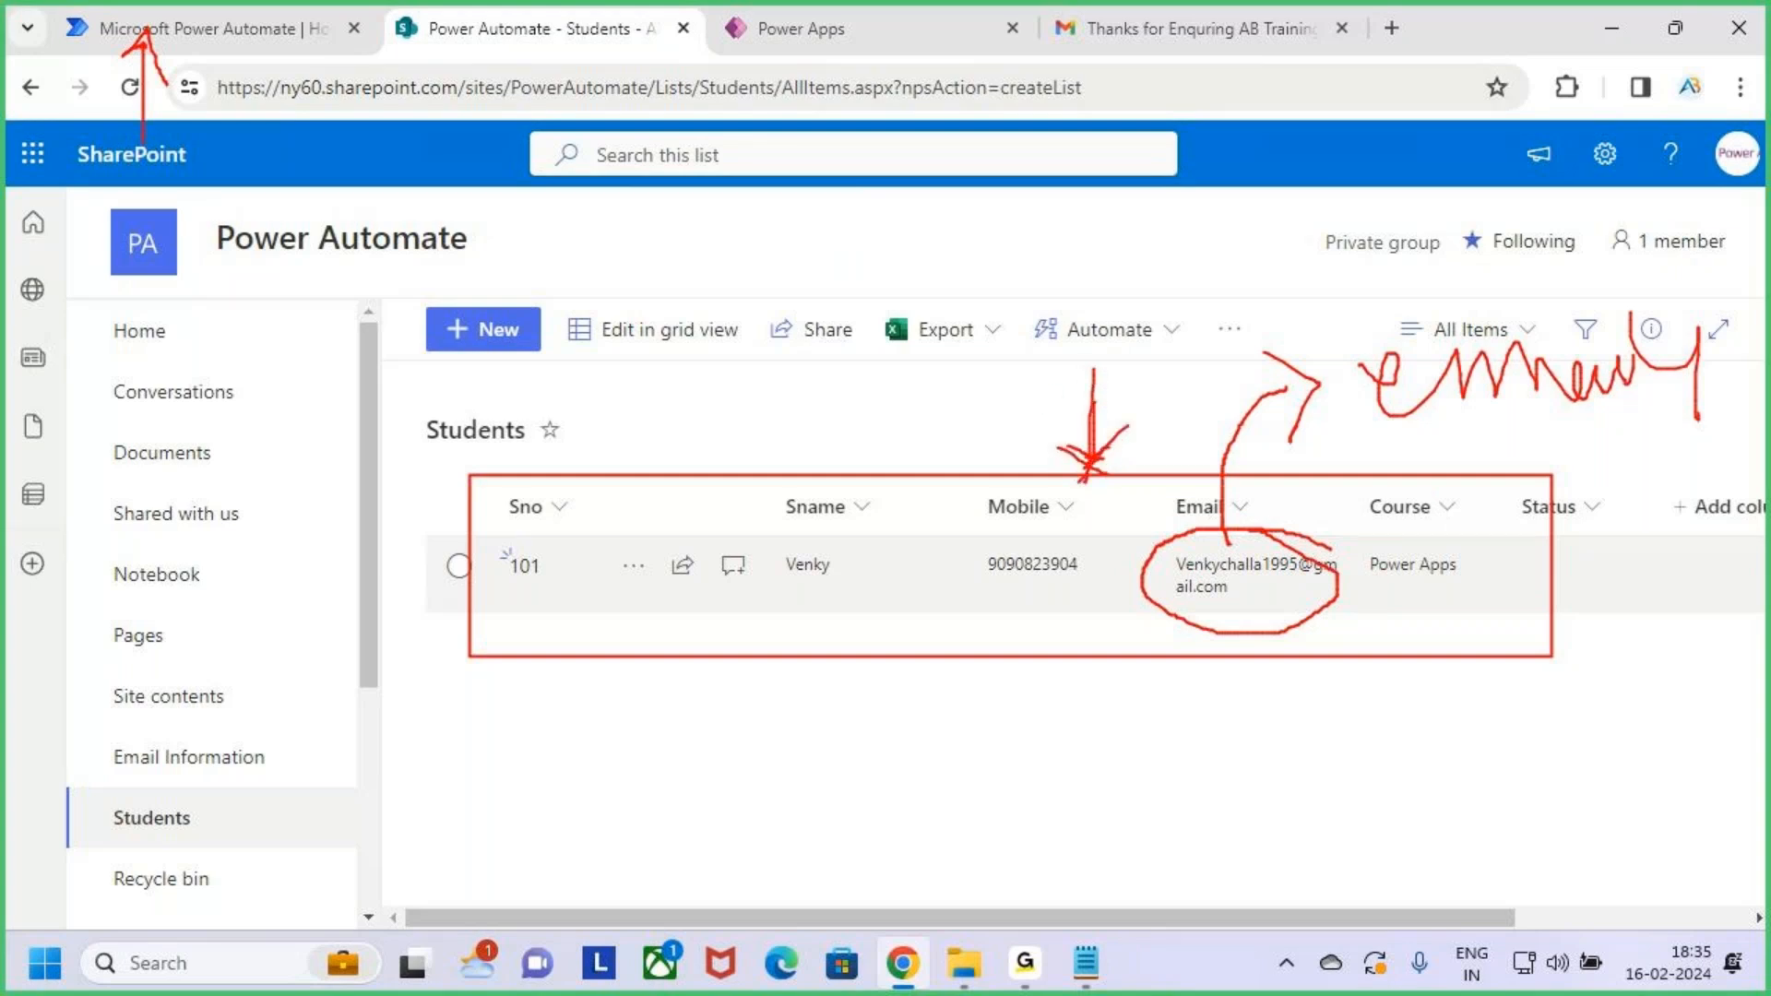
key("Escape")
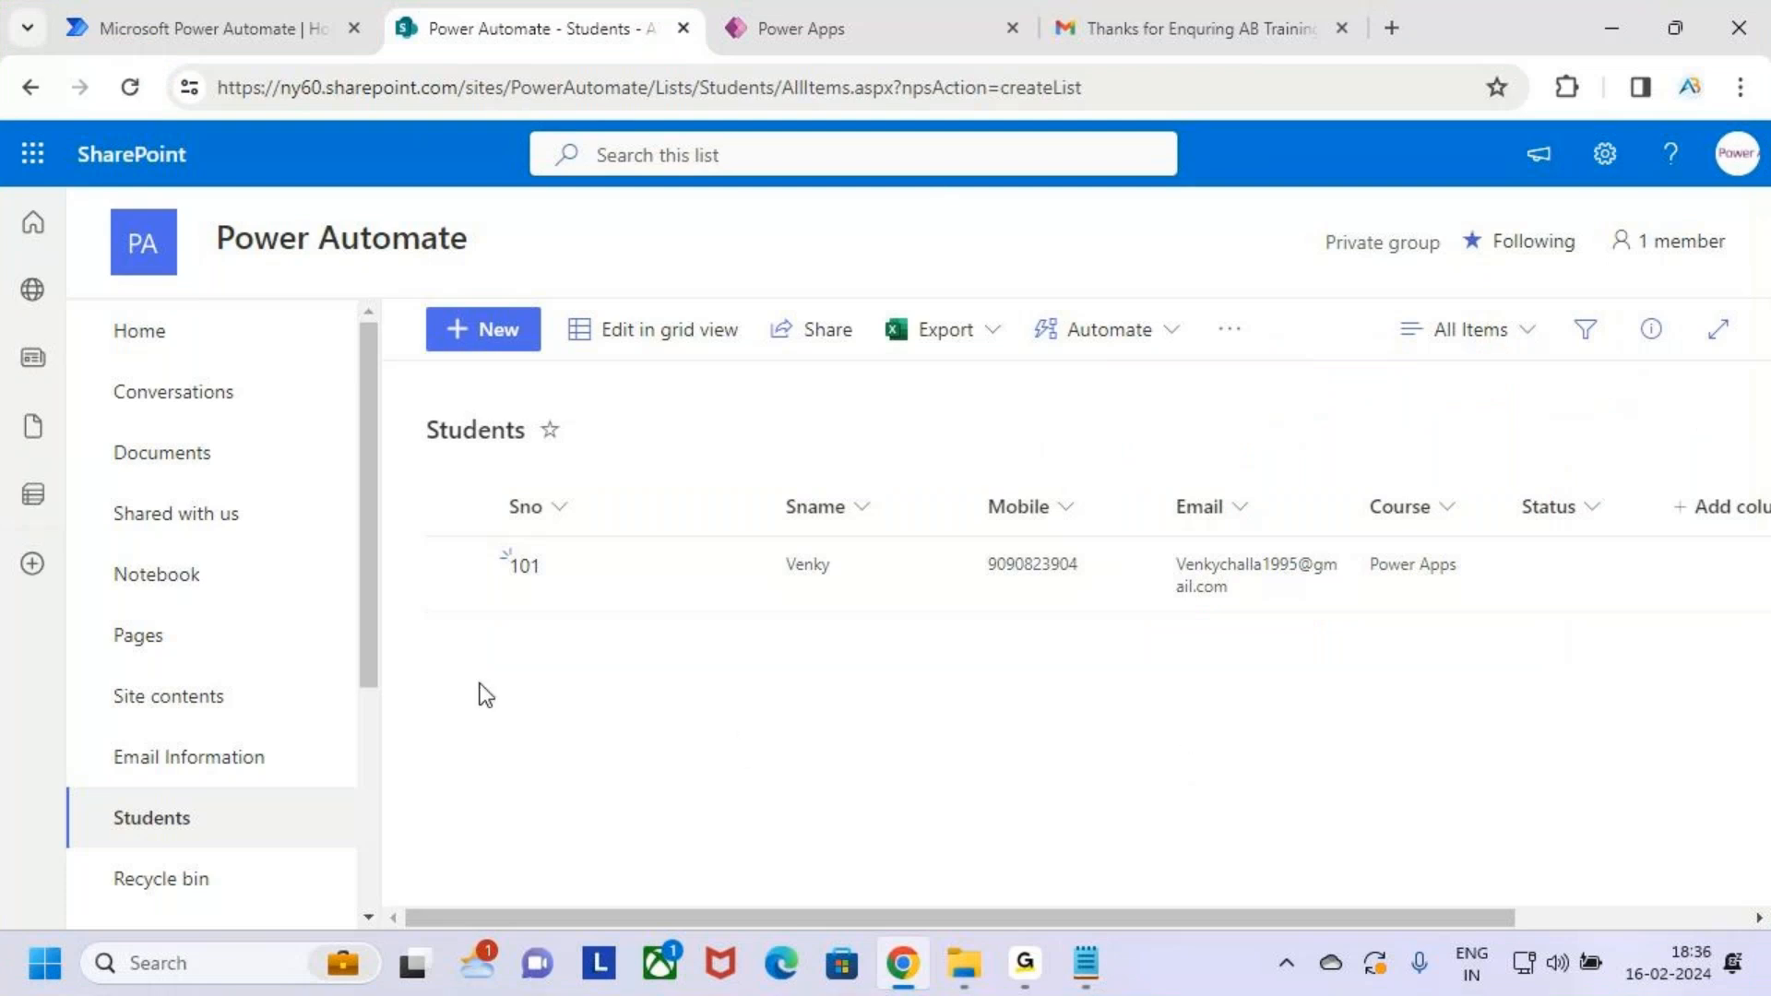
Delete the test record 101 from the Students list
left_click(458, 565)
left_click(1147, 329)
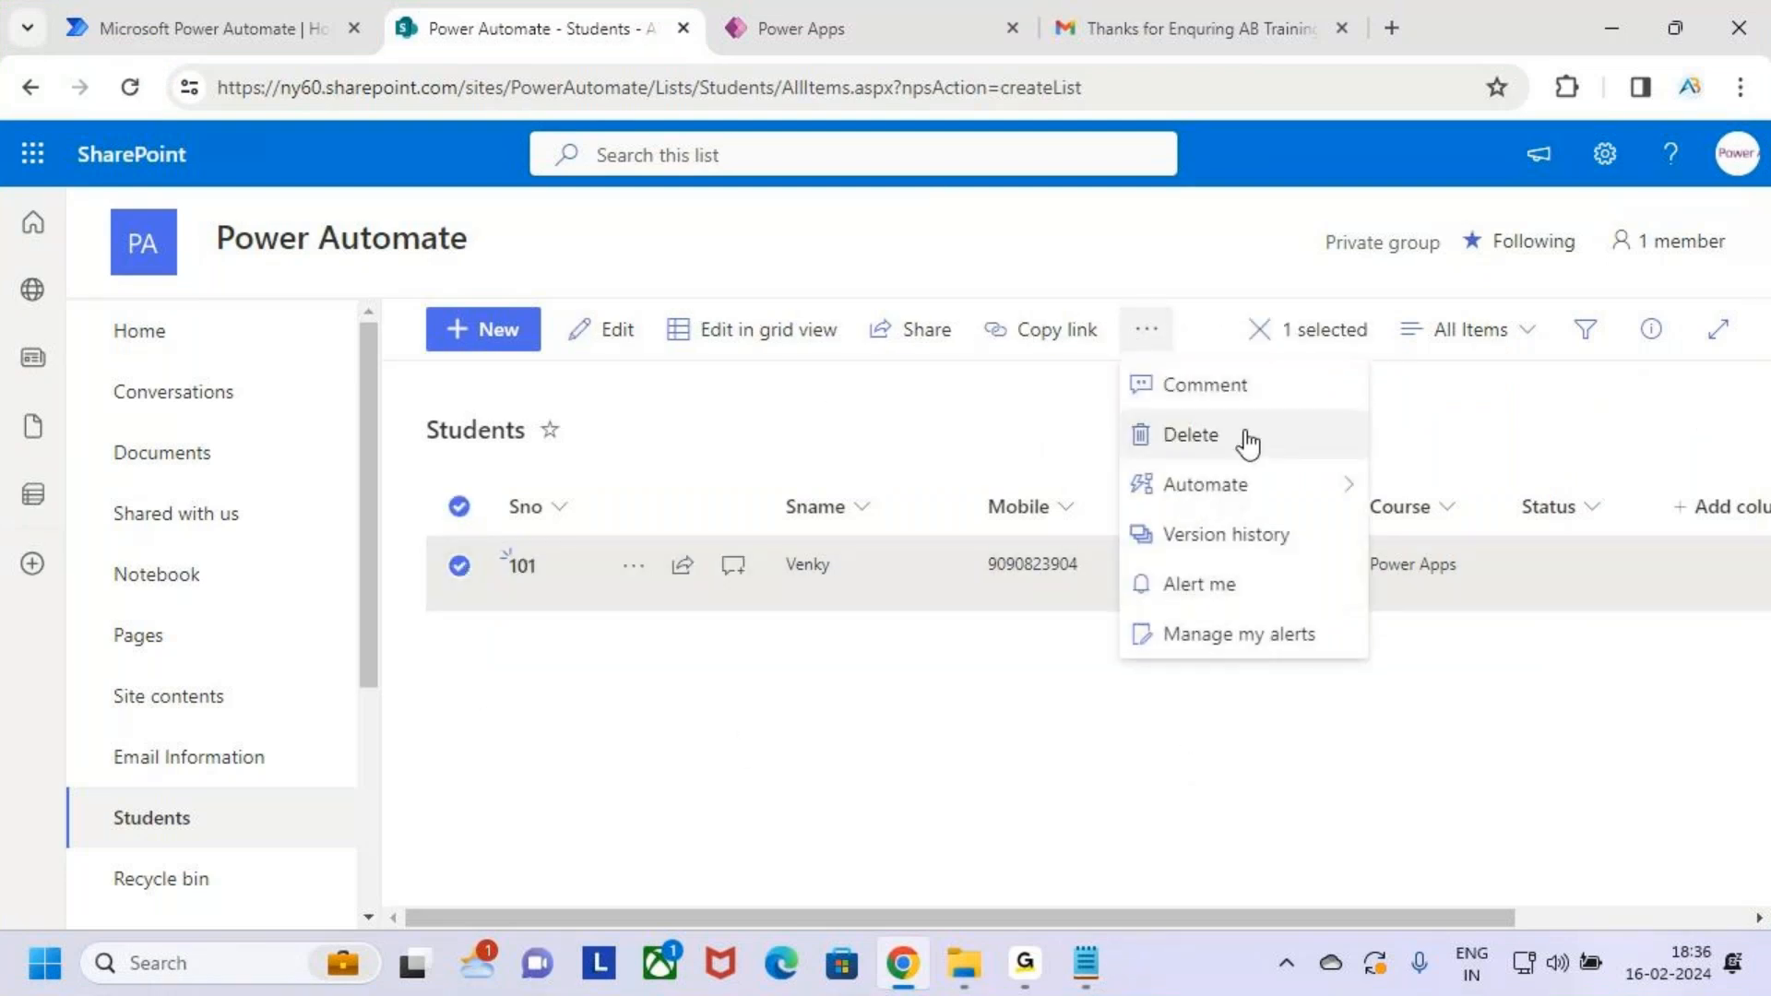
left_click(1241, 437)
left_click(983, 643)
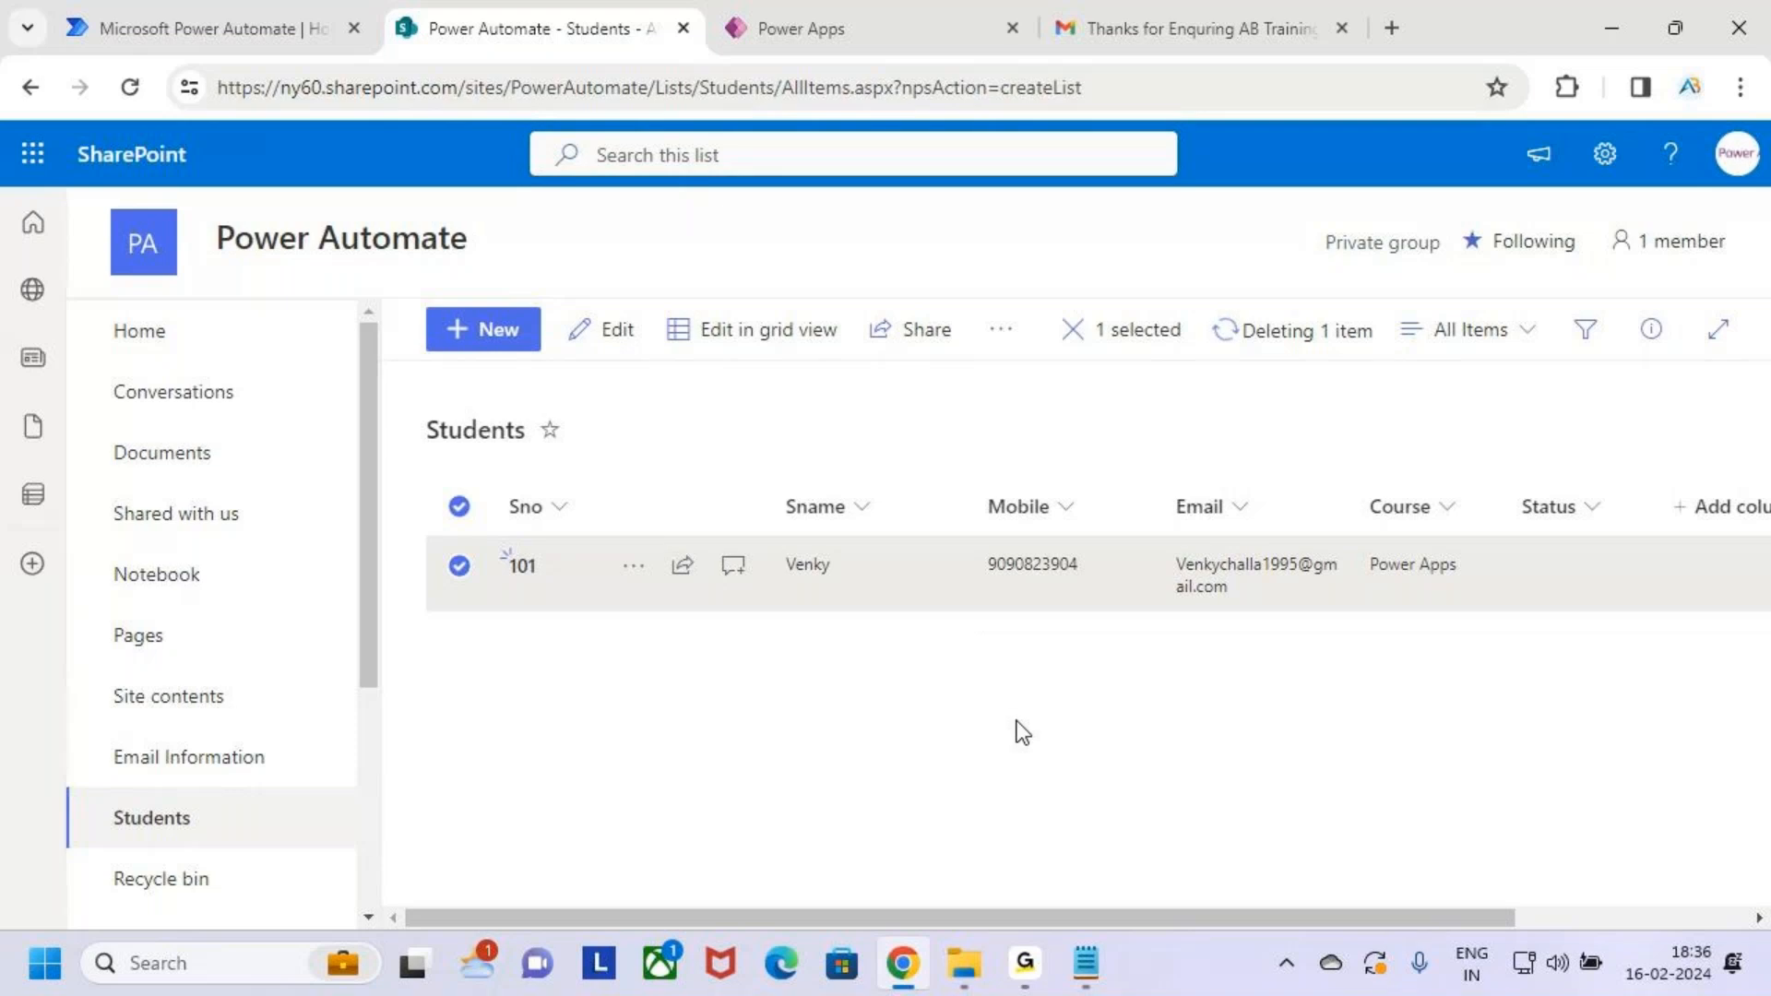
Check the Power Apps editor, then go to the Power Automate home page
left_click(848, 11)
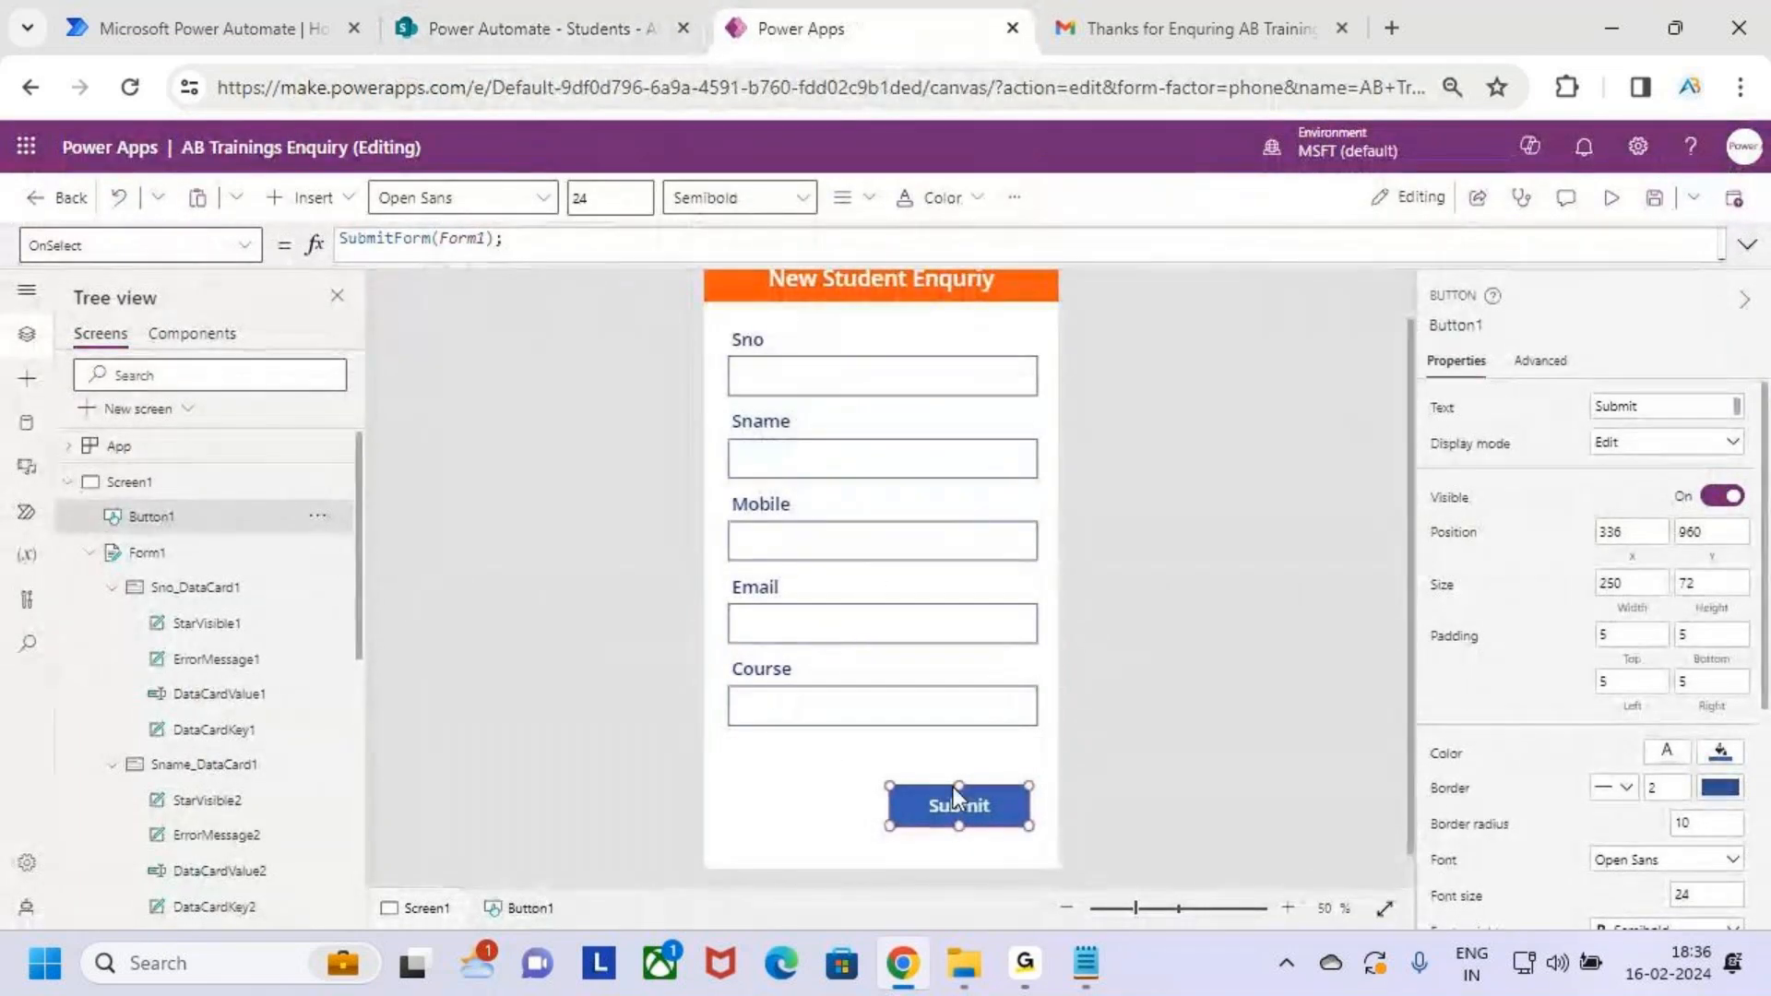
left_click(586, 15)
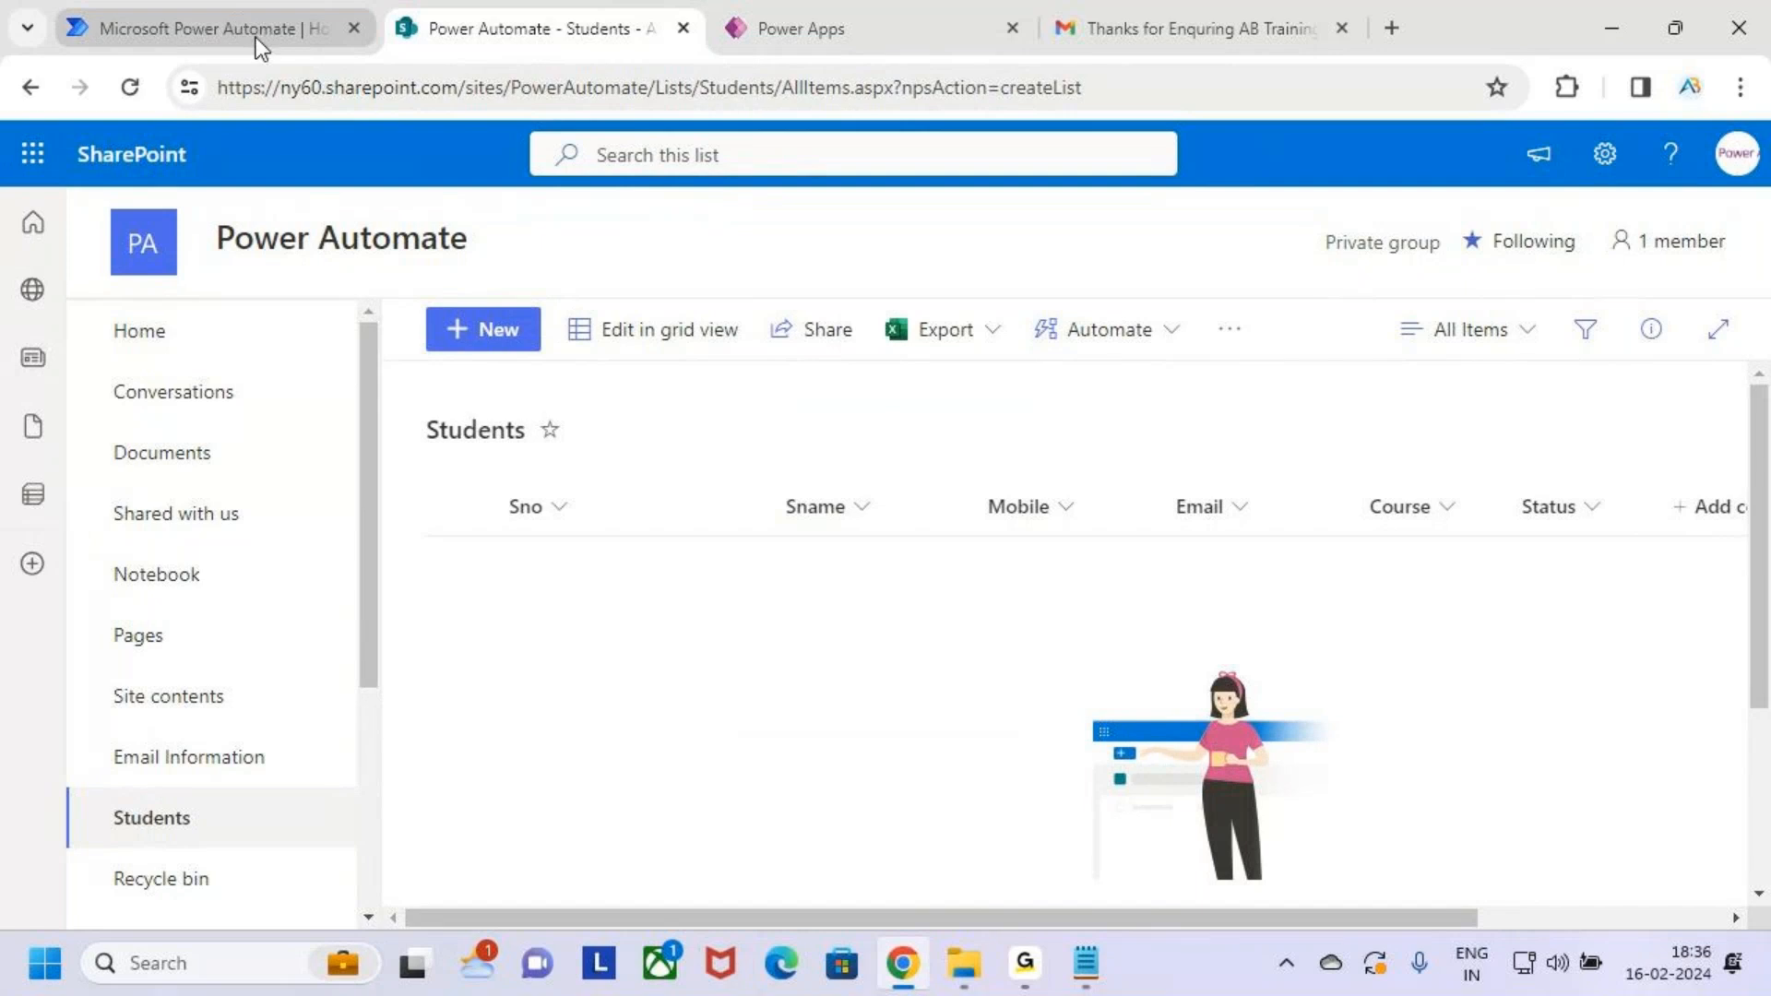
left_click(240, 16)
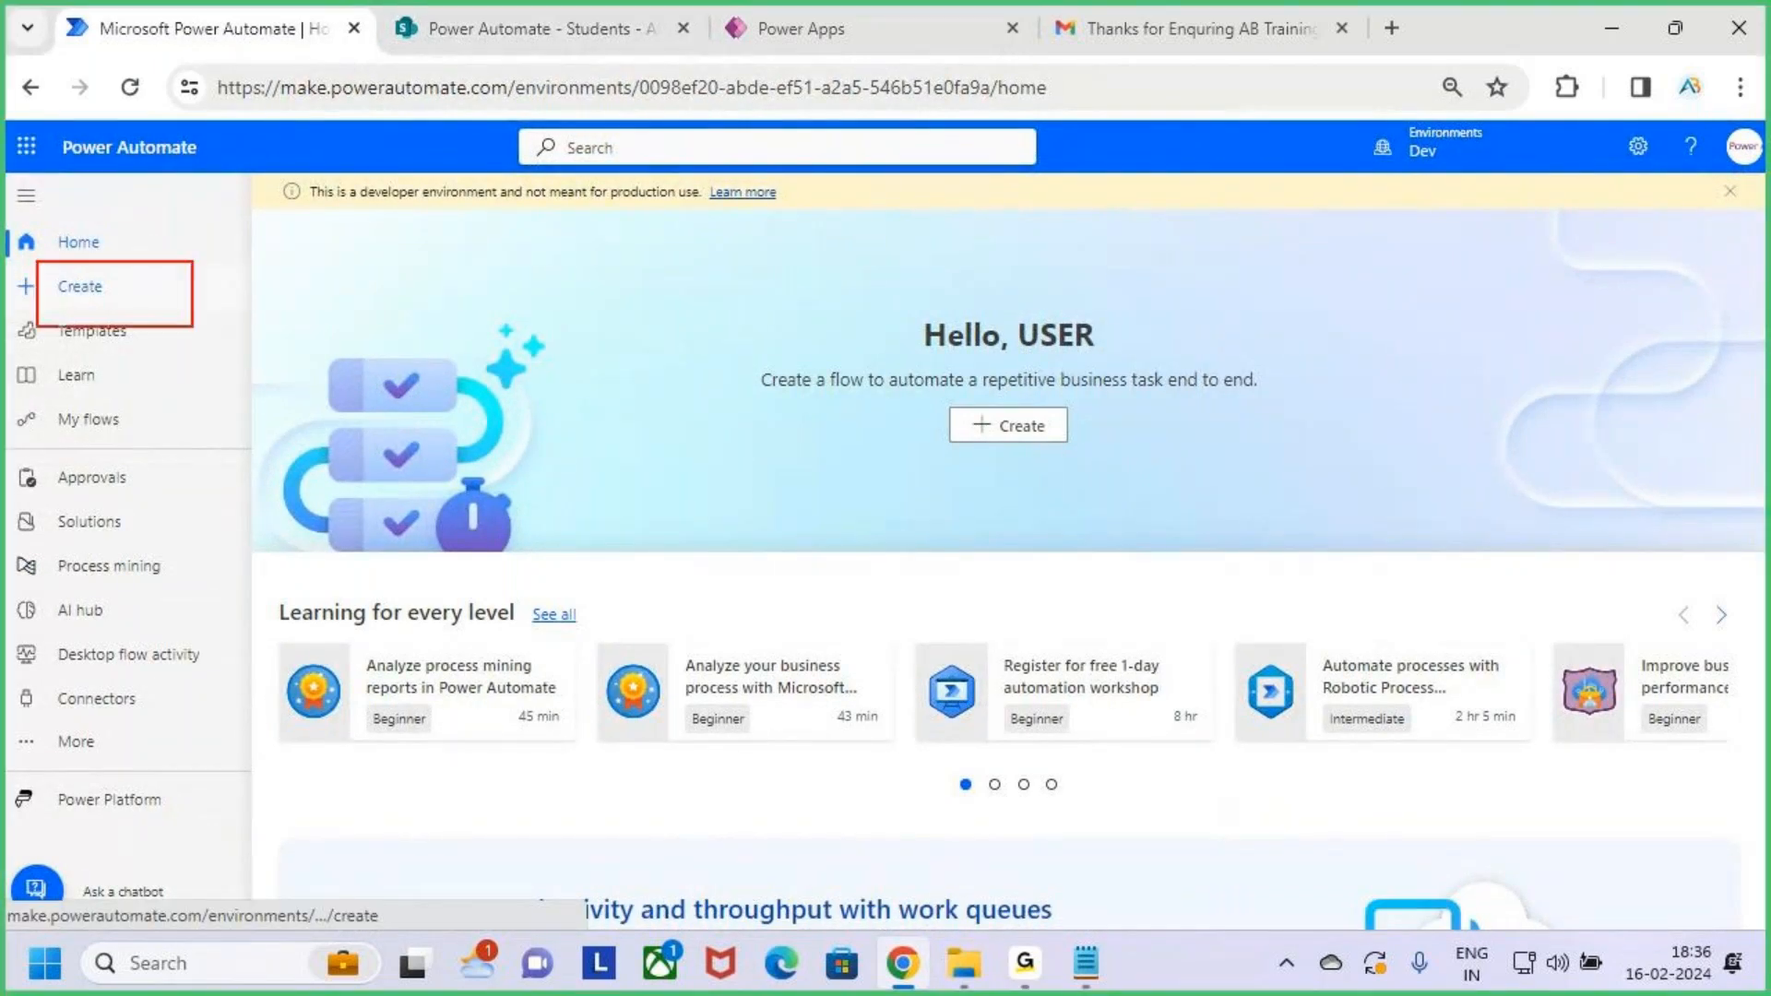
Open Power Automate's Create page to see the blank and template flow options
left_click(138, 300)
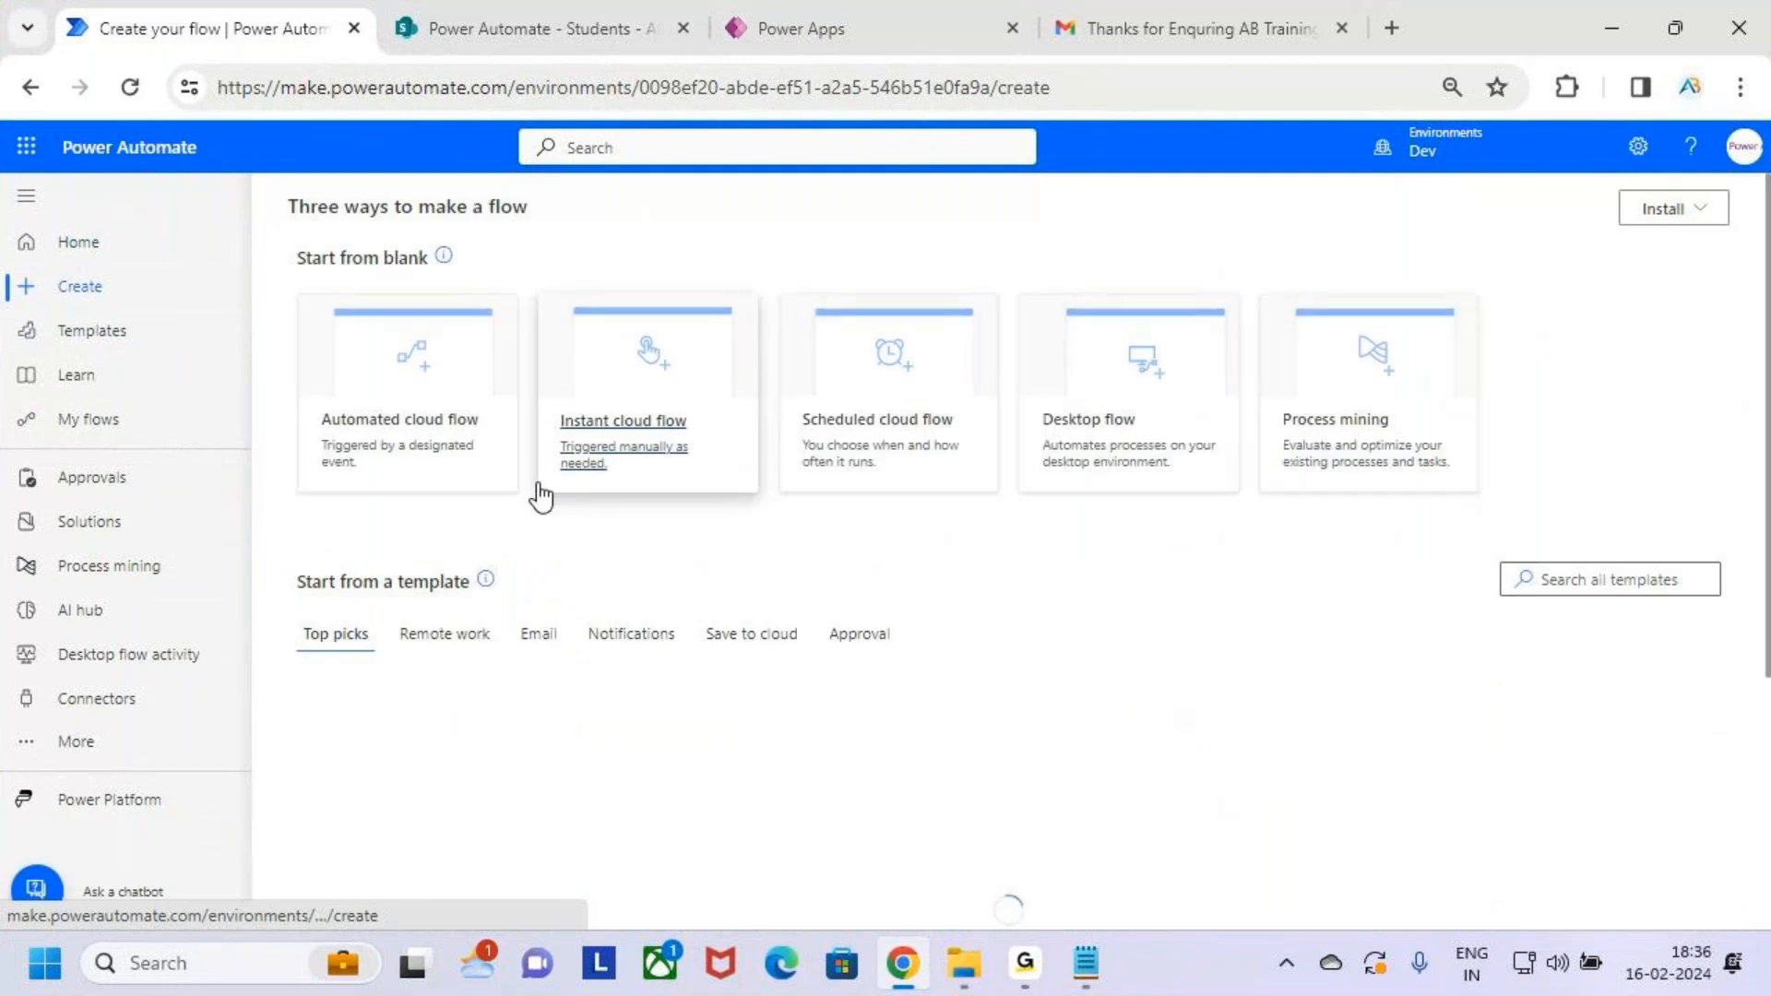
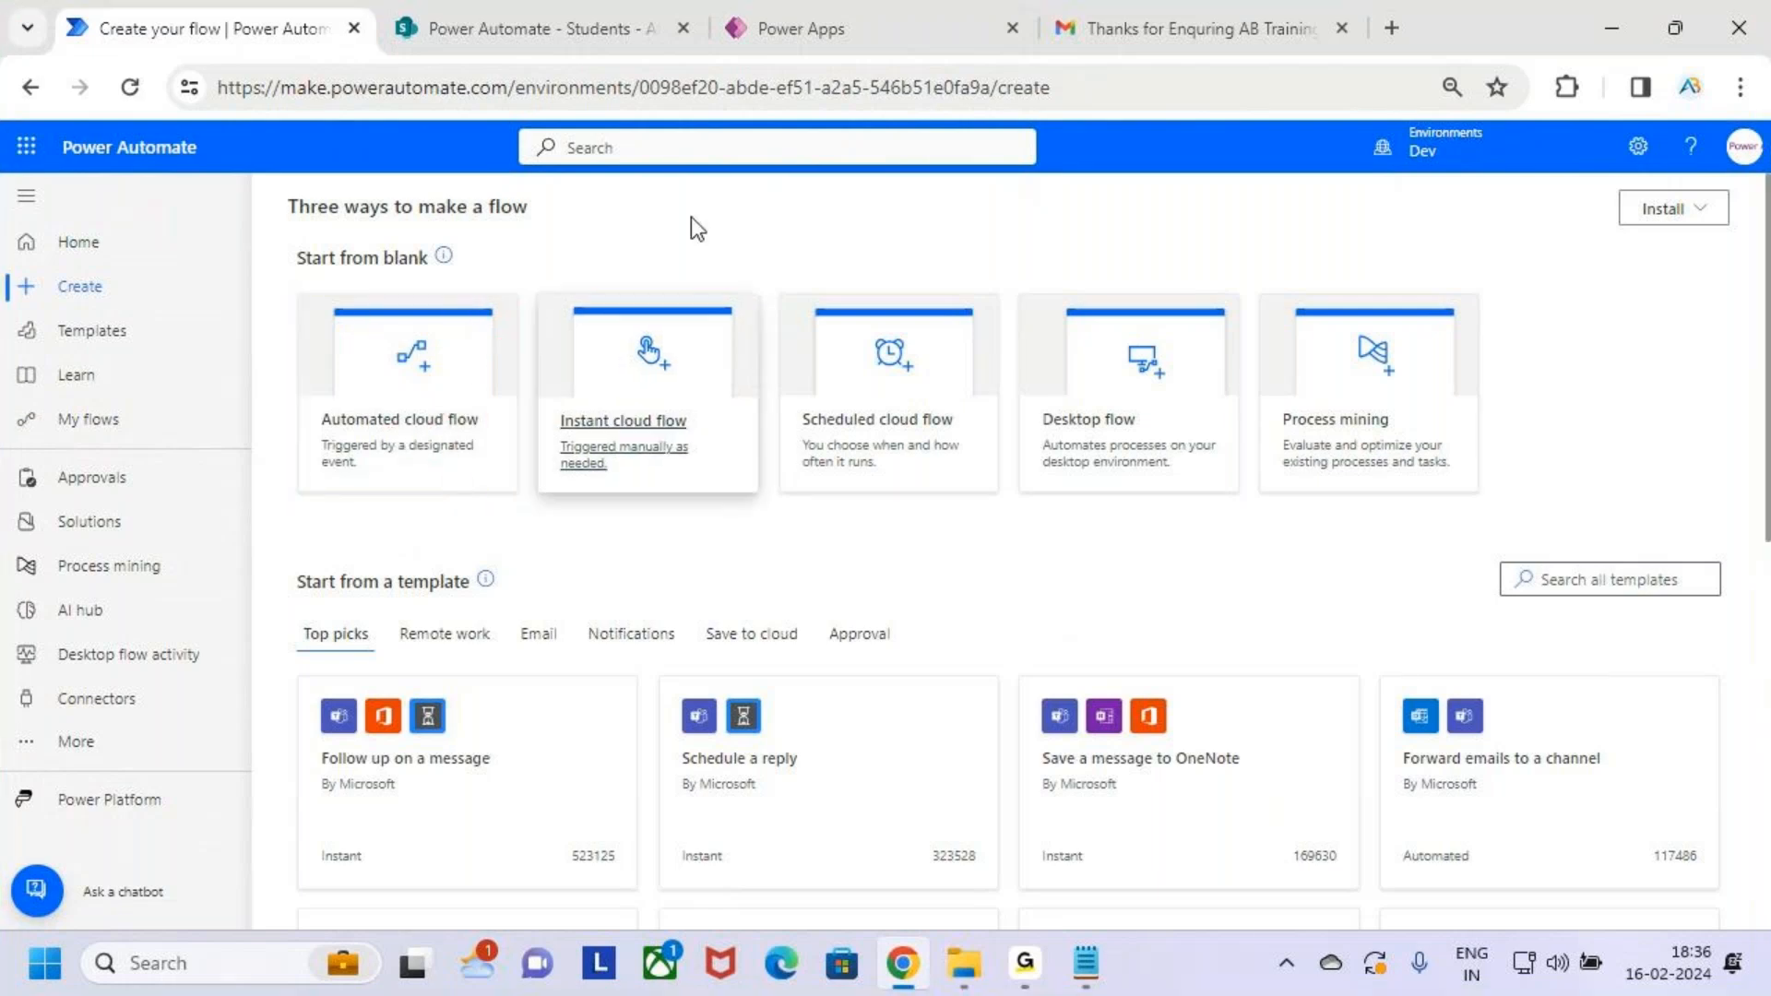
Glance at the empty Students list, then choose Automated cloud flow on the Create page
left_click(553, 23)
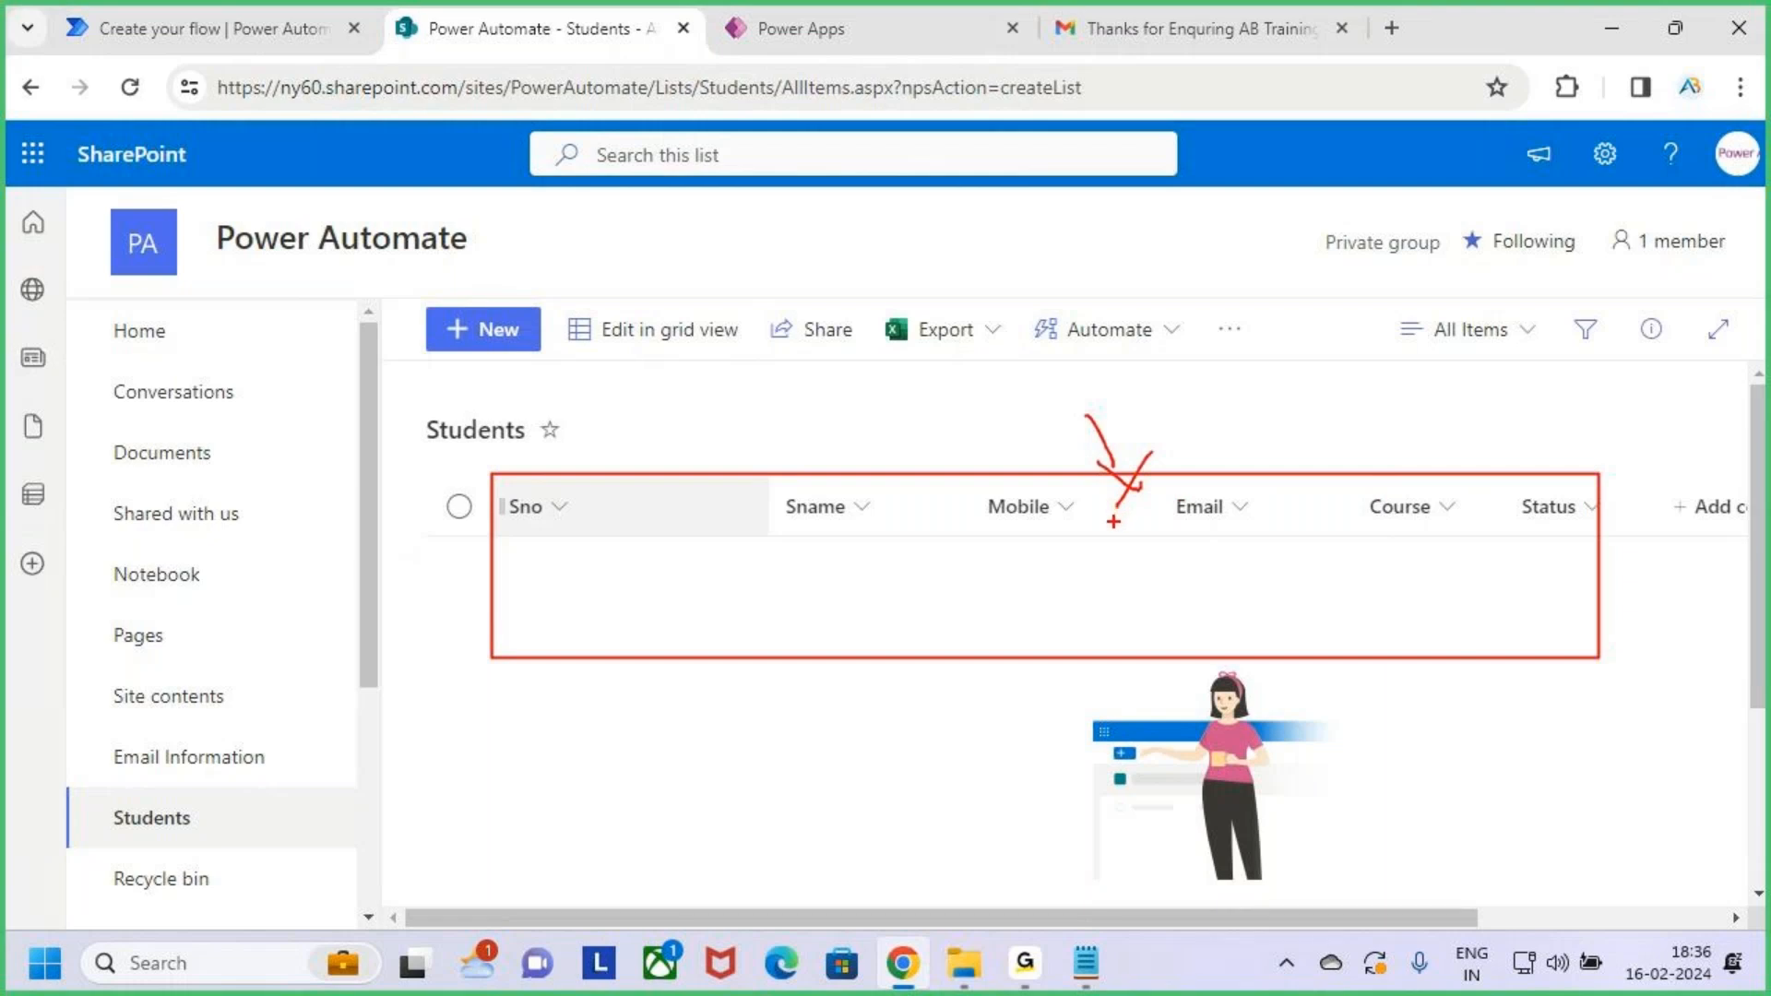
left_click(269, 3)
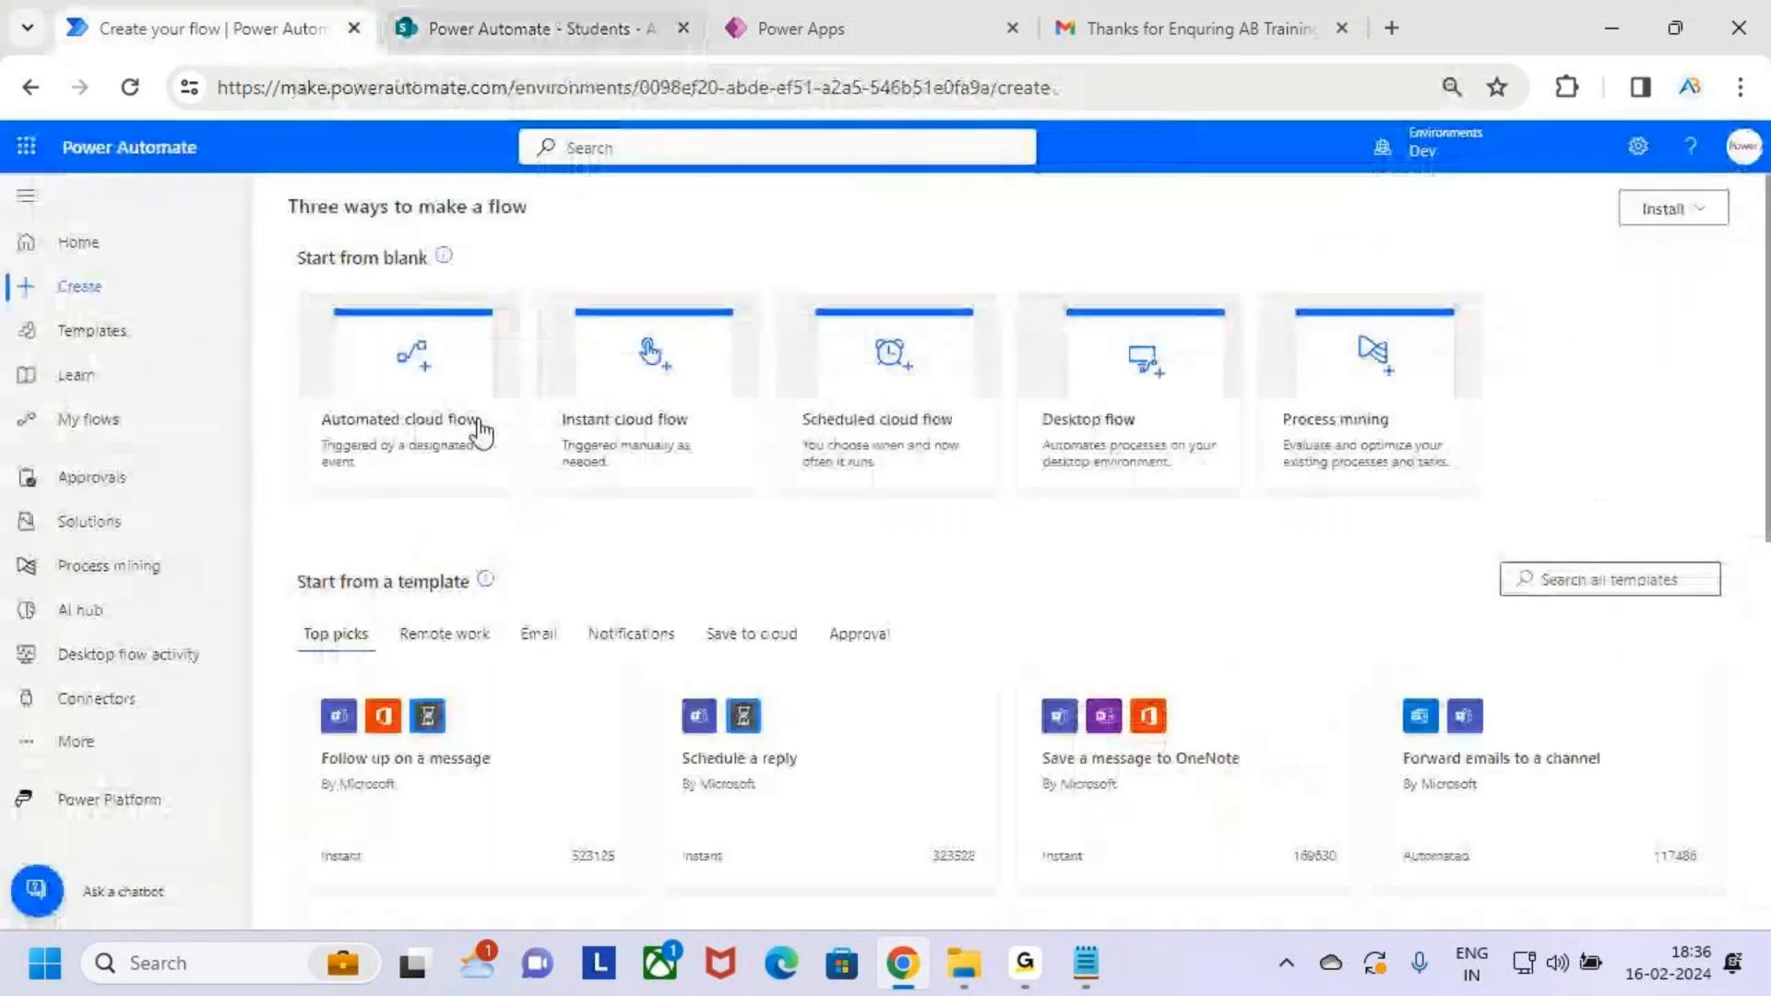
left_click_drag(463, 465, 507, 497)
key("Escape")
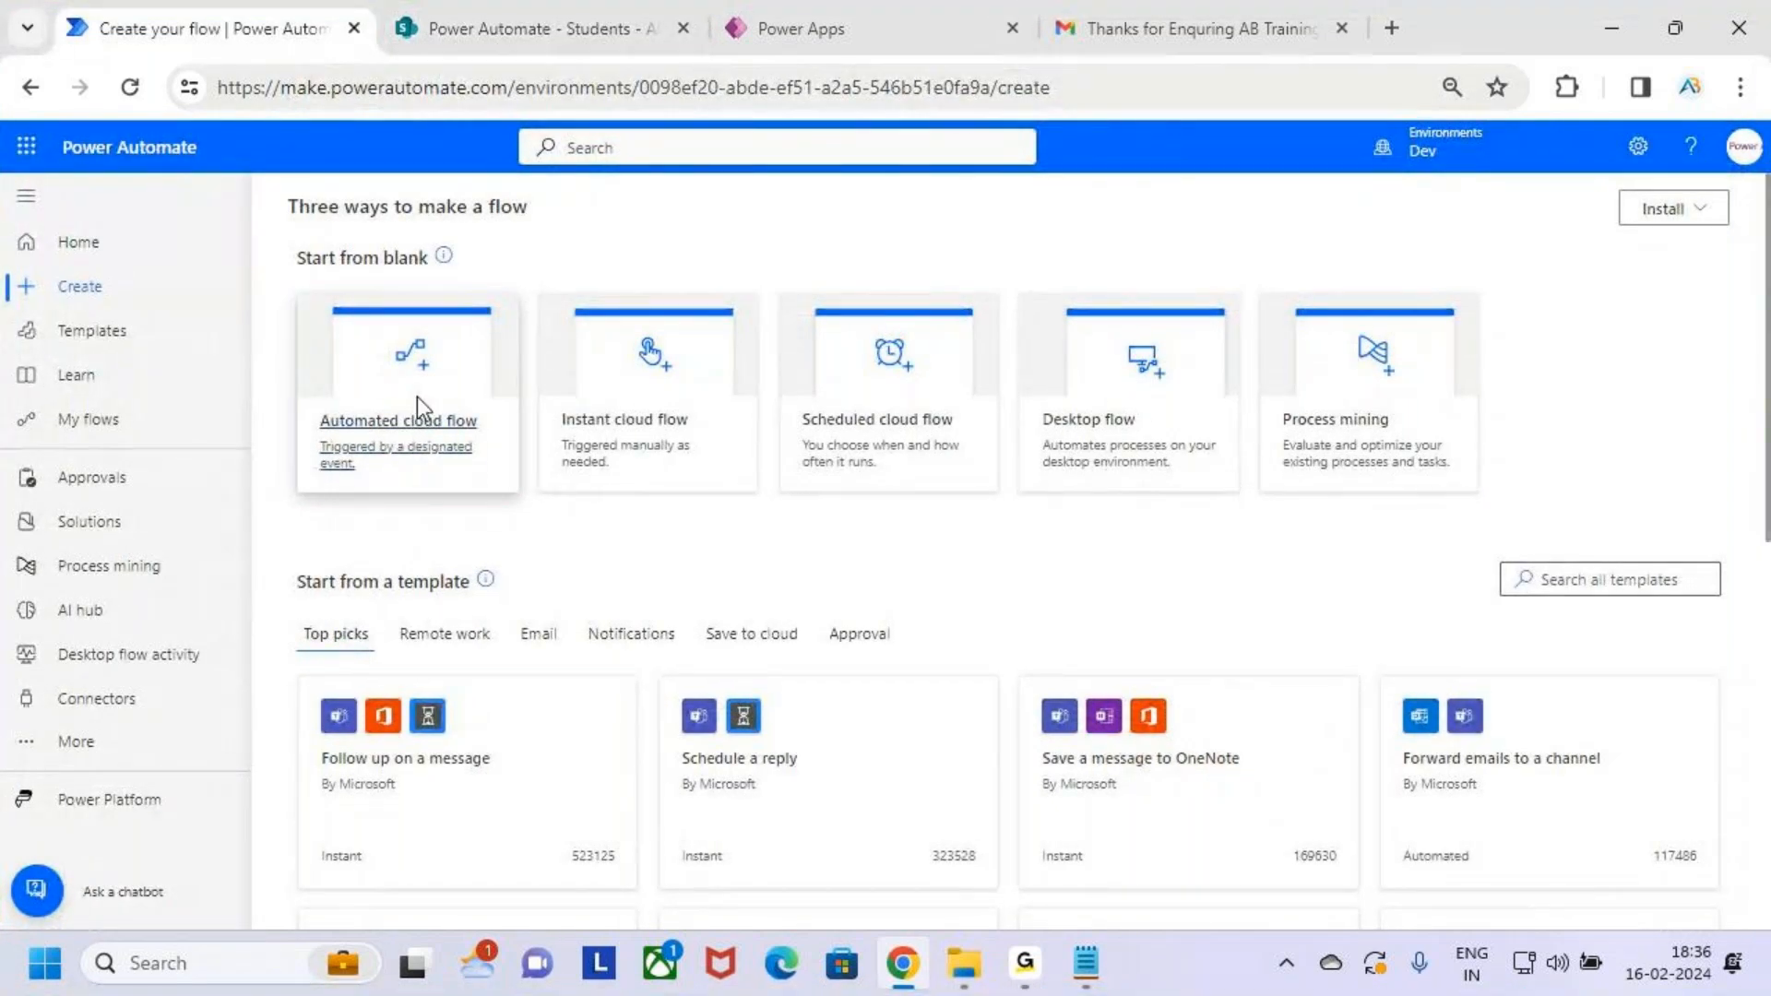
left_click(417, 398)
Name the flow 'Power Apps - SharePoint (List) - Power Automate (Email)'
left_click(1005, 325)
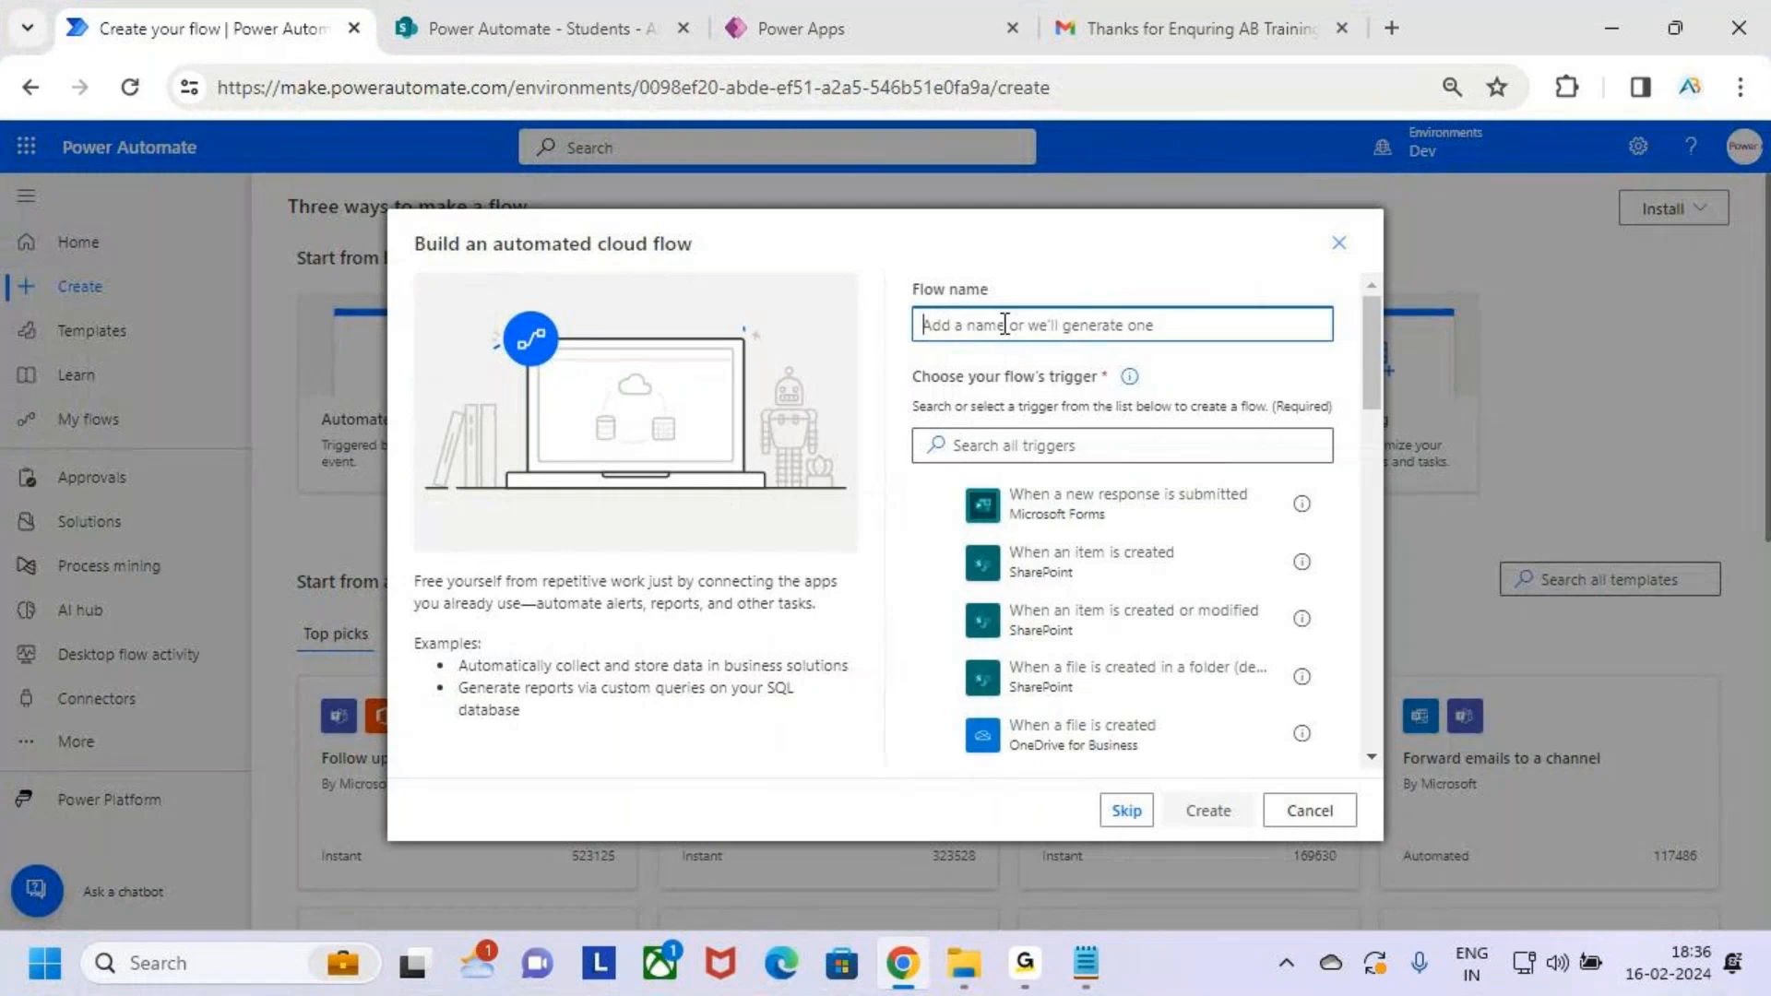
type("Power")
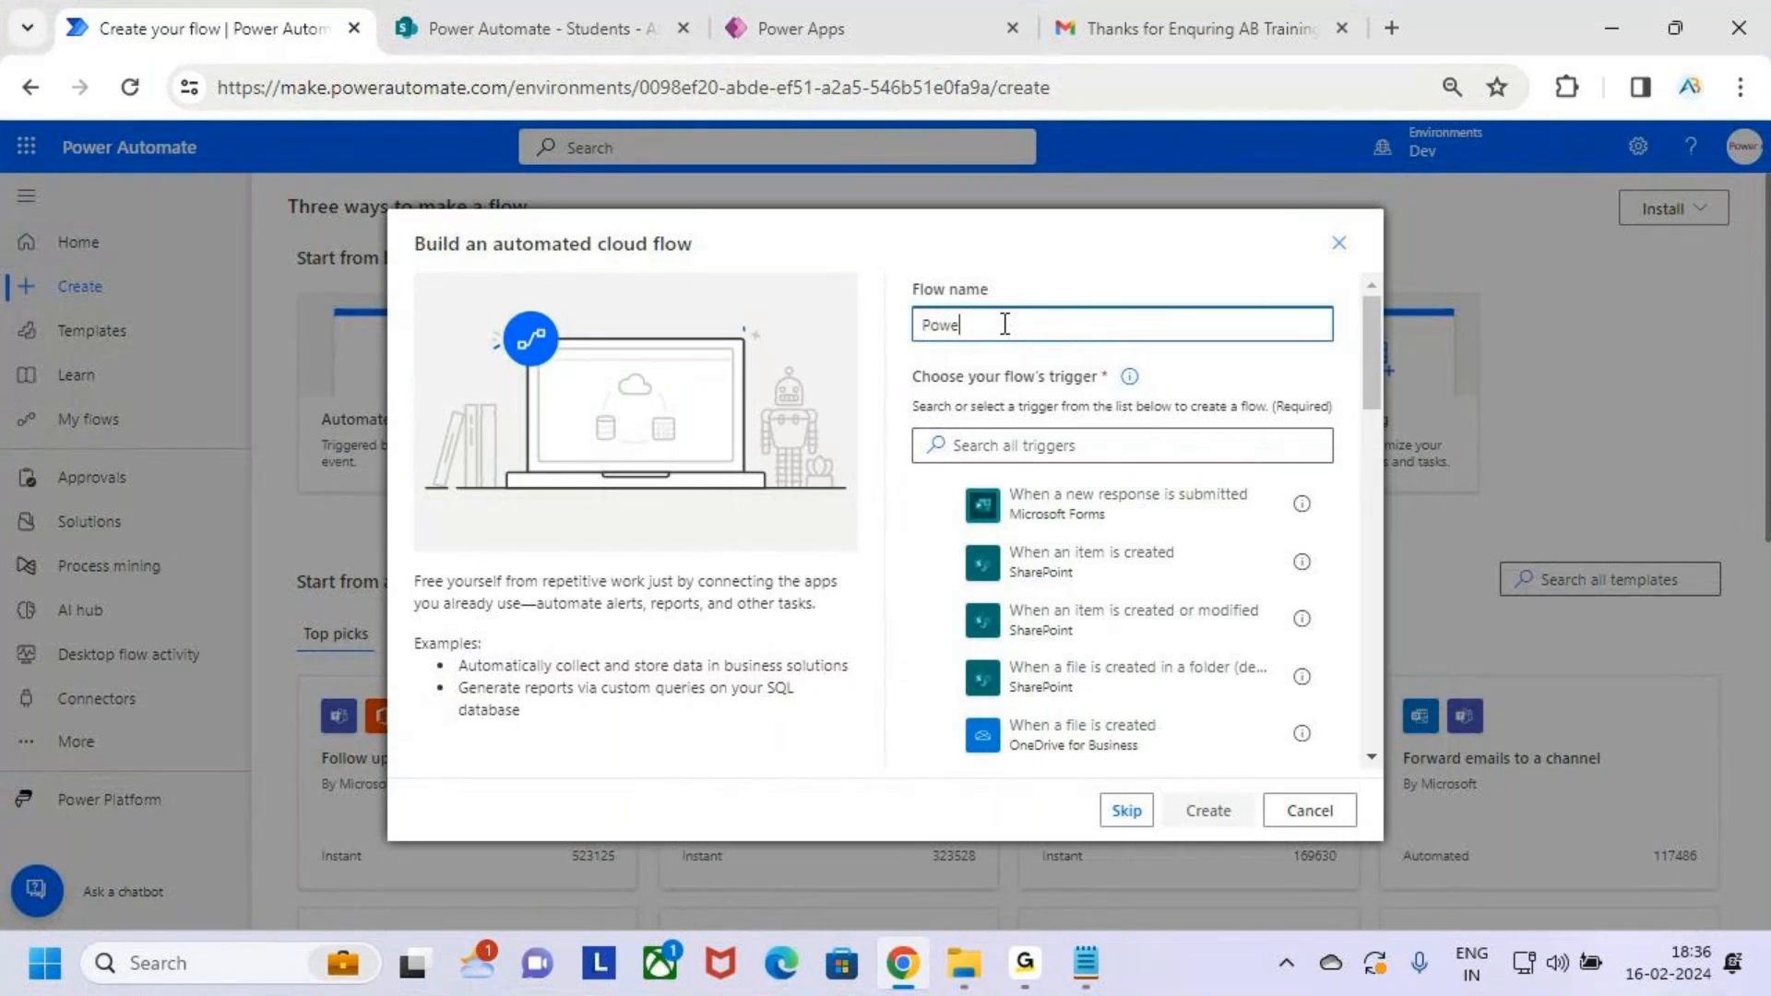
key("BackSpace")
key("BackSpace")
type("er A")
type("pp")
type("s - Share")
type("Point (")
type("Lis")
type("t) - ")
type("- OP")
type("- Power A")
type("utomate")
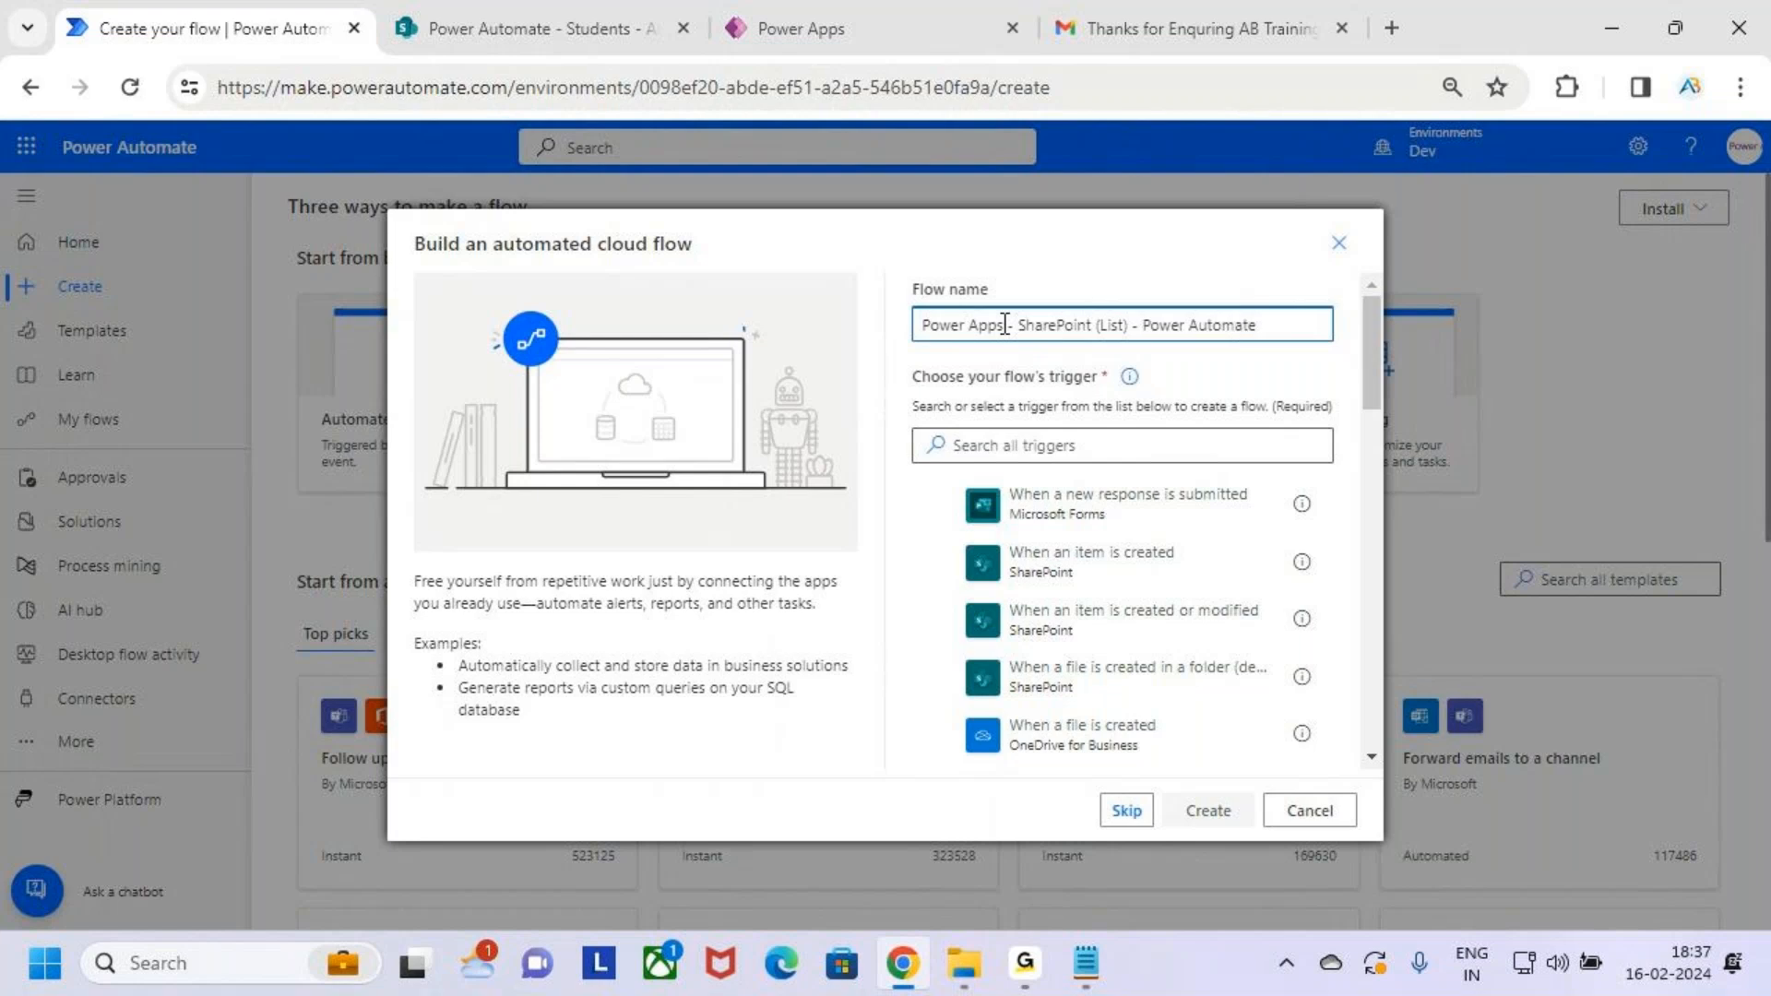
type(" ()")
key("Left")
type("Email")
left_click_drag(927, 325, 1315, 325)
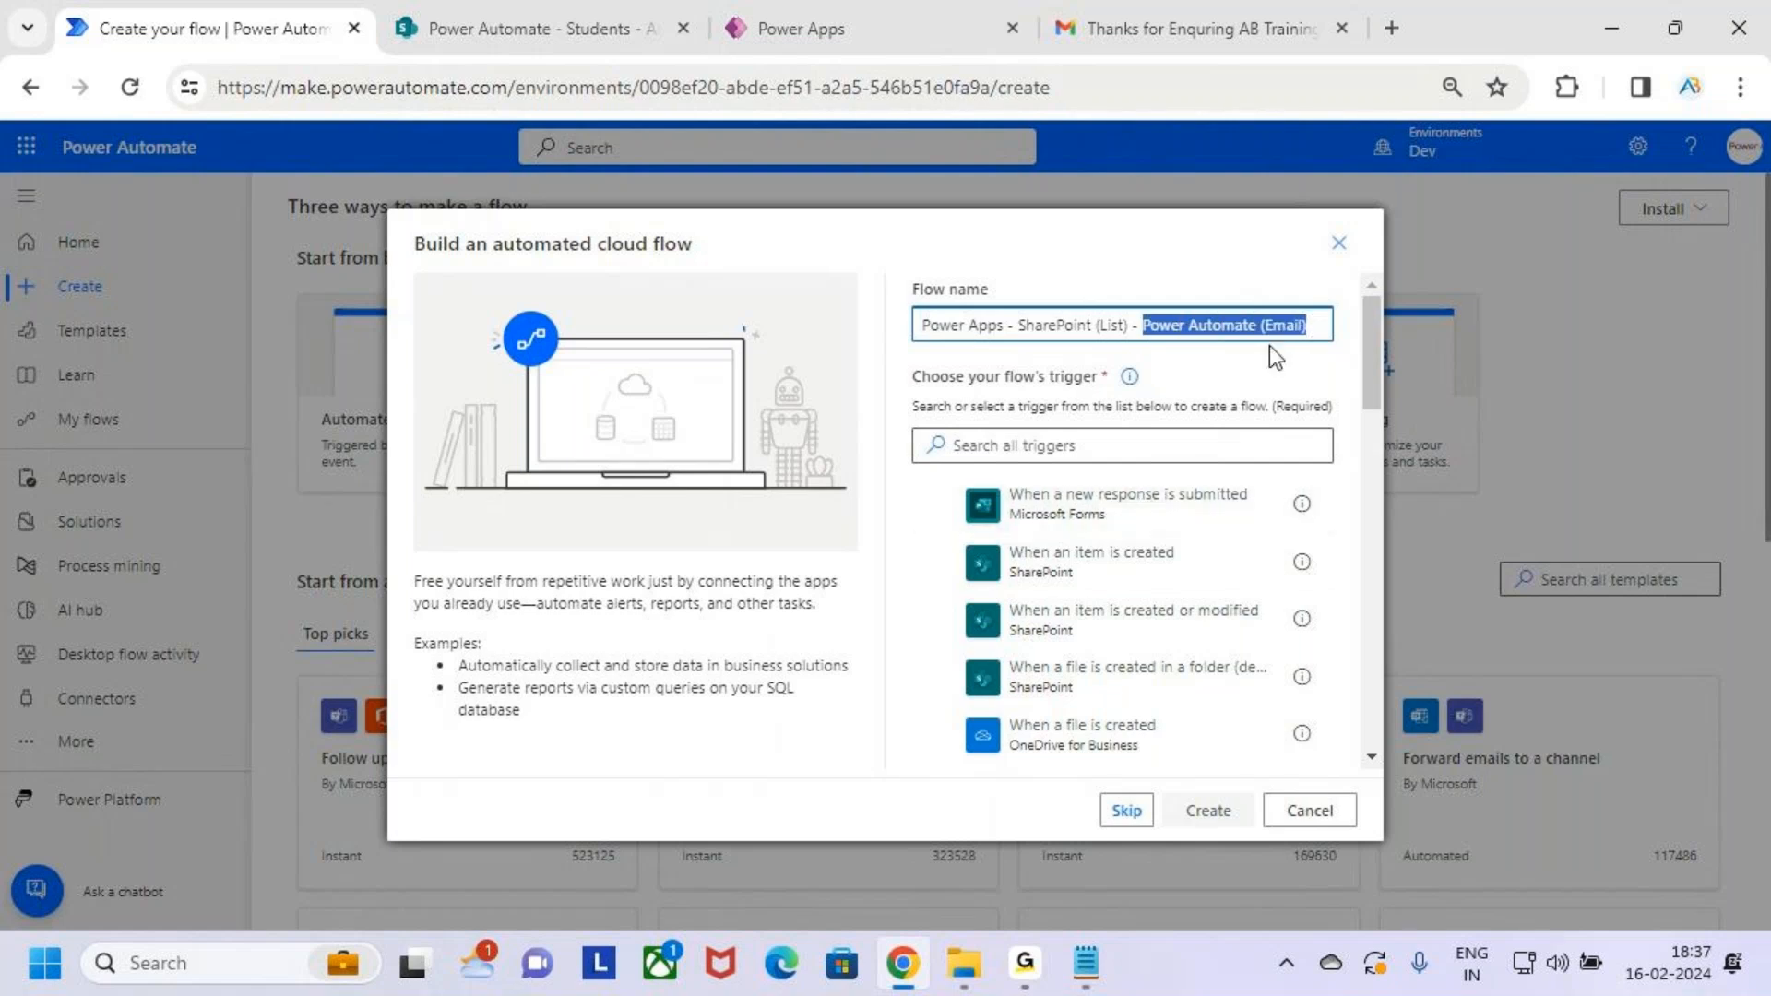
left_click(1309, 323)
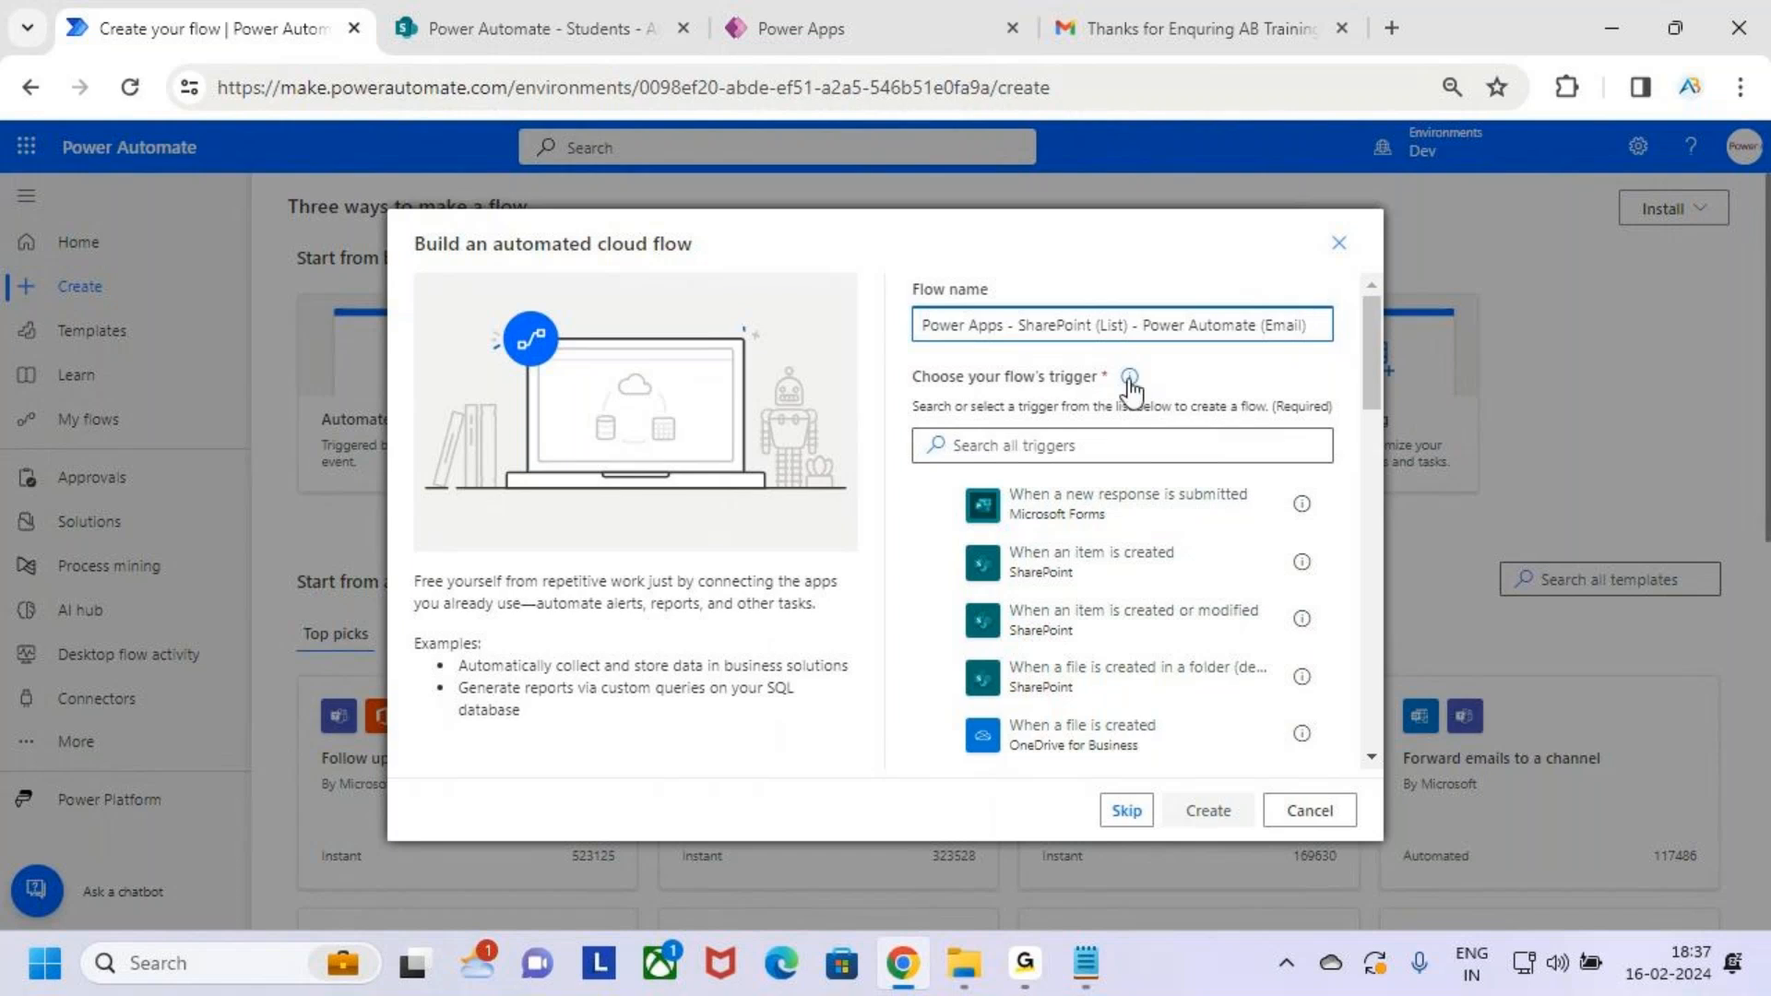
Pick the SharePoint 'When an item is created' trigger and create the flow
left_click_drag(907, 366, 1172, 398)
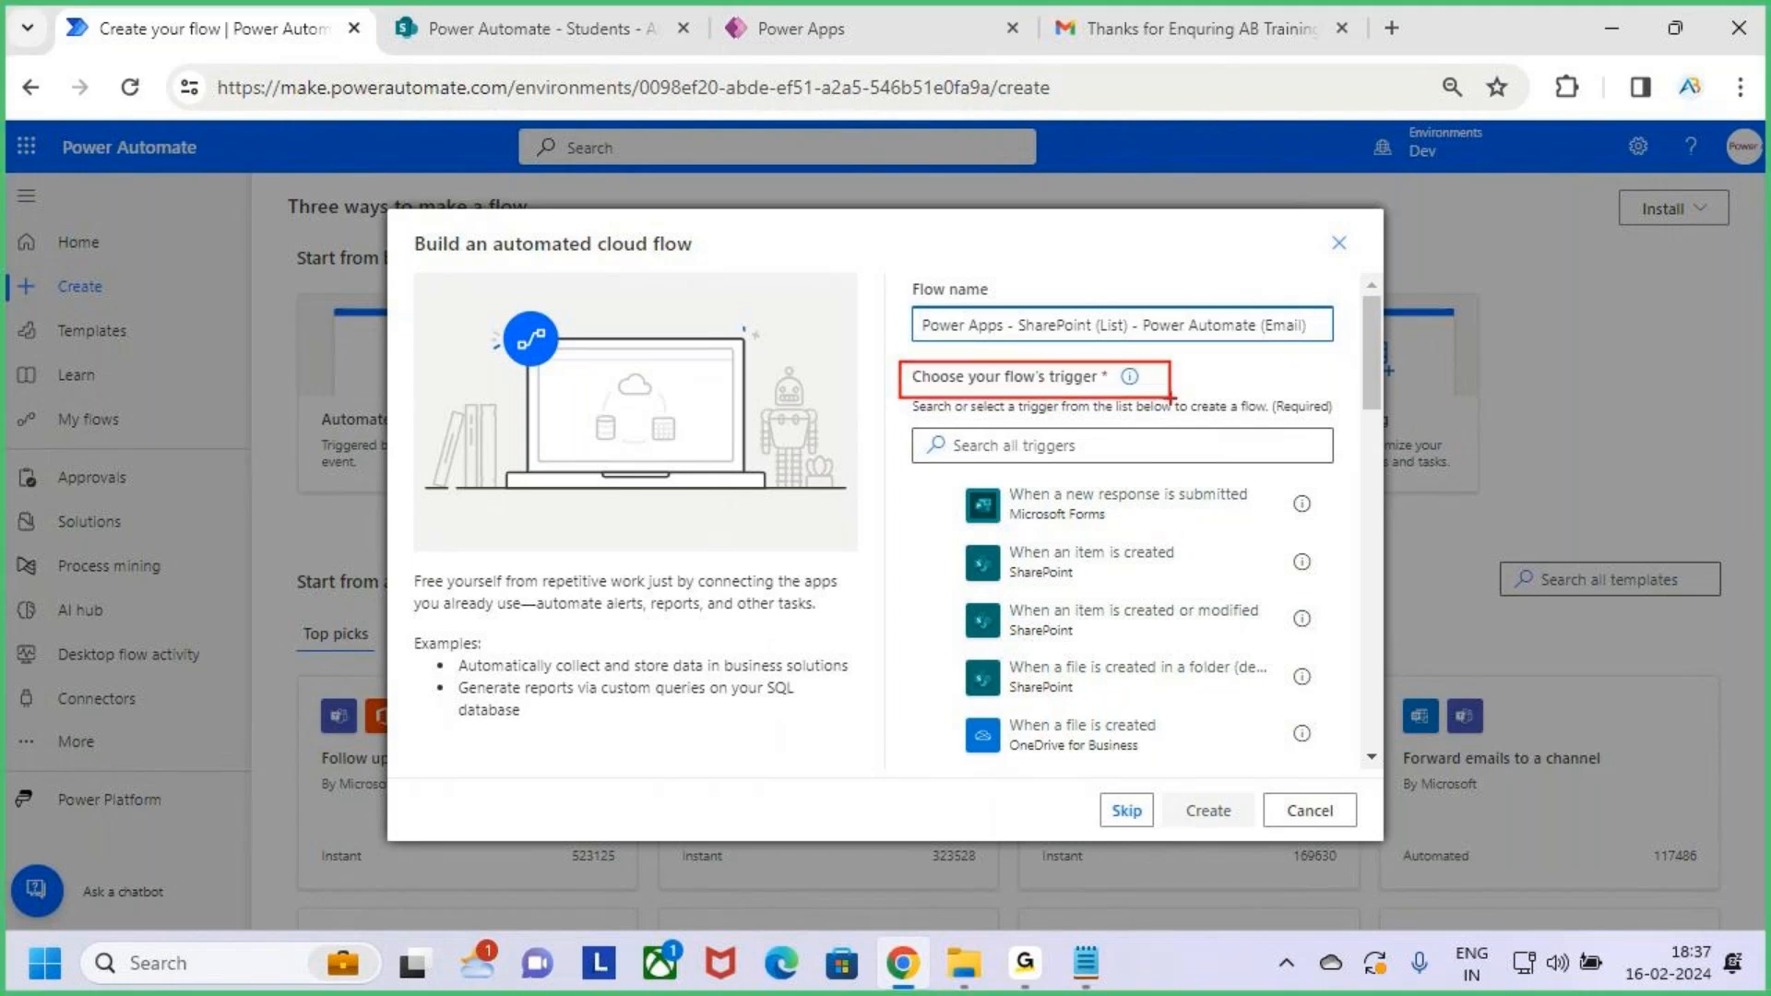
left_click(1188, 443)
key("ctrl+Tab")
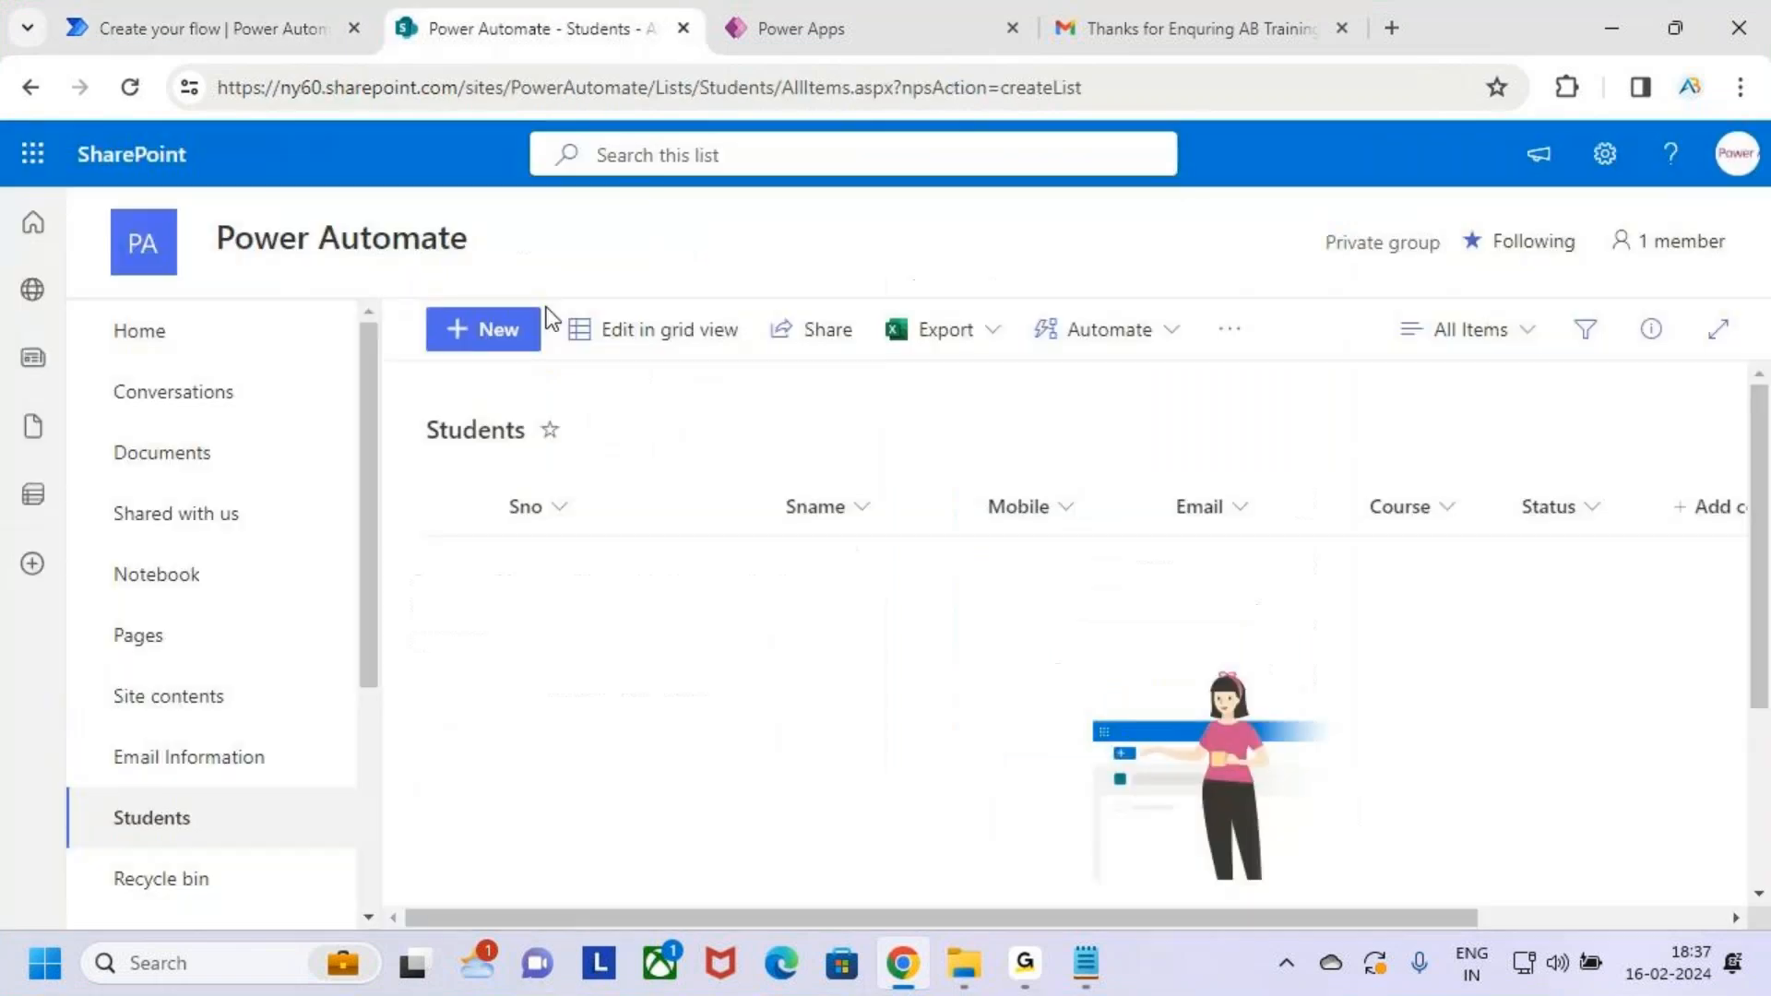
key("ctrl+shift+Tab")
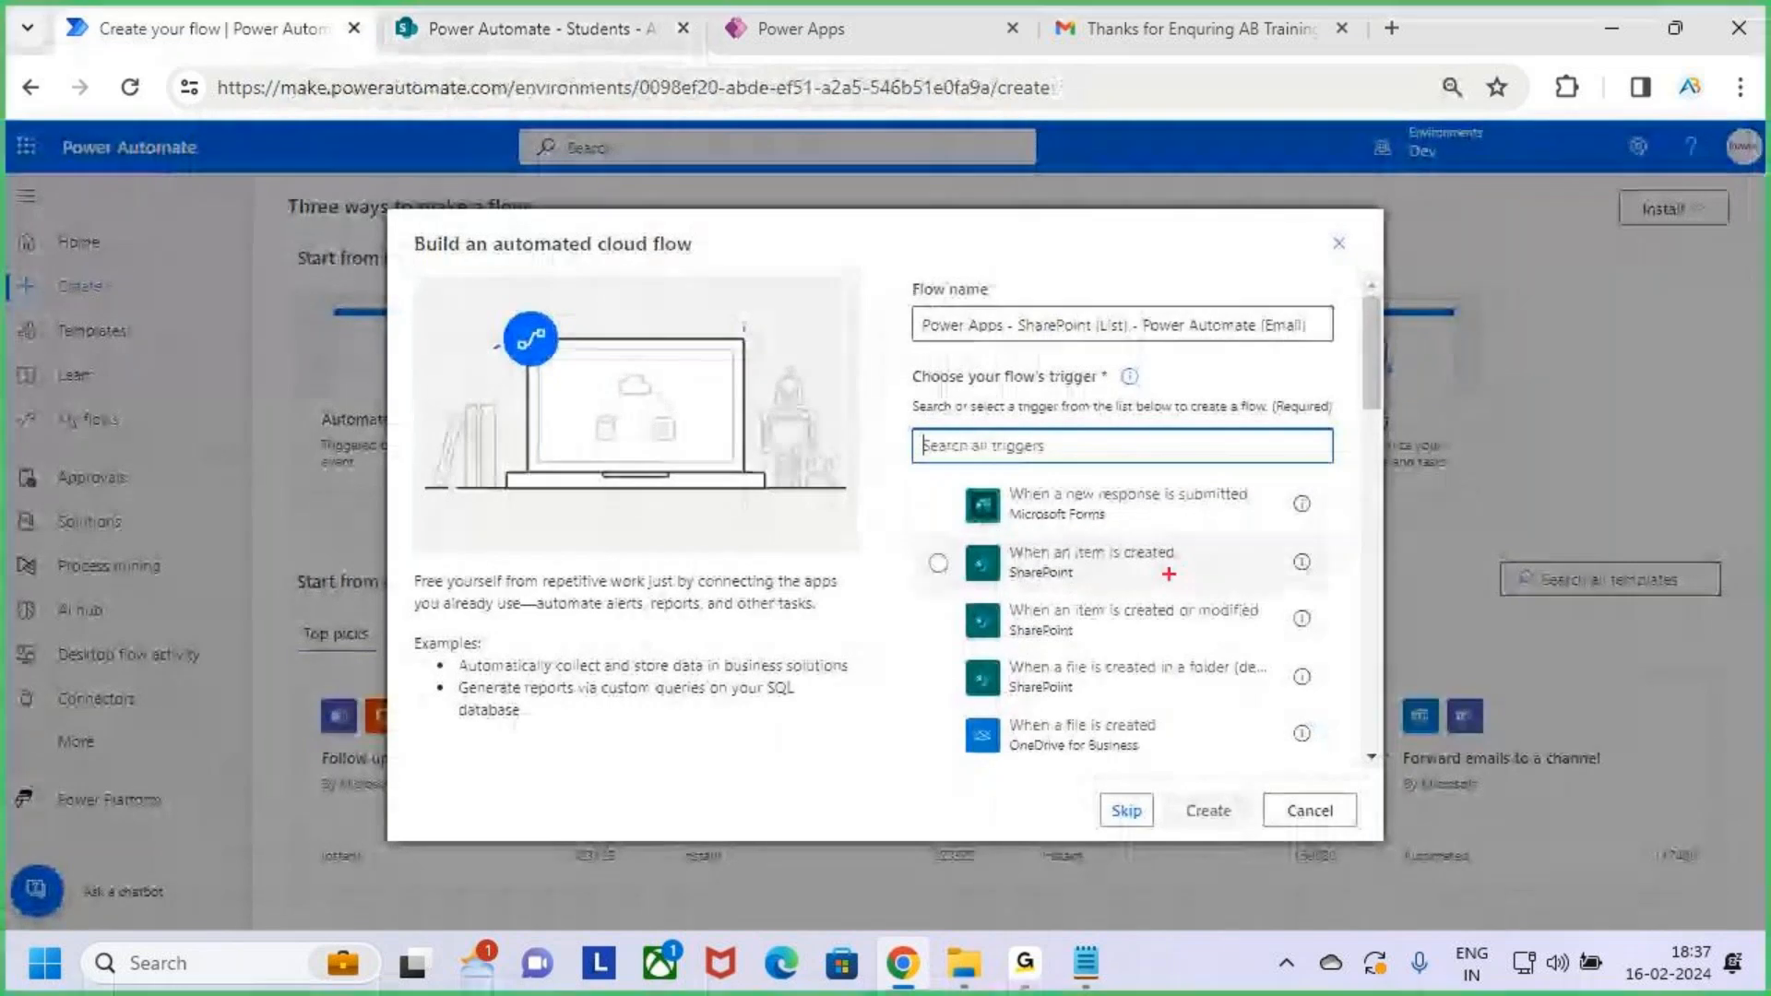
mouse_move(924, 535)
left_mouse_down()
mouse_move(1199, 592)
mouse_move(1326, 591)
mouse_move(1413, 457)
left_mouse_up()
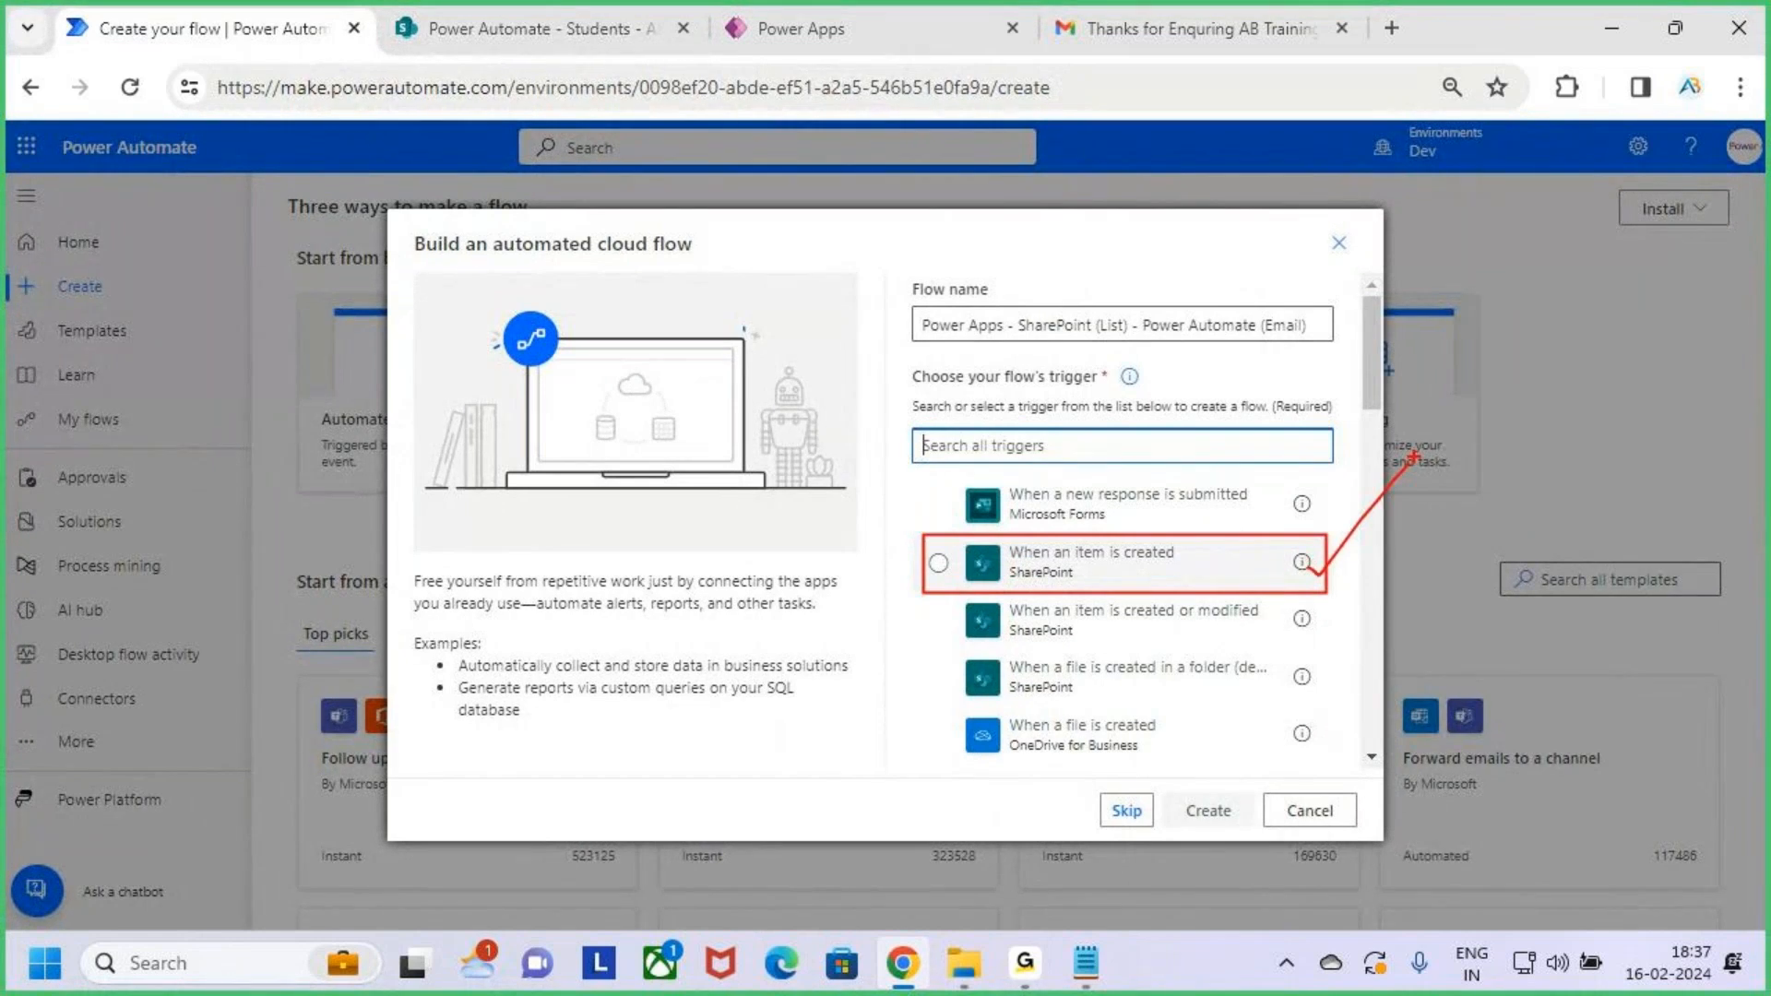
mouse_move(1298, 561)
left_mouse_down()
mouse_move(1325, 578)
mouse_move(1378, 519)
left_mouse_up()
key("Escape")
left_click(1123, 570)
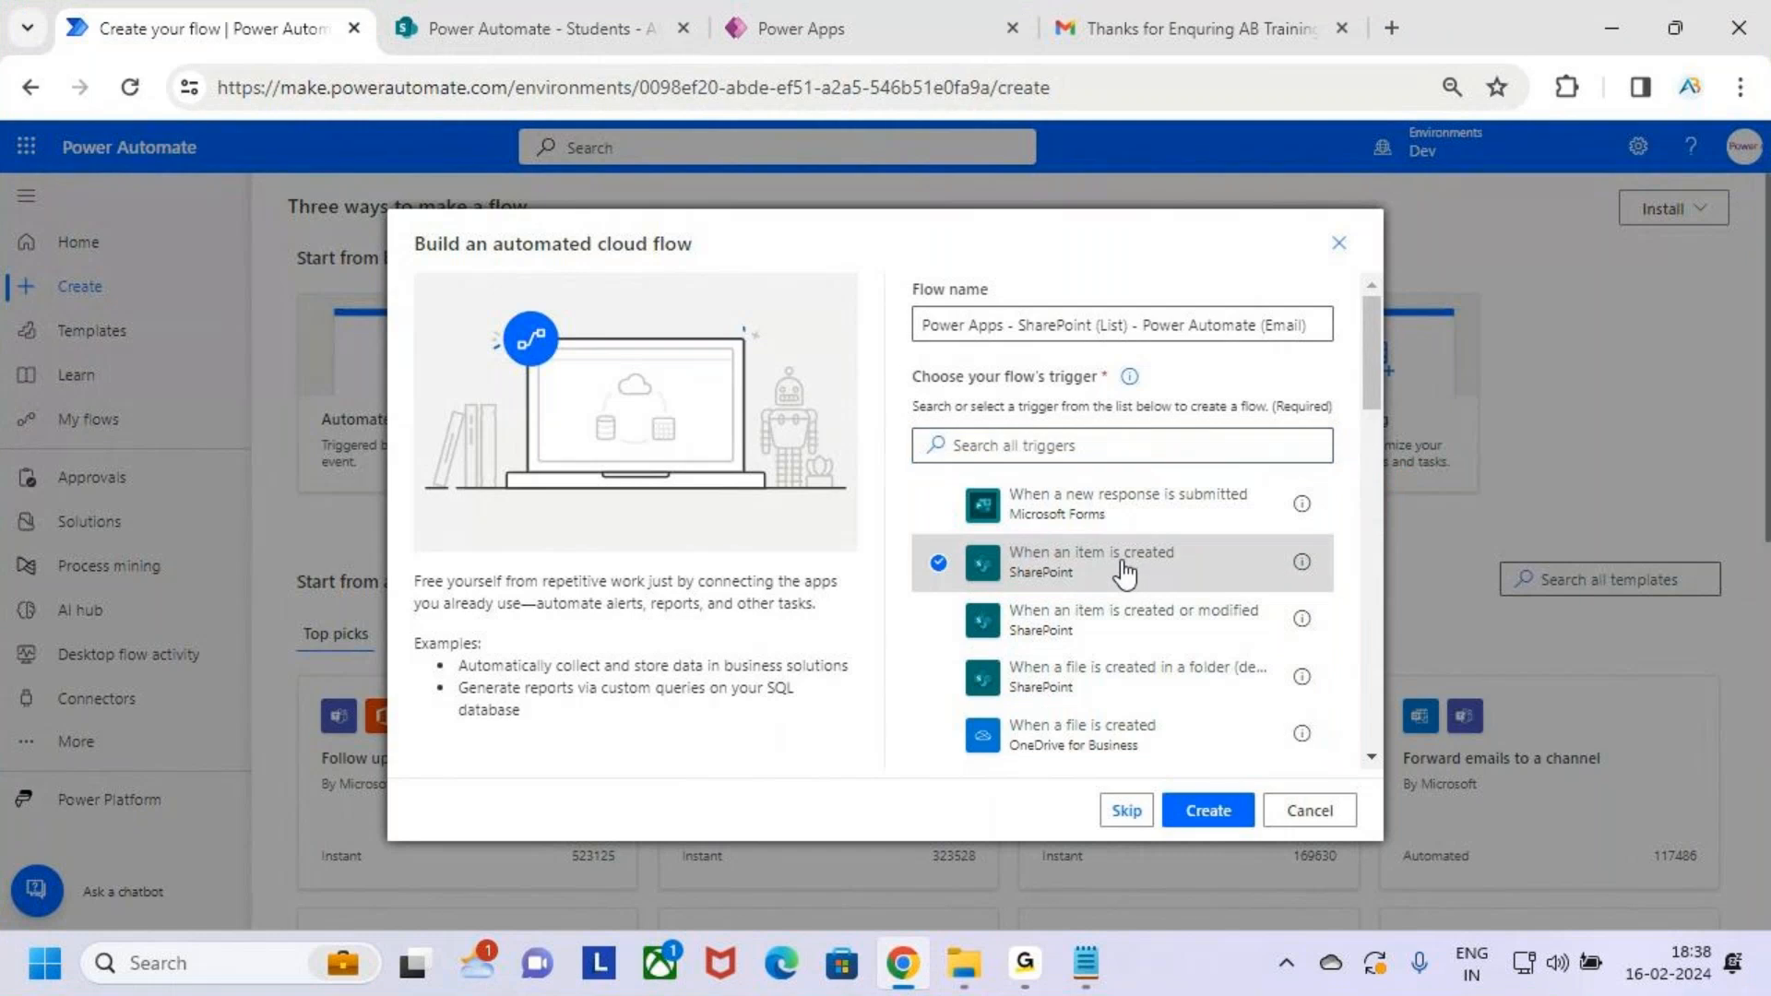
left_click_drag(1152, 783, 1278, 827)
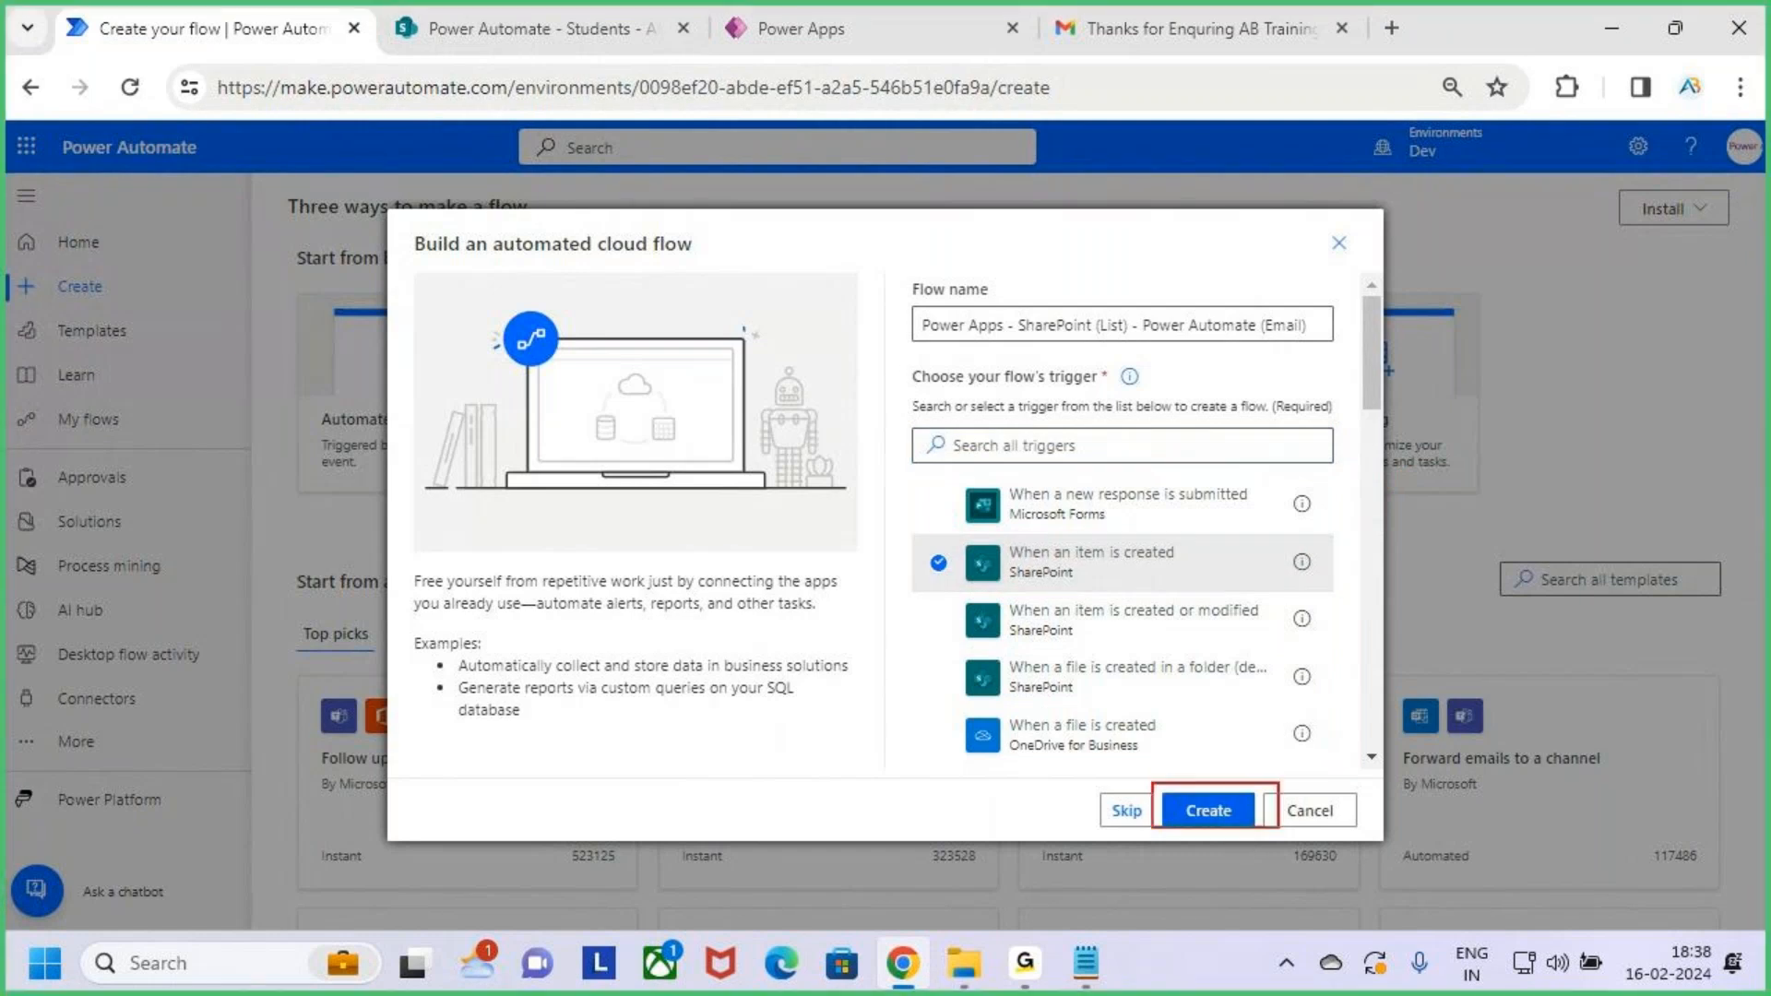
key("Escape")
left_click(1231, 817)
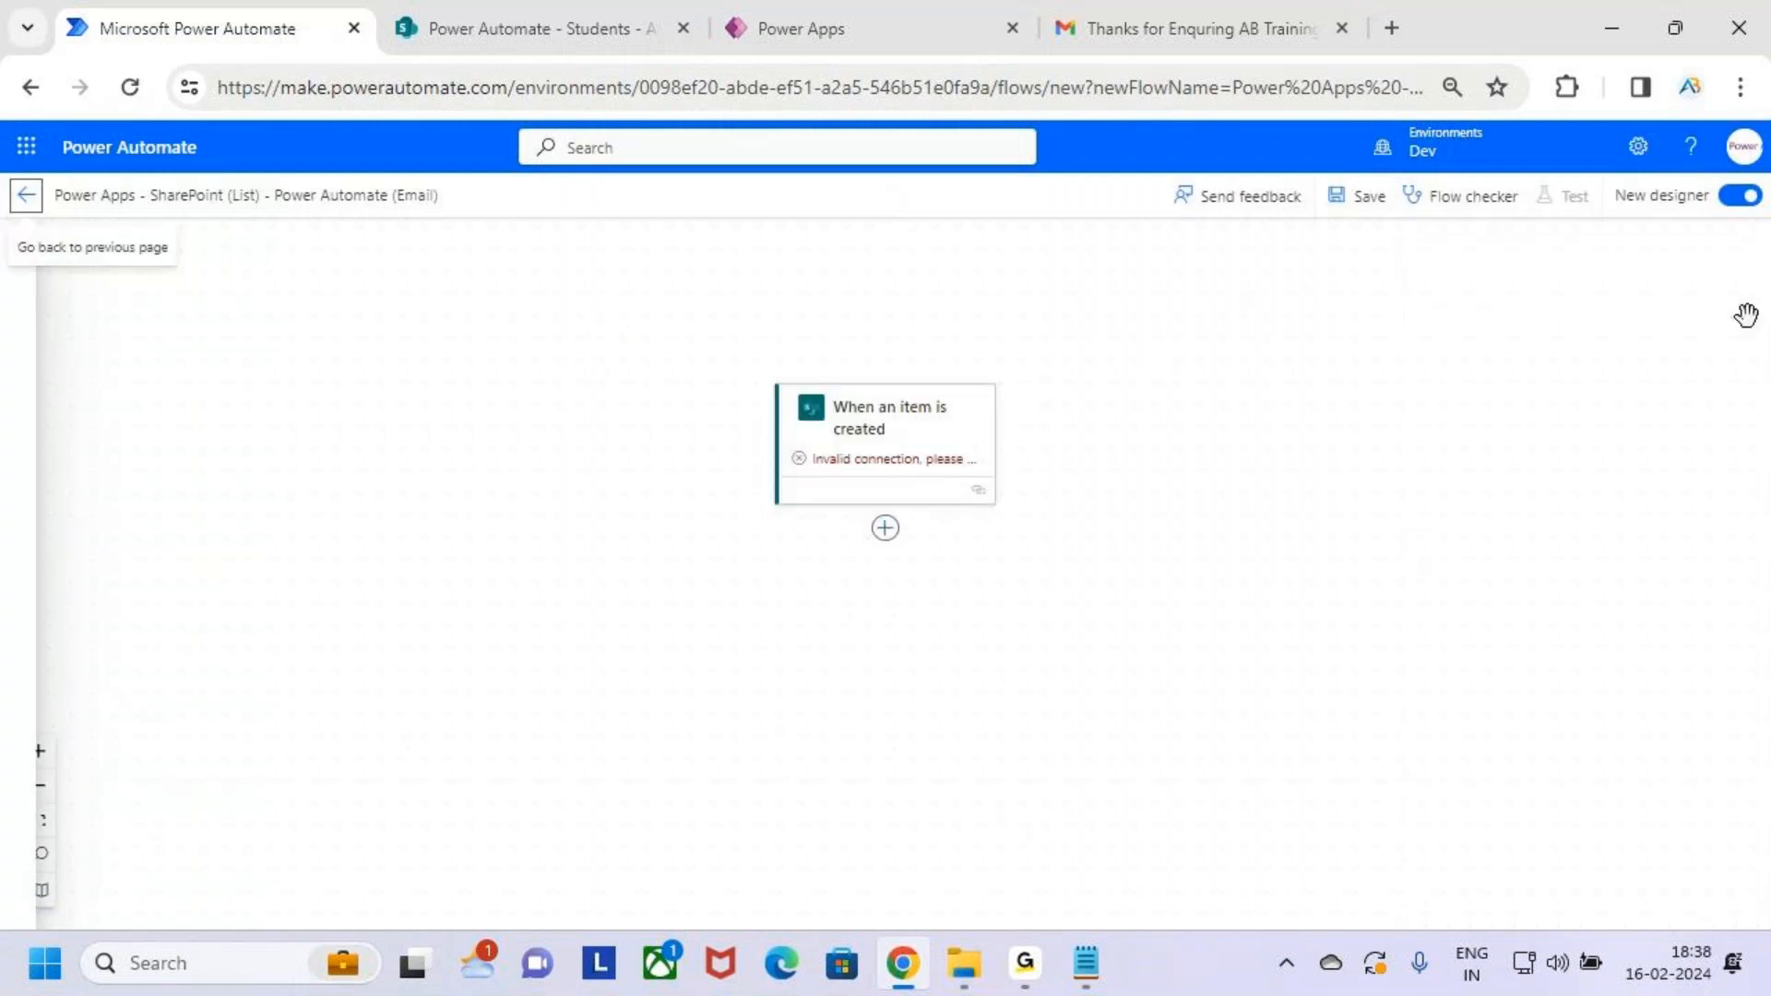
Turn off the New designer toggle to use the classic flow designer
left_click(1747, 196)
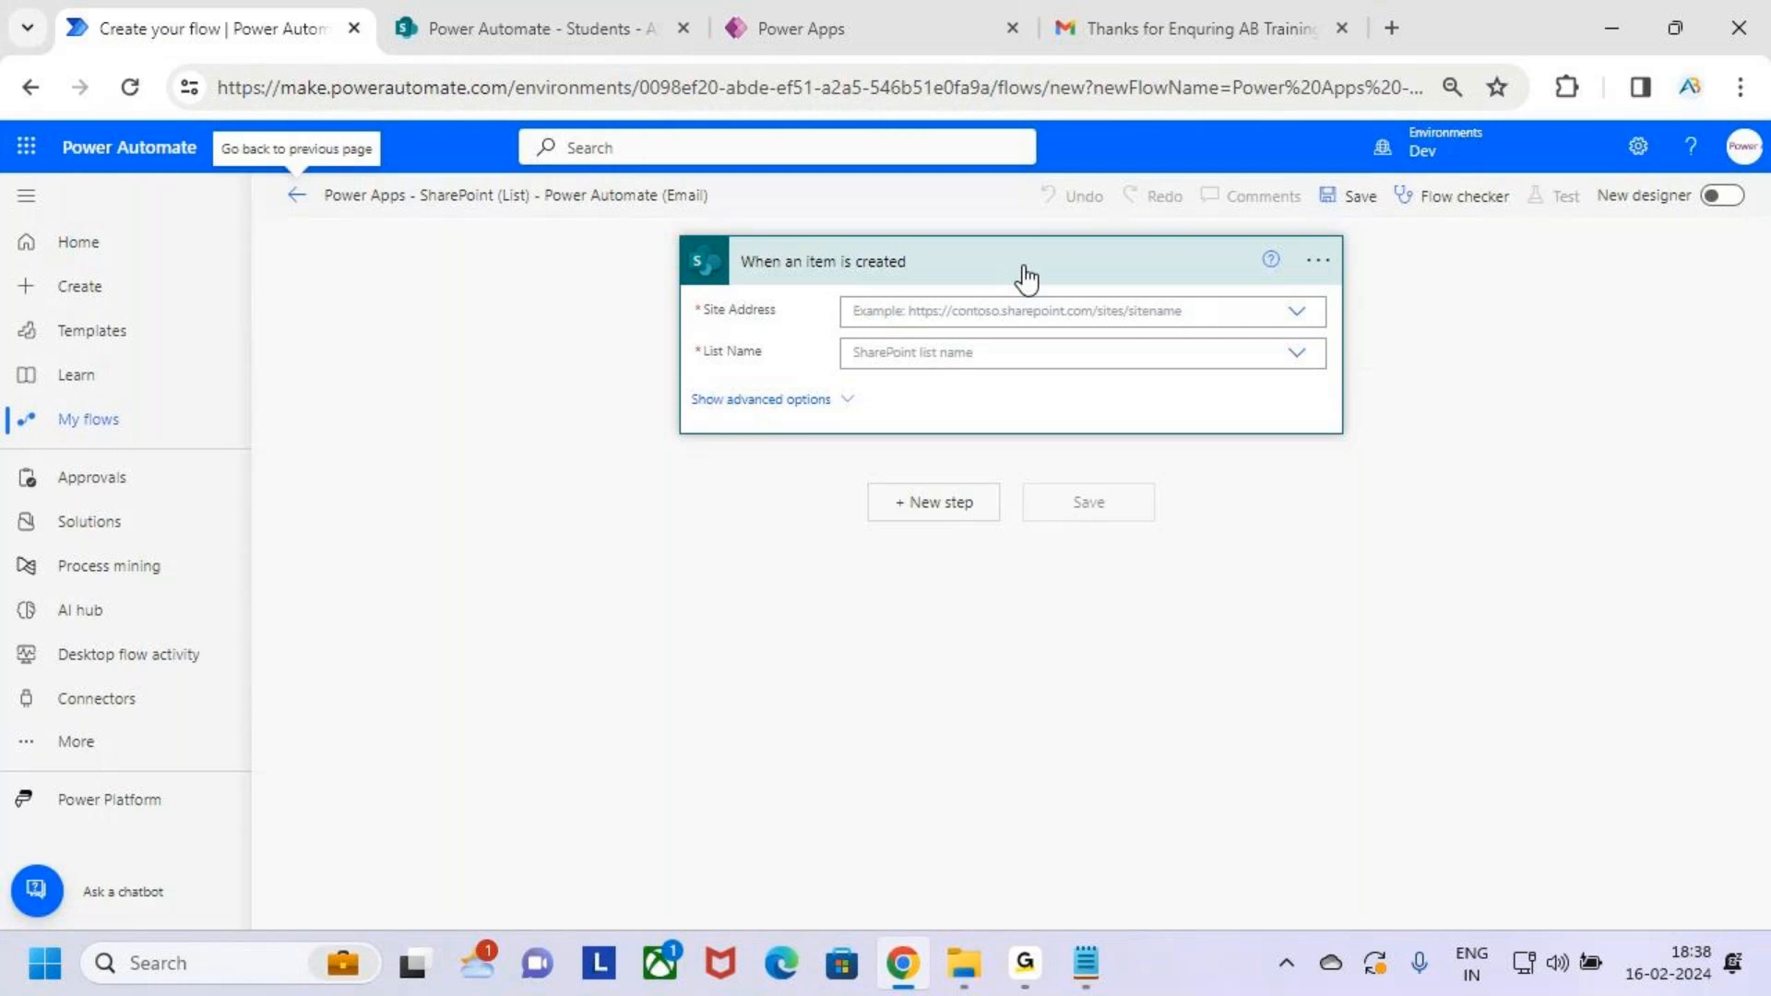
key("ctrl+2")
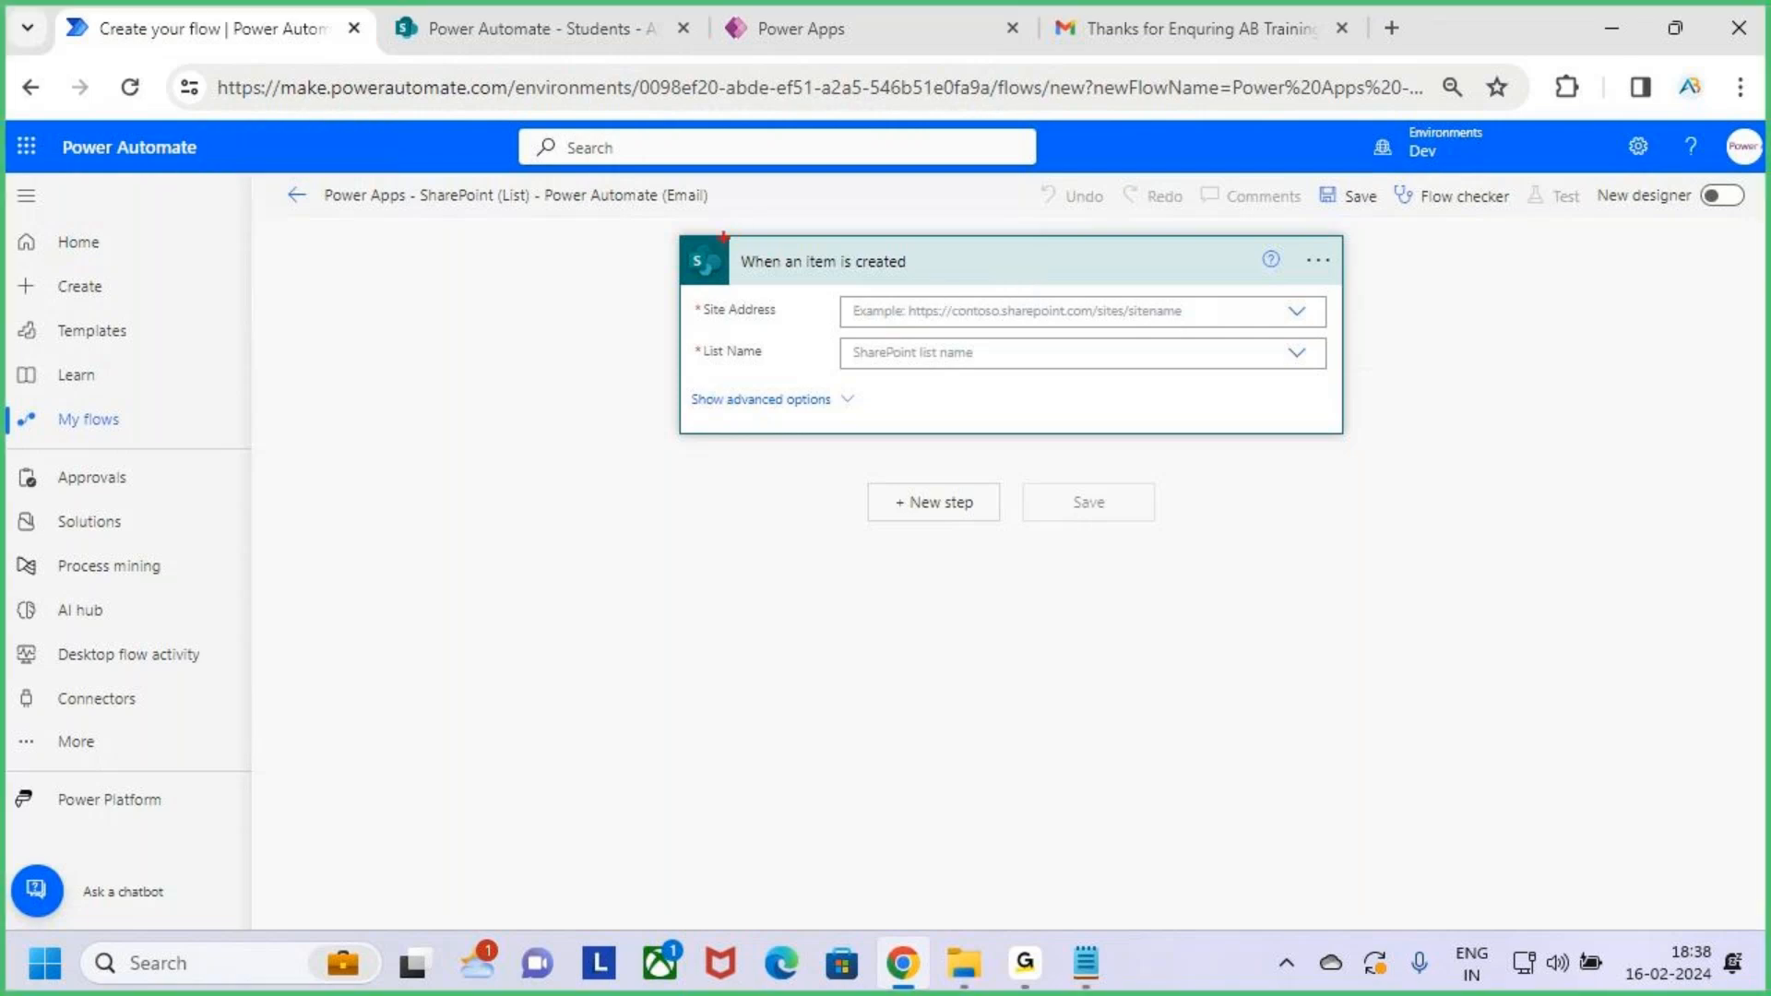
left_click_drag(724, 237, 977, 286)
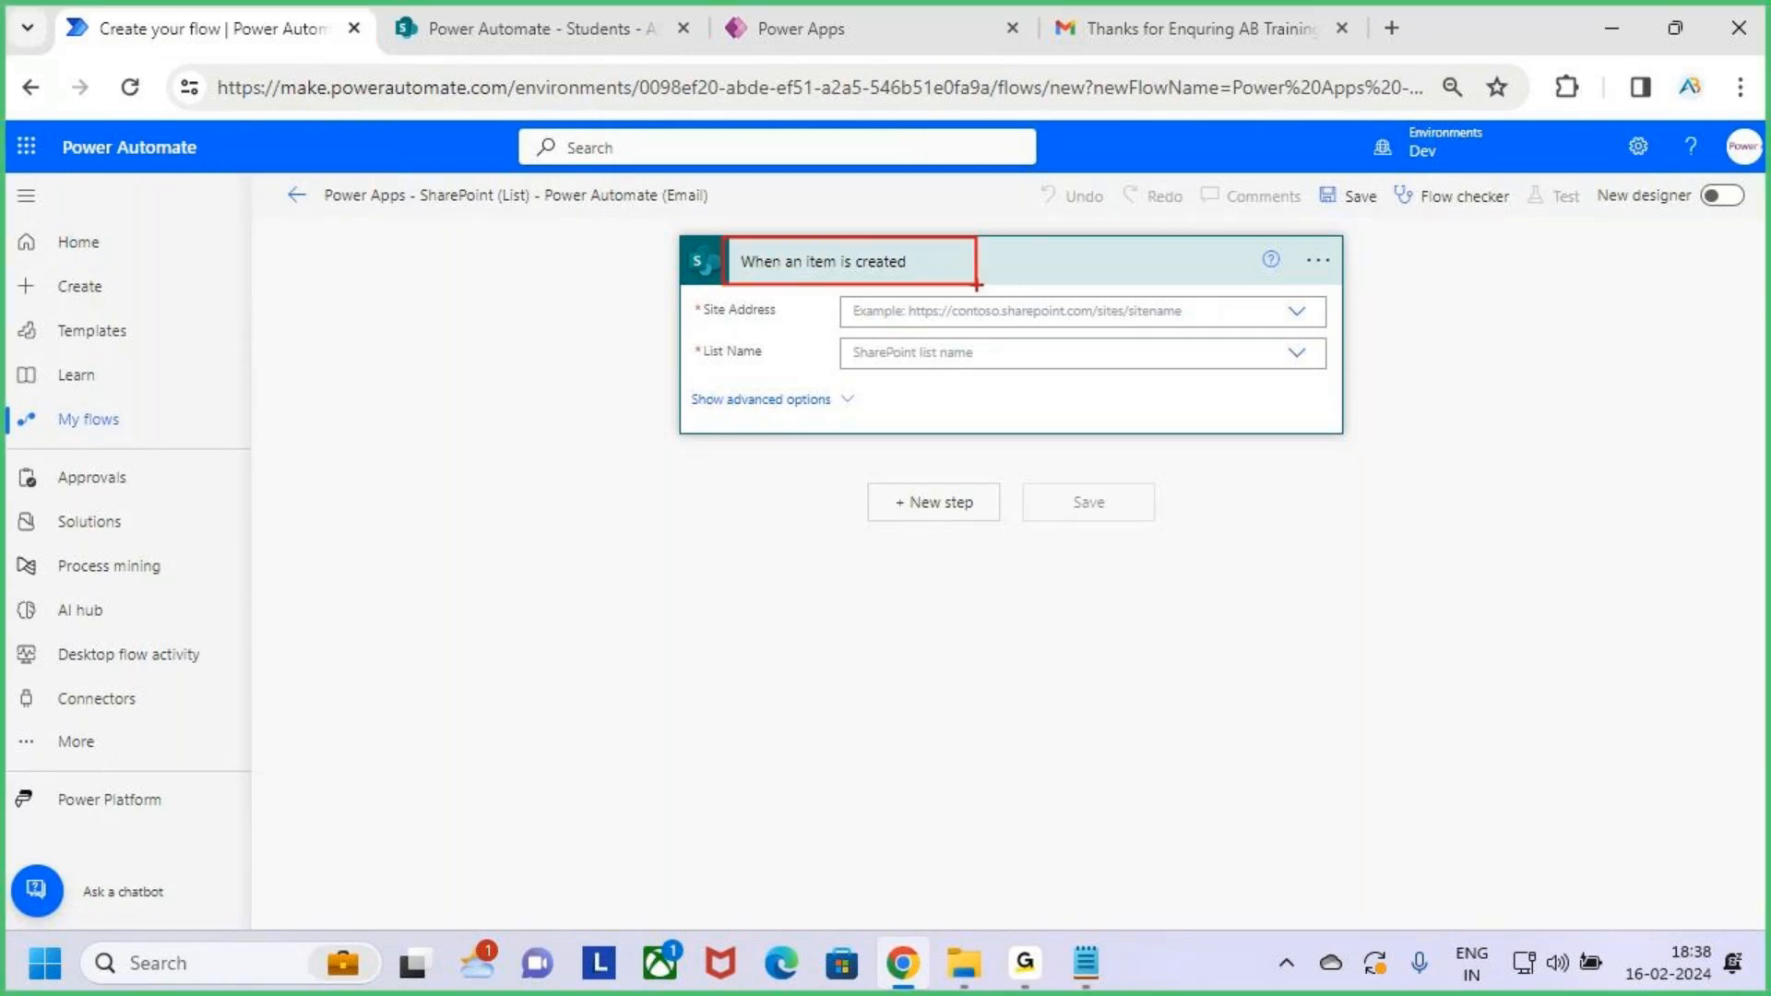
key("Escape")
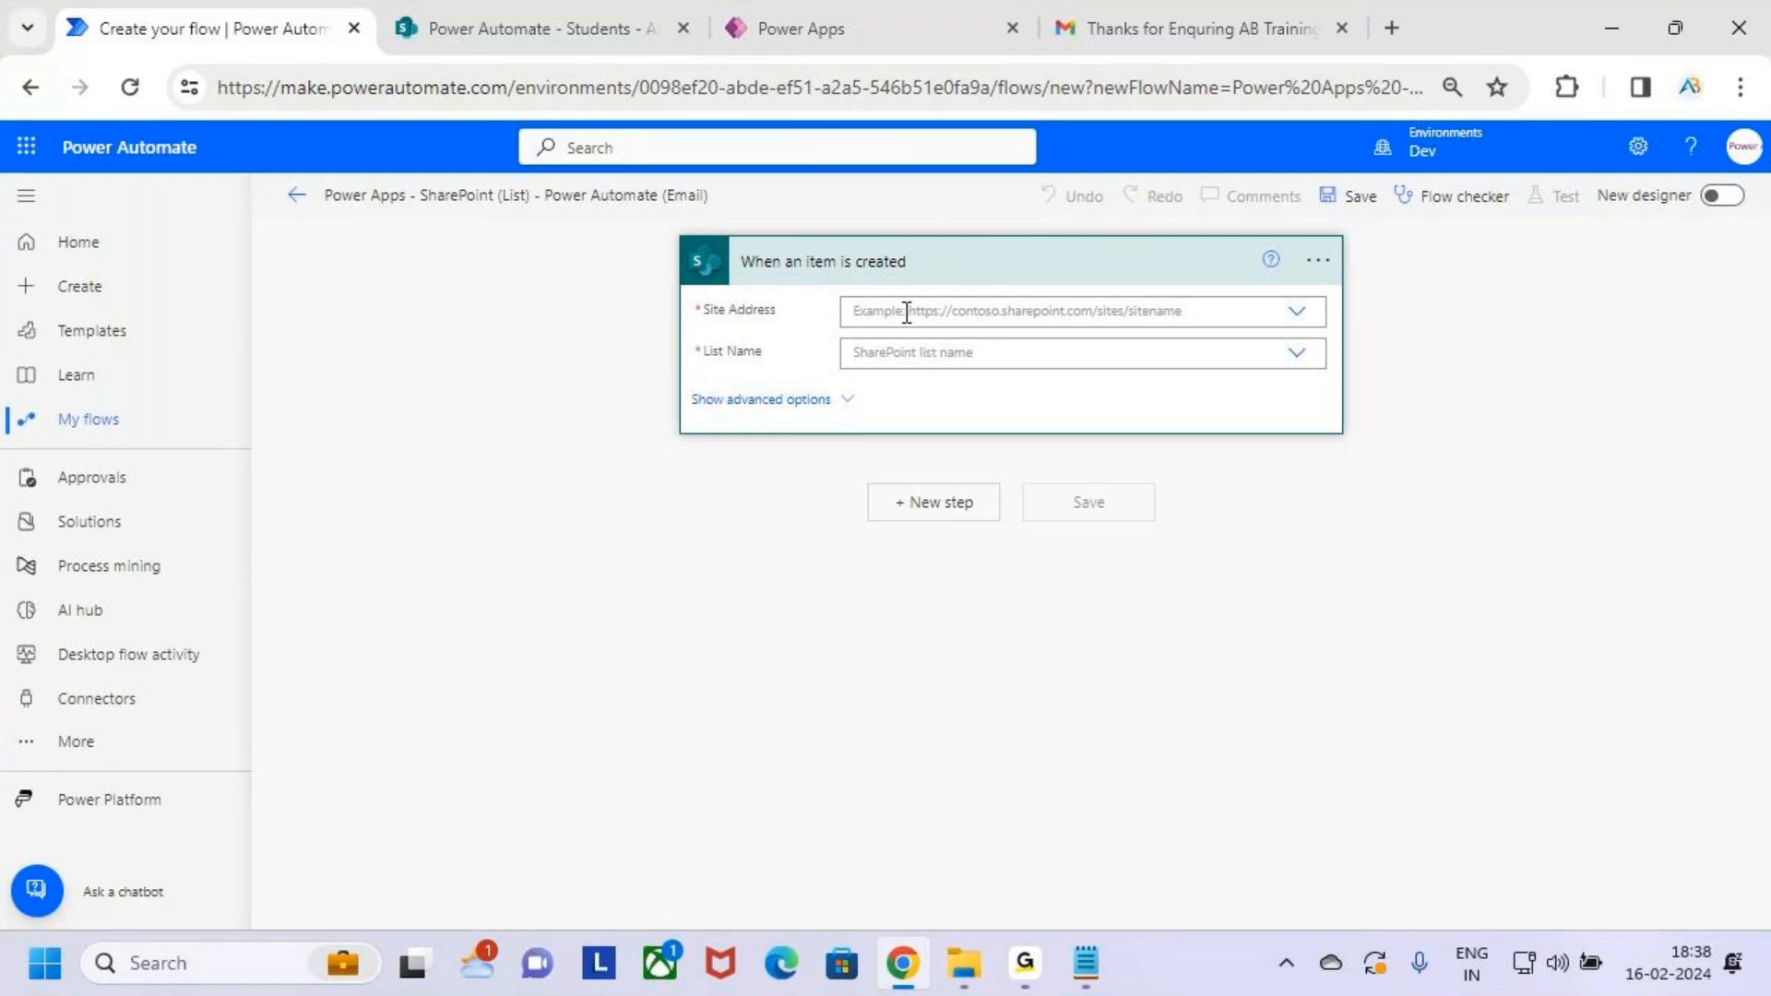
Set Site Address to the Power Automate site and List Name to Students, then collapse the trigger
left_click(1280, 315)
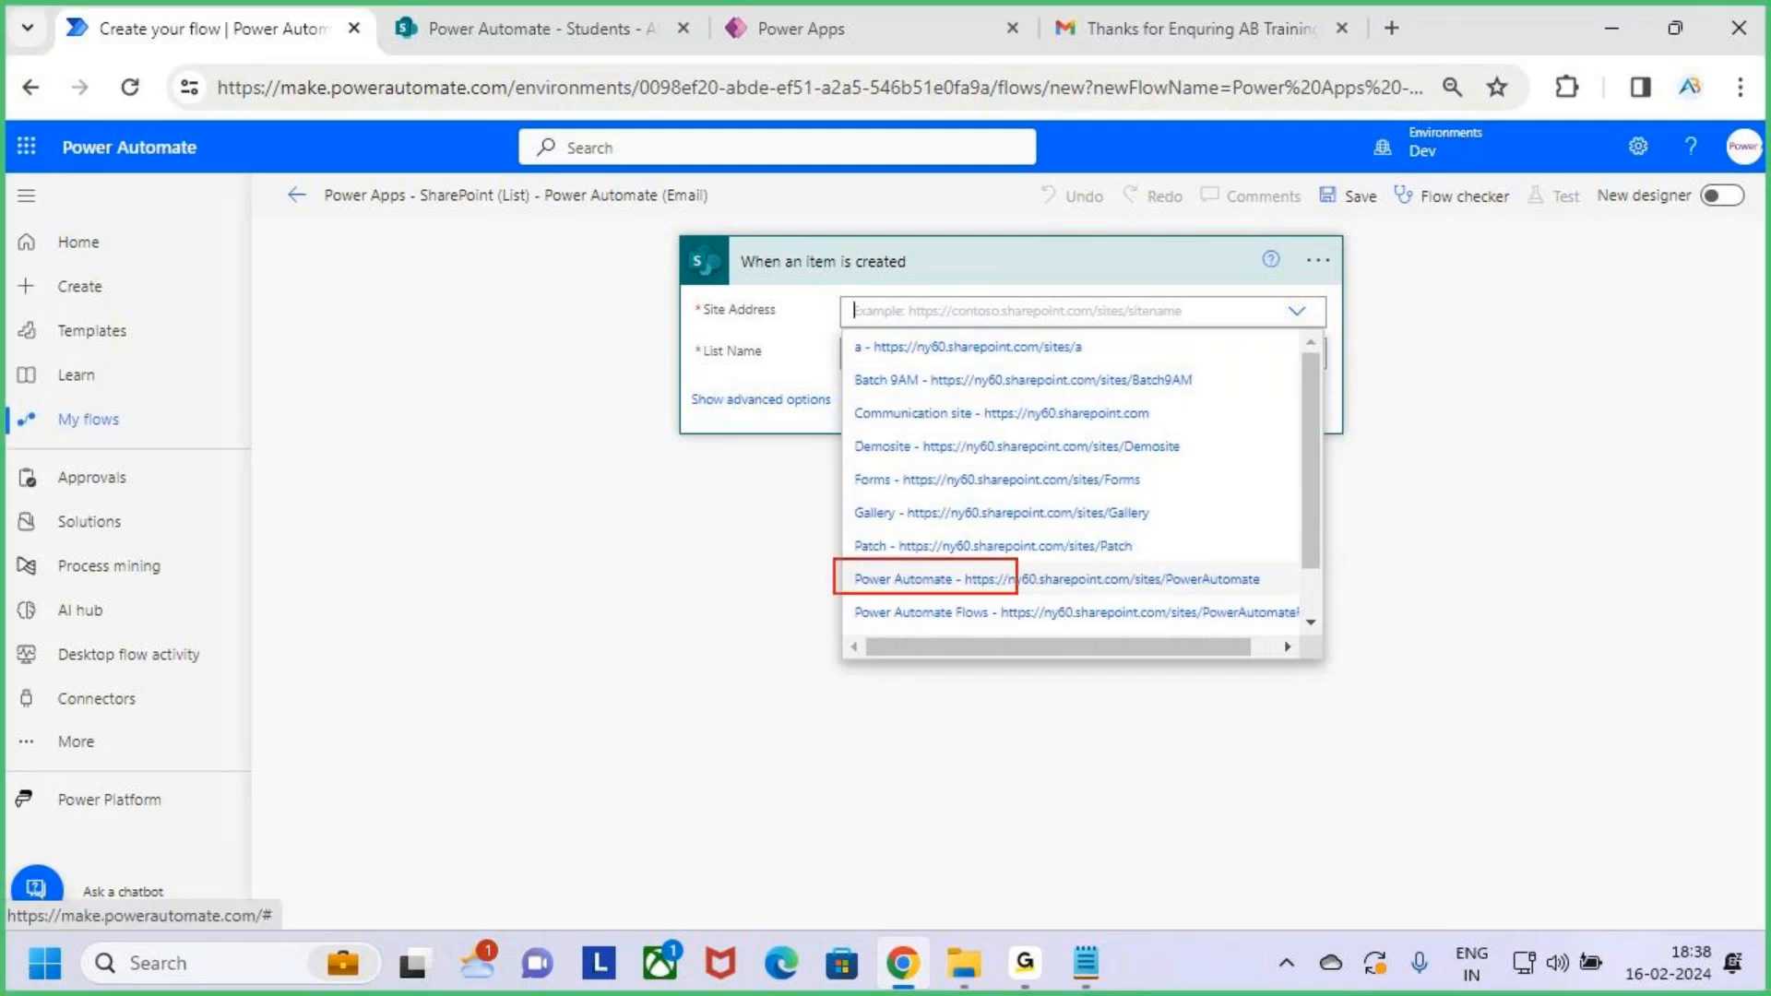
left_click(950, 580)
left_click(950, 353)
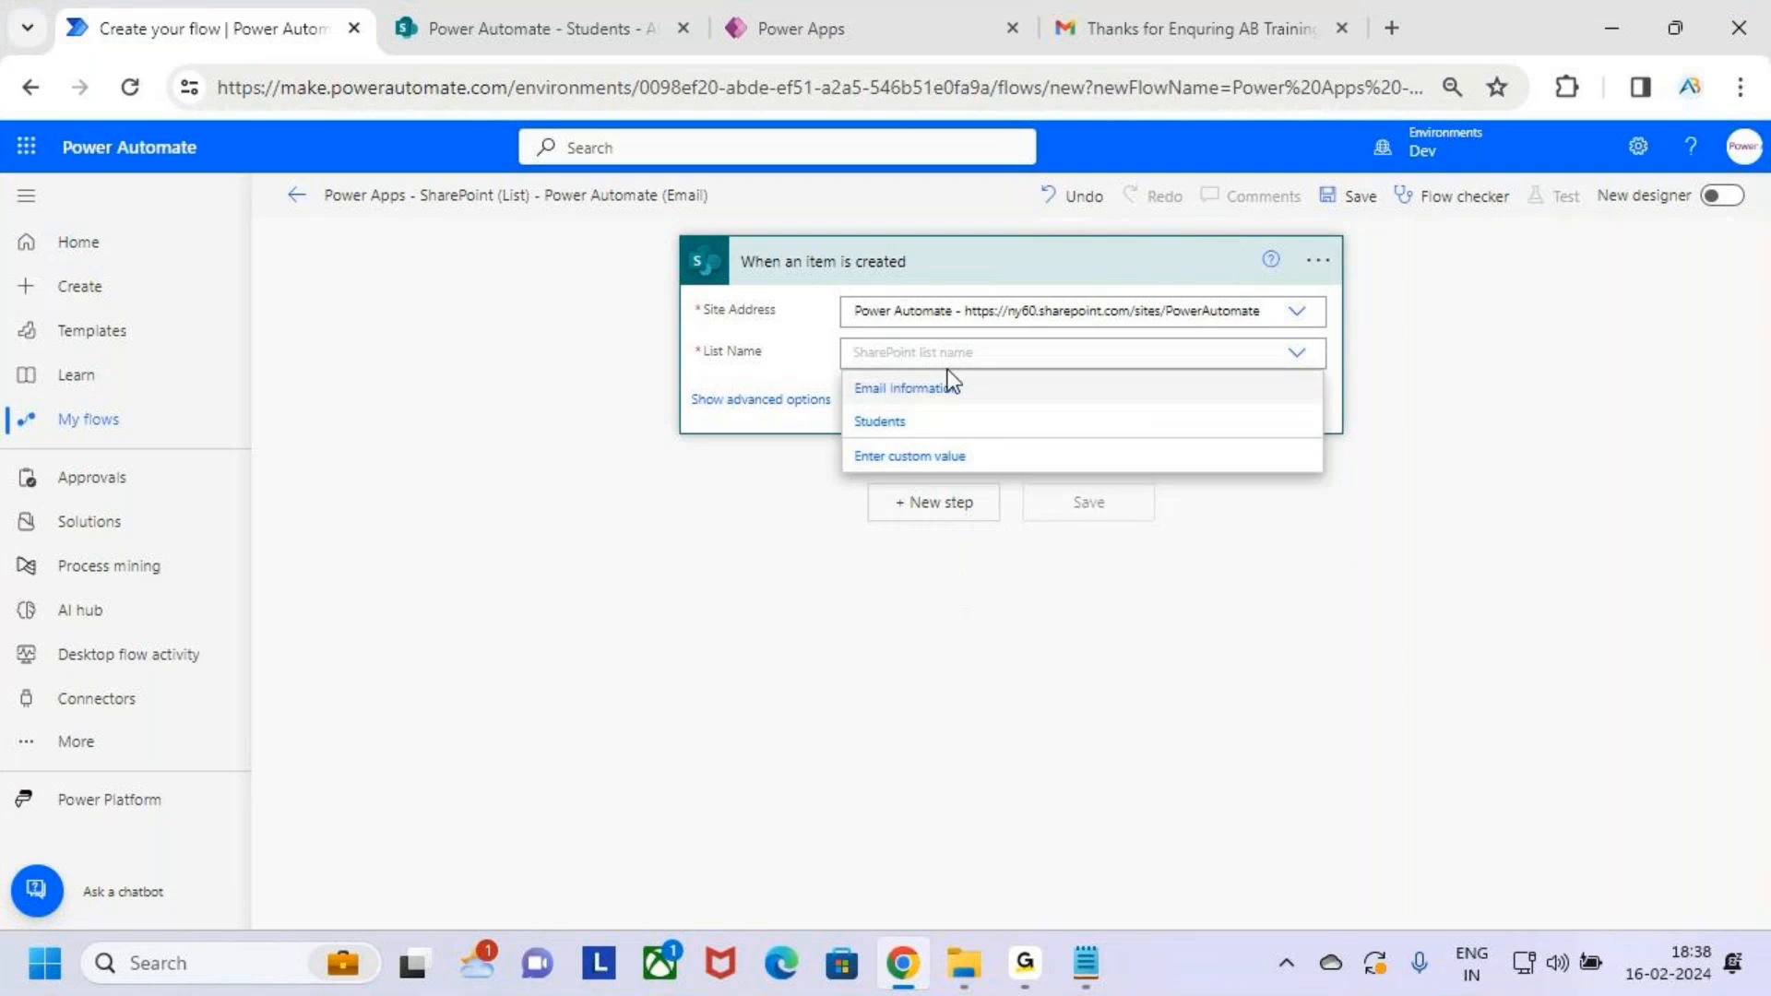
left_click(989, 426)
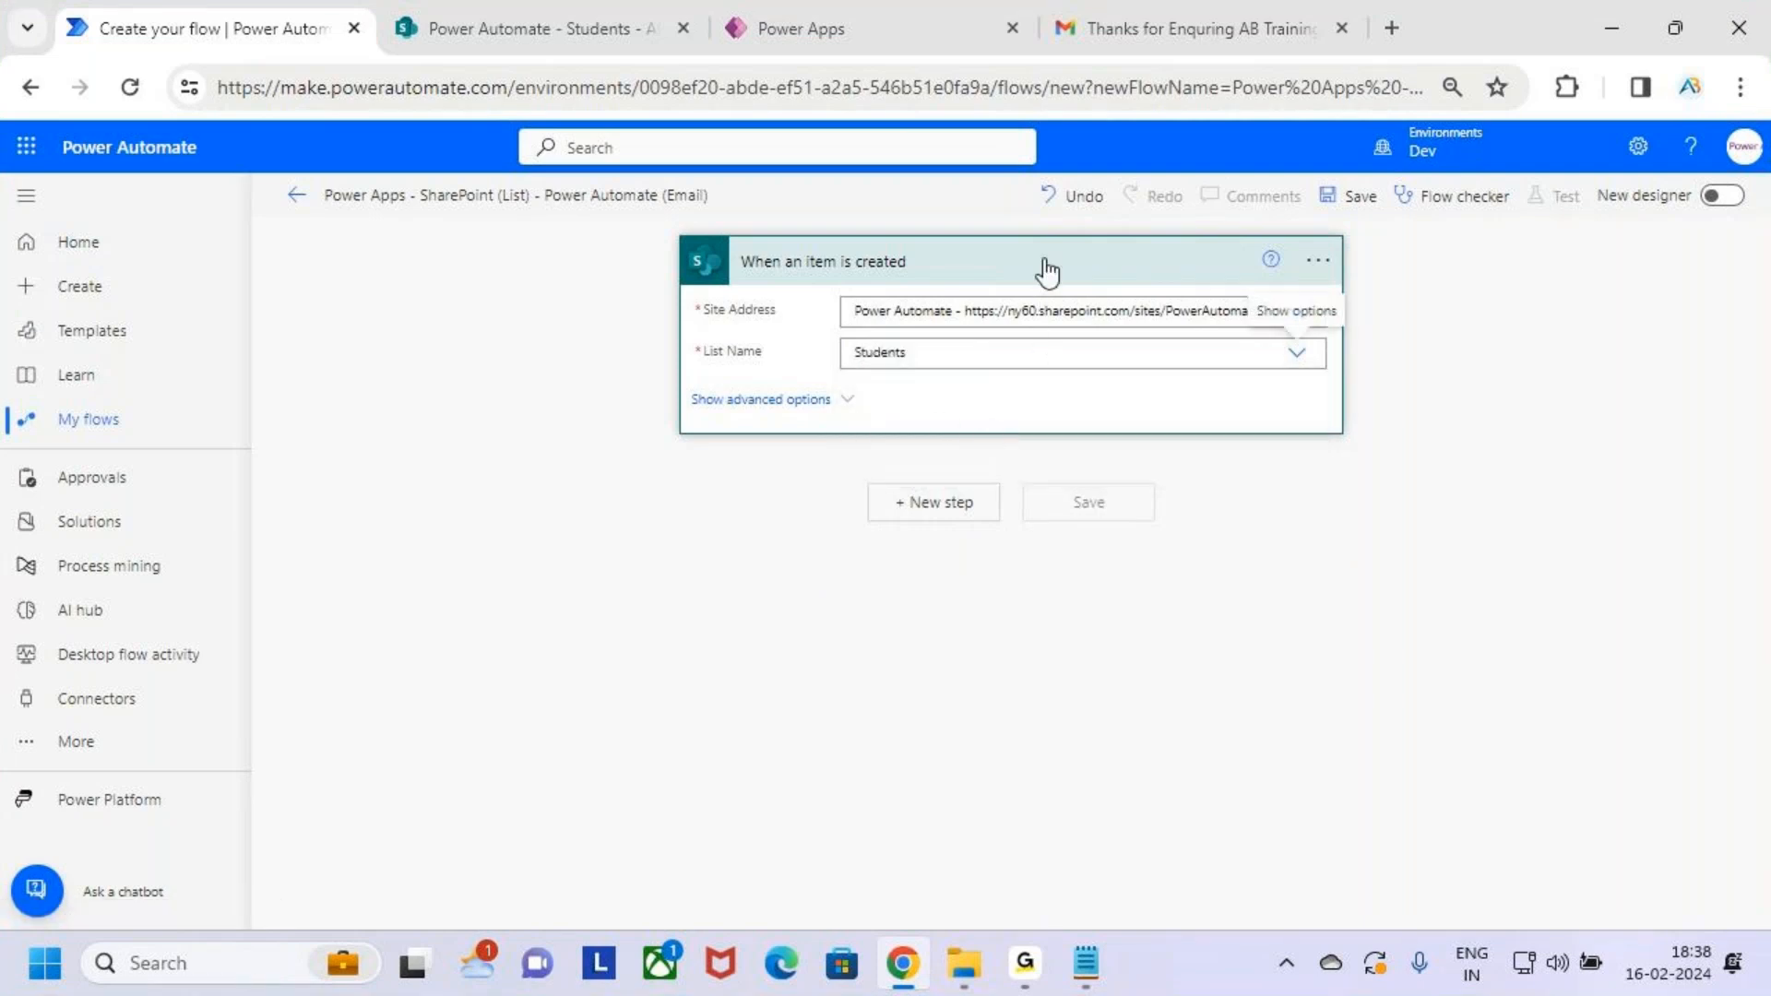
key("ctrl+2")
left_click_drag(699, 320, 778, 323)
left_click_drag(716, 374, 798, 374)
key("Escape")
left_click(849, 247)
left_click(500, 9)
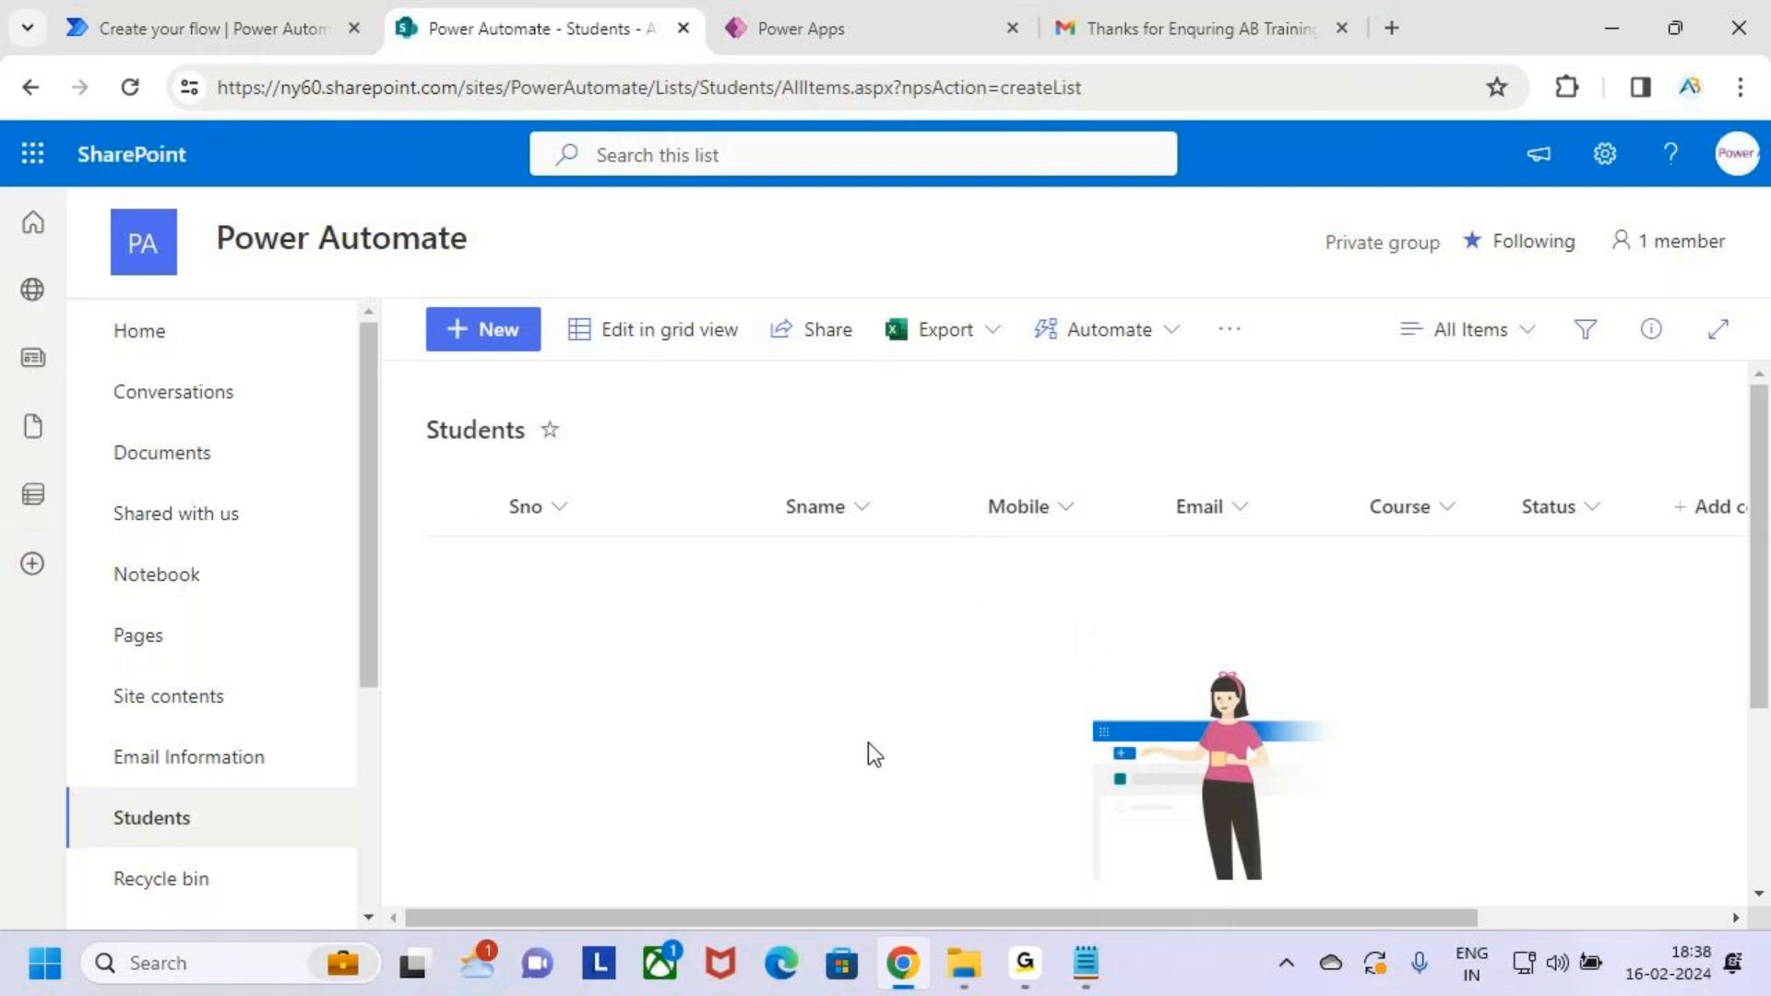
left_click(217, 35)
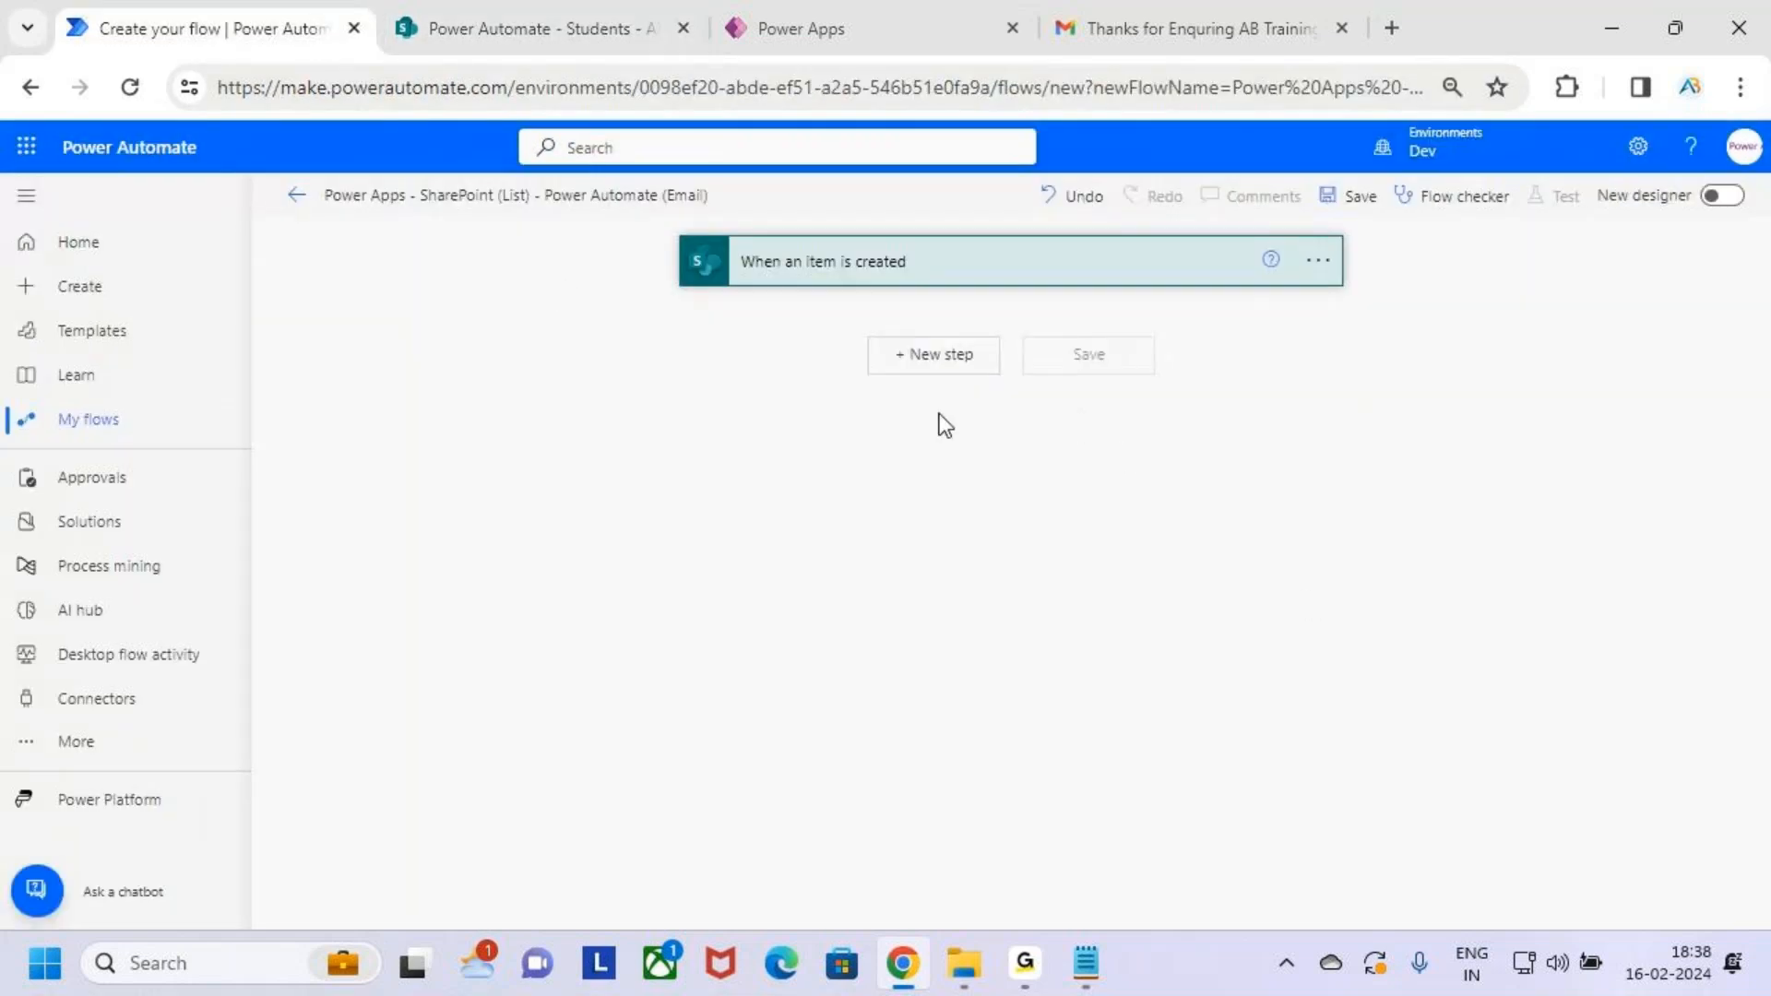
left_click_drag(854, 327, 1008, 383)
mouse_move(910, 349)
left_mouse_down()
mouse_move(919, 361)
mouse_move(969, 309)
left_mouse_up()
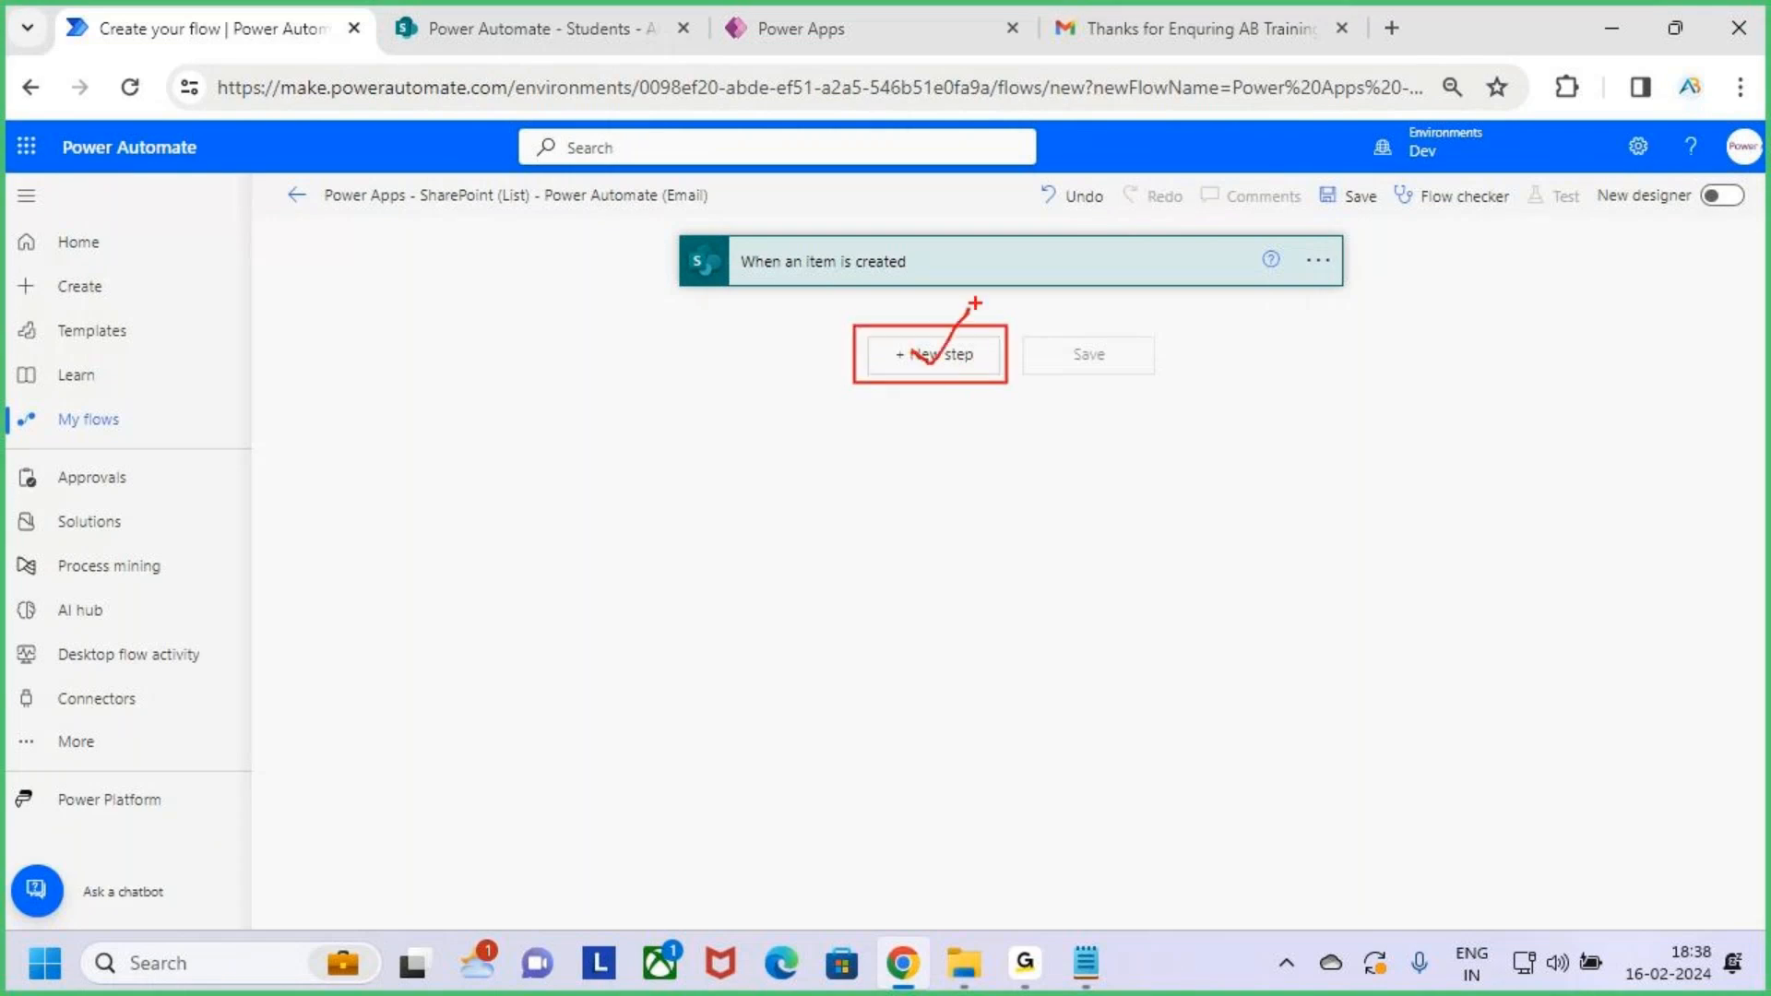
Add a new step, search 'send an email', and choose Office 365 Outlook Send an email (V2)
key("Escape")
left_click(937, 360)
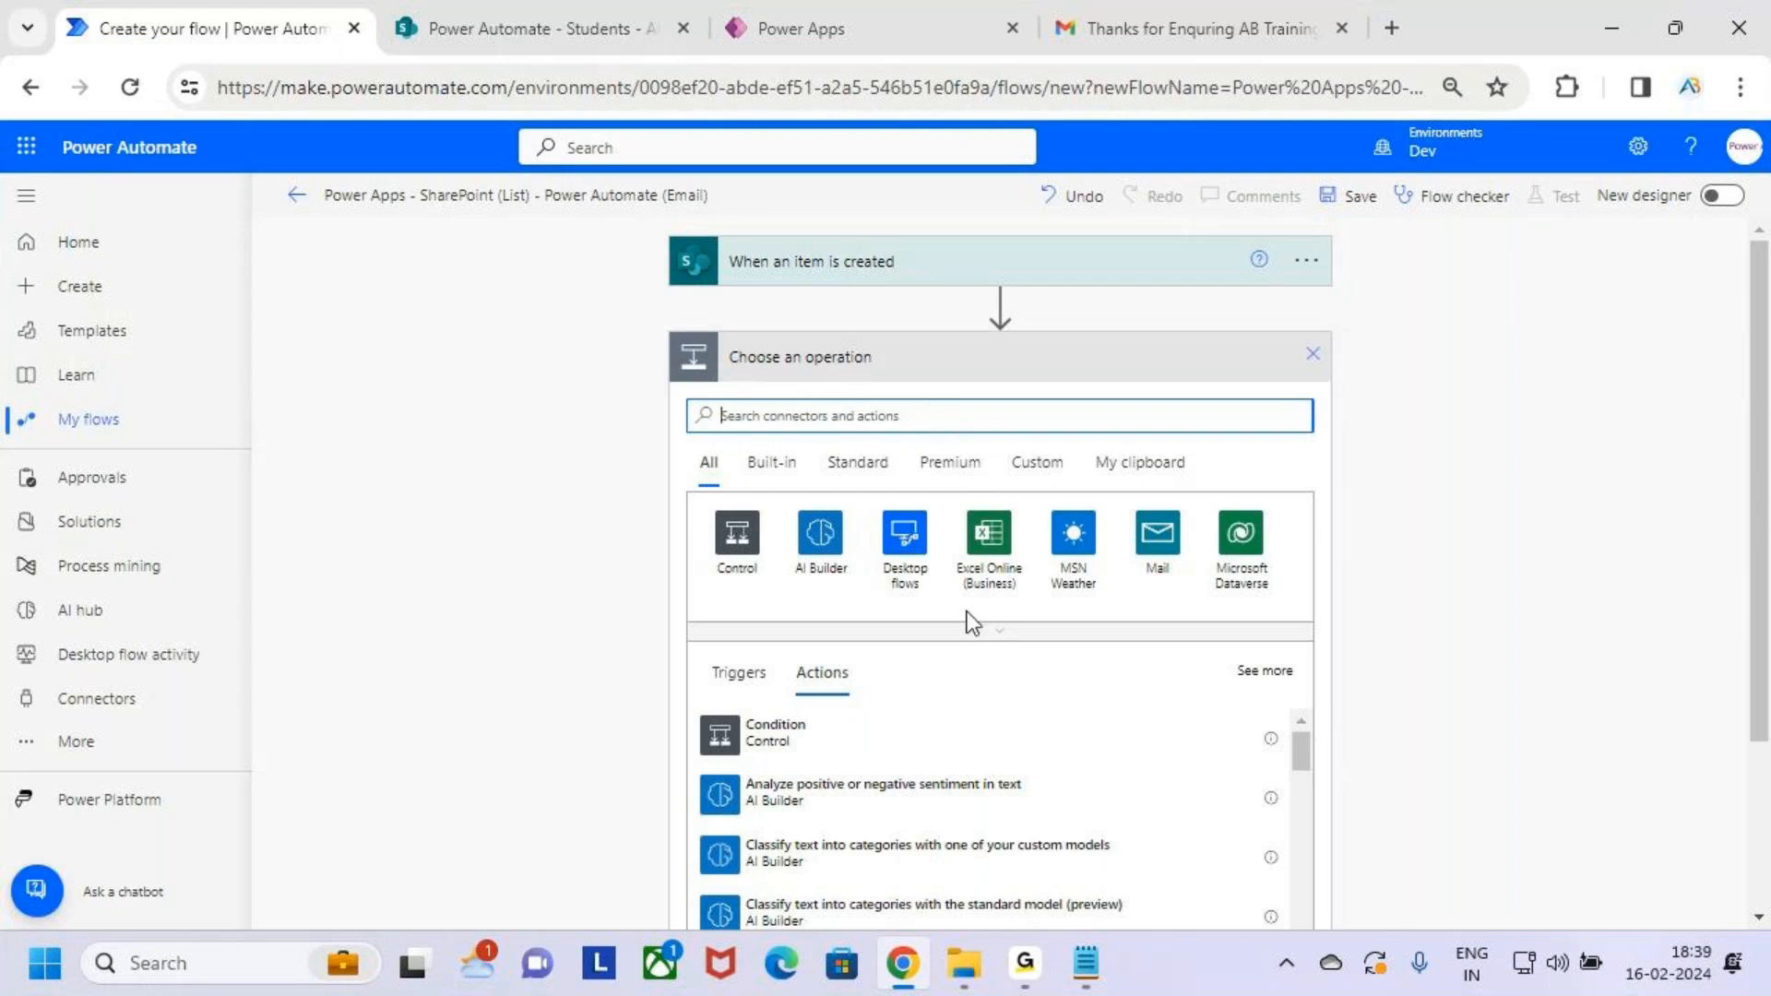
type("send an email")
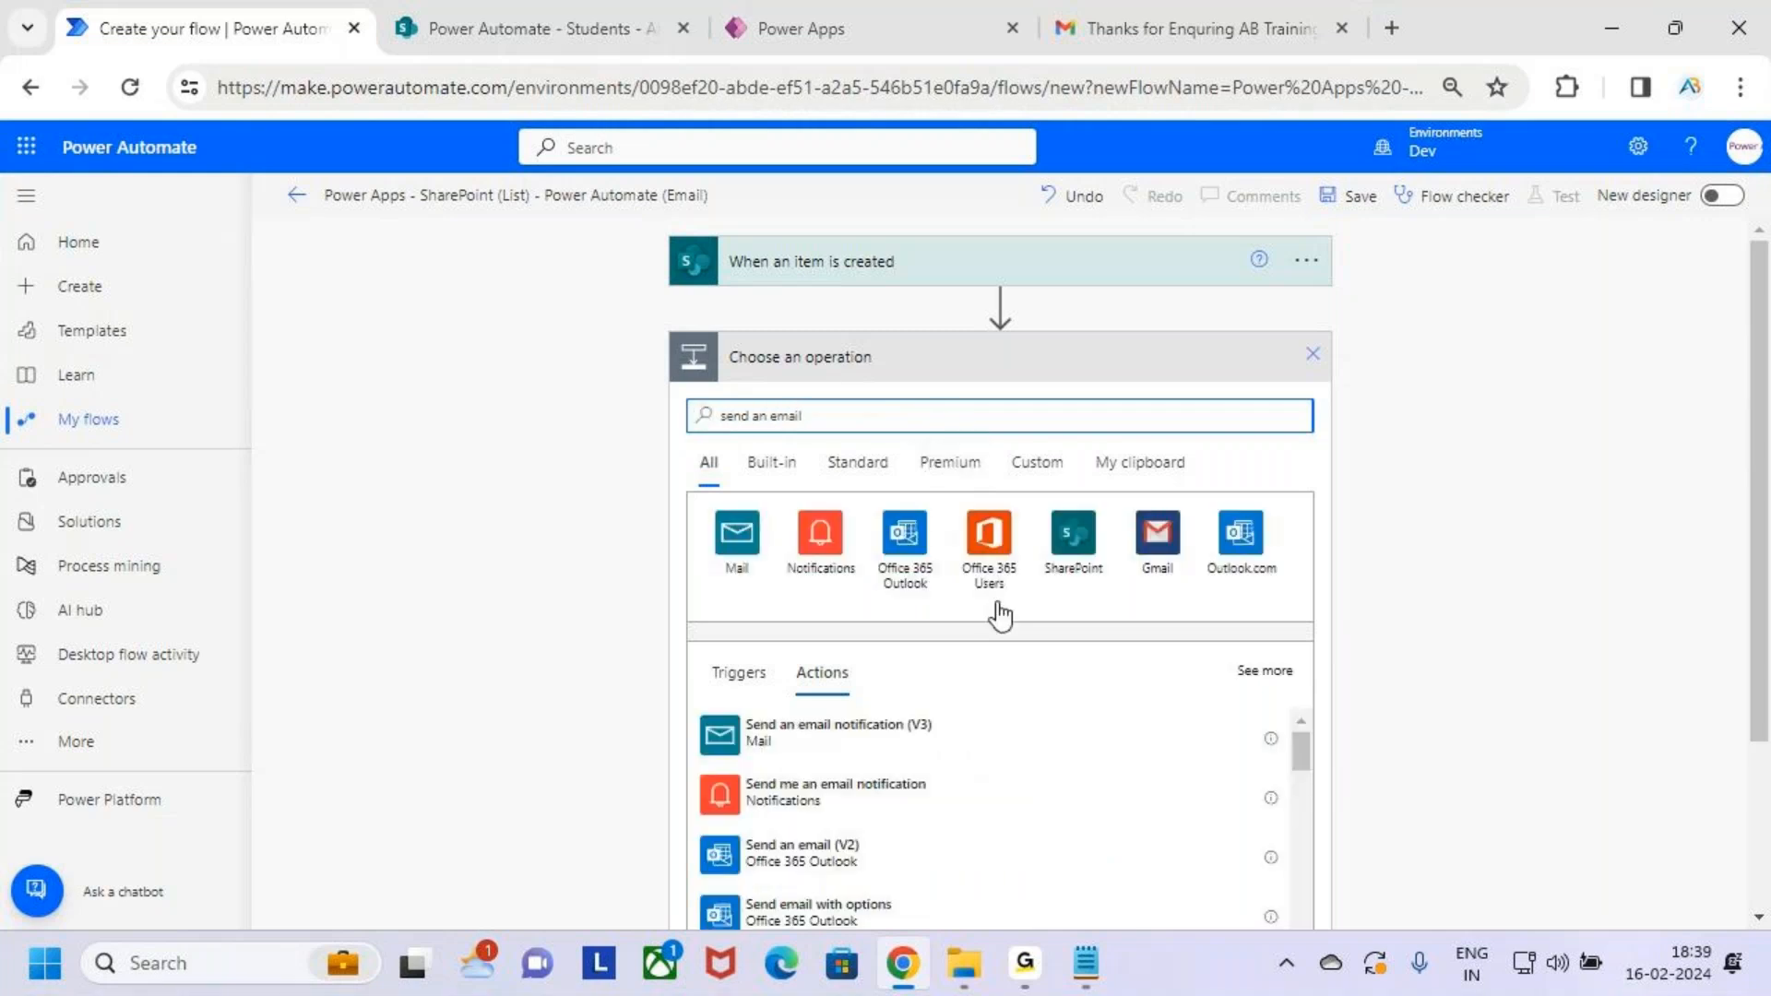
scroll(1165, 649, "down", 2)
key("ctrl+2")
mouse_move(690, 689)
left_mouse_down()
mouse_move(1068, 748)
mouse_move(1098, 682)
left_mouse_up()
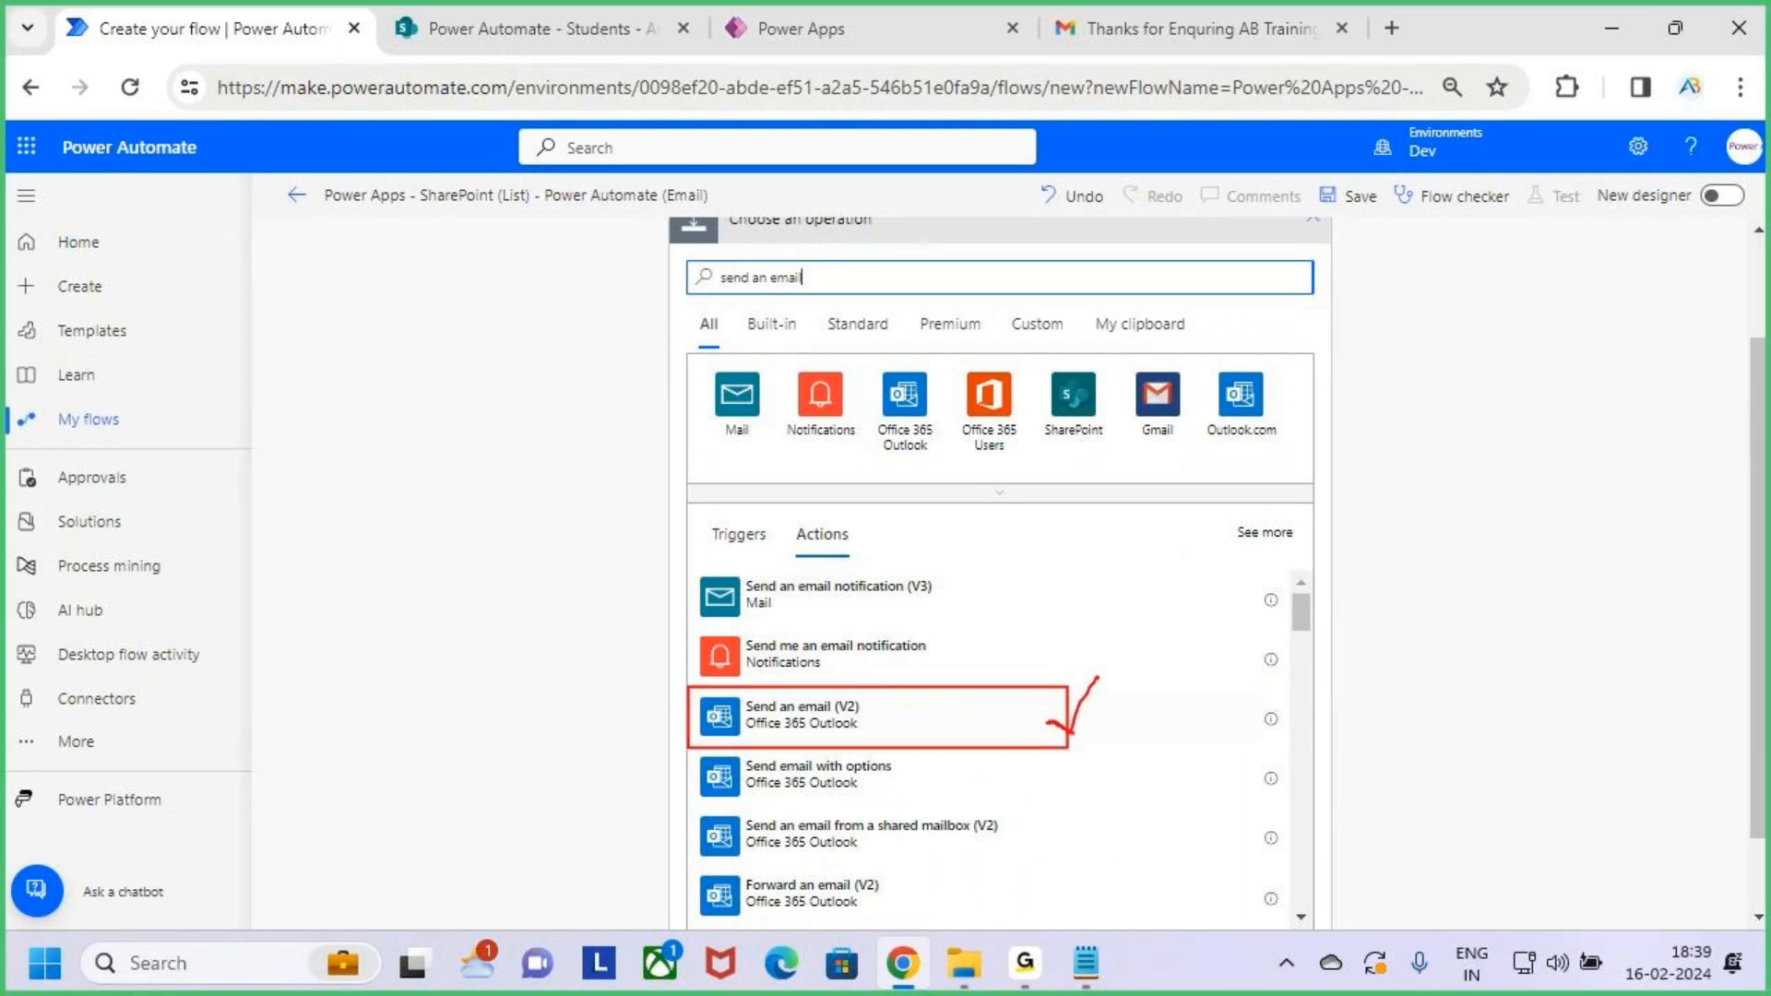
key("Escape")
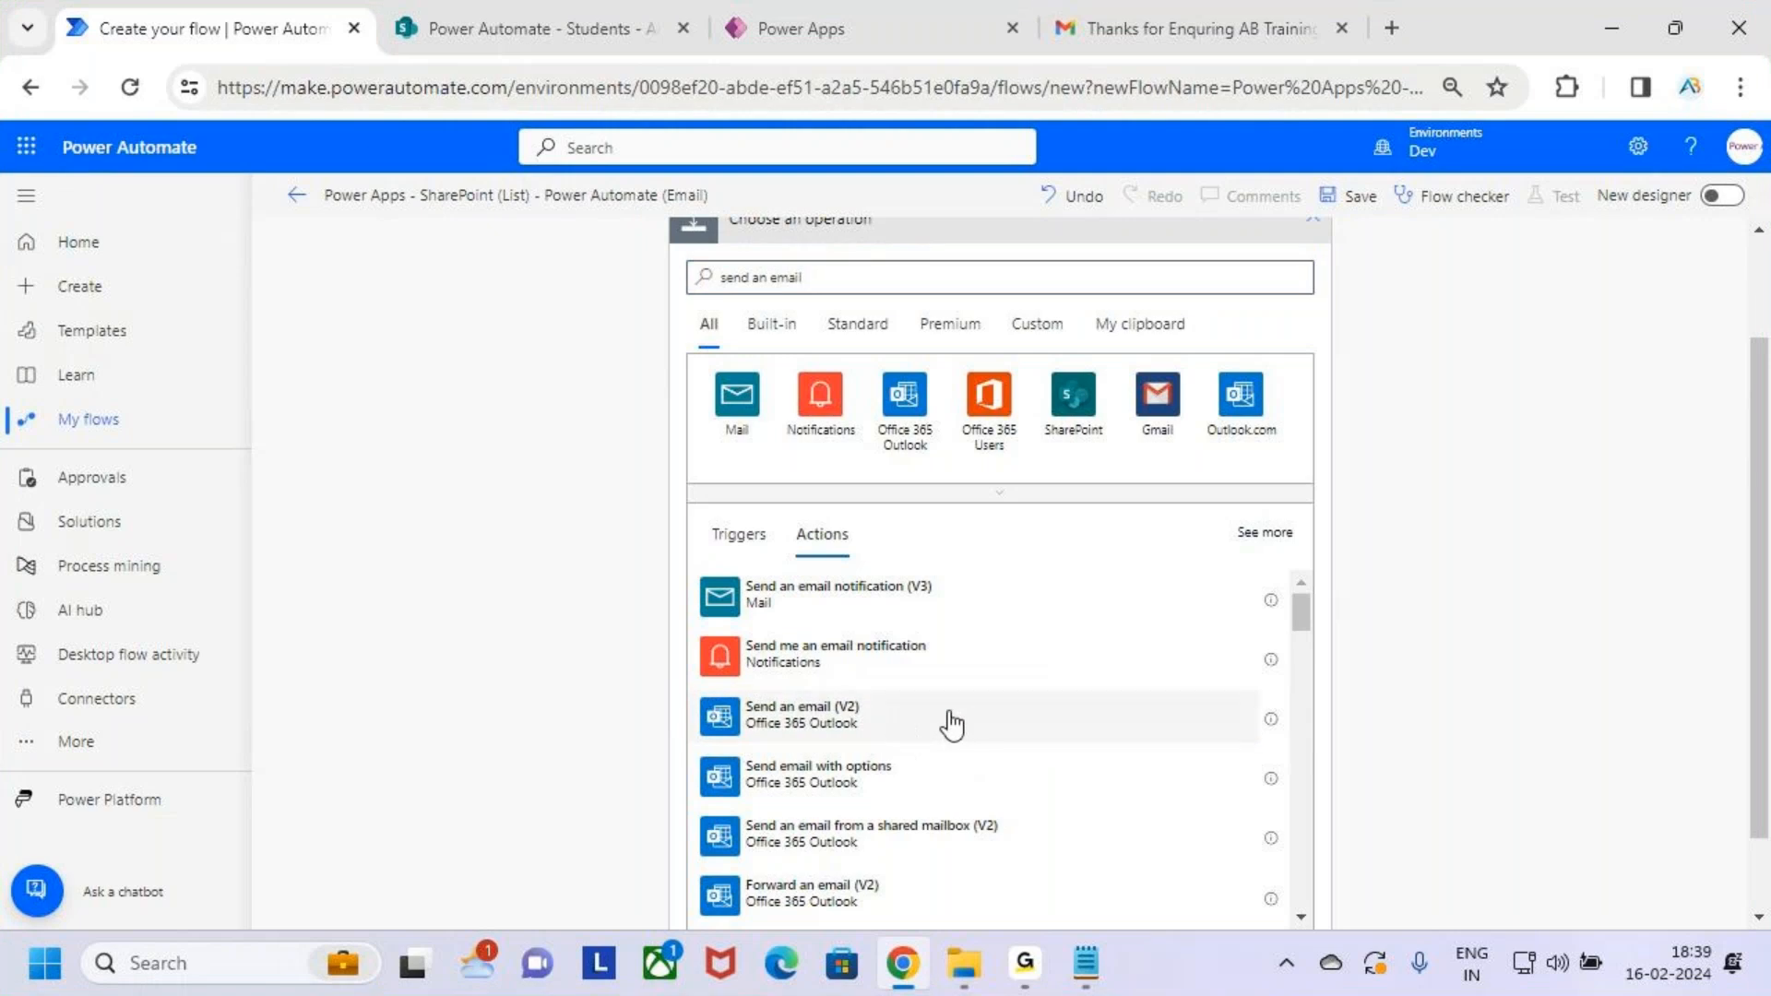
left_click(959, 716)
key("ctrl+2")
left_click_drag(720, 240, 959, 285)
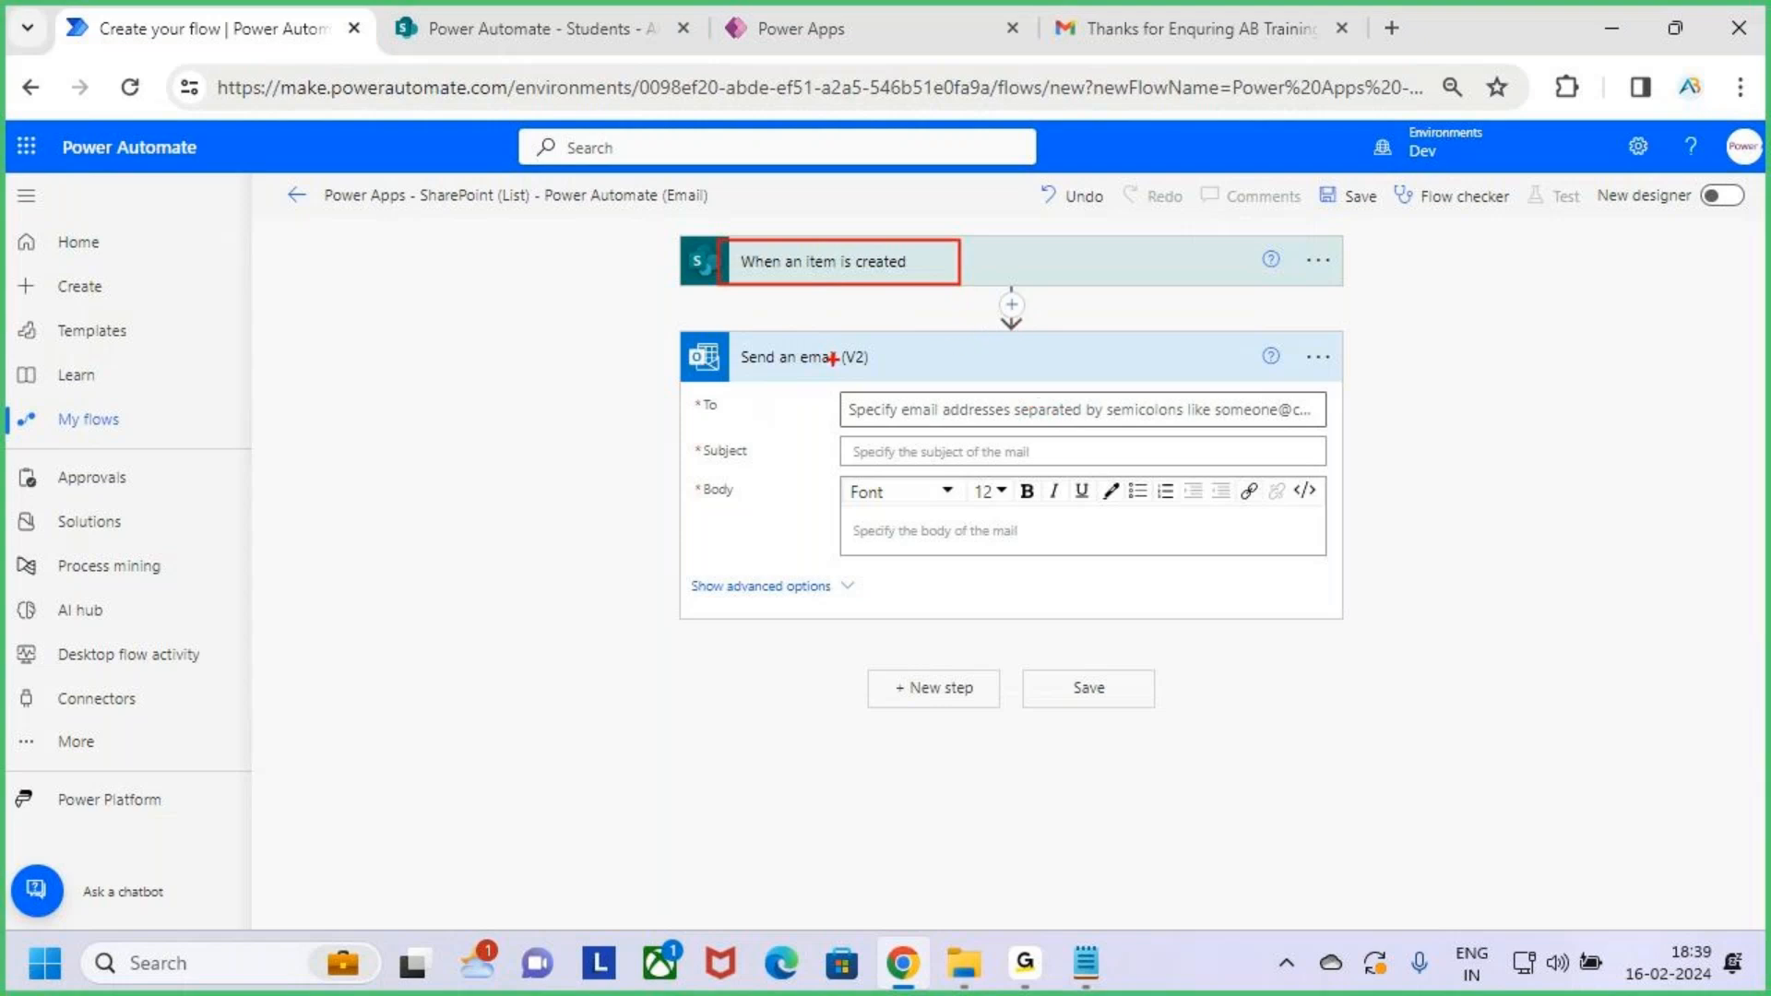
Focus the email's To field and review the Students list columns
key("Escape")
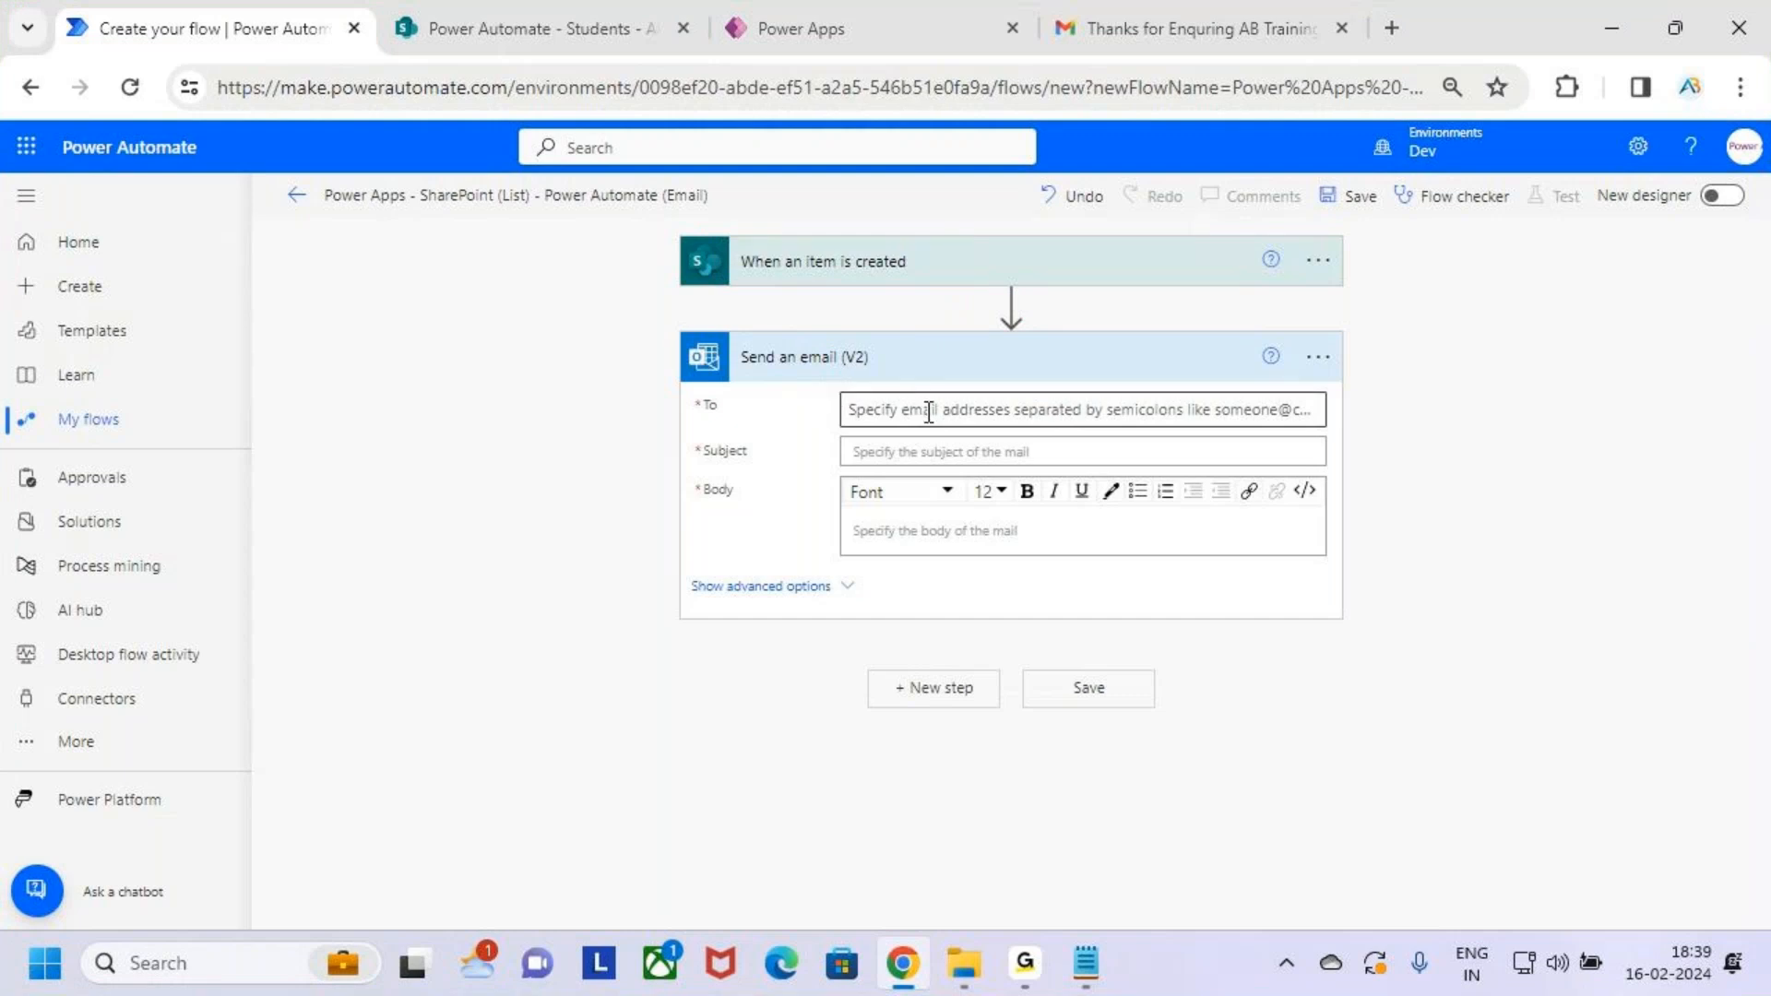
left_click(881, 406)
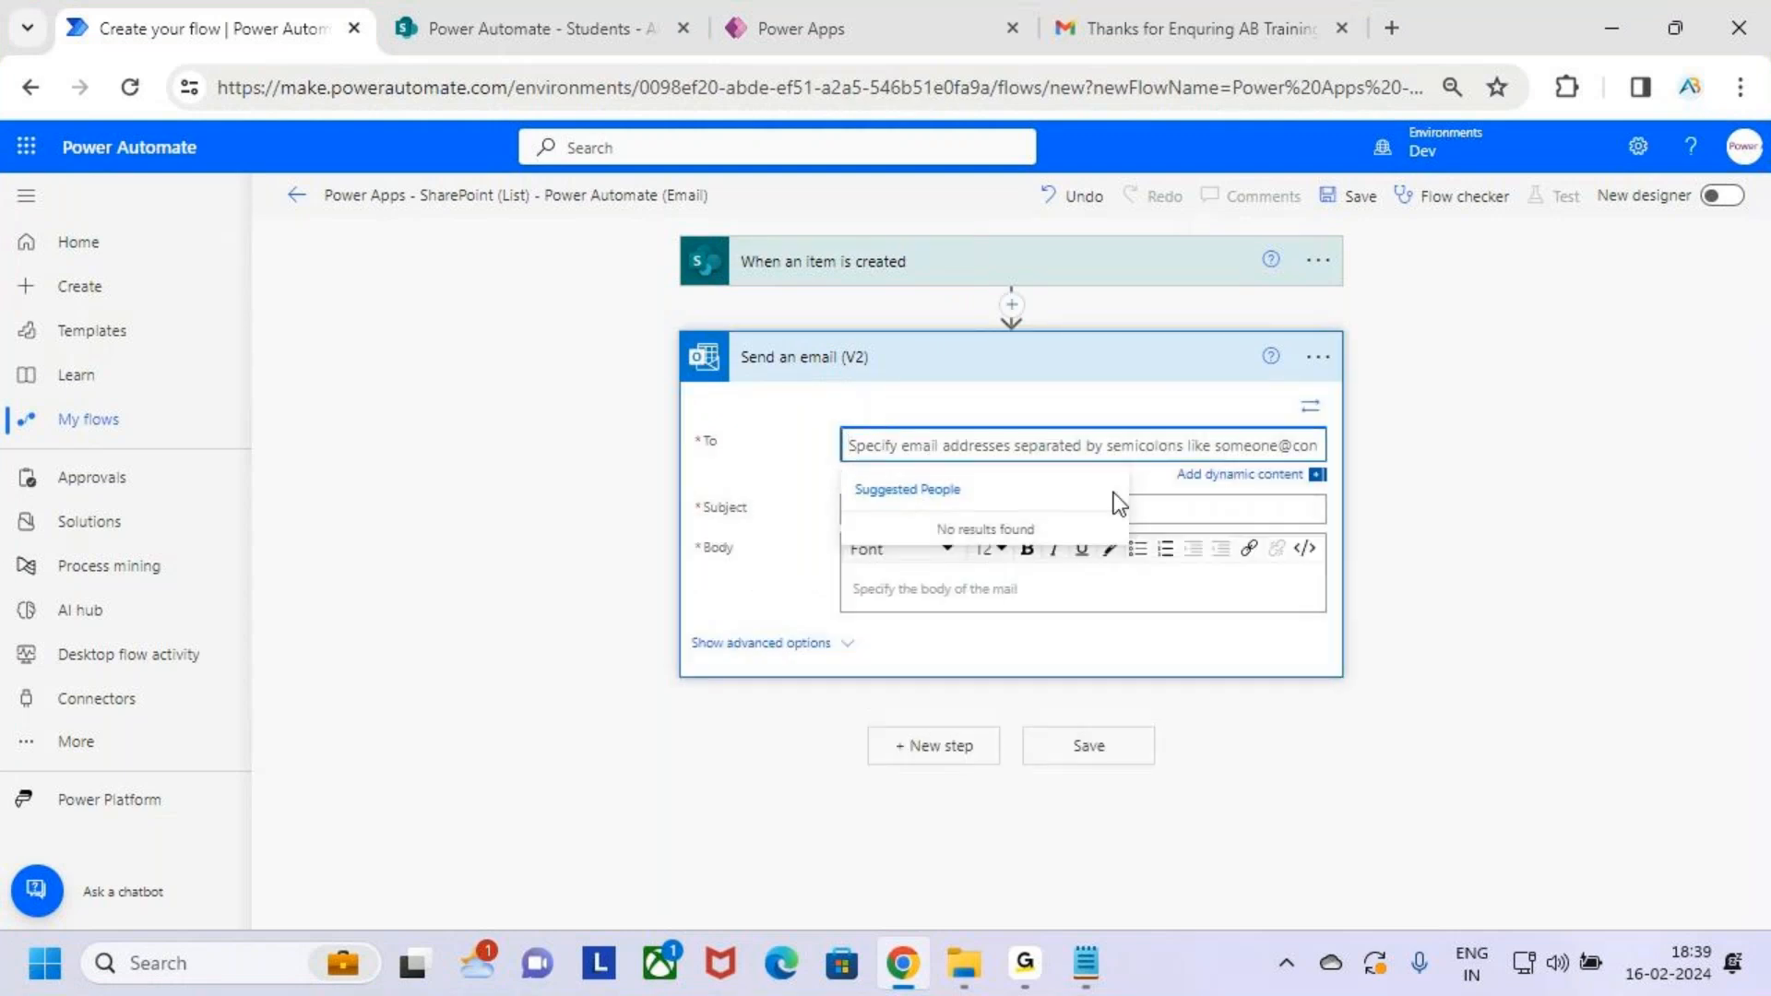
left_click(555, 16)
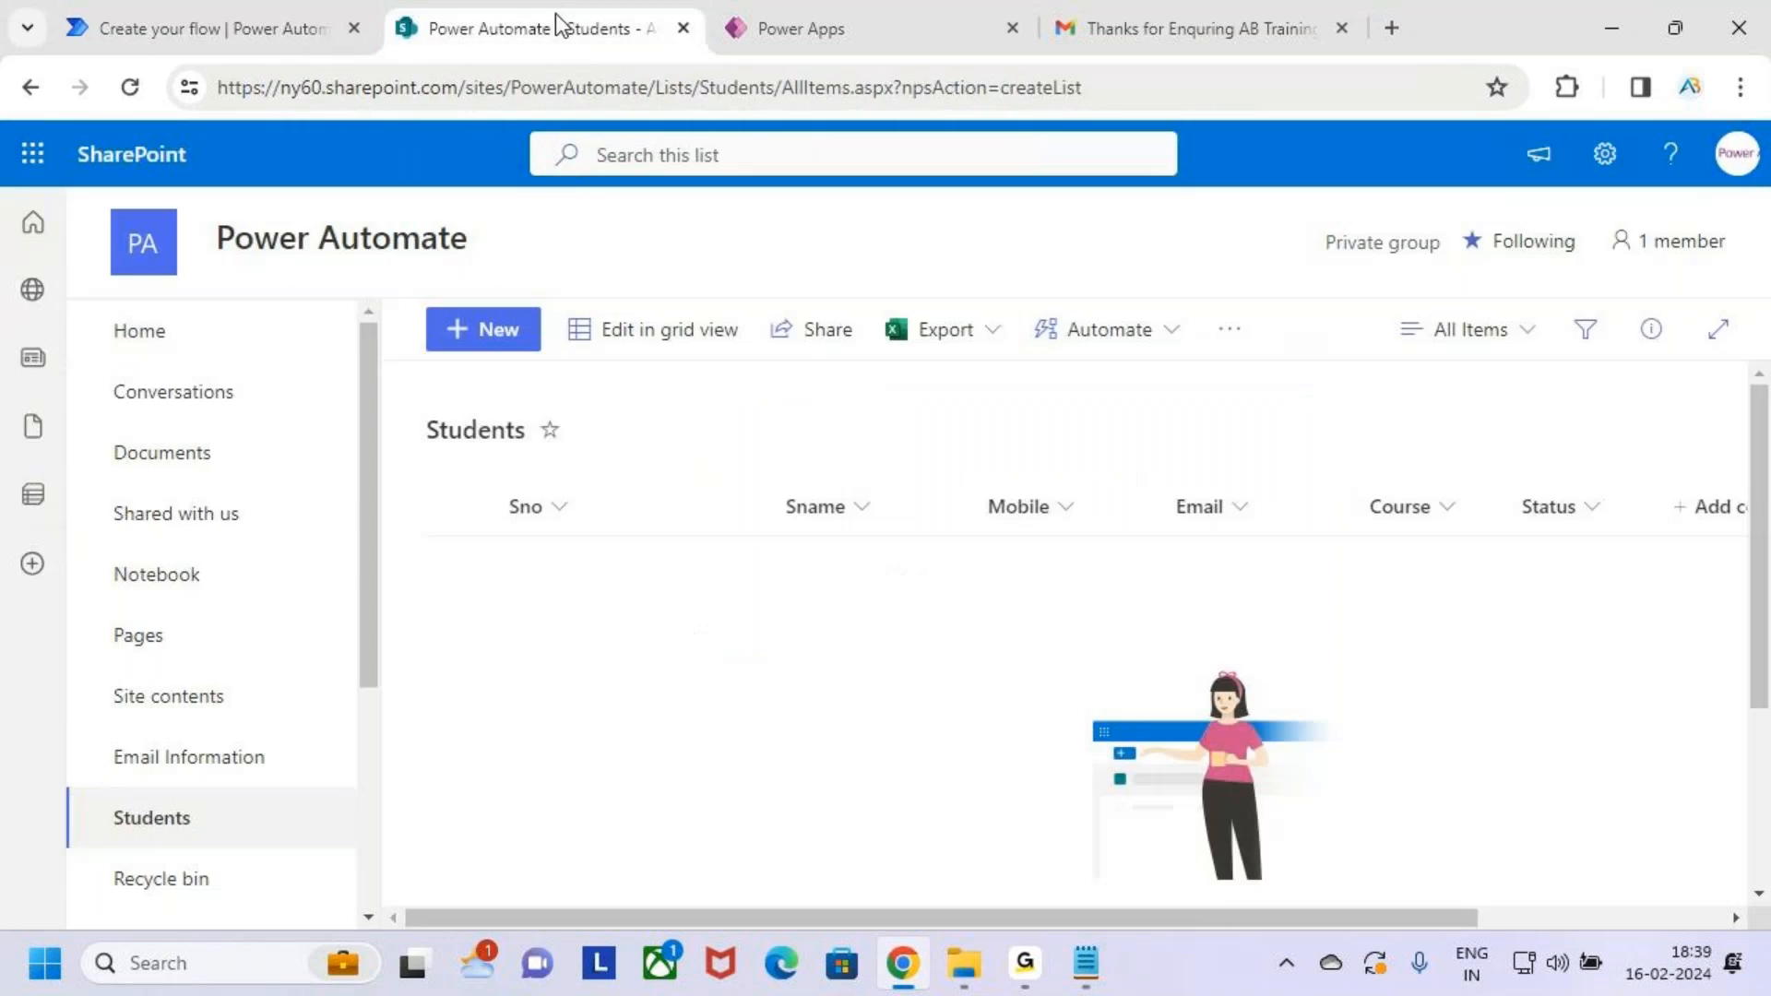
mouse_move(470, 476)
left_mouse_down()
mouse_move(1264, 632)
mouse_move(1574, 672)
mouse_move(1592, 656)
left_mouse_up()
mouse_move(1286, 521)
left_mouse_down()
mouse_move(1178, 479)
mouse_move(1165, 579)
mouse_move(1176, 480)
mouse_move(1271, 377)
mouse_move(1285, 449)
left_mouse_up()
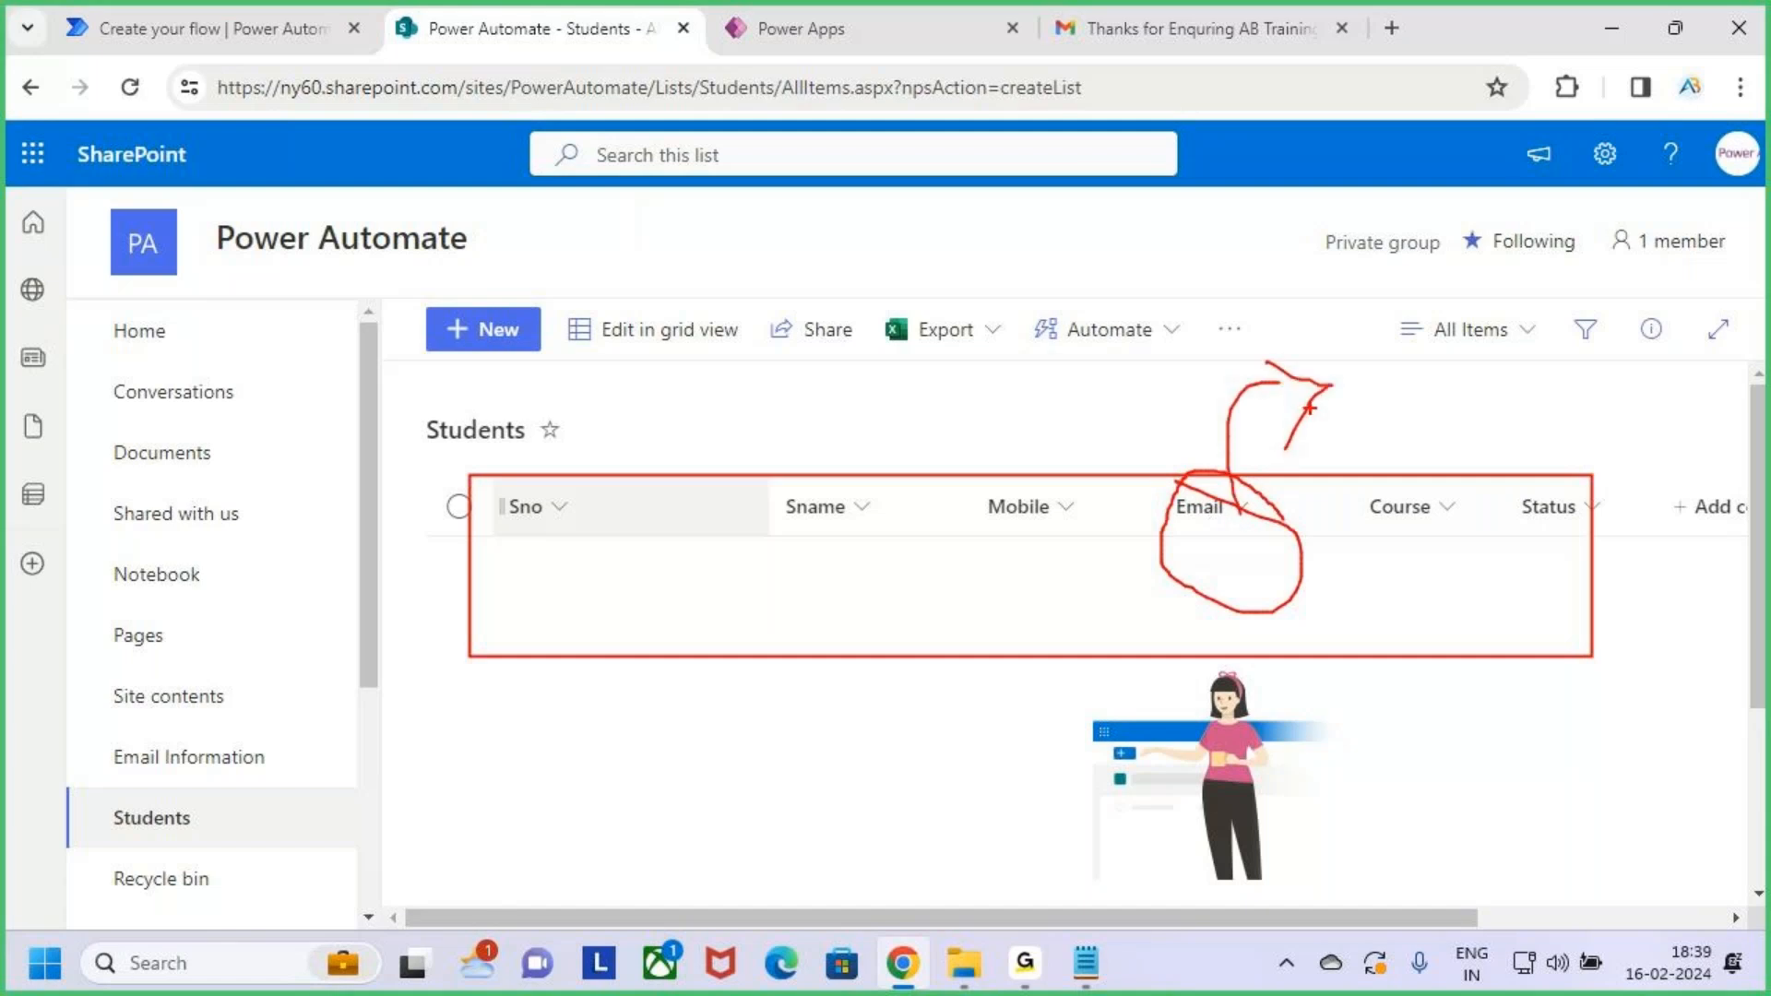
key("Escape")
left_click(231, 28)
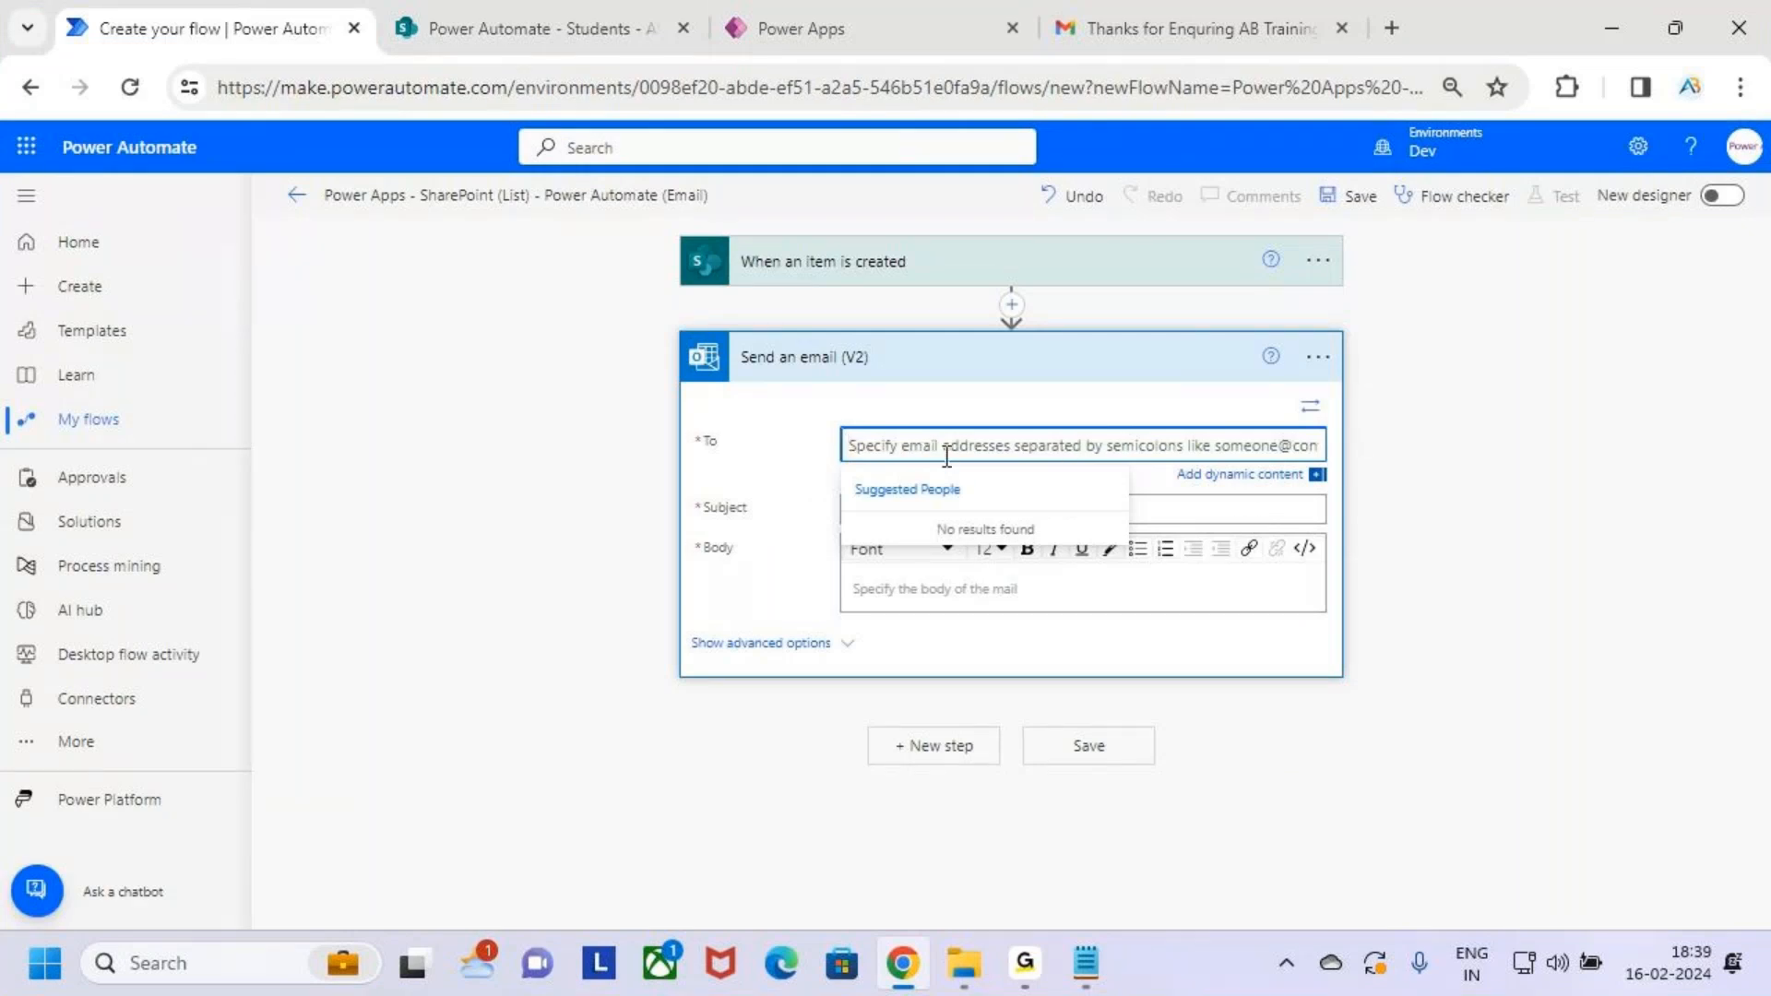
Set the To field to the trigger's Email dynamic value instead of a typed name
type("Venk")
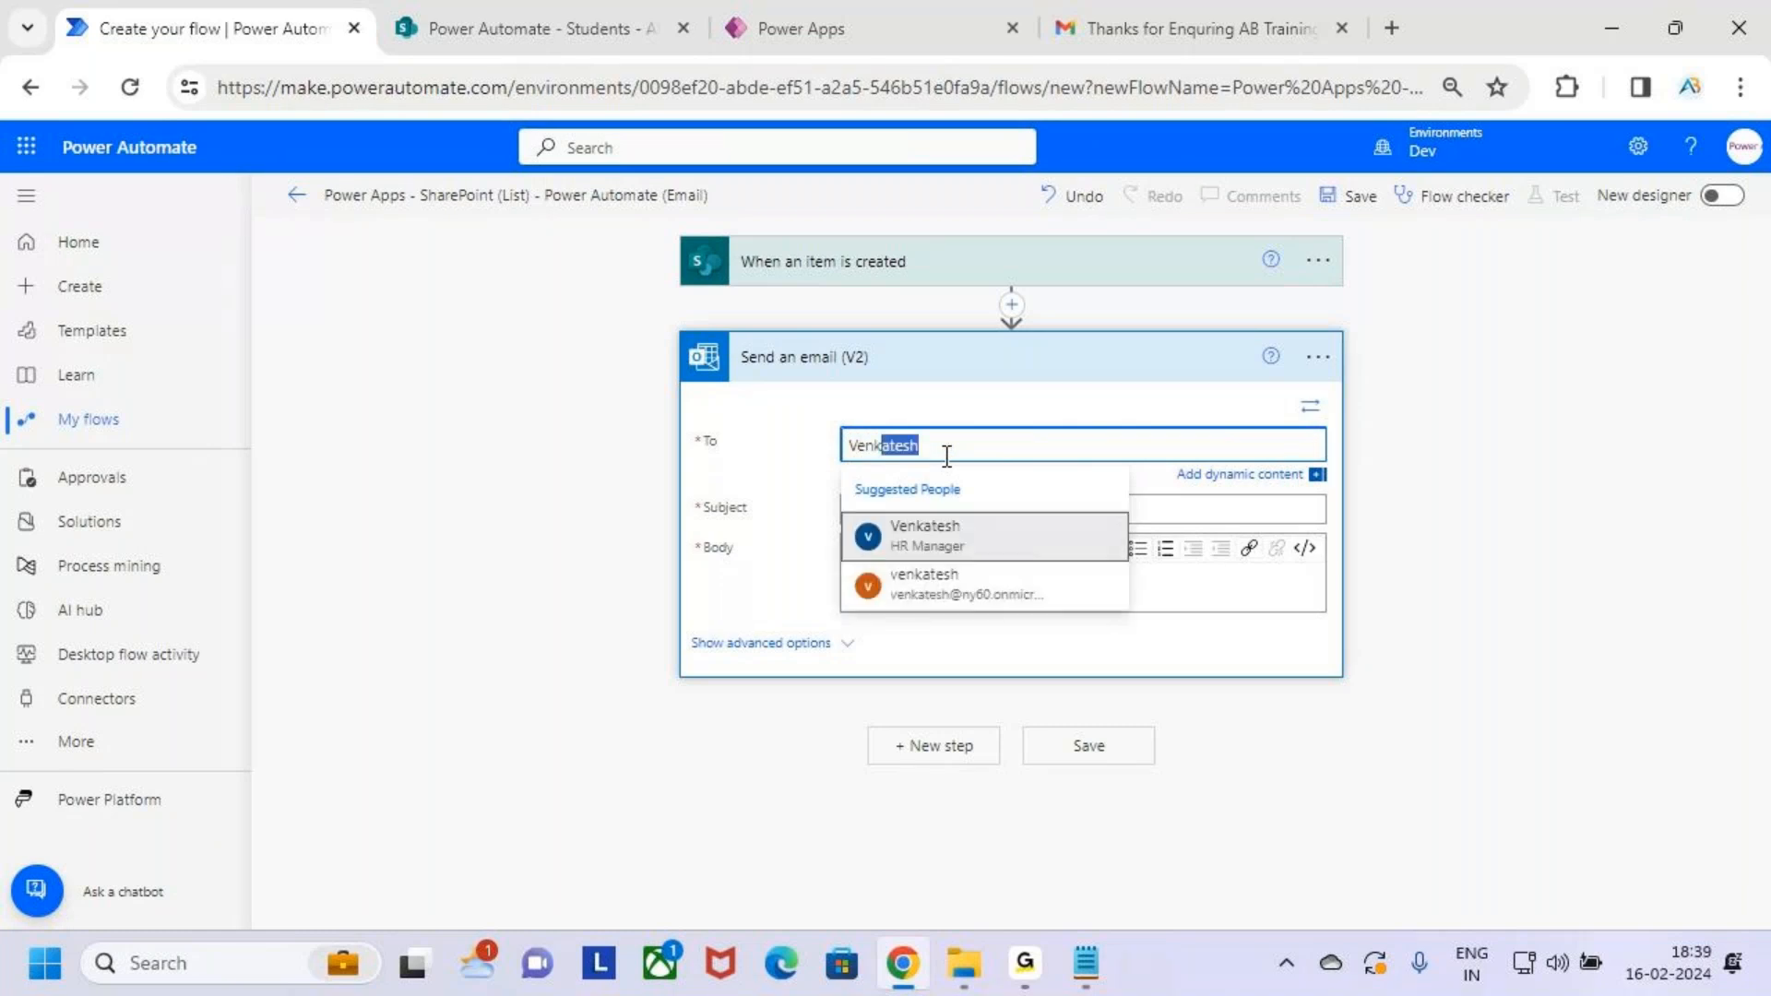
key("BackSpace")
key("BackSpace")
key("BackSpace")
key("BackSpace")
key("BackSpace")
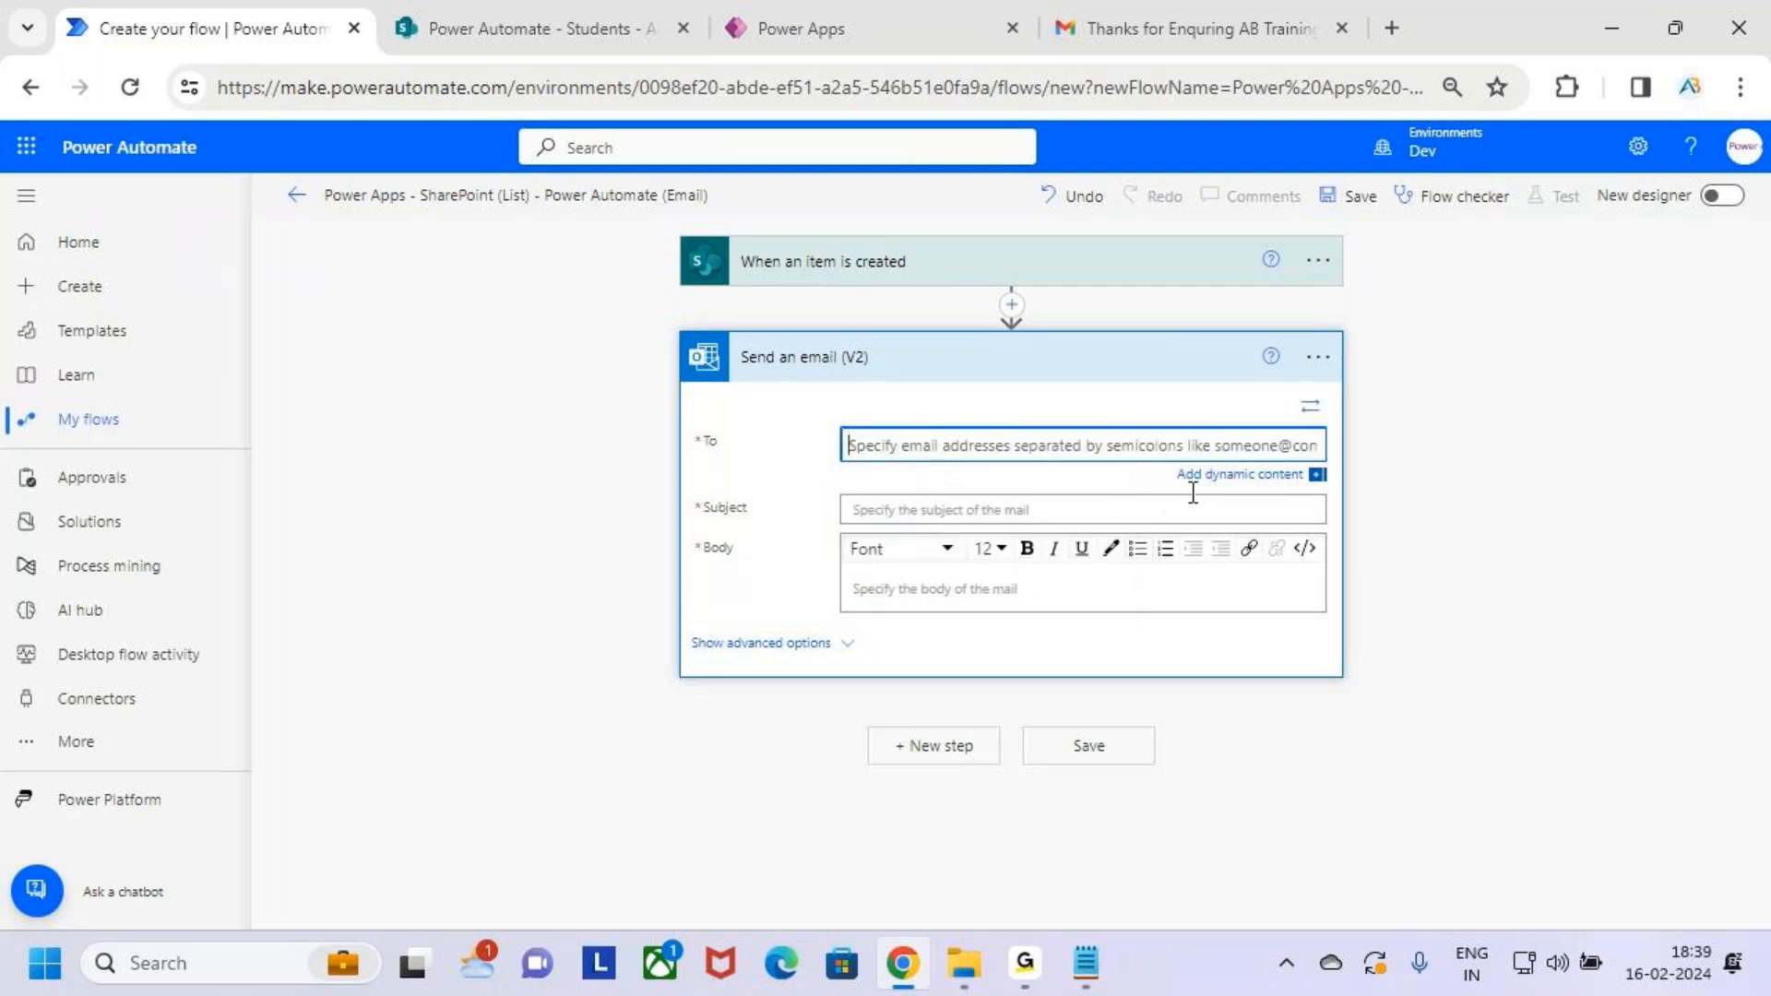
left_click(1266, 478)
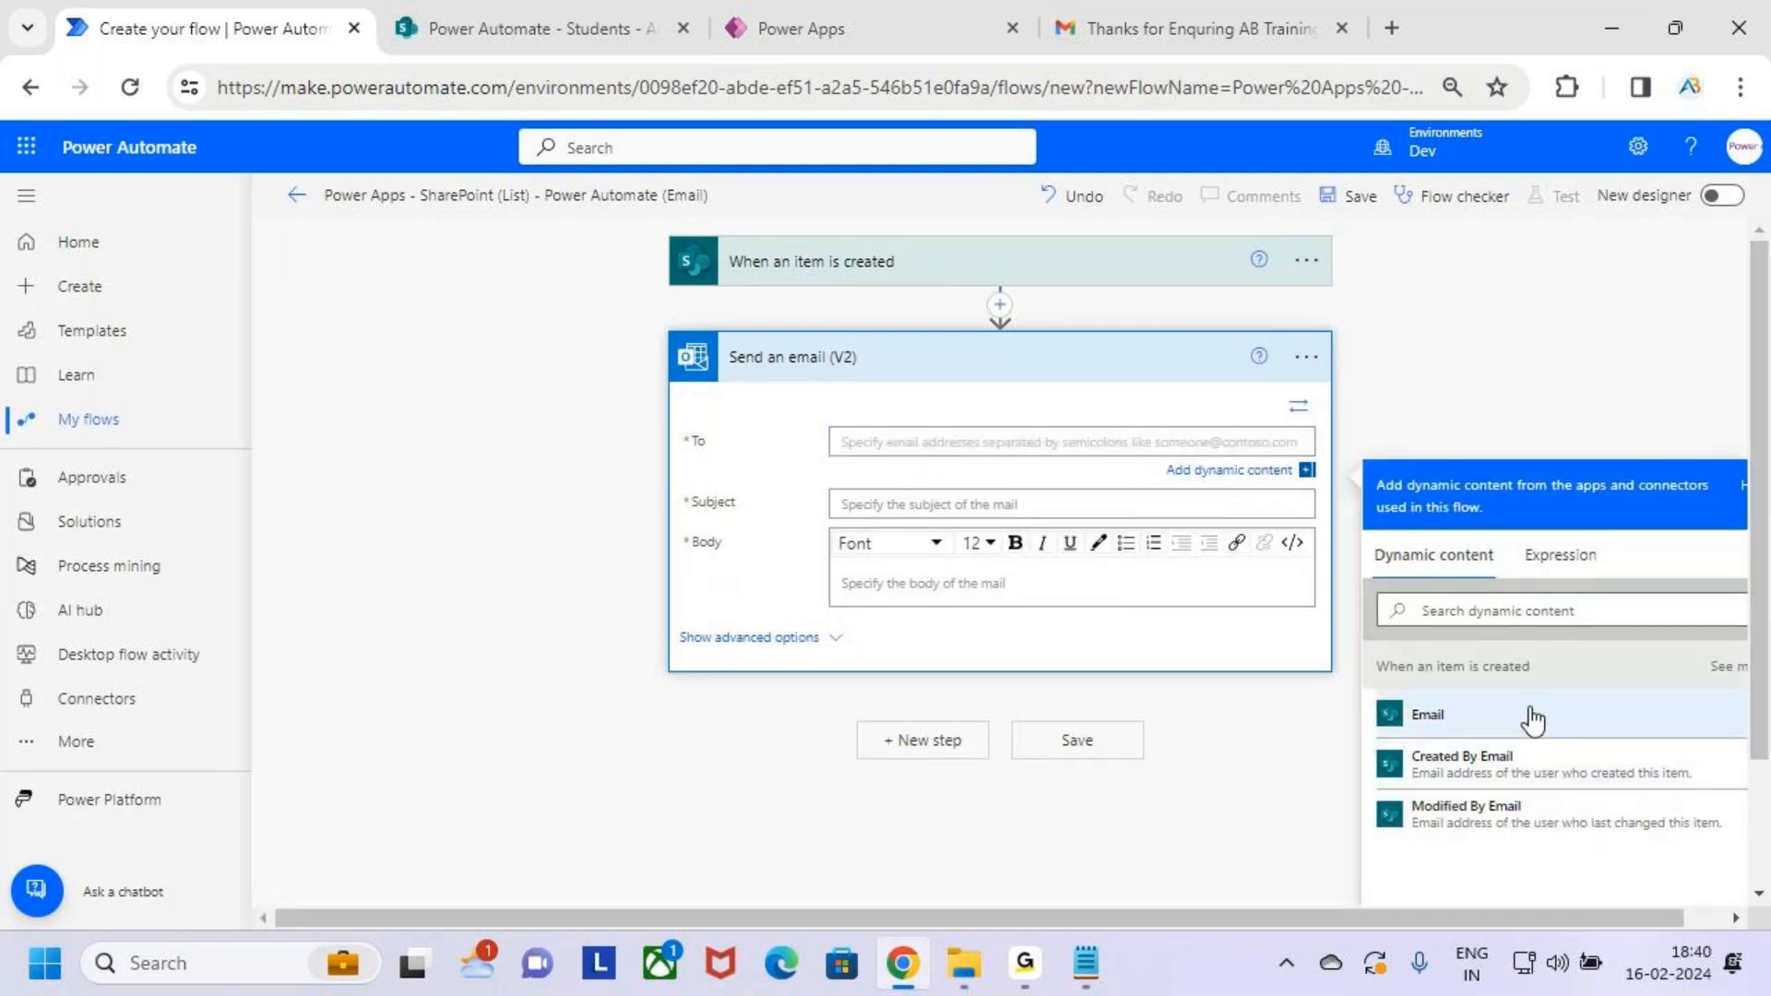
mouse_move(1372, 687)
left_mouse_down()
mouse_move(1514, 737)
mouse_move(1625, 744)
mouse_move(1665, 641)
left_mouse_up()
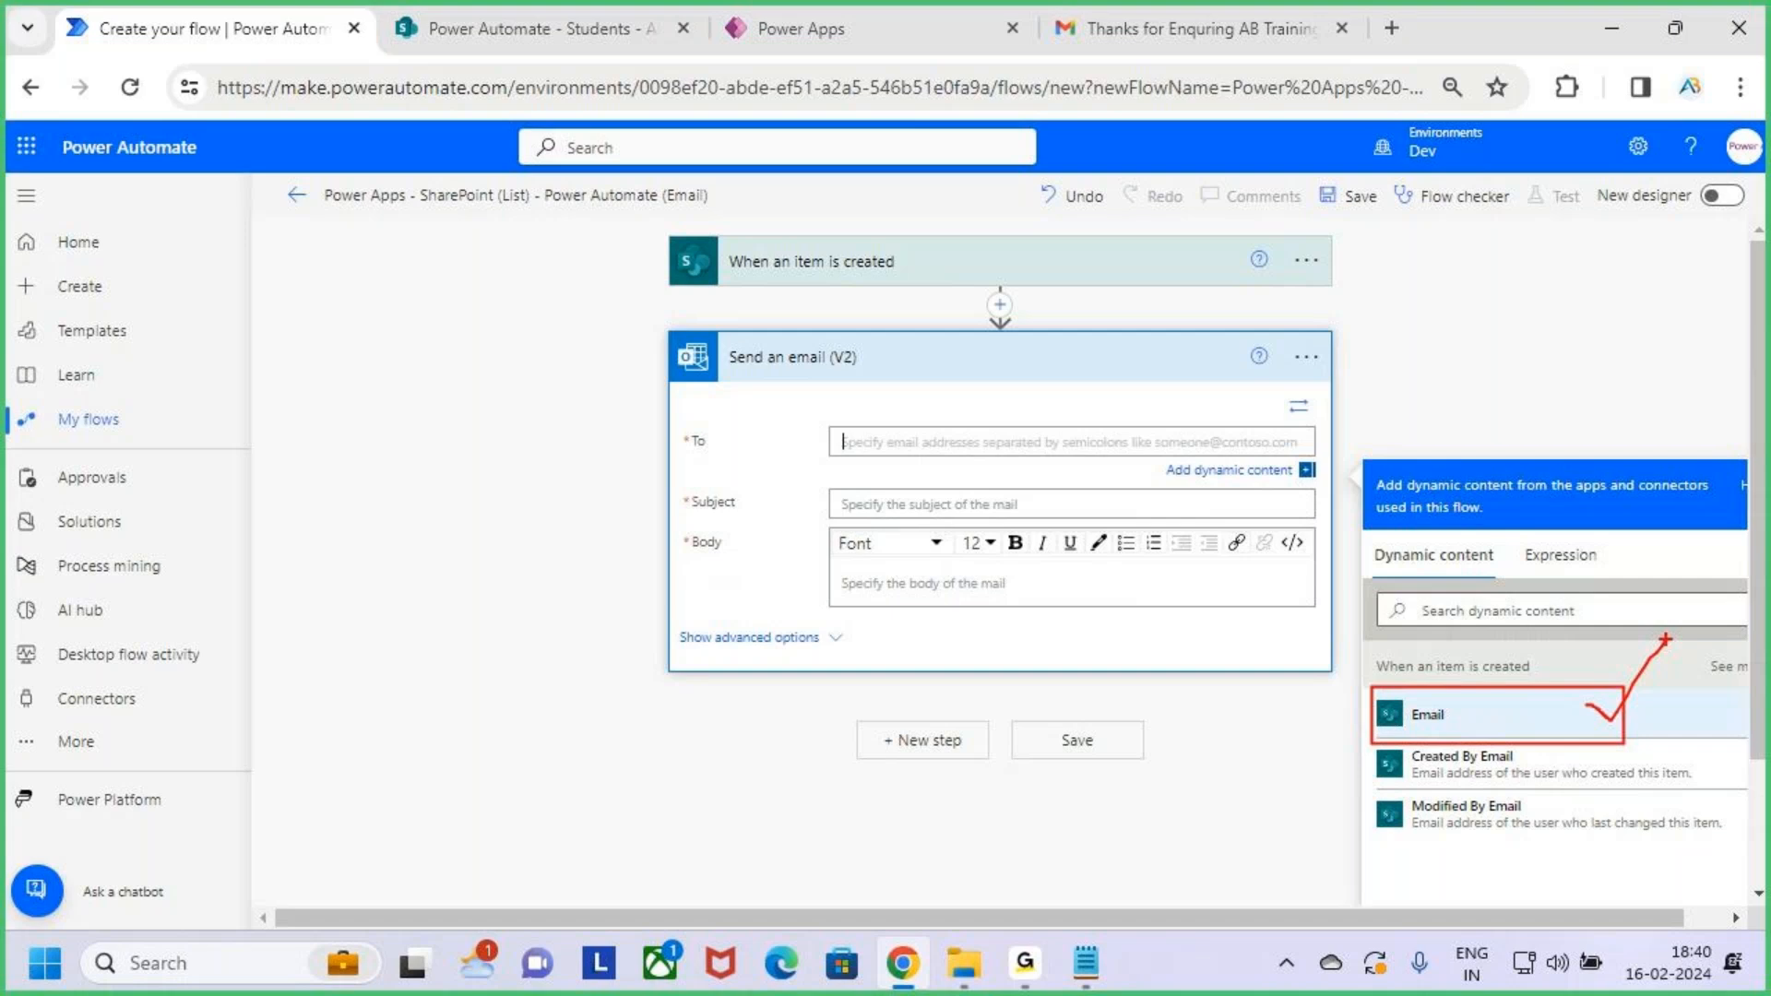
left_click(1497, 725)
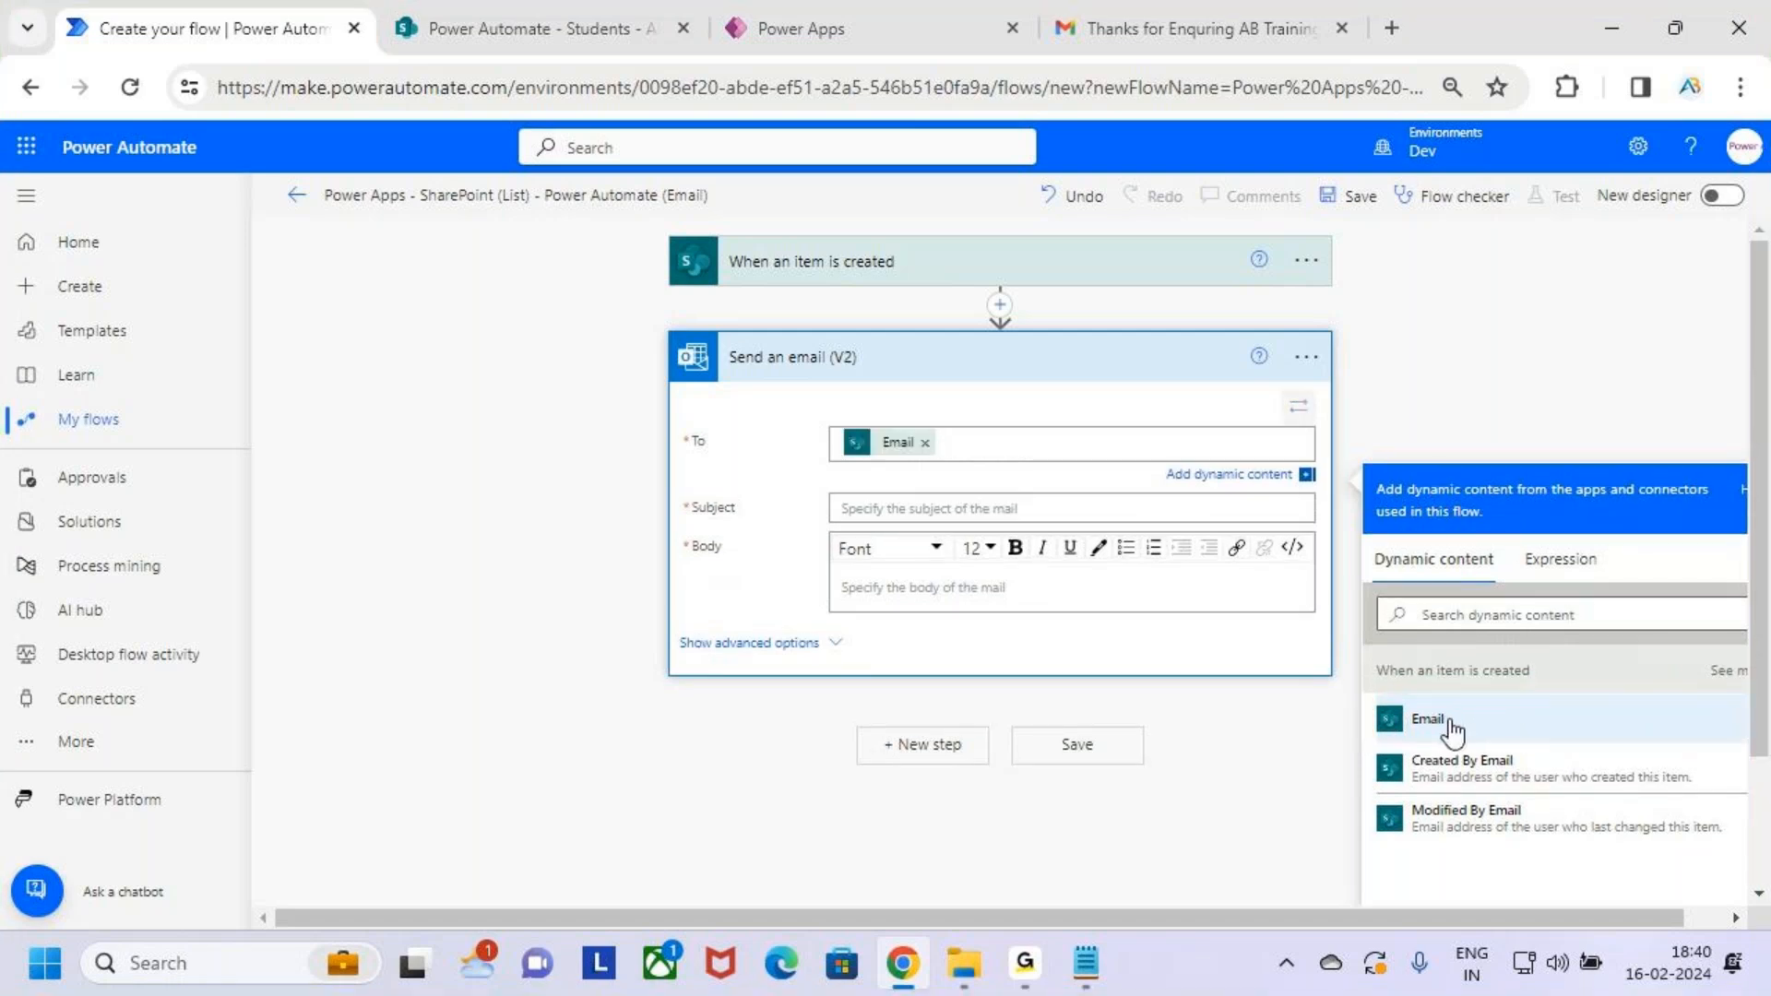
left_click(482, 11)
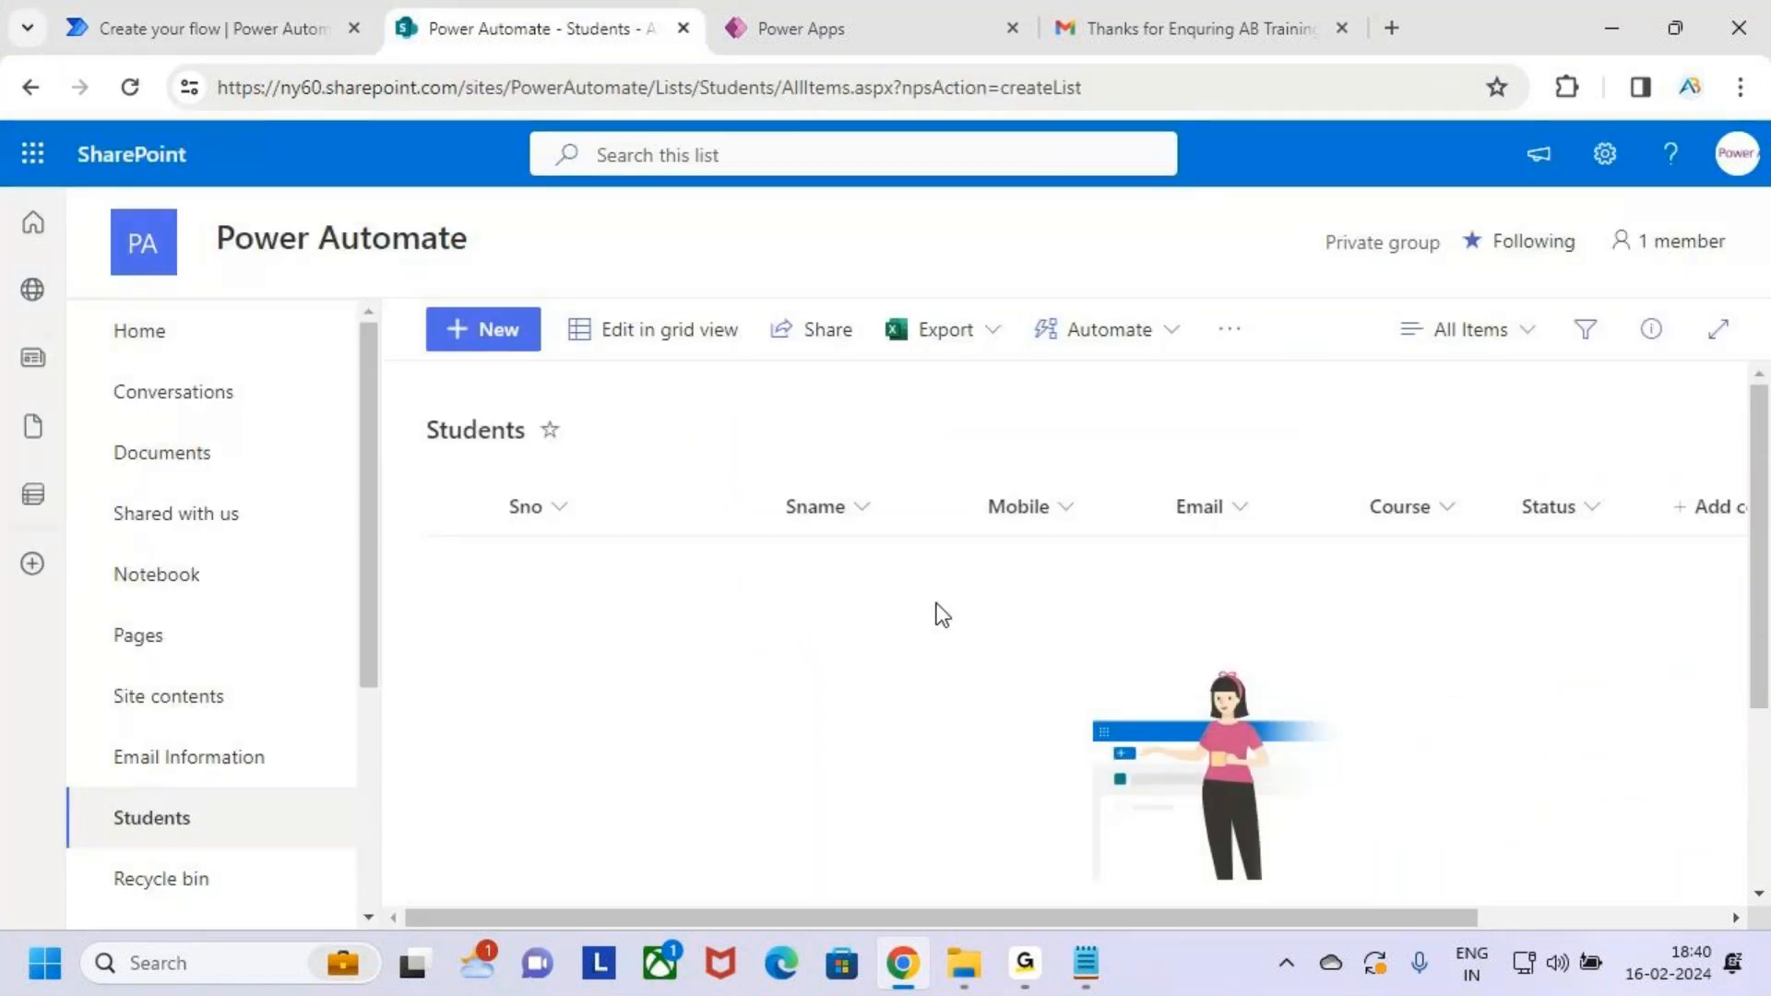
Set the email subject to 'Thanks for Enqurying AB Trainings'
left_click(206, 20)
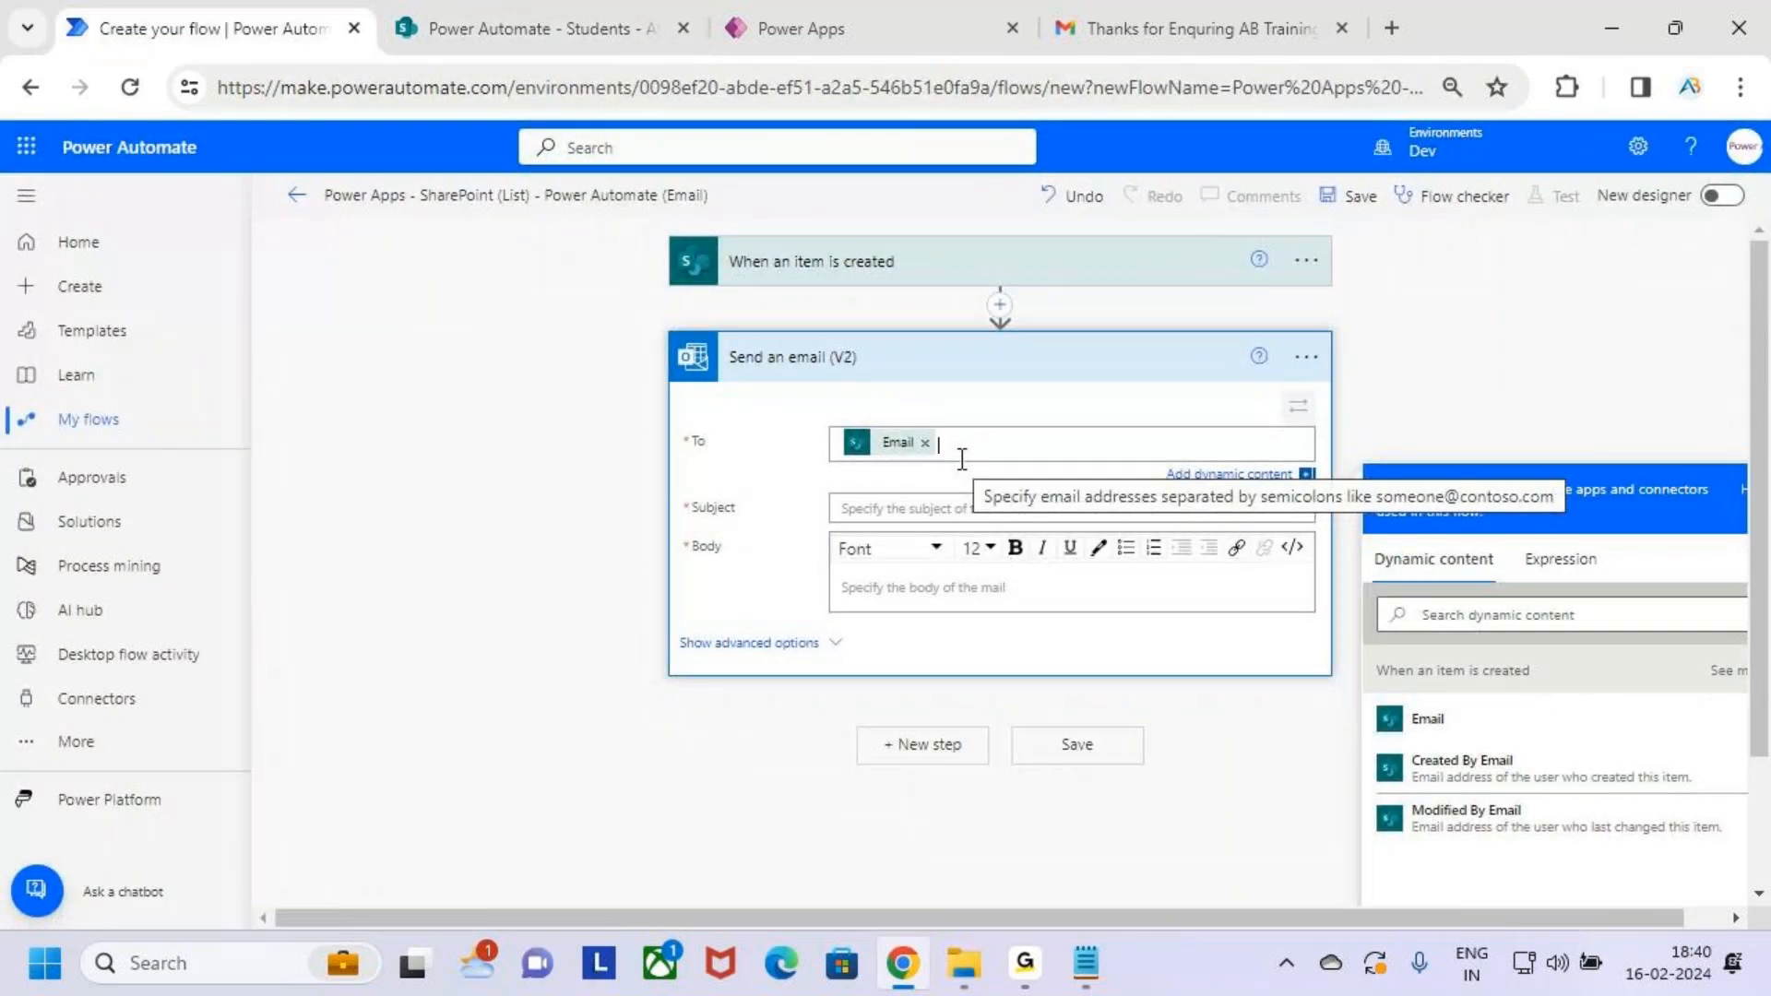
left_click(897, 510)
type("T")
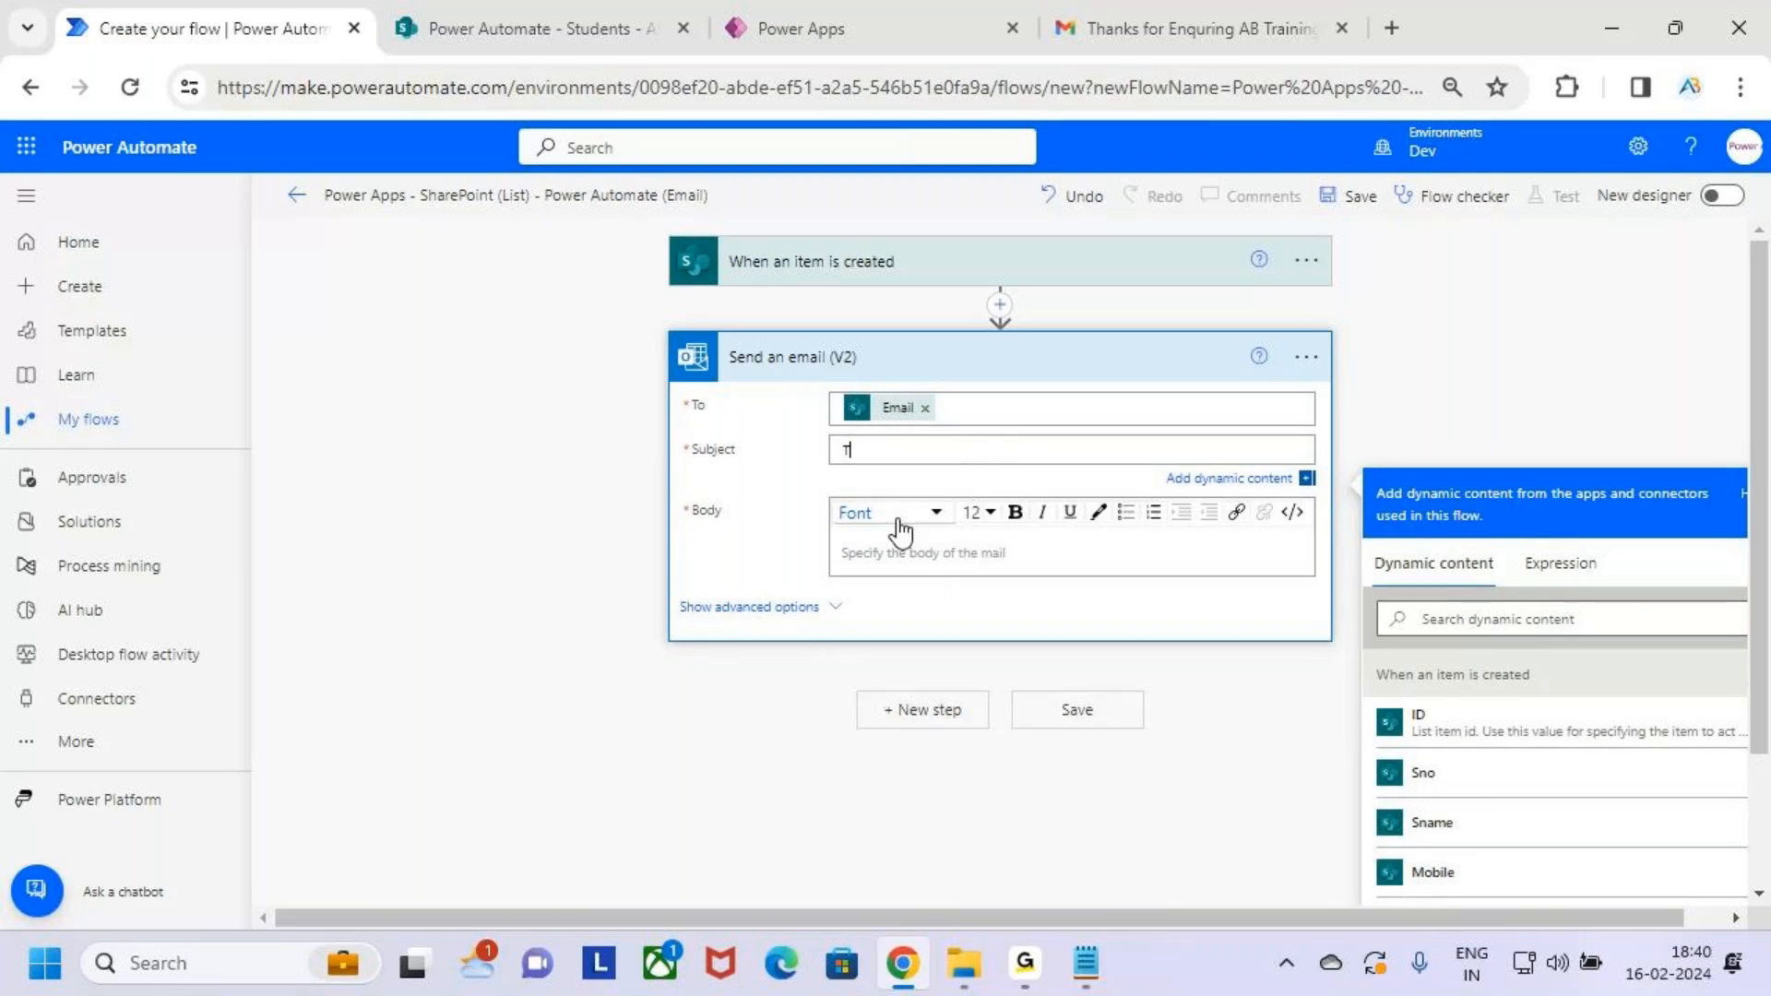
type("hanks fro")
key("BackSpace")
key("BackSpace")
type("for Enqurying AB Trainings")
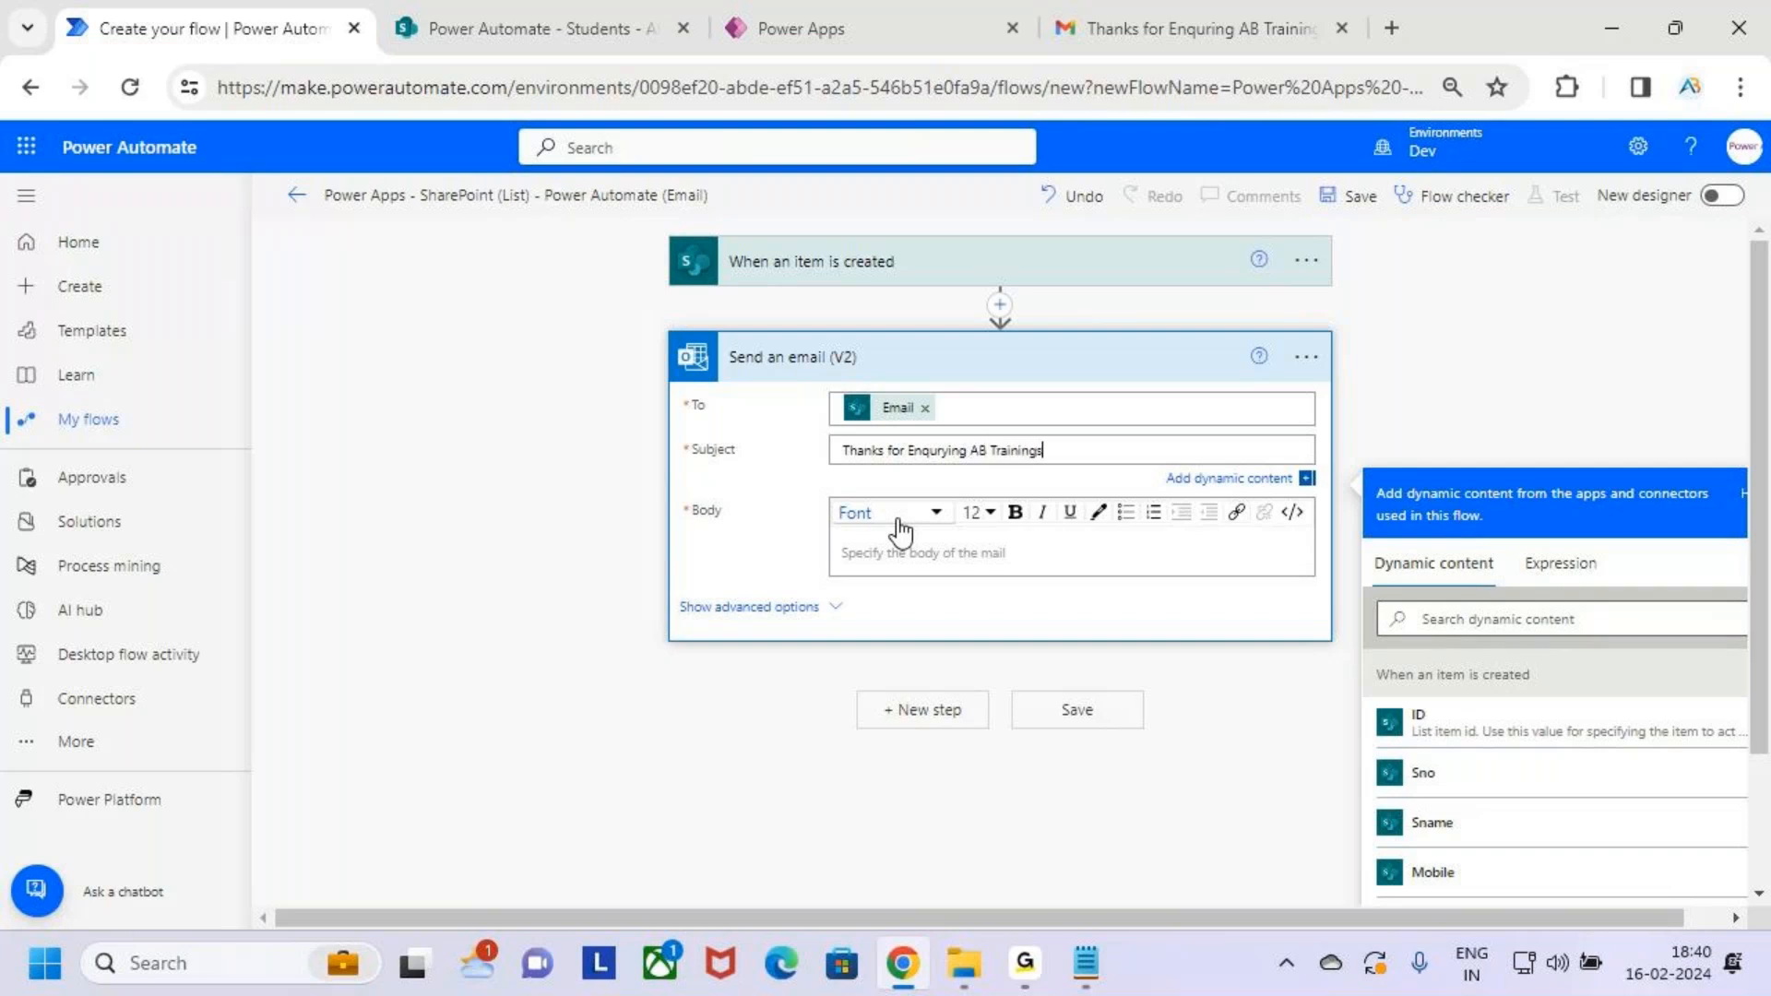
Start the body with 'Hii' followed by the student's Sname dynamic value
left_click(918, 553)
type("Hii")
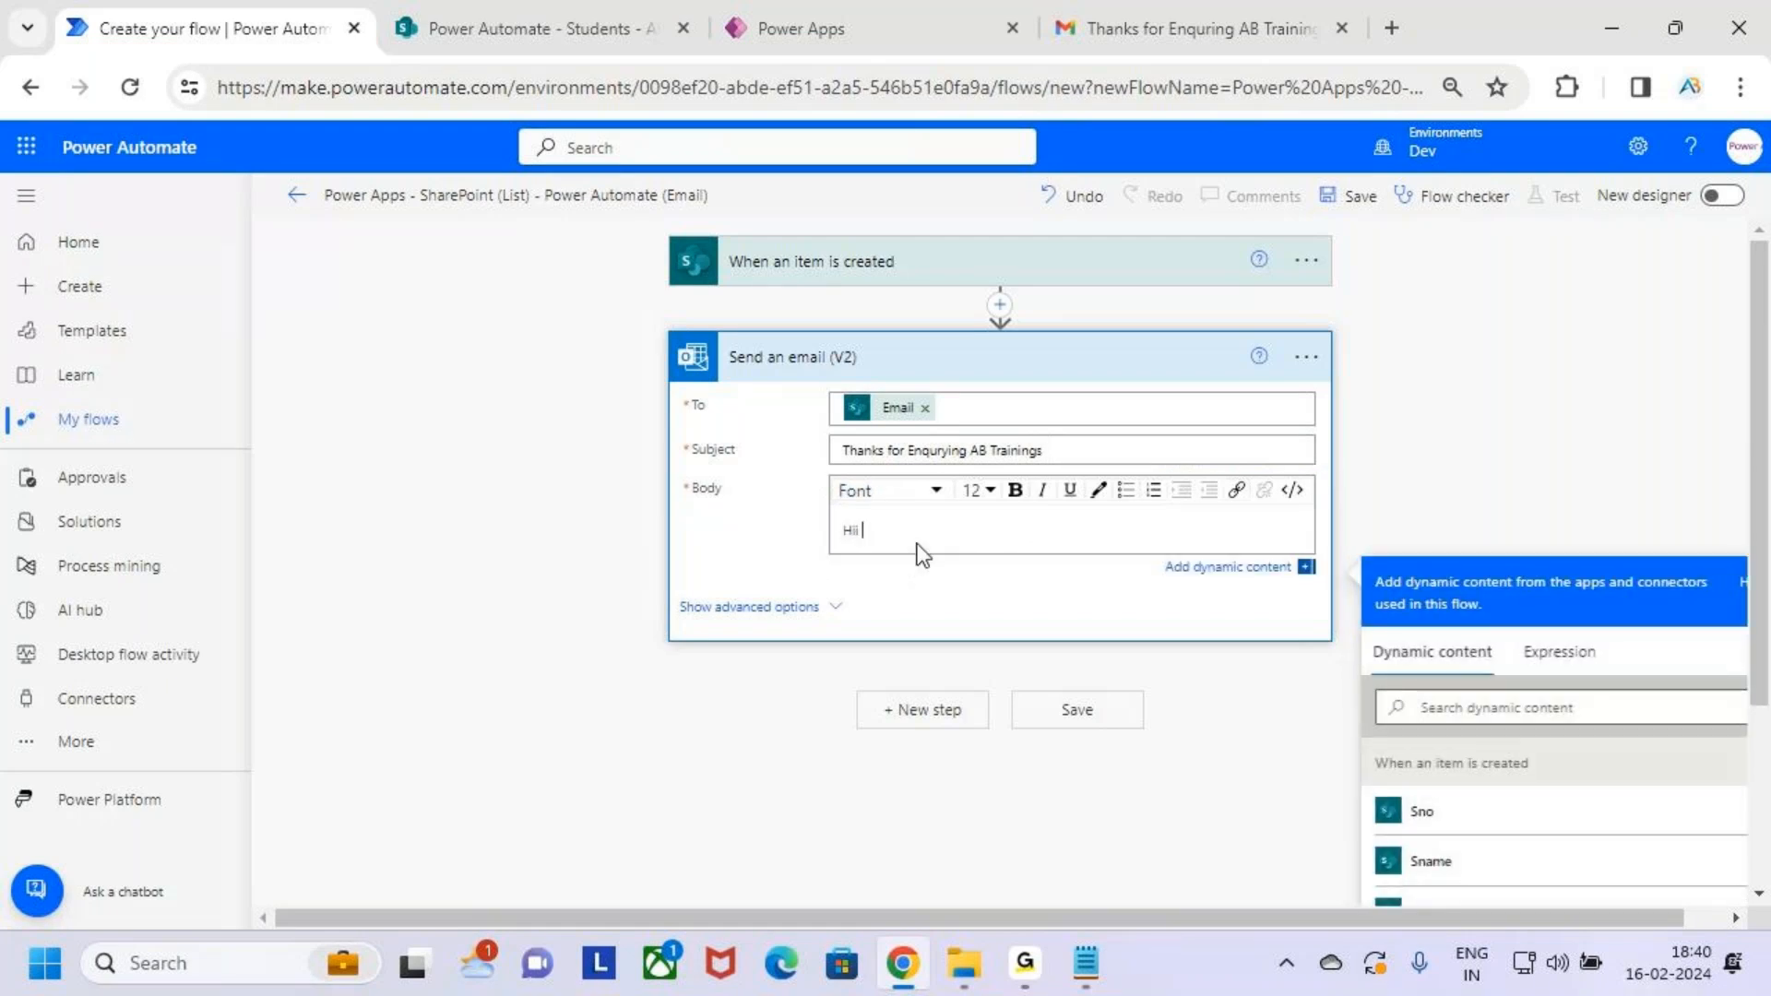
type(" Venky")
key("BackSpace")
key("BackSpace")
key("BackSpace")
key("BackSpace")
key("BackSpace")
key("BackSpace")
scroll(1342, 521, "down", 3)
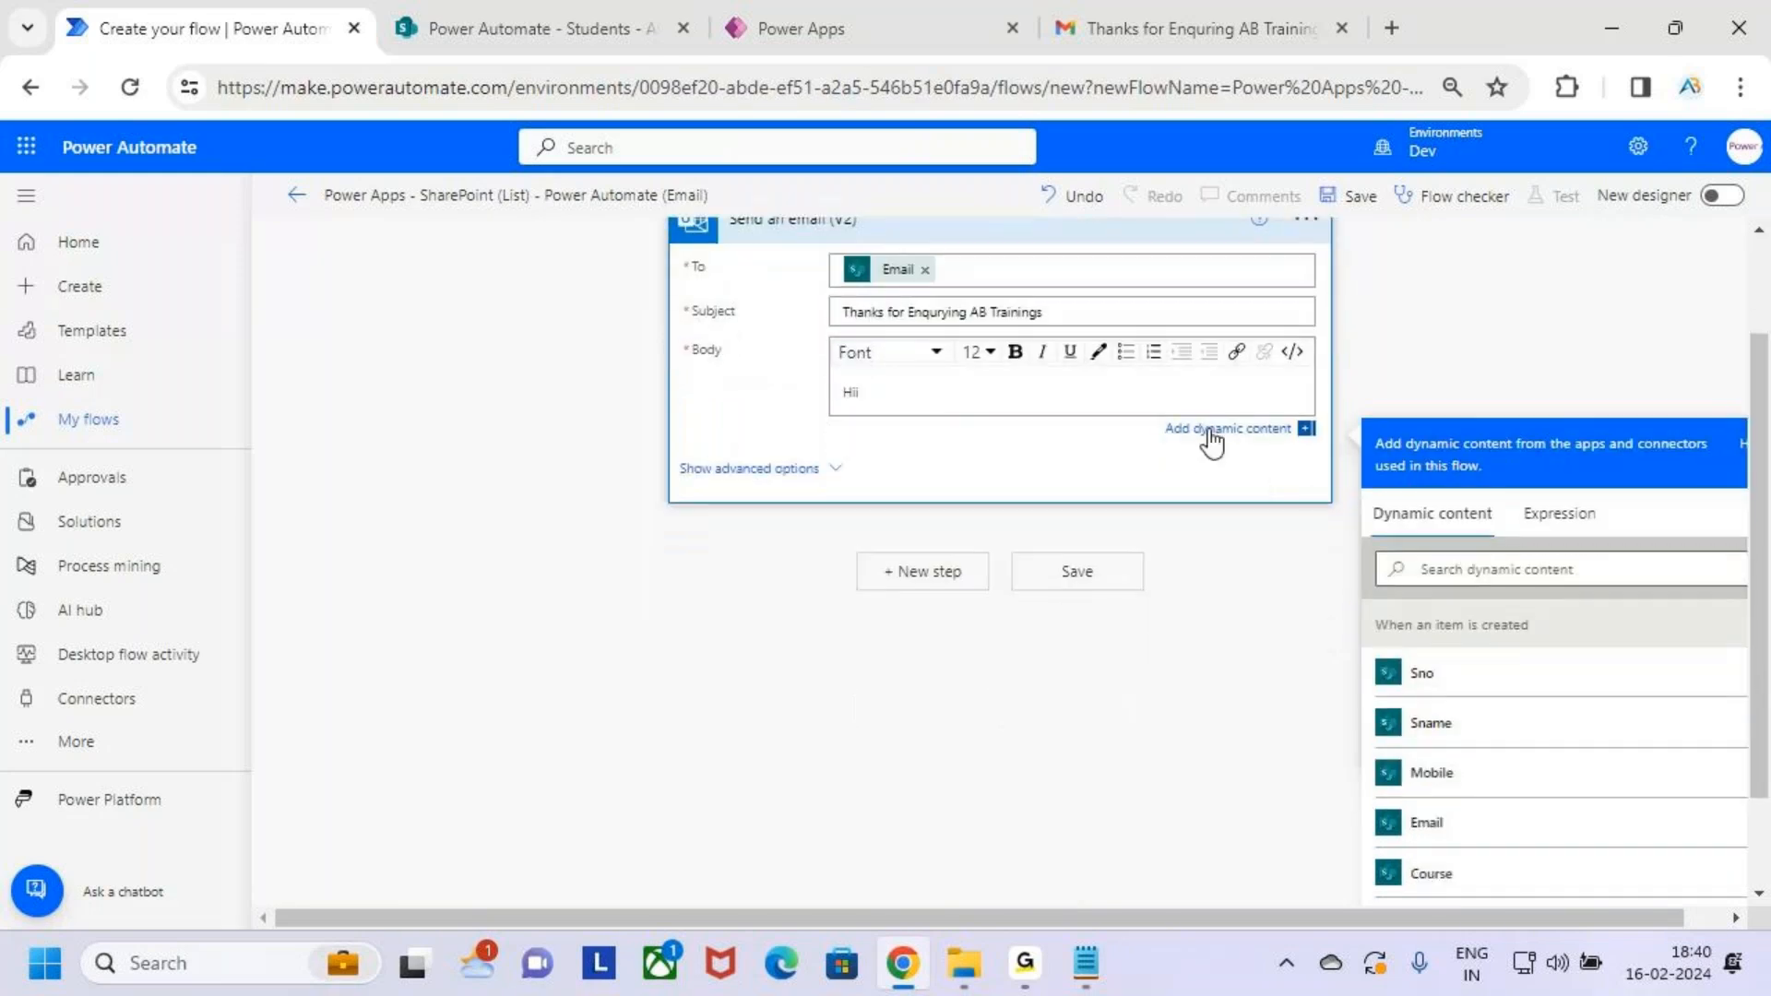
scroll(1236, 429, "up", 3)
left_click(1265, 566)
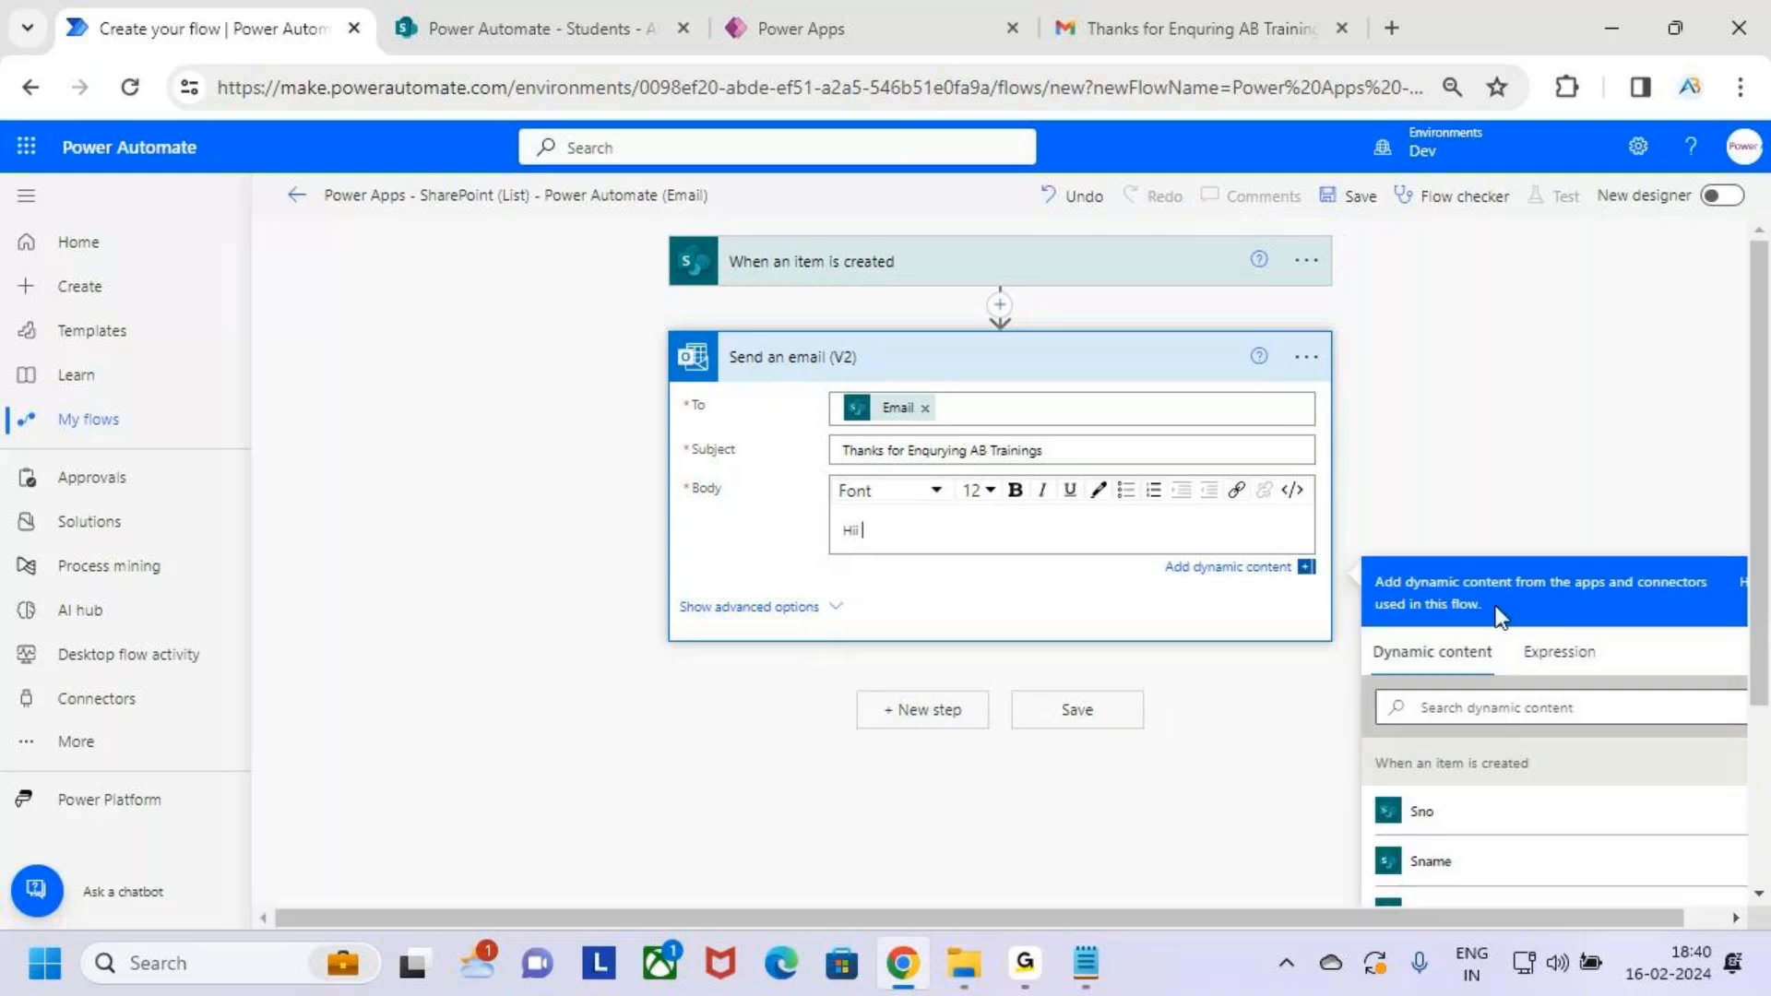
scroll(1598, 460, "down", 5)
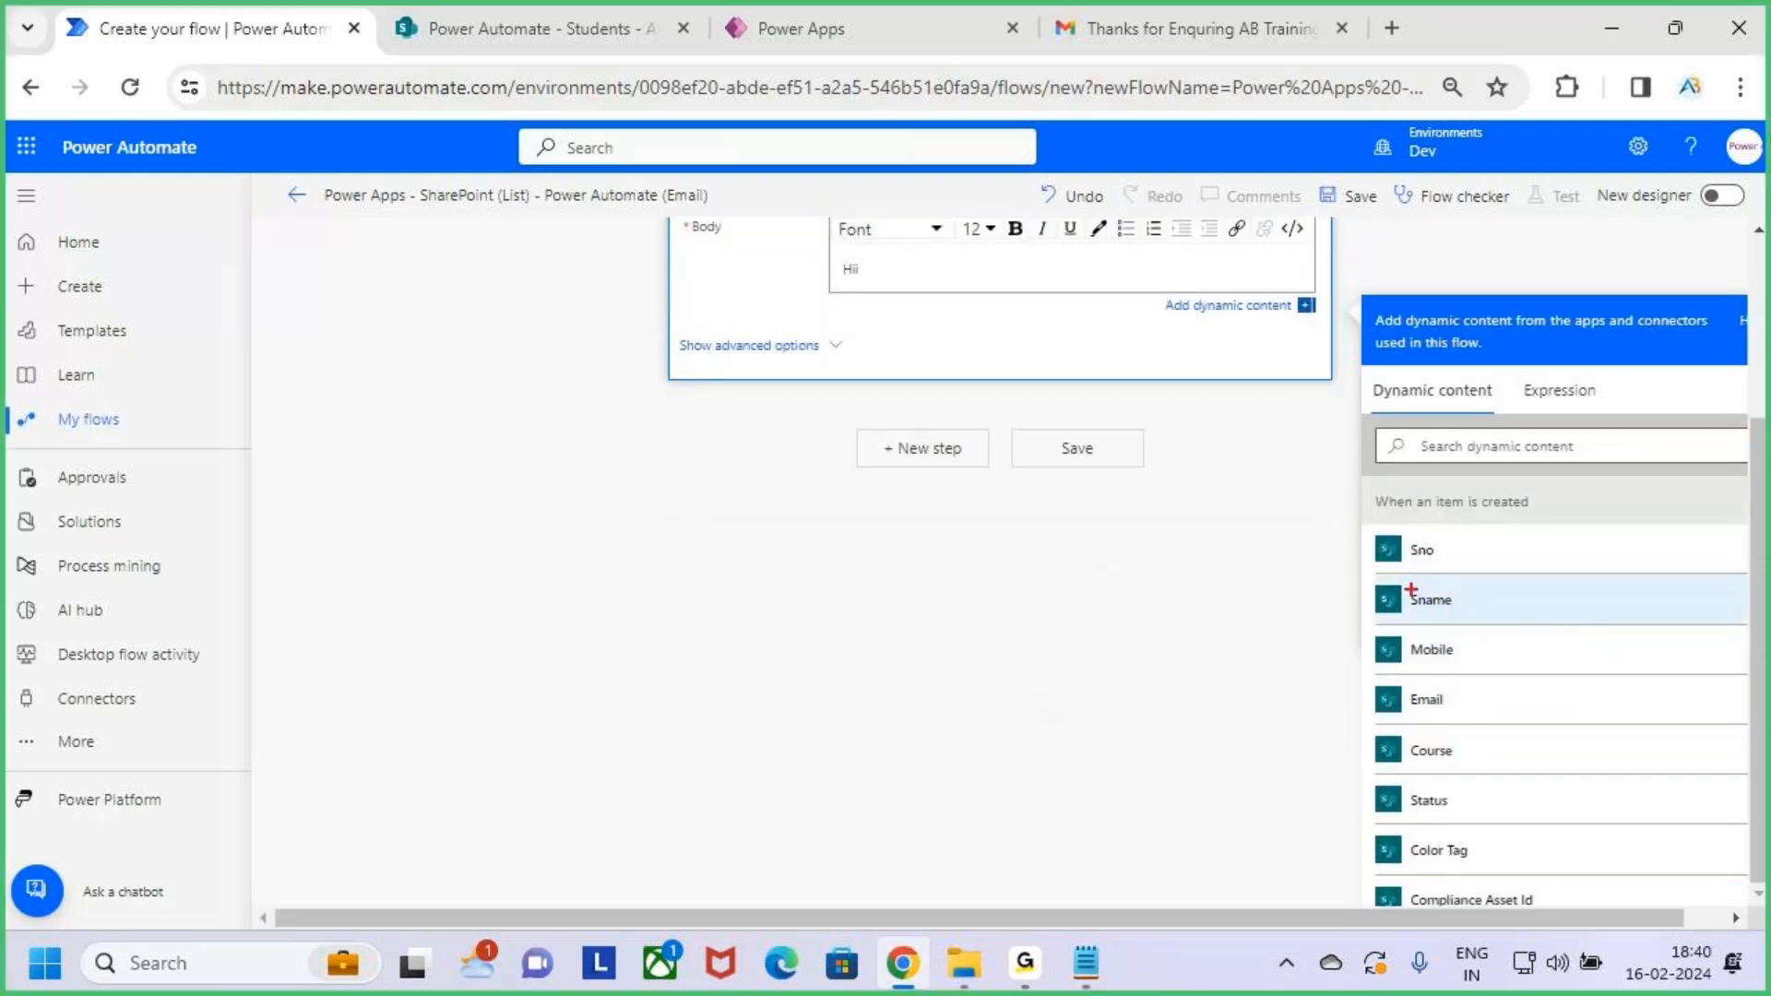
left_click_drag(1406, 524, 1509, 519)
mouse_move(1371, 577)
left_mouse_down()
mouse_move(1572, 626)
mouse_move(1645, 517)
left_mouse_up()
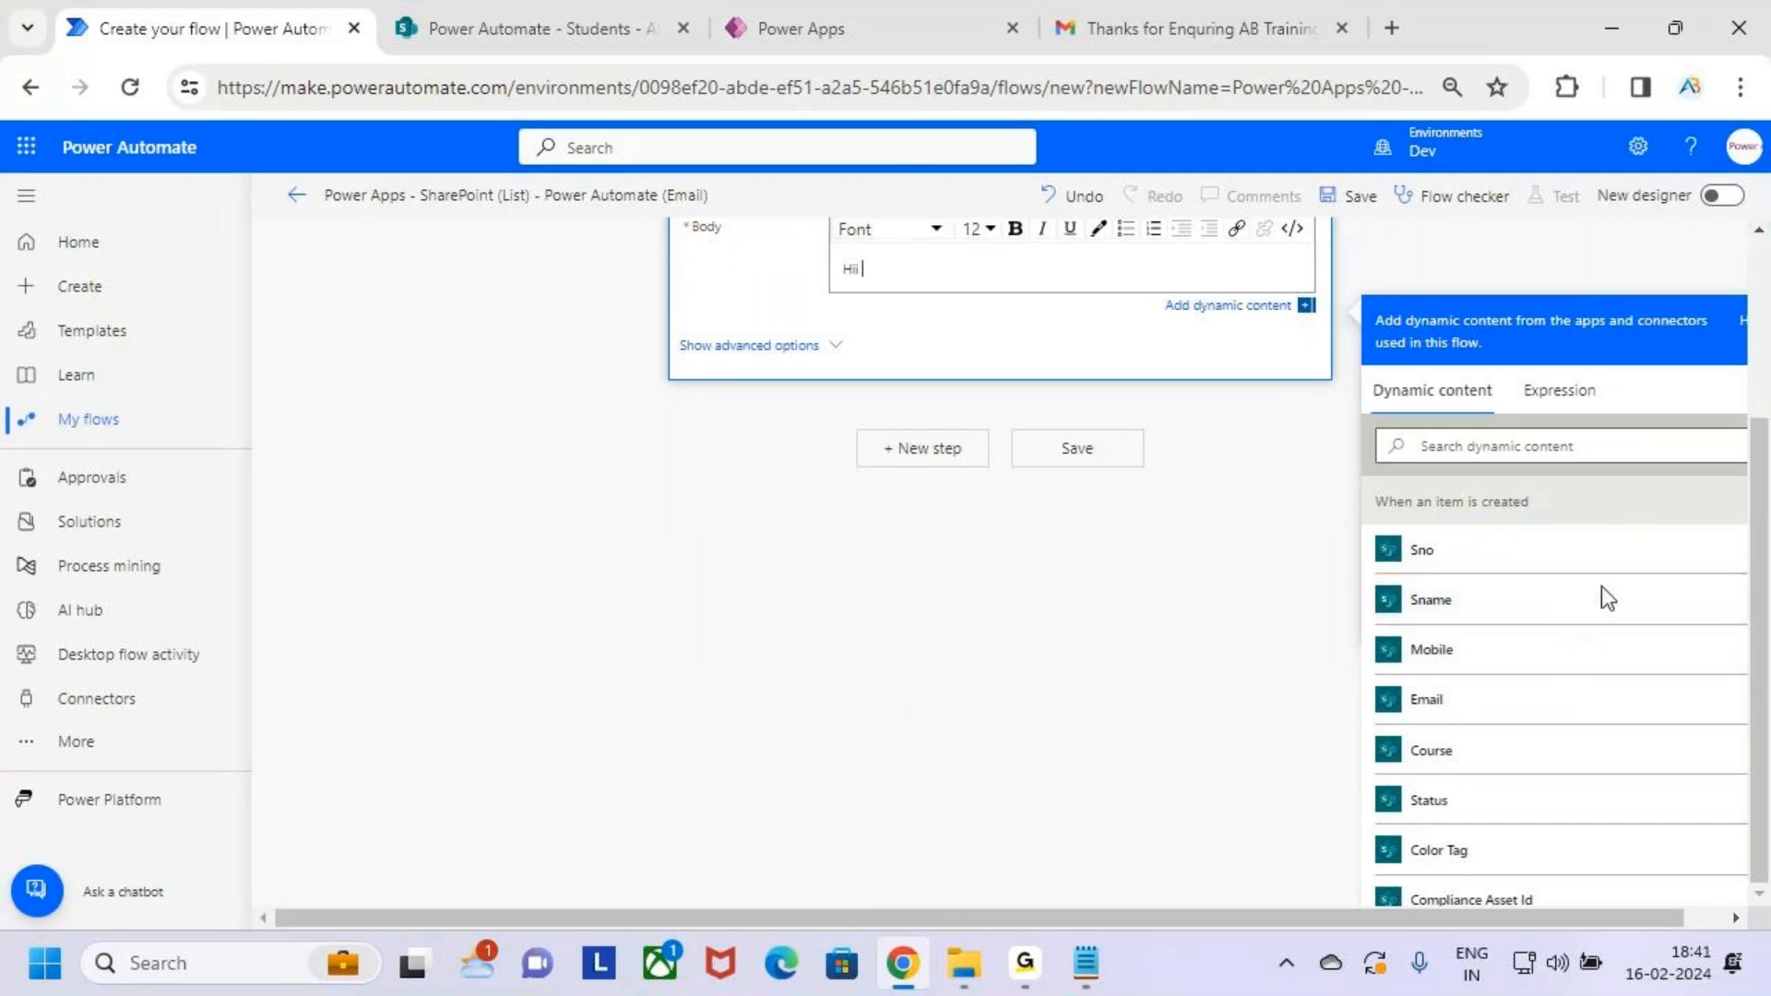
left_click(1522, 600)
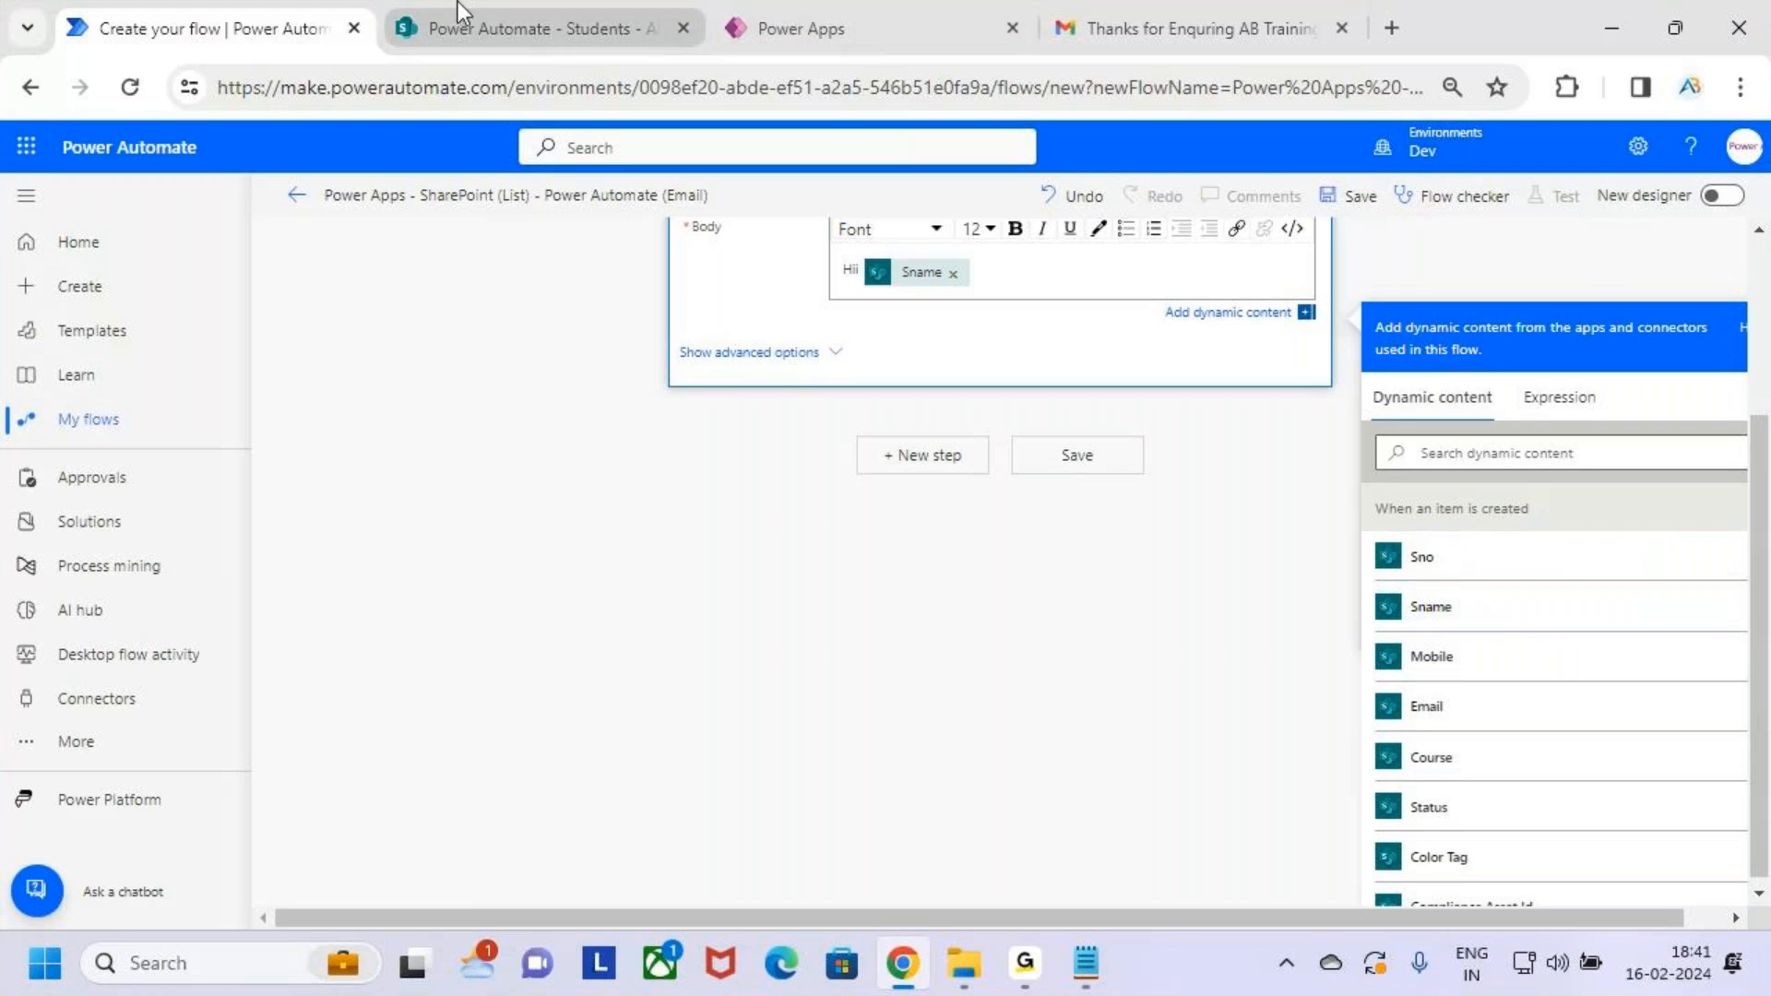
left_click(457, 4)
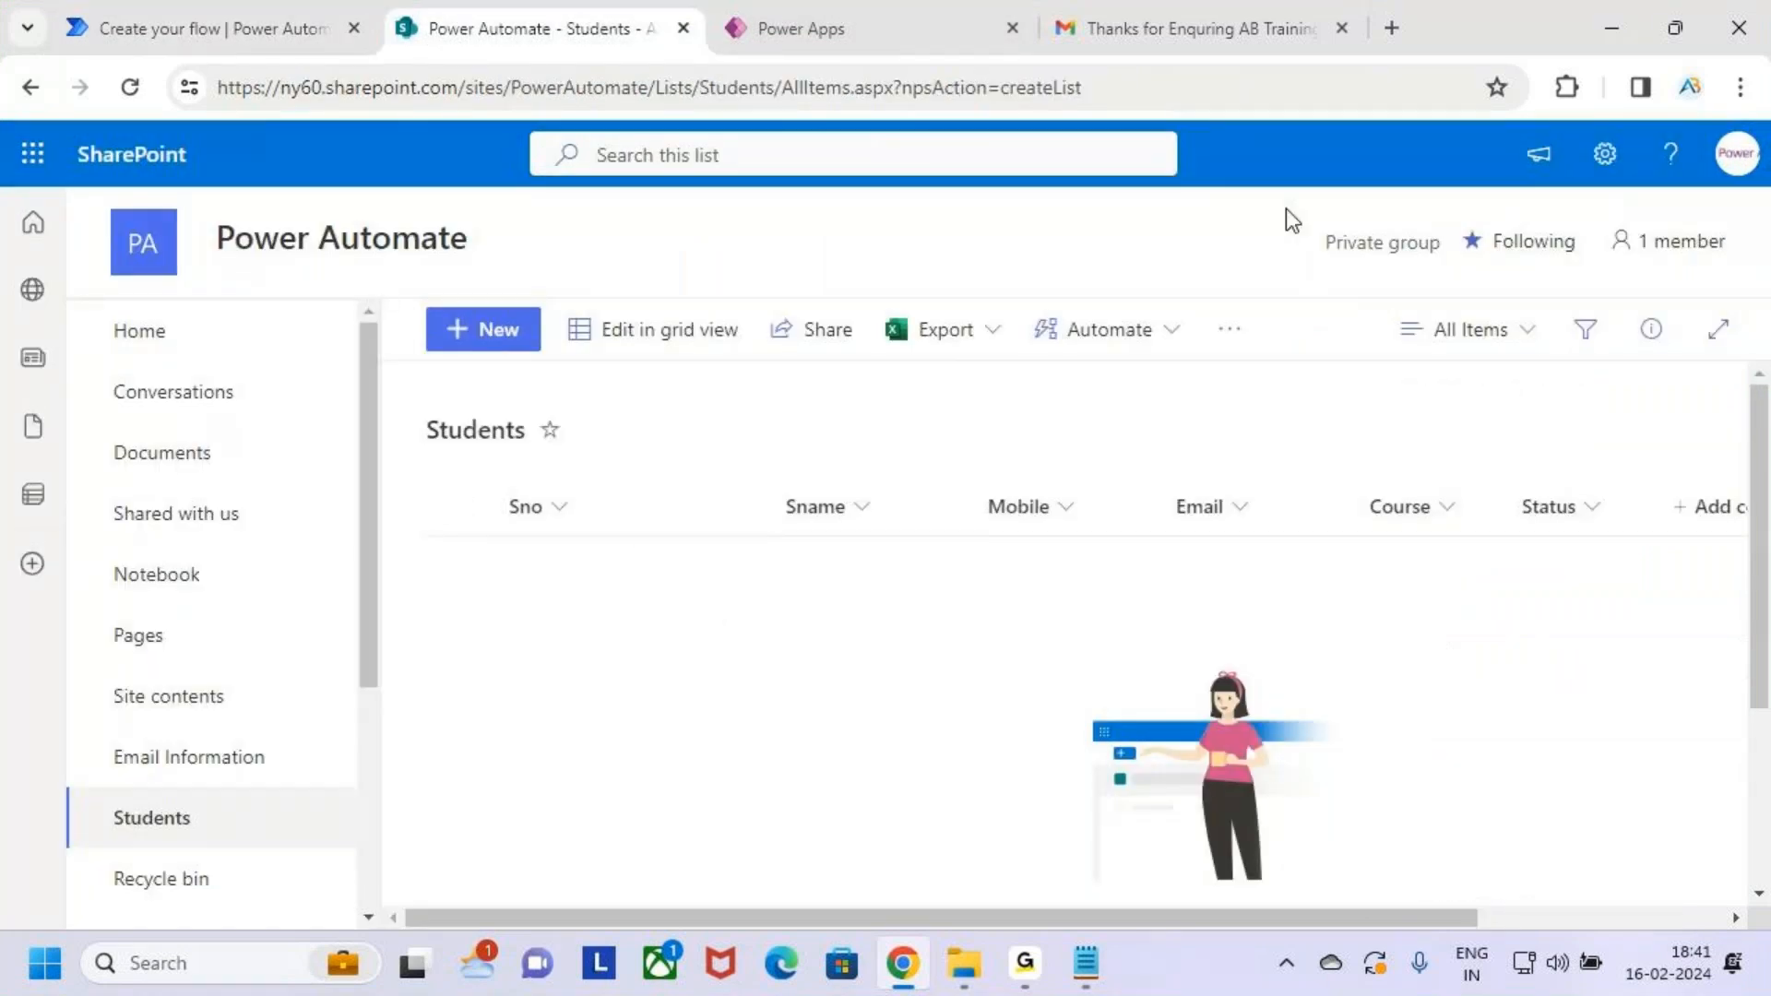
left_click(223, 7)
scroll(1008, 491, "up", 3)
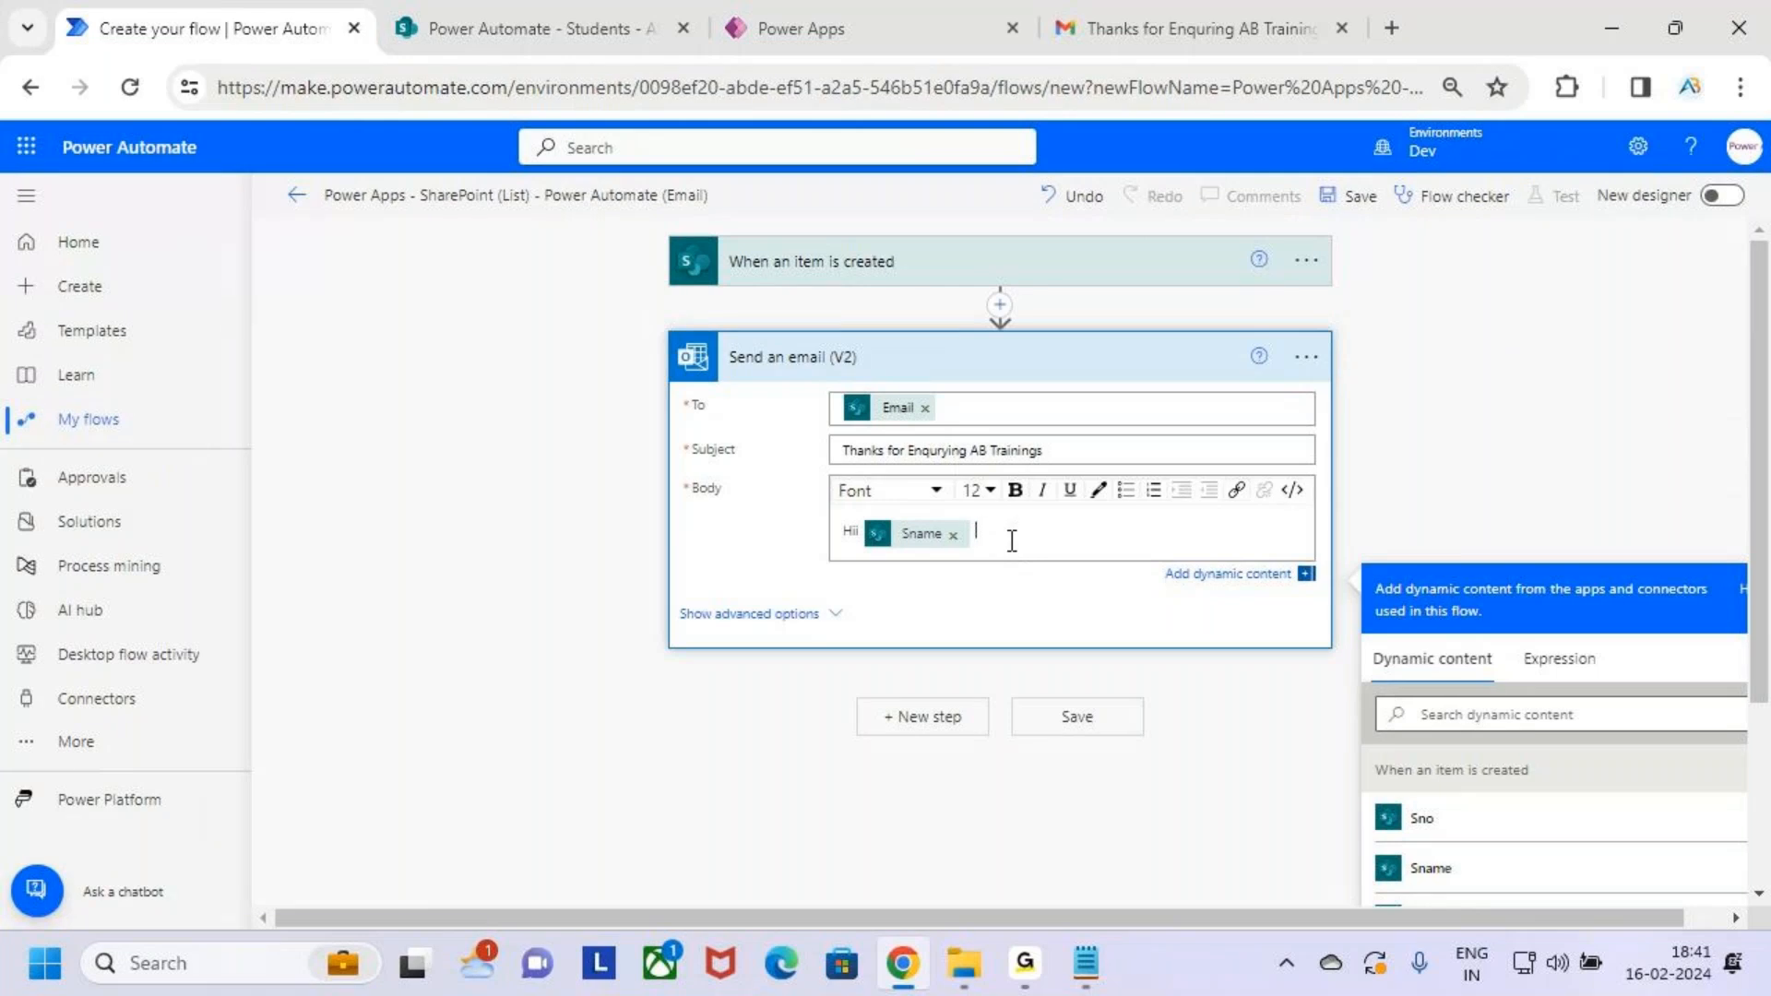
key("shift+Left")
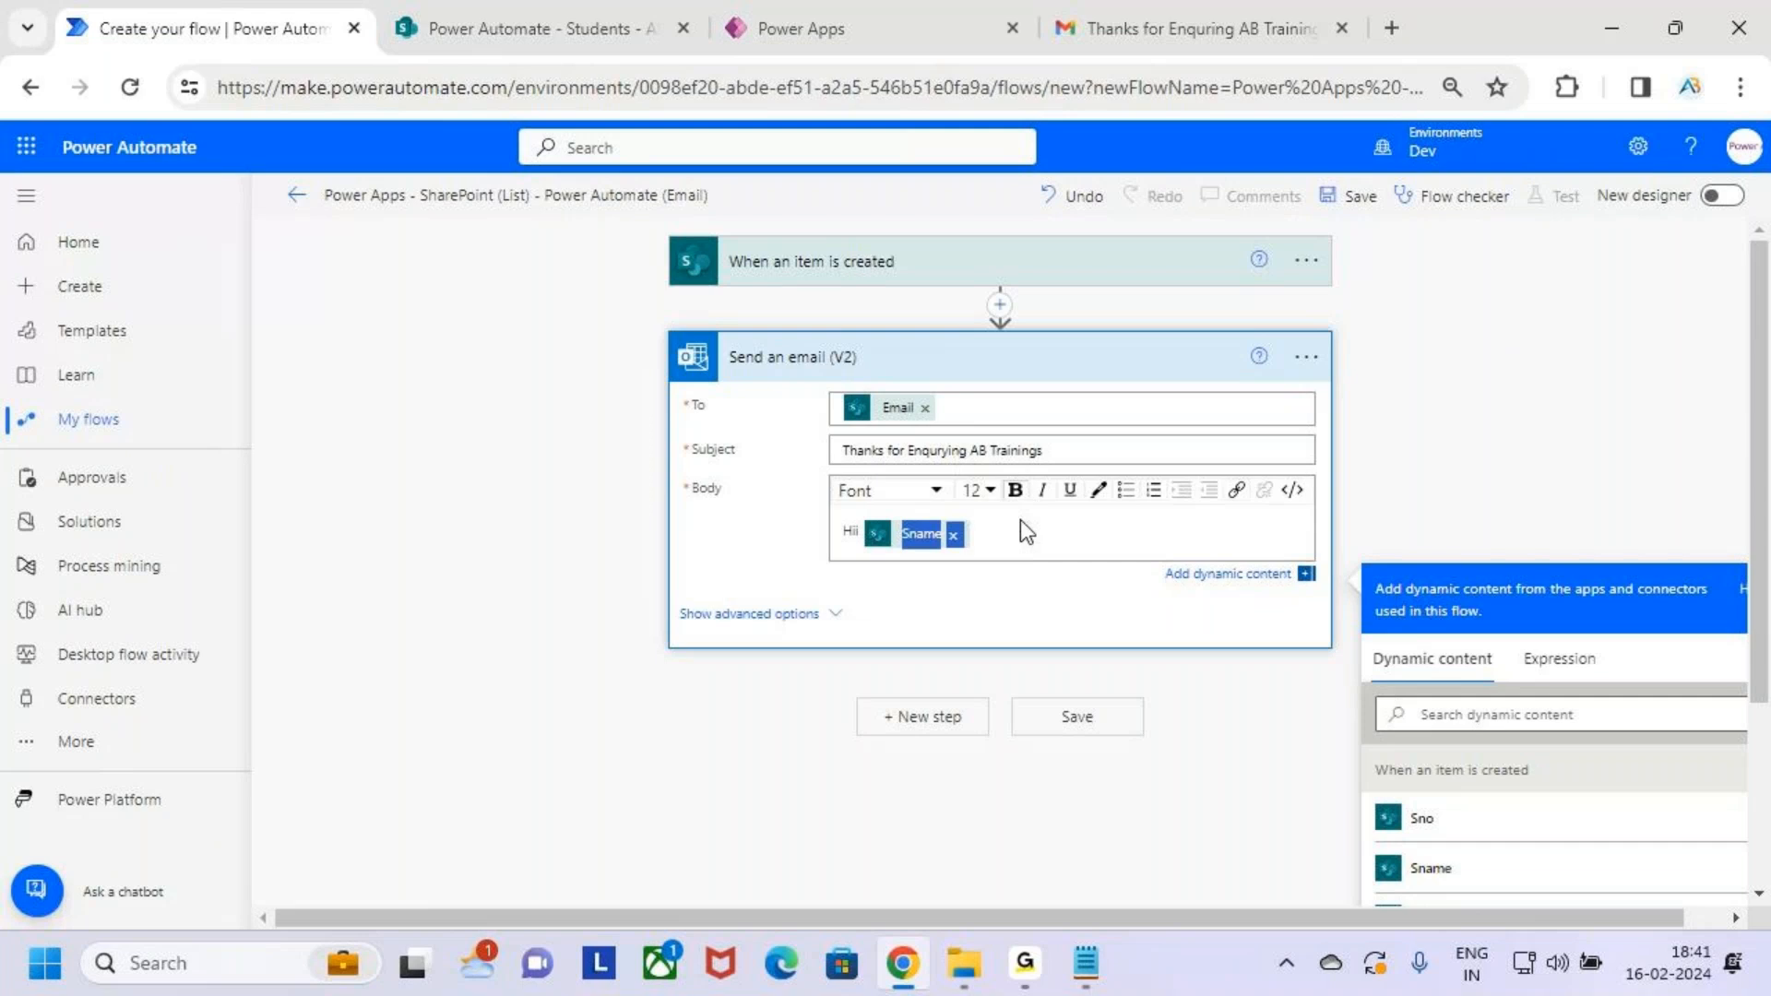
left_click(1020, 519)
Add a comma after Sname, then lines 'We are From Analytics Benchmark' and 'Thanks for Enquering'
type(",")
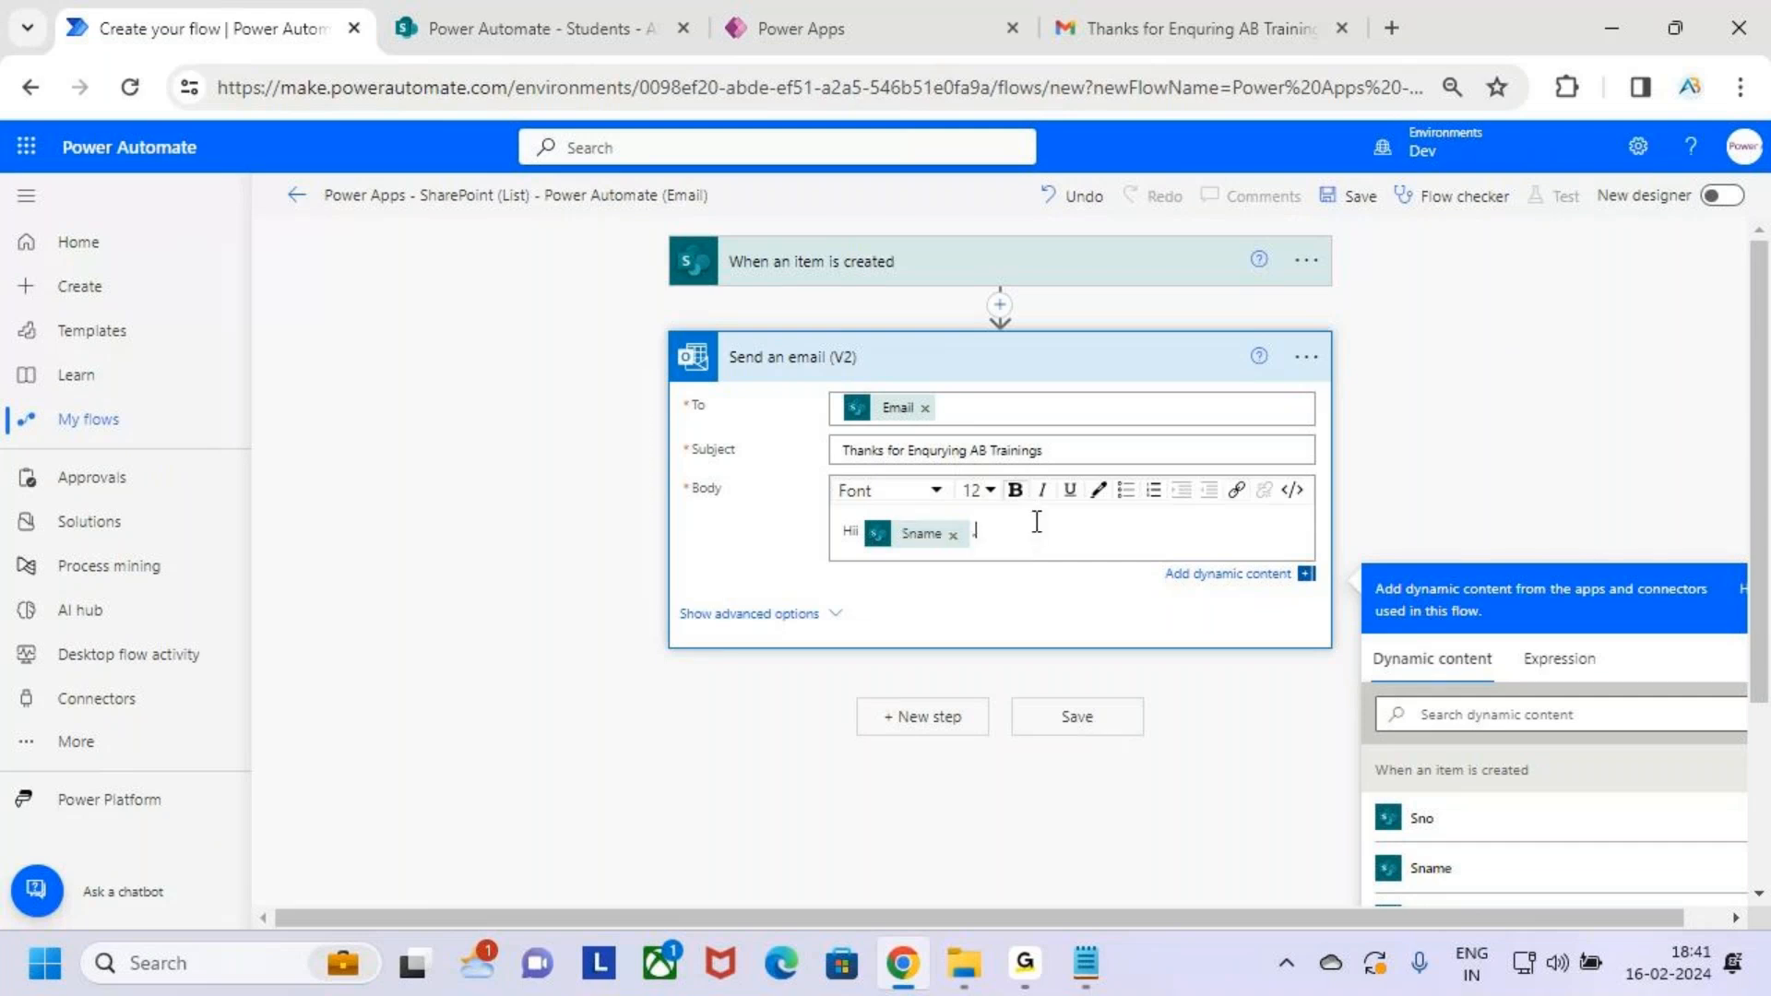
key("Return")
key("Return")
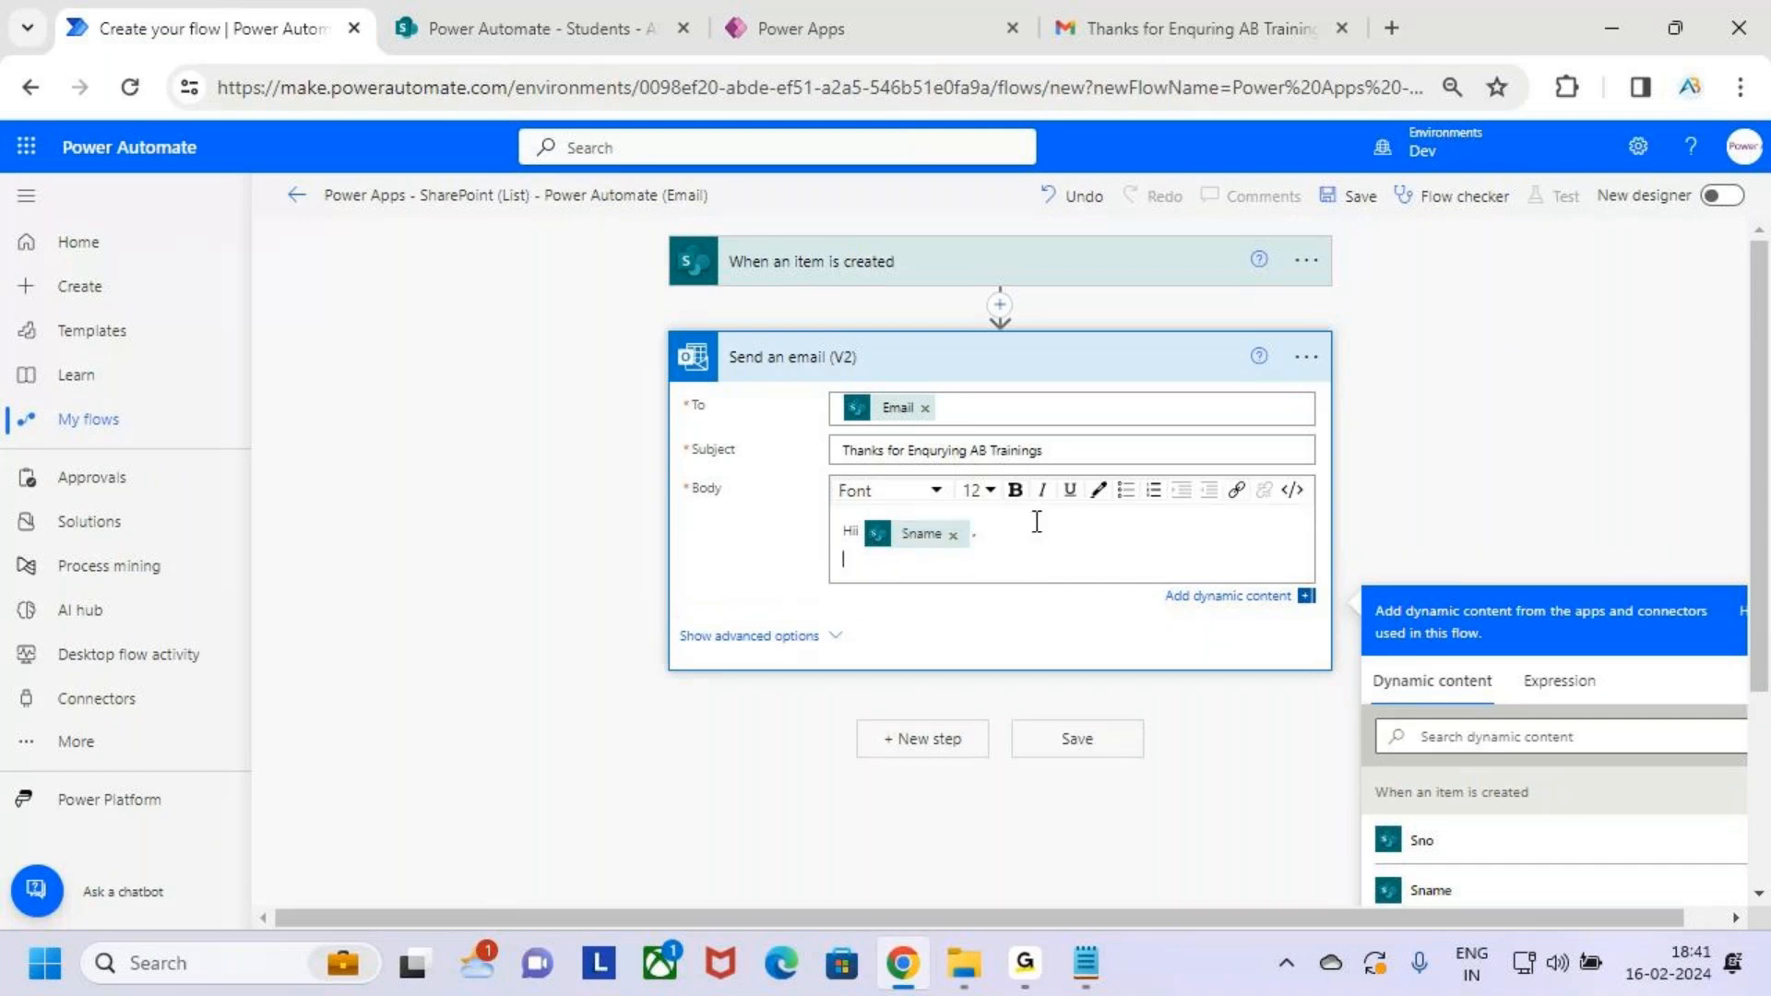
type("We are From Analytics Benchma")
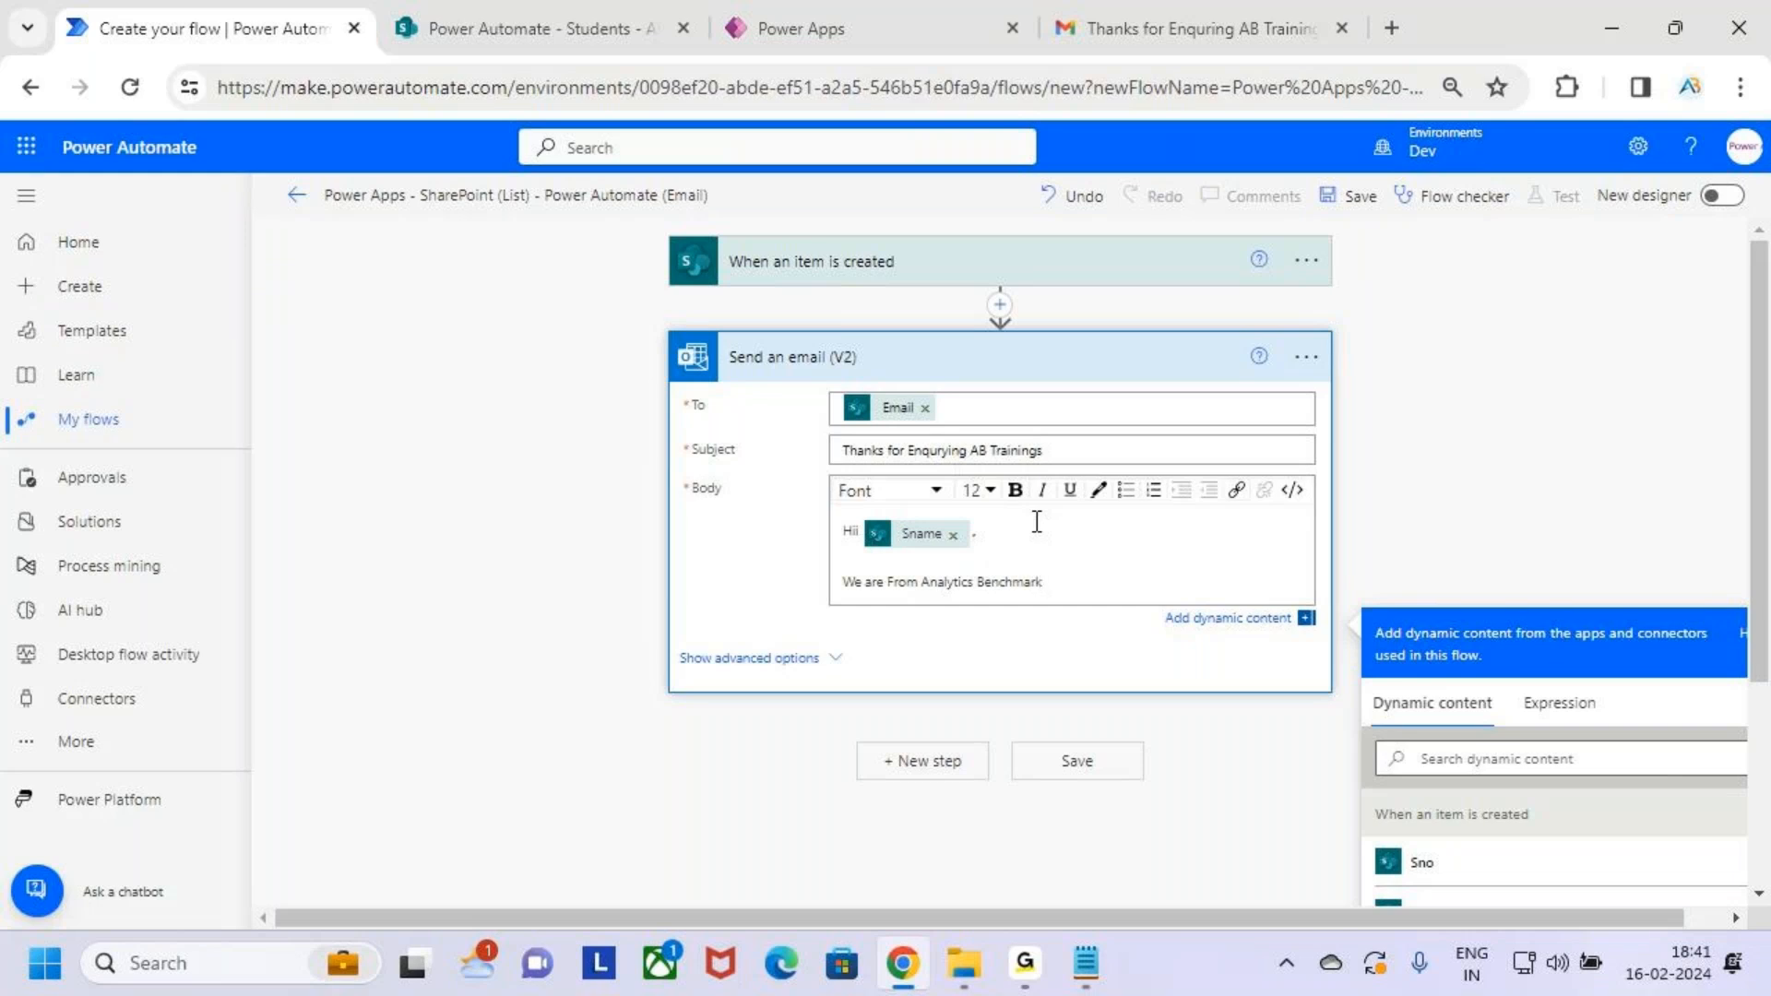
type("rk")
key("Return")
type("Thanks t")
type("or Enquering")
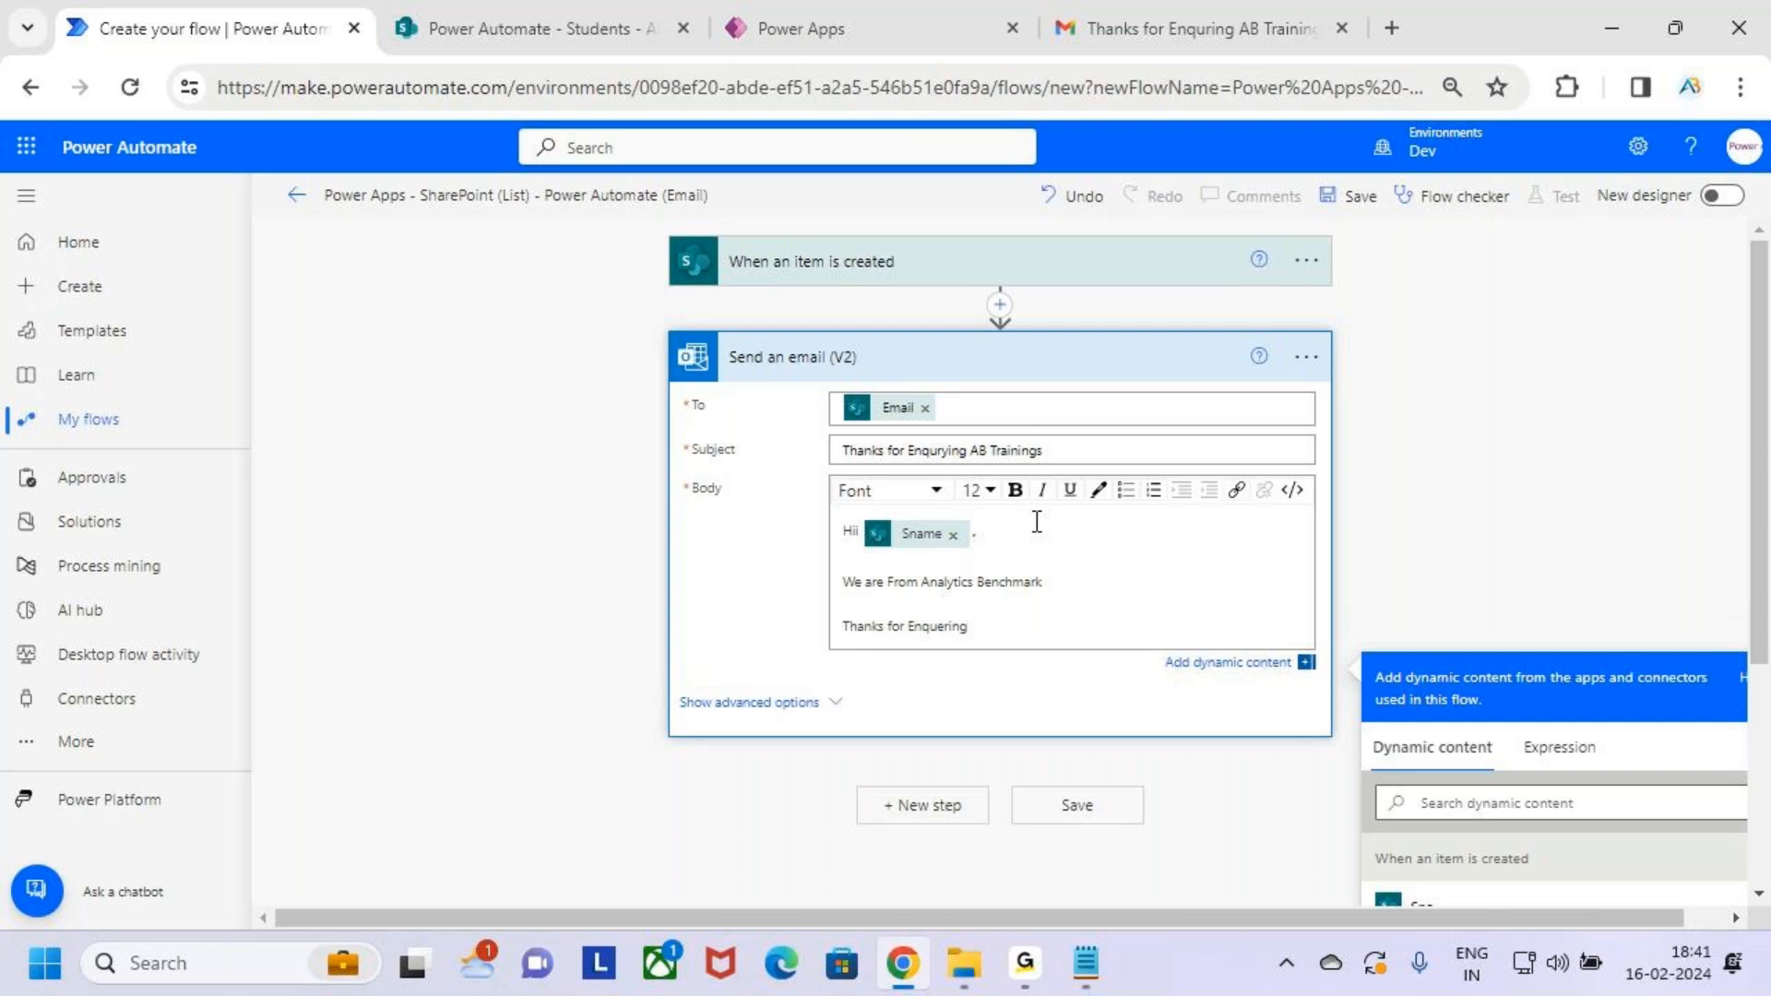
key("BackSpace")
key("BackSpace")
key("BackSpace")
key("BackSpace")
key("BackSpace")
key("BackSpace")
type("quering")
scroll(1050, 572, "down", 2)
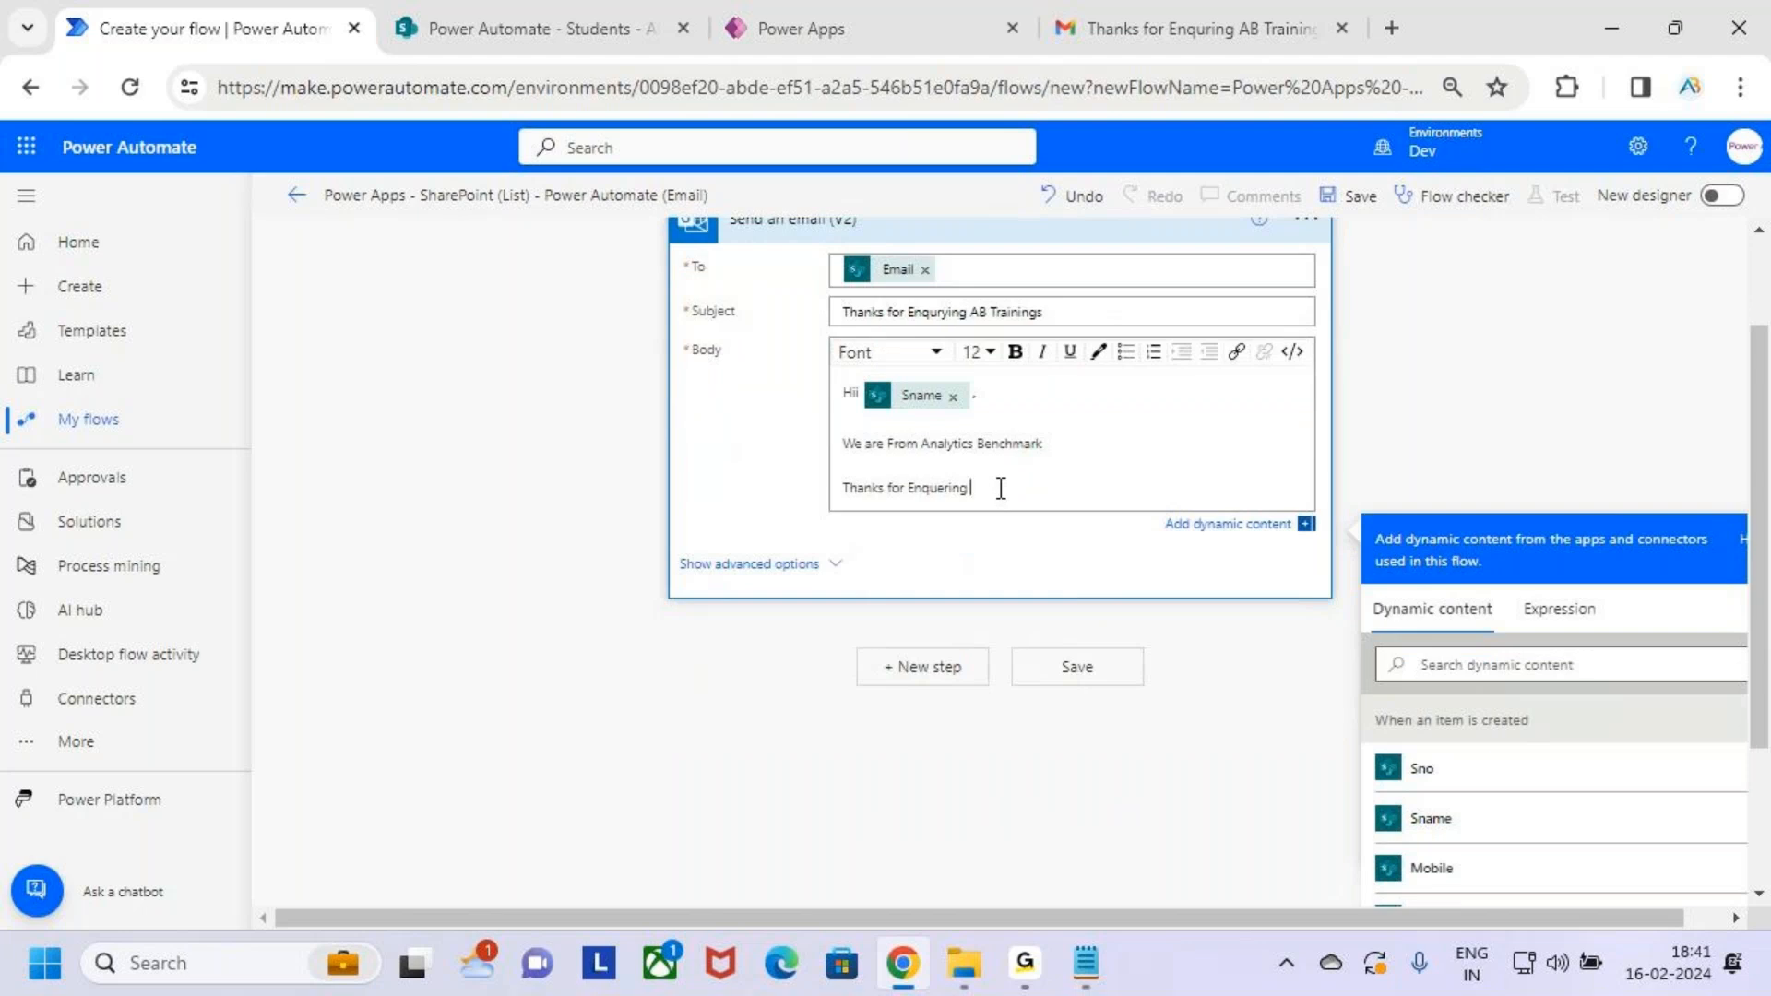
scroll(1579, 810, "down", 3)
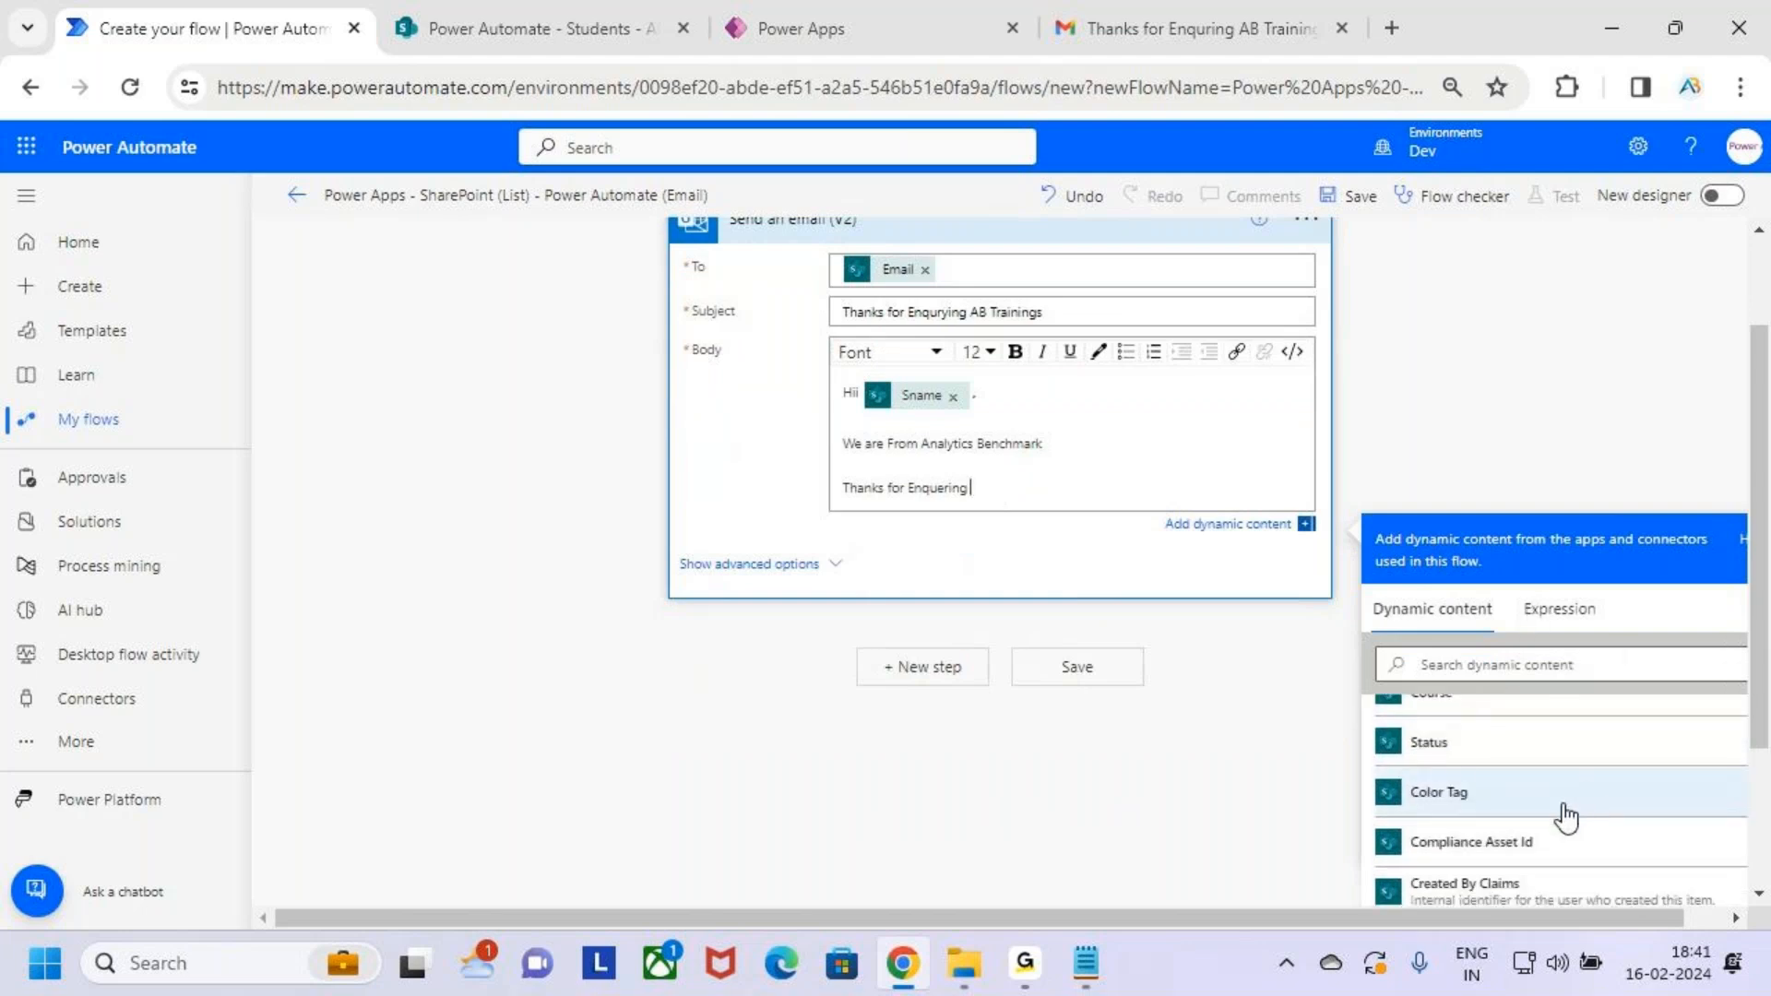
scroll(1502, 759, "up", 2)
Append the student's Course dynamic value after the closing line
left_click(609, 27)
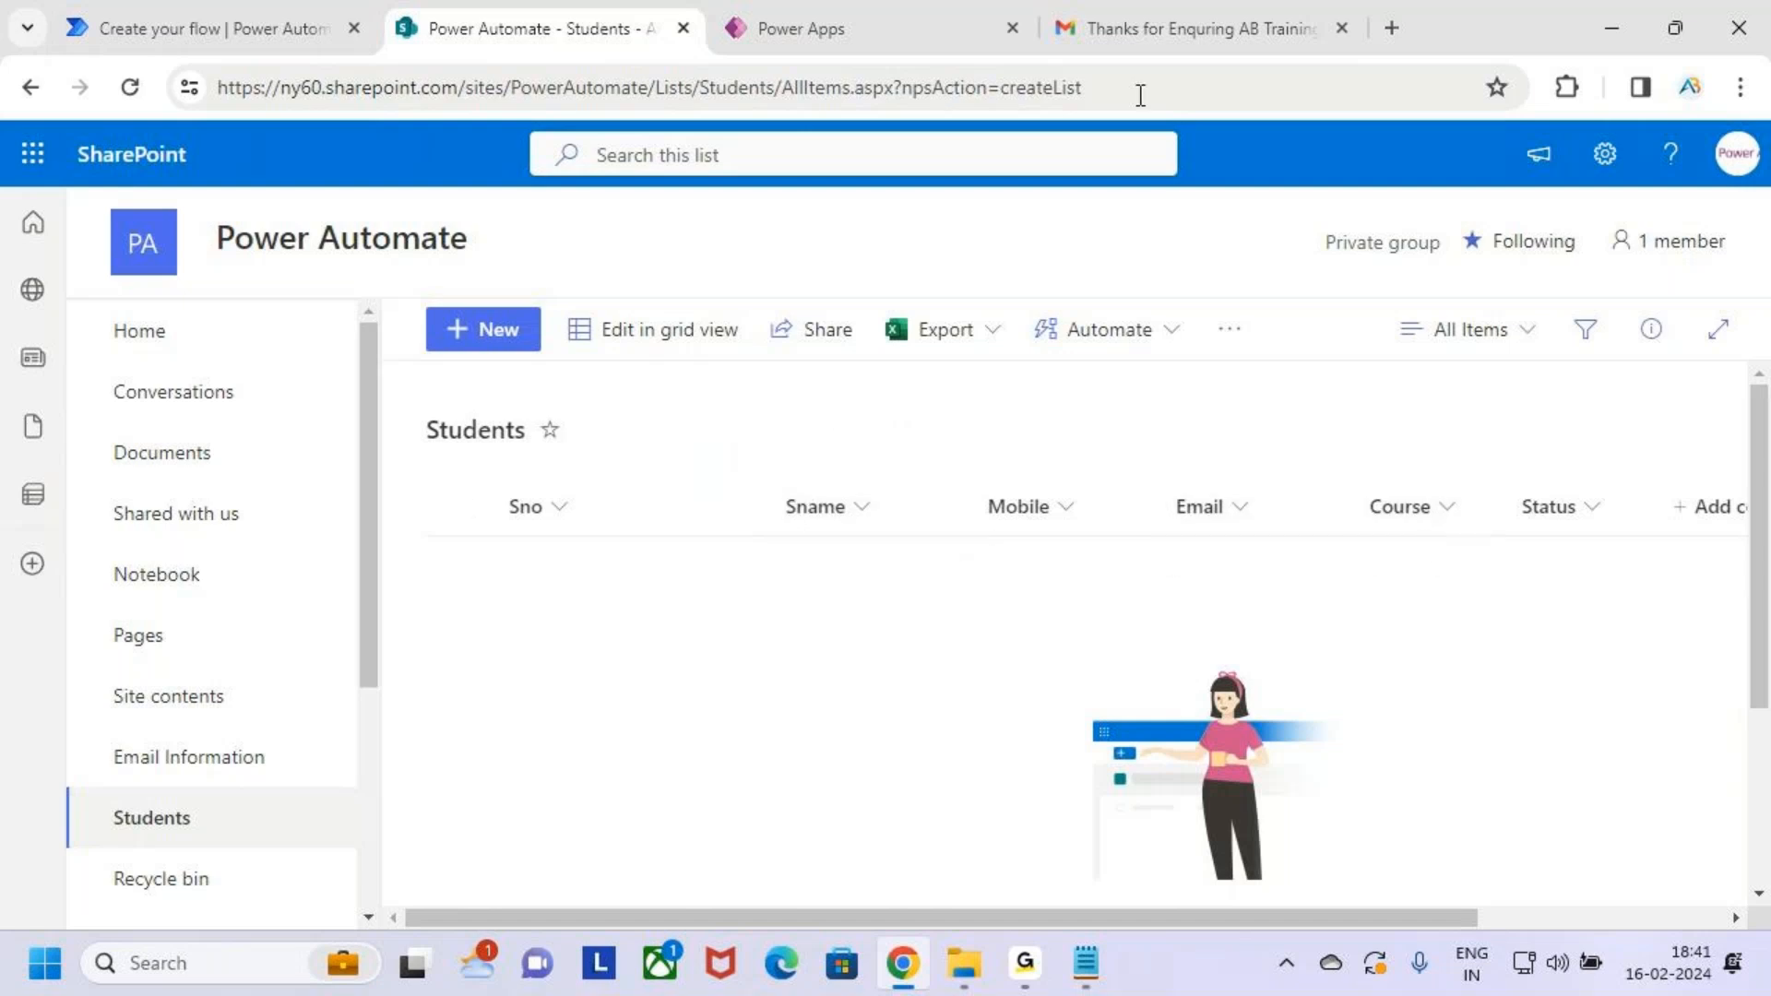
left_click(245, 18)
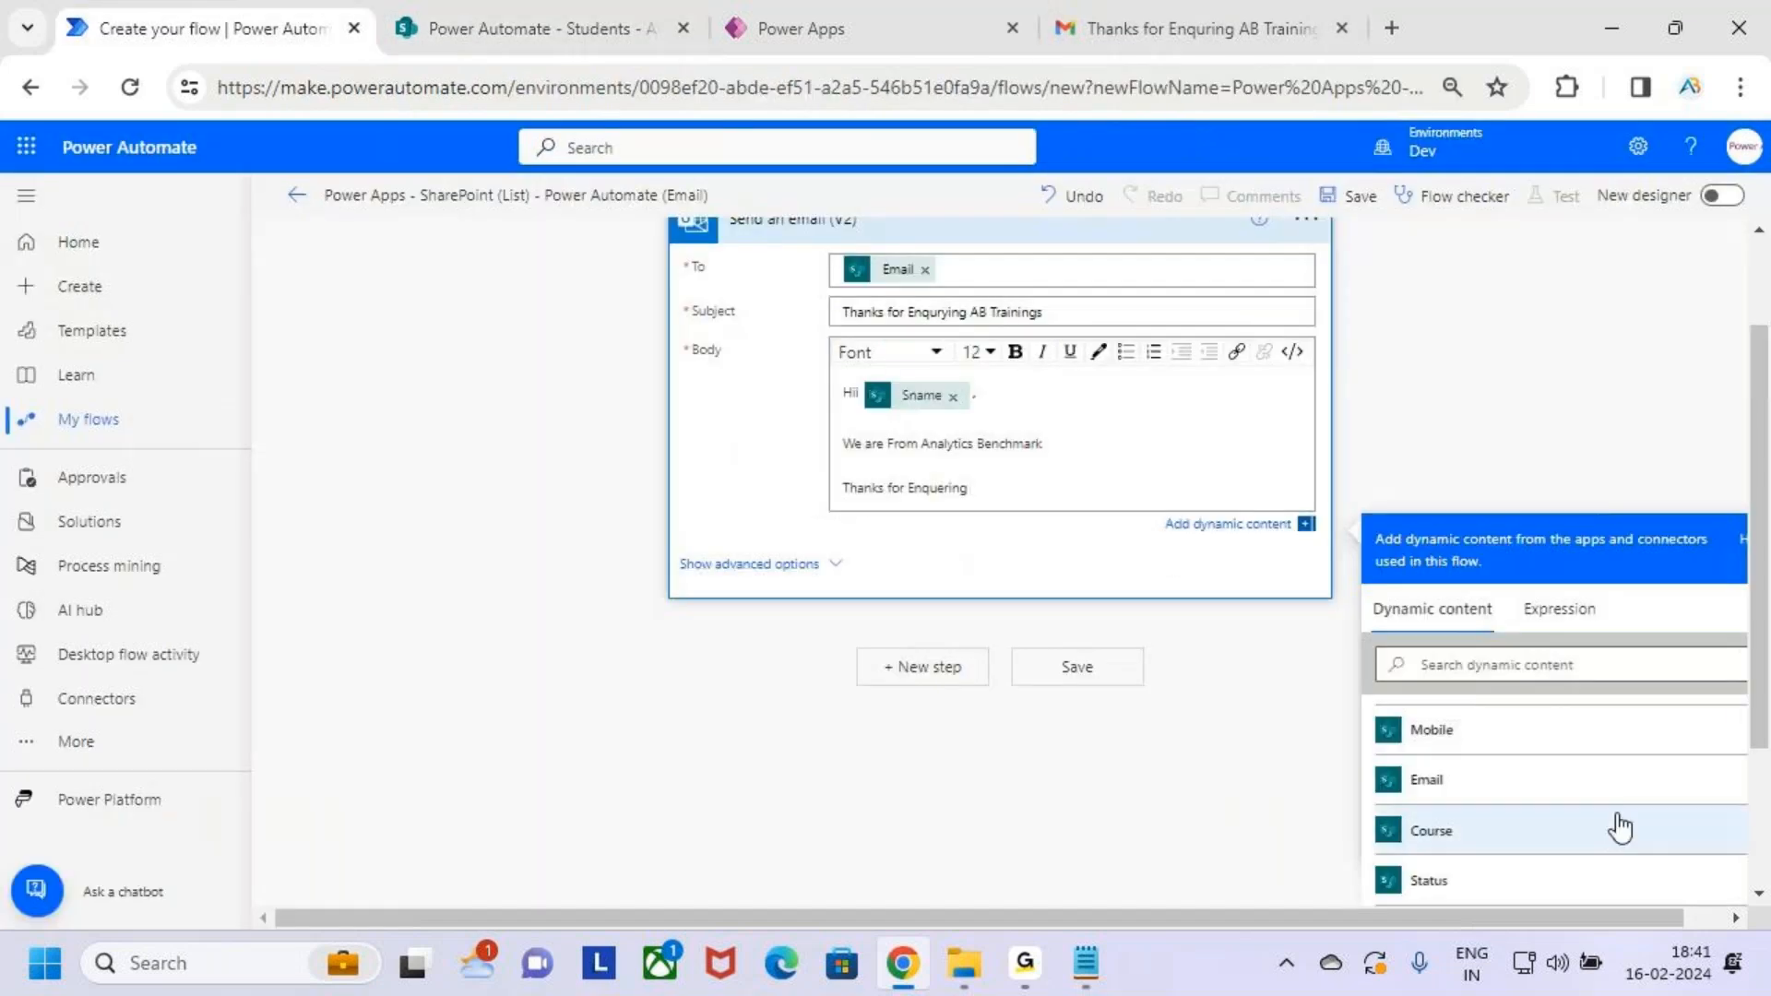
left_click_drag(1372, 804, 1555, 861)
key("Escape")
left_click(1476, 831)
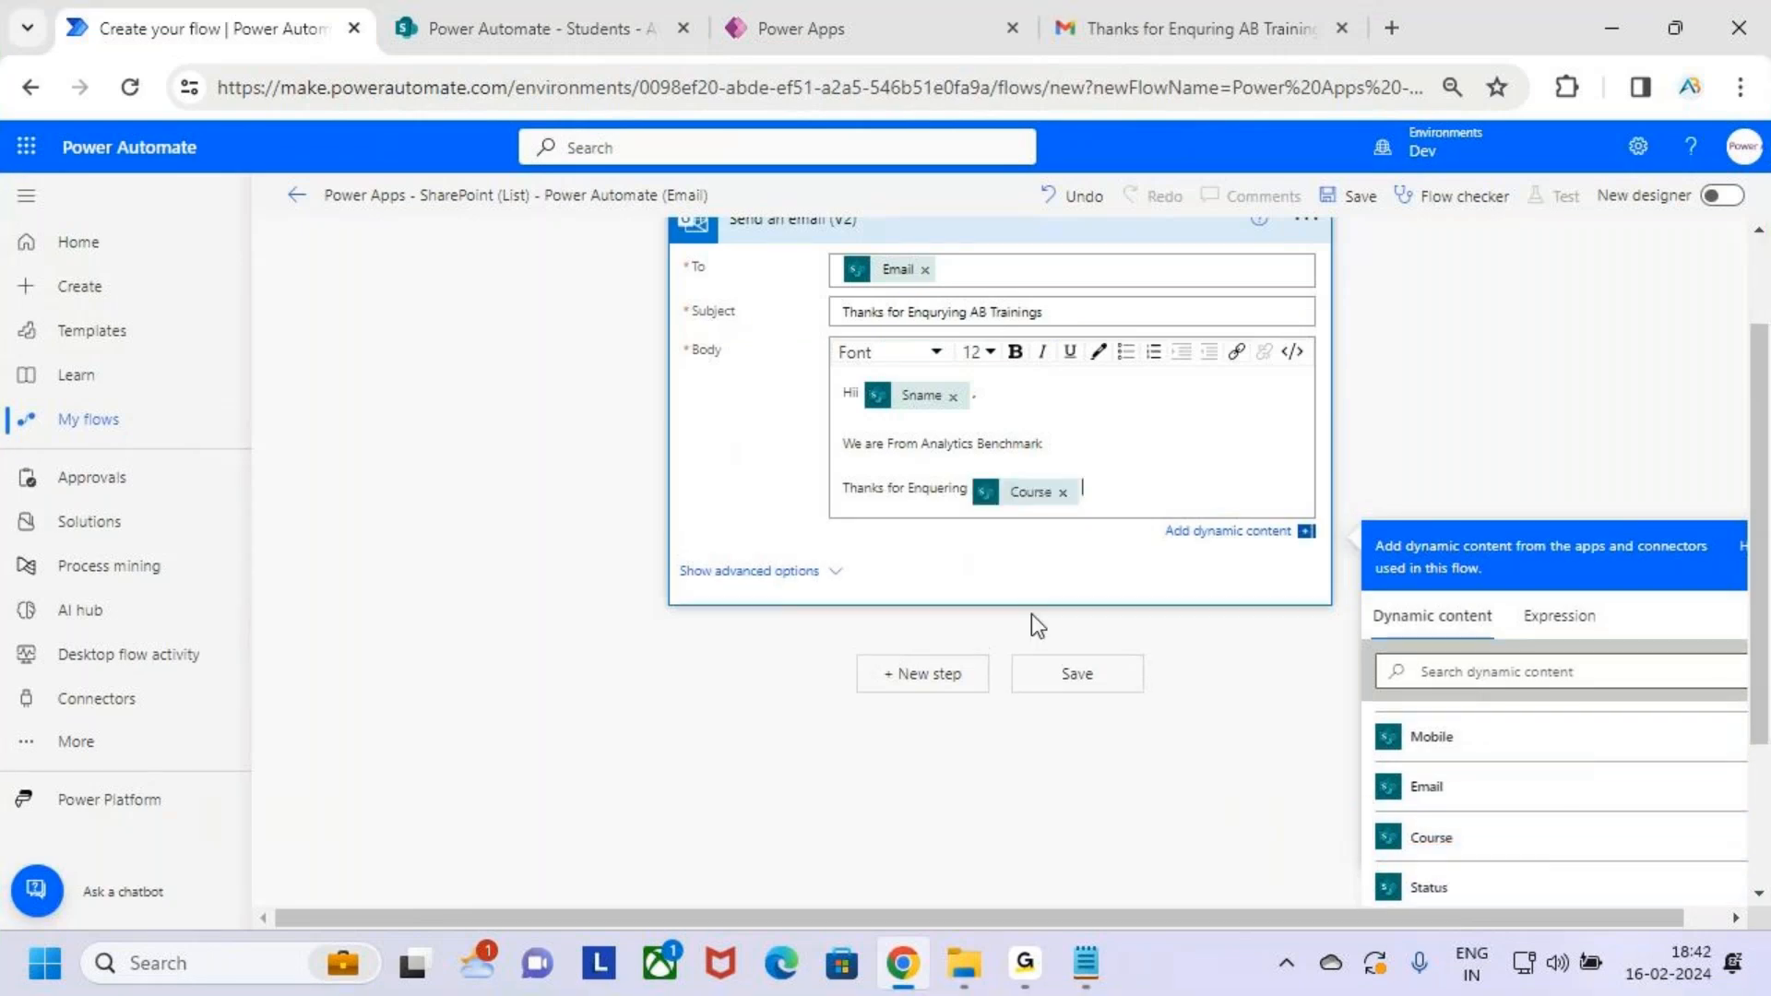
key("Left")
key("Left")
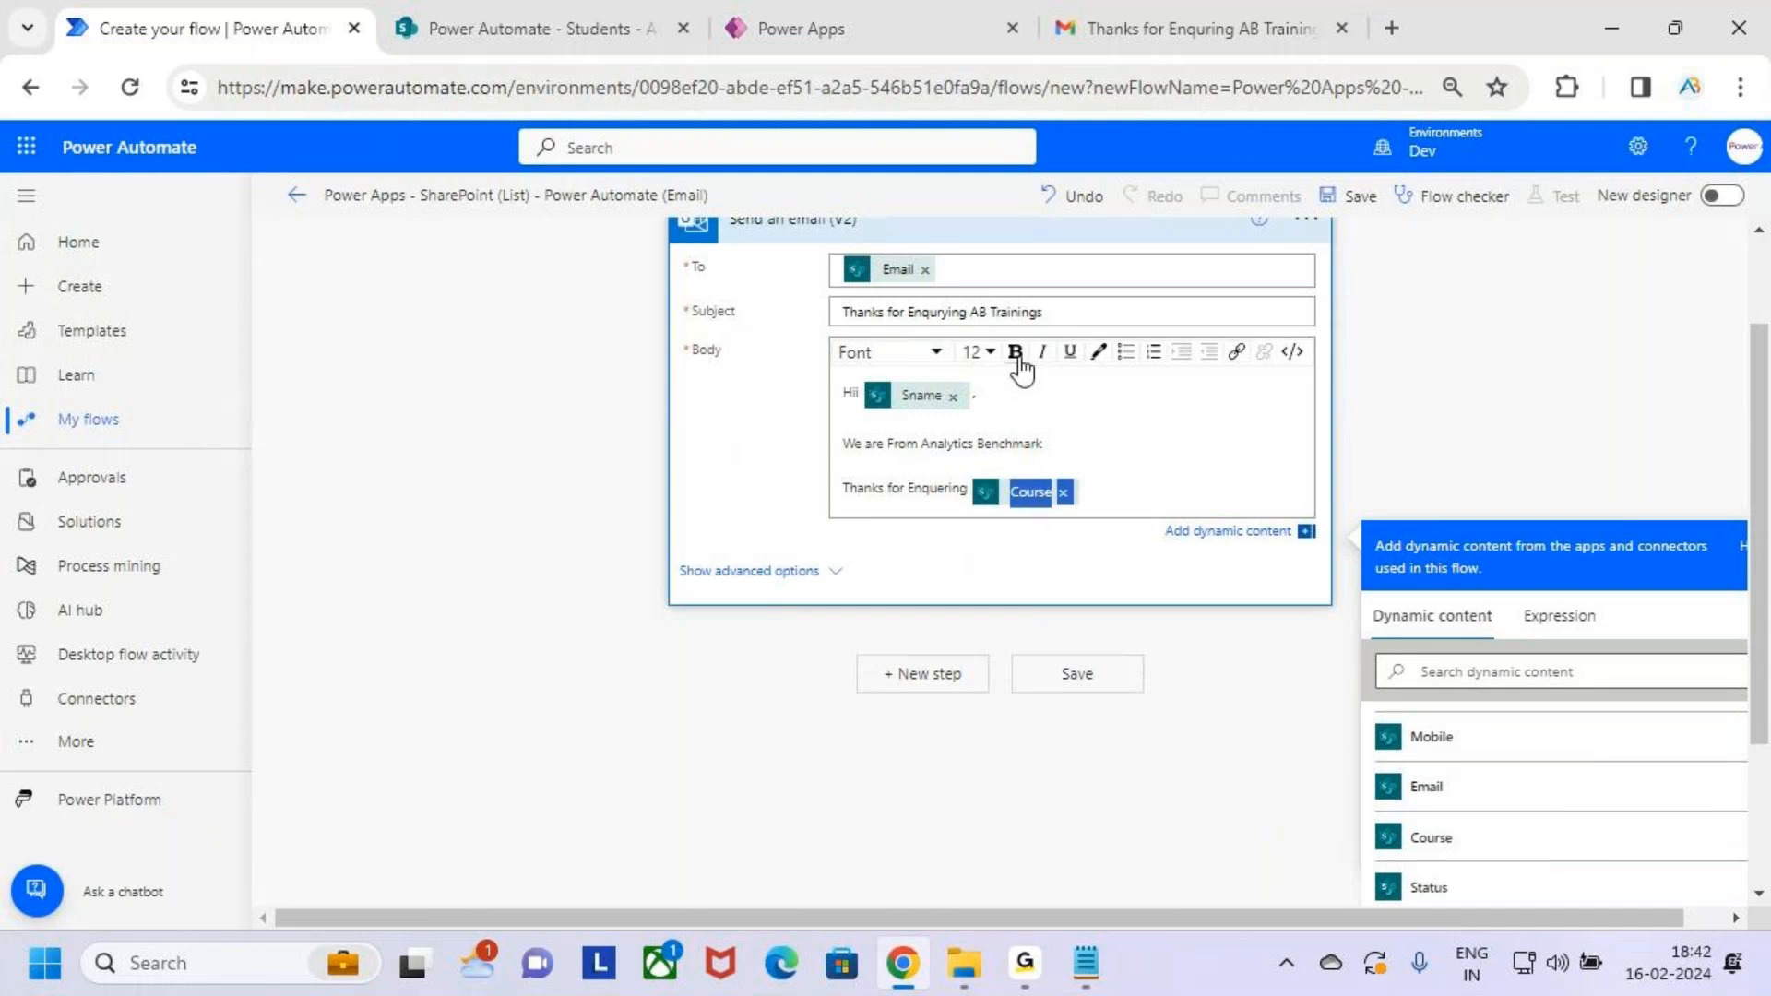
left_click(1159, 486)
type("Course")
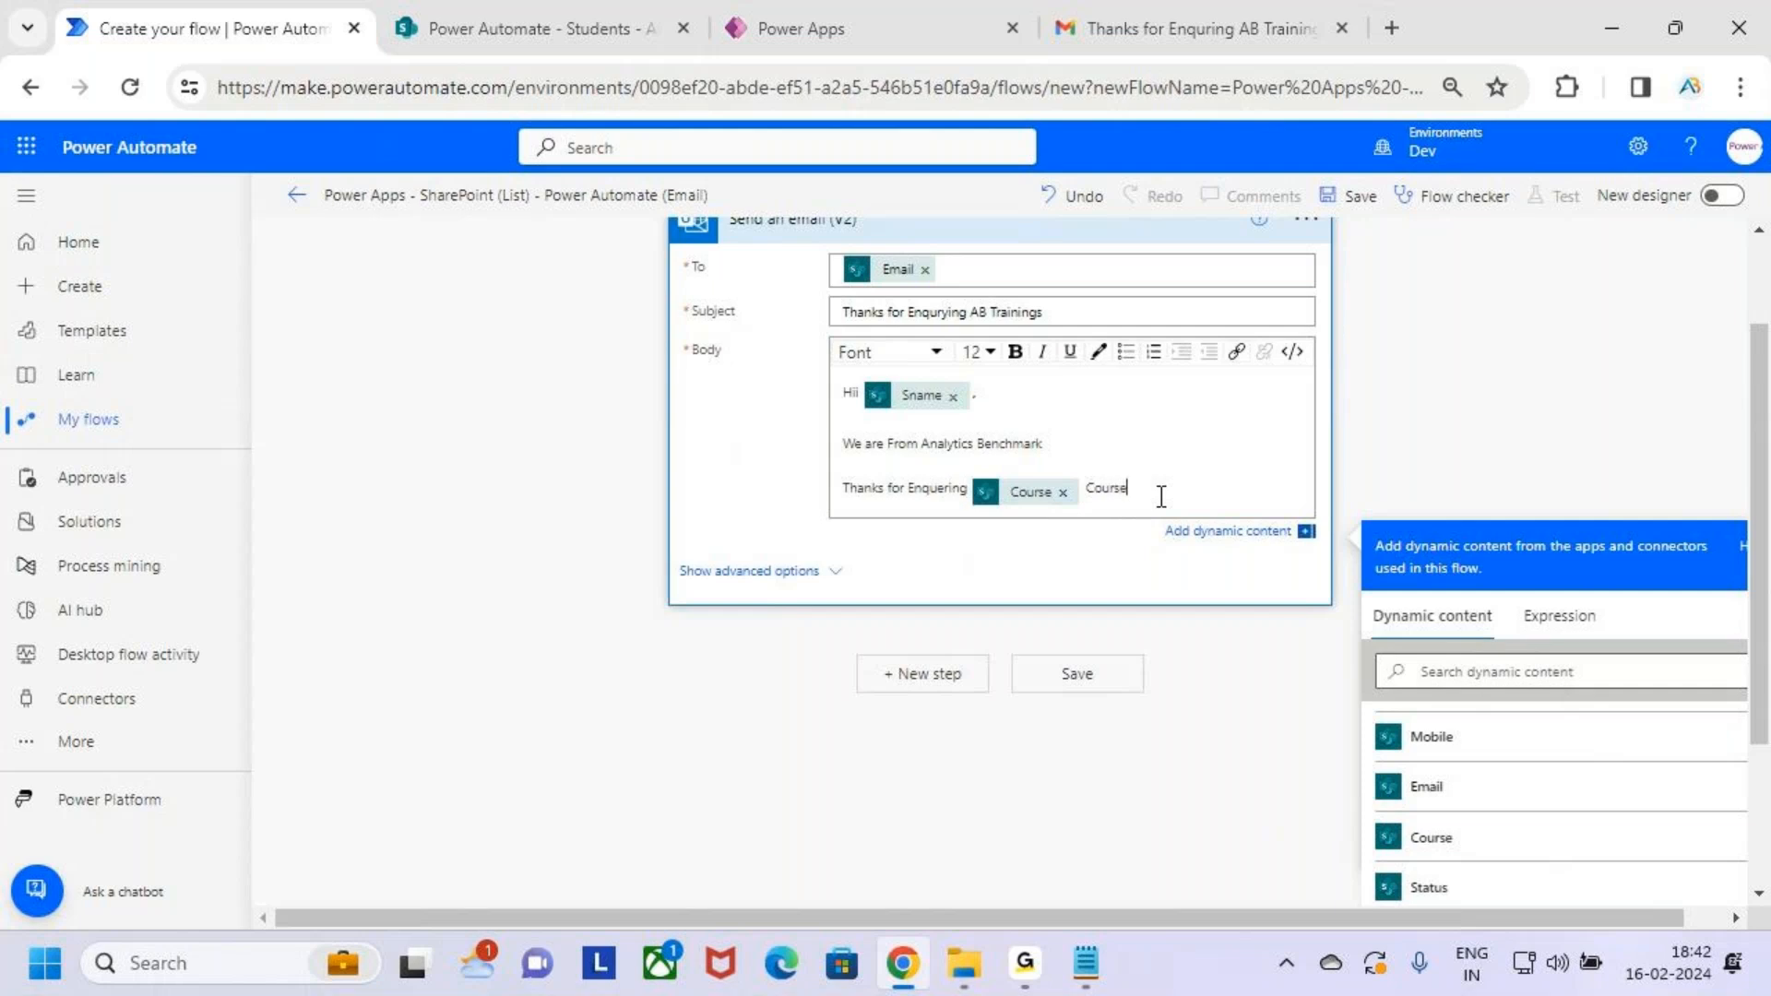
Add a New Batch update sentence and a 'Thanks' / AB Trainings sign-off
key("Return")
type("We wil")
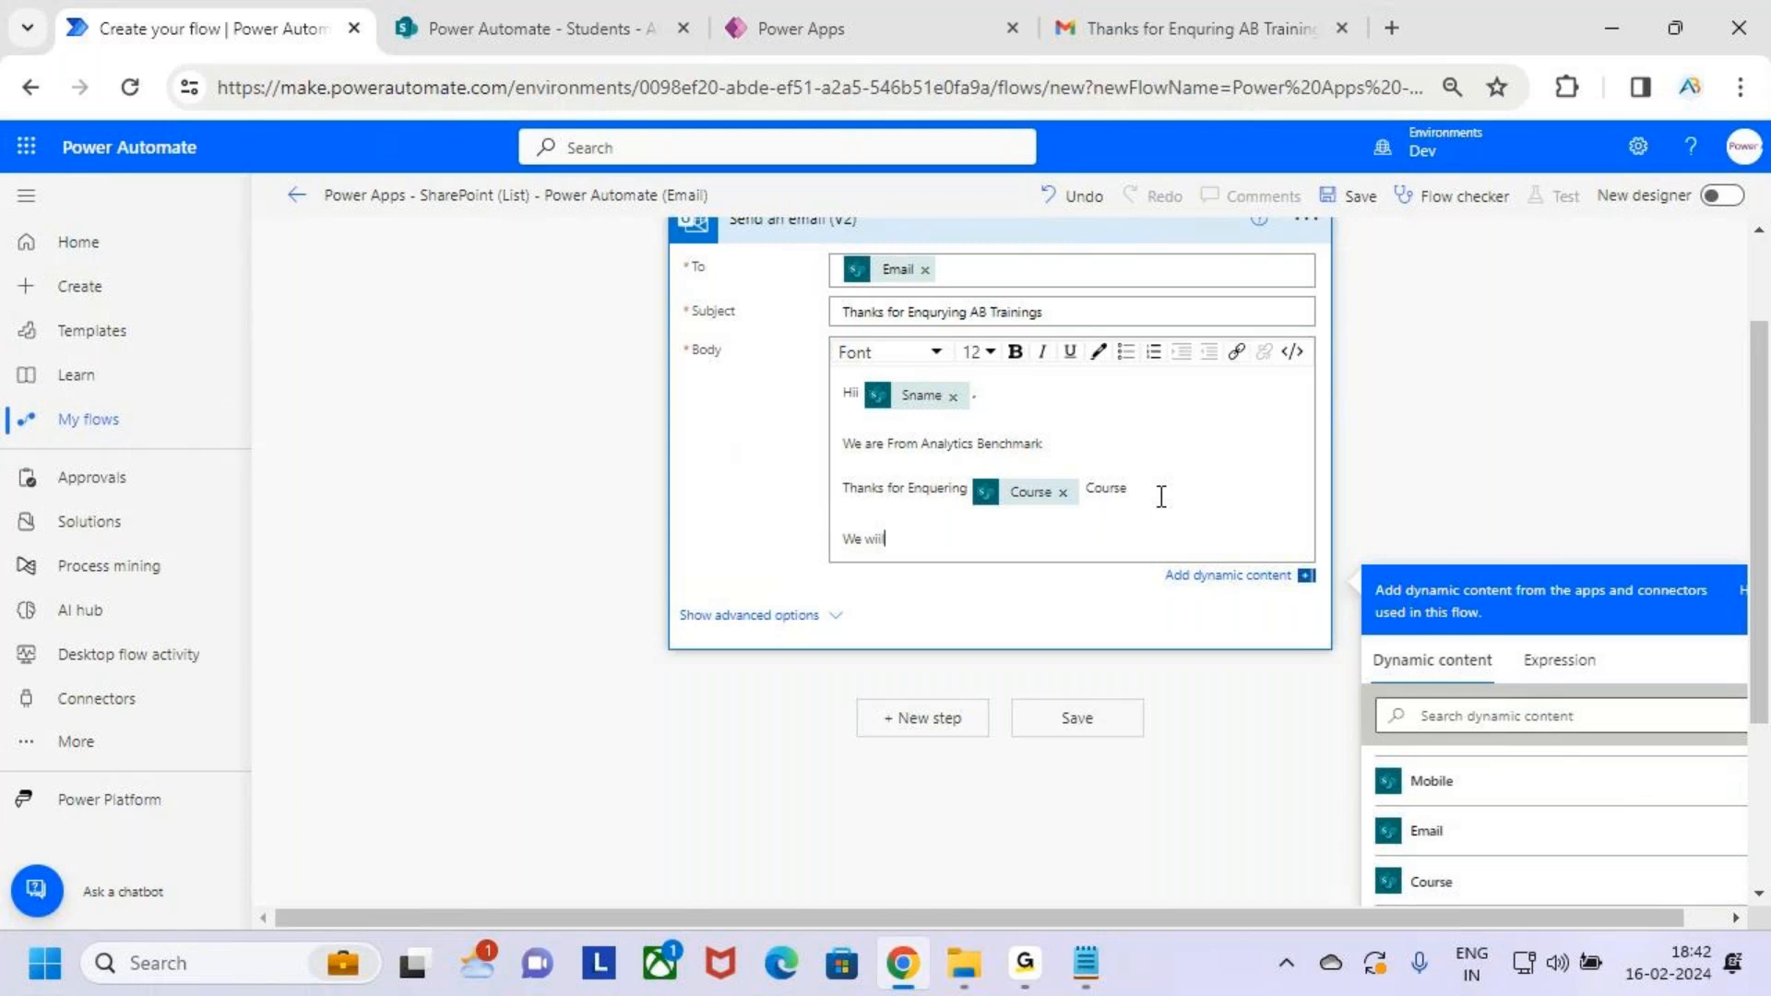
type("l update you when the New Batch will Start")
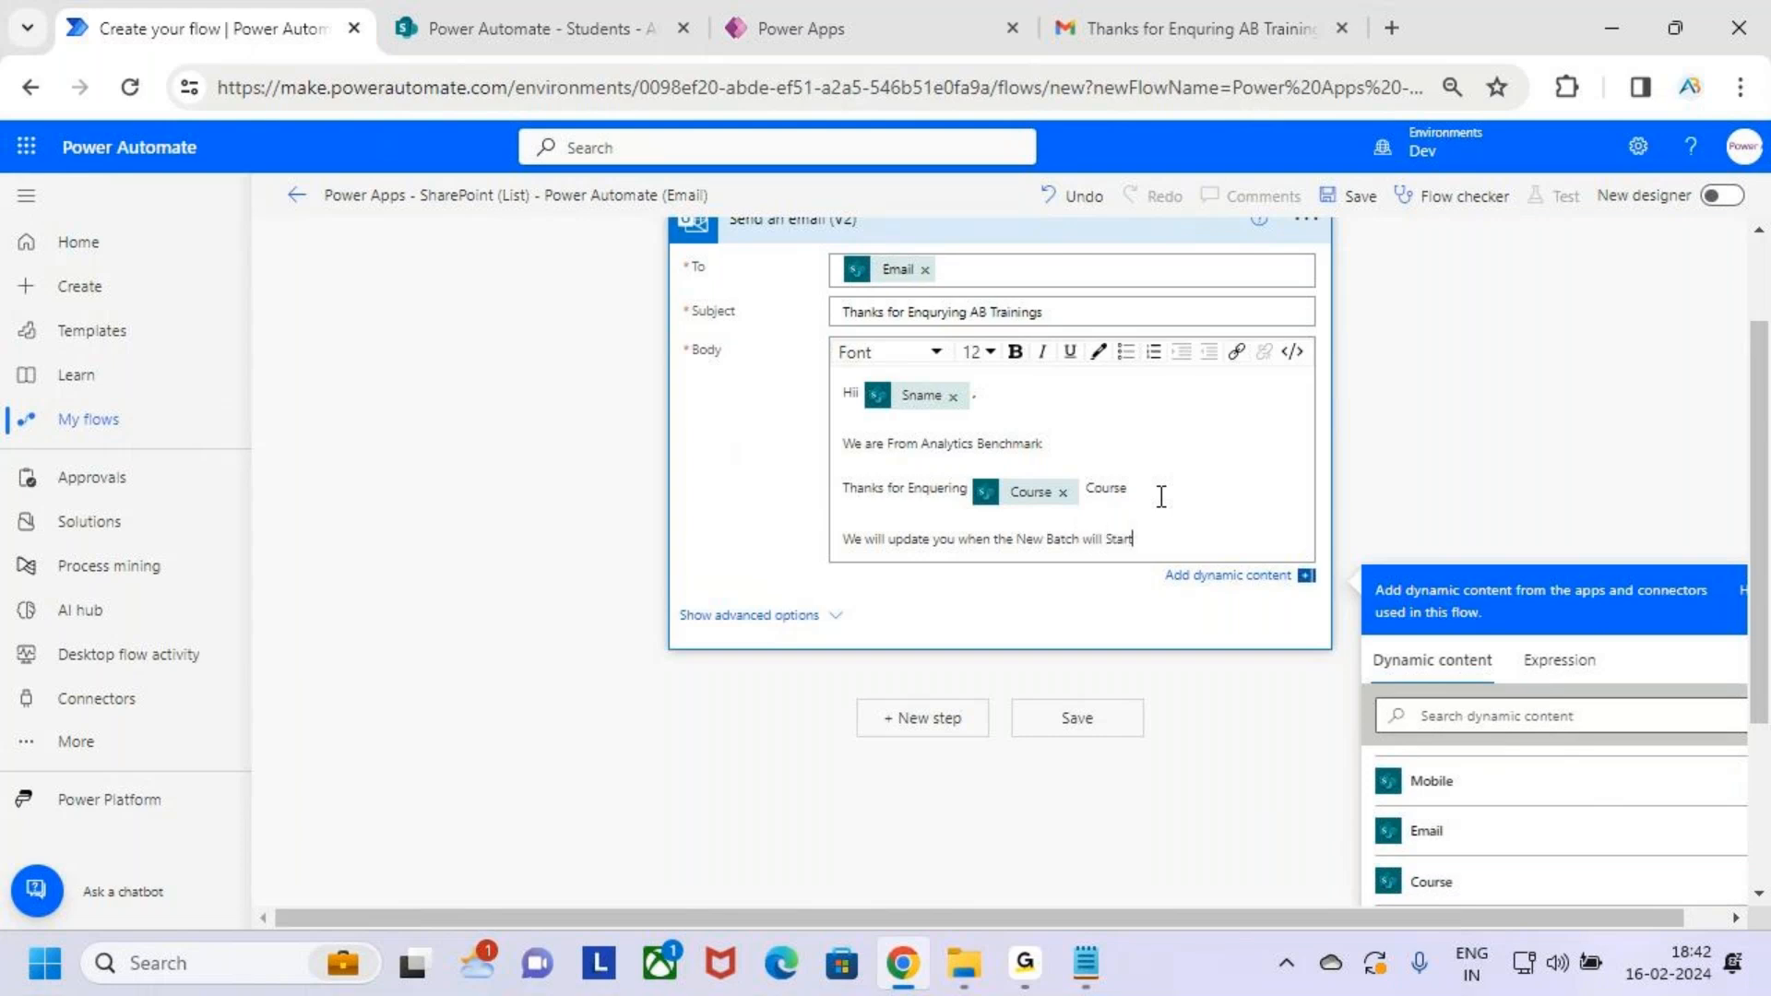
key("Return")
key("Return")
key("Return")
key("Return")
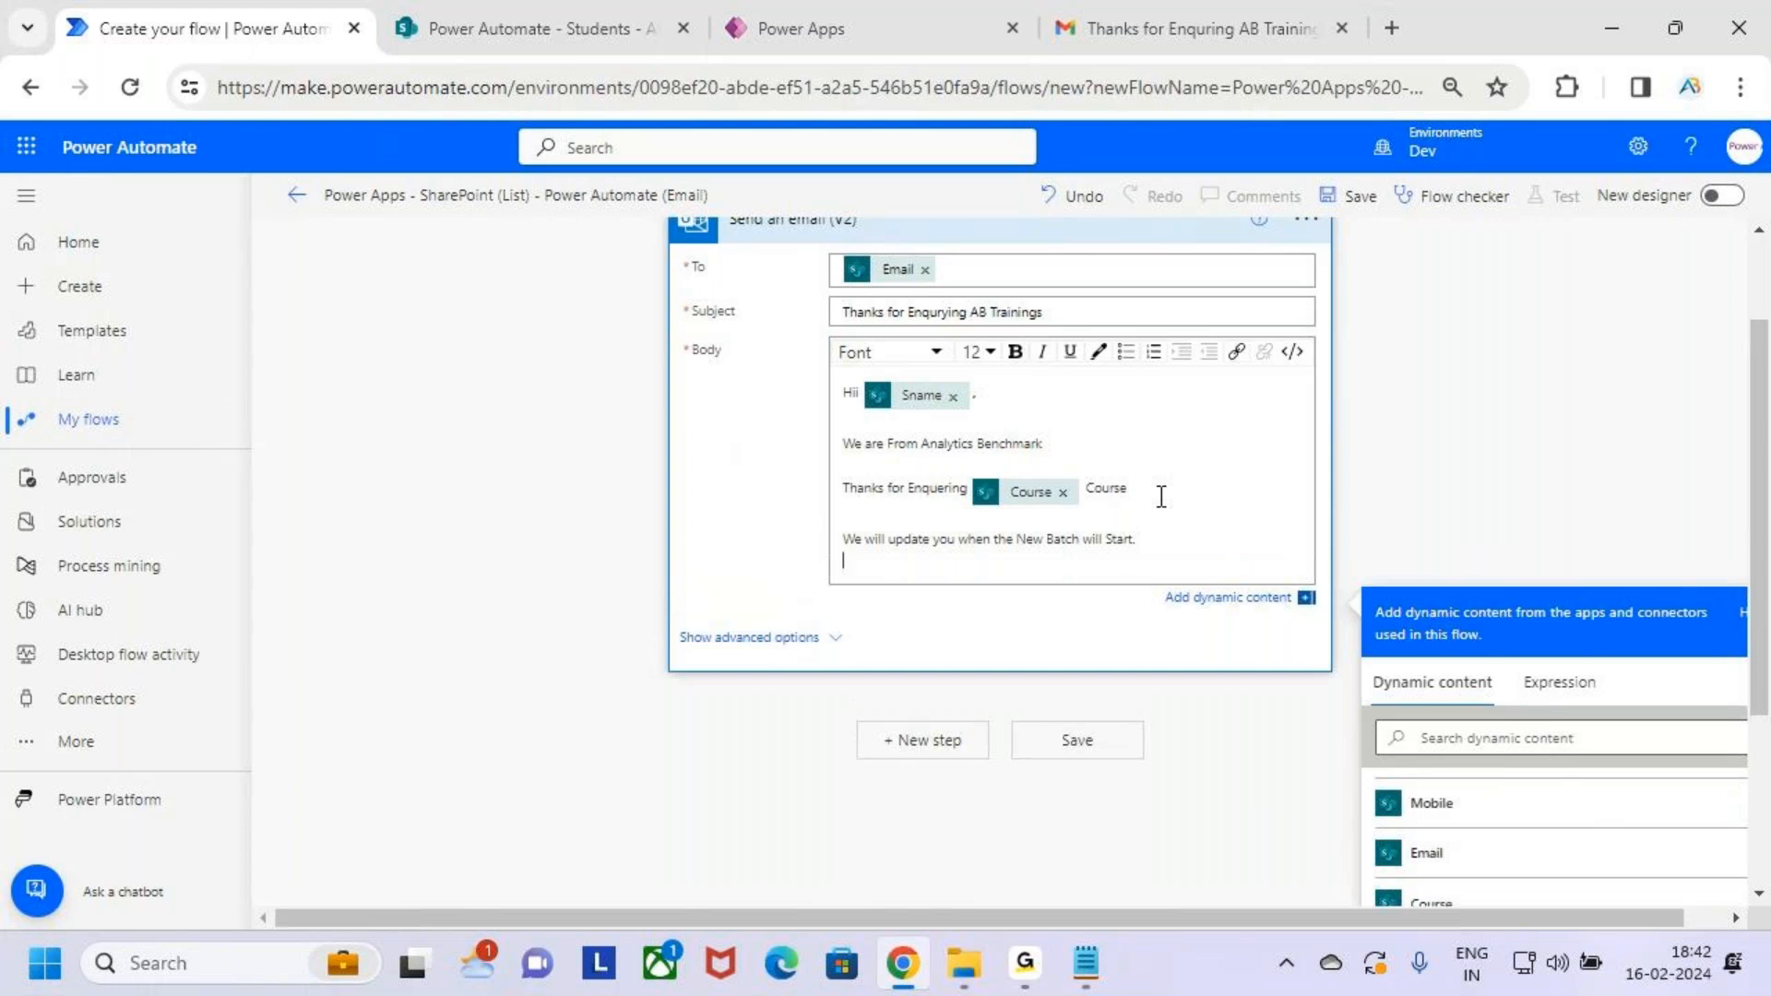
type("Than")
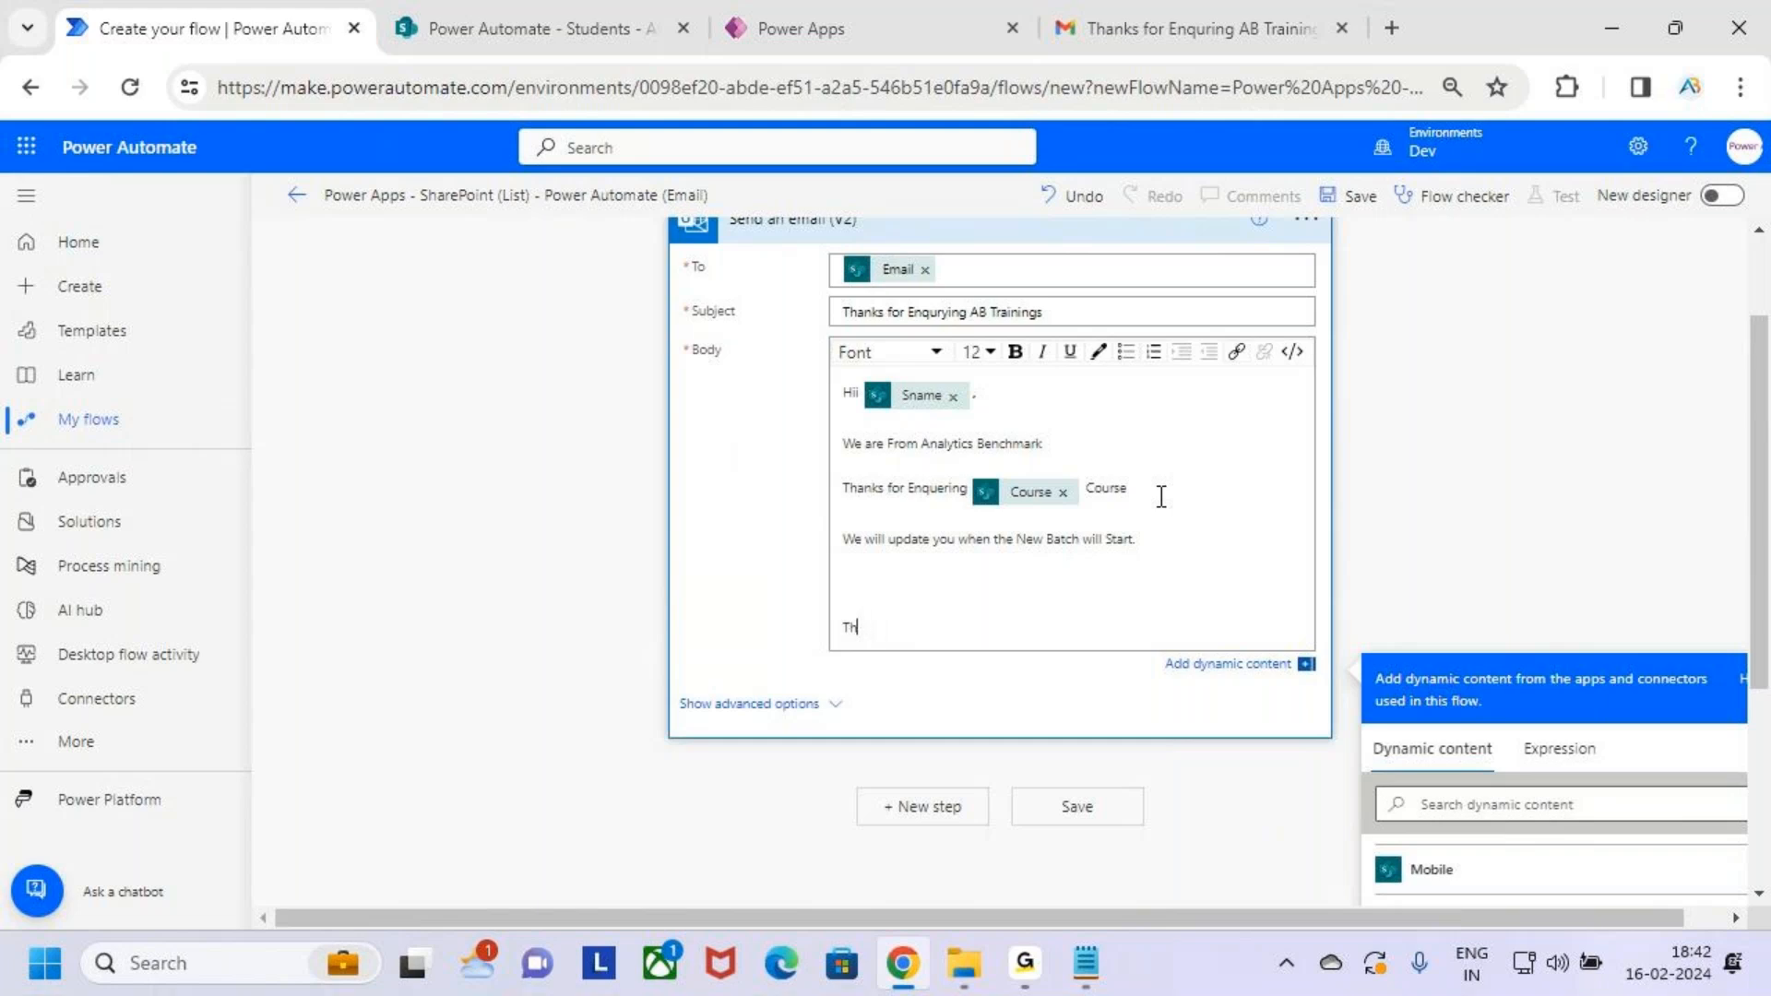
type("ks")
key("Return")
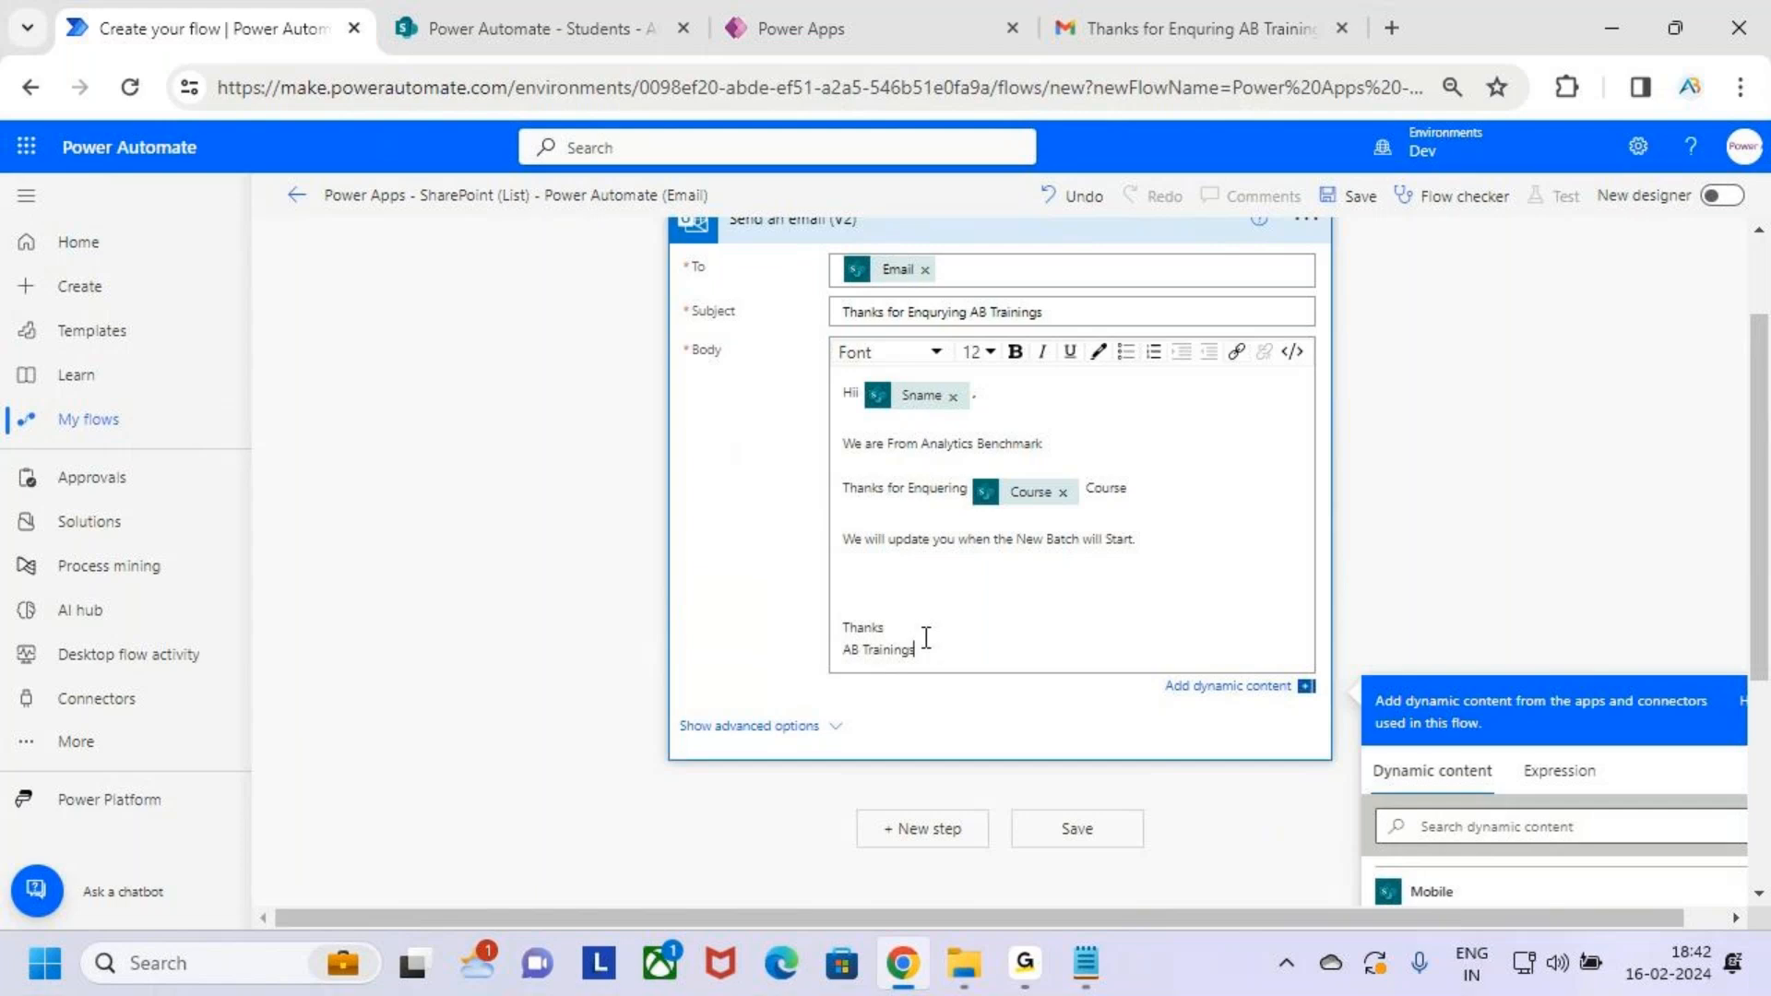
Bold the sign-off lines and the words 'Analytics Benchmark'
left_click_drag(962, 651, 844, 604)
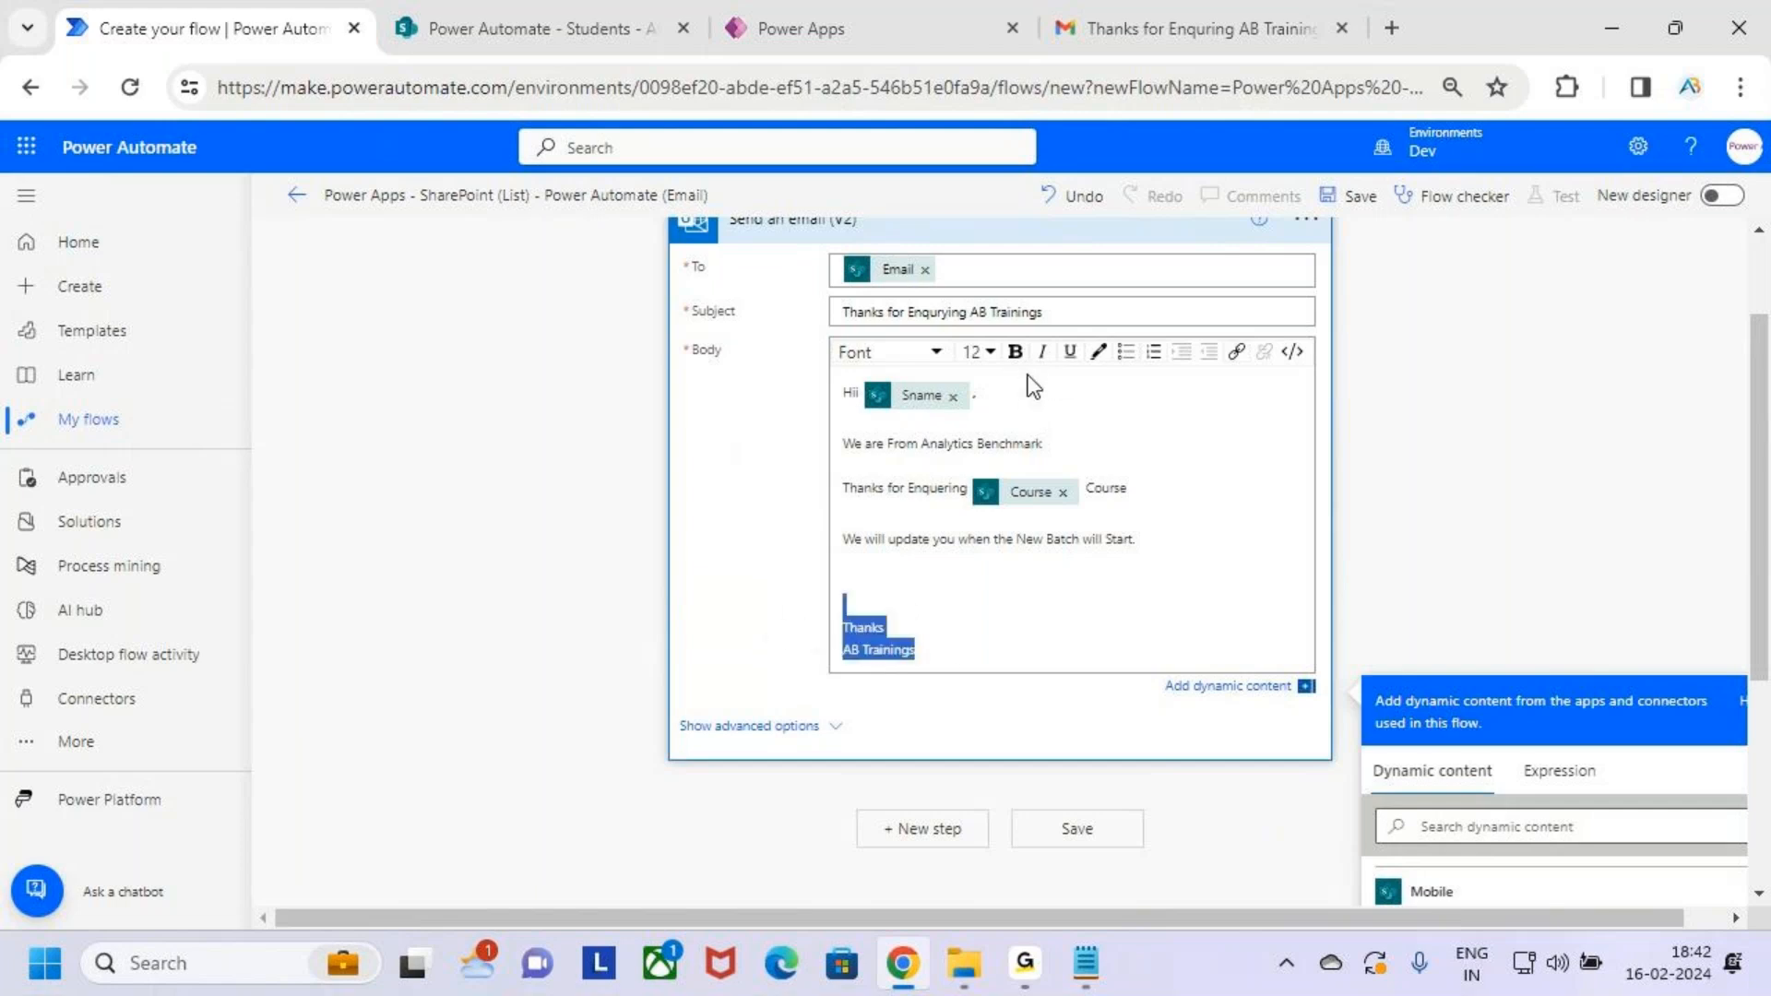
left_click(1019, 352)
left_click(979, 446)
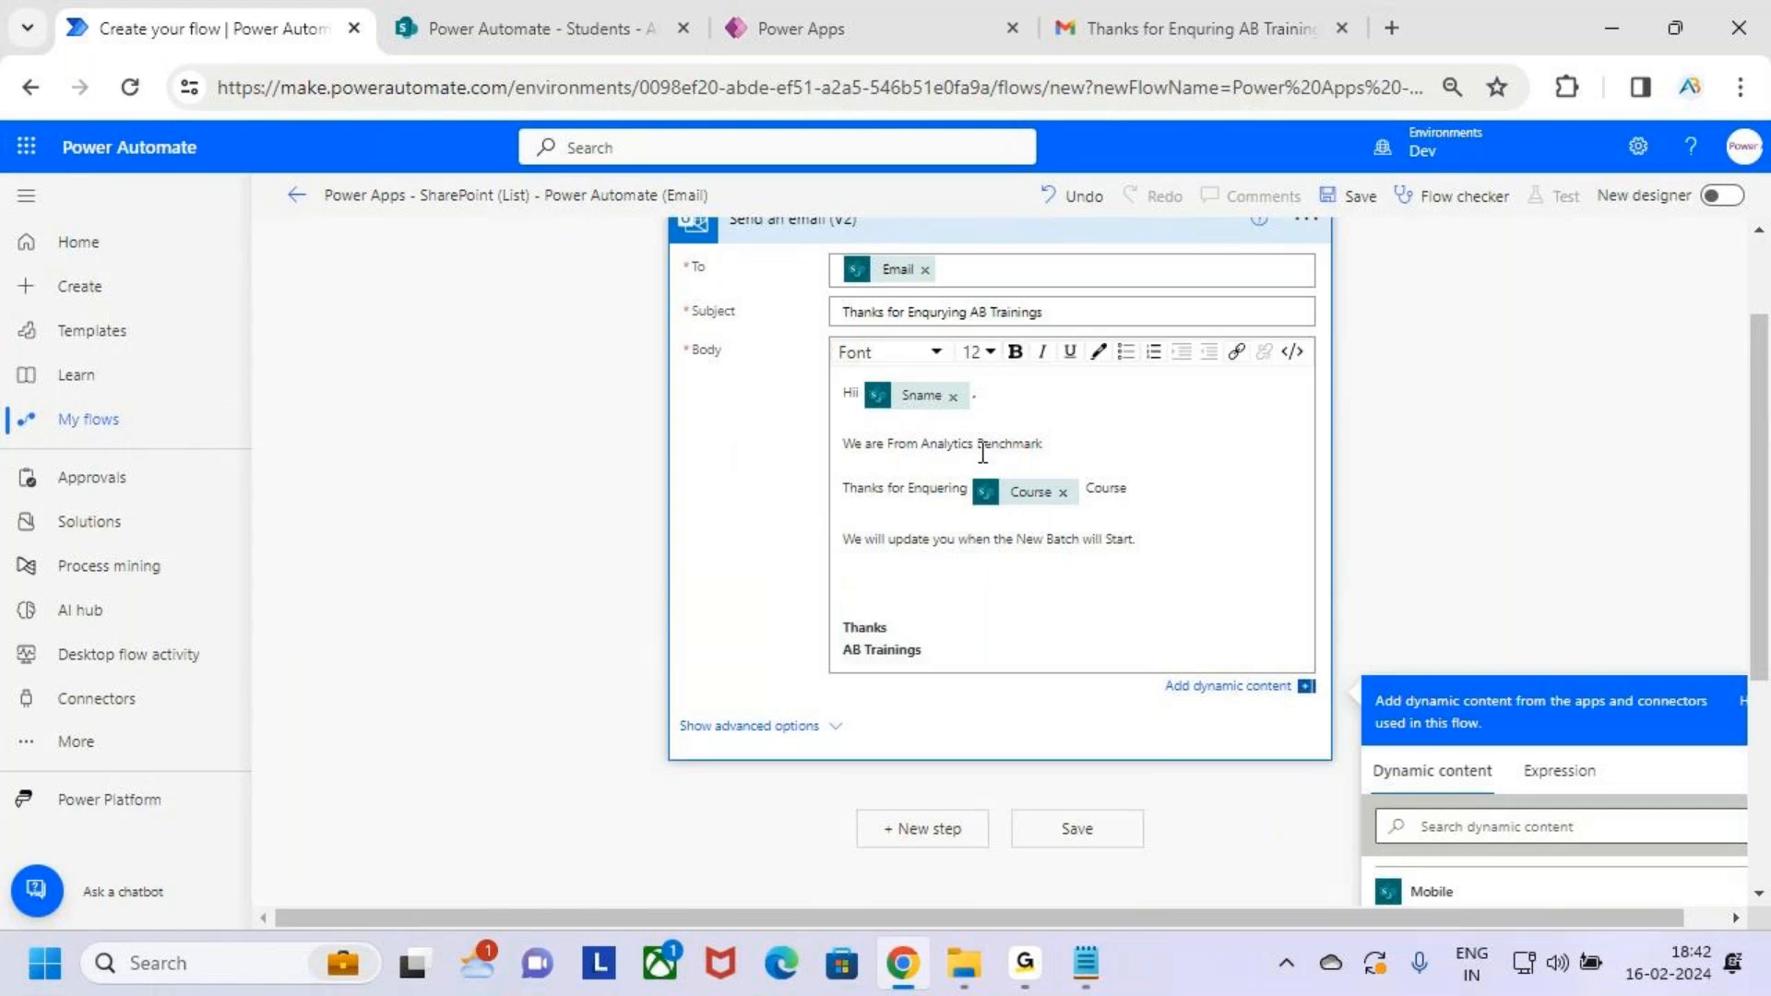
left_click_drag(1054, 450, 926, 452)
left_click(1016, 351)
left_click(1004, 470)
Colour 'Analytics' blue and 'Benchmark' orange
left_click_drag(978, 448, 927, 452)
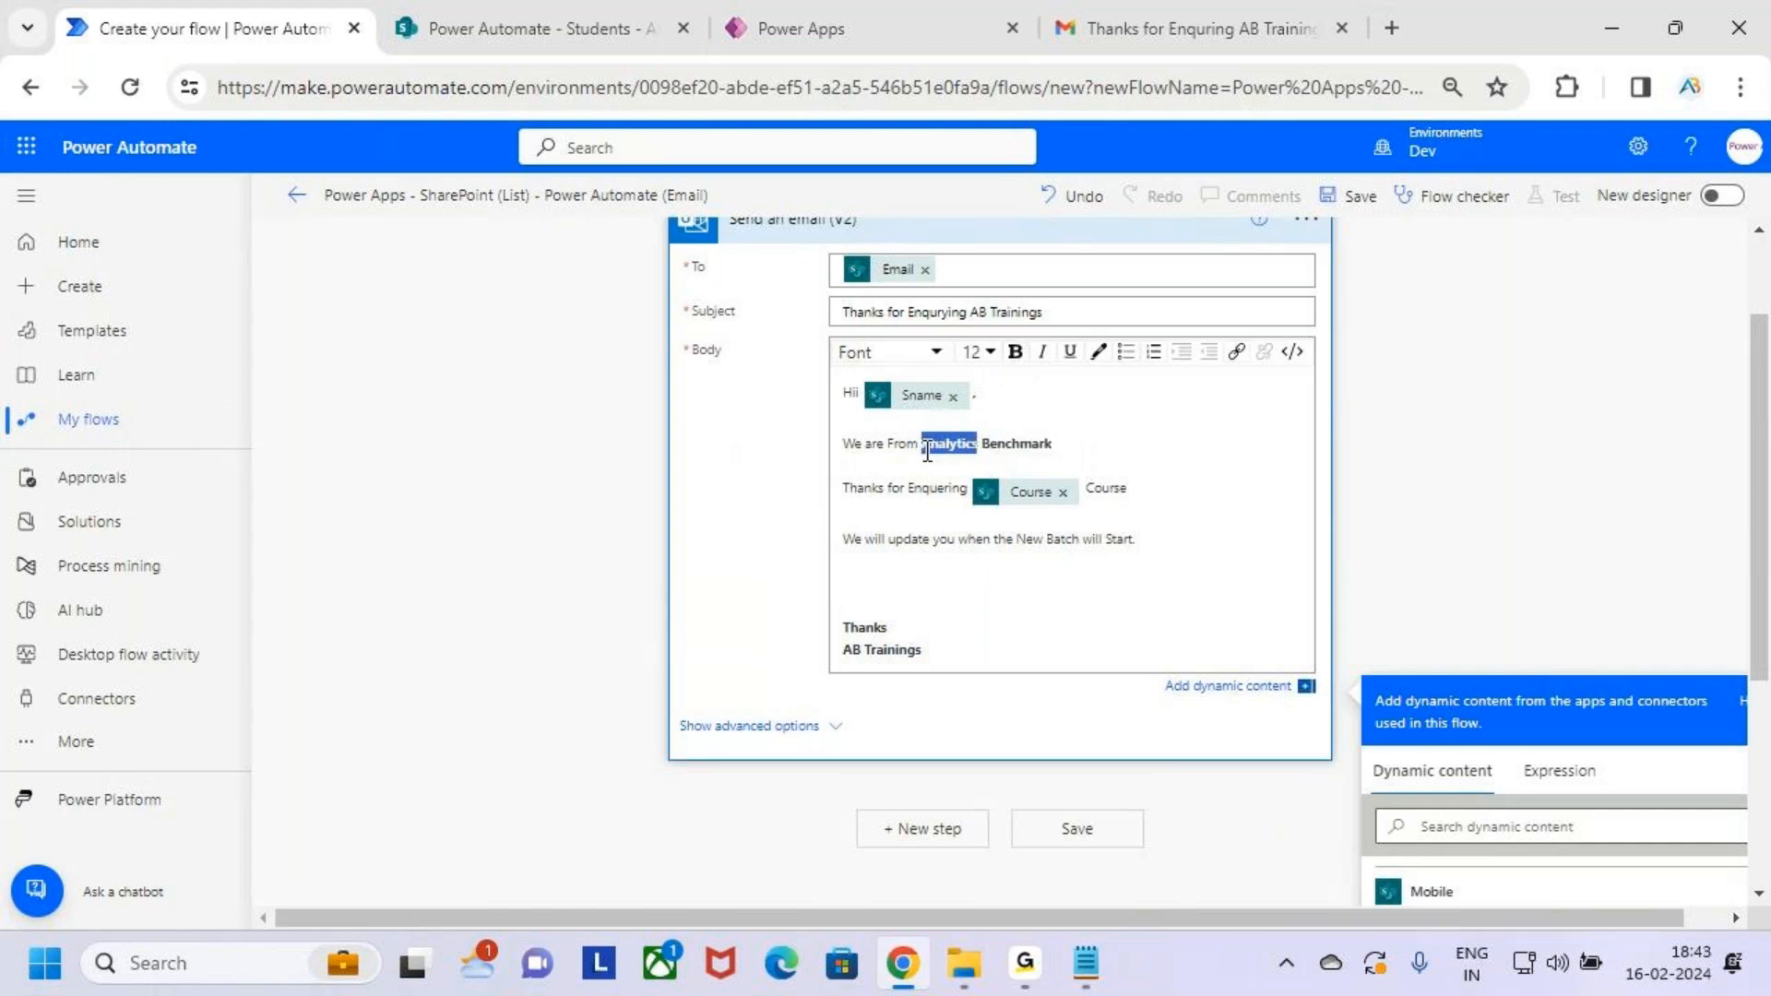
left_click(1097, 352)
scroll(1196, 503, "down", 2)
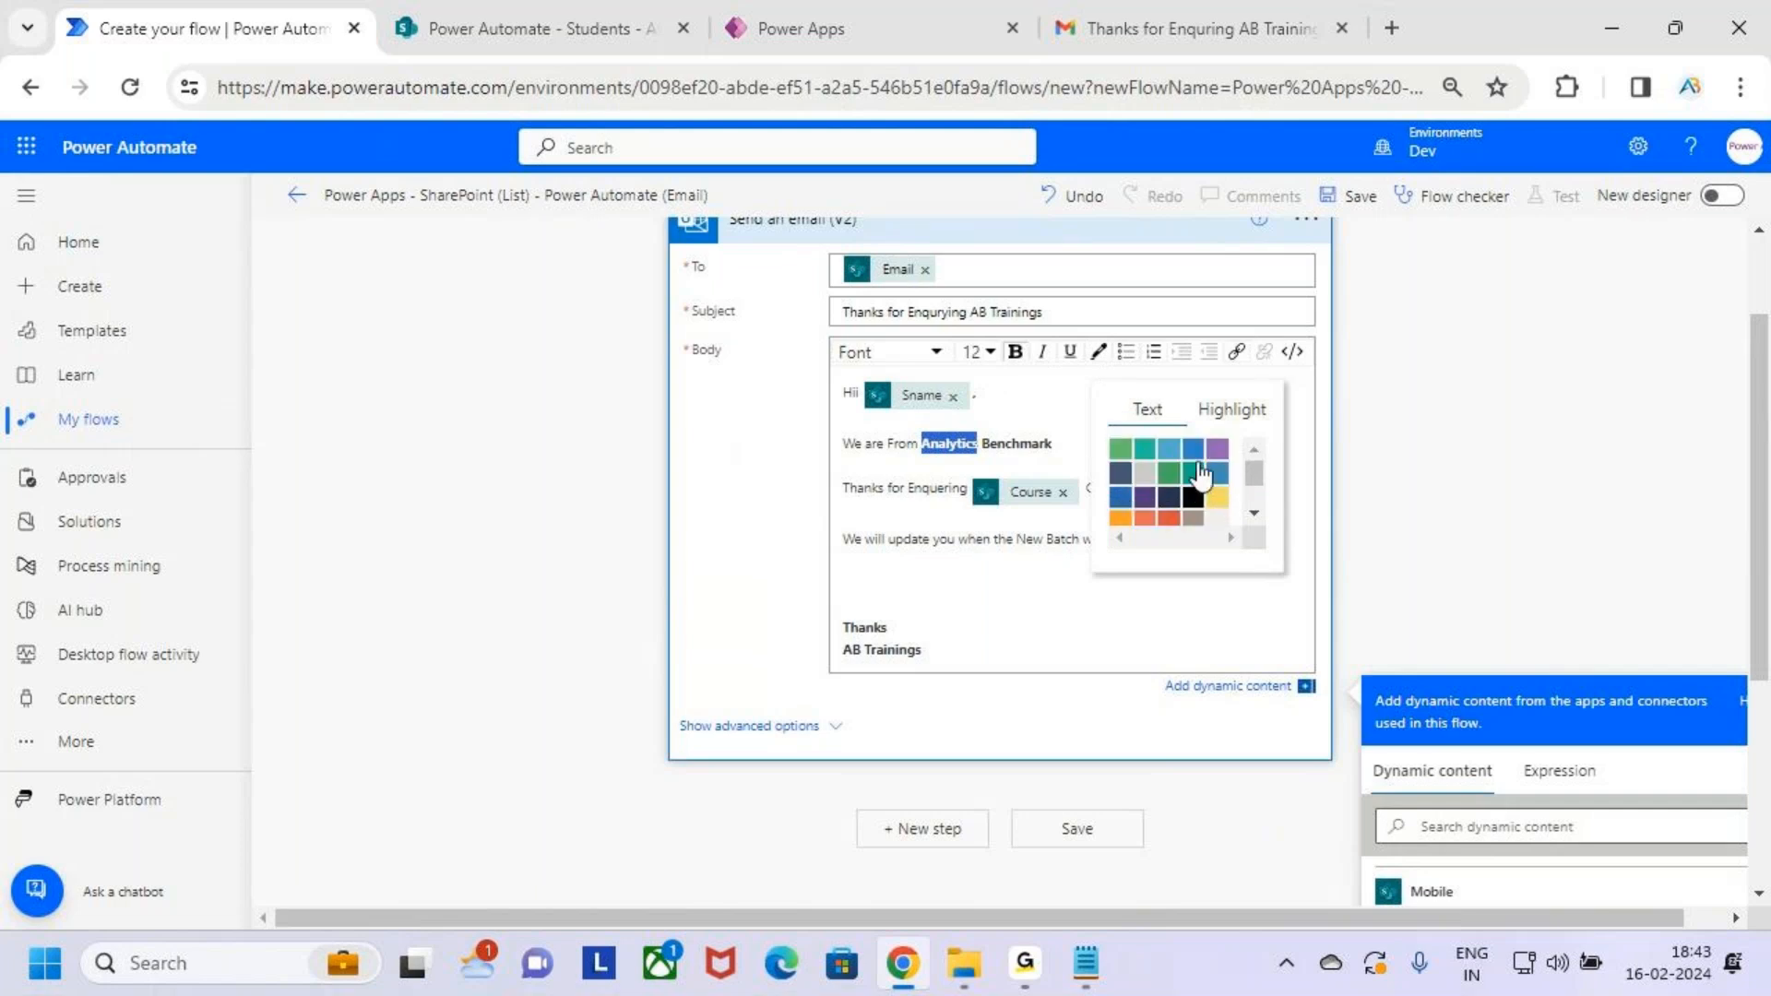
left_click(1120, 512)
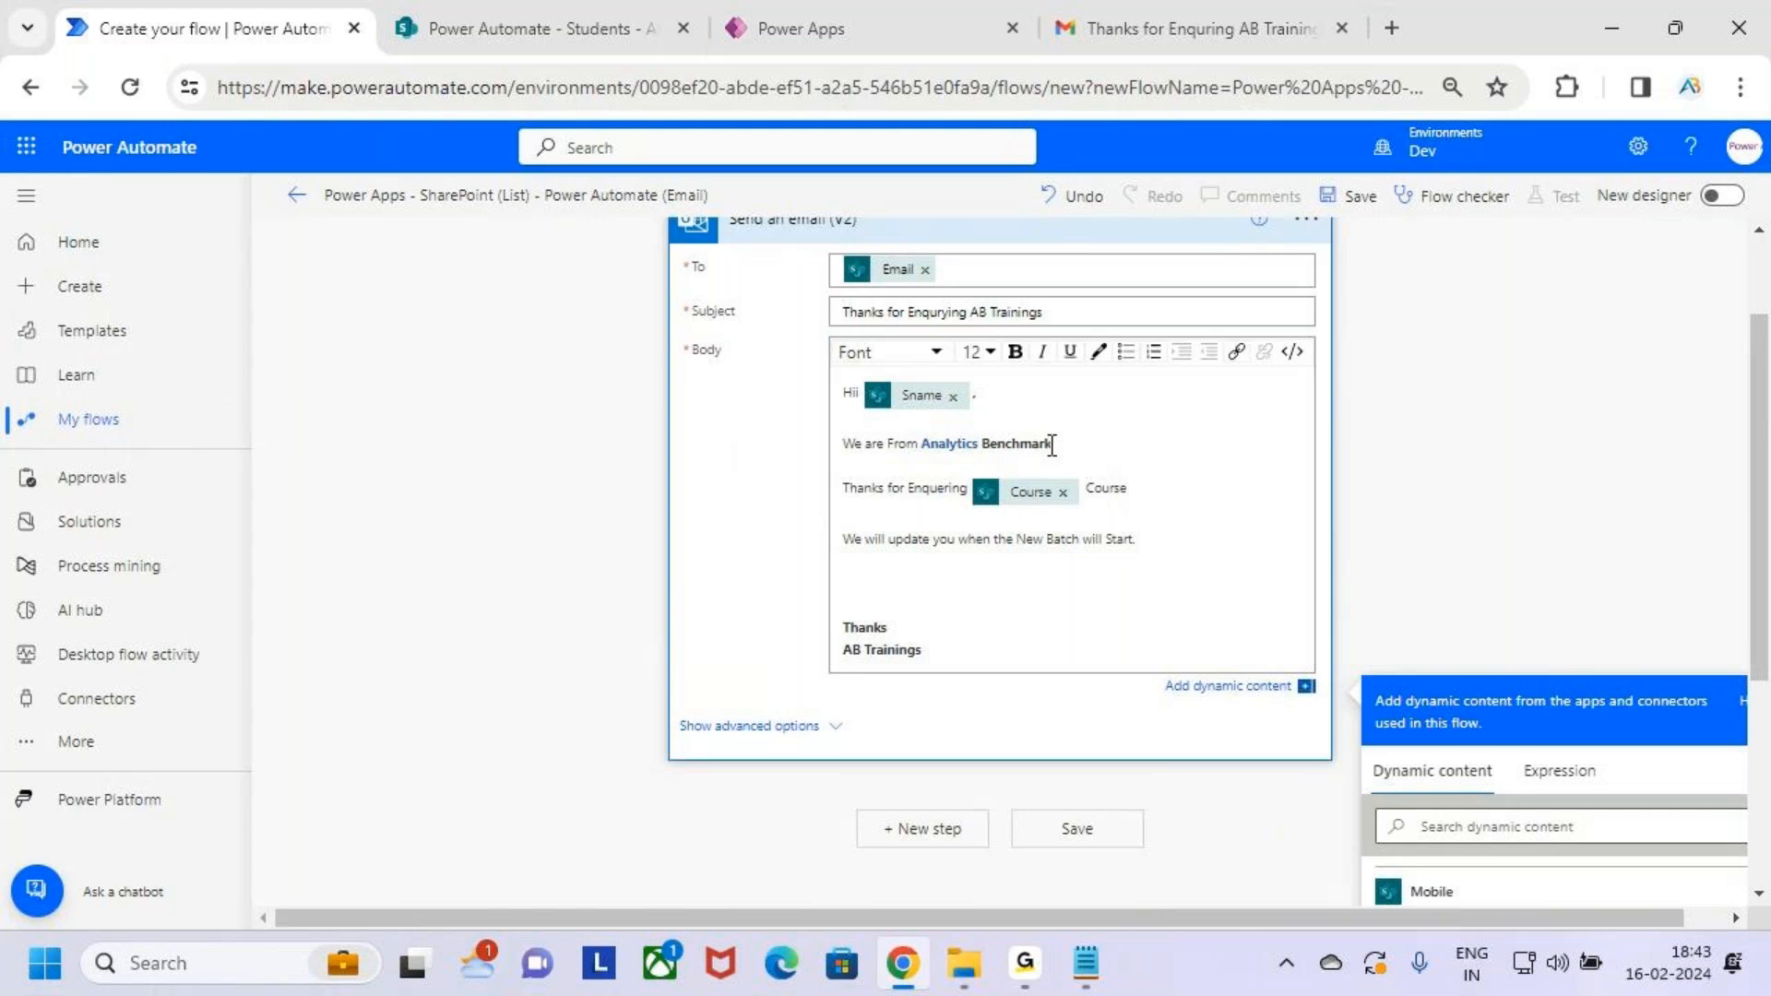
left_click_drag(1052, 444, 983, 447)
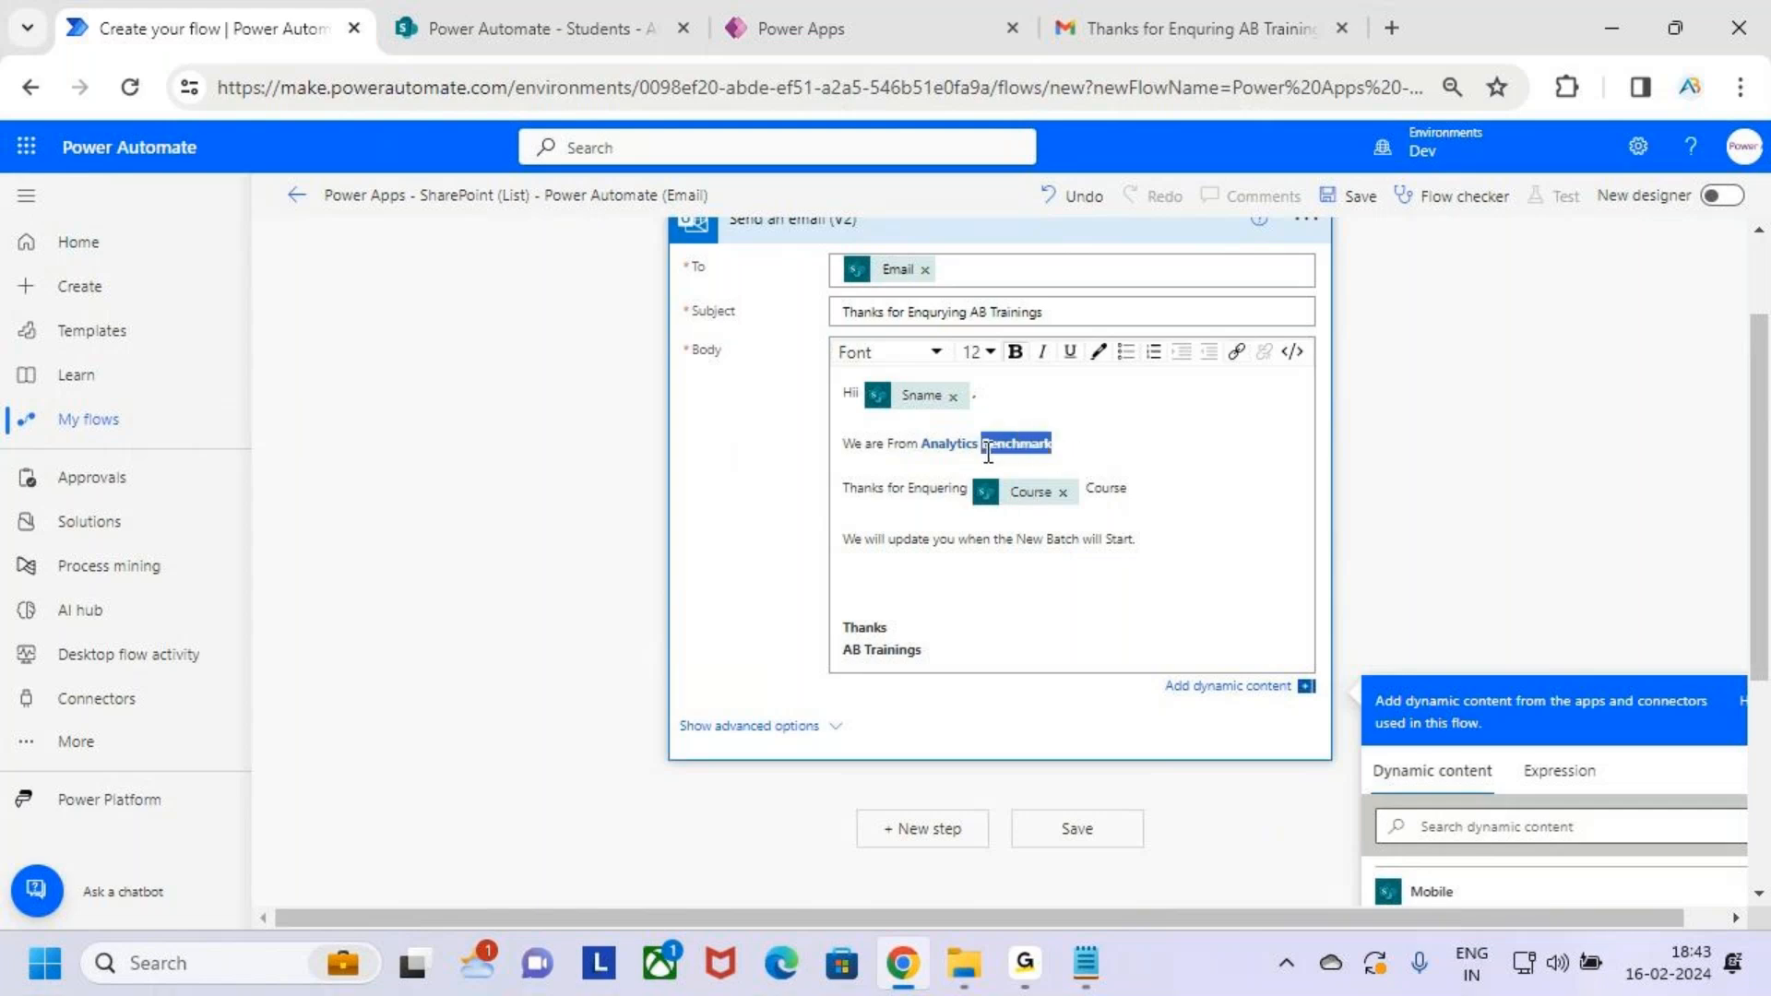
left_click(1098, 351)
scroll(1211, 487, "down", 1)
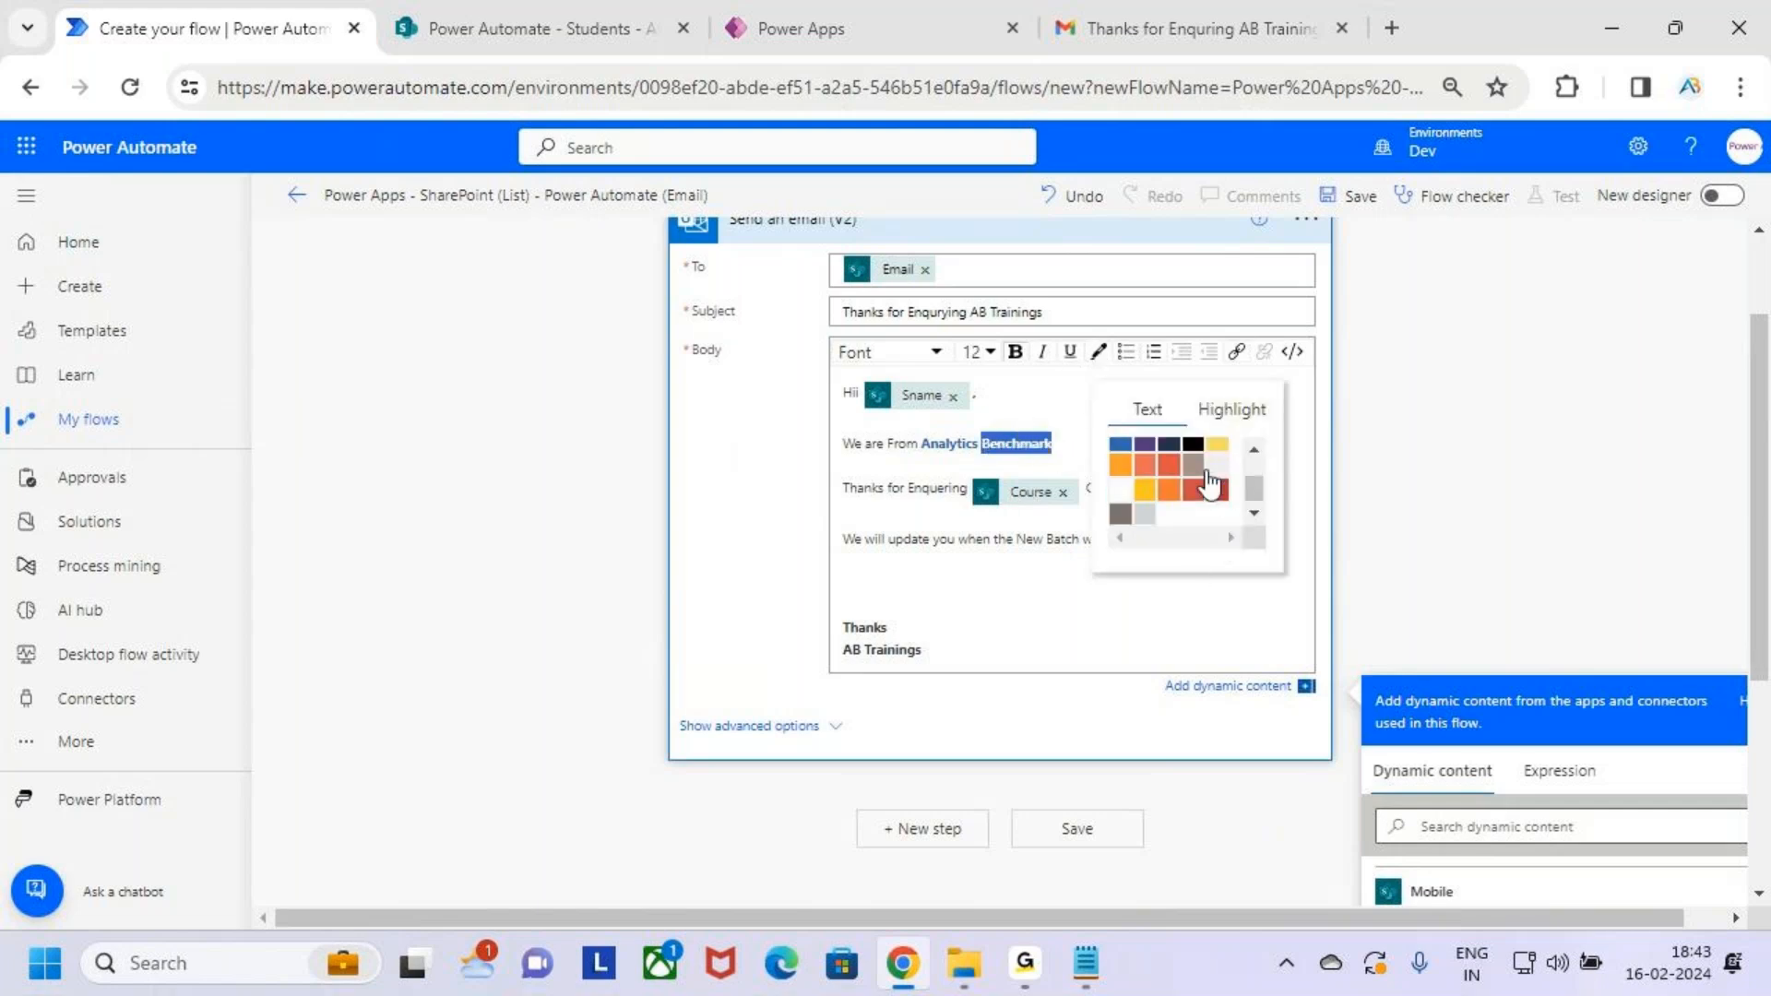
left_click(1116, 474)
left_click(1045, 578)
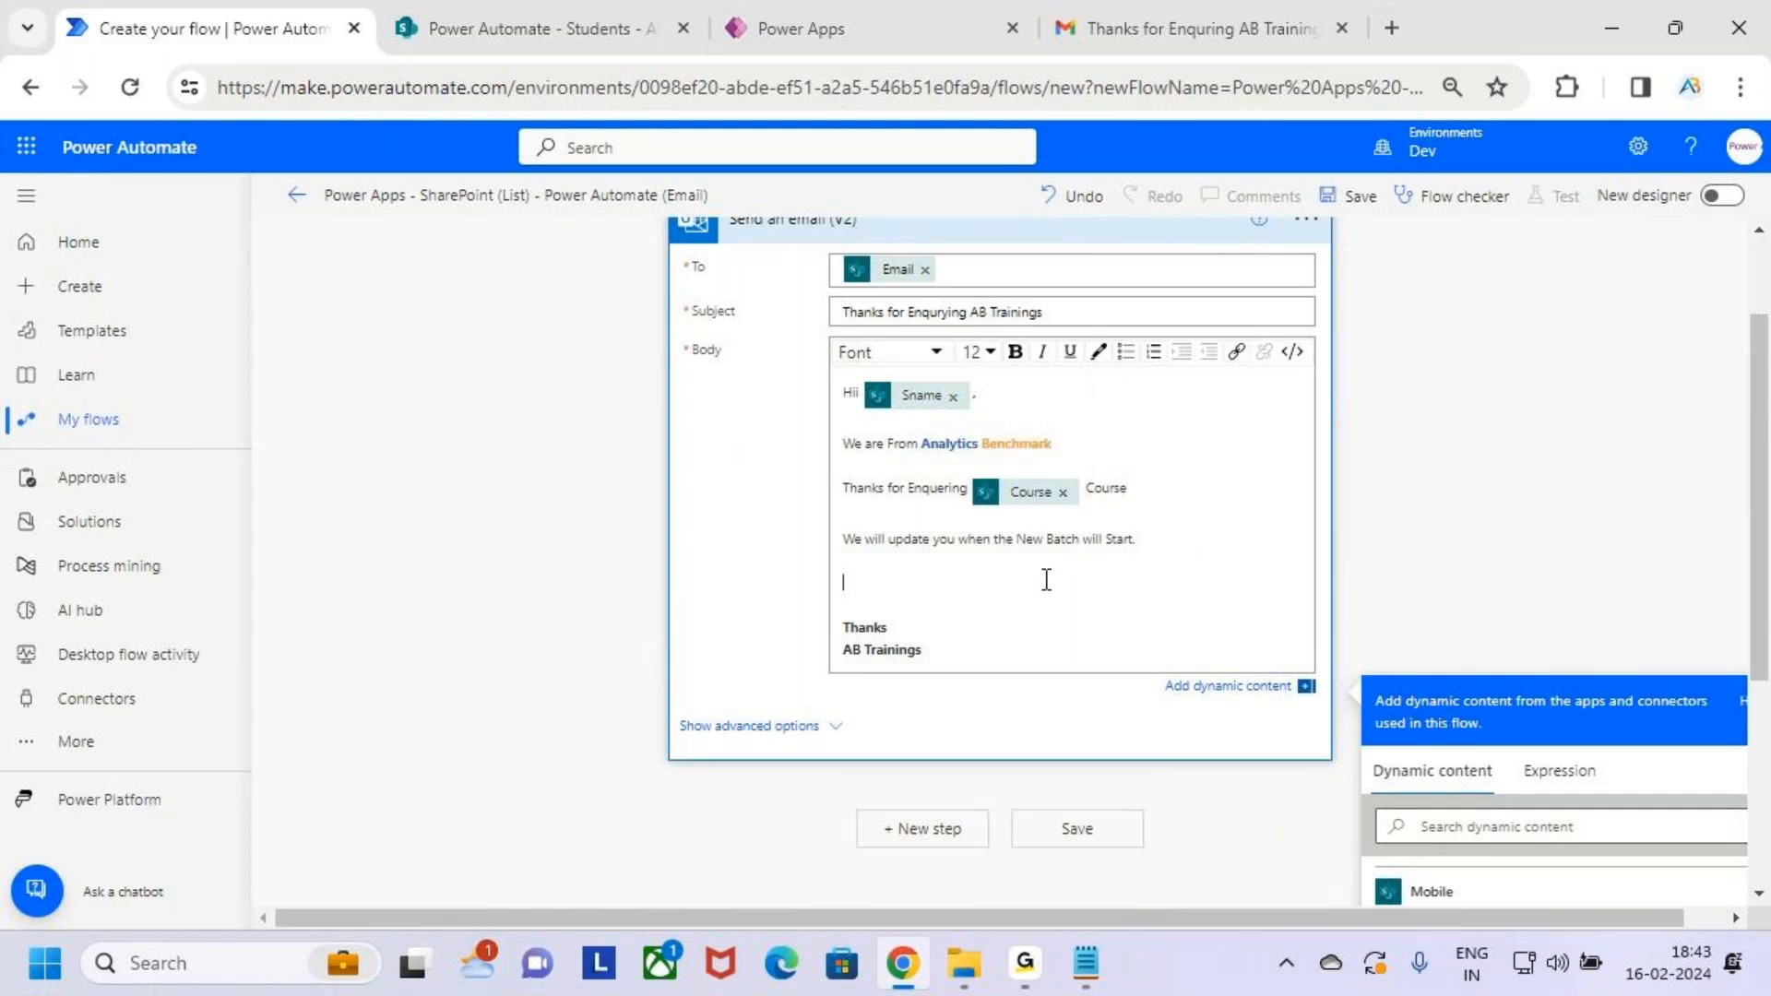
Collapse the Send an email step beneath the trigger
left_click(1116, 432)
scroll(1112, 498, "up", 2)
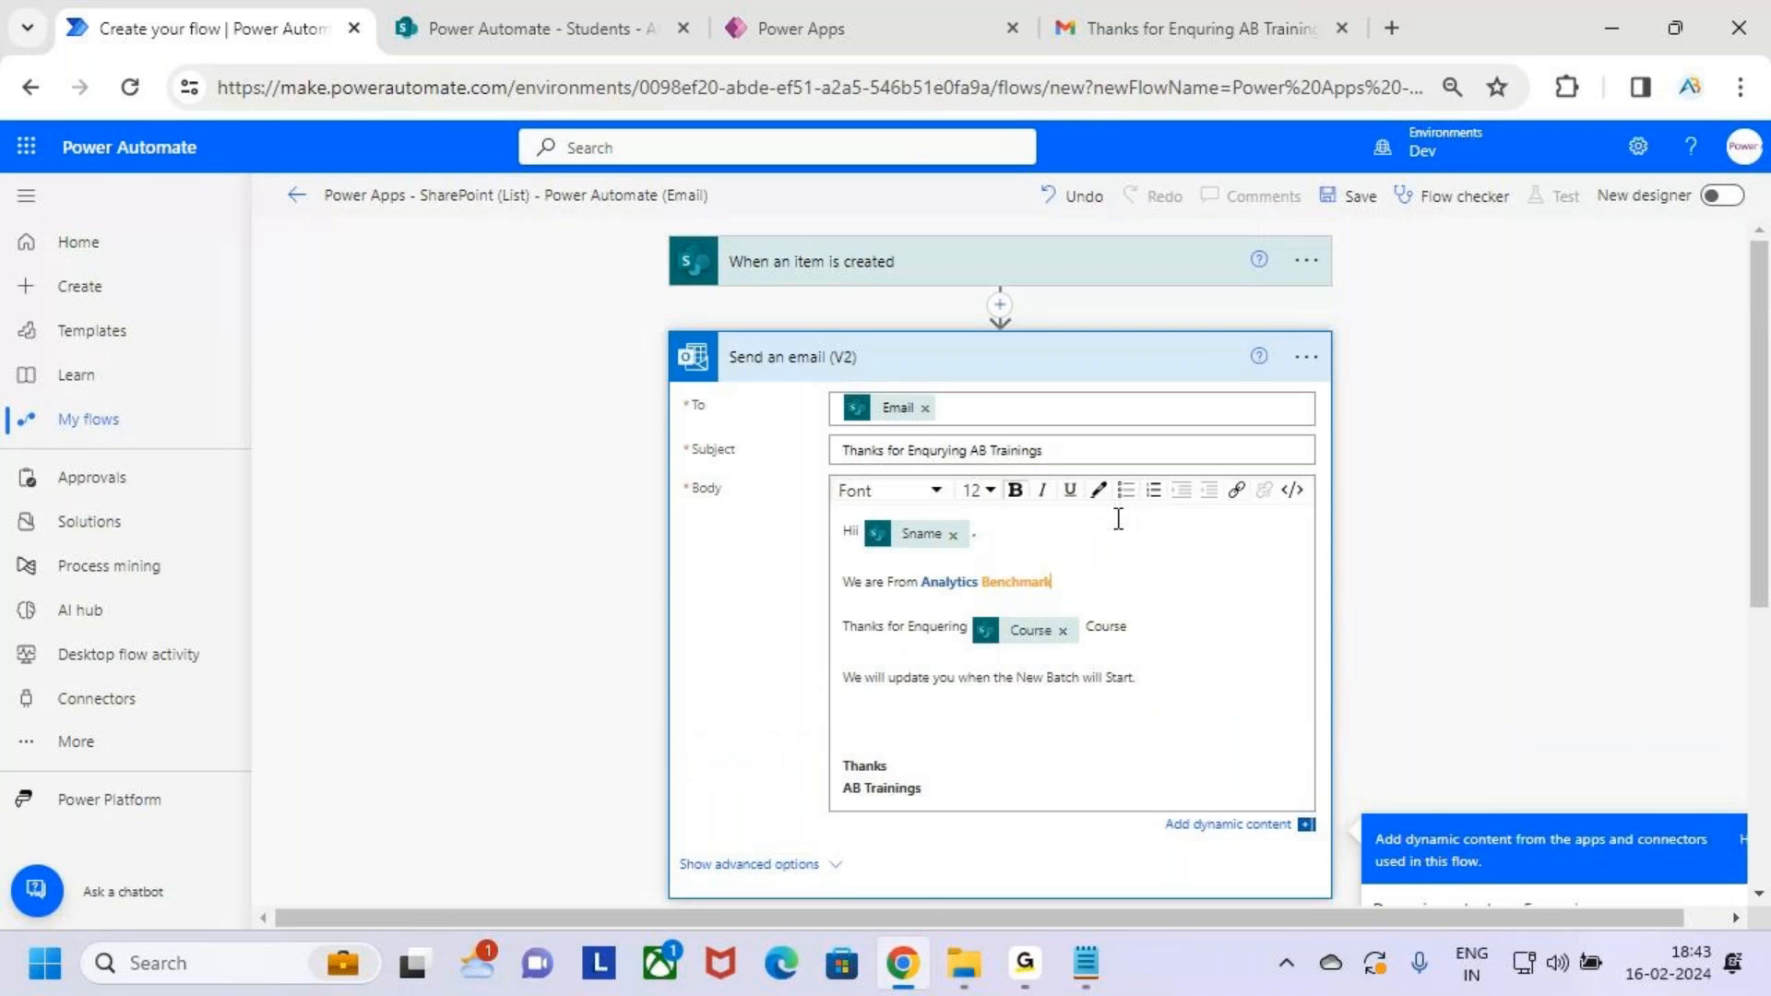
left_click(997, 340)
left_click_drag(787, 281, 920, 275)
left_click_drag(791, 285, 870, 282)
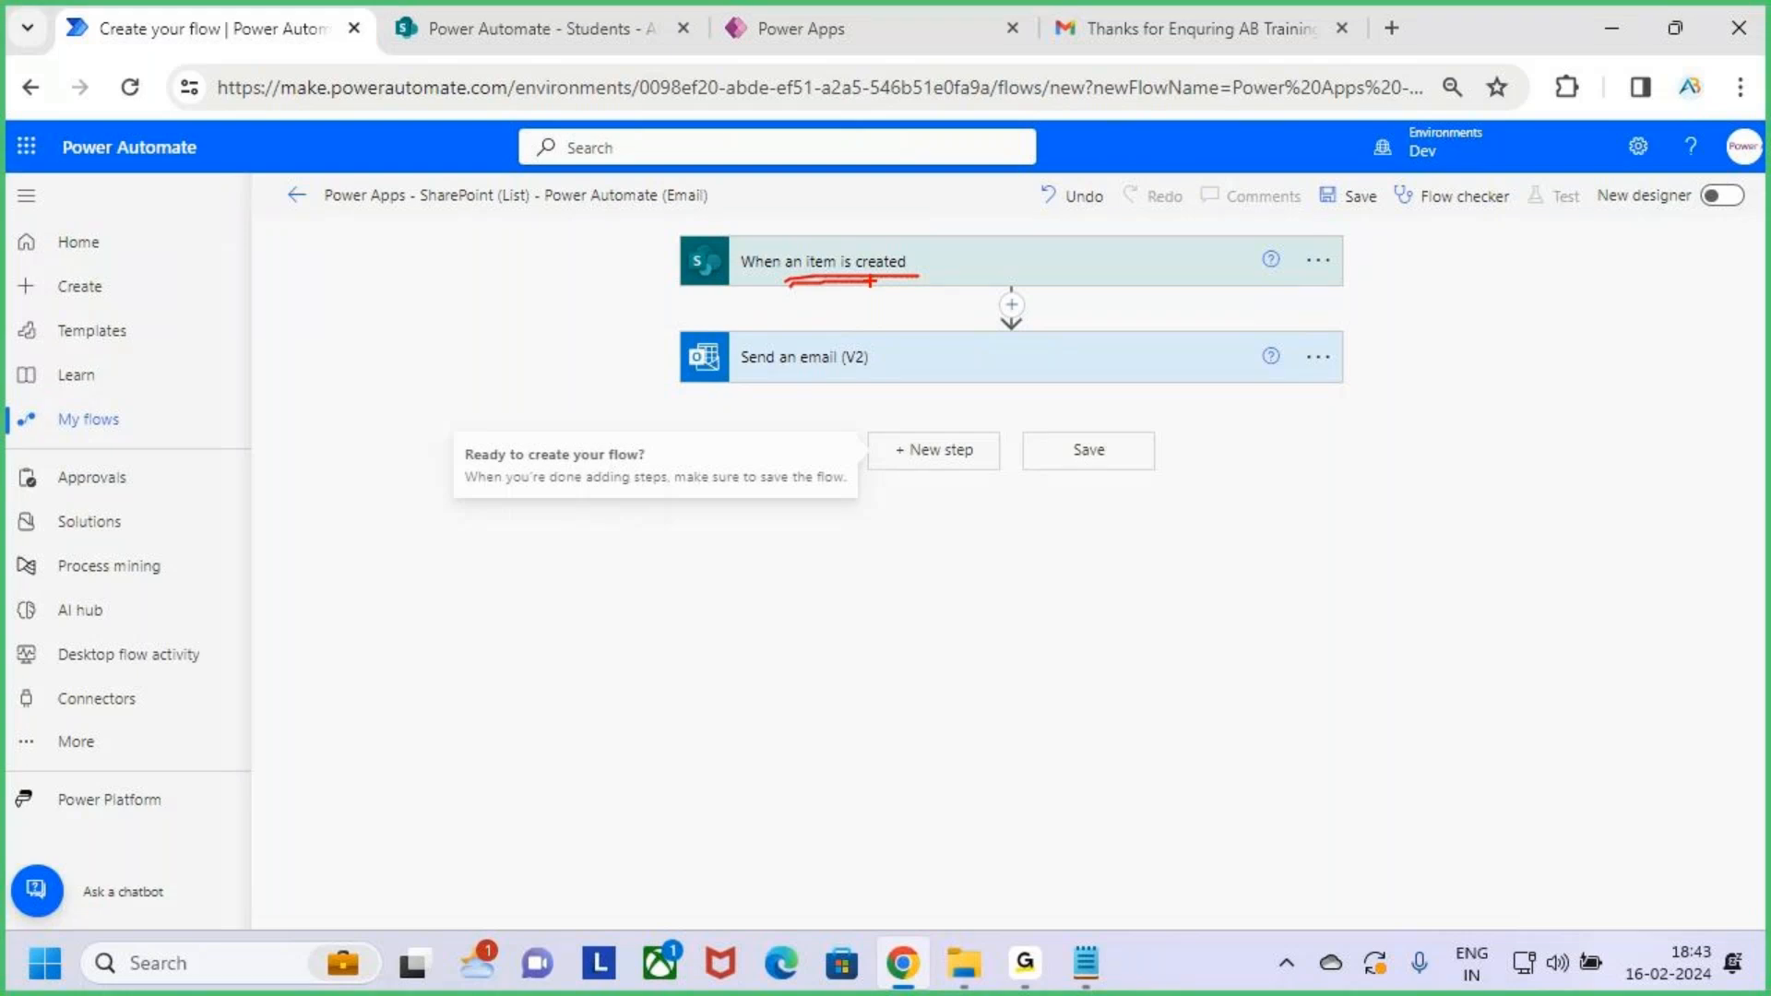
key("Escape")
left_click(1000, 374)
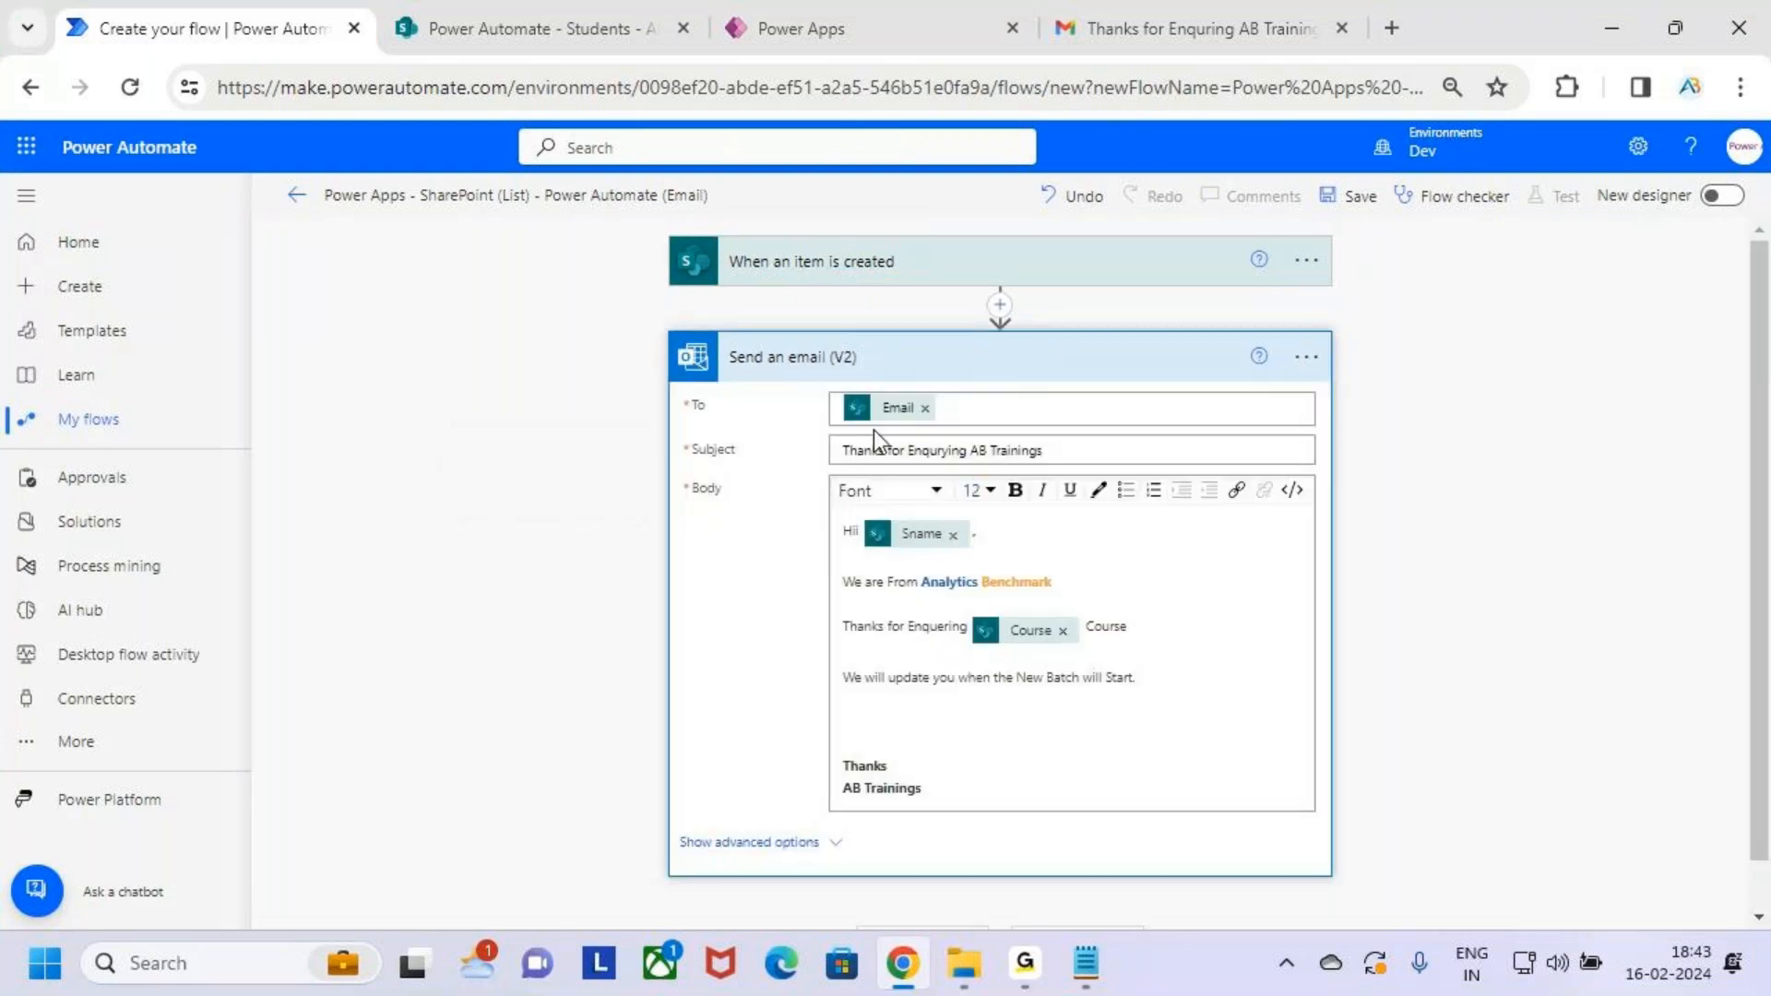
left_click_drag(862, 427, 931, 426)
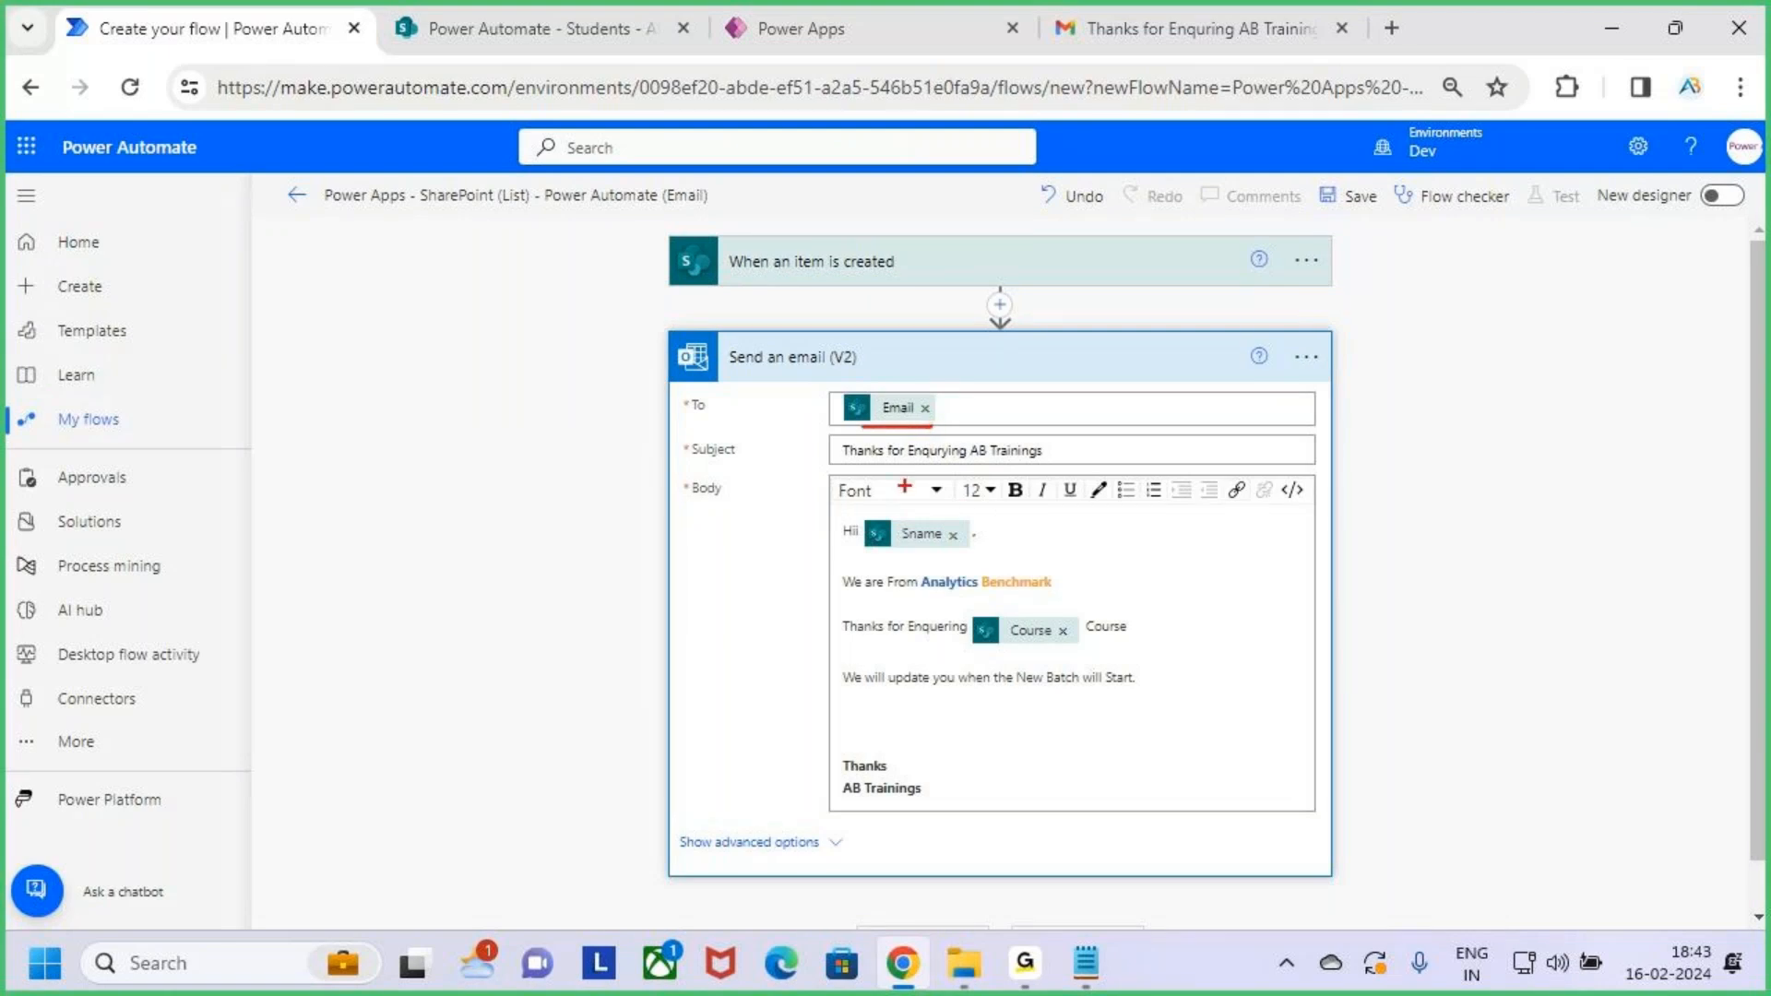
left_click_drag(829, 437, 1053, 466)
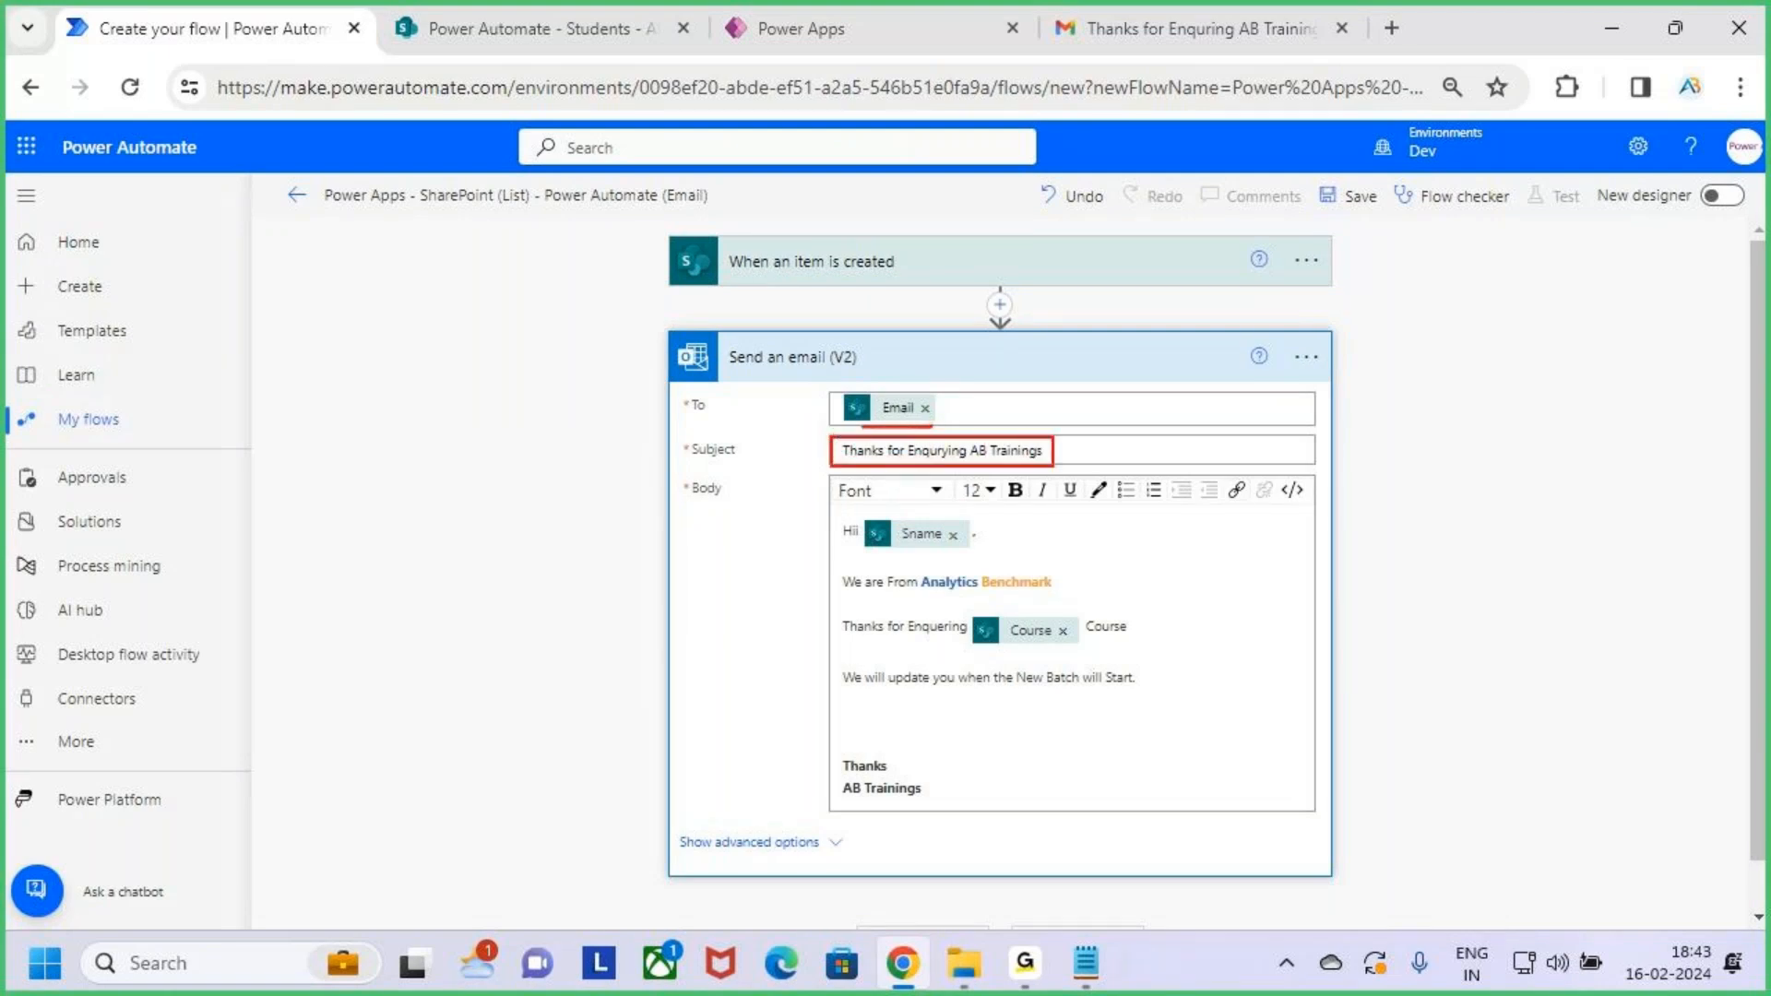
left_click_drag(833, 518, 987, 550)
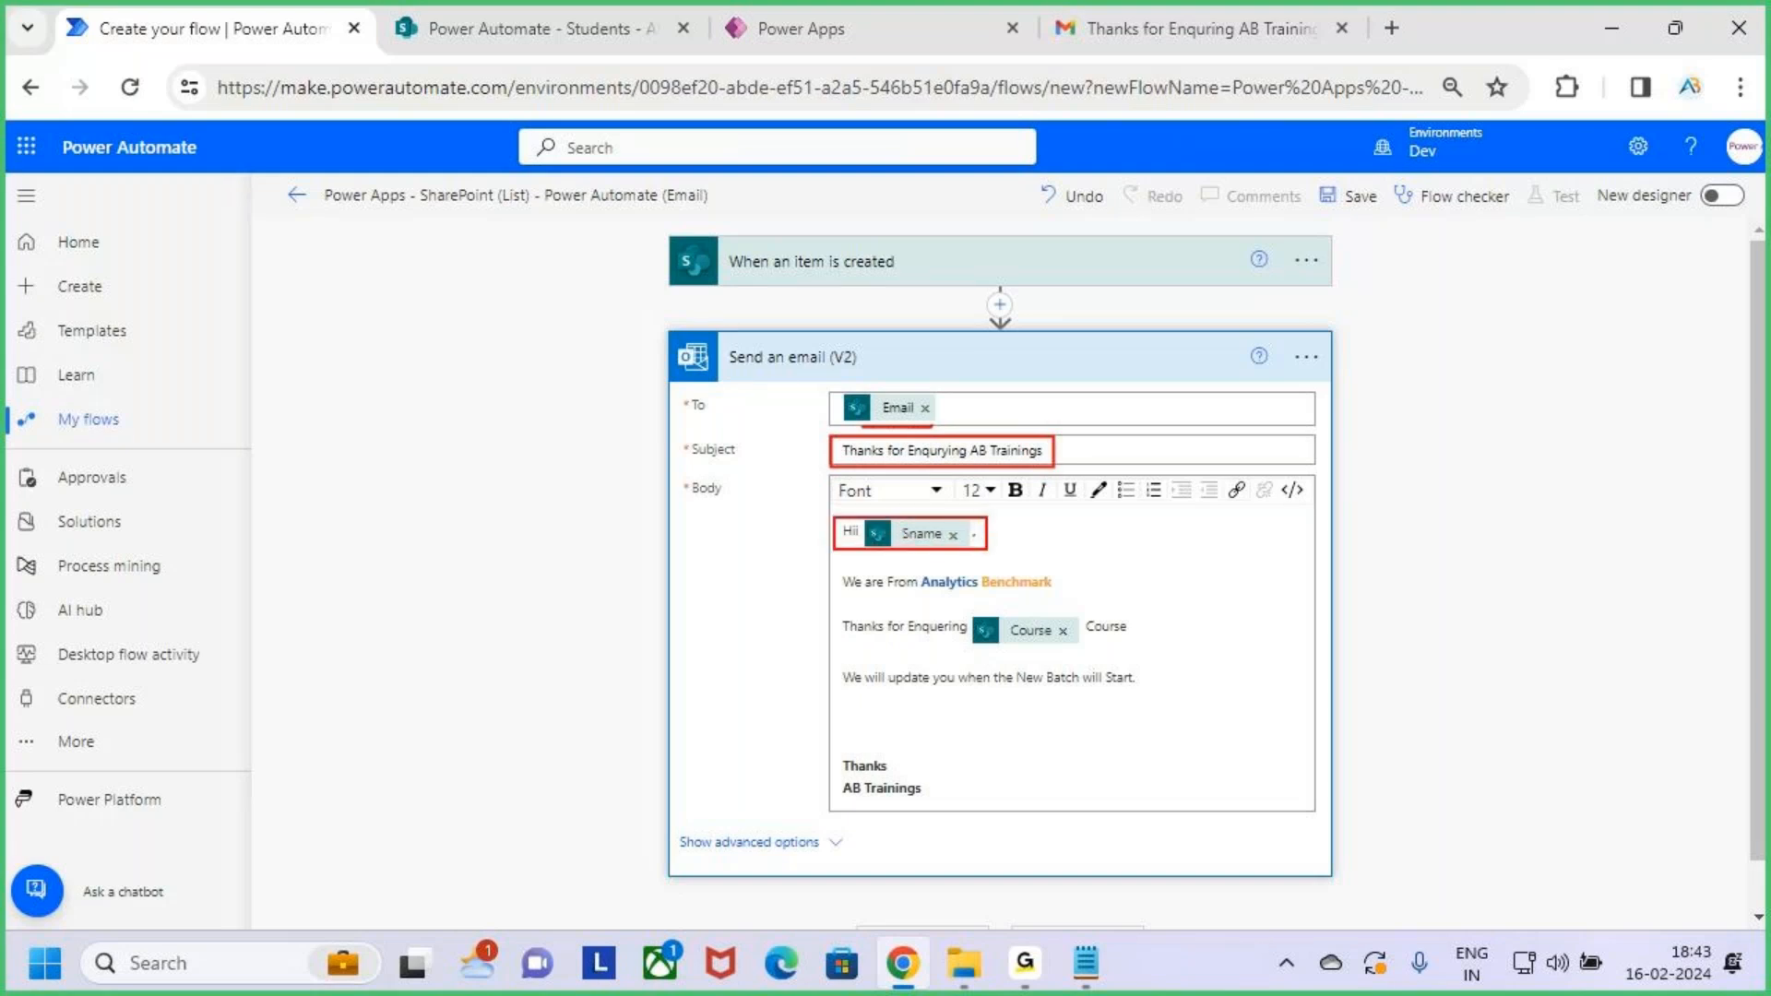
mouse_move(987, 550)
left_mouse_down()
mouse_move(1146, 643)
mouse_move(1194, 714)
left_mouse_up()
left_click_drag(1173, 650, 1273, 557)
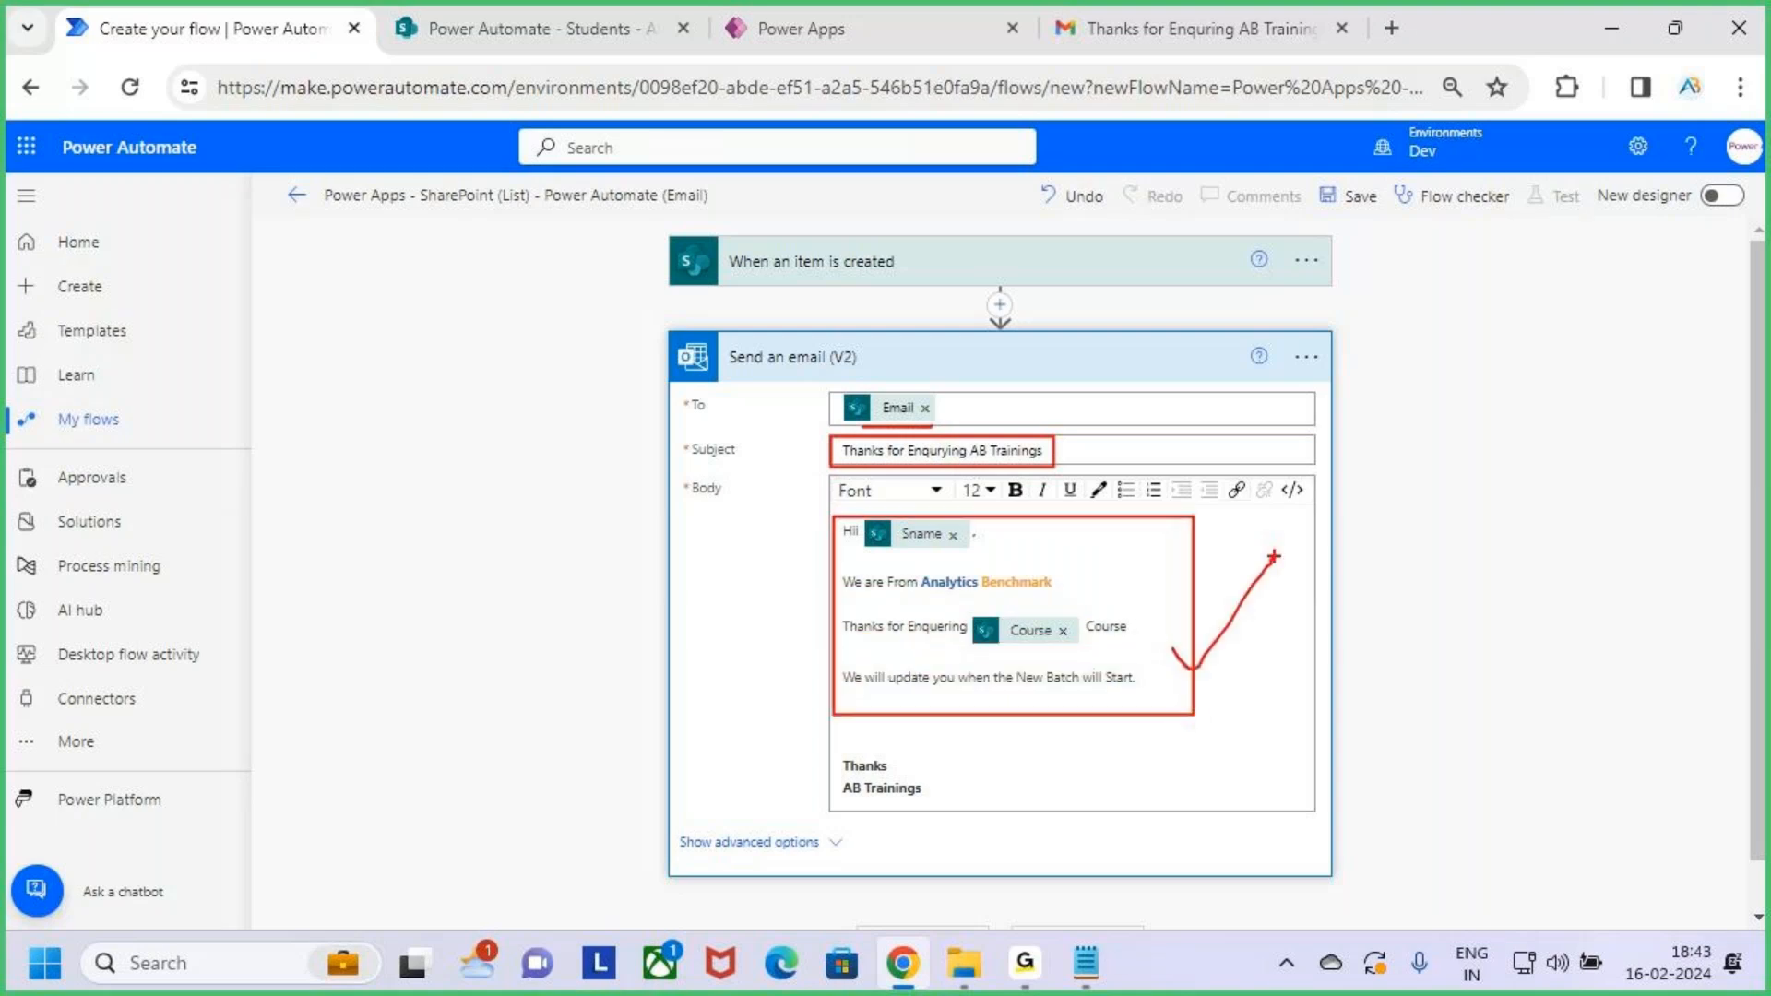
left_click_drag(820, 753, 981, 821)
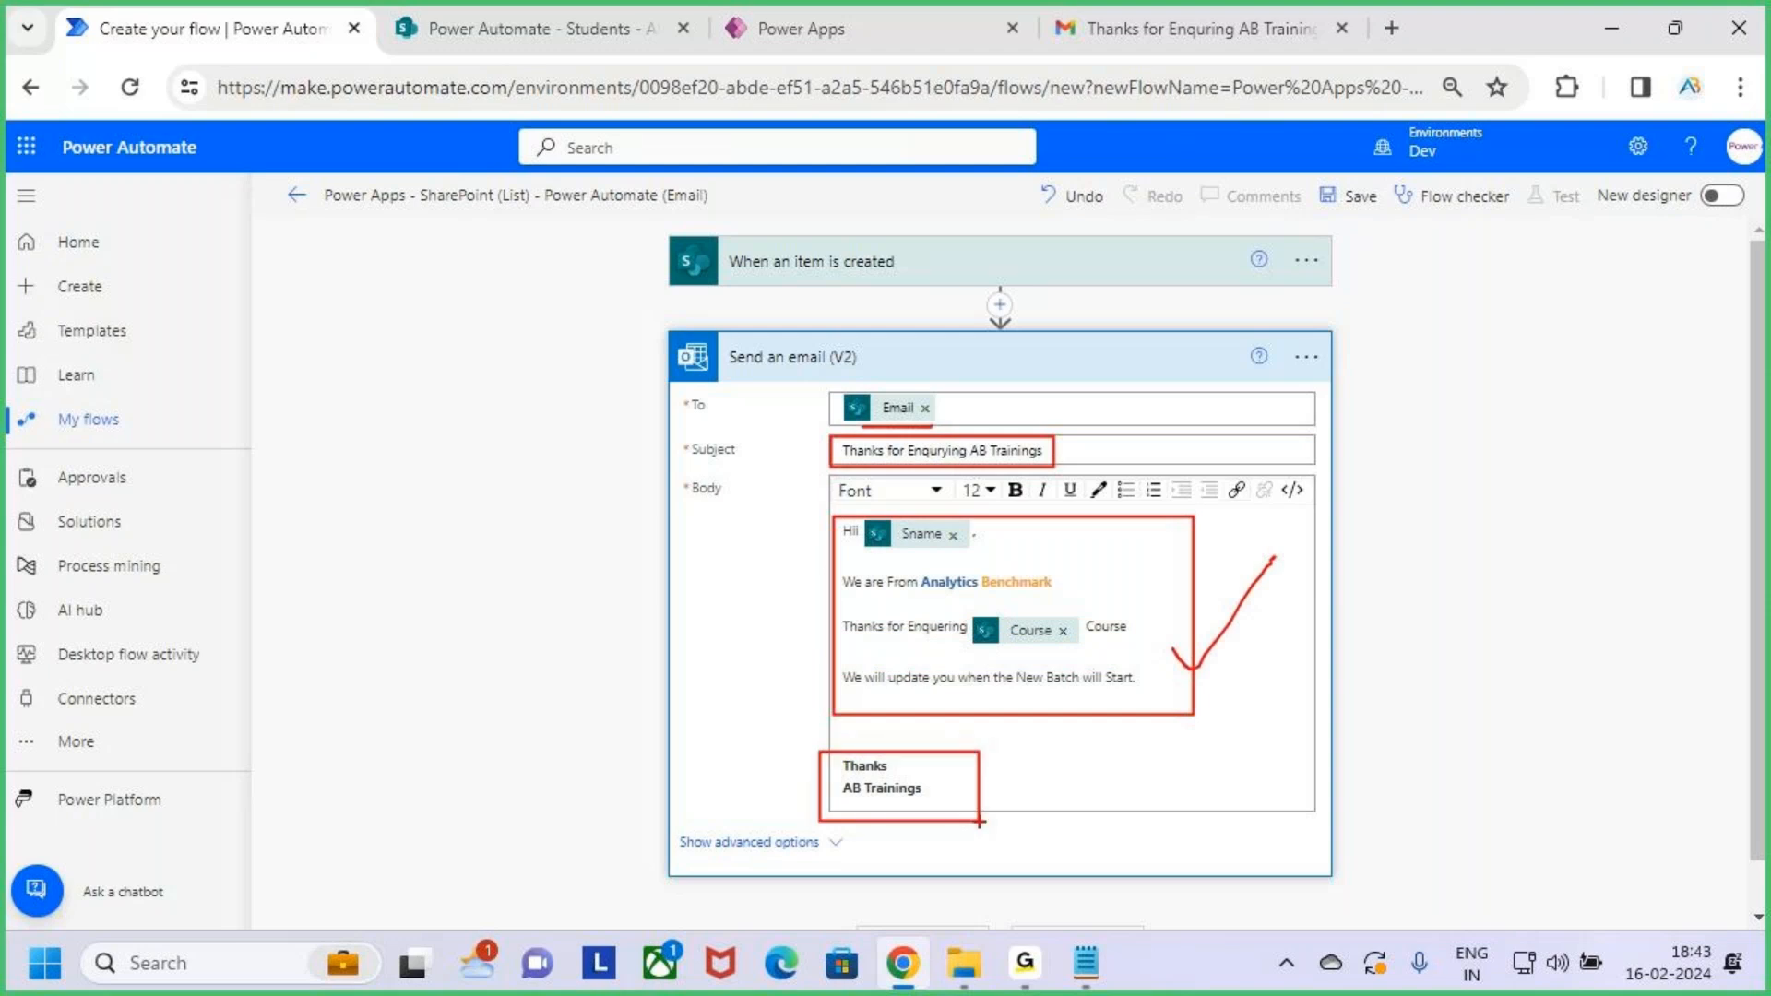
key("Escape")
left_click(1103, 372)
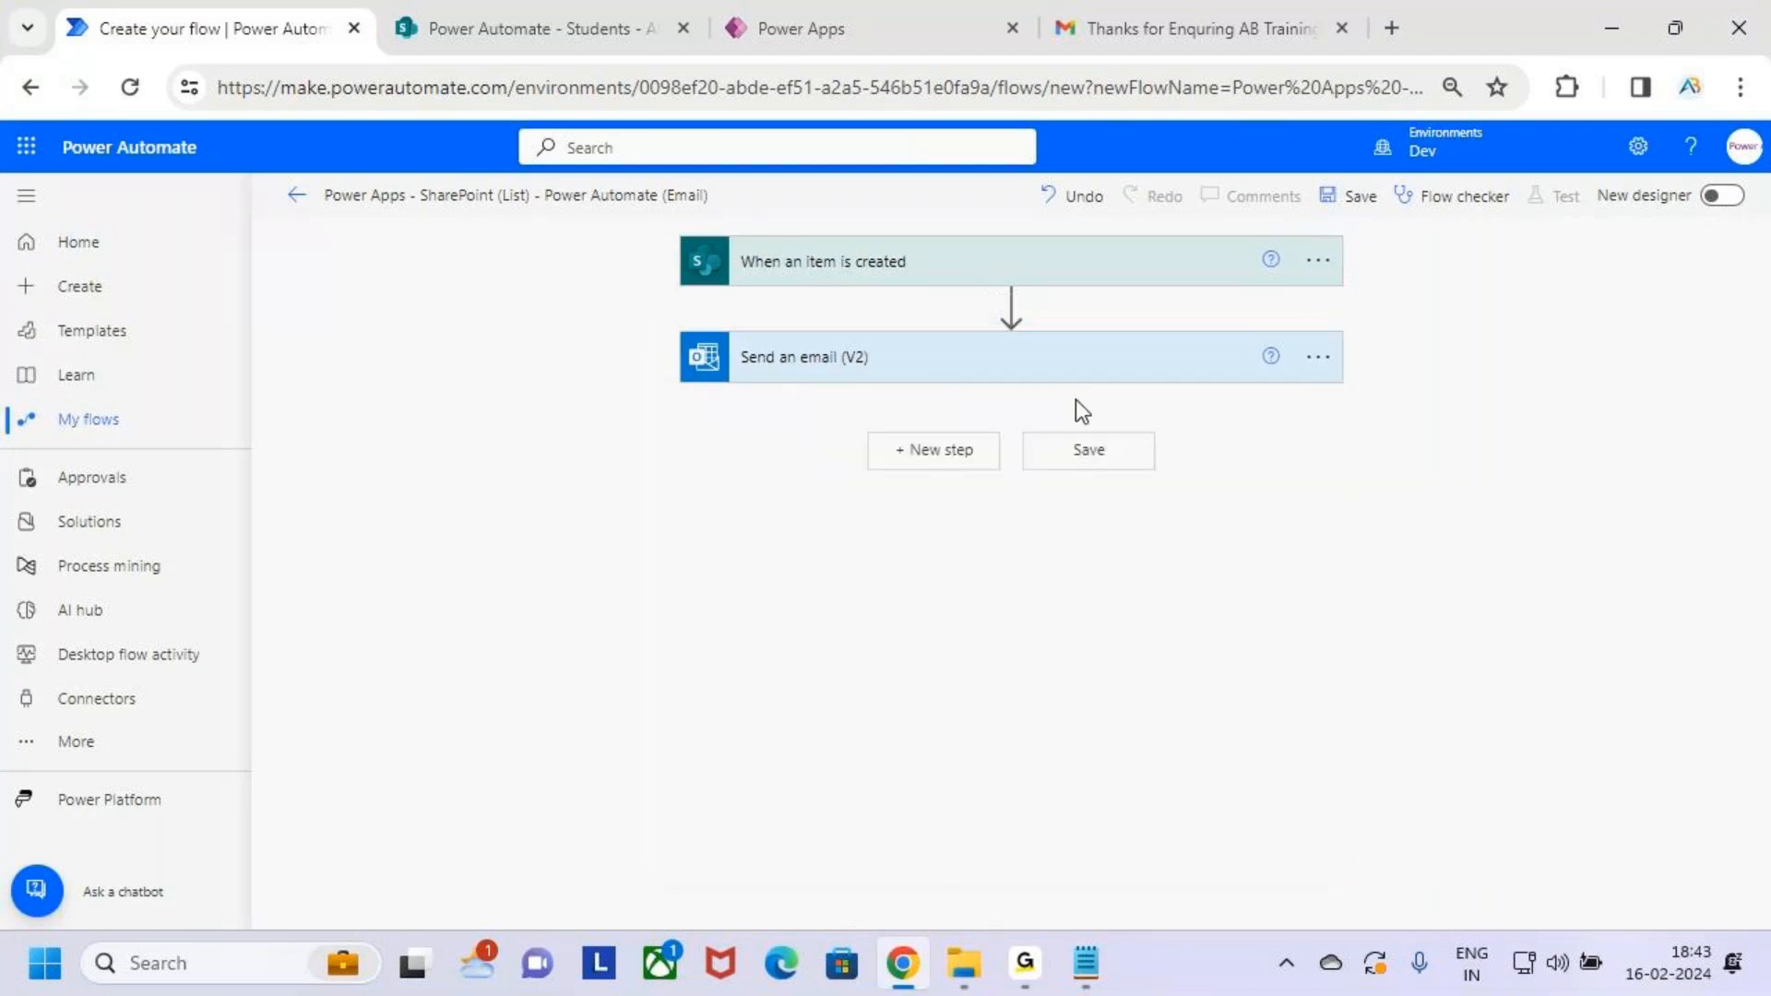
Save the flow
left_click_drag(1303, 172, 1410, 229)
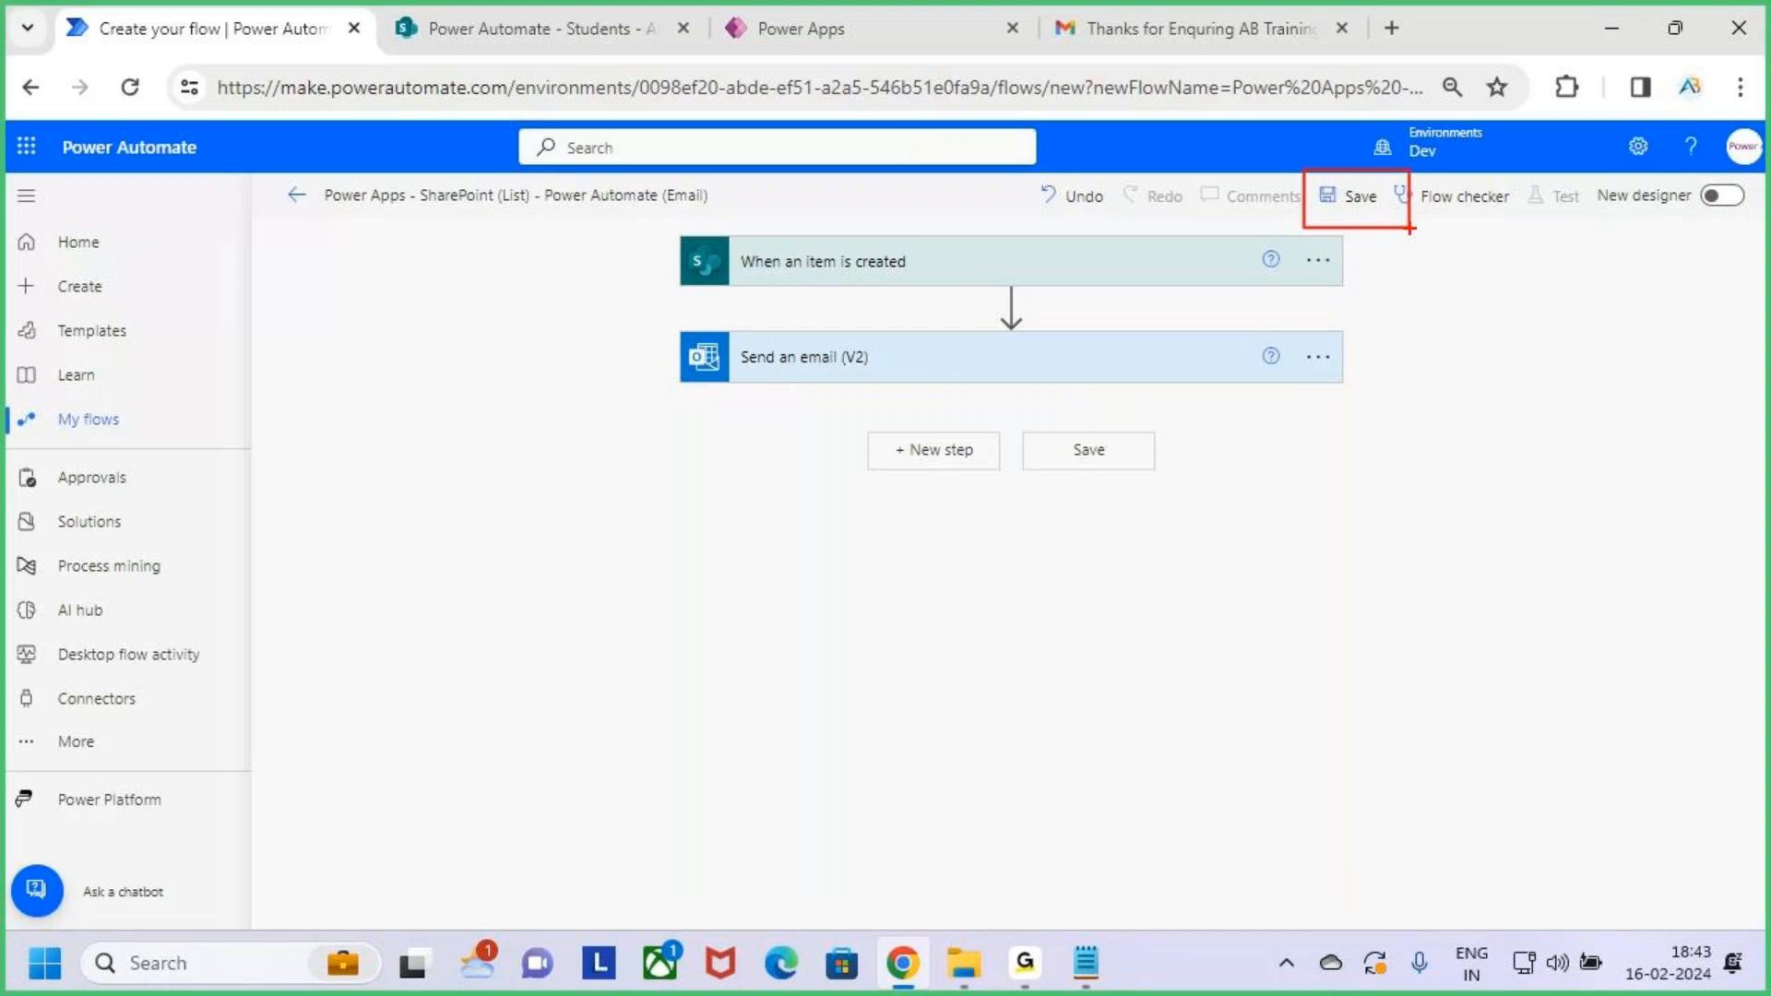
key("Escape")
left_click(1352, 201)
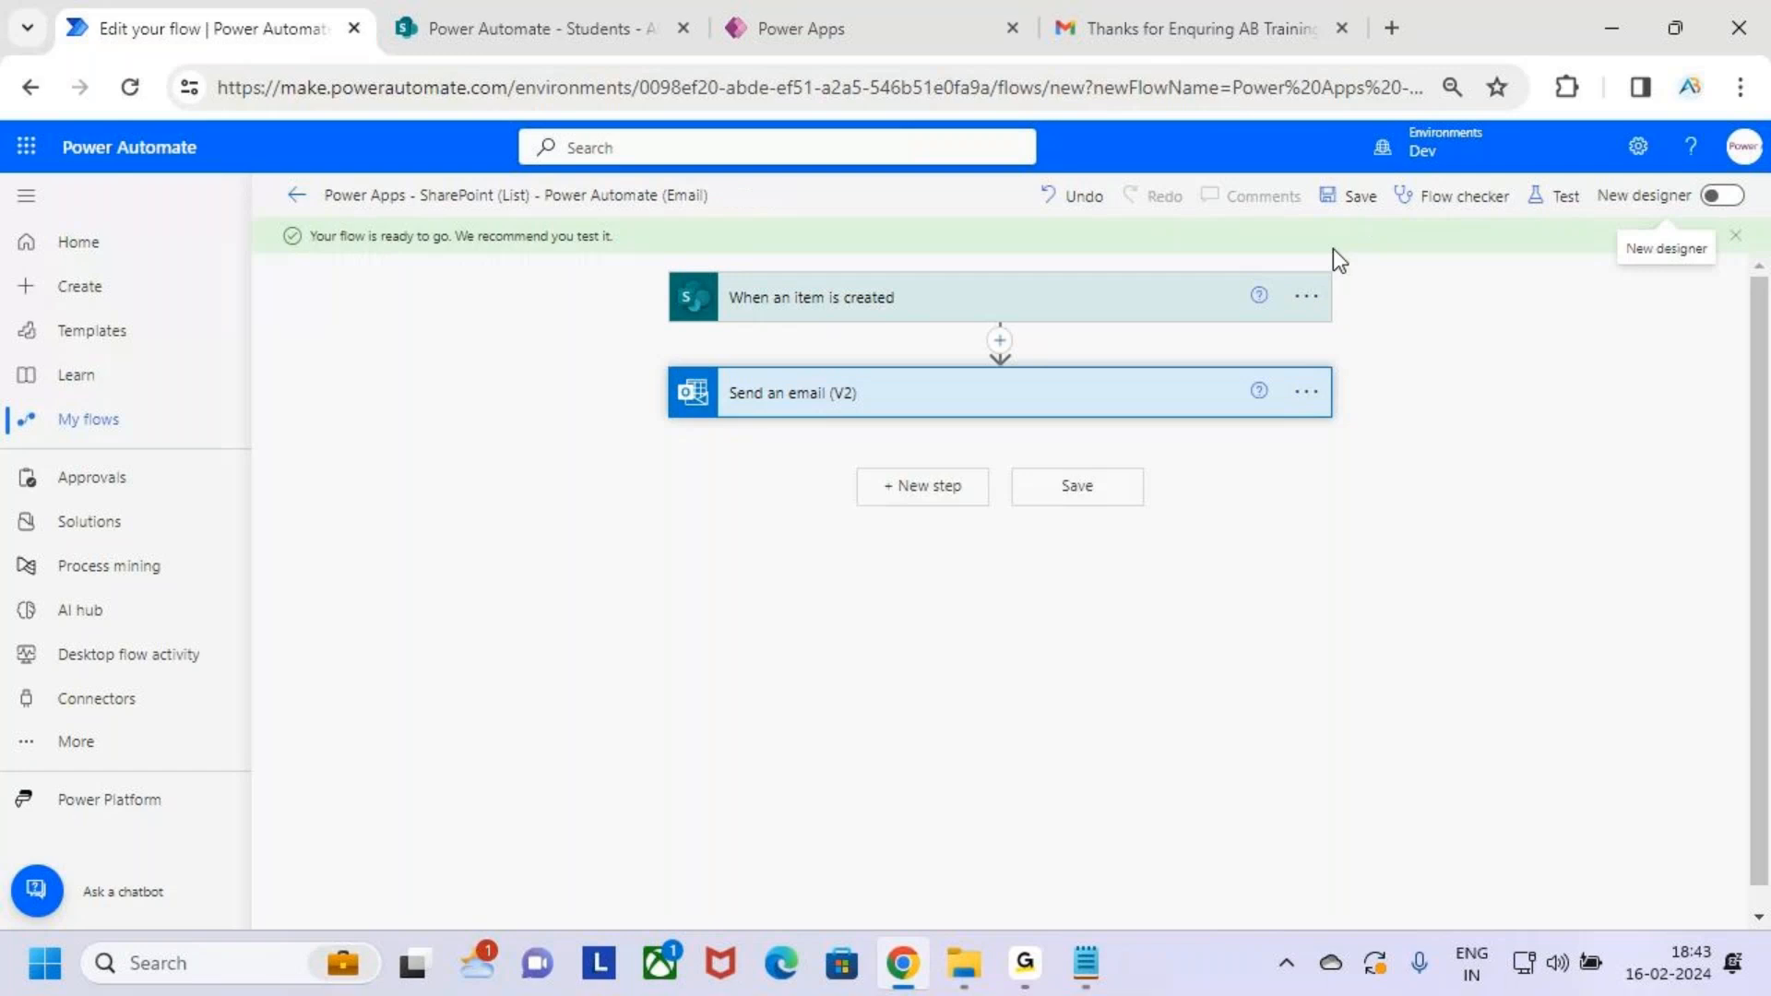
Start a manual test so the flow waits for a new Students list item
key("ctrl+2")
left_click_drag(293, 215, 649, 270)
key("Escape")
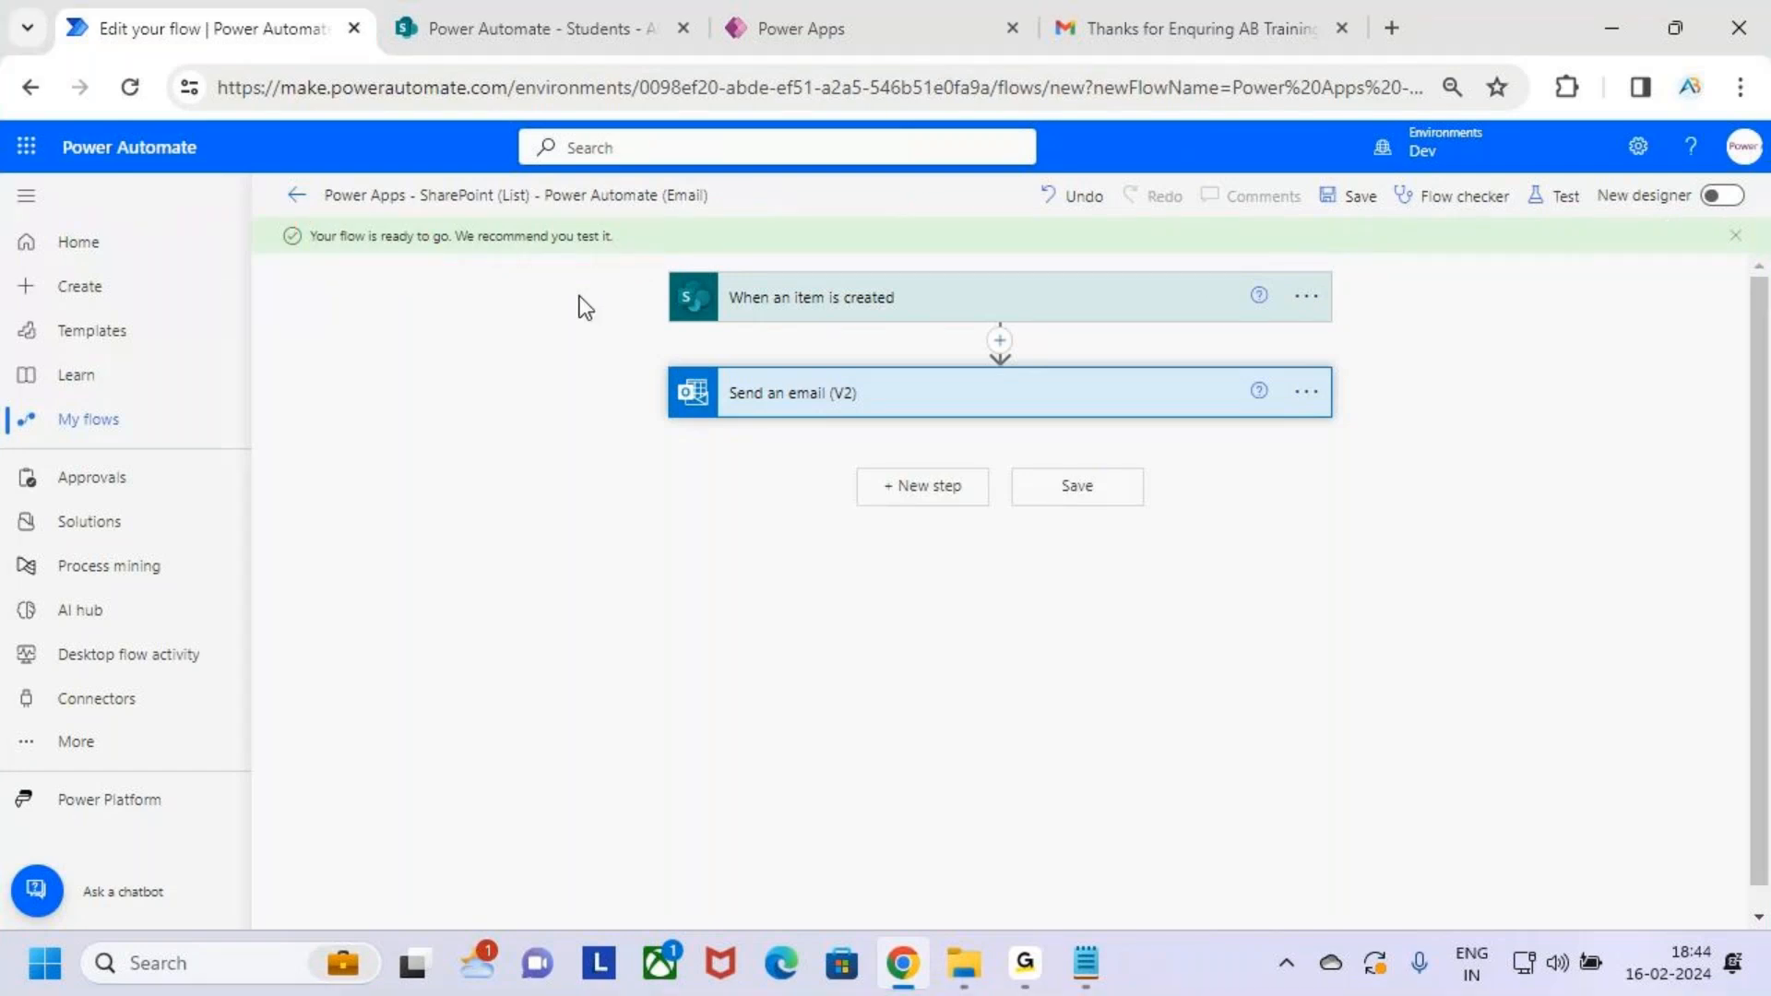
key("ctrl+2")
left_click_drag(1526, 174, 1609, 229)
key("Escape")
left_click(1565, 195)
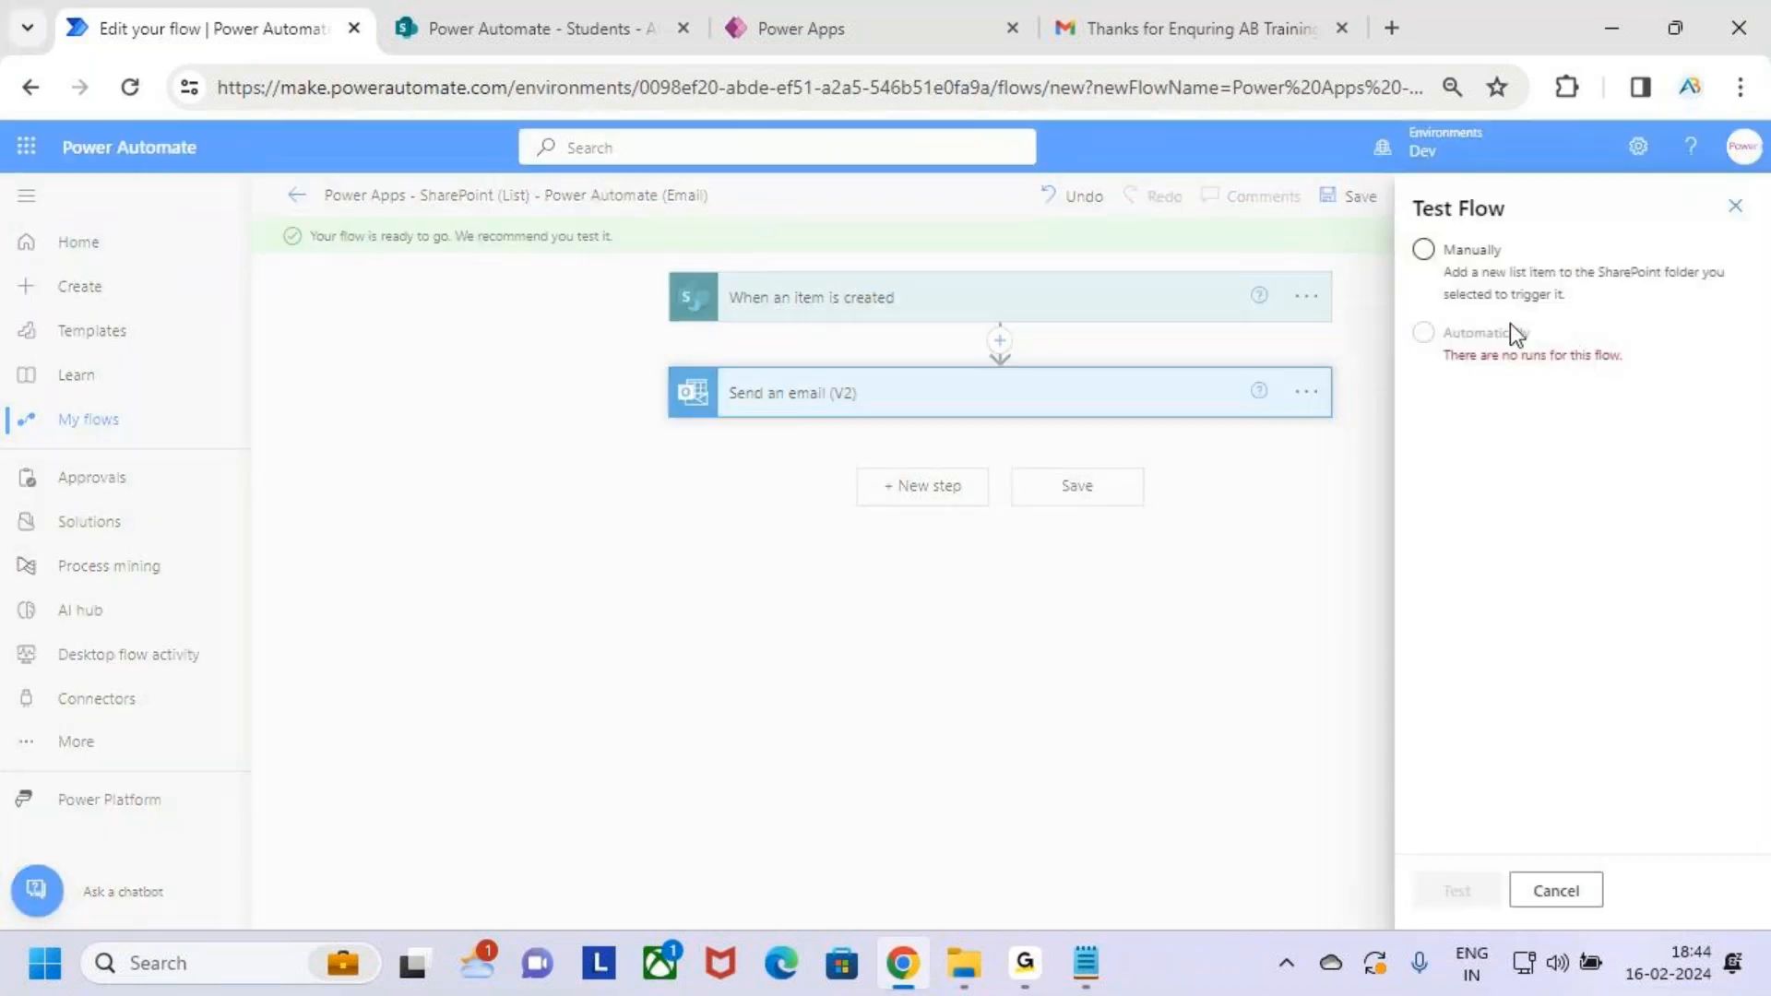
key("ctrl+2")
left_click_drag(1394, 251, 1493, 171)
key("Escape")
left_click(1427, 260)
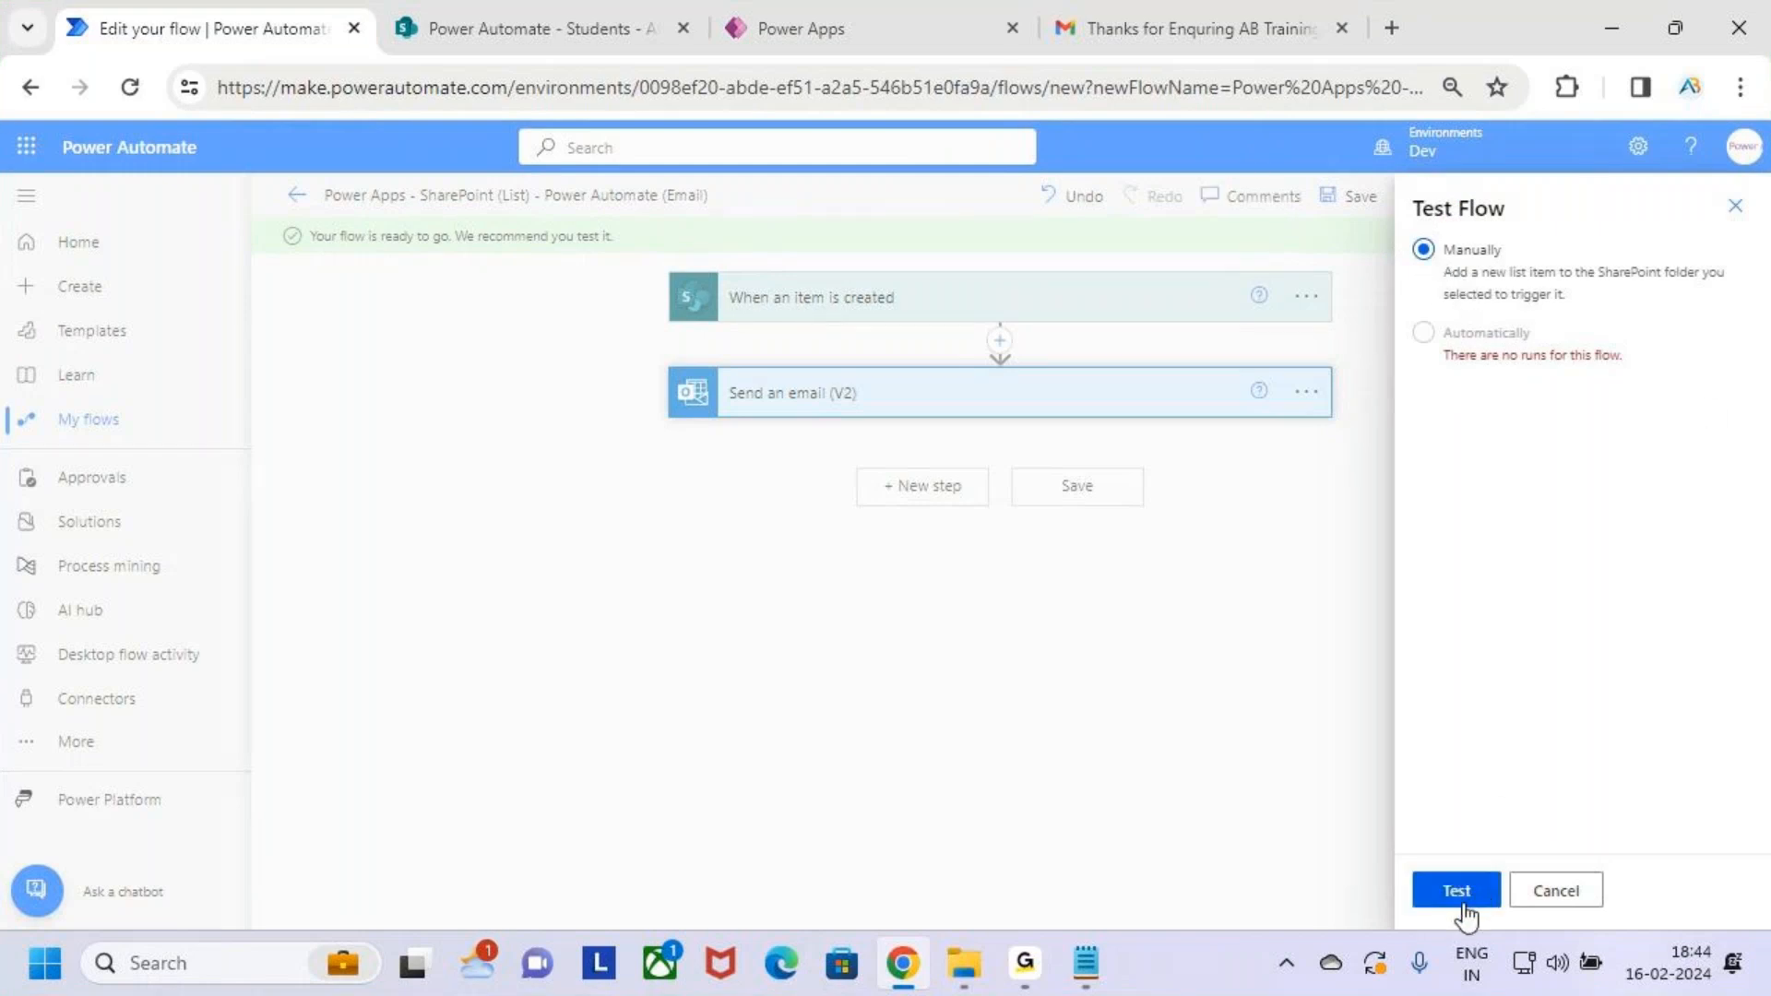
key("ctrl+2")
mouse_move(1392, 855)
left_mouse_down()
mouse_move(1507, 927)
mouse_move(1522, 810)
left_mouse_up()
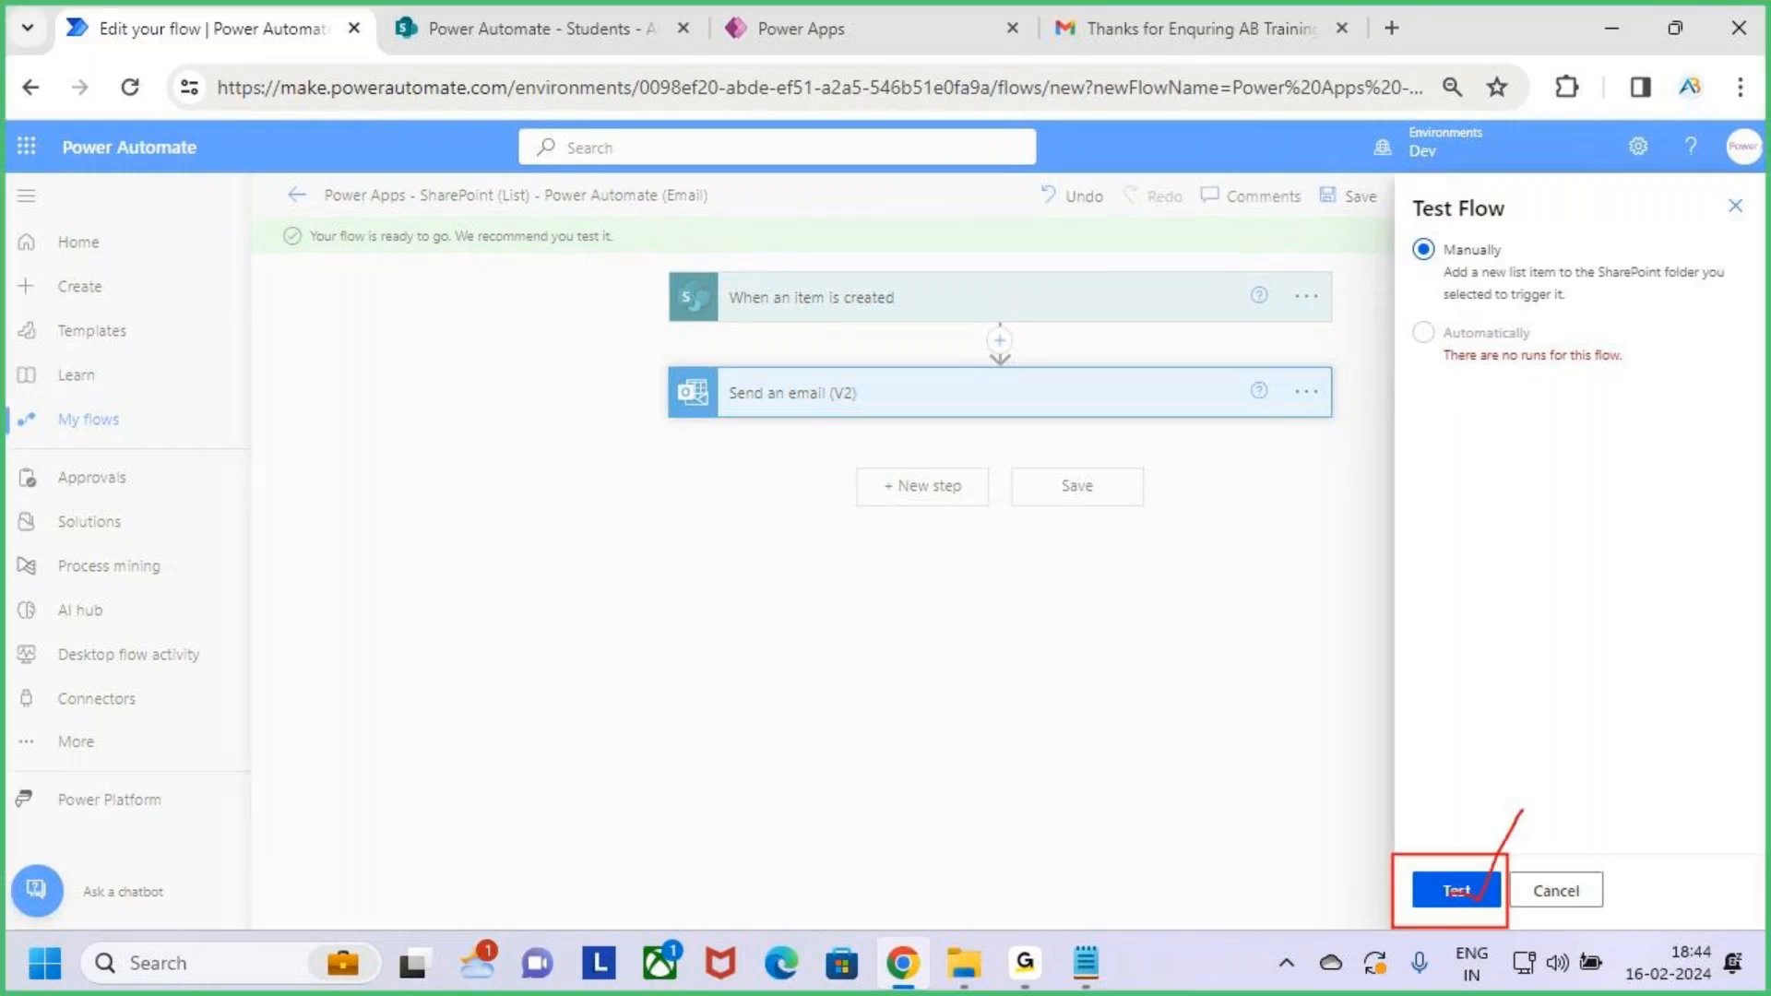
key("Escape")
left_click(1457, 891)
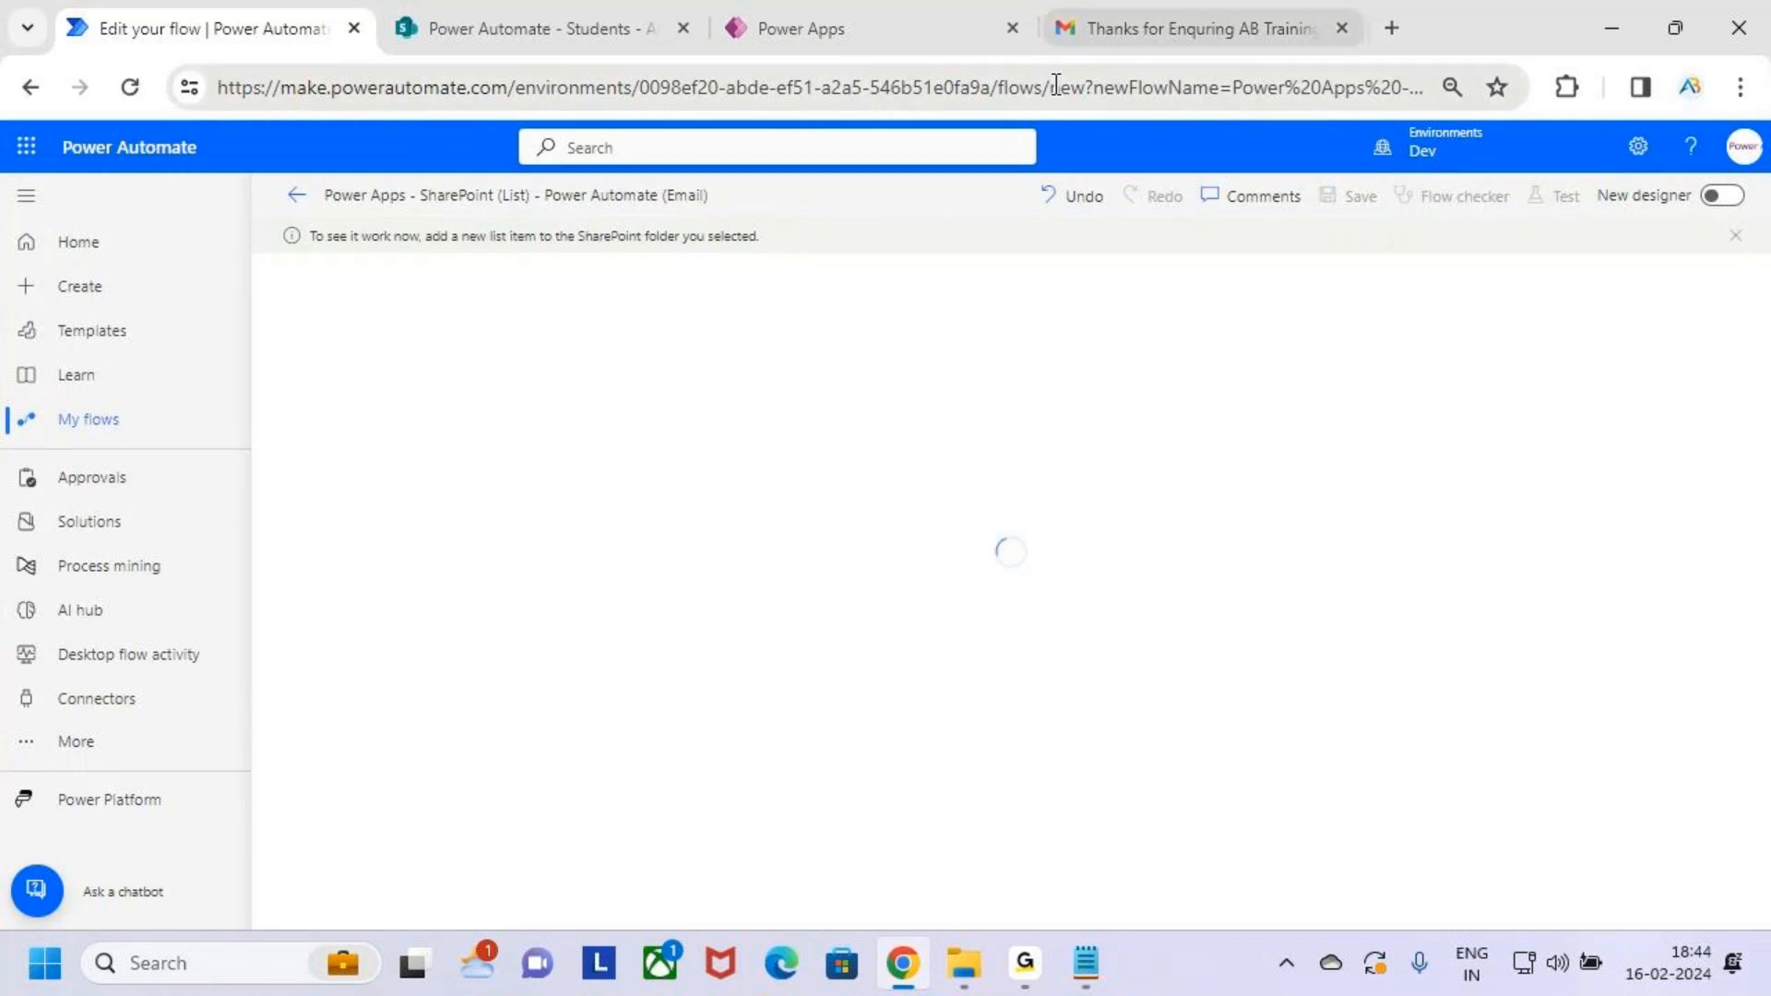
Preview the enquiry app and enter student 101's name and mobile number
left_click(878, 15)
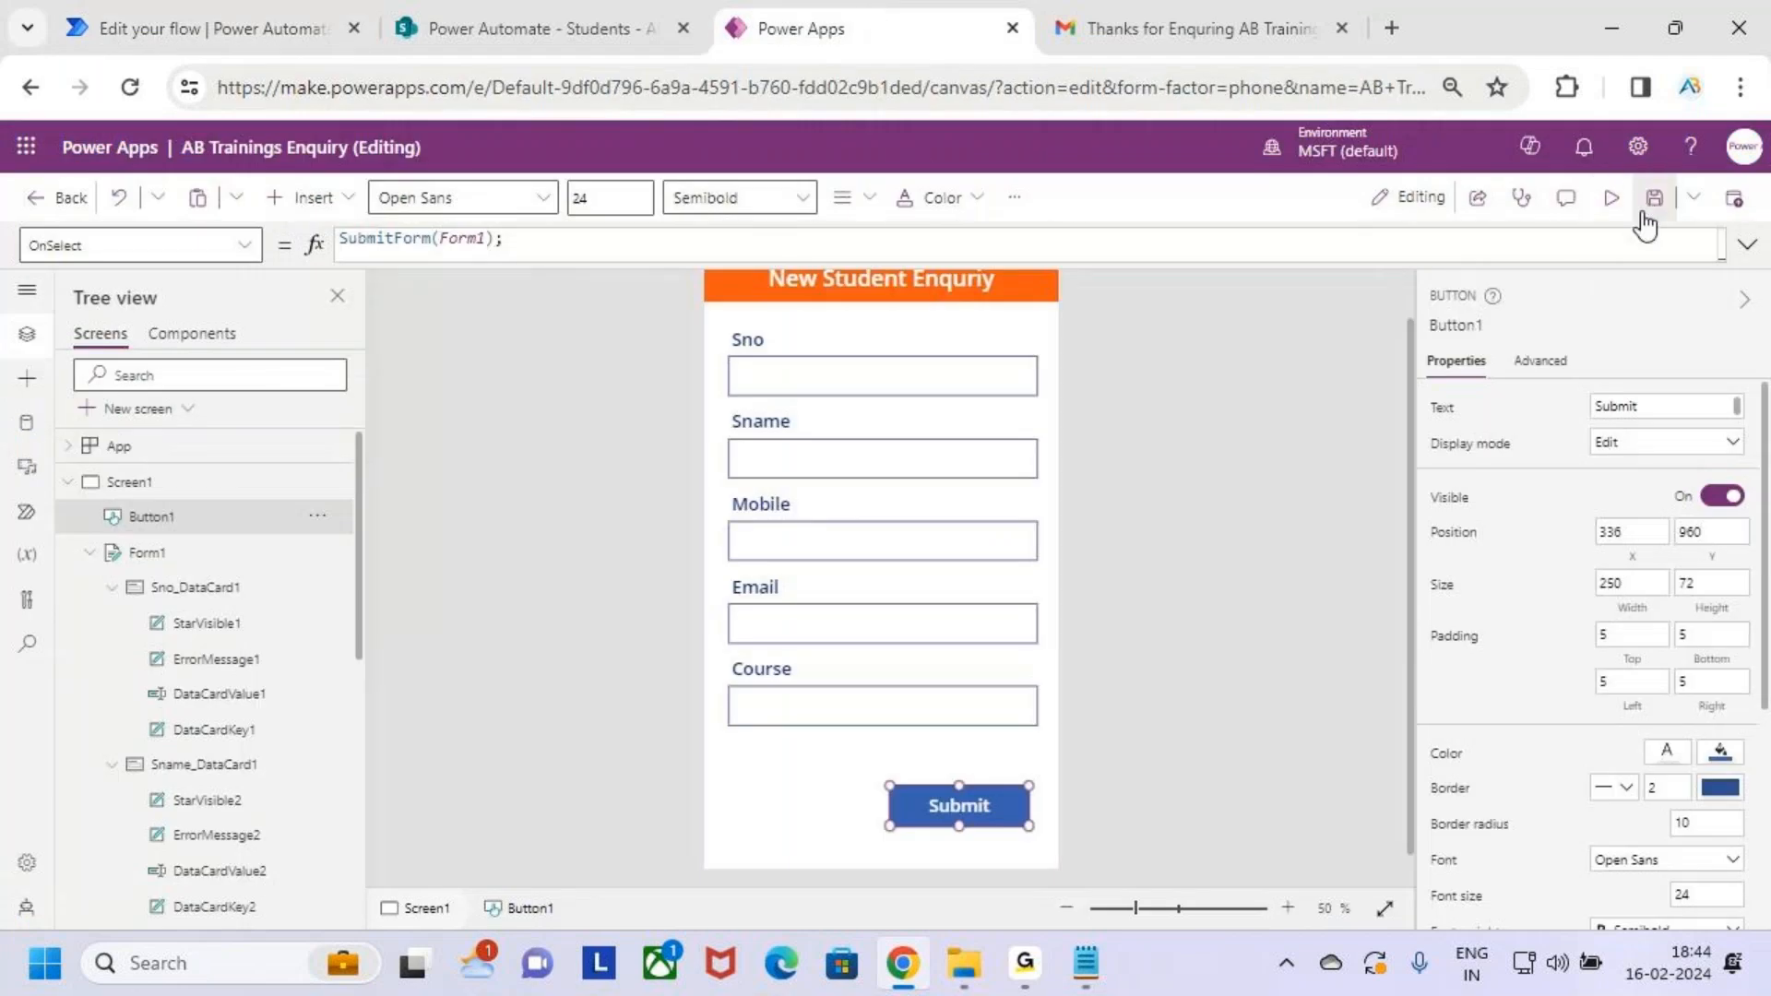
left_click(1611, 198)
left_click(904, 366)
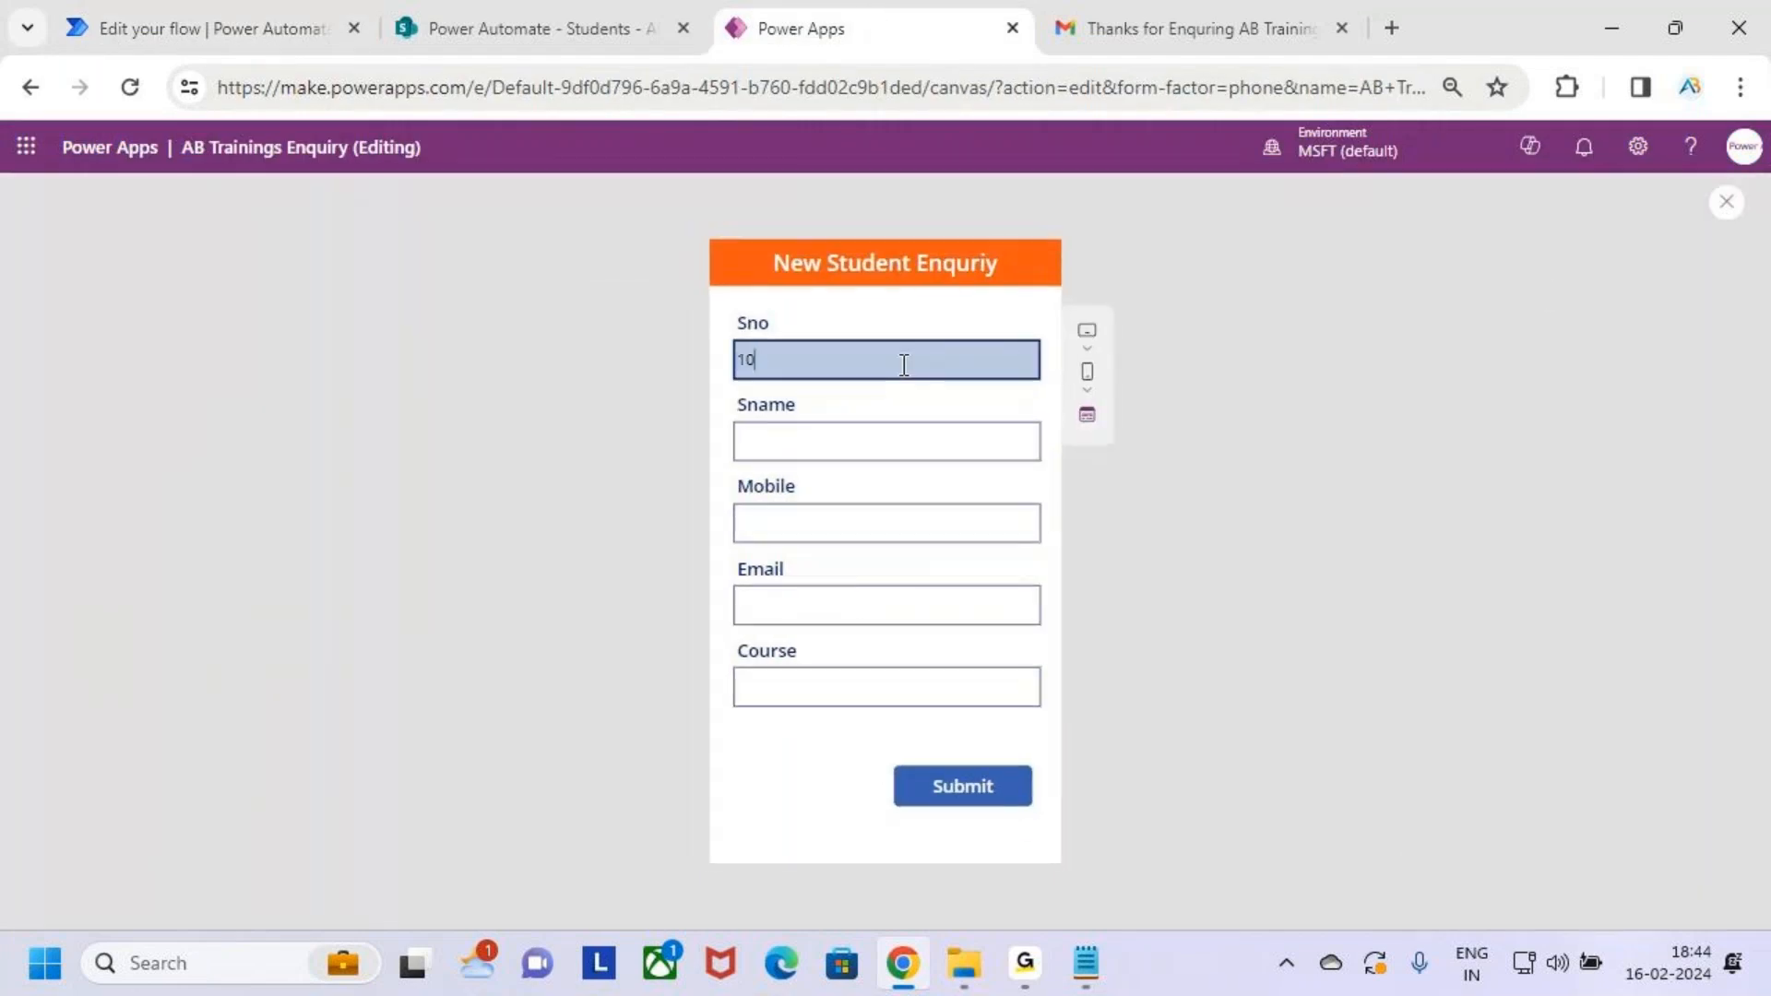
left_click(890, 448)
type("Venky")
left_click(888, 528)
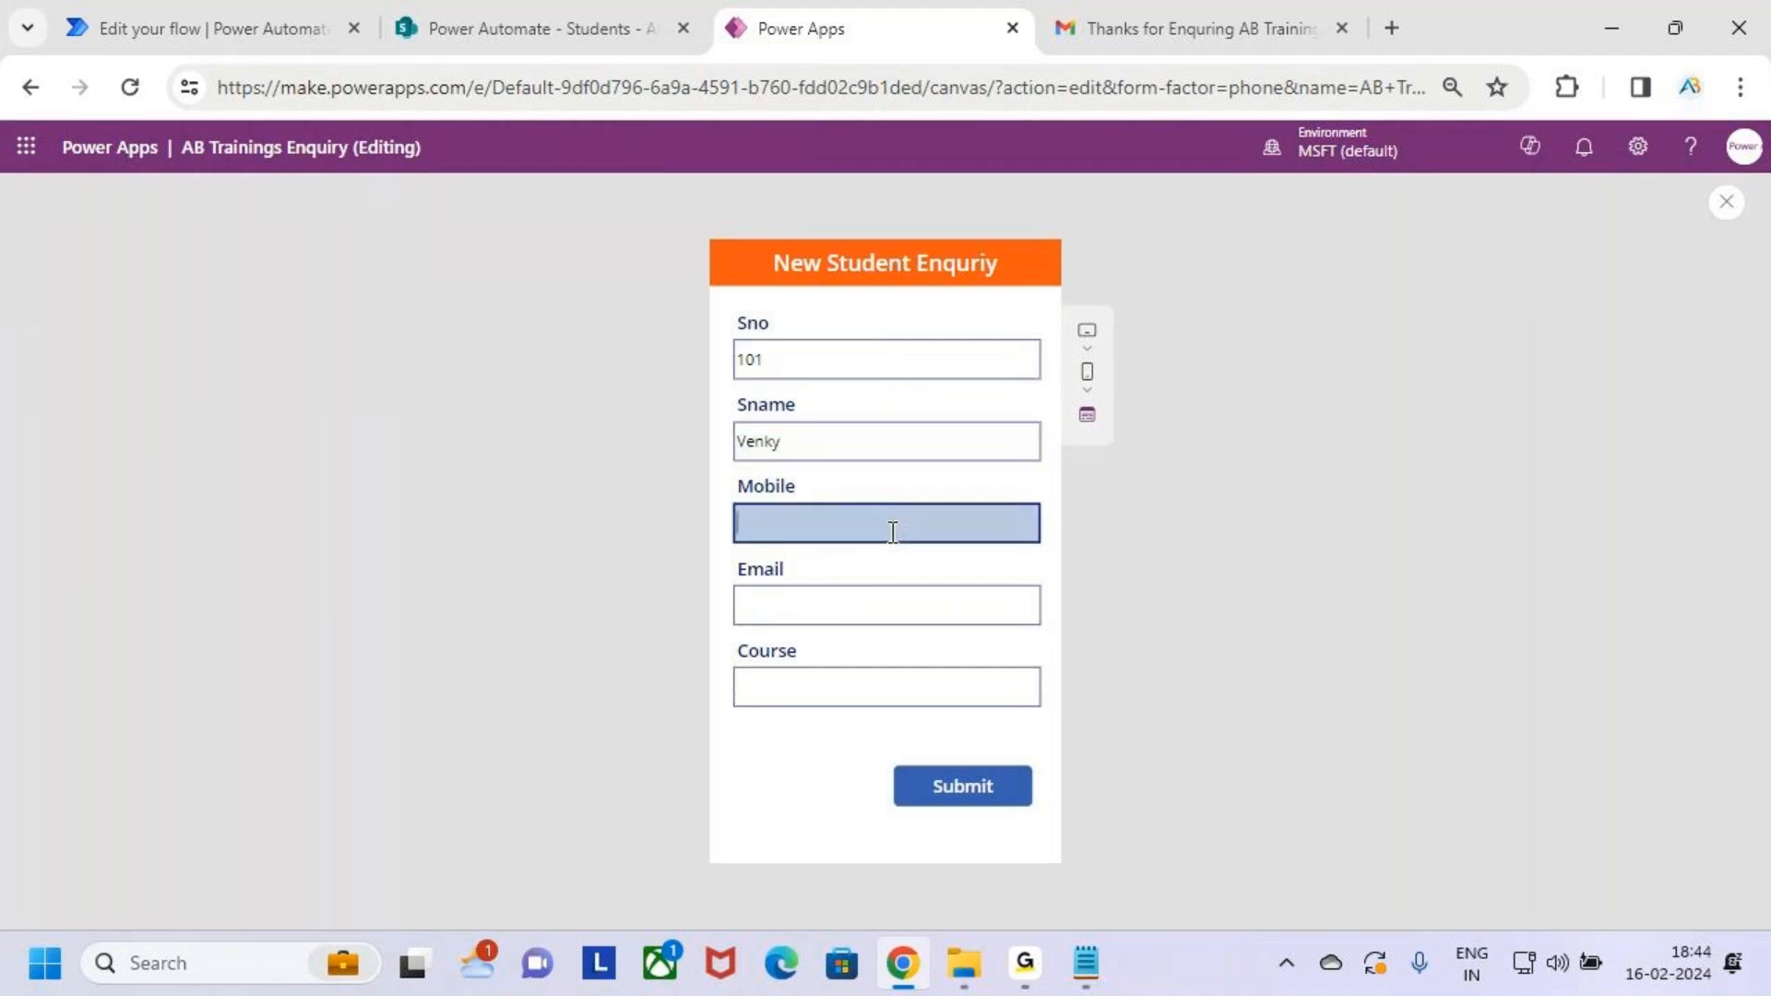
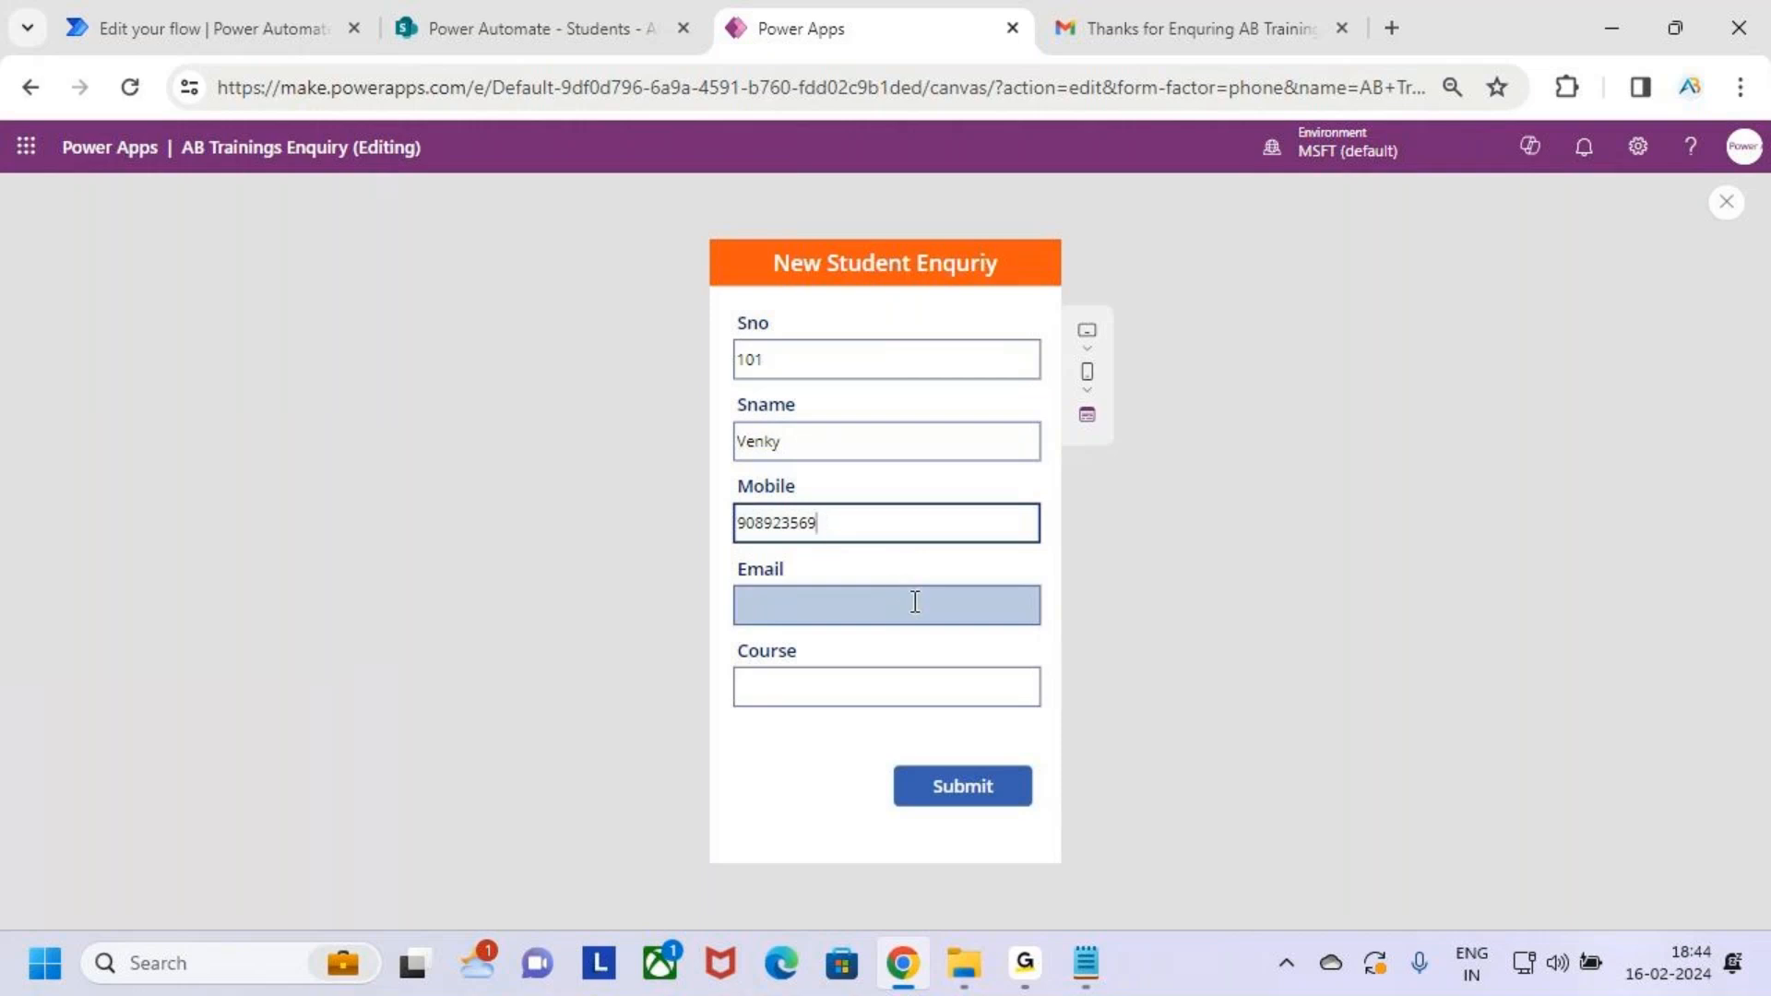
type("9")
Enter the student's email and course 'Power Apps', then submit the enquiry
left_click(903, 605)
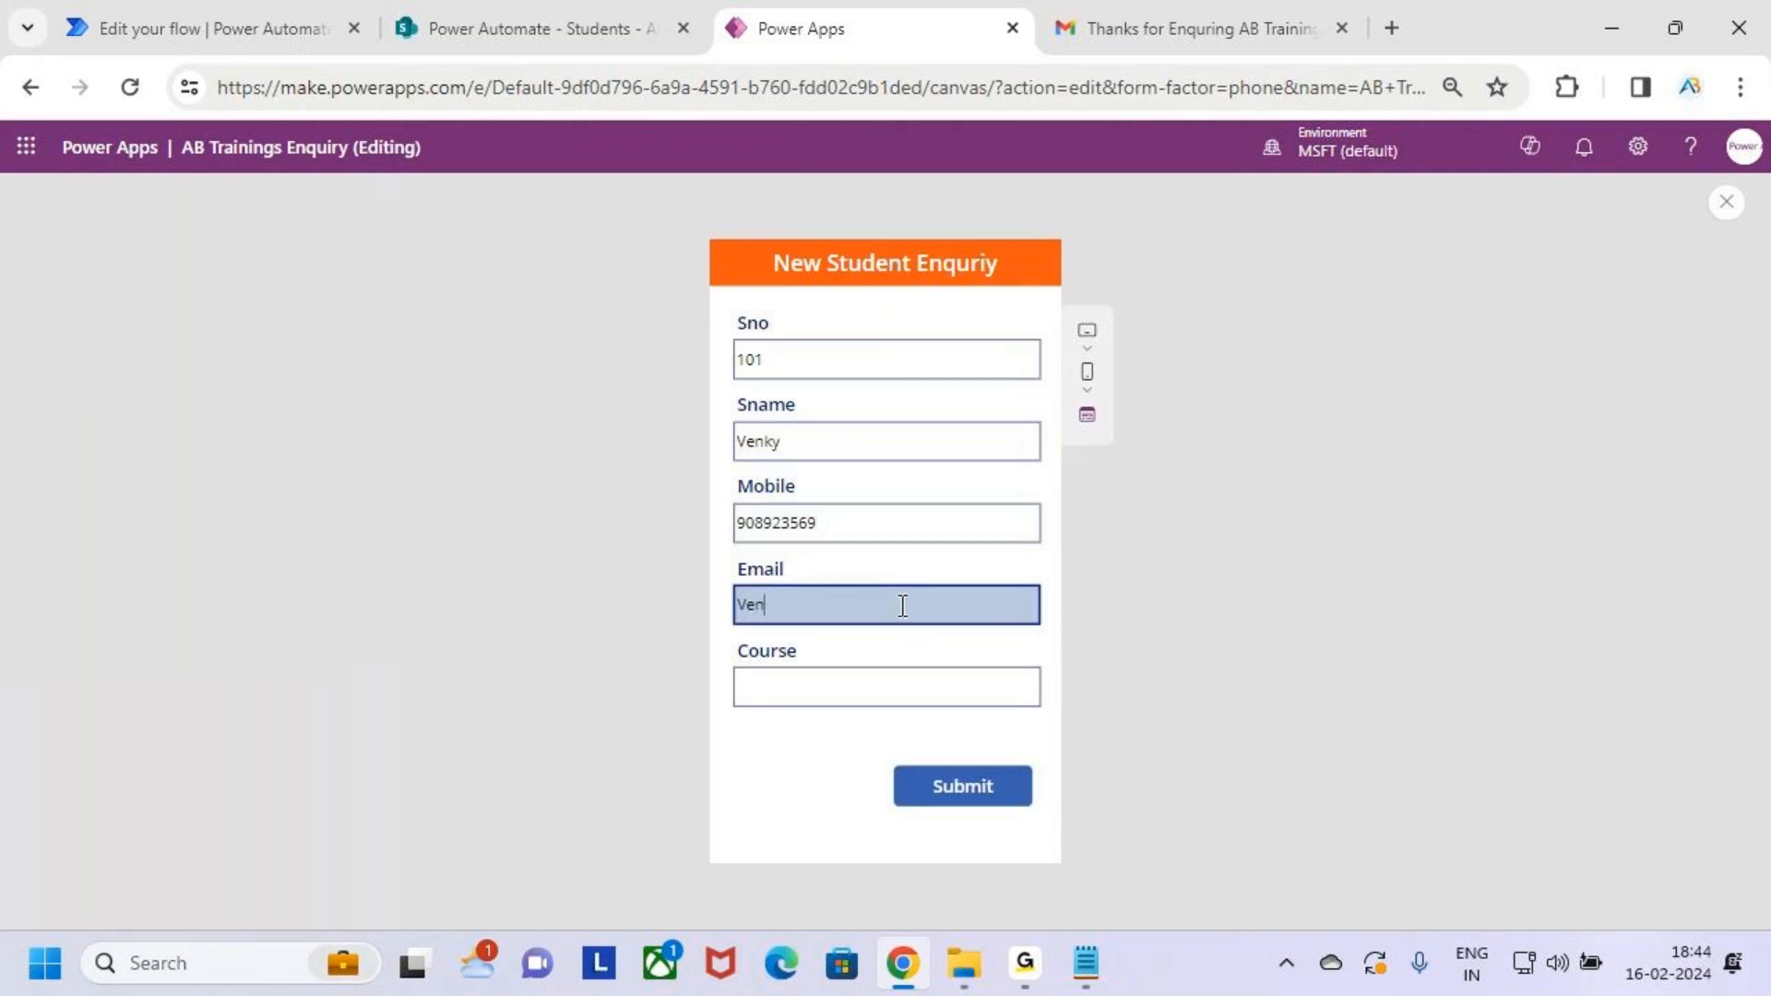
left_click(903, 678)
type("Powe")
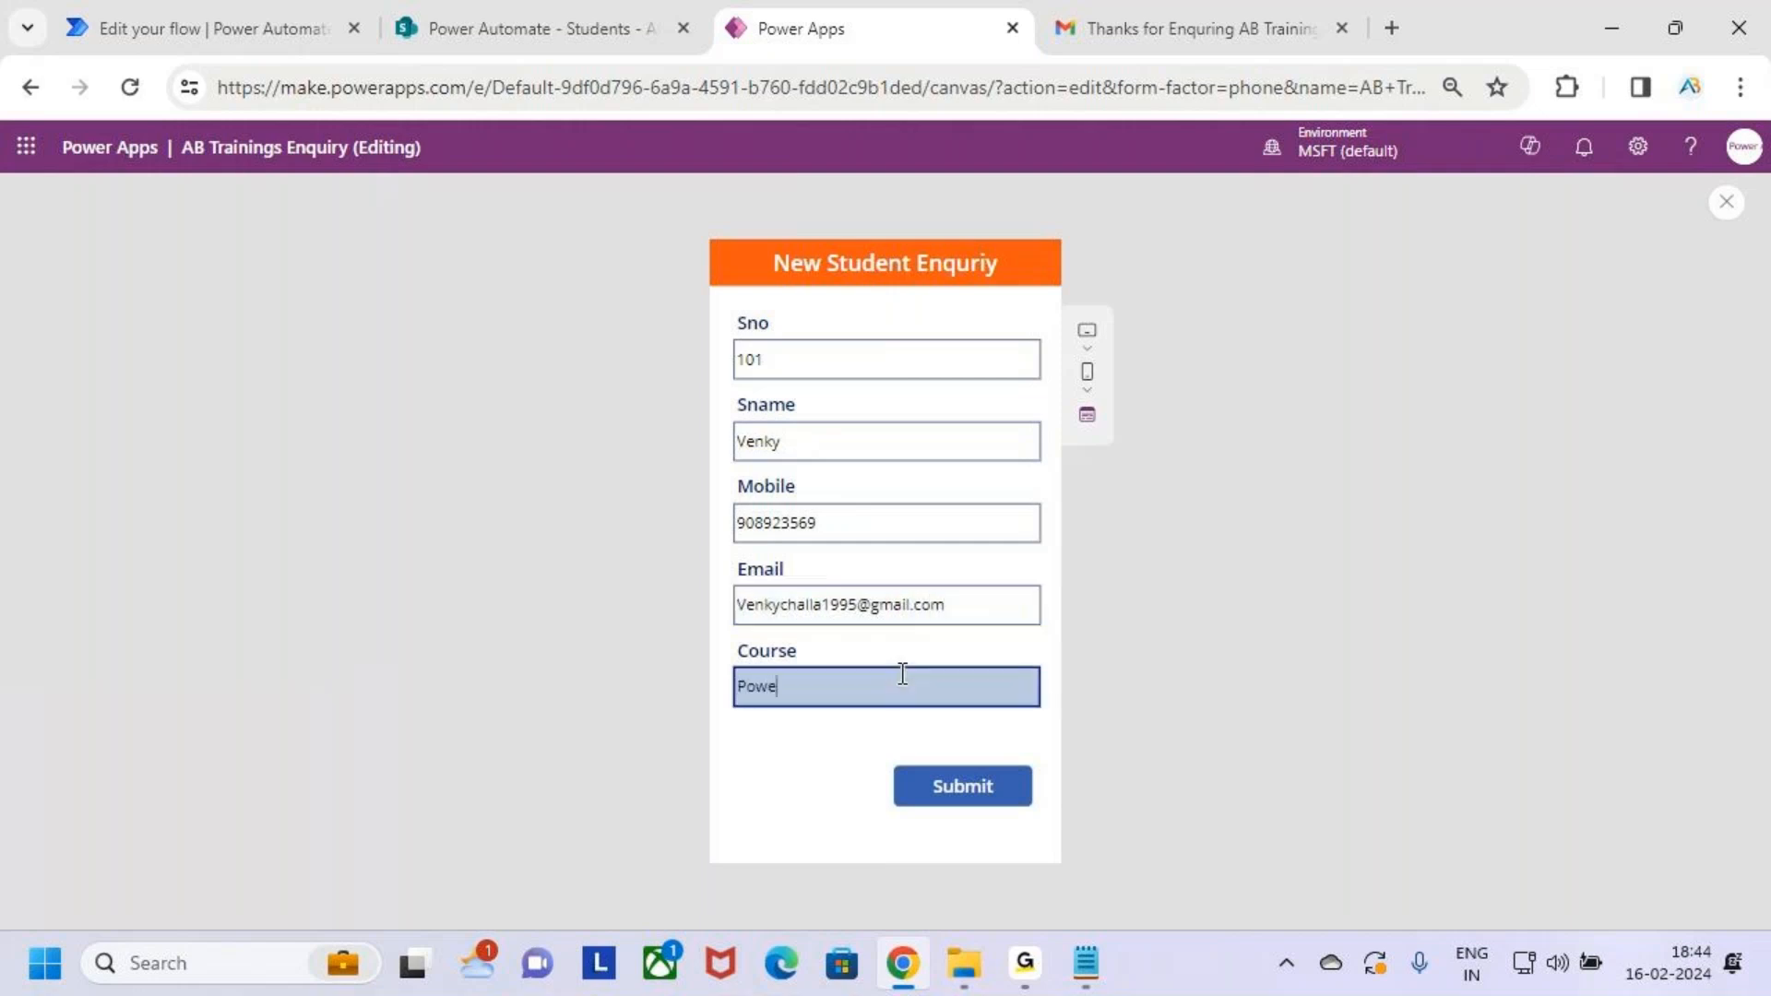
type("r Apps")
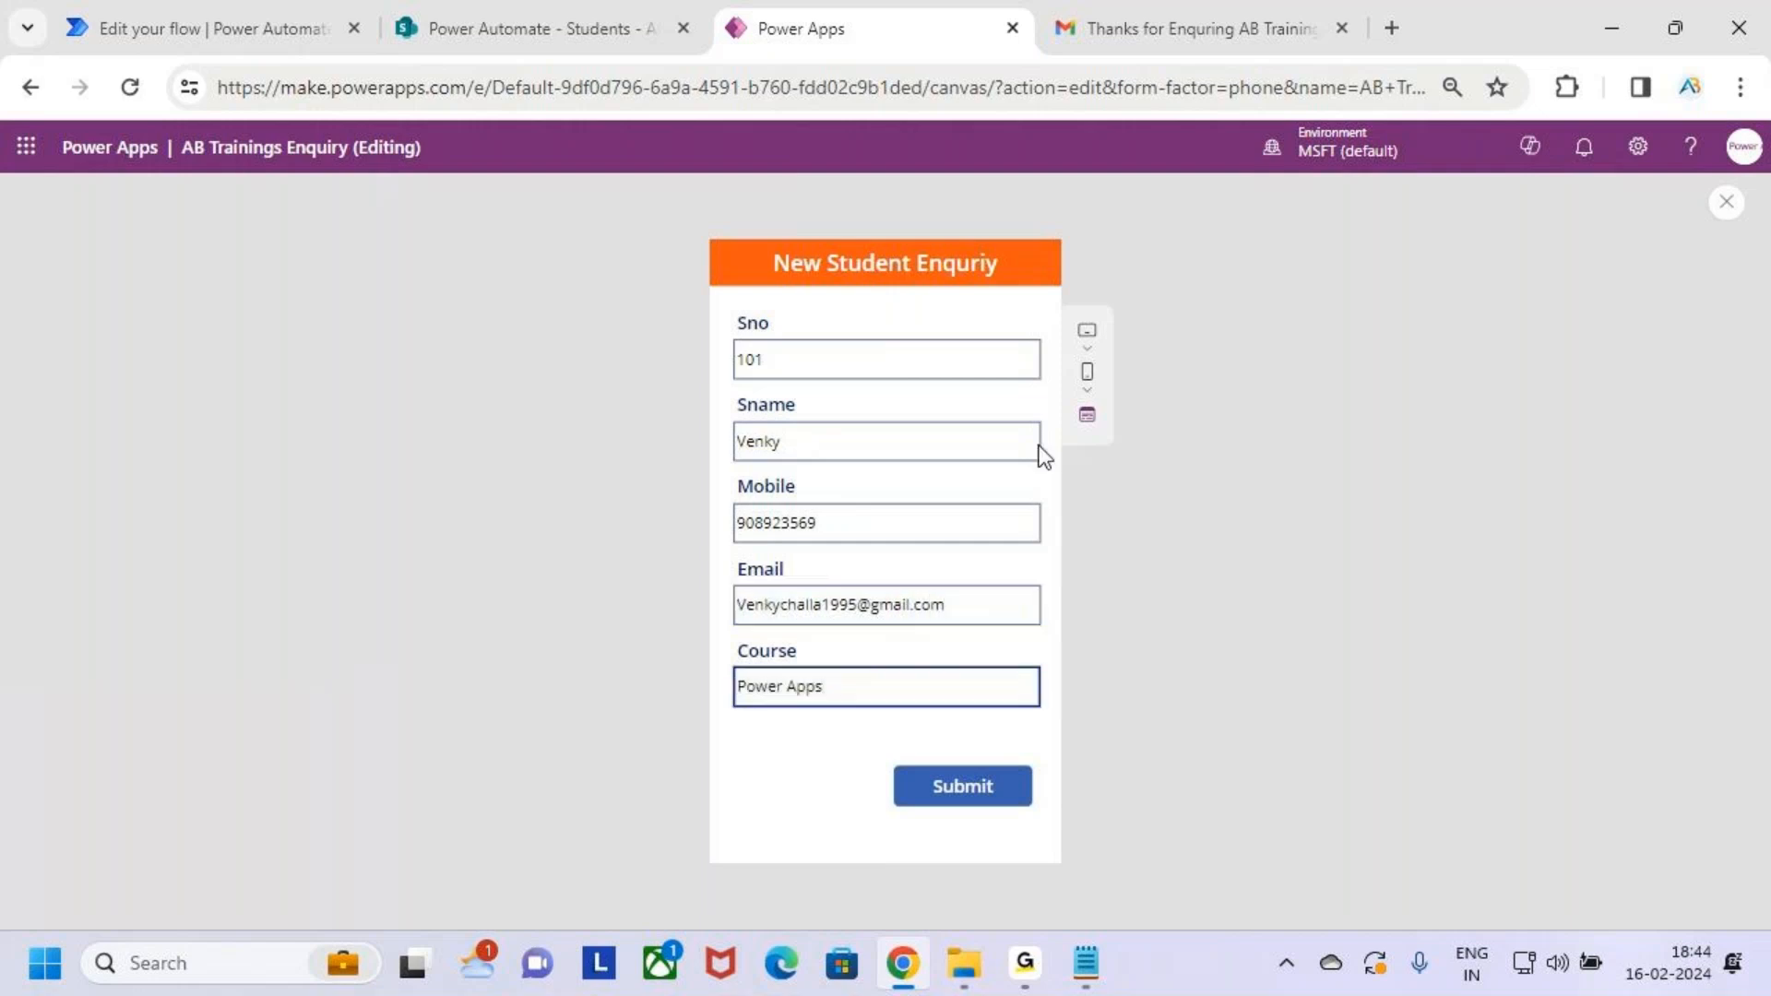
left_click(993, 792)
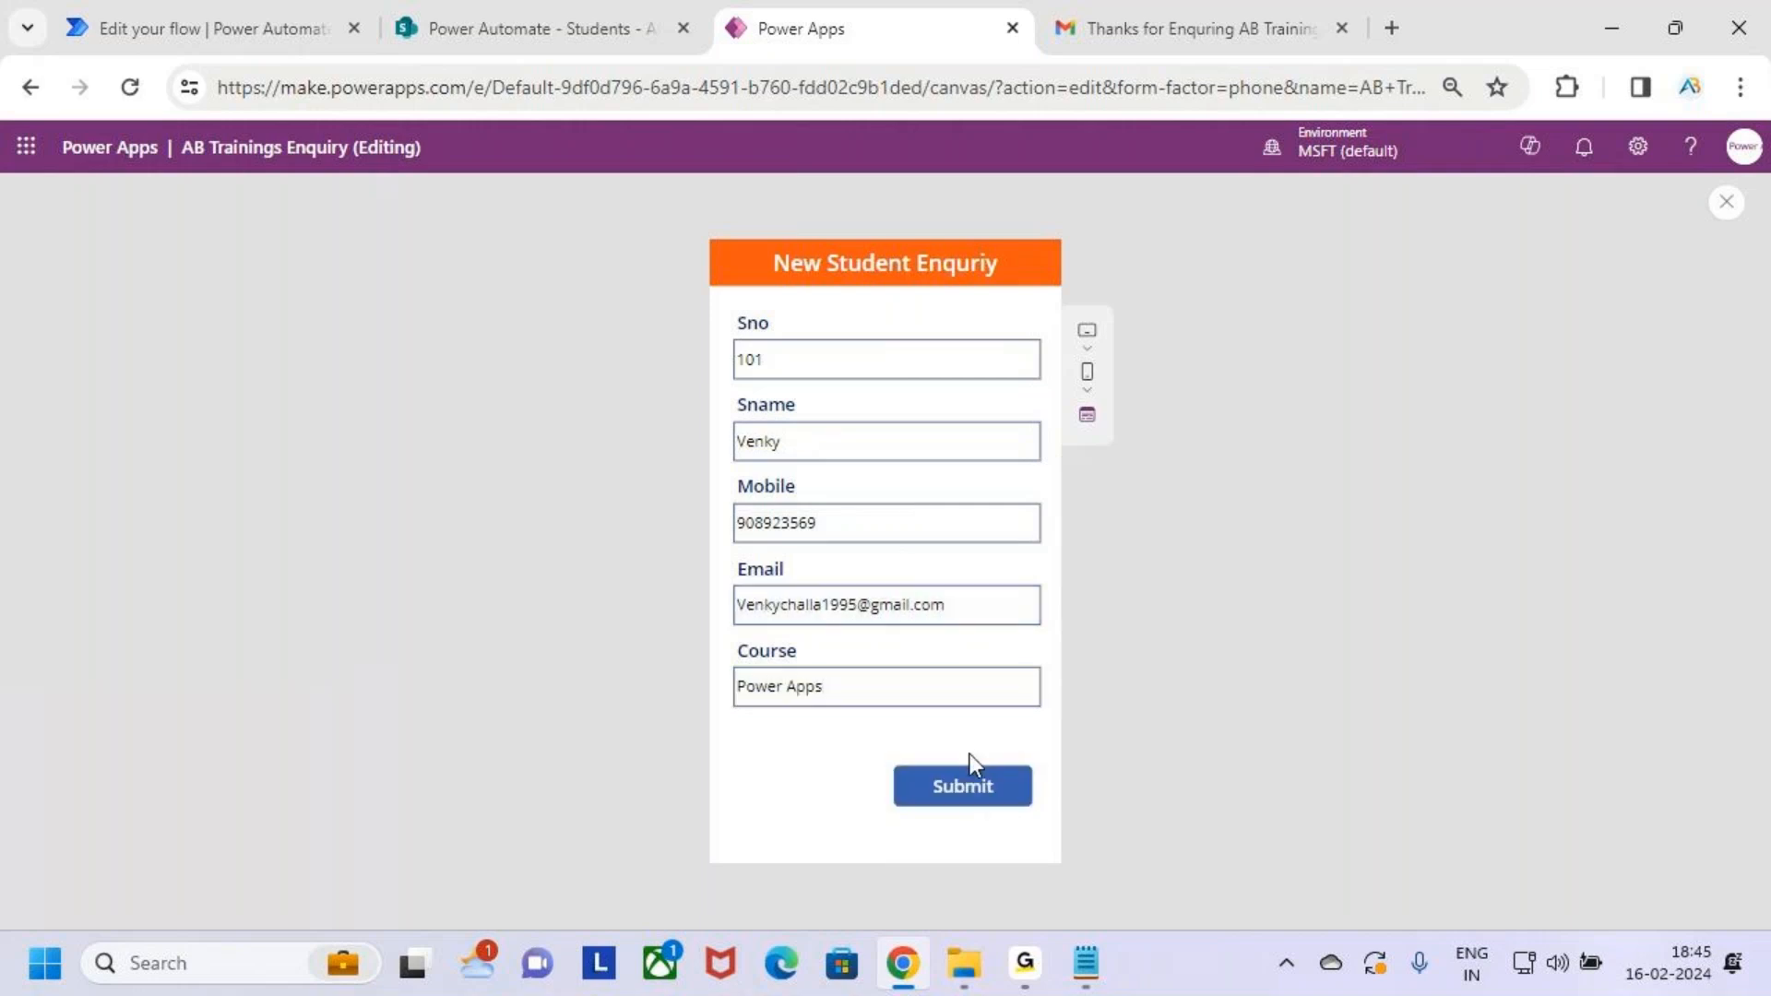
left_click(489, 4)
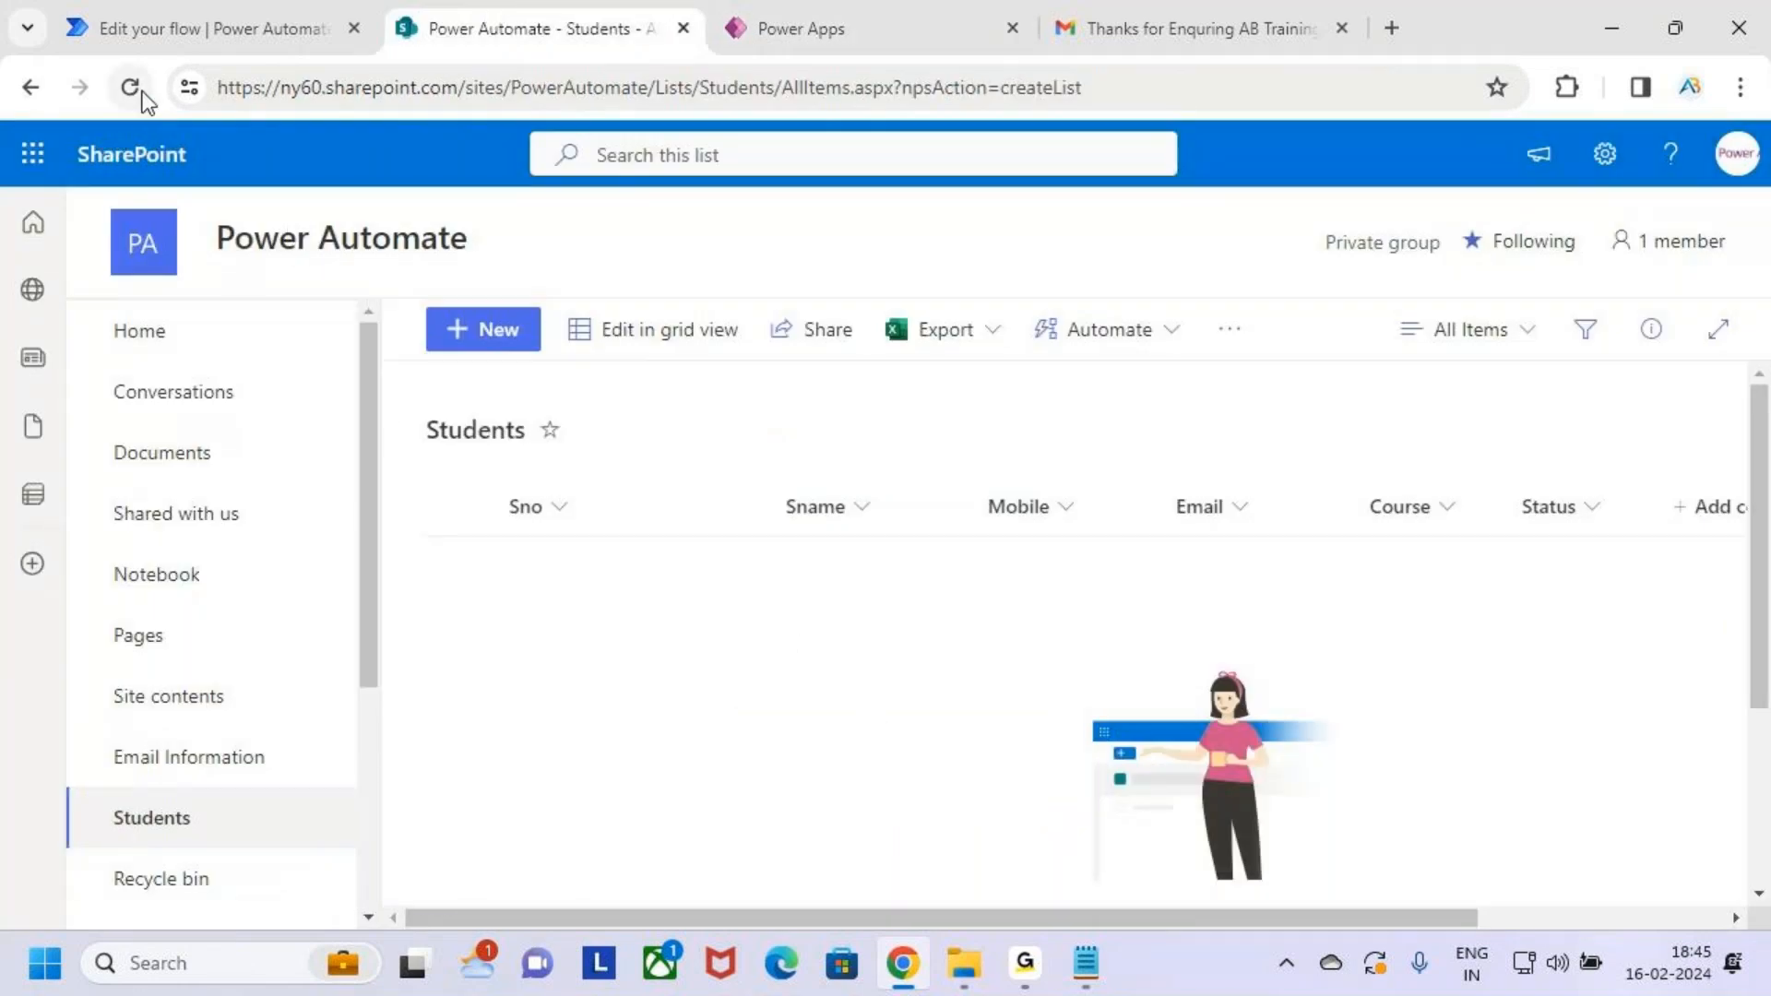
Reload the Students list to reveal row 101, then check the flow's run history and the Gmail reply
left_click(130, 87)
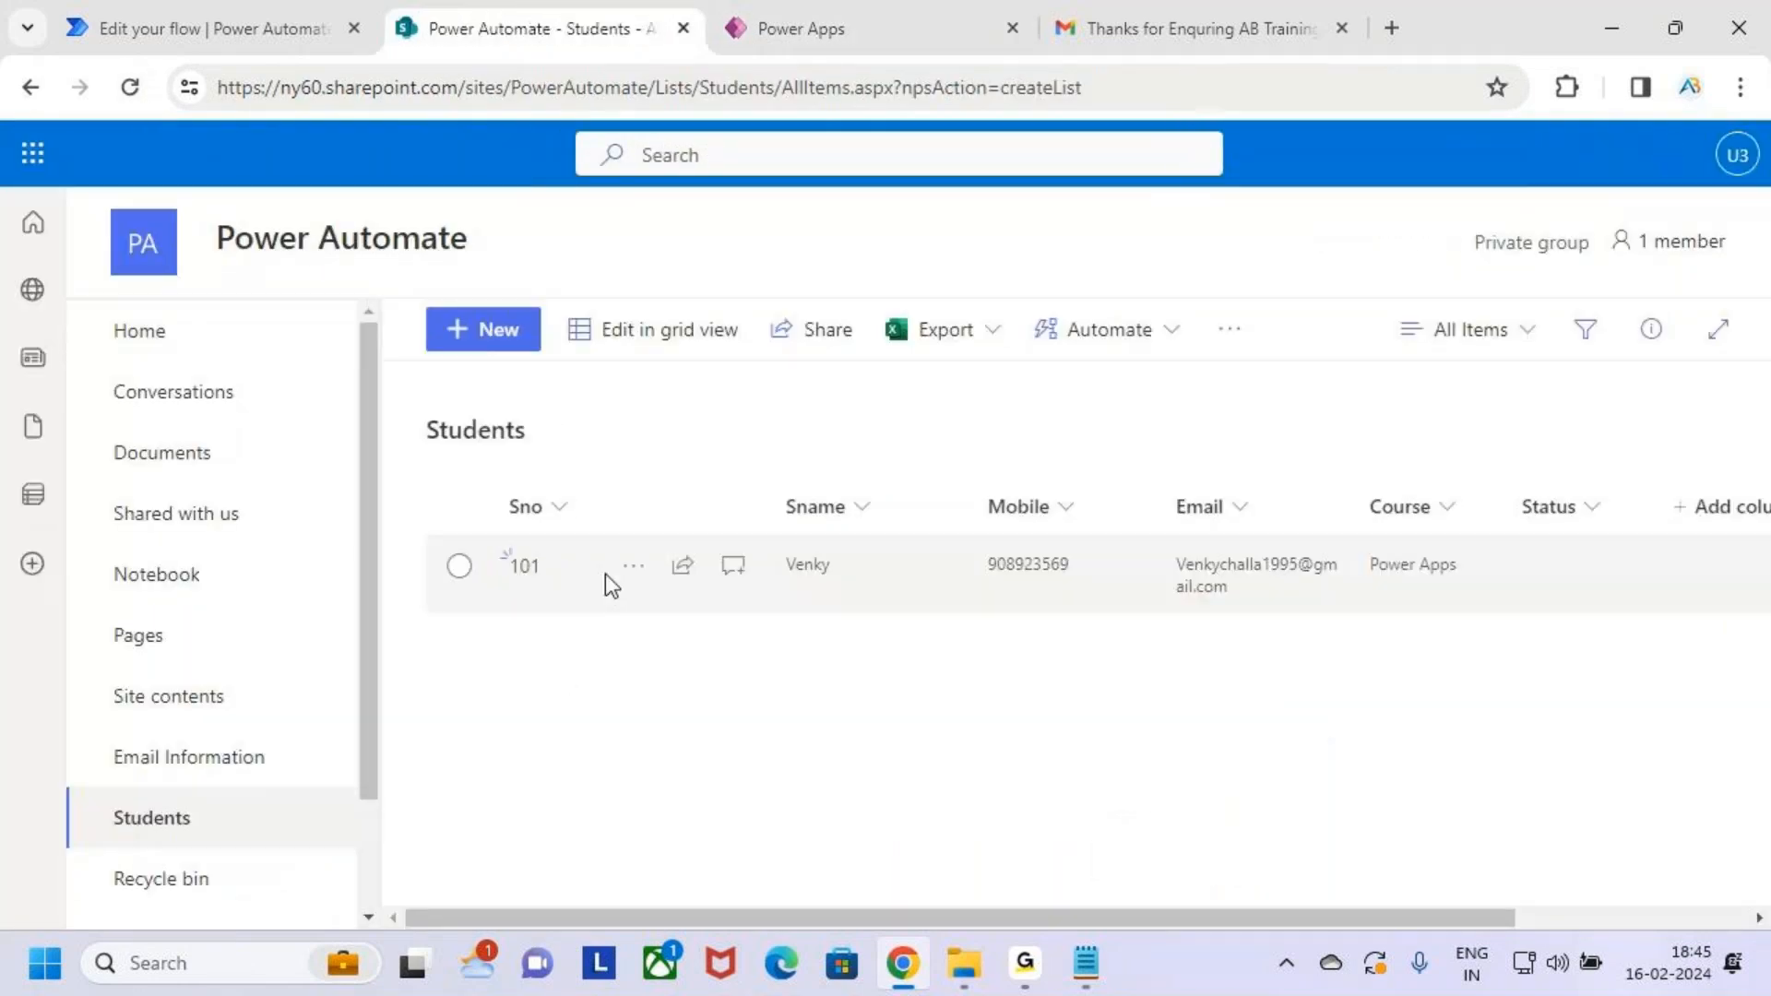
left_click_drag(467, 483, 1613, 635)
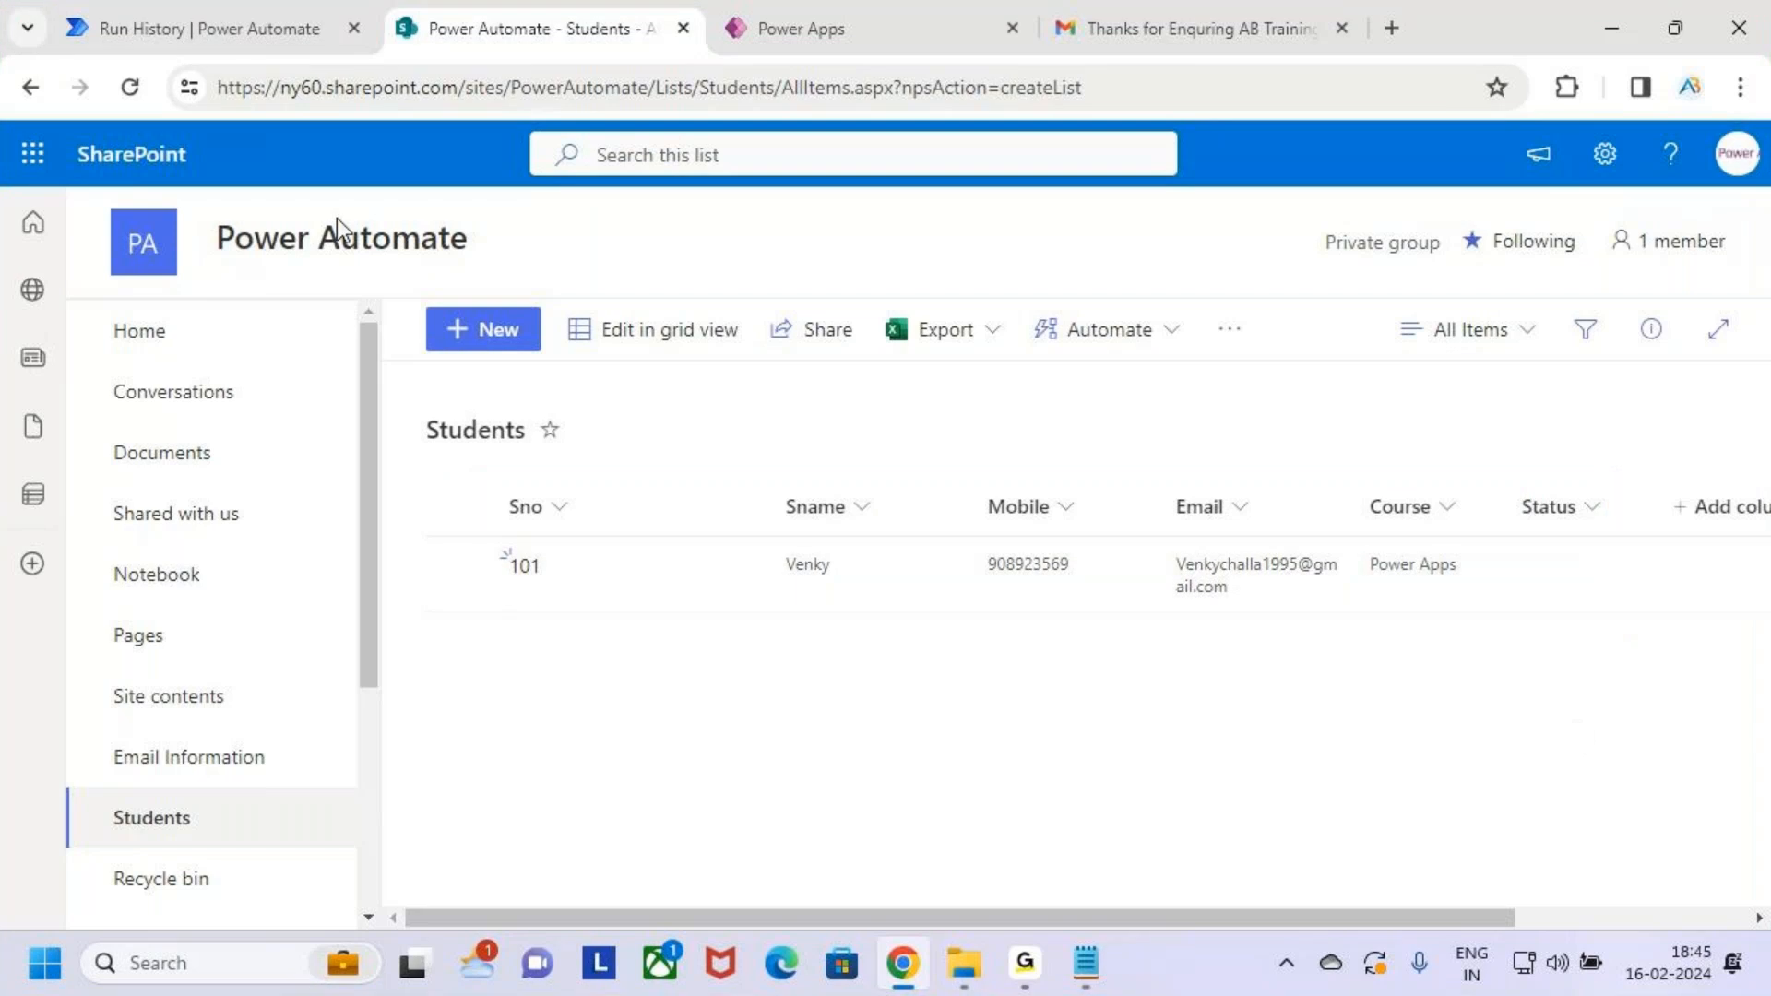
left_click(245, 31)
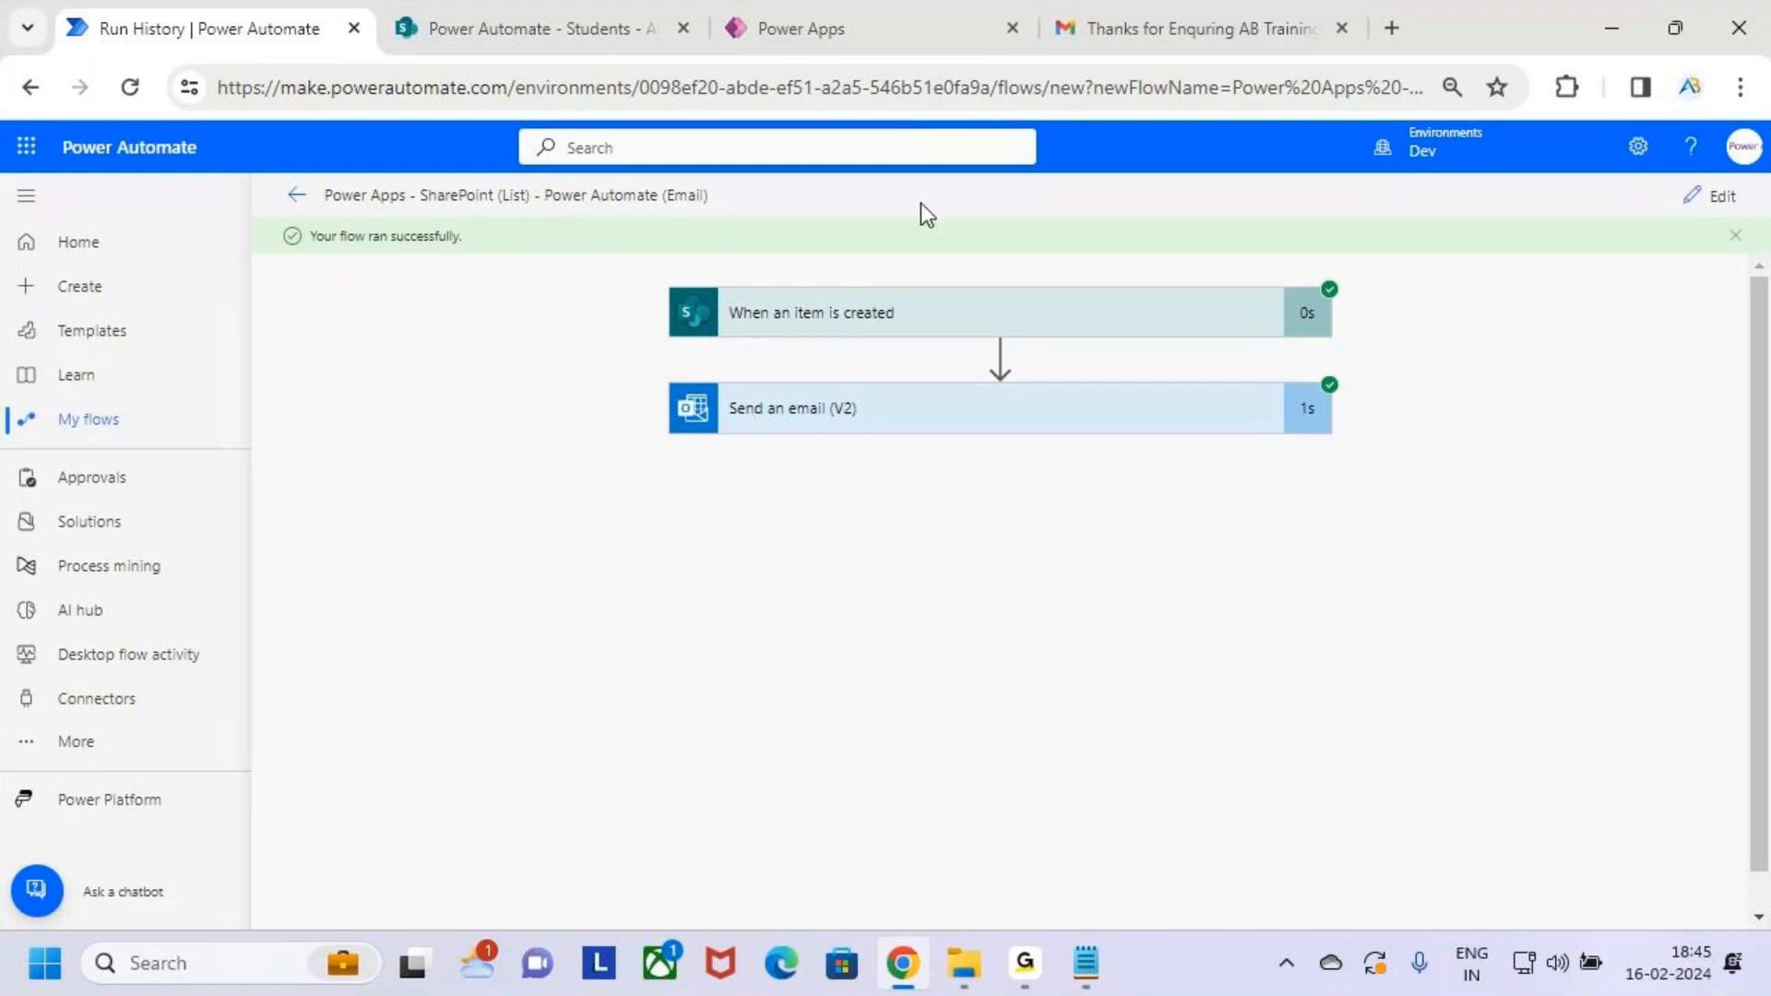
left_click(1237, 19)
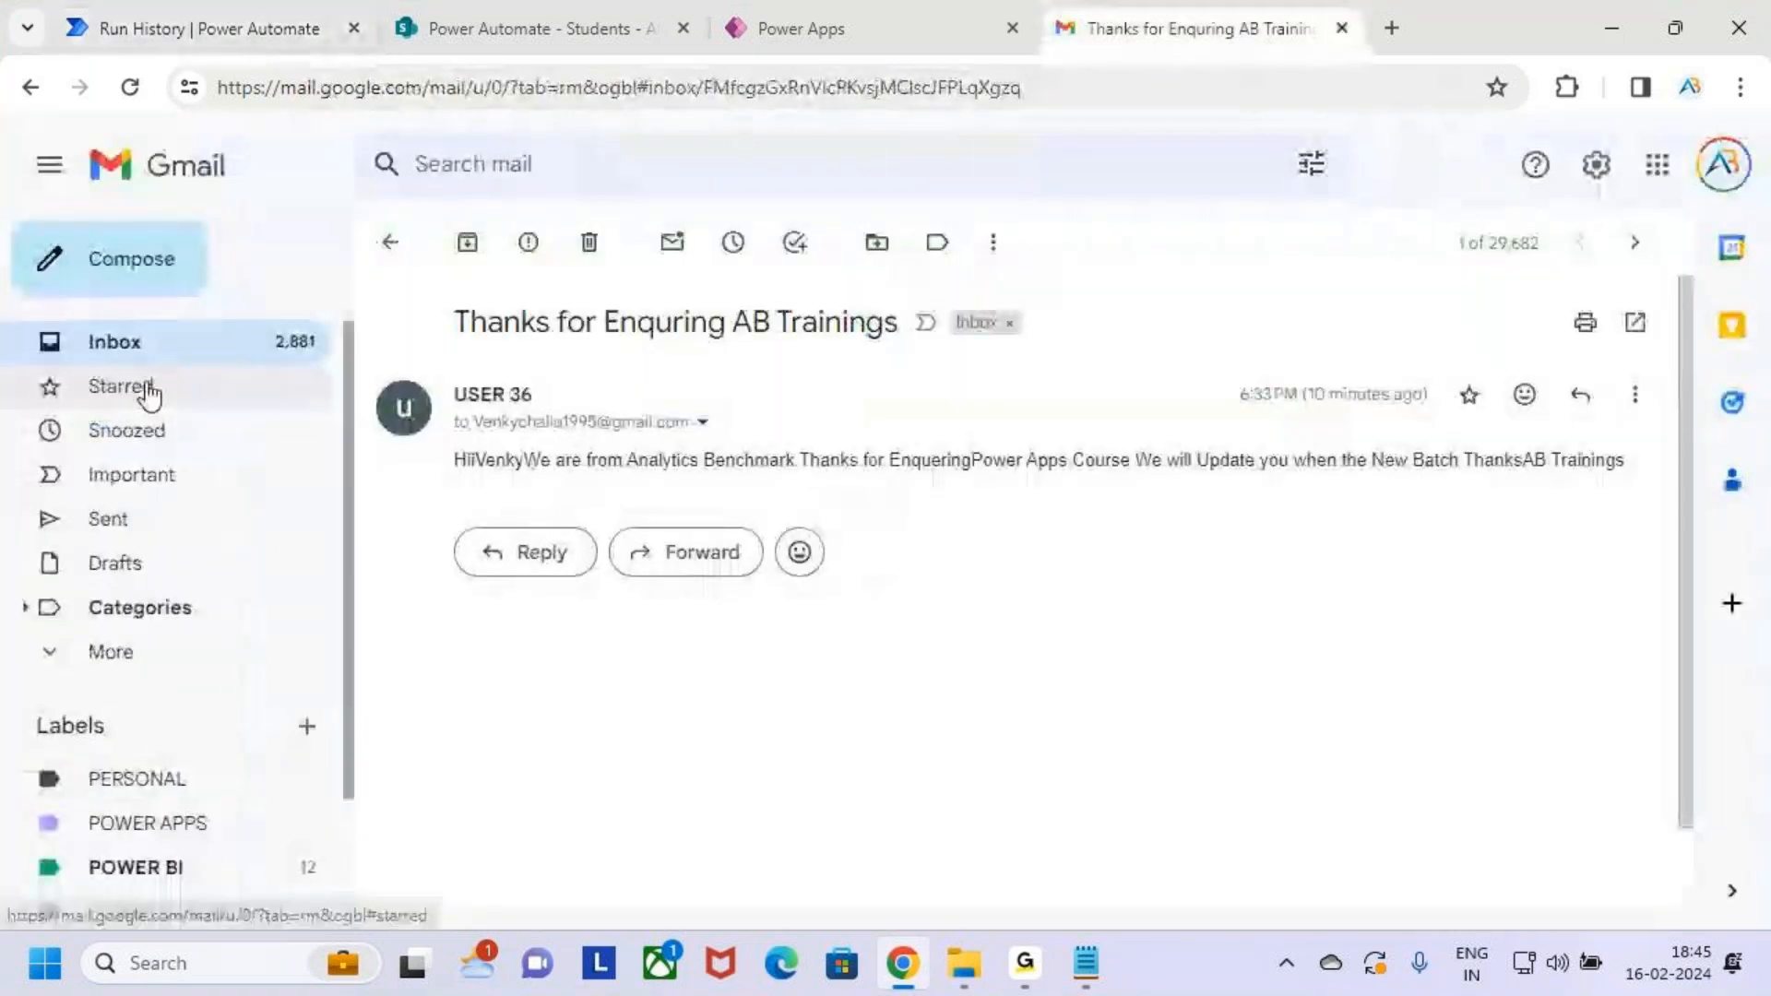
Open the newest thank-you email and review the Power Apps course line, batch update sentence and signature
left_click(164, 350)
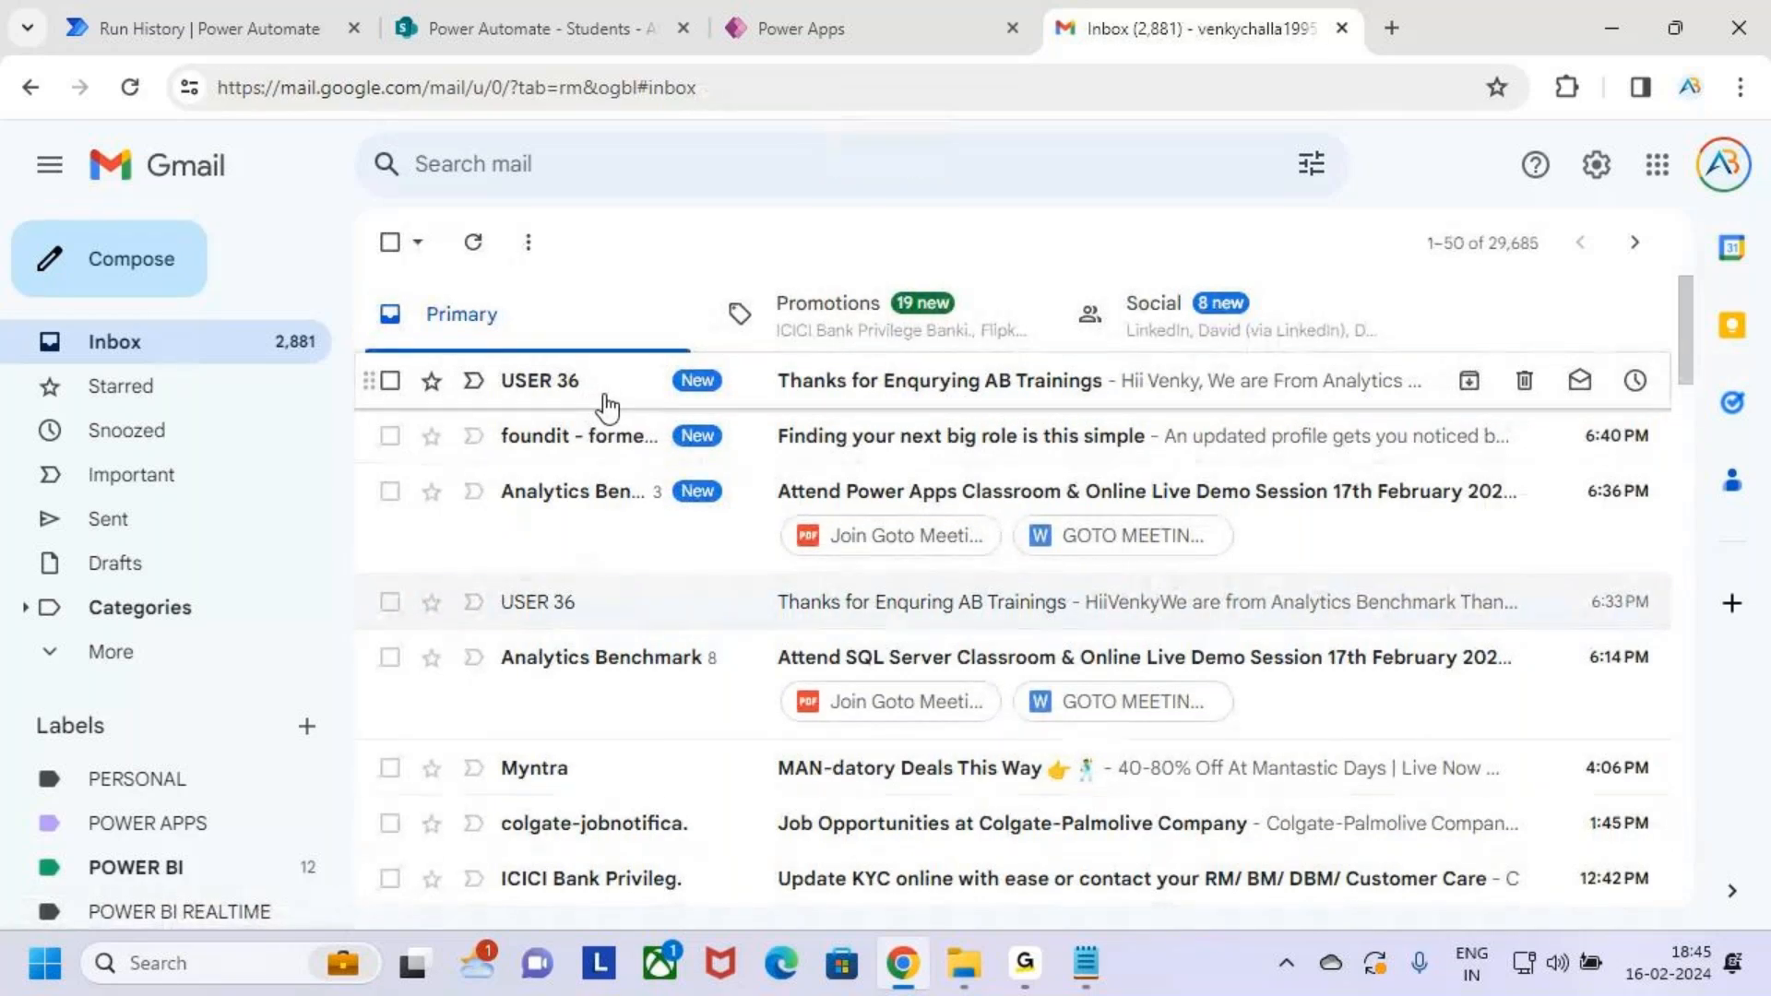
left_click(609, 403)
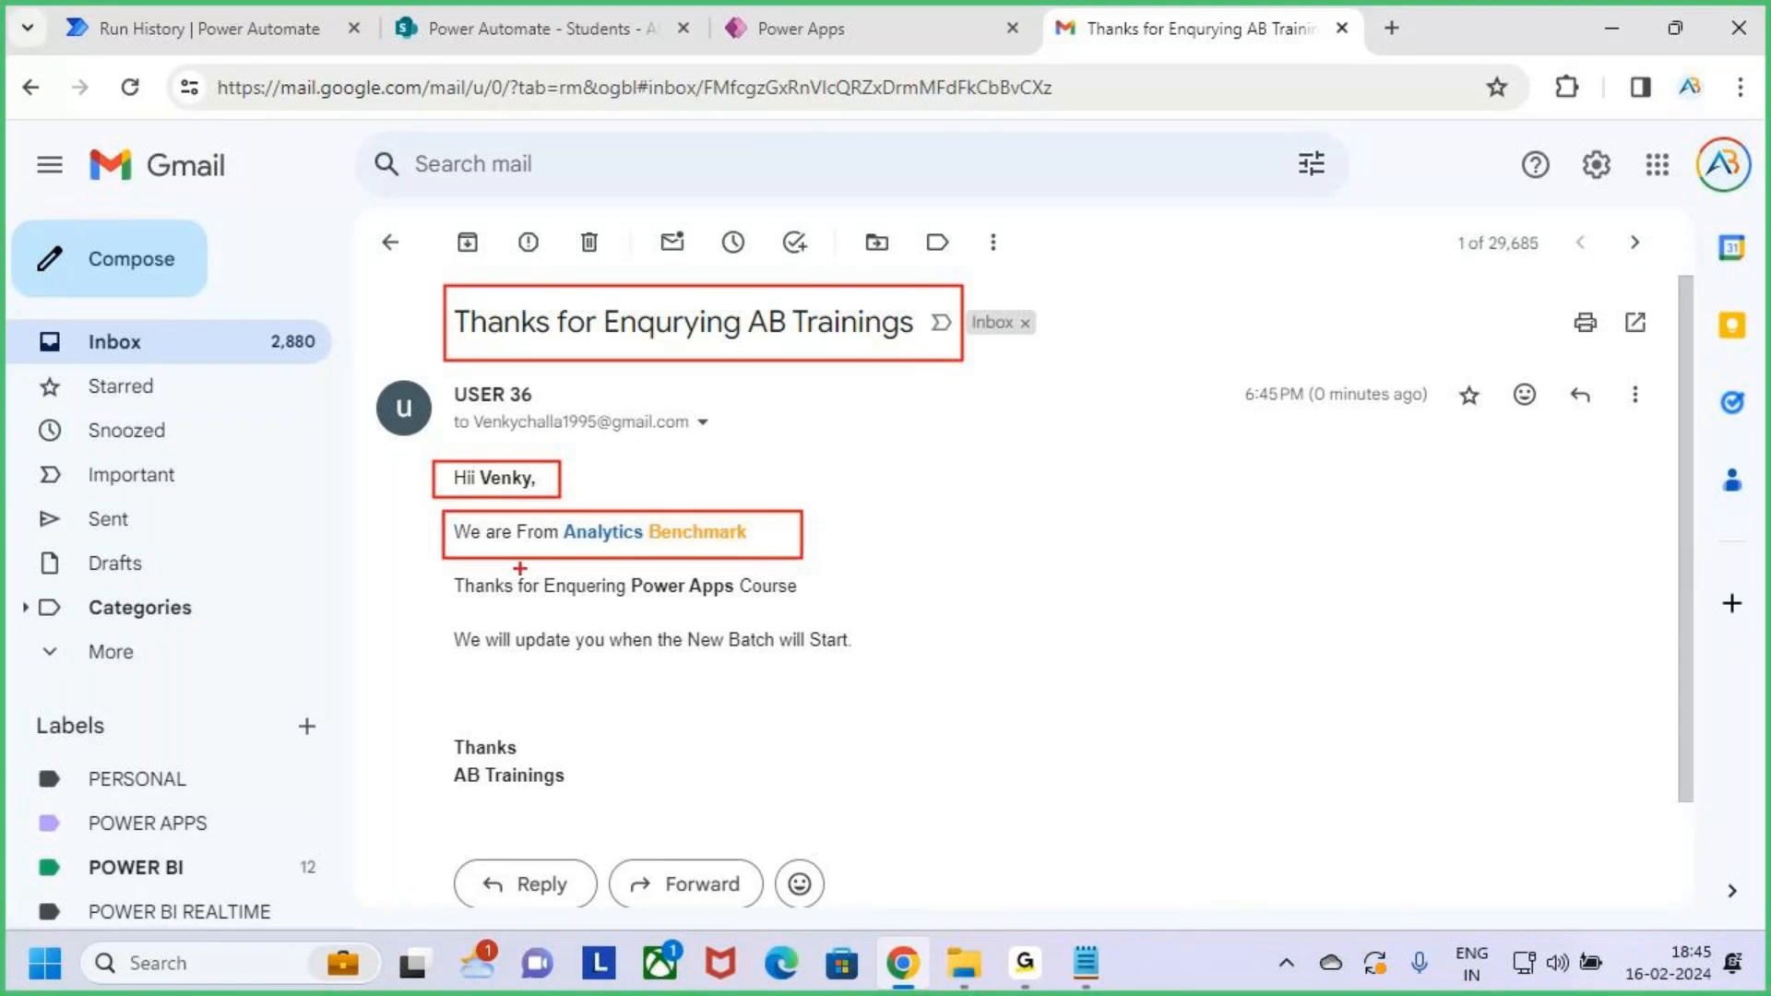
left_click_drag(444, 564, 808, 617)
left_click_drag(647, 596, 707, 599)
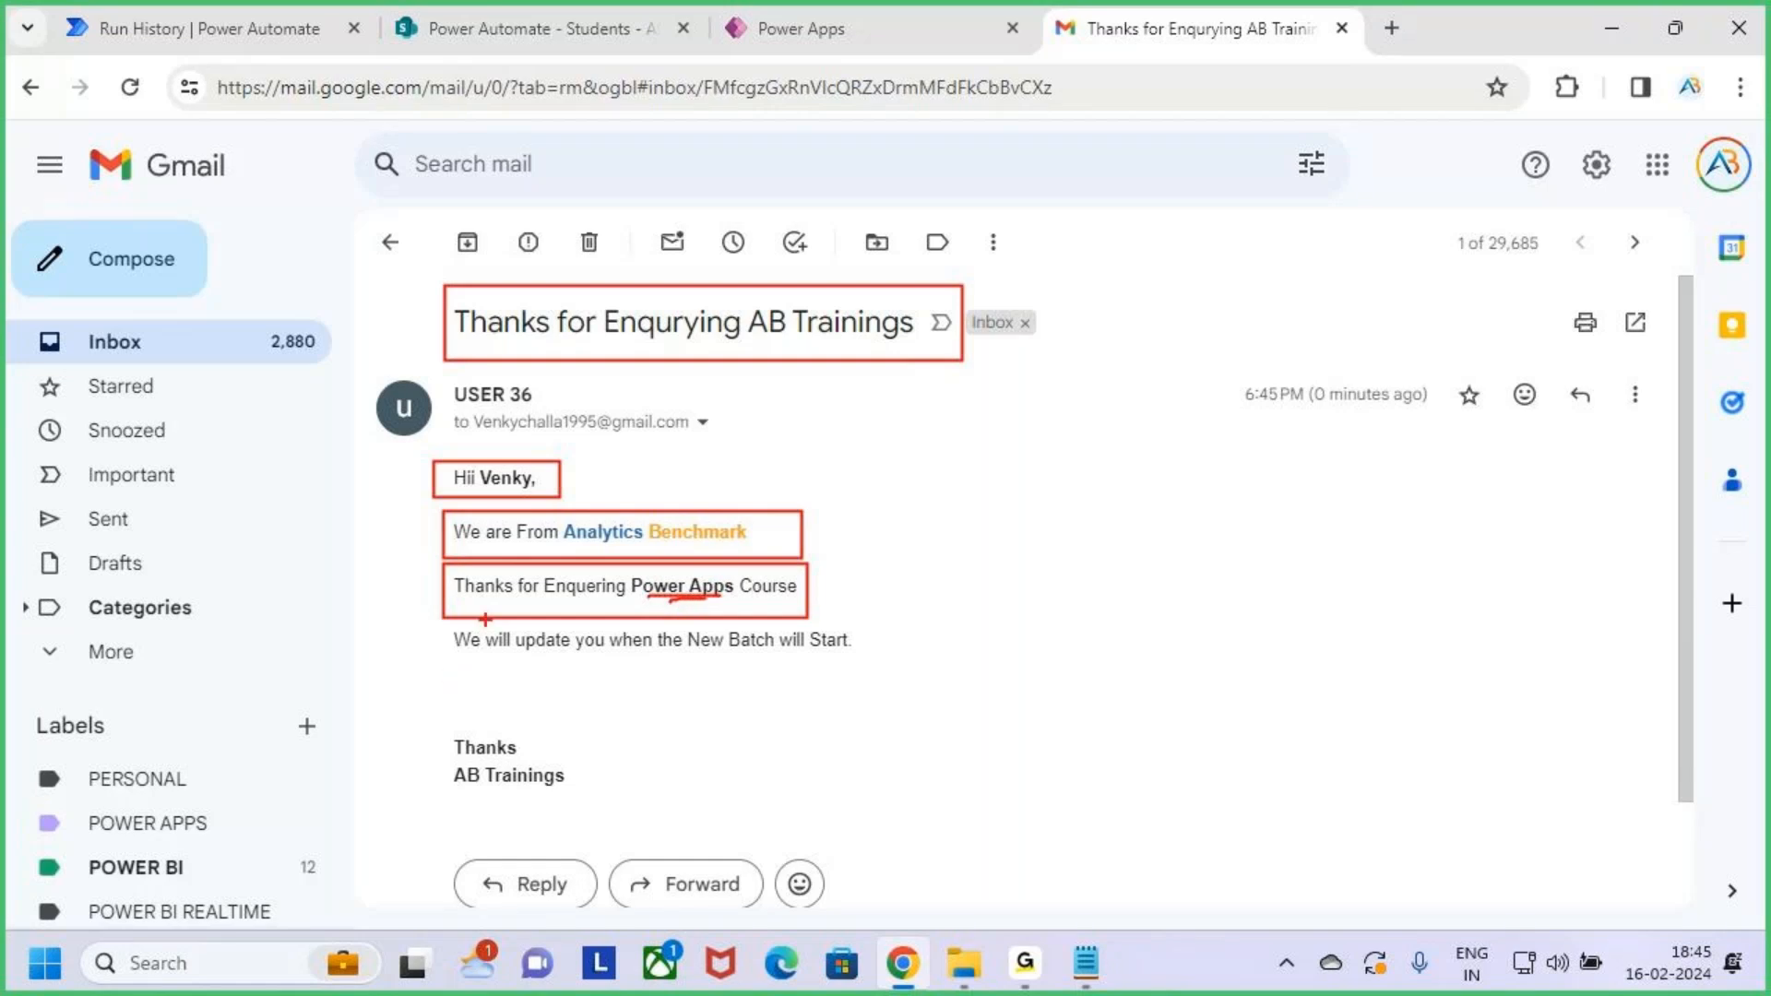
left_click_drag(449, 622, 873, 664)
left_click_drag(424, 718, 599, 808)
key("Escape")
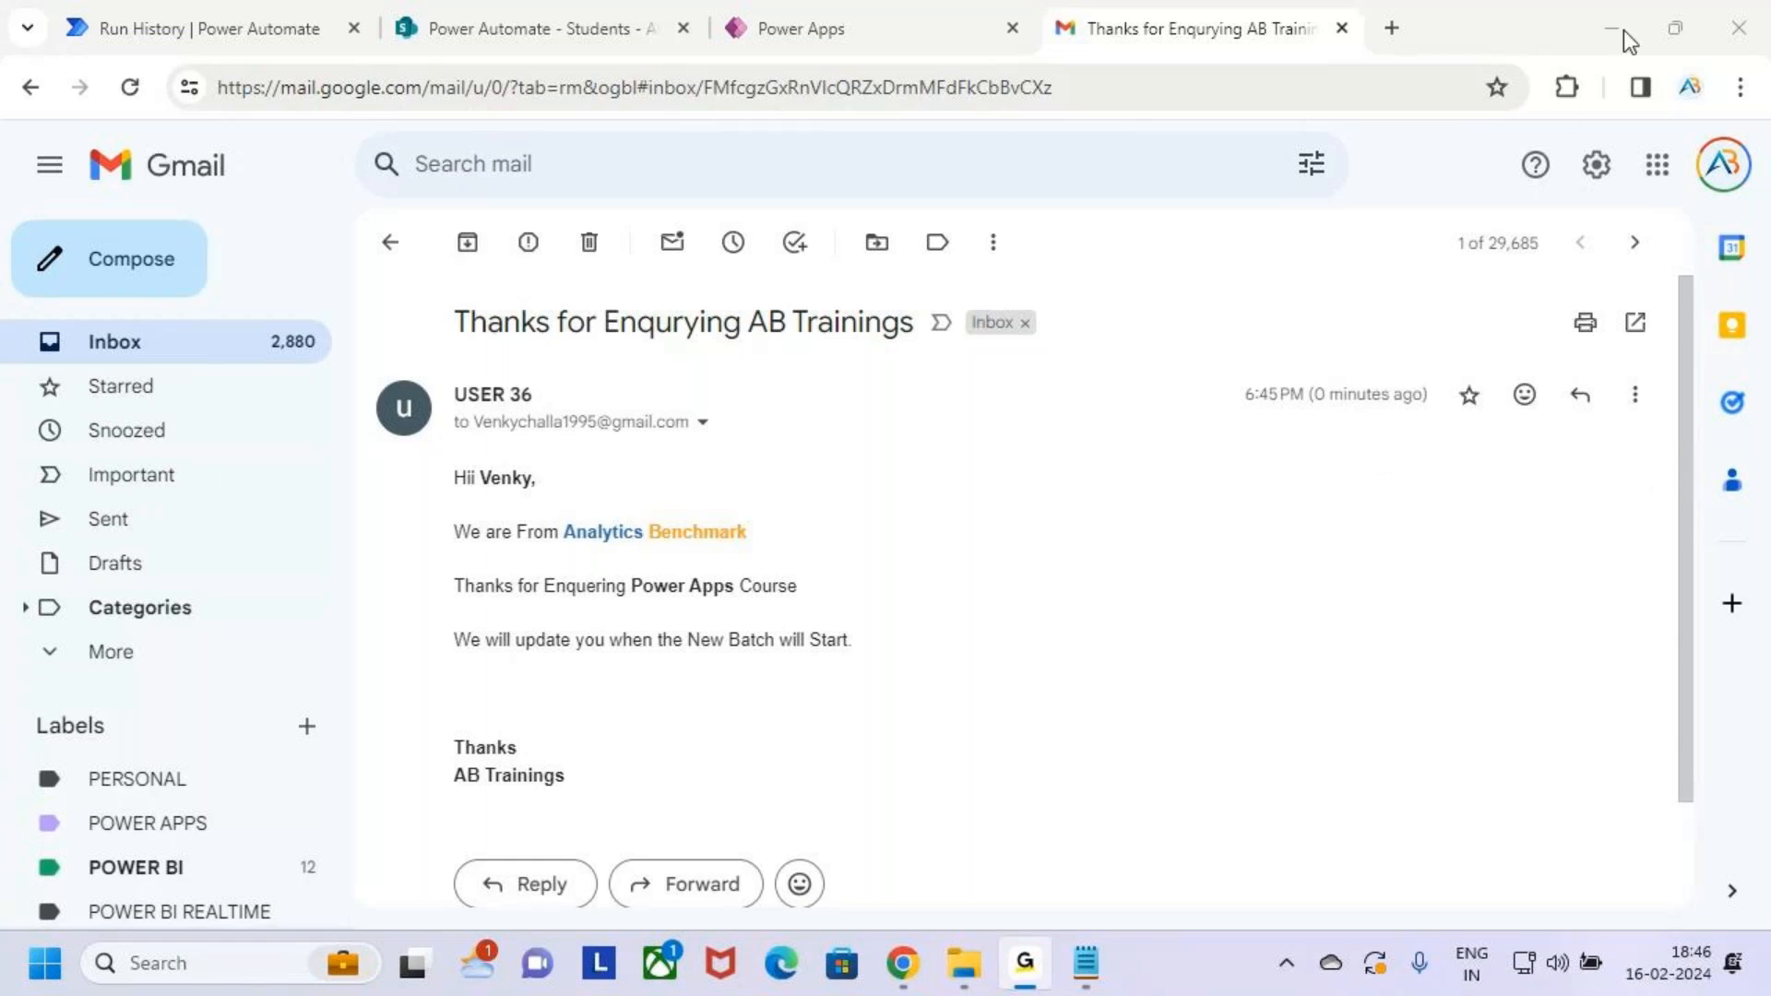
Fill in the student's email and name, clearing the name mistakenly entered in Sno
left_click(817, 13)
left_click(811, 599)
key("ctrl+v")
left_click(796, 358)
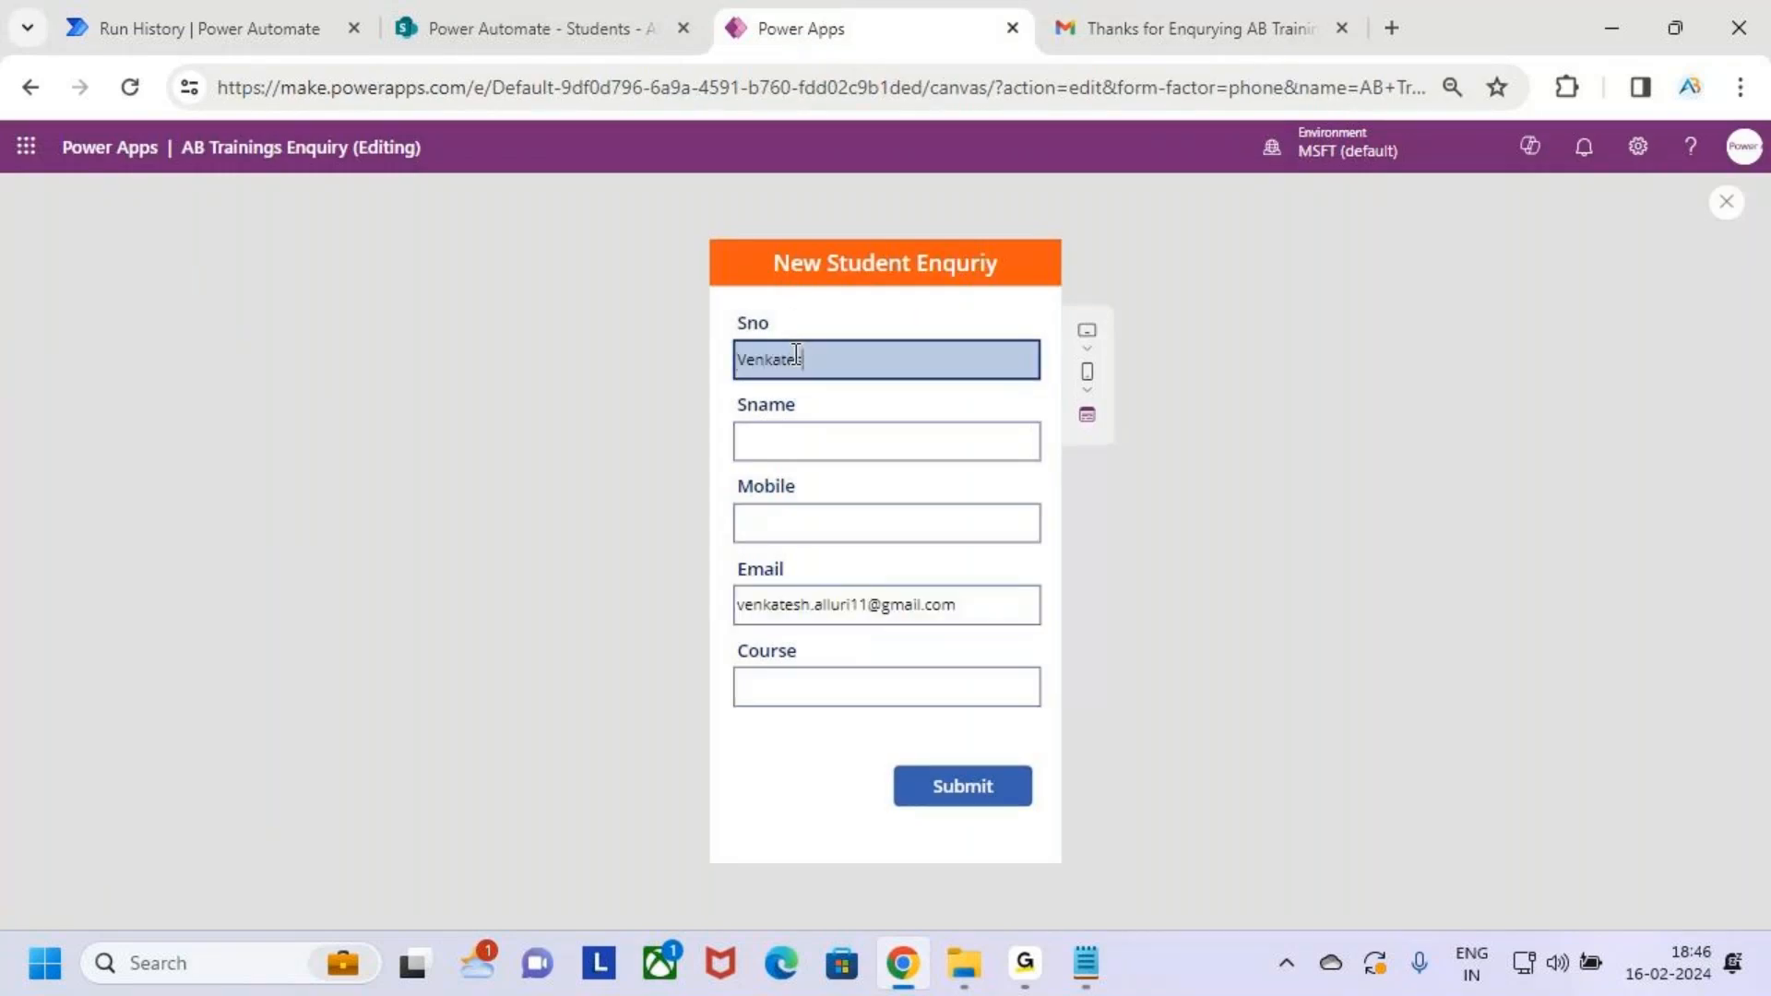
left_click(796, 450)
left_click_drag(834, 369, 772, 362)
double_click(819, 367)
key("ctrl+c")
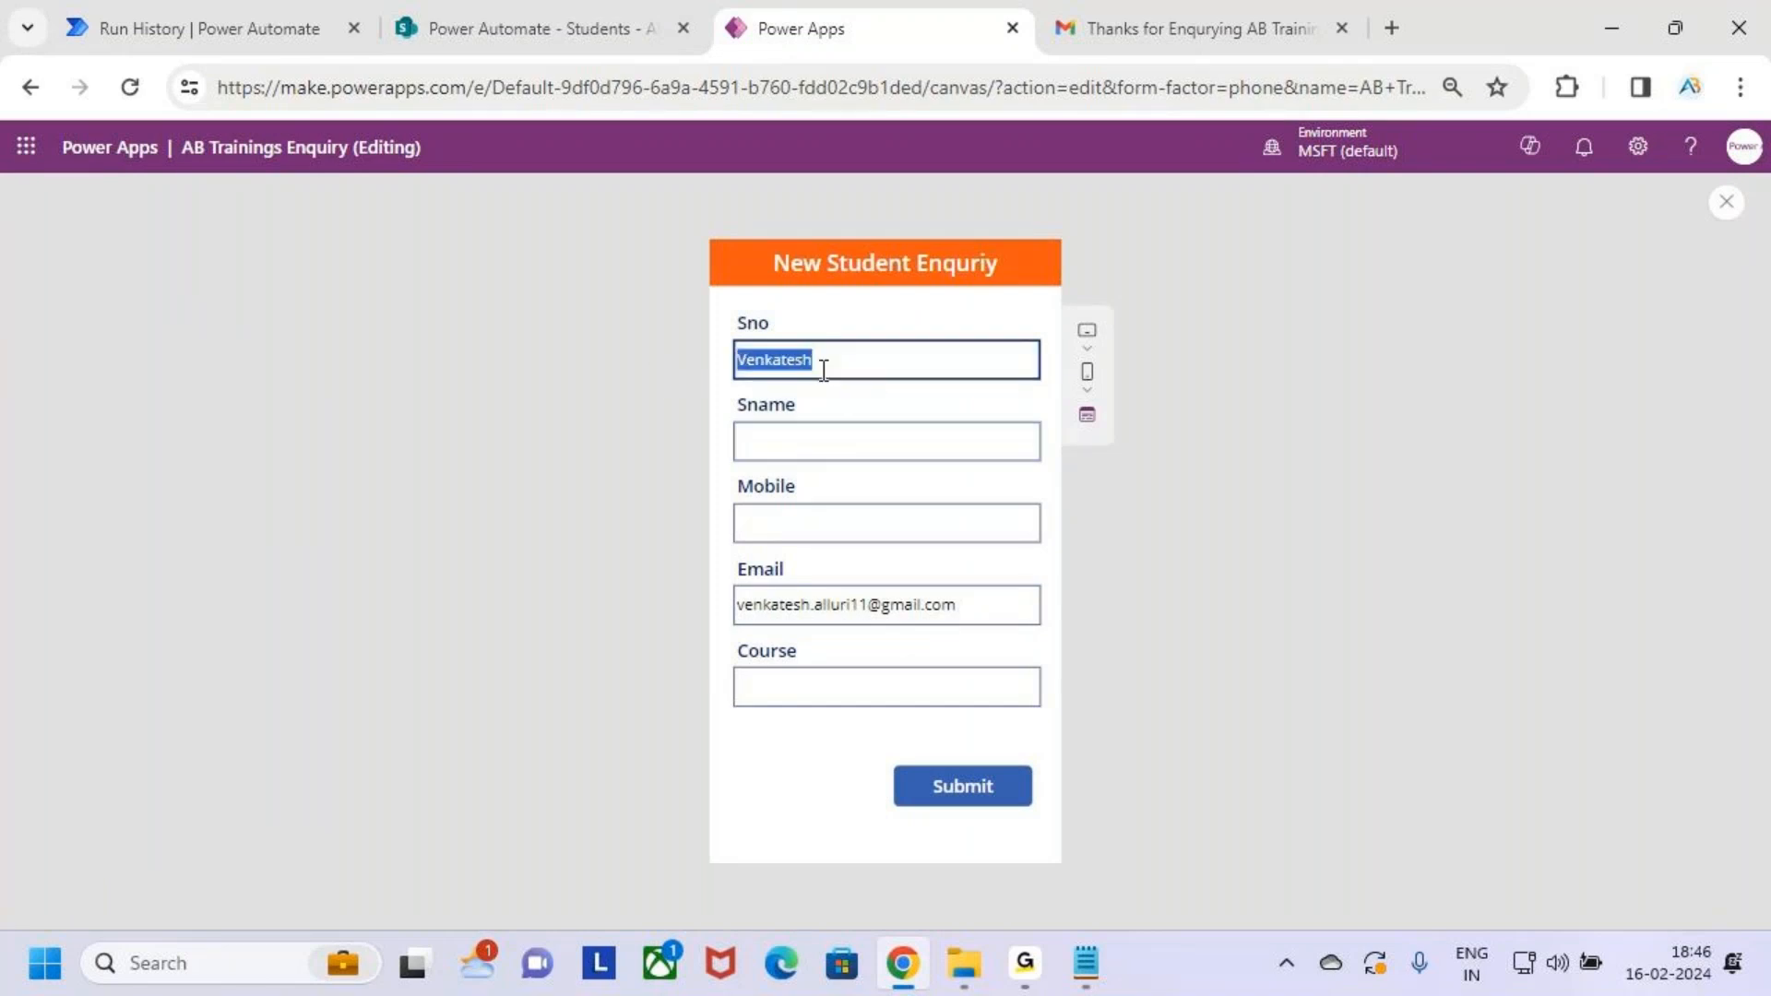
key("BackSpace")
left_click(831, 443)
key("ctrl+v")
left_click(801, 367)
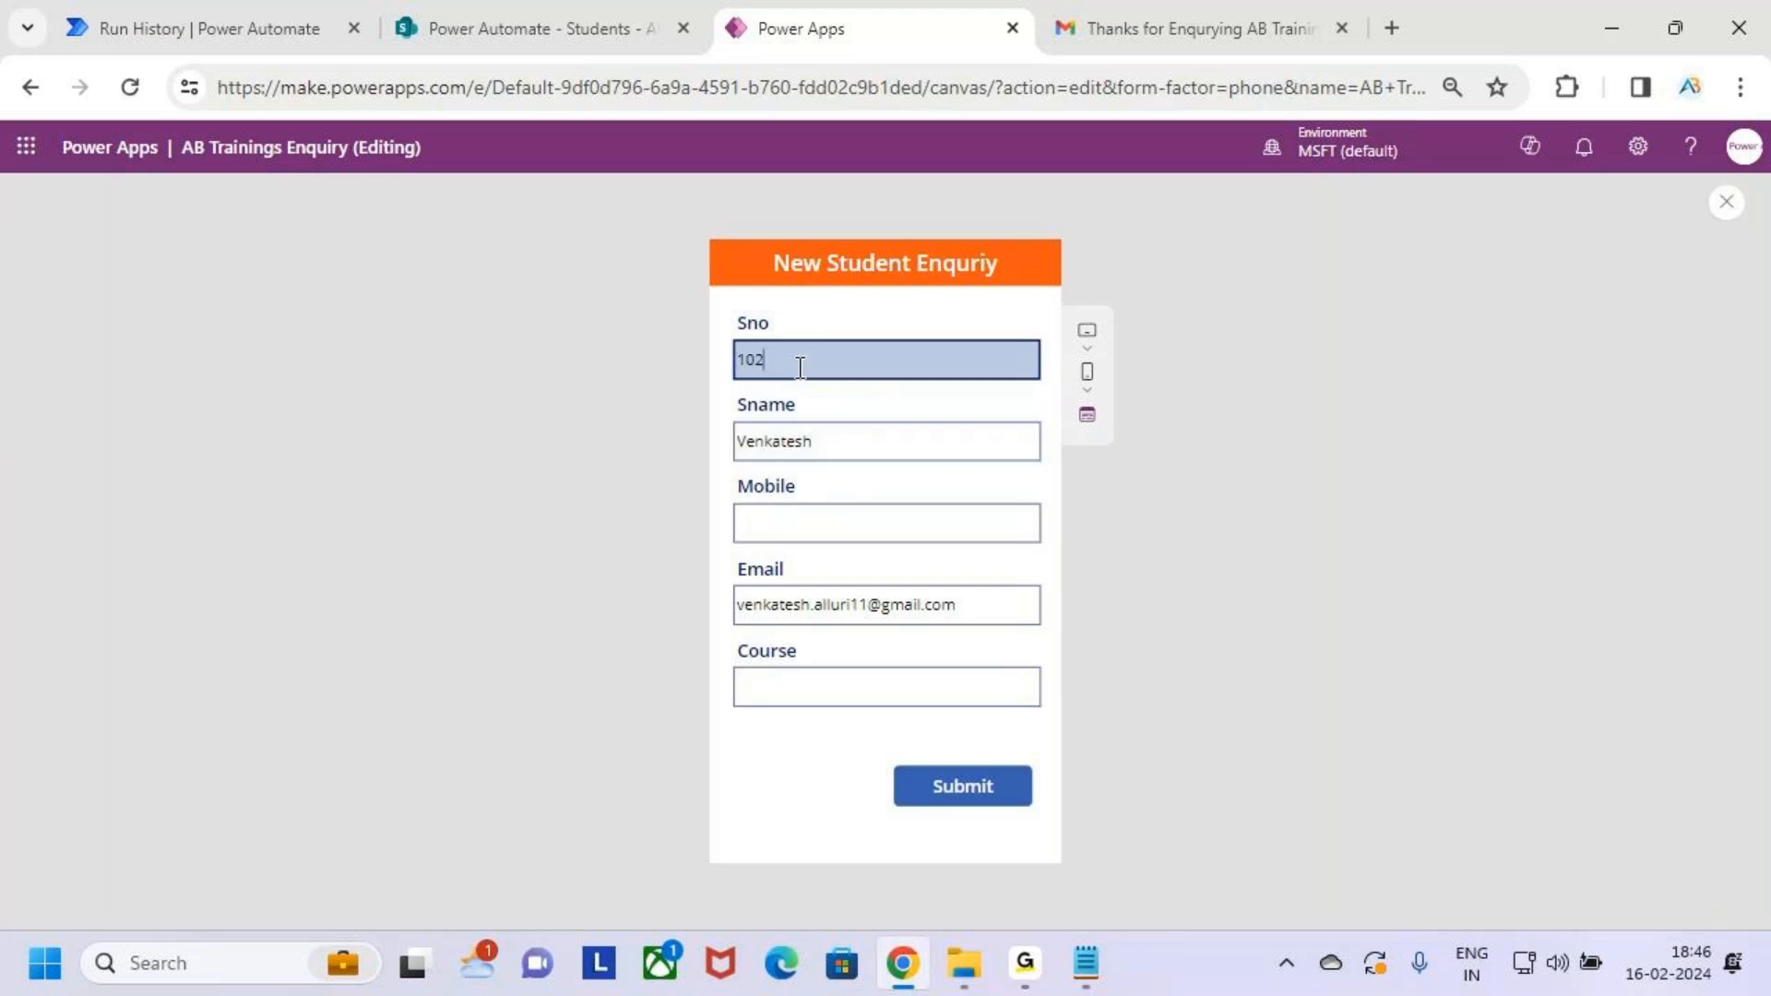
Enter the mobile number, set course Power BI and submit enquiry 102
left_click(890, 531)
left_click(876, 687)
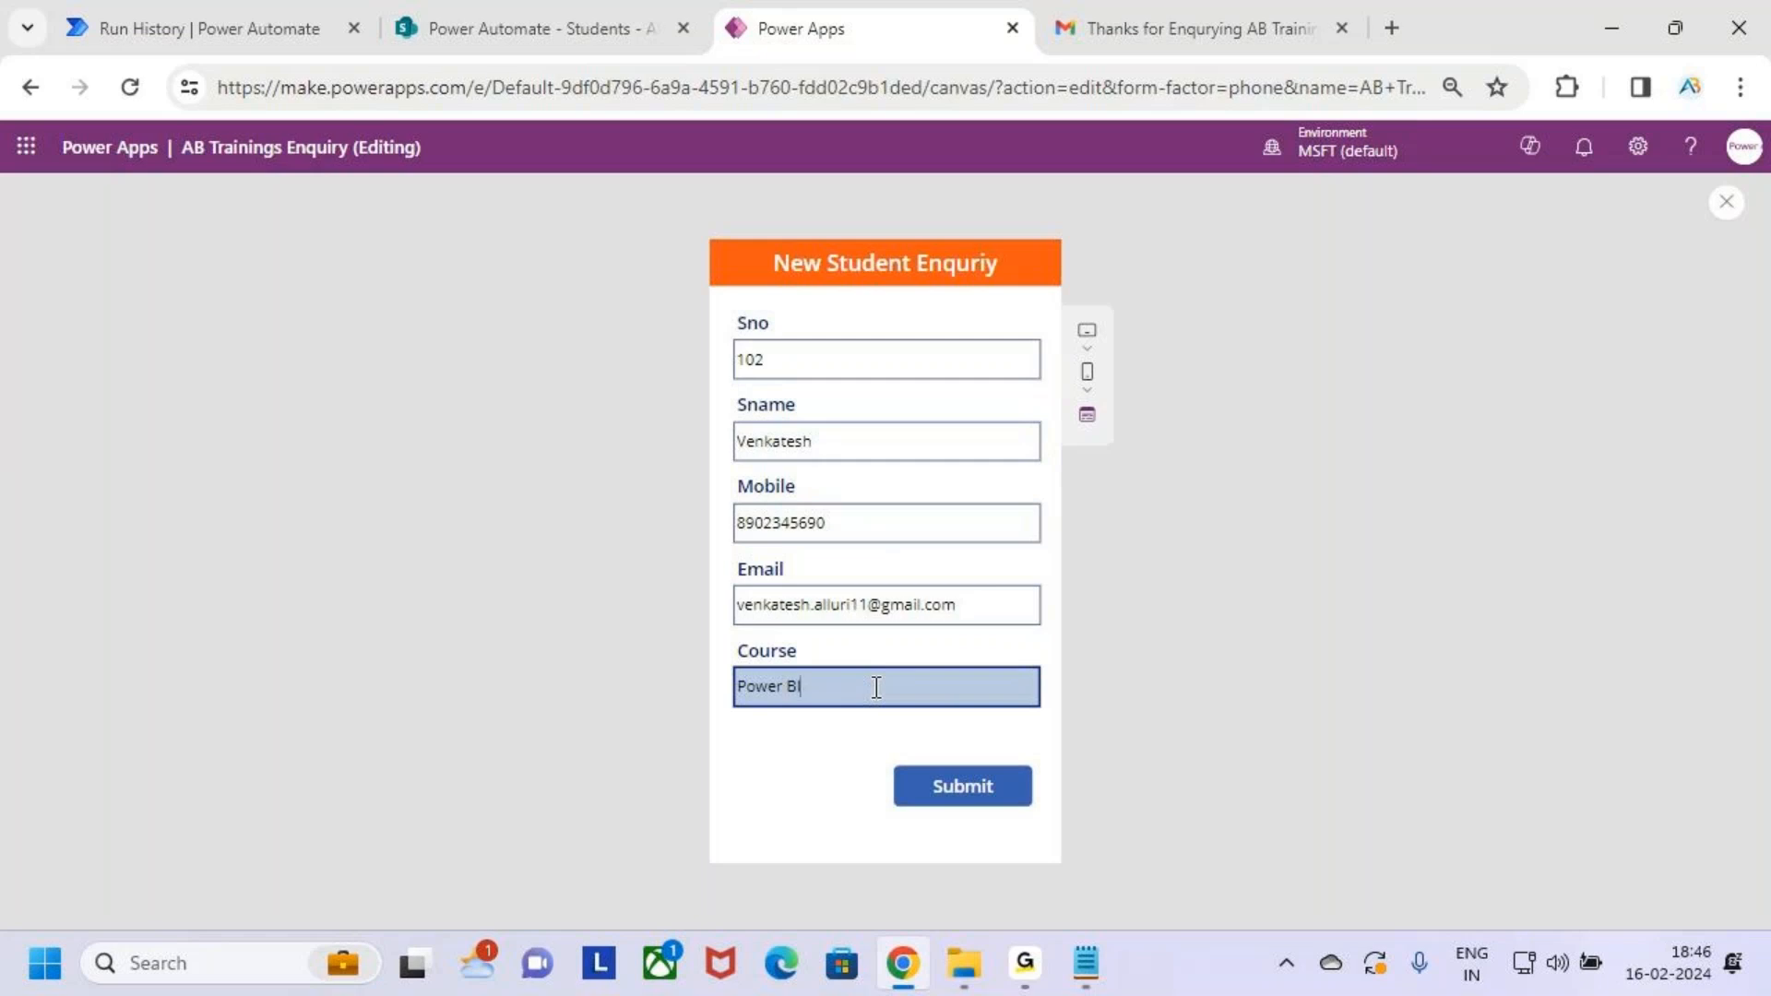
left_click(978, 794)
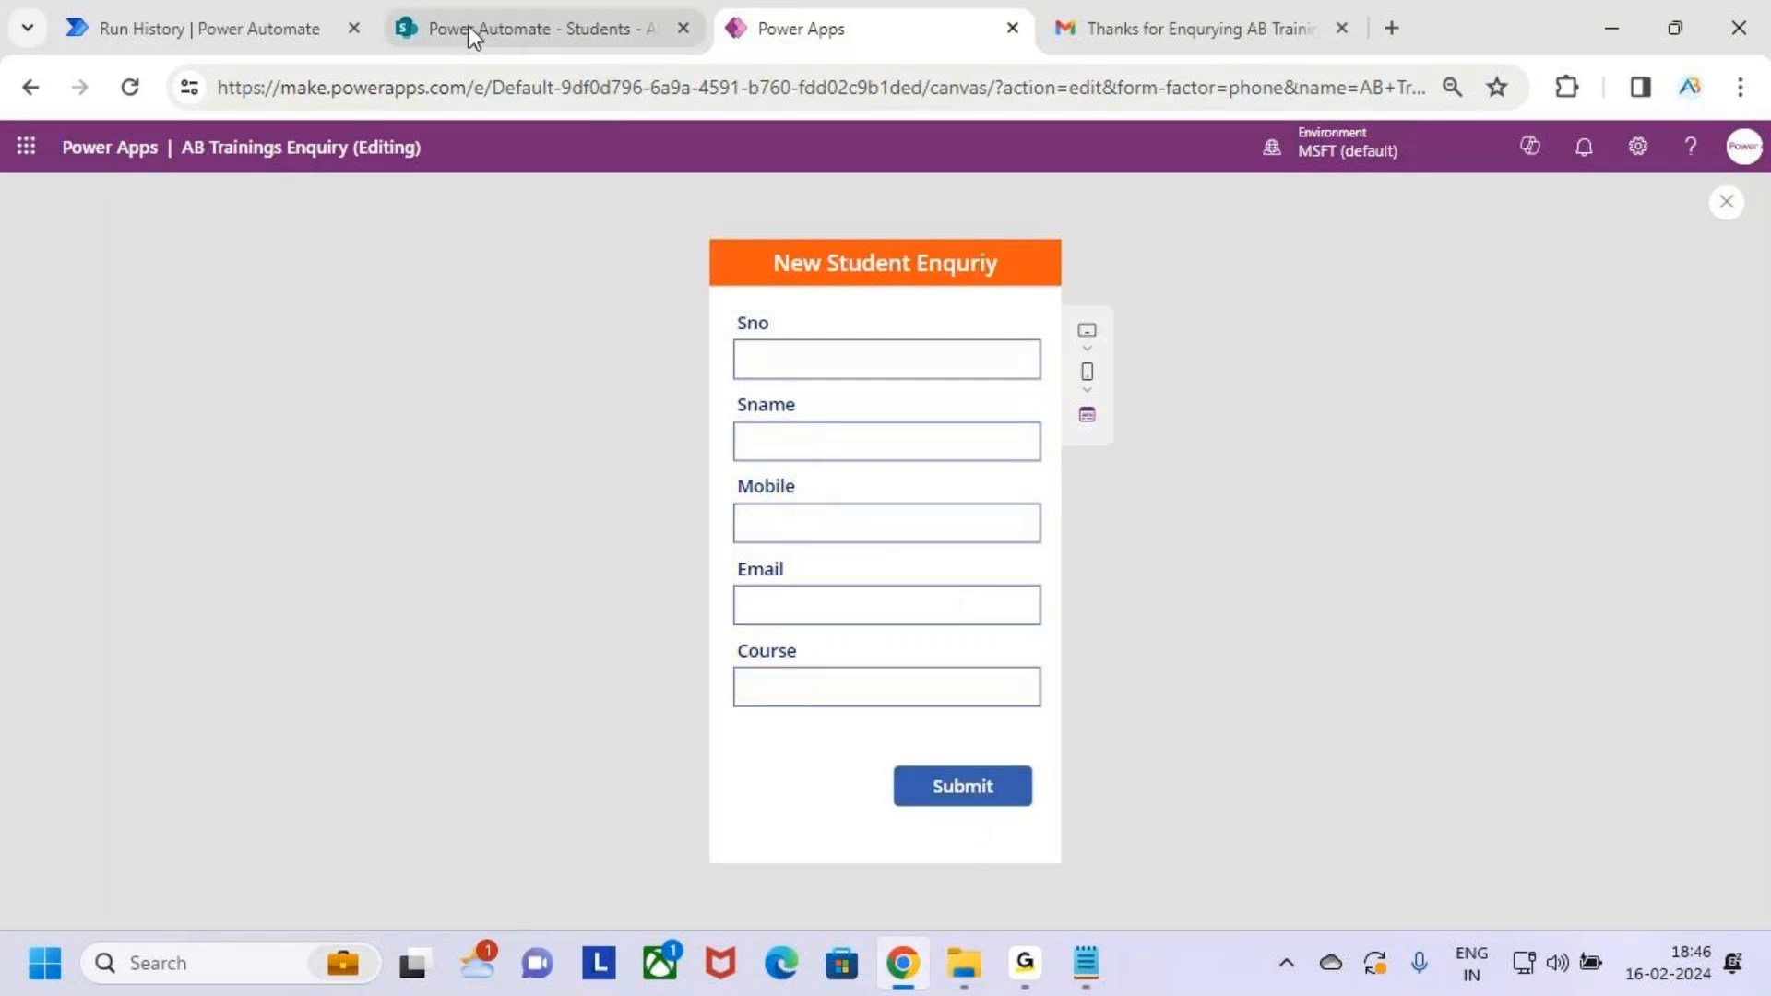
left_click(550, 10)
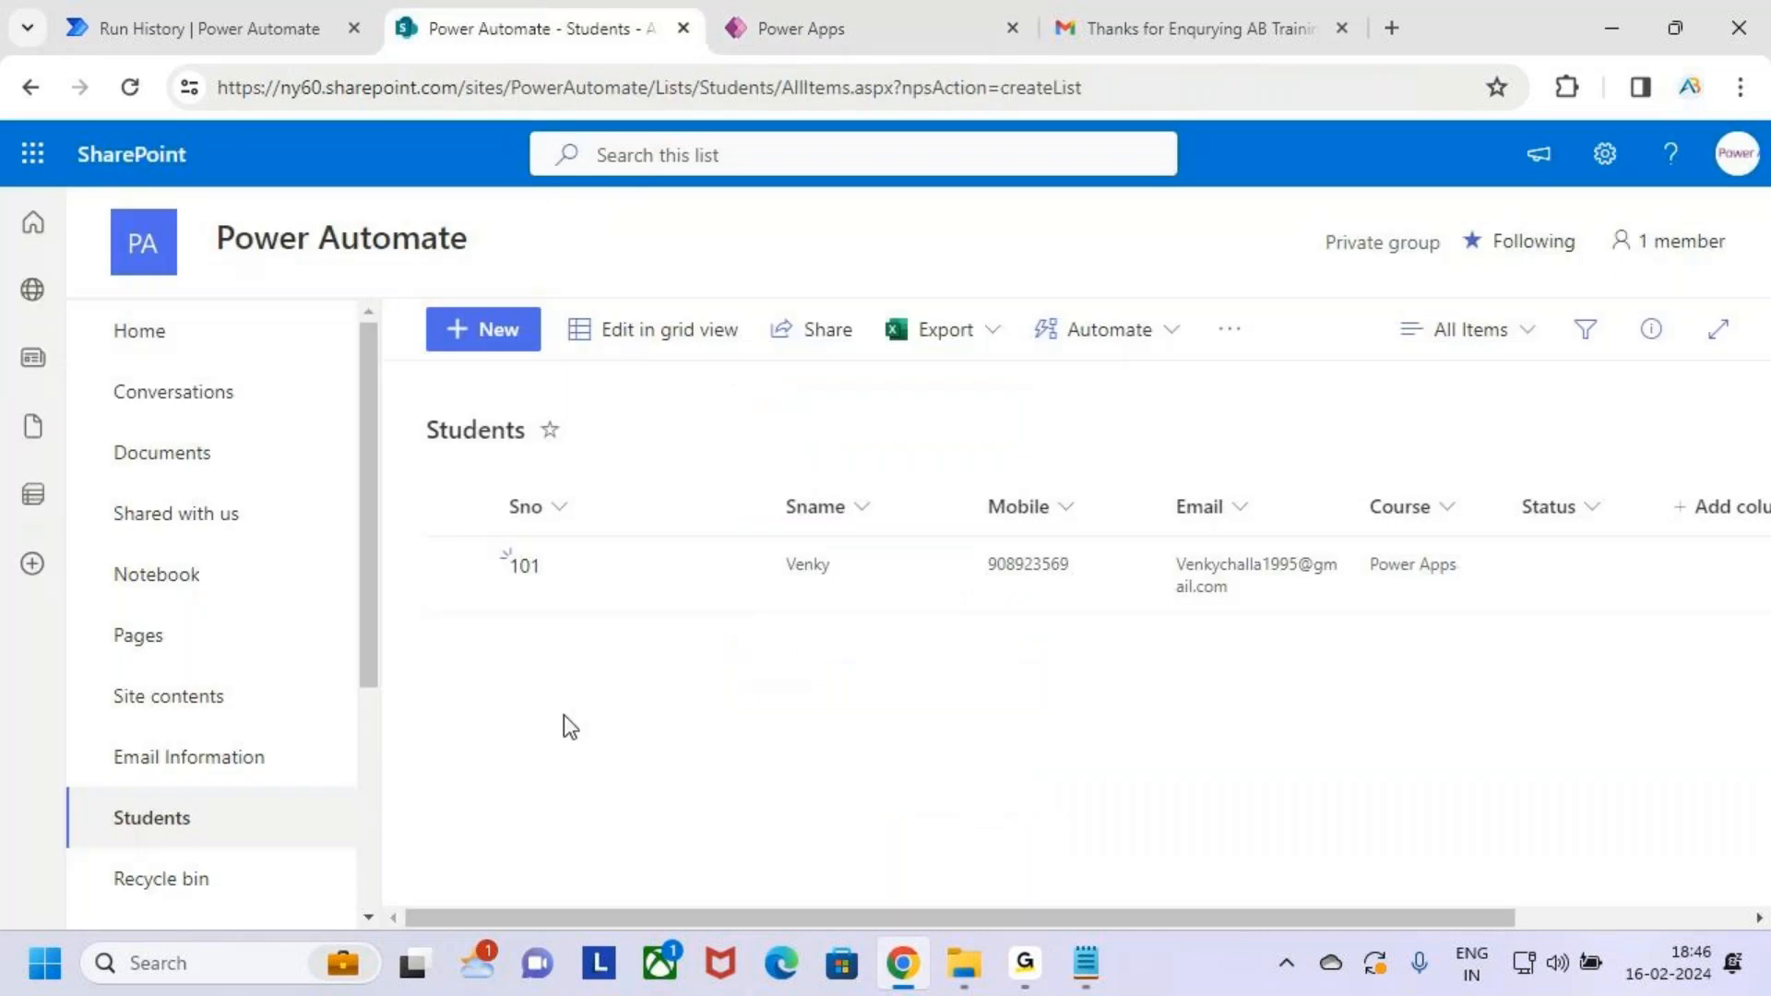
Reload the Students list to show row 102 for Power BI, then return to the flow's run view
left_click(130, 87)
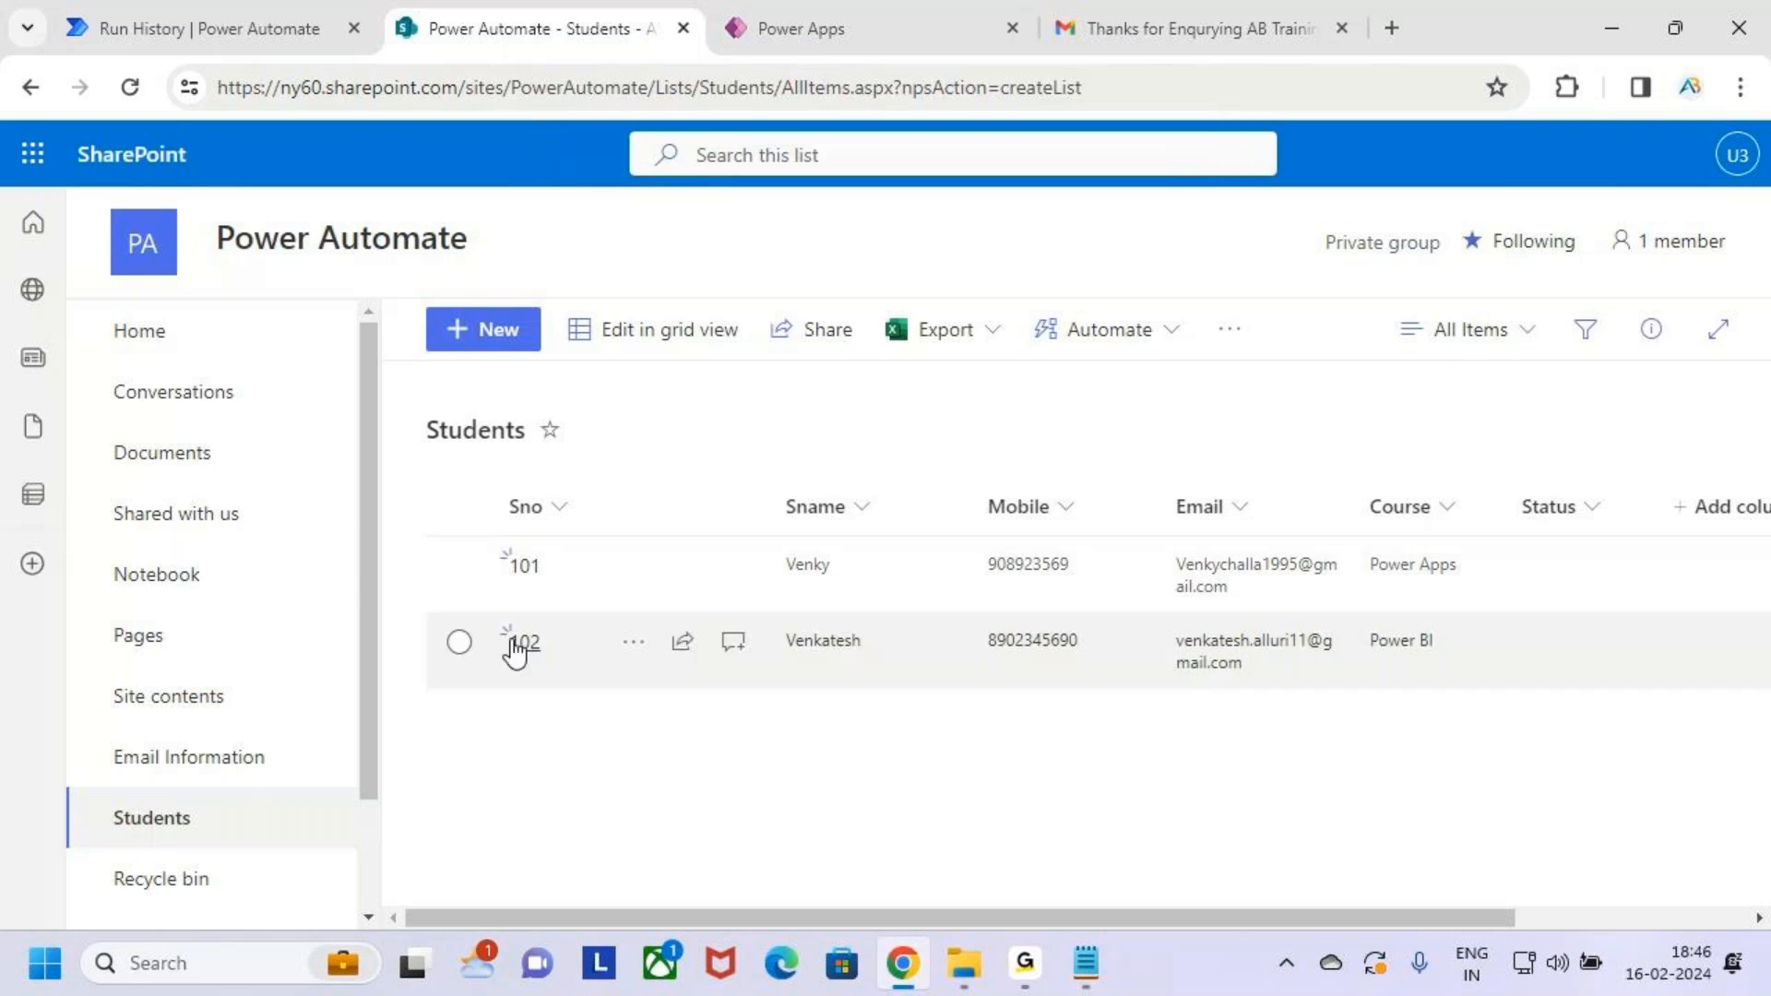
left_click(184, 23)
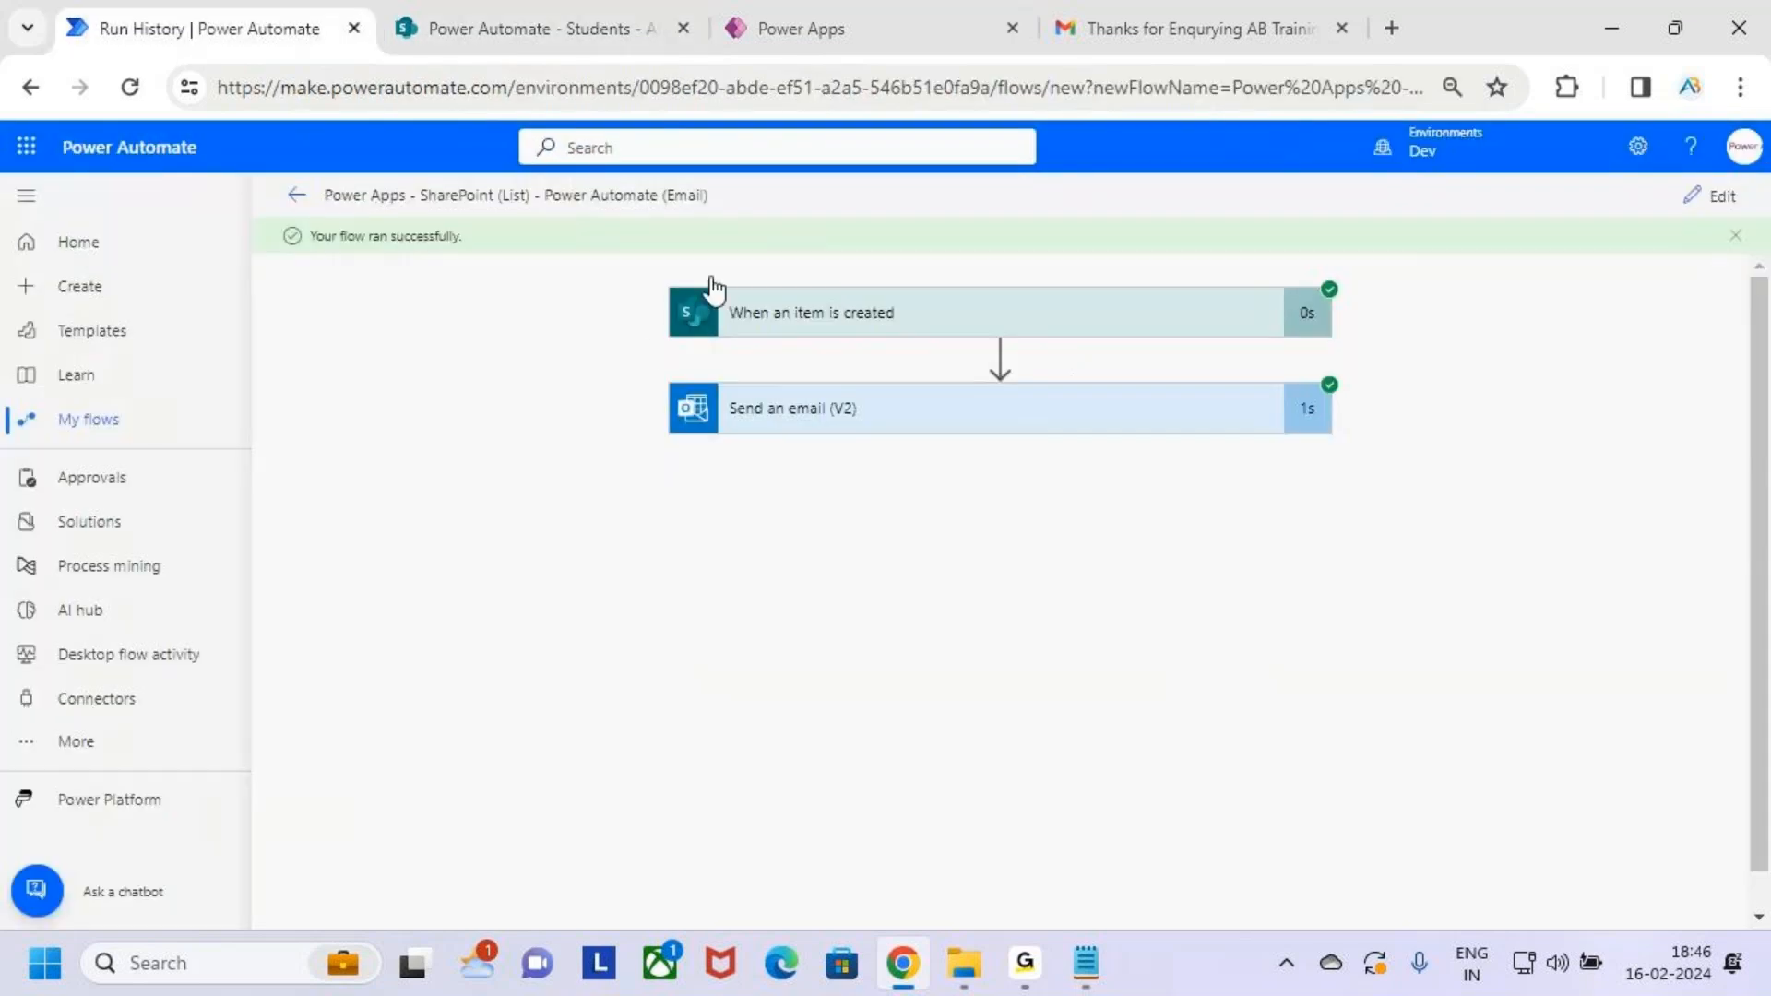
Open the email flow's details and reload until its second successful run appears in run history
left_click(118, 426)
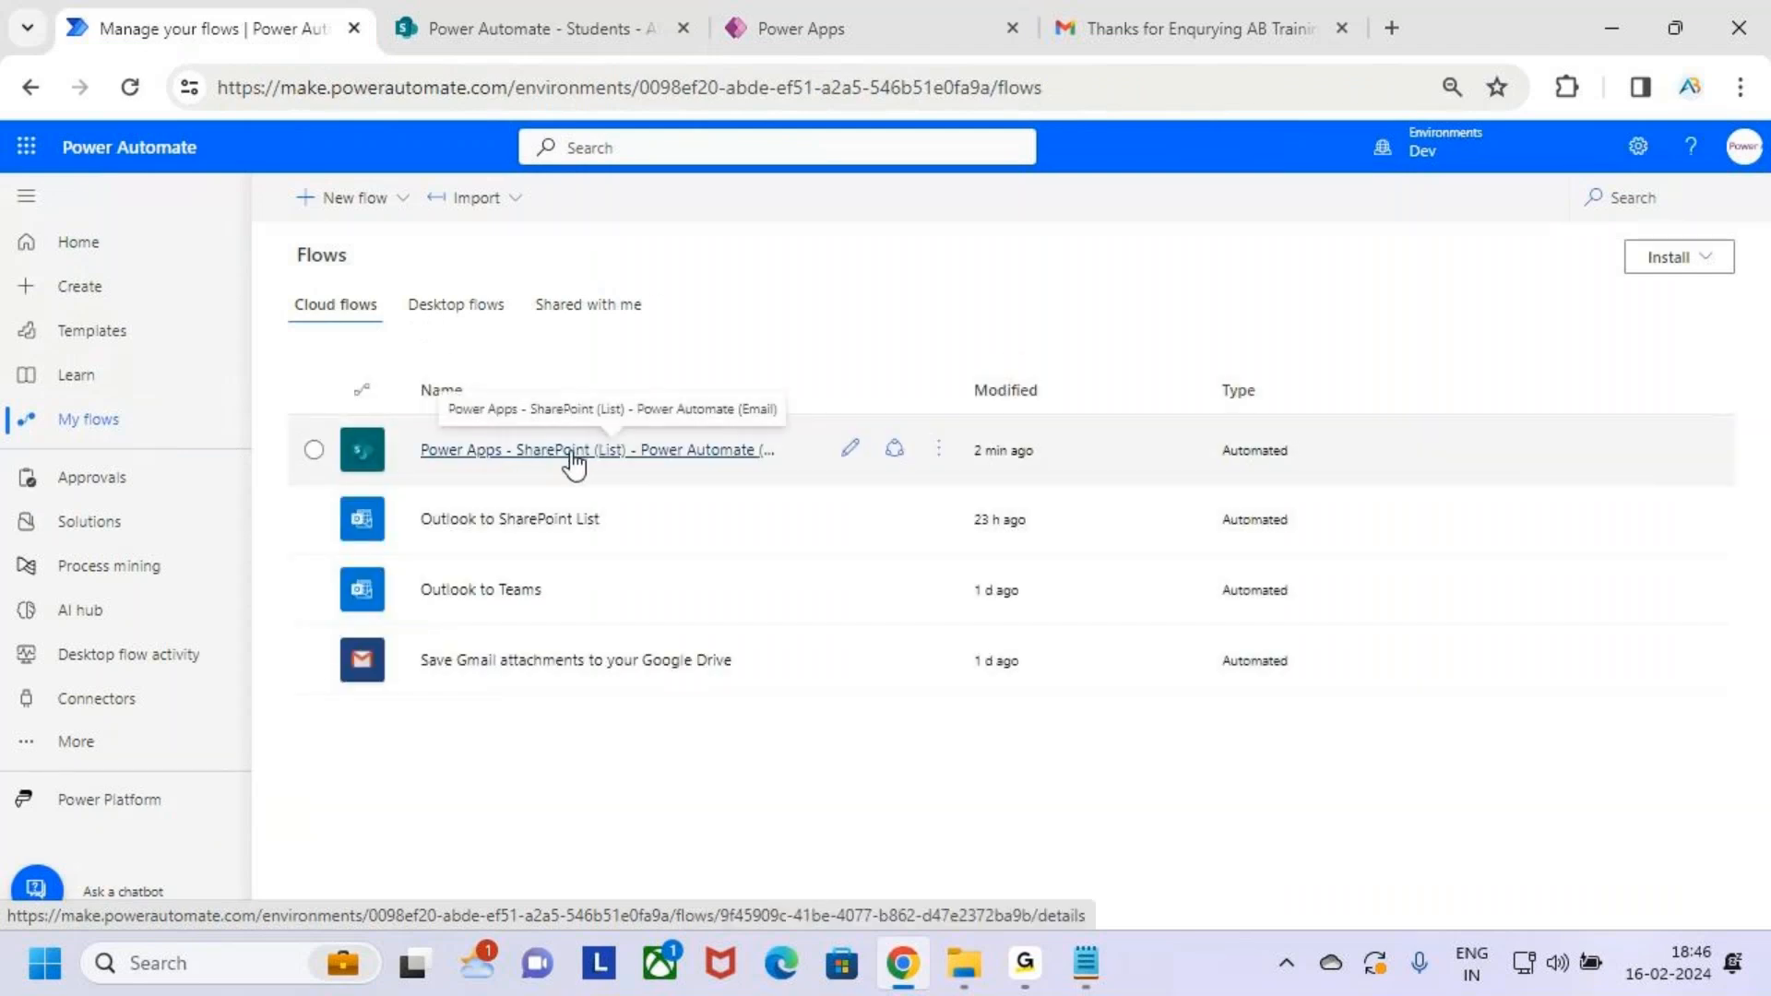
left_click(513, 450)
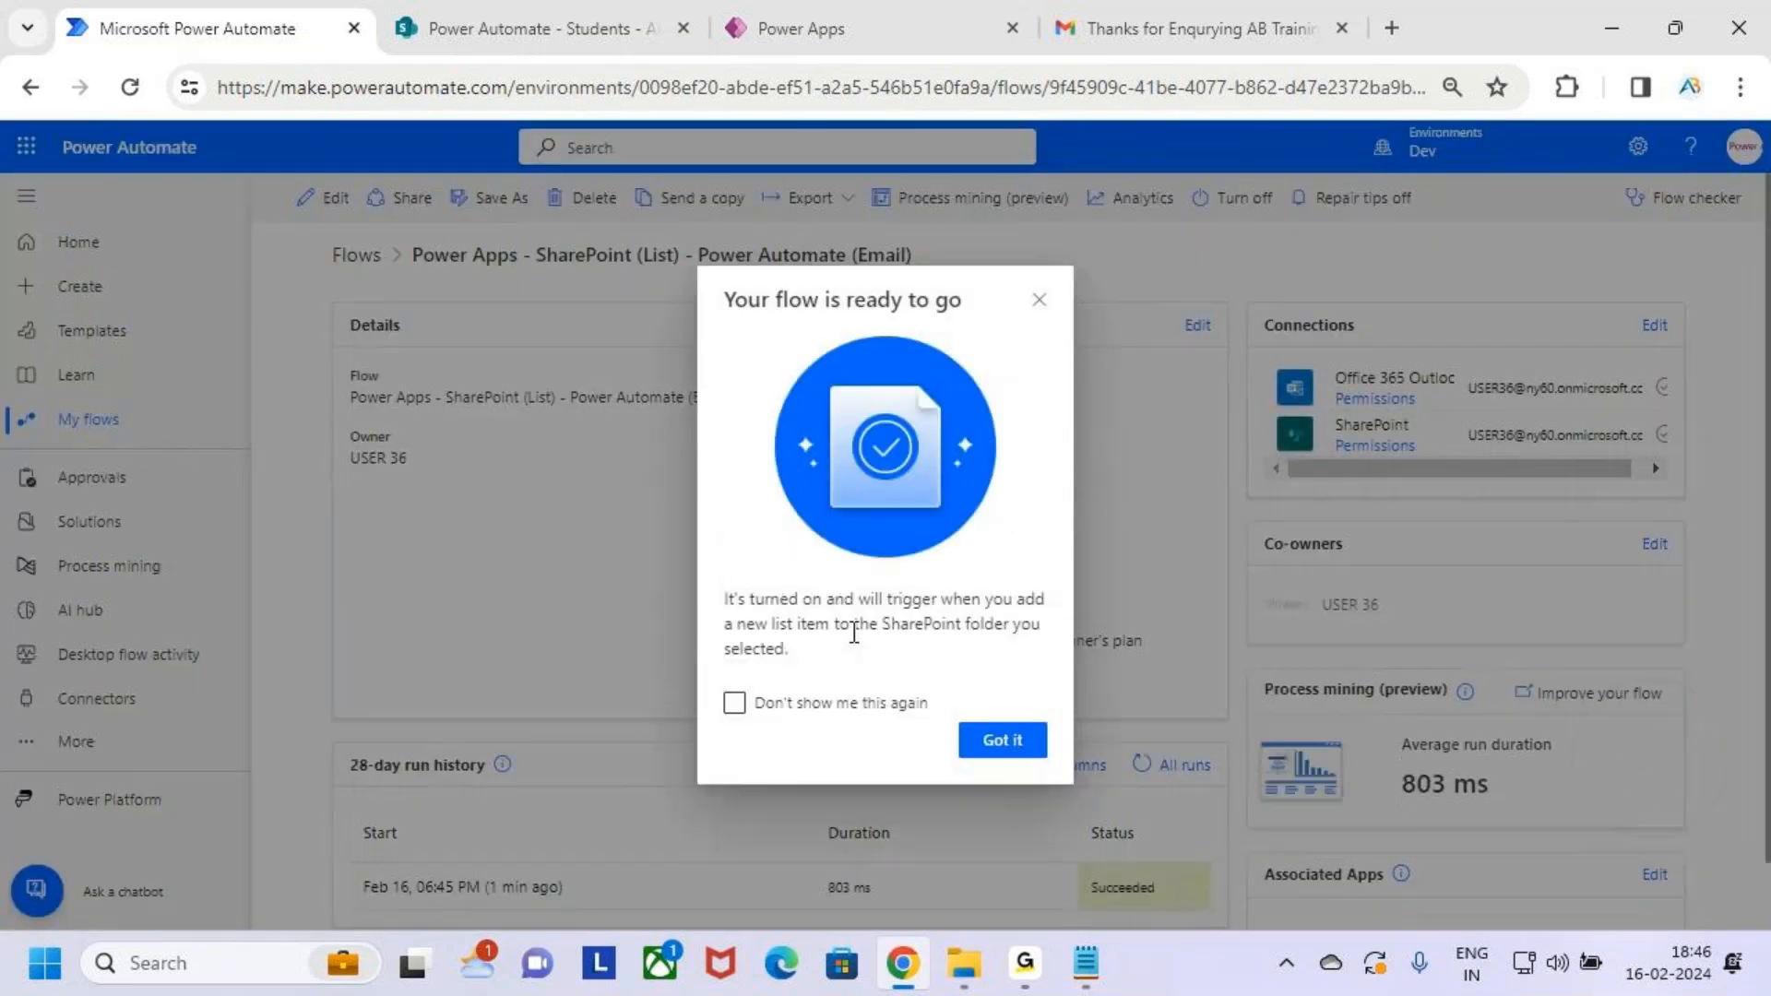
left_click(1002, 740)
scroll(1028, 688, "down", 1)
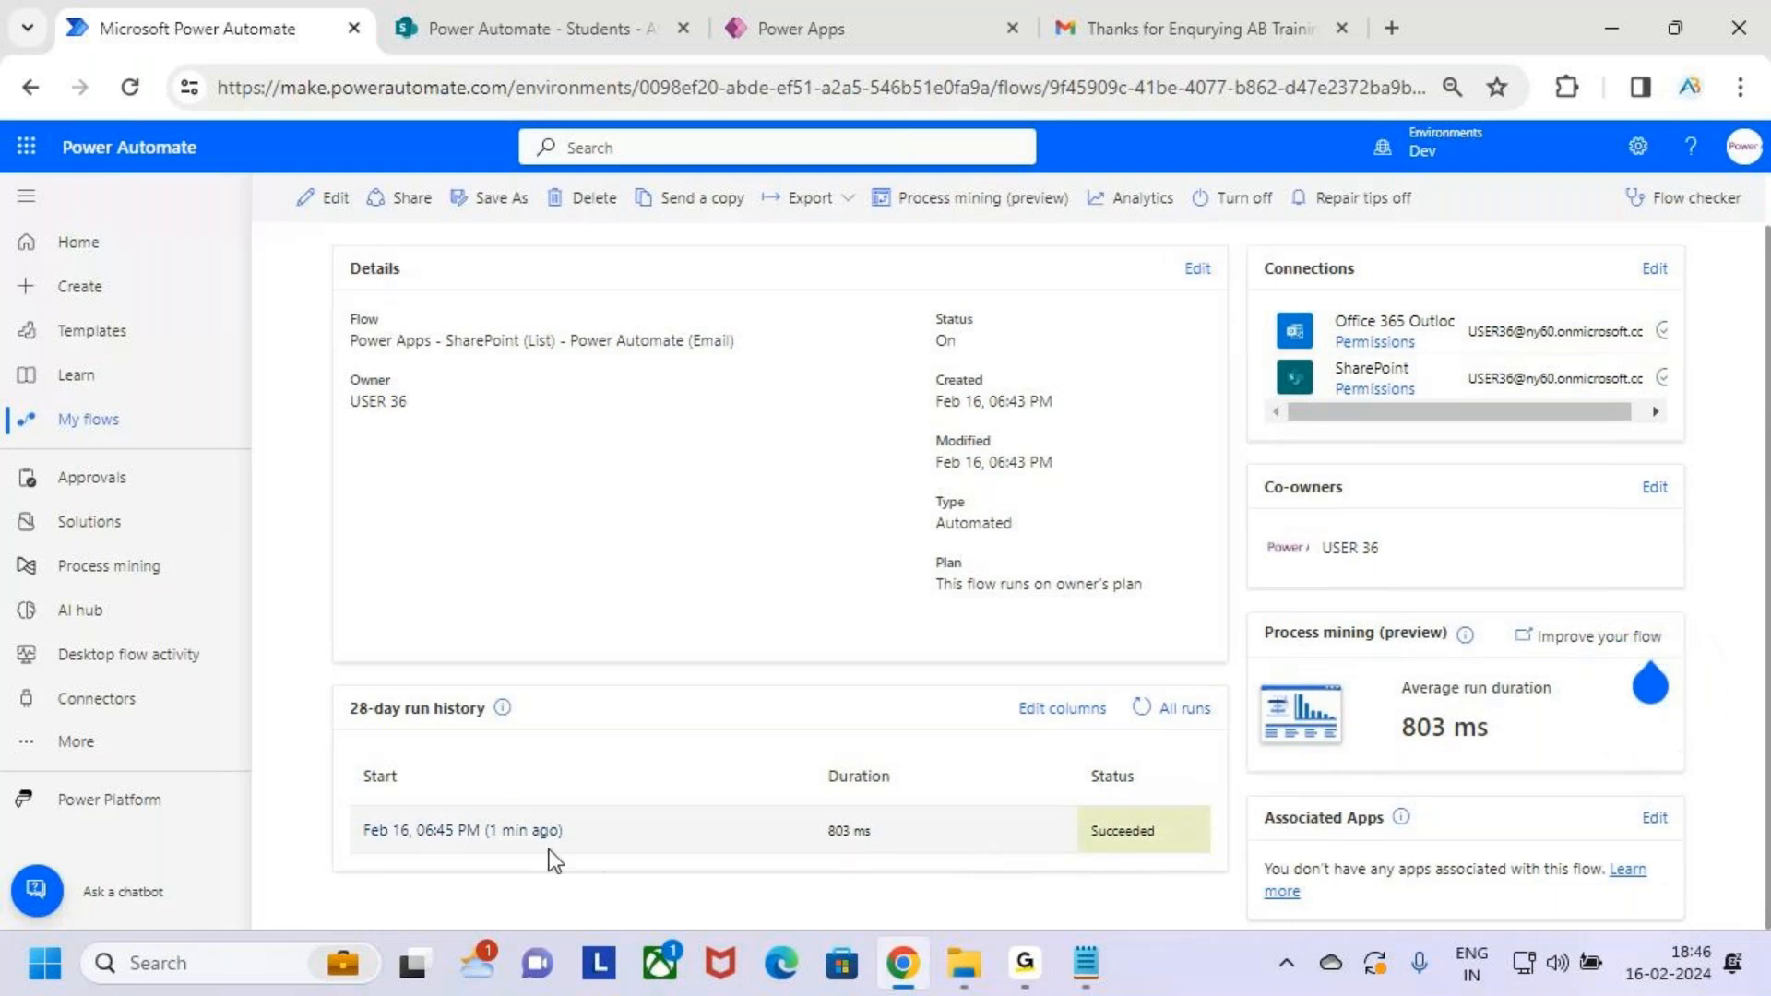
scroll(608, 830, "up", 1)
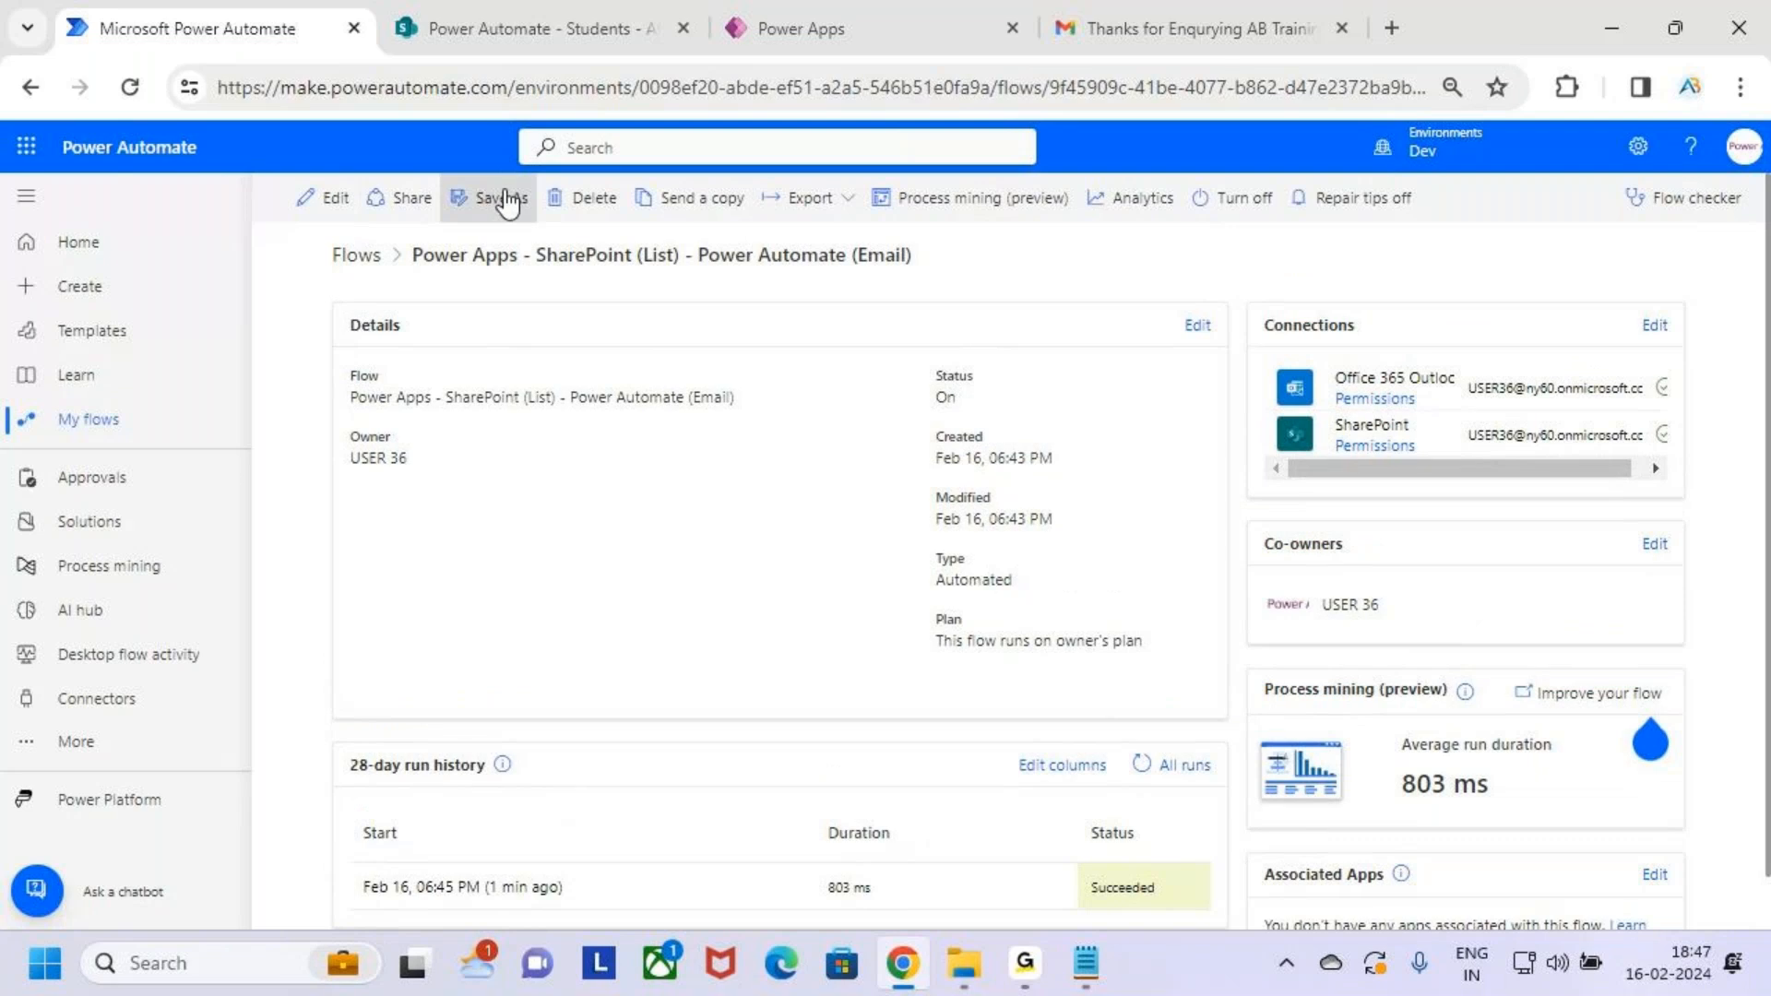
left_click(130, 87)
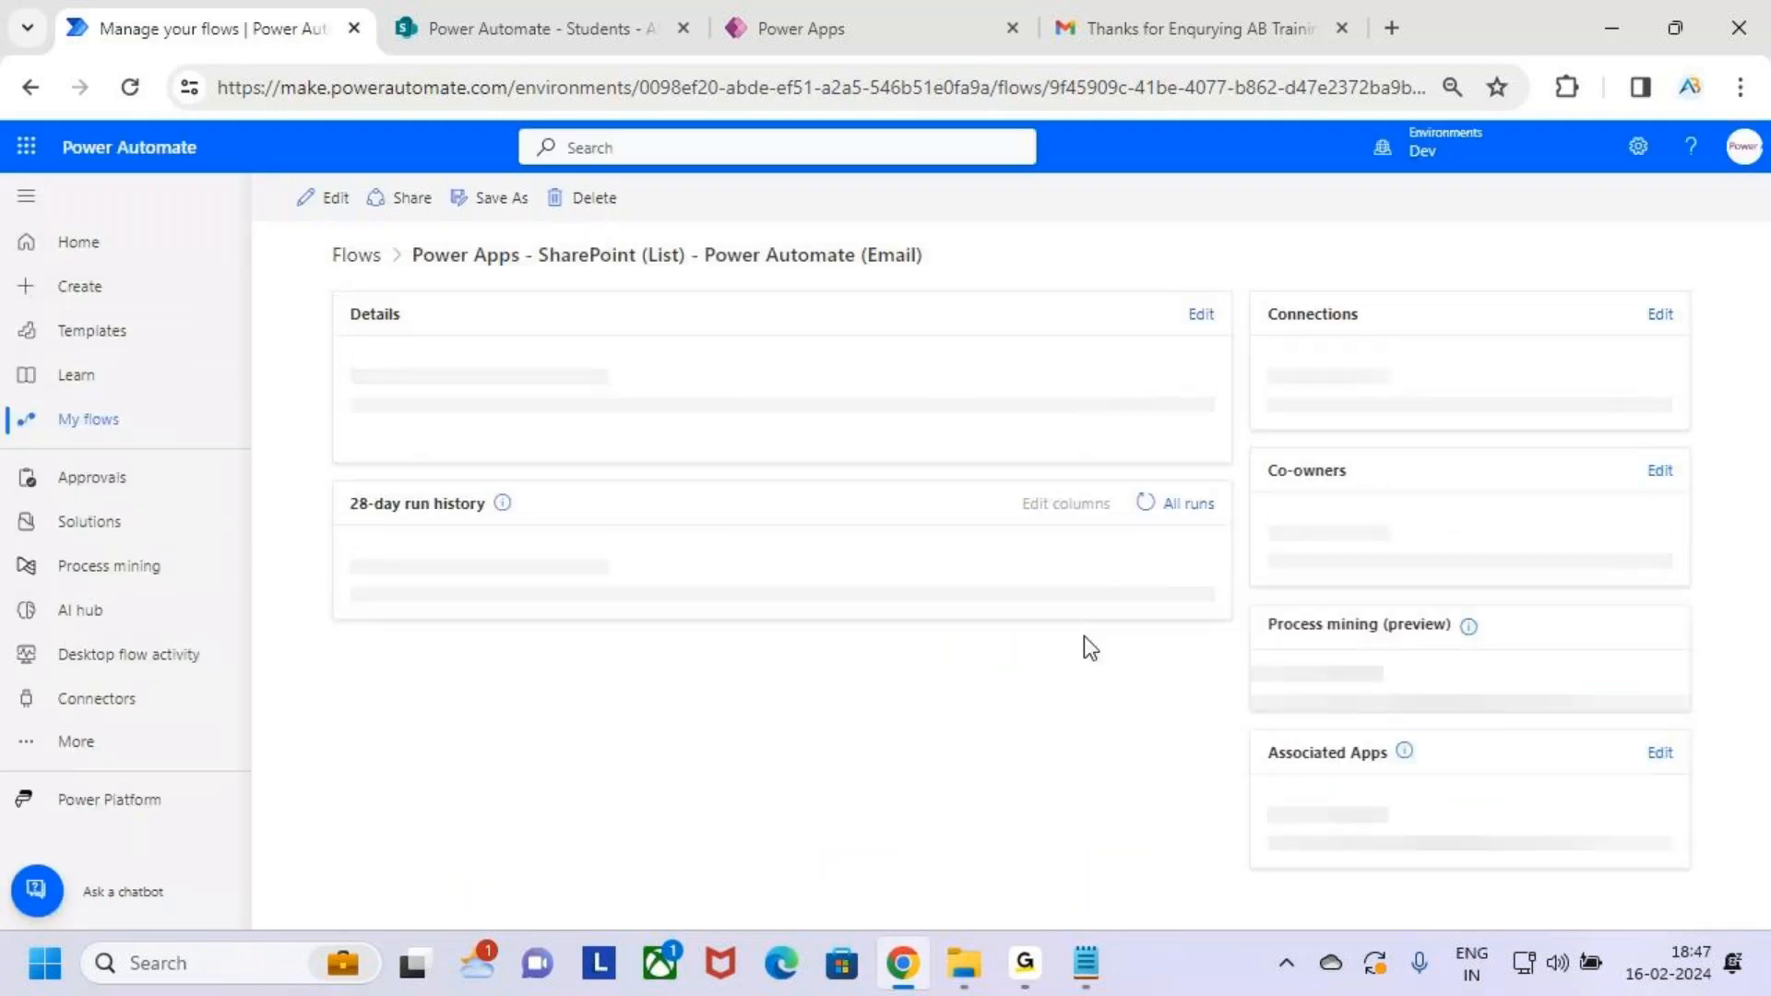
scroll(1122, 710, "down", 1)
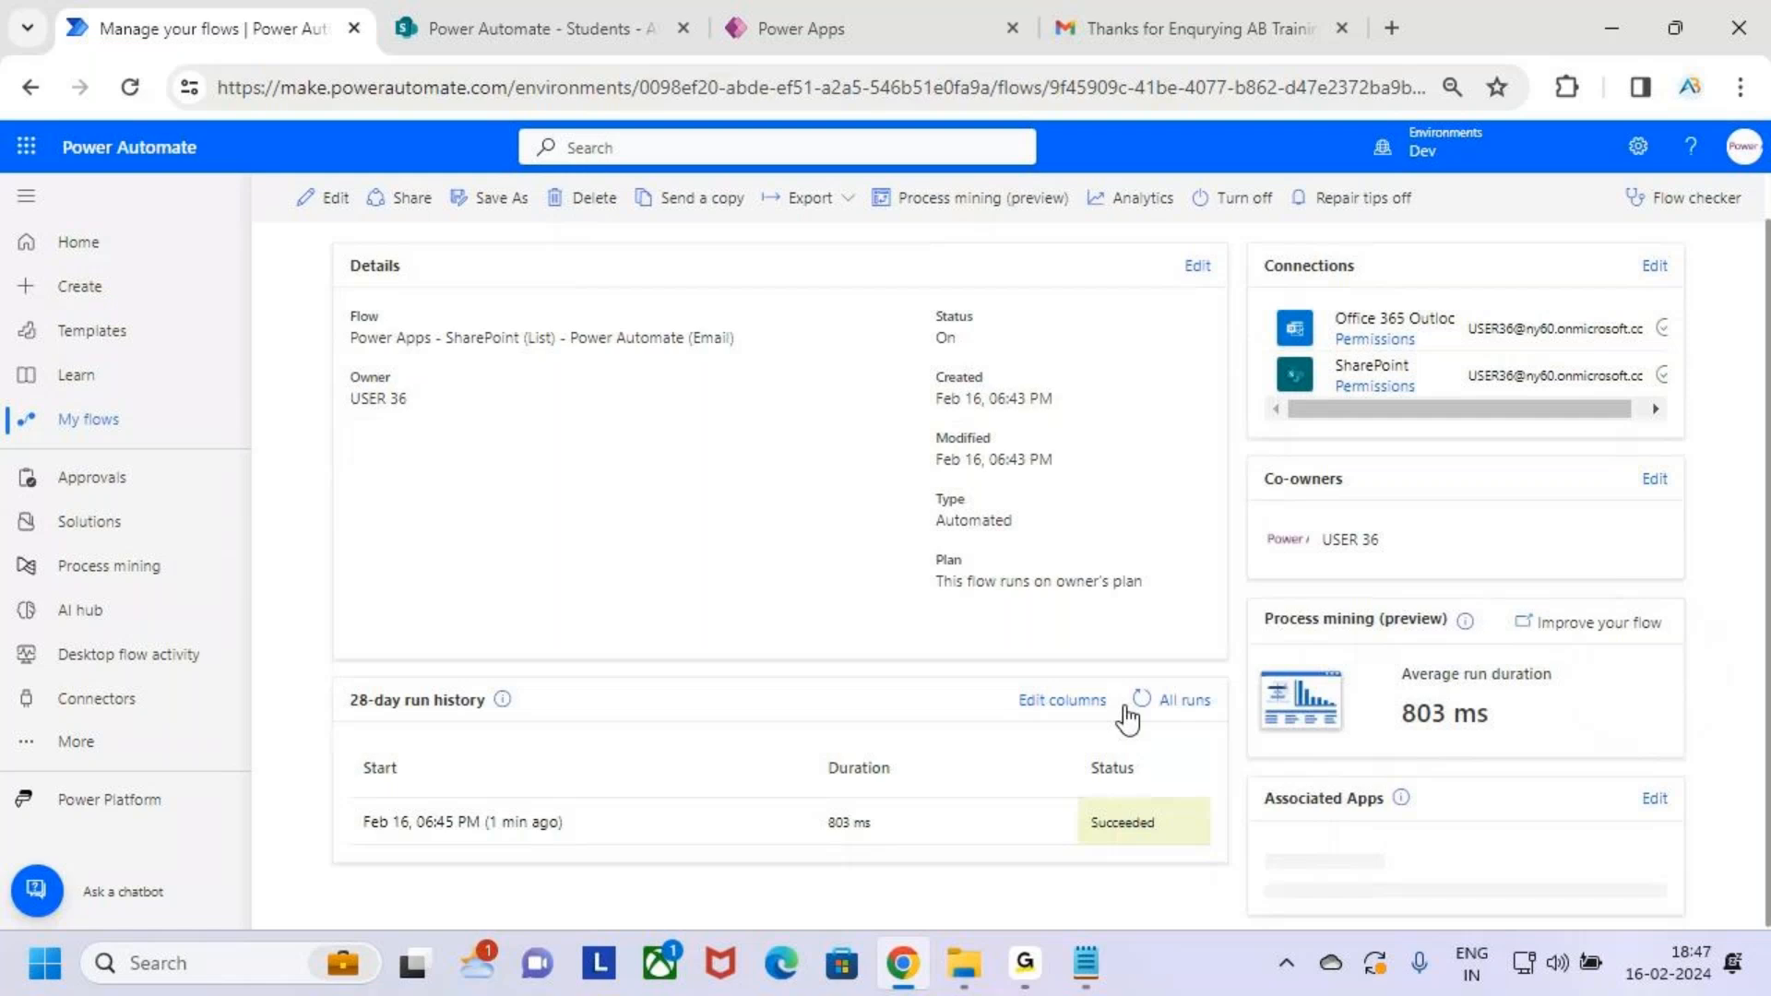
scroll(1006, 766, "up", 1)
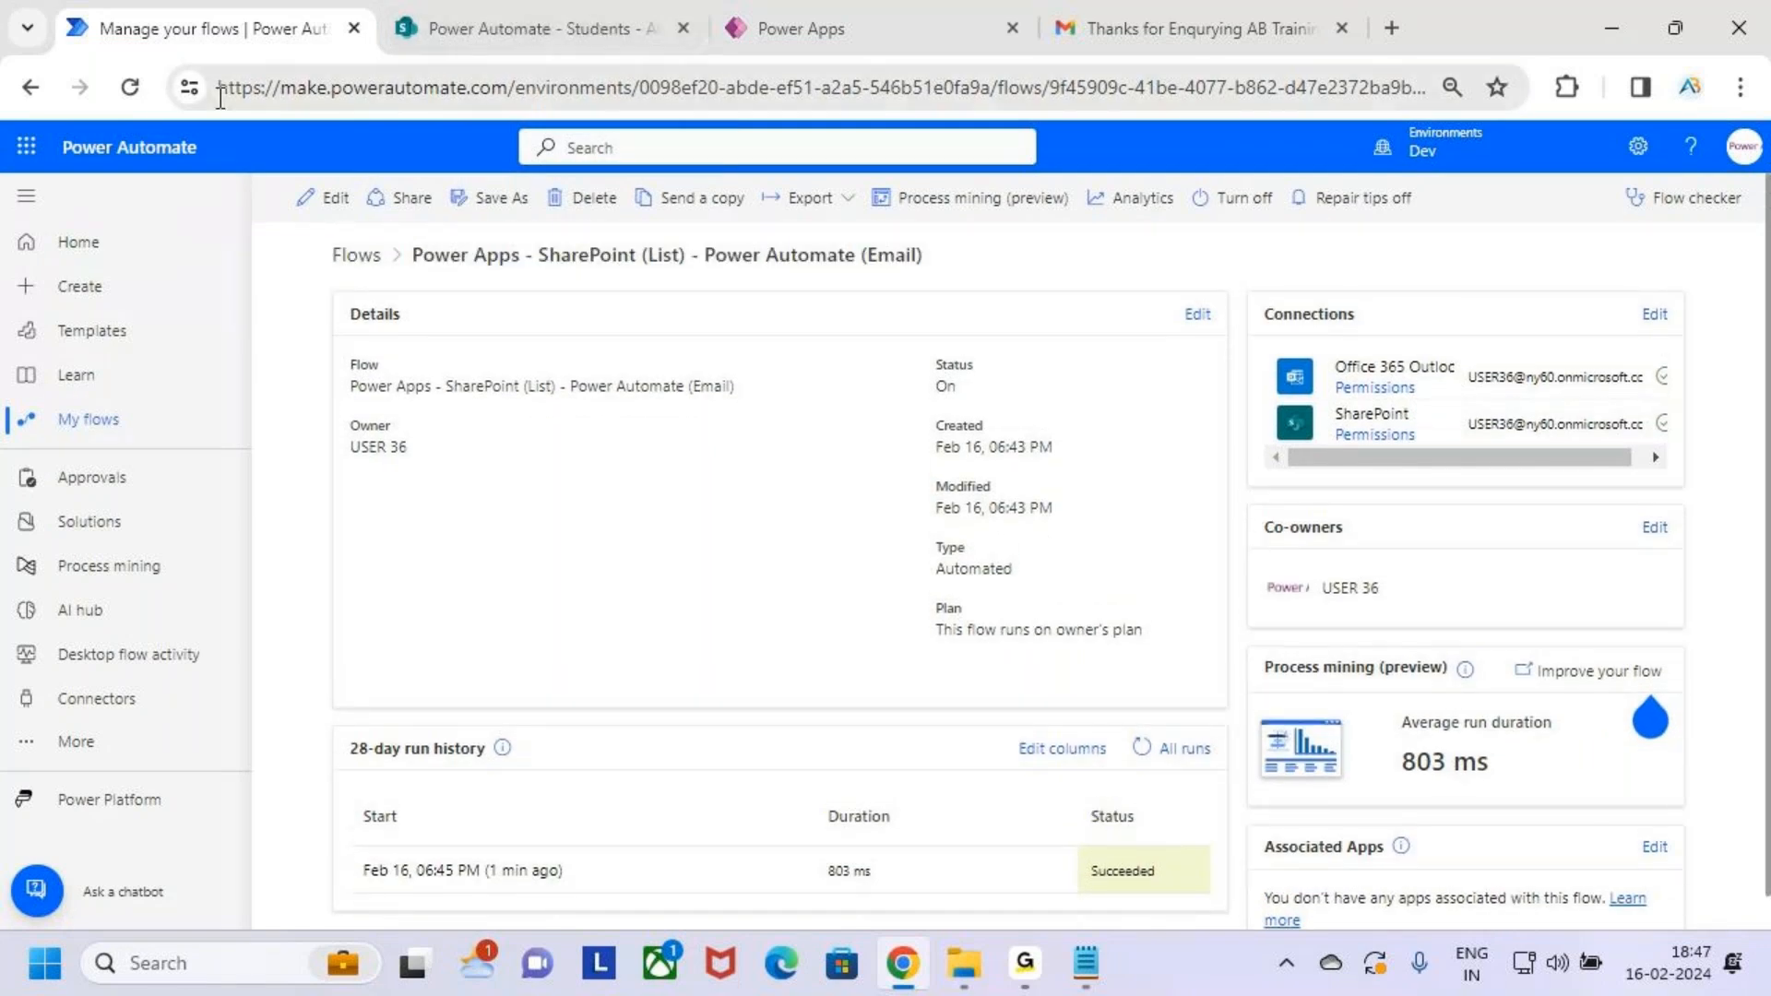
left_click(132, 88)
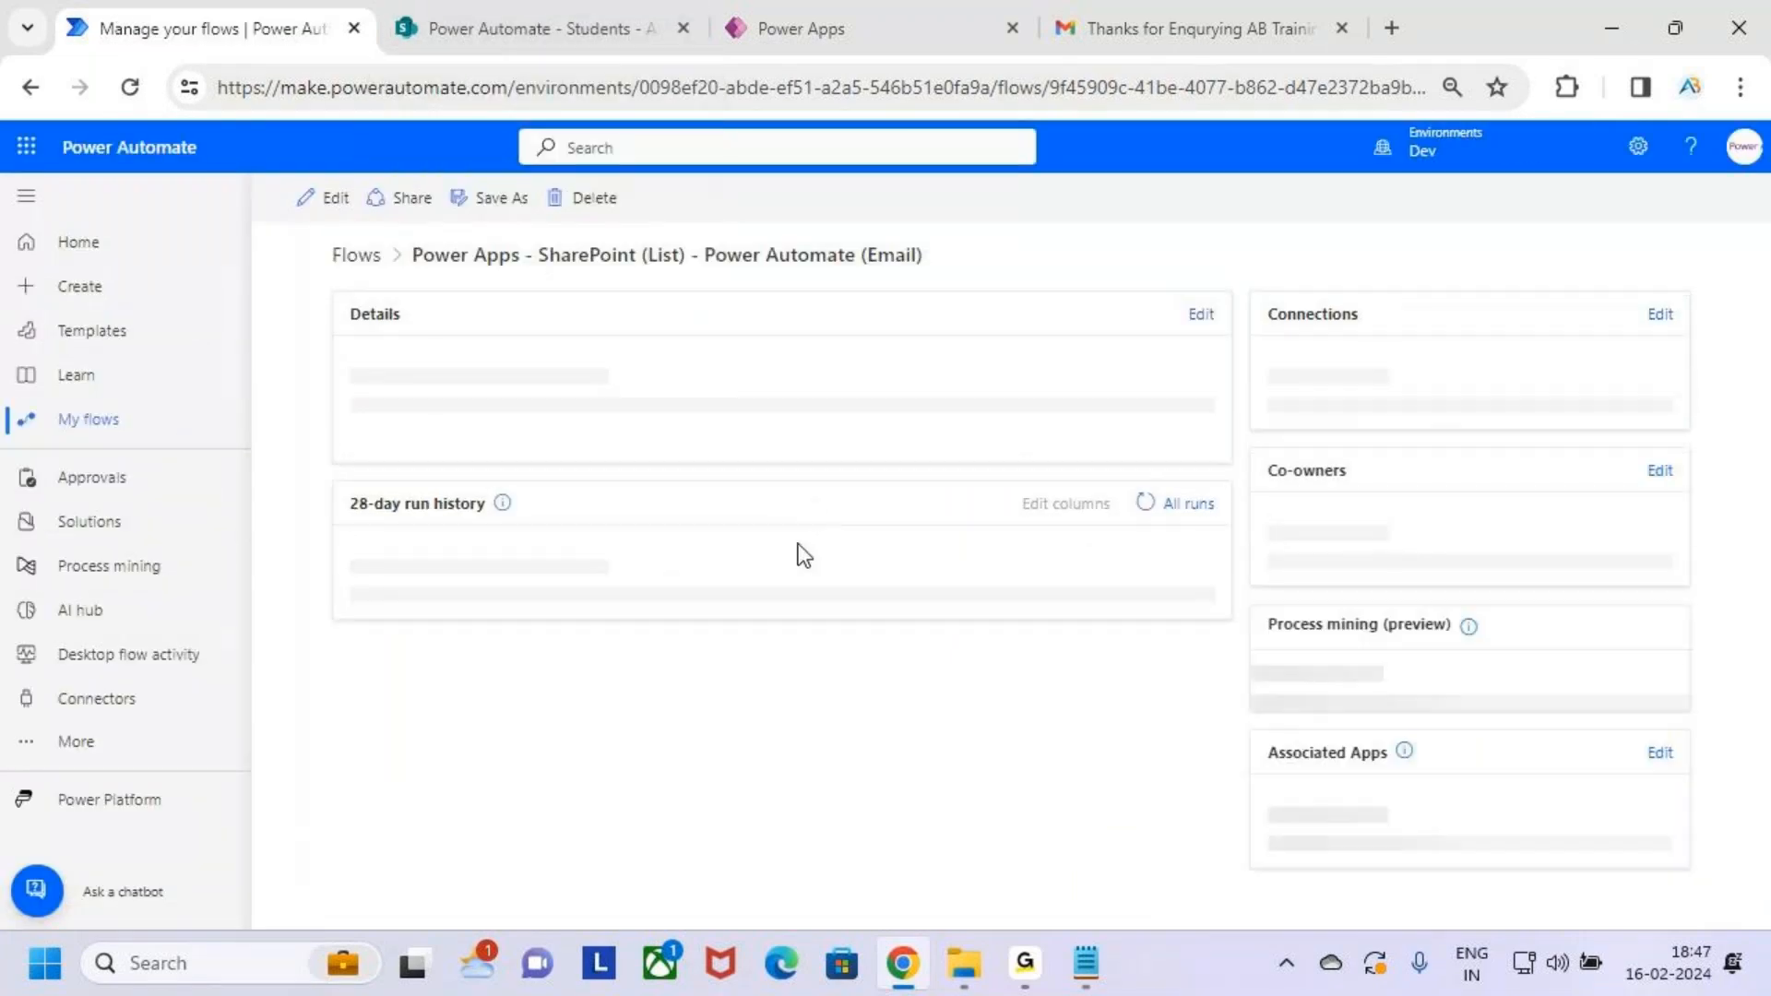
scroll(978, 755, "down", 1)
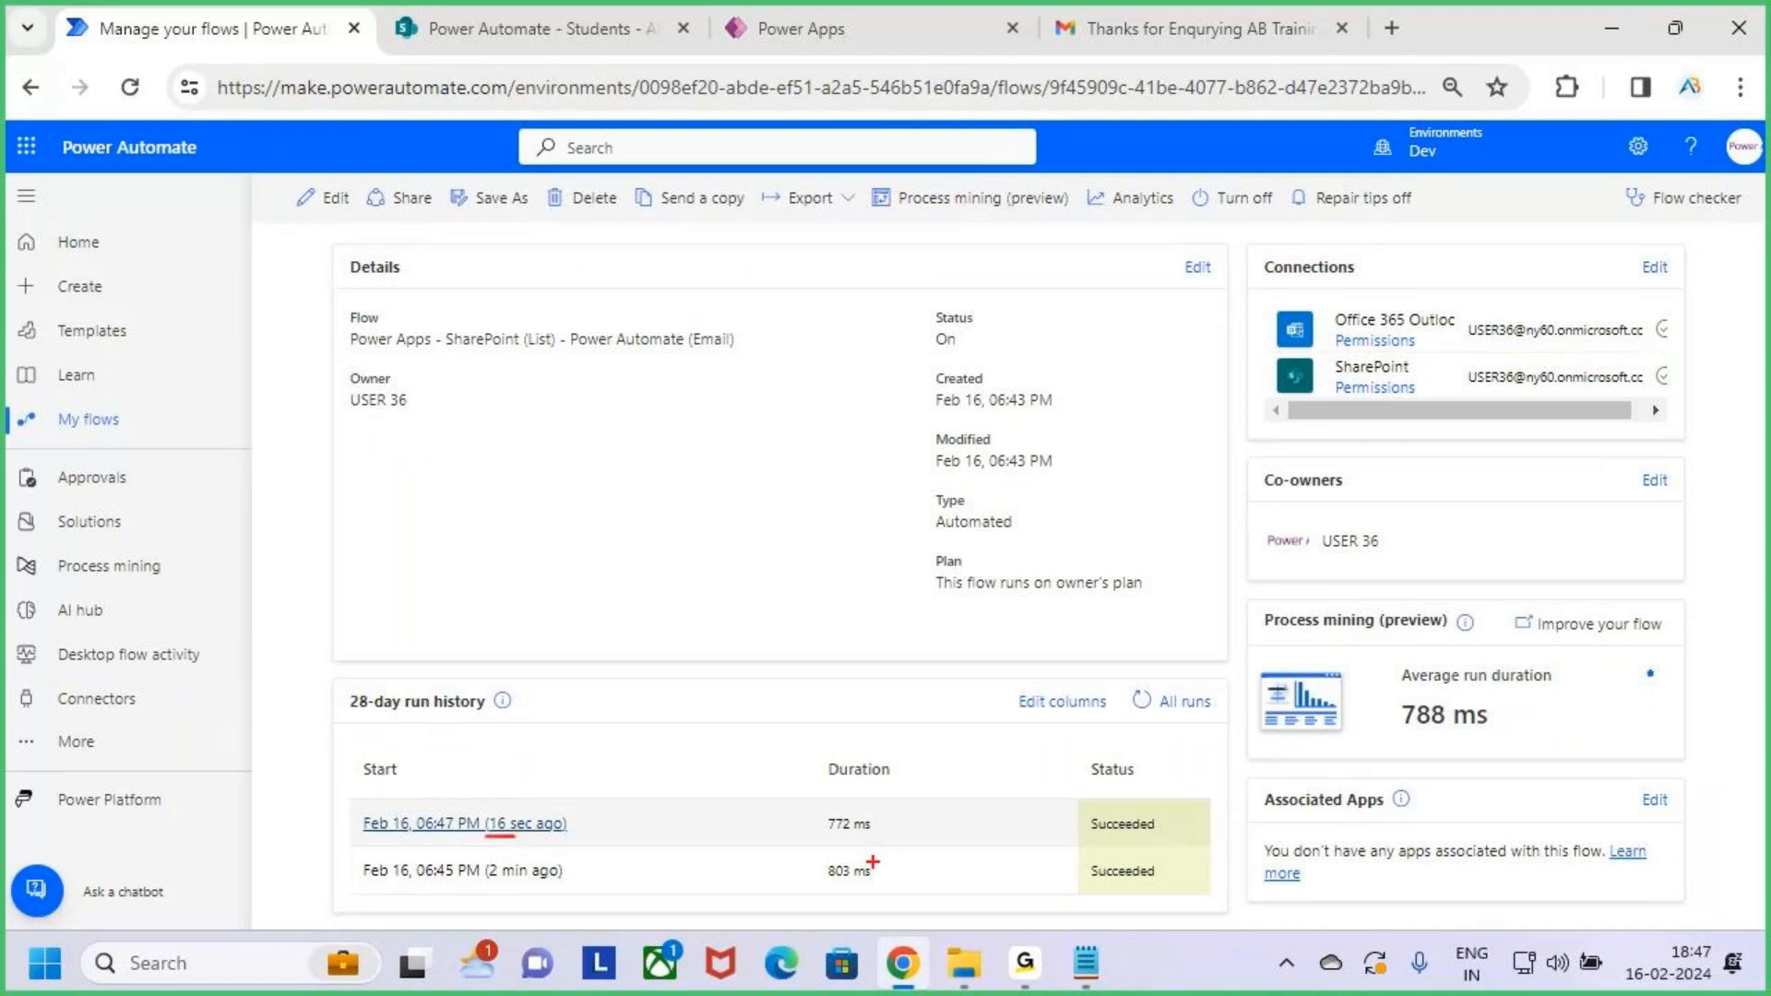
left_click_drag(1103, 848, 1104, 844)
key("Escape")
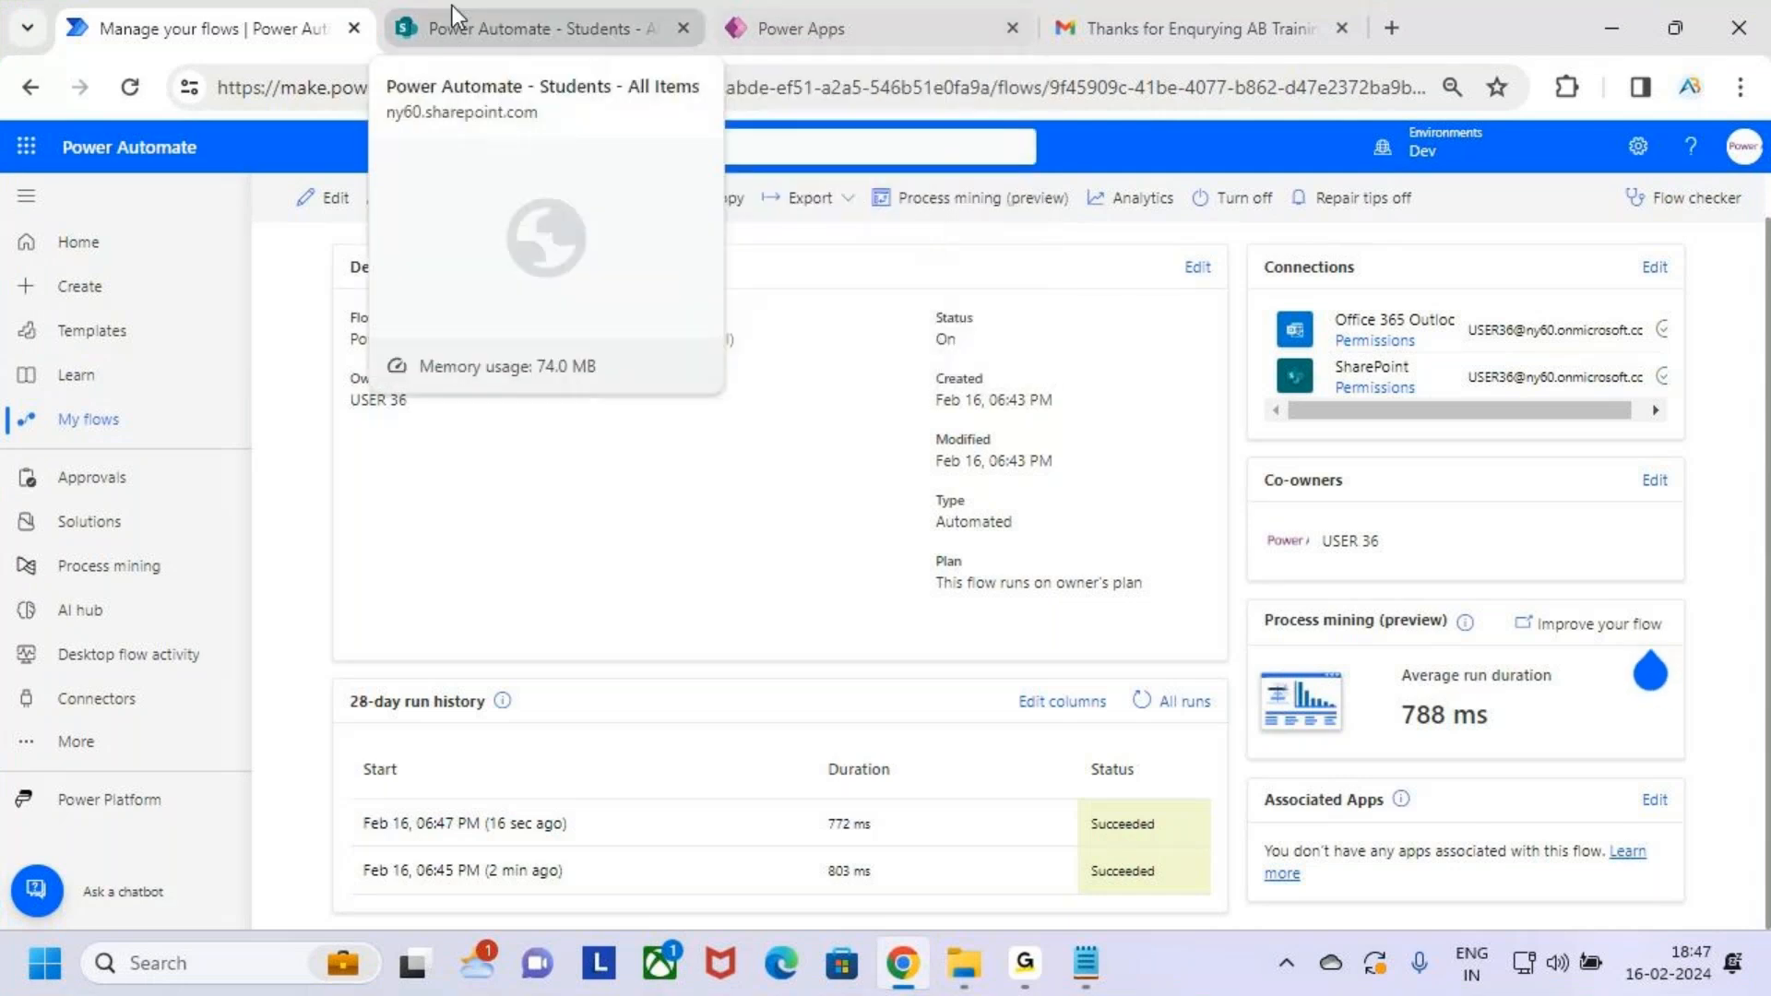
left_click(103, 417)
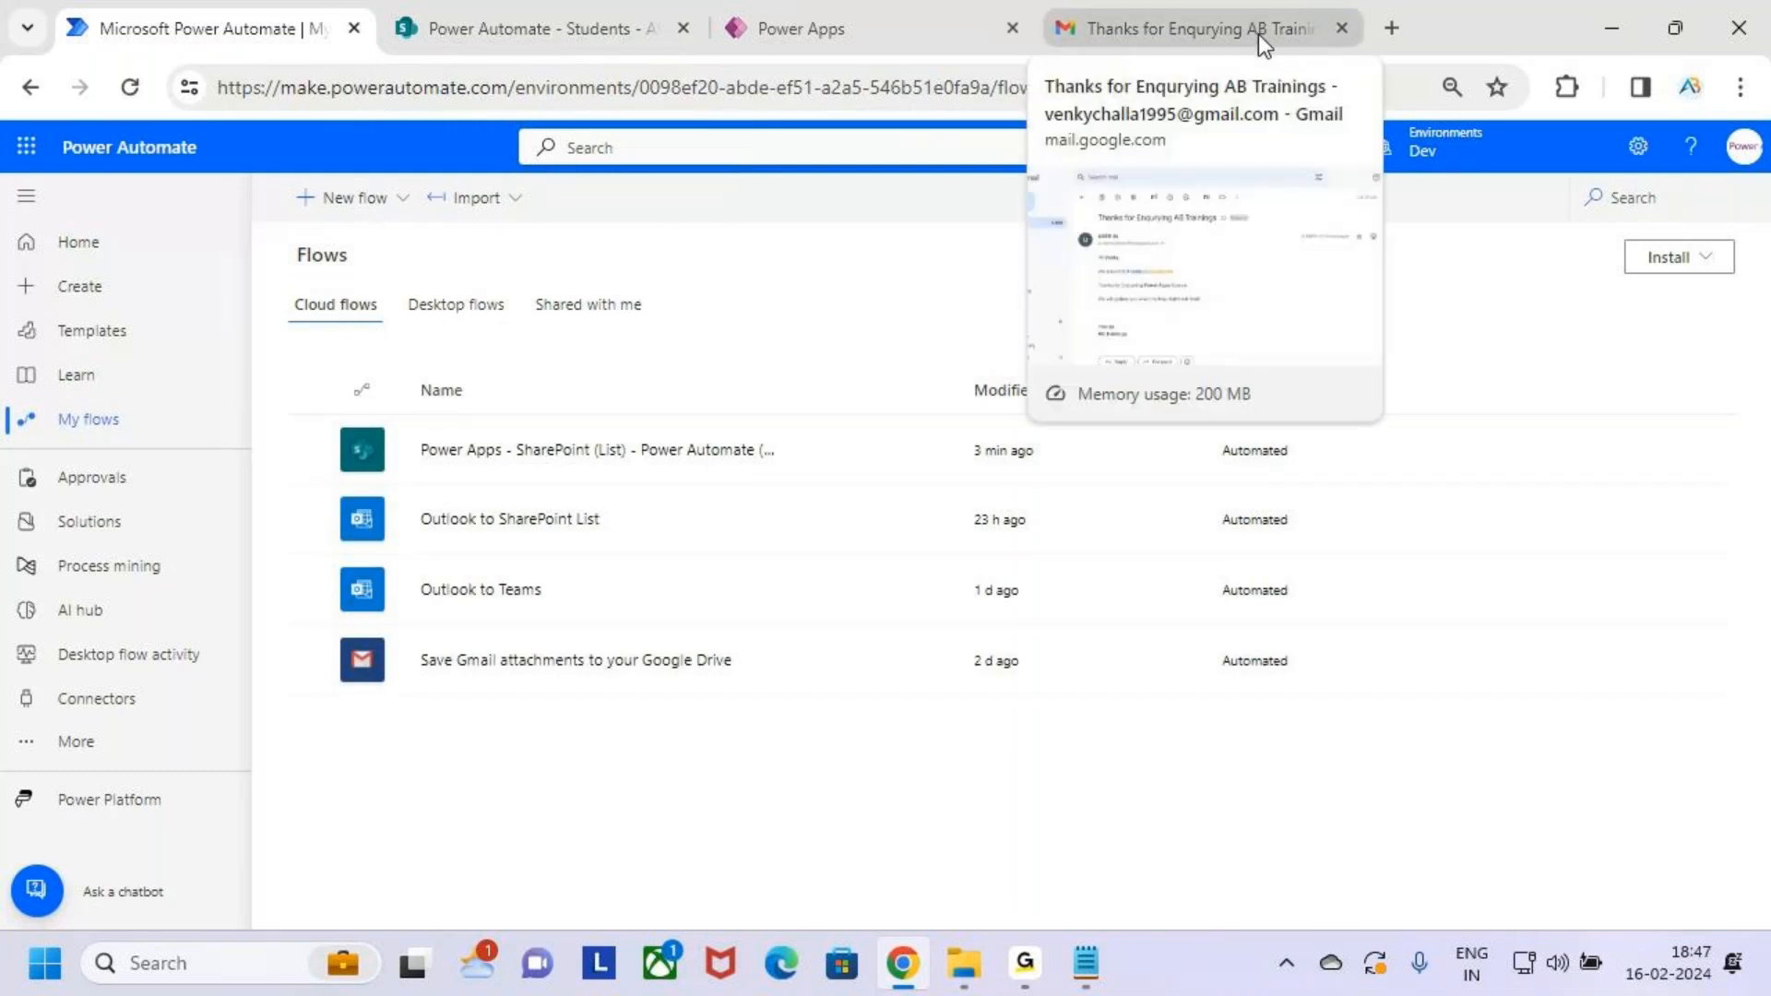
Compare the enquiry form fields with the two student records, noting the second student's email
left_click(817, 29)
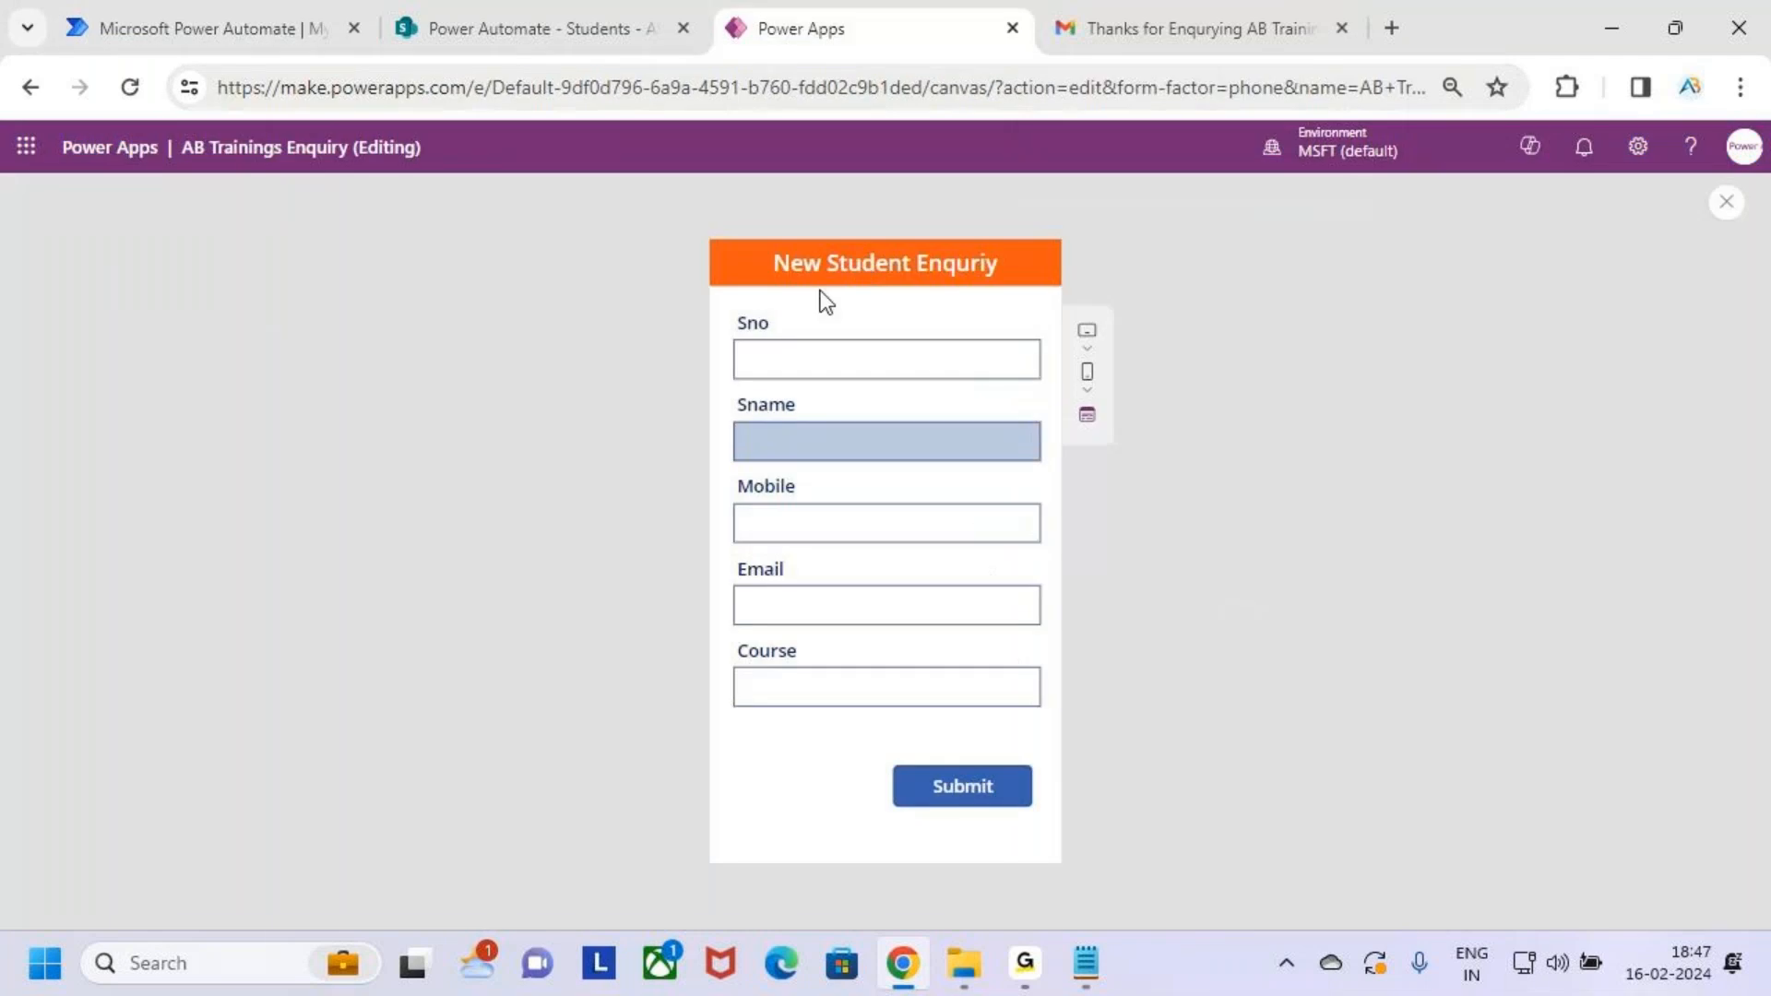
left_click_drag(721, 292, 1068, 729)
left_click(524, 4)
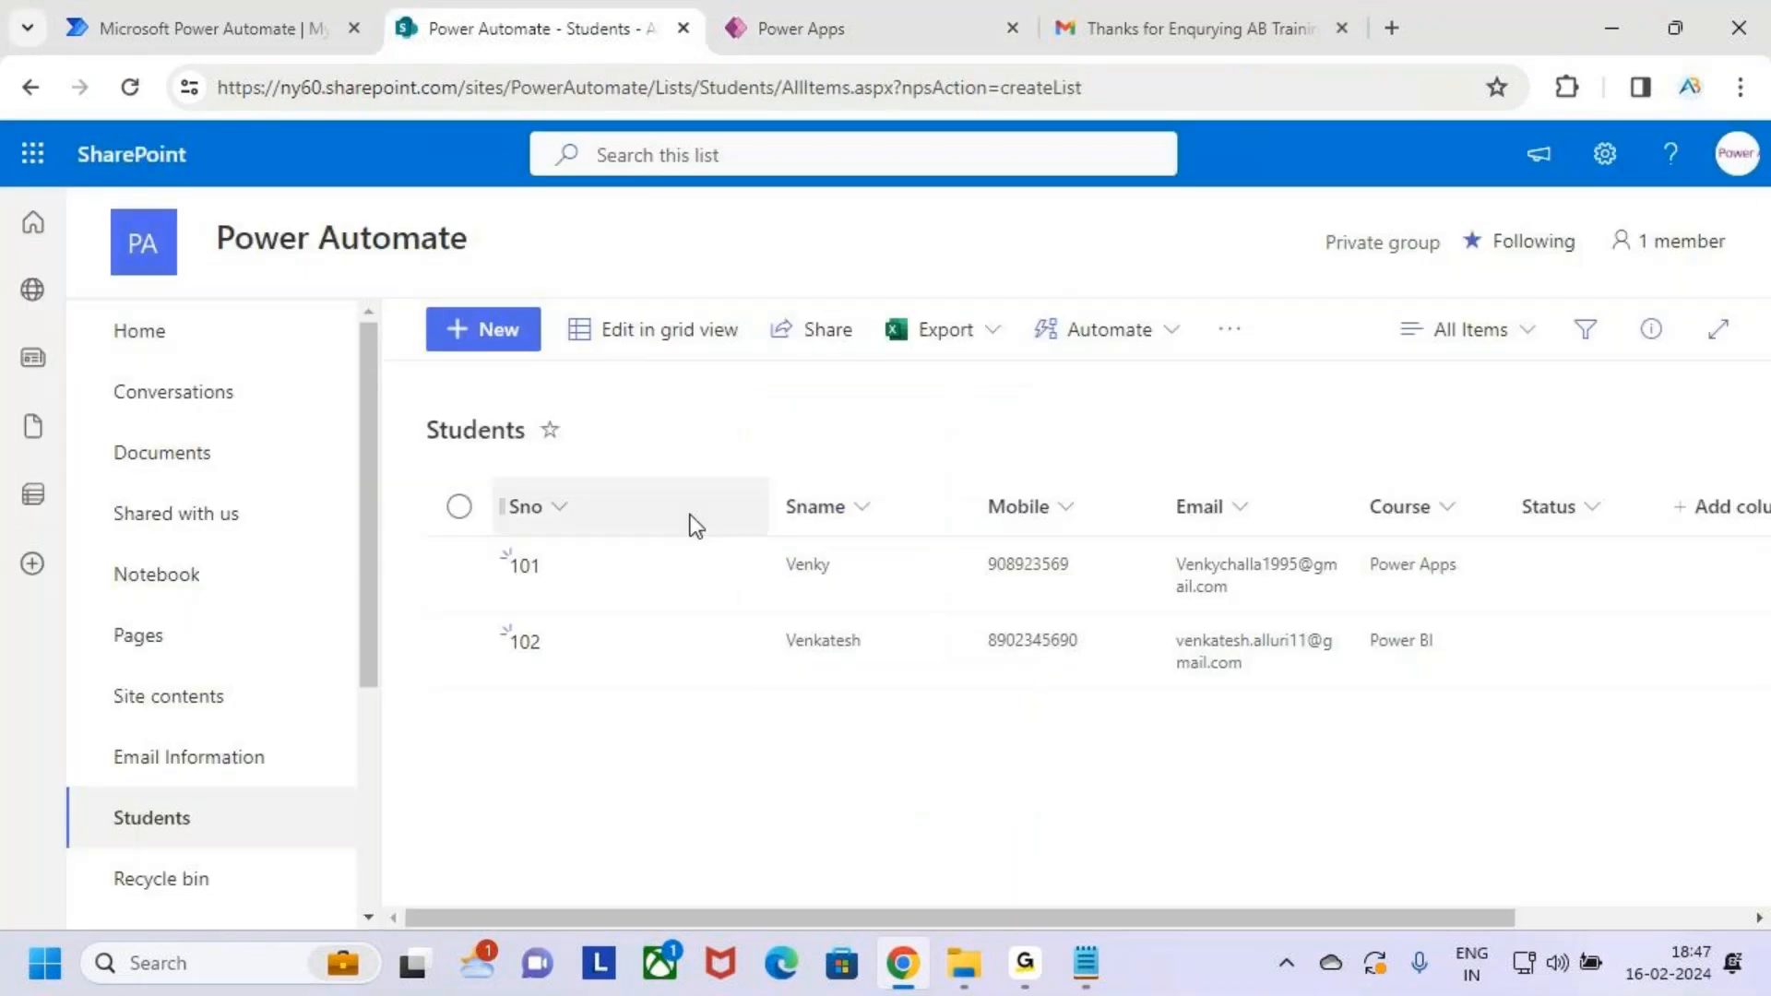
mouse_move(474, 497)
left_mouse_down()
mouse_move(1205, 778)
mouse_move(1593, 757)
left_mouse_up()
mouse_move(1301, 616)
left_mouse_down()
mouse_move(1328, 623)
mouse_move(1155, 641)
mouse_move(1265, 698)
mouse_move(1313, 647)
mouse_move(1236, 620)
mouse_move(1360, 406)
mouse_move(1266, 471)
left_mouse_up()
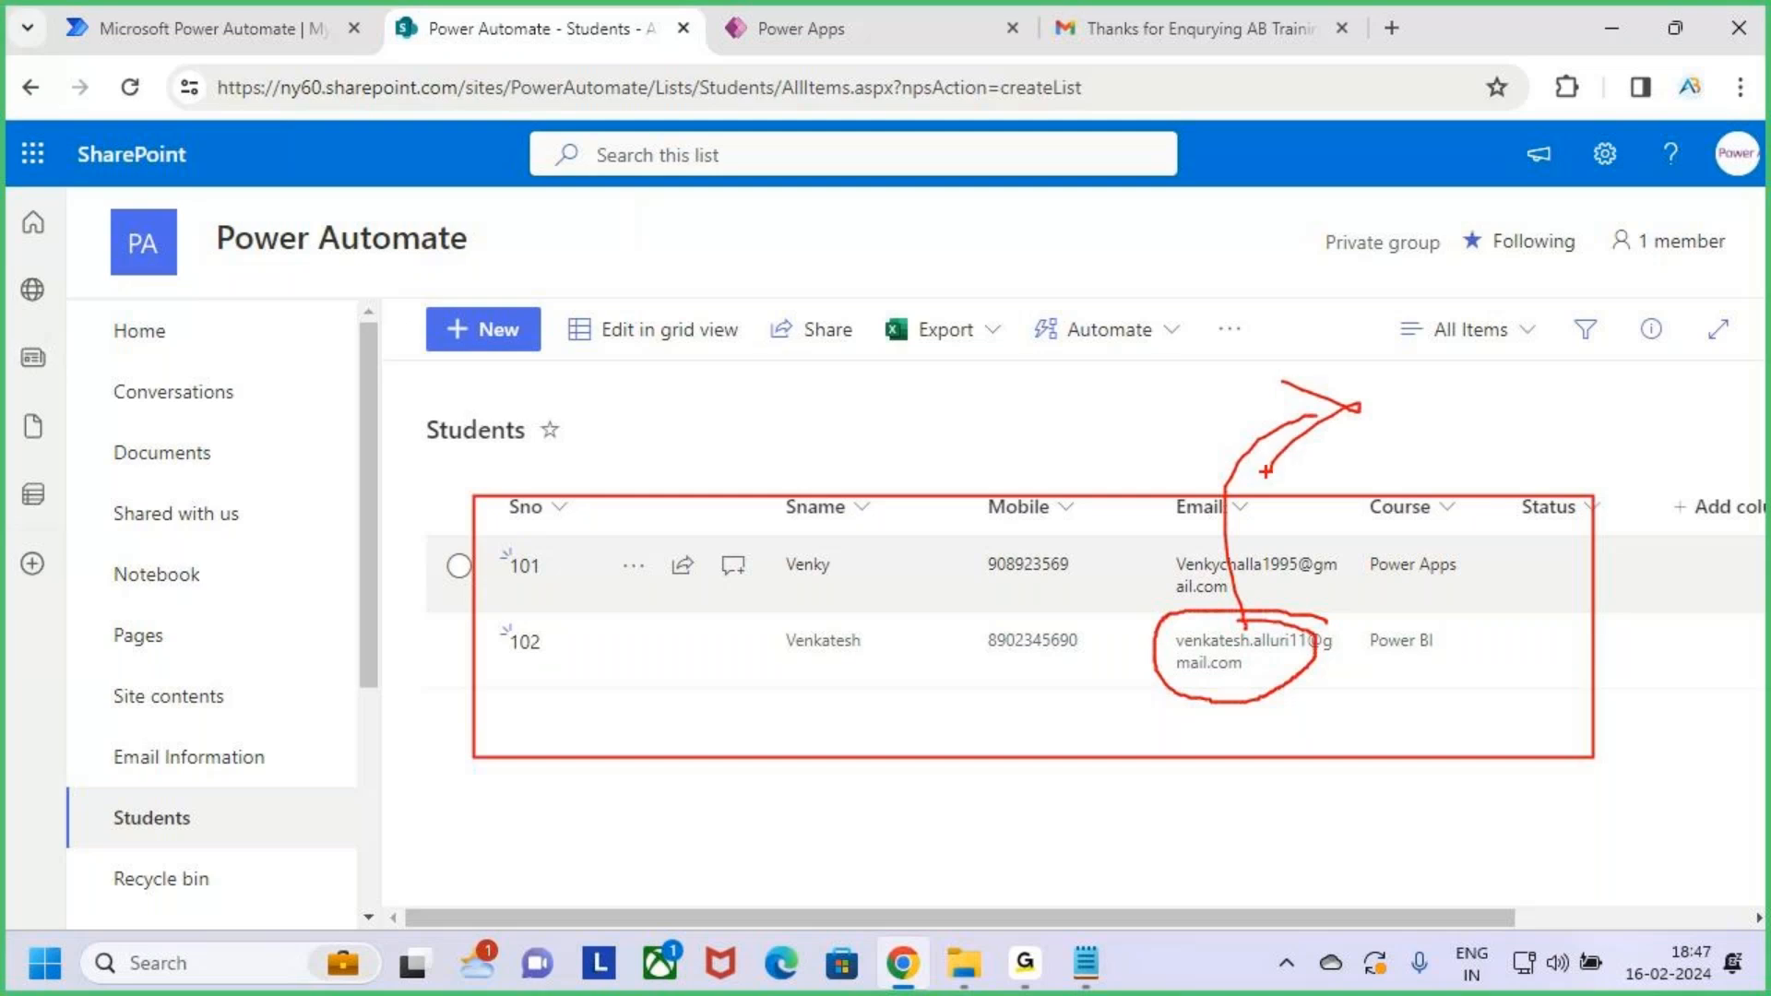
key("Escape")
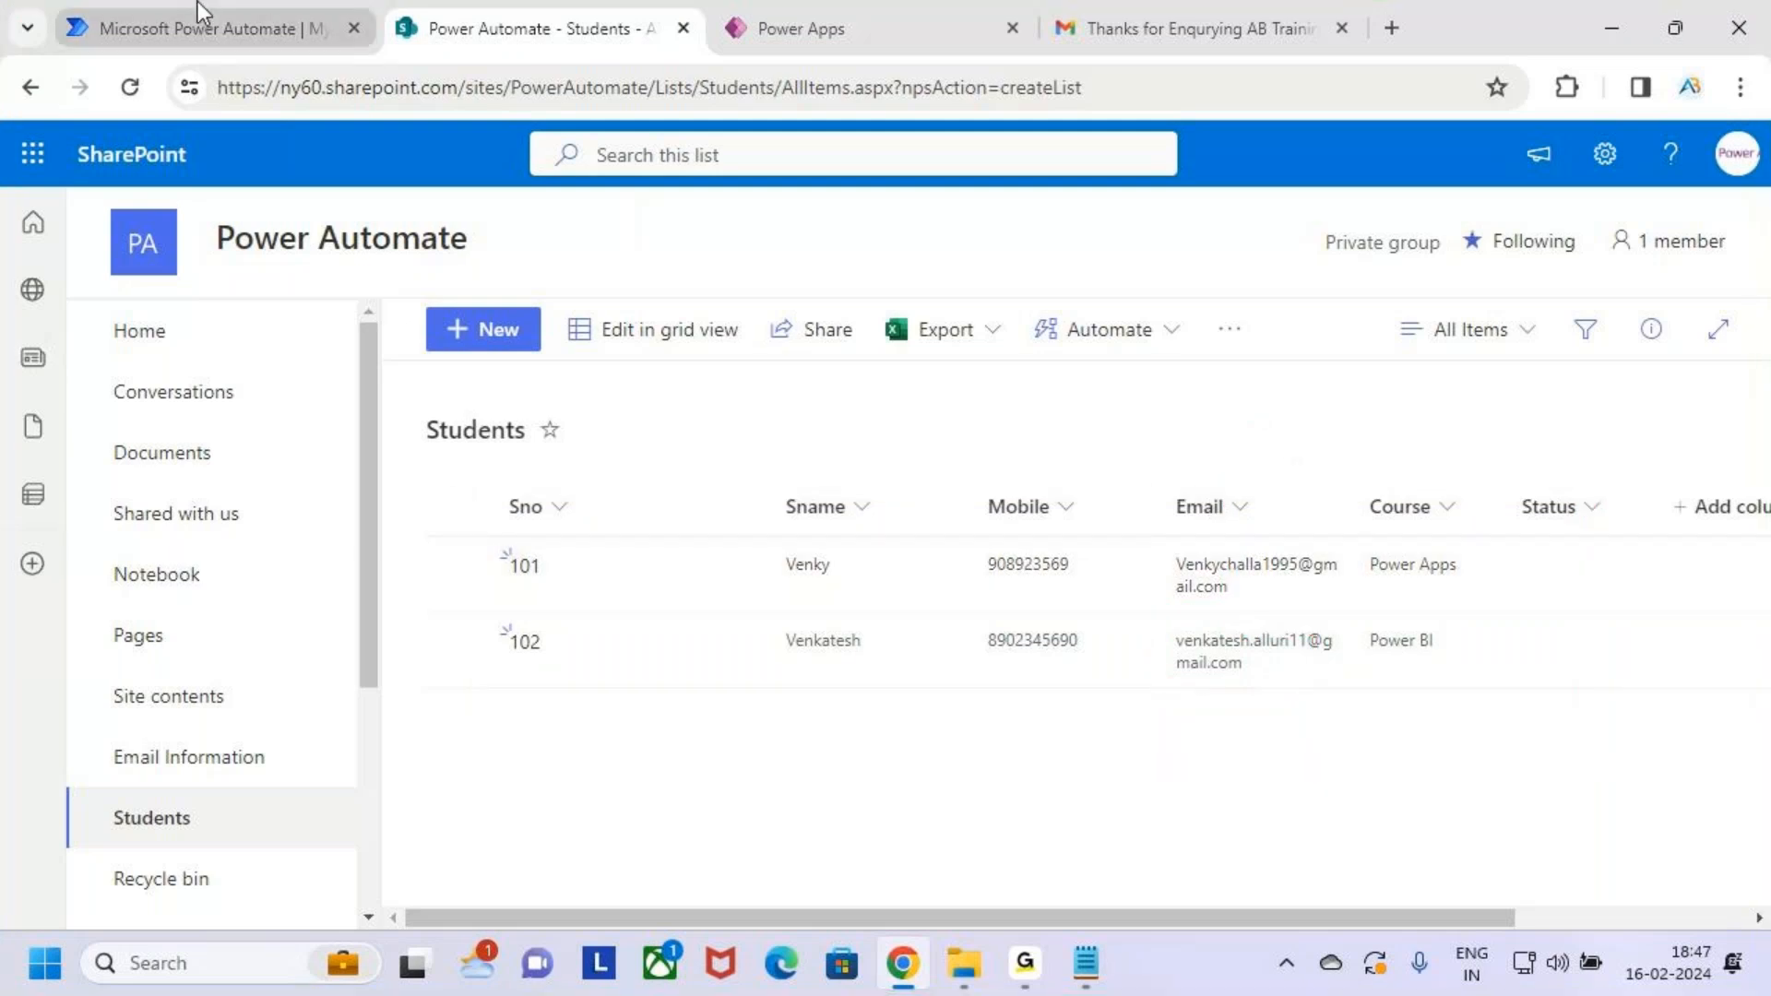
left_click(1144, 13)
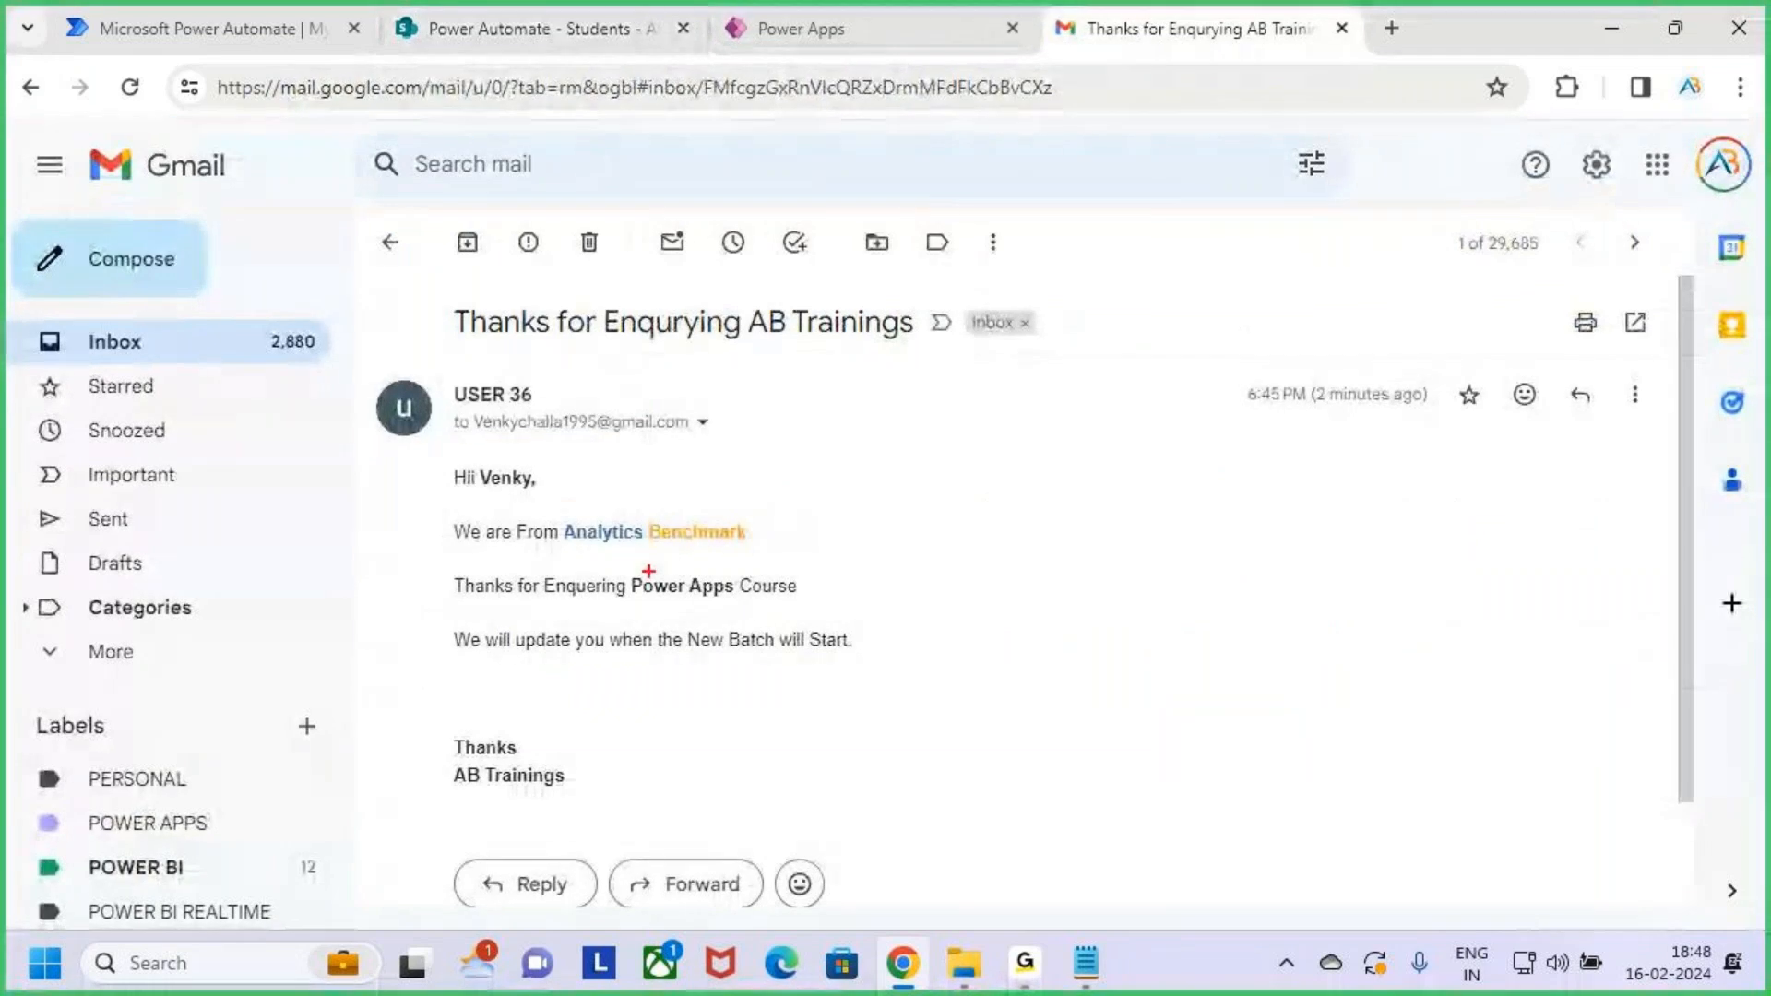
Highlight the student's name and the Power Apps course in the email, then go back to the inbox
left_click_drag(622, 568, 739, 609)
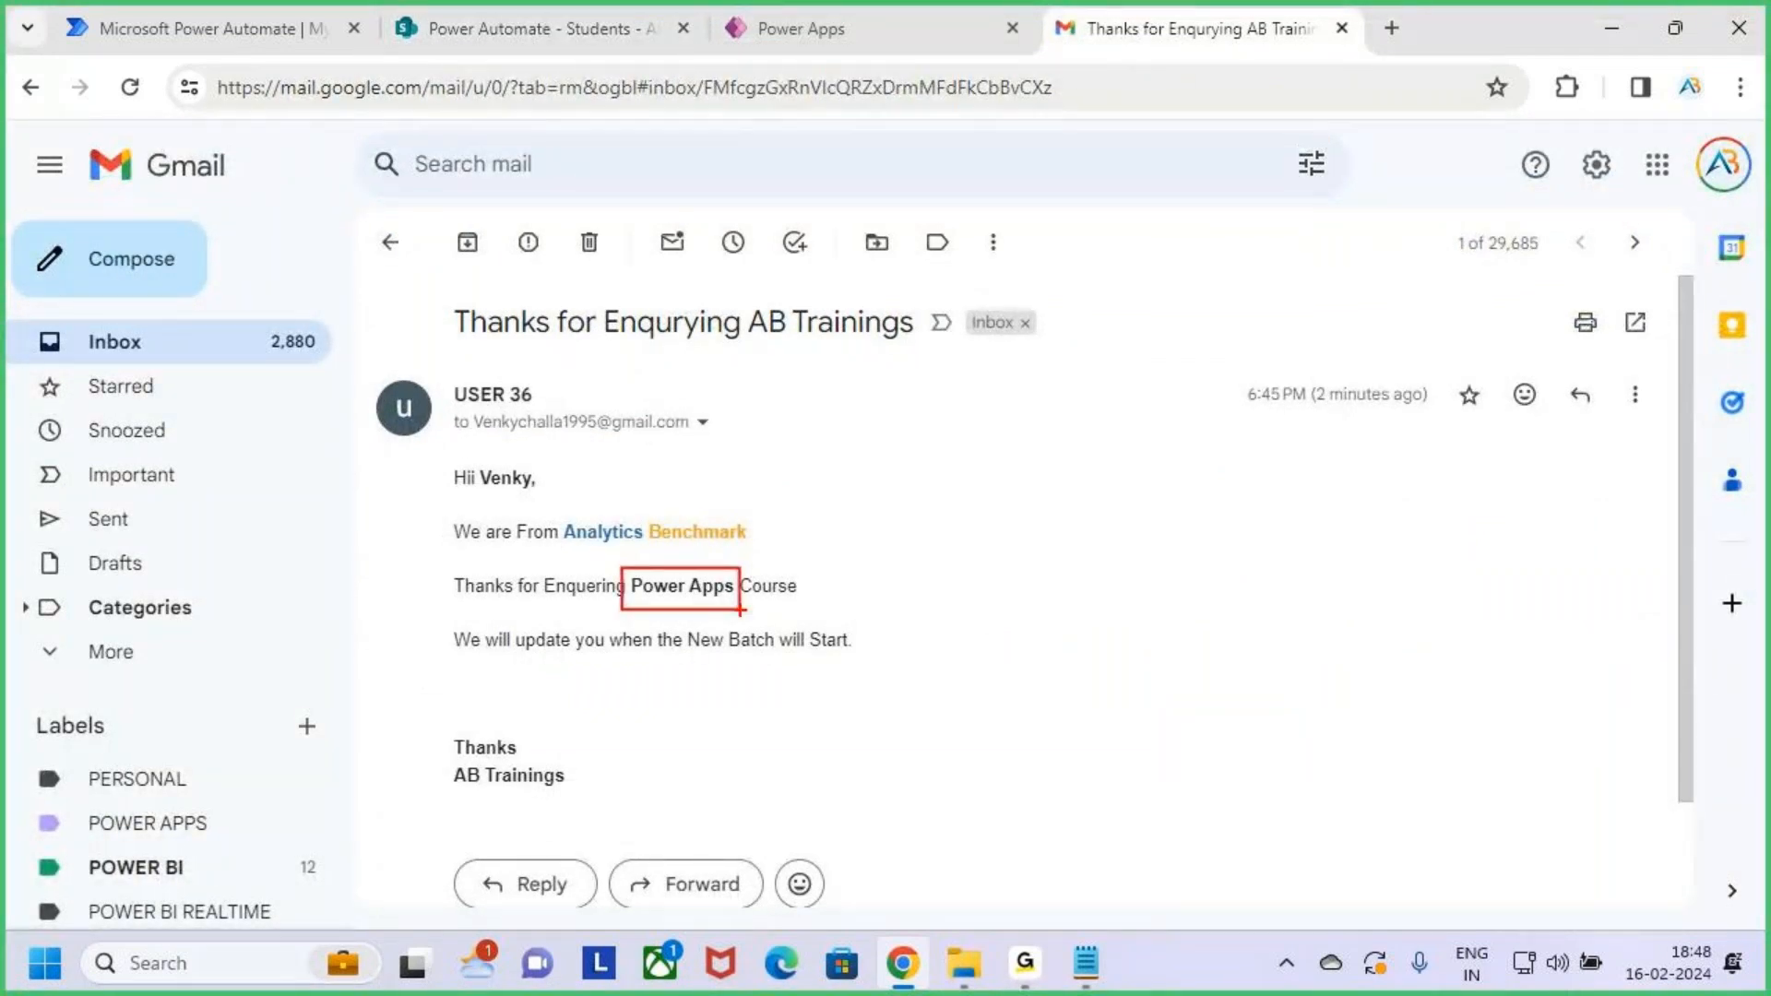
left_click_drag(664, 557, 710, 552)
left_click_drag(472, 459, 551, 500)
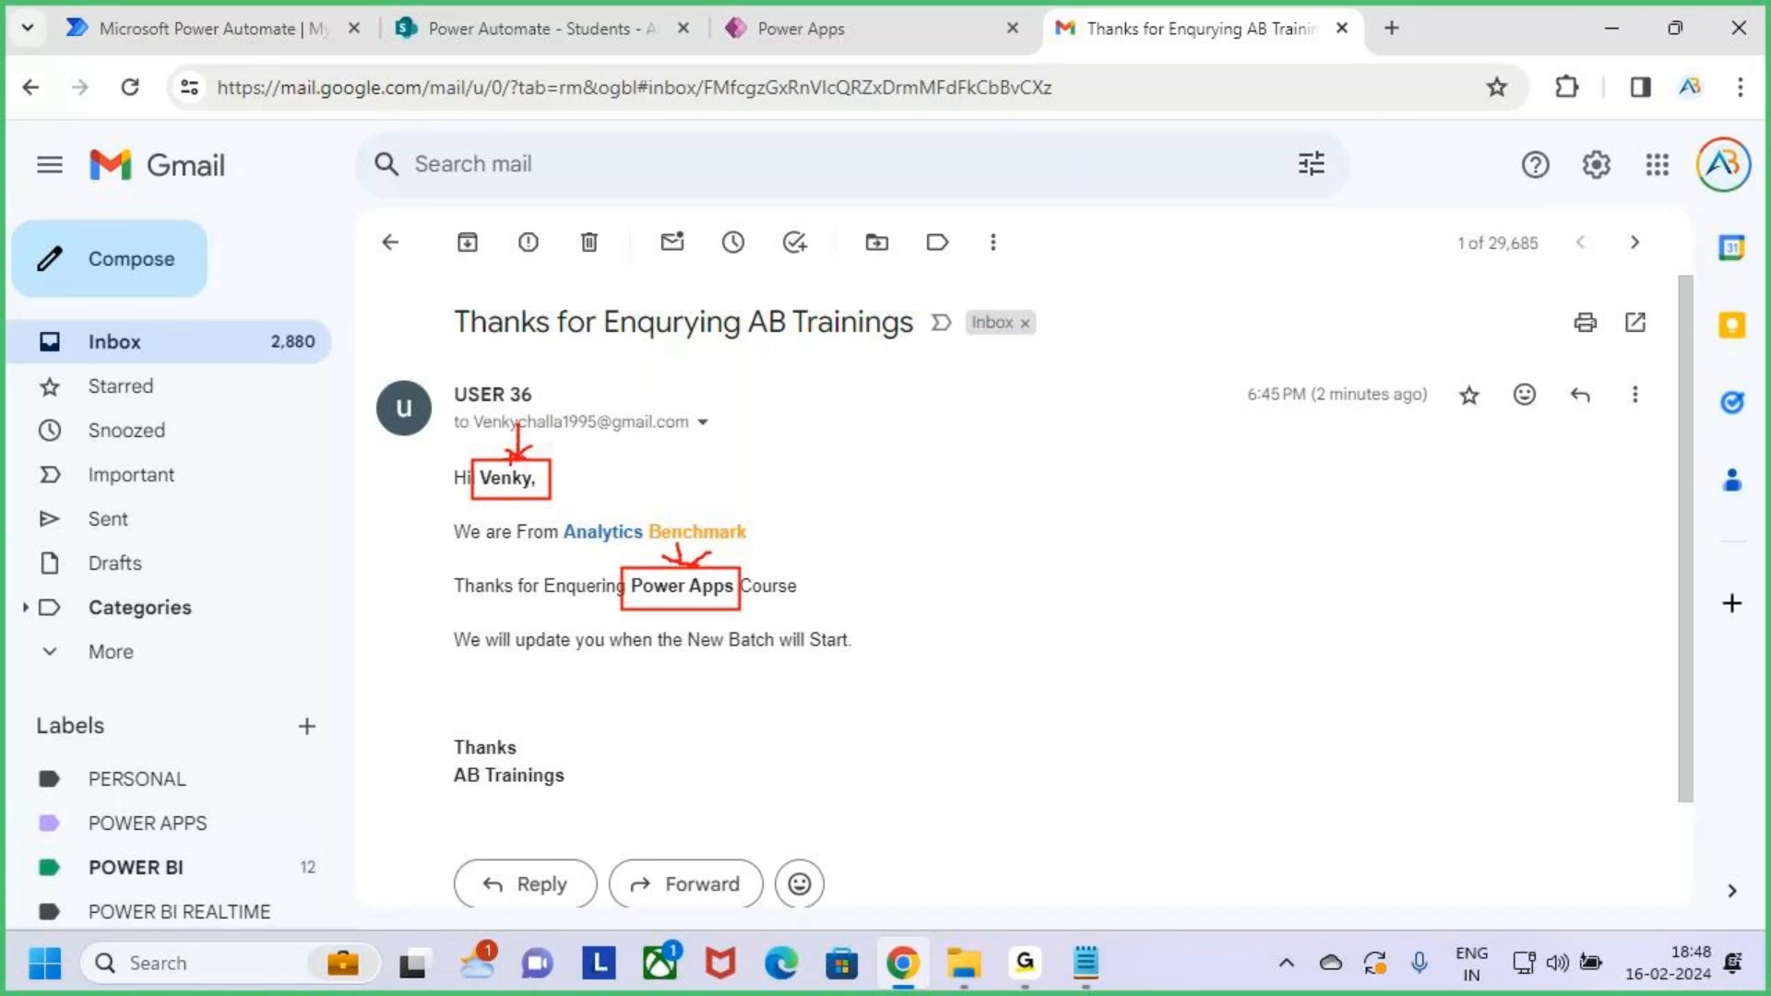
key("Escape")
left_click(390, 242)
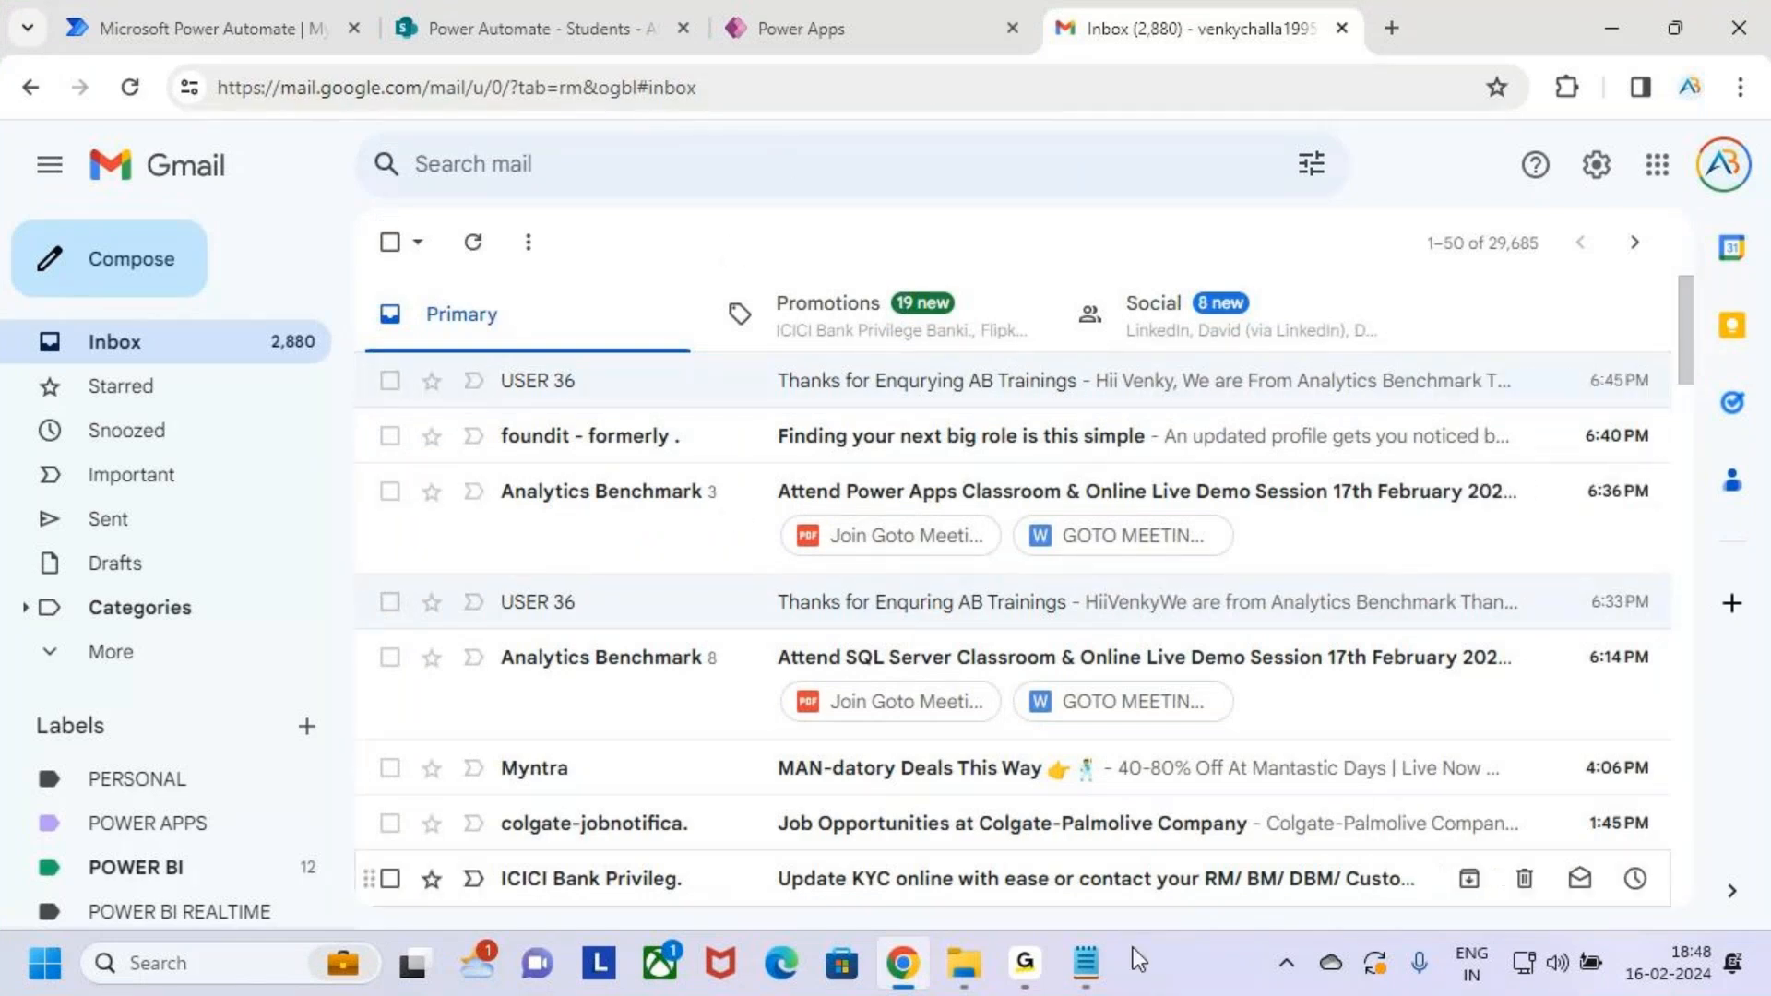
Compare the item-created task on line 6 of the Cloud Flows notes with the item-deleted task on line 7
left_click(1085, 962)
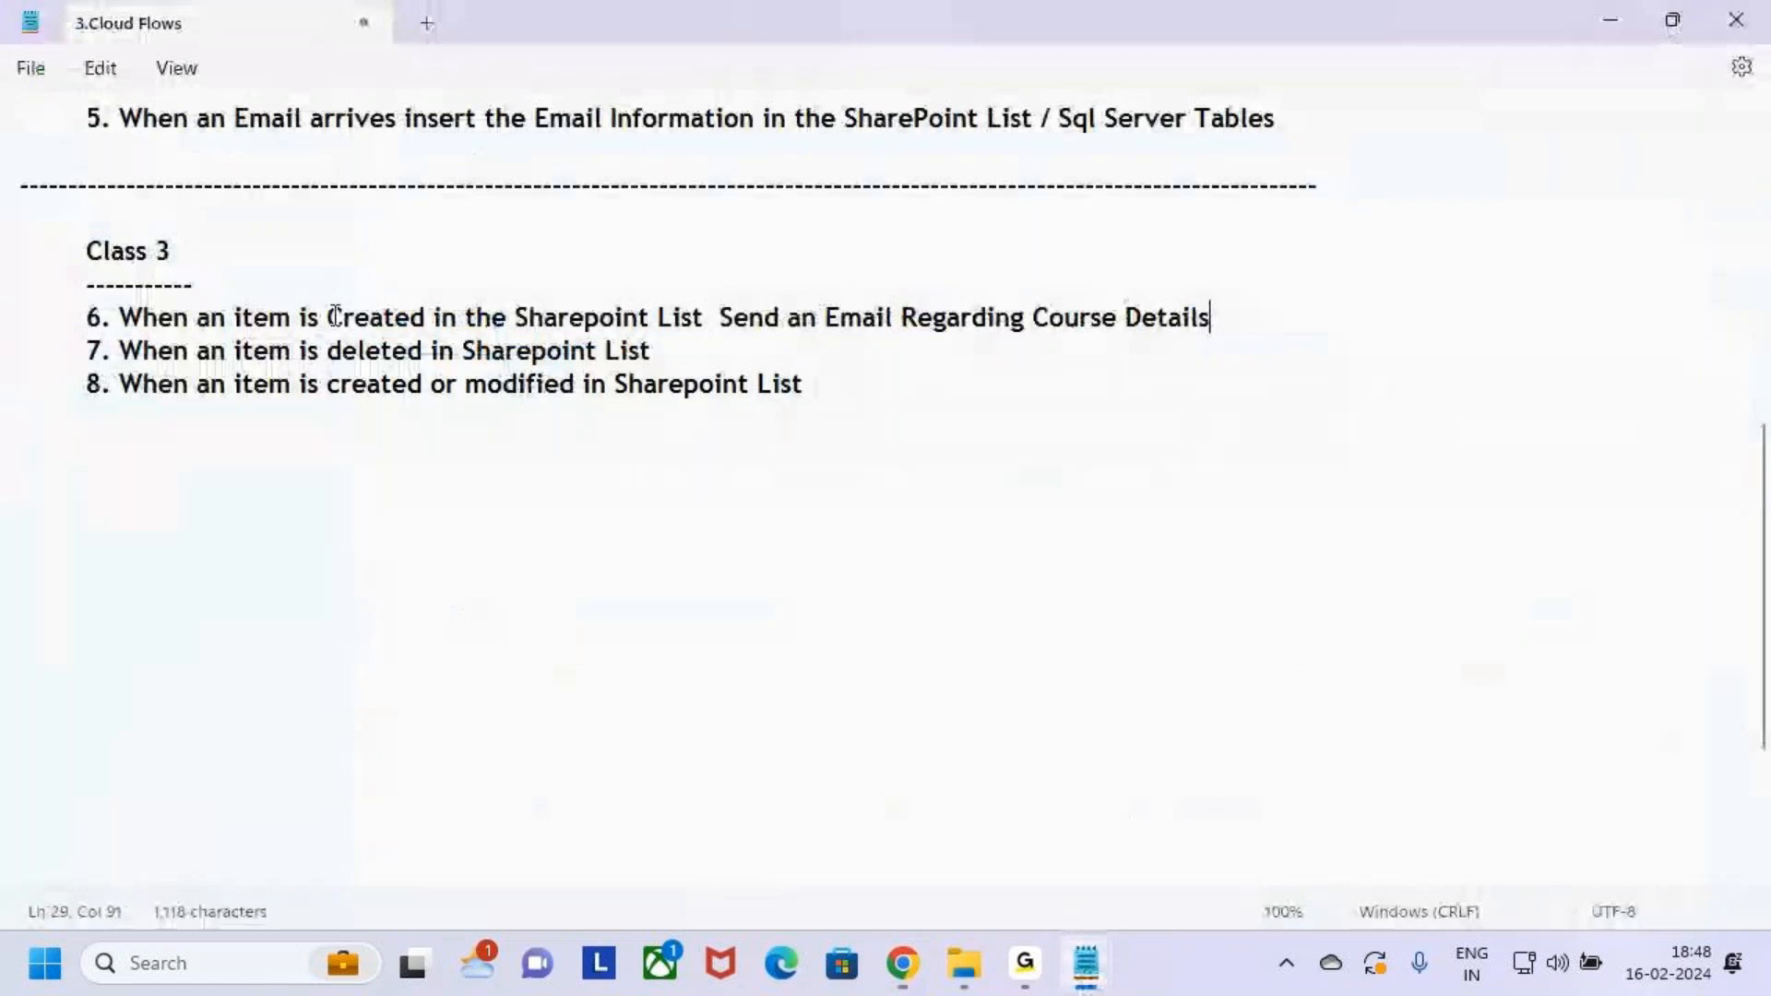
left_click_drag(328, 316, 712, 316)
left_click_drag(886, 323, 1316, 333)
left_click(1320, 332)
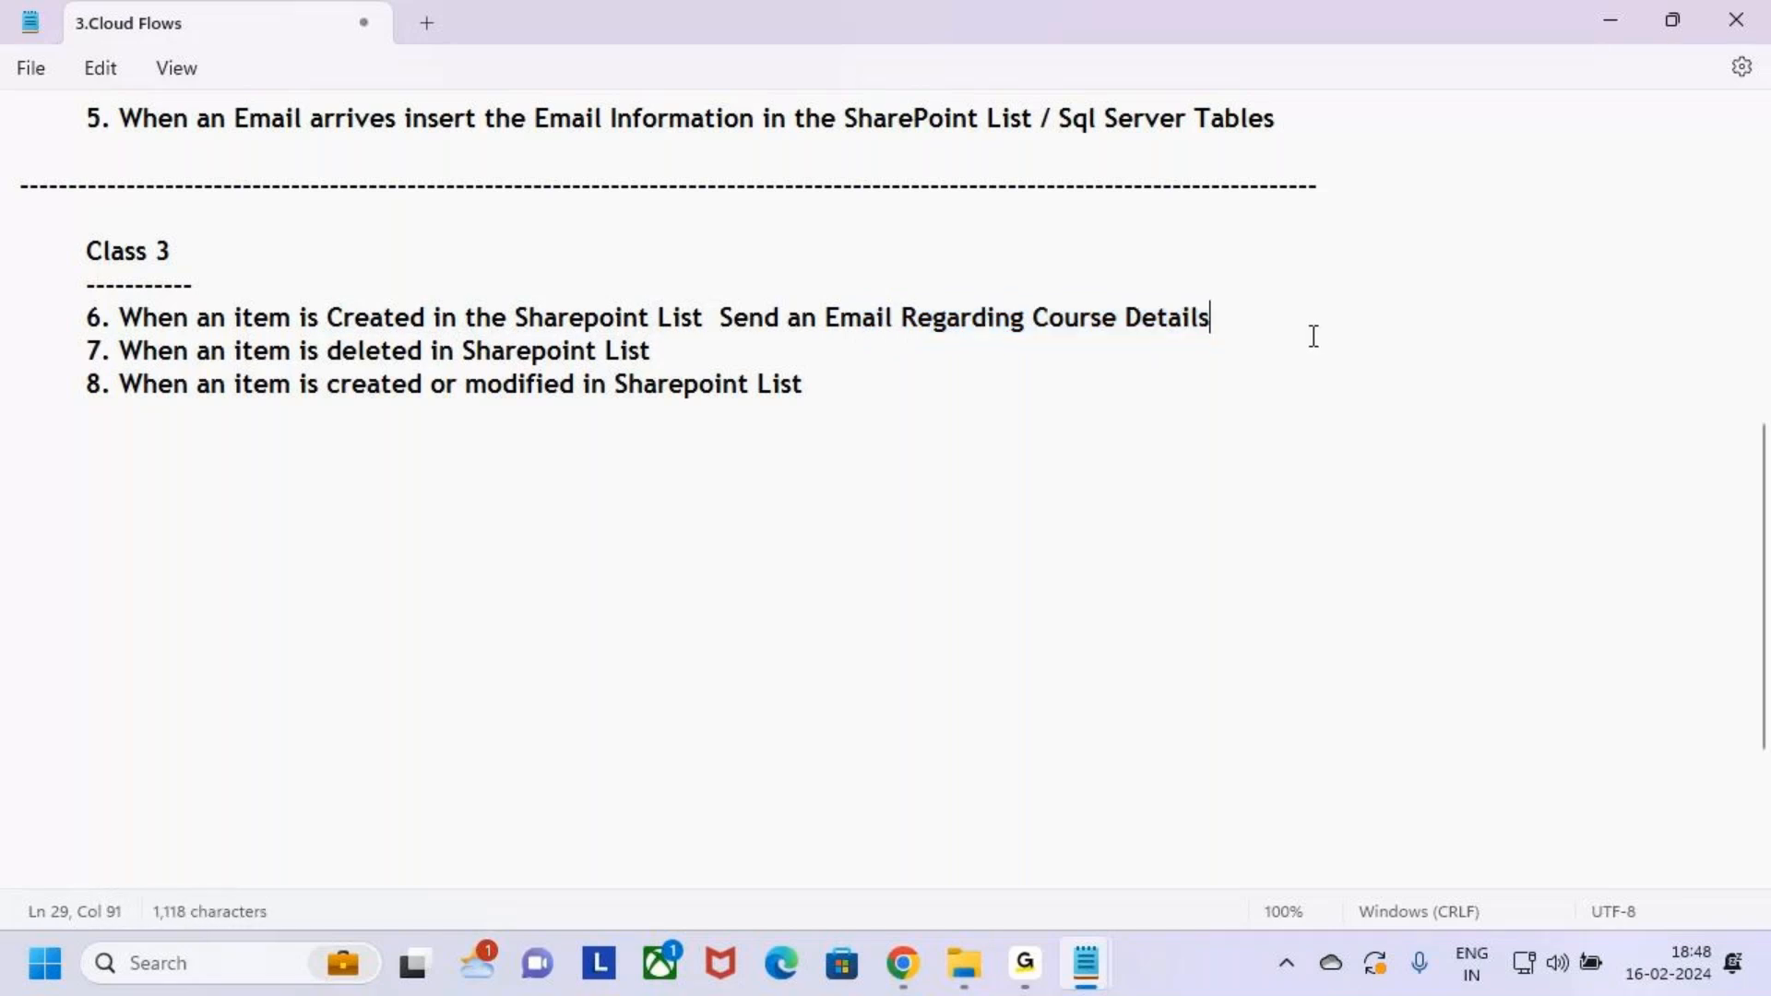
left_click_drag(143, 350, 729, 354)
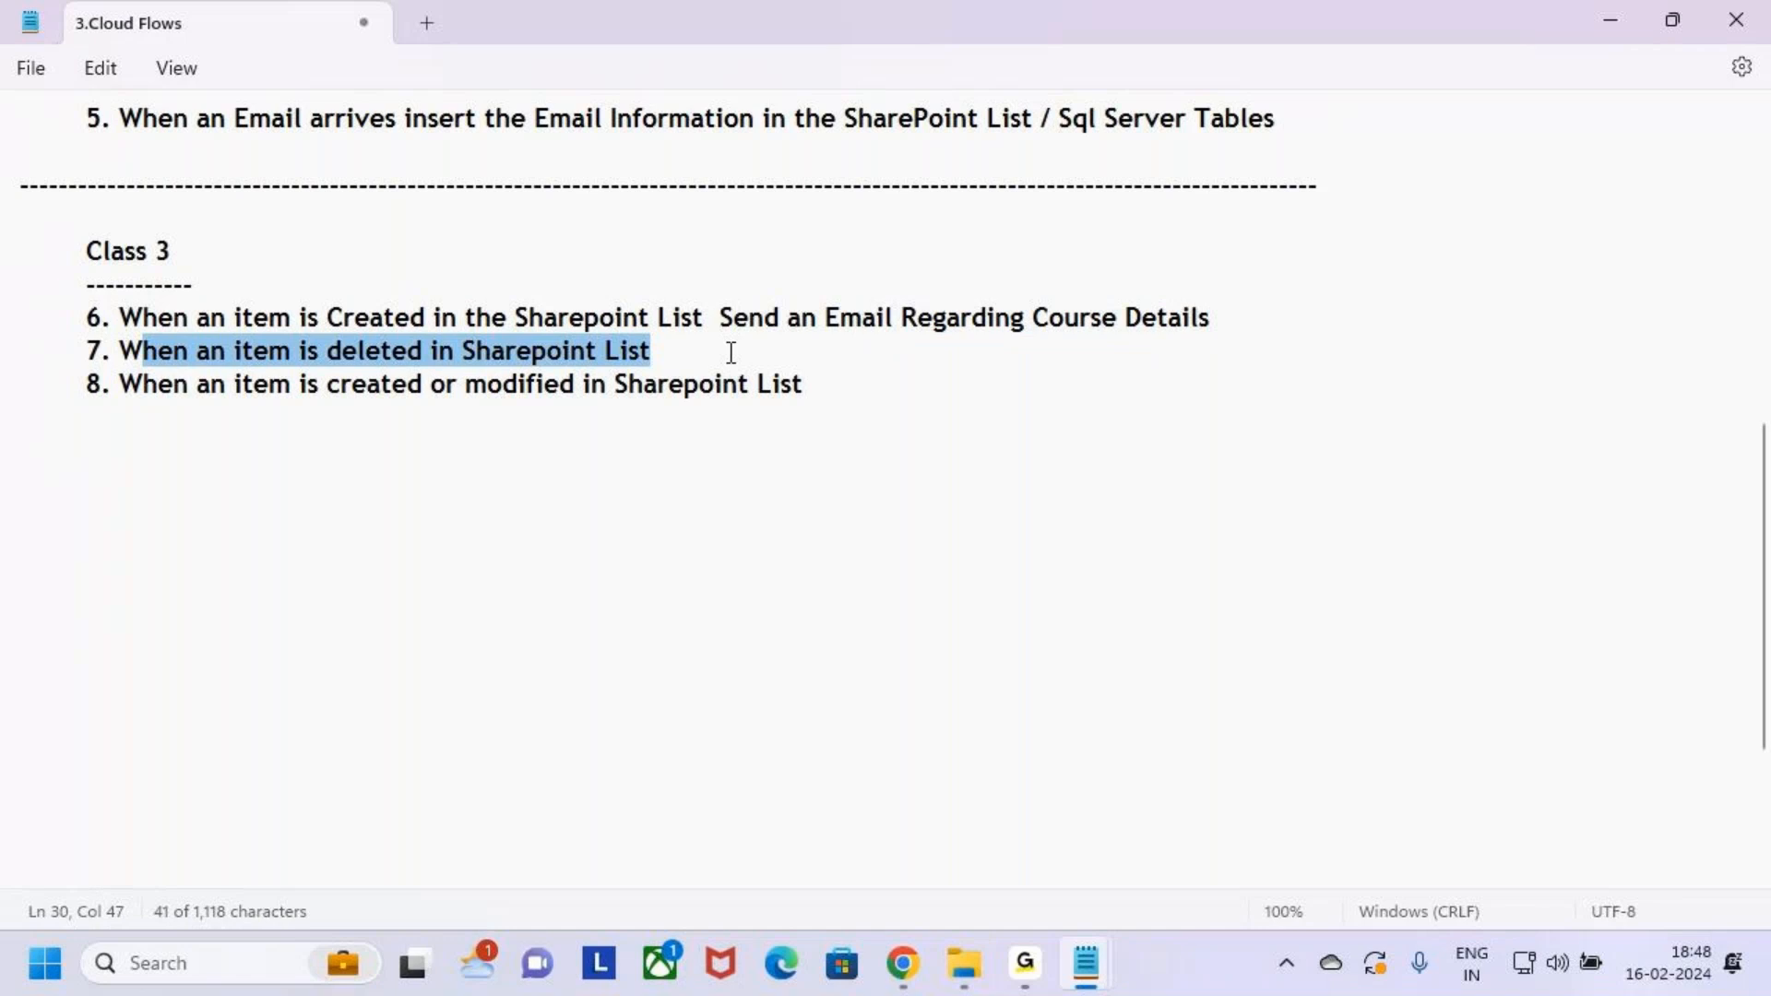
left_click(728, 354)
left_click_drag(330, 353, 668, 356)
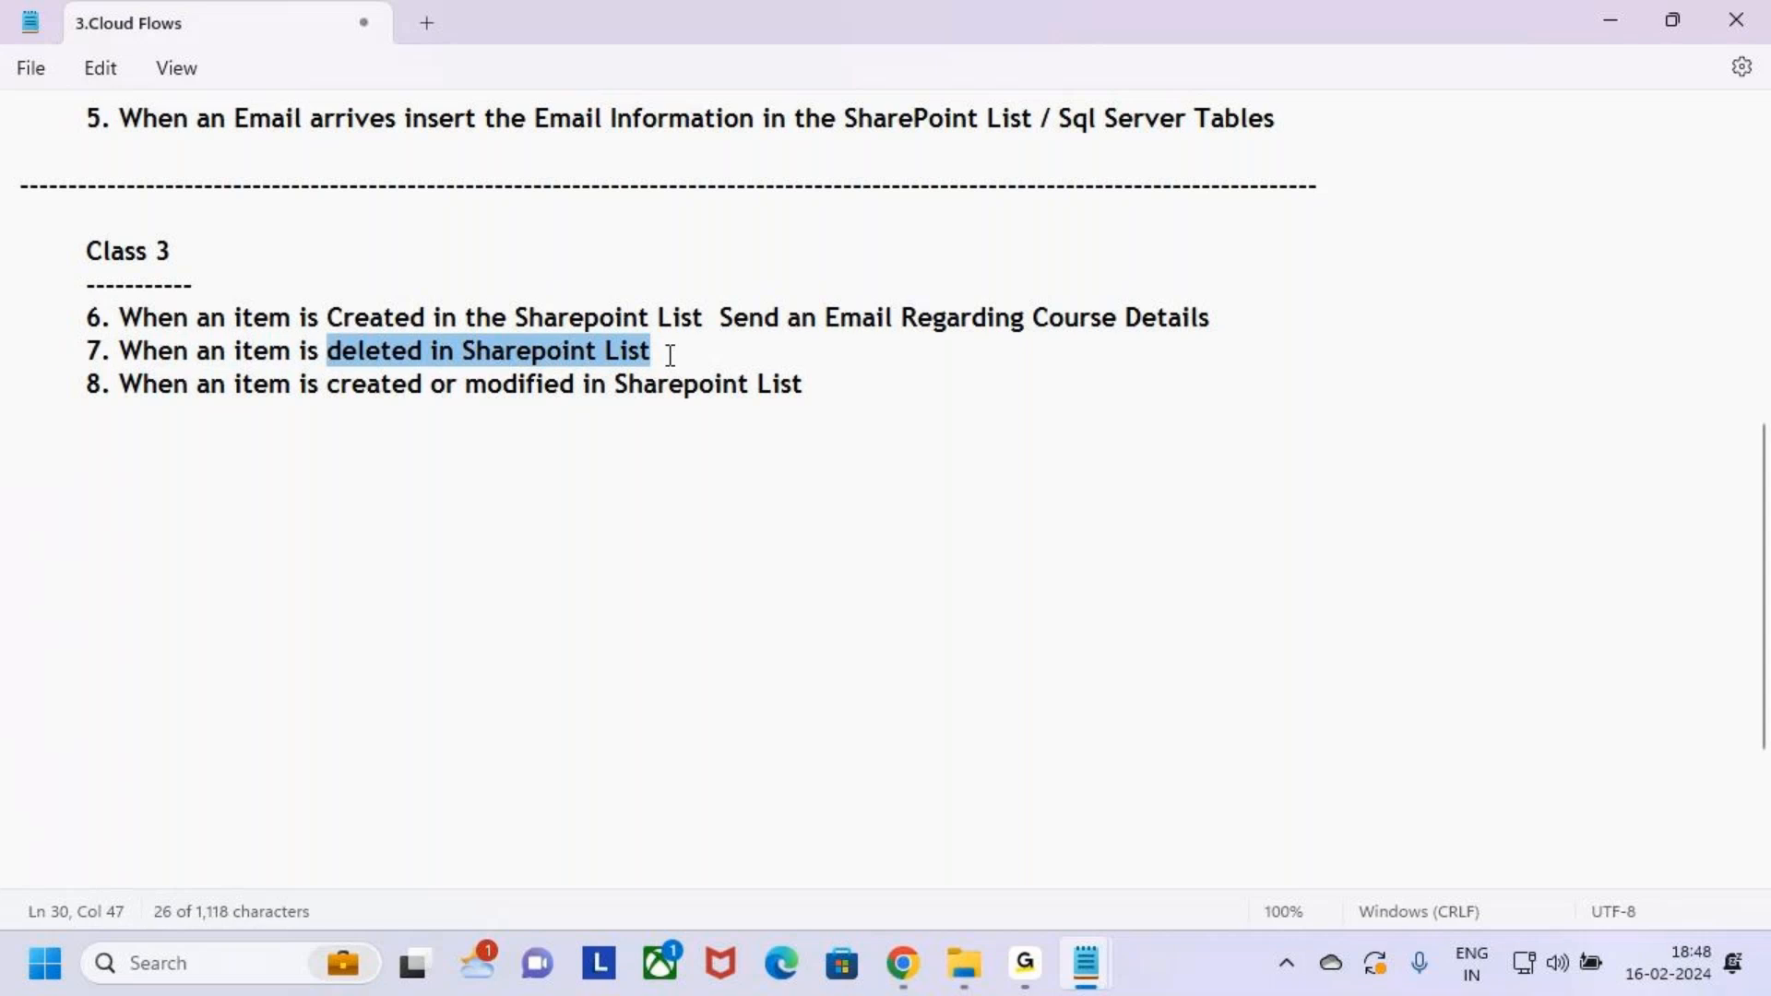
left_click(675, 354)
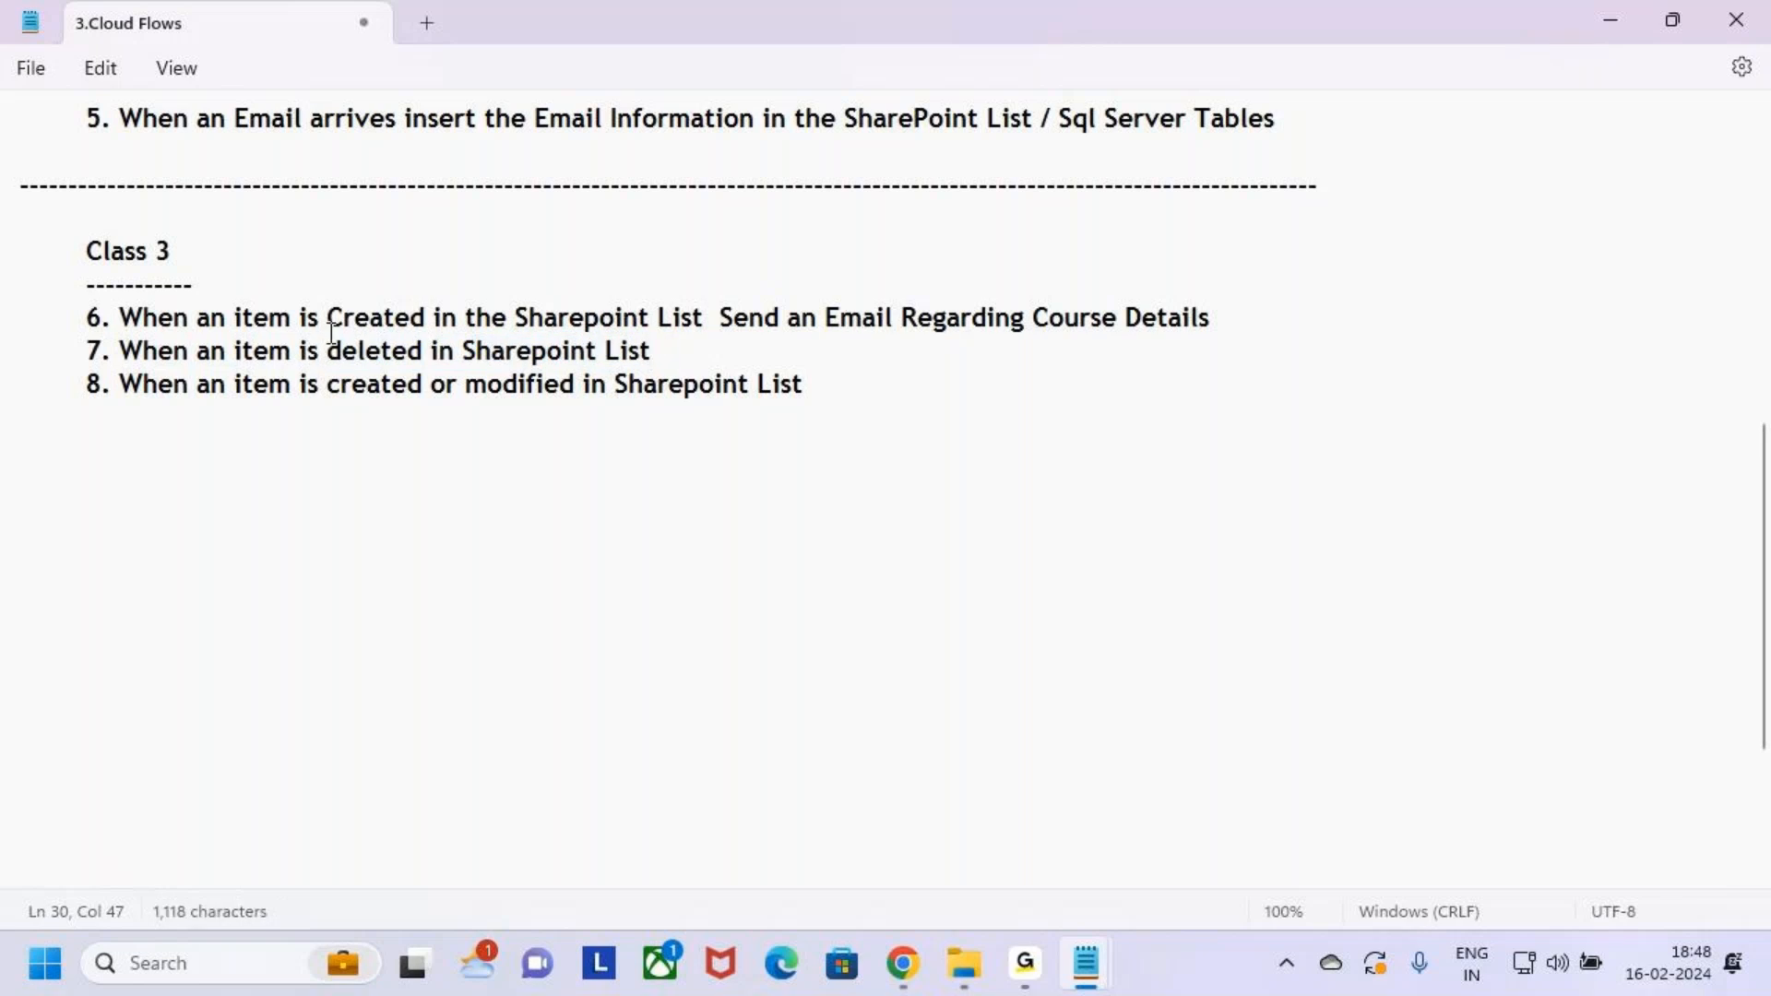
left_click_drag(328, 319, 513, 312)
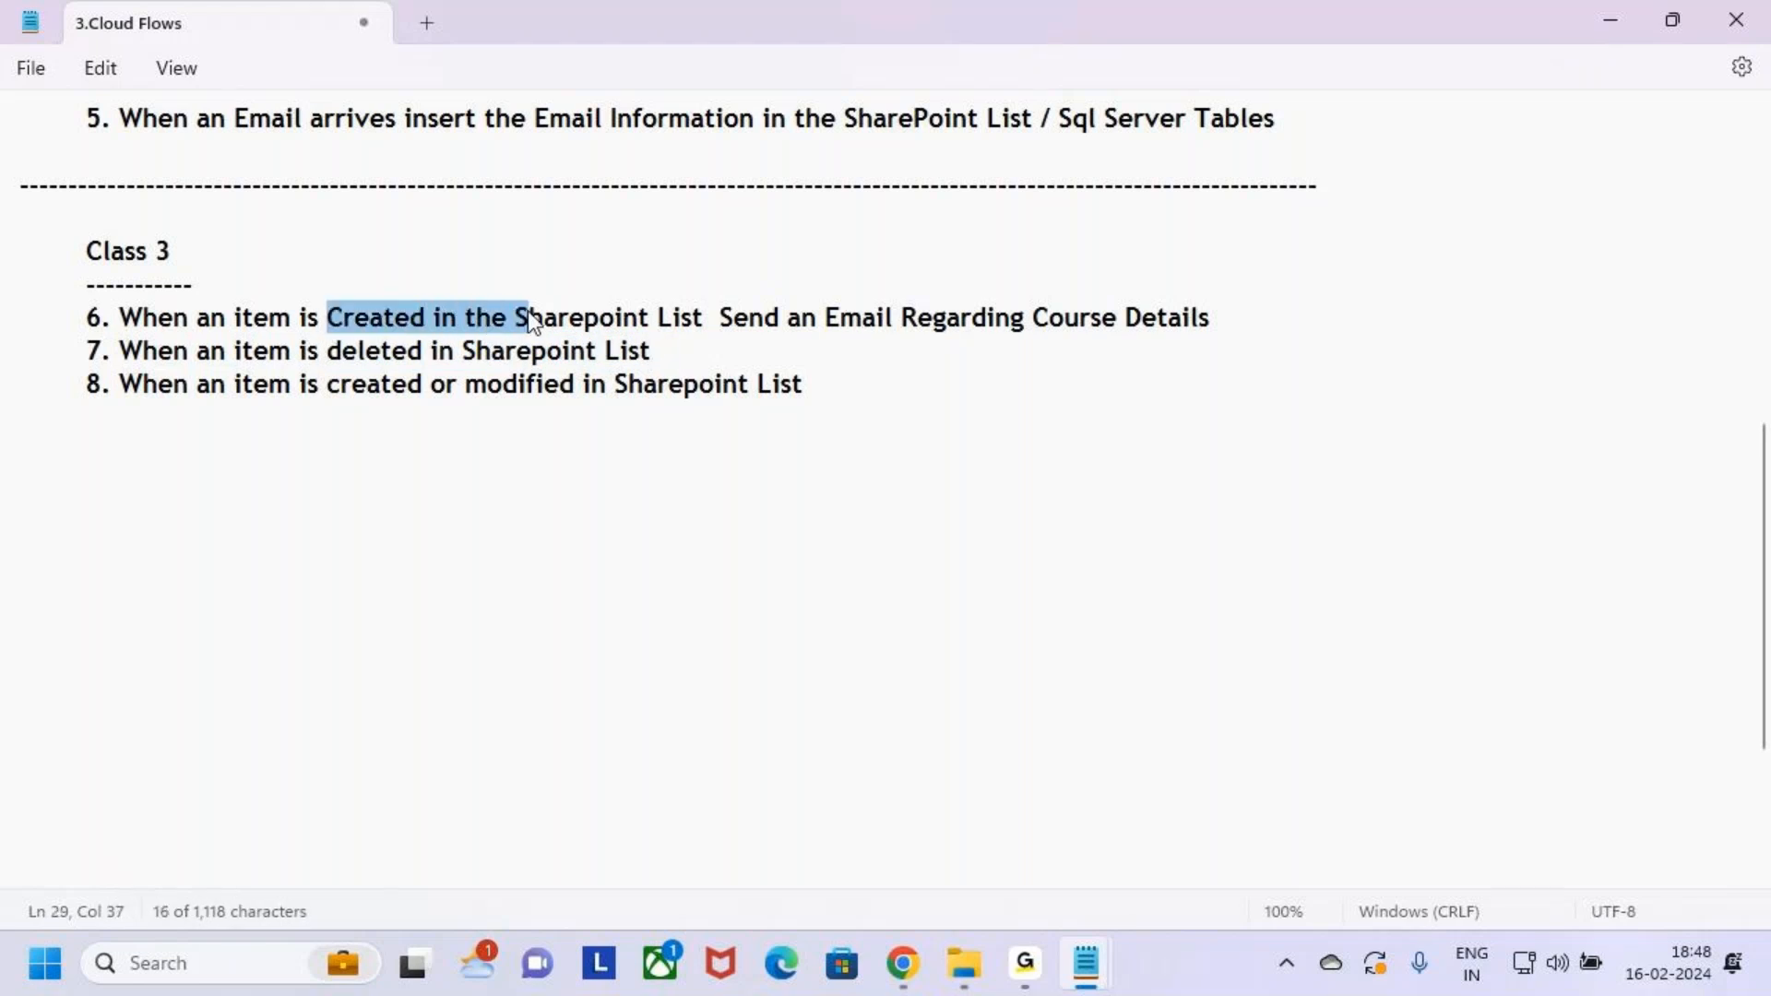
left_click_drag(671, 360, 295, 364)
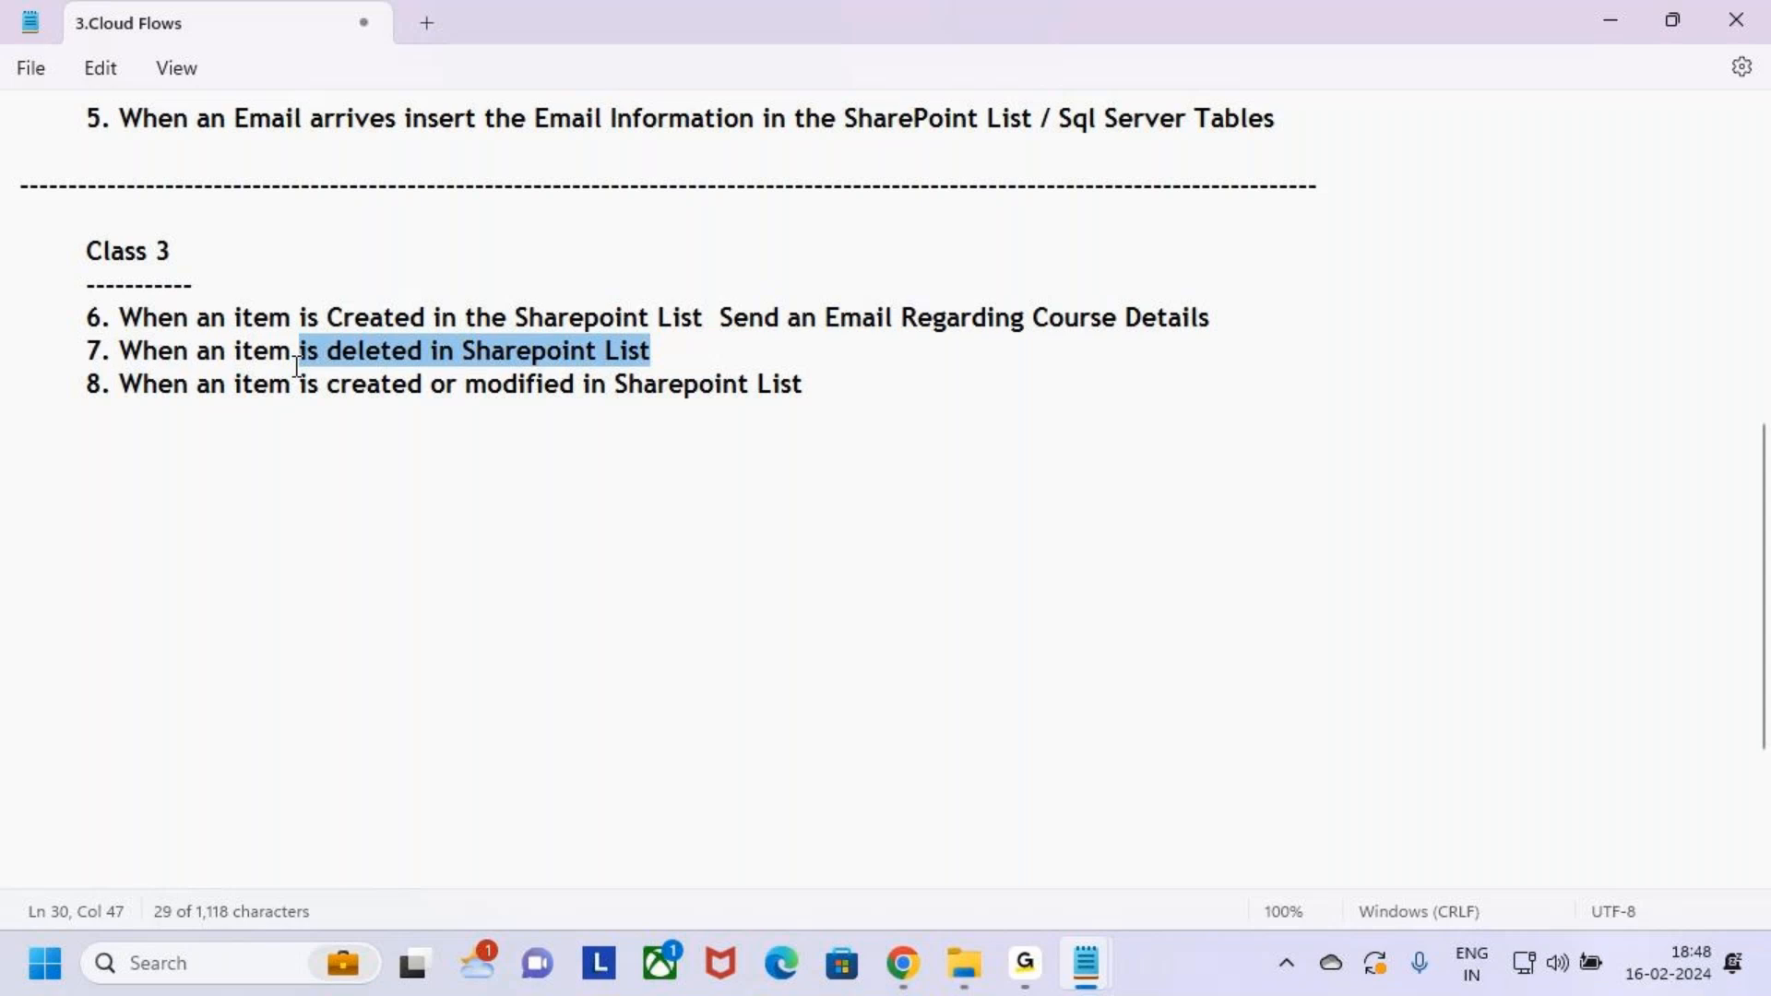
left_click(554, 491)
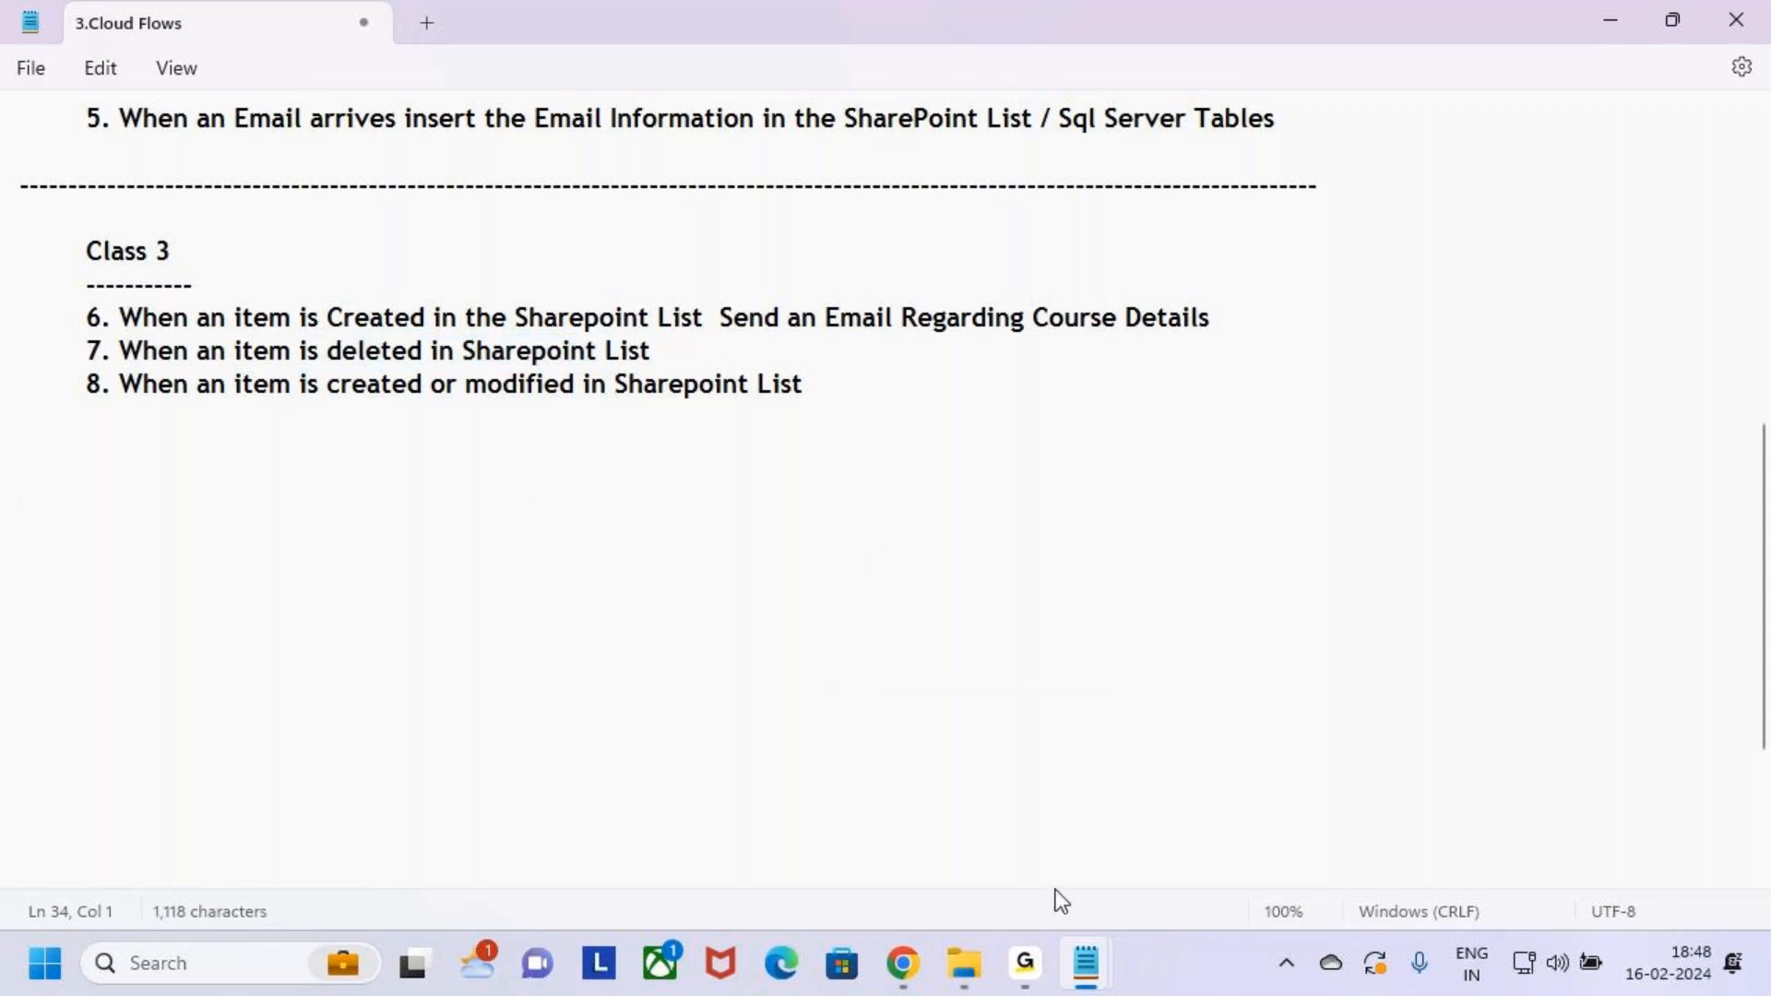
left_click(908, 958)
Go to the Create page and mark up the blank cloud flow types, ticking Automated cloud flow
left_click(178, 22)
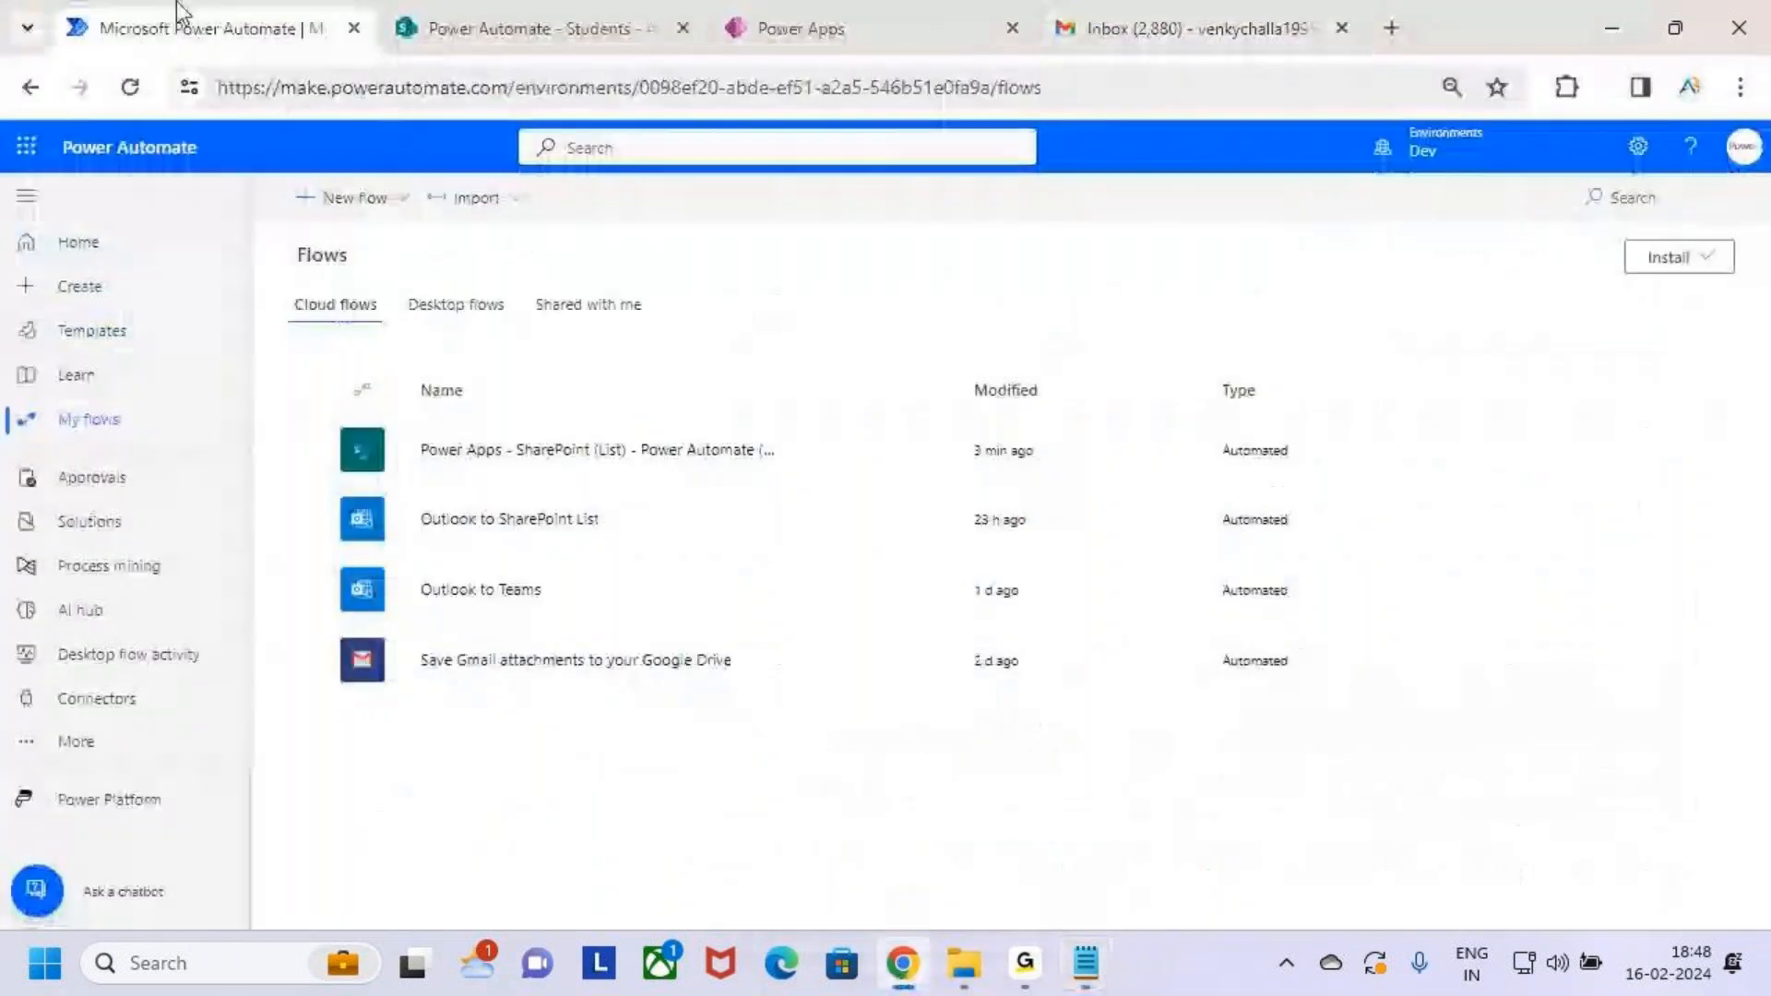
left_click(92, 291)
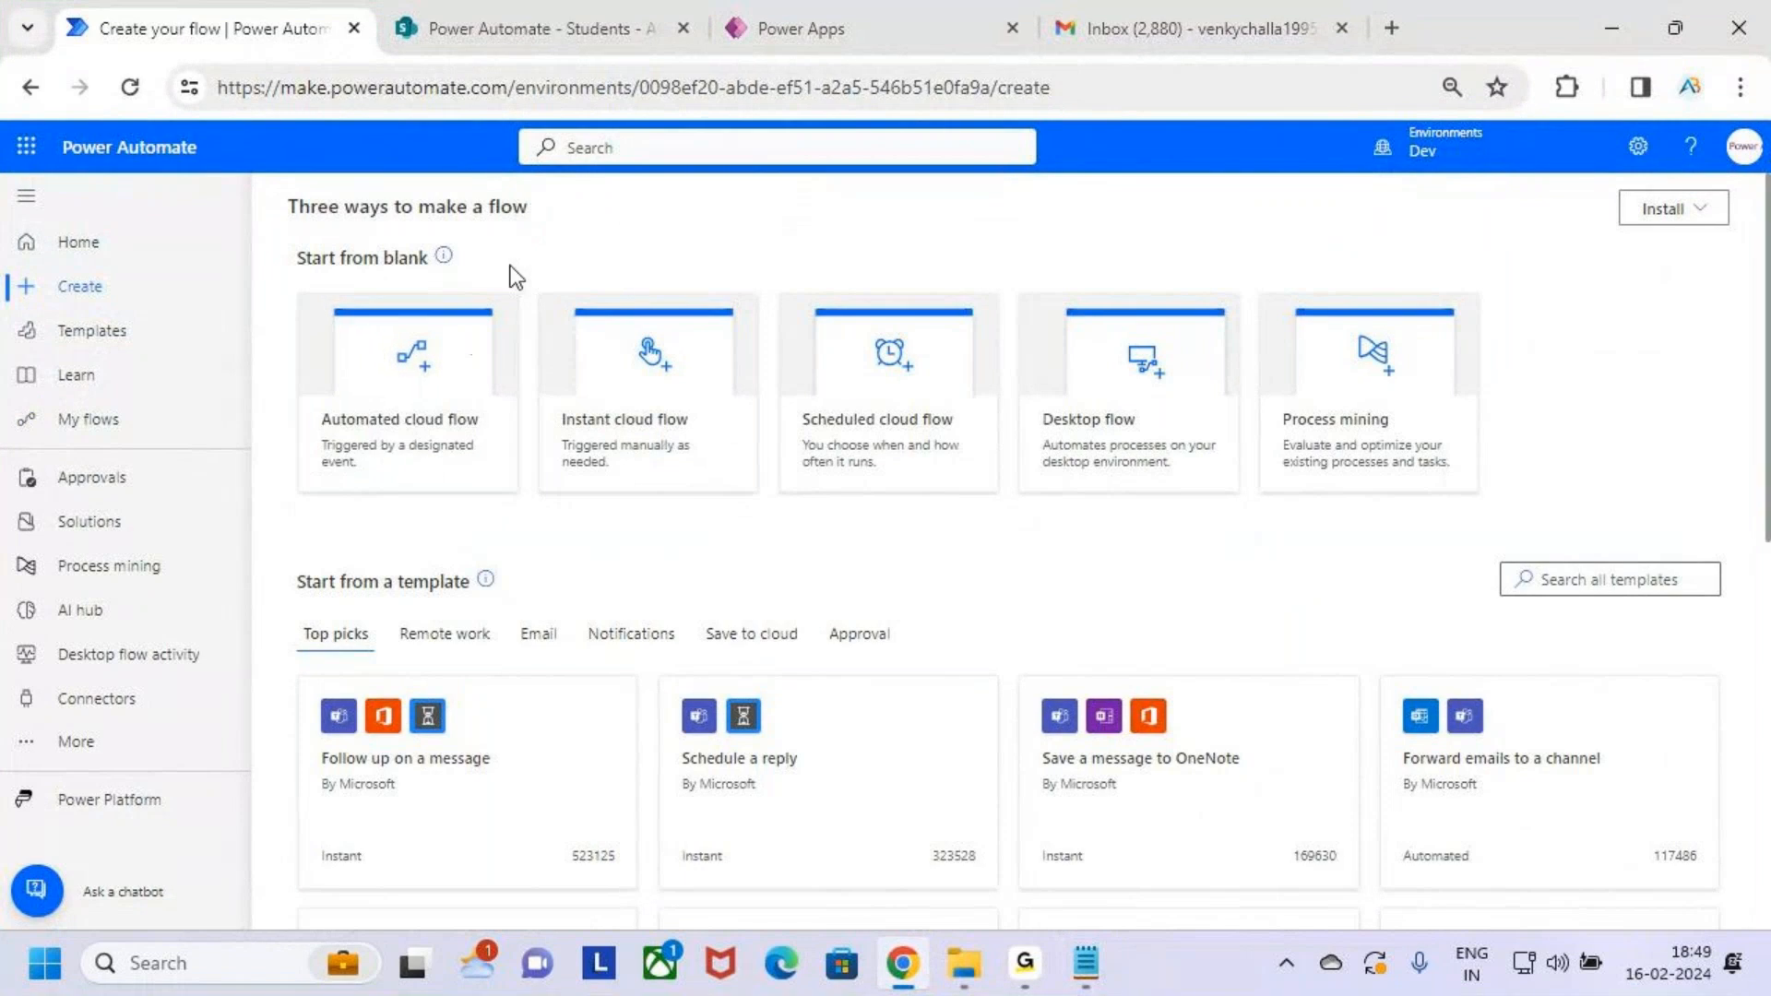
mouse_move(296, 289)
left_mouse_down()
mouse_move(415, 388)
mouse_move(801, 489)
mouse_move(997, 491)
left_mouse_up()
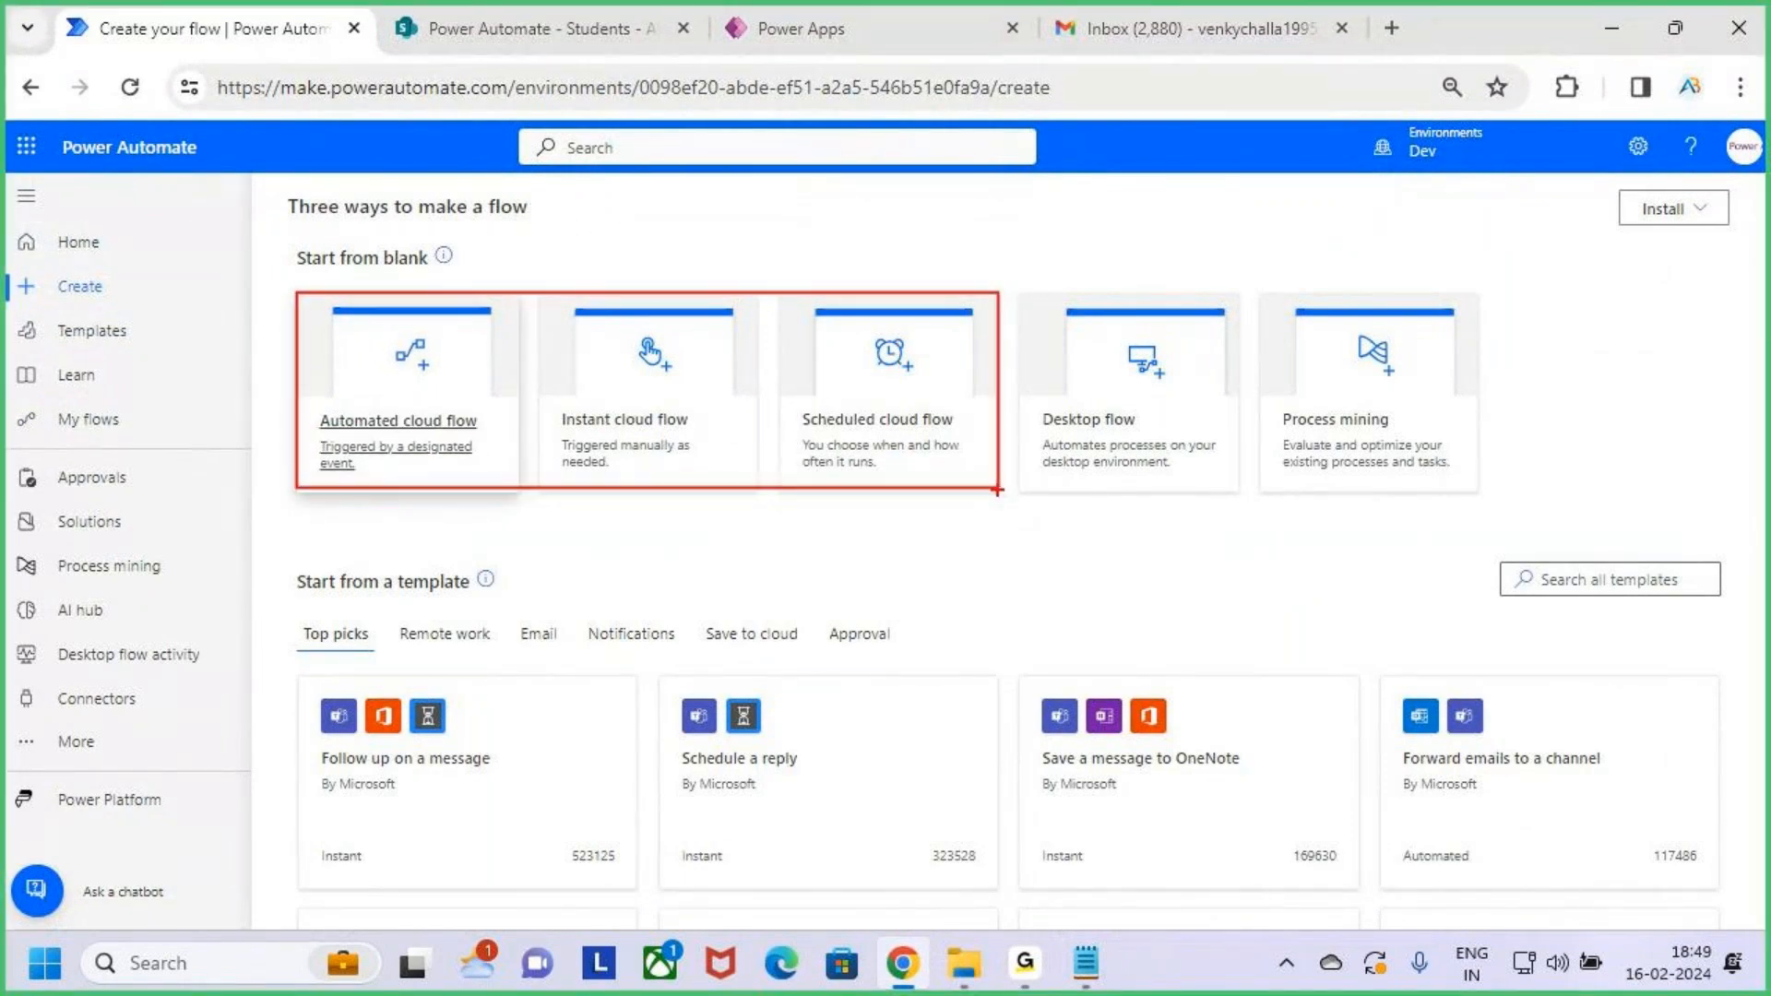
left_click_drag(514, 297, 514, 487)
mouse_move(395, 395)
left_mouse_down()
mouse_move(419, 424)
mouse_move(482, 303)
left_mouse_up()
key("Escape")
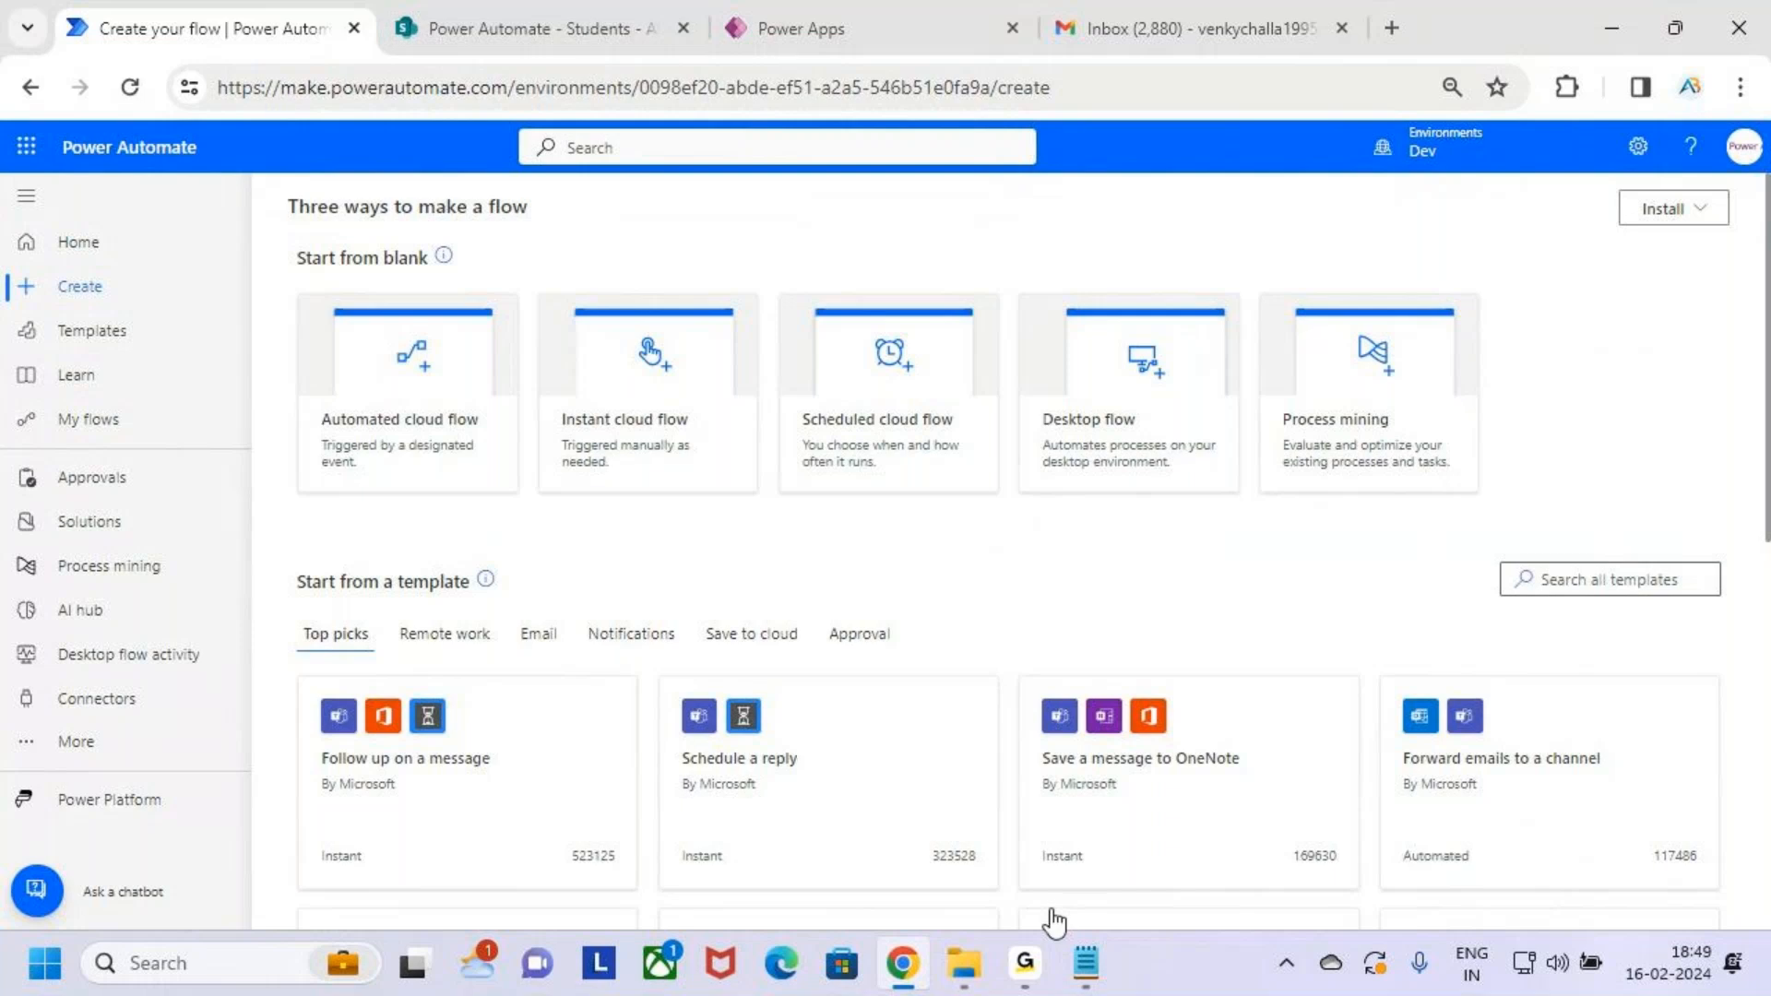
Highlight the item-deleted task in the Notepad notes, then outline the Automated cloud flow option
left_click(1088, 960)
left_click_drag(226, 353, 555, 358)
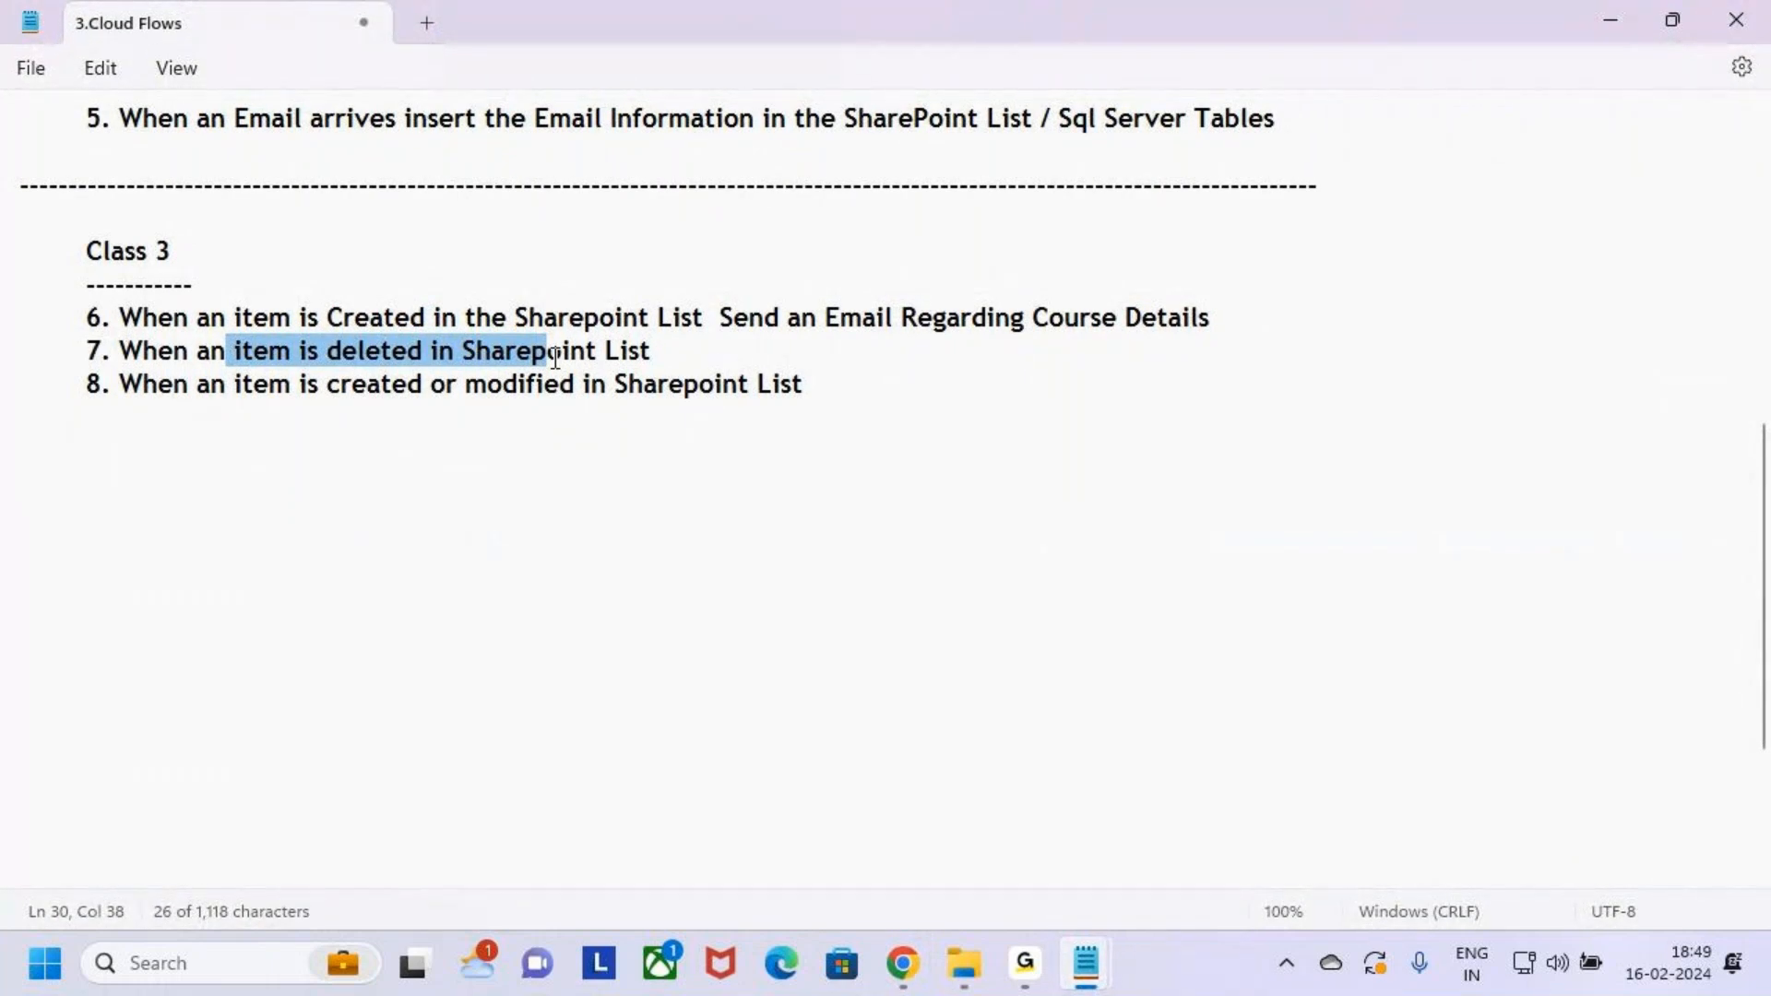
key("alt+Tab")
key("ctrl+2")
mouse_move(296, 292)
left_mouse_down()
mouse_move(398, 405)
mouse_move(524, 501)
left_mouse_up()
Start an automated cloud flow named 'SharePoint (Delete) Power Automate (Email)'
key("Escape")
left_click(455, 422)
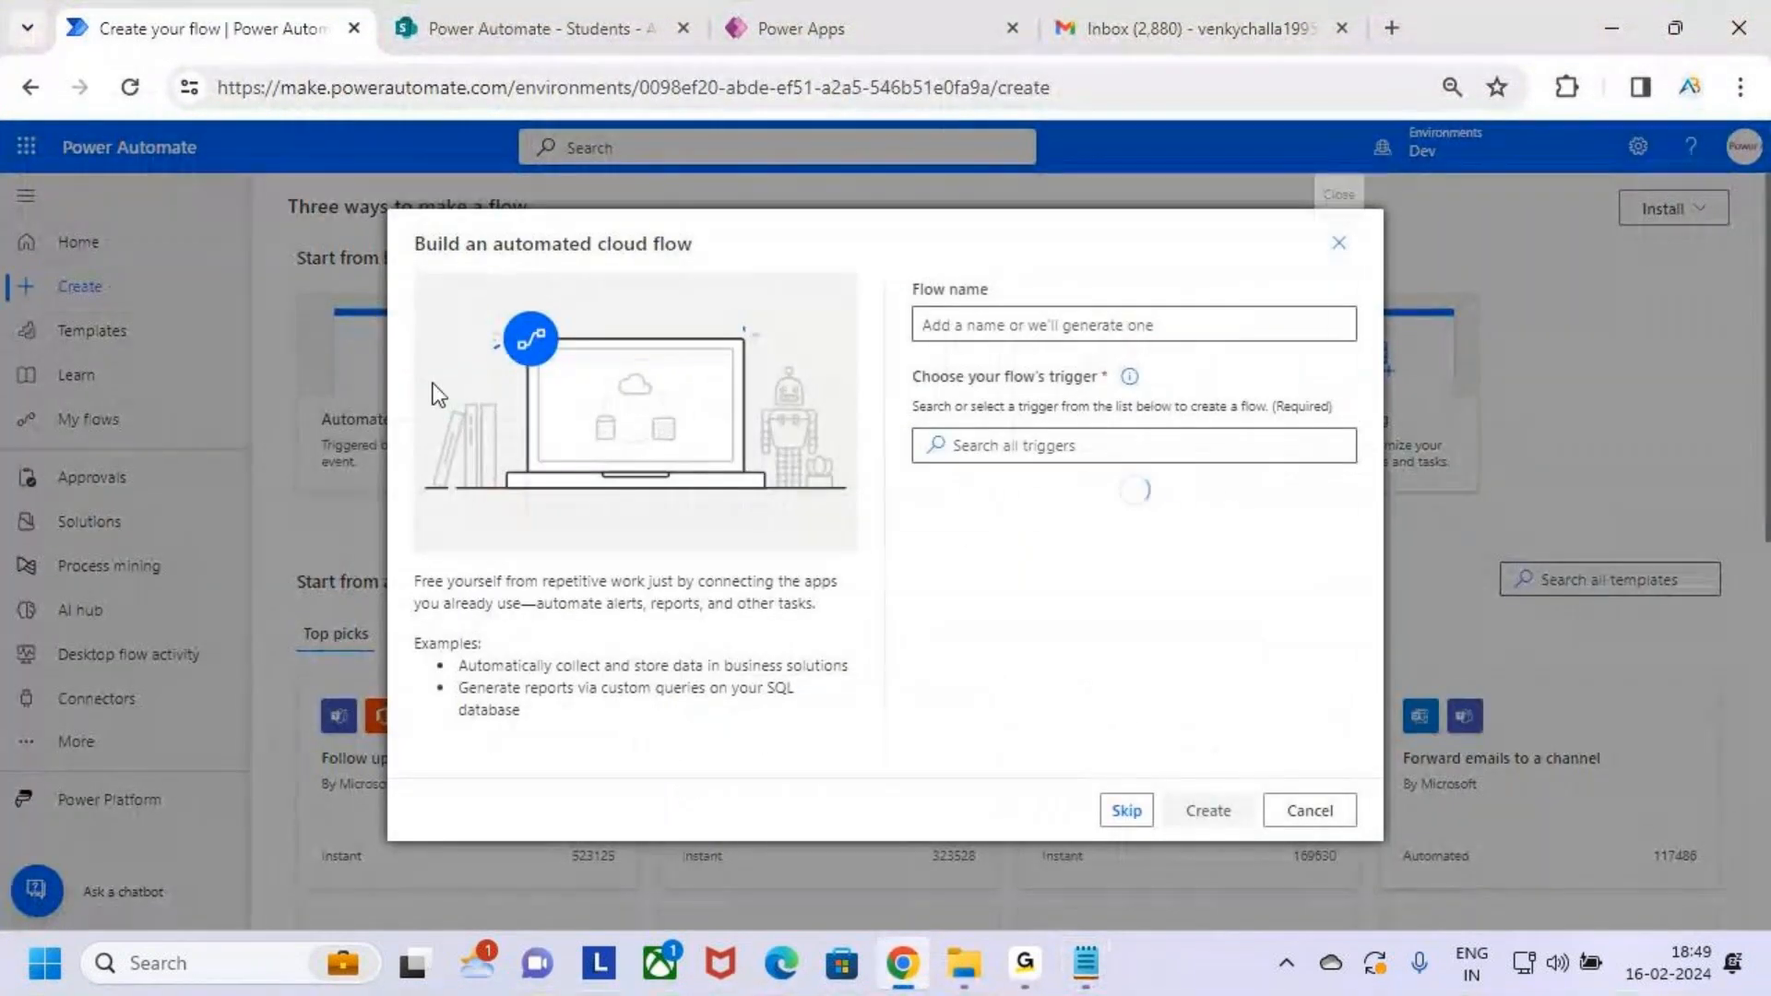
left_click(989, 318)
type("ShareP")
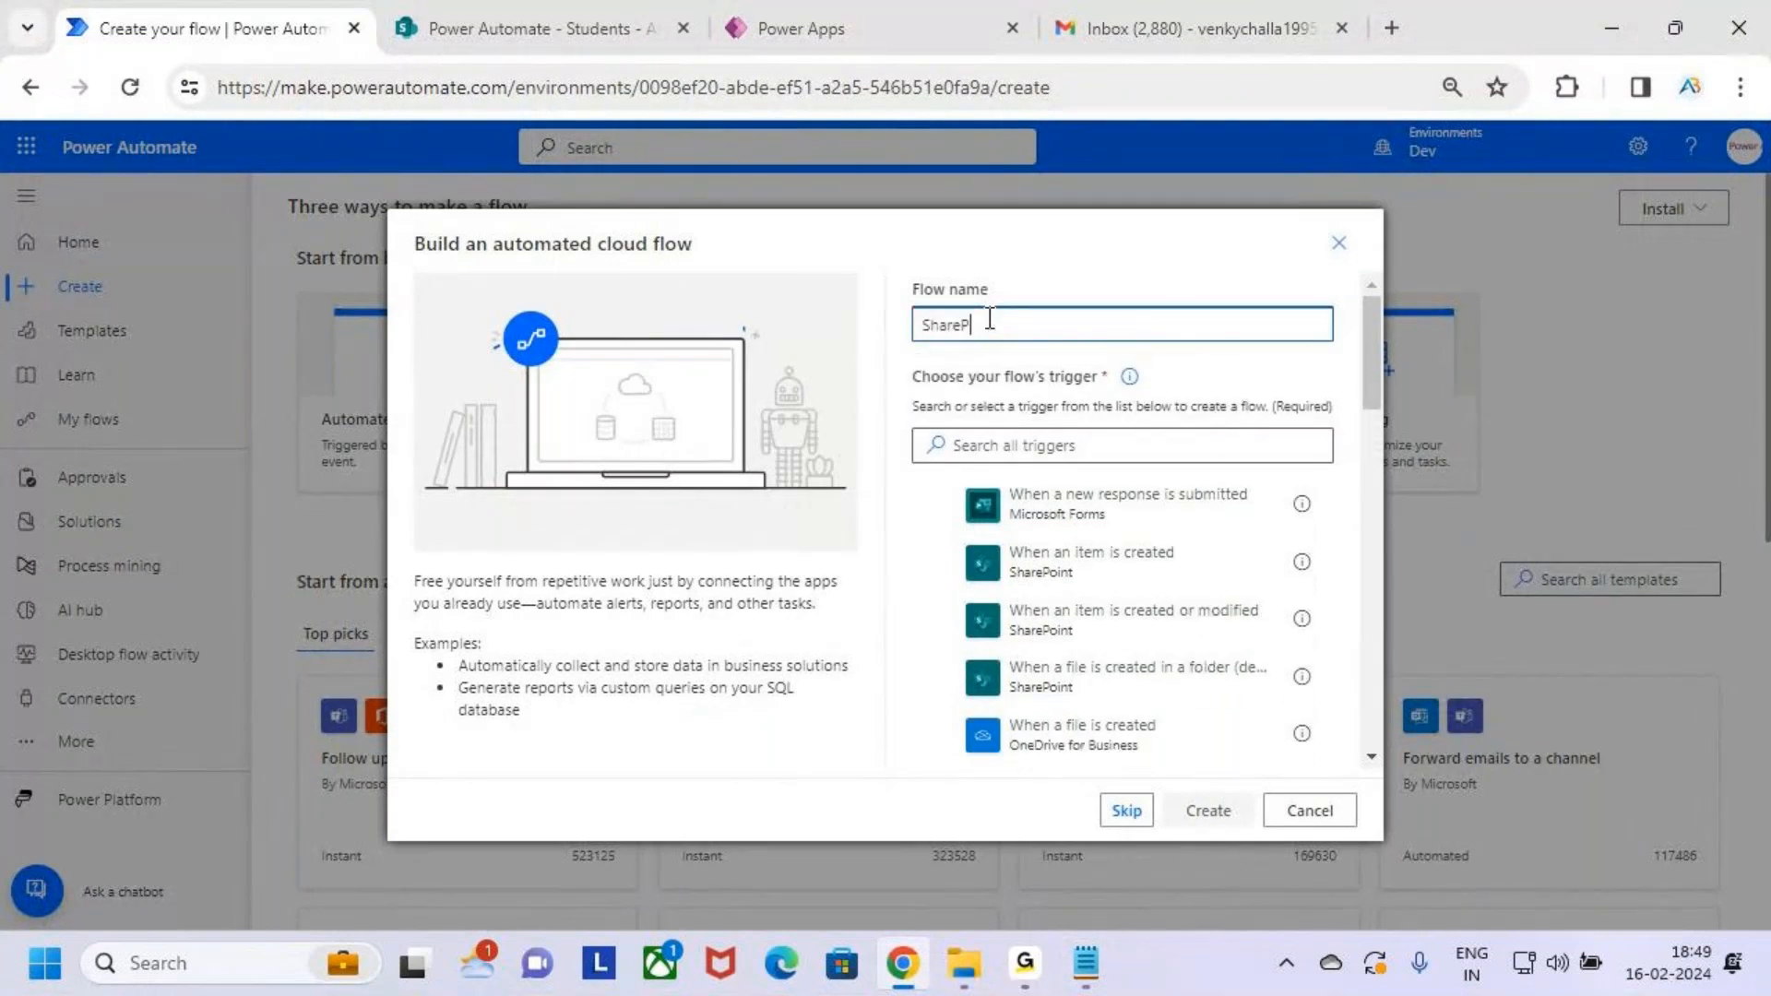
type("oint (Delete) Power Automate ")
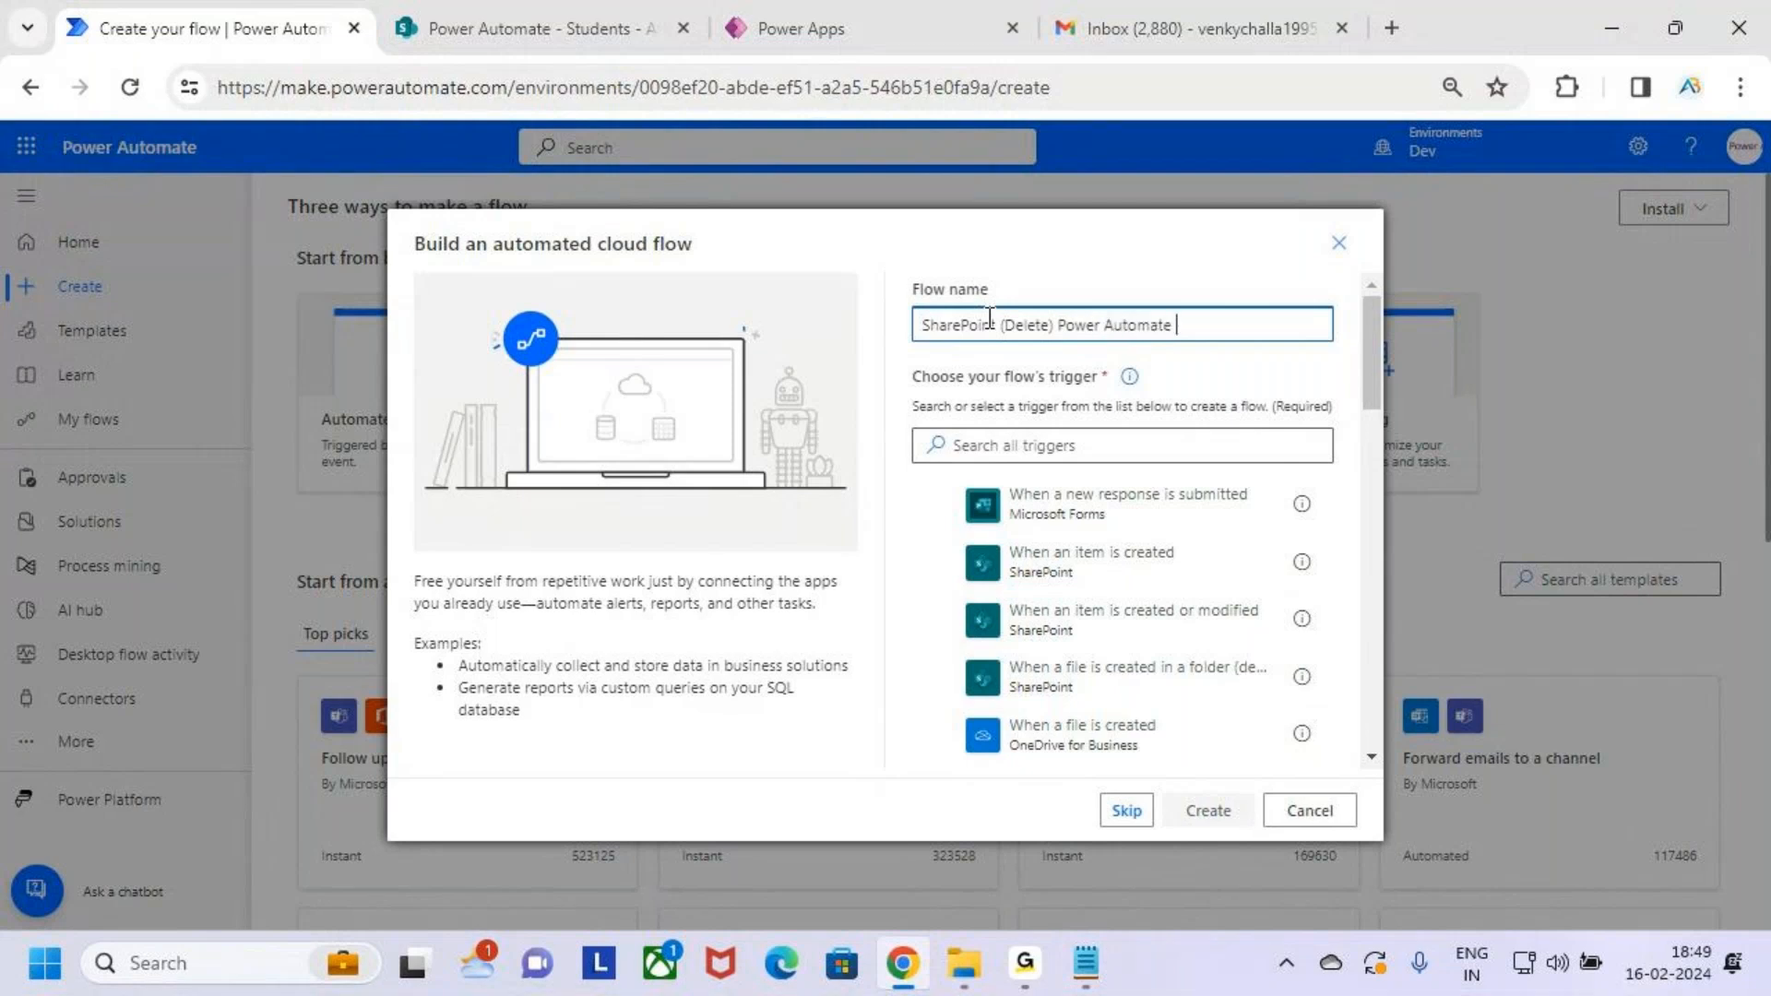
type("(Emai")
left_click_drag(996, 327, 877, 327)
left_click(1295, 326)
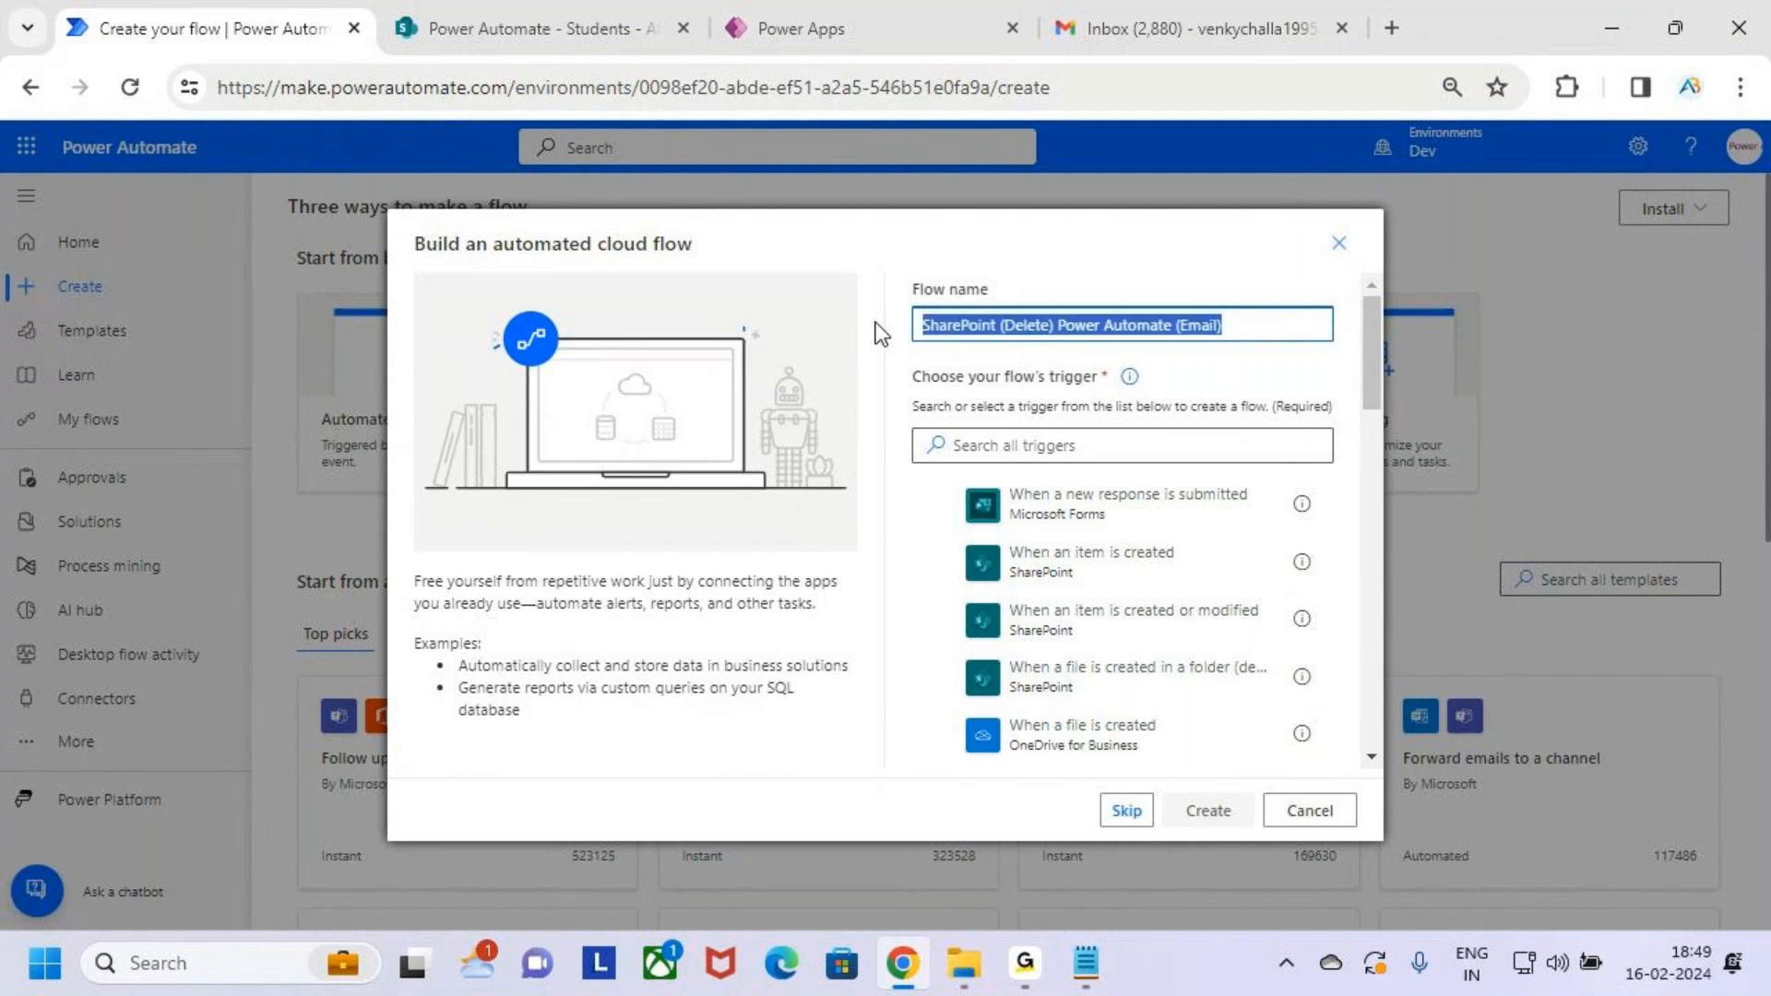
left_click(1282, 329)
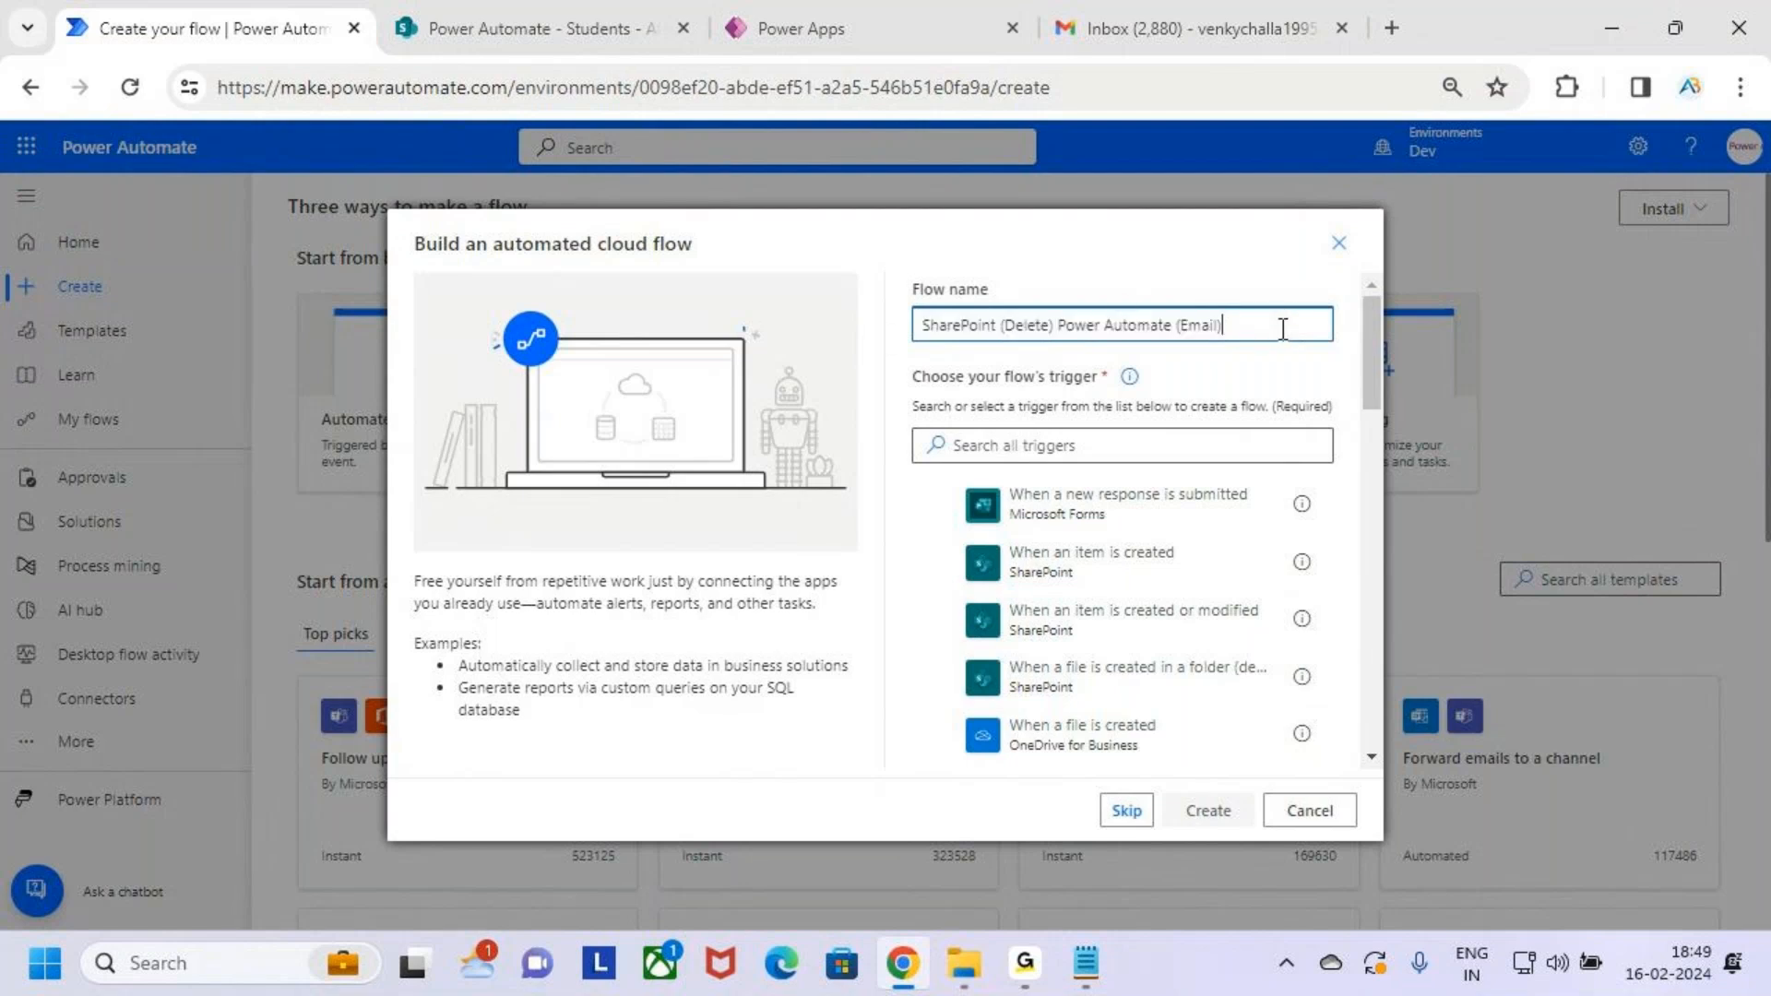
Search 'sharePoint', pick the 'When an item is deleted' trigger and create the flow
left_click(1140, 446)
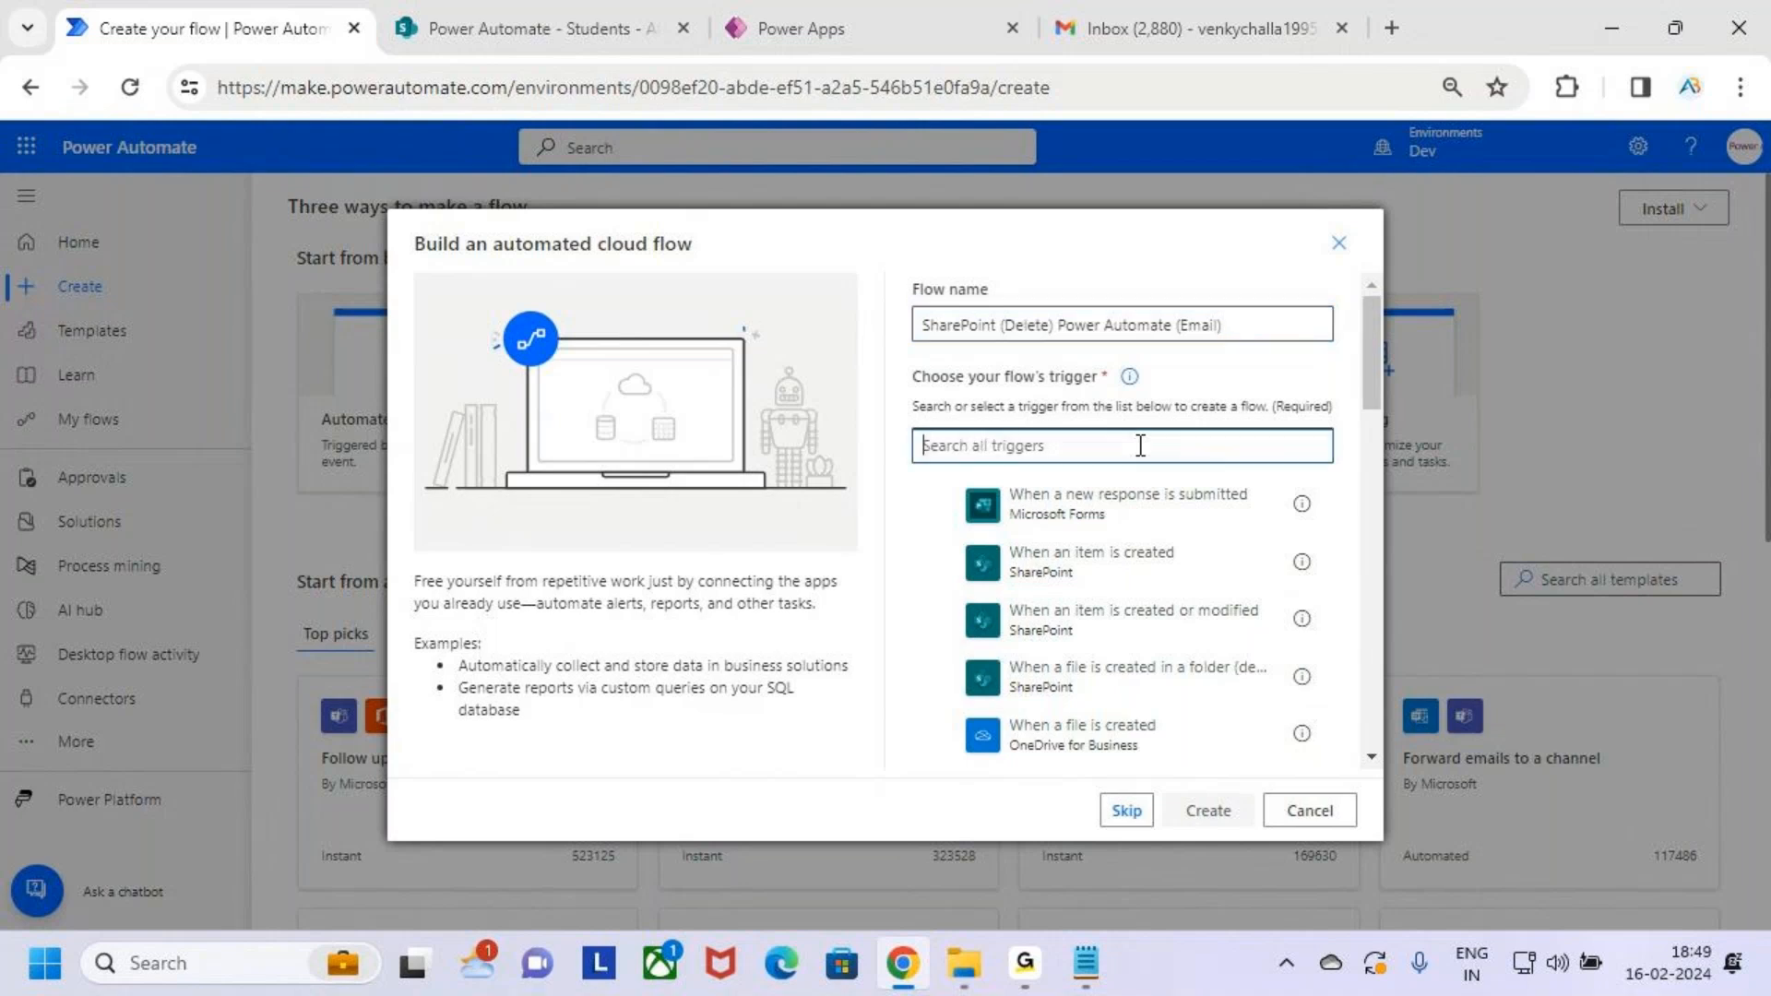
type("sharePoint")
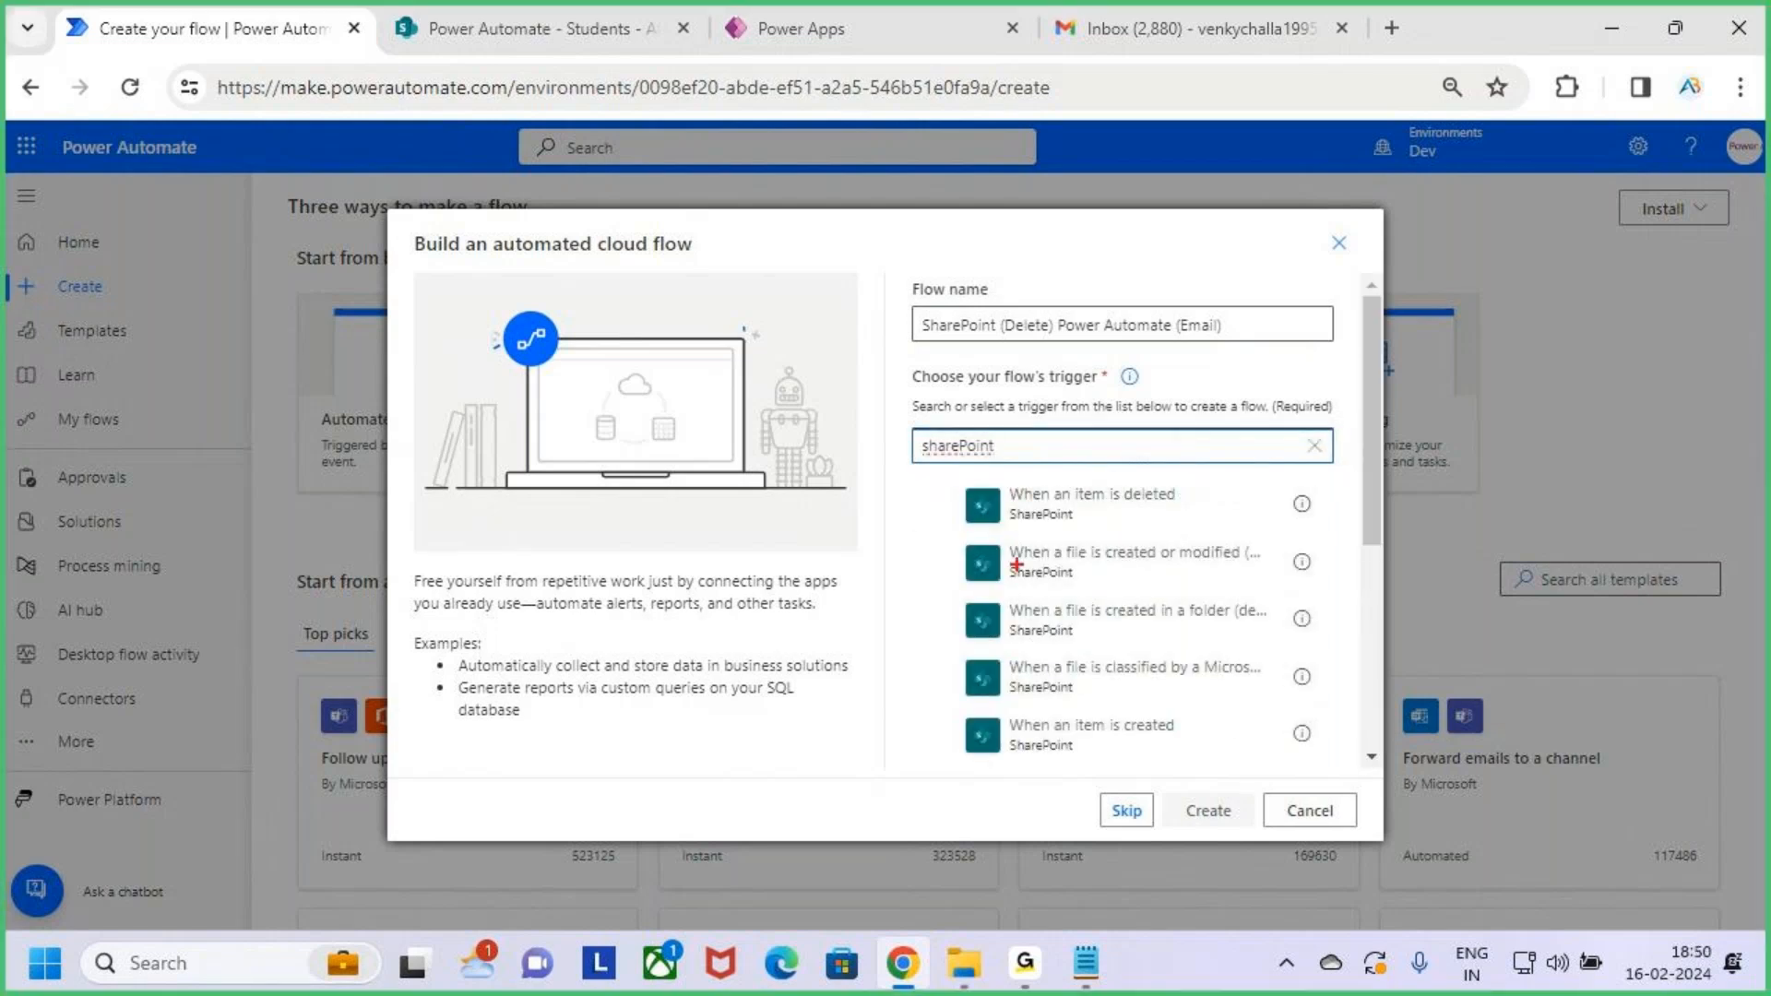
scroll(1142, 620, "down", 4)
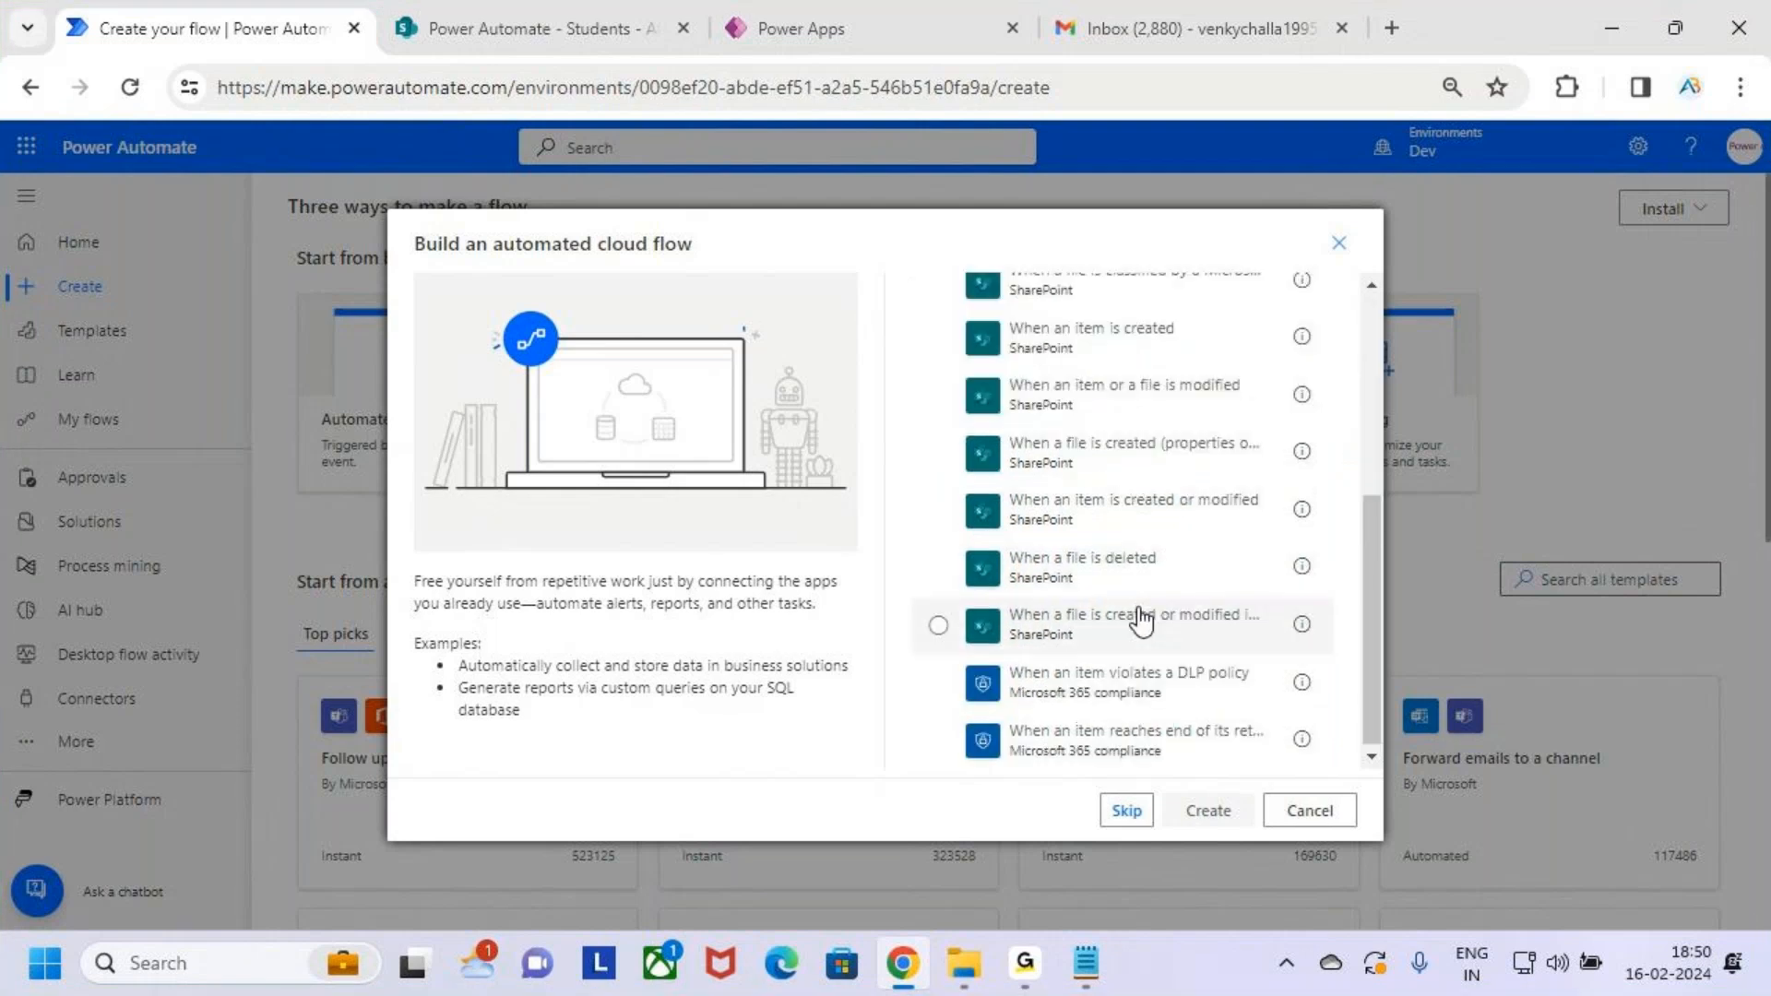
scroll(1142, 620, "up", 4)
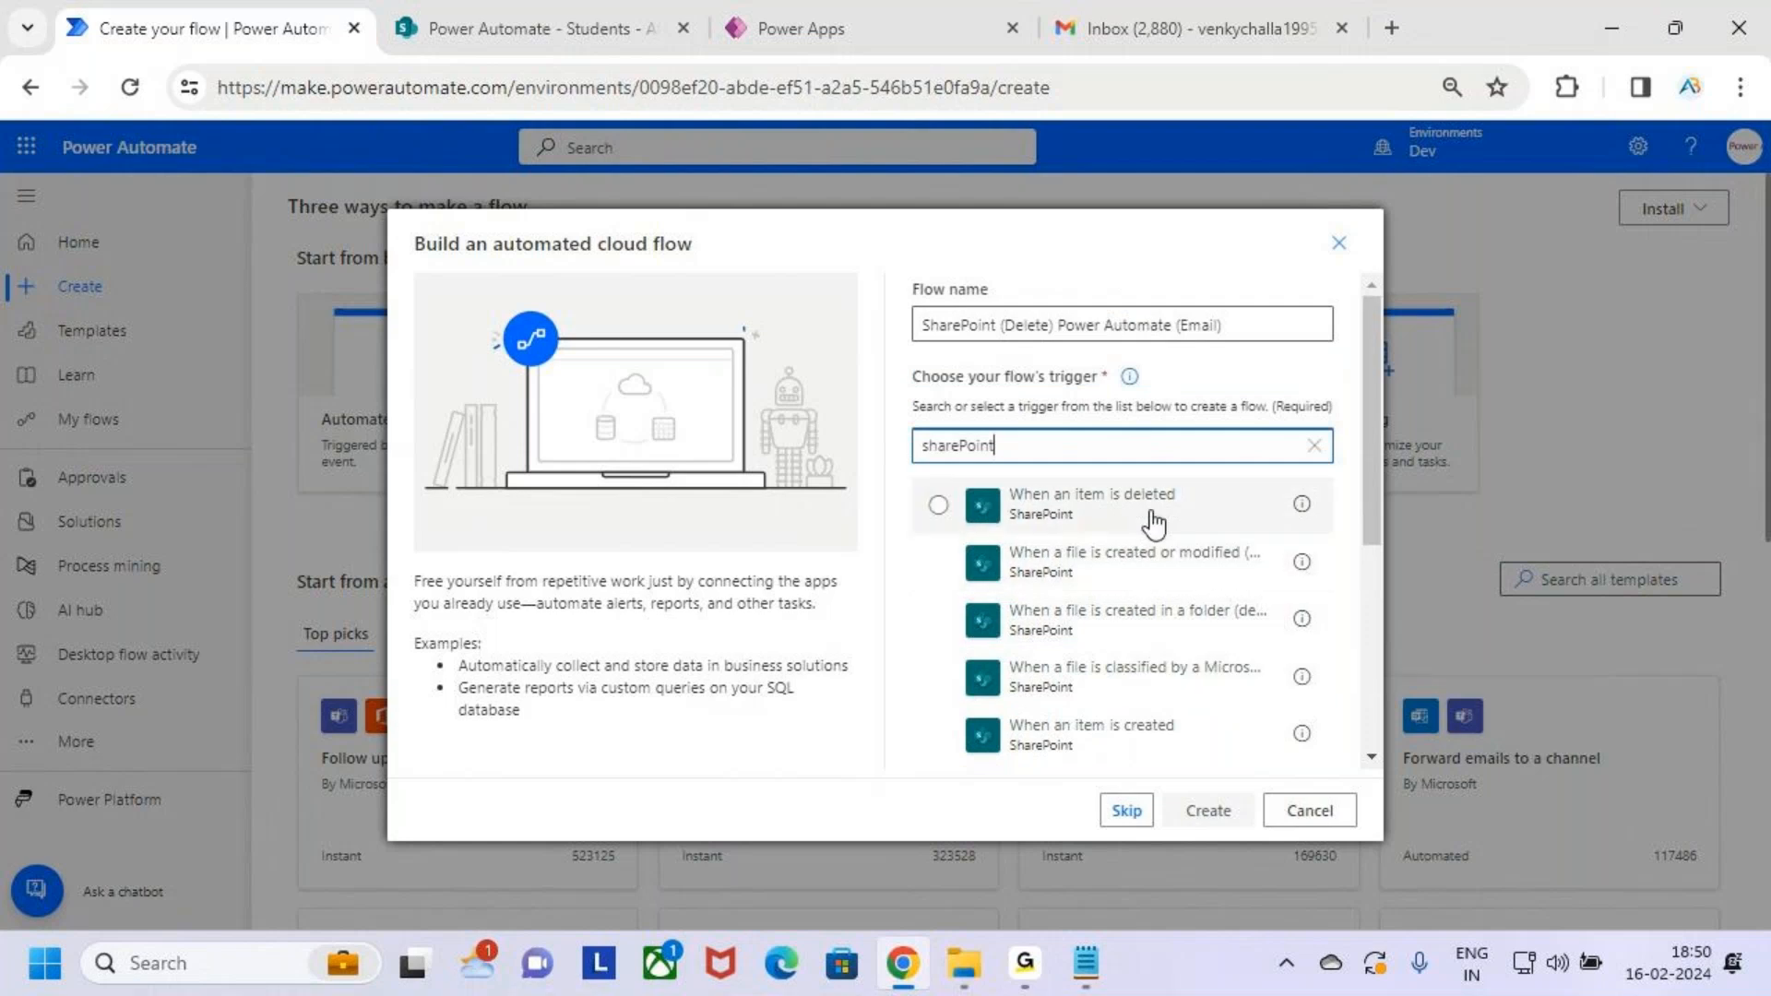
left_click_drag(958, 476, 1234, 533)
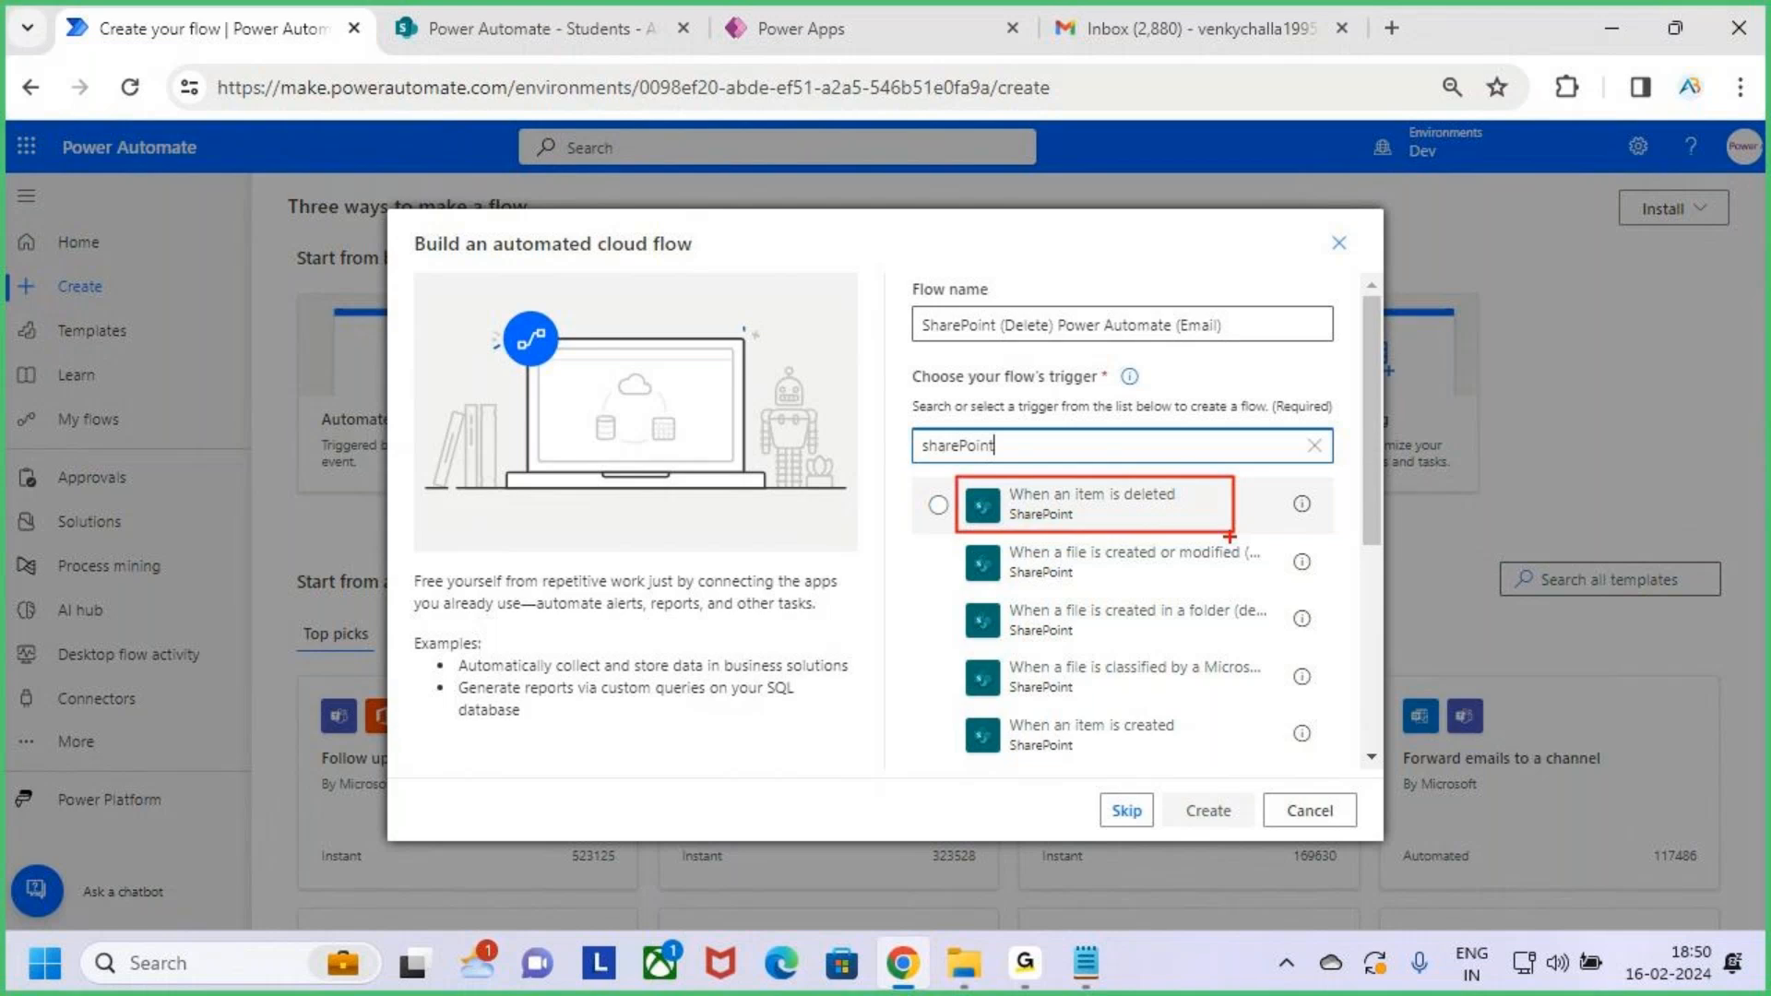
key("Escape")
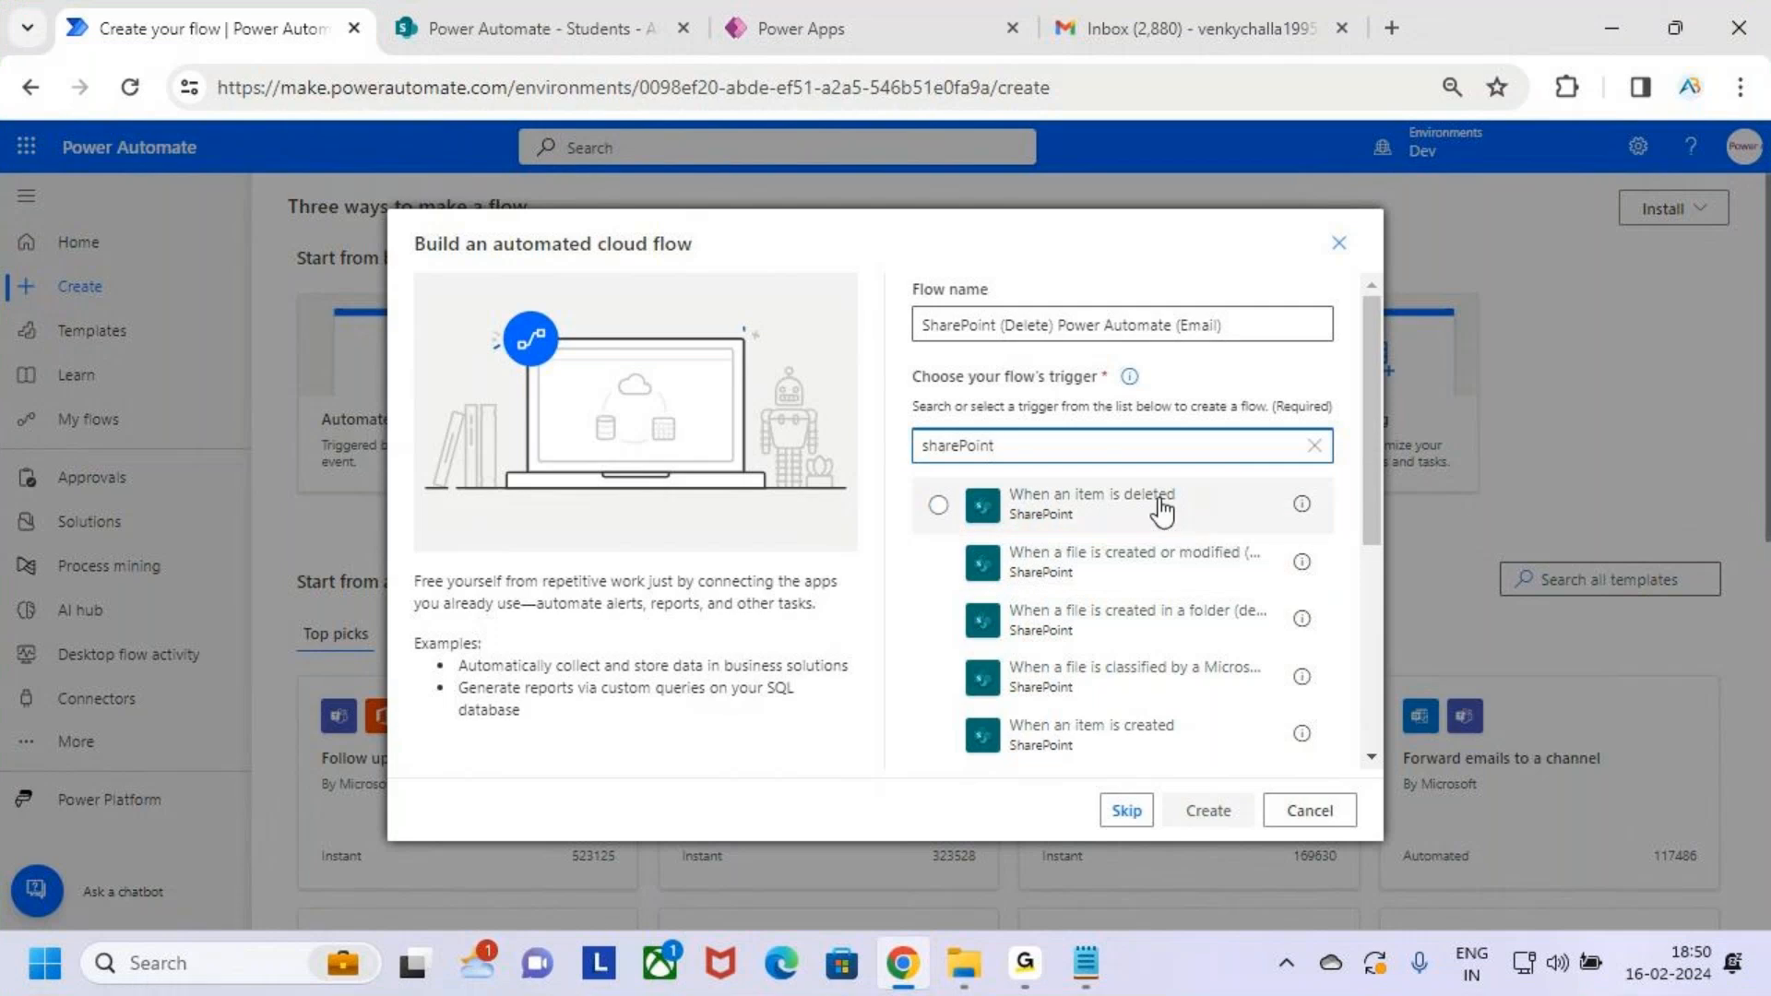
left_click(1153, 512)
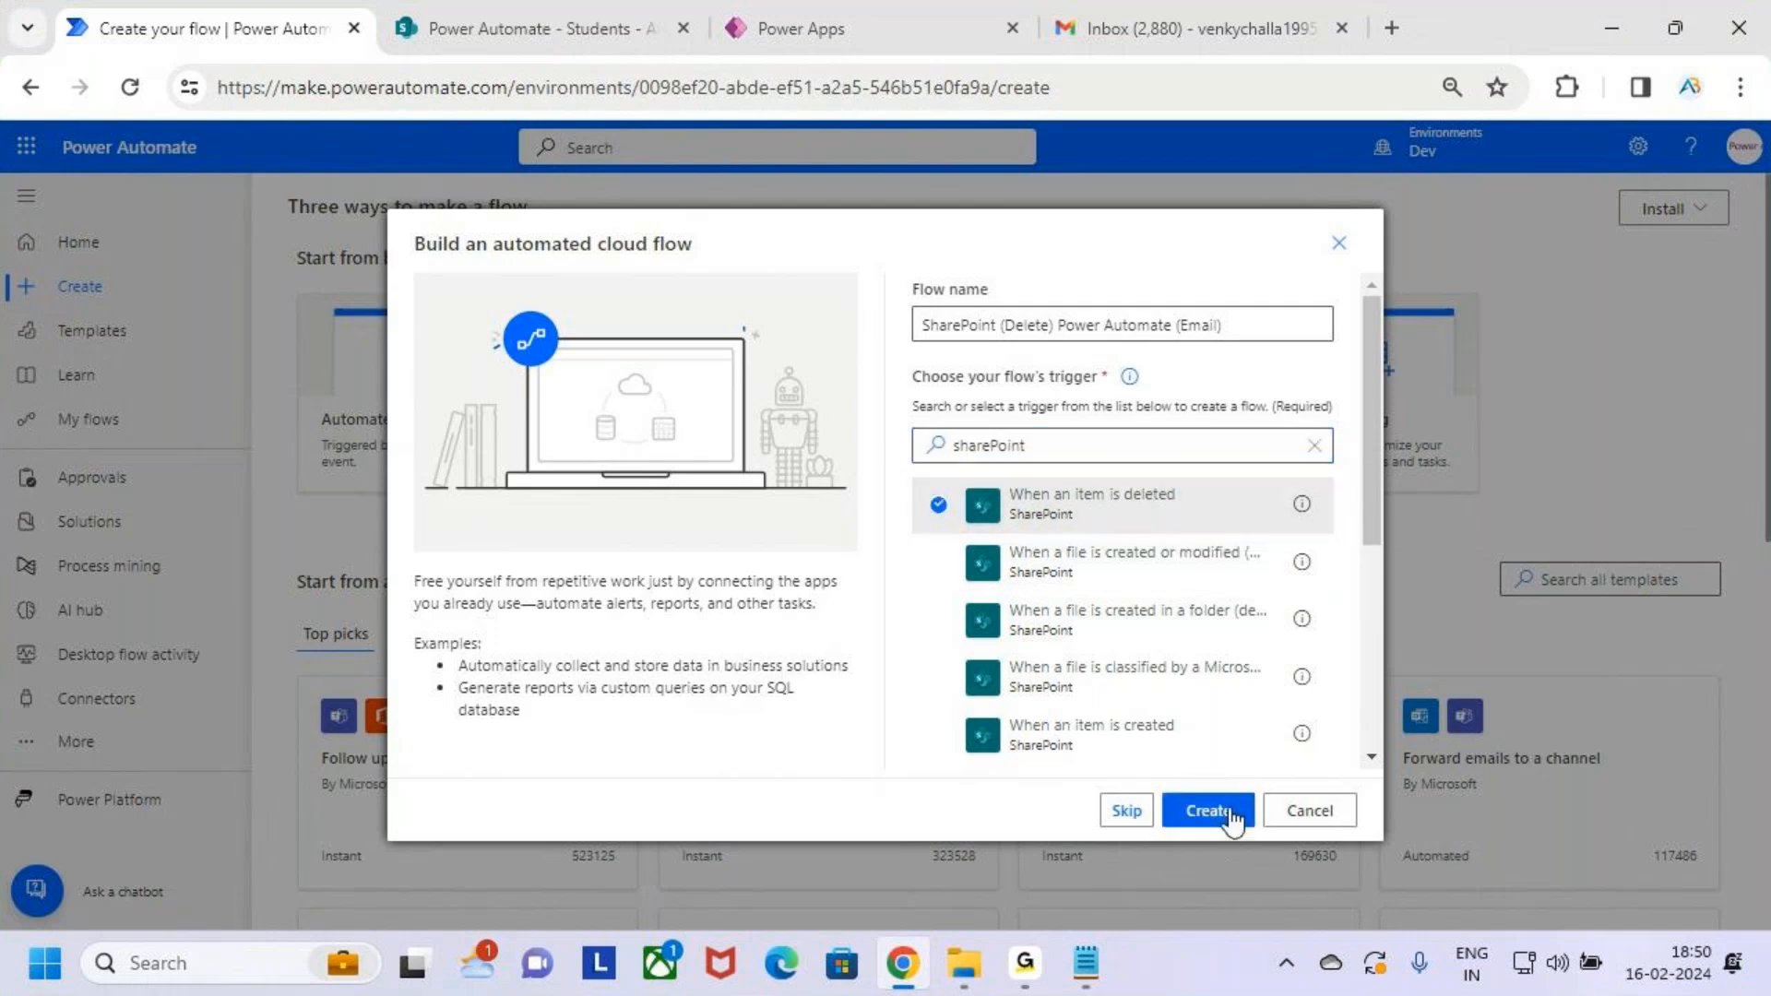
left_click_drag(1156, 785, 1270, 835)
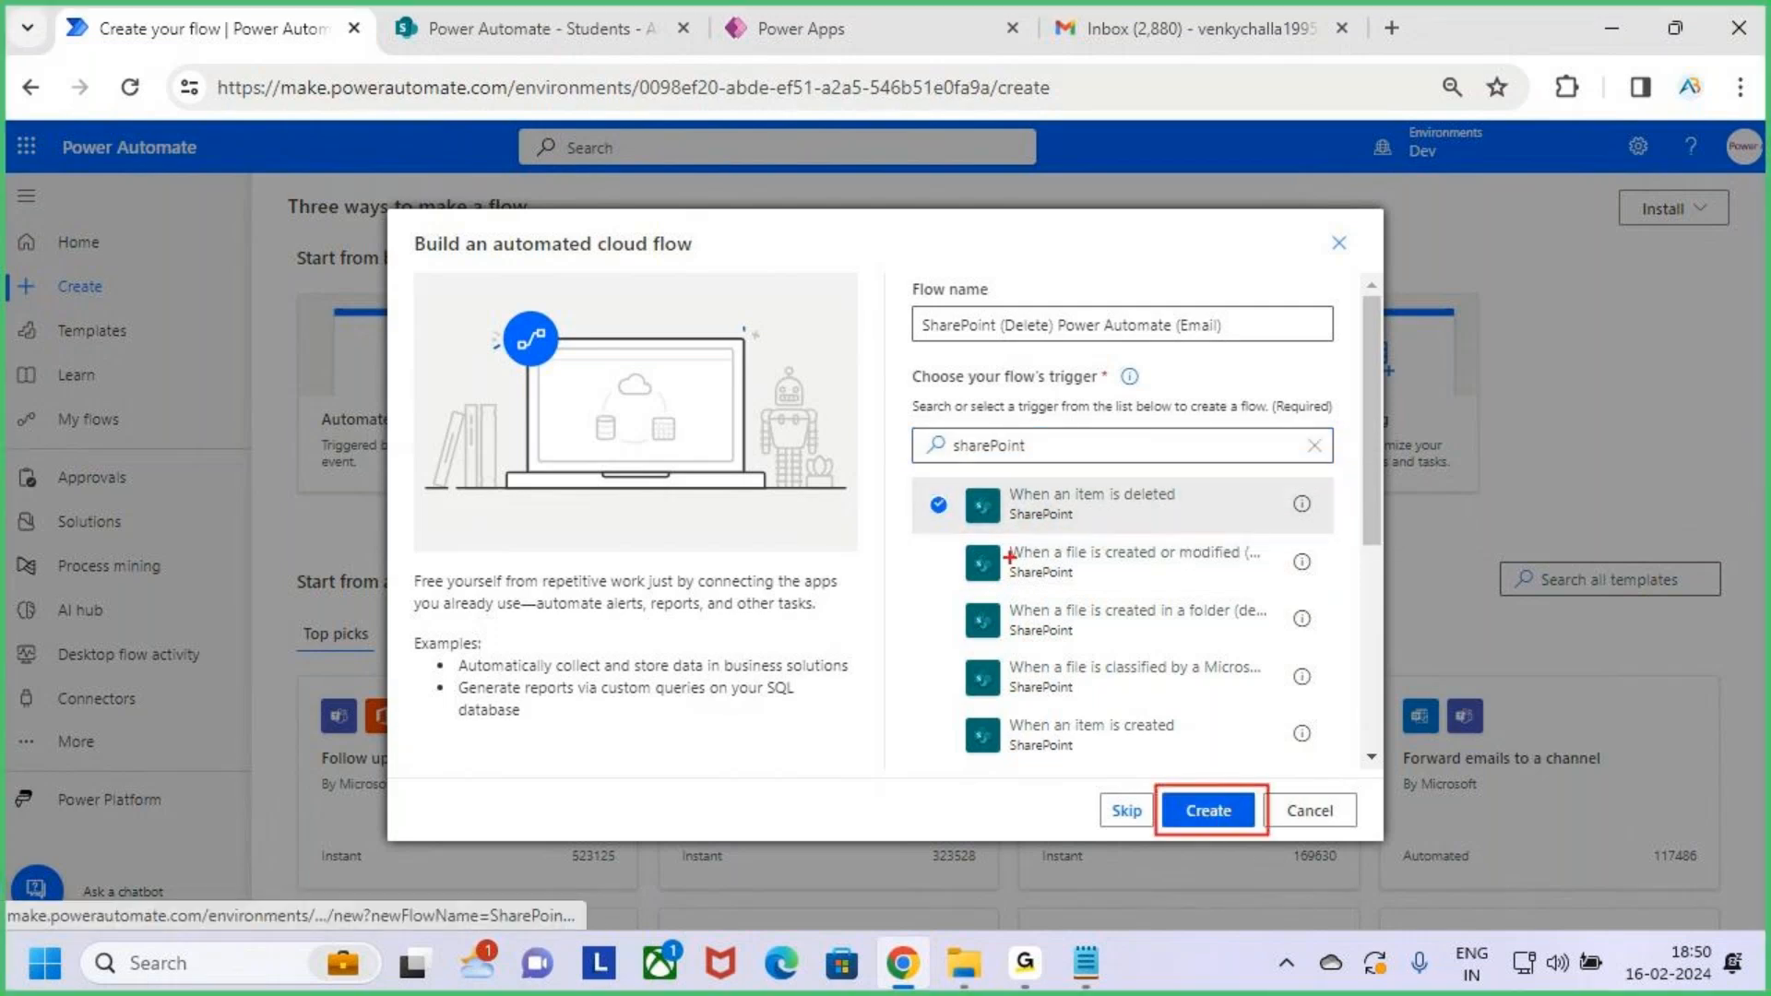
left_click_drag(909, 515, 959, 475)
key("Escape")
left_click(1234, 820)
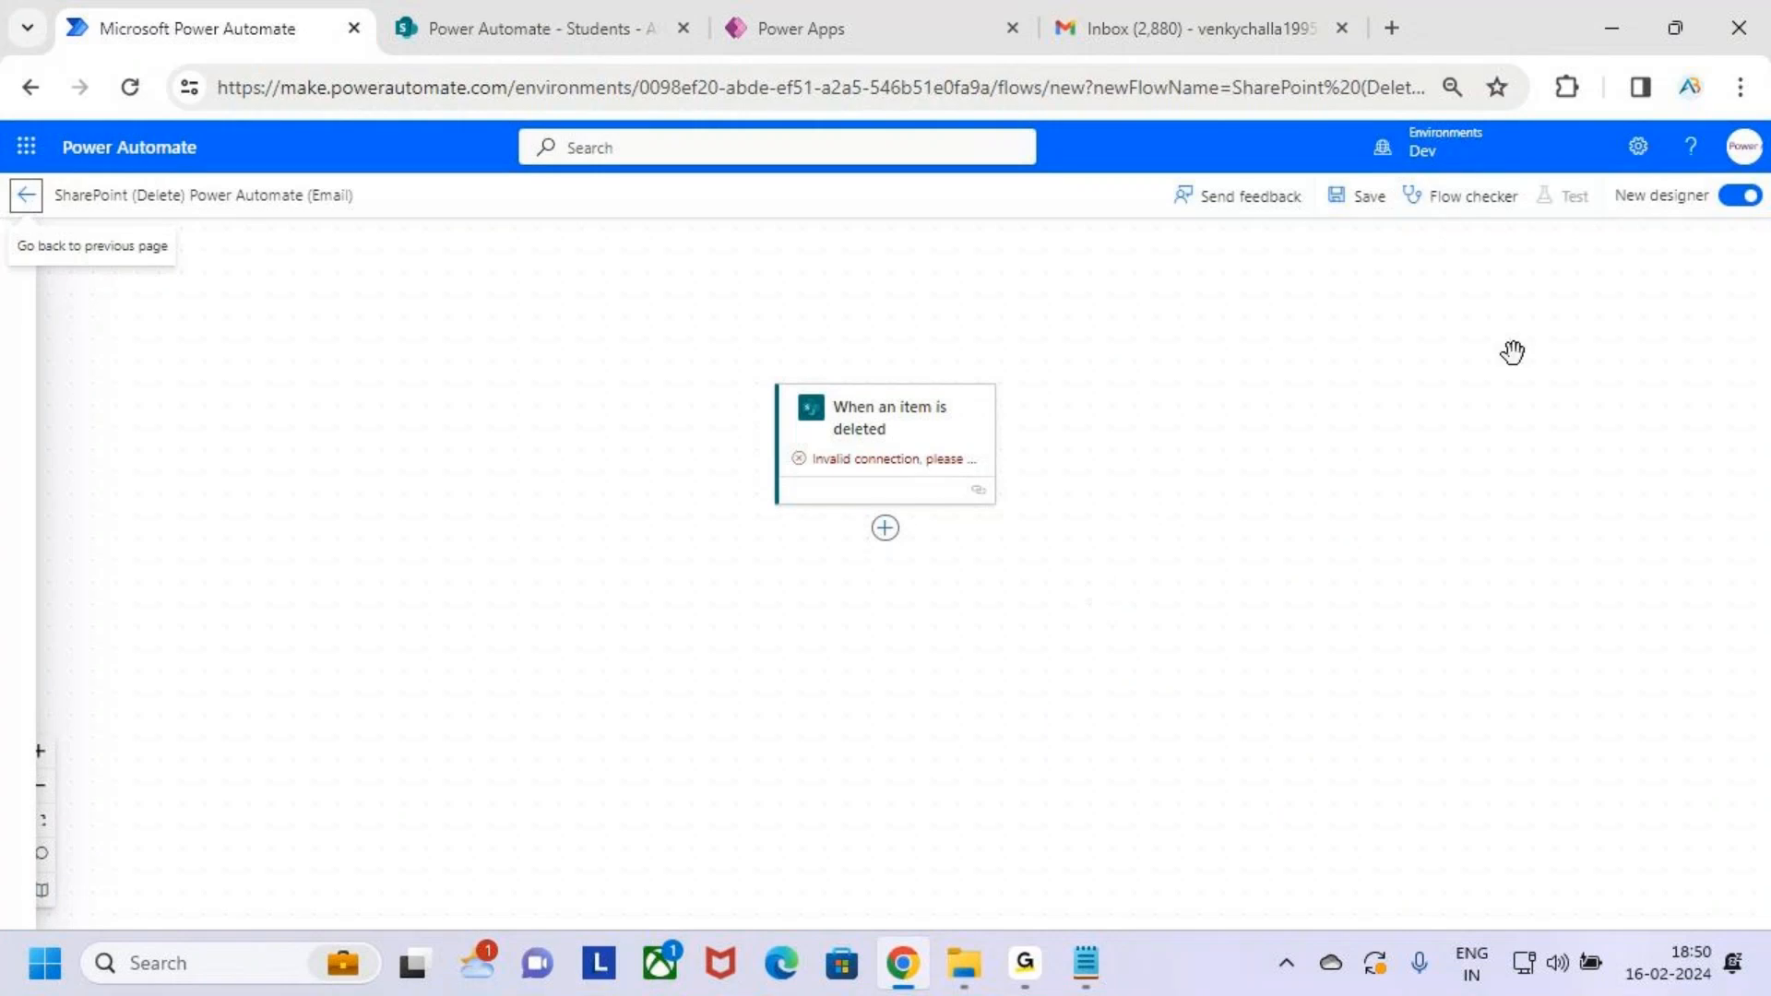
Switch back to the classic designer and set the trigger's Site Address to the Power Automate site
left_click(1740, 196)
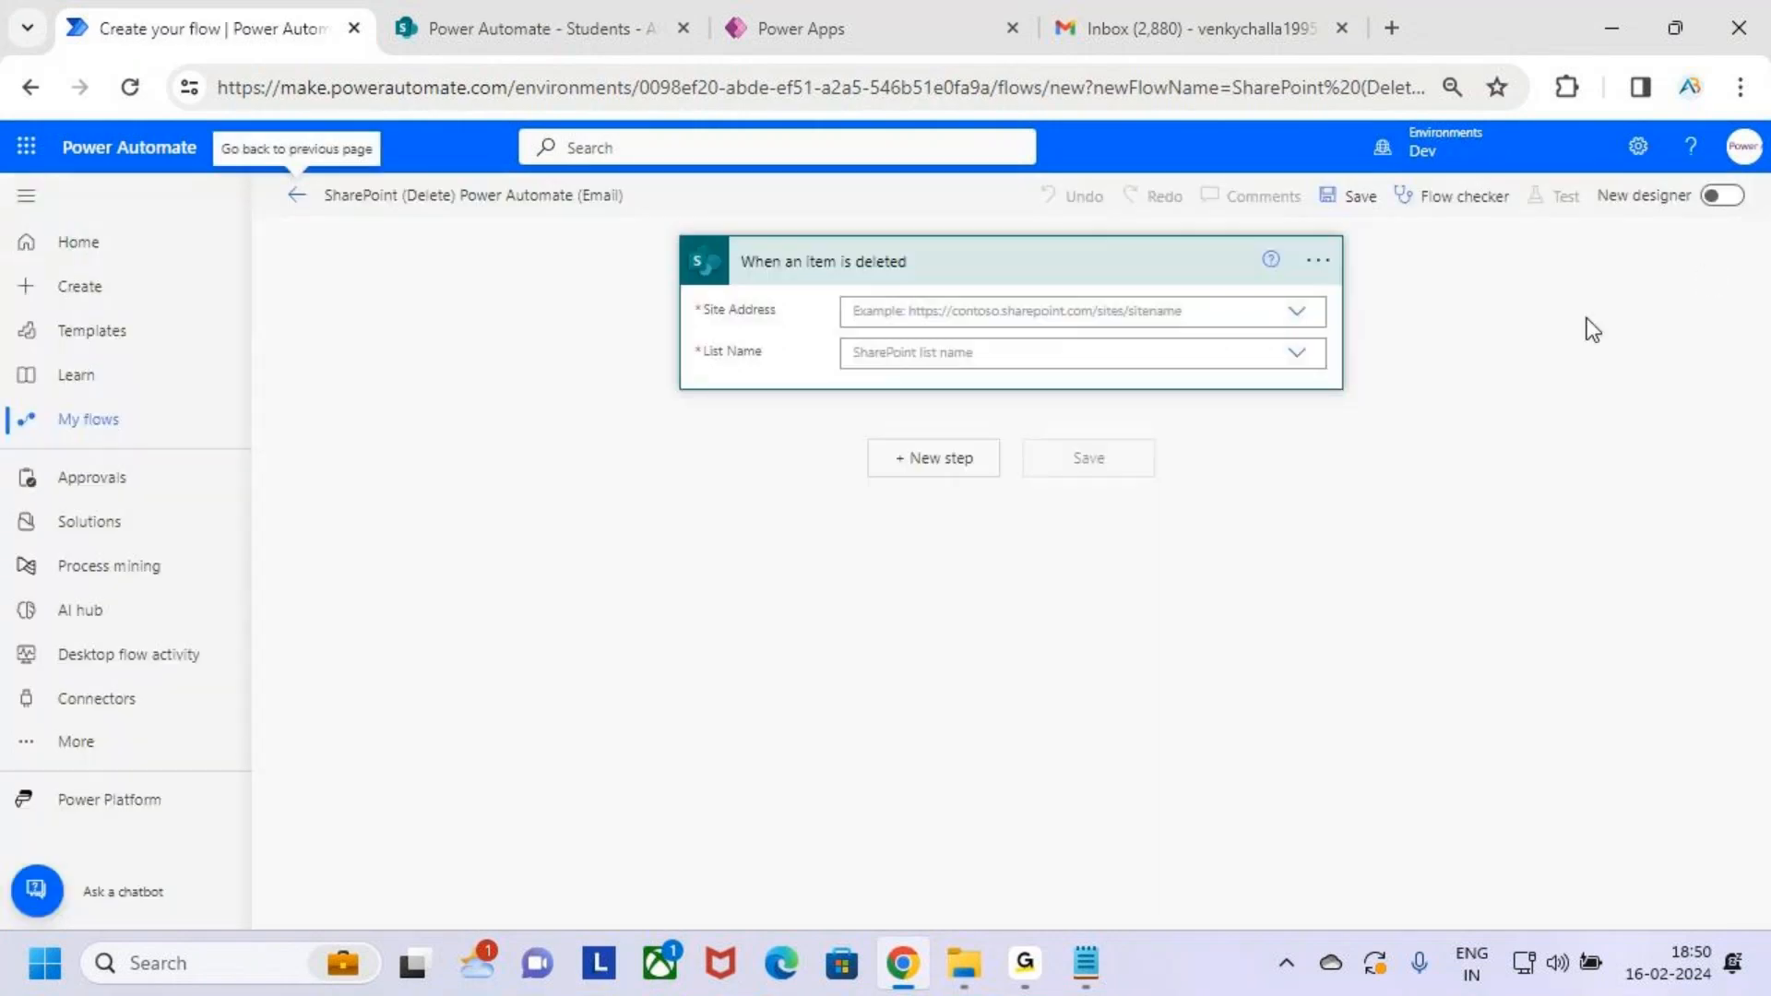
left_click_drag(720, 237, 965, 288)
mouse_move(713, 323)
left_mouse_down()
mouse_move(764, 323)
mouse_move(749, 362)
left_mouse_up()
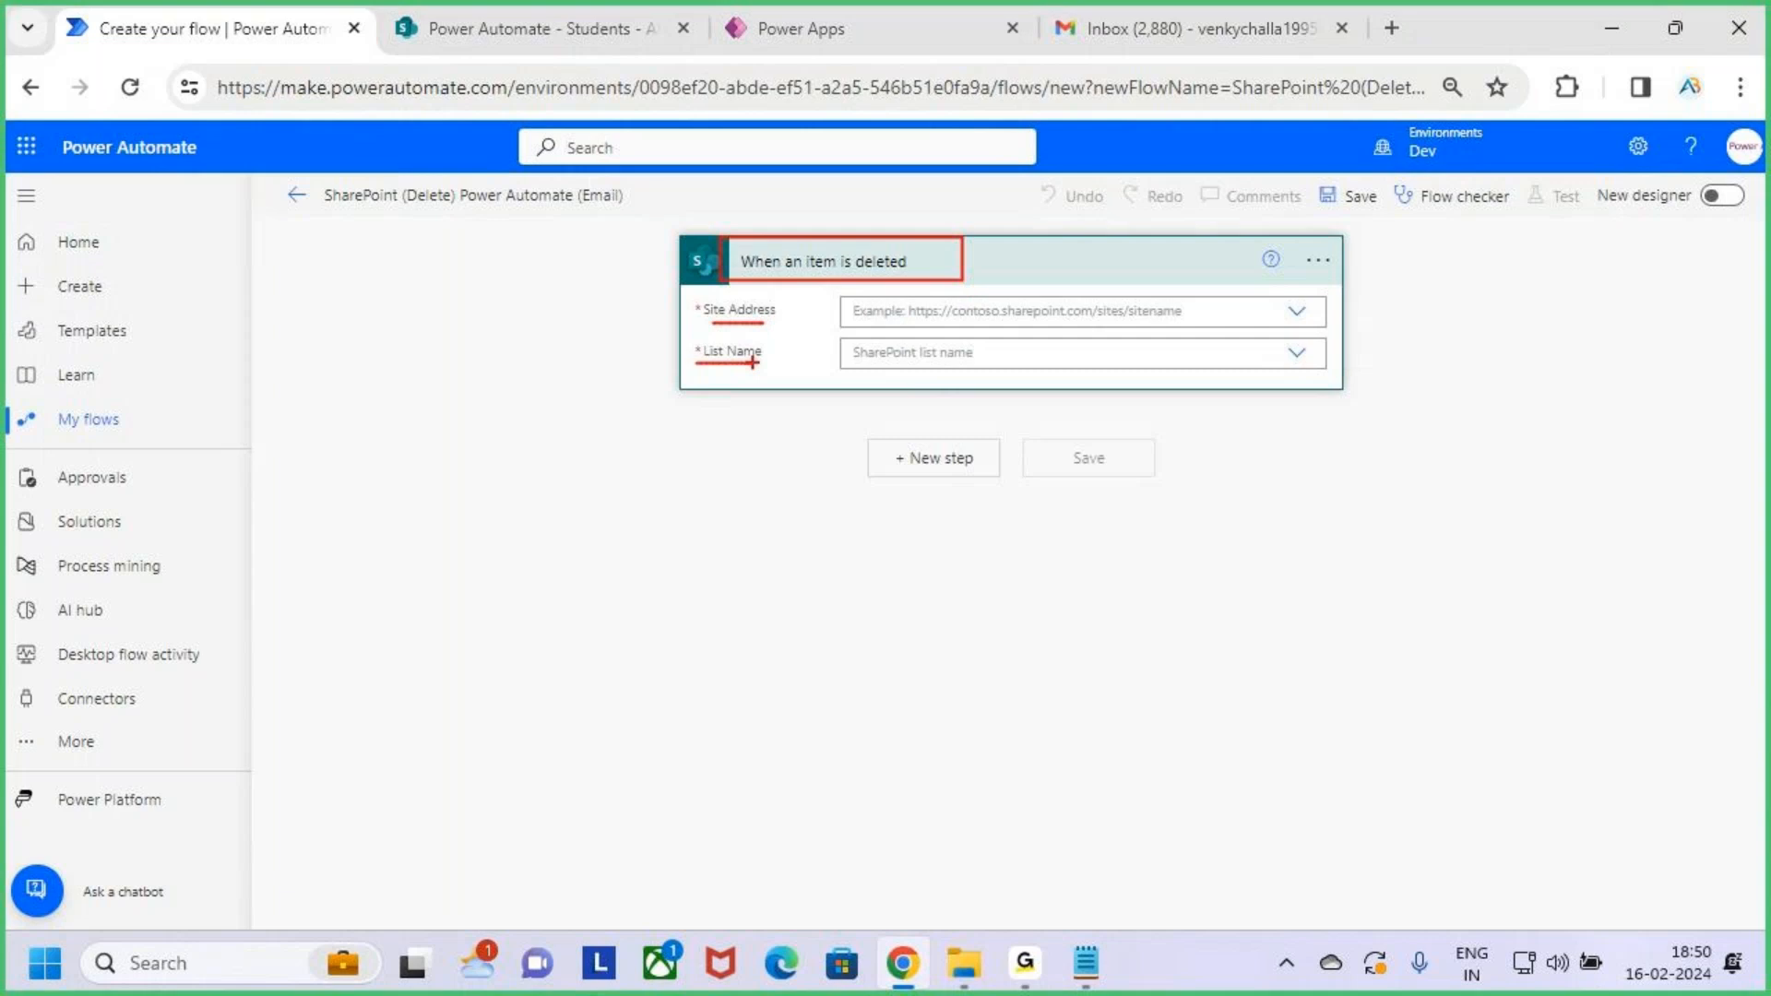
key("Escape")
left_click(1265, 314)
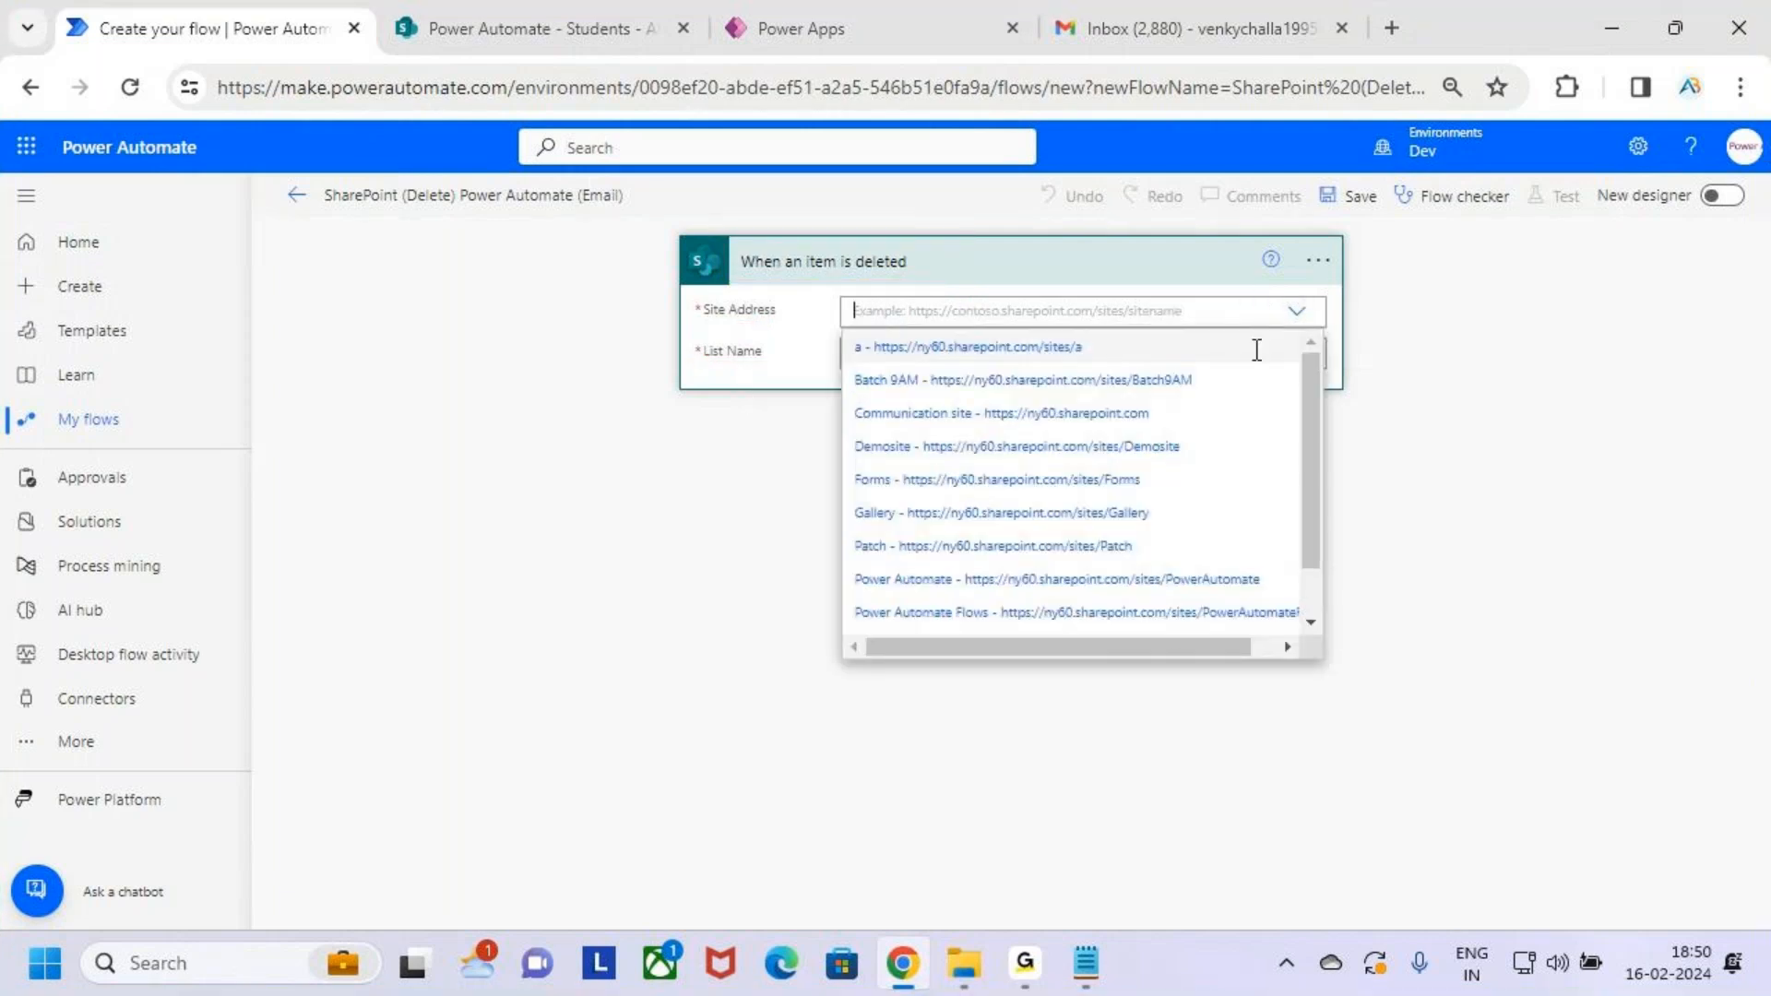
key("ctrl+2")
left_click_drag(830, 563, 1038, 602)
key("Escape")
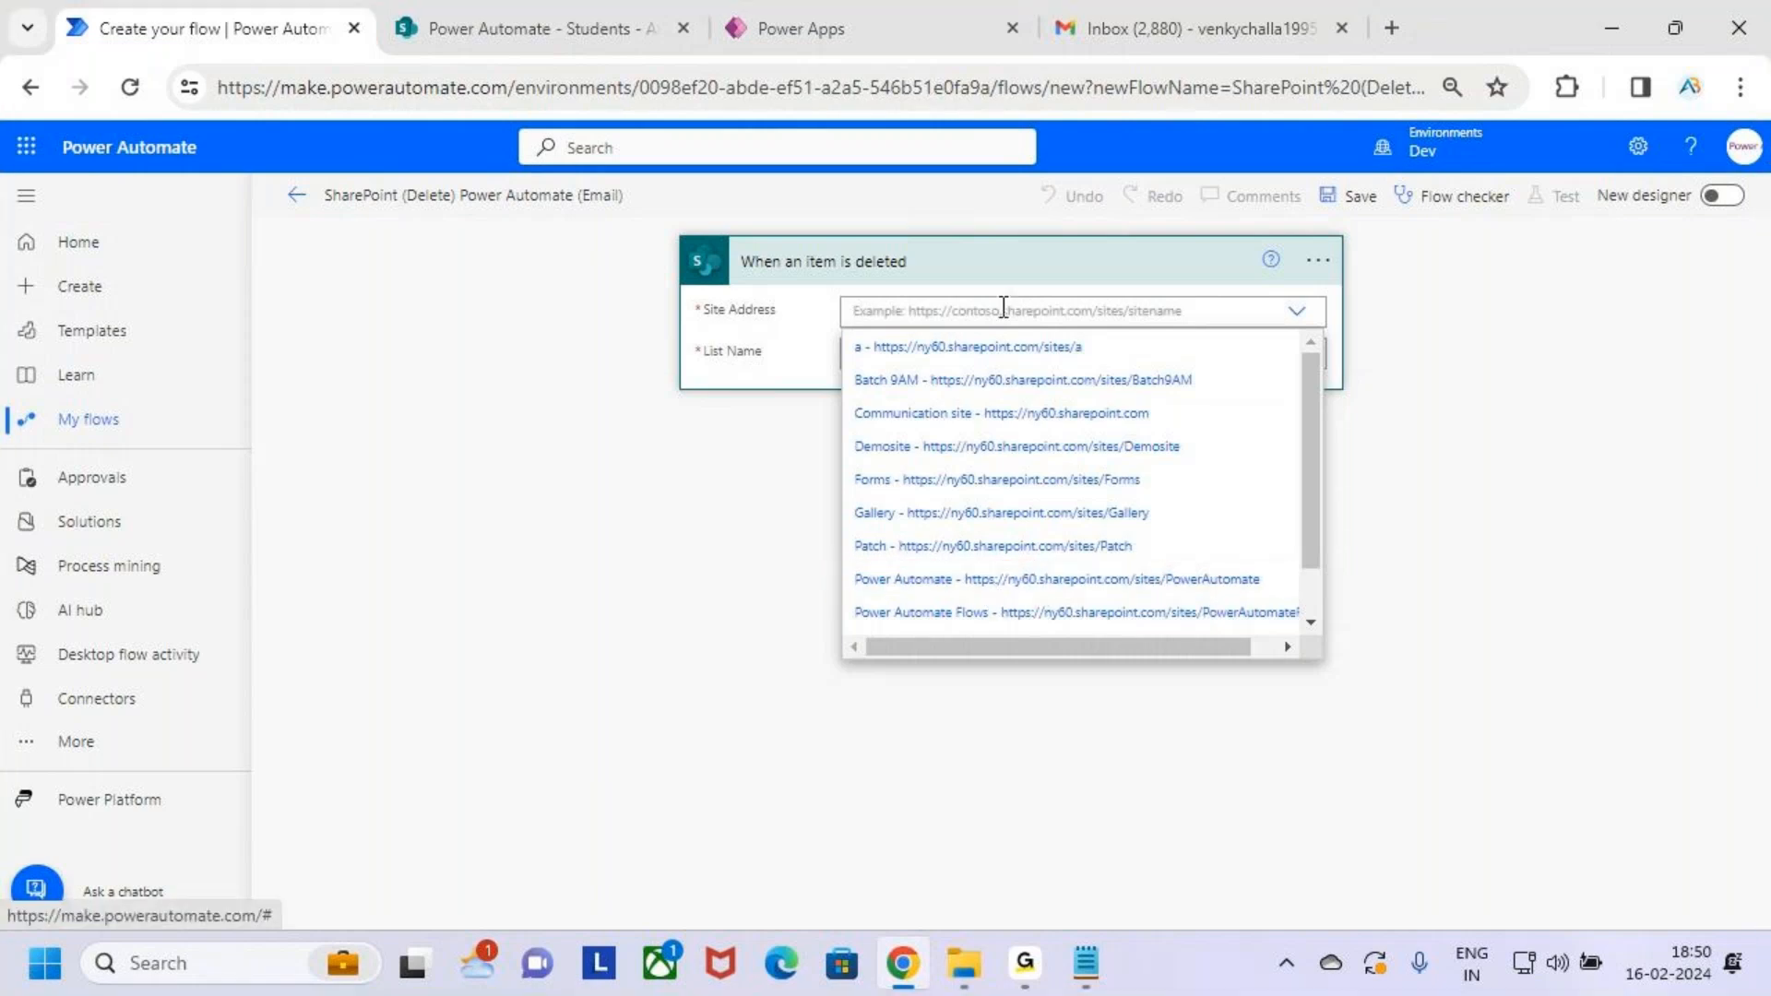
left_click(1041, 581)
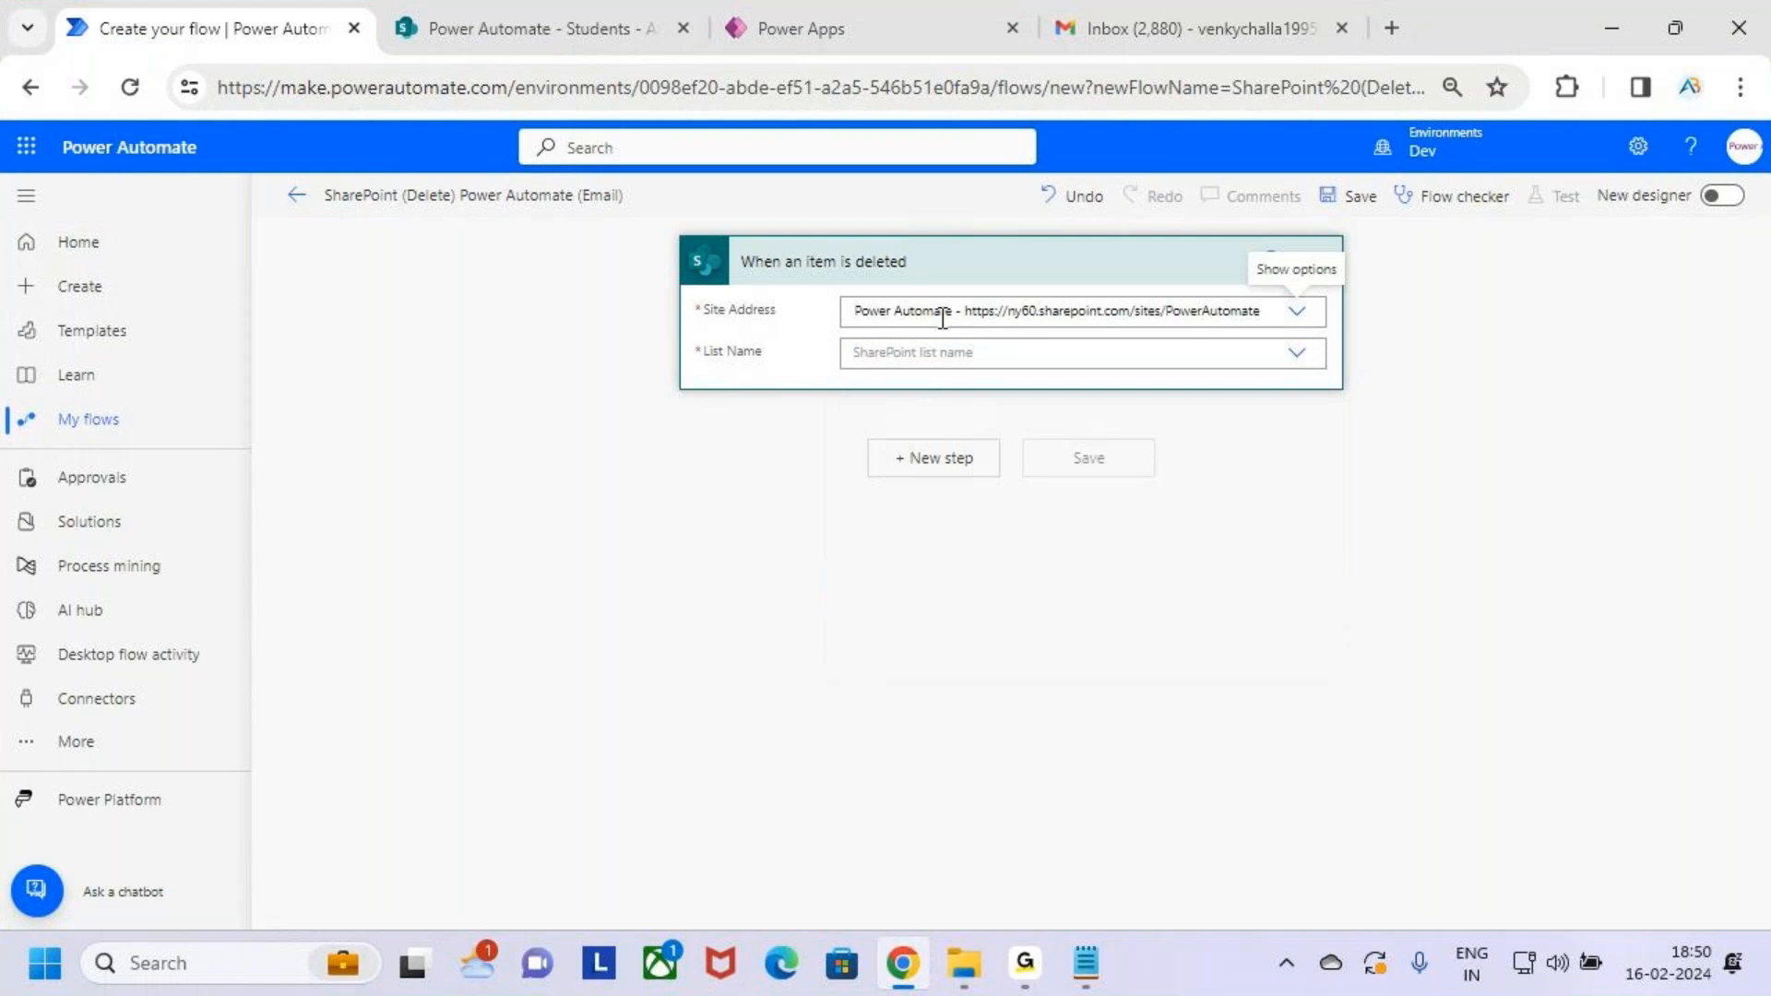
Set the trigger's List Name to Students
left_click(1217, 356)
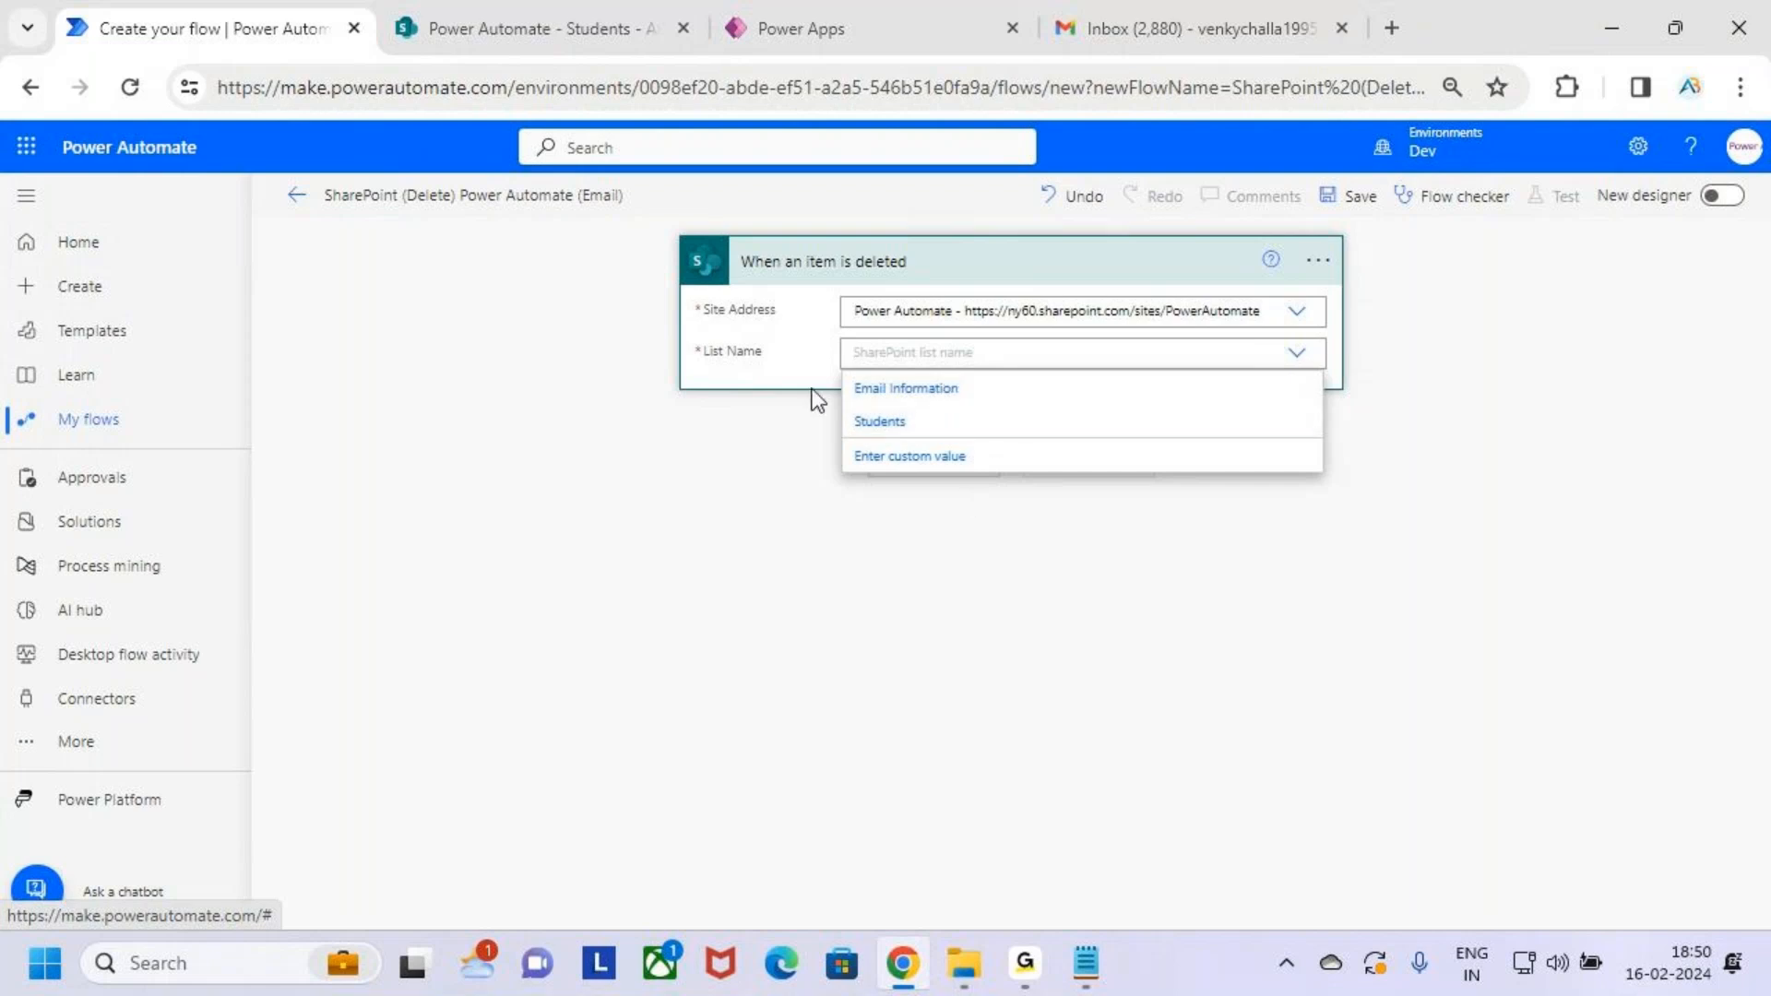
left_click(1128, 422)
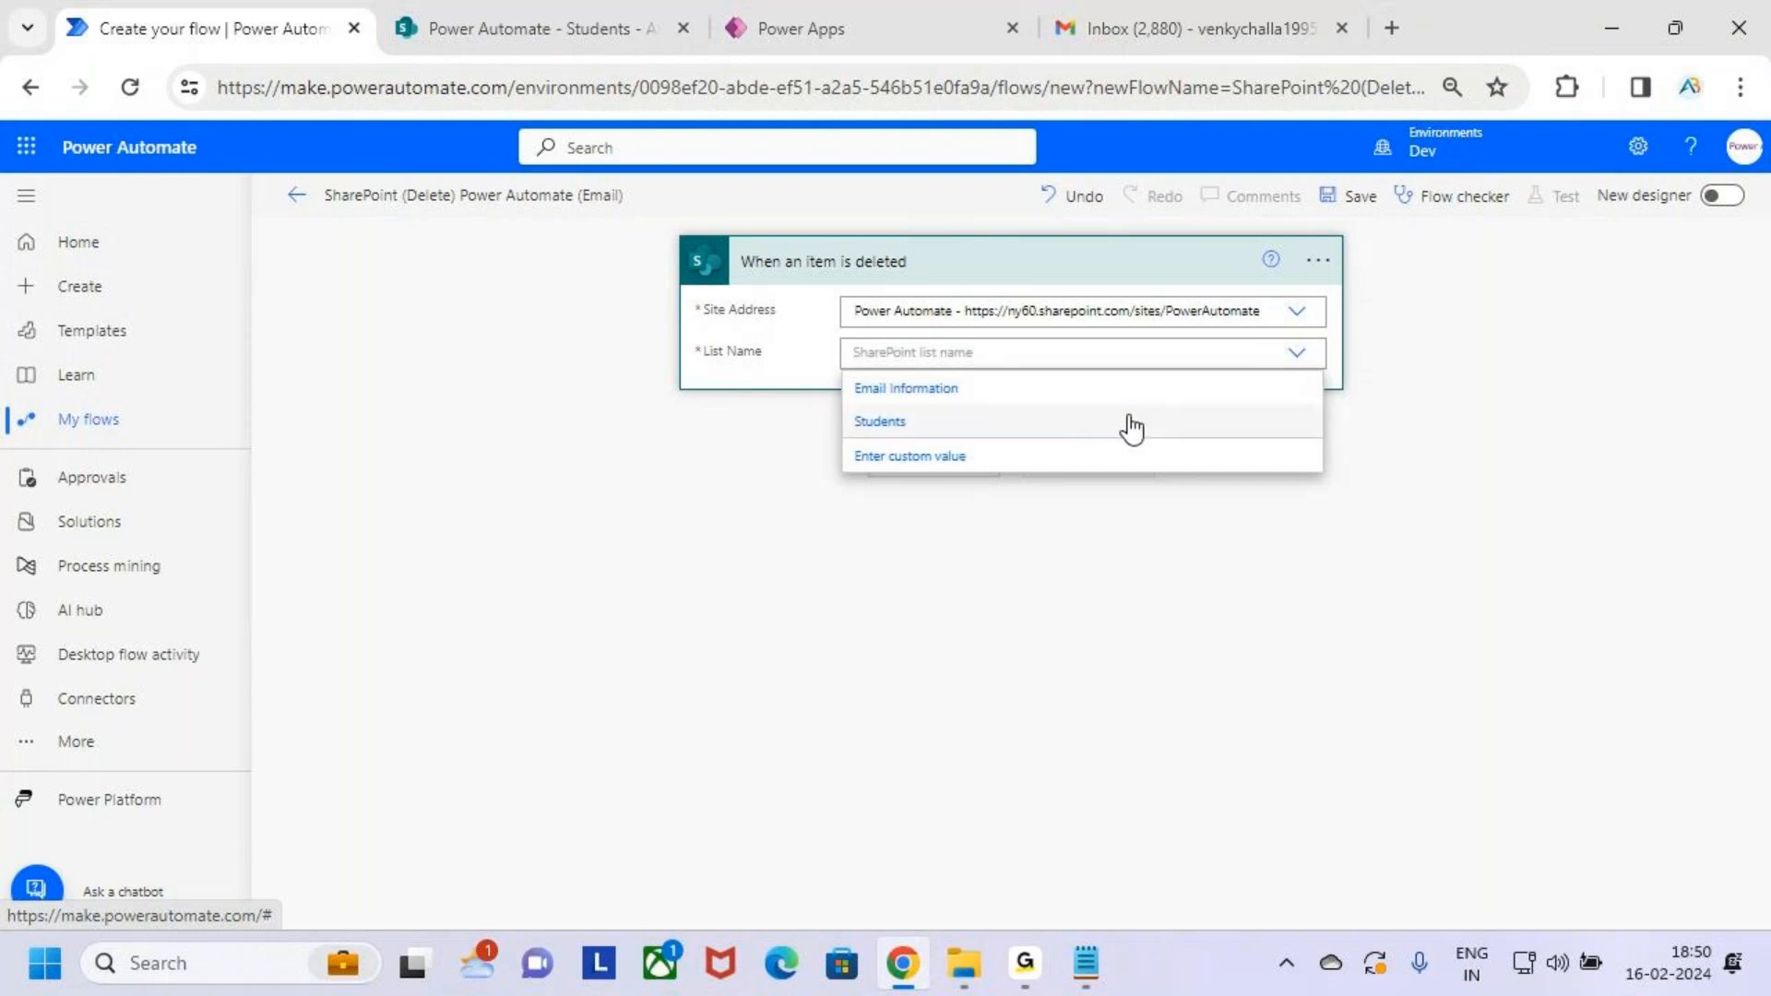
left_click(959, 353)
left_click(1292, 490)
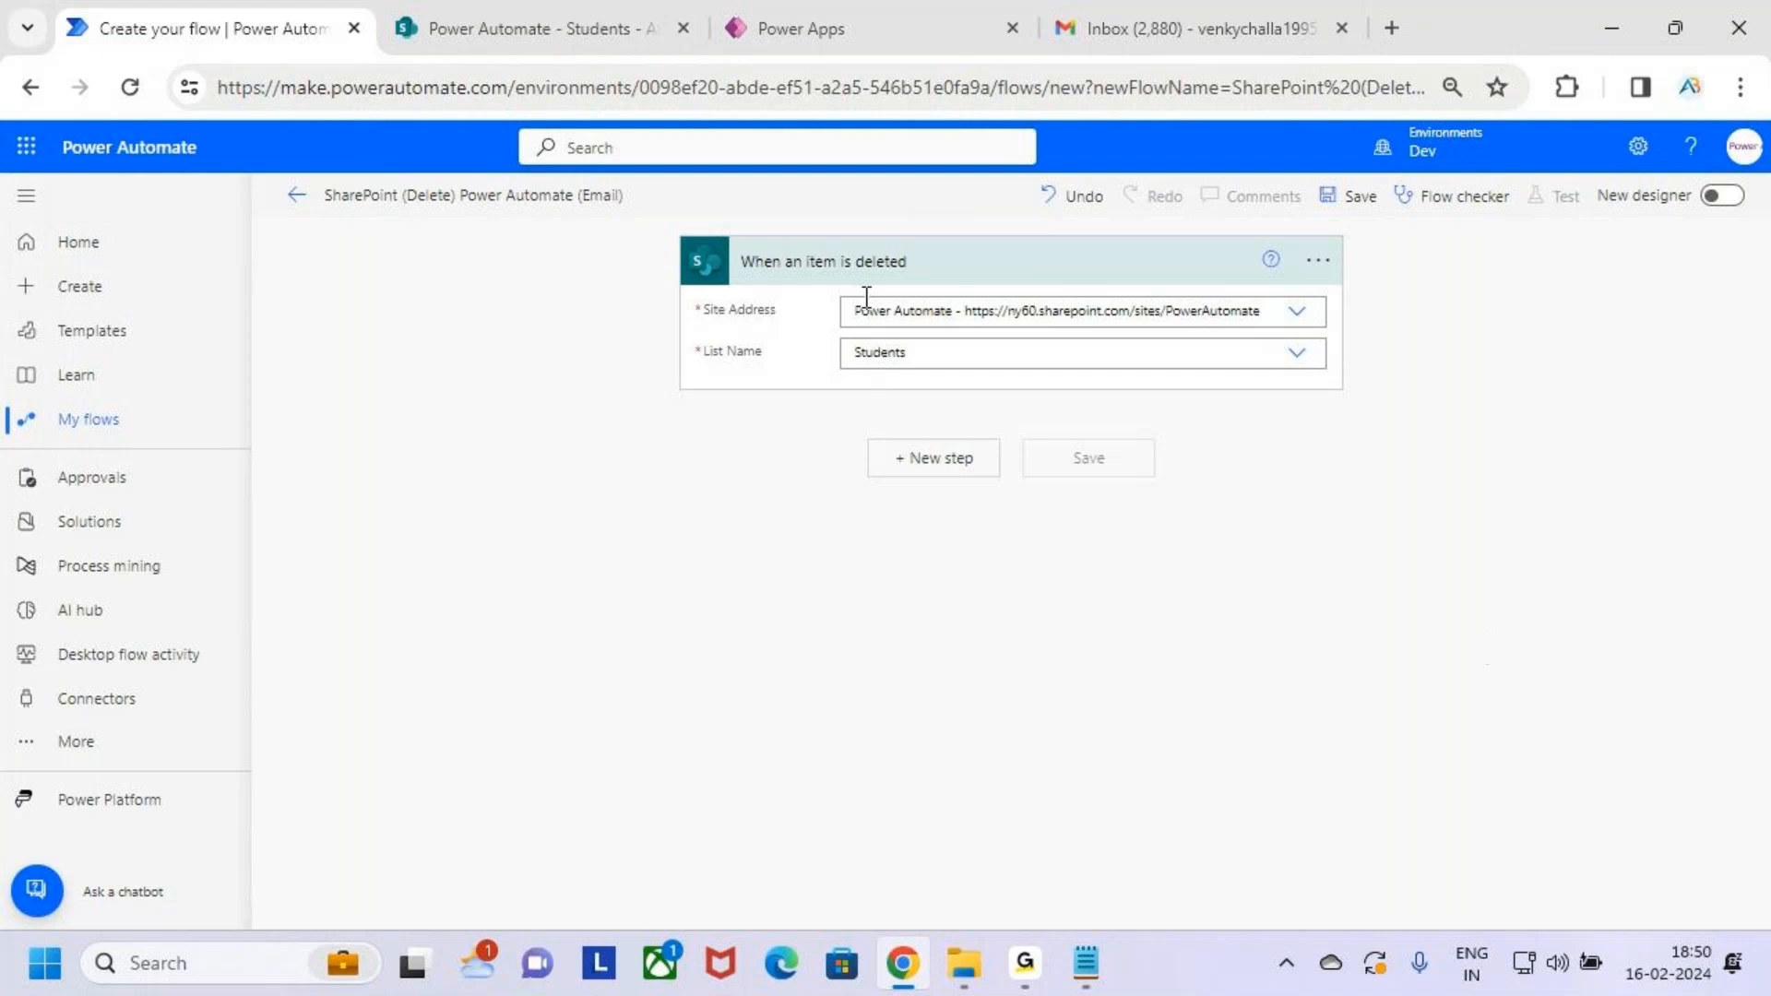
mouse_move(685, 241)
left_mouse_down()
mouse_move(877, 305)
mouse_move(1339, 380)
left_mouse_up()
mouse_move(1013, 329)
left_mouse_down()
mouse_move(1041, 368)
mouse_move(1133, 266)
left_mouse_up()
left_click(933, 460)
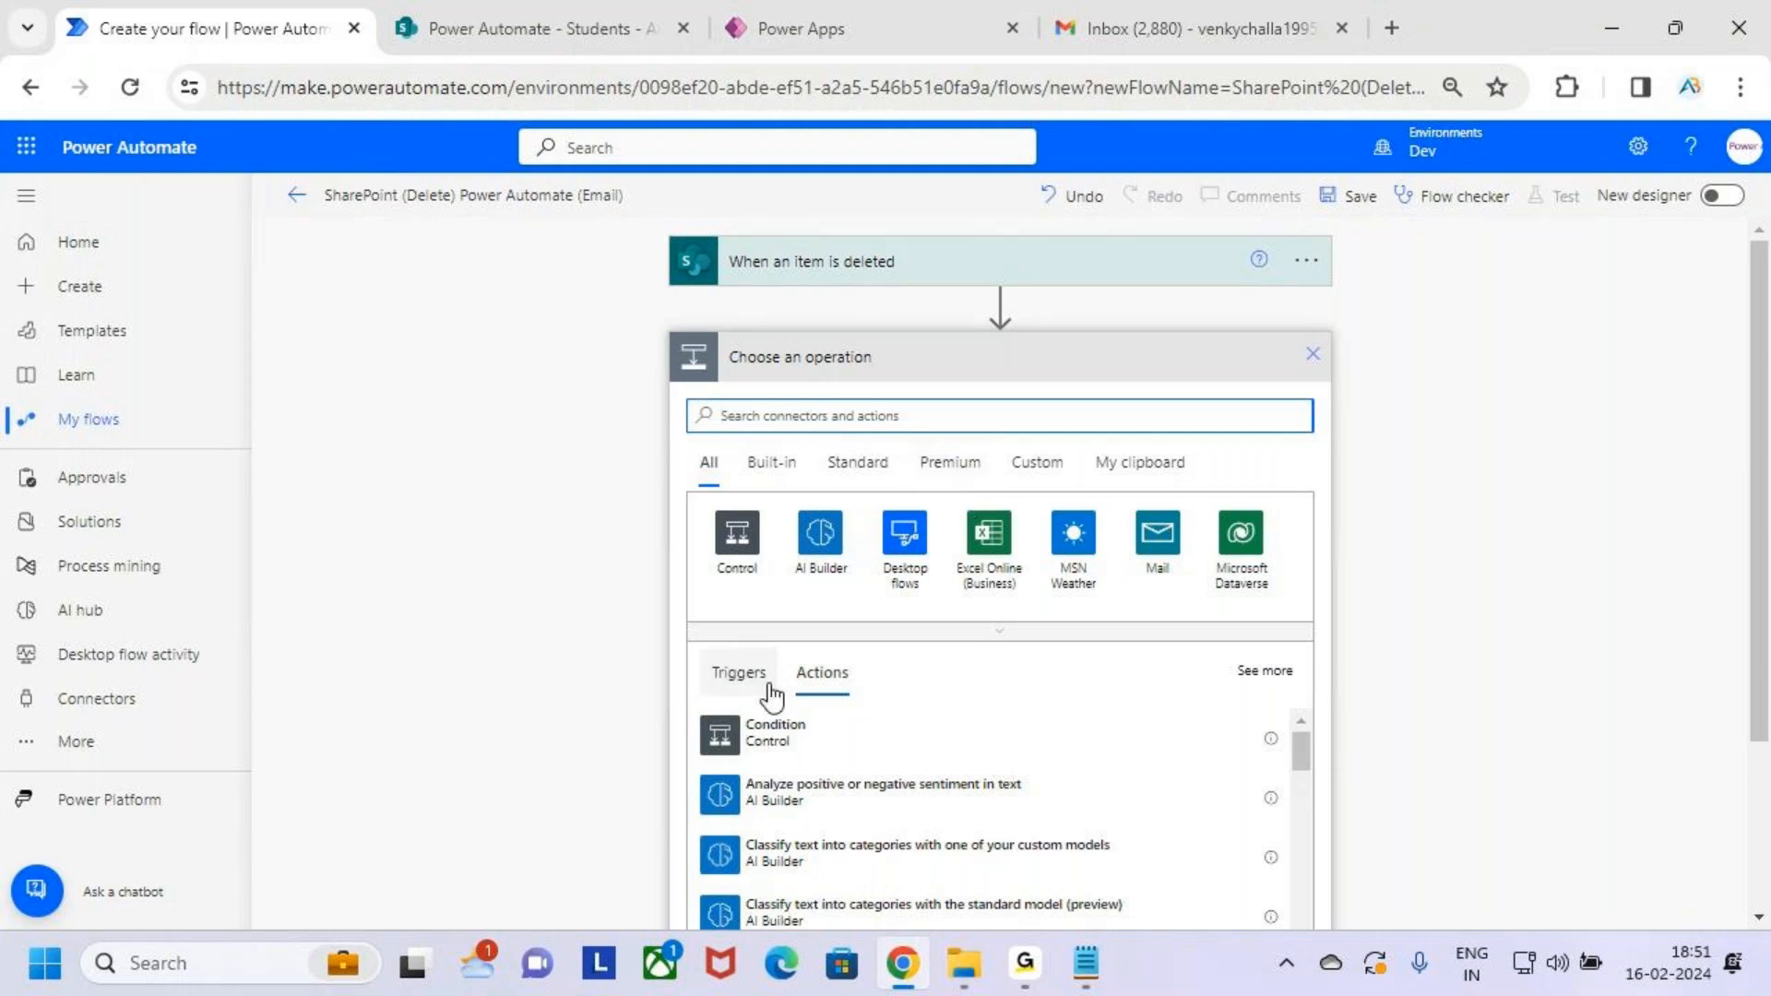
Search 'send an email' and add the Office 365 Outlook Send an email (V2) action
type("se")
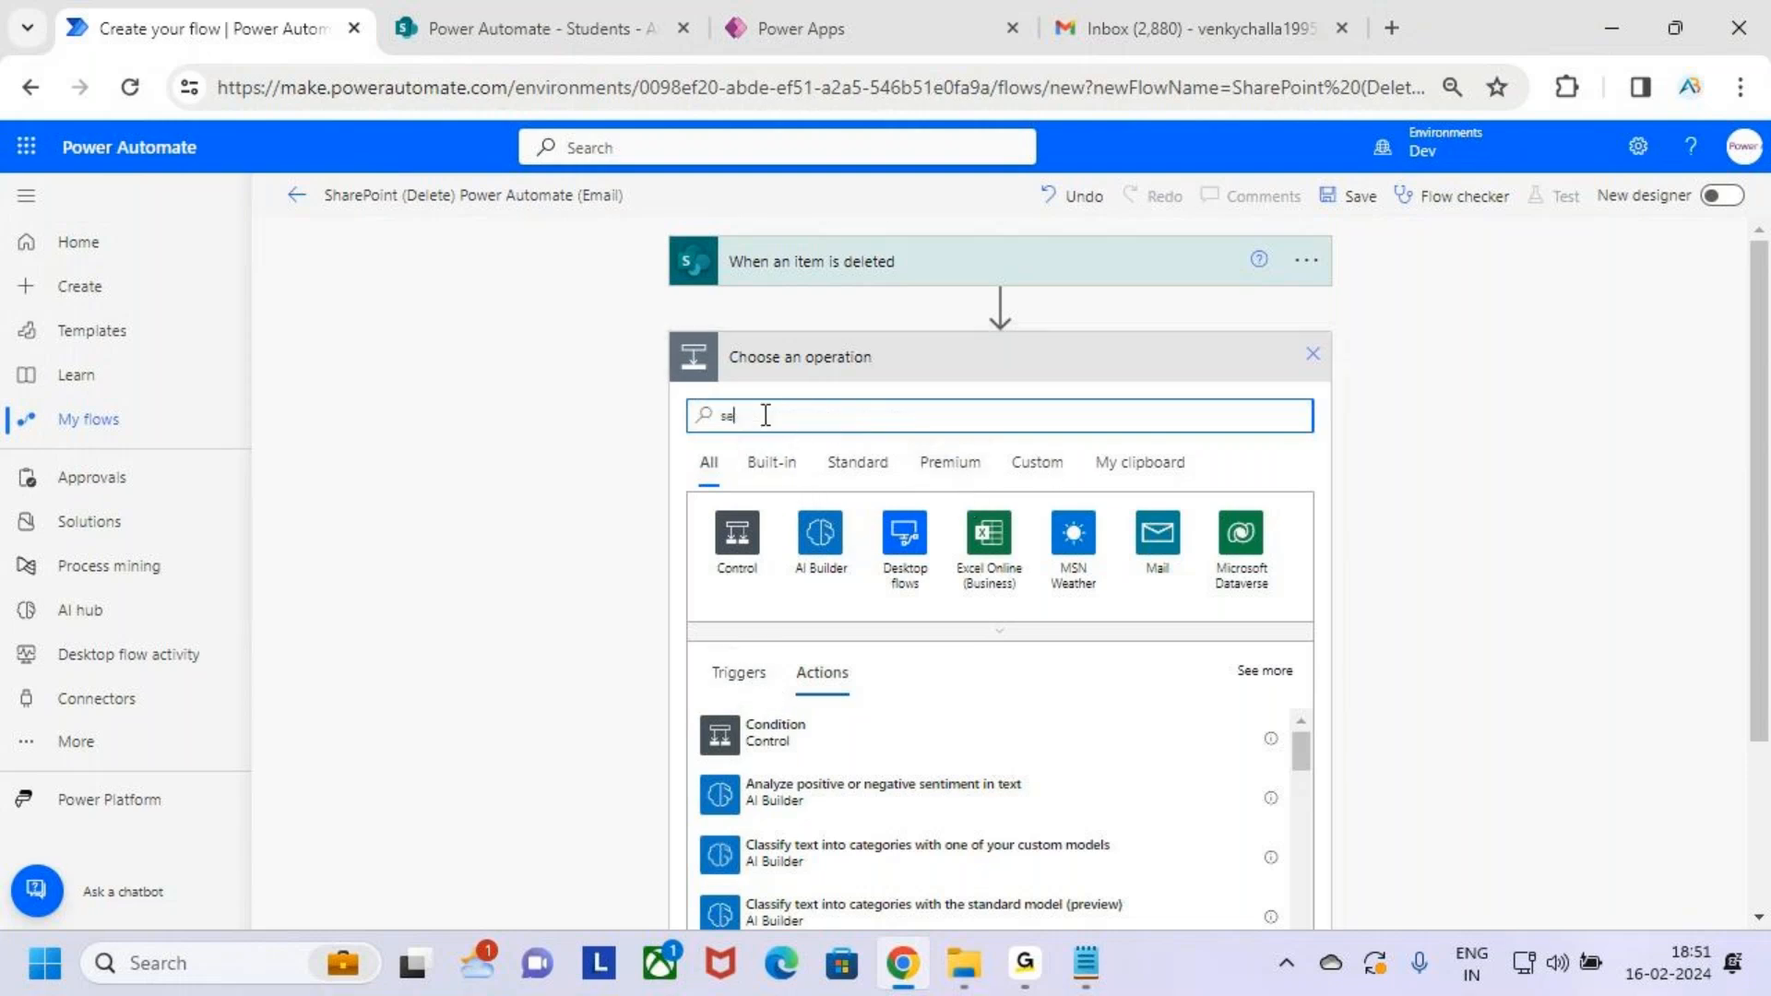
type("nd an email")
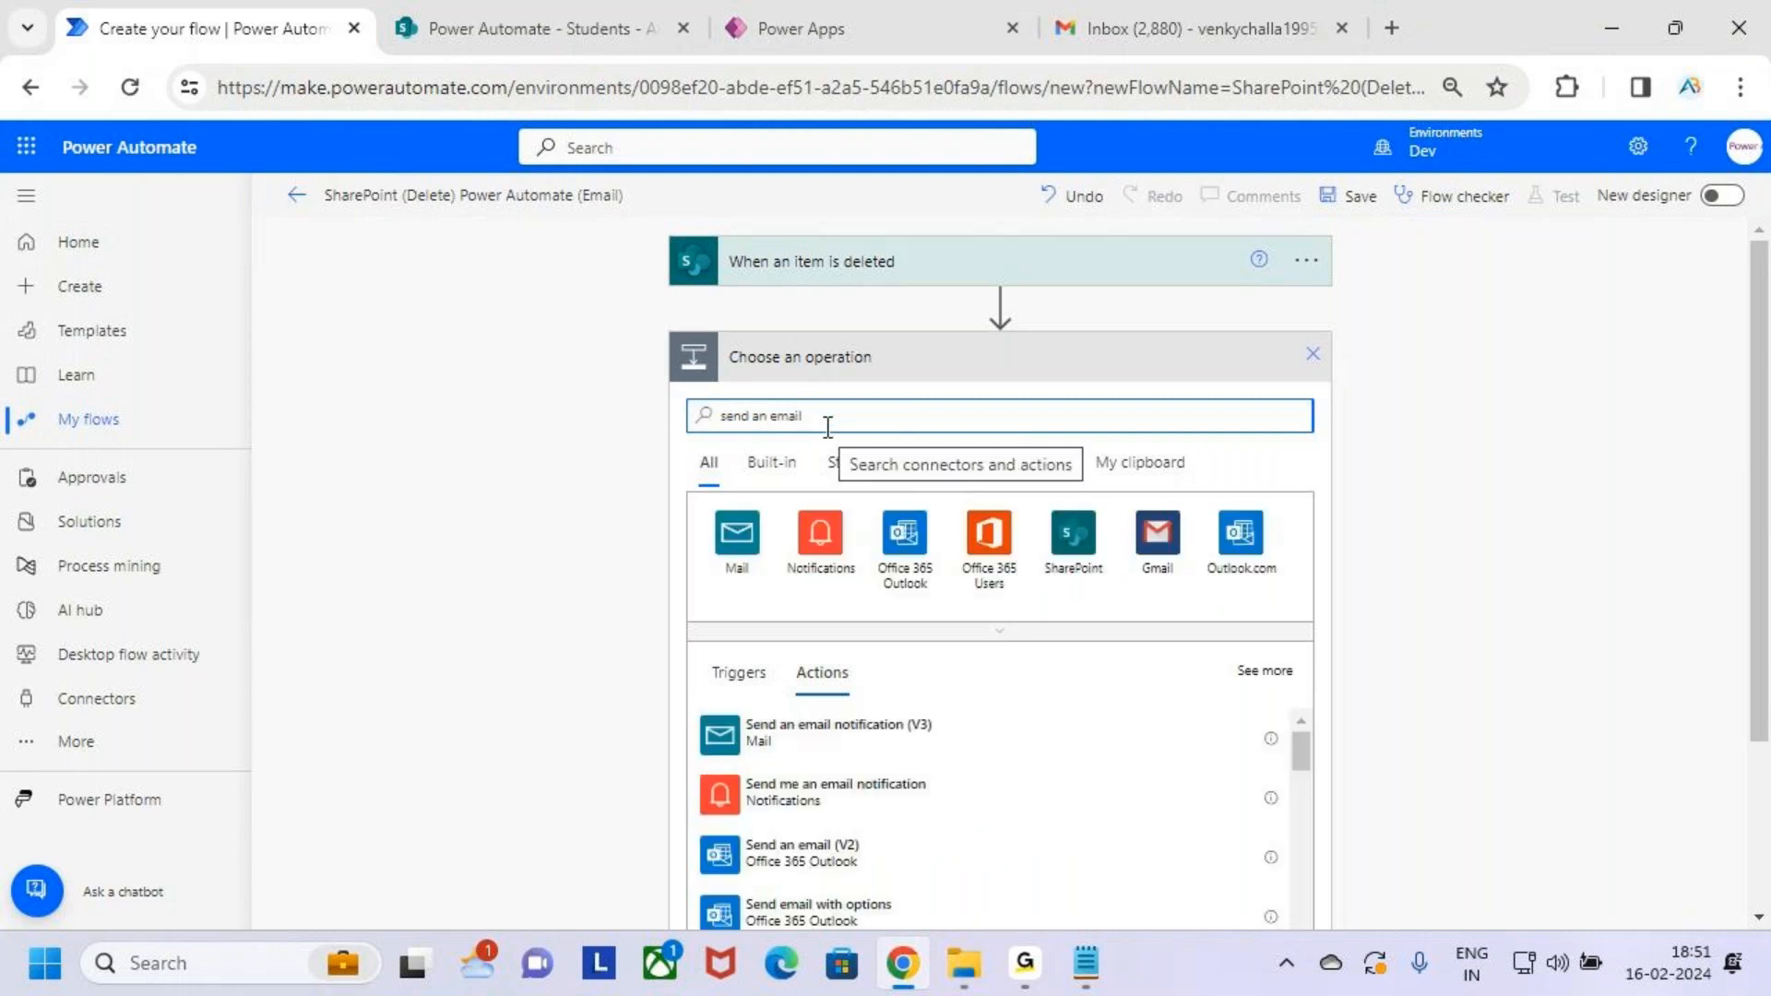
scroll(1061, 600, "down", 2)
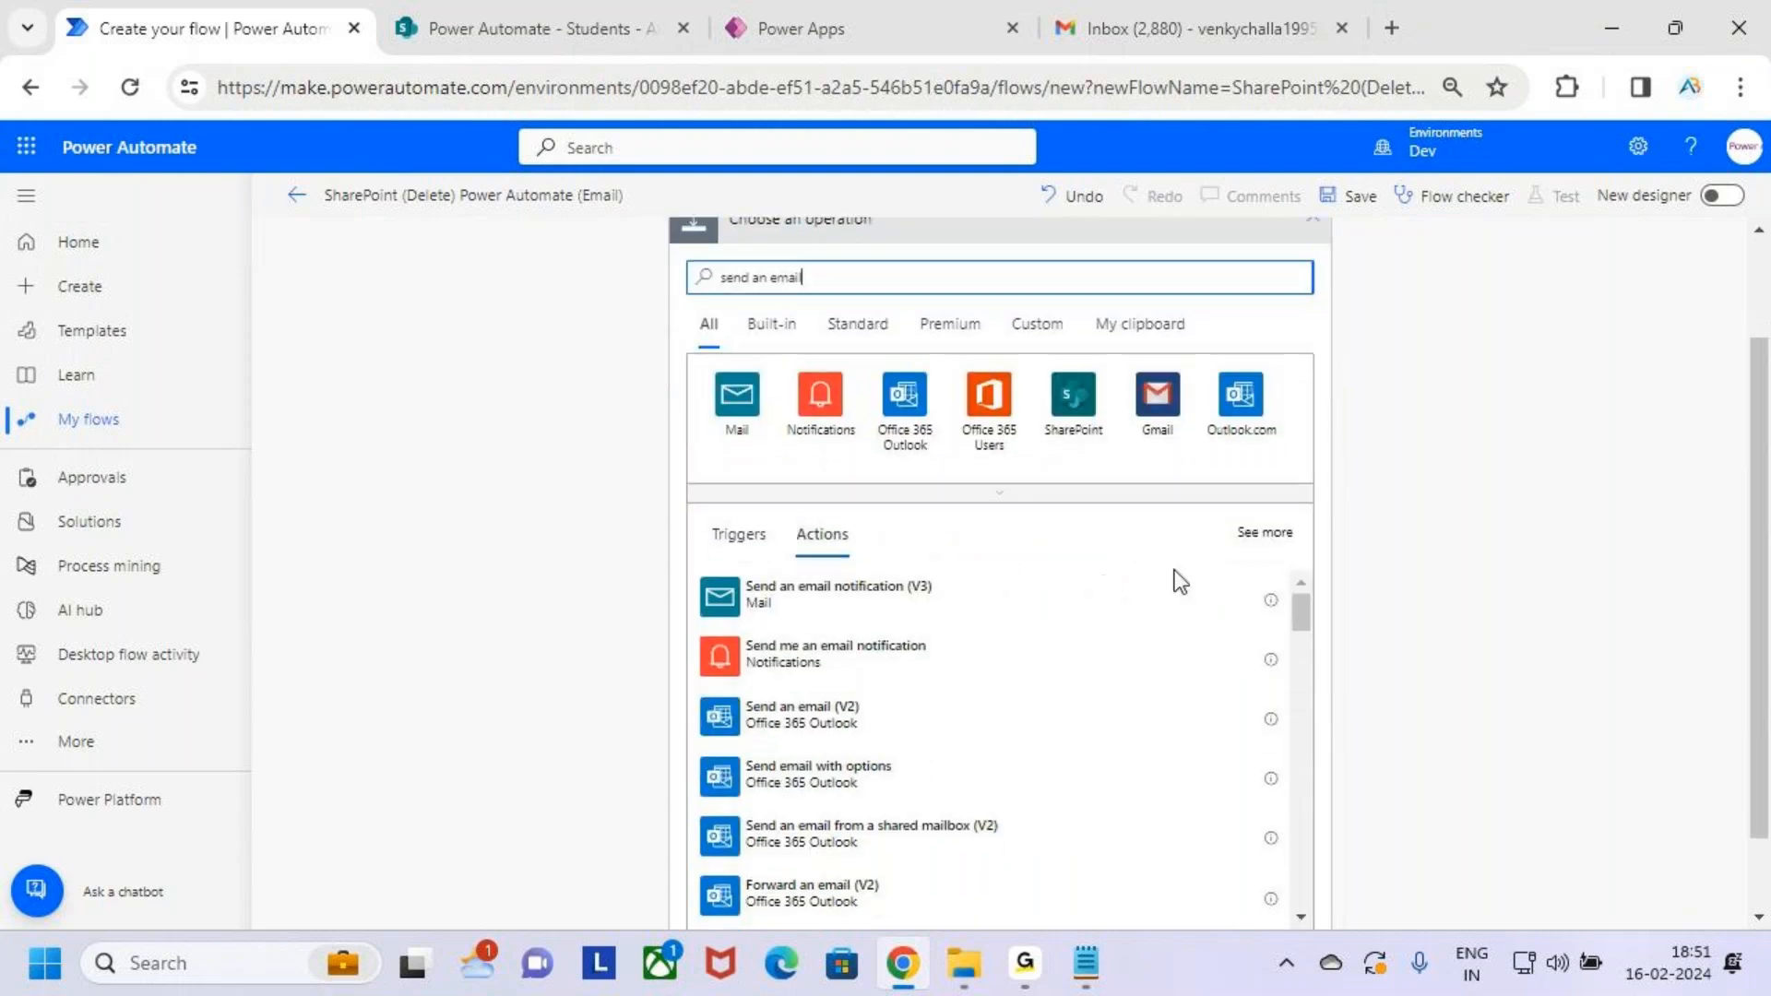
left_click_drag(771, 511, 911, 565)
mouse_move(686, 684)
left_mouse_down()
mouse_move(927, 747)
mouse_move(922, 727)
mouse_move(1044, 576)
left_mouse_up()
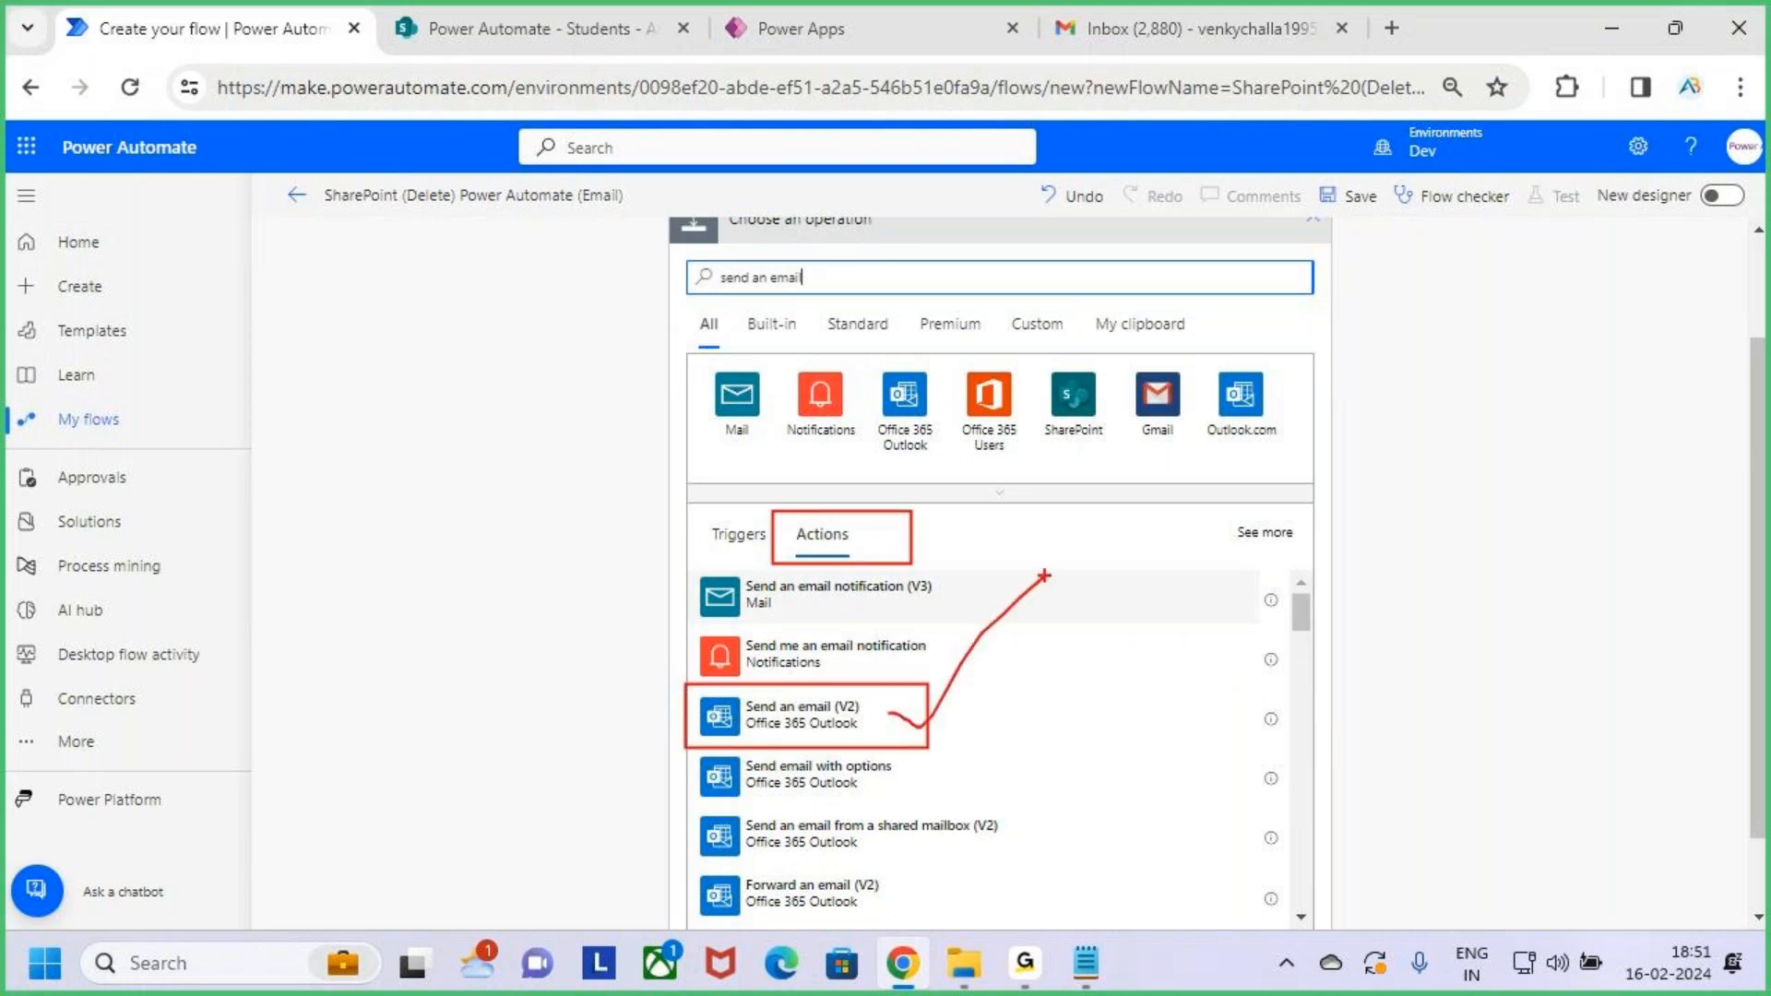
key("Escape")
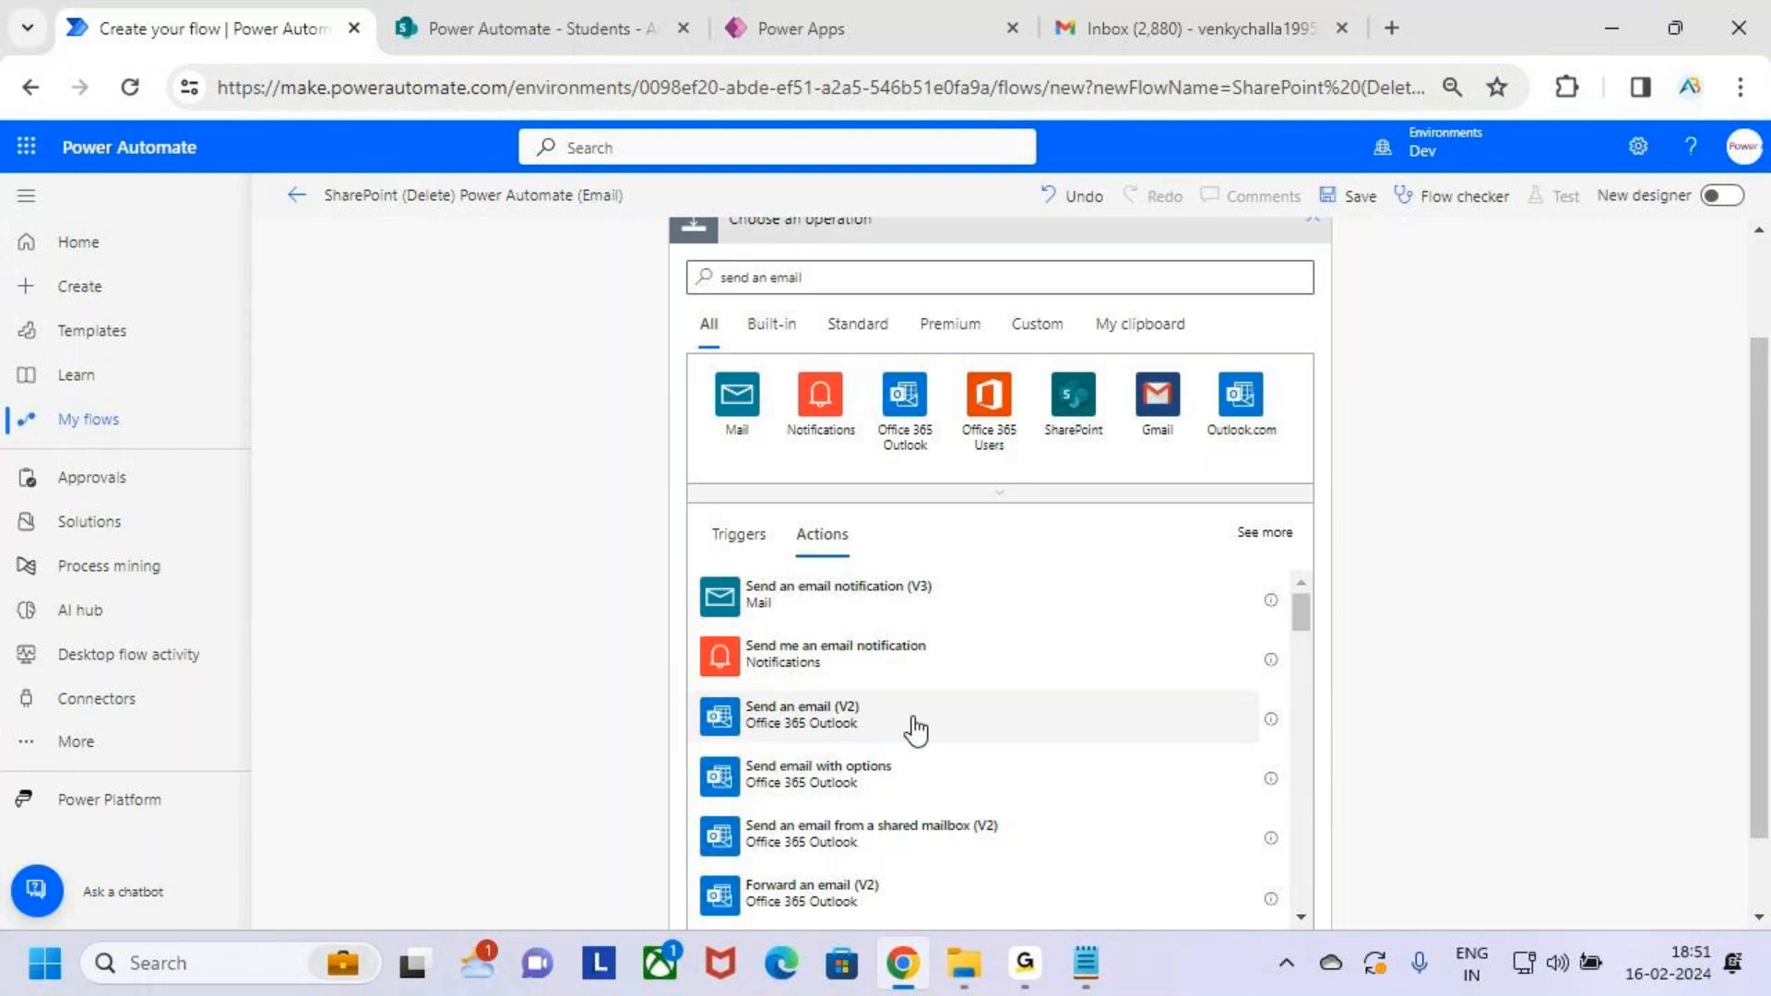
left_click(915, 729)
left_click(937, 417)
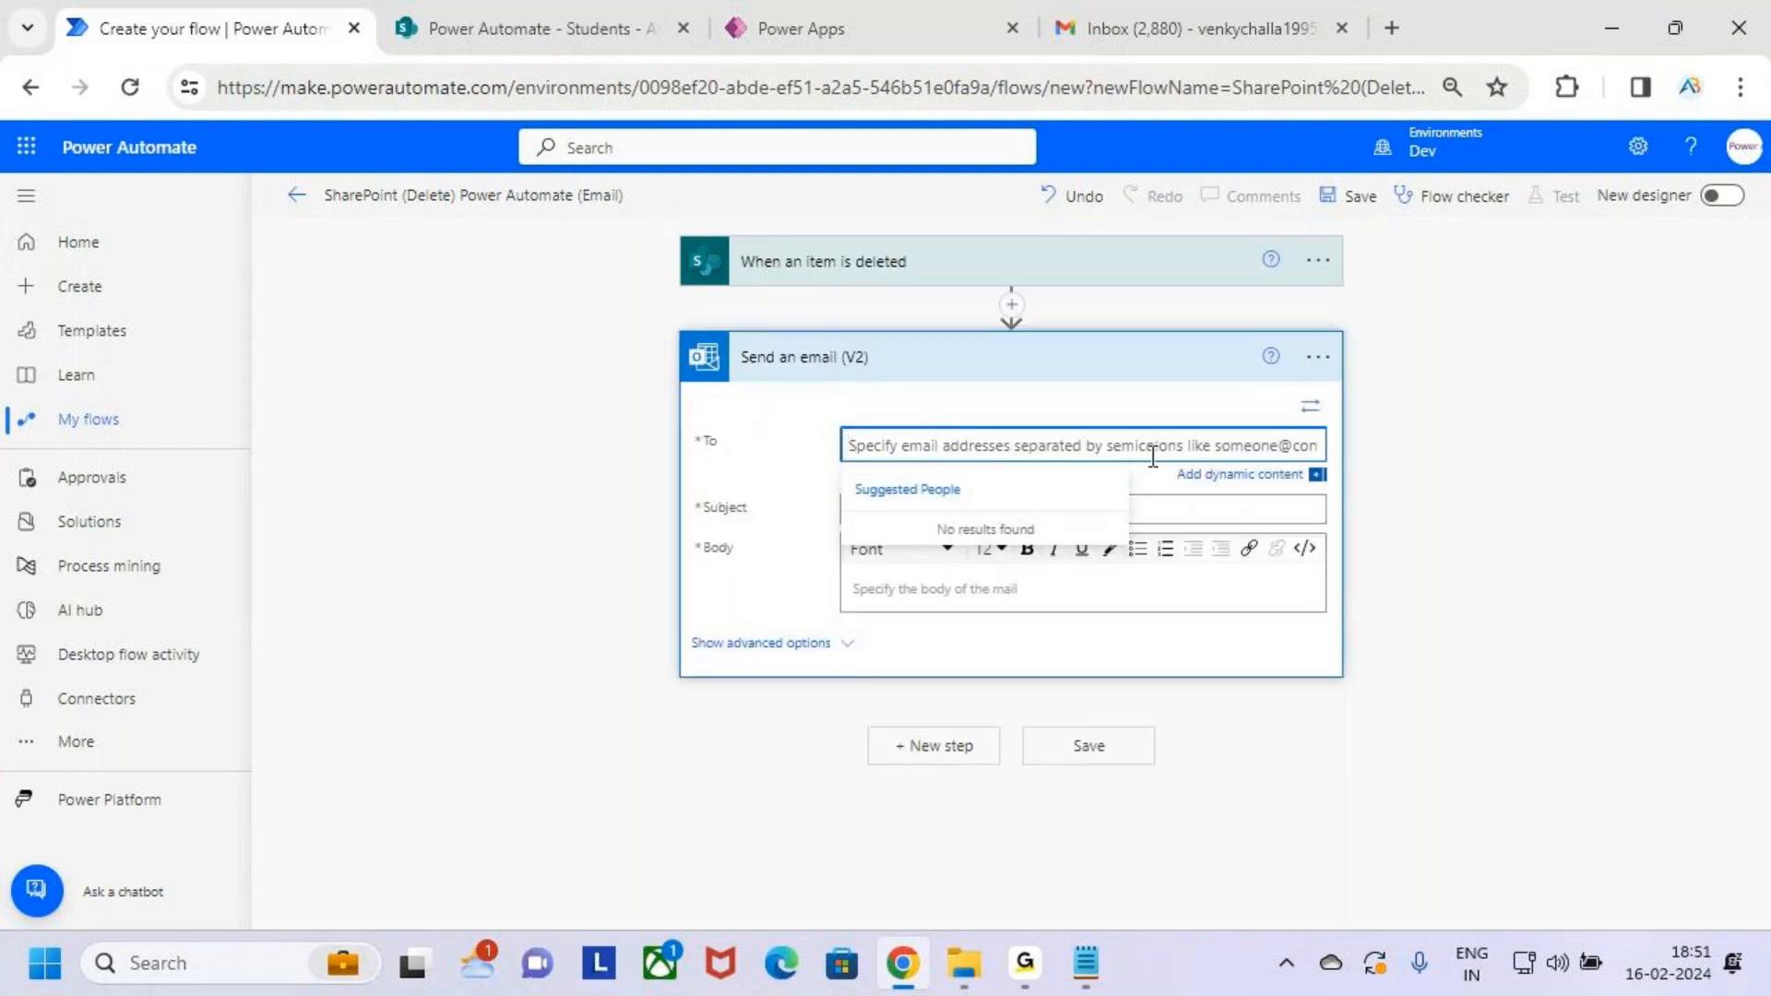
Browse the trigger's dynamic content fields, searching for 'crea' and 'e'
left_click(1231, 475)
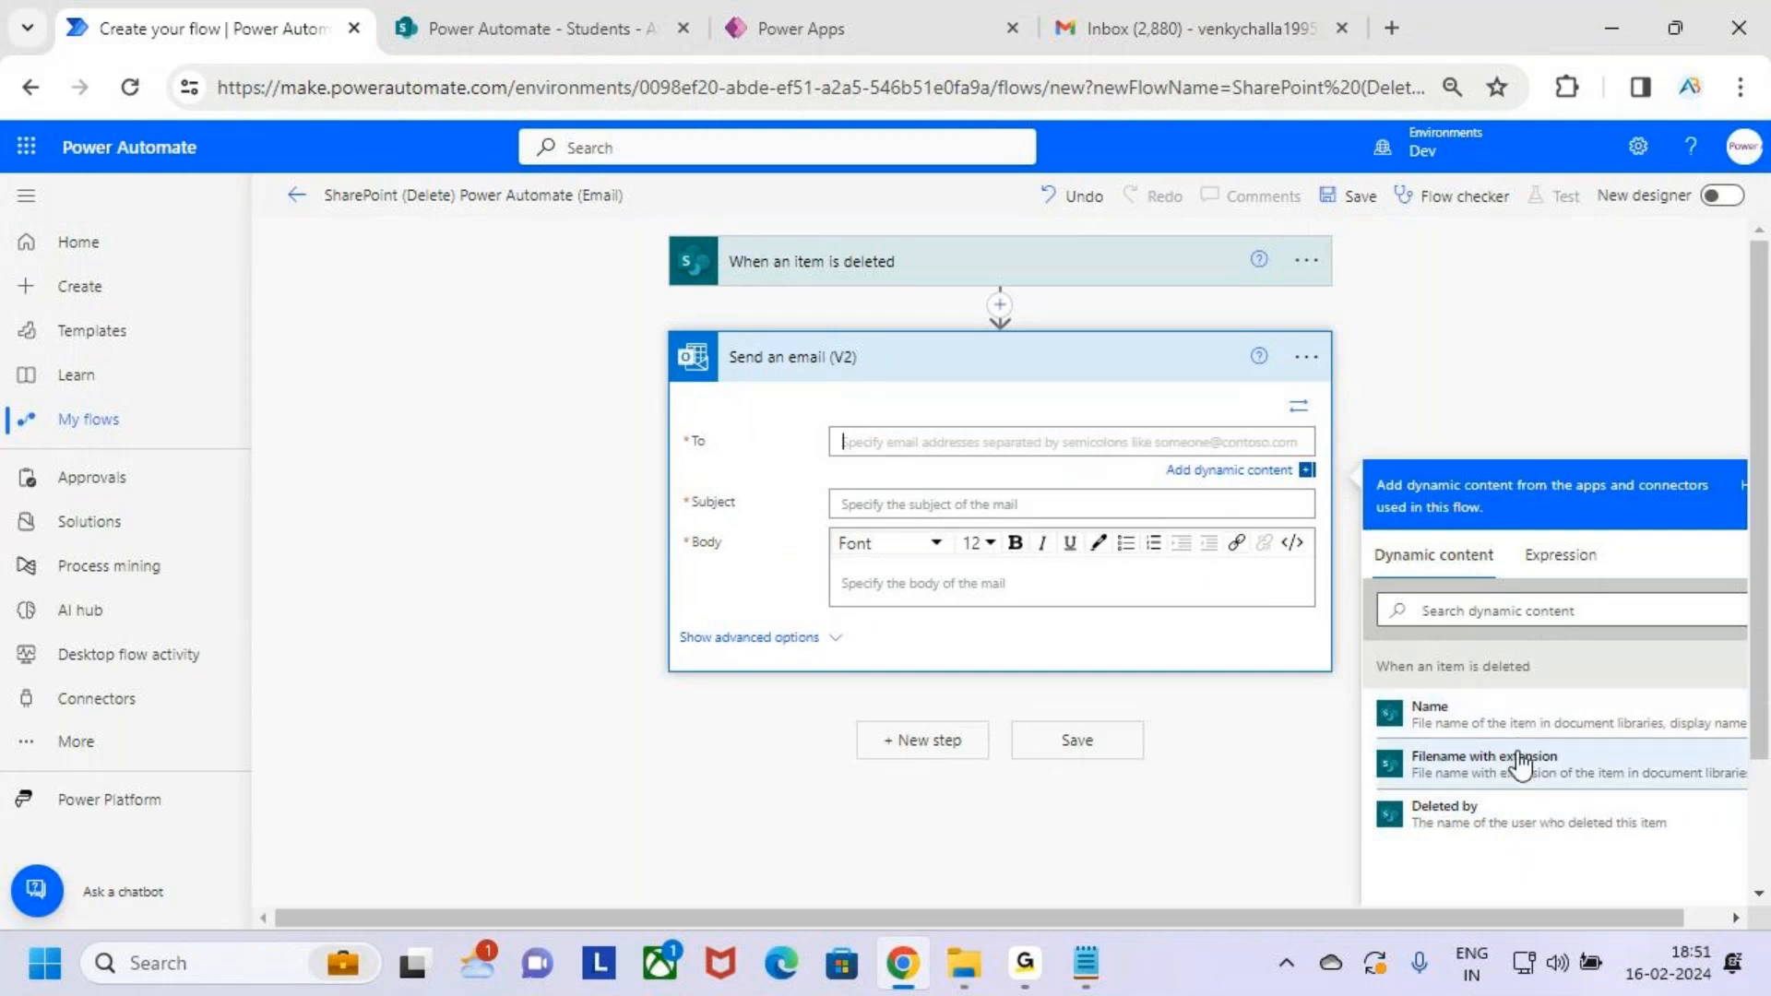
left_click_drag(1390, 791, 1593, 839)
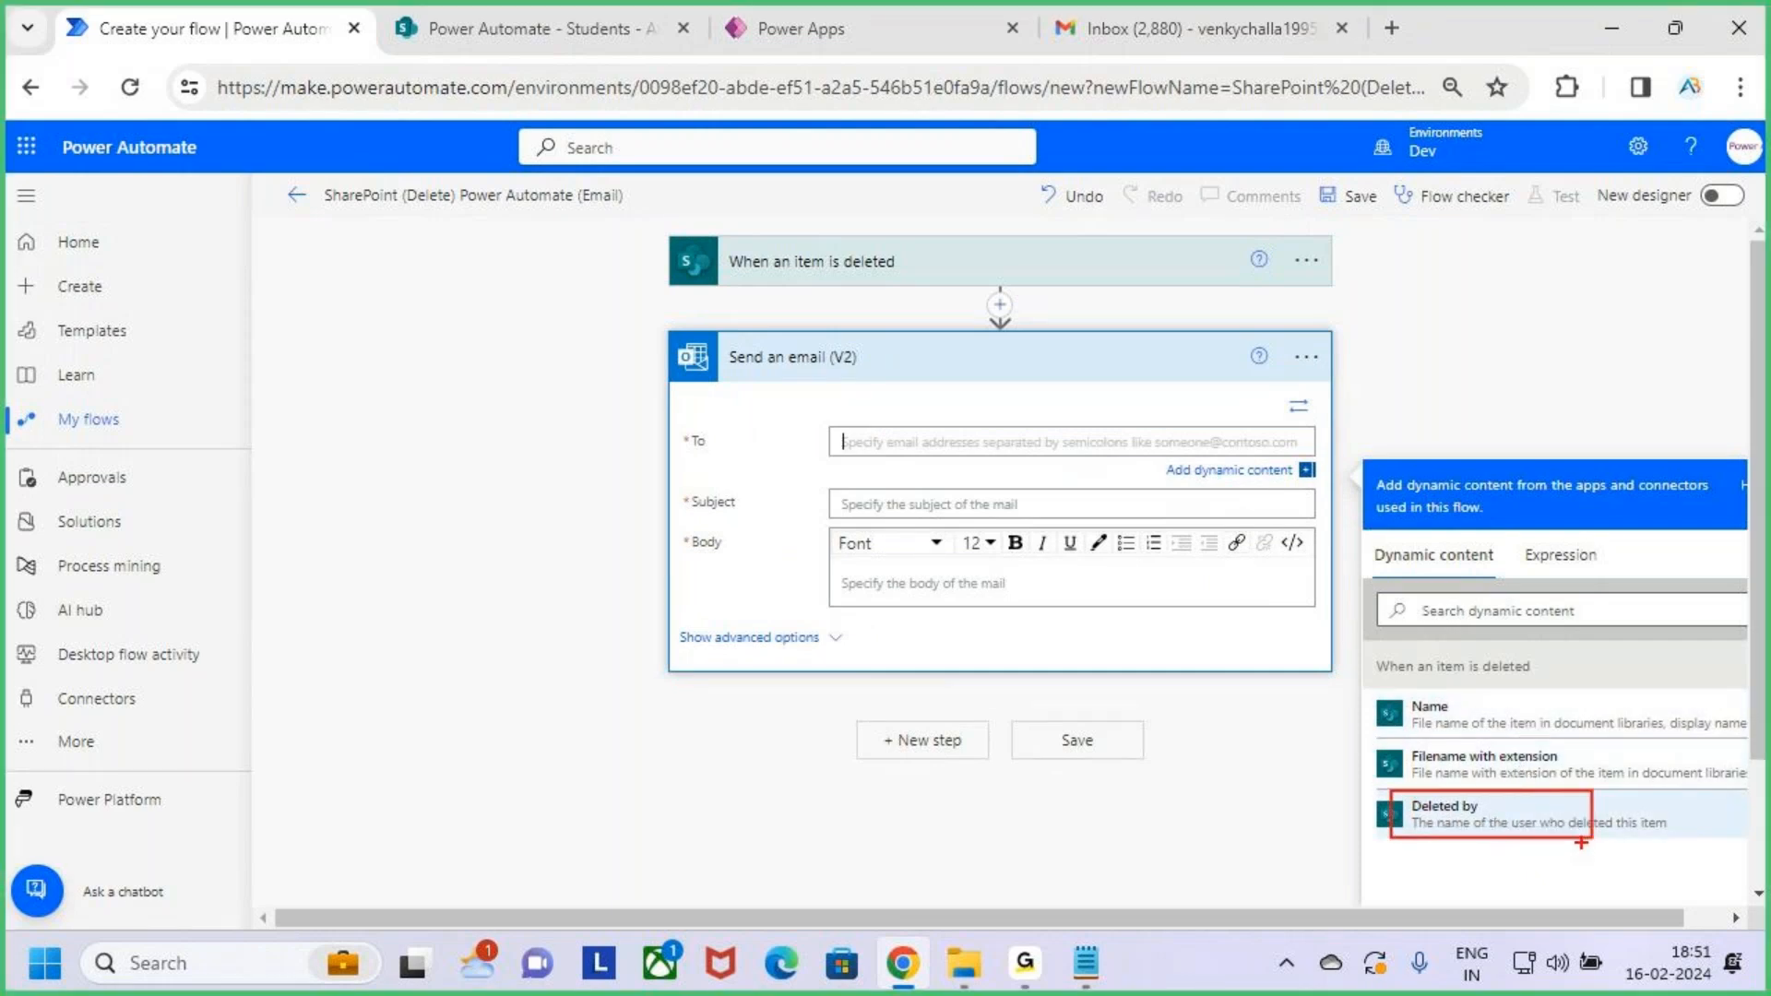
mouse_move(1391, 736)
left_mouse_down()
mouse_move(1509, 789)
mouse_move(1599, 791)
left_mouse_up()
left_click_drag(1391, 690, 1536, 738)
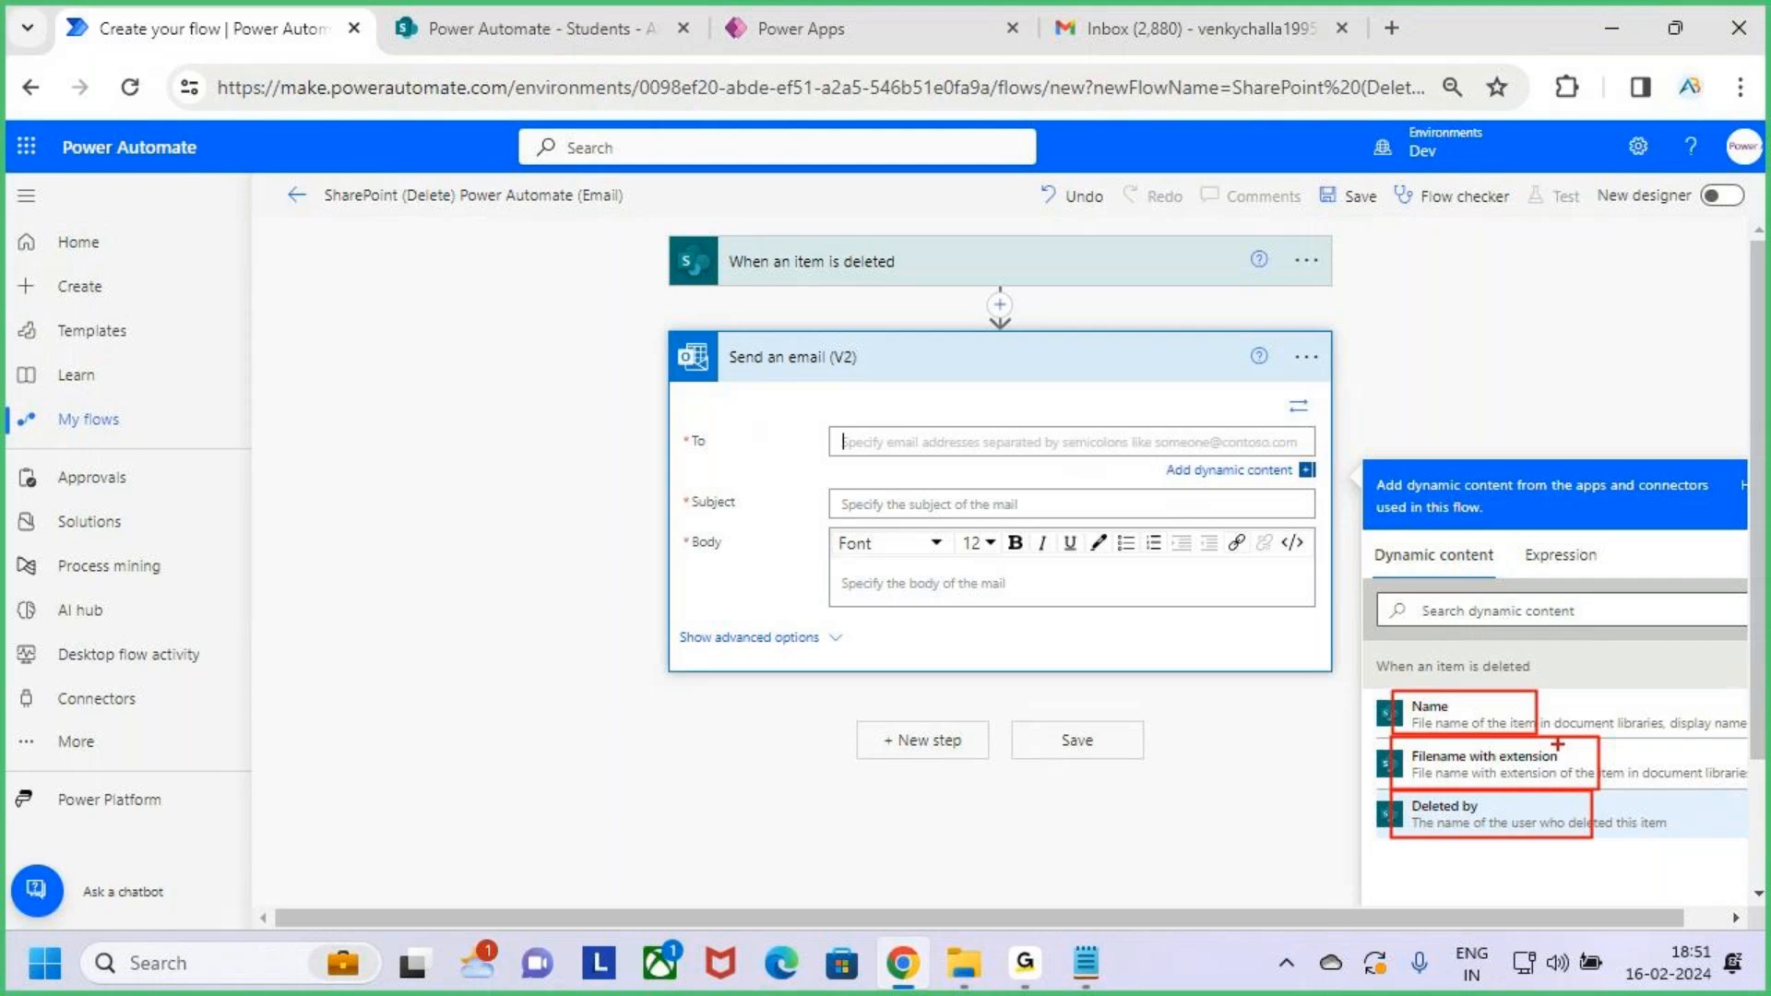
key("Escape")
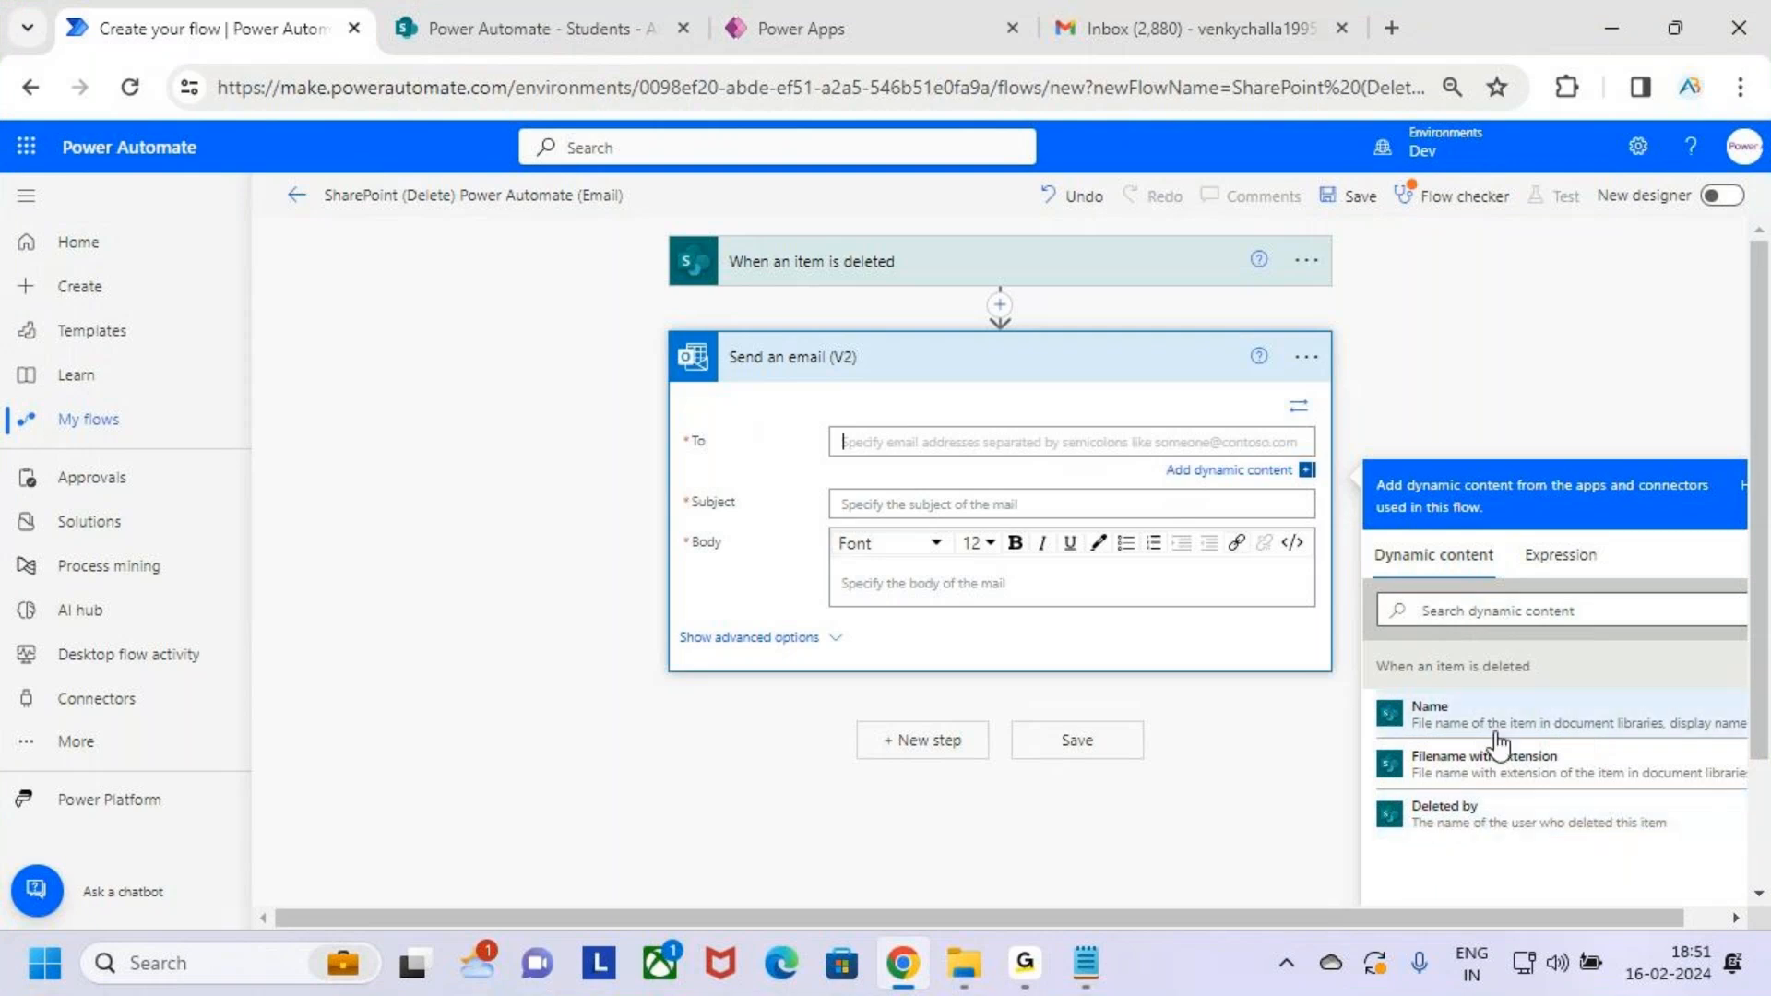
left_click(1469, 616)
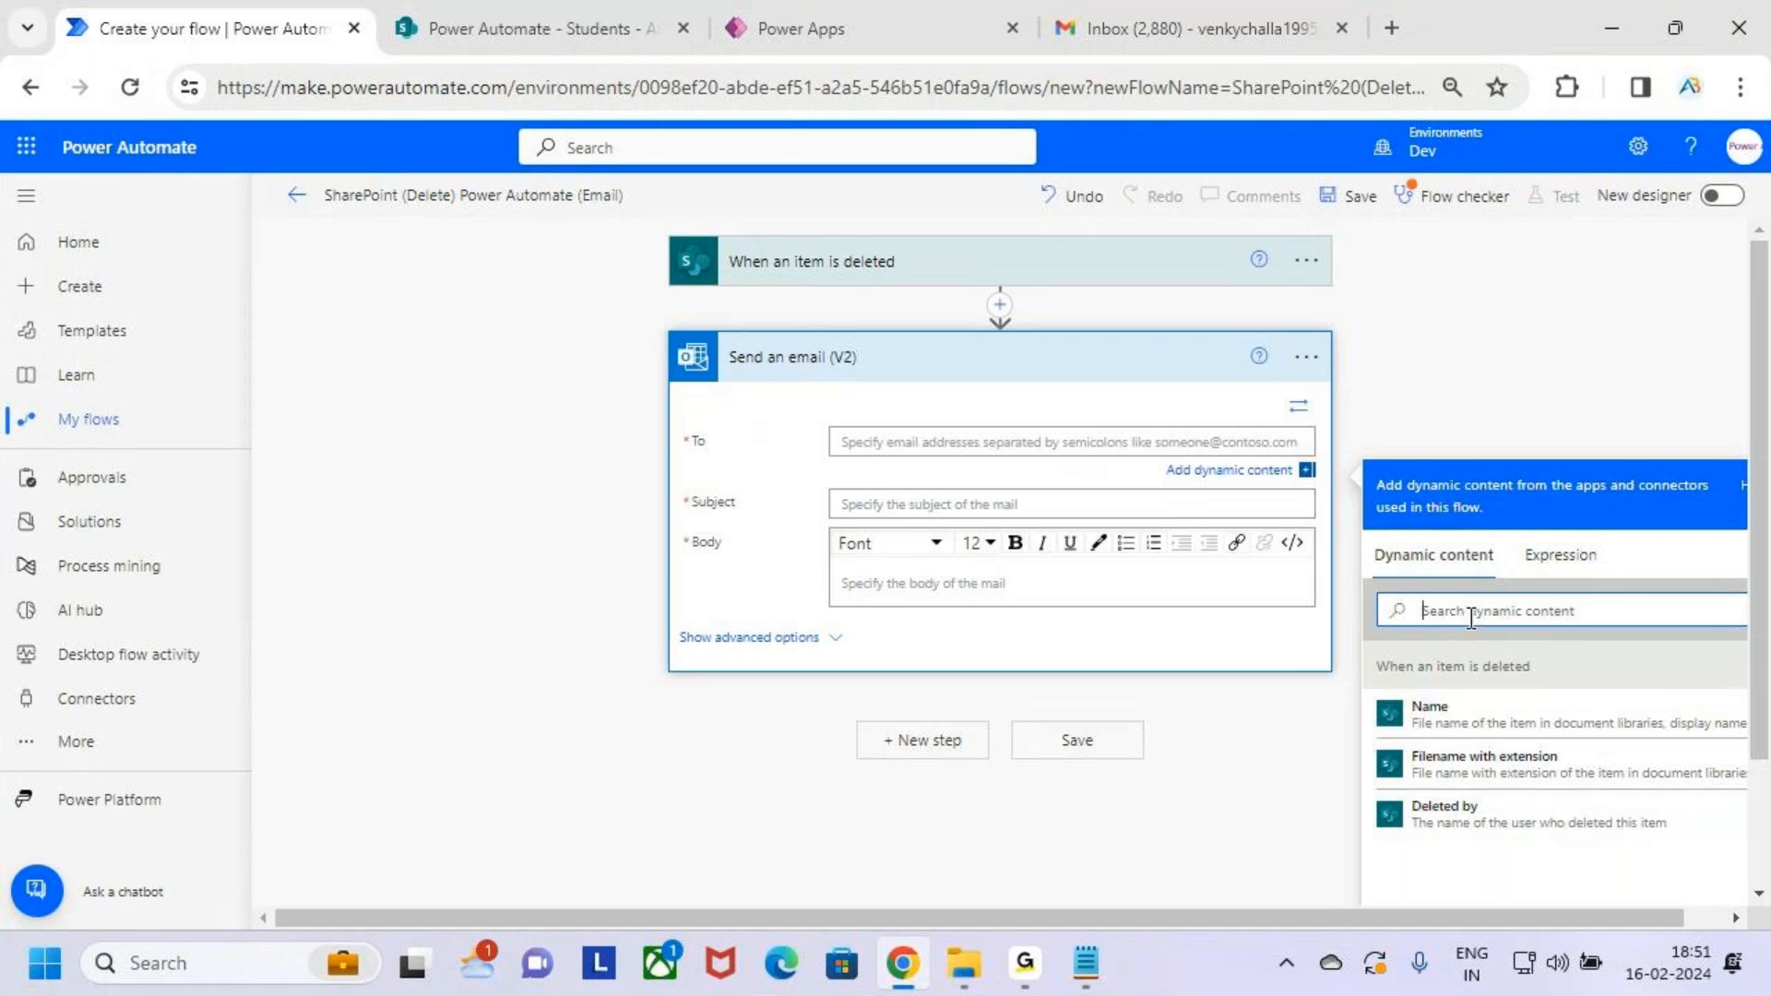
type("create")
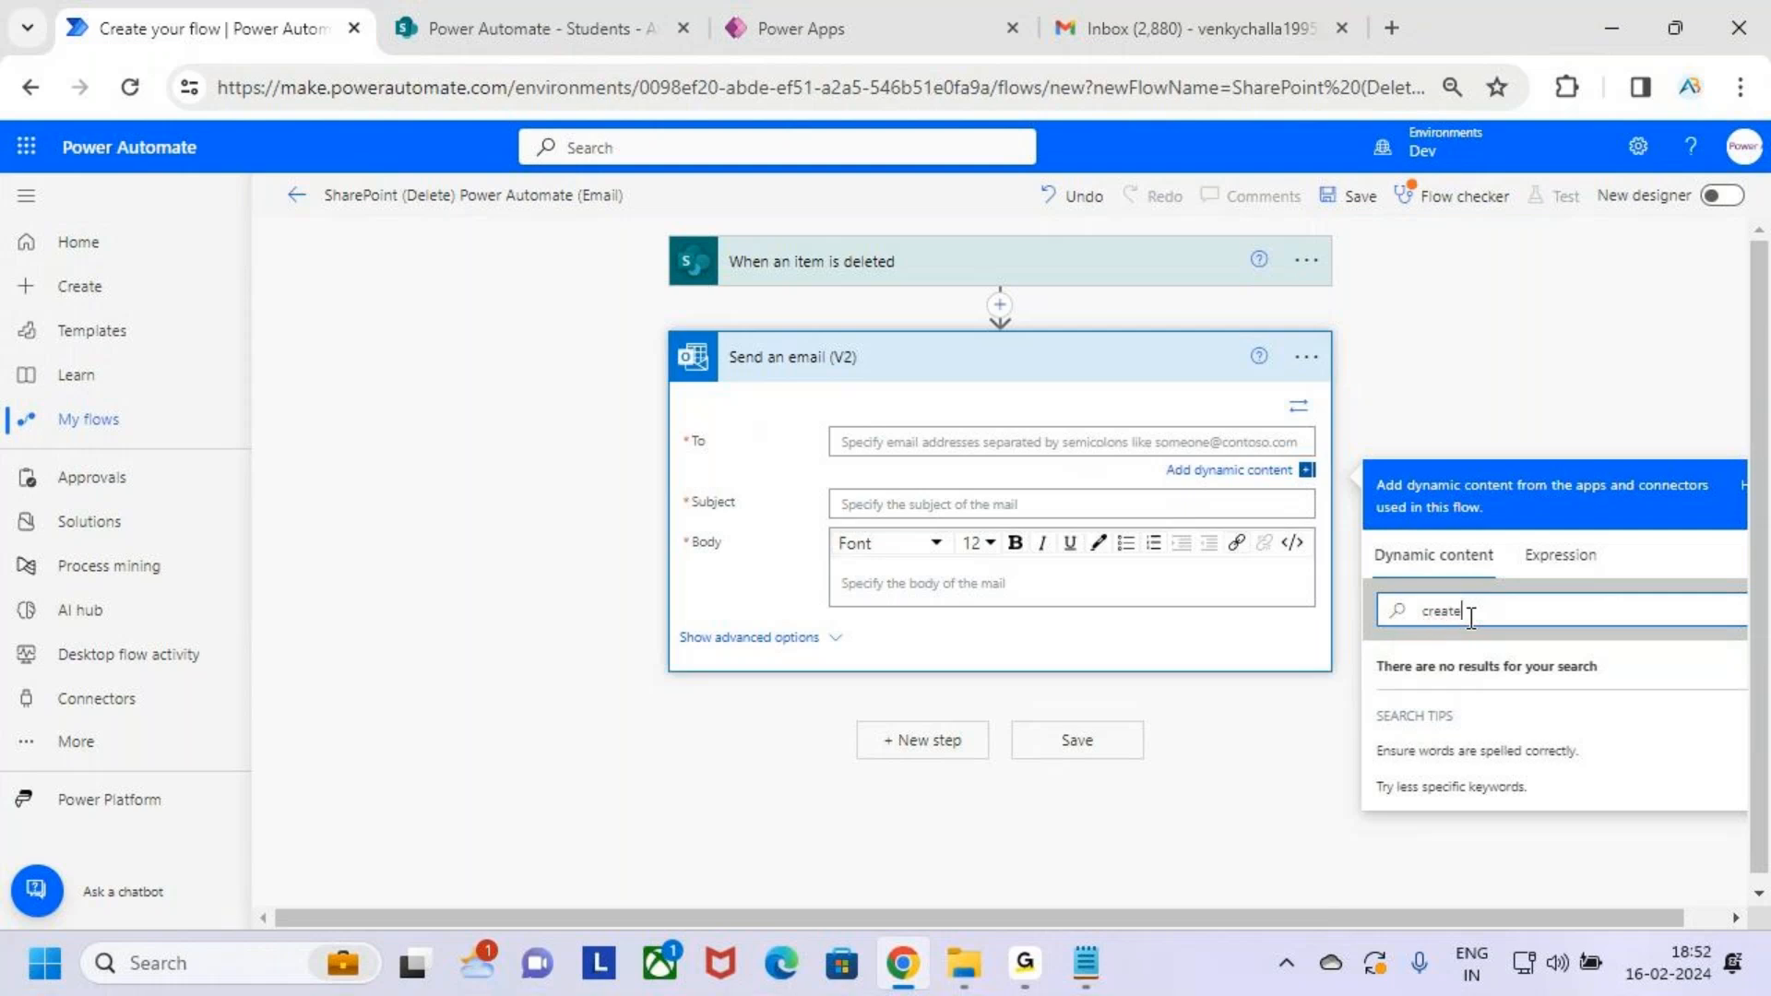
key("BackSpace")
key("BackSpace")
key("BackSpace")
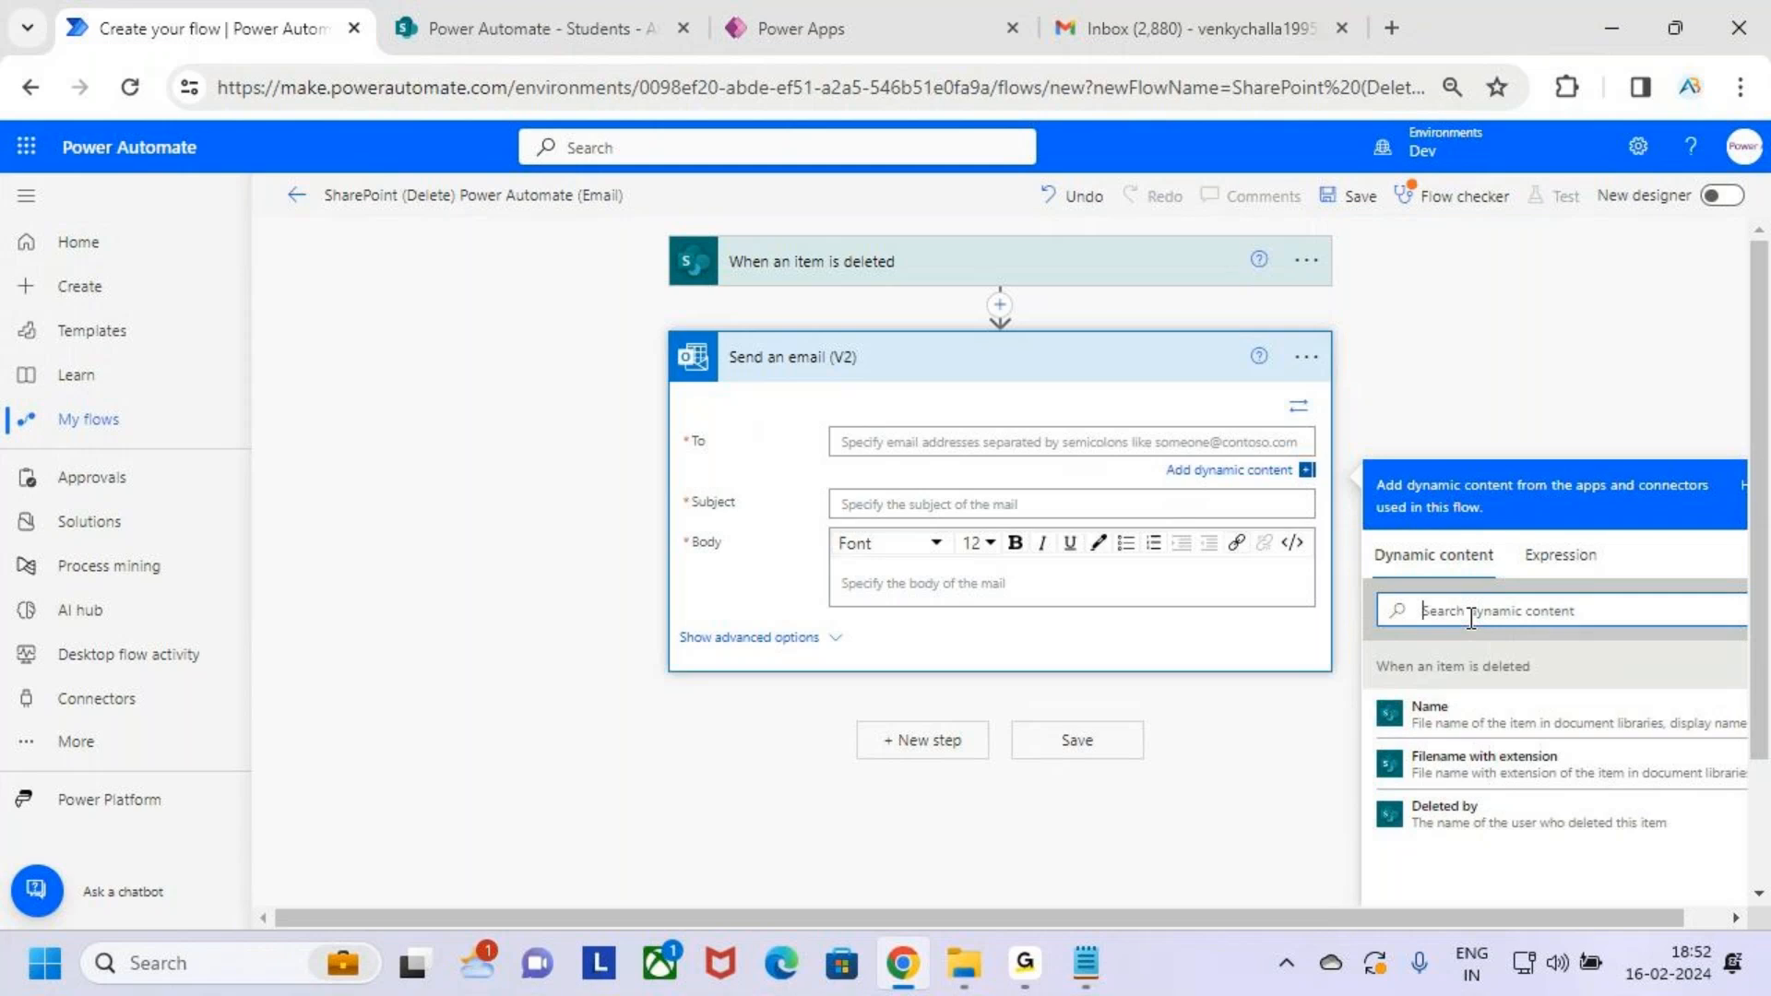
type("em")
key("BackSpace")
key("BackSpace")
type("e")
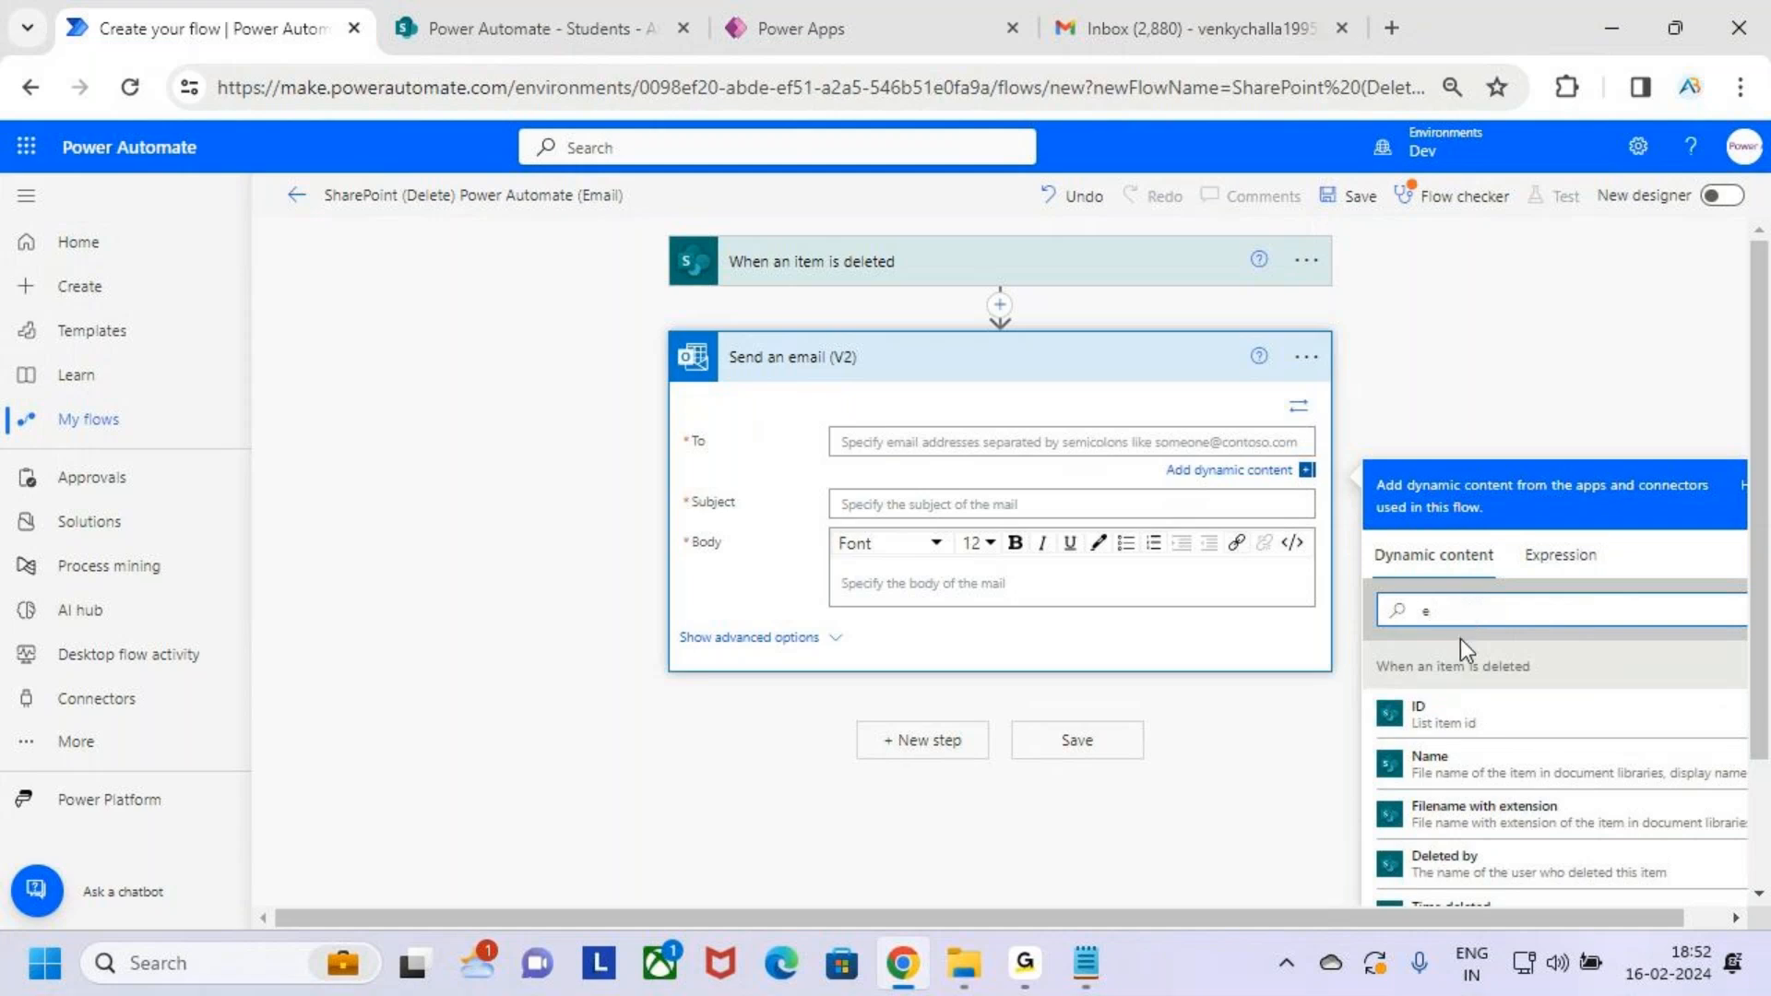
scroll(1485, 691, "down", 2)
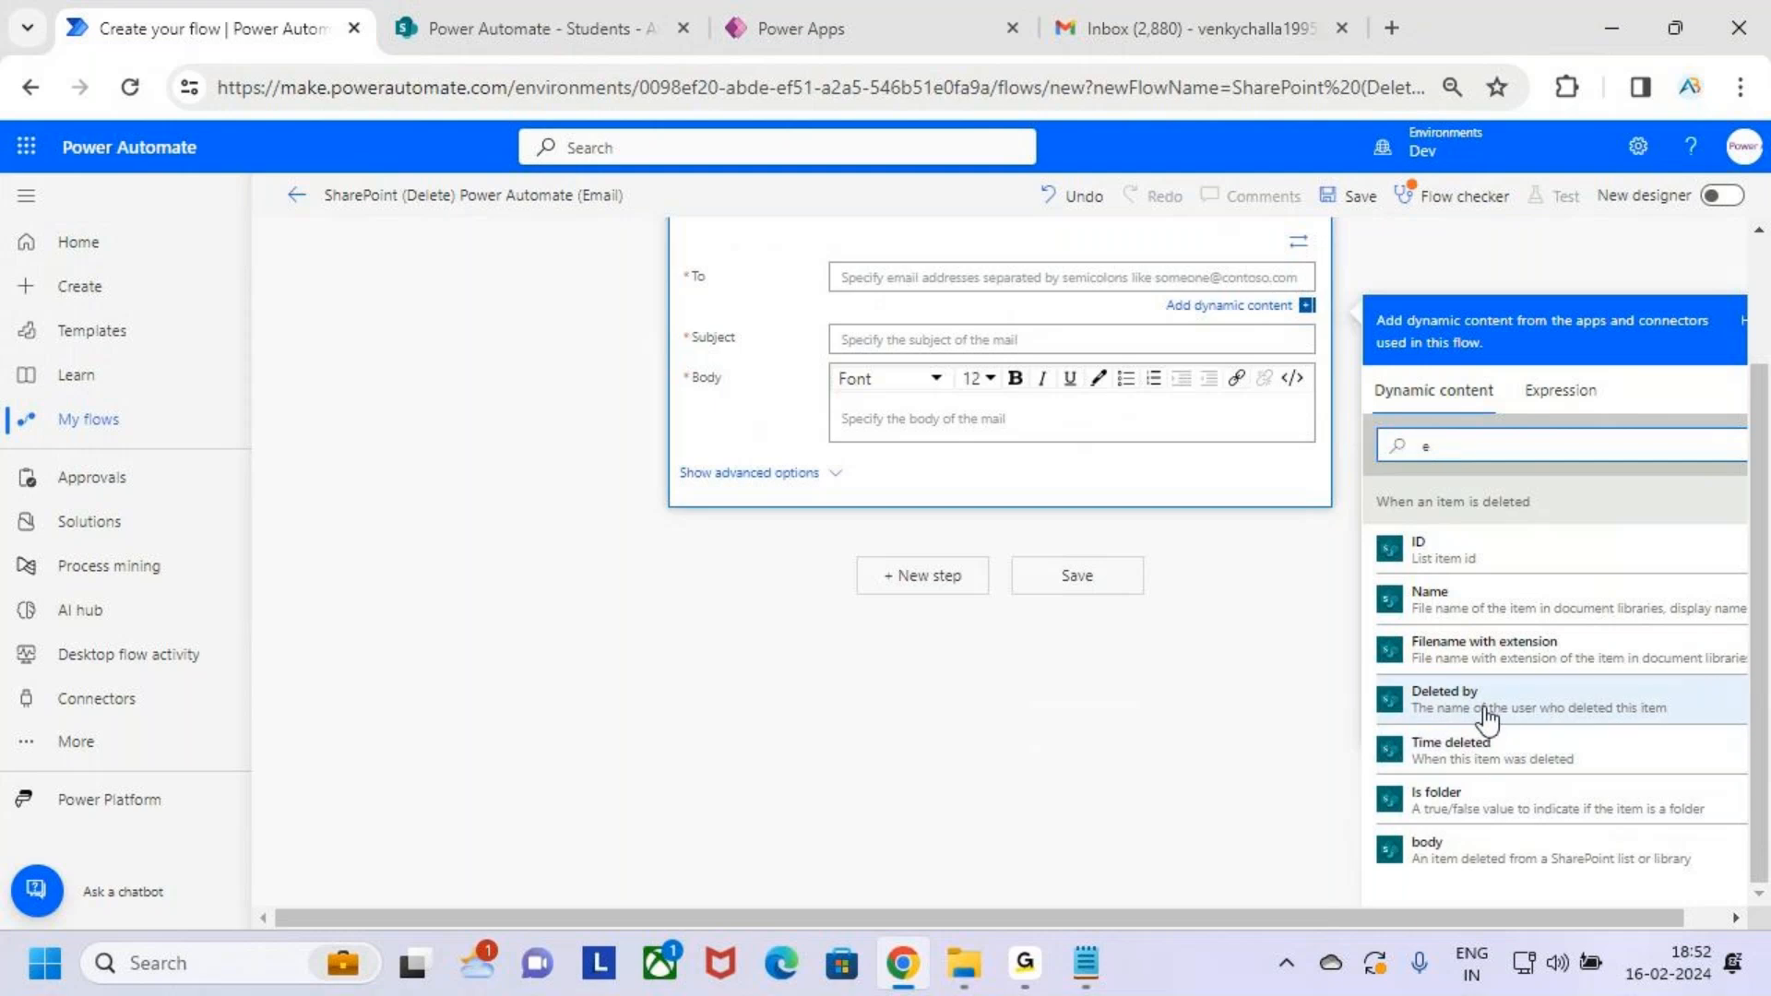
scroll(1494, 706, "up", 2)
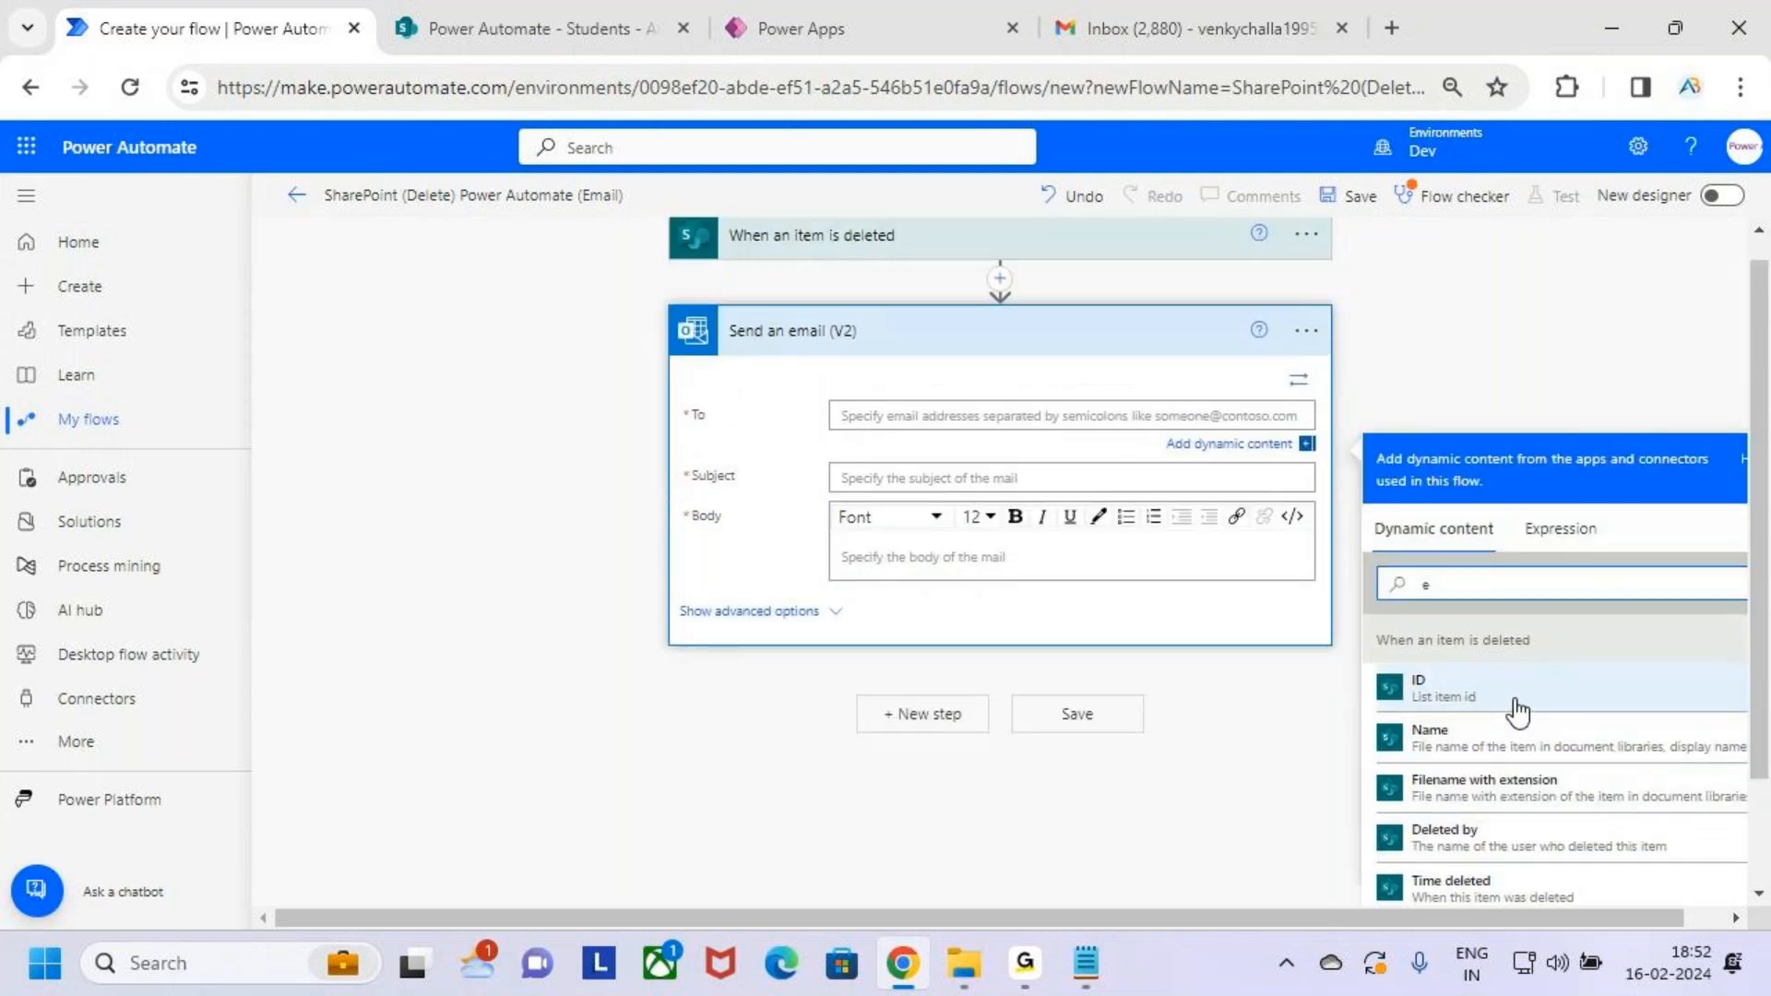
double_click(1430, 583)
Type the user's Gmail address into the email's To field
left_click(956, 416)
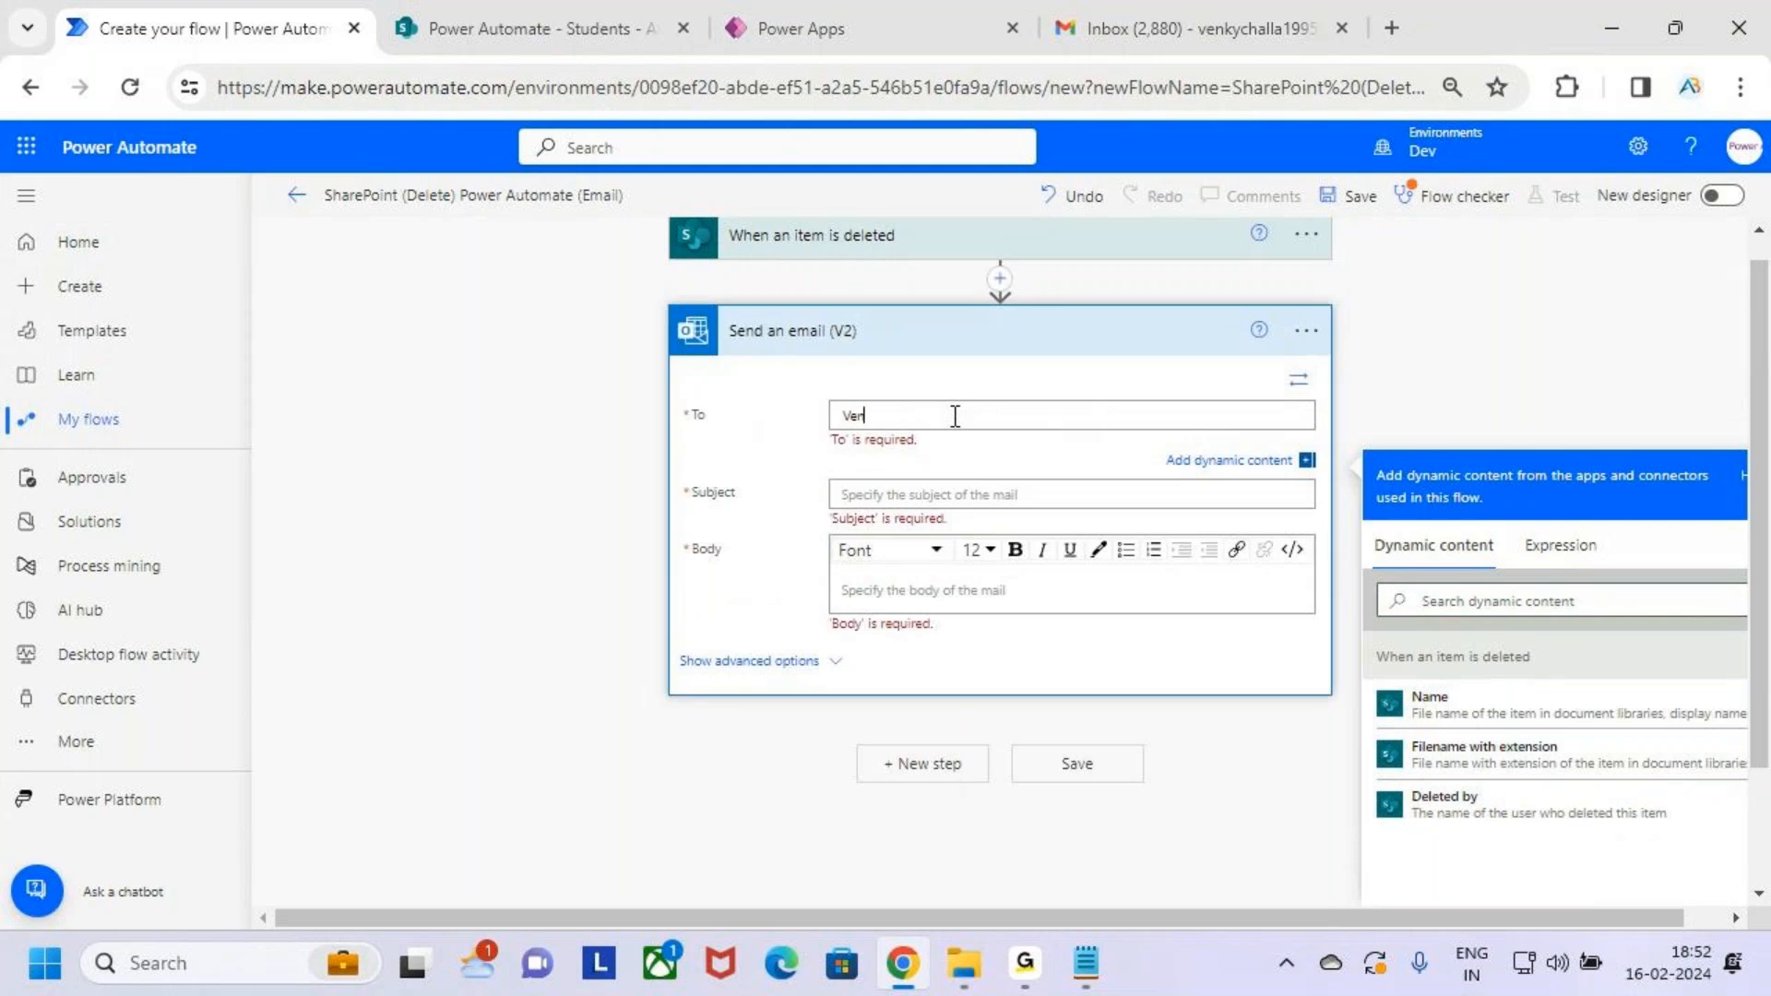
left_click(1007, 494)
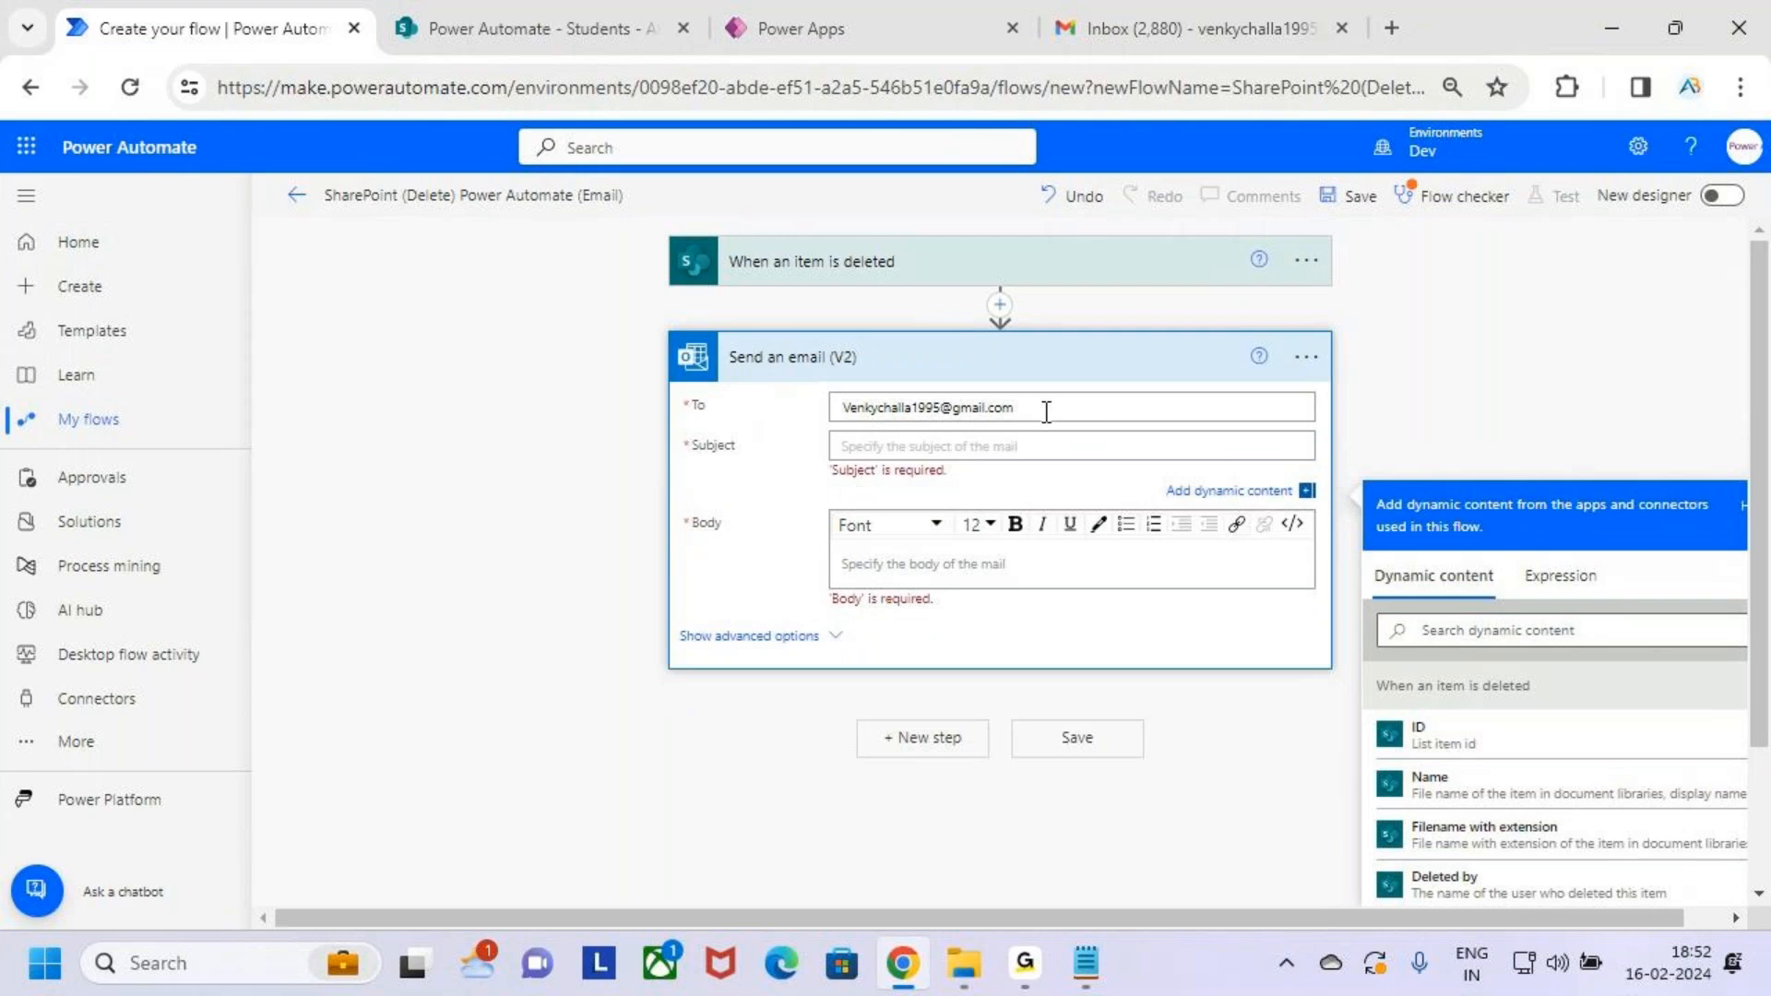
left_click(1046, 411)
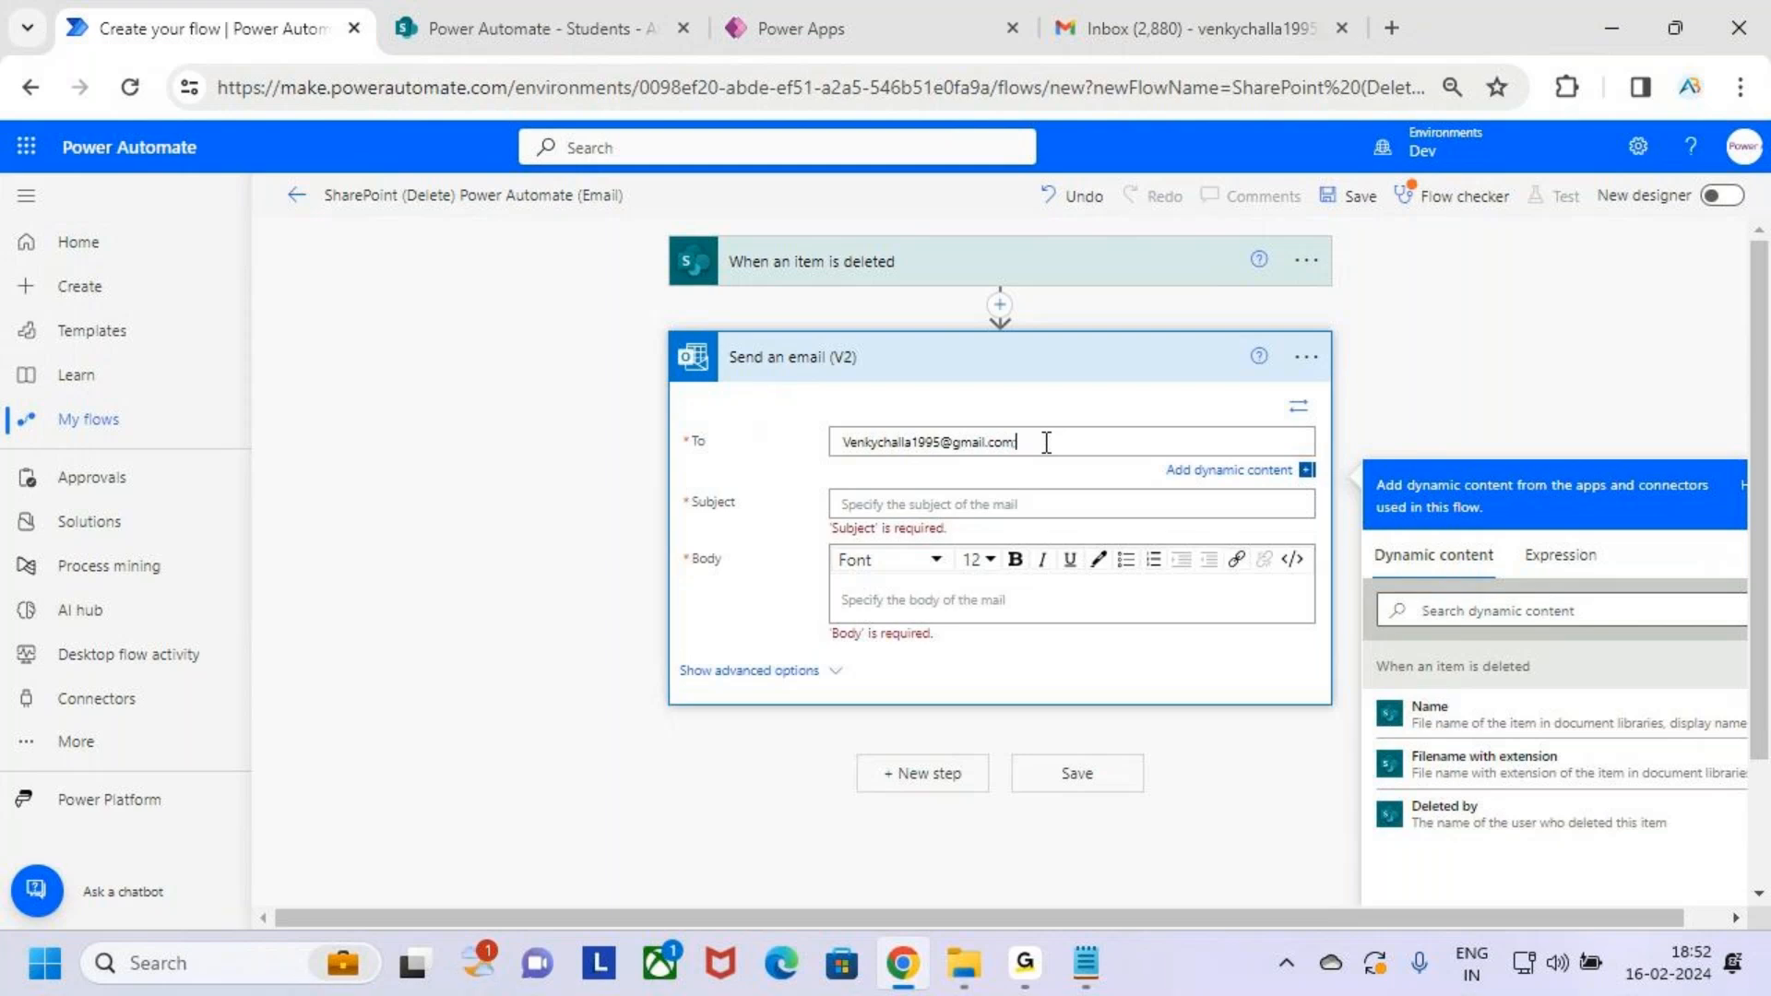
Add a second recipient address and set the subject 'An Item is Deleted in SharePoint List'
left_click(1097, 504)
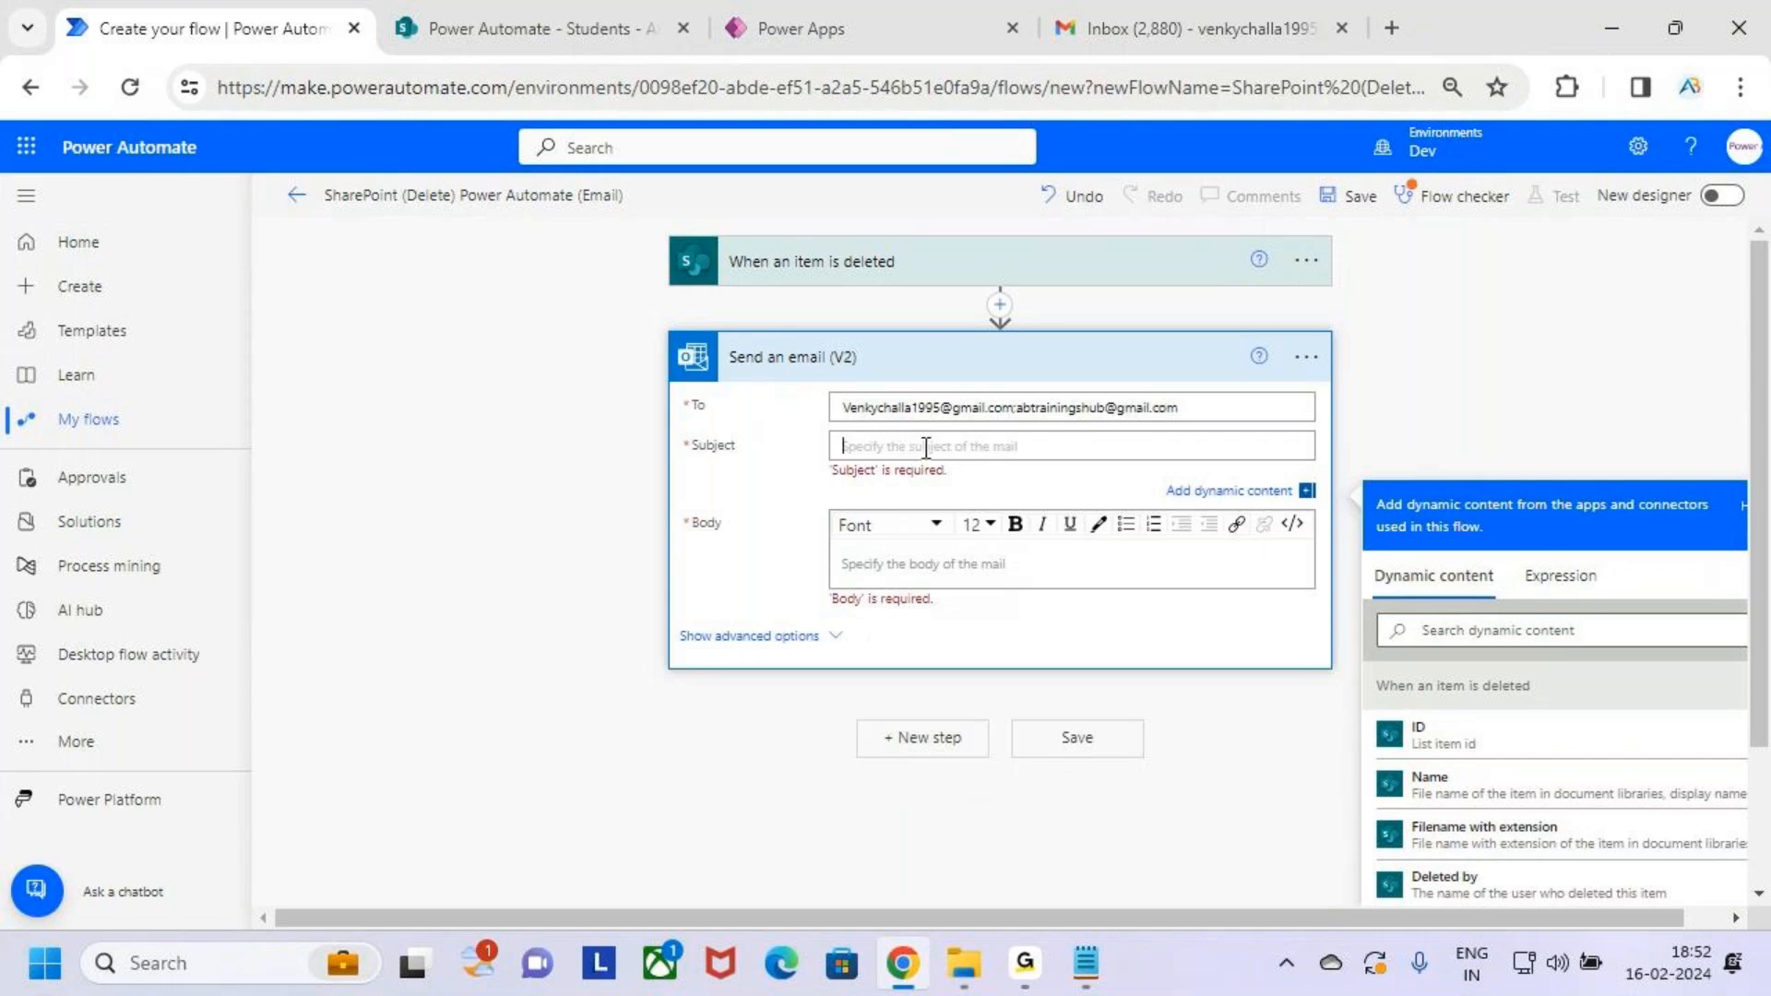
type("An Item is Delted in SharePoint List")
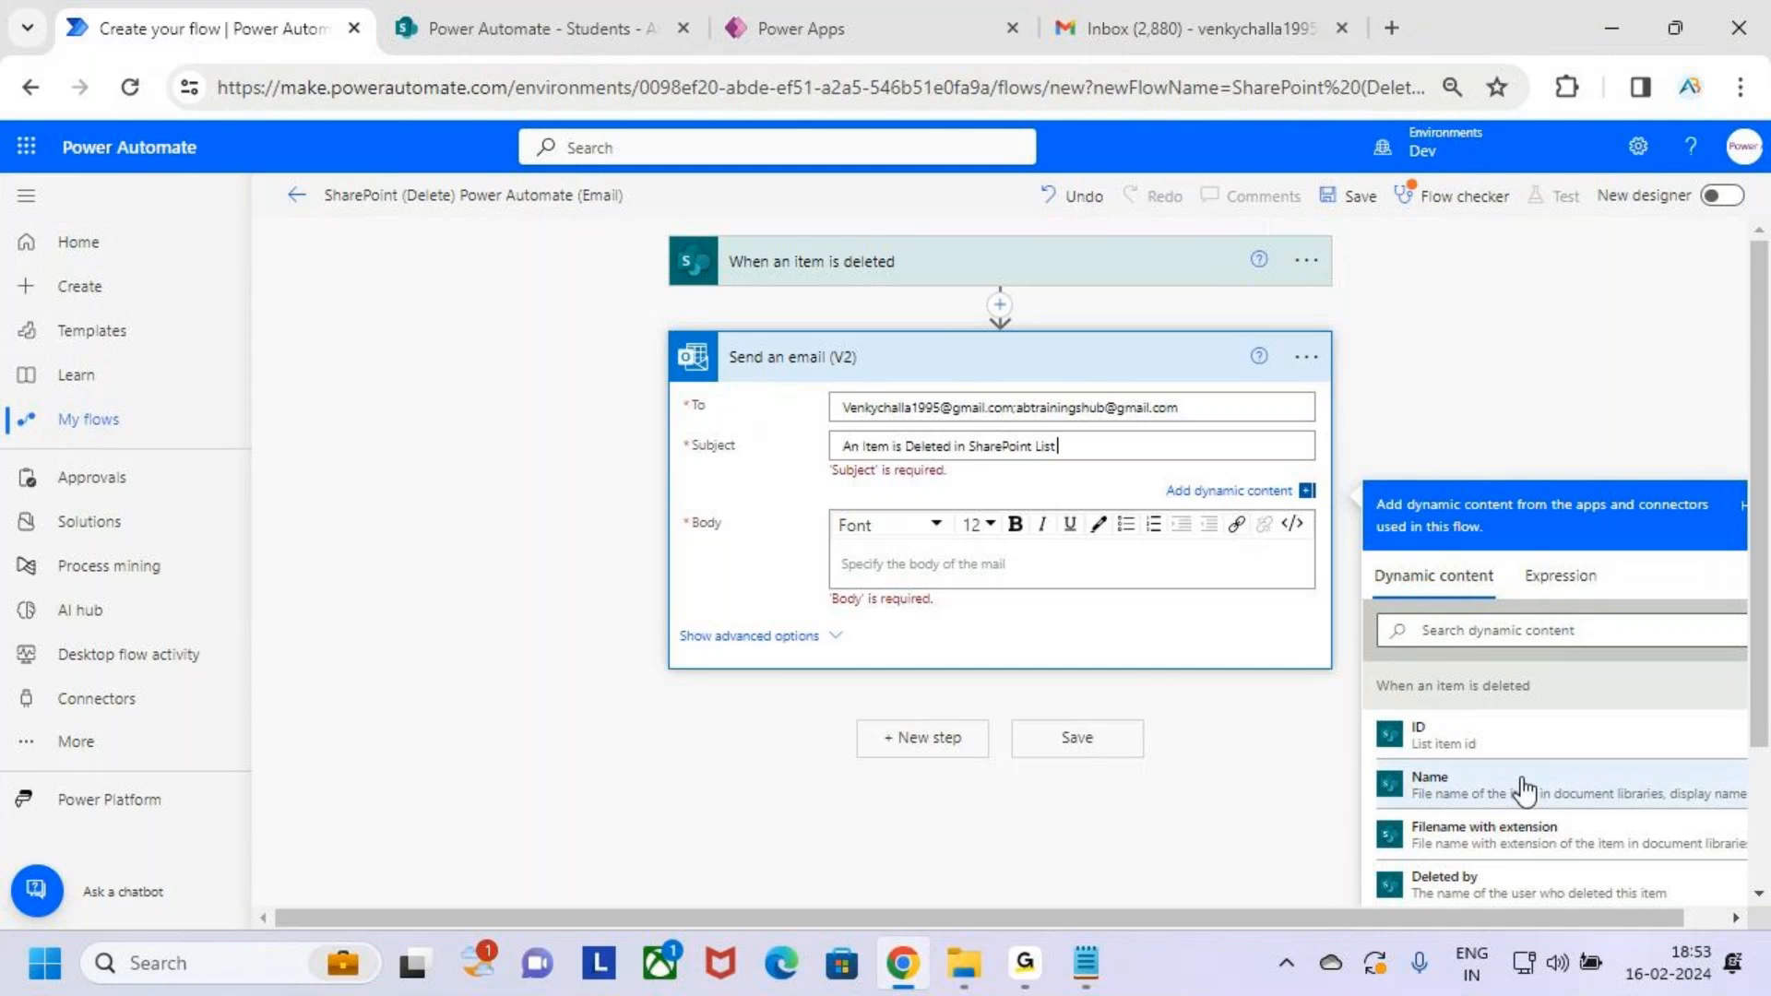
Start the email body with a short greeting and select the subject text to copy
scroll(1554, 763, "down", 2)
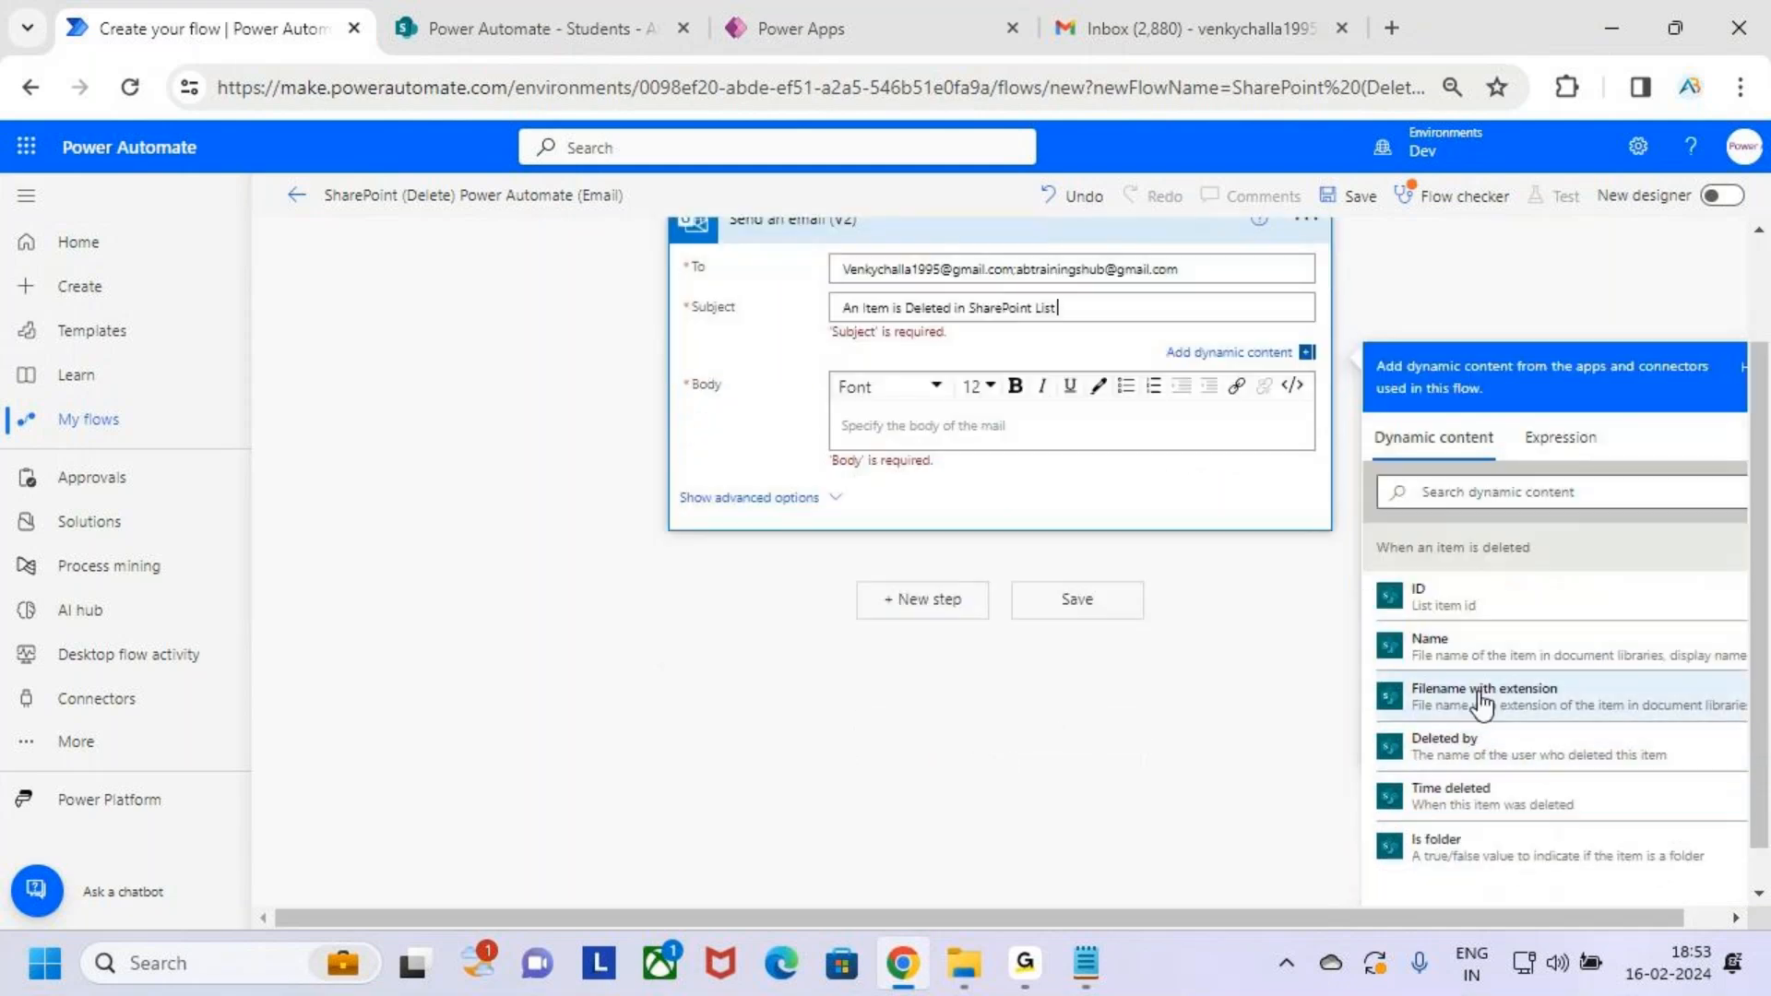
left_click_drag(1509, 665, 1534, 673)
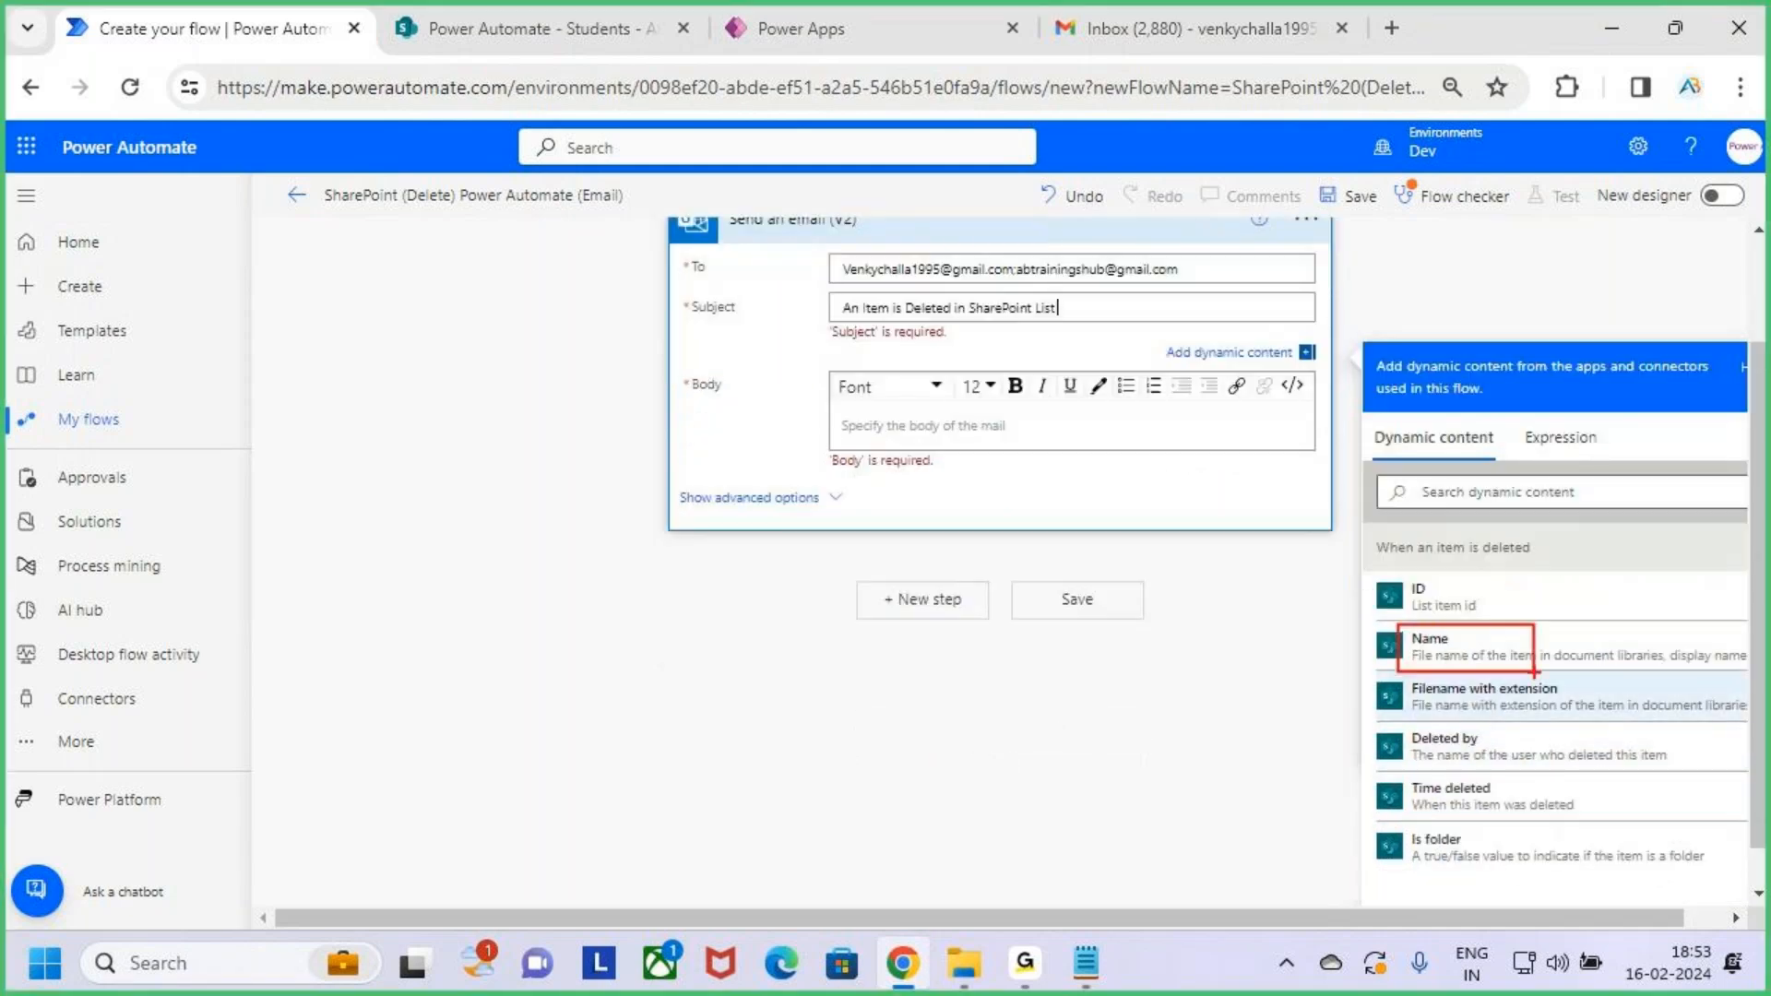
left_click(953, 407)
type("Hii V")
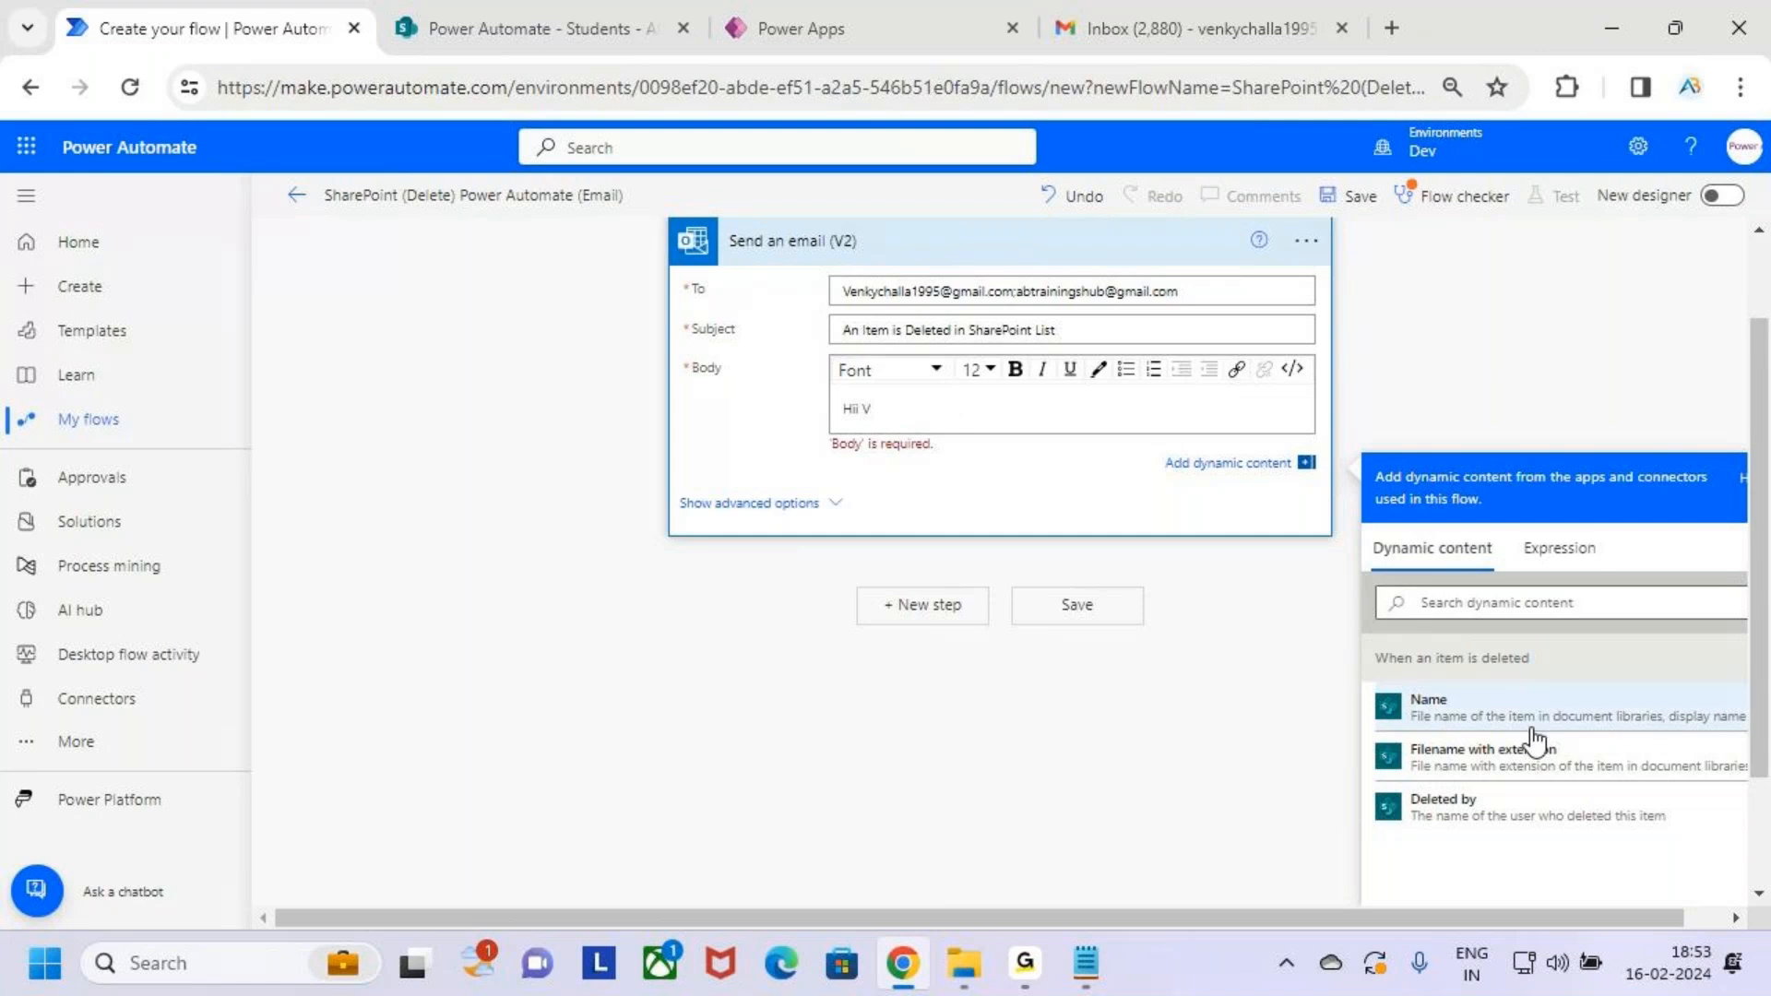
key("BackSpace")
key("BackSpace")
key("BackSpace")
key("BackSpace")
key("BackSpace")
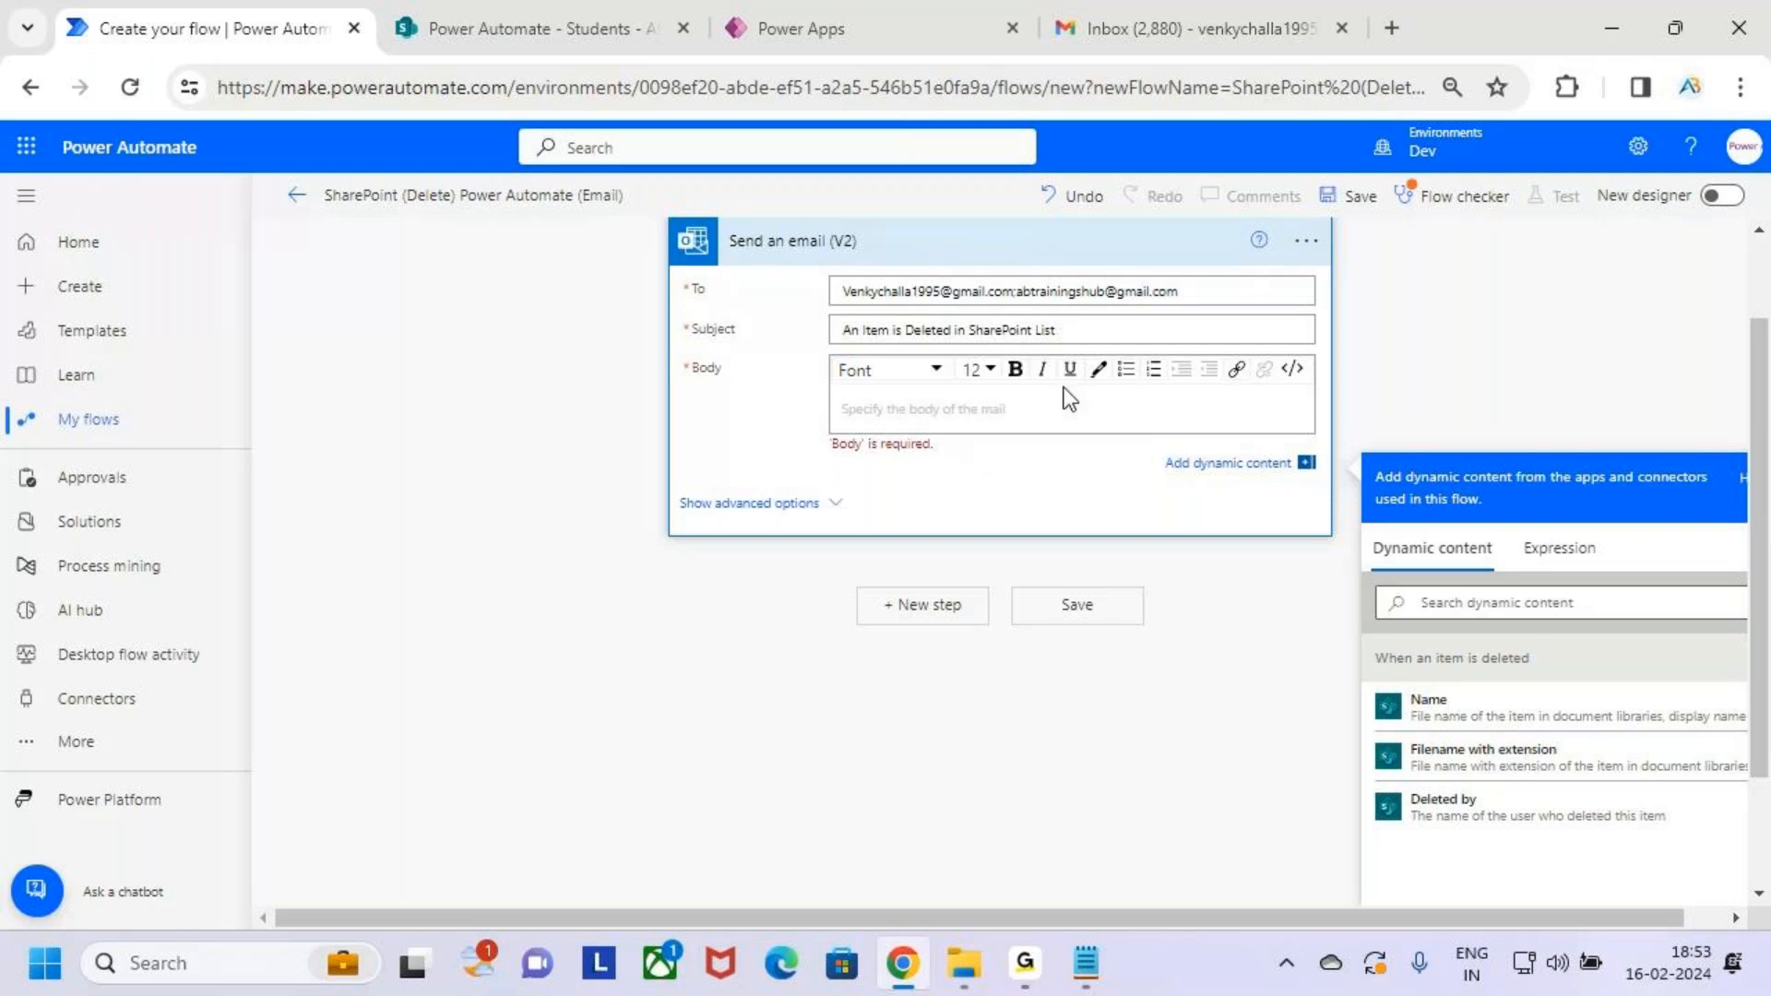
left_click_drag(1066, 330, 811, 336)
key("ctrl+c")
Paste the subject into the body and add the Filename with extension field instead of Name
left_click(877, 420)
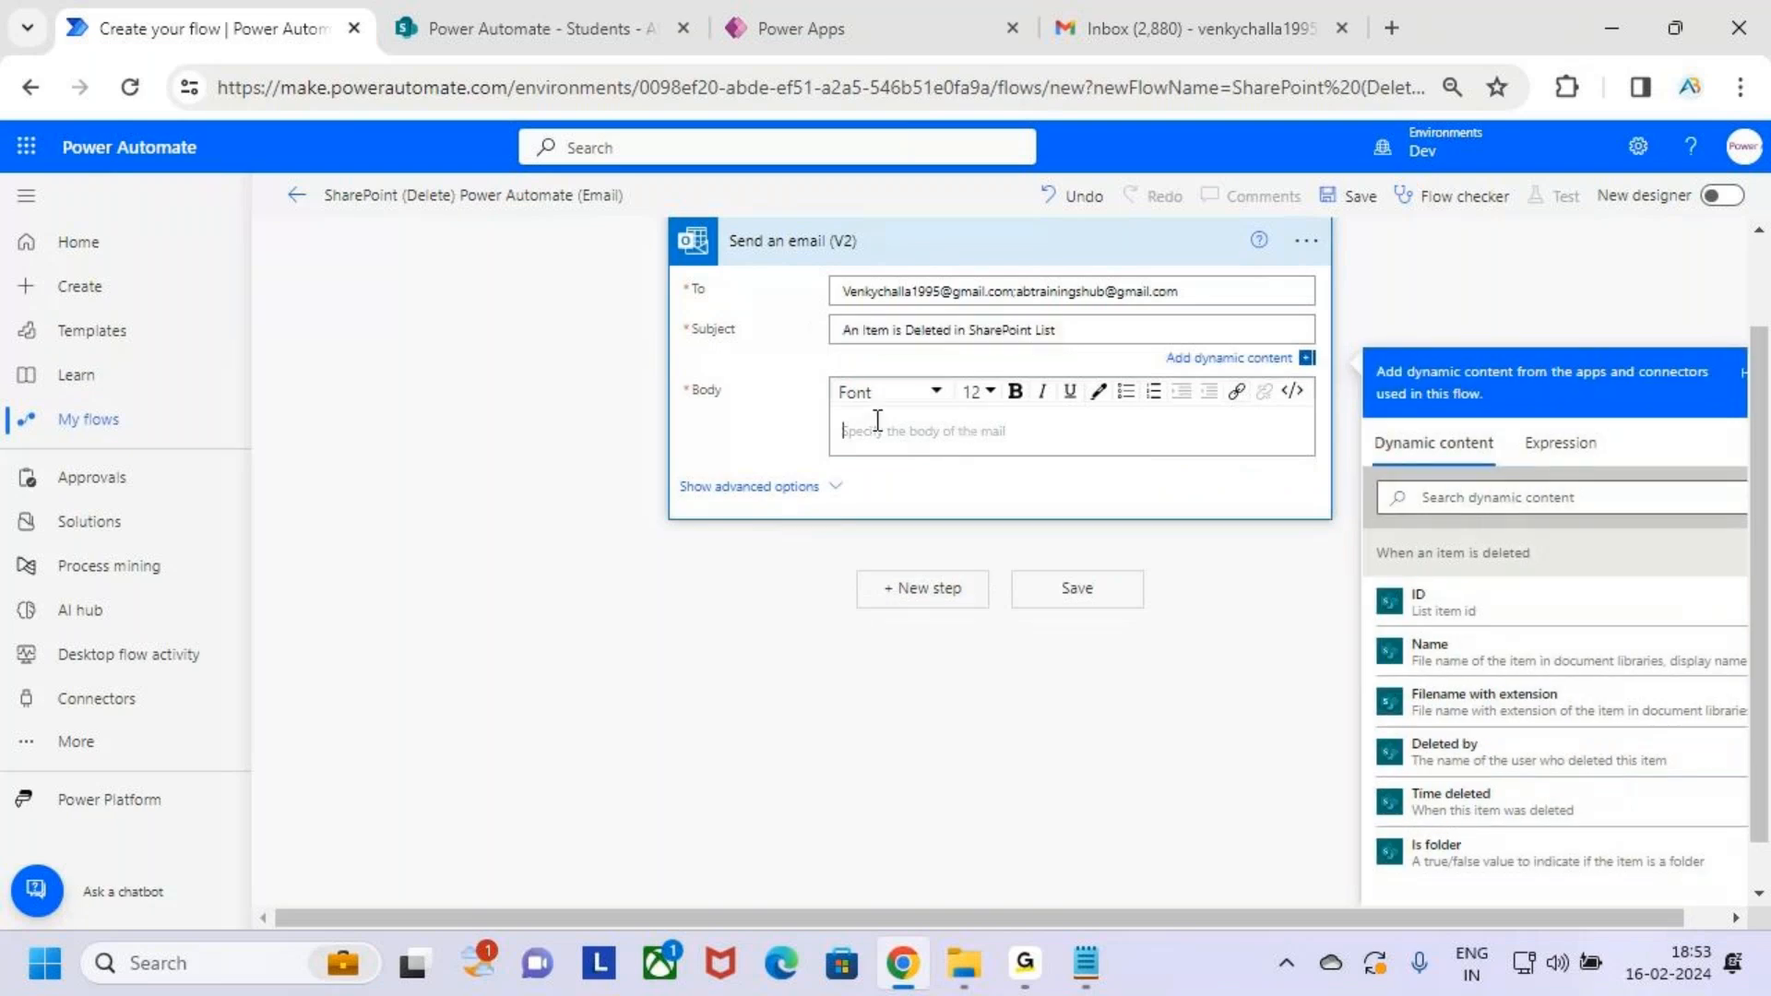
key("ctrl+v")
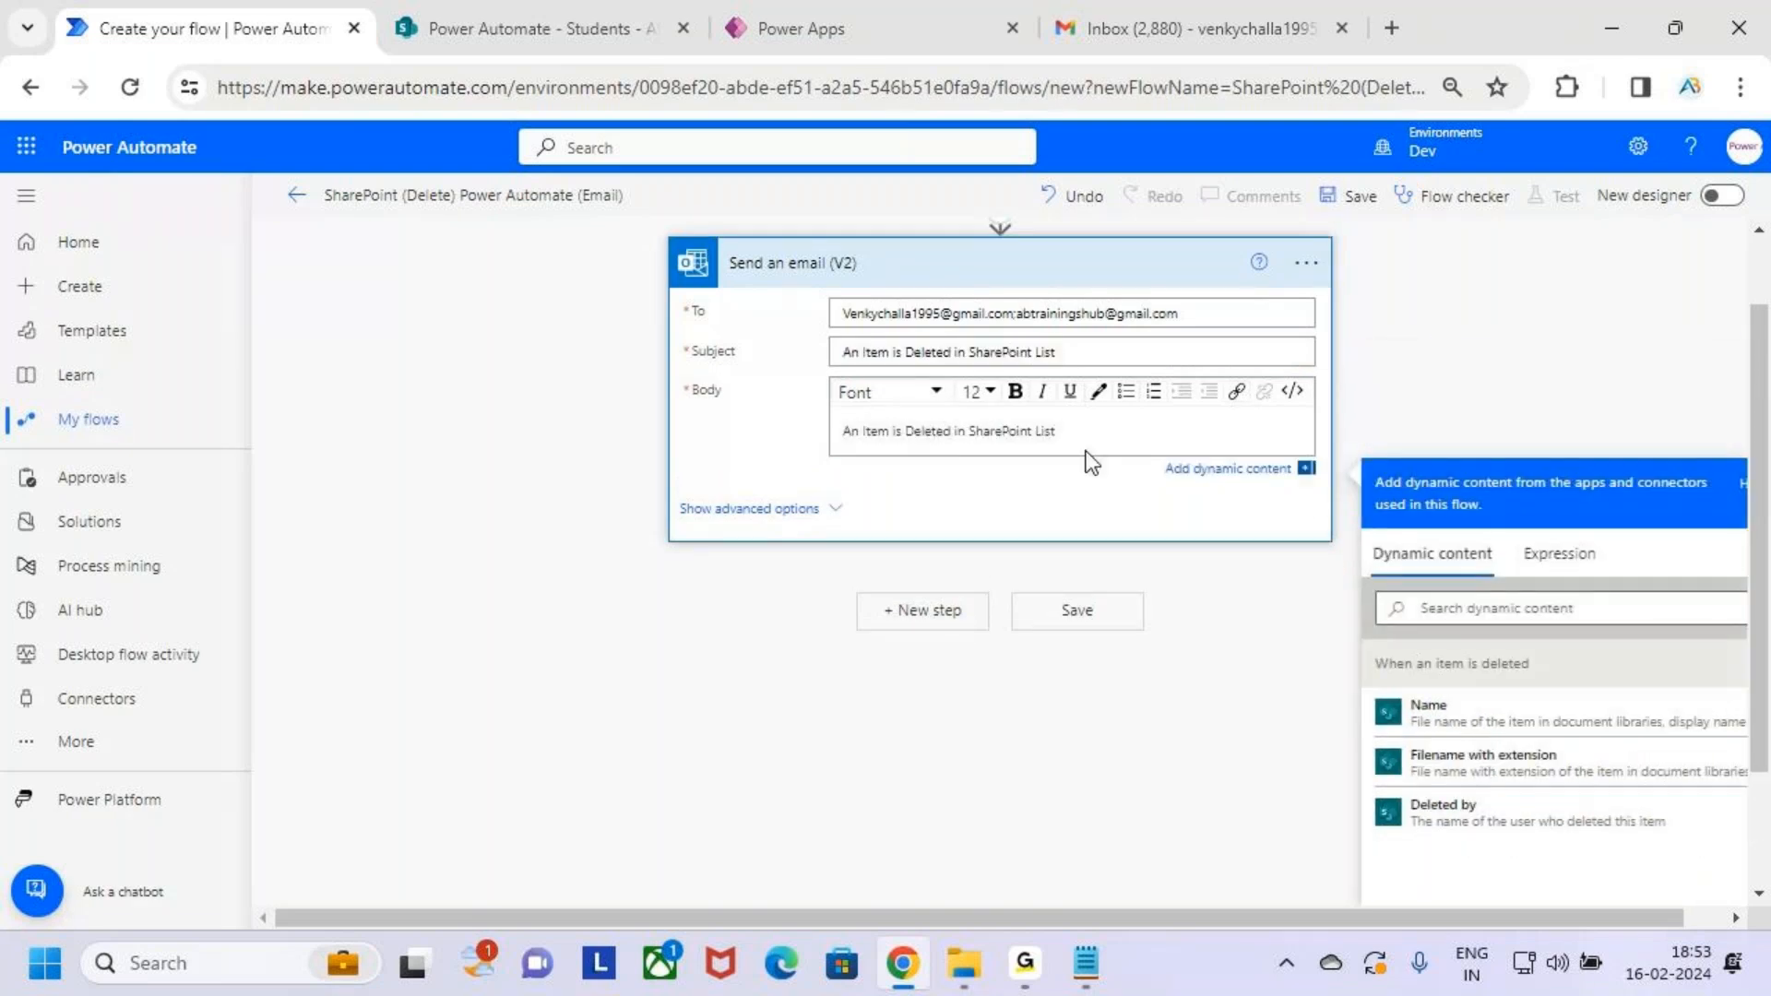
left_click(1439, 715)
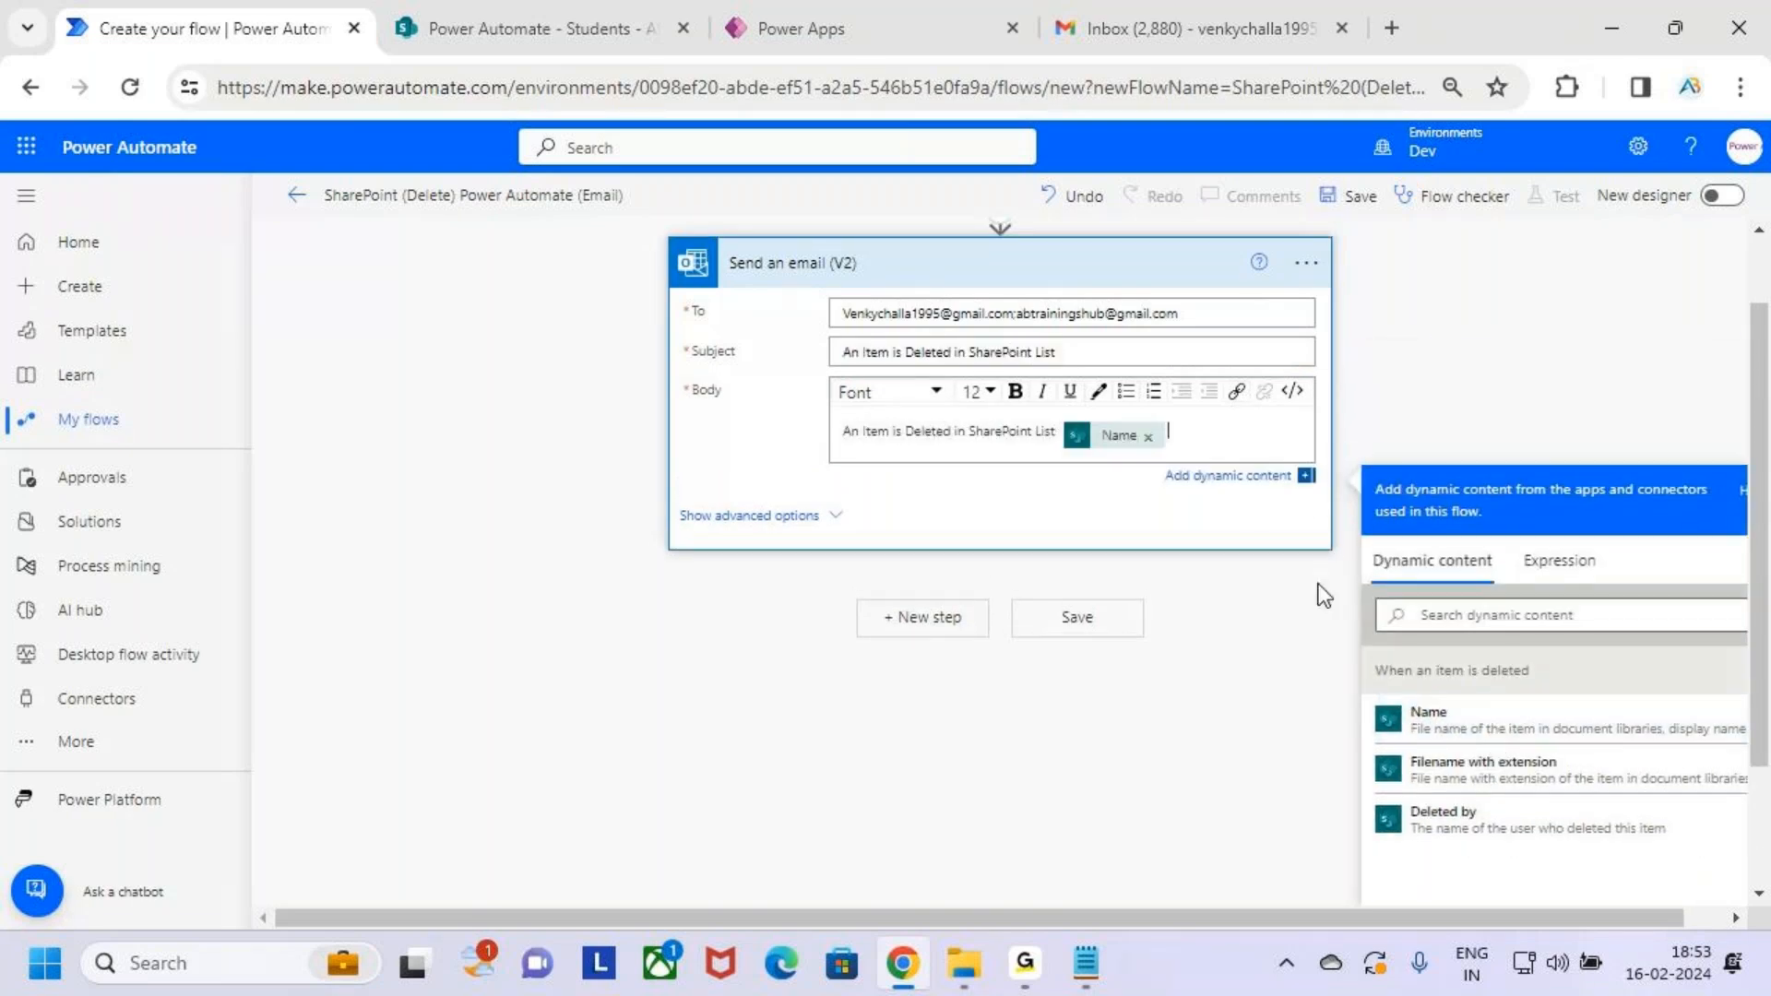
double_click(1189, 434)
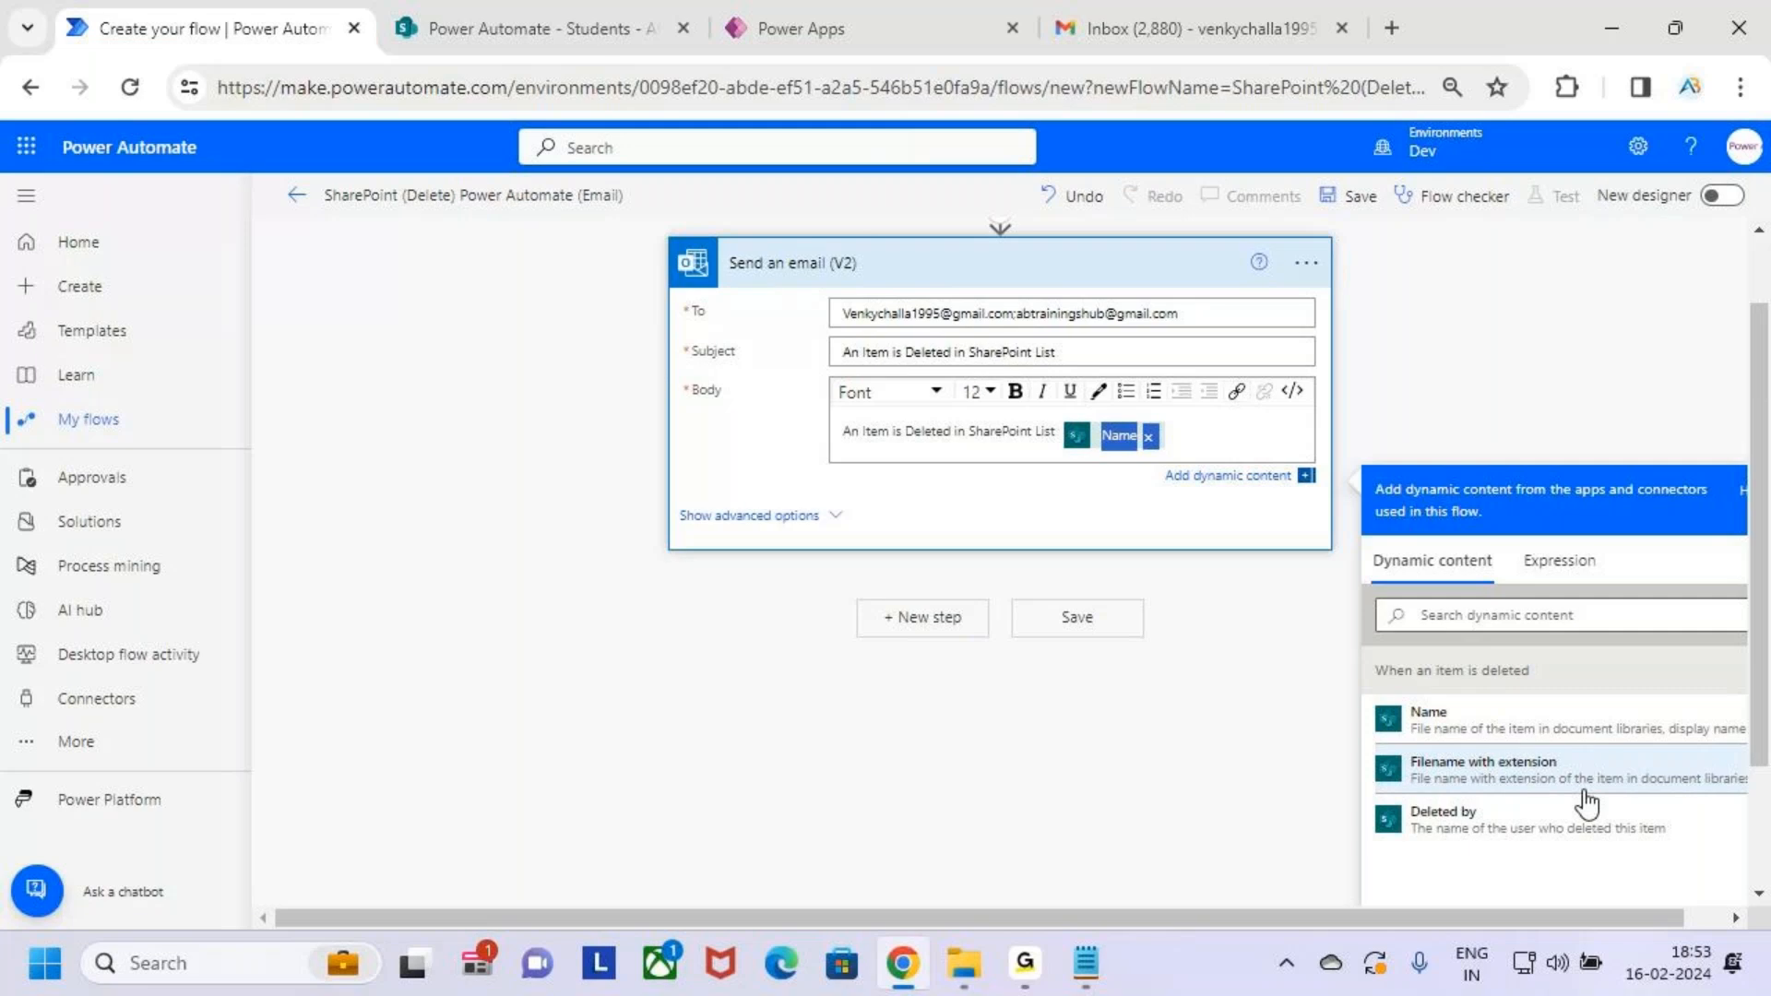
left_click(1167, 454)
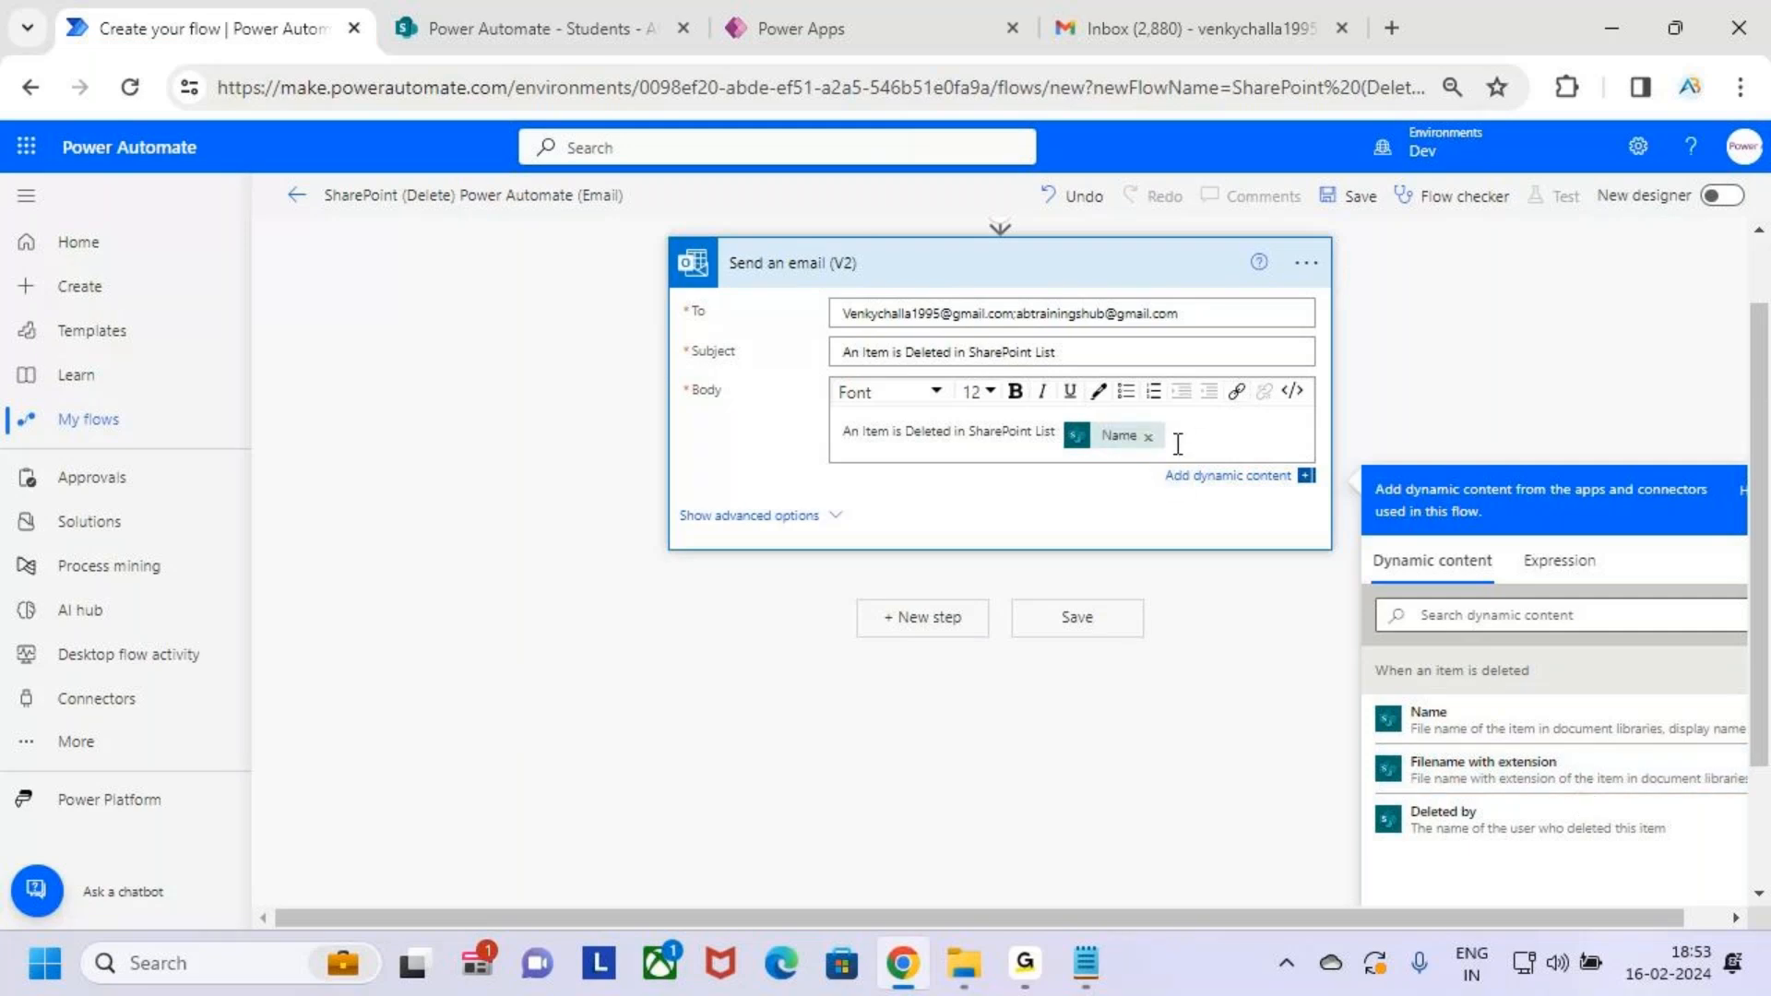
key("BackSpace")
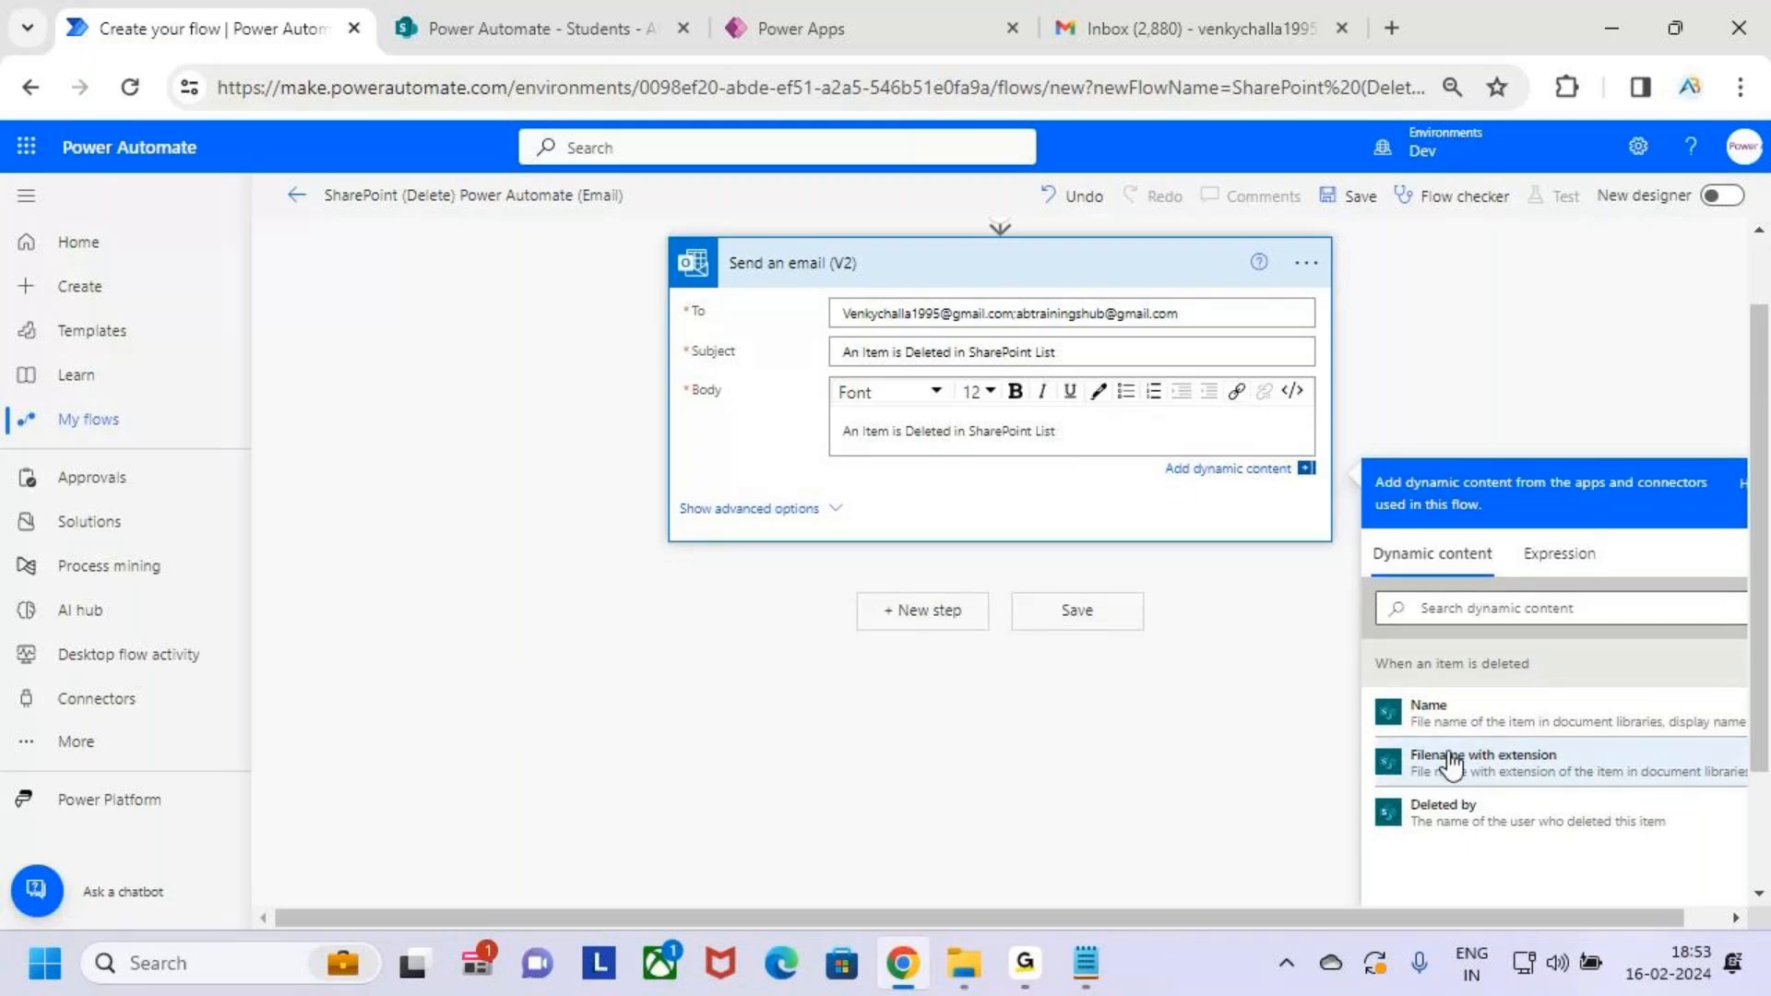
left_click(1453, 761)
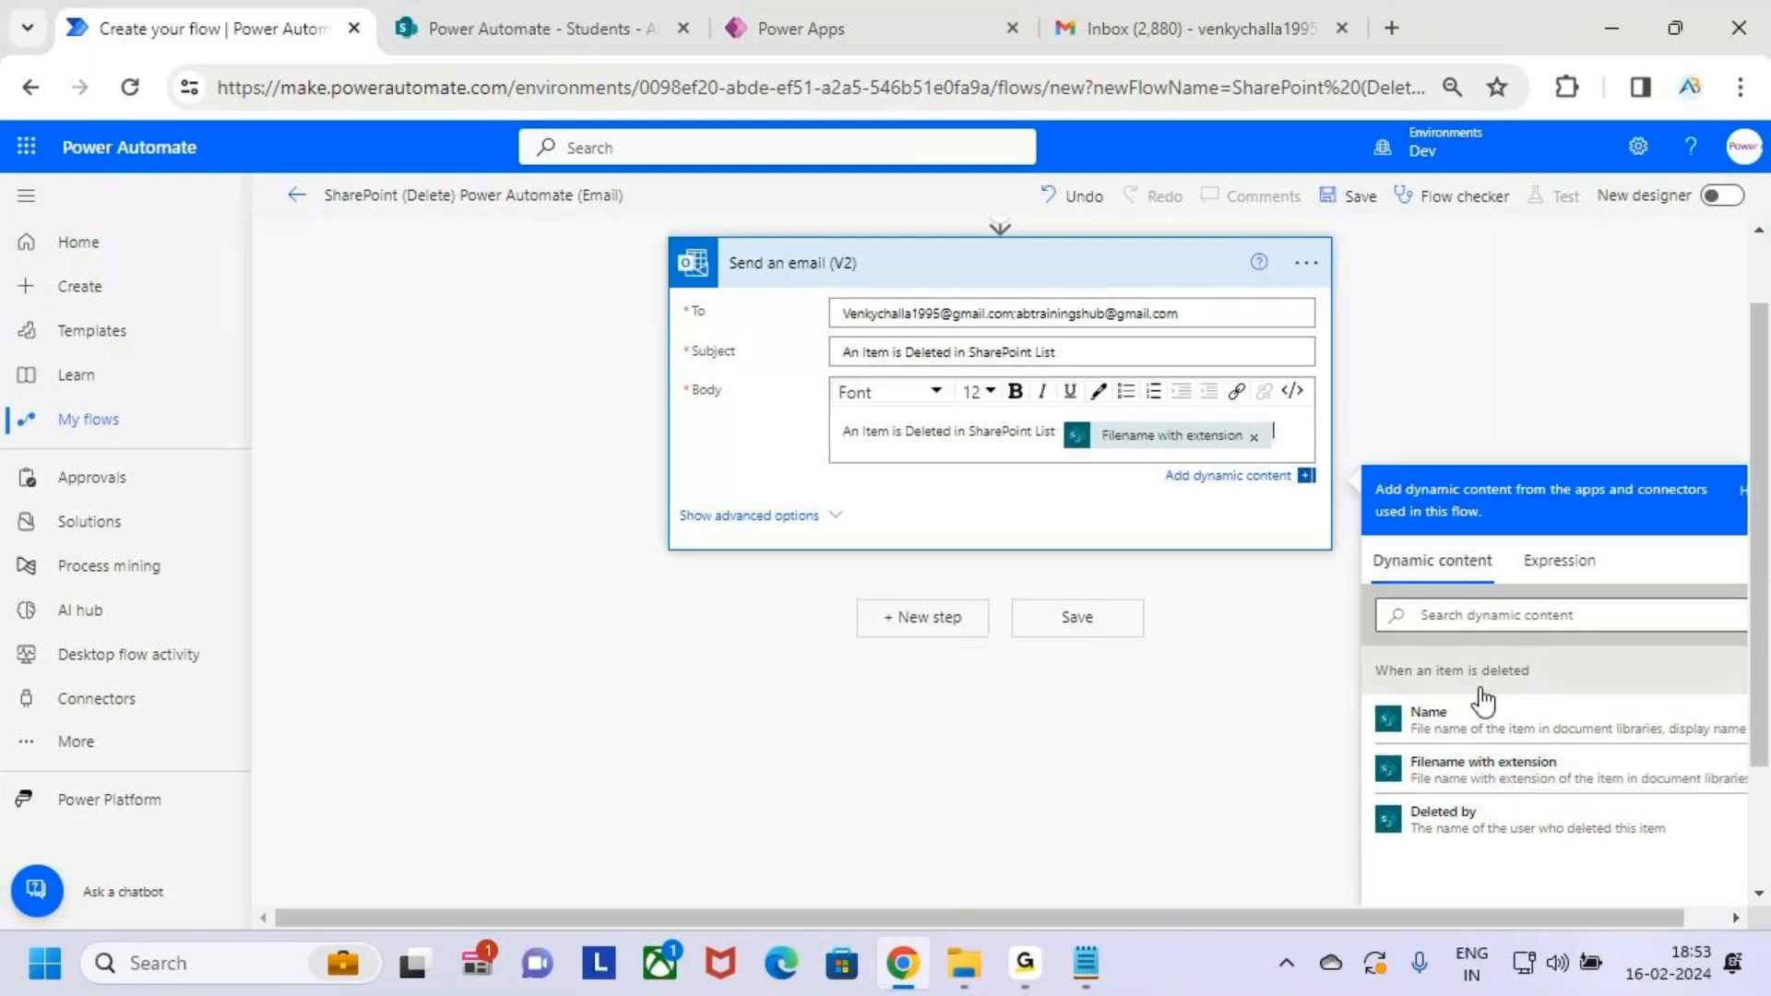
Add a new body line 'Item :' followed by the item's Name
key("Return")
key("Return")
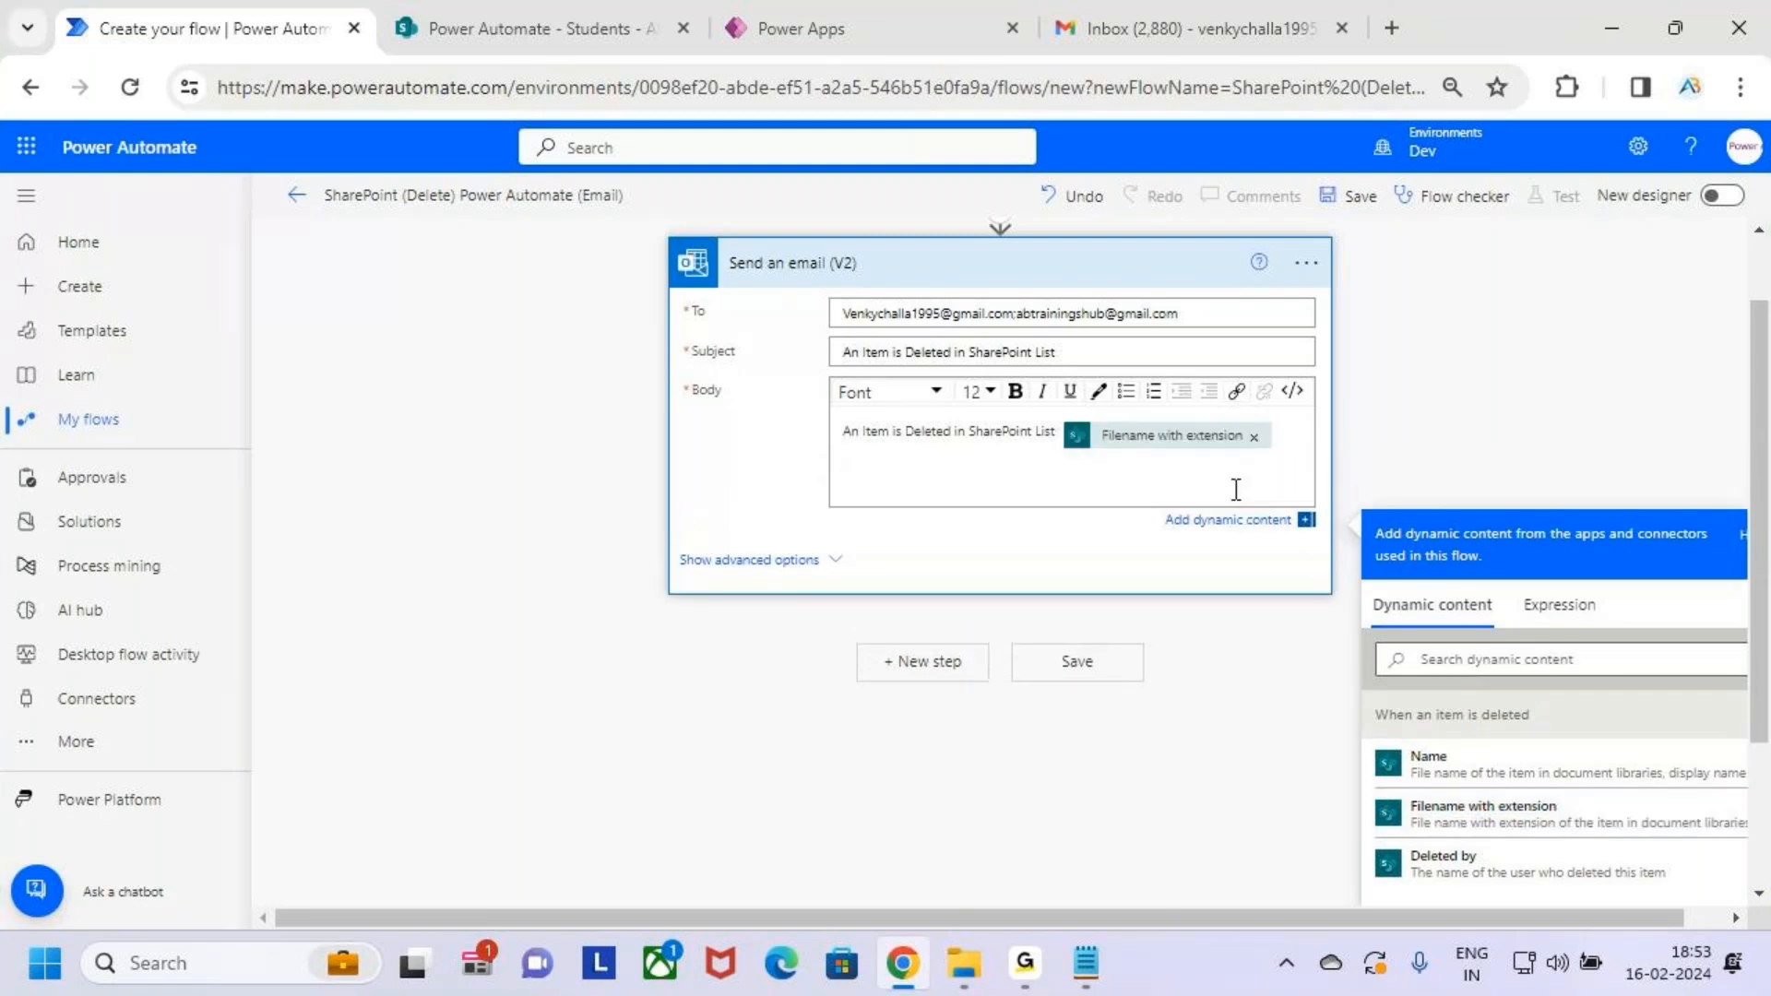
type("Item :")
left_click(1517, 779)
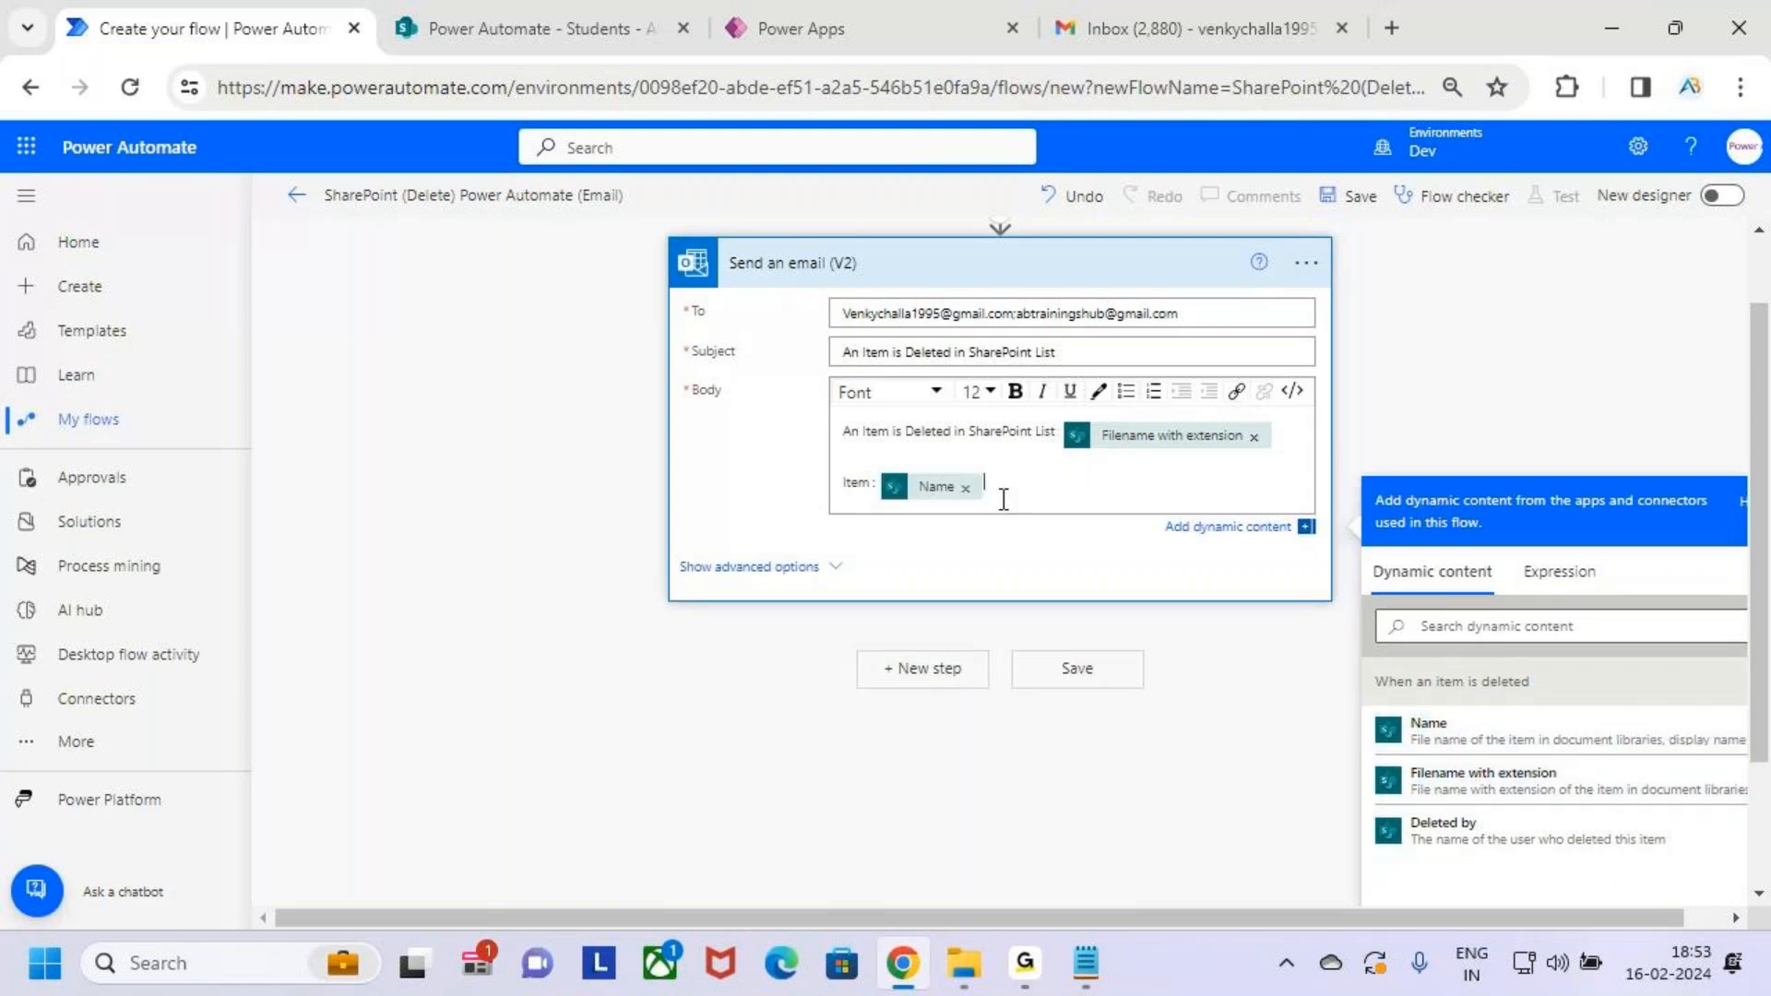
left_click(937, 487)
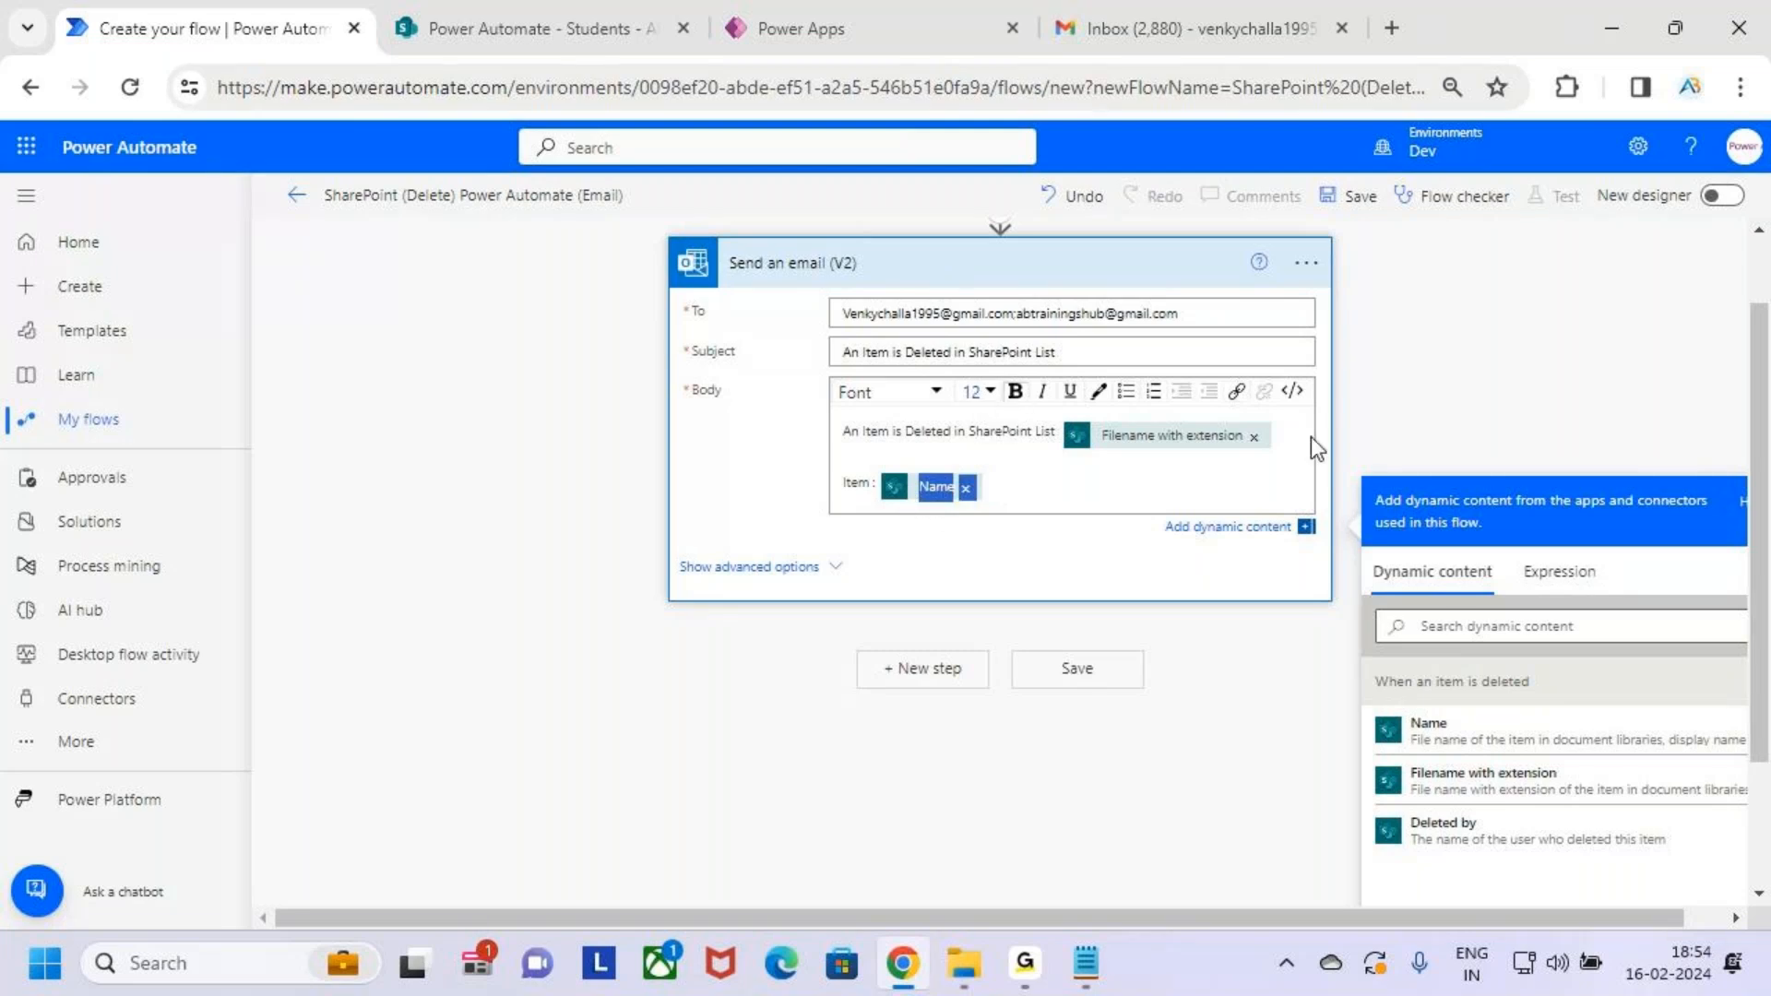
left_click(1107, 442)
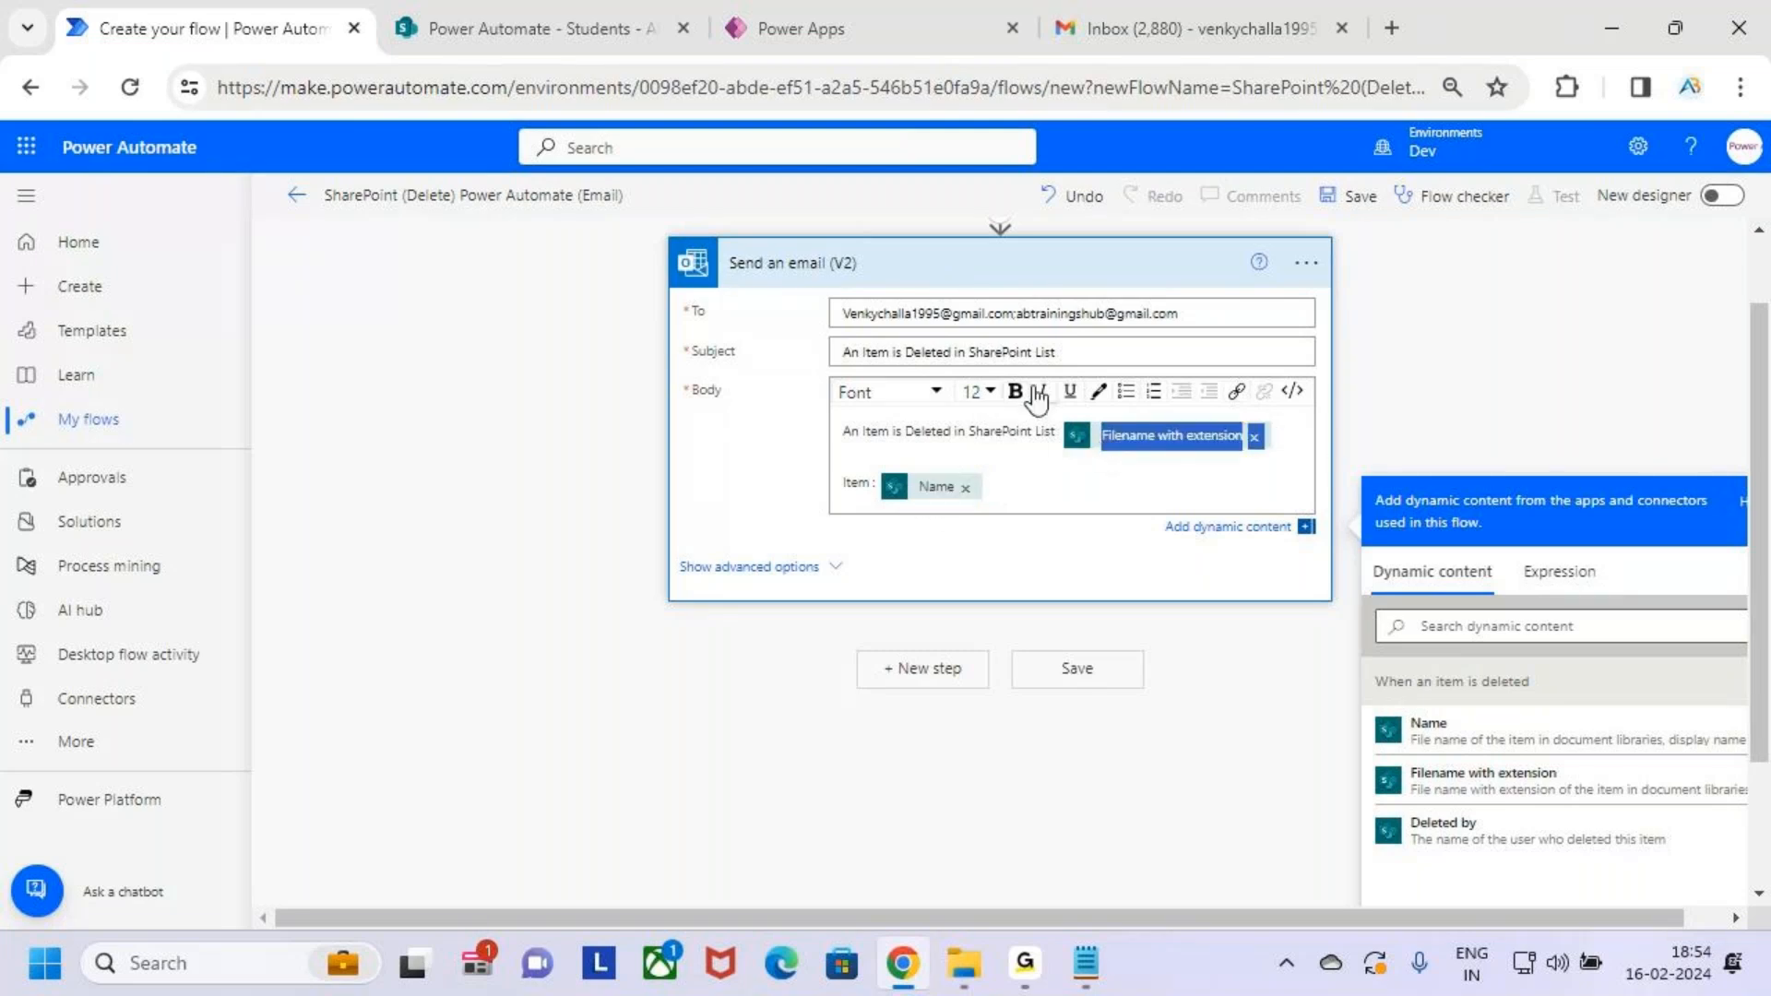
left_click(1061, 509)
Recheck the email step's subject and body, then save the flow
scroll(1057, 505, "up", 1)
scroll(1057, 505, "up", 2)
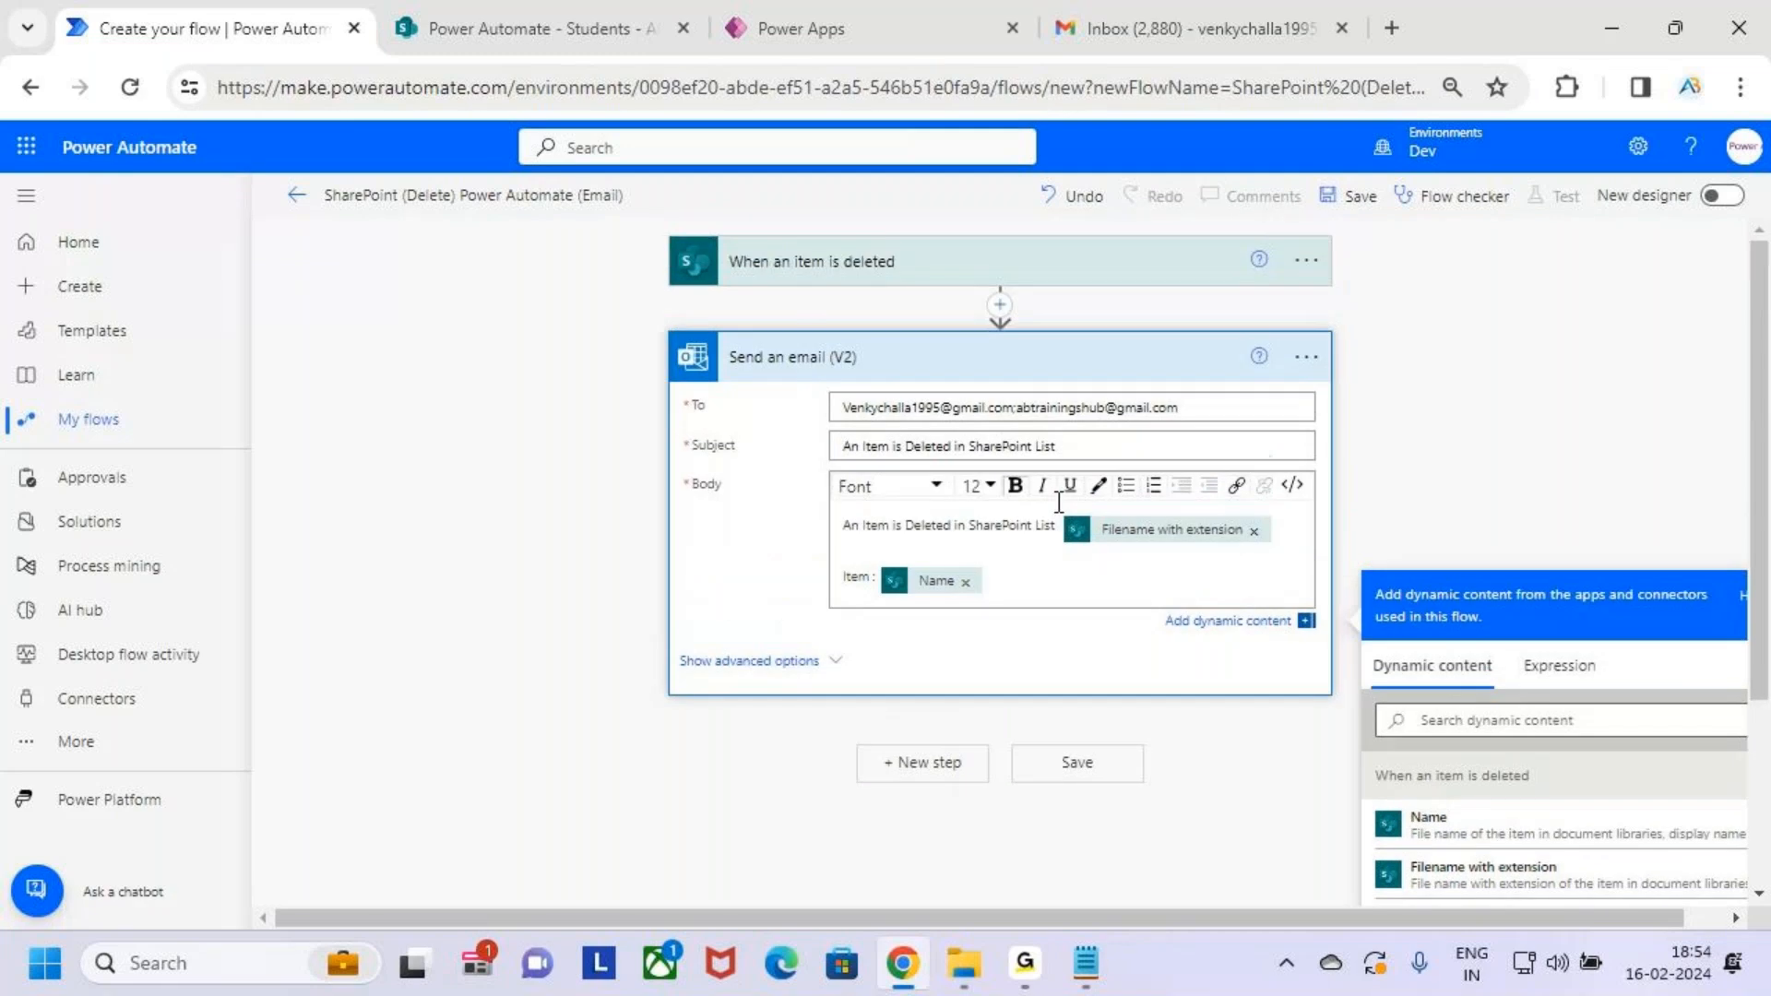
left_click(1041, 376)
key("ctrl+2")
left_click_drag(699, 241, 950, 282)
left_click_drag(859, 358, 944, 284)
key("Escape")
left_click(1014, 357)
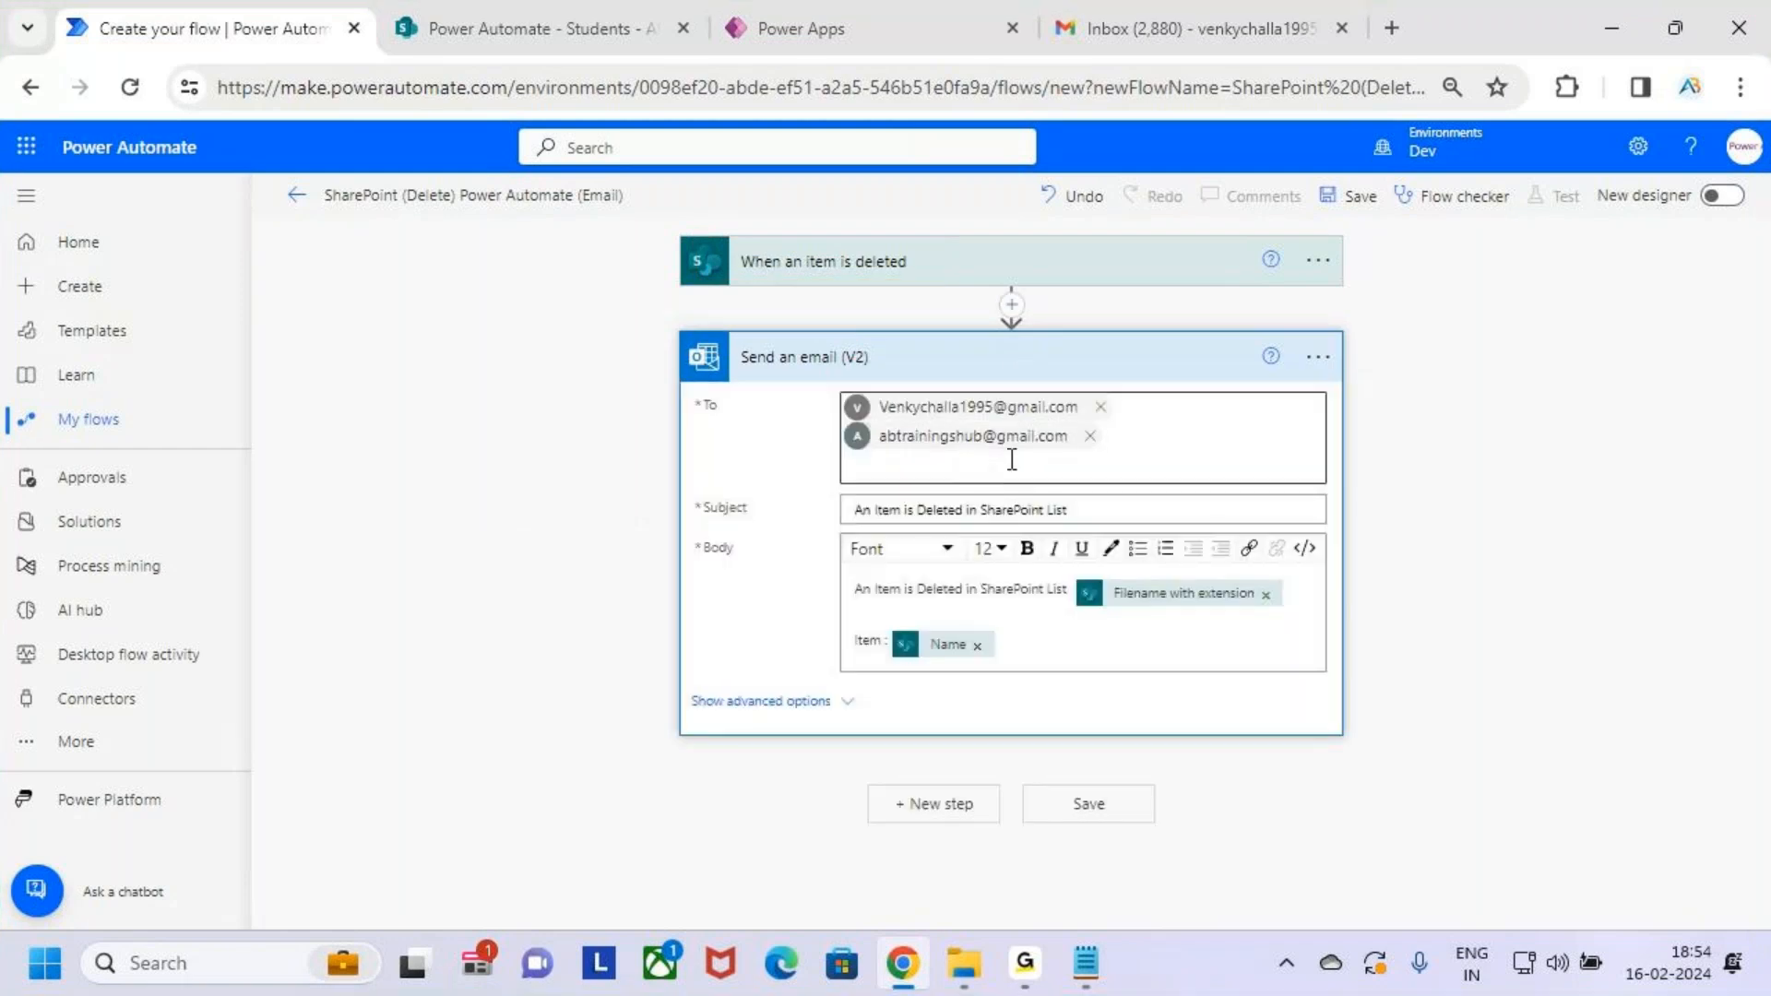
triple_click(1067, 509)
left_click_drag(1070, 675, 821, 605)
left_click(988, 235)
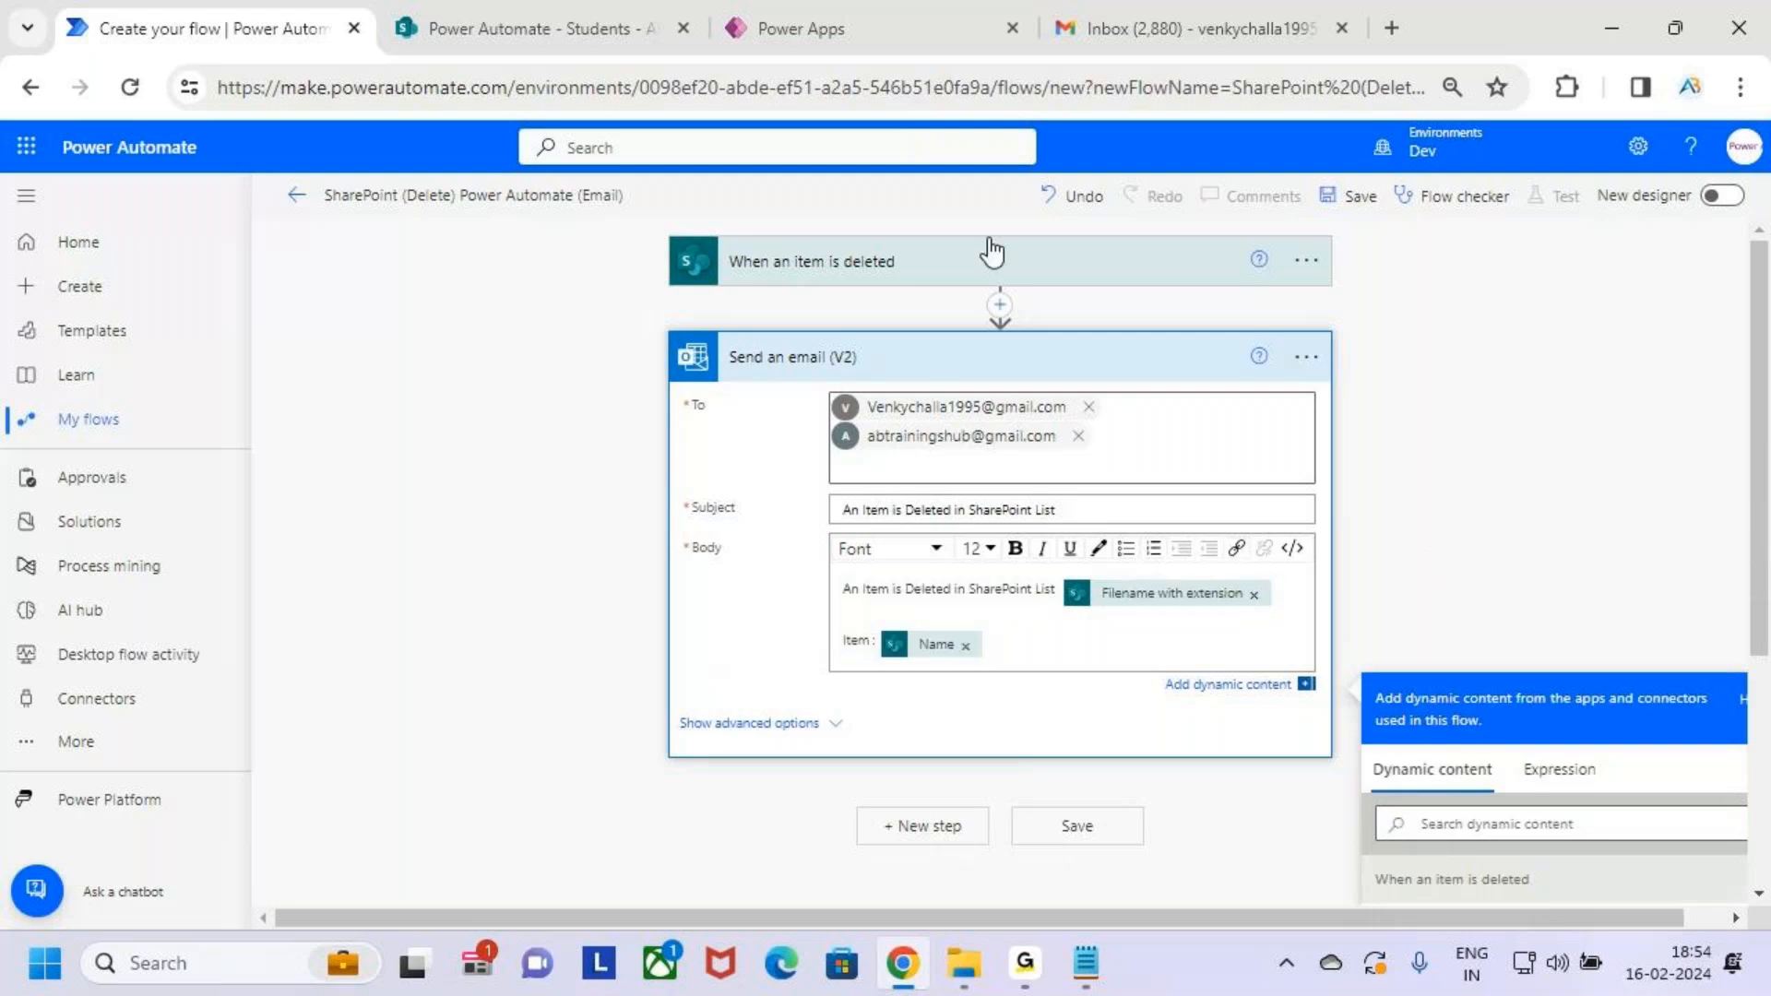
left_click(1333, 196)
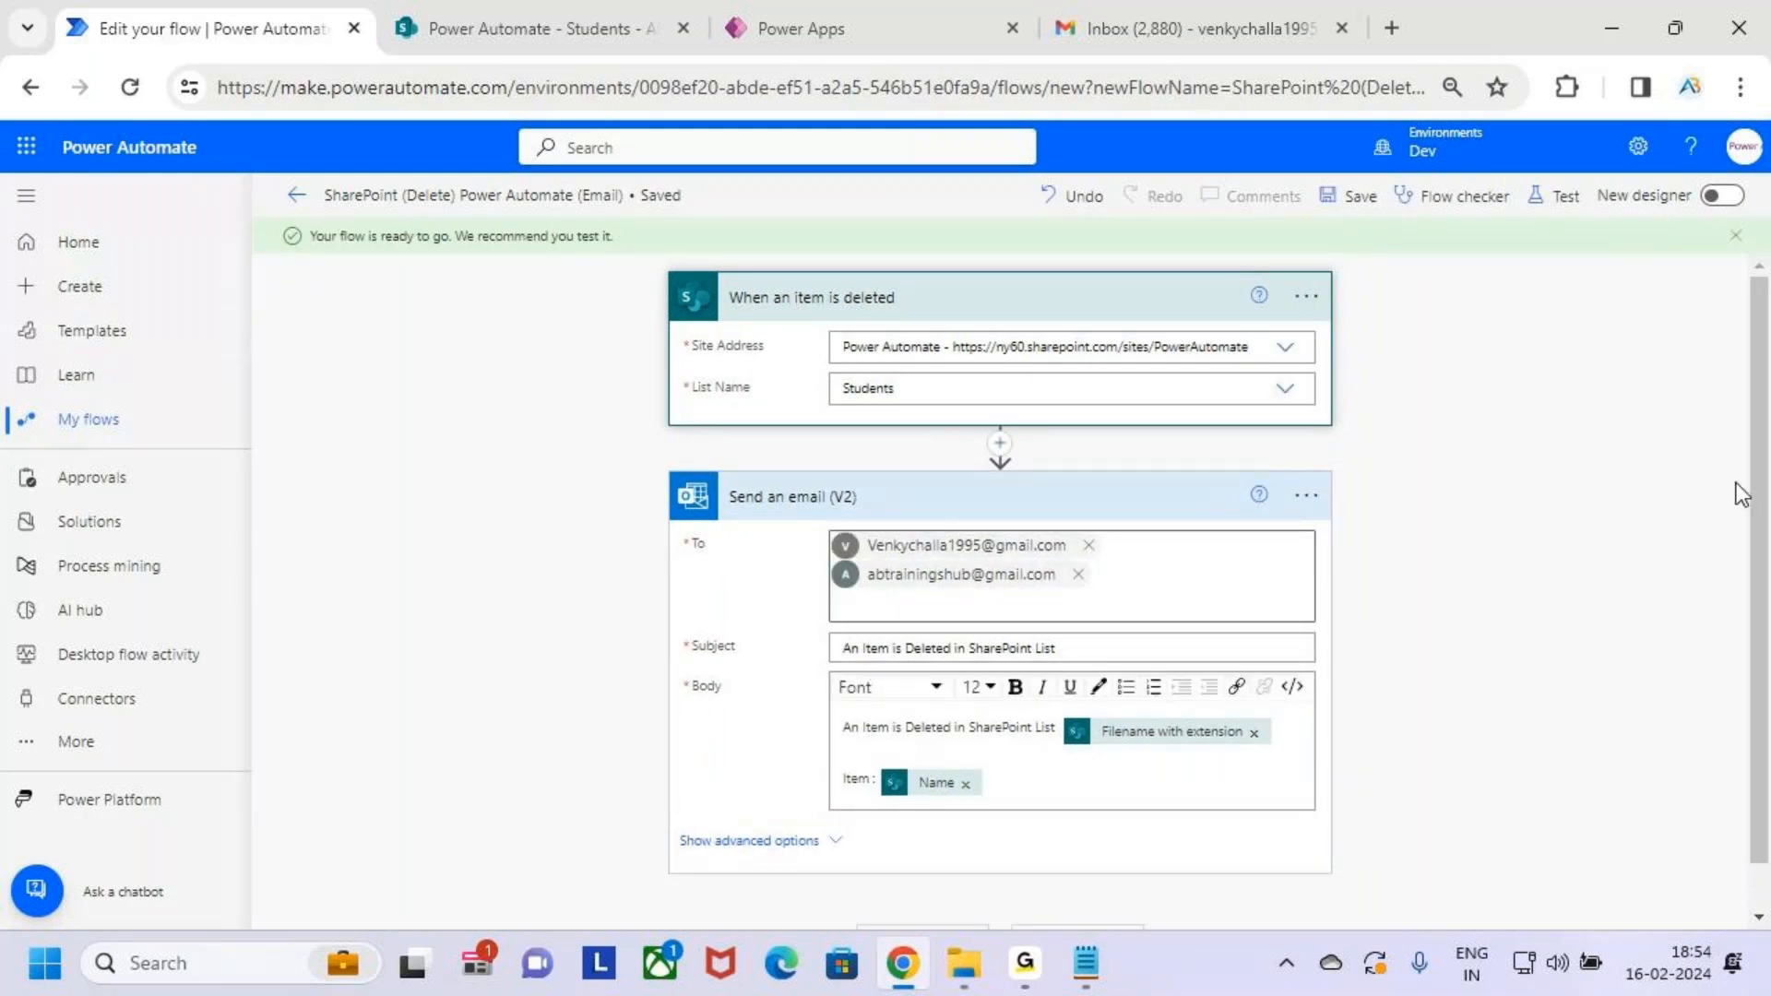
Run a manual test of the delete flow and switch to the SharePoint Students list
left_click(1568, 197)
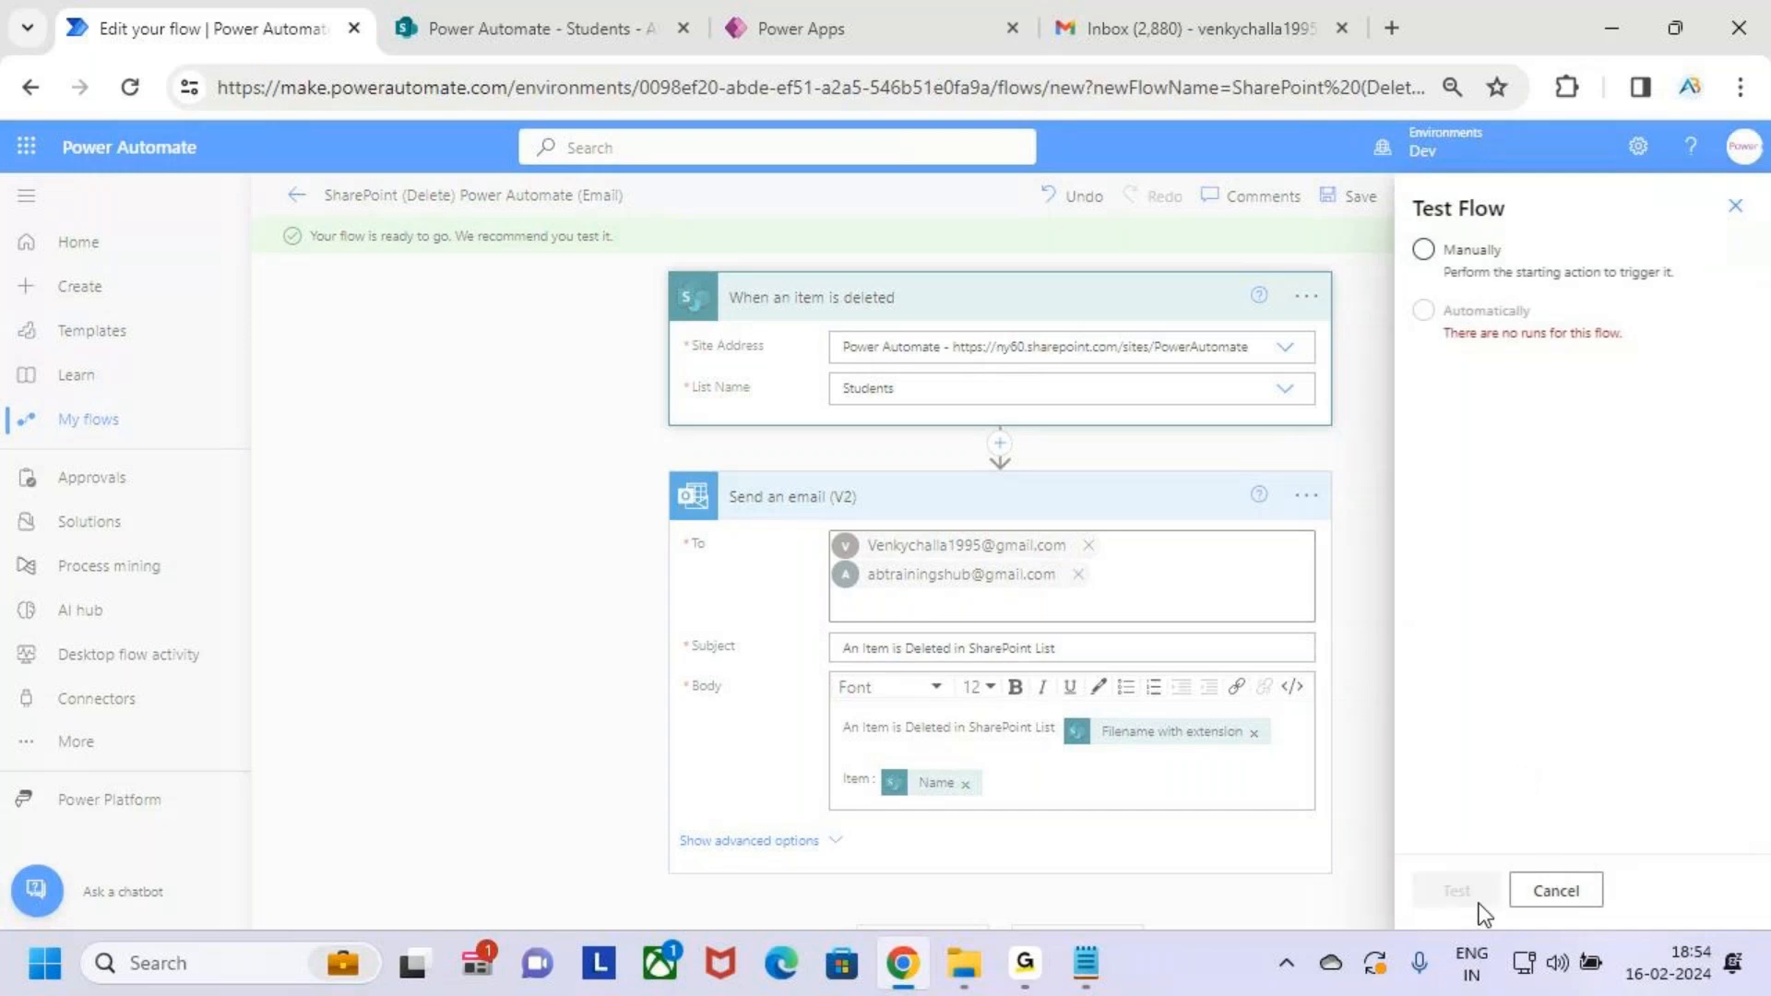
left_click(1444, 252)
left_click(1478, 893)
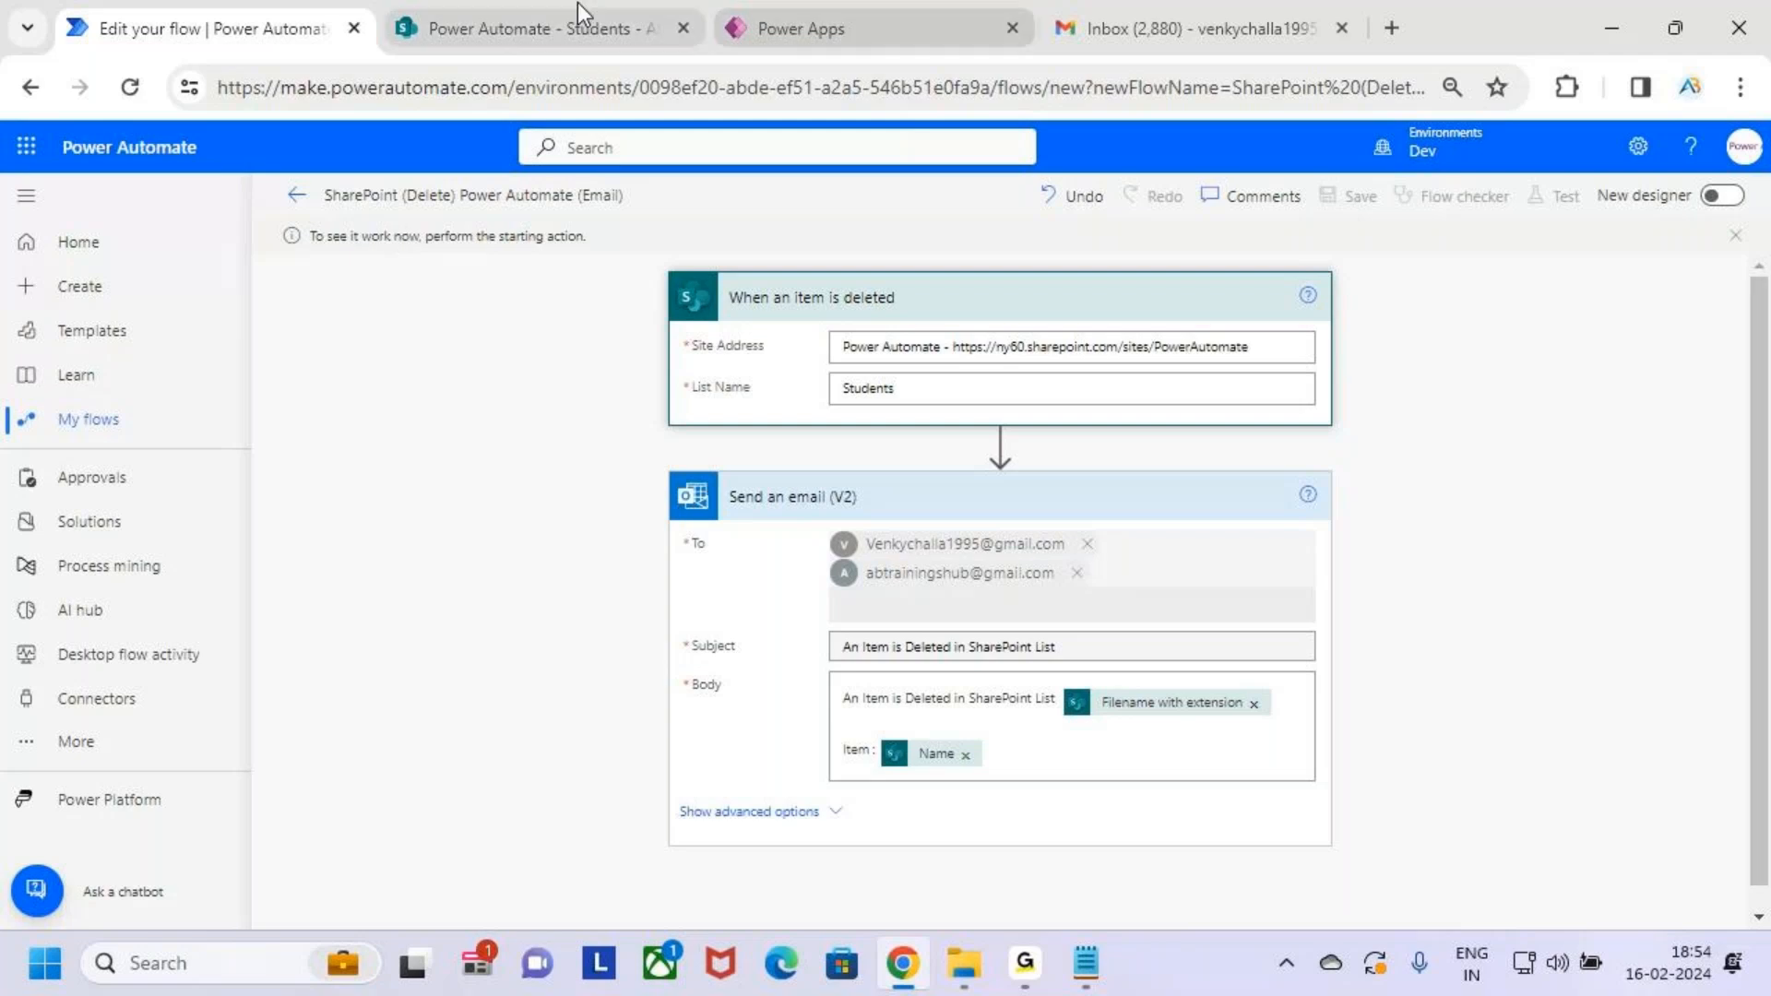
left_click(549, 3)
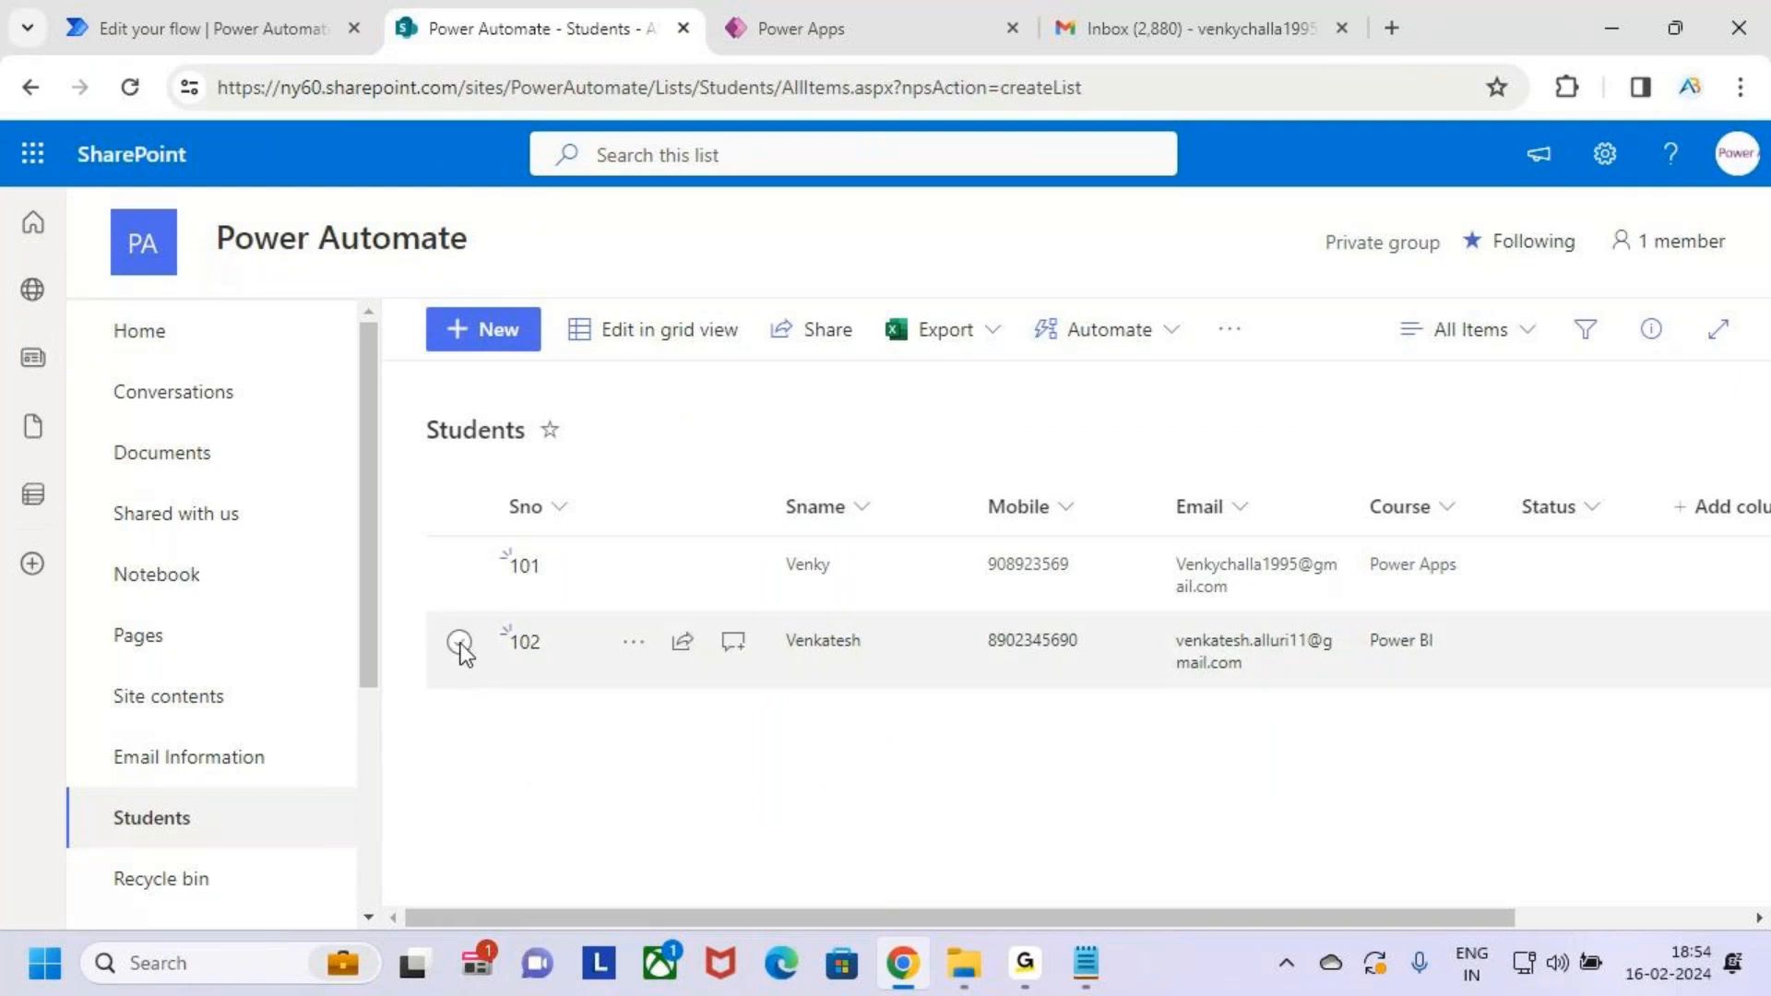
Delete student 101 from the Students list, then return to the flow in Power Automate
left_click(461, 566)
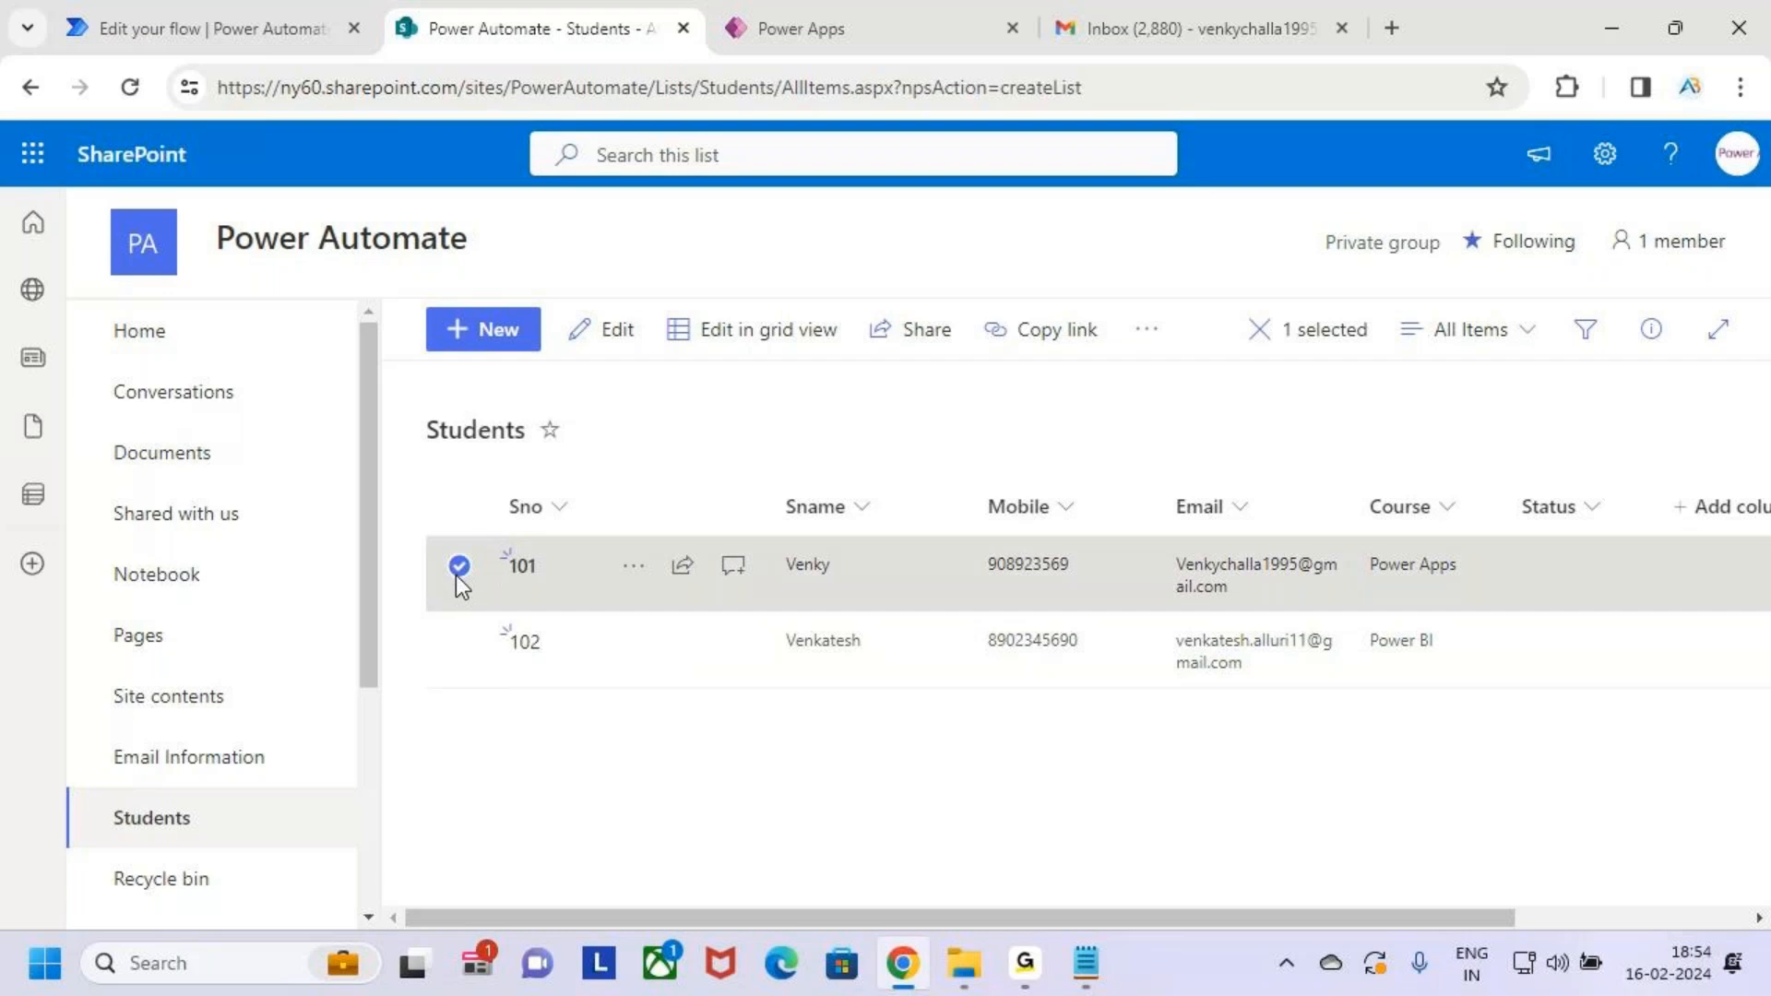
left_click(1146, 332)
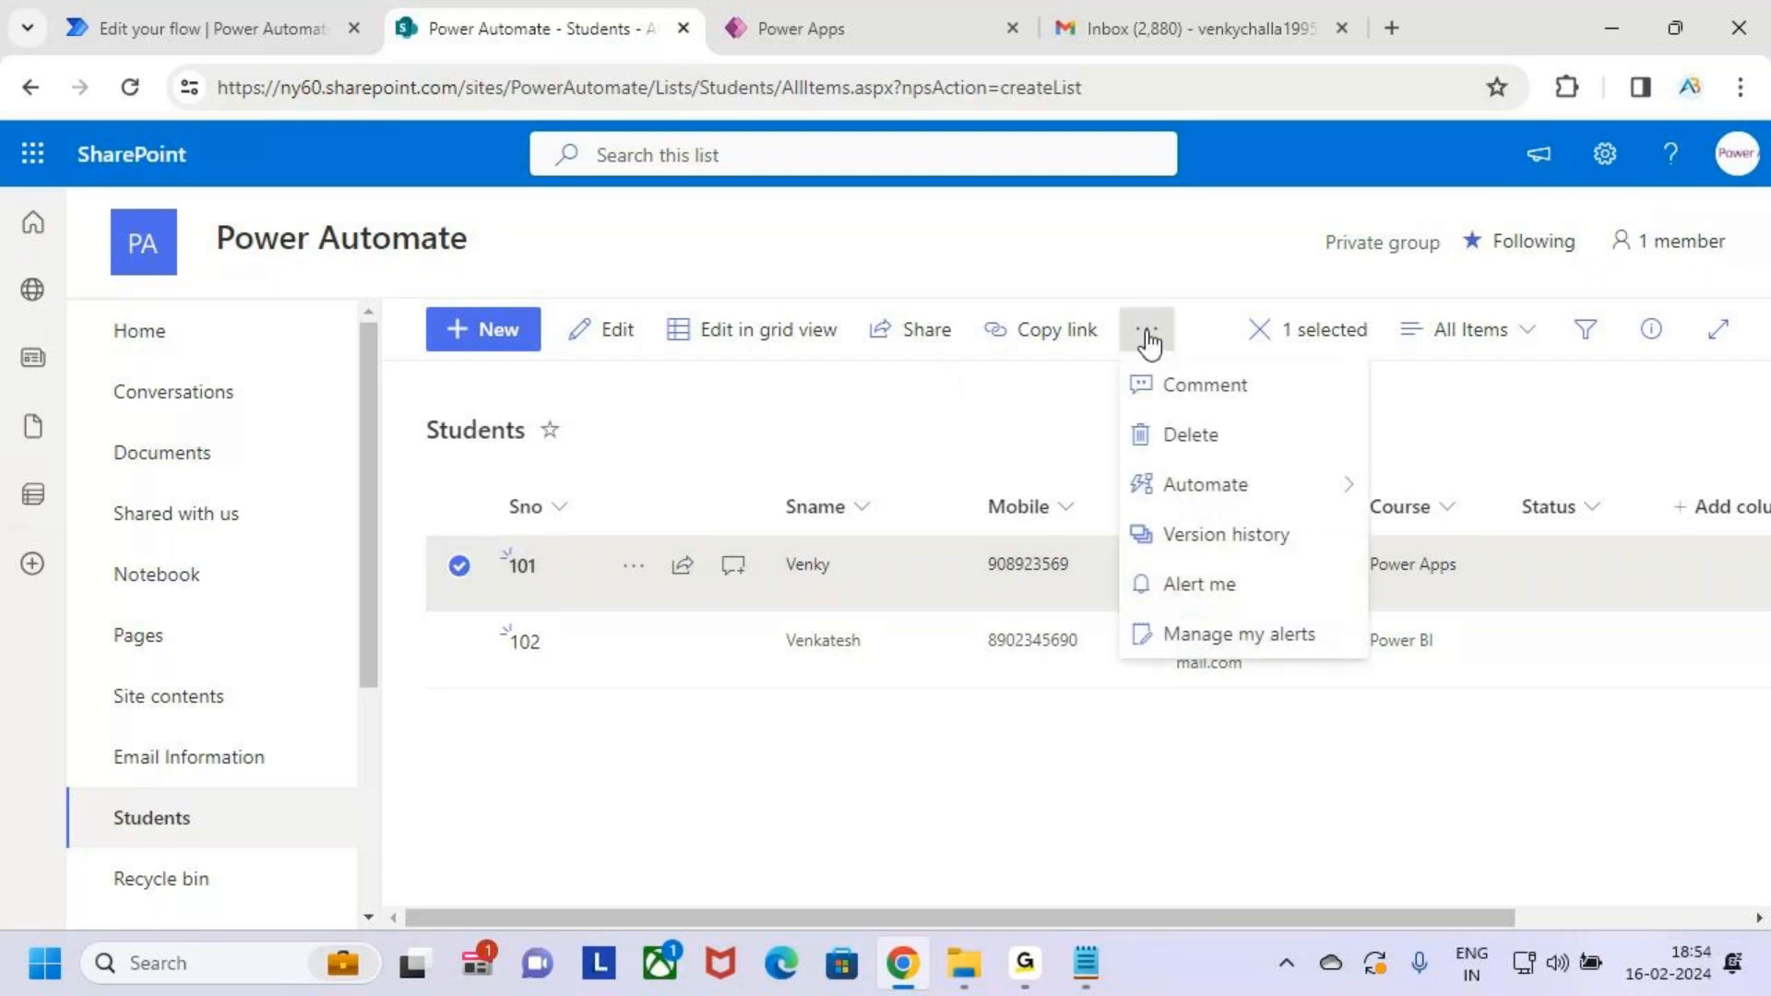
left_click(1266, 458)
left_click(970, 635)
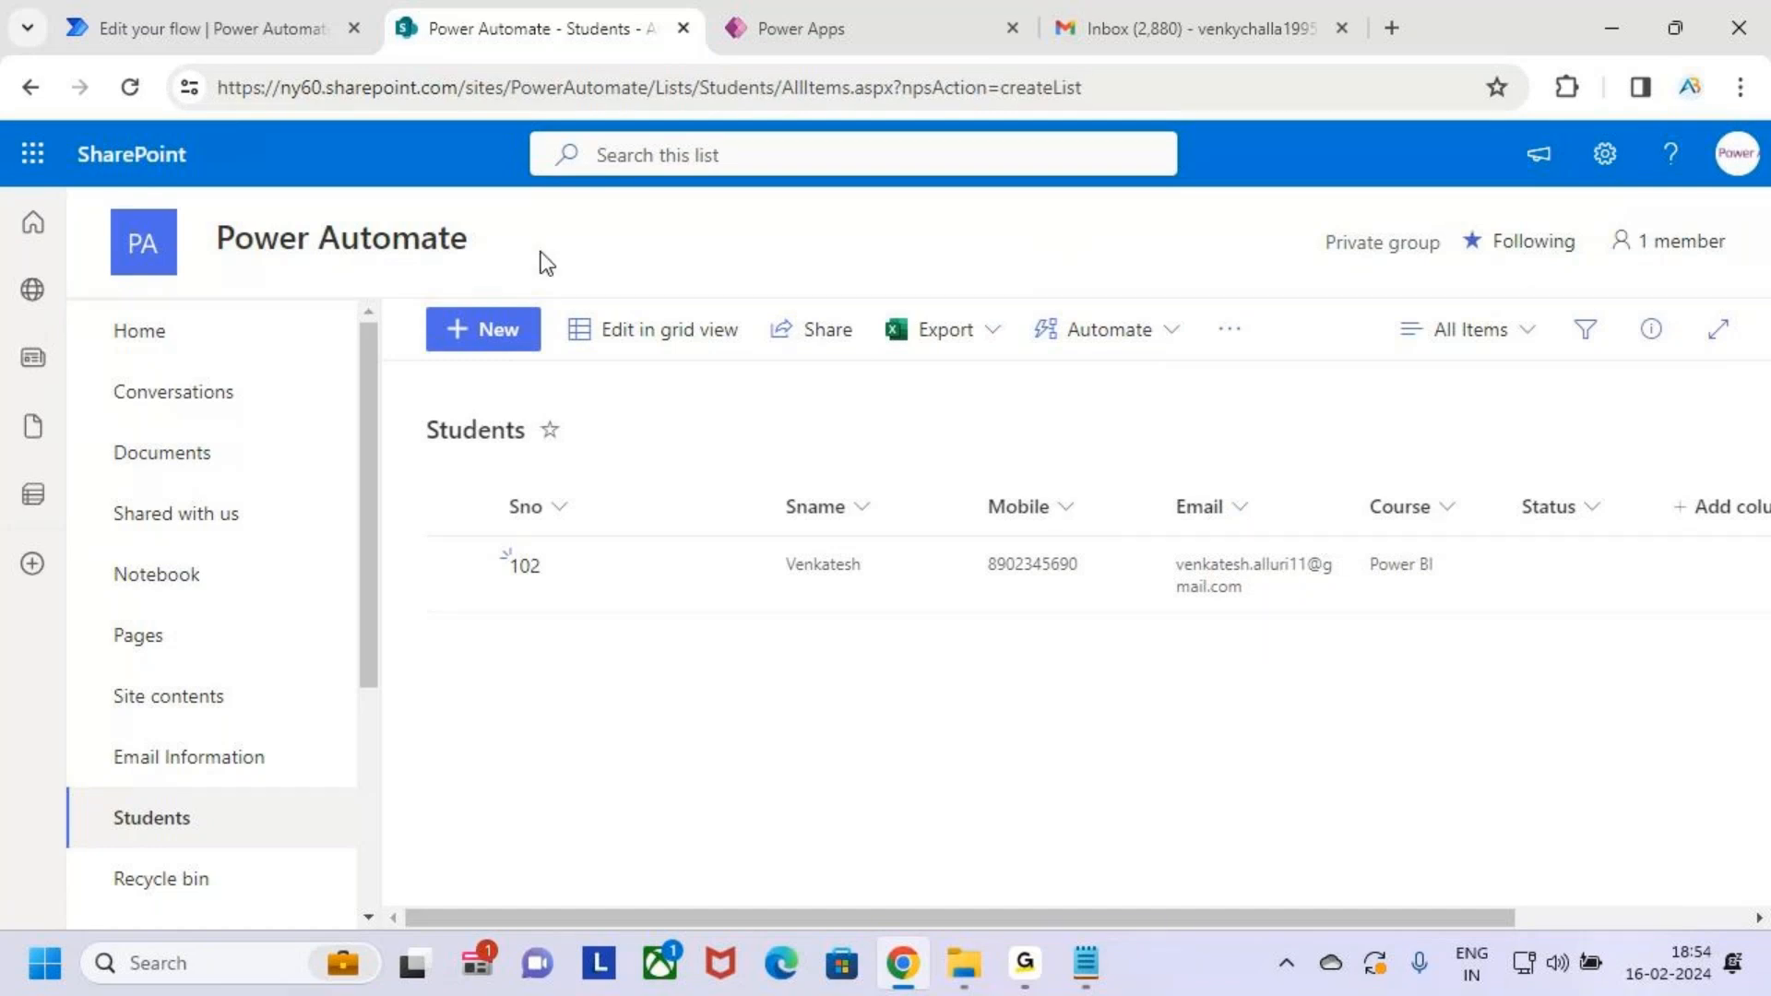
left_click(206, 26)
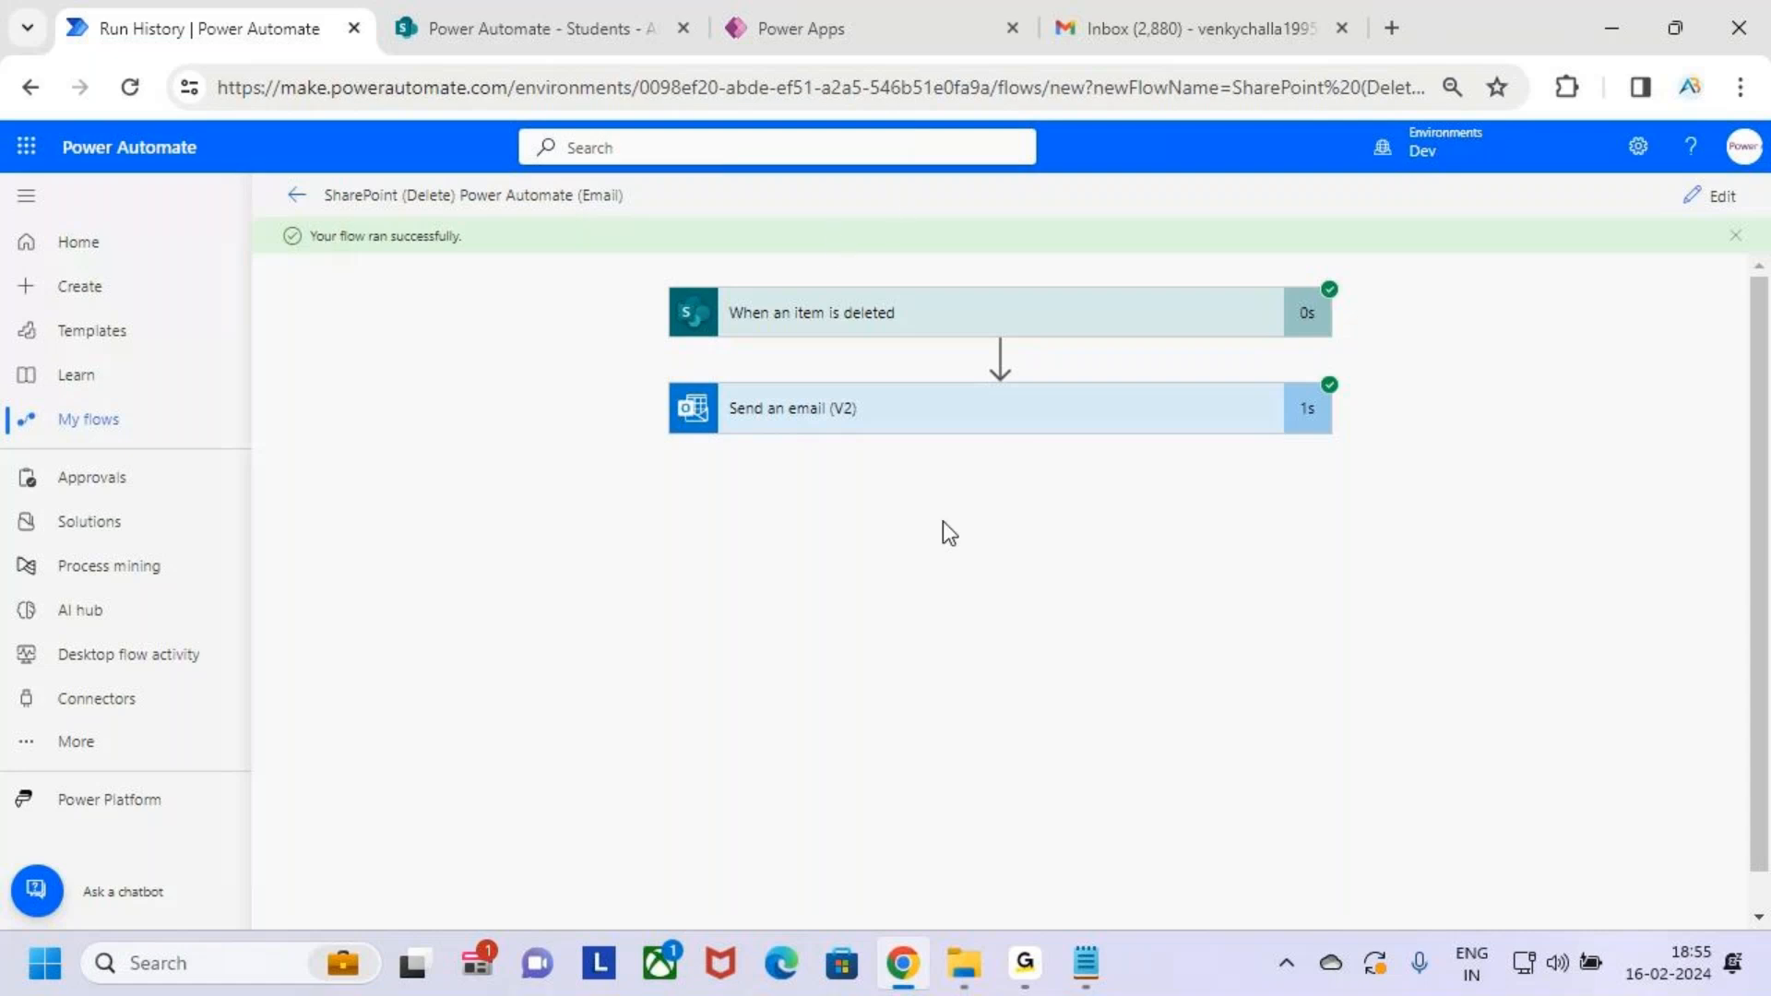
Open the 'An Item is Deleted in SharePoint List' email in Gmail and confirm Item : 101
left_click(1162, 21)
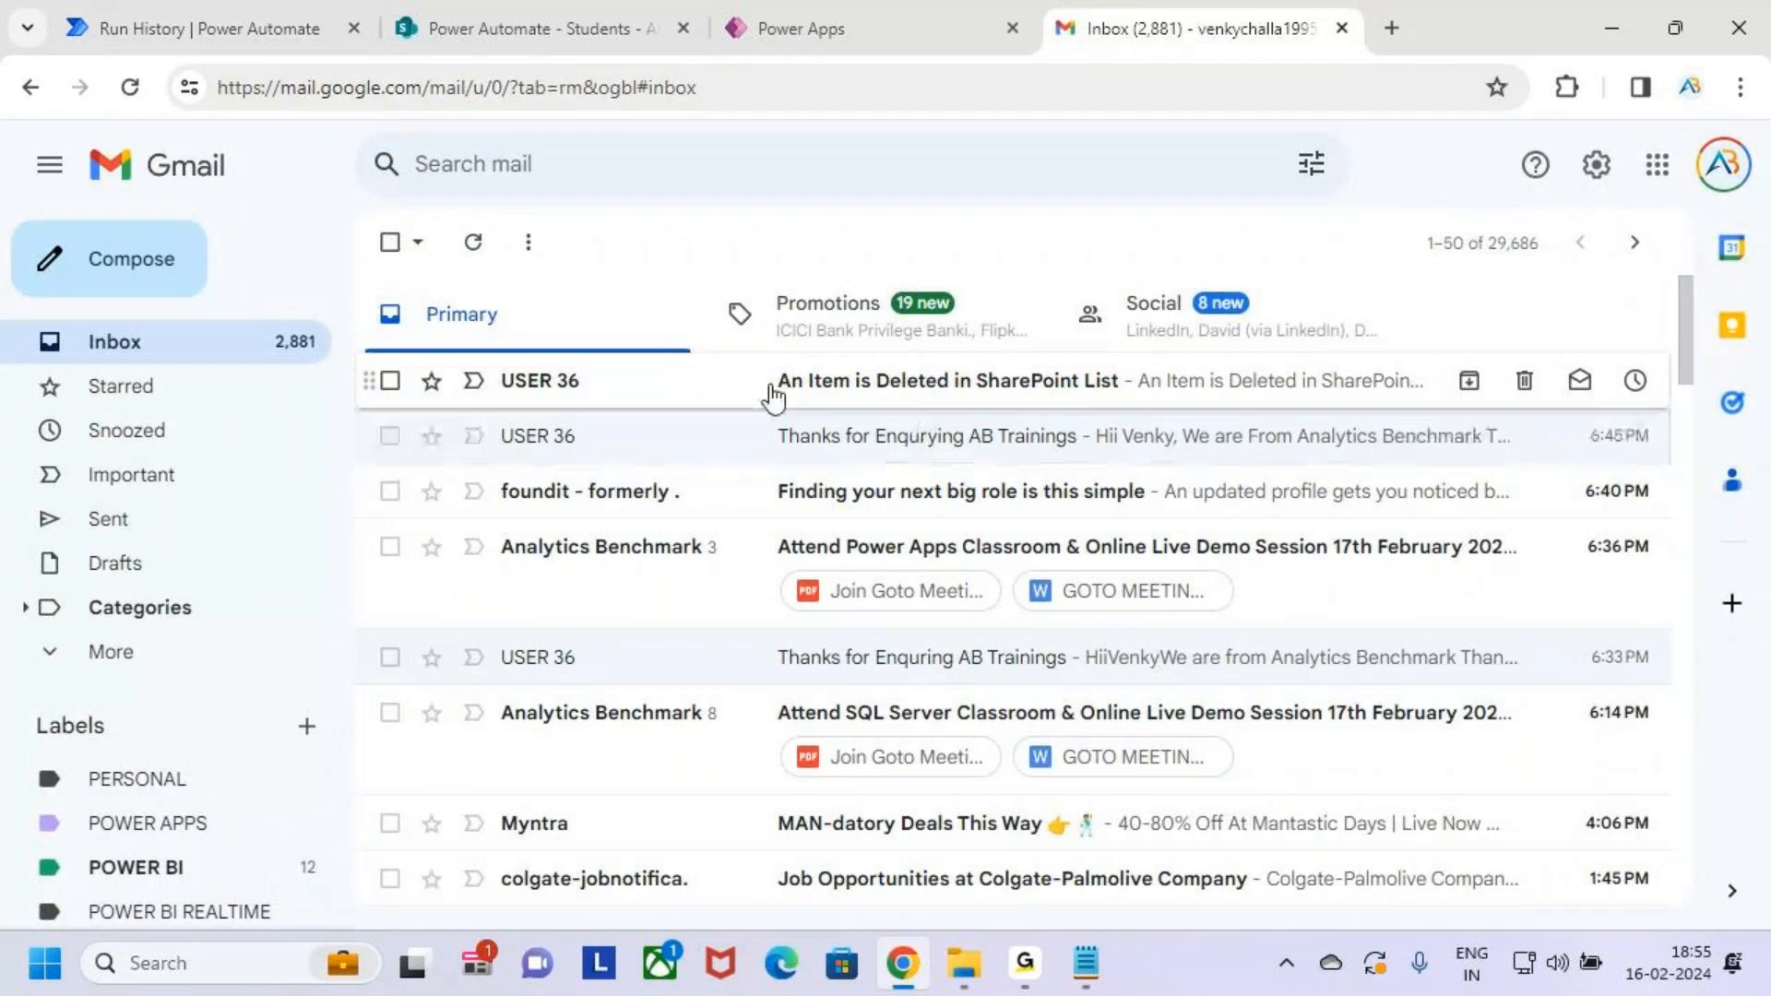
left_click(639, 394)
mouse_move(422, 452)
left_mouse_down()
mouse_move(593, 495)
mouse_move(827, 508)
mouse_move(766, 496)
mouse_move(833, 484)
left_mouse_up()
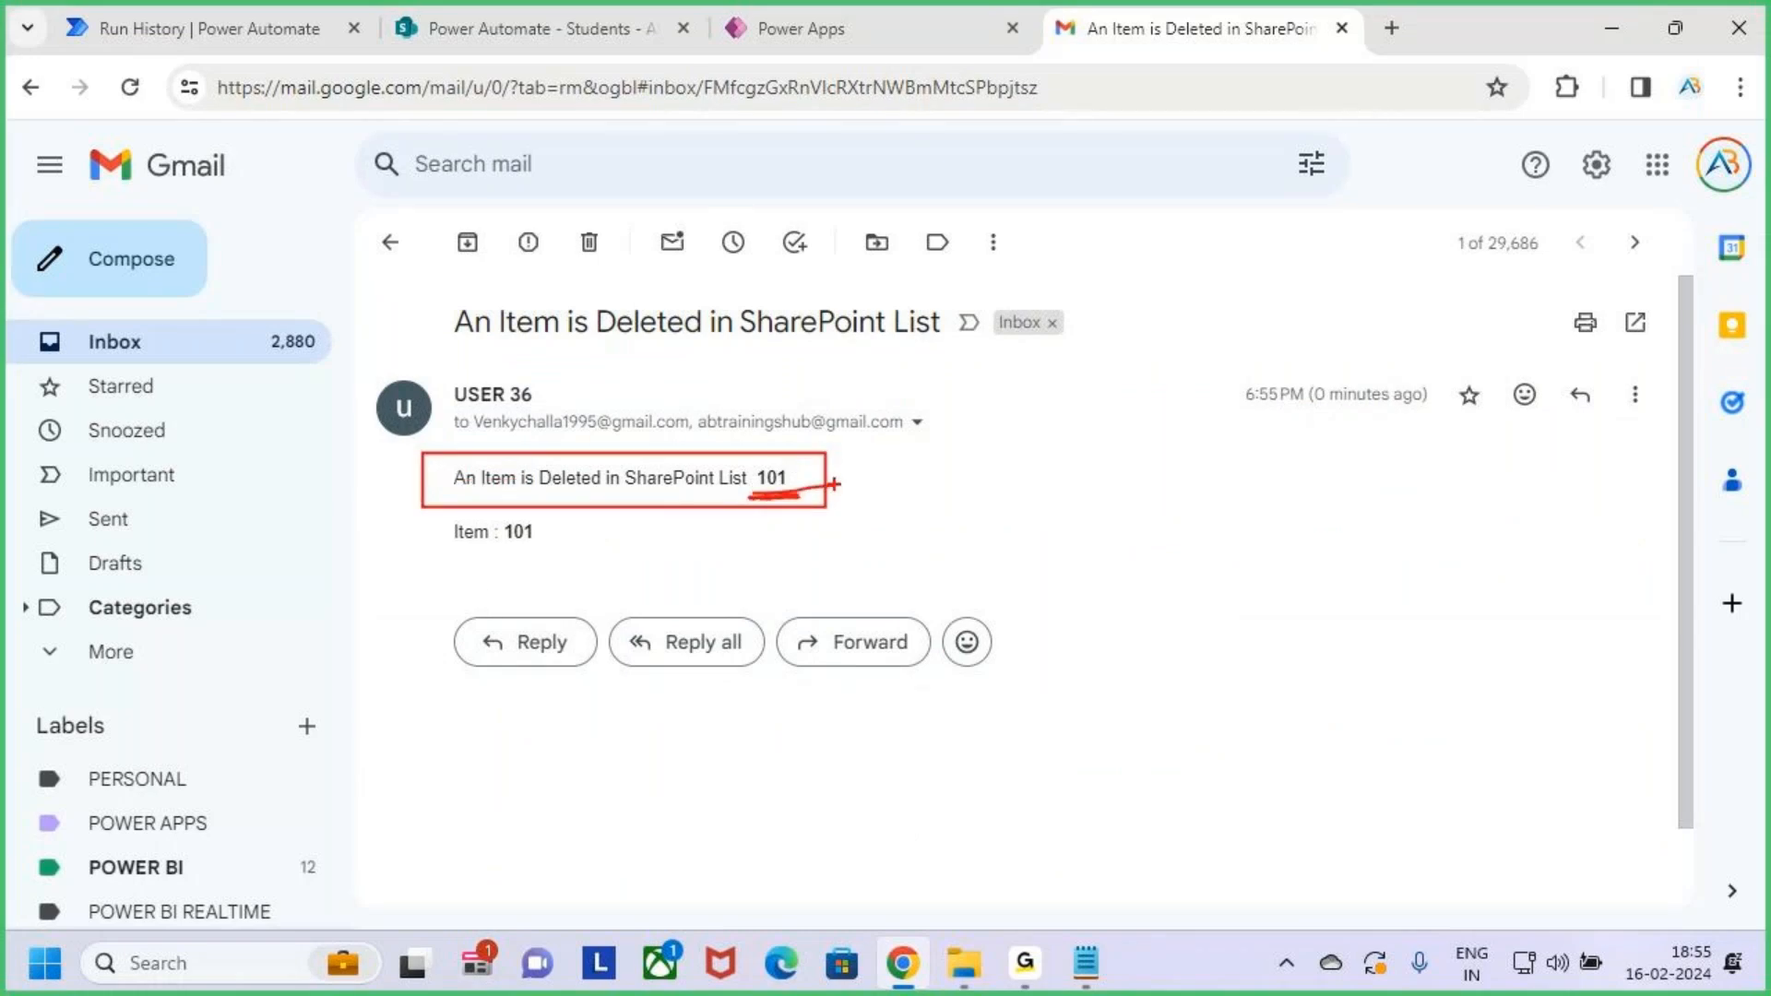
key("Escape")
left_click_drag(572, 546, 441, 549)
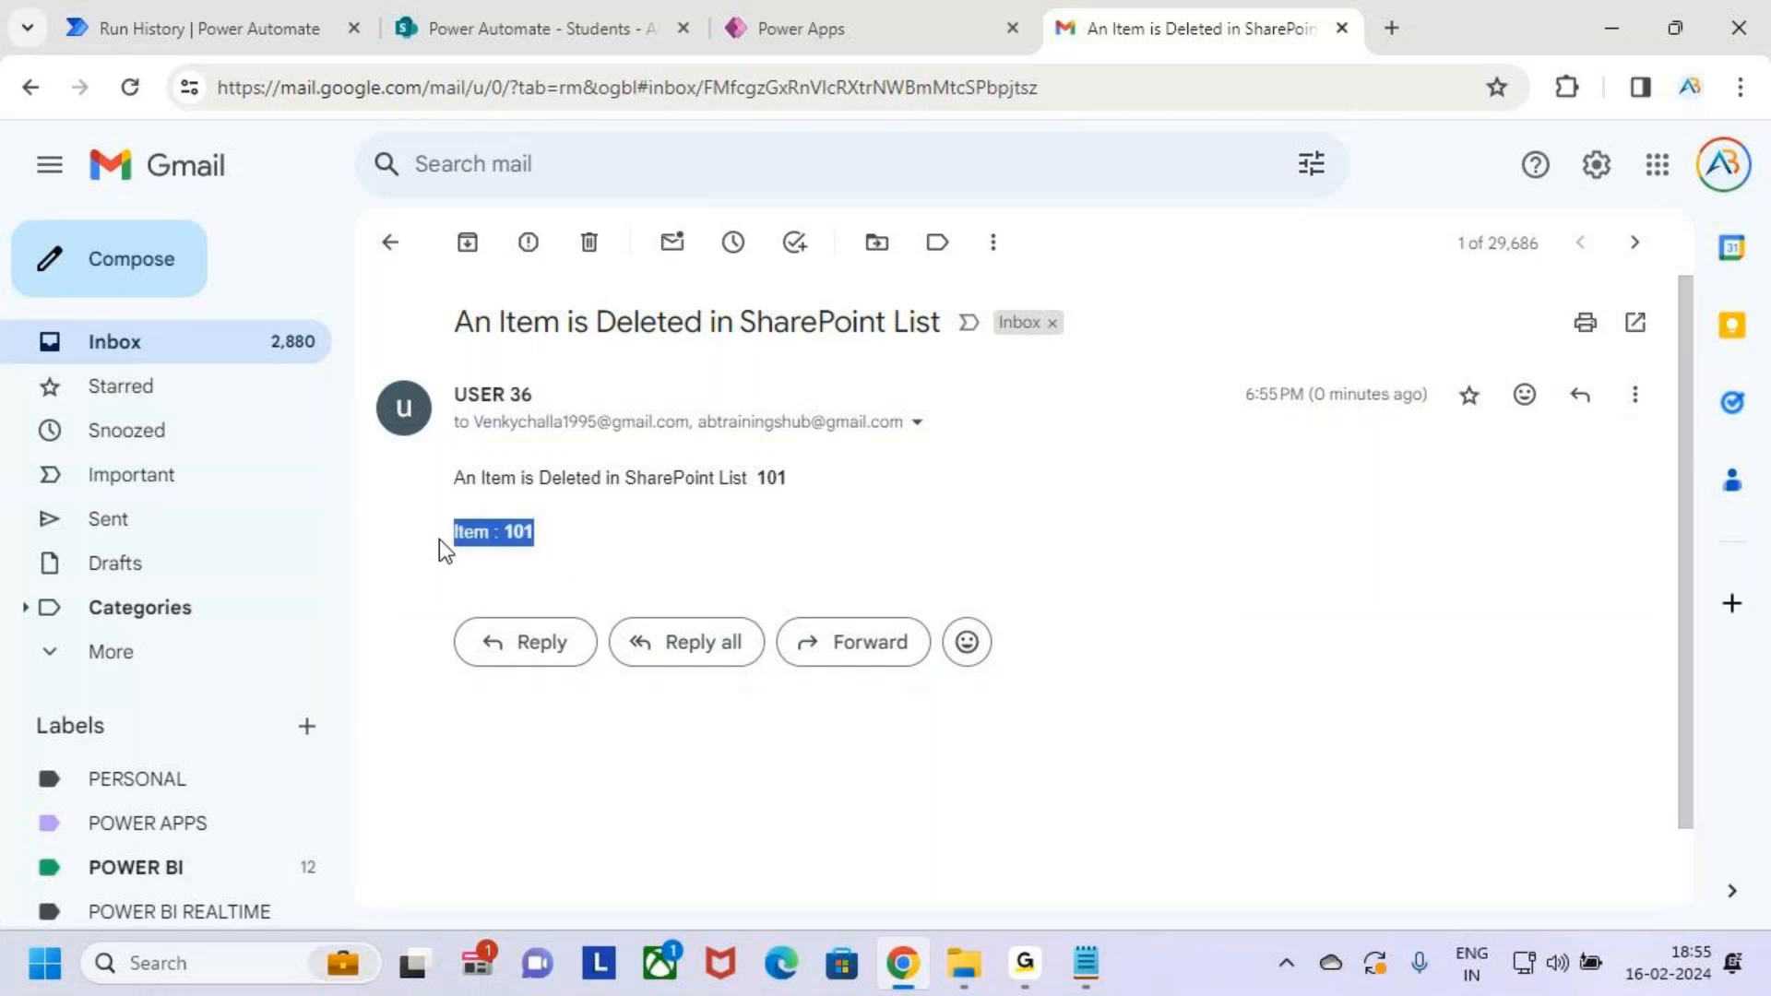
left_click(612, 562)
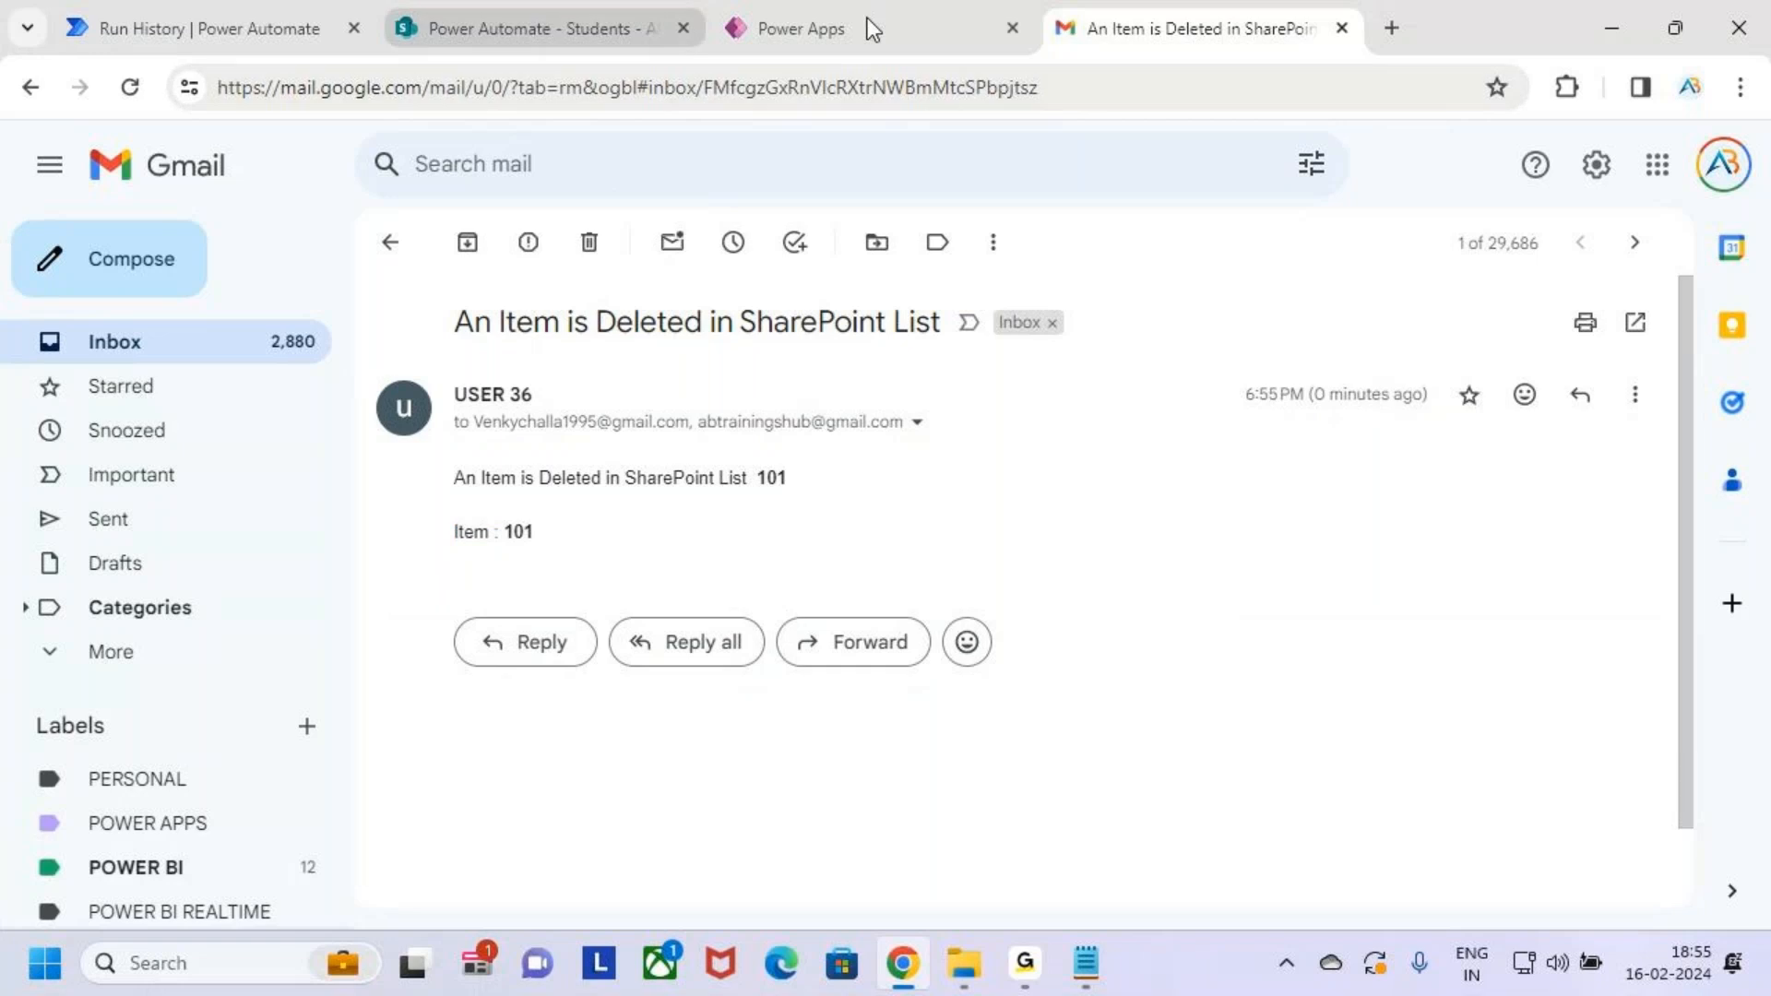
left_click(571, 1)
left_click(225, 6)
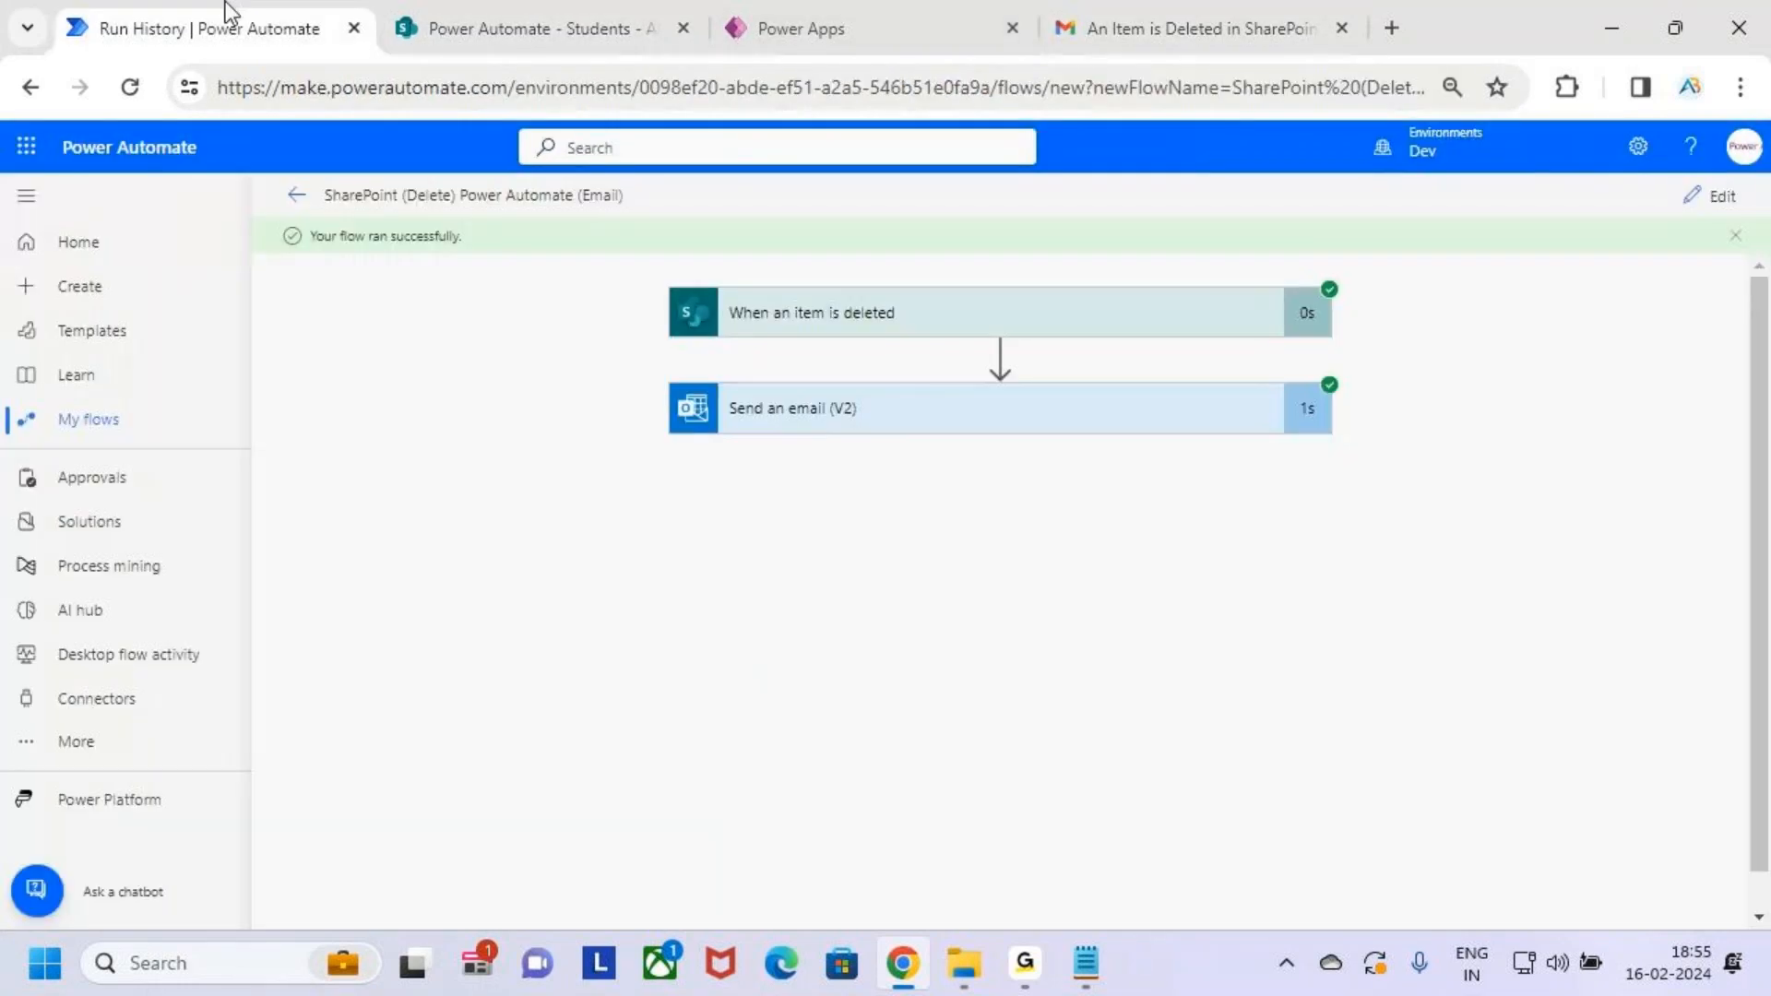
Edit the flow to show the Deleted by field could go in the body, then collapse the cards
left_click(1703, 202)
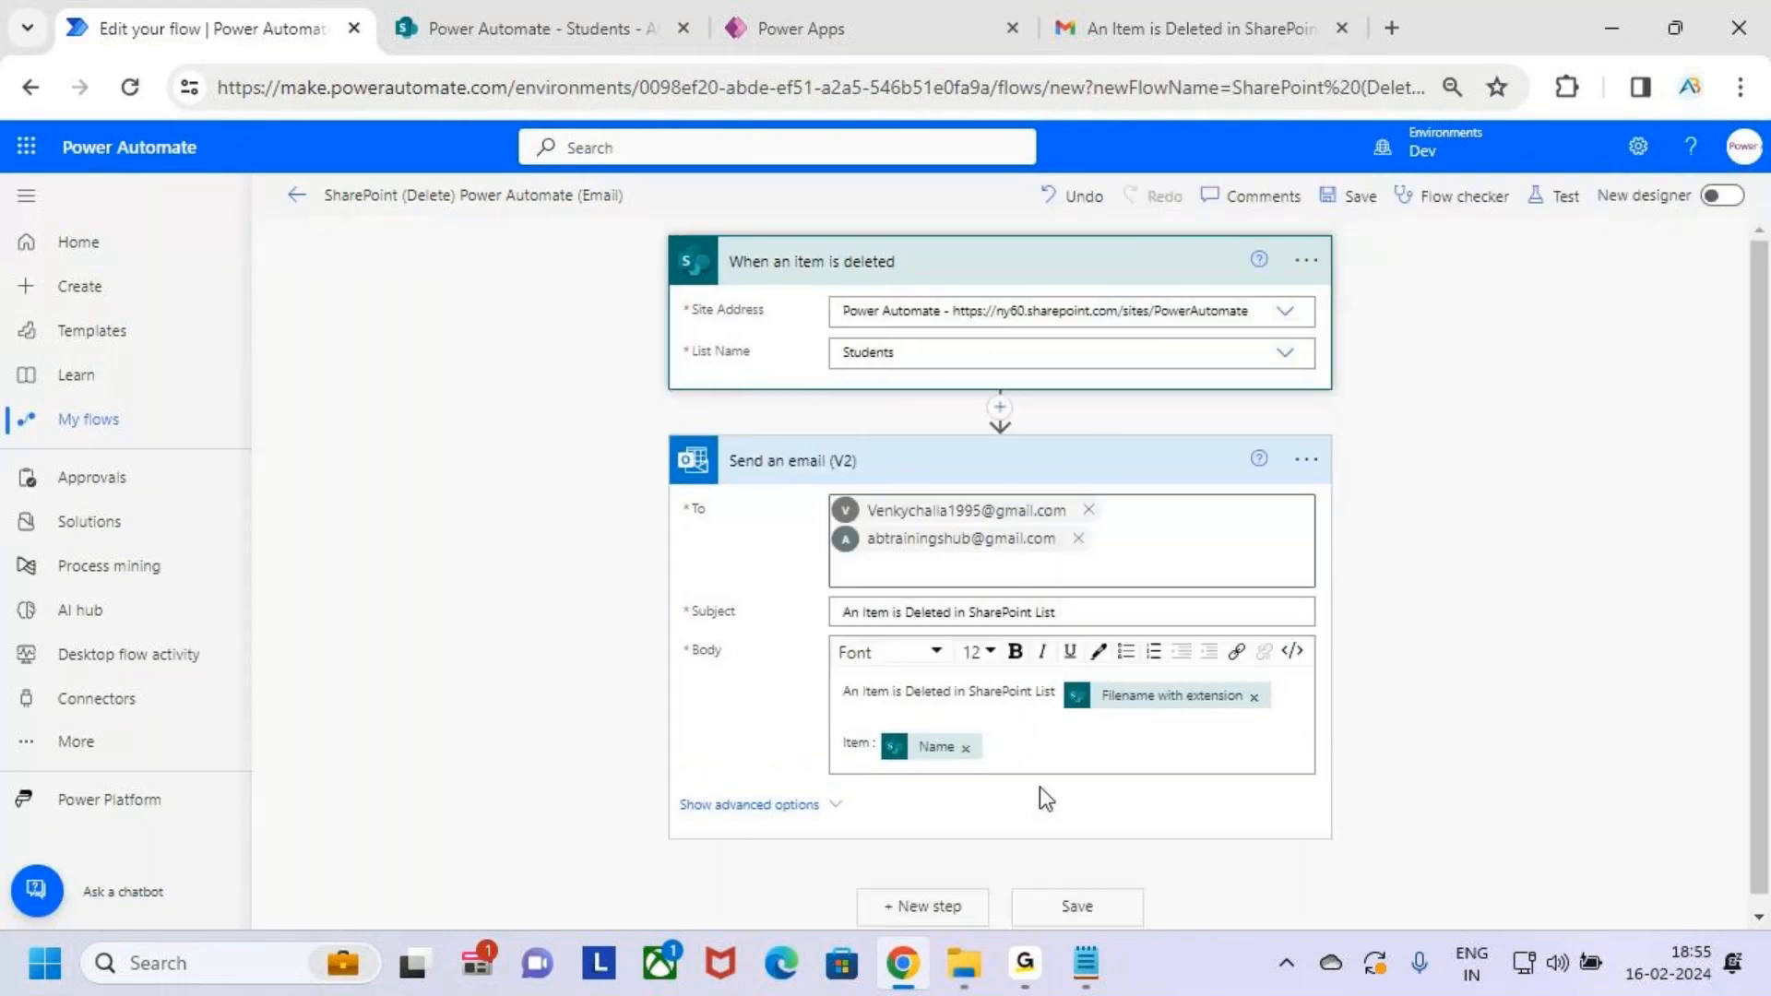
left_click(1044, 751)
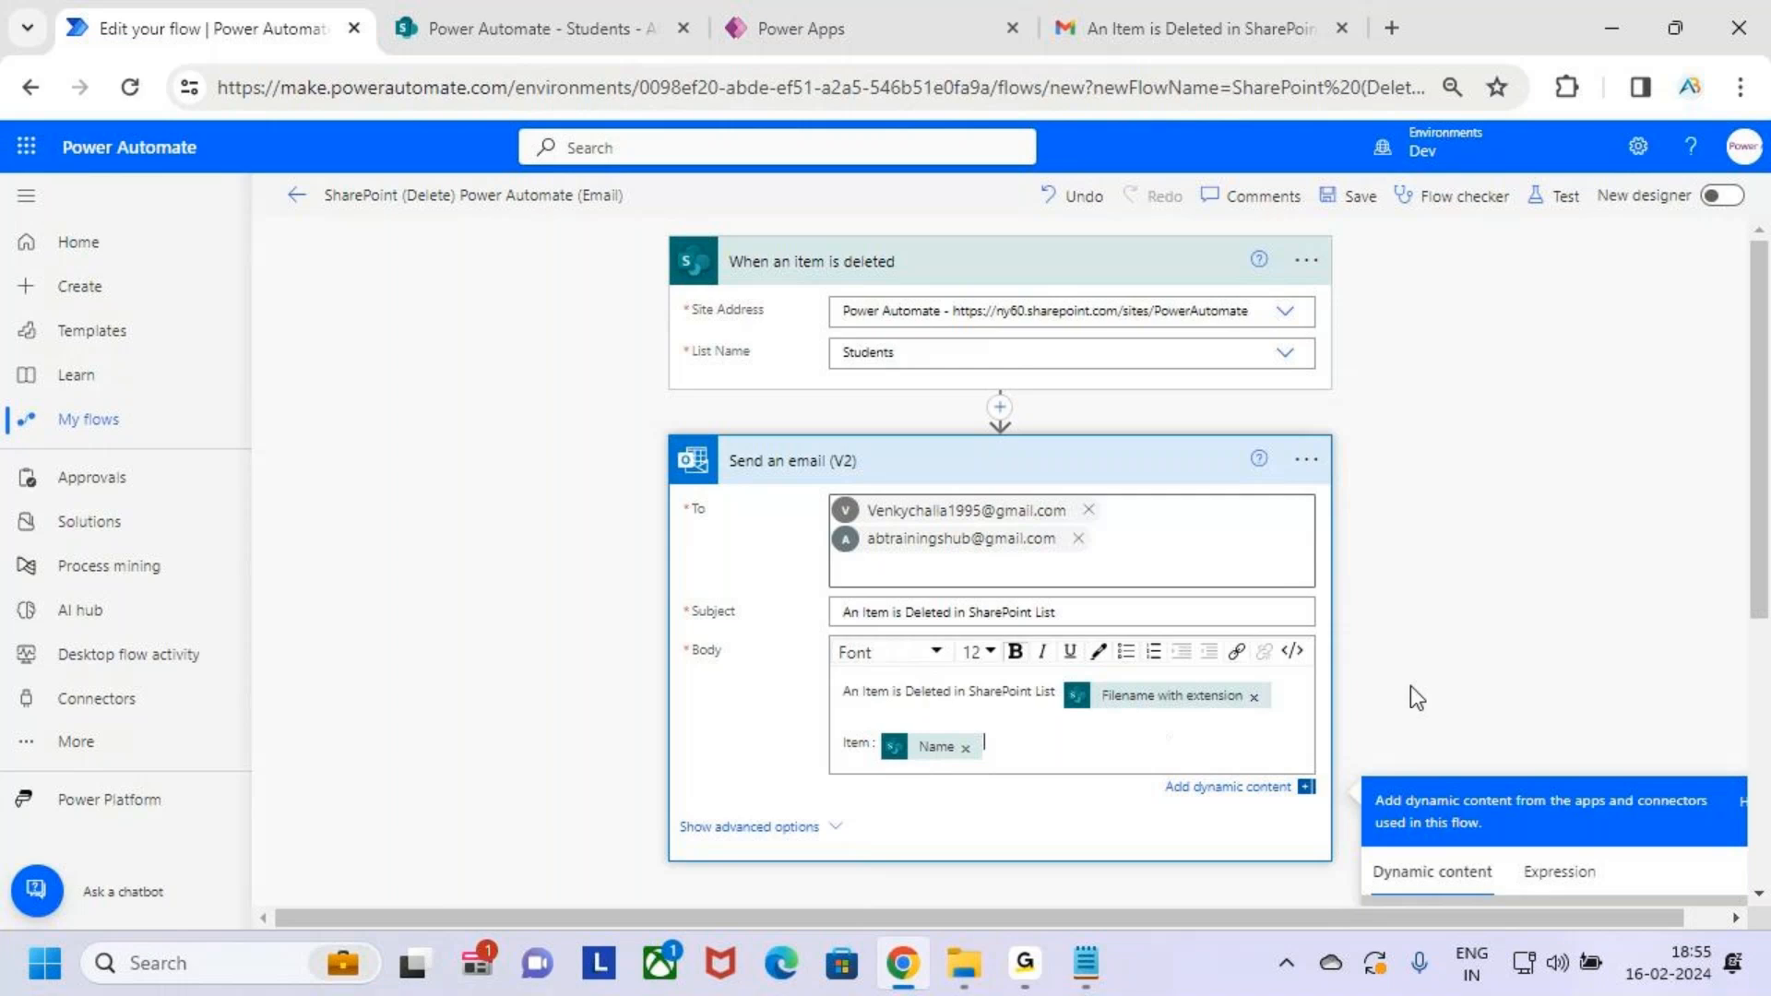
scroll(1410, 684, "down", 3)
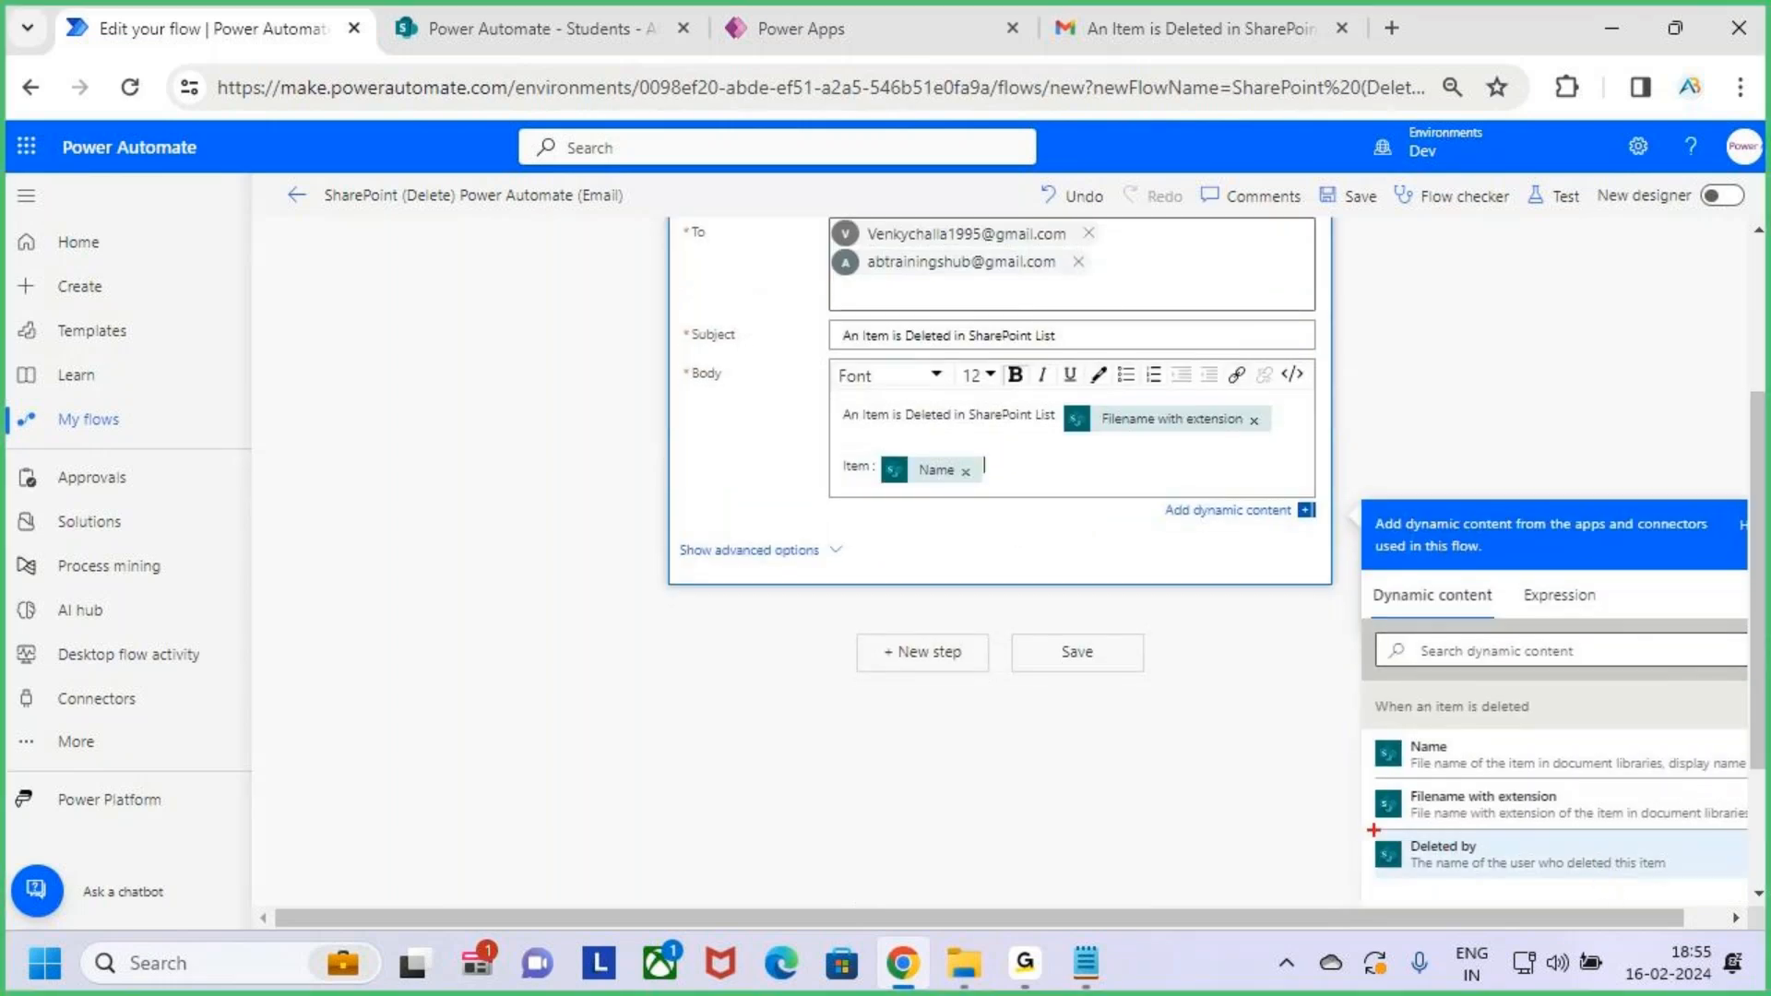
mouse_move(1374, 829)
left_mouse_down()
mouse_move(1439, 858)
mouse_move(1675, 884)
left_mouse_up()
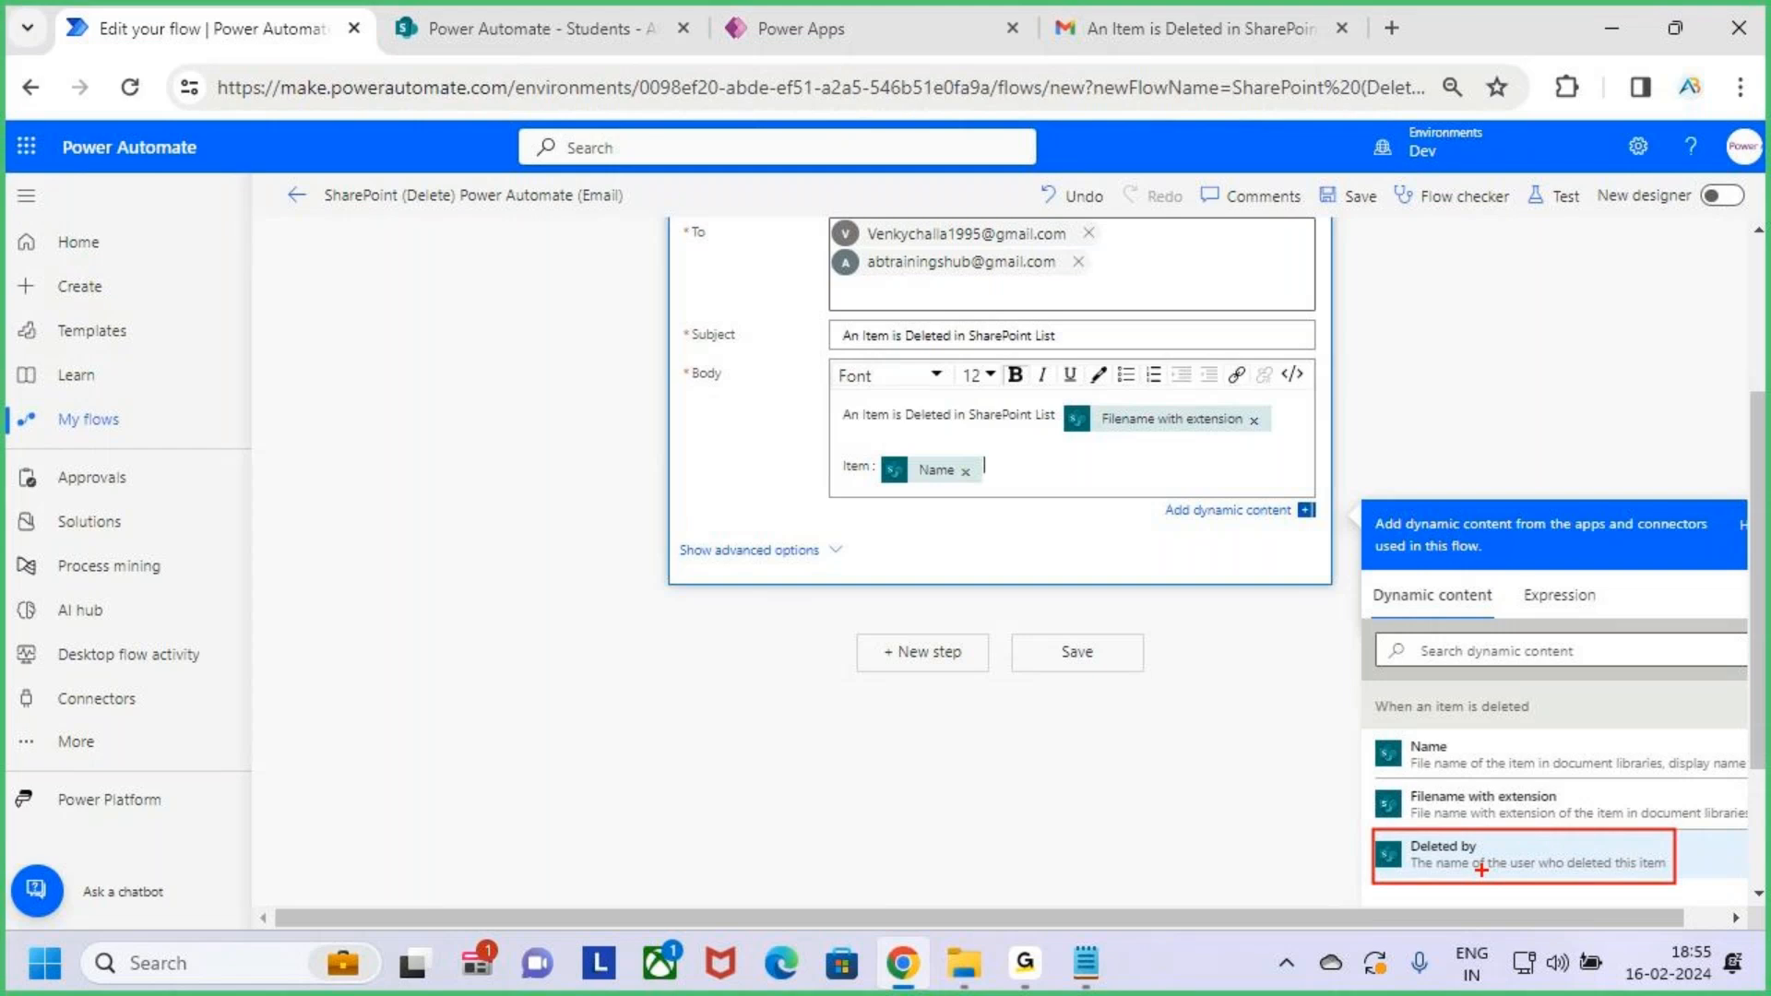
mouse_move(1411, 871)
left_mouse_down()
mouse_move(1060, 507)
mouse_move(1040, 445)
mouse_move(1027, 489)
mouse_move(1121, 471)
left_mouse_up()
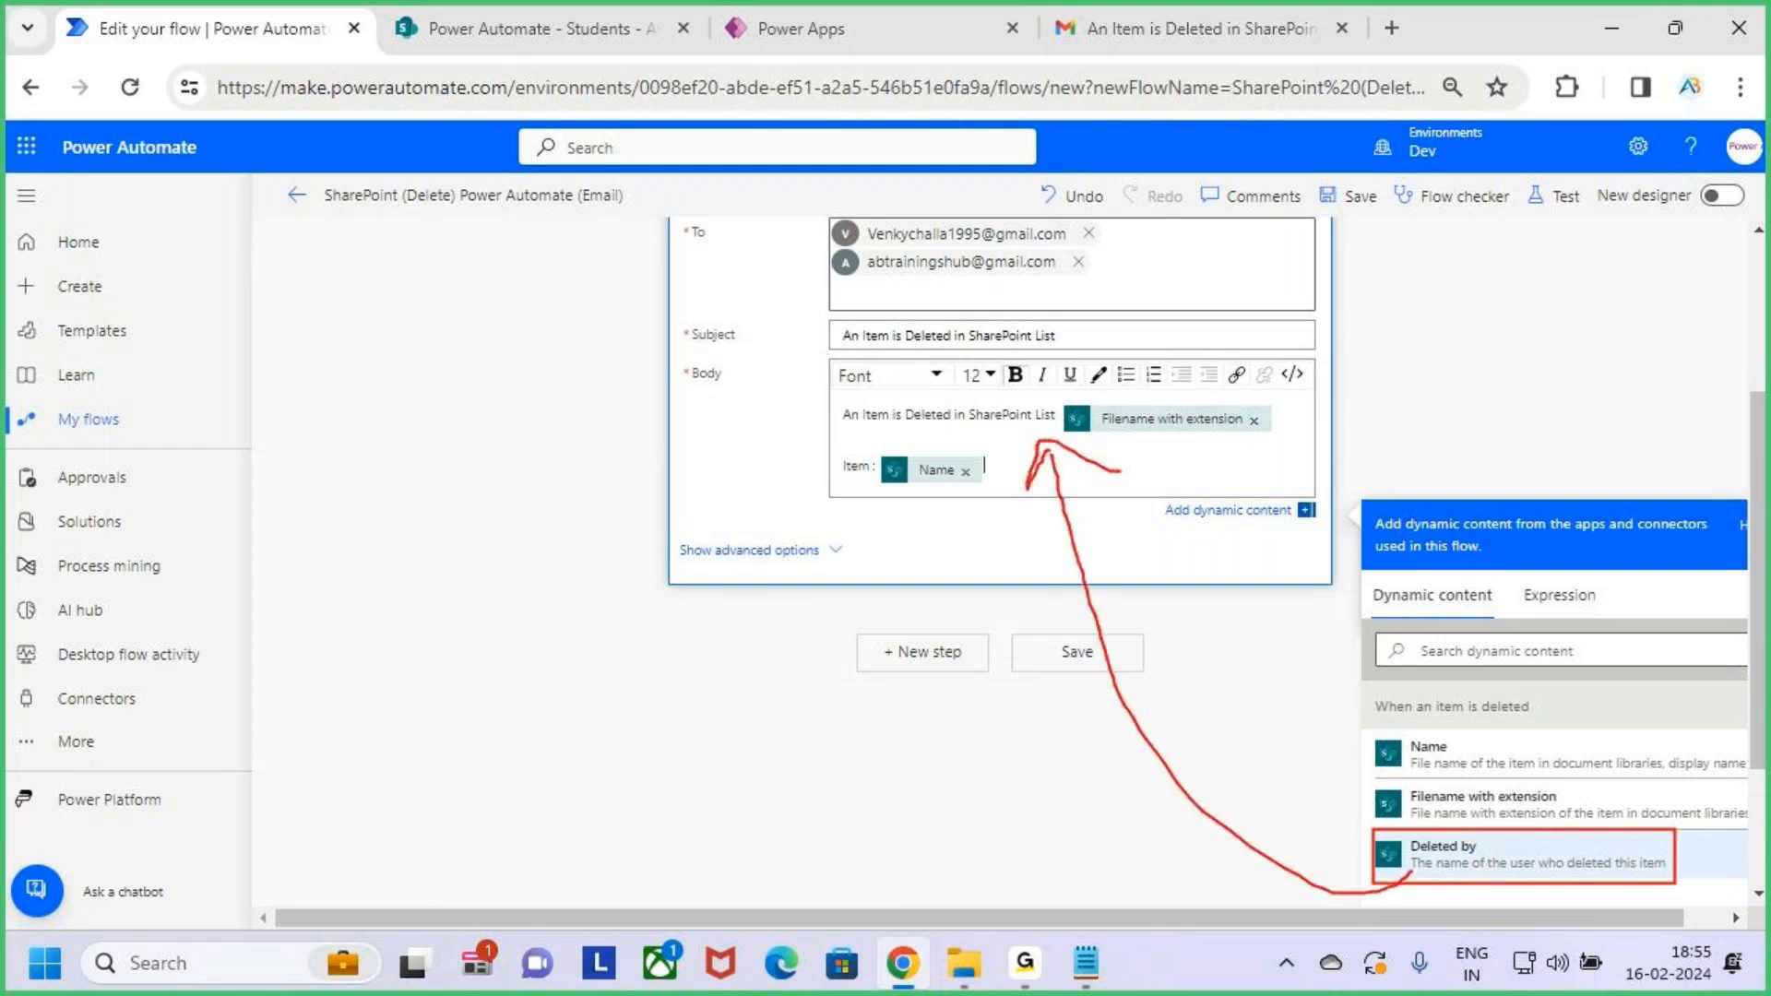
key("Escape")
scroll(1053, 528, "up", 3)
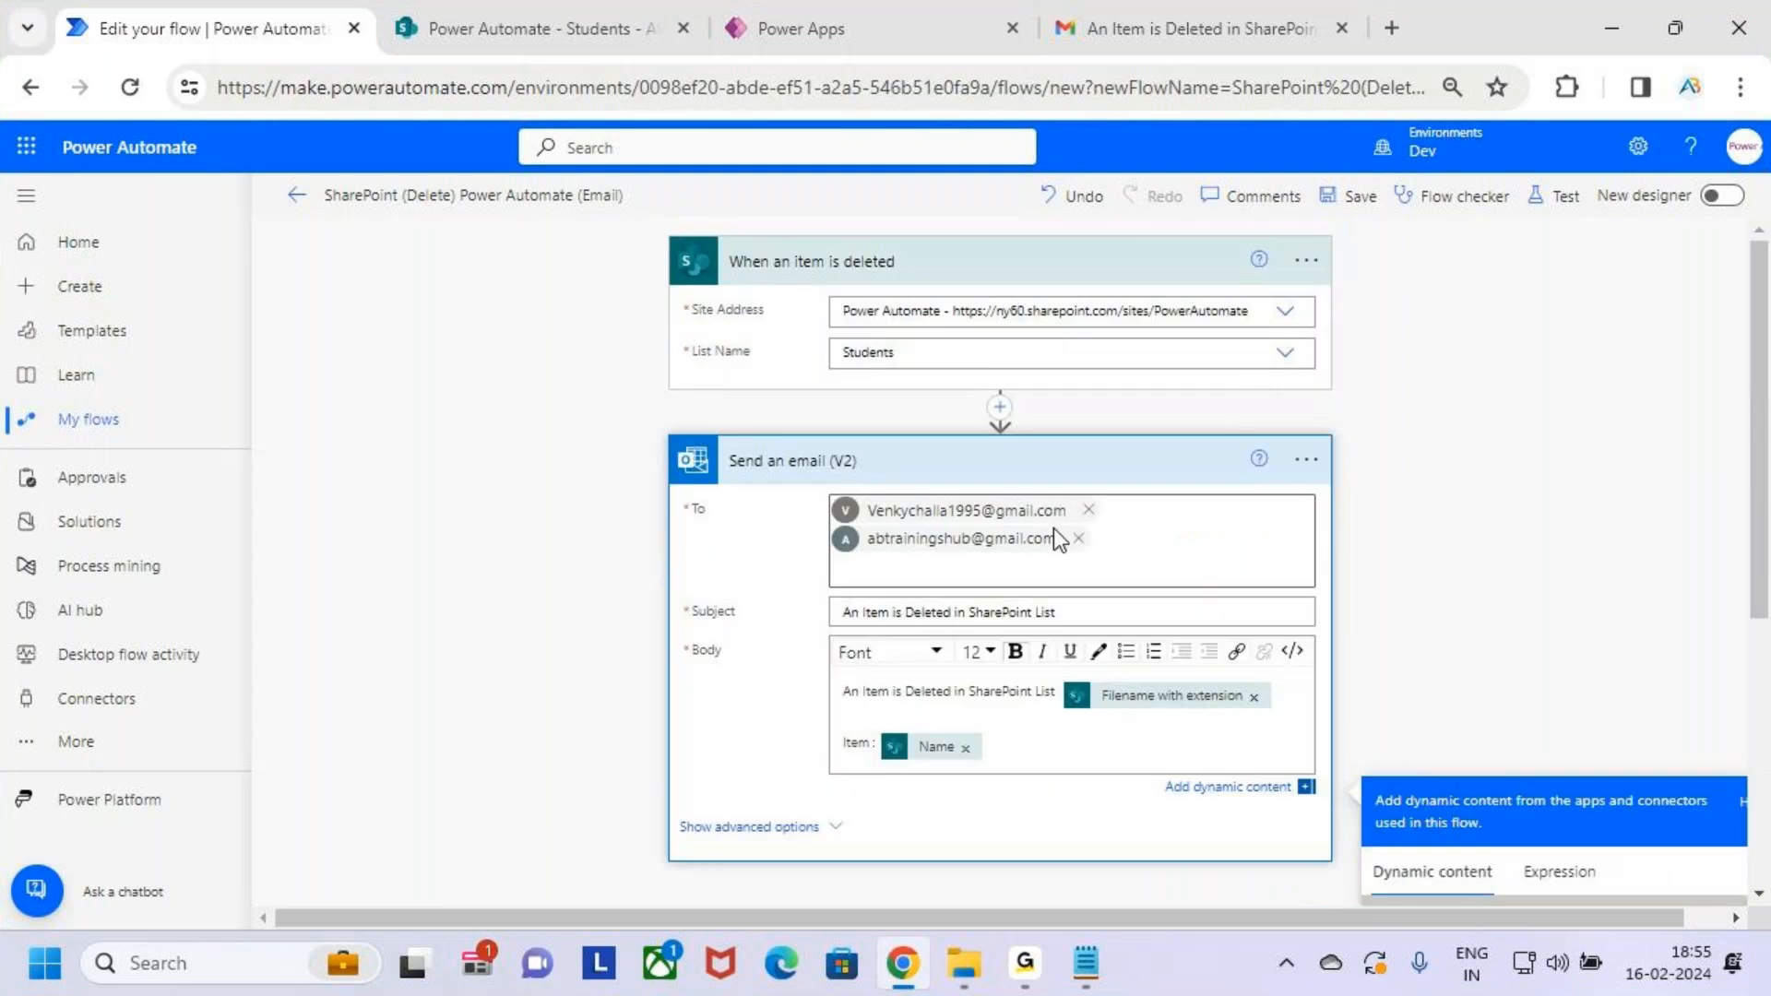
left_click(1070, 460)
left_click(1094, 269)
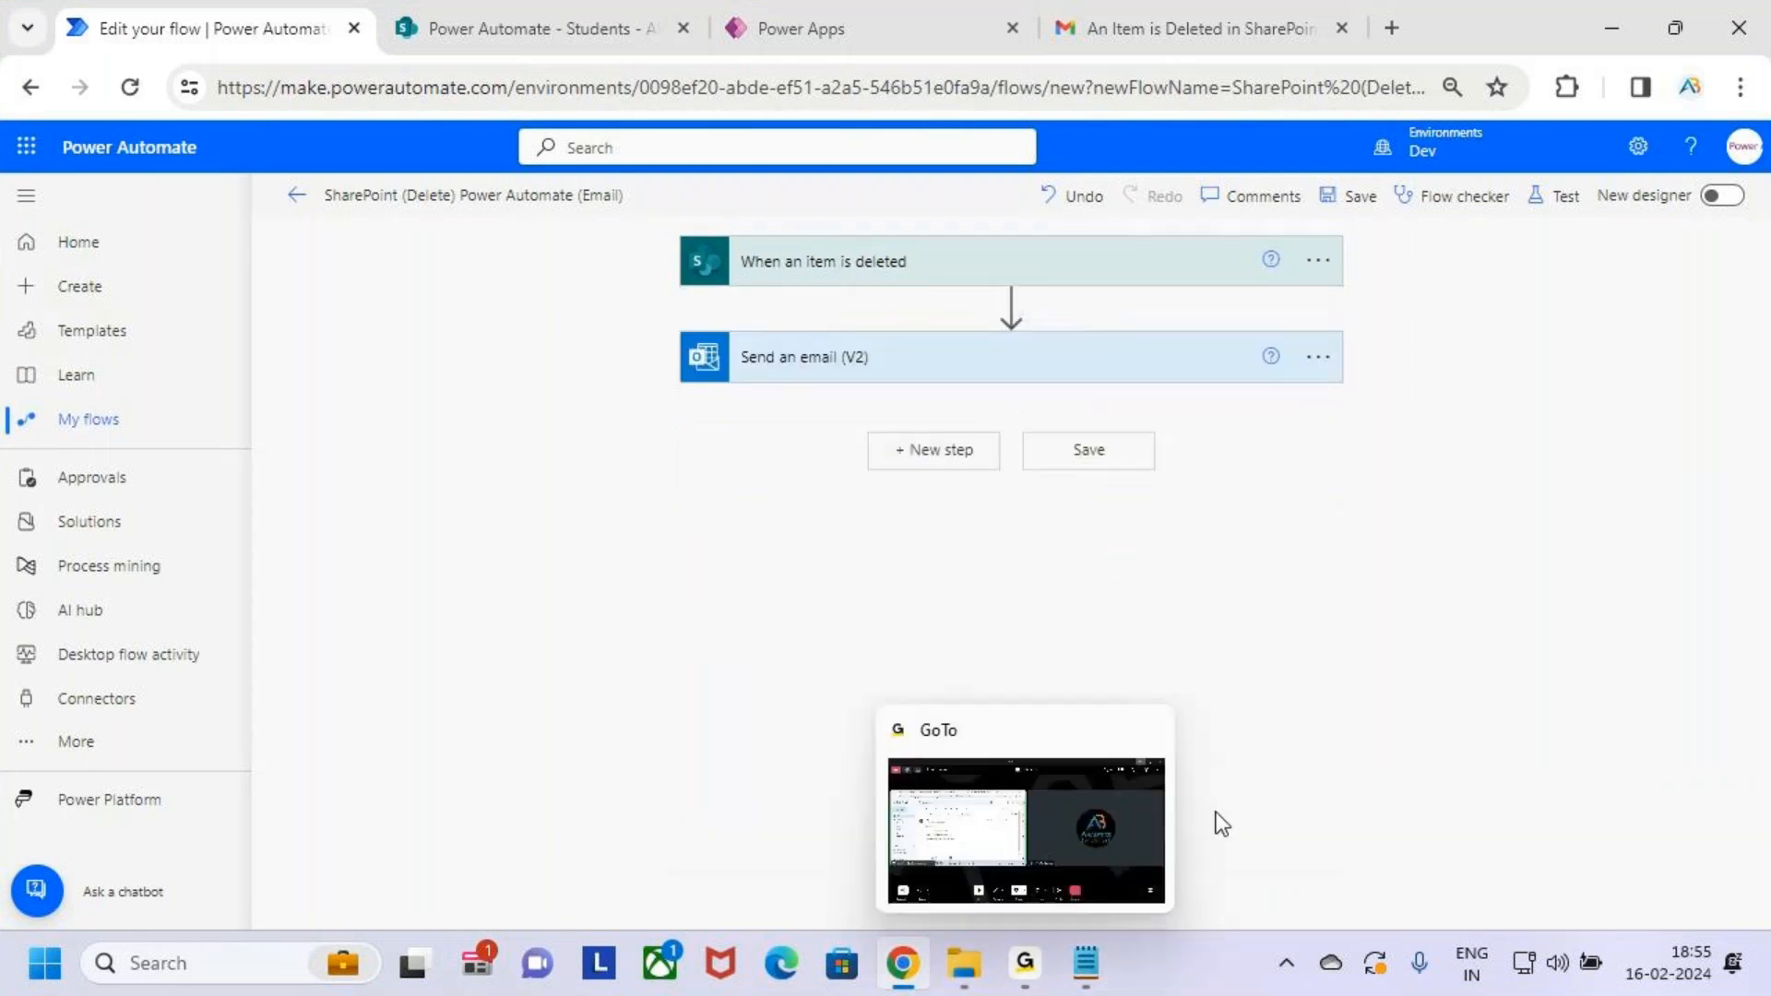
left_click(572, 26)
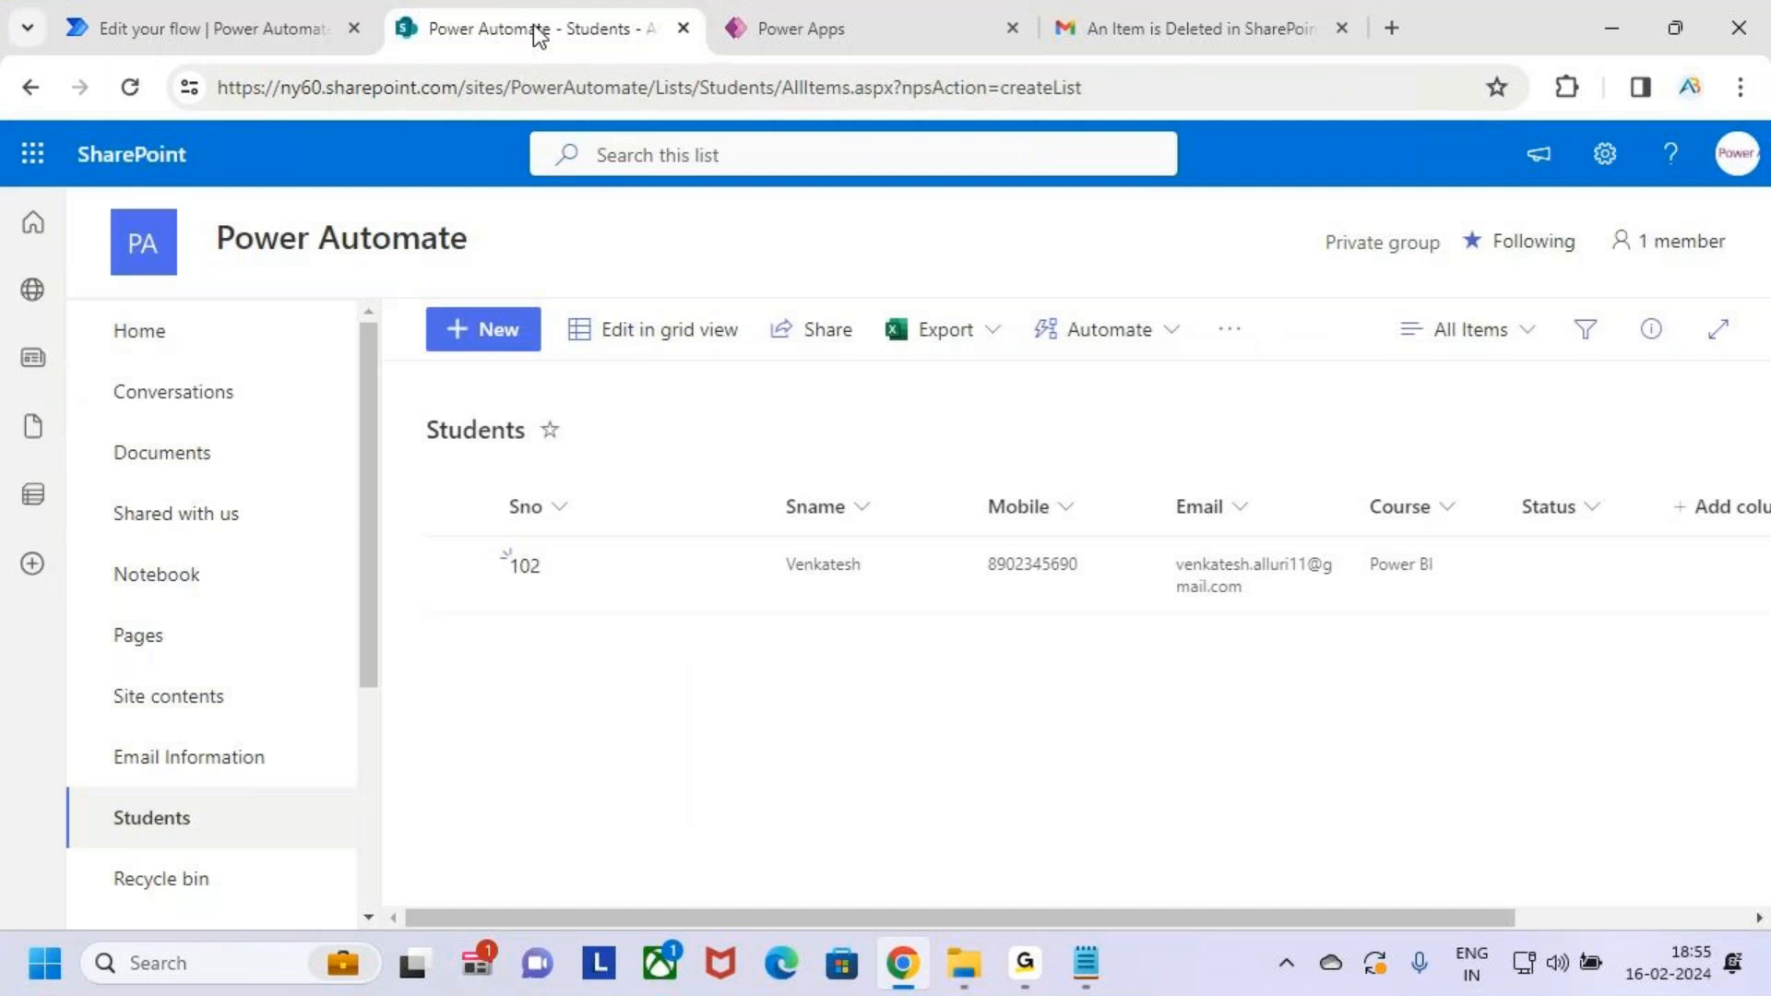
Highlight task 8 in Notepad about items created or modified in a SharePoint list
left_click(1612, 28)
left_click(881, 415)
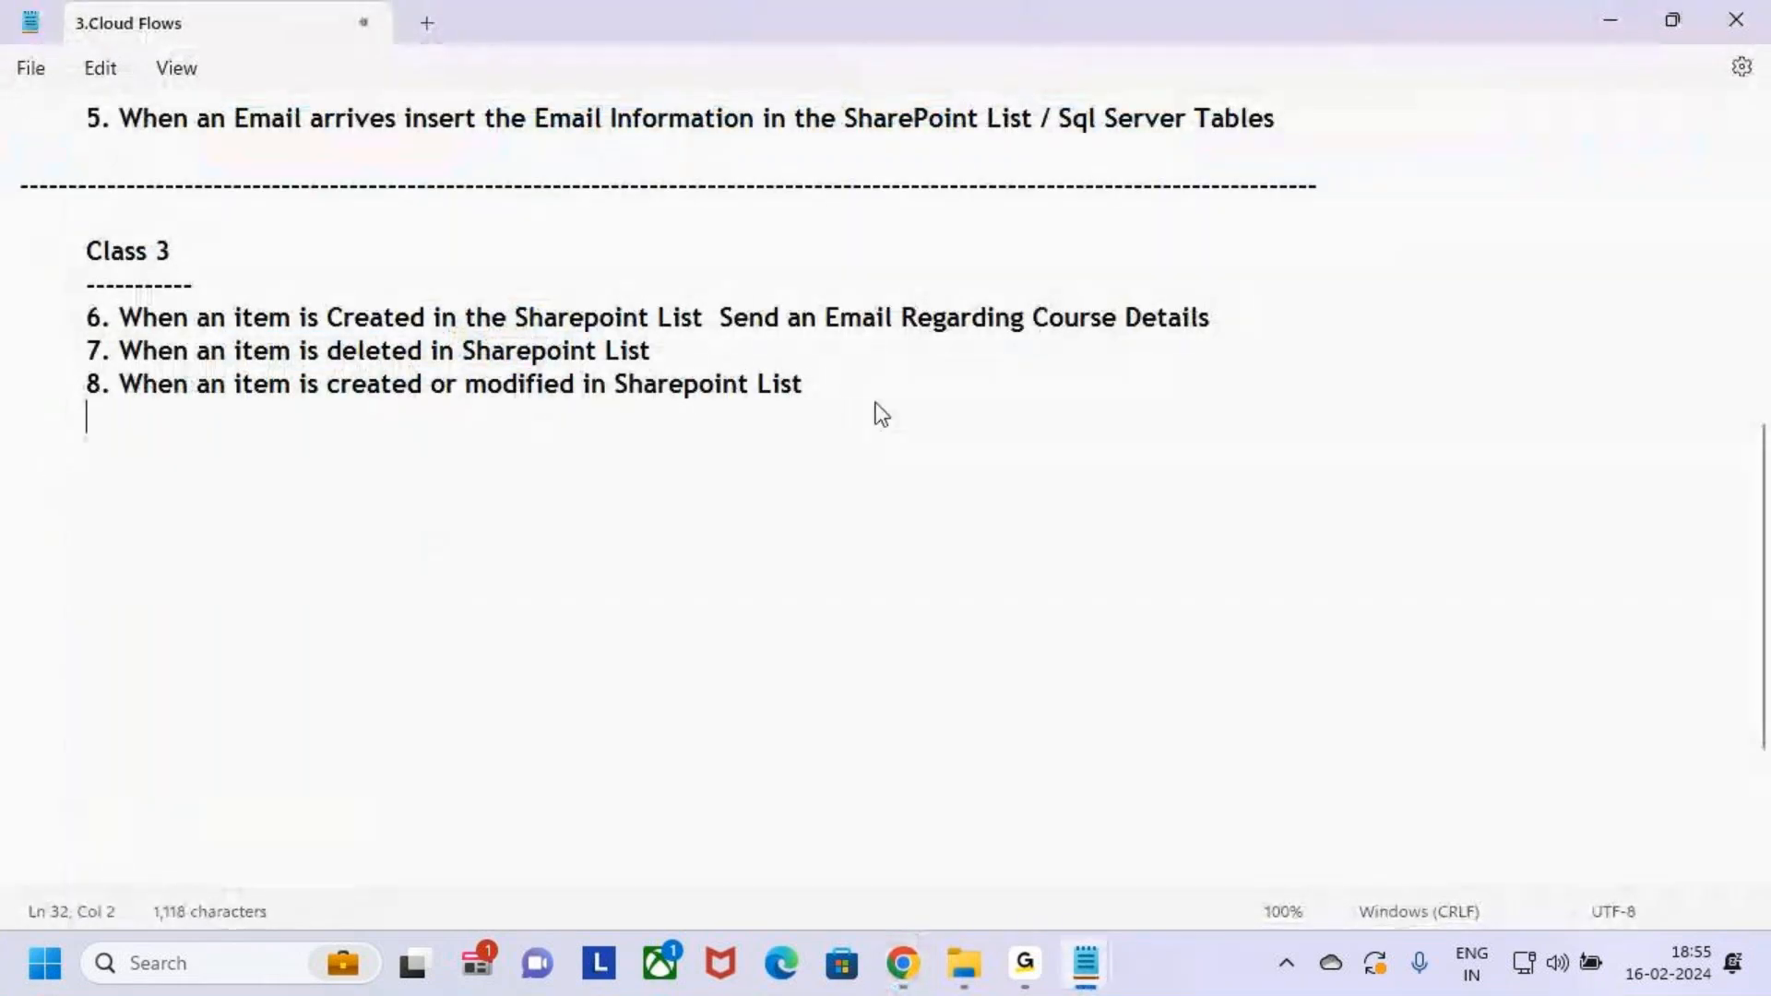
left_click_drag(145, 389, 601, 387)
left_click_drag(656, 387, 806, 386)
left_click(882, 381)
left_click_drag(462, 383, 806, 386)
left_click(881, 386)
Restore the browser and open Power Automate's Create page
mouse_move(917, 982)
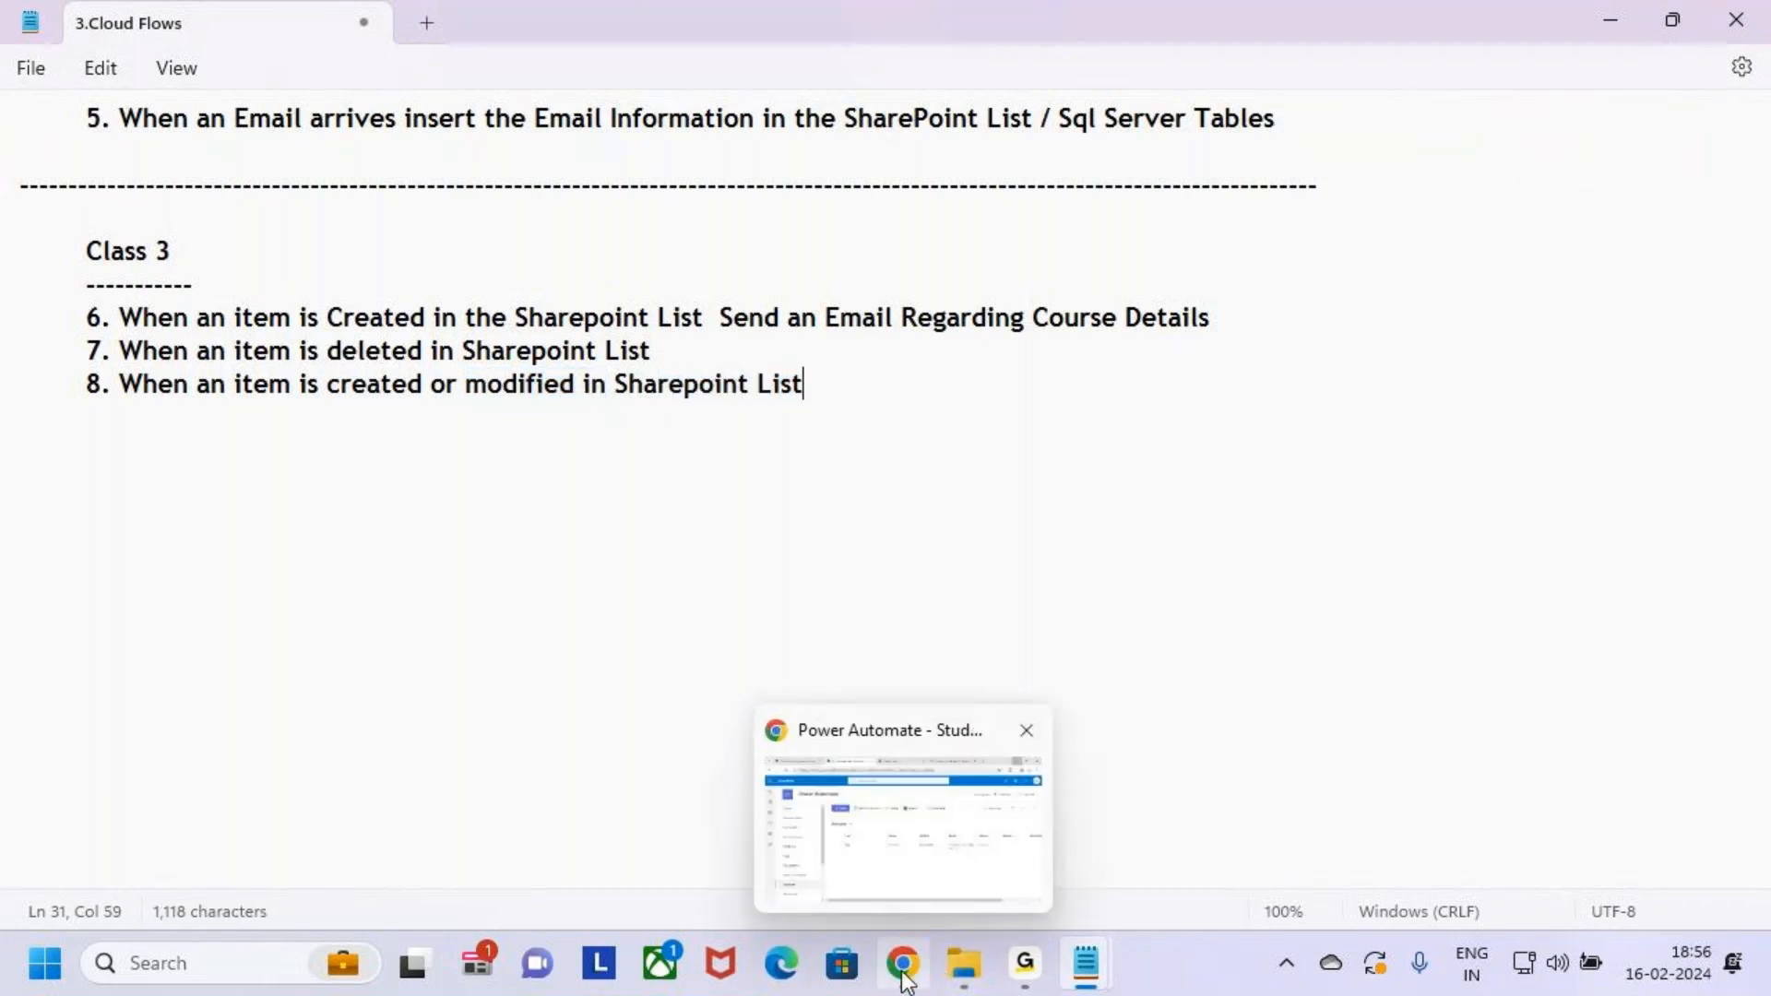
left_click(908, 976)
left_click(212, 27)
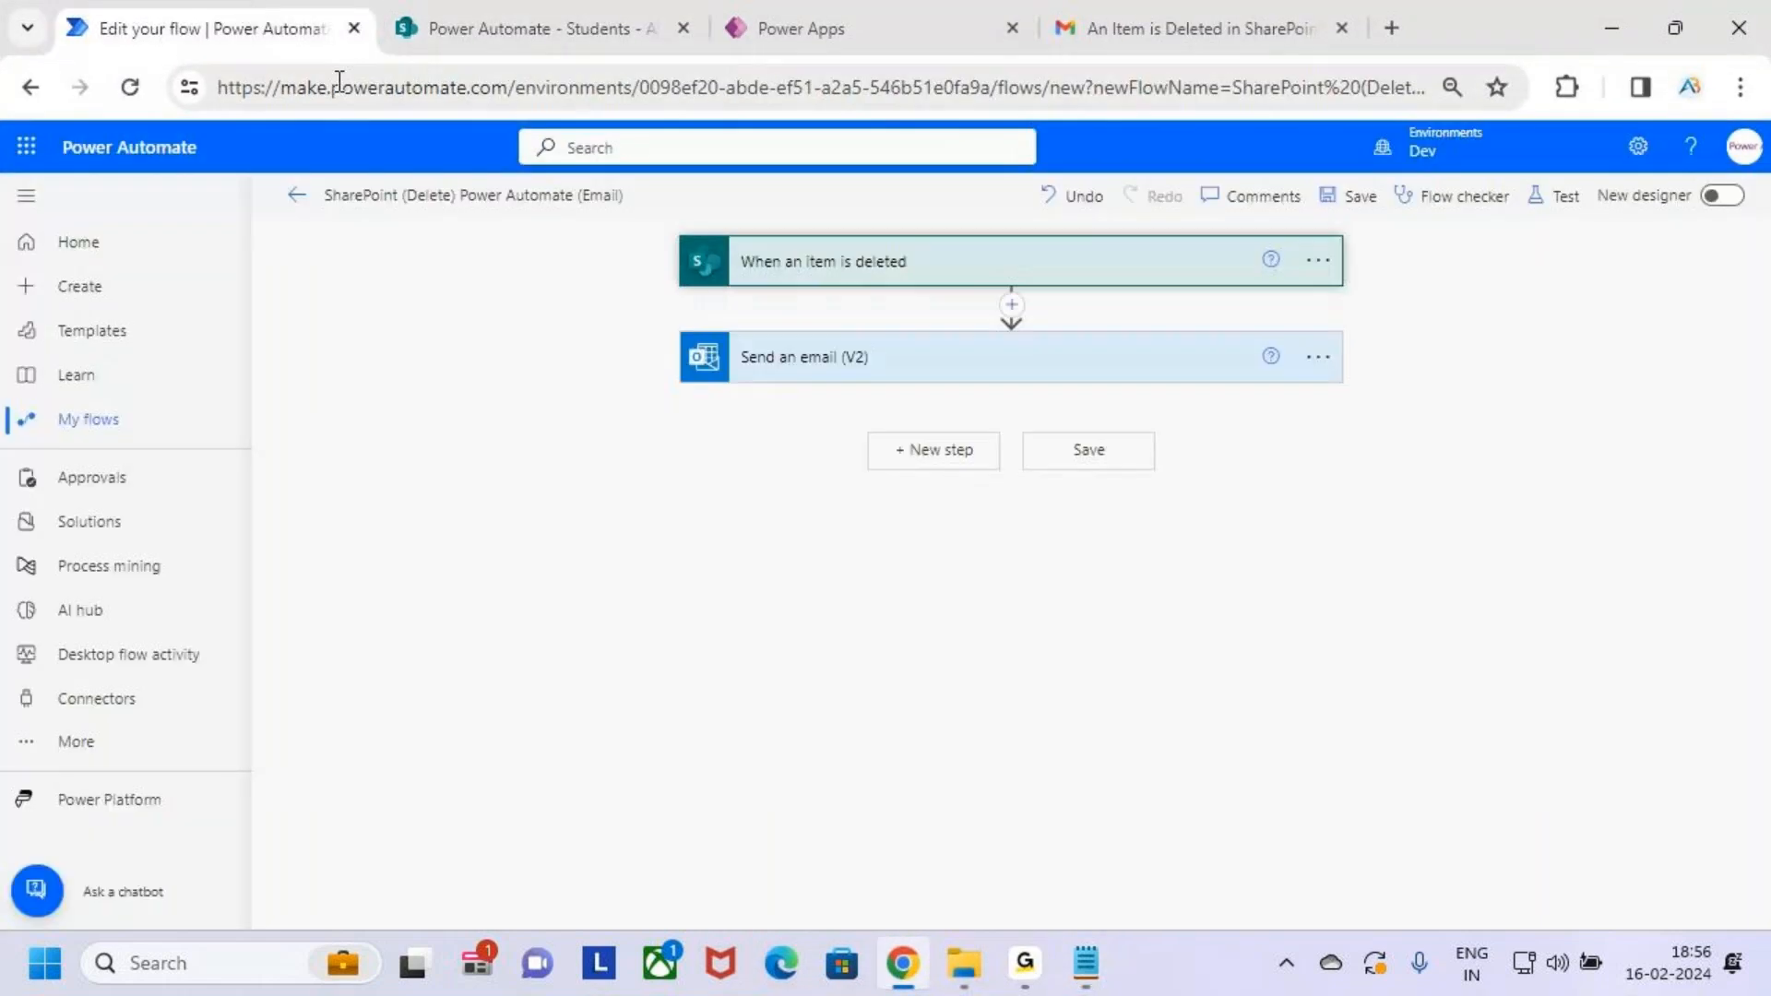
left_click(150, 293)
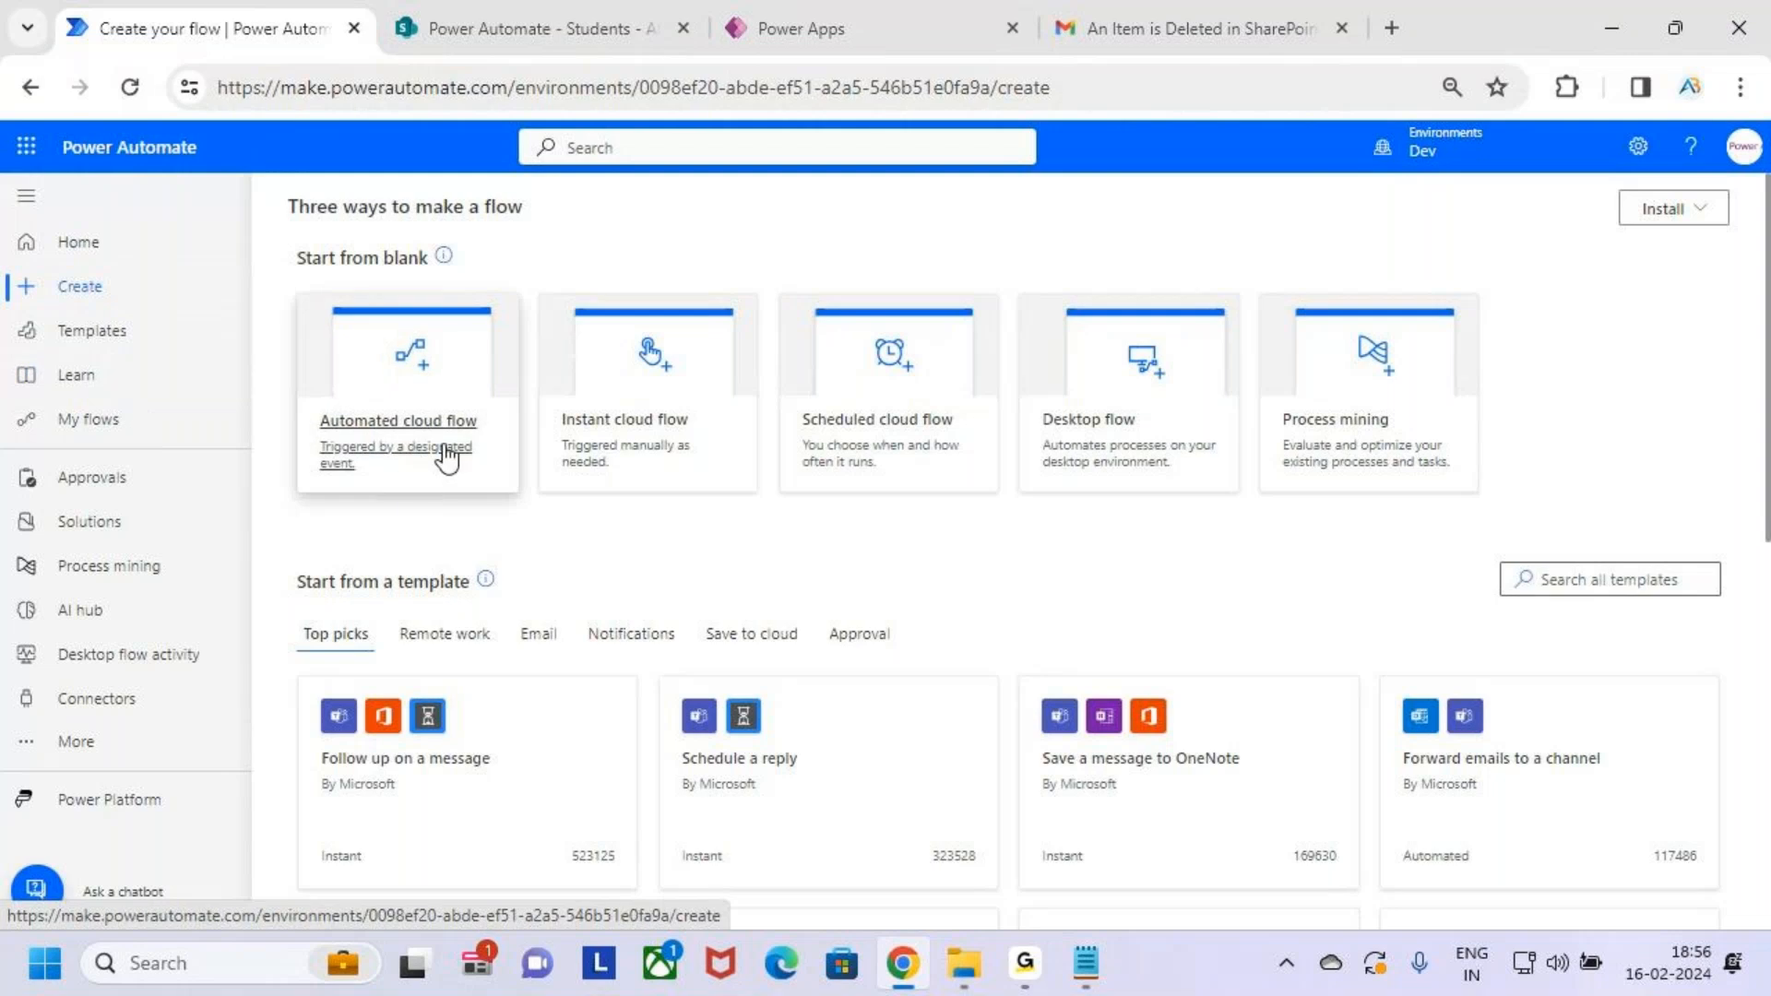
Start an Automated cloud flow named 'SharePoint (Update) - Power Automate (Email)'
key("ctrl+2")
mouse_move(291, 286)
left_mouse_down()
mouse_move(487, 492)
mouse_move(513, 495)
left_mouse_up()
left_click_drag(399, 407, 498, 294)
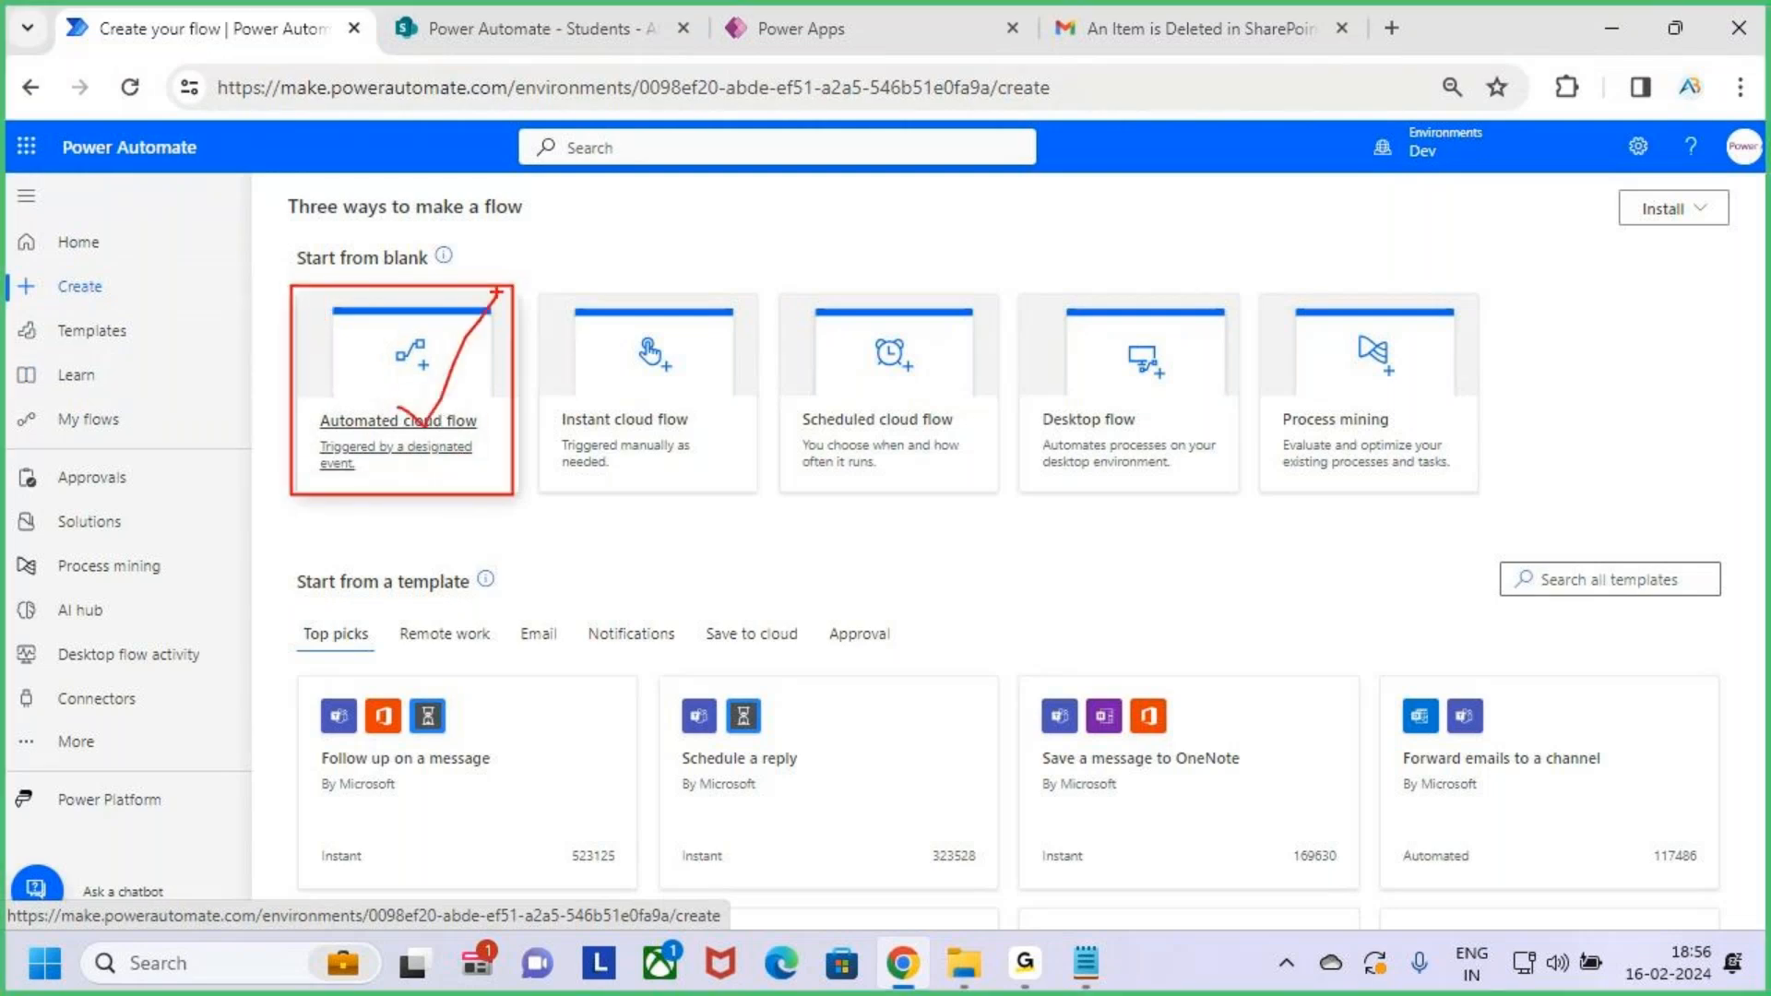
key("Escape")
left_click(397, 388)
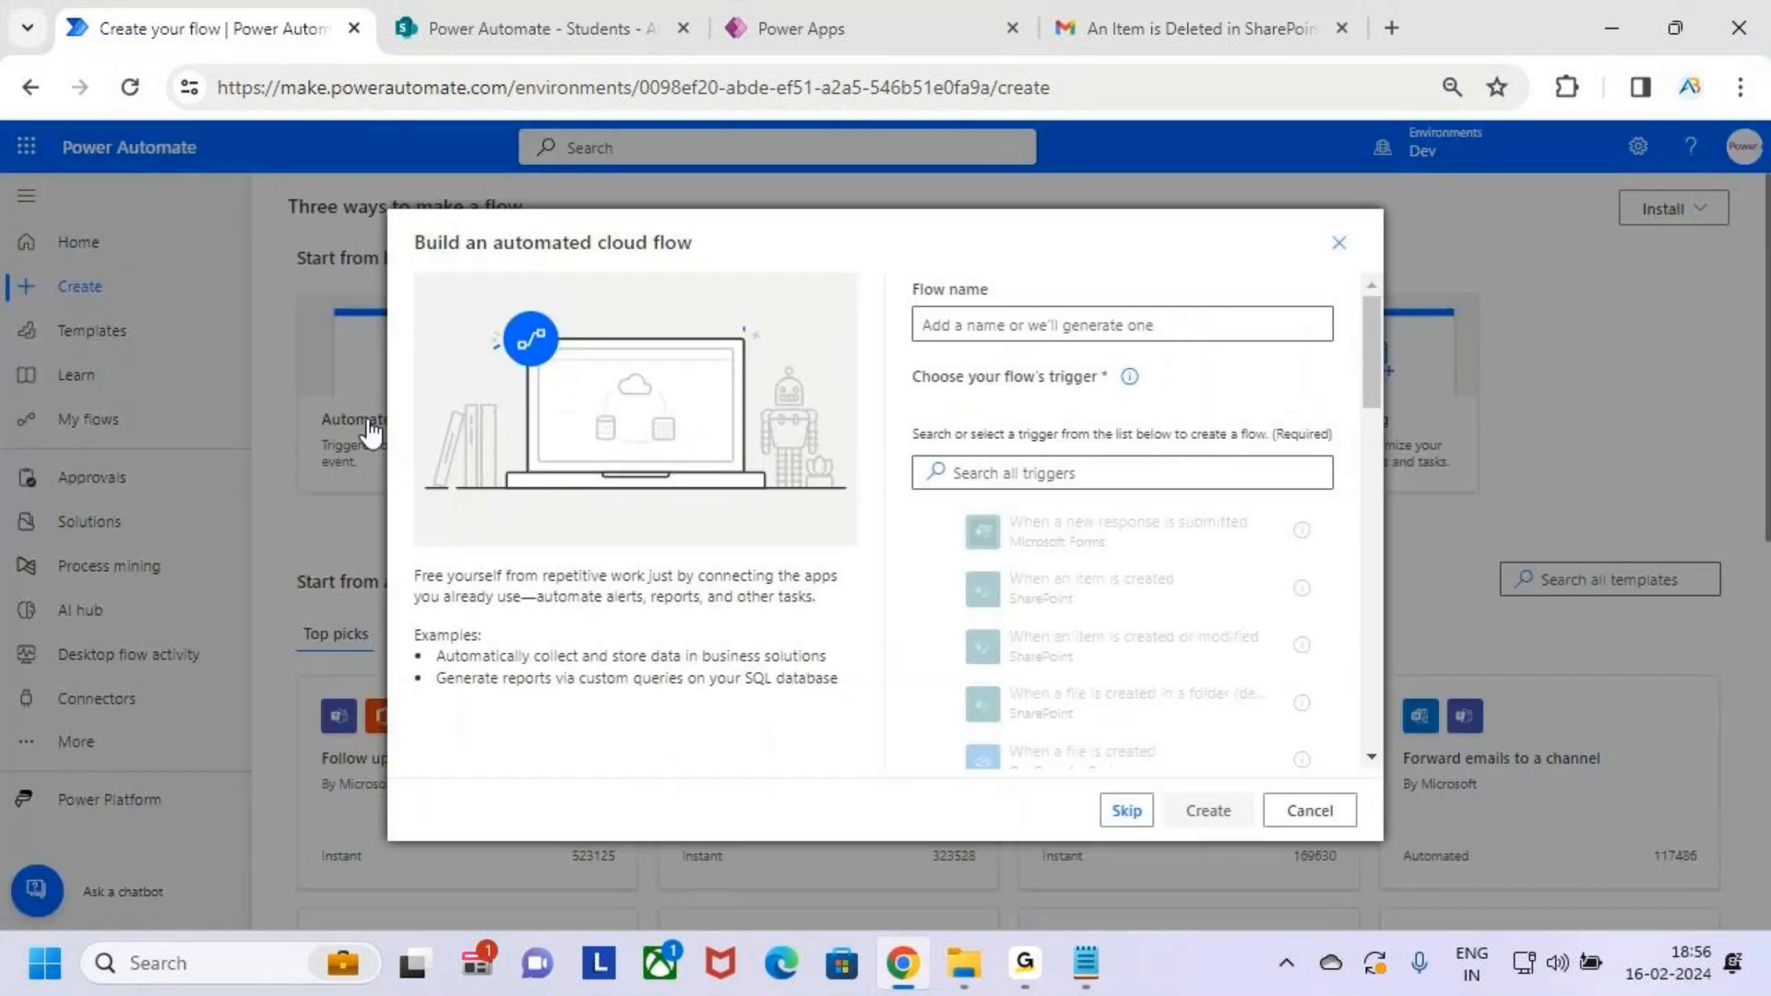
left_click(1028, 330)
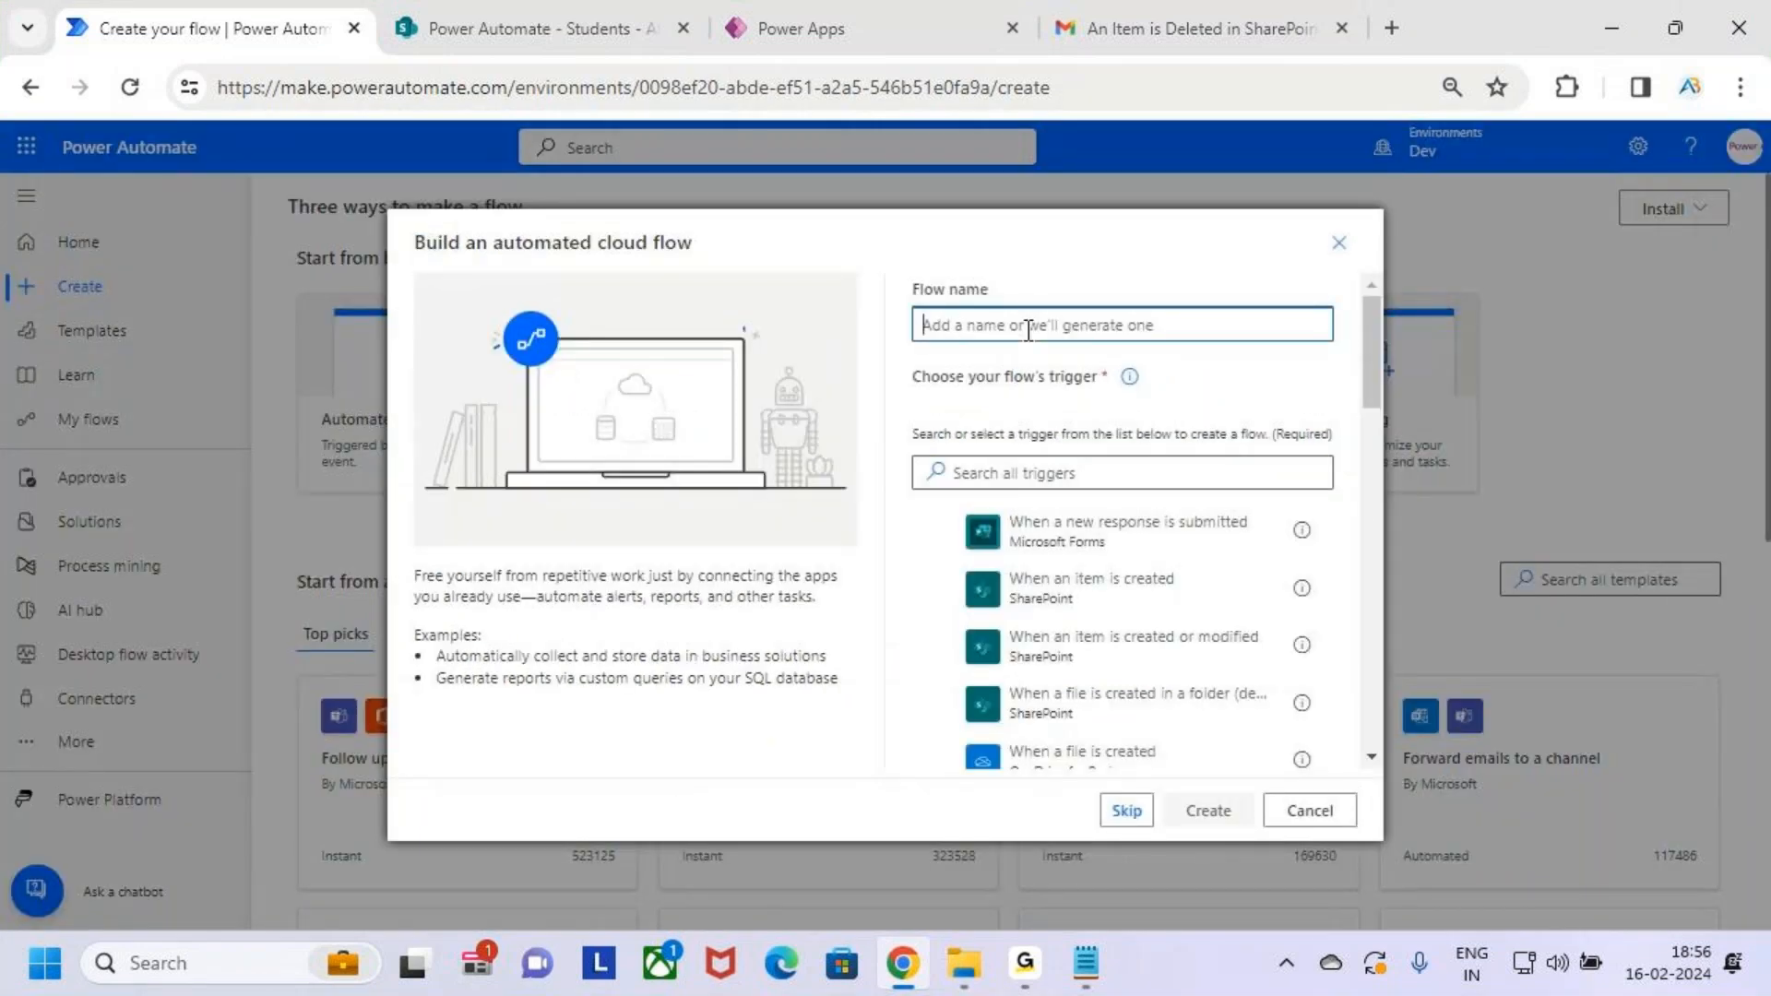
type("Sha")
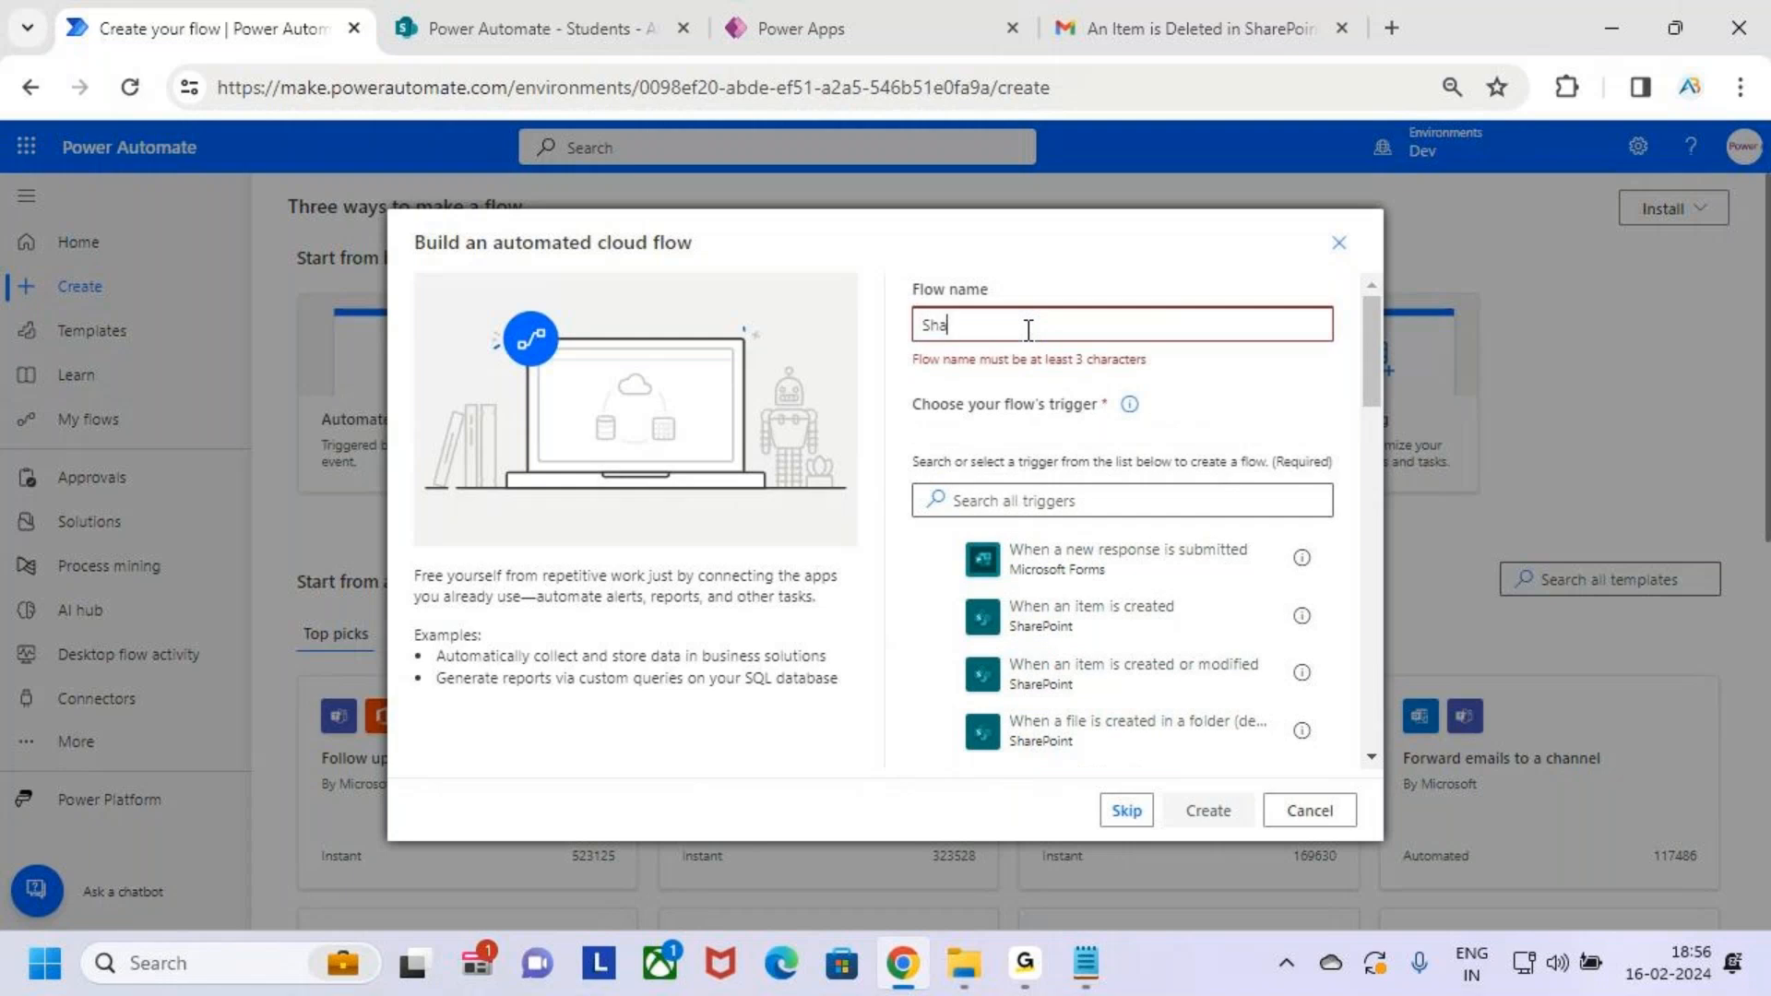
type("rePoint")
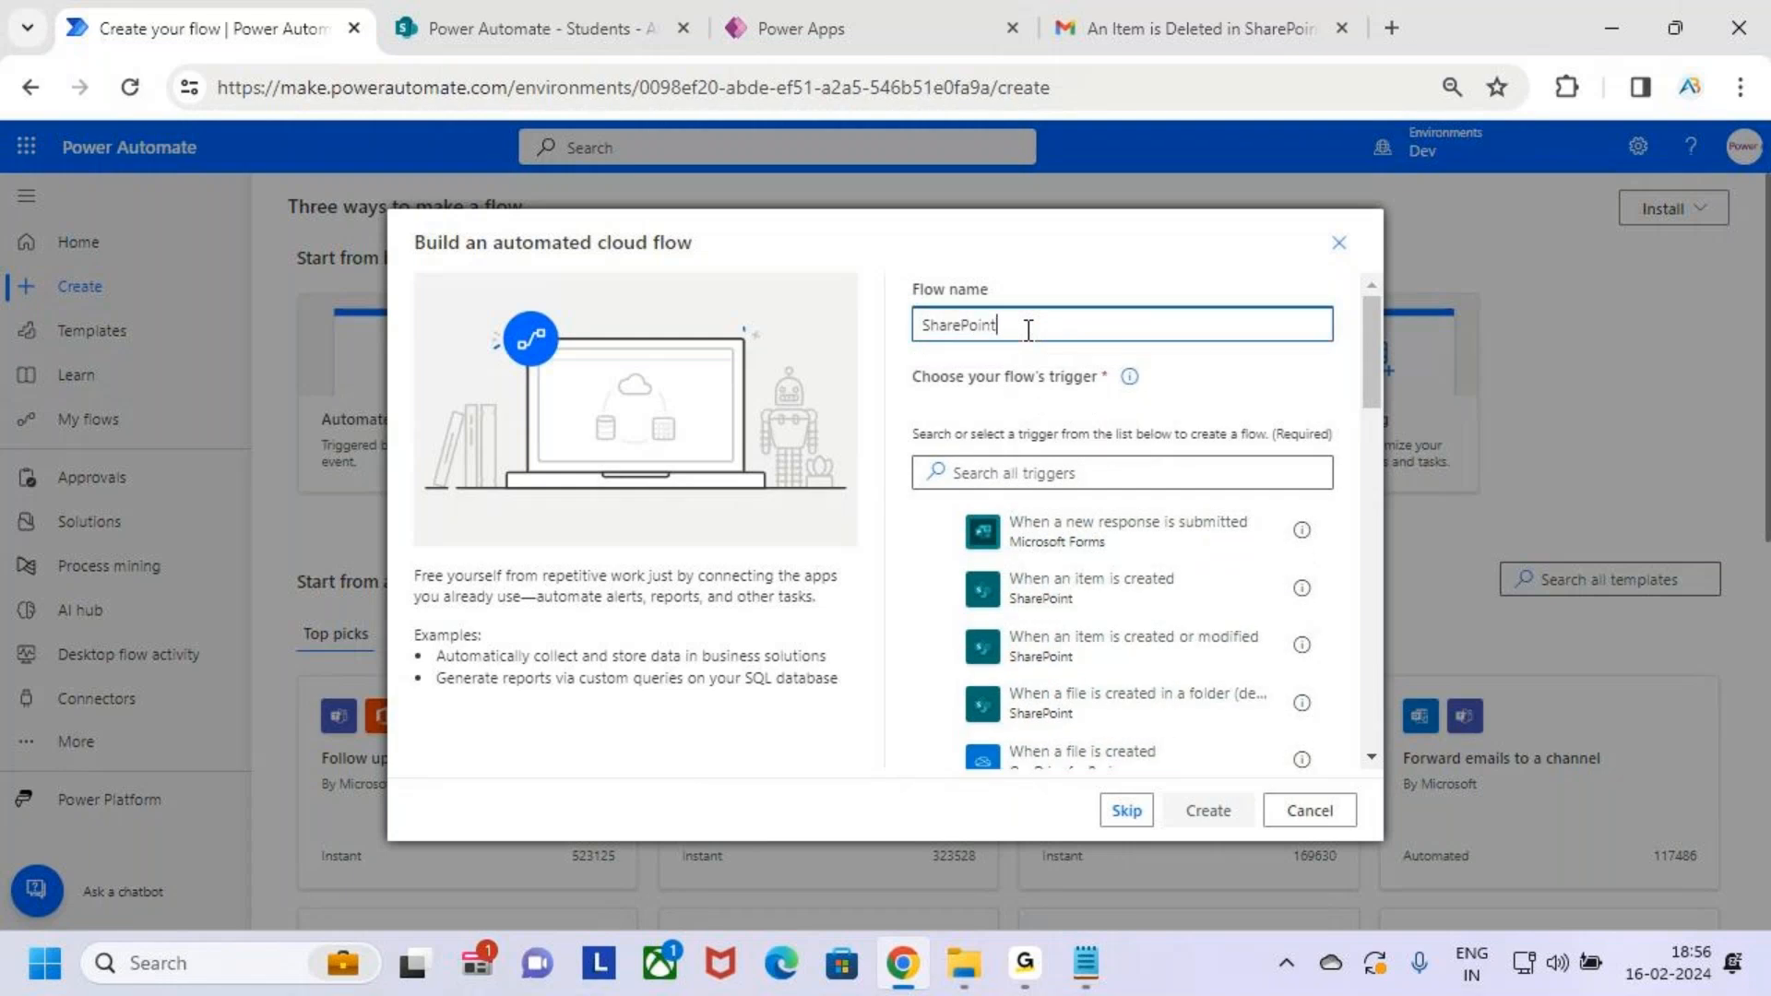
type(" (Update) - Power Automate (Email")
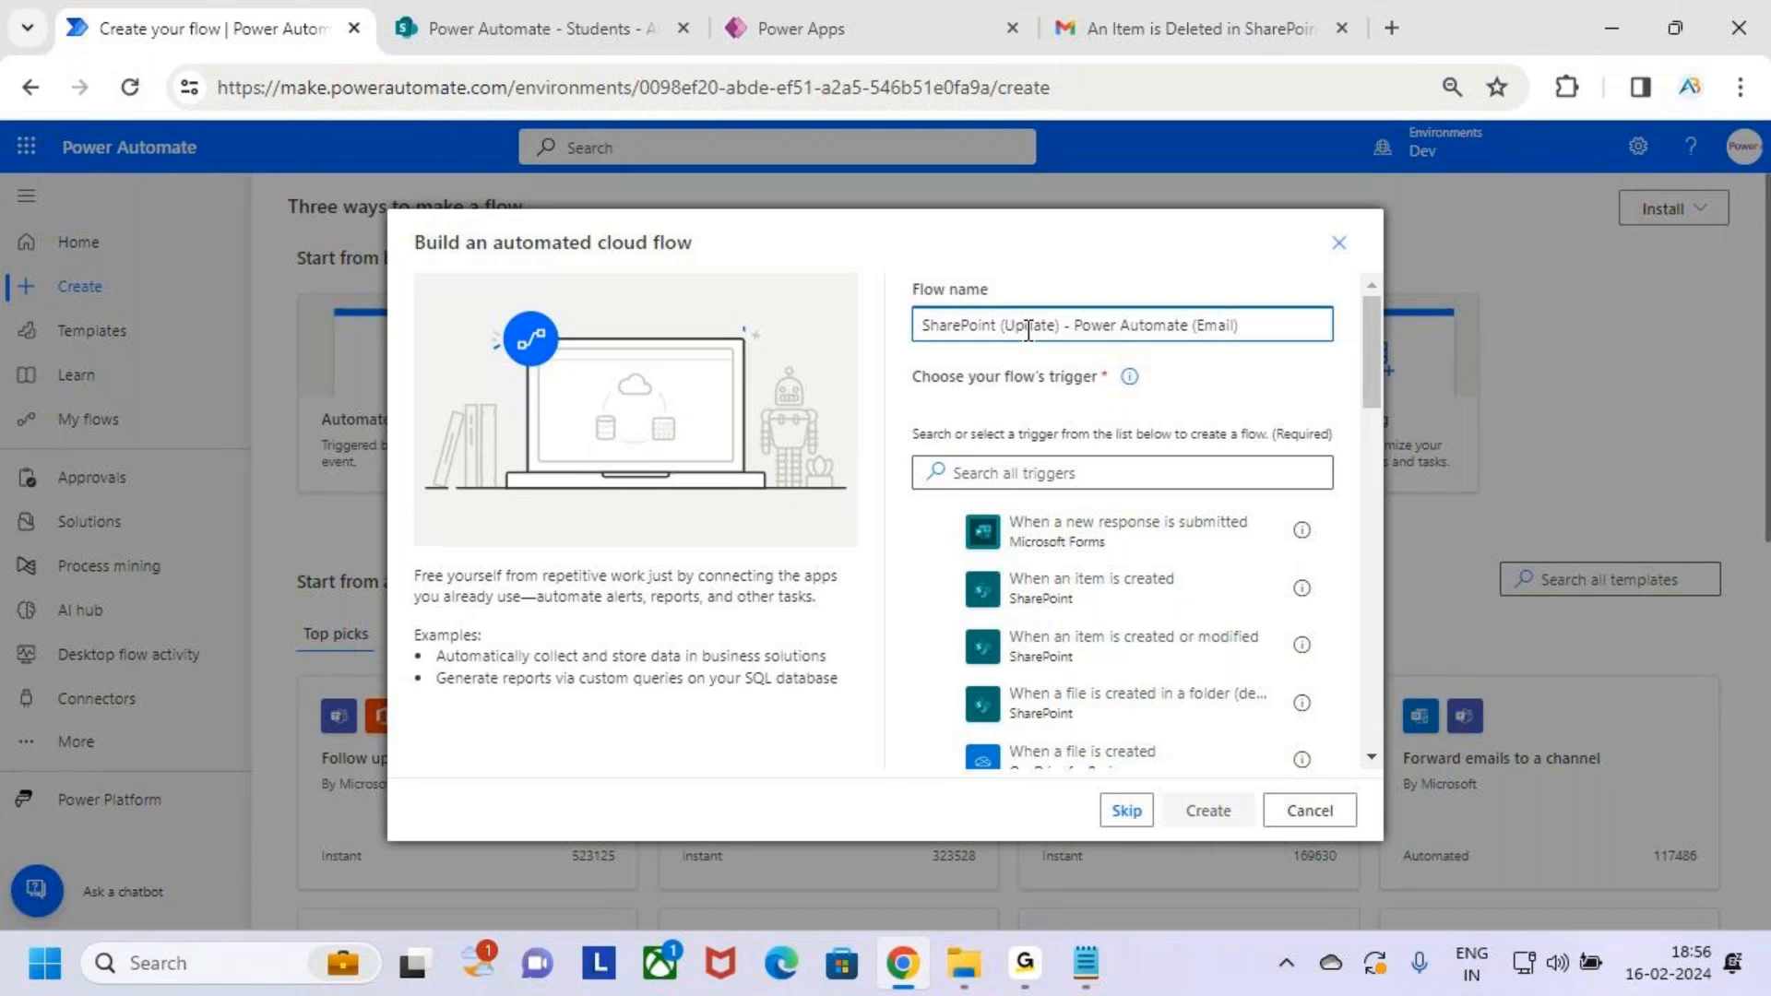
left_click(1284, 334)
left_click_drag(1243, 327, 1046, 330)
Choose the SharePoint 'When an item is created or modified' trigger
left_click(1047, 472)
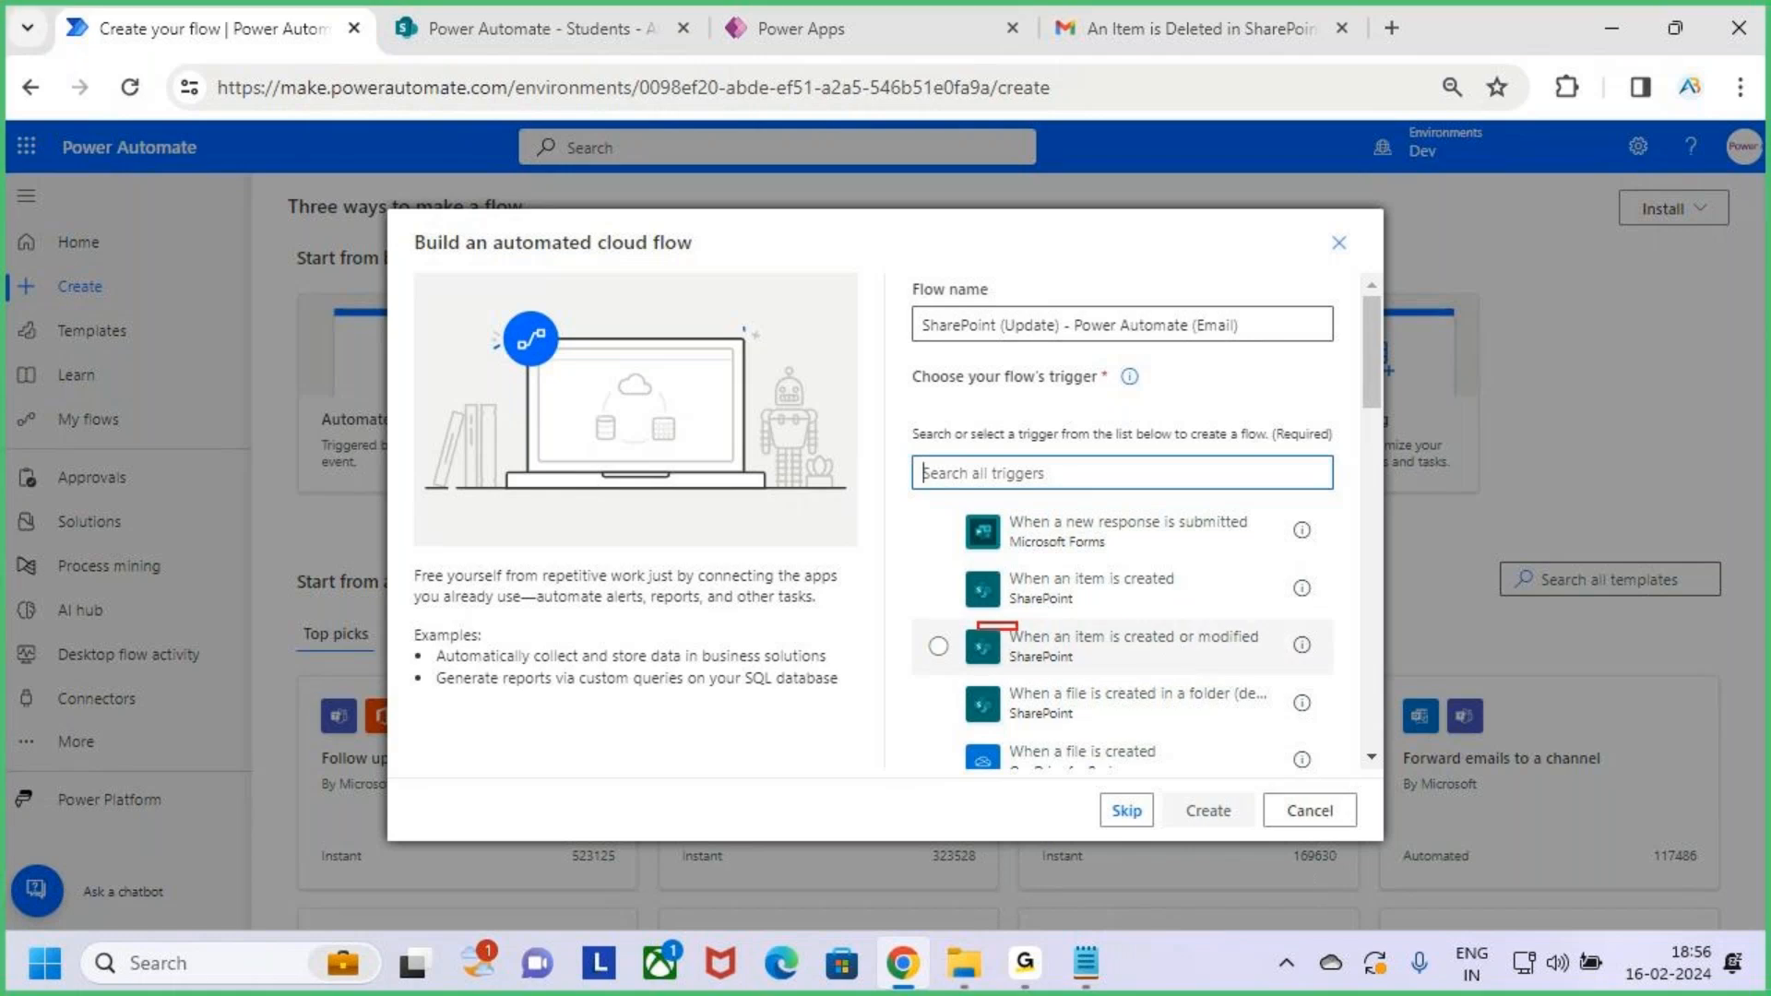
left_click_drag(1195, 671, 1280, 675)
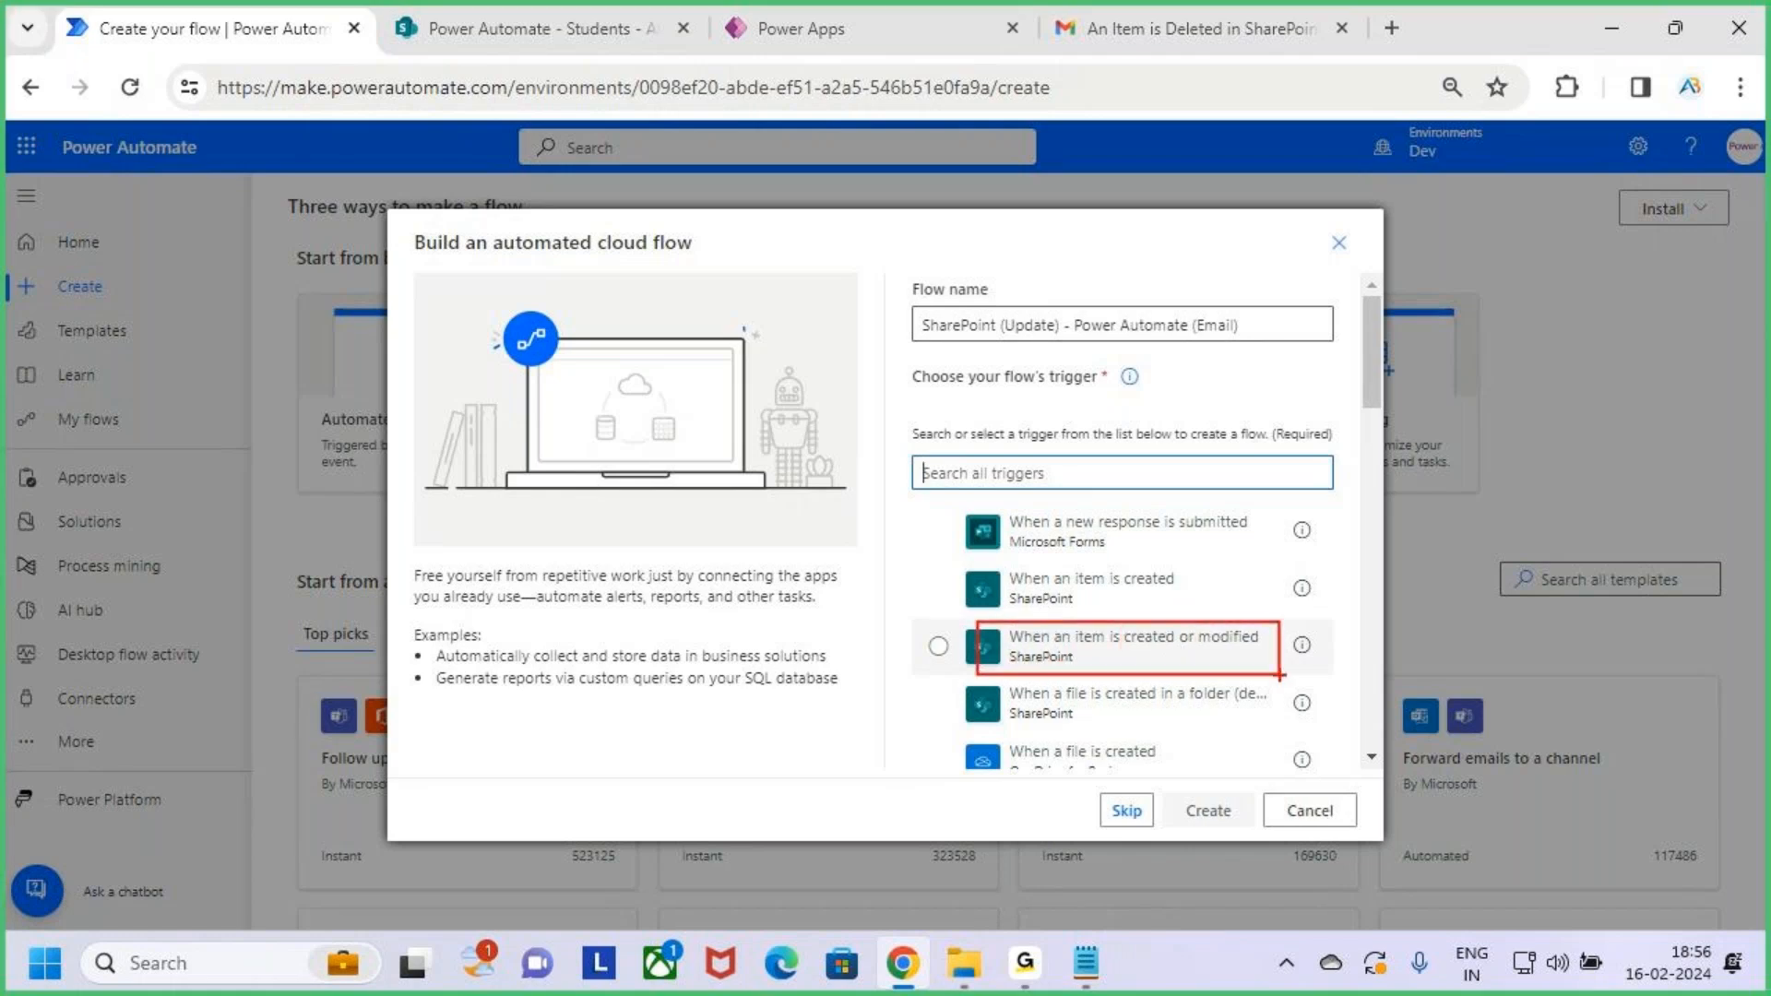
mouse_move(1104, 569)
left_mouse_down()
mouse_move(1104, 612)
mouse_move(1134, 591)
left_mouse_up()
left_click(1147, 661)
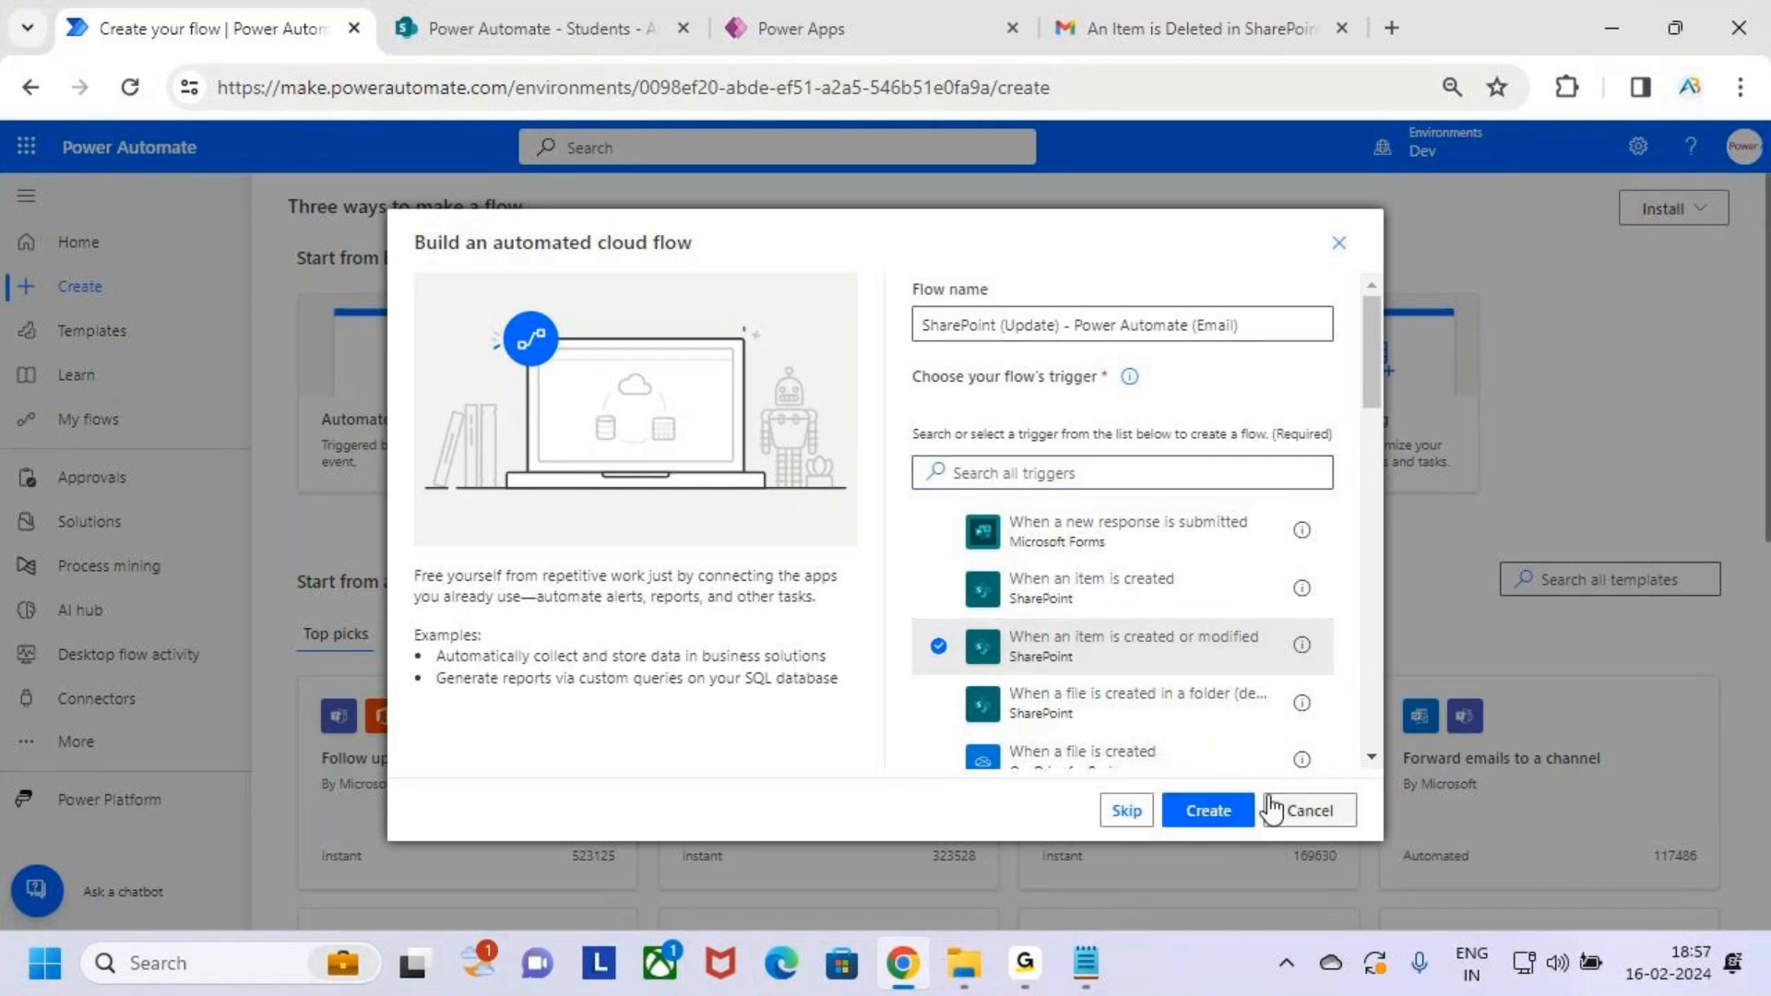
key("ctrl+2")
mouse_move(1157, 782)
left_mouse_down()
mouse_move(1260, 835)
mouse_move(1307, 684)
left_mouse_up()
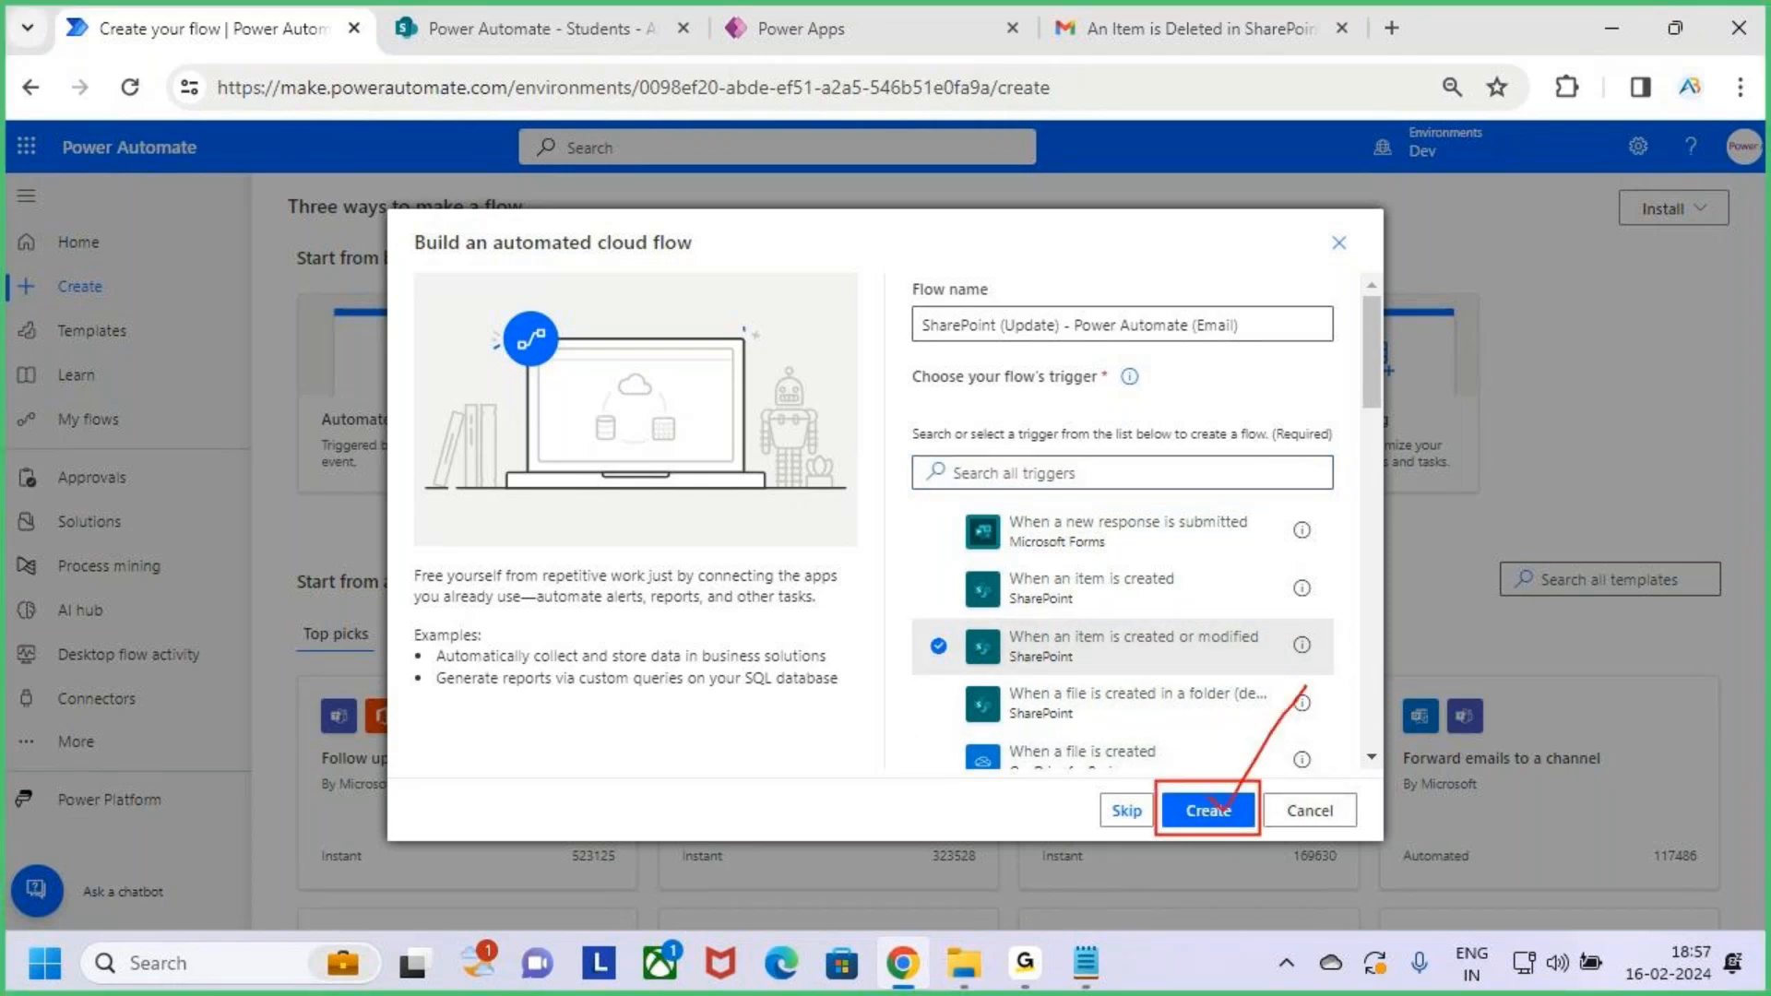
key("Escape")
Create the flow and switch back to the classic designer
left_click(1230, 810)
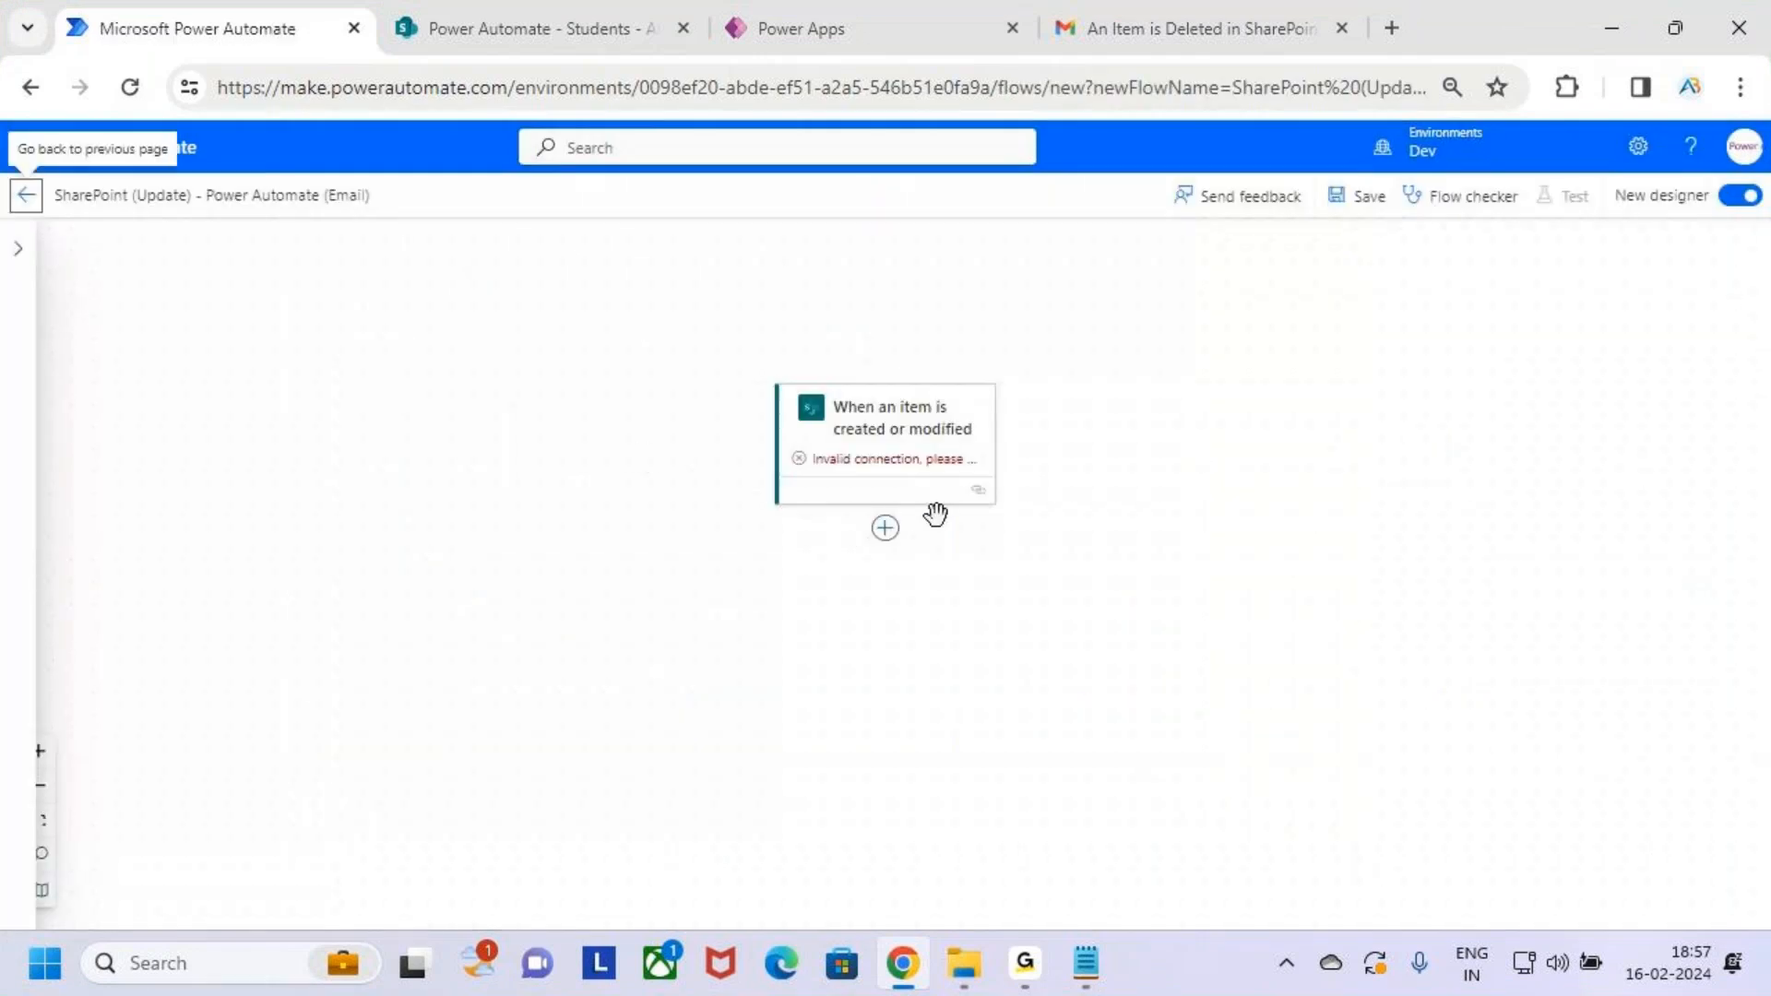
left_click(1741, 195)
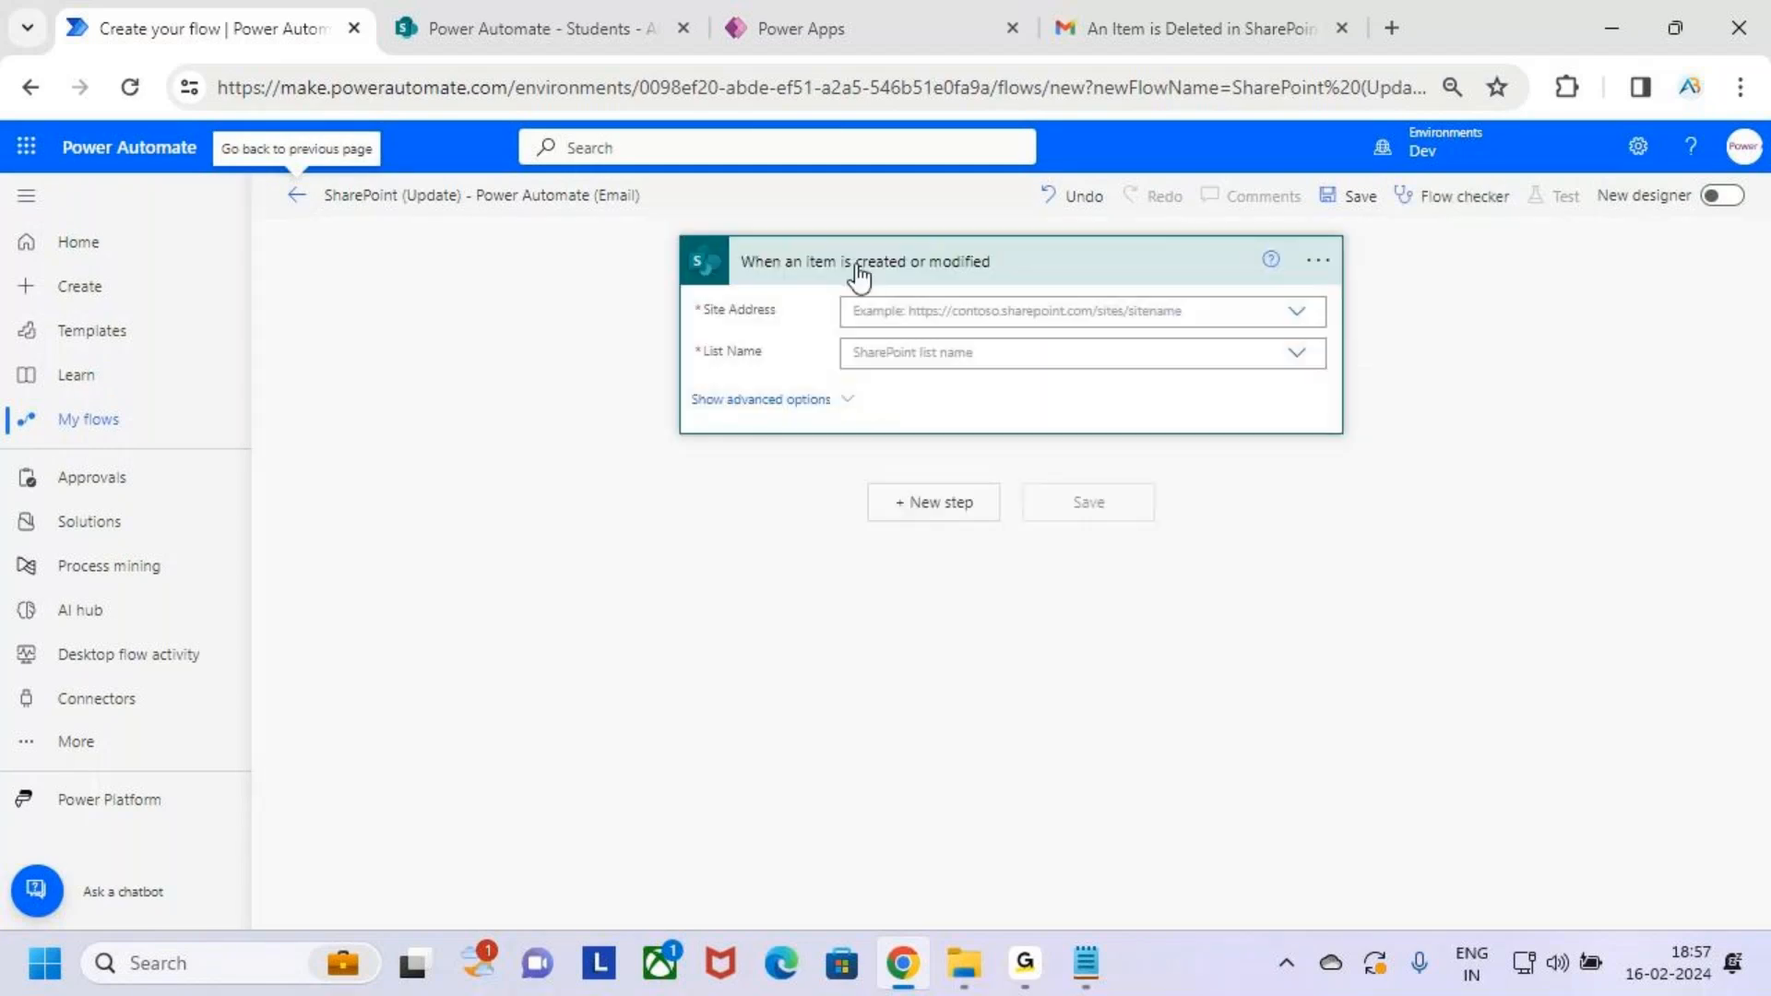
left_click_drag(715, 233, 1031, 294)
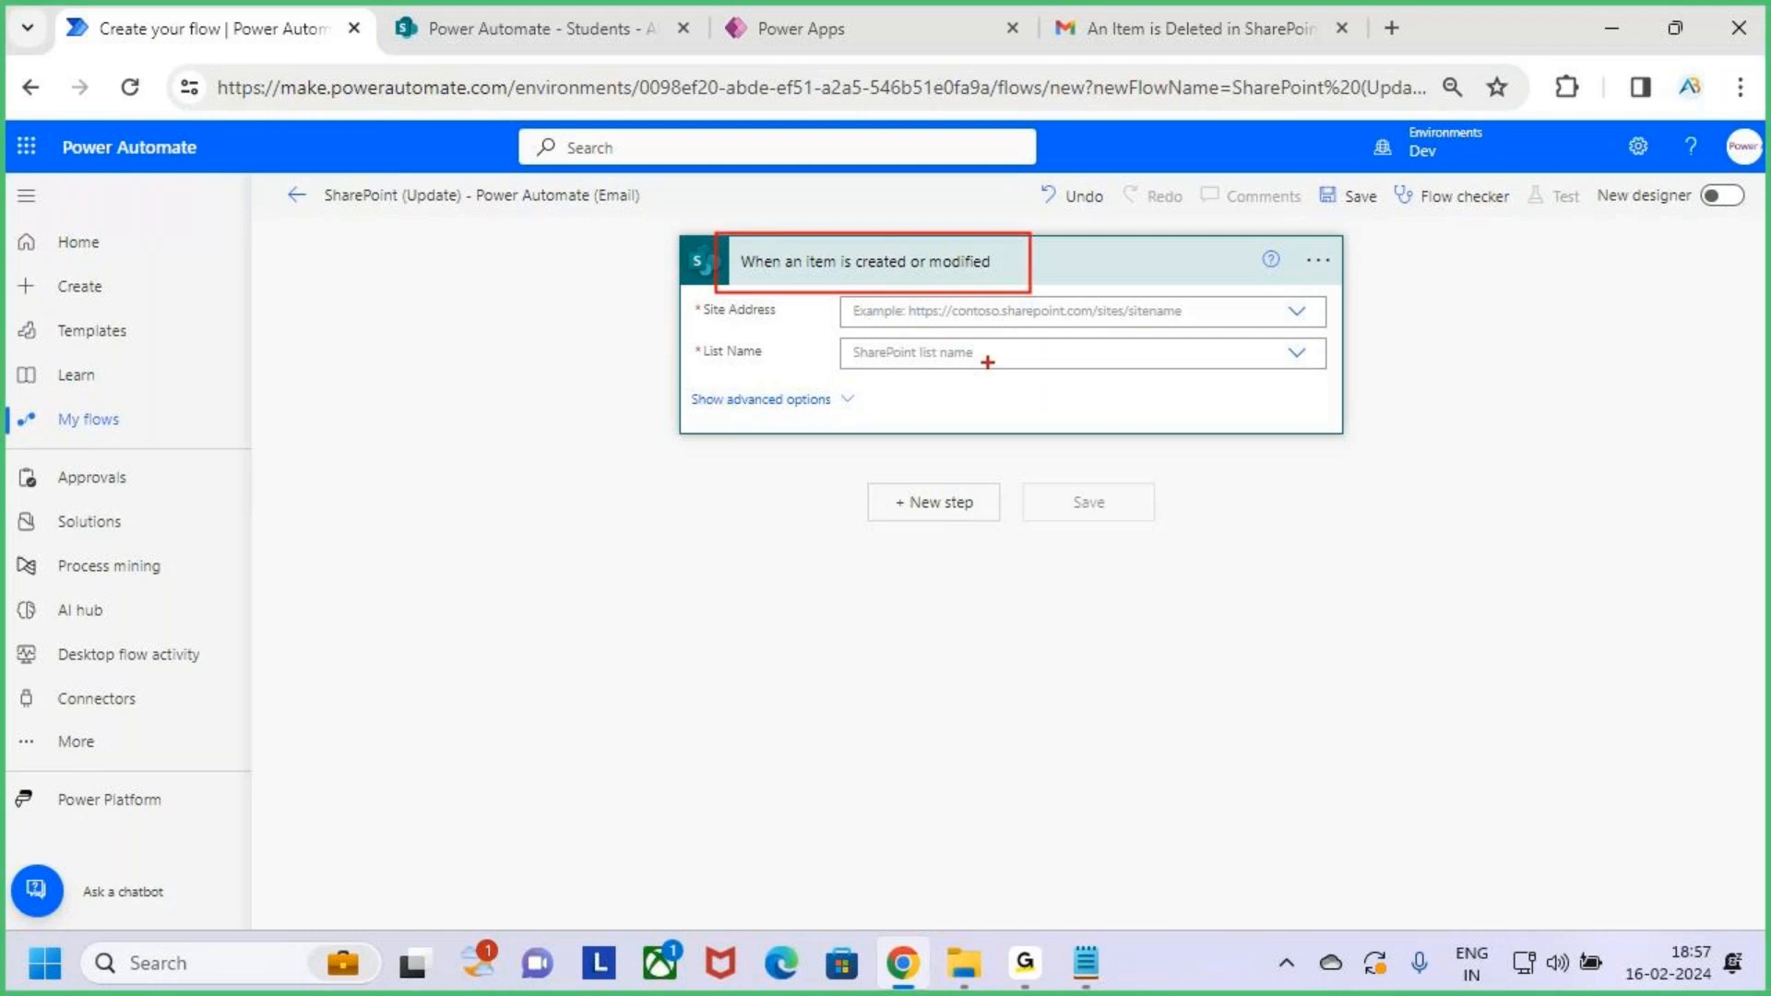
key("Escape")
Set the trigger's Site Address to Power Automate and List Name to Students
left_click(959, 311)
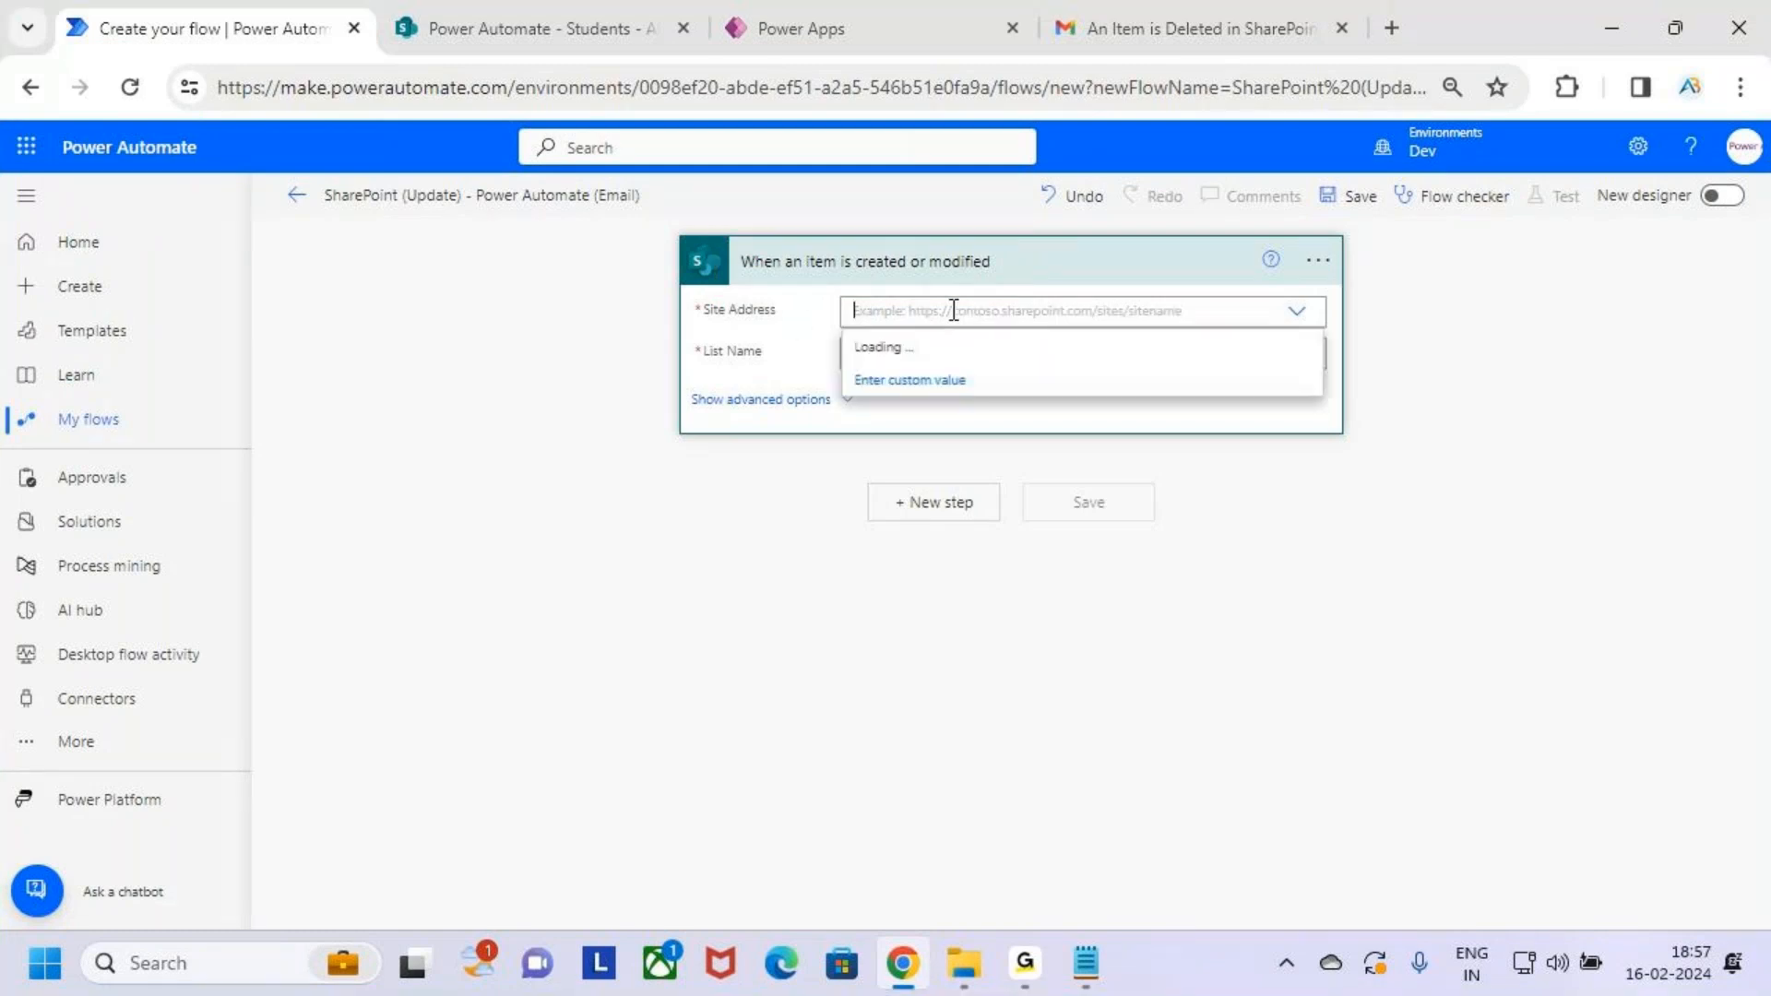
left_click(1298, 312)
left_click(1301, 313)
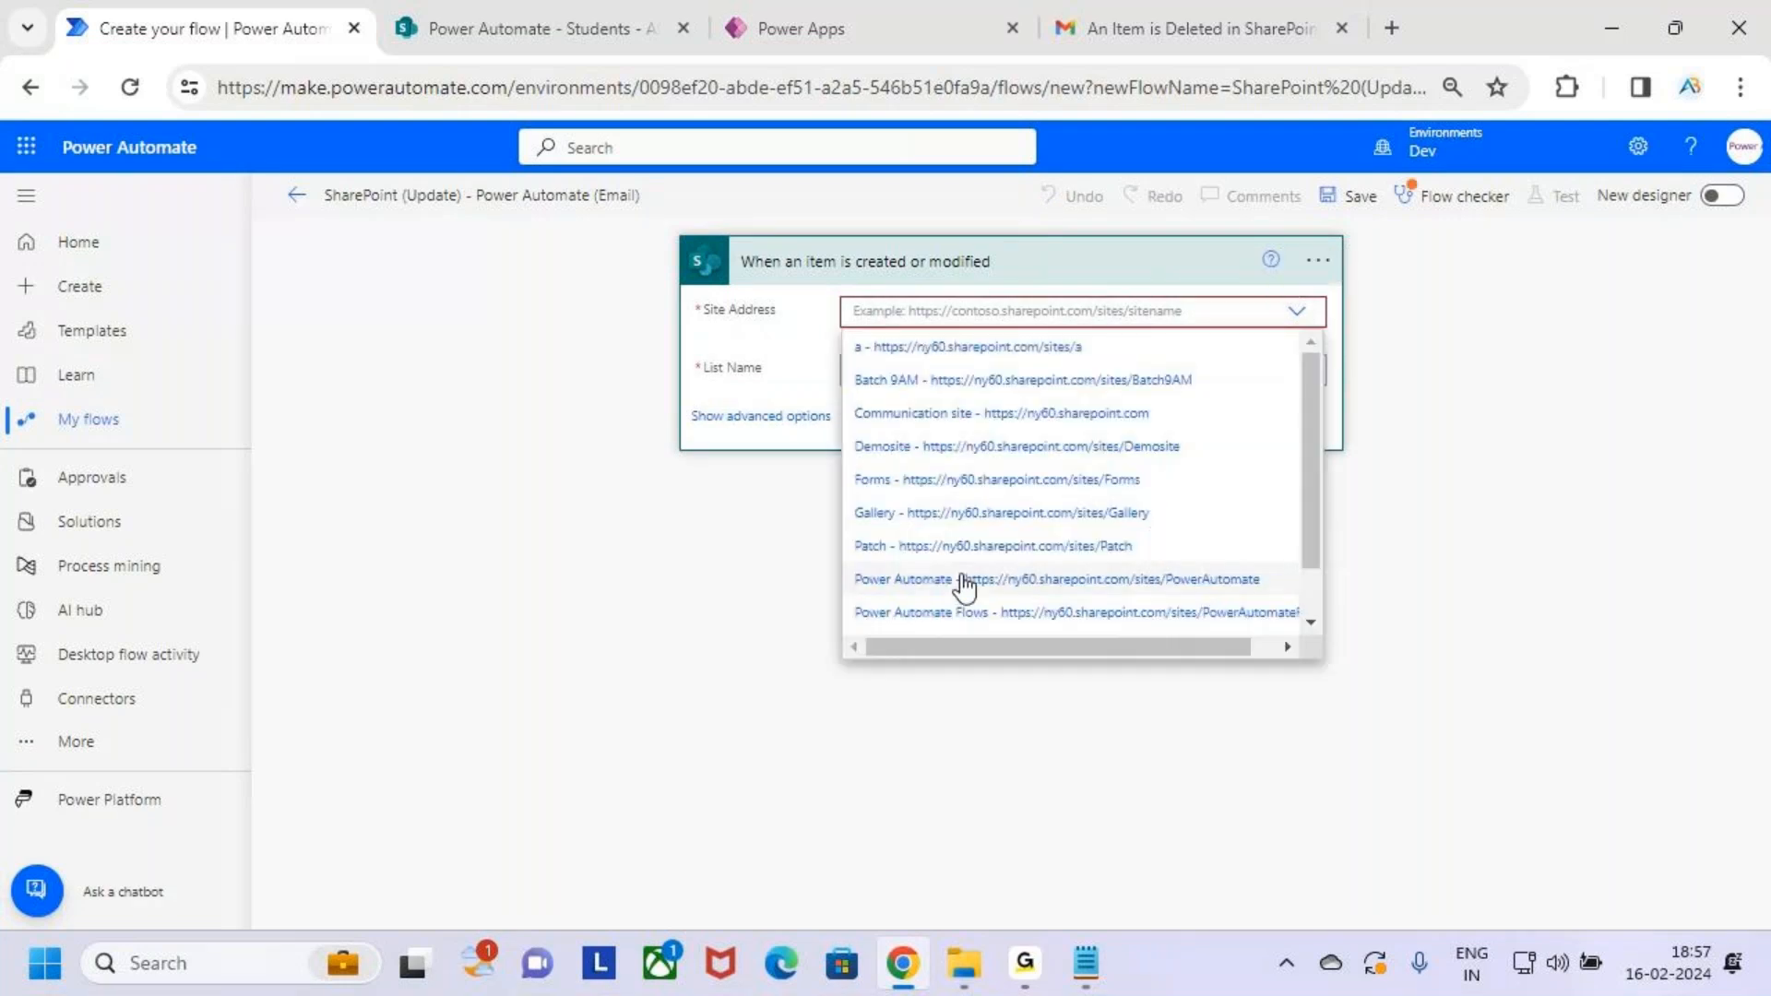
left_click_drag(839, 555, 1079, 601)
key("Escape")
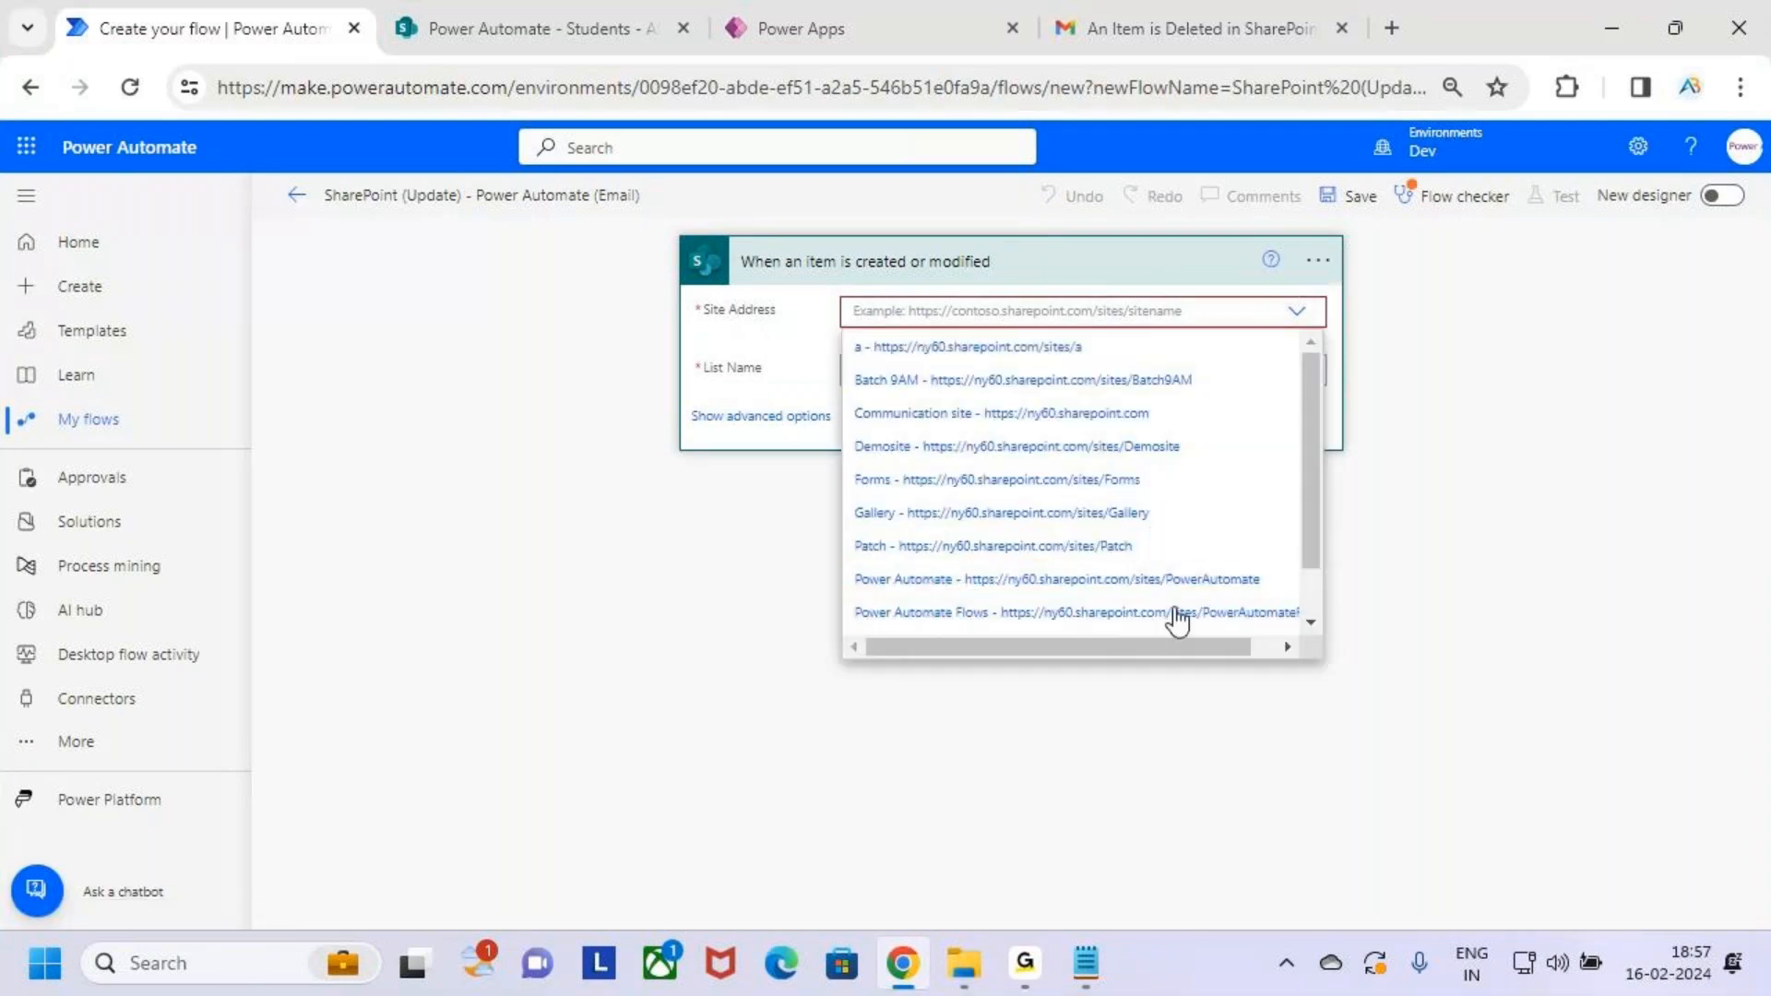
left_click(1196, 580)
left_click(1024, 354)
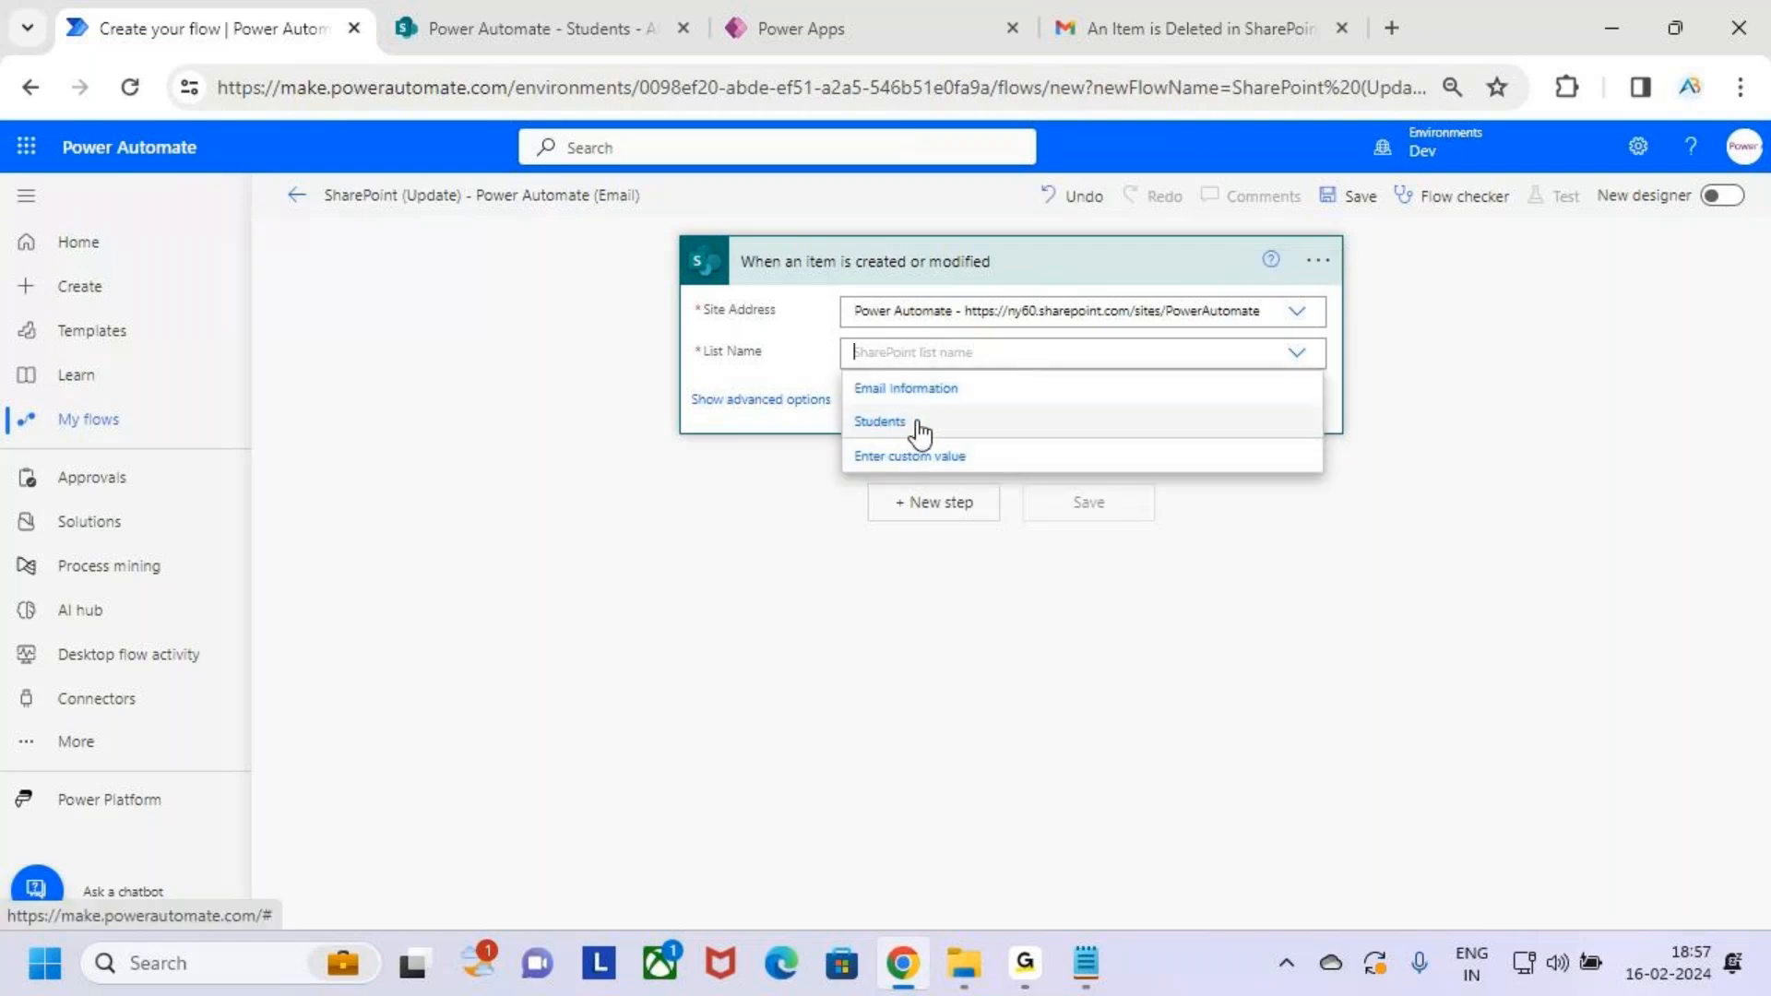
left_click(923, 430)
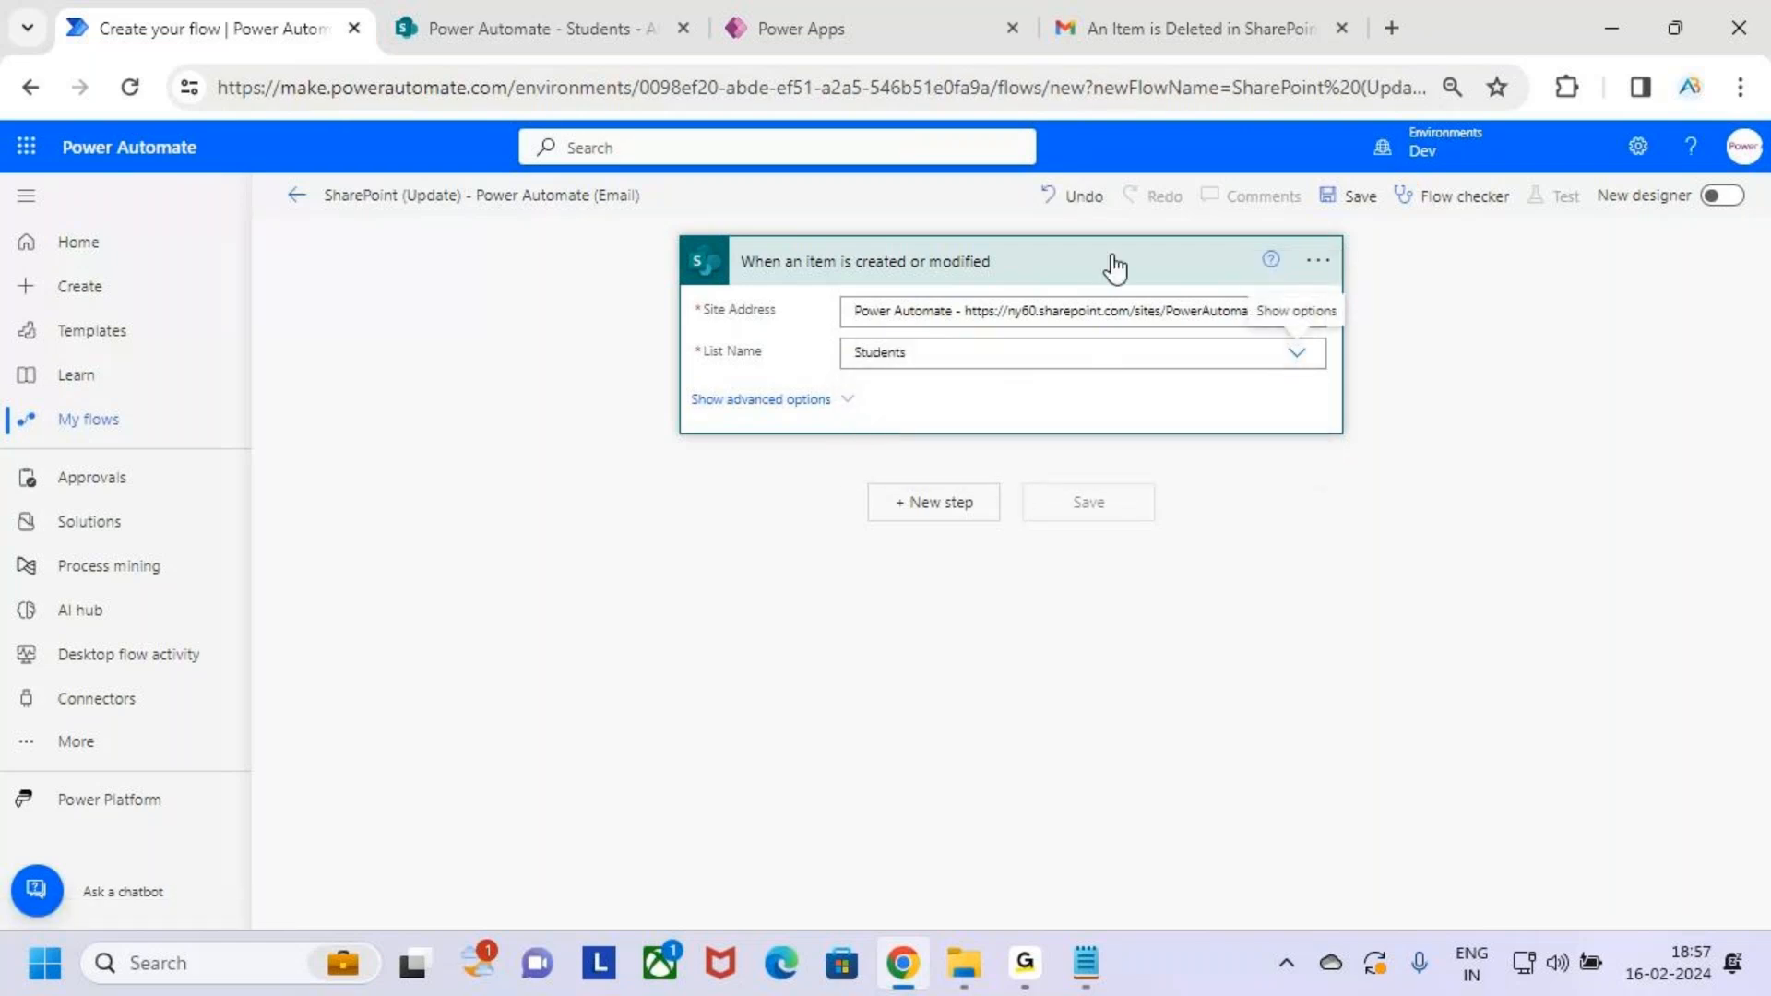
Add a Send an email (V2) action after the trigger
left_click(953, 503)
type("send an email")
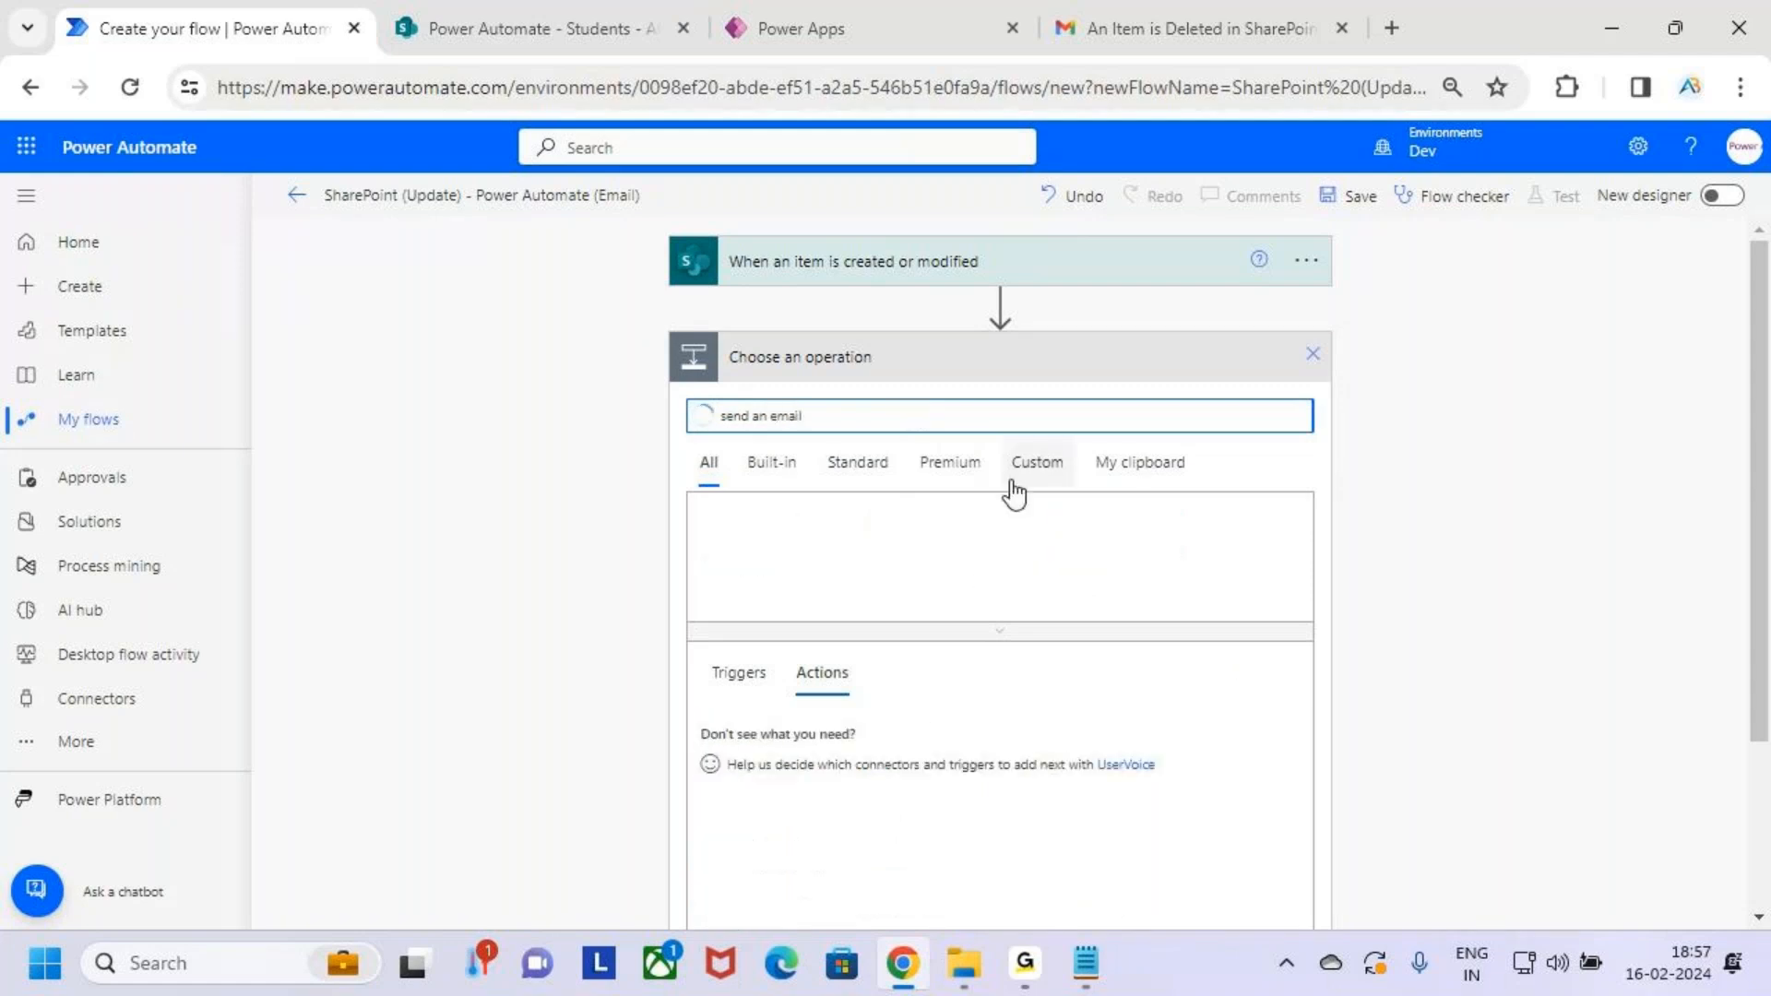
scroll(917, 560, "down", 3)
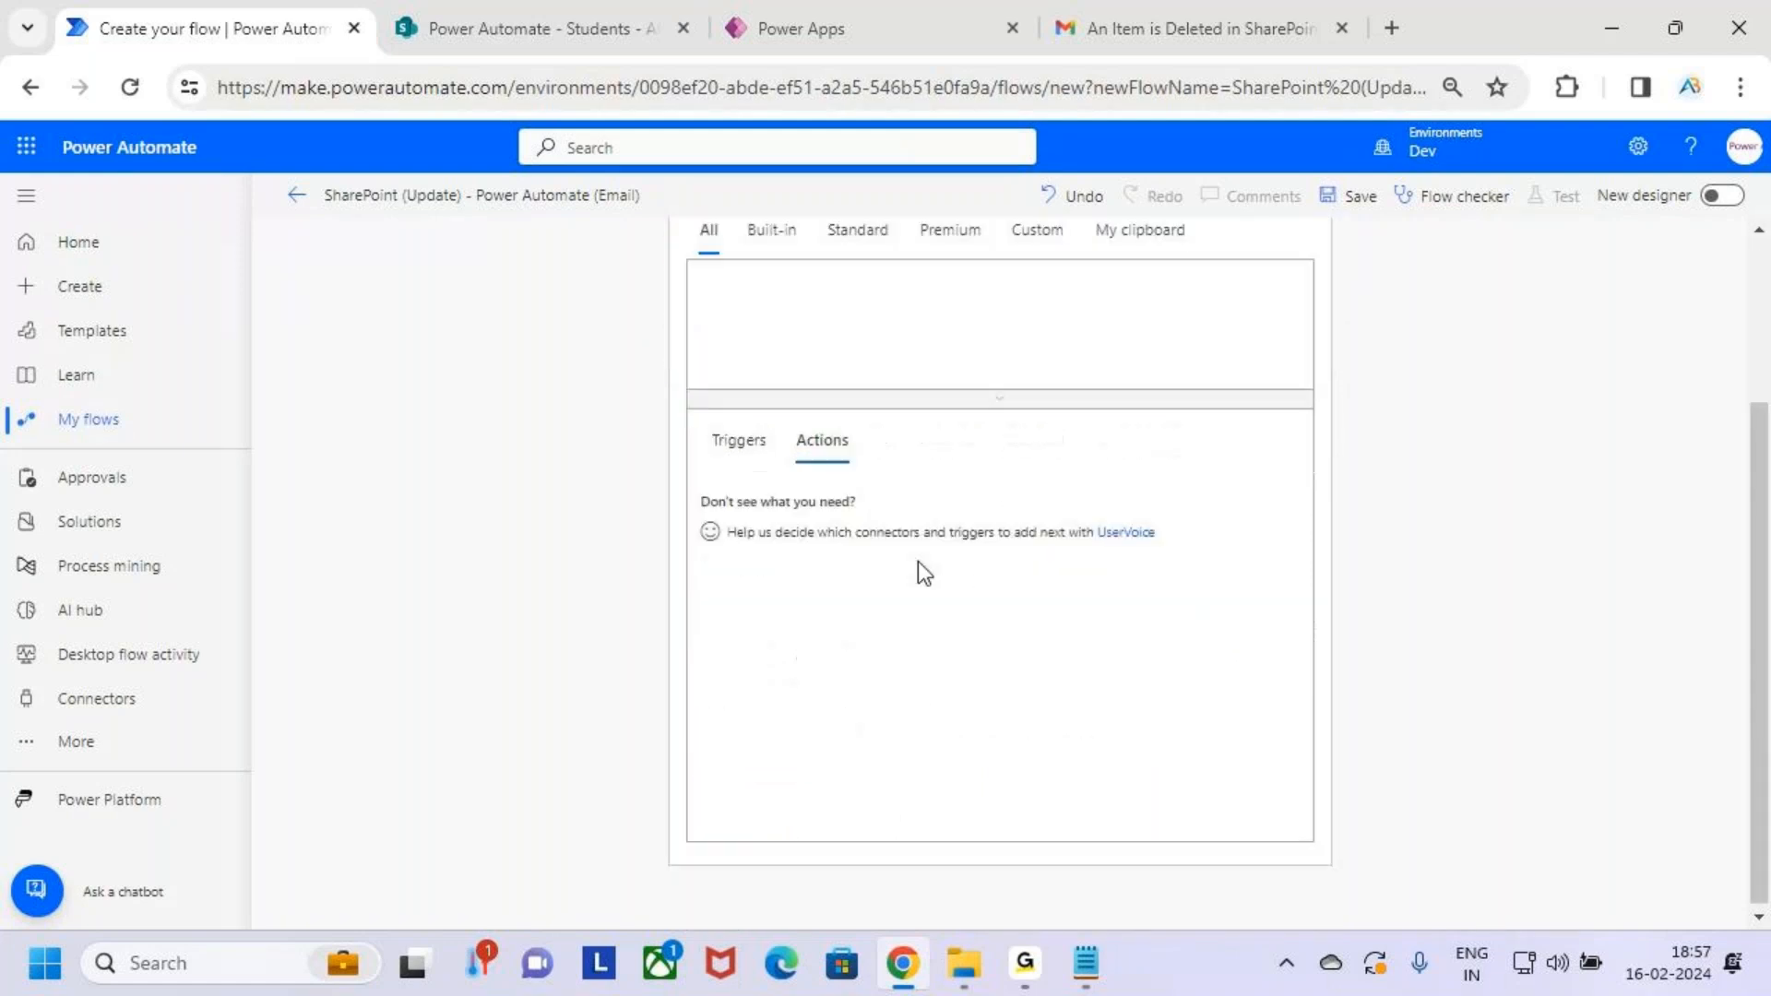
key("ctrl+2")
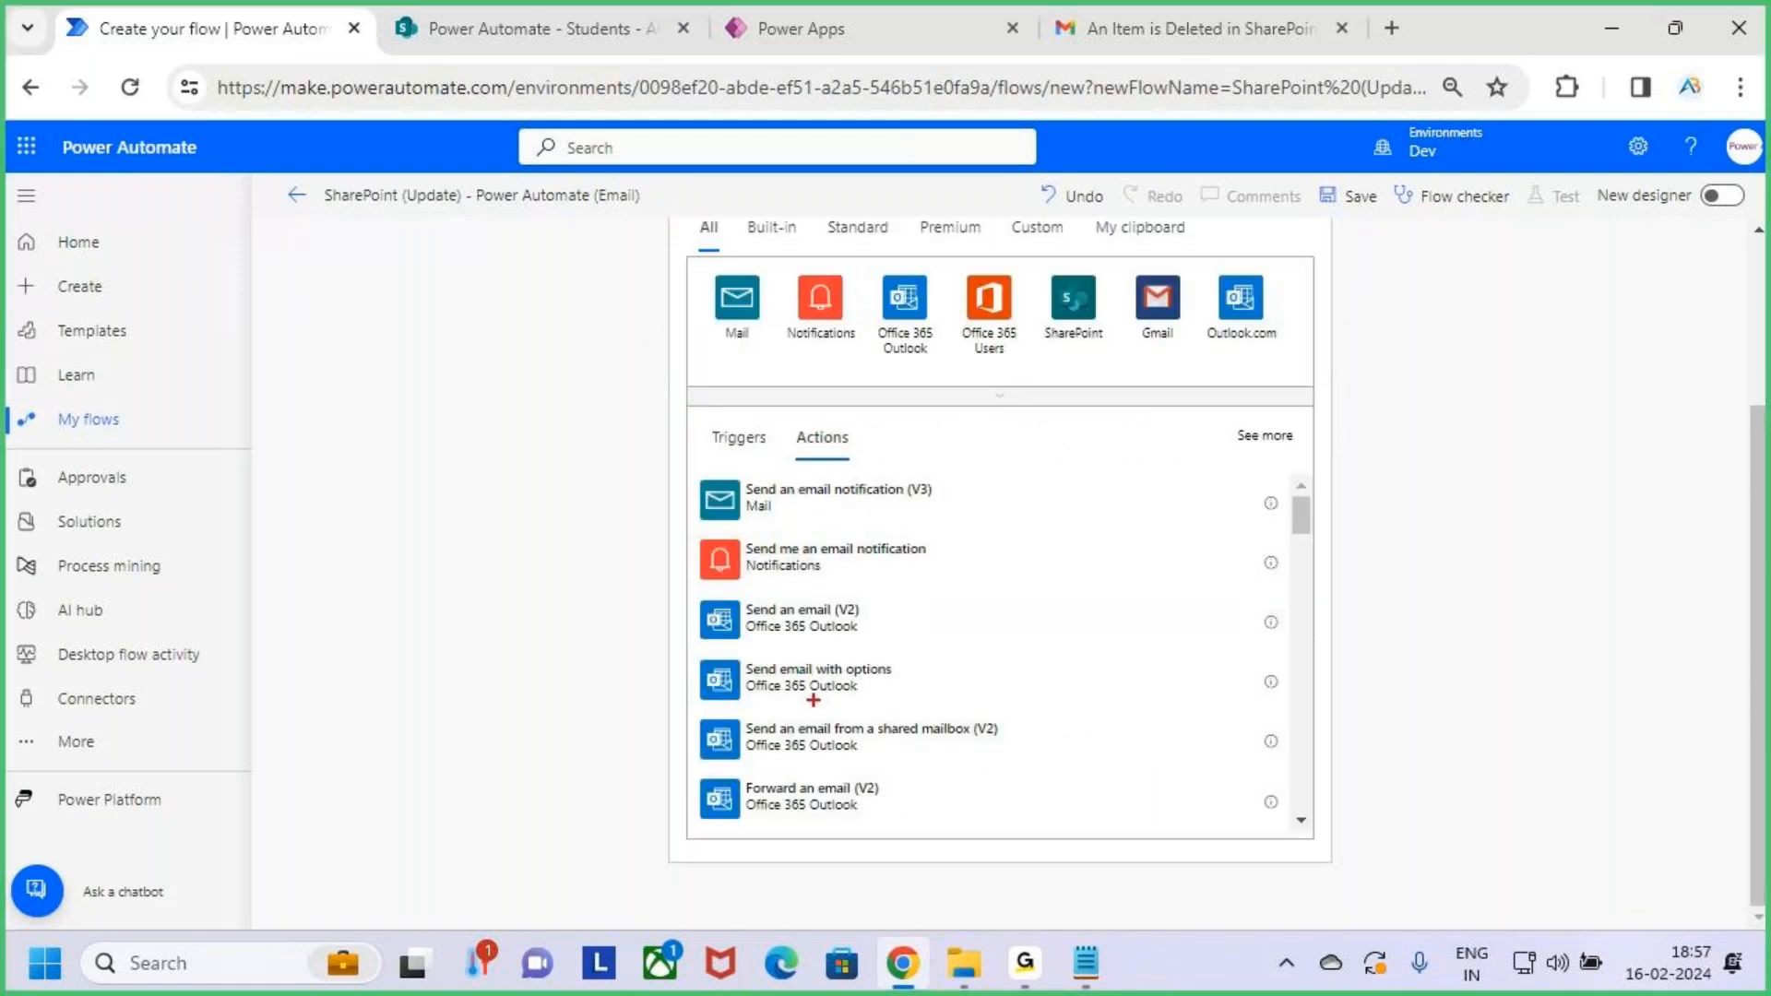
left_click_drag(724, 592, 930, 645)
key("Escape")
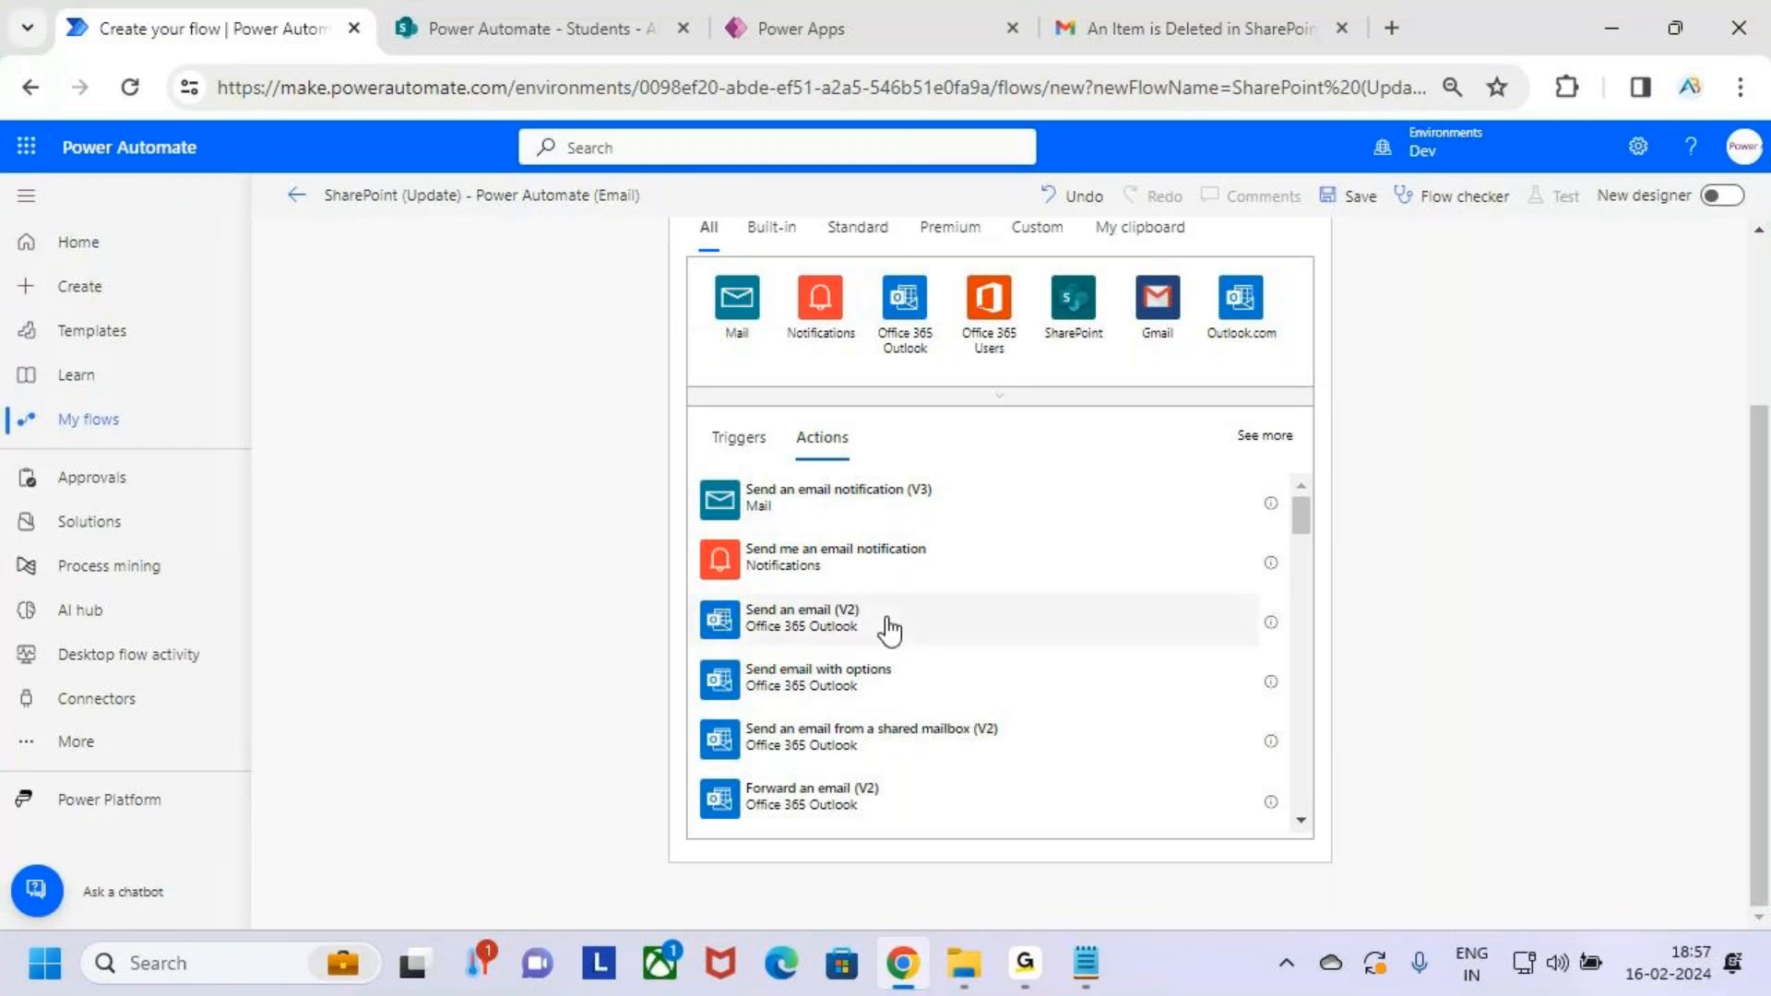
left_click(890, 630)
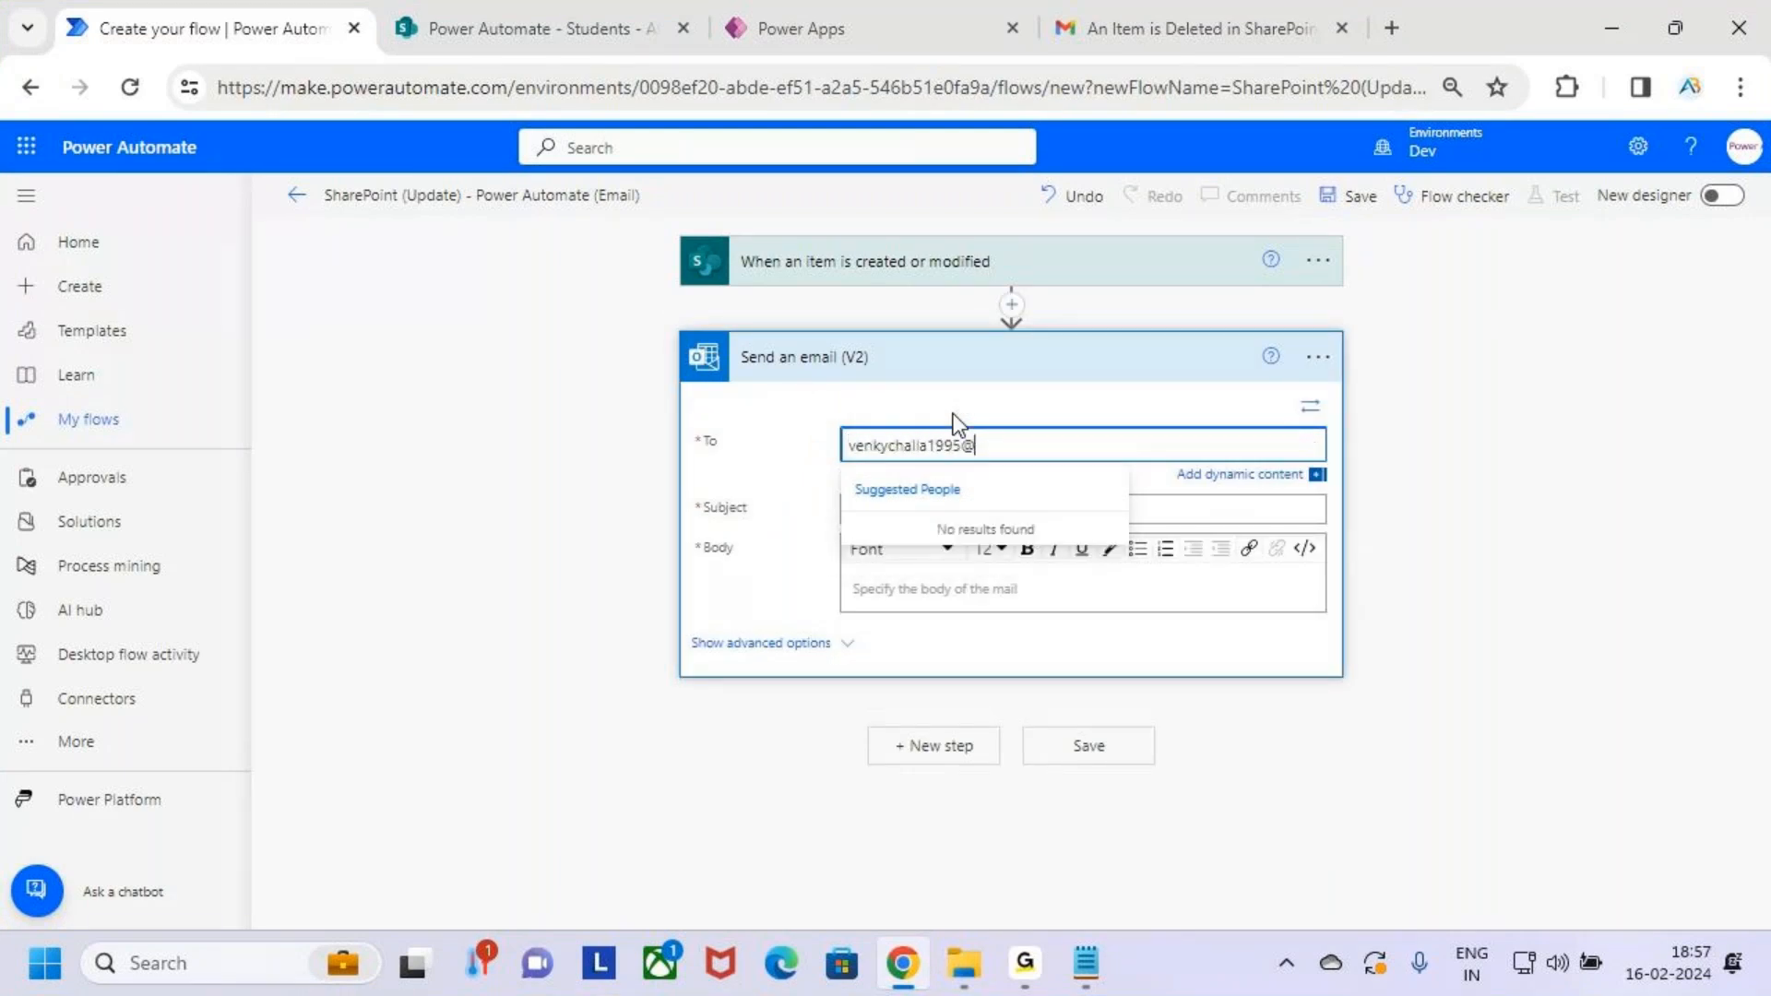
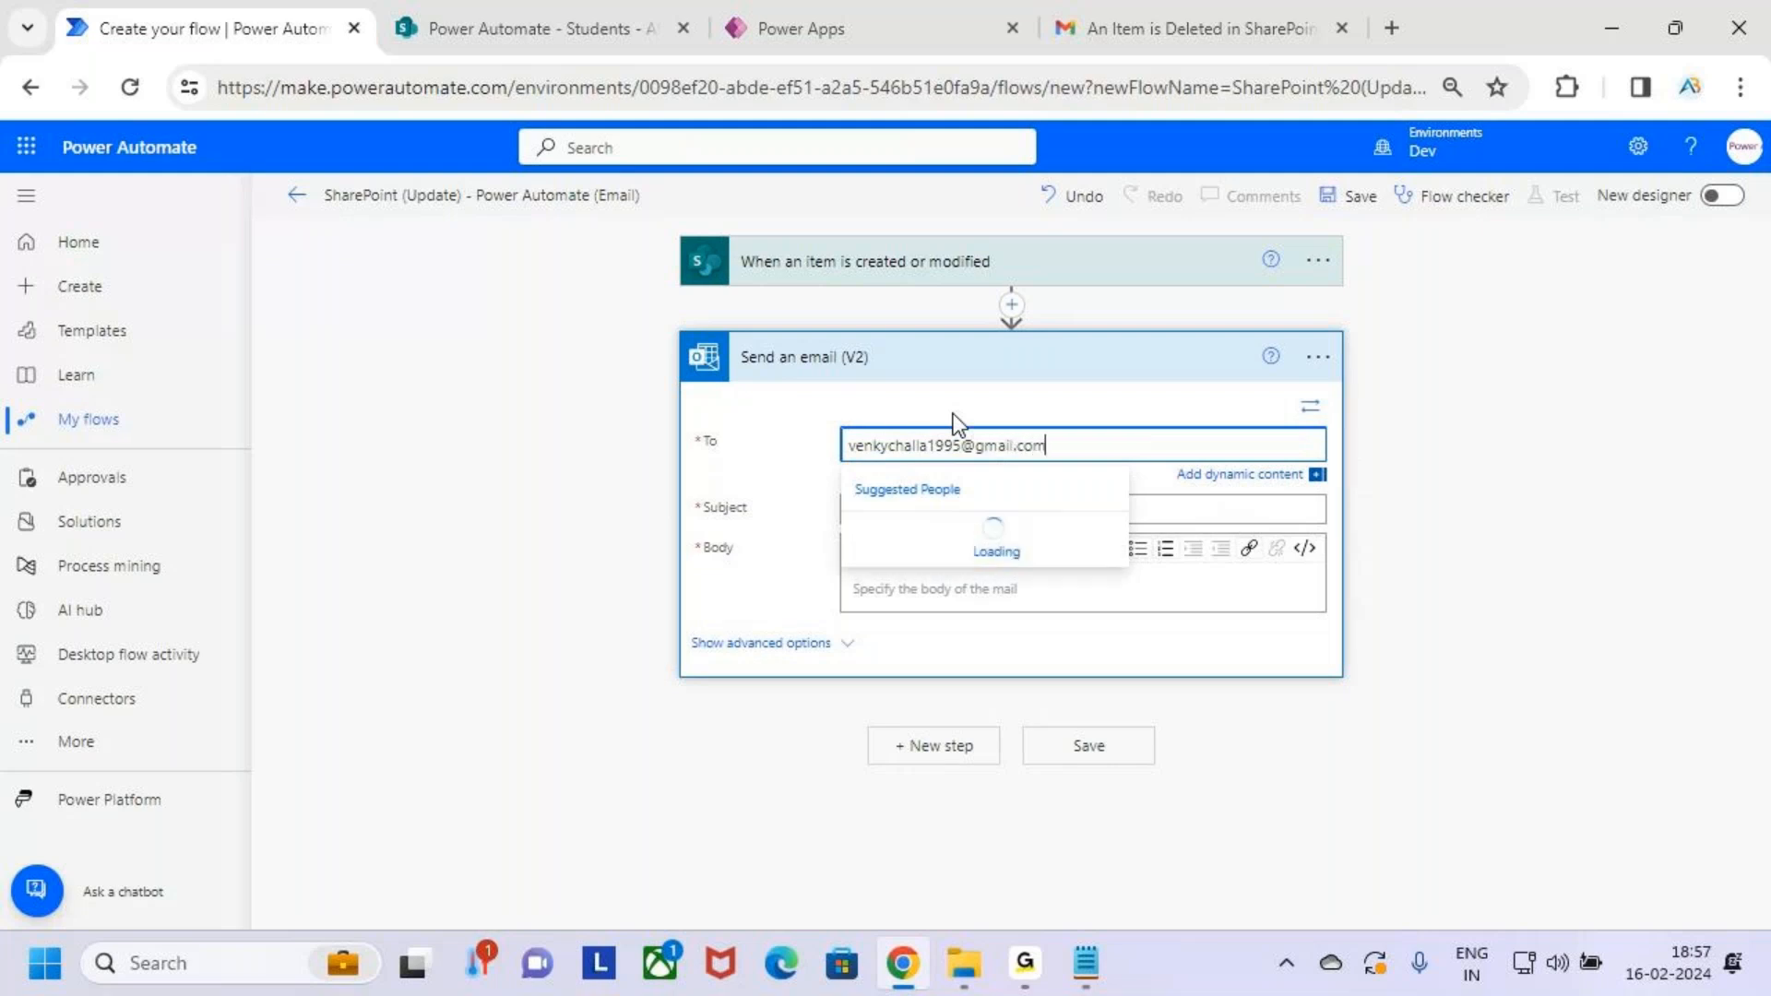
Address the email to the user's Gmail and set subject 'An item is Modified in the SharePoint List'
left_click(1525, 457)
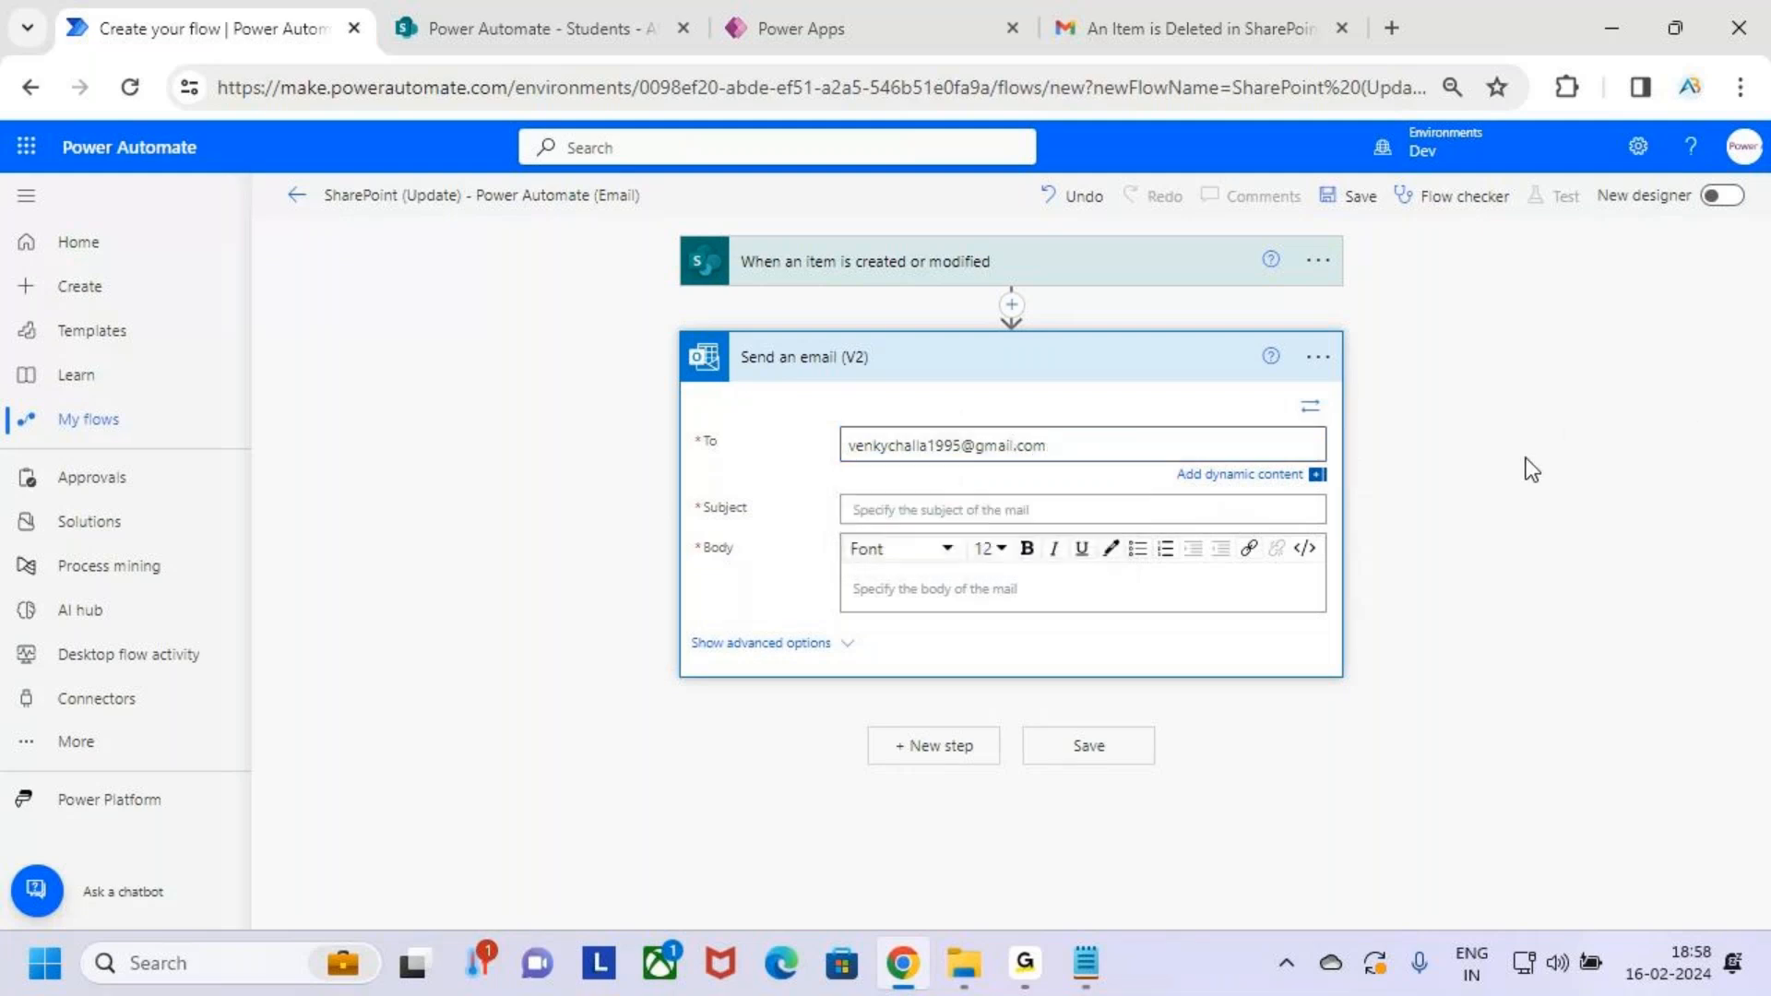
left_click(1020, 512)
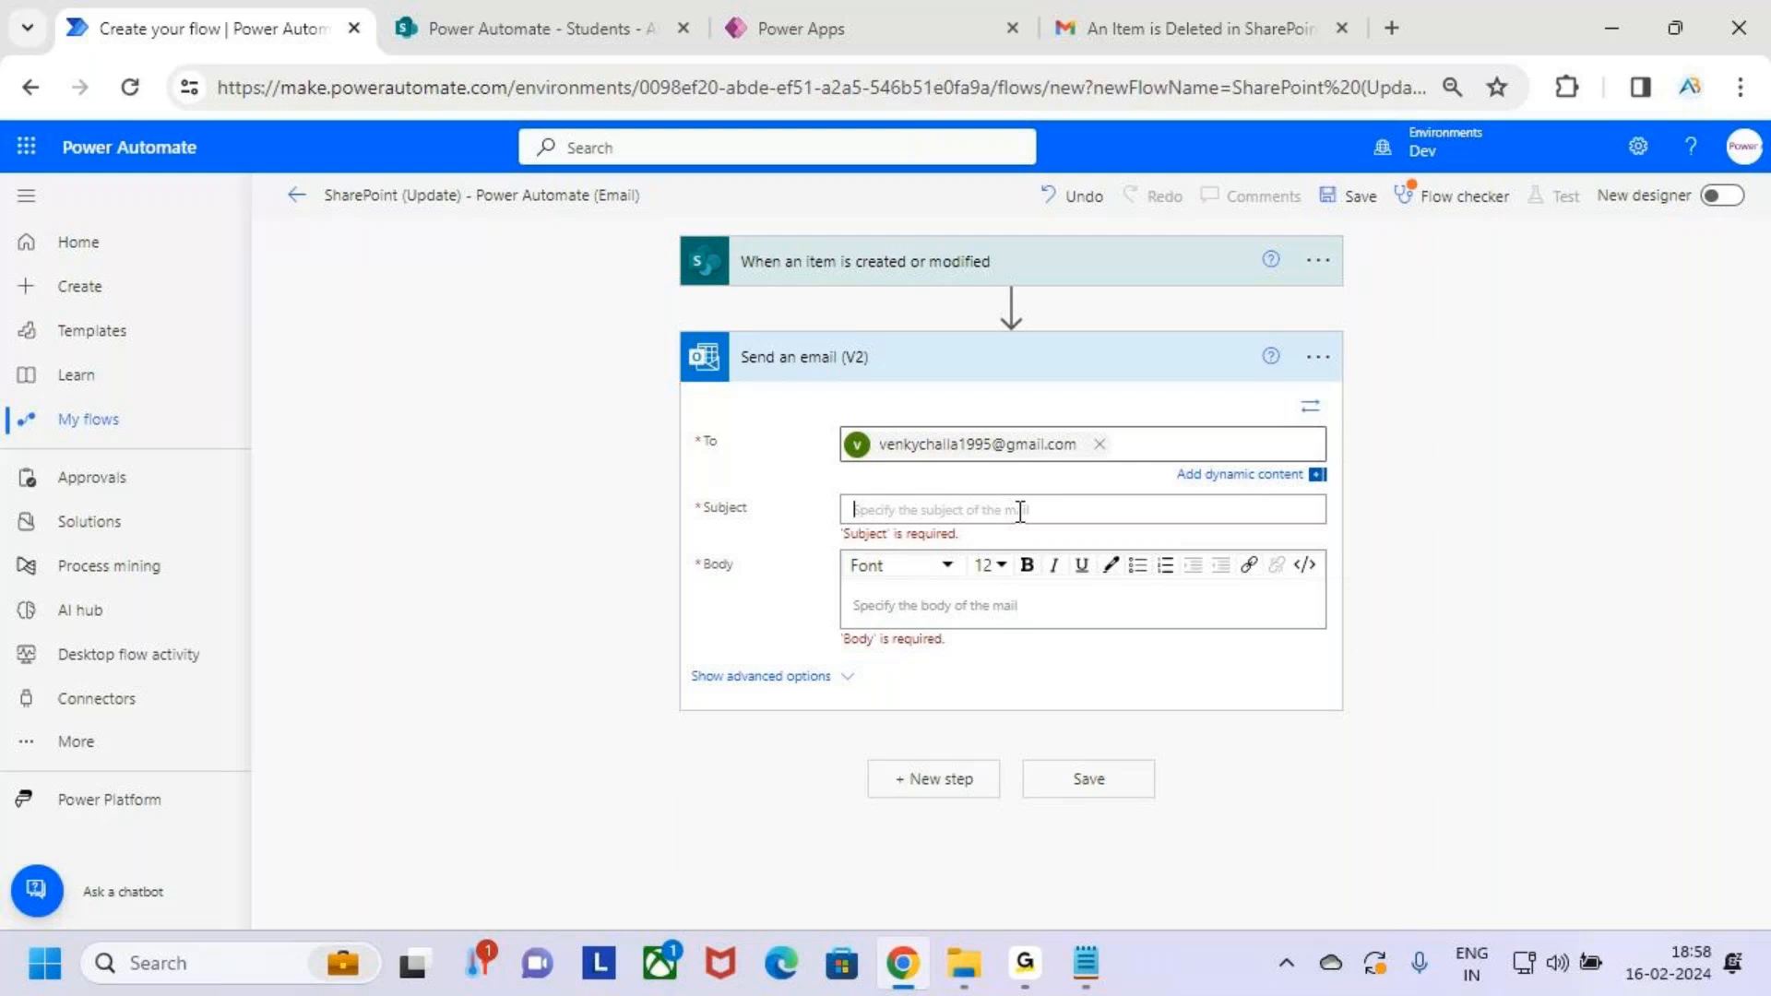
type("An item is Modified in the SharePoint List")
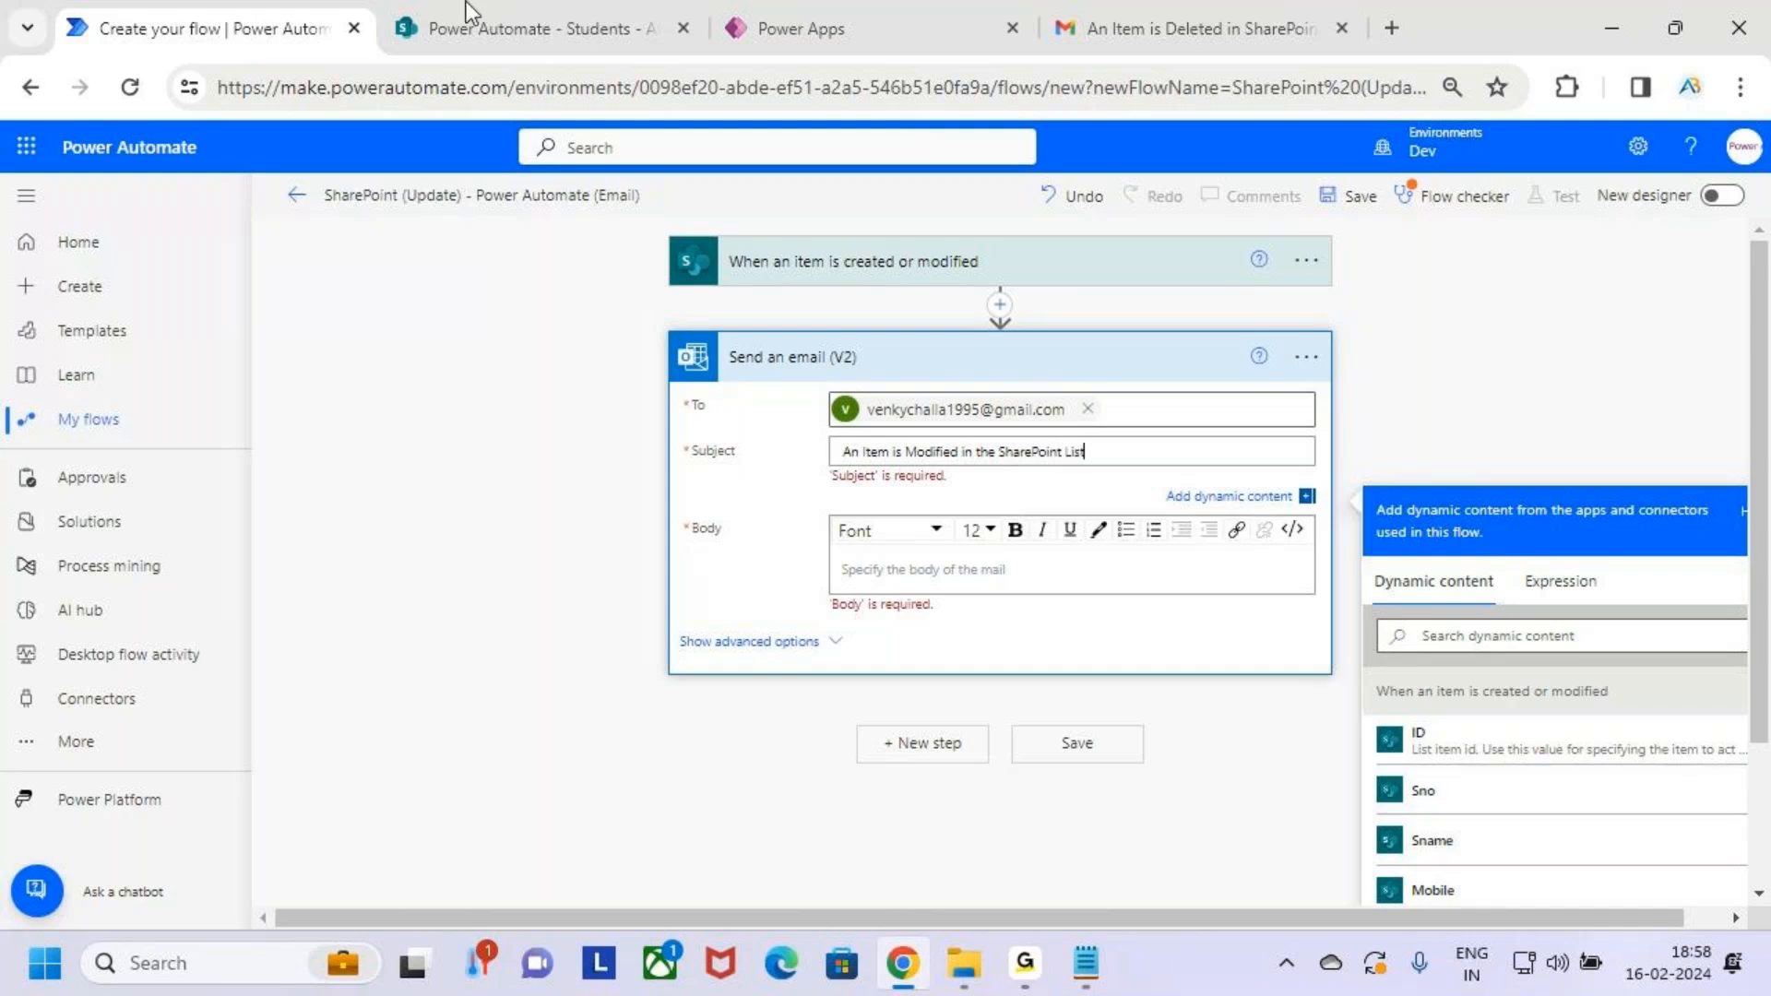
Copy the subject text into the email body
left_click_drag(1141, 452, 751, 430)
key("ctrl+c")
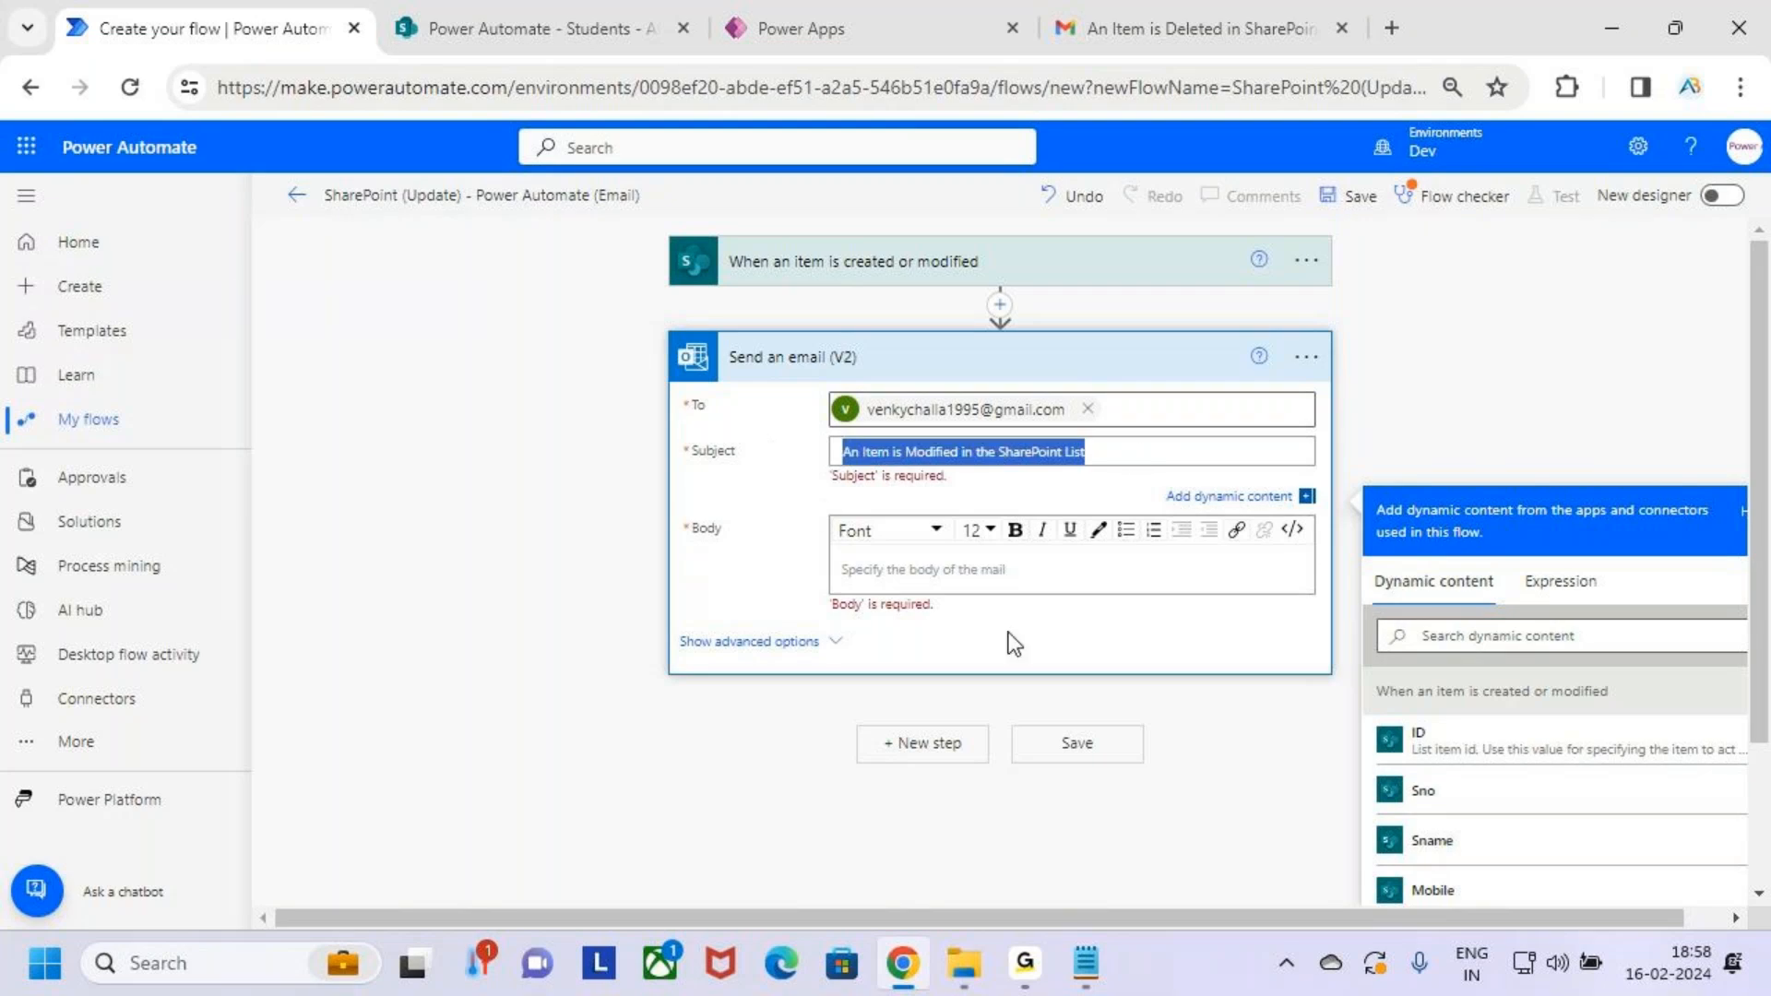
left_click(907, 565)
key("ctrl+v")
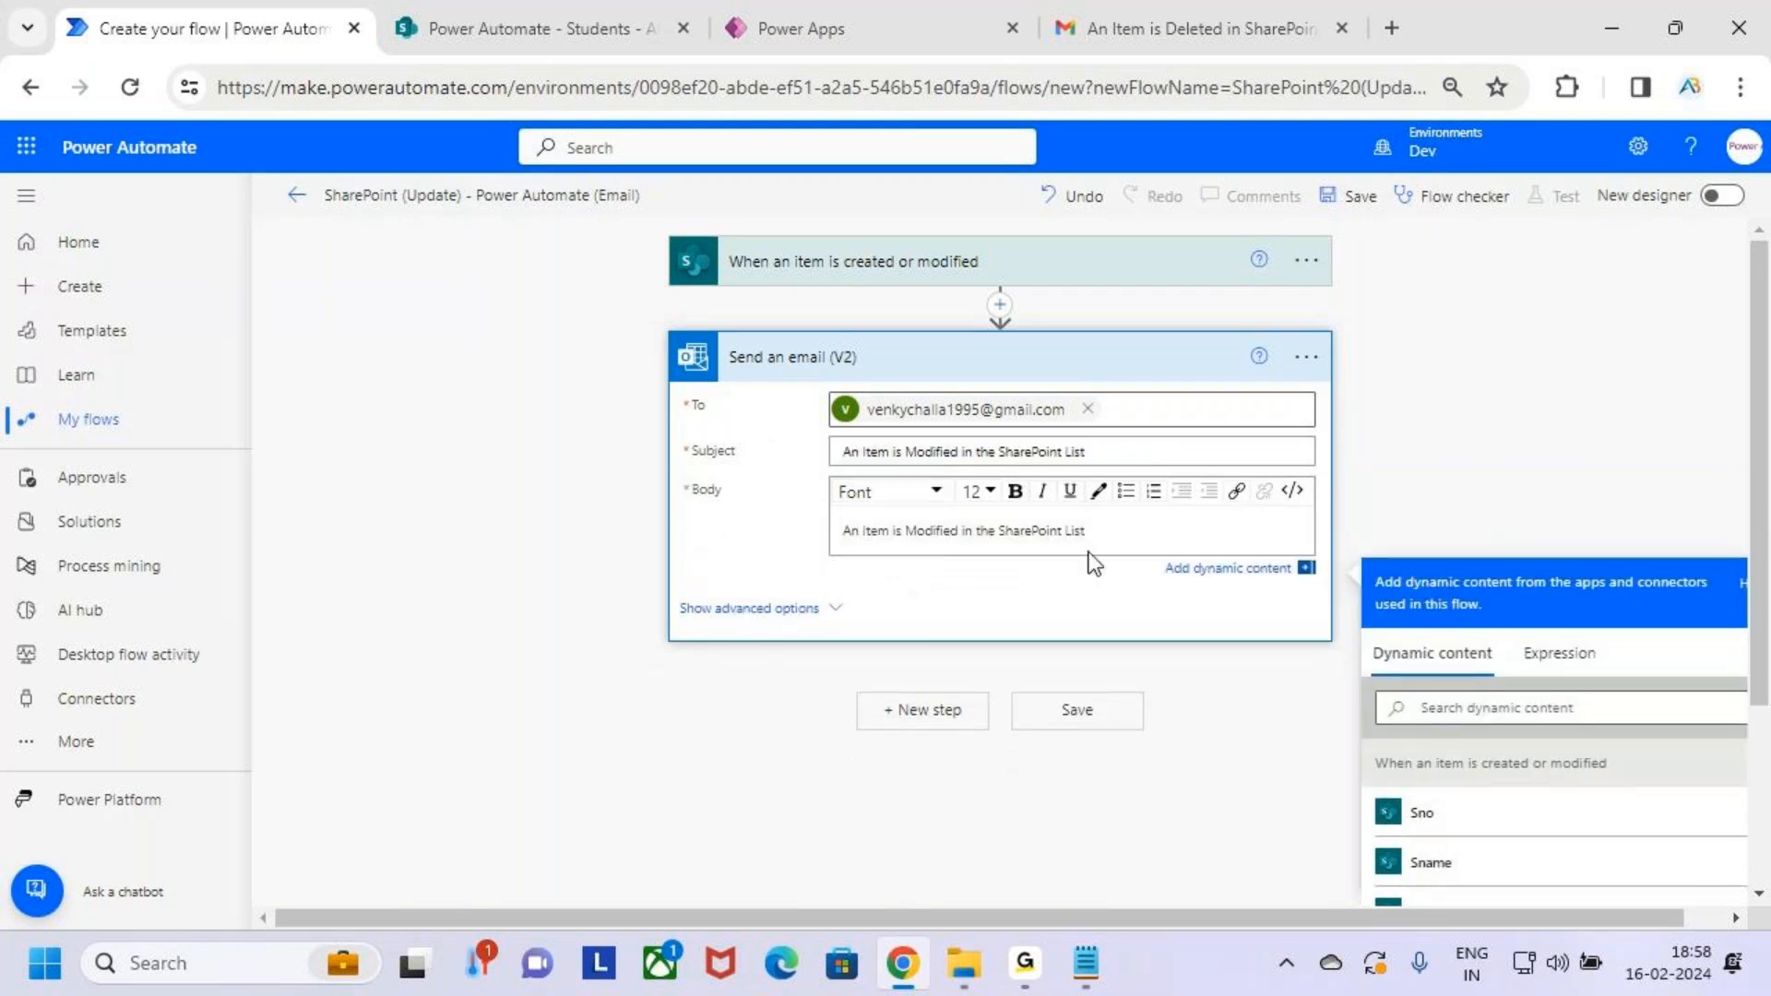
scroll(1502, 751, "down", 2)
scroll(1504, 793, "down", 3)
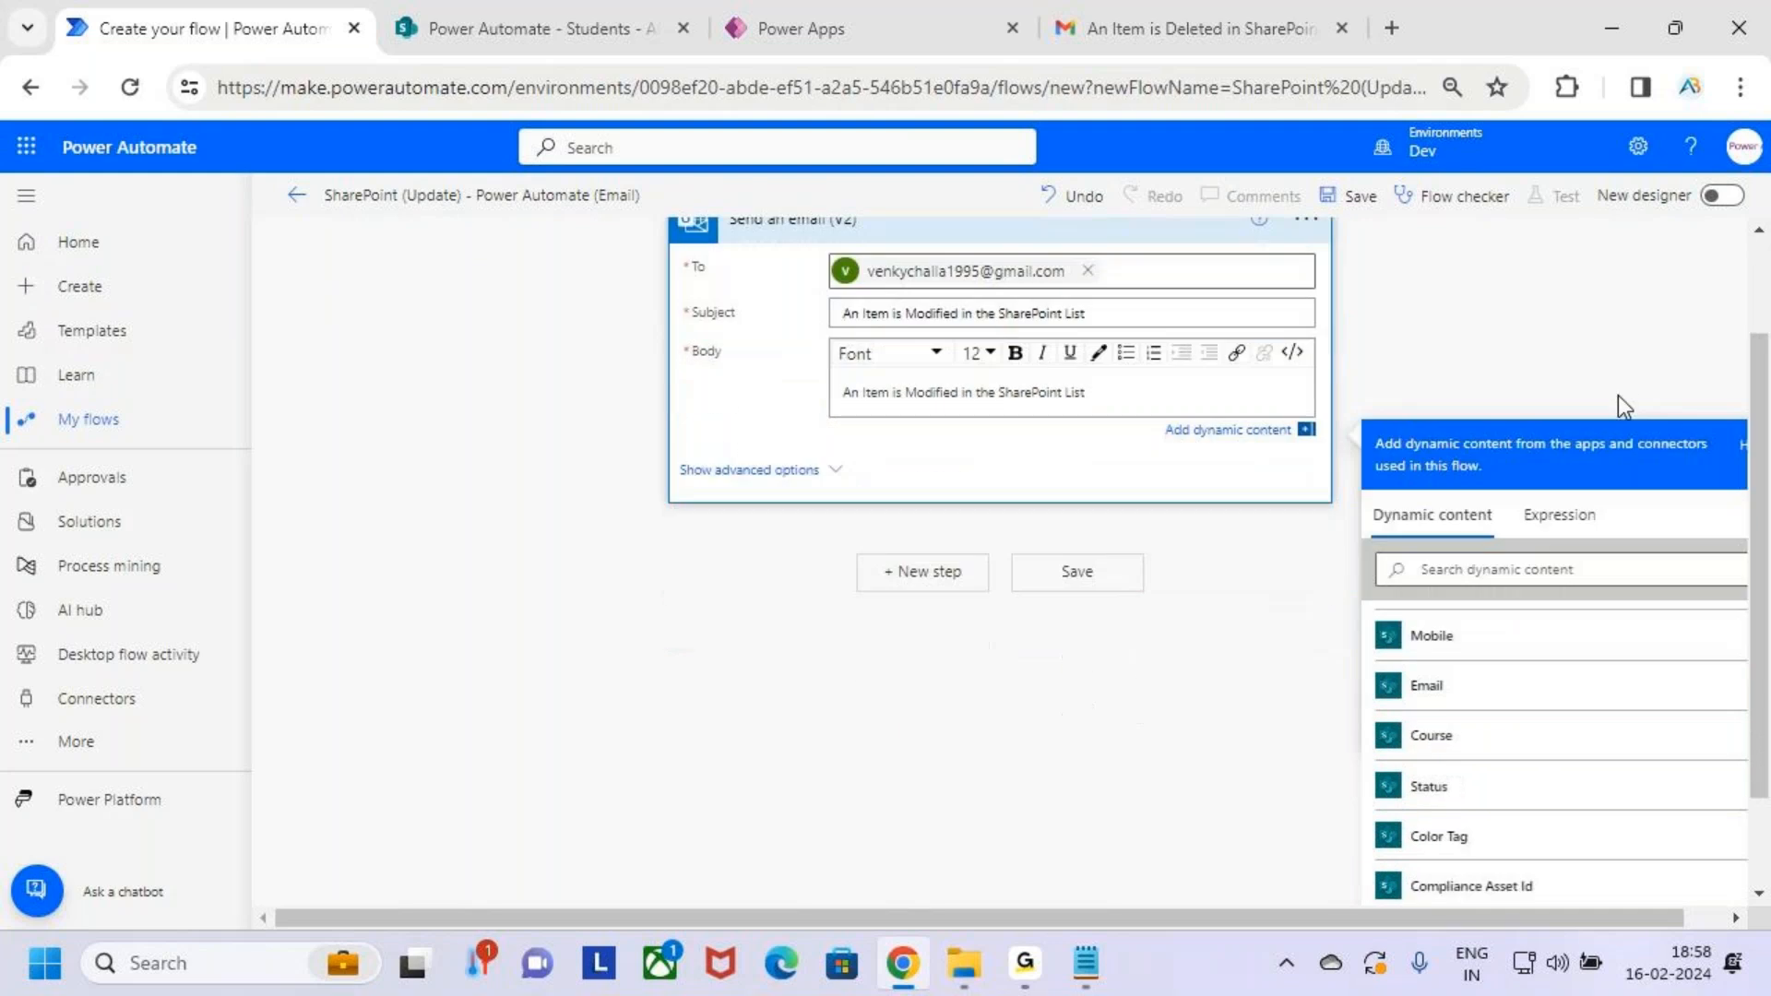
Insert the item's Status into the body, removing an accidentally added Course
left_click(1506, 752)
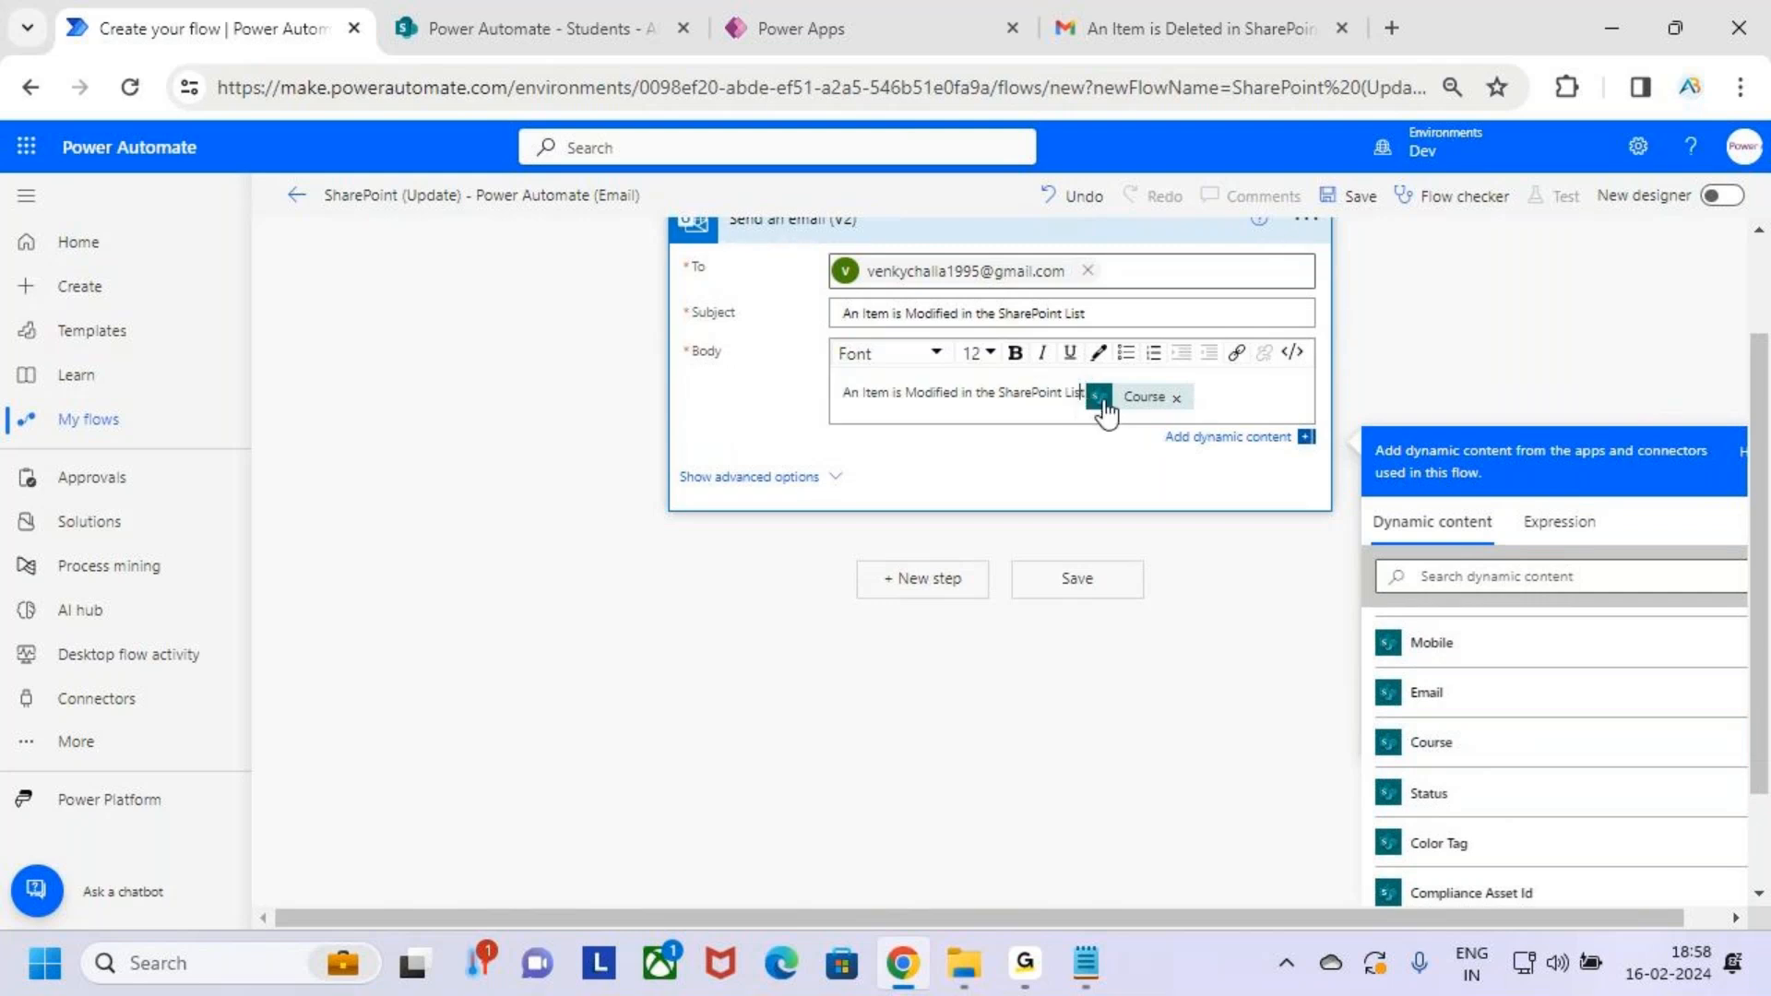
left_click(1223, 406)
key("BackSpace")
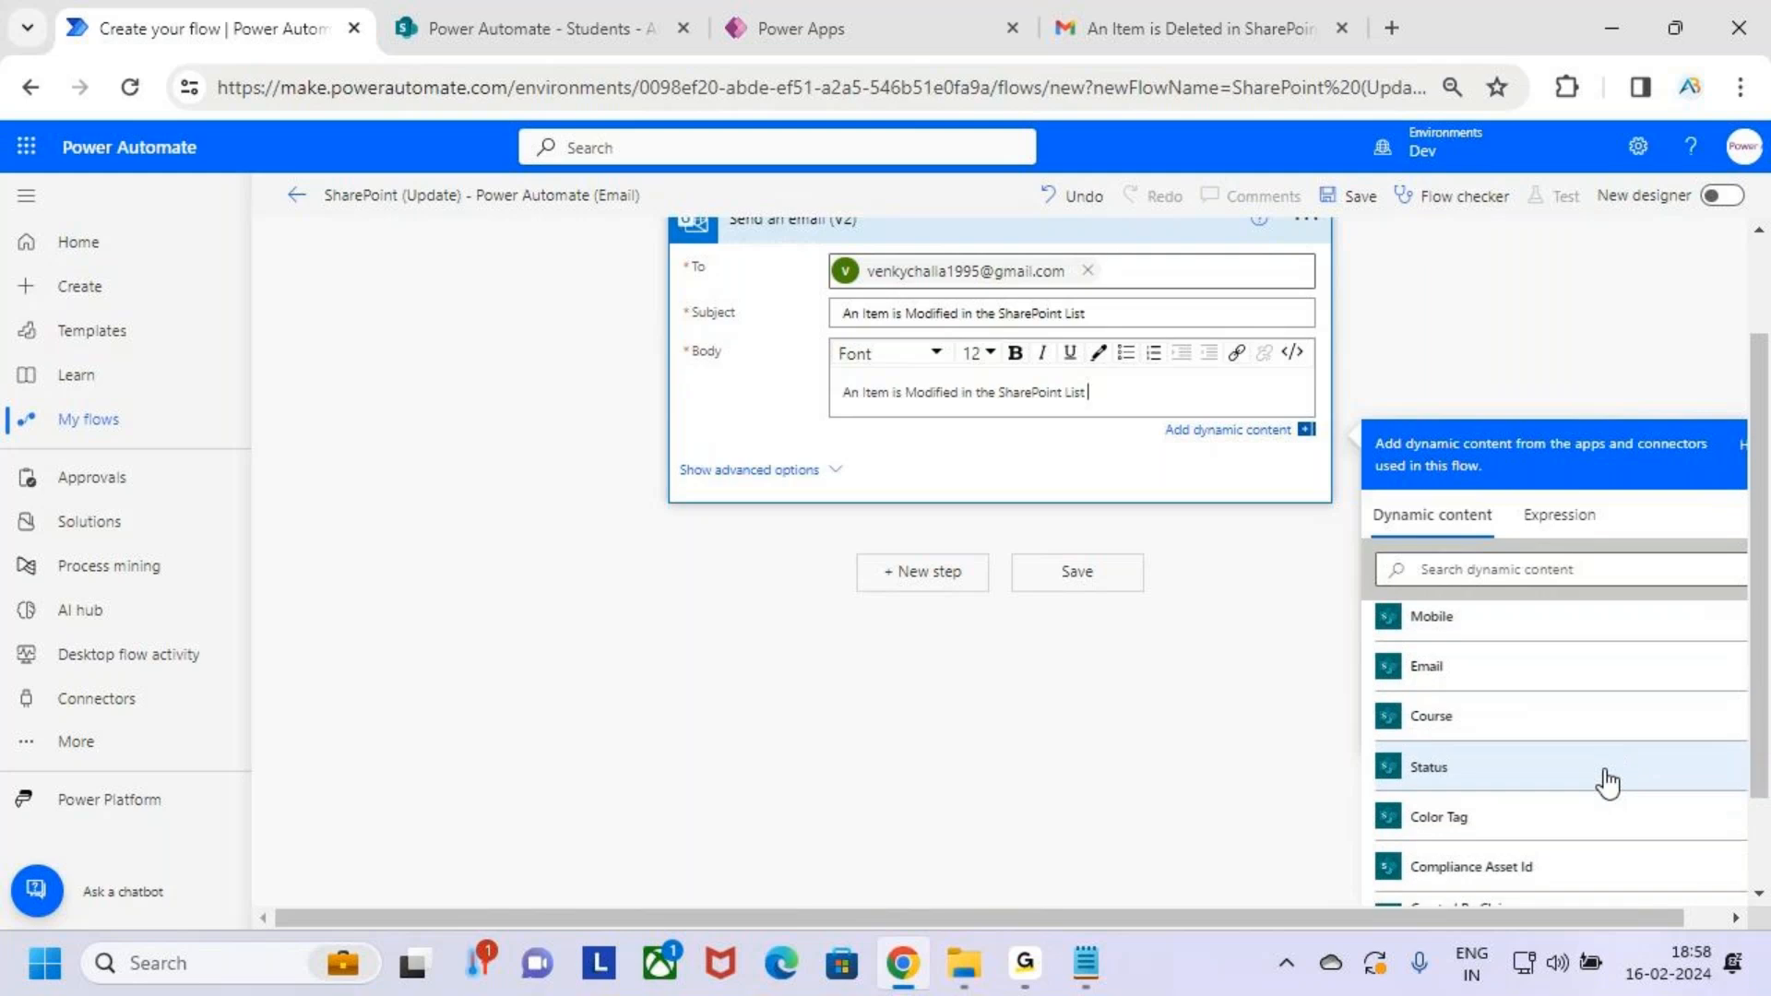
scroll(1487, 673, "down", 2)
left_click(1488, 671)
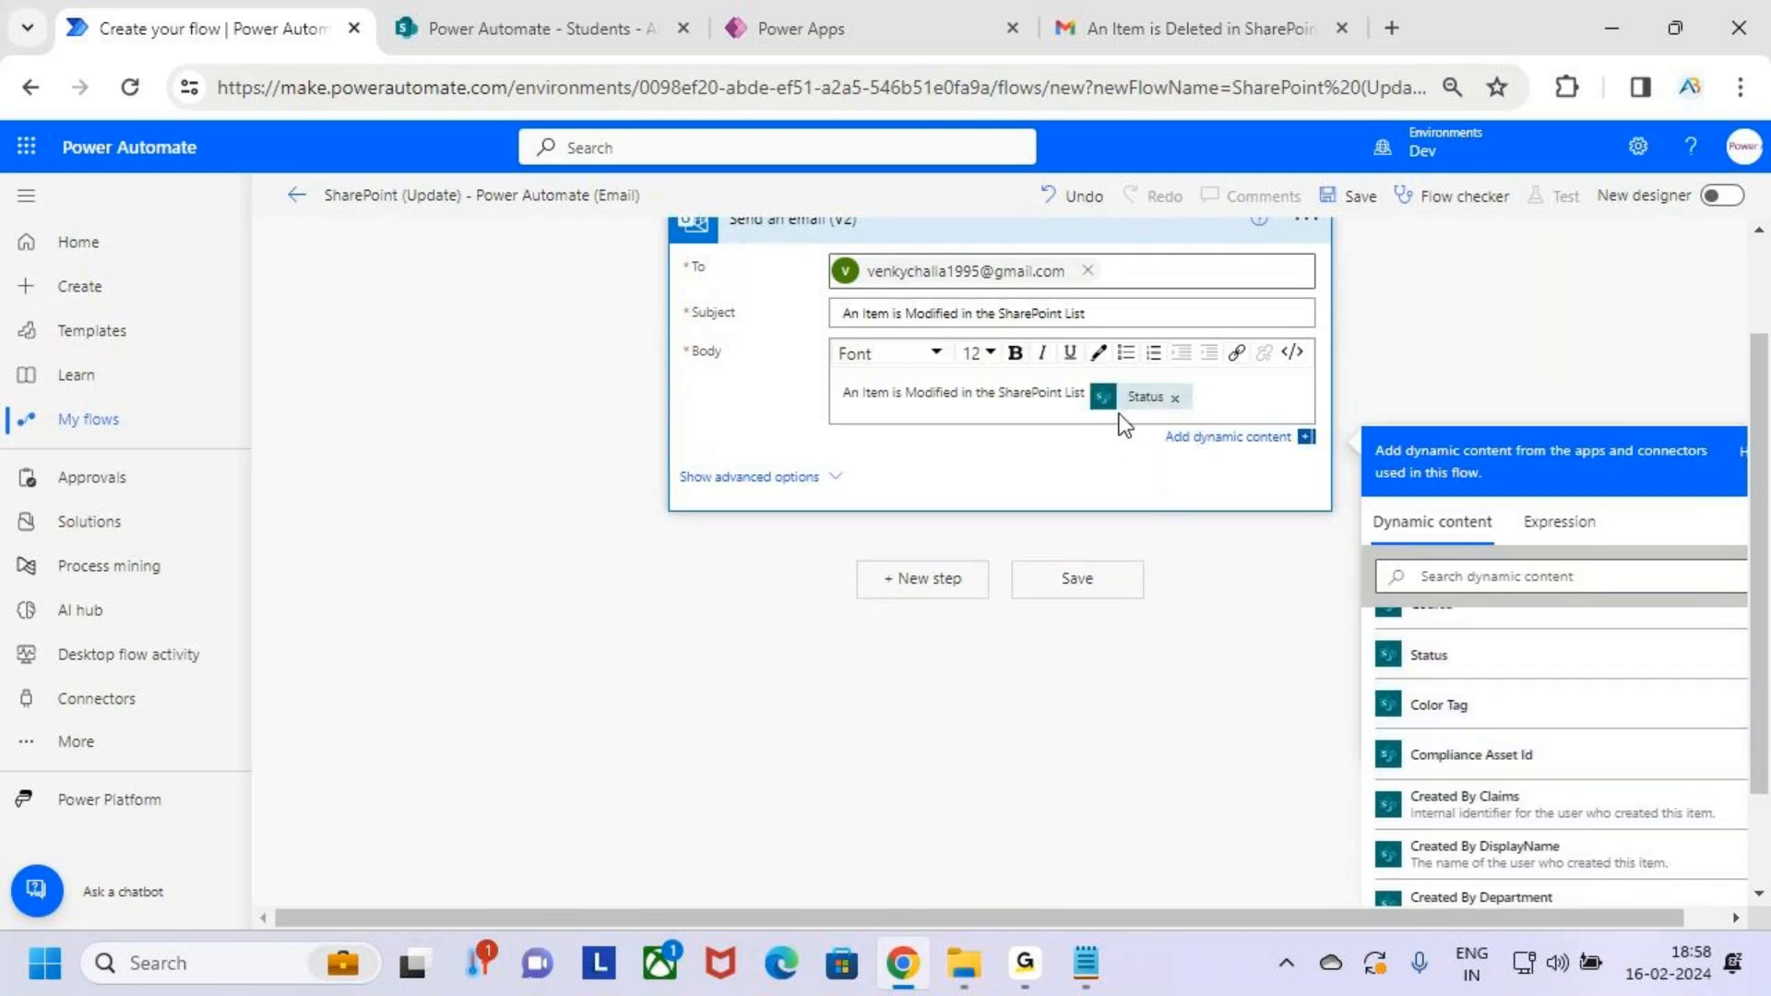
key("alt")
left_click(1088, 391)
key("alt")
left_click_drag(1232, 402, 1103, 379)
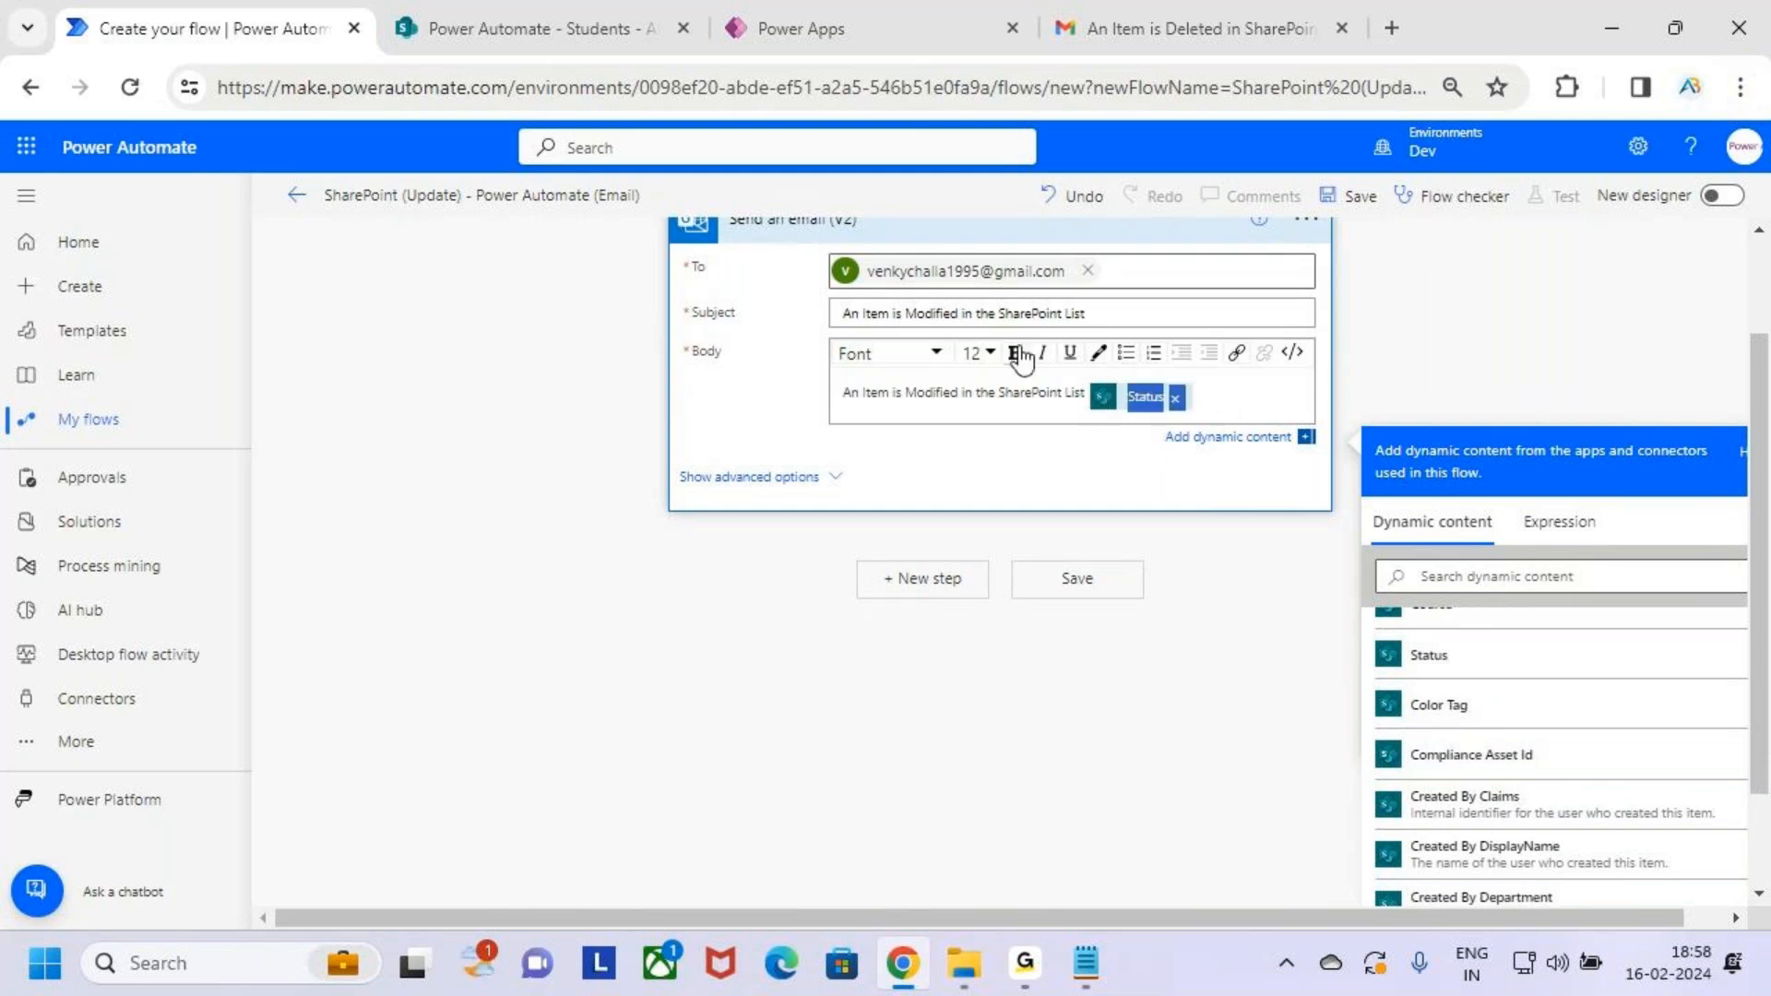
Deselect the Status value in the email body and save the created-or-modified flow
left_click(1275, 399)
scroll(1261, 424, "up", 2)
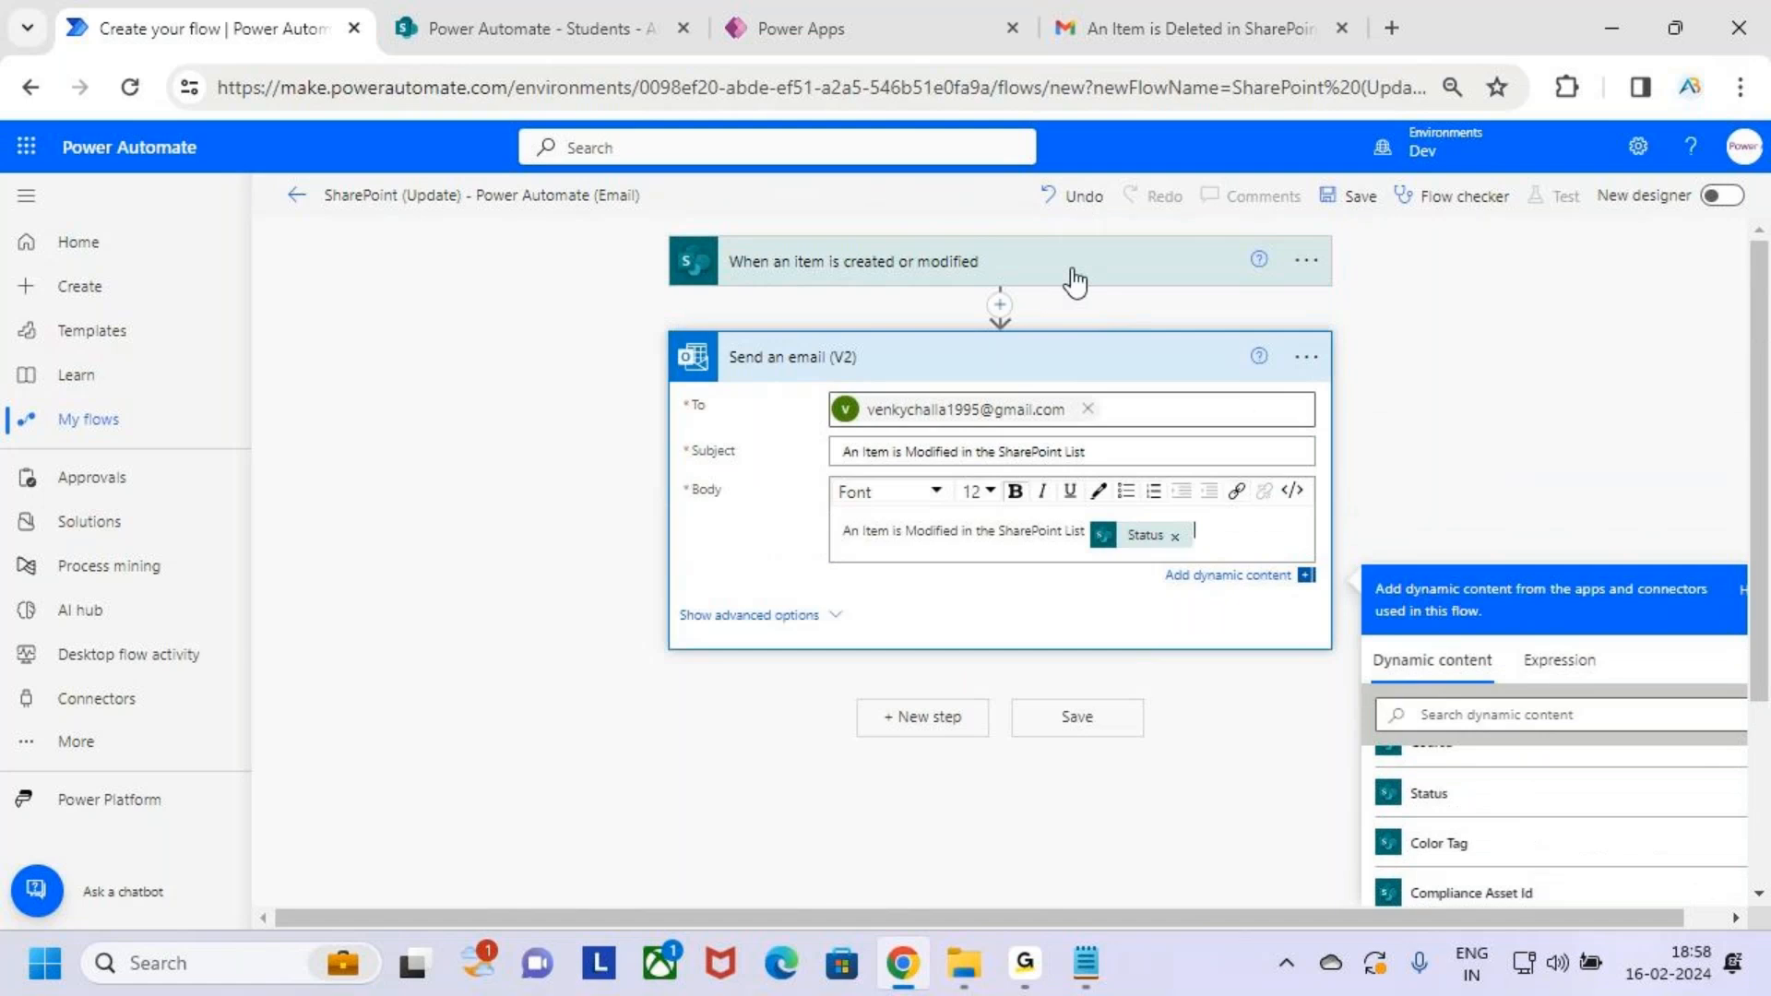
left_click(1356, 197)
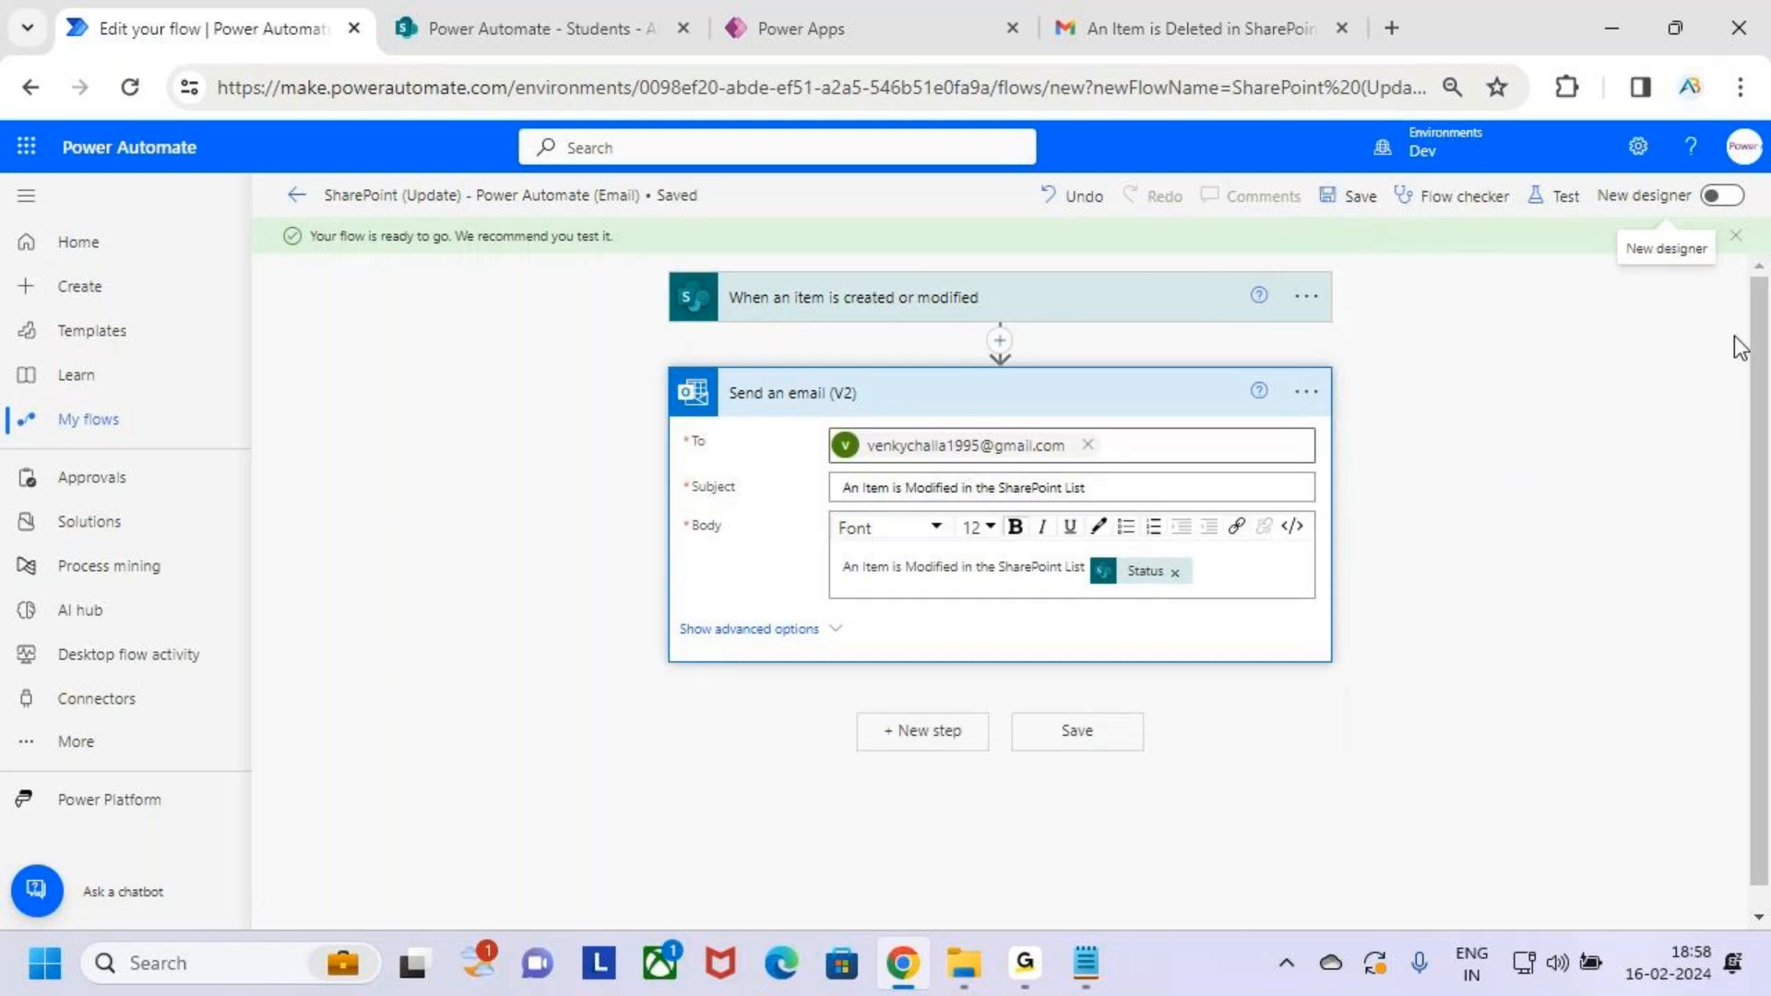
Start a manual test run of the flow, then bring up the SharePoint Students list
left_click(1562, 196)
left_click(1474, 269)
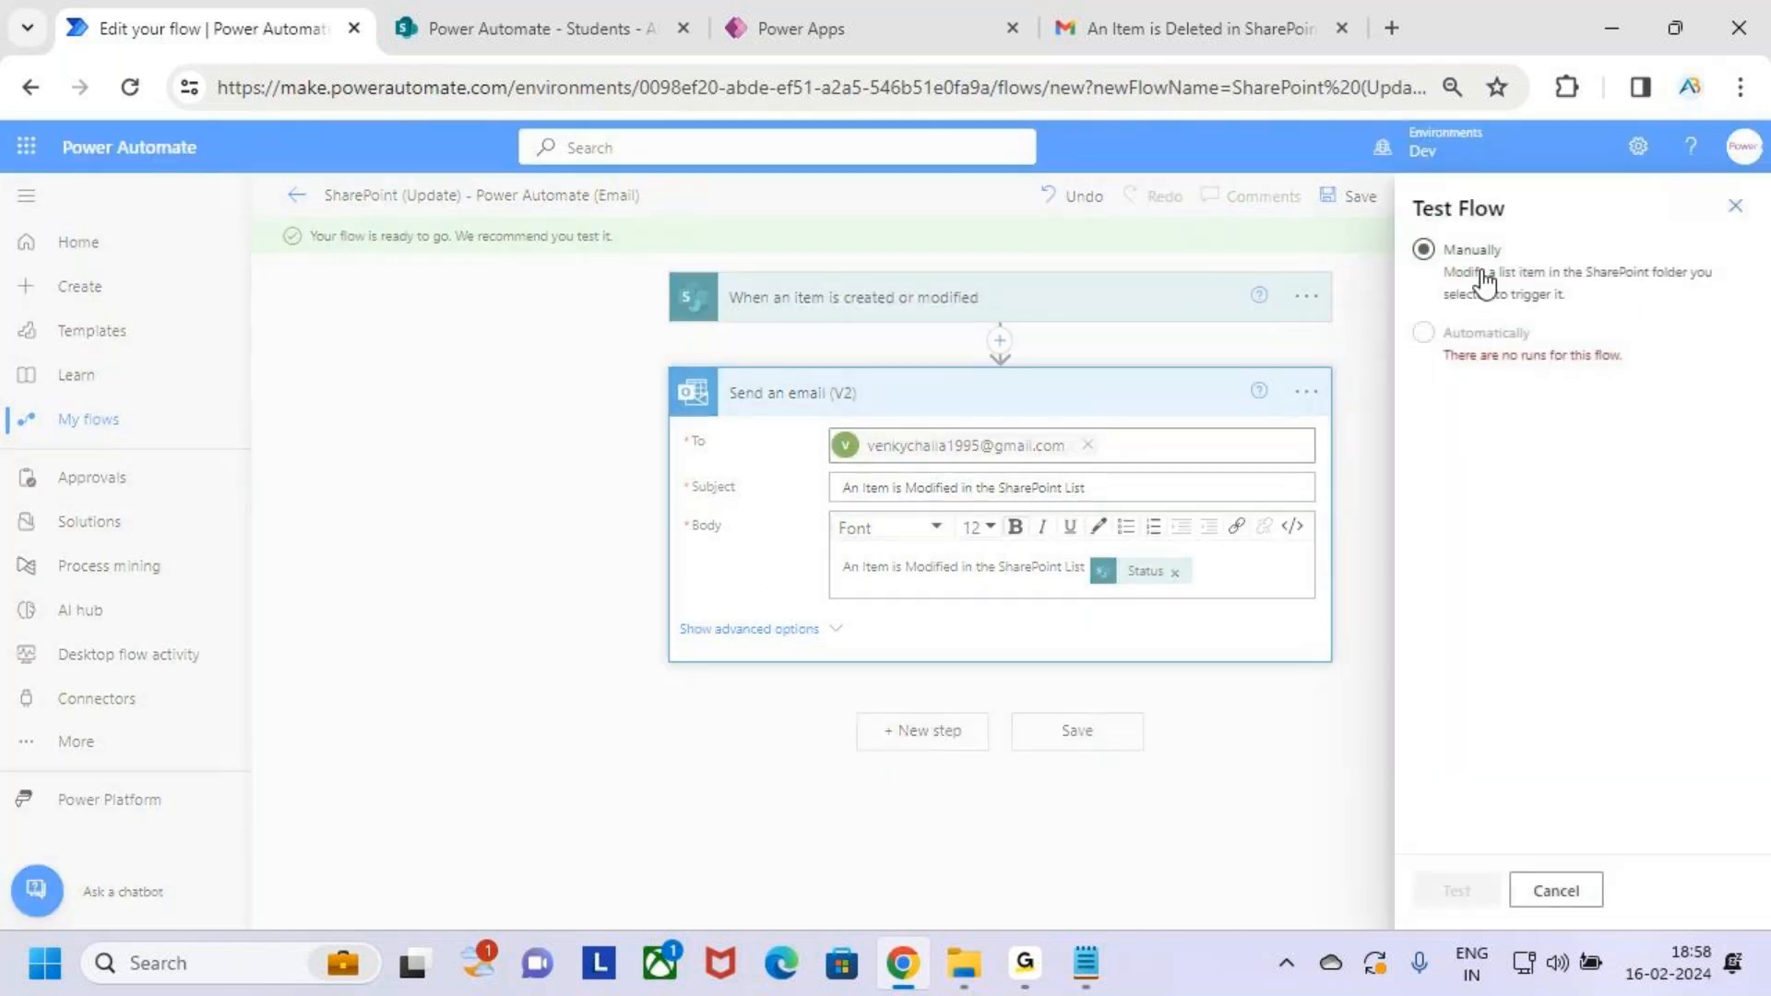
left_click(1476, 891)
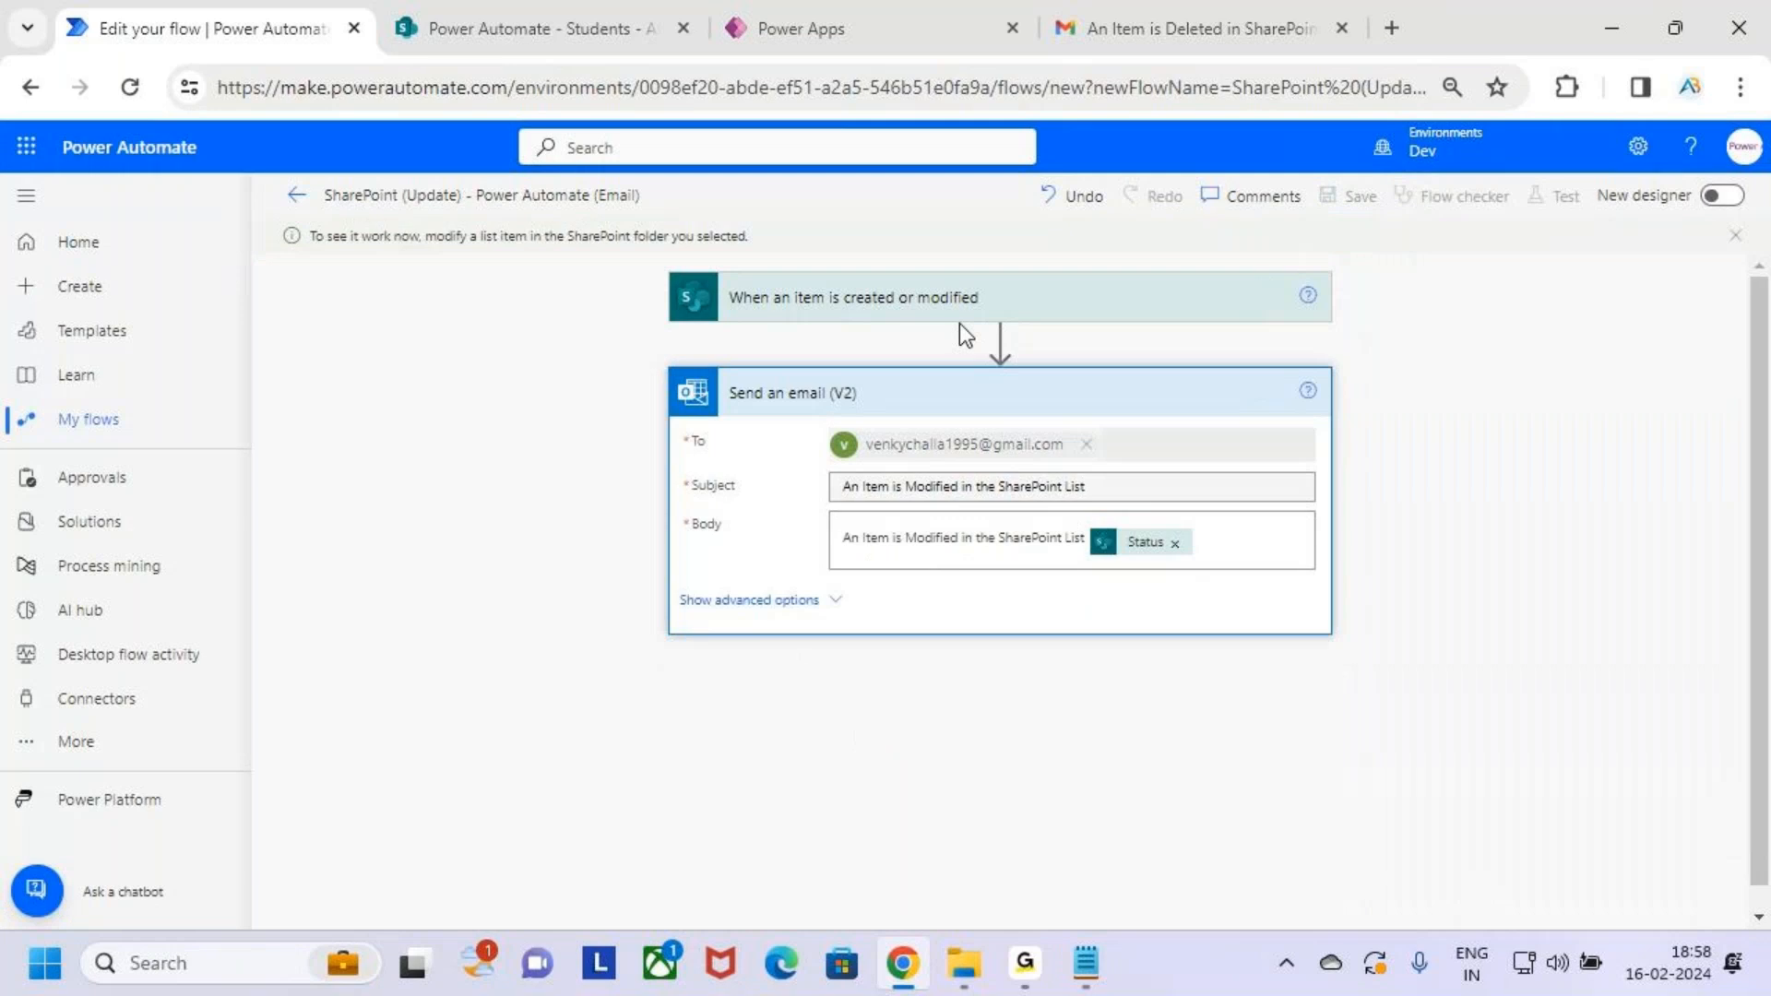
left_click(486, 15)
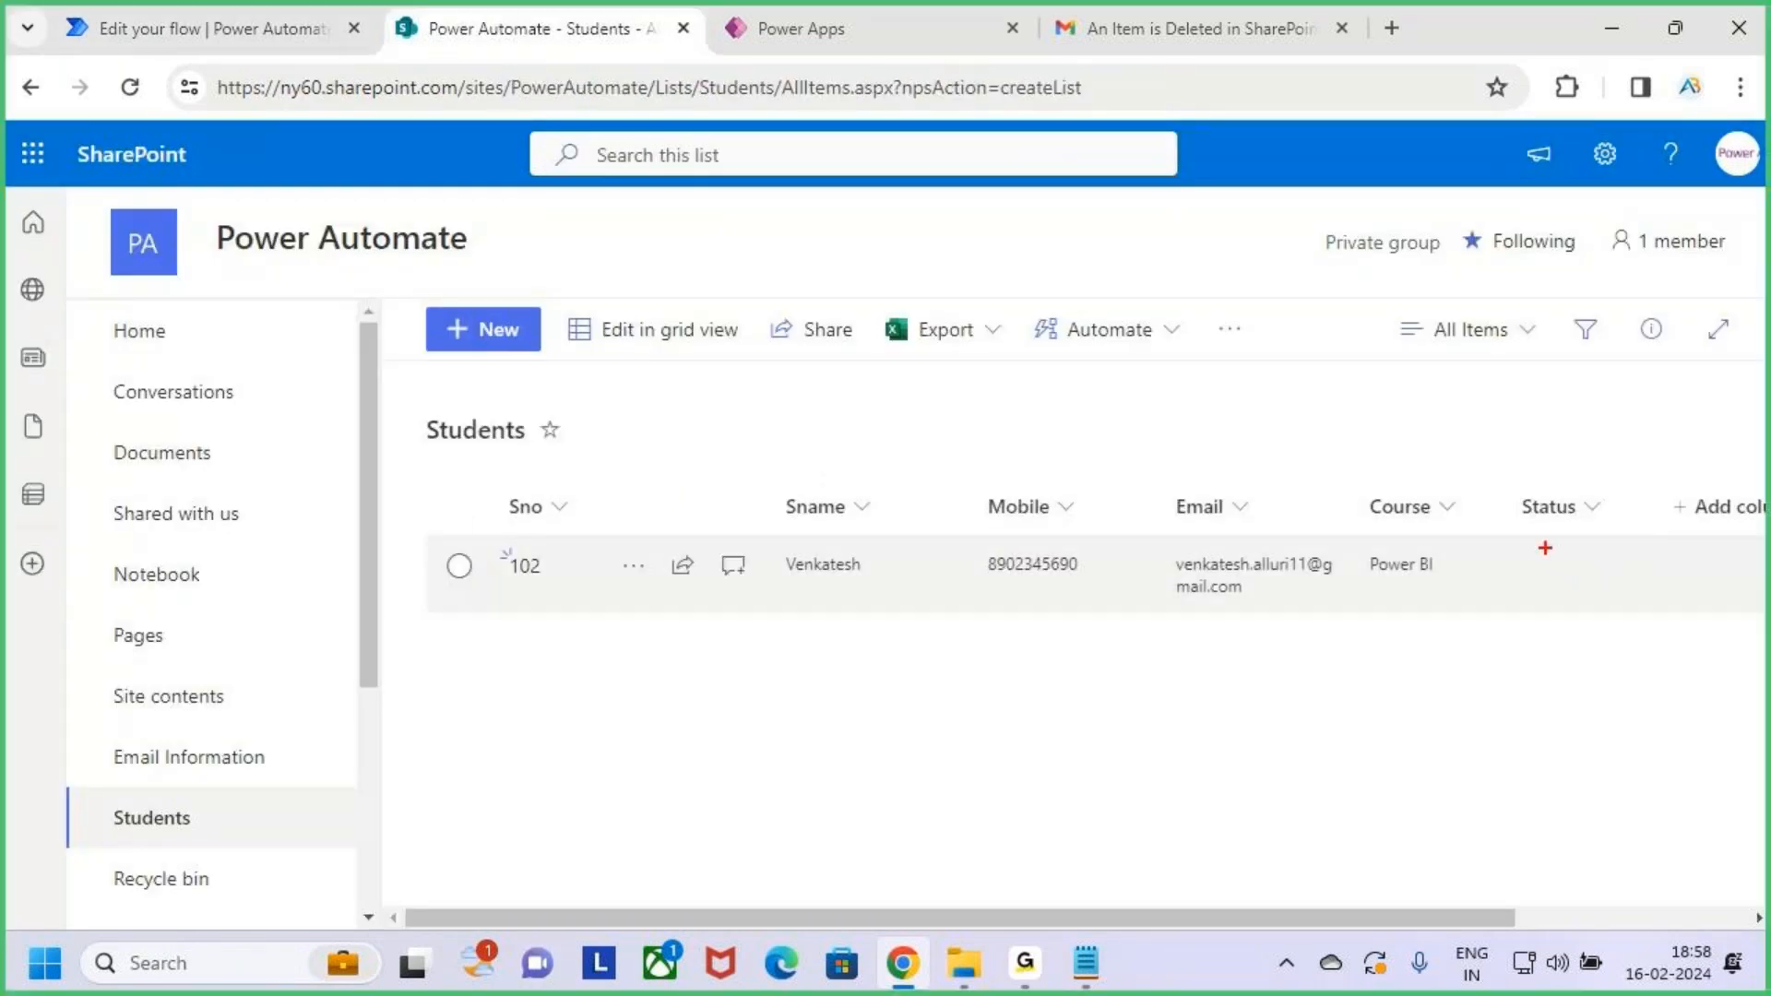
Change student 102's Status to 'In Progress' in grid view and save it
left_click(650, 338)
left_click(1602, 581)
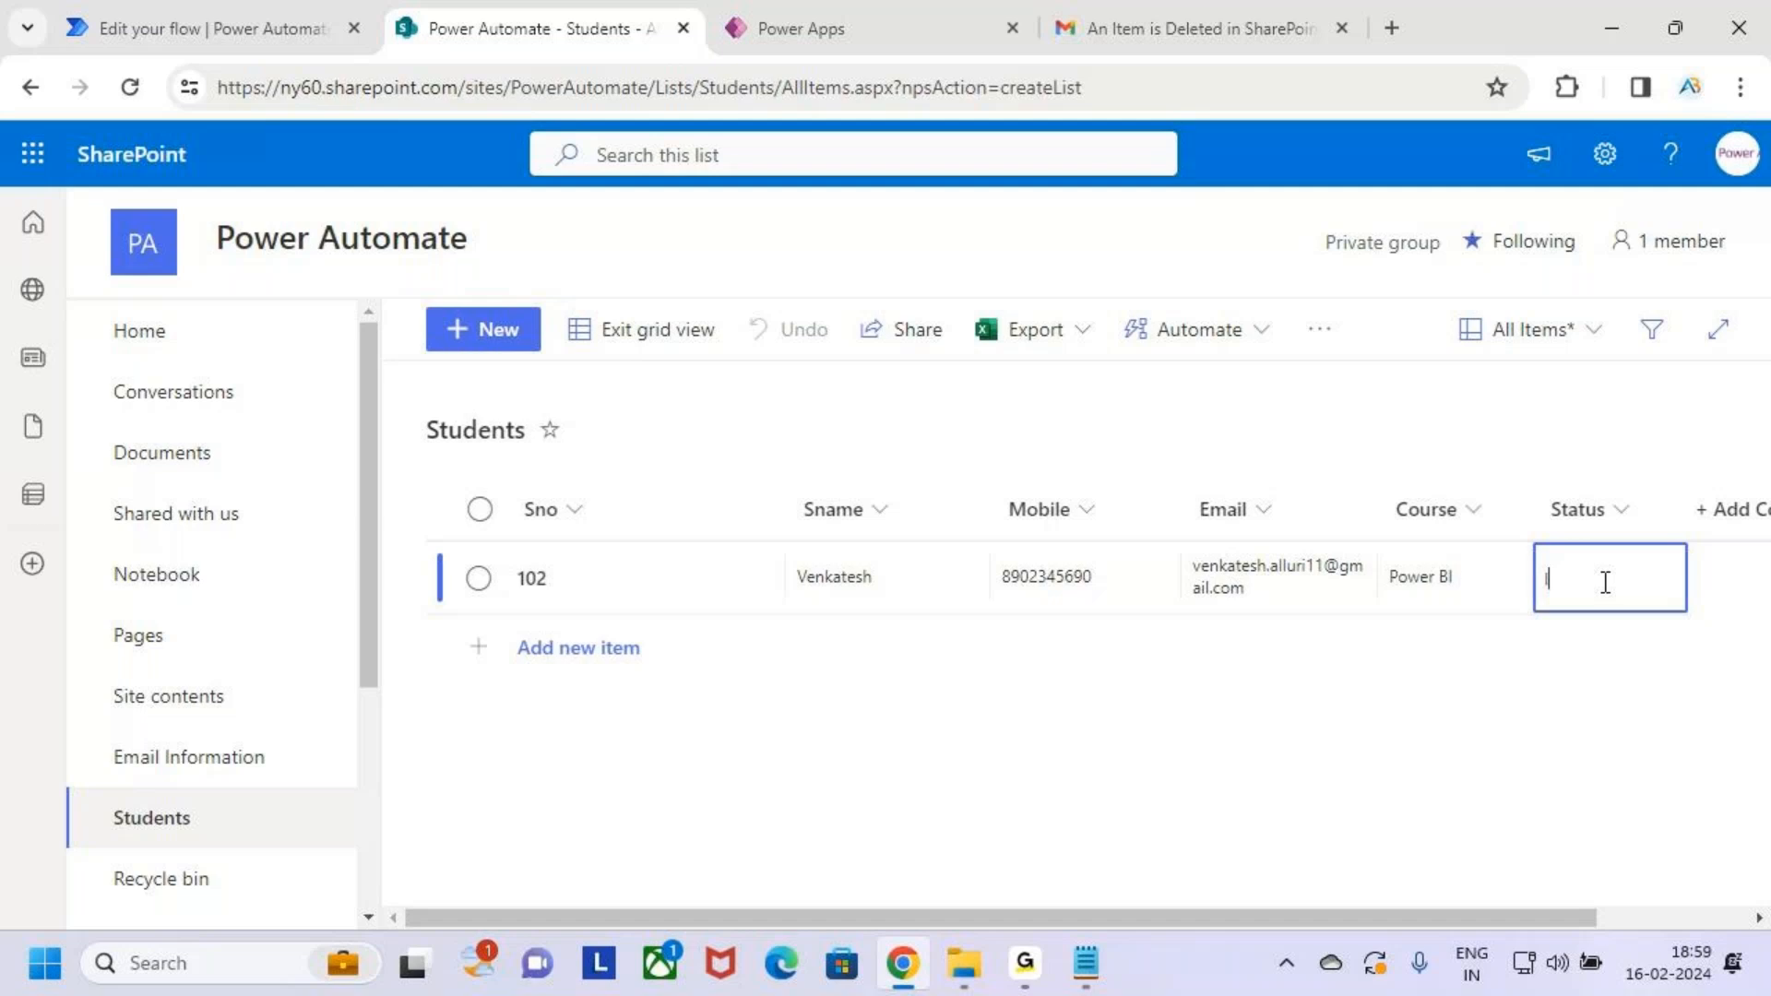
type("In Progress")
left_click(656, 339)
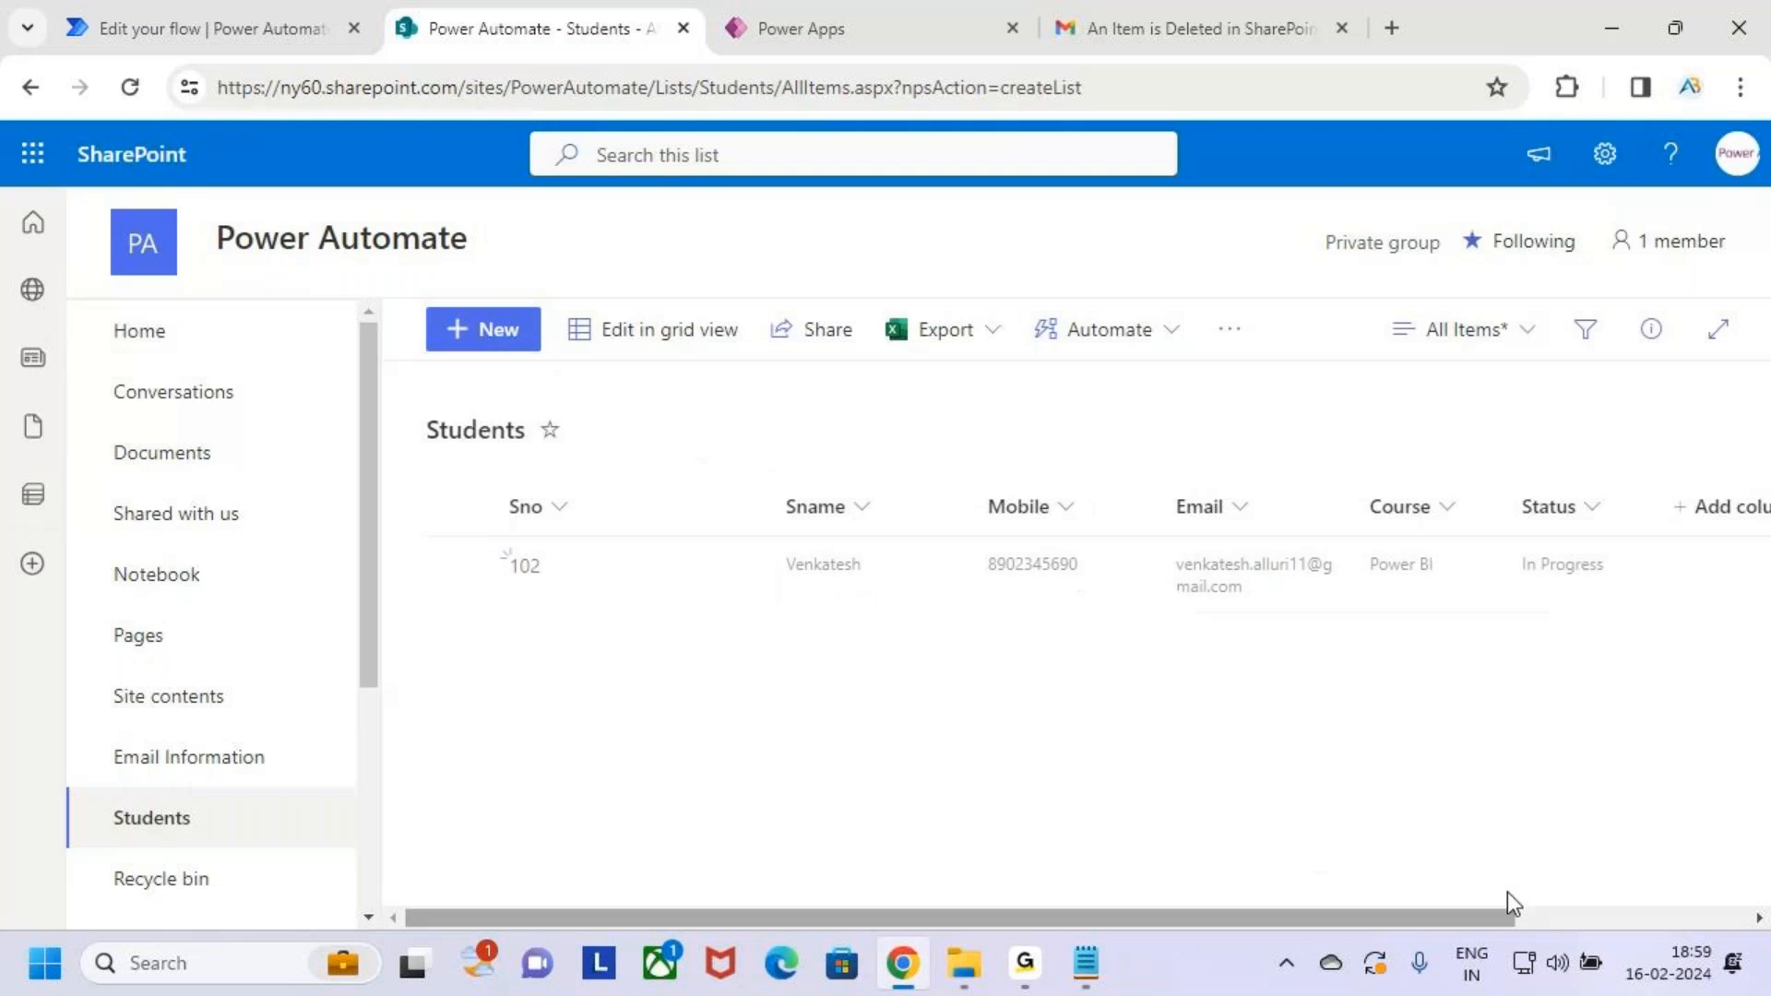
Mark the In Progress status for emphasis, then check the flow's run result
left_click_drag(1492, 535, 1631, 598)
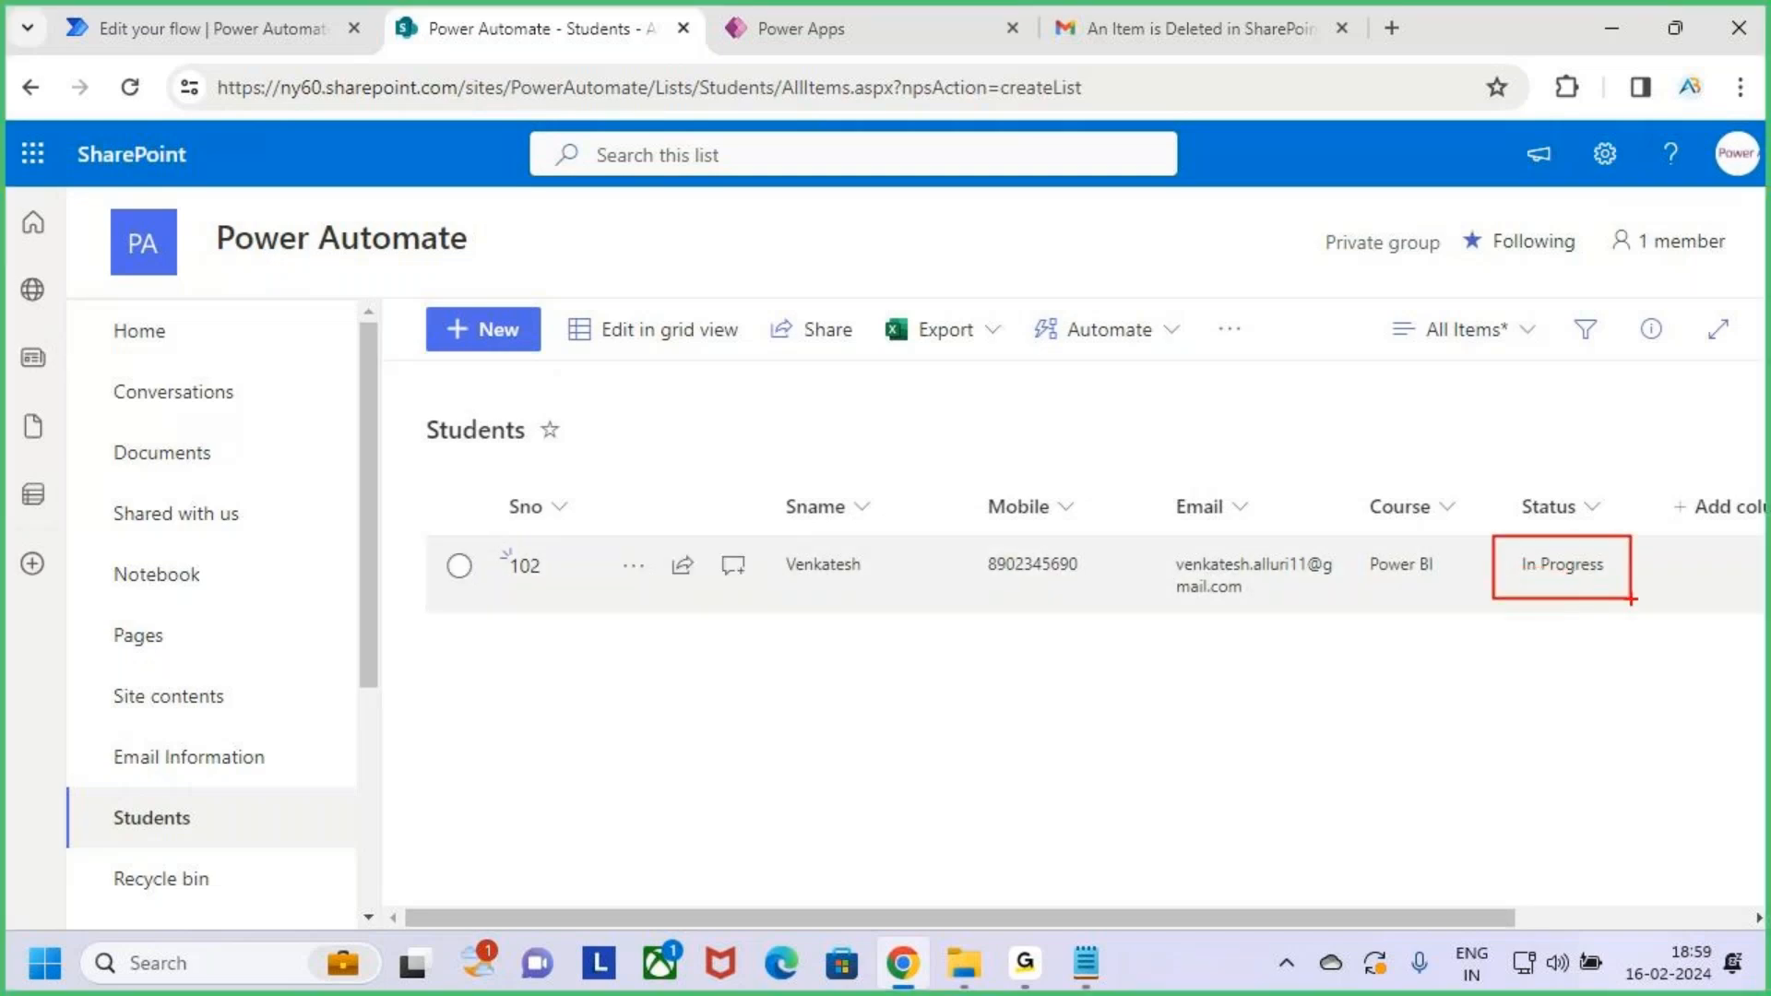
key("Escape")
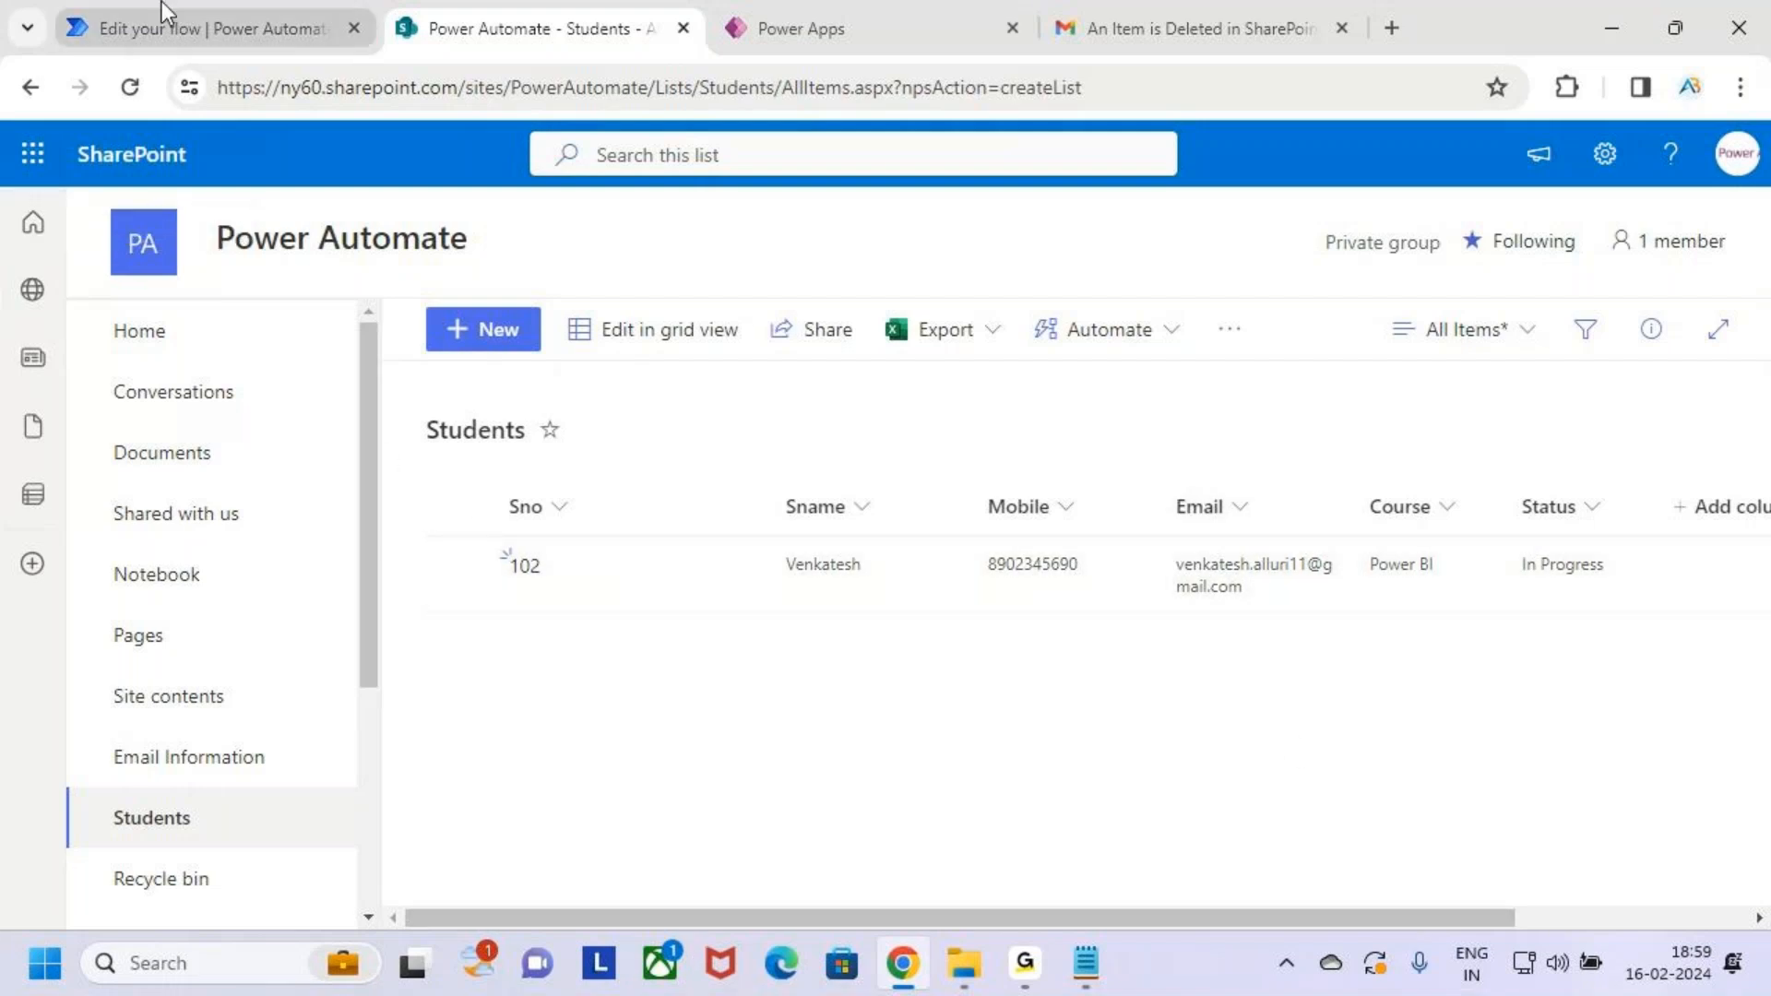
left_click(207, 11)
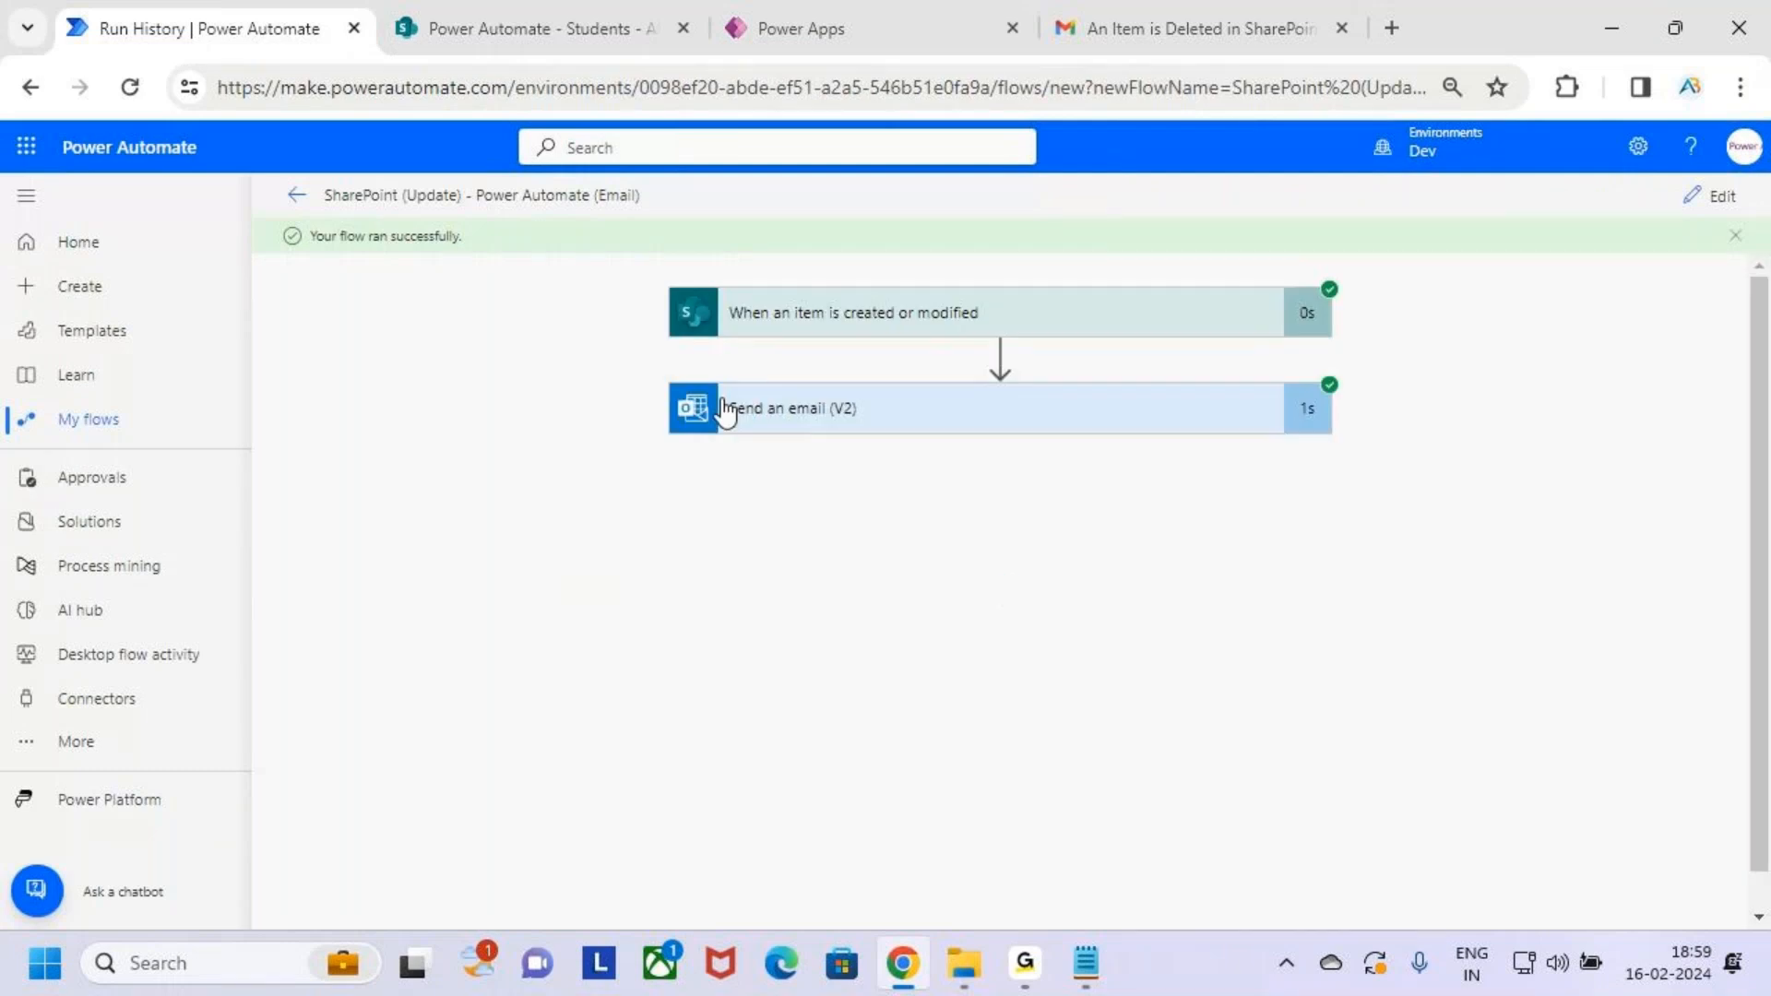
Go to the Gmail inbox to find the new 'An Item is Modified in the SharePoint List' email
left_click(1197, 13)
left_click(206, 352)
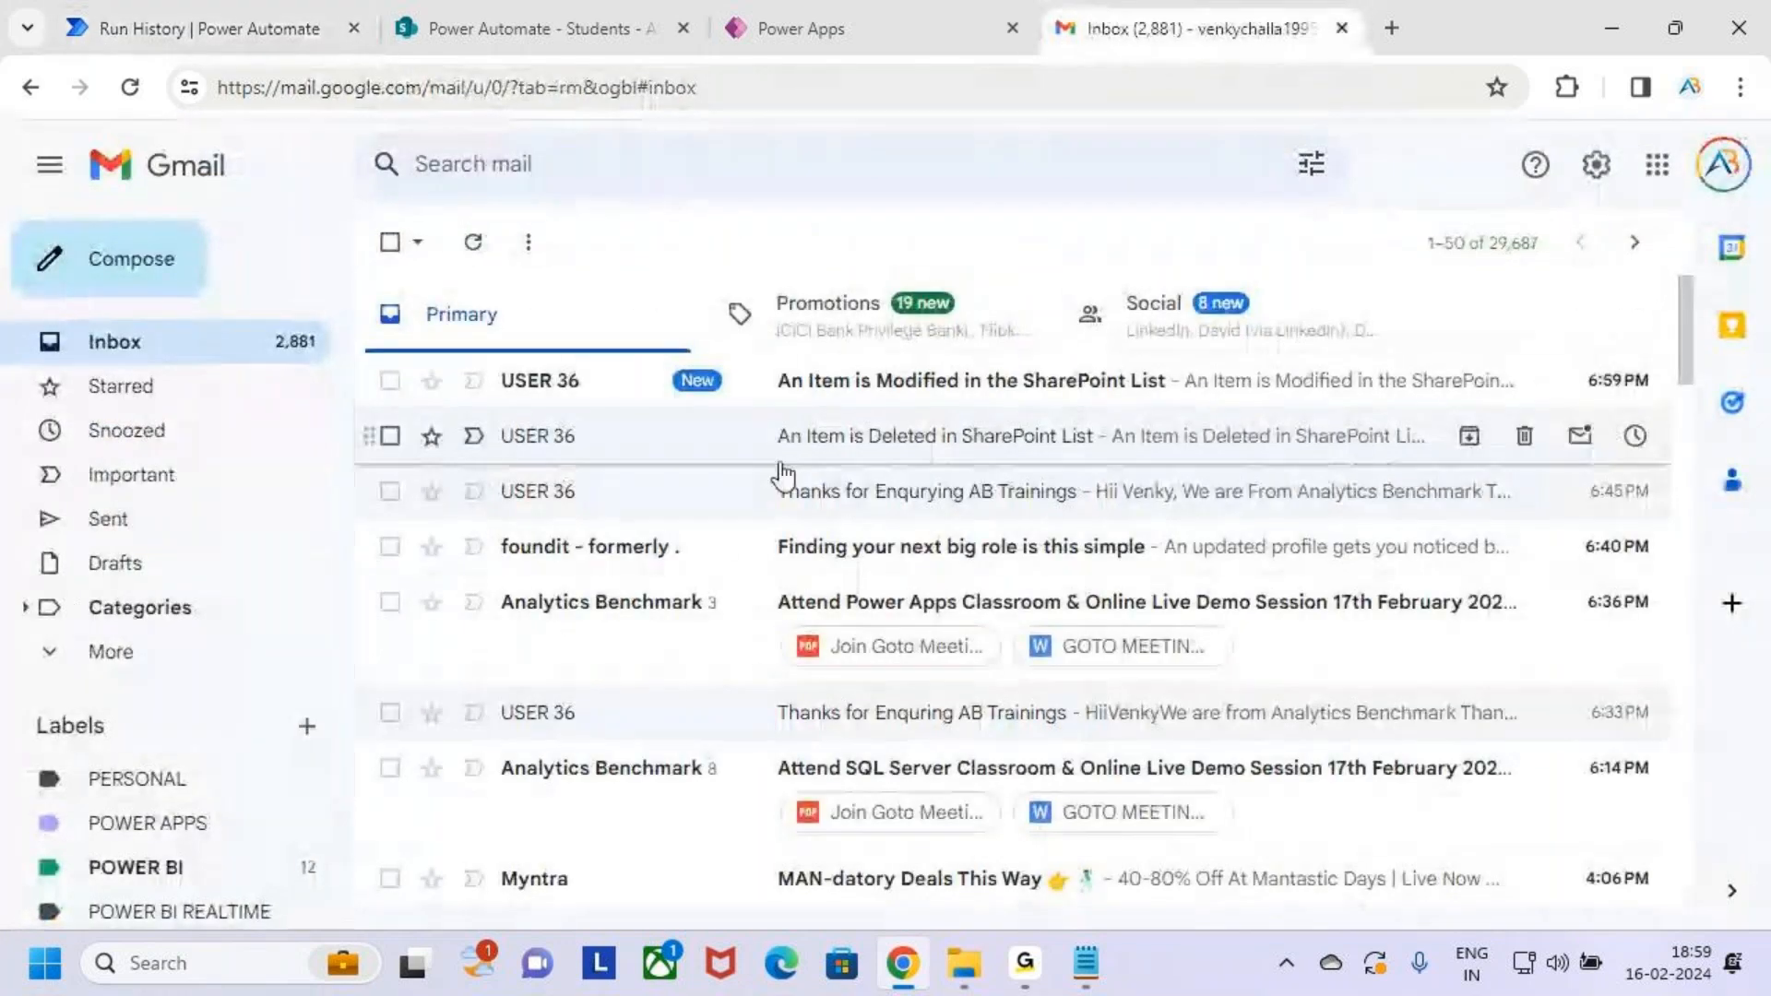
Open the modified-item email and highlight its subject, body wording and In Progress status
left_click(595, 397)
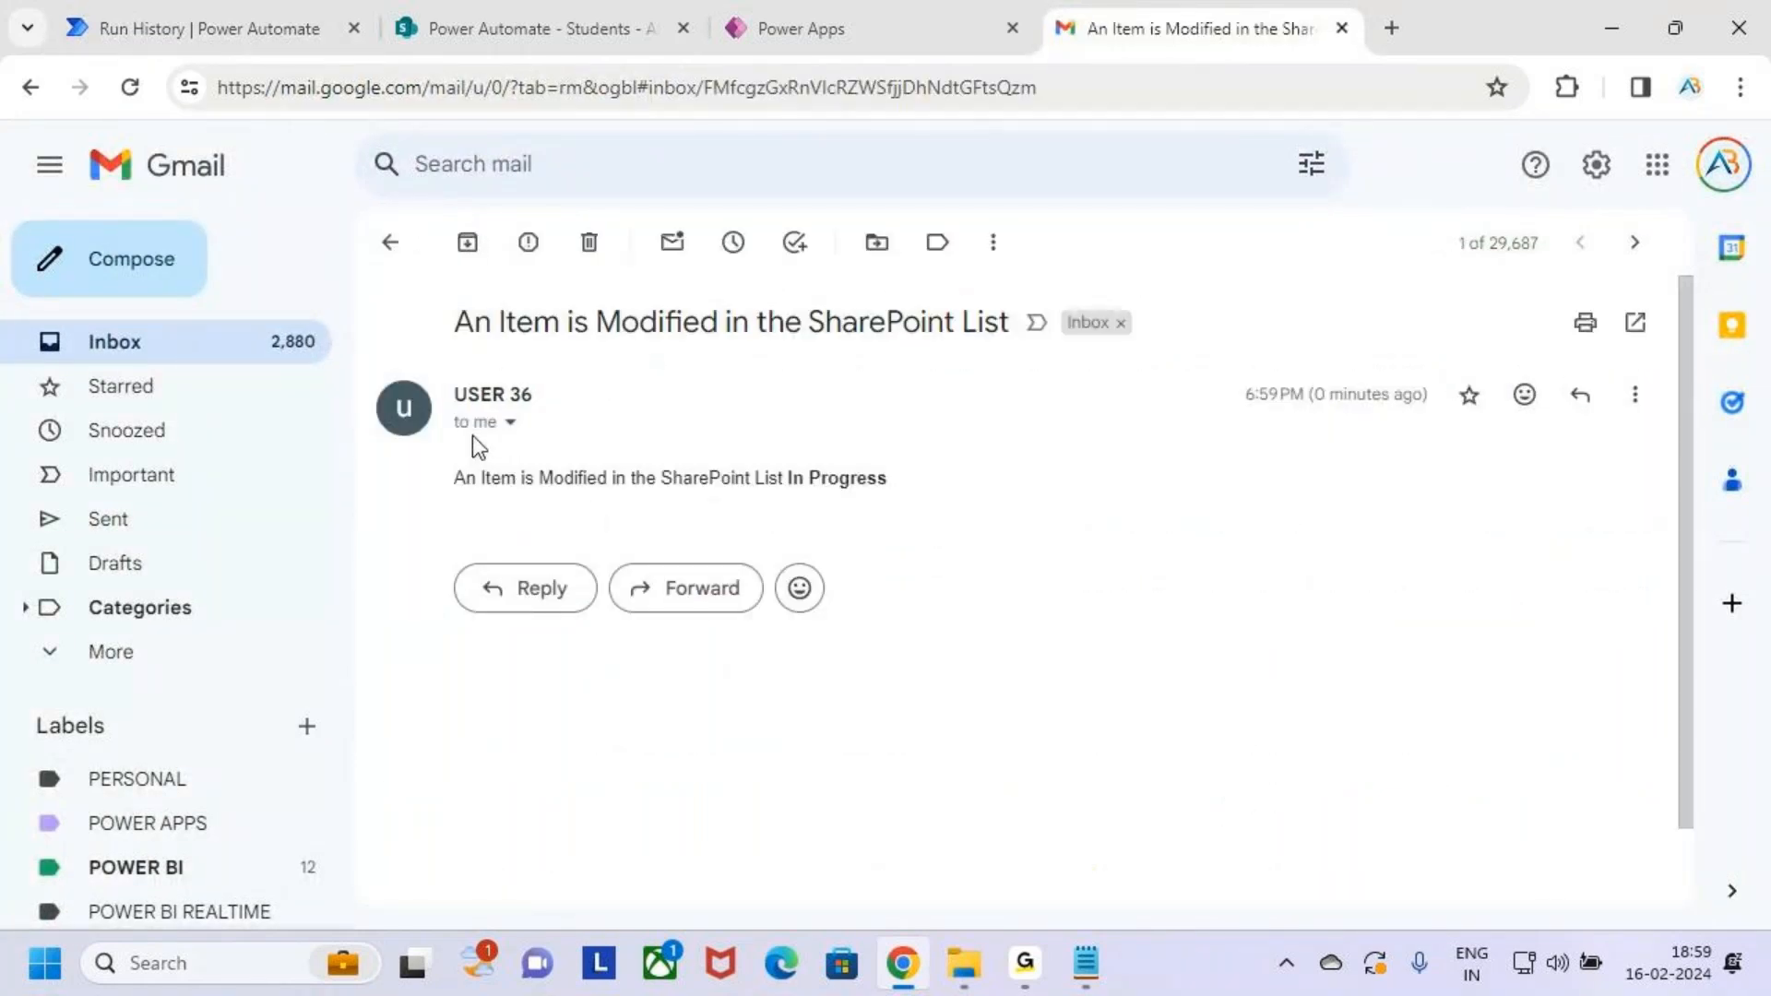
left_click_drag(505, 323, 959, 330)
left_click_drag(467, 478, 932, 498)
left_click(839, 516)
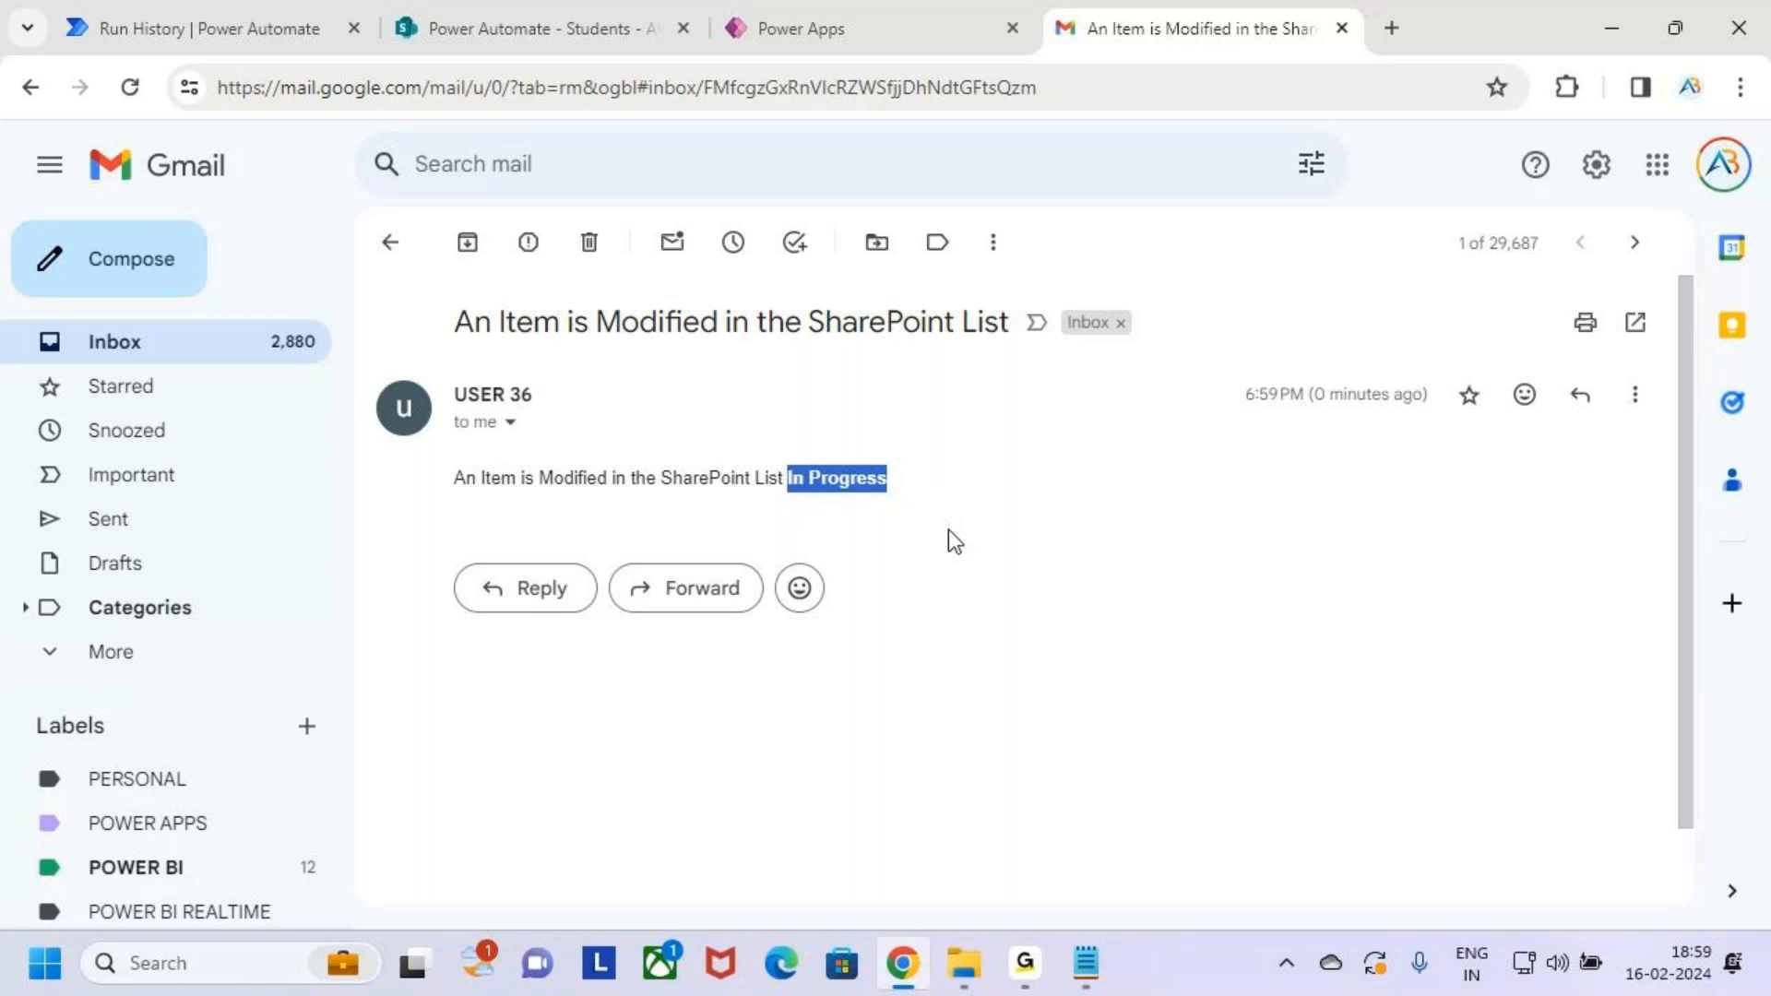
left_click(964, 573)
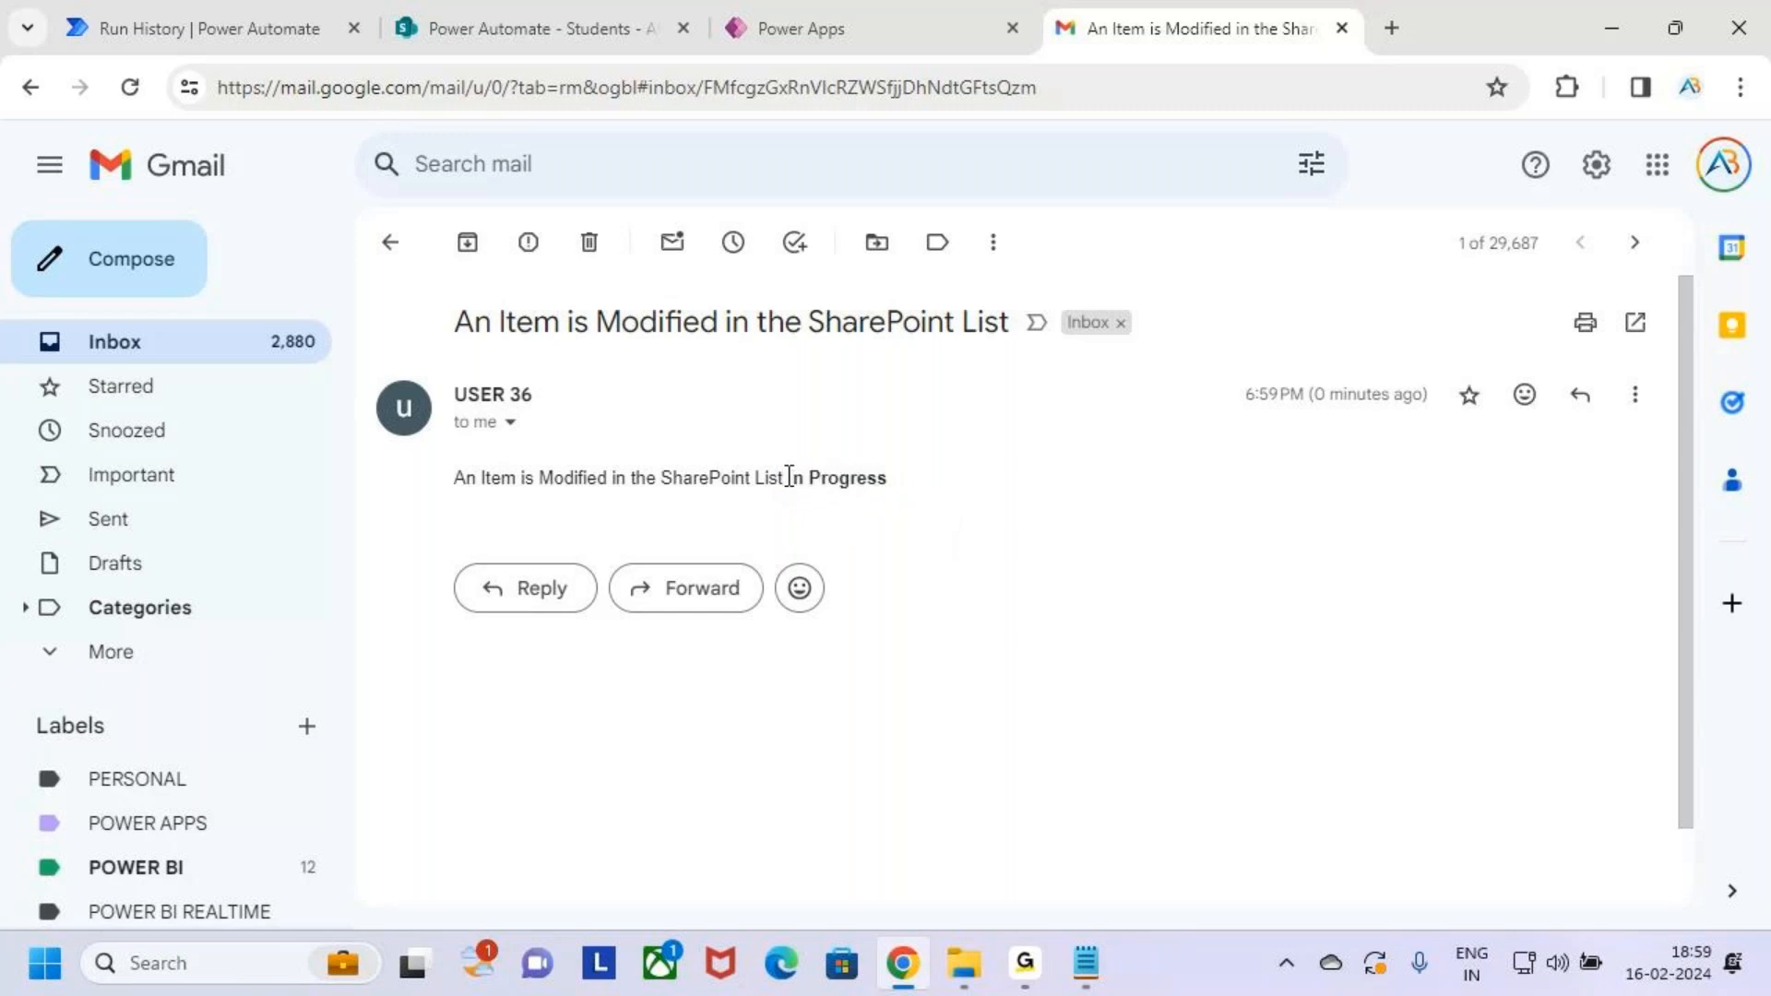
Annotate the In Progress Status value with drawn arrows, a label and underlines, then erase them
key("ctrl+2")
left_click_drag(792, 465, 802, 441)
mouse_move(890, 396)
left_mouse_down()
mouse_move(863, 403)
mouse_move(866, 380)
mouse_move(858, 441)
left_mouse_up()
mouse_move(923, 369)
left_mouse_down()
mouse_move(964, 387)
mouse_move(993, 336)
mouse_move(983, 404)
mouse_move(1035, 369)
mouse_move(1086, 406)
left_mouse_up()
mouse_move(1114, 392)
left_mouse_down()
mouse_move(1140, 390)
mouse_move(1159, 422)
left_mouse_up()
left_click_drag(801, 502, 903, 496)
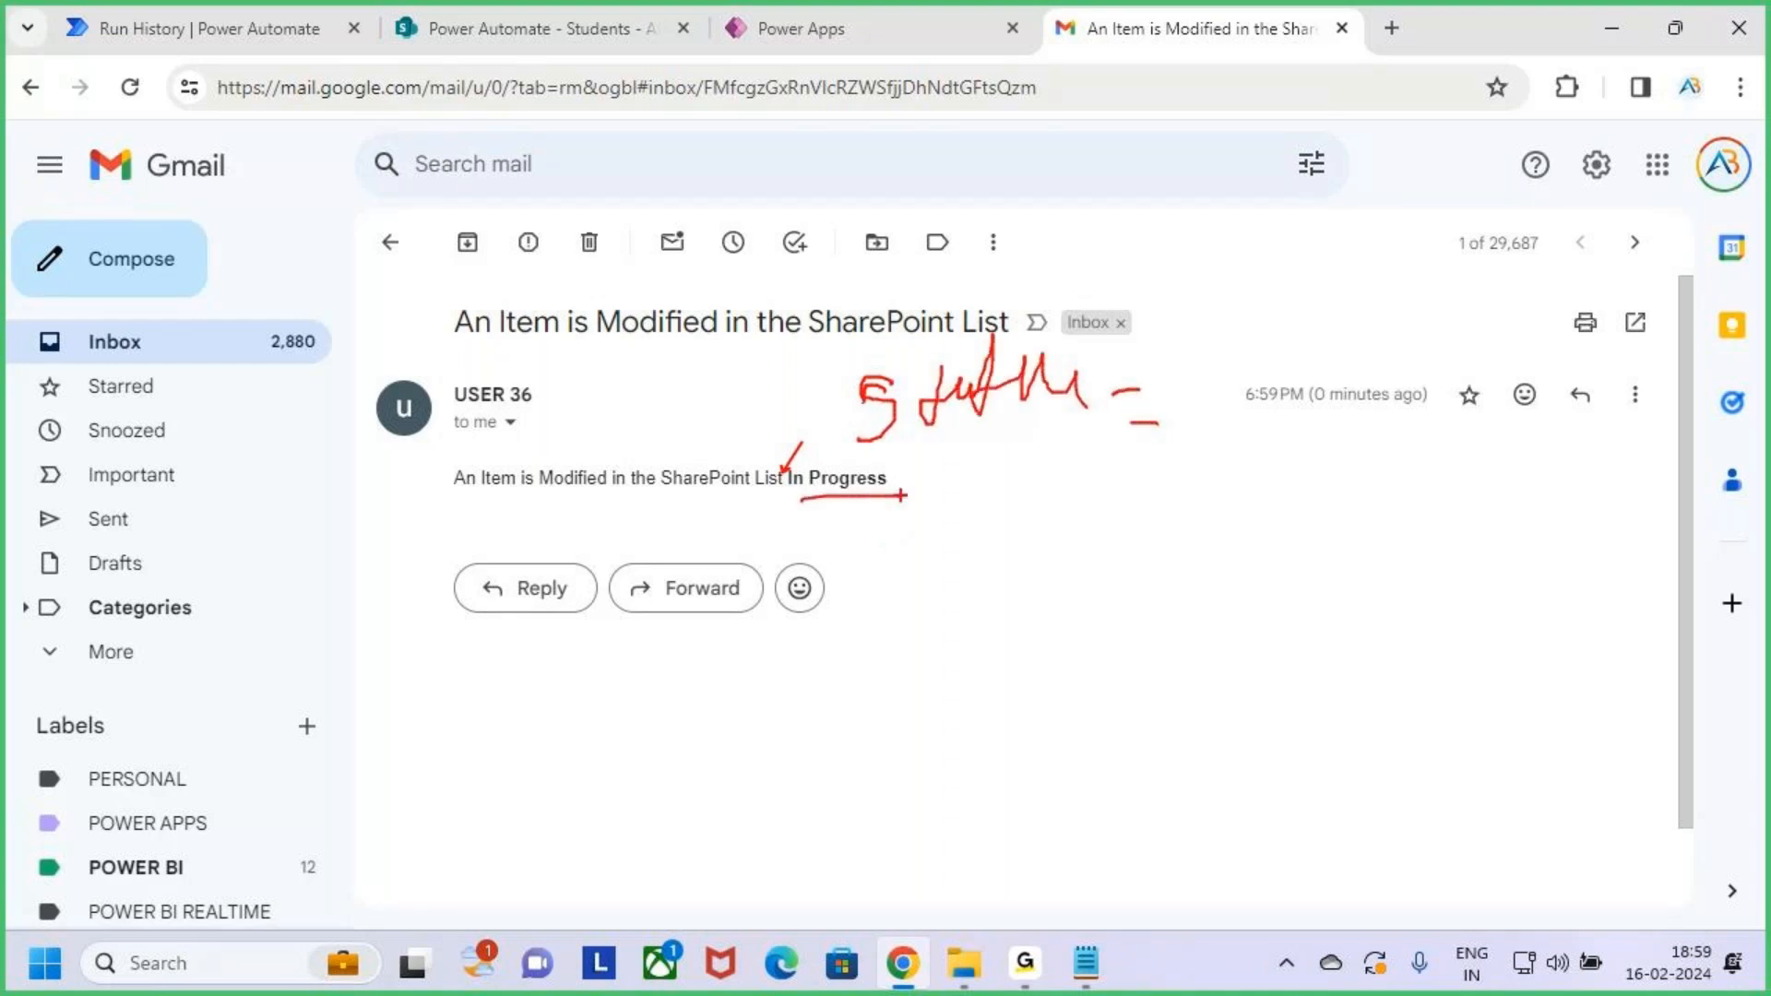
key("Escape")
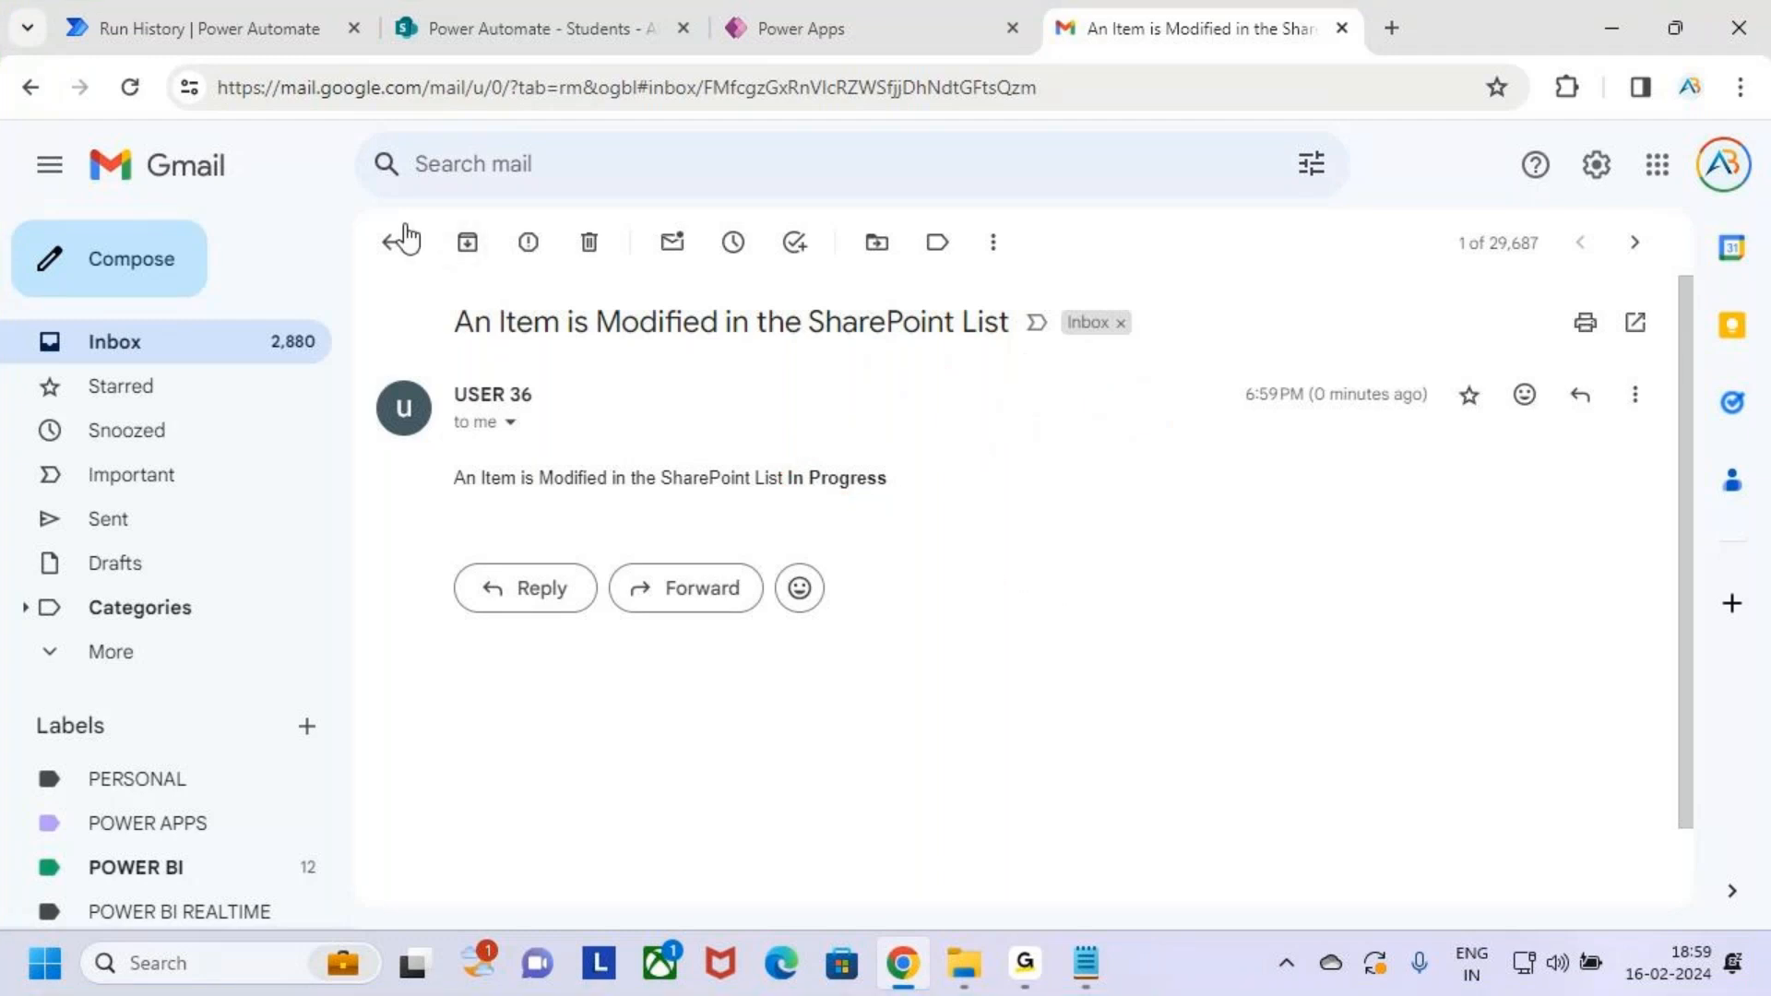
Return to the inbox and bring the Cloud Flows Notepad notes forward
left_click(392, 238)
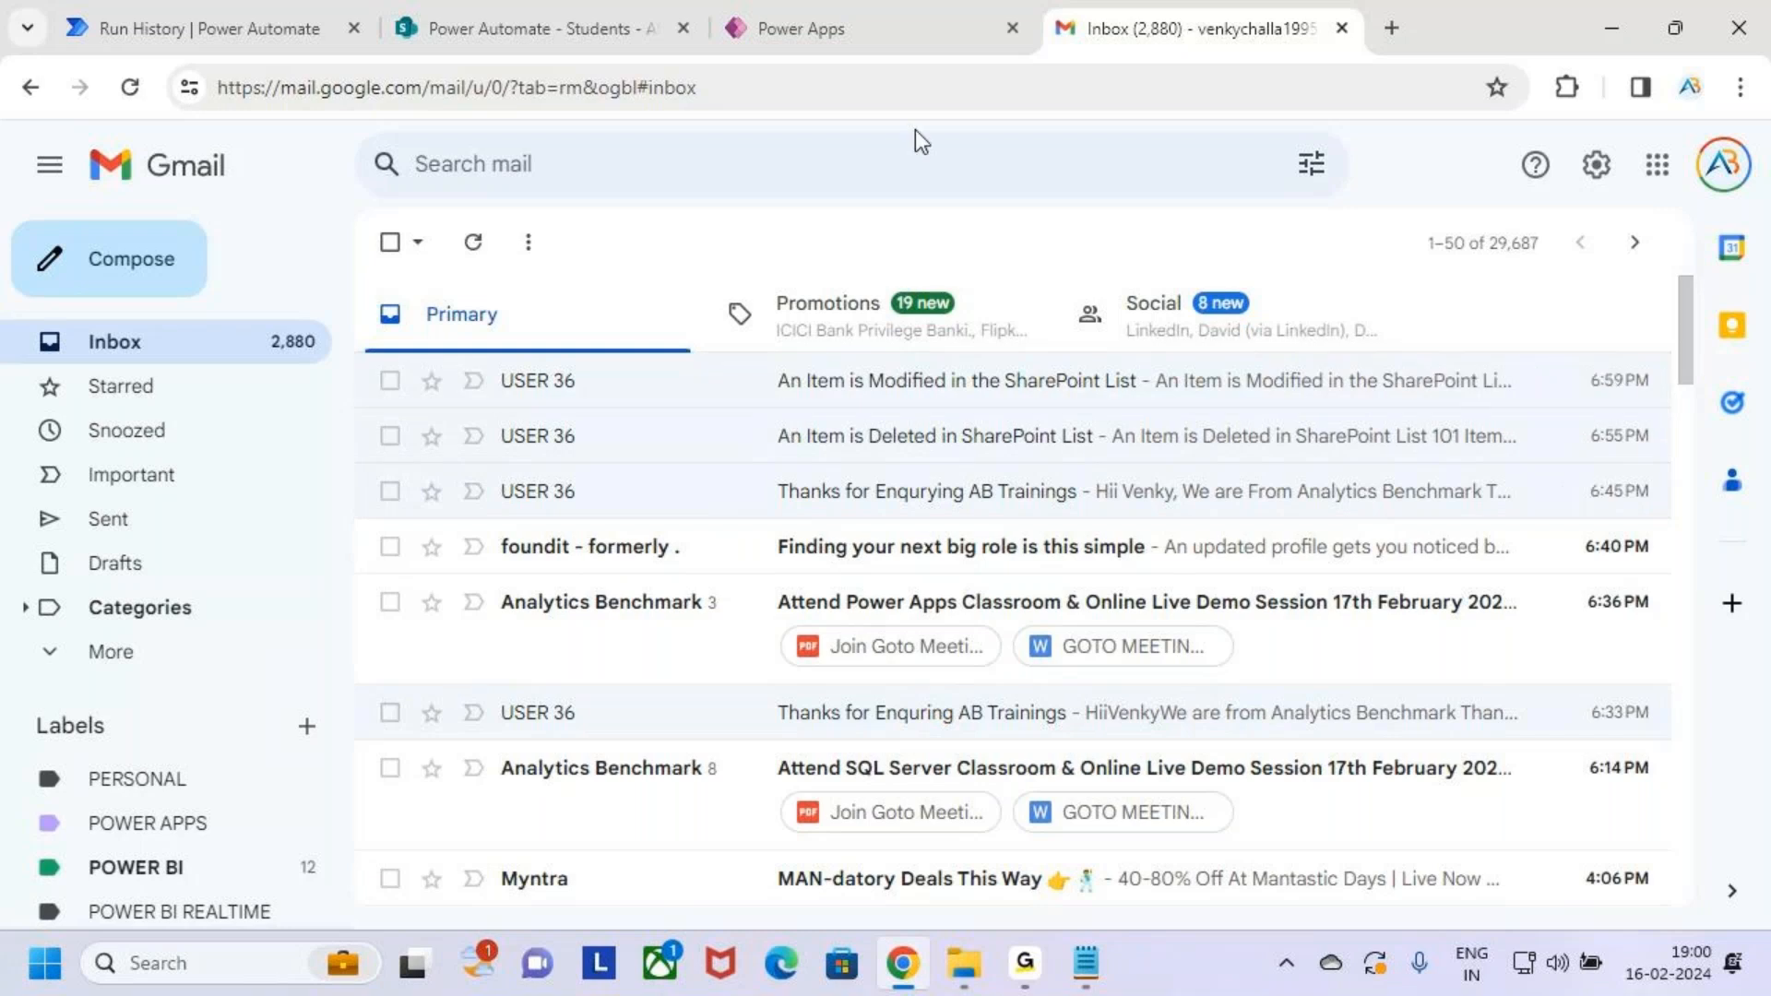
left_click(1086, 963)
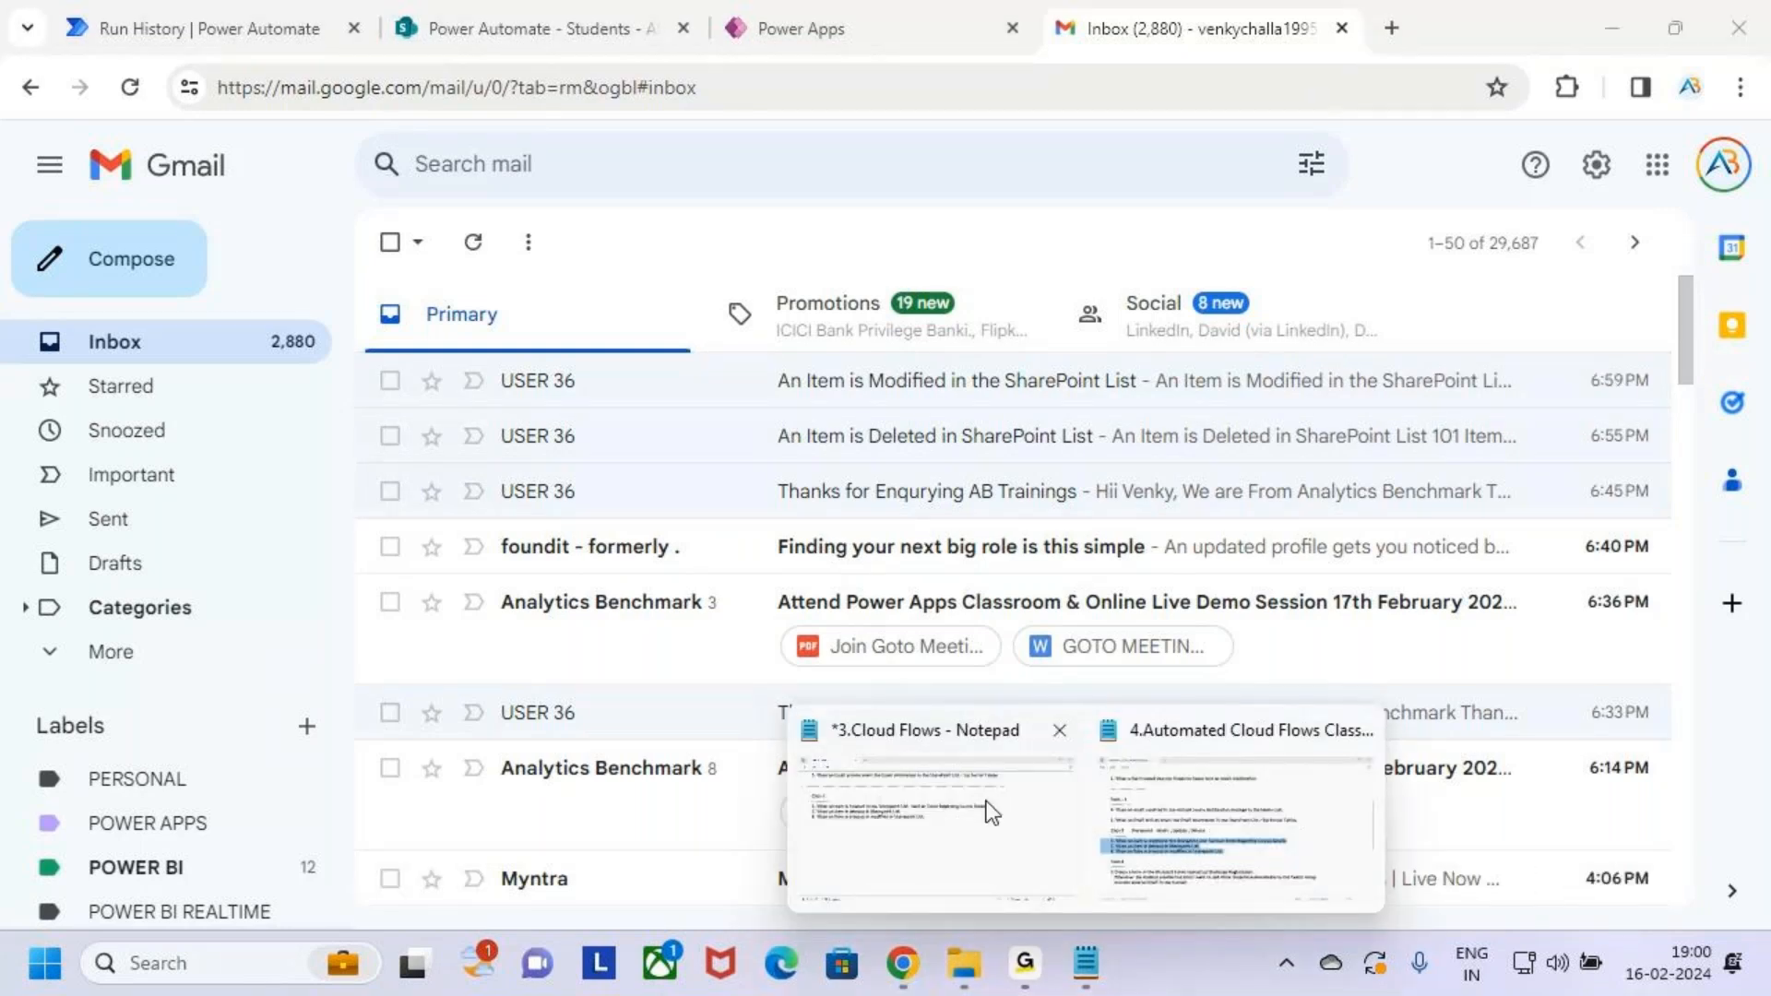
left_click(984, 811)
Highlight the Outlook-to-Teams flow description and 'Sharepoint List' in item 6
scroll(313, 424, "up", 2)
scroll(318, 415, "up", 1)
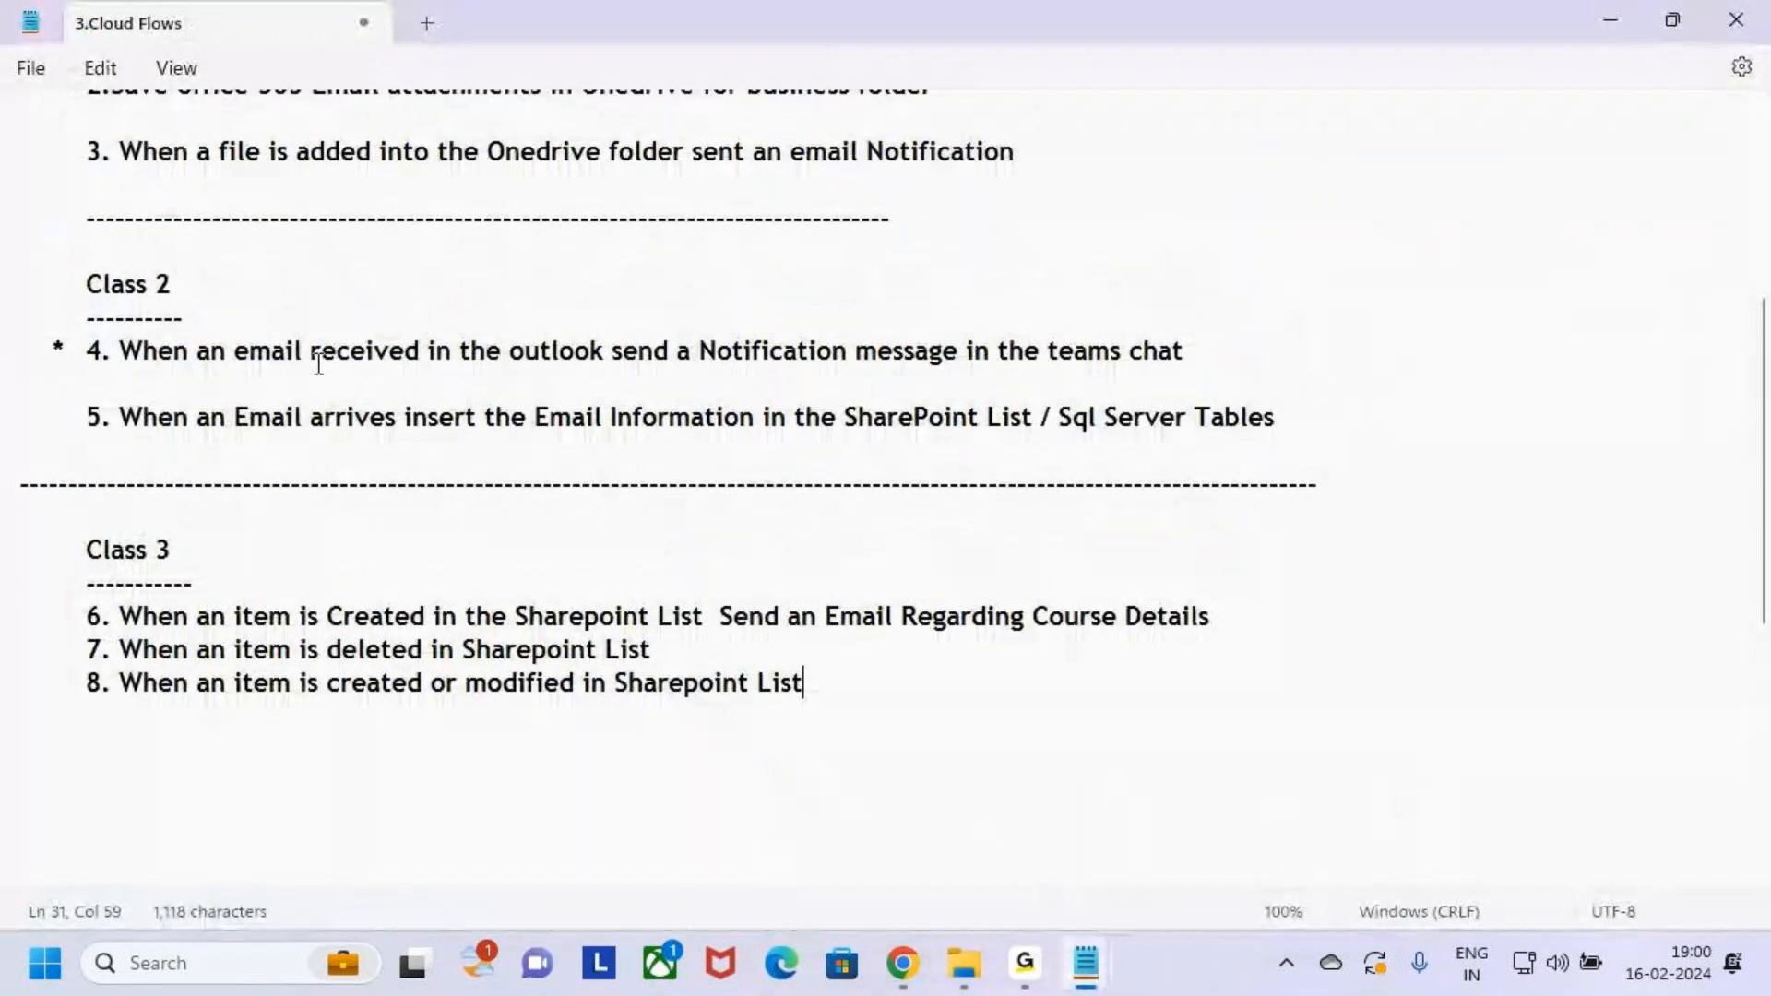
left_click_drag(487, 355, 1190, 380)
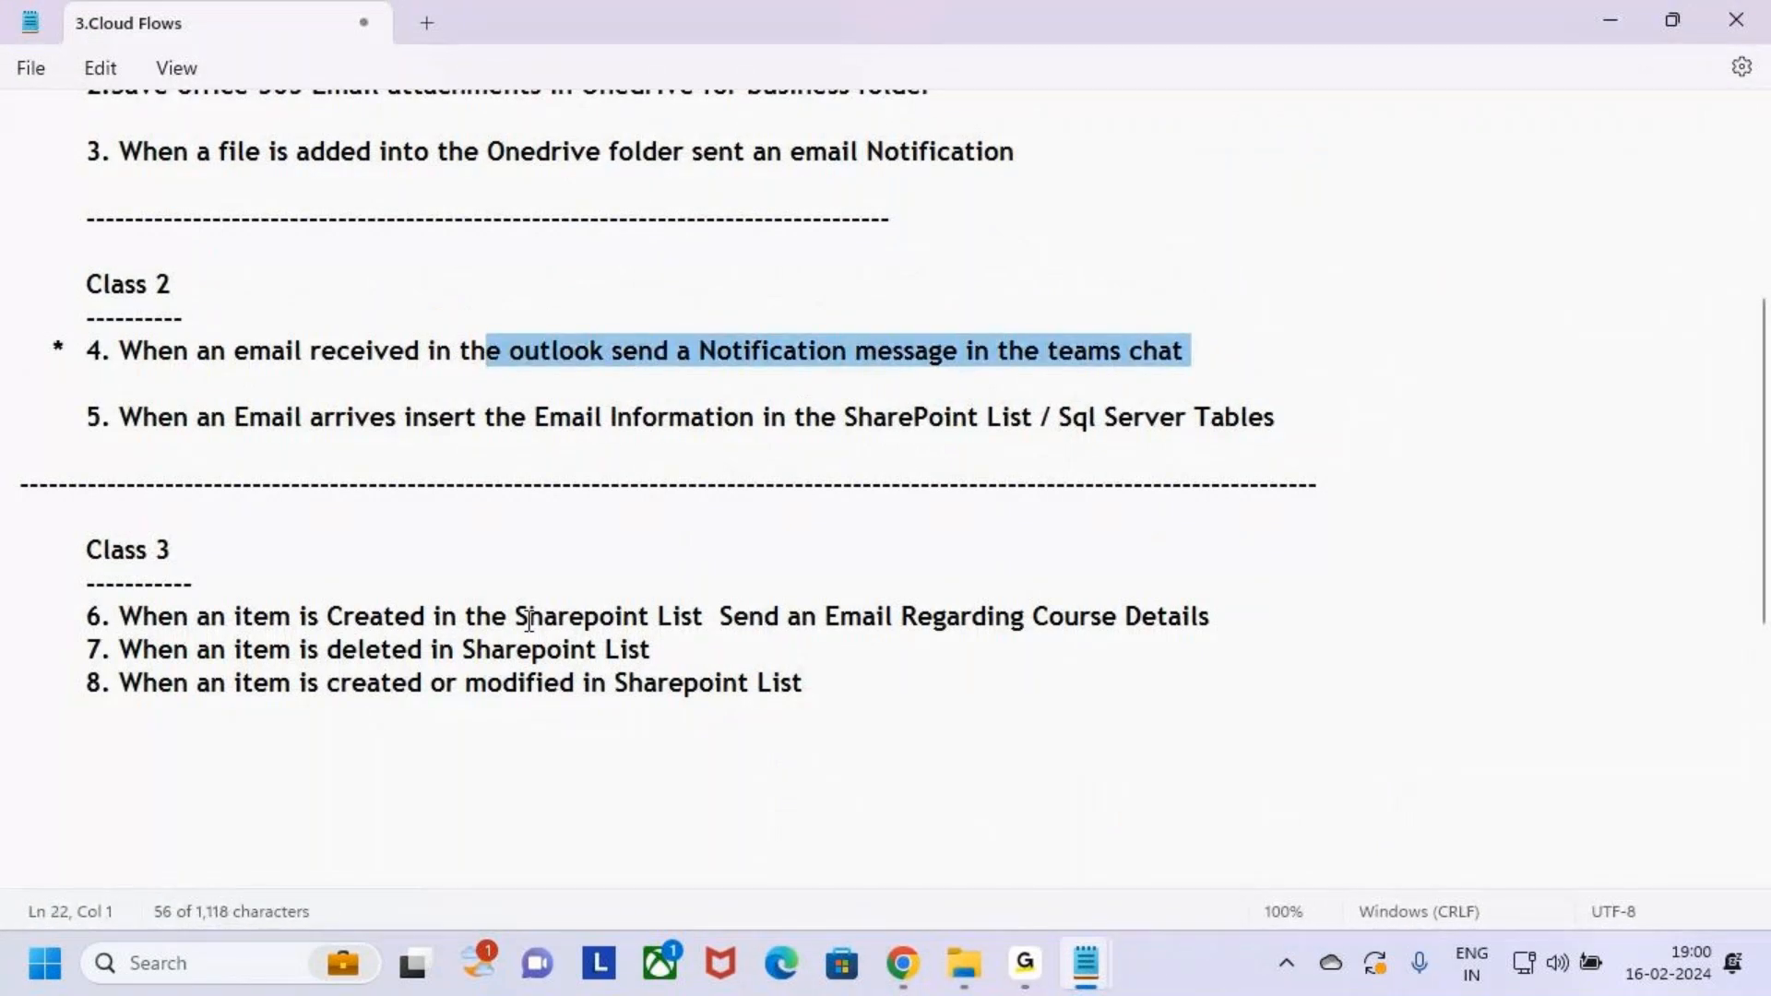
left_click_drag(515, 617, 724, 614)
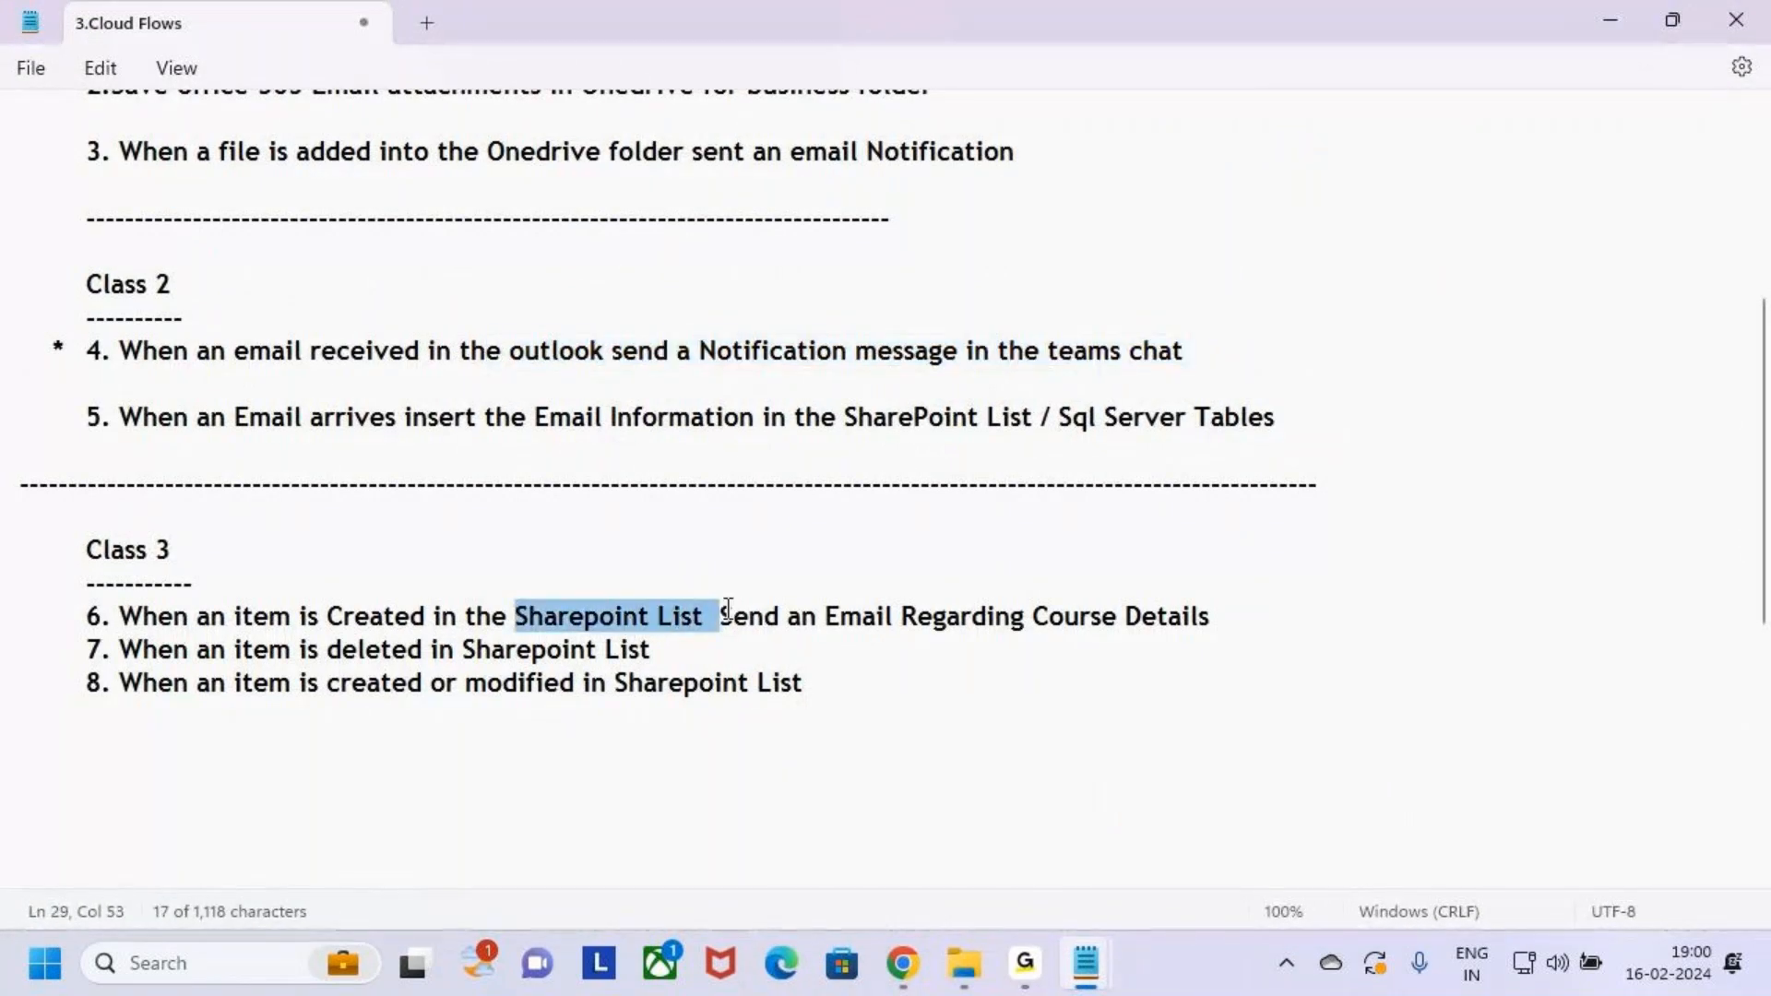
Highlight the Class 3 flow items, including the item-deleted and created-or-modified flows, then return to the browser
left_click(846, 680)
left_click(721, 645)
left_click_drag(804, 685, 4, 558)
left_click(1079, 877)
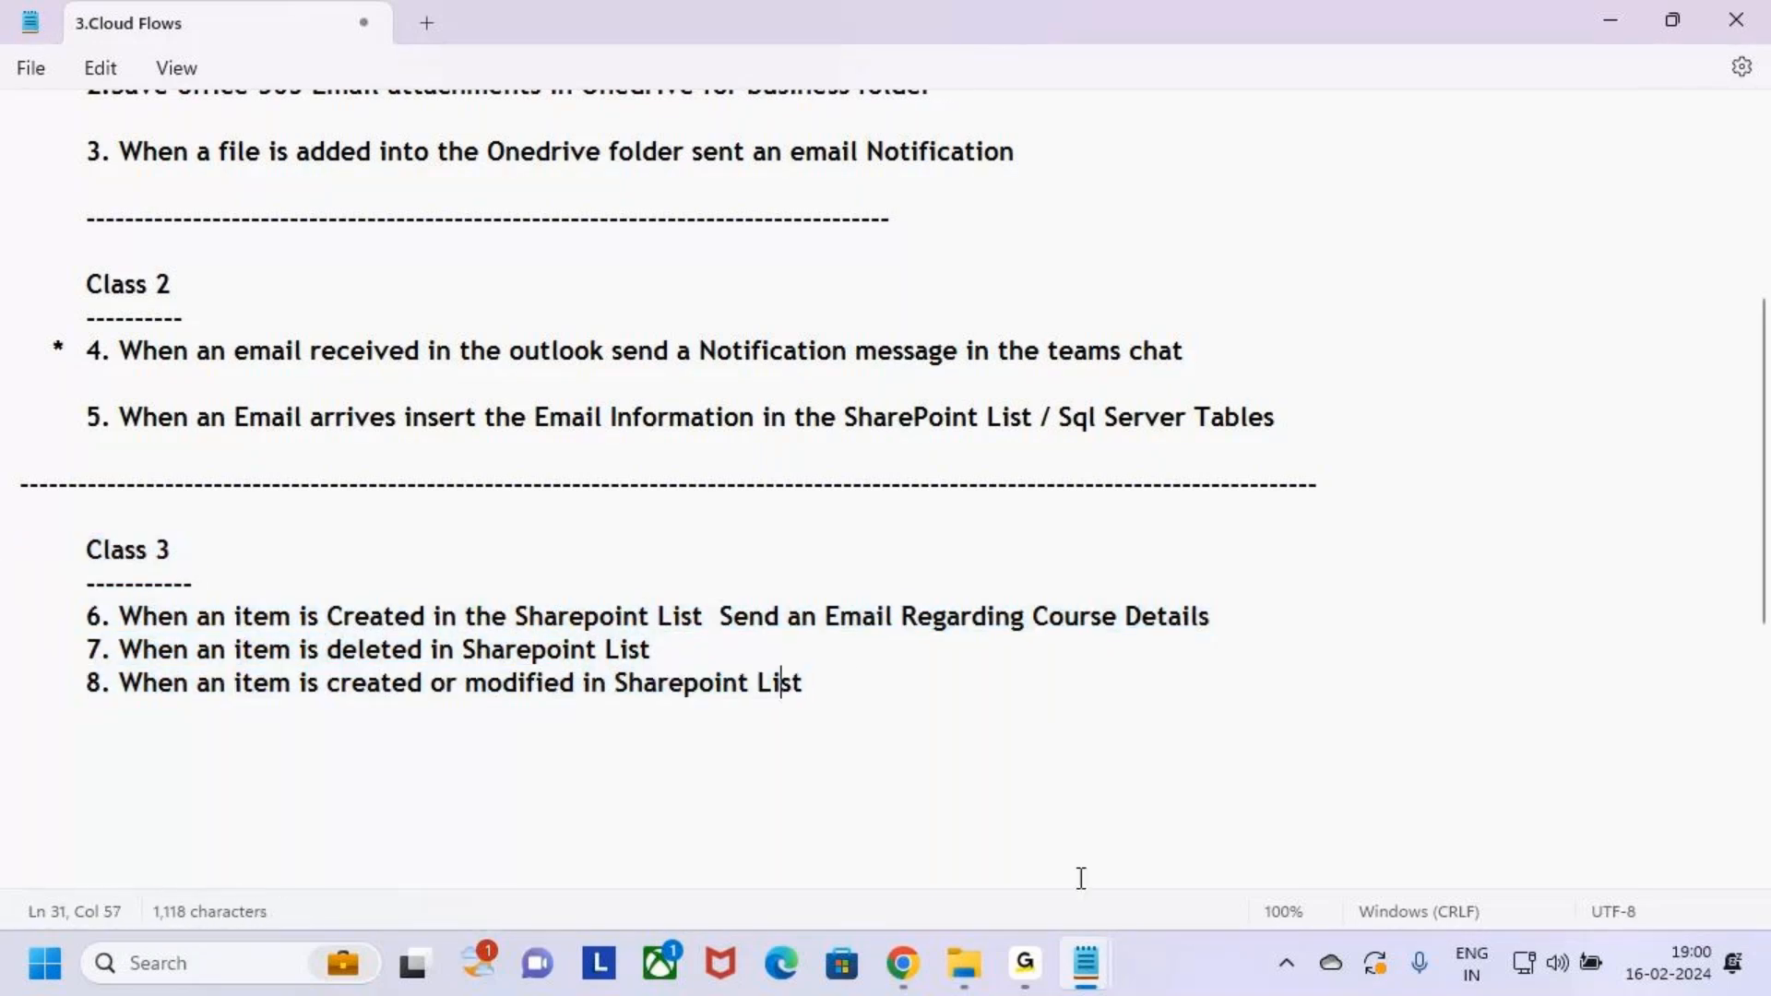
left_click(906, 969)
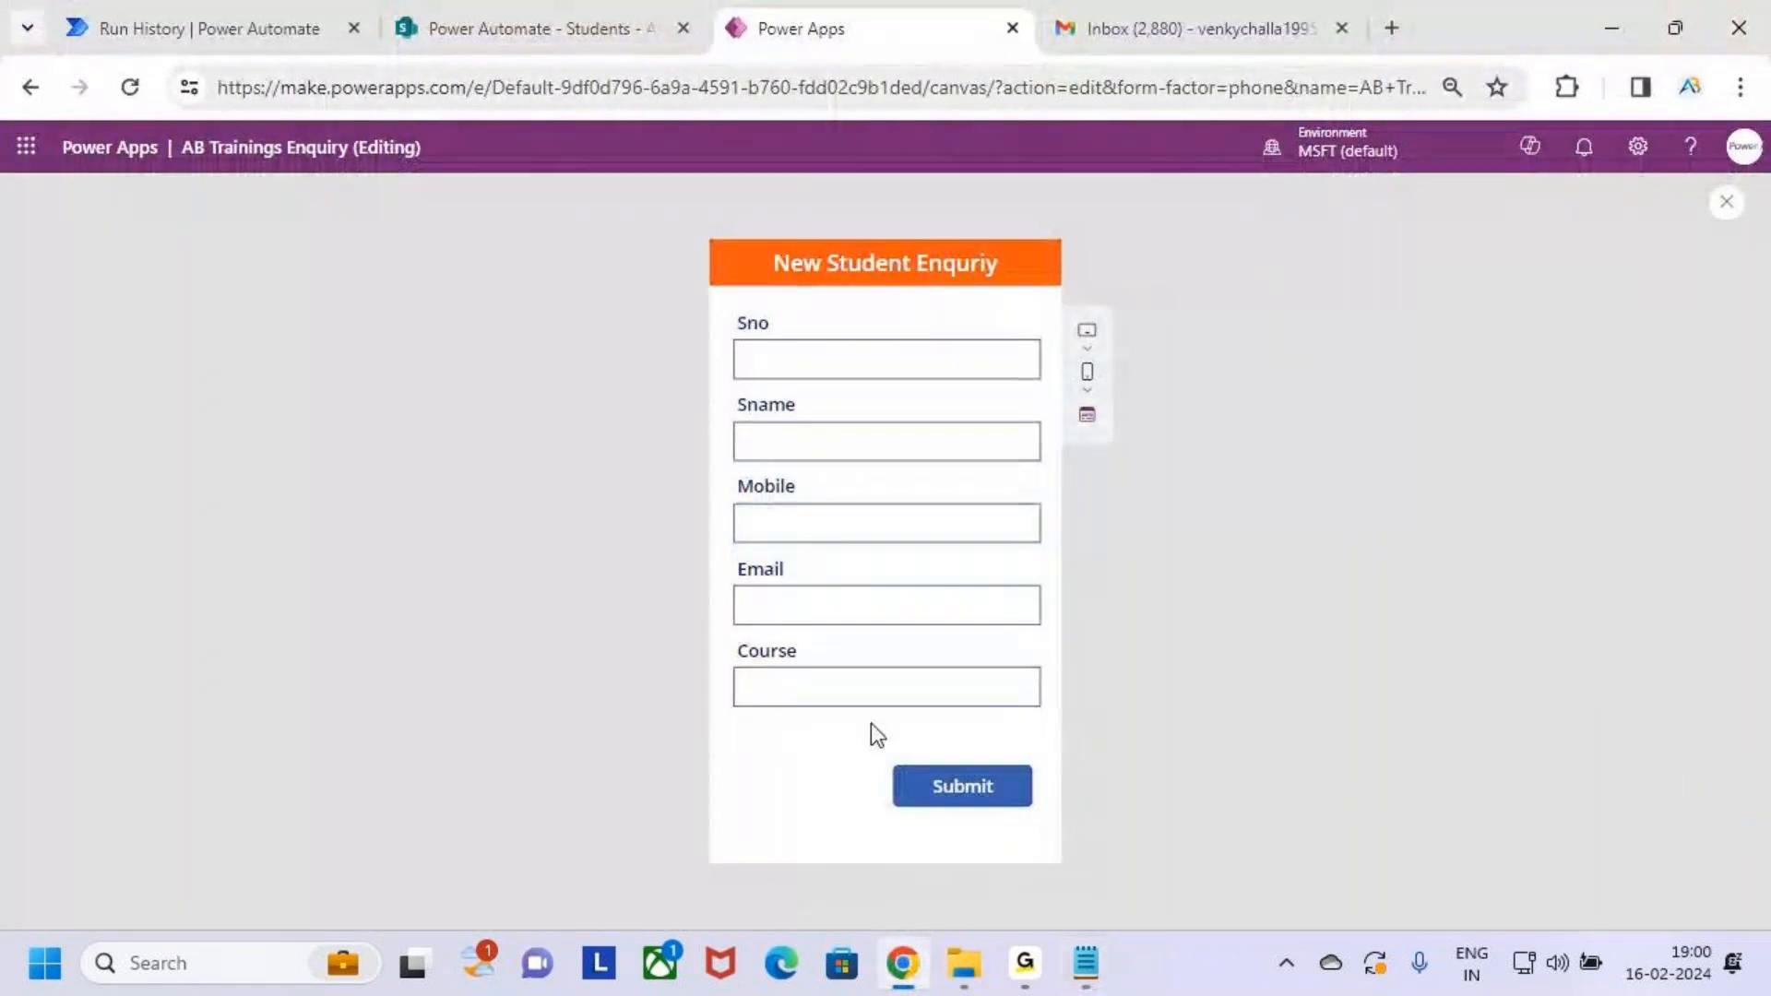
Flip through the SharePoint Students list, New Student Enquiry app and flow run history tabs
left_click(500, 23)
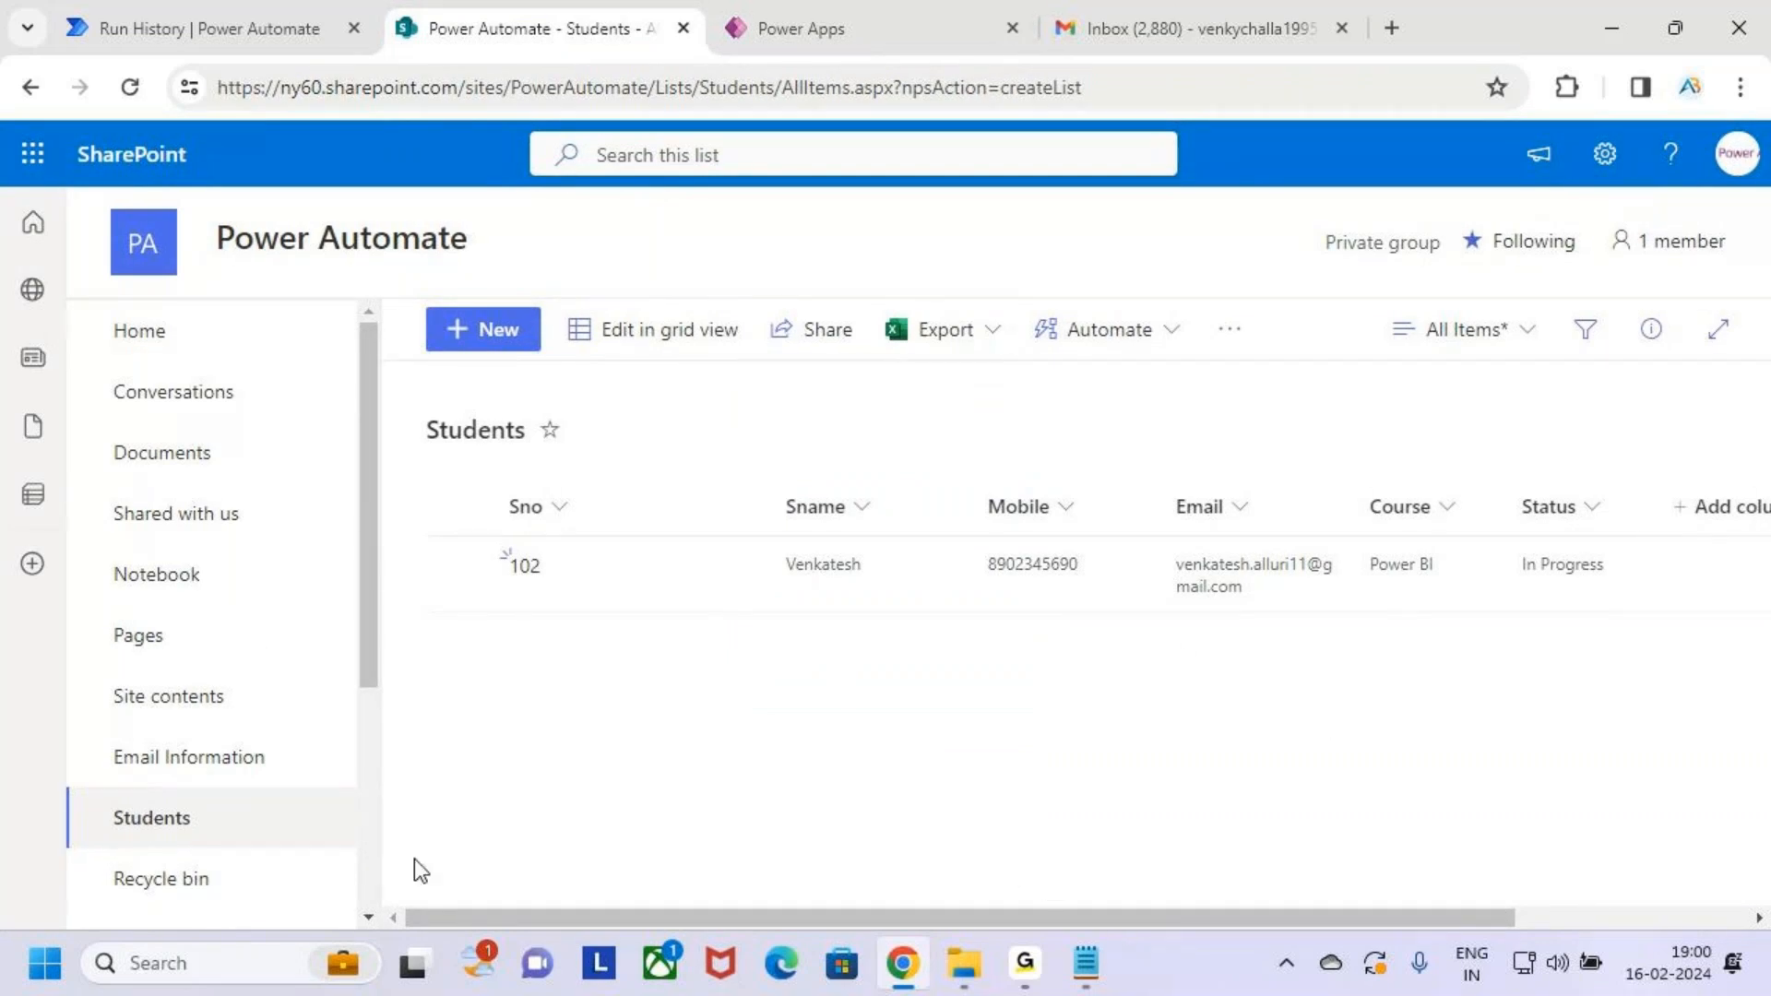
left_click(228, 4)
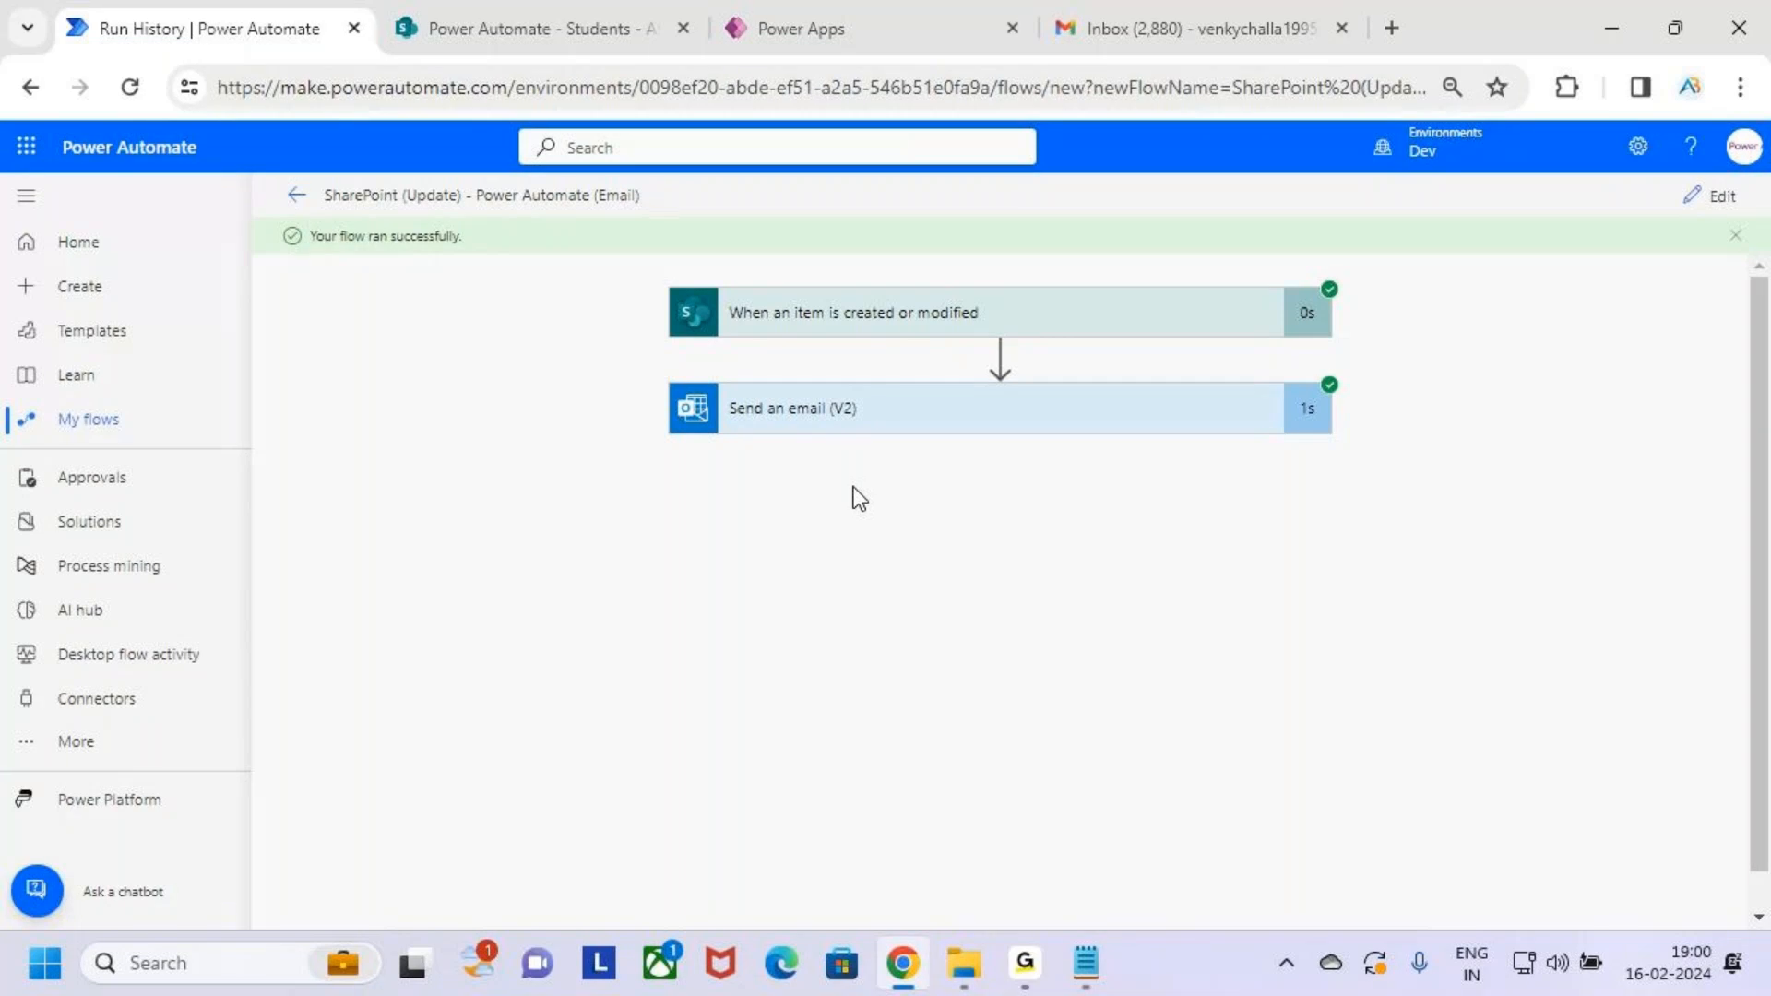
left_click(872, 23)
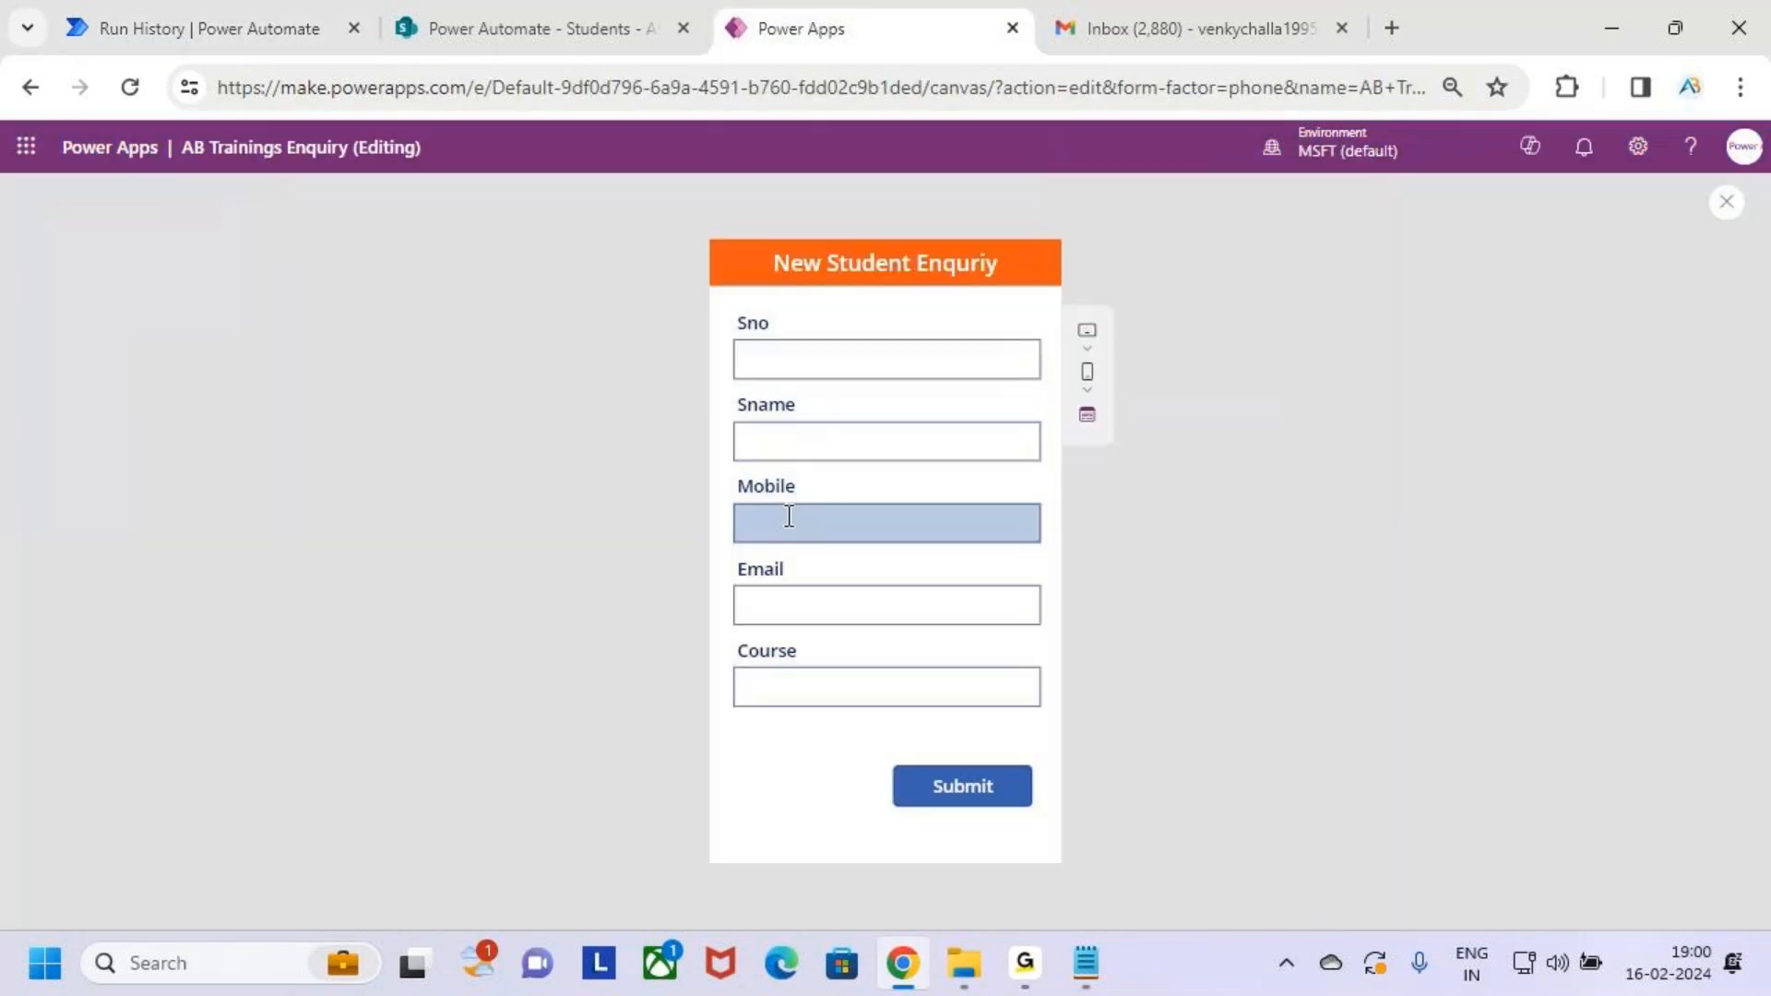
left_click(232, 5)
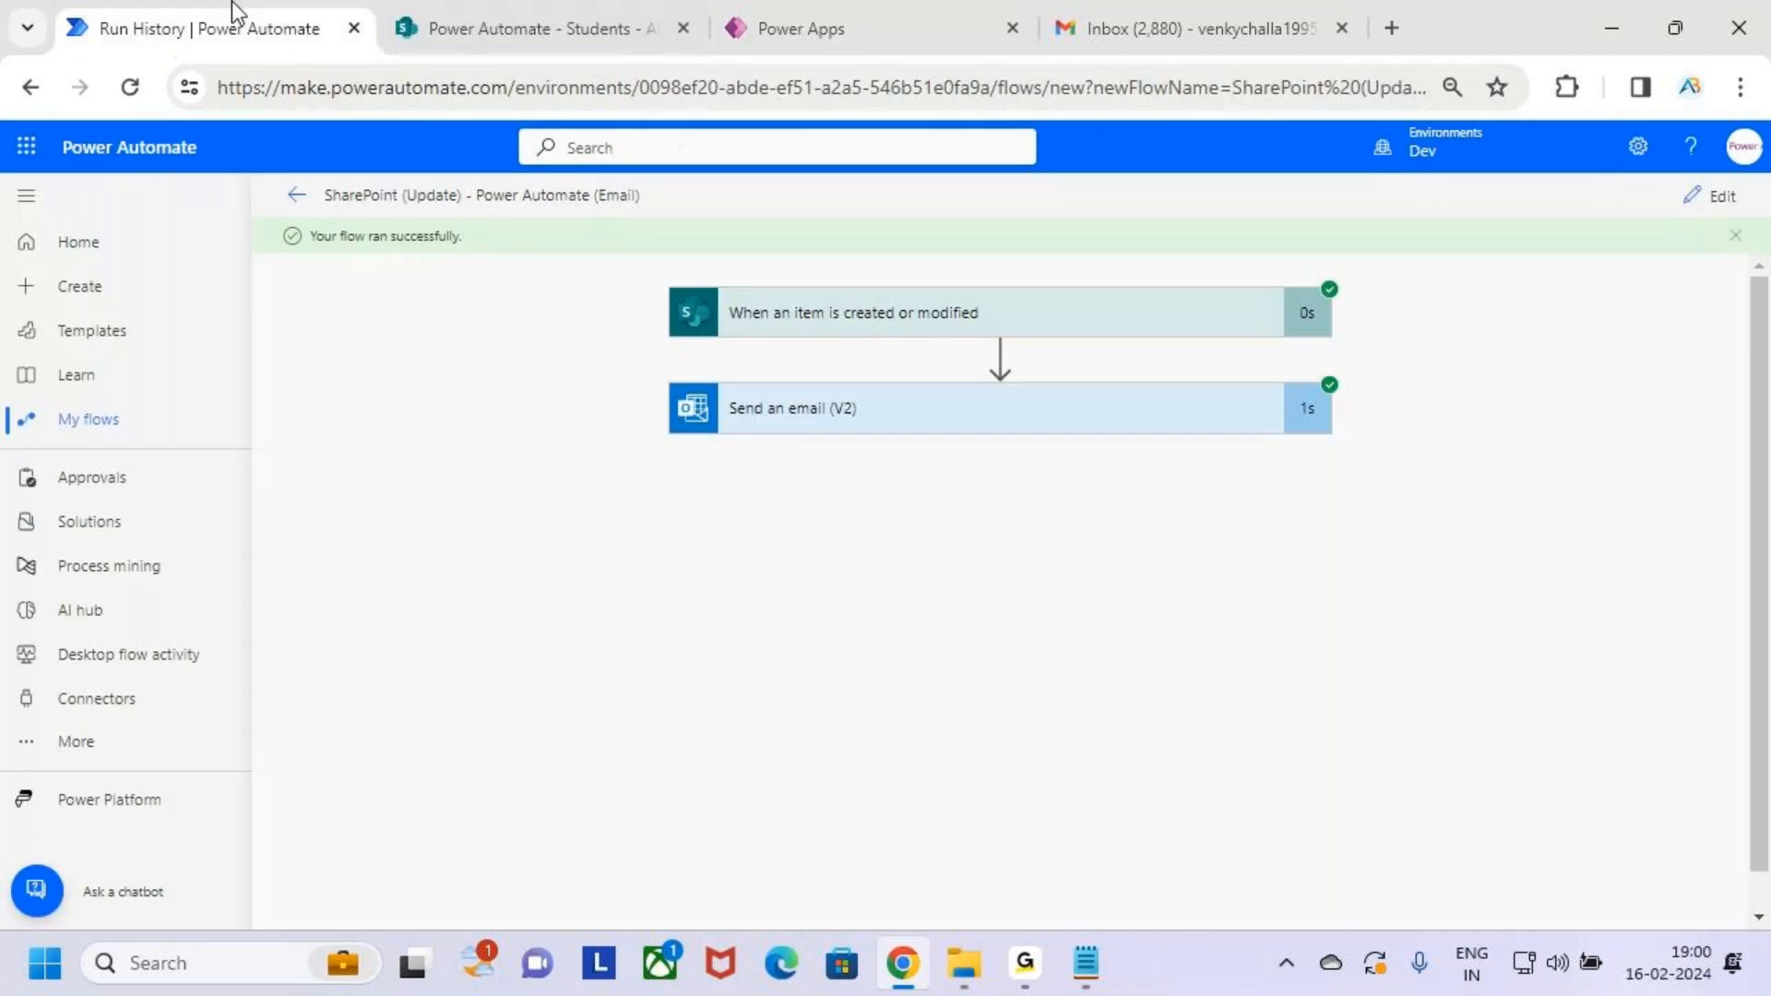
Bring the '4.Automated Cloud Flows' Notepad notes to the front
mouse_move(1085, 963)
left_click(1266, 839)
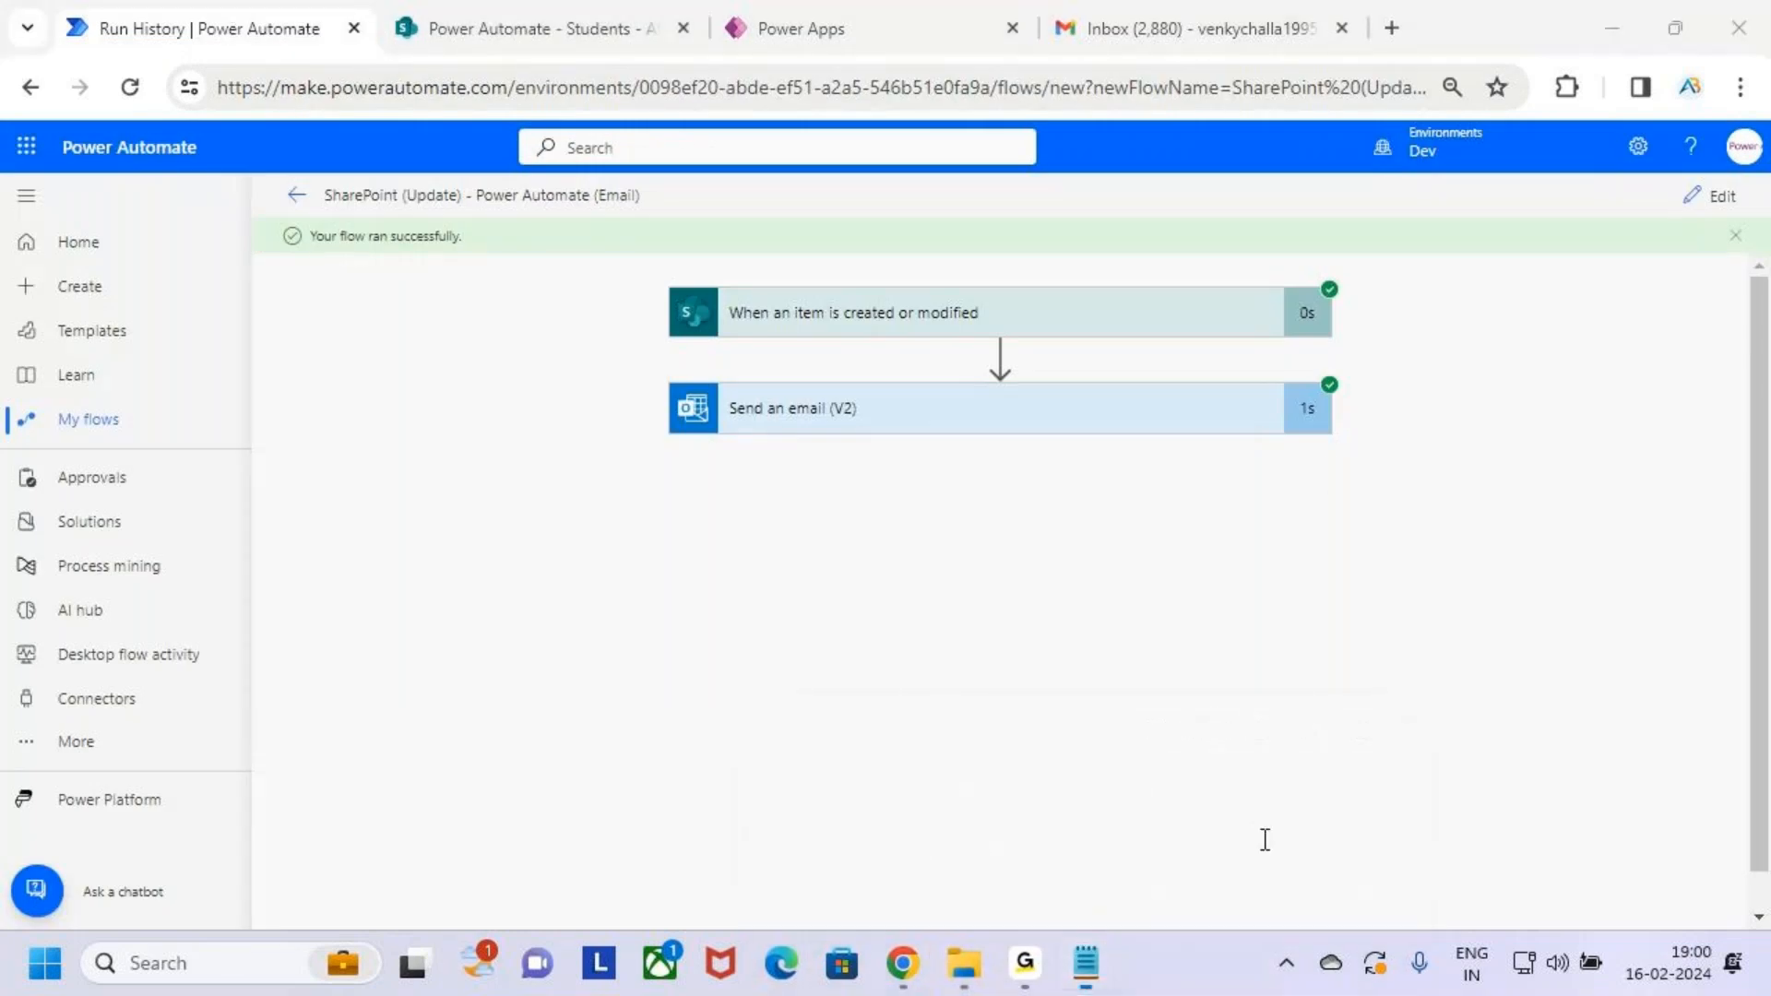
left_click(276, 680)
Scroll to Class 6 and highlight the text of task 9
scroll(323, 715, "down", 3)
scroll(771, 498, "up", 2)
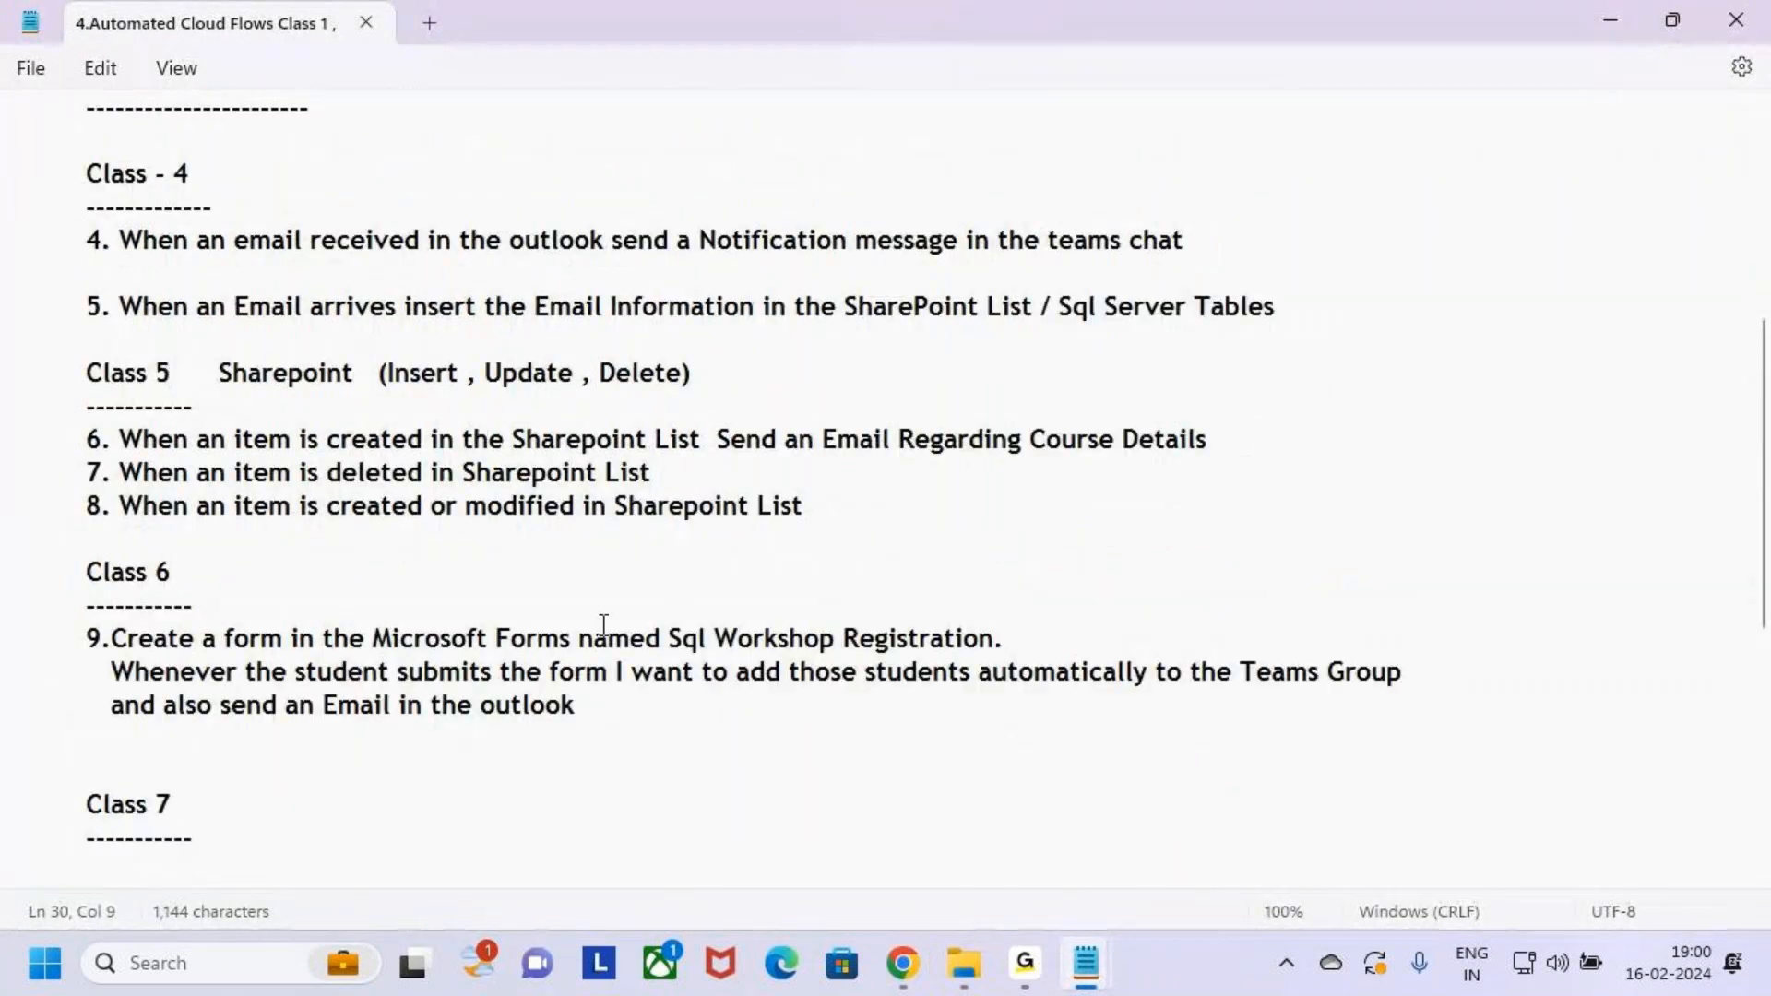
scroll(590, 622, "down", 1)
left_click_drag(214, 540, 361, 540)
left_click_drag(609, 612, 57, 538)
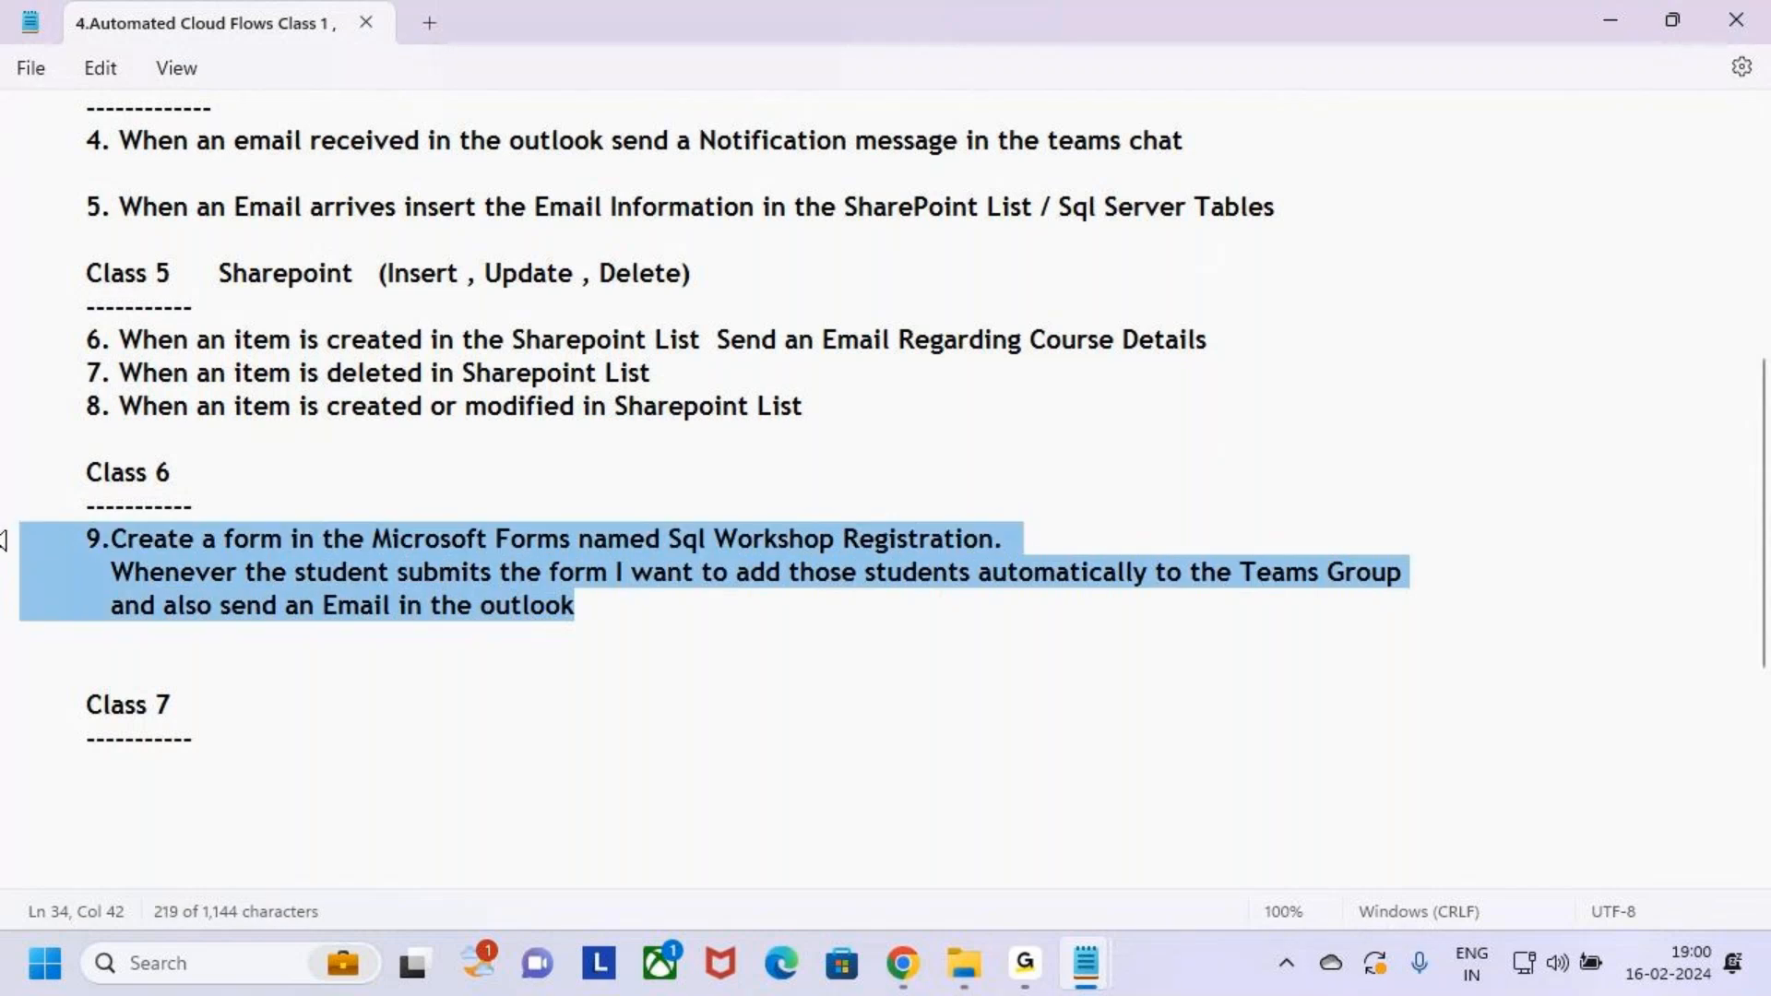
left_click(638, 612)
Box and arrow 'Sql Workshop Registration' and 'form in the Microsoft Forms' with on-screen drawing
key("ctrl+2")
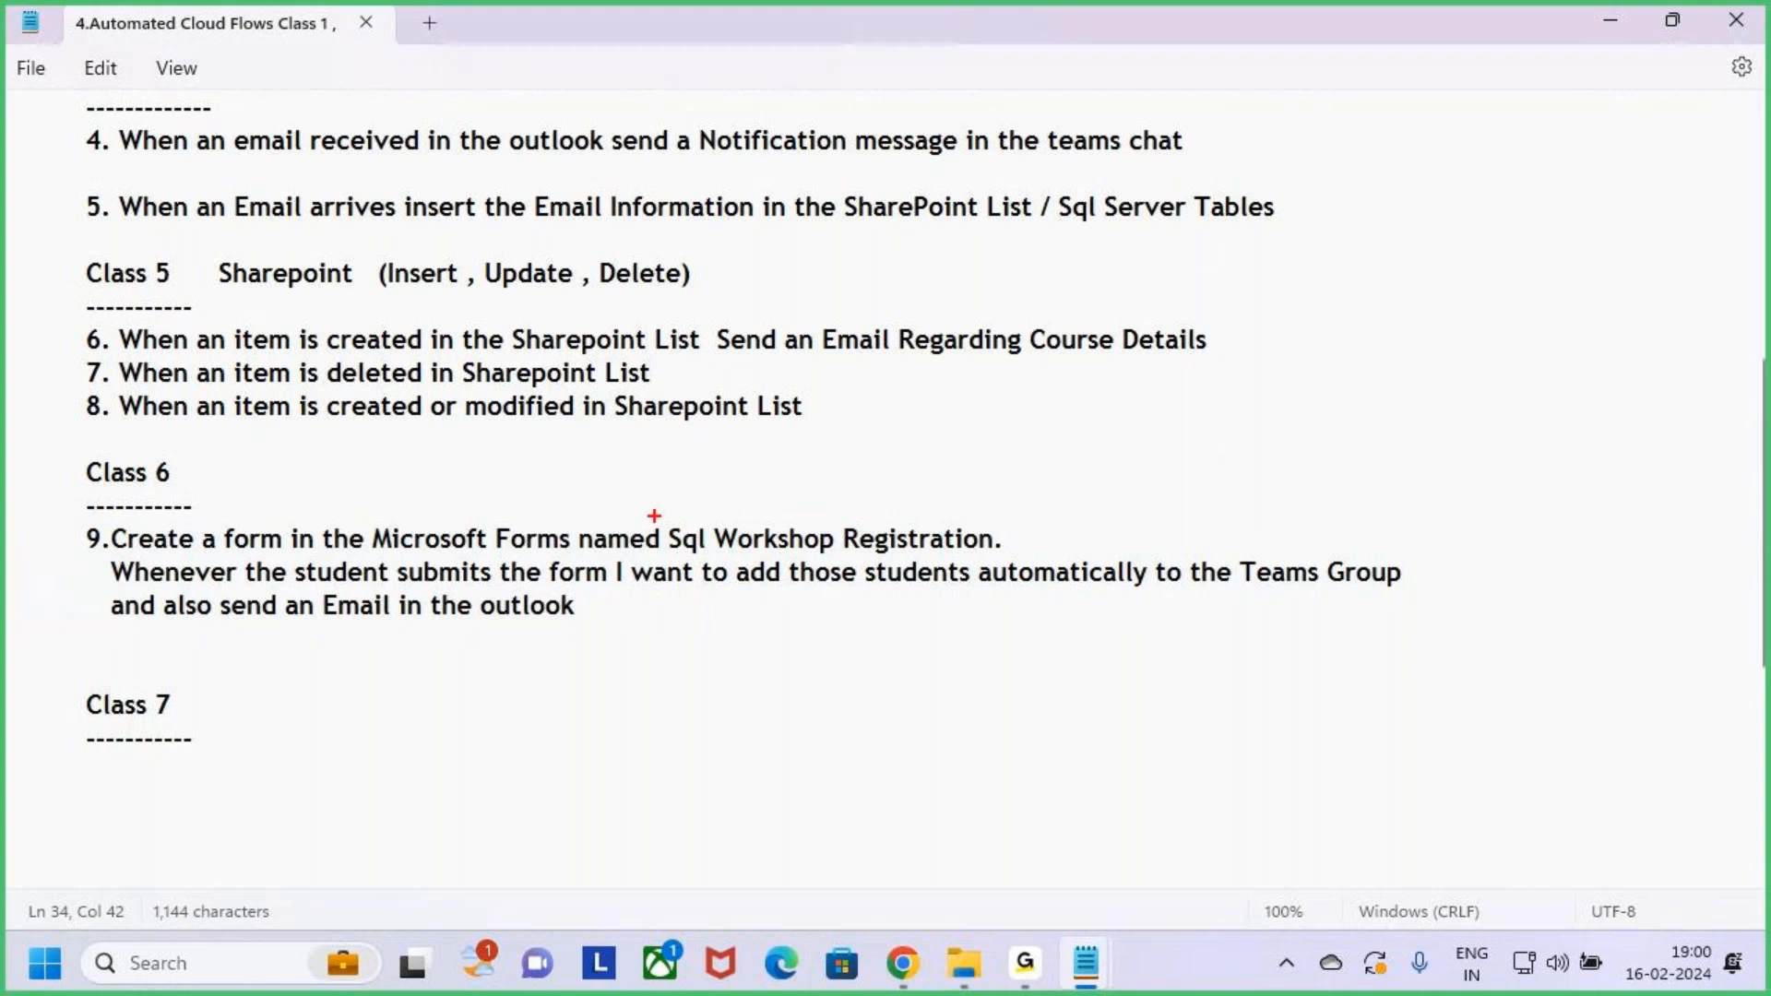
mouse_move(653, 514)
left_mouse_down()
mouse_move(937, 574)
mouse_move(1021, 563)
left_mouse_up()
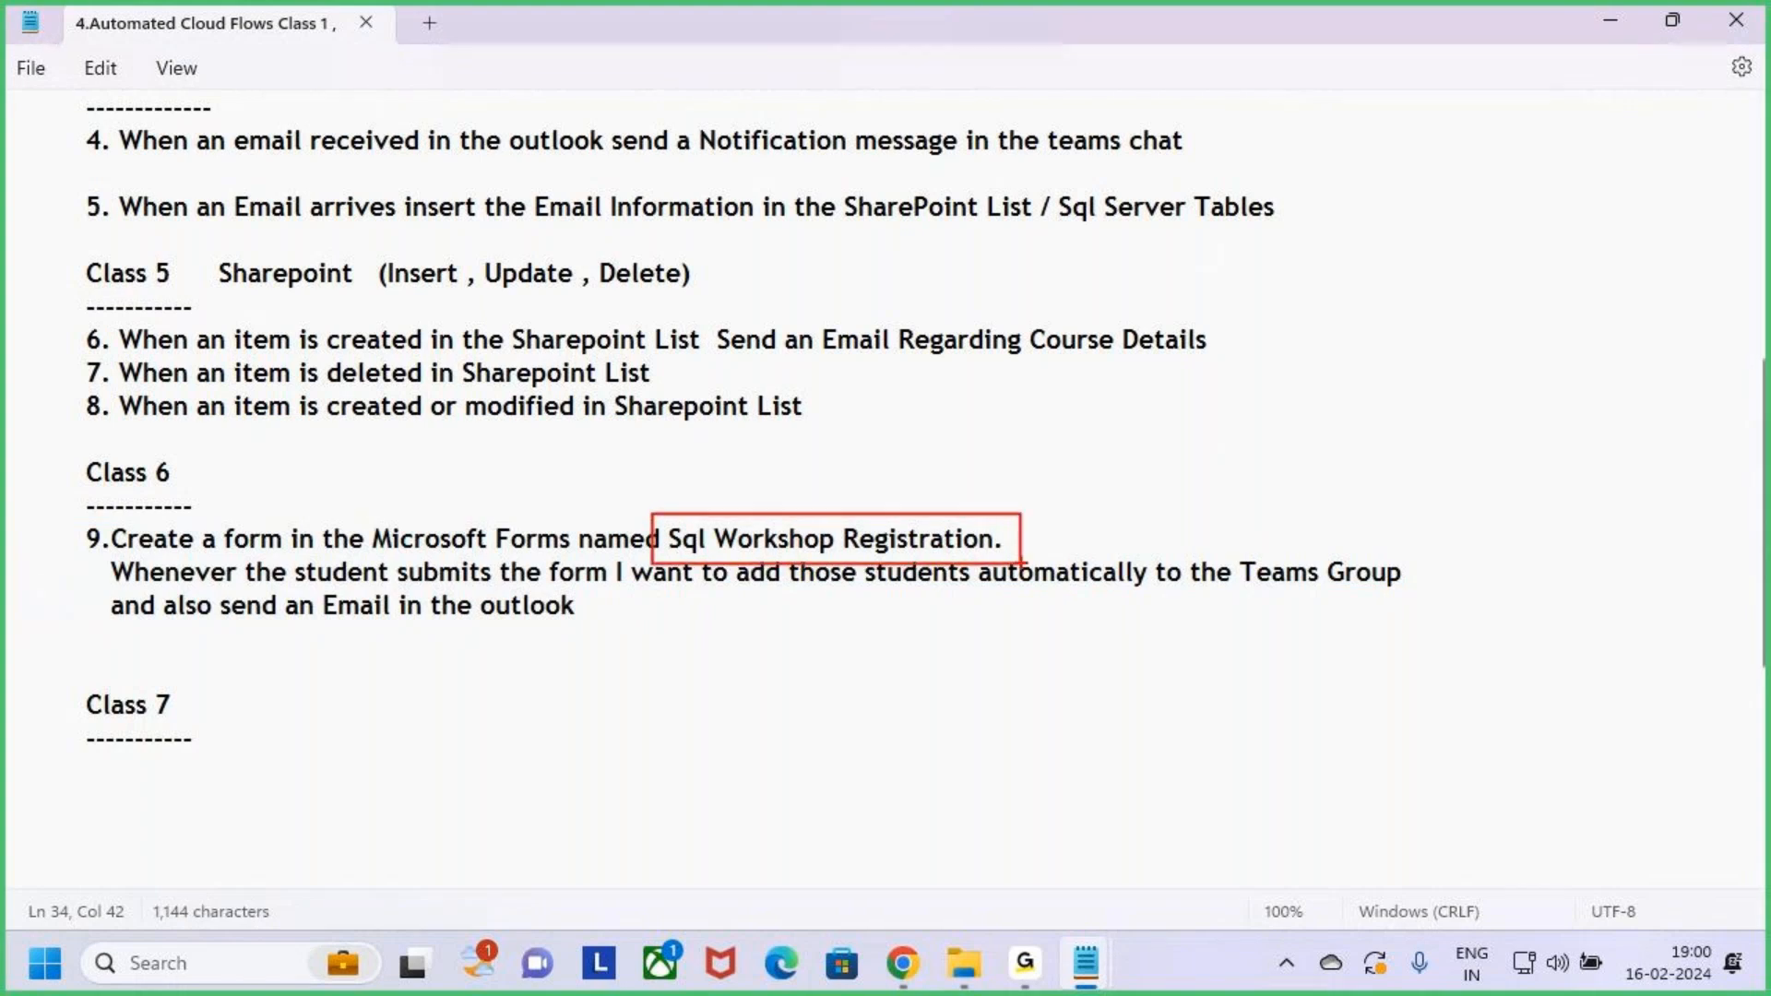
left_click_drag(824, 455, 841, 516)
mouse_move(212, 523)
left_mouse_down()
mouse_move(365, 565)
mouse_move(587, 562)
left_mouse_up()
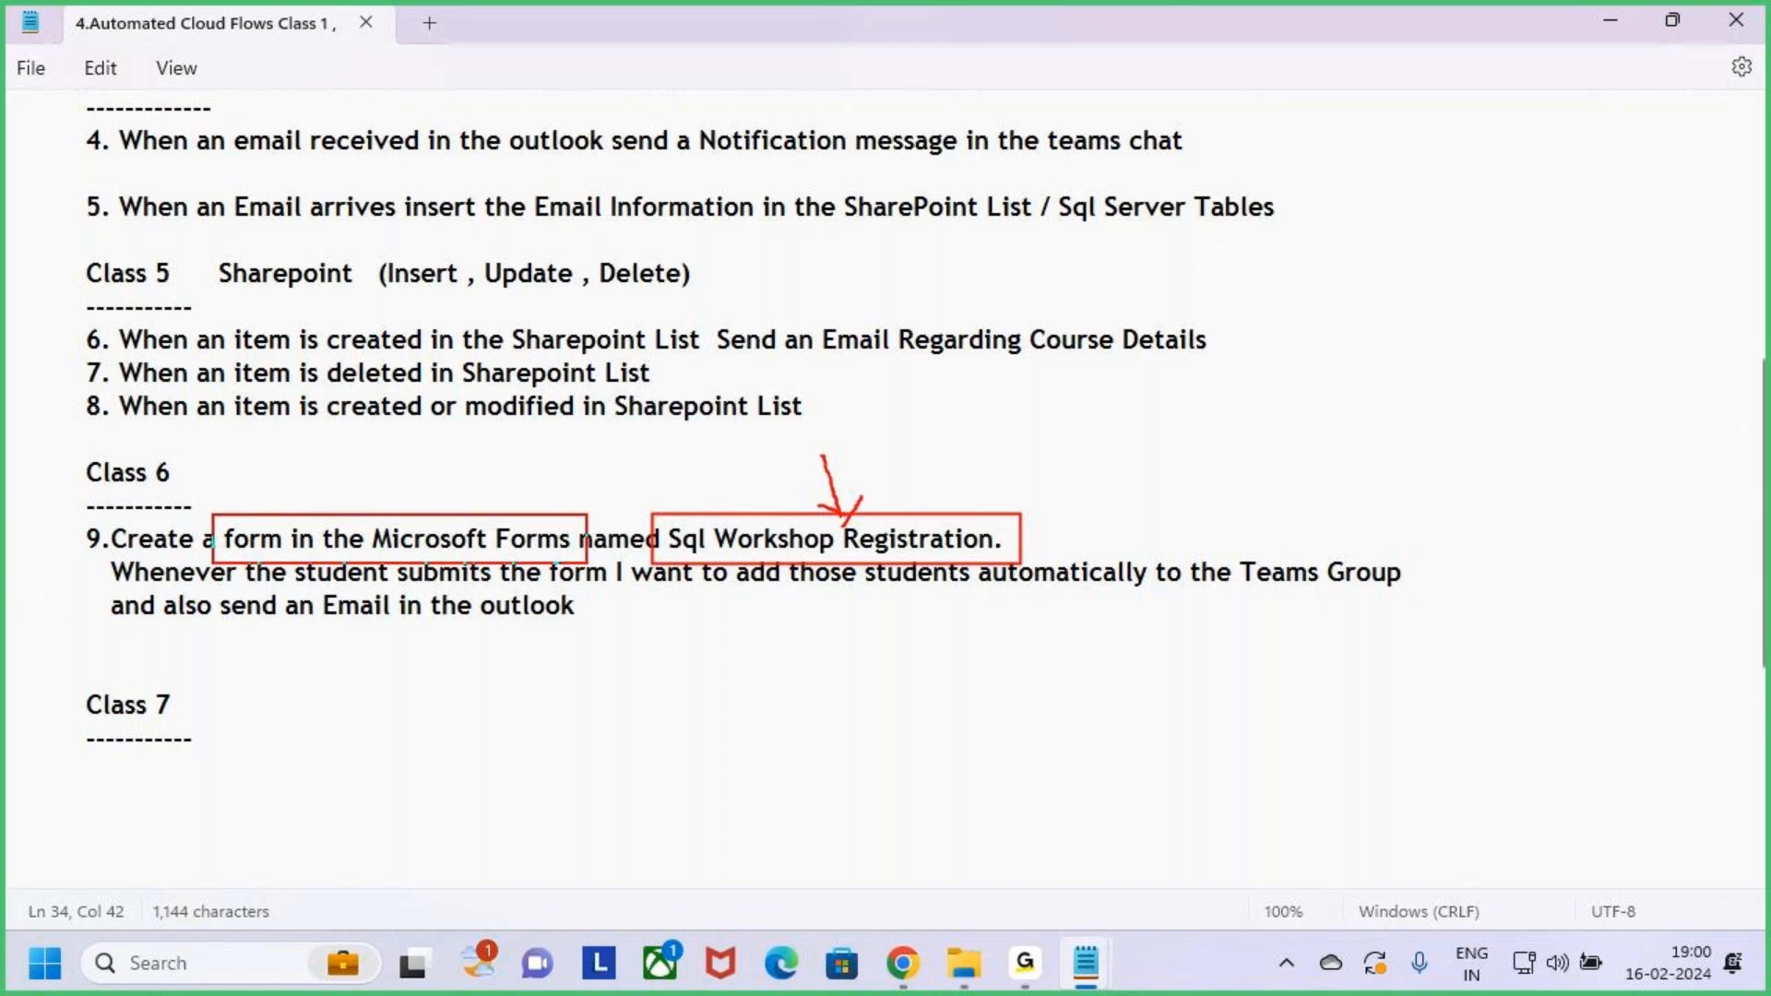
left_click_drag(496, 453, 498, 516)
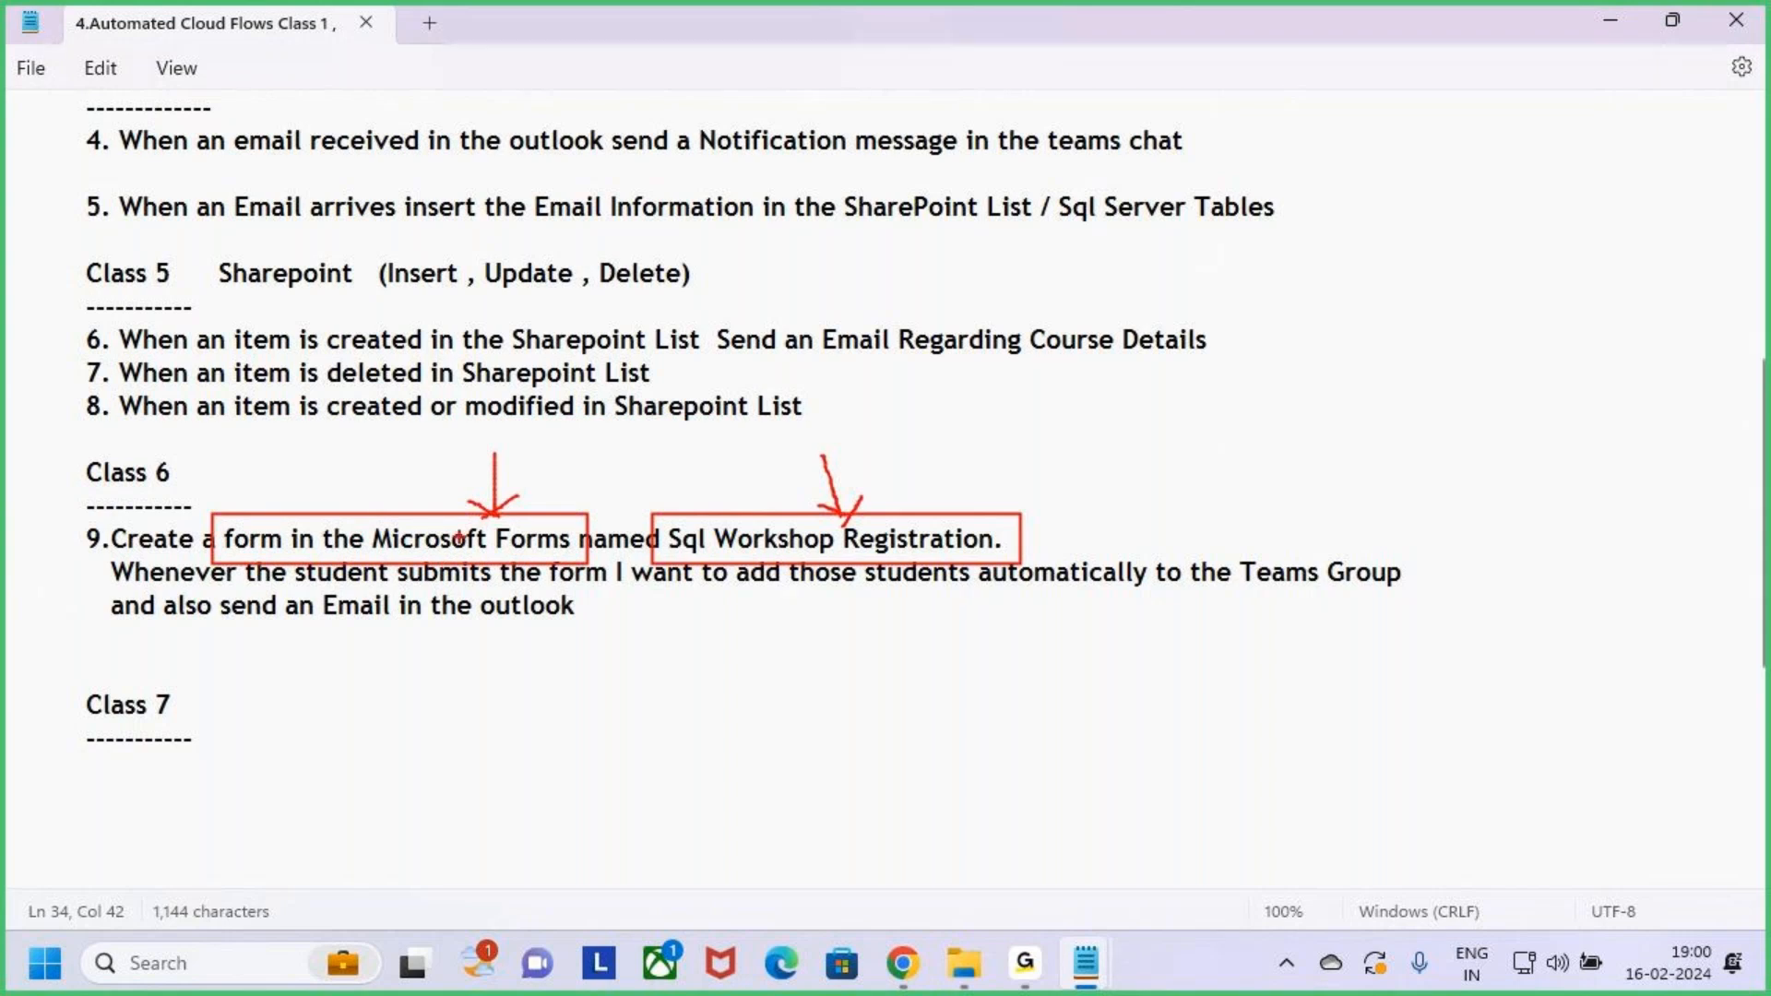
mouse_move(496, 451)
left_mouse_down()
mouse_move(495, 513)
mouse_move(466, 533)
left_mouse_up()
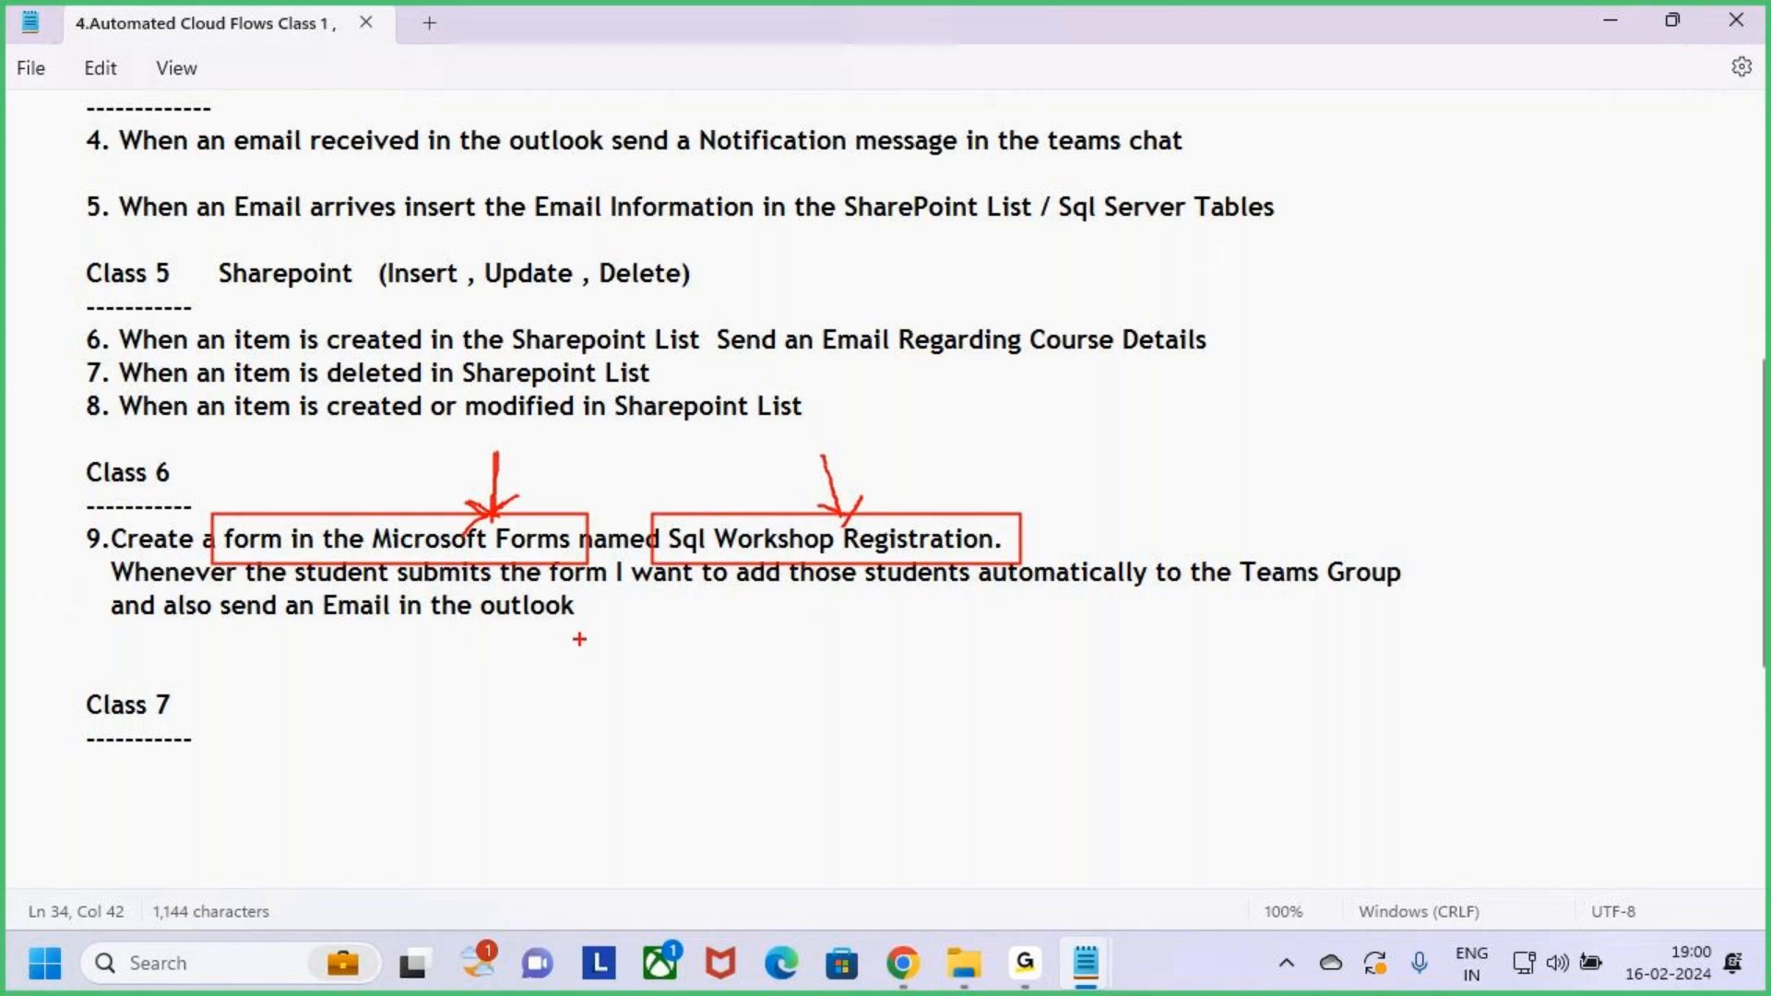
Highlight task 9's phrases on the form, adding students to the Teams Group, and sending an email
key("Escape")
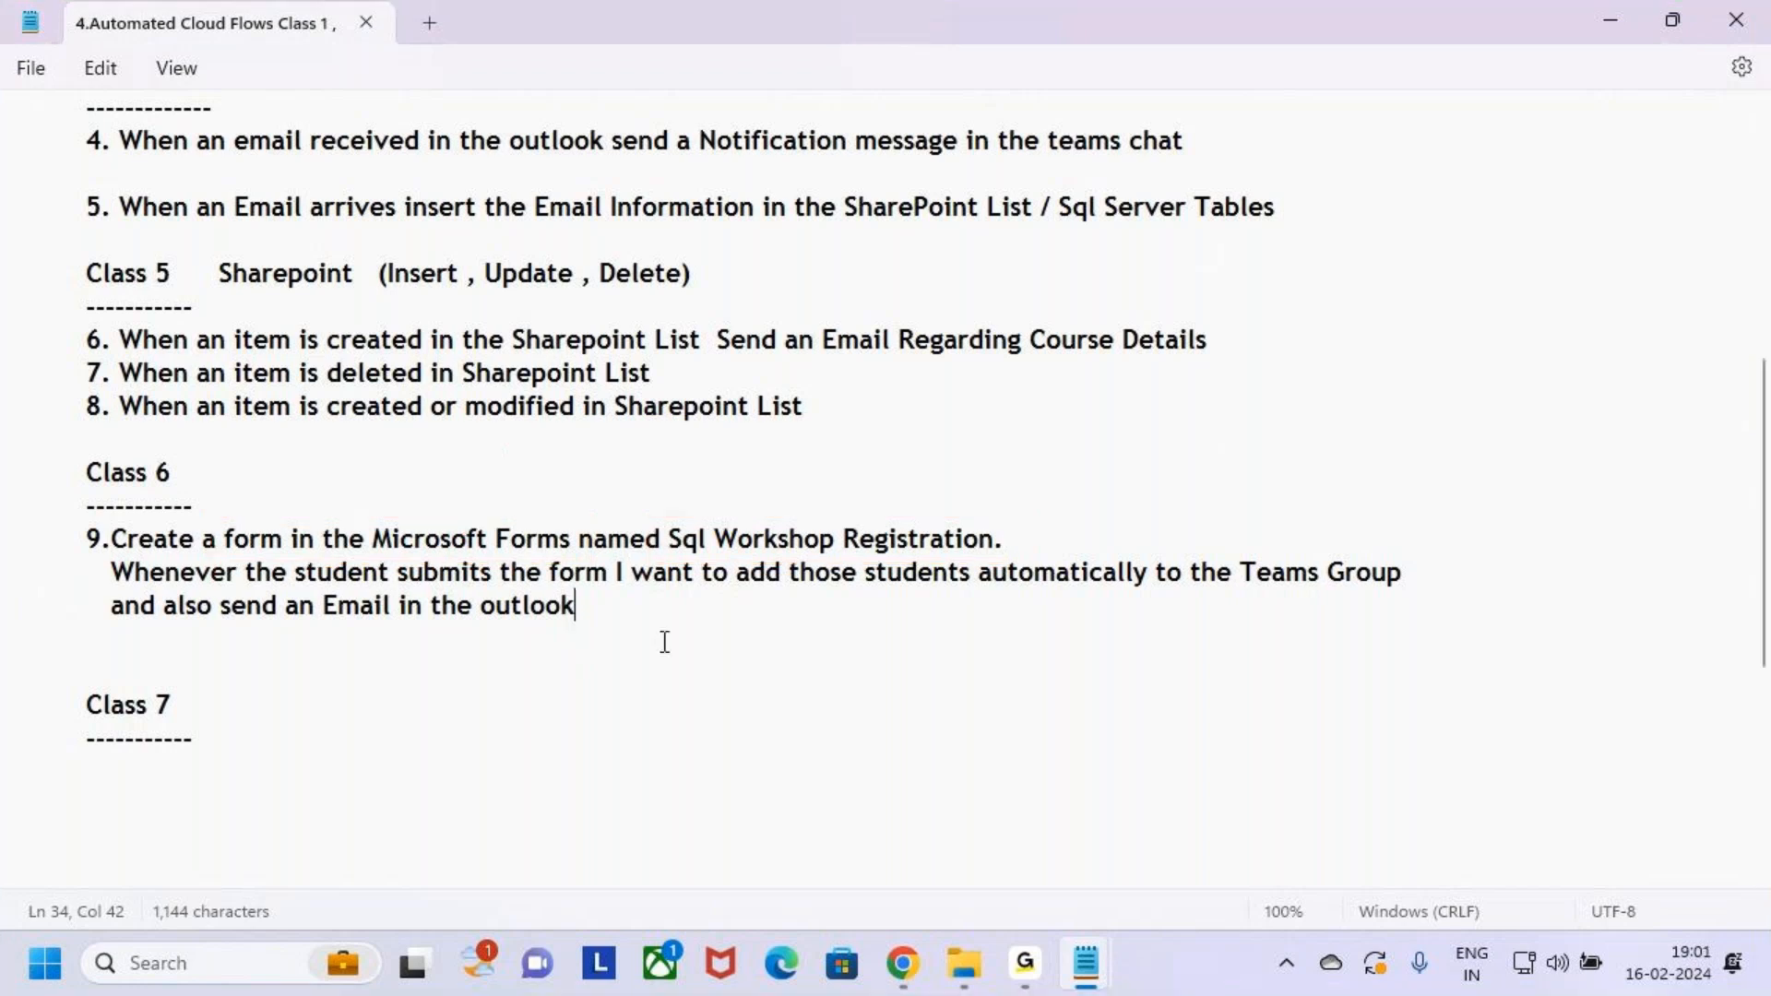
left_click_drag(217, 541, 1055, 544)
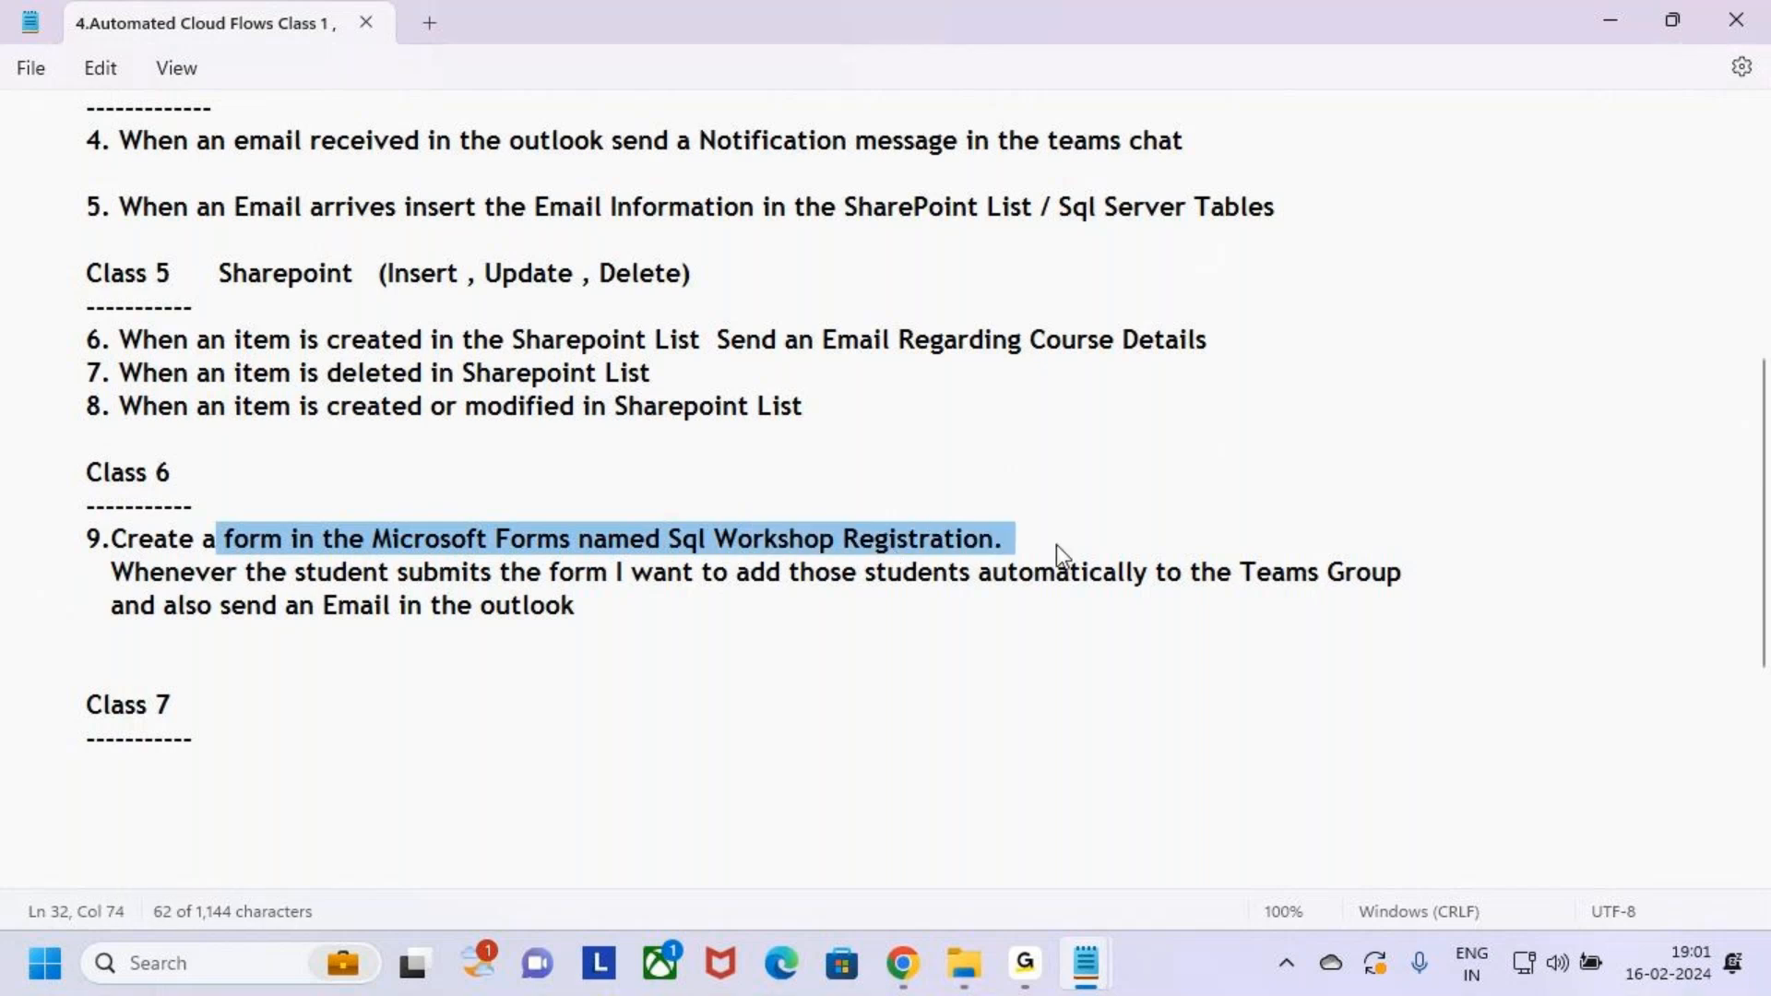
left_click(1062, 544)
left_click_drag(112, 574, 790, 590)
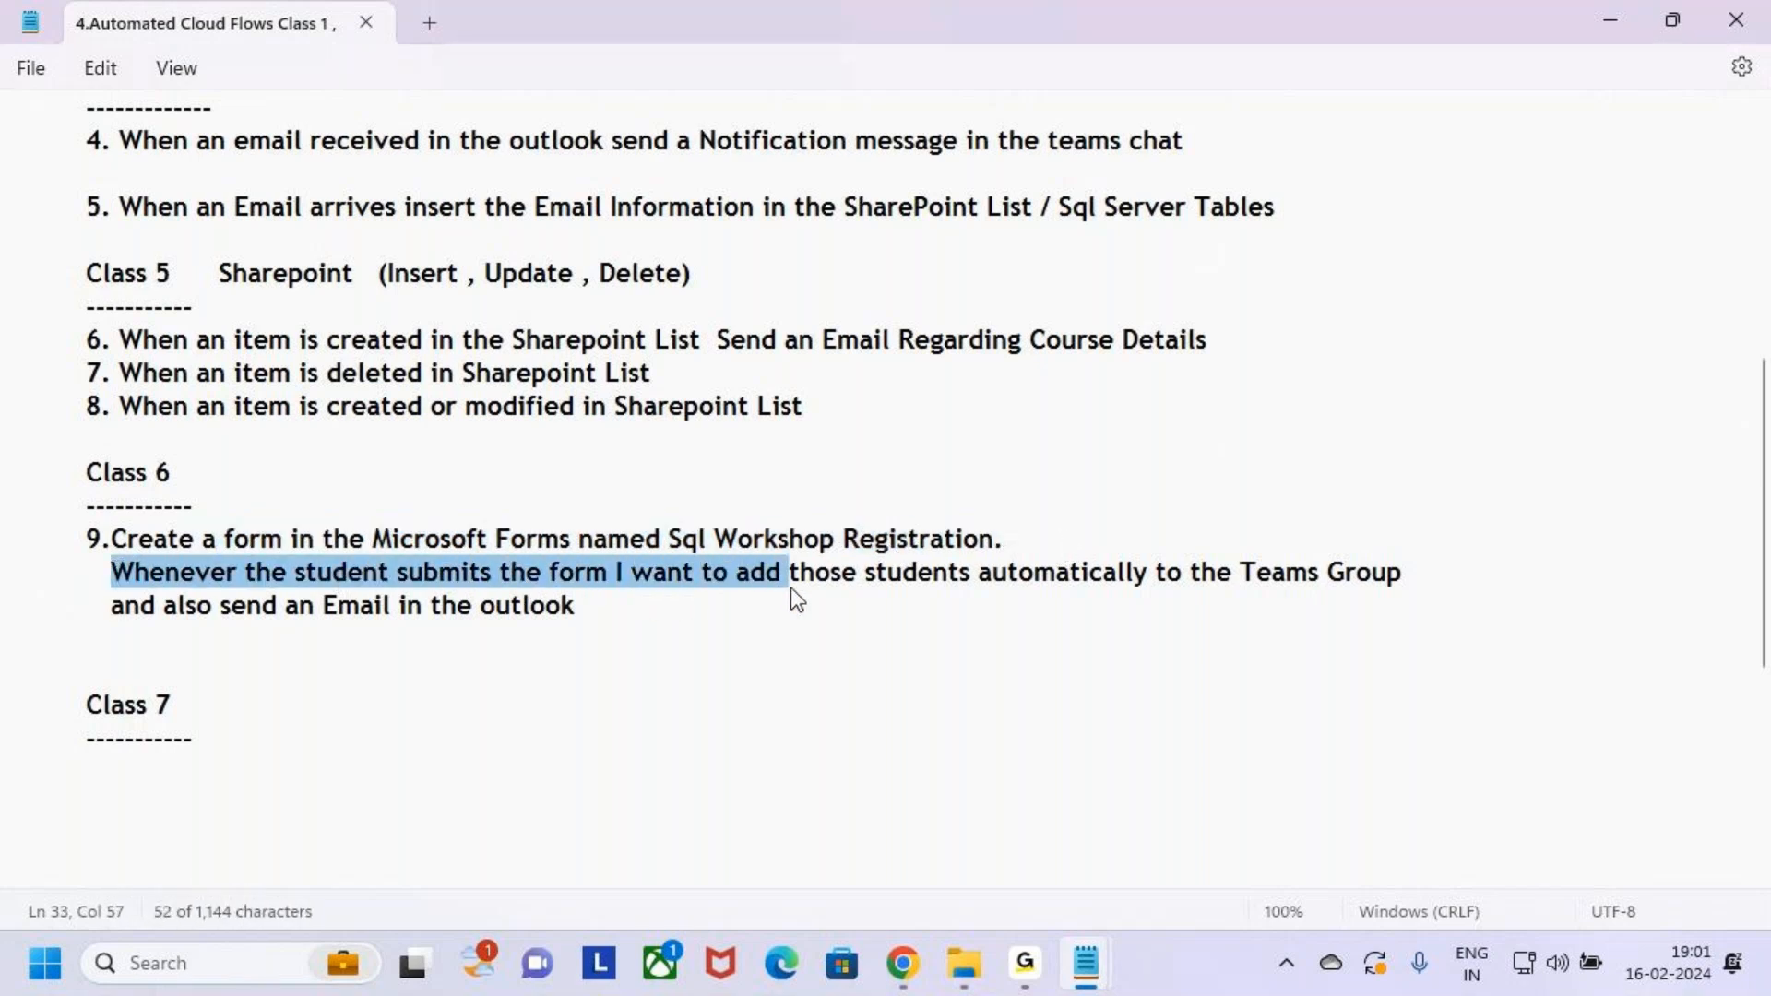
left_click_drag(934, 590, 1103, 590)
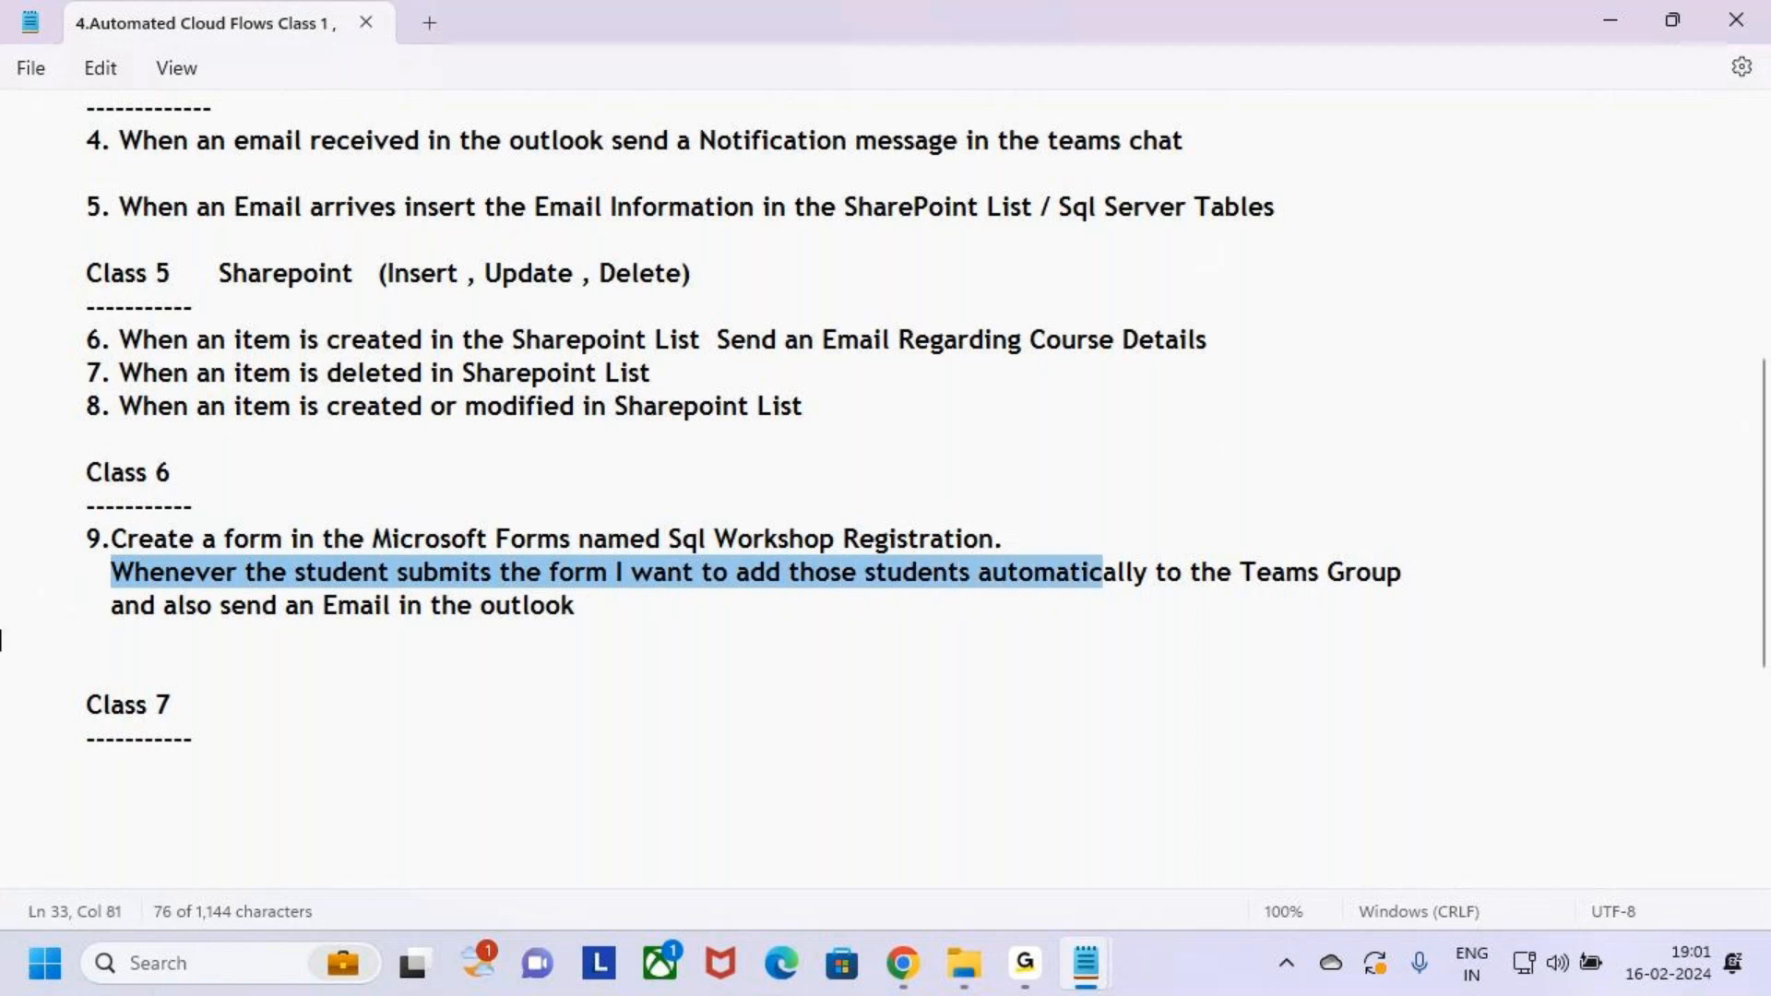
left_click_drag(1271, 577, 1403, 577)
left_click_drag(126, 606, 607, 601)
left_click(668, 608)
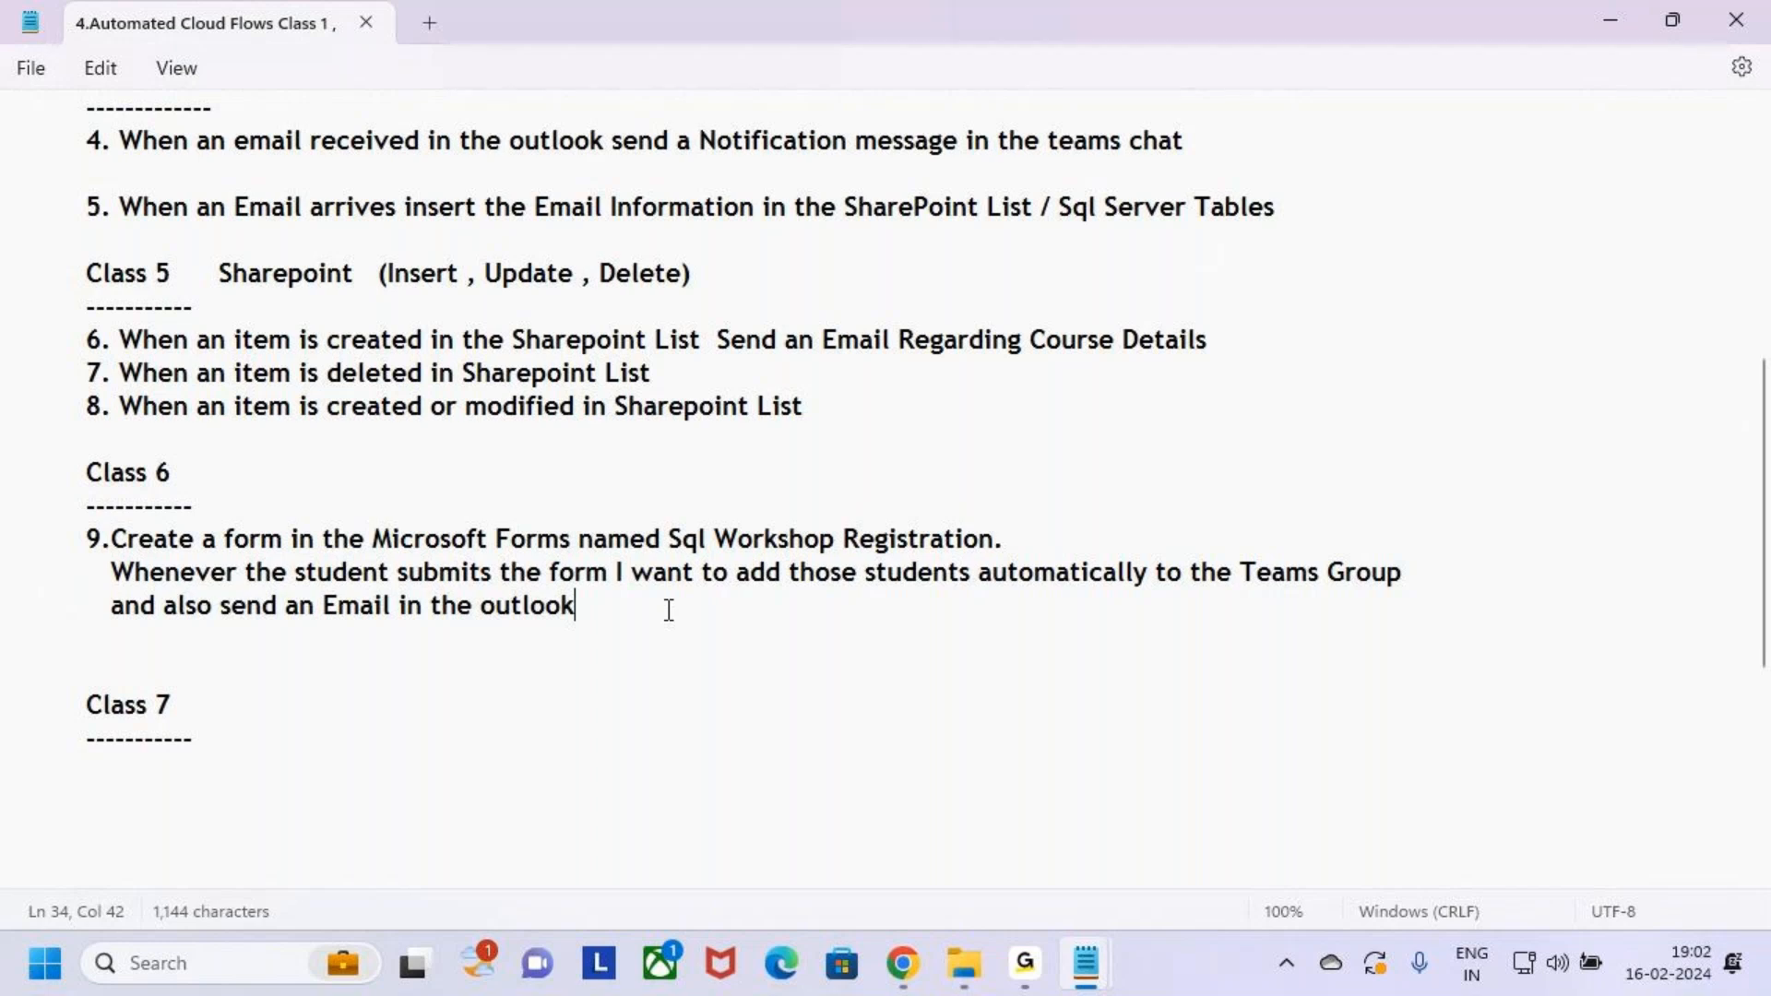
Highlight the whole Class 6 section, handwrite a note below task 9, and keep the Automated Cloud Flows notes in front
left_click_drag(612, 618, 2, 472)
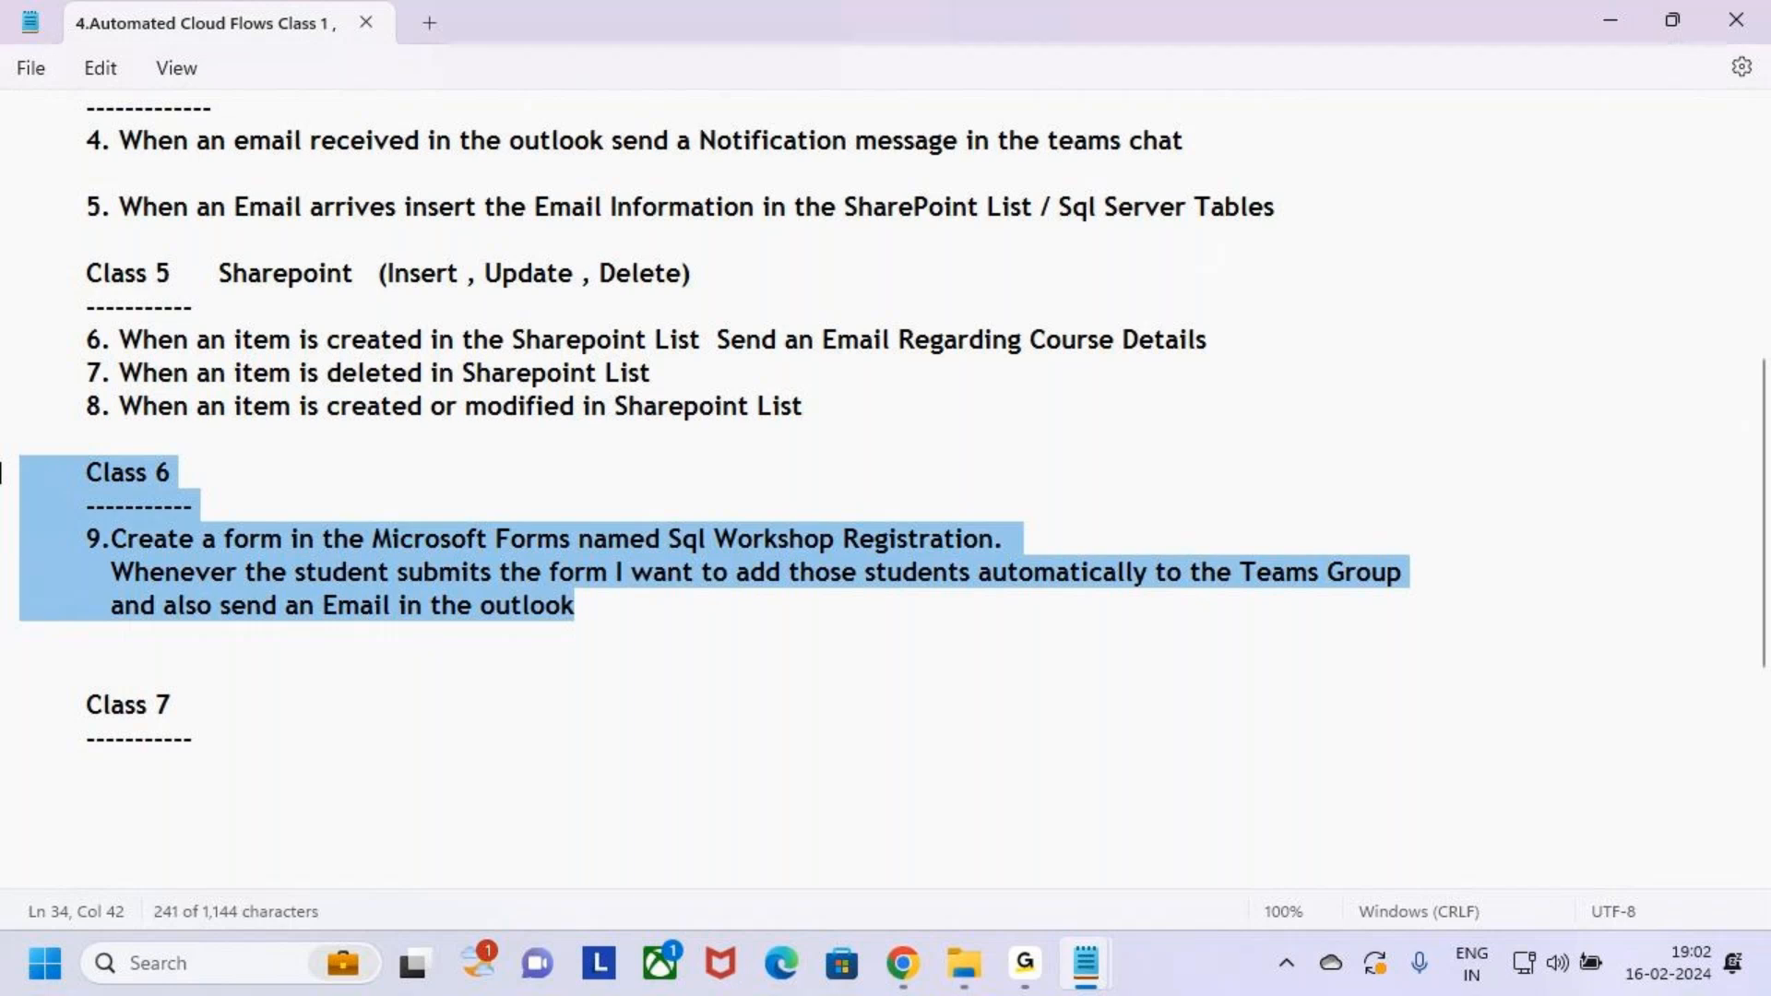
left_click_drag(617, 621, 2, 473)
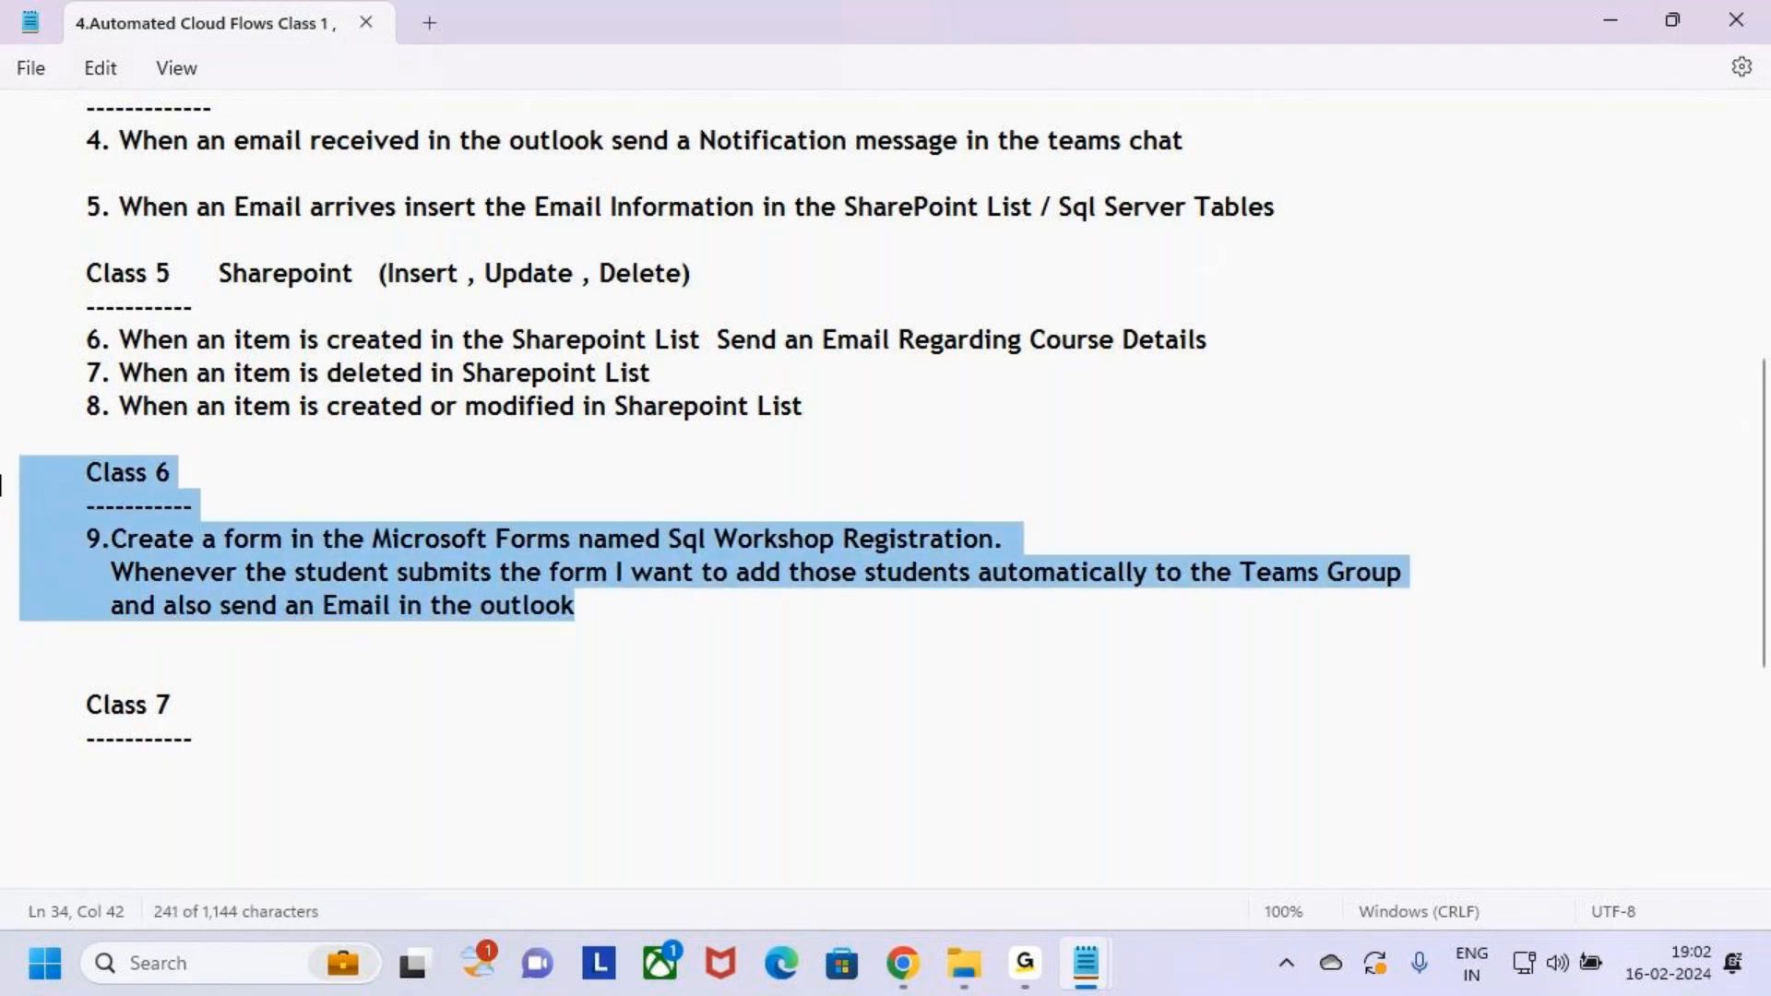
left_click(625, 619)
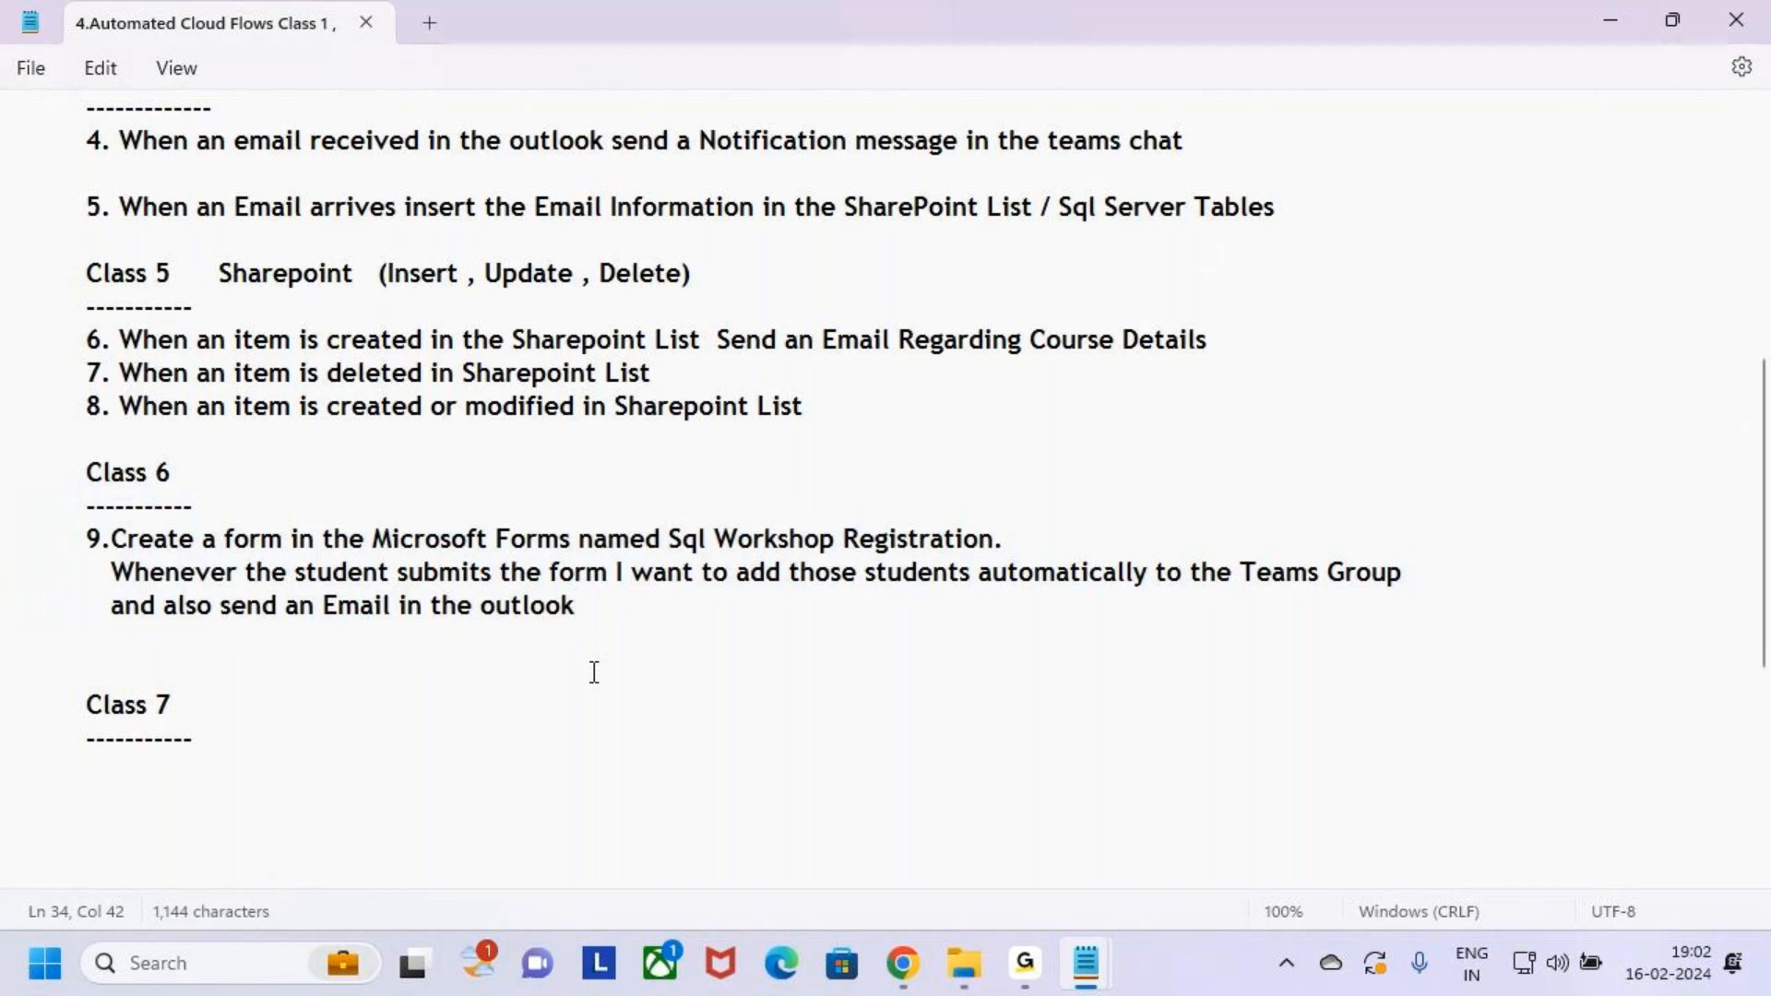
key("ctrl+2")
left_click_drag(814, 735, 1046, 674)
key("Escape")
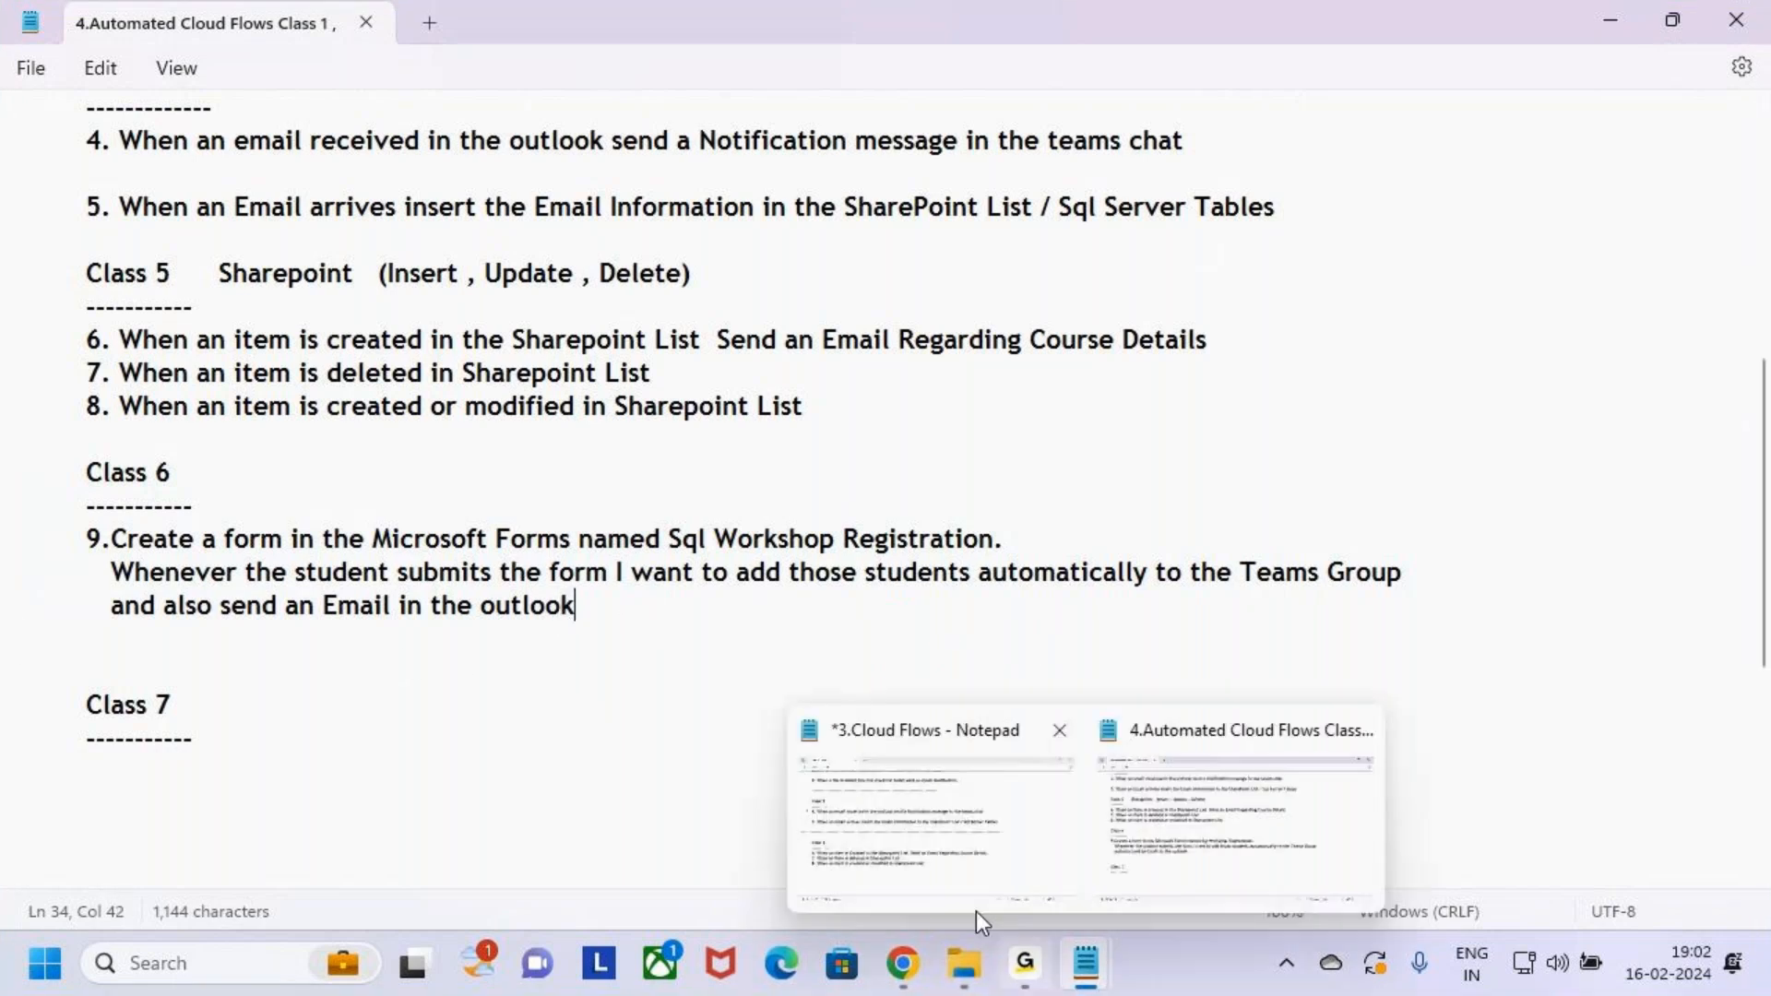
mouse_move(1086, 976)
left_click(1186, 837)
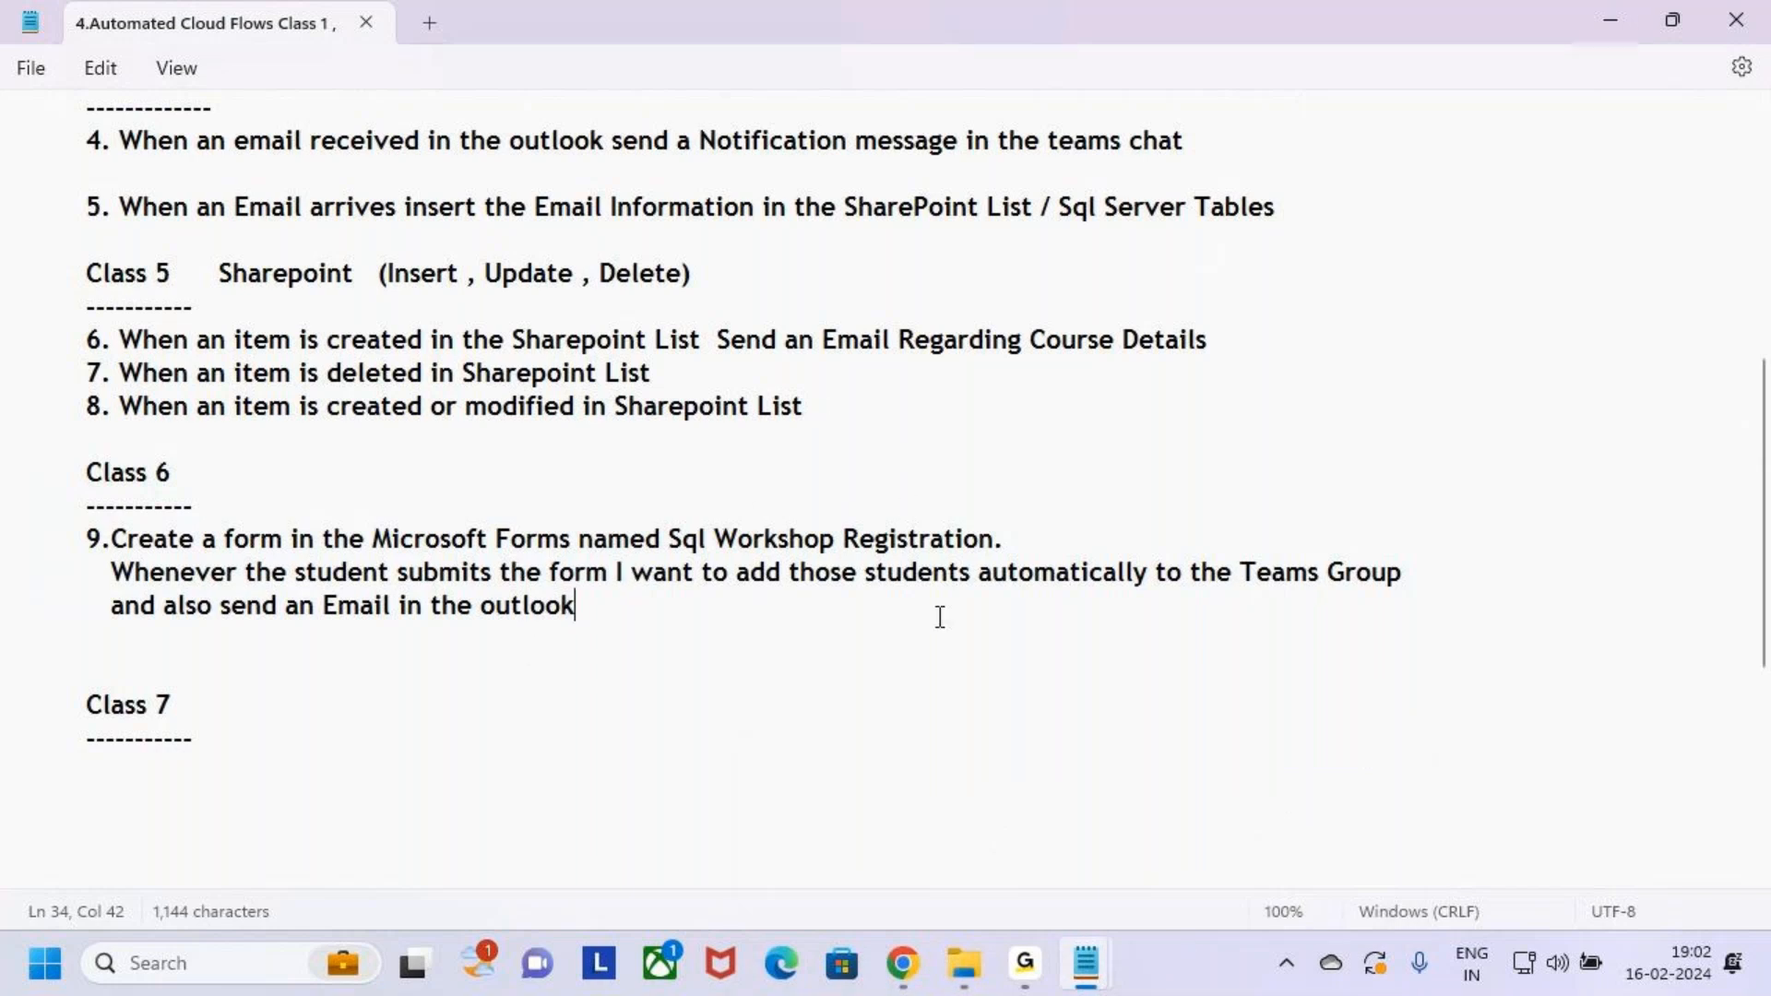
Switch to the 3.Cloud Flows notes and handwrite a 'File' note beside Class 2
mouse_move(1085, 968)
left_click(965, 822)
key("ctrl+2")
mouse_move(738, 585)
left_mouse_down()
mouse_move(1183, 341)
mouse_move(1005, 487)
left_mouse_up()
left_click_drag(1301, 396, 1285, 478)
mouse_move(1328, 422)
left_mouse_down()
mouse_move(1334, 469)
mouse_move(1328, 434)
left_mouse_up()
left_click_drag(1380, 395, 1379, 478)
mouse_move(1391, 433)
left_mouse_down()
mouse_move(1402, 448)
mouse_move(1444, 426)
left_mouse_up()
left_click_drag(1524, 392, 1534, 419)
left_click_drag(1603, 412, 1634, 397)
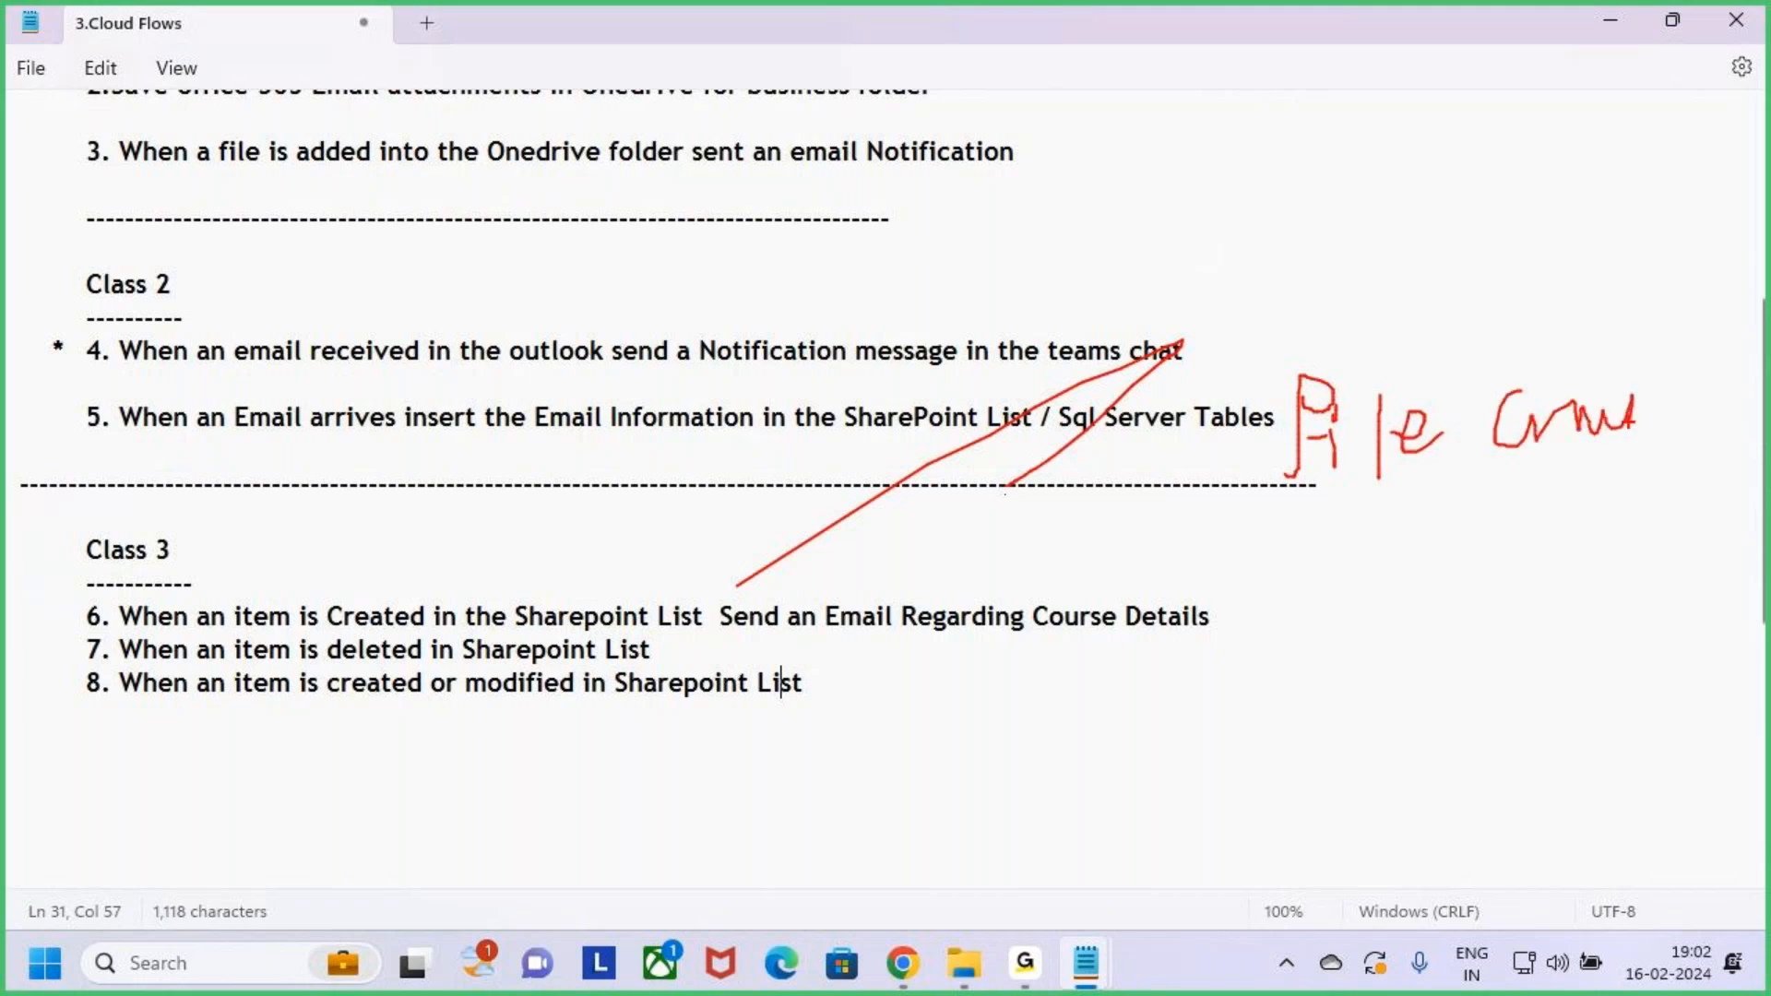
mouse_move(1307, 564)
left_mouse_down()
mouse_move(1308, 633)
mouse_move(1348, 578)
mouse_move(1312, 634)
mouse_move(1462, 549)
mouse_move(1552, 579)
mouse_move(1550, 600)
left_mouse_up()
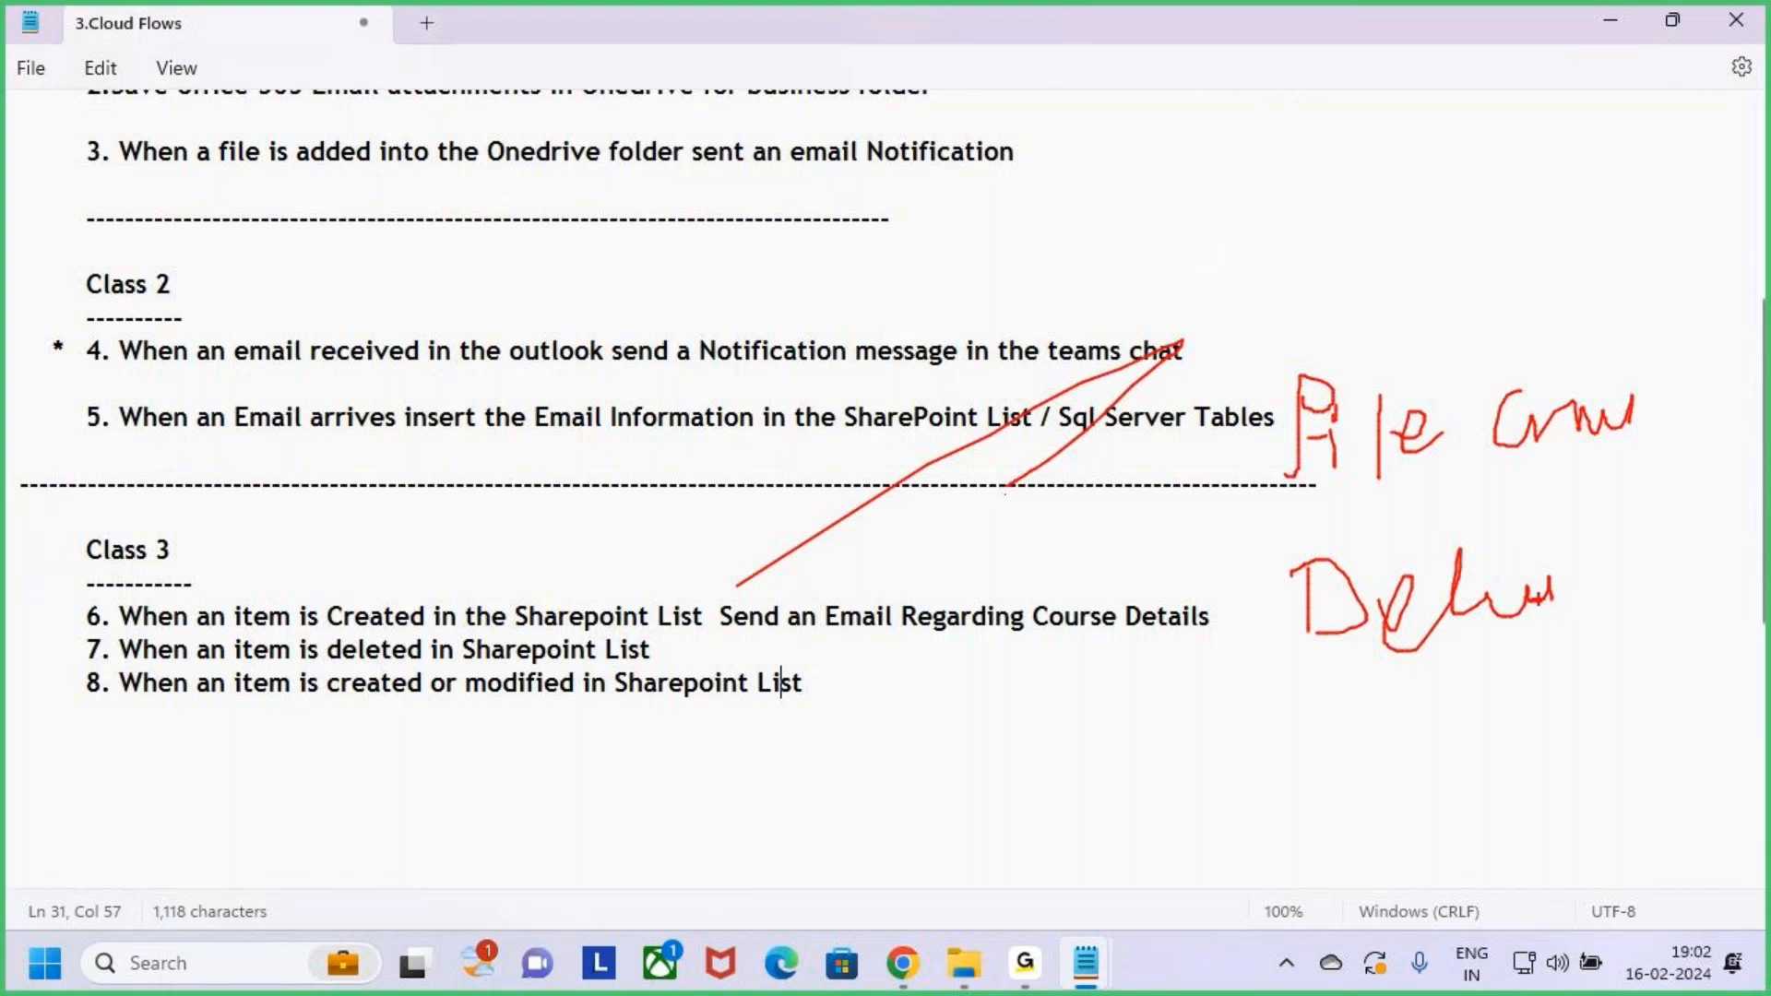
key("ctrl+z")
Circle the handwritten notes, add an arrow with an onward label, then clear the drawings
mouse_move(1670, 365)
left_mouse_down()
mouse_move(1287, 339)
mouse_move(1171, 502)
mouse_move(1602, 301)
mouse_move(1463, 262)
left_mouse_up()
mouse_move(1393, 156)
left_mouse_down()
mouse_move(1393, 280)
mouse_move(1413, 270)
left_mouse_up()
left_click_drag(1431, 241, 1384, 290)
mouse_move(1486, 81)
left_mouse_down()
mouse_move(1486, 157)
mouse_move(1523, 96)
left_mouse_up()
mouse_move(1536, 101)
left_mouse_down()
mouse_move(1541, 137)
mouse_move(1603, 129)
mouse_move(1665, 60)
mouse_move(1669, 113)
left_mouse_up()
left_click_drag(1471, 204, 1660, 148)
left_click_drag(1660, 147, 1635, 186)
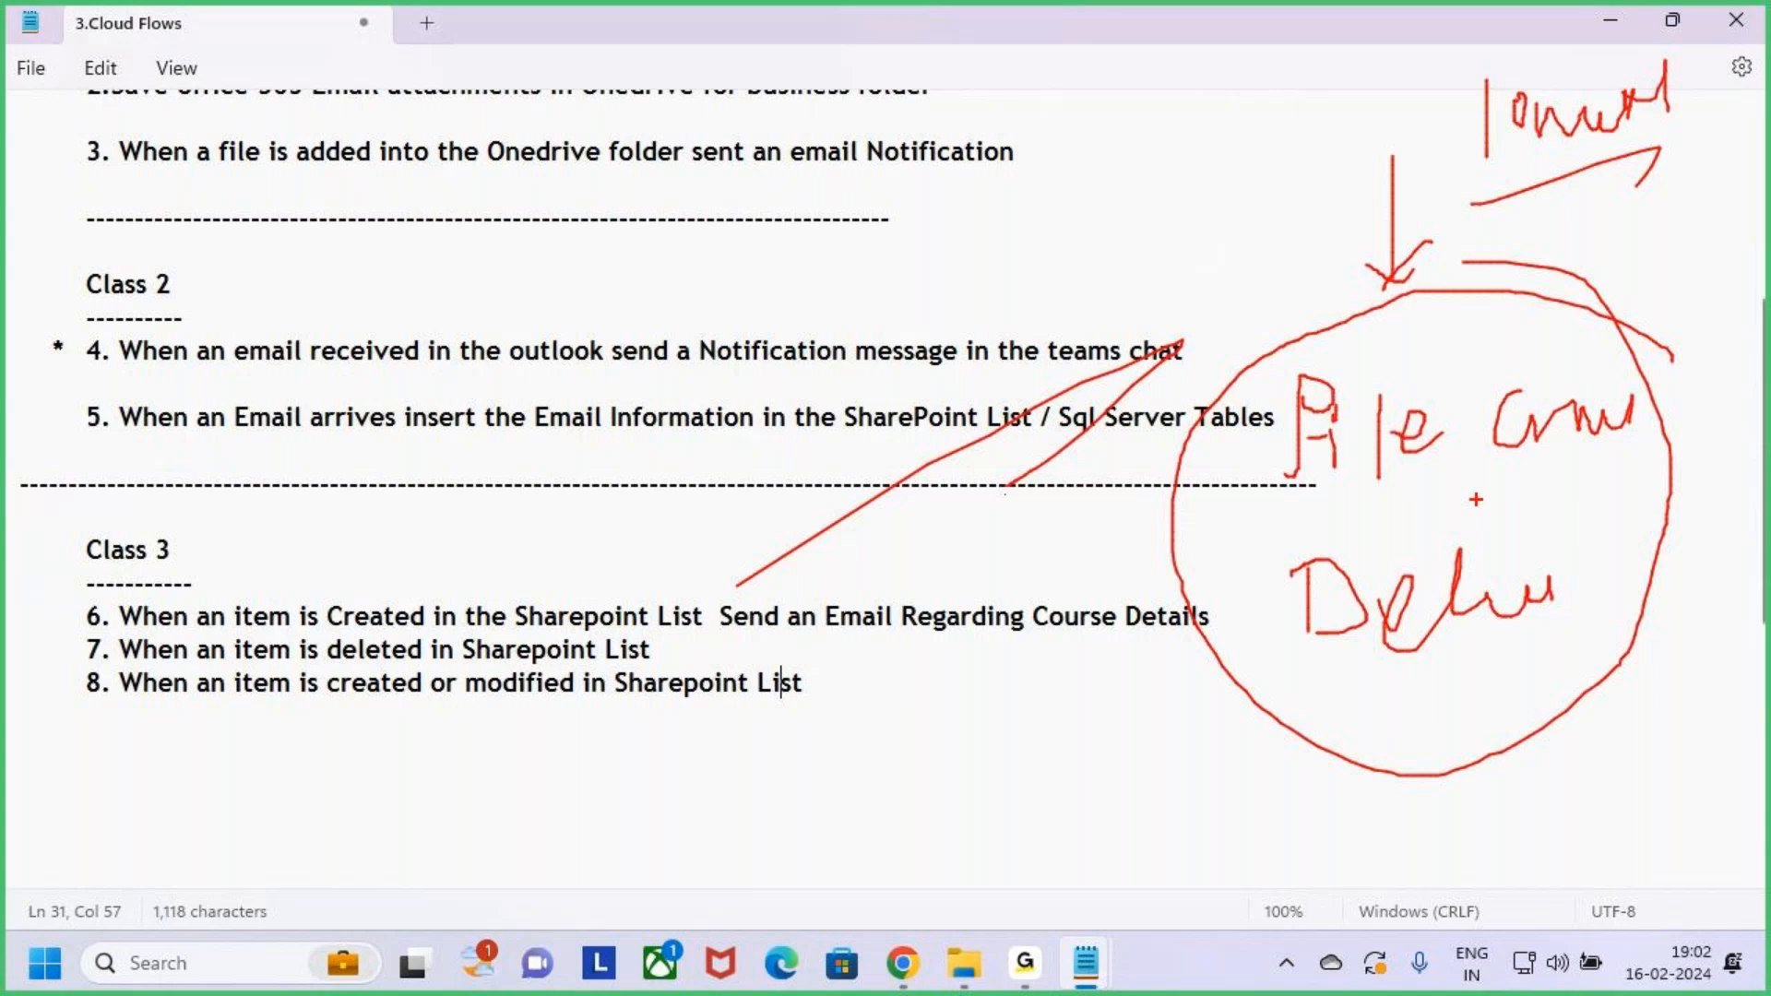
key("Escape")
Highlight 'List' on task 6 and the whole Class 3 block, then switch away from Notepad
left_click_drag(655, 616, 716, 617)
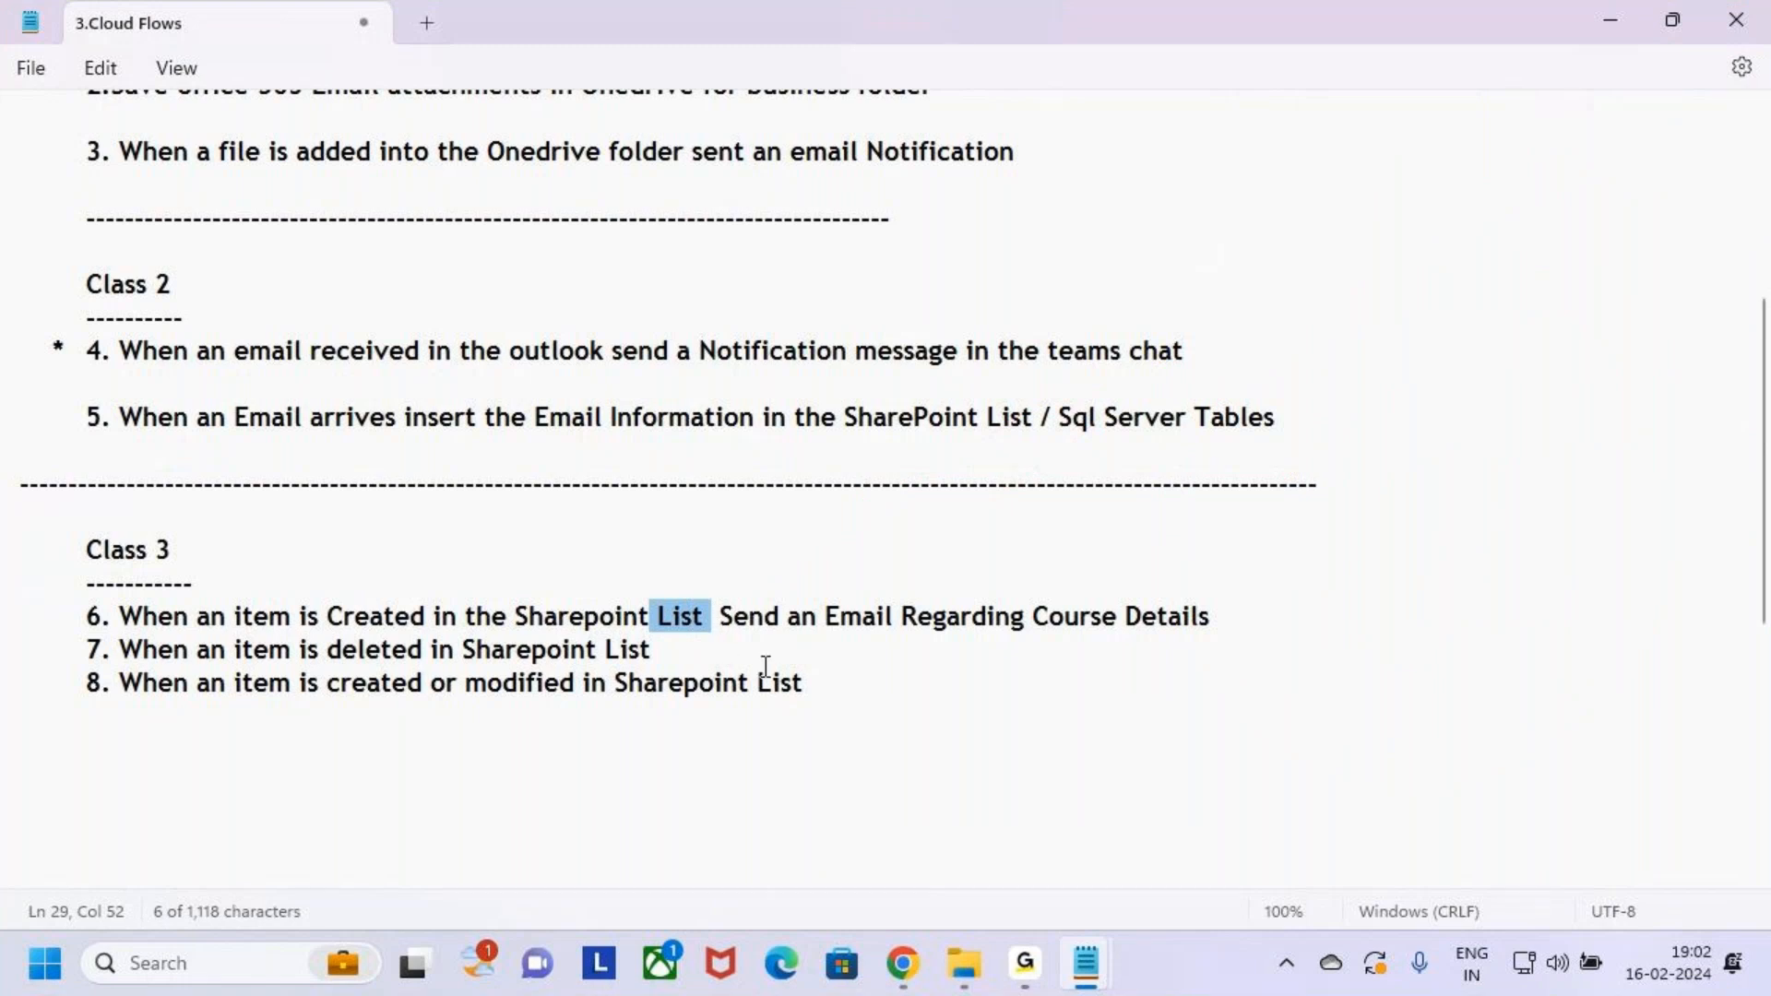
left_click(719, 652)
left_click_drag(650, 618, 712, 618)
left_click_drag(822, 690, 9, 553)
left_click(851, 724)
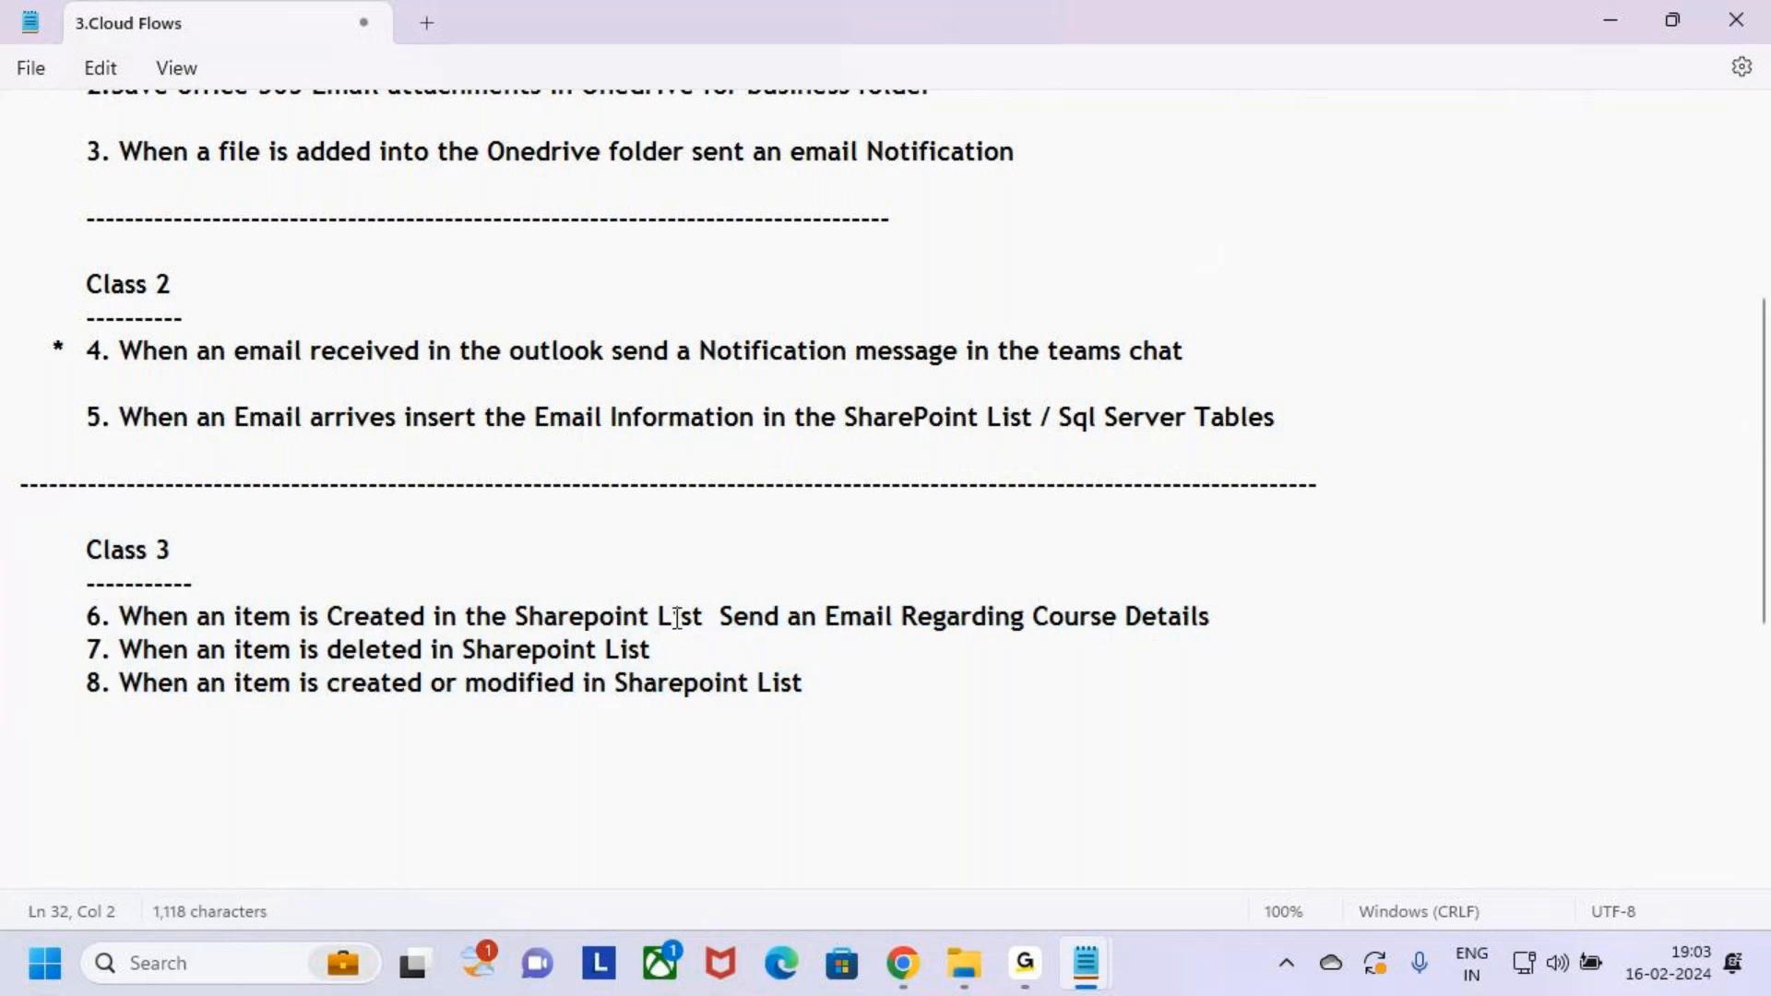
left_click_drag(649, 616, 704, 618)
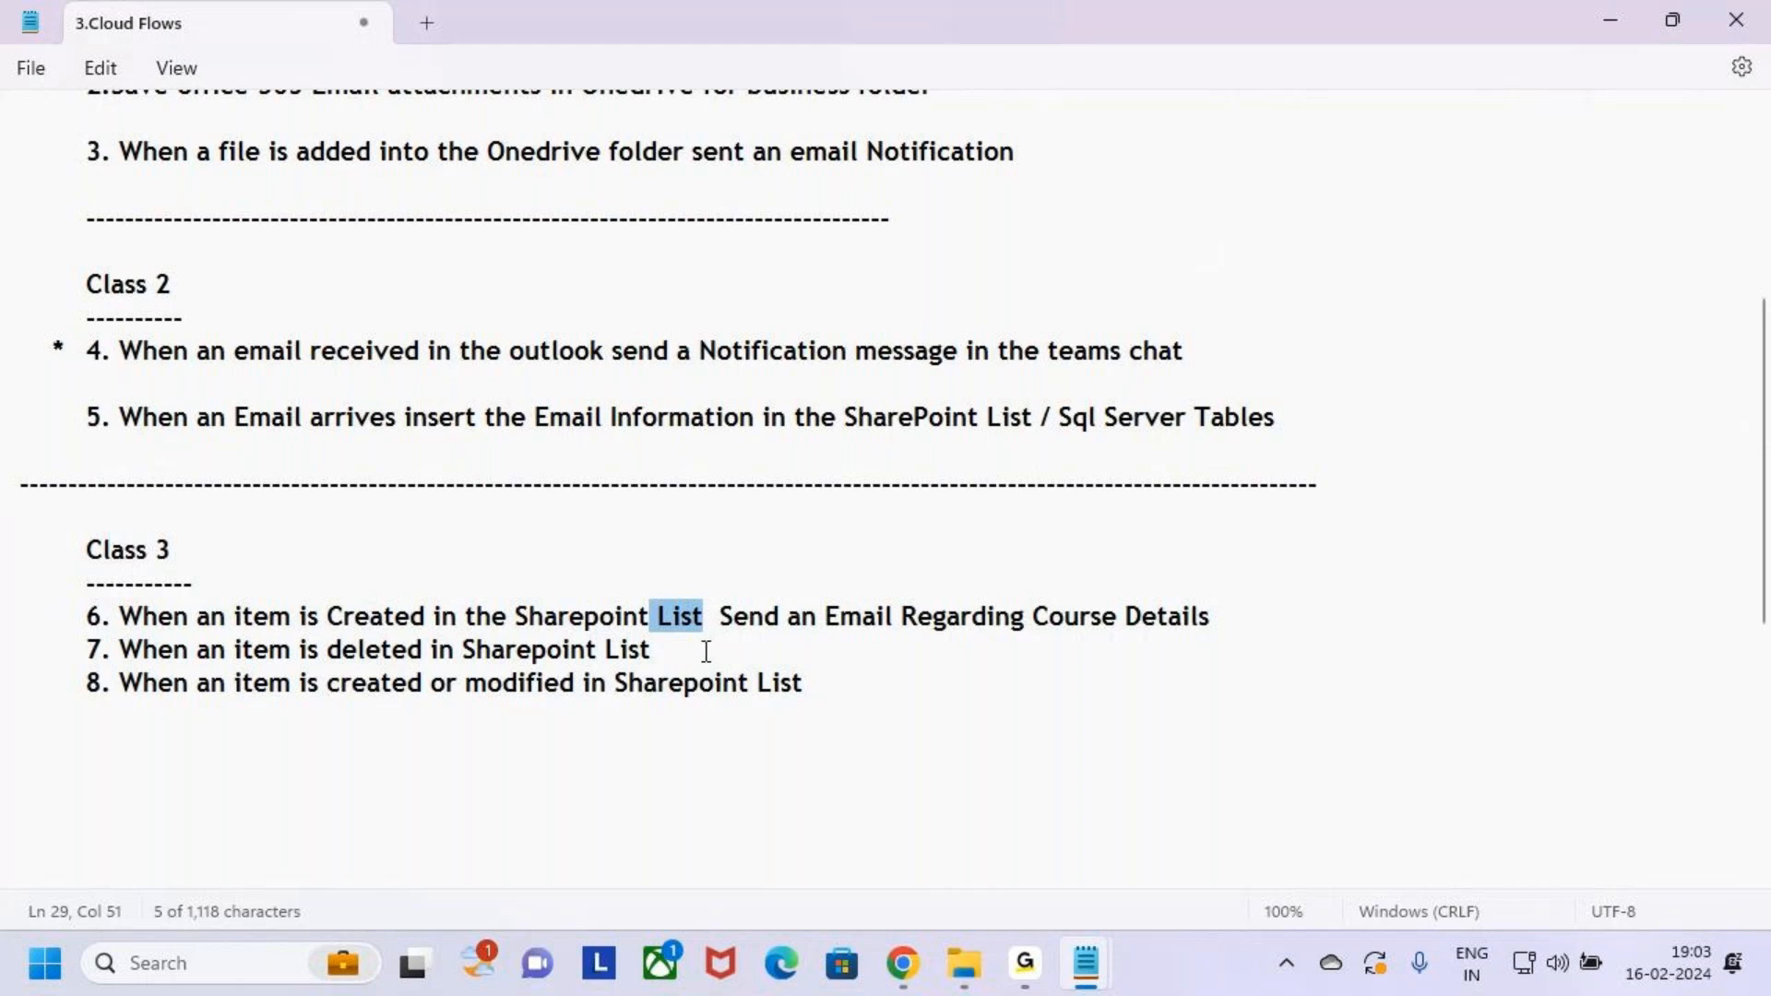
left_click(704, 649)
left_click(812, 683)
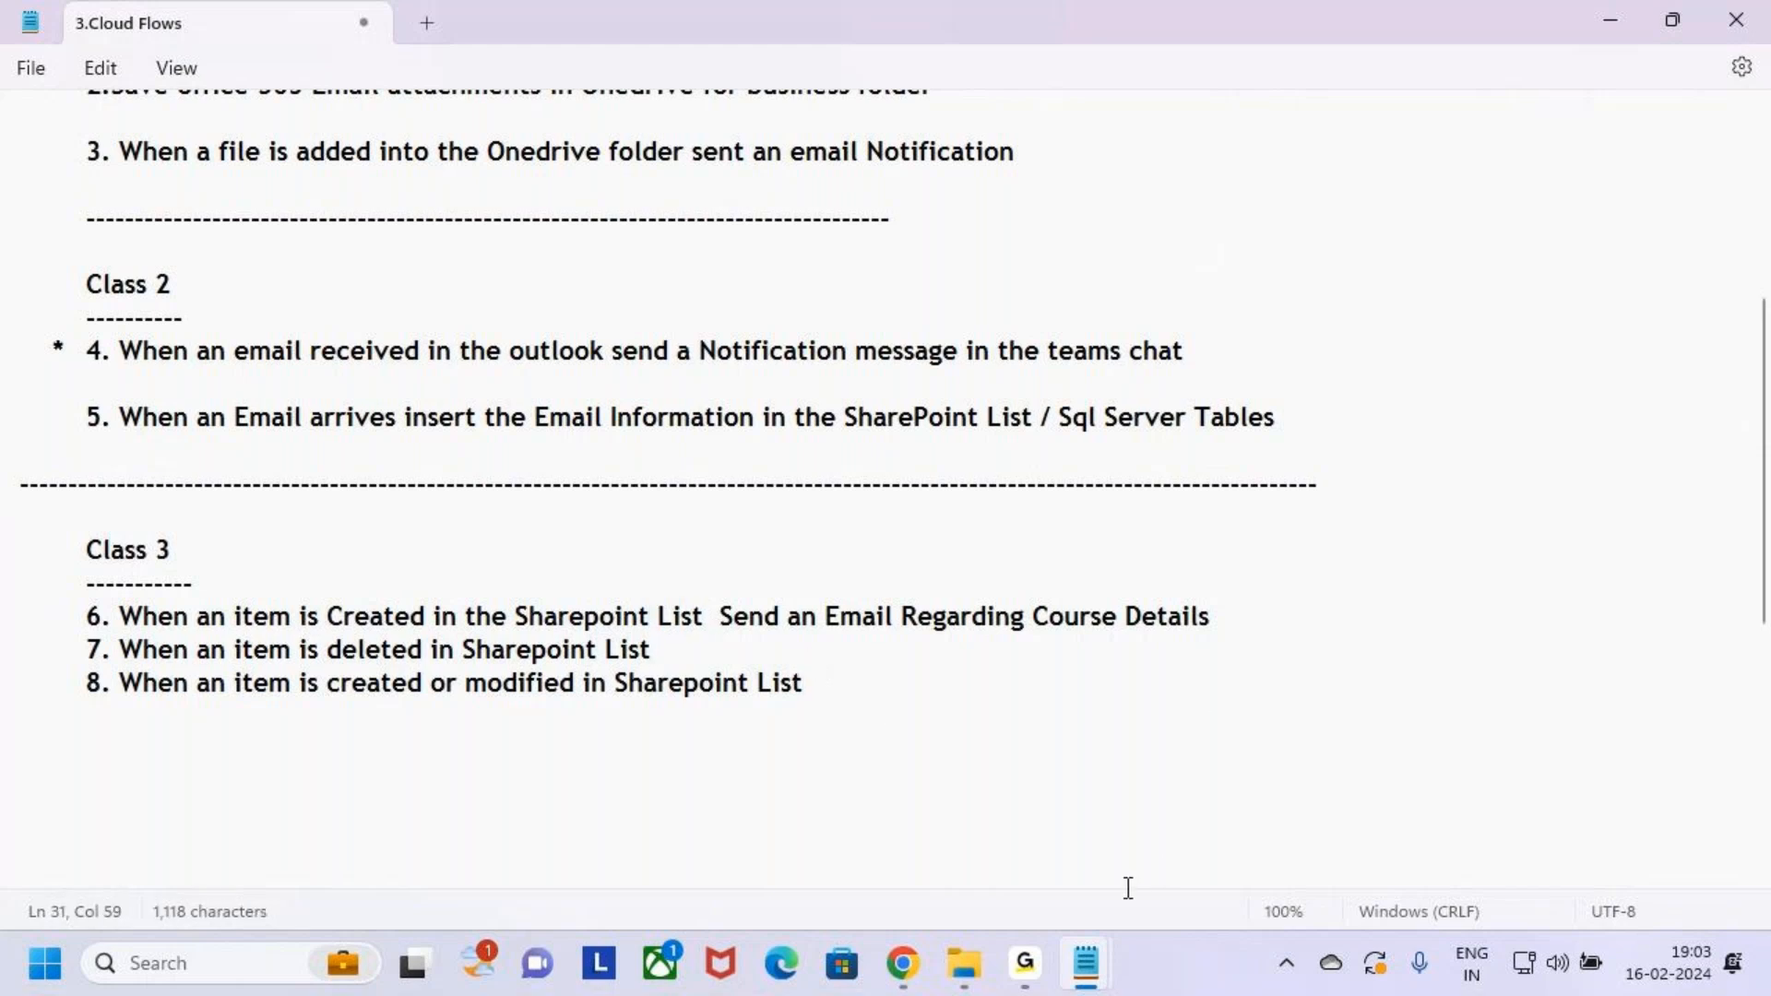
left_click(1037, 964)
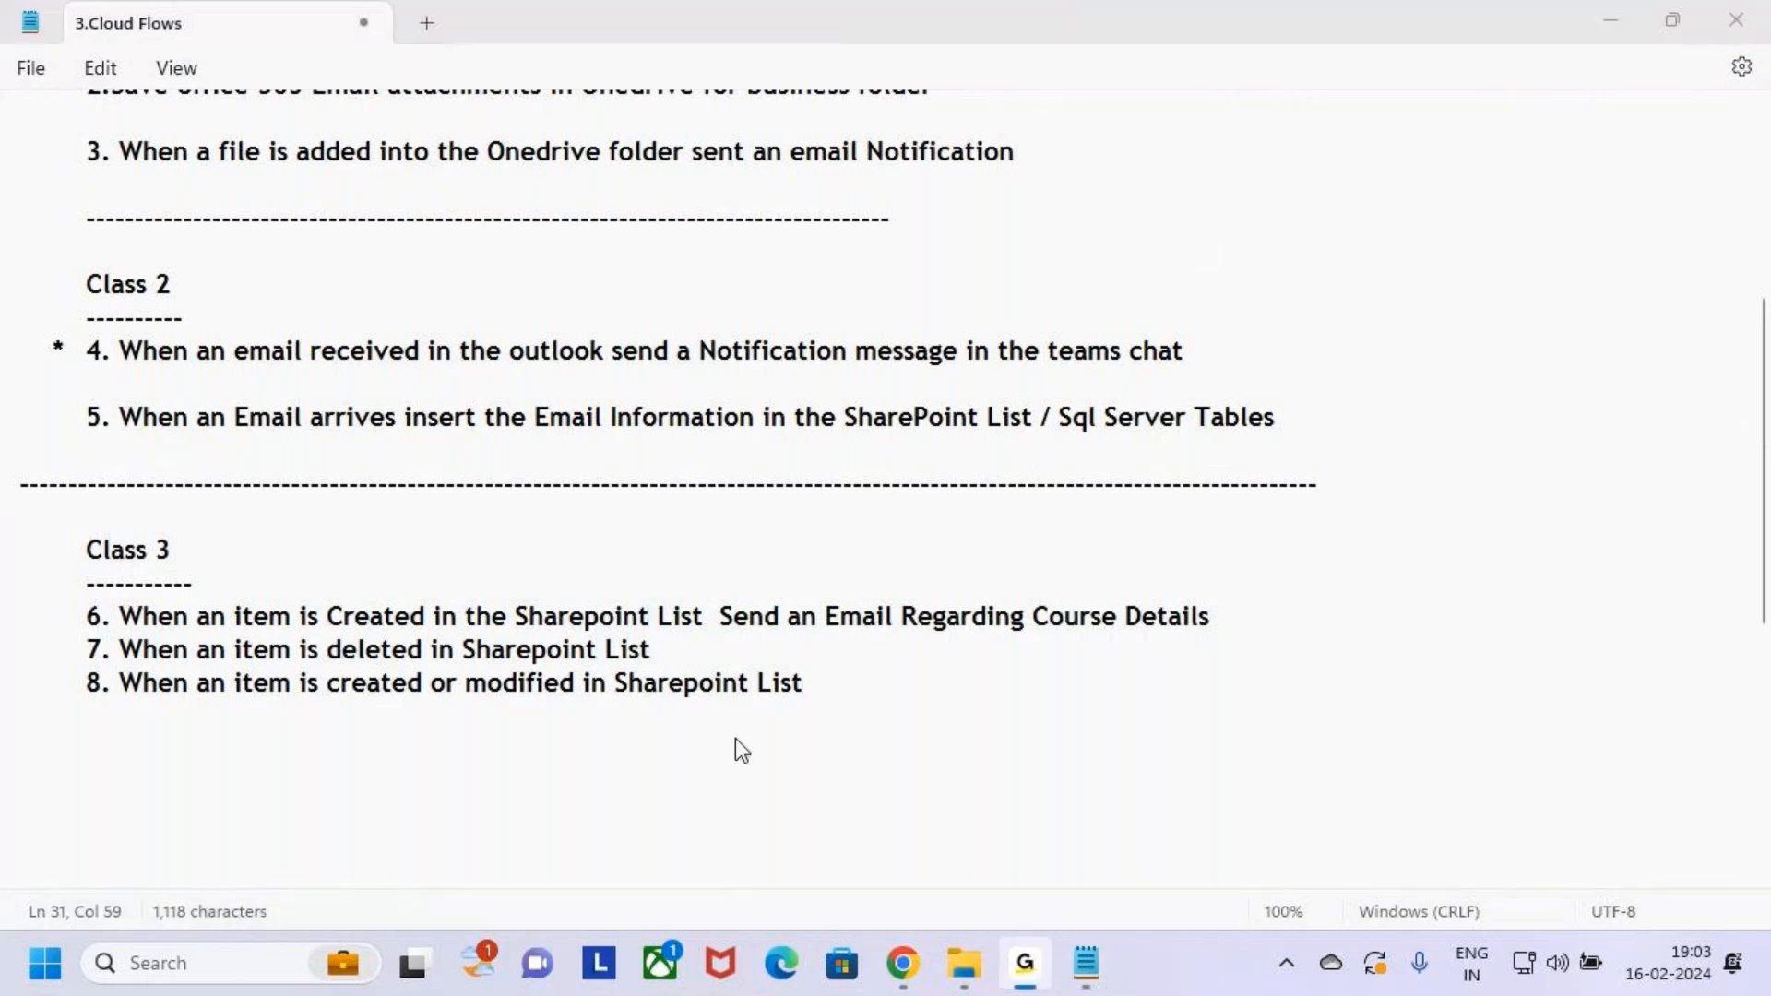